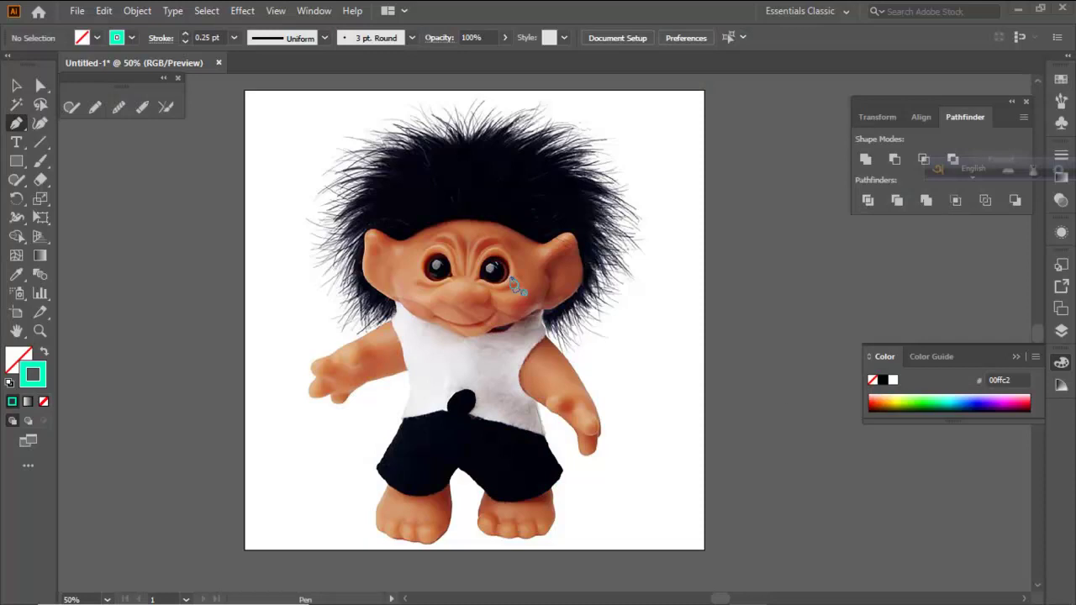
On Layer 2, start a Pen path at the base of the doll's left-hand ear and trace the ear's lower outer edge
scroll(340, 259, "up", 4)
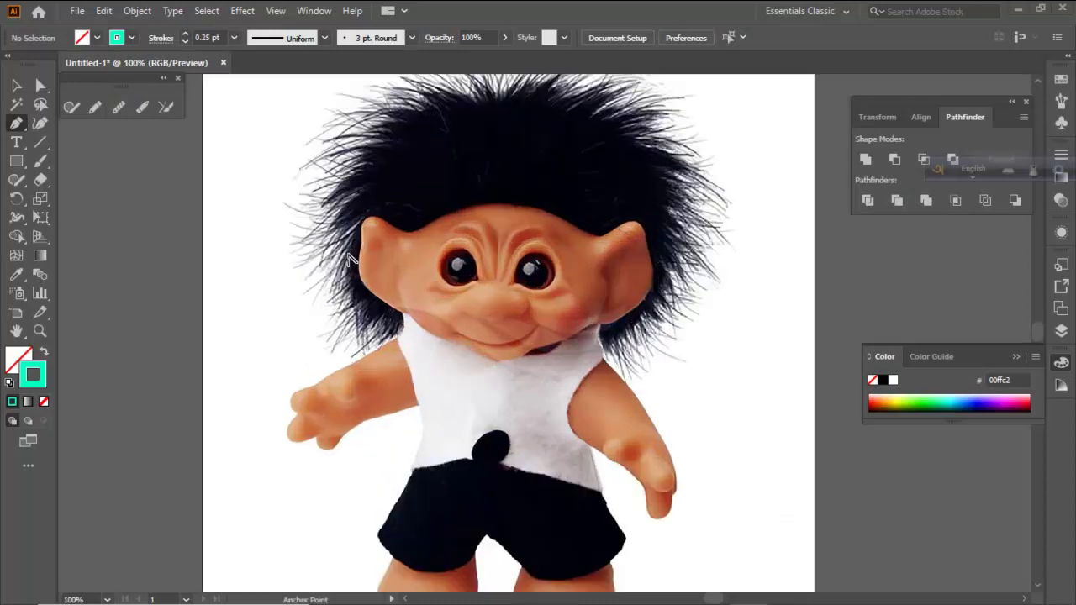
left_click(1061, 334)
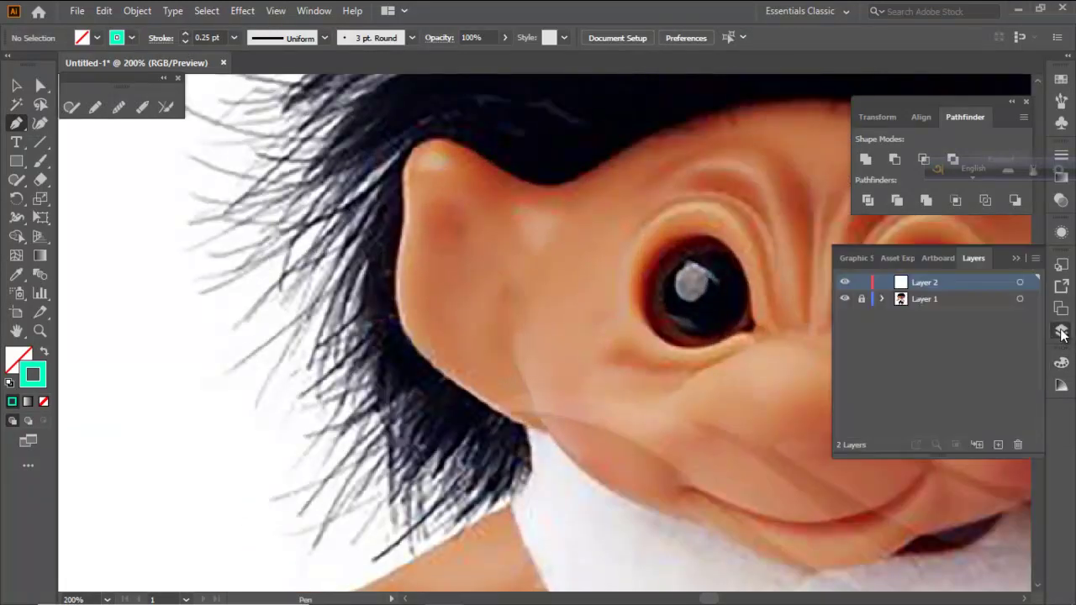
scroll(458, 385, "up", 1)
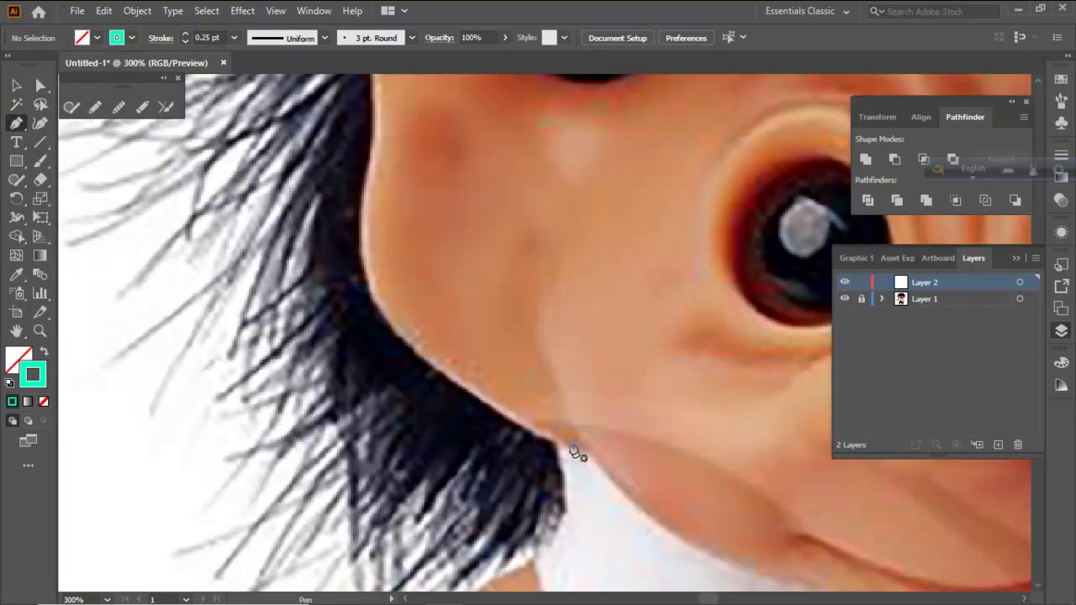
left_click(552, 445)
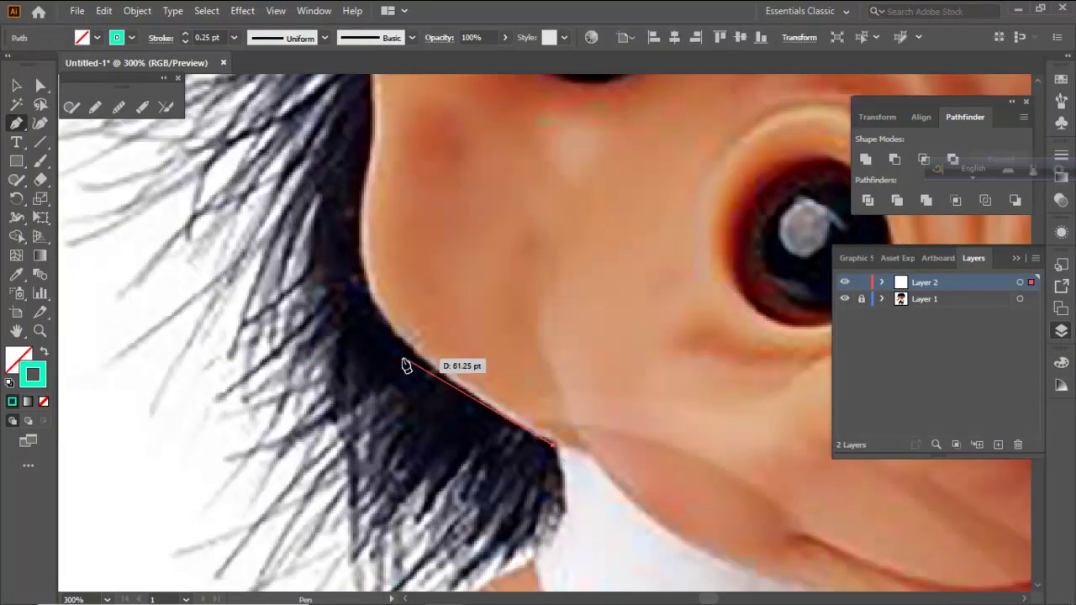
left_click_drag(477, 398, 444, 376)
key("space")
left_click_drag(349, 307, 409, 410)
left_click_drag(420, 356, 416, 280)
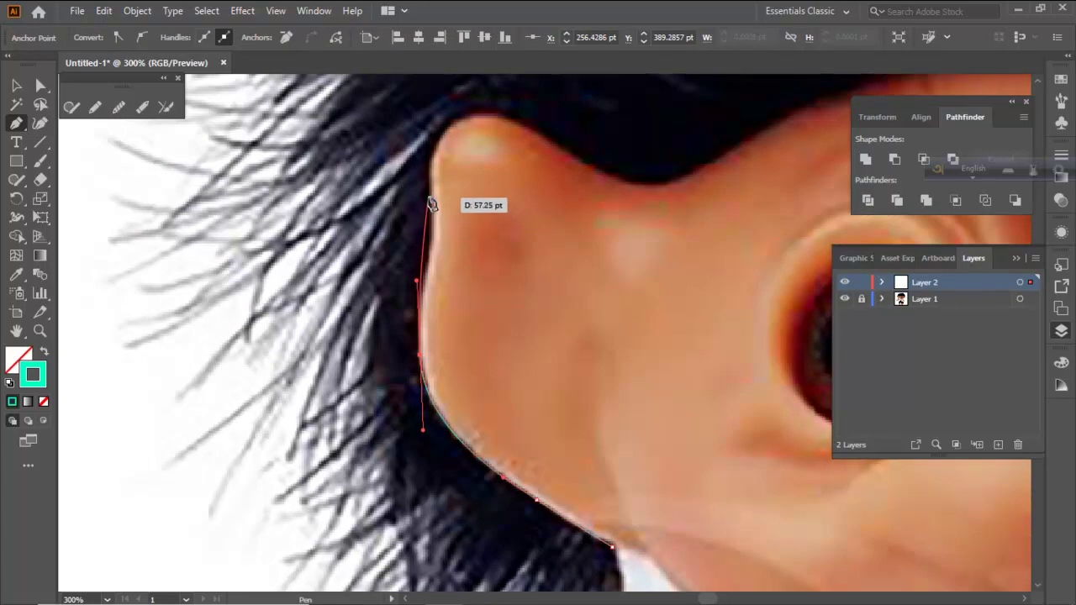
Continue the path up the left-hand ear, around its tip and through the hairline dip to the forehead
left_click_drag(433, 198, 429, 128)
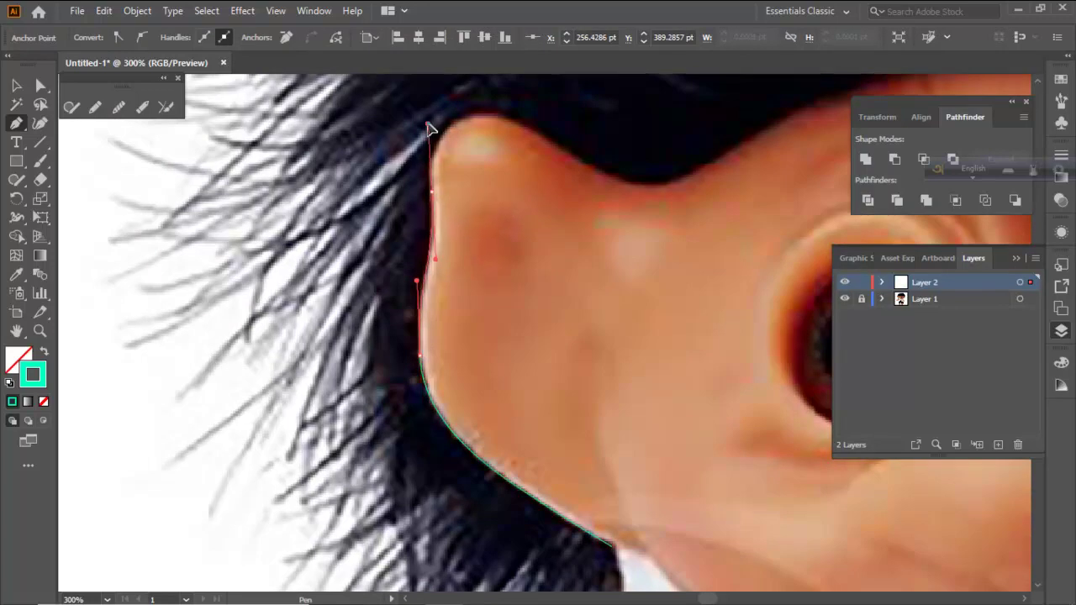
left_click_drag(498, 115, 593, 158)
key("ctrl+z")
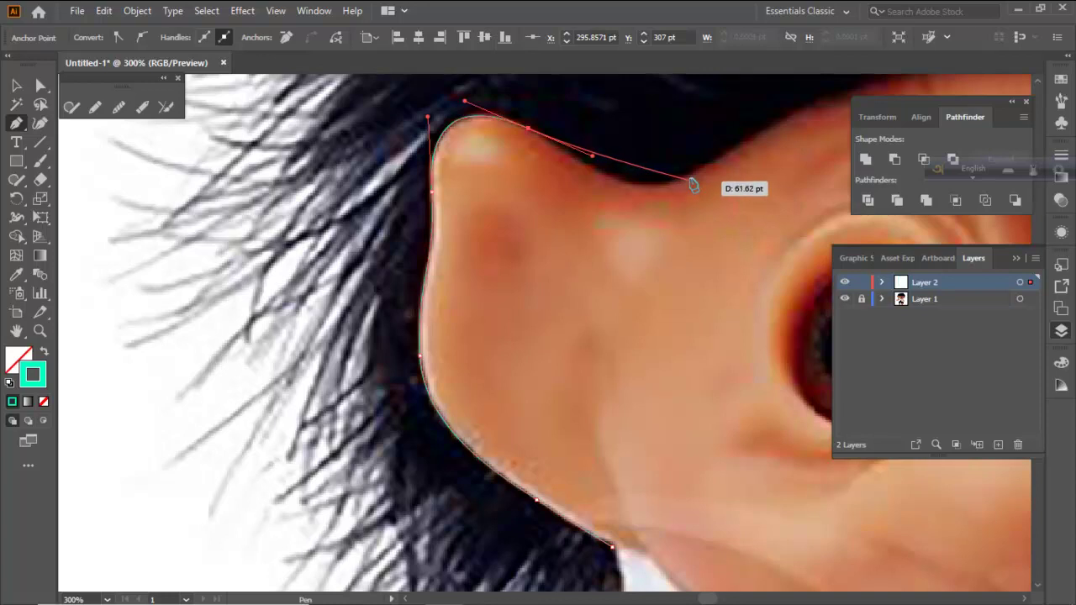
left_click_drag(713, 163, 369, 406)
key("space")
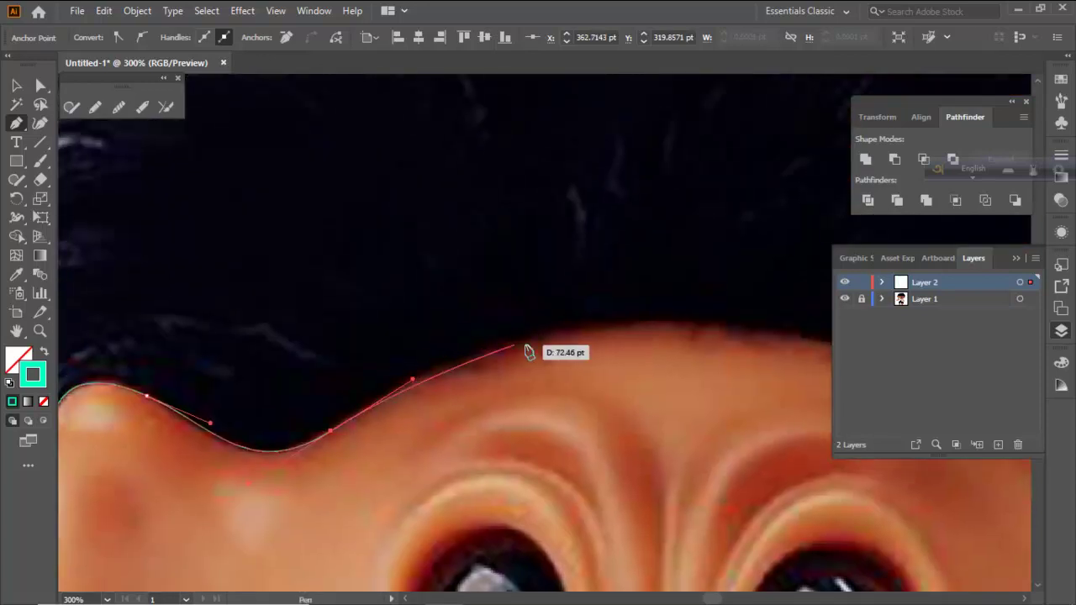
Extend the path along the forehead hairline with a curved anchor just past the top of the forehead
scroll(601, 334, "down", 2)
key("space")
left_click_drag(595, 315, 490, 299)
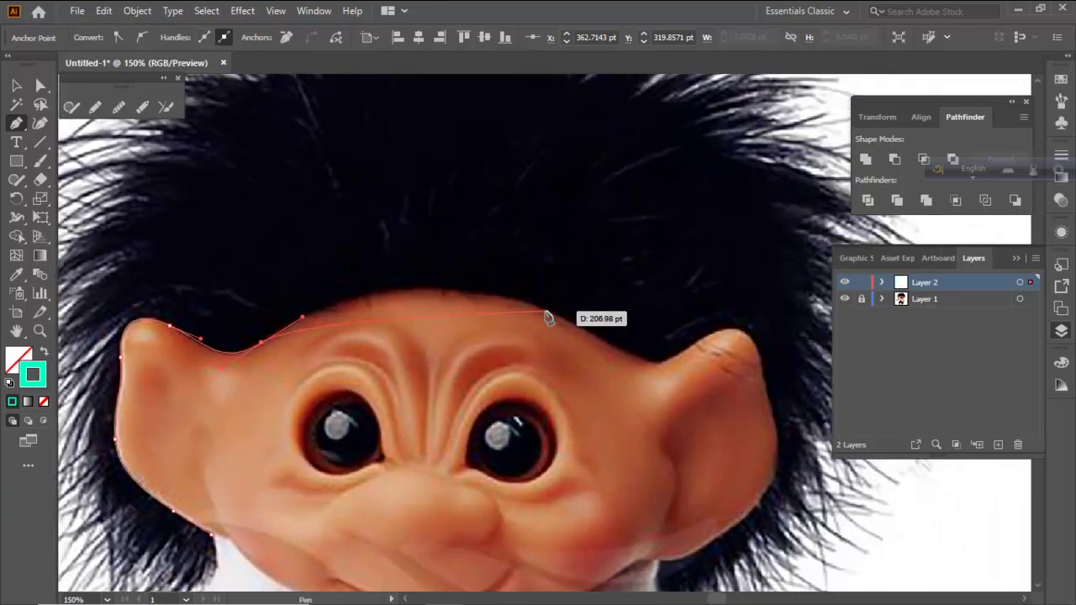
left_click_drag(545, 312, 696, 362)
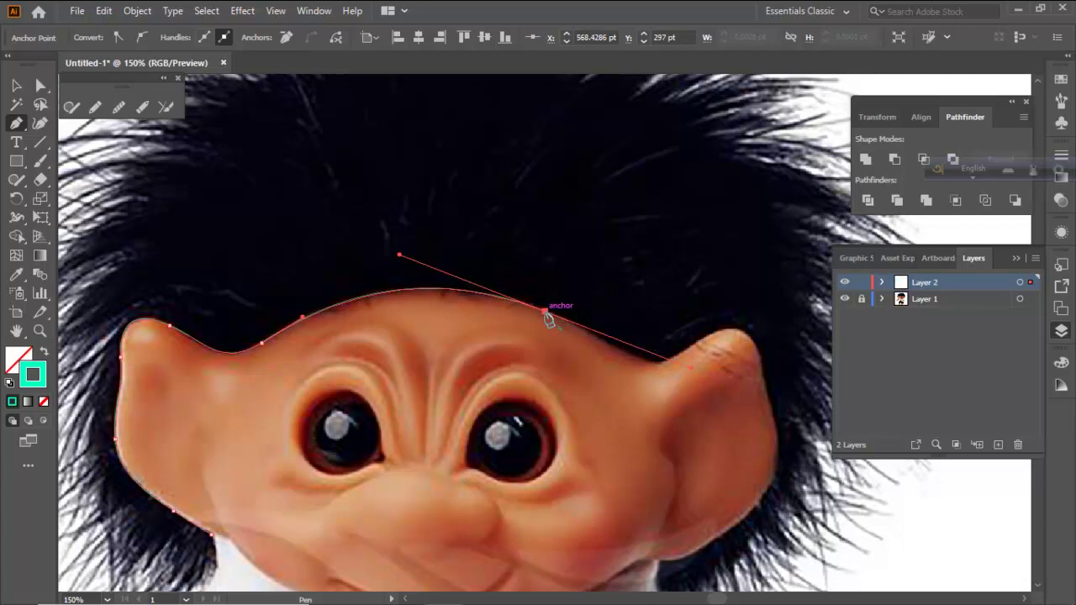
key("ctrl+z")
left_click_drag(456, 291, 550, 306)
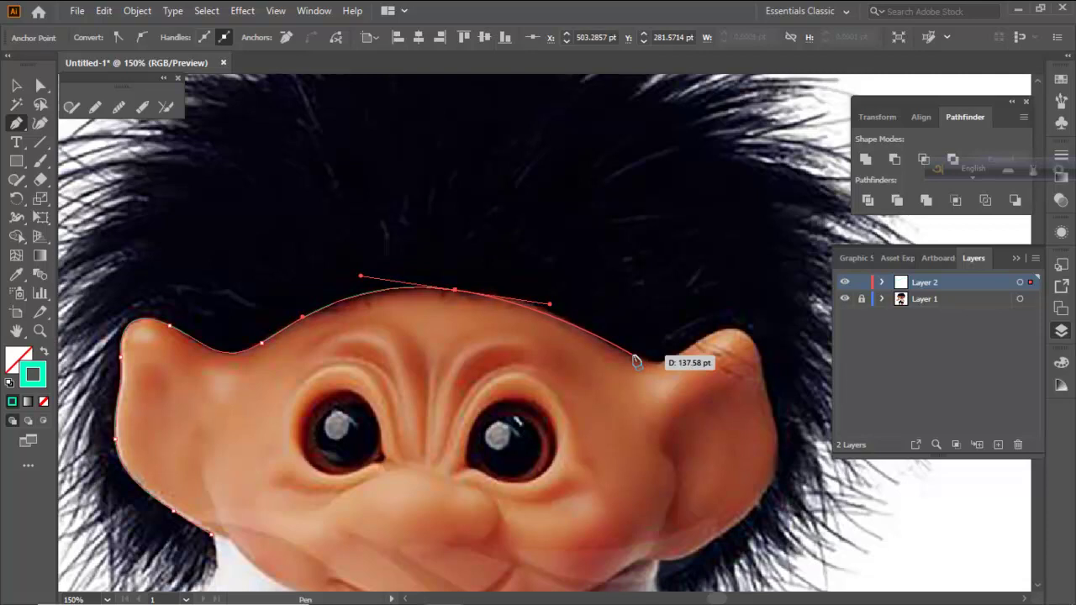
Trace the rest of the hairline down to the right-hand ear, then around the ear's tip and upper outer edge
left_click_drag(636, 355, 738, 304)
scroll(690, 354, "up", 2)
left_click_drag(807, 313, 627, 383)
left_click_drag(635, 447, 622, 405)
key("space")
left_click_drag(636, 498, 629, 469)
key("ctrl+z")
left_click_drag(572, 295, 584, 306)
left_click_drag(610, 413, 618, 452)
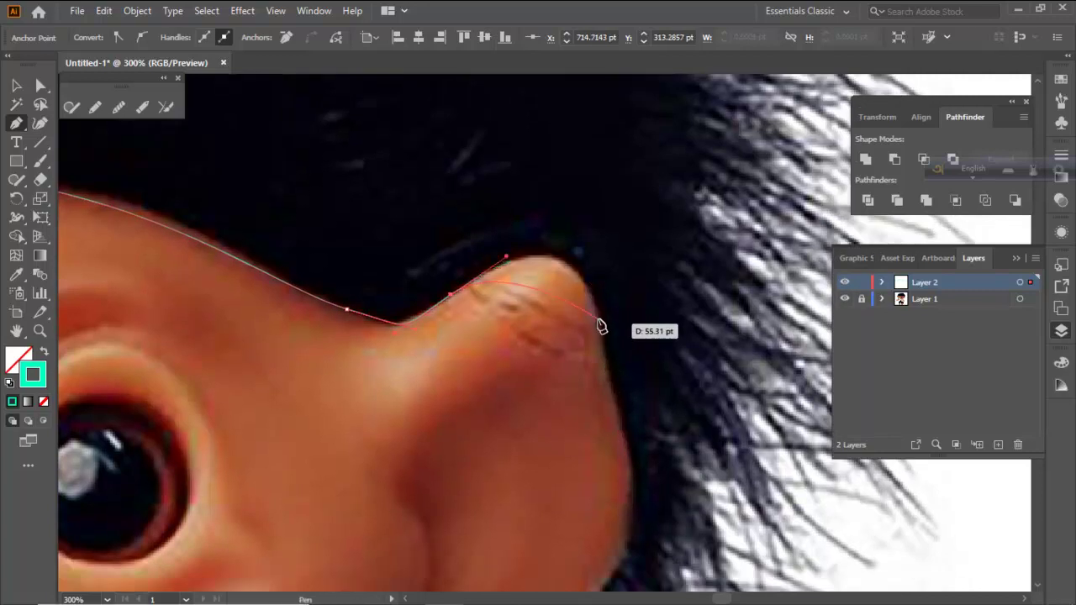
left_click_drag(580, 274, 606, 307)
left_click_drag(618, 409, 637, 464)
Trace the lower outer edge of the right-hand ear down to where it meets the shirt collar
scroll(644, 484, "down", 3)
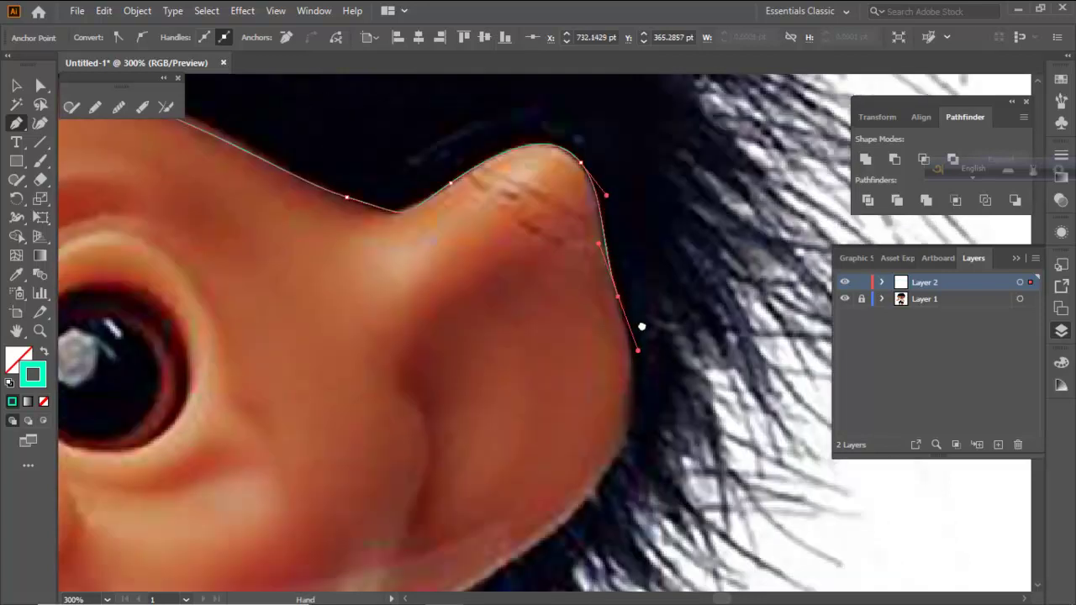
left_click_drag(596, 411, 542, 471)
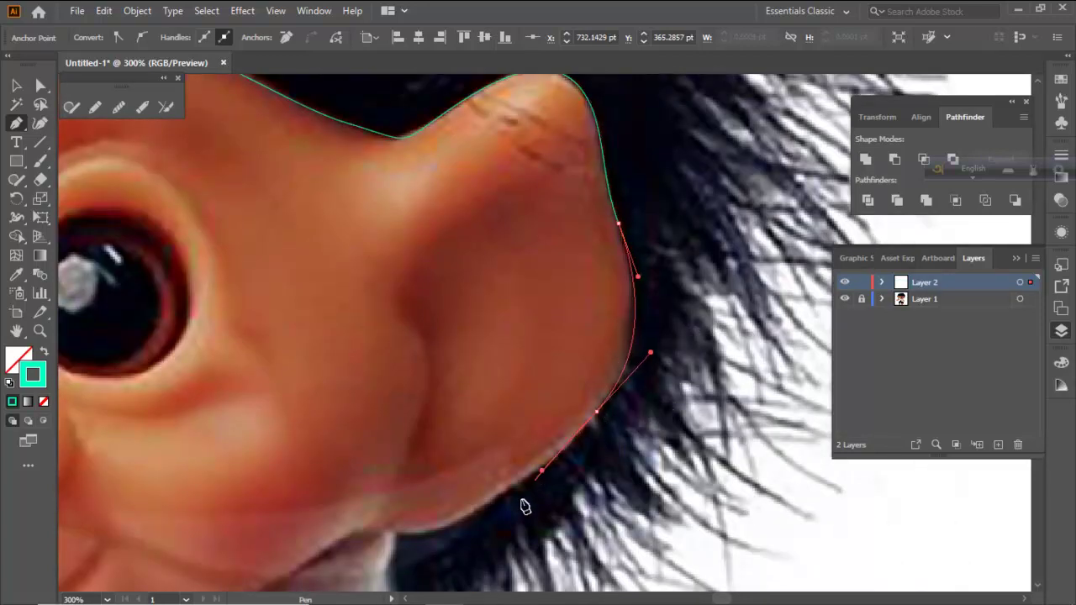
left_click_drag(493, 507, 586, 343)
left_click_drag(530, 370, 525, 371)
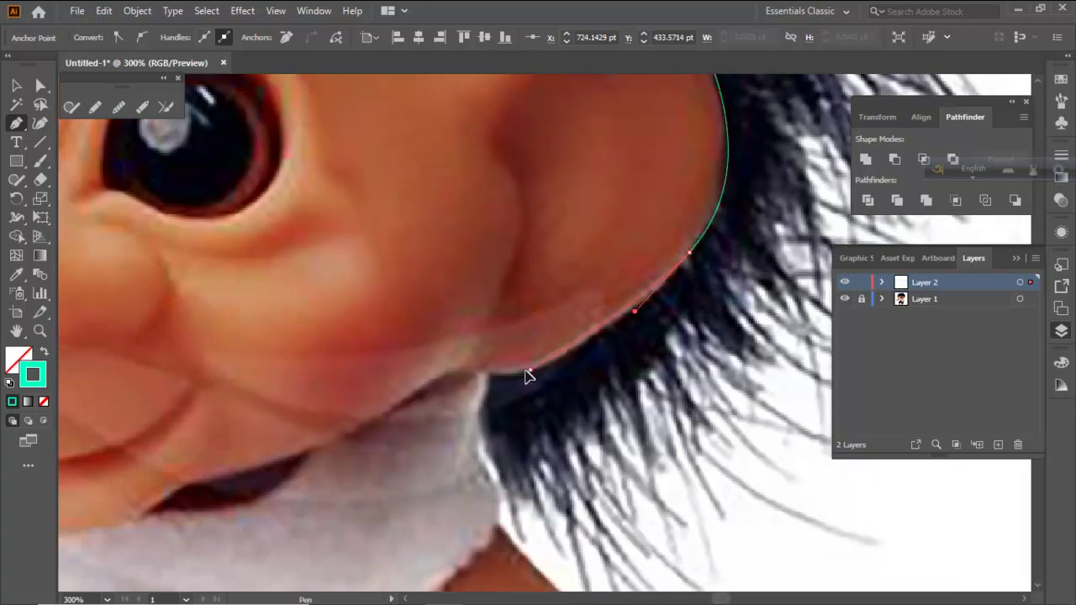
left_click(488, 370)
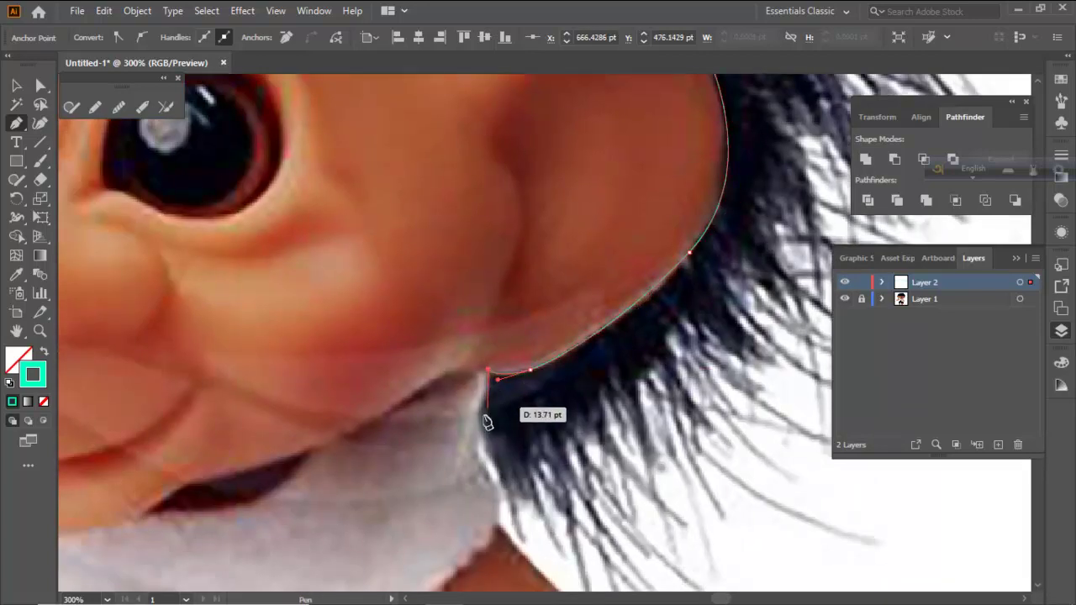
Continue the path down the hair's edge beside the shirt collar to the right-hand shoulder and end the open path
left_click_drag(478, 411, 480, 369)
left_click(478, 411)
left_click(476, 397)
left_click(483, 374)
left_click_drag(503, 420, 525, 447)
left_click(504, 423)
left_click_drag(494, 353, 494, 350)
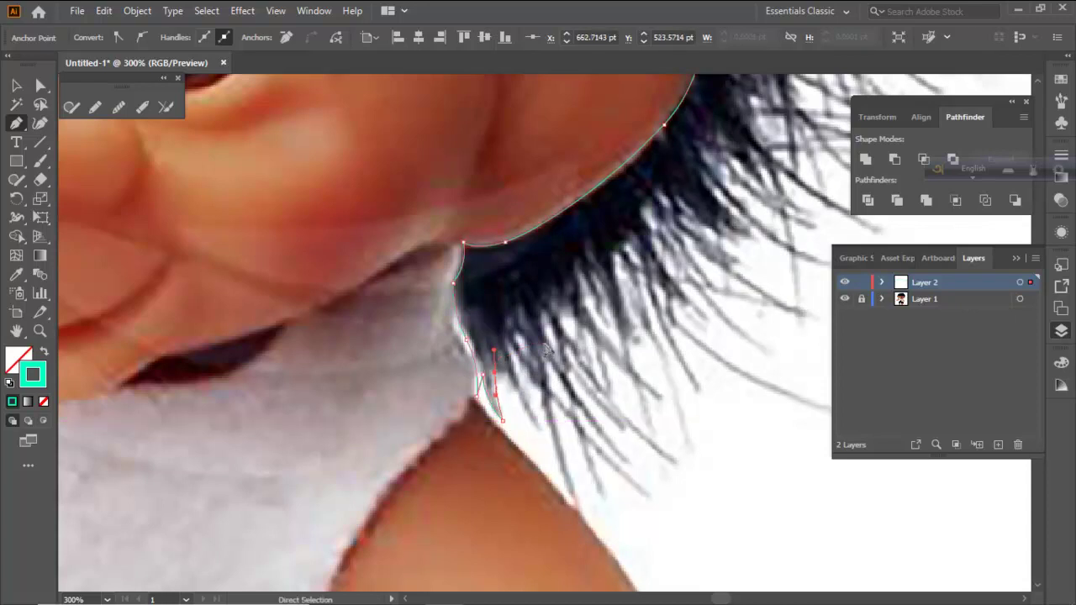
left_click(590, 328, "ctrl")
Examine the outer edge and loose strands of the doll's hair all around the head
scroll(590, 324, "down", 2)
scroll(590, 323, "down", 2)
left_click_drag(554, 249, 603, 277)
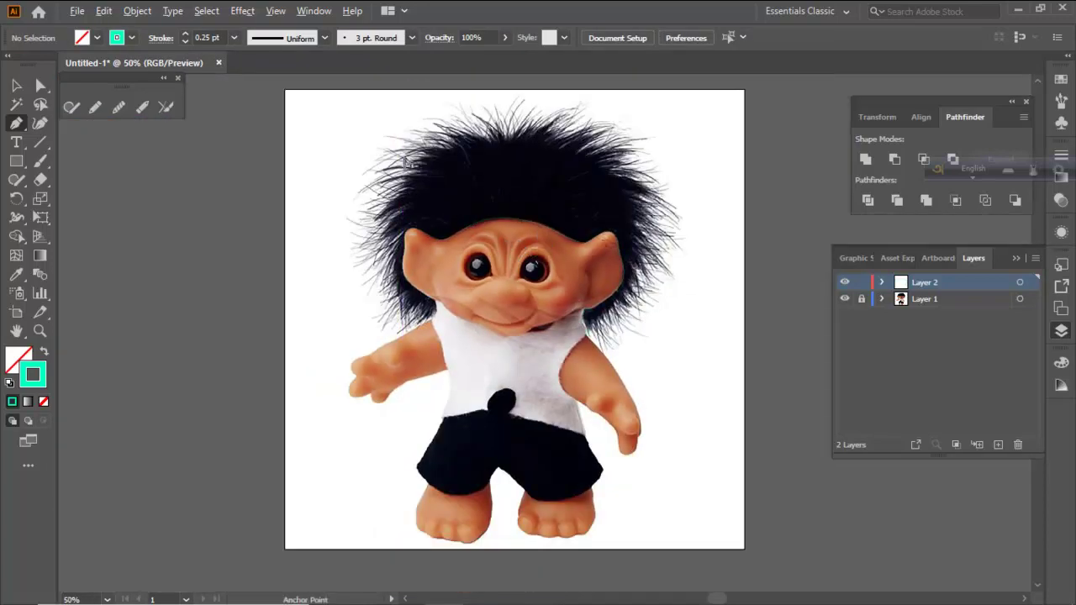
key("ctrl+plus")
key("ctrl+plus")
key("ctrl+plus")
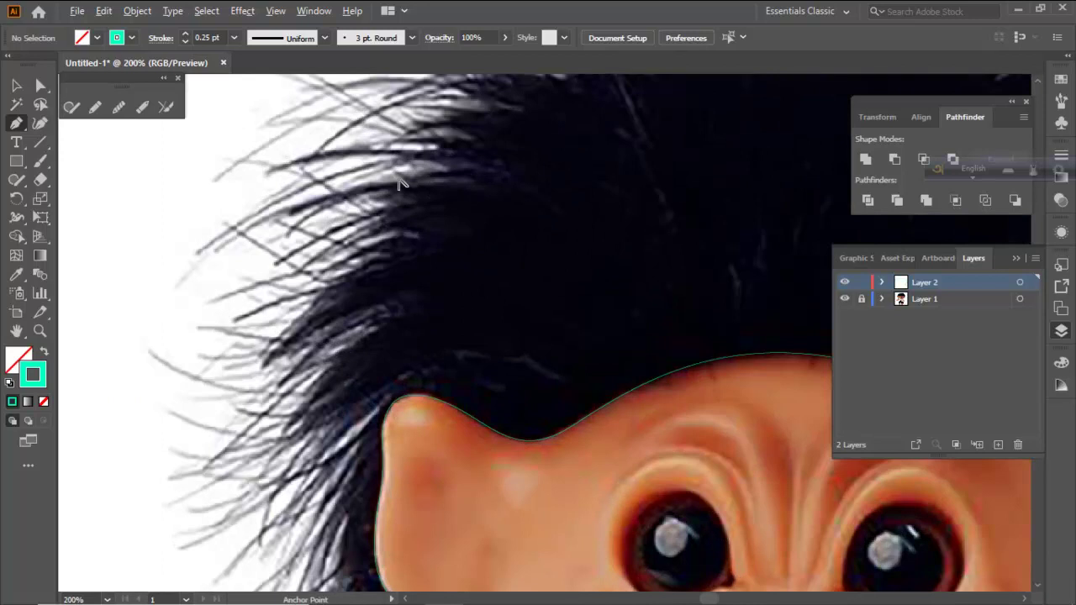
key("ctrl+minus")
key("ctrl+minus")
key("ctrl+minus")
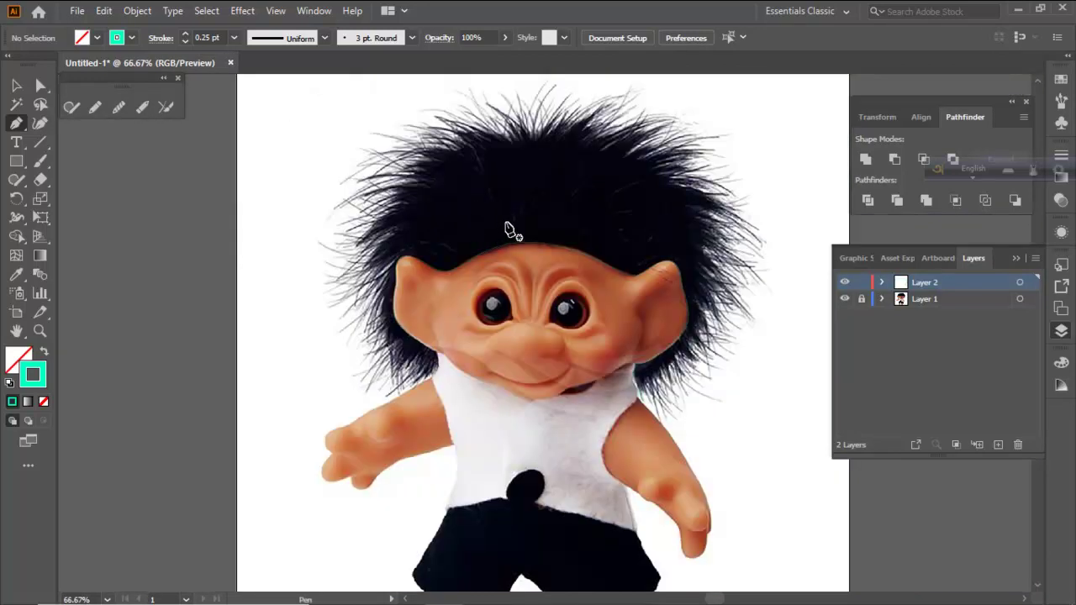
key("ctrl+plus")
key("ctrl+plus")
key("ctrl+plus")
key("ctrl+plus")
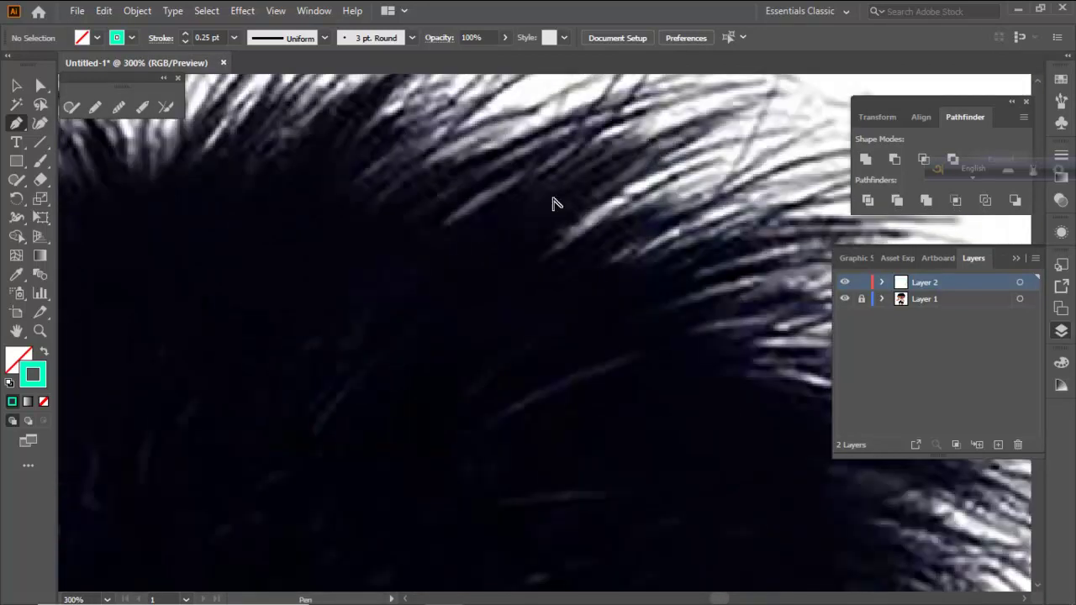
key("ctrl+minus")
key("ctrl+minus")
key("ctrl+minus")
key("ctrl+minus")
key("ctrl+minus")
key("ctrl+minus")
key("ctrl+minus")
key("ctrl+minus")
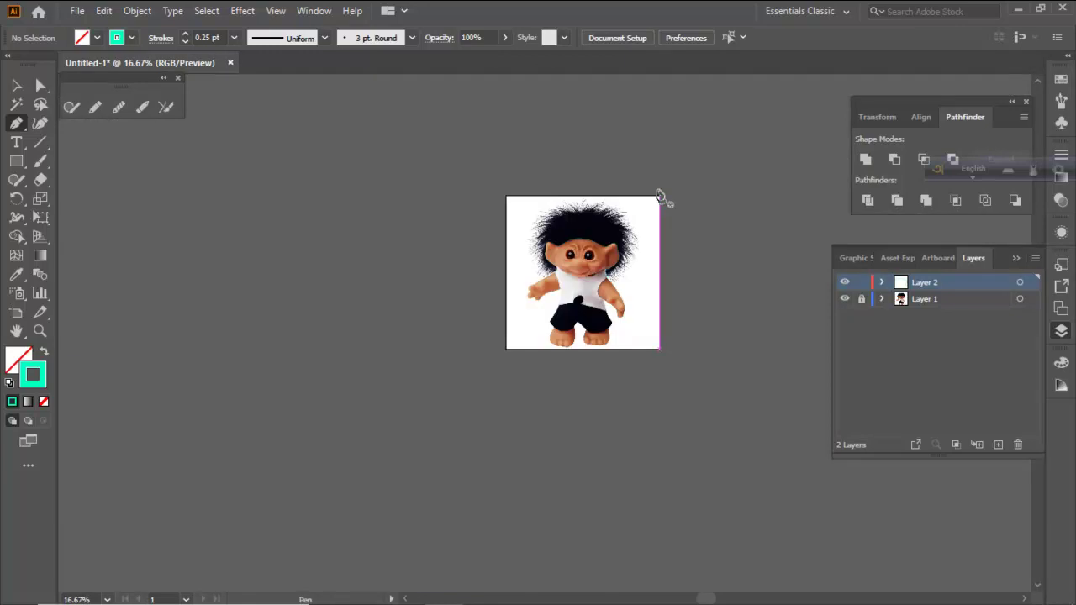
scroll(589, 216, "up", 3)
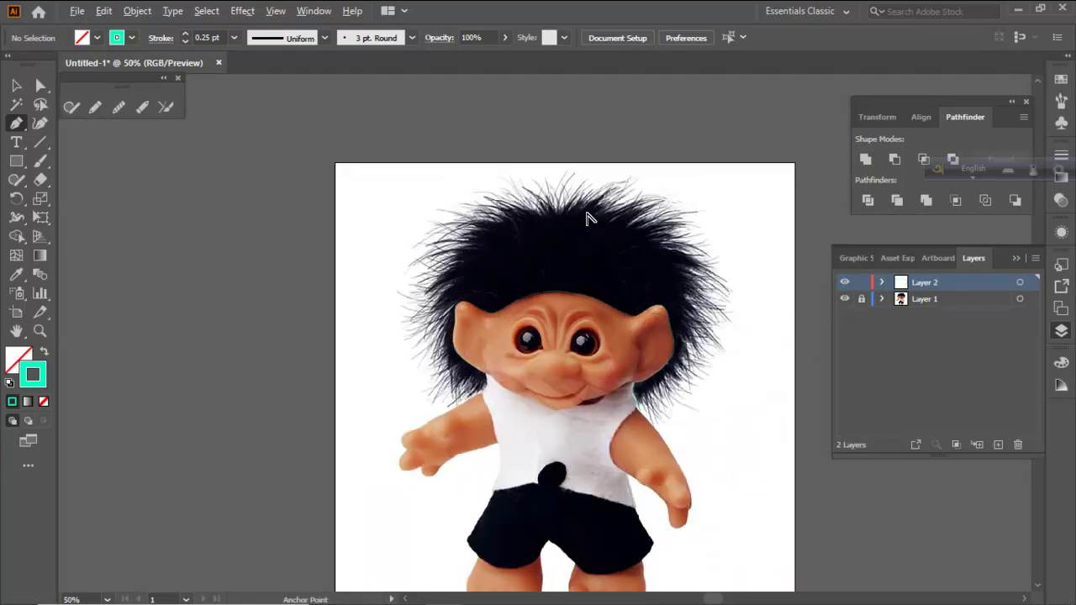
scroll(588, 217, "up", 1)
scroll(552, 235, "up", 3)
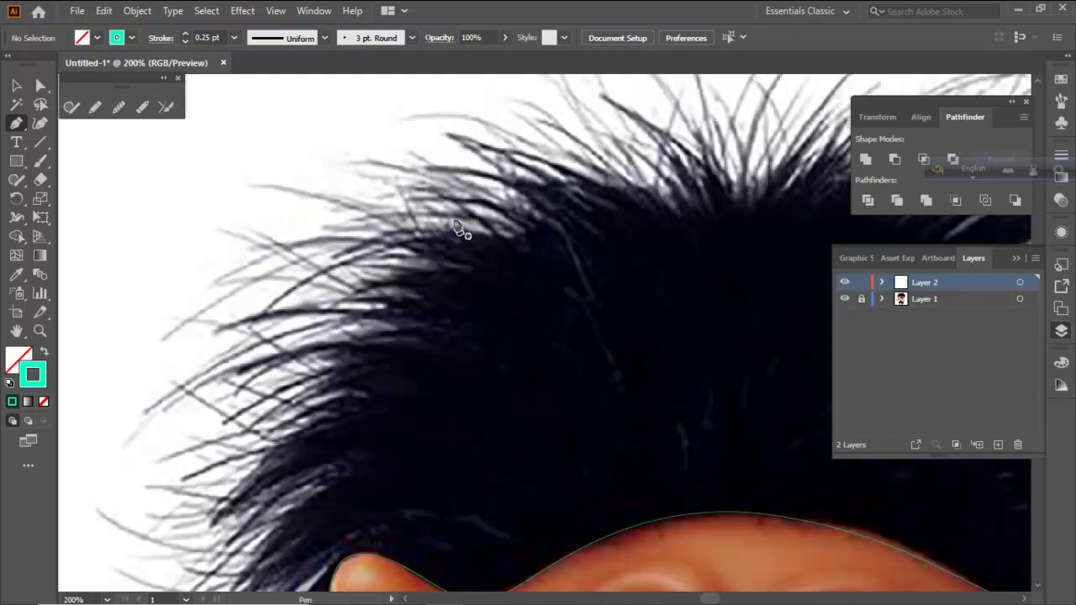
key("alt")
scroll(648, 196, "down", 4)
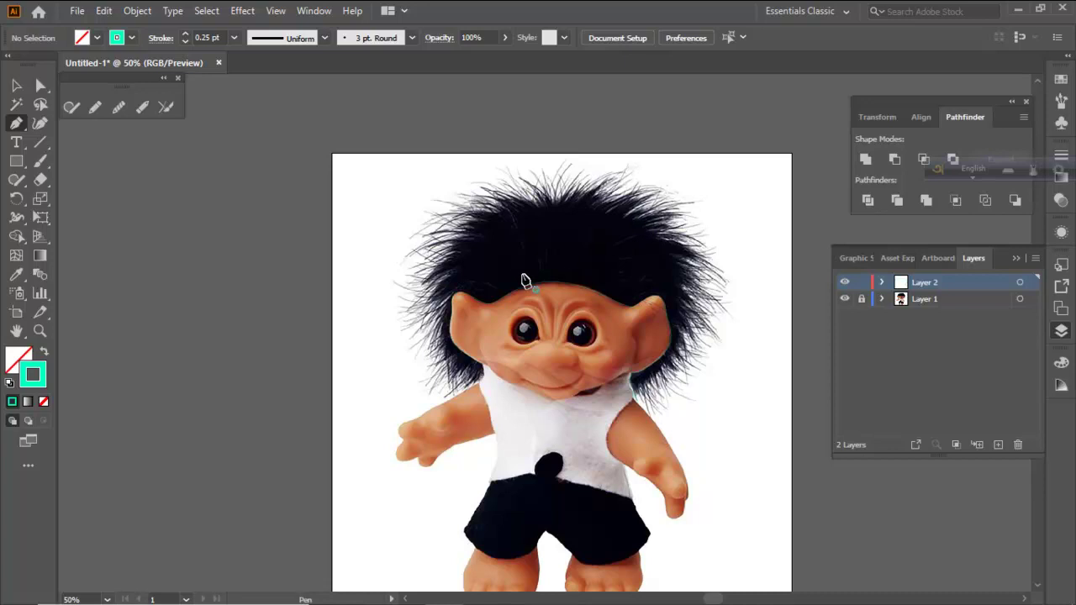
scroll(709, 231, "up", 2)
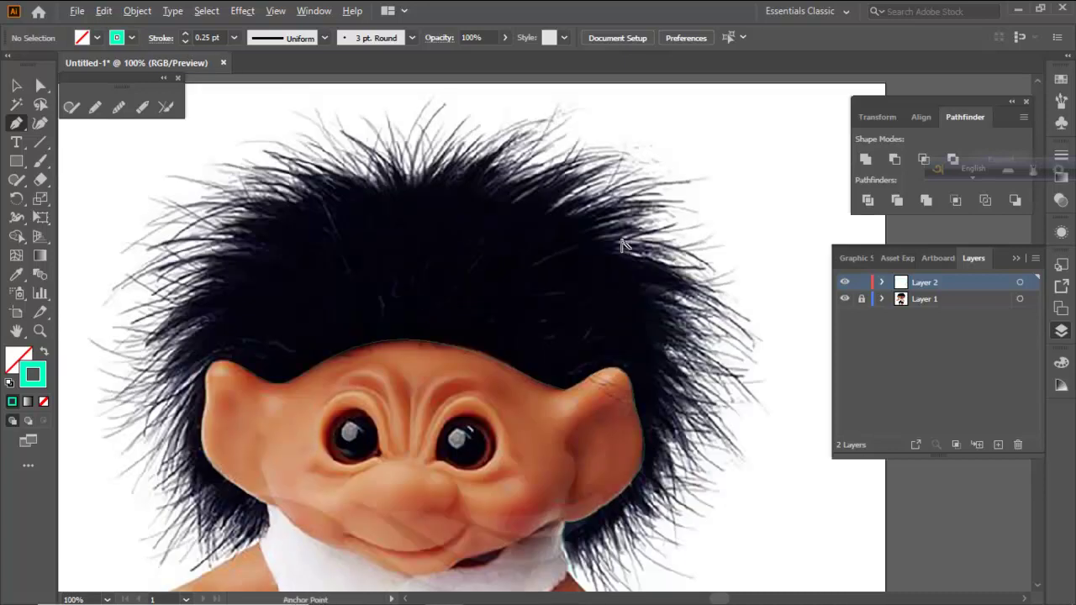
scroll(554, 253, "up", 3)
scroll(678, 264, "down", 4)
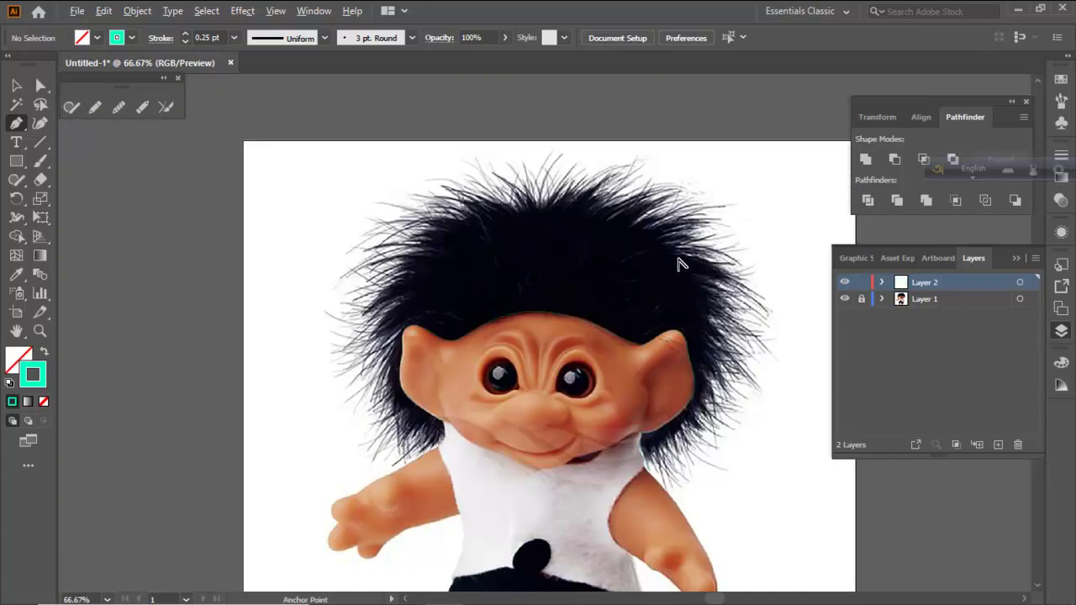
scroll(361, 387, "up", 2)
Reselect the hairline path and extend it with the Pen tool from the left-hand ear's base along the collar to the shoulder
key("ctrl")
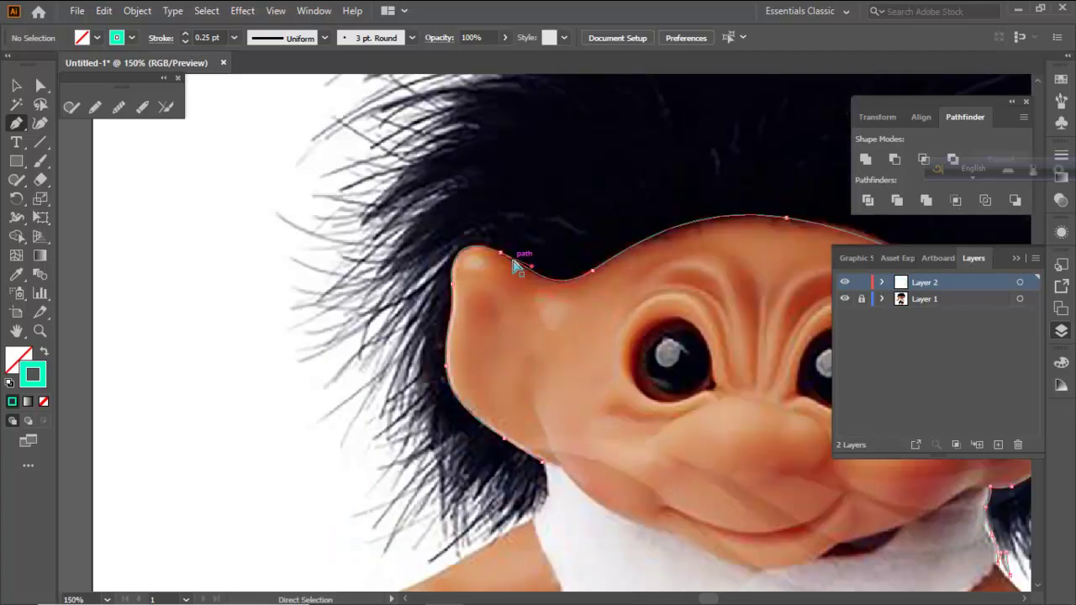
left_click(517, 265, "ctrl")
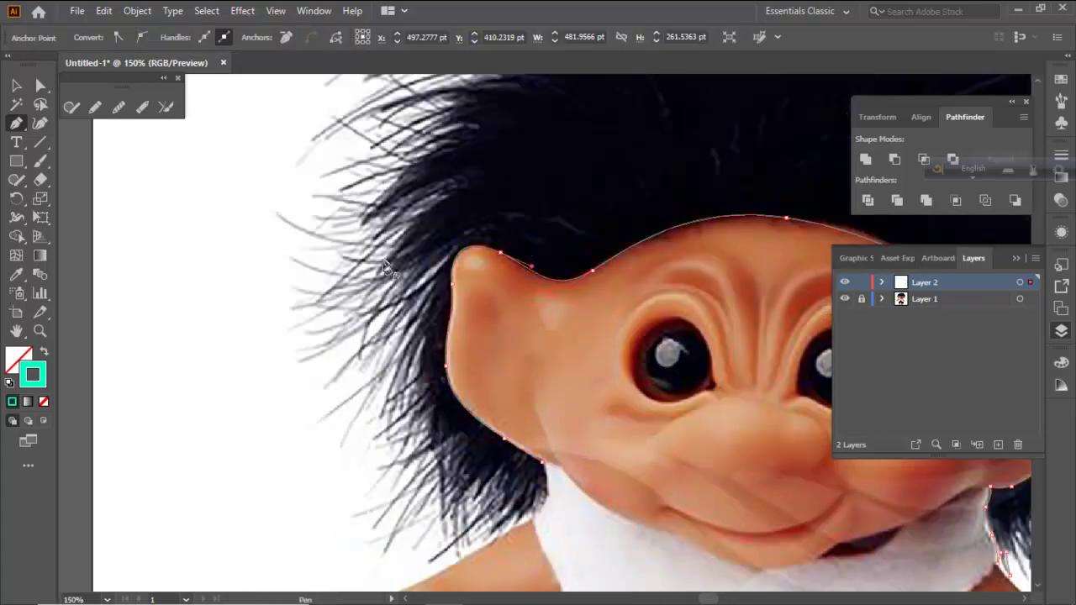
left_click(95, 107)
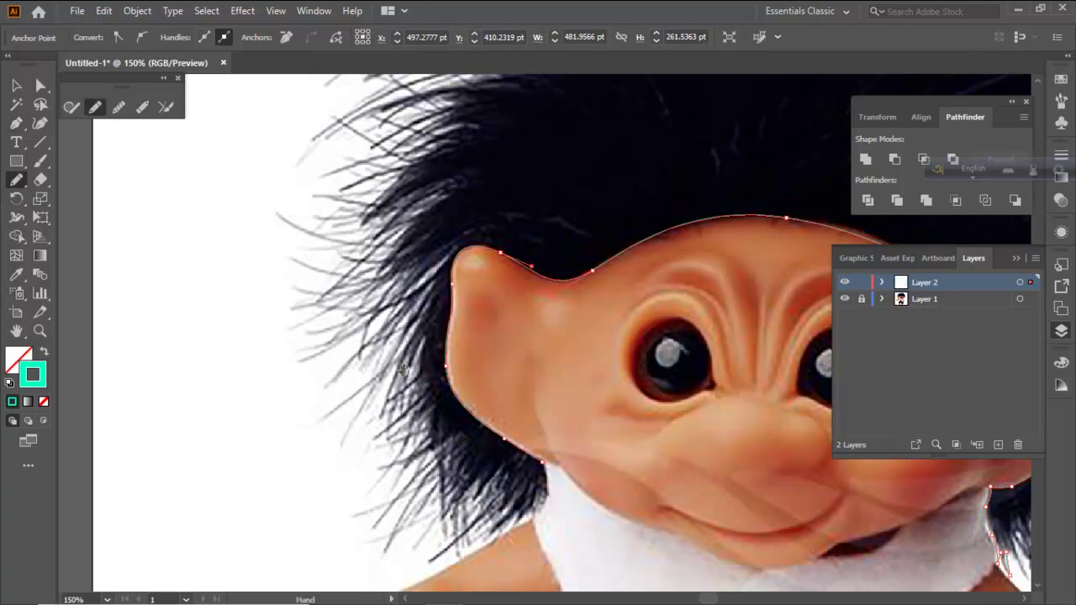
left_click_drag(402, 368, 376, 310)
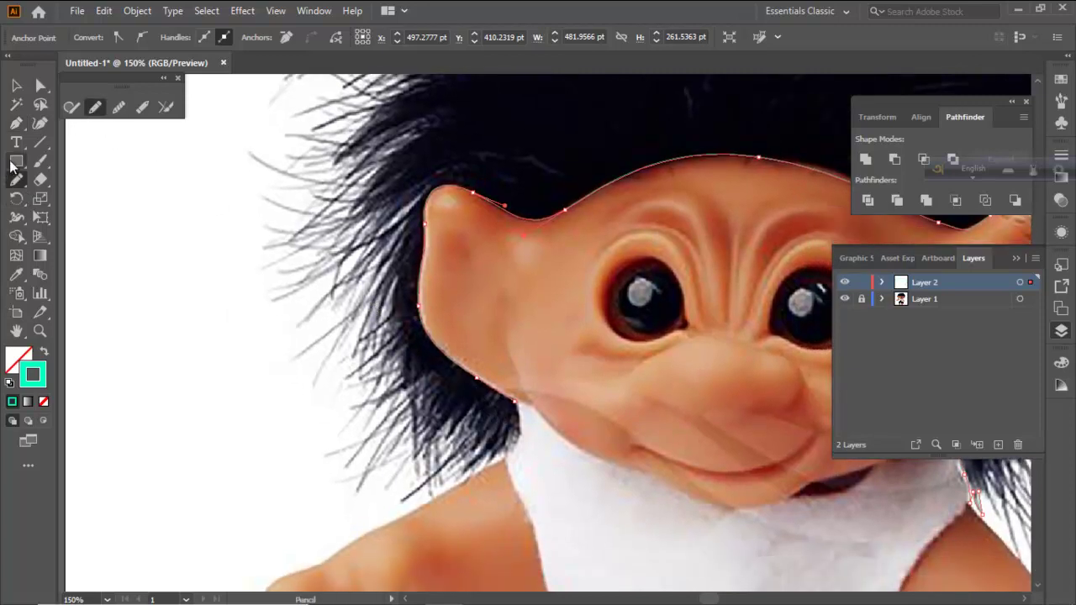
left_click(16, 123)
scroll(385, 420, "up", 1)
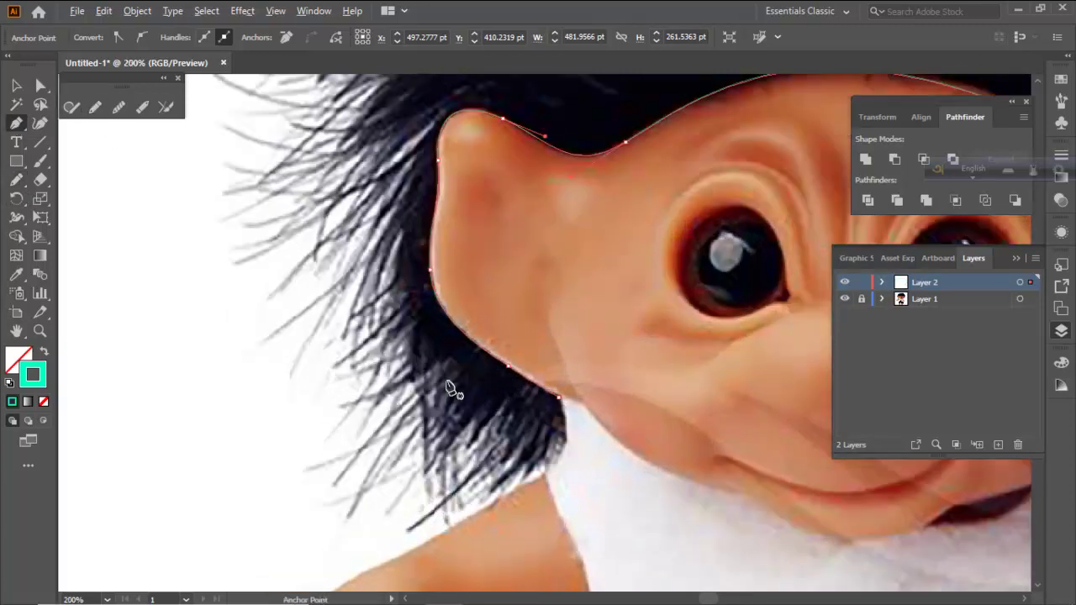
left_click(561, 402)
left_click_drag(561, 402, 544, 255)
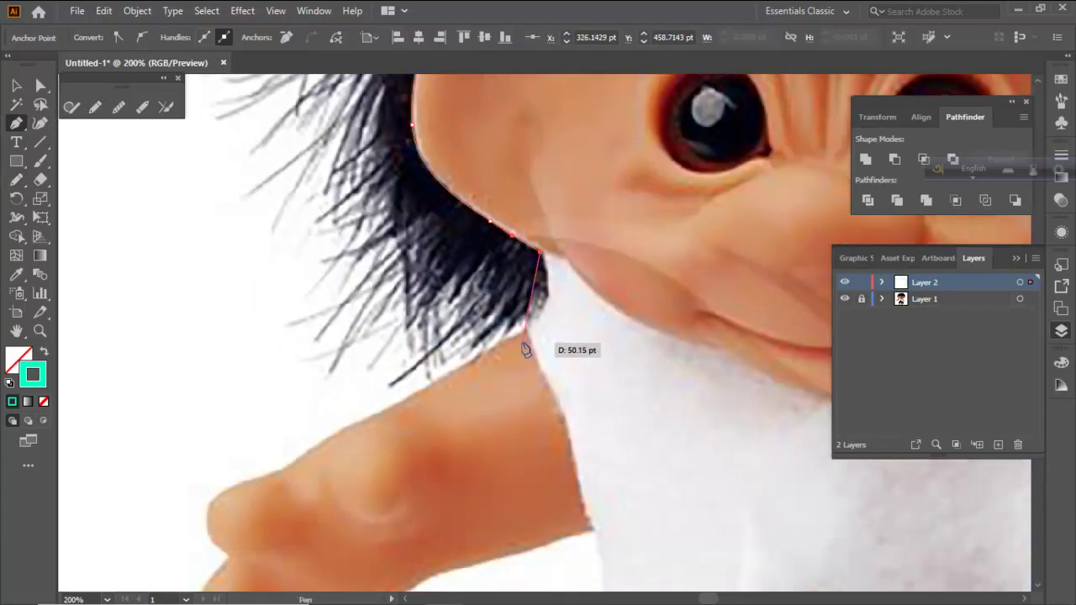
left_click_drag(523, 329, 488, 365)
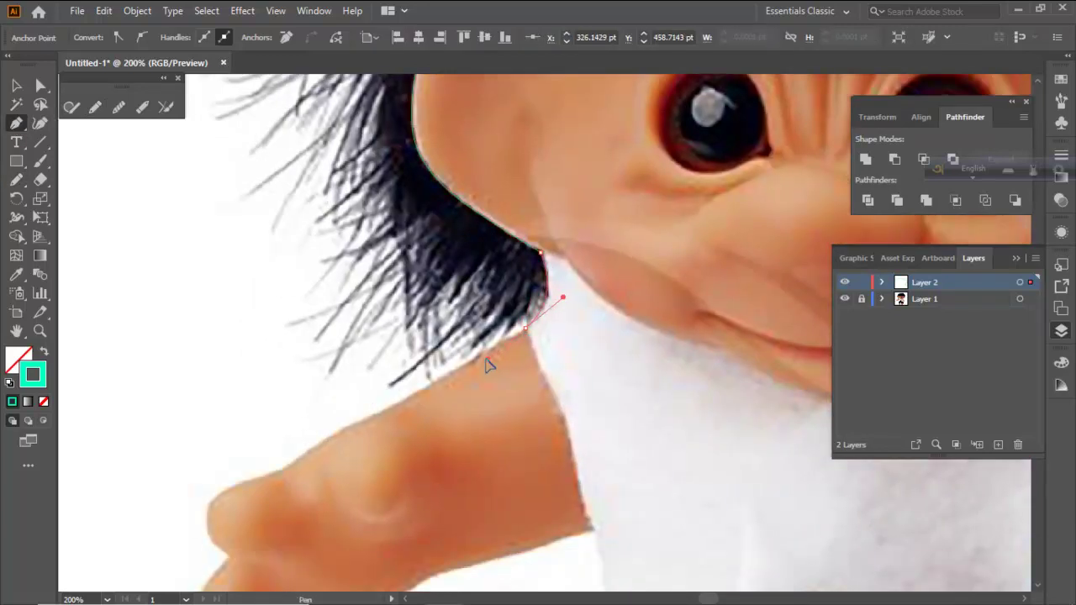
left_click(525, 329)
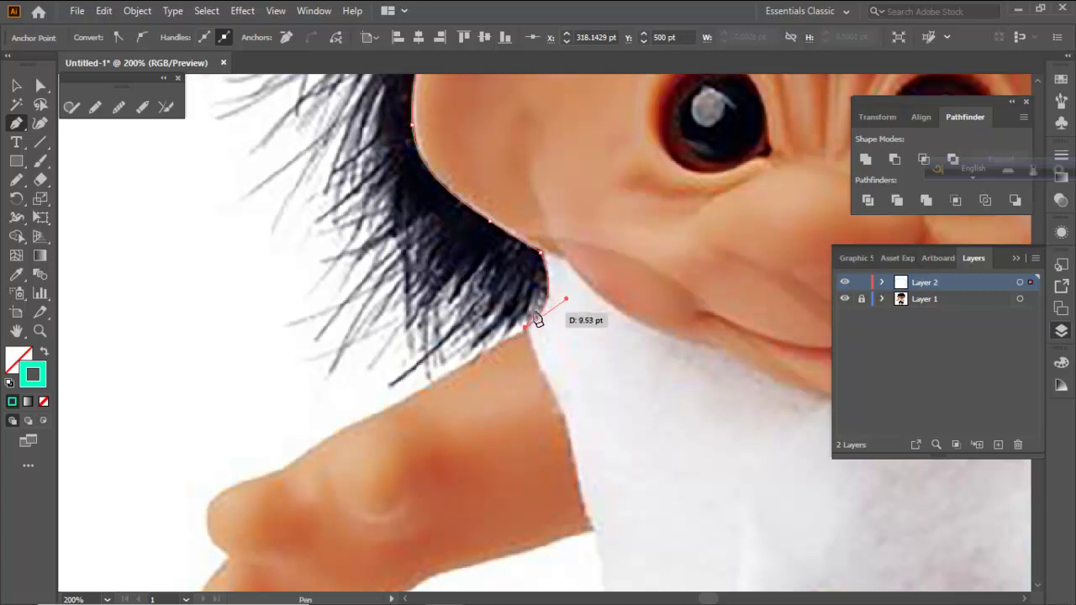
Extend the pen path along the left-hand shoulder and continue it with the Pencil tool as zigzag strands up the hair below the ear
left_click_drag(536, 318, 475, 355)
left_click(501, 339)
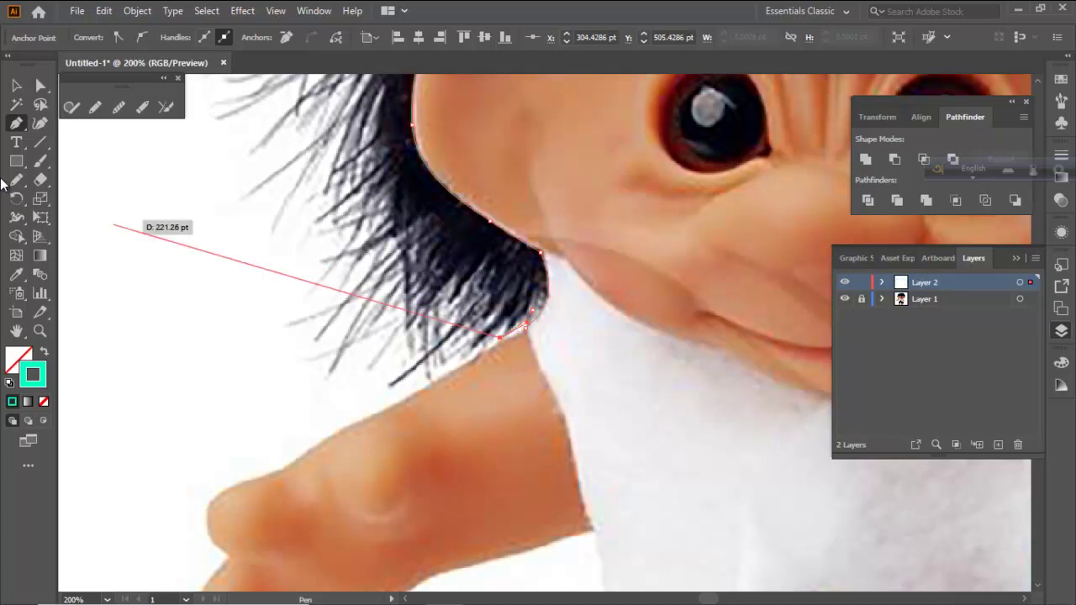
left_click(16, 179)
scroll(506, 387, "up", 3)
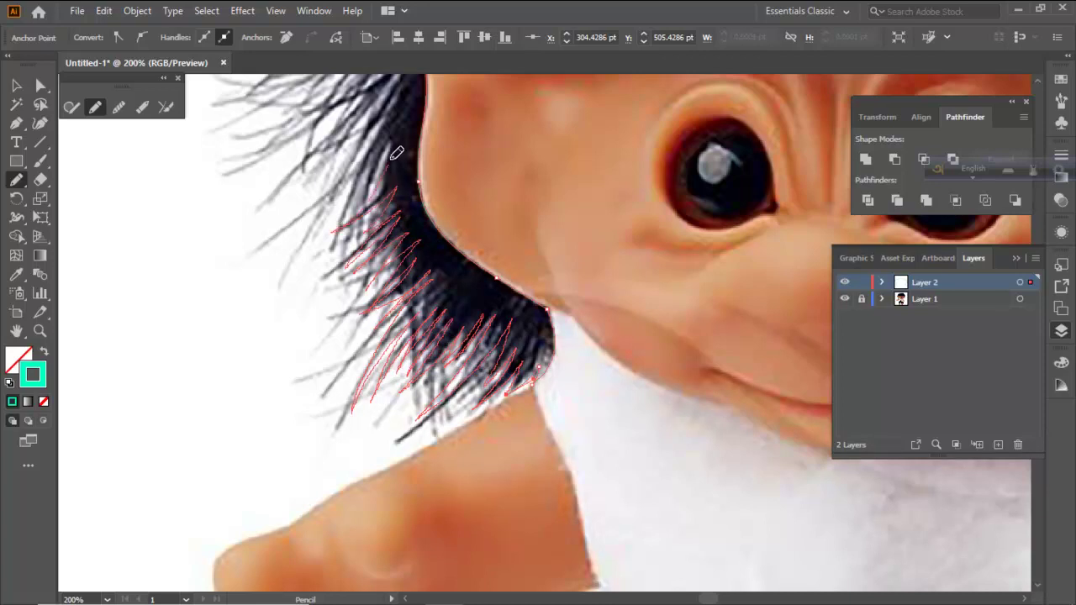
Reselect the hair path and continue the zigzag Pencil strands beside and above the left-hand ear
left_click(517, 198, "ctrl")
left_click_drag(441, 200, 496, 427)
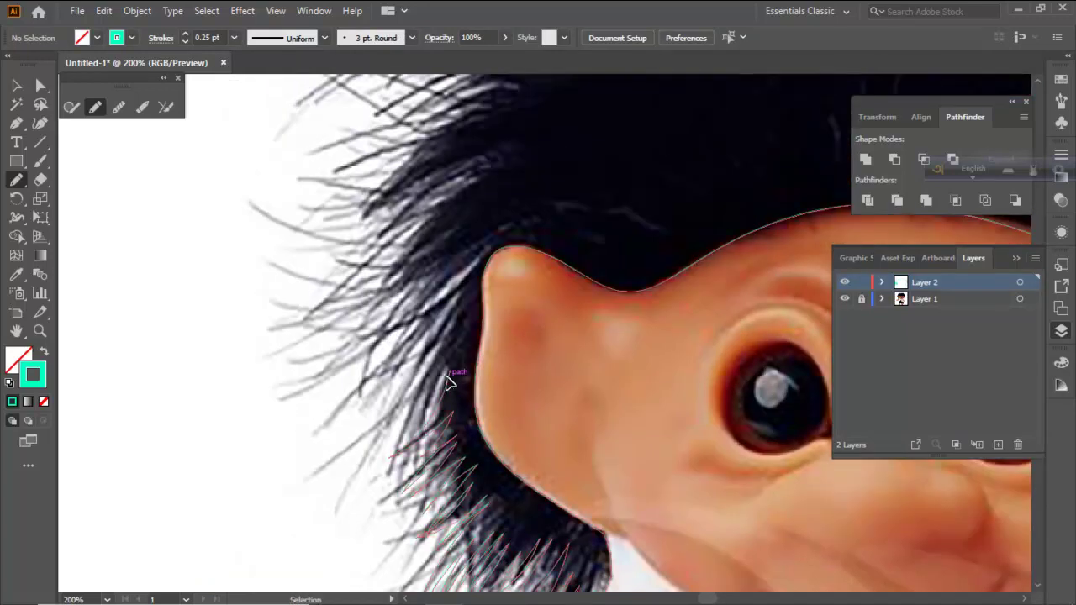
key("ctrl+a")
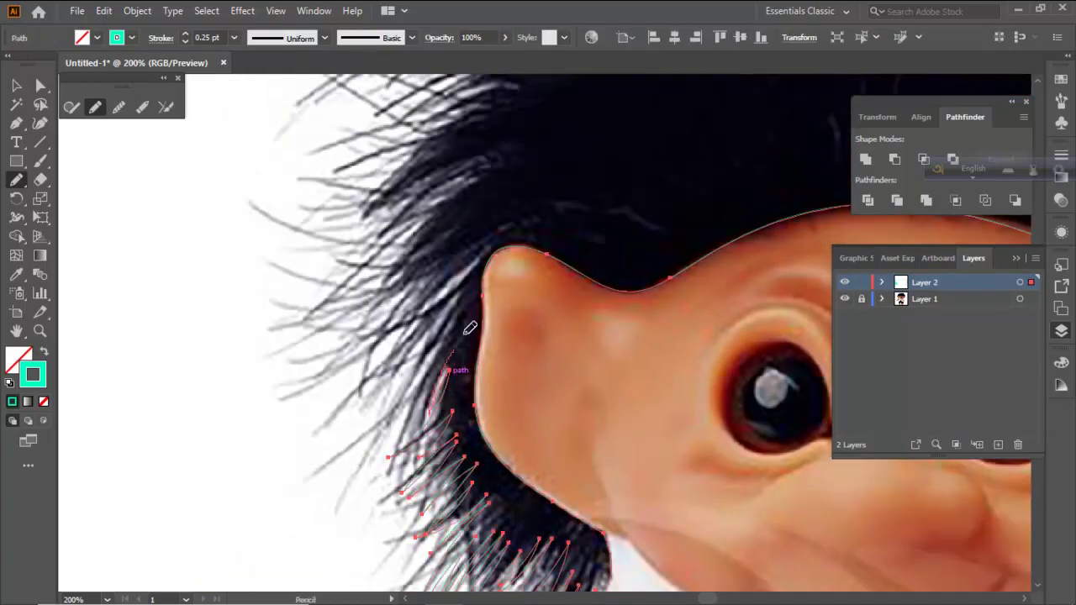
left_click_drag(428, 364, 478, 281)
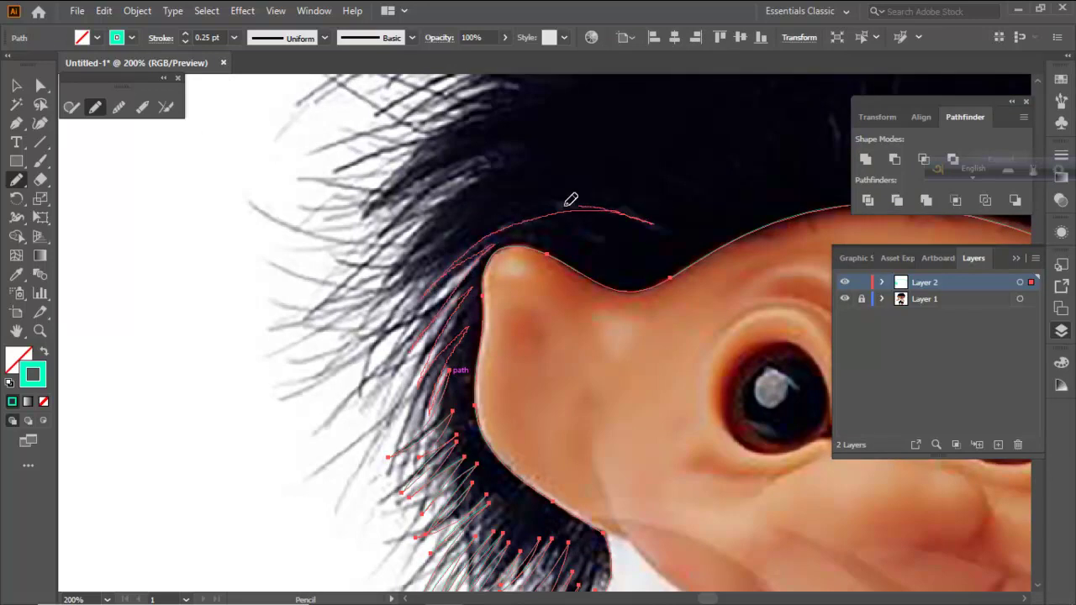
mouse_move(426, 273)
left_mouse_down()
mouse_move(513, 200)
mouse_move(435, 247)
mouse_move(381, 313)
mouse_move(476, 206)
mouse_move(397, 273)
mouse_move(431, 230)
mouse_move(466, 195)
left_mouse_up()
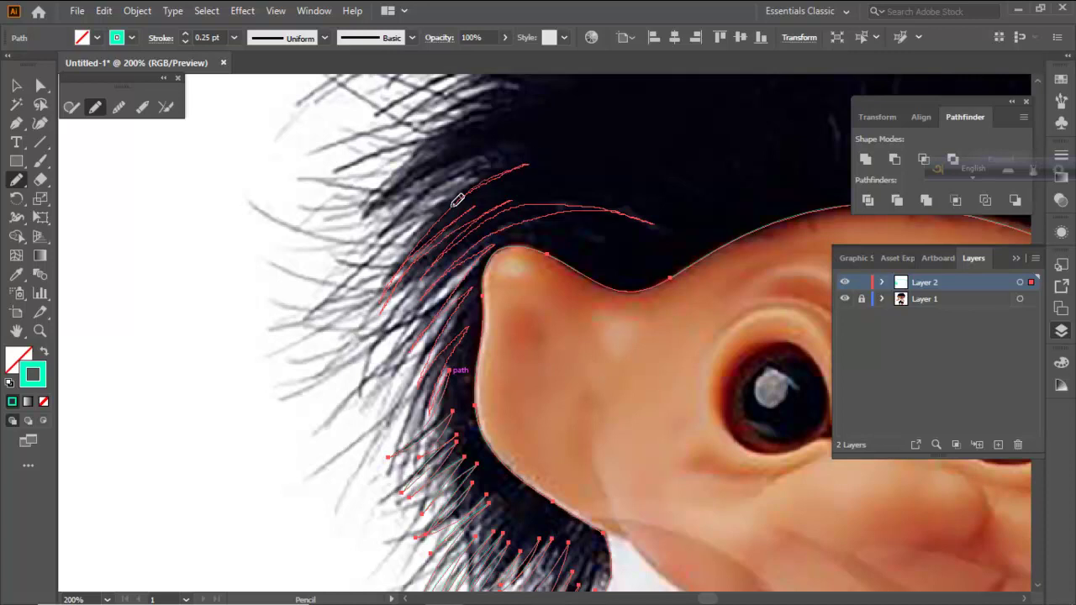
mouse_move(430, 239)
left_mouse_down()
mouse_move(473, 188)
mouse_move(570, 129)
mouse_move(415, 204)
mouse_move(456, 169)
mouse_move(545, 136)
left_mouse_up()
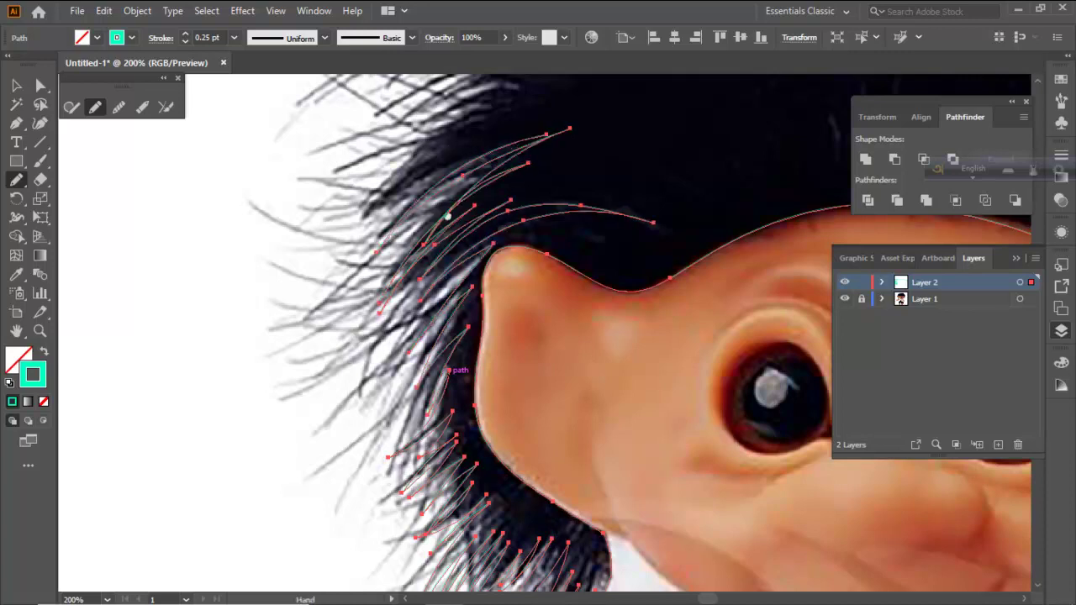
Continue the path with longer curved Pencil strands up the left-hand side of the head above the ear
left_click_drag(464, 150, 461, 322)
mouse_move(545, 306)
left_mouse_down()
mouse_move(434, 338)
mouse_move(373, 378)
left_mouse_up()
left_click_drag(468, 279, 459, 285)
key("ctrl+z")
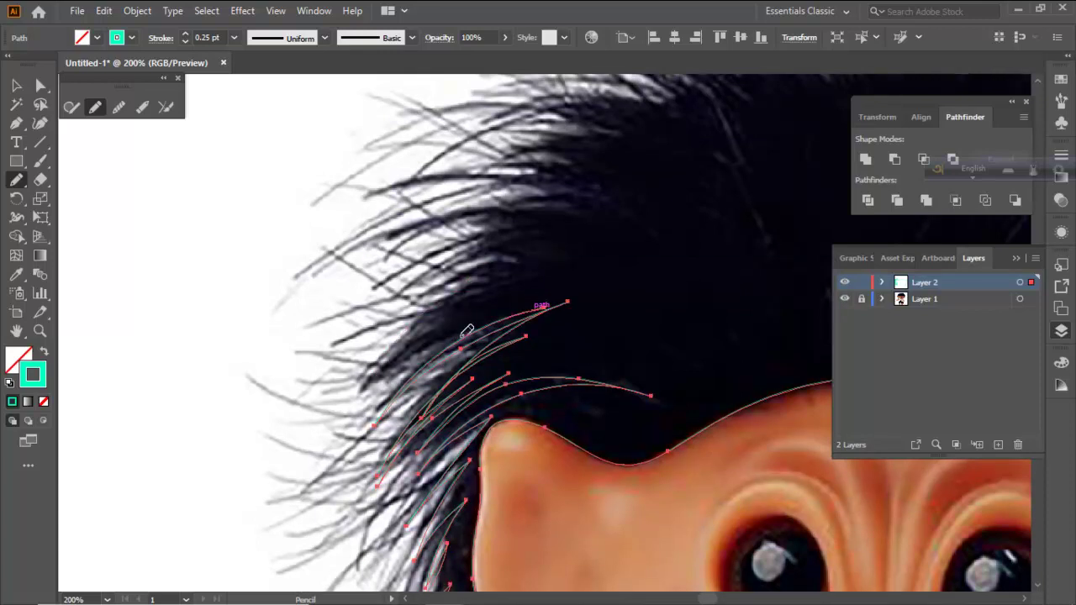
mouse_move(366, 388)
left_mouse_down()
mouse_move(486, 294)
mouse_move(545, 269)
left_mouse_up()
mouse_move(418, 312)
left_mouse_down()
mouse_move(523, 243)
mouse_move(583, 233)
mouse_move(580, 241)
left_mouse_up()
mouse_move(436, 260)
left_mouse_down()
mouse_move(516, 227)
mouse_move(627, 216)
left_mouse_up()
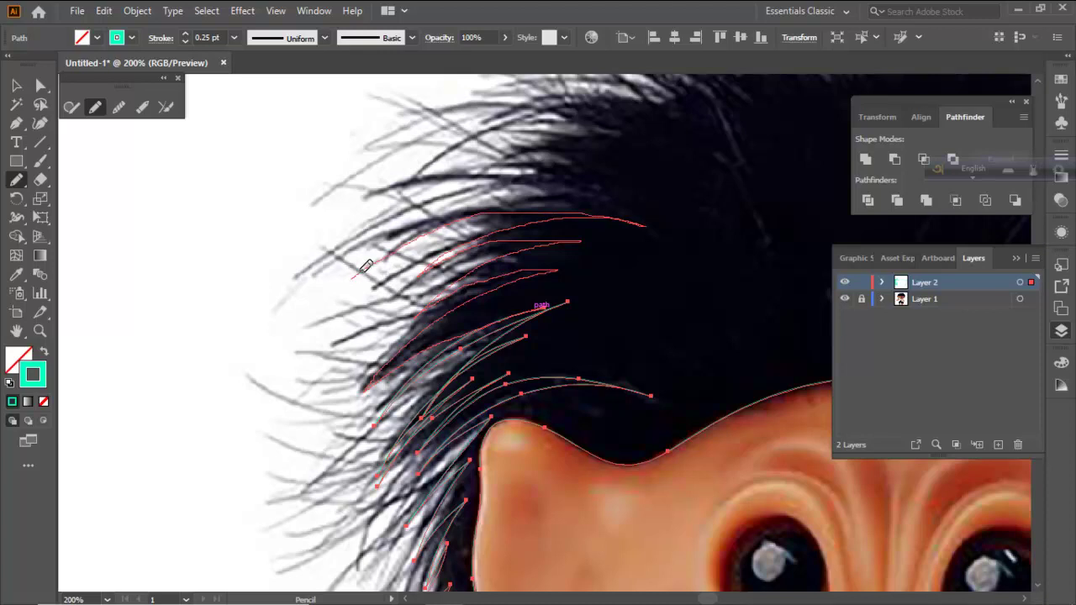
mouse_move(561, 193)
left_mouse_down()
mouse_move(682, 217)
mouse_move(599, 263)
mouse_move(553, 346)
mouse_move(452, 317)
mouse_move(365, 316)
left_mouse_up()
Trace the curved strands around the upper left-hand side of the head with the Pencil tool
key("space")
key("ctrl+z")
mouse_move(589, 365)
left_mouse_down()
mouse_move(396, 324)
mouse_move(315, 334)
mouse_move(542, 330)
left_mouse_up()
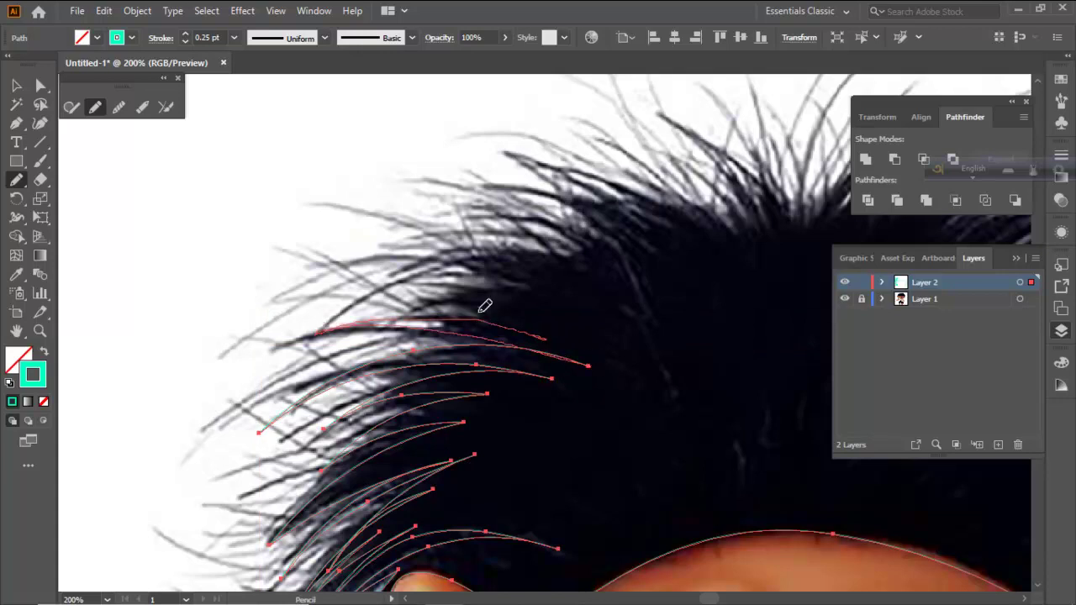
left_click_drag(426, 297, 596, 334)
mouse_move(463, 271)
left_mouse_down()
mouse_move(562, 293)
mouse_move(571, 307)
left_mouse_up()
left_click_drag(679, 300, 501, 218)
mouse_move(678, 290)
left_mouse_down()
mouse_move(562, 210)
mouse_move(463, 192)
mouse_move(596, 202)
mouse_move(485, 182)
mouse_move(690, 257)
left_mouse_up()
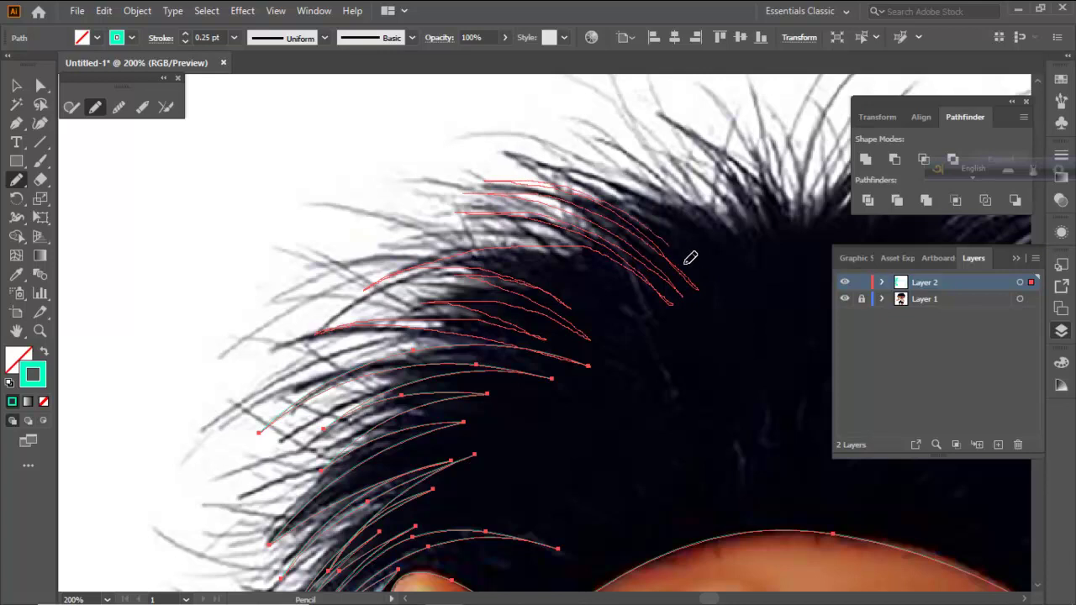
Continue the zigzag Pencil strands from the upper left-hand side to the centre of the crown
mouse_move(528, 149)
left_mouse_down()
mouse_move(617, 180)
mouse_move(714, 262)
mouse_move(731, 295)
mouse_move(557, 334)
mouse_move(571, 359)
left_mouse_up()
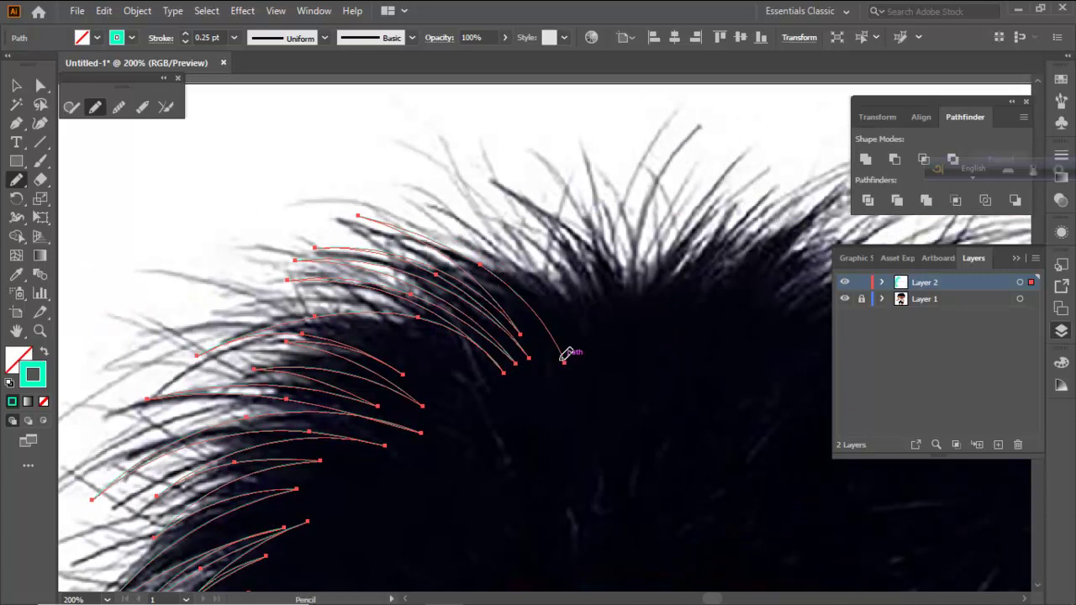
mouse_move(484, 242)
left_mouse_down()
mouse_move(577, 311)
mouse_move(542, 262)
mouse_move(576, 275)
mouse_move(501, 188)
left_mouse_up()
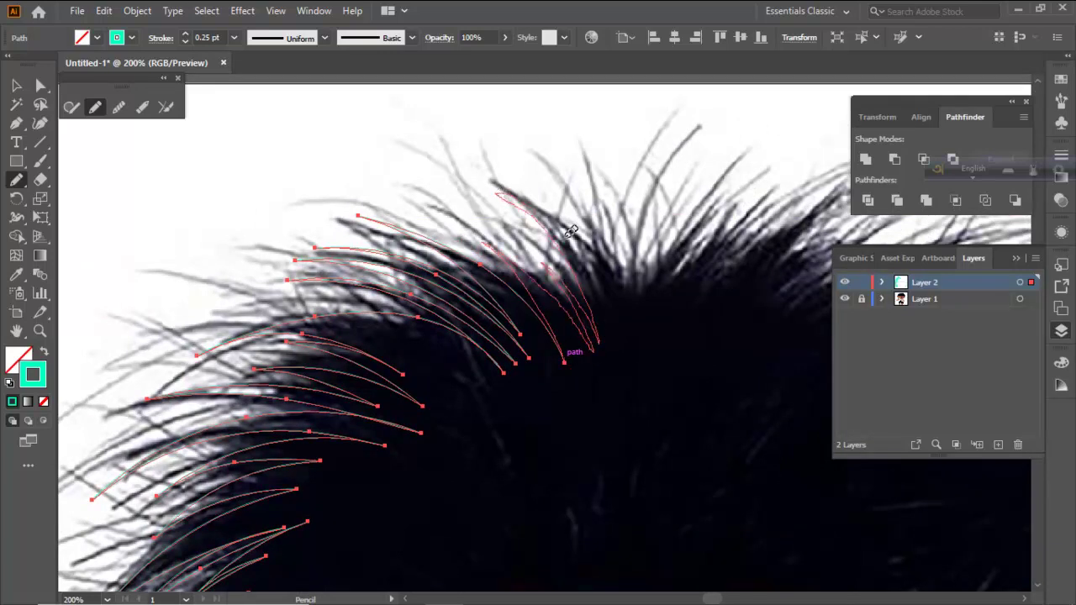
left_click_drag(592, 245, 659, 340)
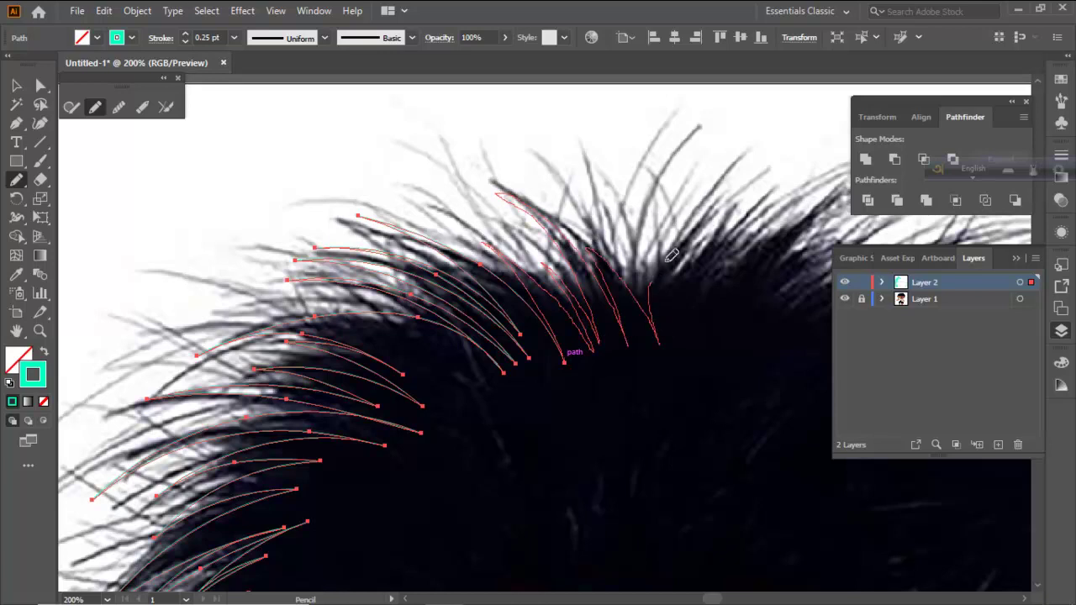
left_click_drag(737, 188, 728, 200)
Delete the faulty strand segments at the centre of the crown using the Direct Selection tool
key("ctrl+shift+a")
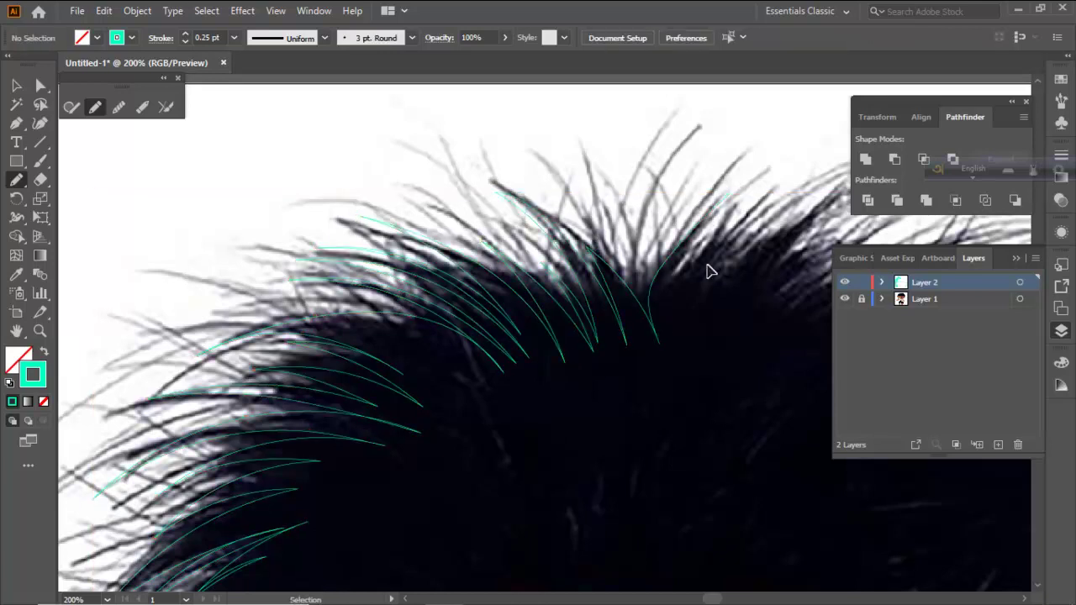
key("ctrl")
left_click(42, 86)
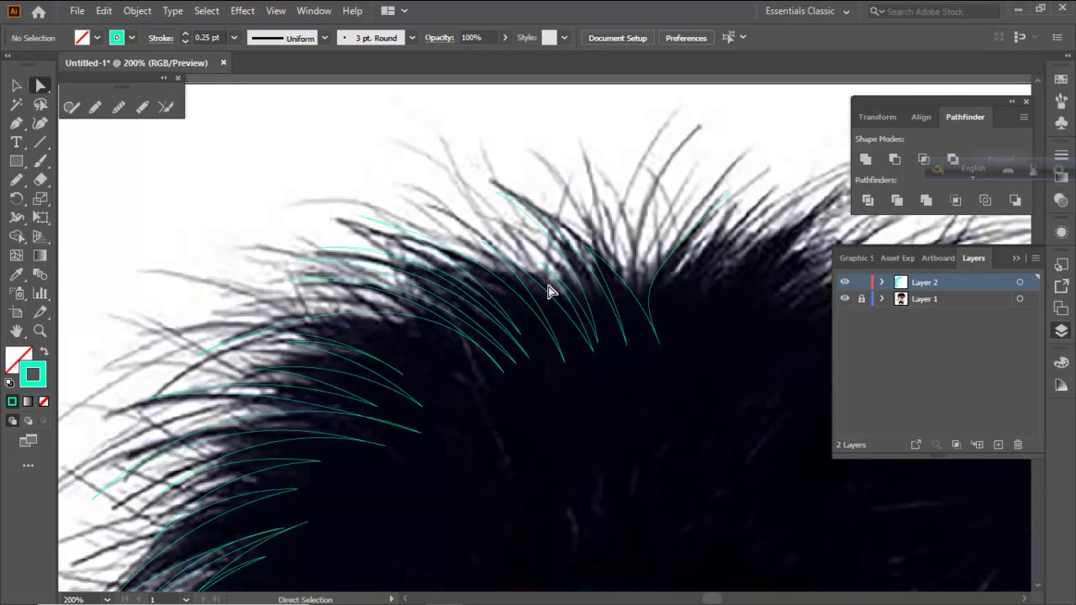
left_click(497, 191)
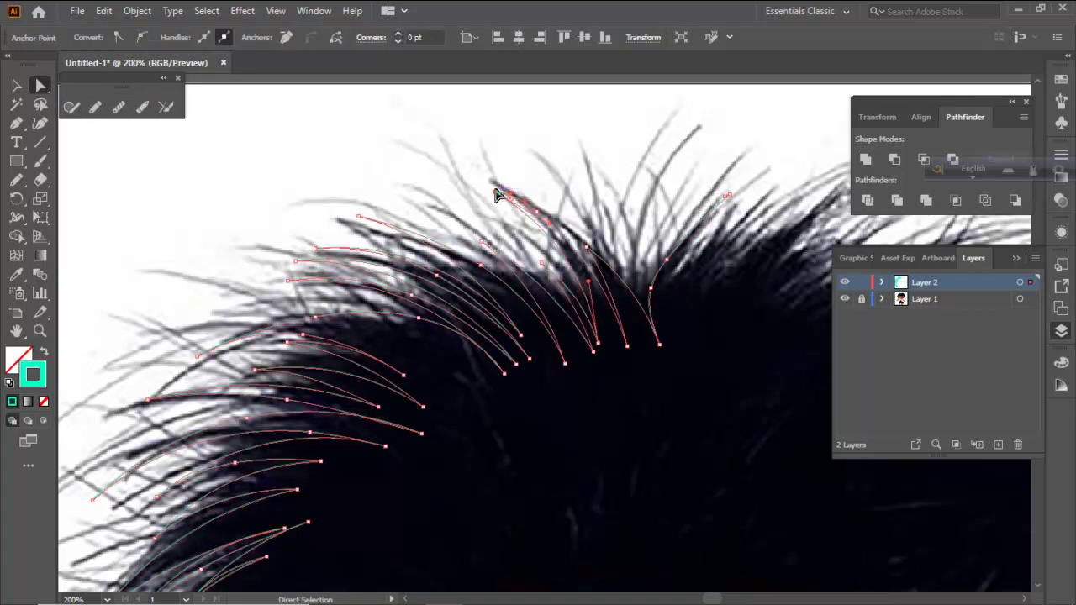
left_click(515, 192)
left_click(497, 193)
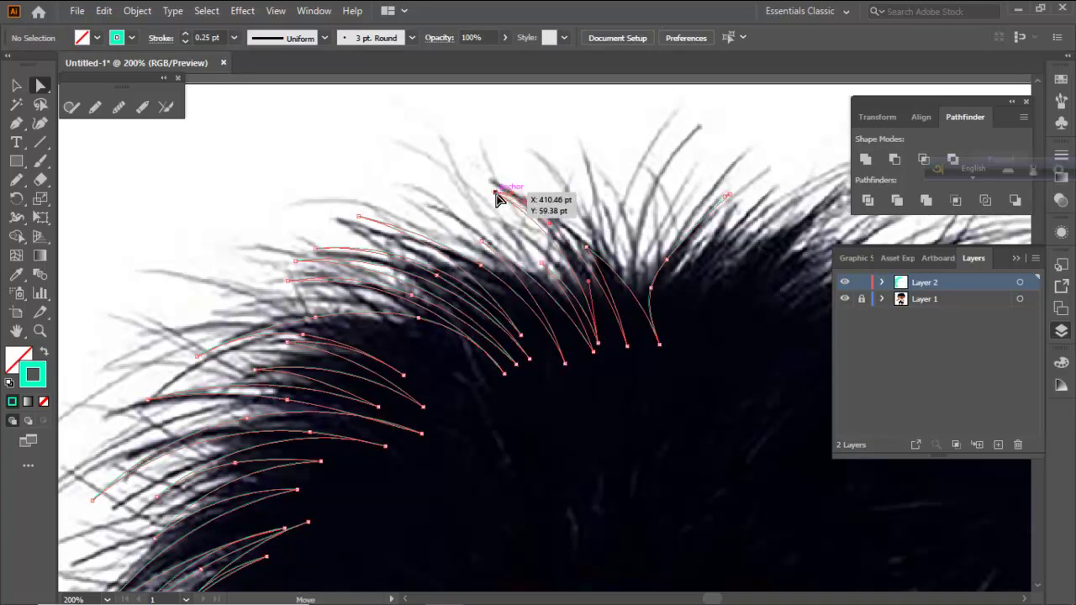
left_click(568, 200)
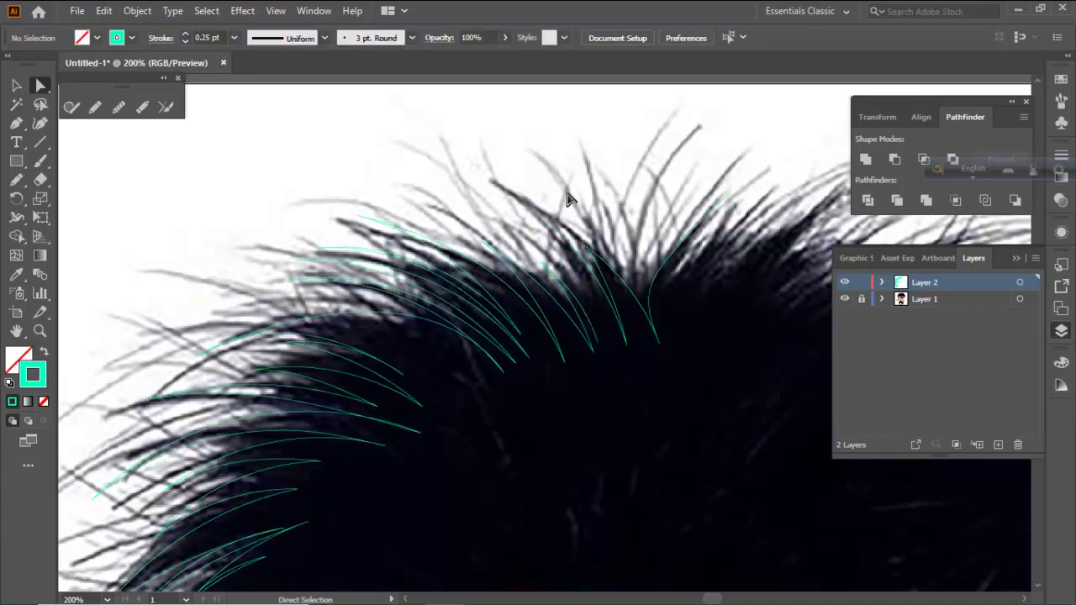
left_click_drag(612, 217, 669, 277)
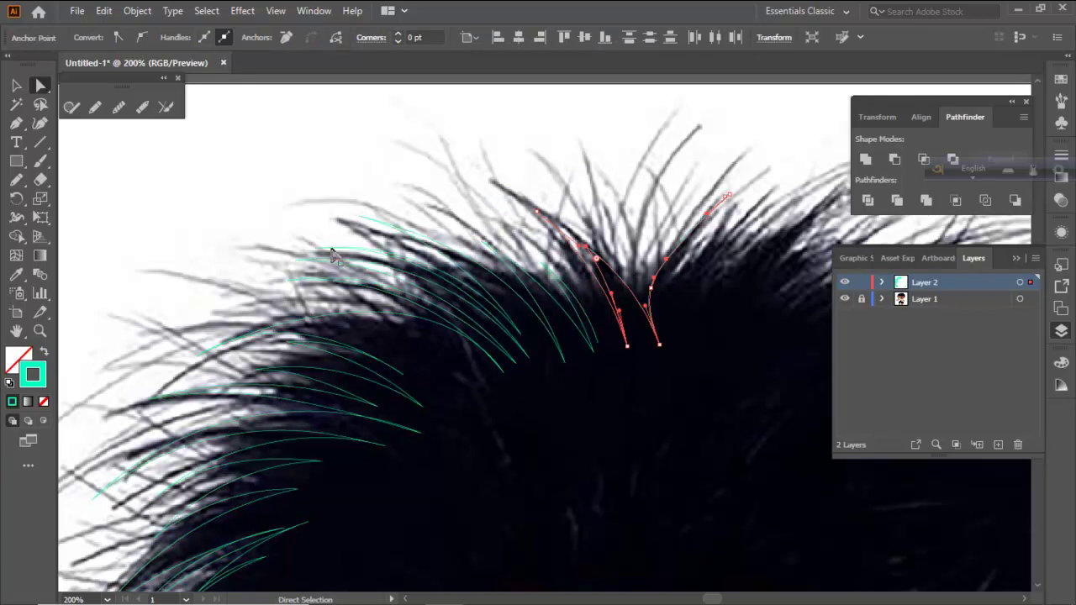
key("Delete")
key("Delete")
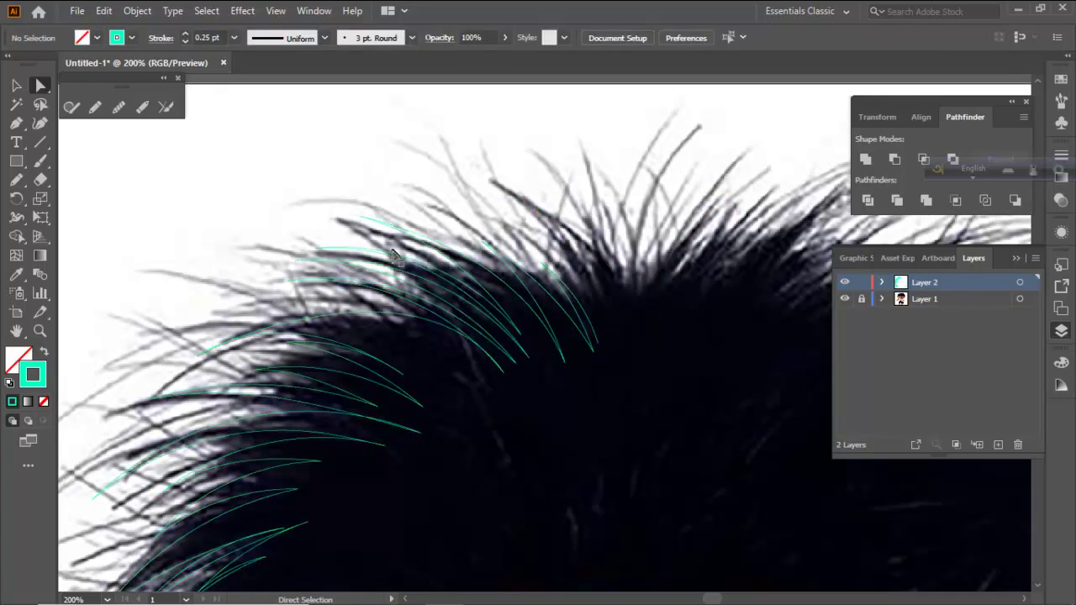
Reselect the open hair path and redraw the zigzag strands across the centre of the crown with the Pencil tool
left_click(14, 179)
scroll(325, 312, "down", 2)
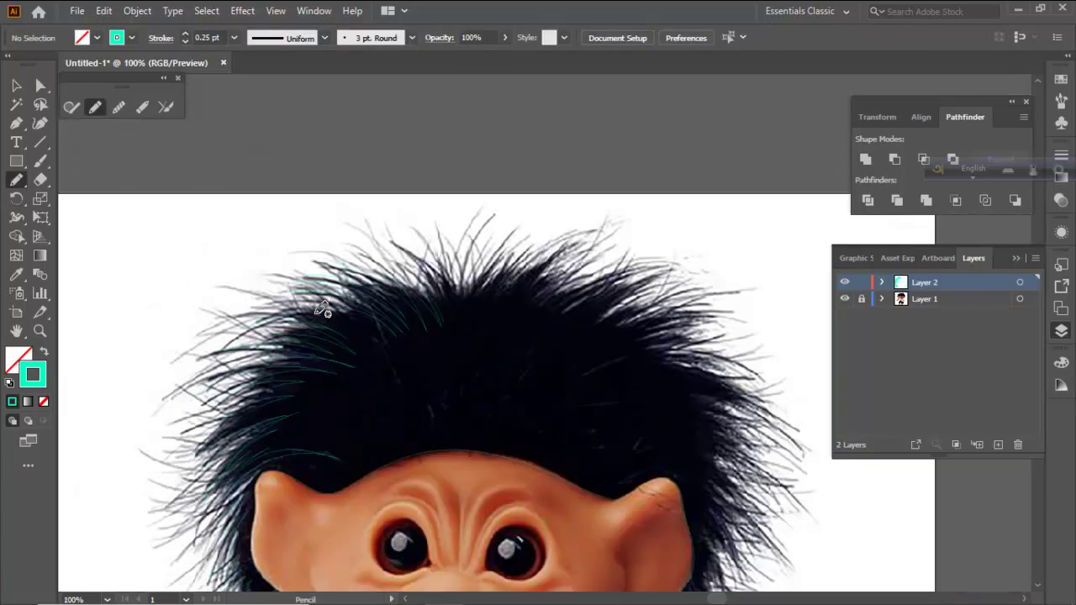
left_click(335, 315, "ctrl")
left_click_drag(560, 300, 494, 350)
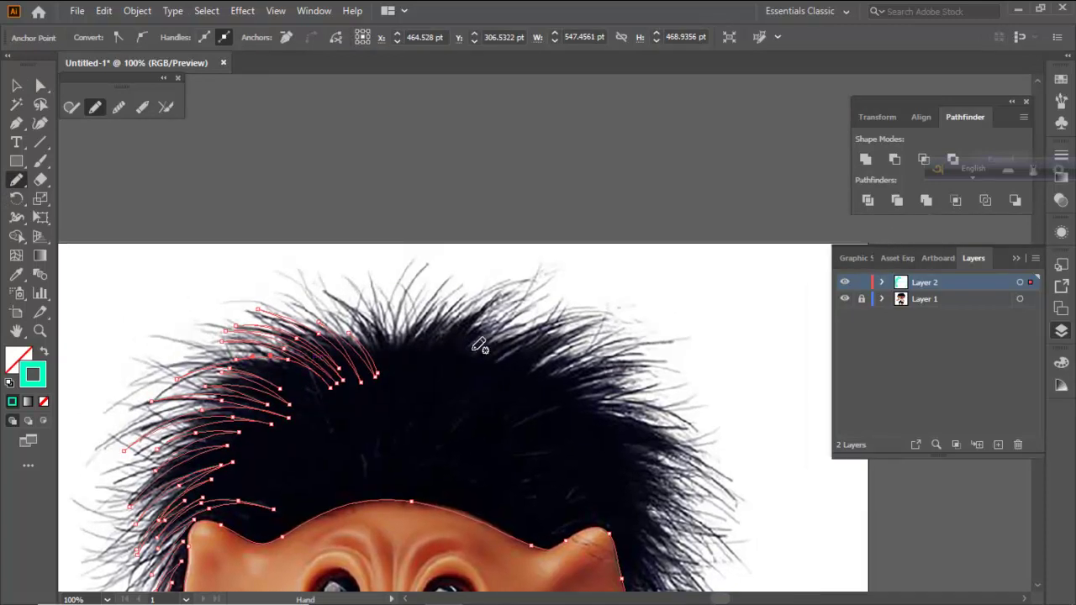
scroll(369, 359, "up", 1)
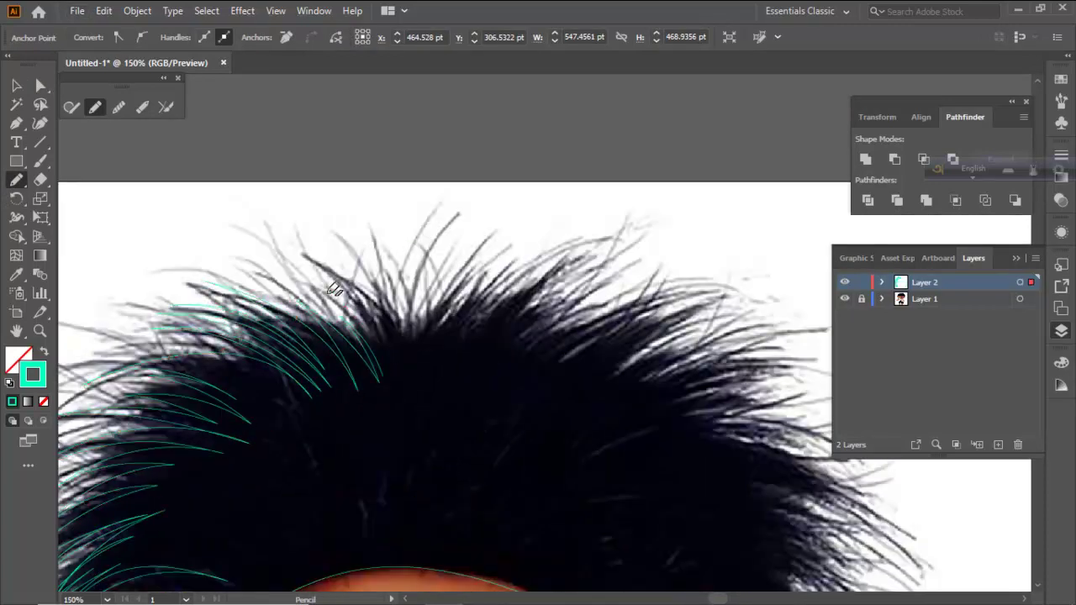
left_click_drag(333, 289, 341, 291)
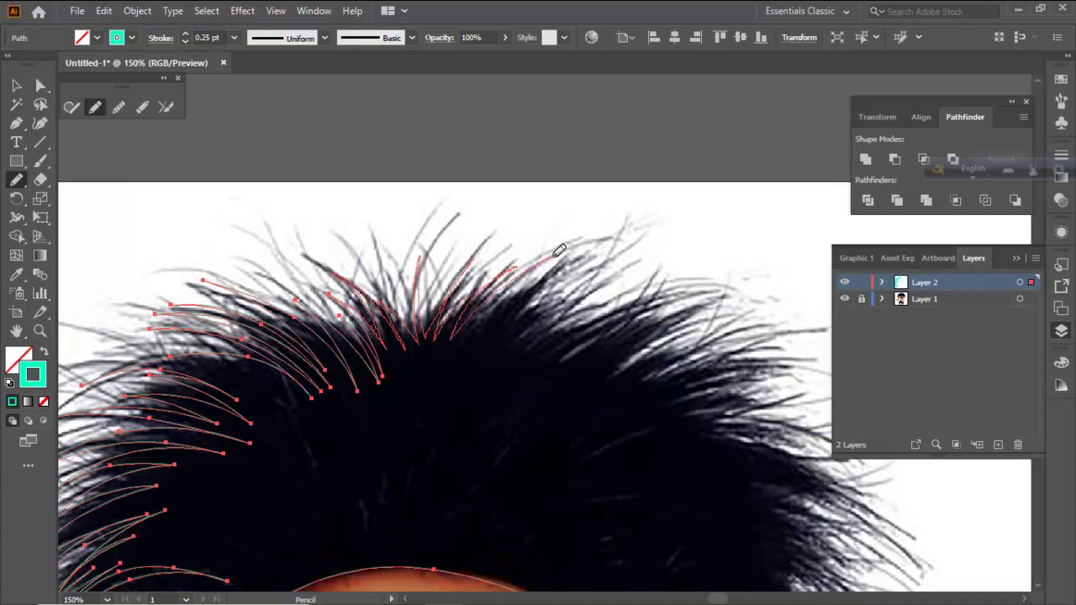
Continue the Pencil strands from the crown's centre over the upper right-hand side of the hair
left_click_drag(510, 347, 615, 284)
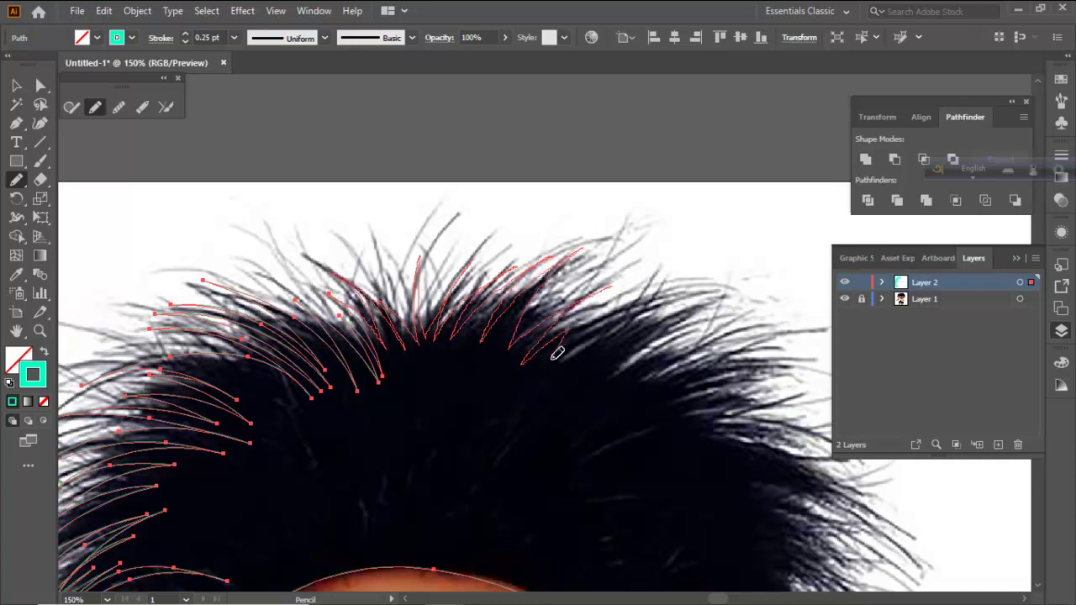
left_click_drag(604, 341, 704, 297)
left_click_drag(584, 407, 581, 406)
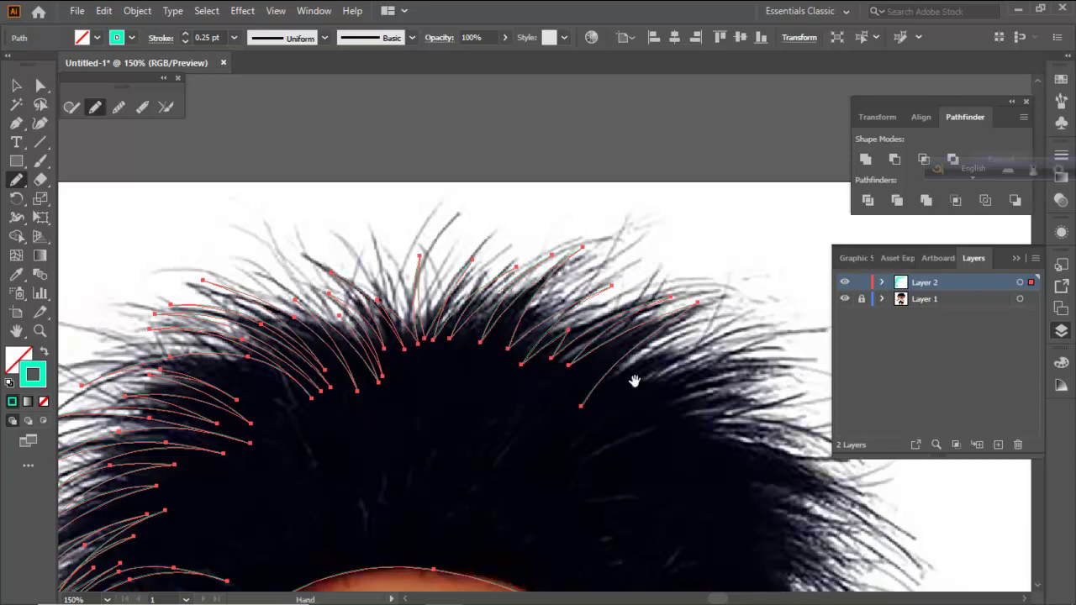
Try to extend the Pencil strands down the upper right-hand side of the head
left_click_drag(644, 392, 558, 350)
mouse_move(496, 365)
left_mouse_down()
mouse_move(513, 343)
mouse_move(639, 279)
mouse_move(602, 295)
mouse_move(509, 367)
left_mouse_up()
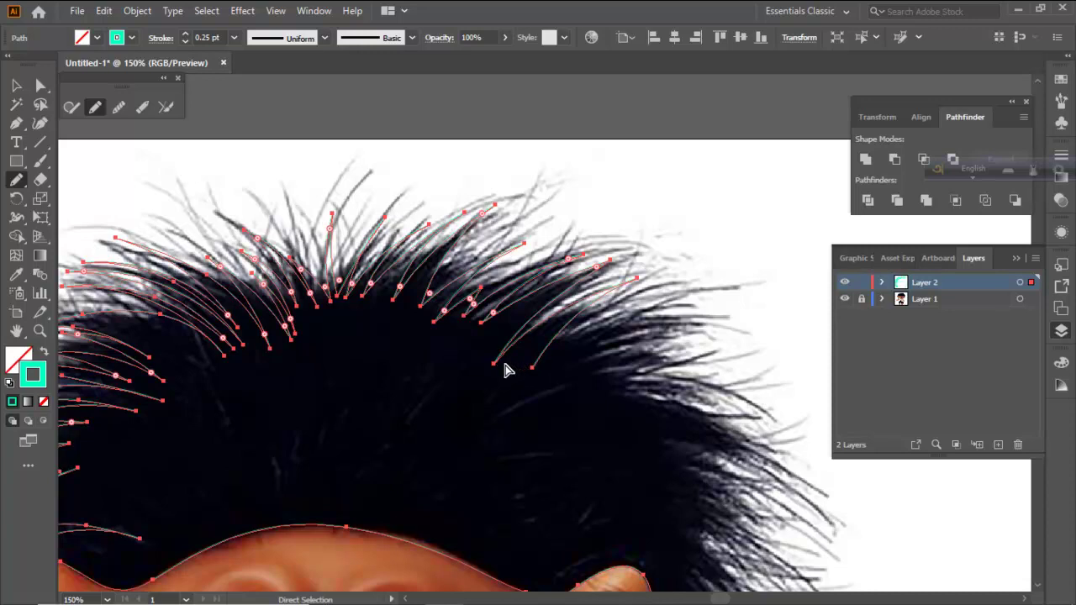
mouse_move(560, 319)
left_mouse_down()
mouse_move(651, 286)
mouse_move(544, 342)
mouse_move(529, 364)
mouse_move(643, 314)
mouse_move(700, 314)
mouse_move(542, 385)
mouse_move(677, 350)
mouse_move(578, 392)
left_mouse_up()
key("space")
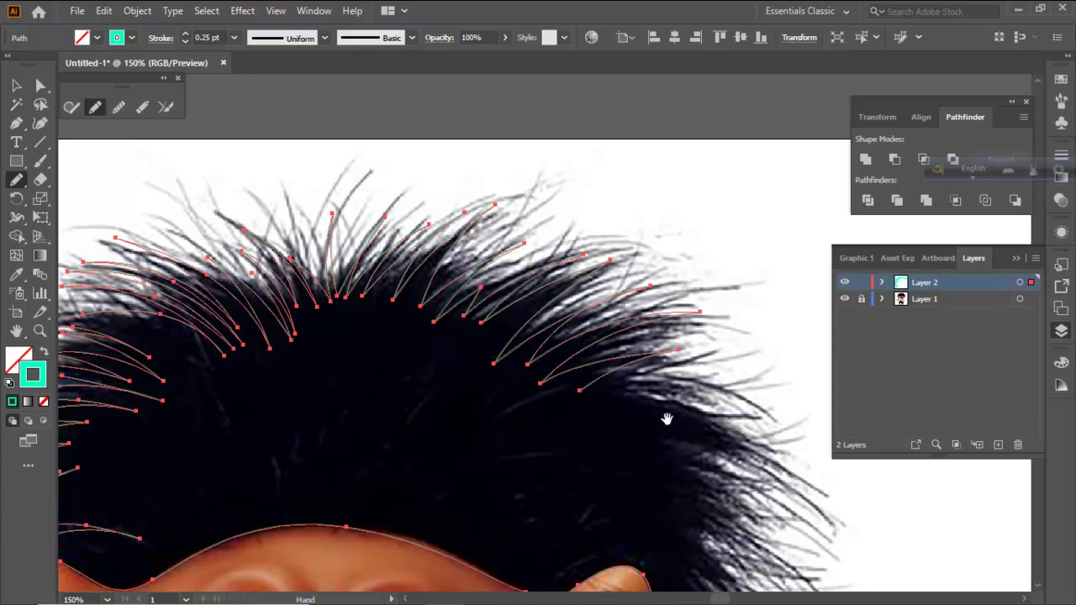
left_click_drag(668, 422, 576, 300)
key("ctrl+z")
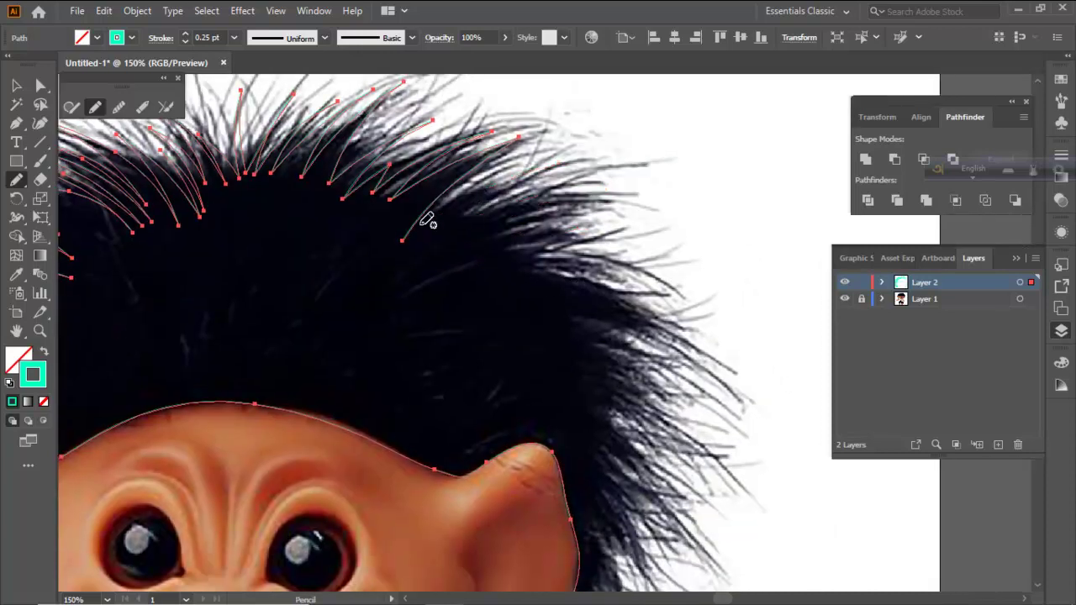
Draw one long outward Pencil strand from the path's end on the upper right-hand side of the hair
left_click_drag(577, 165, 576, 165)
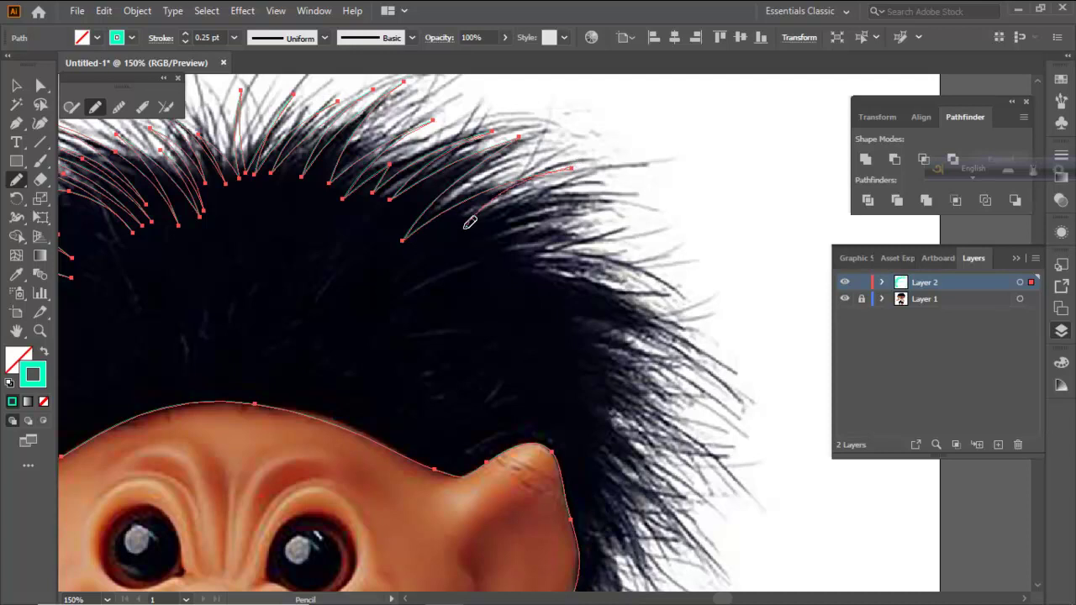
Try to add more Pencil strands beyond the last outward strand on the right-hand side of the hair
left_click_drag(472, 257, 487, 241)
left_click_drag(522, 209, 640, 202)
mouse_move(531, 220)
left_mouse_down()
mouse_move(450, 270)
mouse_move(591, 234)
mouse_move(478, 267)
left_mouse_up()
key("ctrl+z")
left_click_drag(550, 215, 556, 211)
Continue the hair path from its end with the Pen tool, tracing curved strands with sharp corners on the upper right-hand side
left_click(16, 122)
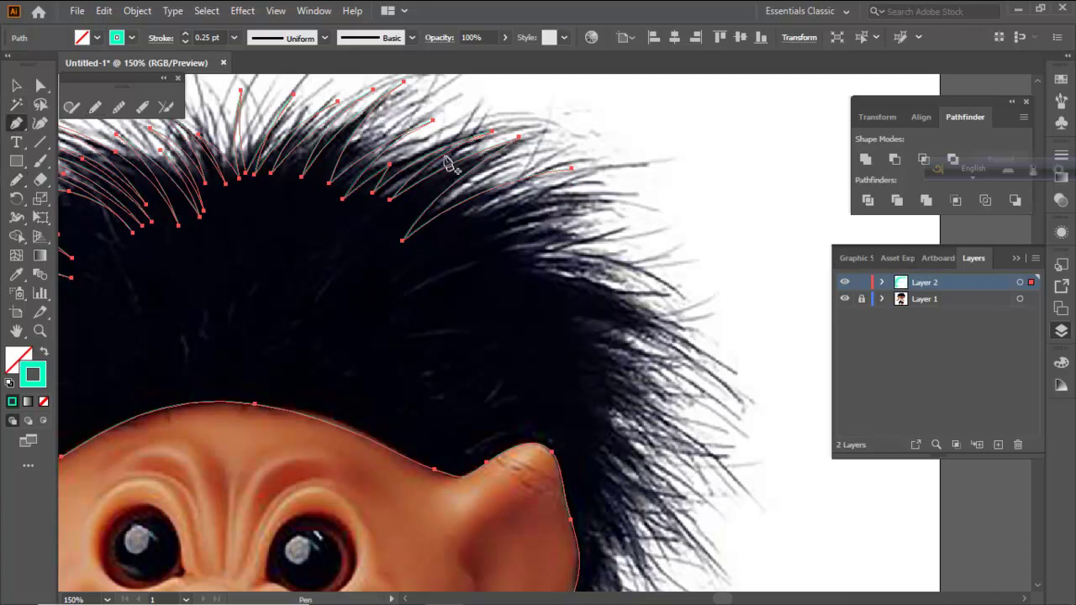
left_click_drag(571, 168, 328, 312)
left_click(426, 240)
left_click_drag(653, 200, 777, 235)
left_click(654, 200)
left_click_drag(410, 288, 289, 393)
left_click(409, 288)
Trace the next two long curved strands with the Pen tool on the right-hand side of the hair above the ear
left_click_drag(604, 292, 806, 394)
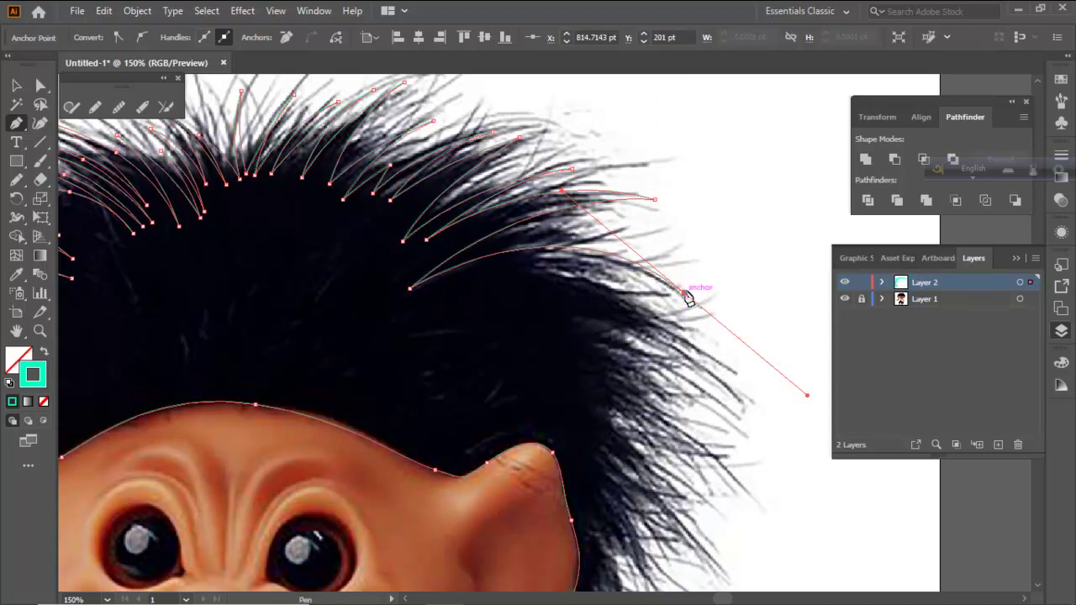
left_click(682, 293)
left_click_drag(465, 280, 333, 340)
left_click(464, 282)
left_click_drag(548, 282, 506, 180)
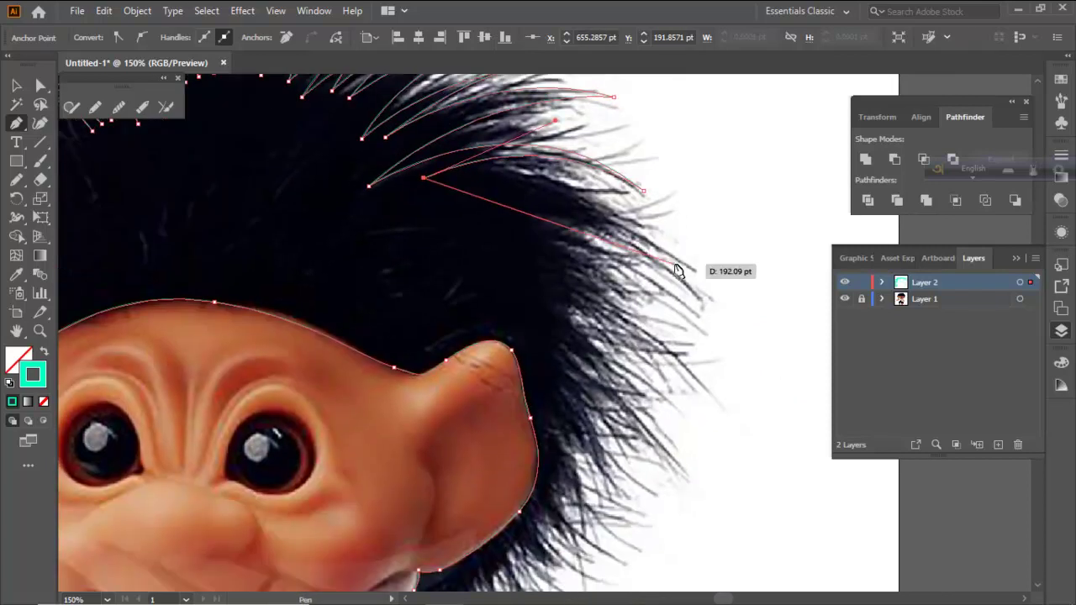
mouse_move(685, 275)
left_mouse_down()
mouse_move(812, 403)
mouse_move(838, 416)
mouse_move(830, 420)
mouse_move(681, 260)
left_mouse_up()
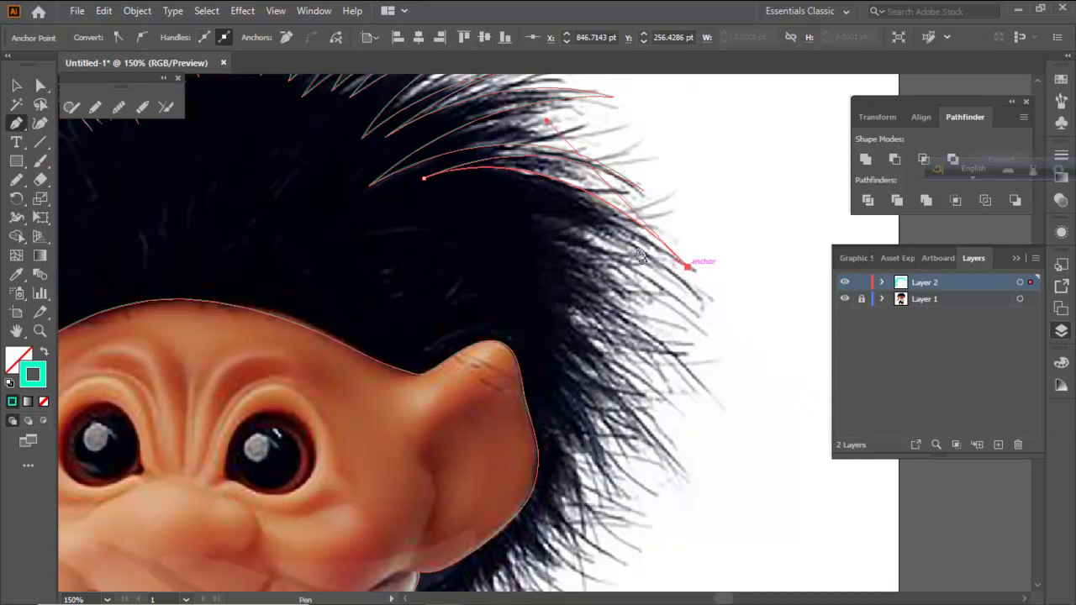
Continue the hair path with the Pen tool, tracing curved strands with sharp inner corners on the right-hand side above the ear
left_click_drag(468, 208, 342, 222)
left_click(469, 209)
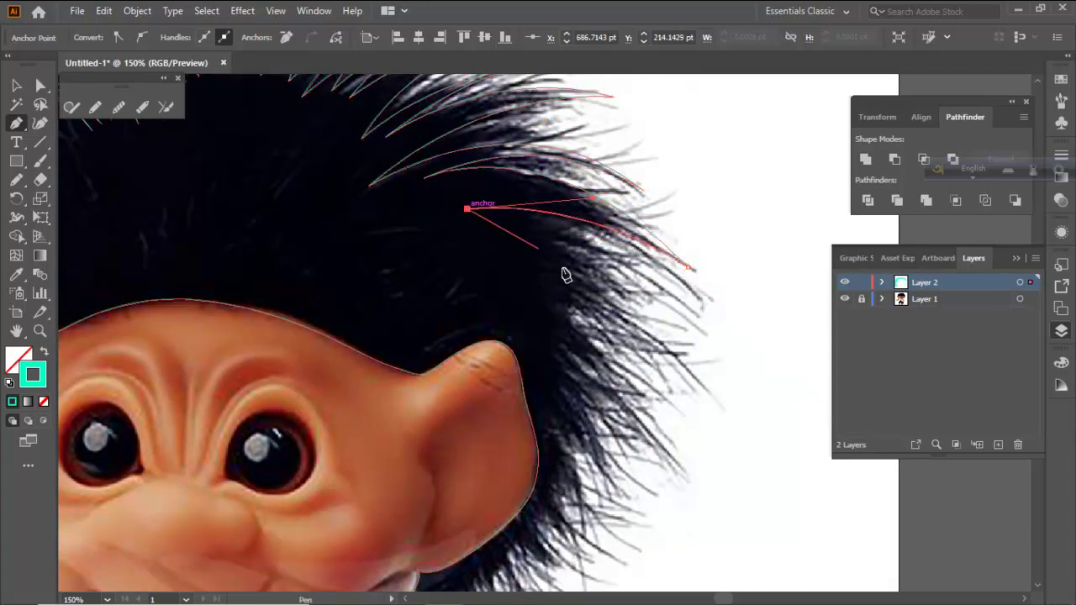
left_click_drag(577, 268, 551, 206)
left_click_drag(672, 254, 747, 369)
left_click_drag(673, 253, 425, 150)
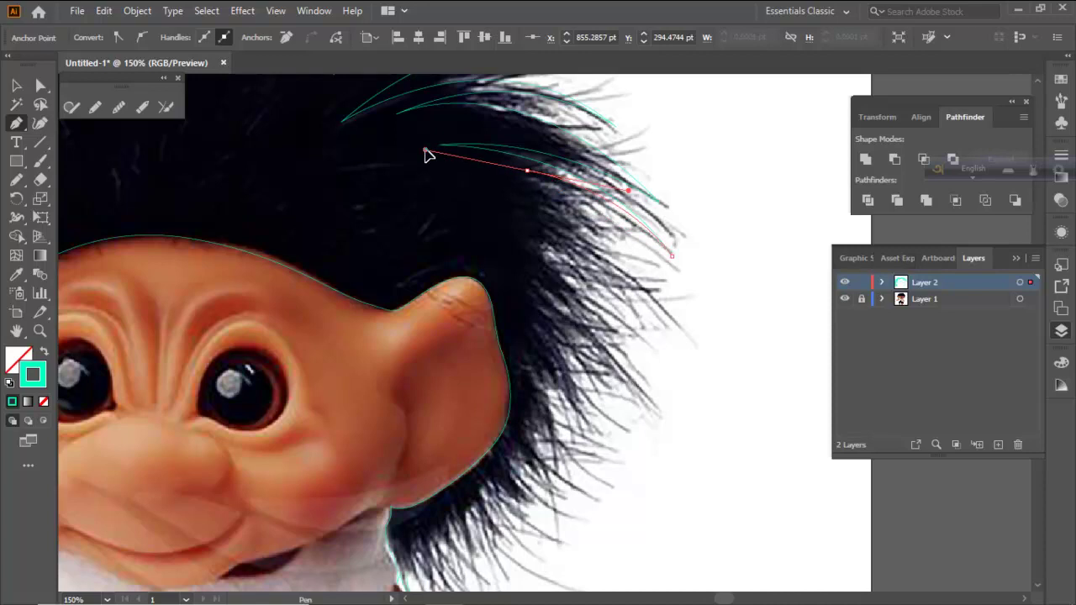
left_click(527, 171)
left_click_drag(612, 242, 462, 179)
left_click(516, 190)
Trace the next long, slanting strands of the hair path with the Pen tool, working down the right-hand side towards the ear tip
left_click_drag(648, 301, 748, 418)
left_click_drag(682, 334, 684, 324)
left_click_drag(485, 201, 649, 331)
left_click_drag(701, 422, 457, 208)
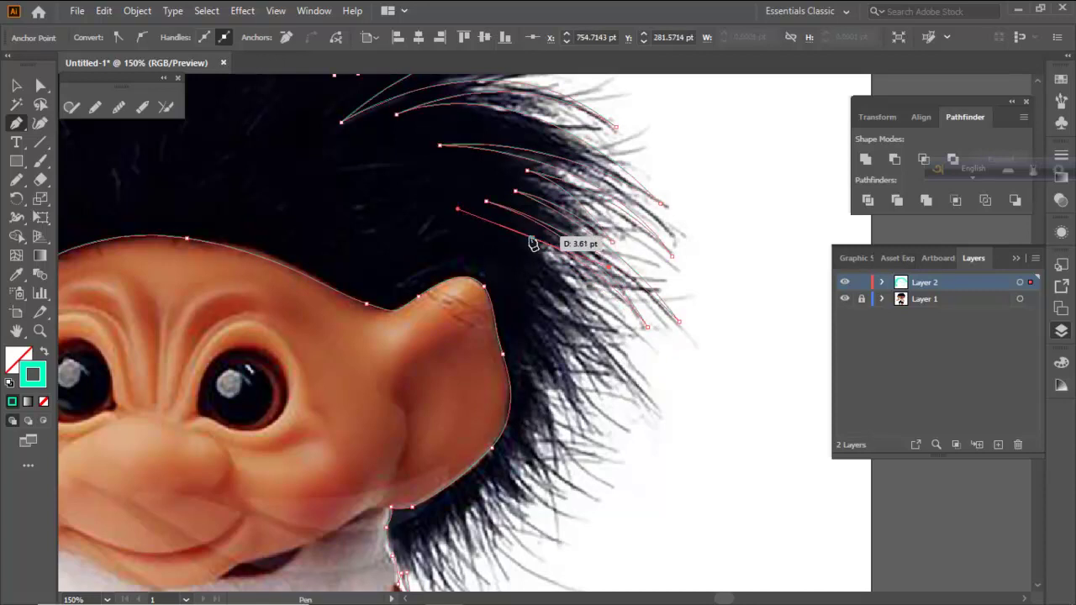
left_click(532, 238)
left_click_drag(626, 334, 665, 378)
left_click(626, 317)
left_click_drag(538, 246, 487, 219)
Resume the hair path from its other end at the right-hand neck, drawing spiky Pencil strands along the hair below the ear
scroll(539, 257, "right", 1)
scroll(624, 291, "down", 3)
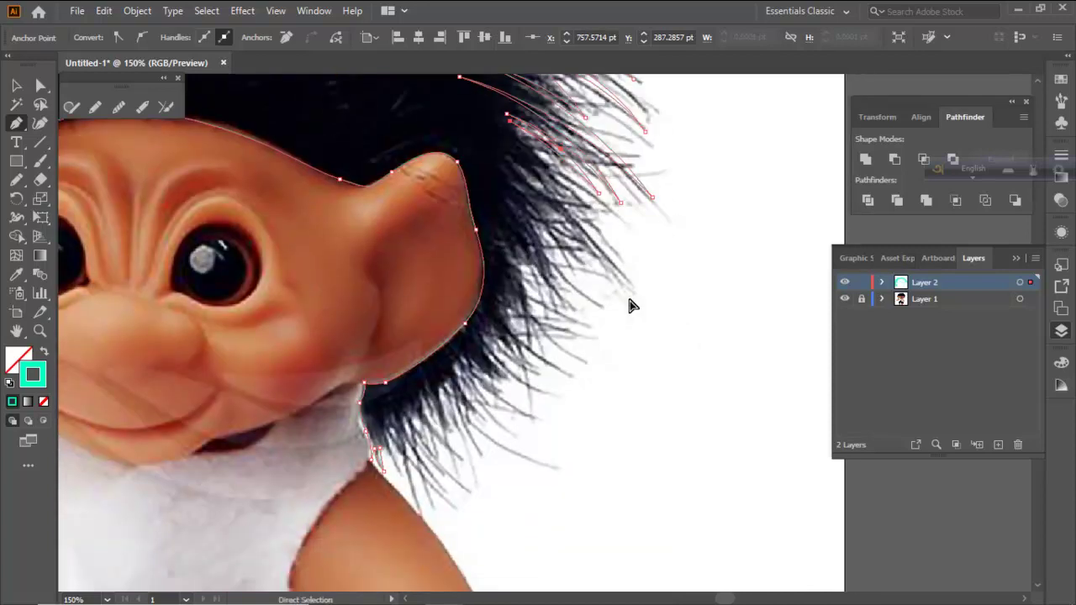
left_click(416, 476, "ctrl")
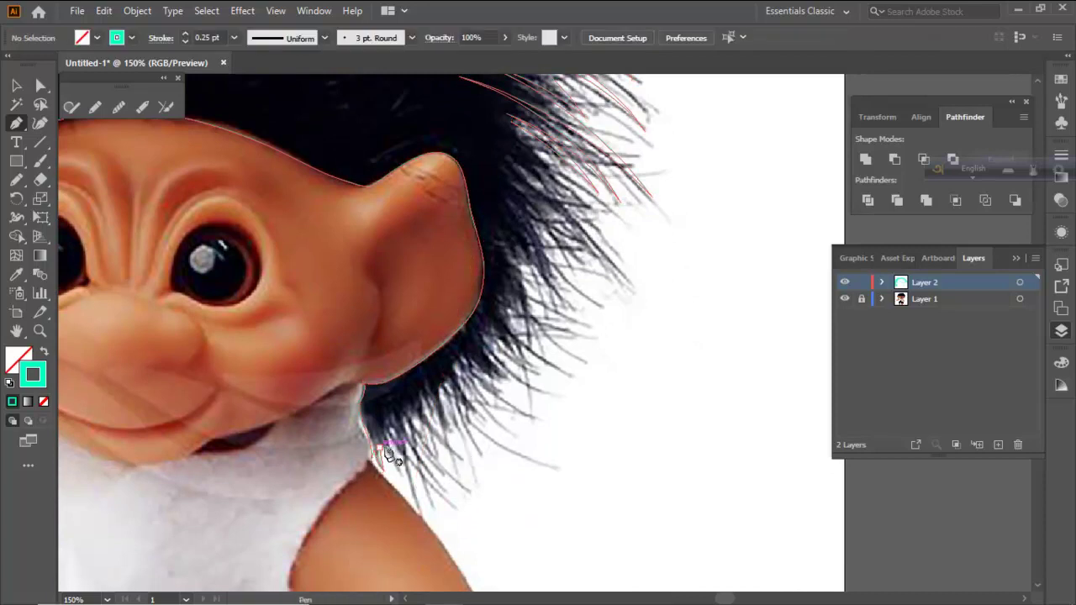
left_click(381, 449, "ctrl")
left_click_drag(401, 393, 359, 233)
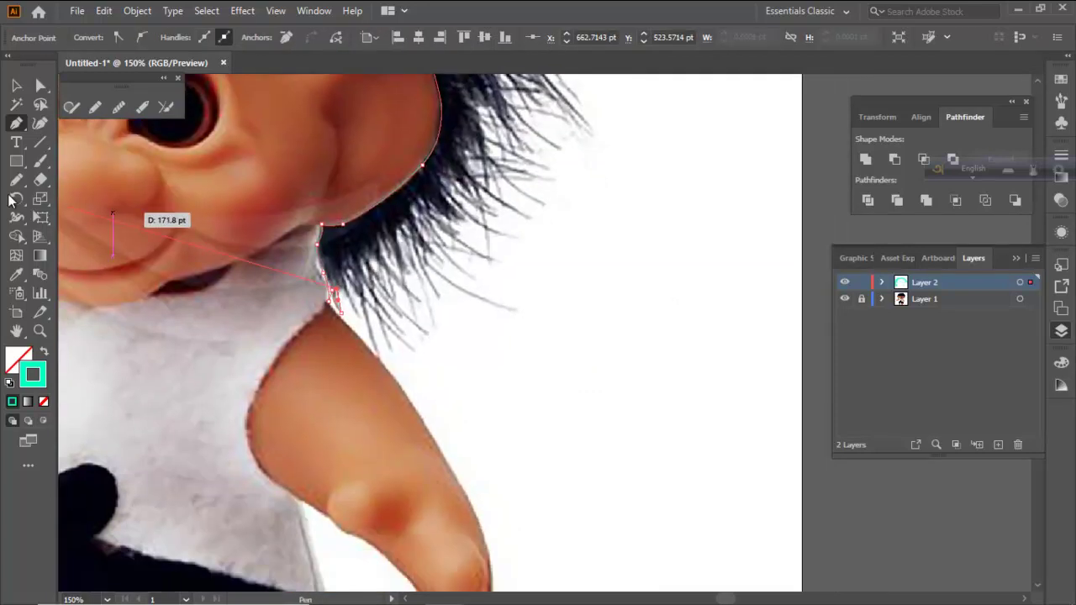
left_click(16, 180)
scroll(410, 296, "up", 1)
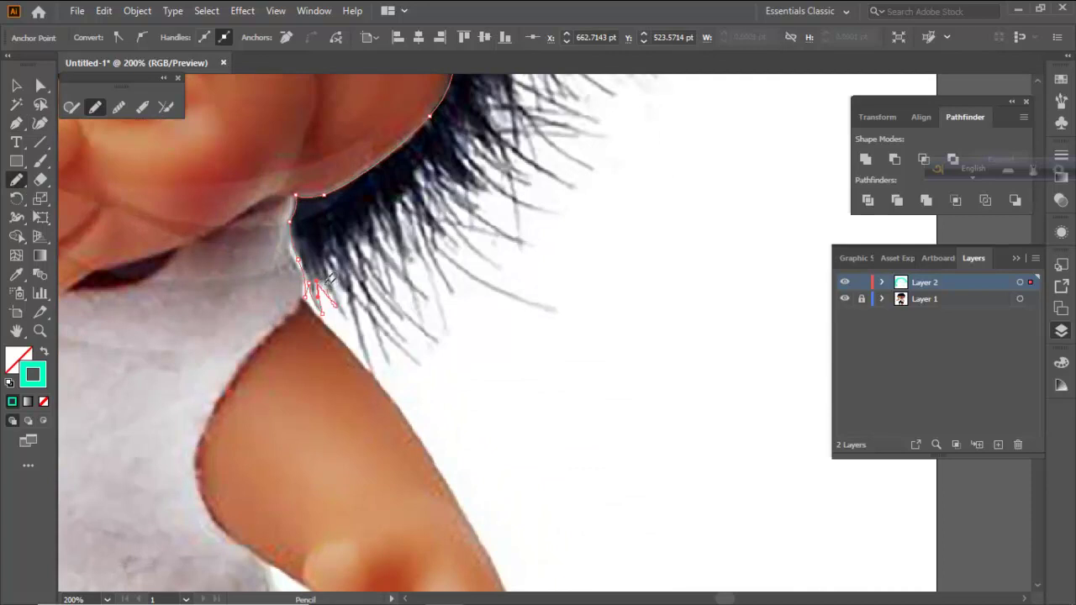
left_click_drag(331, 237, 324, 279)
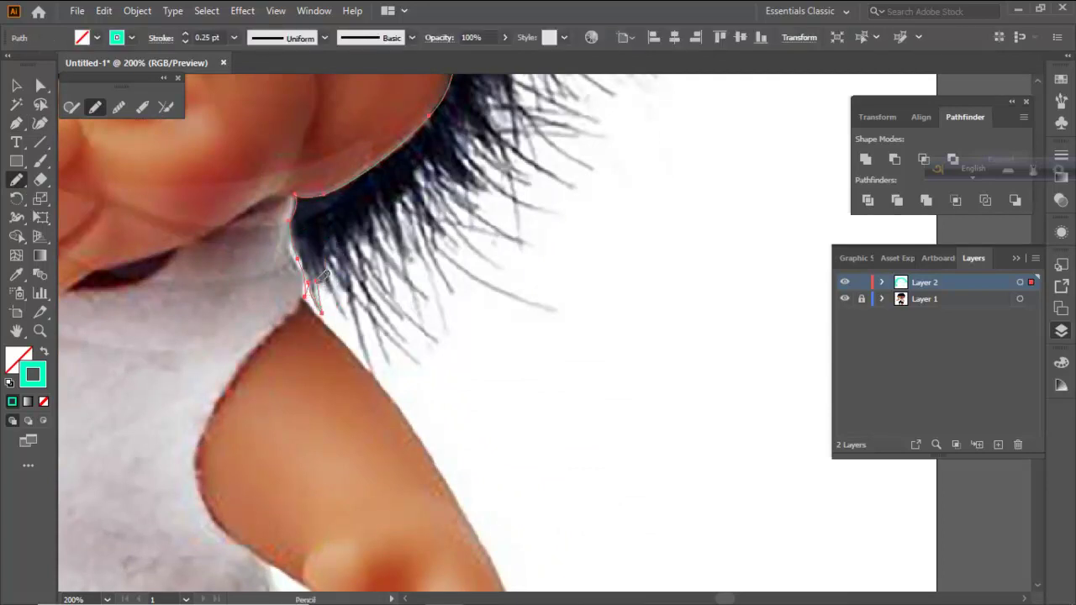
mouse_move(377, 330)
left_mouse_down()
mouse_move(340, 243)
mouse_move(407, 329)
left_mouse_up()
mouse_move(349, 218)
left_mouse_down()
mouse_move(380, 270)
mouse_move(424, 295)
left_mouse_up()
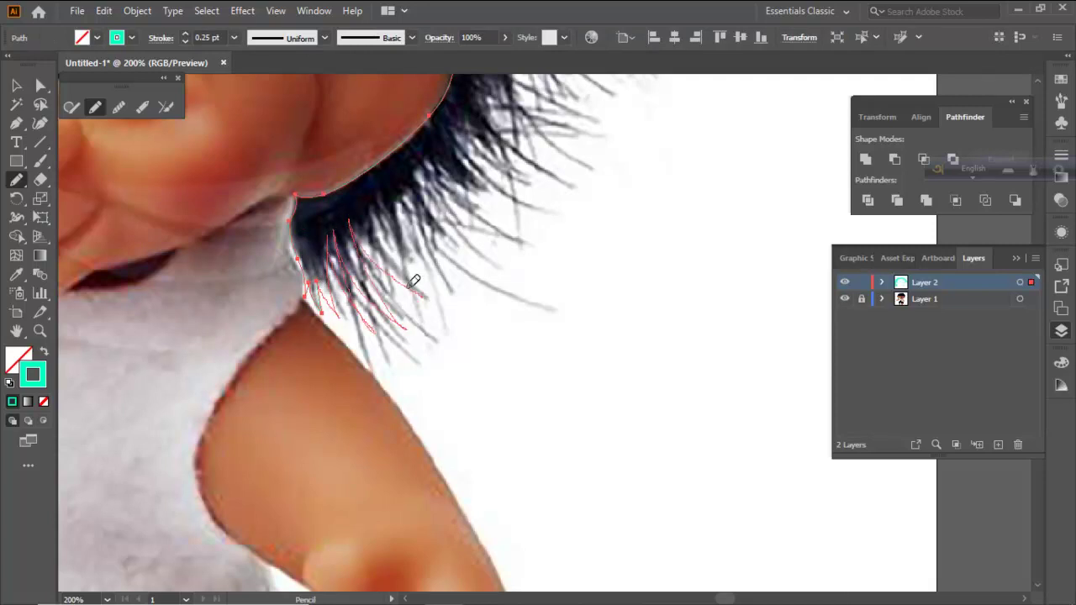
mouse_move(378, 196)
left_mouse_down()
mouse_move(441, 270)
mouse_move(441, 195)
left_mouse_up()
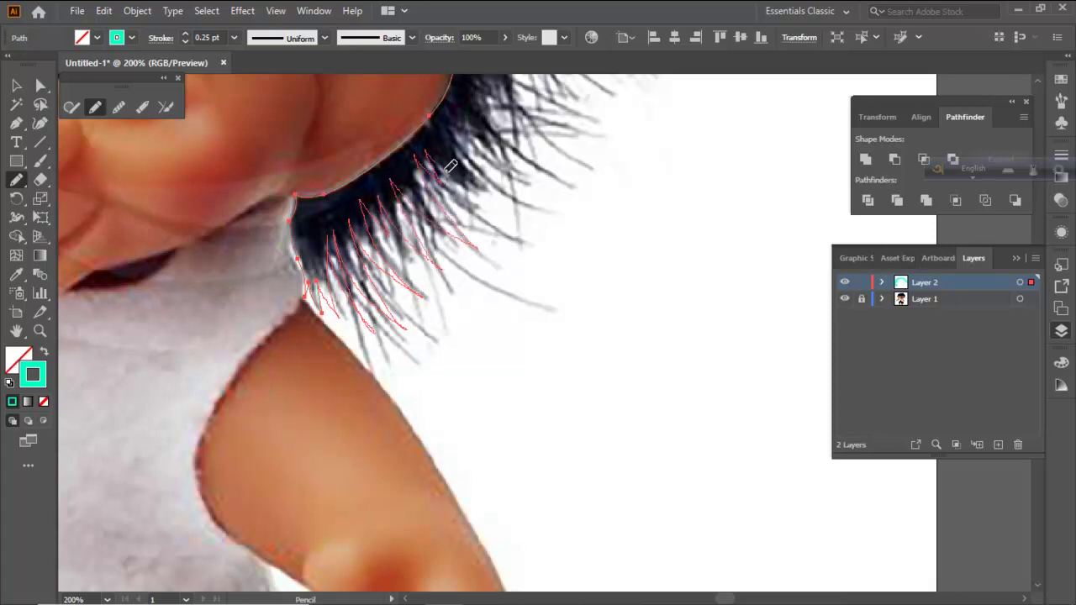
left_click_drag(452, 132, 389, 269)
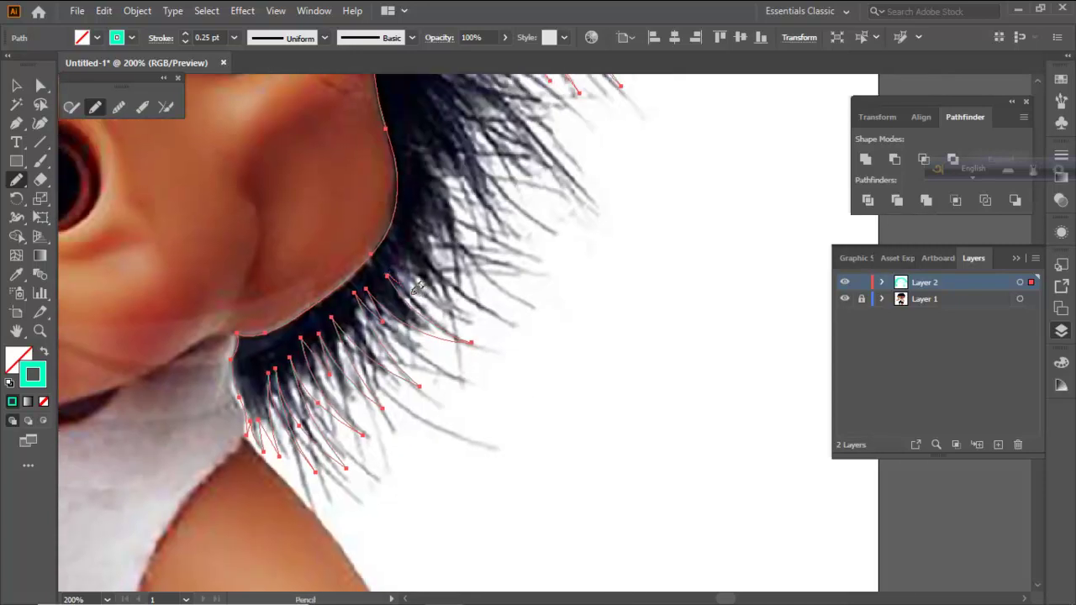
Draw further Pencil strands up beside the right-hand ear to join the hair path to the end of the Pen-drawn strands
left_click_drag(405, 261, 508, 307)
left_click_drag(412, 214, 455, 248)
left_click_drag(444, 199, 428, 147)
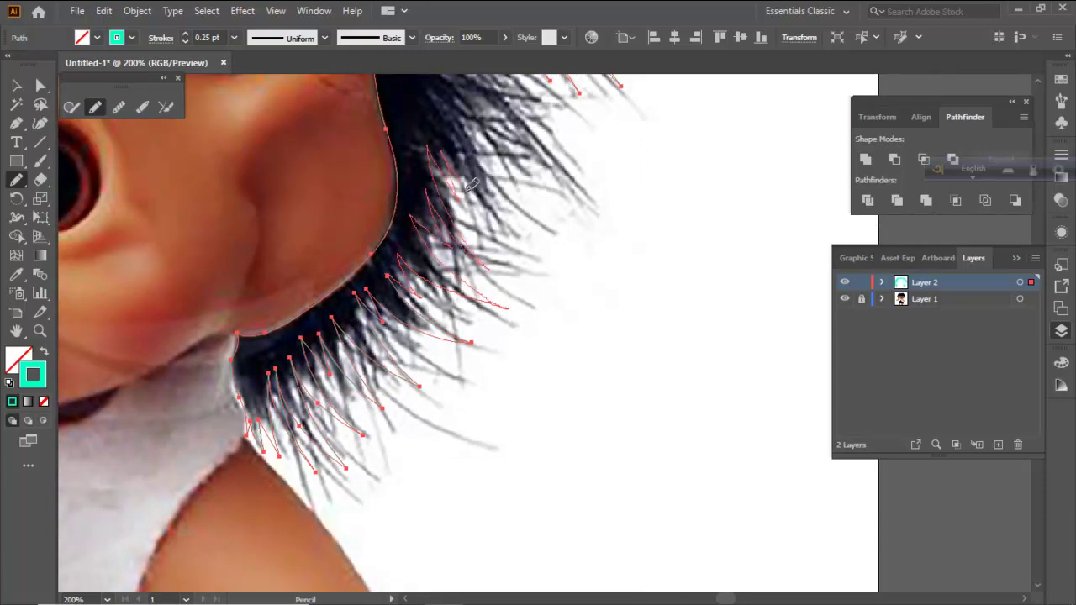
left_click_drag(498, 257, 469, 141)
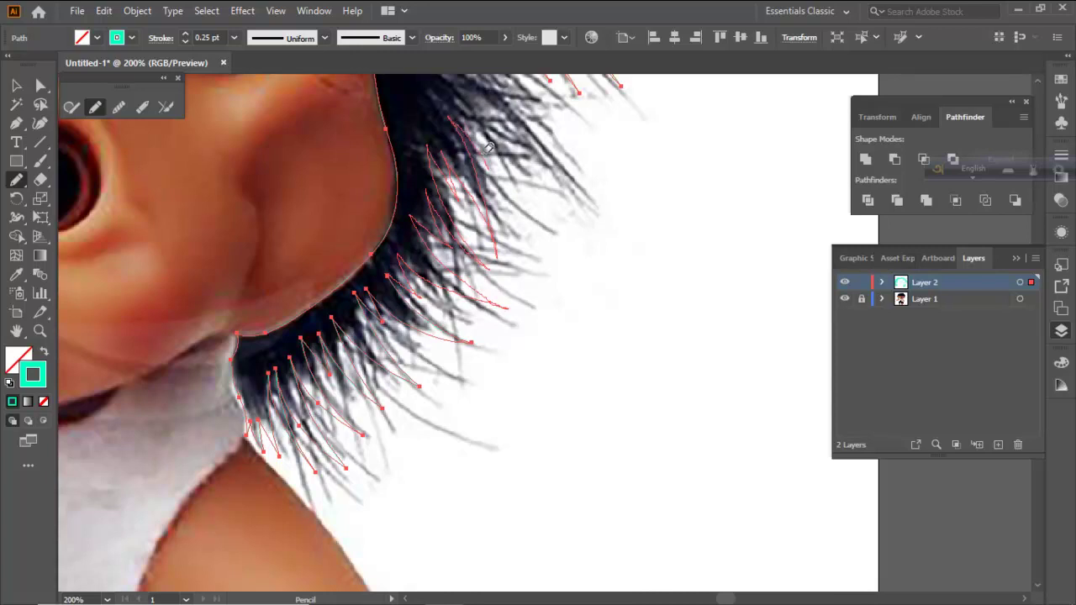
scroll(513, 314, "up", 5)
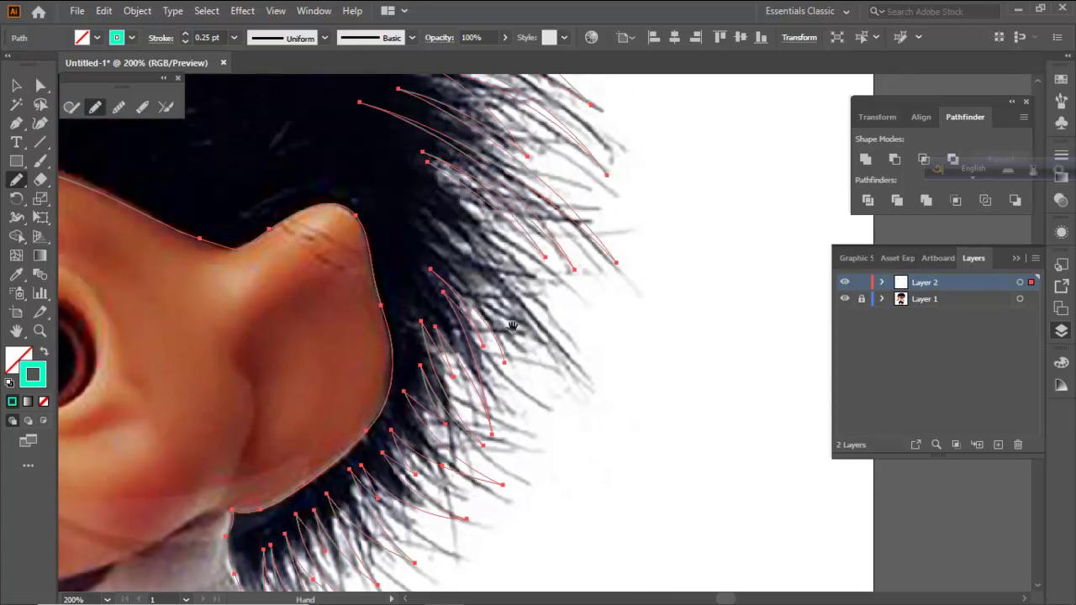
mouse_move(477, 294)
left_mouse_down()
mouse_move(454, 258)
mouse_move(480, 265)
left_mouse_up()
left_click_drag(427, 192, 459, 200)
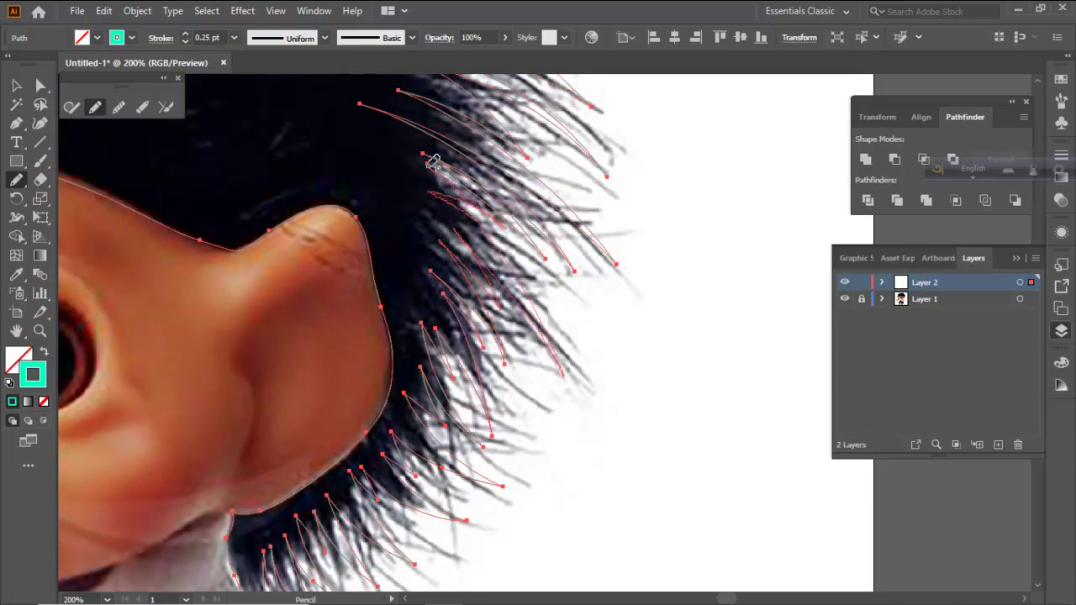
Check the complete hair outline against the photo, both as a whole and close up on the left-hand side
key("ctrl+shift+a")
scroll(534, 265, "down", 1)
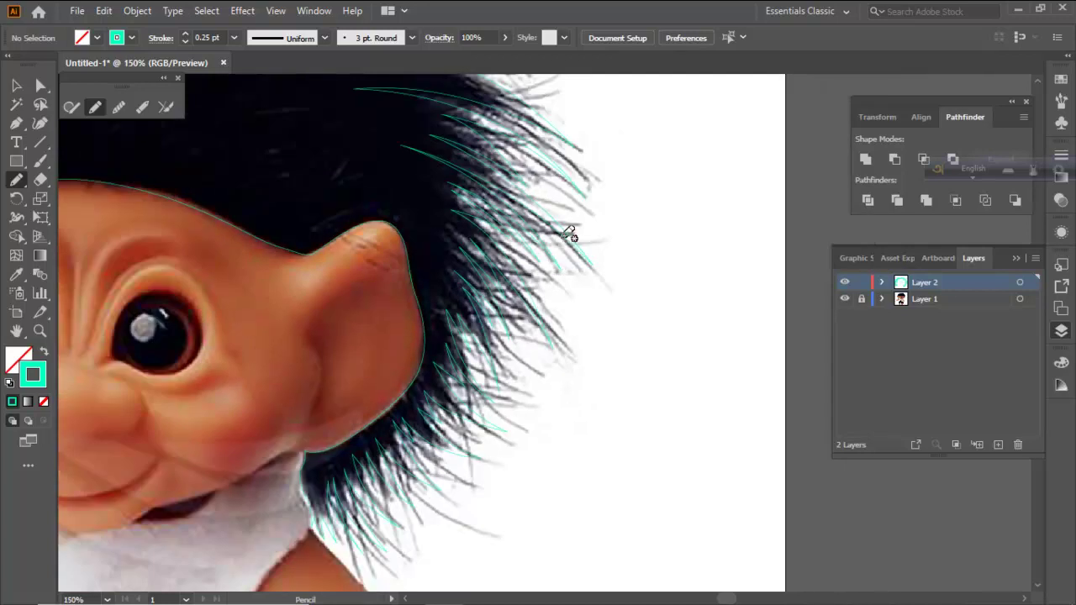
key("ctrl+a")
scroll(583, 247, "down", 3)
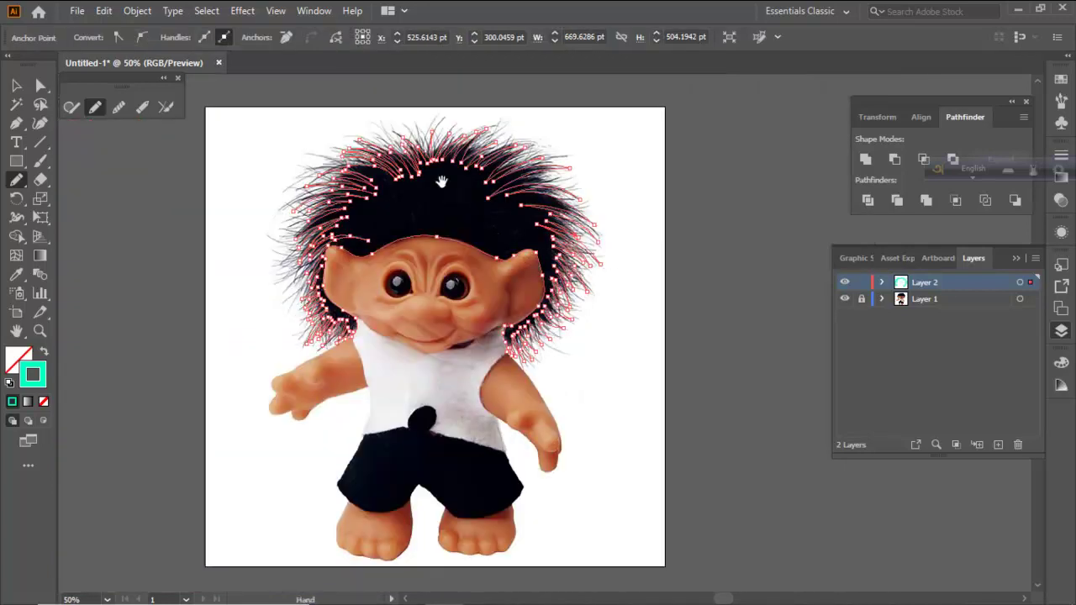
left_click_drag(441, 181, 480, 233)
key("ctrl+shift+a")
scroll(387, 370, "up", 3)
scroll(416, 366, "up", 1)
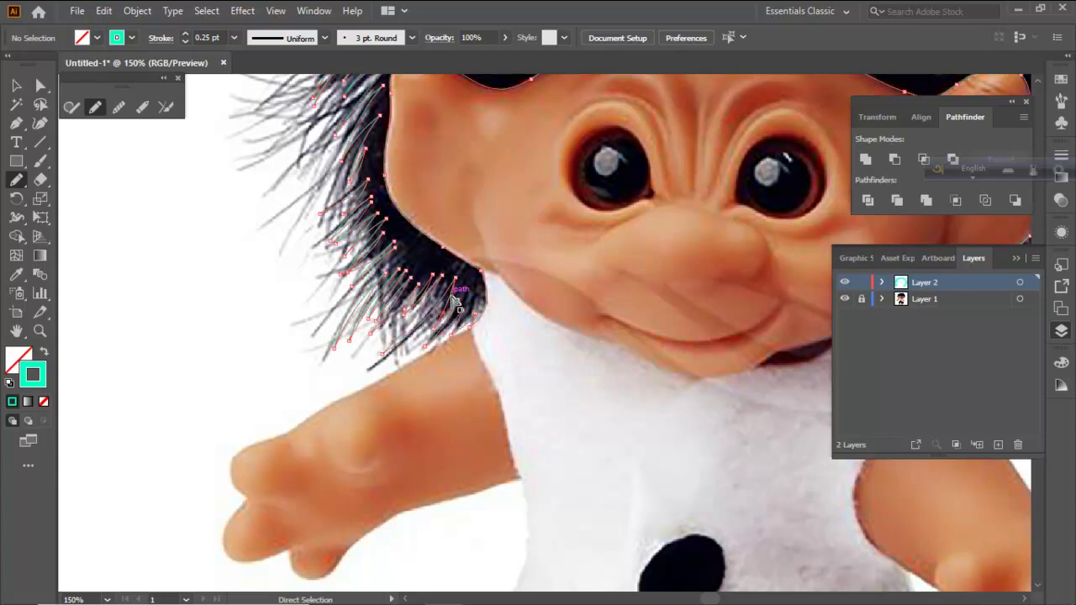
Fill the whole hair outline with the black sampled from the photo's hair using the Eyedropper, leaving it without a stroke
key("ctrl+a")
left_click(15, 275)
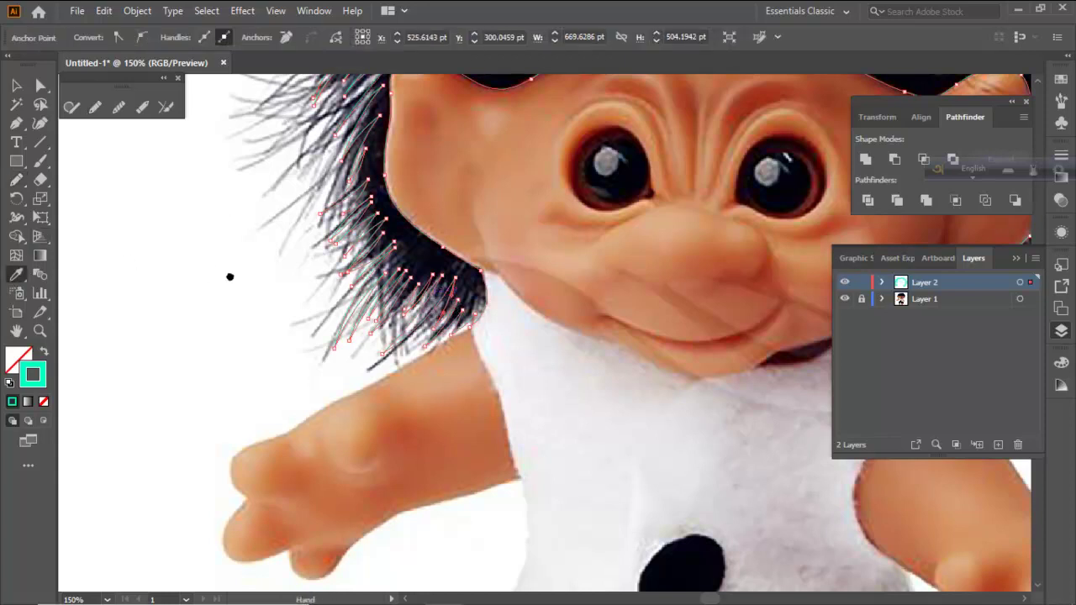
scroll(504, 277, "up", 5)
left_click(626, 254)
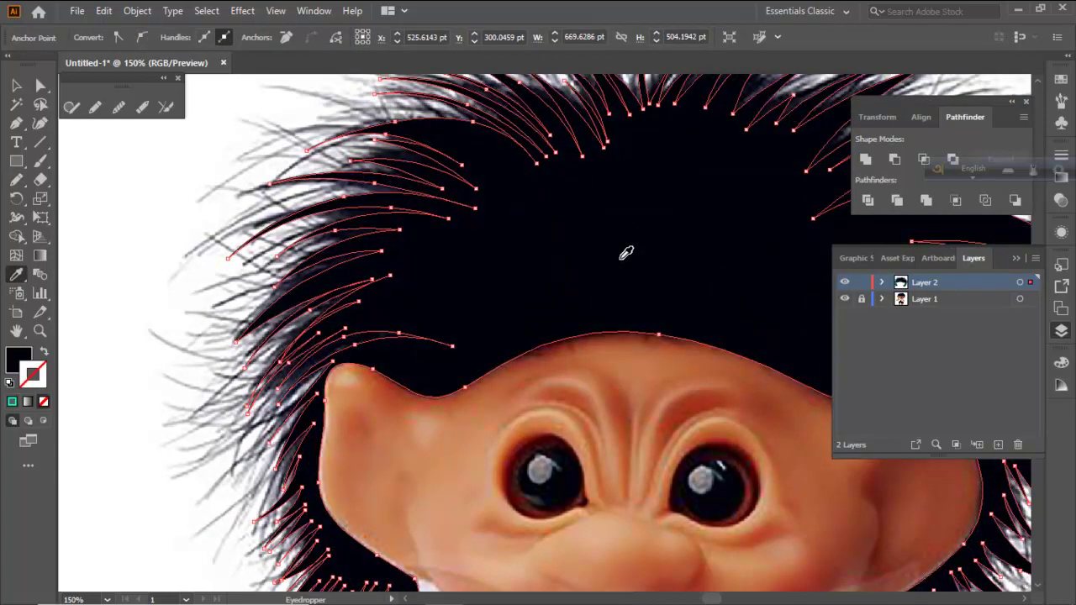
key("ctrl+0")
key("ctrl+shift+a")
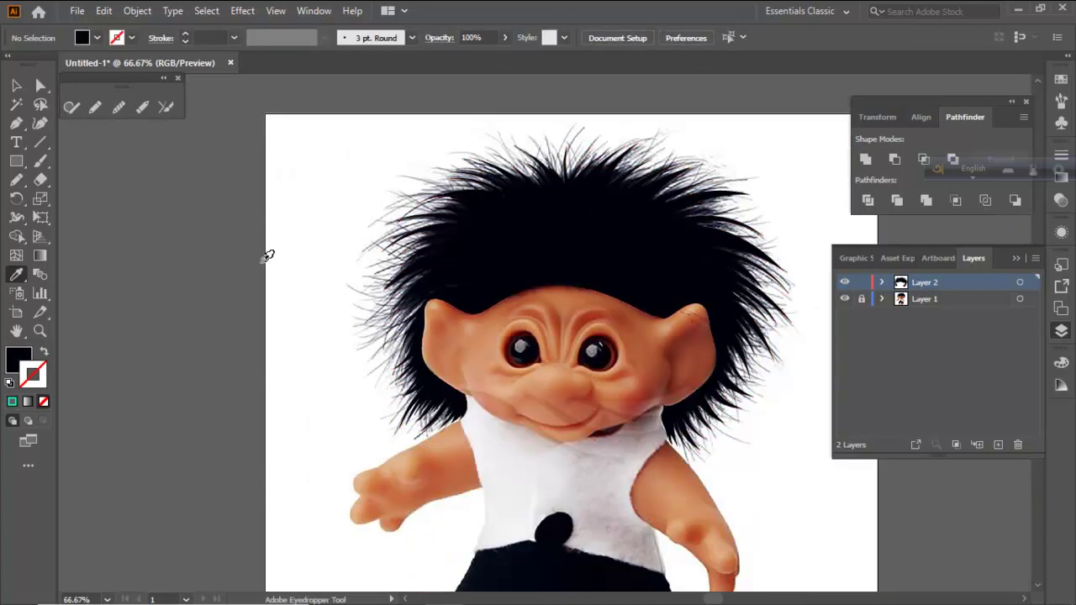
Hide Layer 1 with the reference photo to view the black hair shape on its own
scroll(420, 312, "up", 1)
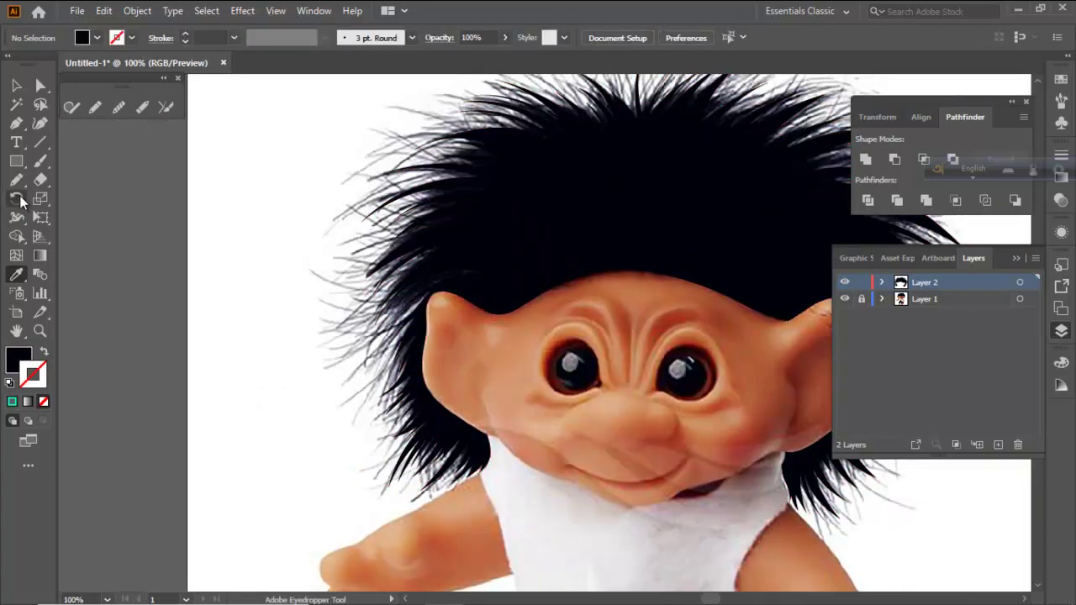
left_click(15, 181)
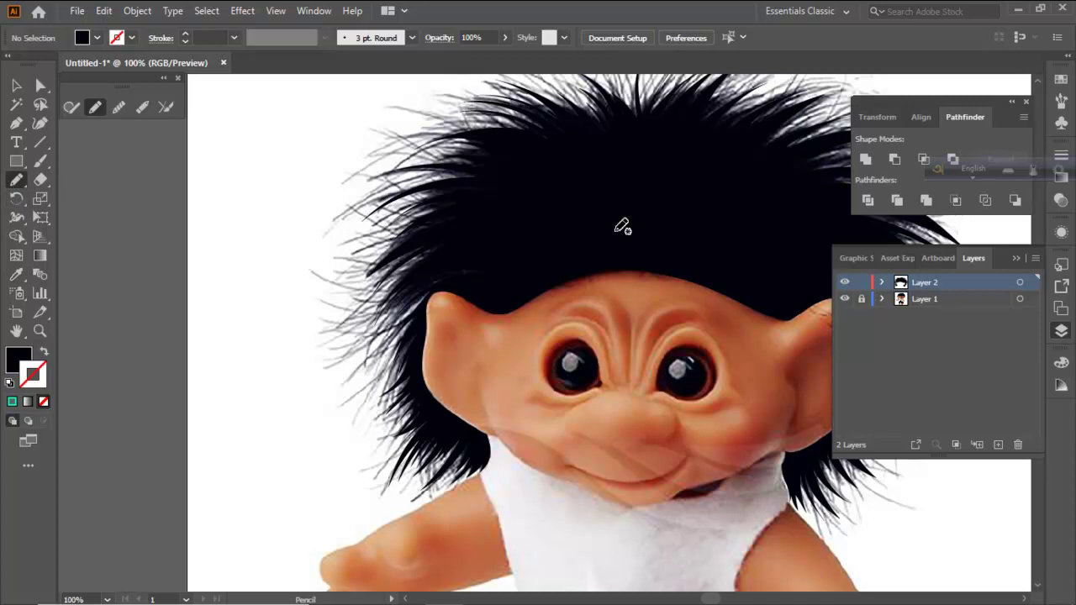
left_click(846, 299)
key("ctrl+minus")
key("ctrl+minus")
key("ctrl+minus")
key("ctrl+minus")
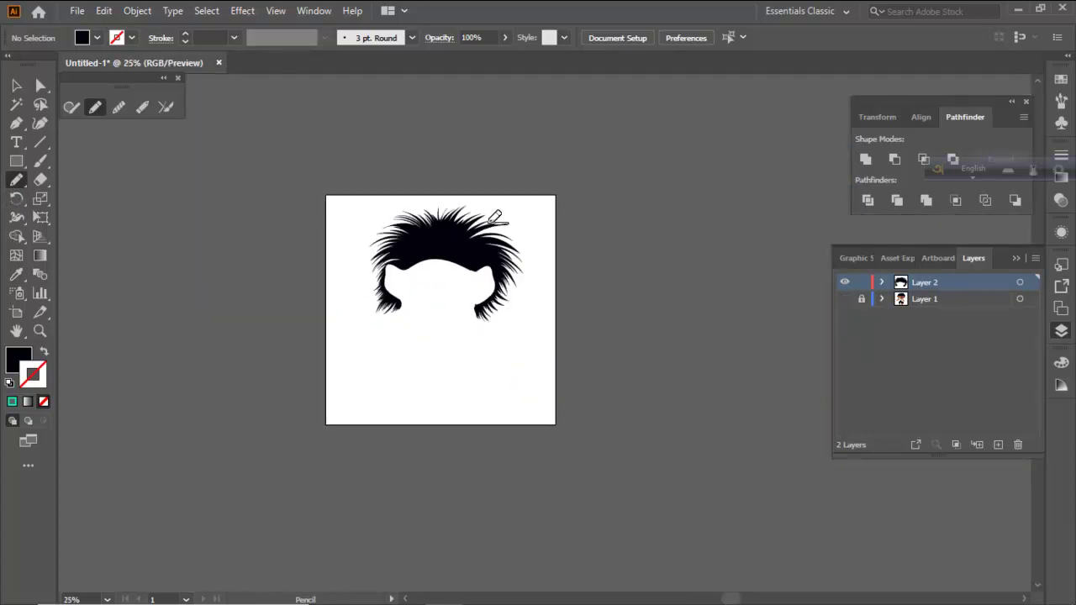
Examine the isolated hair silhouette and its spiky edges both from afar and close up
key("ctrl+plus")
key("ctrl+plus")
key("ctrl+plus")
key("ctrl+minus")
key("ctrl+minus")
key("ctrl+plus")
key("ctrl+plus")
key("ctrl+plus")
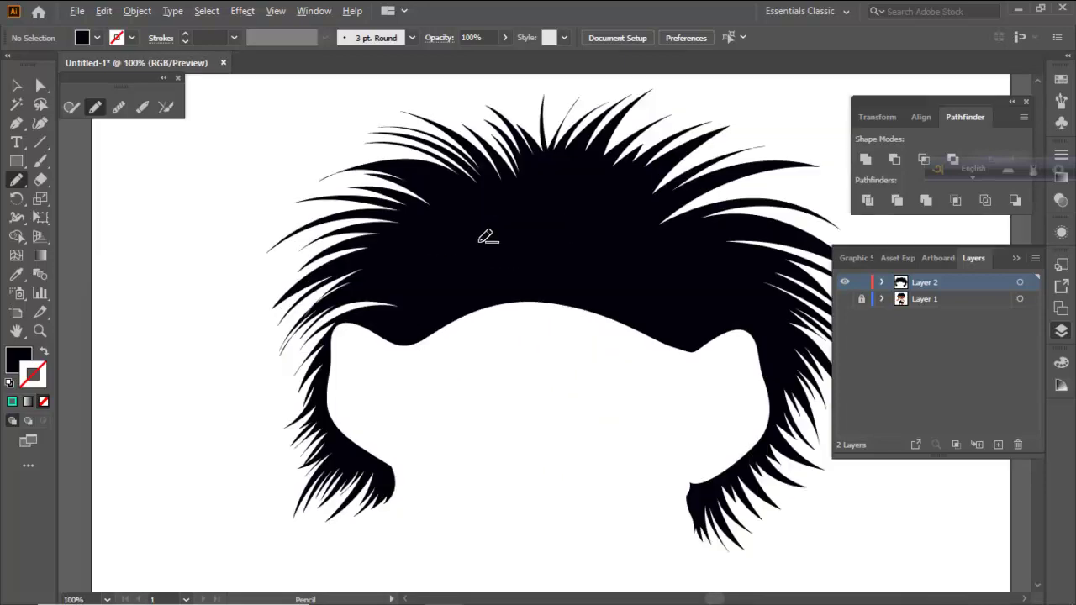
key("ctrl+minus")
key("ctrl+minus")
key("ctrl+minus")
key("ctrl+minus")
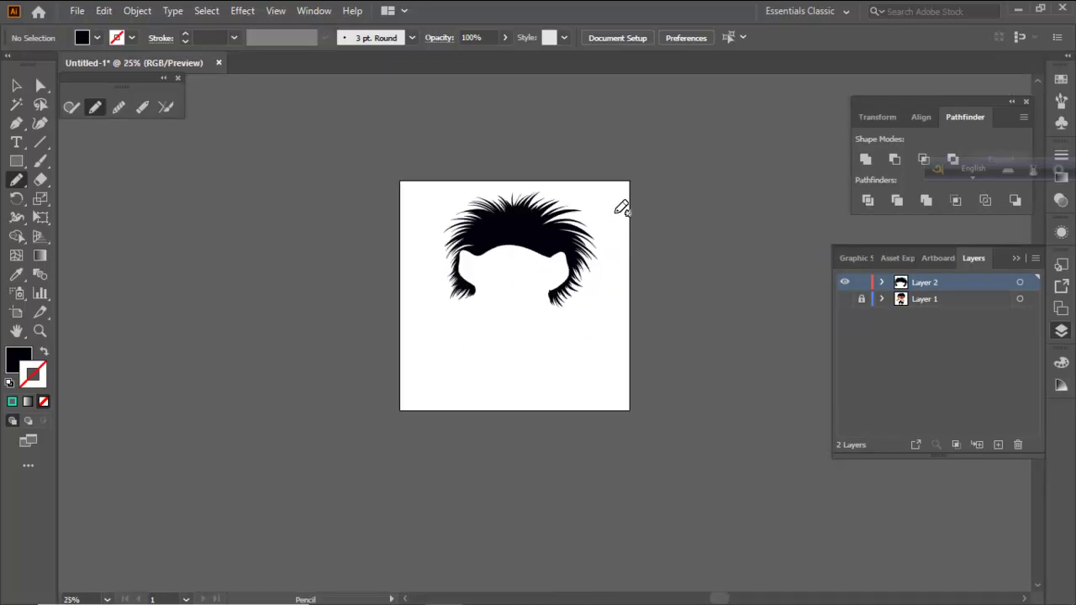
key("ctrl+plus")
key("ctrl+plus")
key("ctrl+plus")
key("ctrl+plus")
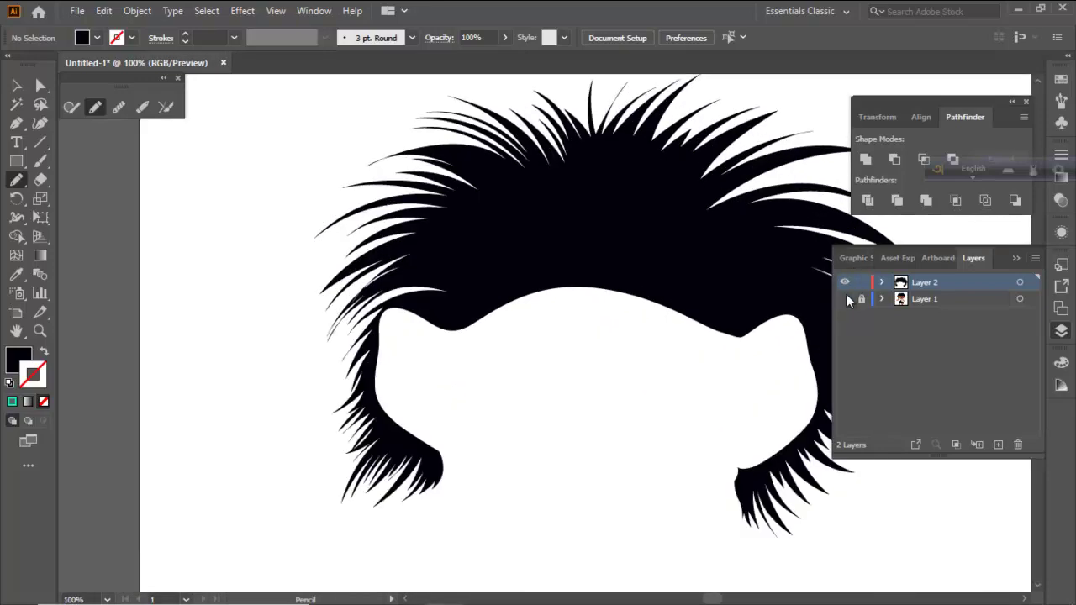
Show Layer 1 again and draw one continuous Pencil path of fine extra strands over the hair tips below the left-hand ear
left_click(845, 298)
scroll(288, 461, "down", 3)
scroll(288, 461, "left", 2)
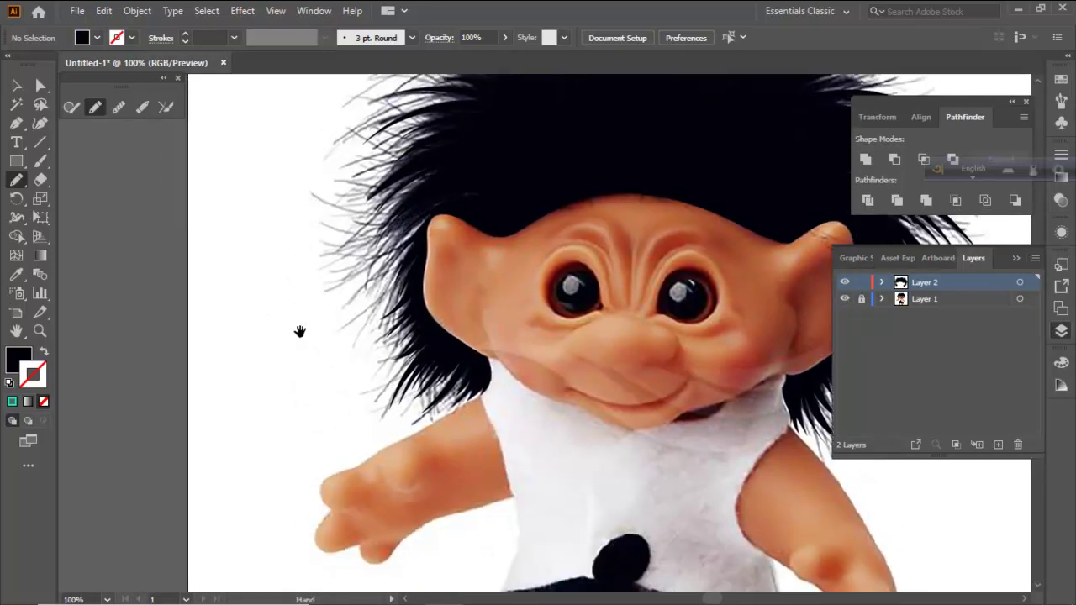
scroll(483, 391, "up", 2)
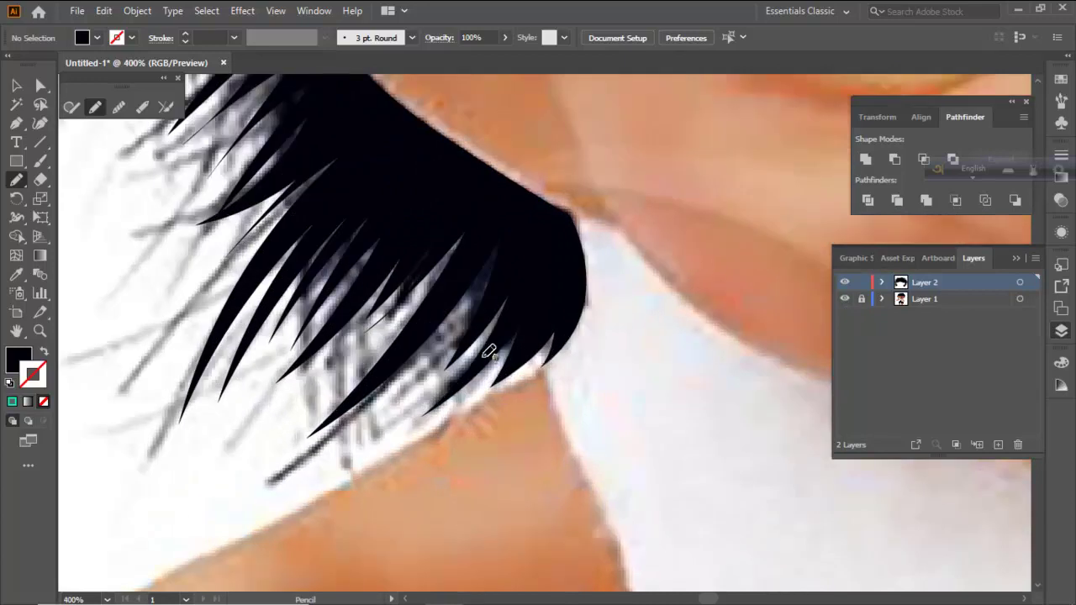
mouse_move(477, 367)
left_mouse_down()
mouse_move(446, 400)
mouse_move(403, 419)
left_mouse_up()
key("ctrl+z")
mouse_move(473, 374)
left_mouse_down()
mouse_move(409, 415)
mouse_move(449, 391)
mouse_move(489, 320)
mouse_move(374, 415)
mouse_move(461, 307)
mouse_move(407, 374)
mouse_move(268, 486)
left_mouse_up()
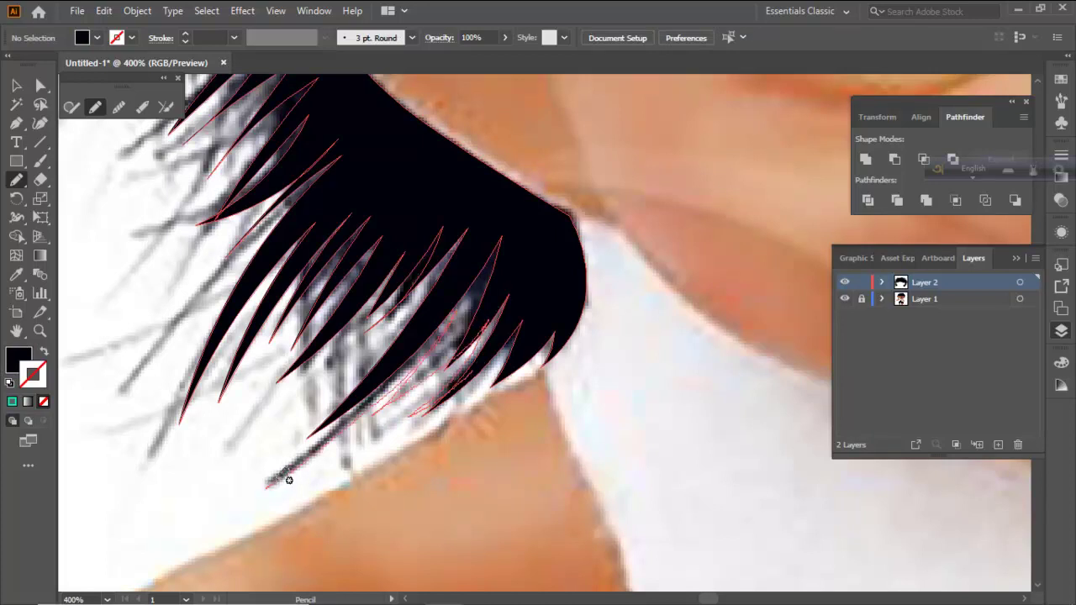
left_click_drag(423, 317, 331, 421)
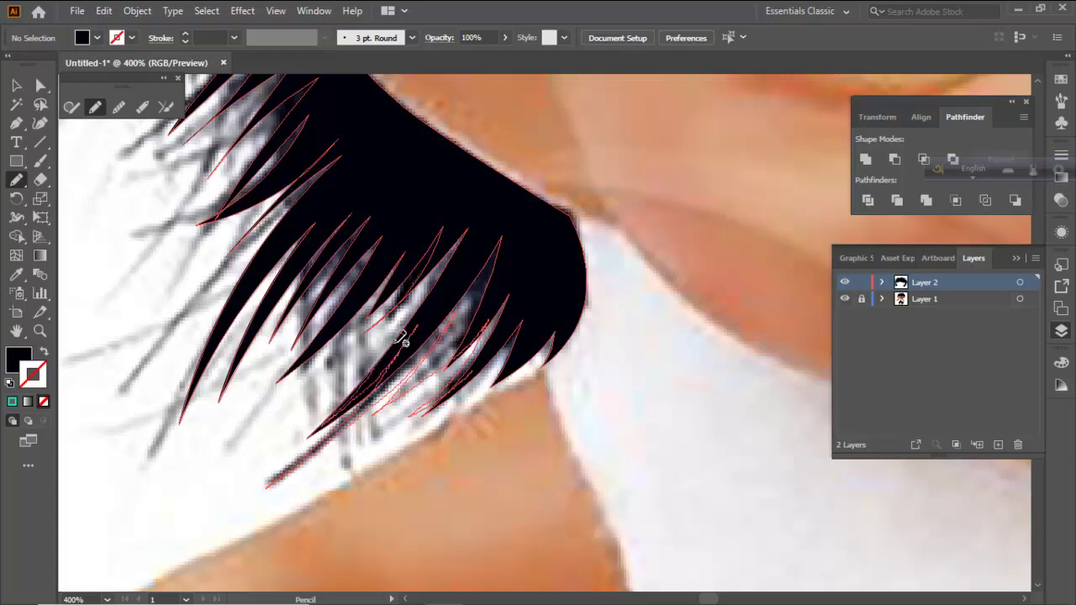
mouse_move(438, 276)
left_mouse_down()
mouse_move(418, 316)
mouse_move(325, 400)
mouse_move(410, 278)
mouse_move(327, 363)
mouse_move(381, 287)
mouse_move(352, 337)
mouse_move(247, 417)
left_mouse_up()
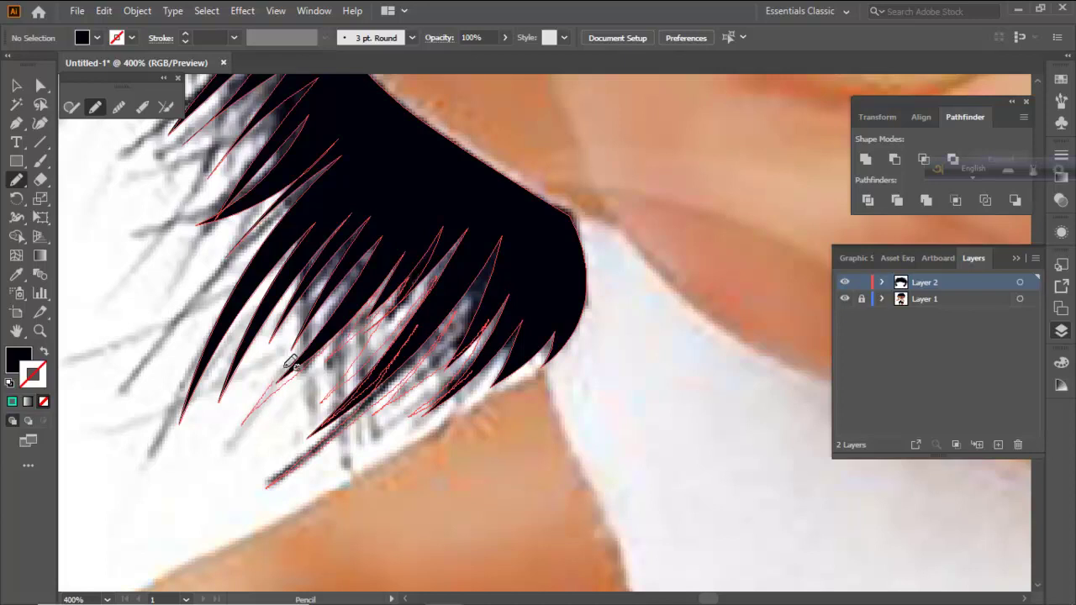
left_click_drag(384, 221, 293, 336)
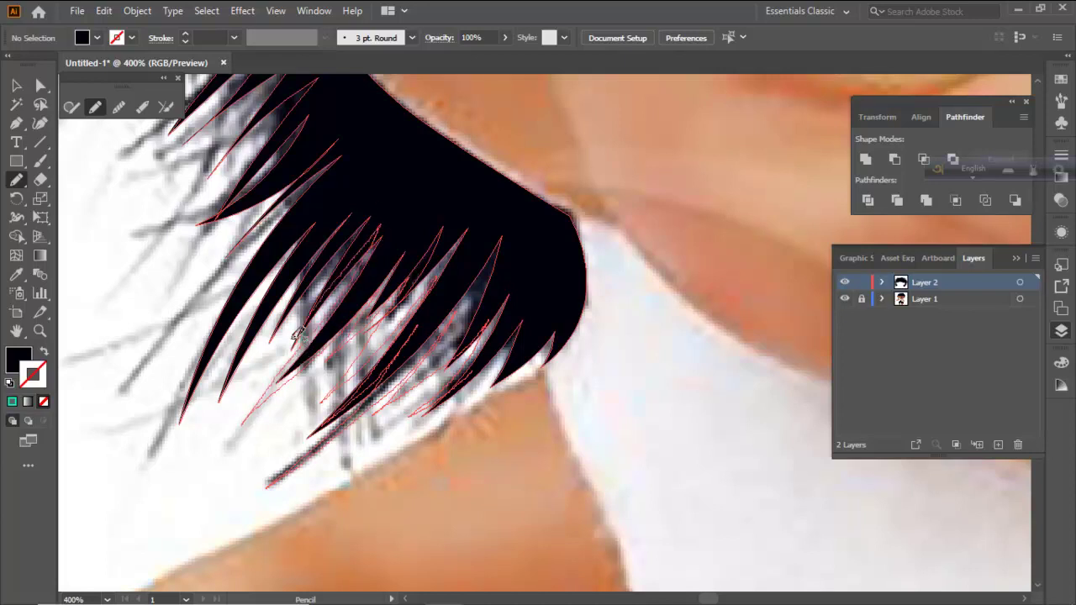
mouse_move(378, 221)
left_mouse_down()
mouse_move(274, 360)
mouse_move(365, 219)
mouse_move(308, 275)
left_mouse_up()
left_click_drag(343, 233, 272, 300)
mouse_move(351, 180)
left_mouse_down()
mouse_move(227, 316)
mouse_move(175, 436)
left_mouse_up()
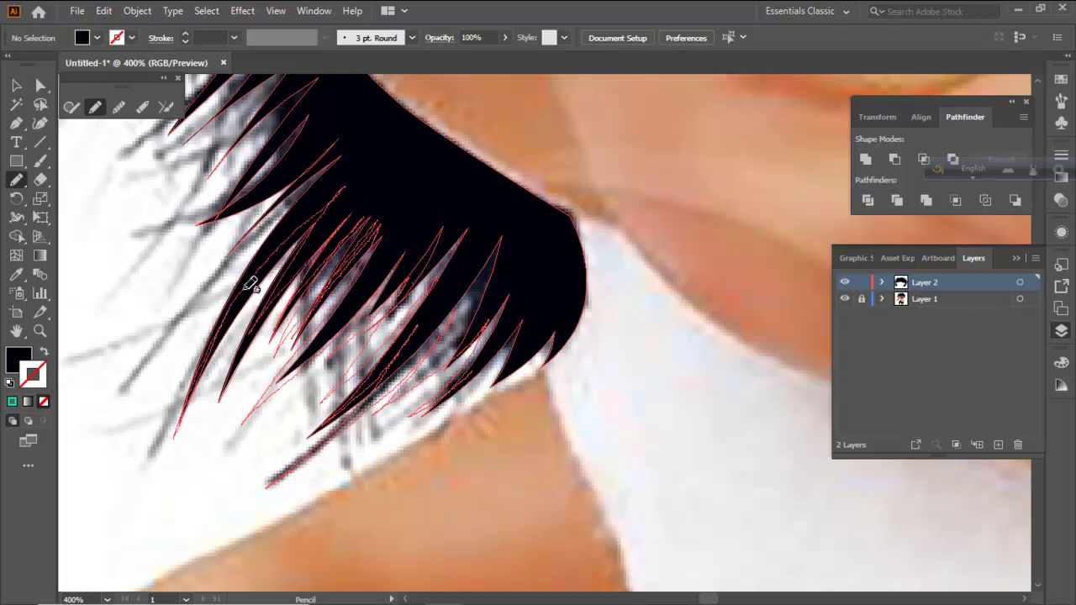
left_click_drag(308, 216, 317, 203)
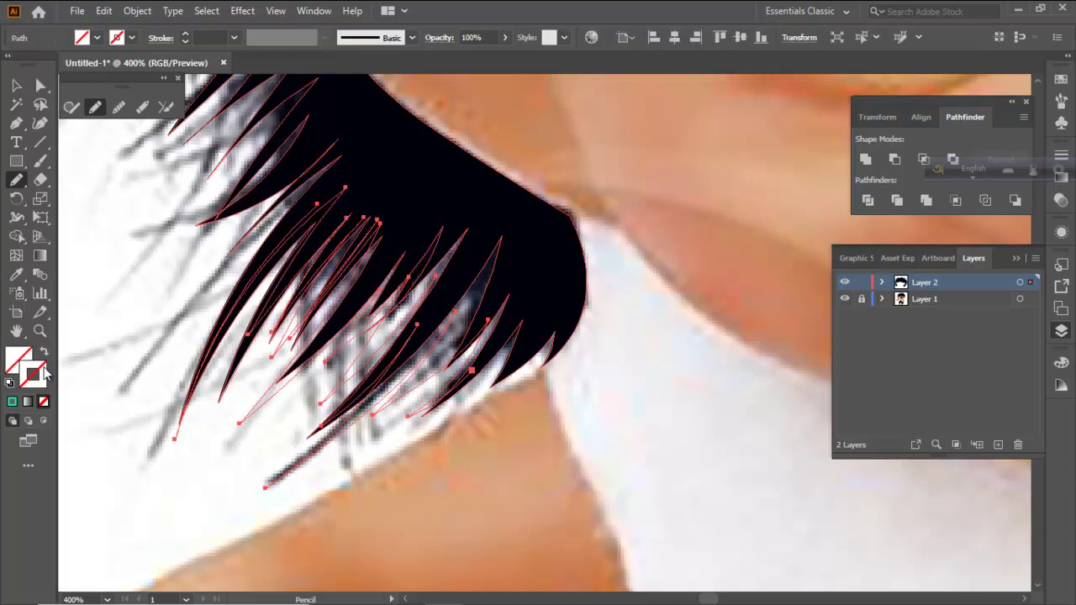
Give the fine strand path below the left-hand ear a solid 00ffc2 stroke
left_click(12, 401)
left_click_drag(132, 348, 328, 348)
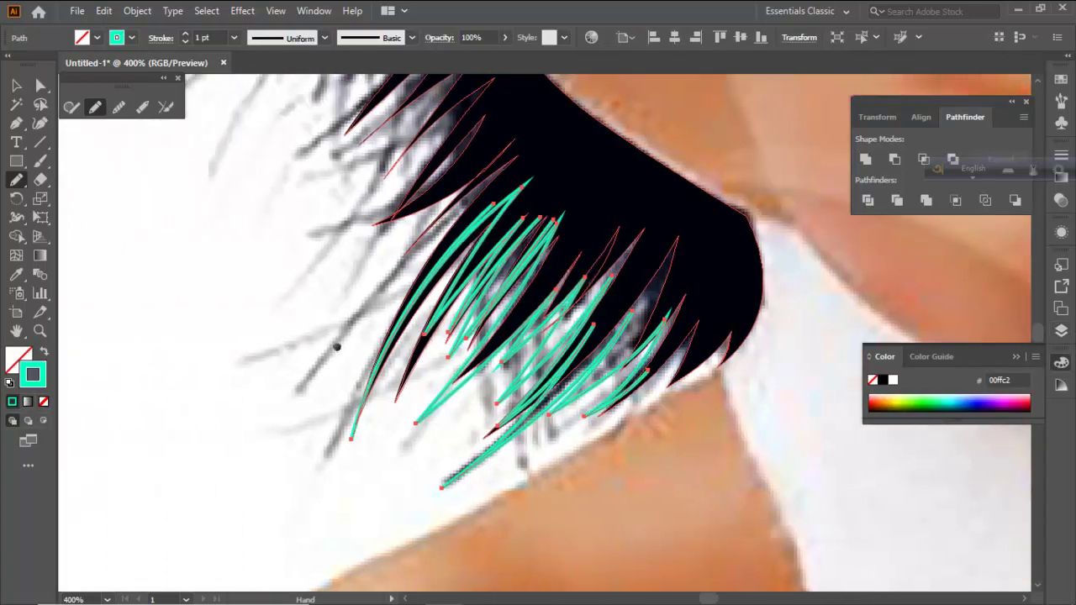
mouse_move(519, 200)
left_mouse_down()
mouse_move(411, 292)
mouse_move(336, 389)
mouse_move(358, 331)
mouse_move(420, 252)
left_mouse_up()
key("ctrl+z")
Extend the strand path from its upper end with the Pen tool, adding one long curved strand outward and back to the hair edge
left_click(16, 123)
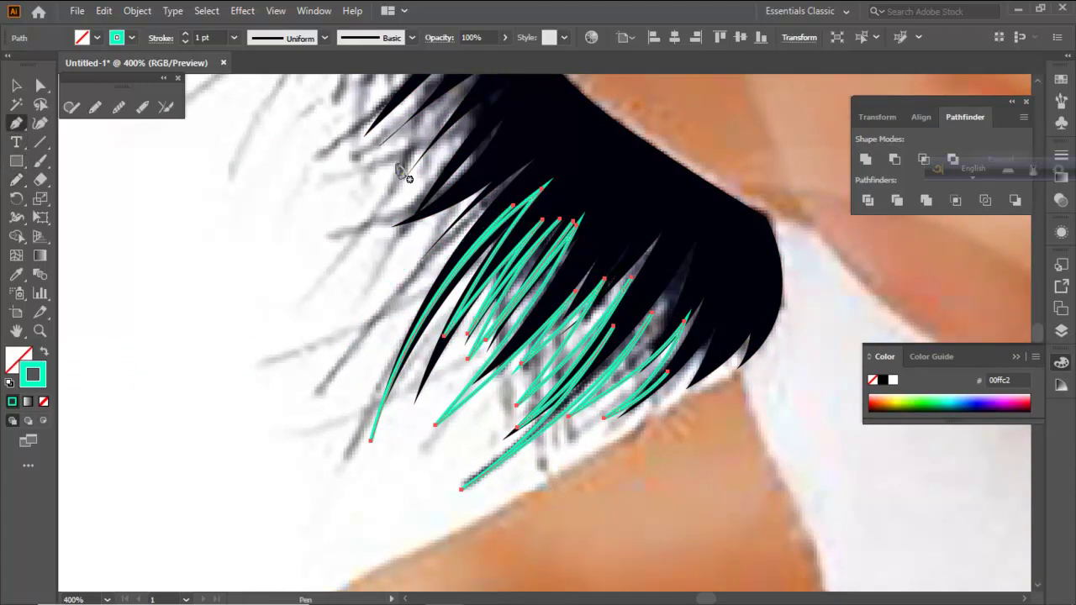
left_click(512, 204)
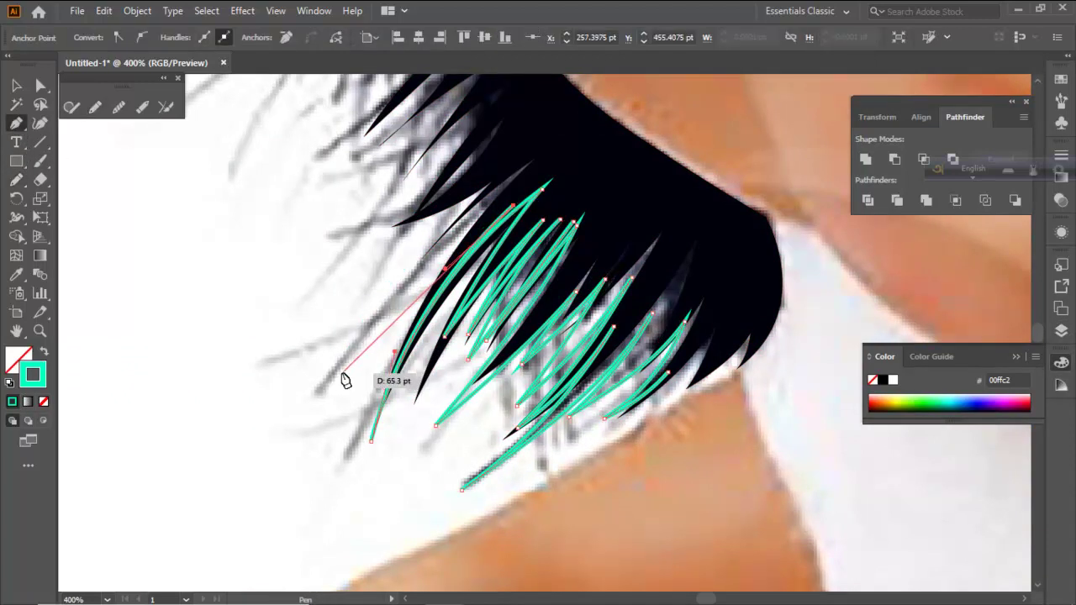
left_click_drag(312, 394, 224, 506)
left_click(311, 395)
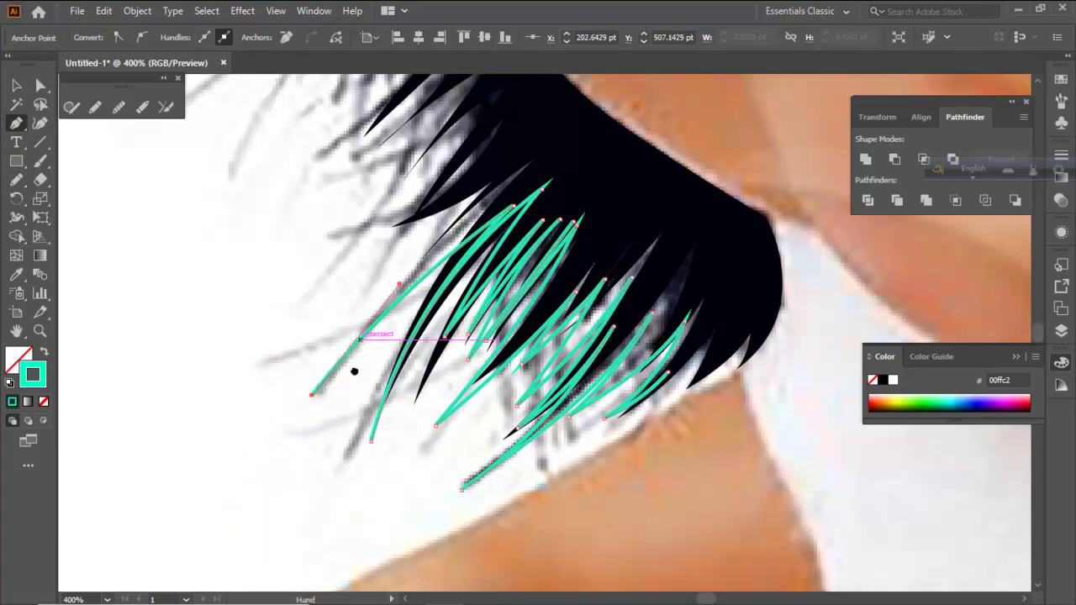
scroll(395, 330, "up", 3)
left_click_drag(473, 291, 561, 217)
Select the extended strand path and set its stroke weight to 0.25 pt
left_click(16, 85)
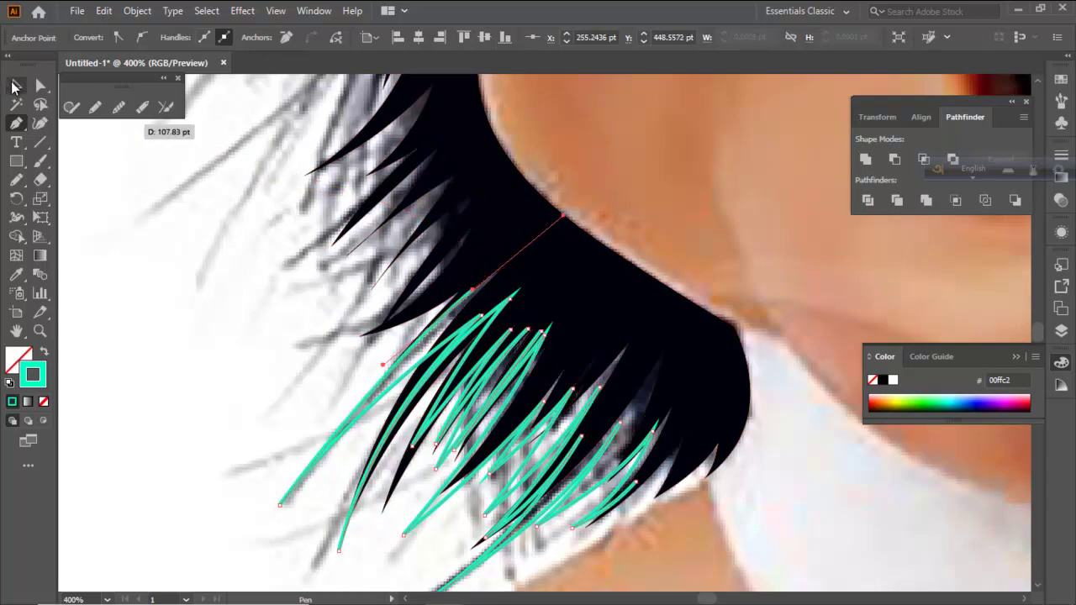
left_click(199, 247)
mouse_move(253, 413)
left_mouse_down()
mouse_move(301, 509)
mouse_move(301, 497)
left_mouse_up()
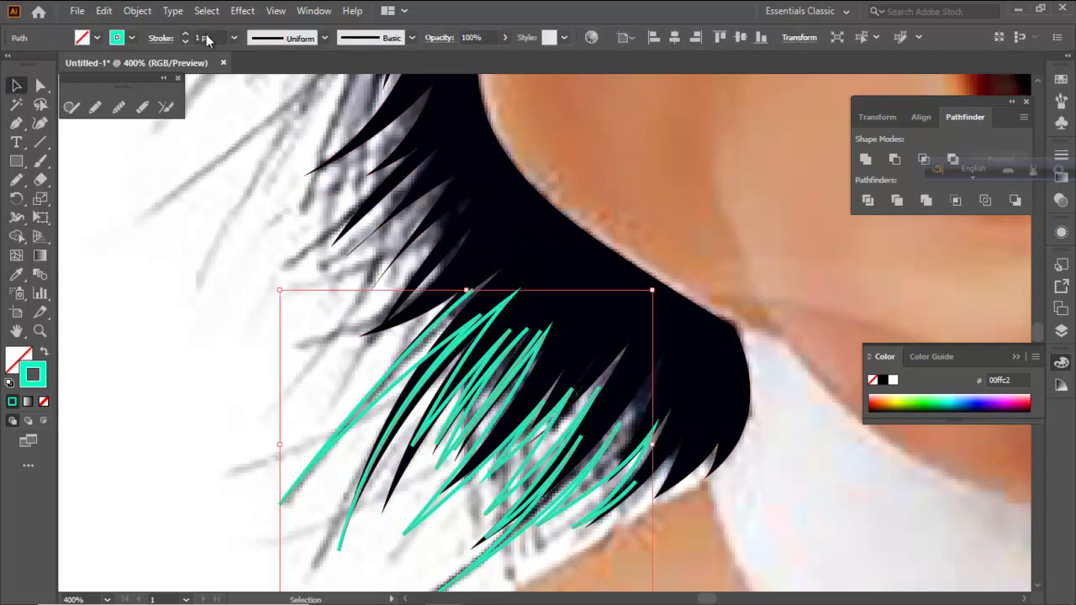
scroll(206, 36, "down", 2)
scroll(207, 37, "down", 1)
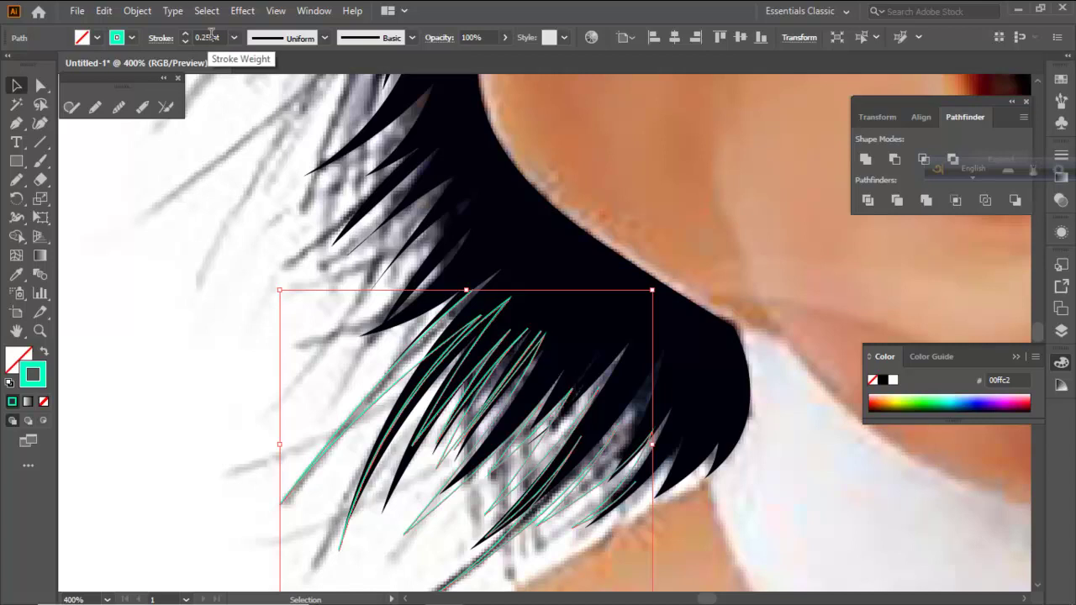
Save the document as Untitled-1 in Adobe Illustrator format in the client's folder under December, keeping the default save options
left_click(16, 179)
scroll(273, 250, "down", 2)
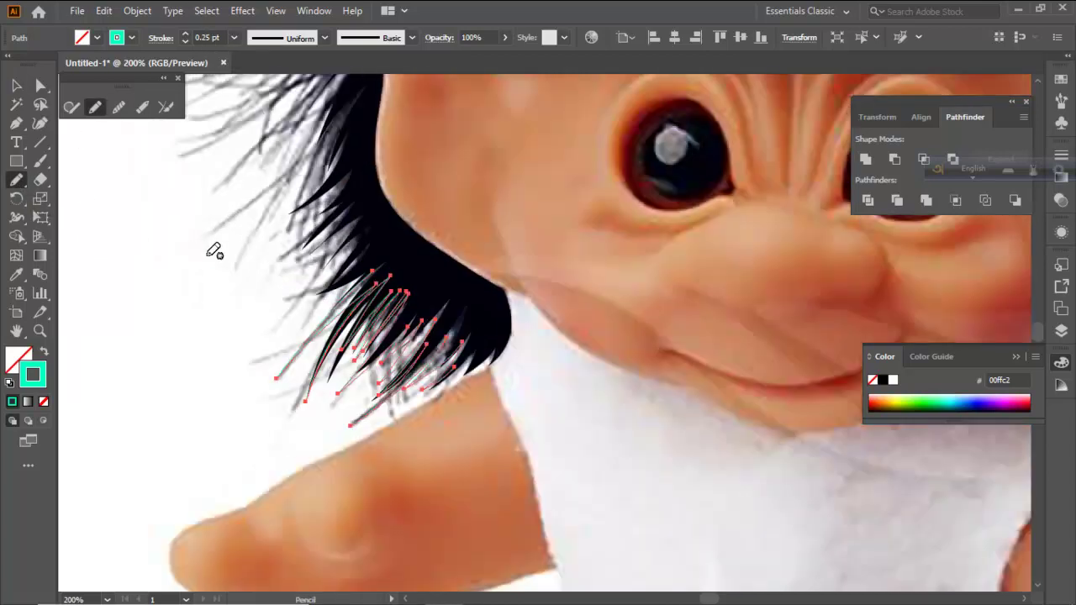
left_click_drag(206, 252, 376, 291)
key("ctrl")
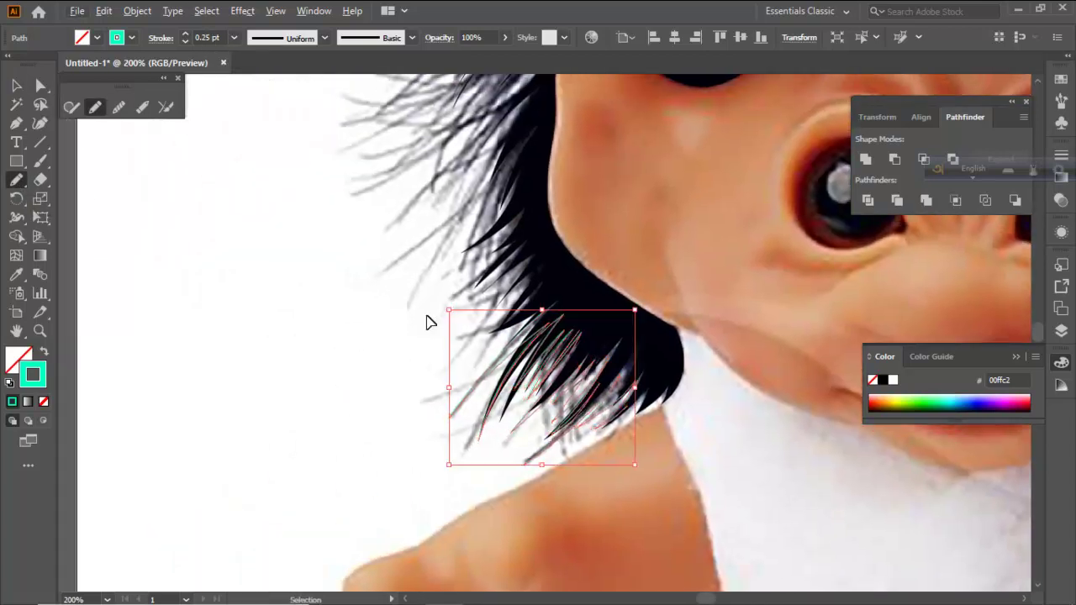
key("ctrl+s")
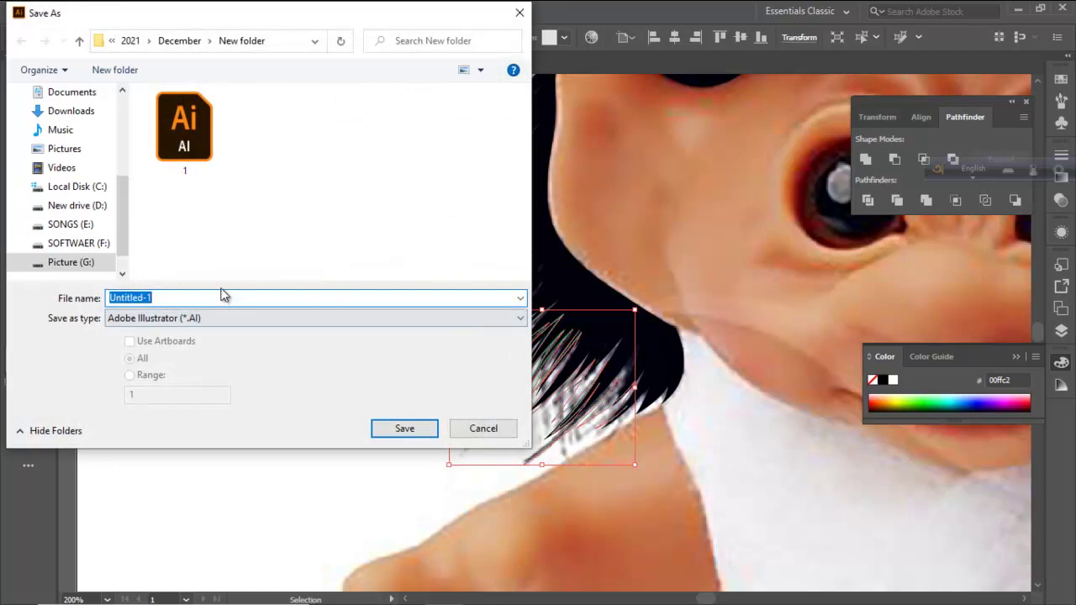
left_click(80, 41)
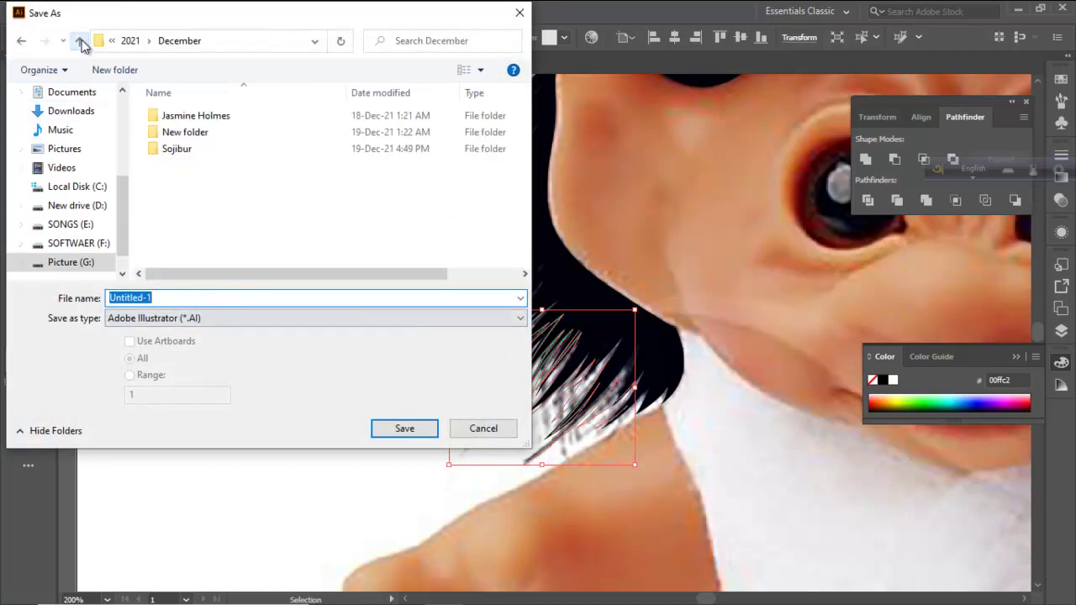
double_click(167, 143)
left_click(170, 297)
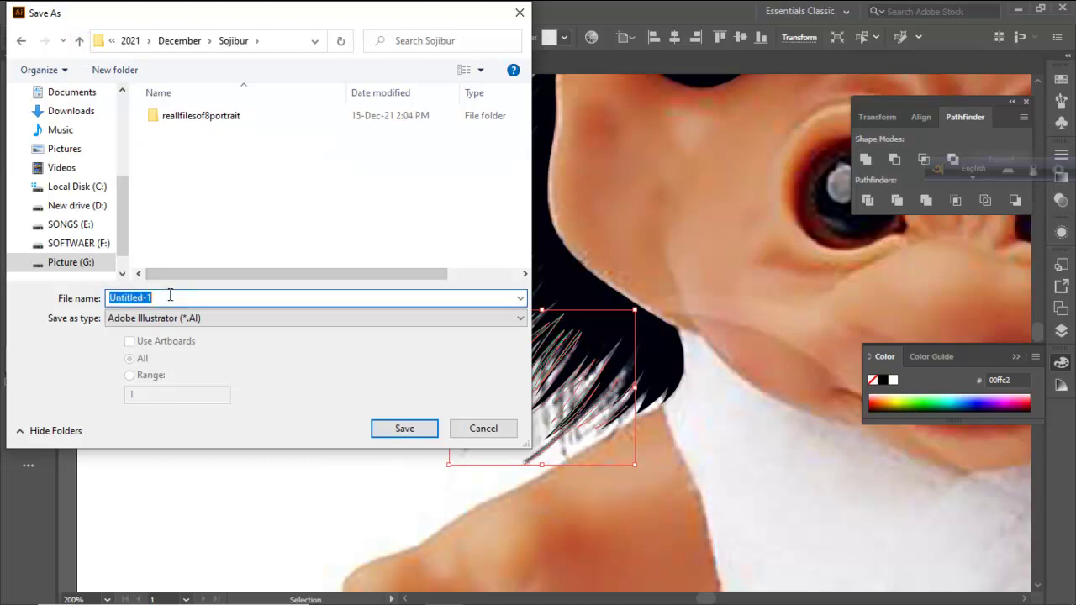
key("Return")
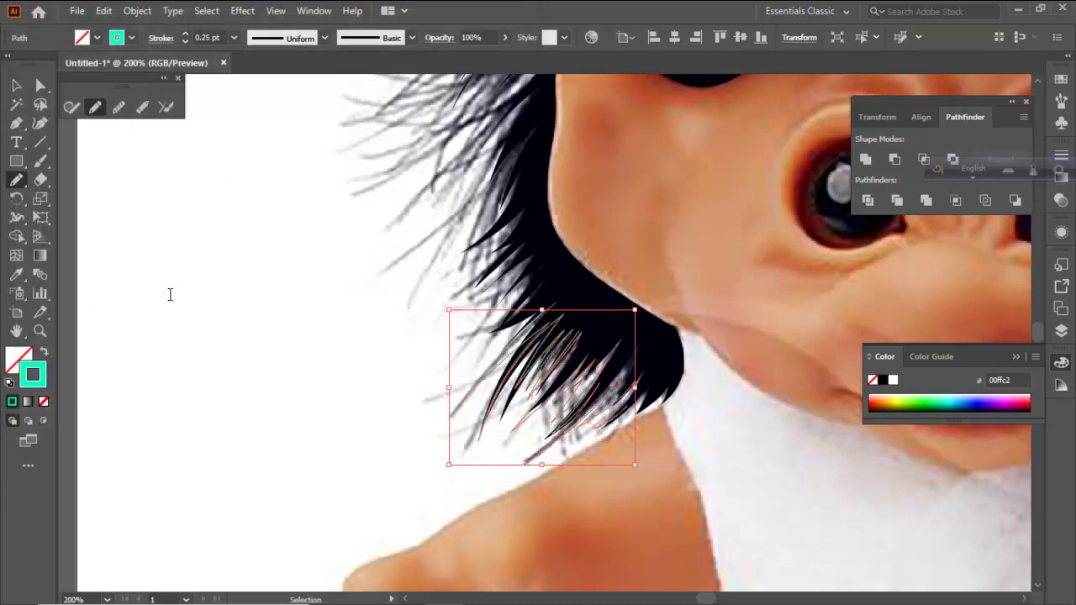
key("Return")
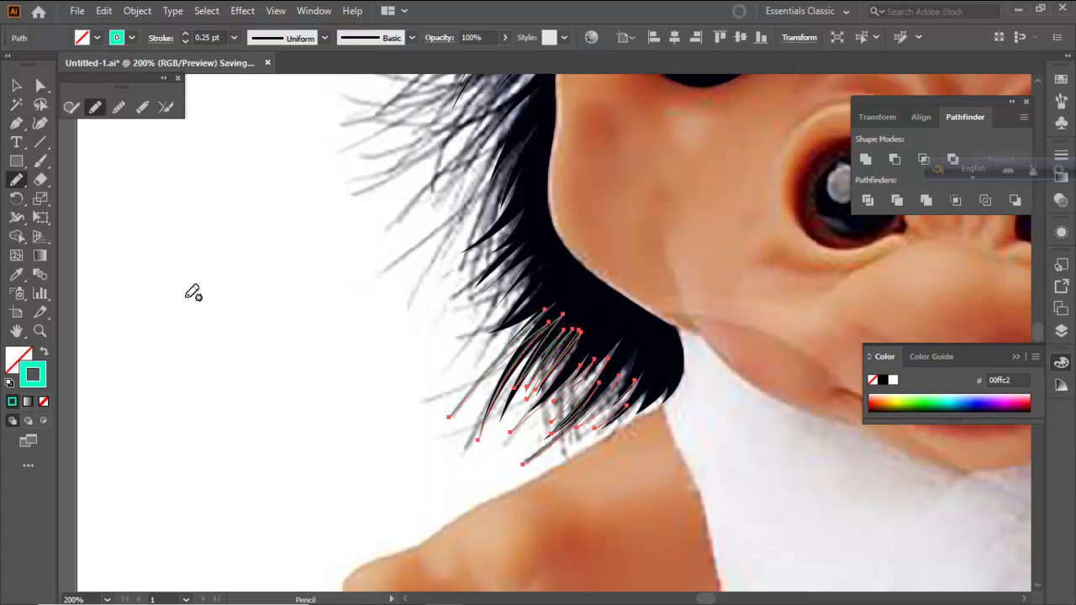
Save the document in the same folder under the name 1, in Illustrator 2020 format with linked files included
key("ctrl")
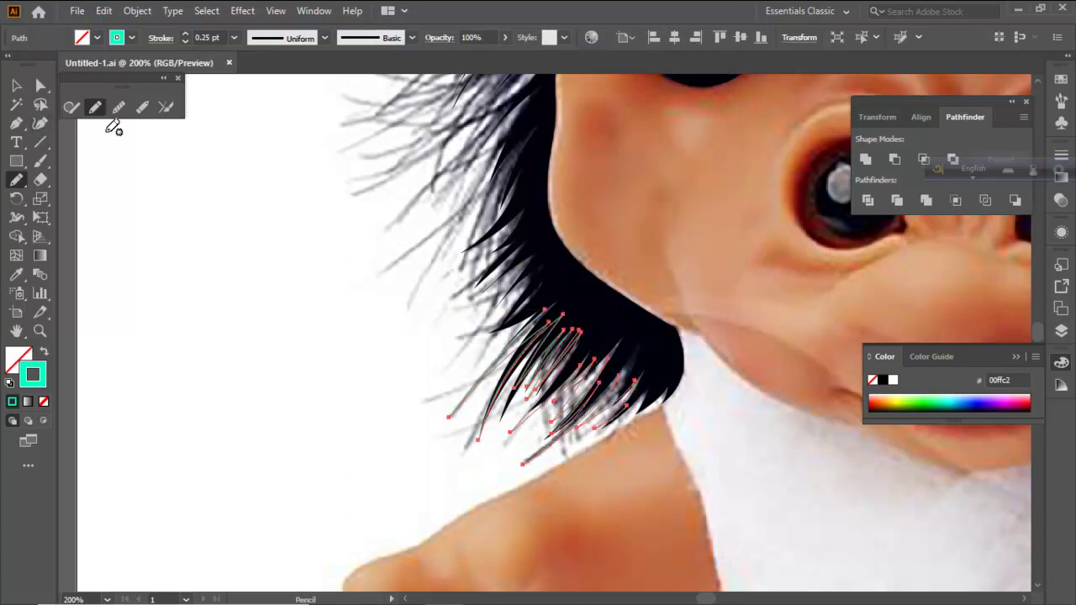
key("ctrl")
key("ctrl+shift+s")
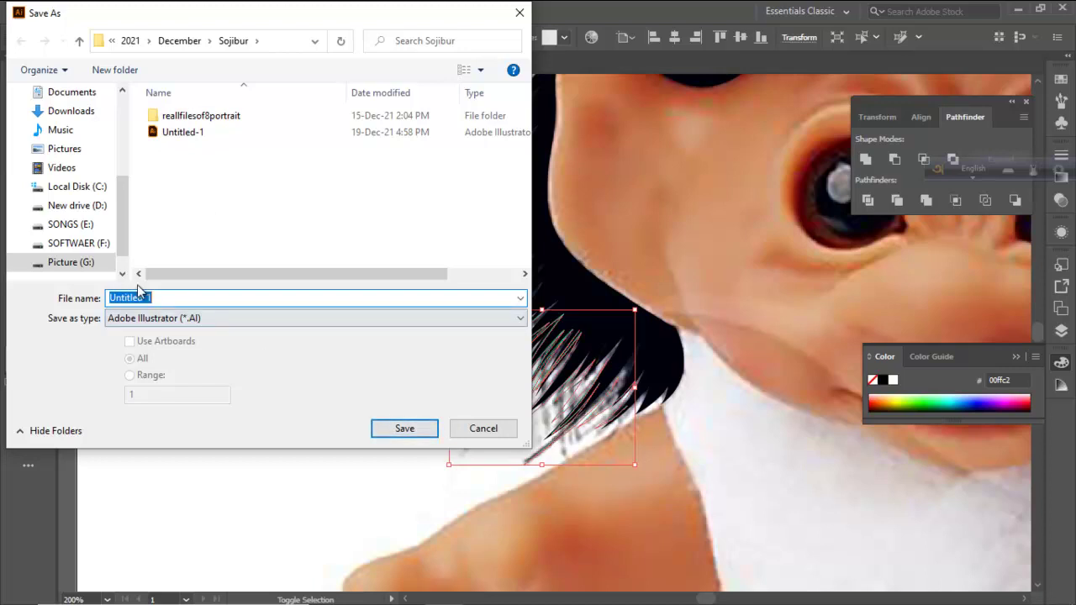
left_click(193, 302)
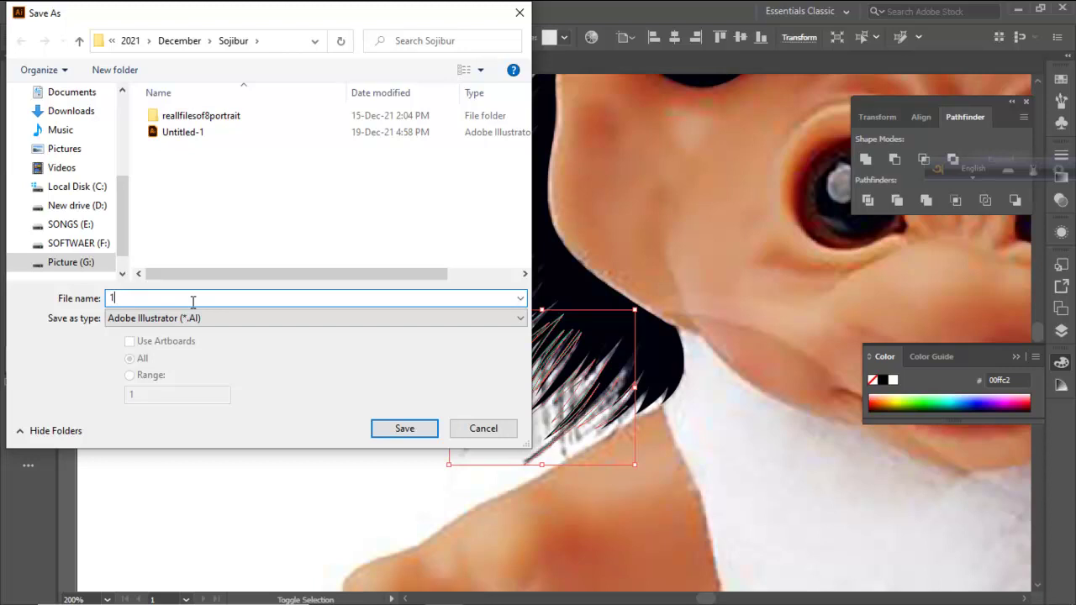
key("Return")
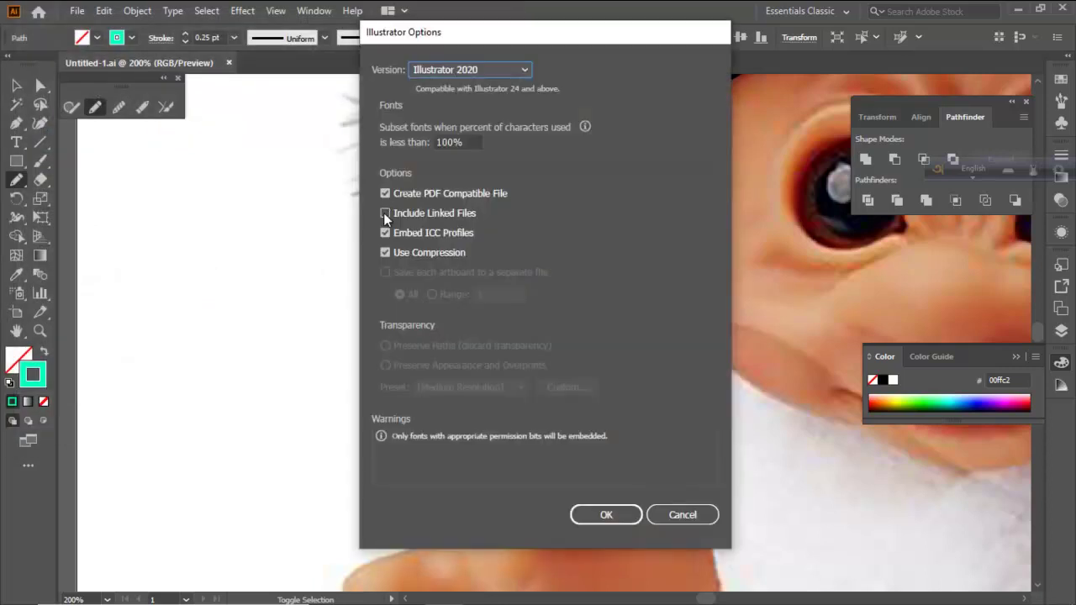
left_click(385, 213)
key("Return")
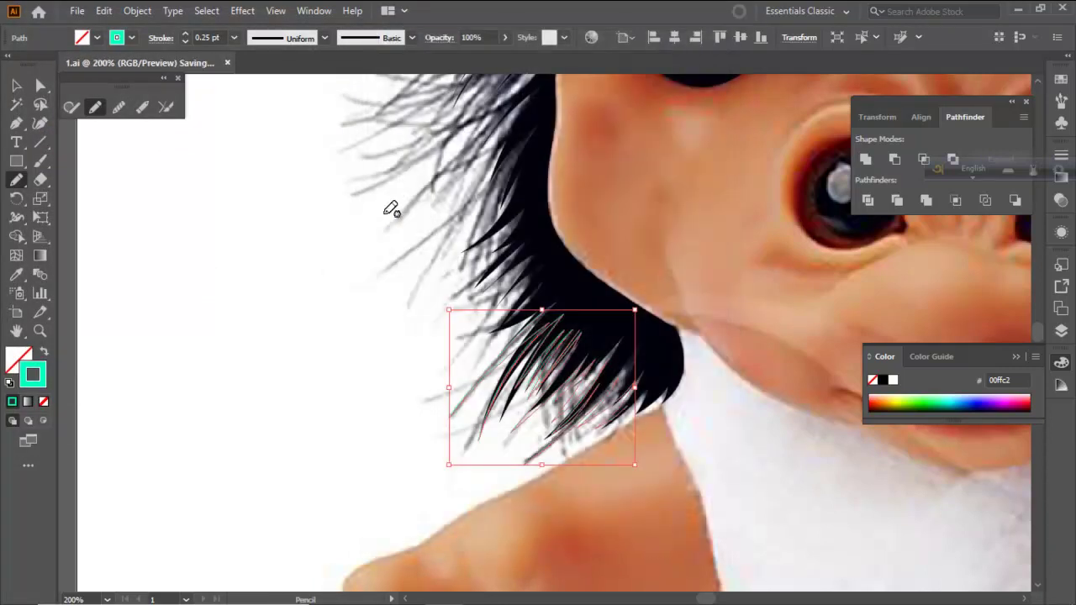
scroll(538, 324, "up", 1)
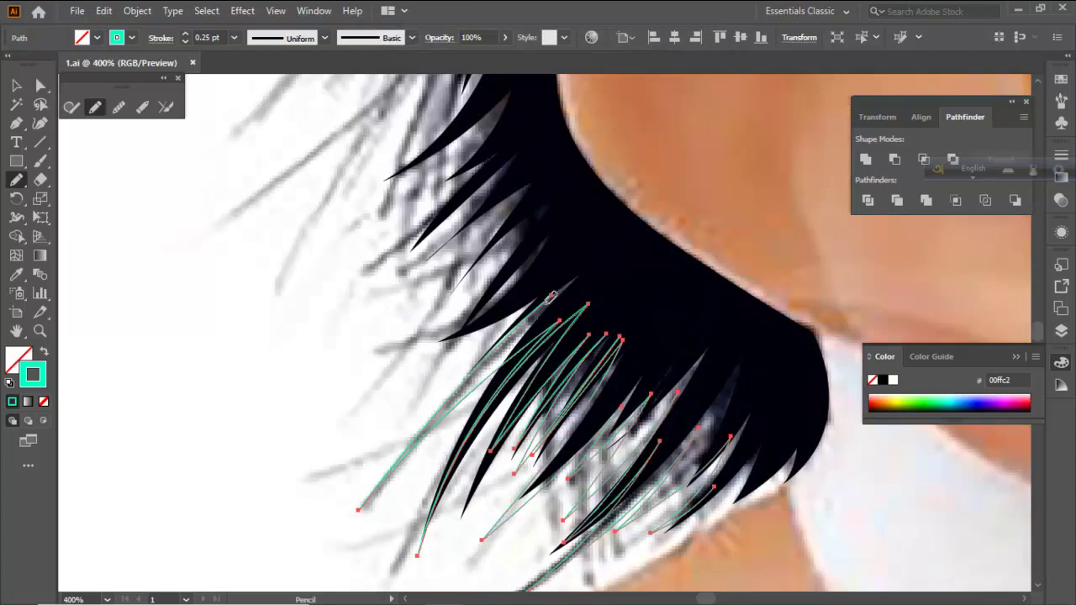
left_click_drag(450, 338, 432, 346)
key("ctrl+z")
mouse_move(548, 292)
left_mouse_down()
mouse_move(462, 343)
mouse_move(426, 393)
mouse_move(497, 297)
left_mouse_up()
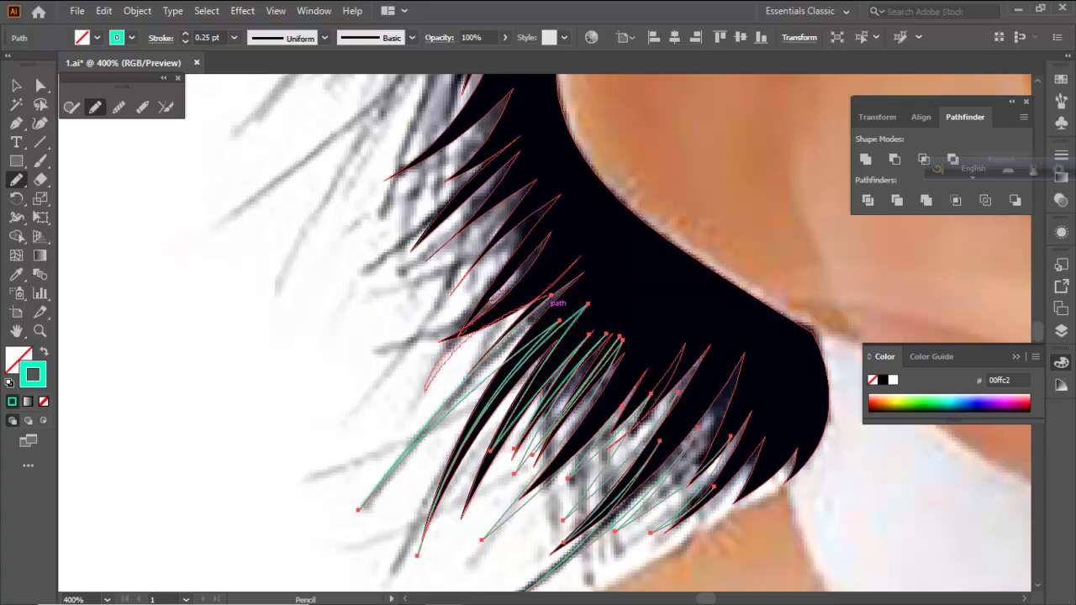
left_click_drag(388, 345, 494, 312)
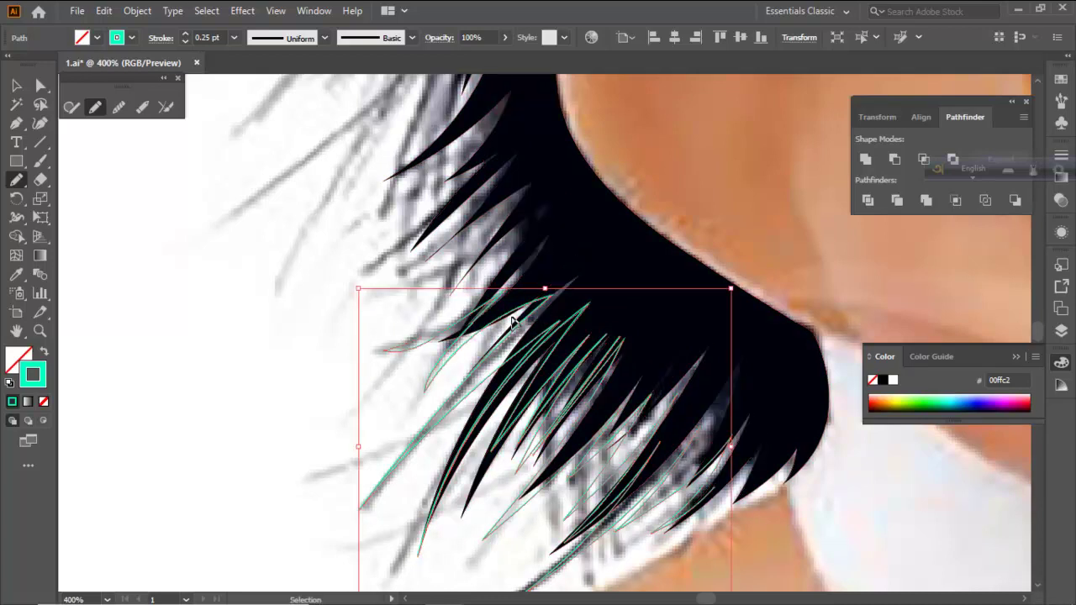
Continue the strand path with the Pencil tool in zigzag strands up over the short hair tips beside the lower part of the ear
mouse_move(556, 288)
left_mouse_down()
mouse_move(462, 339)
mouse_move(432, 374)
mouse_move(475, 317)
mouse_move(377, 352)
mouse_move(452, 317)
mouse_move(519, 246)
mouse_move(408, 321)
left_mouse_up()
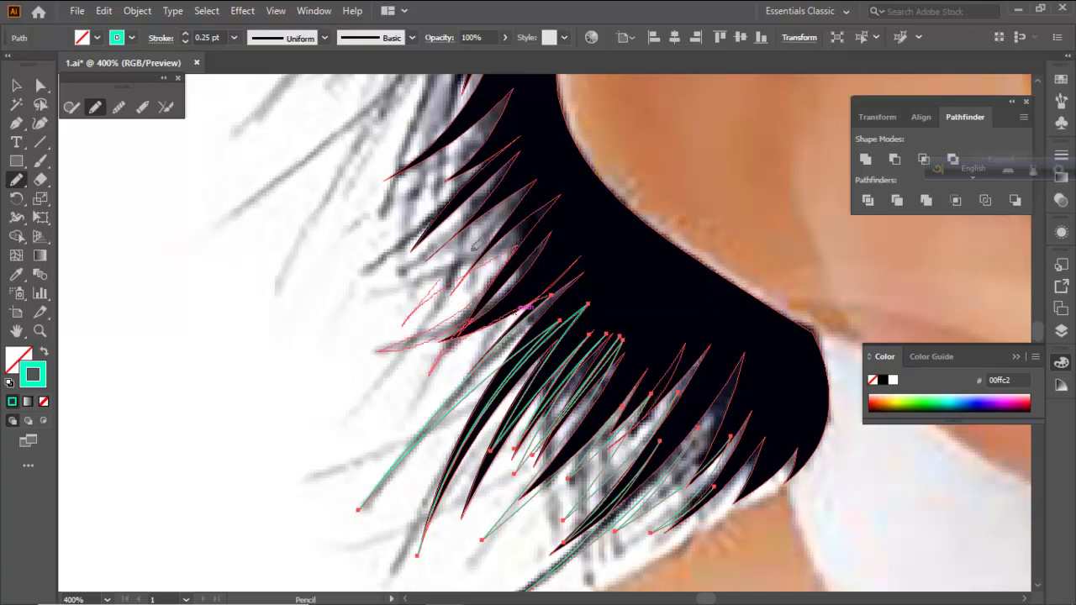
left_click_drag(448, 247, 440, 248)
mouse_move(505, 186)
left_mouse_down()
mouse_move(374, 274)
mouse_move(490, 181)
mouse_move(430, 212)
mouse_move(497, 144)
mouse_move(416, 209)
left_mouse_up()
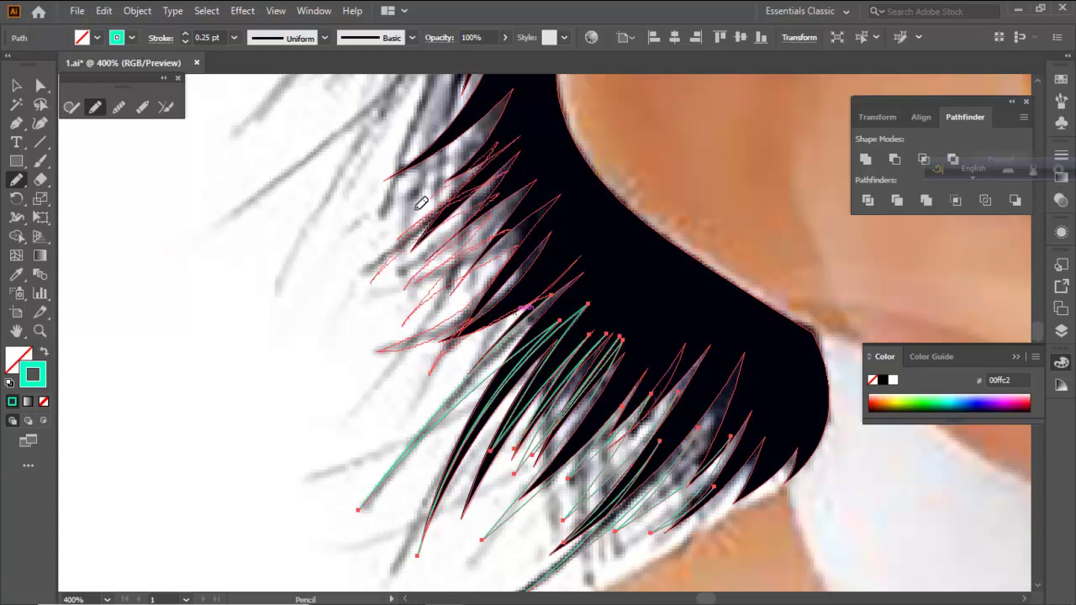
mouse_move(449, 143)
left_mouse_down()
mouse_move(396, 189)
mouse_move(362, 238)
mouse_move(385, 200)
mouse_move(349, 341)
mouse_move(354, 361)
mouse_move(324, 402)
mouse_move(413, 210)
mouse_move(340, 292)
left_mouse_up()
Extend the Pencil path farther up the hair edge, tracing the long outward strand beside the ear and returning to the black hair
key("space")
mouse_move(340, 293)
left_mouse_down()
mouse_move(399, 212)
mouse_move(324, 301)
mouse_move(288, 365)
left_mouse_up()
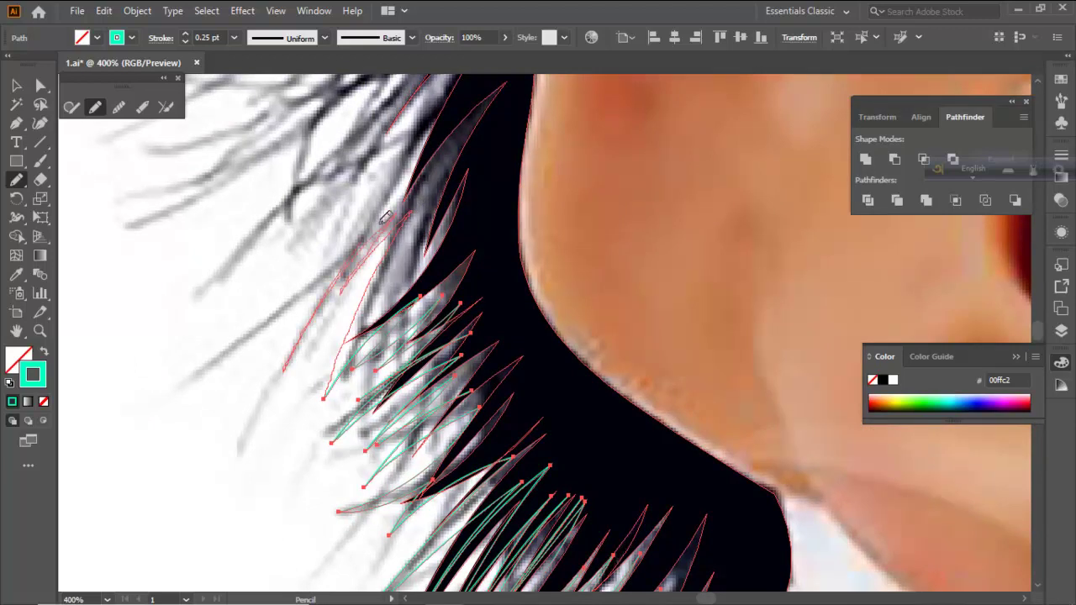
left_click_drag(328, 268, 211, 375)
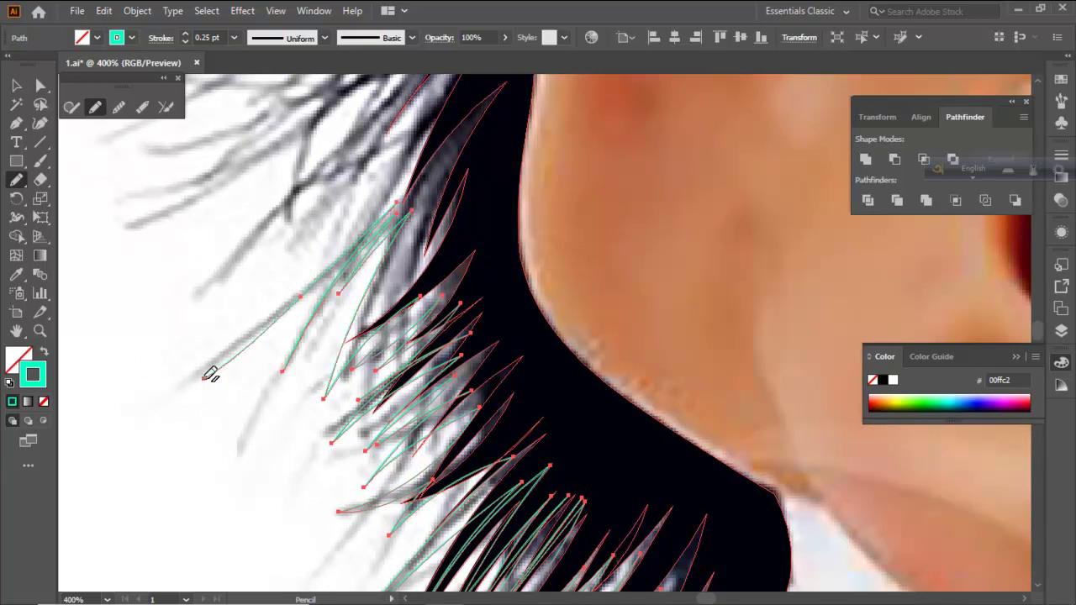
left_click_drag(249, 336, 269, 329)
key("ctrl+z")
left_click_drag(240, 339, 244, 336)
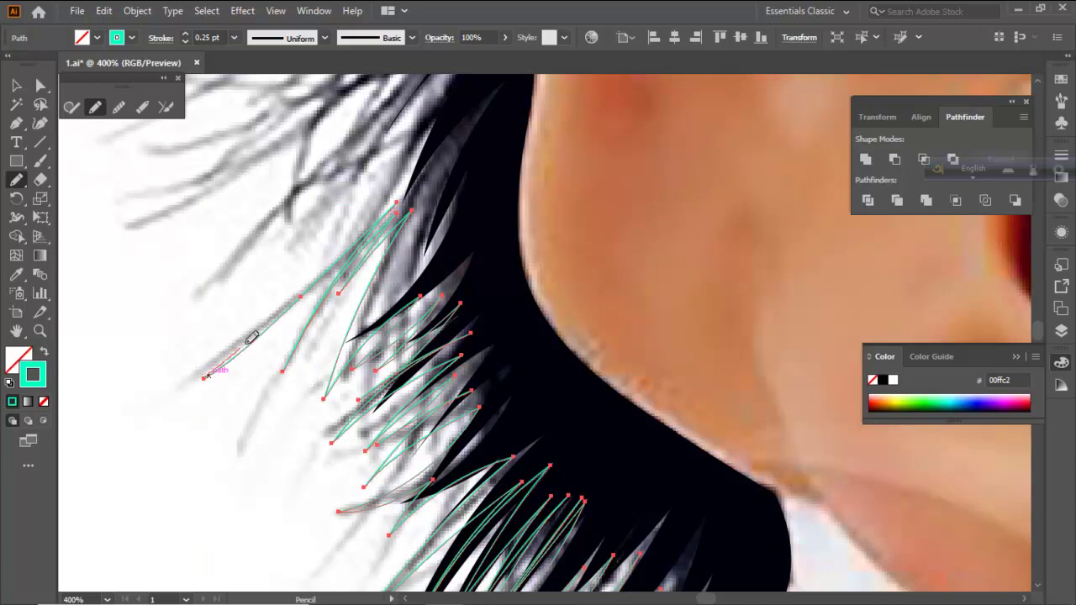
mouse_move(334, 257)
left_mouse_down()
mouse_move(427, 132)
mouse_move(396, 308)
left_mouse_up()
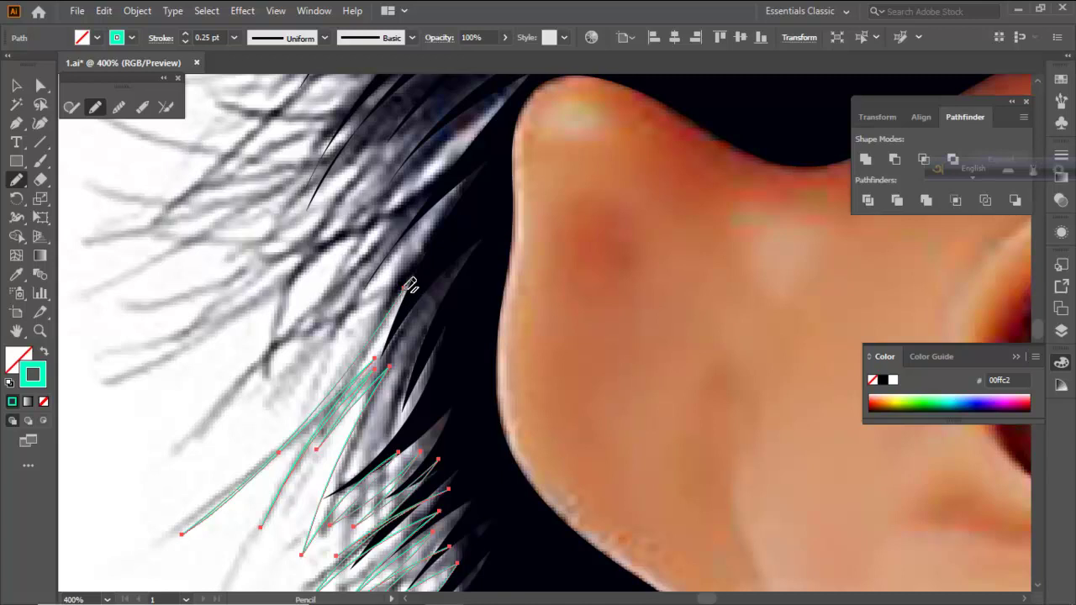
left_click_drag(406, 268, 281, 379)
mouse_move(300, 325)
left_mouse_down()
mouse_move(157, 468)
mouse_move(340, 271)
mouse_move(412, 224)
mouse_move(296, 294)
mouse_move(385, 220)
mouse_move(185, 362)
mouse_move(123, 388)
mouse_move(315, 269)
mouse_move(410, 180)
left_mouse_up()
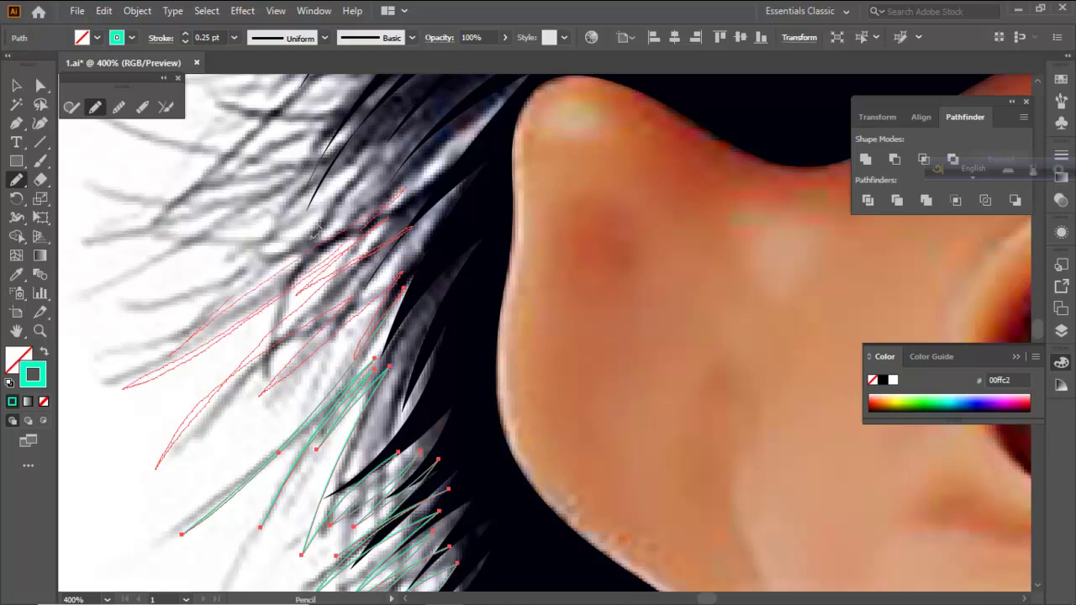
mouse_move(267, 269)
left_mouse_down()
mouse_move(140, 316)
mouse_move(303, 236)
mouse_move(411, 150)
mouse_move(240, 264)
mouse_move(416, 123)
left_mouse_up()
mouse_move(294, 217)
left_mouse_down()
mouse_move(219, 246)
mouse_move(395, 117)
left_mouse_up()
key("space")
left_click_drag(371, 173, 452, 301)
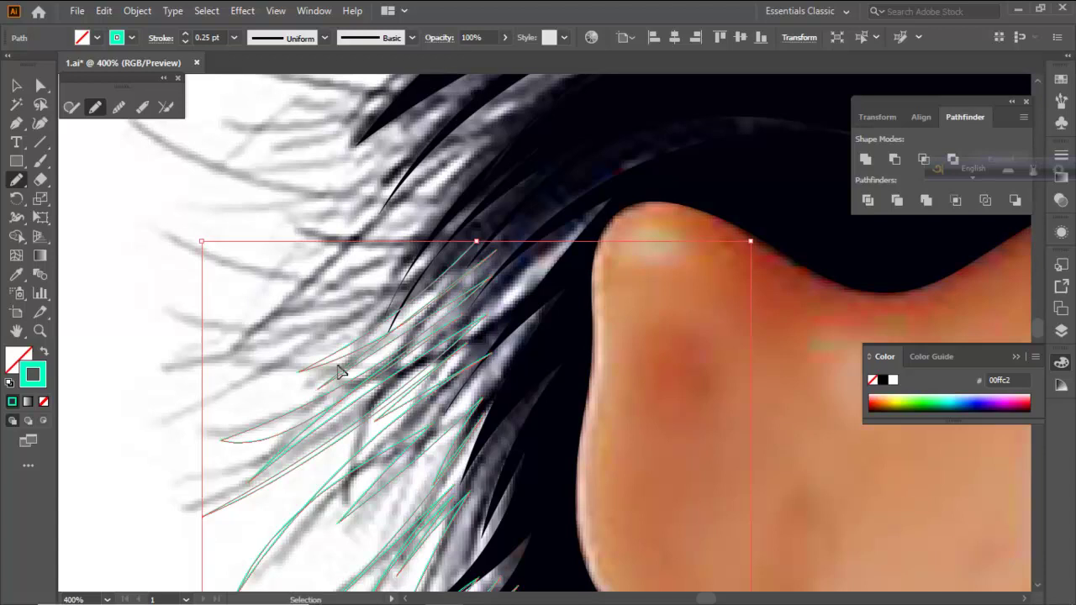
key("ctrl+z")
key("space")
left_click_drag(339, 383, 439, 224)
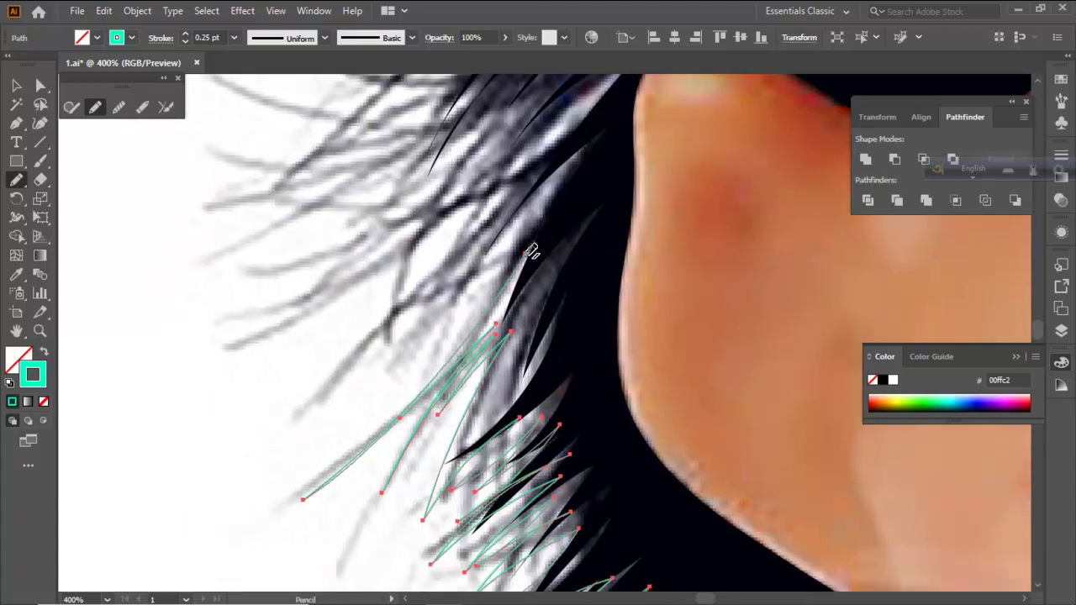
left_click_drag(513, 239, 528, 222)
key("ctrl+z")
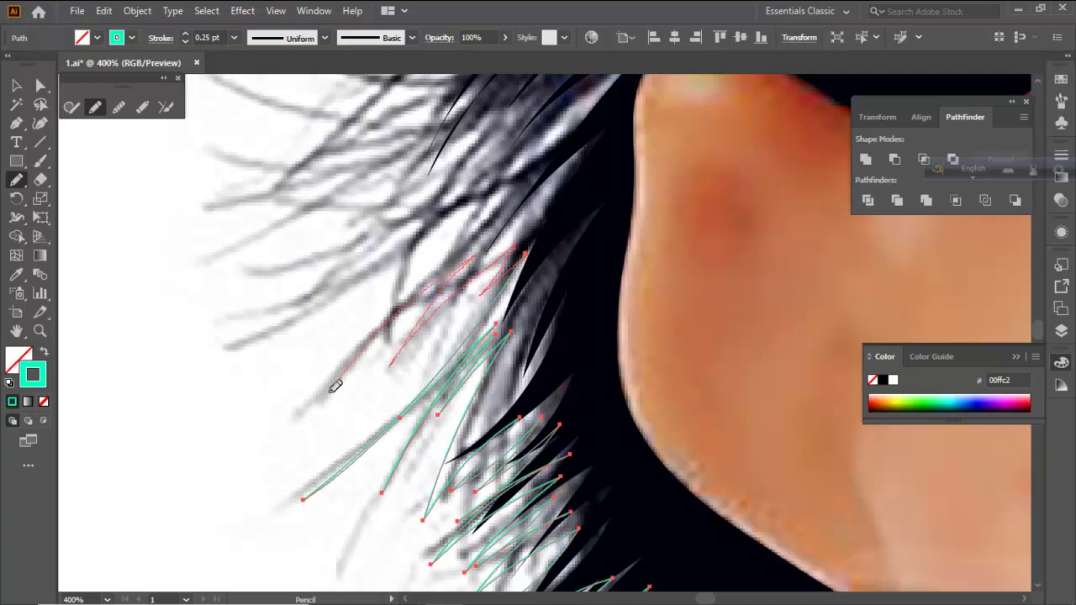
Continue the Pencil path from its upper end over the long outward strands beside the middle and upper part of the ear
mouse_move(341, 373)
left_mouse_down()
mouse_move(495, 188)
mouse_move(337, 306)
mouse_move(244, 337)
left_mouse_up()
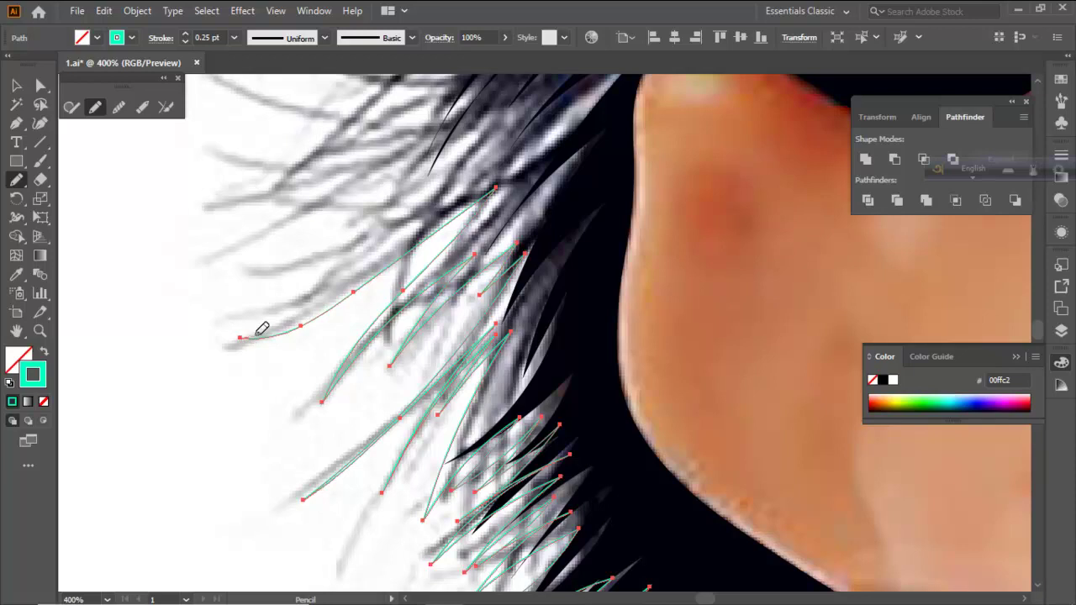
left_click_drag(342, 285, 407, 230)
mouse_move(452, 202)
left_mouse_down()
mouse_move(294, 303)
mouse_move(479, 168)
mouse_move(347, 264)
mouse_move(272, 291)
mouse_move(412, 210)
mouse_move(277, 283)
mouse_move(245, 287)
mouse_move(374, 226)
mouse_move(487, 132)
mouse_move(368, 205)
mouse_move(465, 126)
mouse_move(281, 236)
left_mouse_up()
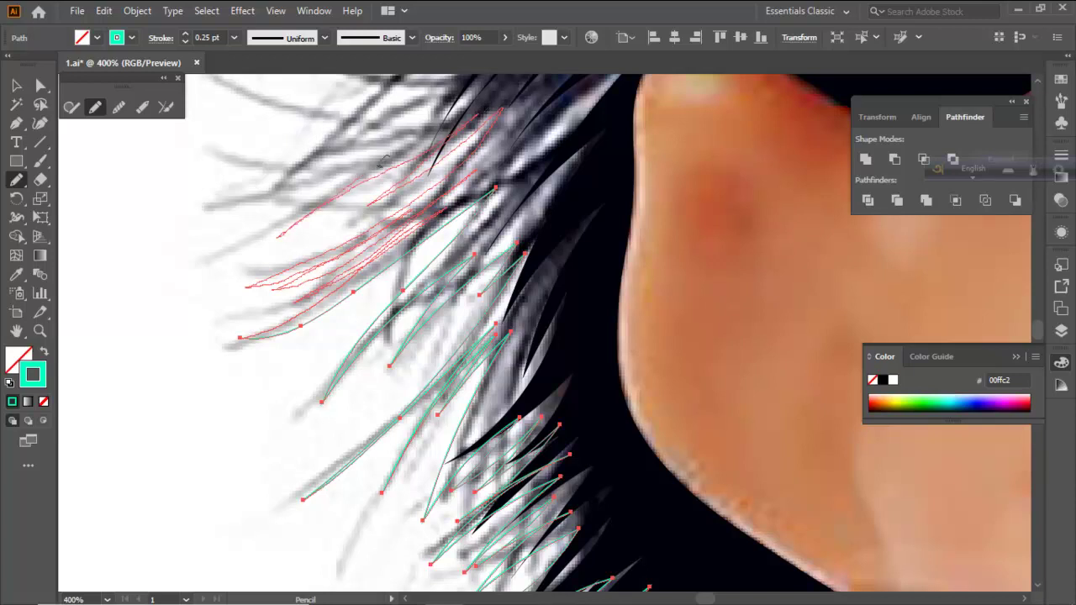
left_click_drag(485, 110, 478, 115)
key("space")
left_click_drag(478, 115, 535, 240)
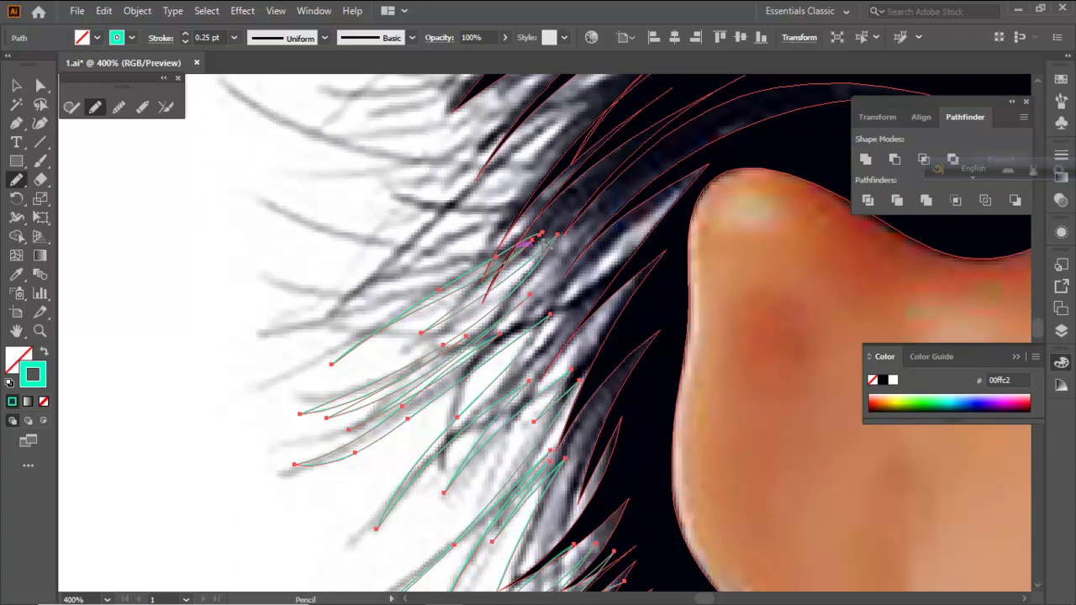
Undo the last Pencil stroke and redraw the strand path in zigzags over the outward hairs beside the ear tip
key("ctrl+z")
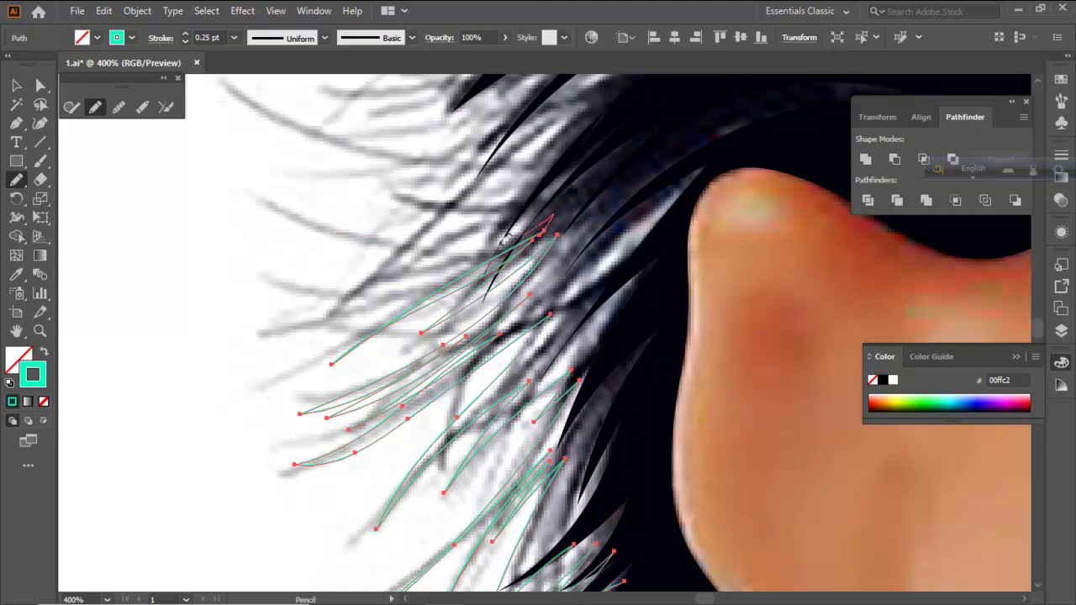
mouse_move(425, 282)
left_mouse_down()
mouse_move(268, 331)
mouse_move(482, 237)
mouse_move(450, 253)
mouse_move(510, 252)
mouse_move(546, 229)
left_mouse_up()
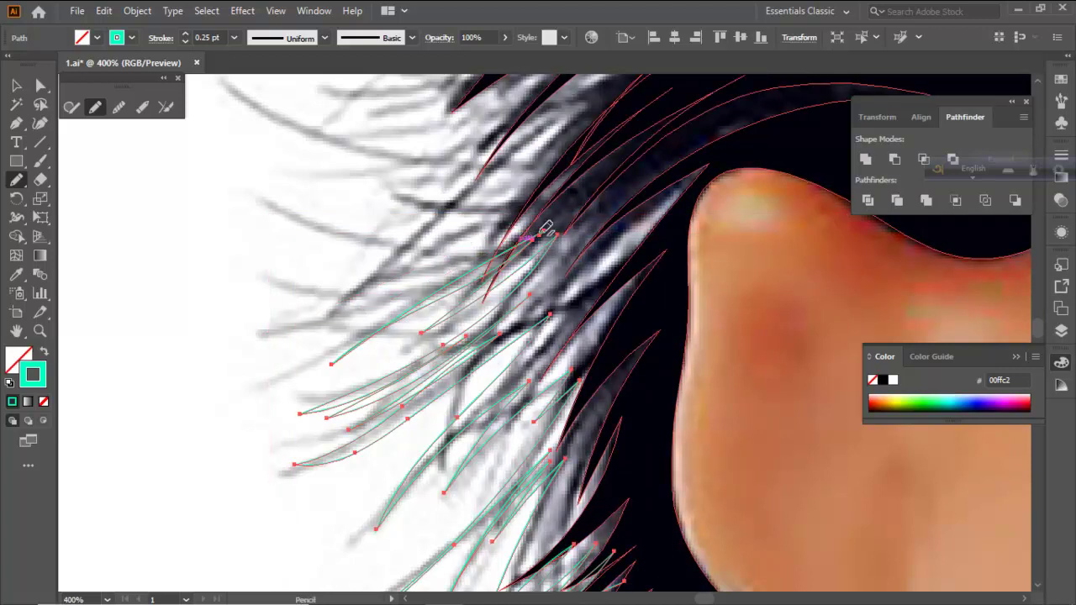
mouse_move(437, 296)
left_mouse_down()
mouse_move(279, 319)
mouse_move(391, 294)
mouse_move(501, 238)
left_mouse_up()
mouse_move(415, 278)
left_mouse_down()
mouse_move(285, 285)
mouse_move(418, 264)
left_mouse_up()
mouse_move(499, 229)
left_mouse_down()
mouse_move(418, 267)
mouse_move(348, 252)
mouse_move(270, 208)
mouse_move(389, 249)
mouse_move(513, 210)
mouse_move(472, 220)
mouse_move(374, 191)
left_mouse_up()
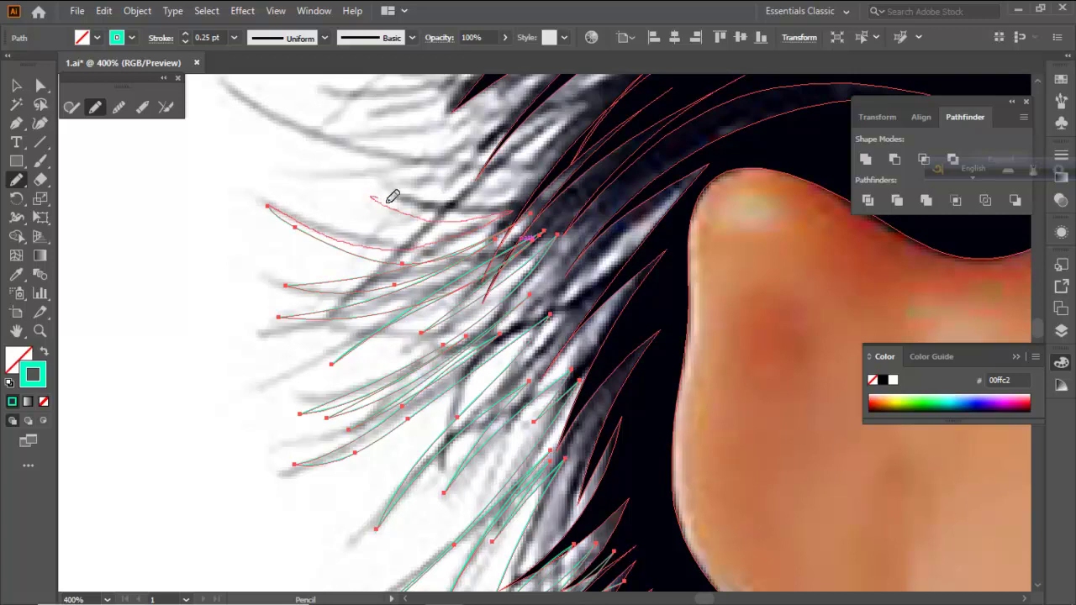
mouse_move(374, 192)
left_mouse_down()
mouse_move(505, 198)
mouse_move(547, 179)
mouse_move(509, 319)
left_mouse_up()
key("space")
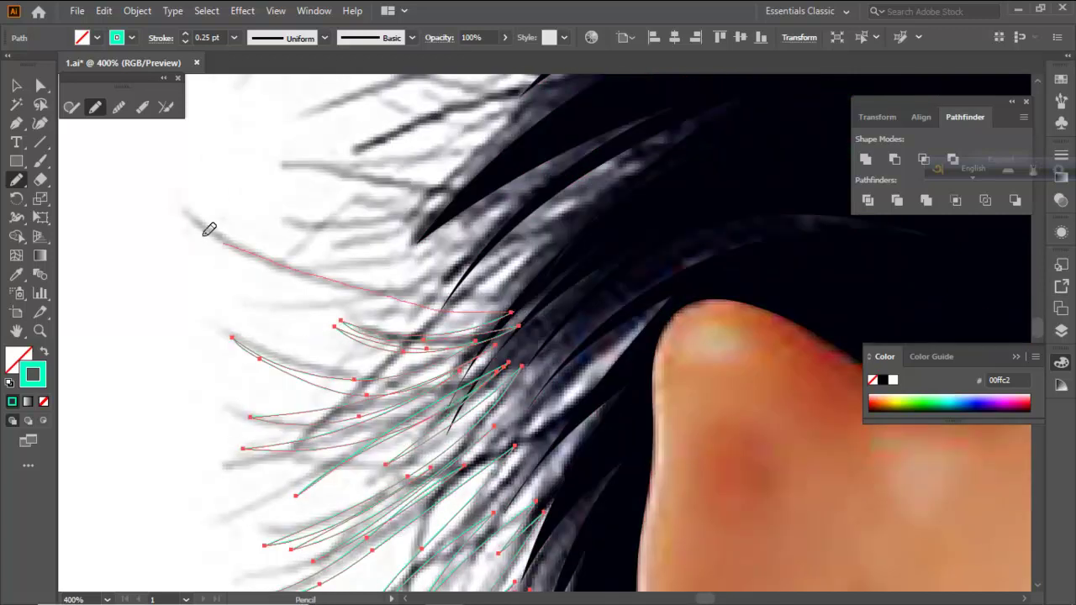
Extend the strand path with the Pen tool in a shallow curve out along the long hair beside the ear tip
key("ctrl")
left_click(16, 124)
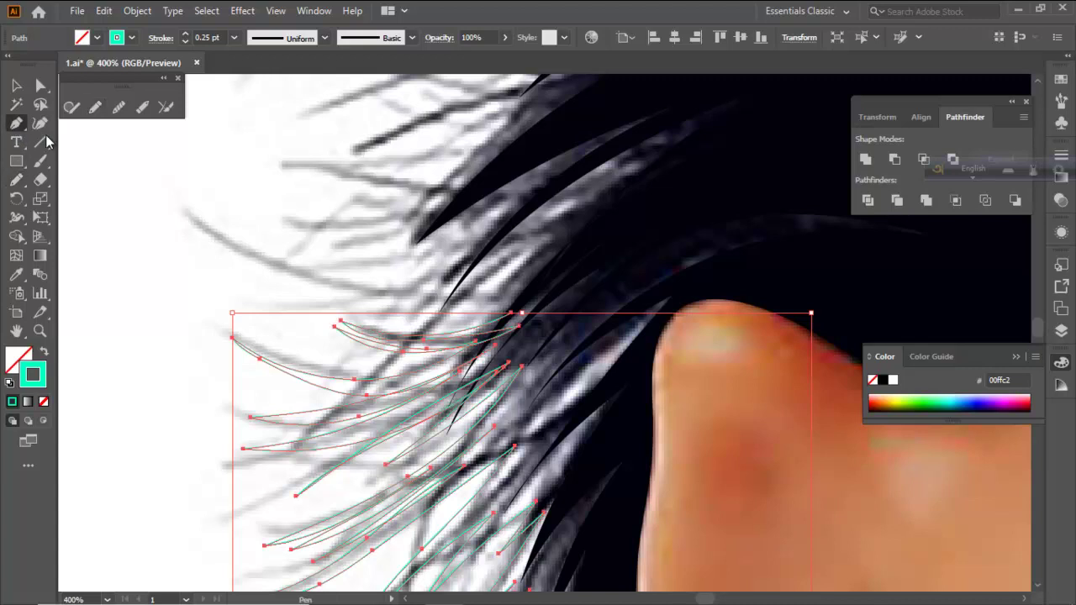
left_click(240, 211, "ctrl")
scroll(331, 247, "down", 2)
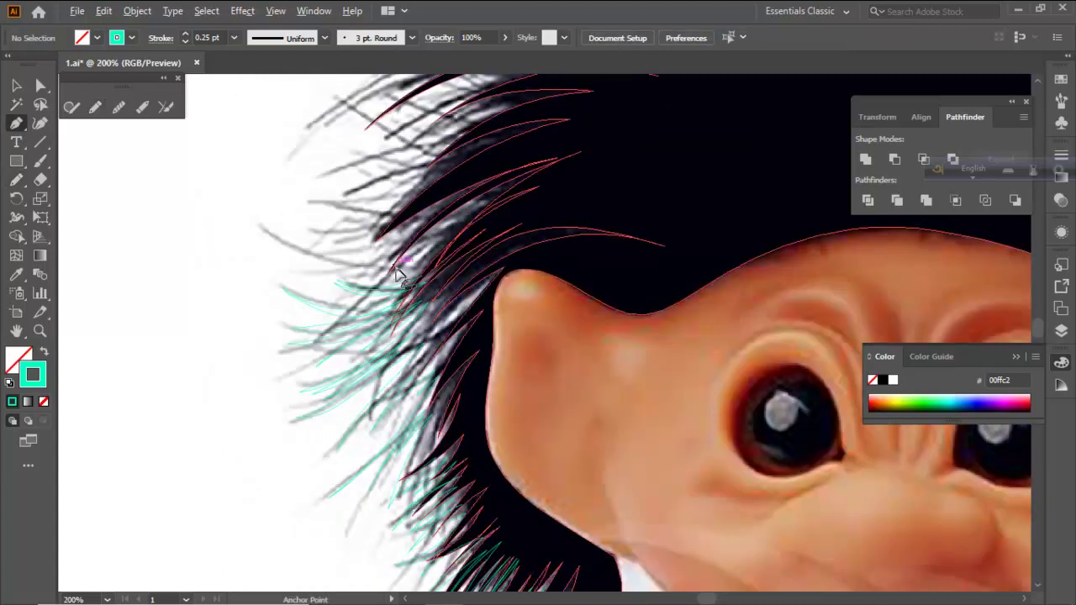
scroll(416, 282, "up", 1)
left_click(437, 278)
key("space")
left_click_drag(239, 225, 143, 190)
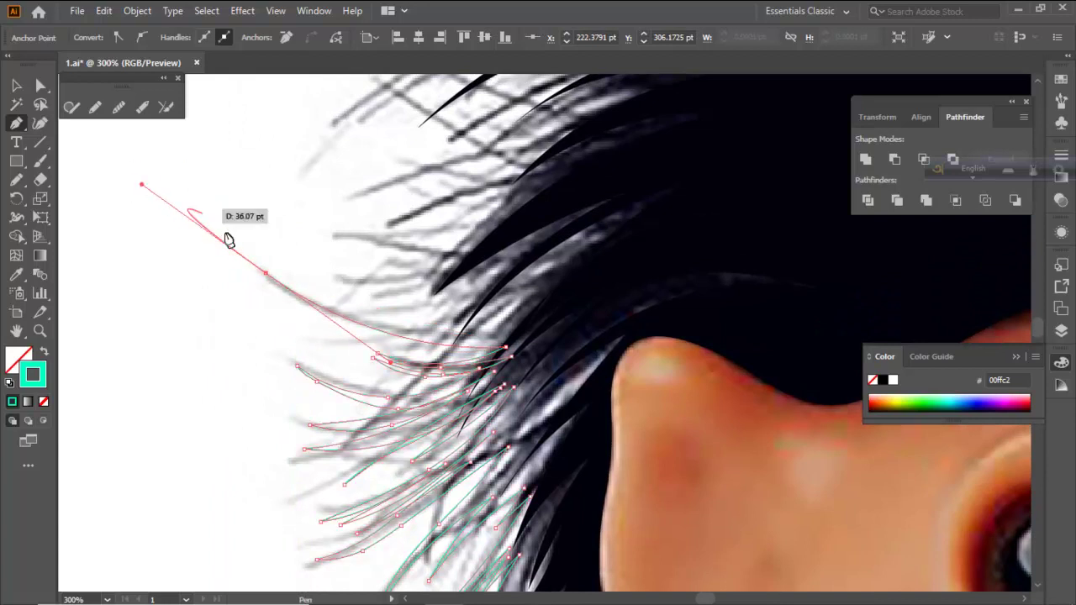
left_click(267, 275)
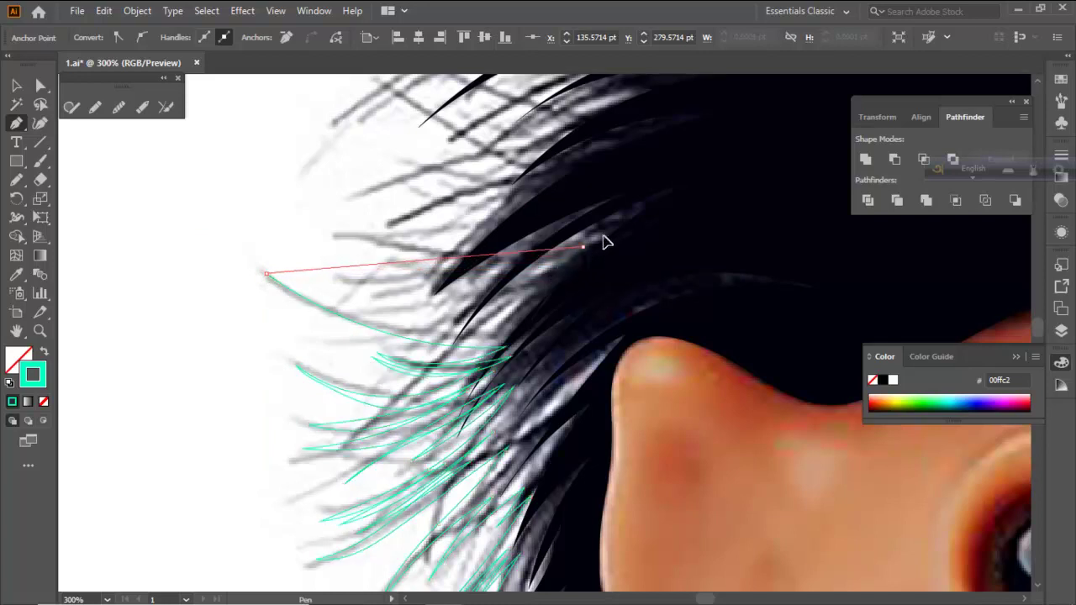
Add curved Pen segments back and forth over the outward hairs just above the long strand, with corner turns at the tips, and deselect the path
left_click_drag(435, 329, 497, 327)
left_click_drag(570, 262, 195, 210)
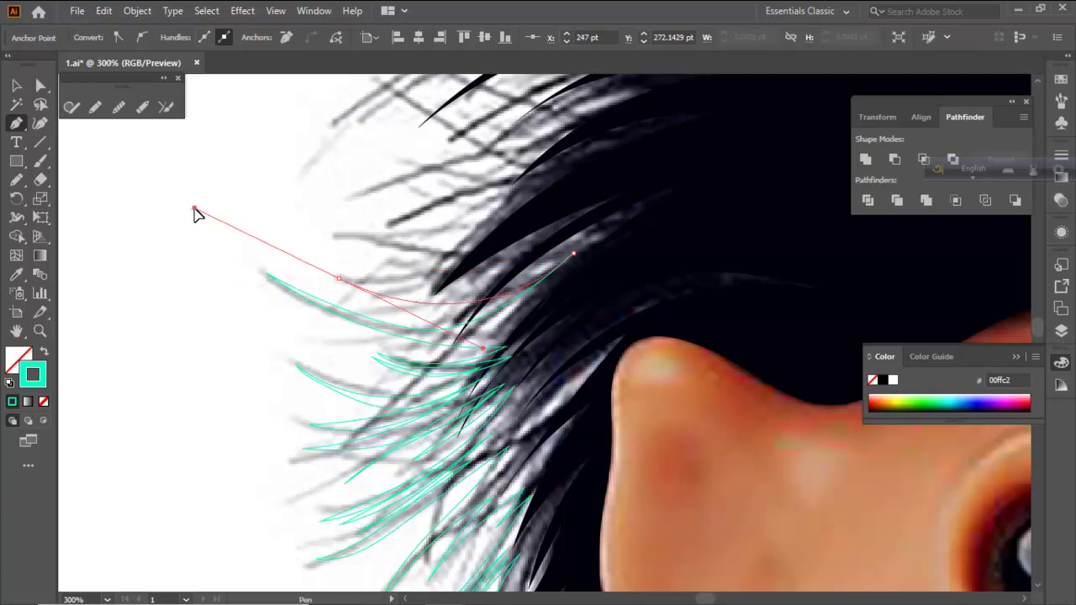
left_click(339, 280)
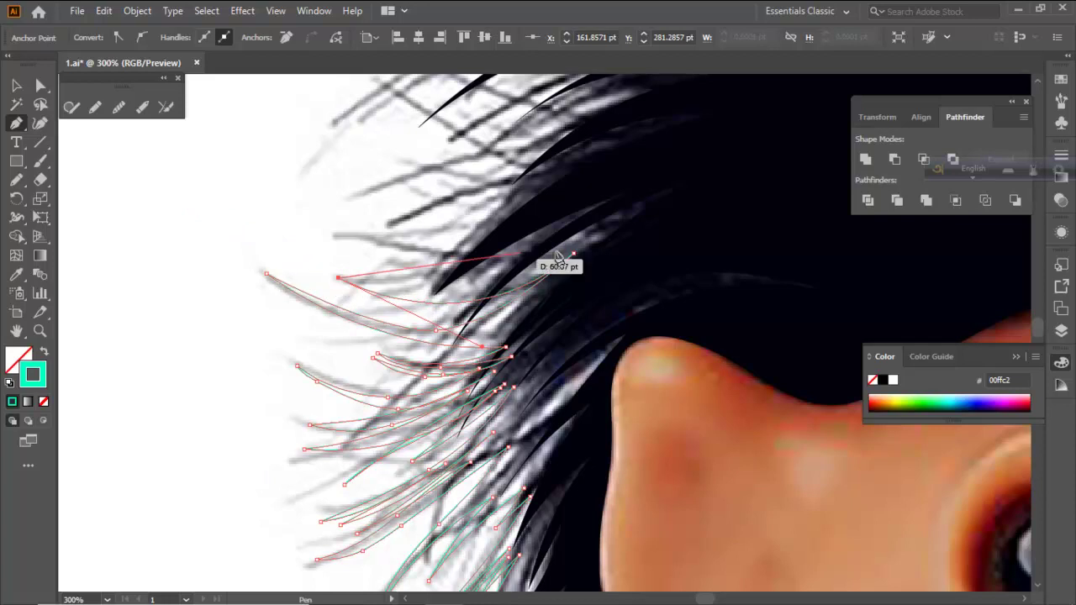
left_click_drag(550, 252, 657, 186)
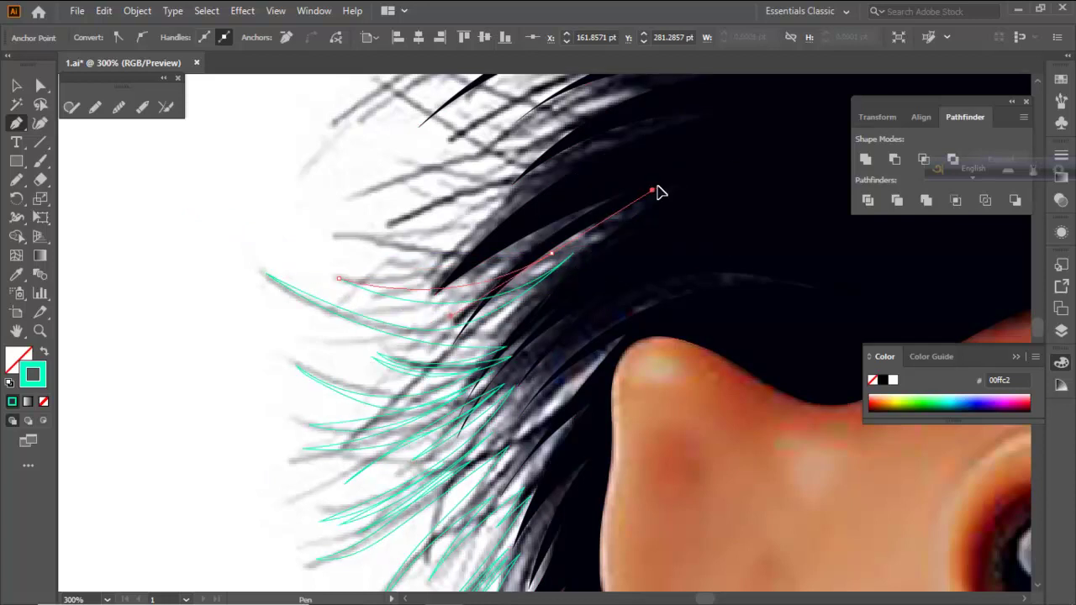
left_click(551, 254)
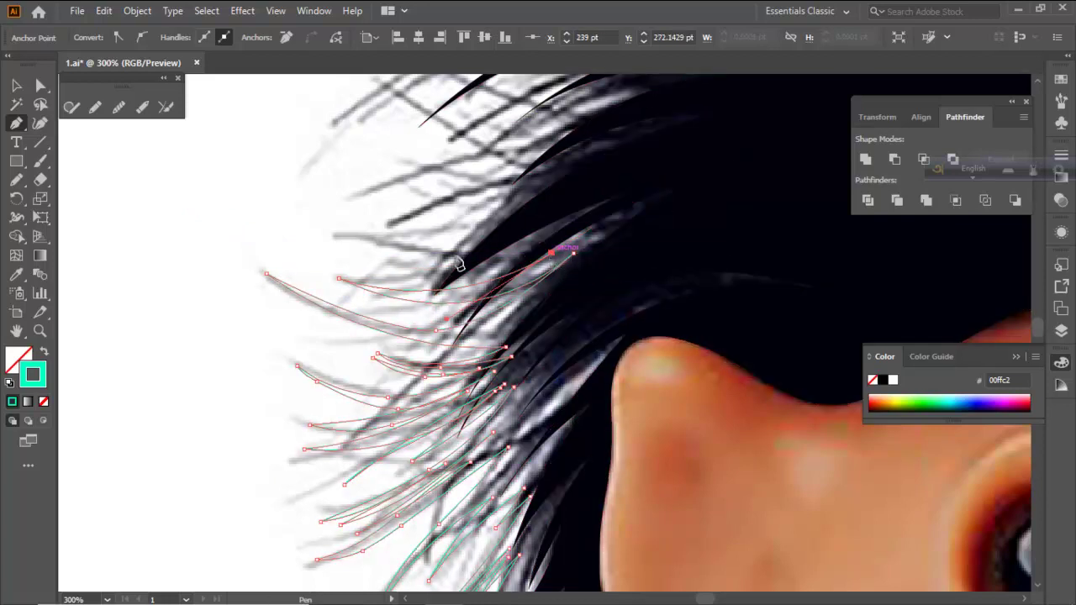
left_click_drag(335, 235, 523, 247)
left_click_drag(605, 220, 603, 220)
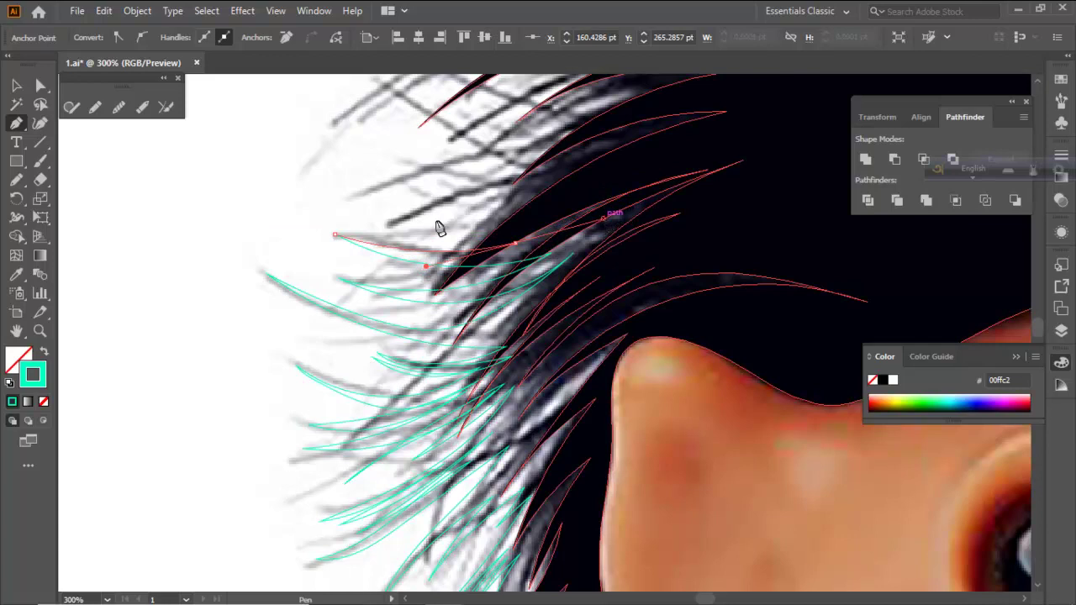
left_click(307, 209, "ctrl")
Start a new Pencil path inside the black hair left of the crown and zigzag it over the outward strands down the upper left edge
scroll(304, 208, "down", 2)
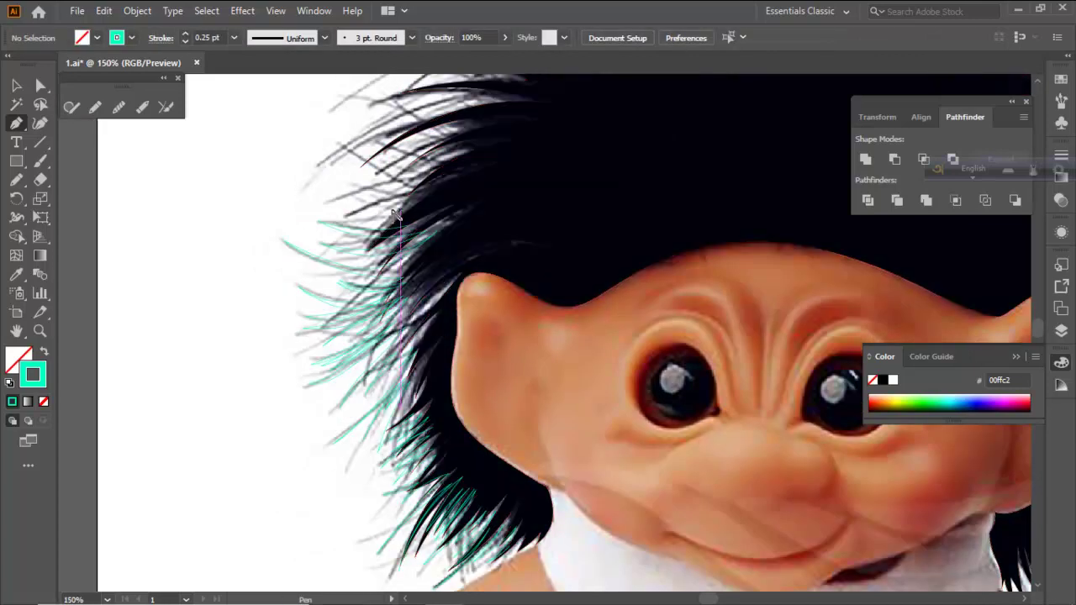
scroll(386, 217, "down", 2)
scroll(408, 196, "up", 2)
scroll(410, 195, "up", 1)
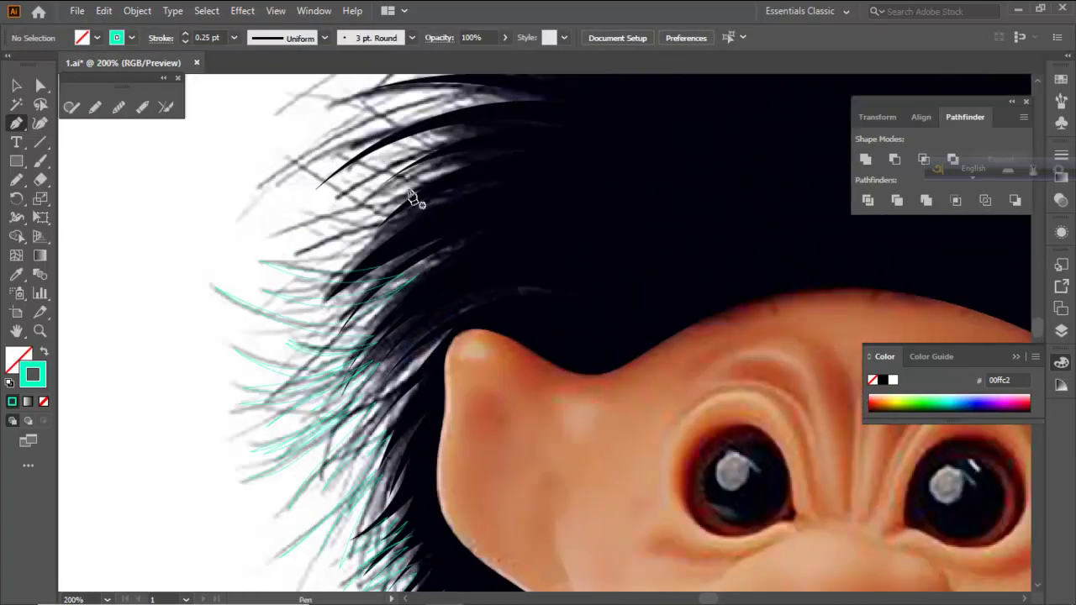
left_click(16, 184)
left_click_drag(243, 128, 329, 344)
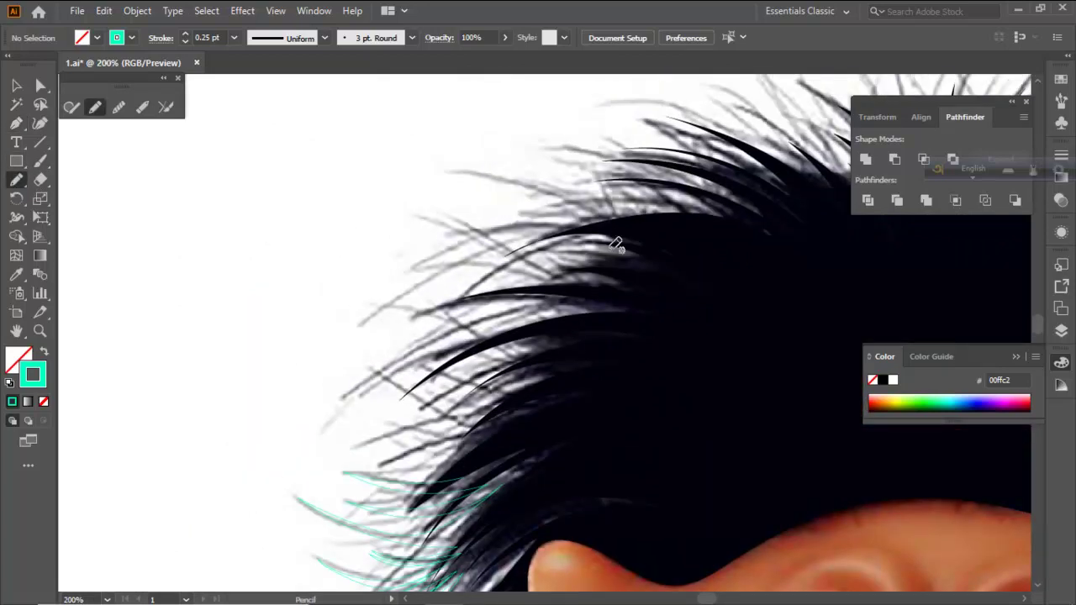
mouse_move(658, 233)
left_mouse_down()
mouse_move(532, 228)
mouse_move(440, 241)
mouse_move(391, 260)
left_mouse_up()
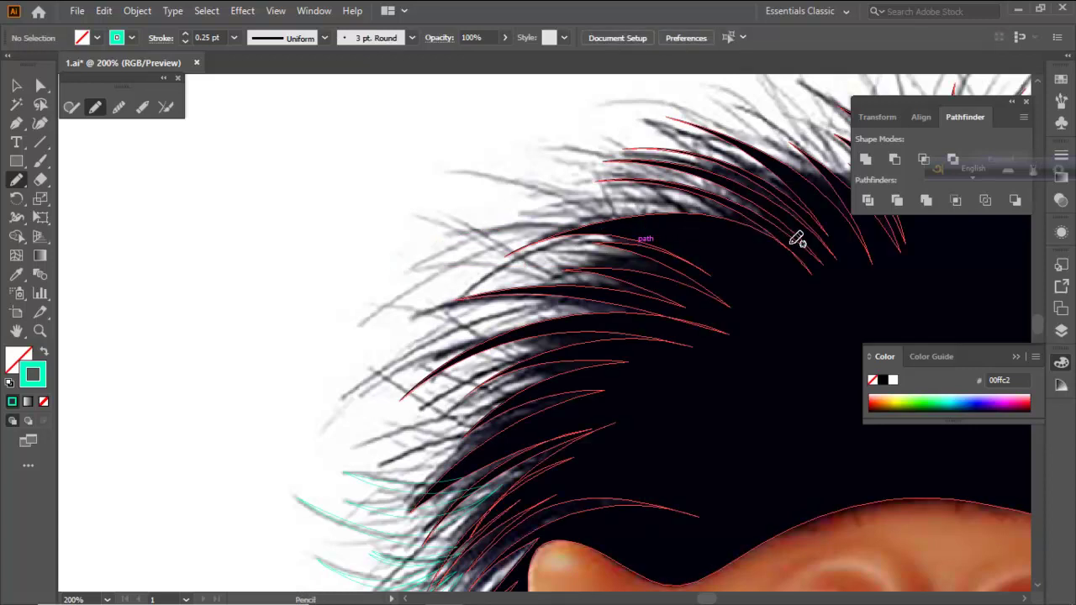
left_click_drag(732, 242, 552, 311)
mouse_move(677, 285)
left_mouse_down()
mouse_move(579, 220)
mouse_move(479, 191)
mouse_move(542, 211)
mouse_move(577, 243)
mouse_move(504, 207)
mouse_move(543, 235)
mouse_move(407, 199)
mouse_move(473, 217)
mouse_move(572, 287)
mouse_move(425, 237)
mouse_move(571, 295)
left_mouse_up()
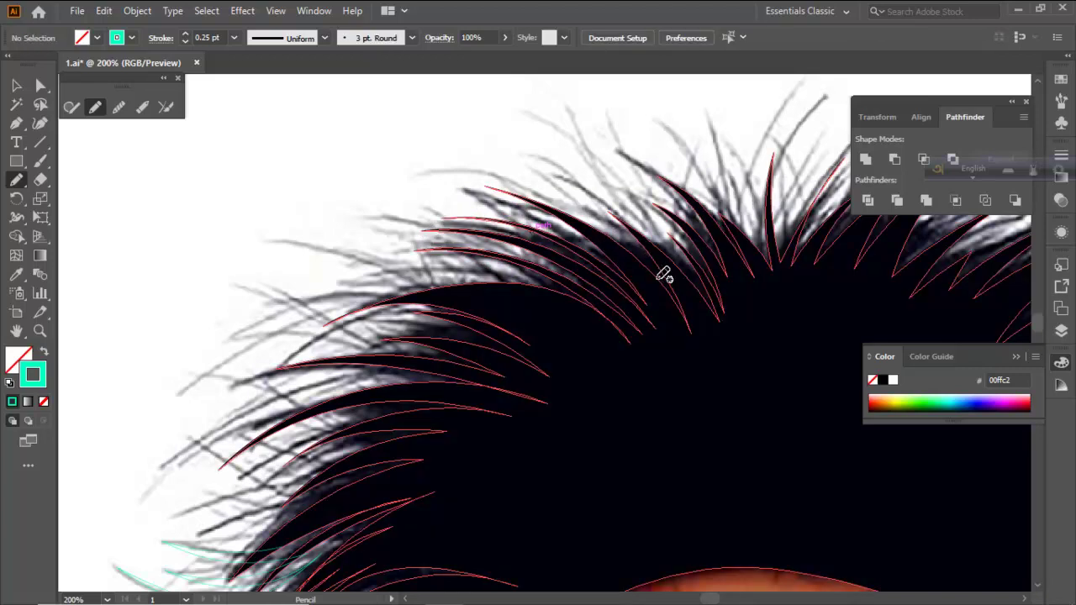
mouse_move(663, 275)
left_mouse_down()
mouse_move(503, 191)
mouse_move(473, 187)
mouse_move(583, 231)
mouse_move(603, 258)
mouse_move(456, 188)
mouse_move(559, 249)
mouse_move(451, 235)
mouse_move(502, 284)
mouse_move(382, 246)
mouse_move(476, 287)
mouse_move(395, 250)
mouse_move(287, 236)
mouse_move(416, 267)
mouse_move(468, 308)
mouse_move(398, 272)
mouse_move(439, 299)
mouse_move(360, 282)
mouse_move(286, 300)
mouse_move(257, 322)
mouse_move(333, 299)
mouse_move(422, 304)
left_mouse_up()
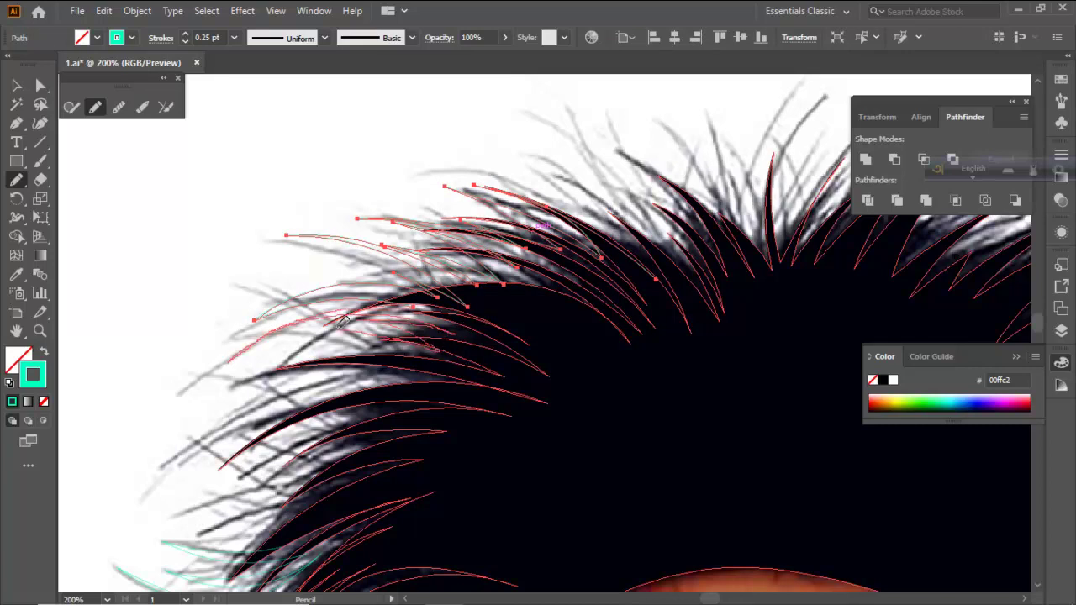
mouse_move(389, 363)
left_mouse_down()
mouse_move(303, 382)
mouse_move(180, 430)
mouse_move(154, 462)
left_mouse_up()
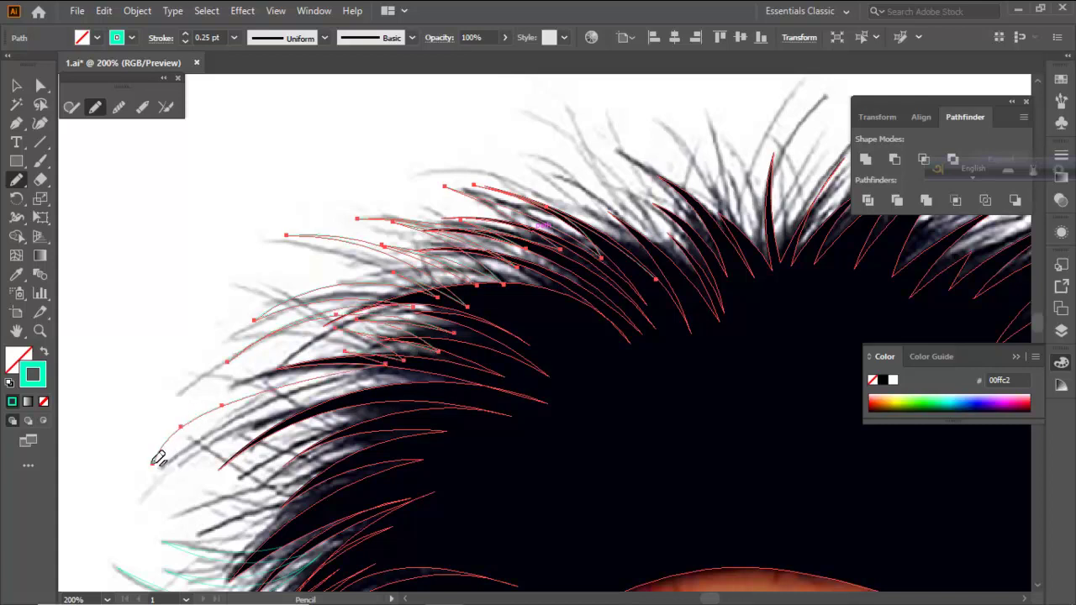
Continue the Pencil path in zigzag strands down the upper left hair edge toward the existing strand path above the ear
left_click(173, 451, "ctrl")
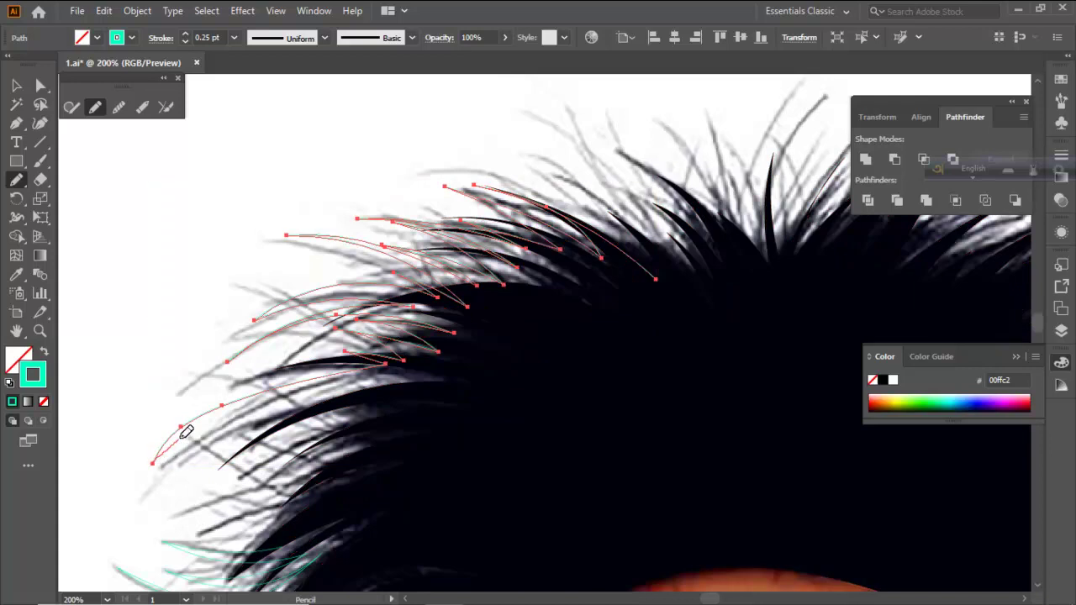
left_click_drag(347, 375, 155, 465)
mouse_move(291, 406)
left_mouse_down()
mouse_move(430, 394)
mouse_move(412, 380)
mouse_move(473, 246)
mouse_move(411, 267)
left_mouse_up()
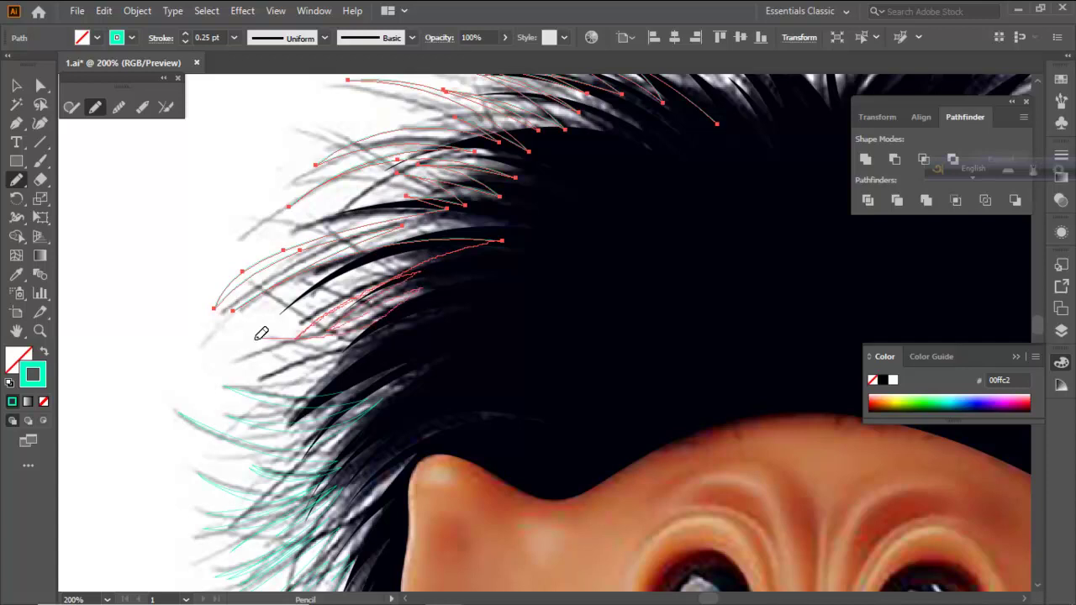
mouse_move(461, 286)
left_mouse_down()
mouse_move(395, 332)
mouse_move(246, 379)
left_mouse_up()
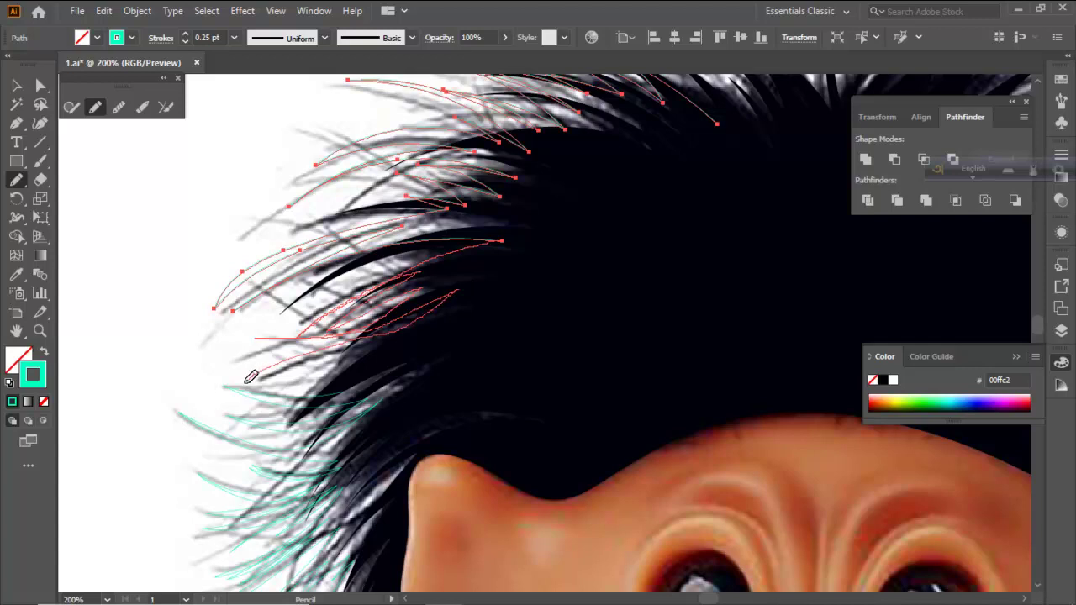
left_click_drag(464, 304, 332, 375)
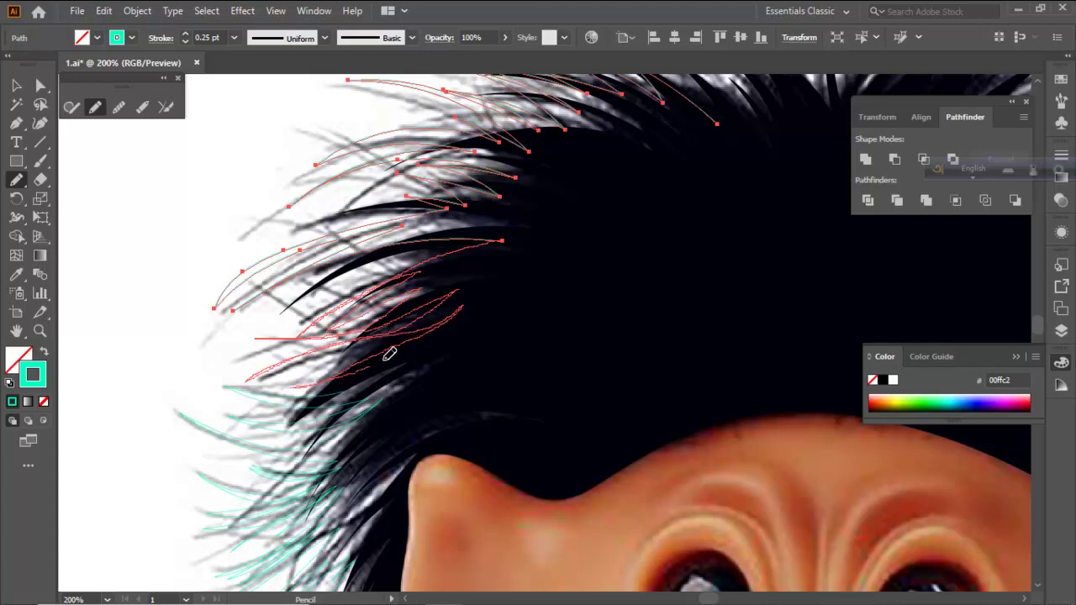
left_click_drag(364, 373, 358, 378)
Join the end of the existing strand path above the ear to the end of the new Pencil path with a Pen segment
scroll(339, 405, "up", 3)
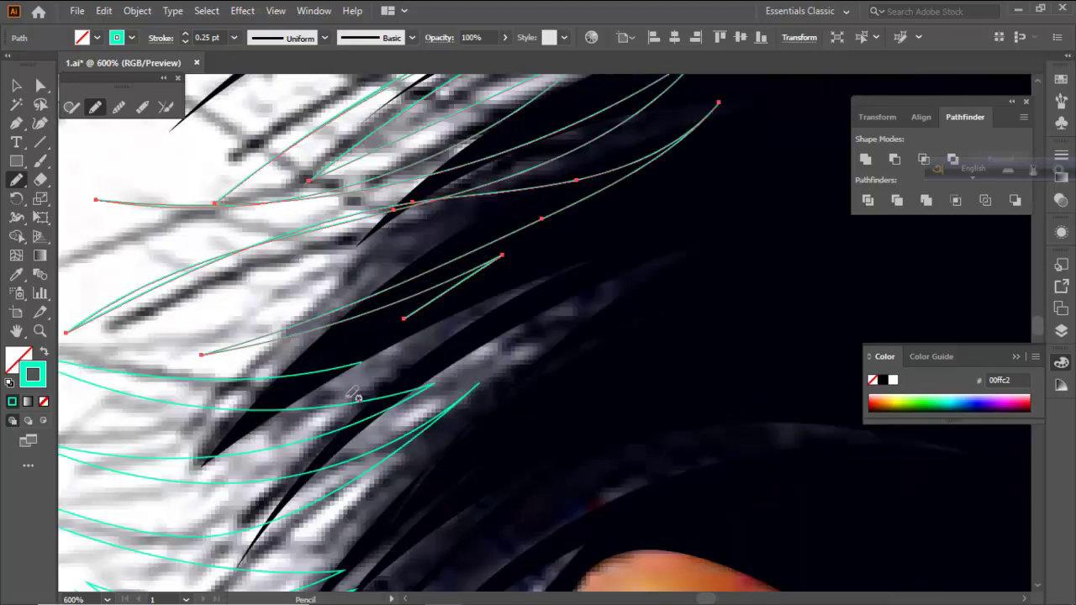
left_click(15, 124)
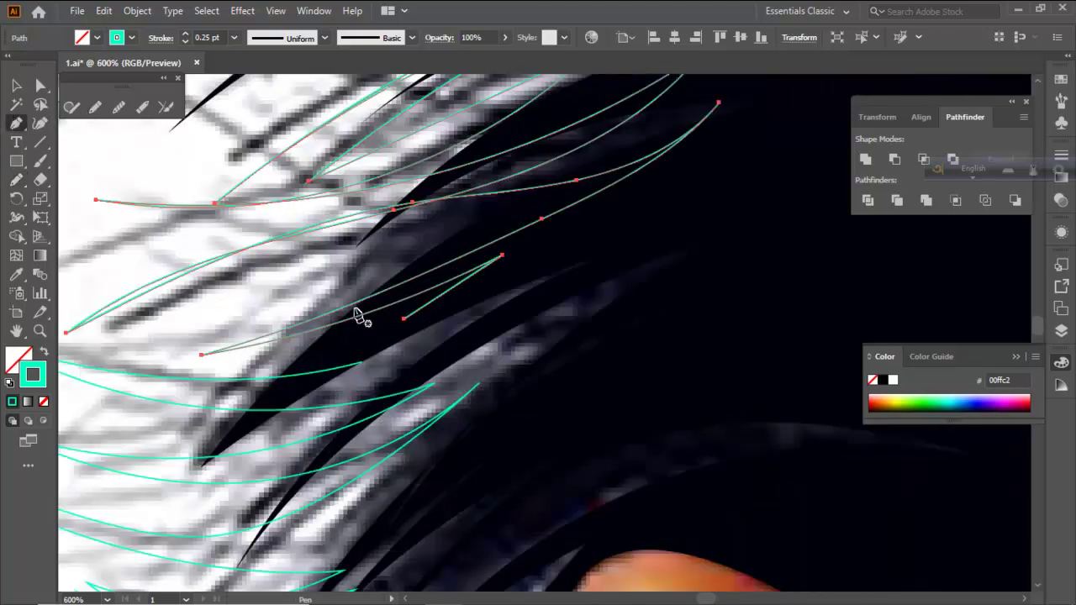
left_click(362, 361, "ctrl")
left_click_drag(361, 361, 392, 335)
left_click(404, 319)
Extend the joined path from its crown end with the Pencil tool, zigzagging over the spiky strands left of the hair's centre
scroll(377, 350, "down", 4)
left_click_drag(298, 237, 21, 401)
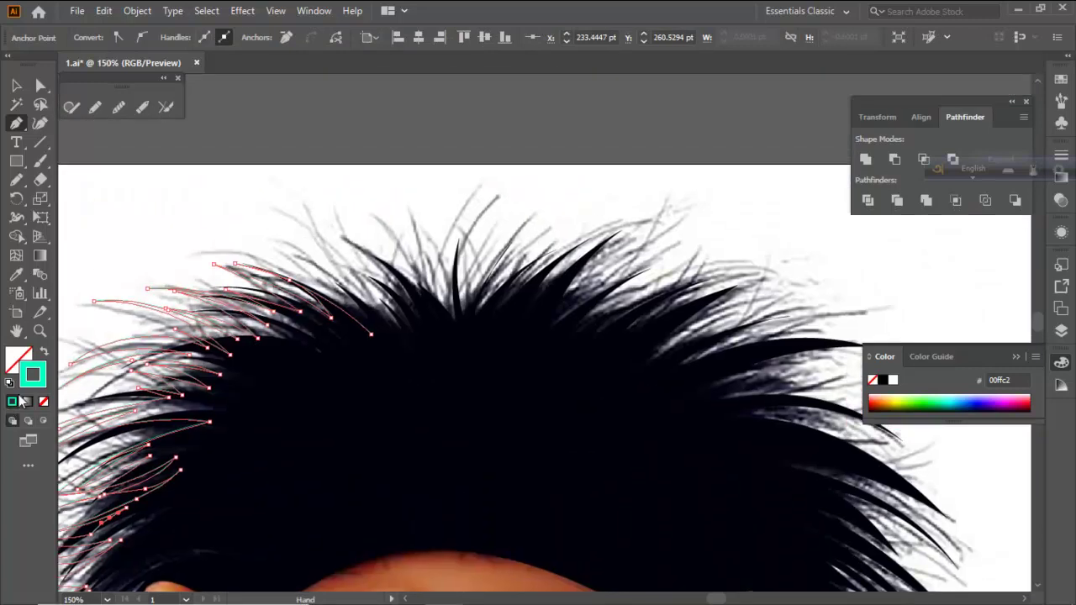
left_click(16, 180)
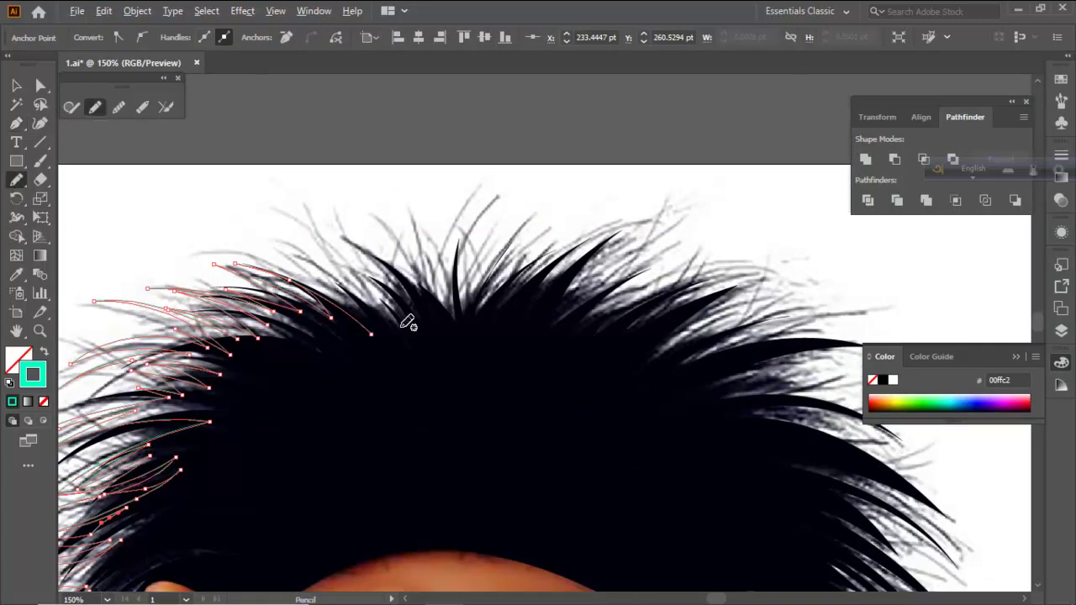
scroll(408, 320, "up", 1)
mouse_move(361, 336)
left_mouse_down()
mouse_move(281, 240)
mouse_move(413, 339)
mouse_move(327, 237)
mouse_move(408, 281)
mouse_move(402, 264)
mouse_move(445, 310)
left_mouse_up()
left_click_drag(358, 221, 482, 316)
left_click_drag(375, 178, 486, 313)
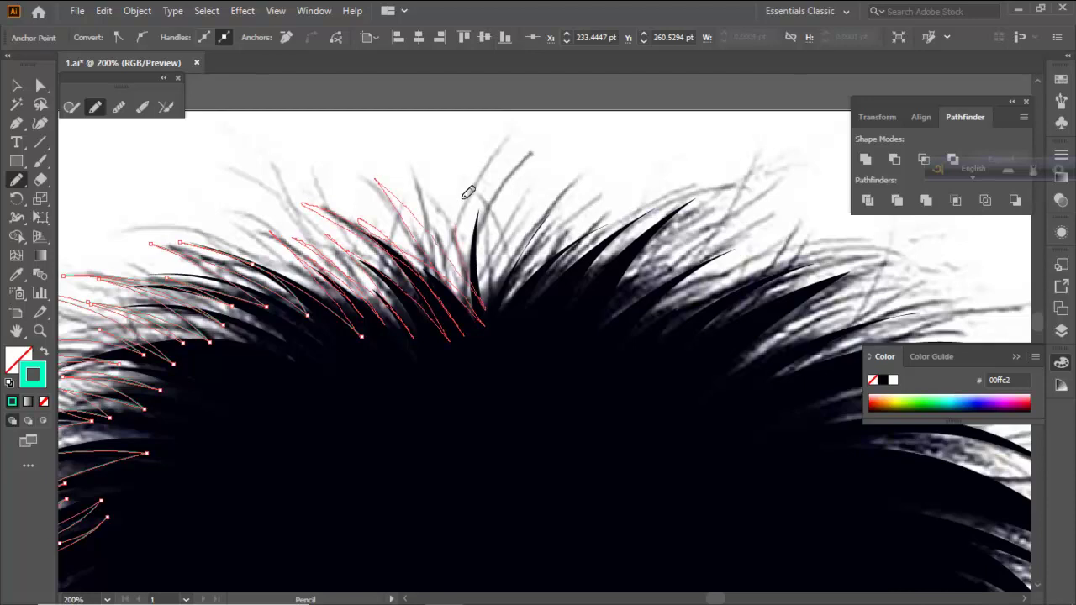
Continue the Pencil path over the tall upright strands at the centre of the crown, returning to the black hair between tips
mouse_move(498, 149)
left_mouse_down()
mouse_move(468, 211)
mouse_move(487, 292)
mouse_move(522, 214)
left_mouse_up()
mouse_move(563, 164)
left_mouse_down()
mouse_move(522, 198)
mouse_move(488, 281)
mouse_move(563, 166)
left_mouse_up()
left_click_drag(505, 309, 571, 203)
left_click_drag(514, 288, 617, 188)
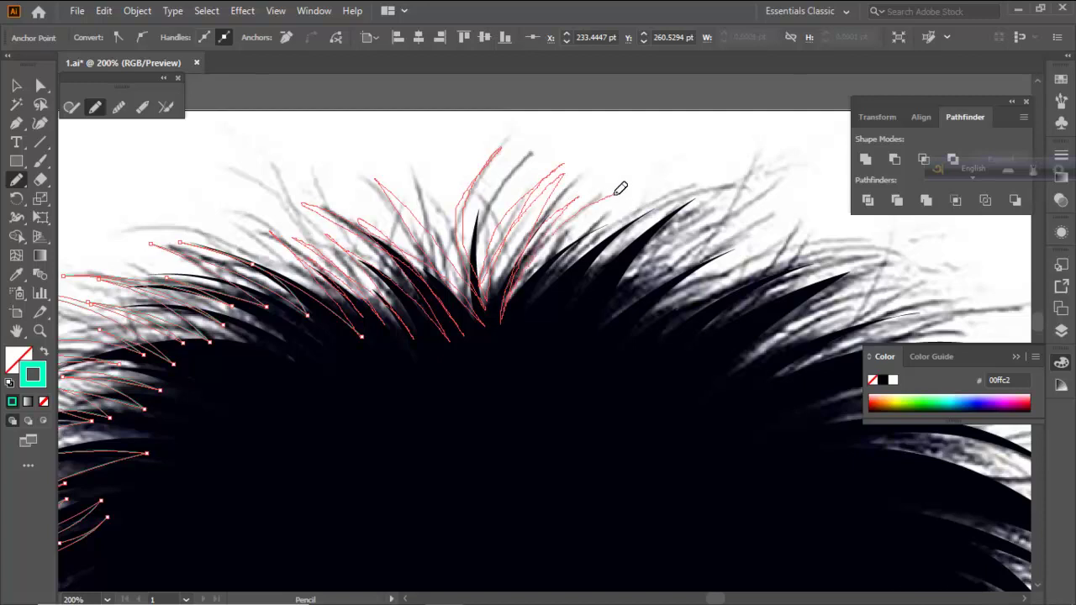
Continue the Pencil path in long zigzag strands over the spiky hair just right of the crown's centre
mouse_move(513, 308)
left_mouse_down()
mouse_move(696, 178)
mouse_move(766, 179)
left_mouse_up()
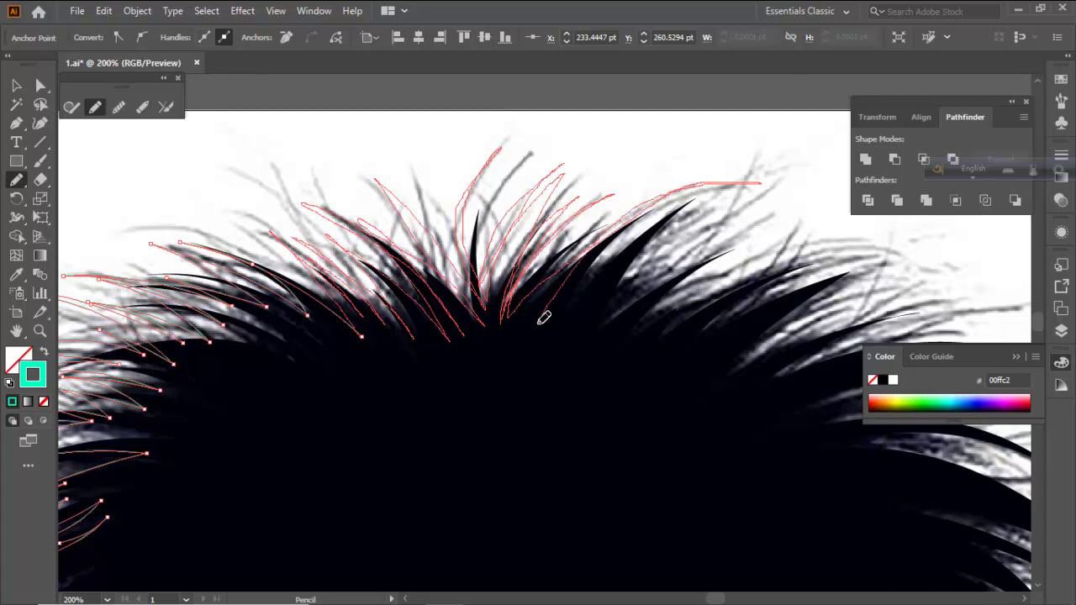
mouse_move(696, 214)
left_mouse_down()
mouse_move(638, 252)
mouse_move(579, 336)
left_mouse_up()
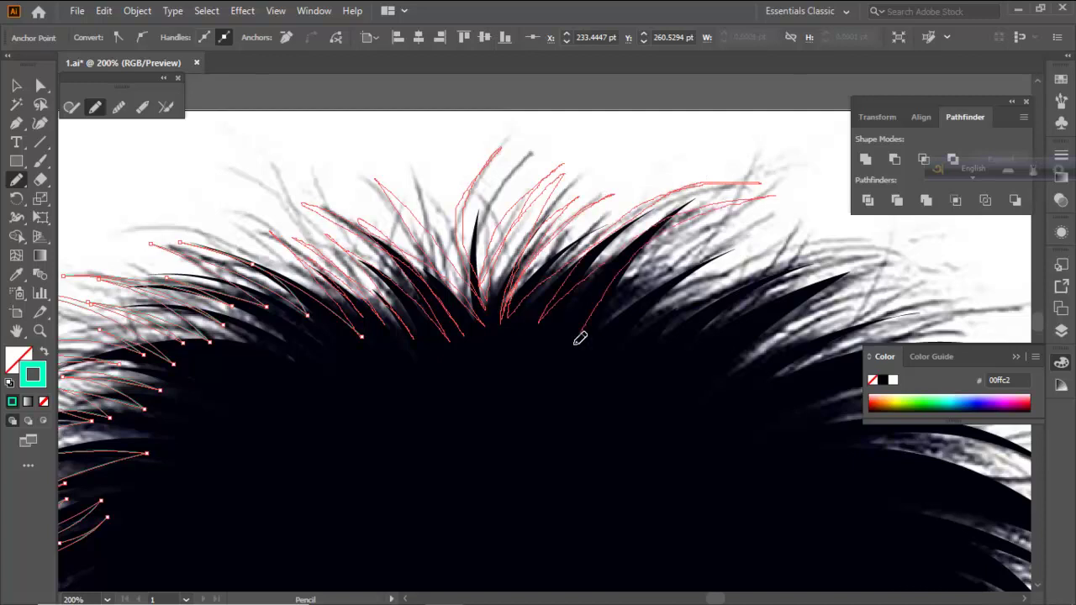
left_click_drag(790, 211, 669, 286)
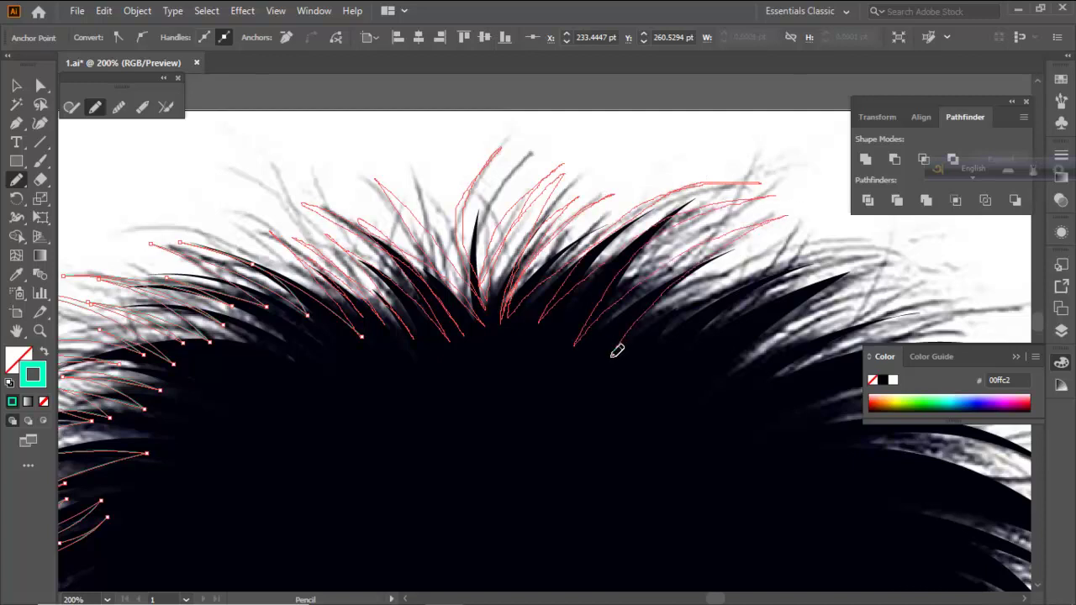
Extend the Pencil path over the upper right hair strands, returning into the black hair between tips
scroll(572, 308, "right", 3)
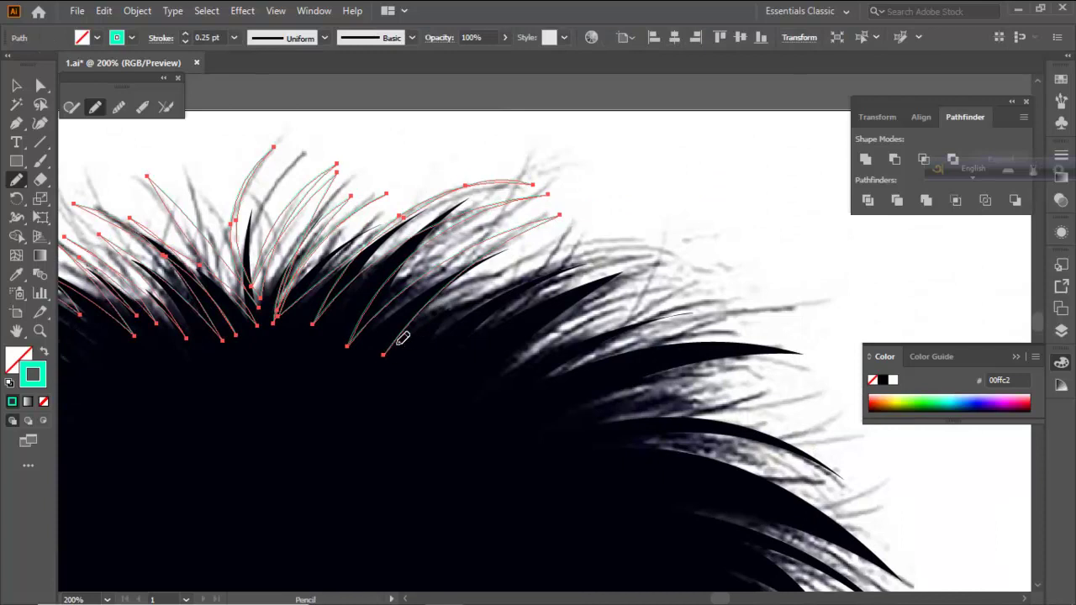
left_click_drag(538, 258, 677, 238)
mouse_move(591, 246)
left_mouse_down()
mouse_move(527, 277)
mouse_move(465, 342)
left_mouse_up()
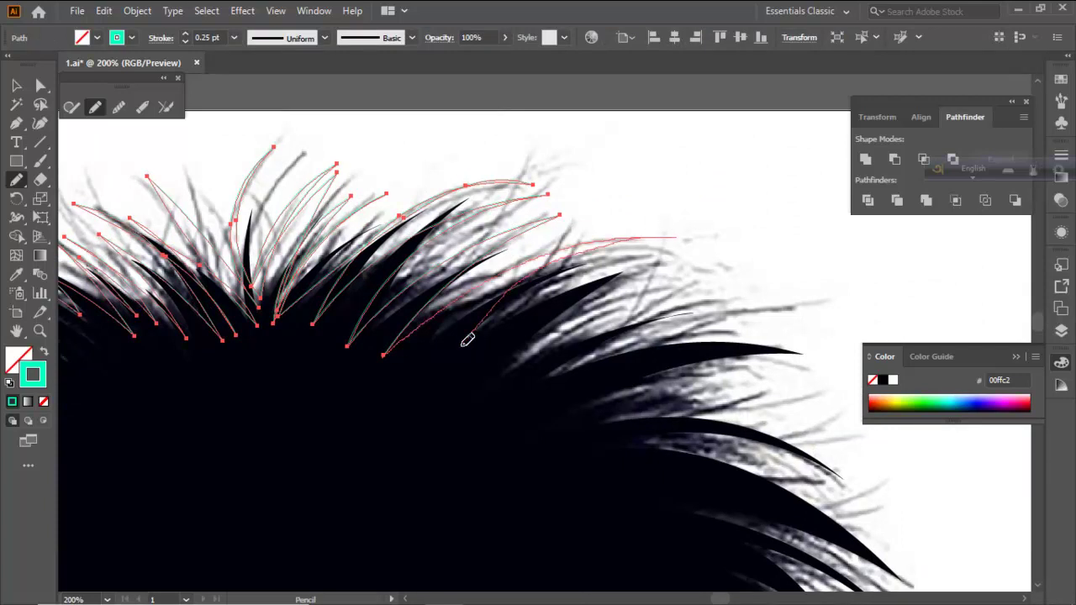
left_click_drag(693, 253, 526, 308)
left_click_drag(463, 364, 458, 367)
mouse_move(695, 275)
left_mouse_down()
mouse_move(631, 289)
mouse_move(519, 353)
mouse_move(475, 394)
left_mouse_up()
mouse_move(783, 318)
left_mouse_down()
mouse_move(696, 322)
mouse_move(532, 406)
left_mouse_up()
Extend the Pencil path over the outward-curving strands where the hair outline bends down the right side
mouse_move(678, 380)
left_mouse_down()
mouse_move(442, 257)
mouse_move(439, 283)
left_mouse_up()
mouse_move(293, 309)
left_mouse_down()
mouse_move(356, 285)
mouse_move(514, 262)
mouse_move(596, 273)
left_mouse_up()
left_click_drag(453, 279, 539, 295)
left_click_drag(631, 372, 399, 300)
mouse_move(576, 378)
left_mouse_down()
mouse_move(482, 354)
mouse_move(580, 410)
left_mouse_up()
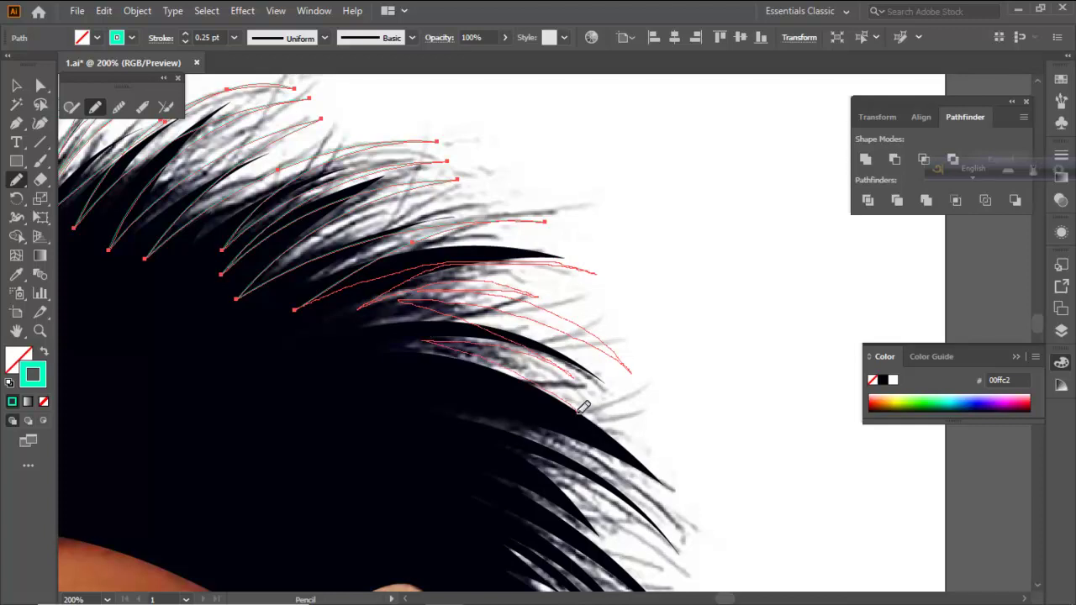
mouse_move(476, 371)
left_mouse_down()
mouse_move(643, 465)
mouse_move(659, 499)
mouse_move(622, 333)
left_mouse_up()
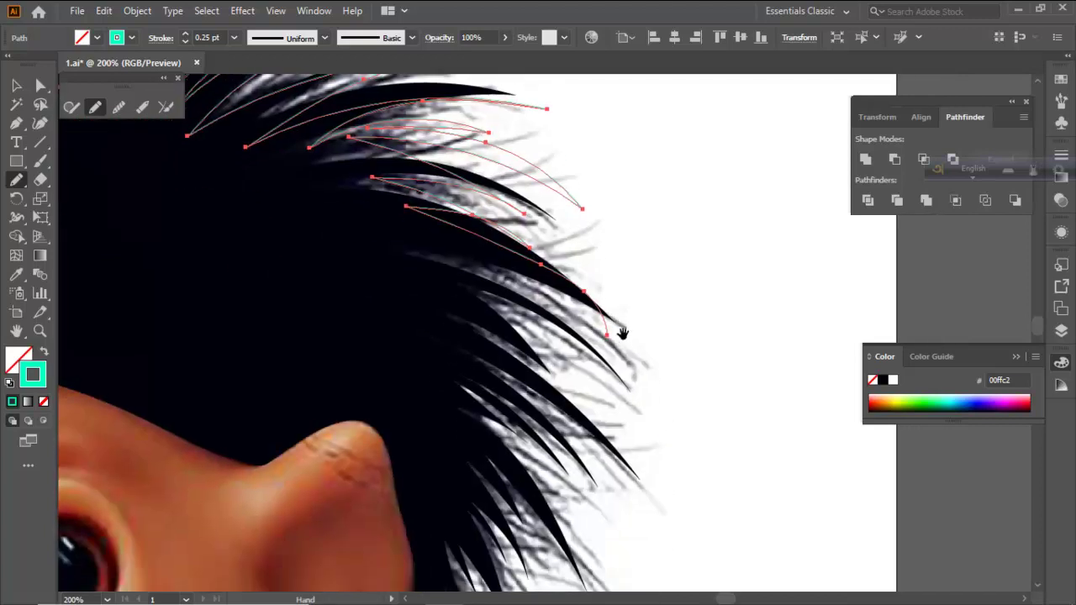
Zigzag the Pencil path over the right-hand strands above ear level, redrawing the first strand after undoing it
mouse_move(467, 257)
left_mouse_down()
mouse_move(616, 321)
mouse_move(685, 400)
left_mouse_up()
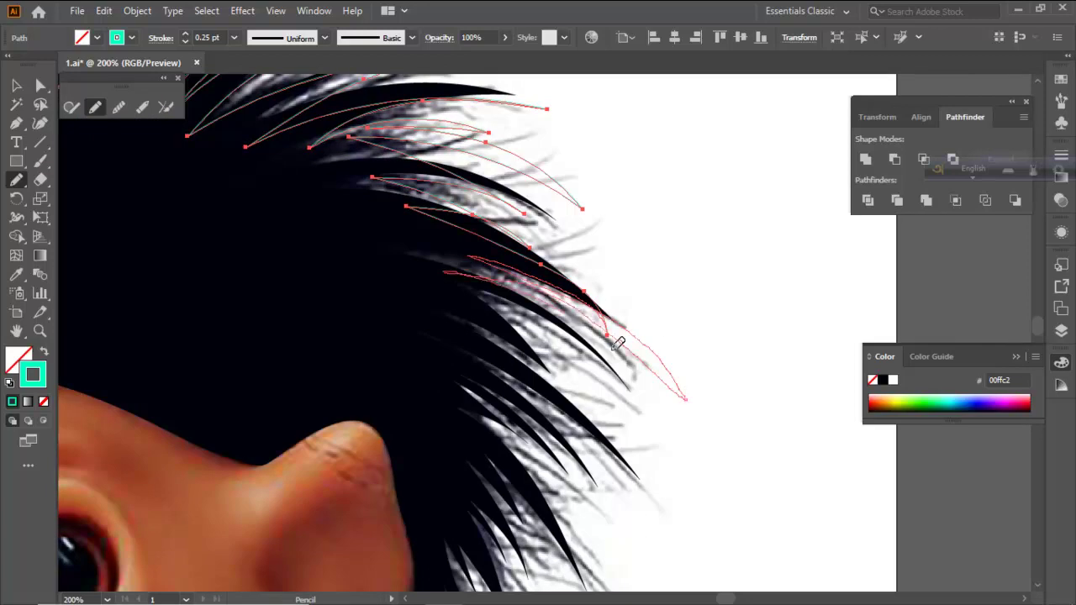
key("ctrl+z")
left_click_drag(608, 336, 539, 290)
left_click_drag(619, 336, 654, 380)
mouse_move(484, 287)
left_mouse_down()
mouse_move(522, 298)
mouse_move(641, 389)
left_mouse_up()
left_click_drag(501, 306, 625, 397)
mouse_move(493, 322)
left_mouse_down()
mouse_move(636, 457)
mouse_move(584, 399)
mouse_move(480, 331)
left_mouse_up()
Continue the Pencil path in long strands down the hair edge beside the right ear
key("space")
mouse_move(541, 373)
left_mouse_down()
mouse_move(489, 225)
mouse_move(543, 287)
left_mouse_up()
mouse_move(430, 210)
left_mouse_down()
mouse_move(520, 300)
mouse_move(538, 329)
mouse_move(423, 245)
mouse_move(516, 345)
left_mouse_up()
left_click_drag(399, 283, 530, 400)
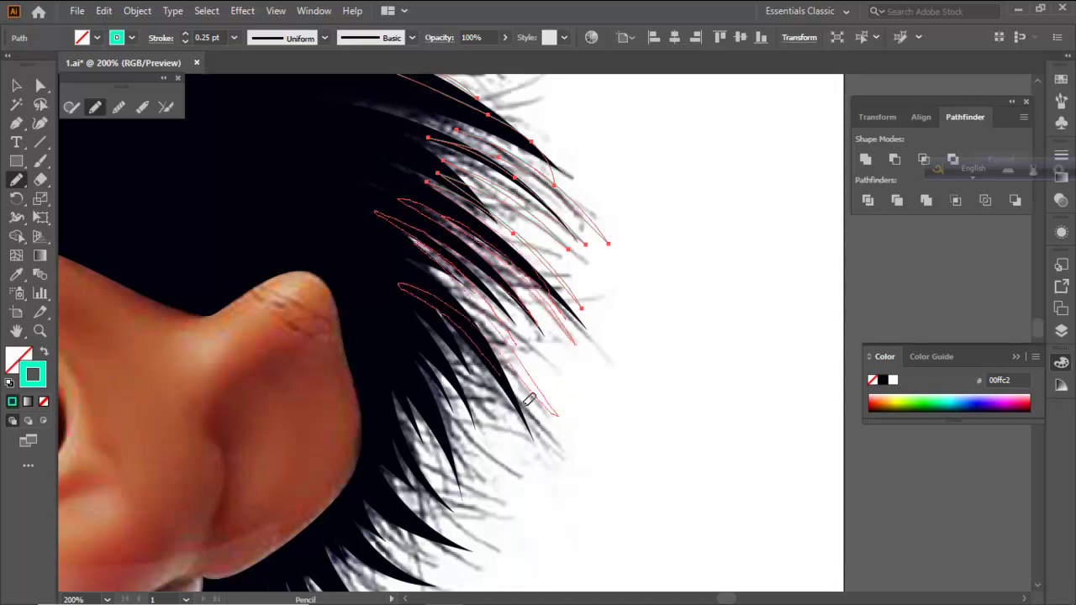
mouse_move(464, 344)
left_mouse_down()
mouse_move(486, 217)
mouse_move(519, 306)
left_mouse_up()
Draw the remaining Pencil strands below the right ear down to the neck, ending the path over the cheek
mouse_move(449, 228)
left_mouse_down()
mouse_move(544, 356)
mouse_move(411, 221)
mouse_move(518, 375)
mouse_move(429, 277)
left_mouse_up()
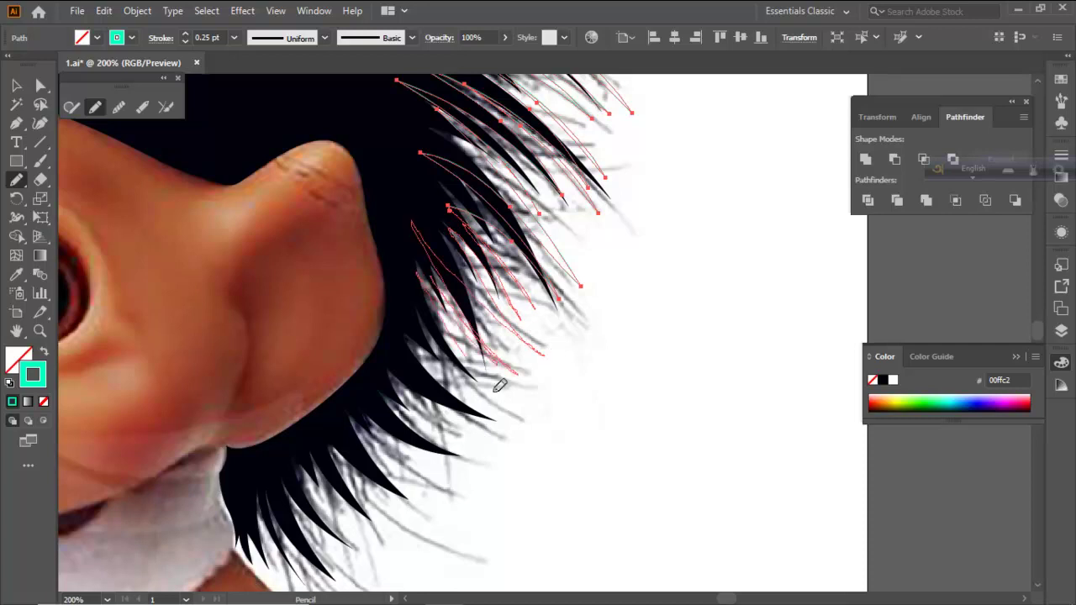
mouse_move(509, 395)
left_mouse_down()
mouse_move(430, 320)
mouse_move(511, 433)
mouse_move(401, 307)
mouse_move(414, 343)
mouse_move(502, 437)
mouse_move(544, 300)
left_mouse_up()
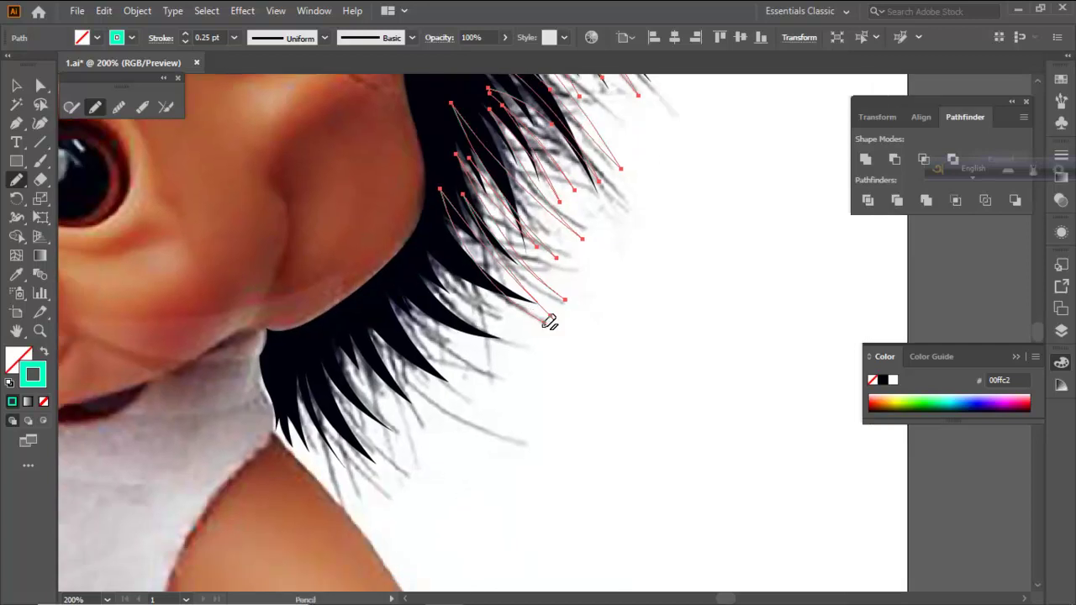
mouse_move(423, 214)
left_mouse_down()
mouse_move(501, 331)
mouse_move(433, 289)
mouse_move(384, 233)
mouse_move(424, 307)
mouse_move(504, 366)
mouse_move(376, 259)
left_mouse_up()
mouse_move(476, 366)
left_mouse_down()
mouse_move(388, 308)
mouse_move(423, 370)
mouse_move(458, 400)
left_mouse_up()
mouse_move(363, 343)
left_mouse_down()
mouse_move(497, 440)
mouse_move(301, 306)
mouse_move(398, 434)
left_mouse_up()
mouse_move(328, 357)
left_mouse_down()
mouse_move(394, 452)
mouse_move(306, 369)
mouse_move(374, 471)
mouse_move(398, 488)
mouse_move(322, 432)
mouse_move(270, 327)
mouse_move(331, 453)
left_mouse_up()
left_click_drag(272, 216, 270, 209)
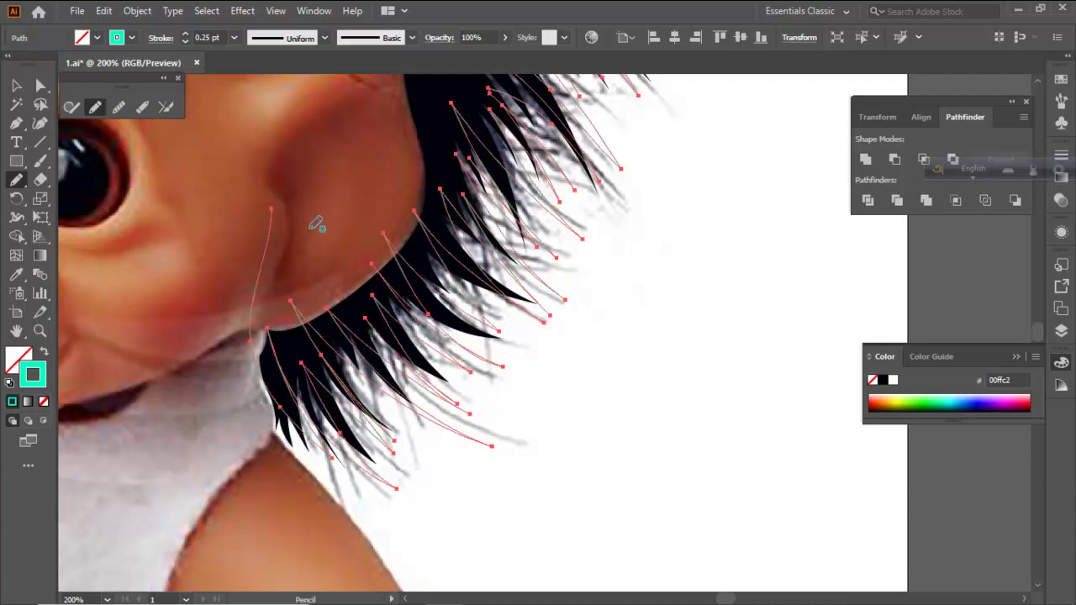
Move the anchors at the neck end of the strand path onto the black hair with Direct Selection
scroll(345, 267, "down", 1)
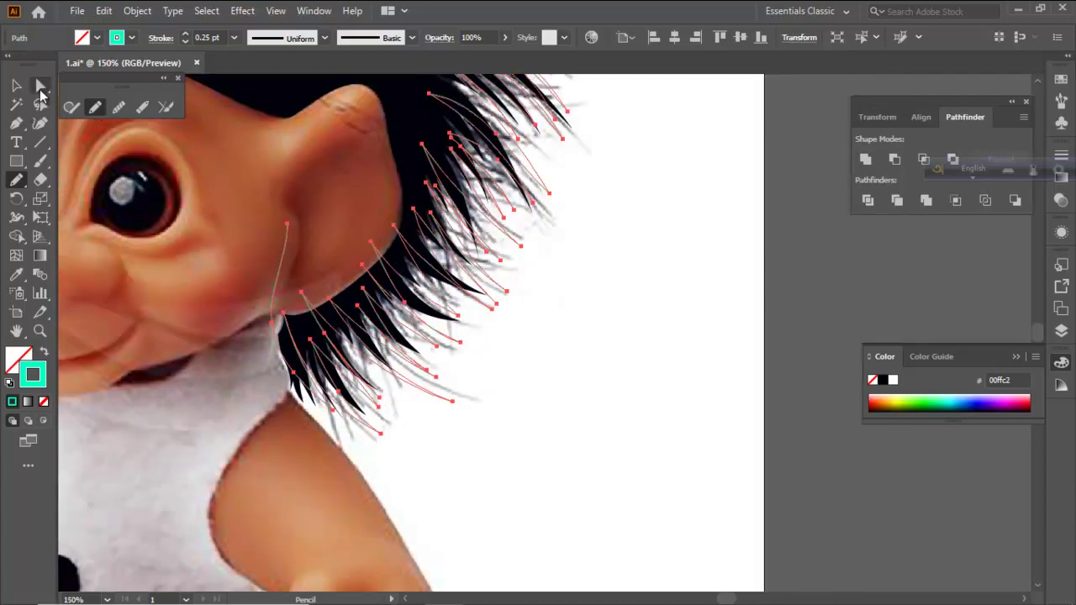
left_click(40, 85)
scroll(250, 290, "up", 1)
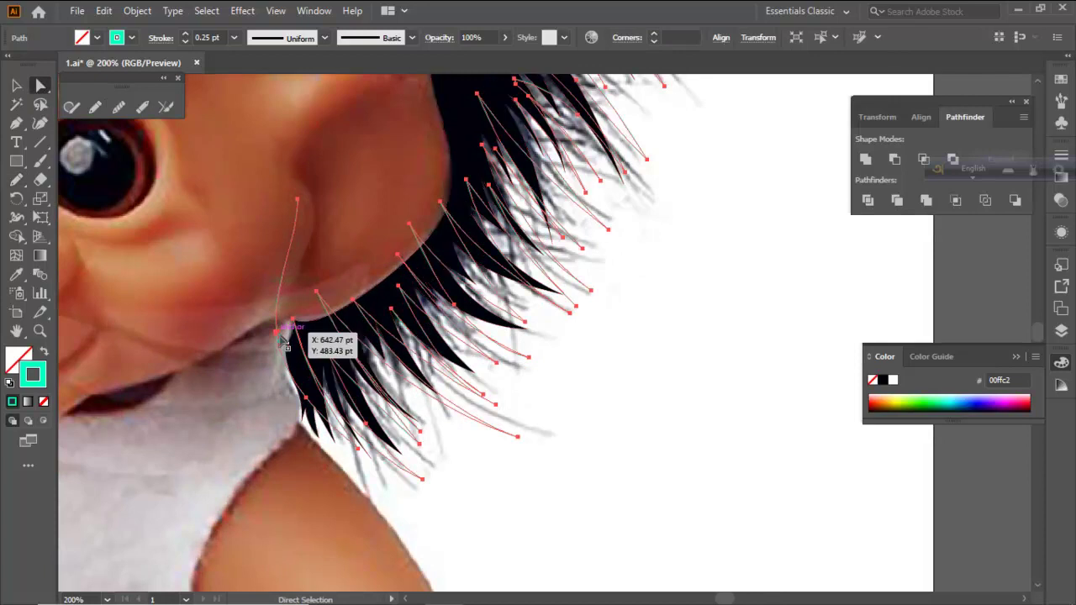
left_click_drag(278, 334, 290, 328)
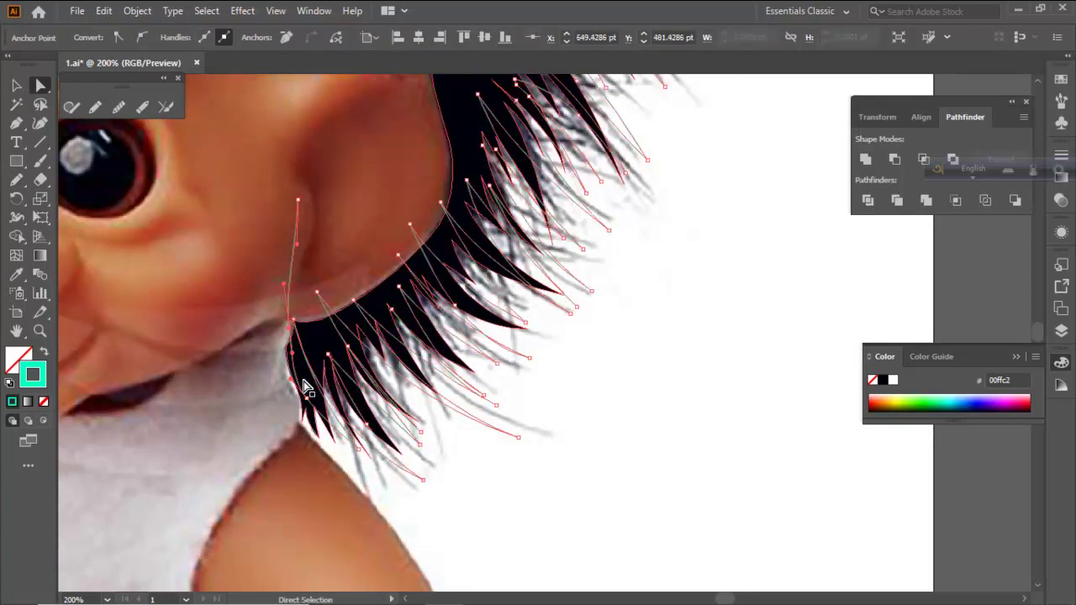
left_click_drag(308, 405, 308, 402)
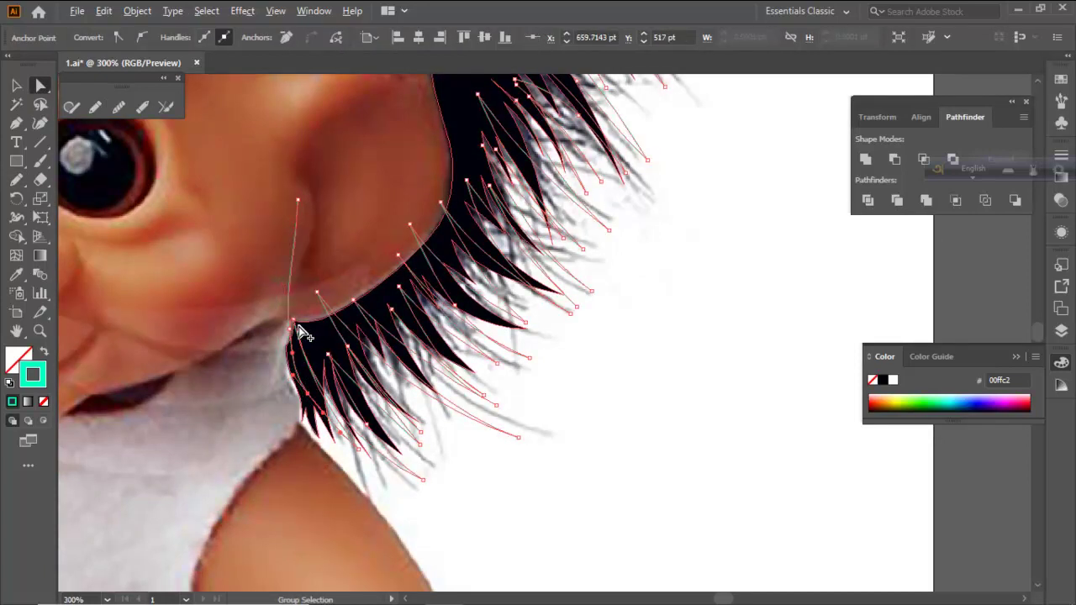
Move the inner anchors that overlap the underside of the right ear into the black hair
scroll(296, 331, "up", 1)
left_click_drag(330, 281, 362, 316)
left_click(387, 283)
left_click(384, 290)
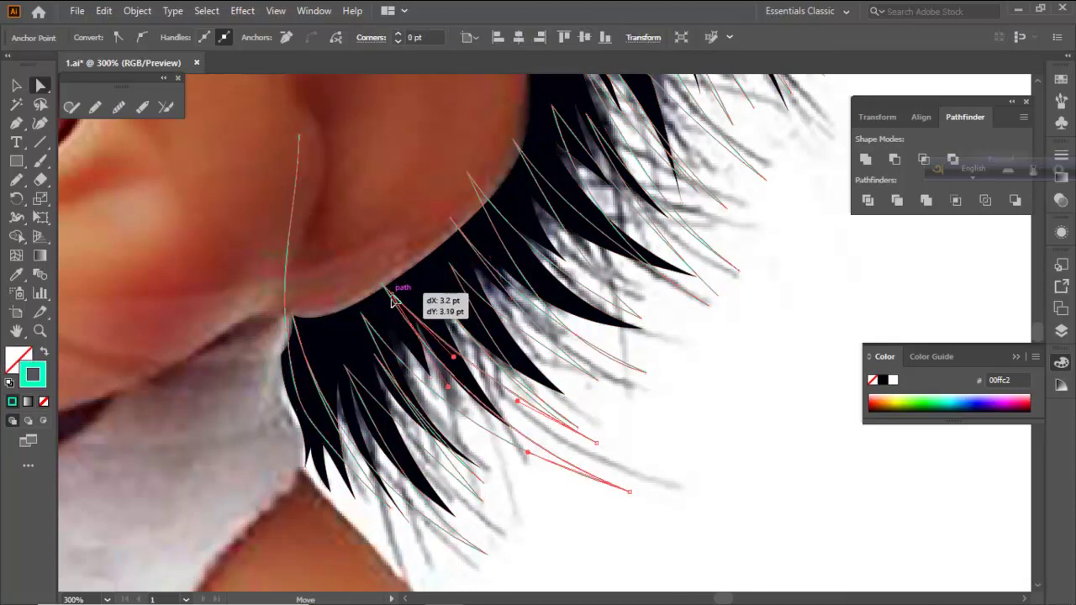
left_click_drag(467, 174, 510, 425)
key("space")
mouse_move(539, 316)
left_mouse_down()
mouse_move(543, 305)
mouse_move(563, 319)
mouse_move(522, 314)
left_mouse_up()
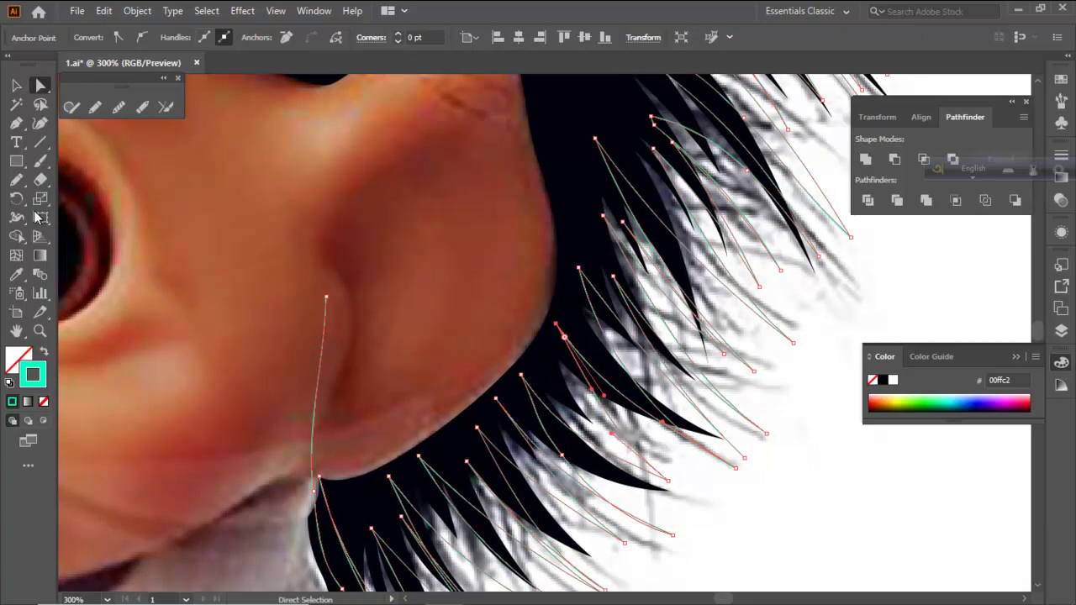
Delete the strand path's end anchor on the cheek and try repositioning the anchor at the neck
left_click(16, 123)
left_click(40, 85)
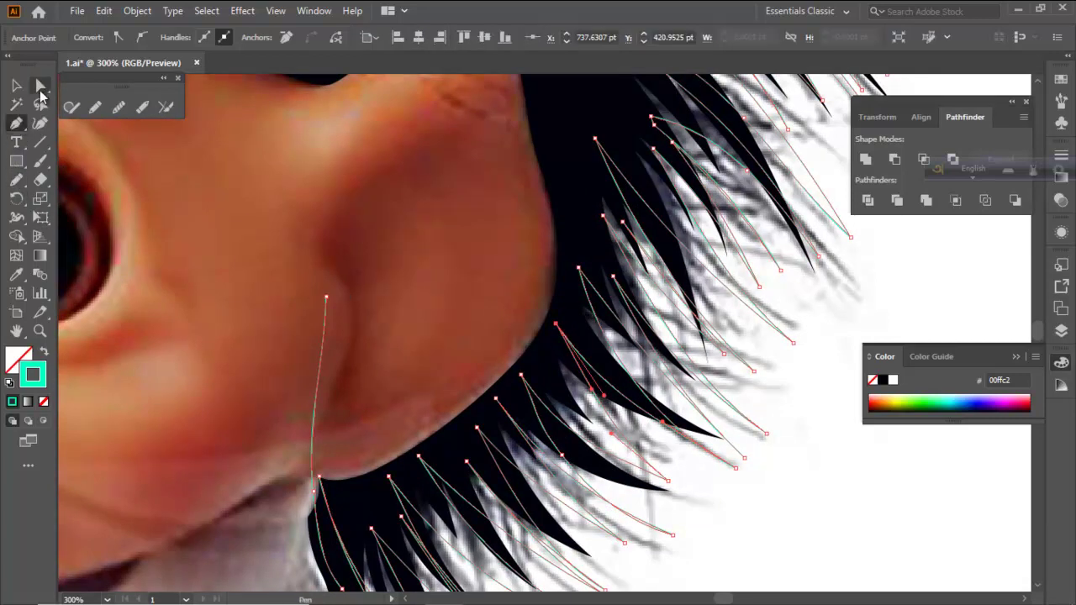
left_click(327, 296)
key("Delete")
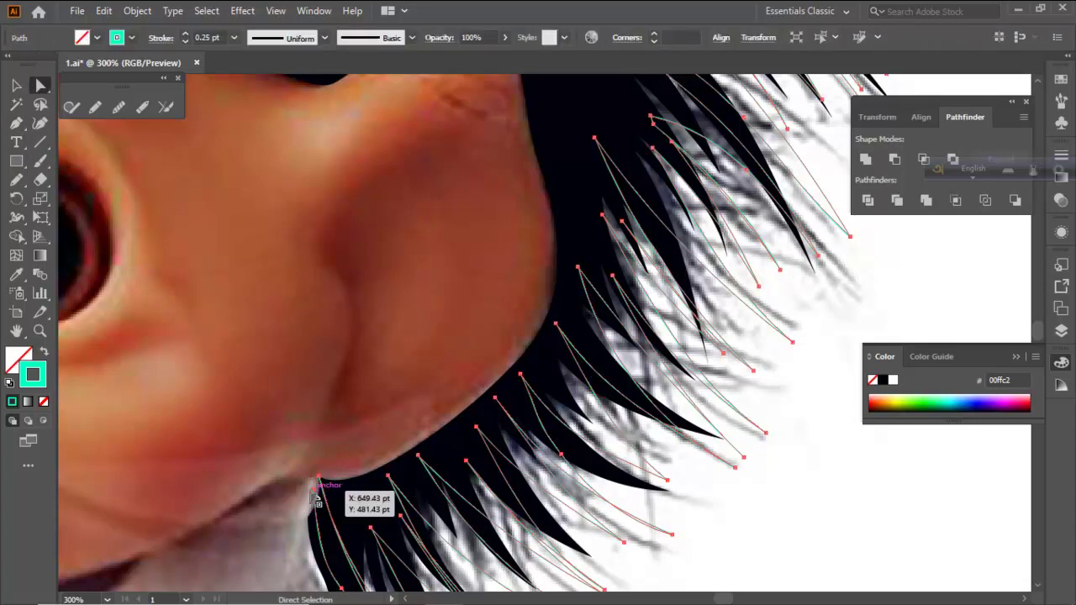
left_click_drag(319, 481, 345, 524)
key("ctrl+z")
left_click_drag(333, 461, 346, 373)
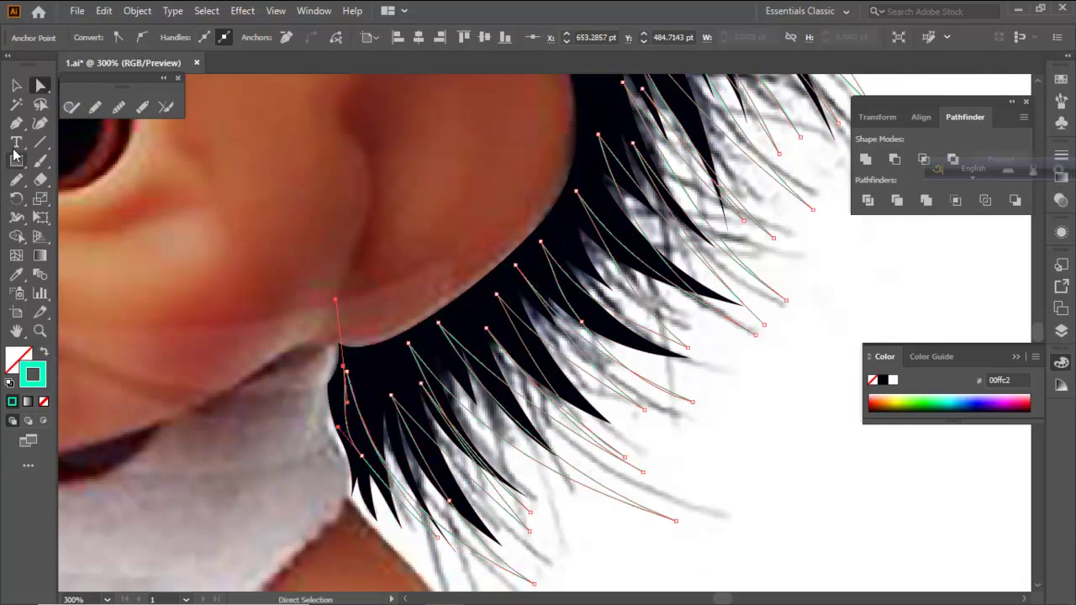
Continue the strand path from its neck end with the Pen tool, following the black hair along the right ear's underside
left_click(16, 122)
left_click(345, 368)
left_click(381, 372)
left_click(390, 370)
left_click(400, 366)
left_click_drag(560, 228, 535, 492)
key("space")
left_click_drag(555, 309, 542, 235)
key("space")
Extend the Pen path up past the right ear's tip and into the black hair above the forehead
left_click_drag(517, 165, 640, 450)
left_click_drag(682, 411, 667, 374)
left_click_drag(599, 281, 580, 251)
key("space")
left_click_drag(535, 180, 667, 389)
scroll(634, 349, "down", 1)
left_click_drag(511, 300, 479, 281)
Carry the Pen path across the black hair above the forehead and down toward the left ear's tip
key("space")
left_click_drag(315, 276, 708, 260)
left_click_drag(462, 250, 429, 281)
key("ctrl+z")
left_click_drag(583, 286, 536, 304)
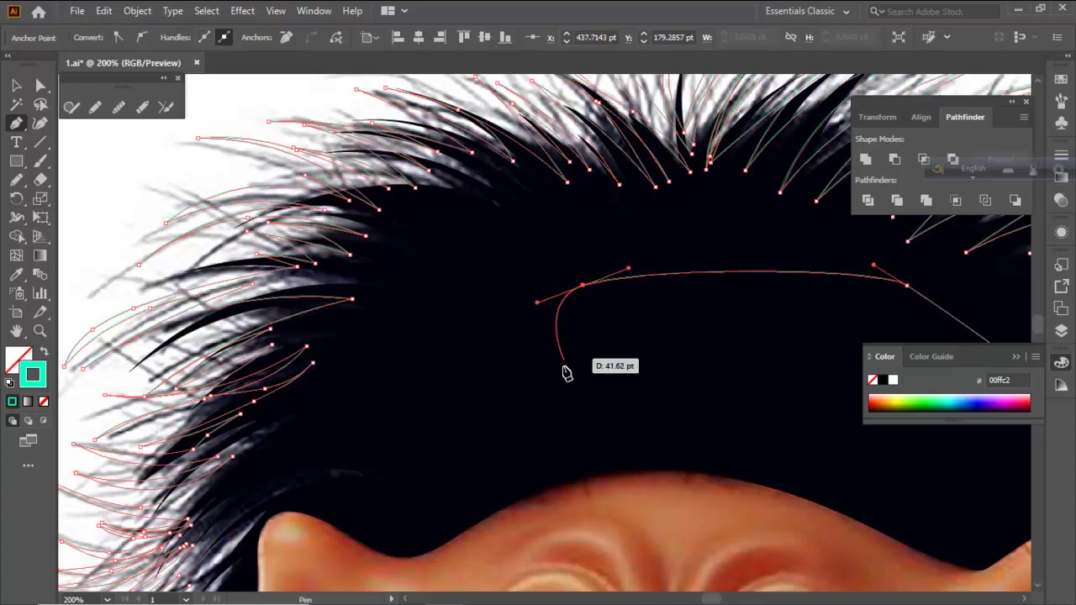
key("space")
left_click_drag(531, 397, 568, 305)
left_click_drag(534, 347, 475, 418)
left_click_drag(413, 452, 302, 404)
Curve the Pen path over the left ear's tip and down the black hair along its outer side
scroll(321, 419, "up", 2)
left_click_drag(260, 457, 370, 164)
key("space")
left_click_drag(367, 258, 359, 308)
key("ctrl+z")
left_click_drag(365, 254, 366, 271)
left_click_drag(347, 380, 341, 412)
Bend the Pen path under the left ear toward the neck and close it at the strand path's starting anchor
key("space")
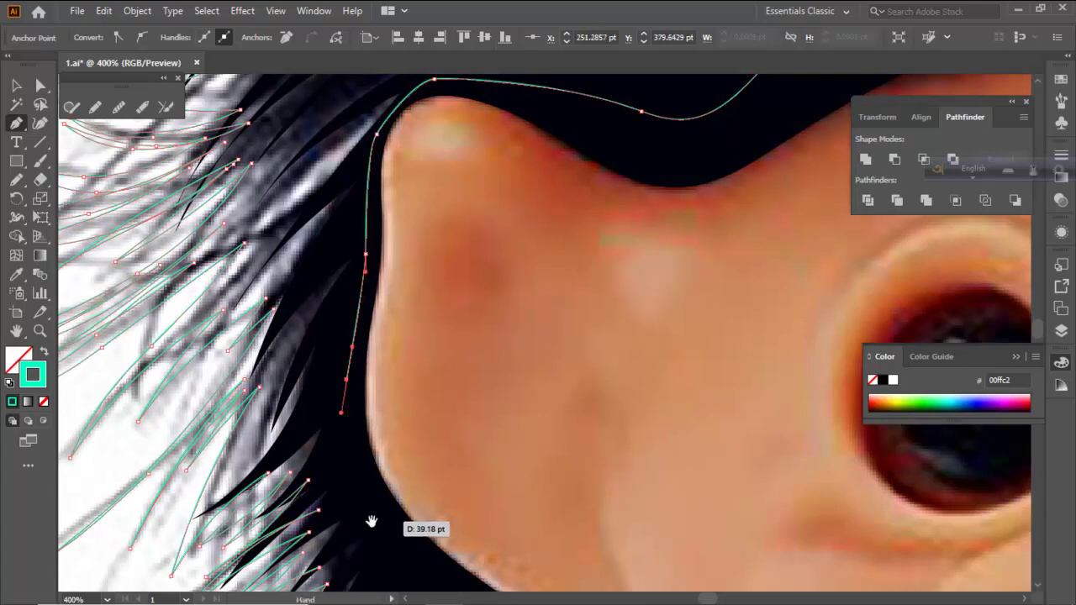
left_click_drag(374, 523, 316, 270)
left_click_drag(352, 315, 411, 367)
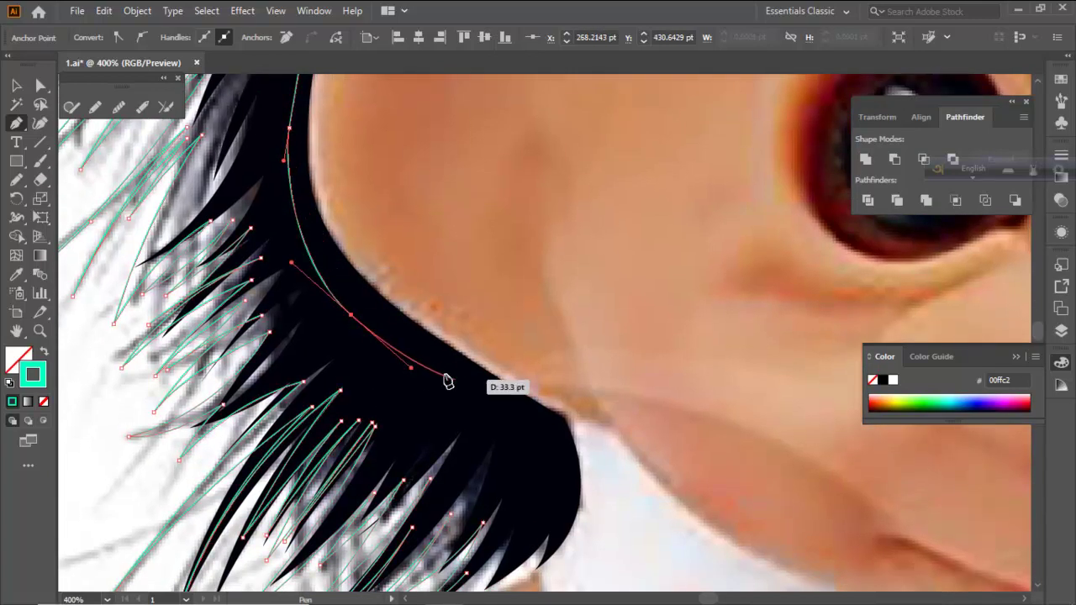
key("ctrl+z")
left_click_drag(370, 324, 455, 378)
key("space")
left_click_drag(524, 426, 549, 368)
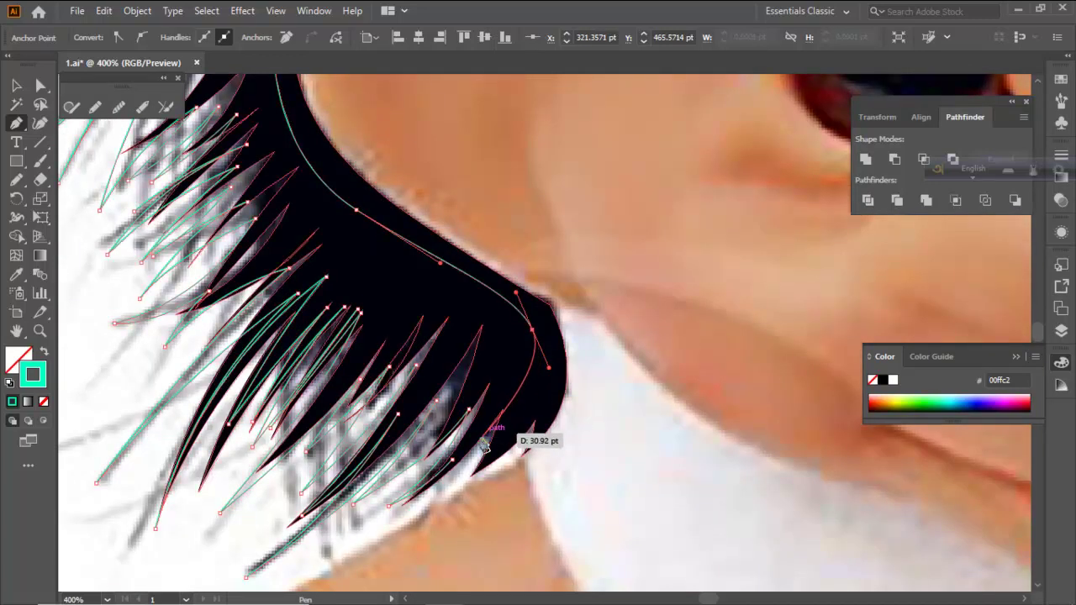
left_click_drag(453, 458, 435, 481)
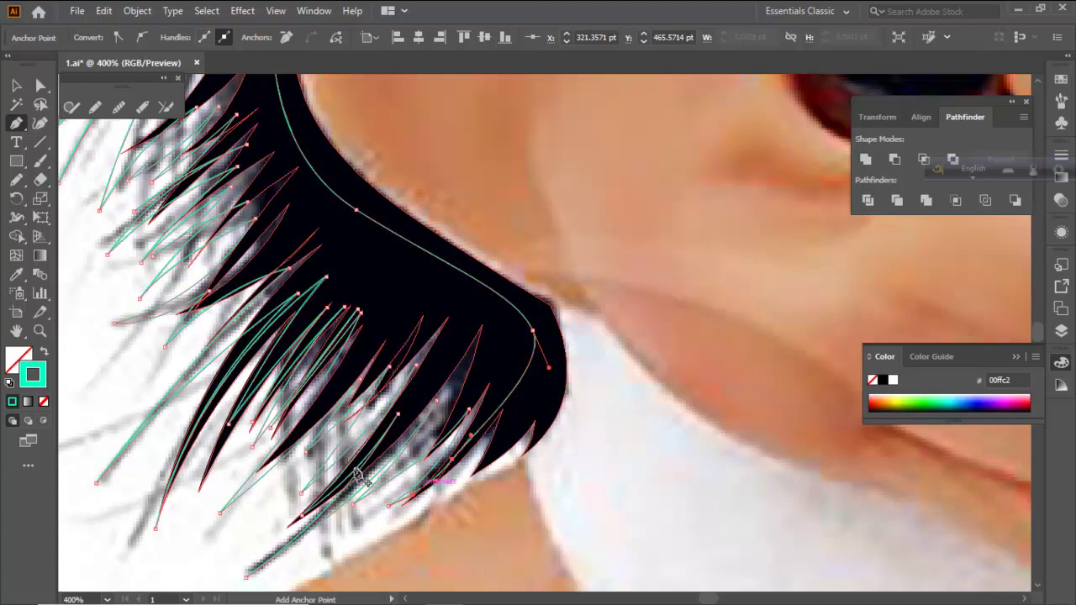
Replace the closed strand path's stroke with a fill sampled by the Eyedropper and set that fill to 444444
left_click(16, 276)
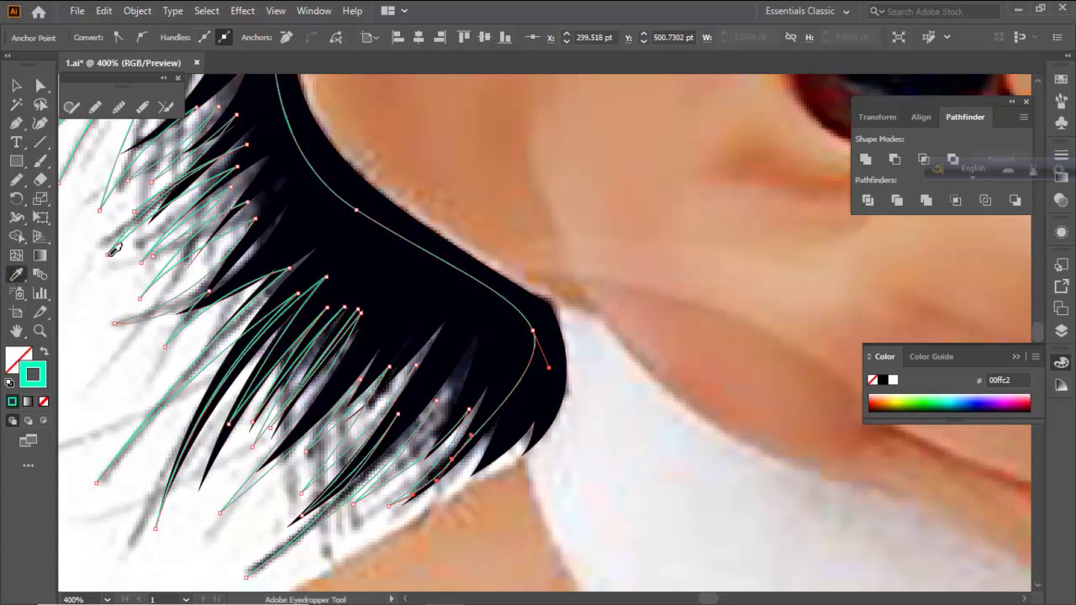
left_click(245, 179)
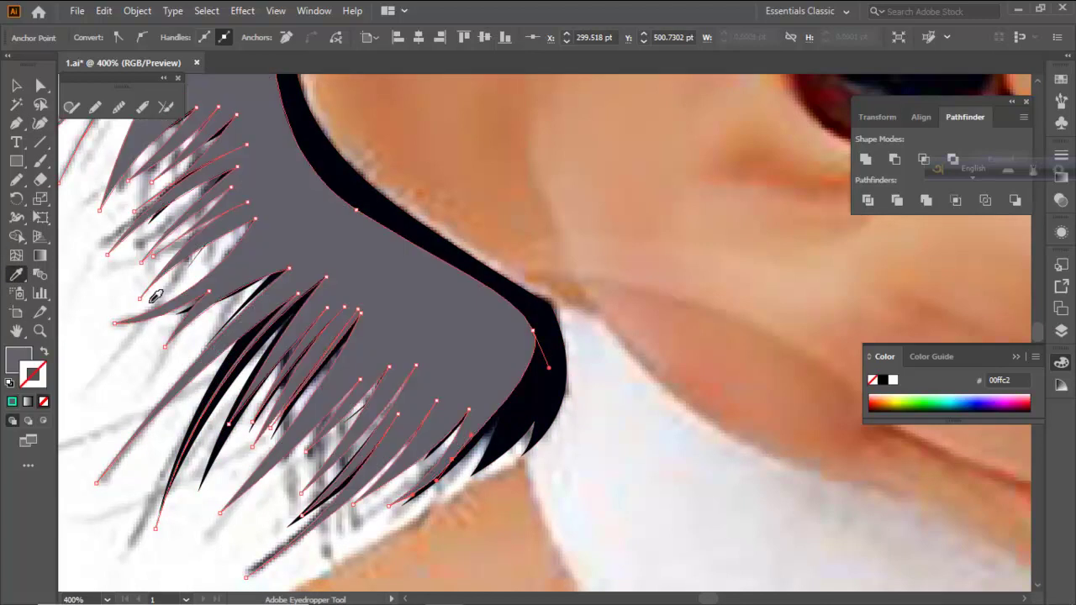
double_click(24, 362)
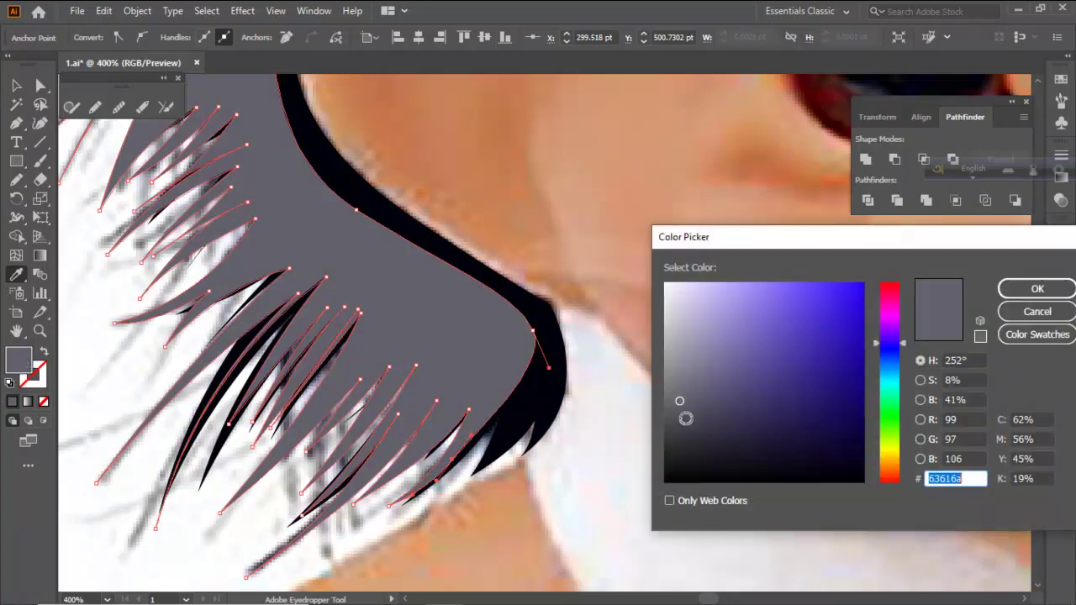
left_click_drag(662, 421, 646, 428)
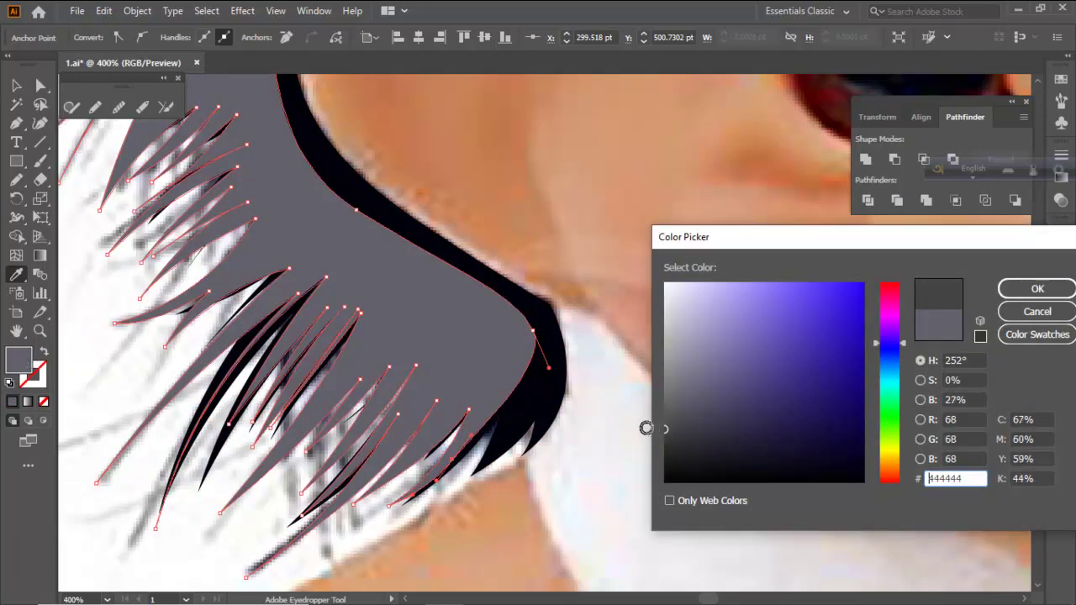
key("Return")
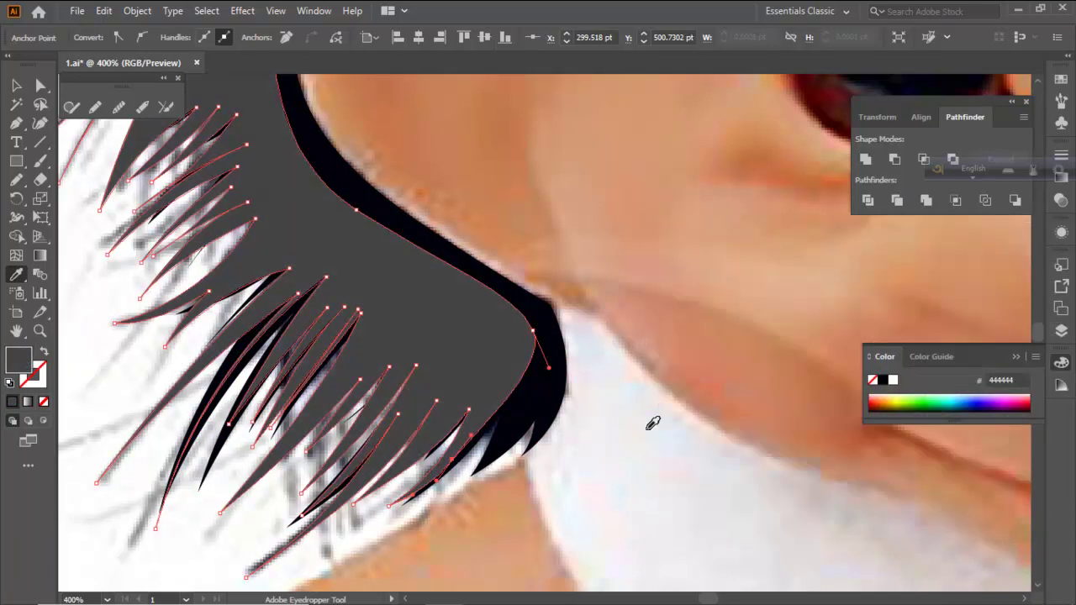
Send the strand shape behind the black hair and darken its fill to 2d2d2d
key("ctrl+shift+bracketleft")
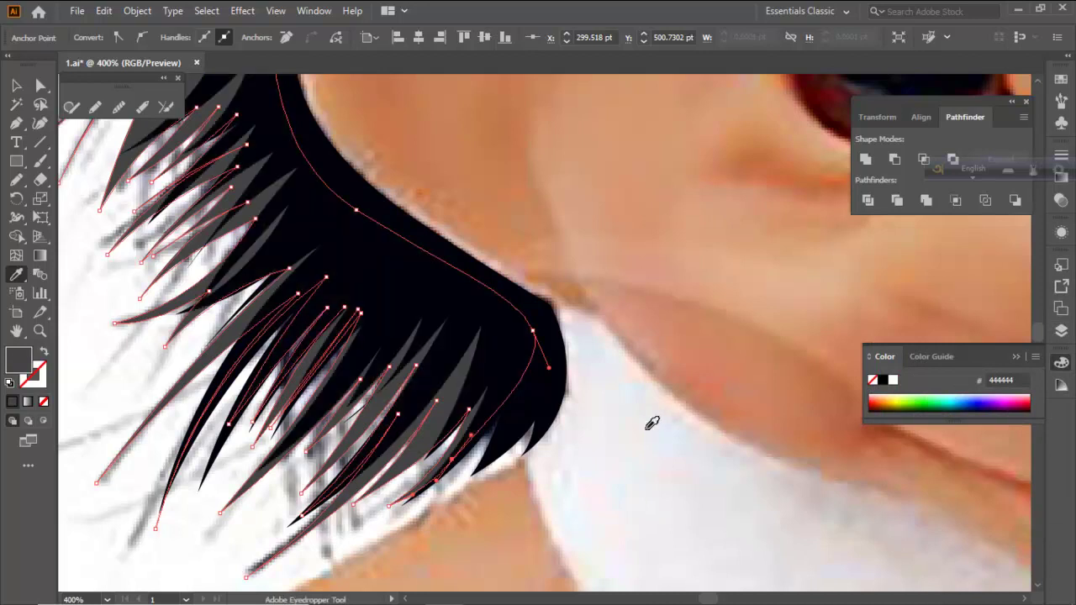
double_click(25, 360)
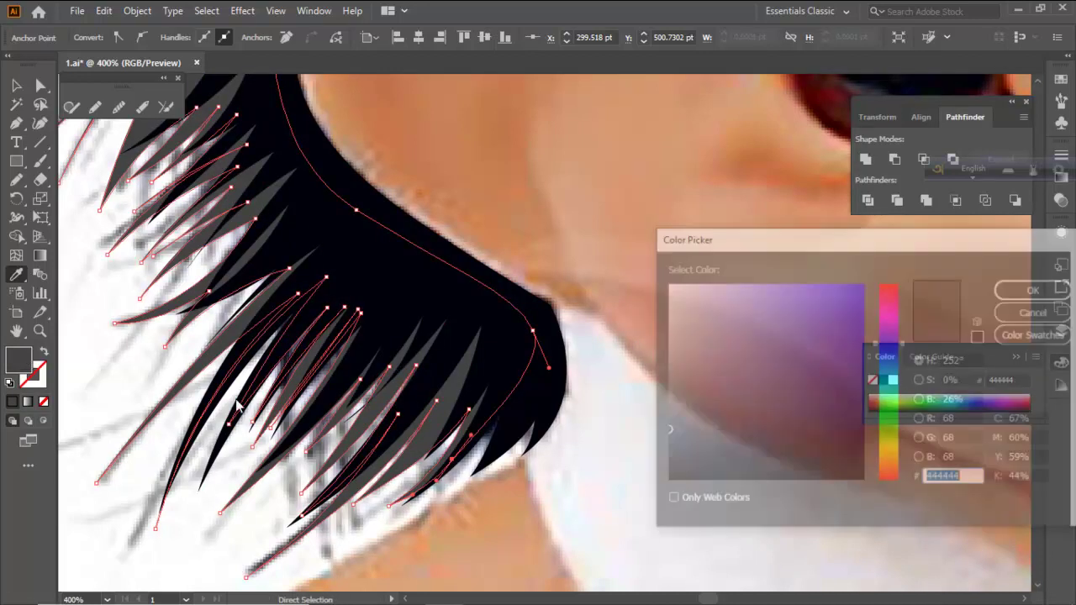
left_click_drag(697, 435, 644, 446)
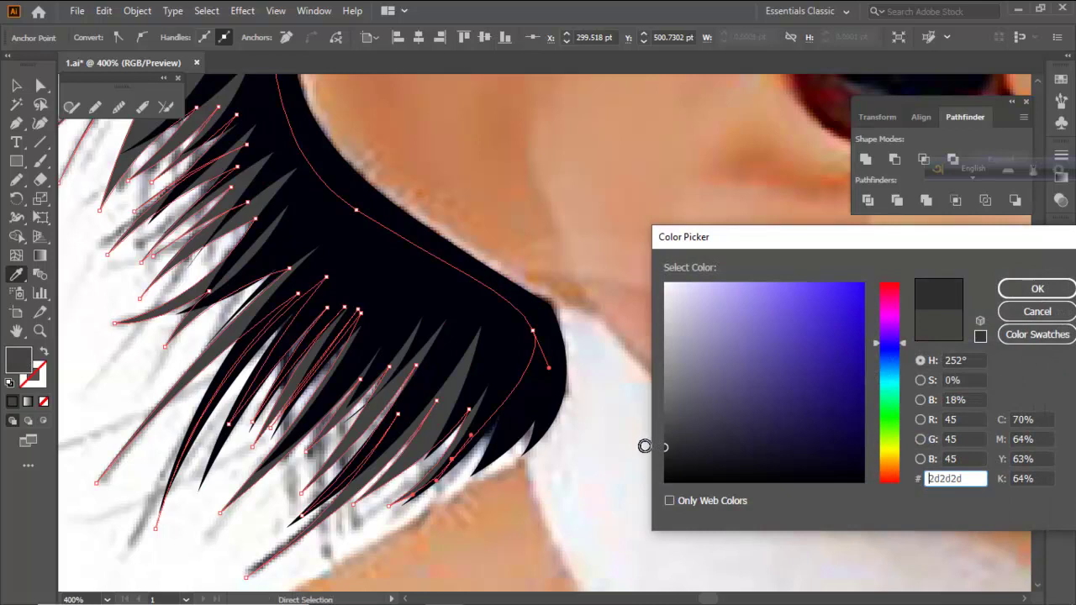
key("Return")
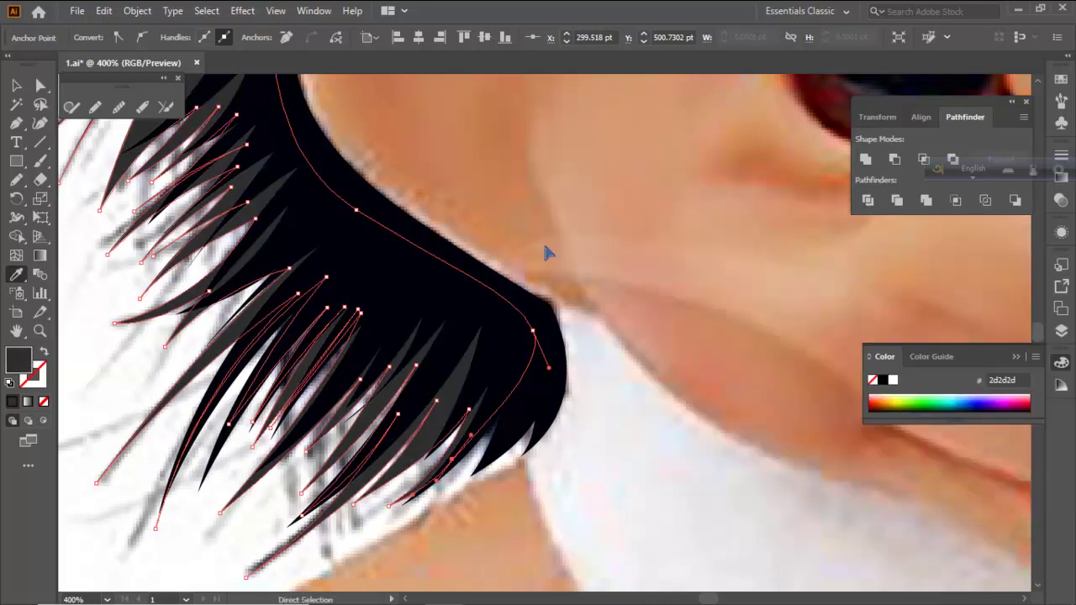
Deselect the strand shape, hide the reference photo on Layer 1 to inspect the traced hair alone, and show the photo again
left_click(544, 247, "ctrl")
scroll(327, 421, "down", 3)
key("ctrl+minus")
key("ctrl+minus")
key("ctrl+minus")
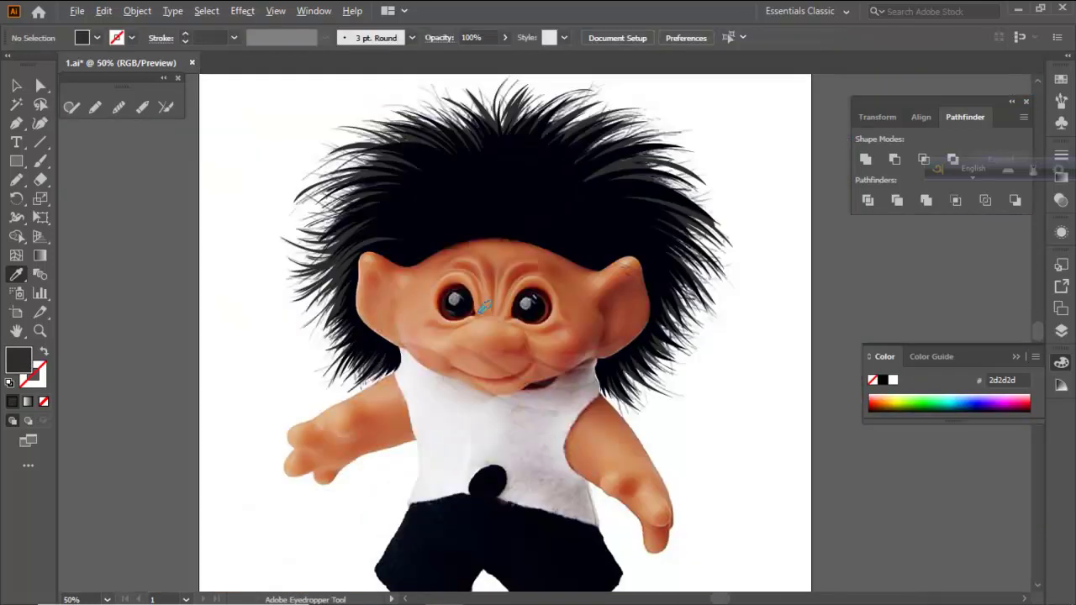
left_click(1061, 331)
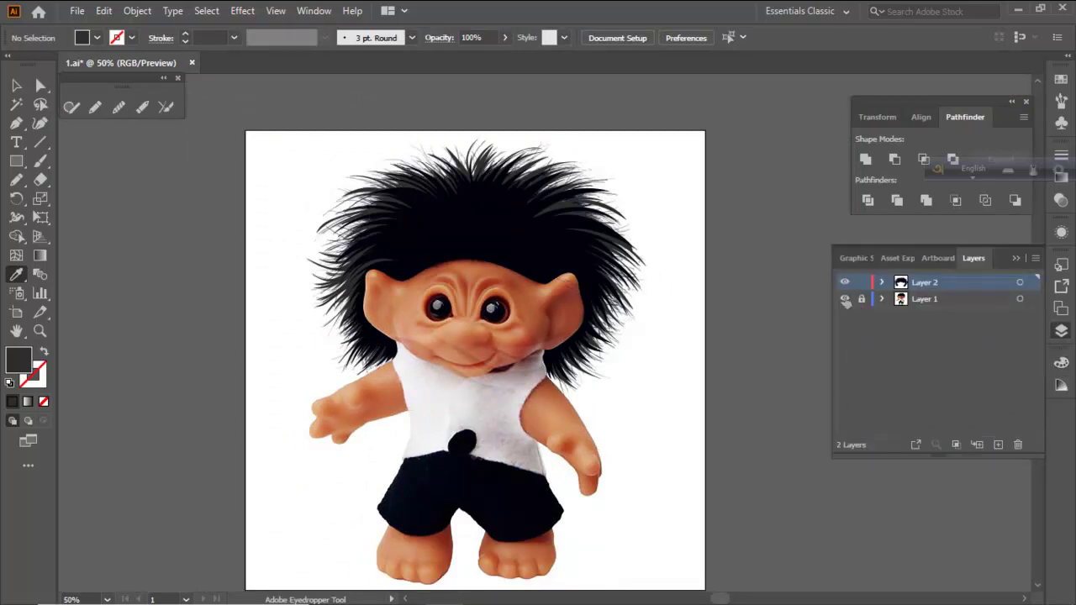
left_click(845, 300)
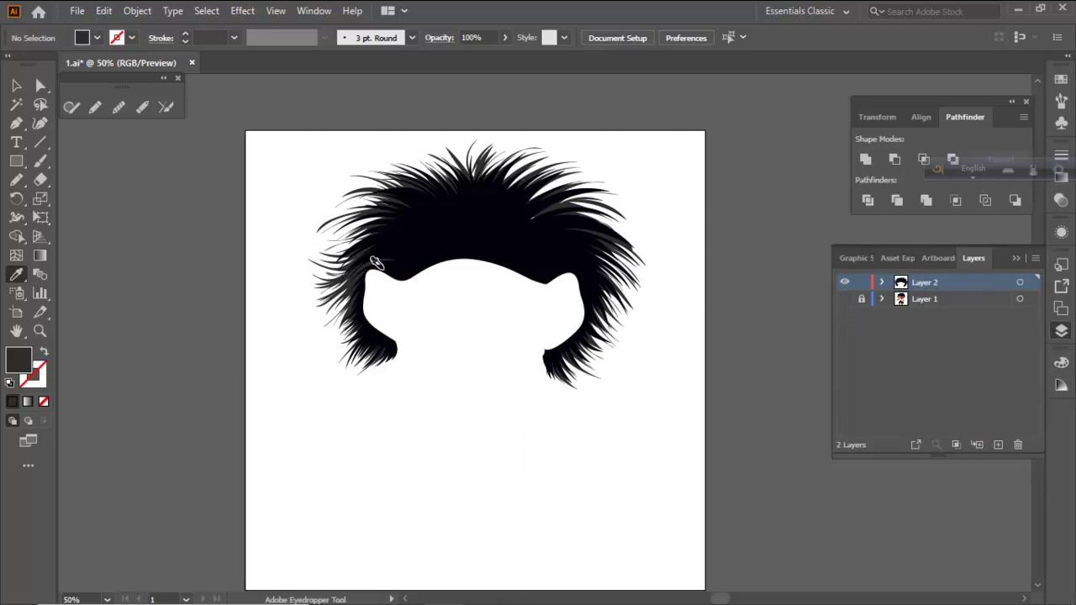
scroll(377, 260, "down", 2)
scroll(588, 250, "down", 3)
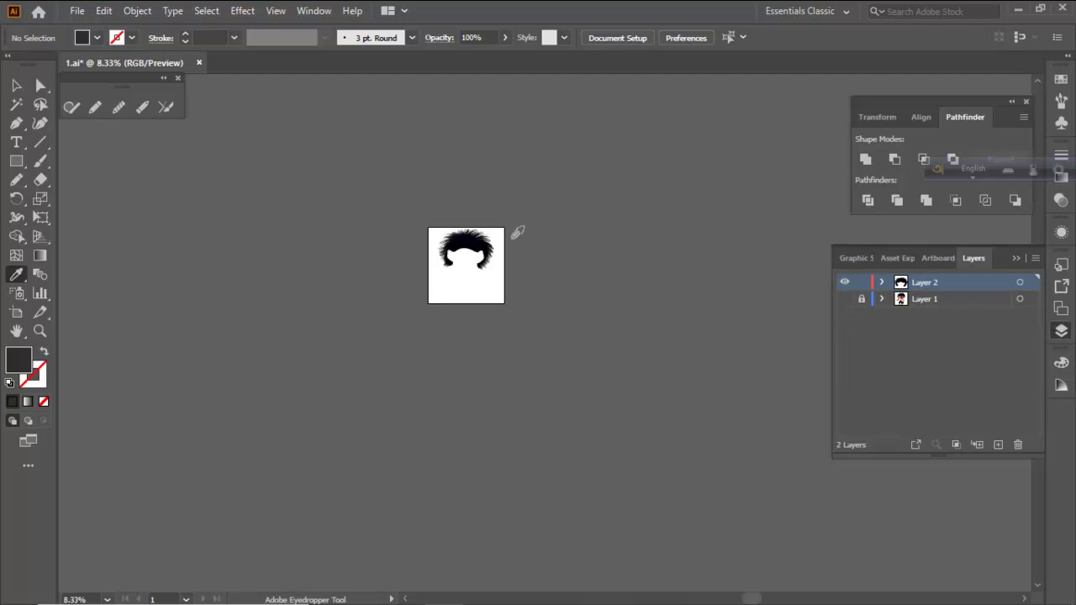
scroll(517, 232, "up", 6)
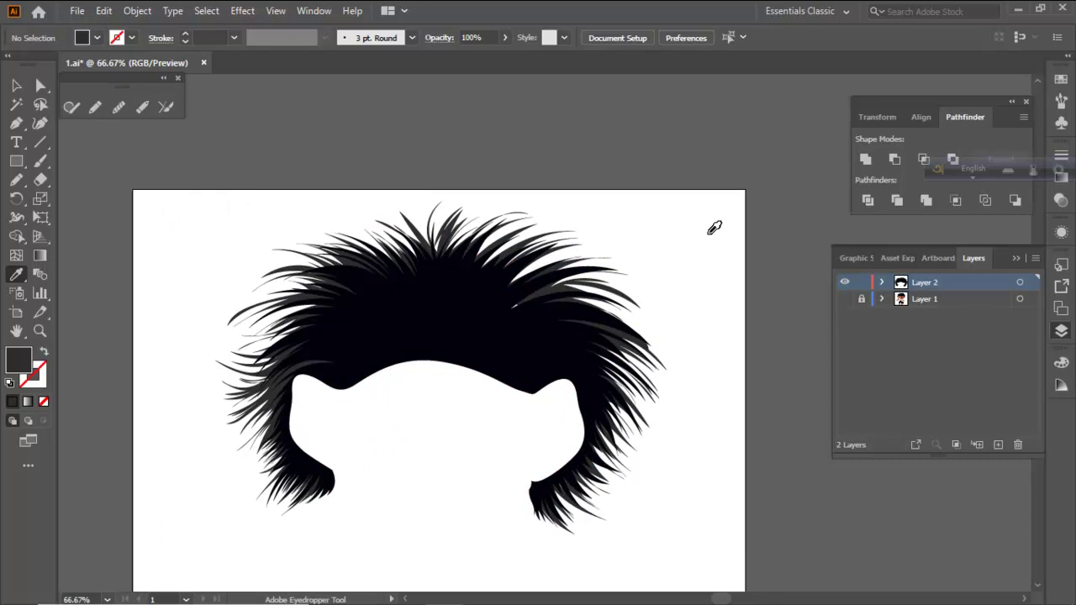
scroll(530, 210, "down", 2)
scroll(536, 252, "up", 2)
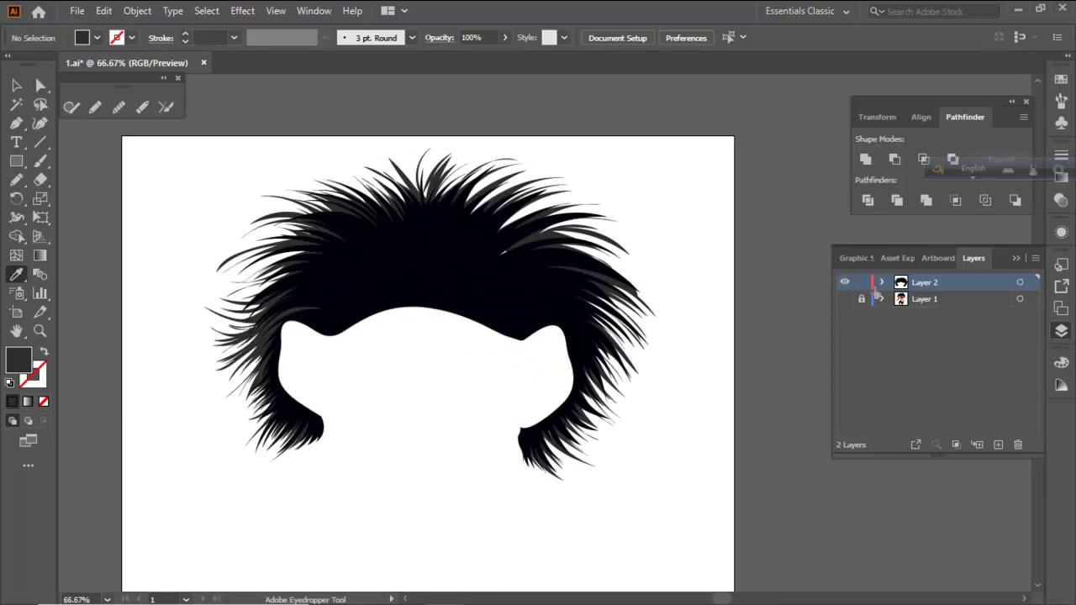
left_click(845, 299)
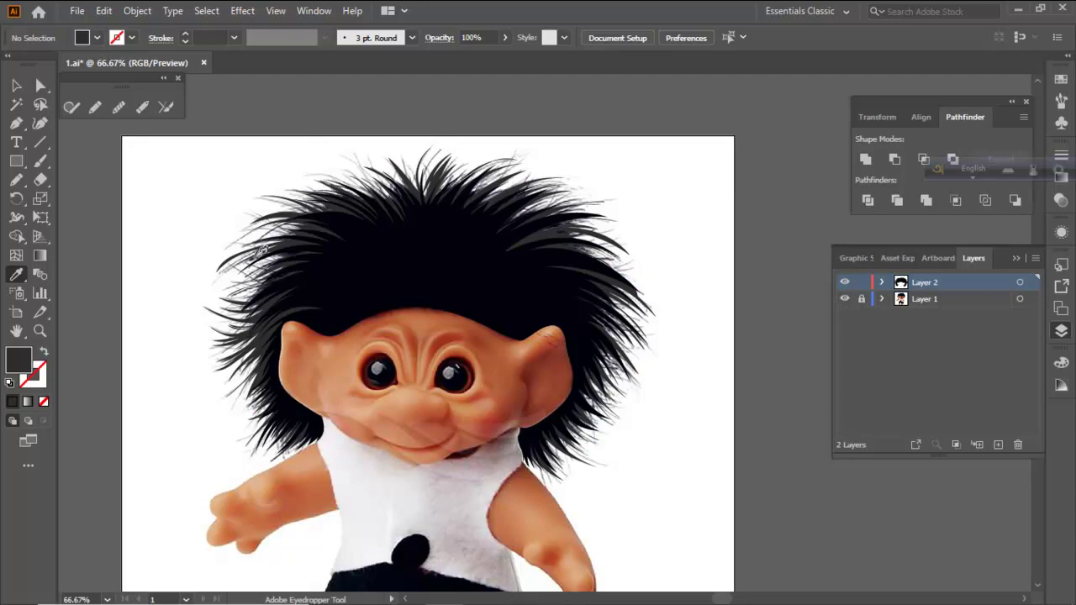
Set the Pencil tool to a dark stroke without fill, add a new layer beneath Layer 2, and lock Layer 2
left_click(16, 179)
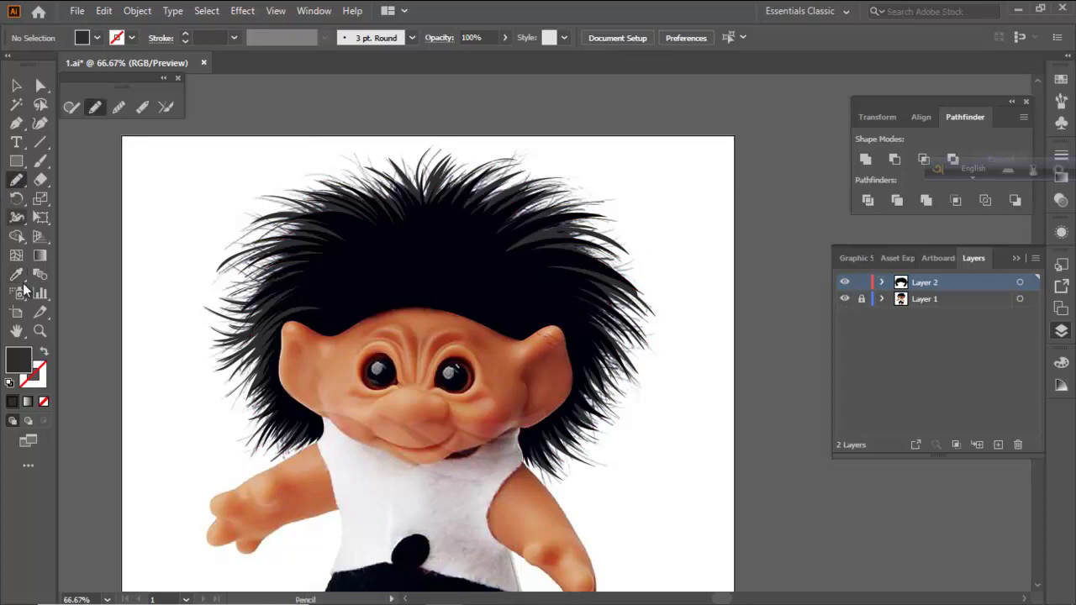
left_click(45, 348)
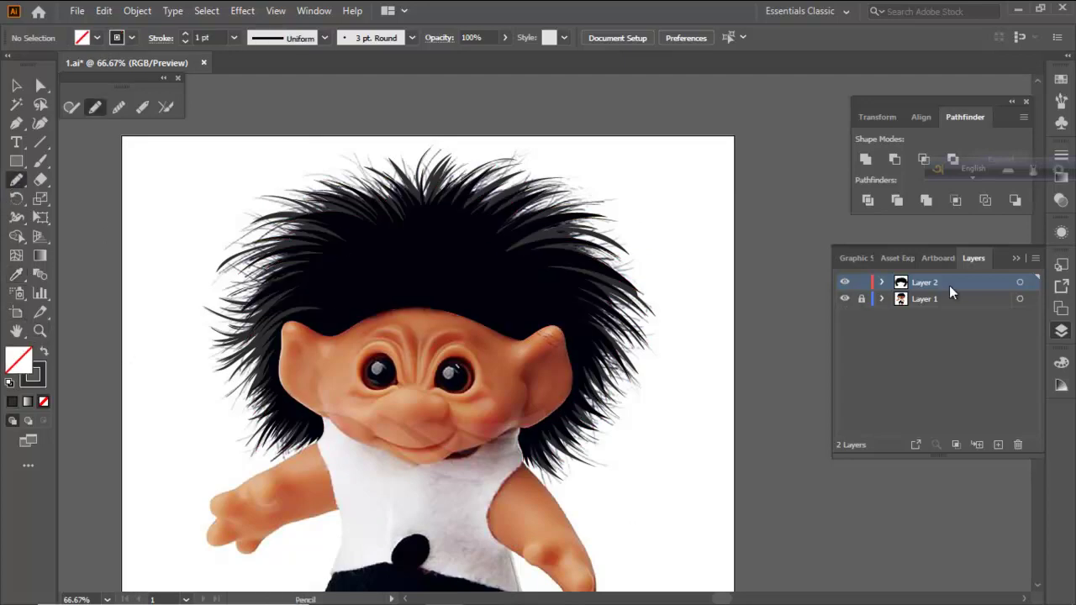
left_click(996, 443)
left_click_drag(932, 286, 933, 309)
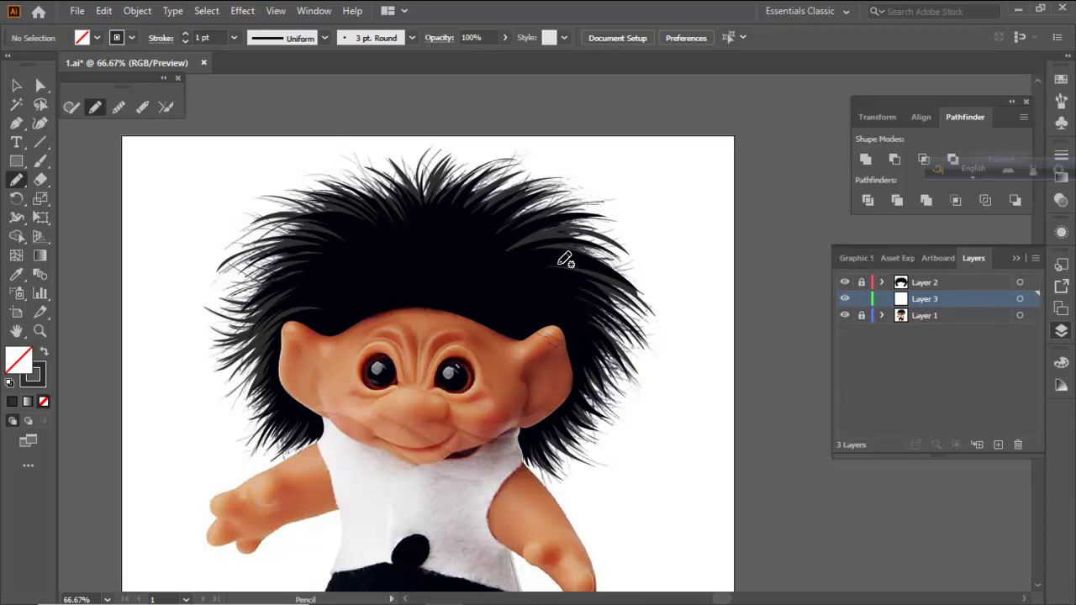
Draw two curved Pencil strands on Layer 3 along the hair tufts to the right of the crown and deselect them
scroll(545, 238, "up", 1)
left_click_drag(545, 240, 530, 358)
scroll(487, 335, "up", 1)
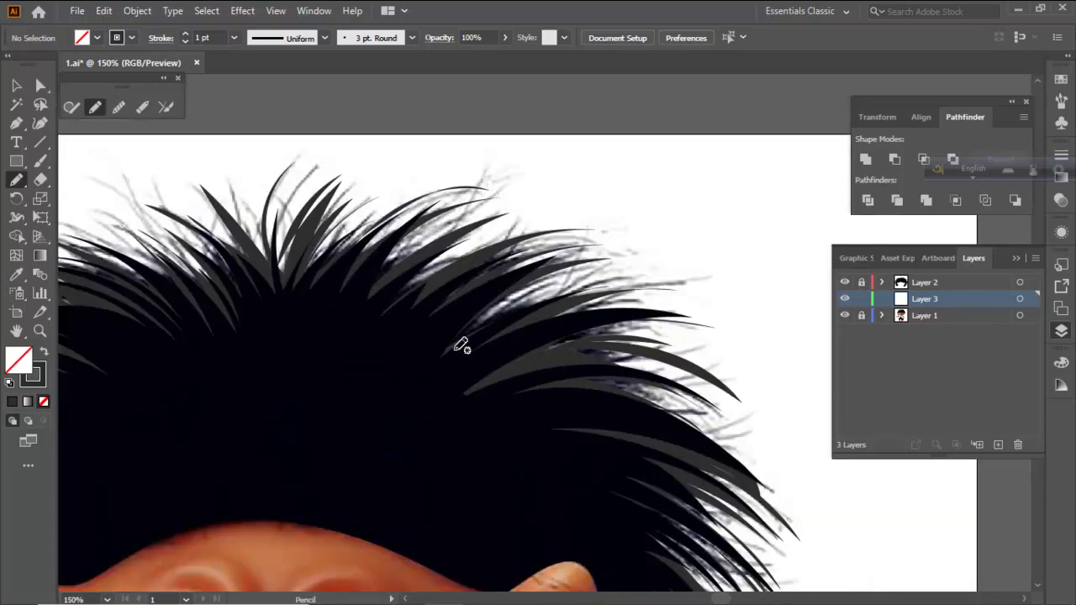
mouse_move(429, 367)
left_mouse_down()
mouse_move(485, 309)
mouse_move(618, 265)
left_mouse_up()
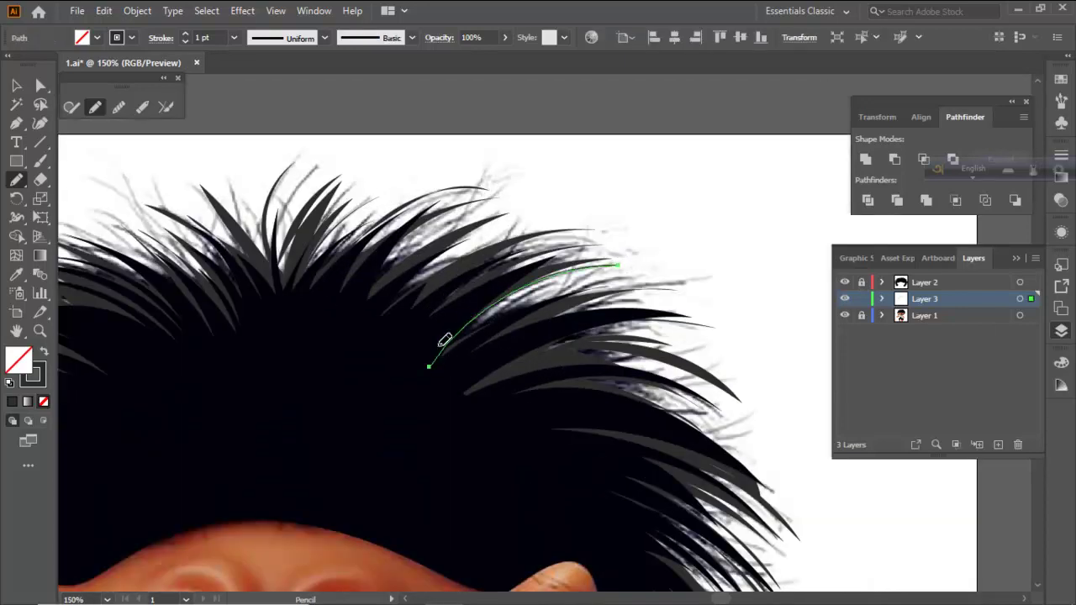
left_click_drag(453, 367, 519, 308)
left_click_drag(609, 287, 612, 285)
left_click(653, 239, "ctrl")
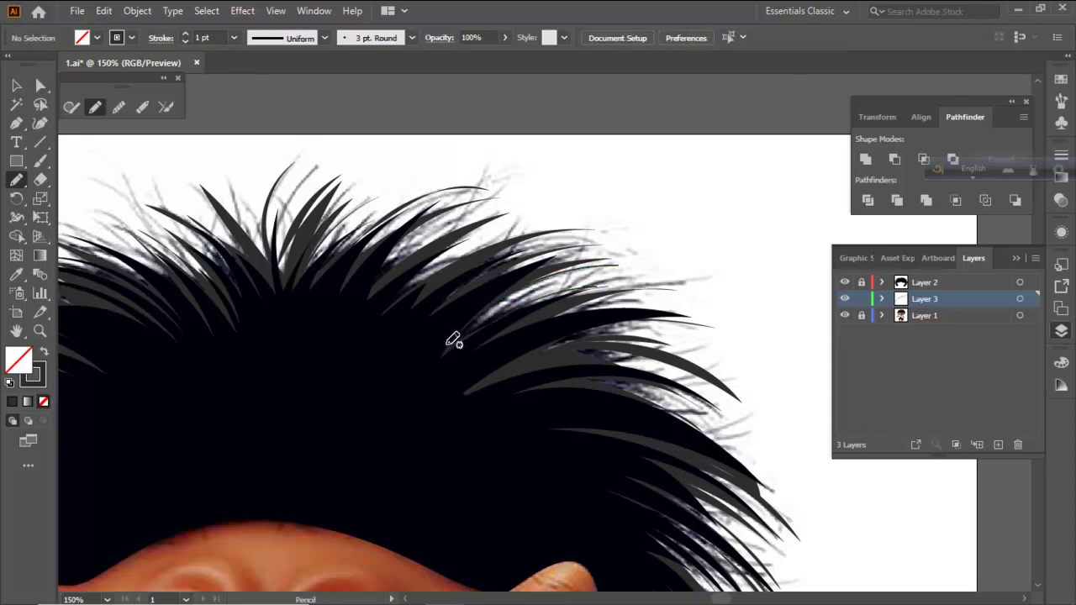
Set the stroke weight of both strands on Layer 3 to 5 pt and deselect them
left_click(17, 84)
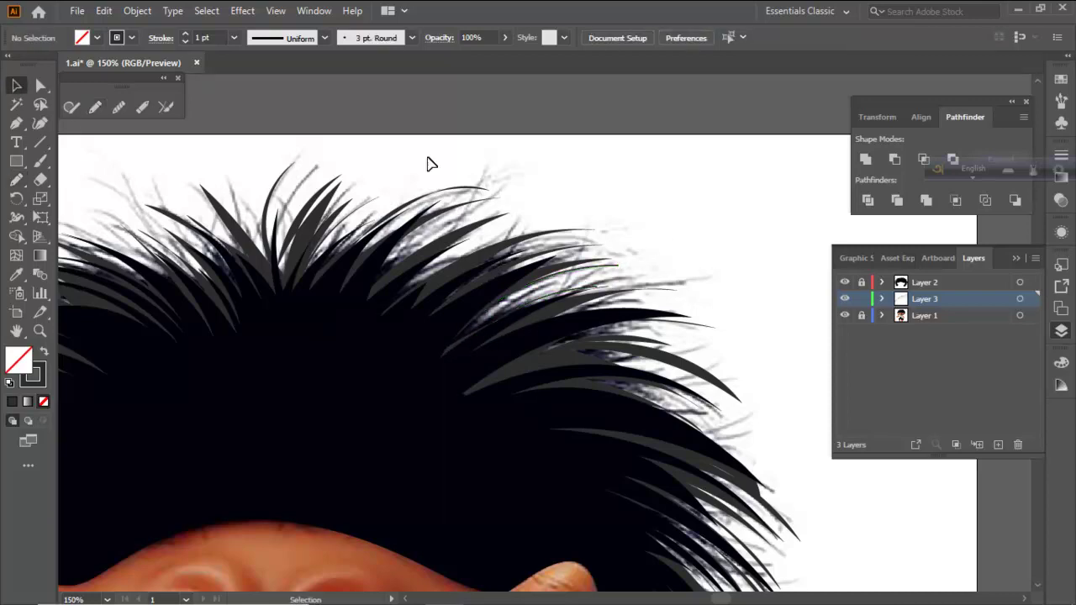
left_click(1022, 299)
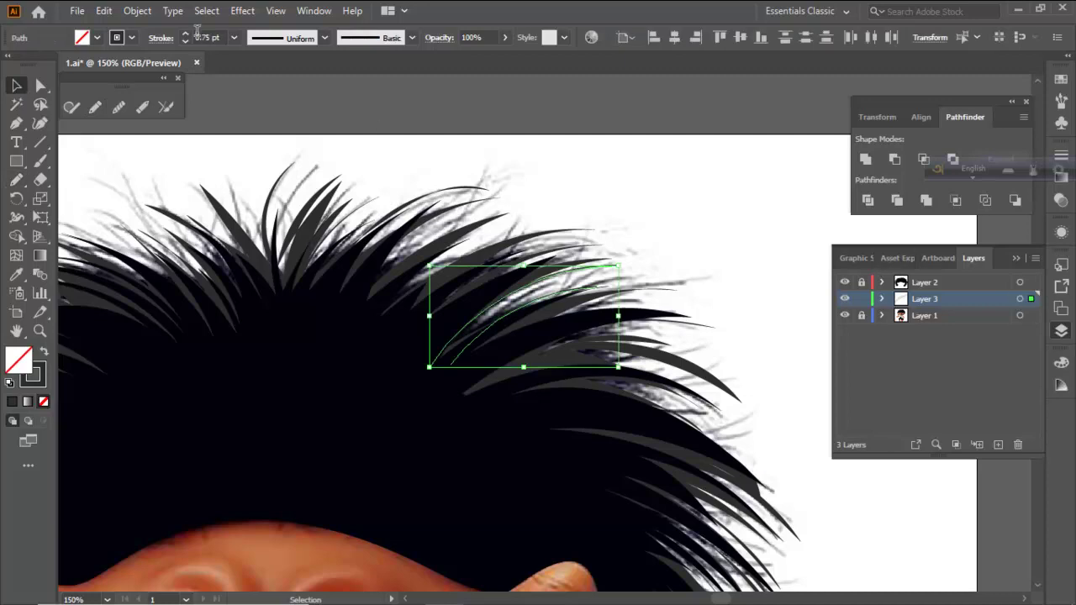
scroll(201, 32, "down", 1)
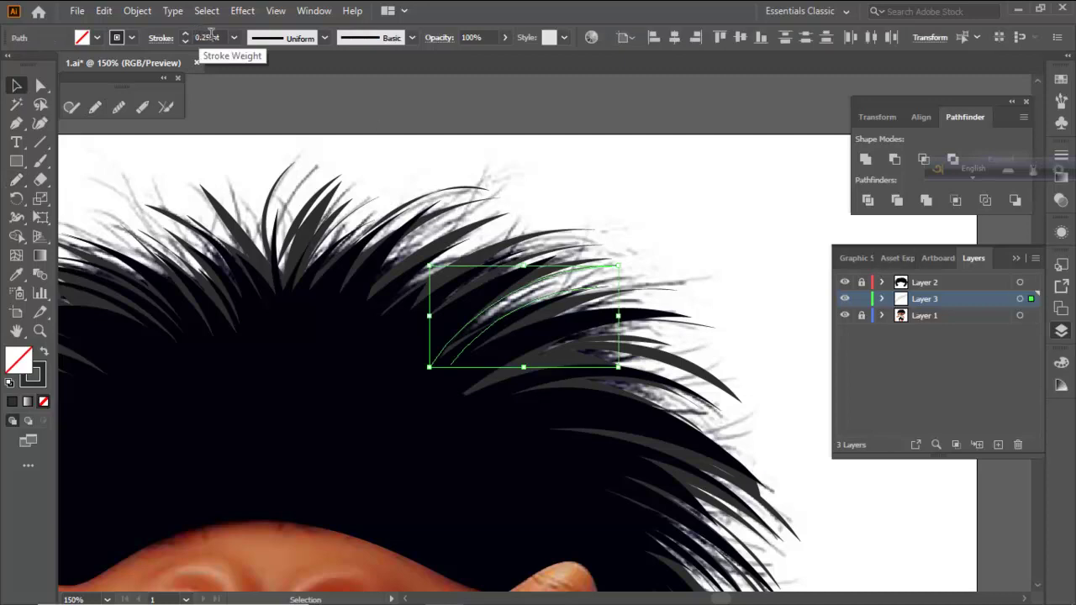
key("Up")
key("Up")
key("Up")
key("Up")
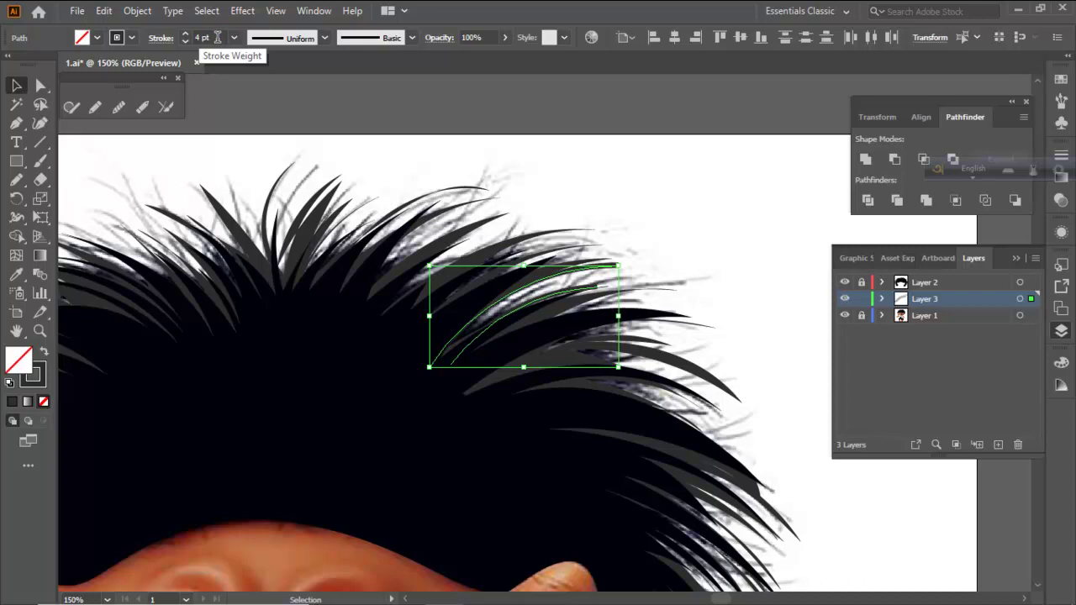
left_click(637, 156)
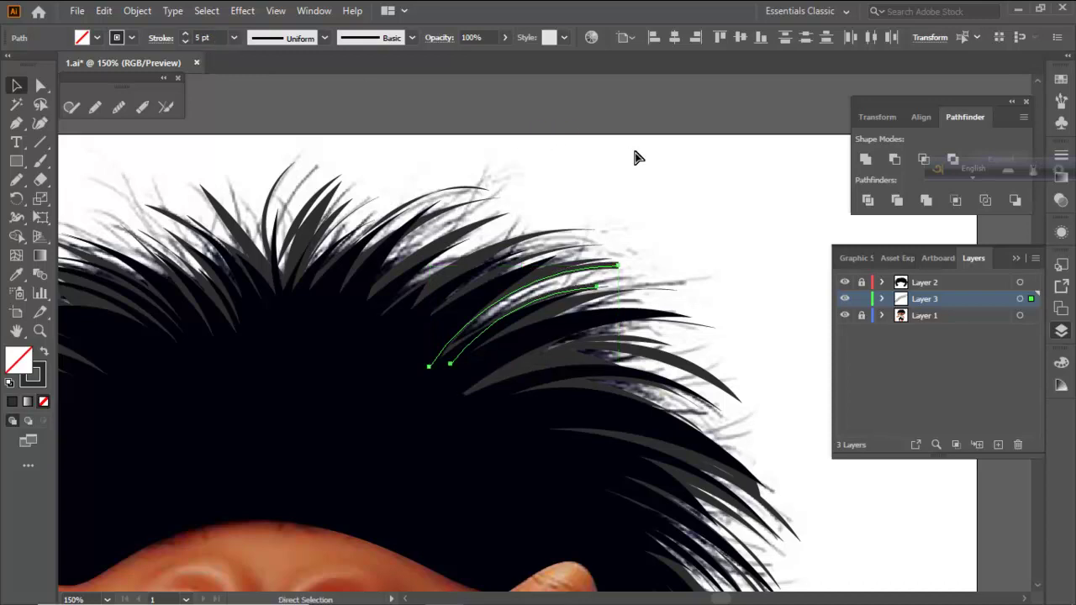
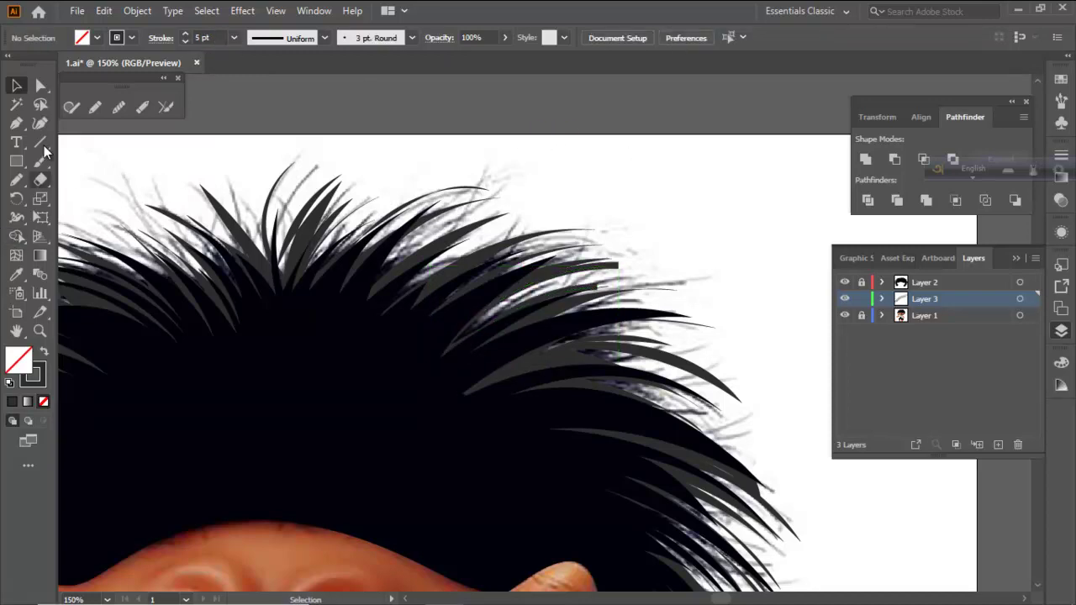
Draw three more Pencil strands sweeping outward beside the first pair on the hair's upper right side, redrawing the one that misses
left_click(16, 179)
mouse_move(441, 359)
left_mouse_down()
mouse_move(507, 301)
mouse_move(646, 274)
left_mouse_up()
left_click_drag(517, 240, 653, 221)
mouse_move(419, 317)
left_mouse_down()
mouse_move(511, 272)
mouse_move(649, 244)
left_mouse_up()
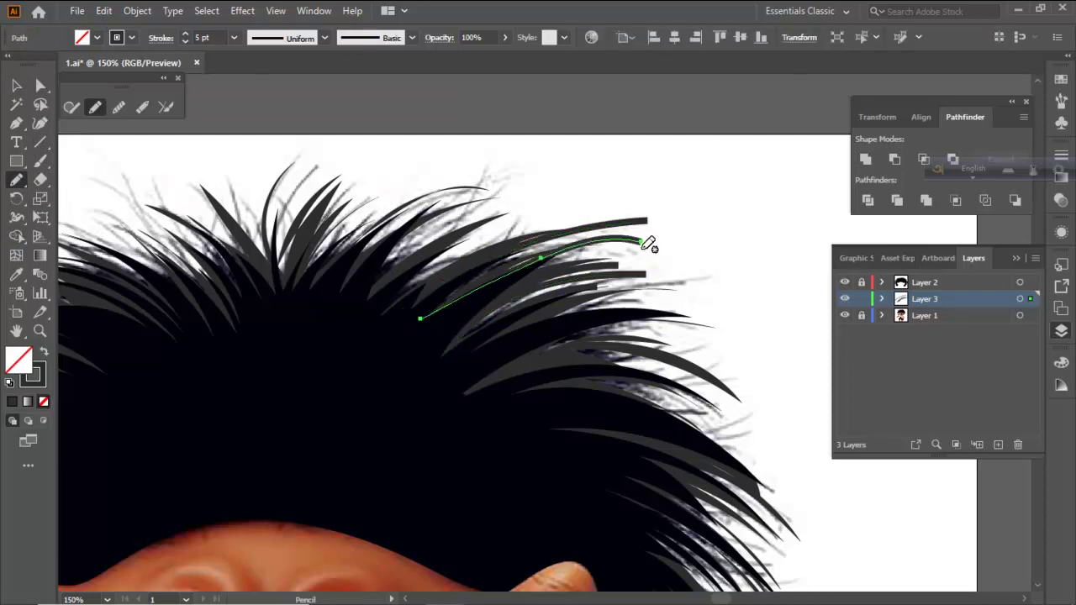
key("ctrl+z")
mouse_move(446, 313)
left_mouse_down()
mouse_move(526, 266)
mouse_move(629, 255)
left_mouse_up()
Undo a misshapen strand and draw four long Pencil strands arching from the crown toward the upper right tufts
mouse_move(368, 298)
left_mouse_down()
mouse_move(412, 255)
mouse_move(545, 199)
left_mouse_up()
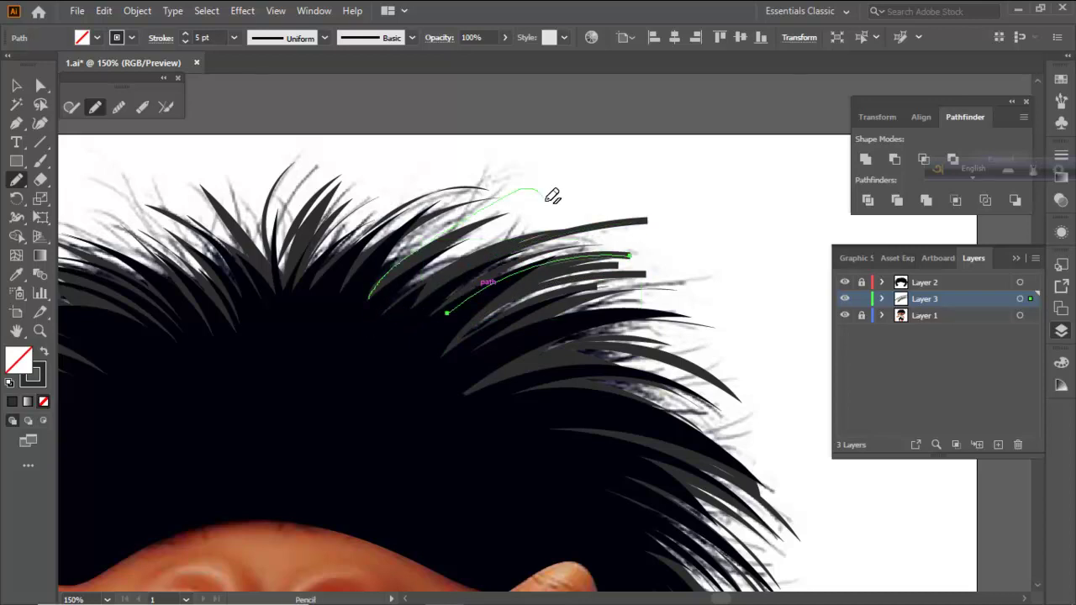
key("ctrl+z")
mouse_move(294, 307)
left_mouse_down()
mouse_move(361, 238)
mouse_move(463, 187)
mouse_move(523, 180)
left_mouse_up()
mouse_move(324, 295)
left_mouse_down()
mouse_move(387, 238)
mouse_move(512, 198)
left_mouse_up()
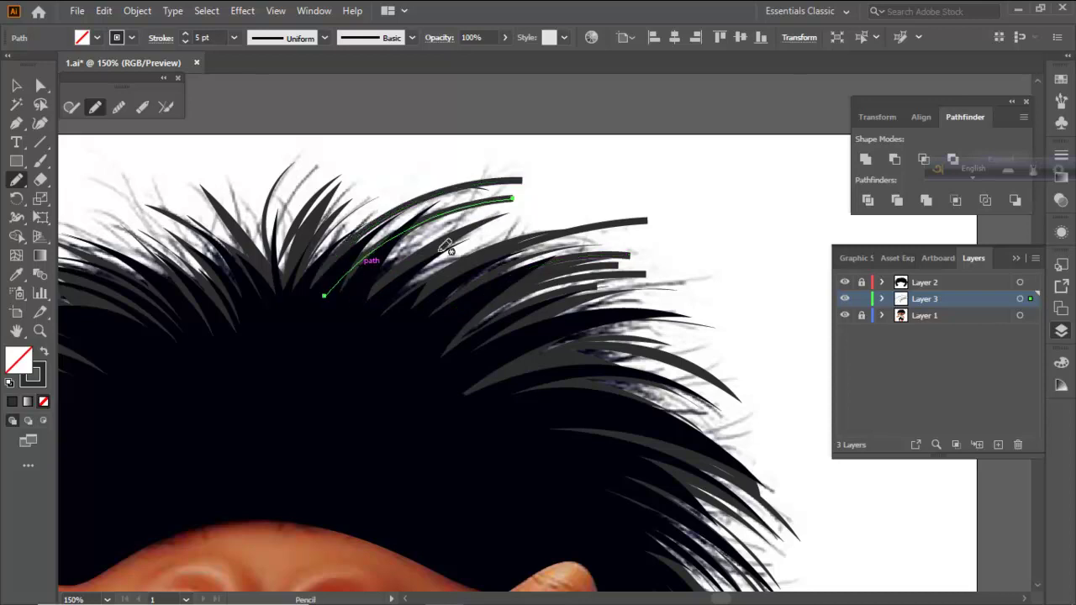
mouse_move(349, 304)
left_mouse_down()
mouse_move(482, 214)
mouse_move(521, 206)
left_mouse_up()
mouse_move(367, 325)
left_mouse_down()
mouse_move(461, 260)
mouse_move(580, 223)
left_mouse_up()
Draw four short Pencil strands fanning upward from the parting at the crown's centre
scroll(457, 247, "left", 4)
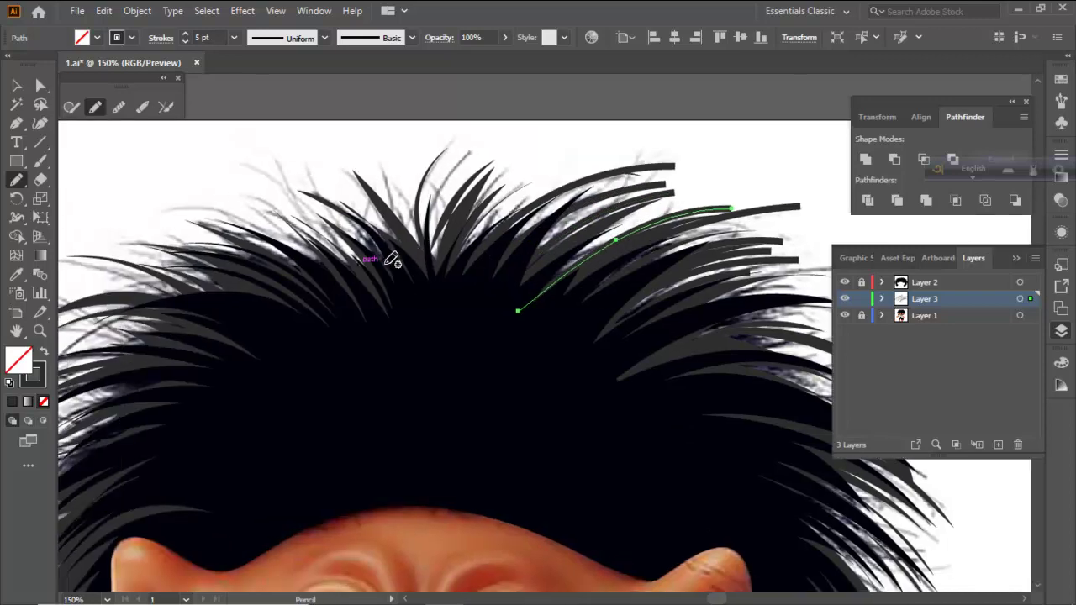
left_click_drag(382, 210, 322, 165)
mouse_move(415, 276)
left_mouse_down()
mouse_move(404, 252)
mouse_move(419, 166)
left_mouse_up()
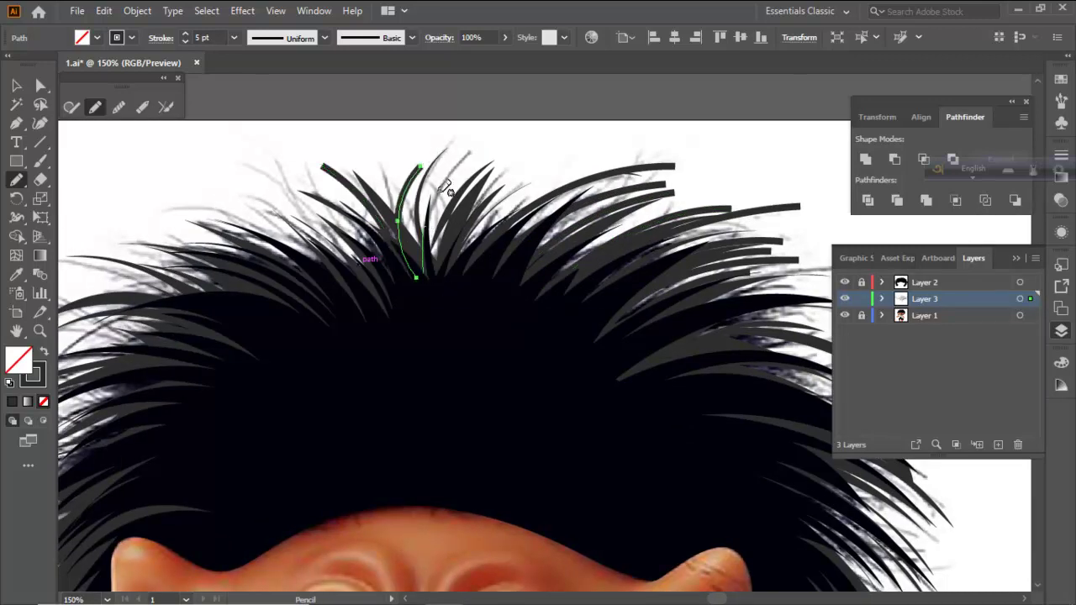
left_click_drag(422, 271, 473, 152)
mouse_move(435, 284)
left_mouse_down()
mouse_move(488, 220)
mouse_move(537, 183)
left_mouse_up()
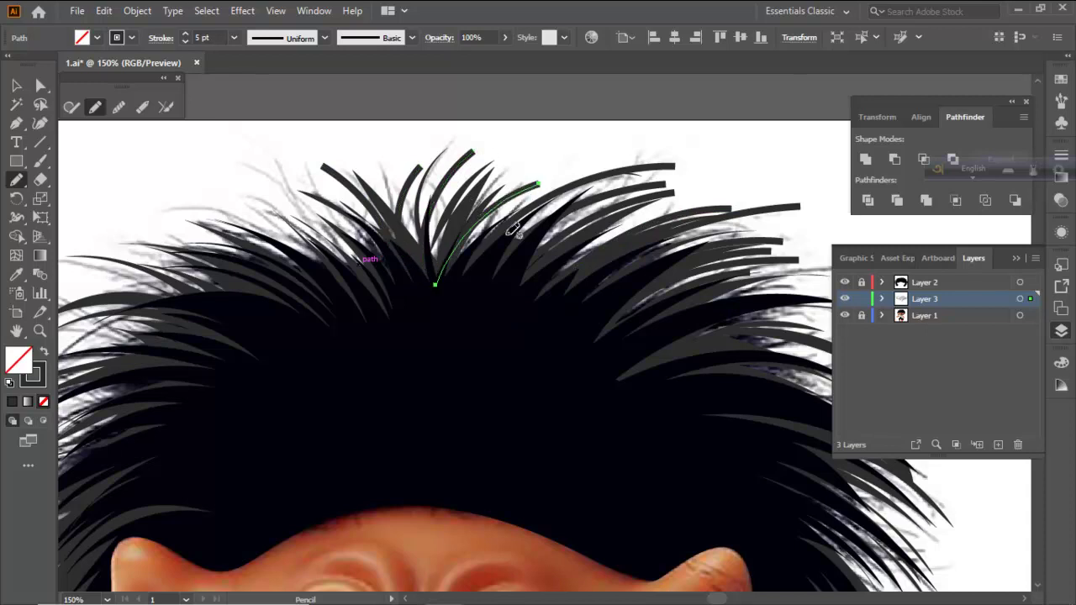
Draw Pencil strands along the tufts left of the crown and two upright ones at its centre, undoing a misplaced stroke
mouse_move(339, 297)
left_mouse_down()
mouse_move(509, 263)
mouse_move(390, 175)
left_mouse_up()
mouse_move(537, 279)
left_mouse_down()
mouse_move(496, 209)
mouse_move(376, 154)
left_mouse_up()
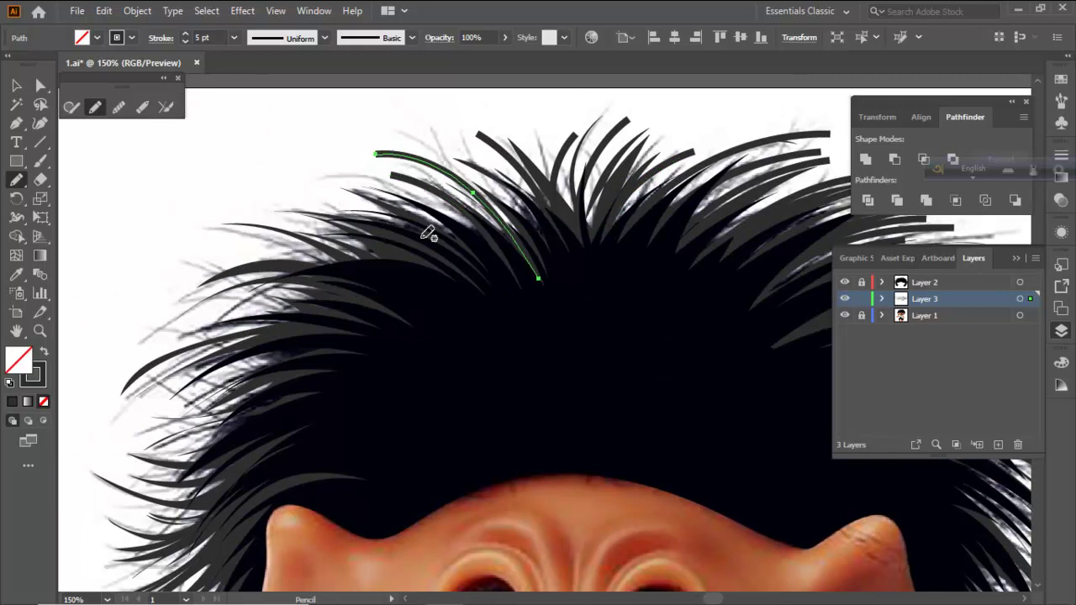
key("ctrl+z")
mouse_move(454, 314)
left_mouse_down()
mouse_move(428, 290)
mouse_move(265, 215)
left_mouse_up()
mouse_move(383, 287)
left_mouse_down()
mouse_move(302, 260)
mouse_move(204, 251)
left_mouse_up()
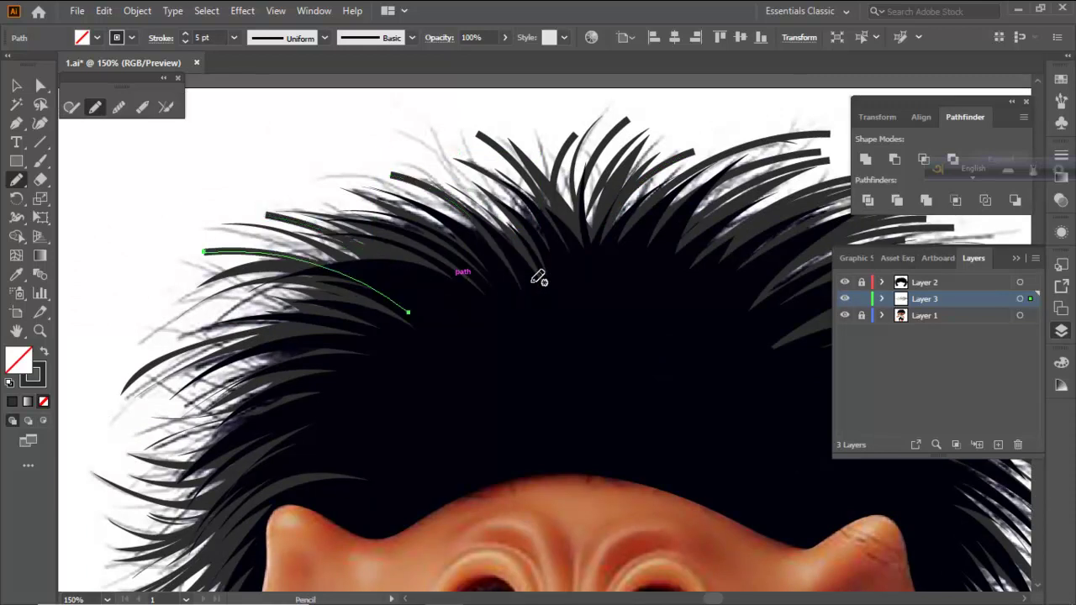
mouse_move(344, 190)
left_mouse_down()
mouse_move(432, 180)
mouse_move(527, 214)
mouse_move(401, 152)
mouse_move(550, 165)
mouse_move(553, 105)
left_mouse_up()
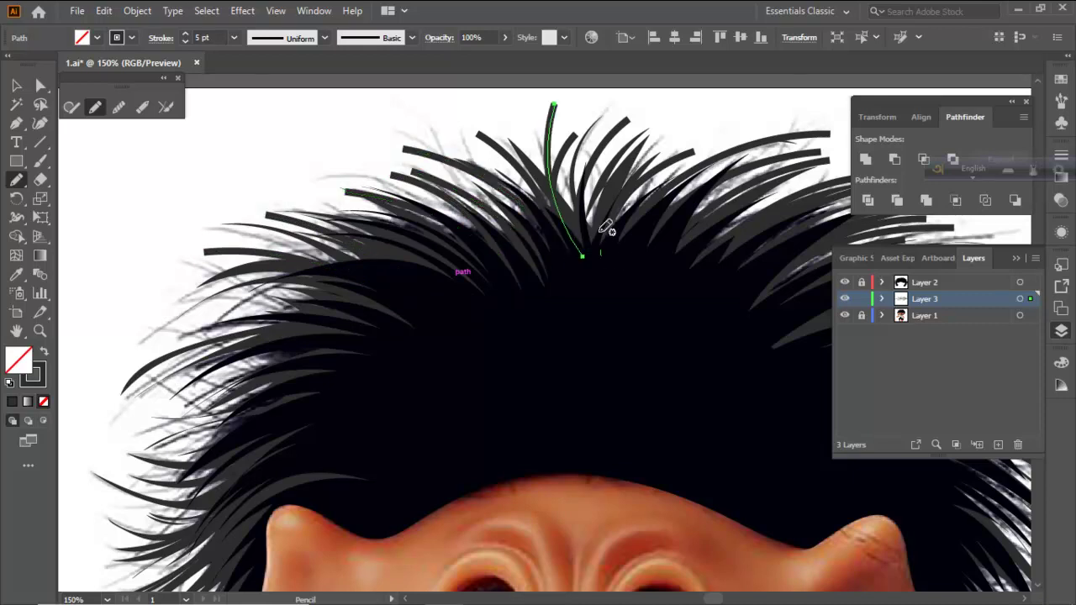
left_click_drag(604, 252, 692, 125)
Draw a long arching Pencil strand down to an outer tuft tip on the hair's upper left side, undoing the misplaced attempts
mouse_move(428, 308)
left_mouse_down()
mouse_move(499, 208)
mouse_move(335, 224)
left_mouse_up()
key("ctrl+z")
mouse_move(561, 189)
left_mouse_down()
mouse_move(509, 185)
mouse_move(282, 239)
left_mouse_up()
key("ctrl+z")
mouse_move(552, 205)
left_mouse_down()
mouse_move(490, 193)
mouse_move(375, 201)
mouse_move(277, 258)
left_mouse_up()
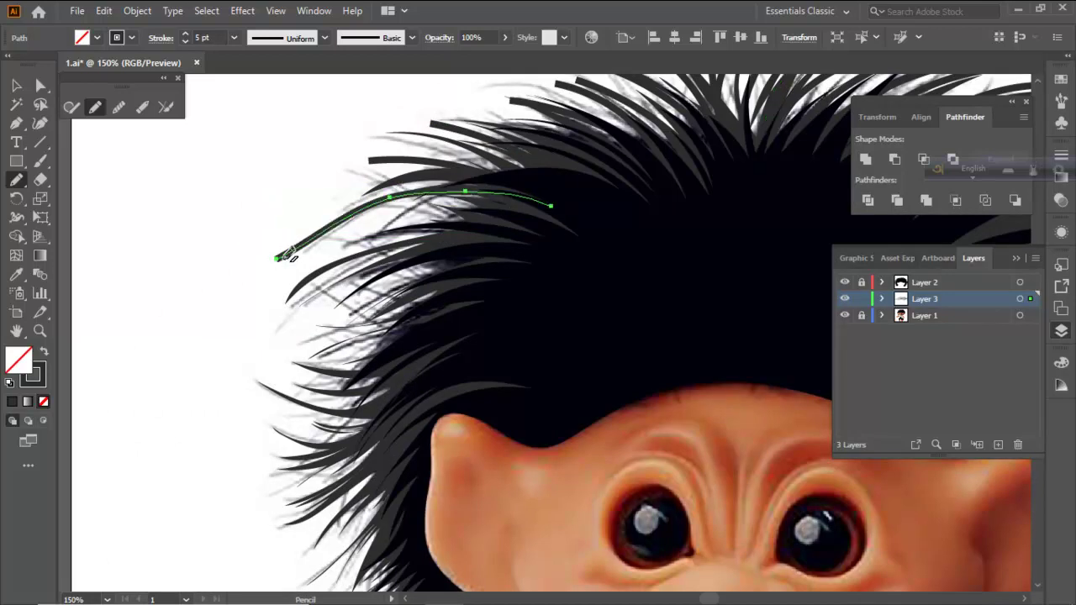
key("ctrl")
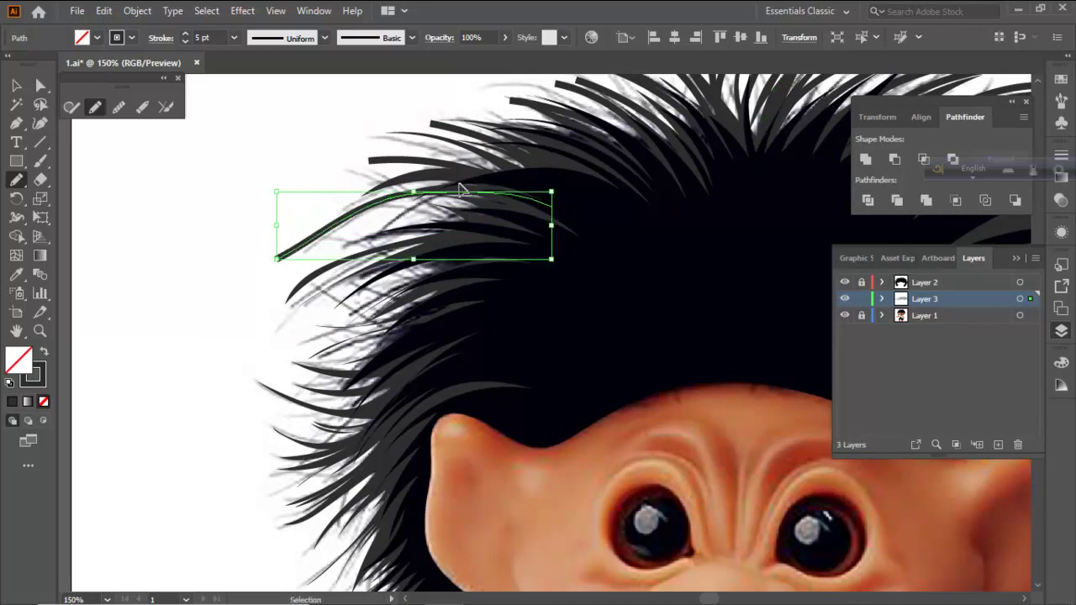
mouse_move(547, 192)
left_mouse_down()
mouse_move(456, 188)
mouse_move(361, 212)
mouse_move(312, 246)
left_mouse_up()
key("ctrl")
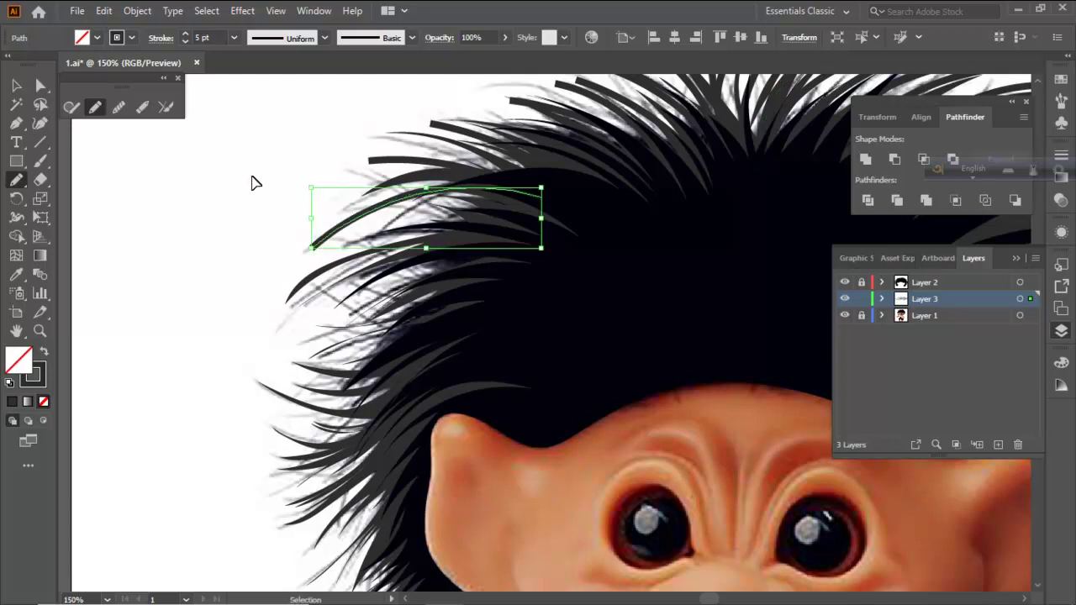
Draw further Pencil strands across the upper left tufts, deselecting between strokes and redrawing the topmost strand
mouse_move(605, 236)
left_mouse_down()
mouse_move(498, 217)
mouse_move(326, 237)
left_mouse_up()
key("ctrl")
left_click(357, 177, "ctrl")
left_click_drag(558, 203, 351, 202)
left_click_drag(570, 185, 370, 159)
left_click(666, 202, "ctrl")
key("ctrl+z")
mouse_move(598, 205)
left_mouse_down()
mouse_move(521, 163)
mouse_move(350, 135)
left_mouse_up()
left_click(350, 208, "ctrl")
Undo the last upper left strand and draw a replacement along the same tuft, leaving it deselected
left_click_drag(388, 269, 407, 203)
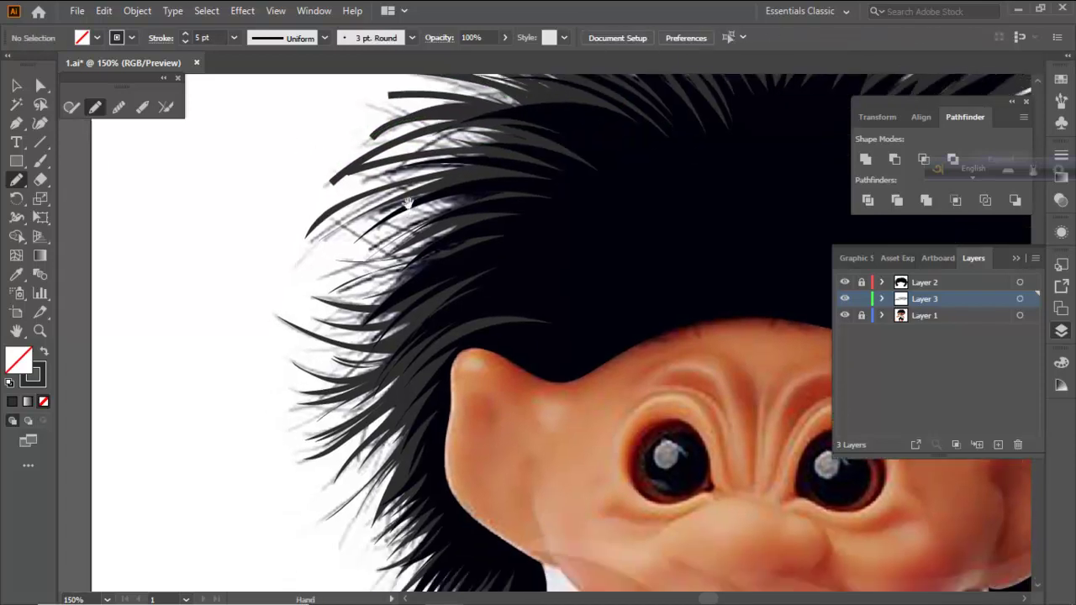
key("ctrl+z")
left_click_drag(505, 239, 504, 371)
mouse_move(599, 273)
left_mouse_down()
mouse_move(485, 229)
mouse_move(387, 221)
left_mouse_up()
left_click(399, 269, "ctrl")
mouse_move(420, 336)
left_mouse_down()
mouse_move(390, 329)
mouse_move(411, 267)
left_mouse_up()
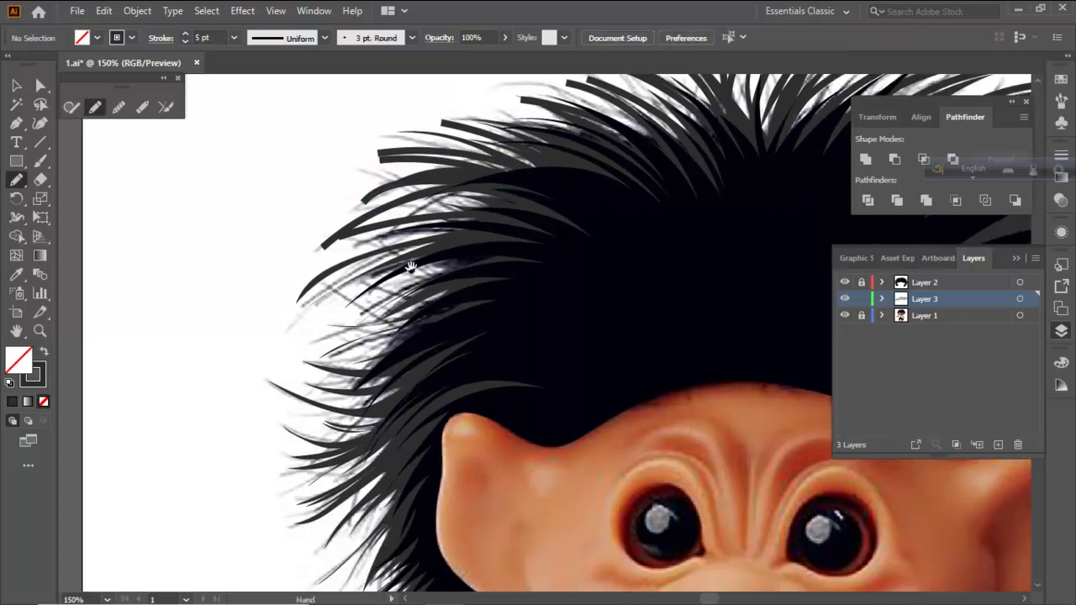
Draw several overlapping Pencil strands over the left side tufts above the ear, deselecting after each stroke
mouse_move(527, 233)
left_mouse_down()
mouse_move(379, 267)
mouse_move(324, 311)
left_mouse_up()
left_click(213, 288, "ctrl")
left_click_drag(556, 227, 380, 249)
left_click_drag(325, 283, 300, 299)
left_click(242, 211, "ctrl")
mouse_move(618, 221)
left_mouse_down()
mouse_move(532, 208)
mouse_move(364, 209)
left_mouse_up()
left_click(278, 173, "ctrl")
mouse_move(558, 225)
left_mouse_down()
mouse_move(437, 204)
mouse_move(325, 241)
left_mouse_up()
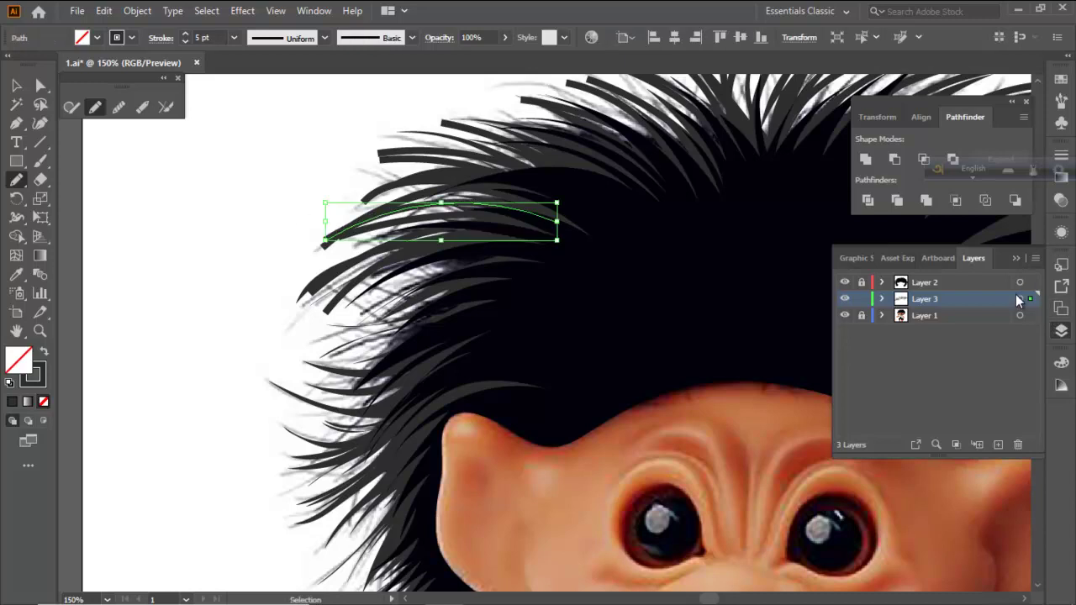
Select all the Pencil strands on Layer 3, reduce their stroke weight to 3 pt, and deselect them
key("ctrl+a")
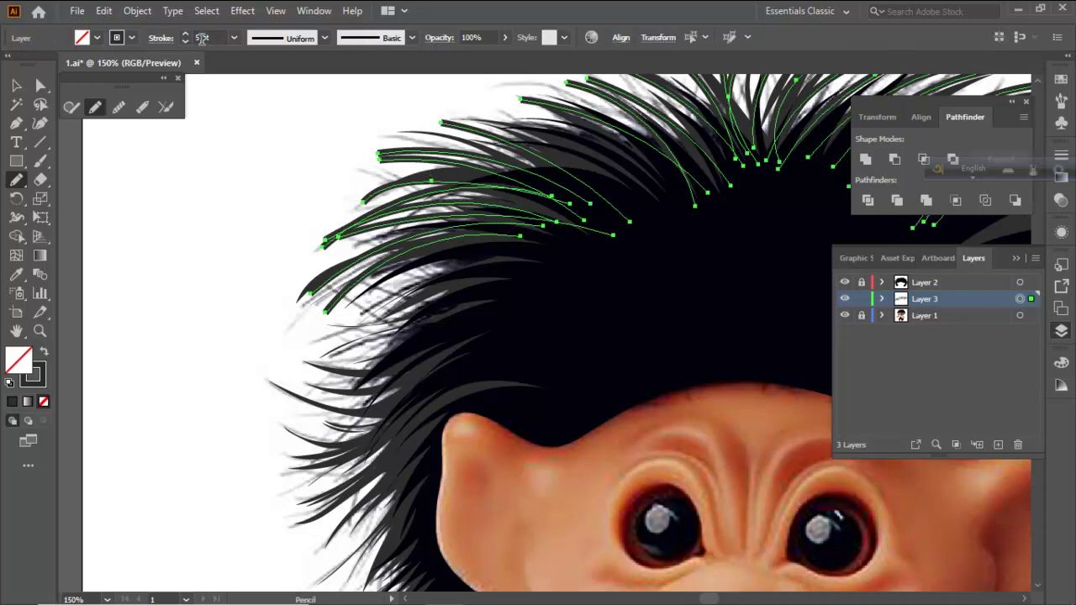
scroll(201, 39, "down", 1)
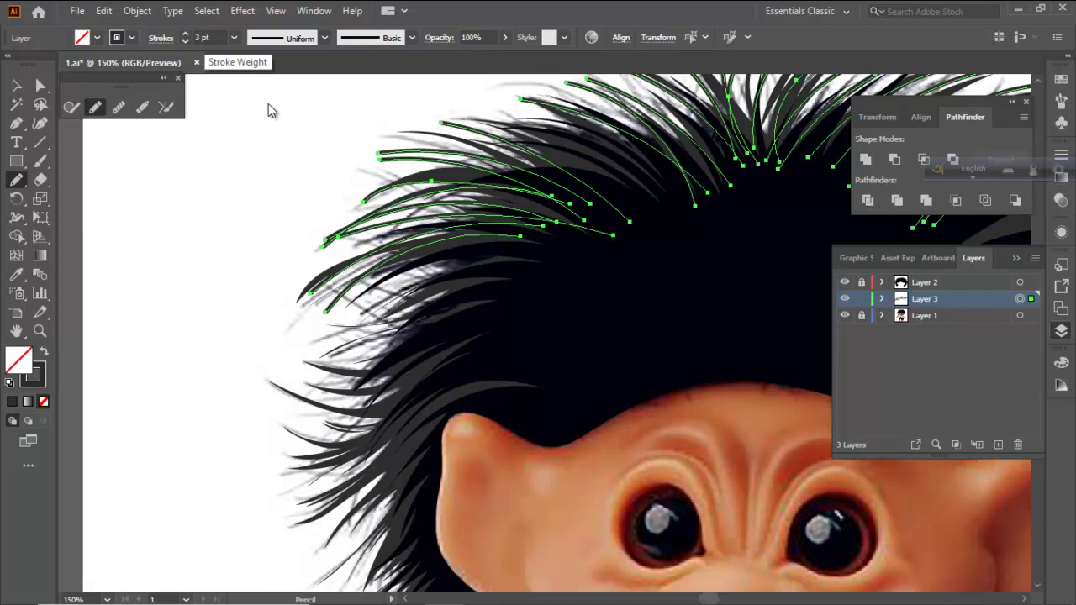
key("ctrl+shift+a")
Draw shallow curved 3 pt Pencil strands reaching the outer left edge of the hair above the ear, deselecting between strokes
left_click_drag(401, 361, 431, 282)
left_click_drag(542, 185, 312, 235)
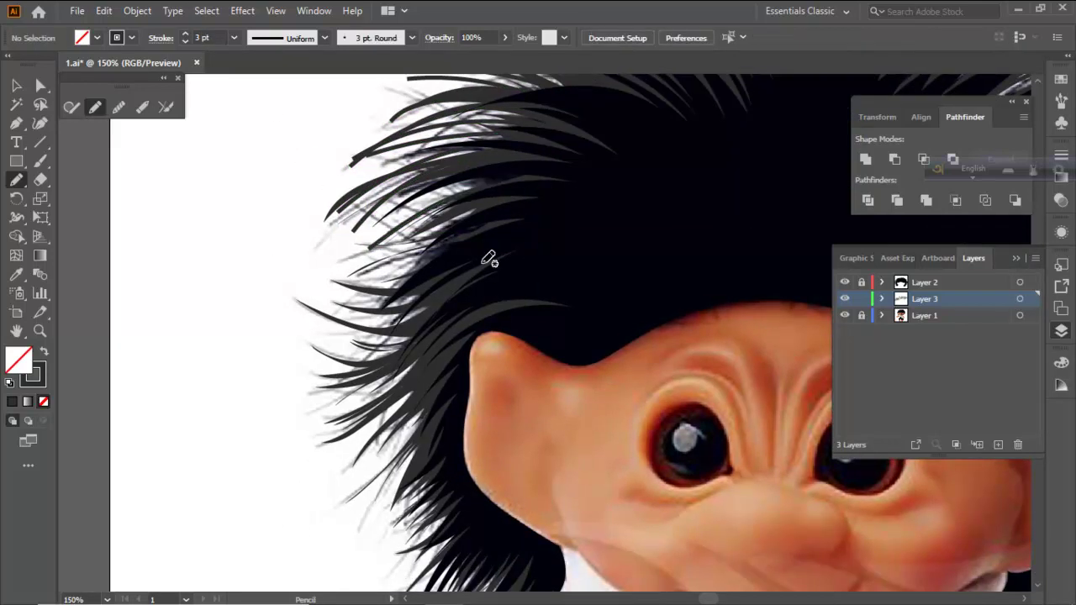
left_click_drag(432, 267, 326, 273)
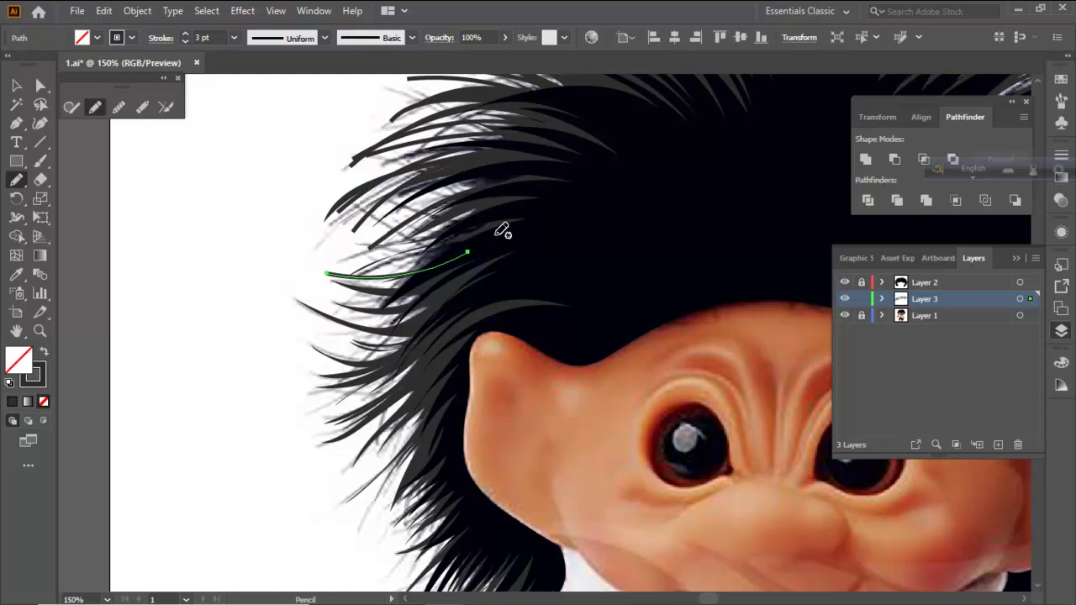
left_click(240, 232, "ctrl")
left_click_drag(418, 262, 310, 254)
left_click(283, 221, "ctrl")
Draw long arching Pencil strands from the dark hair mass down to the left side tuft tips, deselecting after each stroke
mouse_move(545, 187)
left_mouse_down()
mouse_move(429, 209)
mouse_move(357, 251)
left_mouse_up()
left_click(528, 172, "ctrl")
mouse_move(520, 176)
left_mouse_down()
mouse_move(387, 198)
mouse_move(311, 246)
left_mouse_up()
left_click(256, 222, "ctrl")
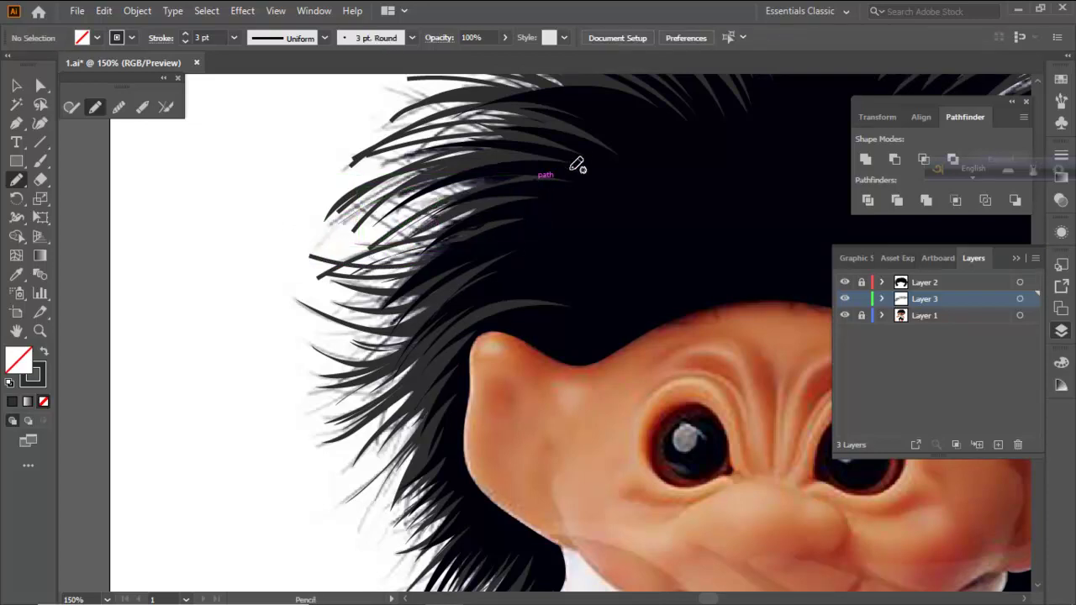
mouse_move(530, 151)
left_mouse_down()
mouse_move(378, 201)
mouse_move(317, 245)
left_mouse_up()
left_click(308, 179, "ctrl")
mouse_move(585, 157)
left_mouse_down()
mouse_move(458, 168)
mouse_move(367, 194)
mouse_move(327, 220)
left_mouse_up()
left_click(271, 185, "ctrl")
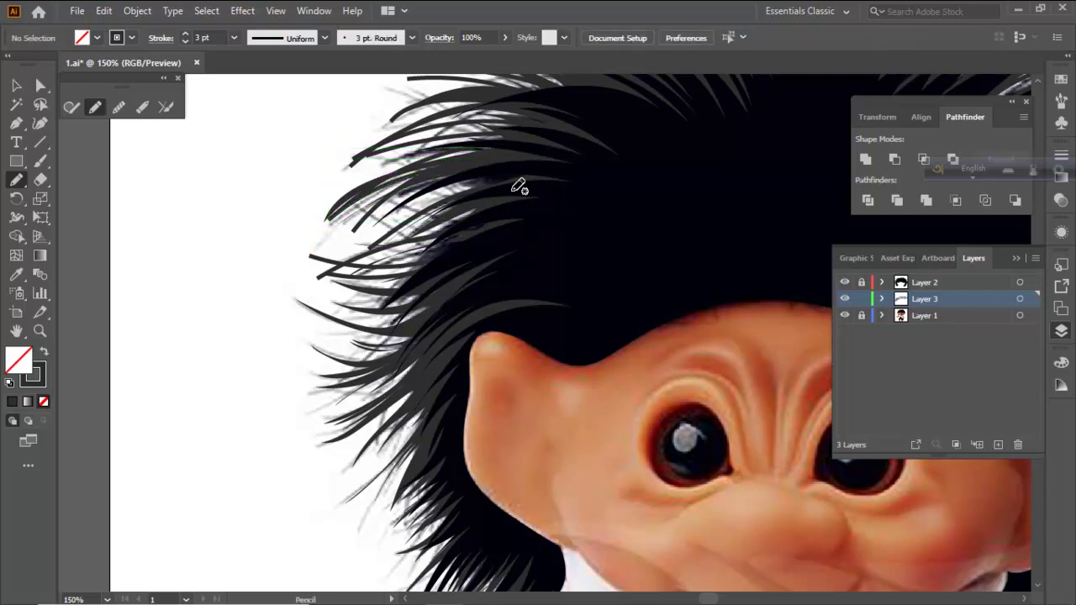
mouse_move(511, 172)
left_mouse_down()
mouse_move(429, 192)
mouse_move(323, 258)
left_mouse_up()
left_click(294, 202, "ctrl")
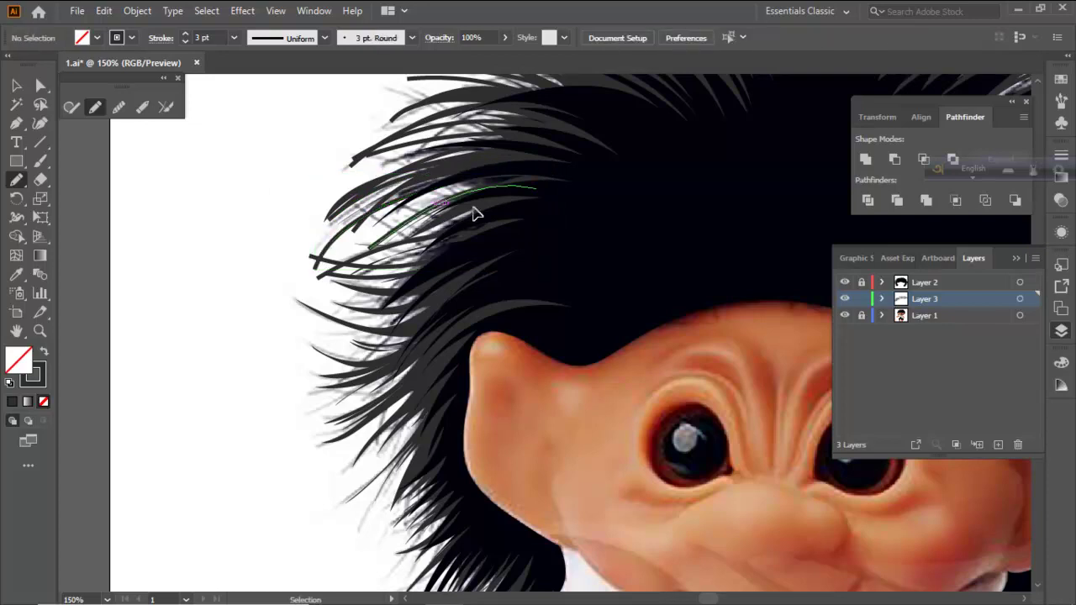
Fill the sparse gap inside the upper left tufts with more arching Pencil strands, leaving them deselected
left_click_drag(603, 177, 460, 181)
left_click_drag(363, 229, 348, 237)
left_click(311, 174, "ctrl")
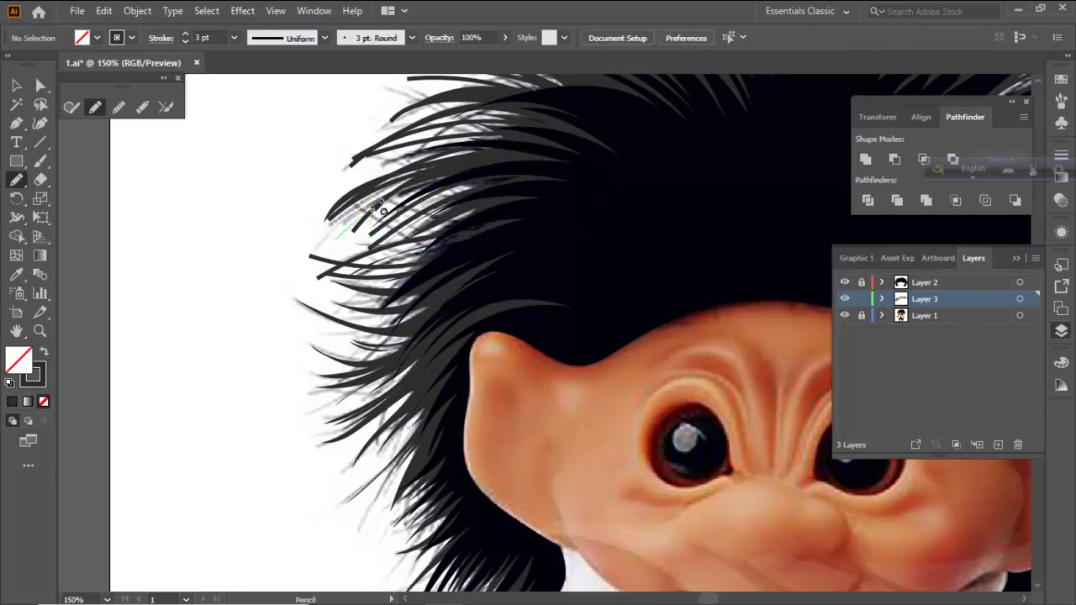
mouse_move(511, 168)
left_mouse_down()
mouse_move(424, 213)
mouse_move(541, 196)
mouse_move(489, 323)
left_mouse_up()
left_click(231, 173, "ctrl")
Add overlapping Pencil strands from the mid-left hair mass outward over the tufts above the ear, then deselect
scroll(341, 235, "down", 1)
left_click(492, 201, "ctrl")
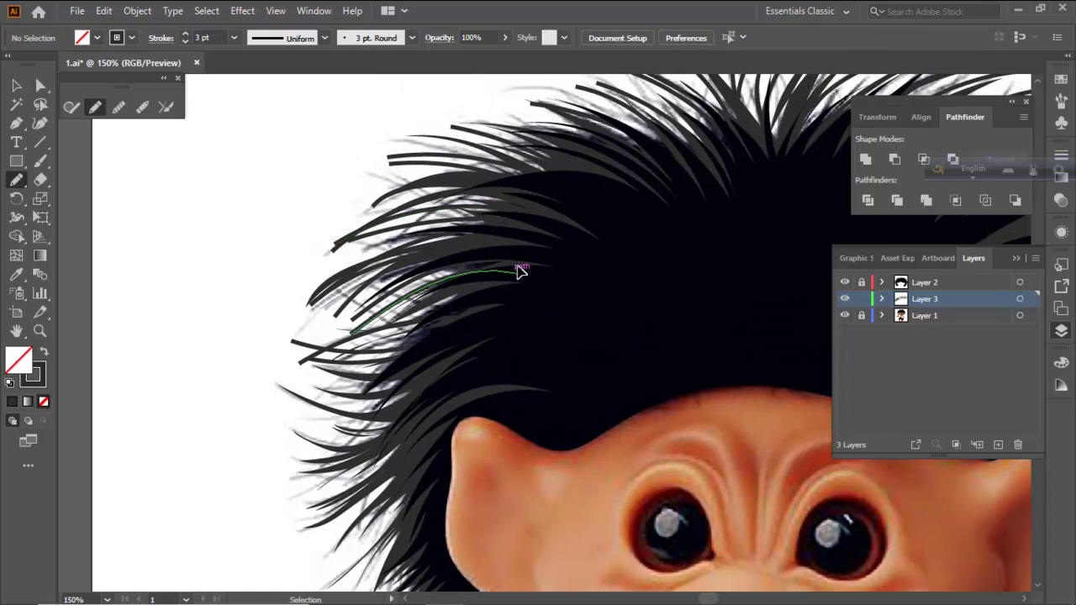
mouse_move(555, 242)
left_mouse_down()
mouse_move(432, 283)
mouse_move(378, 328)
mouse_move(412, 276)
left_mouse_up()
left_click(289, 269, "ctrl")
left_click_drag(494, 239, 330, 286)
mouse_move(501, 252)
left_mouse_down()
mouse_move(412, 311)
mouse_move(295, 309)
left_mouse_up()
left_click(247, 291, "ctrl")
Draw upward-curving Pencil strands over the left outline tufts level with the ear tip
mouse_move(446, 328)
left_mouse_down()
mouse_move(450, 282)
mouse_move(293, 321)
left_mouse_up()
mouse_move(440, 252)
left_mouse_down()
mouse_move(355, 294)
mouse_move(279, 292)
left_mouse_up()
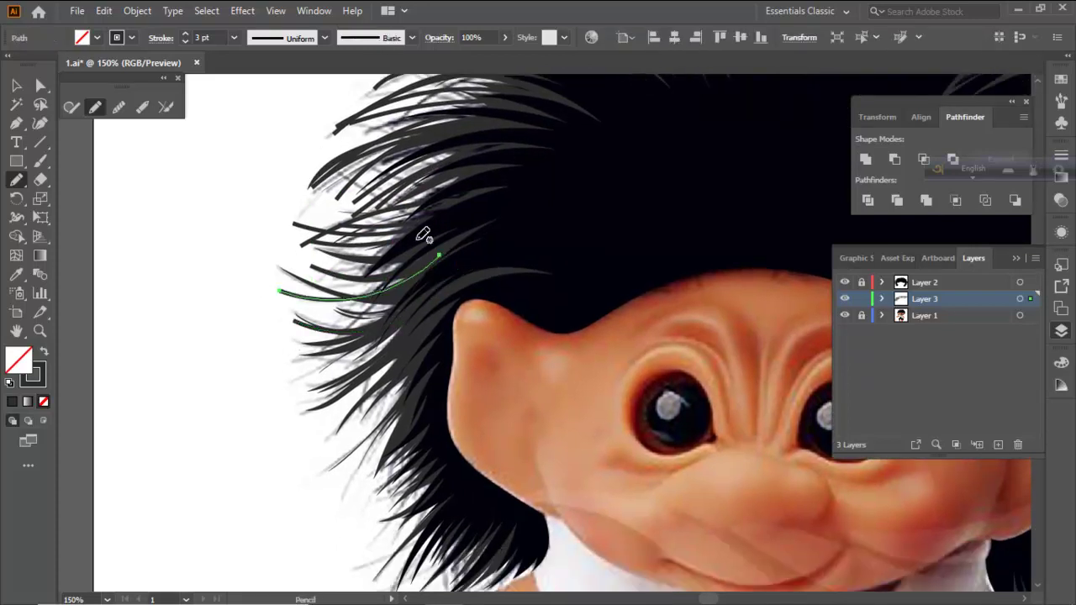
left_click_drag(432, 234, 301, 247)
left_click(228, 255, "ctrl")
left_click_drag(421, 348, 433, 288)
left_click_drag(473, 226, 308, 297)
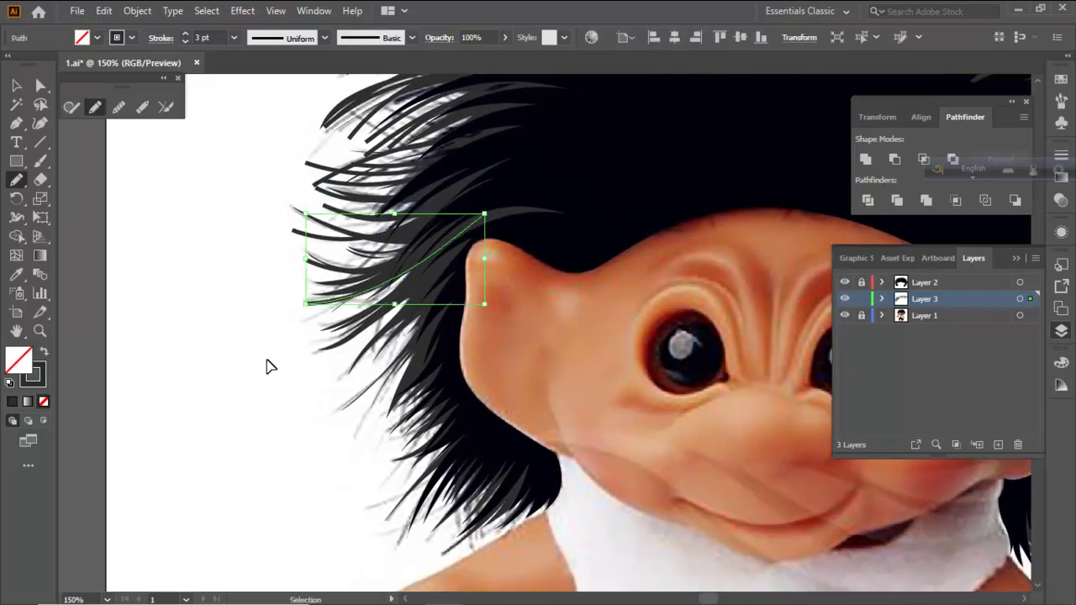
Continue drawing Pencil strands down the tufts beside the left ear, undoing and redrawing the misplaced one
left_click_drag(423, 279, 316, 338)
left_click_drag(435, 276, 334, 369)
left_click_drag(431, 351, 341, 443)
key("ctrl+z")
left_click_drag(439, 356, 394, 439)
left_click_drag(455, 378, 404, 463)
mouse_move(467, 444)
left_mouse_down()
mouse_move(392, 486)
mouse_move(397, 550)
left_mouse_up()
key("ctrl+z")
key("ctrl+z")
Draw short Pencil strands through the lower left tufts below the ear and beside the neck, deselecting them
mouse_move(448, 481)
left_mouse_down()
mouse_move(473, 379)
mouse_move(429, 436)
left_mouse_up()
mouse_move(494, 358)
left_mouse_down()
mouse_move(431, 455)
mouse_move(530, 371)
mouse_move(496, 443)
left_mouse_up()
left_click_drag(482, 394, 459, 430)
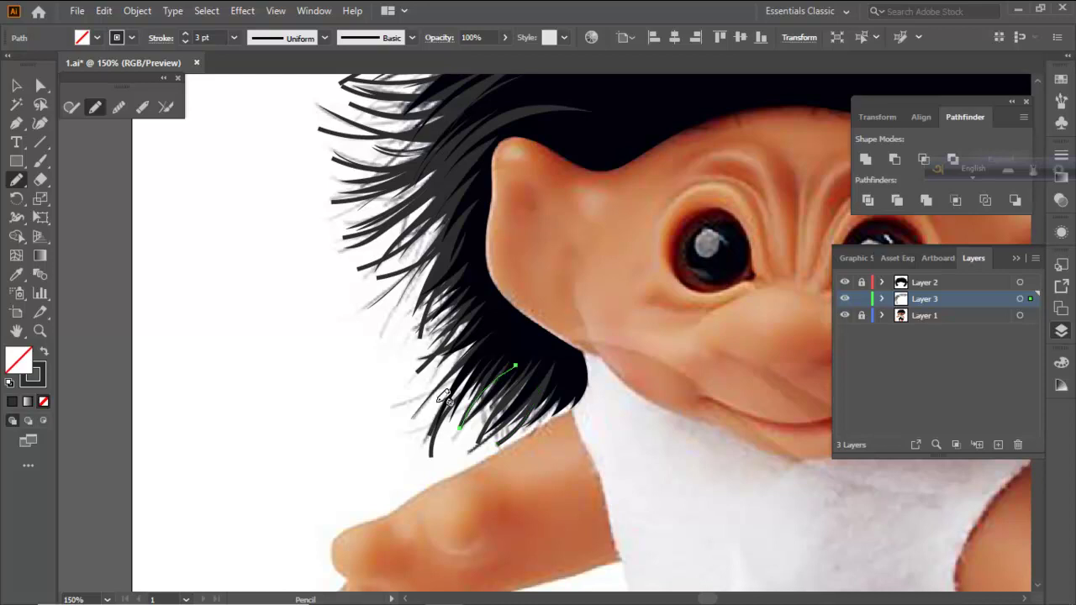
left_click(369, 347, "ctrl")
left_click_drag(467, 293, 395, 349)
left_click(381, 346, "ctrl")
Draw close-up Pencil strands in the tufts beside the lower edge of the left ear, redoing one misplaced stroke
scroll(460, 352, "up", 2)
left_click_drag(497, 272, 392, 387)
mouse_move(483, 195)
left_mouse_down()
mouse_move(403, 274)
mouse_move(348, 295)
left_mouse_up()
left_click(328, 258, "ctrl")
key("ctrl+z")
left_click_drag(459, 239, 389, 295)
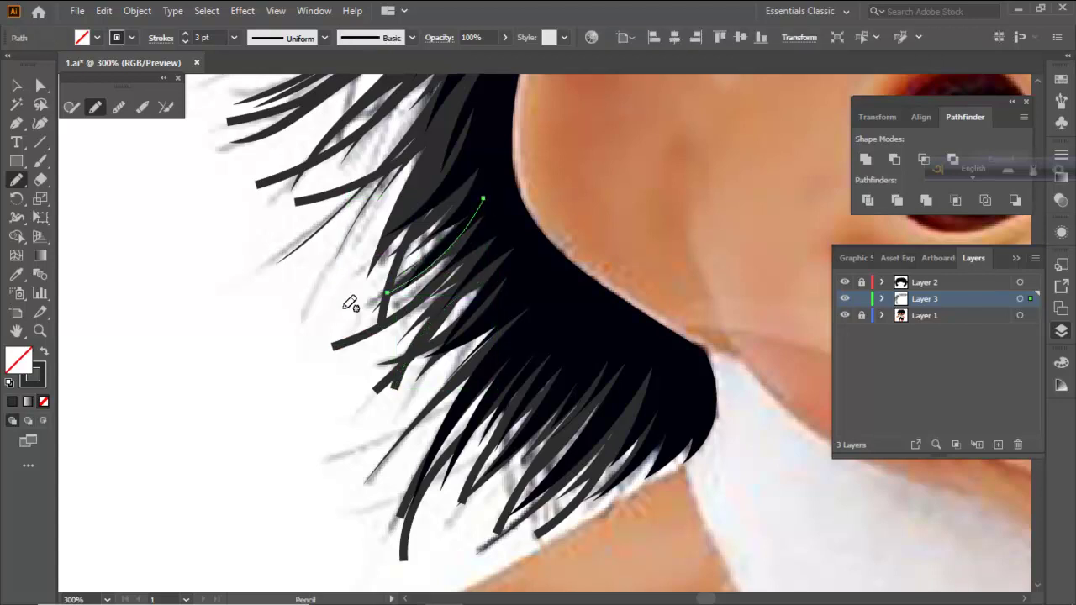
left_click(311, 264, "ctrl")
left_click_drag(488, 187, 363, 301)
left_click(357, 224, "ctrl")
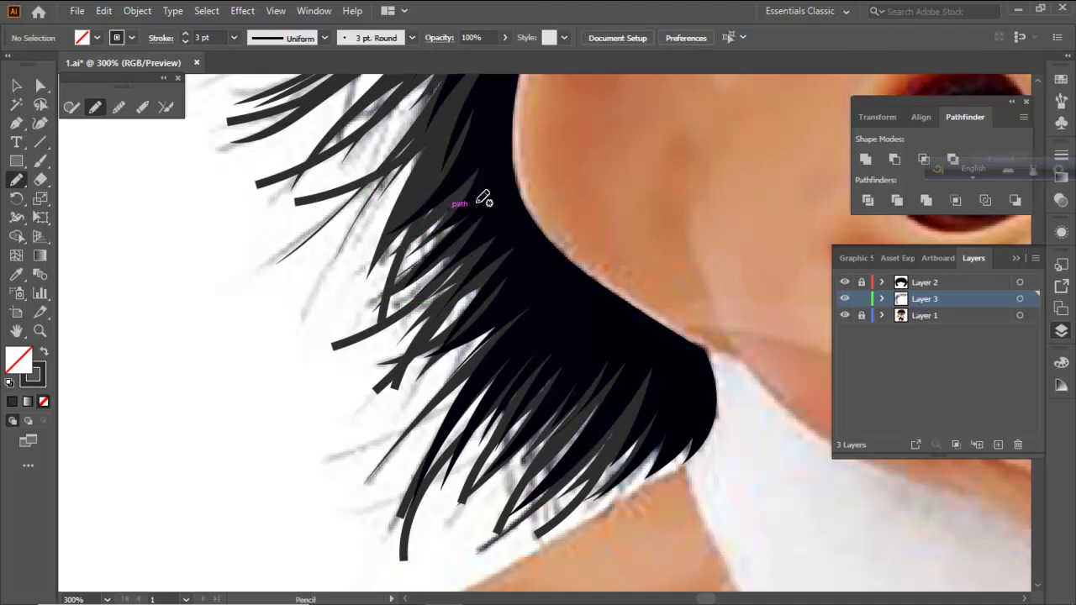
mouse_move(461, 204)
left_mouse_down()
mouse_move(360, 288)
mouse_move(339, 330)
left_mouse_up()
left_click(308, 216, "ctrl")
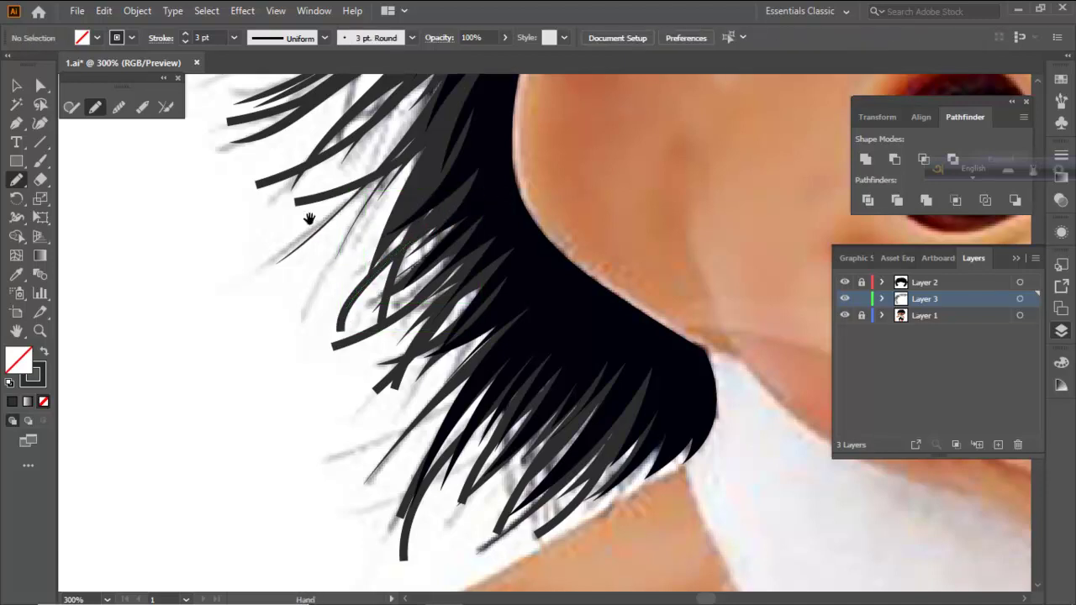
scroll(399, 295, "up", 2)
key("ctrl+z")
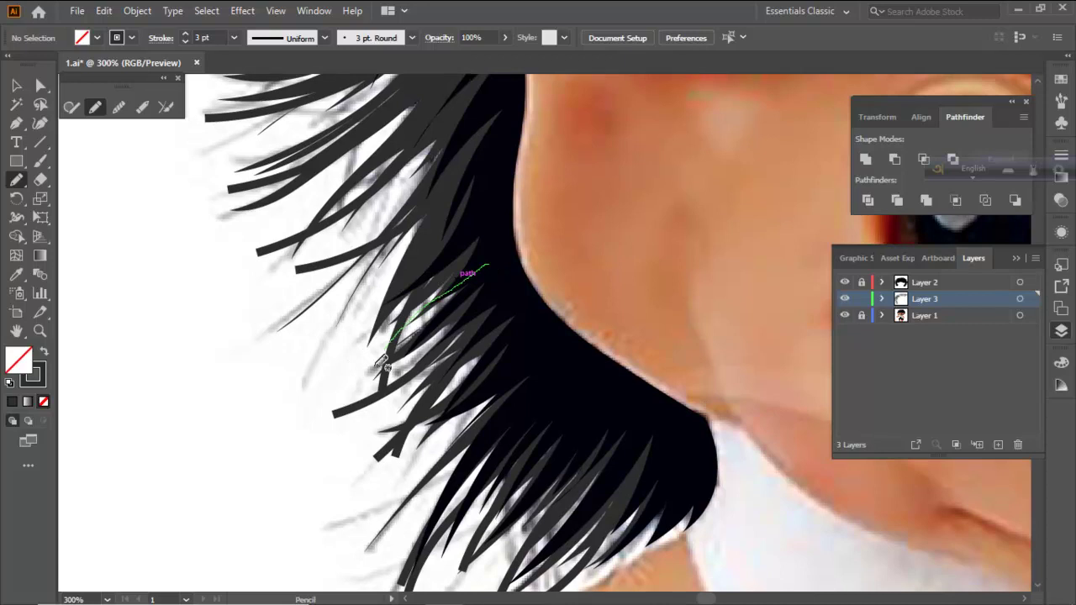
Draw two Pencil strands sweeping down and outward through the gaps in the tufts beside the lower ear, deselecting each
left_click_drag(375, 367, 355, 411)
left_click(305, 284, "ctrl")
left_click_drag(317, 295, 321, 379)
left_click_drag(459, 259, 337, 419)
left_click(292, 271, "ctrl")
Draw steep Pencil strands filling the light gaps between the tufts beside the upper left ear, deselecting after each stroke
left_click_drag(306, 245, 326, 349)
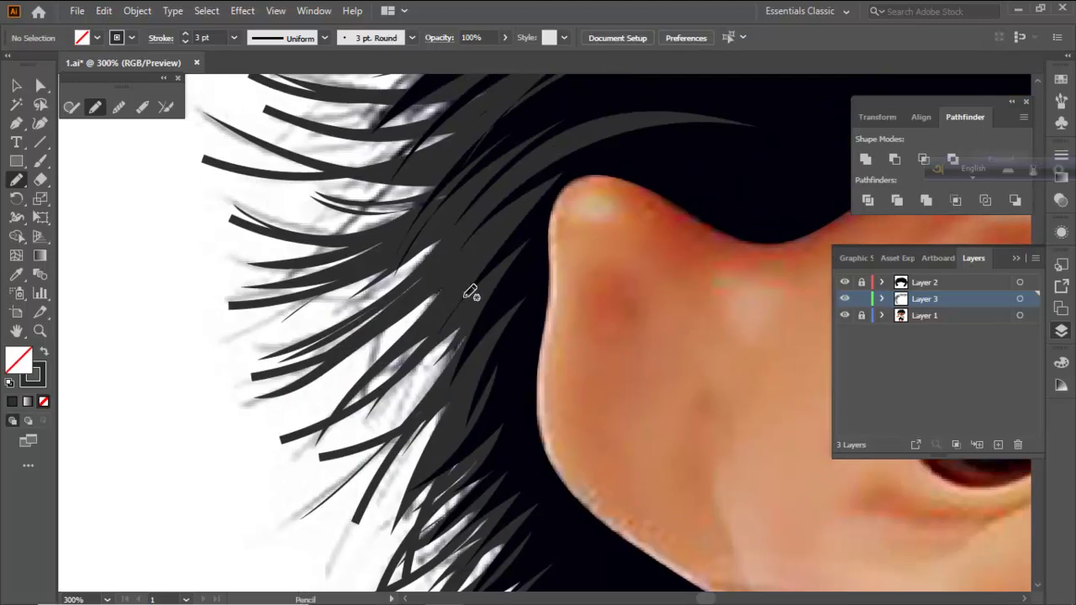
left_click_drag(475, 304, 374, 430)
left_click(253, 363, "ctrl")
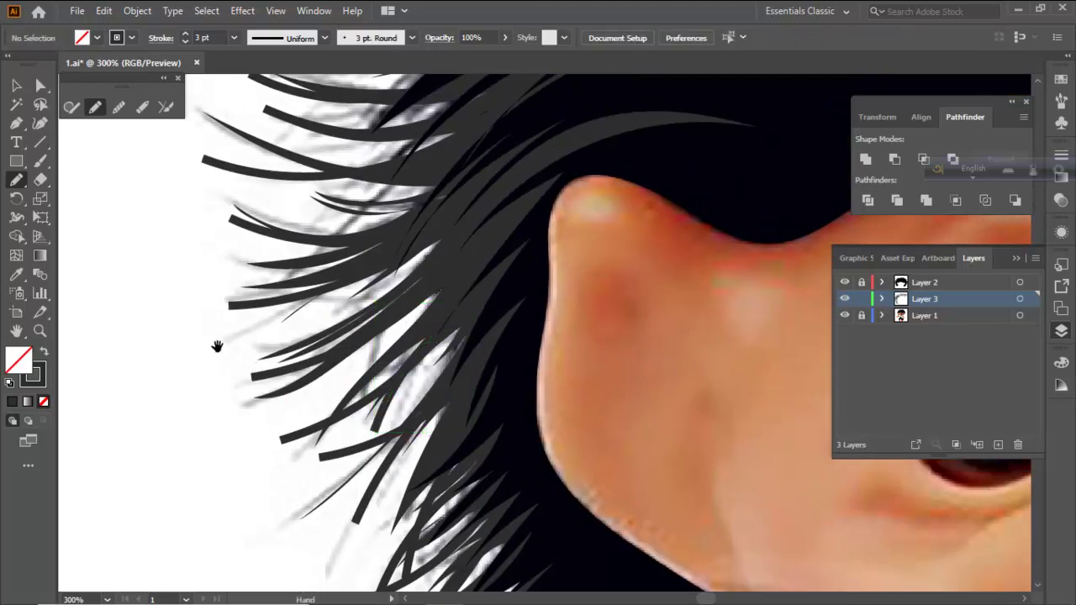
left_click_drag(216, 345, 265, 399)
left_click_drag(504, 272, 339, 389)
left_click(326, 343, "ctrl")
mouse_move(522, 238)
left_mouse_down()
mouse_move(470, 309)
mouse_move(324, 378)
left_mouse_up()
left_click(163, 302, "ctrl")
mouse_move(242, 306)
left_mouse_down()
mouse_move(267, 378)
mouse_move(270, 436)
left_mouse_up()
mouse_move(563, 341)
left_mouse_down()
mouse_move(447, 401)
mouse_move(290, 389)
left_mouse_up()
key("ctrl+z")
mouse_move(561, 332)
left_mouse_down()
mouse_move(504, 365)
mouse_move(324, 366)
left_mouse_up()
key("ctrl+z")
mouse_move(594, 316)
left_mouse_down()
mouse_move(444, 391)
mouse_move(308, 372)
left_mouse_up()
key("ctrl+z")
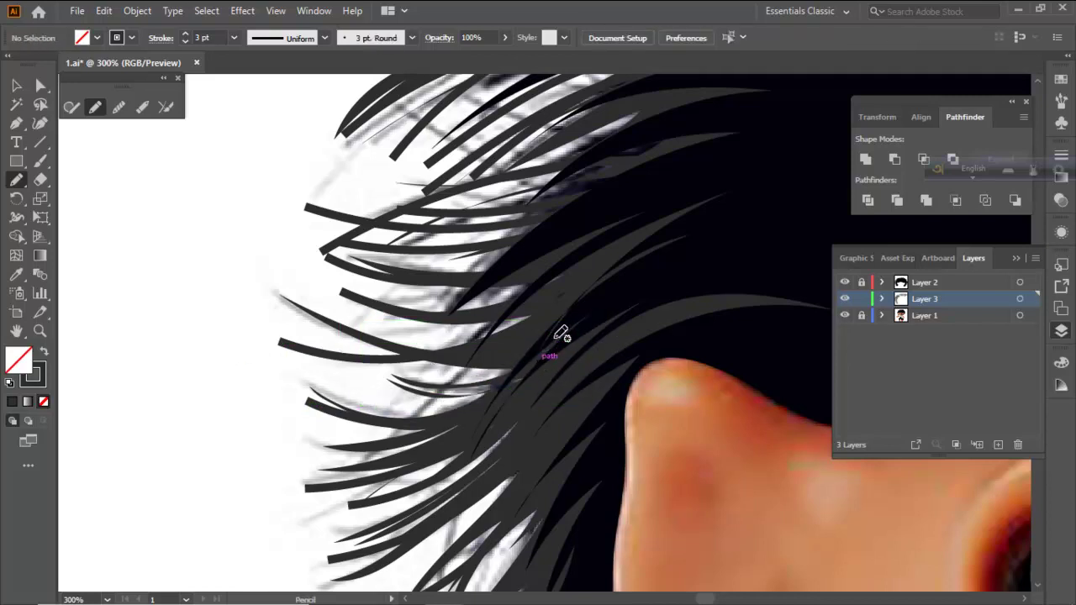
mouse_move(576, 326)
left_mouse_down()
mouse_move(484, 379)
mouse_move(441, 385)
left_mouse_up()
key("ctrl+z")
Draw one long curved Pencil strand across the left tufts just above the ear tip and deselect it
mouse_move(582, 318)
left_mouse_down()
mouse_move(477, 383)
mouse_move(321, 379)
left_mouse_up()
left_click(166, 330, "ctrl")
left_click_drag(357, 317, 380, 445)
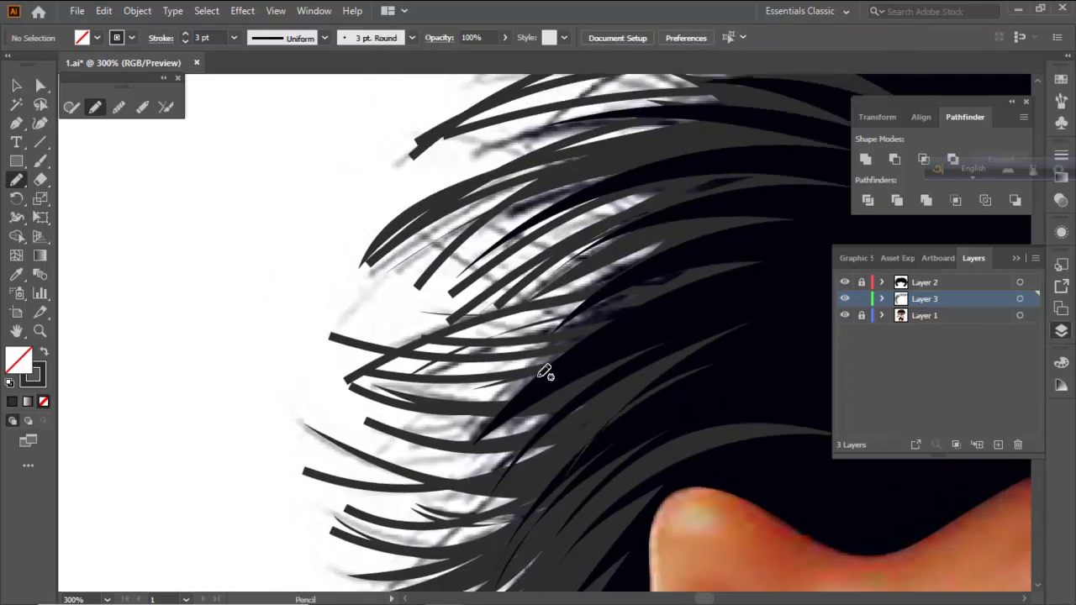
mouse_move(606, 374)
left_mouse_down()
mouse_move(408, 428)
mouse_move(319, 393)
left_mouse_up()
key("ctrl+z")
mouse_move(593, 397)
left_mouse_down()
mouse_move(442, 420)
mouse_move(353, 392)
left_mouse_up()
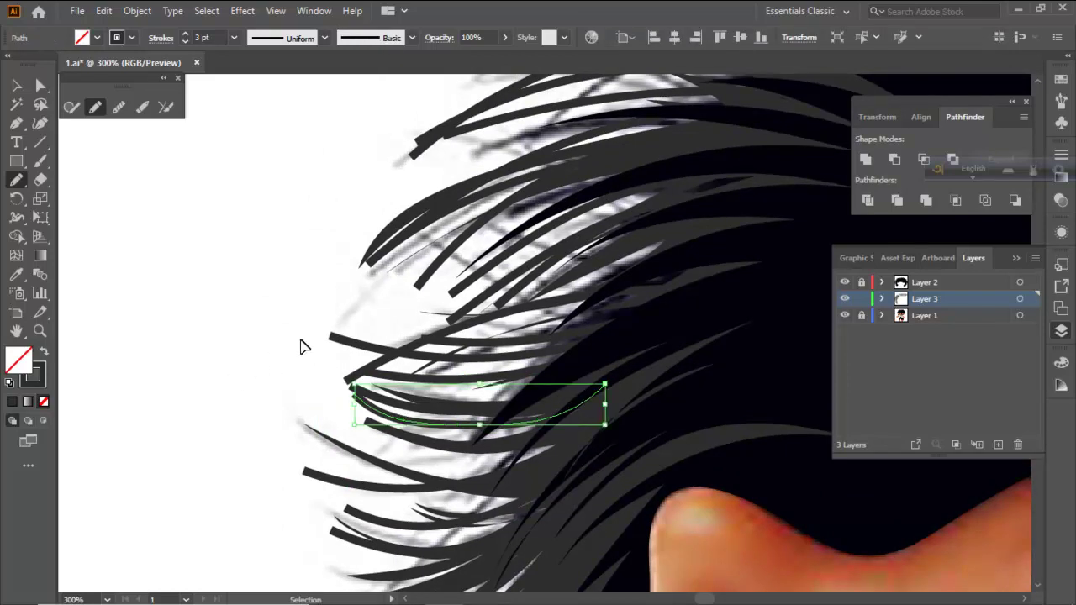
key("ctrl+z")
Draw a shallow curved Pencil strand in the left side tufts and diagonal strands through the tufts above, leaving them deselected
left_click_drag(619, 390, 502, 426)
left_click(295, 356, "ctrl")
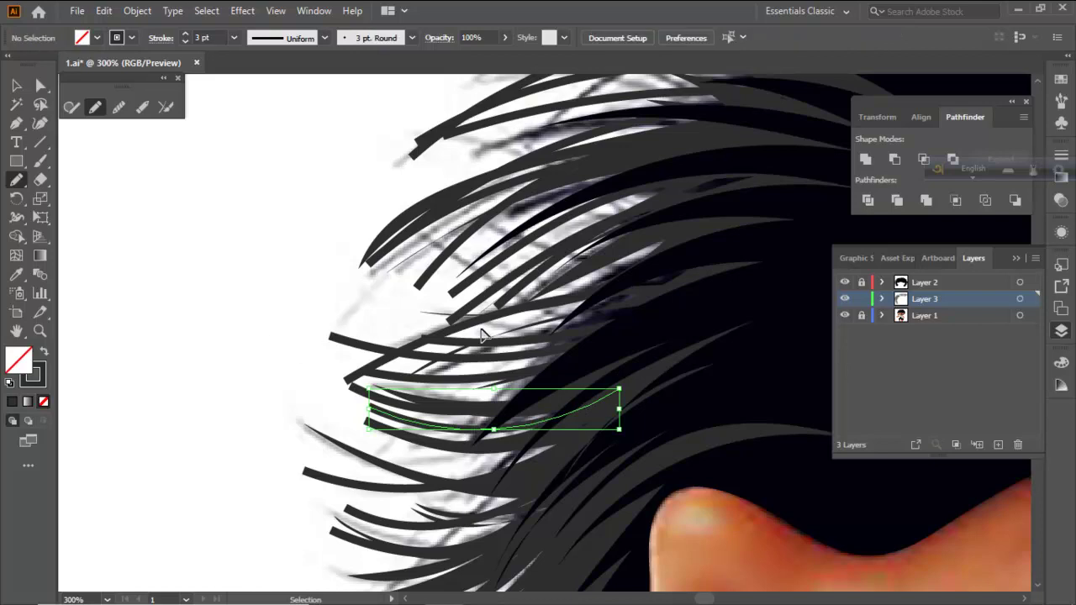
left_click_drag(587, 280, 550, 410)
mouse_move(688, 312)
left_mouse_down()
mouse_move(551, 385)
mouse_move(467, 461)
left_mouse_up()
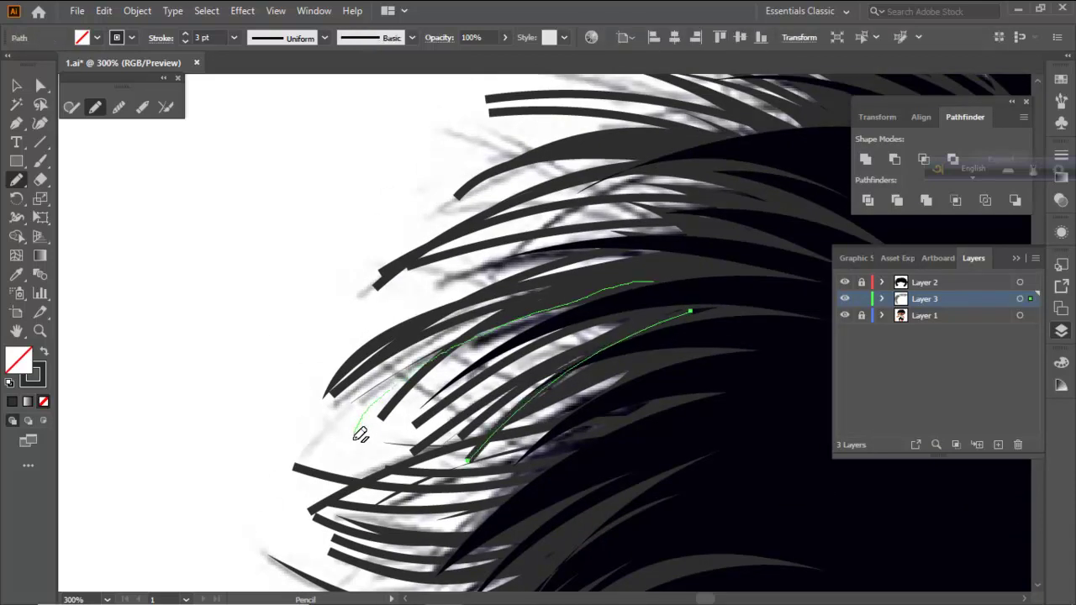
left_click(327, 308, "ctrl")
Draw long Pencil strands along the upper left tufts, reaching out to their tips
left_click_drag(401, 293, 304, 437)
mouse_move(711, 399)
left_mouse_down()
mouse_move(544, 376)
mouse_move(332, 429)
left_mouse_up()
mouse_move(744, 364)
left_mouse_down()
mouse_move(611, 350)
mouse_move(385, 387)
left_mouse_up()
left_click(358, 293, "ctrl")
left_click_drag(572, 292, 293, 385)
left_click_drag(511, 415, 166, 341)
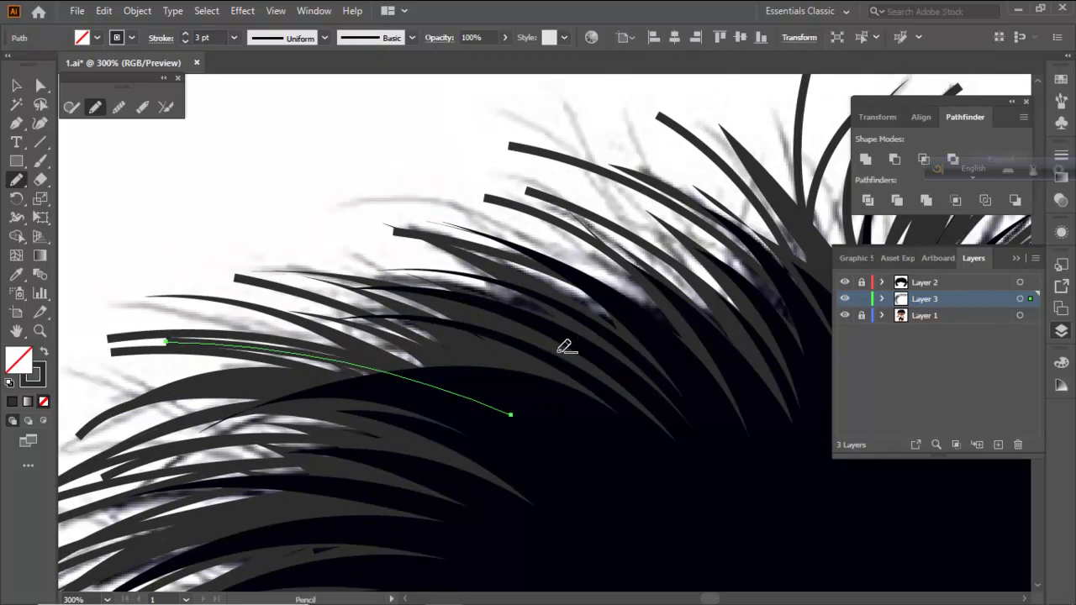
Draw three Pencil strands fanning up and outward over the tufts left of the crown
scroll(558, 351, "down", 2)
left_click_drag(586, 379, 368, 302)
mouse_move(649, 366)
left_mouse_down()
mouse_move(533, 292)
mouse_move(443, 284)
left_mouse_up()
mouse_move(691, 383)
left_mouse_down()
mouse_move(608, 318)
mouse_move(498, 293)
left_mouse_up()
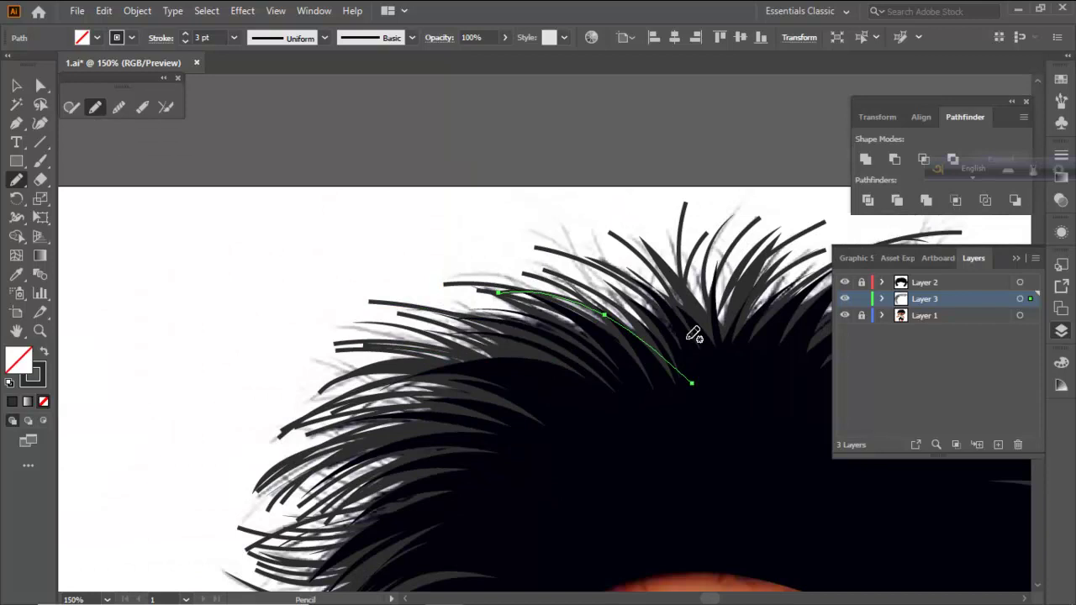
left_click_drag(686, 340, 527, 369)
mouse_move(587, 408)
left_mouse_down()
mouse_move(459, 304)
mouse_move(380, 281)
left_mouse_up()
mouse_move(532, 396)
left_mouse_down()
mouse_move(419, 324)
mouse_move(314, 299)
left_mouse_up()
key("ctrl+z")
key("ctrl+z")
left_click(467, 235, "ctrl")
Add two arching Pencil strands to the tufts left of the crown, deselecting after each one
mouse_move(520, 389)
left_mouse_down()
mouse_move(396, 289)
mouse_move(357, 292)
left_mouse_up()
left_click(378, 243, "ctrl")
mouse_move(490, 380)
left_mouse_down()
mouse_move(412, 330)
mouse_move(293, 297)
left_mouse_up()
left_click(418, 265, "ctrl")
Draw an upright Pencil strand at the crown's centre and two strands fanning left of it, deselecting each
mouse_move(567, 389)
left_mouse_down()
mouse_move(533, 326)
mouse_move(573, 239)
left_mouse_up()
left_click(605, 231, "ctrl")
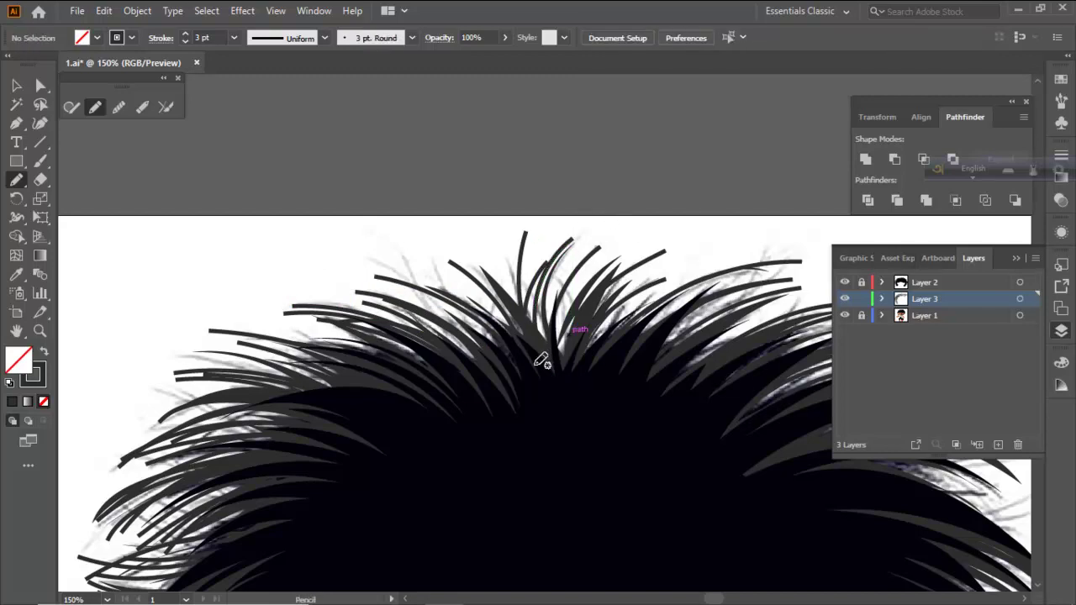
mouse_move(559, 377)
left_mouse_down()
mouse_move(506, 318)
mouse_move(406, 271)
left_mouse_up()
left_click(523, 240, "ctrl")
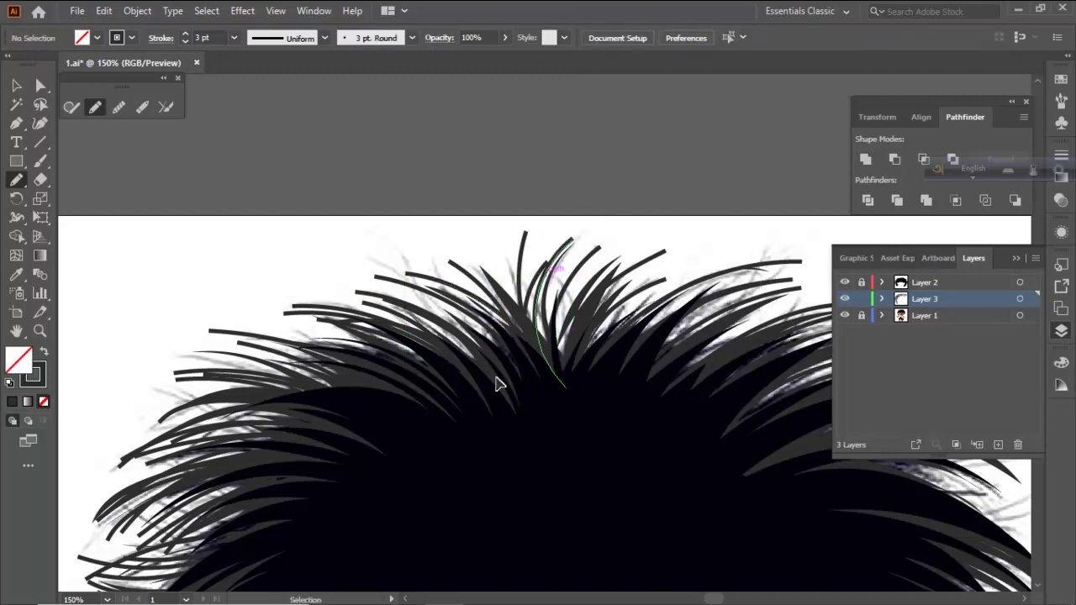
mouse_move(490, 357)
left_mouse_down()
mouse_move(454, 322)
mouse_move(361, 267)
left_mouse_up()
left_click(516, 240, "ctrl")
Draw three Pencil strands fanning up and outward over the tufts right of the crown, deselecting after each stroke
scroll(446, 329, "right", 3)
mouse_move(433, 376)
left_mouse_down()
mouse_move(518, 273)
mouse_move(553, 252)
left_mouse_up()
left_click(658, 275, "ctrl")
mouse_move(483, 389)
left_mouse_down()
mouse_move(593, 301)
mouse_move(661, 303)
left_mouse_up()
left_click(691, 292, "ctrl")
left_click_drag(530, 425, 707, 297)
left_click(739, 270, "ctrl")
left_click_drag(671, 344, 598, 300)
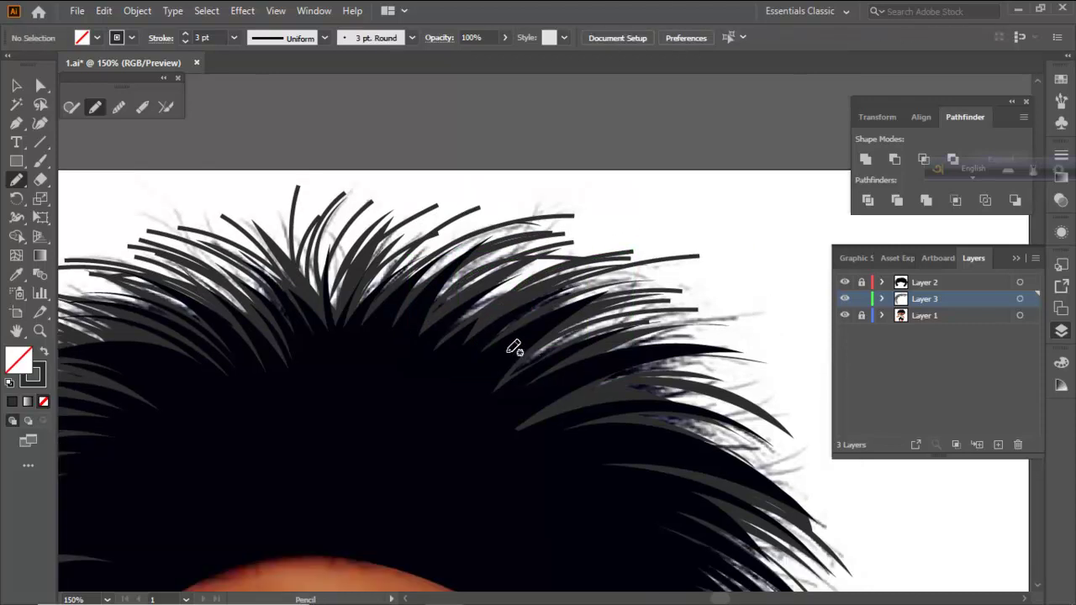
left_click_drag(484, 379, 718, 276)
key("ctrl+z")
mouse_move(496, 343)
left_mouse_down()
mouse_move(631, 278)
mouse_move(711, 279)
left_mouse_up()
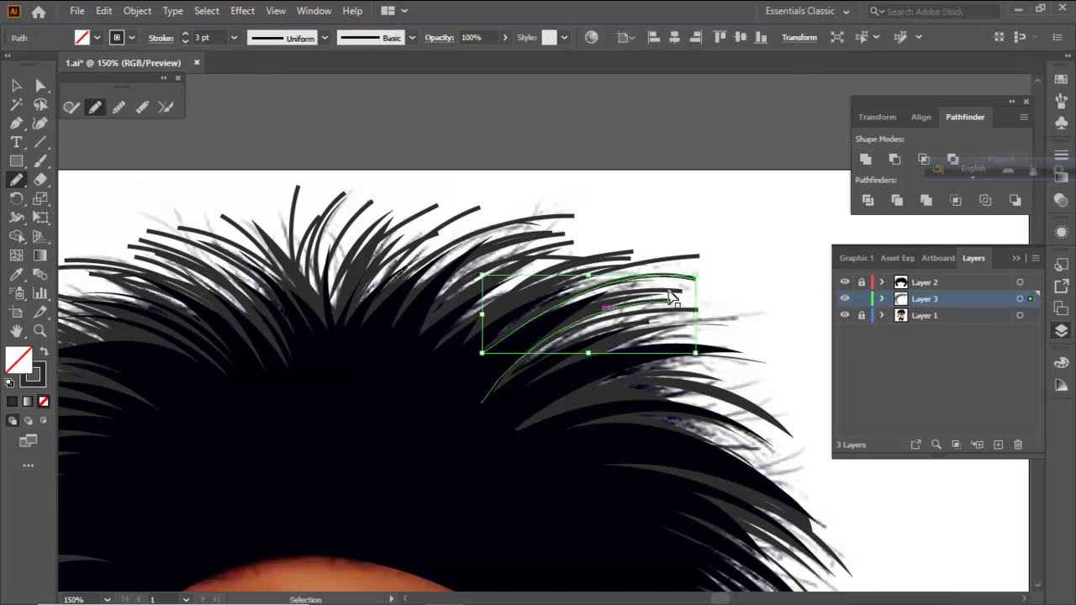
left_click(704, 275, "ctrl")
key("ctrl+z")
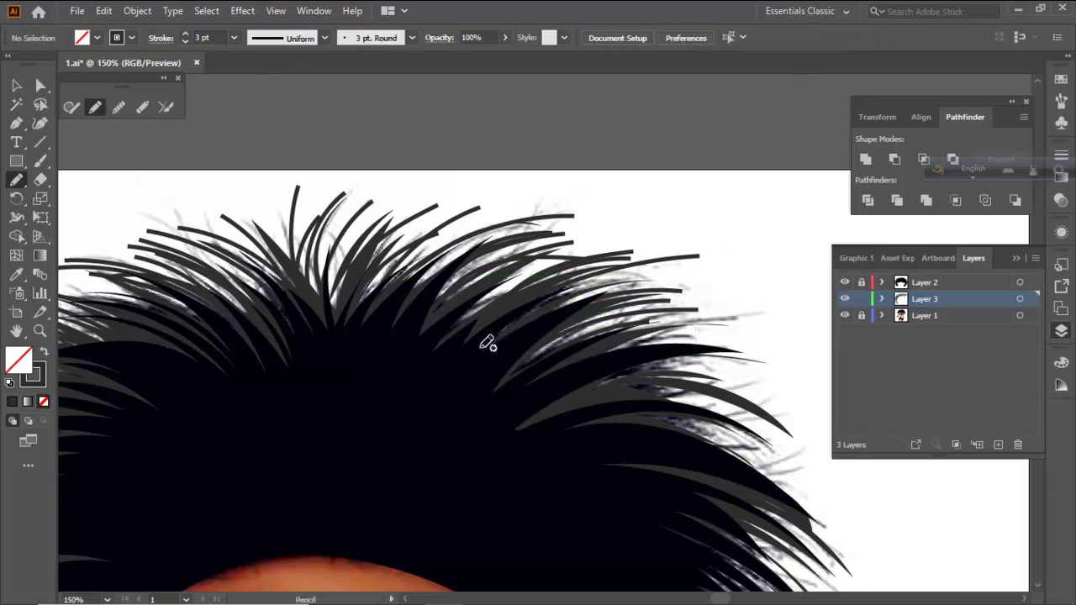
Draw two Pencil strands following the upper right tufts outward to their tips, deselecting each
mouse_move(496, 332)
left_mouse_down()
mouse_move(589, 288)
mouse_move(666, 290)
left_mouse_up()
left_click(714, 273, "ctrl")
mouse_move(460, 395)
left_mouse_down()
mouse_move(545, 343)
mouse_move(625, 315)
mouse_move(693, 317)
left_mouse_up()
left_click(723, 315, "ctrl")
Draw longer Pencil strands extending past the upper right tuft tips along the traced hair, then deselect
left_click_drag(496, 405, 653, 334)
left_click_drag(724, 327, 737, 314)
left_click_drag(487, 395, 638, 319)
left_click_drag(746, 321, 745, 317)
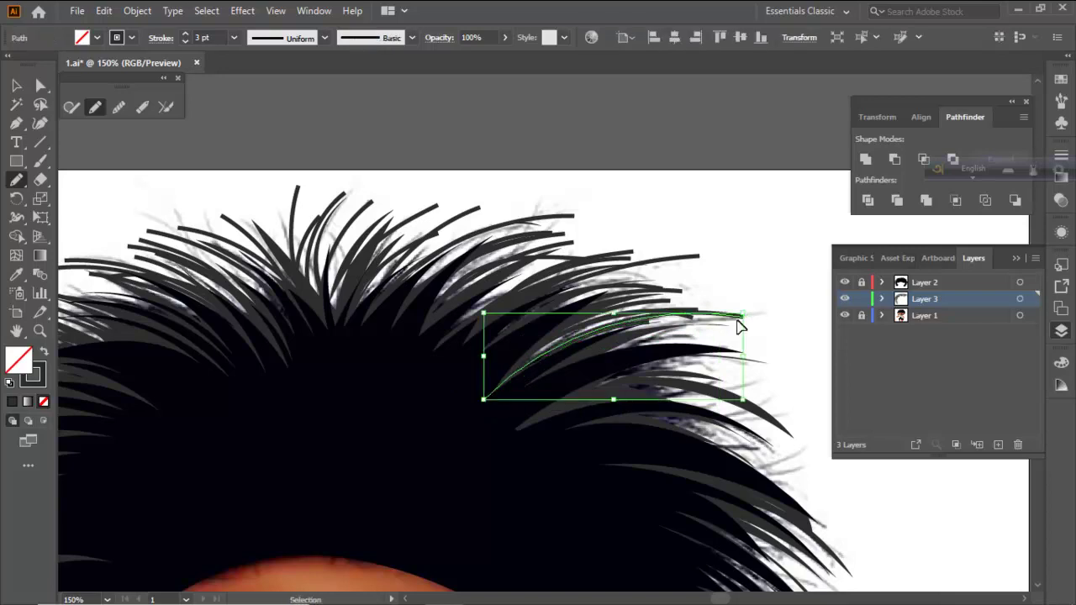
left_click(735, 330, "ctrl")
Draw long Pencil strands curving outward and down over the right side tufts above the ear, deselecting after each stroke
left_click_drag(708, 374, 575, 305)
mouse_move(384, 310)
left_mouse_down()
mouse_move(519, 252)
mouse_move(610, 249)
mouse_move(688, 260)
left_mouse_up()
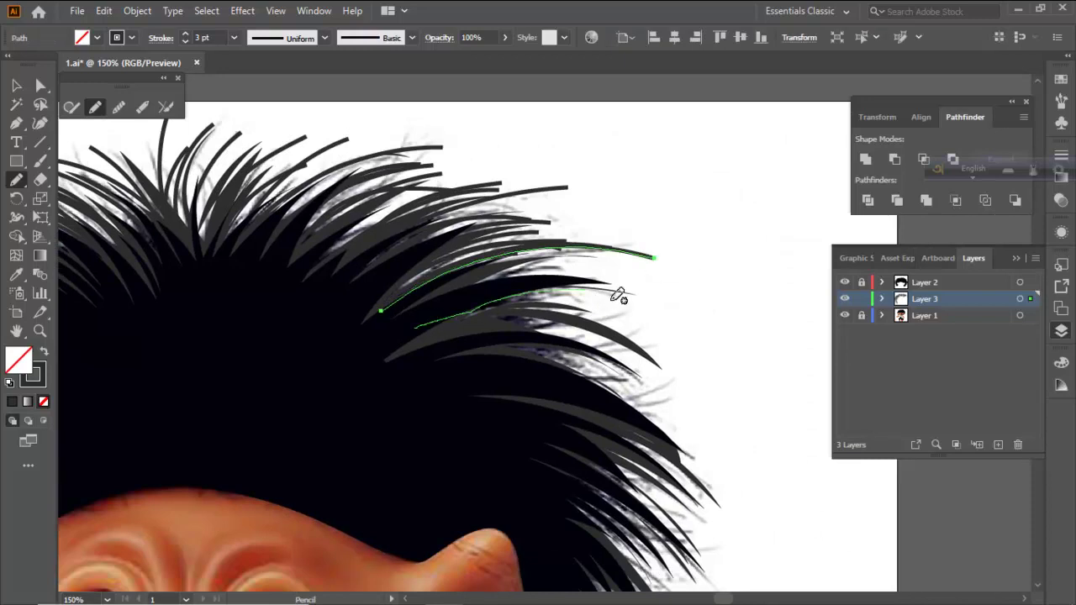
key("ctrl+shift+a")
mouse_move(417, 354)
left_mouse_down()
mouse_move(485, 324)
mouse_move(576, 322)
mouse_move(649, 344)
left_mouse_up()
key("ctrl+shift+a")
mouse_move(503, 356)
left_mouse_down()
mouse_move(602, 357)
mouse_move(676, 387)
left_mouse_up()
key("ctrl+shift+a")
mouse_move(448, 352)
left_mouse_down()
mouse_move(570, 354)
mouse_move(677, 415)
left_mouse_up()
key("ctrl+shift+a")
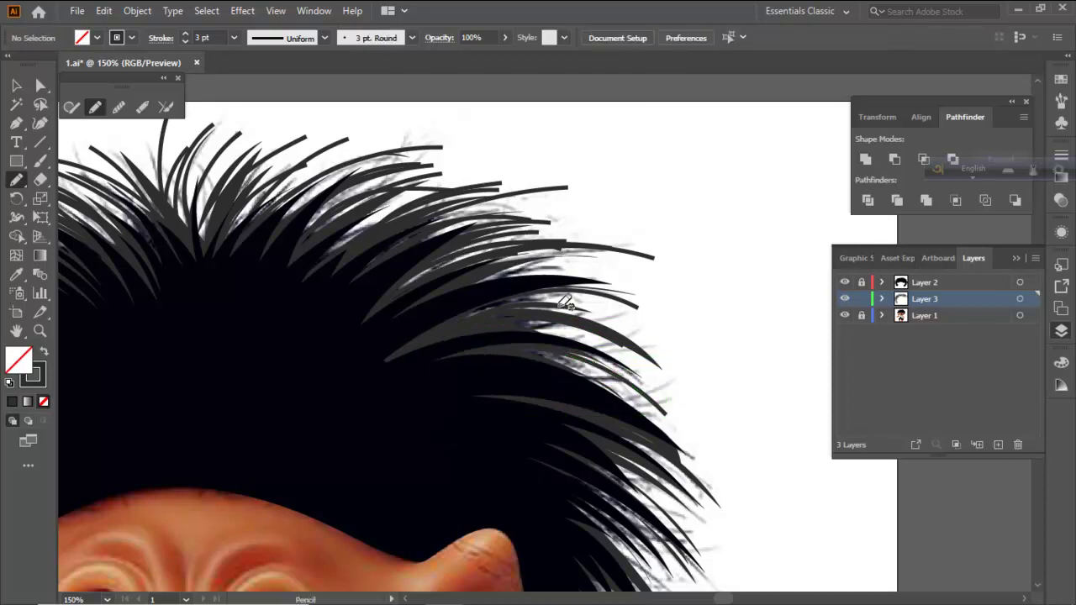
Draw Pencil strands curving outward and down across the upper right tufts and the right side, deselecting after each stroke
mouse_move(452, 320)
left_mouse_down()
mouse_move(545, 311)
mouse_move(615, 322)
mouse_move(652, 340)
left_mouse_up()
key("ctrl+shift+a")
left_click_drag(683, 409, 558, 235)
mouse_move(431, 274)
left_mouse_down()
mouse_move(556, 319)
mouse_move(614, 356)
left_mouse_up()
key("ctrl+shift+a")
left_click_drag(542, 318, 622, 364)
key("ctrl+shift+a")
mouse_move(456, 303)
left_mouse_down()
mouse_move(537, 361)
mouse_move(583, 412)
left_mouse_up()
key("ctrl+shift+a")
Draw five Pencil strands curving down and outward along the tufts to the right of the ear
scroll(577, 355, "down", 3)
mouse_move(433, 239)
left_mouse_down()
mouse_move(468, 251)
mouse_move(574, 341)
left_mouse_up()
mouse_move(452, 266)
left_mouse_down()
mouse_move(487, 284)
mouse_move(575, 376)
left_mouse_up()
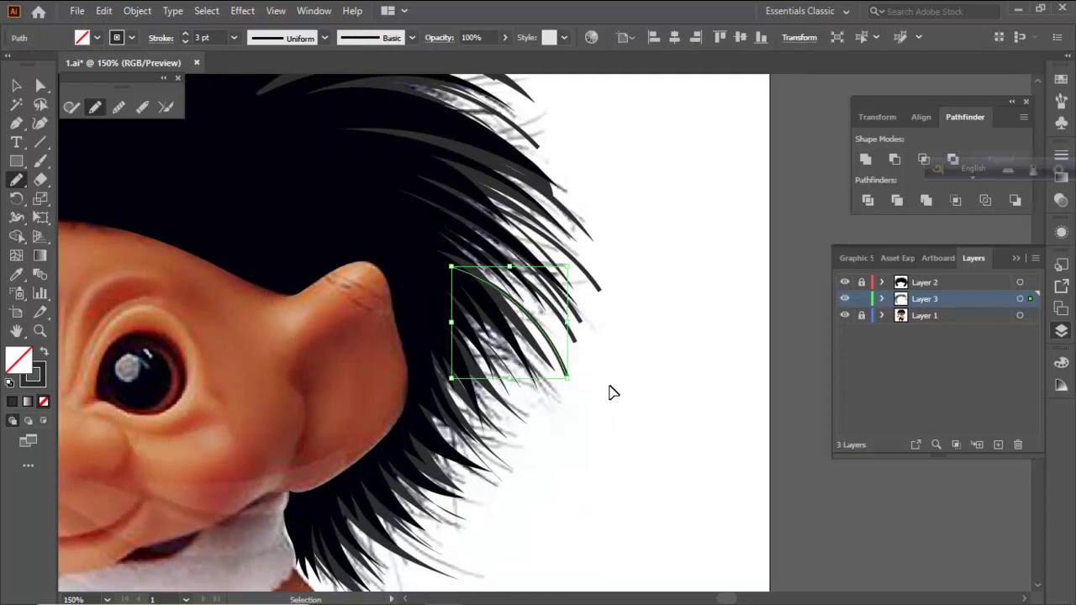
key("ctrl+shift+a")
mouse_move(465, 321)
left_mouse_down()
mouse_move(534, 380)
mouse_move(576, 384)
left_mouse_up()
key("ctrl+shift+a")
mouse_move(426, 309)
left_mouse_down()
mouse_move(552, 371)
mouse_move(566, 399)
left_mouse_up()
left_click(574, 391, "ctrl")
left_click_drag(437, 324, 561, 412)
key("ctrl+shift+a")
Draw three short Pencil strands sweeping outward from the tufts beside the ear's lower half, deselecting each
scroll(625, 404, "down", 2)
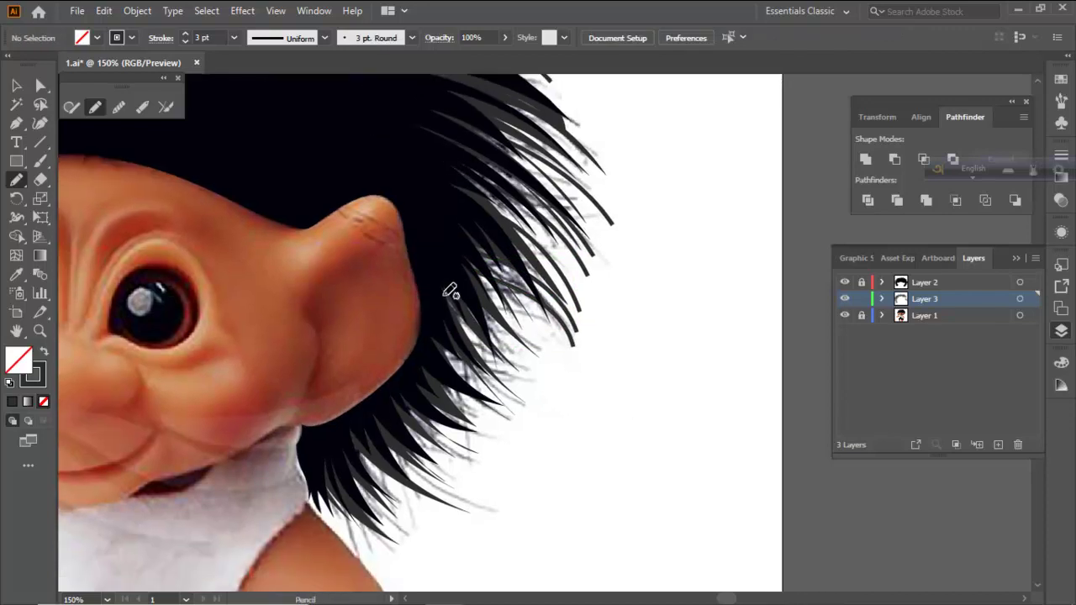
left_click_drag(457, 287, 523, 344)
key("ctrl+shift+a")
left_click_drag(480, 285, 553, 355)
key("ctrl+shift+a")
left_click_drag(471, 314, 557, 370)
key("ctrl+shift+a")
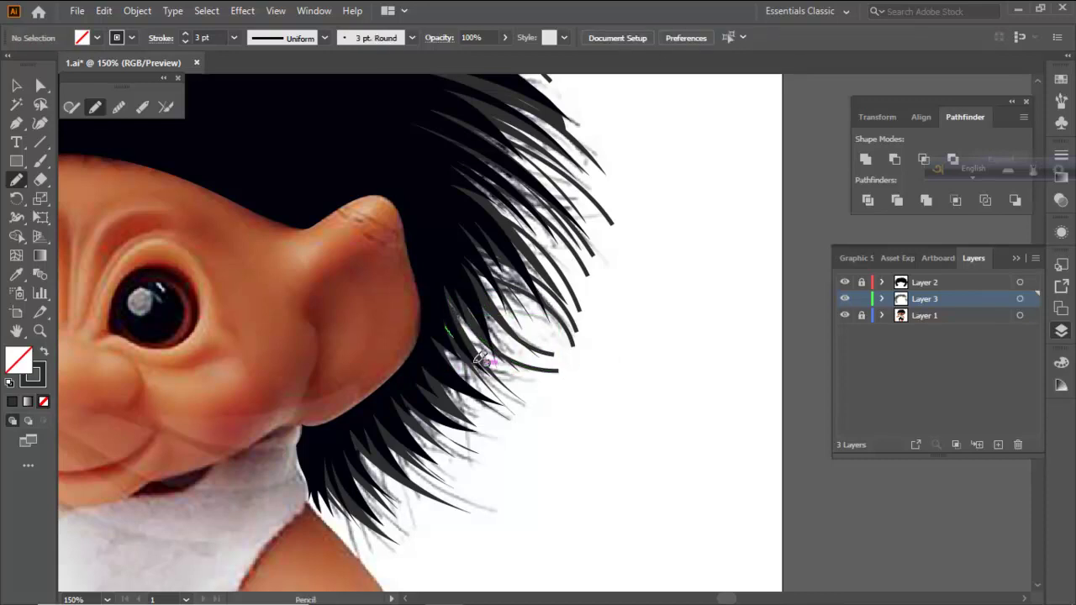
Draw Pencil strands outward along the tufts below the right ear, undoing strokes that do not follow the hair
mouse_move(438, 354)
left_mouse_down()
mouse_move(492, 402)
mouse_move(448, 397)
mouse_move(511, 421)
left_mouse_up()
key("ctrl+shift+a")
key("ctrl+shift+a")
mouse_move(405, 387)
left_mouse_down()
mouse_move(494, 447)
mouse_move(433, 345)
left_mouse_up()
key("ctrl+shift+a")
mouse_move(373, 291)
left_mouse_down()
mouse_move(435, 370)
mouse_move(521, 395)
left_mouse_up()
key("ctrl+z")
mouse_move(369, 304)
left_mouse_down()
mouse_move(445, 372)
mouse_move(485, 383)
left_mouse_up()
key("ctrl+z")
key("ctrl+z")
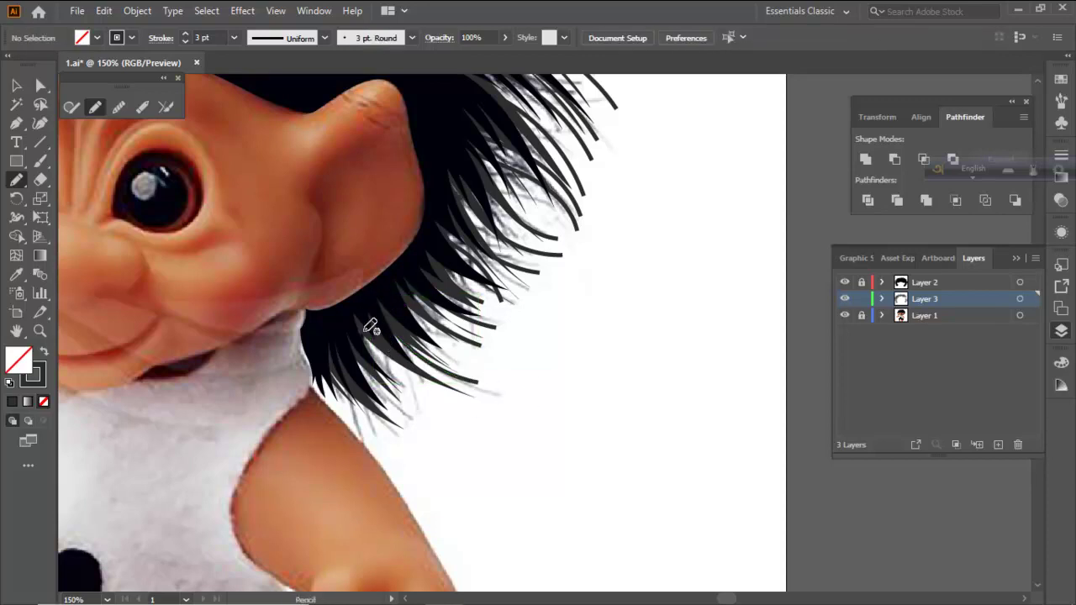
Draw short Pencil strands hanging from the lowest right tufts above the shoulder, then deselect
mouse_move(349, 322)
left_mouse_down()
mouse_move(404, 386)
mouse_move(442, 327)
left_mouse_up()
mouse_move(363, 275)
left_mouse_down()
mouse_move(396, 337)
mouse_move(418, 352)
left_mouse_up()
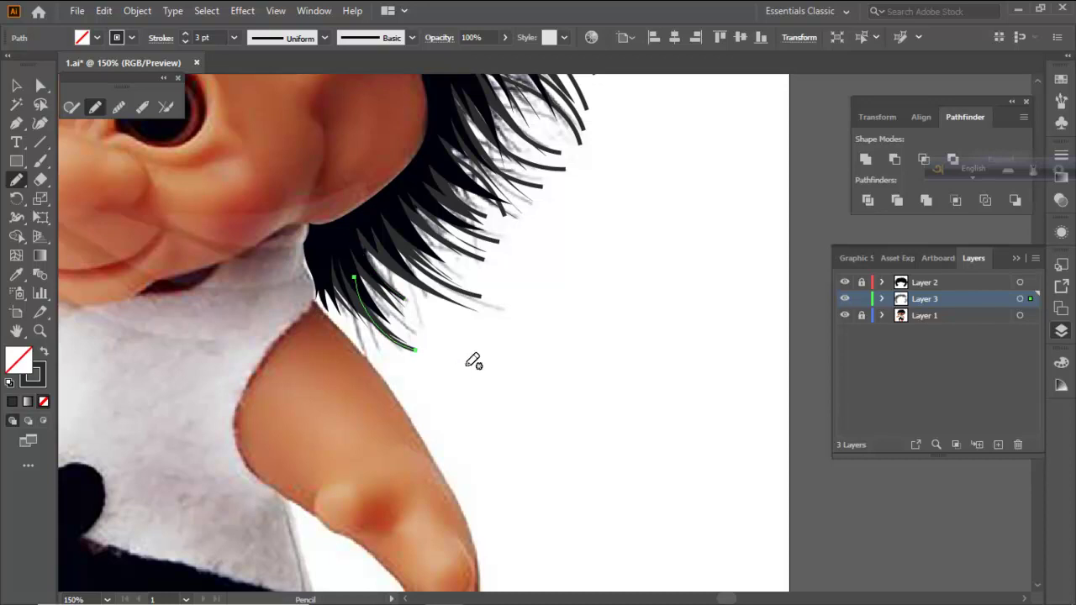
mouse_move(351, 261)
left_mouse_down()
mouse_move(388, 317)
mouse_move(432, 346)
left_mouse_up()
left_click_drag(331, 289, 343, 308)
left_click_drag(367, 344, 366, 349)
left_click(457, 362, "ctrl")
scroll(480, 324, "down", 1)
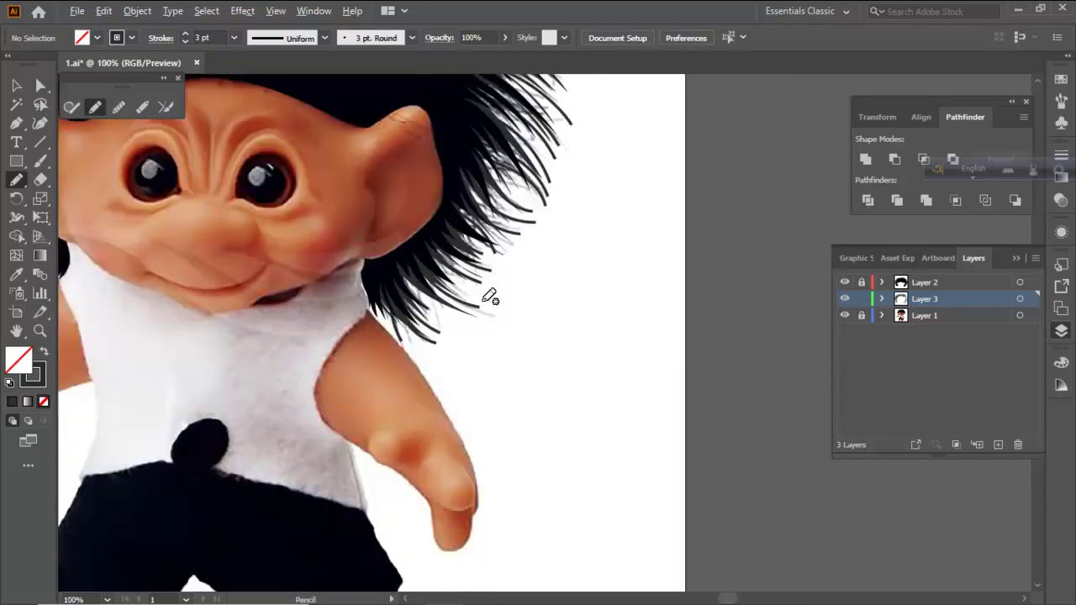
Add more Pencil strands between the existing ones on the lower right side of the hair, deselecting after the strokes
scroll(462, 261, "up", 1)
mouse_move(420, 238)
left_mouse_down()
mouse_move(481, 283)
mouse_move(533, 294)
mouse_move(508, 292)
left_mouse_up()
left_click(524, 308, "ctrl")
mouse_move(403, 239)
left_mouse_down()
mouse_move(428, 269)
mouse_move(527, 294)
left_mouse_up()
left_click_drag(452, 306, 482, 317)
left_click(534, 305, "ctrl")
Fill the pale gap in the hair beside the right ear with Pencil strands, redrawing the first stroke
left_click_drag(528, 250, 475, 368)
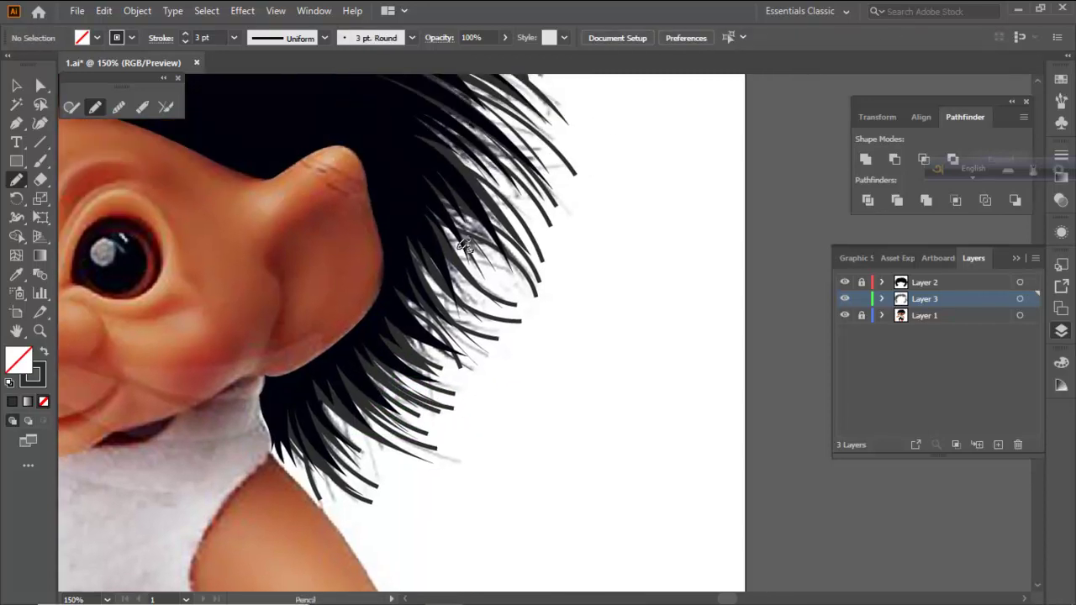
left_click_drag(422, 222, 564, 320)
key("ctrl+z")
mouse_move(430, 221)
left_mouse_down()
mouse_move(491, 275)
mouse_move(531, 293)
left_mouse_up()
left_click(553, 309, "ctrl")
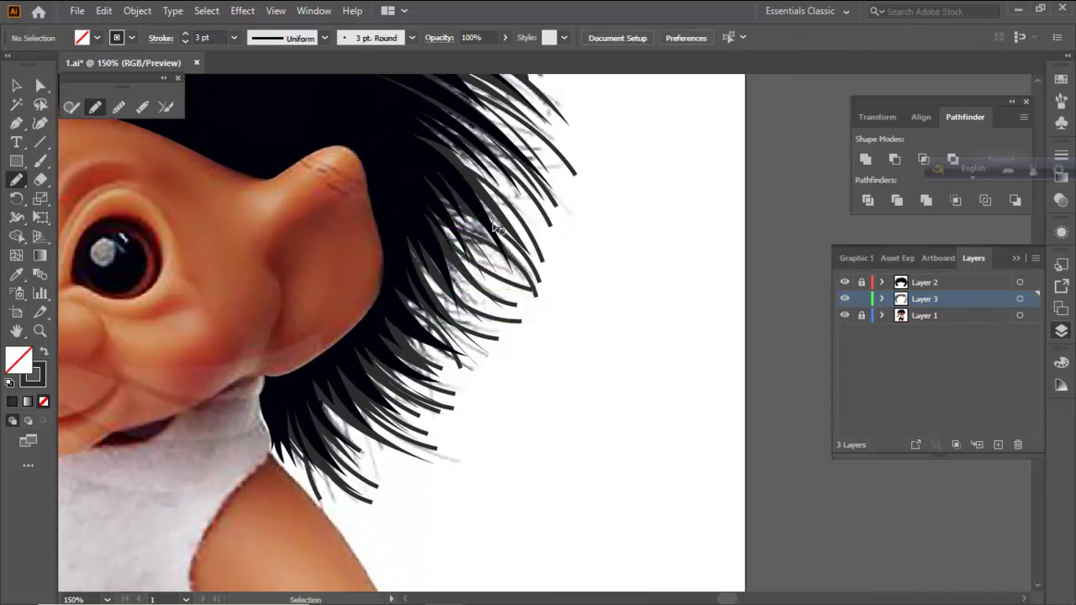
mouse_move(423, 208)
left_mouse_down()
mouse_move(533, 293)
mouse_move(537, 329)
left_mouse_up()
left_click(540, 332, "ctrl")
left_click_drag(435, 243, 482, 295)
left_click(565, 273, "ctrl")
Draw one long Pencil strand curving down over the side tufts above the ear gap, replacing a misdrawn stroke
left_click_drag(553, 254, 515, 389)
left_click_drag(392, 256, 523, 372)
key("ctrl+z")
mouse_move(377, 248)
left_mouse_down()
mouse_move(452, 288)
mouse_move(508, 359)
left_mouse_up()
left_click(578, 302, "ctrl")
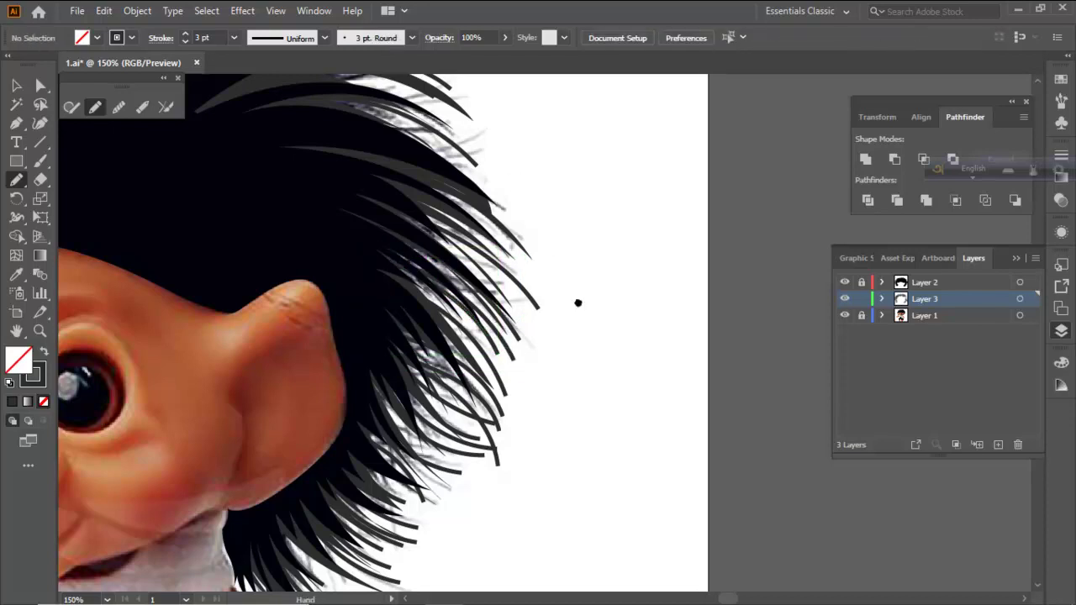
Draw two long Pencil strands following the large upper right tufts down to their tips, then deselect
left_click_drag(577, 303, 658, 458)
mouse_move(379, 245)
left_mouse_down()
mouse_move(530, 299)
mouse_move(565, 329)
left_mouse_up()
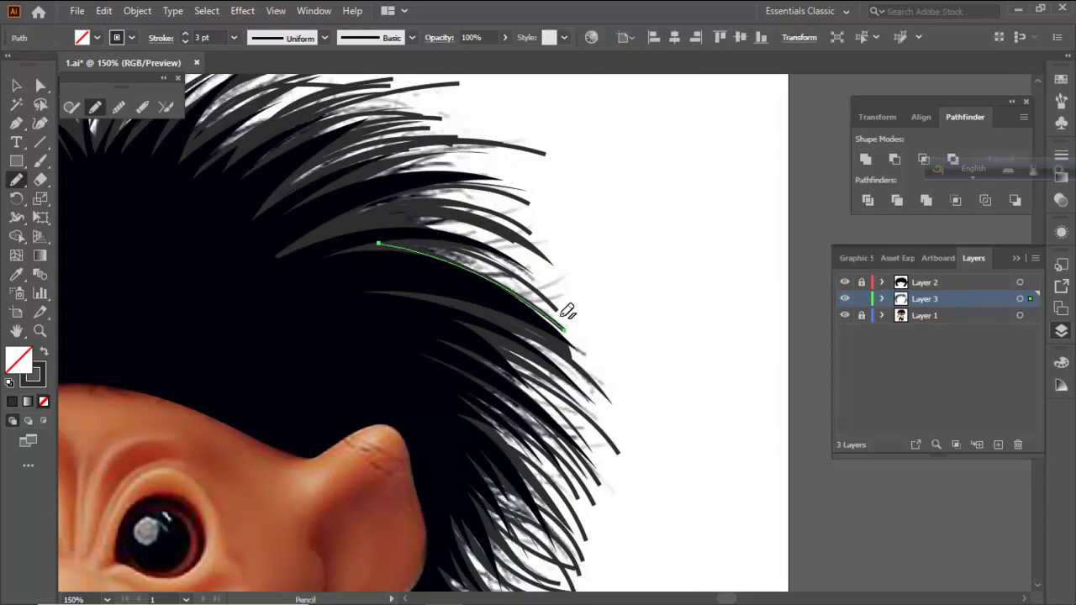
left_click_drag(339, 241, 546, 294)
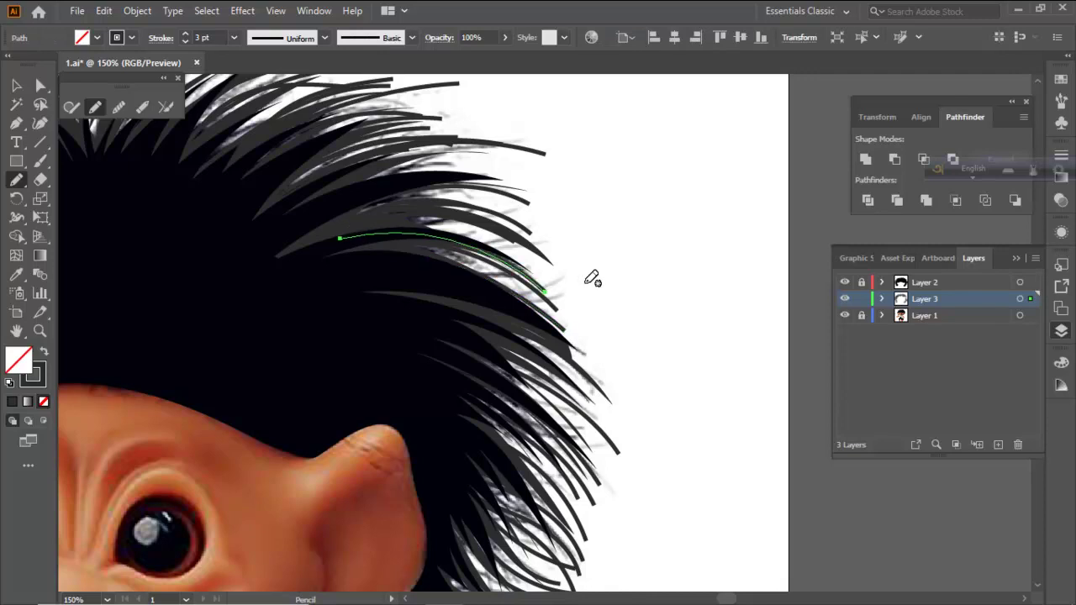
left_click(587, 285, "ctrl")
Draw three Pencil strands along the tufts between the crown and the upper right side, deselecting each
left_click_drag(380, 198, 422, 298)
mouse_move(360, 310)
left_mouse_down()
mouse_move(504, 294)
mouse_move(573, 309)
left_mouse_up()
left_click(548, 303, "ctrl")
mouse_move(357, 323)
left_mouse_down()
mouse_move(523, 269)
mouse_move(605, 280)
left_mouse_up()
left_click(566, 236, "ctrl")
left_click_drag(296, 206, 366, 280)
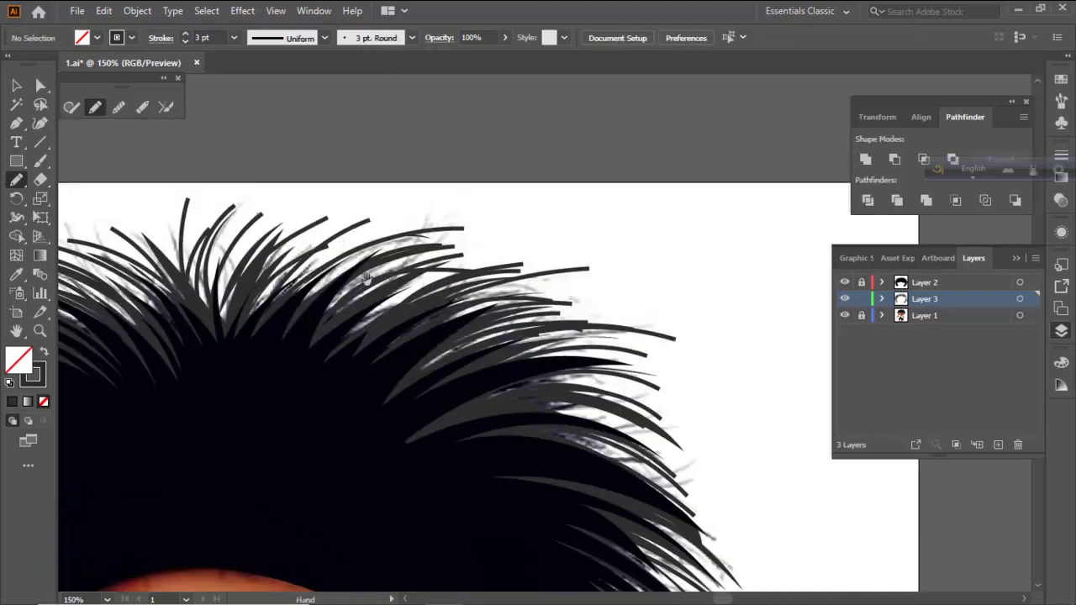
mouse_move(309, 347)
left_mouse_down()
mouse_move(416, 284)
mouse_move(496, 284)
left_mouse_up()
left_click(461, 237, "ctrl")
Hide Layer 1 with the troll photo so only the traced hair shows
left_click_drag(242, 272, 562, 349)
scroll(415, 218, "down", 3)
left_click_drag(410, 258, 393, 211)
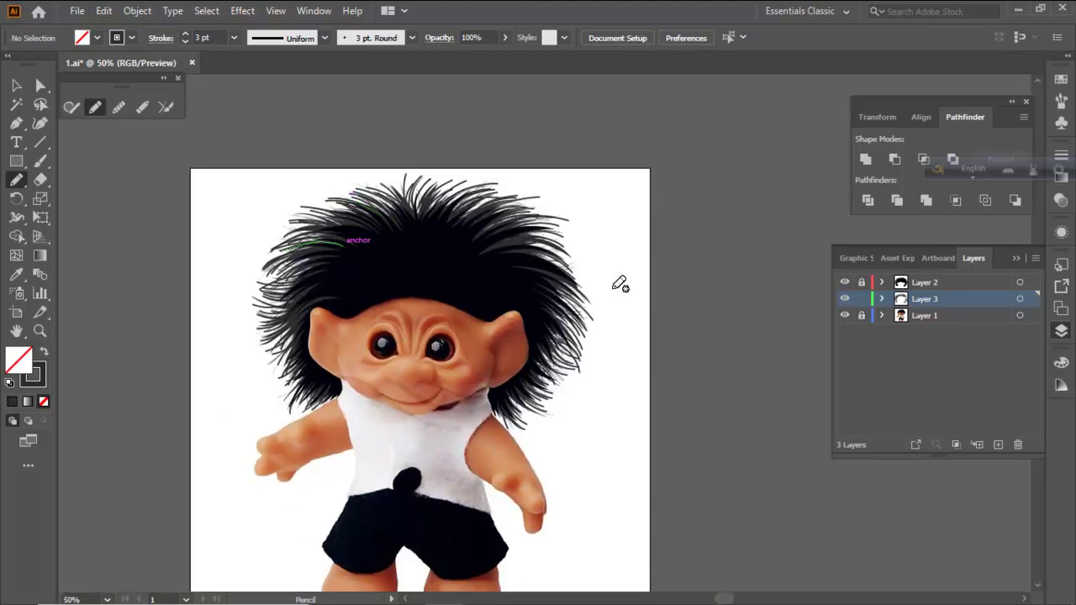
left_click(845, 316)
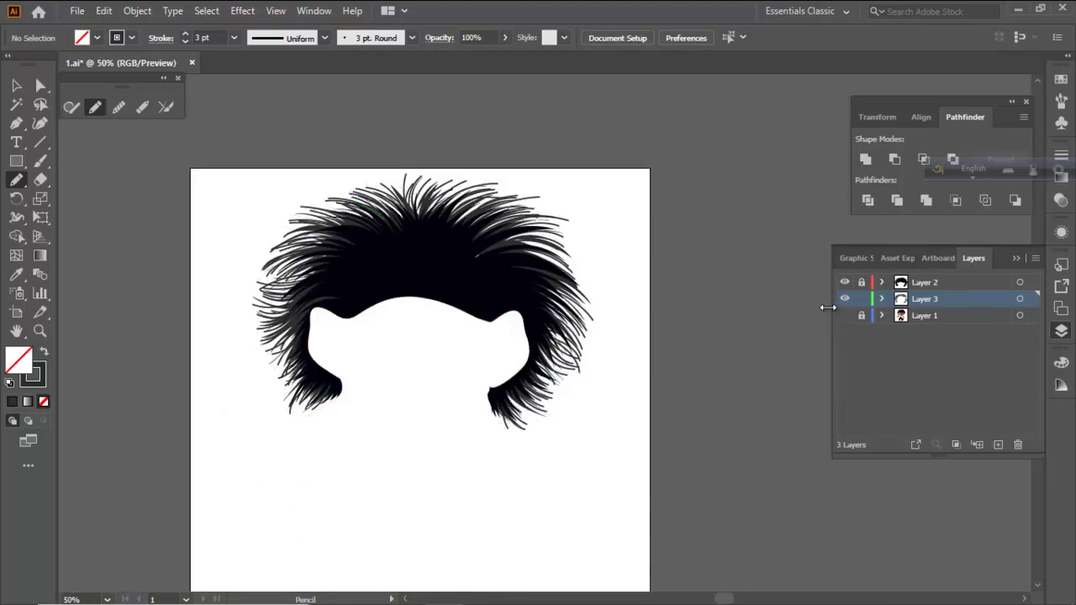
Select all strands on Layer 3, apply the triangular width profile that tapers to a point, and deselect
left_click(1020, 299)
left_click(287, 38)
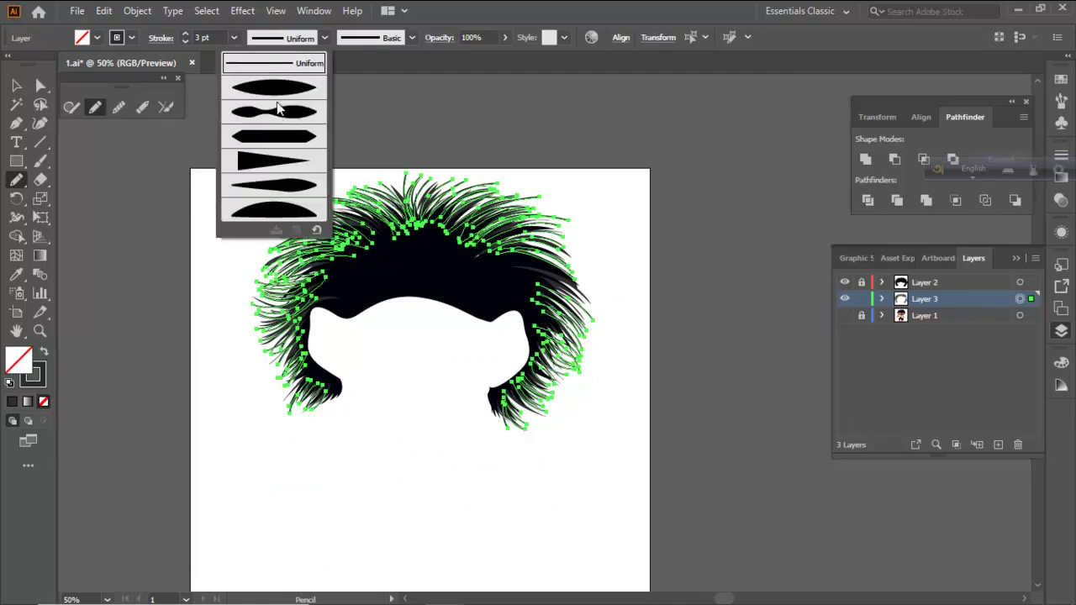
left_click(282, 158)
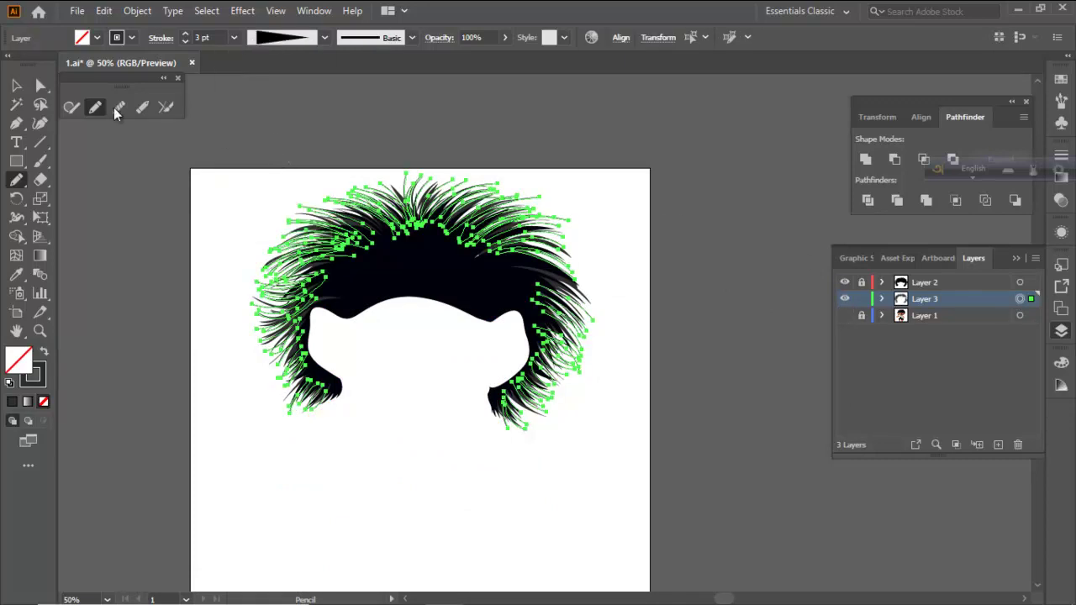
left_click(16, 85)
key("a")
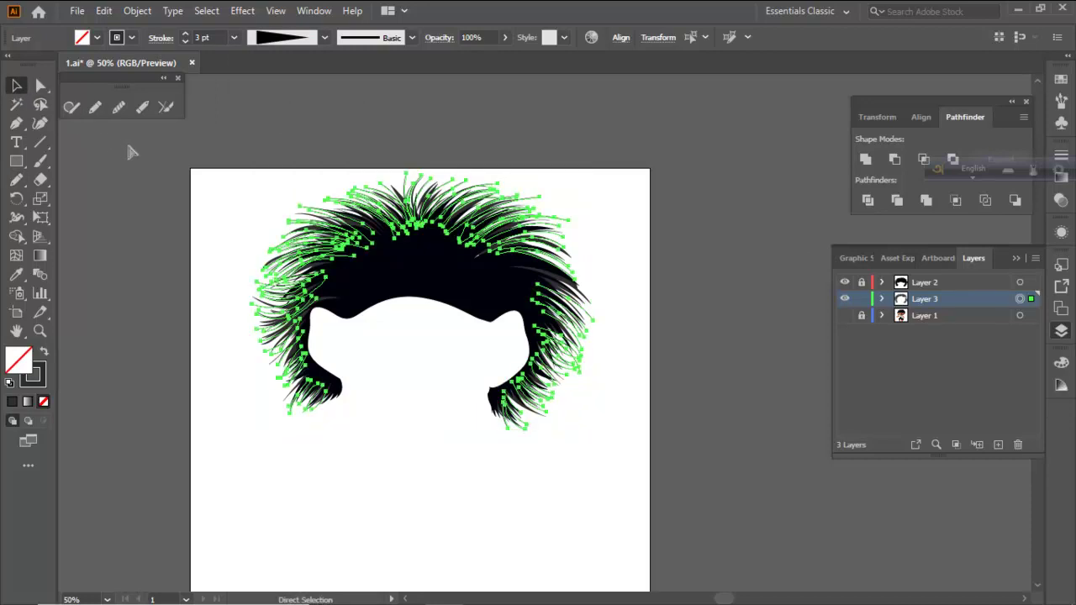
key("v")
left_click(178, 188)
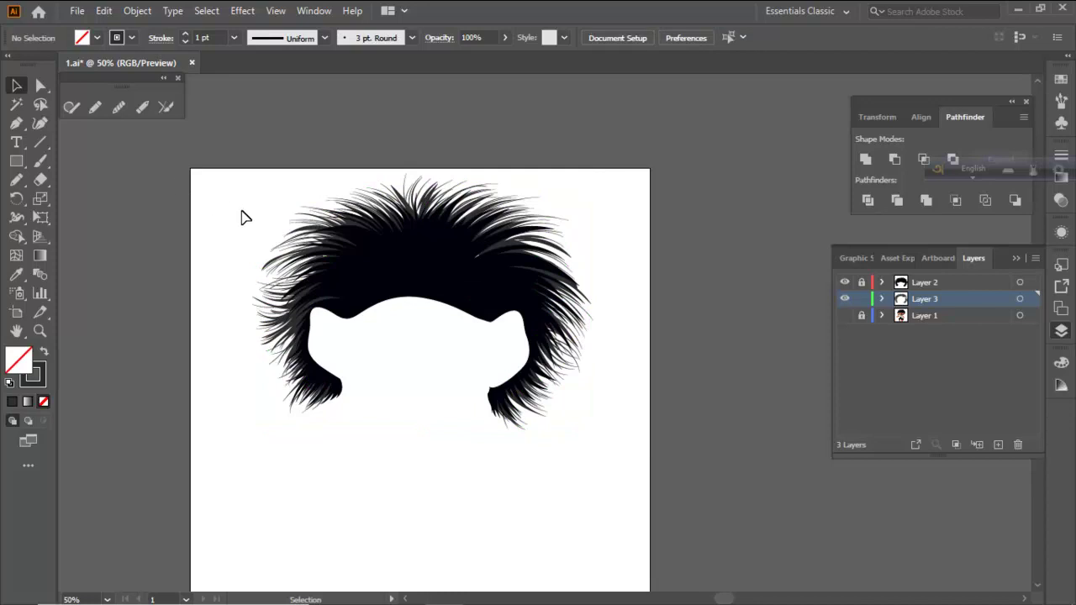
Inspect the tapered strands up close and set the strand group's stroke weight to 5 pt
scroll(260, 214, "up", 4, "alt")
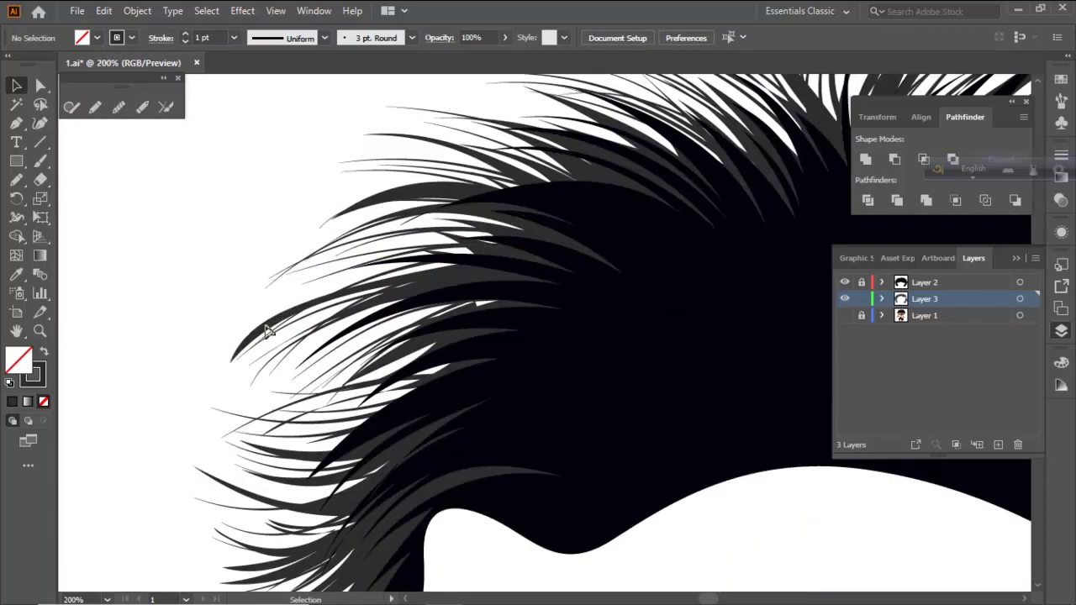
scroll(247, 314, "down", 4, "alt")
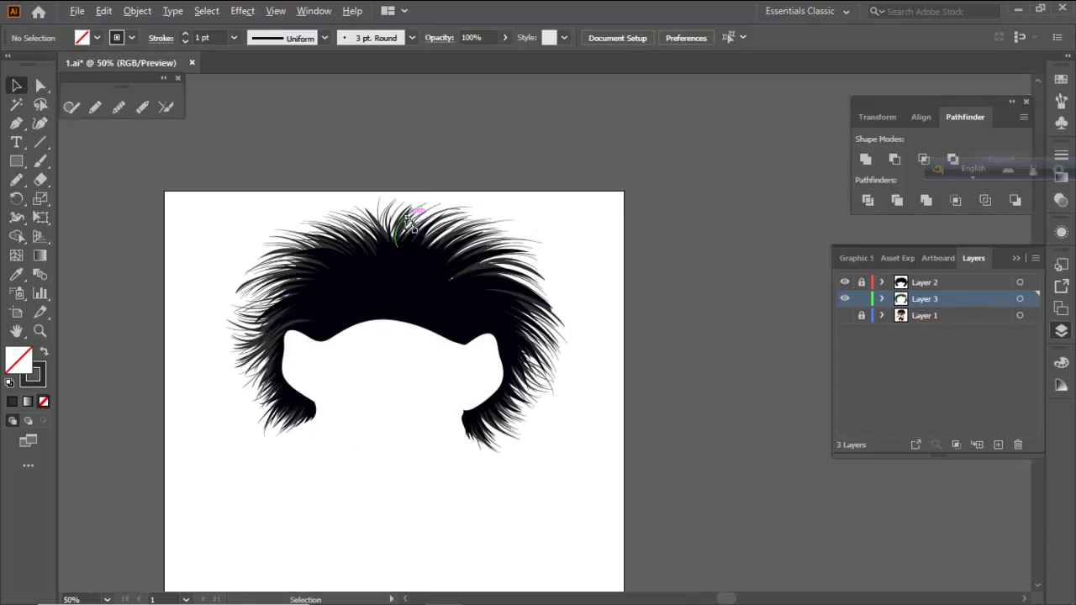
scroll(410, 220, "down", 2, "alt")
scroll(458, 209, "up", 3, "alt")
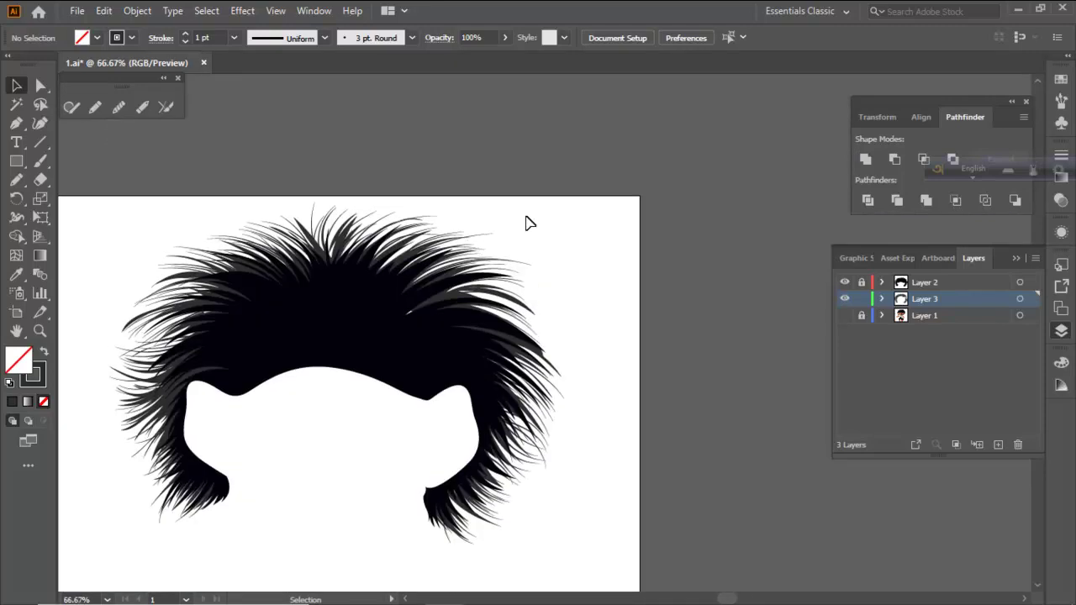
scroll(572, 292, "up", 2, "alt")
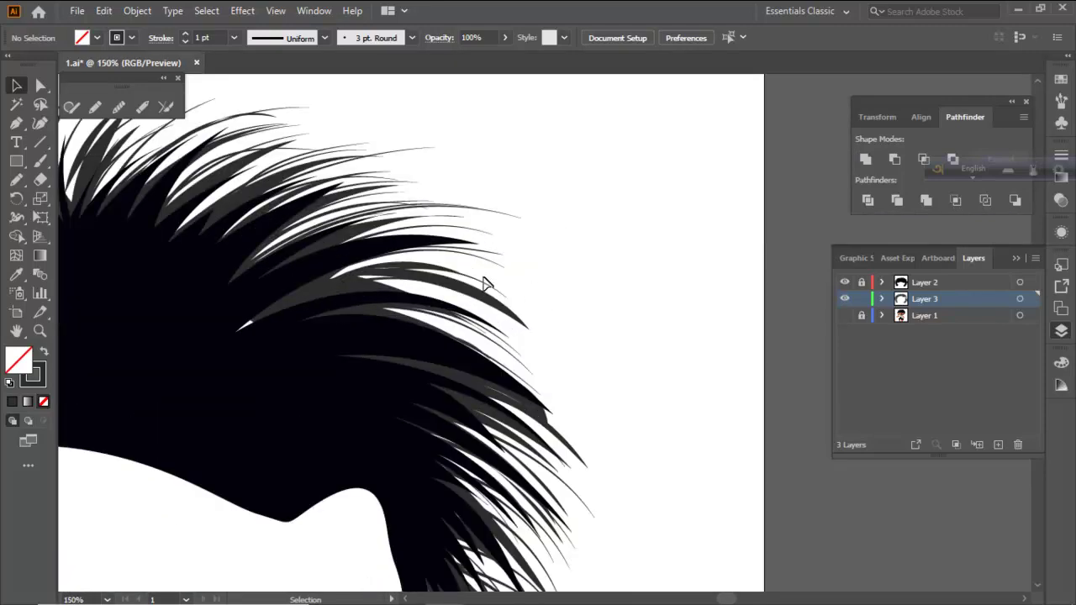
left_click(410, 208)
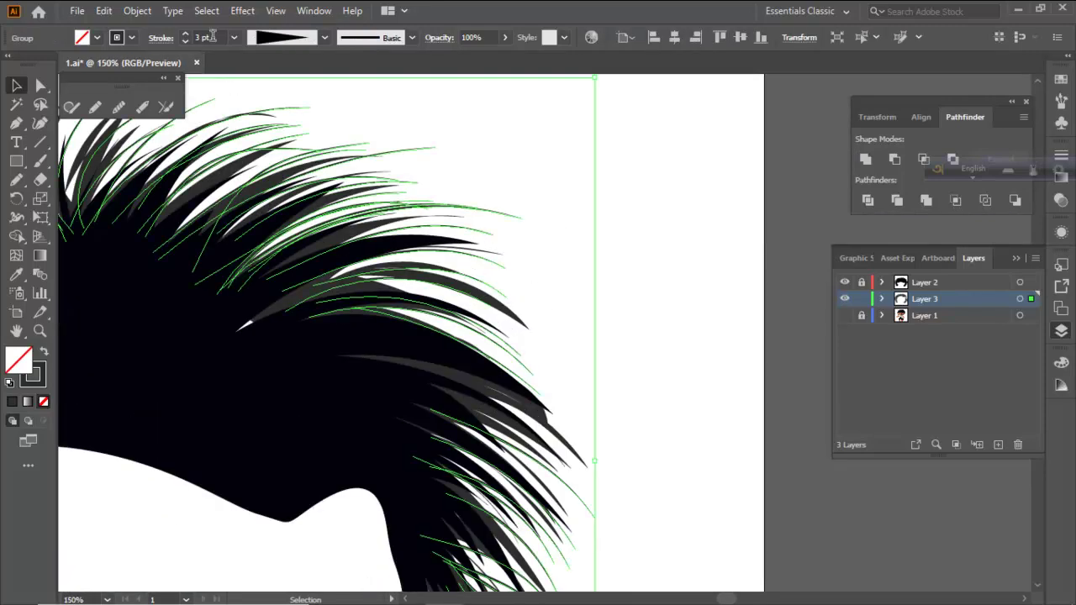
scroll(212, 36, "up", 1)
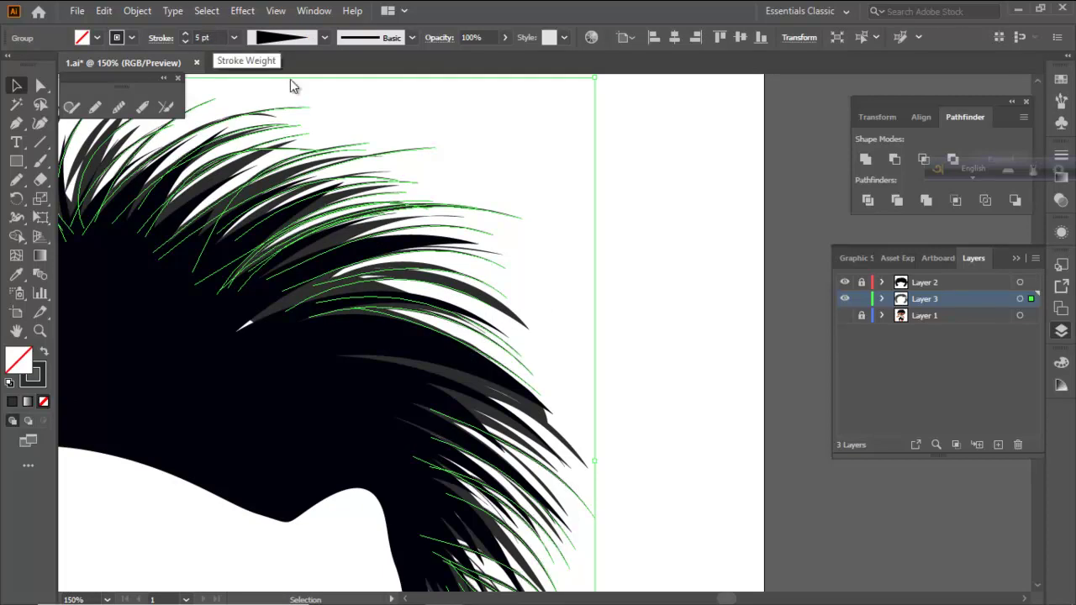
left_click(553, 174)
Select the strand group again and set its stroke weight to 6 pt, then deselect
scroll(534, 220, "down", 2, "alt")
scroll(555, 221, "down", 4, "alt")
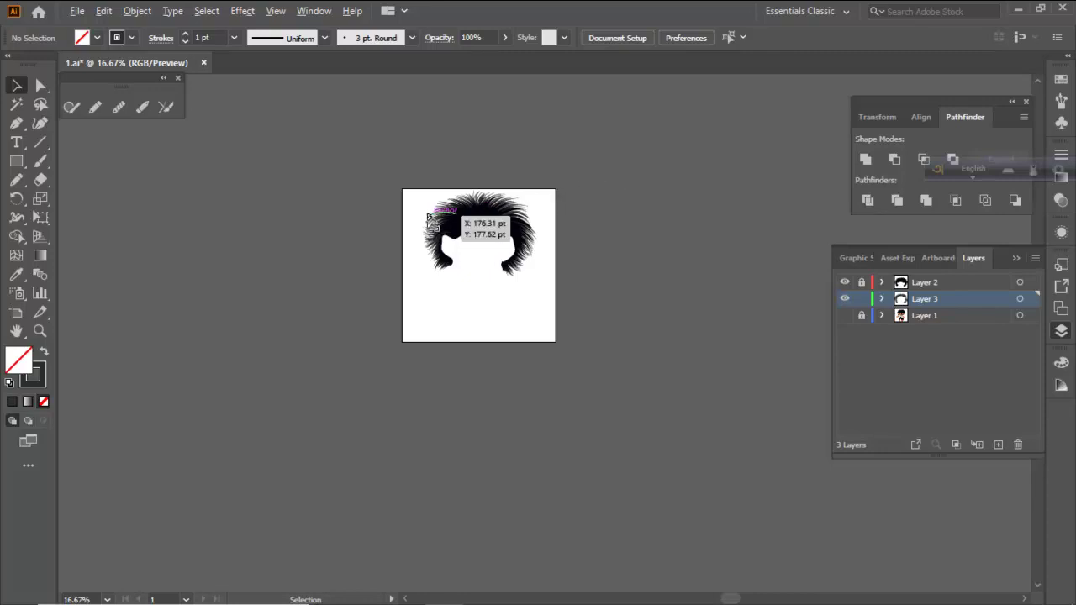
scroll(439, 228, "up", 4, "alt")
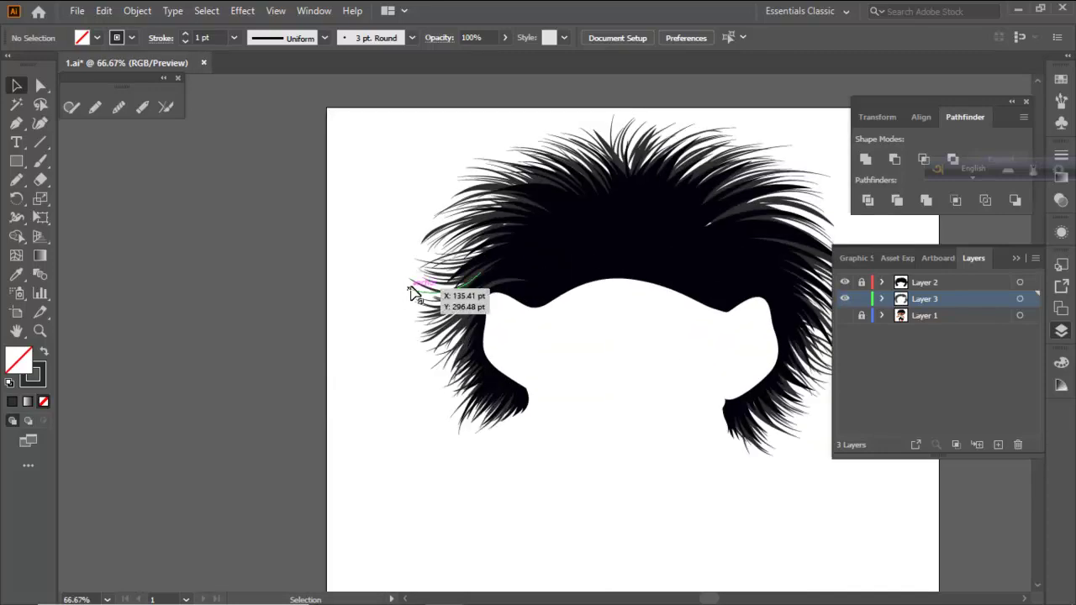
left_click(413, 291)
scroll(213, 35, "up", 2)
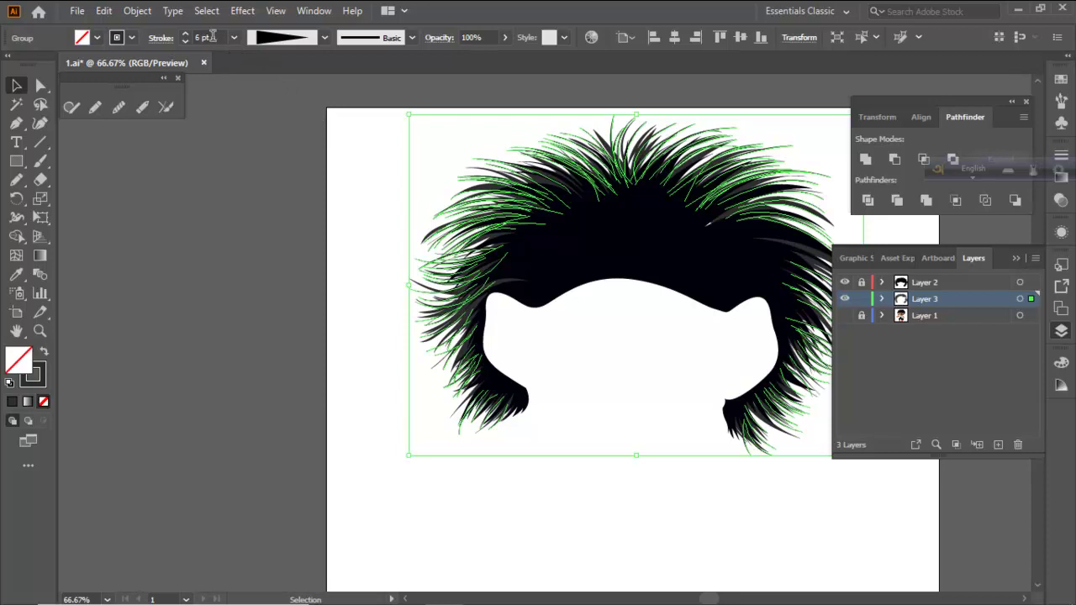
left_click(233, 176)
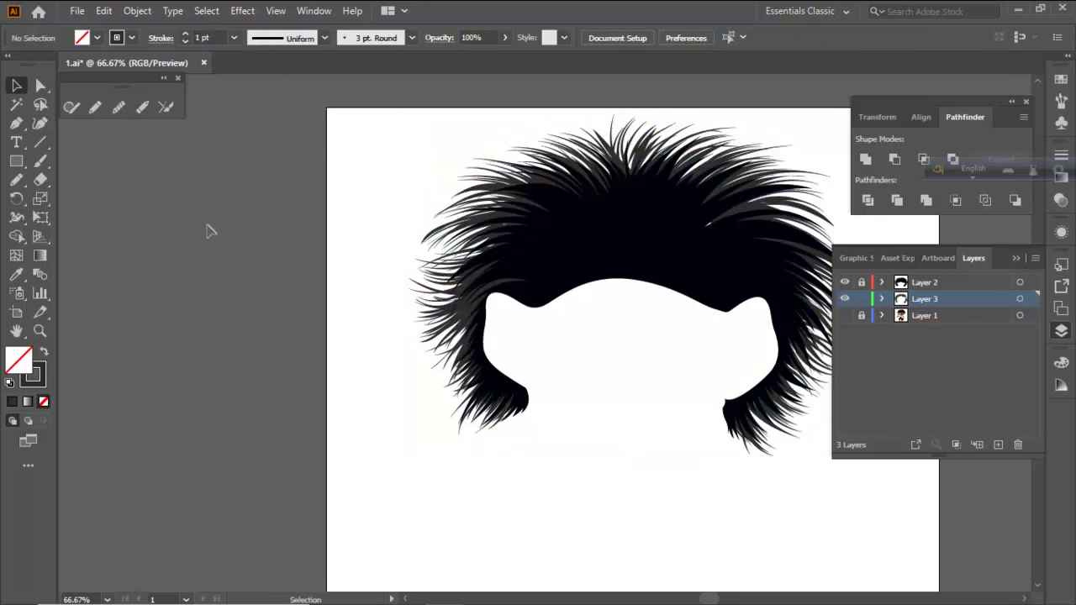
Set the strand group's stroke weight to 8 pt and deselect it
scroll(154, 303, "down", 2)
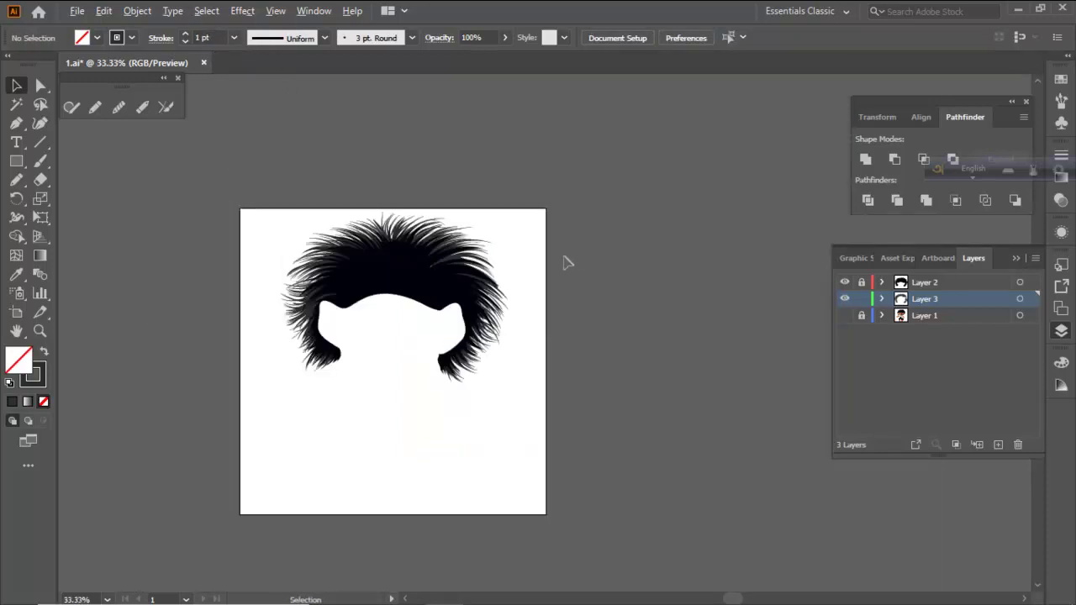
scroll(568, 263, "down", 2)
scroll(572, 256, "up", 5)
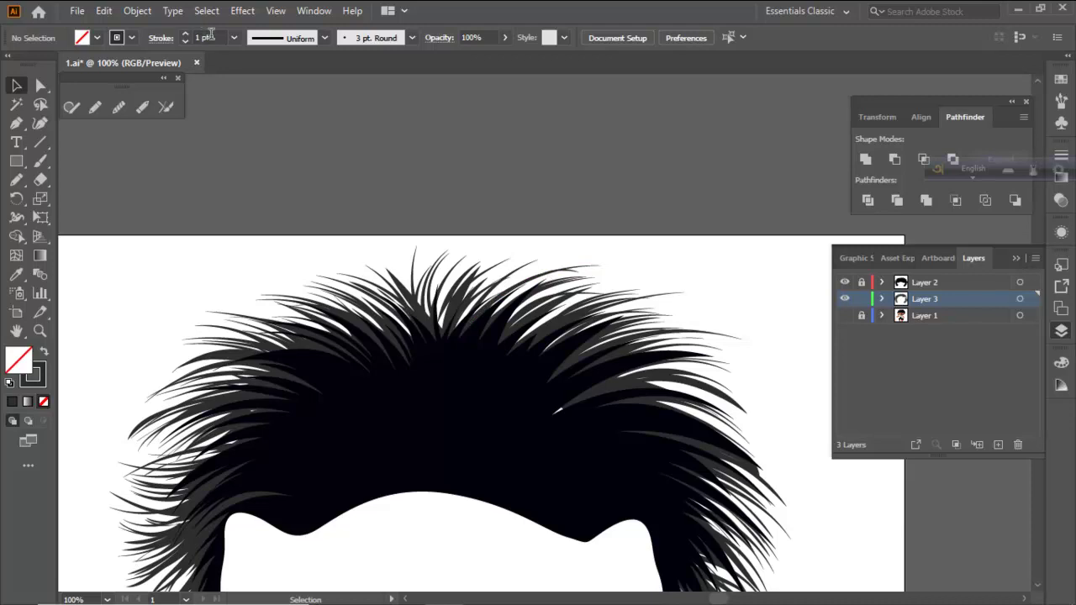
left_click(529, 262)
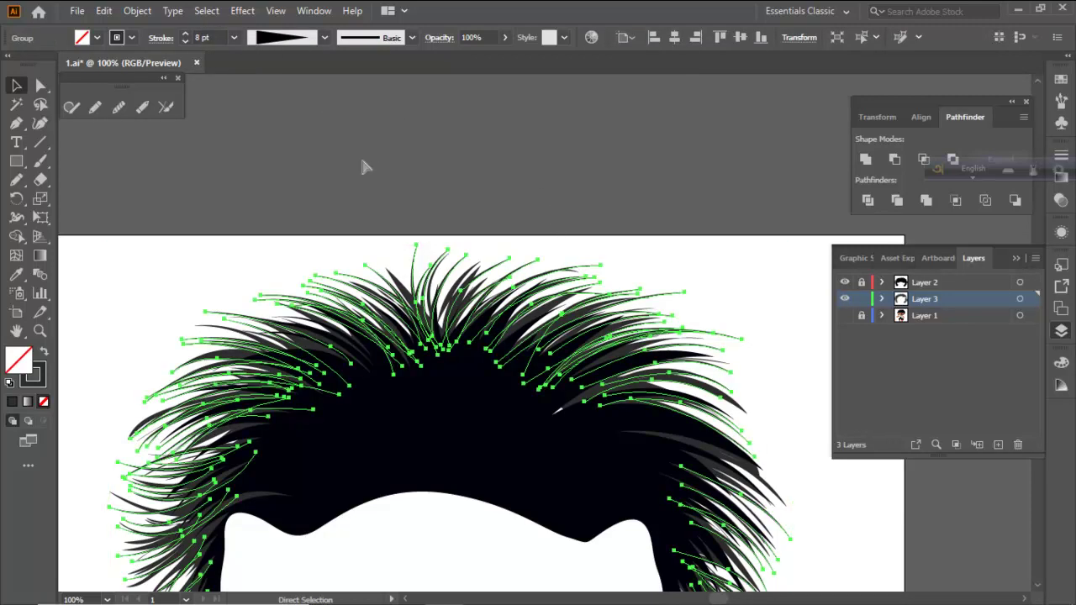
left_click(365, 168)
left_click(521, 326)
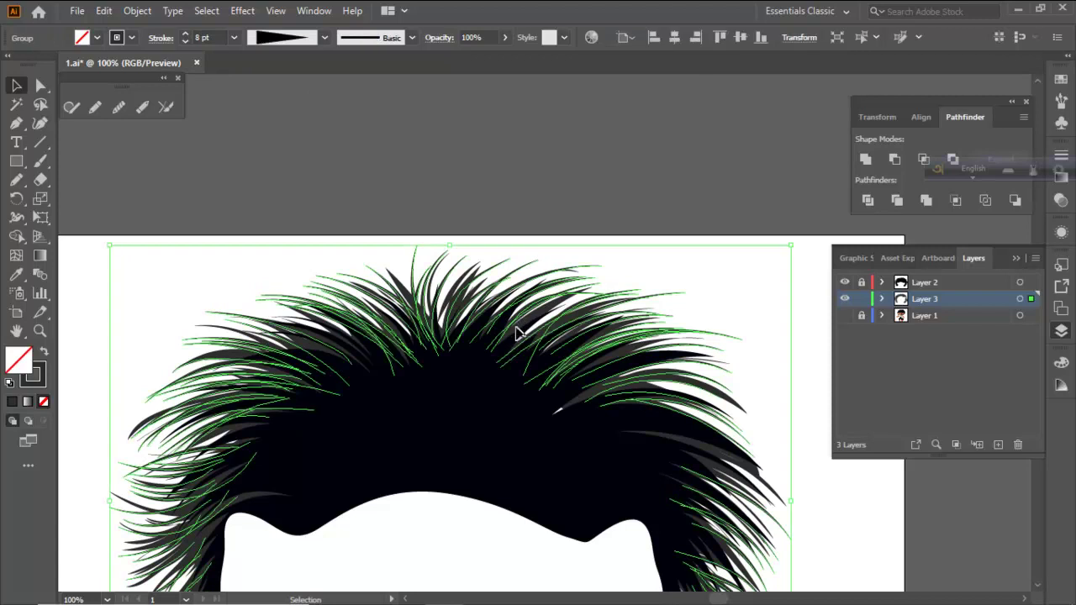
left_click(802, 301)
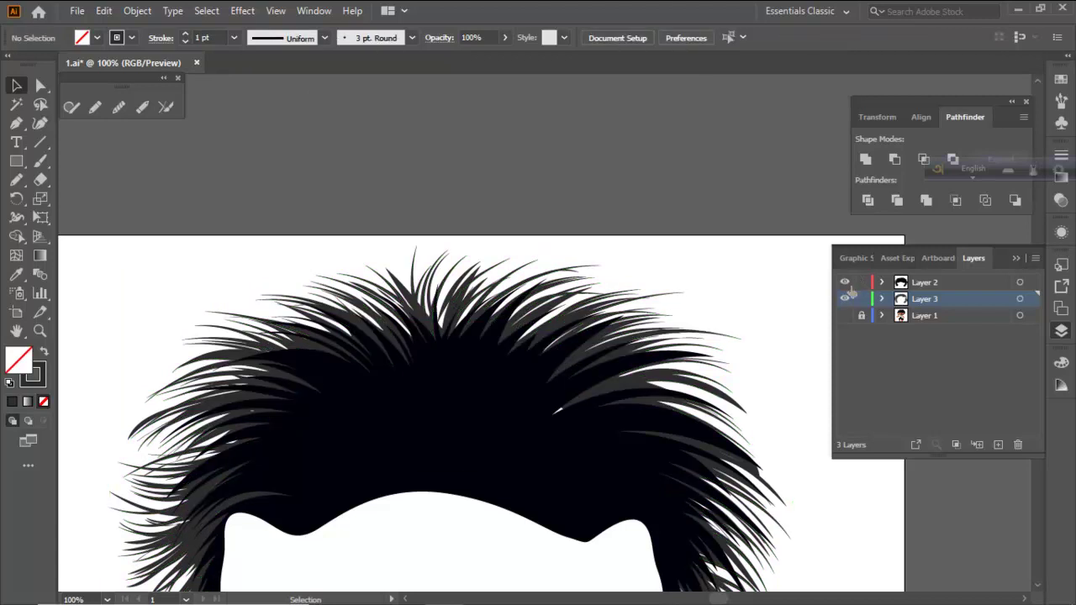
Darken the fill of the dark grey hair shape on Layer 2 to #1c1c1c
left_click(613, 396)
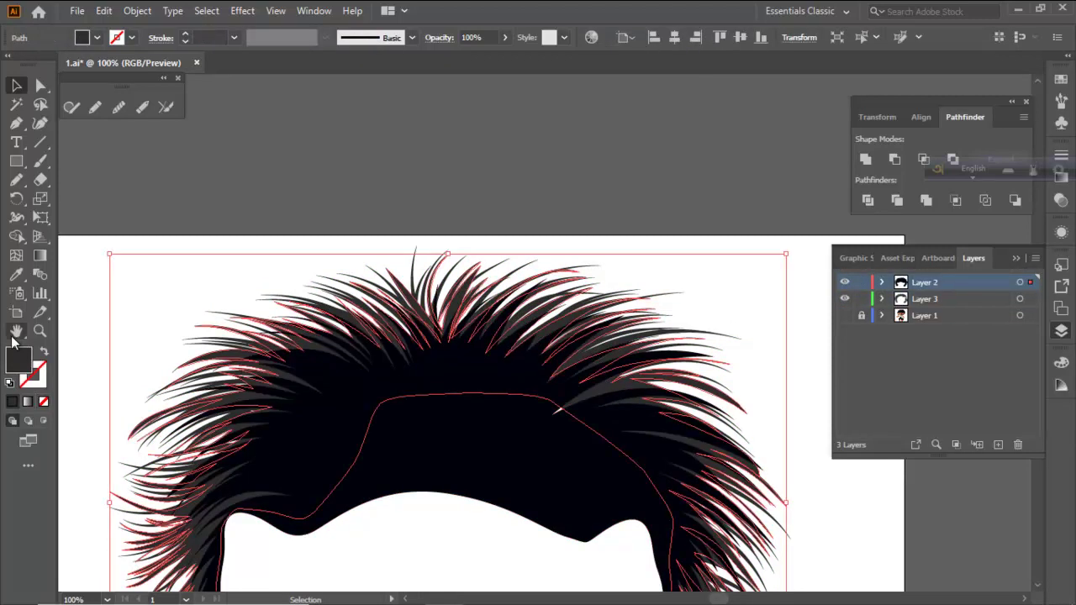
double_click(30, 360)
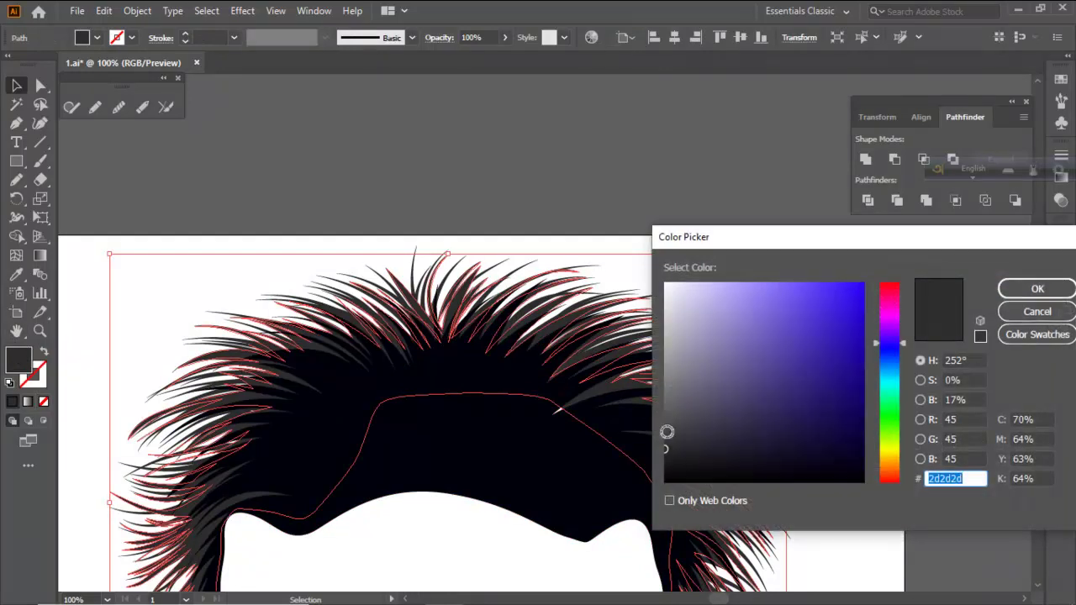
left_click_drag(667, 451, 659, 460)
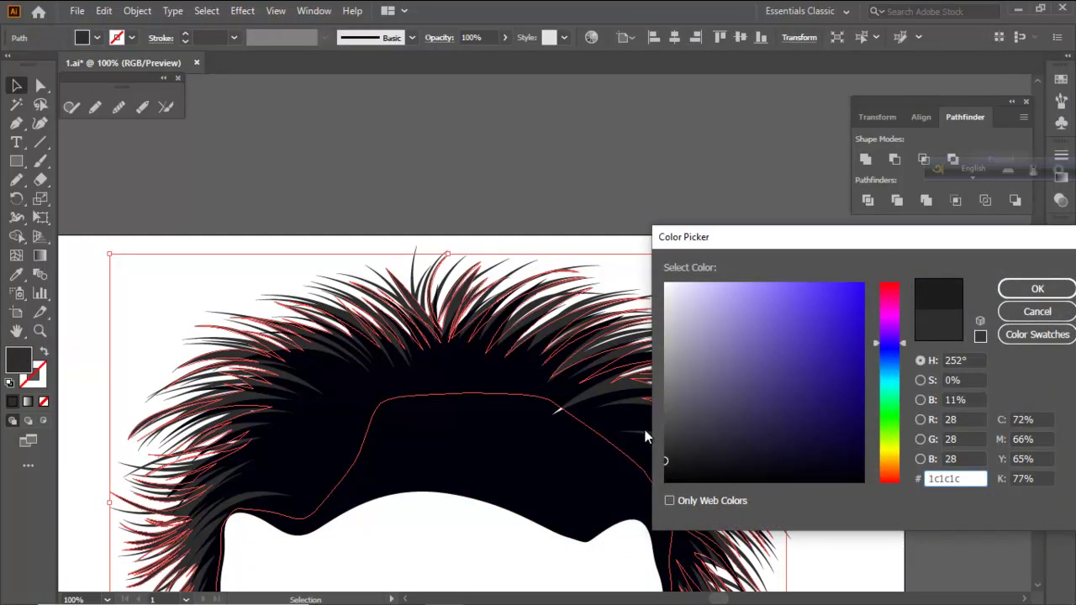
key("Return")
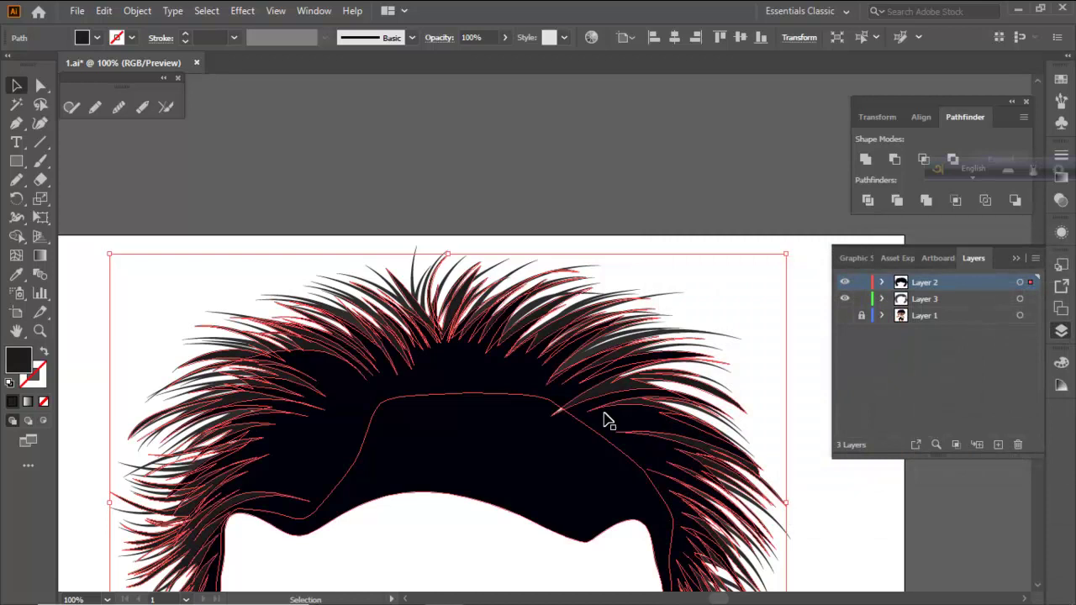
Lower the anchor point on the grey hair shape's inner edge to cover the small white gap, then deselect the shape
left_click(42, 88)
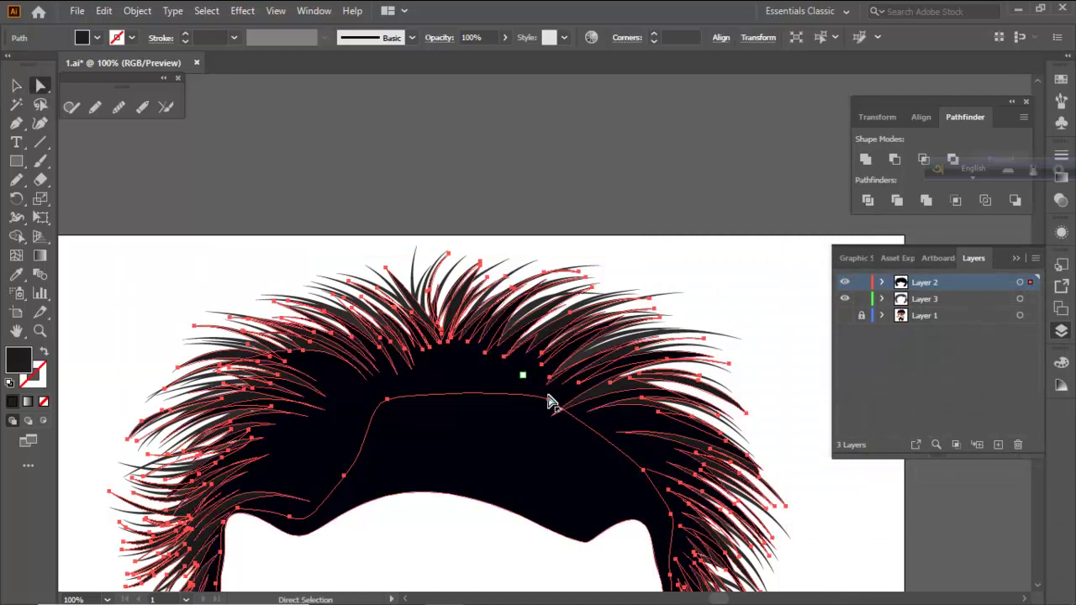
left_click_drag(551, 407, 542, 435)
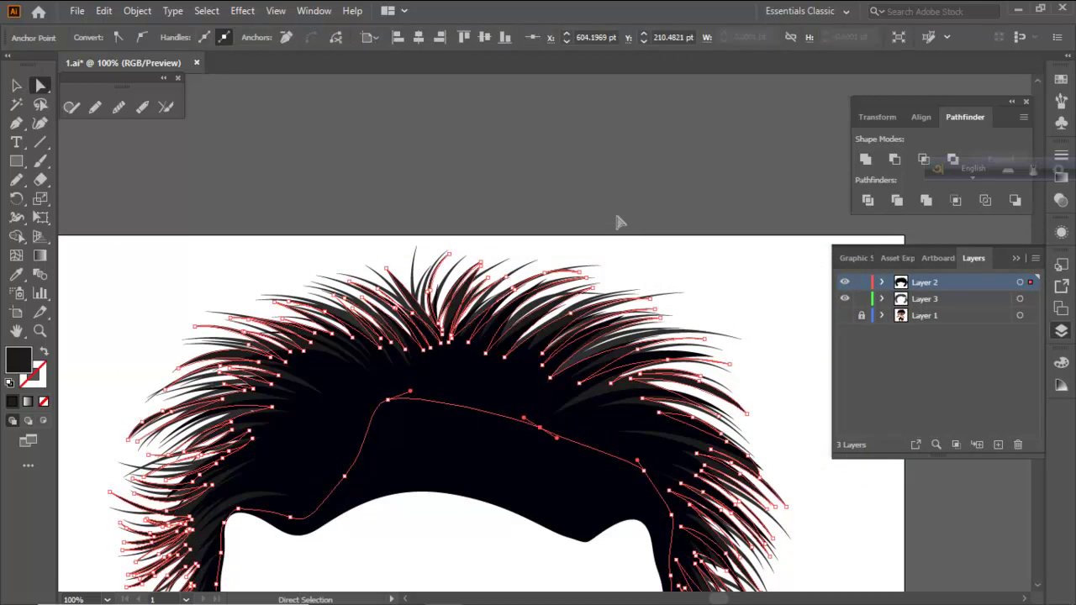
left_click(617, 225)
scroll(572, 300, "down", 3)
key("ctrl+minus")
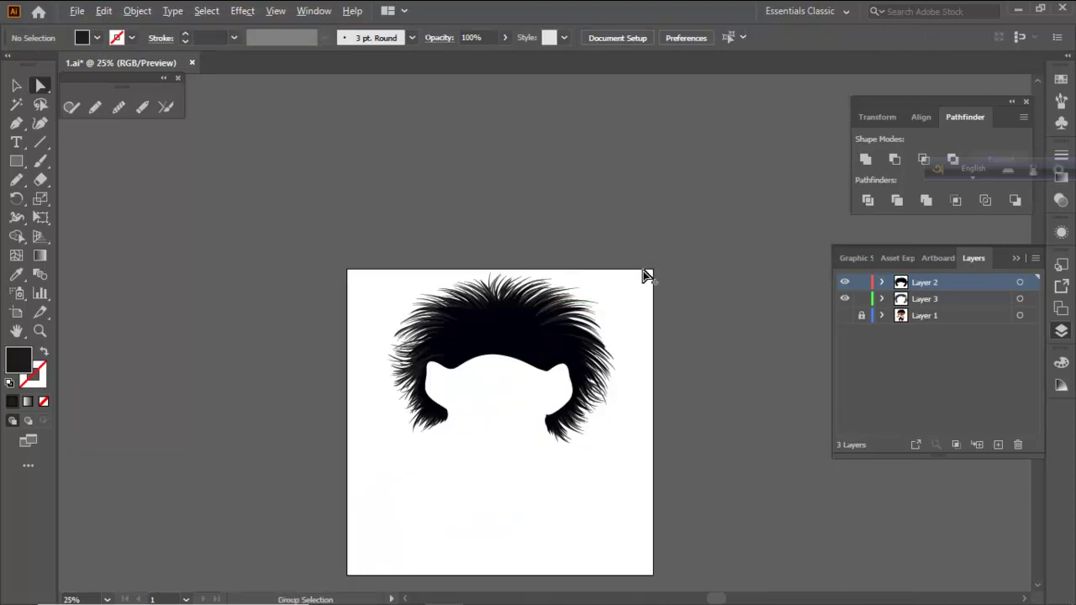
scroll(644, 273, "down", 2)
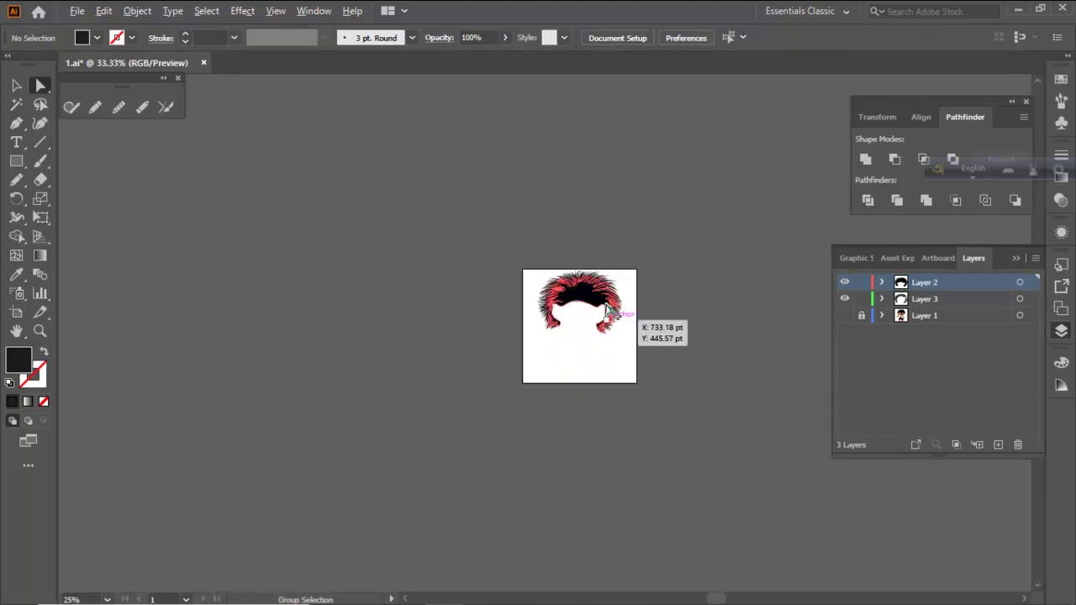
scroll(609, 312, "up", 6)
Lock Layers 2 and 3, show the reference picture on Layer 1, and save the document
left_click(16, 86)
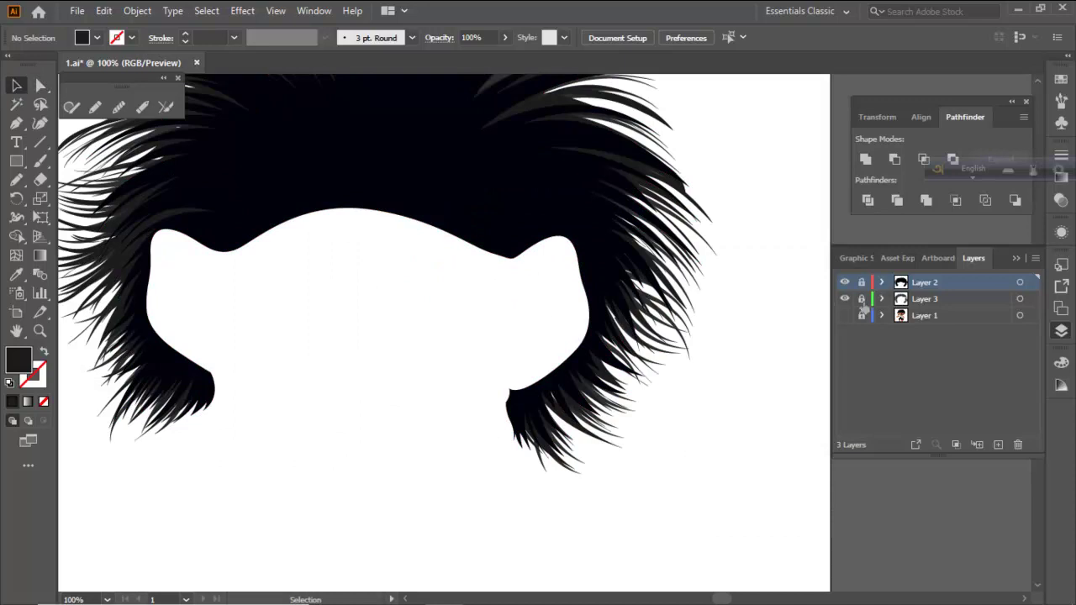
key("ctrl+minus")
key("ctrl+minus")
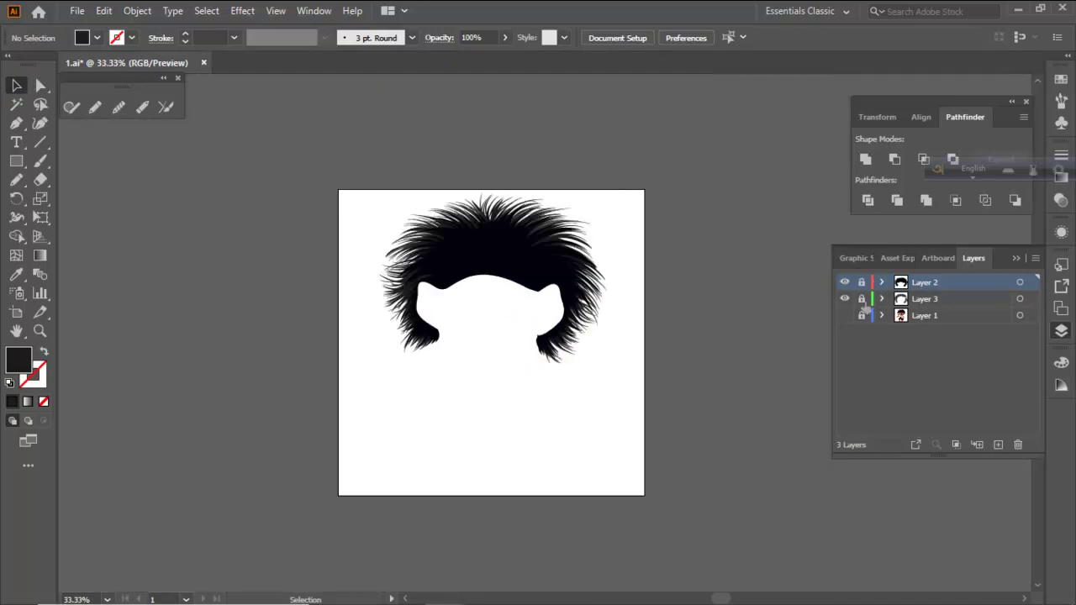
left_click(845, 315)
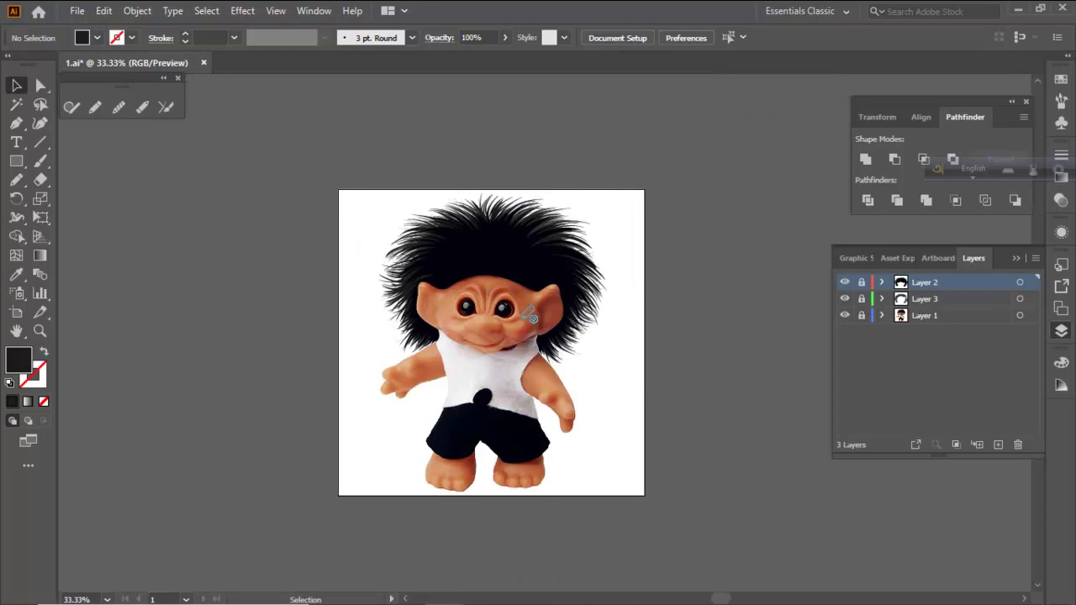
key("ctrl+plus")
scroll(596, 212, "up", 1)
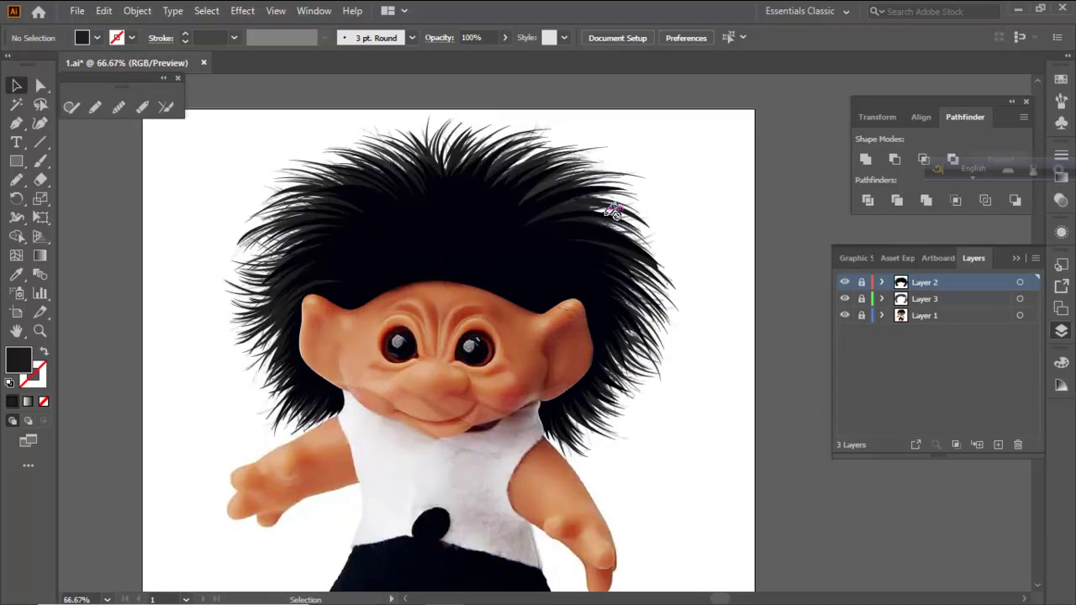
key("ctrl+s")
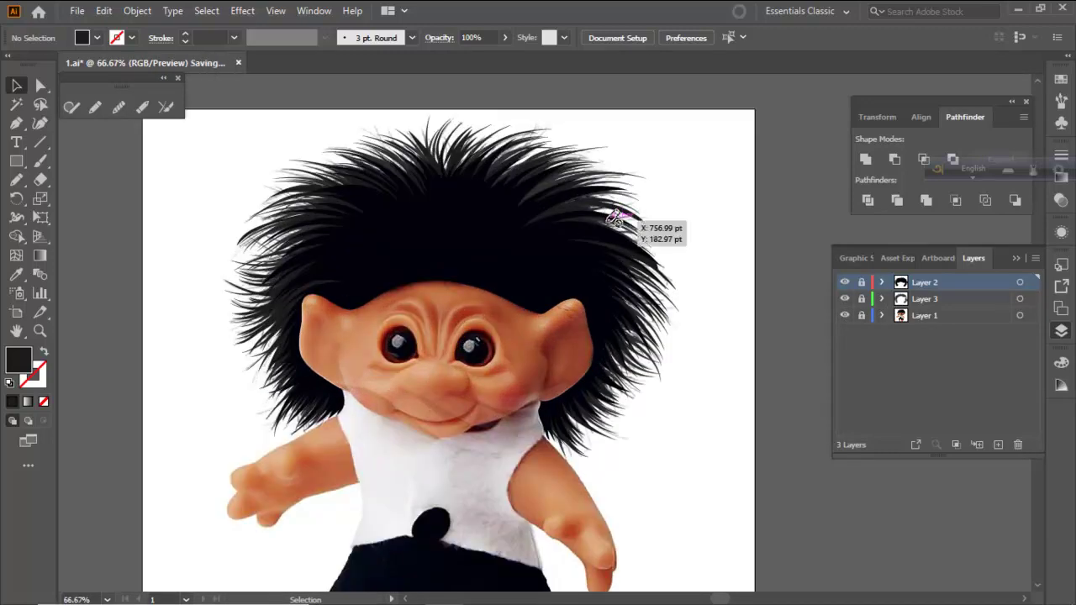
Unlock both hair layers, move all Layer 3 strands into Layer 2, and lock Layer 2 again
left_click(920, 304)
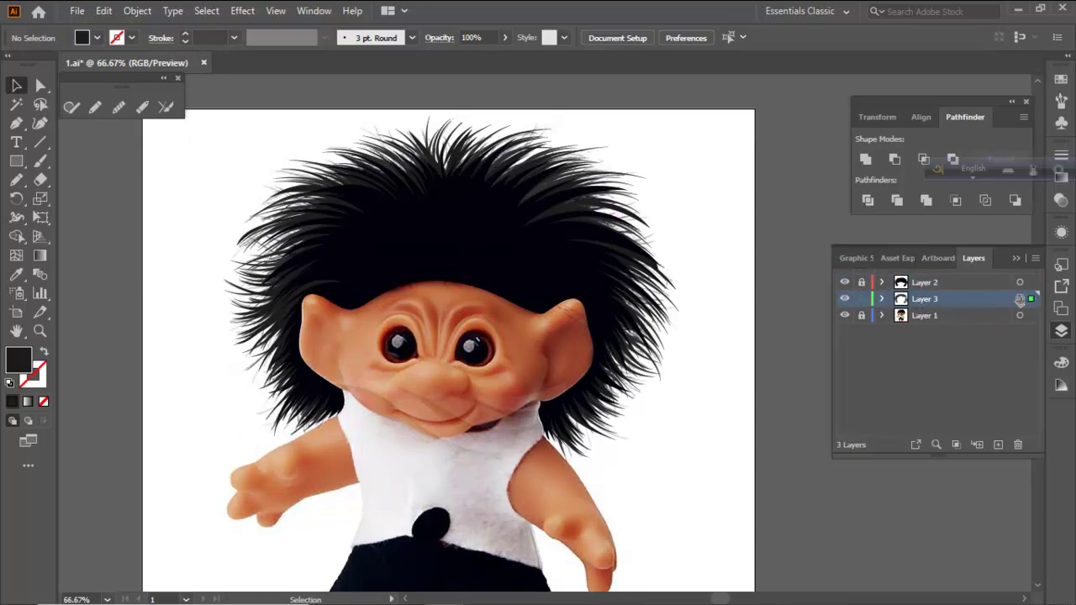
left_click(1020, 299)
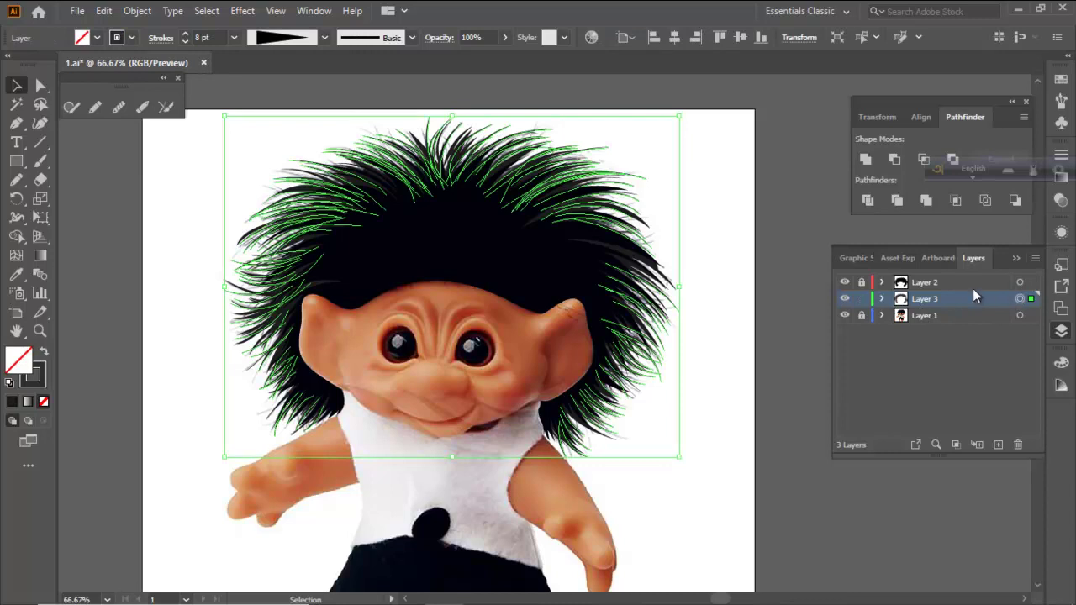
left_click(1020, 283, "shift")
left_click_drag(1031, 298, 1032, 283)
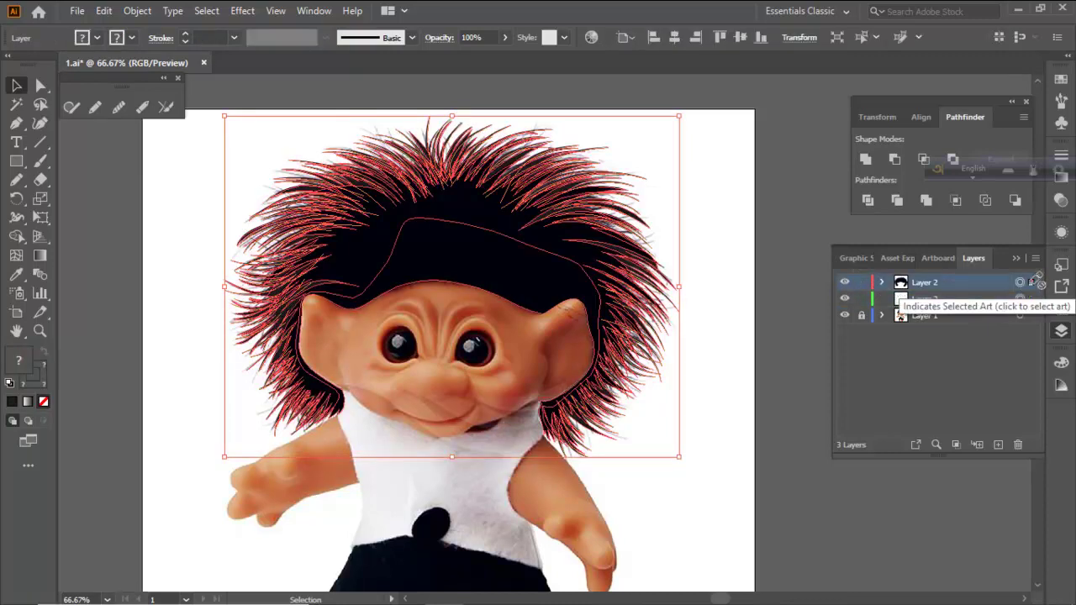
left_click(861, 282)
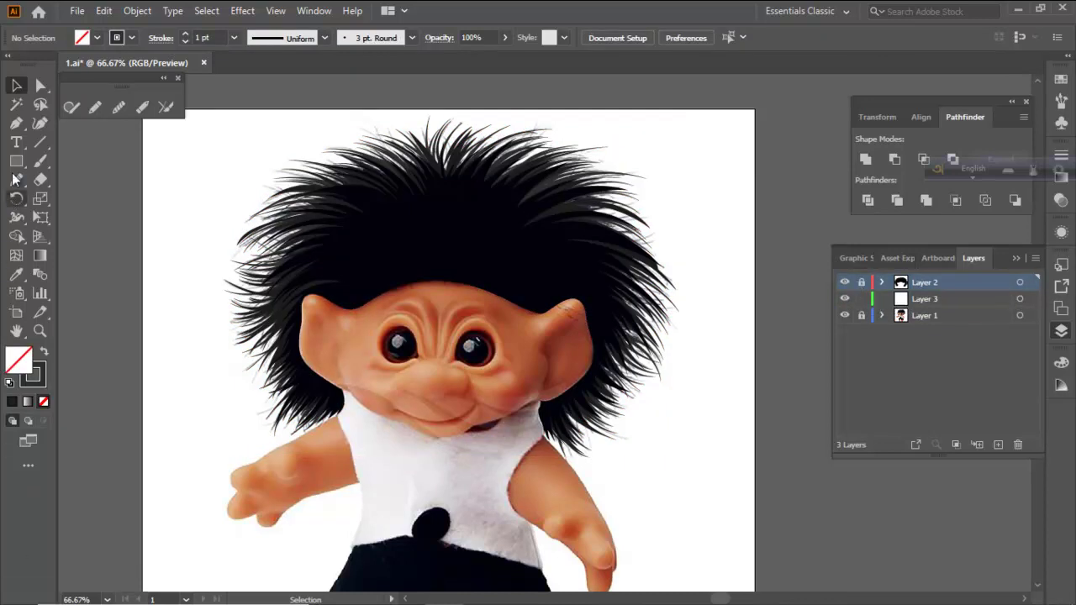
Set up the Pen tool on the empty Layer 3 with no fill and a 0.25 pt stroke in pink #ff009e
left_click(15, 125)
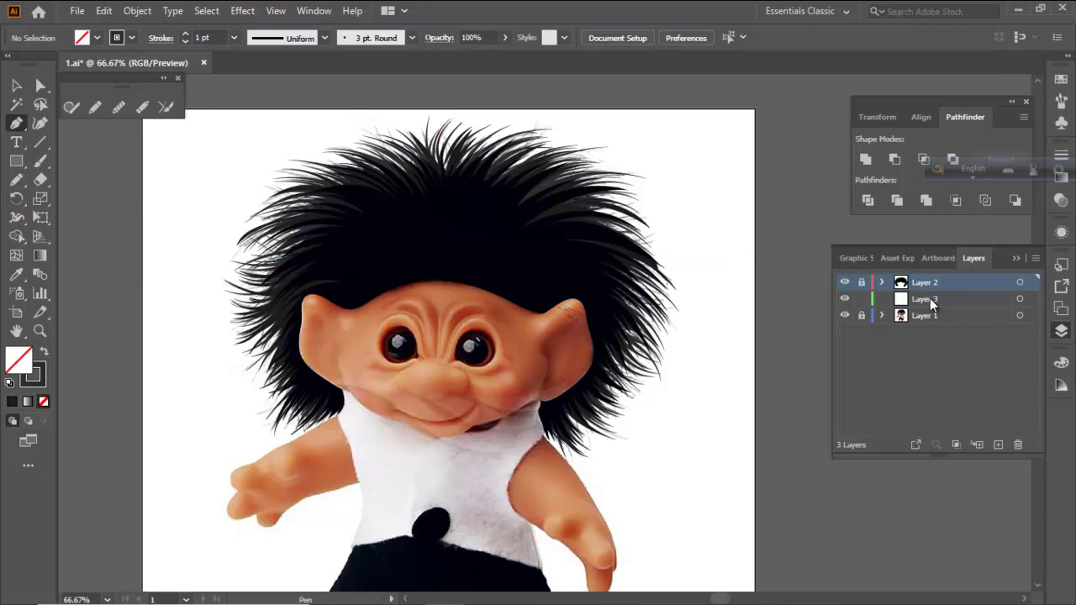
left_click(925, 300)
scroll(212, 38, "down", 1)
left_click(41, 378)
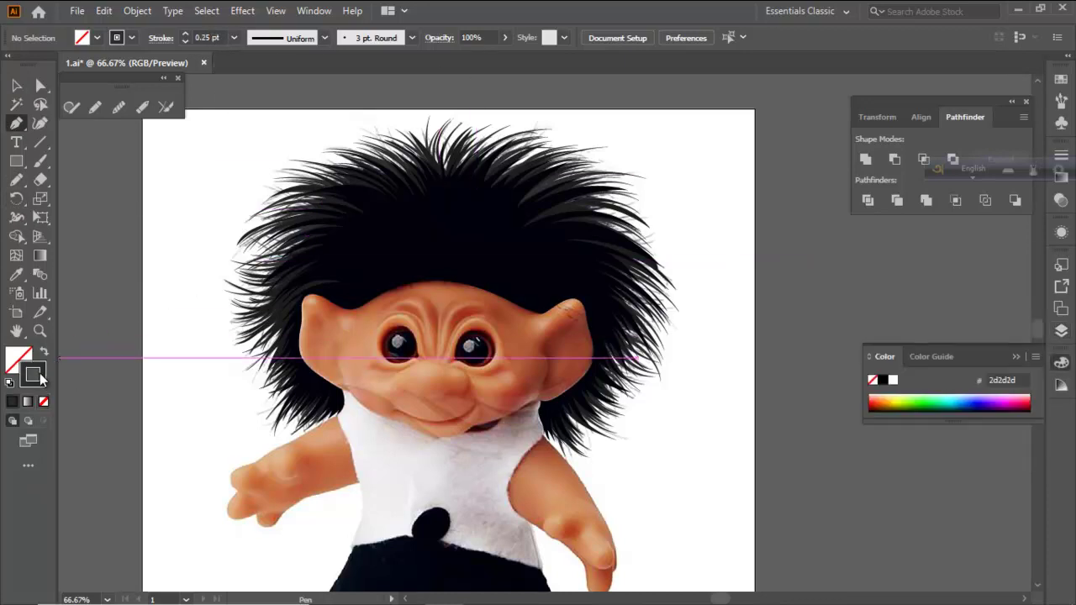
double_click(40, 378)
mouse_move(787, 342)
left_mouse_down()
mouse_move(855, 274)
mouse_move(866, 271)
mouse_move(902, 319)
mouse_move(900, 298)
left_mouse_up()
left_click(901, 303)
key("Return")
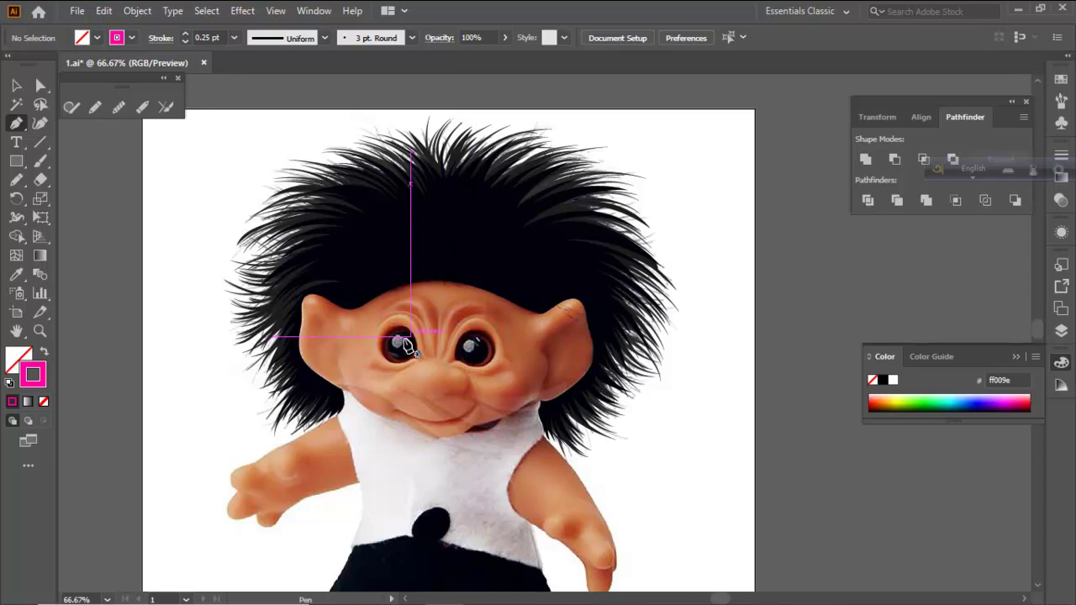
Start the left eye's outline with the Pen tool, placing points around its inner corner and onto the lower edge
scroll(420, 362, "up", 5)
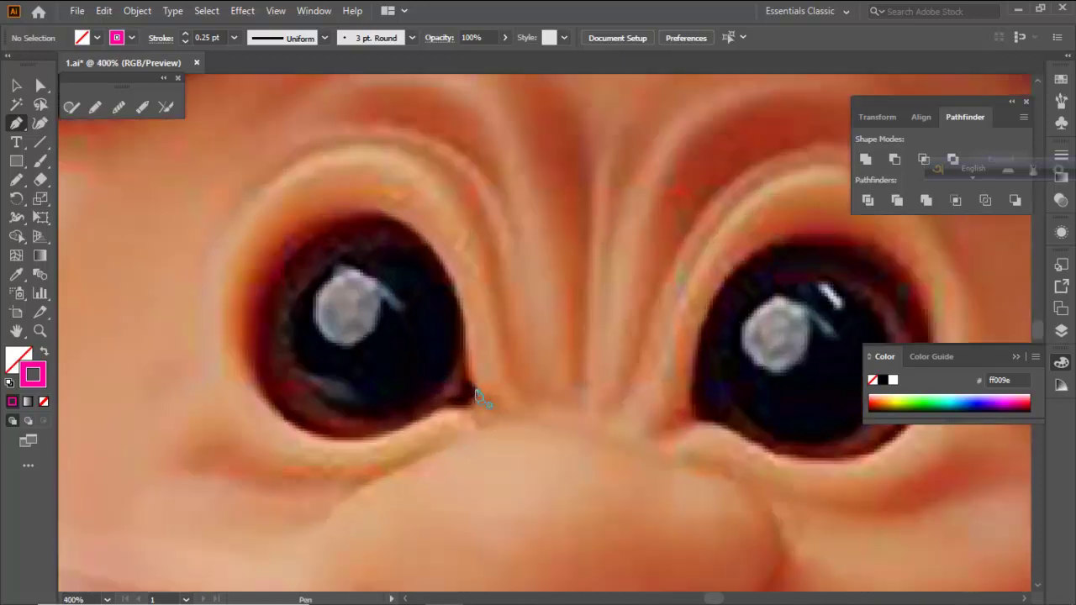
left_click(474, 388)
scroll(468, 405, "up", 1)
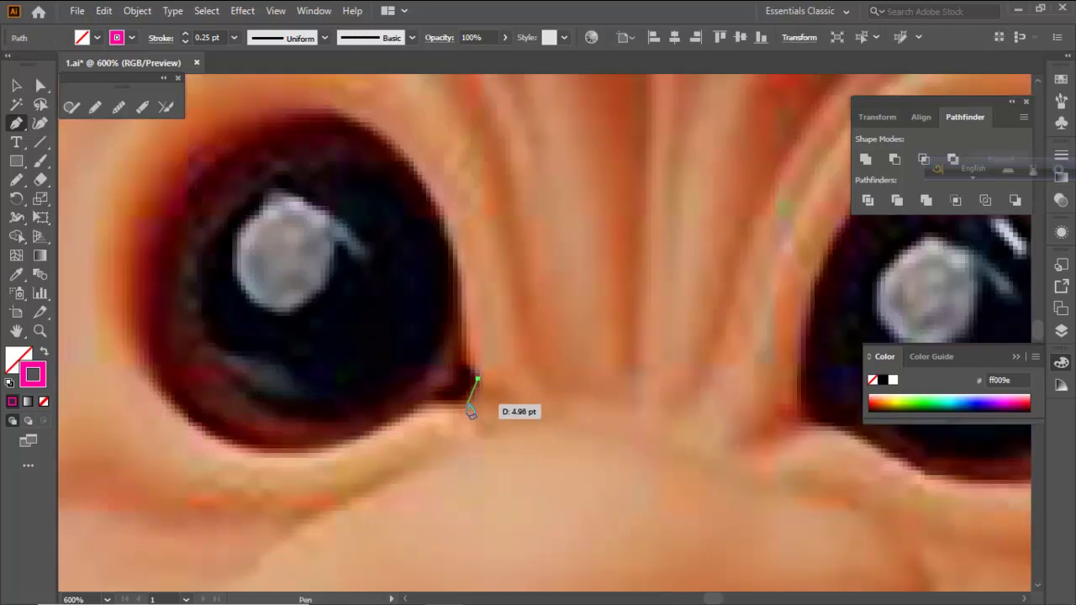
scroll(472, 378, "up", 2)
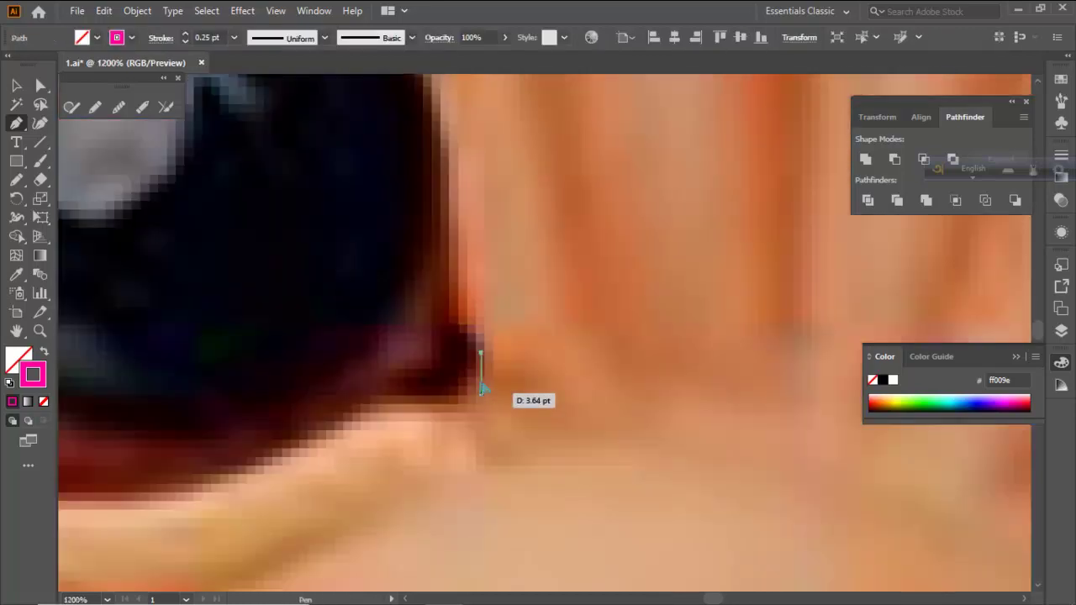
left_click(480, 359)
left_click_drag(475, 397, 364, 404)
key("ctrl+z")
left_click(455, 405)
left_click_drag(296, 445, 555, 358)
scroll(517, 384, "down", 2)
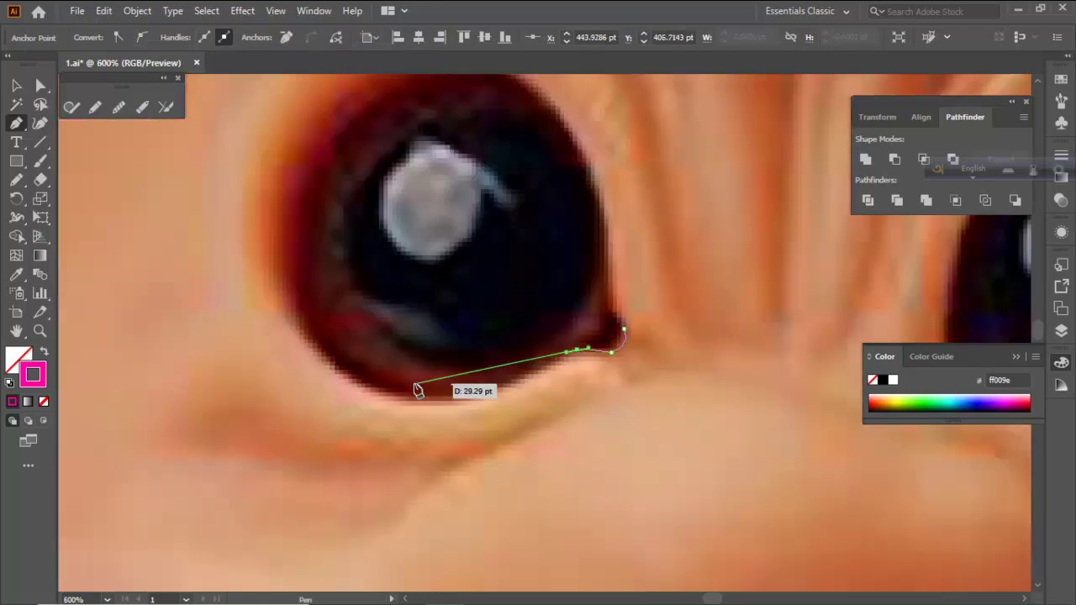
Continue the left eye's outline along the lower, outer and upper edges with curved points and close it at the inner corner
left_click_drag(395, 396, 309, 376)
left_click_drag(264, 279, 310, 426)
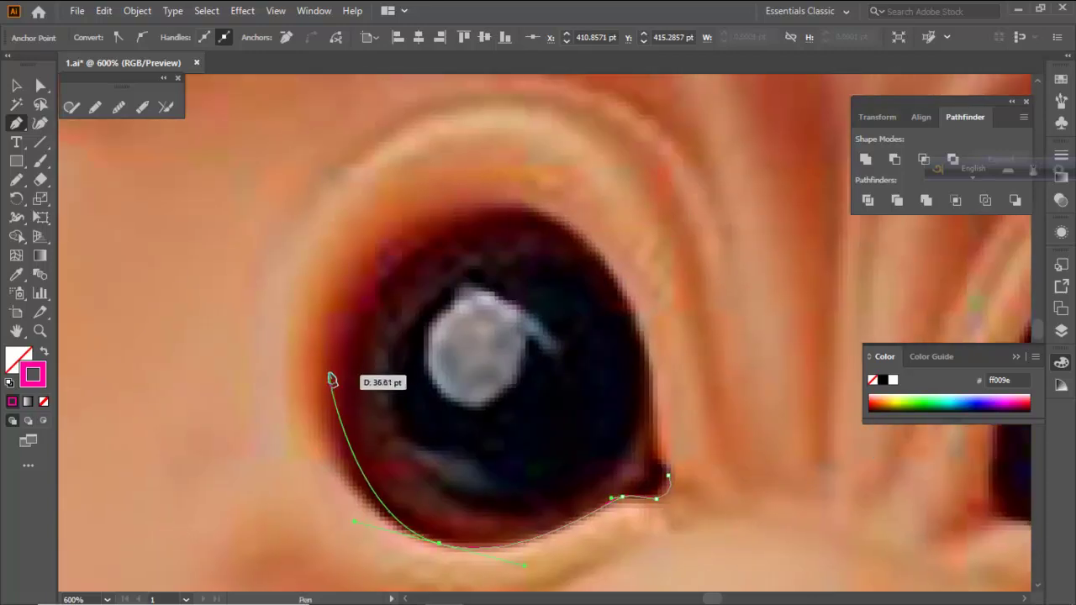
scroll(338, 344, "down", 3)
scroll(339, 346, "up", 1)
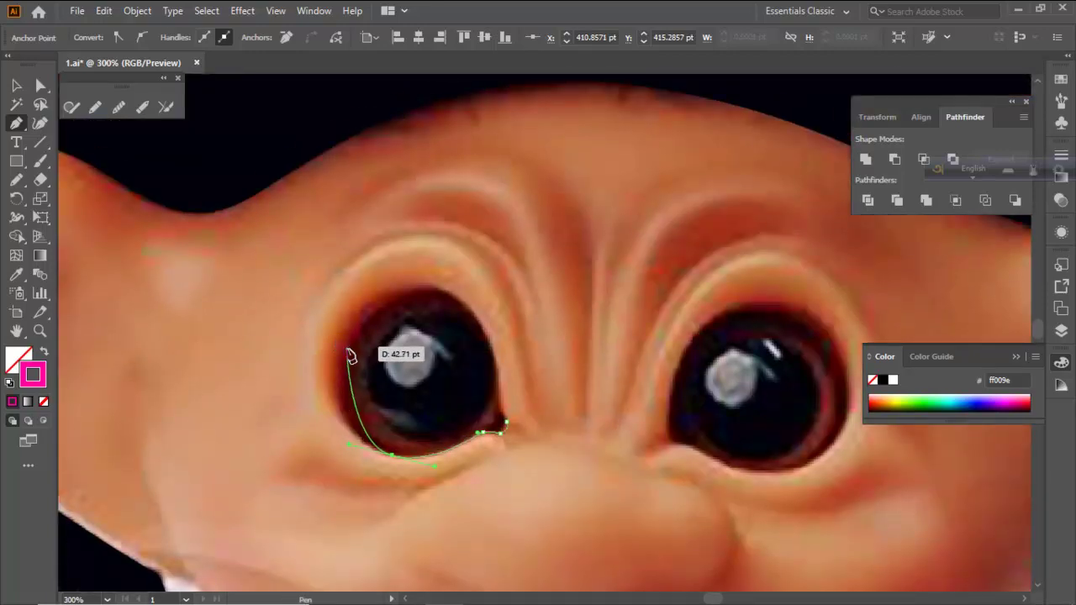
left_click_drag(353, 341, 384, 280)
left_click_drag(452, 296, 477, 306)
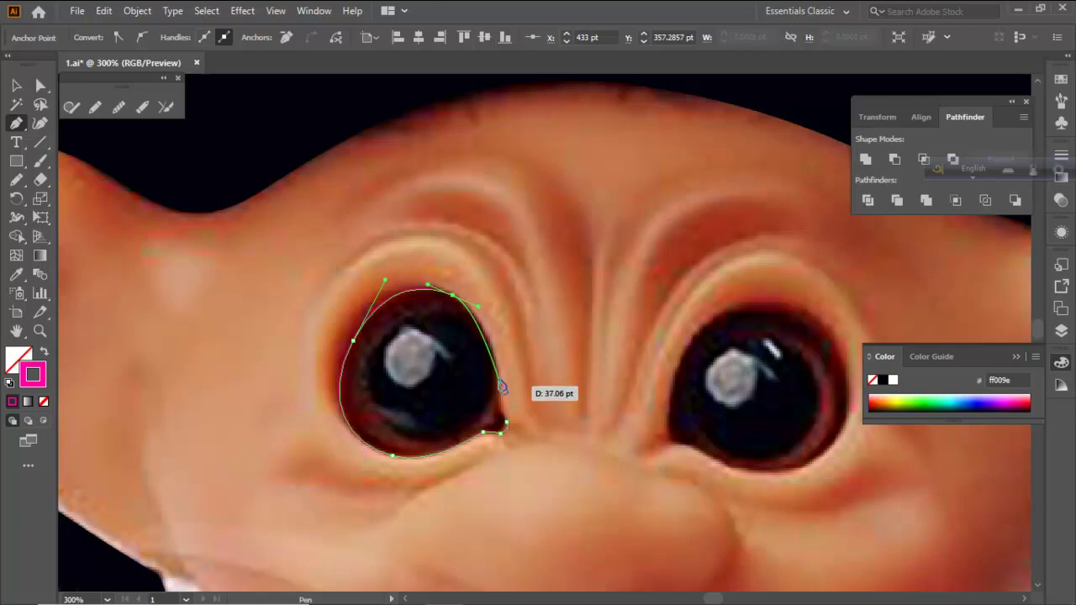
scroll(502, 387, "up", 1)
mouse_move(499, 413)
left_mouse_down()
mouse_move(489, 486)
mouse_move(497, 428)
mouse_move(514, 445)
left_mouse_up()
scroll(496, 428, "up", 1)
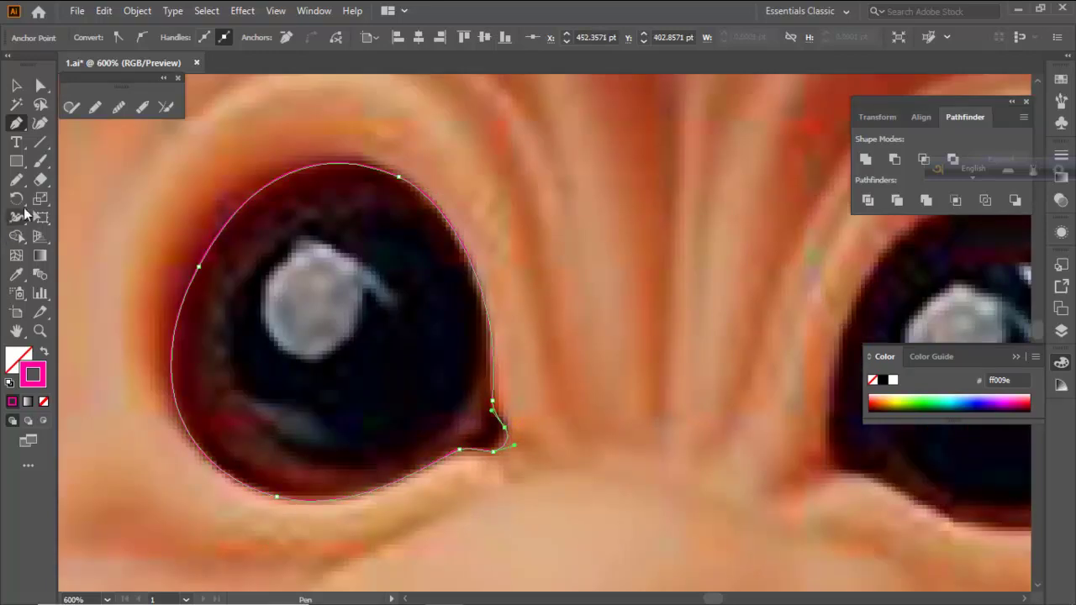
Smooth the left eye's outline at the anchor on its upper outer side and deselect it
left_click(117, 107)
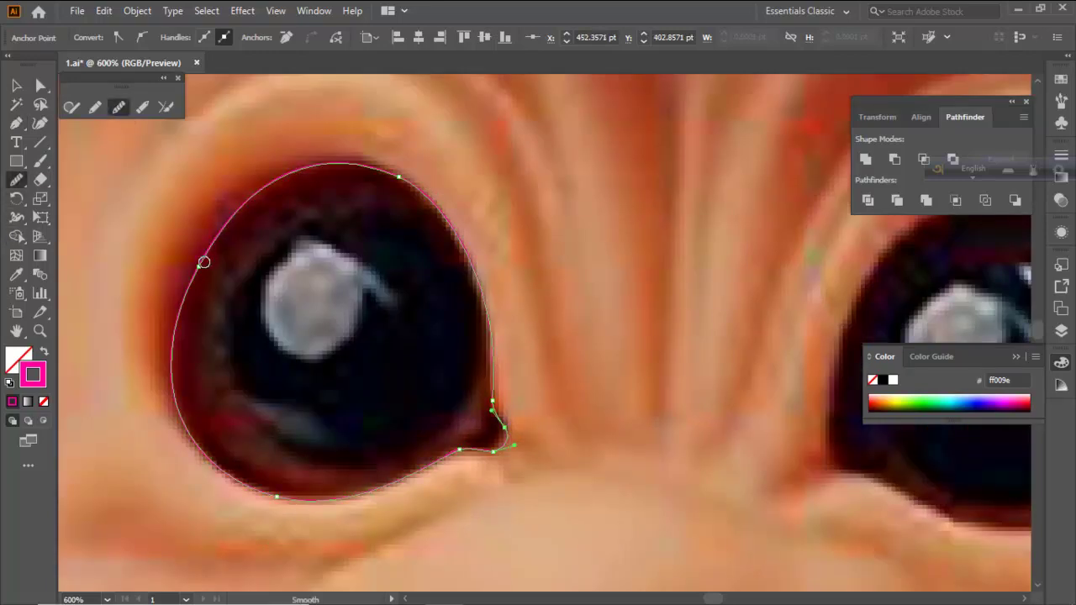
left_click_drag(204, 262, 200, 267)
left_click(296, 253, "ctrl")
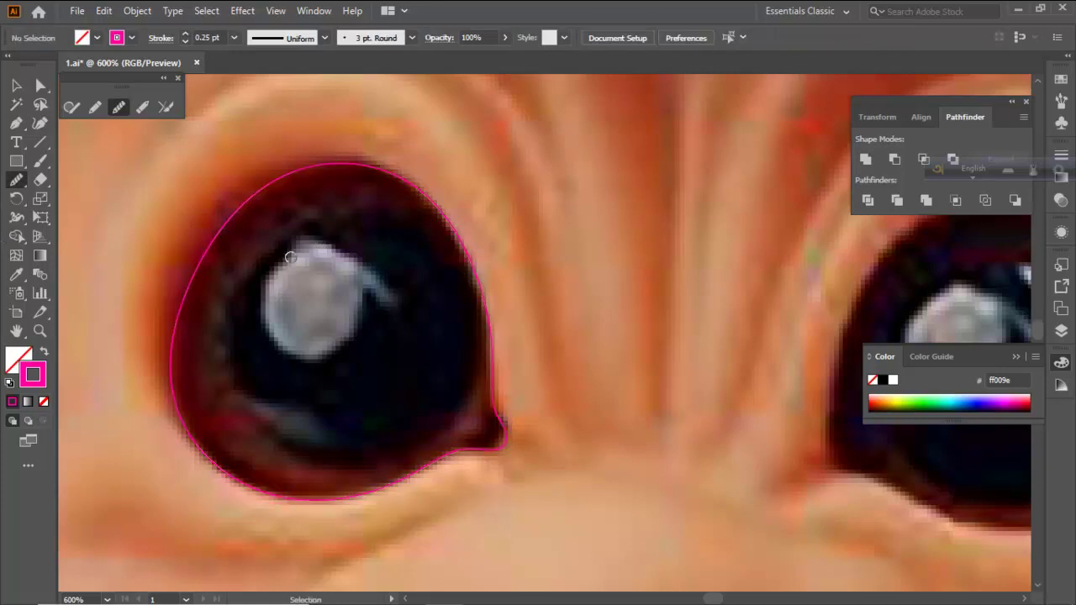
scroll(253, 256, "down", 4)
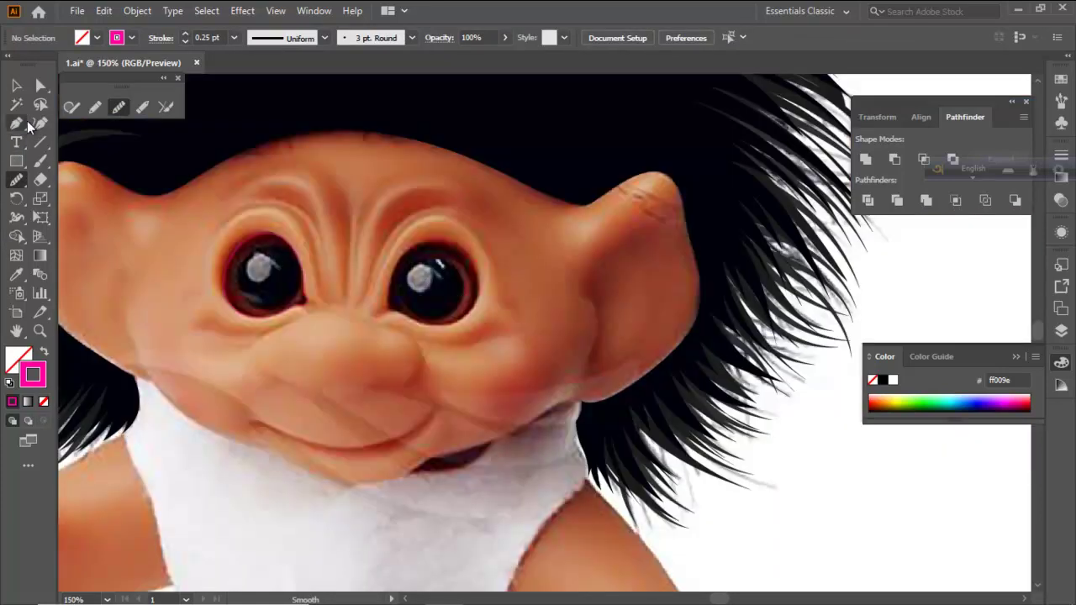
Fine-tune the curve on the outer side of the left eye's outline with the Direct Selection tool and deselect it
scroll(247, 249, "up", 2)
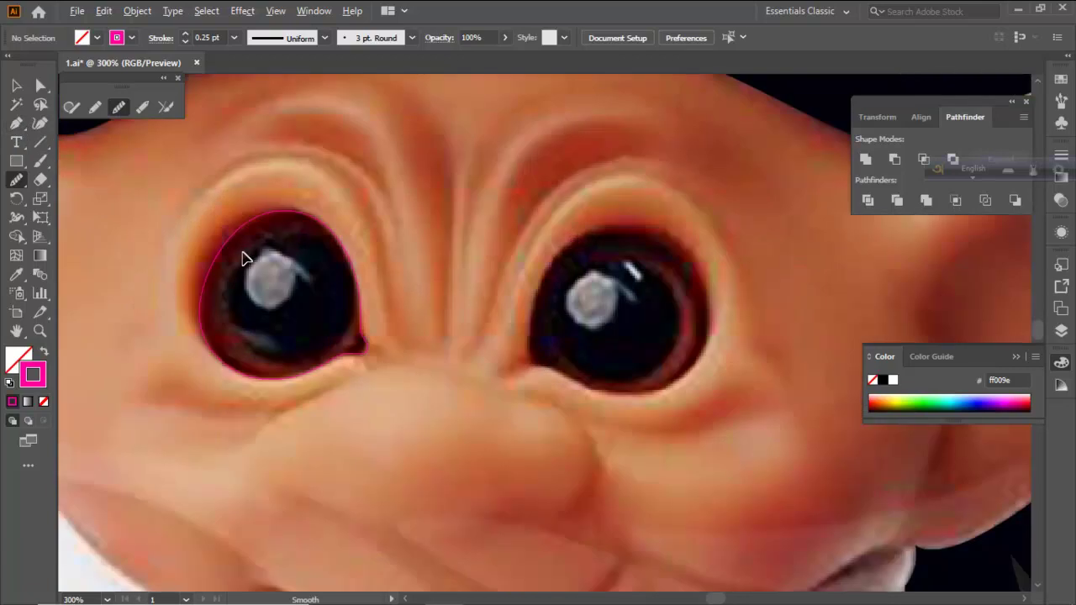
left_click(40, 86)
scroll(174, 253, "up", 2)
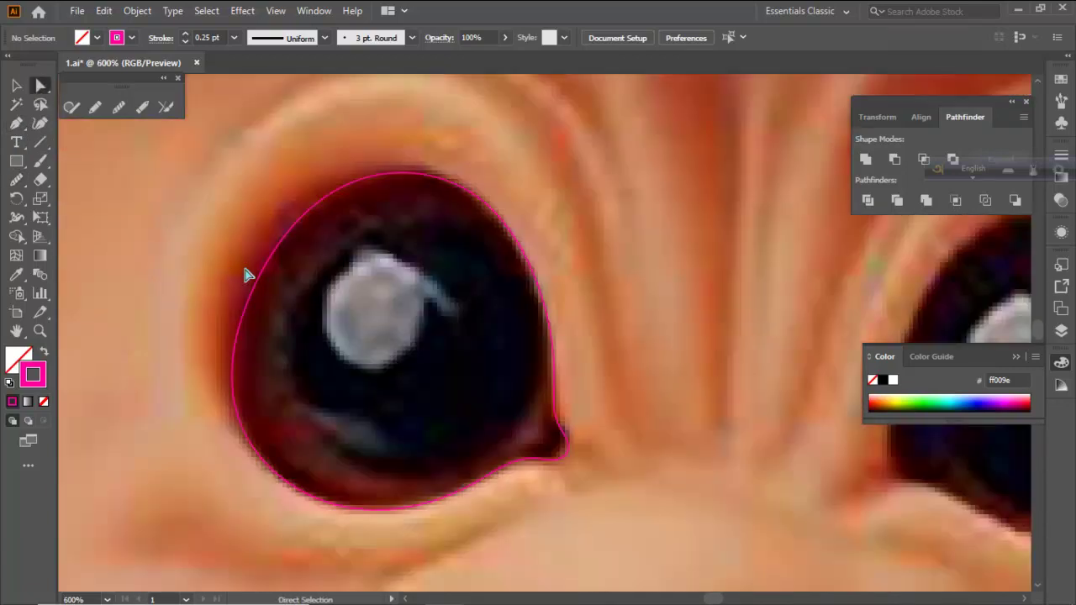
left_click(265, 283)
left_click_drag(240, 323, 240, 318)
left_click(325, 314)
scroll(326, 314, "down", 3)
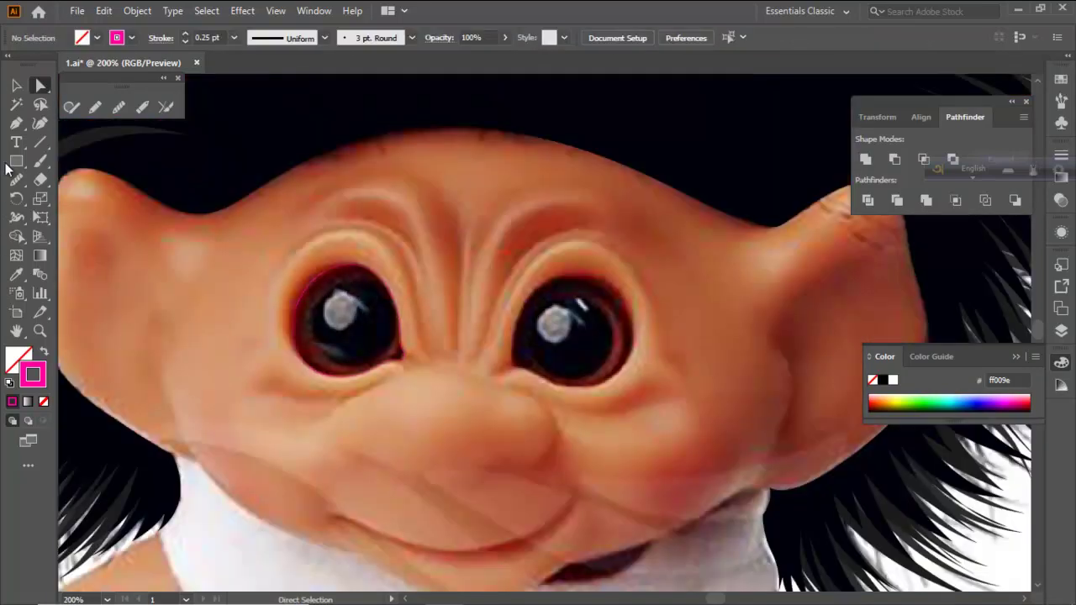
Draw a circle around the left eye's dark pupil with the Ellipse tool and deselect it
key("l")
scroll(353, 322, "up", 2)
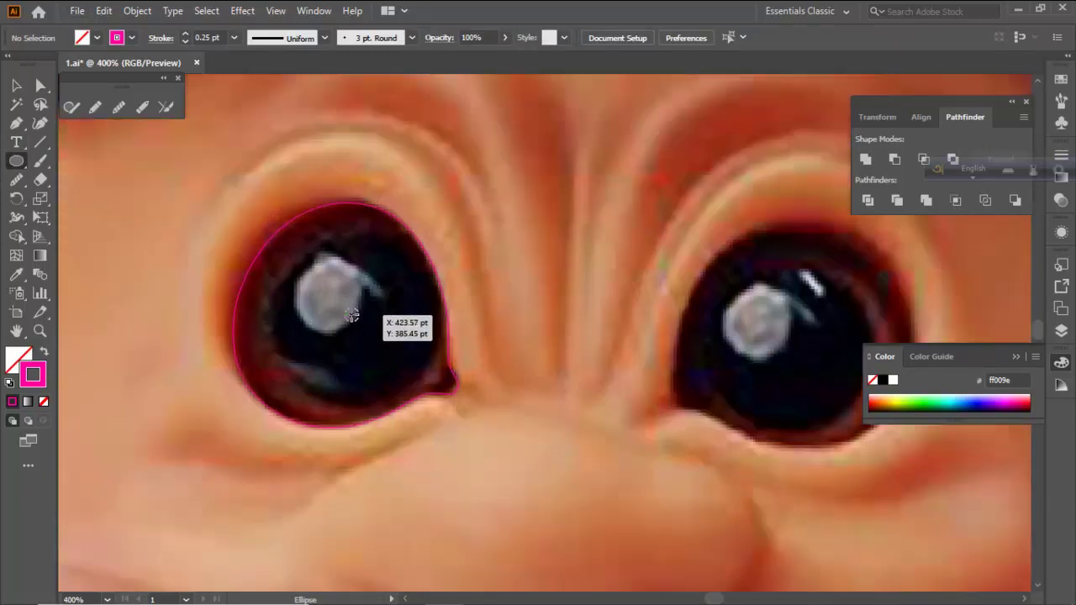
left_click_drag(351, 316, 391, 402)
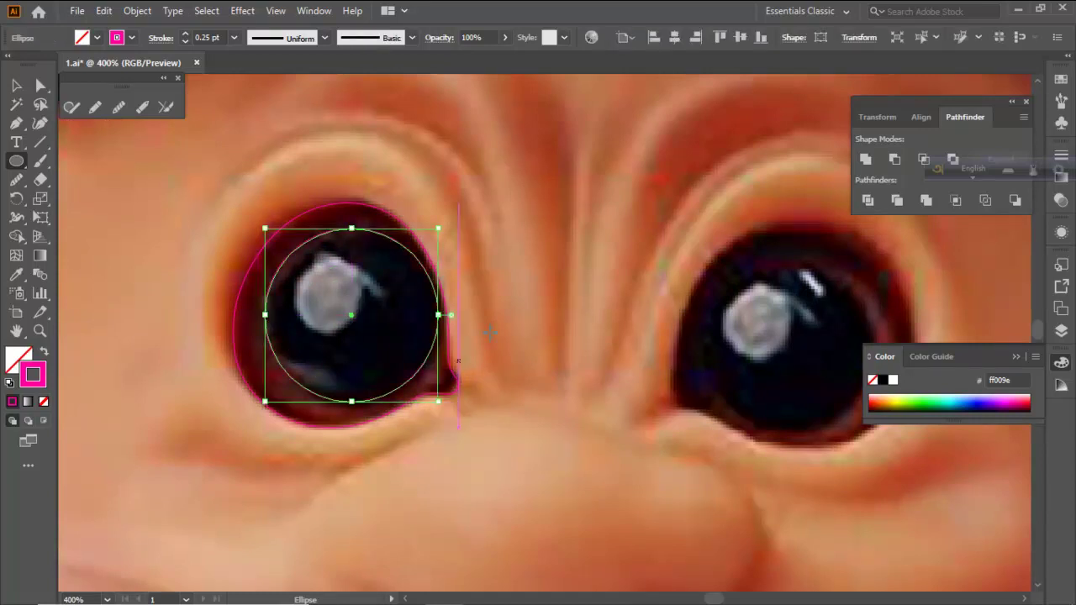
key("ctrl+shift+a")
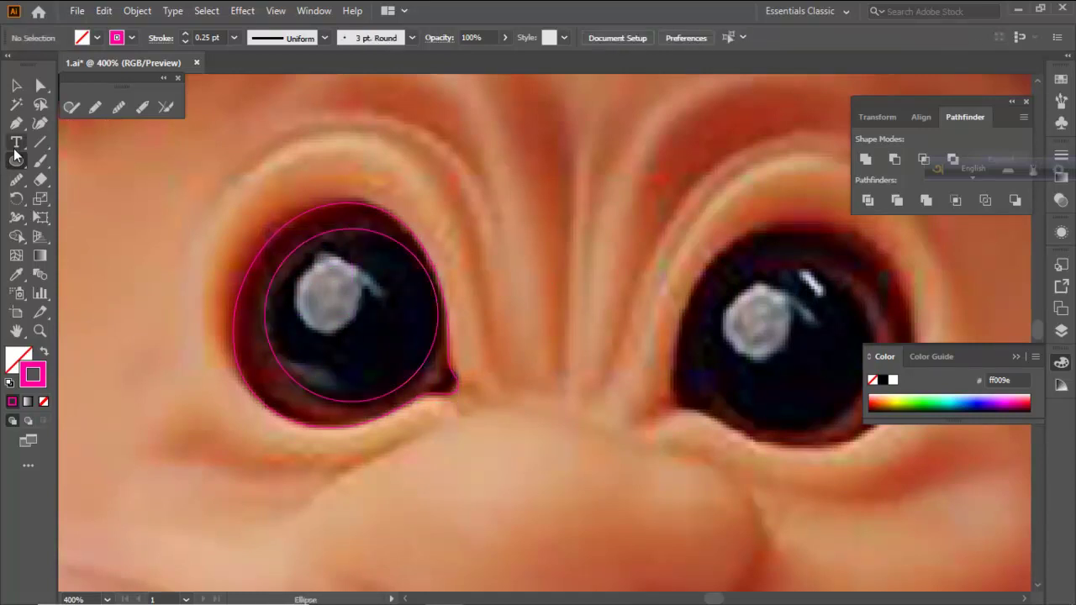
Trace the grey highlight in the left pupil with the Pen tool, as a closed rounded shape with a pointed tail on its upper inner side
left_click(16, 123)
scroll(361, 281, "up", 2)
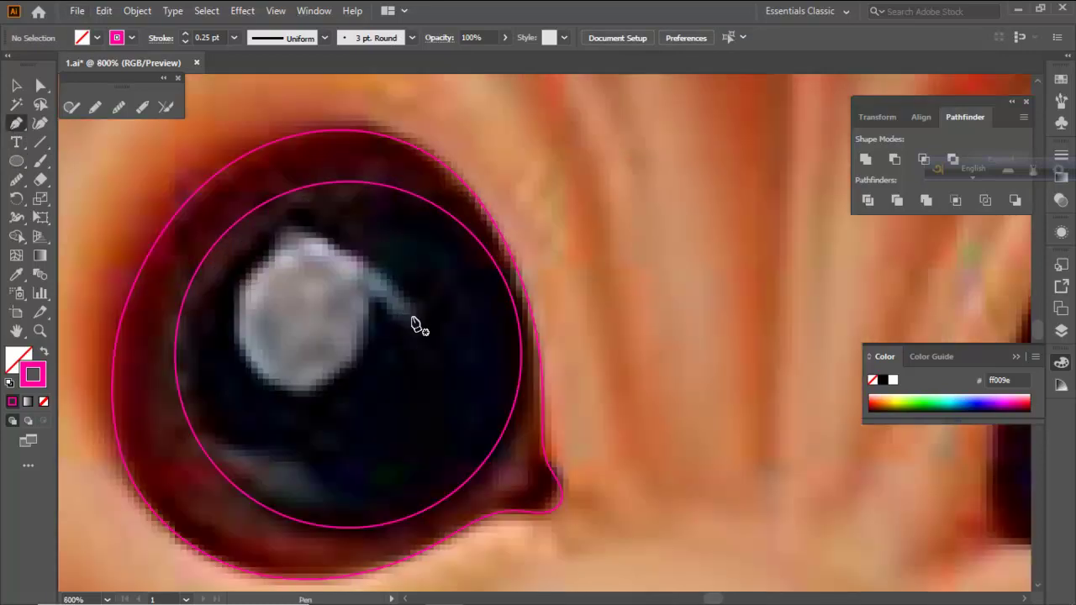
left_click(415, 318)
left_click_drag(304, 232, 262, 227)
left_click_drag(239, 350, 267, 407)
left_click_drag(352, 366, 365, 347)
left_click(370, 297)
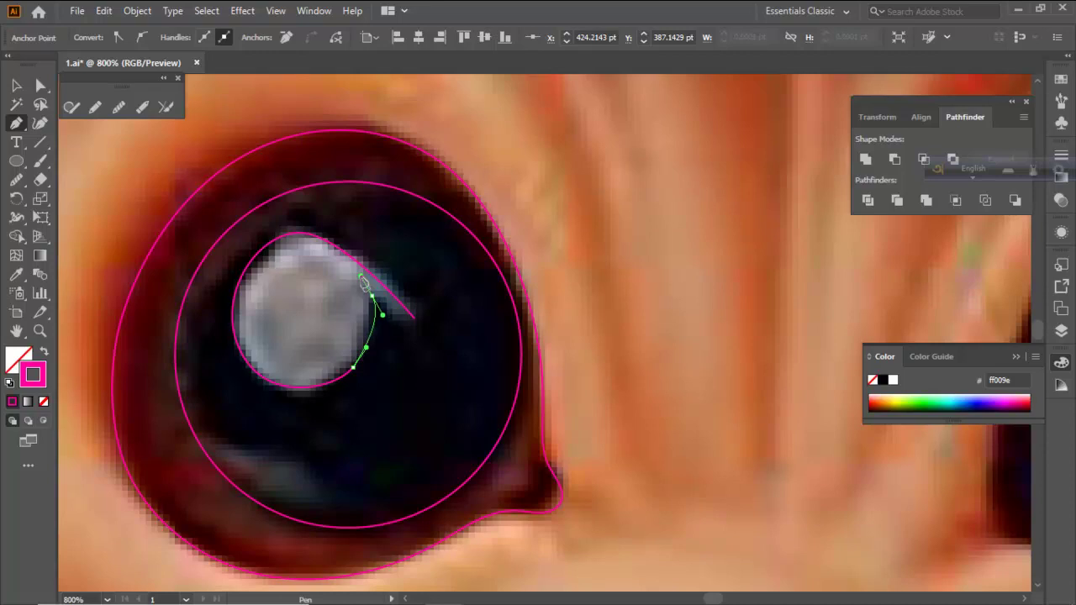
key("ctrl+z")
left_click(372, 297)
left_click_drag(367, 285, 367, 284)
left_click_drag(414, 318, 432, 333)
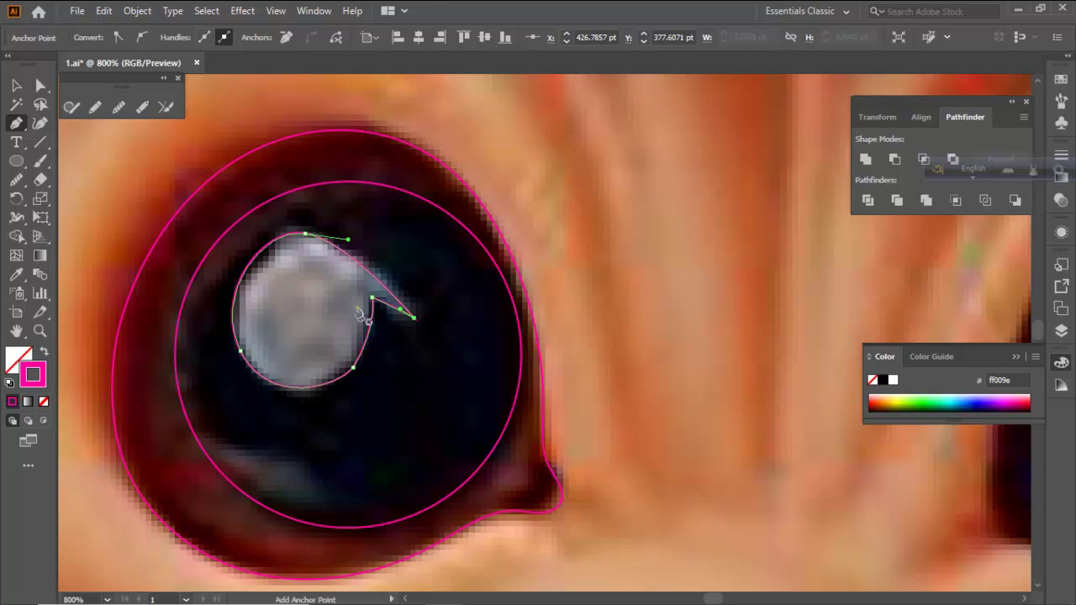
Smooth the outer side of the left pupil's highlight outline with the Smooth tool and deselect it
left_click(16, 179)
mouse_move(251, 280)
left_mouse_down()
mouse_move(251, 337)
mouse_move(238, 355)
mouse_move(260, 356)
left_mouse_up()
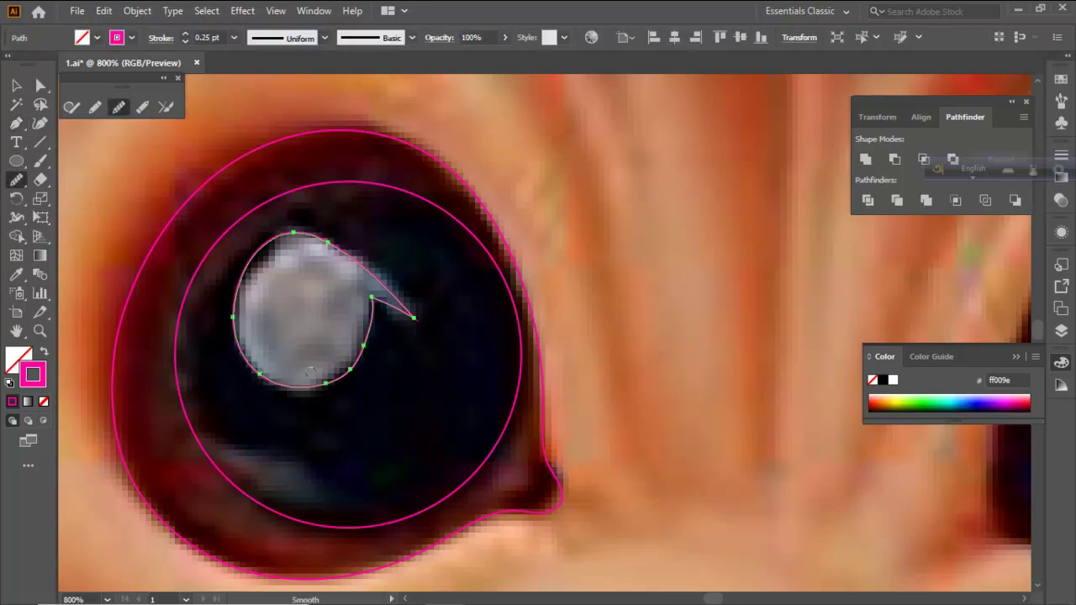
left_click(295, 334, "ctrl")
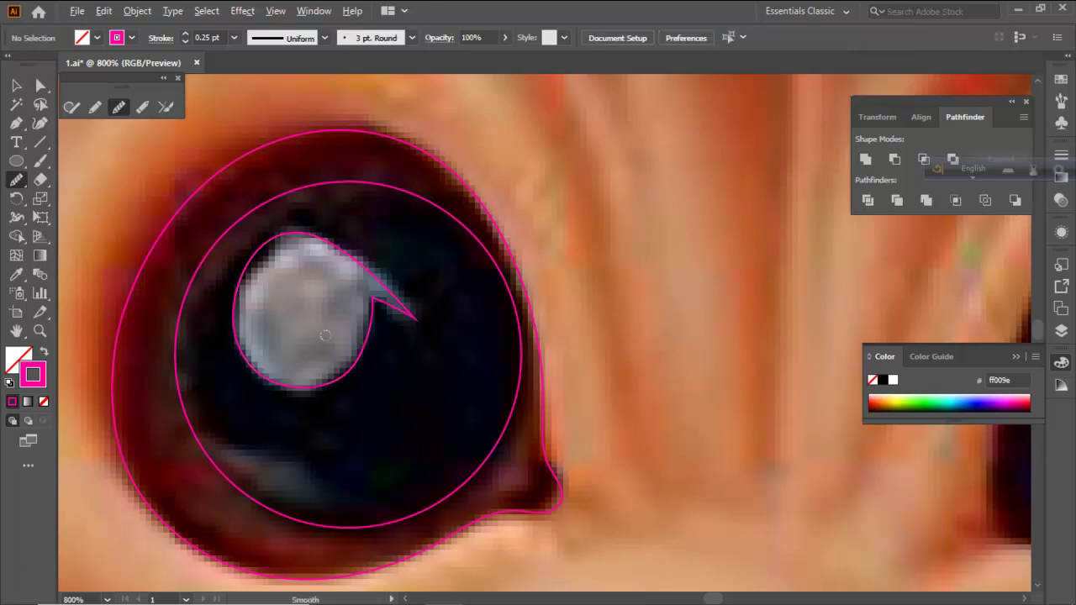
Start a small shape in the left eye's inner corner with the Pen tool, curving up from the lower lid and undoing the misplaced points
scroll(349, 331, "down", 3)
left_click(16, 122)
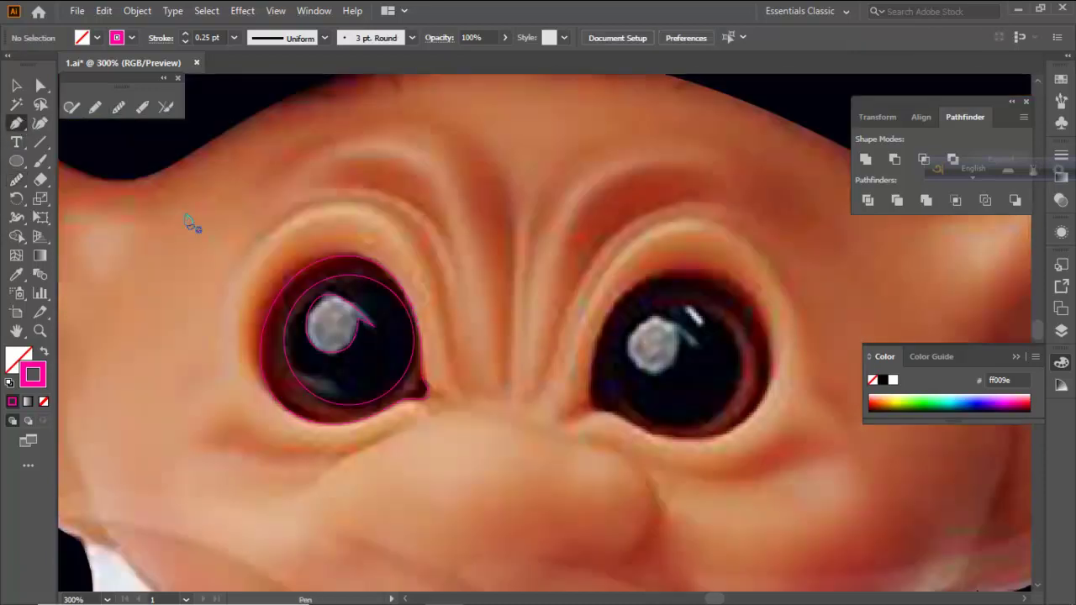
scroll(269, 336, "up", 1)
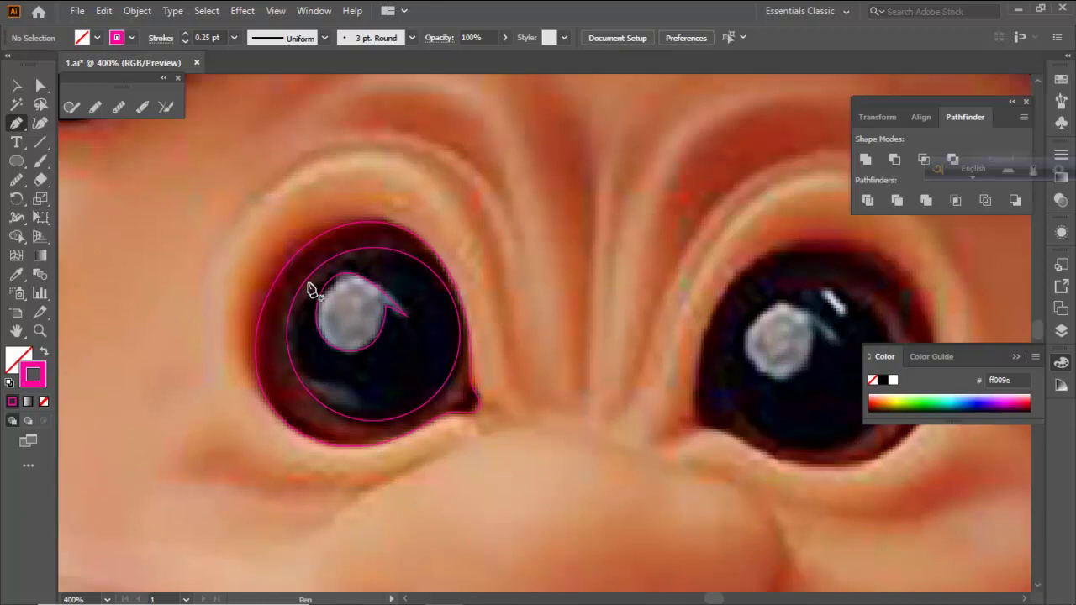
scroll(461, 412, "up", 2)
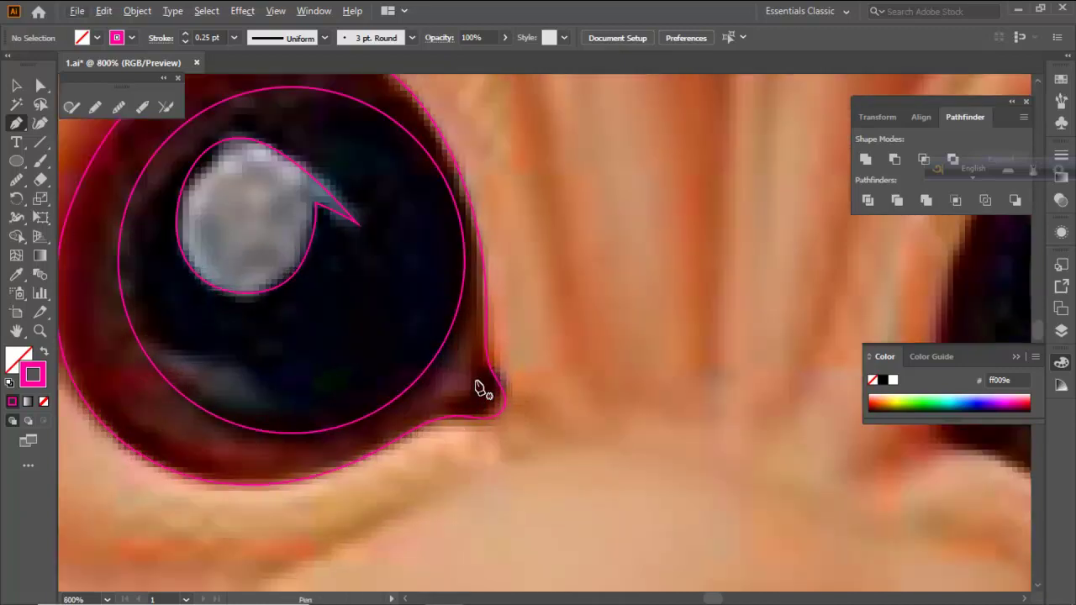
scroll(461, 413, "up", 1)
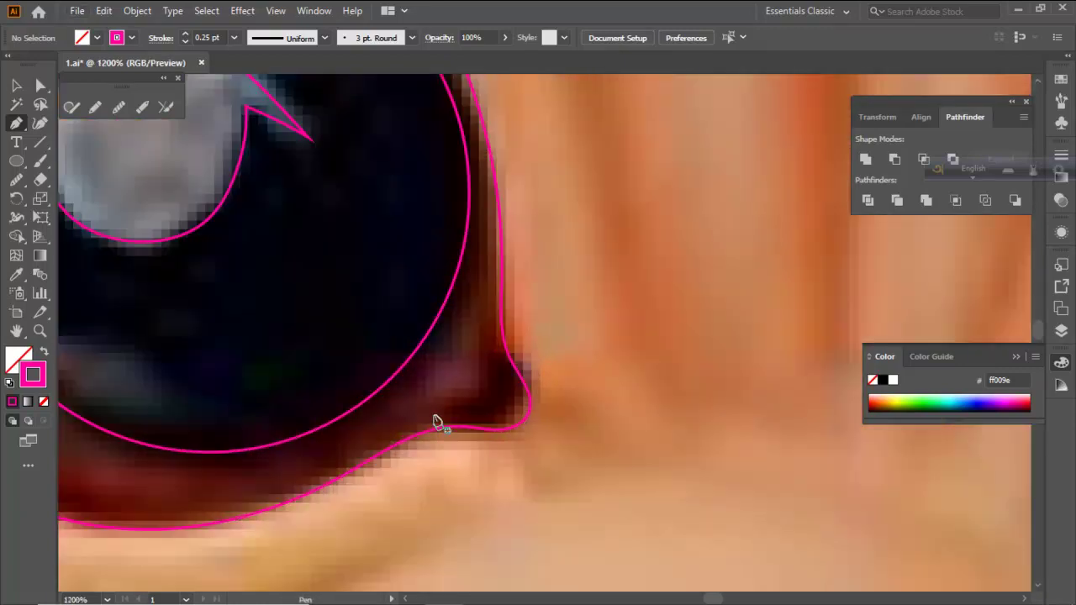
left_click(428, 418)
left_click_drag(486, 392, 503, 379)
left_click_drag(494, 348, 549, 384)
scroll(514, 406, "up", 2)
key("ctrl+z")
mouse_move(504, 437)
left_mouse_down()
mouse_move(533, 426)
mouse_move(486, 444)
left_mouse_up()
key("ctrl+z")
key("ctrl+z")
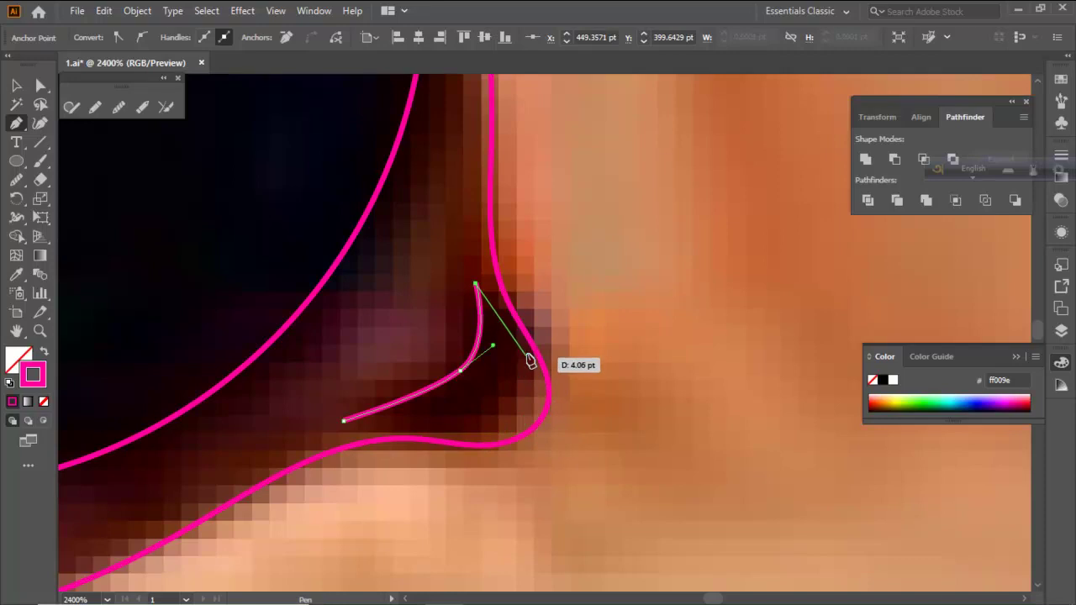
Close the inner-corner shape with curves running alongside the left eye's outline and deselect it
left_click_drag(528, 347, 545, 371)
left_click_drag(441, 442, 284, 415)
left_click(427, 357, "ctrl")
scroll(530, 332, "down", 4)
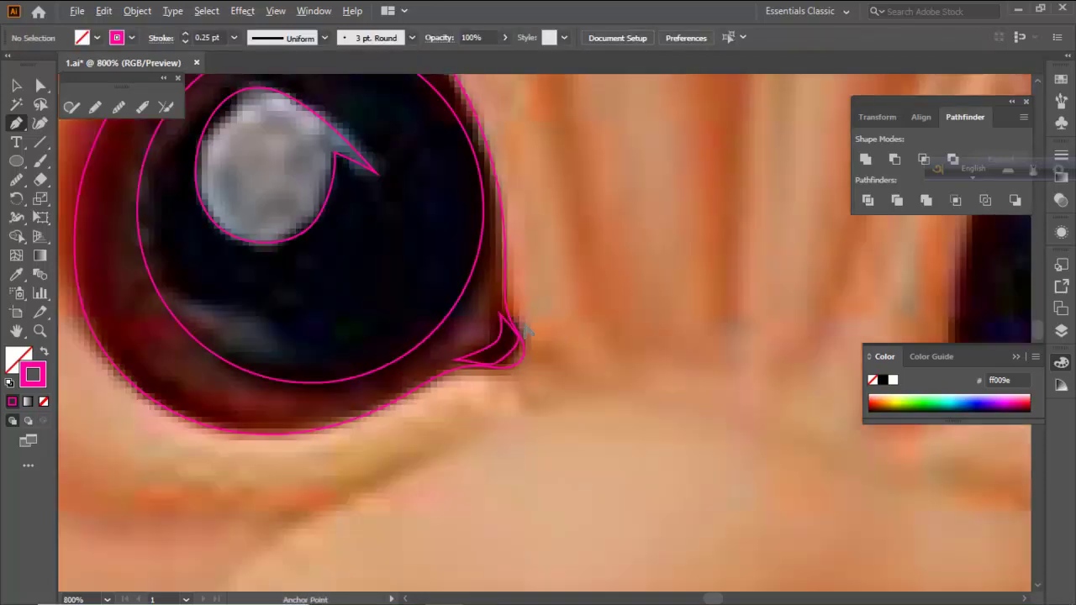
Trace a closed crescent with the Pen tool between the left eye's pupil circle and its outer outline, tapering along the lower edge
scroll(502, 343, "down", 2)
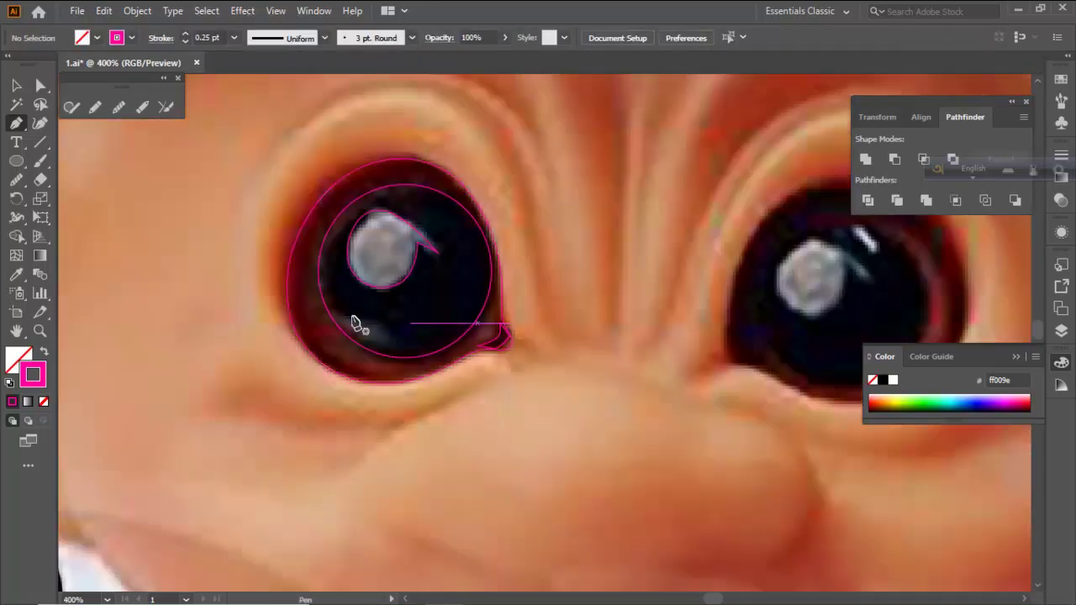
scroll(451, 313, "down", 2)
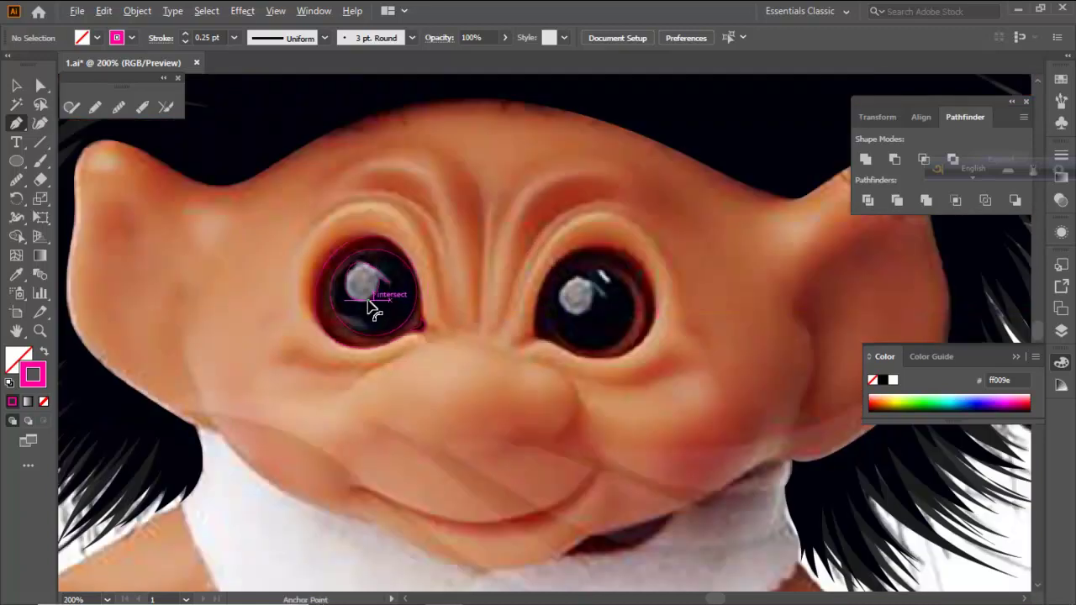
scroll(326, 294, "up", 2)
scroll(328, 294, "up", 1)
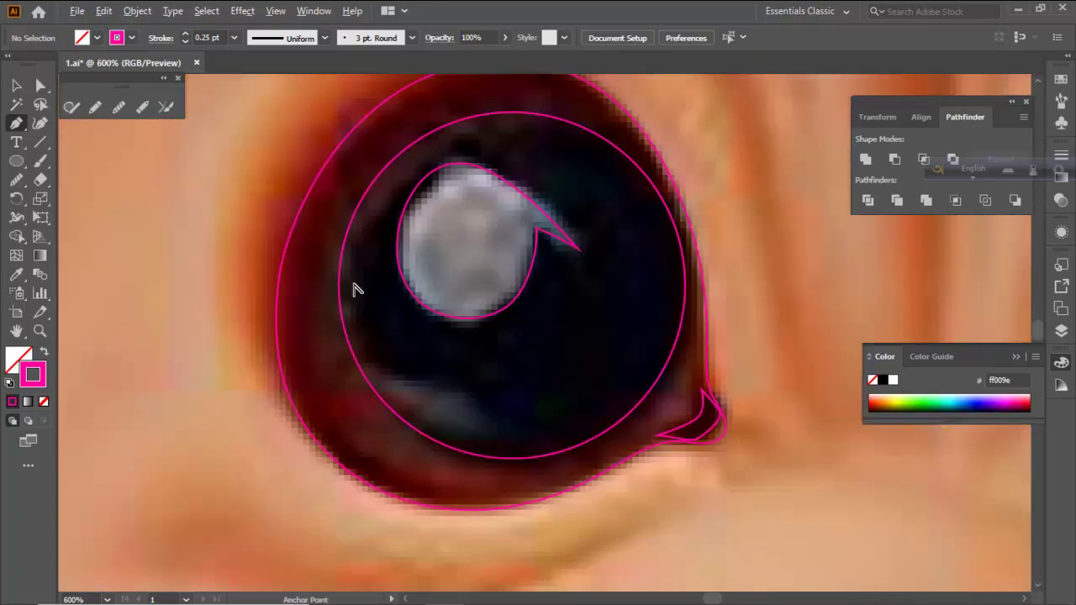
scroll(356, 288, "down", 2)
scroll(416, 275, "down", 1)
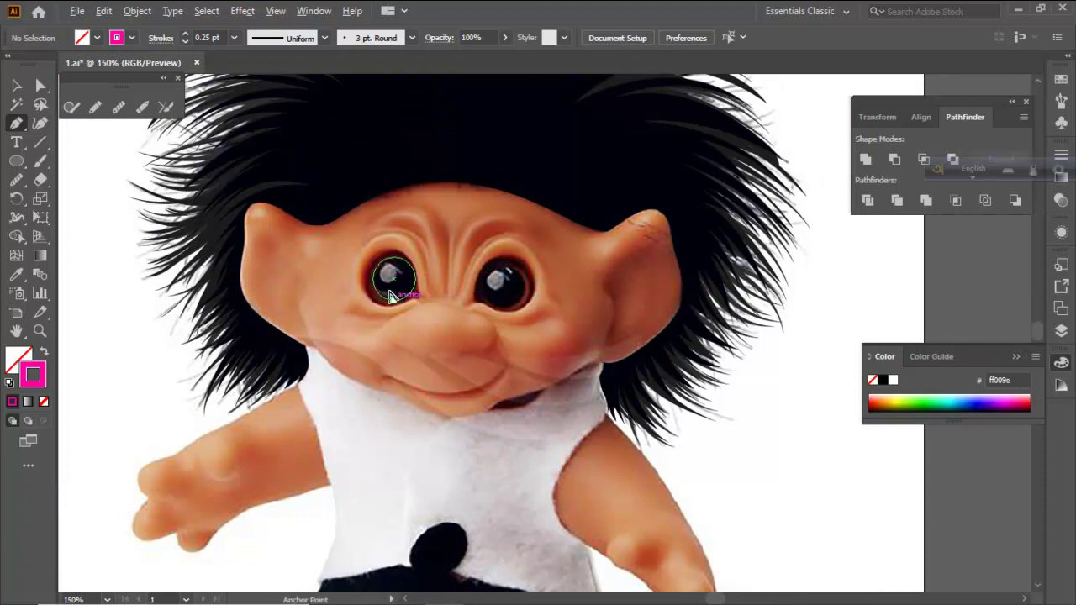
scroll(389, 291, "up", 3)
scroll(343, 291, "up", 2)
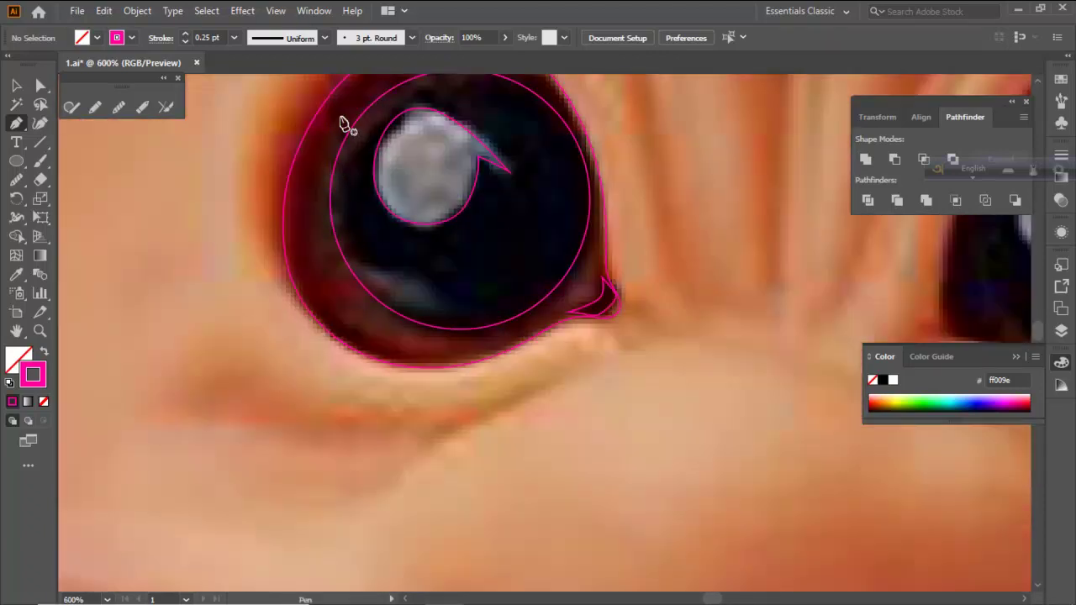
left_click(340, 118)
left_click_drag(320, 291, 359, 377)
left_click_drag(453, 351, 477, 346)
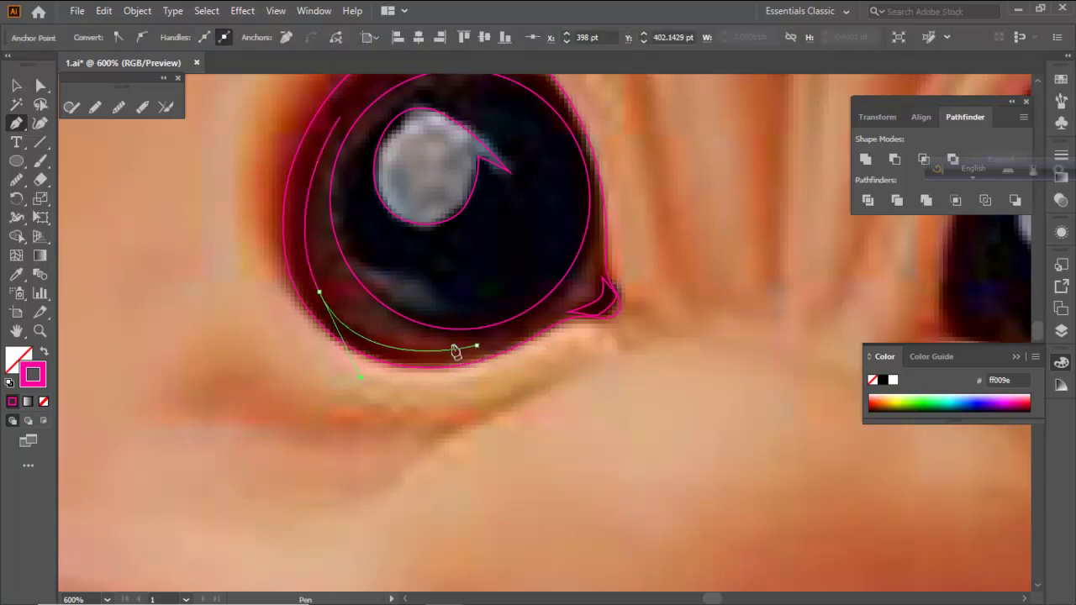
left_click_drag(342, 282, 305, 221)
left_click_drag(324, 116, 351, 301)
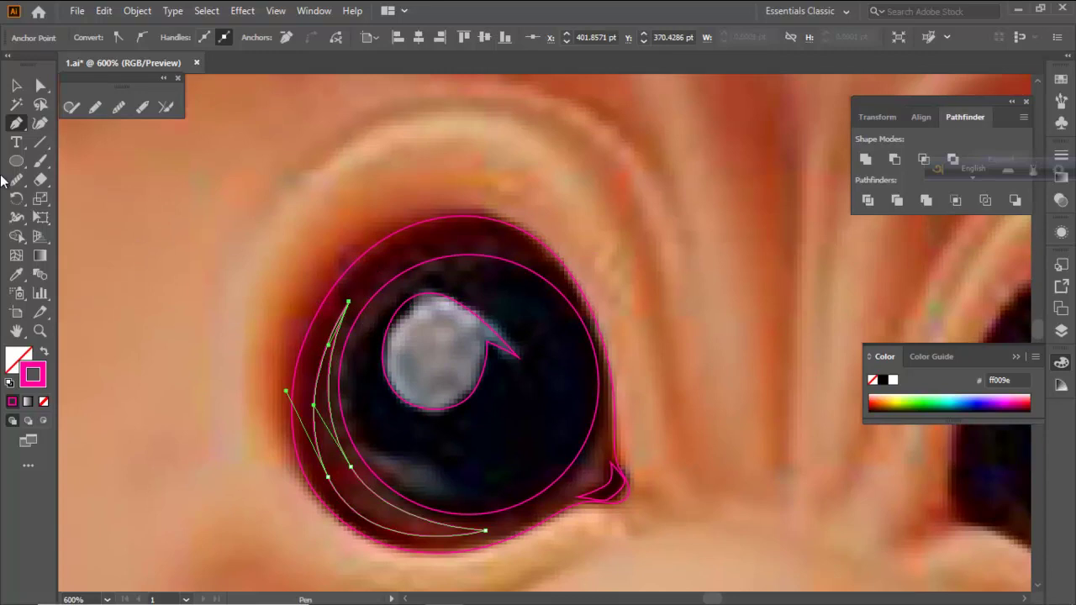
Smooth the outer edge of the crescent path in the traced eye with the Smooth tool and deselect it
left_click(119, 107)
mouse_move(372, 478)
left_mouse_down()
mouse_move(358, 480)
mouse_move(372, 464)
mouse_move(309, 394)
mouse_move(306, 478)
mouse_move(334, 477)
mouse_move(295, 439)
mouse_move(398, 551)
mouse_move(411, 548)
left_mouse_up()
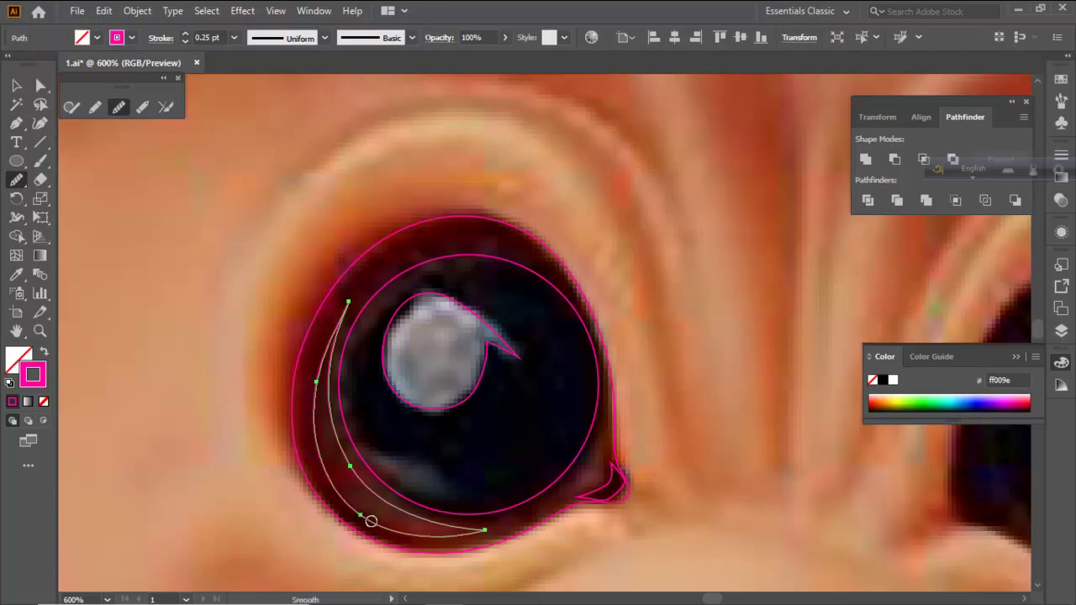
left_click_drag(358, 514, 622, 558)
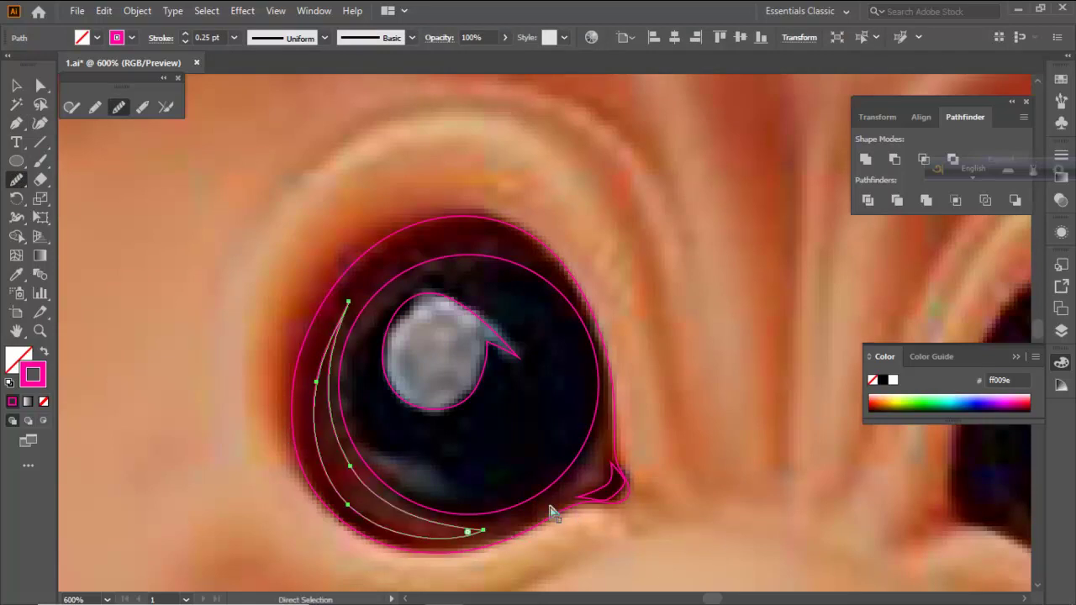
key("ctrl+shift+a")
scroll(428, 422, "down", 3)
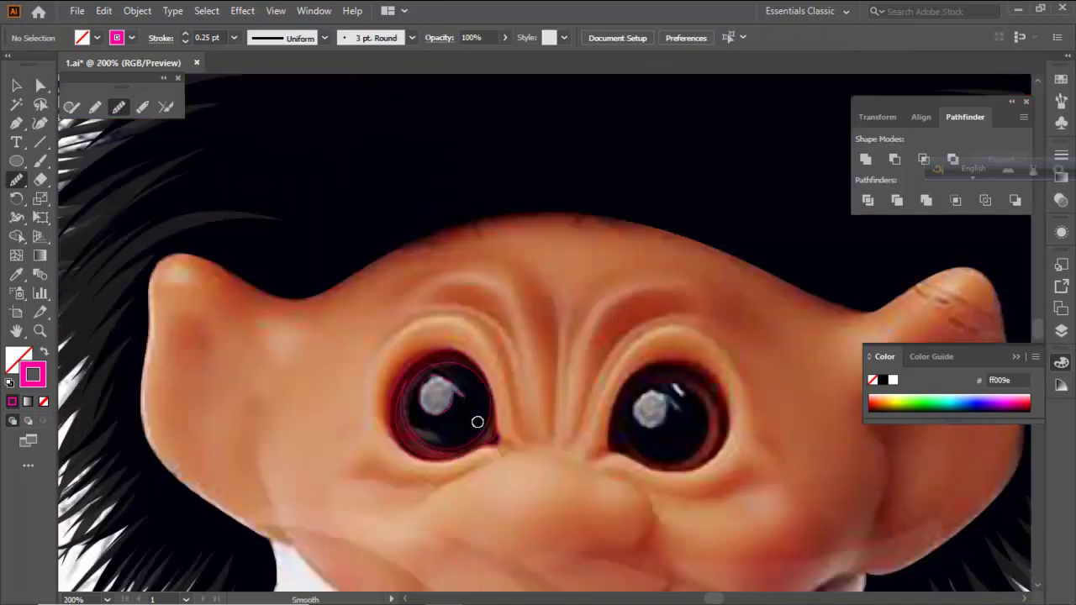
Fill the highlight path in the traced eye with a light grey sampled from the photo's reflection
left_click(16, 123)
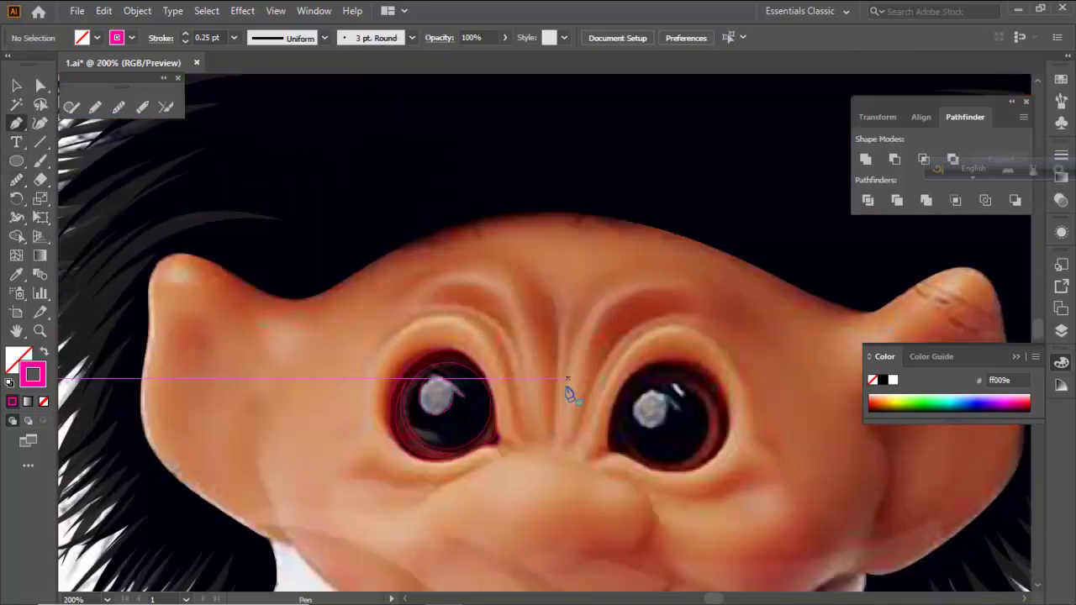
scroll(525, 414, "up", 1)
scroll(485, 445, "up", 2)
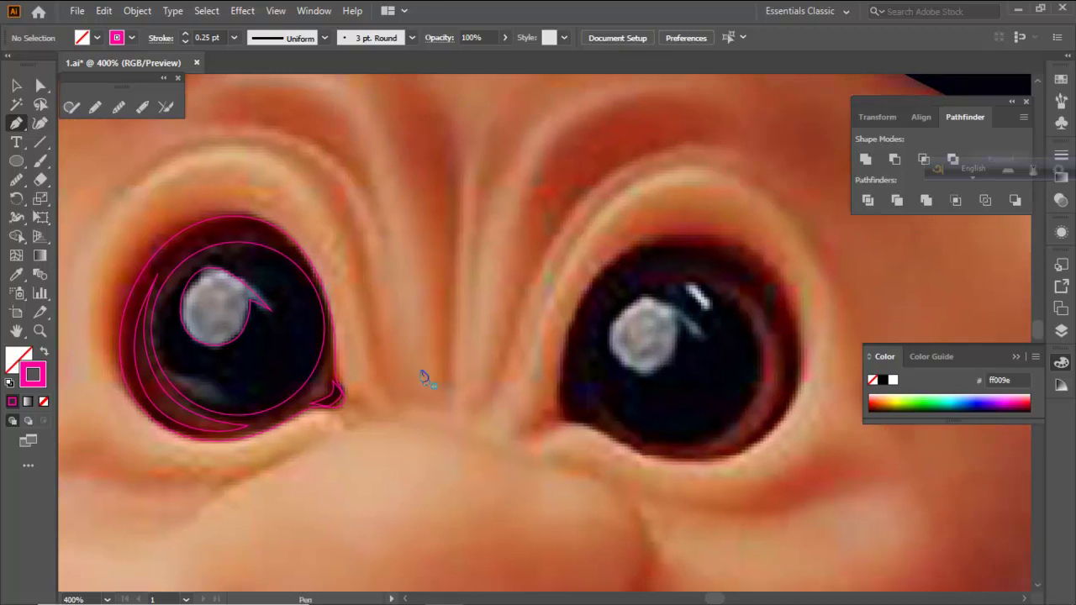
scroll(441, 347, "down", 2)
key("v")
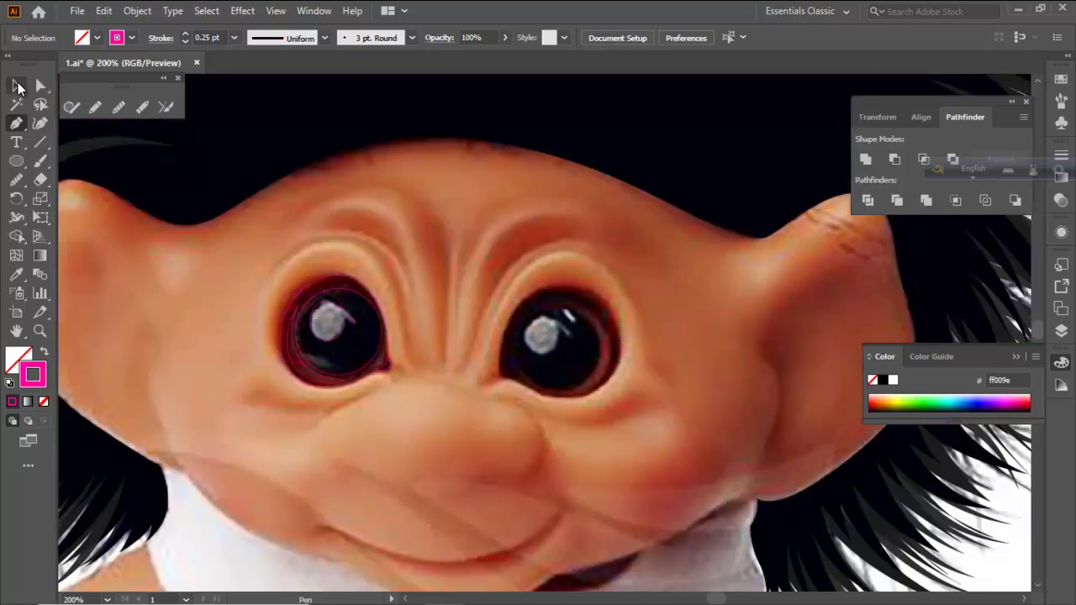
scroll(347, 321, "up", 3)
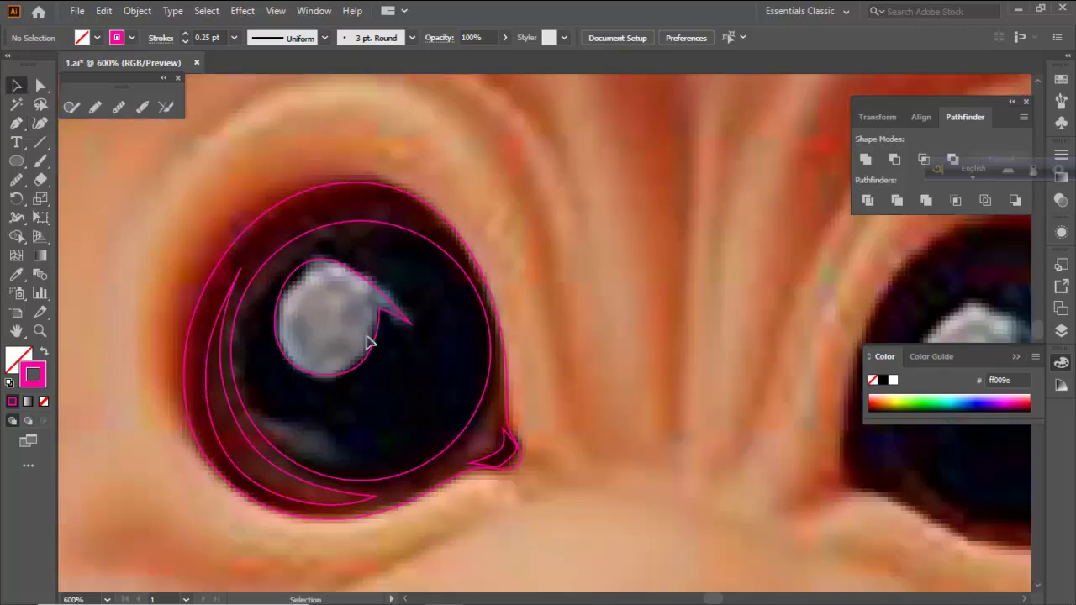
left_click(375, 342)
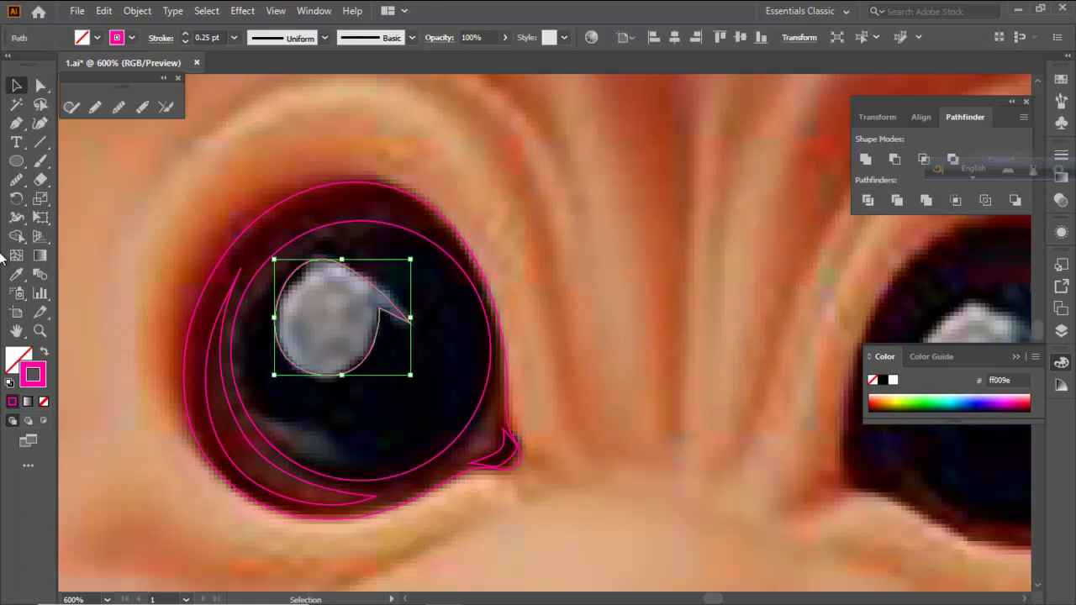
left_click(16, 274)
scroll(300, 281, "up", 3)
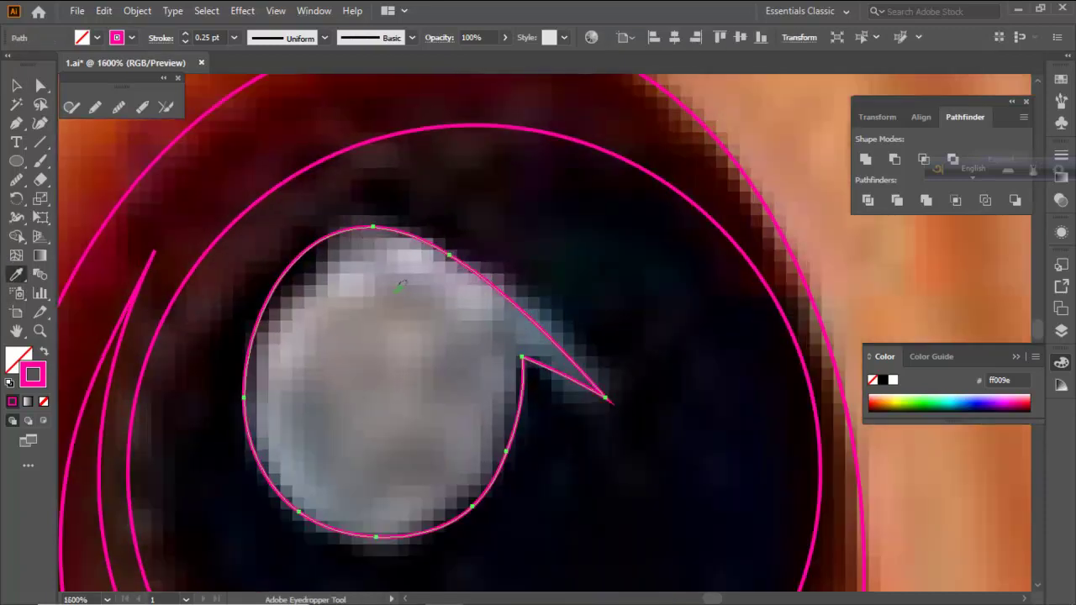
left_click(351, 279)
scroll(391, 278, "down", 4)
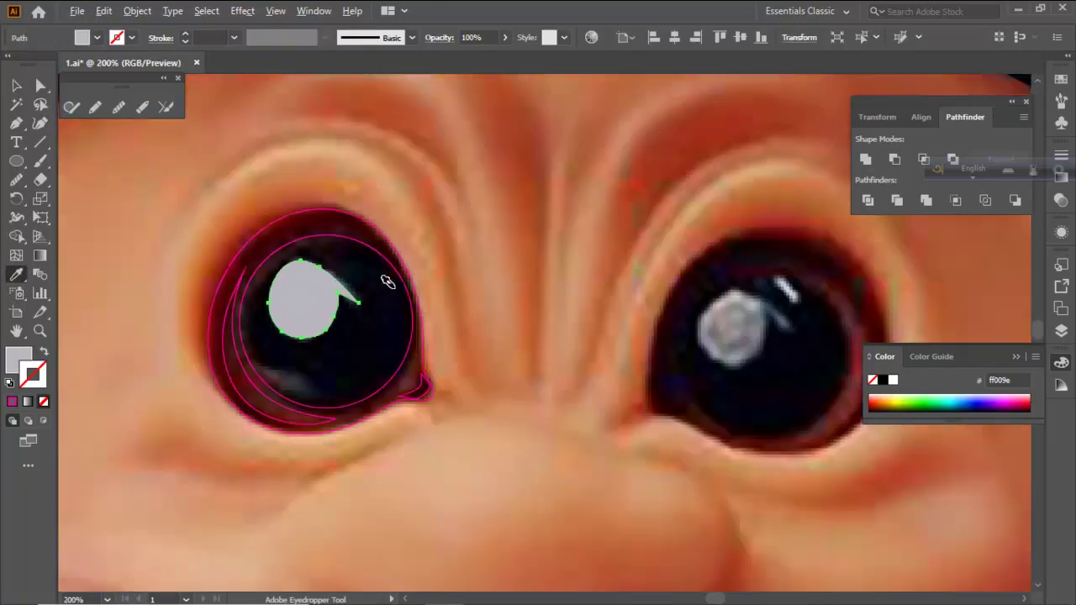
key("ctrl+shift+a")
scroll(430, 238, "down", 2)
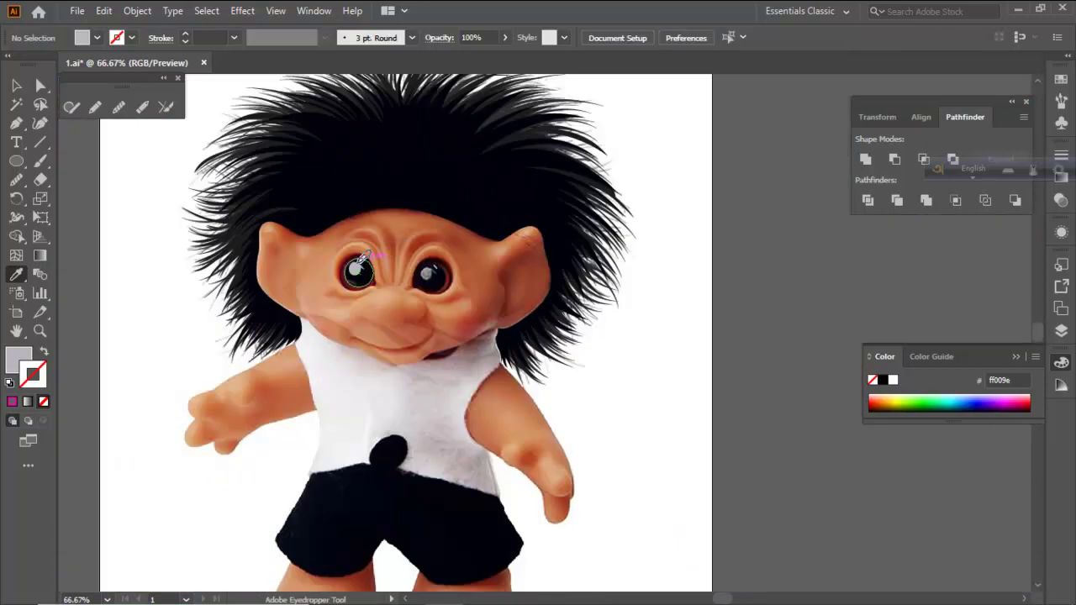
Try filling the eye's pupil circle with a near-black sampled from the photo and undo the fill
scroll(391, 266, "up", 3)
left_click(392, 268, "ctrl")
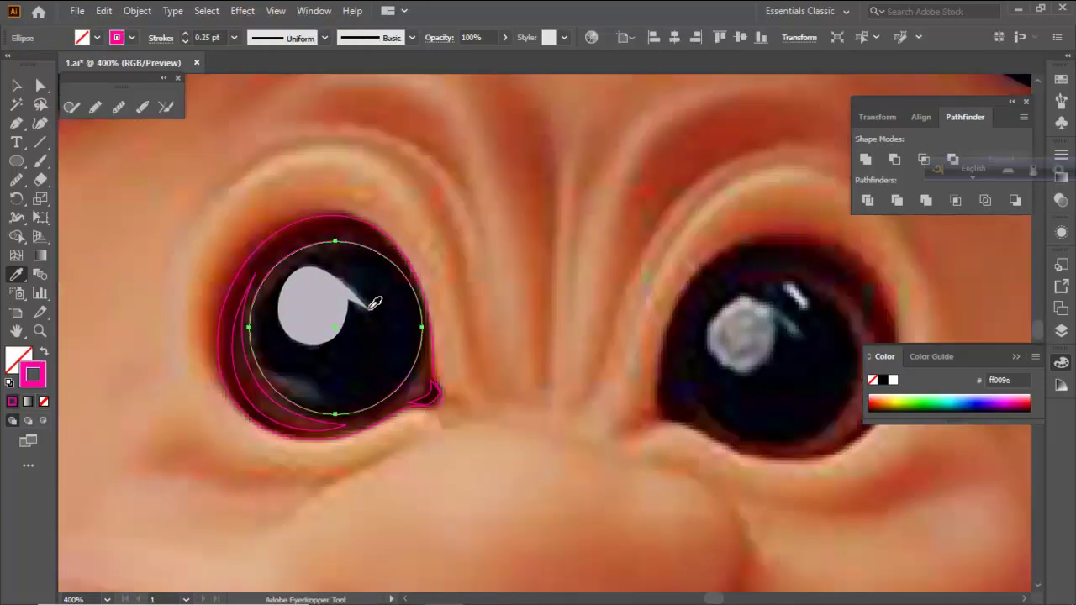
left_click(369, 322)
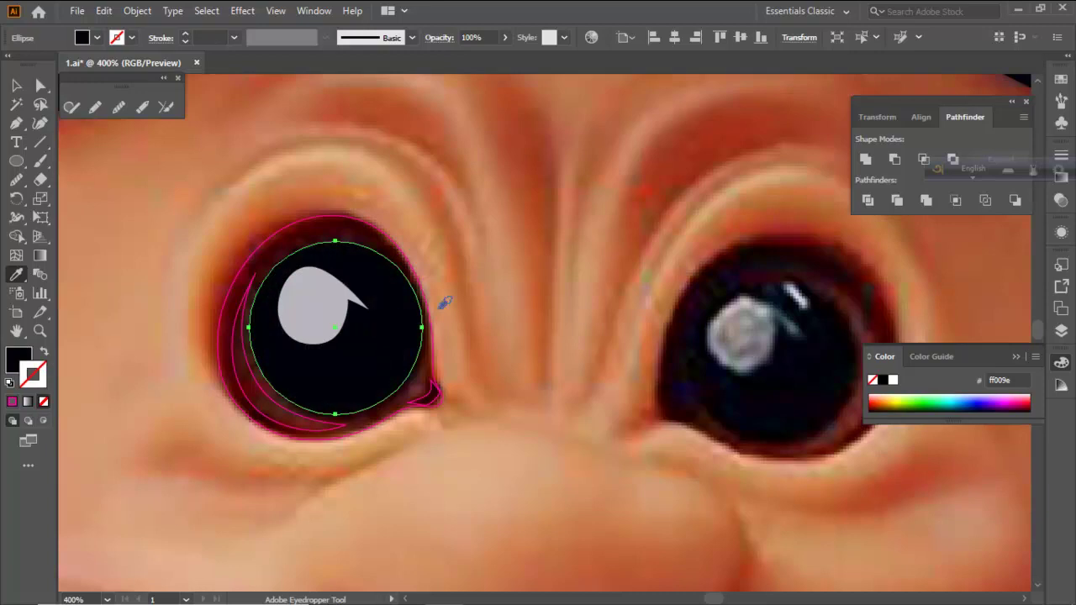
key("ctrl+shift+a")
scroll(504, 240, "down", 6)
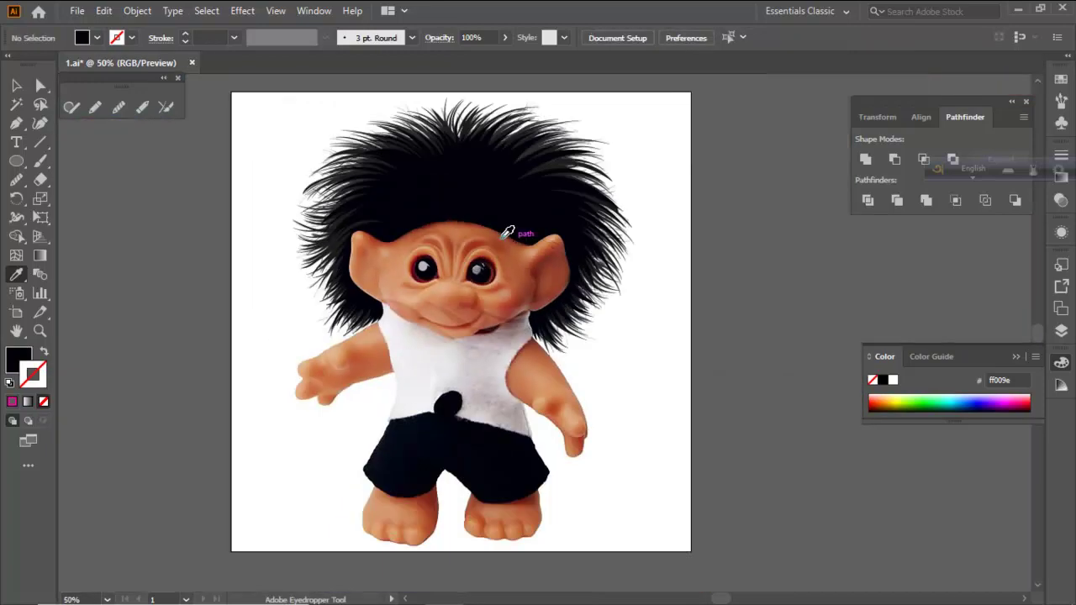
scroll(508, 232, "up", 6)
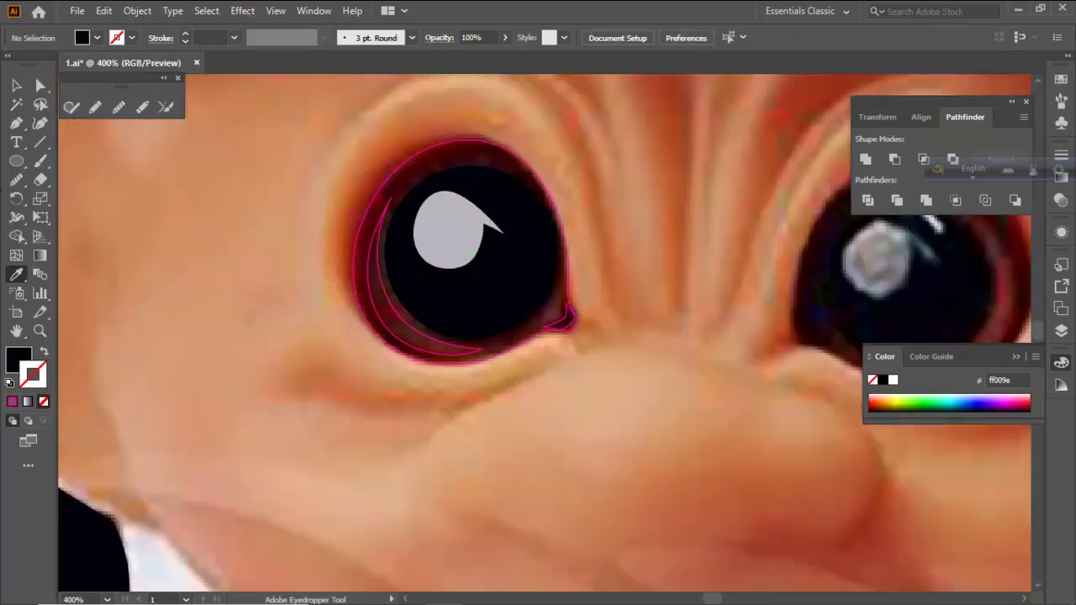
left_click(16, 124)
key("ctrl+z")
left_click(634, 348)
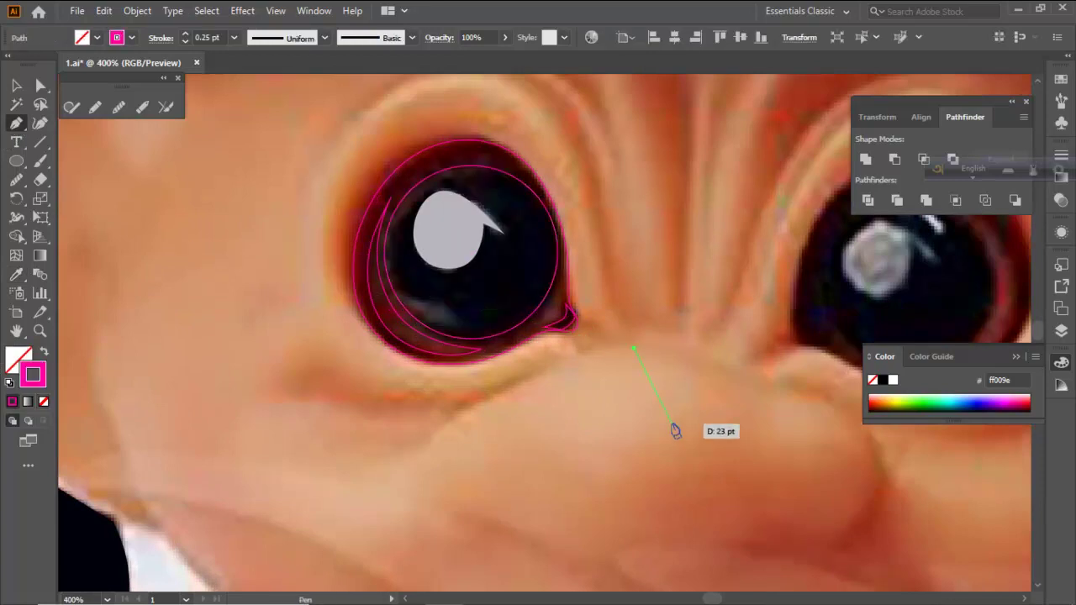
key("Escape")
left_click(16, 161)
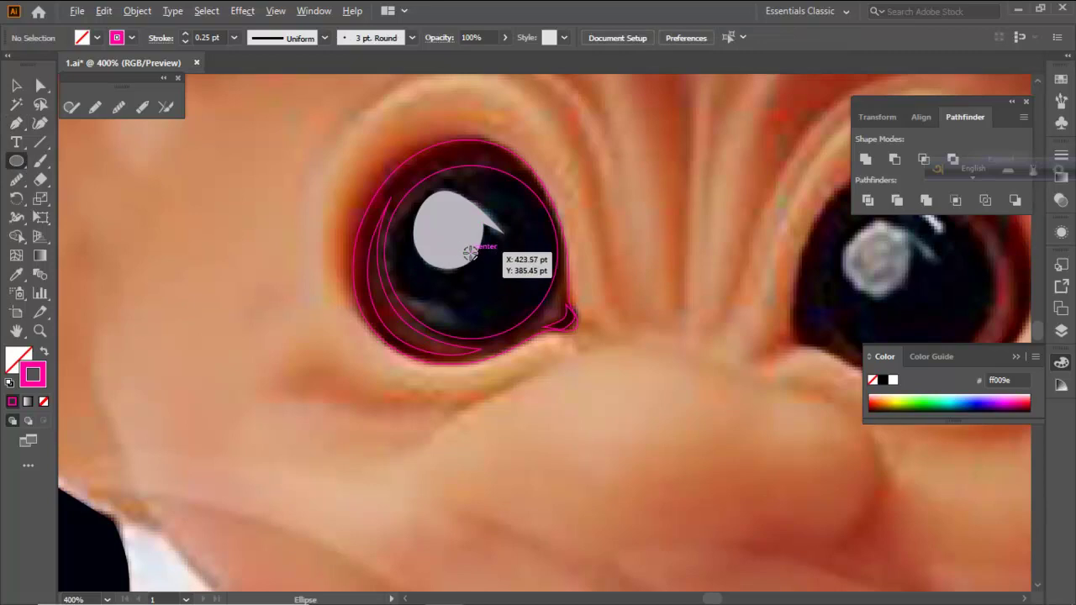
key("super+space")
Make a smaller concentric copy of the pupil circle inside the original in the traced eye
key("v")
left_click(533, 316)
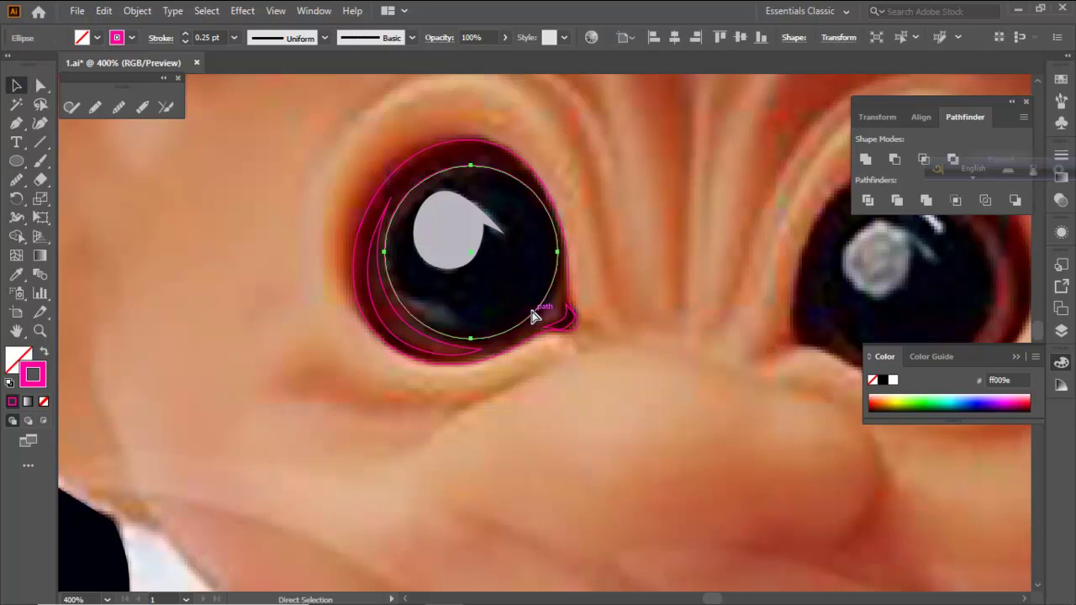
key("shift")
mouse_move(561, 338)
left_mouse_down()
mouse_move(558, 321)
mouse_move(548, 325)
left_mouse_up()
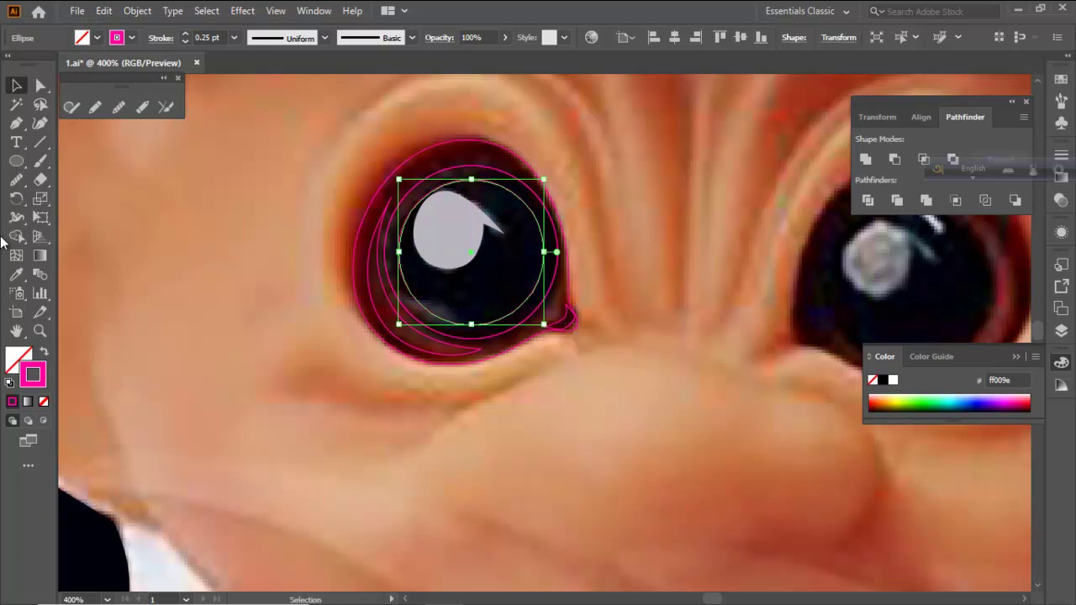
Fill the smaller pupil circle with a very dark green-black sampled from the photo
left_click(16, 274)
scroll(508, 270, "up", 2)
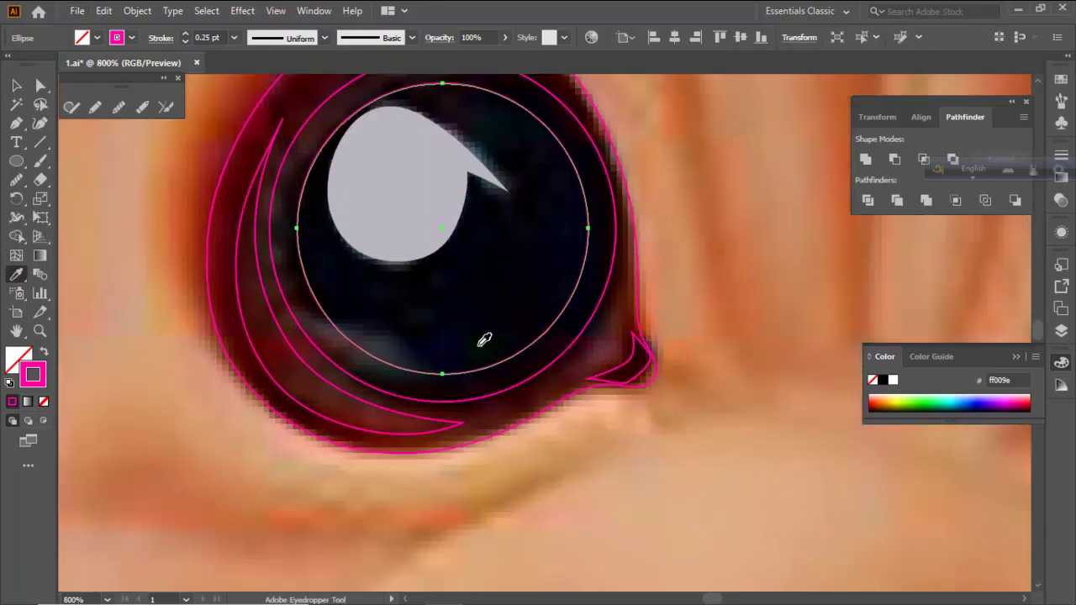
left_click(482, 342)
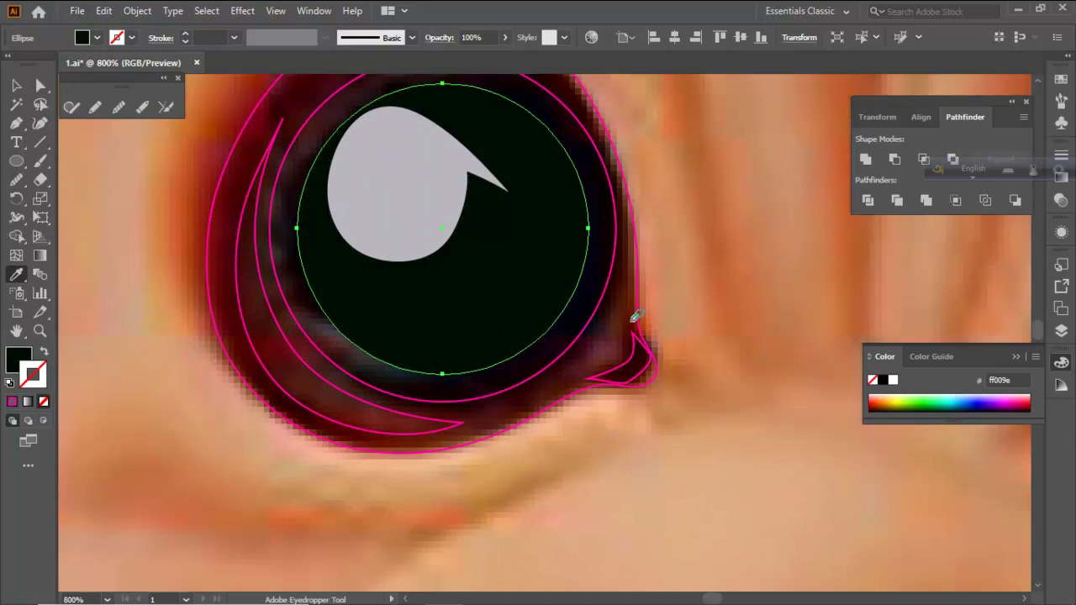
left_click(687, 300, "ctrl")
Fill the larger pupil circle with a very dark navy sampled from the photo near its edge
left_click(609, 276, "ctrl")
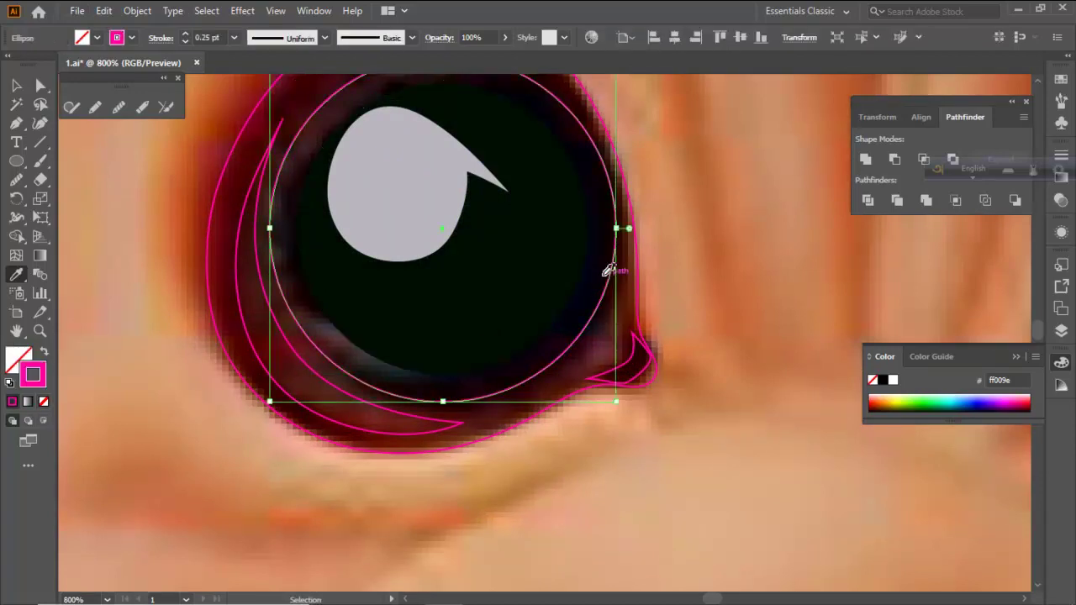
left_click(602, 266)
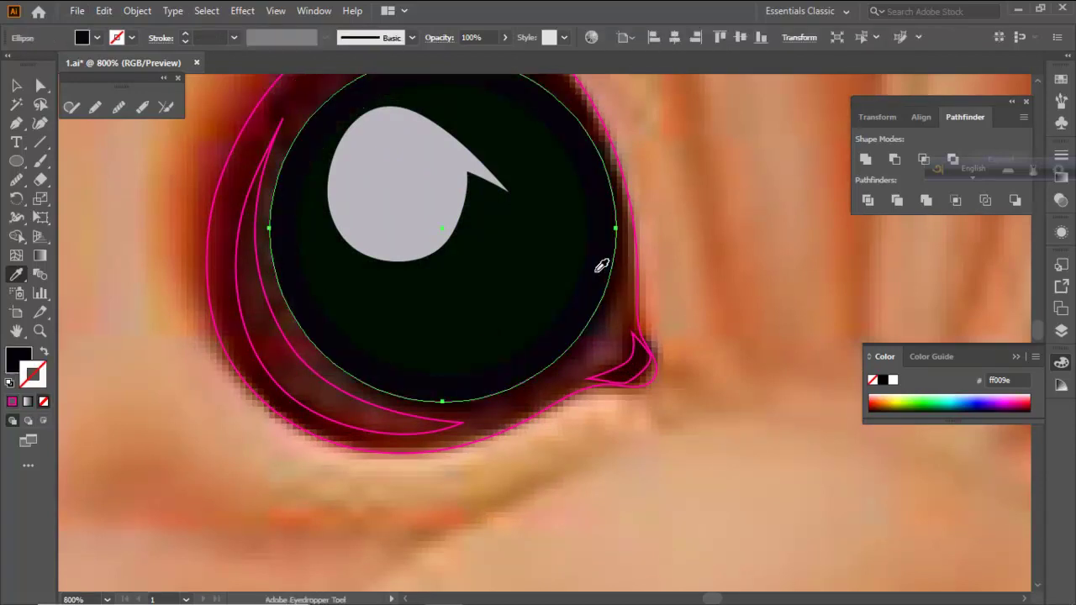
left_click(704, 274, "ctrl")
scroll(530, 302, "down", 4)
Fill the crescent path beside the pupil with a dark brown sampled from the photo inside it
left_click(517, 286, "ctrl")
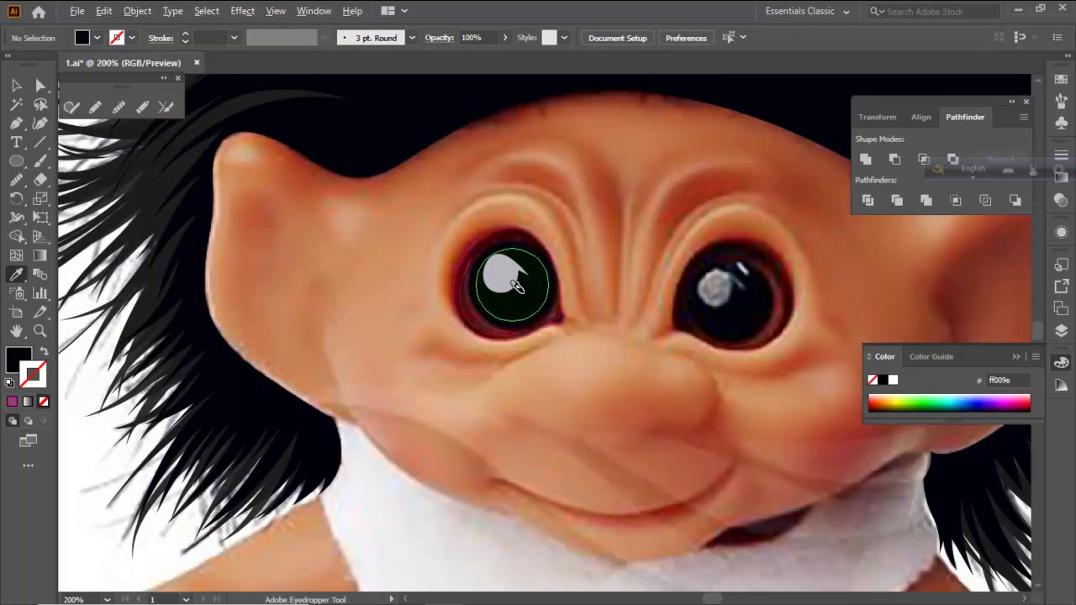
scroll(521, 289, "up", 3)
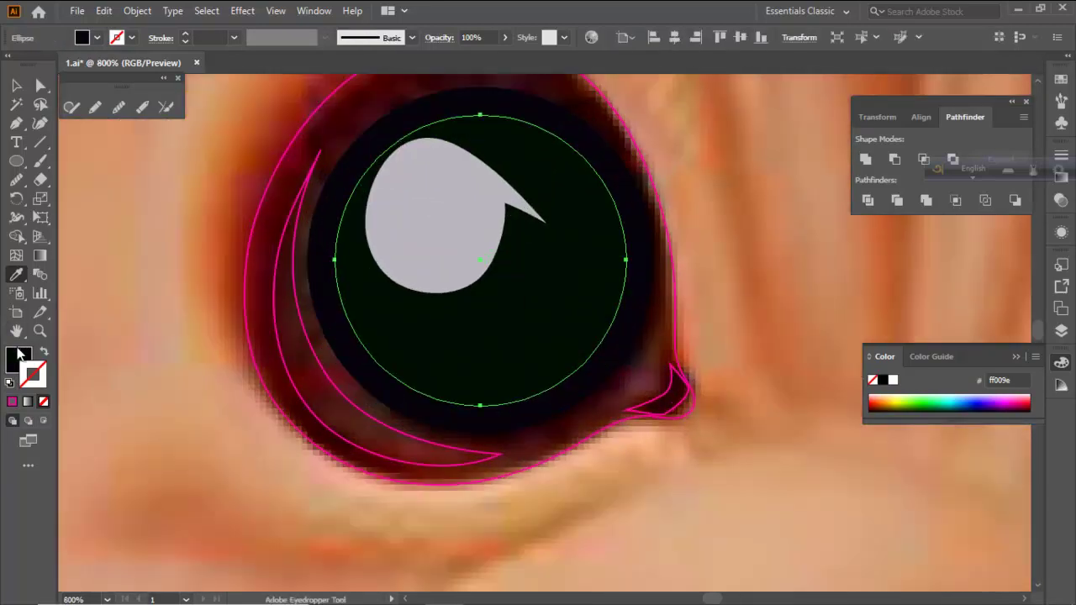
key("ctrl")
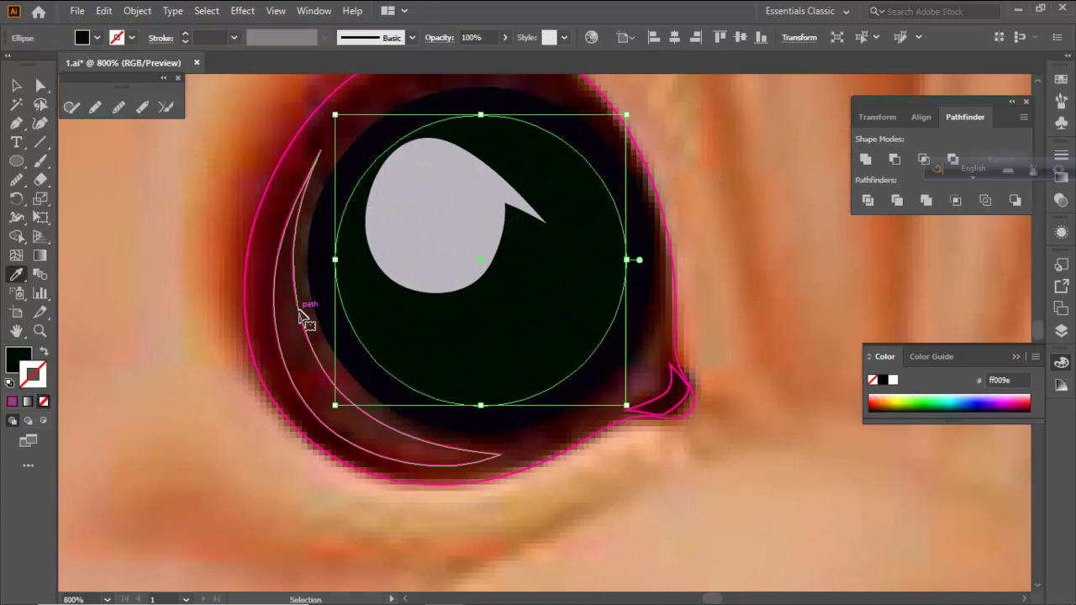
left_click(302, 318, "ctrl")
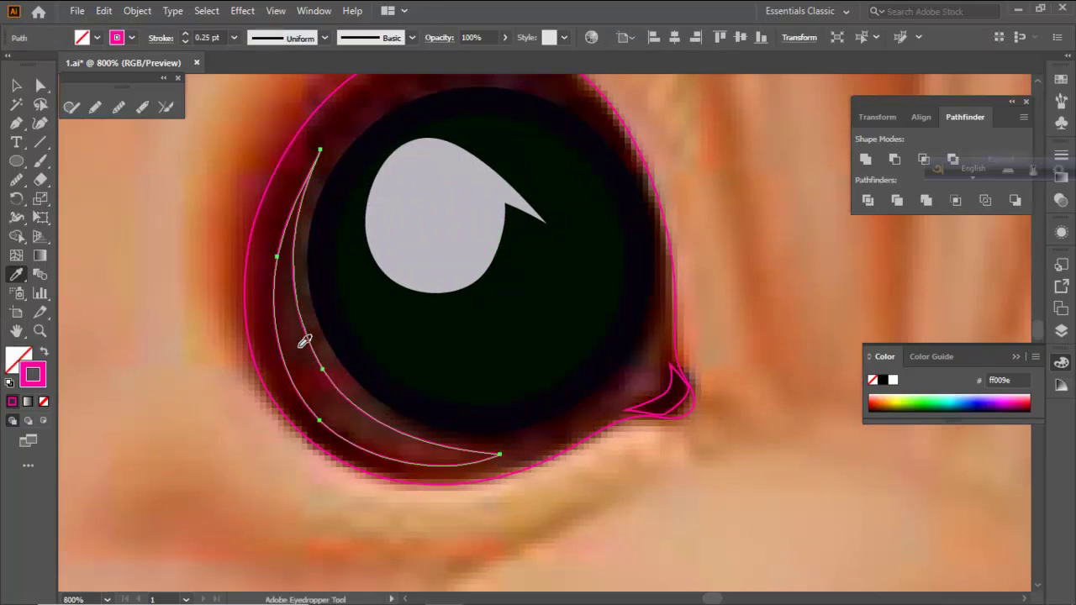
left_click(293, 336)
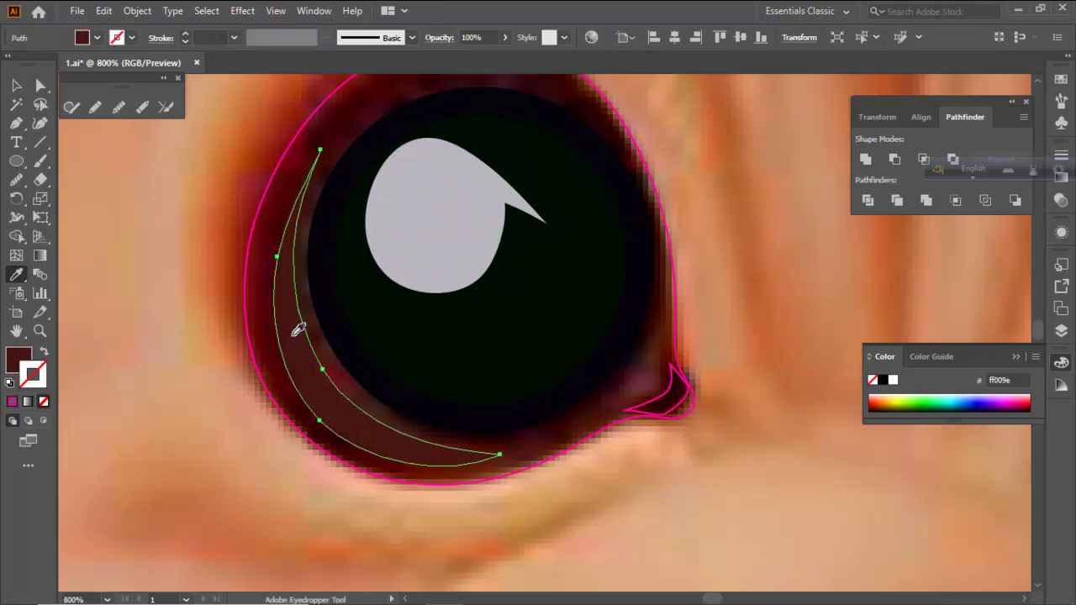
Fill the outer eye outline with a dark maroon sampled from the photo above the pupil
left_click(264, 379, "ctrl")
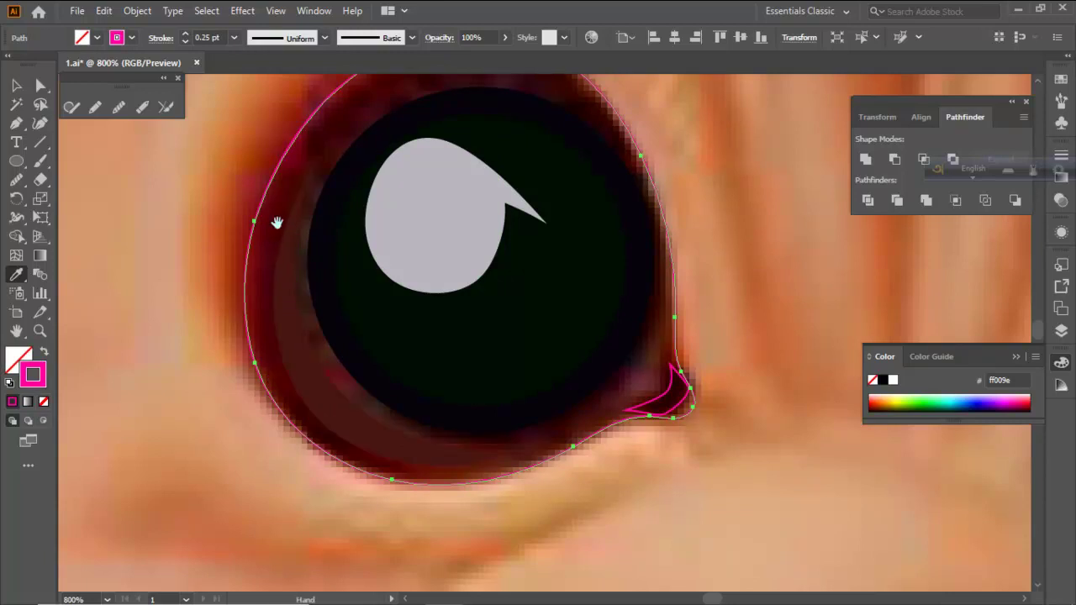
left_click_drag(343, 173, 274, 392)
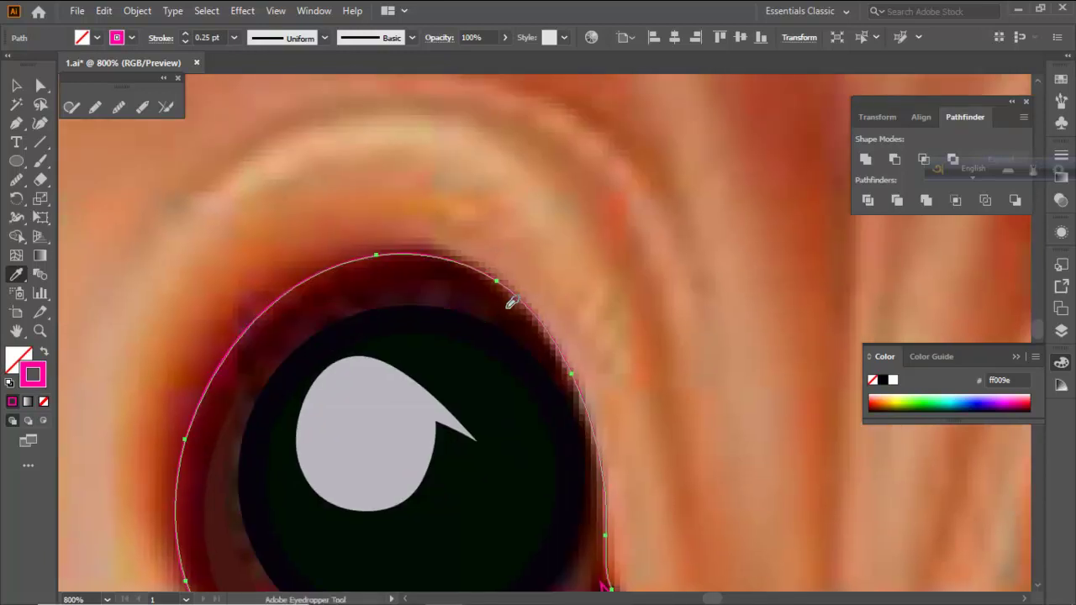
left_click(458, 295)
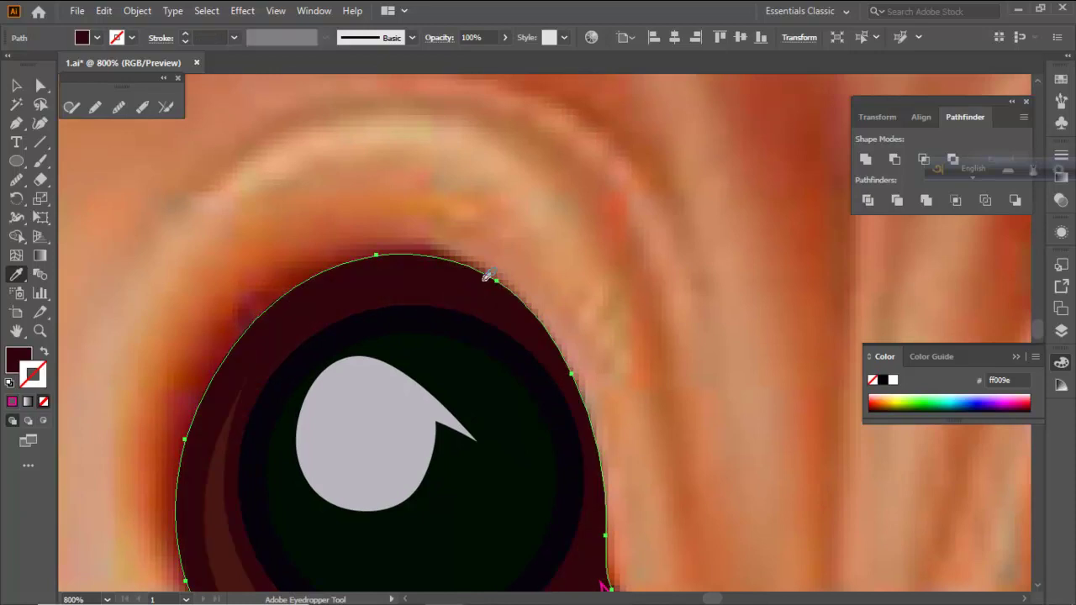
left_click(570, 227, "ctrl")
Refill the crescent beside the pupil with a lighter reddish maroon sampled from the rim of the other eye in the photo
scroll(303, 194, "down", 4)
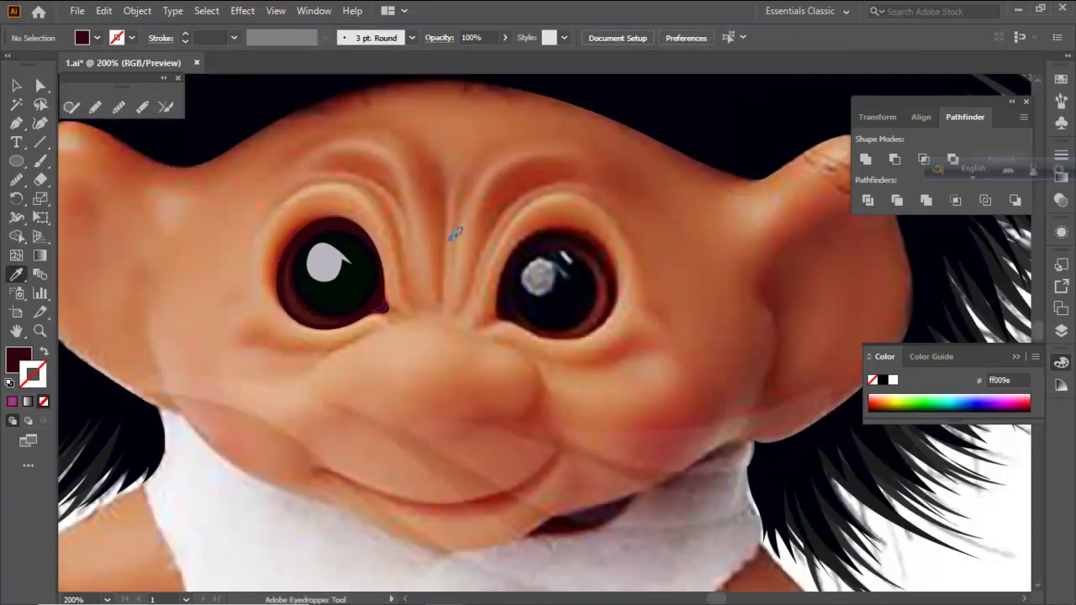
key("ctrl+minus")
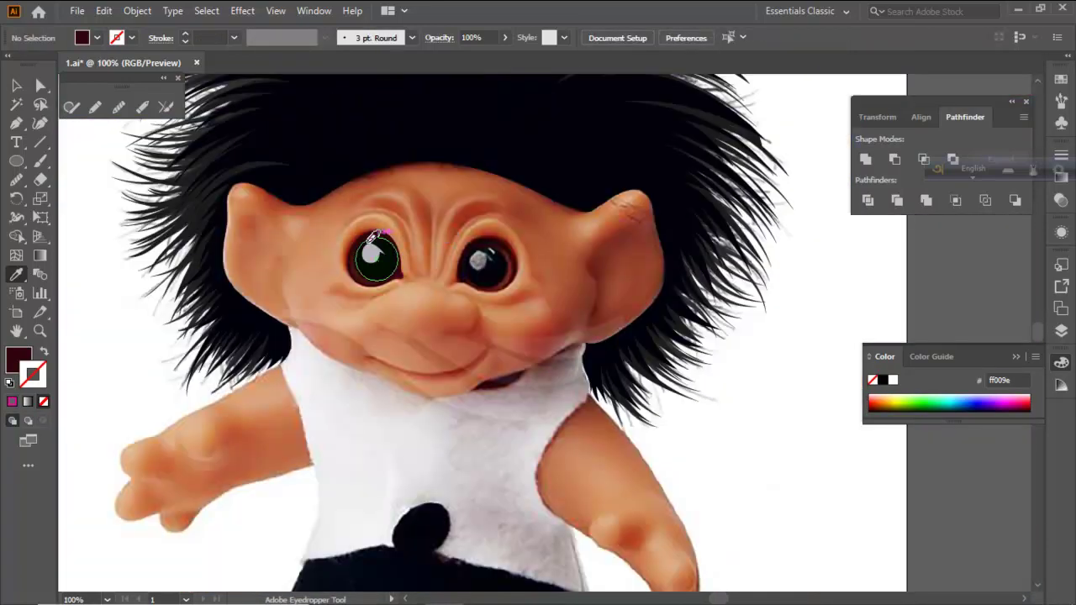
scroll(373, 253, "up", 5)
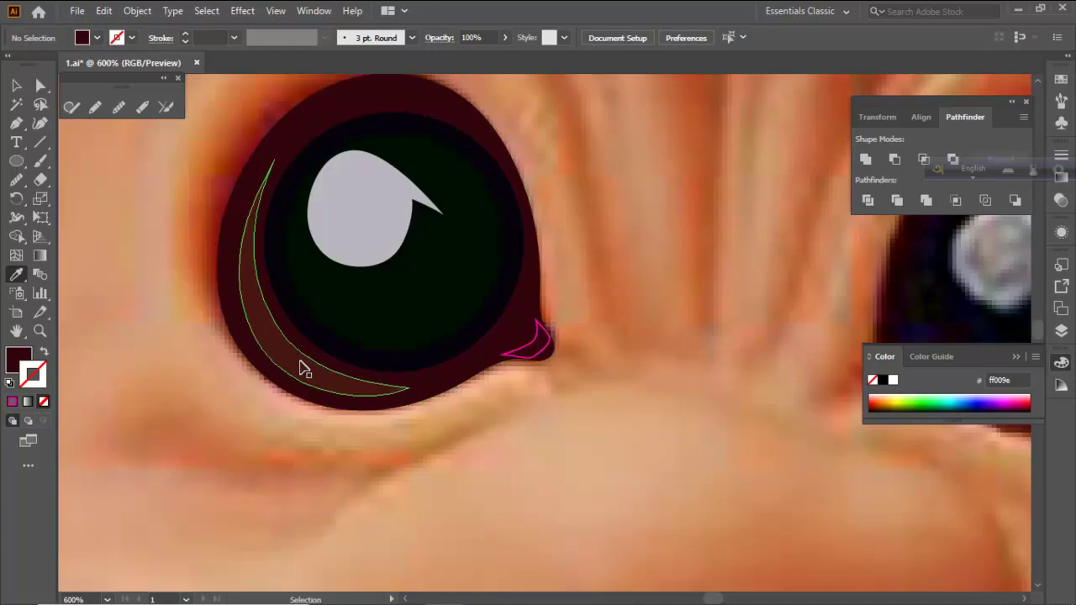
left_click(301, 367, "ctrl")
scroll(302, 366, "down", 3)
scroll(603, 342, "up", 1)
scroll(603, 342, "up", 2)
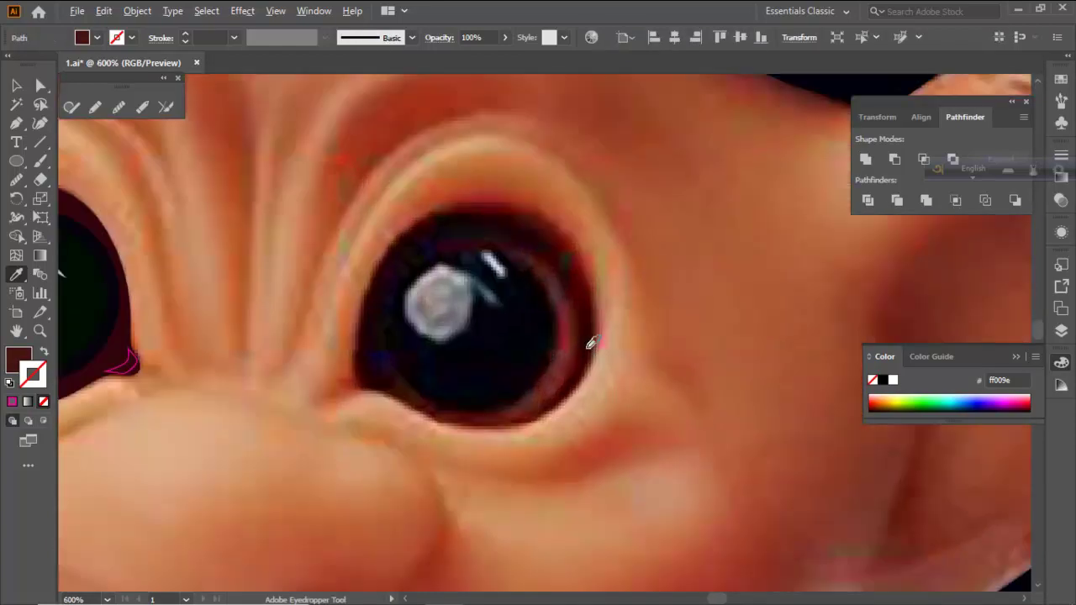
left_click(547, 369)
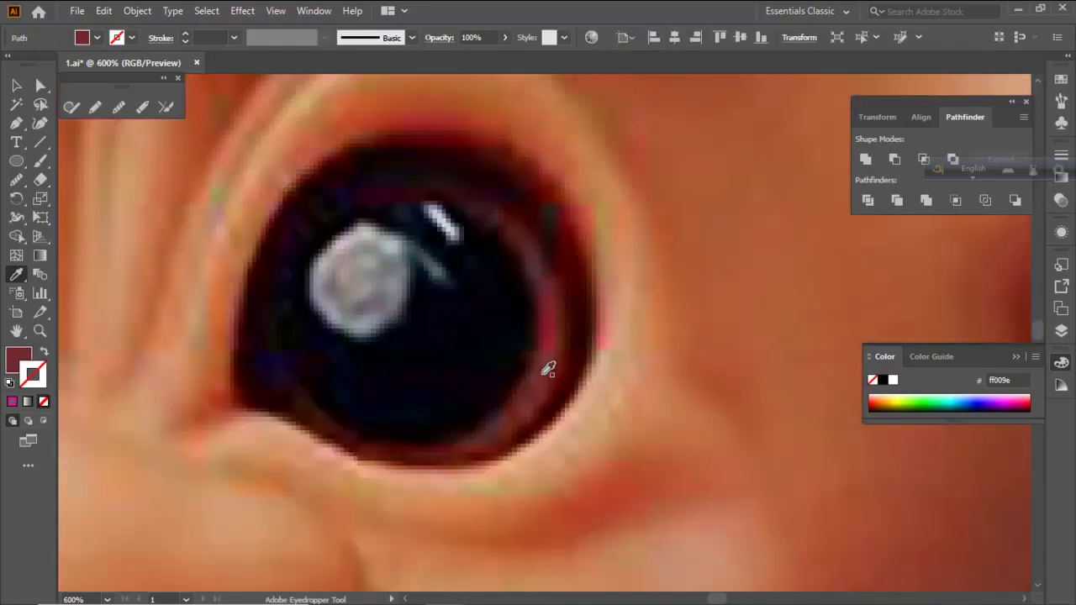
scroll(616, 315, "down", 3)
left_click(396, 241, "ctrl")
scroll(396, 241, "down", 3)
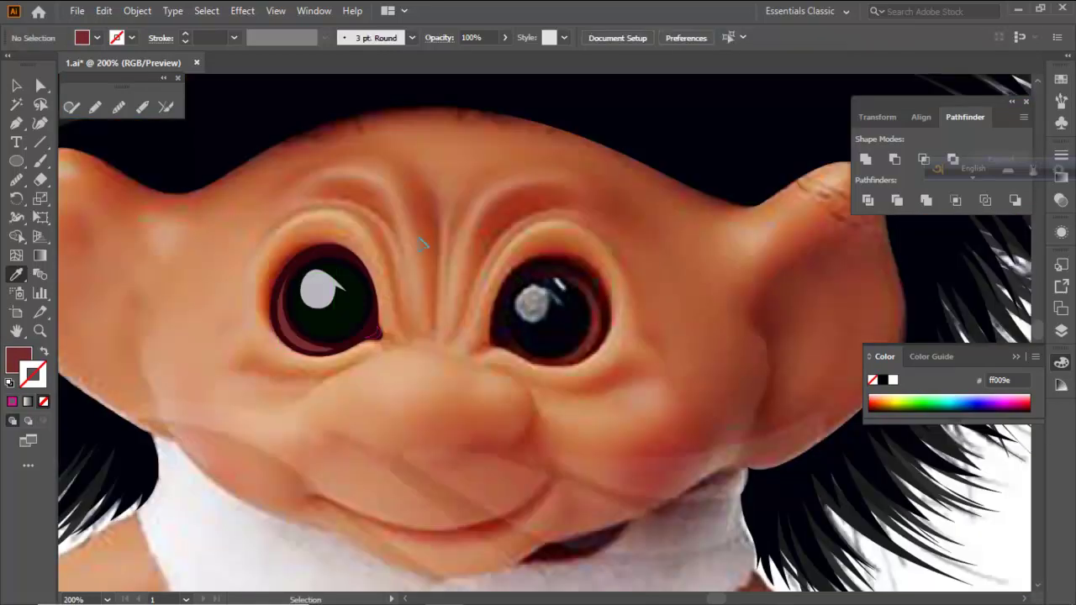
Fill the small shape in the eye's inner corner with a very dark maroon sampled from the photo, showing Layer 3 temporarily in outline
scroll(445, 246, "up", 5)
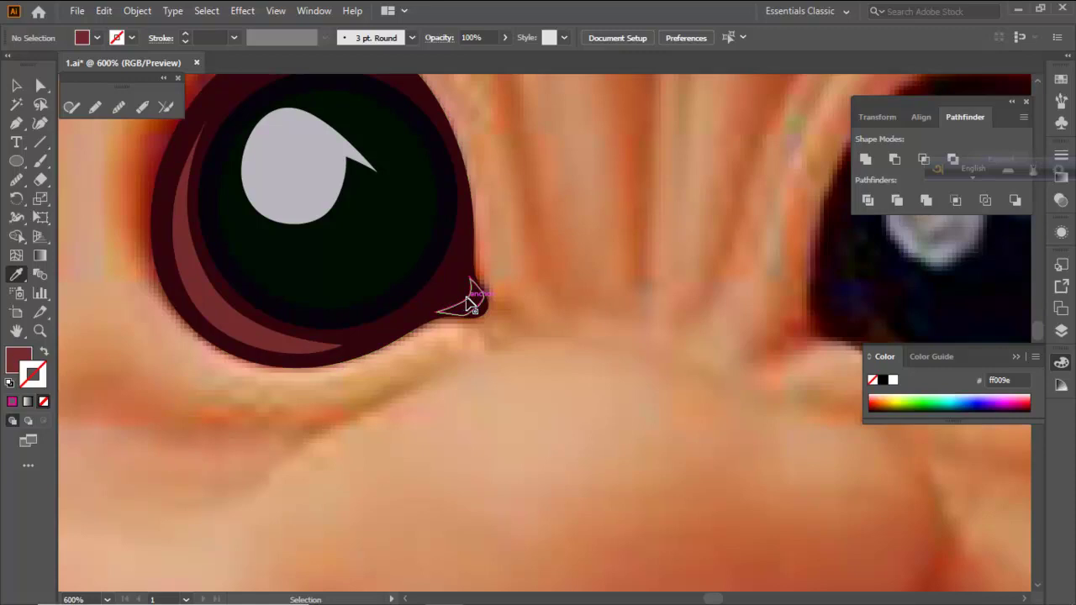
left_click(464, 304, "ctrl")
scroll(465, 304, "down", 2)
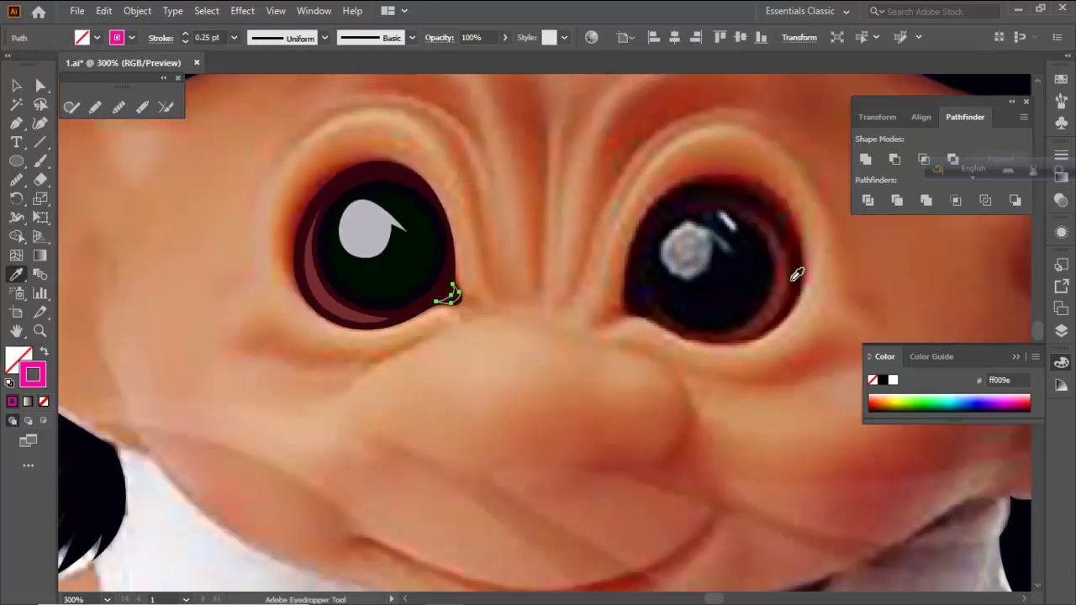
left_click(1061, 329)
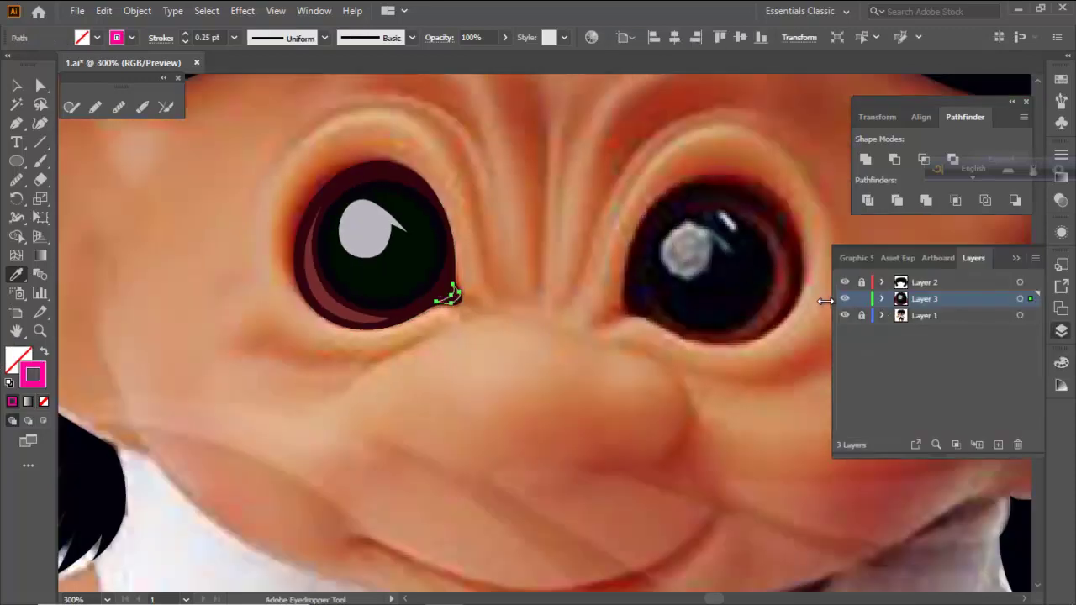
left_click(844, 298, "ctrl")
scroll(439, 294, "up", 6)
key("ctrl+y")
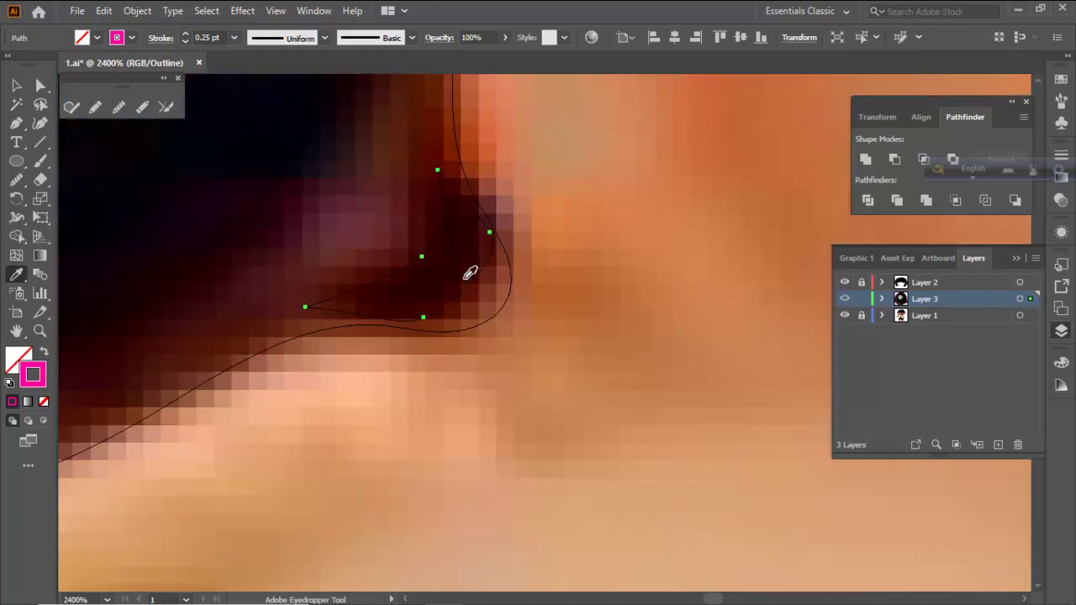
left_click(417, 292)
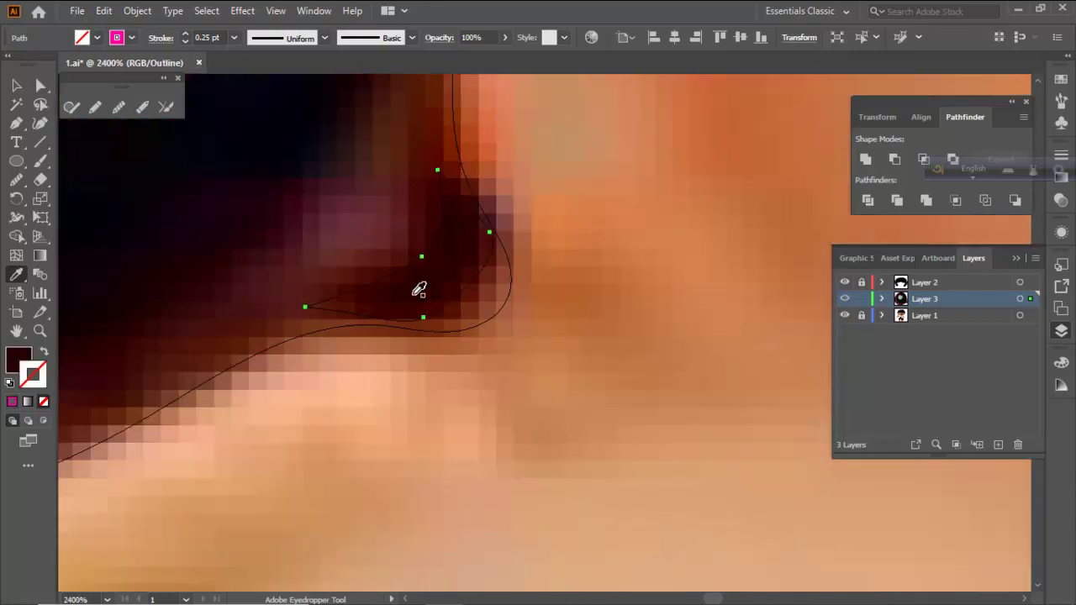
scroll(433, 296, "down", 3)
key("ctrl+y")
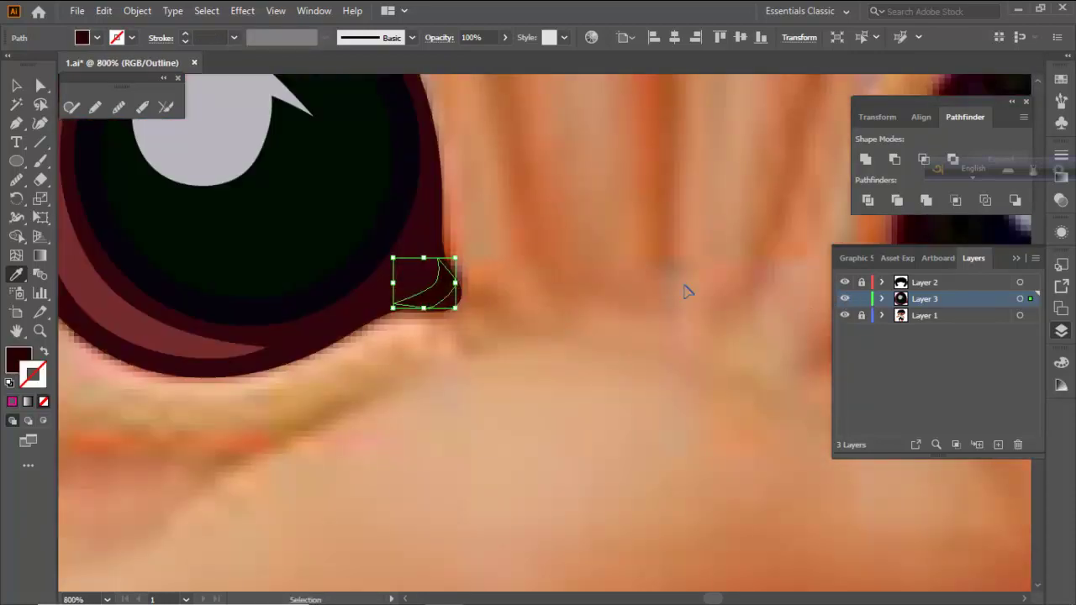
key("ctrl+shift+a")
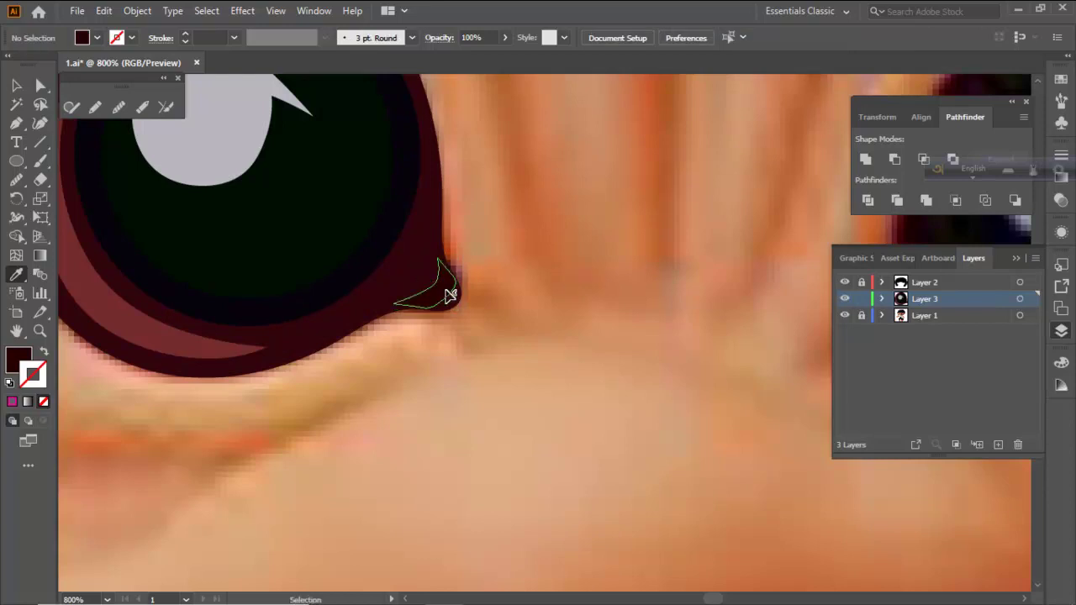
scroll(516, 283, "down", 3)
scroll(555, 298, "down", 3)
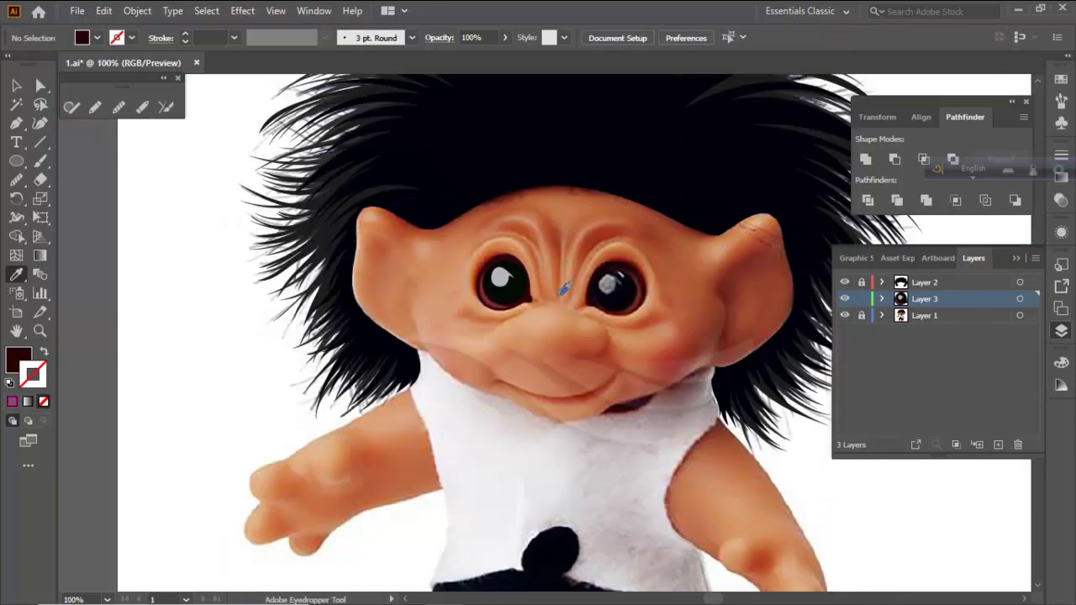
Refill the inner-corner shape with the near-black navy sampled from the ring around the pupil
scroll(519, 286, "up", 5)
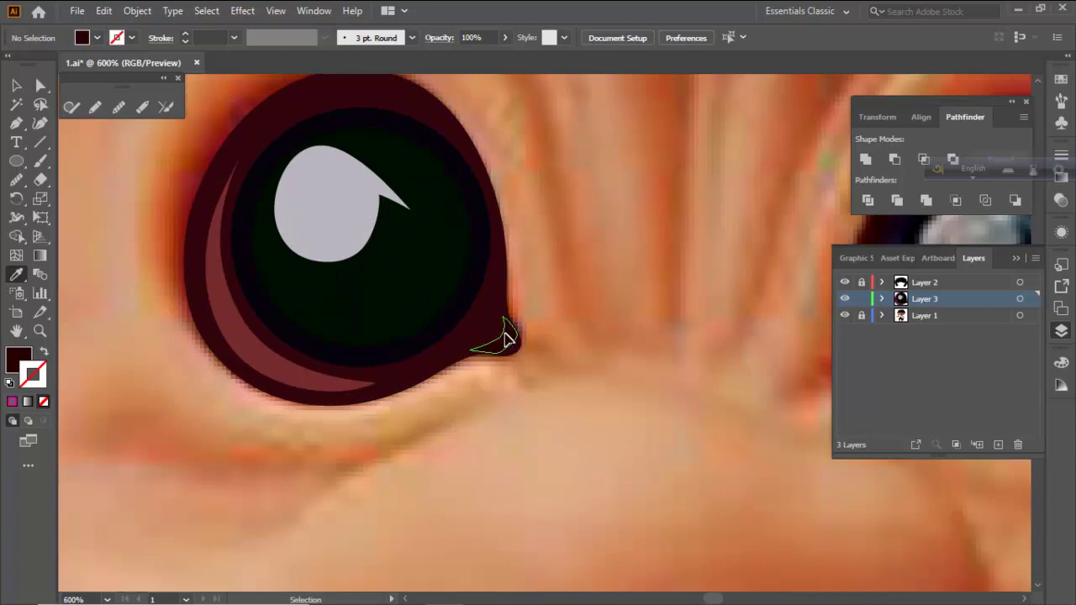
left_click(506, 332, "ctrl")
left_click(464, 299)
left_click(569, 287, "ctrl")
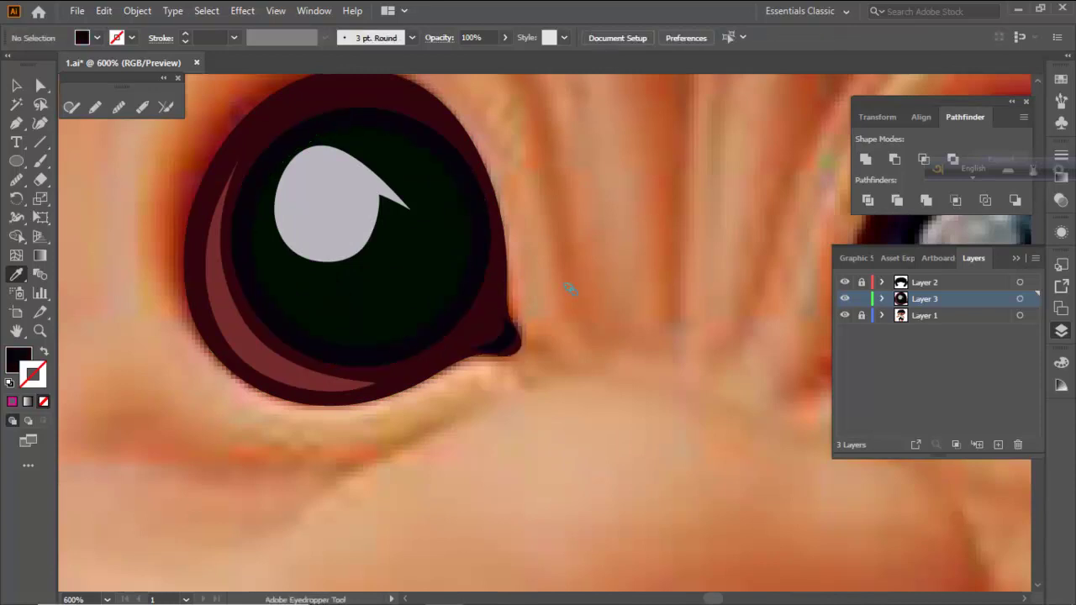
scroll(580, 307, "down", 4)
scroll(646, 304, "down", 4)
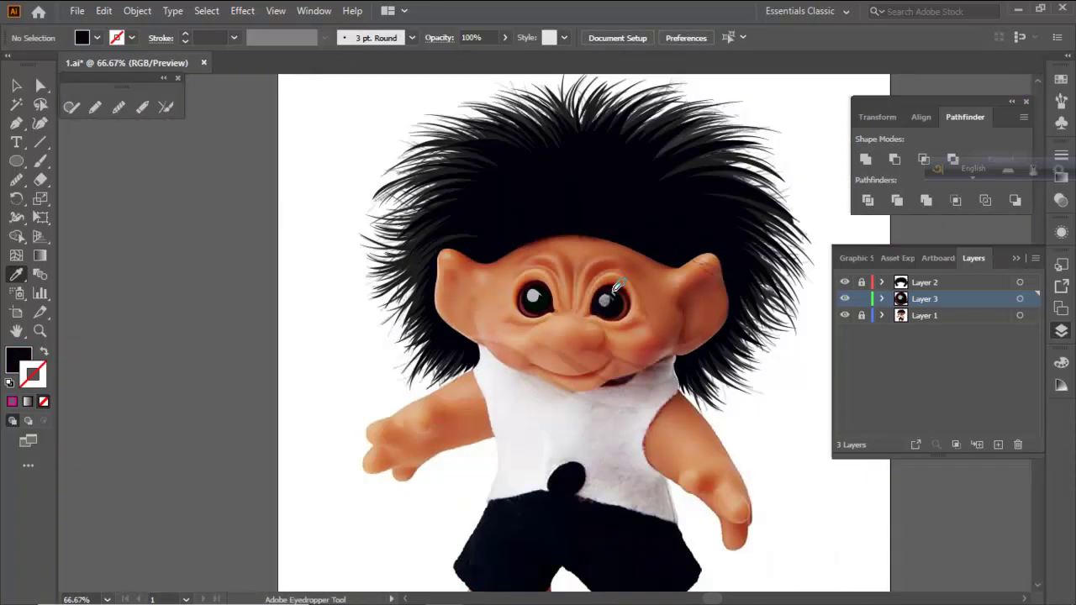
scroll(571, 284, "up", 7)
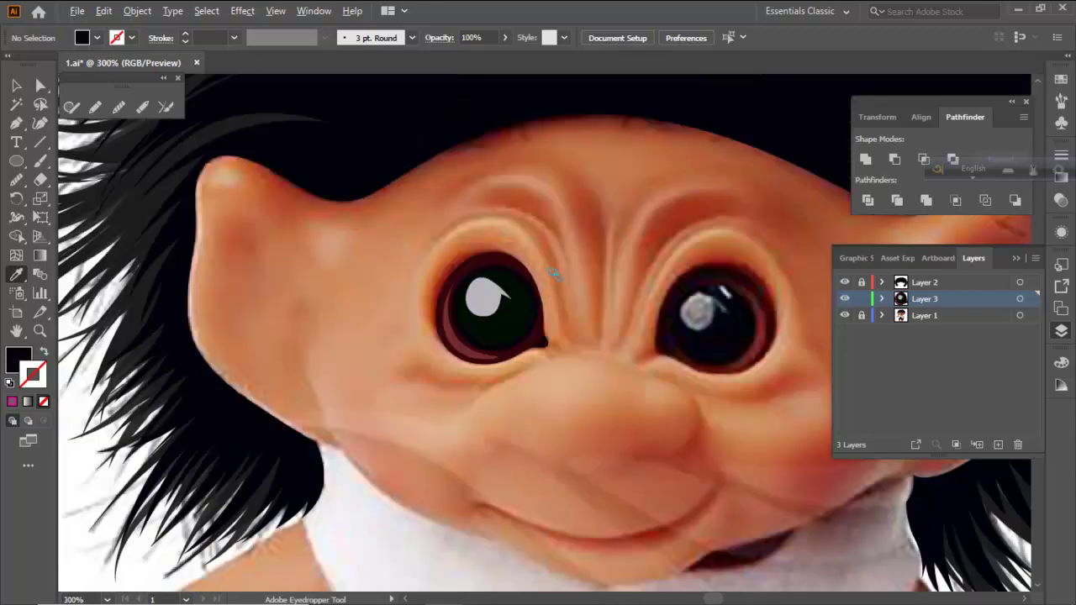
scroll(492, 261, "down", 7)
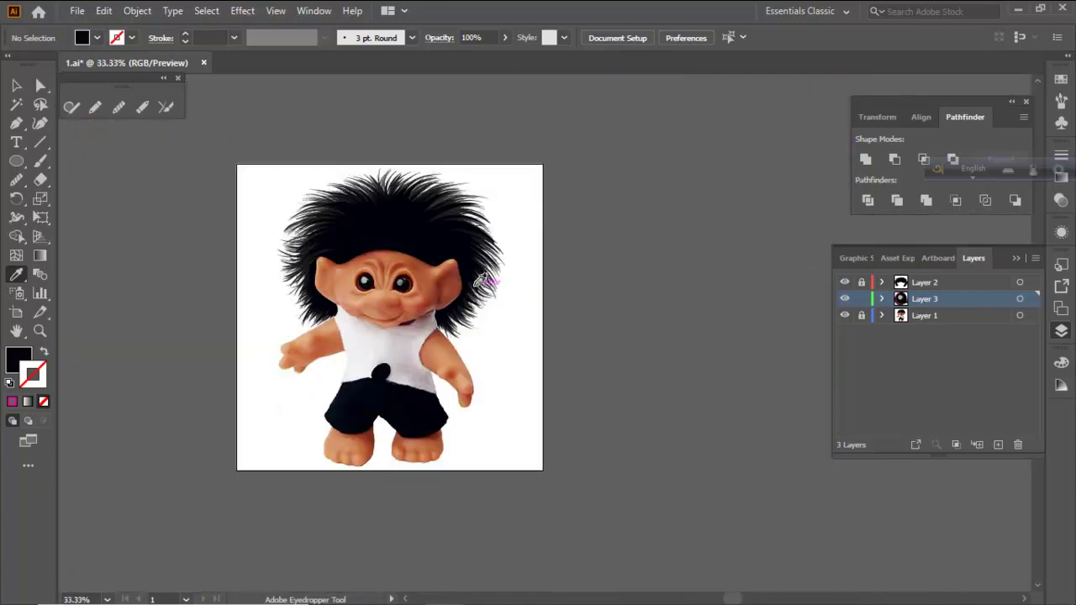
Select all the shapes of the coloured eye and group them
scroll(360, 279, "up", 2)
scroll(359, 279, "up", 4)
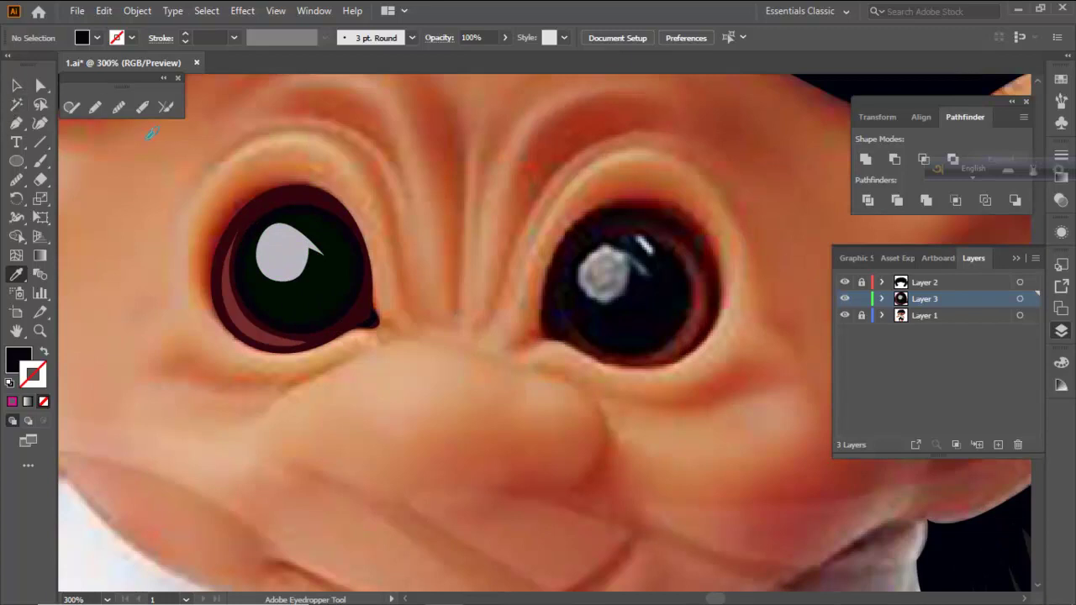
left_click(17, 85)
key("a")
left_click_drag(366, 339, 446, 358)
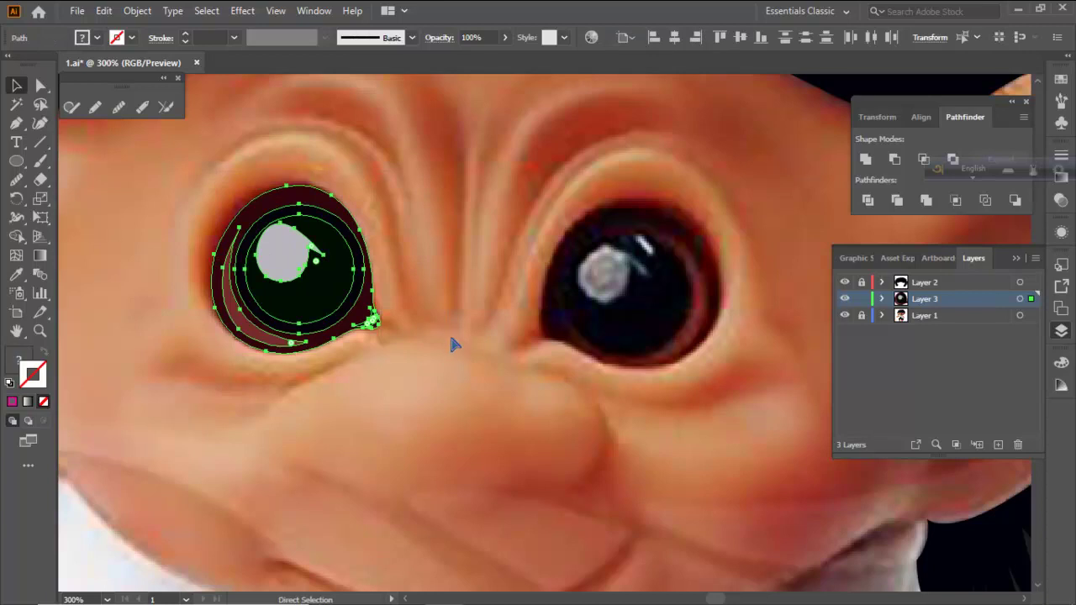
key("ctrl+g")
key("v")
Create a copy of the eye group reflected across the vertical axis
right_click(439, 186)
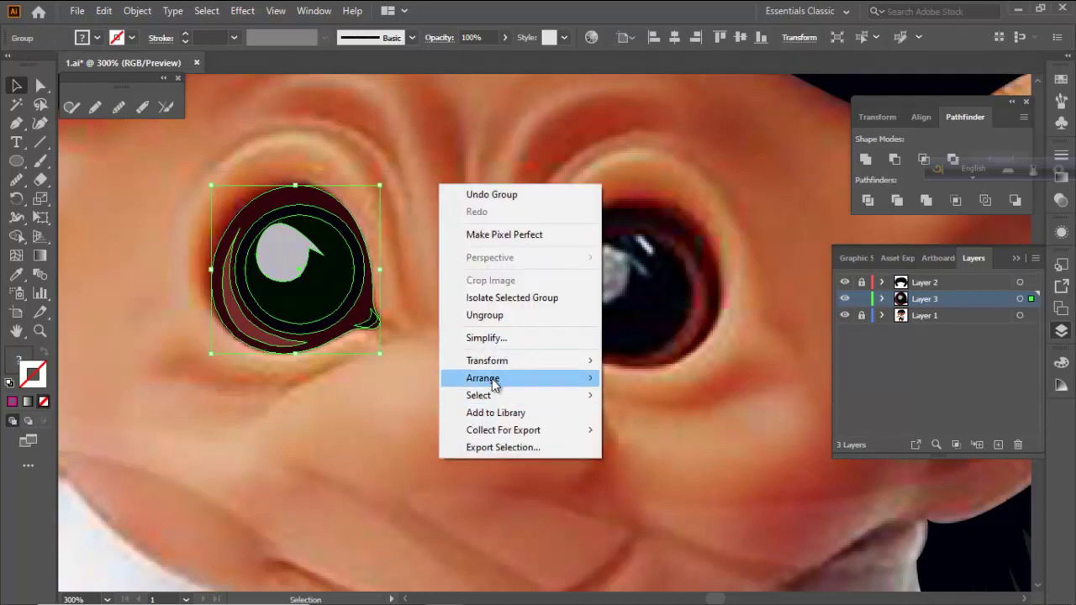
mouse_move(492, 363)
left_click(628, 418)
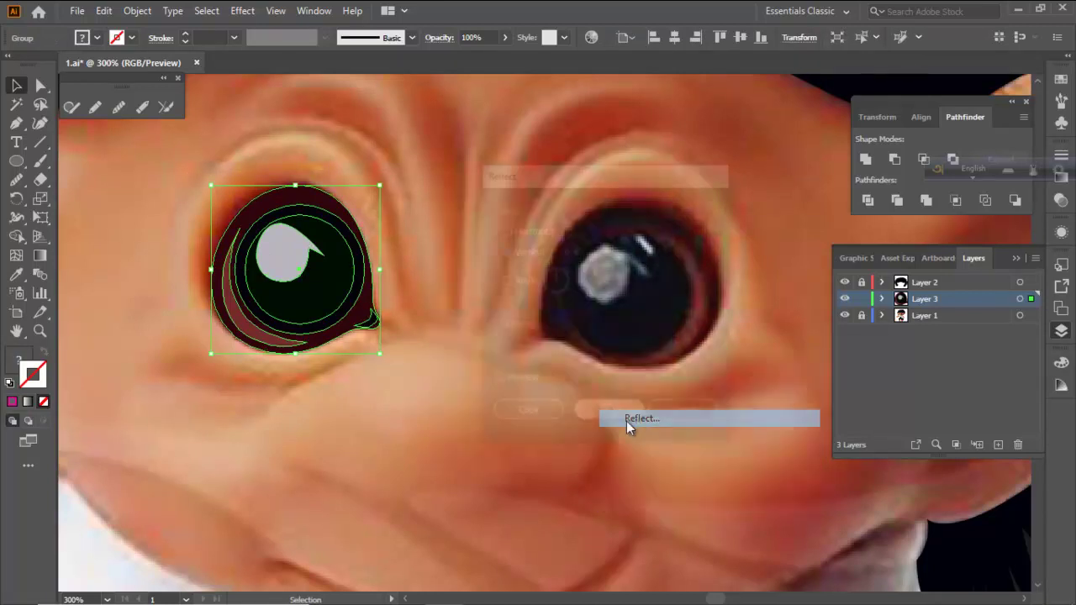
left_click(526, 415)
Move the mirrored eye over the photo's other eye and stretch it slightly wider to cover it
left_click_drag(301, 282, 625, 294)
left_click_drag(703, 282, 728, 281)
left_click(769, 254)
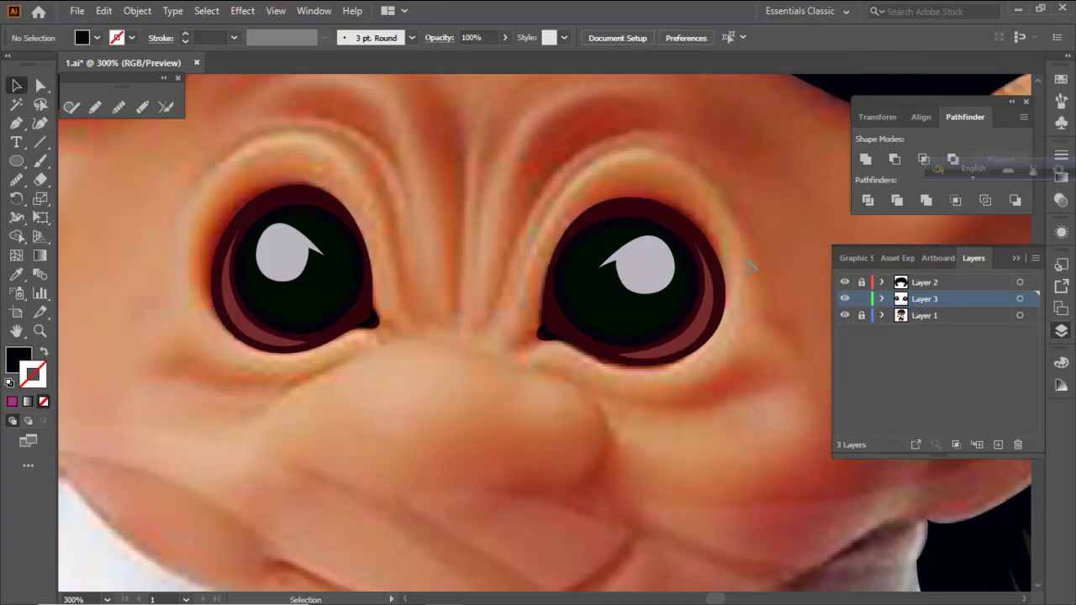
key("ctrl+1")
scroll(703, 257, "down", 3)
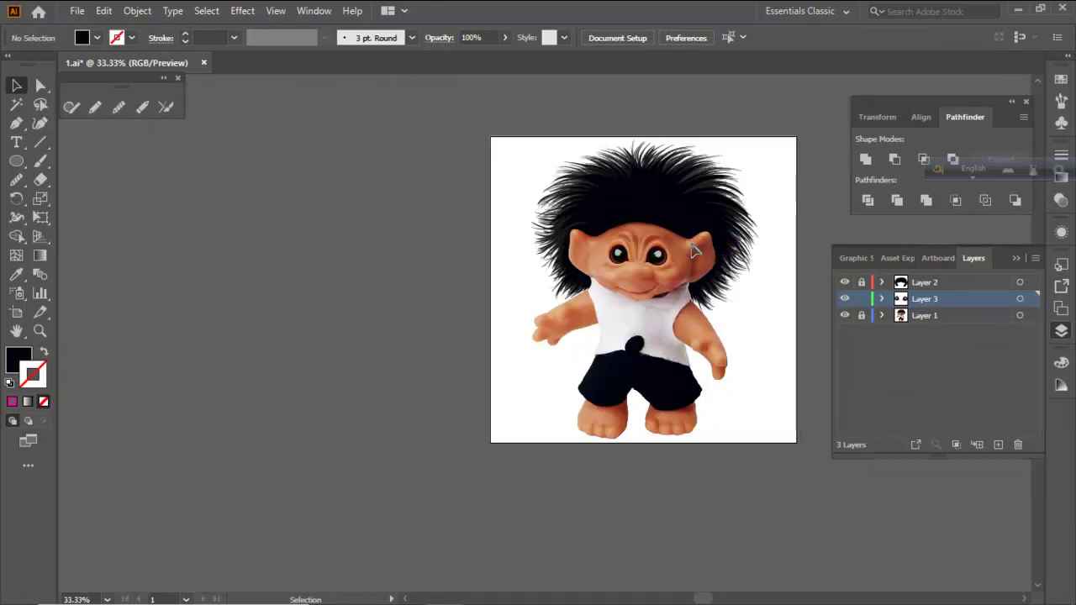
Show Layer 3 in outline and delete the small inner-corner shape from the mirrored eye
scroll(694, 249, "up", 7)
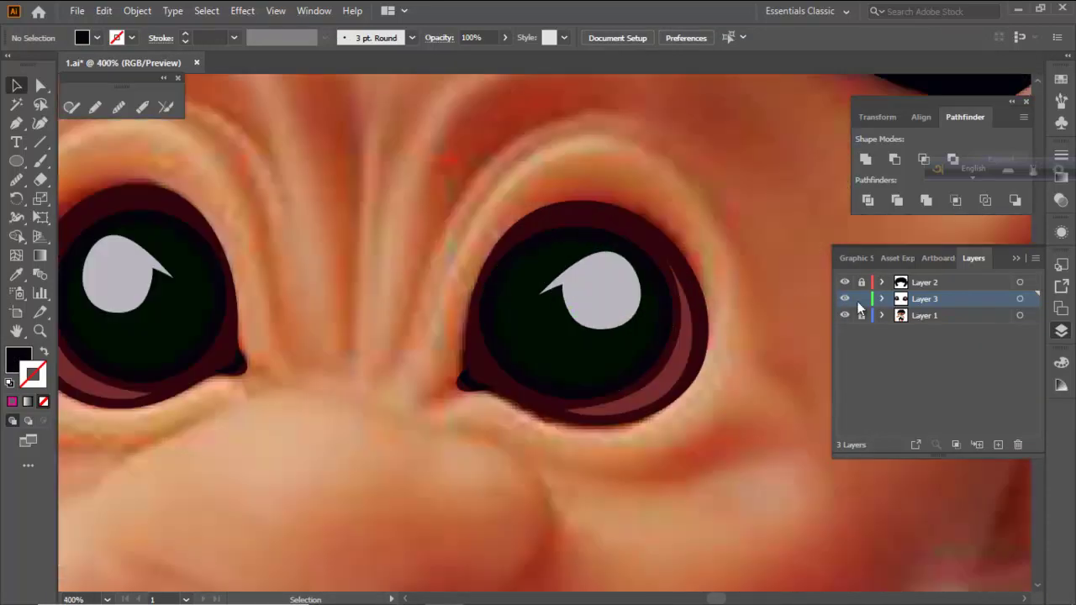
key("ctrl+y")
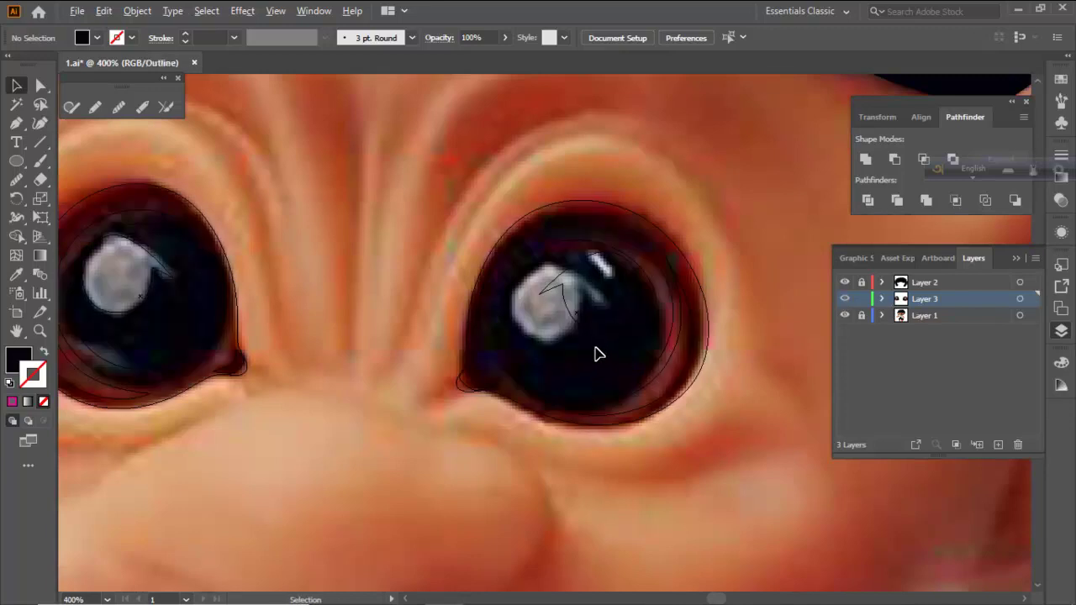
scroll(596, 356, "up", 1)
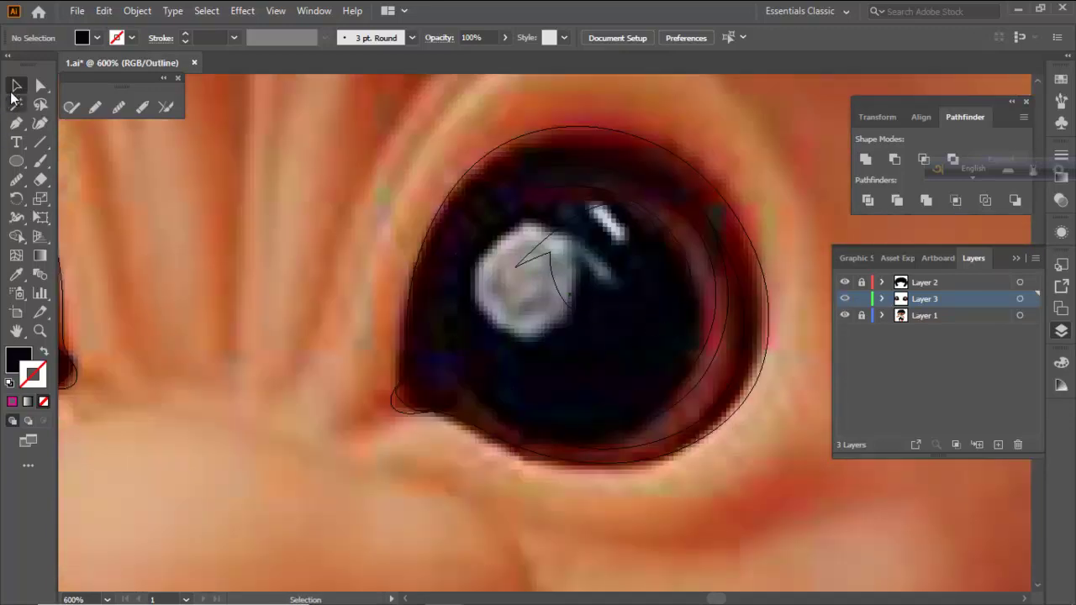
left_click(39, 85)
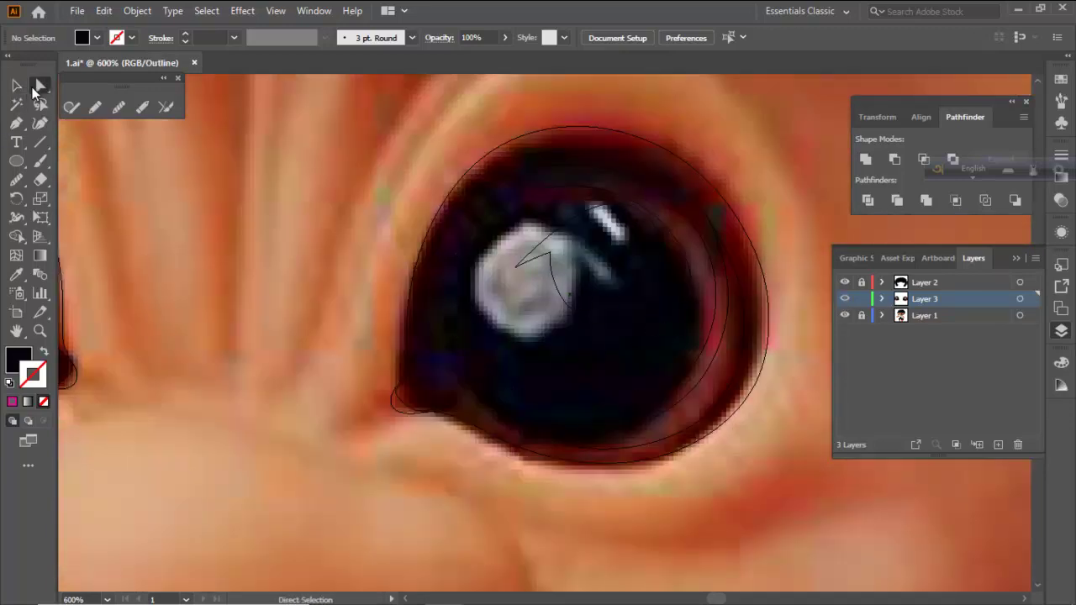
left_click(416, 394)
left_click_drag(415, 397, 316, 286)
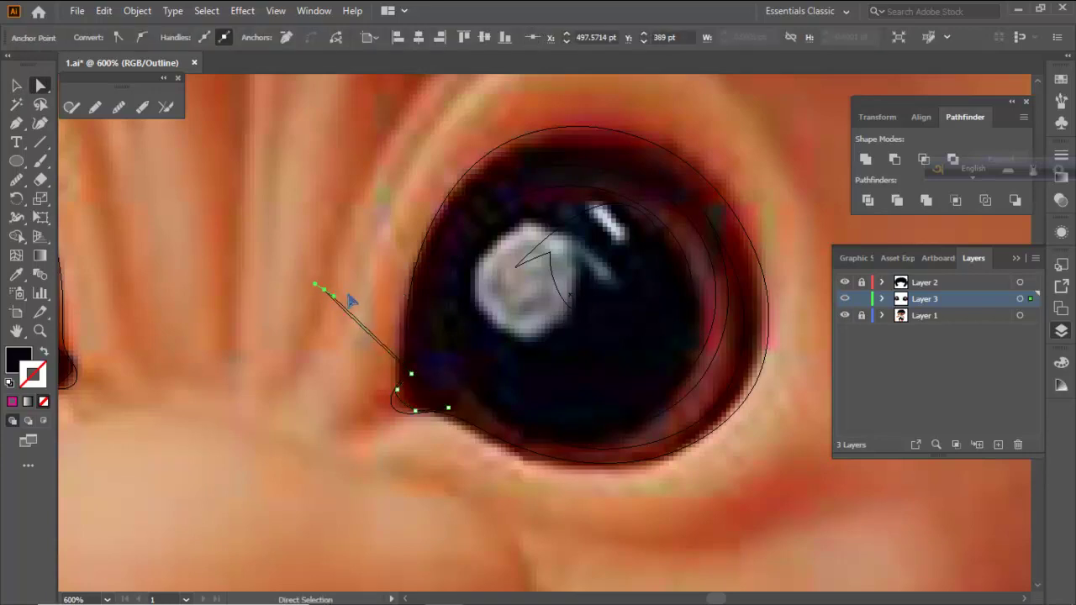
left_click(616, 301)
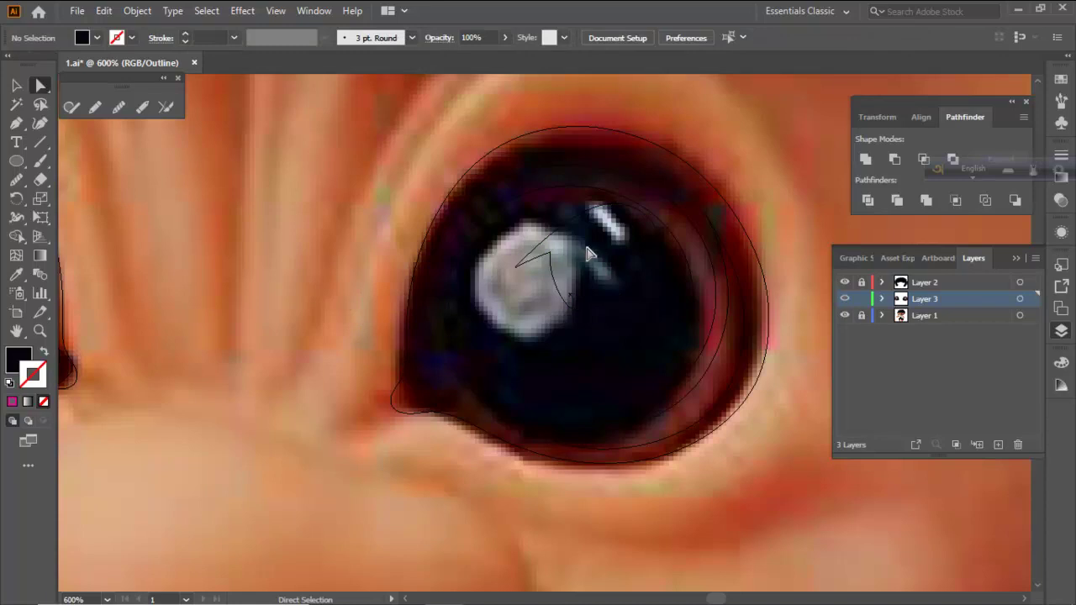
Scale the mirrored eye group down slightly so its outline fits the photo's eye more closely
key("v")
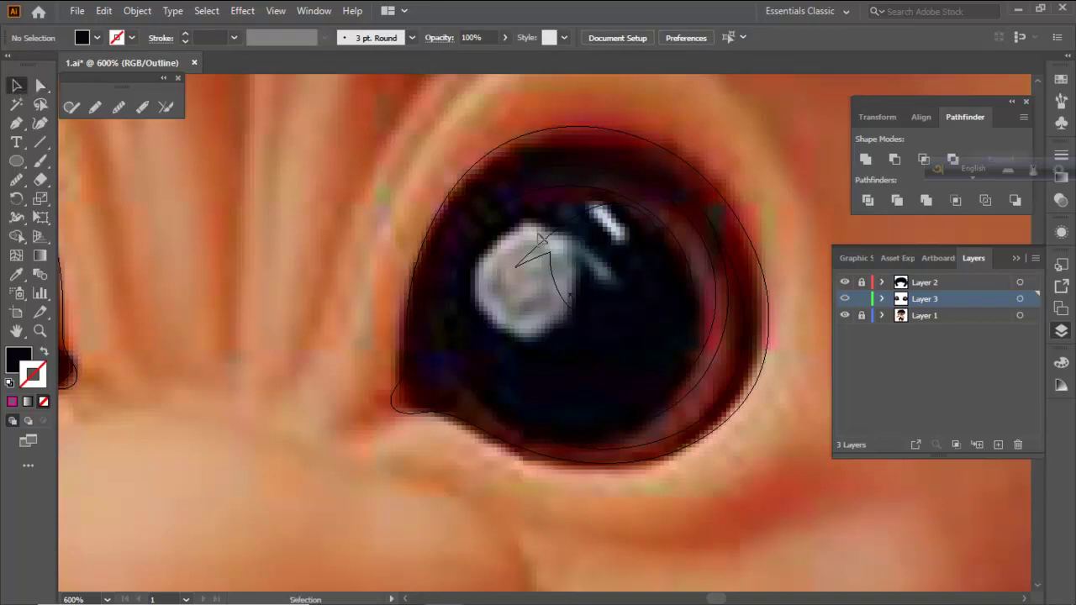
left_click(550, 242)
right_click(247, 170)
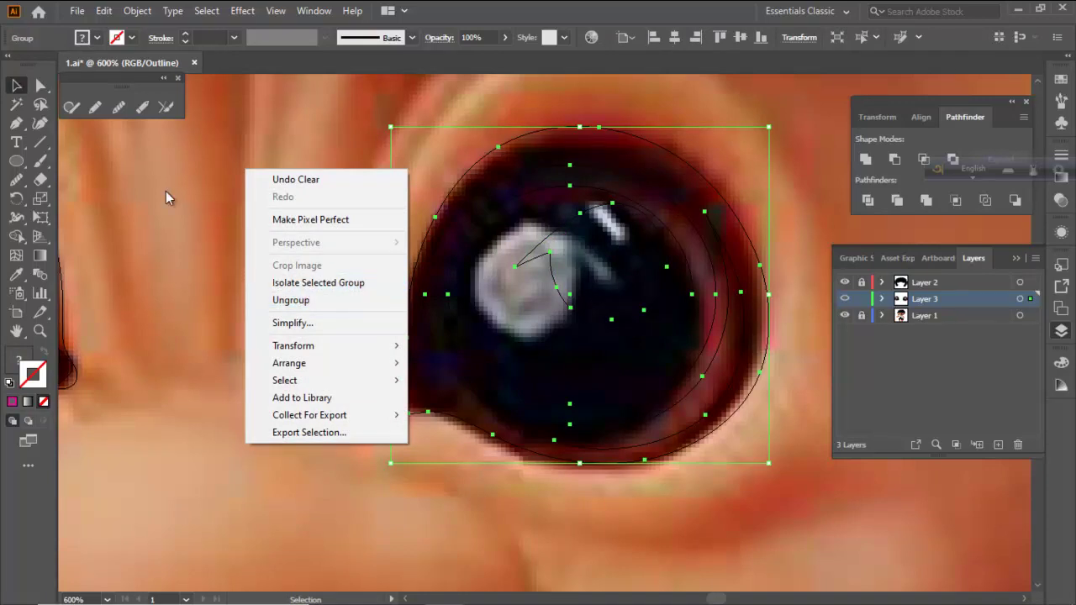
left_click(130, 140)
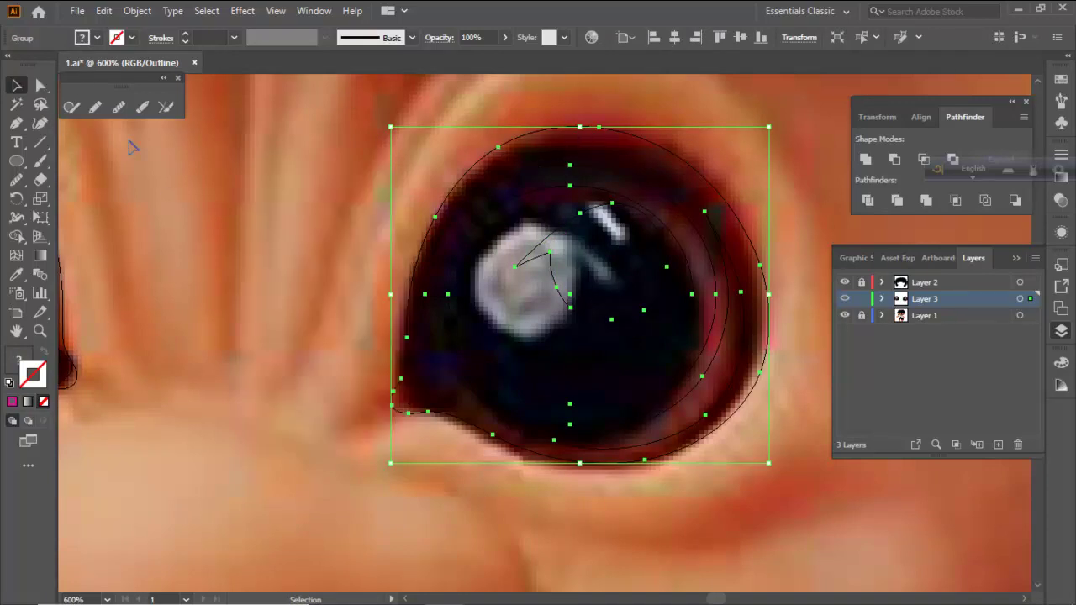
left_click(453, 186)
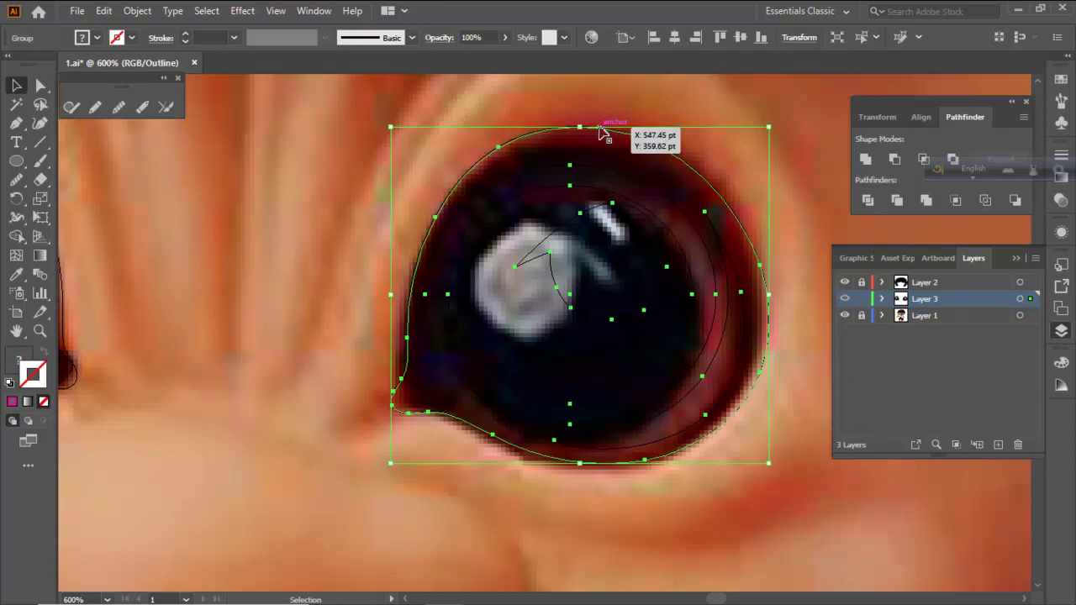
left_click_drag(581, 128, 585, 135)
left_click(260, 157)
key("a")
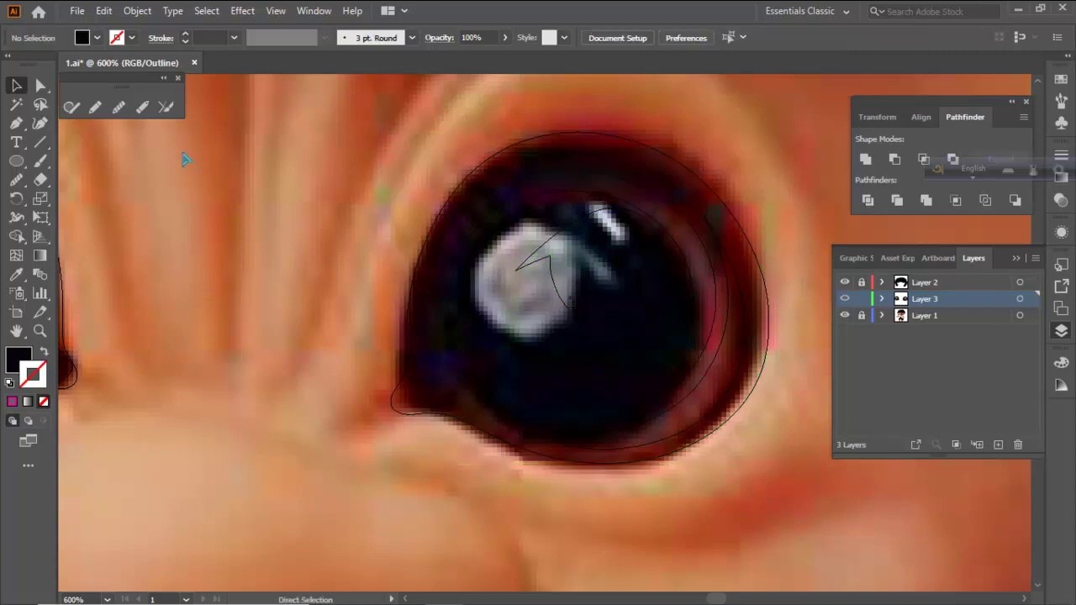
left_click(759, 384)
left_click_drag(769, 465, 764, 462)
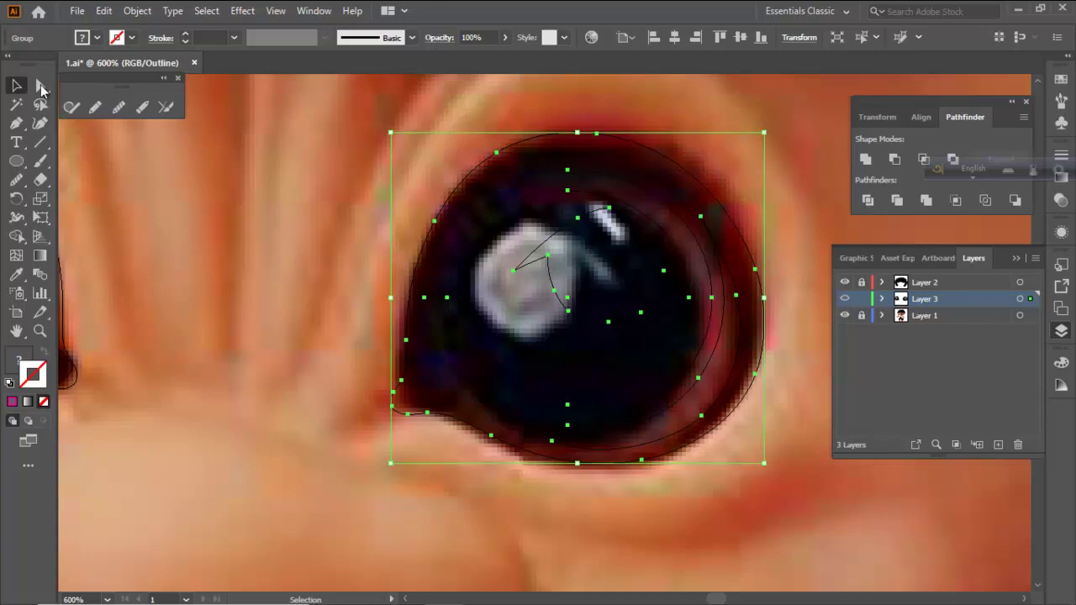
Reshape the upper edge of the mirrored eye's outer outline to follow the photo and smooth that curve
left_click(40, 86)
mouse_move(597, 134)
left_mouse_down()
mouse_move(644, 144)
mouse_move(617, 139)
left_mouse_up()
left_click(398, 176)
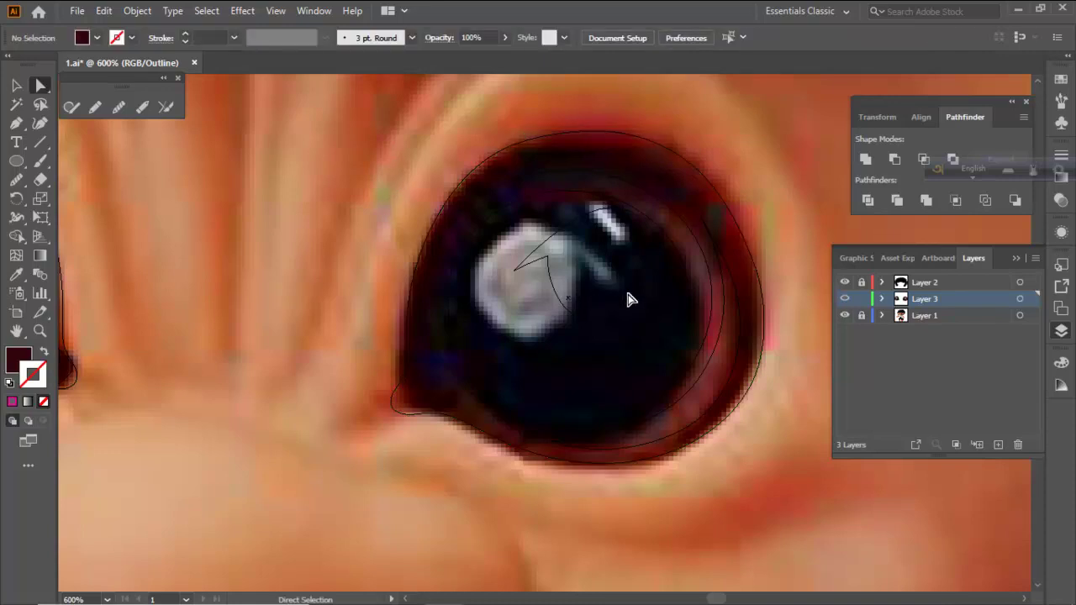
left_click(708, 175)
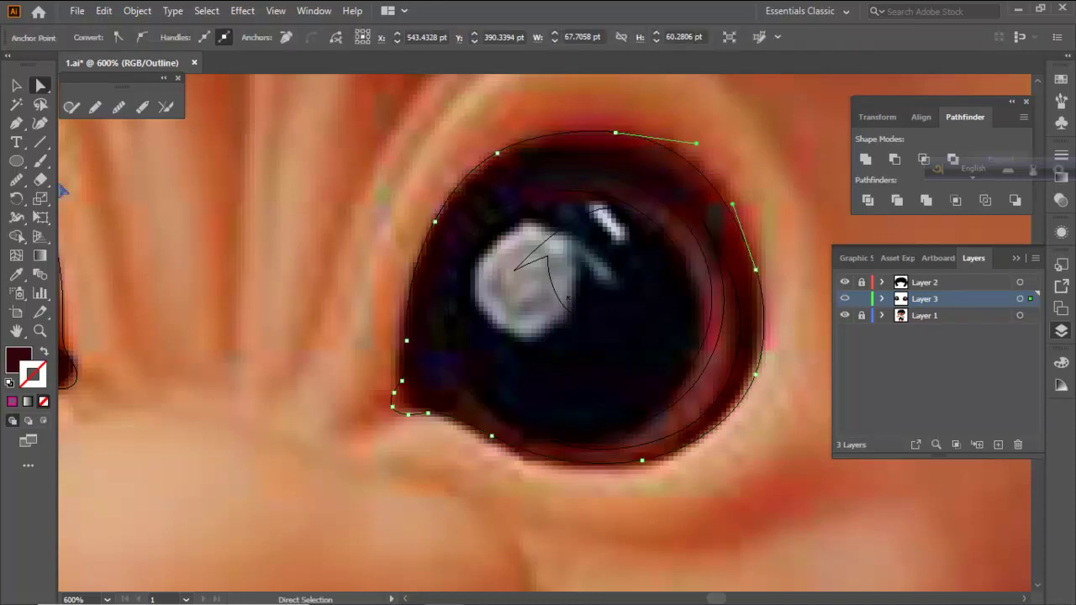
left_click(119, 107)
left_click_drag(517, 134, 598, 137)
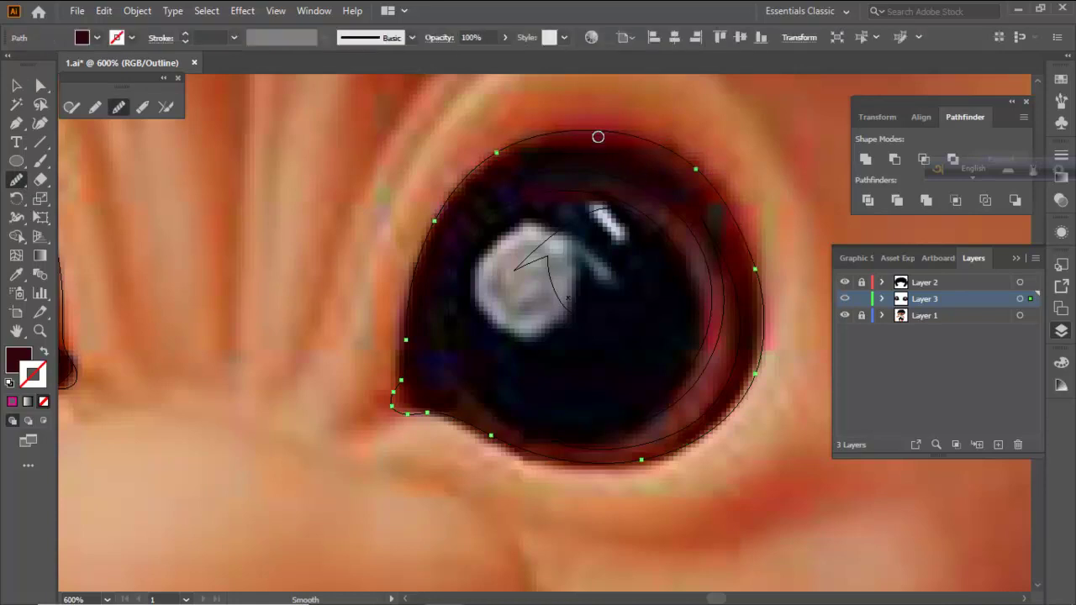
left_click(737, 161, "ctrl")
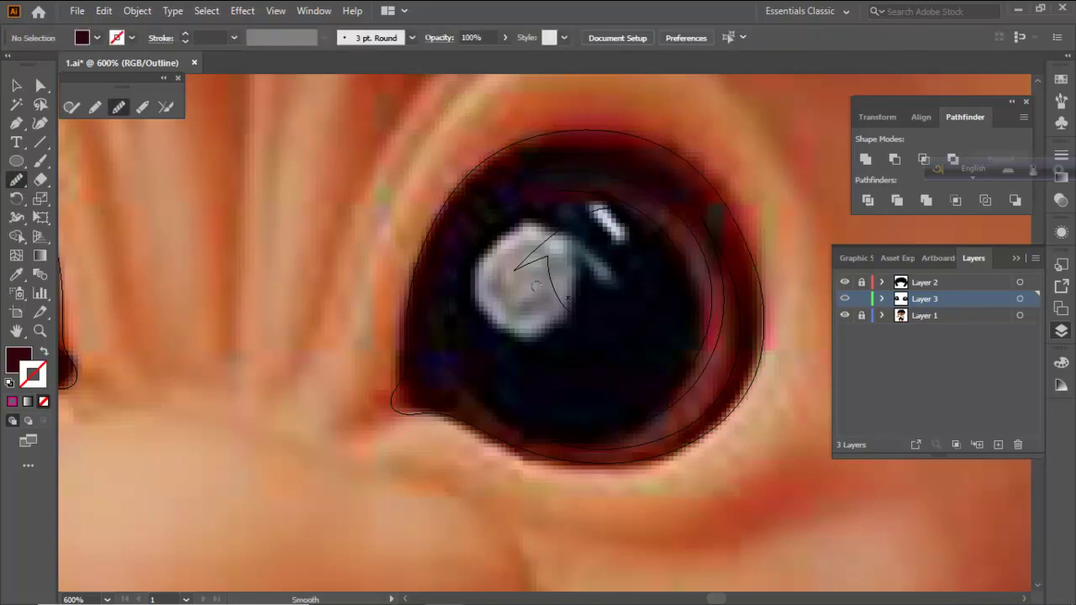
Ungroup the shapes of the mirrored eye
key("v")
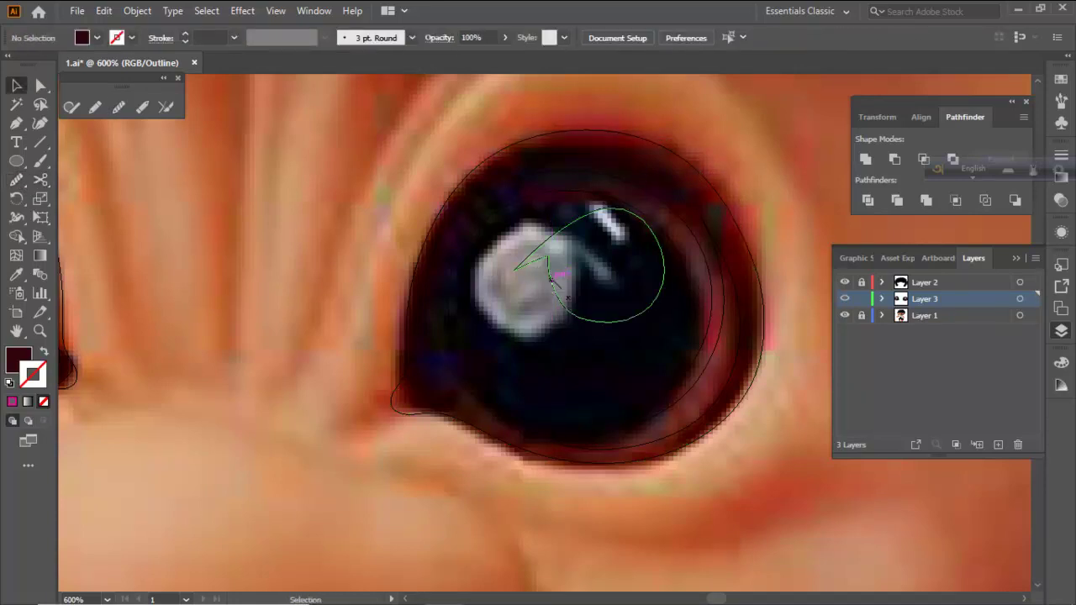
left_click(433, 250)
right_click(433, 251)
left_click(479, 375)
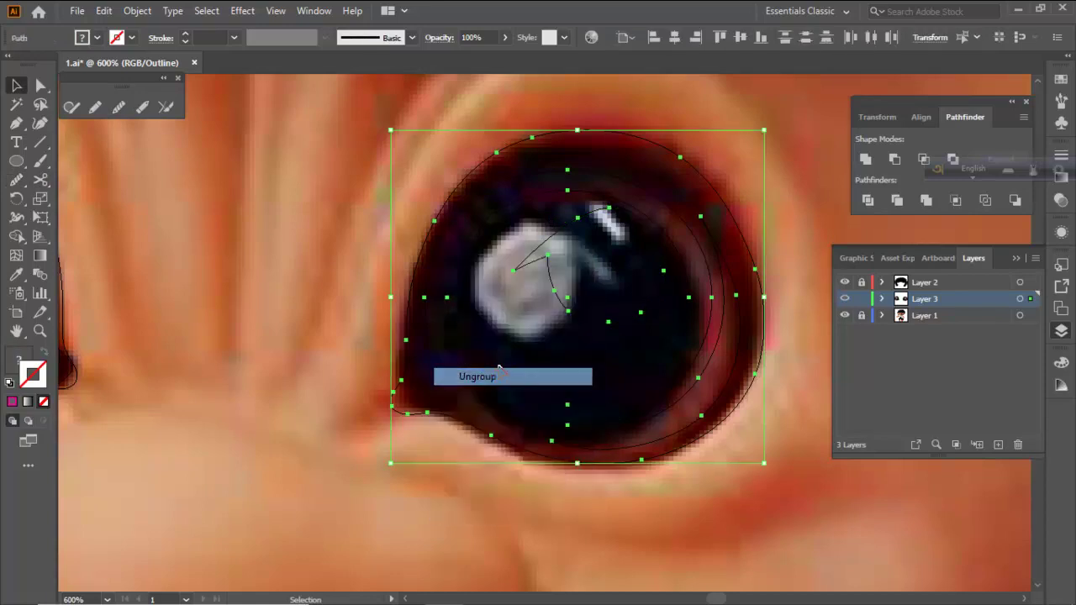
left_click(546, 345)
Try fitting the mirrored highlight shape over the photo's round reflection, and delete that shape
left_click_drag(664, 299, 590, 311)
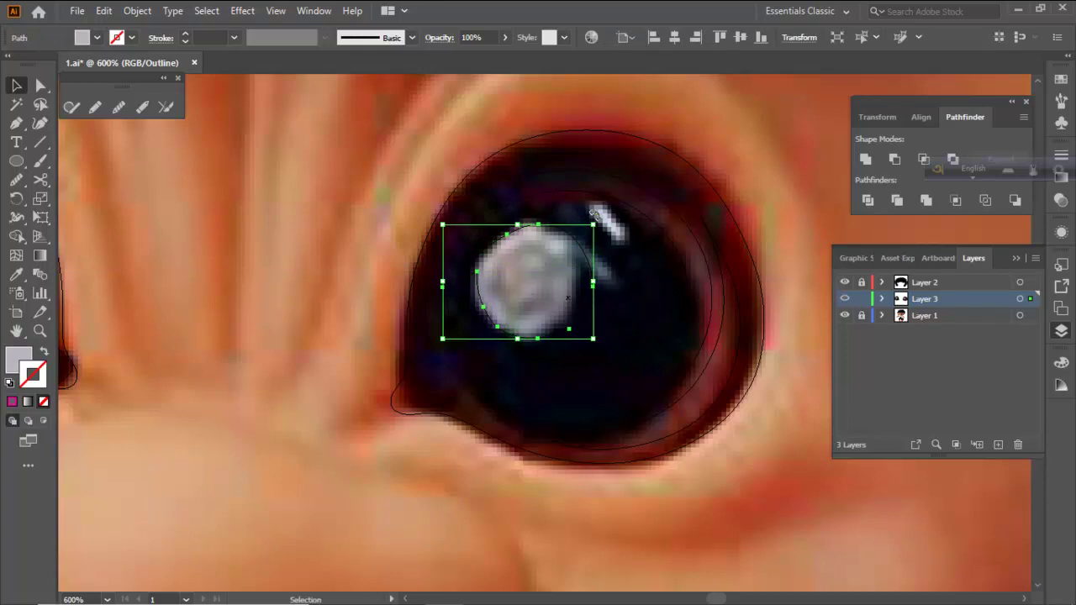
left_click_drag(599, 217, 450, 284)
left_click(225, 300)
Trace the photo's round reflection and its pointed tail with a Pen path inside the mirrored eye's pupil
left_click(16, 123)
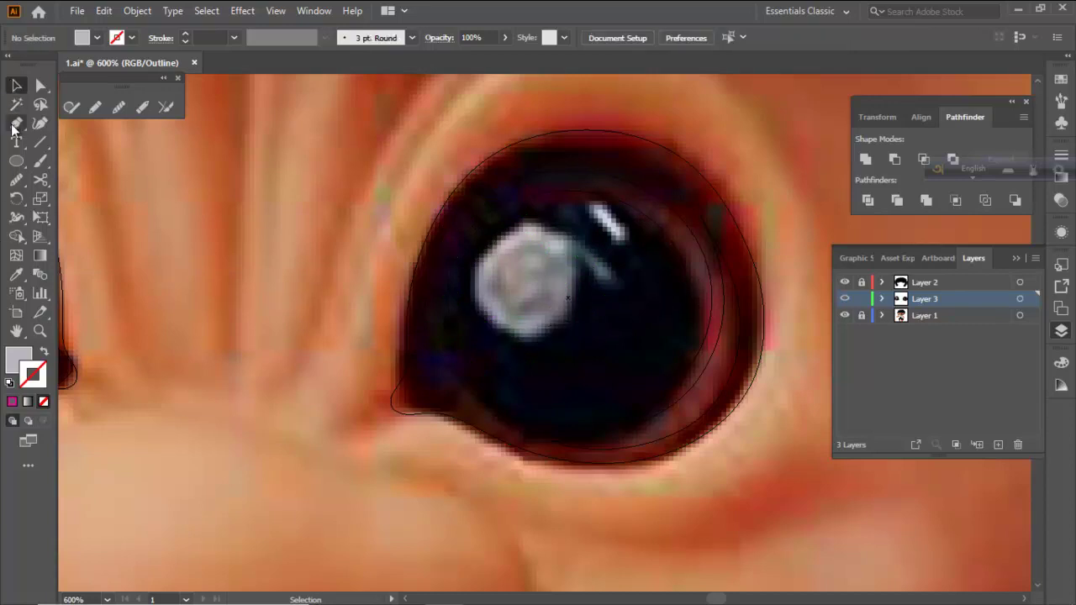
left_click(621, 287)
left_click_drag(535, 224, 467, 218)
key("ctrl+z")
left_click_drag(505, 338, 559, 367)
left_click_drag(578, 261, 554, 221)
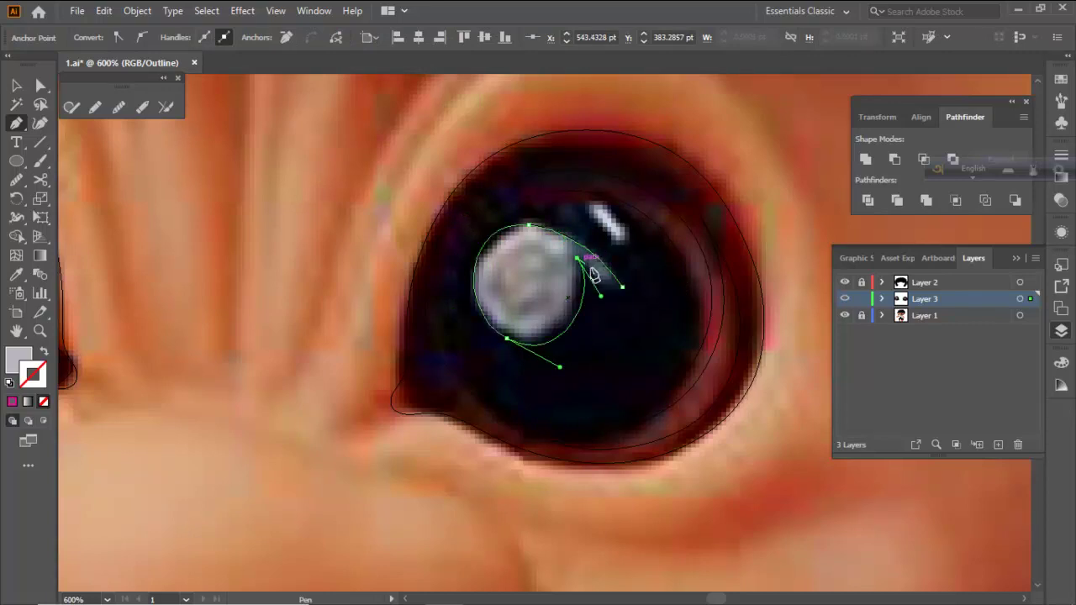
Redraw the highlight's lower and inner curves and close the path at the tip of the tail
left_click_drag(625, 288, 563, 354)
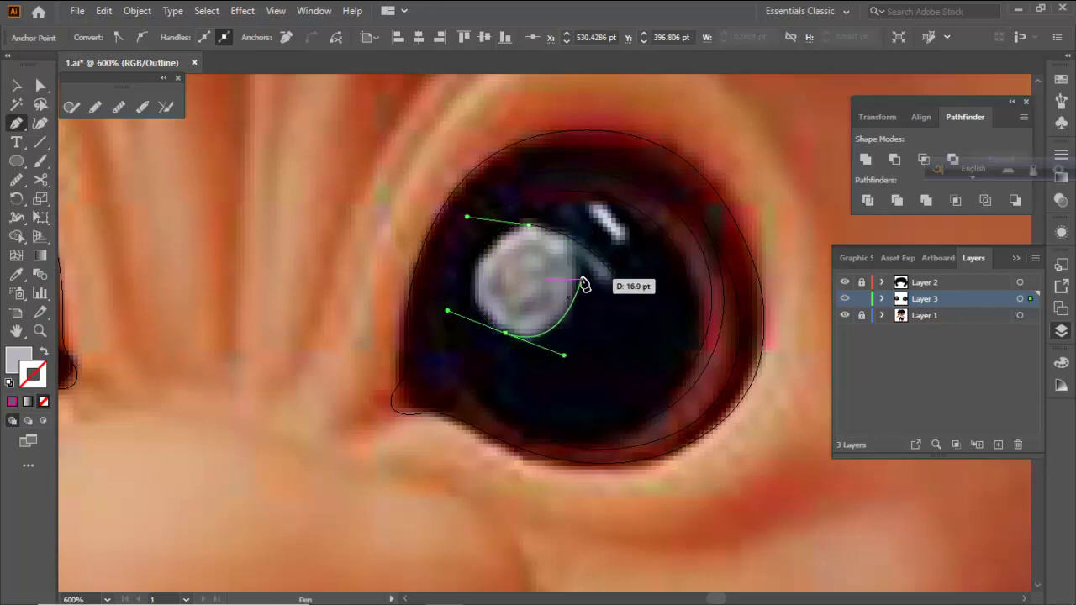
left_click(578, 266)
key("ctrl+z")
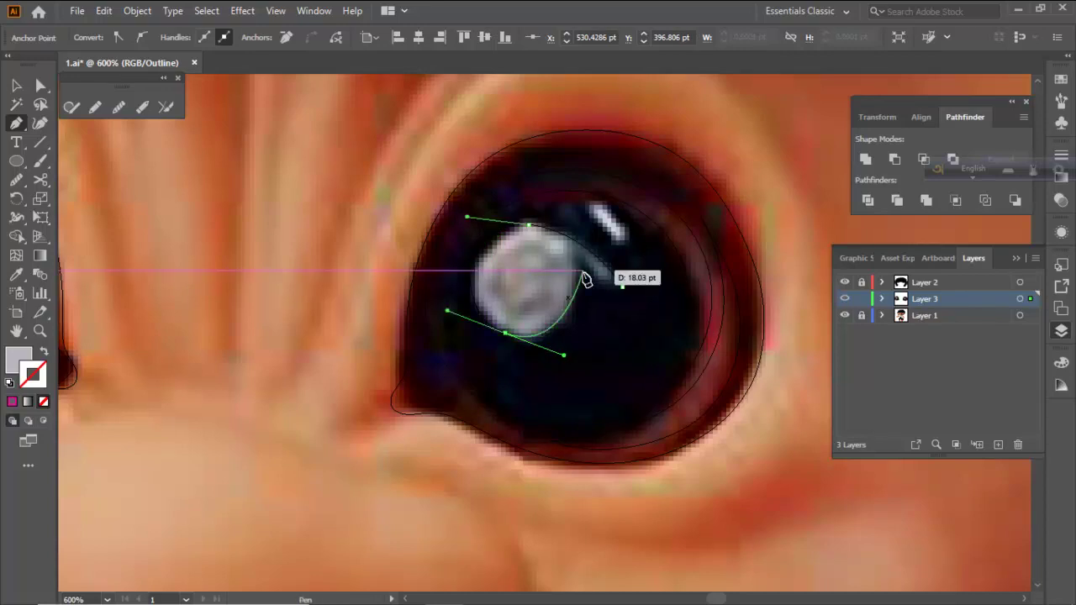
left_click_drag(577, 270, 571, 239)
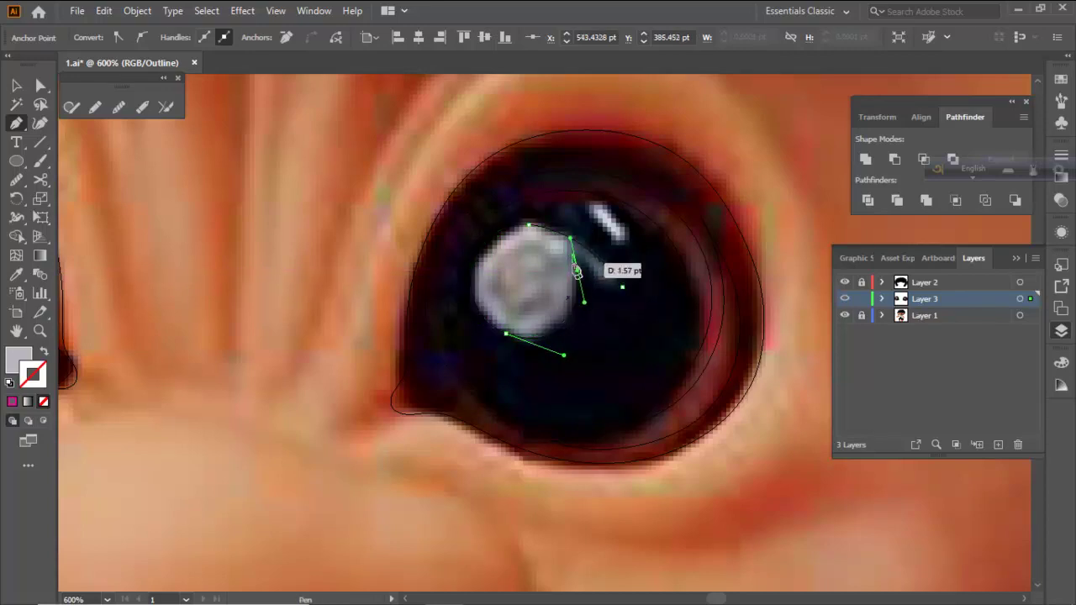
left_click(577, 271)
left_click(621, 289)
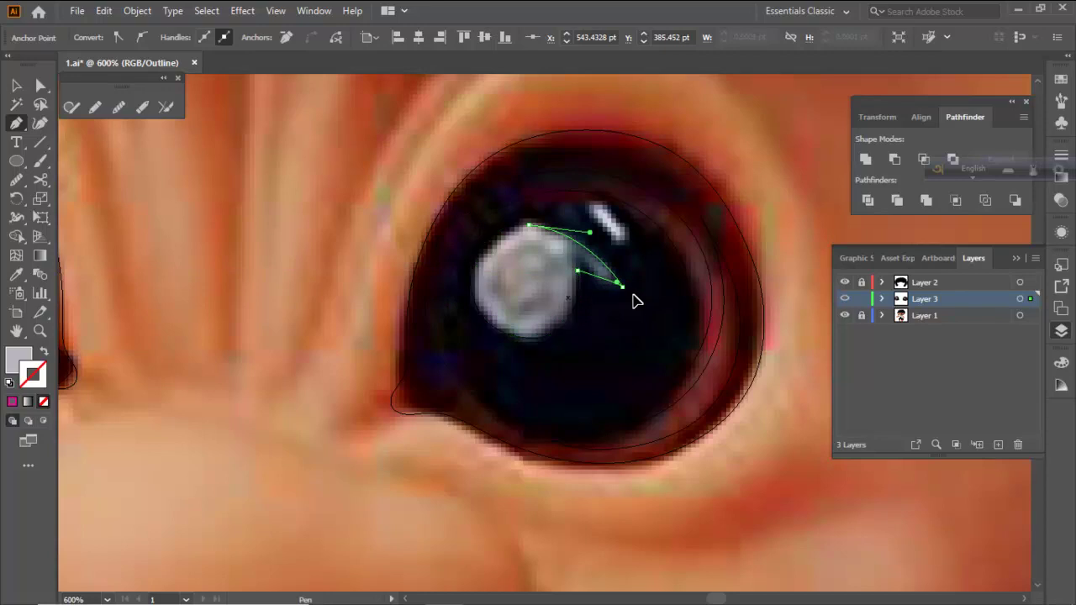
left_click_drag(643, 298, 642, 299)
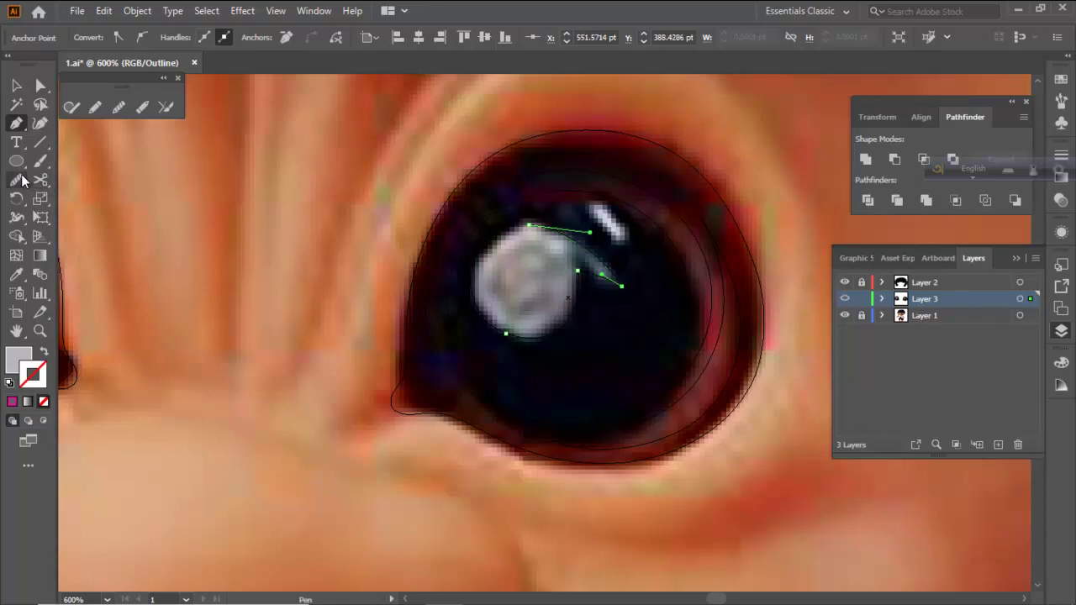
Smooth the round part of the new highlight's outline and deselect it
left_click(118, 106)
left_click_drag(493, 324, 521, 339)
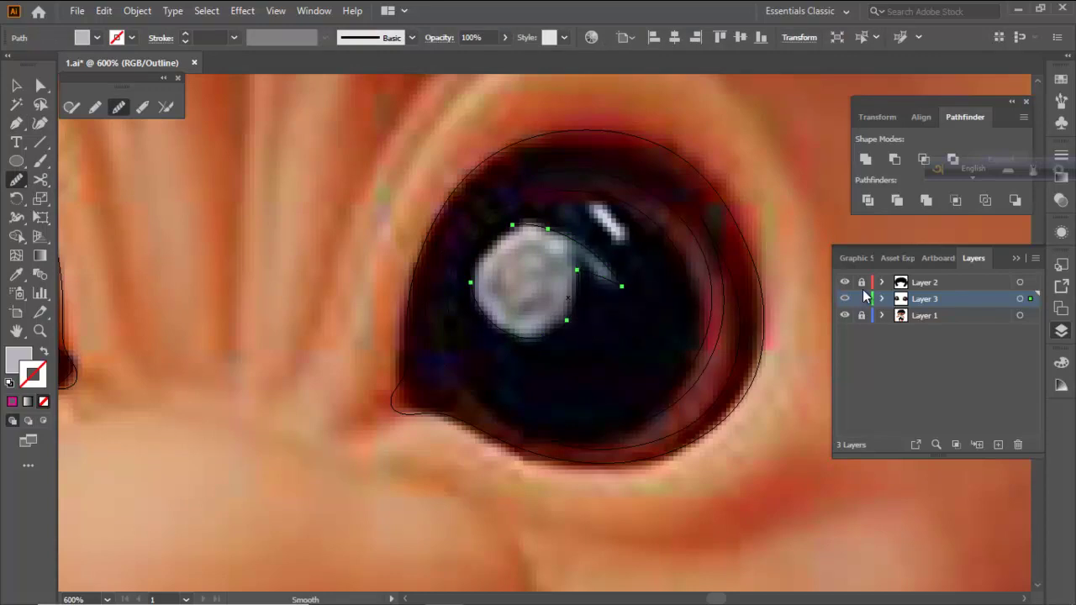
scroll(647, 292, "down", 3)
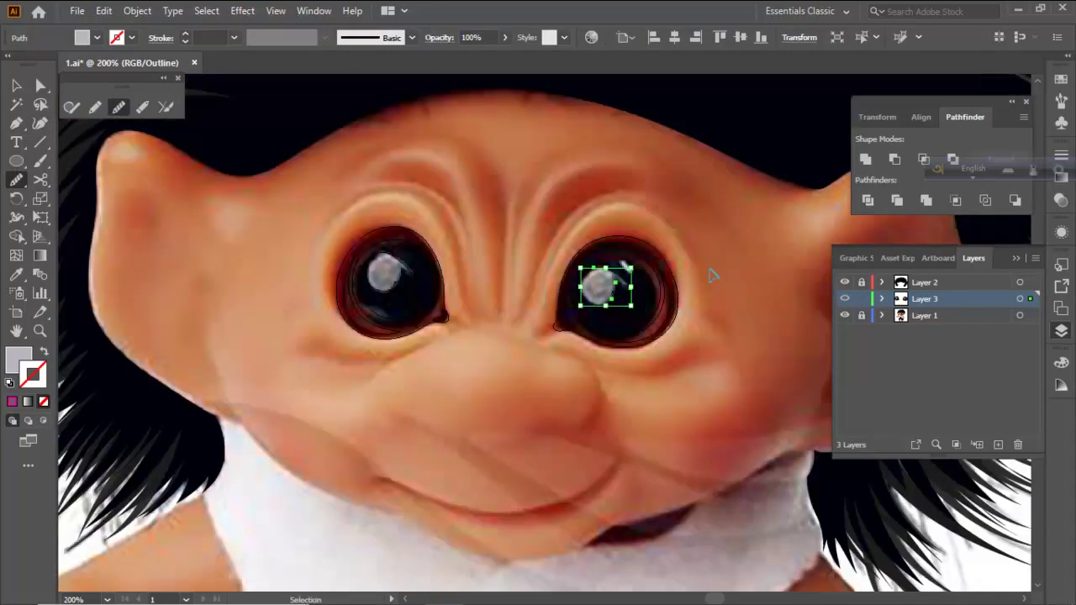
left_click(673, 293, "ctrl")
Show Layer 3 in preview and check both coloured eyes against the whole doll
scroll(659, 311, "up", 3)
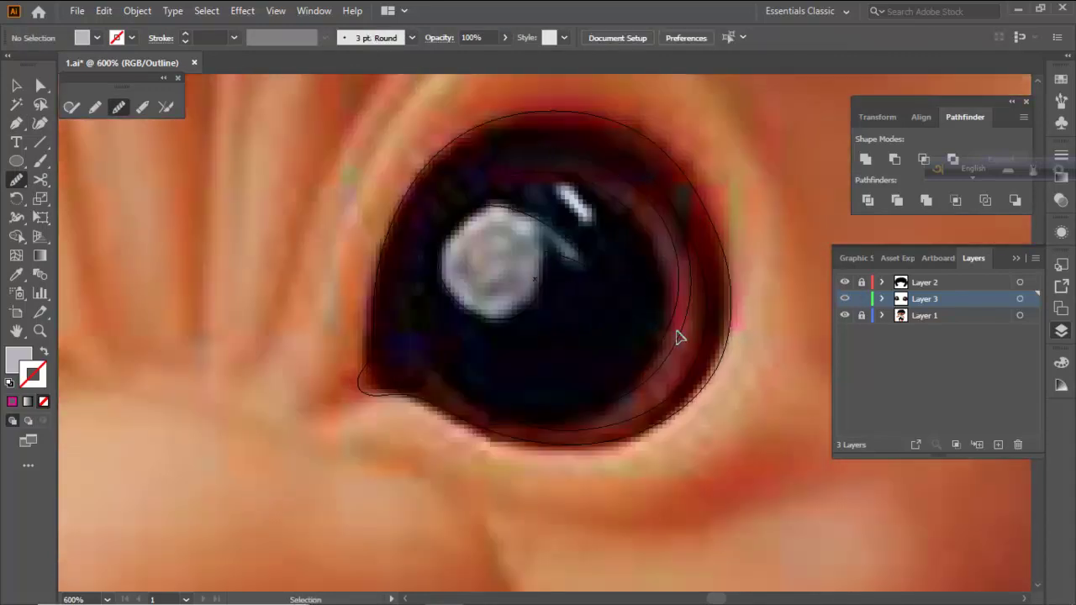
left_click(685, 338, "ctrl")
scroll(684, 336, "down", 2)
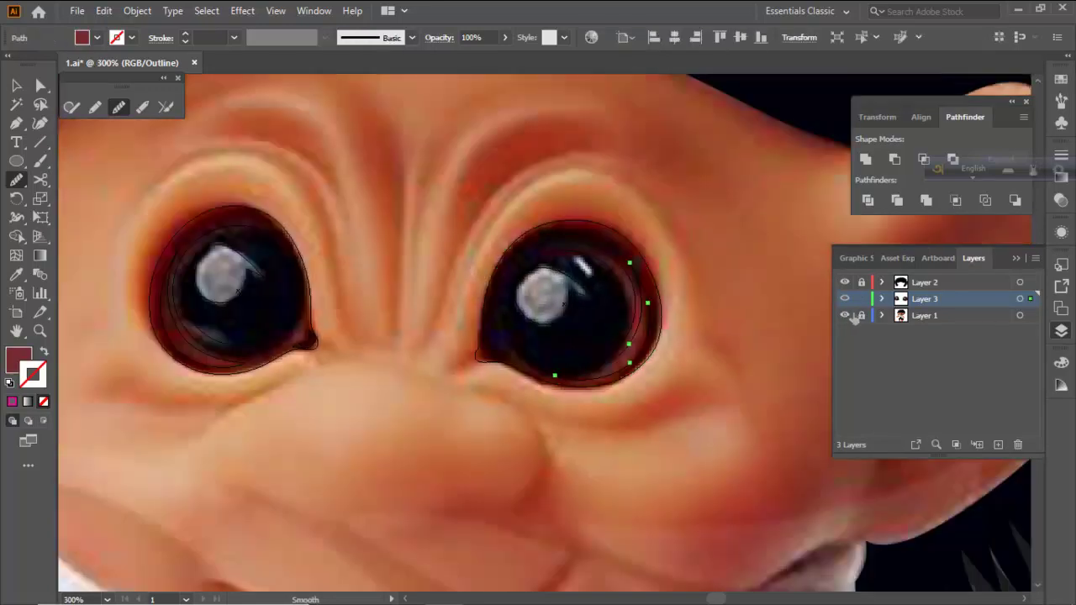
left_click(845, 300, "ctrl")
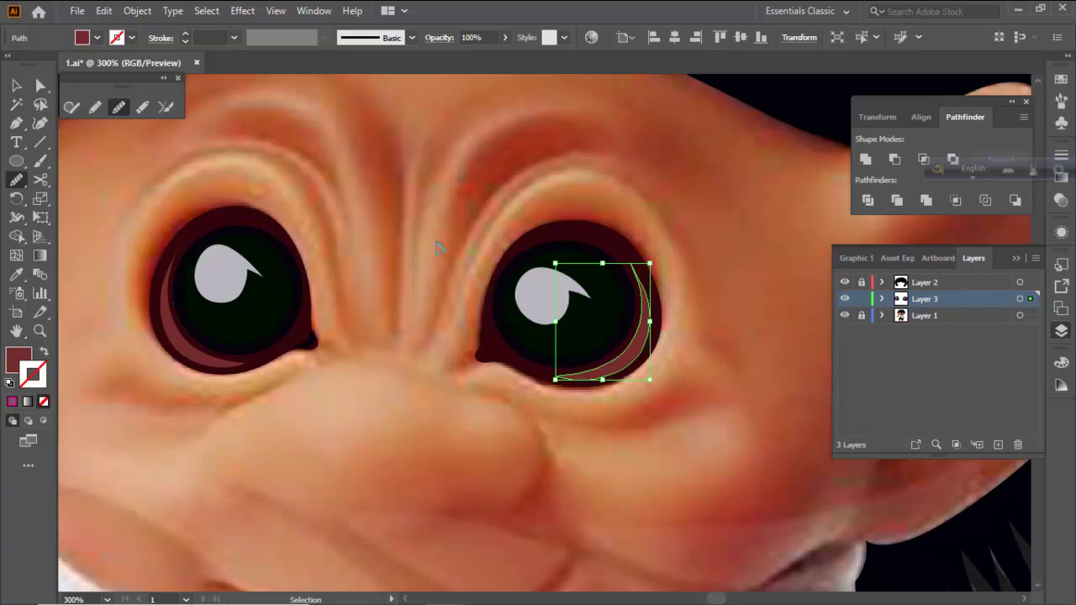
key("ctrl+shift+a")
key("ctrl+minus")
key("ctrl+minus")
key("ctrl+minus")
key("ctrl+minus")
key("ctrl+minus")
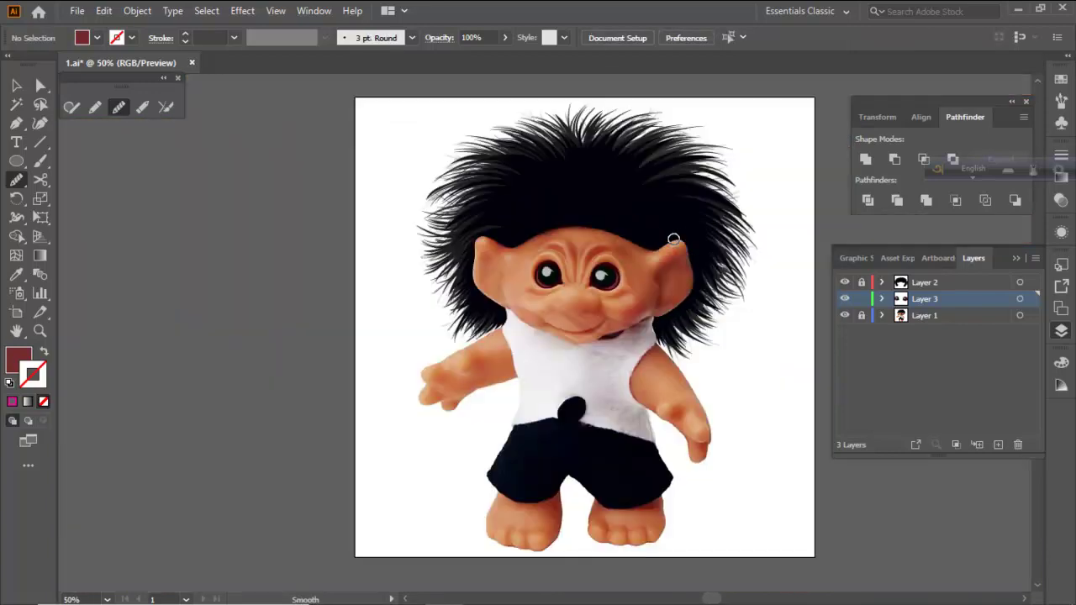
scroll(653, 236, "up", 2)
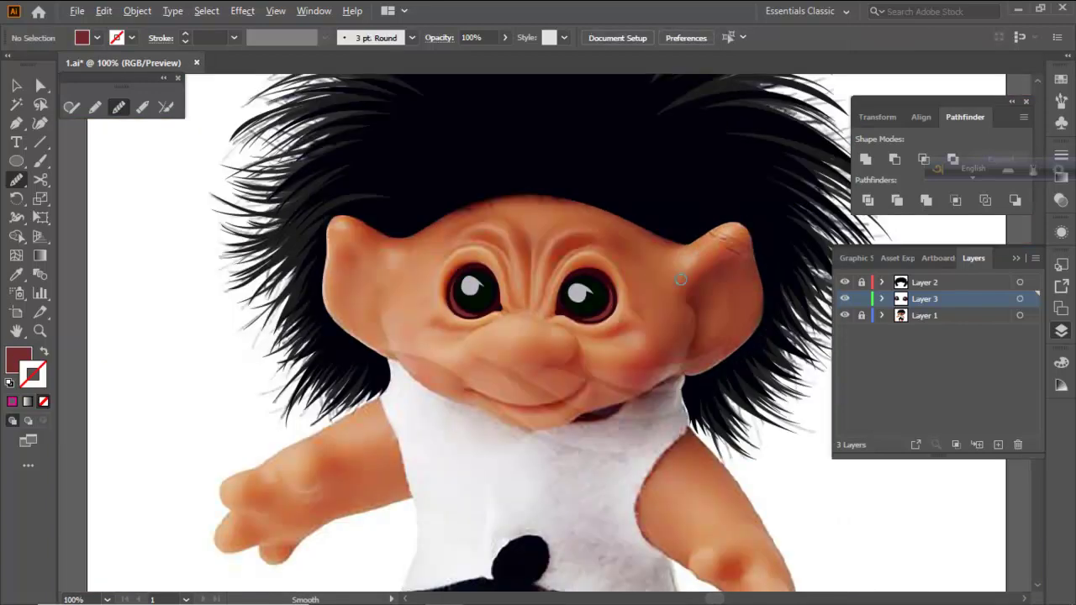
Switch Layer 3 between outline and preview to compare the vector eyes with the photo
left_click(844, 299)
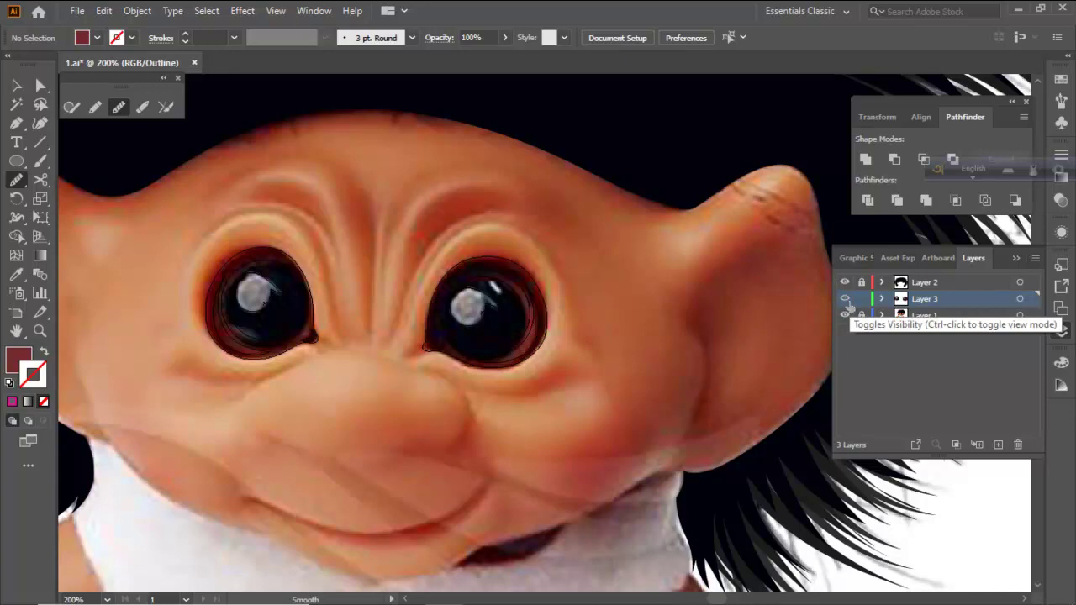
left_click(845, 299)
left_click(845, 300)
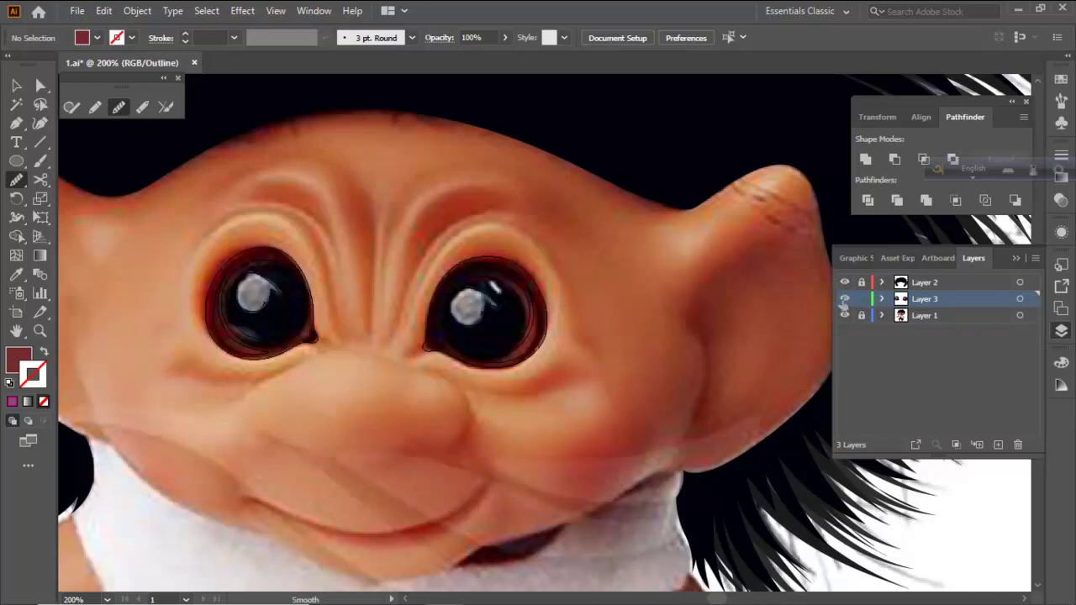
left_click(843, 301, "ctrl")
scroll(582, 231, "down", 3)
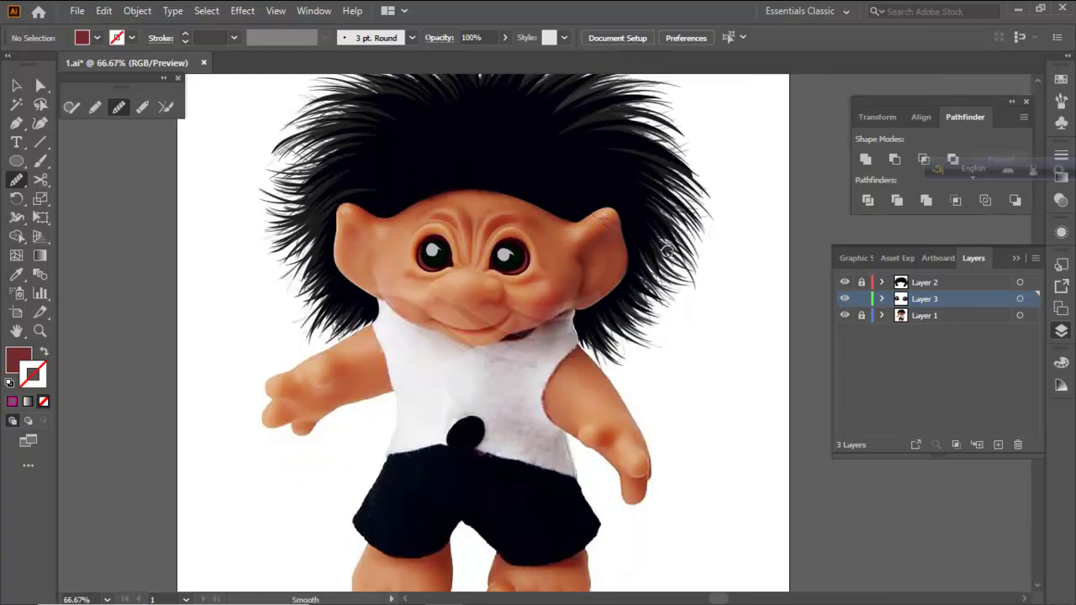
left_click(845, 299)
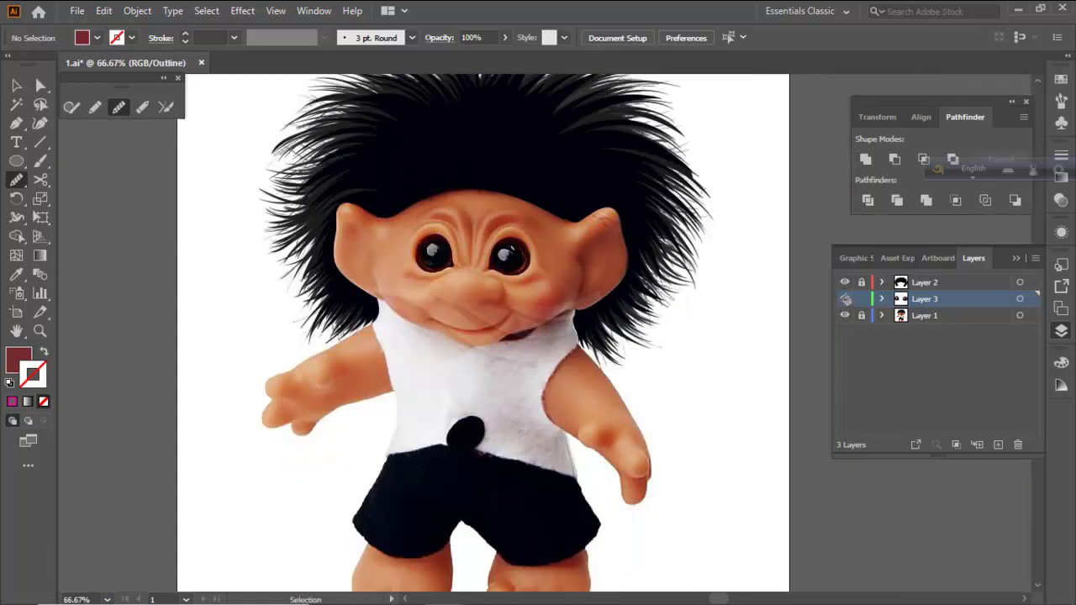
left_click(844, 300)
left_click(845, 299)
Draw a narrow ellipse, tilt and move it over the small white glint in the mirrored eye, and show Layer 3 in preview
scroll(495, 259, "up", 6)
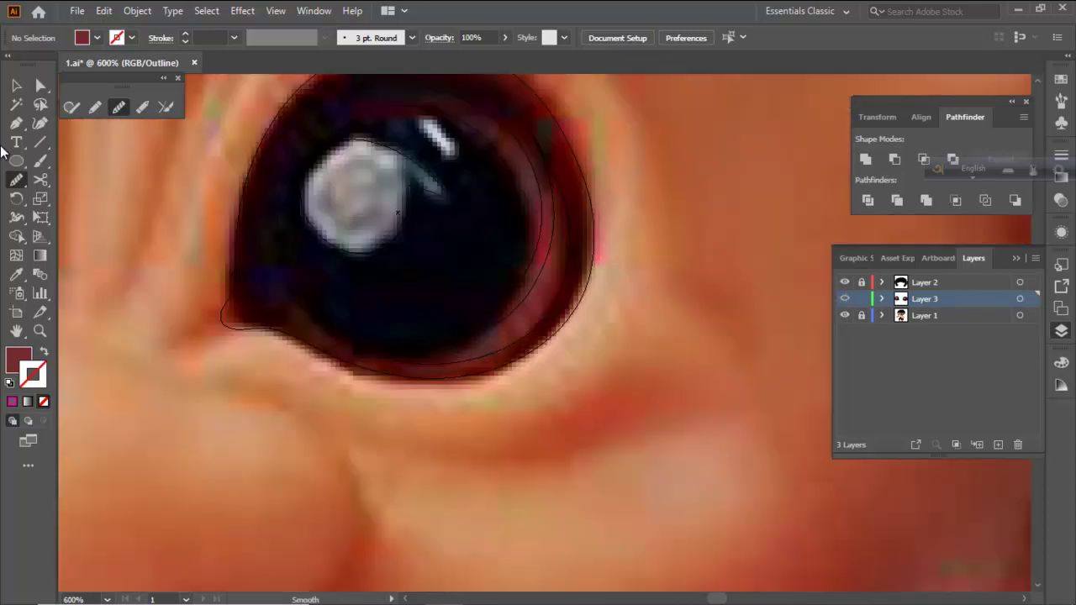
left_click(16, 160)
scroll(361, 237, "up", 3)
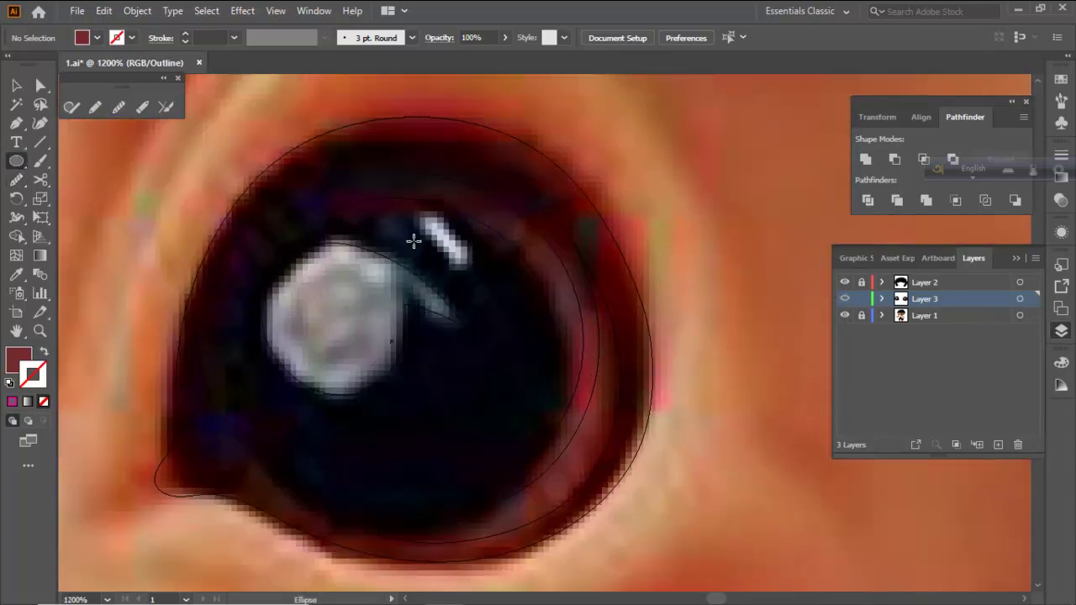
mouse_move(448, 192)
left_mouse_down()
mouse_move(505, 252)
mouse_move(487, 250)
mouse_move(474, 279)
left_mouse_up()
key("v")
left_click_drag(479, 190, 427, 169)
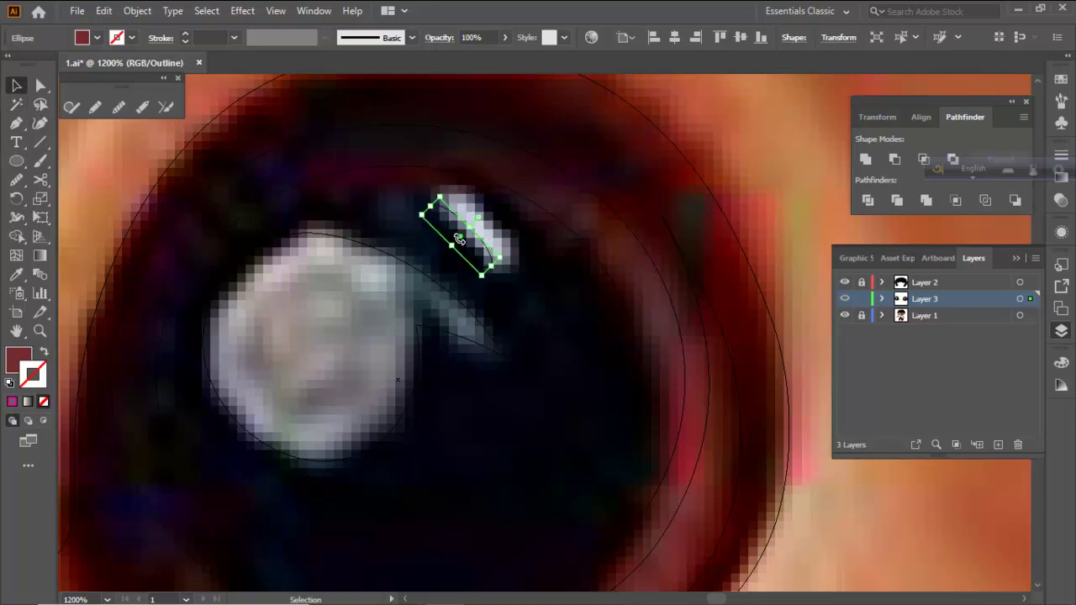
left_click_drag(461, 242, 479, 235)
key("a")
left_click(845, 300, "ctrl")
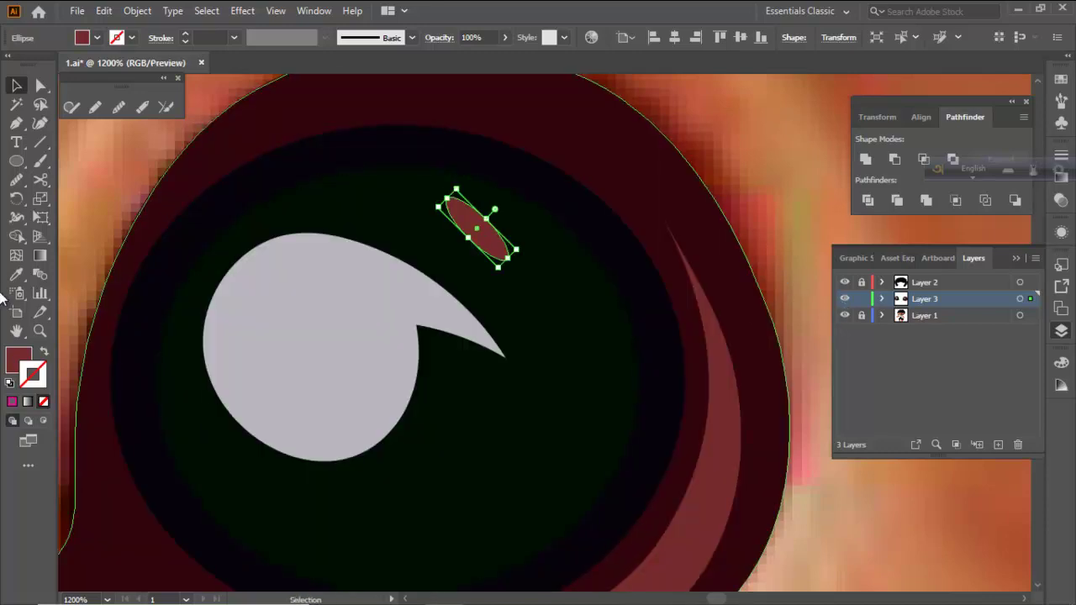
Colour the narrow glint ellipse with the light grey of the eye's large highlight and deselect it
left_click(16, 275)
left_click(300, 310)
scroll(312, 313, "down", 3)
key("ctrl+shift+a")
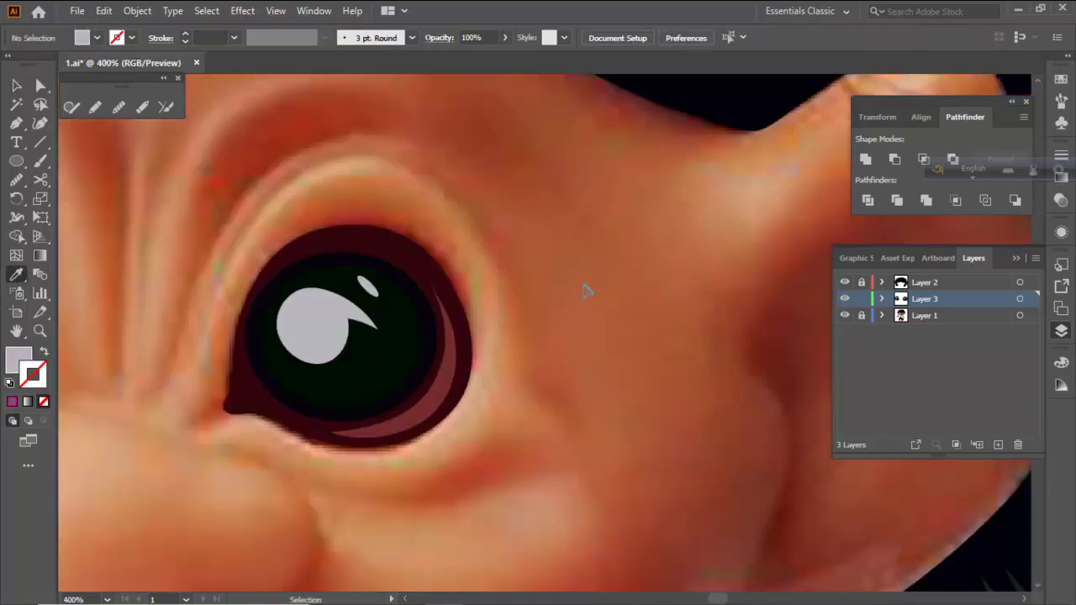
scroll(583, 288, "down", 7)
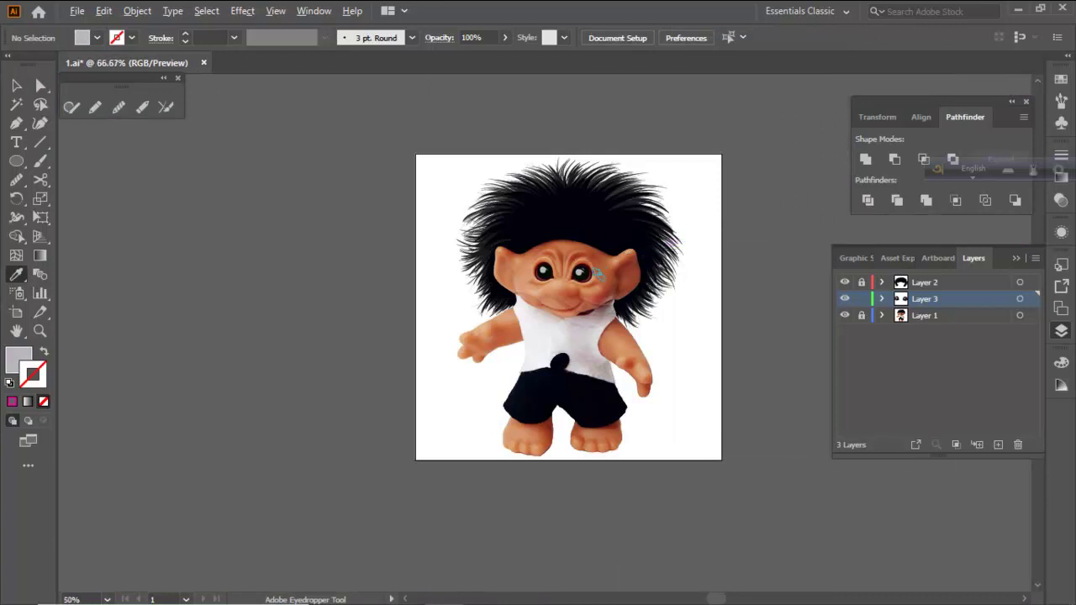
Start a Pen path at the left corner of the doll's mouth, with a 1 pt ff009e pink stroke and no fill
scroll(619, 275, "up", 2)
key("p")
scroll(528, 318, "up", 3)
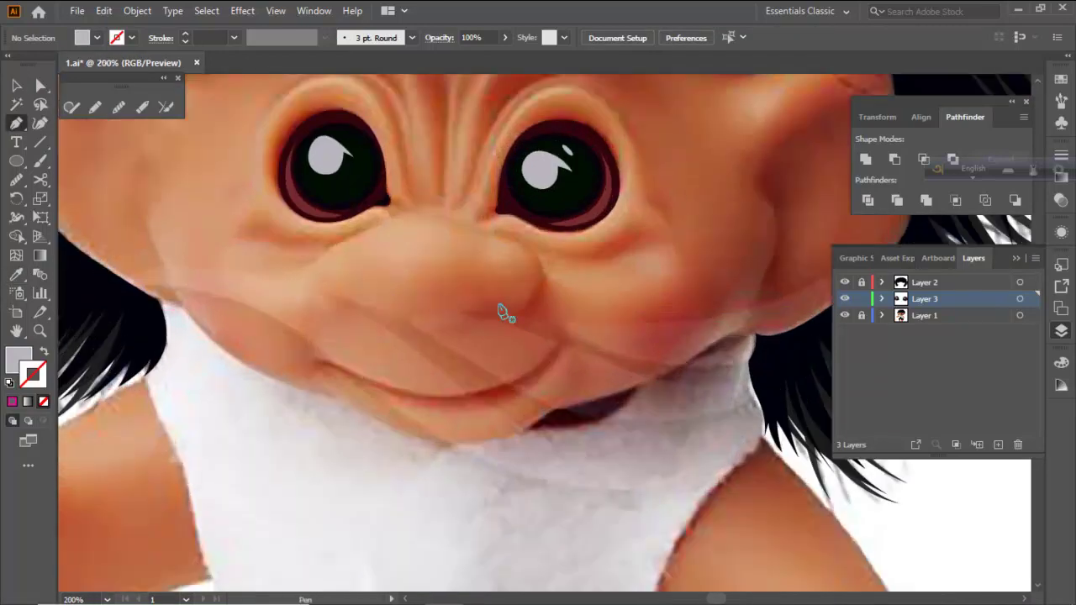
scroll(512, 344, "down", 1)
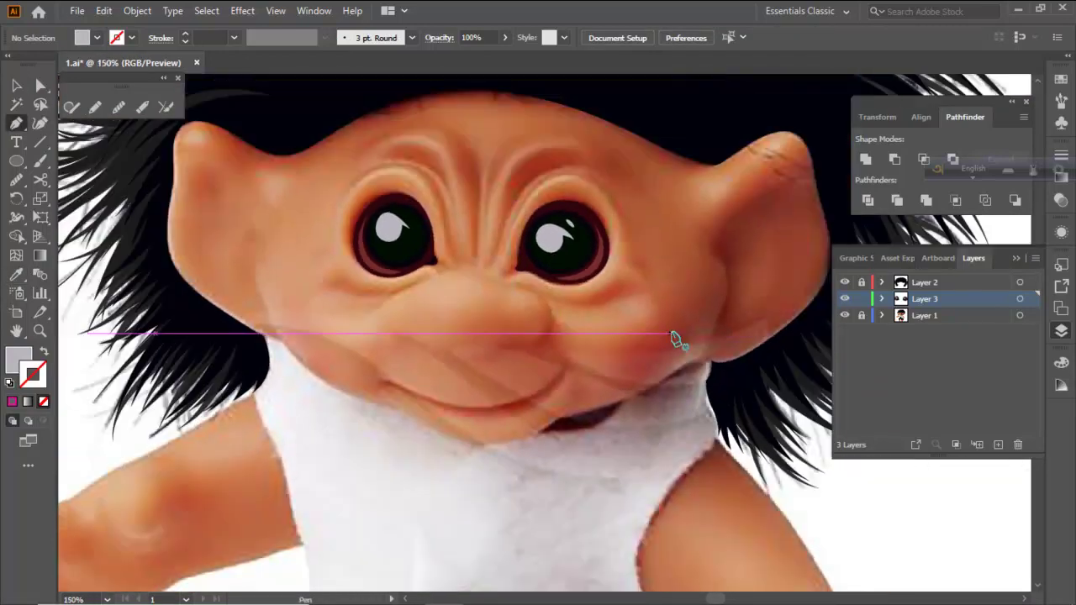
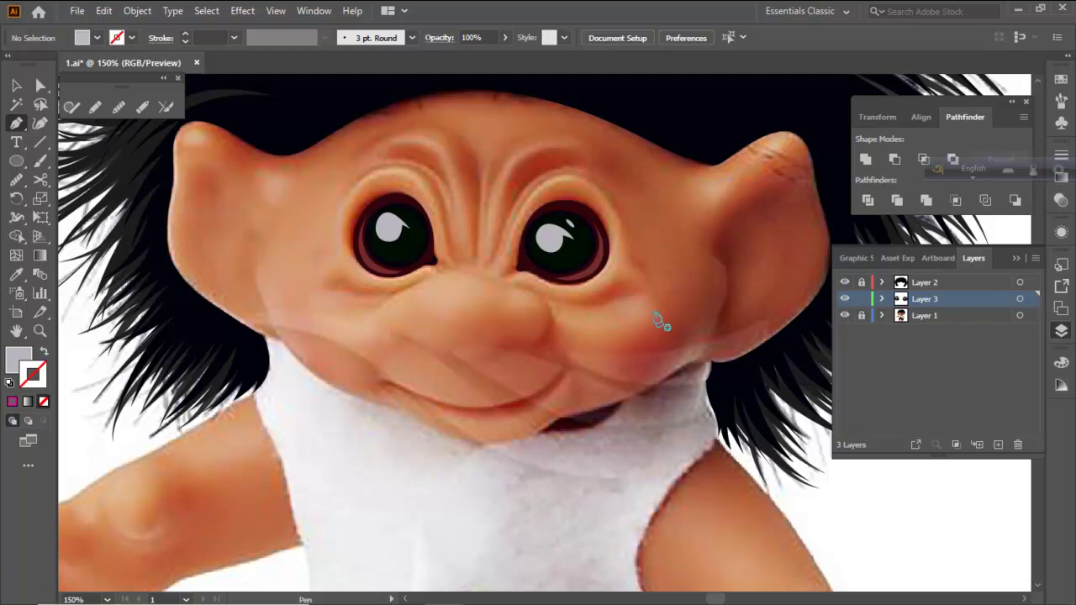
scroll(483, 376, "up", 3)
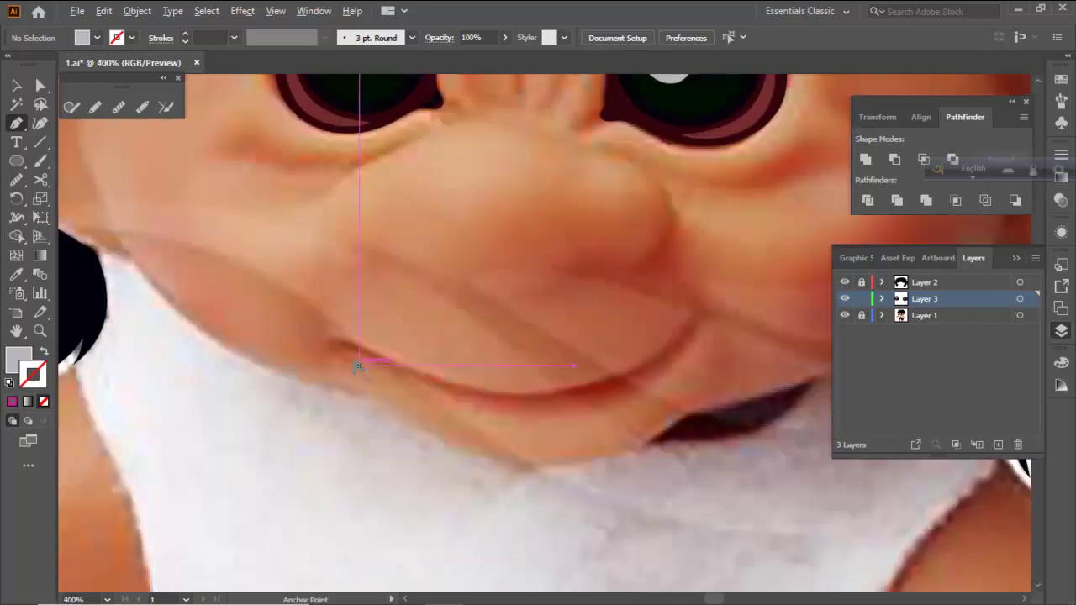
scroll(358, 366, "up", 1)
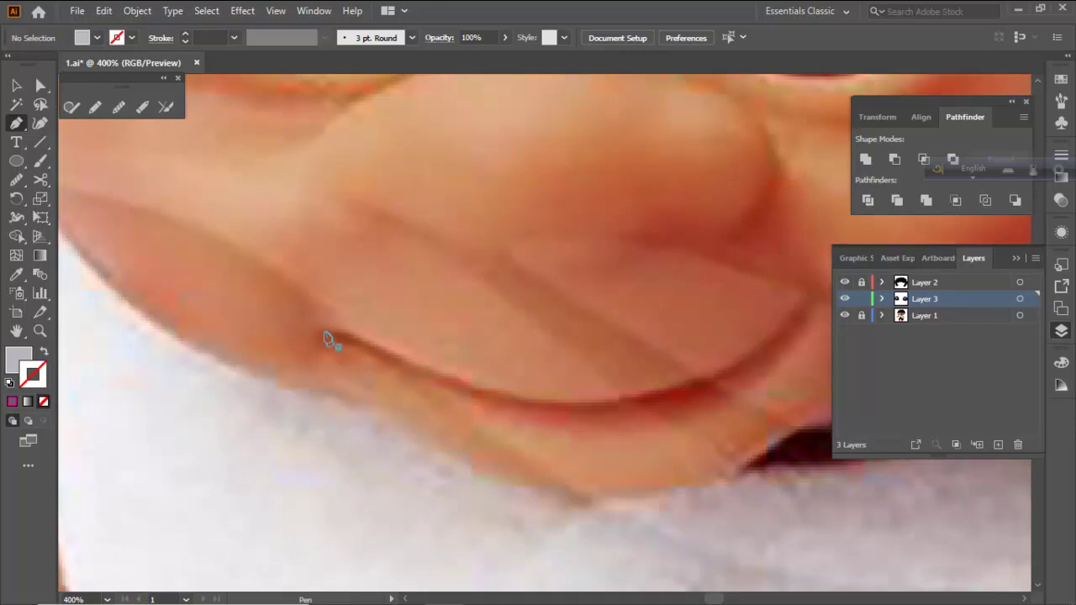
left_click(324, 333)
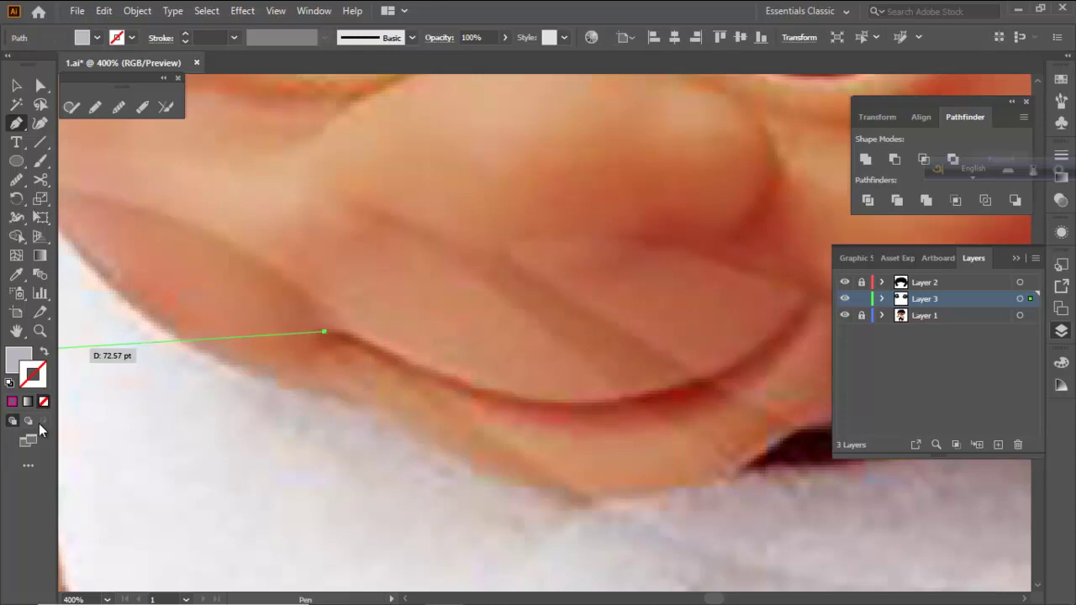
left_click(12, 402)
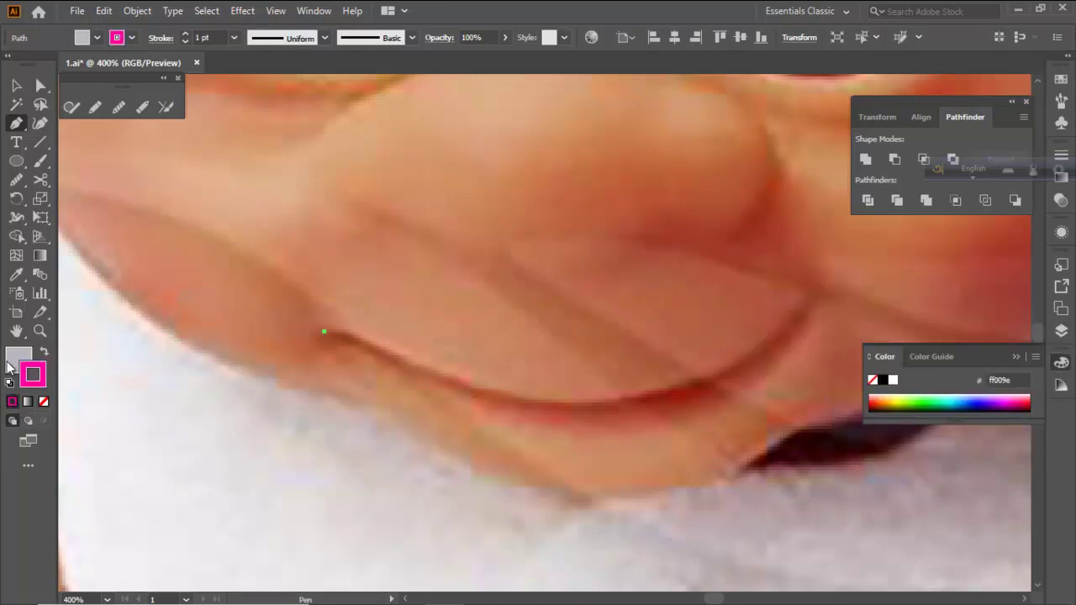
left_click(43, 402)
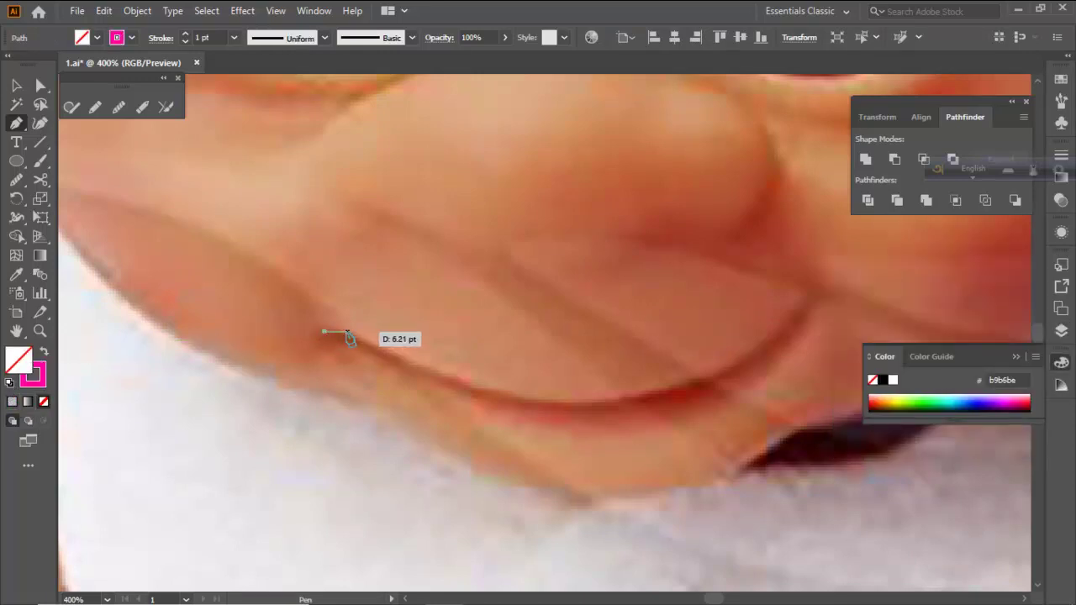
Trace the upper edge of the mouth line with curved segments up to a pointed right corner
left_click(346, 332)
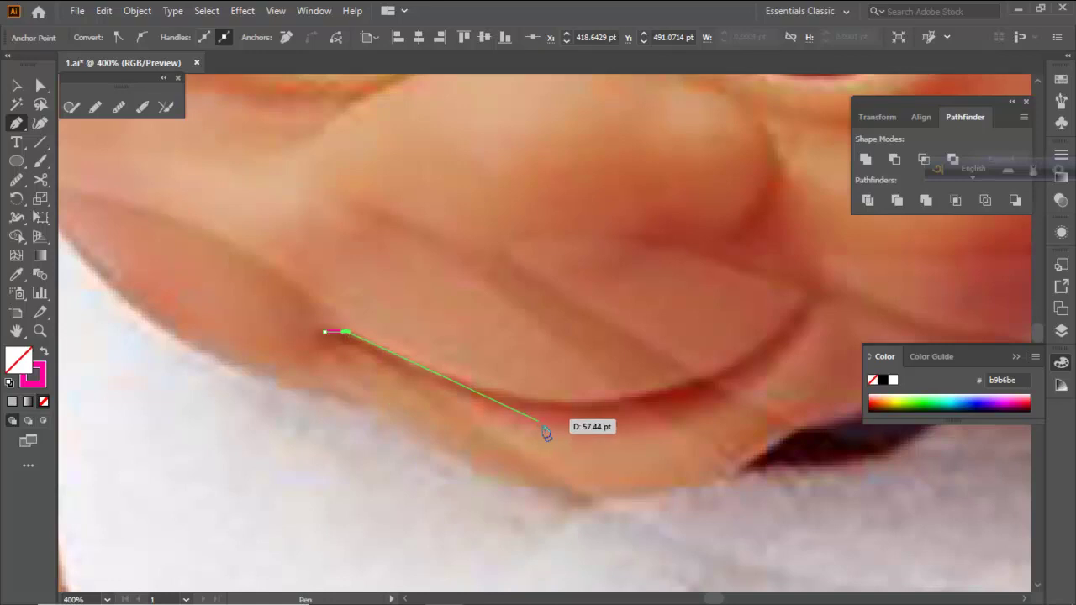
left_click_drag(566, 401, 664, 405)
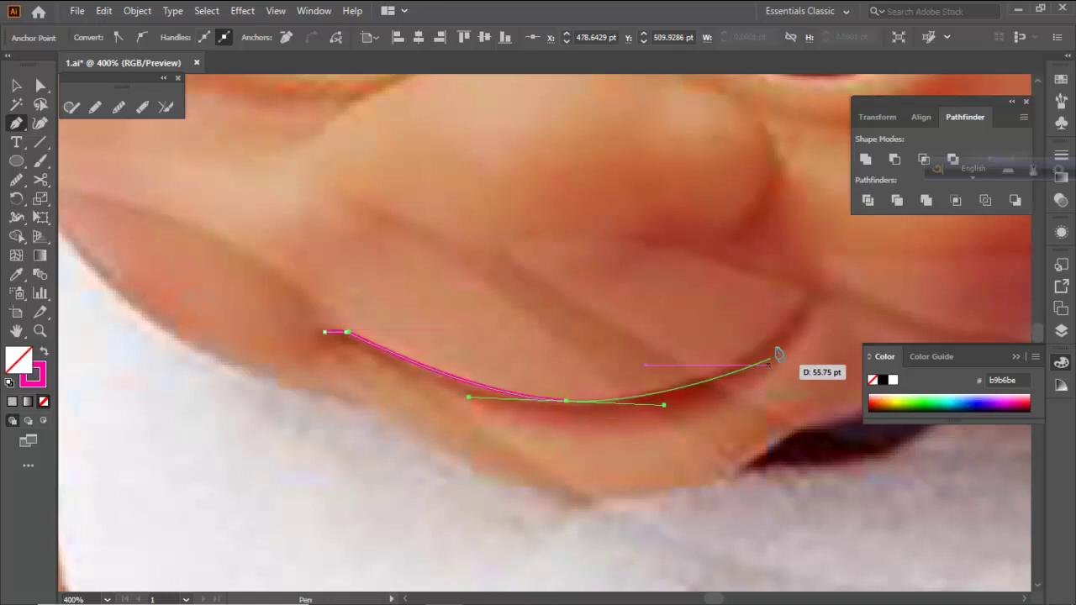
left_click_drag(763, 344, 796, 314)
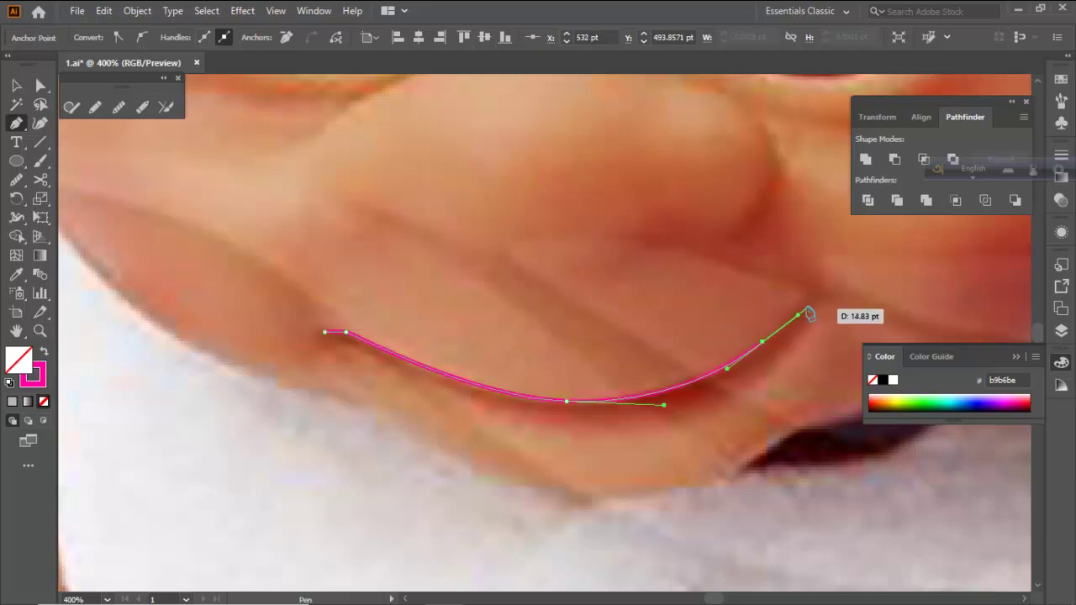
left_click(809, 297)
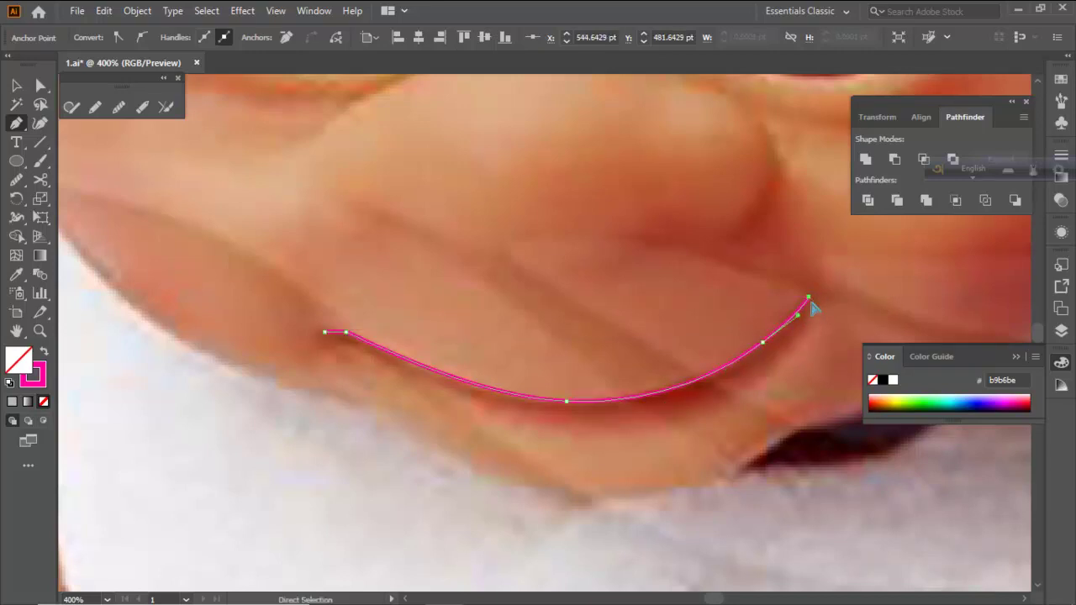
left_click_drag(812, 308, 807, 304)
key("ctrl+z")
left_click(807, 301)
left_click(816, 295)
scroll(588, 413, "down", 2)
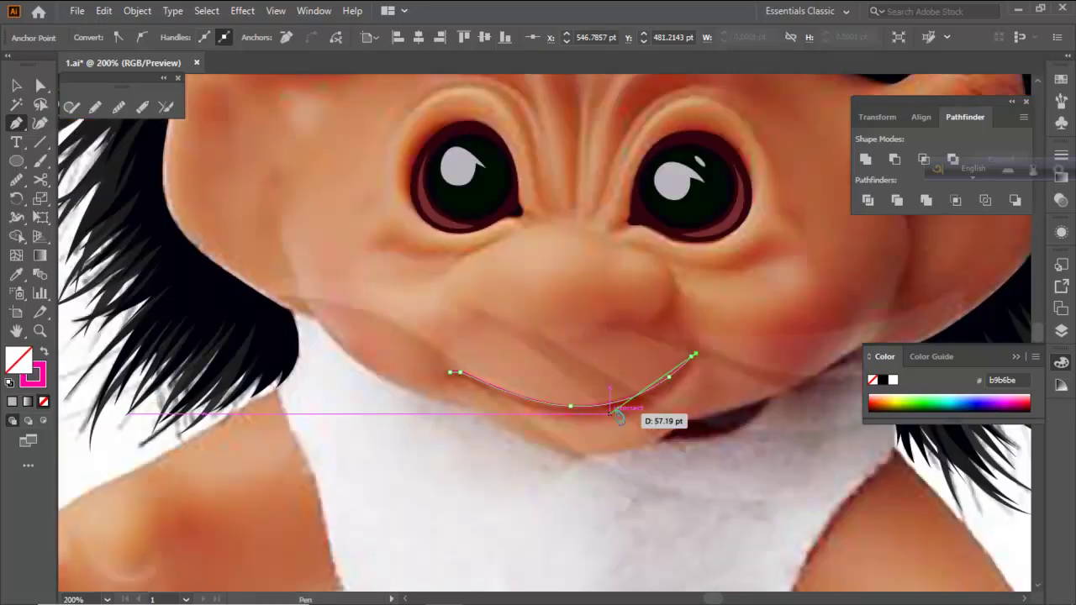
Trace the lower edge of the mouth back to the left corner, close the crescent outline and deselect it
scroll(629, 420, "up", 1)
left_click_drag(623, 423, 486, 433)
left_click_drag(361, 348, 339, 339)
key("ctrl+plus")
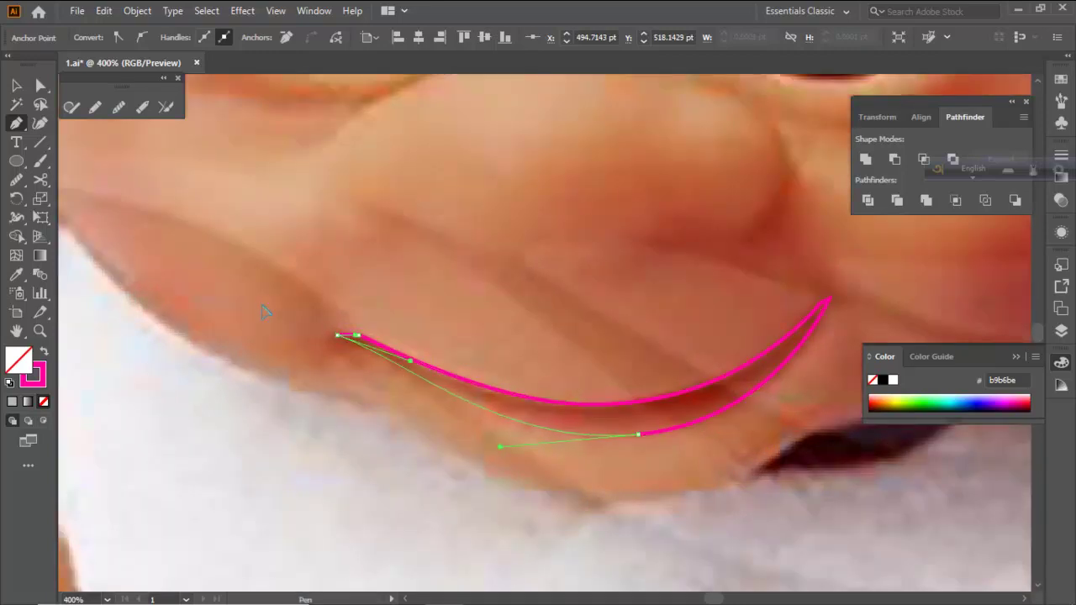
left_click(402, 270, "ctrl")
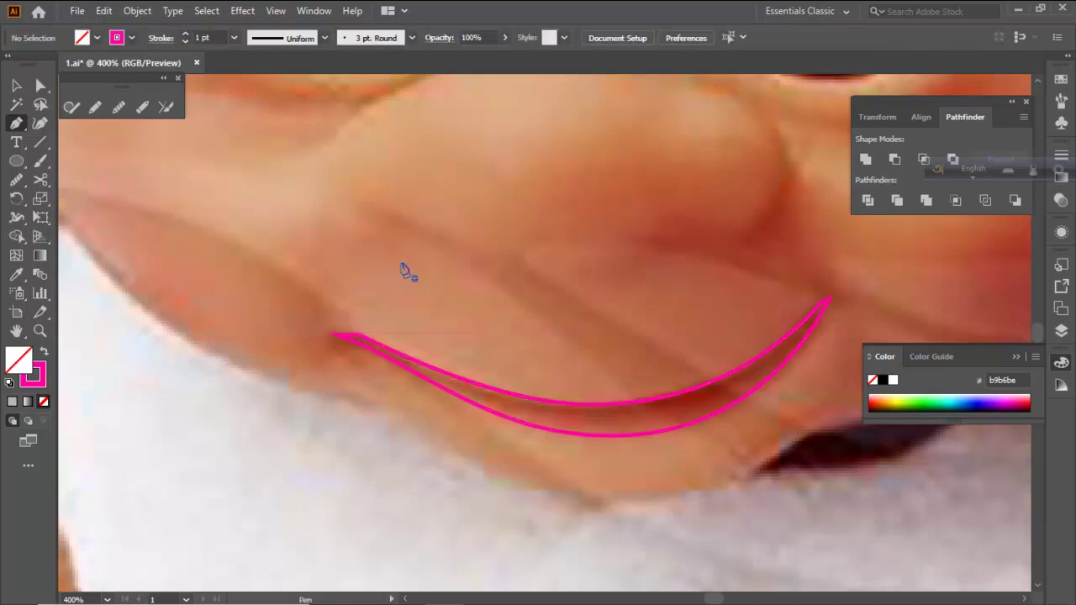
Raise the lower curve of the mouth outline slightly and deselect the outline
scroll(395, 270, "down", 1)
scroll(405, 330, "up", 2)
left_click(401, 336, "ctrl")
left_click_drag(330, 310, 215, 276)
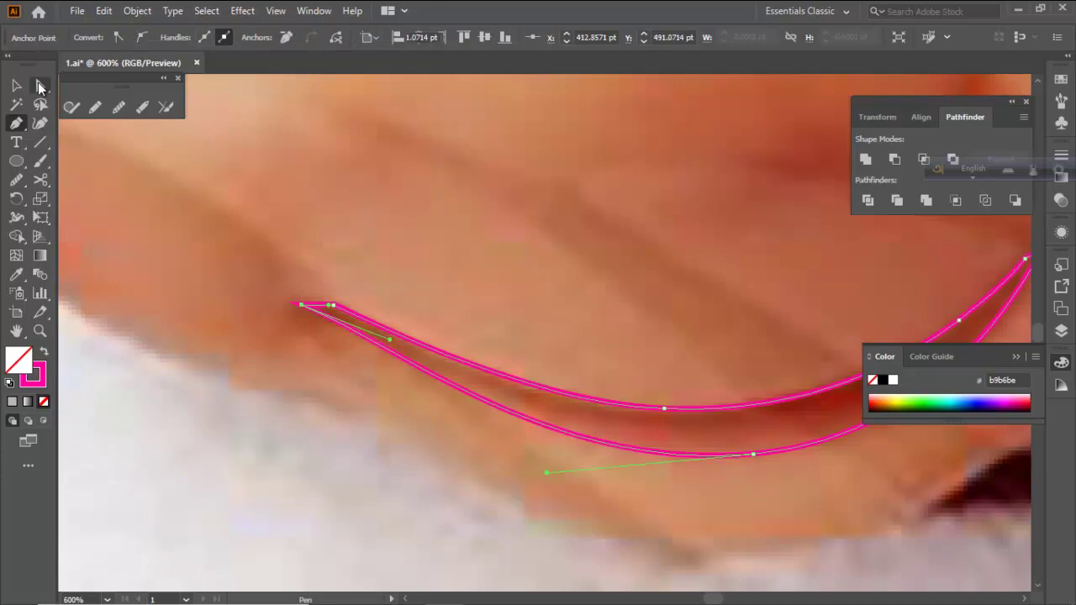
left_click(39, 87)
left_click(533, 224)
scroll(404, 256, "down", 2)
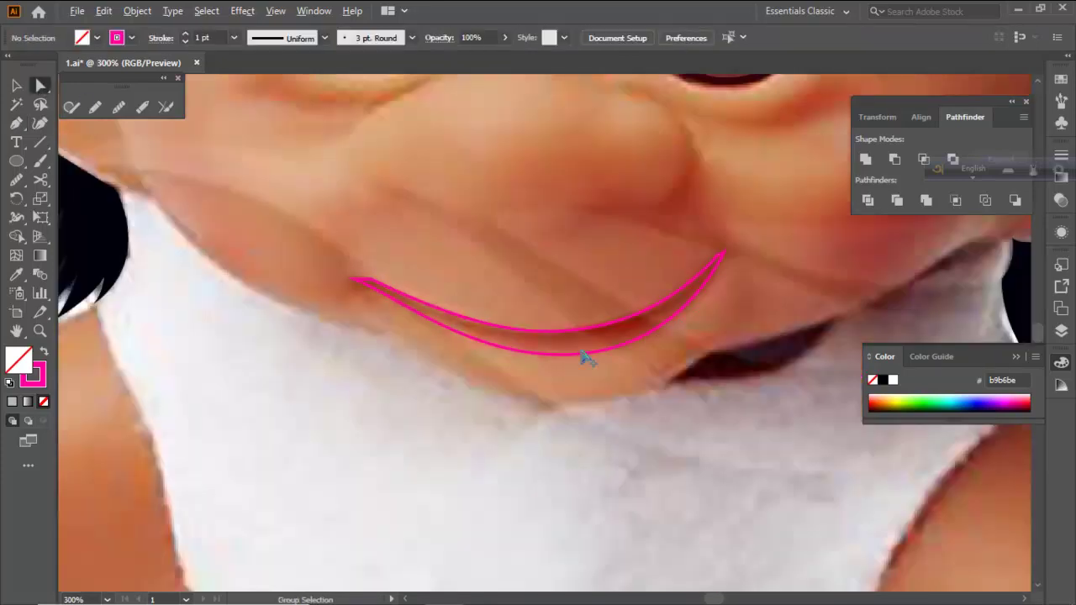
scroll(587, 358, "up", 3)
left_click_drag(584, 345, 572, 348)
left_click(588, 378)
scroll(588, 377, "down", 5)
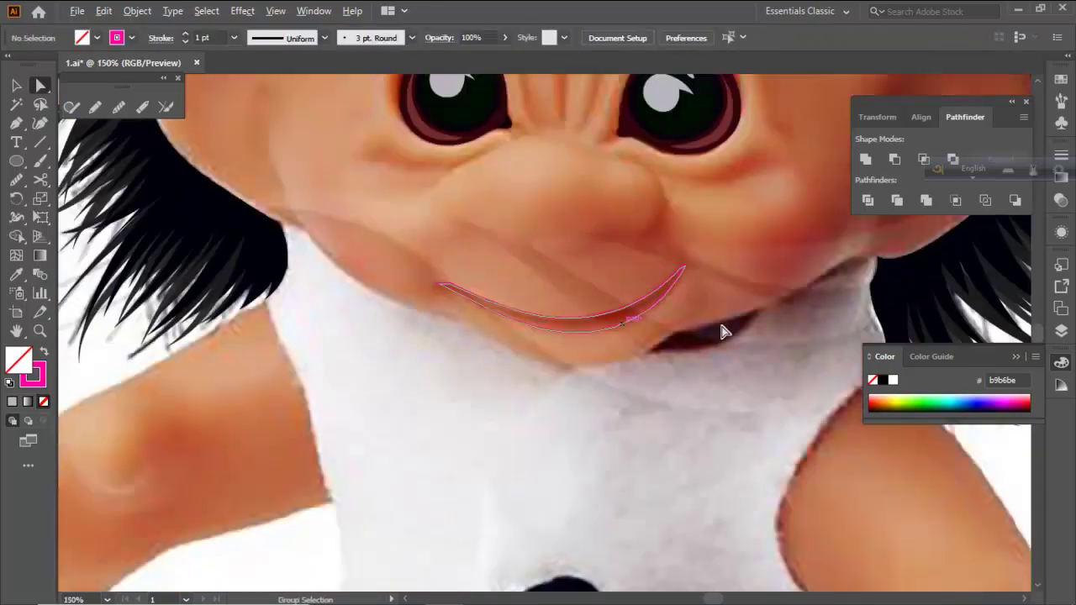
Check the mouth outline against the face and show Layer 3 as outlines over the photo
scroll(737, 289, "down", 3)
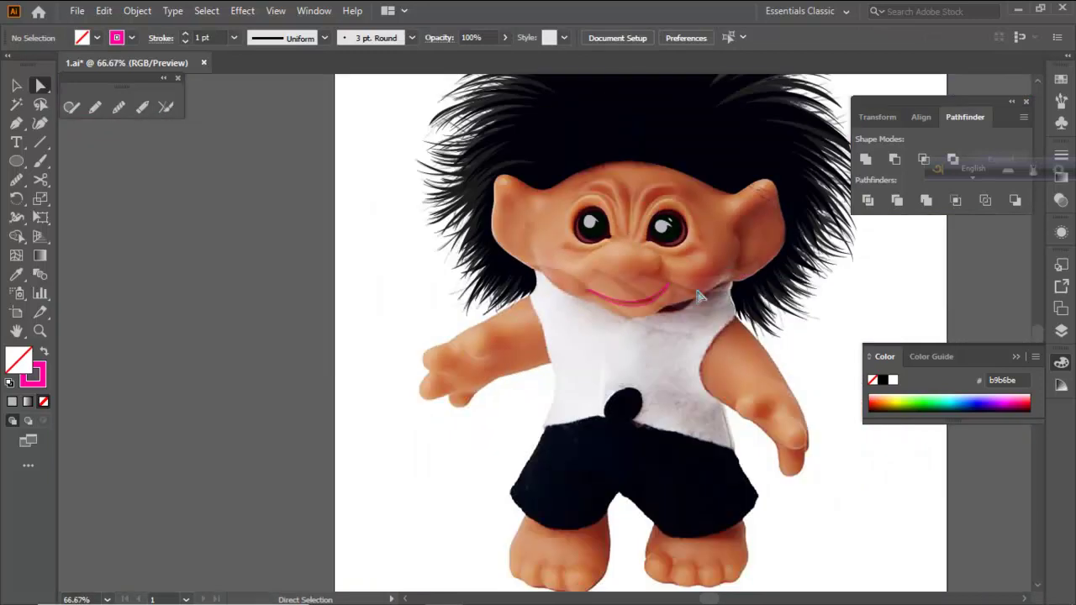
scroll(740, 289, "up", 4)
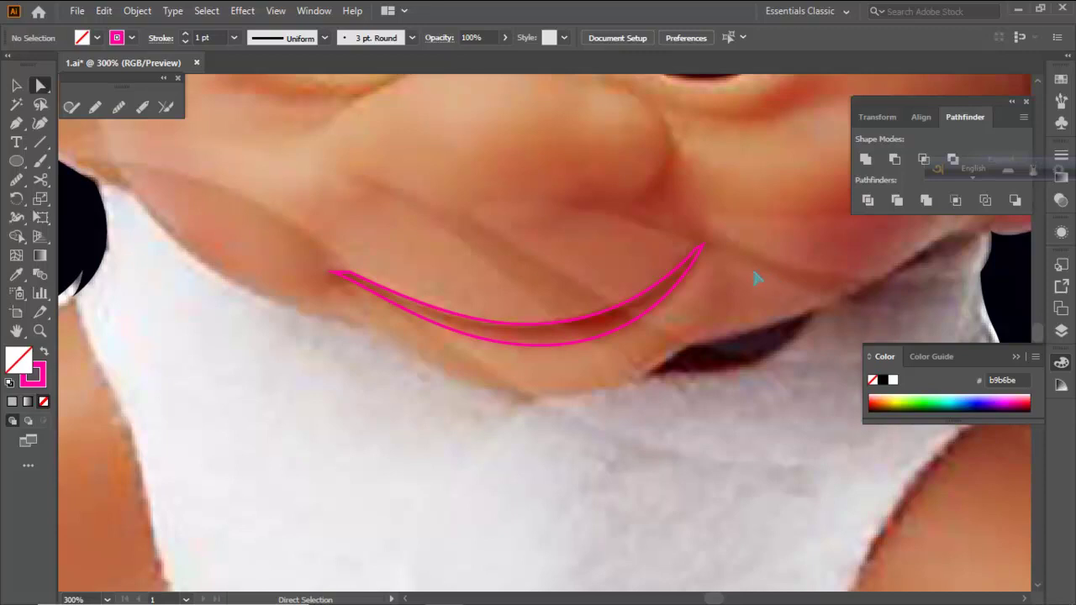
scroll(752, 286, "down", 4)
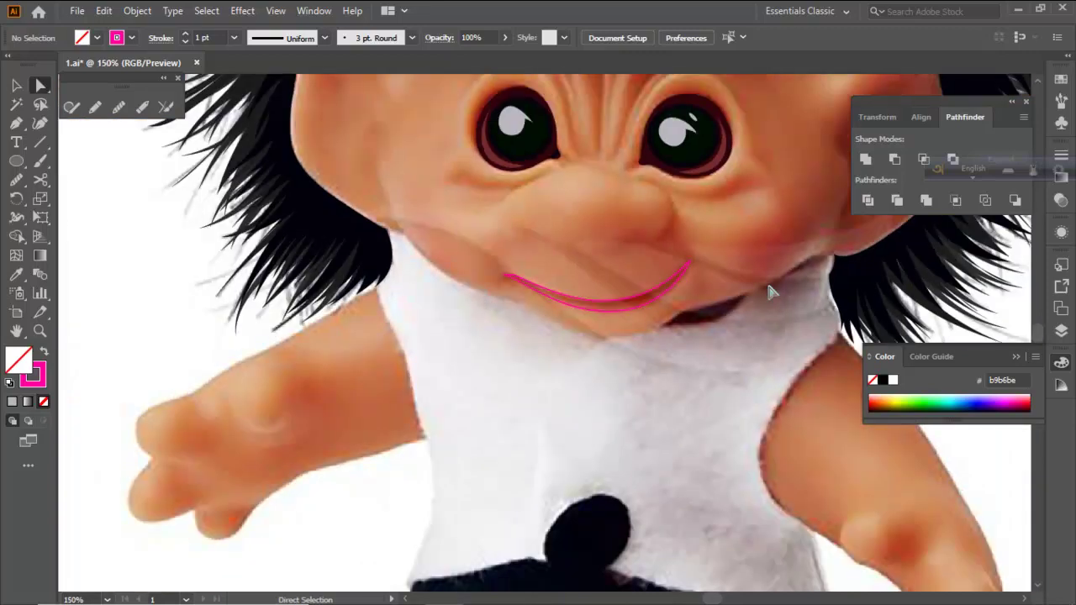
scroll(662, 286, "up", 3)
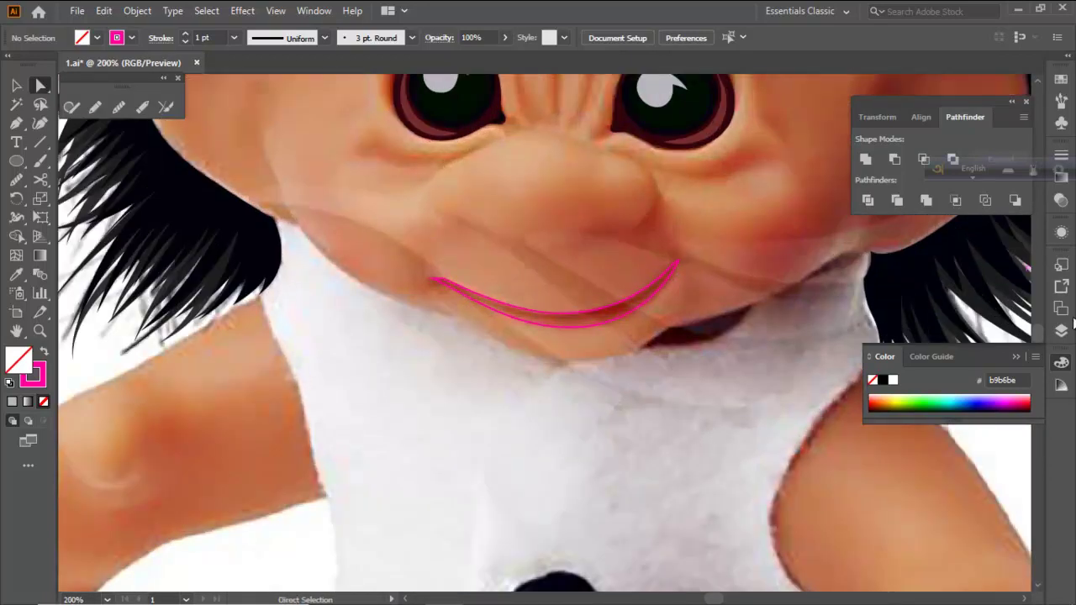
left_click(1062, 331)
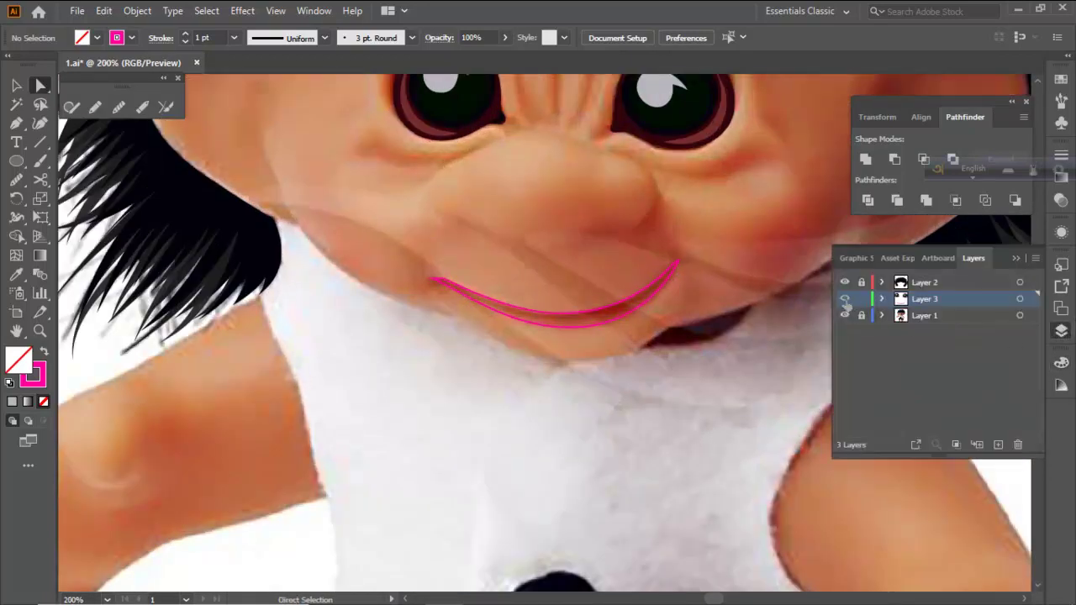
key("ctrl+y")
Draw the lower edge of a thin inner crescent with the Pen from the mouth's right corner to its left corner
scroll(664, 332, "up", 2)
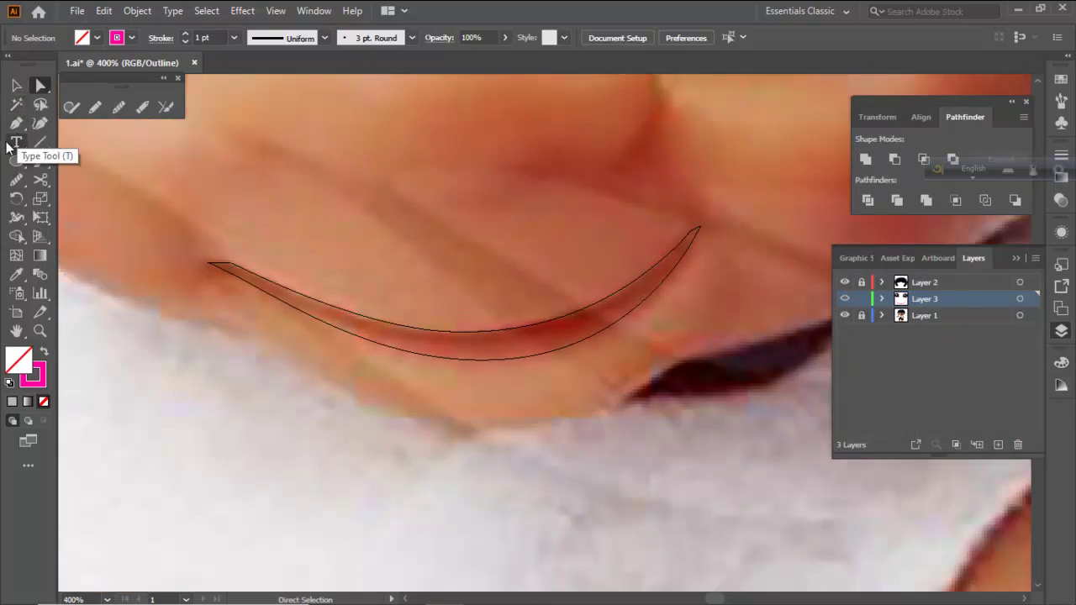
left_click(16, 123)
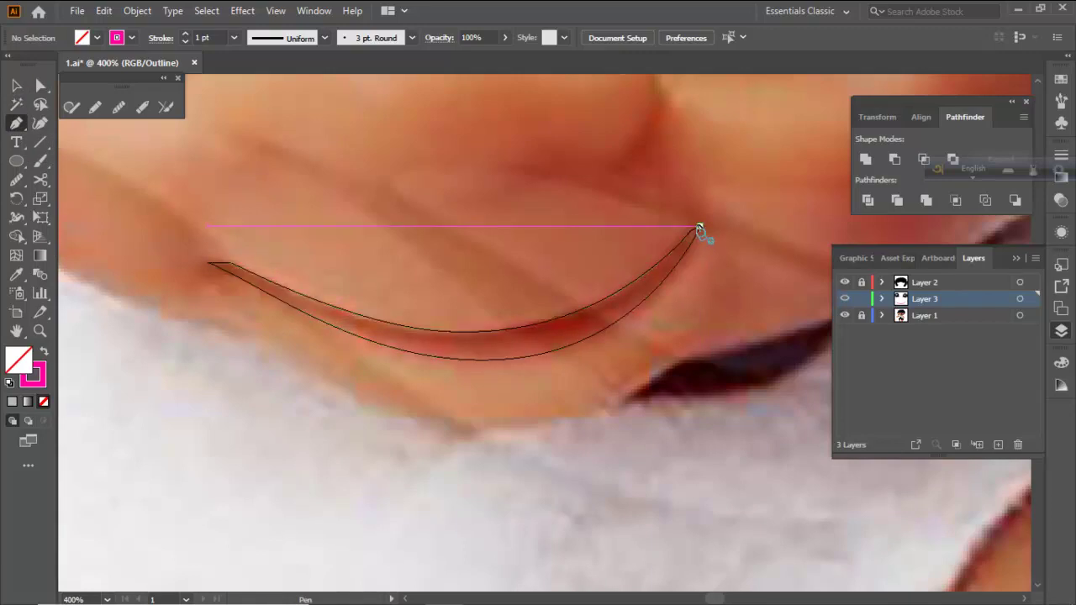
left_click_drag(699, 228, 386, 351)
left_click_drag(241, 282, 264, 268)
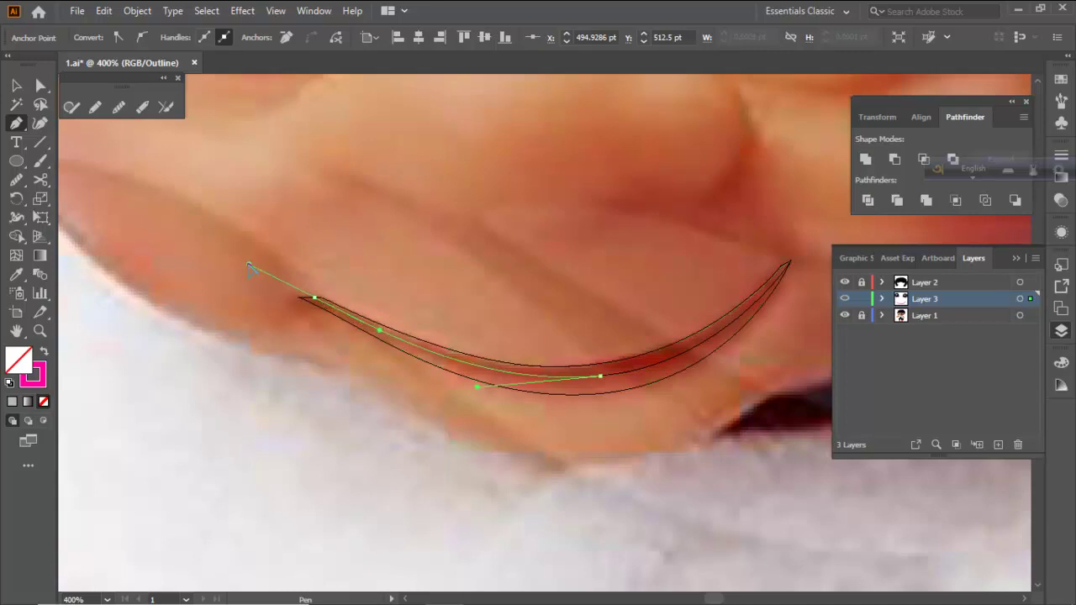
left_click_drag(246, 259, 246, 258)
scroll(329, 301, "up", 1)
key("ctrl+z")
left_click_drag(308, 304, 207, 250)
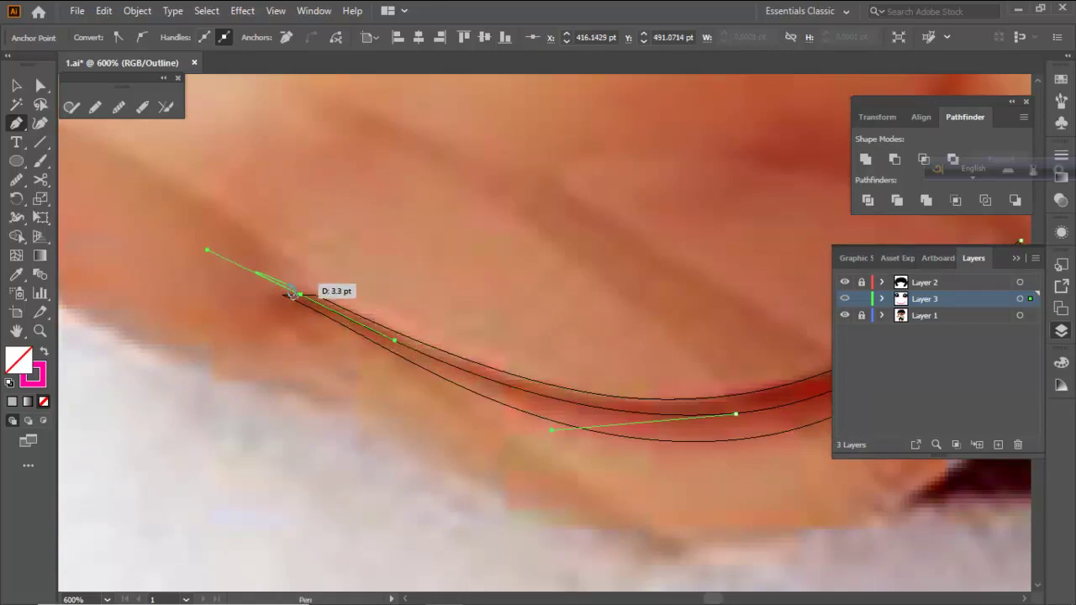
left_click_drag(302, 299, 314, 300)
Trace the inner crescent's upper edge back along the mouth's upper edge, close it at the right corner and select it
left_click(314, 295)
left_click_drag(487, 370, 335, 265)
key("ctrl+minus")
left_click_drag(591, 315, 708, 289)
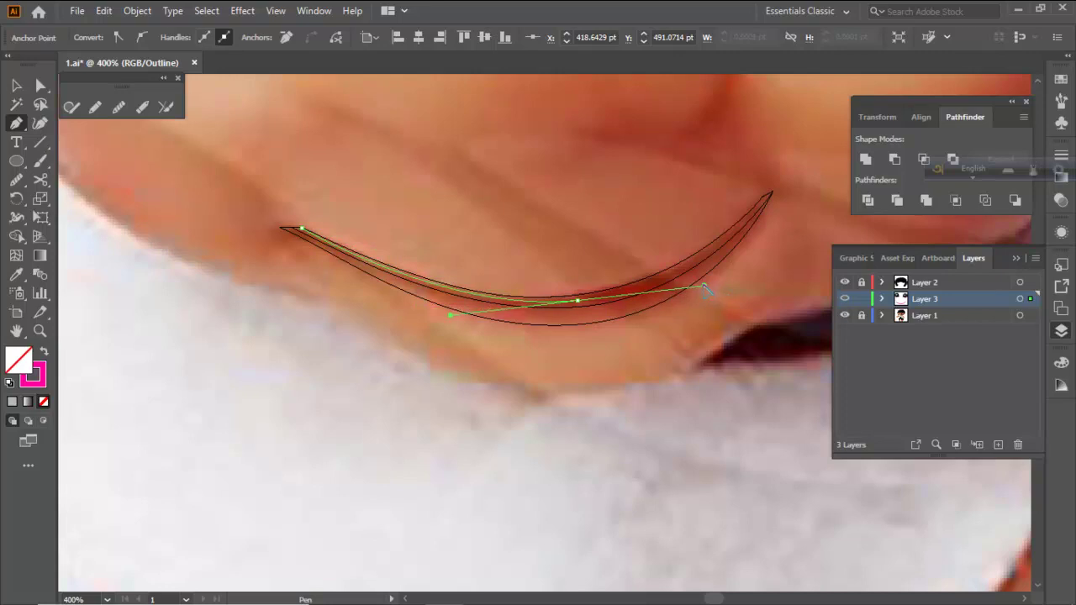
left_click_drag(704, 287, 561, 332)
left_click(577, 301)
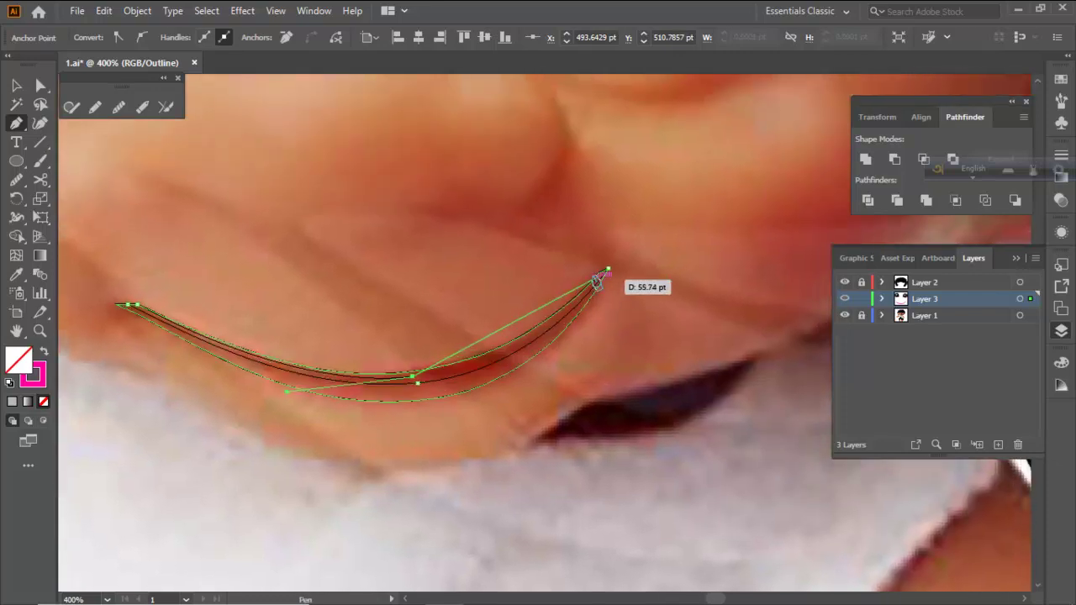
left_click_drag(599, 278, 651, 195)
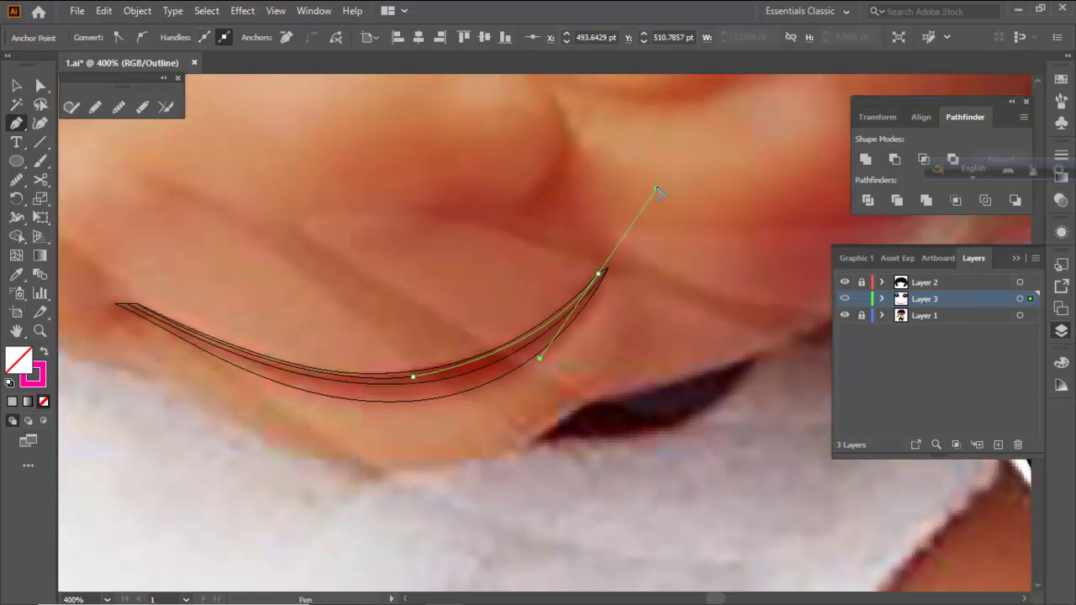
left_click_drag(660, 182, 661, 181)
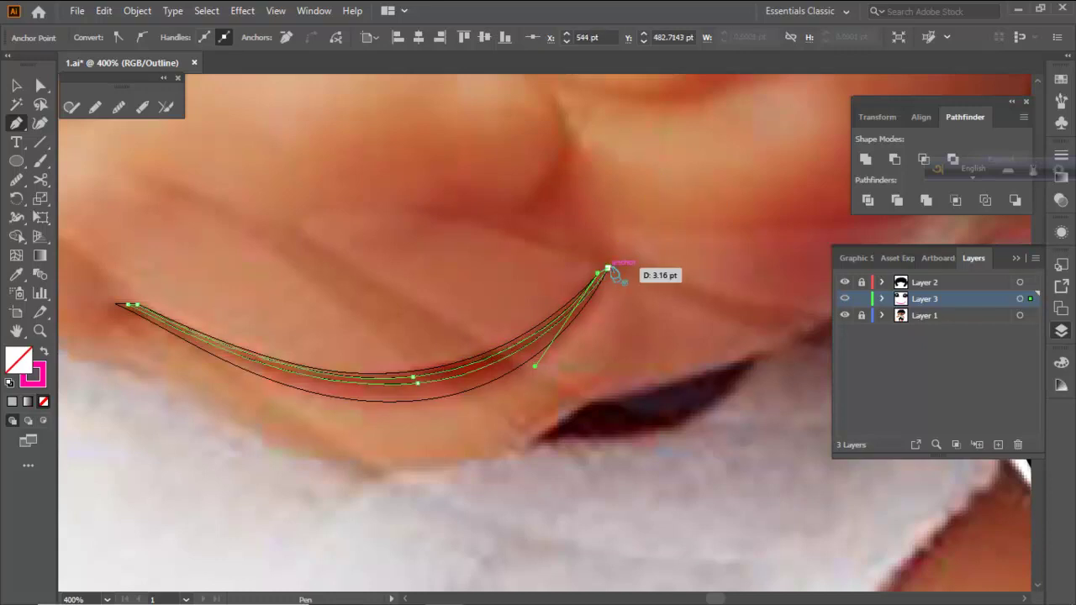
left_click(608, 268)
left_click(664, 249, "ctrl")
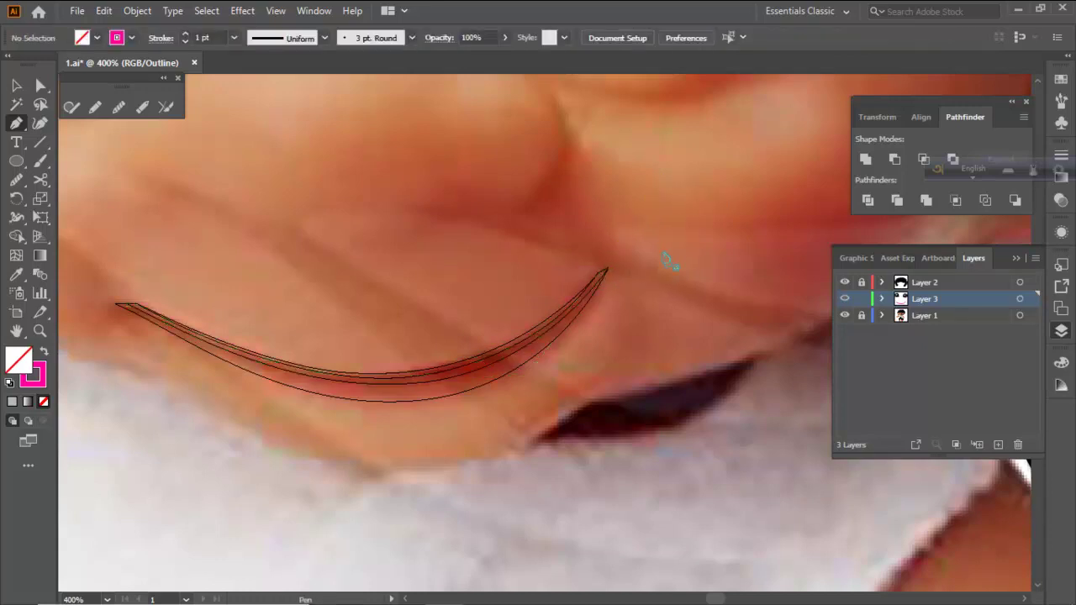
left_click(529, 350, "ctrl")
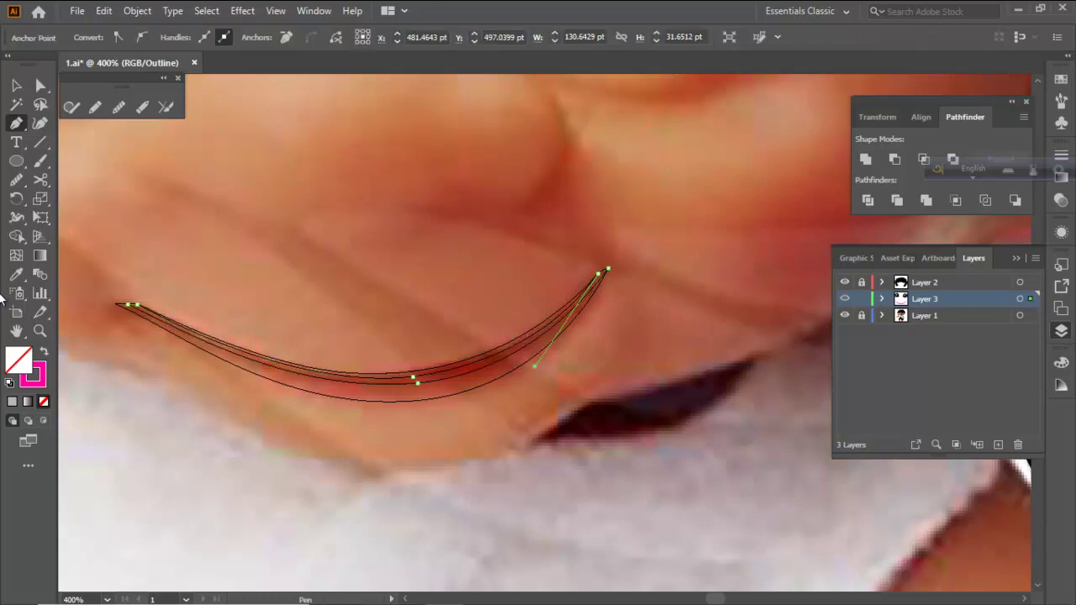
Deselect the inner crescent and switch Layer 3 from outlines back to preview to check the mouth against the face
left_click(21, 274)
scroll(456, 343, "up", 3)
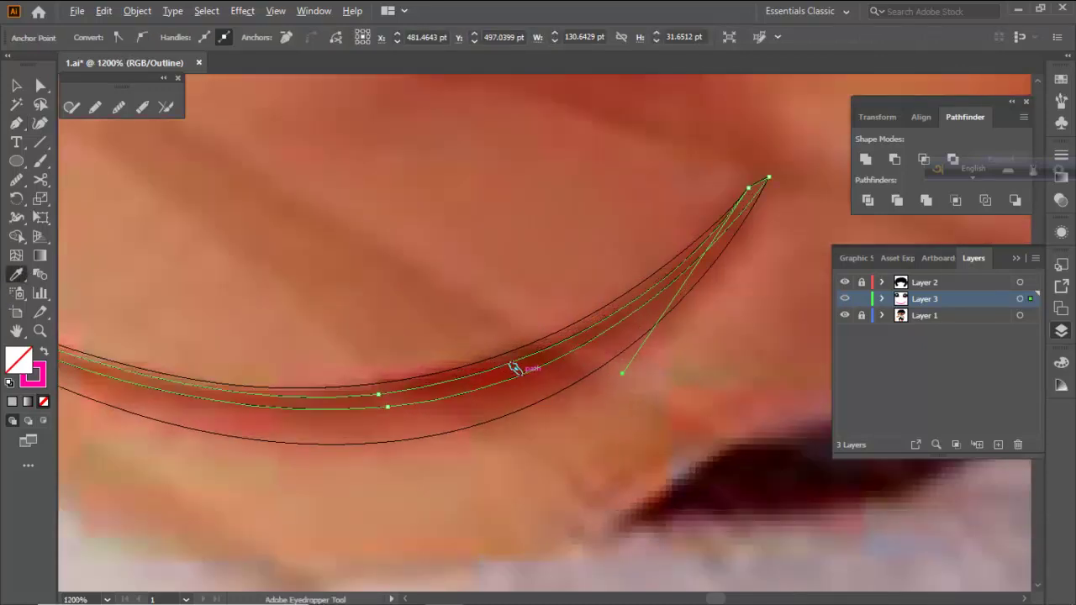
left_click(446, 264, "ctrl")
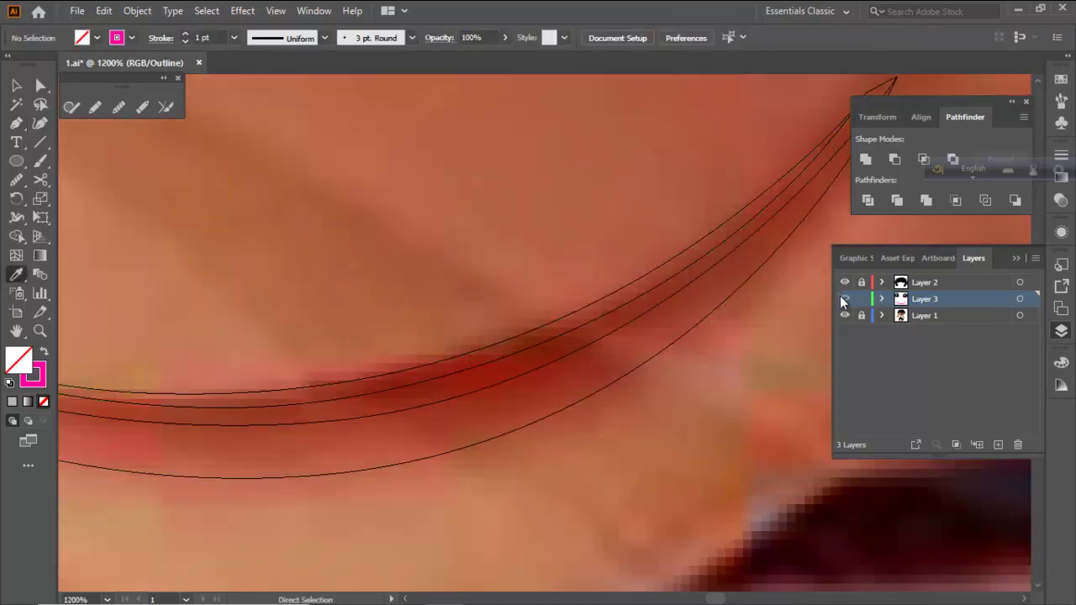
left_click(845, 299, "ctrl")
scroll(676, 309, "down", 3)
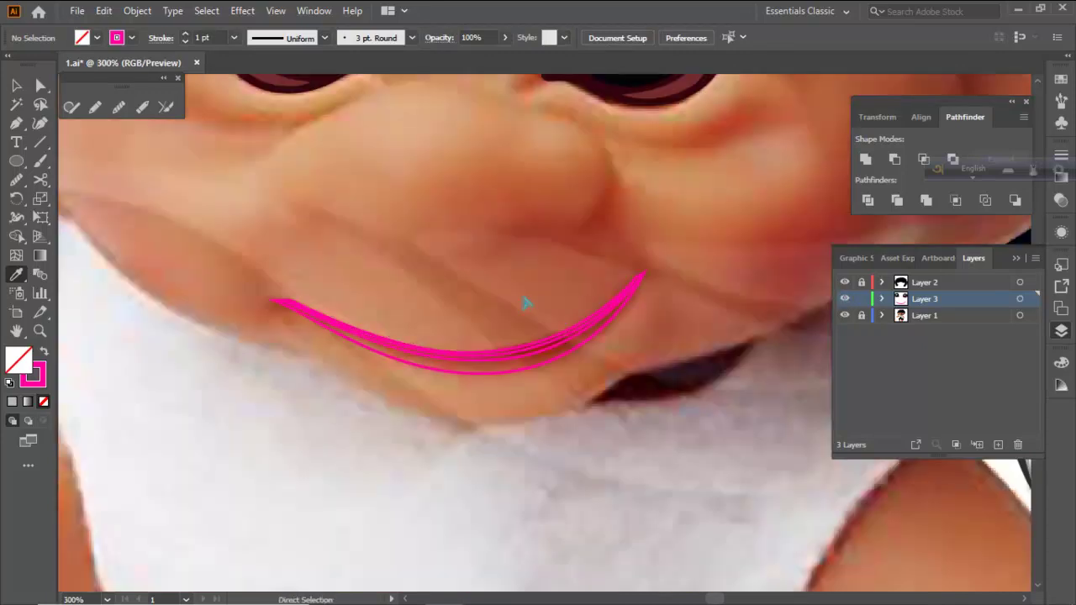
scroll(532, 301, "down", 1)
Draw a curve with the Pen from below the right eye around the nose's right side and under its tip
left_click(16, 122)
scroll(409, 226, "up", 1)
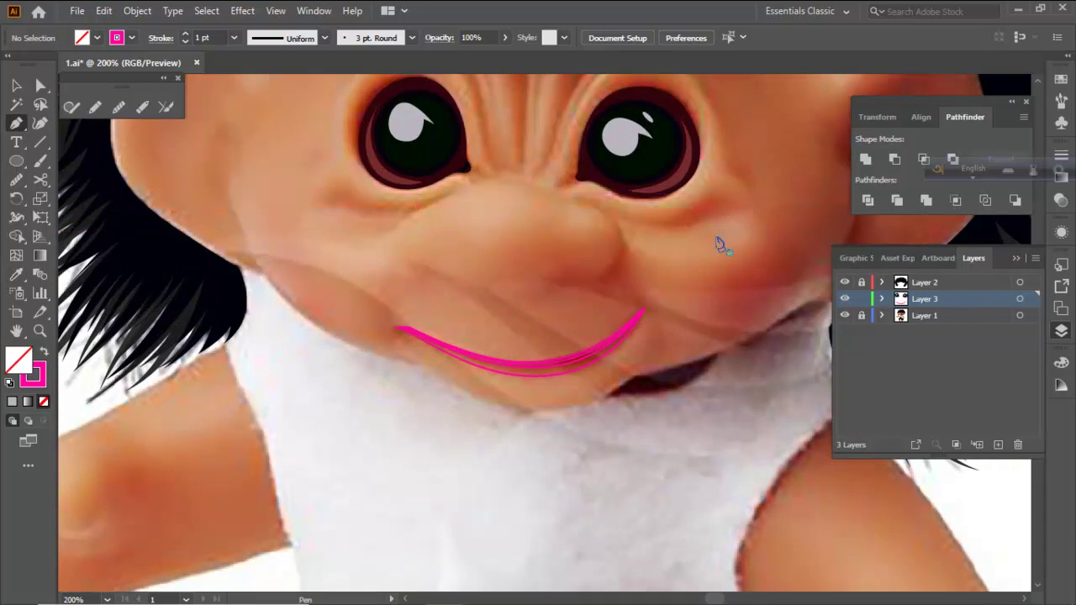
scroll(640, 223, "up", 1)
left_click_drag(613, 230, 549, 270)
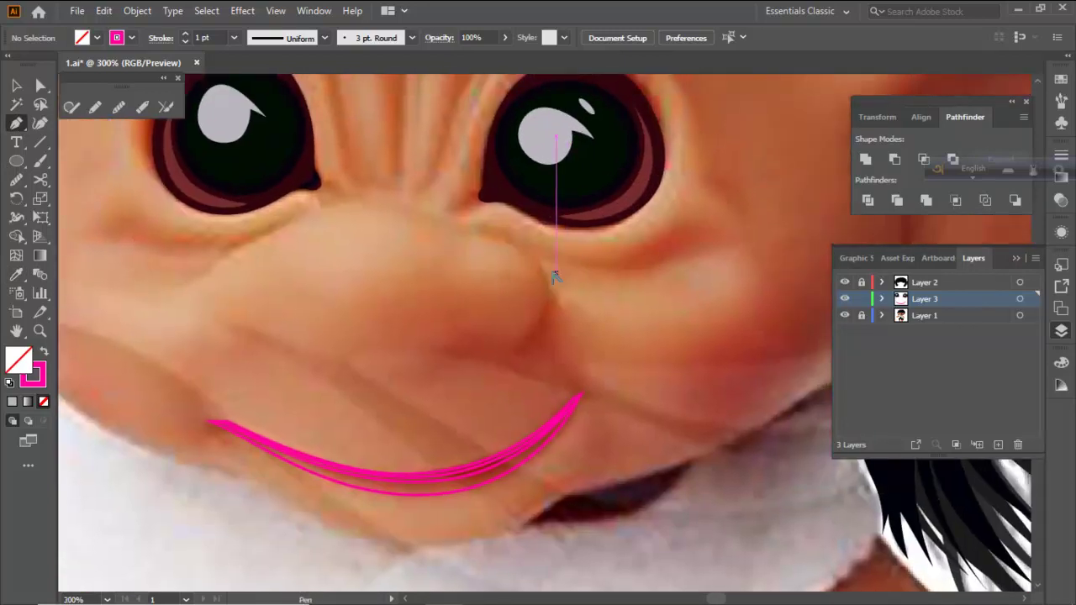
scroll(550, 269, "down", 1)
scroll(548, 268, "up", 2)
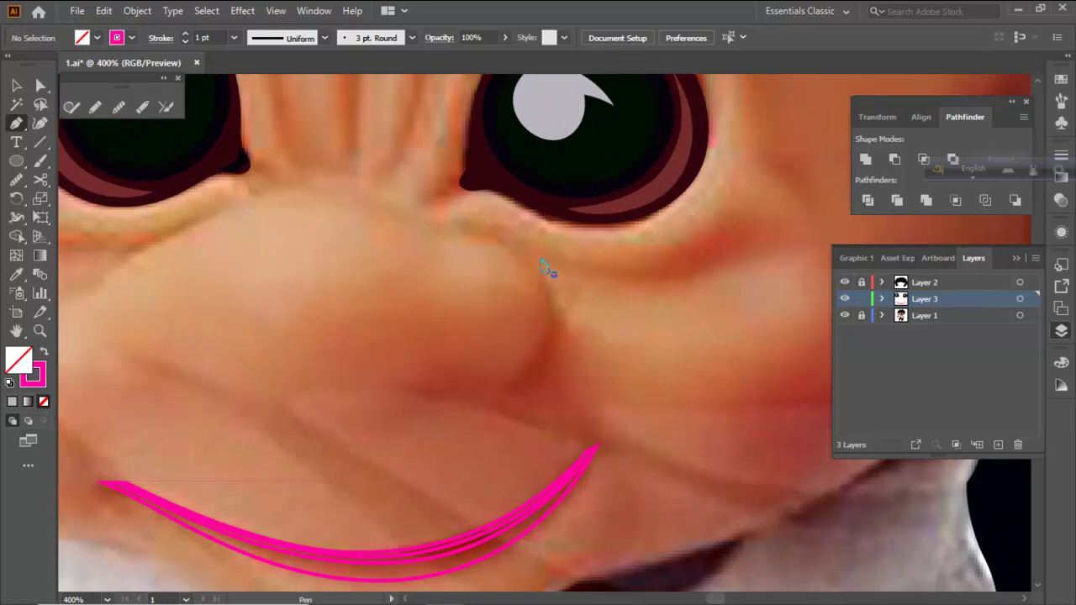
left_click(498, 239)
left_click_drag(546, 305, 551, 350)
left_click_drag(402, 387, 282, 362)
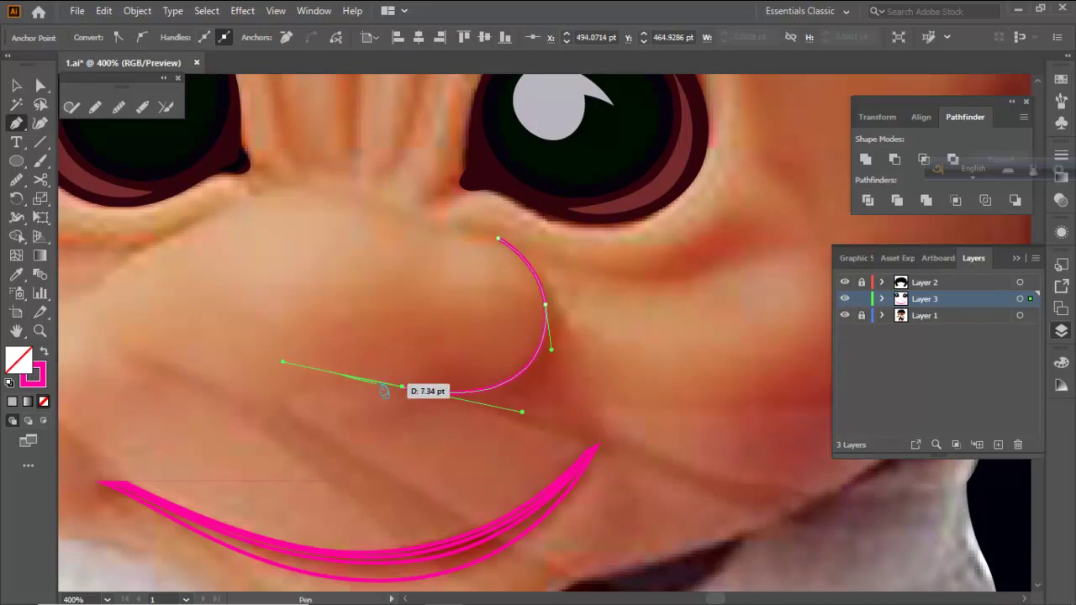
Extend the nose path to the mouth's right corner, bring it back up beside the nose to its starting point and deselect it
left_click_drag(402, 388, 556, 314)
key("ctrl+minus")
key("ctrl+minus")
key("ctrl+plus")
left_click_drag(510, 266, 494, 262)
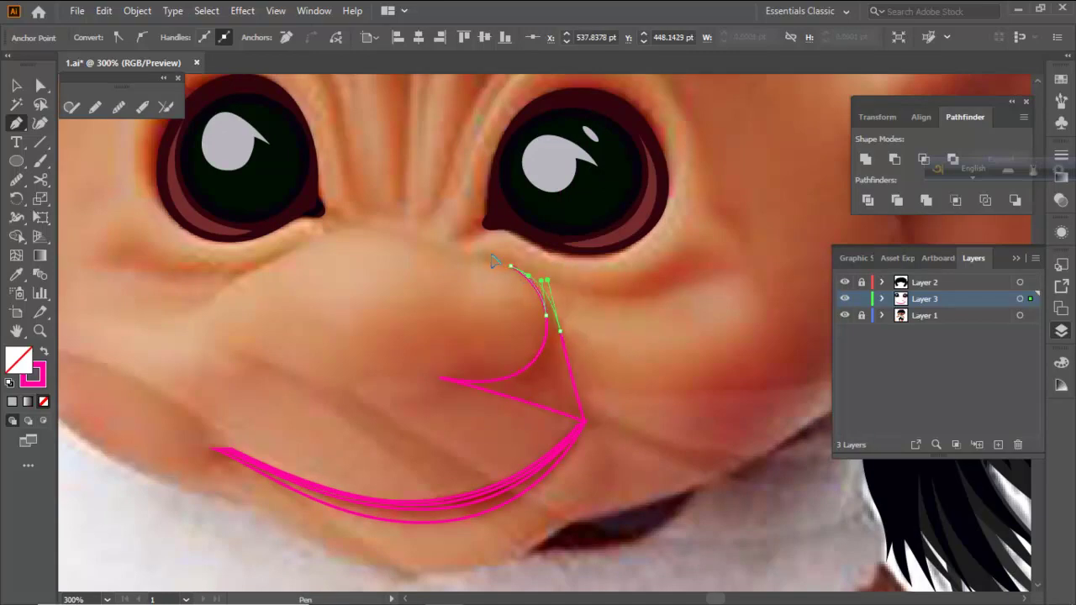
left_click(628, 306, "ctrl")
Draw a closed outline with the Pen over the right half of the nose, overlapping the shadow shape beside it, and deselect it
left_click(548, 293, "ctrl")
left_click(511, 267, "ctrl")
left_click(571, 305, "ctrl")
left_click(555, 305, "ctrl")
left_click_drag(546, 297, 337, 323)
left_click_drag(422, 223, 481, 224)
left_click_drag(539, 273, 561, 291)
left_click(620, 308, "ctrl")
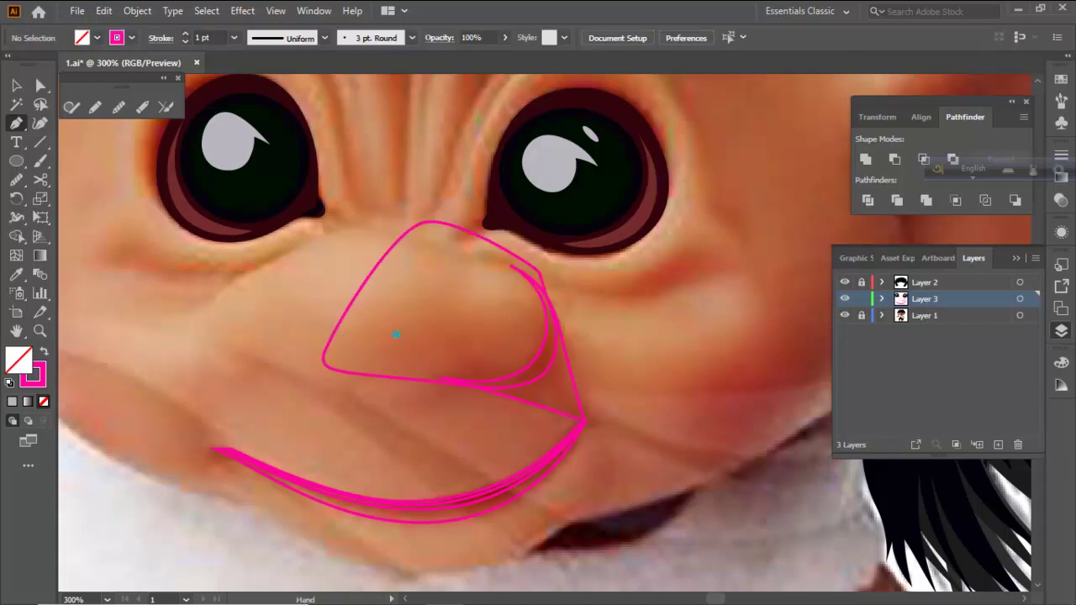
Trace the fold under the left eye with the Pen from the nose out to its tip and back below as a thin crescent
left_click_drag(396, 334, 497, 344)
scroll(408, 279, "up", 1)
left_click_drag(355, 265, 447, 293)
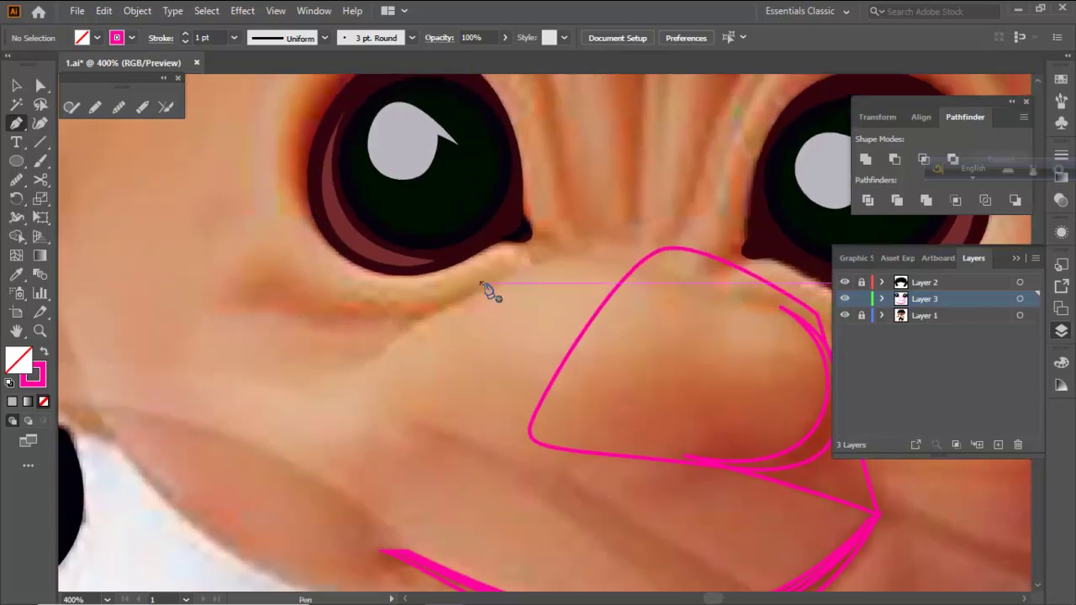
left_click(503, 277)
left_click(385, 312)
left_click_drag(351, 315, 336, 312)
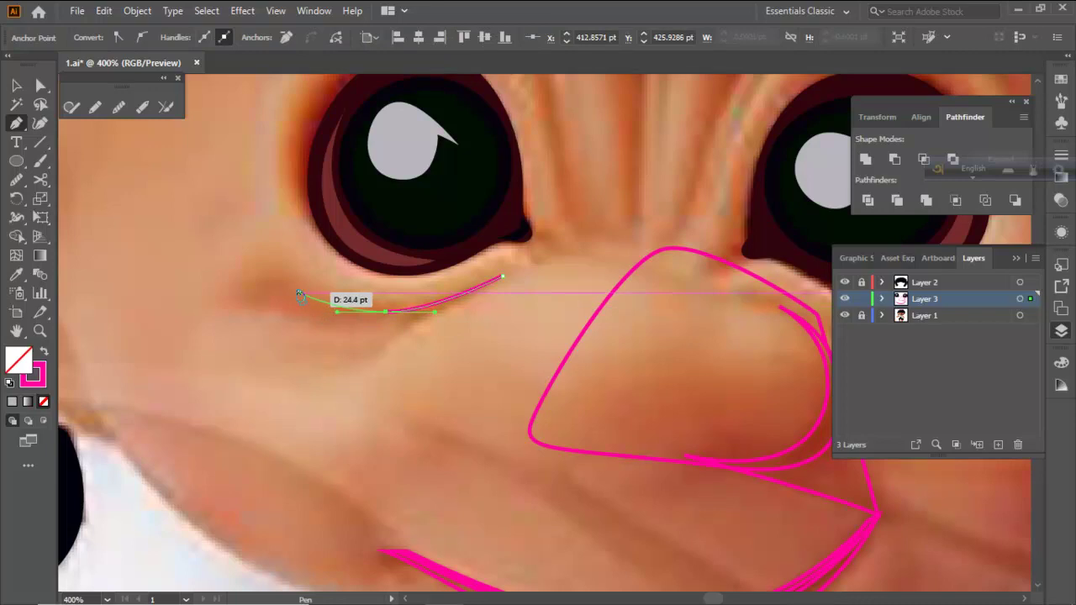
left_click_drag(286, 284, 476, 329)
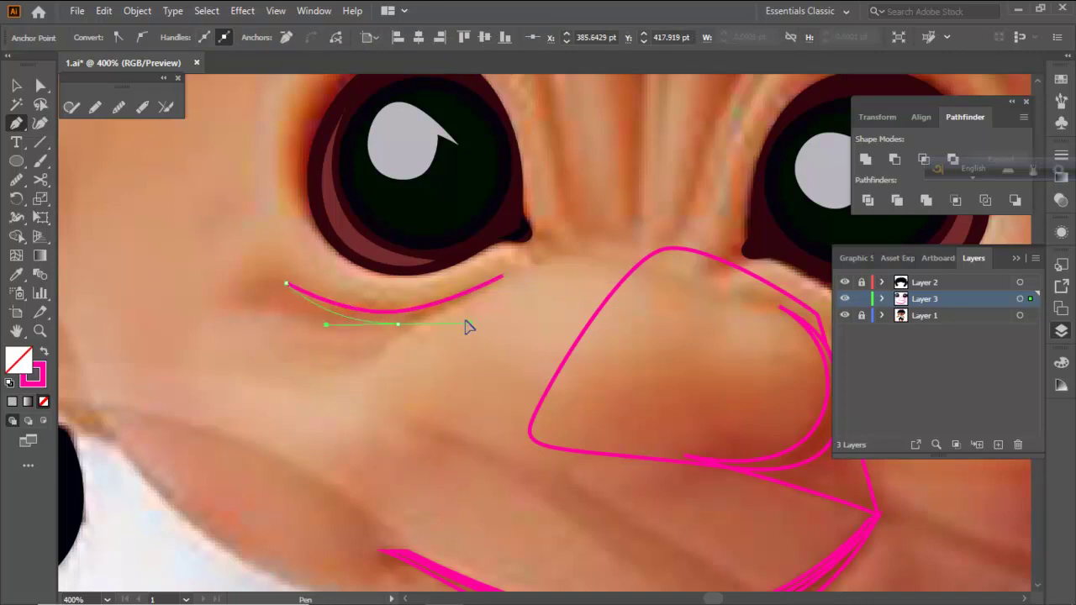
Continue the fold path down around the nose's left side to a point beneath the nose and deselect it
left_click_drag(398, 325, 412, 450)
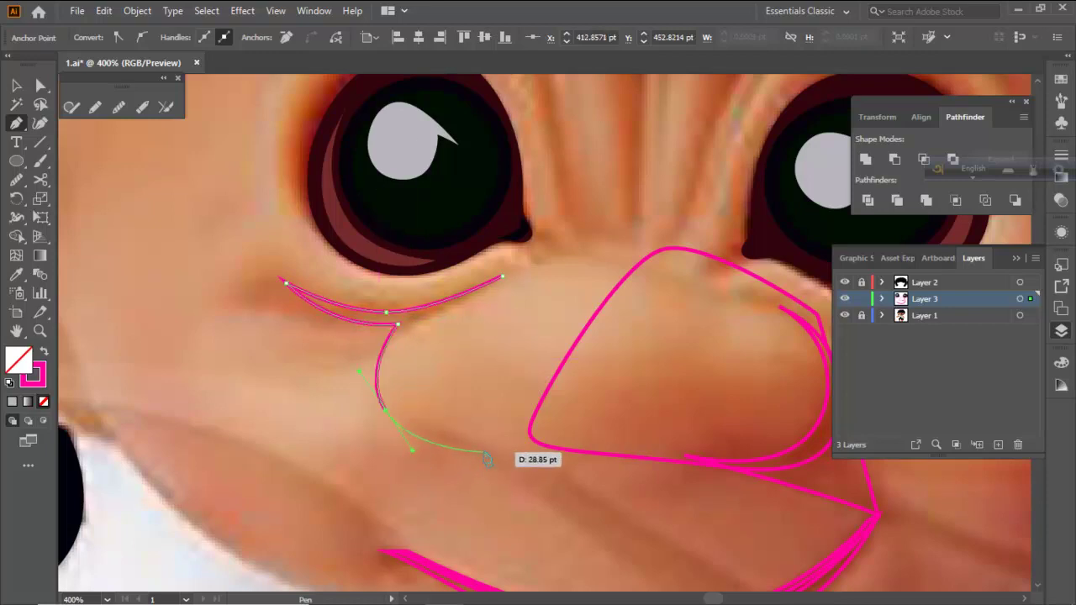
left_click(498, 458)
left_click(442, 372, "ctrl")
scroll(456, 371, "down", 2)
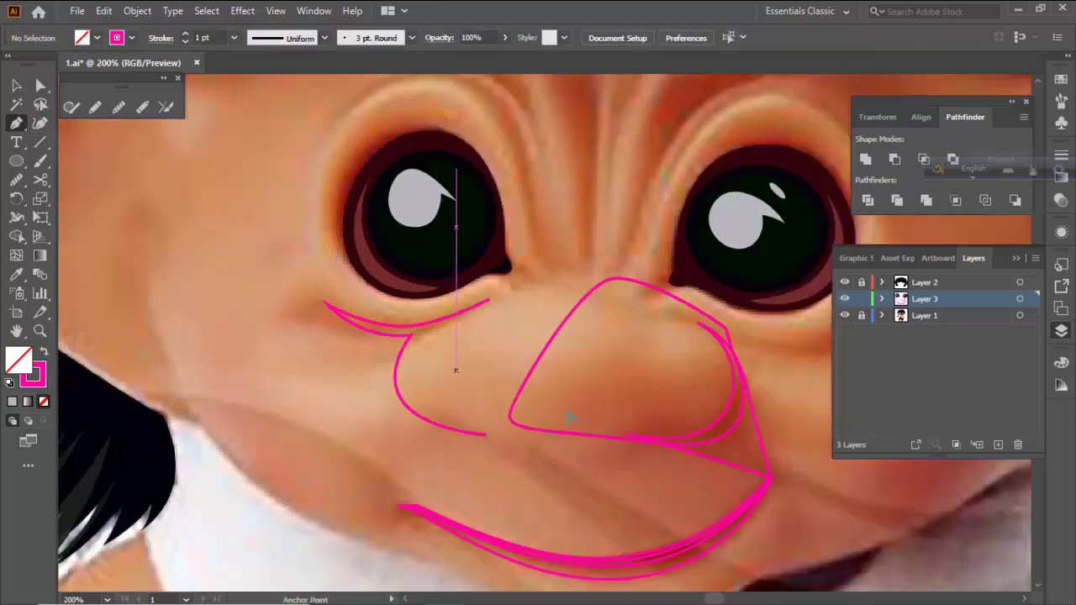
left_click(491, 423)
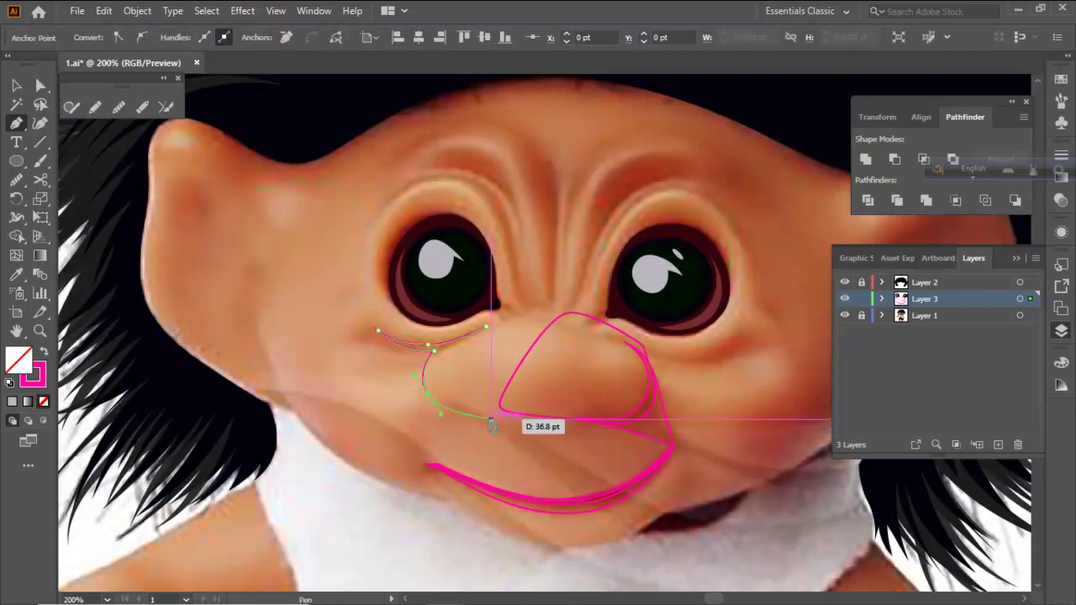
left_click(499, 384, "ctrl")
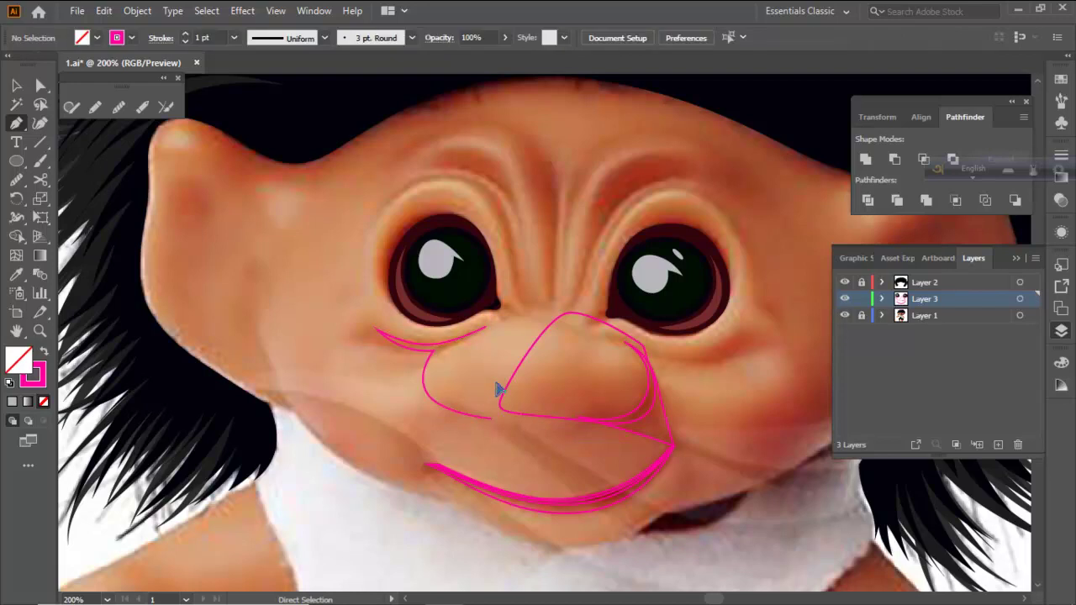
scroll(499, 385, "down", 3)
scroll(536, 409, "up", 3)
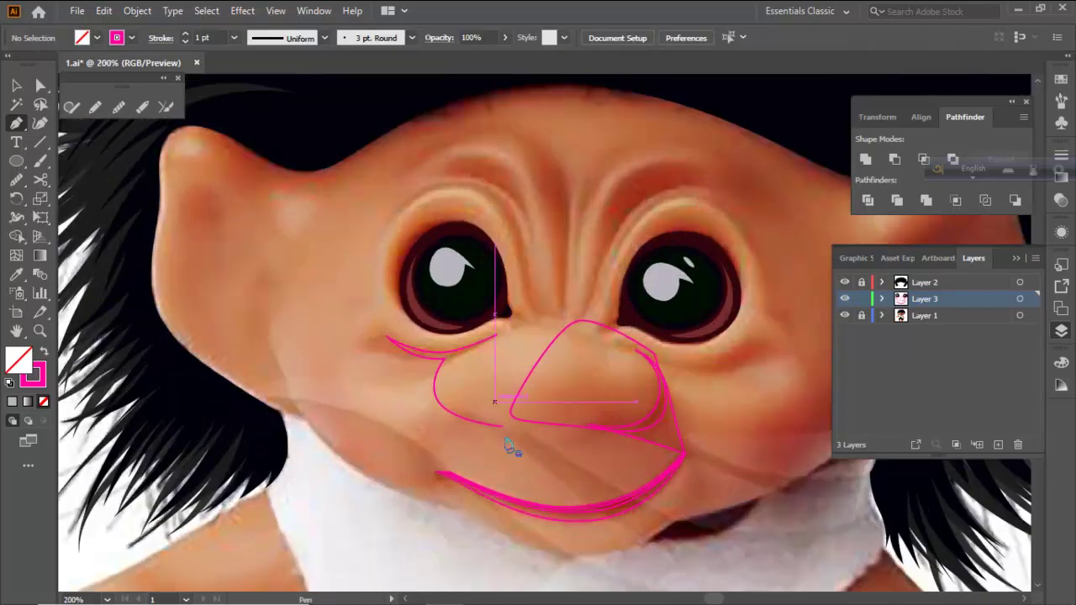
Trace the fold's inner edge back up the nose's left side, close it at the start near the eye and deselect it
mouse_move(502, 430)
left_mouse_down()
mouse_move(480, 411)
mouse_move(440, 408)
mouse_move(410, 366)
left_mouse_up()
scroll(444, 409, "up", 2)
mouse_move(473, 322)
left_mouse_down()
mouse_move(521, 301)
mouse_move(555, 262)
left_mouse_up()
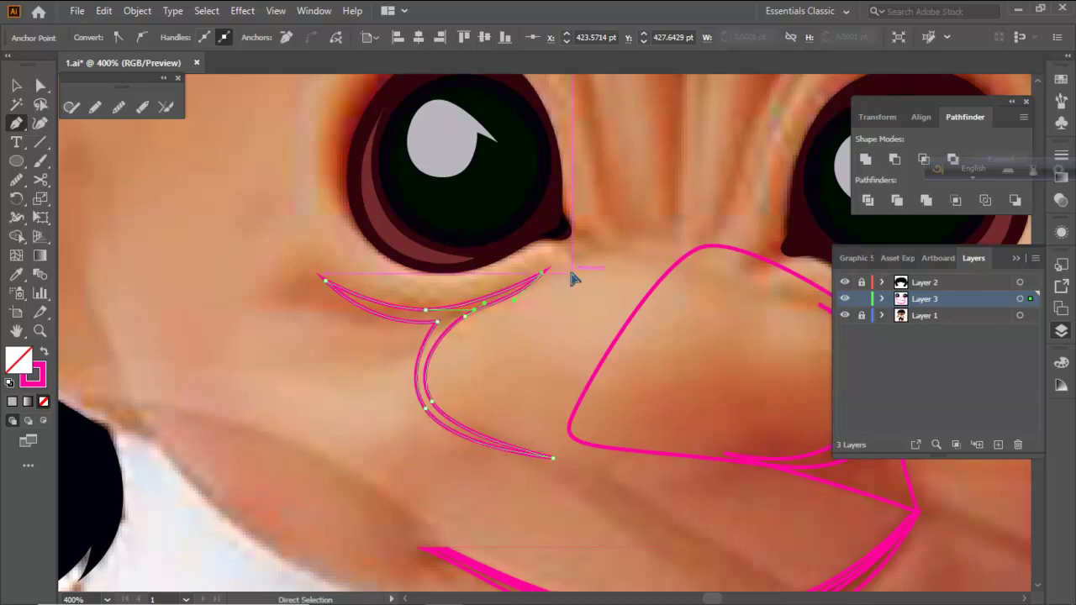
left_click(570, 275, "ctrl")
Nudge the inner anchor of the fold beside the nose, smooth its outer curve with the Smooth tool and deselect it
scroll(475, 305, "down", 2)
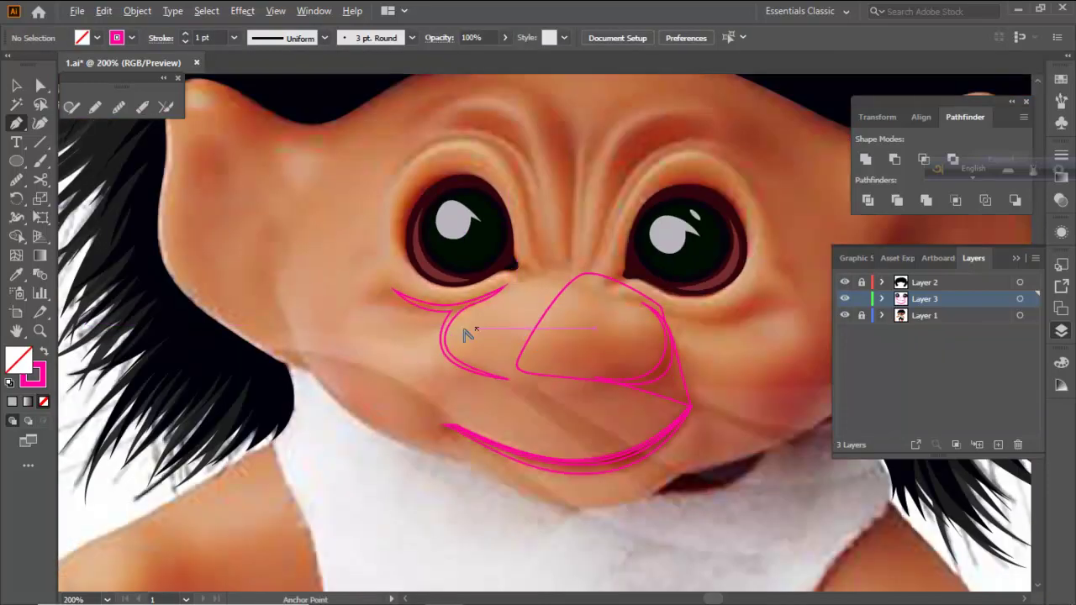
scroll(462, 326, "up", 2)
left_click(449, 309, "ctrl")
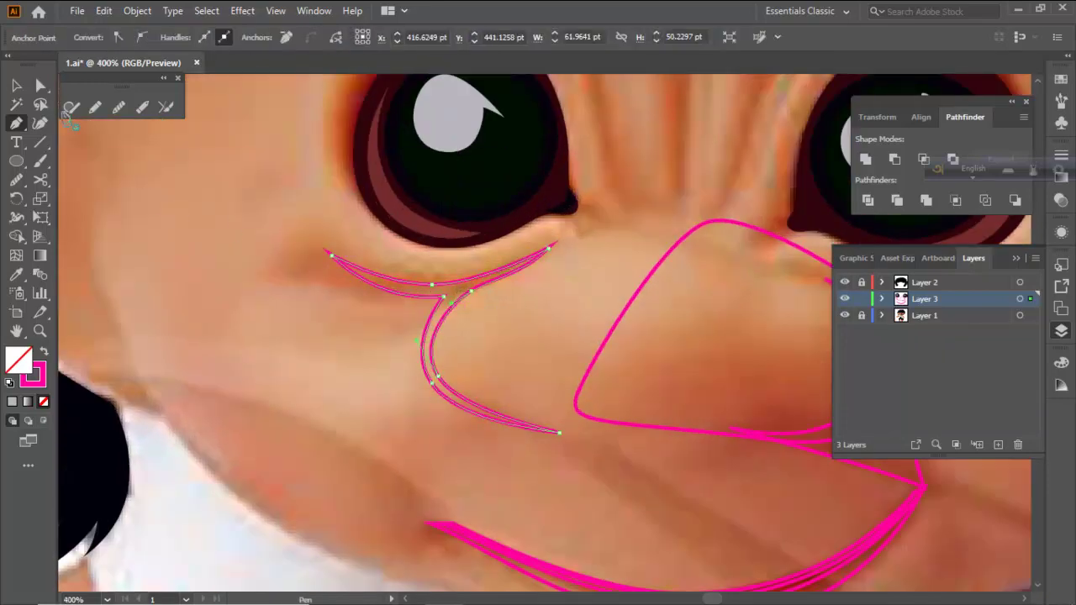
left_click(41, 88)
scroll(463, 358, "up", 1)
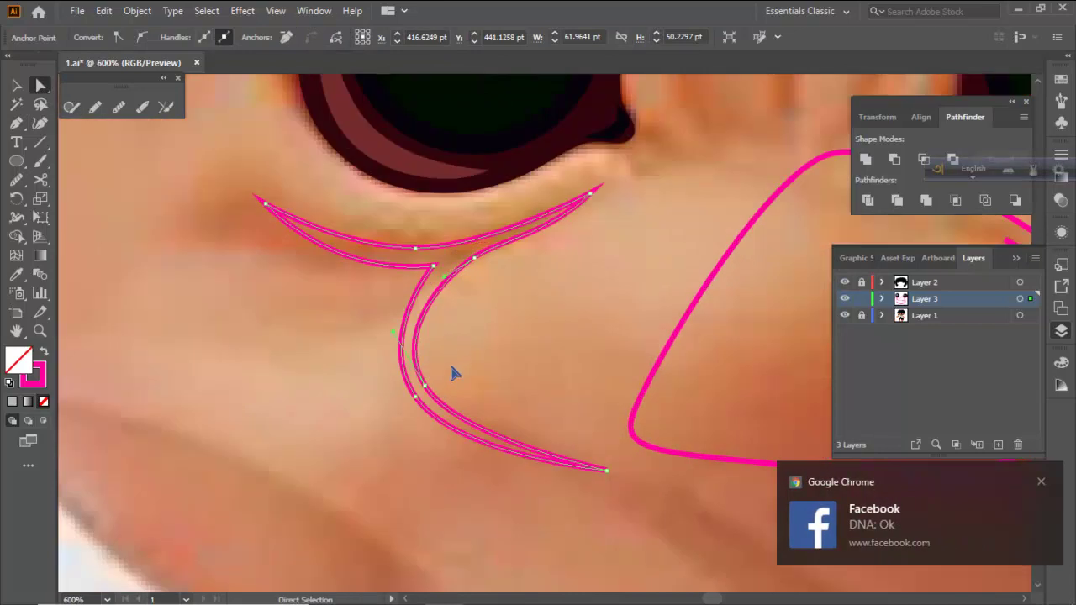
left_click_drag(428, 391, 432, 390)
left_click(15, 185)
left_click_drag(416, 399, 453, 427)
left_click(502, 348, "ctrl")
key("ctrl+minus")
key("ctrl+minus")
key("ctrl+minus")
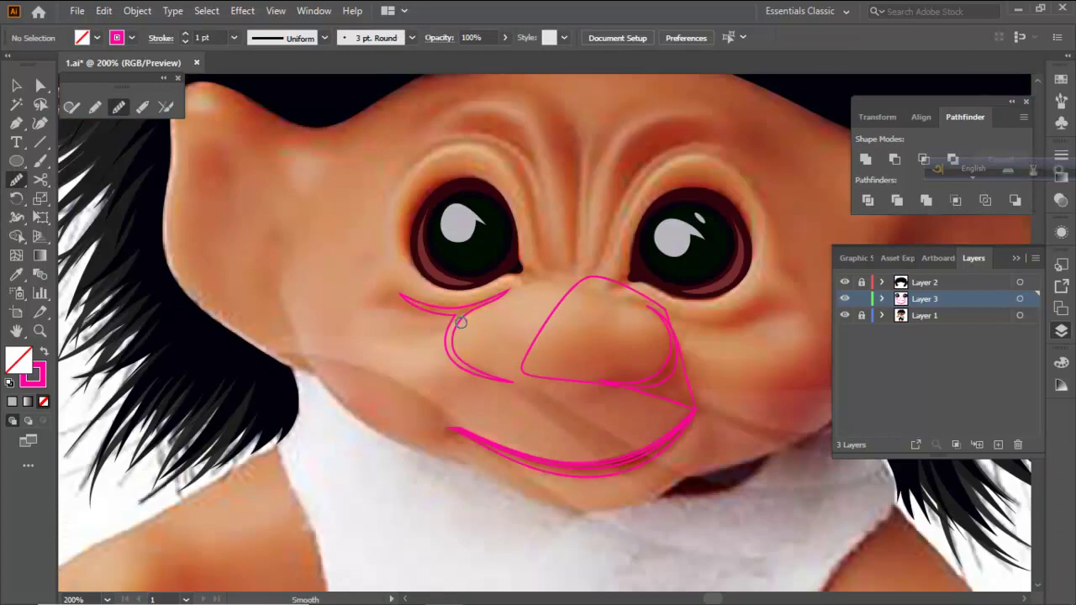
key("ctrl+minus")
key("ctrl+minus")
Select the right-hand nose shadow shape and the overlapping nose outline, intersect them with Pathfinder and deselect the result
left_click(17, 124)
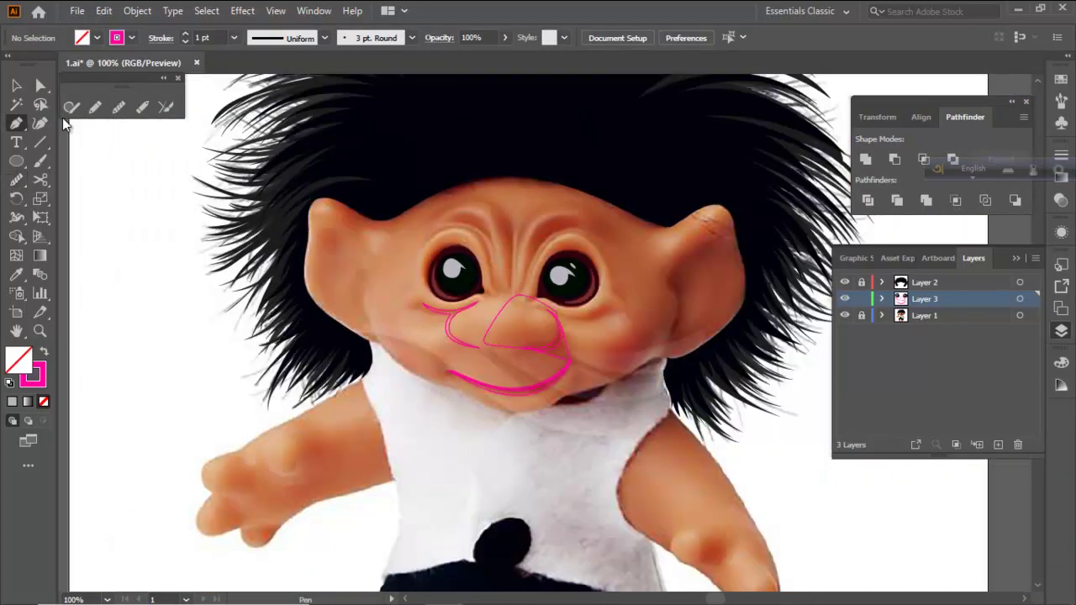
scroll(530, 251, "up", 2)
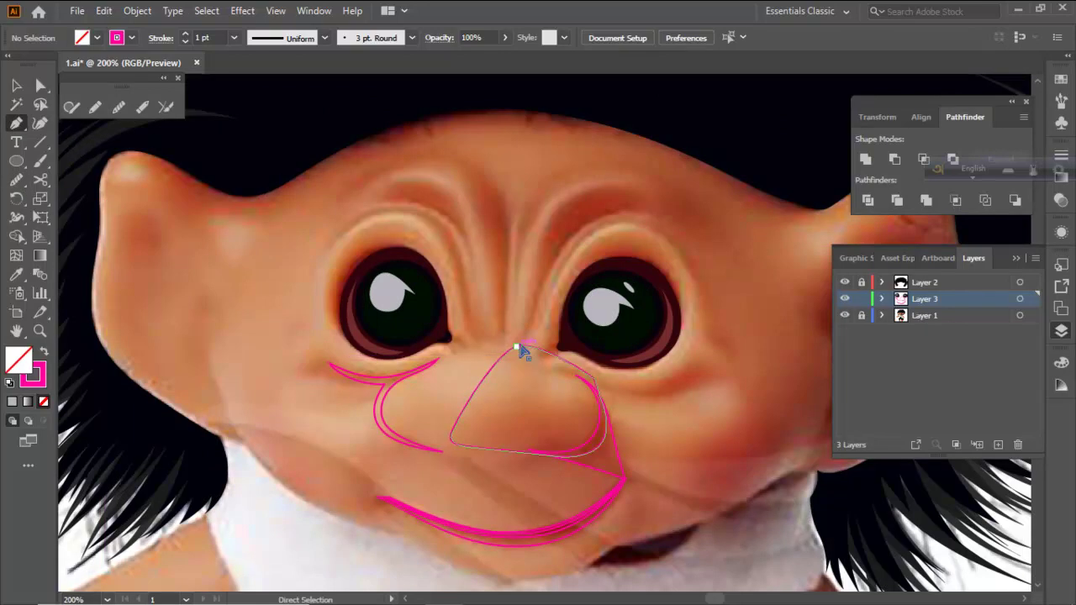
scroll(485, 304, "down", 2)
left_click(15, 88)
scroll(524, 308, "up", 3)
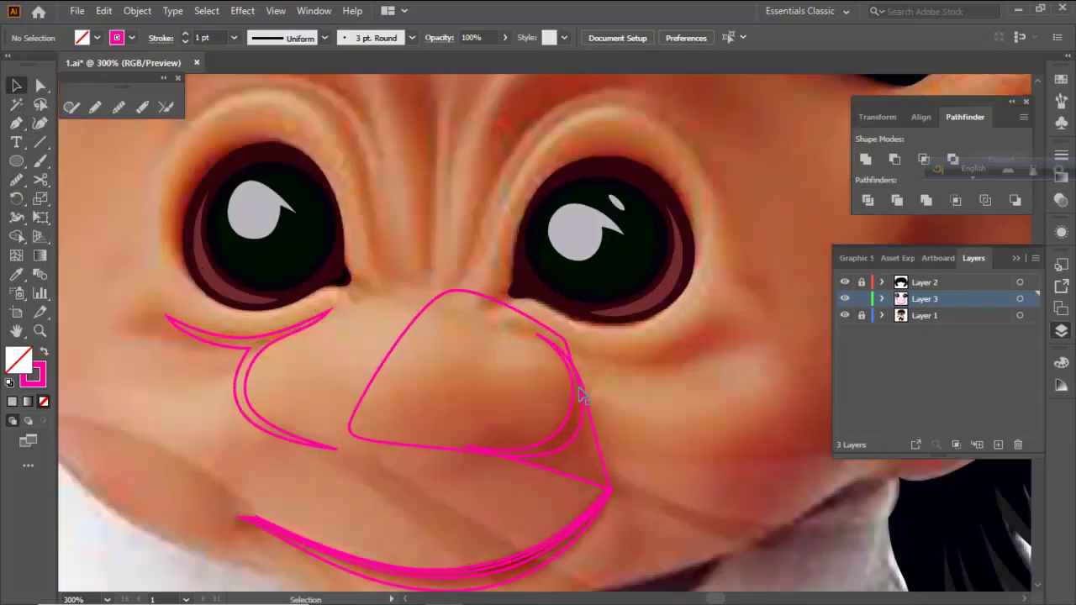
left_click(594, 417, "ctrl")
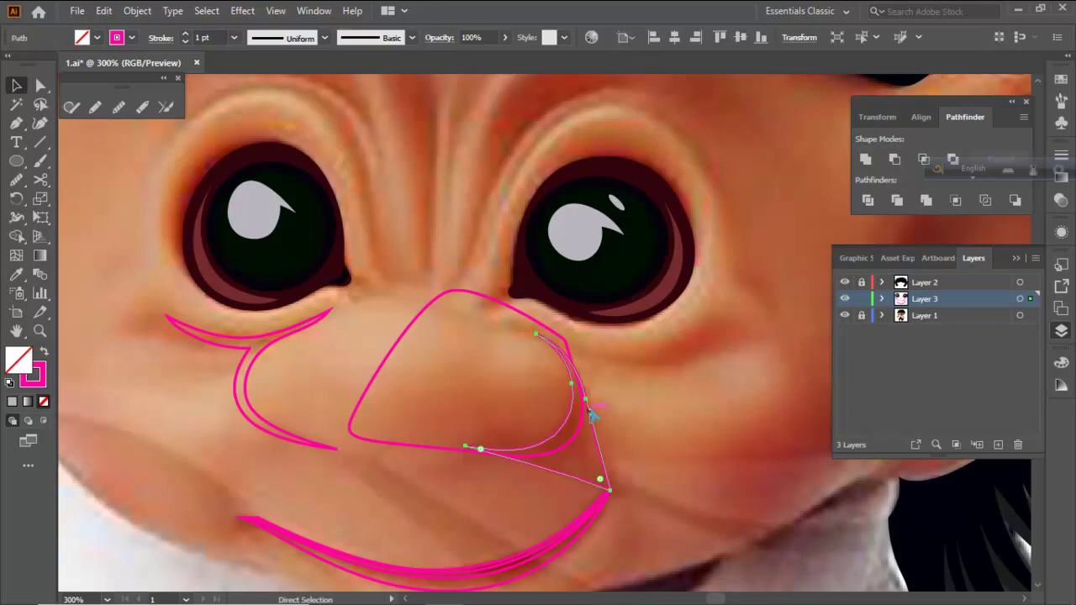
left_click(437, 307, "shift")
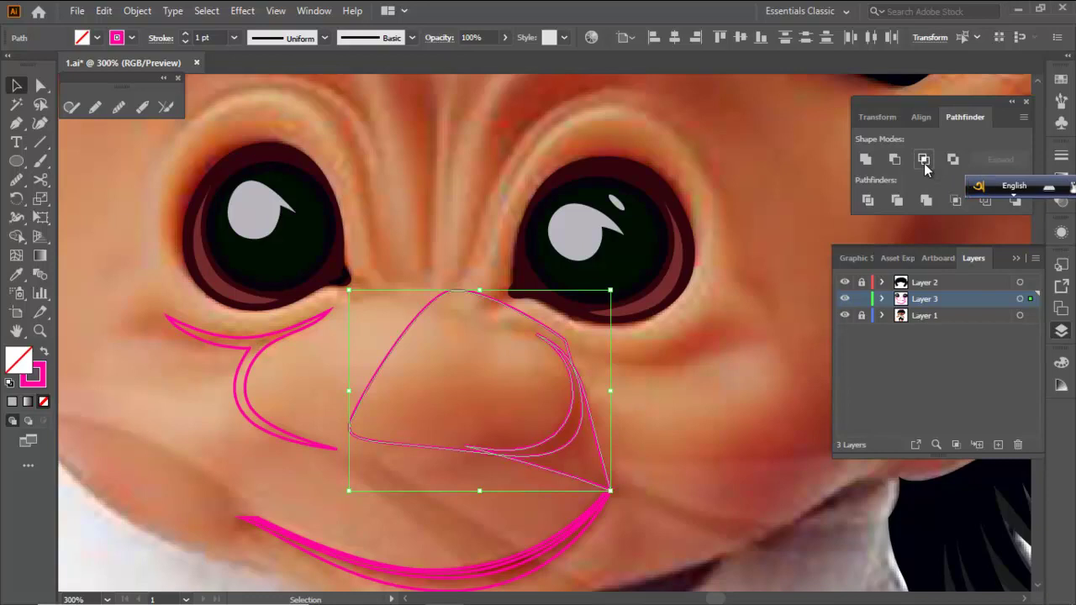
left_click(924, 162)
left_click(402, 353)
scroll(459, 346, "down", 2)
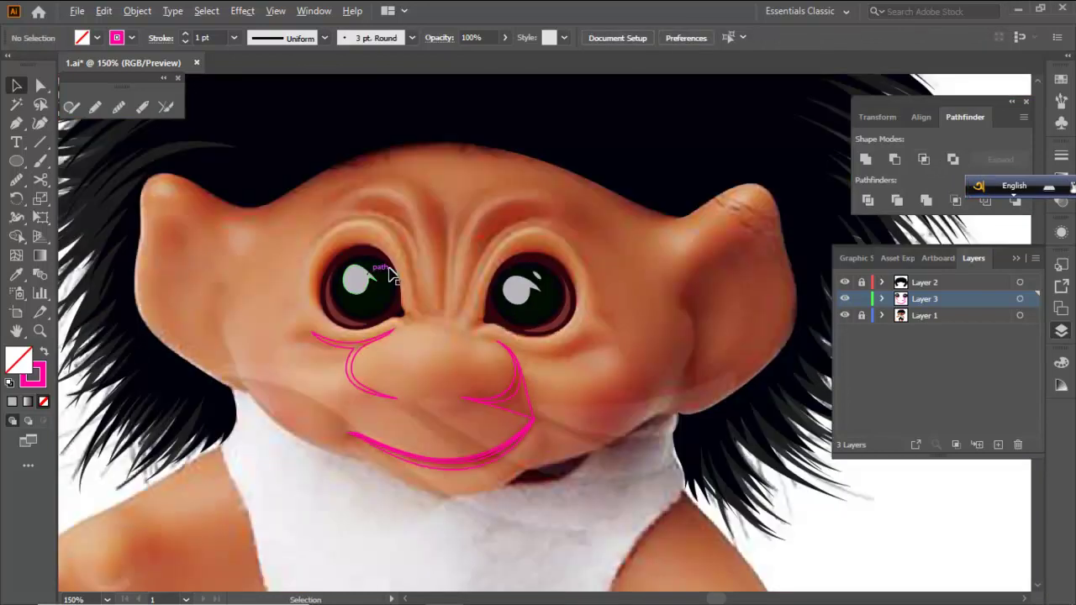
scroll(390, 275, "down", 2)
left_click_drag(432, 493, 441, 380)
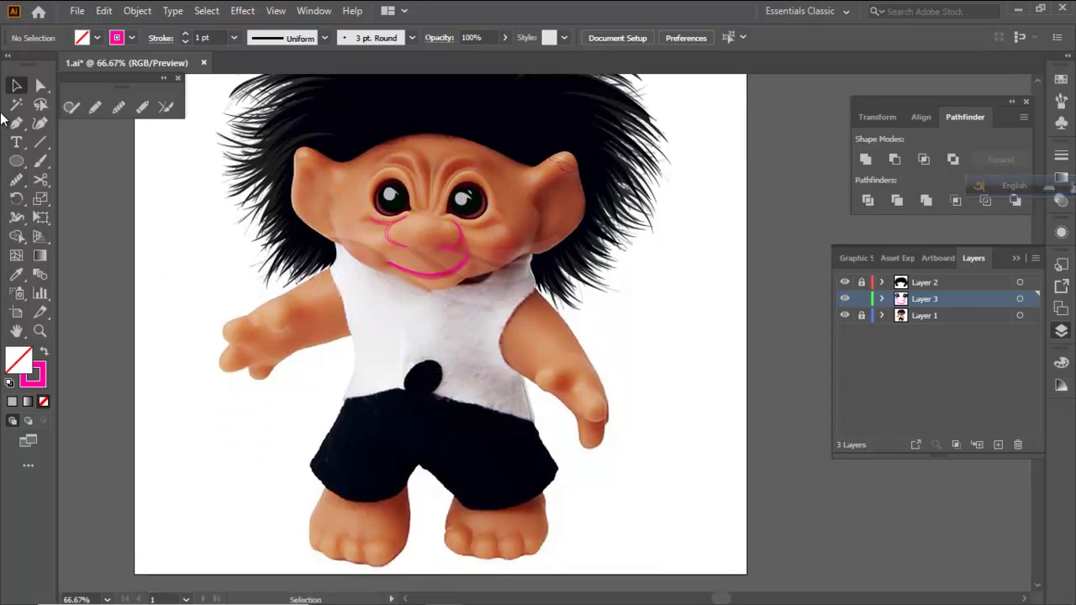
left_click(16, 124)
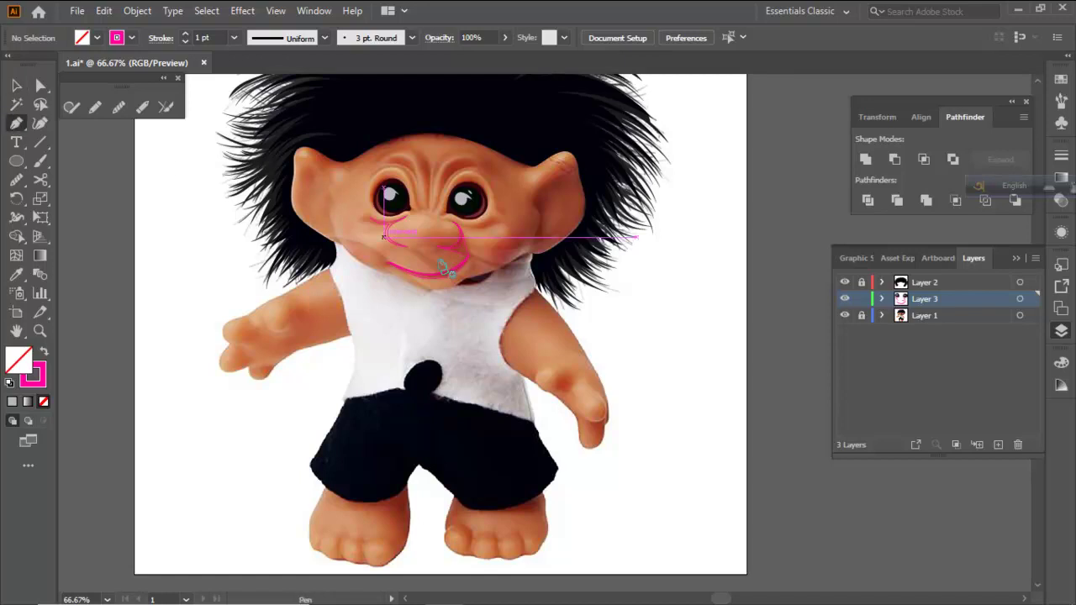
scroll(441, 255, "up", 2)
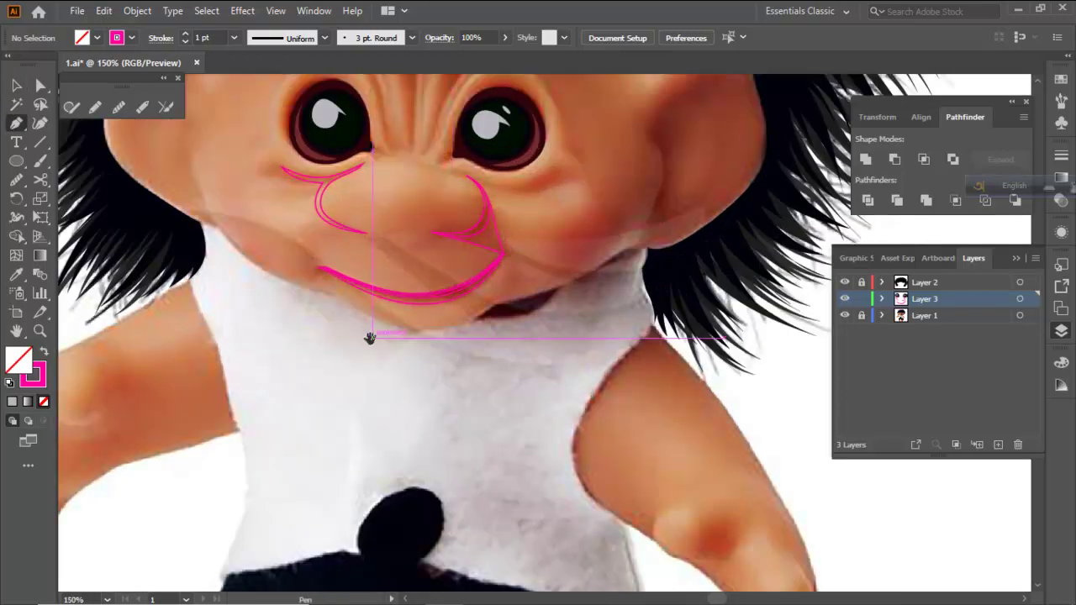
left_click_drag(370, 338, 437, 366)
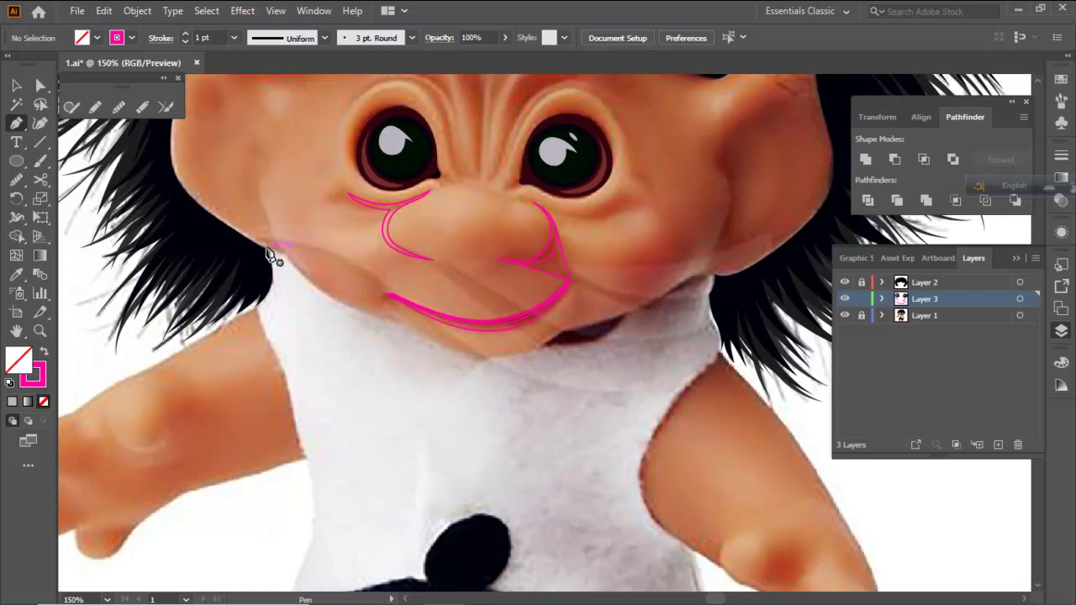
left_click(266, 250)
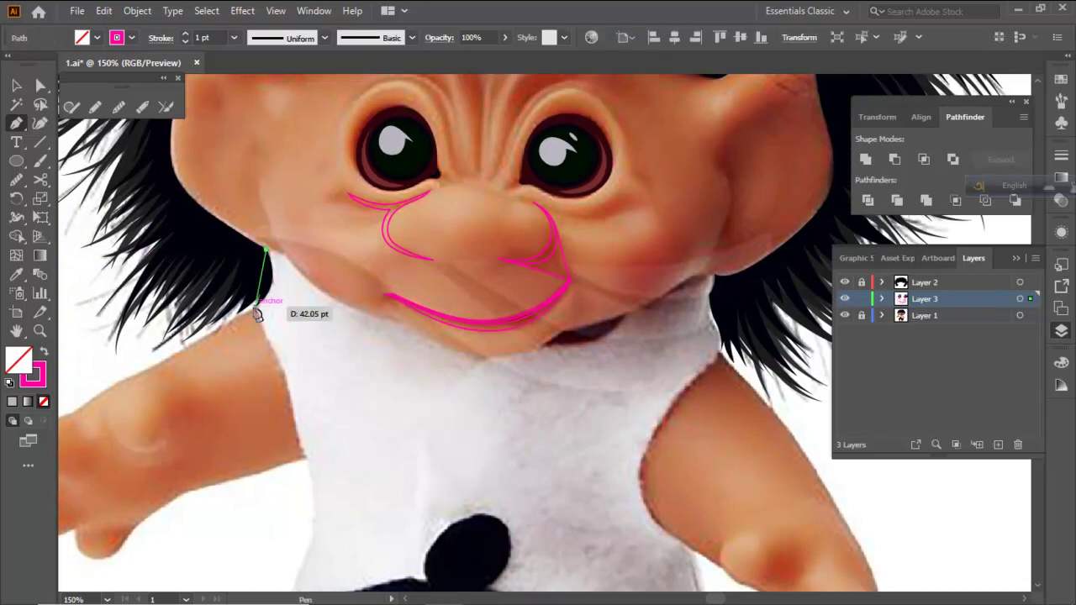
left_click(504, 378, "ctrl")
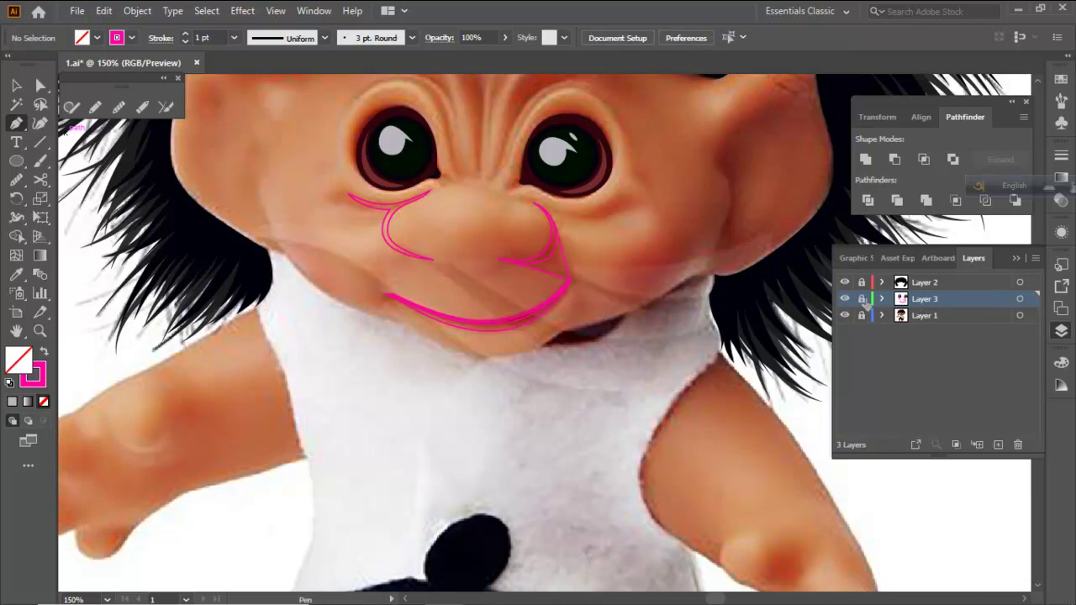
Lock Layer 3 and make Layer 1 the active layer
left_click(912, 316)
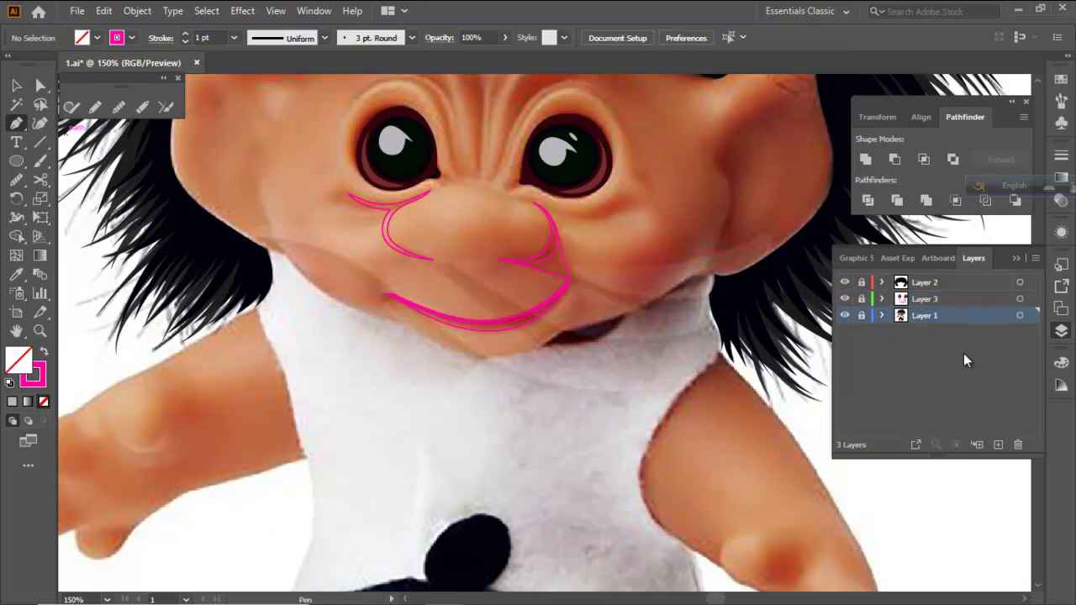
Add a new layer above Layer 1 and trace the body outline from the left-hand fingers along the arm's upper edge to the shoulder
left_click(997, 445)
left_click_drag(331, 389, 560, 336)
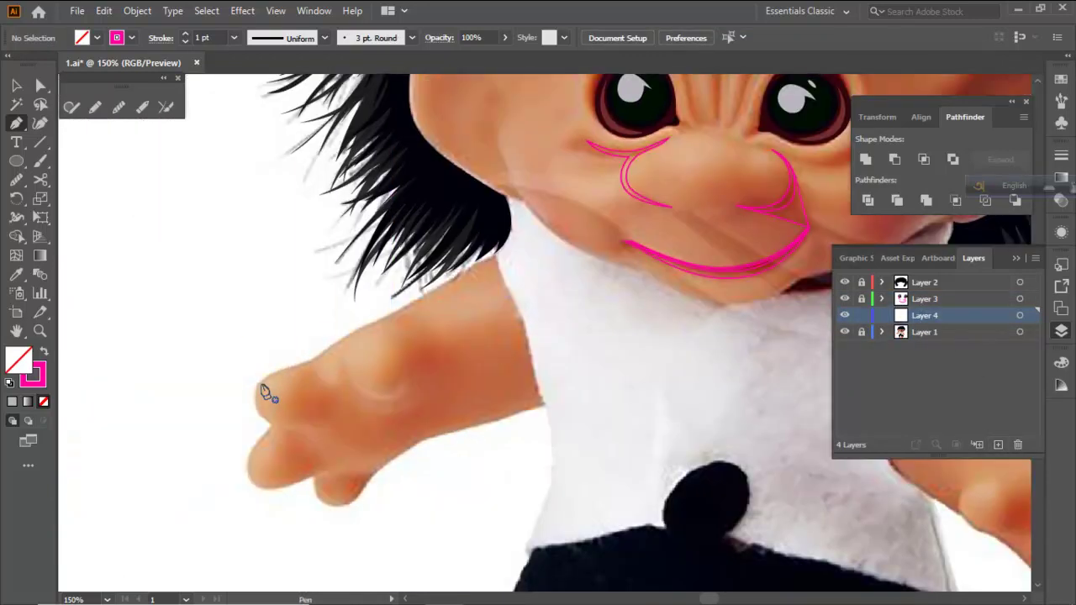
scroll(263, 412, "up", 1, "alt")
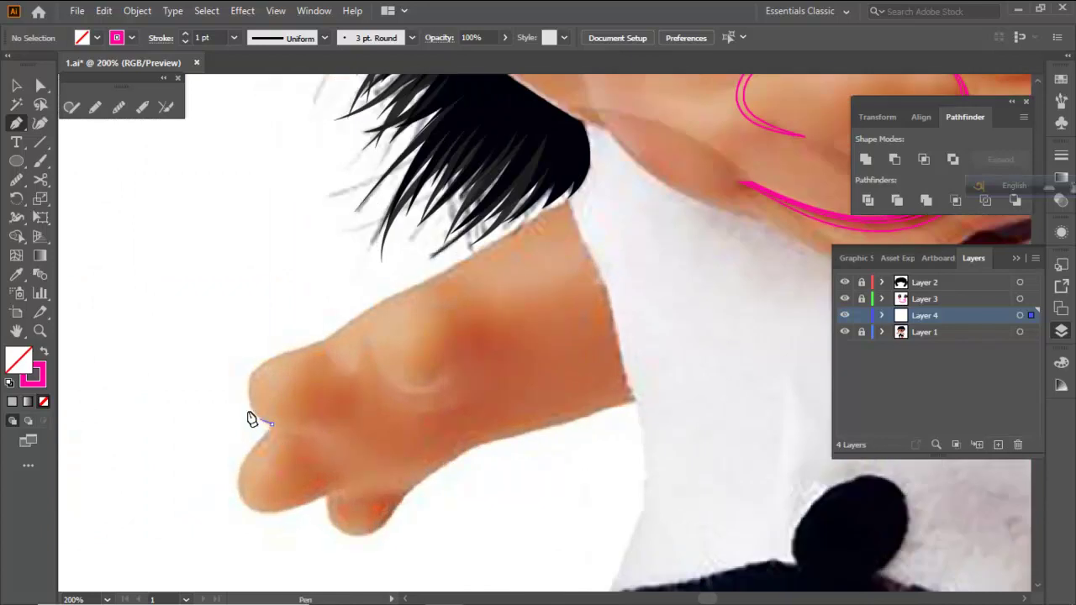
left_click(249, 402)
left_click_drag(295, 350, 351, 337)
key("ctrl+z")
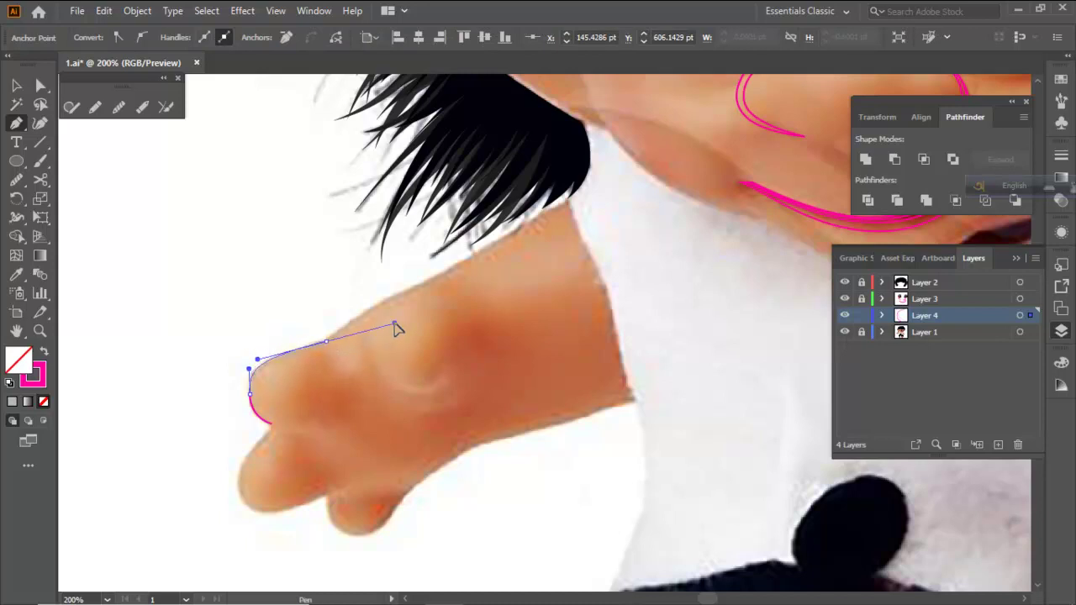
left_click(326, 341)
left_click_drag(444, 273, 465, 260)
left_click(569, 197)
Continue the outline from the left shoulder behind the hair and along the jaw to the shirt collar just past the chin
left_click_drag(591, 165, 597, 278)
scroll(572, 277, "up", 3)
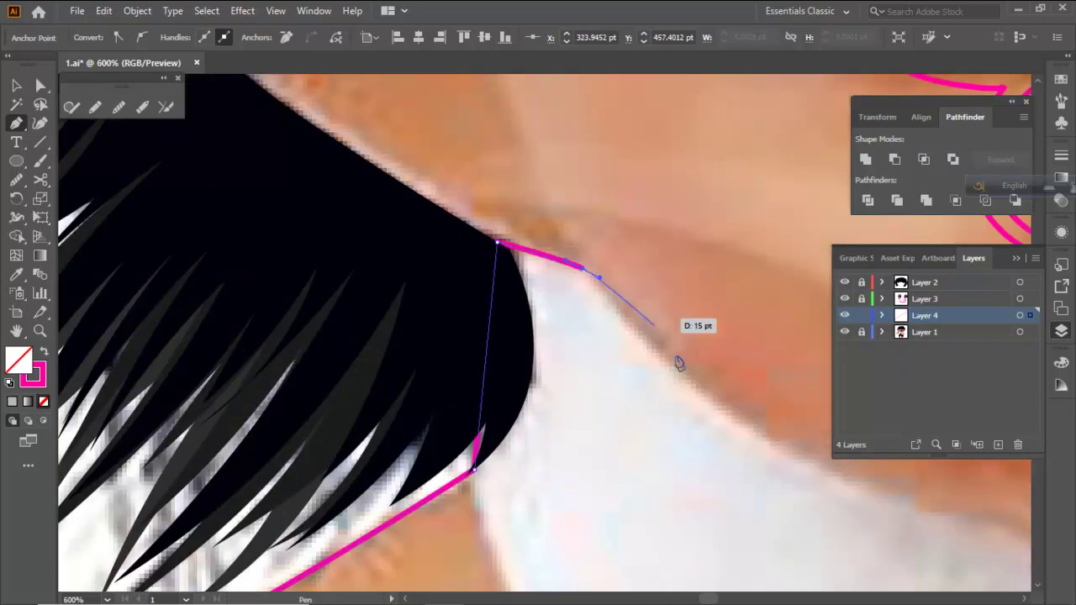
scroll(427, 342, "down", 3)
mouse_move(580, 418)
left_mouse_down()
mouse_move(433, 318)
mouse_move(626, 312)
mouse_move(625, 333)
left_mouse_up()
left_click_drag(606, 388, 612, 344)
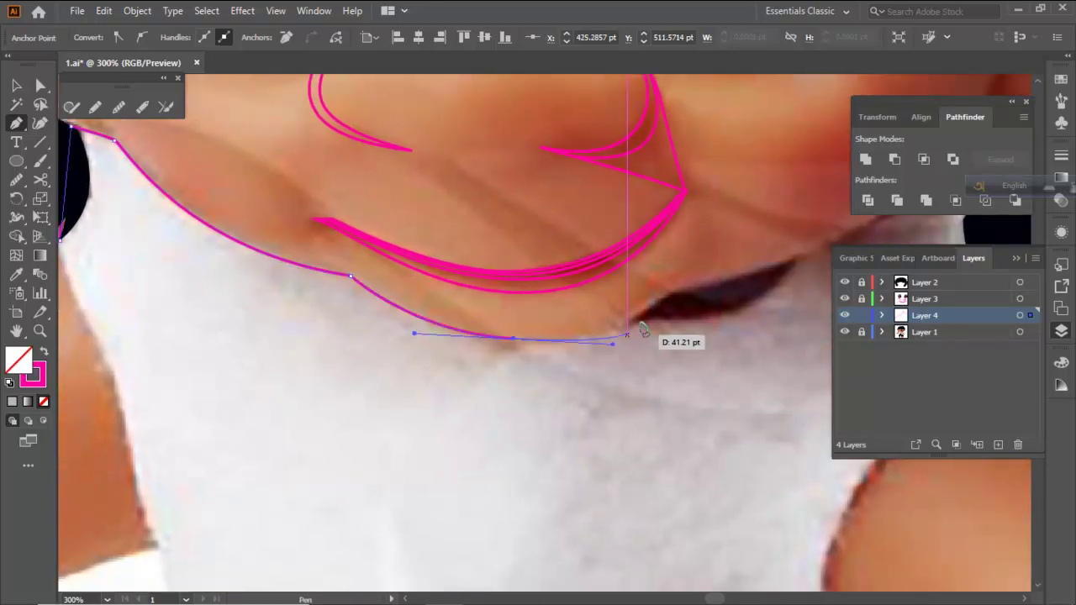
left_click_drag(669, 292, 682, 284)
left_click(669, 292)
Trace the right-hand side of the jaw from the collar up to the neck corner and just into the hair
left_click_drag(802, 277, 587, 269)
scroll(436, 374, "down", 3)
scroll(457, 350, "up", 3)
left_click(616, 266)
key("space")
left_click_drag(623, 307, 463, 418)
scroll(442, 458, "down", 2)
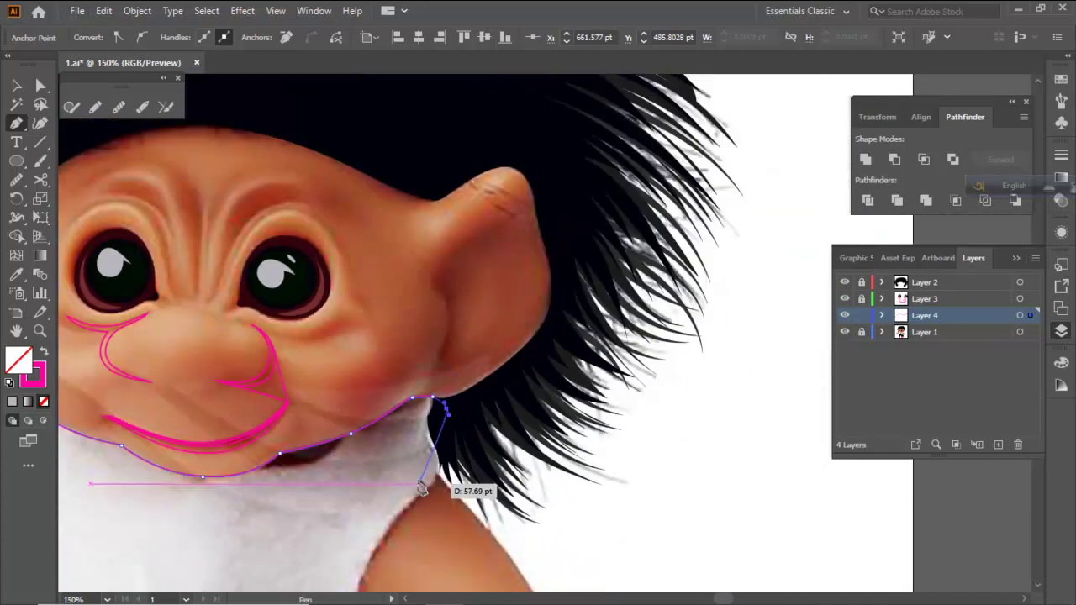
scroll(436, 470, "up", 2)
left_click_drag(433, 479, 500, 372)
key("space")
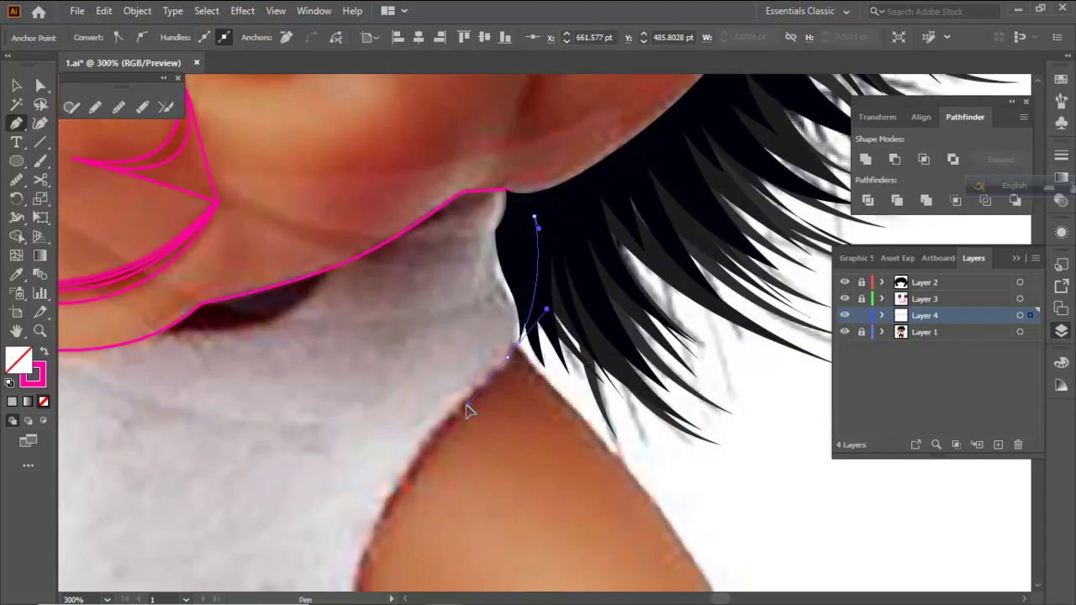
left_click_drag(466, 406, 467, 405)
key("space")
left_click_drag(408, 467, 473, 235)
left_click_drag(441, 293, 428, 324)
left_click_drag(403, 369, 401, 386)
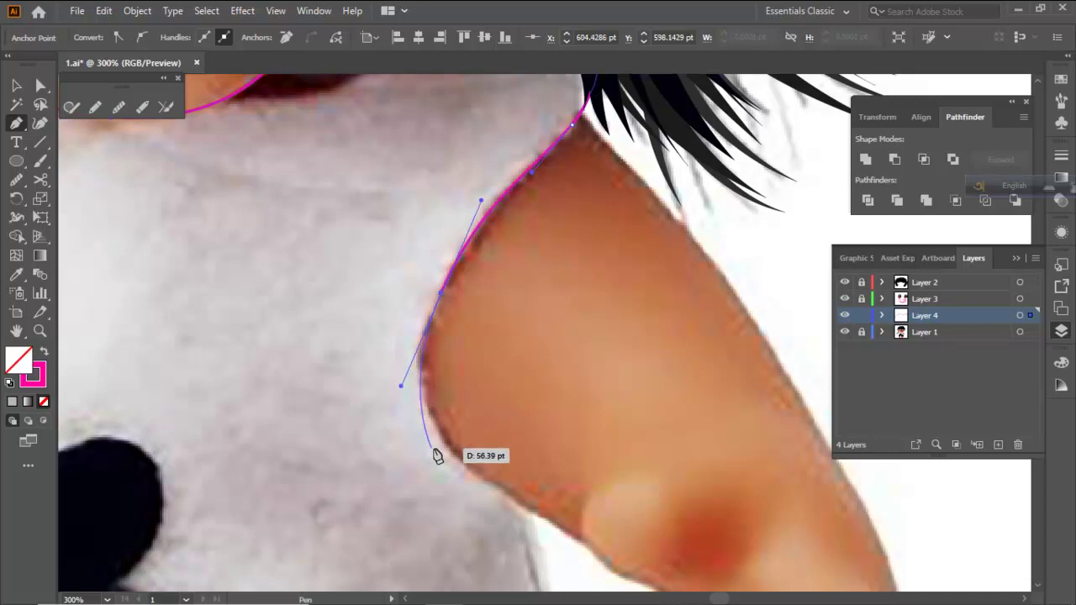
mouse_move(473, 466)
left_mouse_down()
mouse_move(513, 503)
mouse_move(313, 152)
mouse_move(486, 262)
mouse_move(514, 319)
left_mouse_up()
key("space")
key("space")
scroll(494, 295, "down", 3)
key("space")
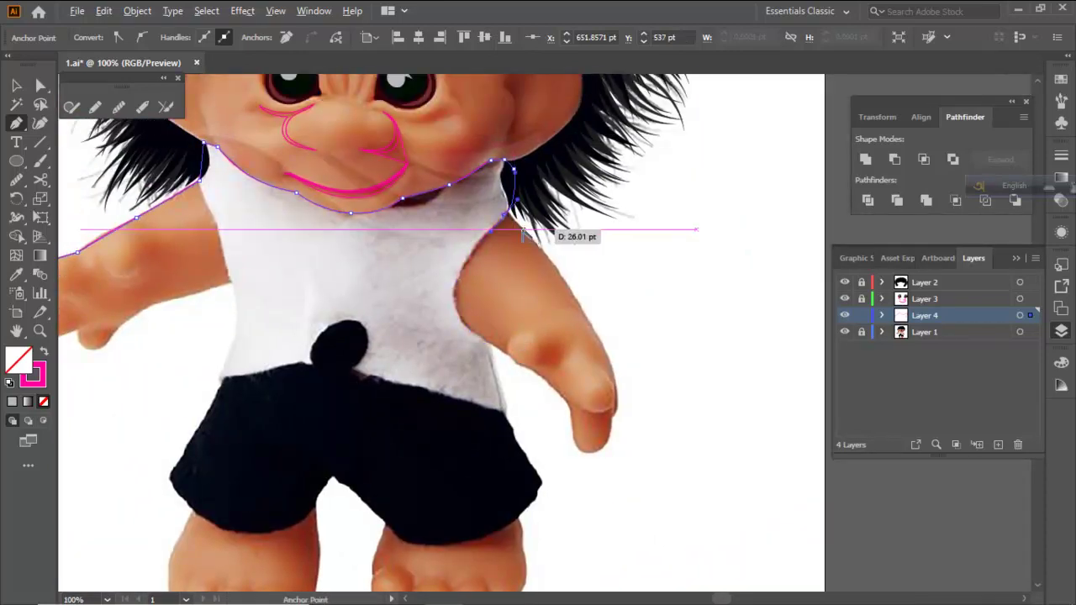
Continue the outline from the hair to the right-hand shoulder and down the arm's outer edge to the hand
scroll(538, 232, "up", 3)
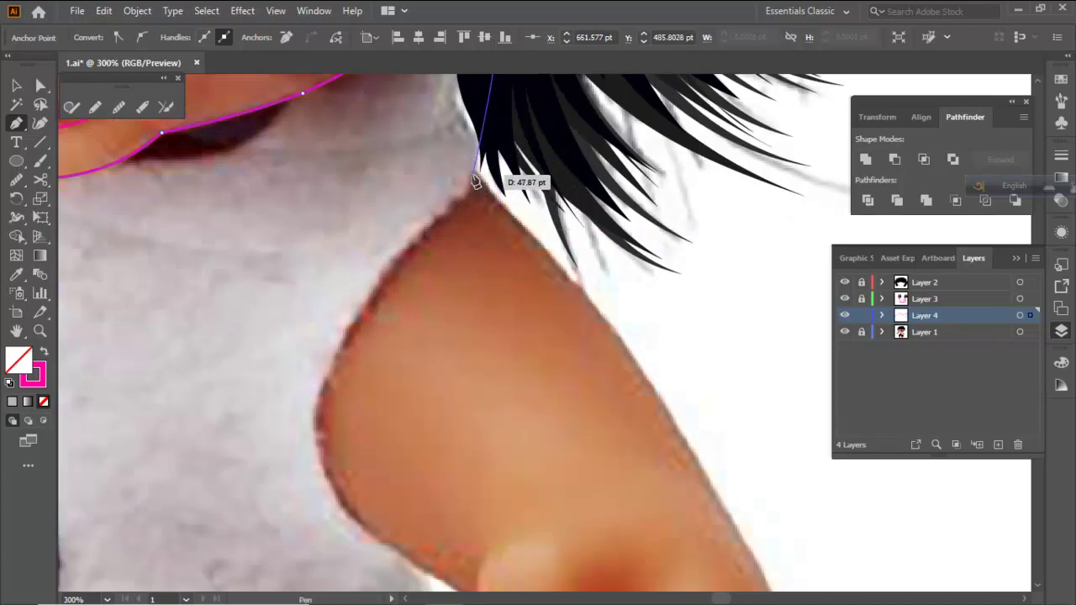
key("space")
left_click_drag(624, 334, 545, 222)
scroll(604, 314, "down", 3)
scroll(622, 379, "down", 4)
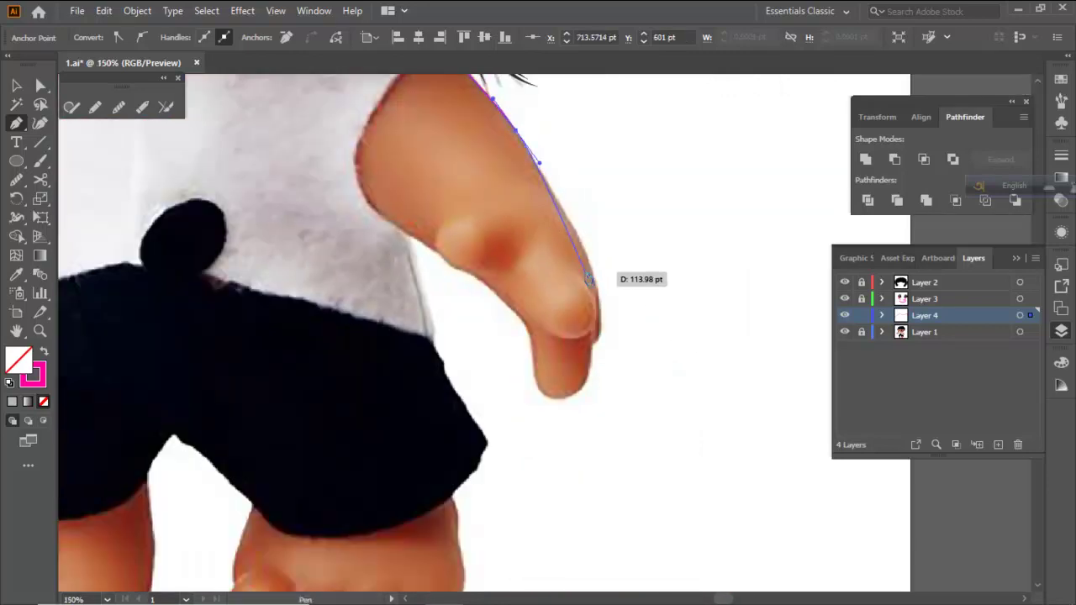
left_click_drag(591, 278, 596, 298)
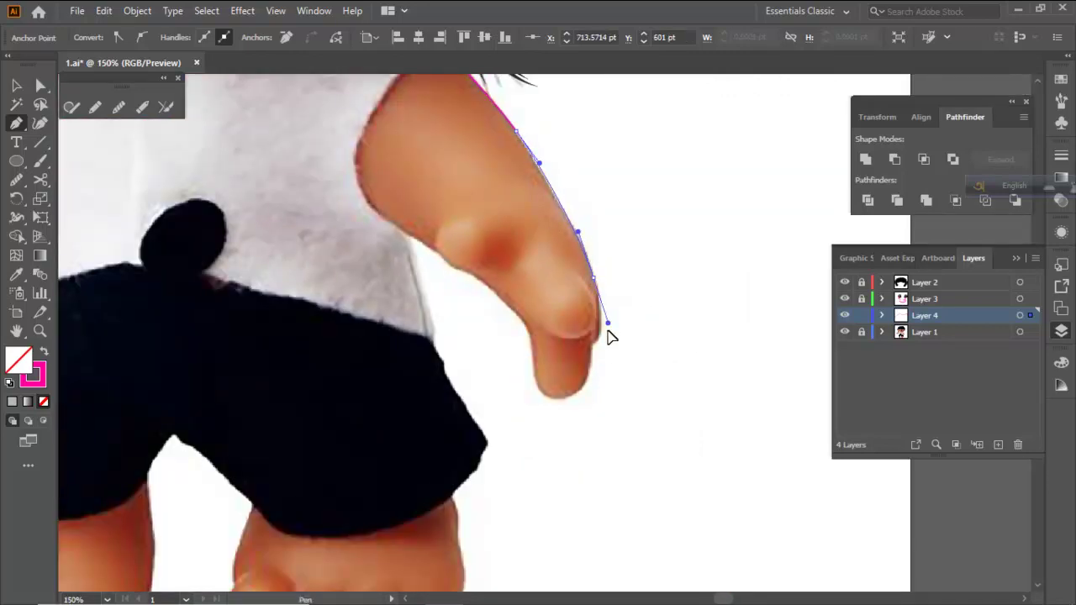
Trace around the right-hand hand, with a corner where the fingers meet and a curve around the lowest fingertip
scroll(610, 337, "up", 2)
left_click_drag(587, 340, 574, 362)
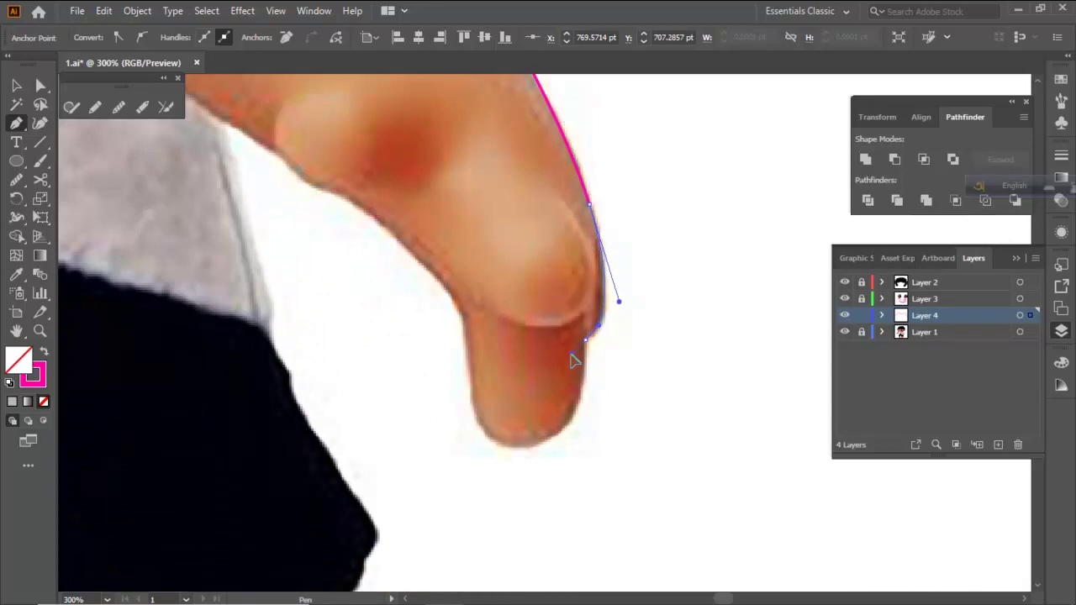
left_click(586, 340)
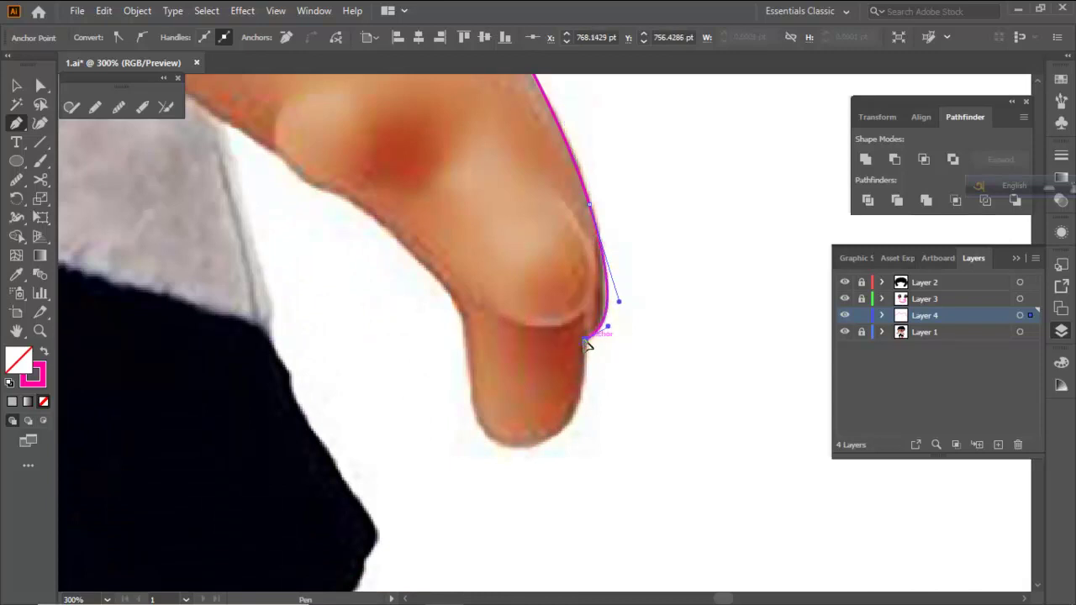
left_click(566, 427)
left_click_drag(480, 422, 466, 387)
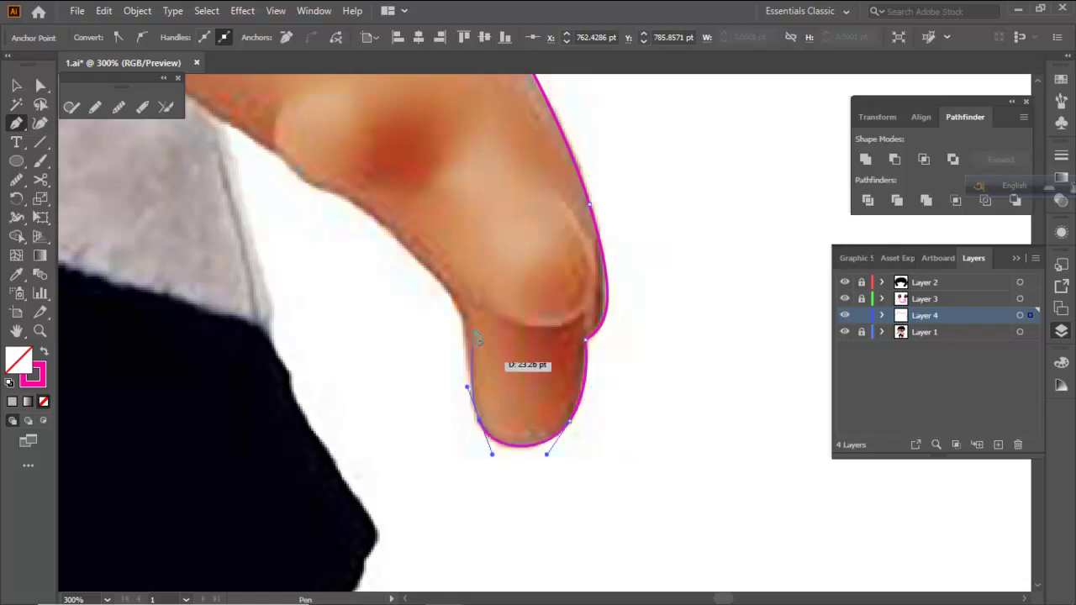
Trace the right-hand arm's underside from the finger to the armpit and down the shirt's side to the shorts
left_click_drag(438, 280, 420, 259)
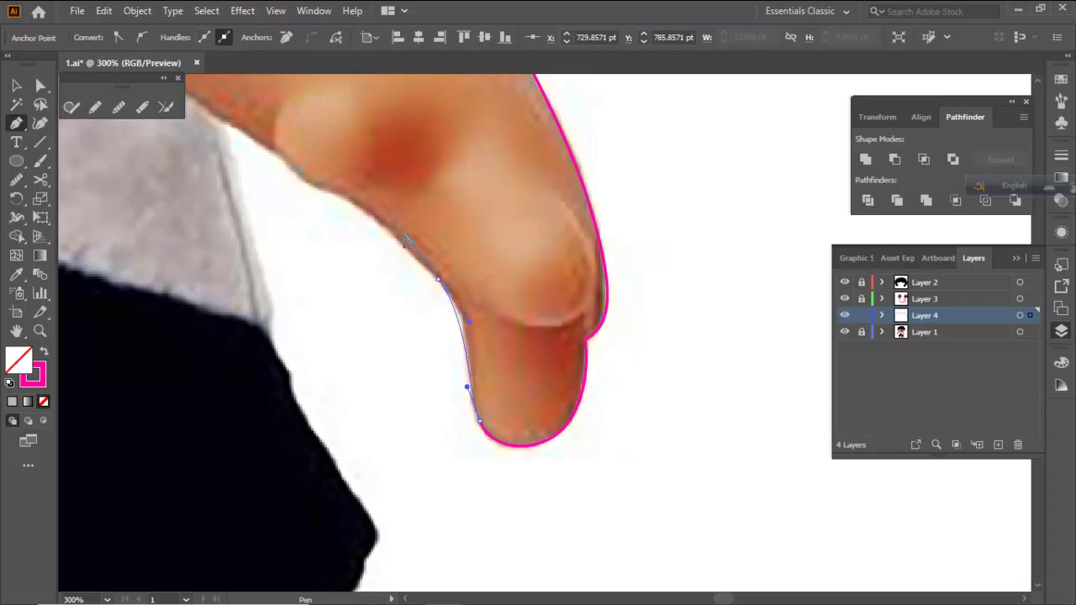
key("ctrl+z")
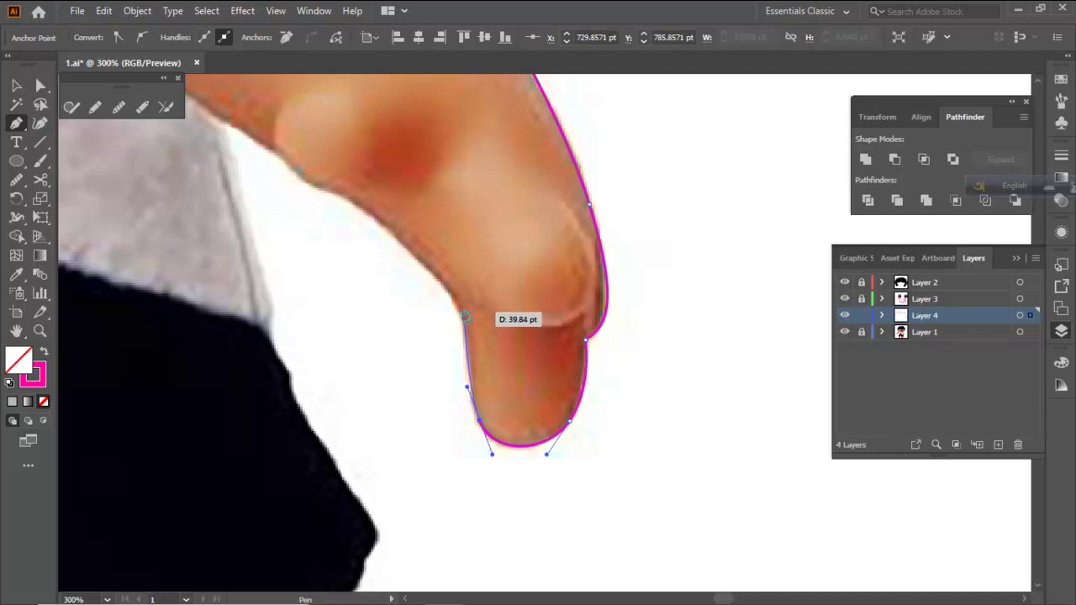
left_click_drag(405, 232, 568, 410)
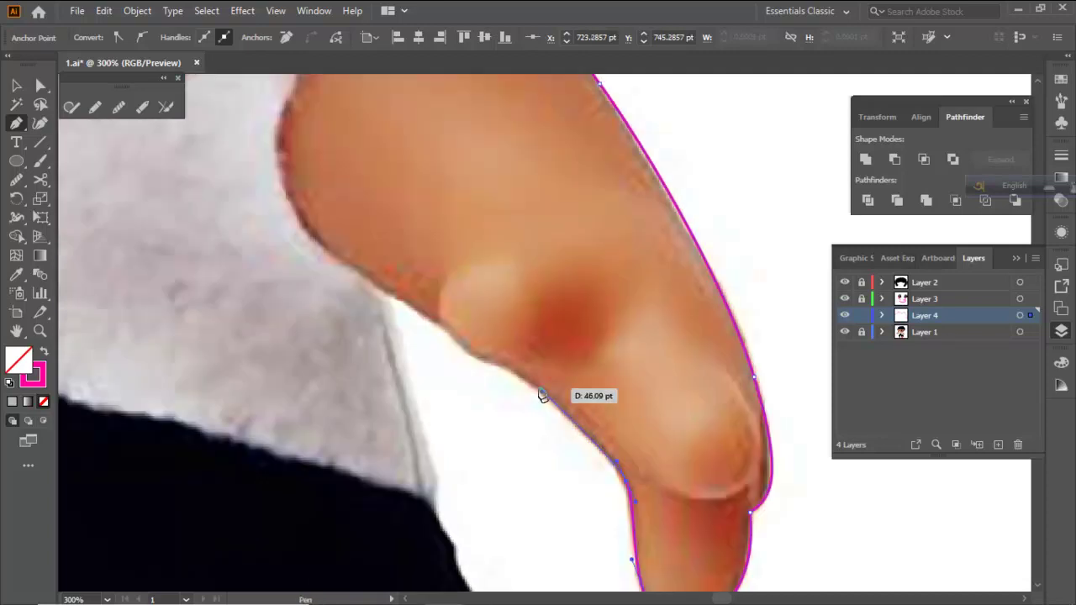
left_click_drag(521, 376, 498, 361)
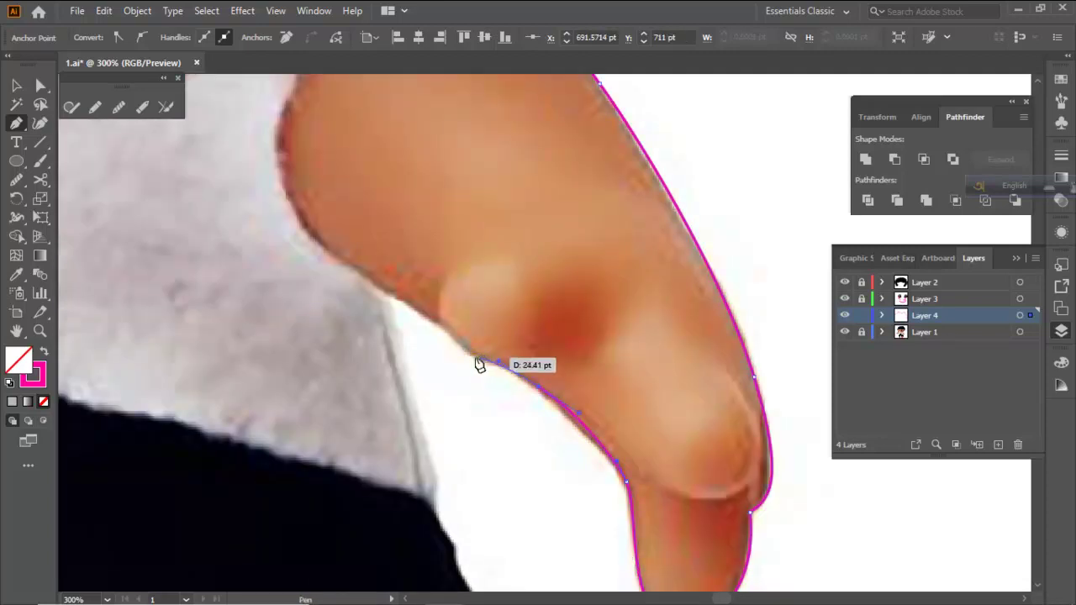
left_click_drag(442, 322, 428, 281)
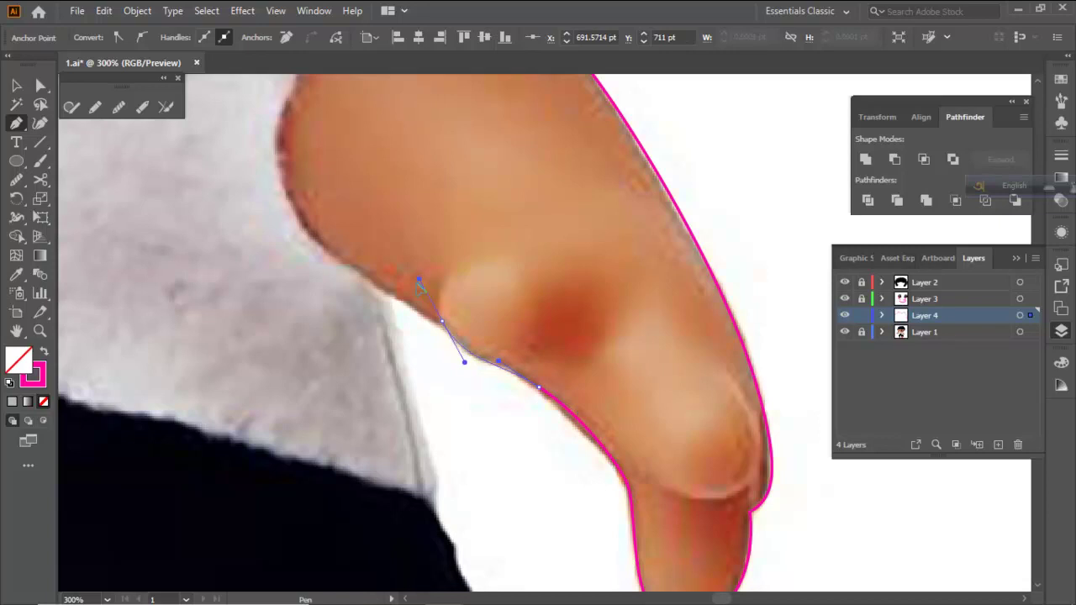
left_click_drag(439, 326, 491, 403)
left_click(429, 364)
left_click_drag(473, 439, 467, 229)
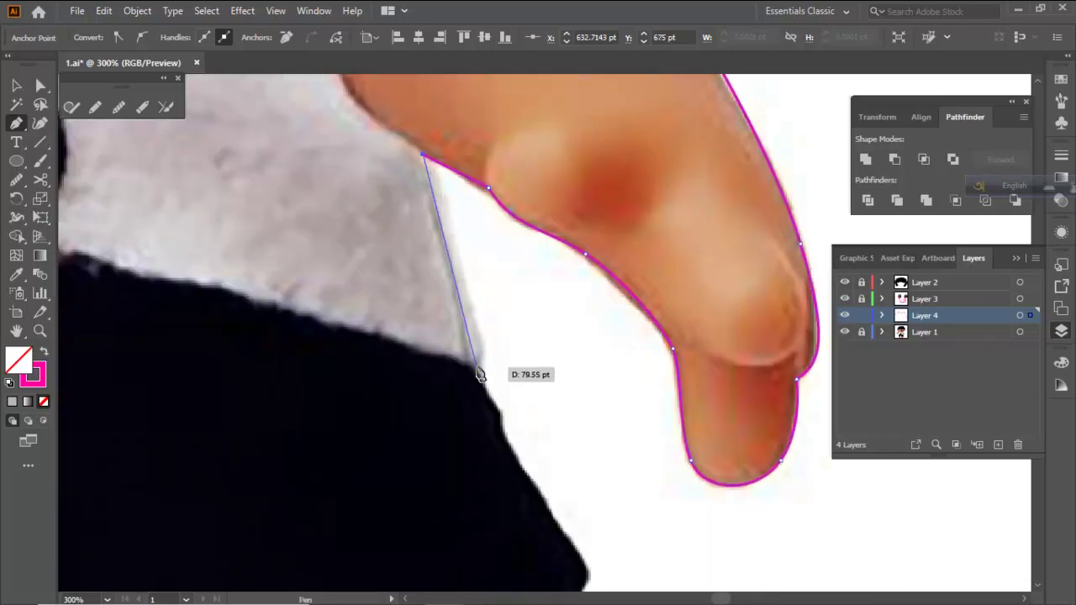
left_click_drag(479, 375, 495, 459)
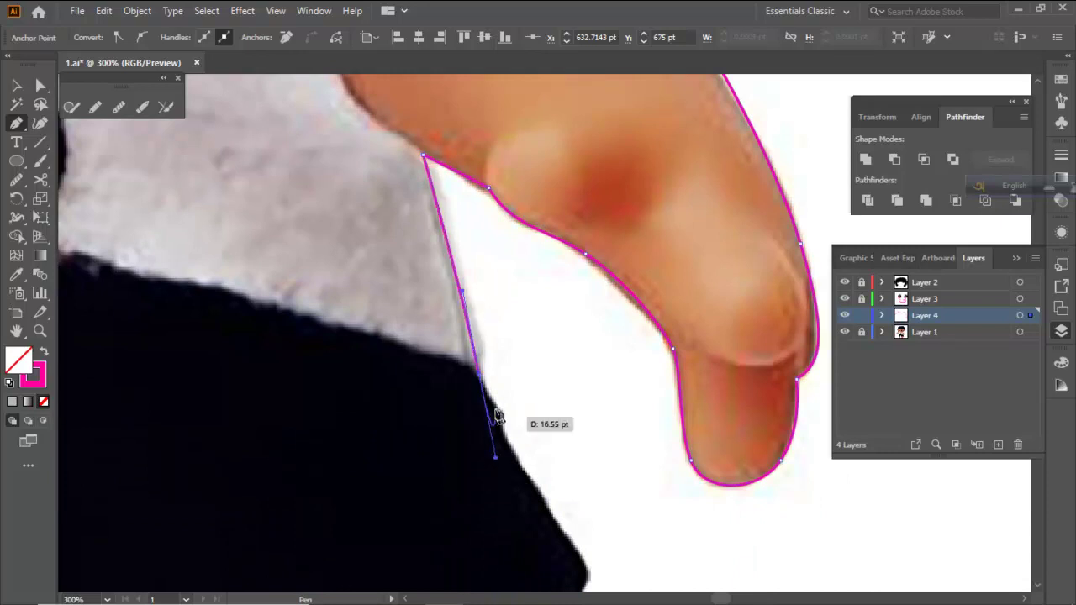
left_click_drag(558, 508, 526, 291)
left_click_drag(557, 352, 558, 353)
left_click(528, 305)
left_click_drag(566, 360, 579, 369)
left_click_drag(513, 429, 496, 445)
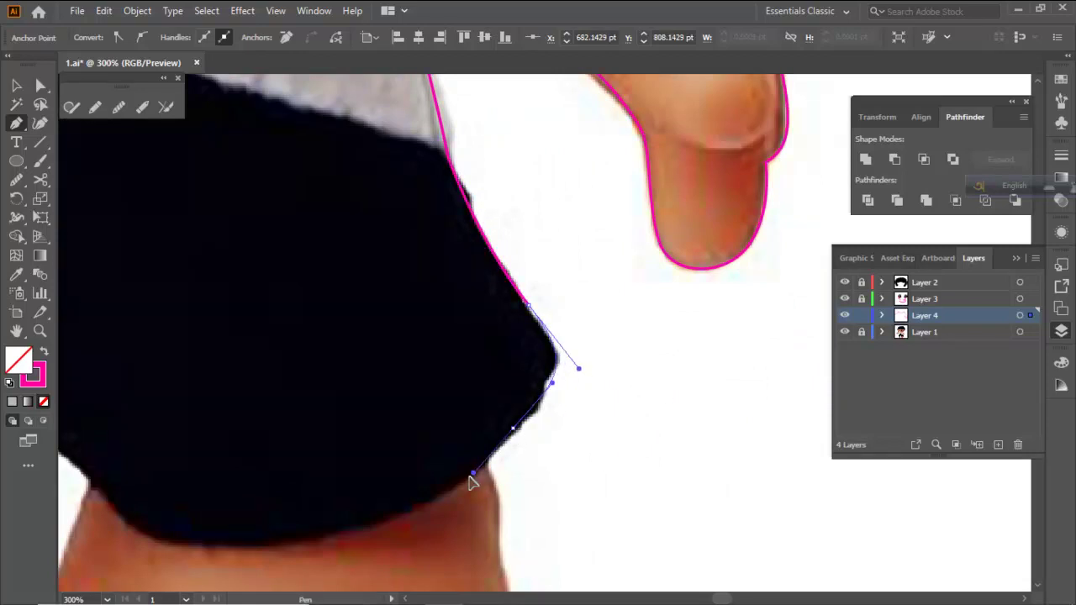
left_click_drag(300, 528, 353, 501)
key("ctrl+z")
key("ctrl+z")
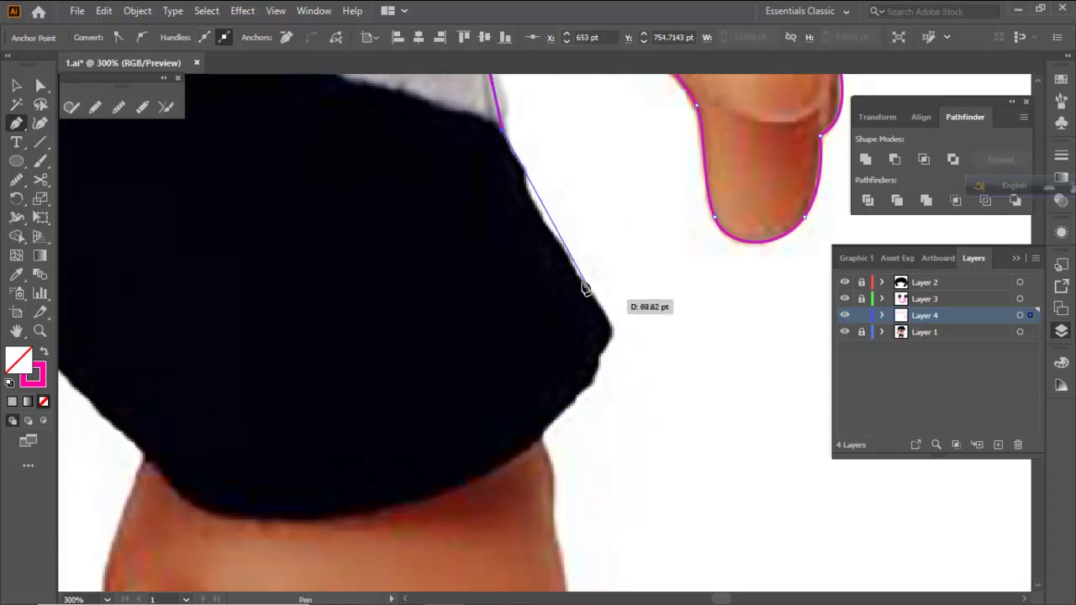
Trace the right-hand side of the shorts around the hem corner to the top of the leg
mouse_move(569, 258)
left_mouse_down()
mouse_move(615, 343)
mouse_move(576, 404)
left_mouse_up()
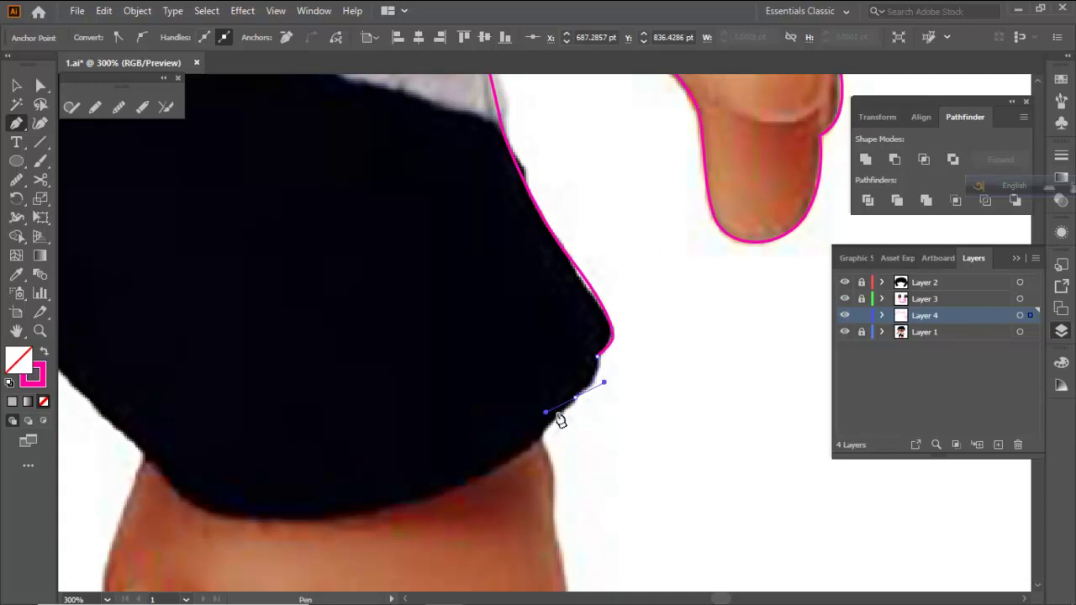
key("ctrl+z")
left_click_drag(589, 393, 540, 438)
left_click(540, 436)
Trace the outer edge of the right-hand leg and foot down around the smallest toe
left_click_drag(546, 476, 666, 247)
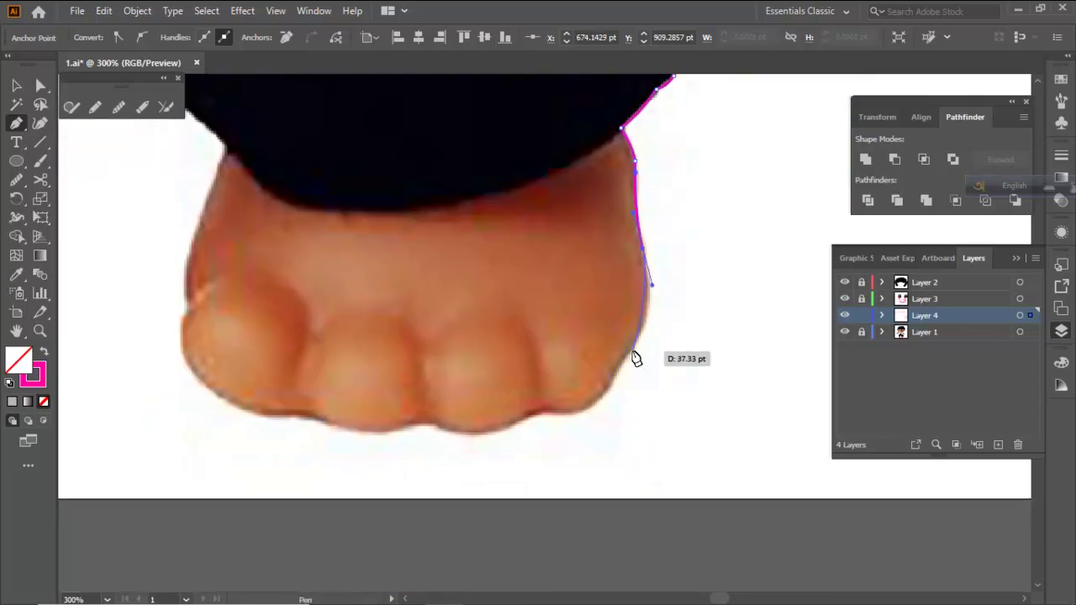
left_click_drag(610, 398, 545, 420)
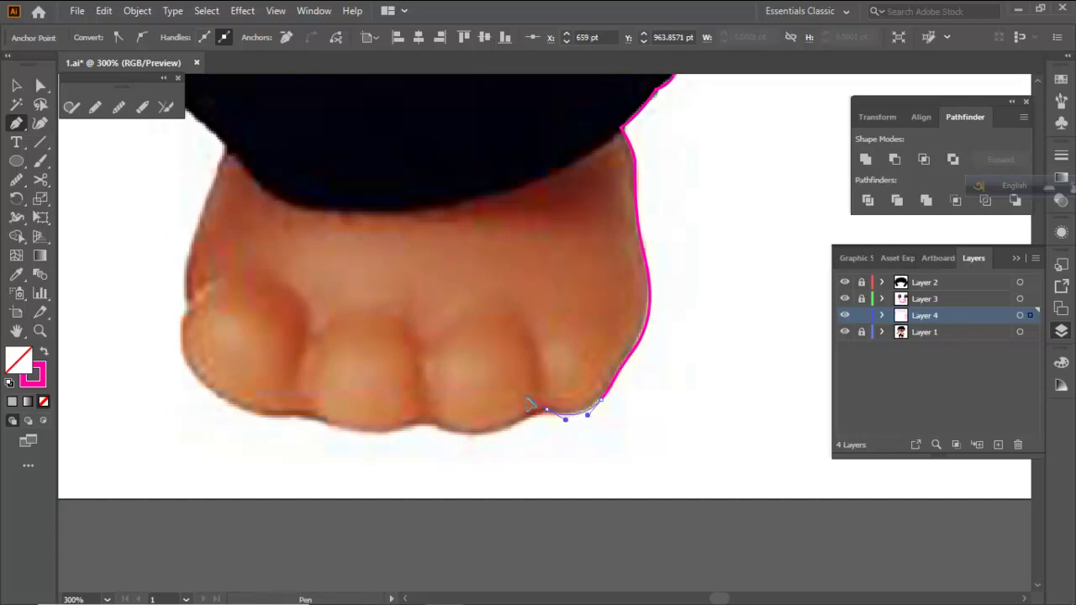
left_click_drag(524, 401, 525, 403)
left_click(546, 411)
Trace the remaining toes of the right-hand foot and the leg's inner edge up to the shorts
left_click_drag(465, 432, 664, 371)
left_click(435, 423)
key("space")
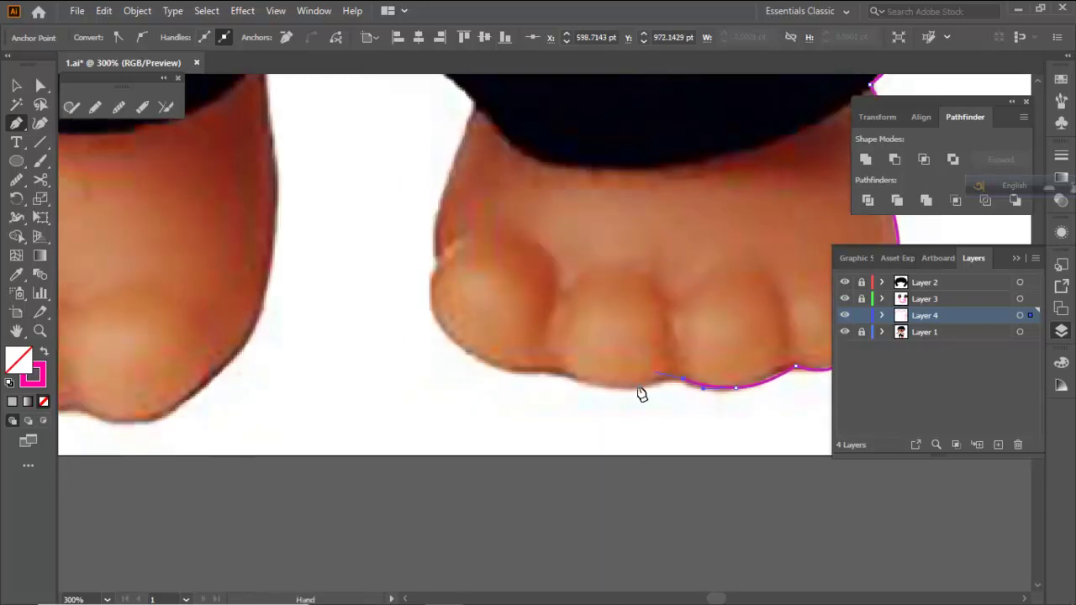
left_click_drag(584, 388, 564, 382)
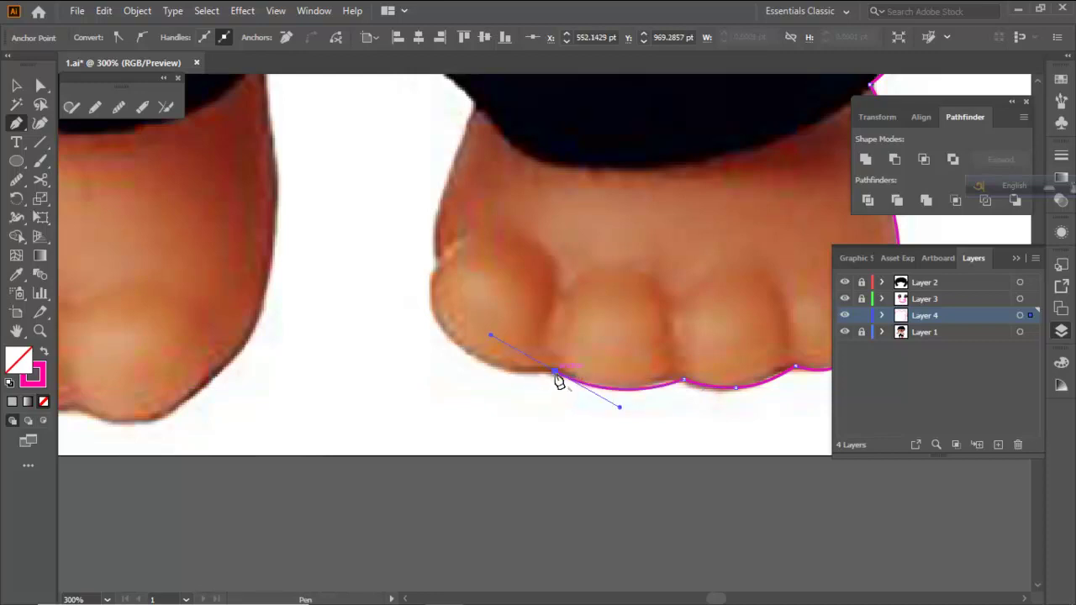
left_click_drag(463, 345, 419, 306)
left_click_drag(454, 232, 440, 367)
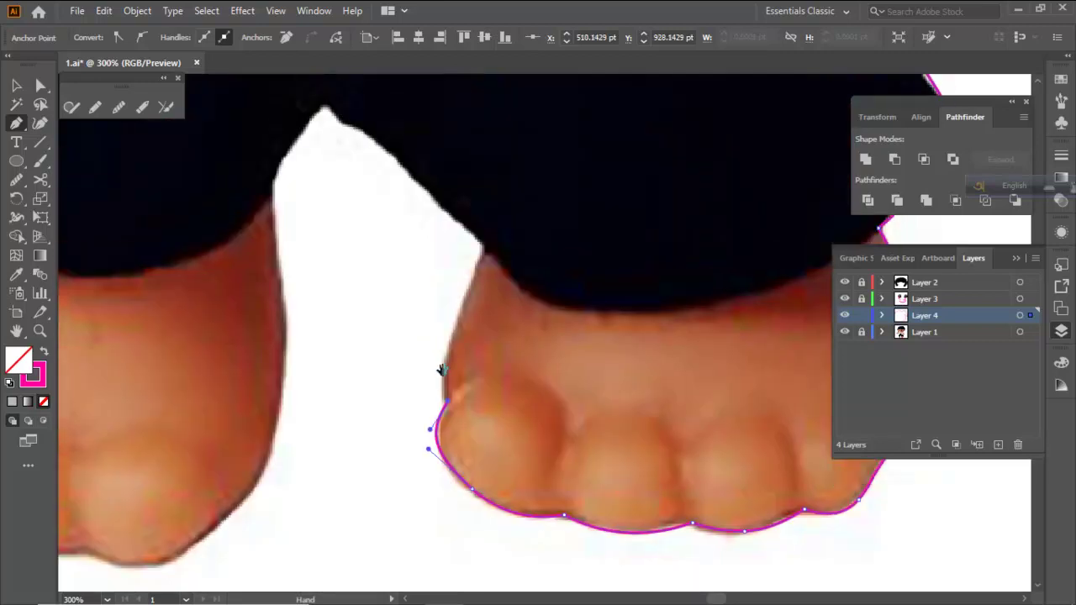
left_click_drag(487, 247, 544, 132)
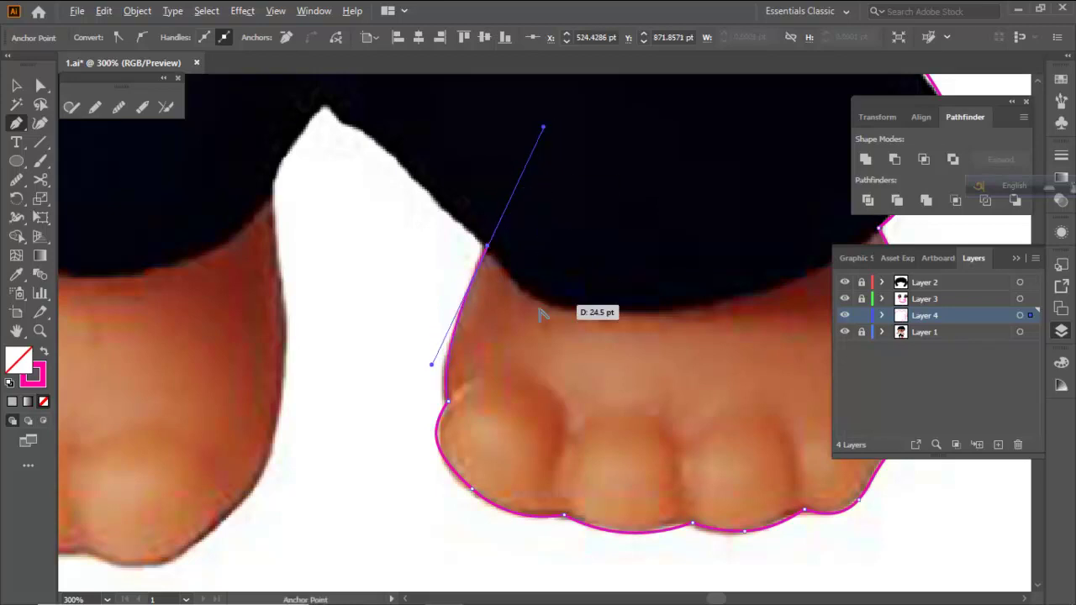
scroll(537, 304, "down", 2)
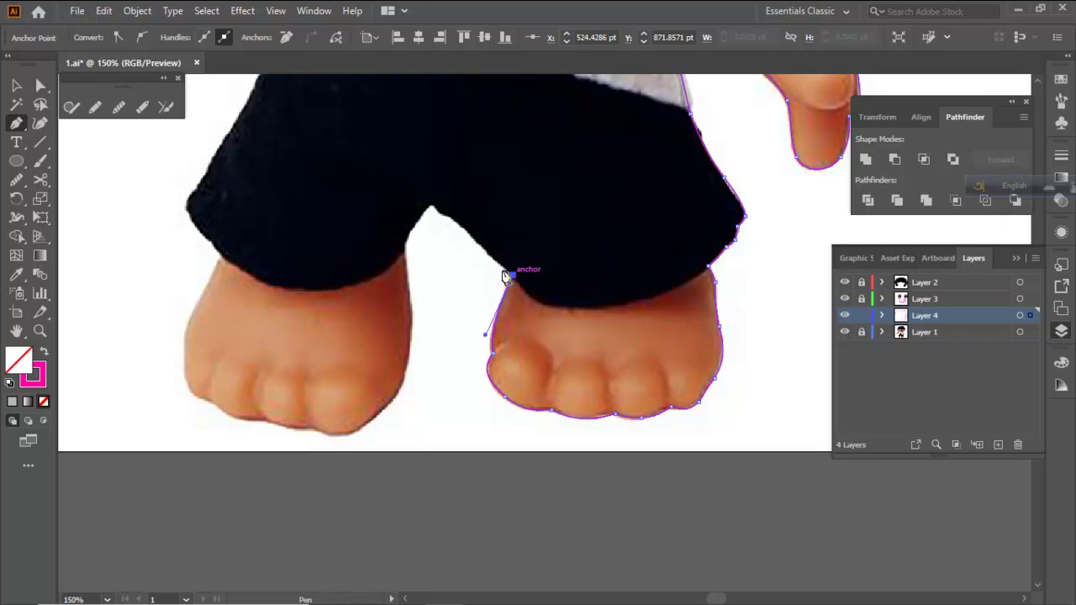
Trace the shorts' inner edge from the right-hand leg over the crotch to the top of the left-hand leg
scroll(470, 263, "up", 2)
left_click_drag(600, 301, 580, 286)
left_click(560, 283)
left_click(542, 266)
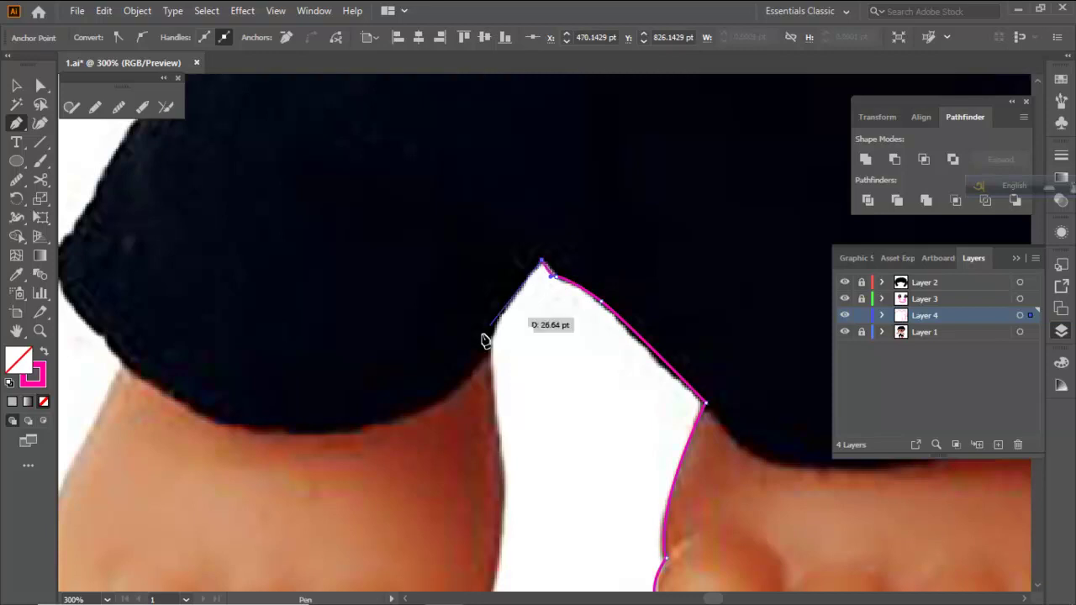
left_click_drag(489, 353, 487, 392)
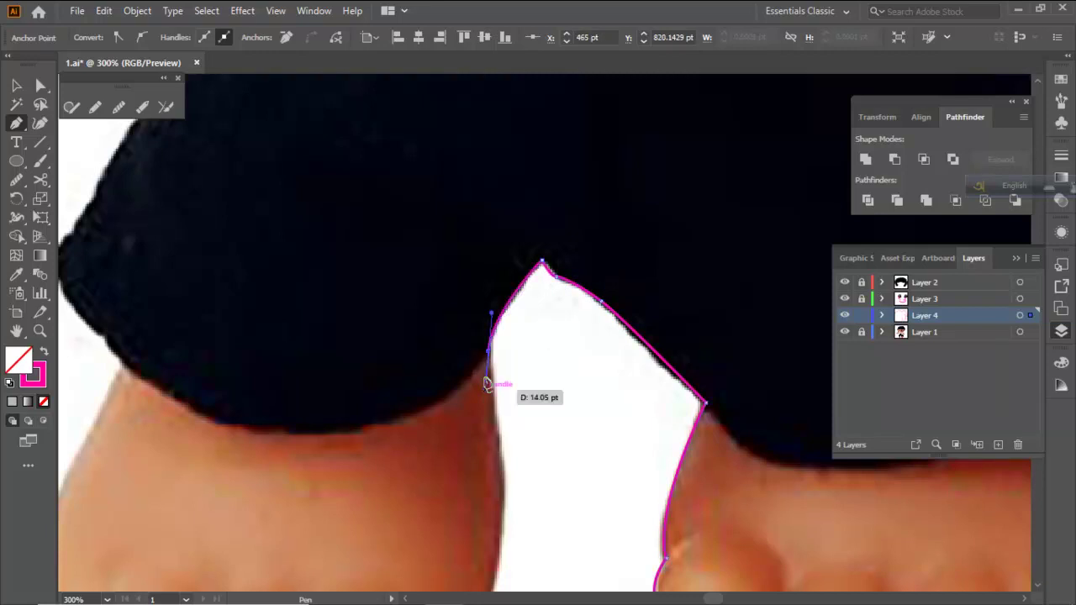
Trace the left-hand leg's inner edge down and around the big toe
scroll(492, 357, "down", 5)
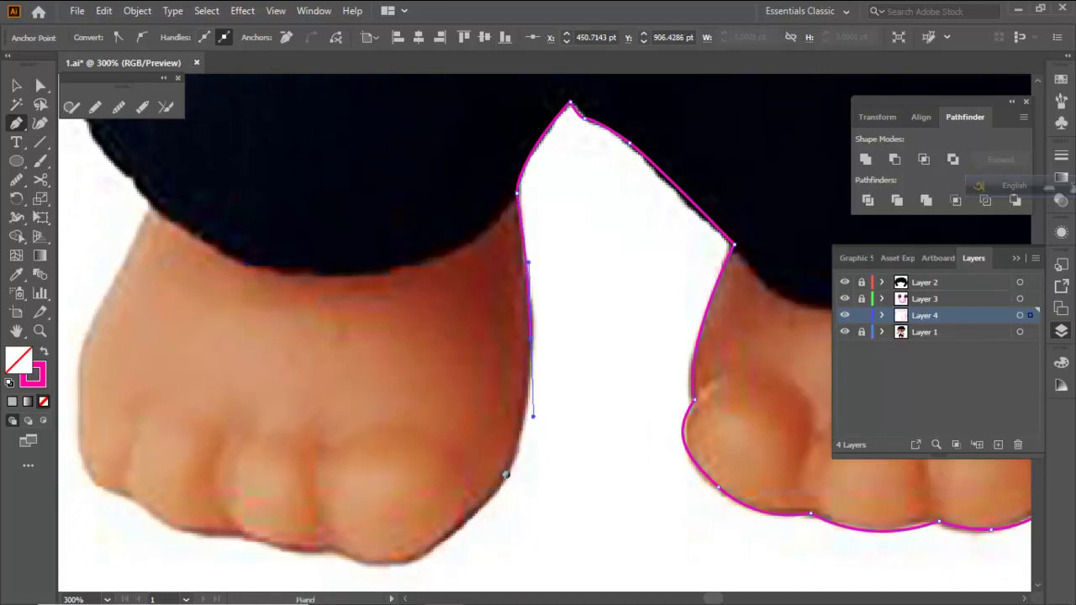
scroll(530, 437, "down", 2)
left_click_drag(530, 439, 434, 503)
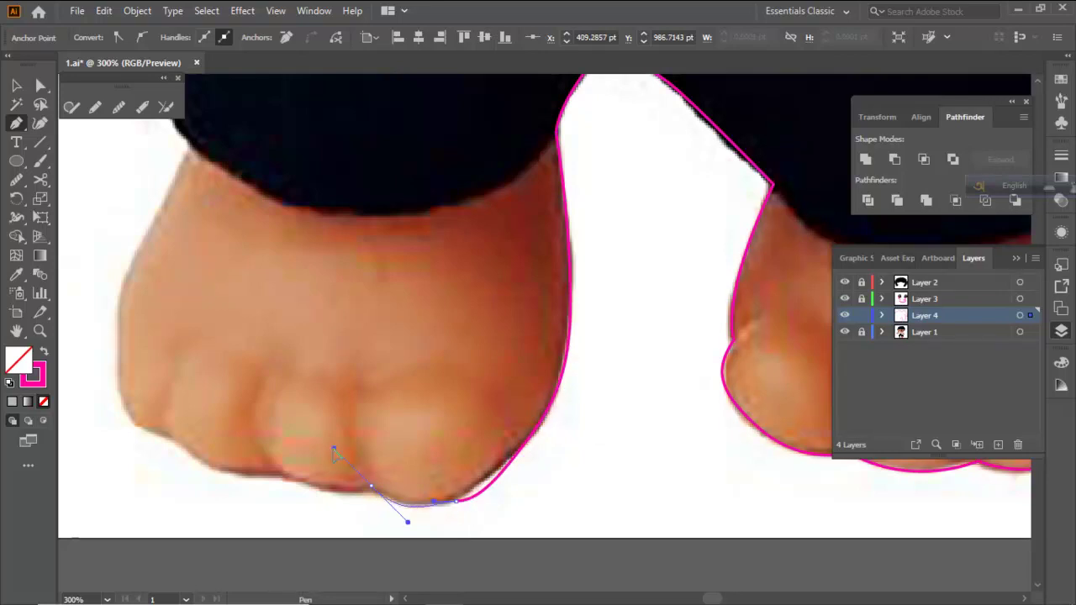
key("ctrl+z")
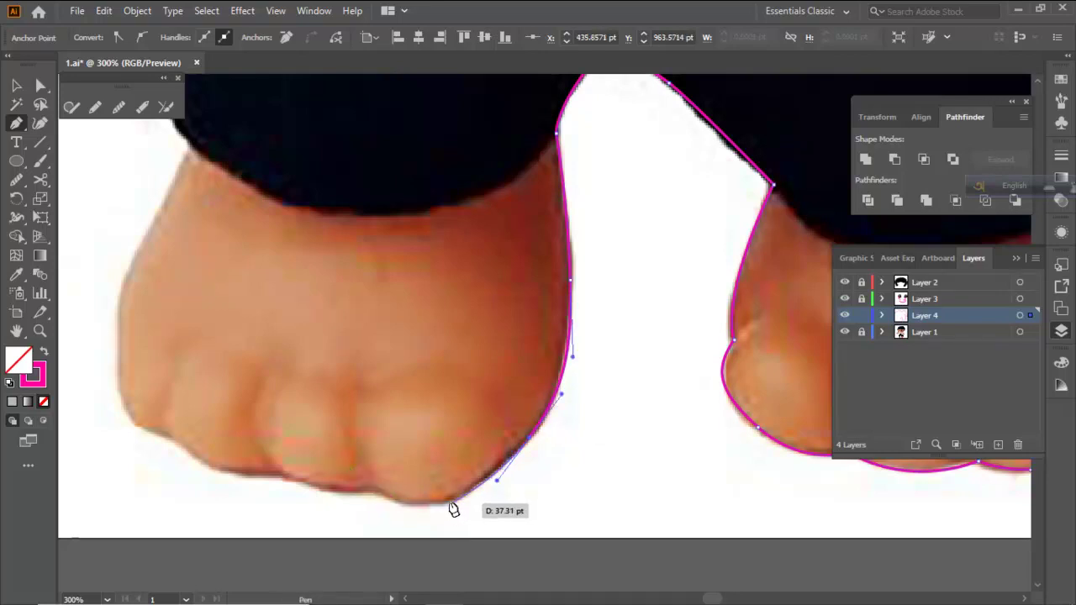
left_click_drag(428, 505, 375, 497)
left_click_drag(328, 465, 370, 497)
Trace the remaining toes of the left-hand foot out to the smallest toe
left_click_drag(338, 510, 643, 406)
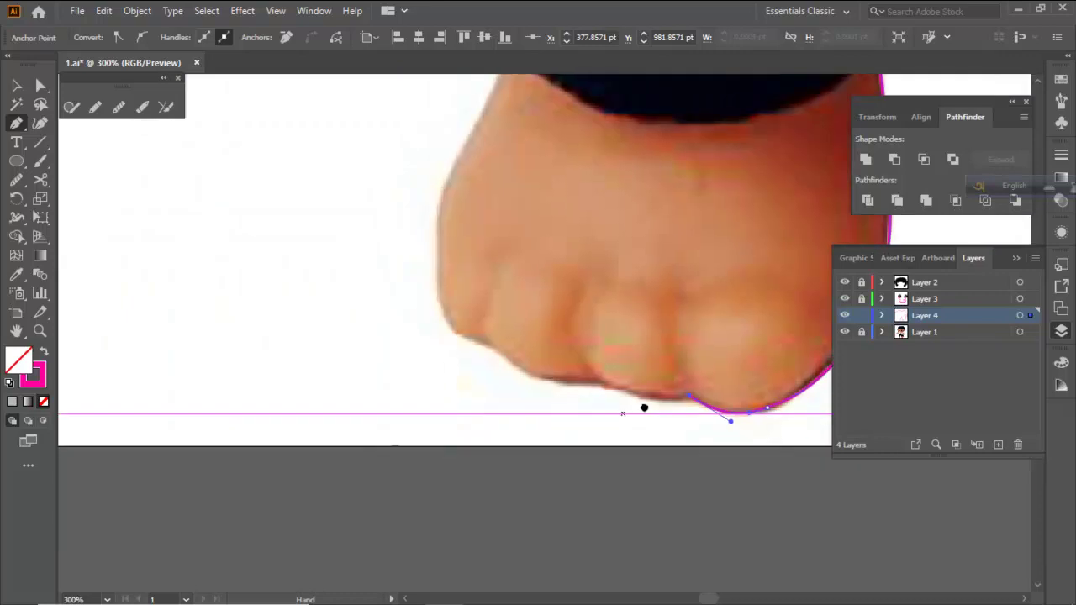
left_click_drag(556, 362, 555, 353)
left_click_drag(595, 388, 456, 305)
key("ctrl+z")
left_click_drag(486, 340, 485, 342)
left_click_drag(446, 285, 444, 282)
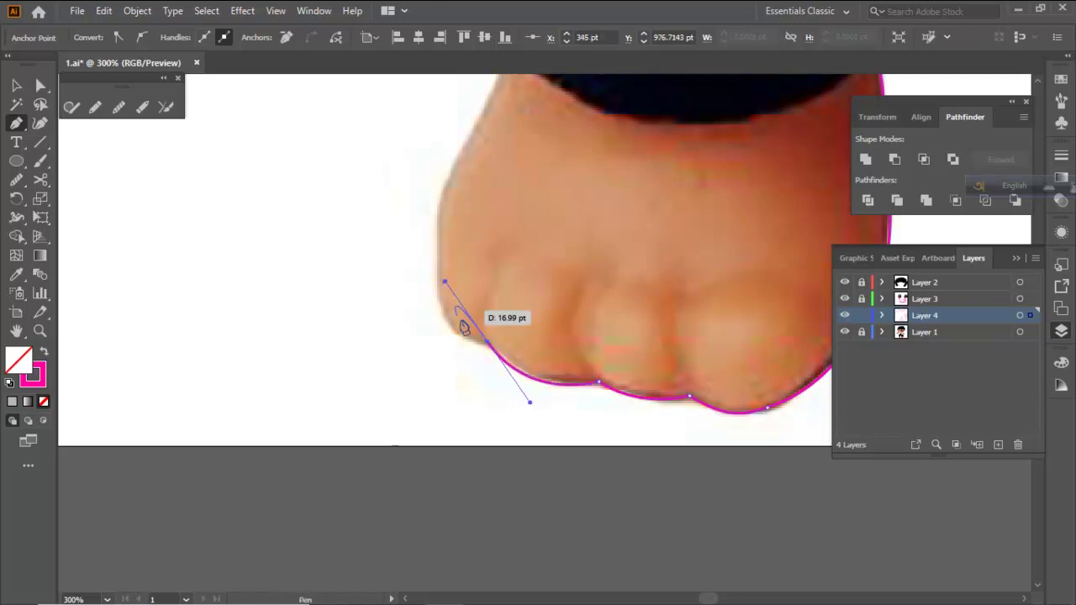
left_click_drag(489, 350, 450, 326)
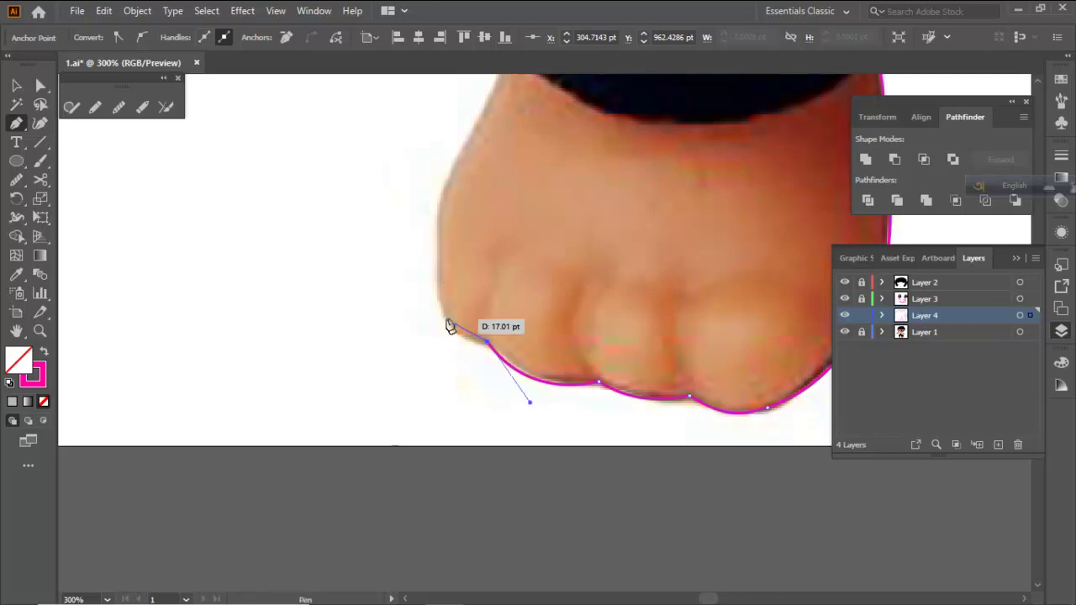
Trace the outer edge of the left-hand foot and leg up to the shorts' hem
left_click_drag(431, 290, 431, 286)
key("space")
left_click_drag(449, 177, 462, 270)
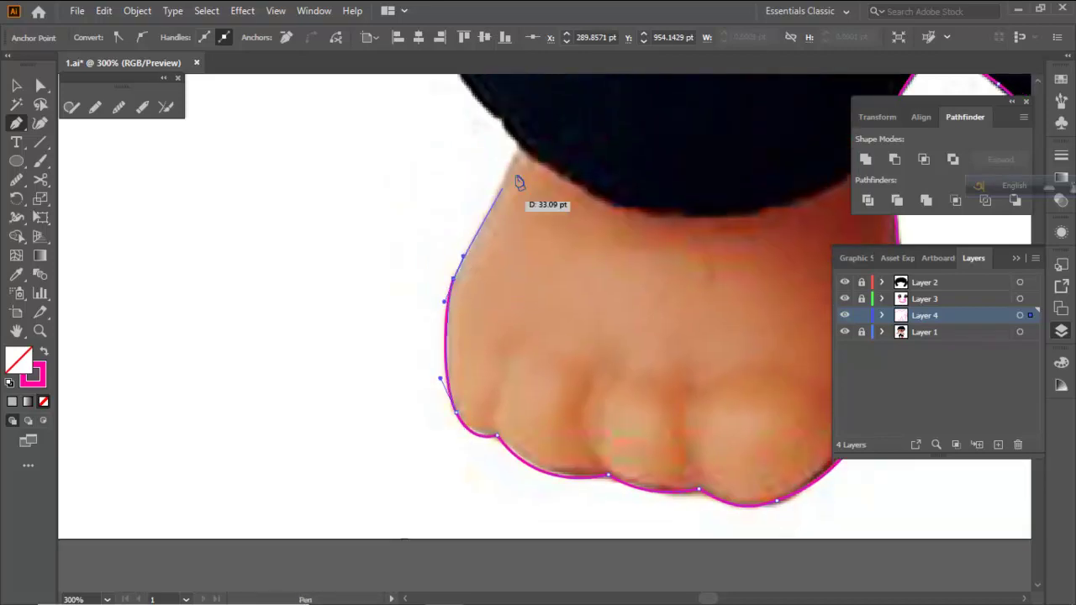
left_click_drag(521, 149, 475, 287)
key("space")
key("ctrl+minus")
left_click_drag(602, 338, 649, 315)
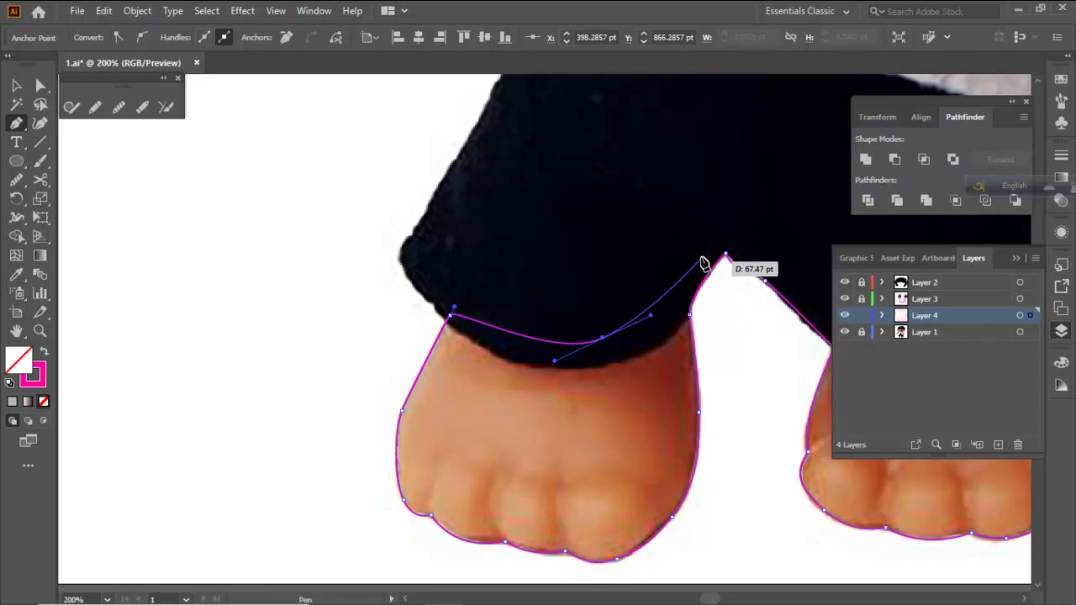
key("ctrl+z")
key("ctrl+z")
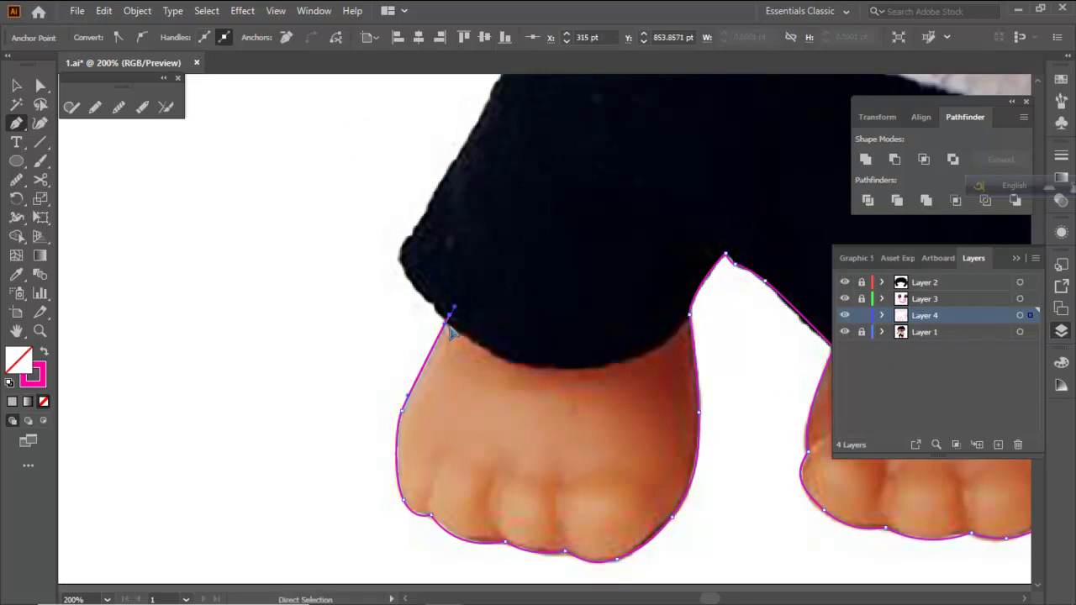
Trace the left-hand side of the shorts around the hem corner and up to the waist
left_click(447, 321)
key("space")
left_click_drag(422, 302, 468, 395)
scroll(468, 393, "up", 1)
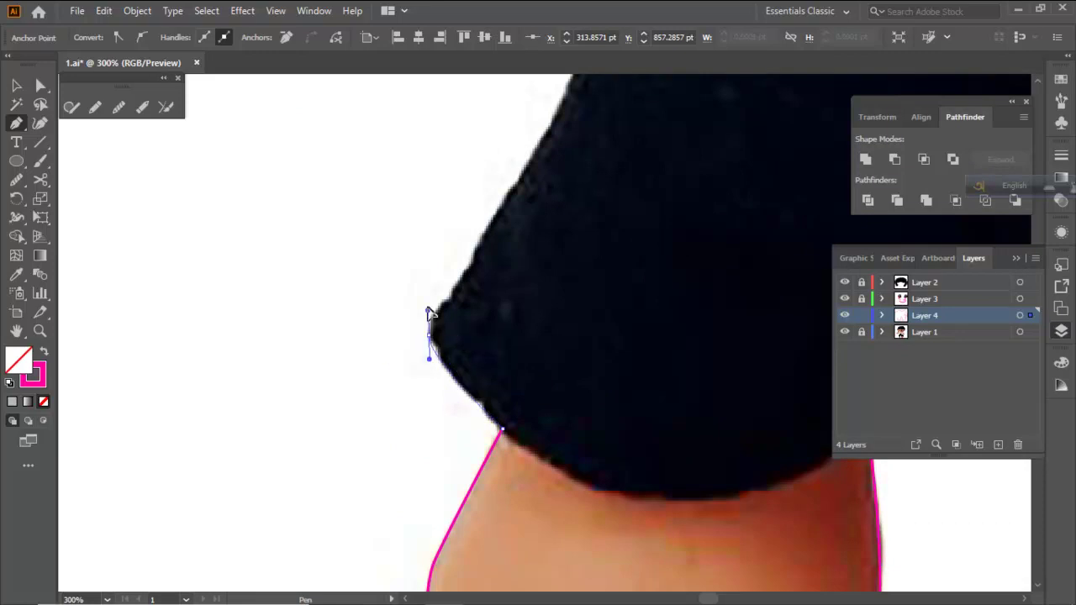
scroll(482, 329, "up", 3)
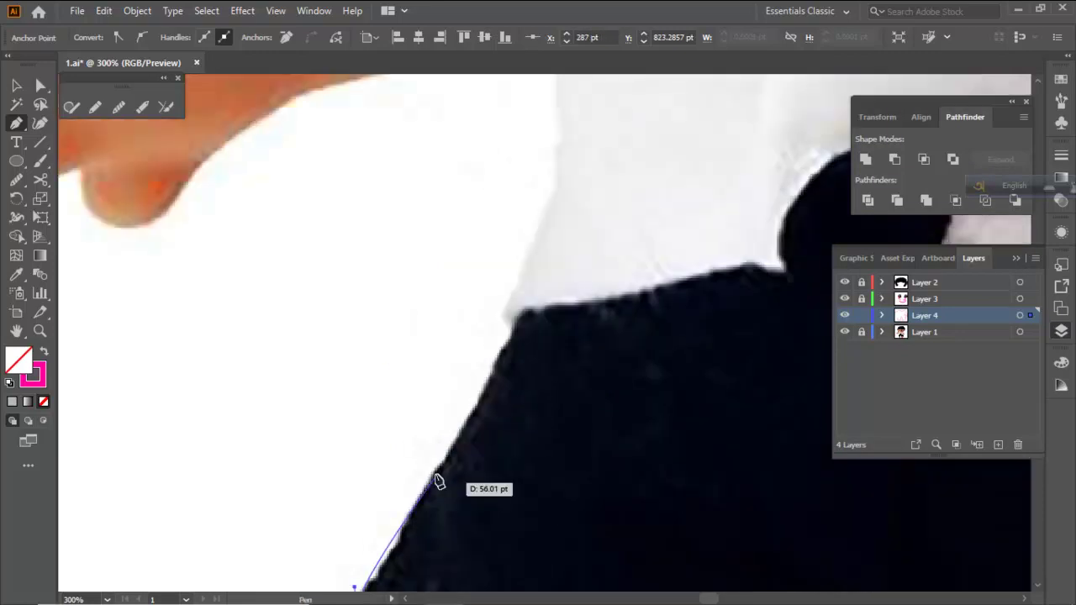
scroll(437, 481, "down", 1)
left_click_drag(489, 366, 521, 274)
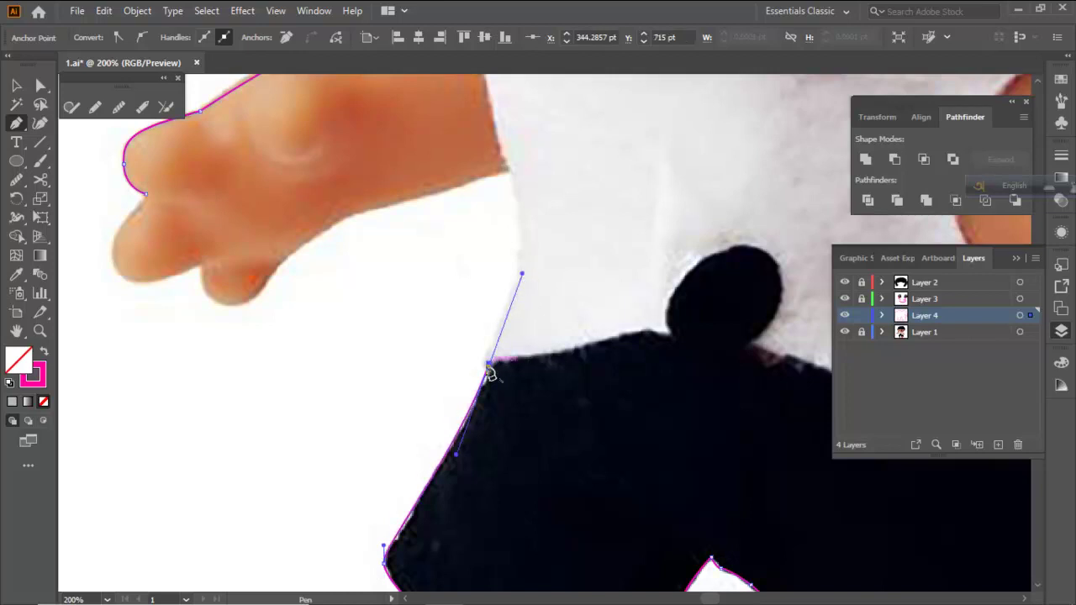
Trace the shirt's left-hand side from the waist up to the armpit
left_click_drag(463, 388, 463, 442)
scroll(481, 434, "down", 3)
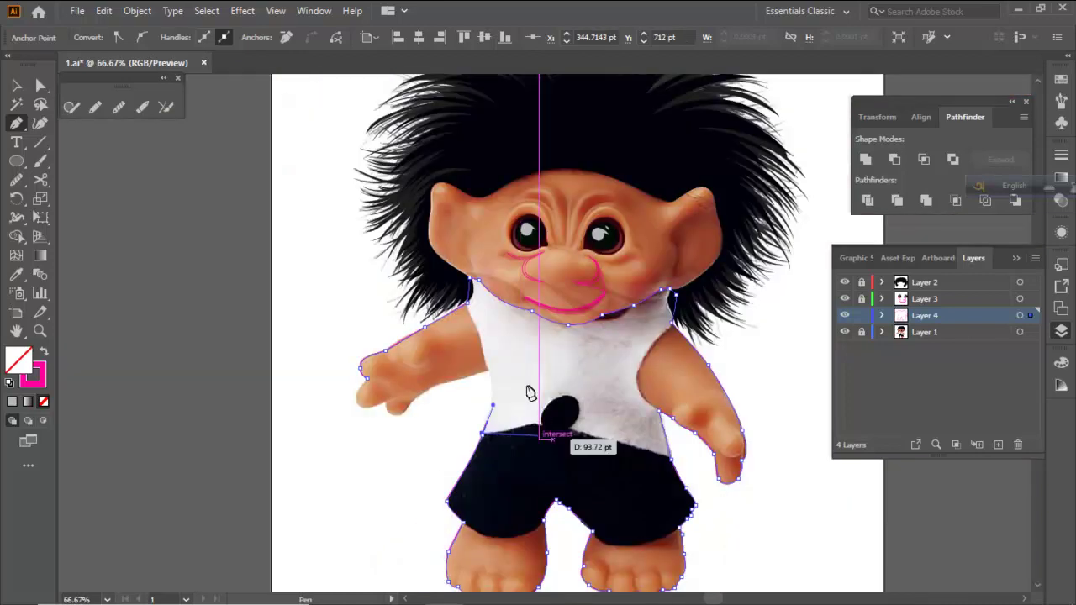
scroll(517, 366, "up", 2)
left_click_drag(461, 378, 460, 368)
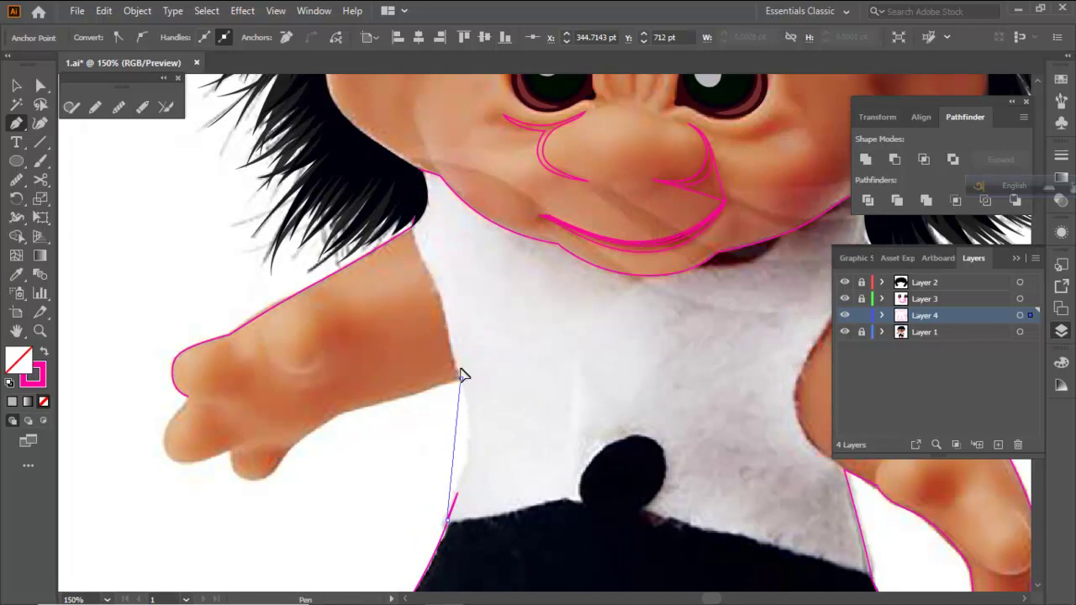
left_click_drag(455, 300, 455, 300)
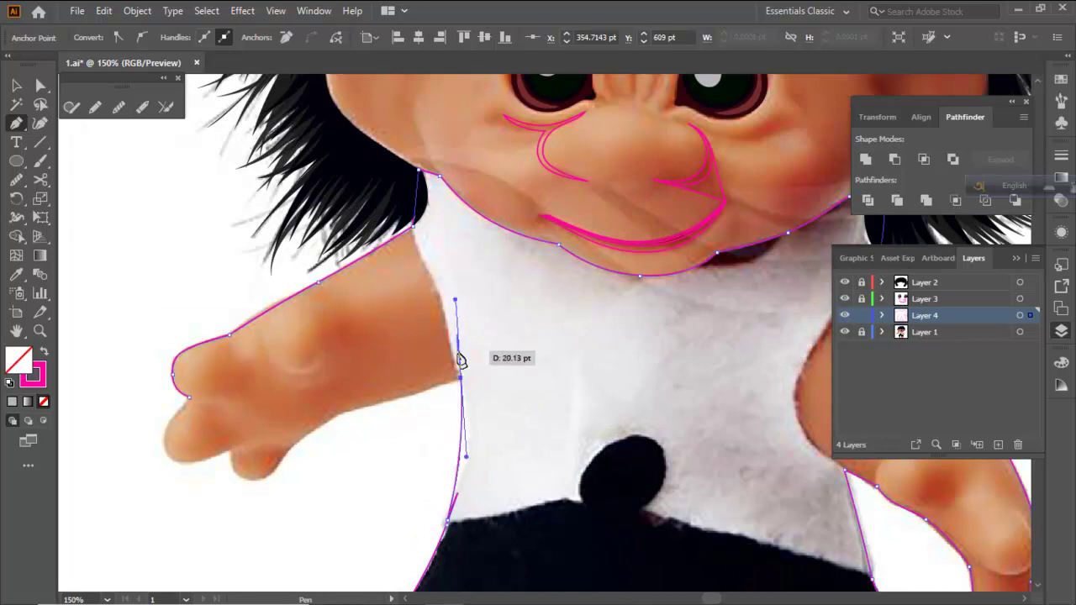
Trace the first stretch of the left-hand arm's underside outward from the armpit
left_click_drag(465, 382, 323, 422)
scroll(364, 413, "up", 1)
scroll(285, 444, "up", 1)
left_click_drag(261, 459, 412, 436)
key("ctrl+z")
key("ctrl+z")
left_click_drag(507, 366, 450, 403)
left_click_drag(380, 473, 408, 448)
key("ctrl+z")
left_click_drag(448, 400, 412, 432)
left_click_drag(356, 480, 308, 487)
key("ctrl+z")
key("ctrl+z")
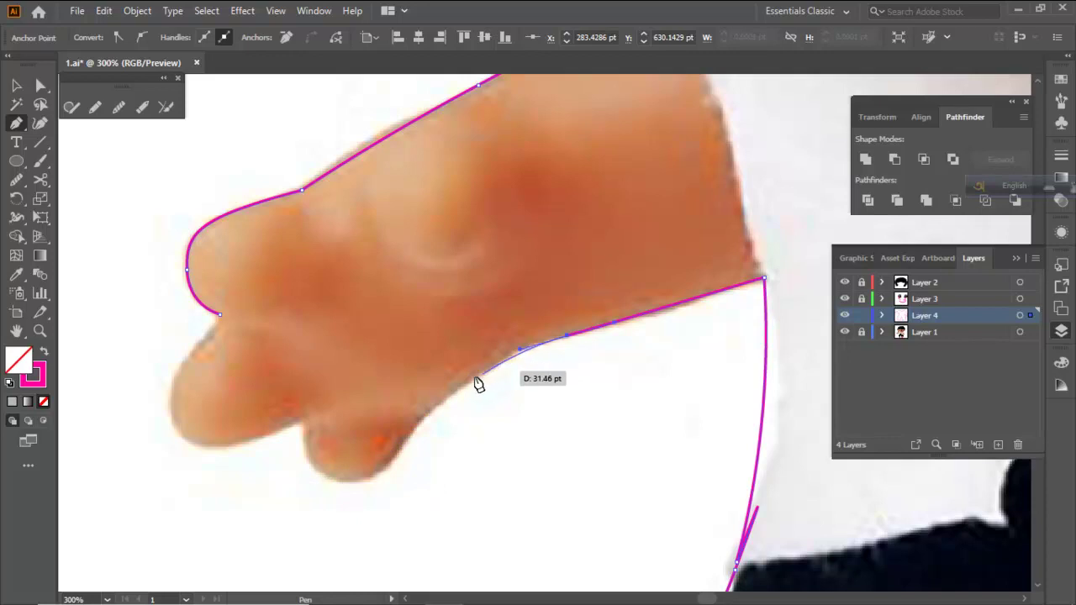
Trace the rest of the left-hand arm's underside and around the lowest finger, ending in a corner point
left_click_drag(462, 395, 443, 408)
left_click_drag(407, 450, 385, 473)
key("ctrl+z")
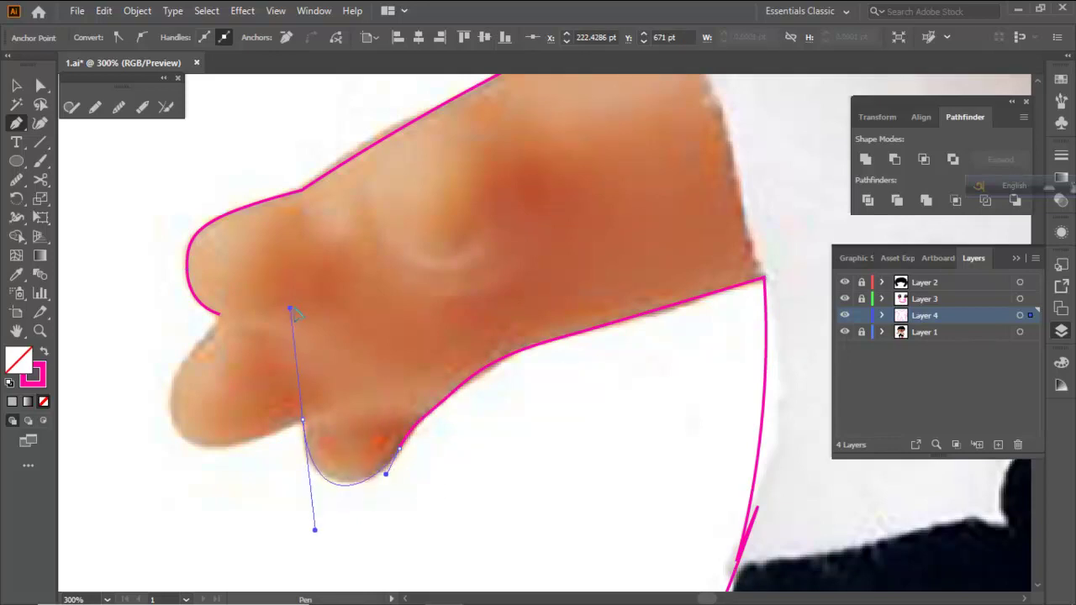
left_click_drag(295, 317, 294, 316)
left_click_drag(301, 419, 306, 423)
left_click(302, 419)
Trace the middle finger of the left-hand hand, close the body outline at its open end, and deselect it
left_click_drag(408, 416, 701, 364)
left_click_drag(495, 390, 449, 383)
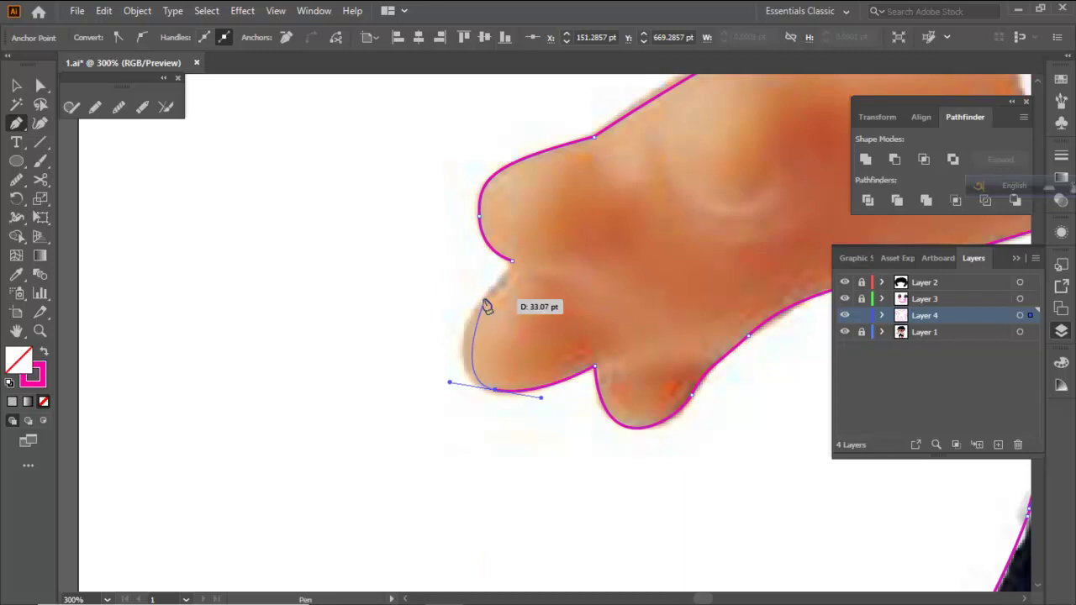
left_click(511, 262)
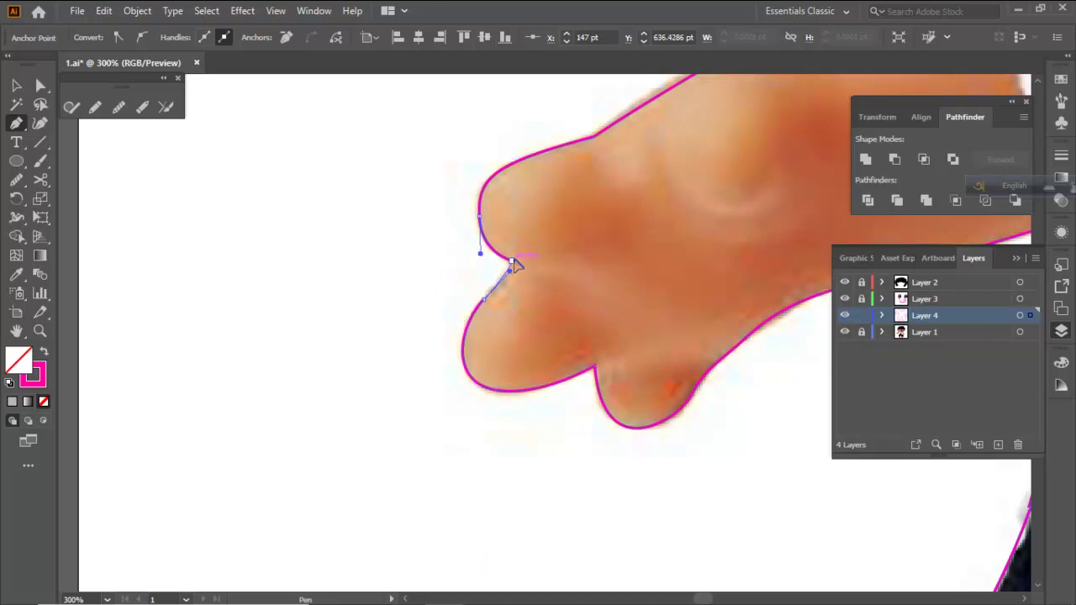
left_click(561, 267, "ctrl")
Draw a separate path along the left-hand armhole from the shoulder to past the armpit, extending beyond the outline at both ends
scroll(576, 274, "down", 1)
left_click_drag(598, 279, 478, 334)
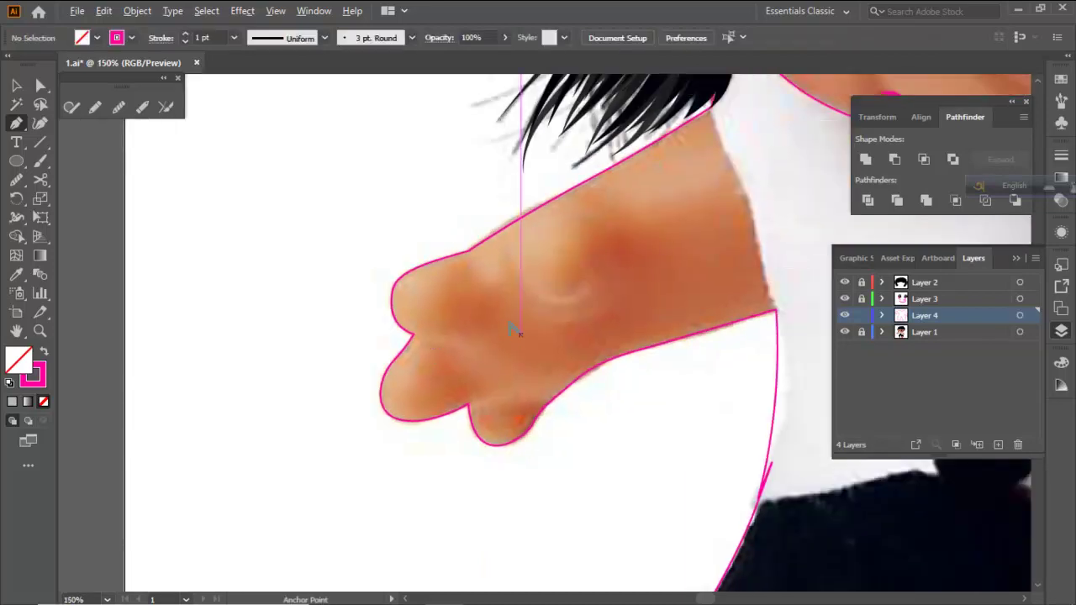
scroll(520, 334, "down", 2)
left_click_drag(536, 309, 437, 290)
scroll(494, 209, "up", 1)
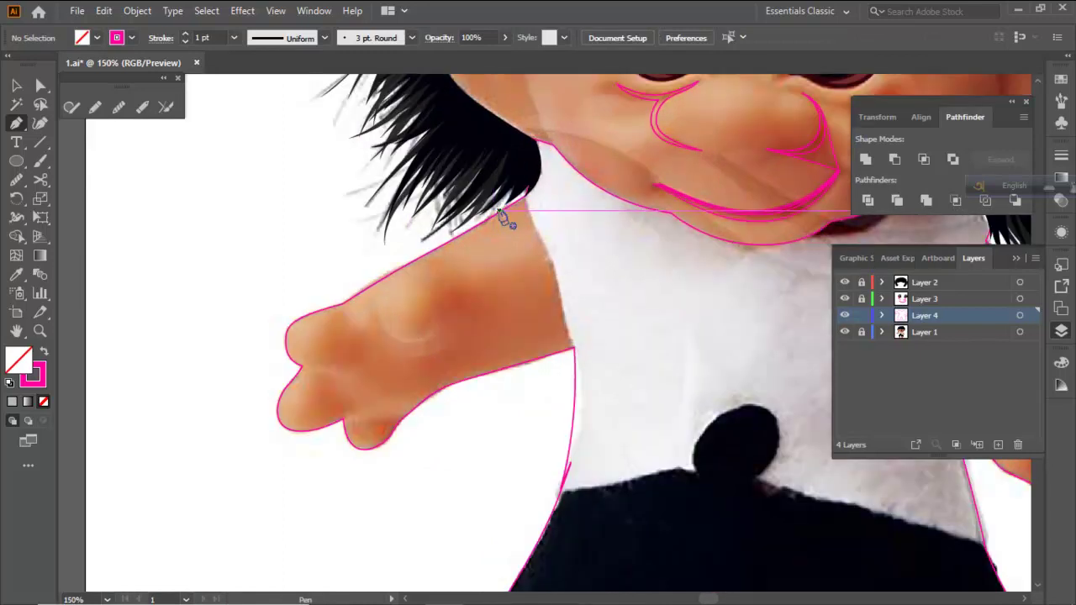
left_click(520, 187)
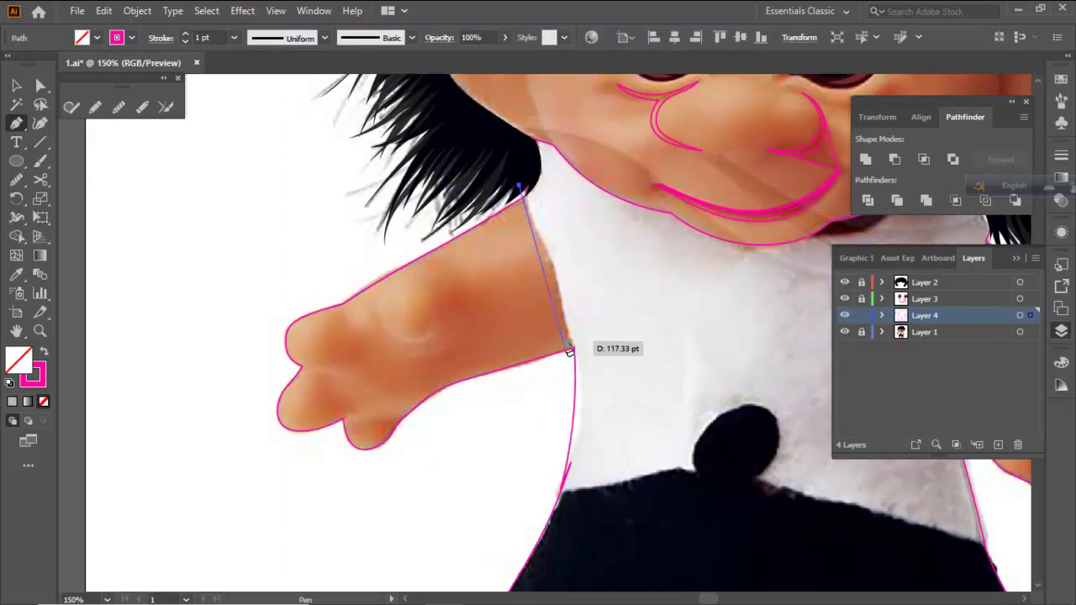
left_click_drag(574, 347, 586, 421)
scroll(547, 240, "up", 1)
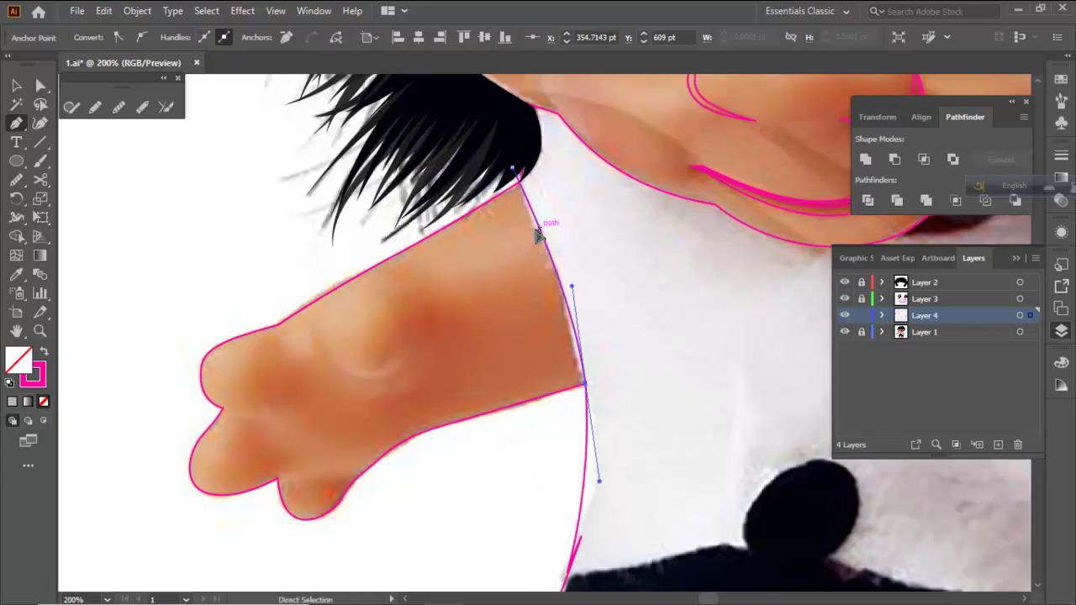
scroll(536, 235, "left", 1)
key("ctrl+z")
left_click_drag(575, 265, 502, 491)
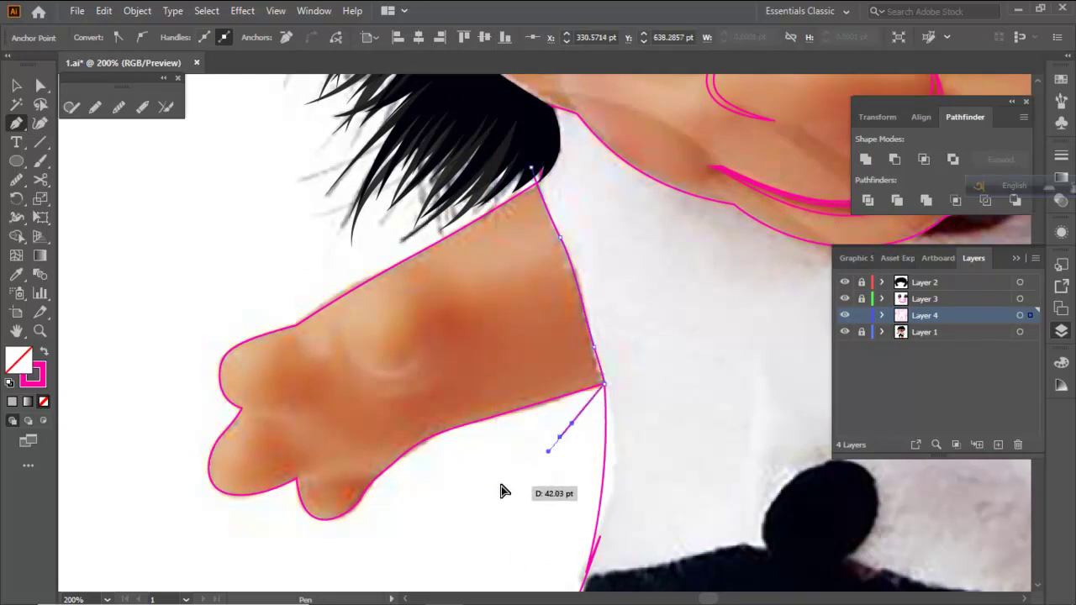
left_click(501, 491, "ctrl")
Draw a separate curved path along the right-hand armhole from the armpit up past the shoulder, and deselect it
left_click_drag(630, 480, 436, 363)
scroll(404, 341, "down", 2)
left_click_drag(618, 339, 537, 337)
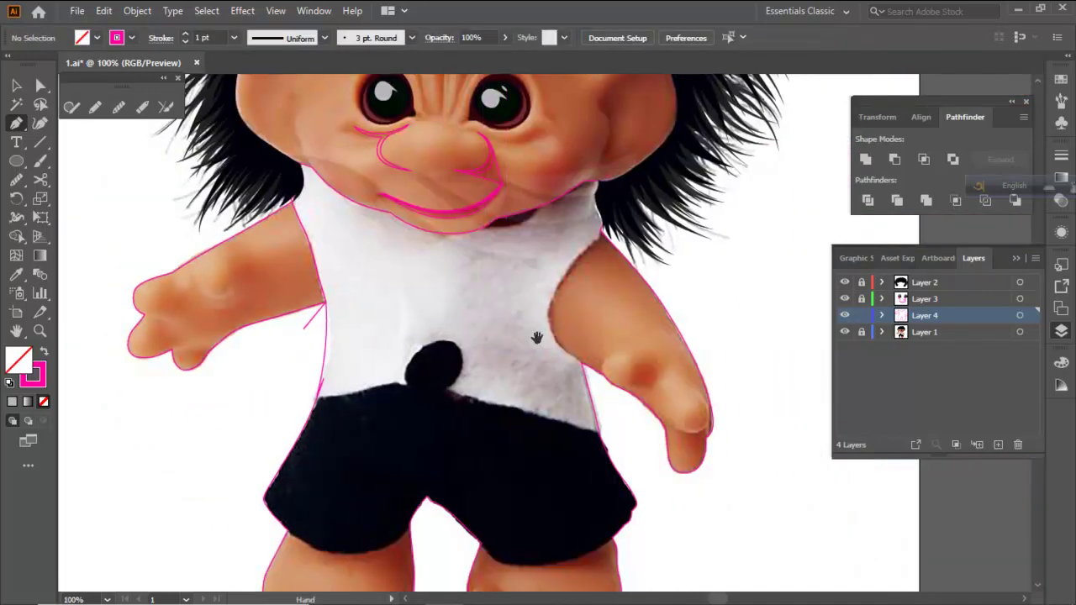
scroll(573, 326, "up", 2)
left_click_drag(597, 417, 555, 259)
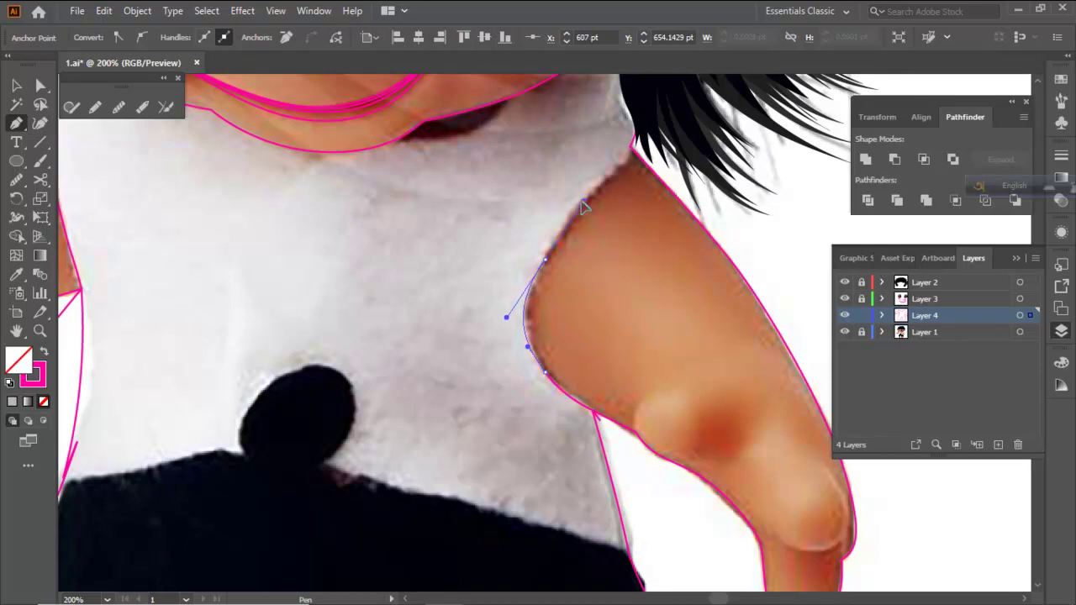
left_click_drag(586, 205, 697, 189)
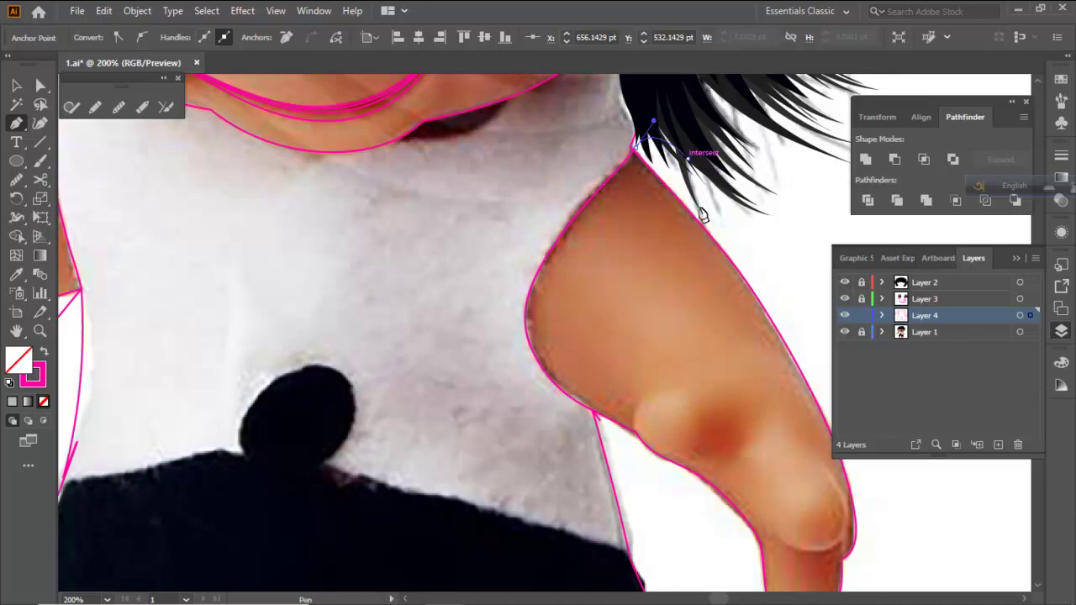
left_click(647, 287, "ctrl")
Start a separate path along the waistline from outside the left-hand body edge to the base of the round black shape
scroll(621, 295, "down", 2)
left_click_drag(578, 367, 593, 329)
scroll(338, 338, "up", 1)
scroll(334, 339, "up", 1)
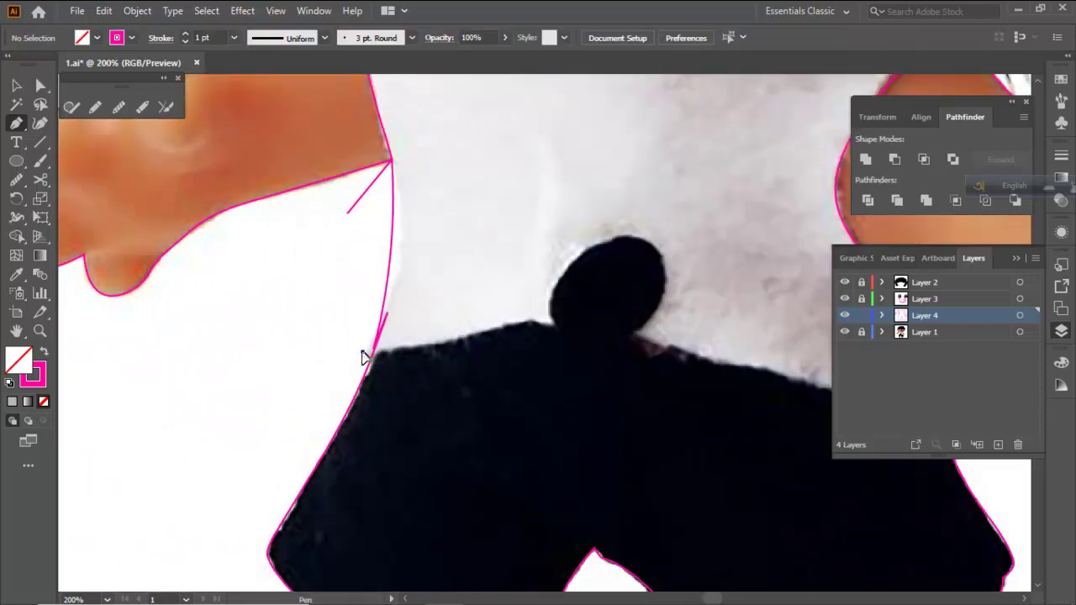
scroll(425, 350, "up", 1)
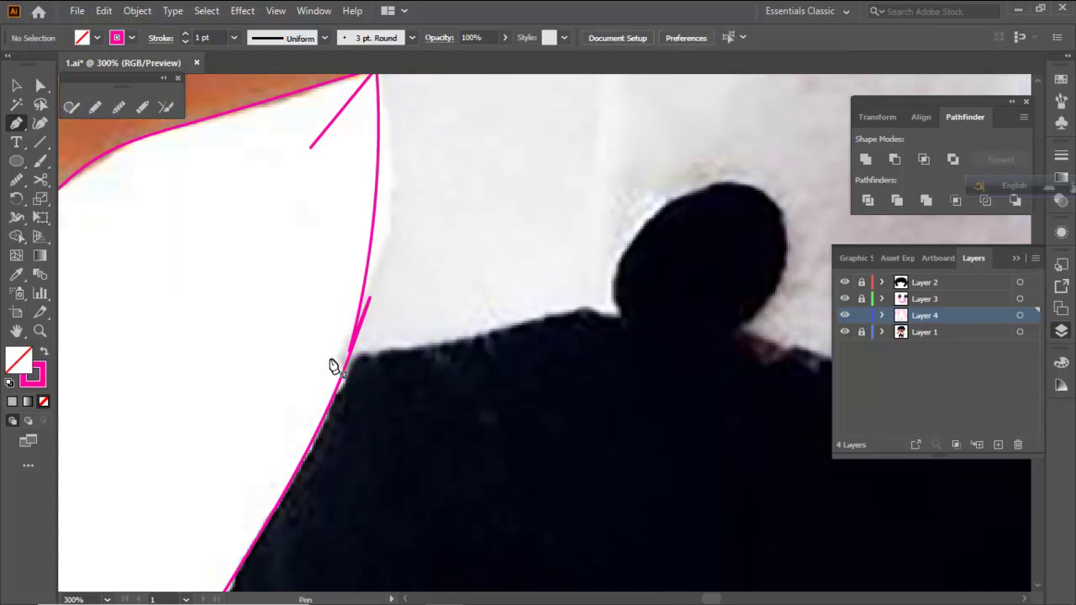
left_click(334, 360)
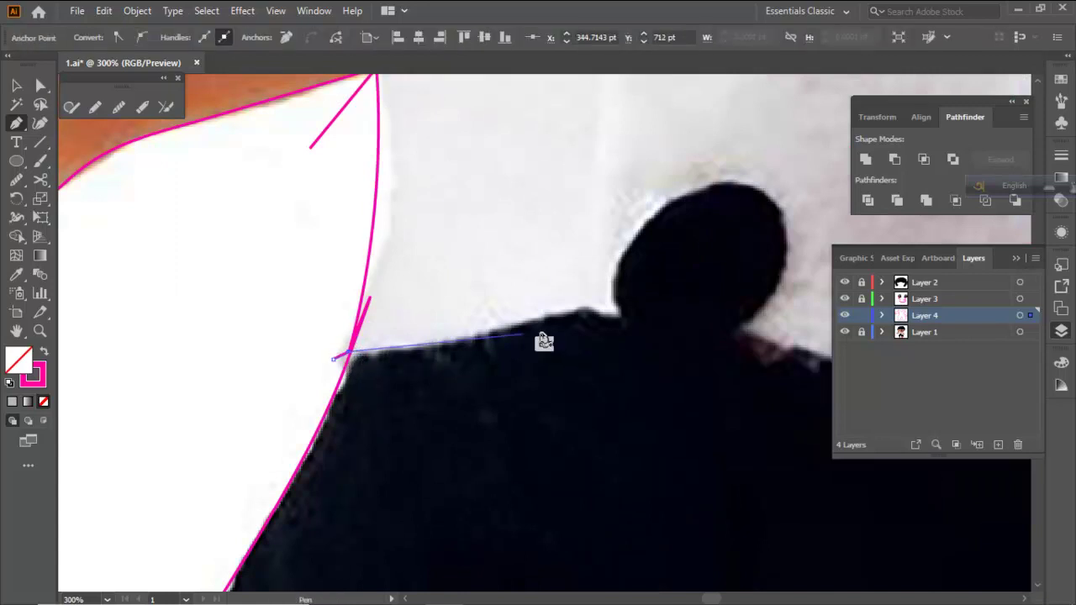
left_click_drag(590, 307, 664, 272)
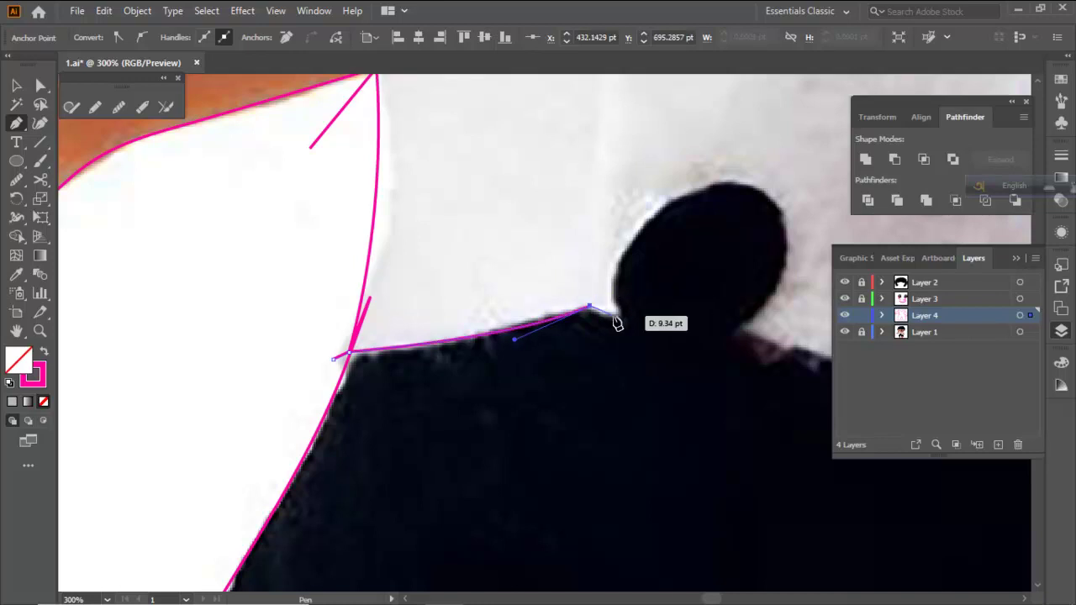
left_click_drag(641, 316, 642, 316)
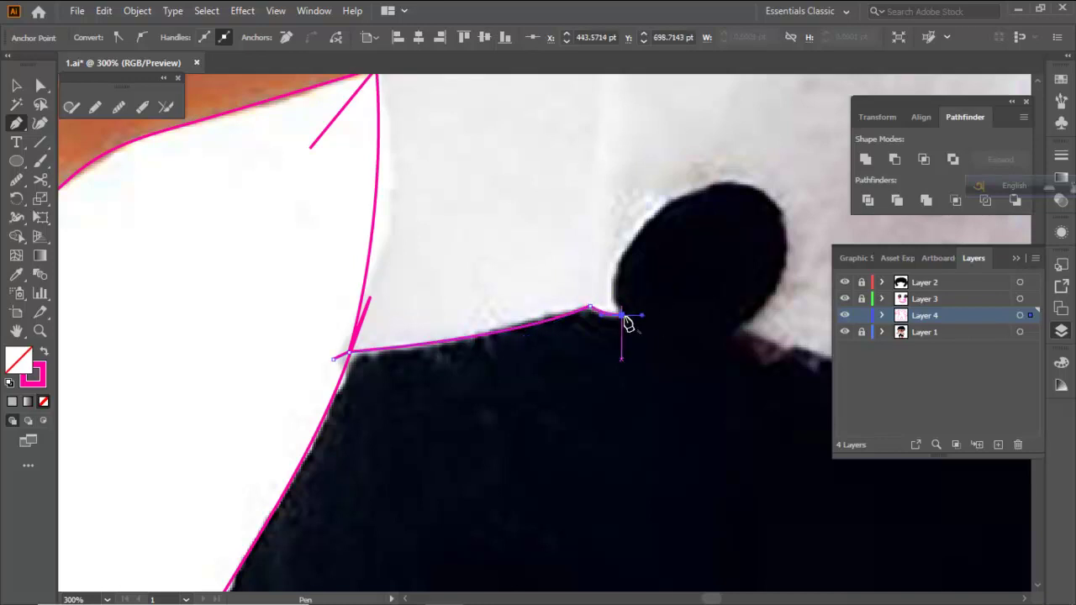
Continue the waistline path around the round black shape, ending in a corner point at its right-hand base
scroll(625, 311, "up", 1)
left_click(620, 313)
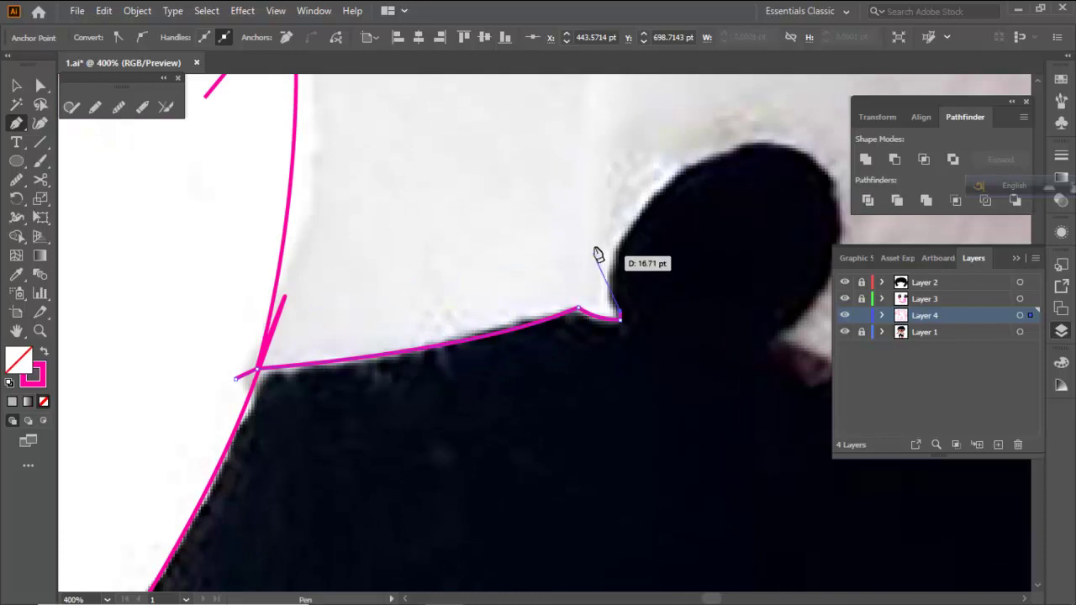
left_click_drag(616, 248, 619, 250)
left_click_drag(637, 206, 510, 296)
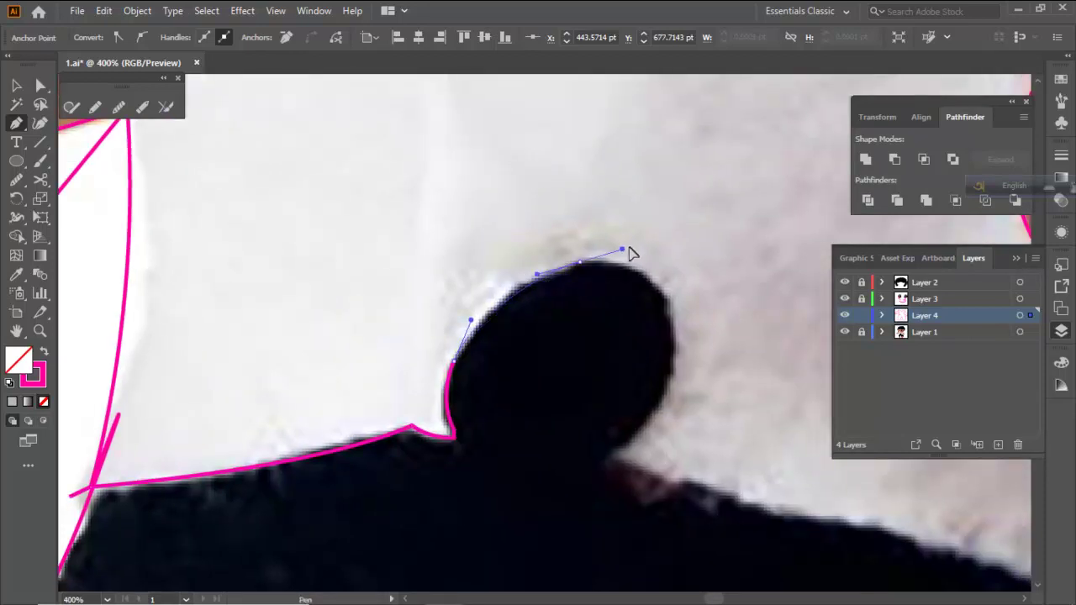
left_click_drag(672, 353, 669, 395)
left_click(606, 460)
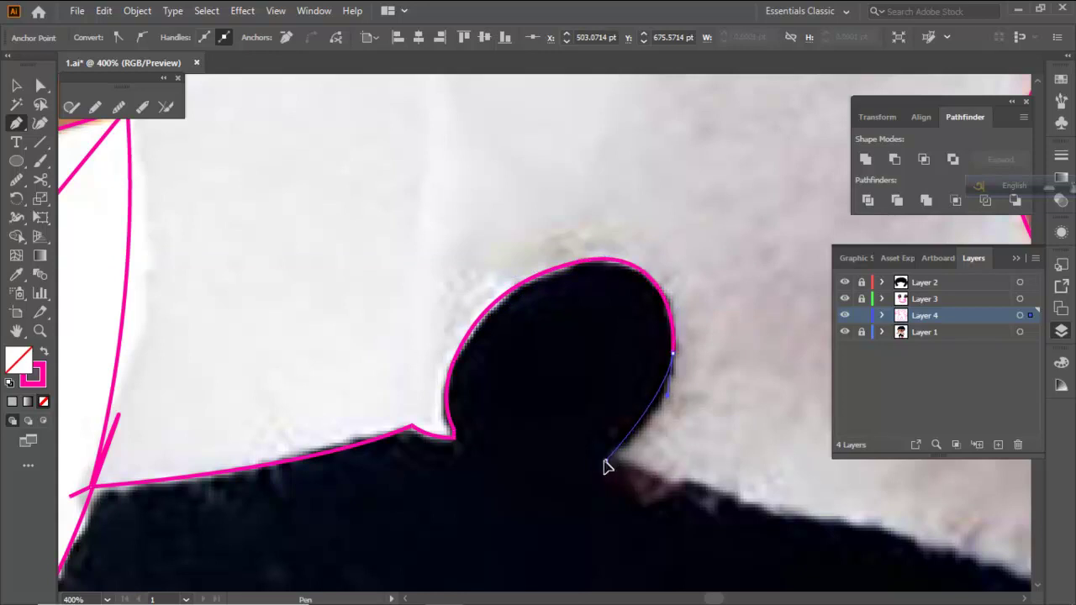
left_click_drag(565, 487, 601, 463)
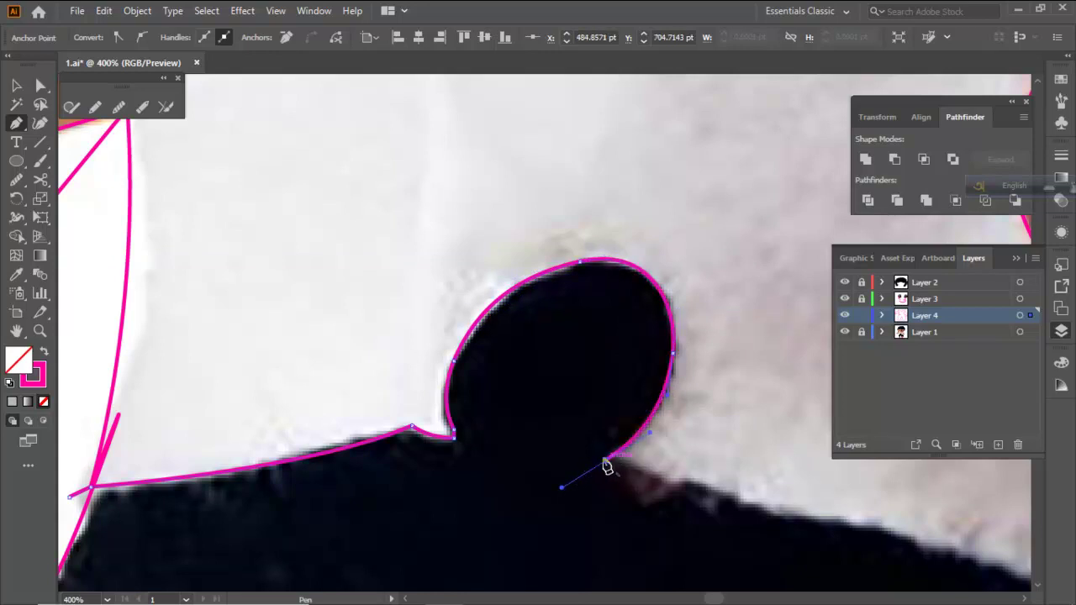
Trace the rest of the waistline to just past the right-hand body edge and deselect the path
left_click_drag(710, 470, 286, 269)
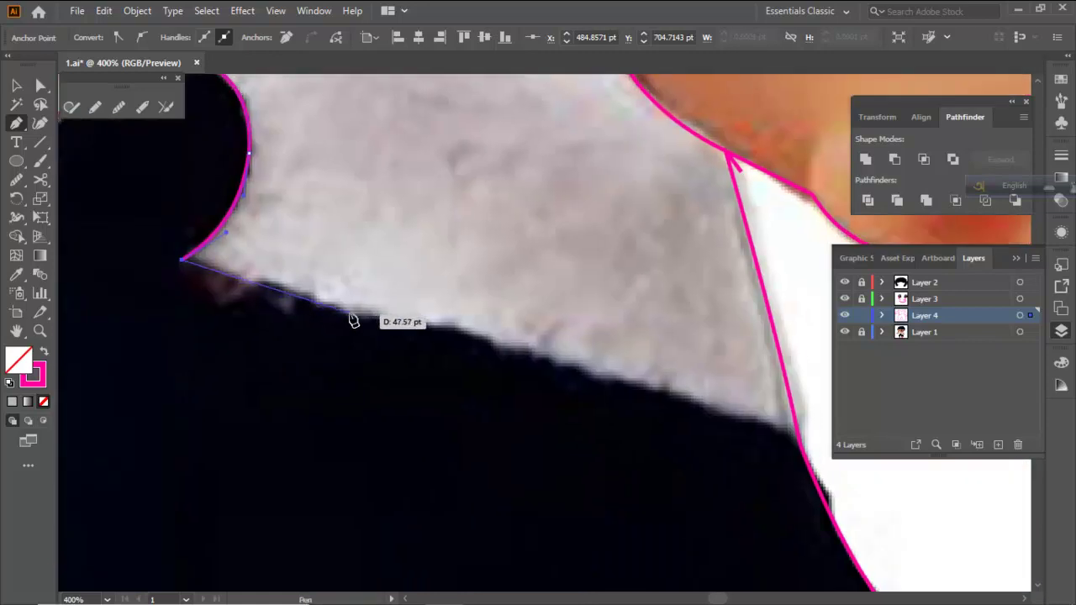
left_click_drag(412, 324, 414, 324)
left_click_drag(517, 351, 536, 361)
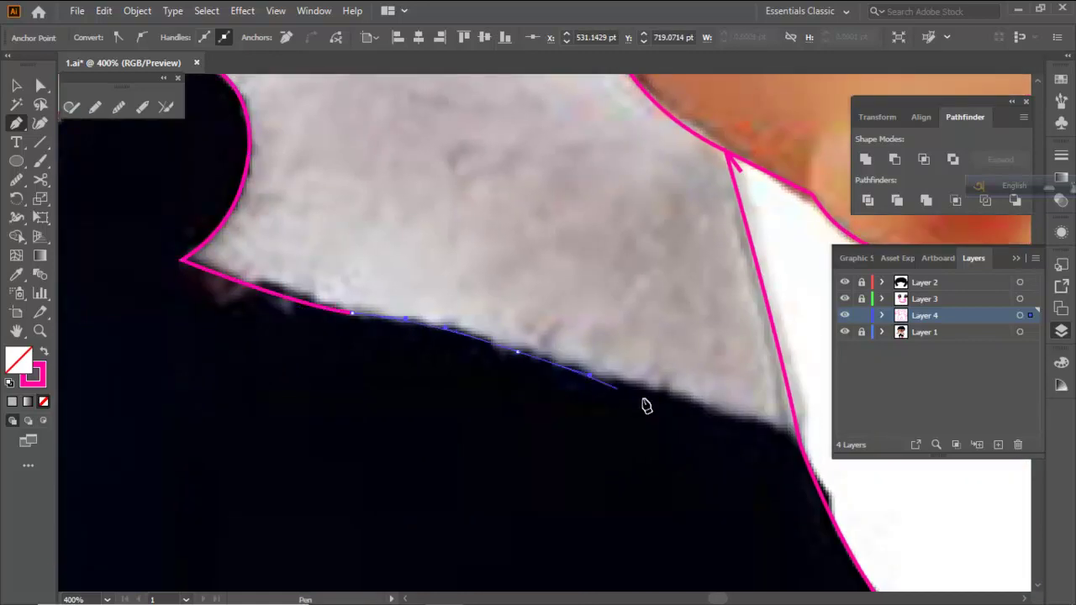
left_click_drag(790, 436, 728, 403)
key("ctrl+minus")
key("ctrl+minus")
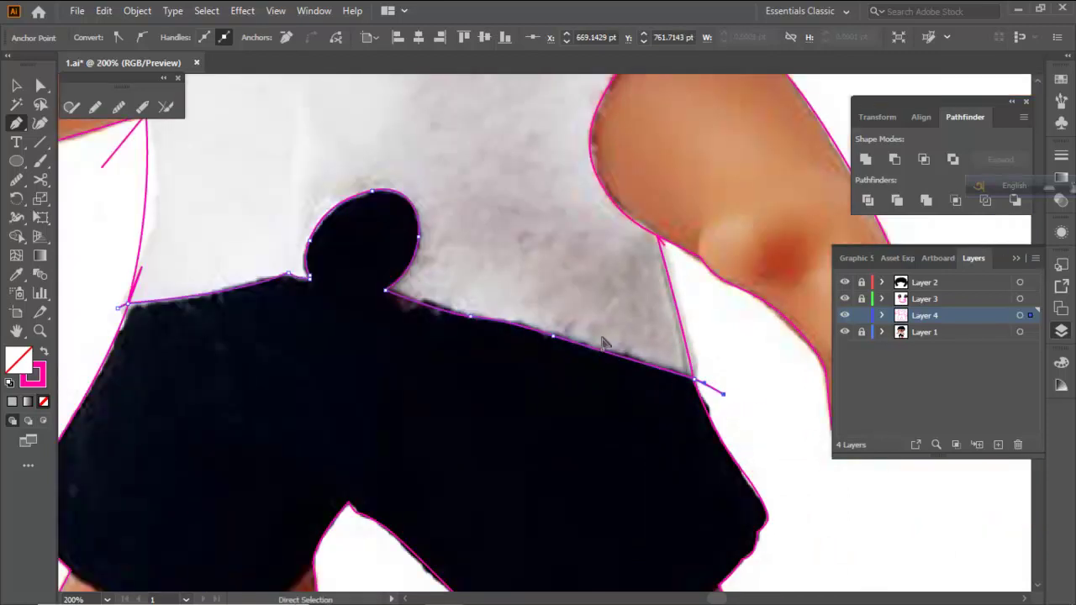
left_click(602, 337, "ctrl")
Draw a separate curved path along the left-hand shorts hem, extending beyond the leg outline at both ends, and deselect it
key("ctrl+minus")
key("ctrl+minus")
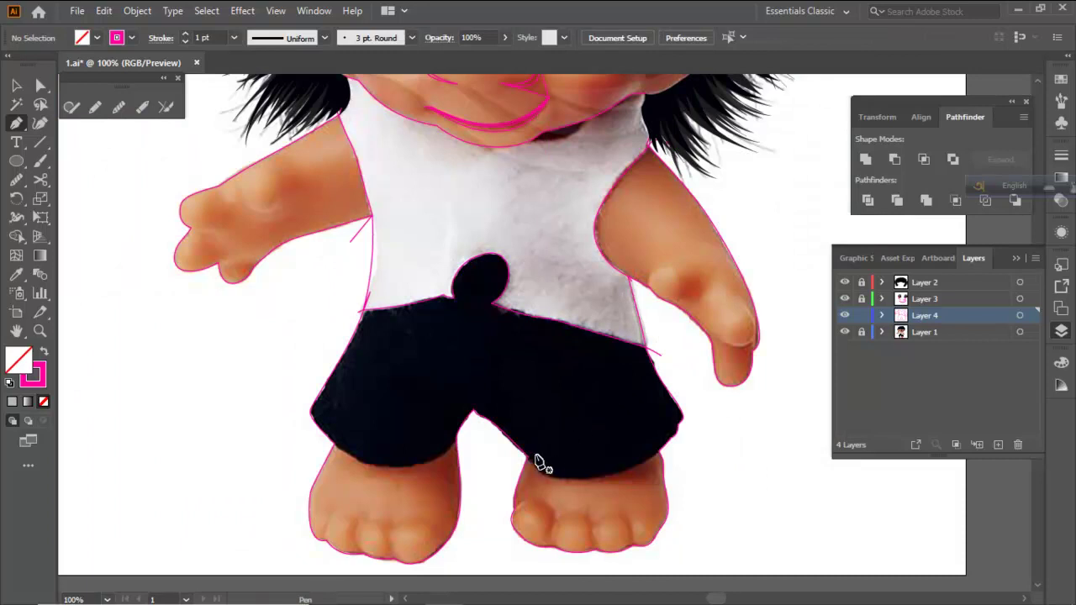
scroll(336, 455, "up", 3)
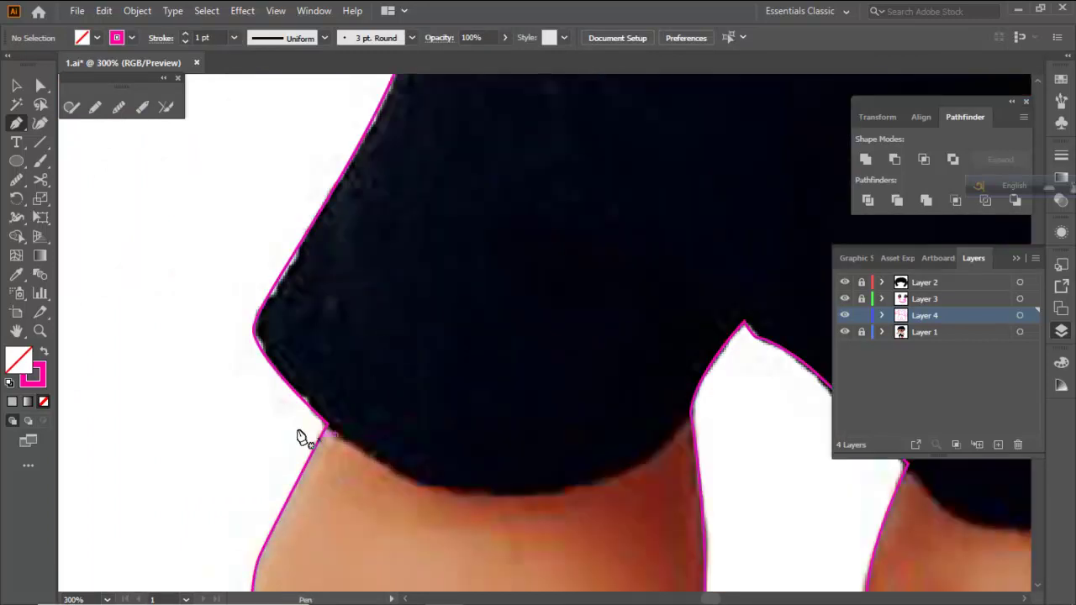
left_click(293, 426)
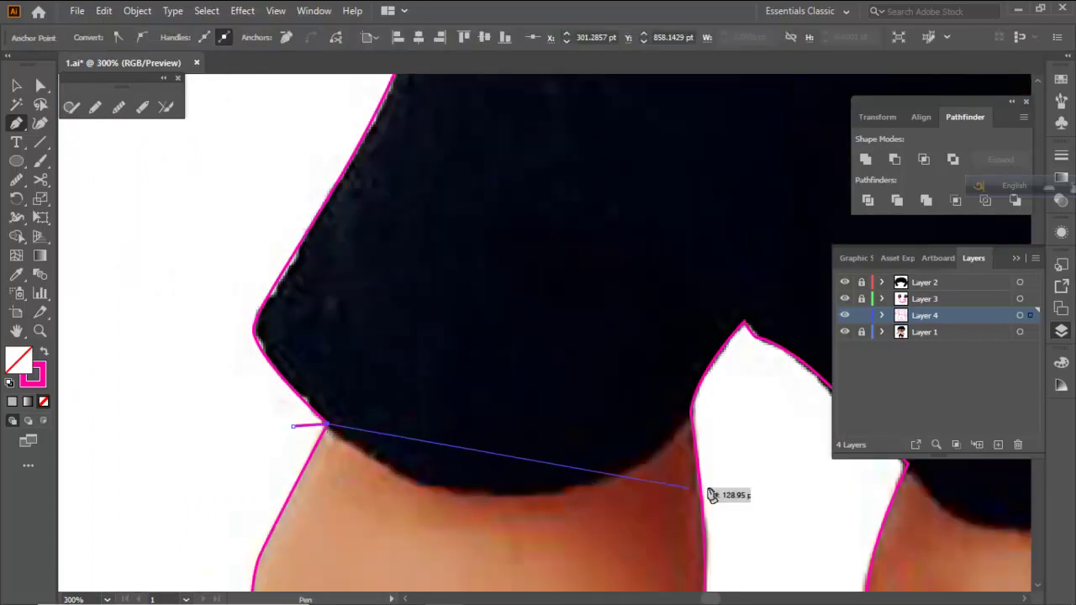
scroll(558, 440, "down", 2)
left_click(532, 464)
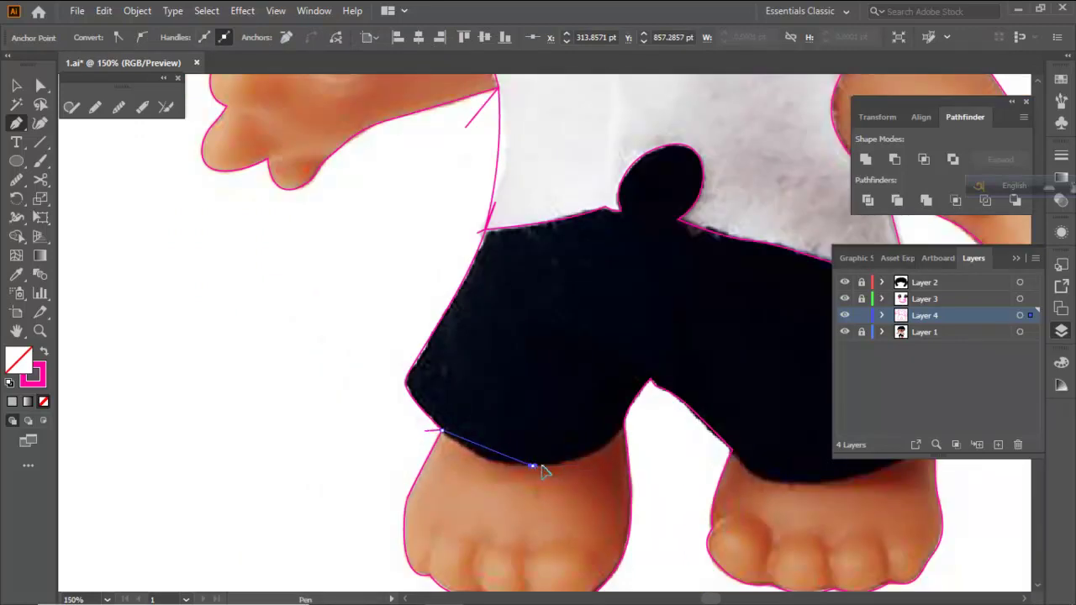
left_click(624, 426)
left_click(648, 431)
left_click(660, 450, "ctrl")
Draw a separate curved path along the right-hand shorts hem, extending beyond the leg outline at both ends, and deselect it
scroll(646, 480, "up", 1)
left_click_drag(667, 479, 459, 412)
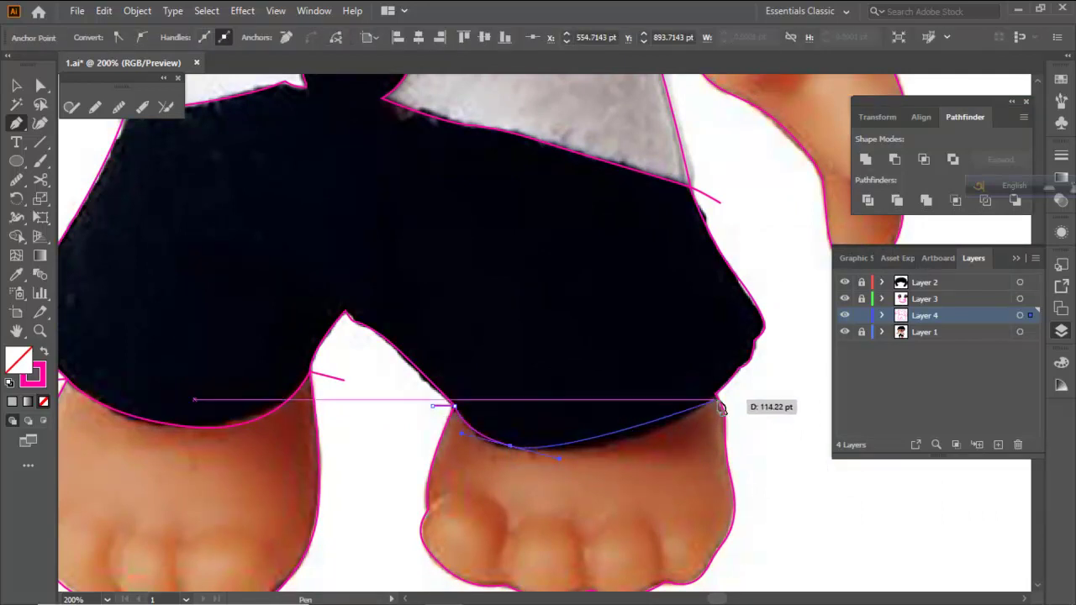
left_click_drag(715, 394, 774, 343)
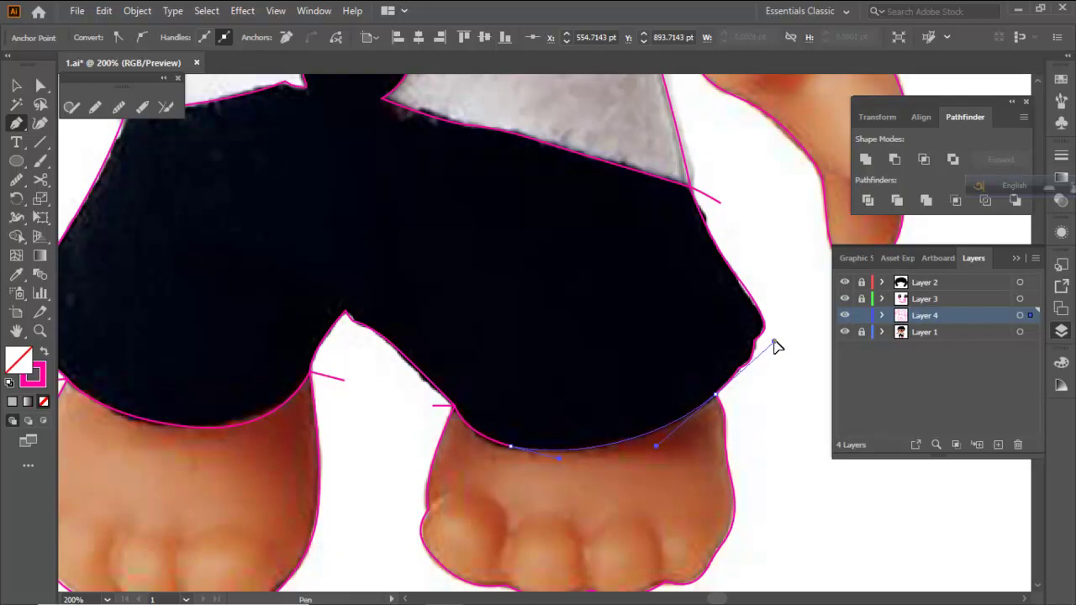
left_click_drag(716, 394, 731, 393)
left_click(754, 437, "ctrl")
Draw a separate curved path along the lower edge of the dark neck opening under the chin, crossing the chin line, and deselect it
scroll(709, 429, "down", 2)
left_click_drag(723, 294, 675, 380)
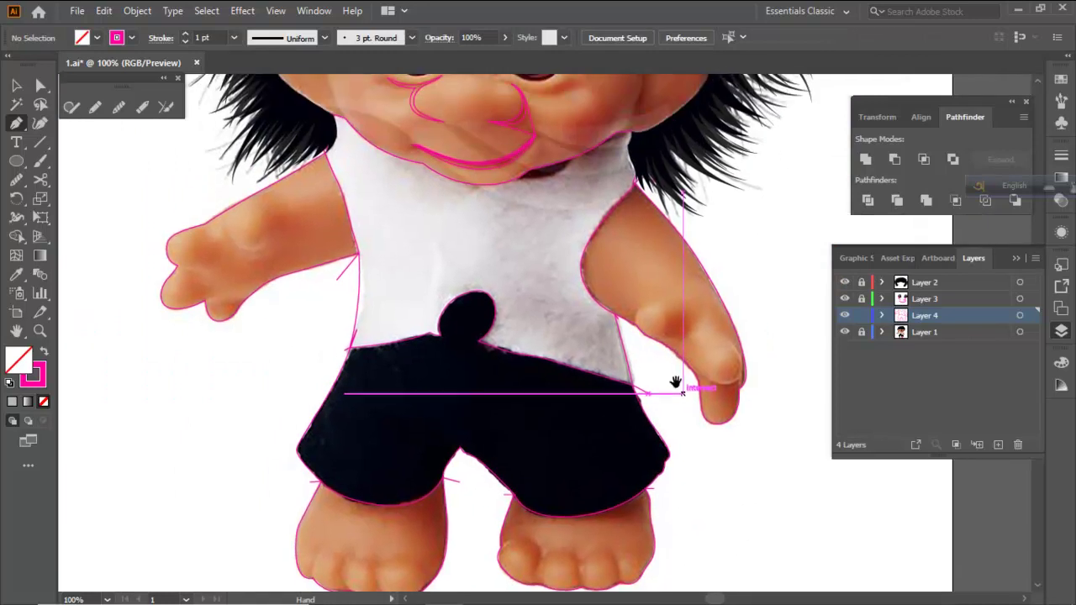
scroll(561, 370, "down", 2)
left_click_drag(549, 312, 543, 331)
scroll(545, 281, "up", 3)
key("ctrl+plus")
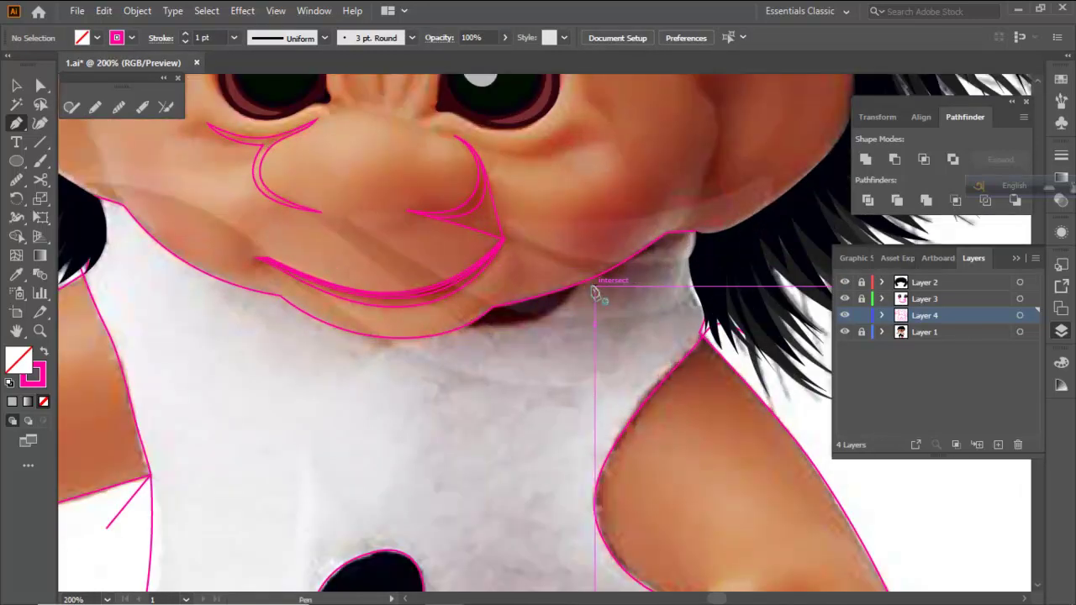
left_click_drag(576, 290, 428, 321)
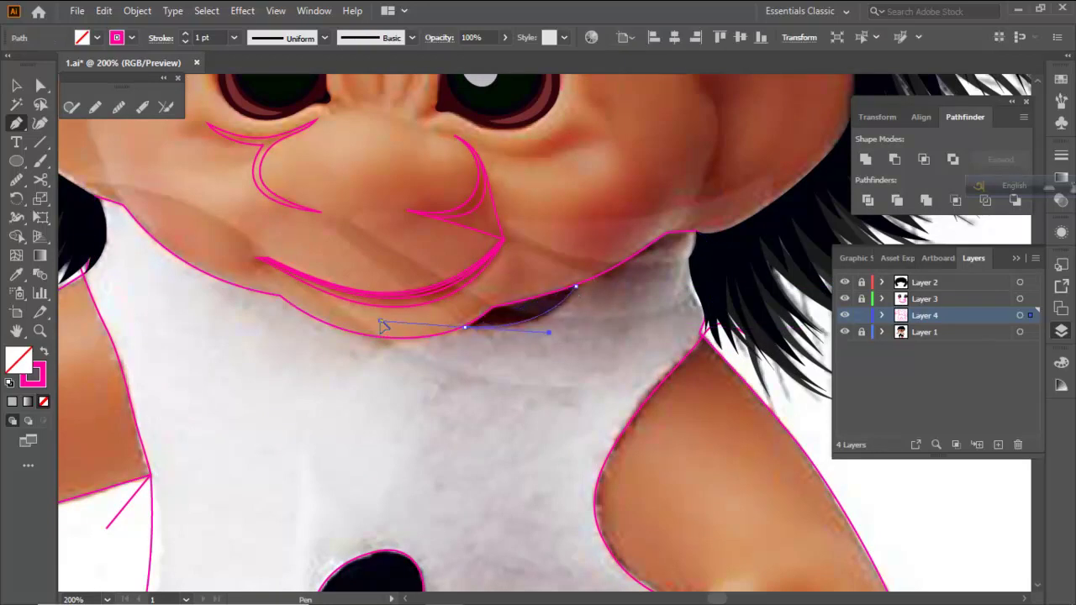
left_click_drag(381, 322, 381, 320)
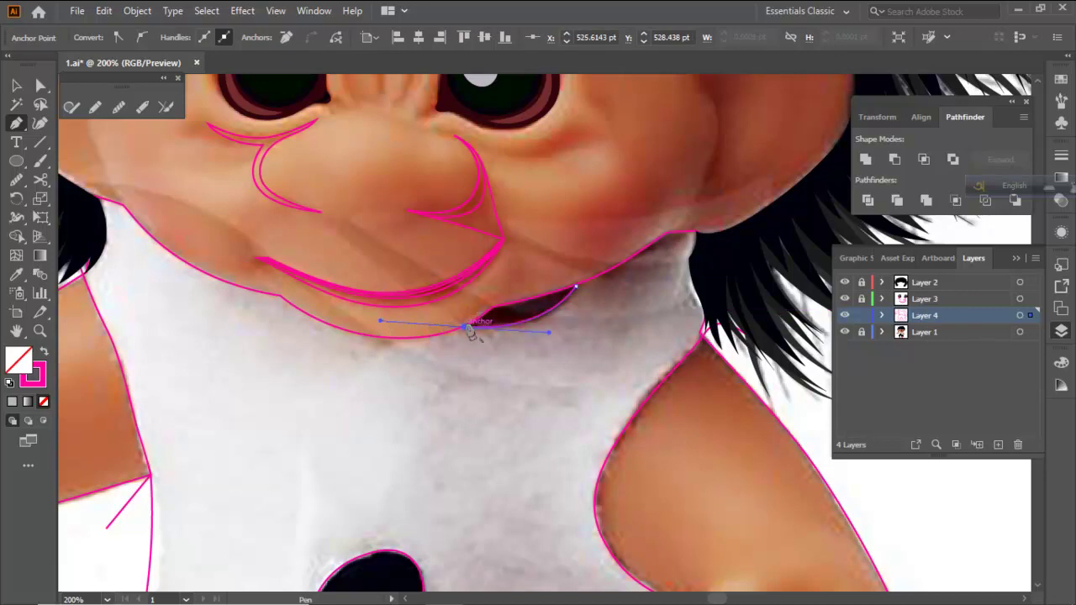
left_click(458, 317)
left_click(613, 302, "ctrl")
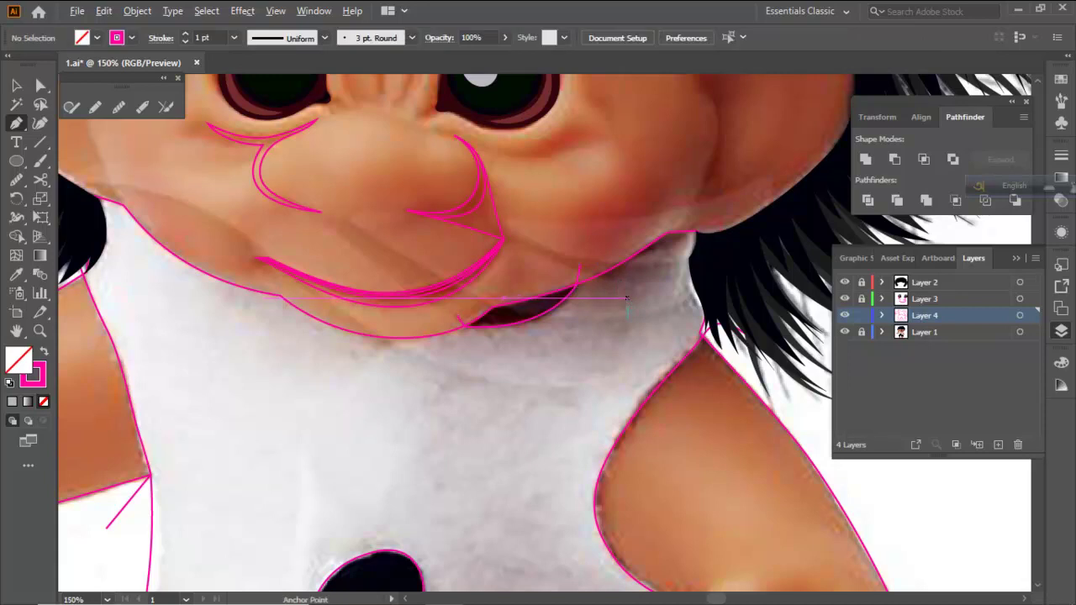
Examine how the body outline meets the chin, neck and shoulders, selecting it to check its course and deselecting it
scroll(622, 286, "down", 2)
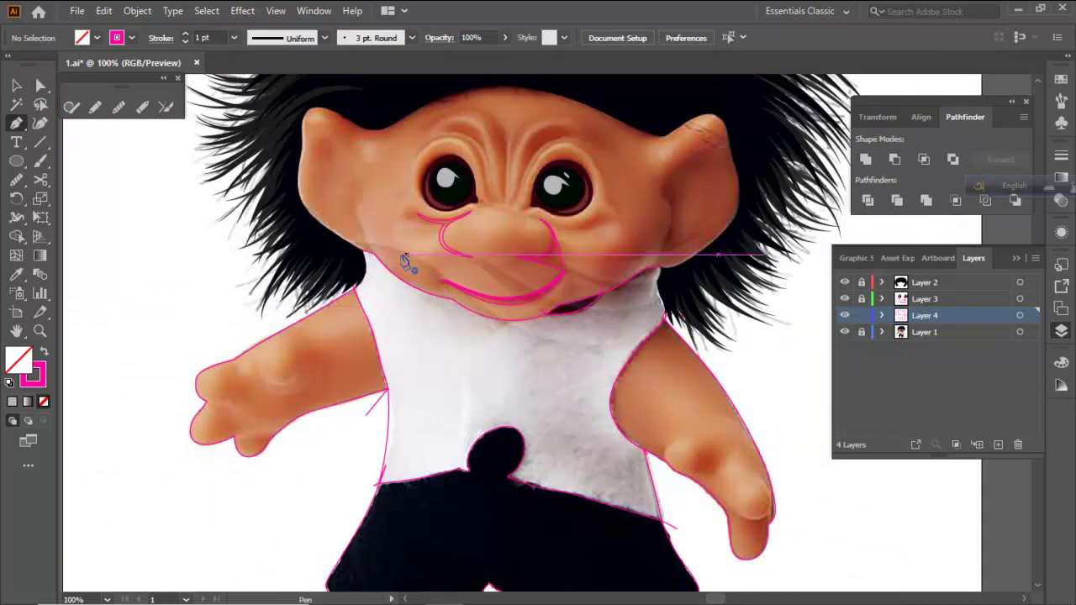
scroll(404, 259, "up", 1)
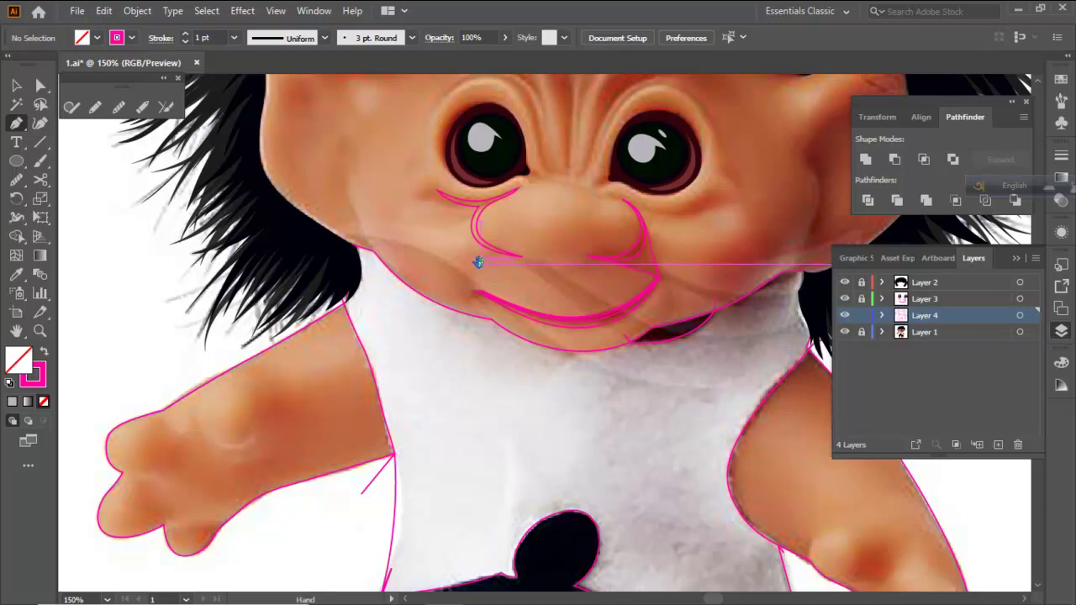
left_click_drag(478, 262, 290, 397)
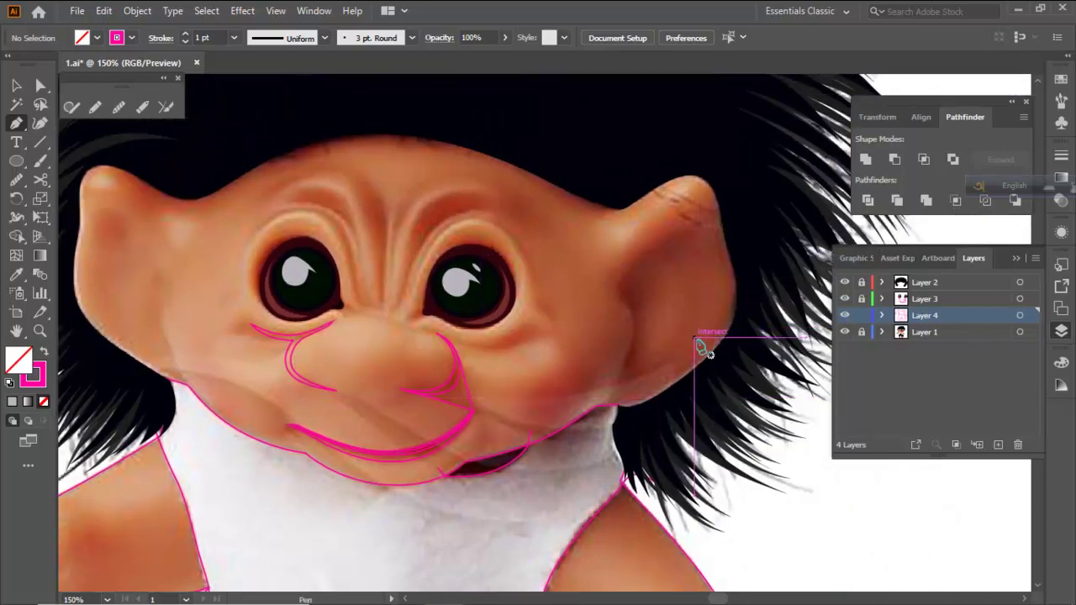
key("ctrl")
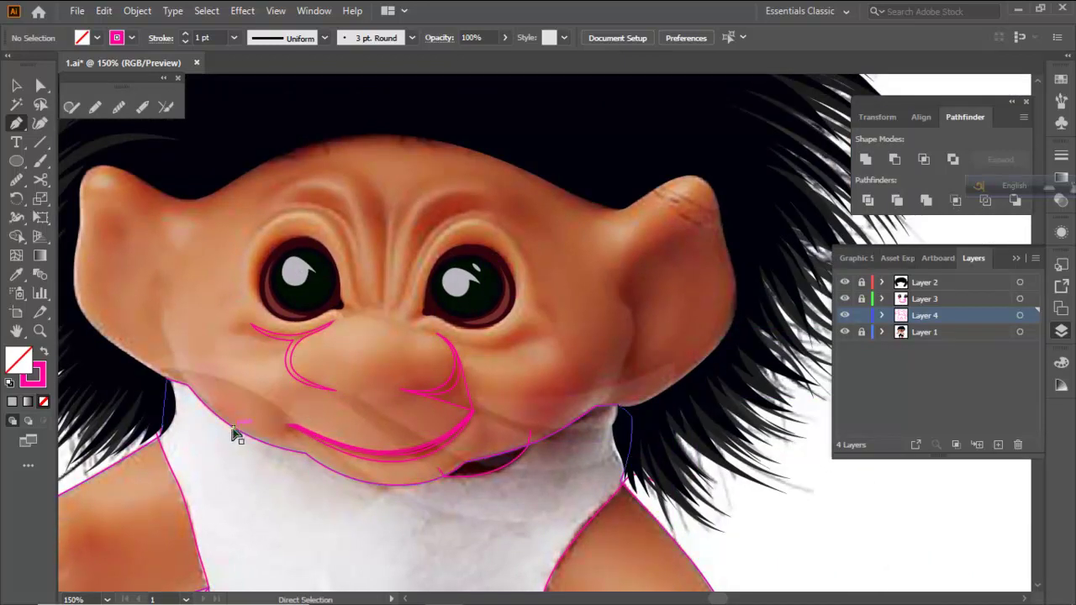
left_click(232, 430, "ctrl")
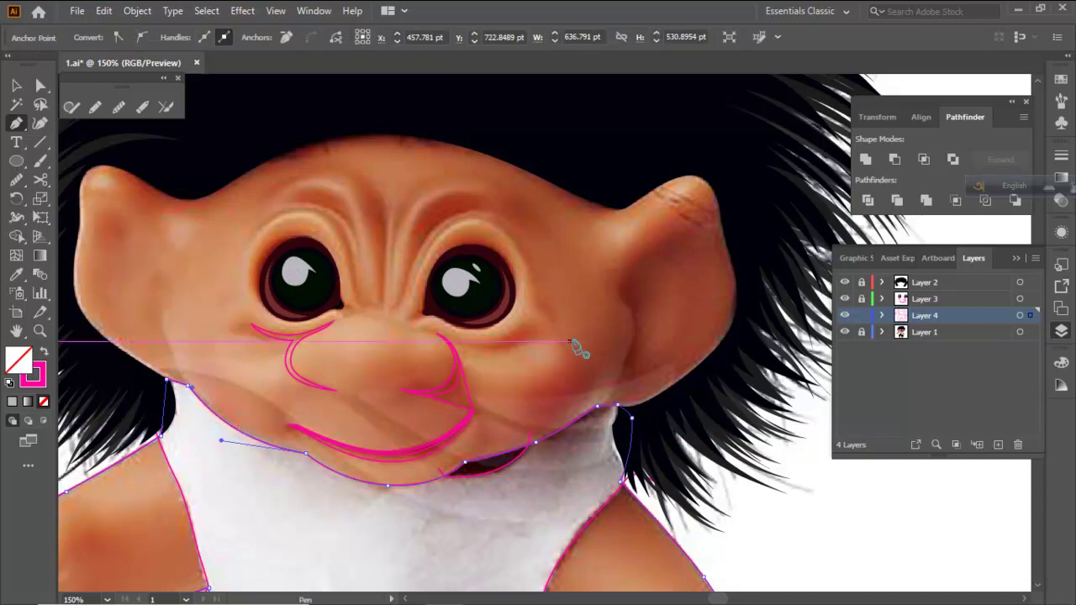
key("ctrl+minus")
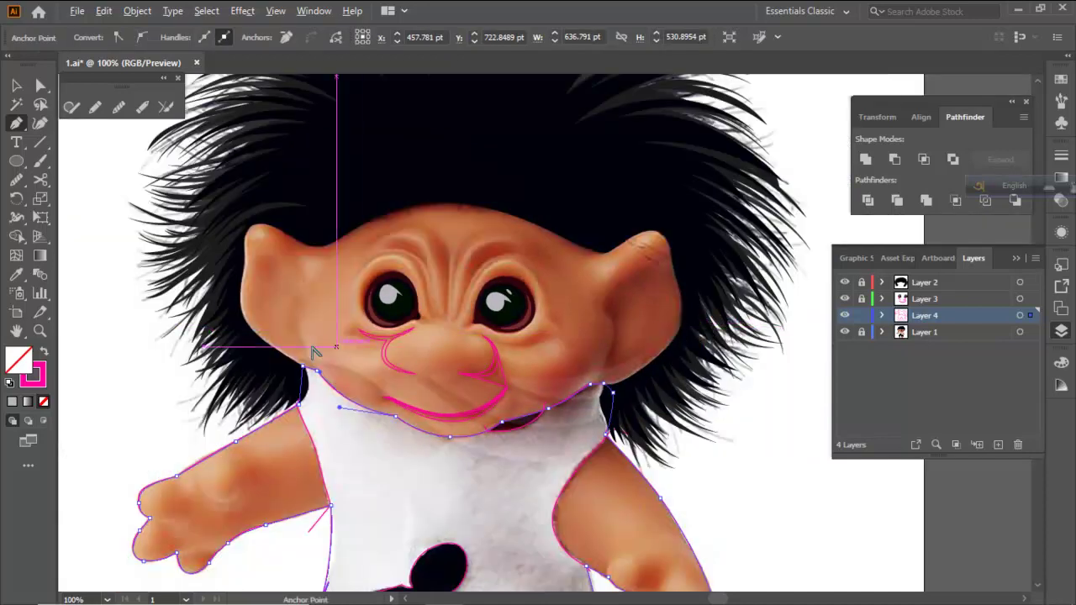
scroll(304, 353, "up", 1)
key("ctrl")
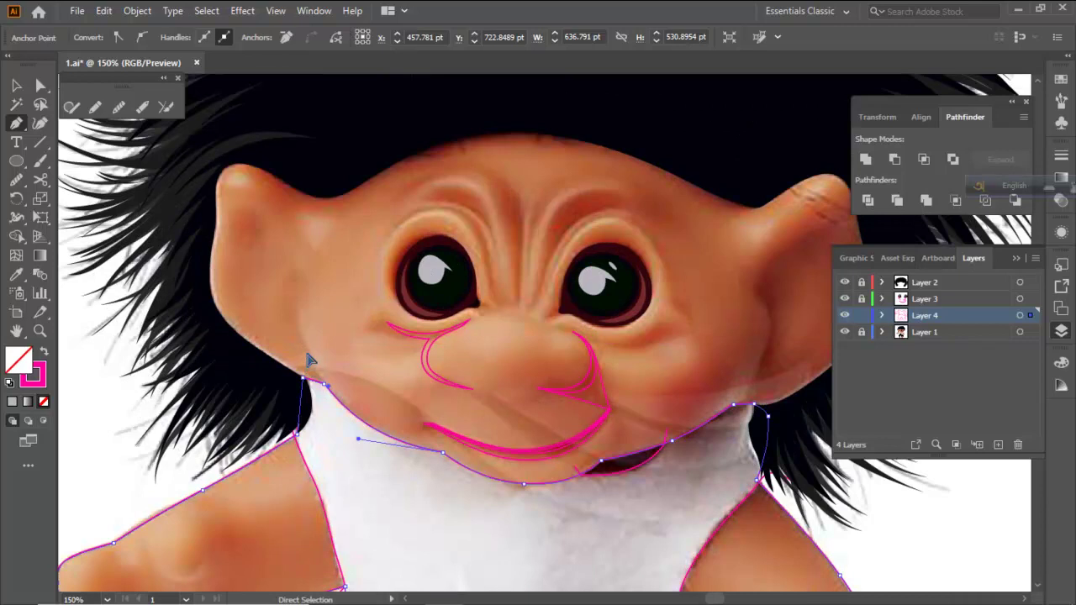
left_click(309, 360, "ctrl")
key("ctrl+minus")
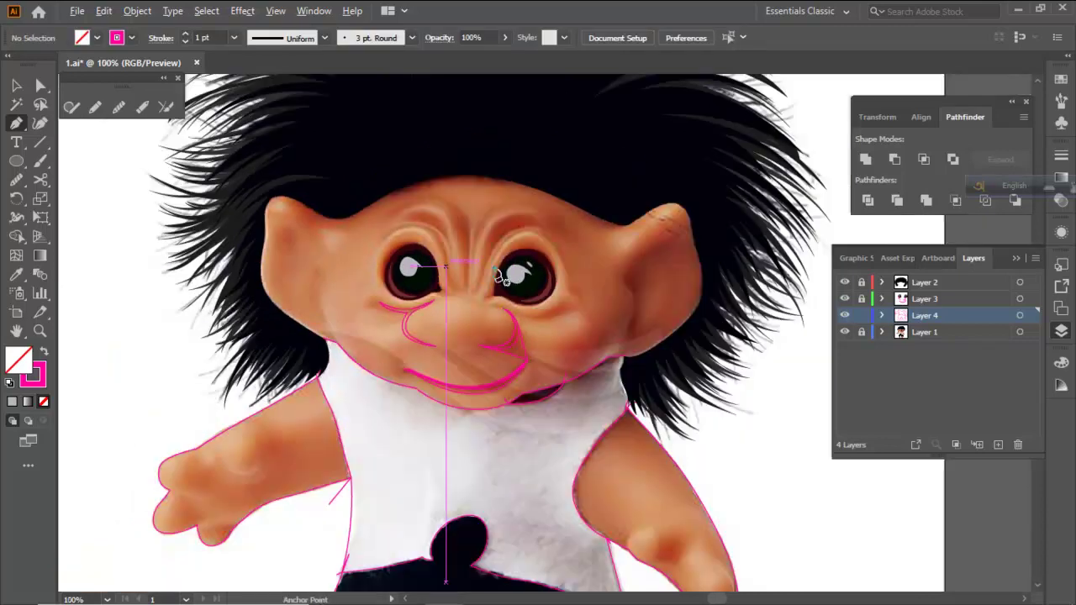
Divide all the overlapping paths on Layer 4 into separate shapes, ungroup the result and deselect it
key("space")
left_click_drag(649, 411, 651, 288)
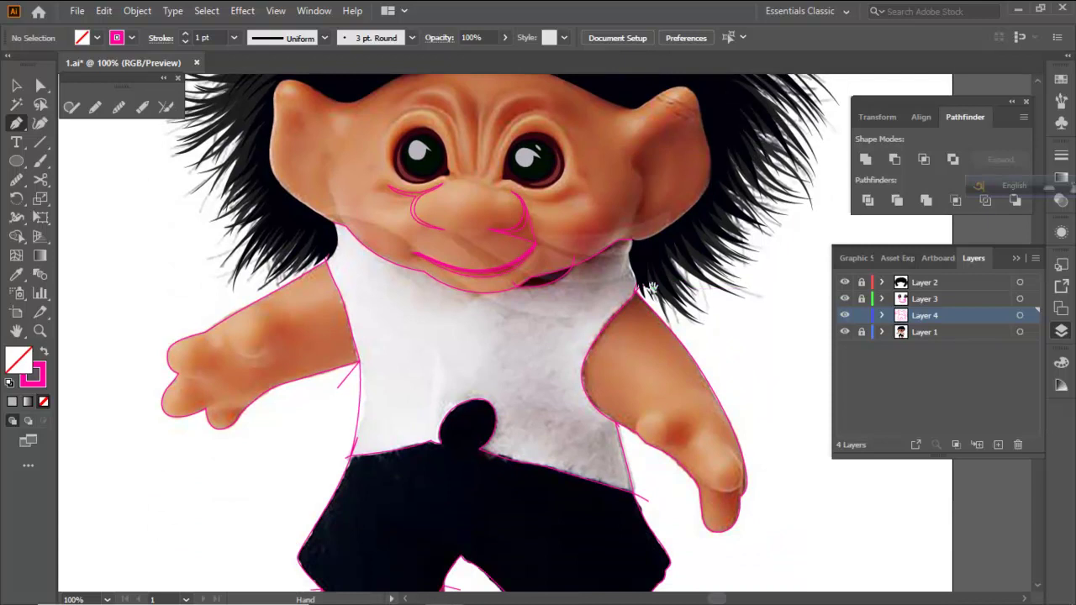
left_click(1019, 315)
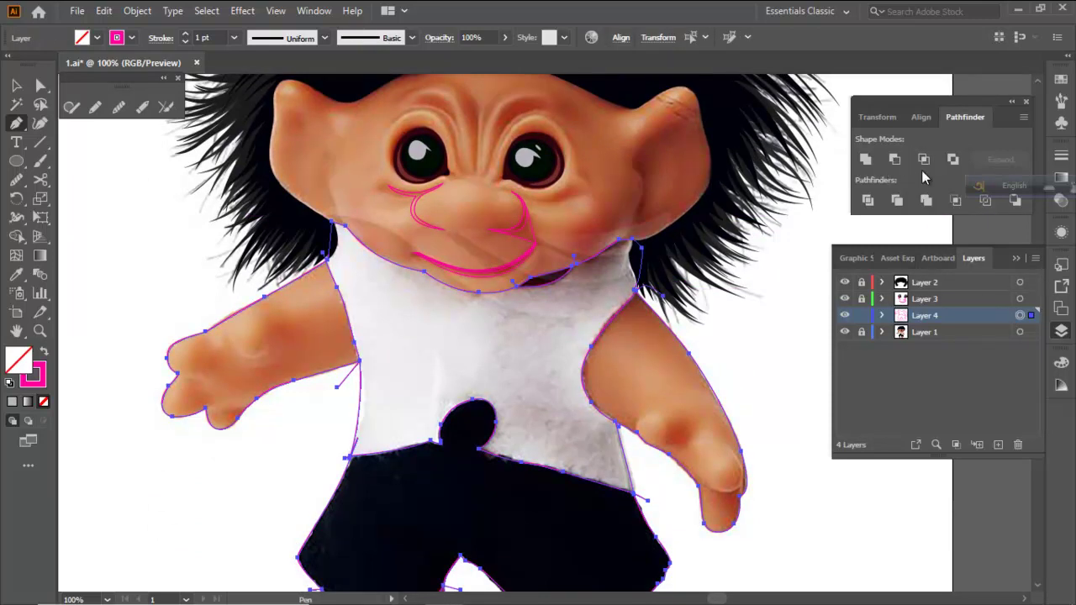
left_click(869, 205)
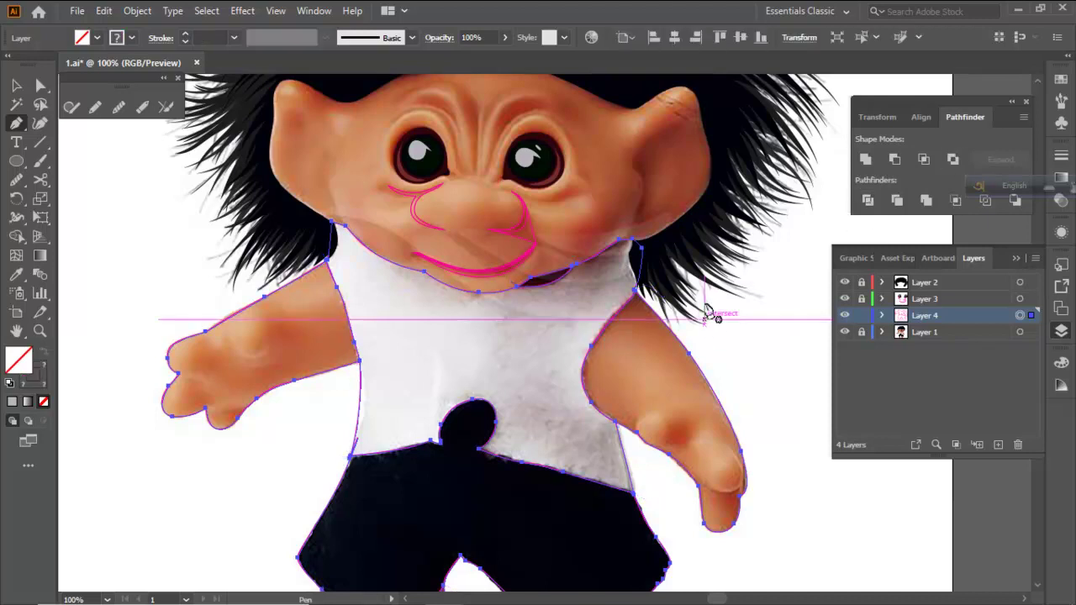
right_click(739, 330)
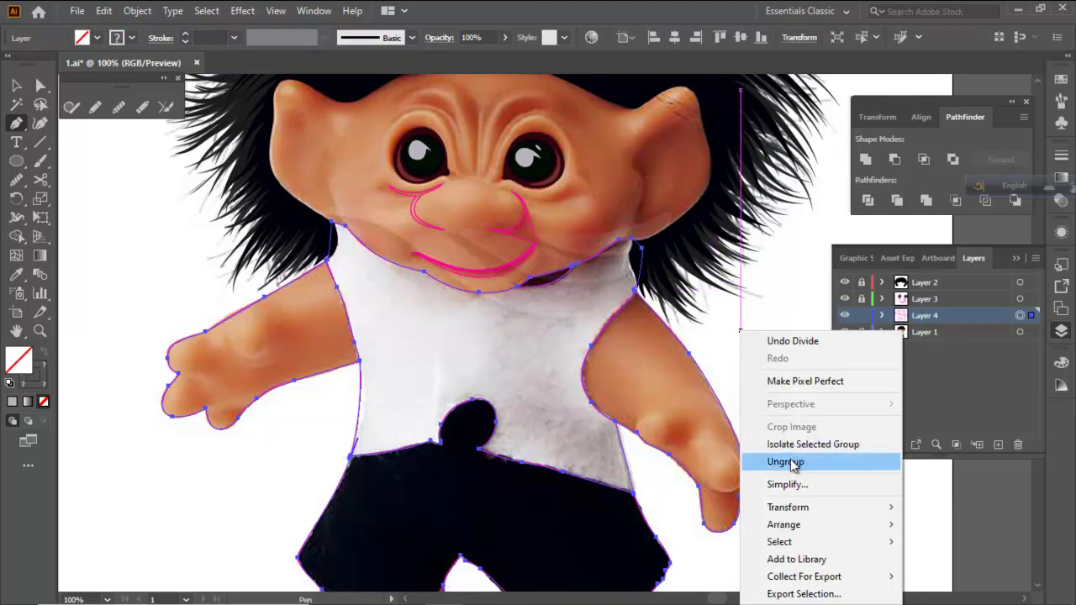
left_click(790, 462)
key("ctrl+shift+a")
Draw an open shading path with the Pen tool from the top of the belly cutout up to pointed folds below the chin
left_click_drag(587, 447, 603, 366)
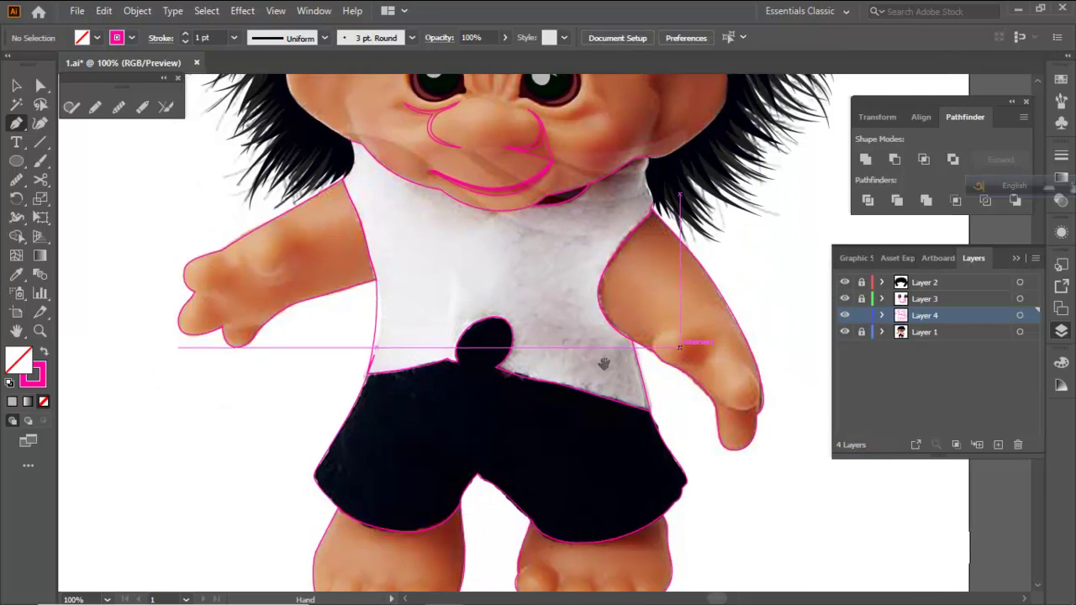
scroll(557, 375, "up", 1)
left_click_drag(521, 316, 552, 437)
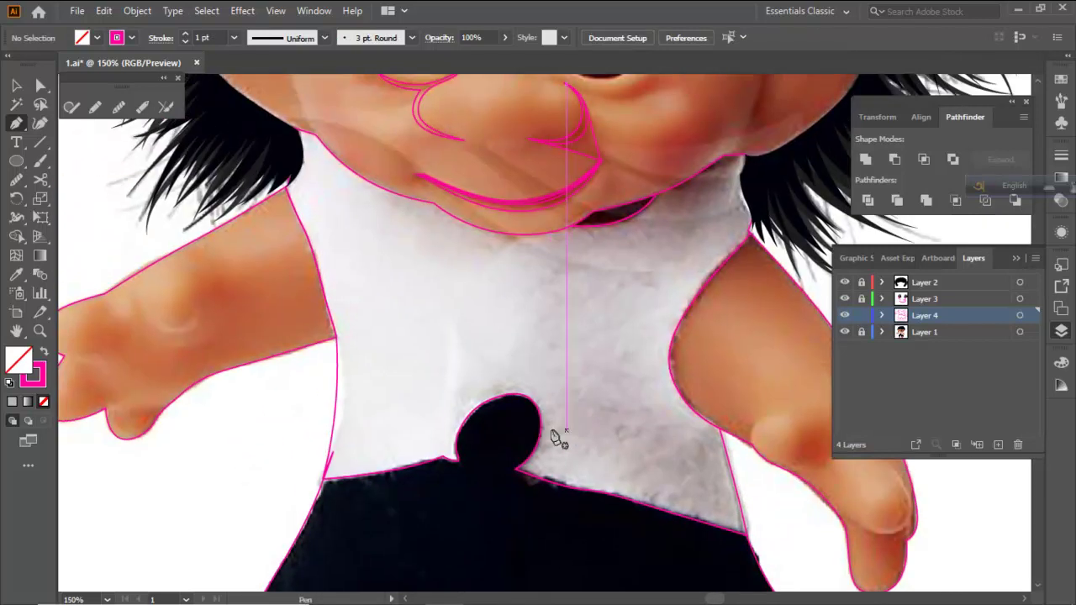
left_click(496, 404)
left_click_drag(528, 319, 488, 264)
left_click(497, 247)
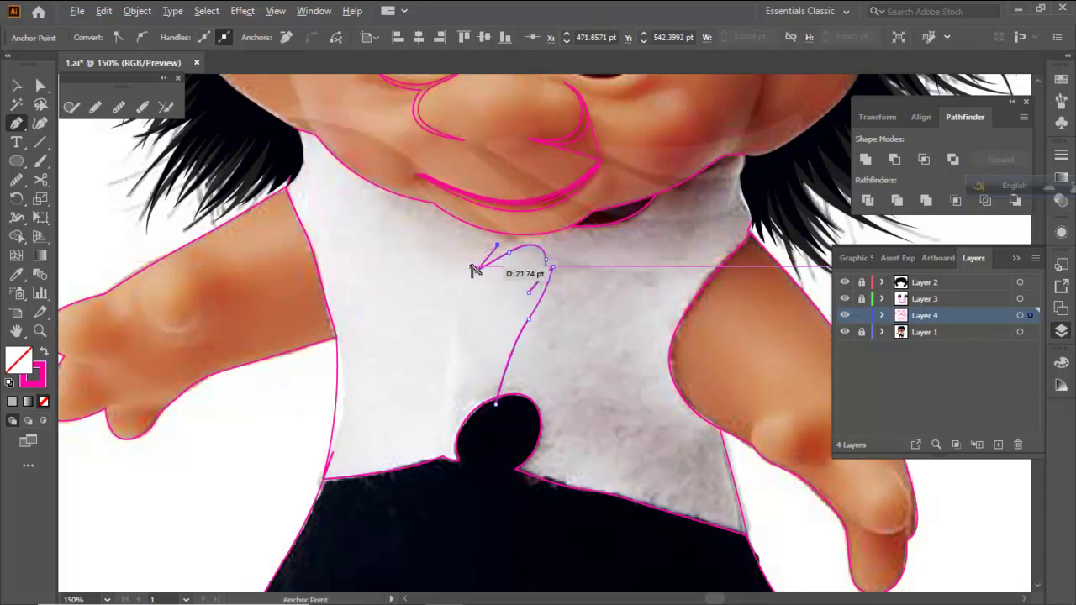
Extend the shading path freehand with the Pencil tool as a jagged fold line along the left-hand neckline
scroll(471, 265, "up", 1)
left_click(94, 107)
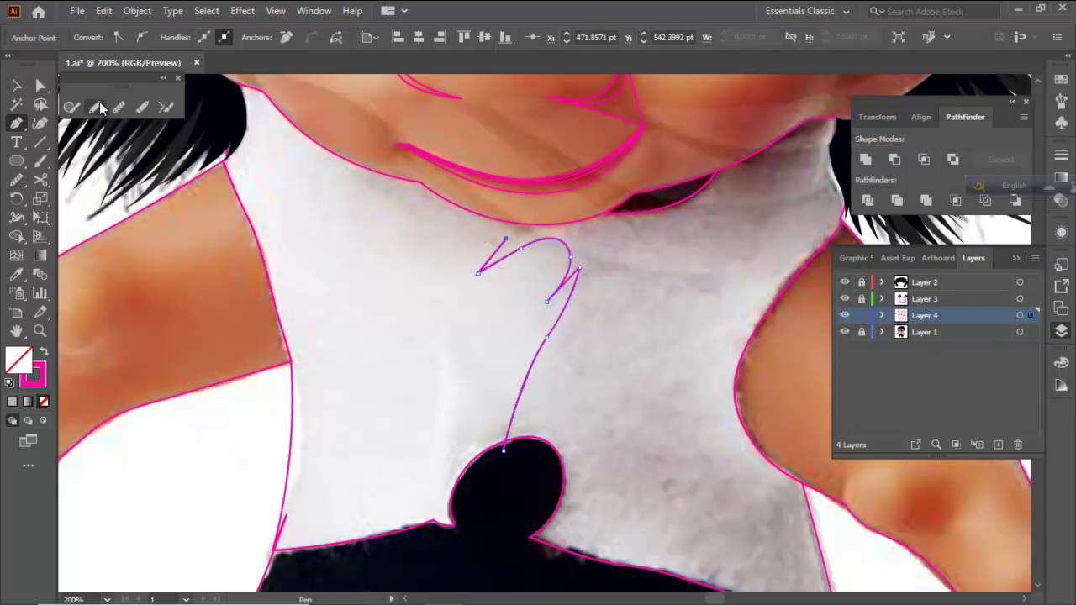
left_click_drag(353, 208, 391, 321)
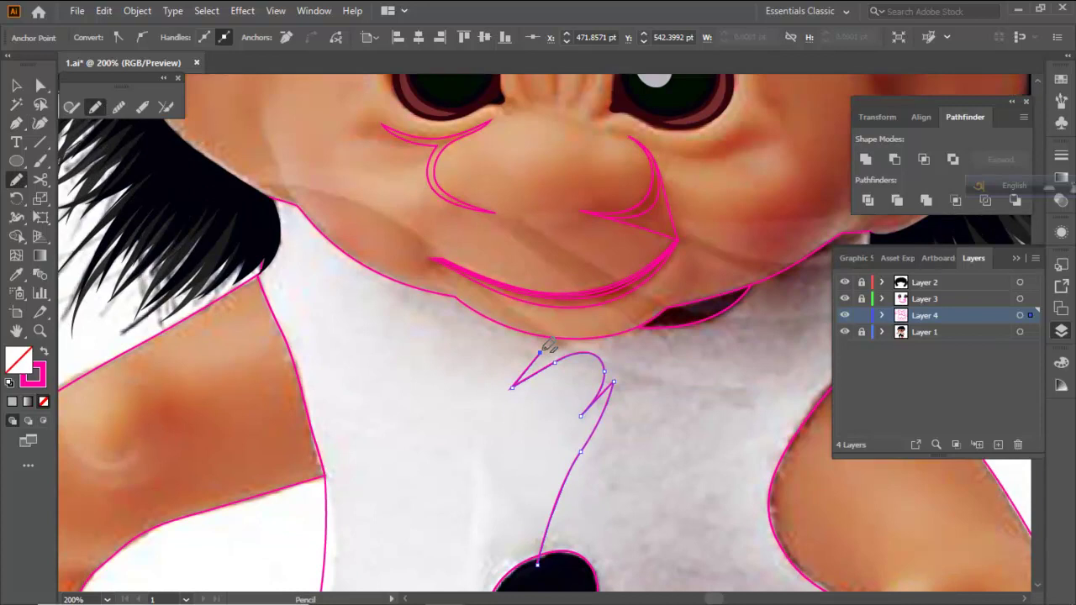
scroll(511, 361, "up", 2)
left_click_drag(513, 360, 537, 381)
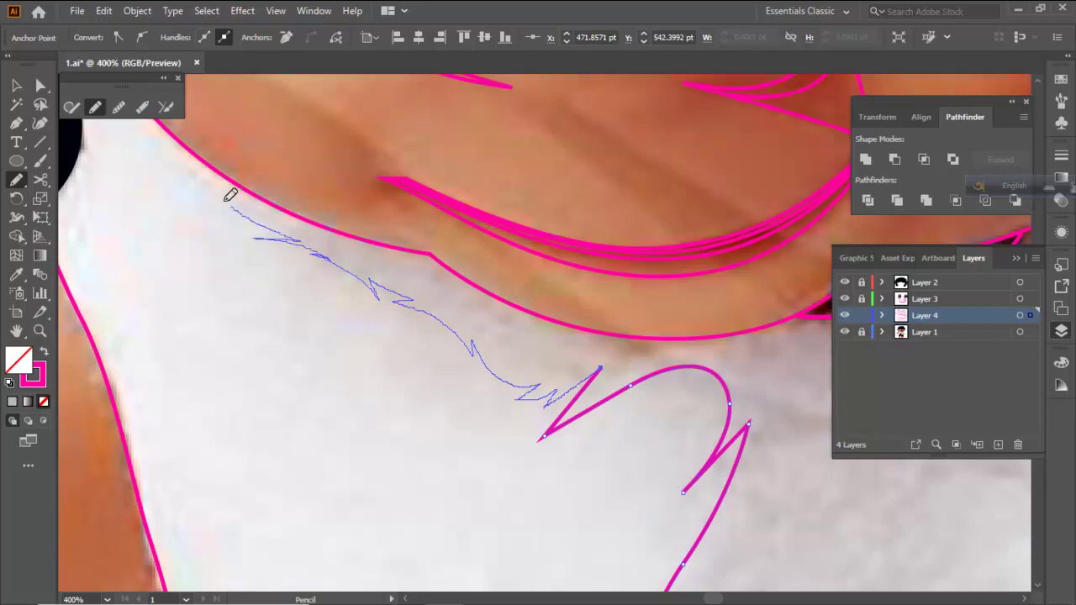
left_click_drag(187, 139, 186, 139)
Continue the freehand path around the left-hand neck edge and across the face beyond the right-hand side of the neck
scroll(379, 224, "down", 3)
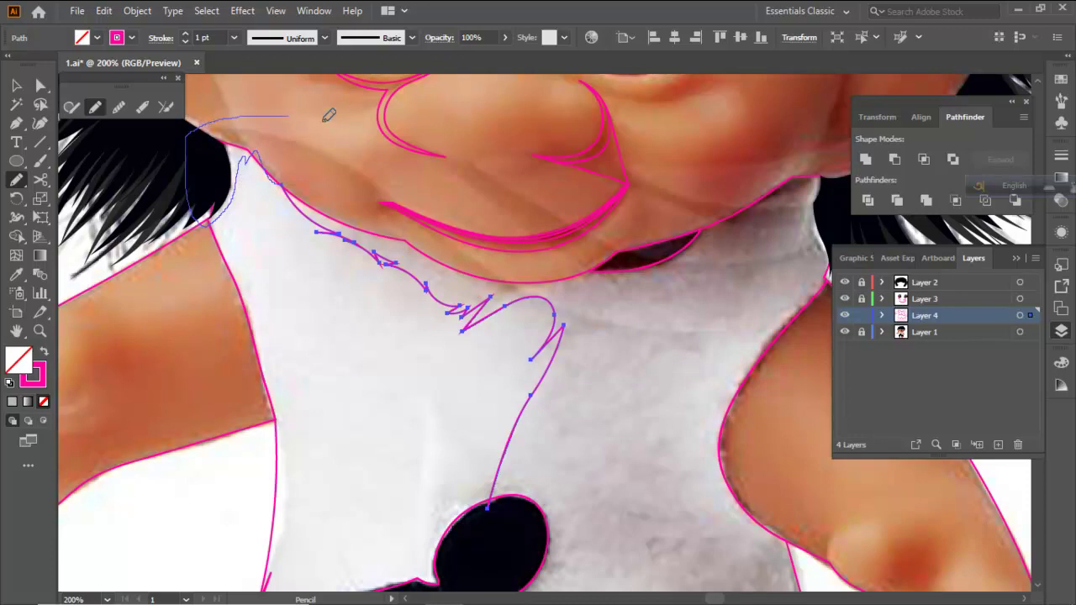
left_click_drag(550, 167, 576, 178)
left_click_drag(632, 215, 469, 254)
scroll(459, 252, "down", 1)
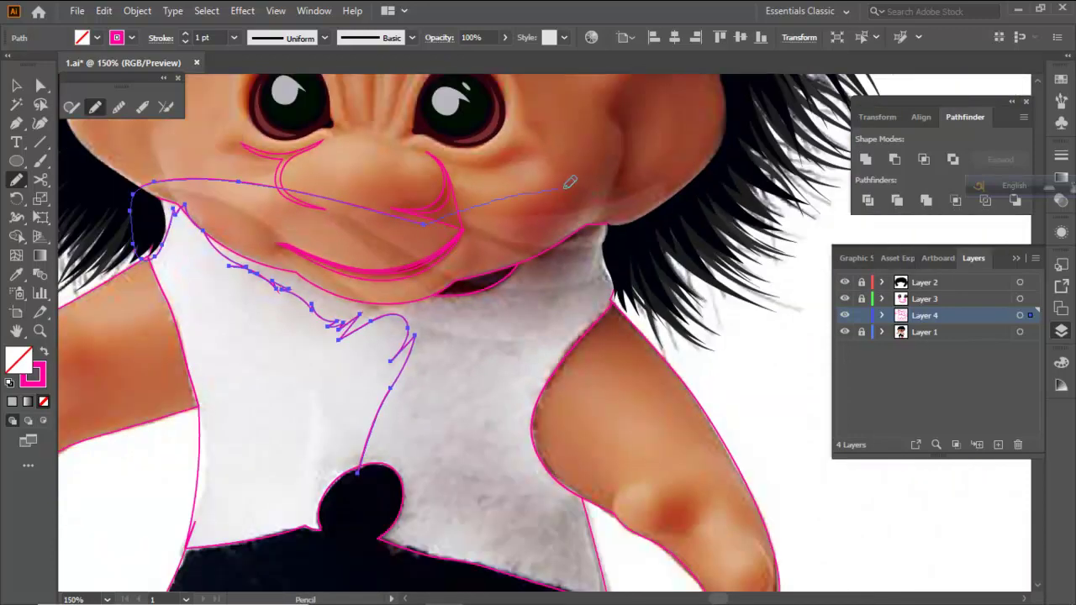
Complete the freehand loop around the right-hand arm and through the shorts back to the belly cutout, redoing the closing stroke, and deselect it
left_click_drag(673, 412, 659, 284)
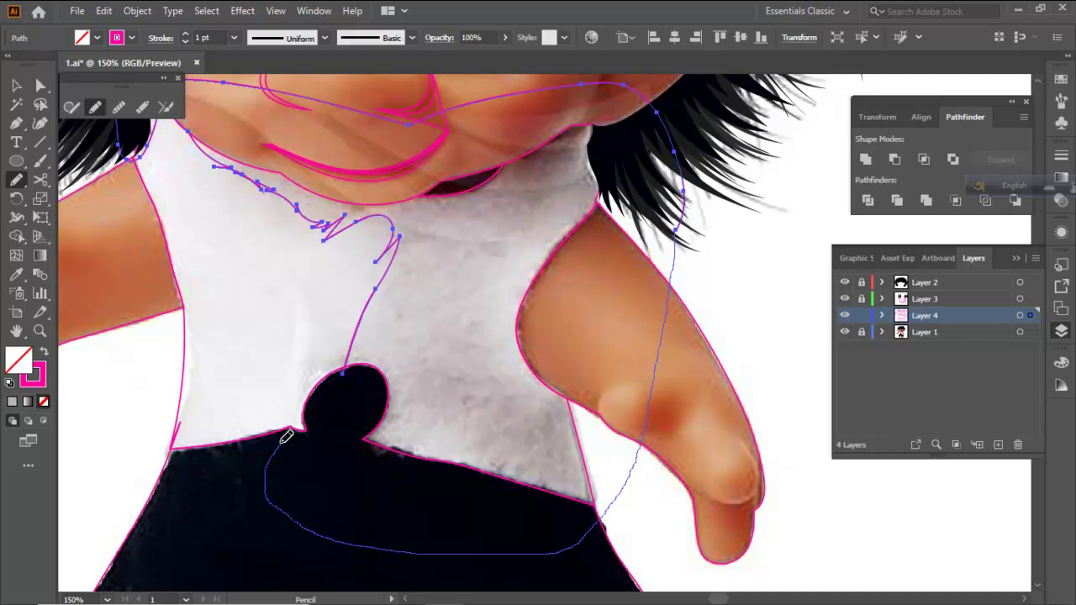
left_click_drag(309, 372, 310, 372)
key("ctrl+z")
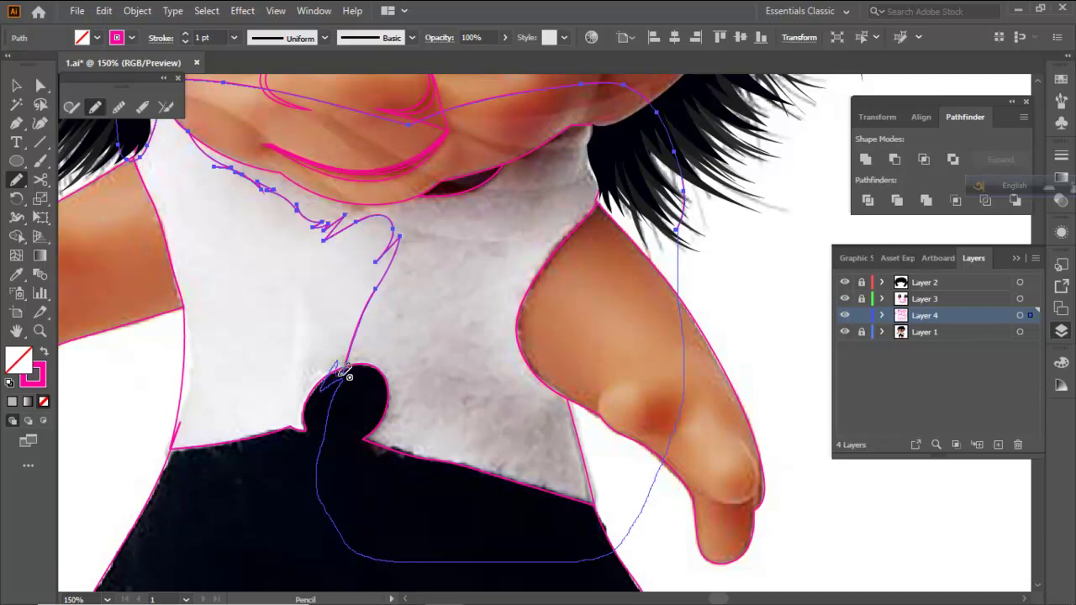
left_click_drag(345, 371, 345, 369)
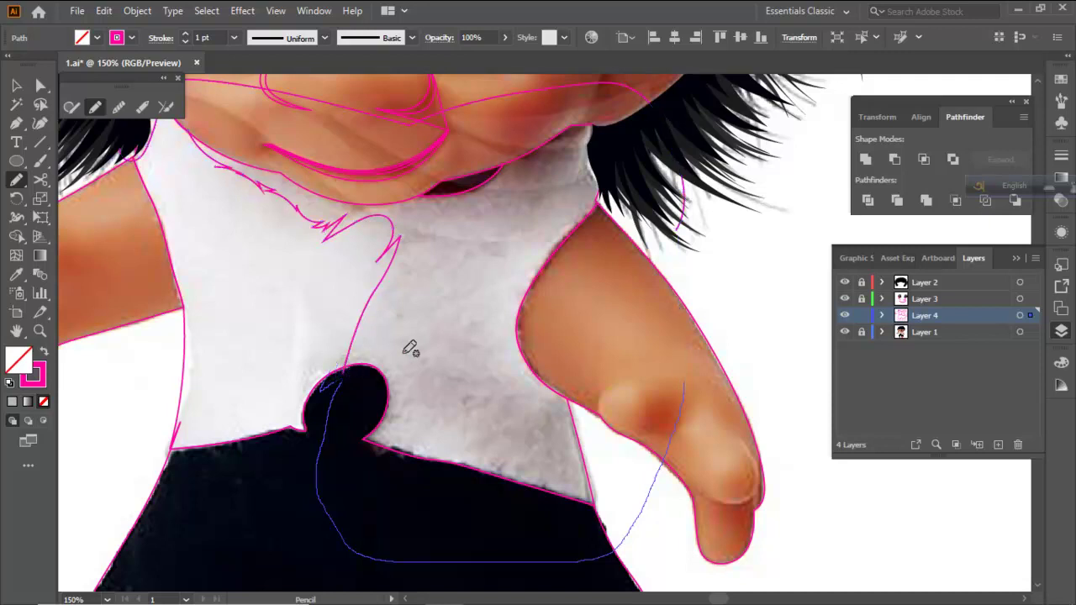
left_click(408, 350, "ctrl")
mouse_move(471, 407)
left_mouse_down()
mouse_move(468, 384)
mouse_move(431, 451)
left_mouse_up()
left_click_drag(431, 316, 431, 318)
key("ctrl+z")
Draw a curved Pen tool path from the right-hand armpit up inside the armhole edge, ending in a corner point near the shoulder
left_click_drag(512, 266, 522, 311)
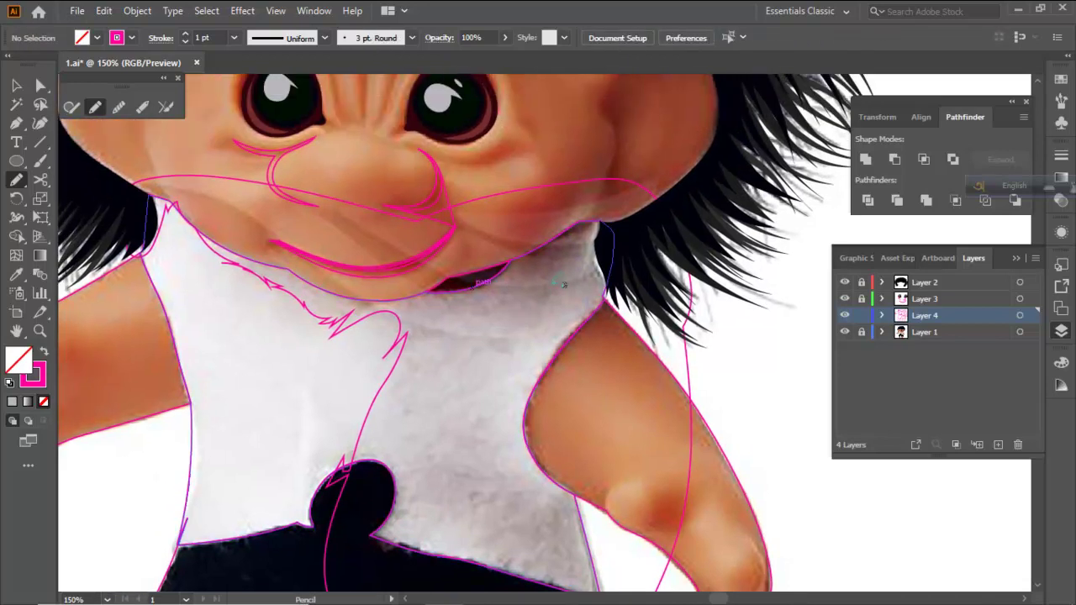
scroll(563, 284, "up", 1, "alt")
scroll(580, 328, "down", 2, "alt")
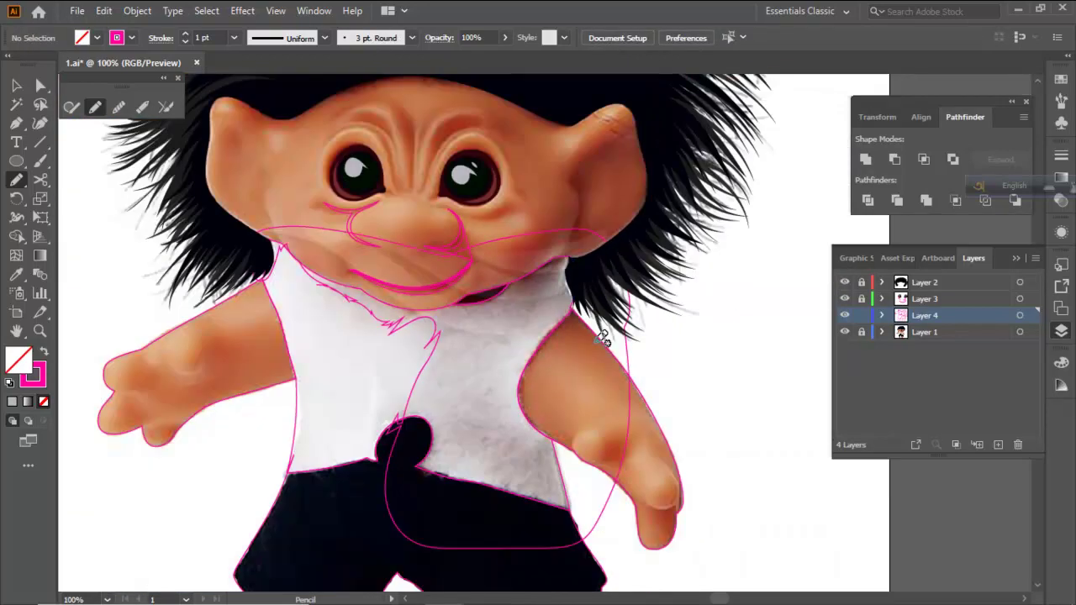
scroll(515, 374, "up", 1, "alt")
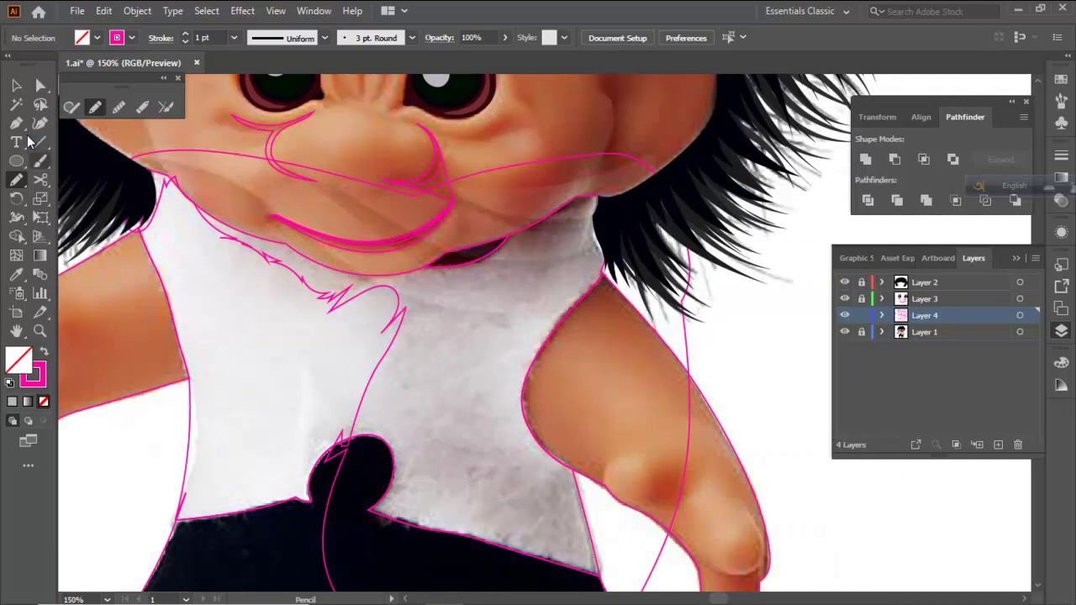
left_click(16, 123)
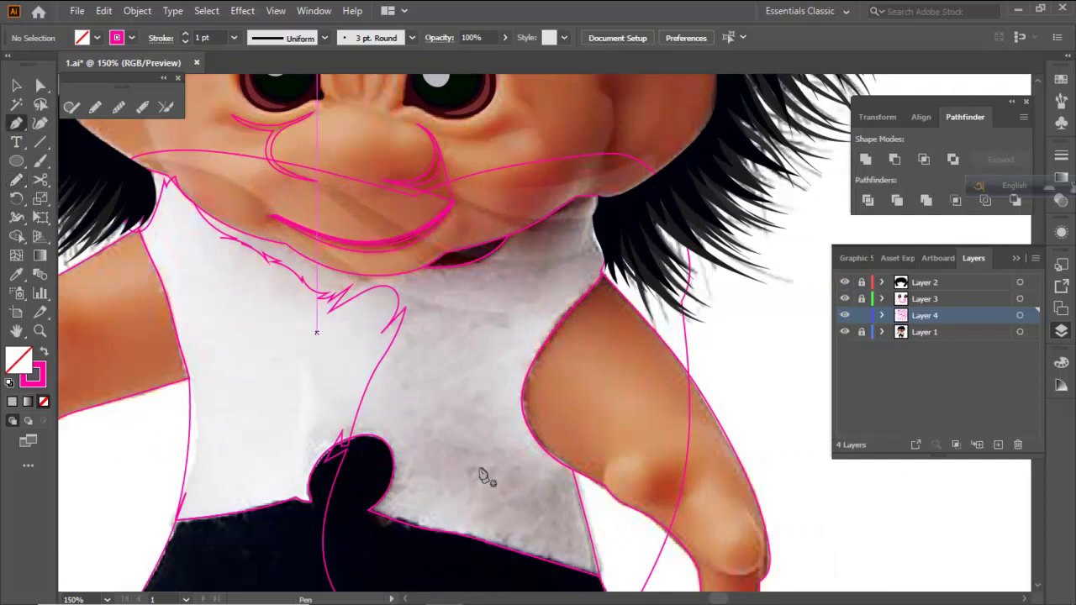
left_click(565, 466)
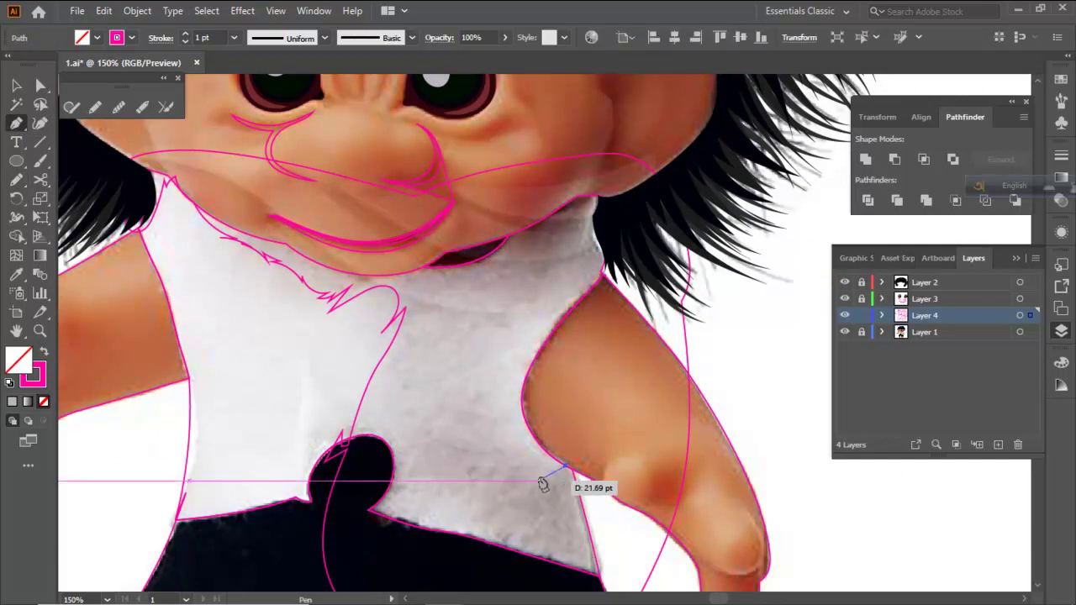
left_click_drag(539, 475, 526, 475)
key("ctrl+z")
left_click_drag(543, 482, 504, 380)
left_click_drag(502, 372, 517, 301)
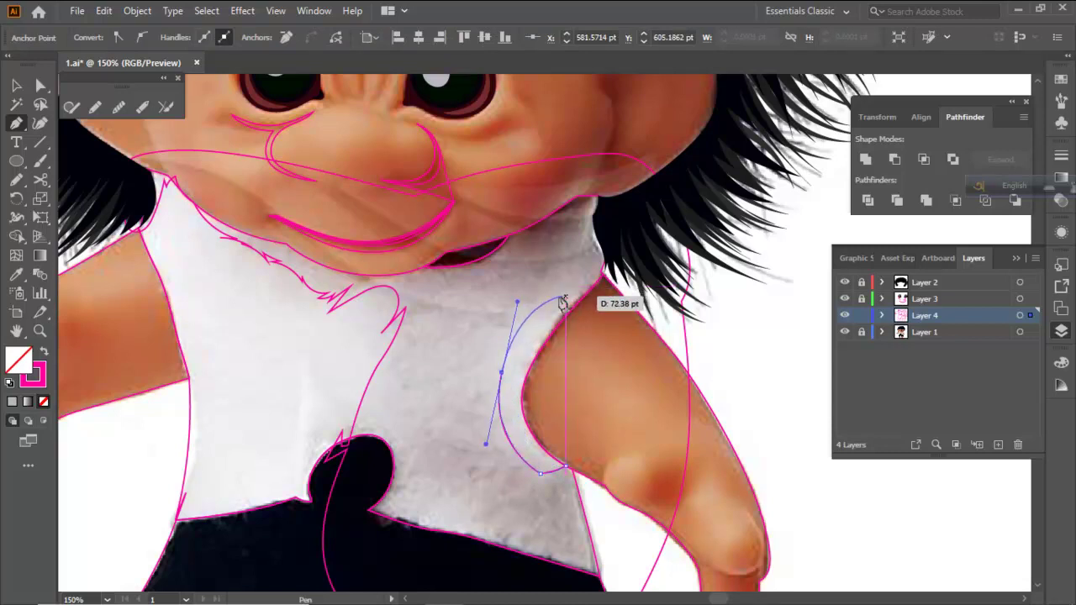
key("ctrl+z")
left_click_drag(524, 317, 602, 222)
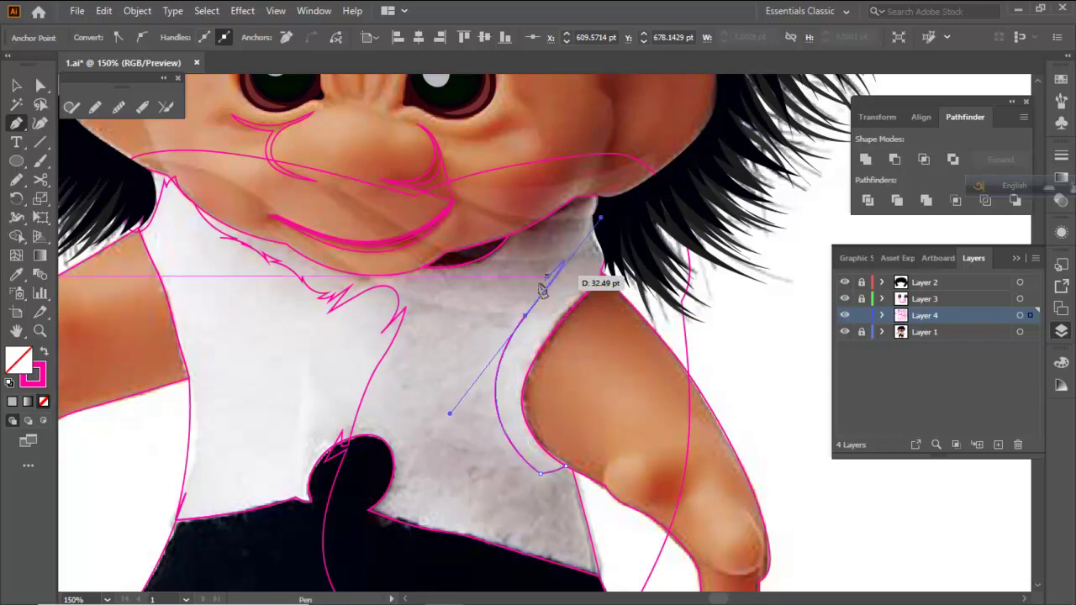
left_click(524, 317)
Continue the armhole path into a pointed fold reaching the chest centre and back out to the right-hand shoulder edge
left_click_drag(406, 292, 363, 263)
key("ctrl+z")
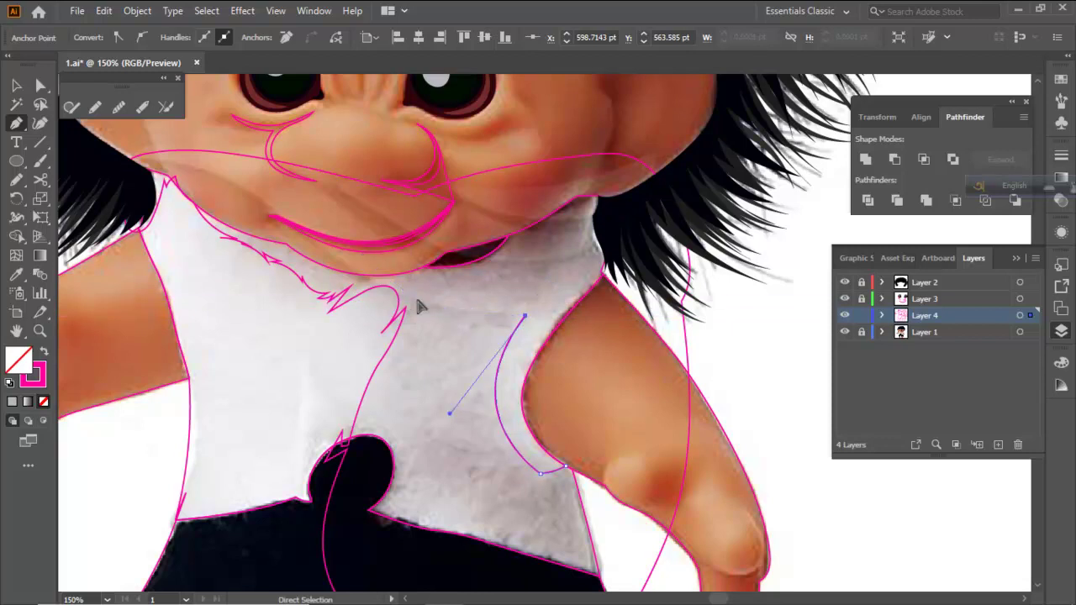
left_click_drag(411, 301, 359, 275)
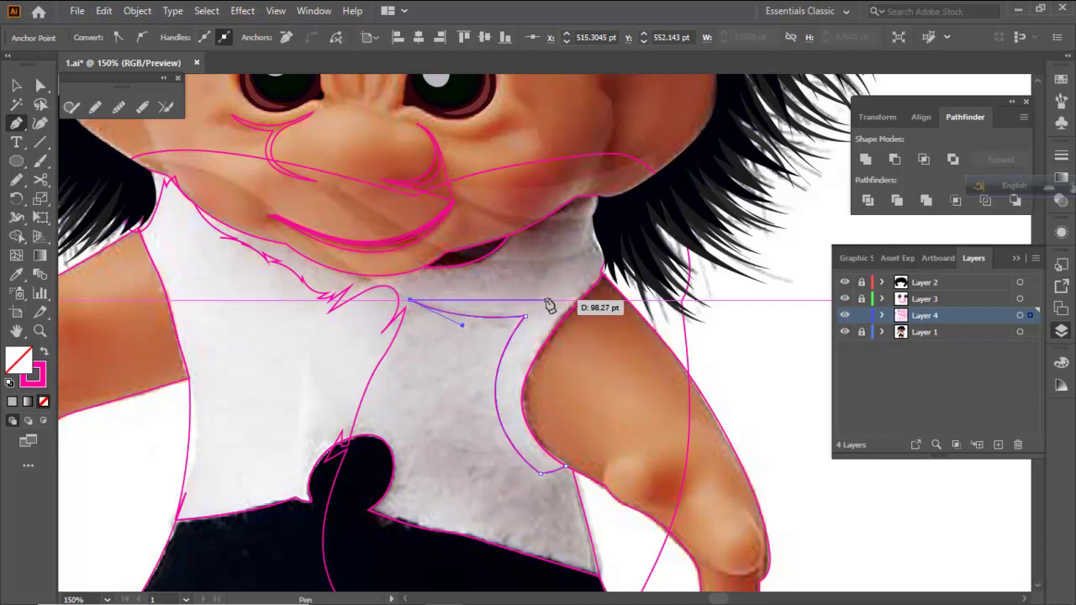
left_click_drag(551, 296, 611, 261)
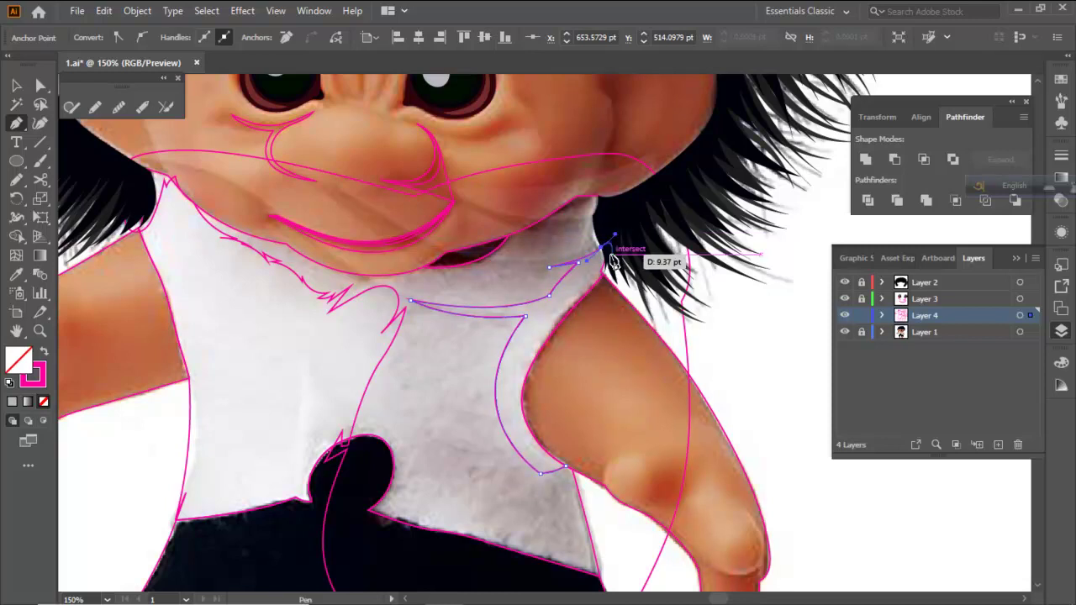
Carry the path outside the neck, over the face and under the chin back to the fold at the chest centre
left_click_drag(616, 175, 608, 167)
left_click_drag(523, 183, 531, 248)
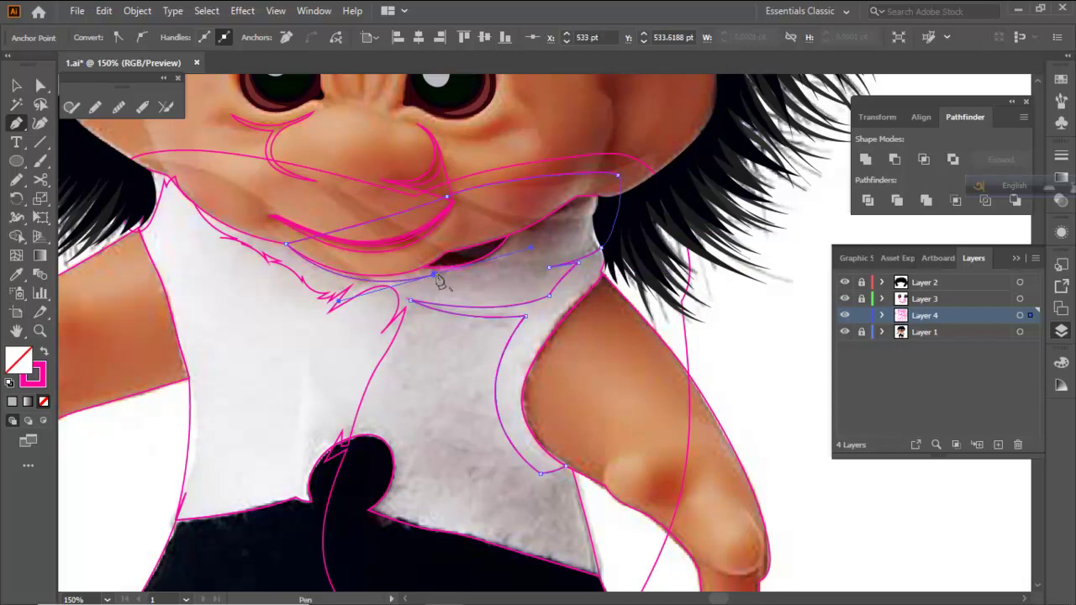
left_click_drag(439, 282, 402, 306)
scroll(407, 298, "up", 1)
scroll(406, 298, "up", 1)
key("ctrl+minus")
key("ctrl+minus")
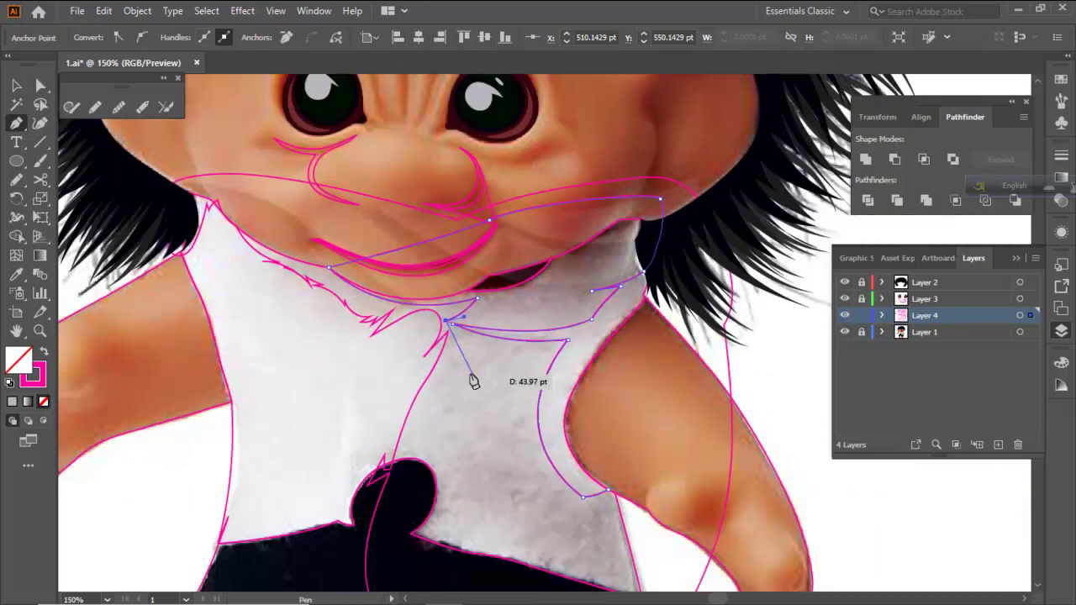
Curve the path down the middle of the shirt to the right-hand edge of the belly cutout, ending in a corner point
left_click_drag(445, 375, 420, 404)
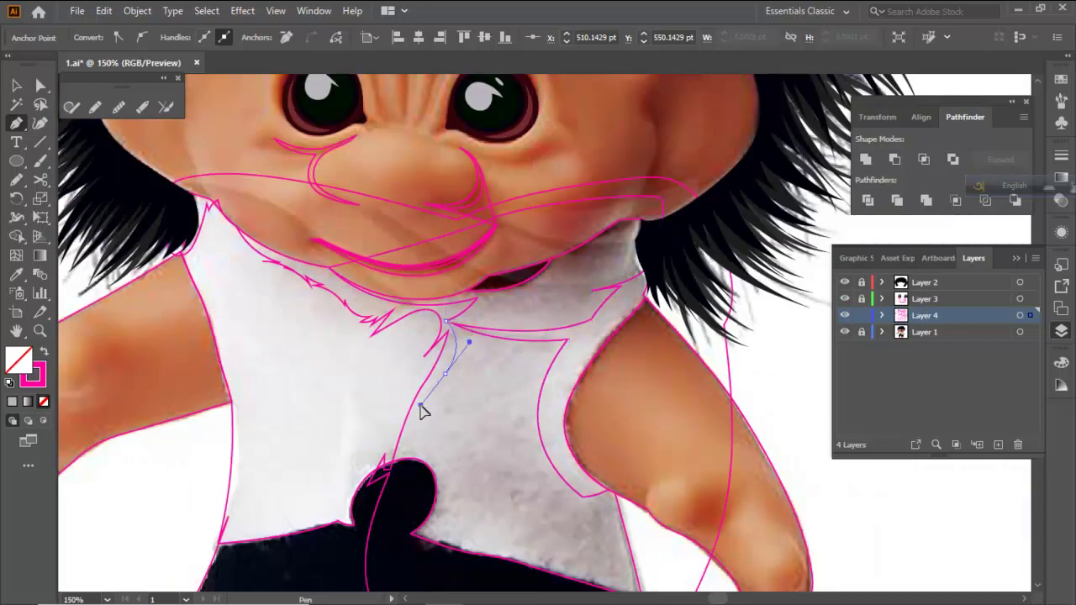
key("ctrl")
key("ctrl+z")
left_click_drag(448, 370, 470, 455)
scroll(449, 488, "down", 1)
left_click_drag(428, 484, 396, 494)
left_click(430, 485)
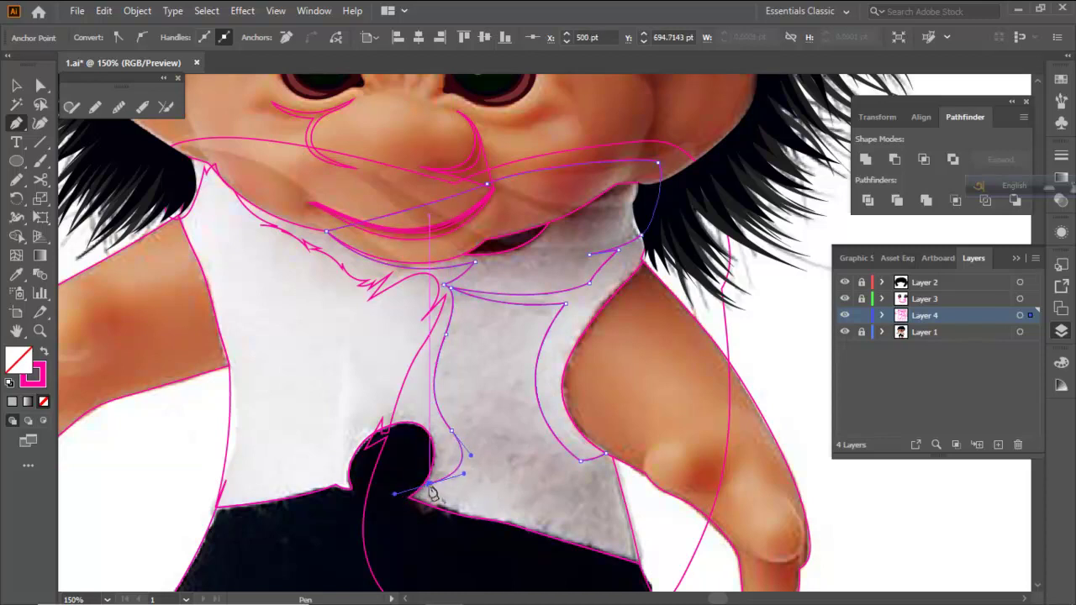
Run the path along the shirt hem, around outside the right-hand side seam, close it at the armpit and deselect it
left_click_drag(520, 514, 517, 426)
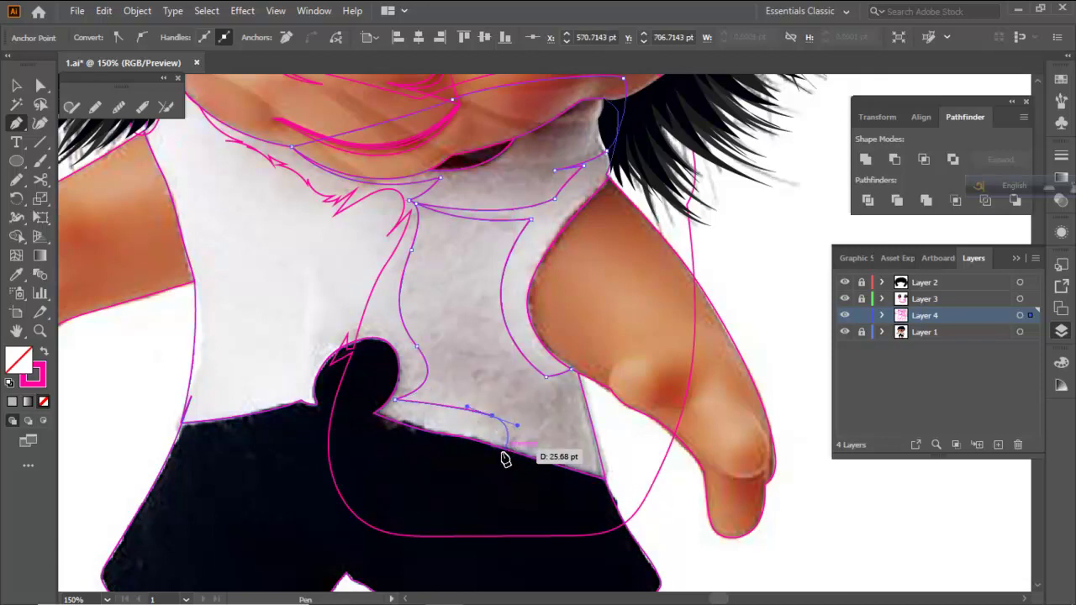
left_click(501, 448)
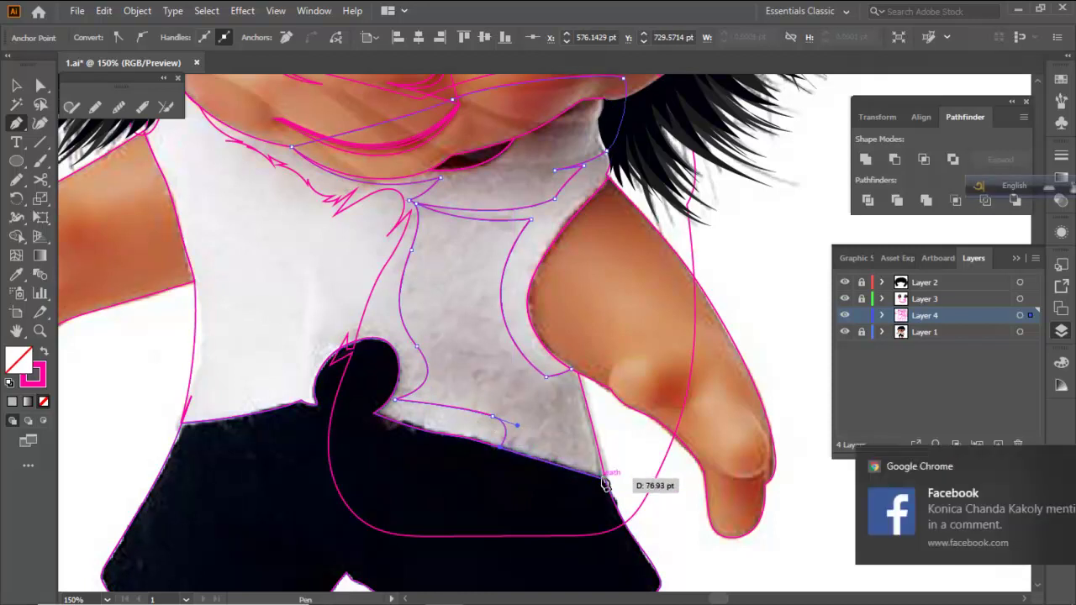
left_click_drag(607, 479, 624, 438)
left_click(588, 341)
left_click_drag(571, 379, 573, 380)
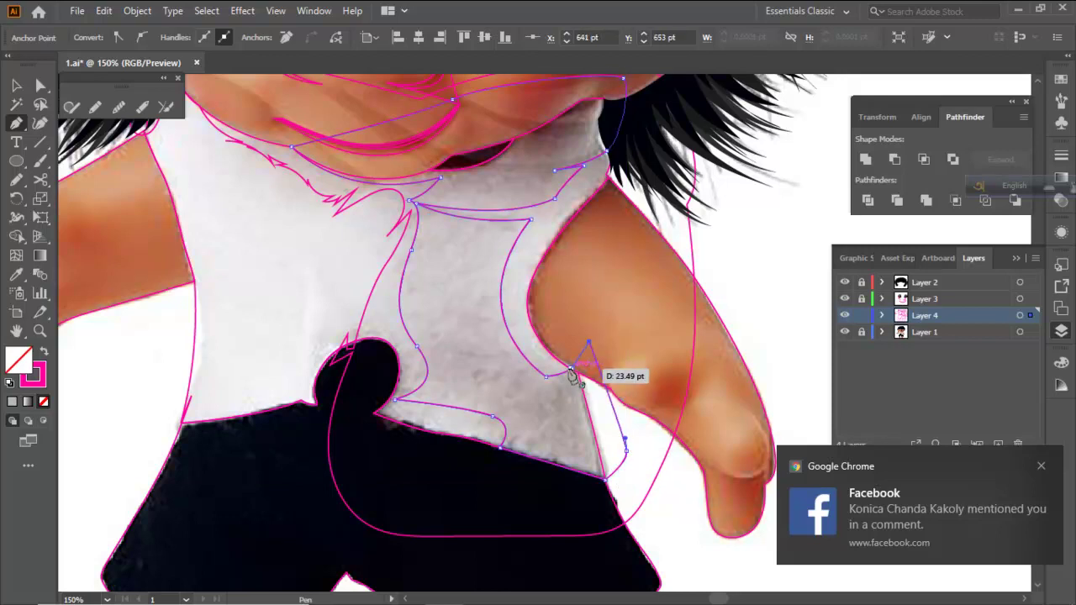
left_click(571, 368)
left_click(554, 423, "ctrl")
scroll(555, 435, "up", 1)
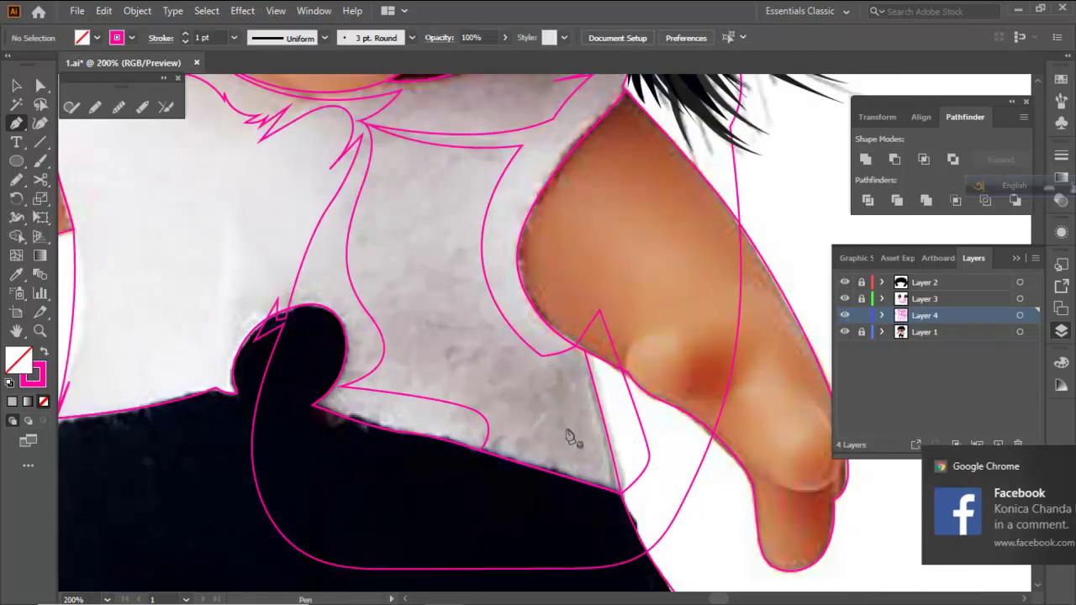
left_click(584, 351)
left_click(602, 470)
key("ctrl+z")
left_click(590, 366, "ctrl")
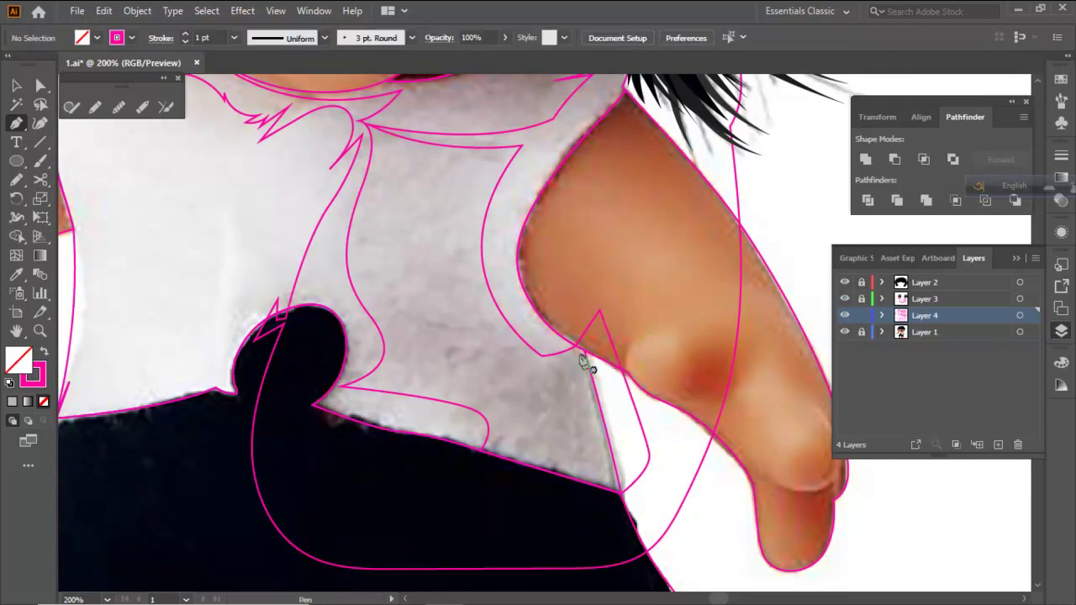
Draw a closed, thin L-shaped highlight path along the right-hand side seam and hem at the shirt's lower corner
left_click(579, 355)
left_click(602, 471)
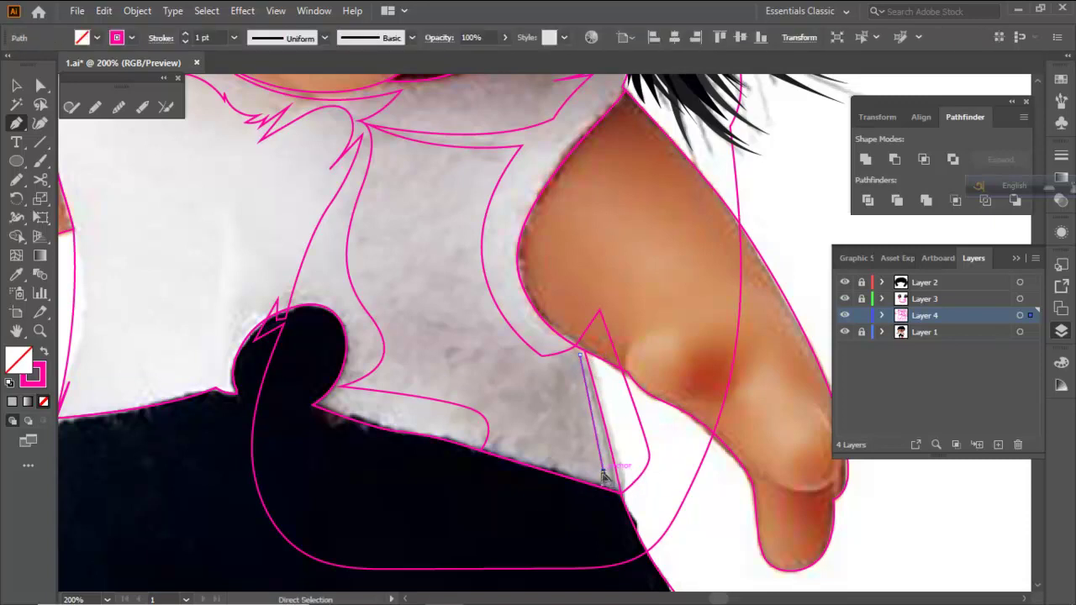
left_click(508, 454)
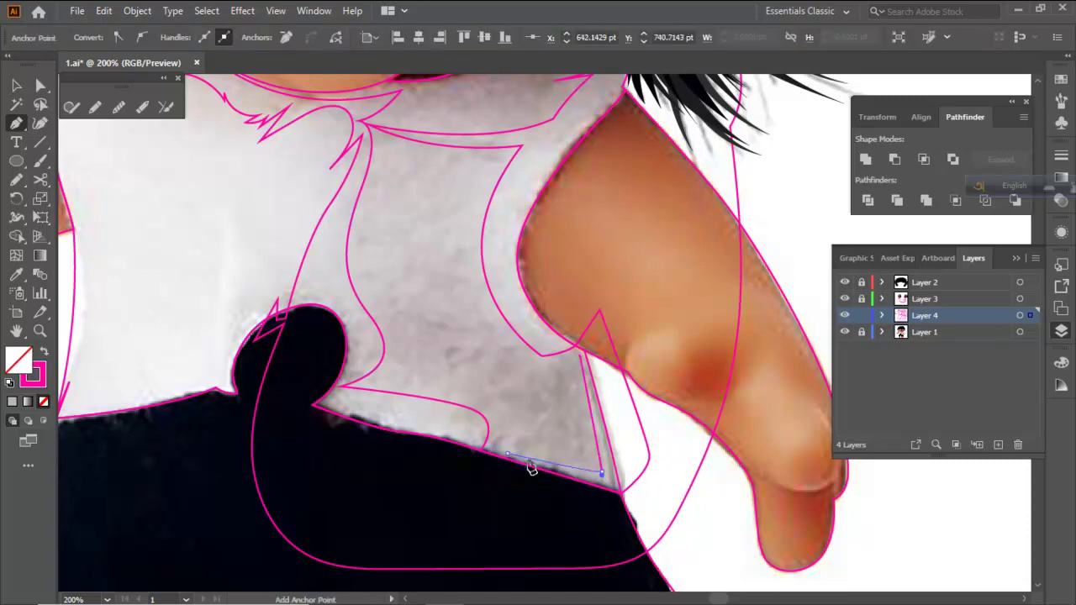
left_click(612, 488)
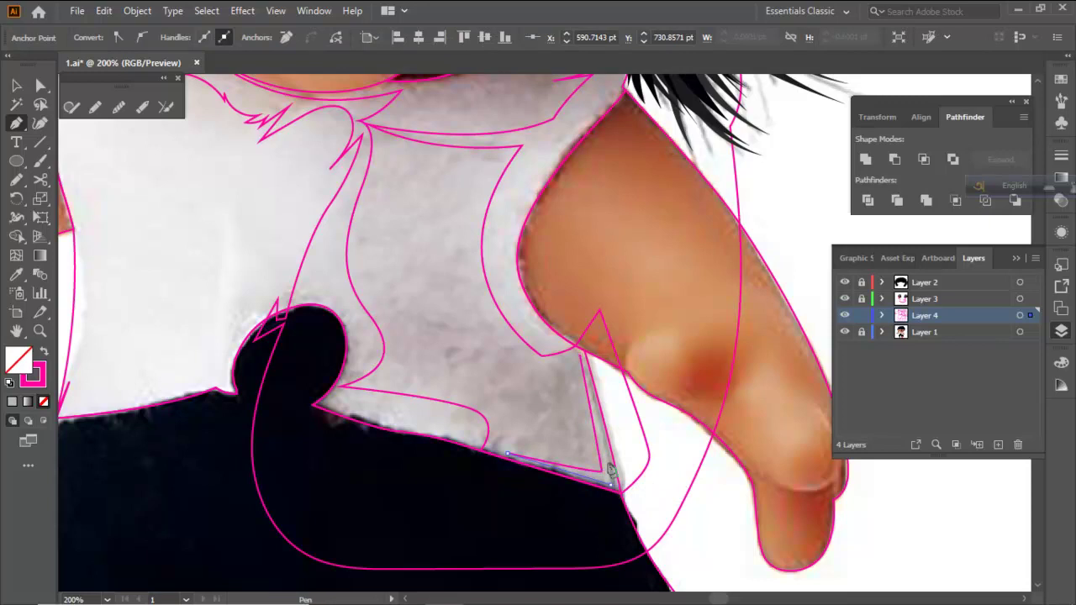
left_click(582, 359)
Fill the hem-corner highlight with the off-white sampled from the front of the shirt, remove its stroke and deselect it
left_click(16, 274)
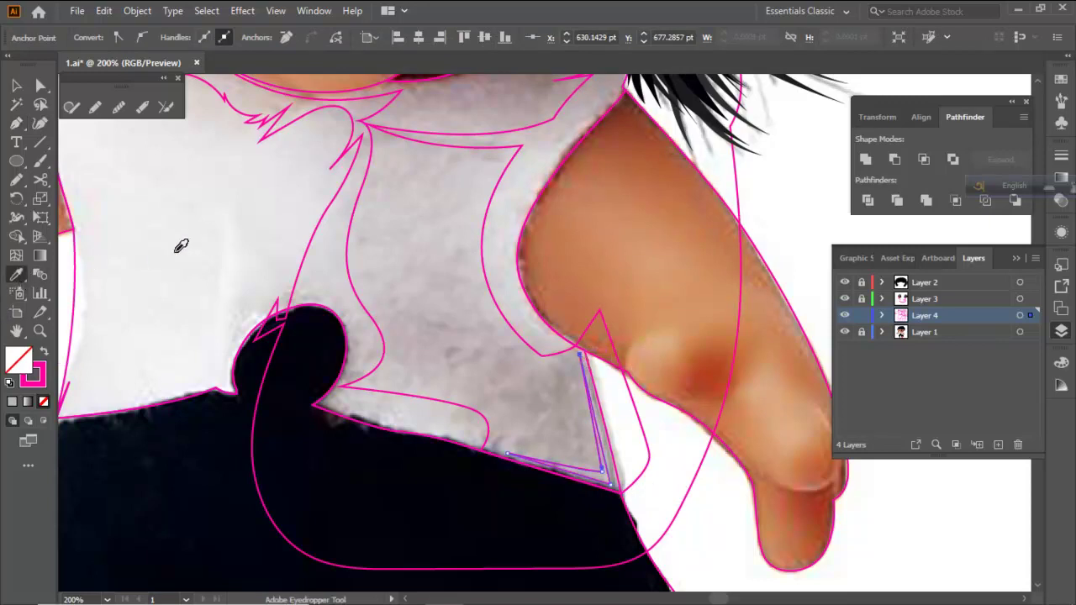
left_click(212, 269)
key("v")
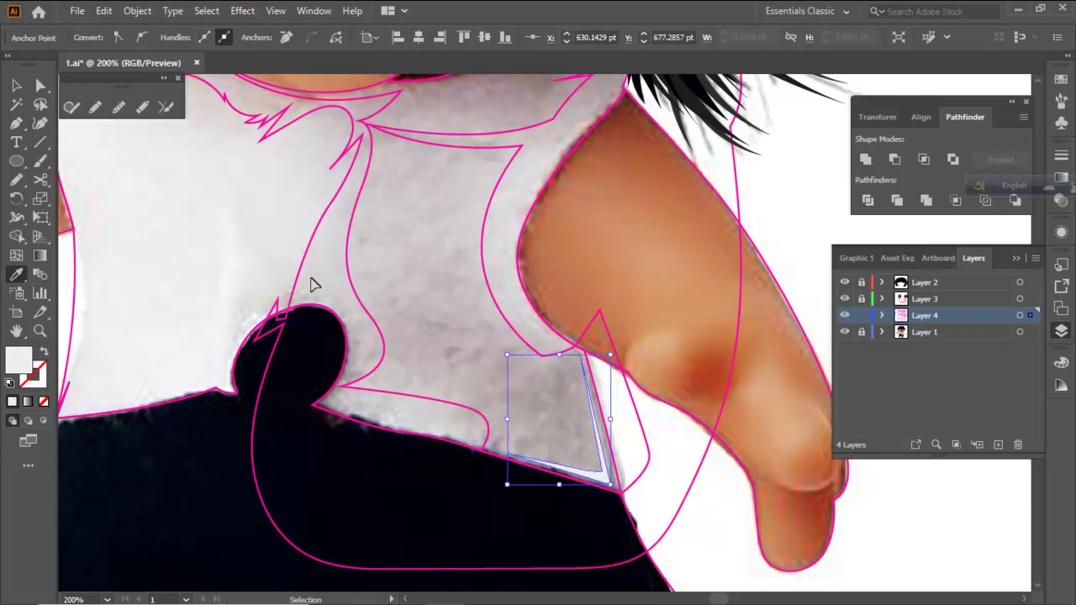
left_click(359, 294)
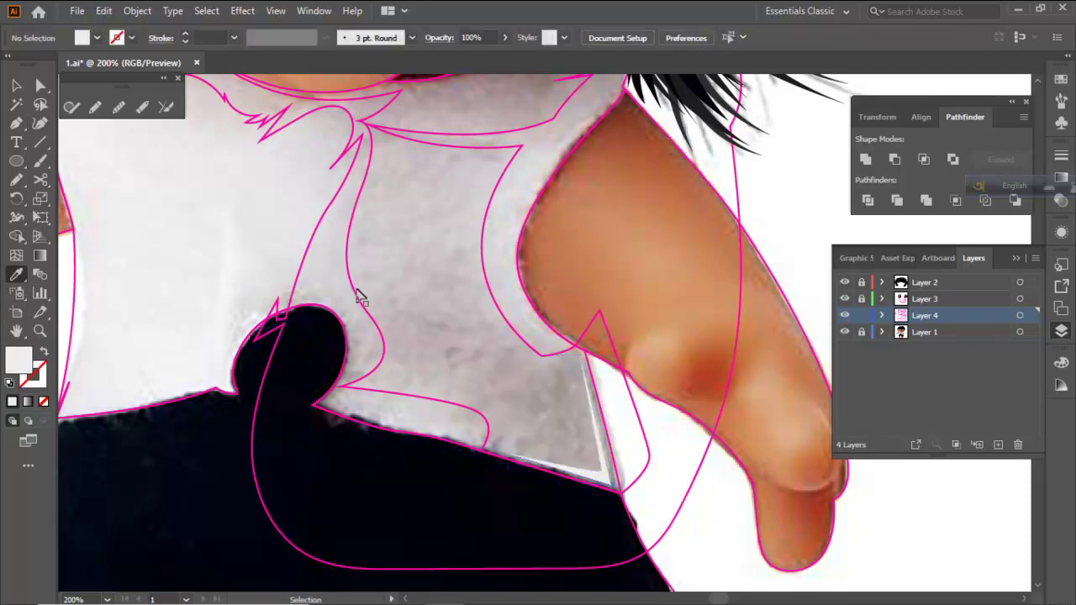
Draw a closed shadow path under the chin's right-hand side, with a pointed notch across the collar and an arc over the jaw, and deselect it
left_click(359, 294)
left_click_drag(409, 281, 502, 439)
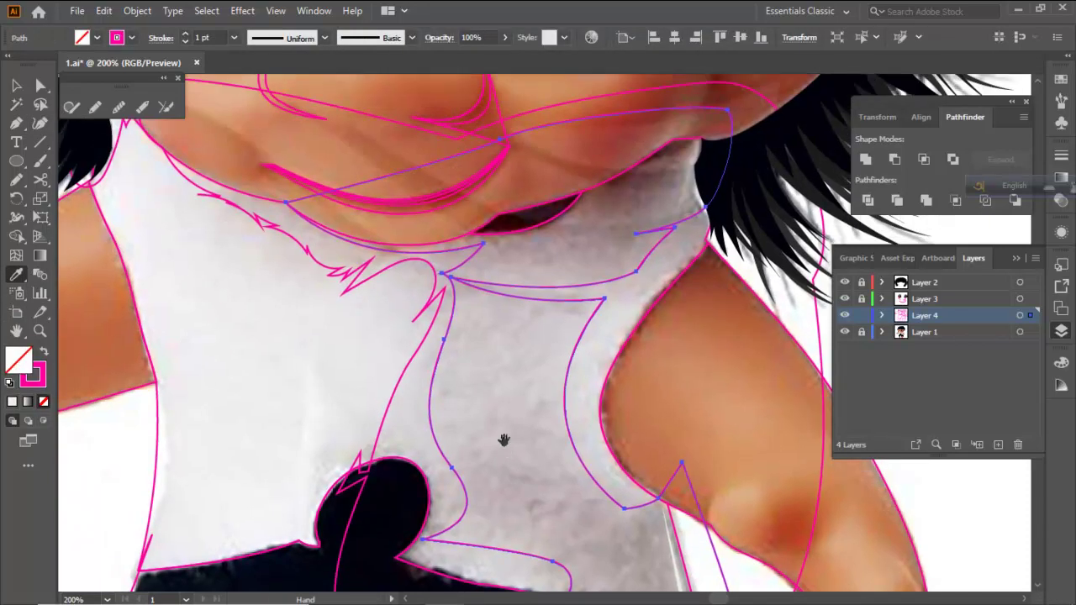
left_click(509, 373, "ctrl")
left_click(16, 124)
left_click_drag(502, 273, 413, 383)
scroll(542, 301, "up", 1)
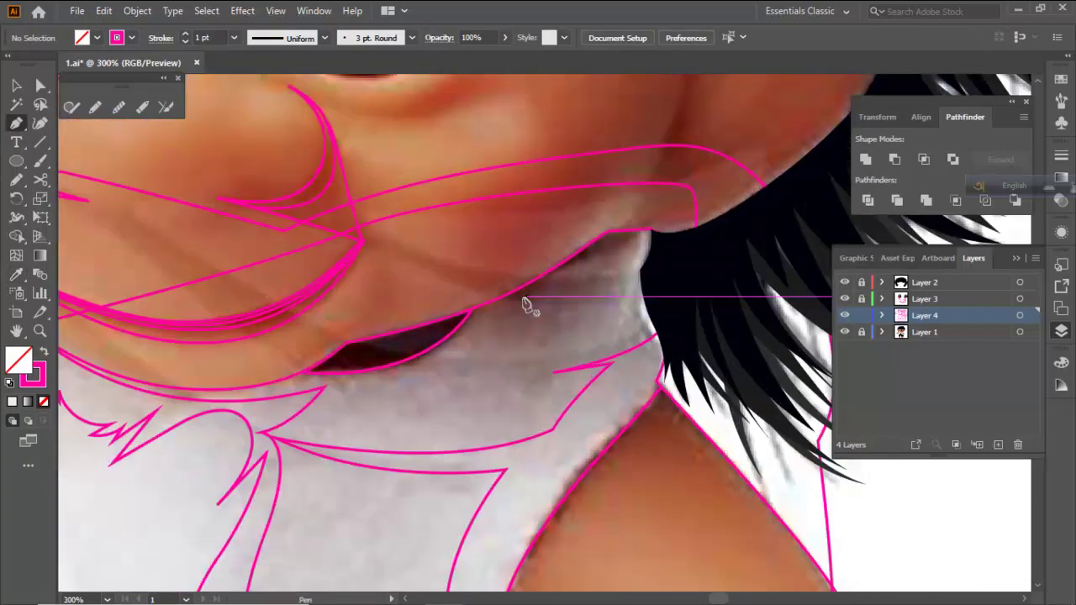
left_click(471, 313)
left_click(605, 294)
left_click_drag(621, 291, 650, 229)
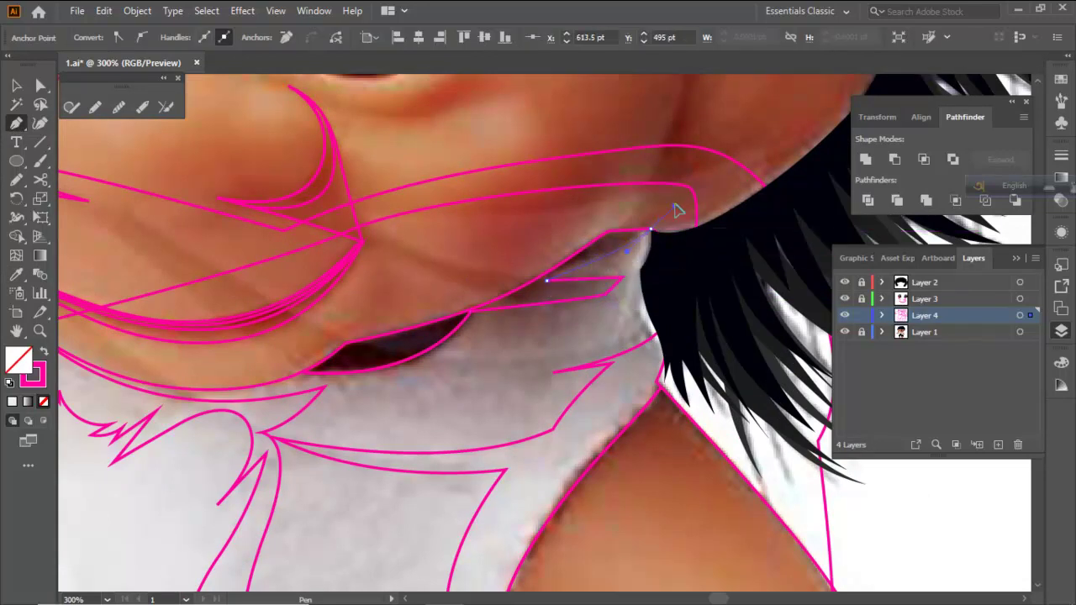
left_click_drag(447, 285, 472, 315)
left_click(471, 311)
left_click(535, 338, "ctrl")
Nudge the lower segment of the collar shadow path slightly near its pointed tip, and deselect the path
scroll(635, 360, "down", 3)
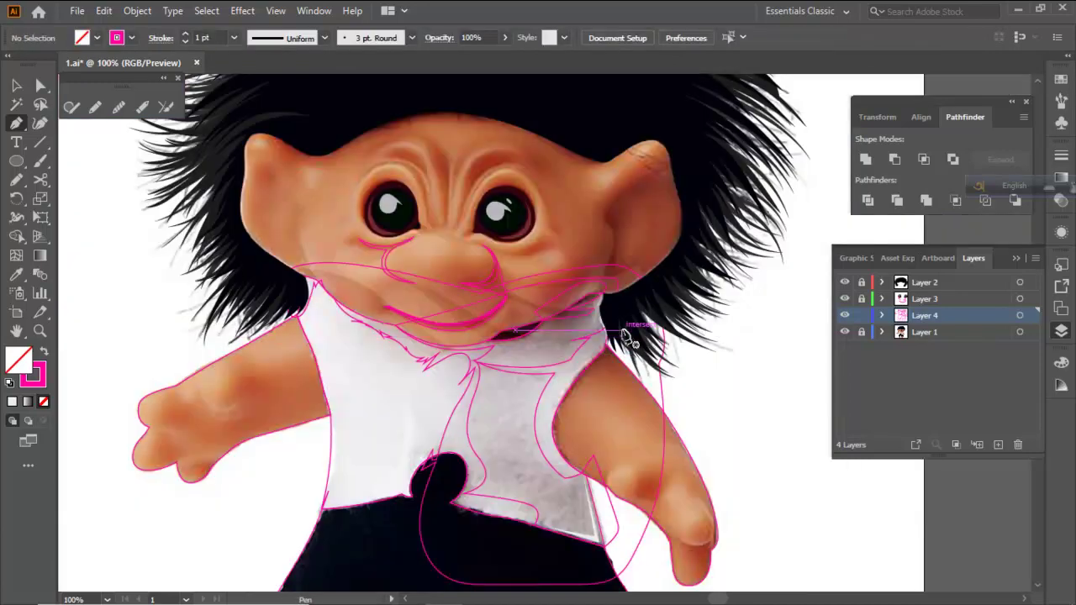
left_click(41, 85)
scroll(571, 266, "up", 2)
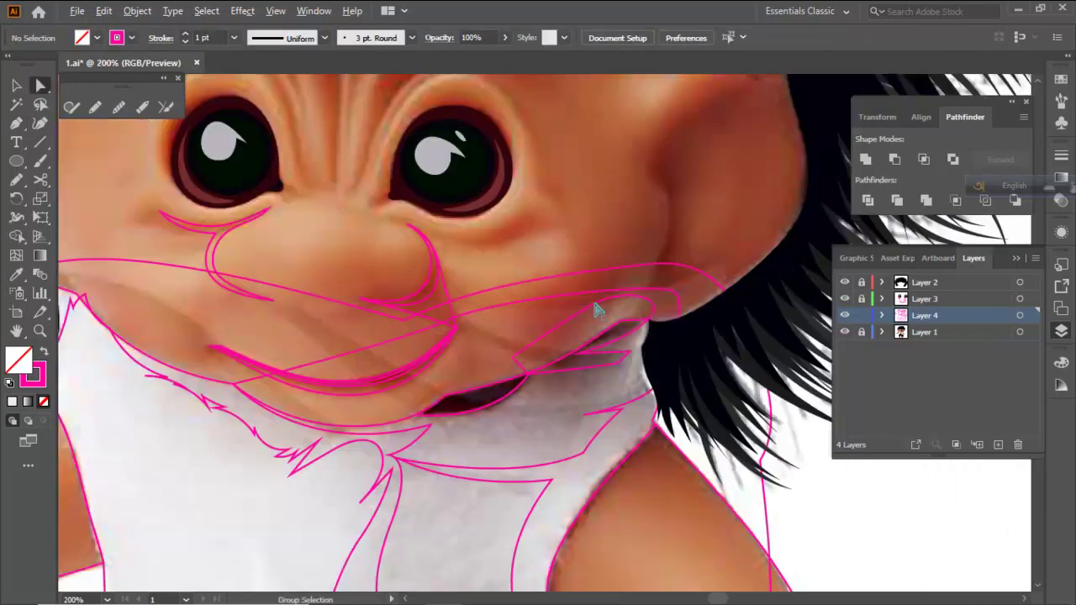
left_click(615, 366)
mouse_move(618, 363)
left_mouse_down()
mouse_move(626, 378)
mouse_move(623, 367)
left_mouse_up()
scroll(613, 358, "up", 2)
key("ctrl+shift+a")
scroll(568, 379, "down", 1)
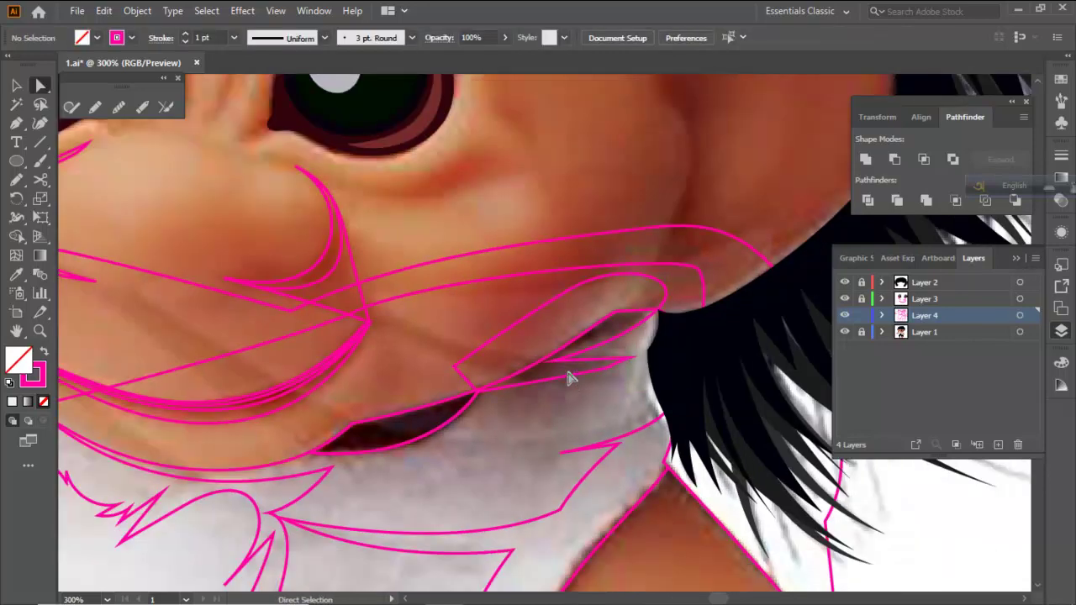
Fill the collar shadow shape under the chin with dark brown sampled from the shadow in the photo
left_click(571, 379)
left_click(24, 276)
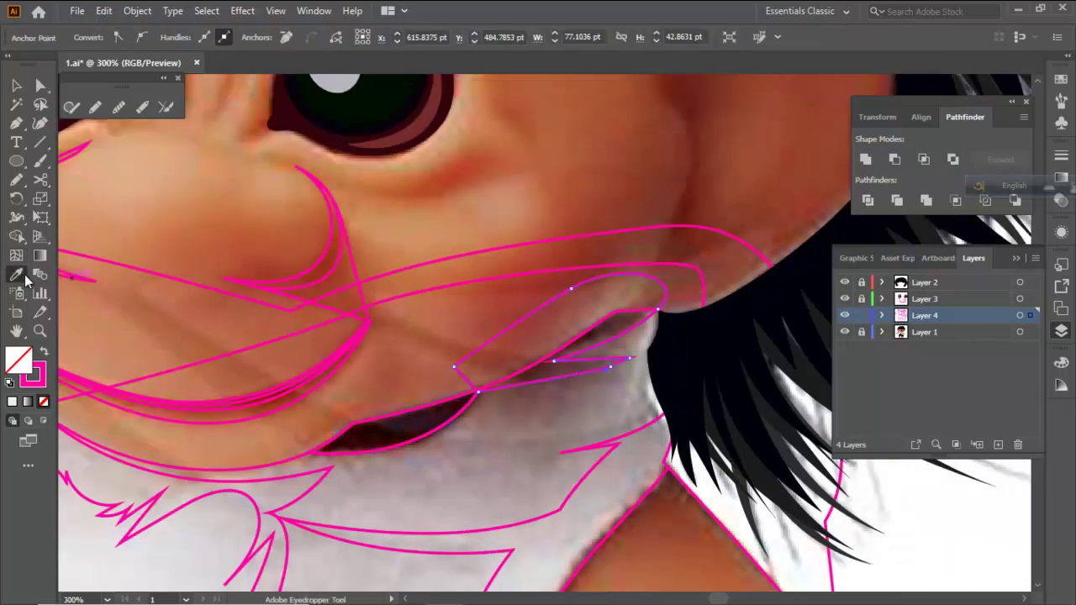
scroll(526, 353, "up", 1)
left_click(533, 361)
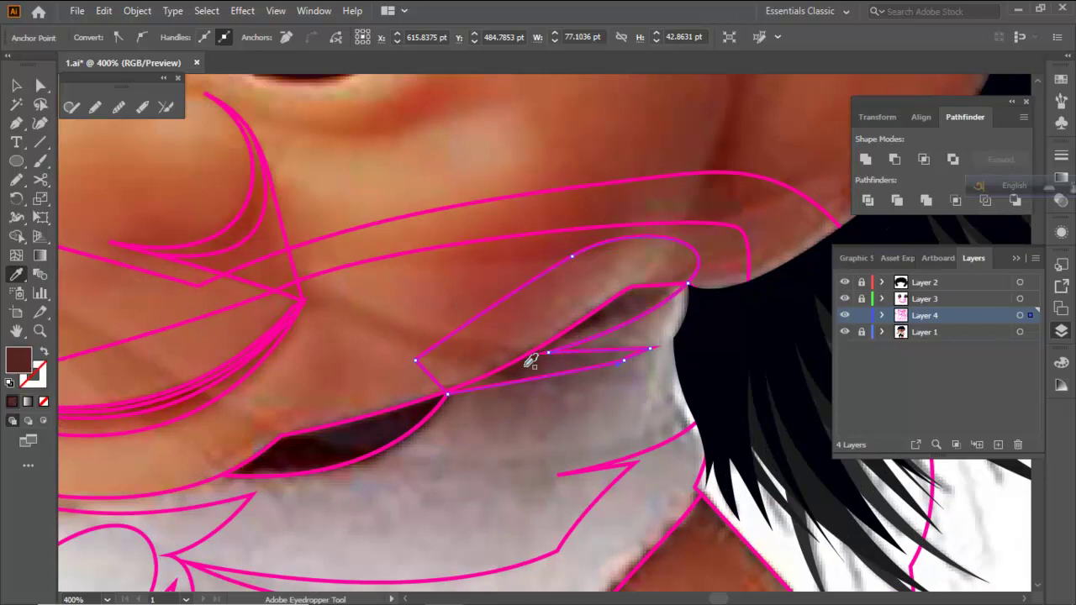
Try filling the path at the lower edge of the dark neck gap with the gap's near-black, and undo it
key("a")
left_click(351, 463)
key("i")
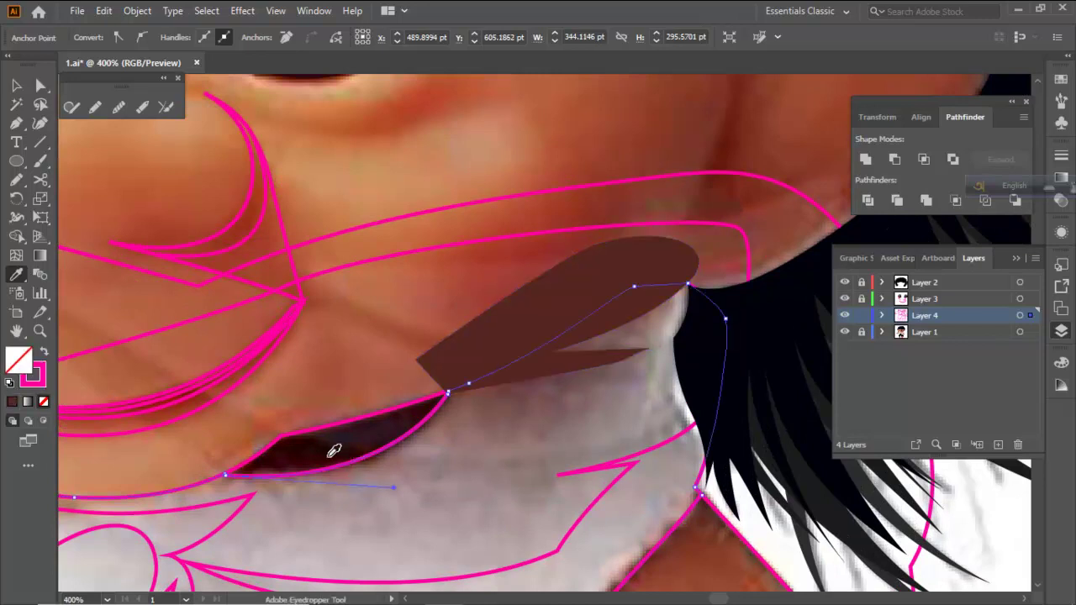
left_click(335, 442)
left_click(390, 358, "ctrl")
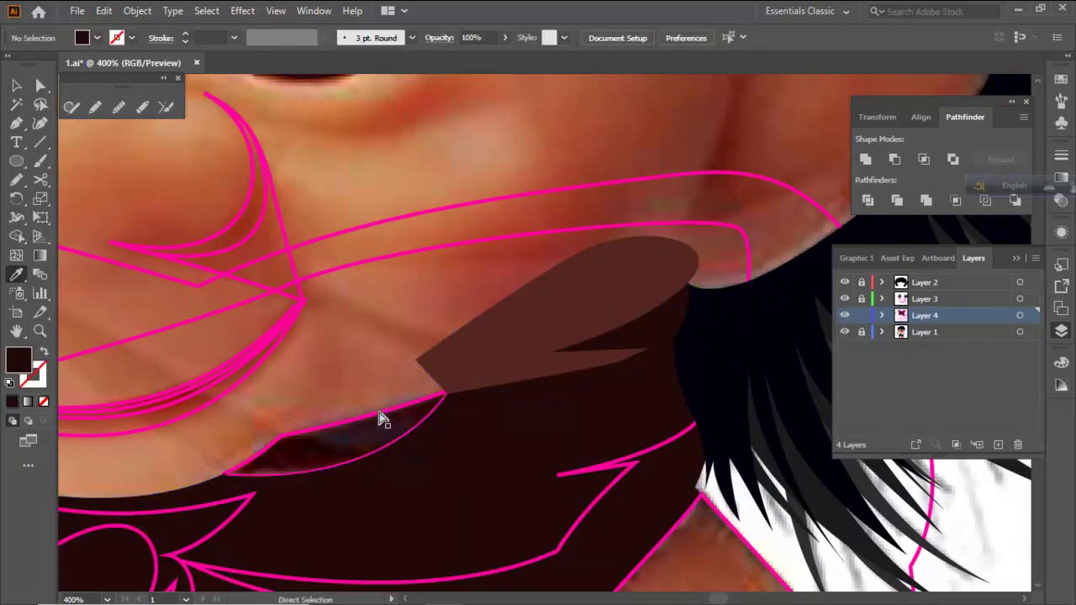
key("ctrl+z")
Fill the small gap shape between chin and collar with near-black sampled from the photo, and deselect it
left_click(359, 433)
left_click(353, 432)
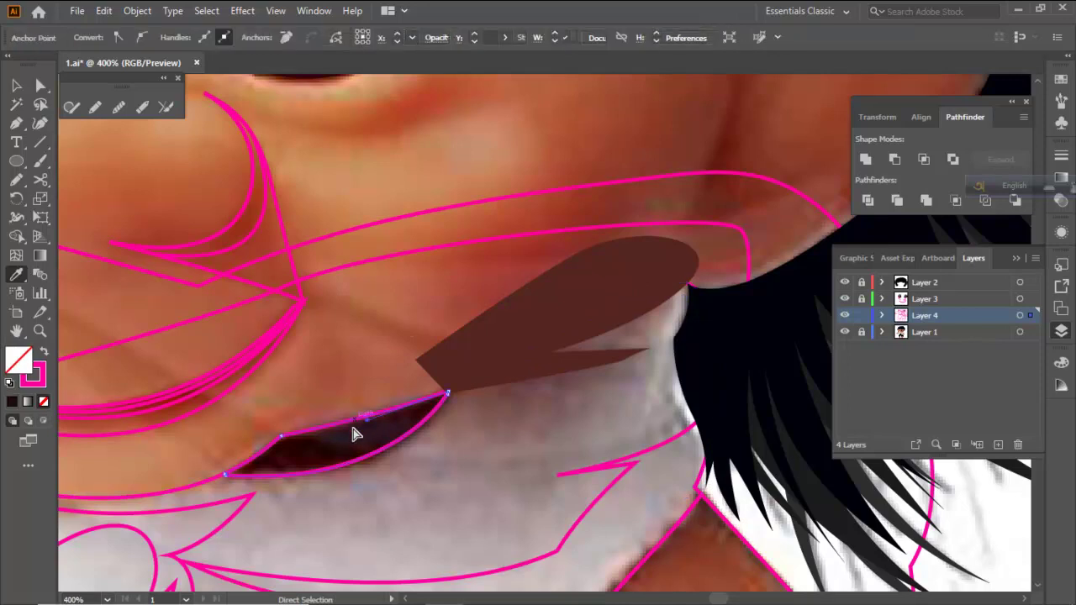
key("i")
left_click(328, 444)
key("a")
left_click(335, 372)
scroll(335, 372, "down", 5)
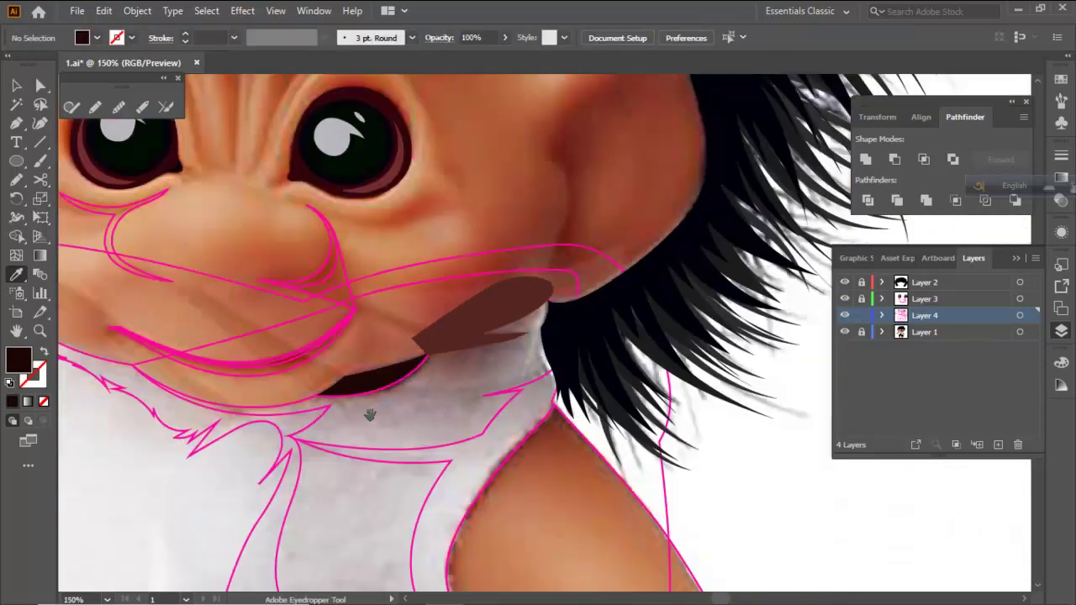
Select the main shirt shadow shape, try a grey fill sampled near the lower right-hand seam, and undo it
scroll(398, 404, "up", 2)
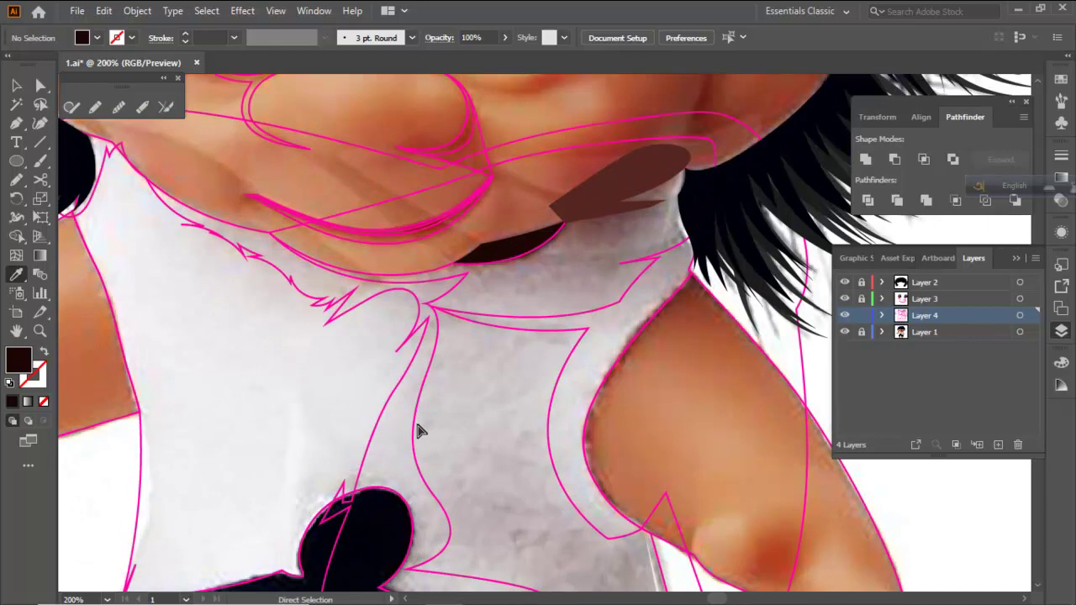
left_click(414, 432)
key("i")
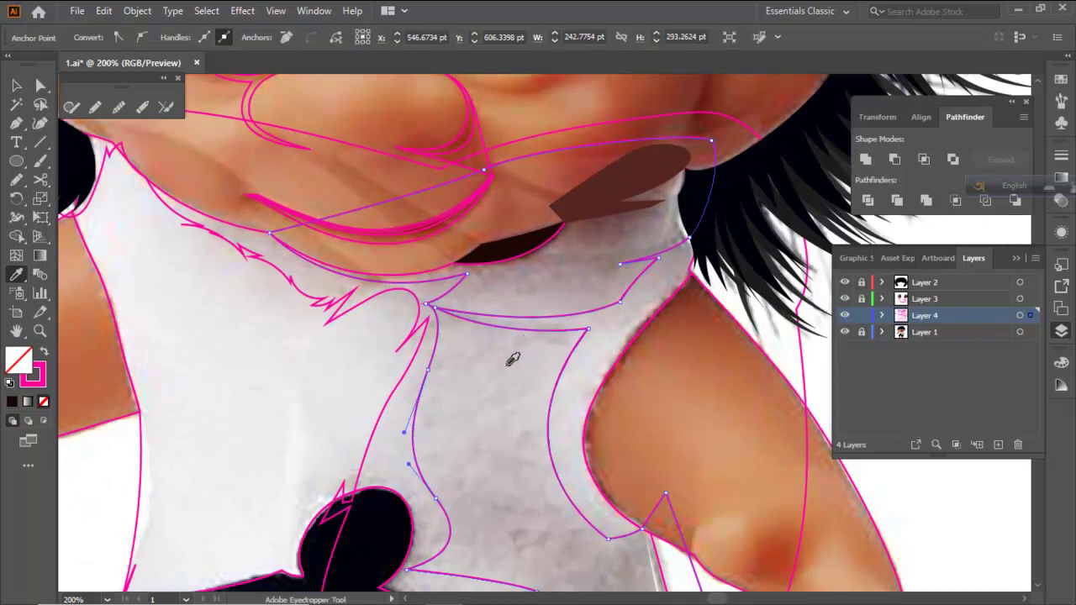
scroll(511, 295, "down", 1)
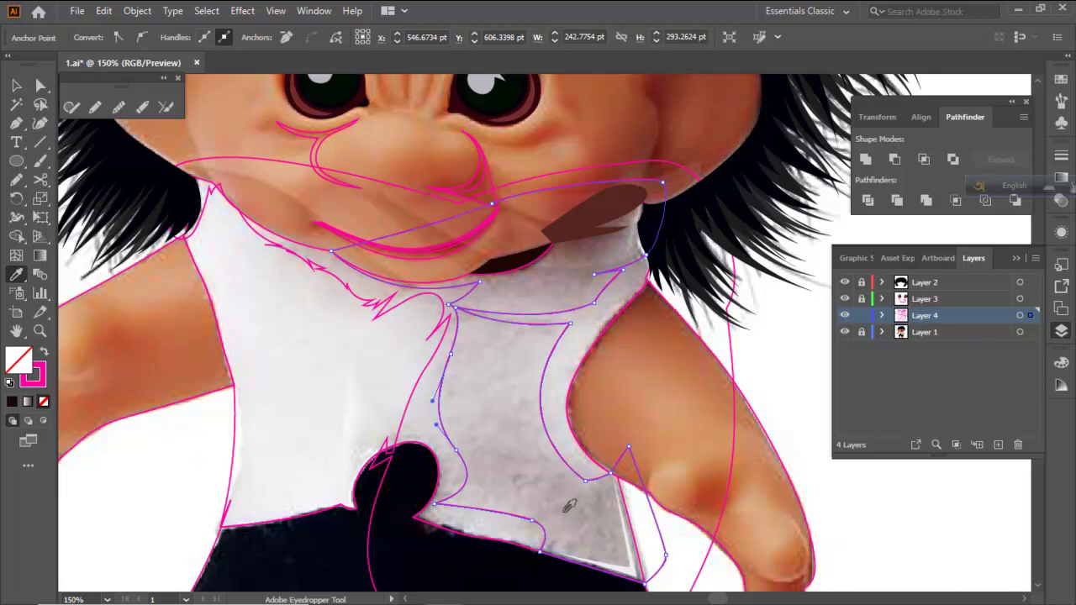
left_click(569, 505)
key("a")
key("ctrl+shift+a")
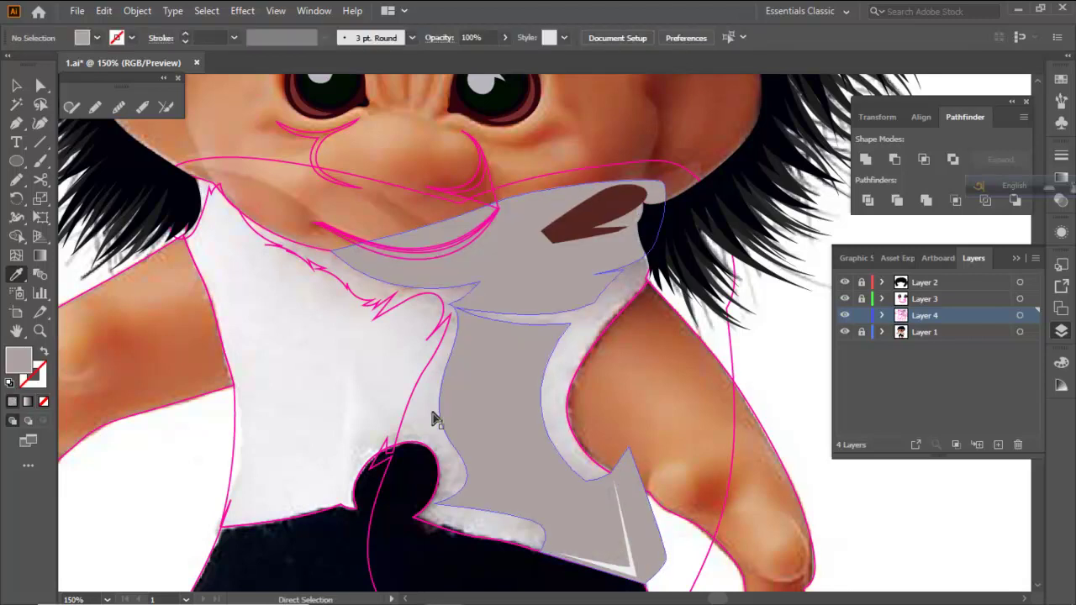
key("ctrl+z")
key("ctrl+z")
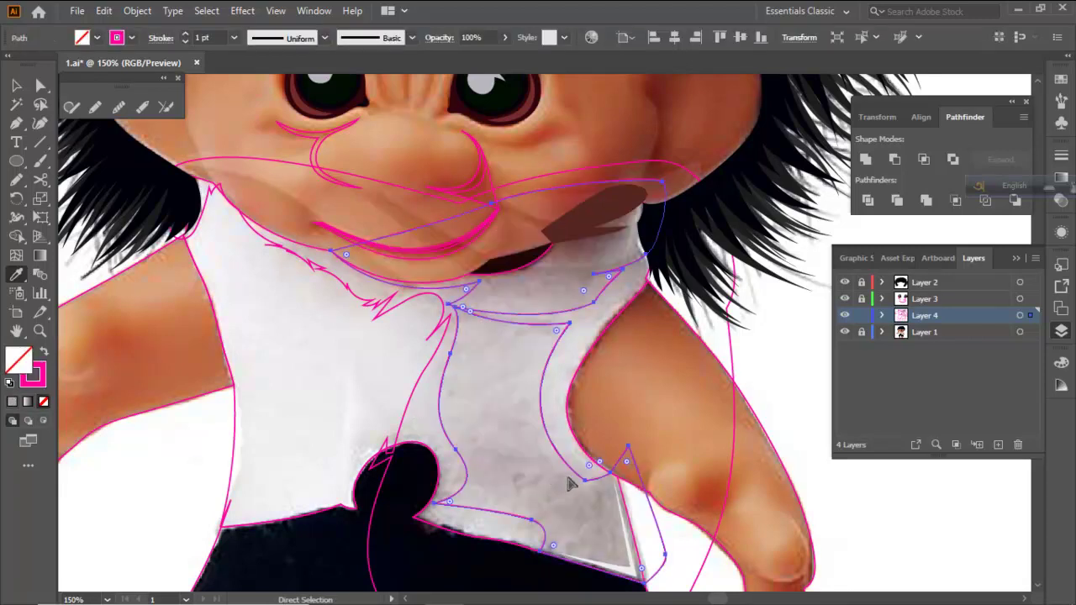
Try a lighter pinkish-grey fill sampled from the middle of the shaded shirt area, and undo it
key("i")
left_click(527, 471)
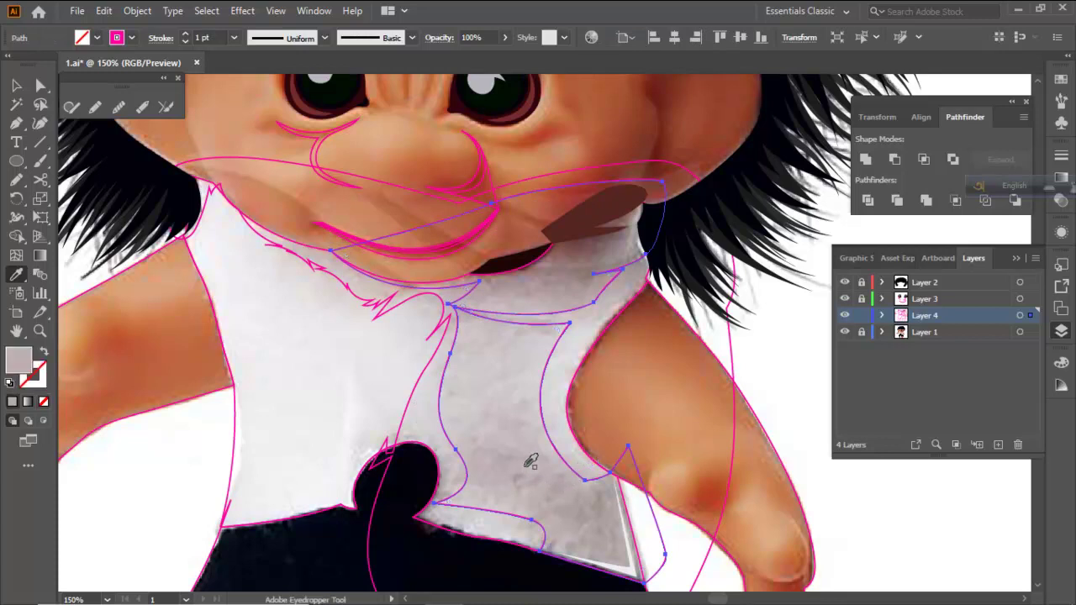
key("a")
key("ctrl+shift+a")
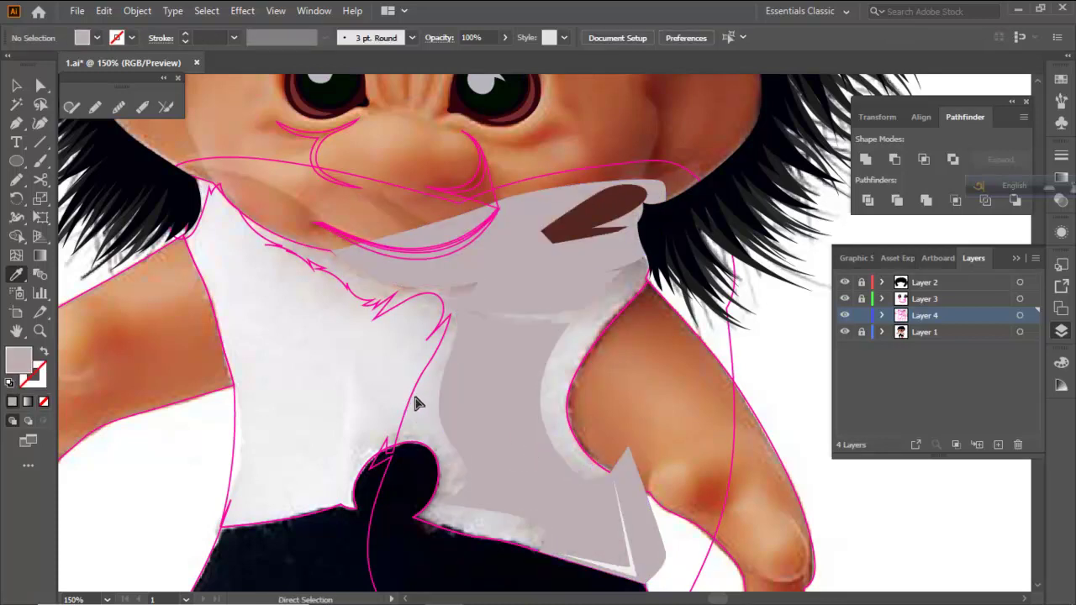
key("ctrl+z")
key("ctrl+z")
Fill the main shirt shadow shape with the darker grey sampled below the right-hand armhole, and deselect it
key("i")
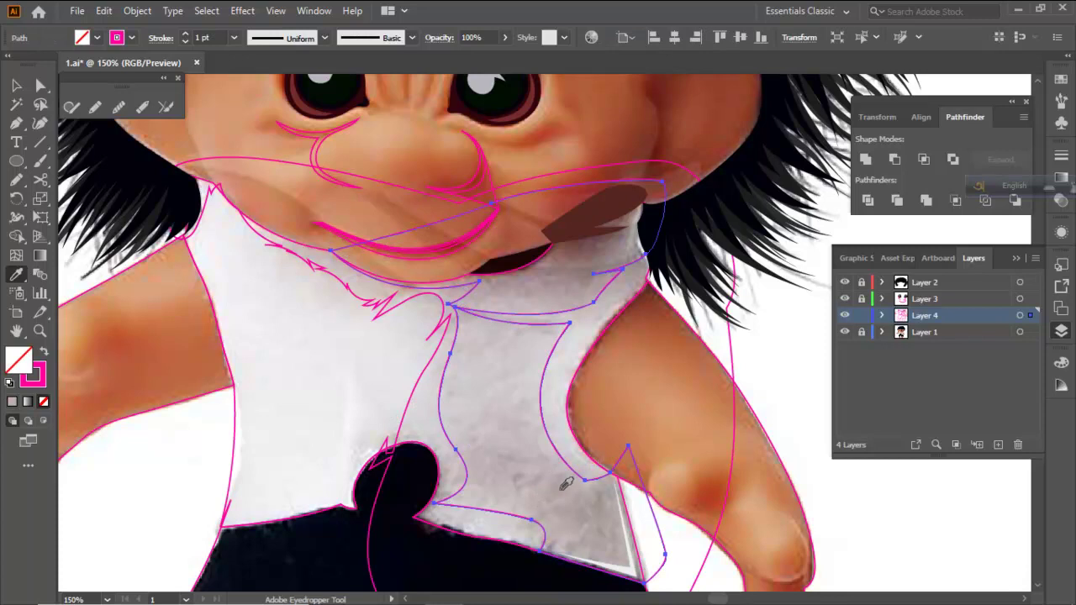
left_click(566, 504)
key("a")
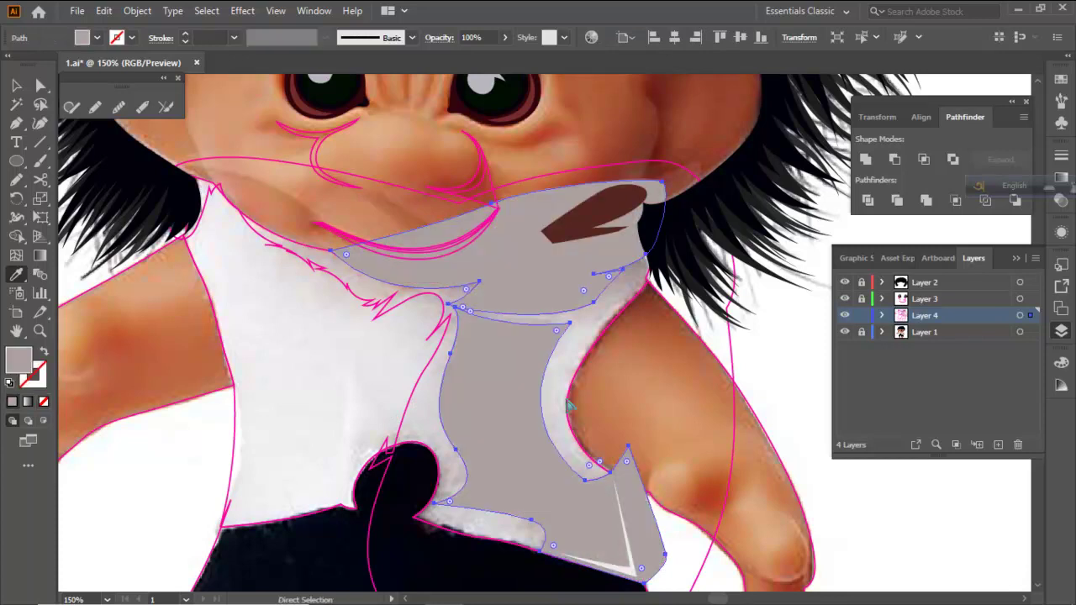
left_click(557, 349)
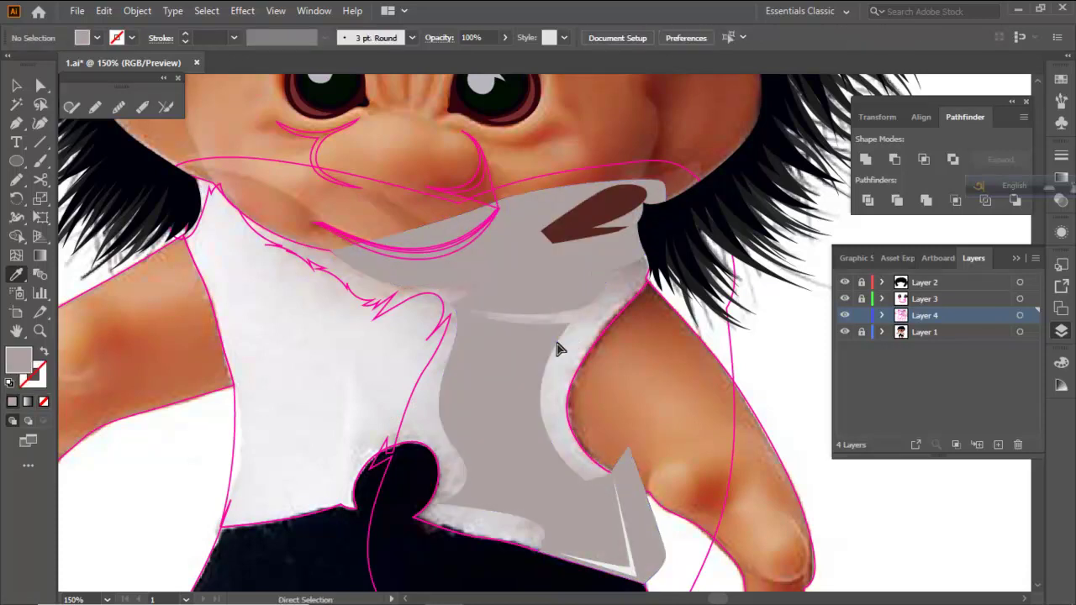
Select the large outer shirt shading shape, try light grey fills sampled beside the central fold, and undo them
left_click(408, 393)
key("i")
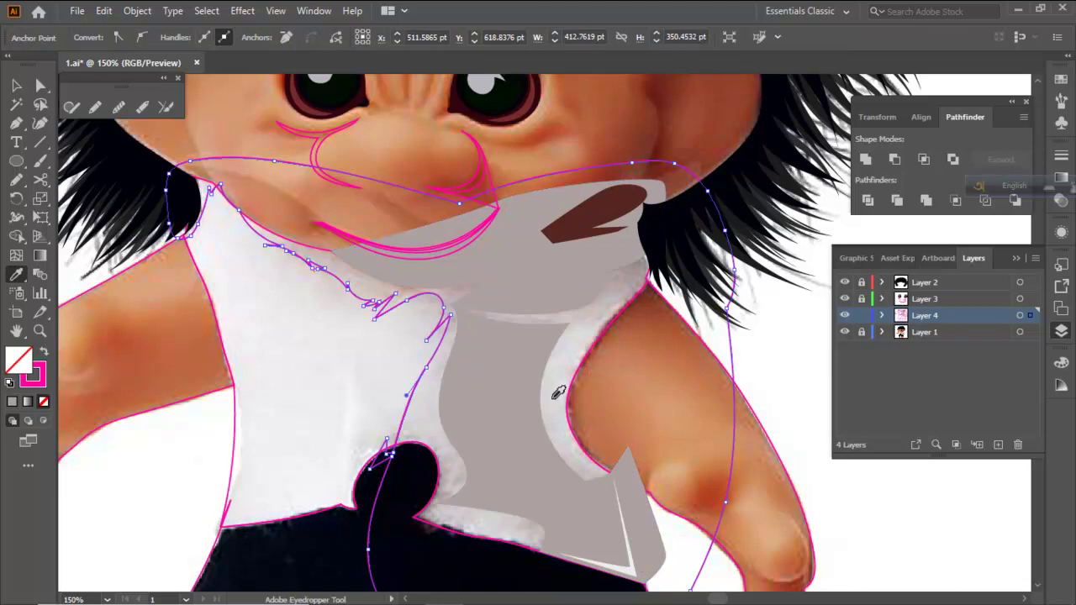
left_click(432, 400)
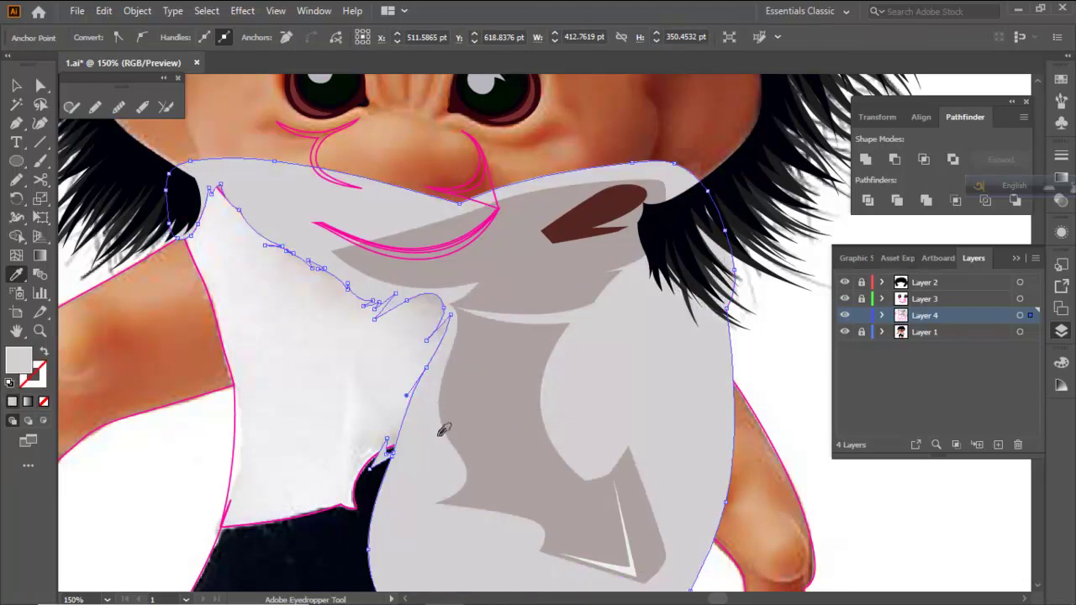
key("ctrl+z")
left_click(438, 432)
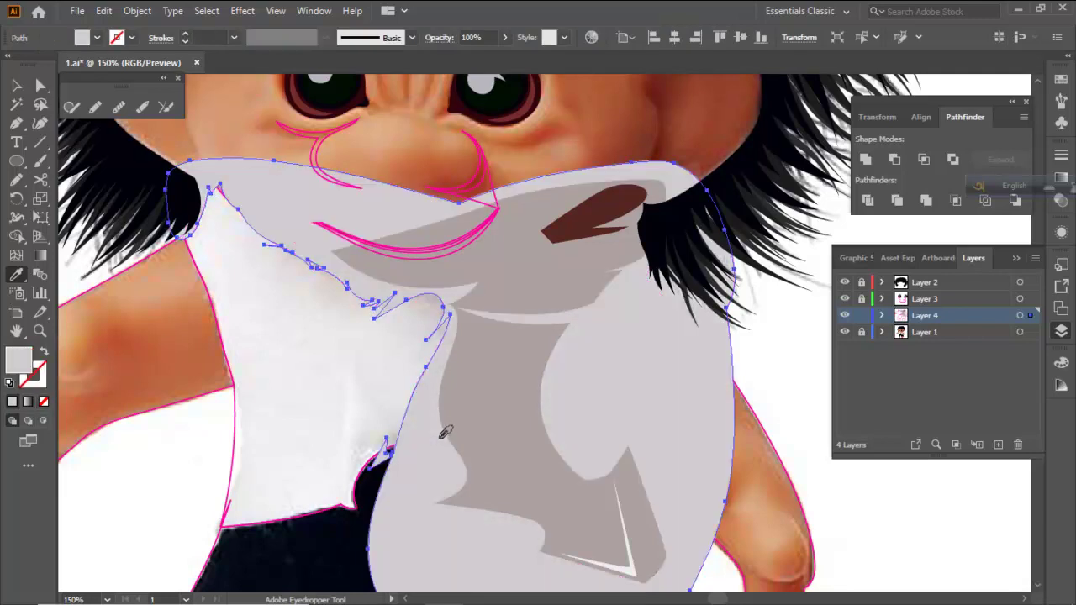
key("ctrl+z")
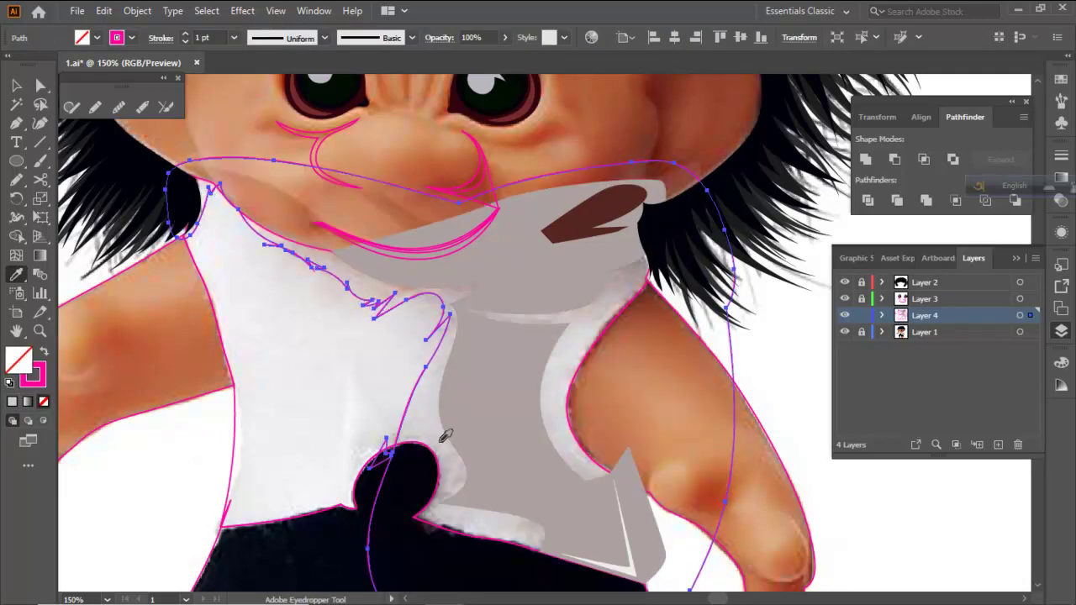
Fill the large outer shading shape with pale pinkish grey from the neckline edge, and the shirt base shape with off-white from its front
left_click(349, 274)
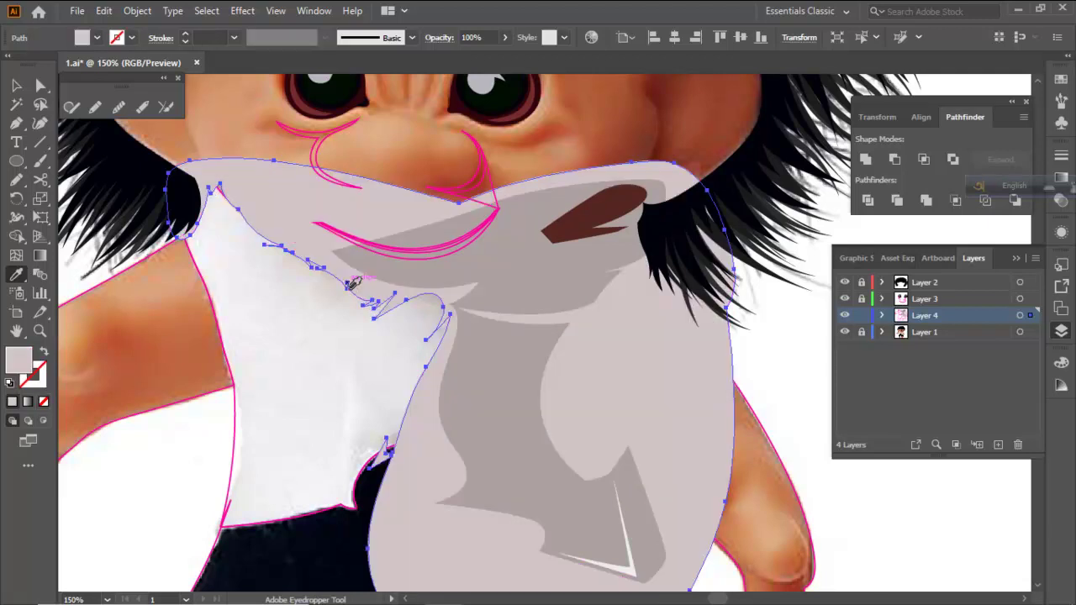
left_click(327, 355, "ctrl")
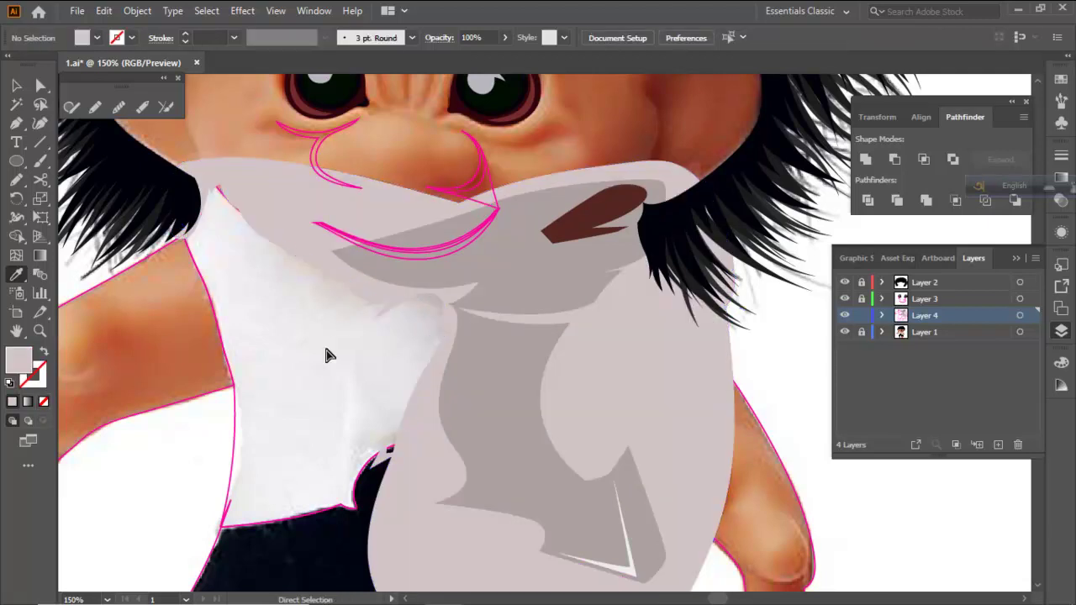
left_click(237, 401, "ctrl")
left_click(281, 403)
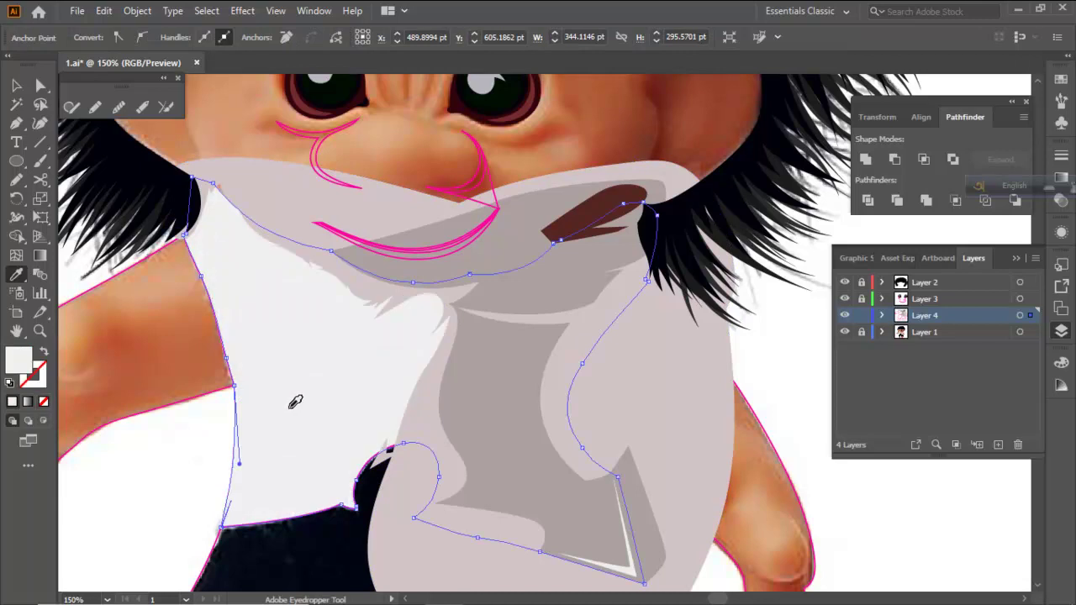
Duplicate the off-white shirt base shape in place and put the copy in front of the shading shapes
key("ctrl+minus")
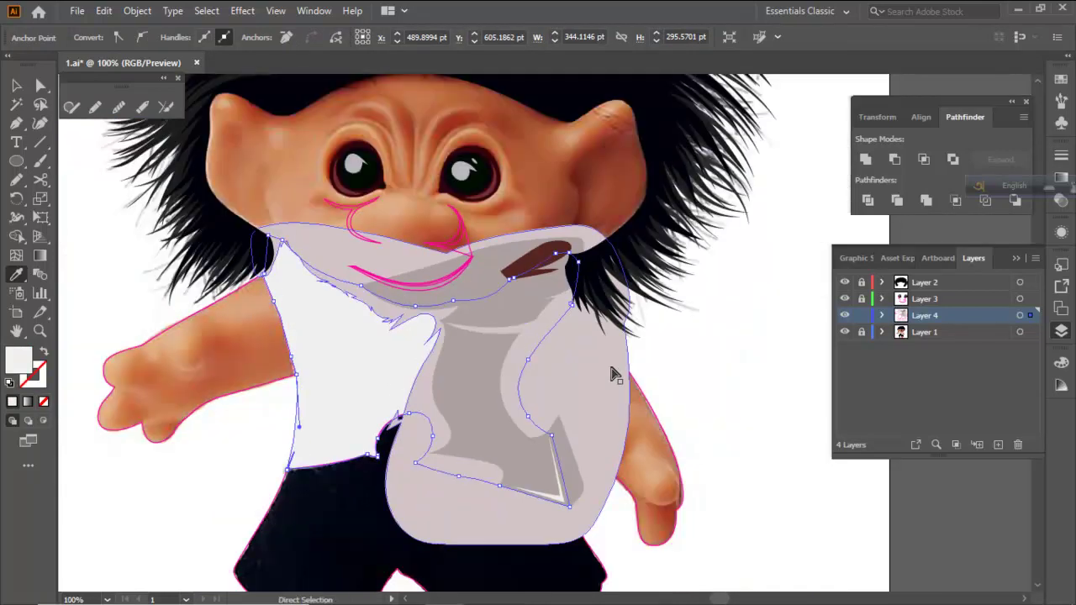
left_click(670, 377, "ctrl")
left_click(528, 336, "ctrl")
key("ctrl+minus")
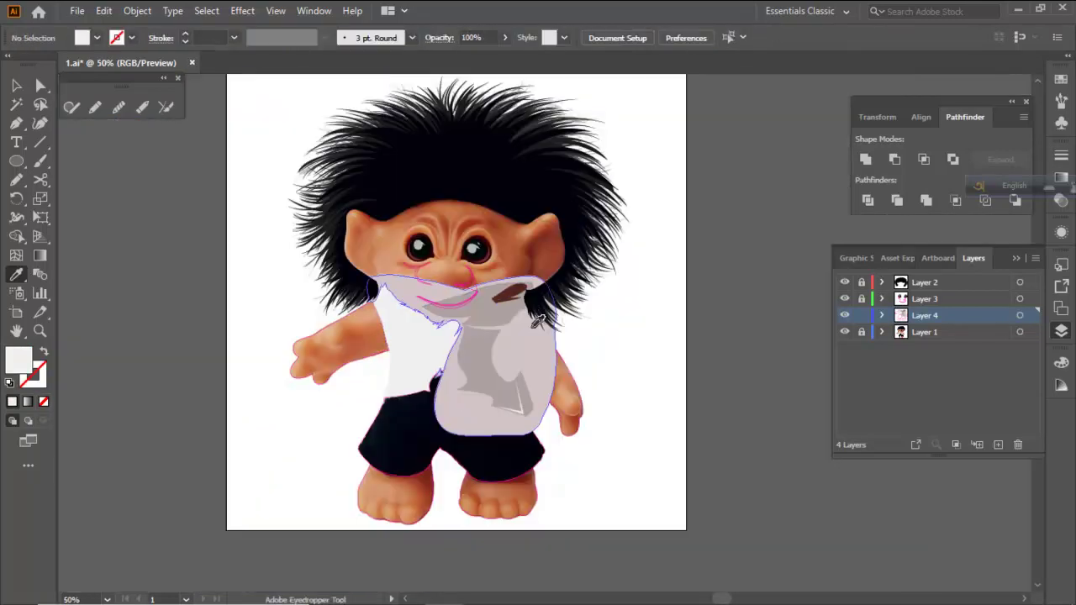
key("ctrl+plus")
left_click(423, 350, "ctrl")
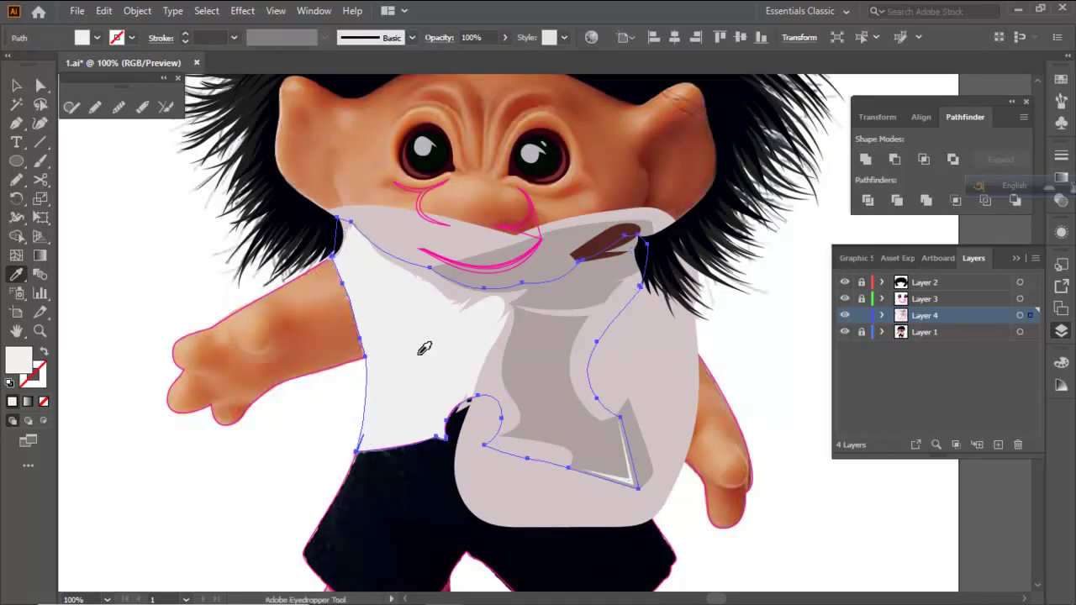
left_click(420, 354)
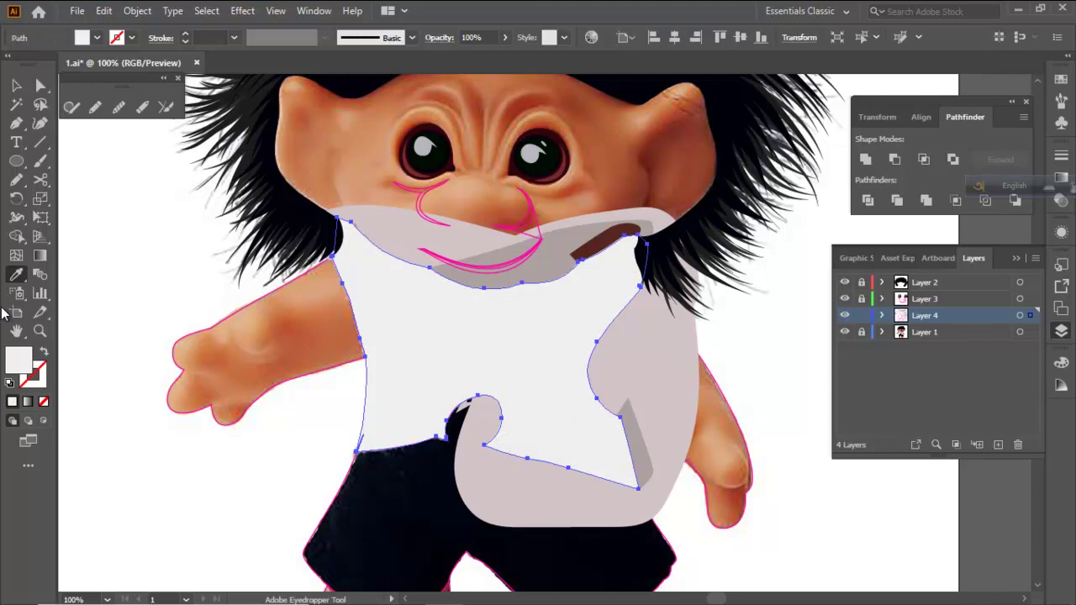
Turn the front copy of the shirt into an unfilled outline with a bfbfbf grey stroke, and deselect it
left_click(44, 354)
double_click(35, 377)
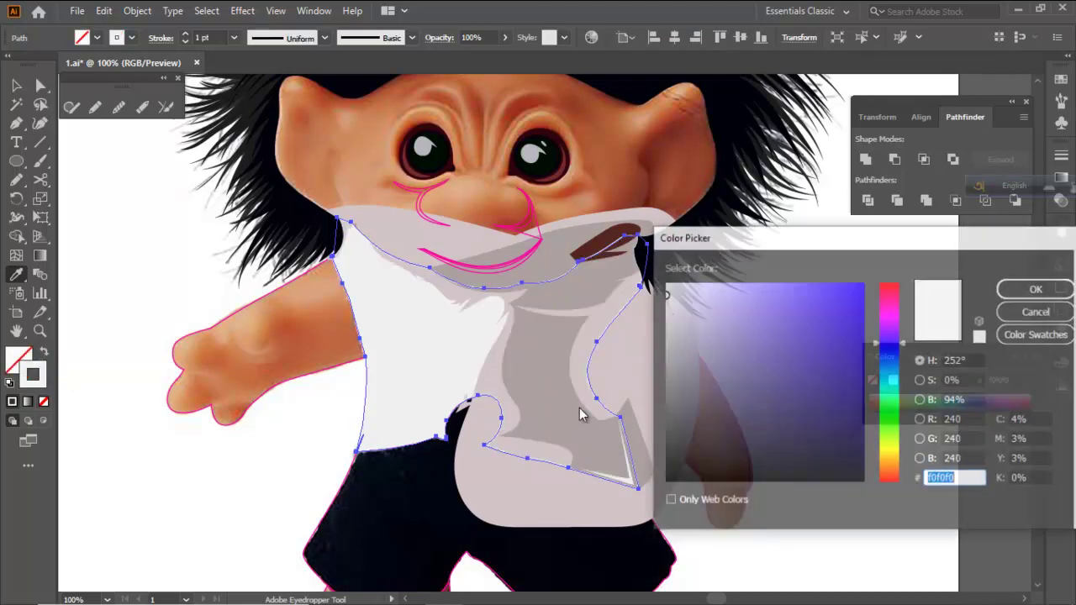
left_click_drag(687, 336, 645, 332)
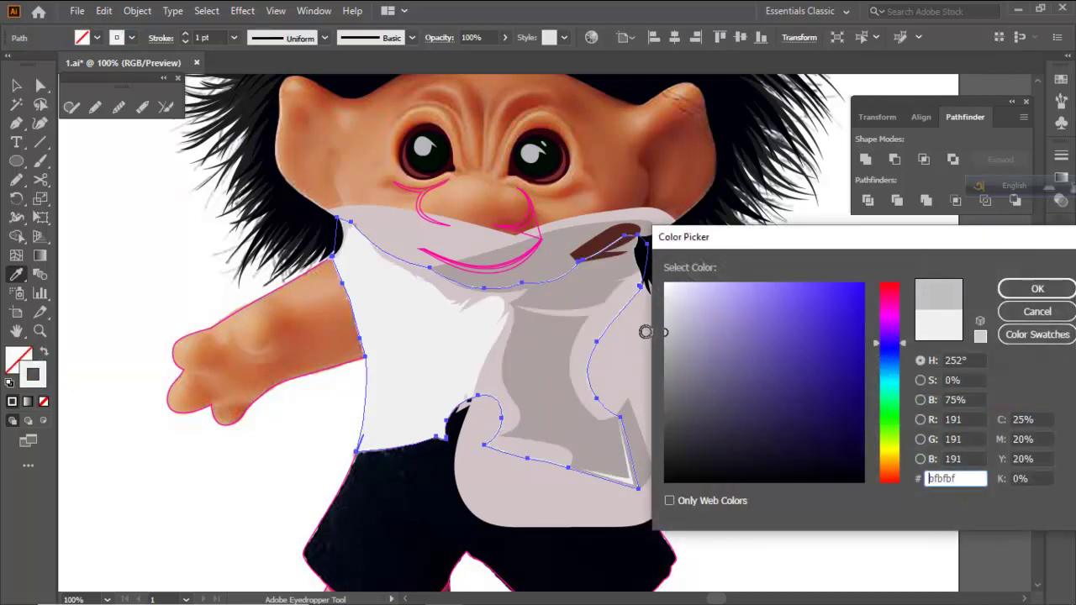
key("Return")
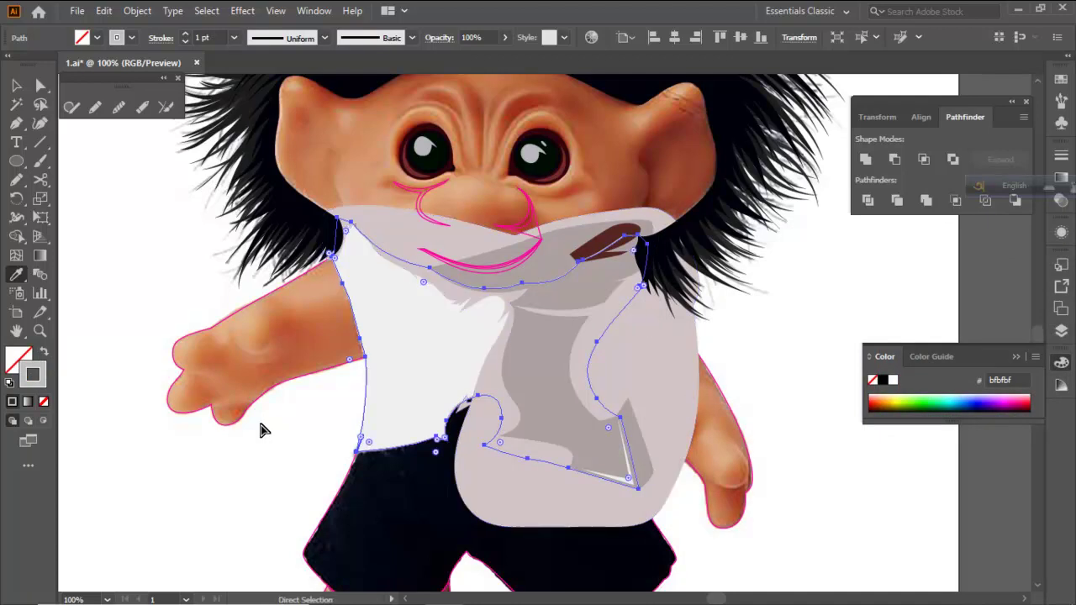
key("ctrl+shift+a")
Straighten the shirt outline's lower-left hem corner by moving its direction handle onto the hem line, and deselect it
left_click(16, 85)
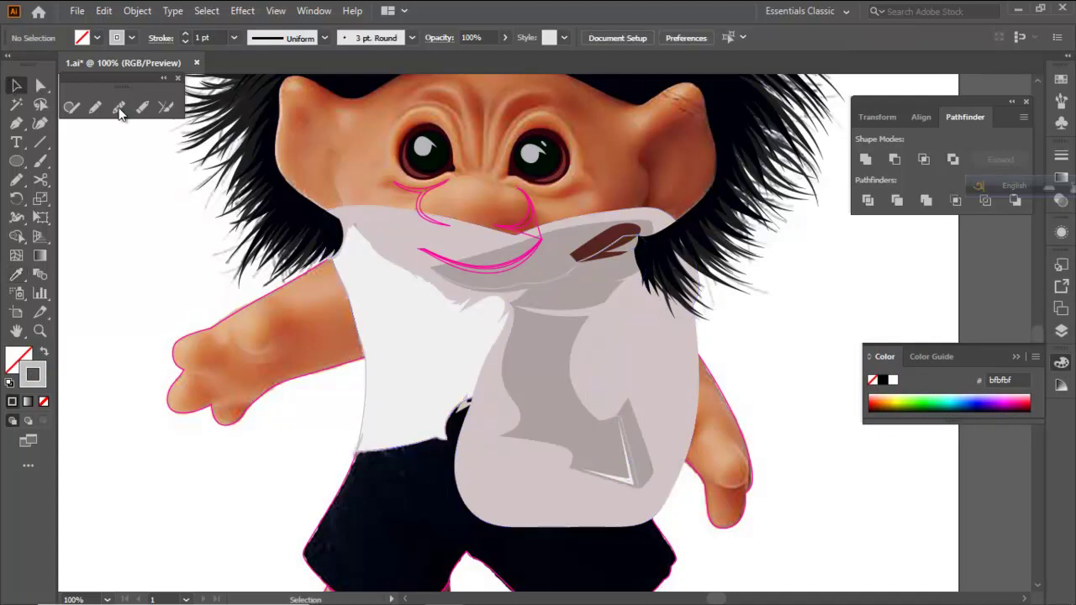
scroll(300, 301, "up", 2)
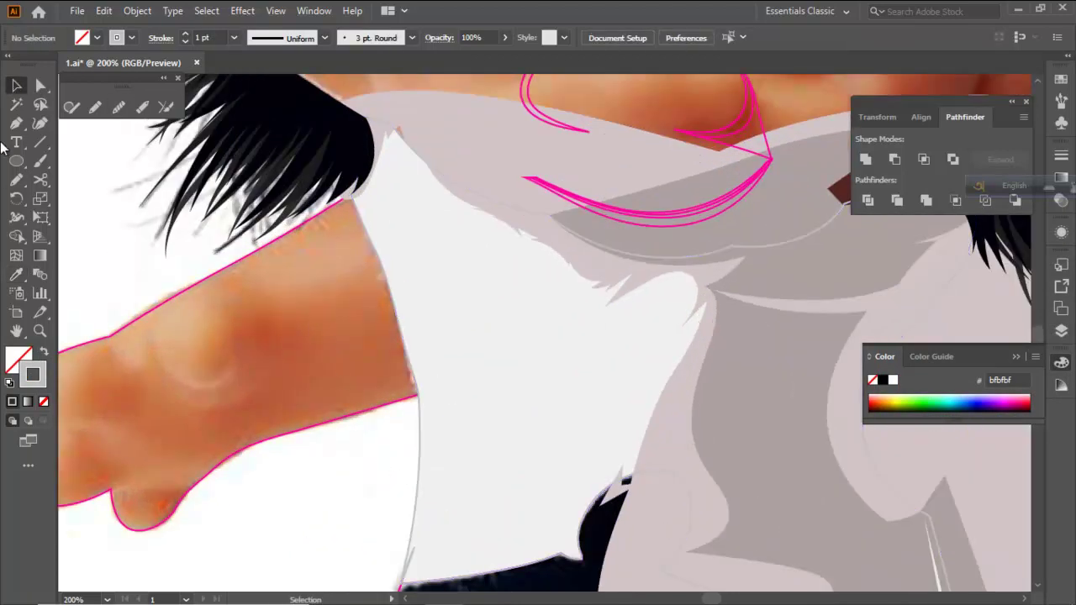
left_click(40, 85)
scroll(243, 341, "down", 3)
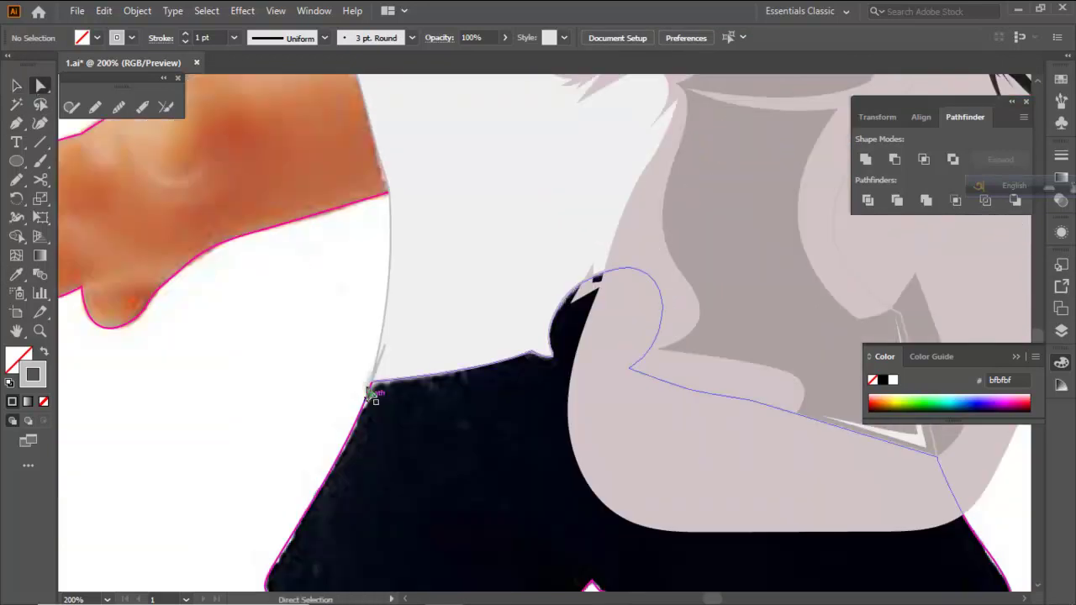
left_click(389, 349)
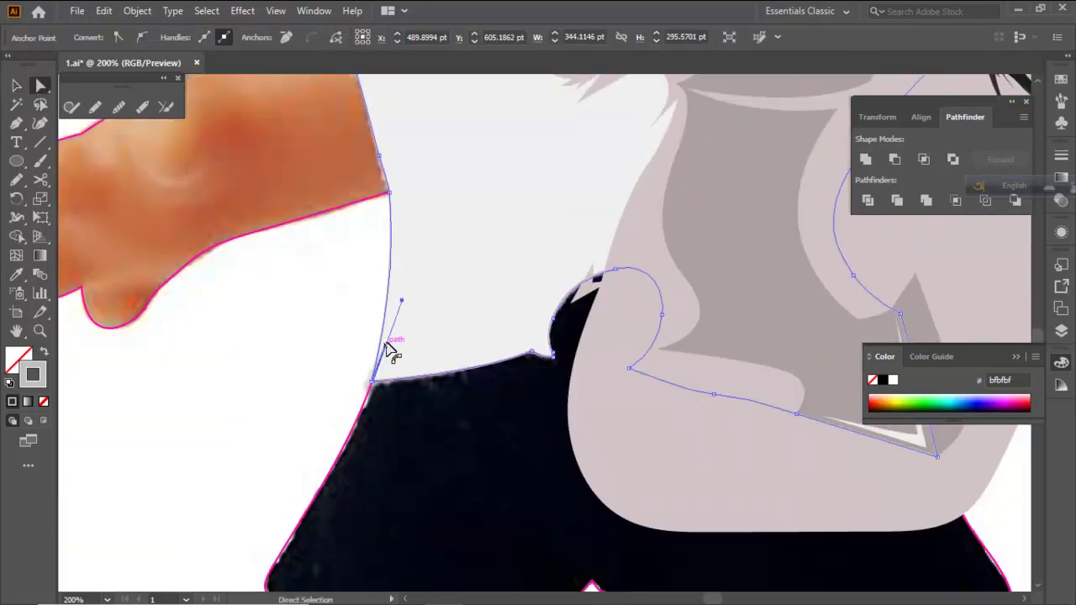
left_click_drag(402, 300, 399, 379)
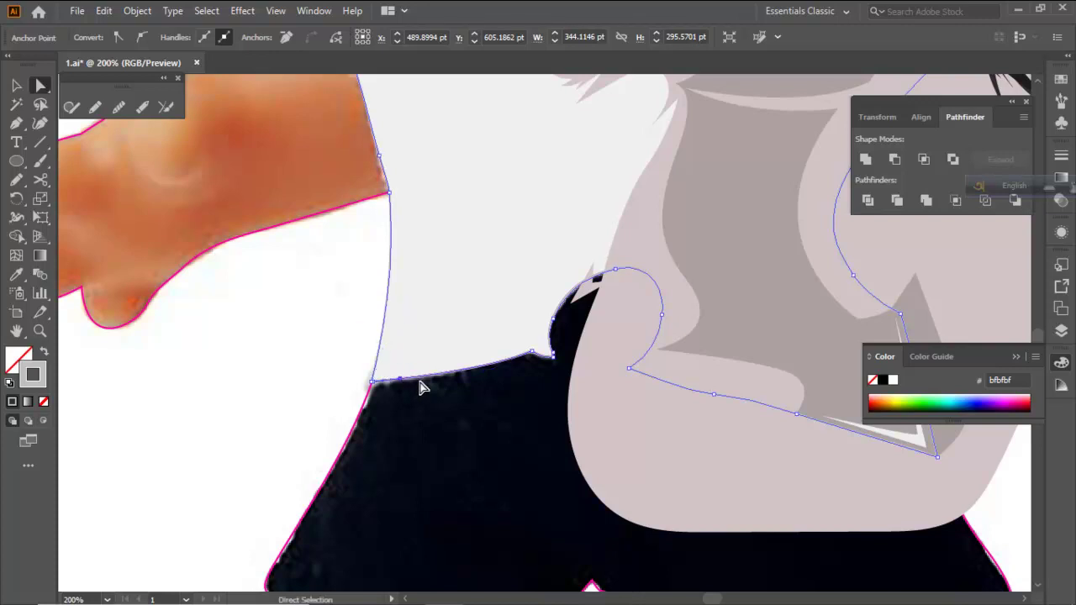
left_click(201, 346)
Set the grey shirt outline's stroke weight to 2 pt and deselect it
left_click(16, 85)
left_click(389, 304)
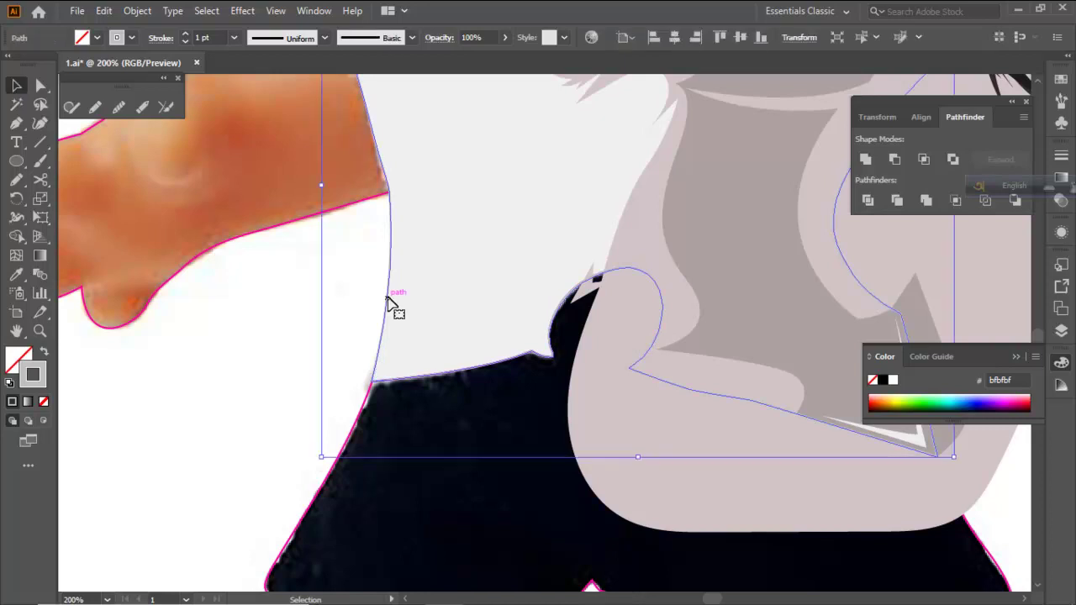
left_click(250, 168)
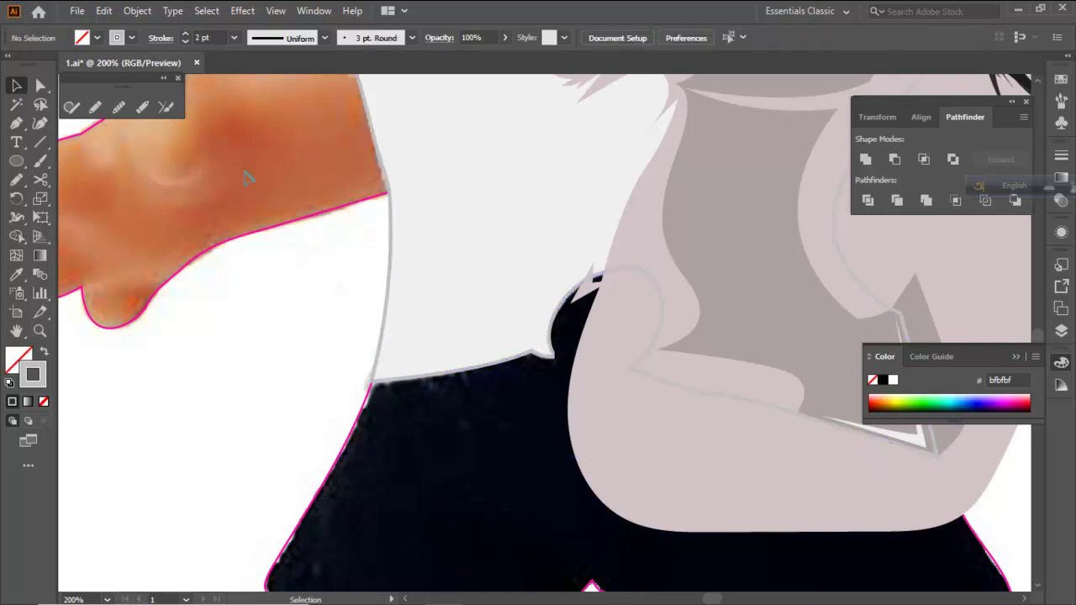
Trim the main dark grey shadow shape to the shirt's silhouette by intersecting it with the shirt base shape
left_click_drag(468, 269, 249, 401)
left_click(319, 335)
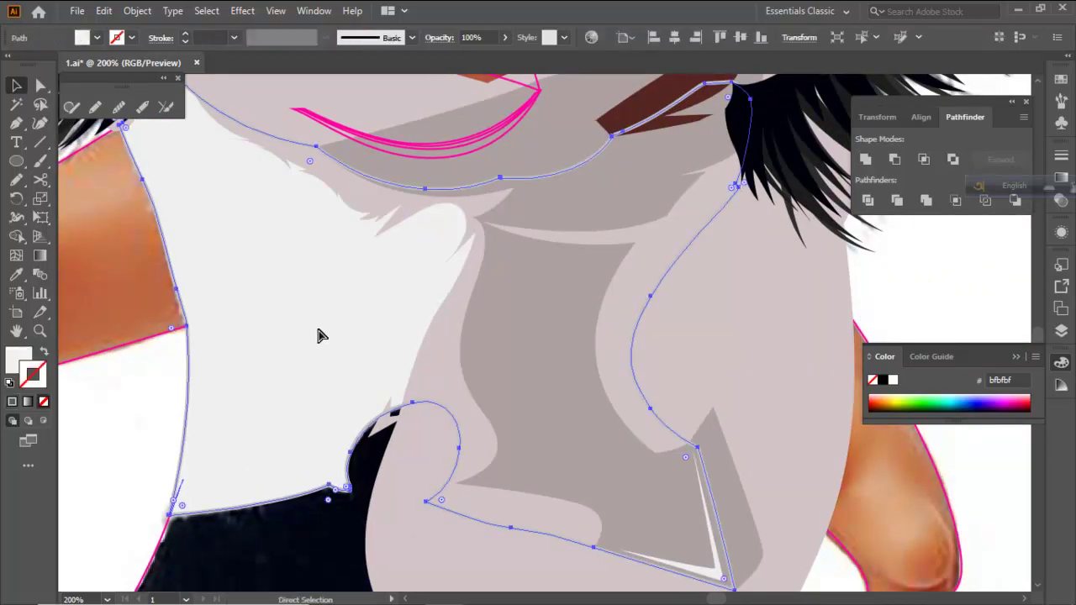
left_click(521, 340, "shift")
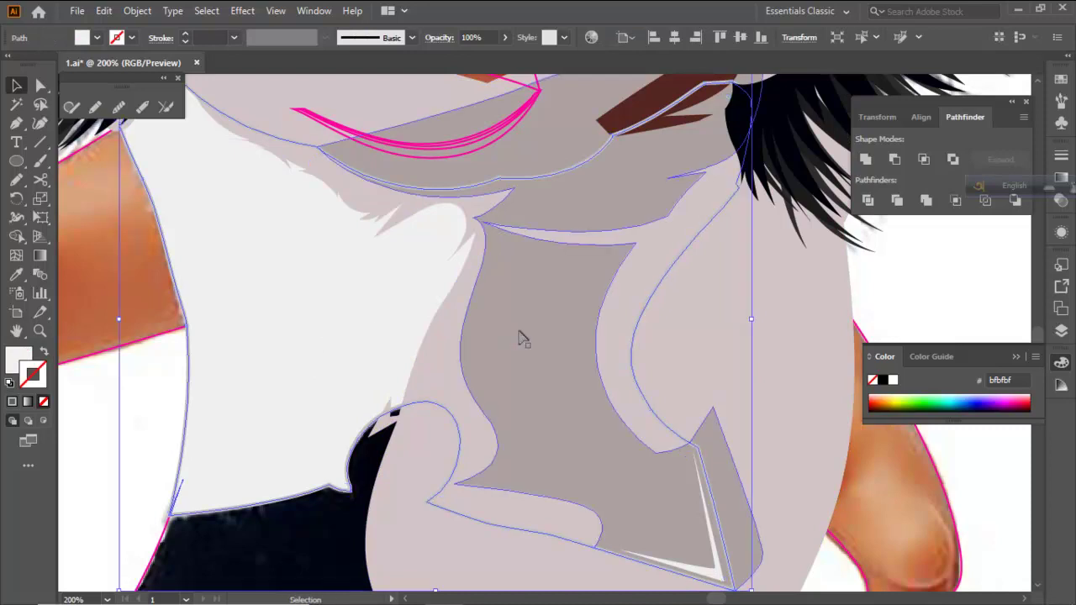
key("v")
left_click(924, 160)
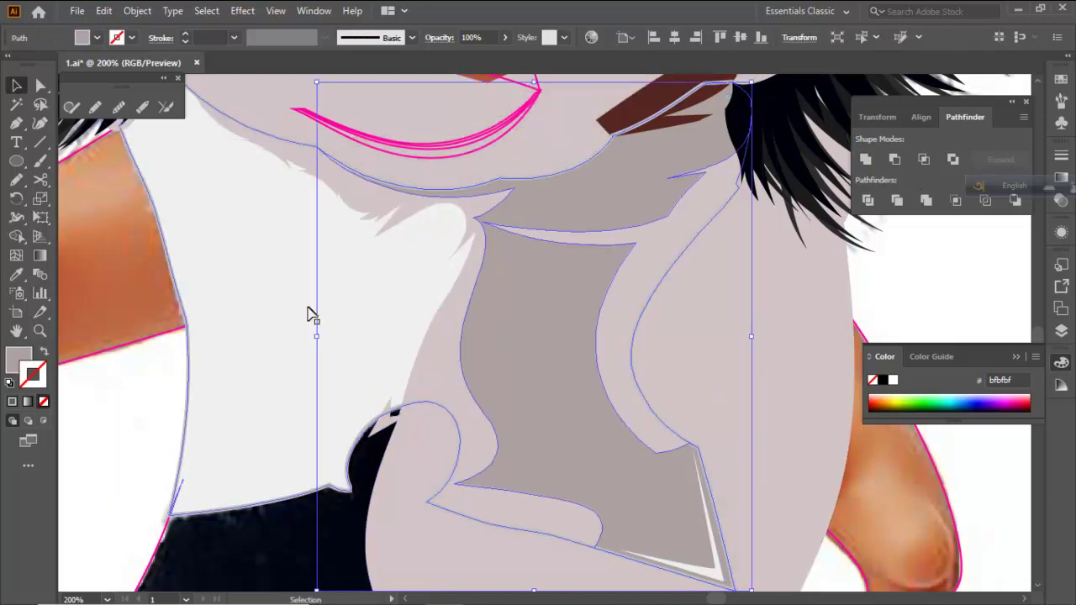
Trim the large pinkish-grey outer shading shape to the shirt's silhouette with an Intersect, and deselect the result
key("ctrl+z")
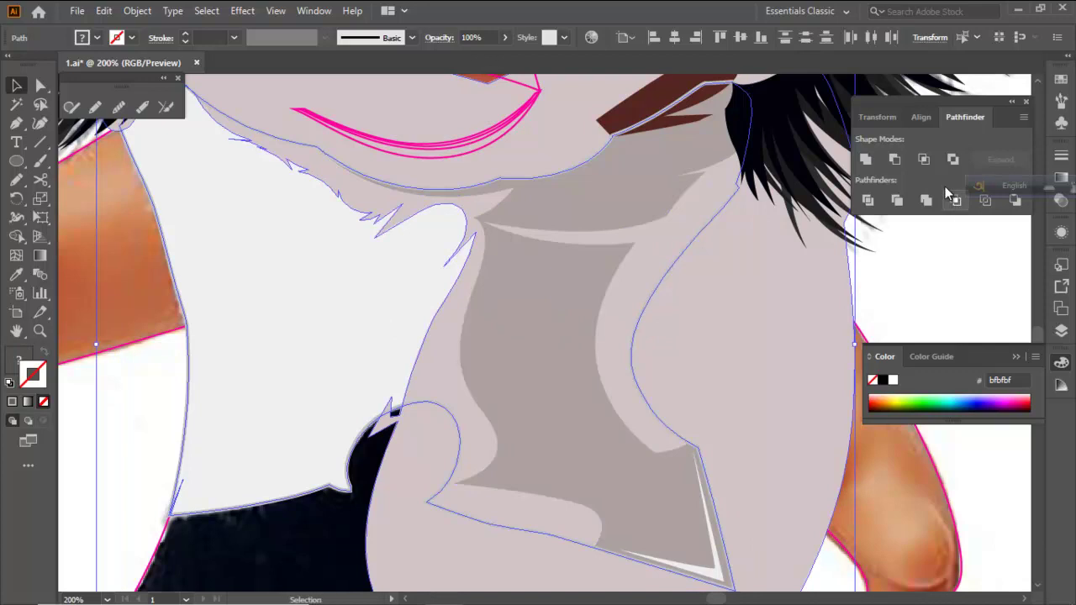
left_click(926, 159)
key("ctrl+minus")
key("ctrl+minus")
key("ctrl+minus")
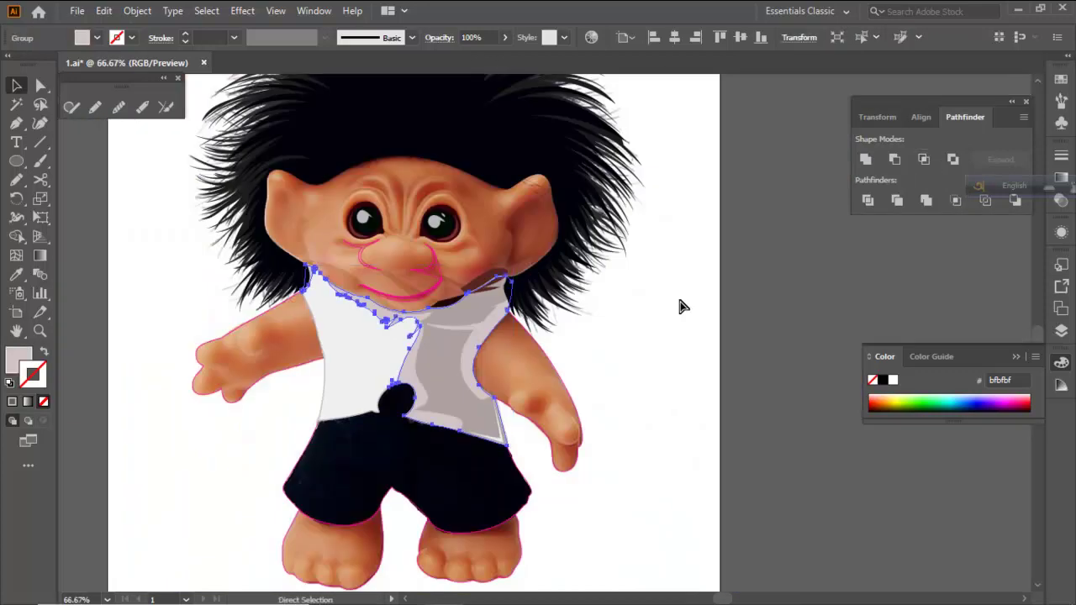
left_click(682, 302)
Examine the trimmed shirt shading up close and on the whole doll, checking its edges along the neckline, armhole and hem
scroll(681, 305, "down", 2)
scroll(608, 351, "up", 3)
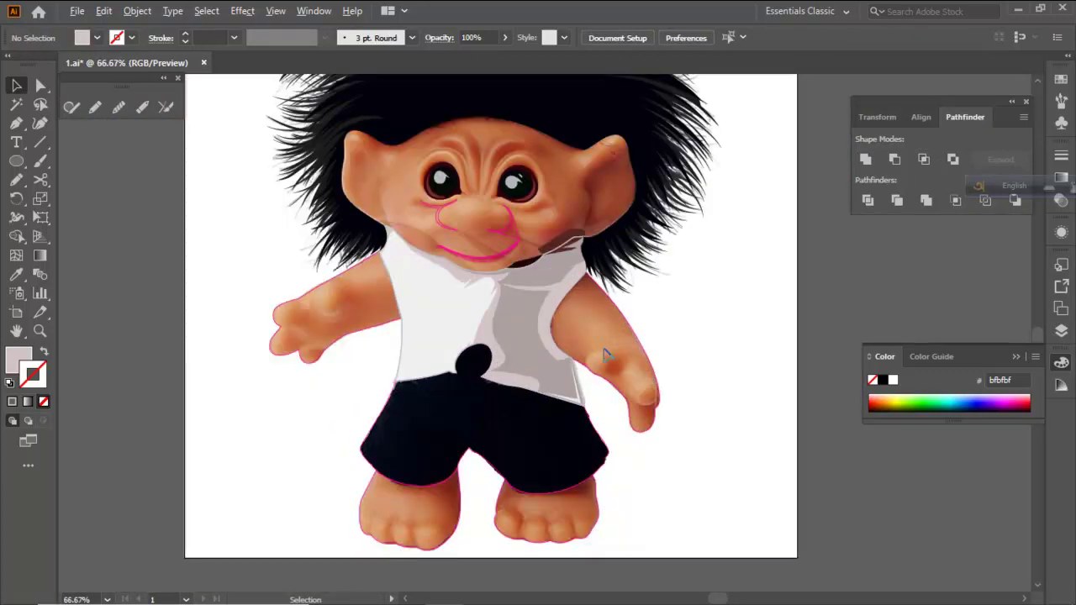
scroll(623, 346, "down", 4)
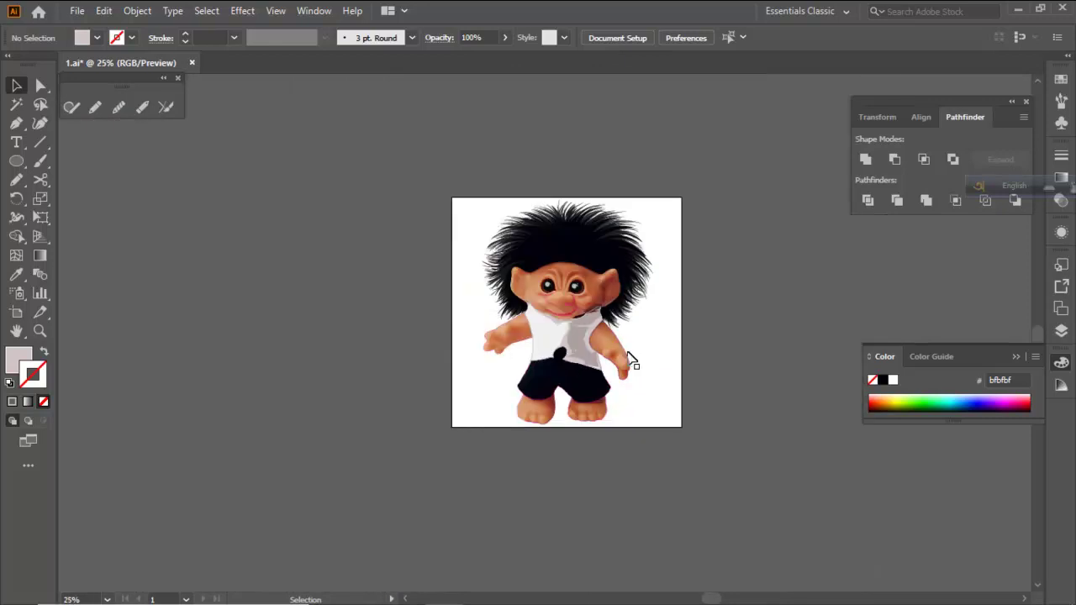
scroll(632, 359, "up", 5)
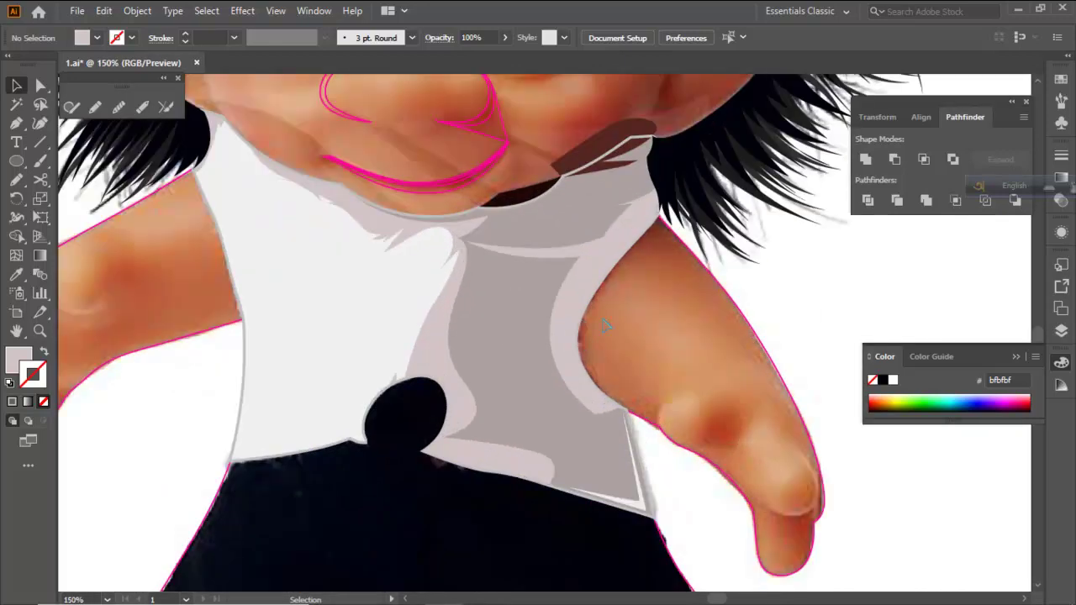
scroll(675, 350, "down", 5)
scroll(636, 331, "up", 3)
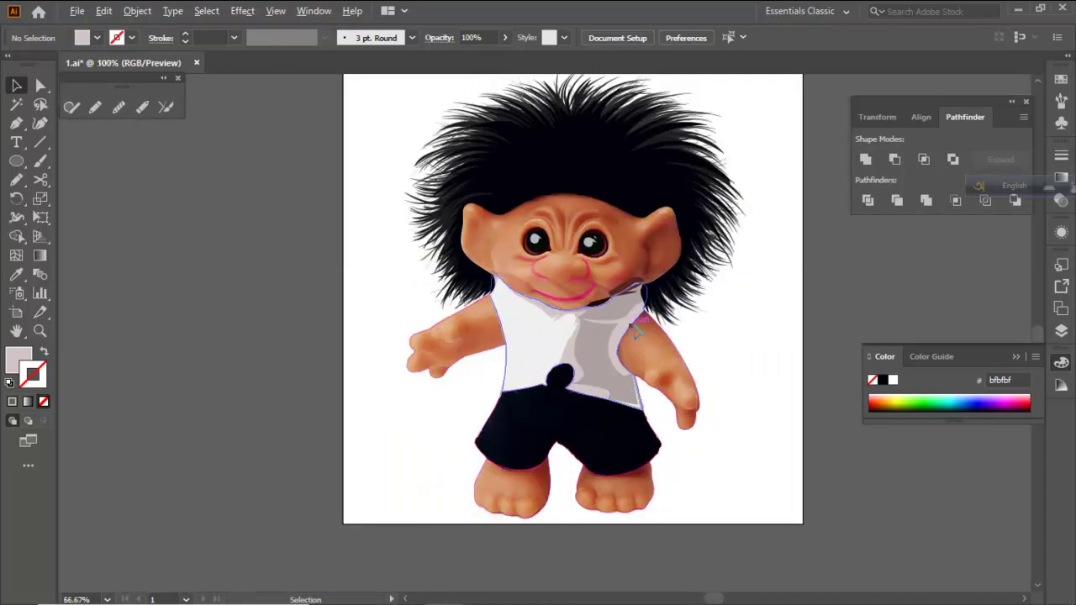
scroll(636, 330, "up", 2)
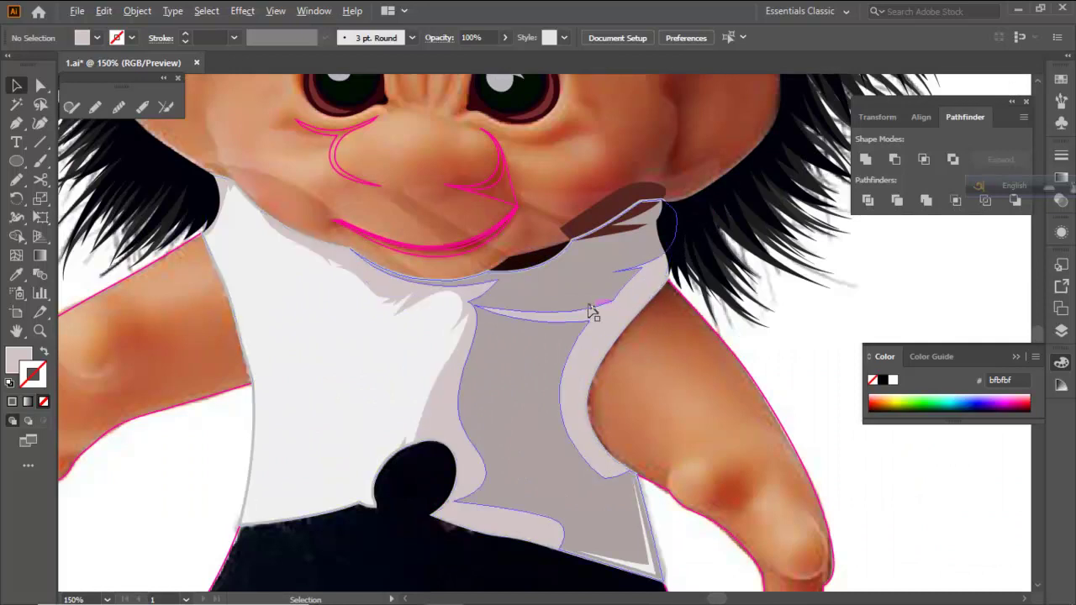
scroll(644, 319, "down", 2)
scroll(648, 330, "up", 3)
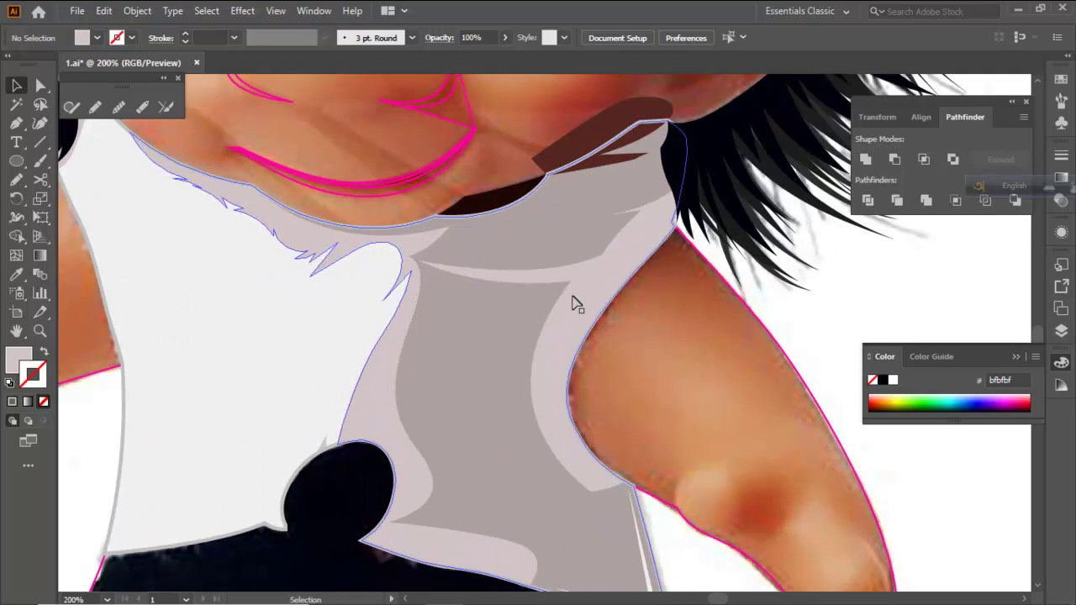
scroll(667, 360, "down", 4)
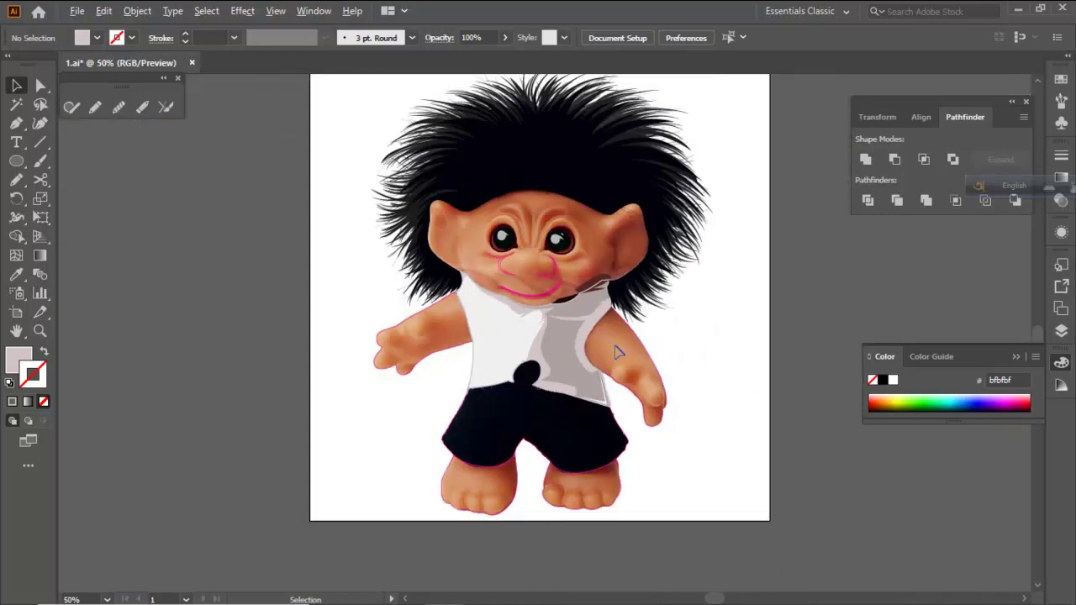
scroll(618, 352, "down", 2)
Trim the dark brown neckline shadow below the right-hand ear to the shirt's silhouette with an Intersect, and deselect it
scroll(617, 343, "up", 5)
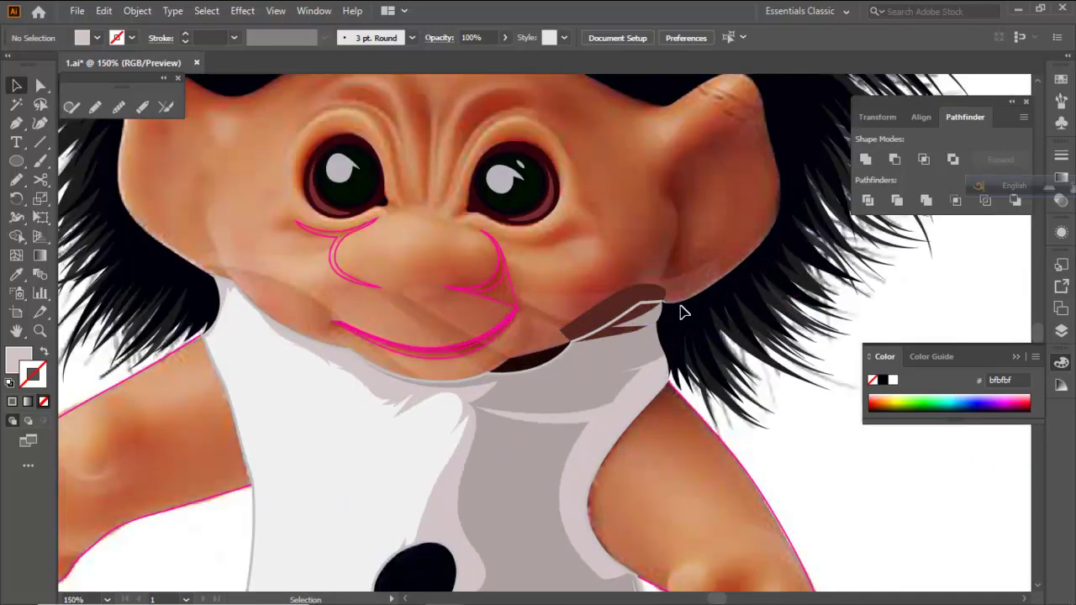
left_click(649, 311)
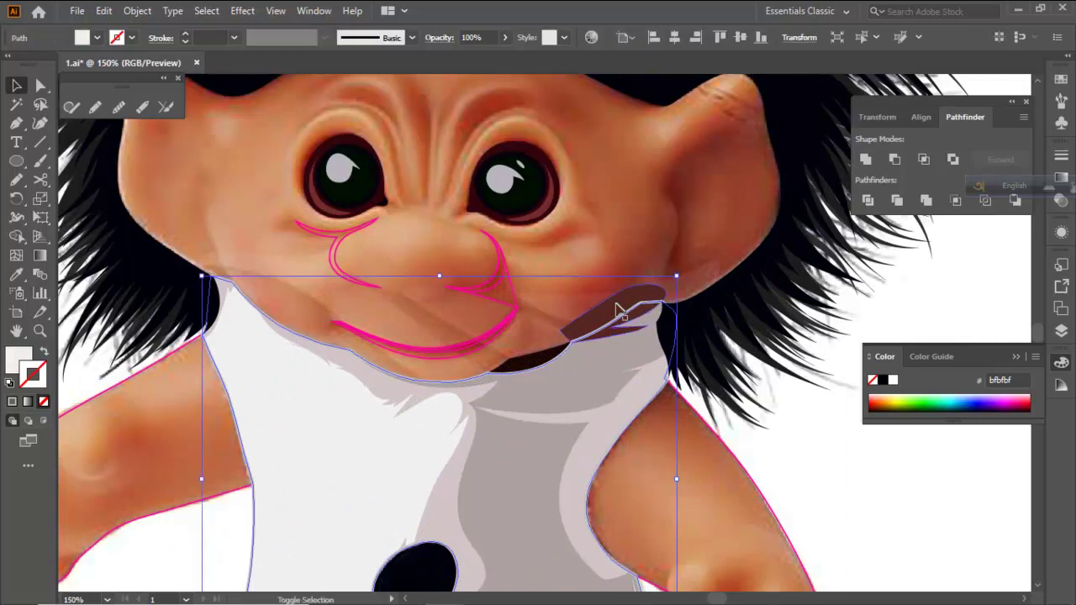
left_click(618, 311, "shift")
left_click(923, 159)
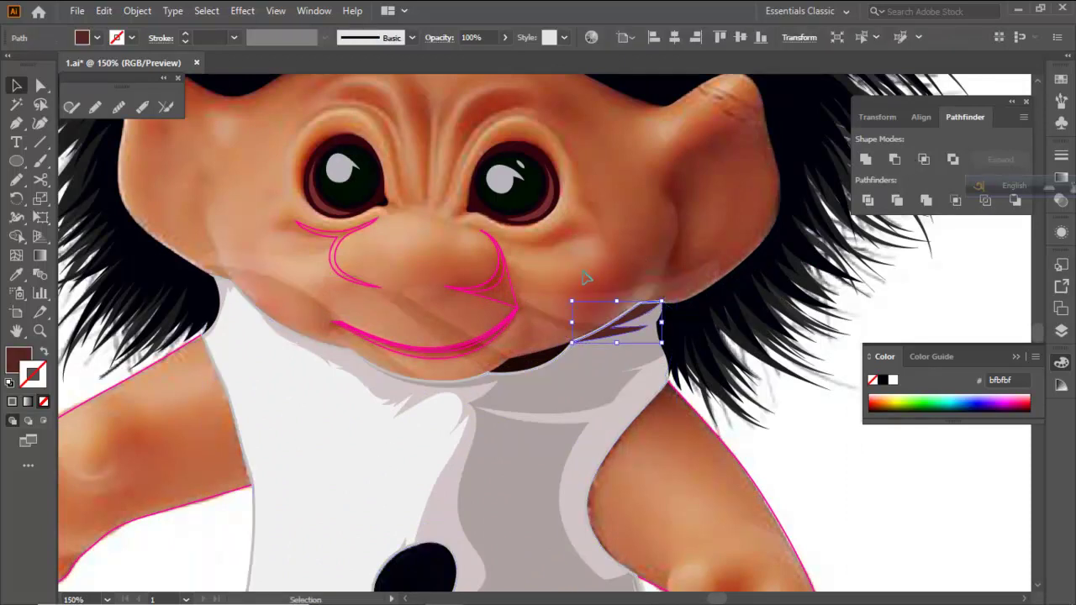
key("ctrl+shift+a")
scroll(729, 360, "down", 2)
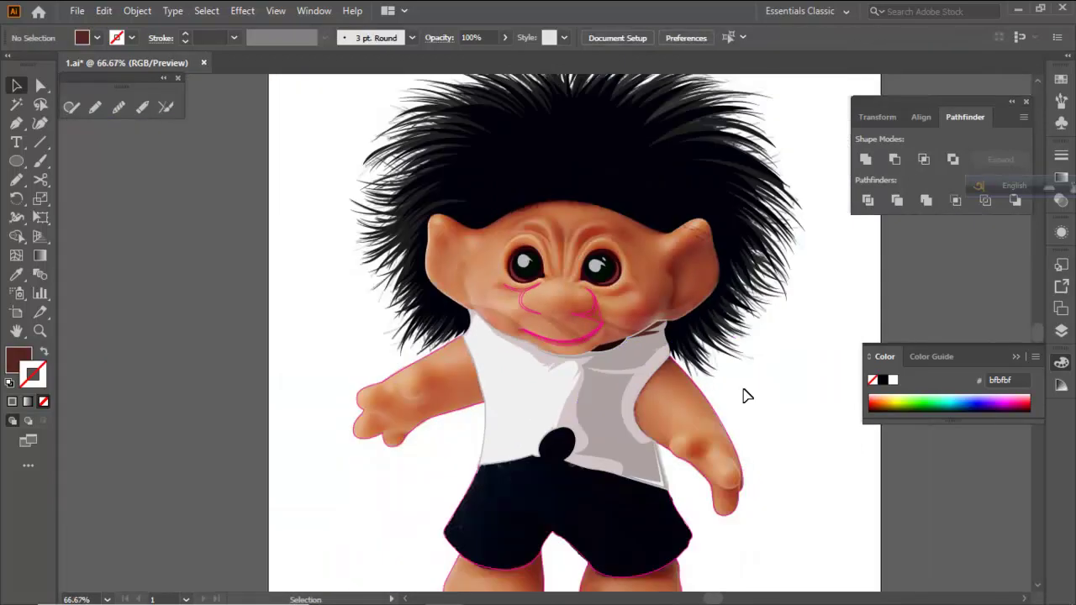
scroll(752, 343, "down", 2)
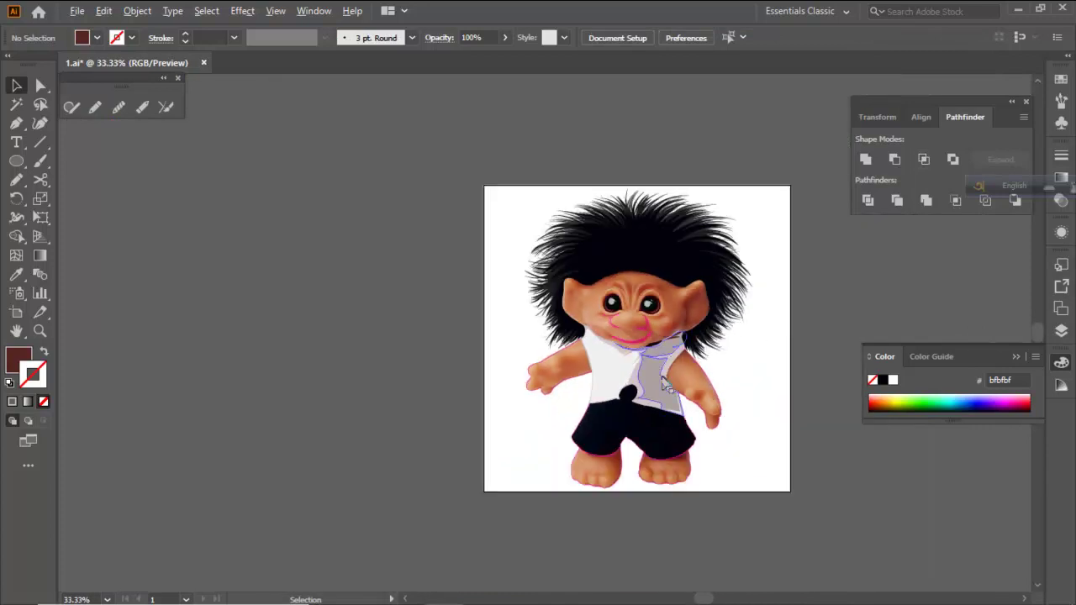
Show Layer 4 in outline view so the reference photo of the shirt can be traced
scroll(763, 389, "up", 2)
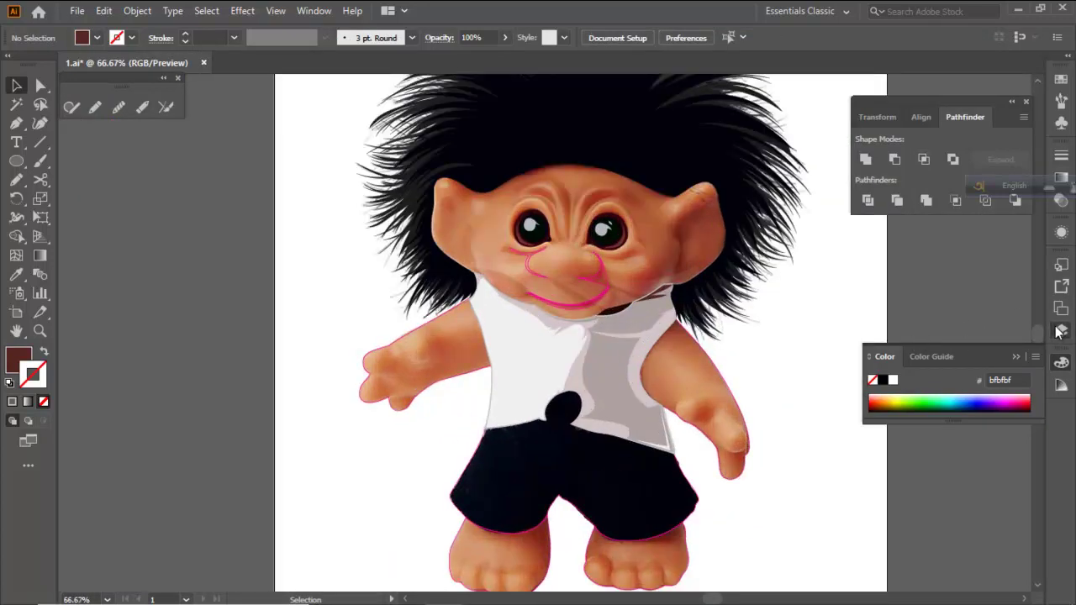
left_click(1060, 331)
left_click(846, 316, "ctrl")
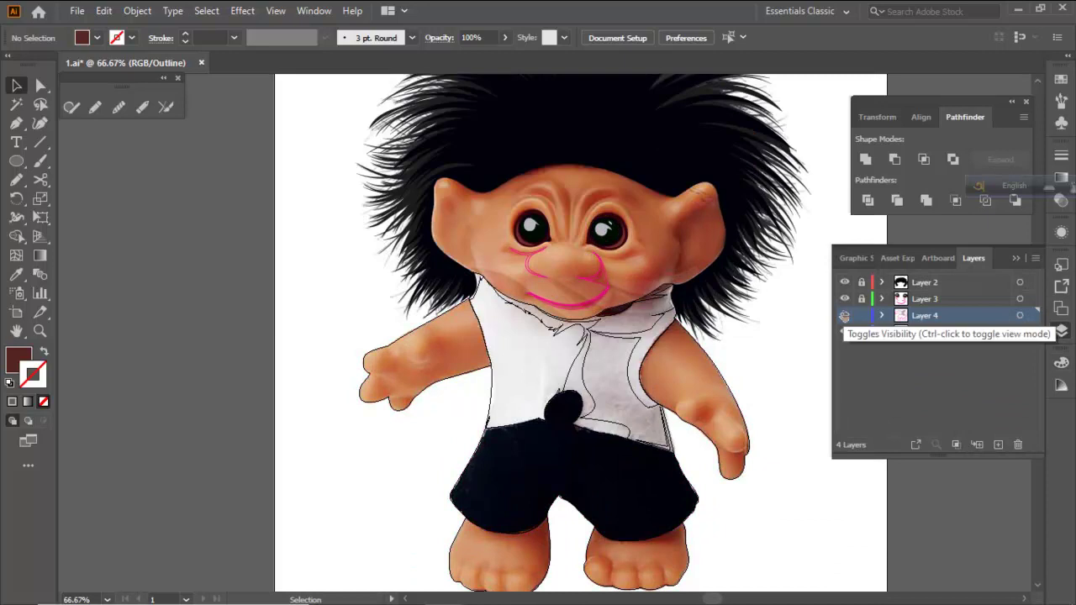
left_click(844, 315, "ctrl")
left_click(845, 315, "ctrl")
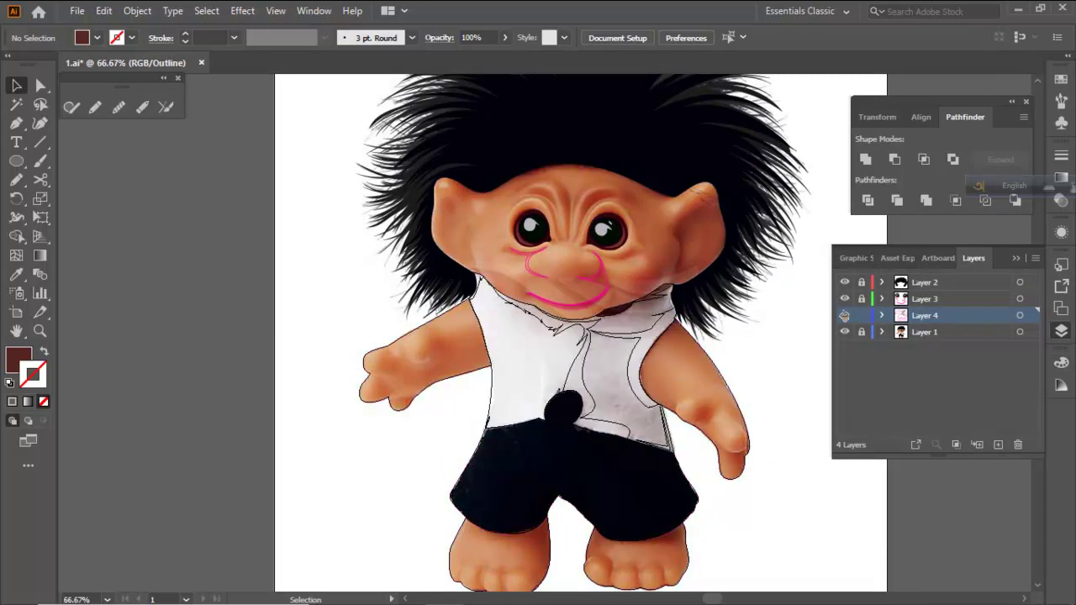
Draw a closed, pointed fold shadow with the Pencil tool over the shirt's lower right corner and return Layer 4 to preview
scroll(685, 412, "up", 2)
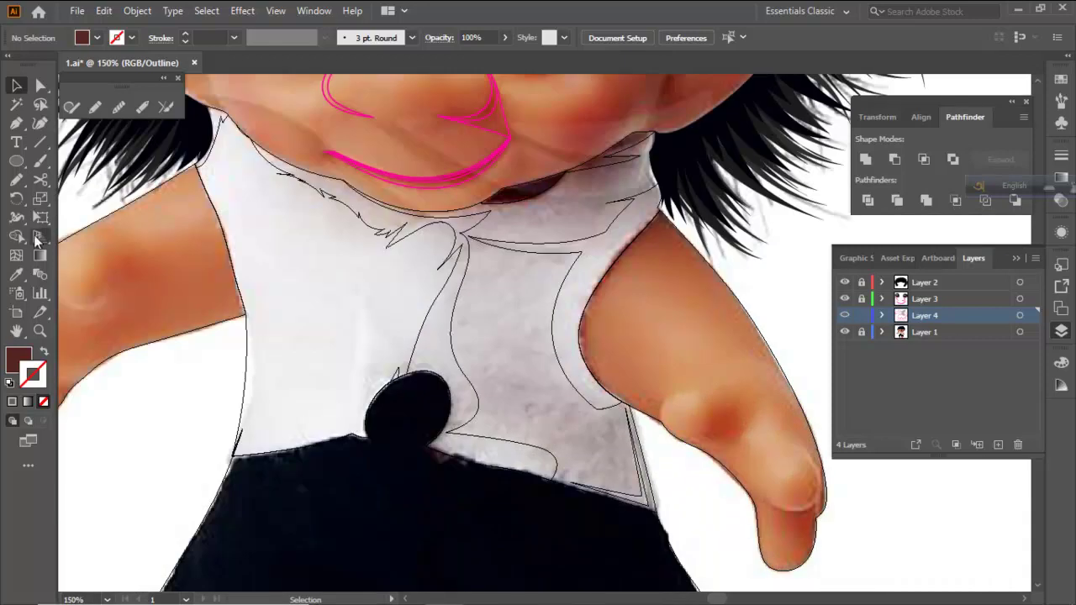
left_click(17, 180)
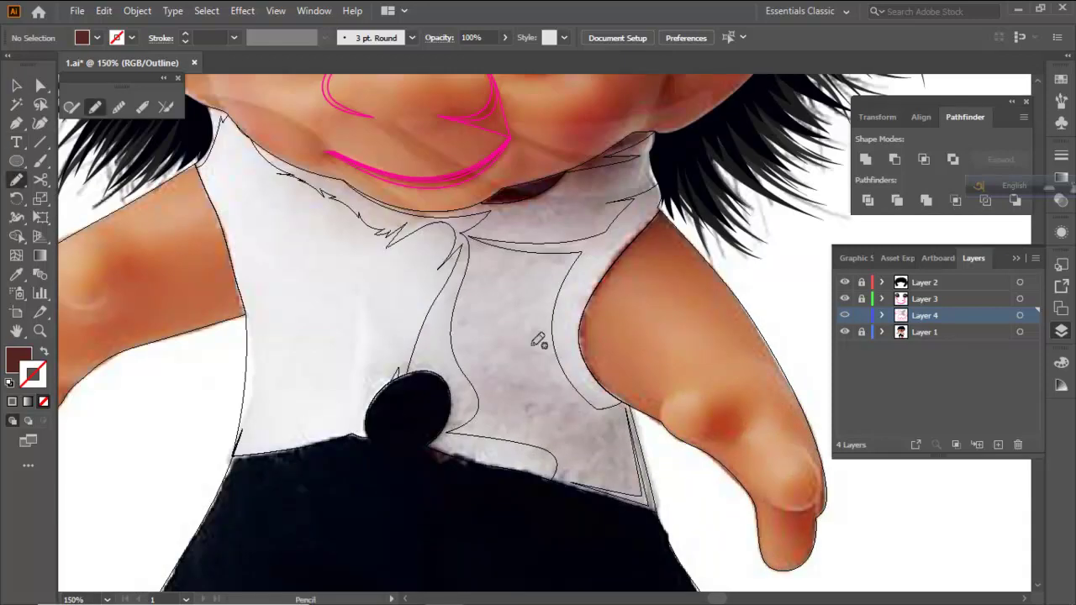
mouse_move(496, 379)
left_mouse_down()
mouse_move(604, 440)
mouse_move(606, 420)
mouse_move(612, 441)
mouse_move(628, 413)
mouse_move(646, 497)
left_mouse_up()
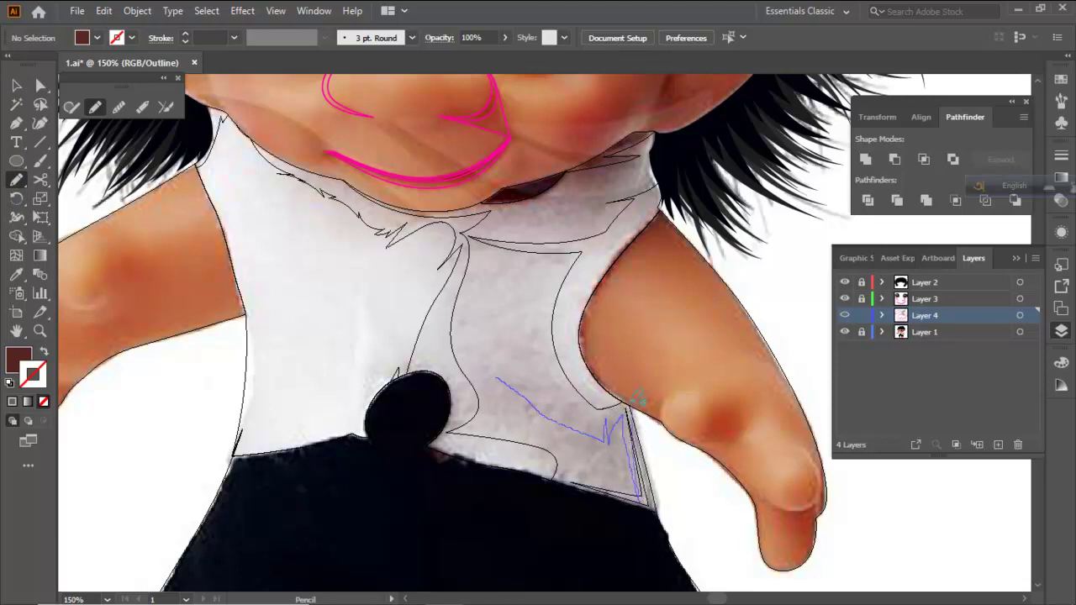
mouse_move(652, 439)
left_mouse_down()
mouse_move(678, 522)
mouse_move(563, 502)
mouse_move(581, 491)
mouse_move(615, 512)
mouse_move(594, 453)
mouse_move(505, 380)
left_mouse_up()
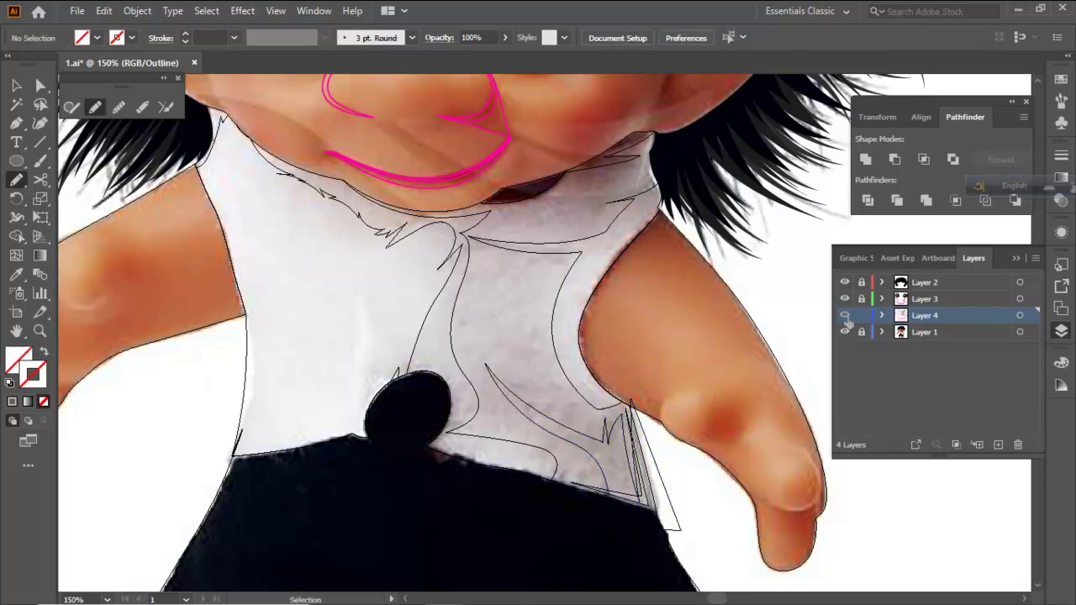
key("ctrl+y")
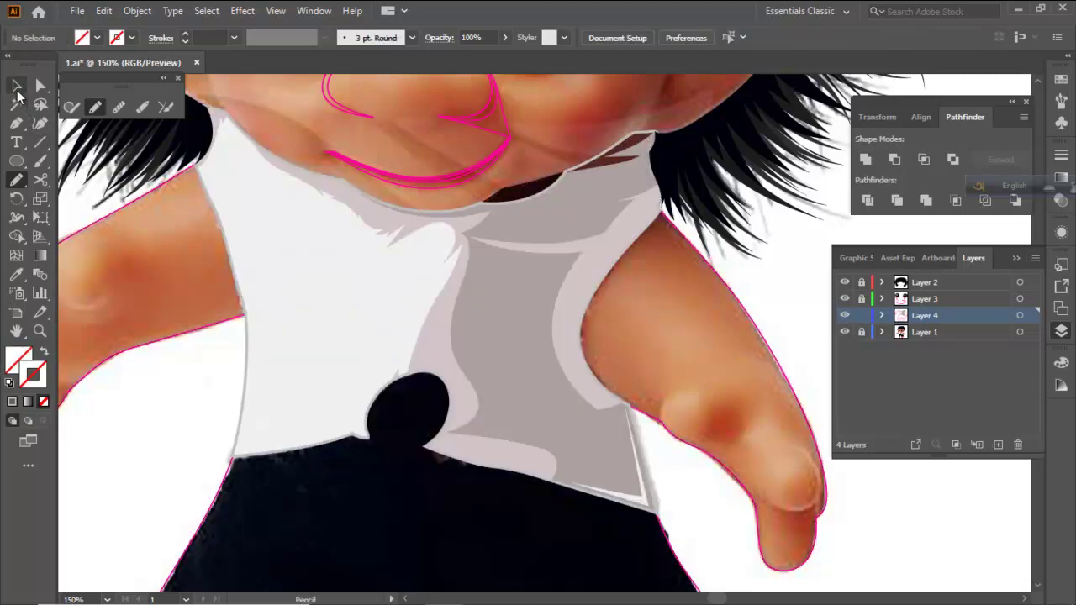
Trim the new fold shape to the shirt's outline by intersecting it with a copy of the light shirt base
left_click(17, 89)
left_click(307, 265)
left_click(510, 418)
left_click_drag(607, 458, 584, 456)
left_click(582, 449, "shift")
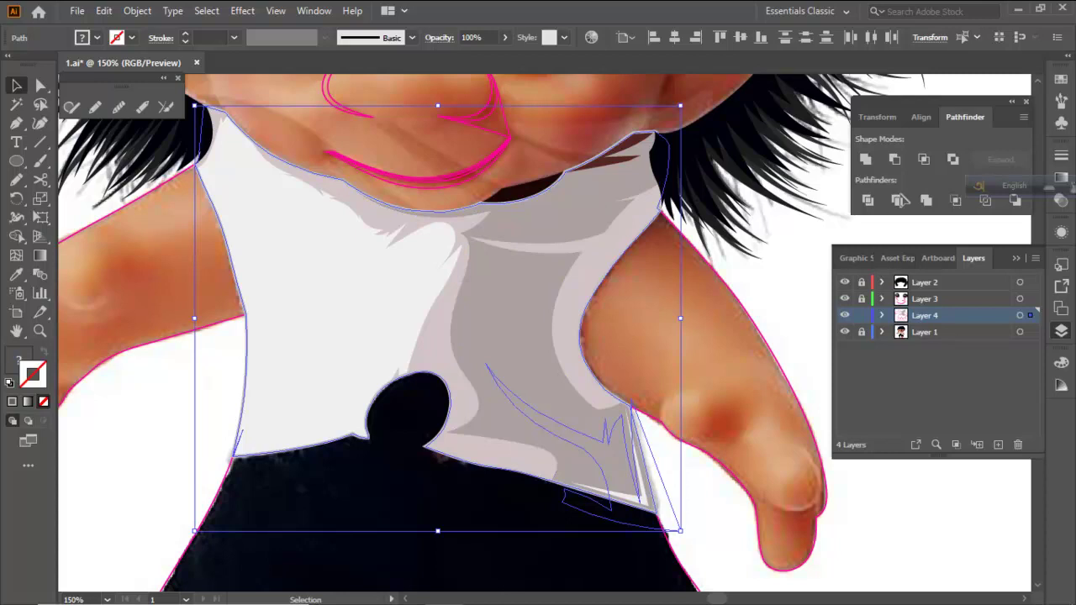
left_click(925, 162)
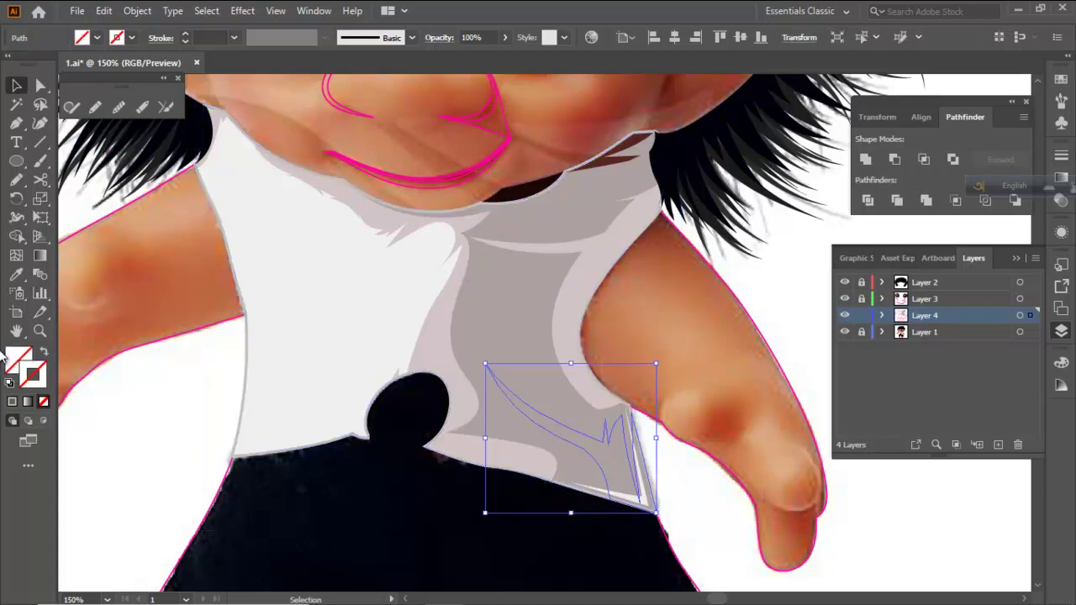
Fill the trimmed fold shape with the grey sampled from the large shirt shadow and deselect it
left_click(16, 274)
left_click(515, 288)
left_click(514, 289)
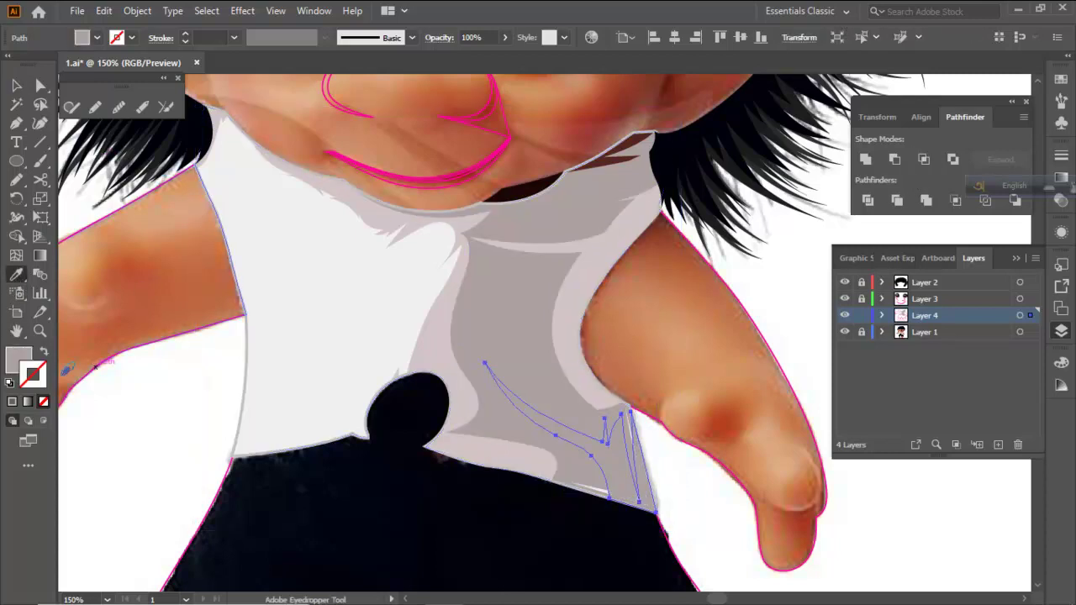
left_click(168, 419, "ctrl")
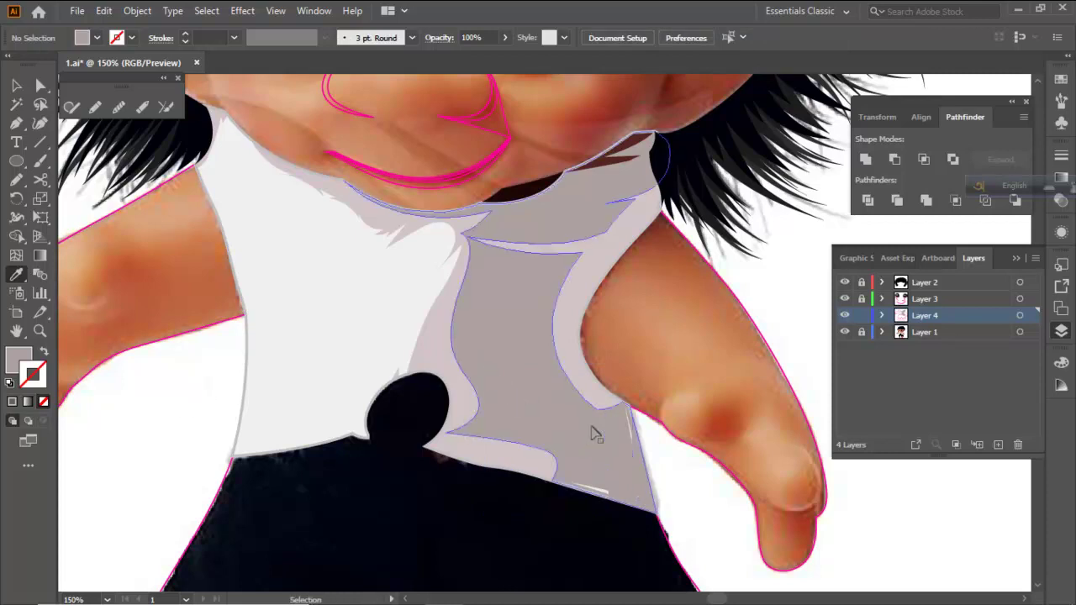
Give the large grey shirt shadow a linear gradient whose two end stops both use its own ada1a1 grey
left_click(632, 433)
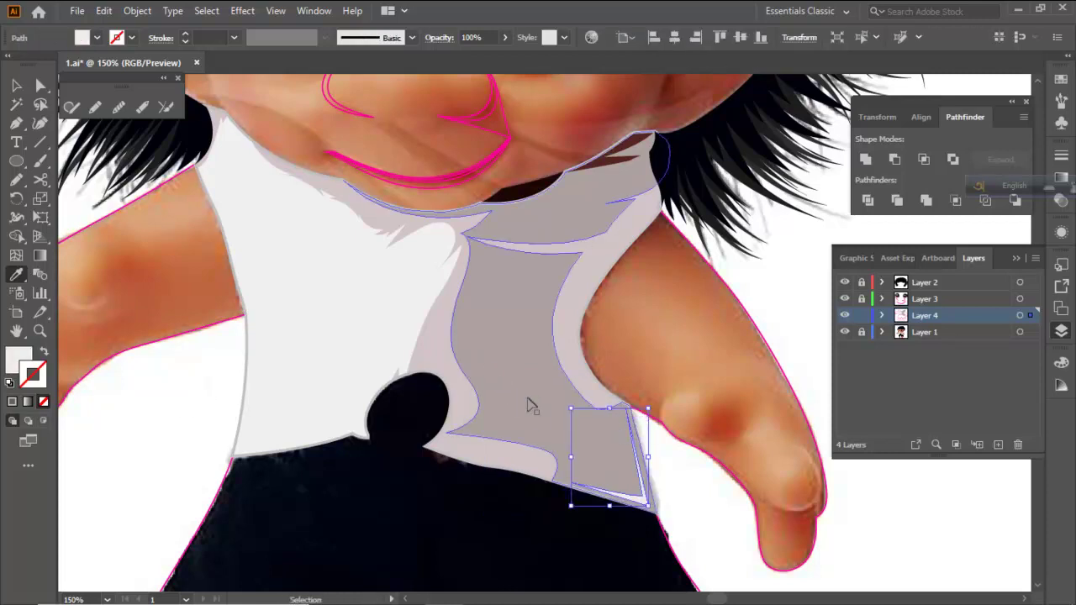
left_click(502, 347, "shift")
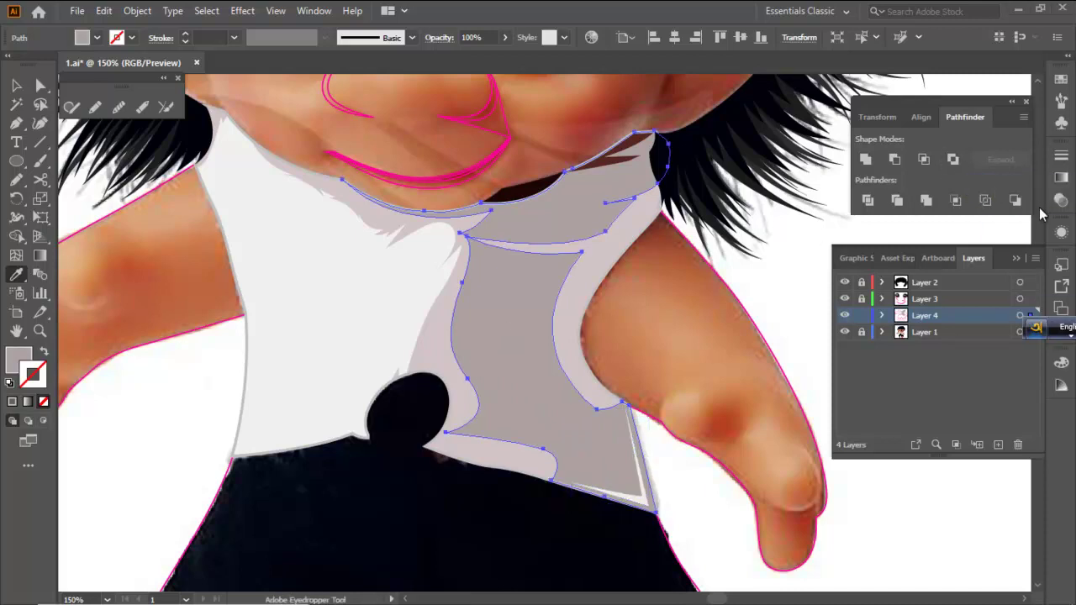
left_click(1060, 178)
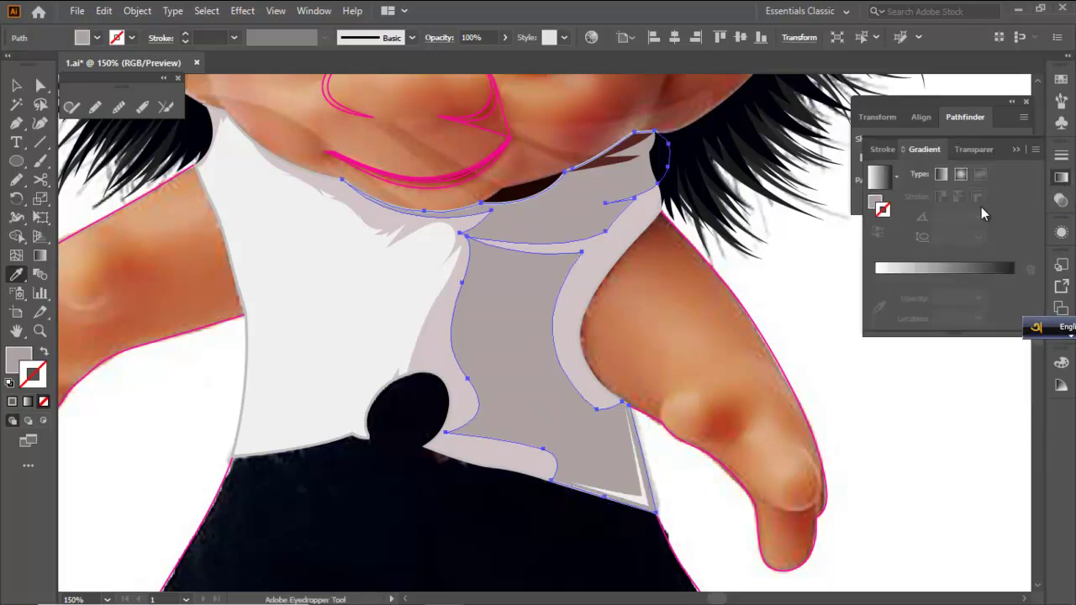
double_click(874, 205)
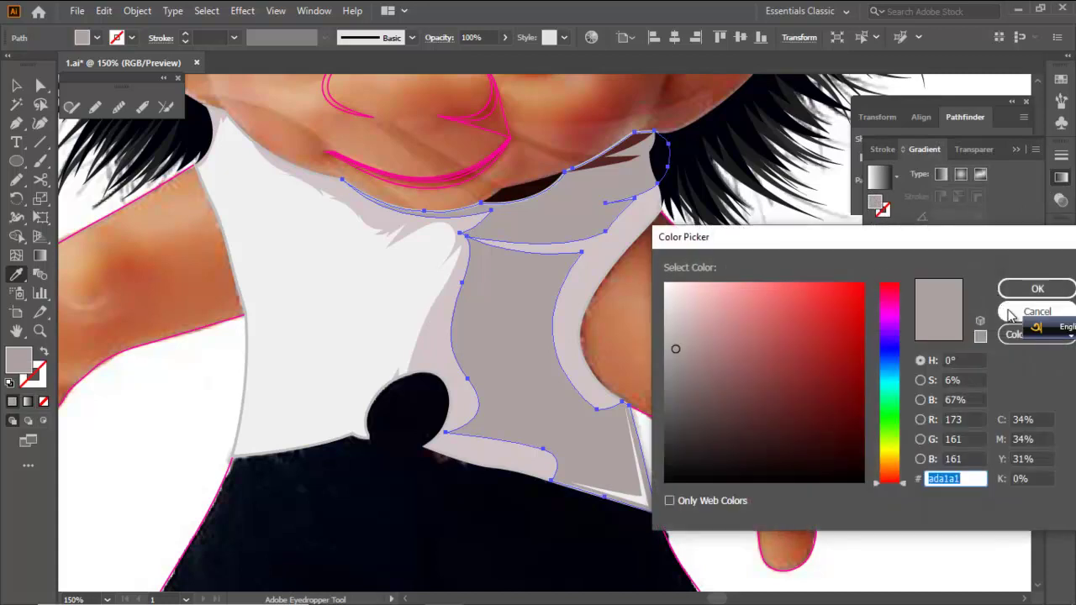
left_click(1013, 313)
left_click_drag(877, 268, 924, 298)
left_click(876, 297)
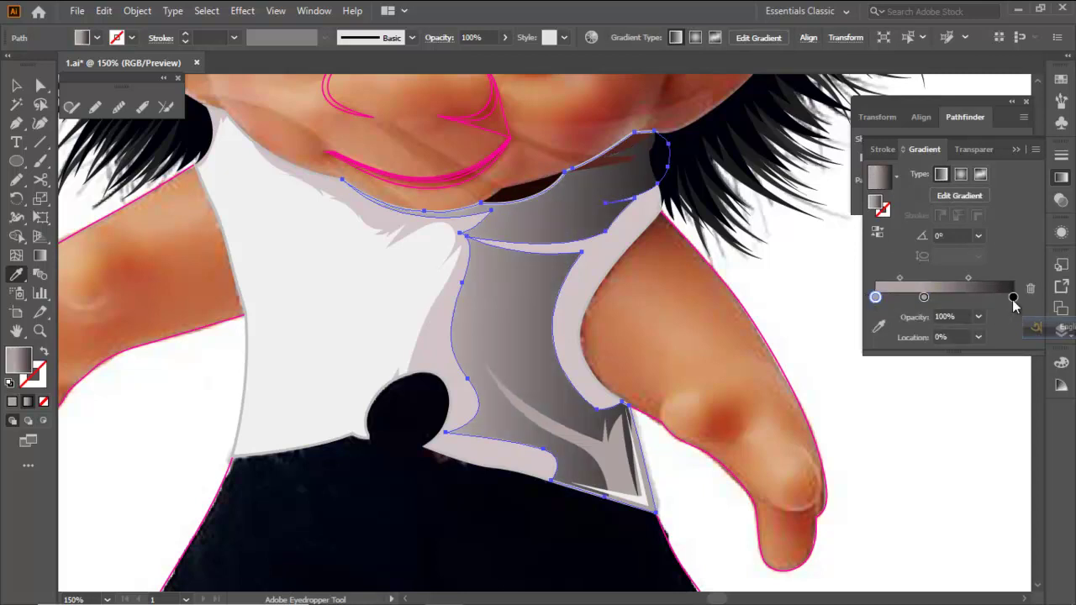
left_click_drag(1013, 299, 992, 328)
left_click_drag(923, 297, 1013, 298)
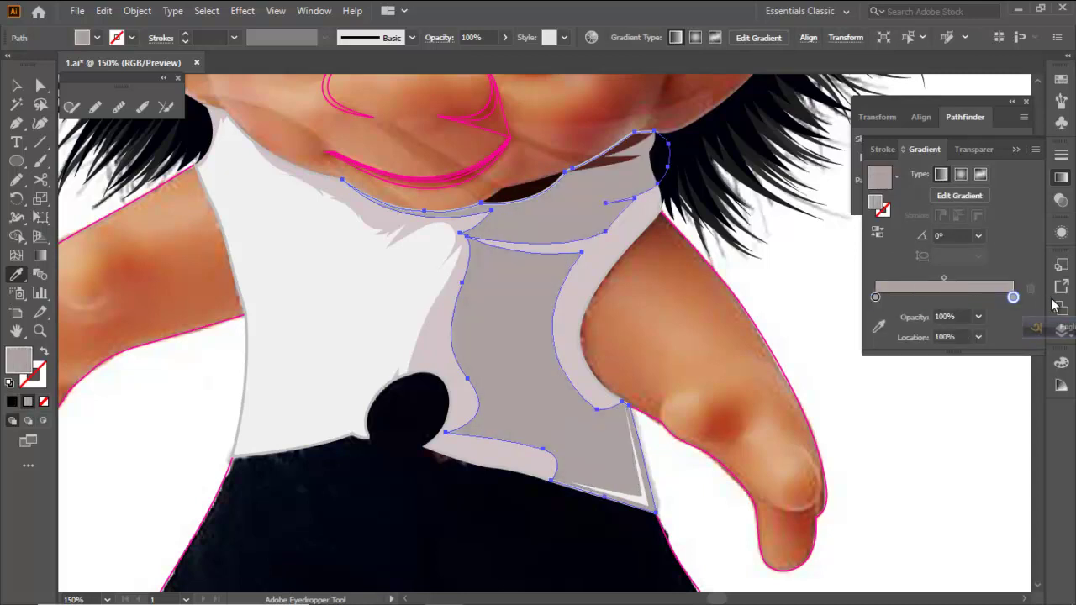
Set one gradient stop to 30% opacity, place it at location 0%, and put the opaque stop at 100%
left_click(978, 320)
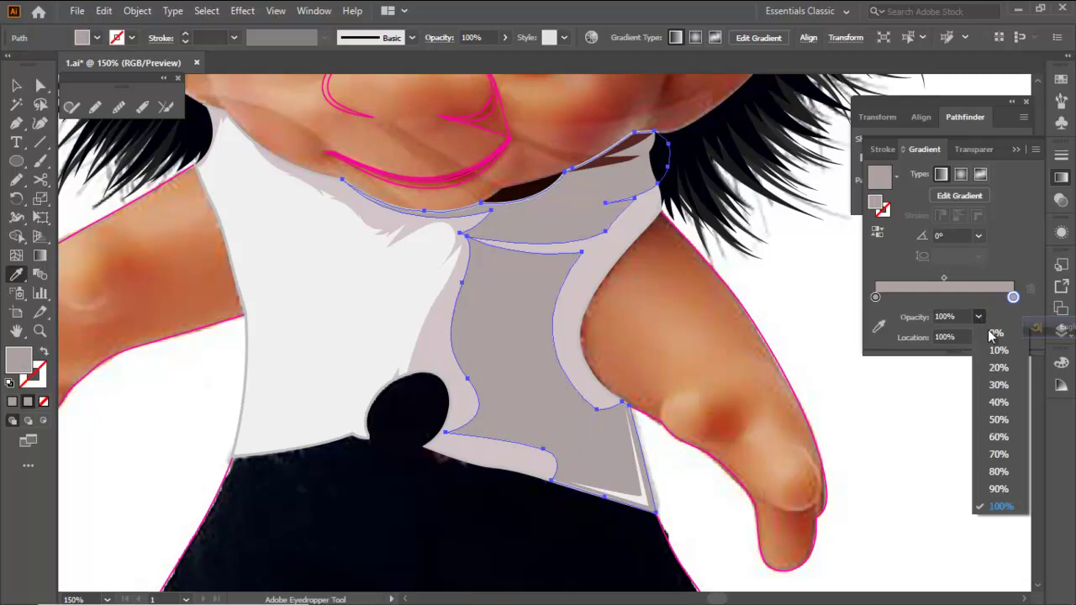
left_click(1000, 385)
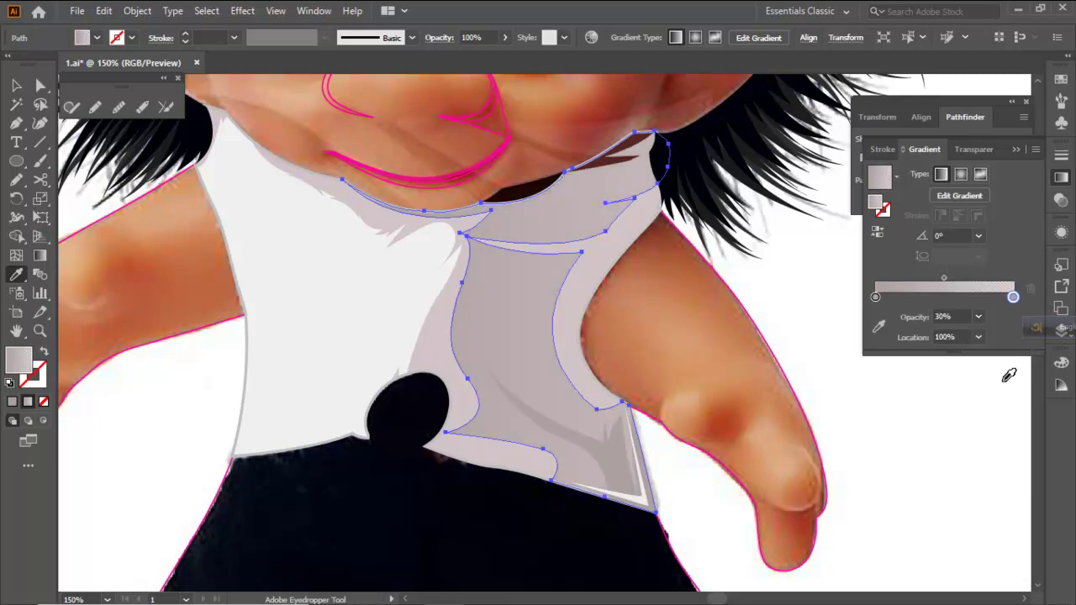
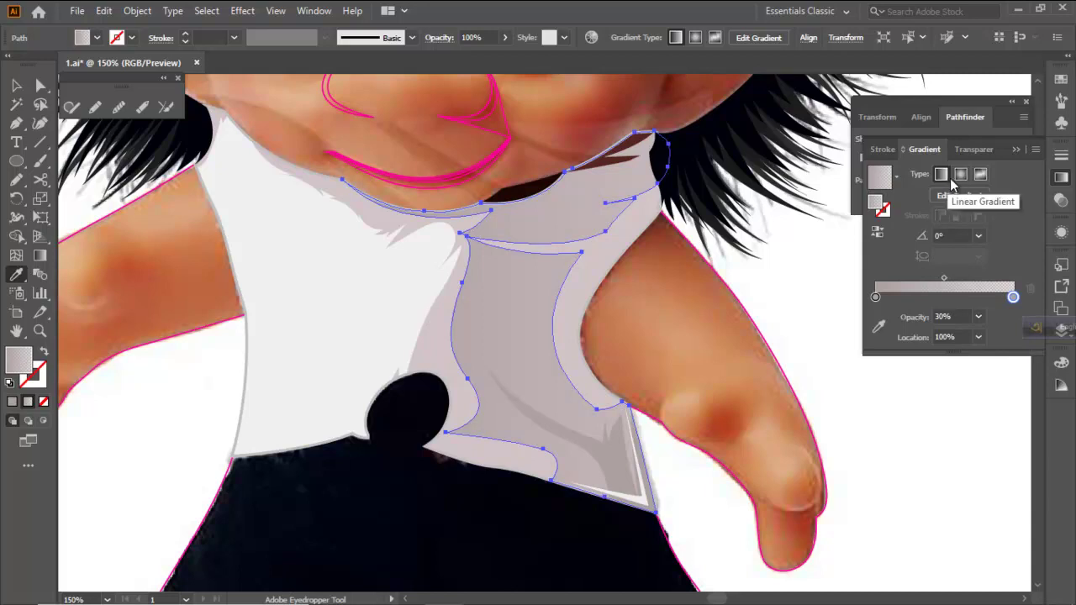
mouse_move(875, 297)
left_mouse_down()
mouse_move(1019, 300)
mouse_move(859, 300)
left_mouse_up()
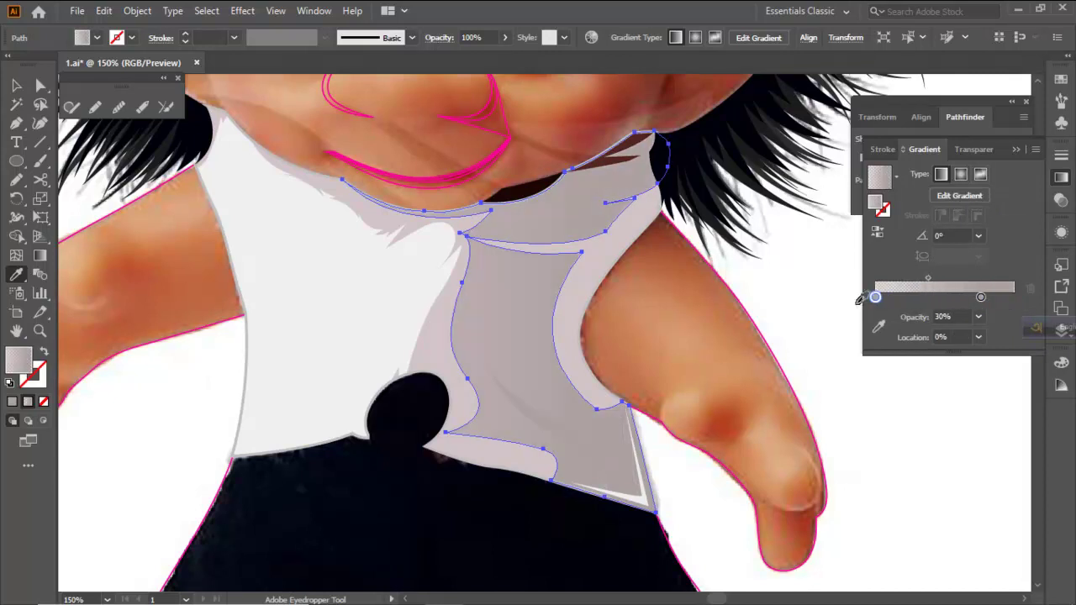
left_click_drag(980, 297, 1013, 298)
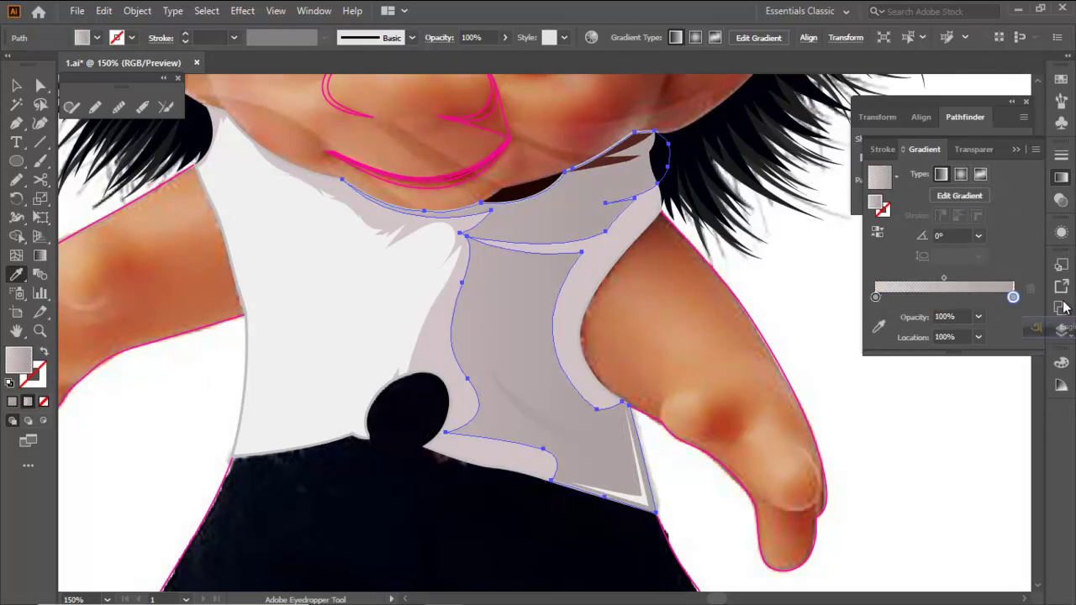
Change the large shirt shadow's gradient to radial and set its starting stop's opacity to 0%
left_click(960, 174)
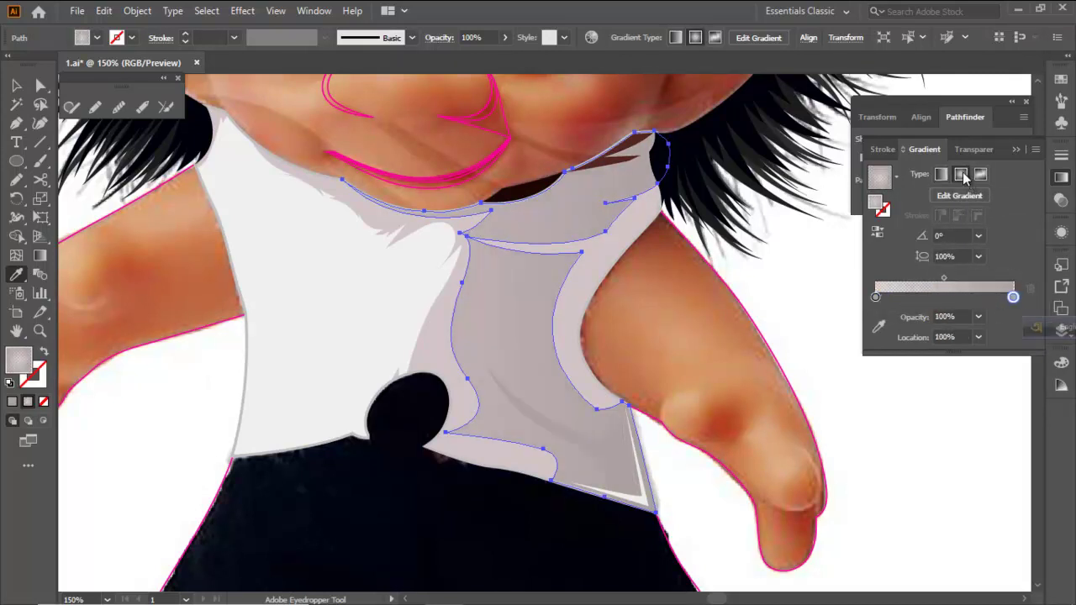
left_click(770, 290, "ctrl")
scroll(666, 323, "down", 3)
scroll(617, 322, "up", 3)
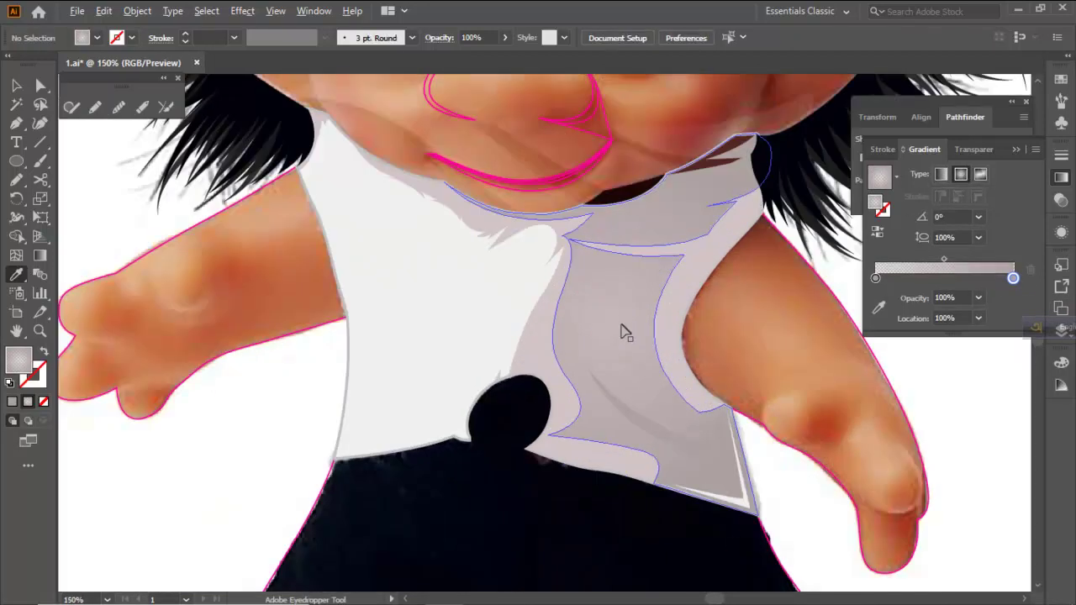
left_click(625, 321, "ctrl")
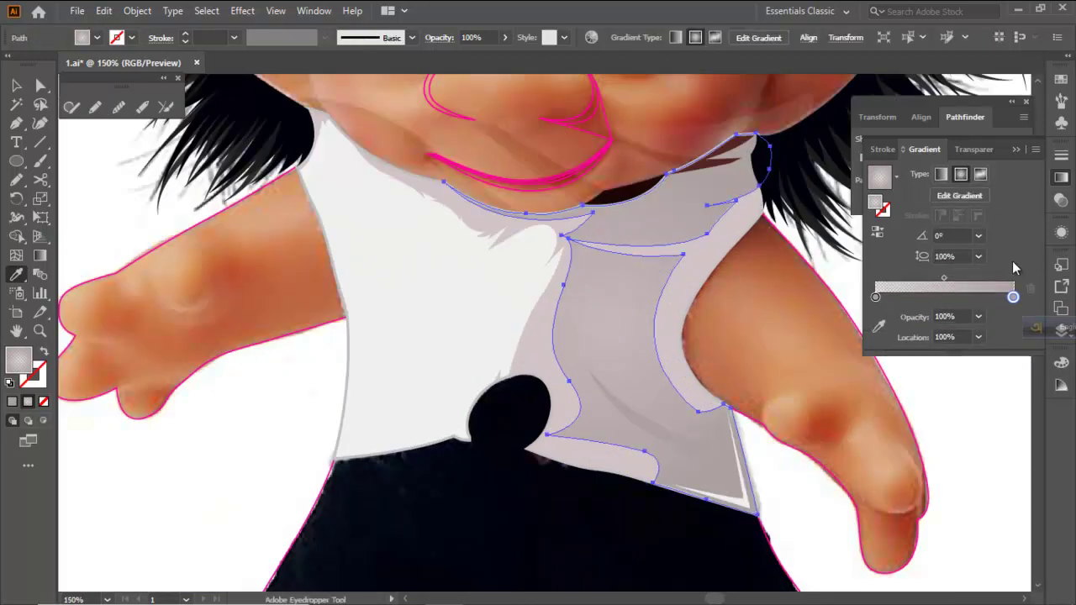
left_click(875, 297)
left_click(979, 317)
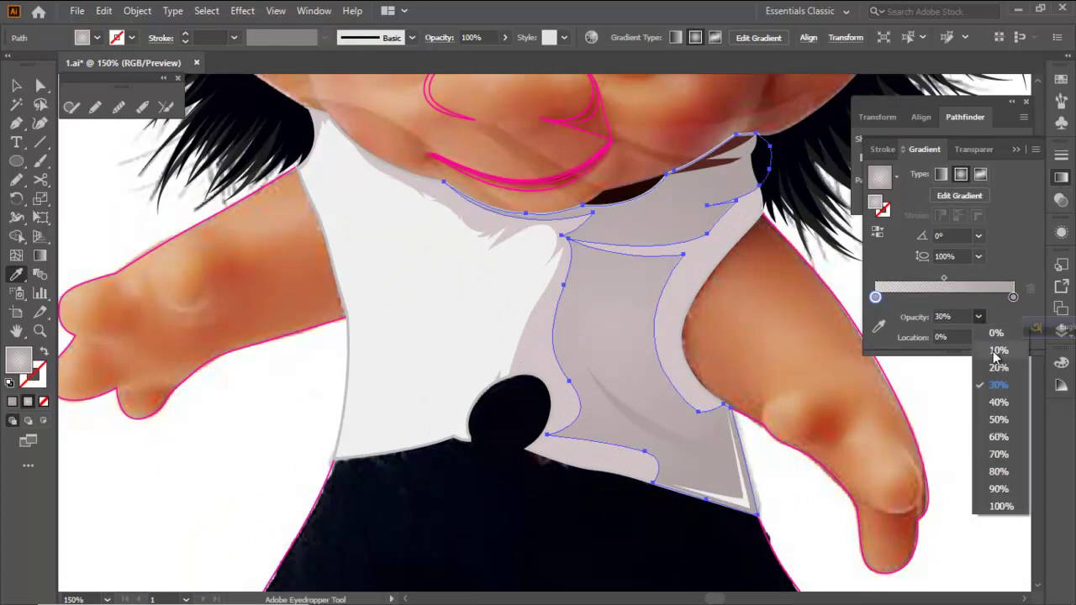
left_click(996, 335)
left_click(917, 375, "ctrl")
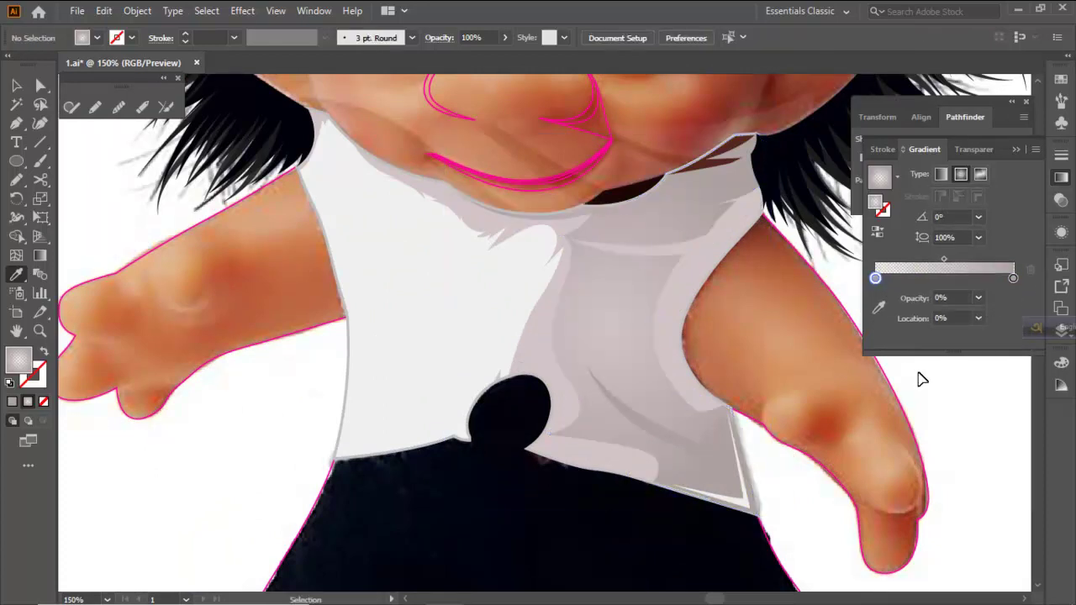
key("ctrl+0")
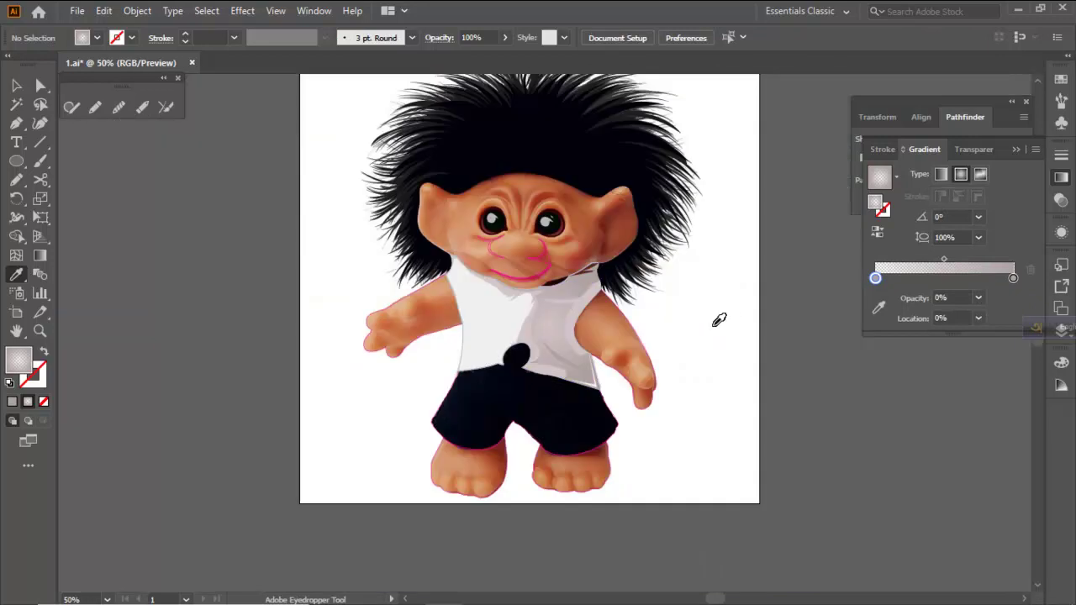
Darken the fill of the pointed fold shadow at the shirt's lower corner to 968d8d
scroll(569, 363, "up", 3)
left_click(627, 402, "ctrl")
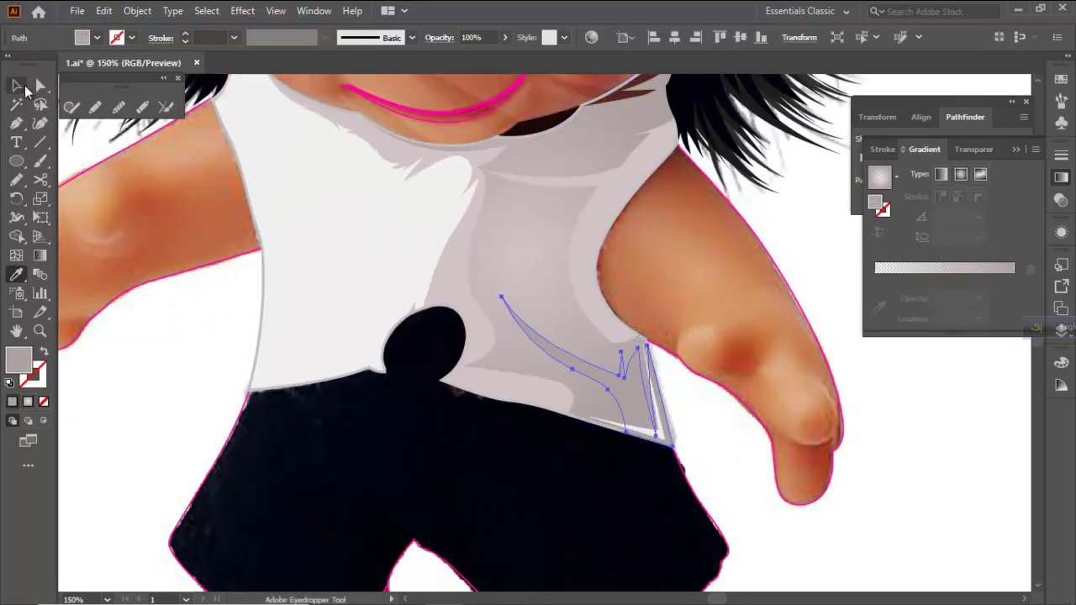
double_click(23, 354)
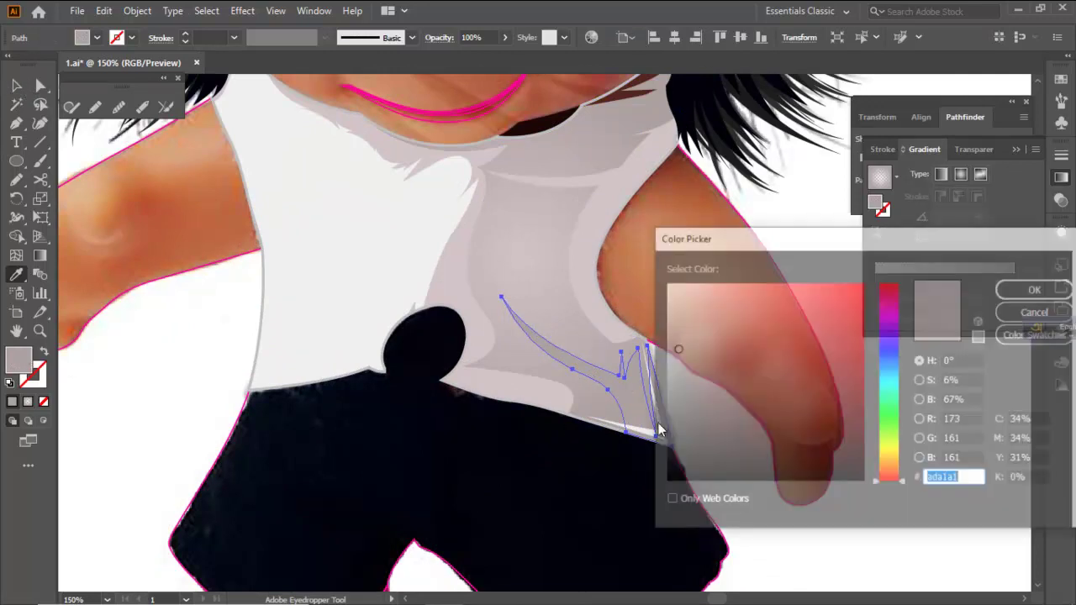
left_click_drag(679, 348, 676, 358)
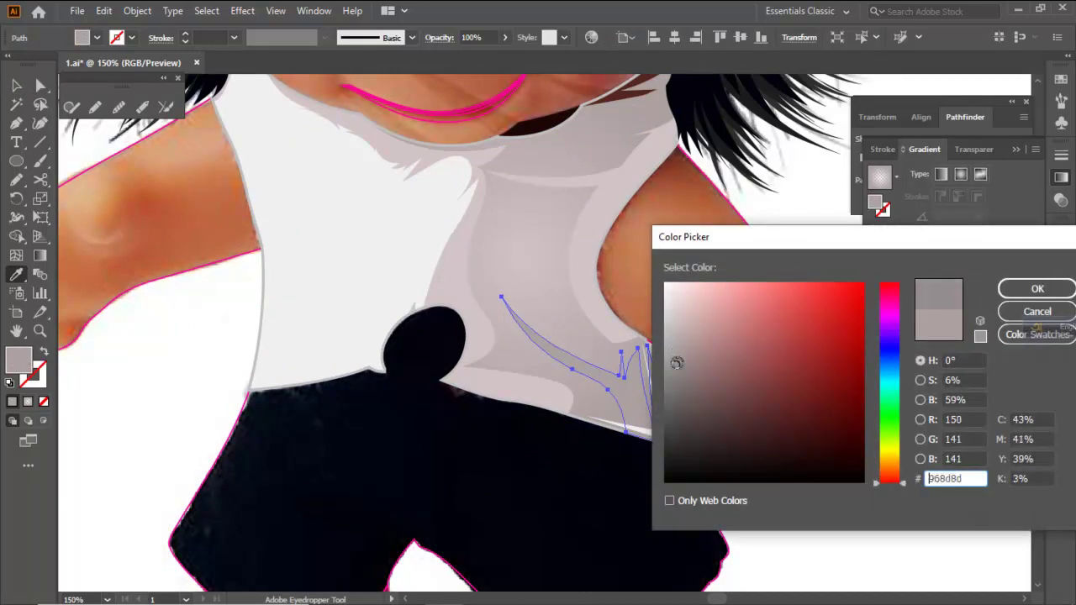
left_click(1037, 288)
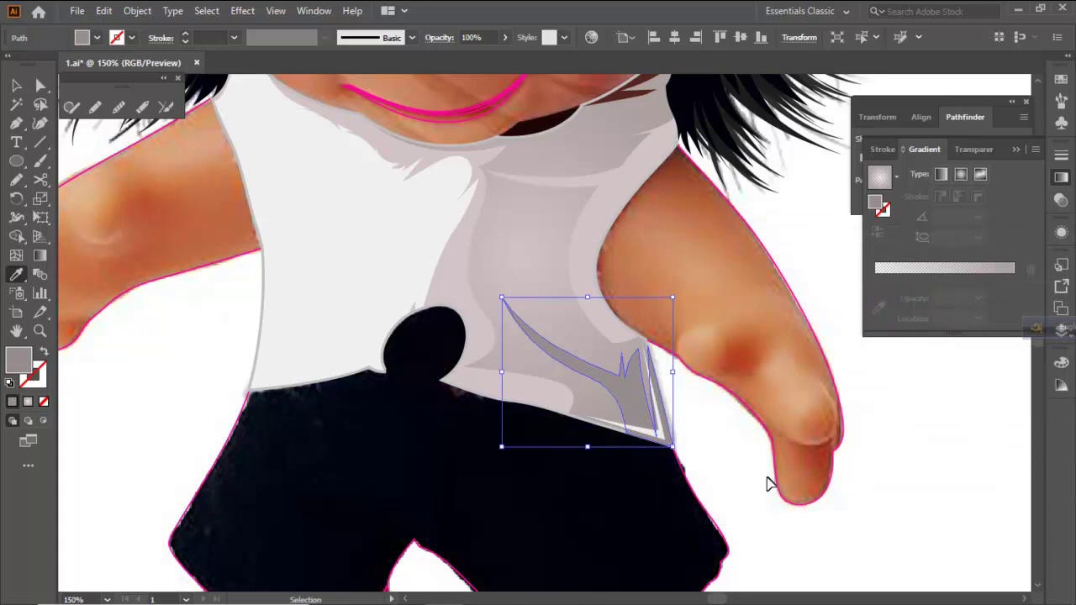
left_click(767, 458, "ctrl")
Set the opacity of the pointed fold shadow at the shirt's lower corner to 65%
left_click(16, 85)
left_click(384, 248)
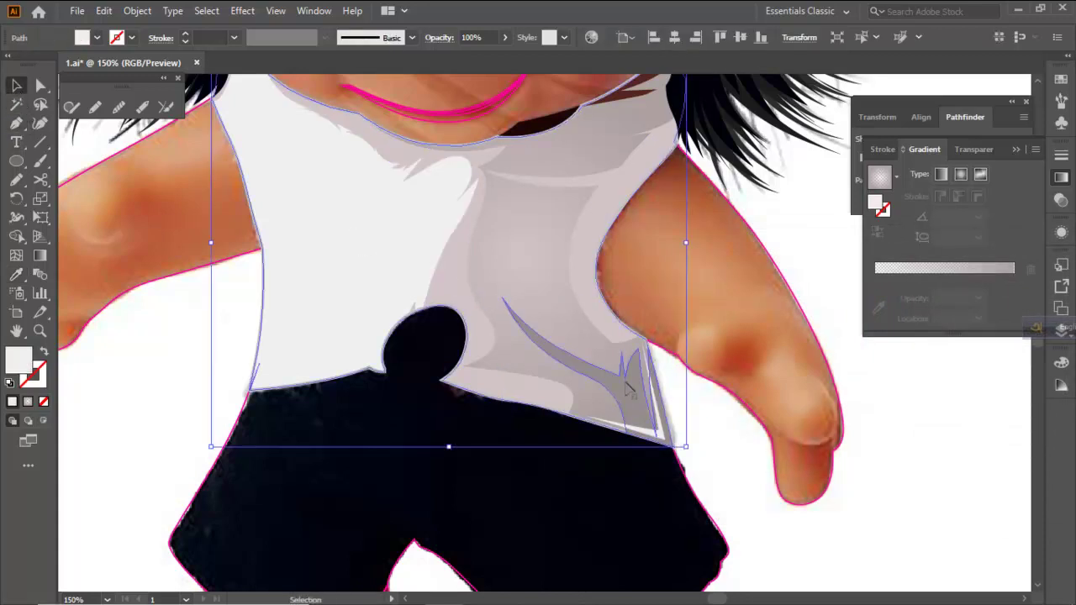
left_click(591, 368)
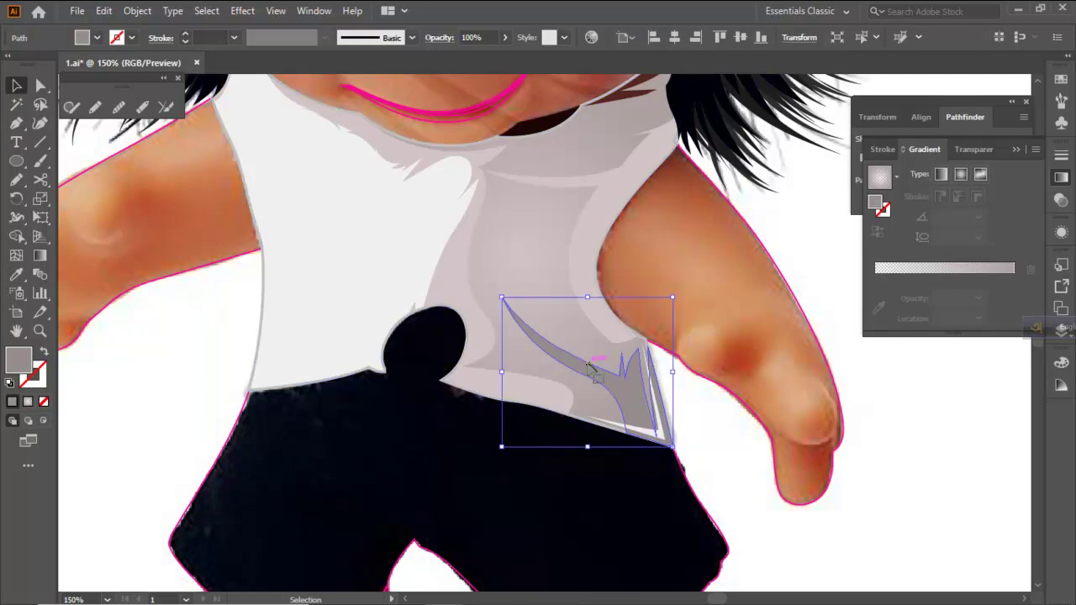
left_click(505, 38)
left_click(483, 58)
left_click(709, 412)
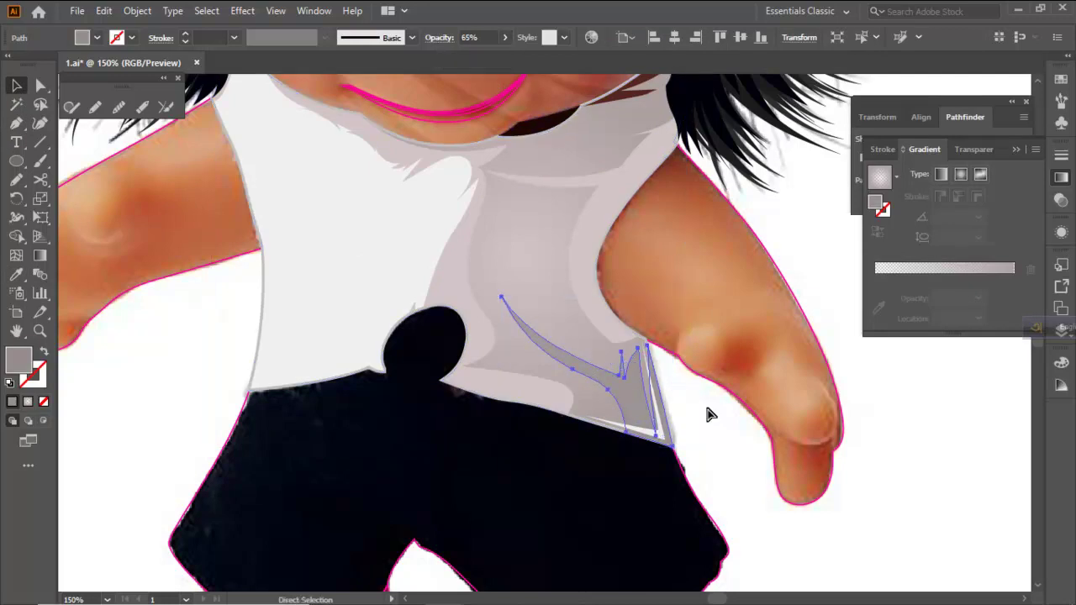
Examine the shirt shading up close and against the whole doll artwork
key("ctrl+0")
scroll(664, 391, "down", 3)
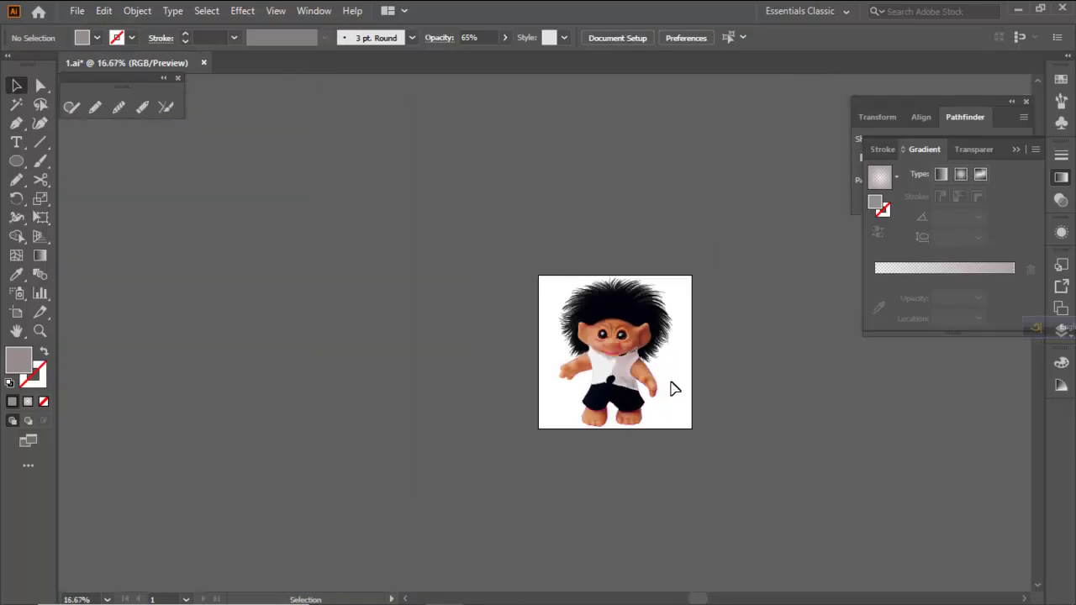
scroll(664, 376, "up", 6)
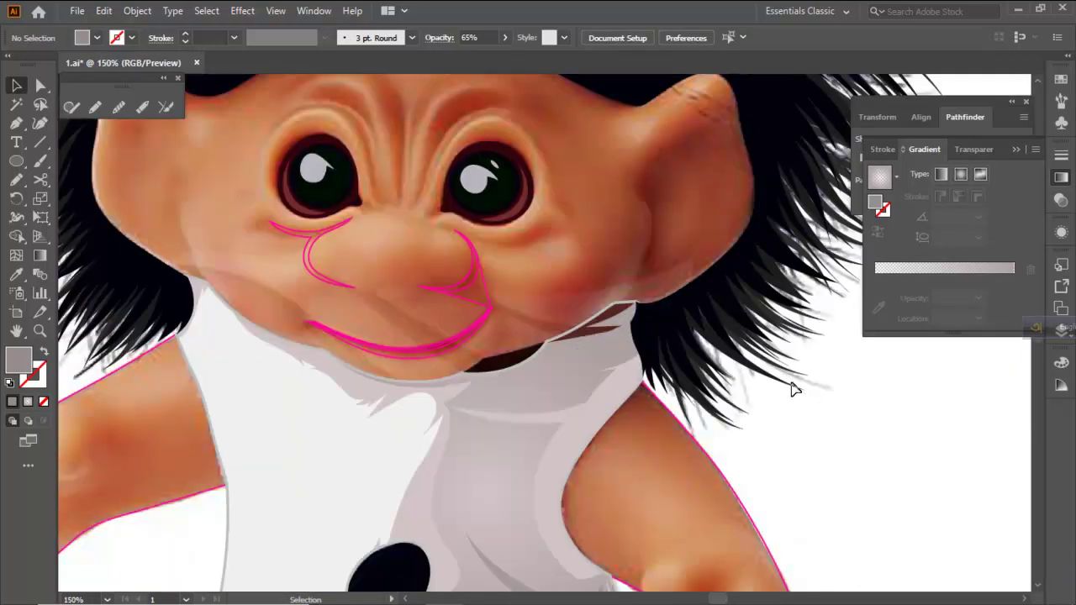
scroll(605, 314, "down", 4)
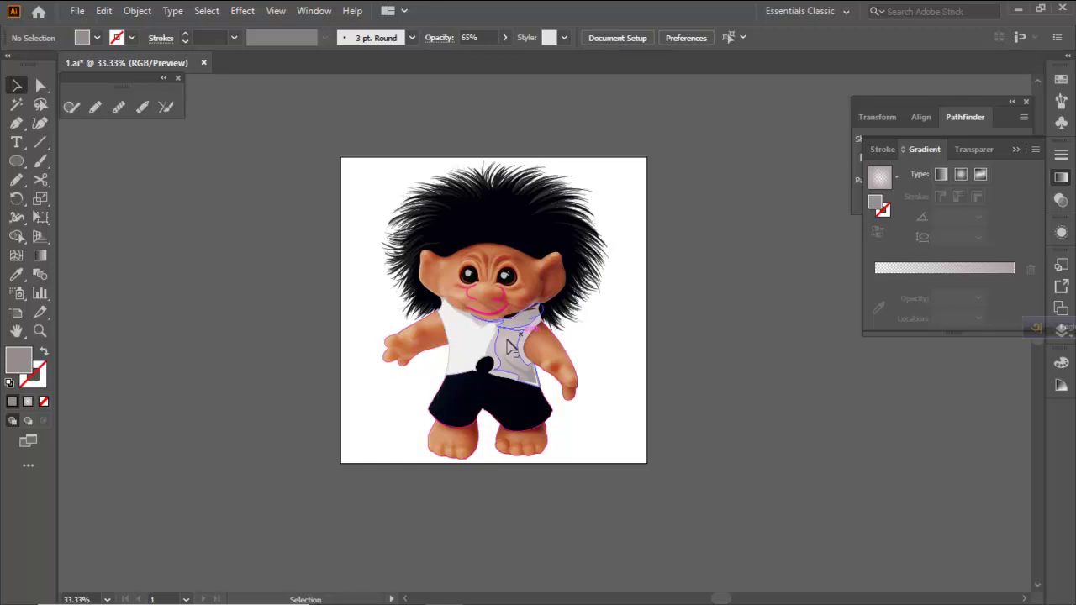
scroll(514, 333, "up", 3)
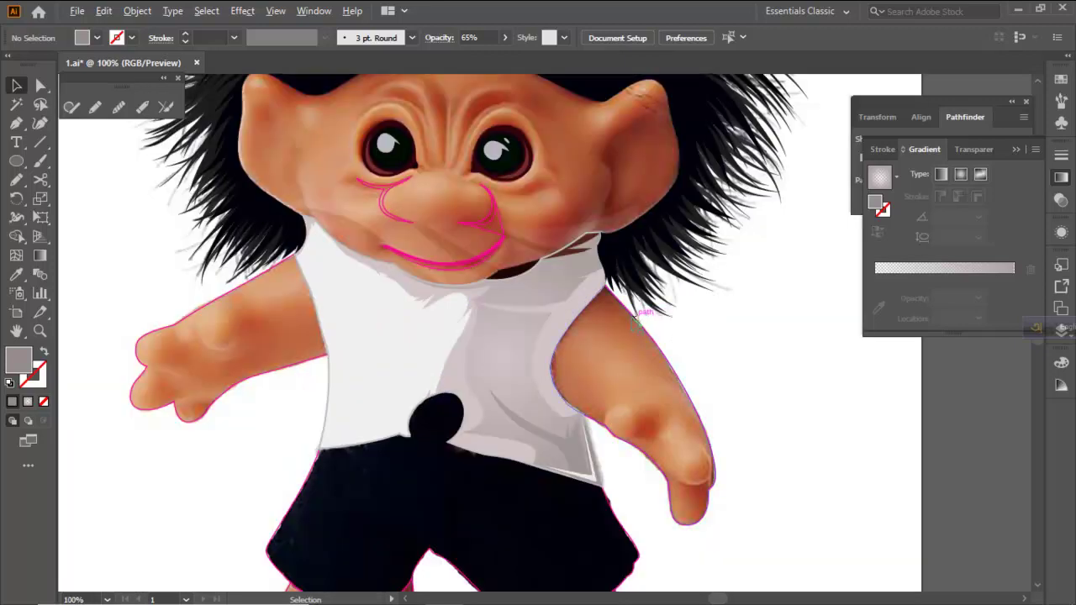
scroll(647, 323, "down", 3)
scroll(563, 337, "up", 3)
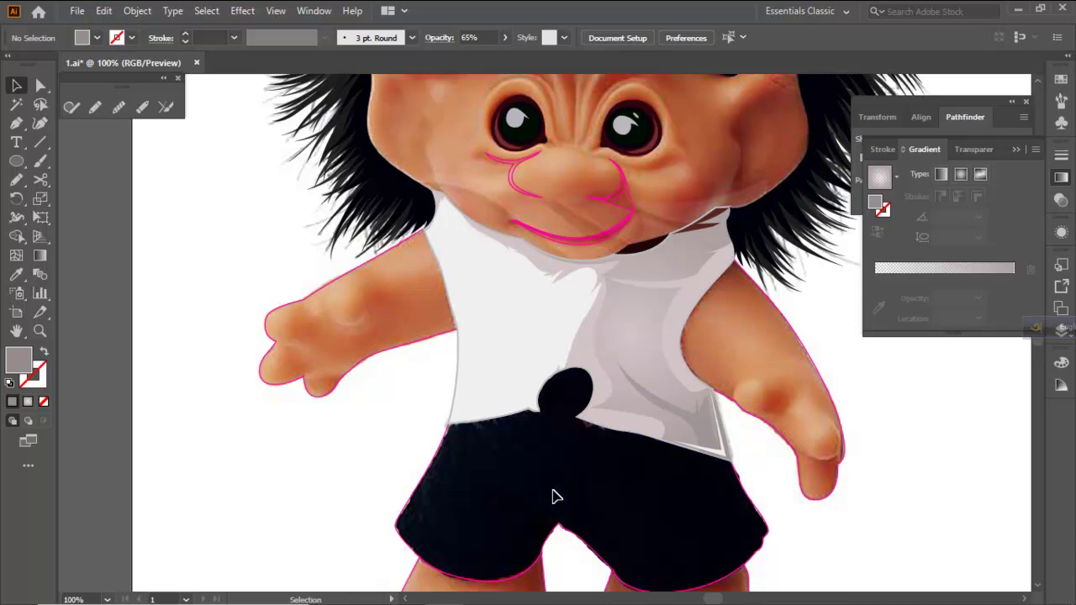
Fill the shorts outline with the near-black colour sampled from the doll's shorts, without a stroke, and deselect it
left_click_drag(584, 463, 578, 380)
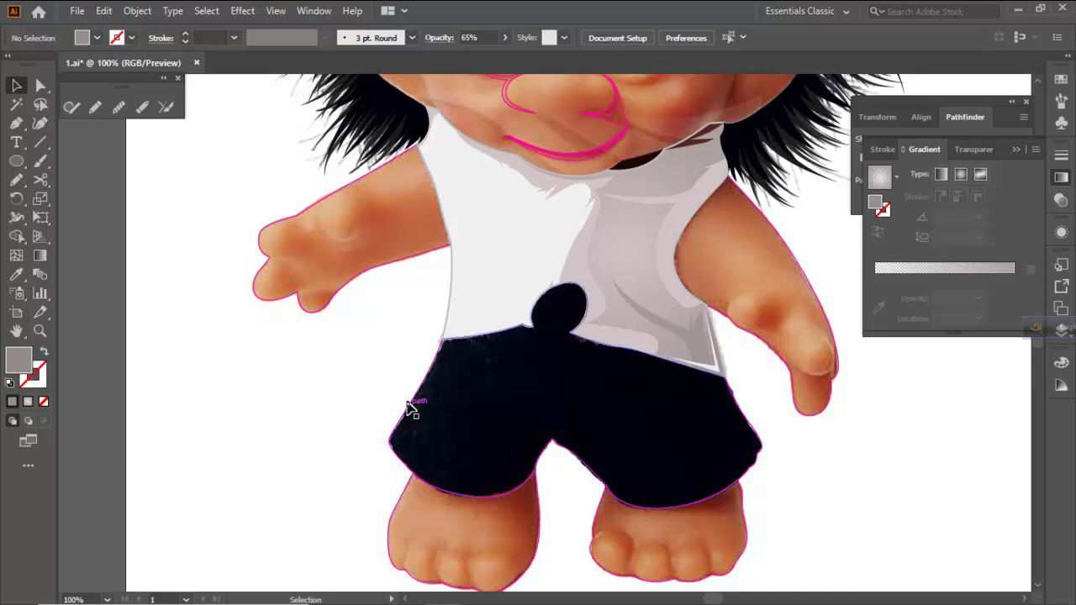
left_click(412, 404)
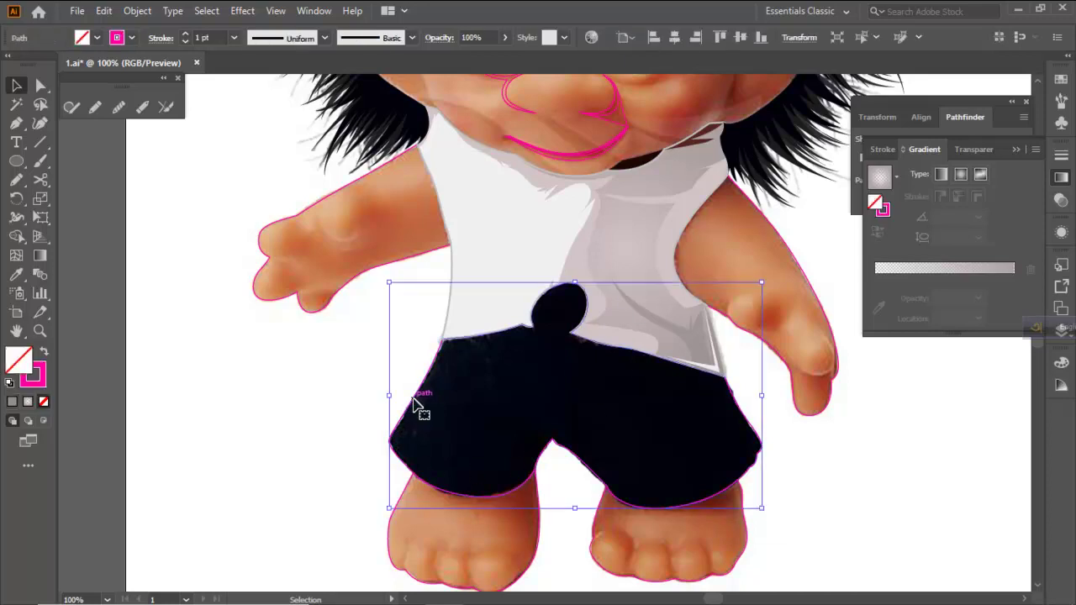
left_click(16, 274)
left_click(509, 384)
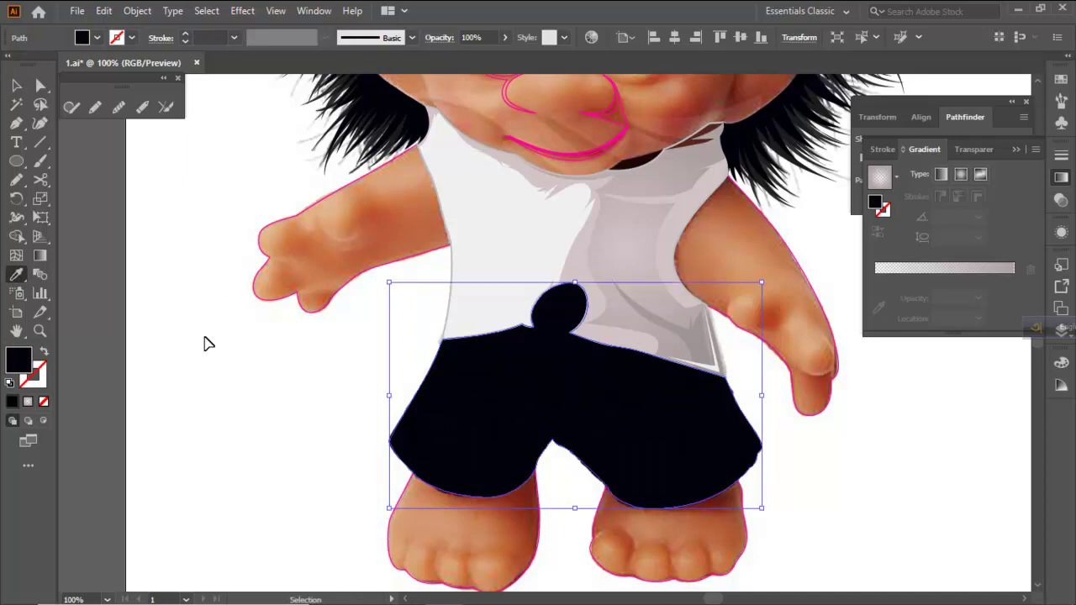
key("ctrl+shift+a")
Check the filled shorts and the feet against the whole figure, and save the document
key("ctrl+minus")
key("ctrl+minus")
key("ctrl+minus")
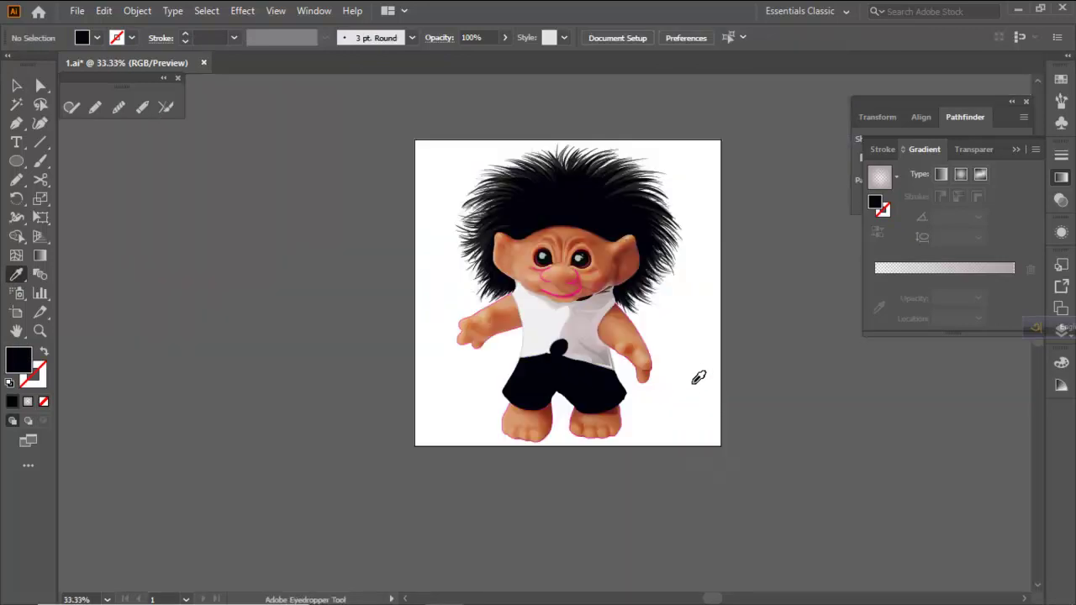
scroll(576, 427, "up", 4)
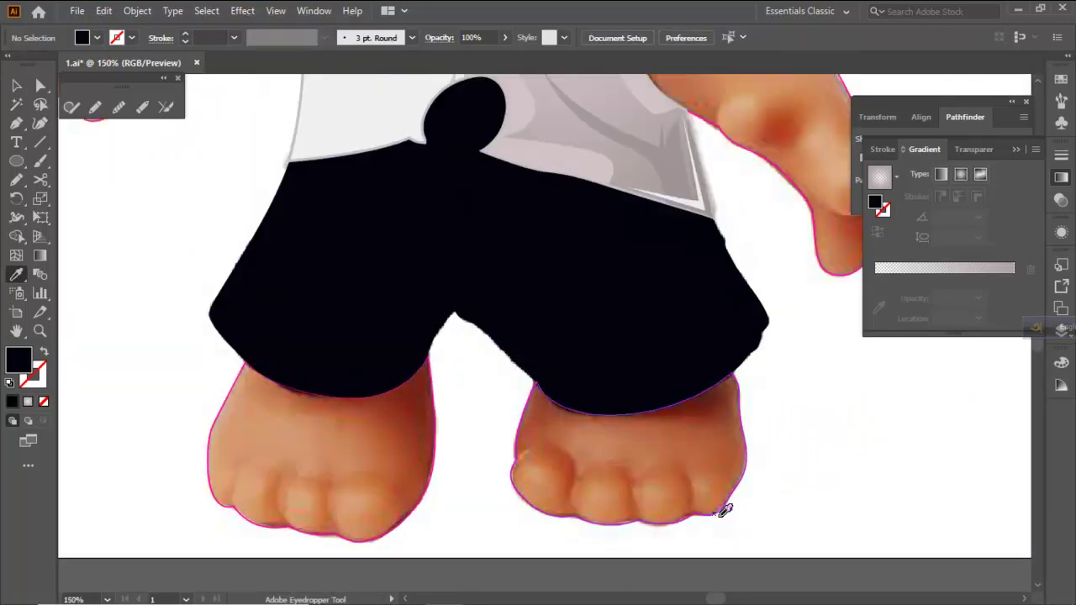
scroll(723, 504, "down", 2)
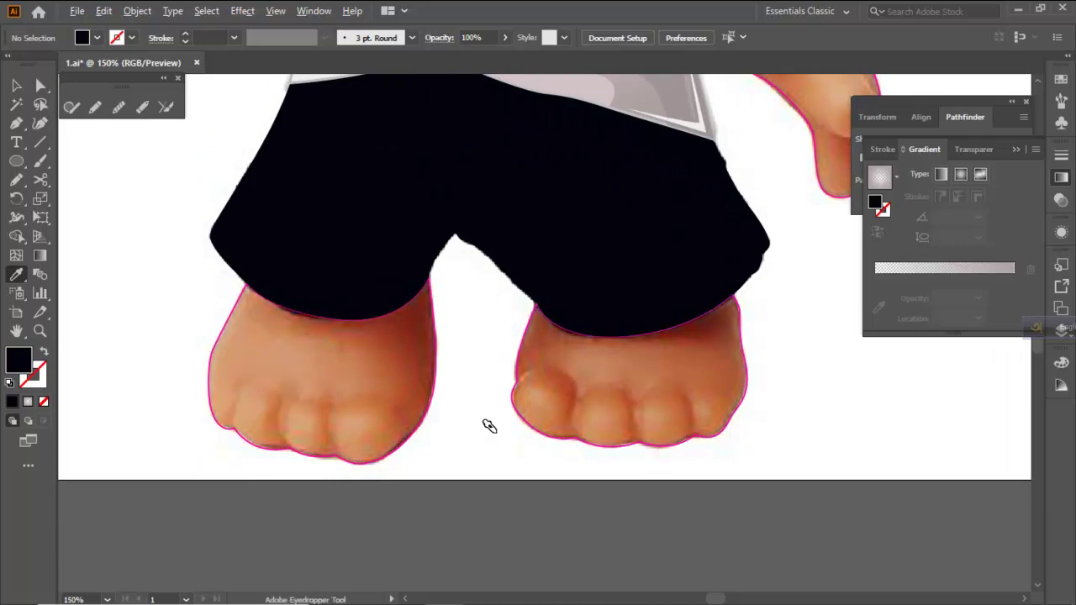
scroll(490, 426, "down", 2)
left_click_drag(648, 353, 672, 437)
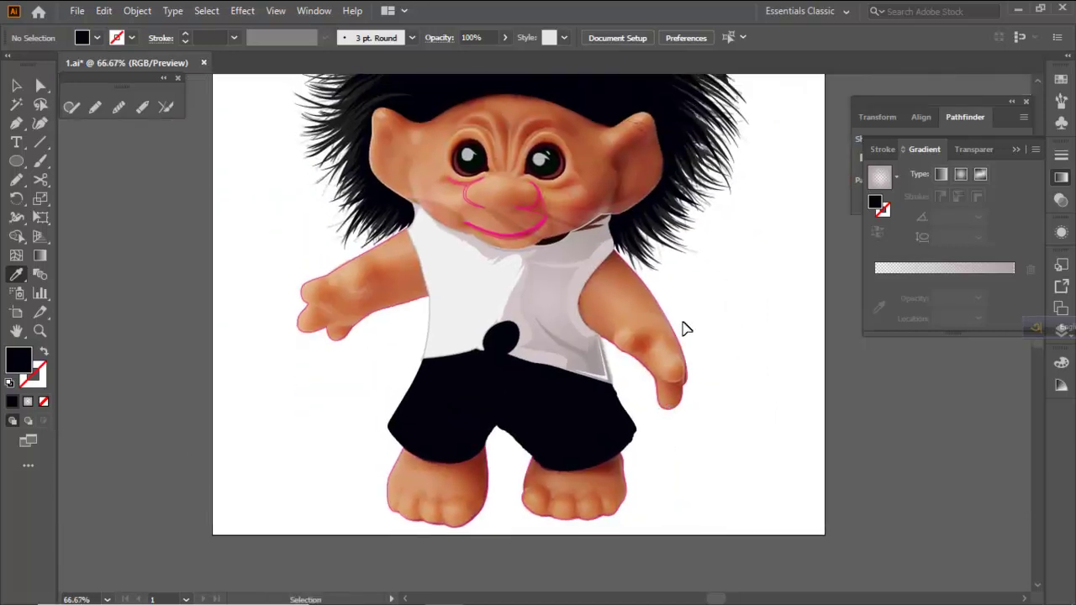
key("ctrl+s")
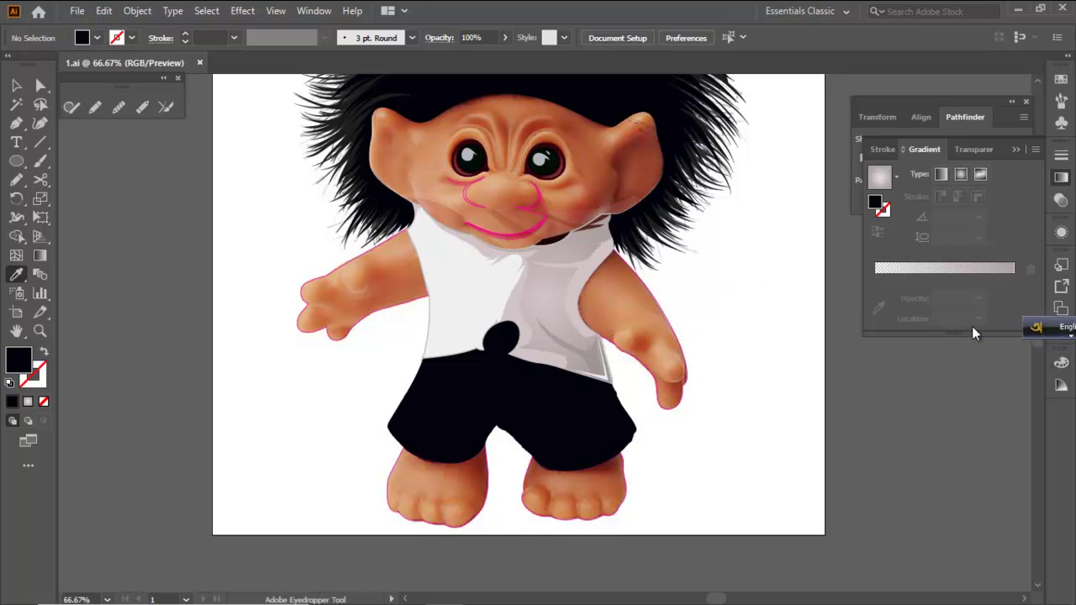
mouse_move(579, 603)
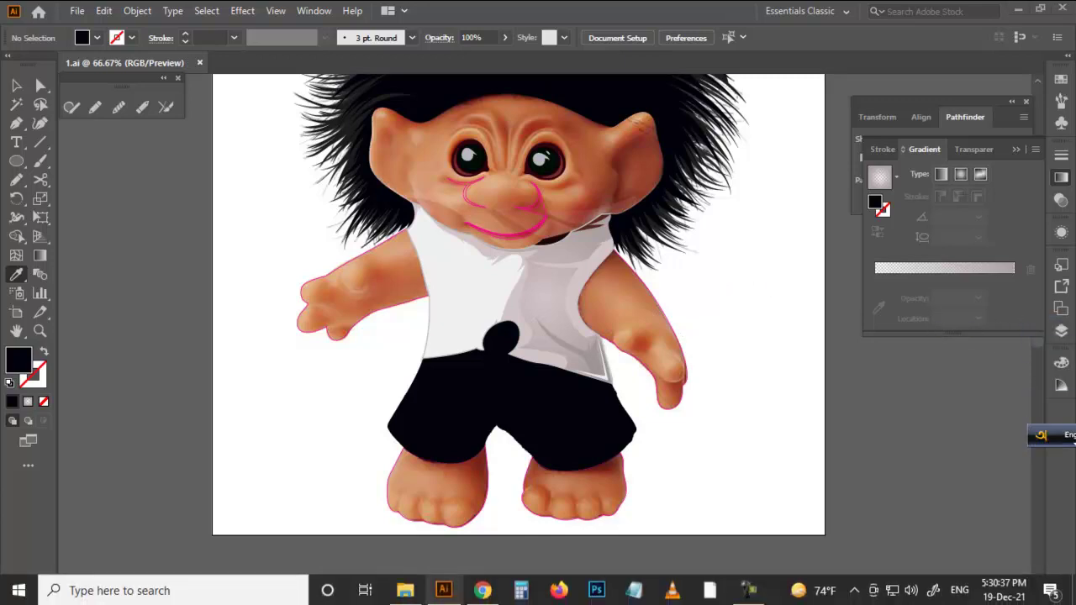
left_click(748, 590)
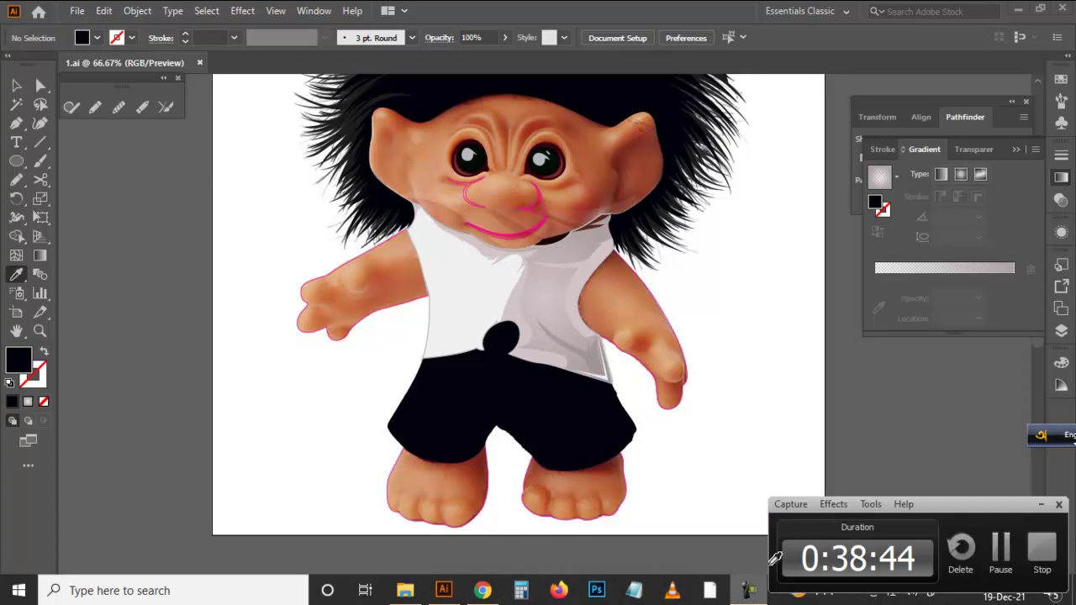
left_click(1003, 563)
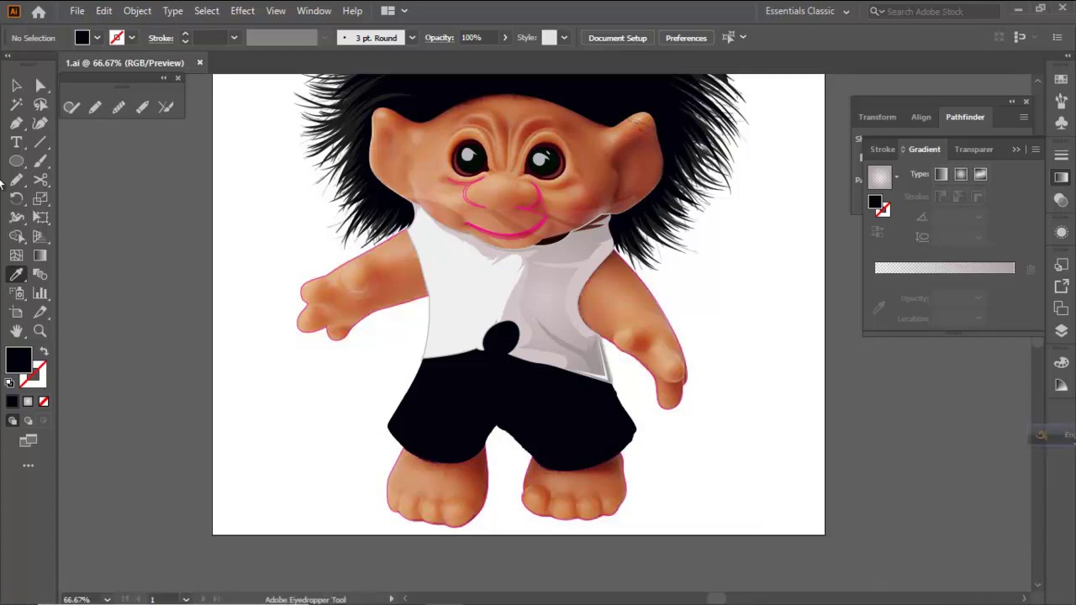
Sample the arm outline's style so that new Pen paths get no fill and a 1 pt pink stroke
left_click(16, 123)
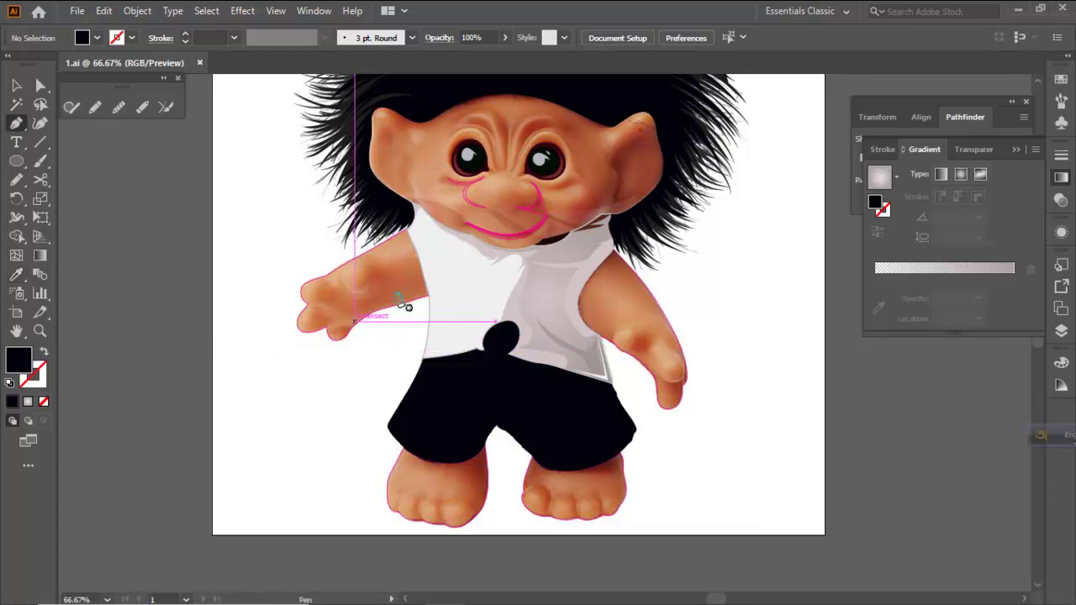
left_click(16, 274)
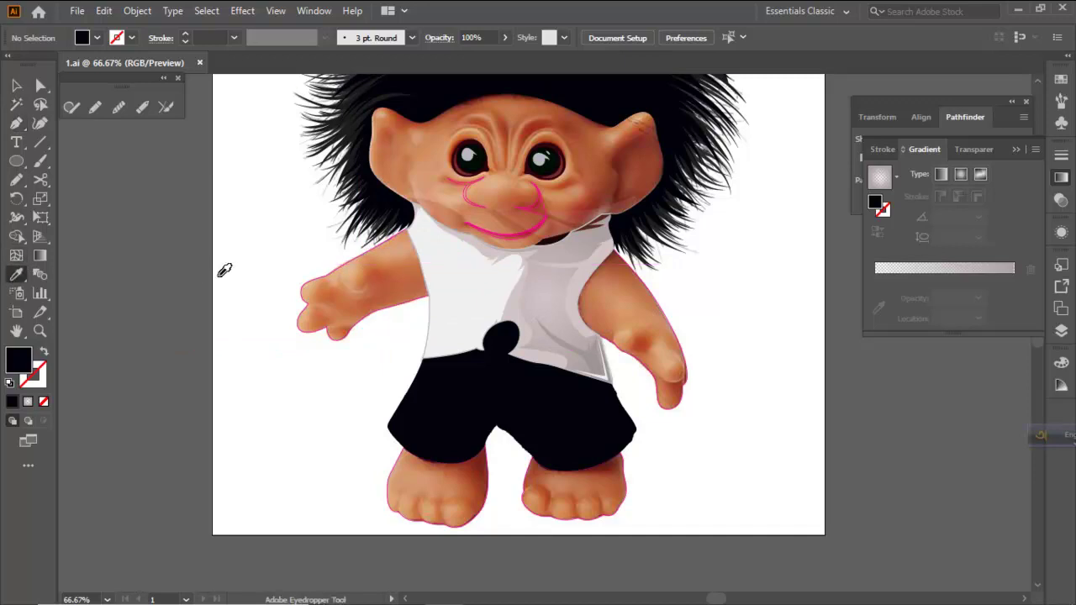
left_click(315, 280)
left_click(16, 122)
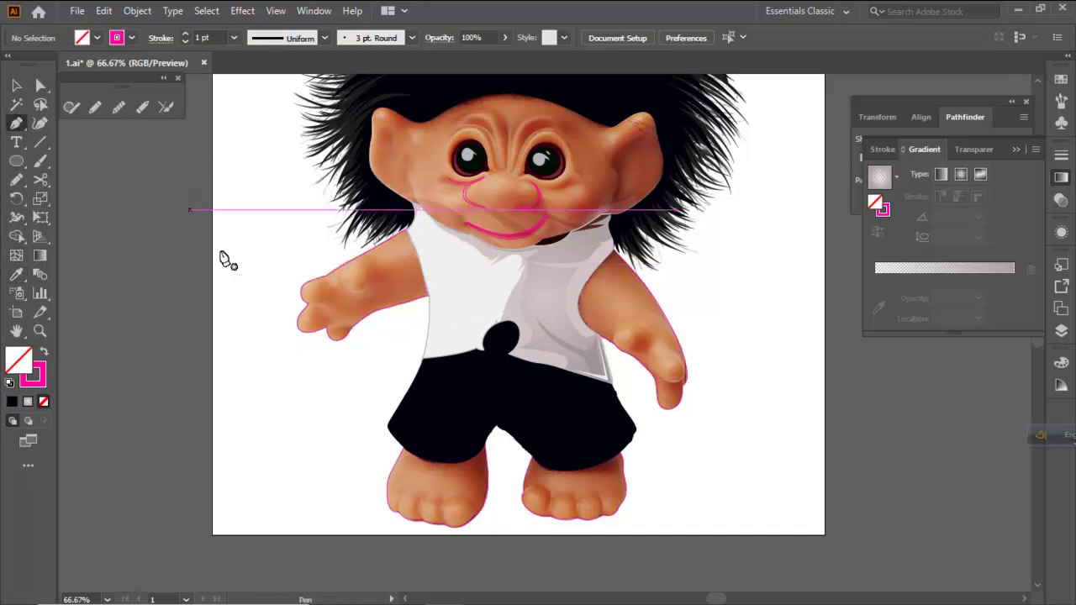
Draw a closed shadow path on the left foot, running below the shorts' hem, down the inner side and around the big toe
scroll(475, 509, "up", 1)
scroll(475, 509, "down", 2)
scroll(453, 429, "up", 1)
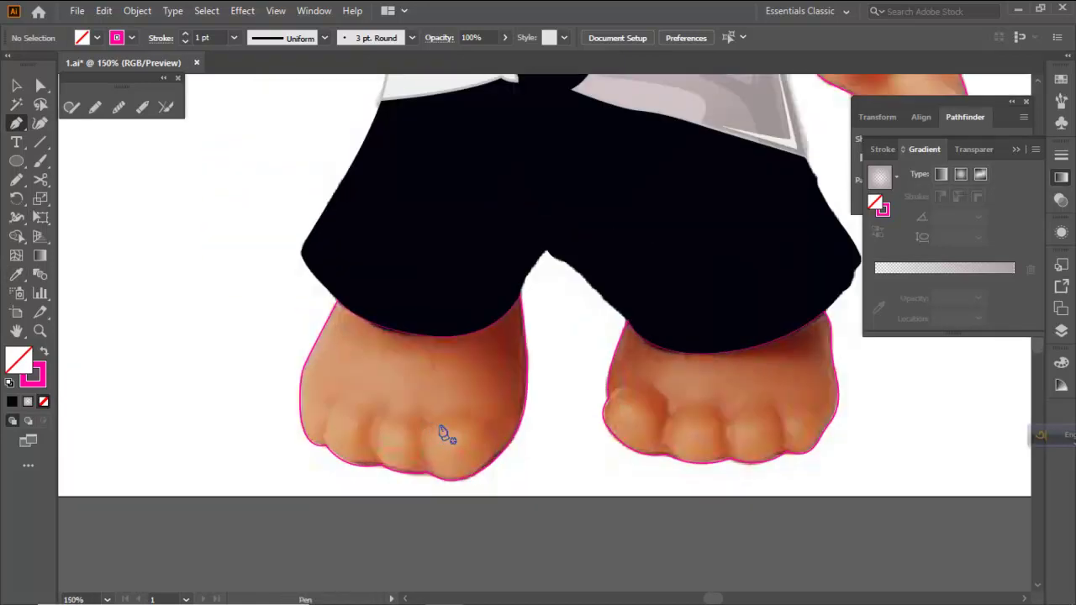
left_click(422, 419)
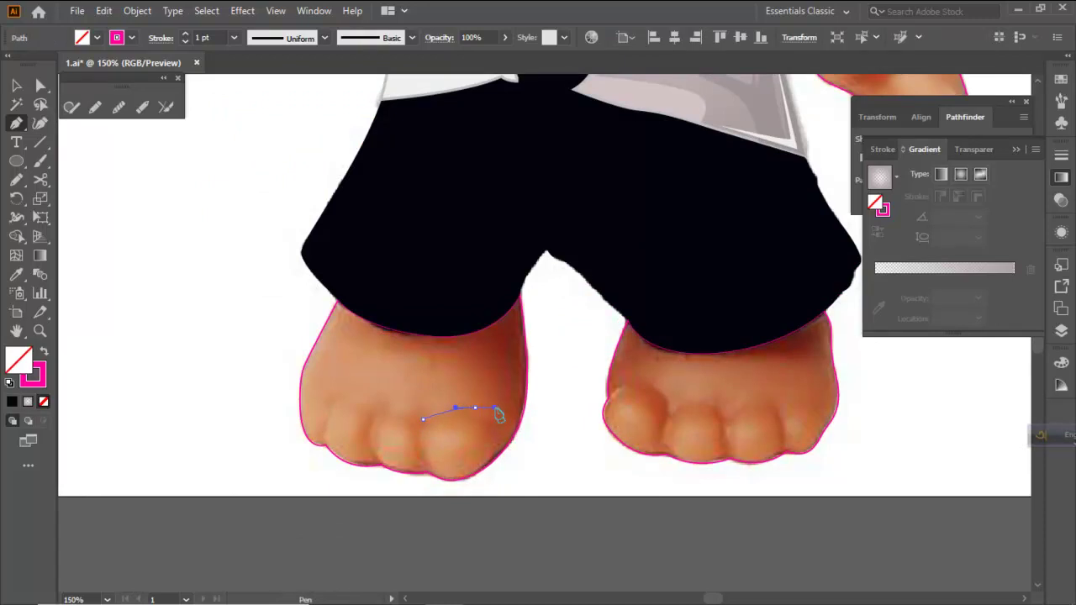
left_click_drag(495, 409, 495, 407)
left_click(475, 407)
left_click_drag(472, 368, 310, 255)
left_click(338, 300)
left_click_drag(381, 273, 392, 270)
left_click_drag(549, 280, 562, 315)
left_click_drag(573, 441, 554, 474)
left_click(482, 492)
left_click_drag(471, 481, 481, 424)
left_click(425, 418)
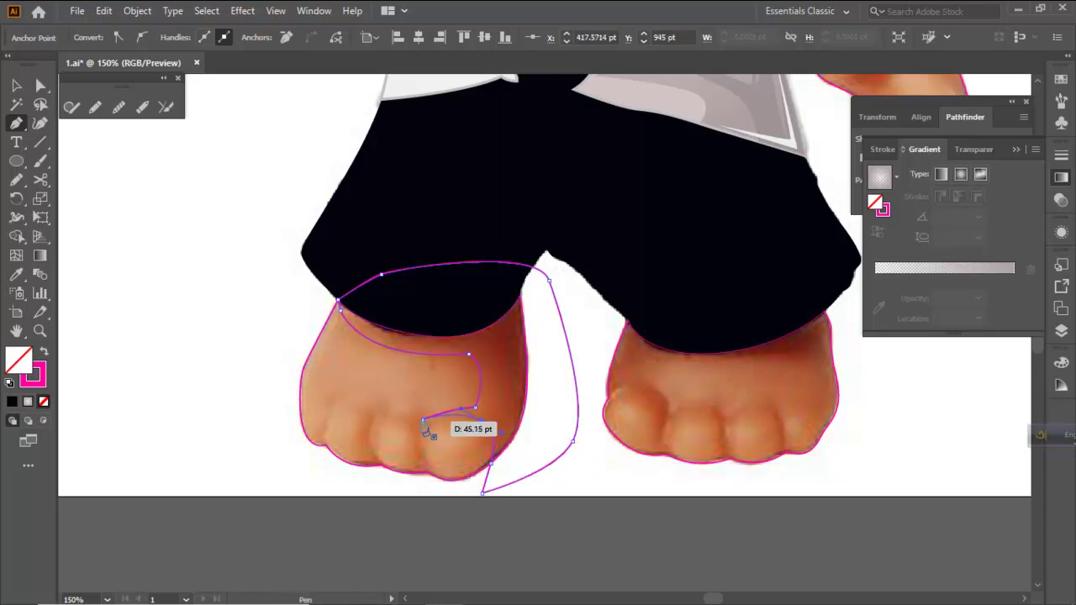
left_click(426, 390, "ctrl")
Draw a second, narrower closed shadow path inside the first, along the left foot's hem line and inner edge to the big toe
left_click_drag(399, 436, 473, 411)
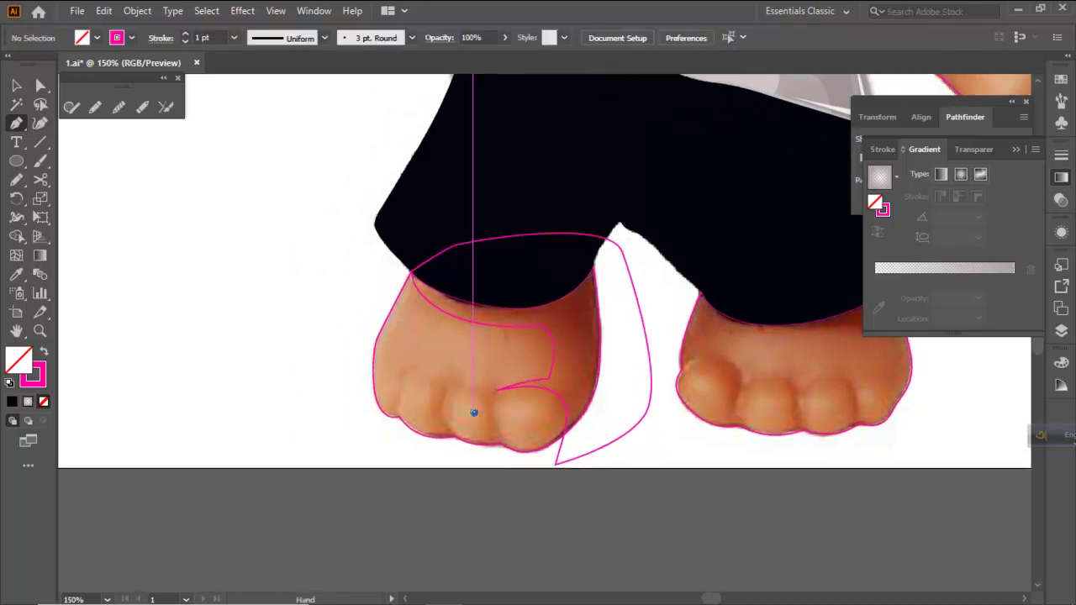
scroll(542, 348, "up", 1)
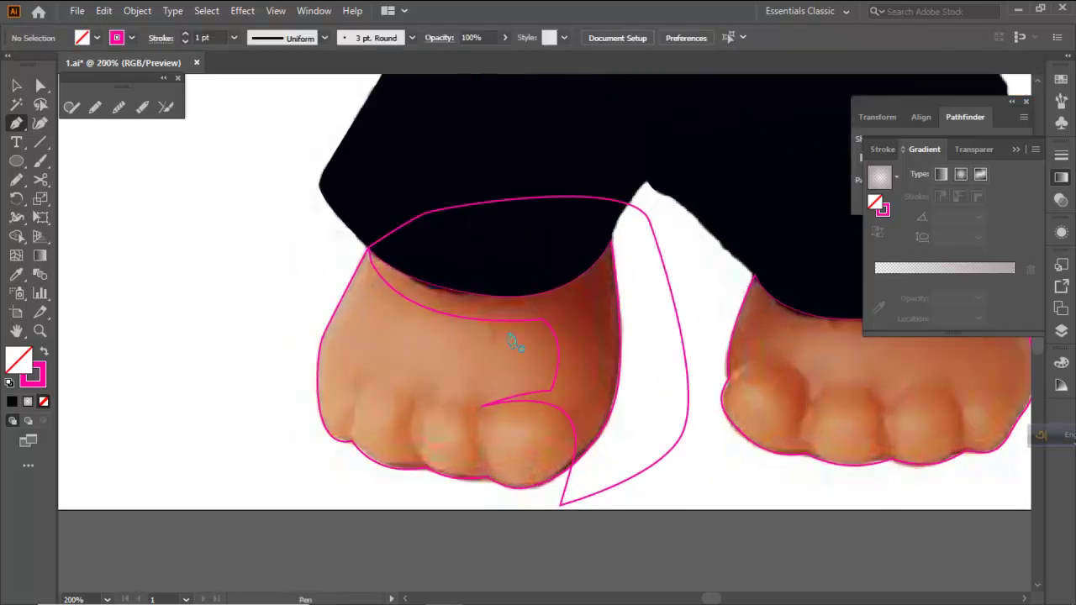
left_click(387, 263)
left_click_drag(586, 288, 695, 241)
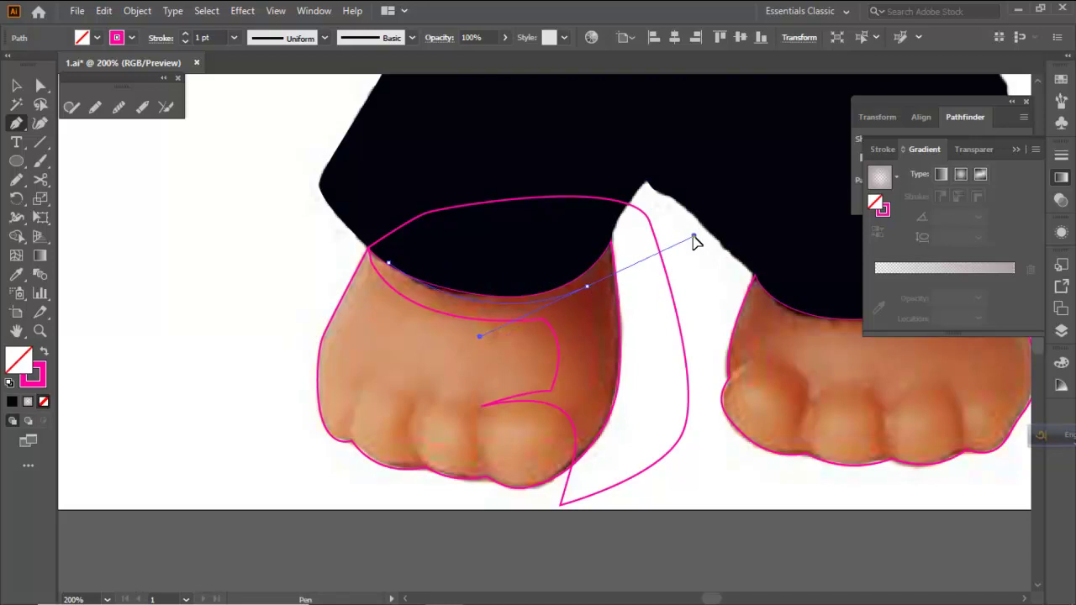
left_click(587, 286)
left_click_drag(588, 393, 587, 325)
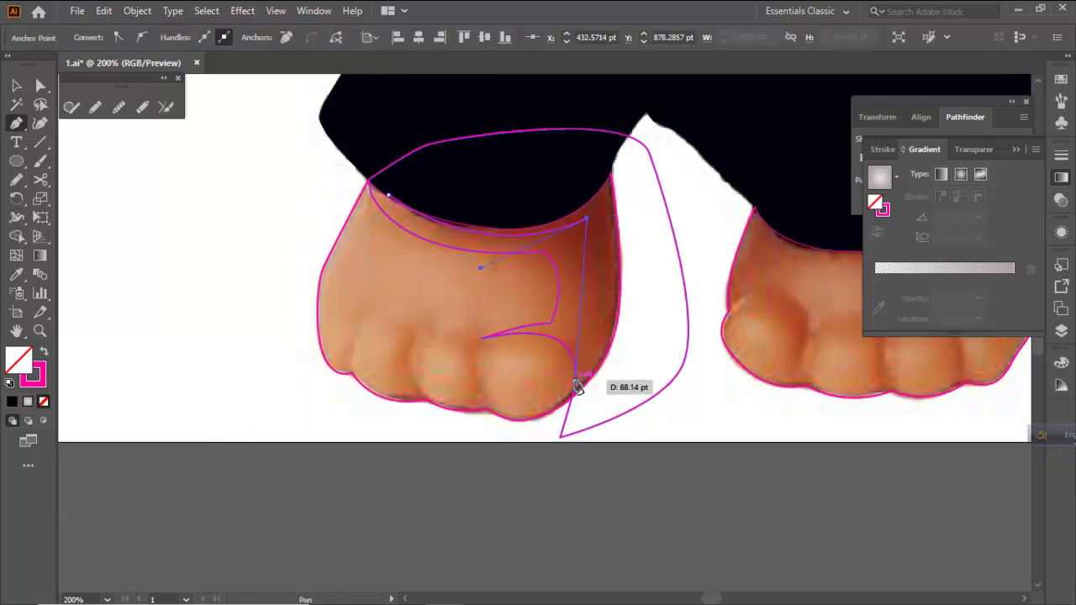
left_click_drag(575, 380, 533, 444)
key("ctrl+z")
left_click_drag(575, 379, 560, 404)
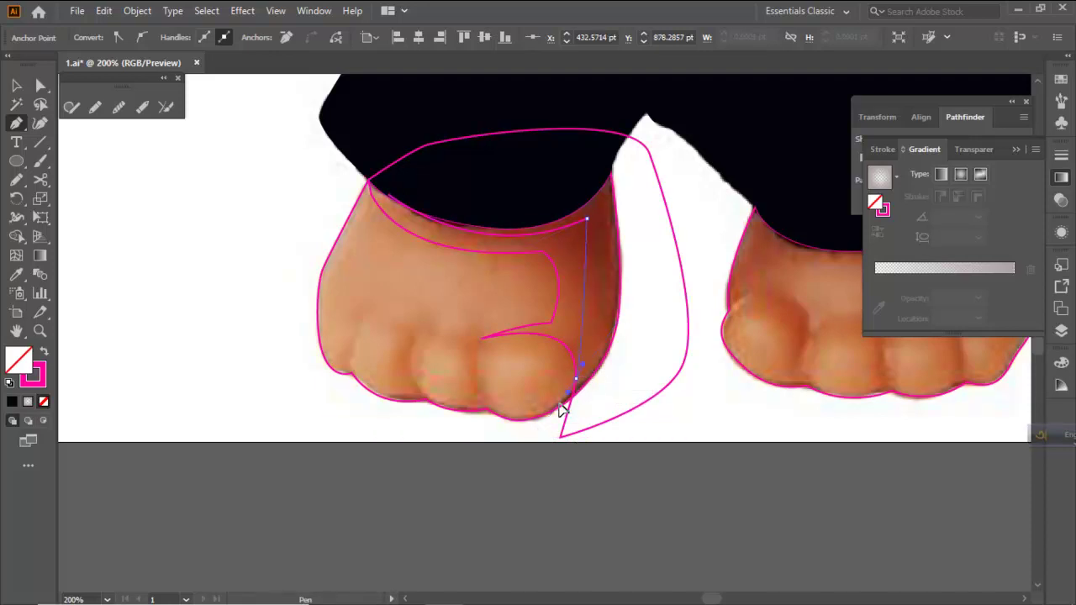
left_click_drag(526, 440, 526, 439)
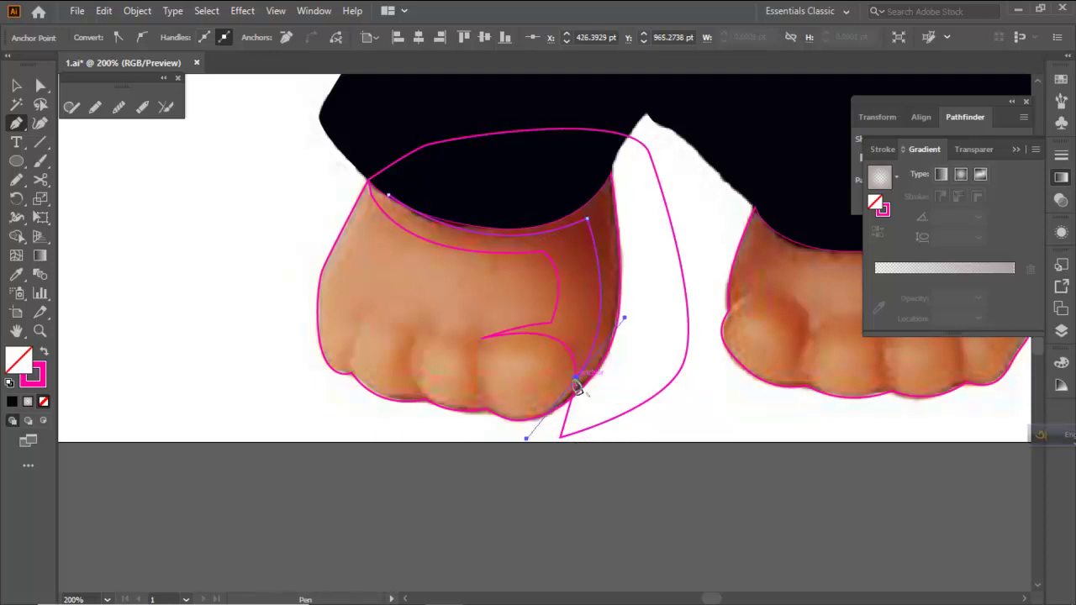
left_click(577, 383)
left_click_drag(662, 157, 434, 160)
left_click(427, 155)
left_click(388, 195)
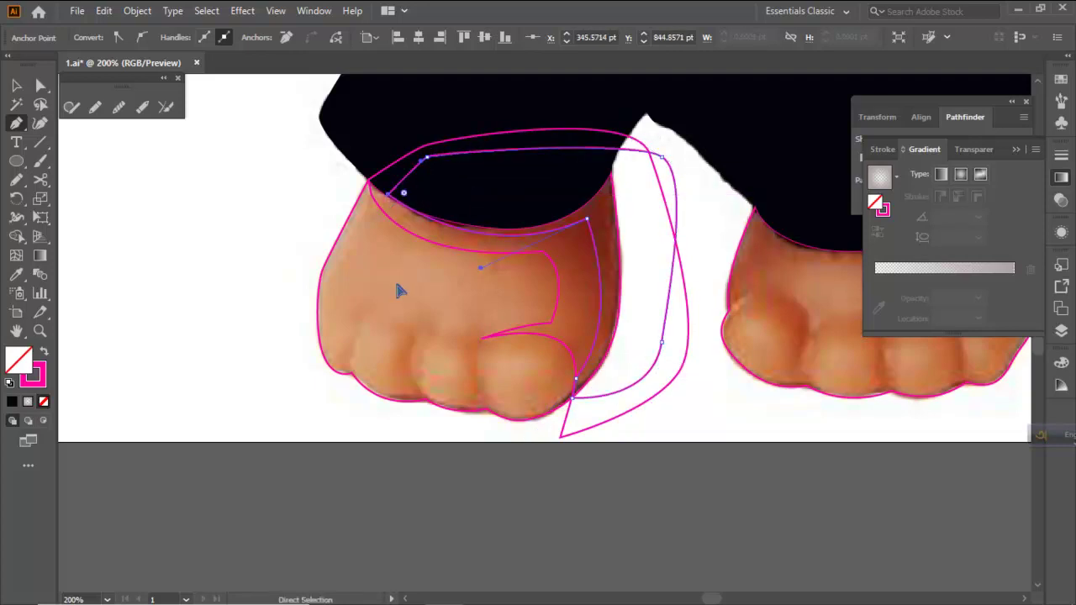
left_click(395, 277, "ctrl")
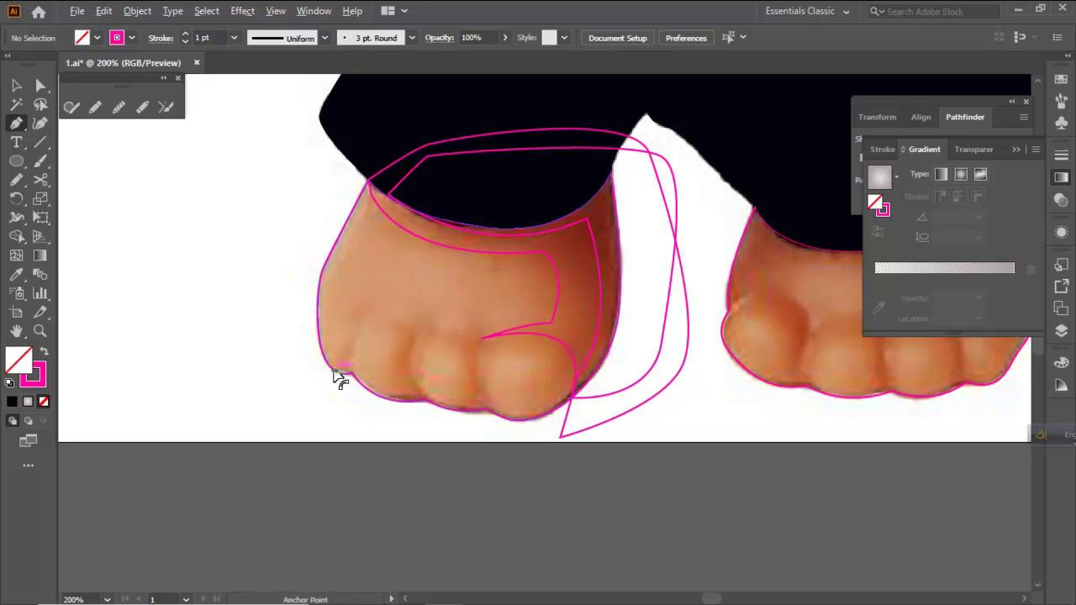
Start a Pen path on the left foot from the outermost toe, around the second toe and up the crease beside the third toe
scroll(339, 378, "up", 1)
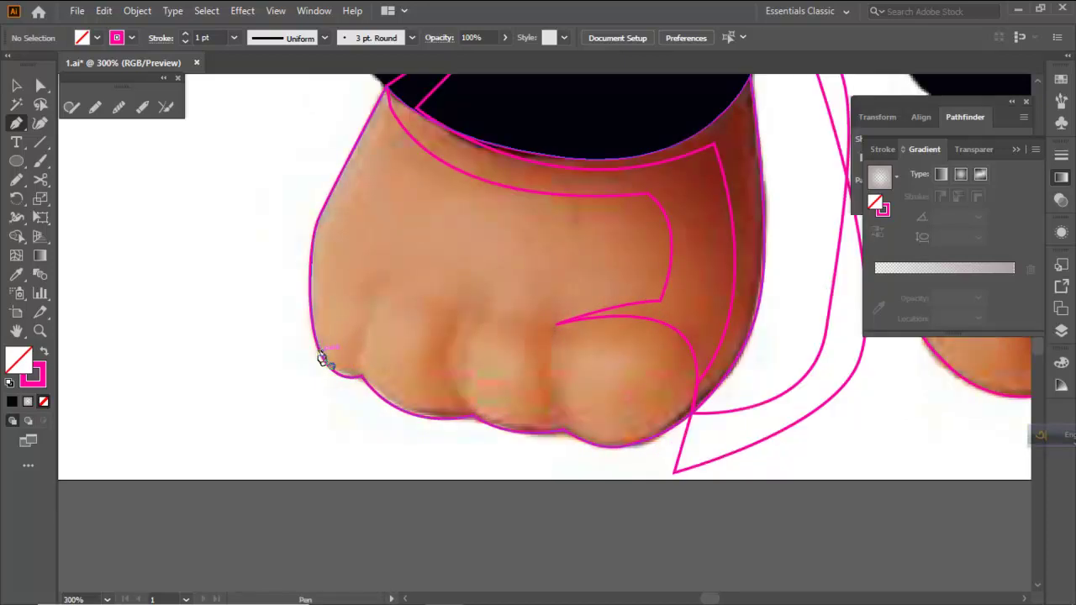
left_click(321, 354)
left_click_drag(348, 358, 392, 405)
left_click(455, 408)
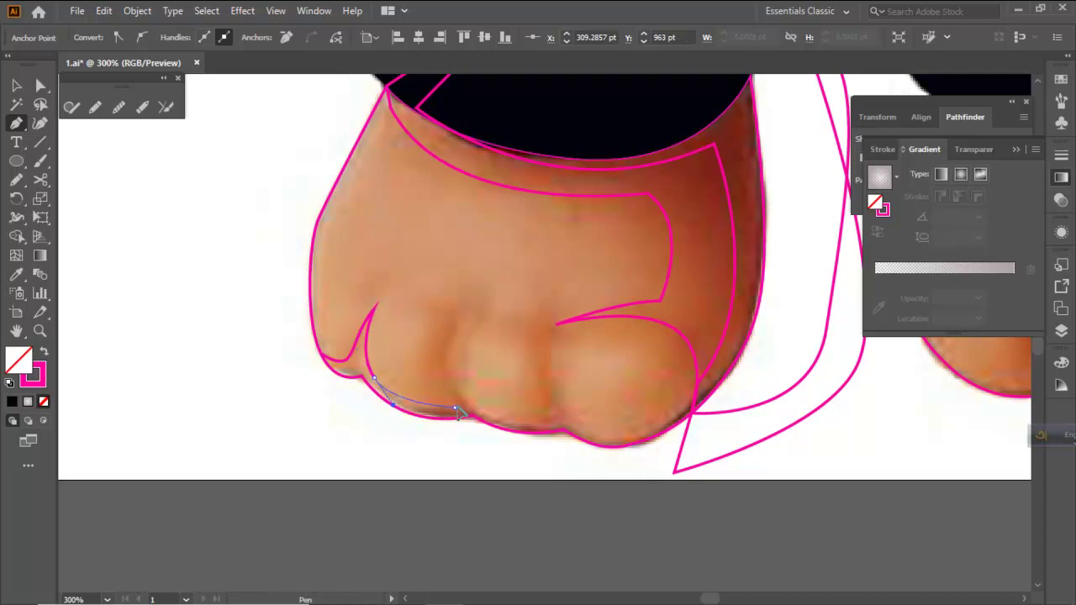
left_click_drag(458, 315, 469, 301)
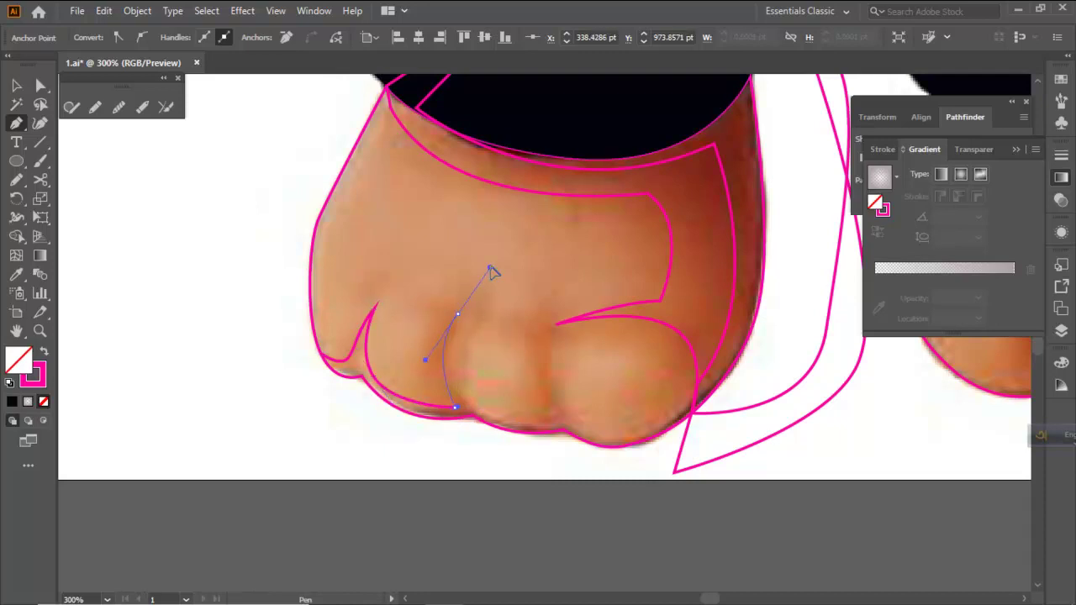
left_click_drag(491, 265, 490, 265)
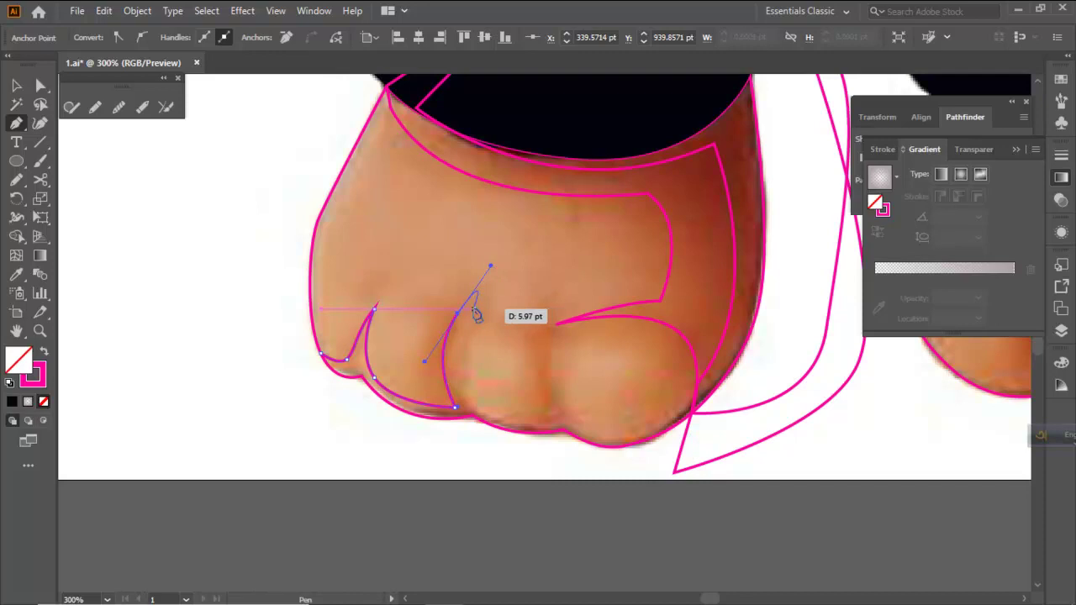
Continue the toe shadow path along the third toe's lower edge and up the crease beside the big toe
scroll(463, 361, "down", 2)
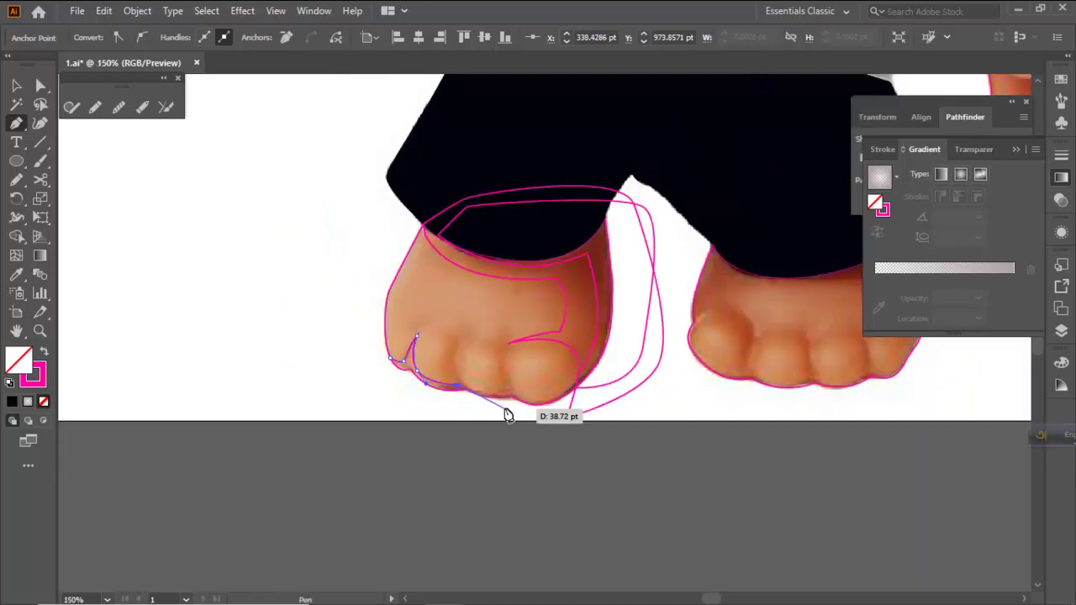
scroll(467, 357, "up", 1)
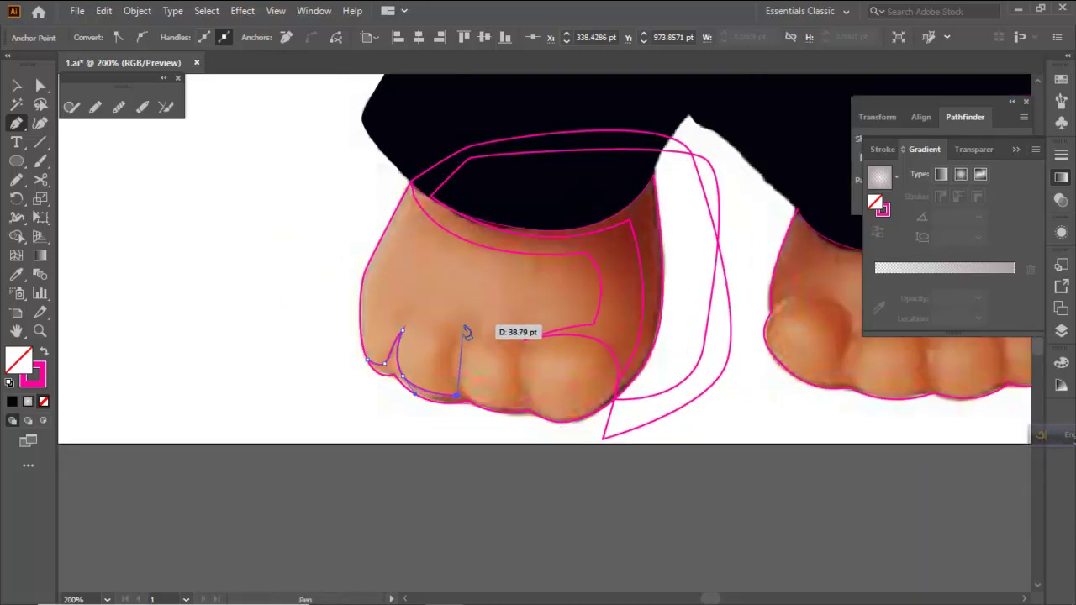
left_click_drag(497, 291, 495, 425)
left_click(471, 396)
left_click_drag(522, 403, 543, 389)
left_click(521, 400)
left_click_drag(525, 338, 548, 303)
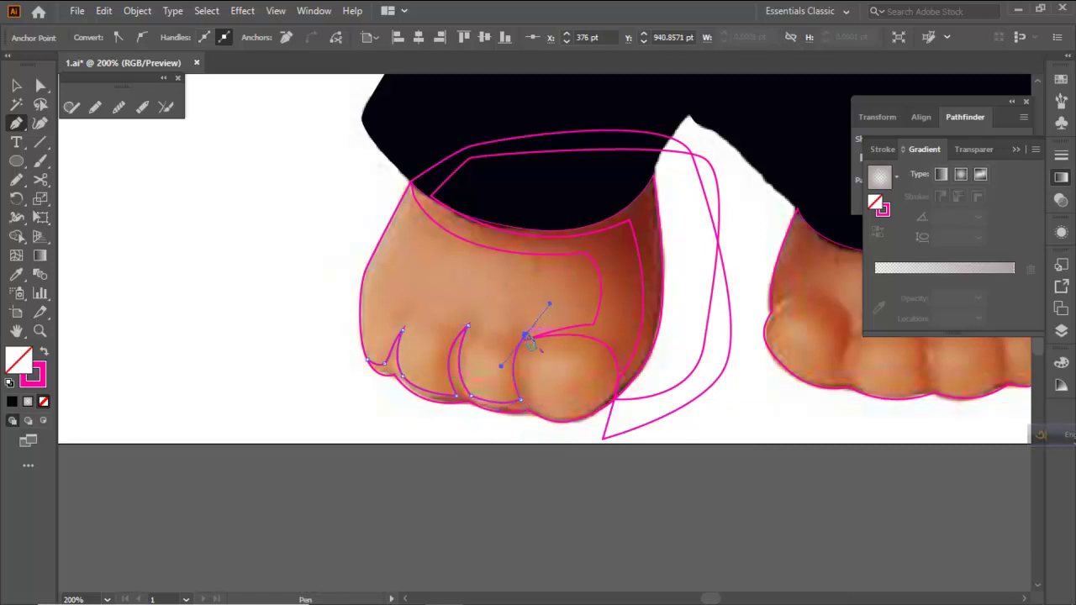
Run the toe shadow path along the big toe's lower edge, loop it below the foot and close it at the outermost toe
left_click_drag(551, 424, 618, 380)
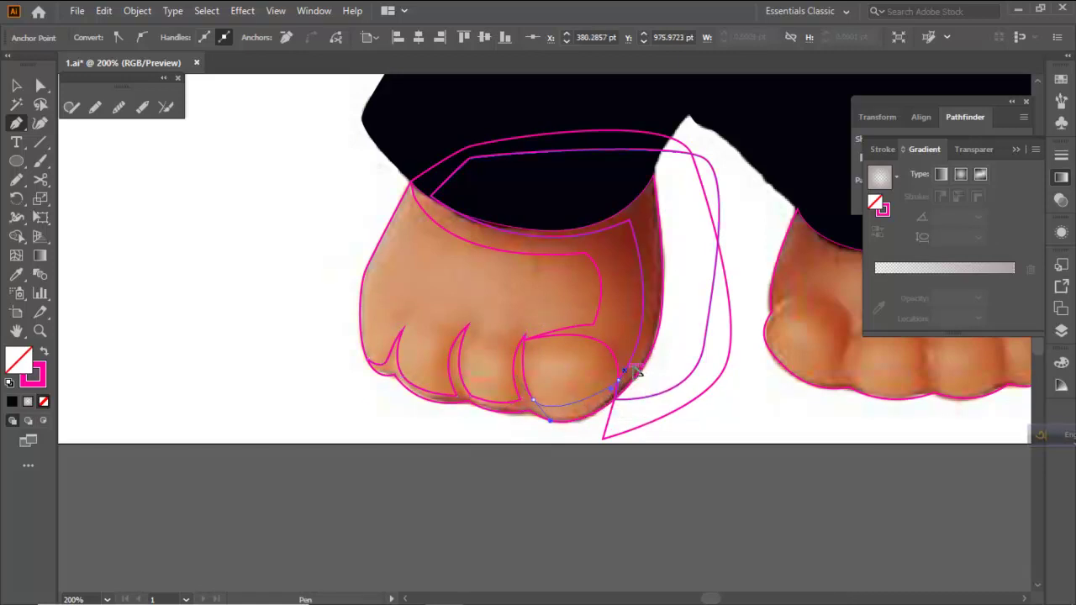
left_click(618, 381)
left_click(614, 400)
left_click_drag(547, 461, 443, 464)
left_click_drag(334, 438, 327, 410)
left_click(368, 359)
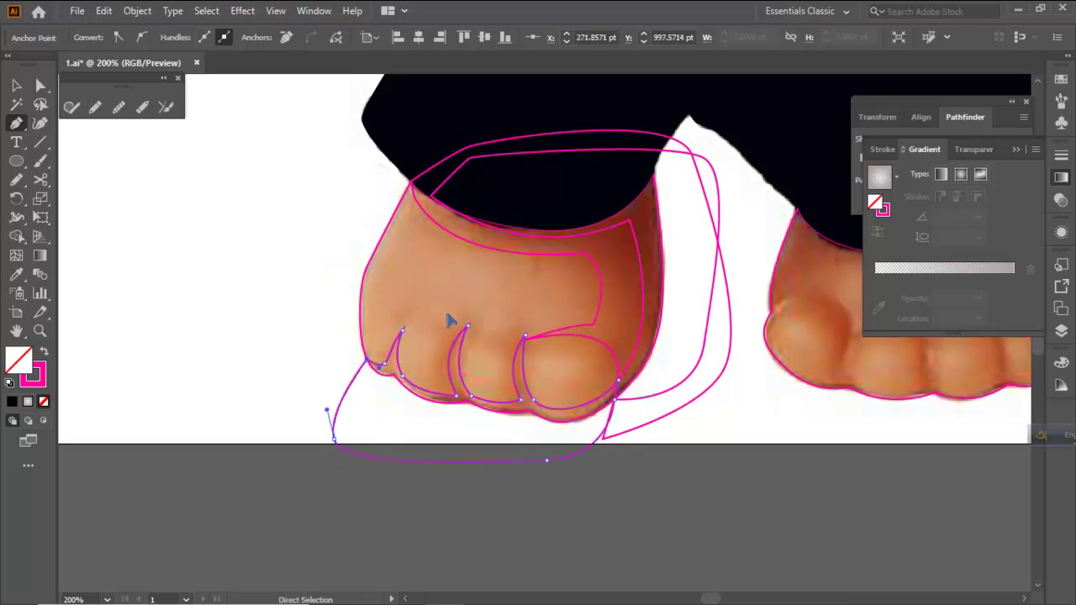
left_click(450, 319, "ctrl")
Draw a small closed, rounded highlight path on the left foot's third toe, next to the big toe
scroll(472, 334, "up", 1)
left_click_drag(469, 399, 488, 417)
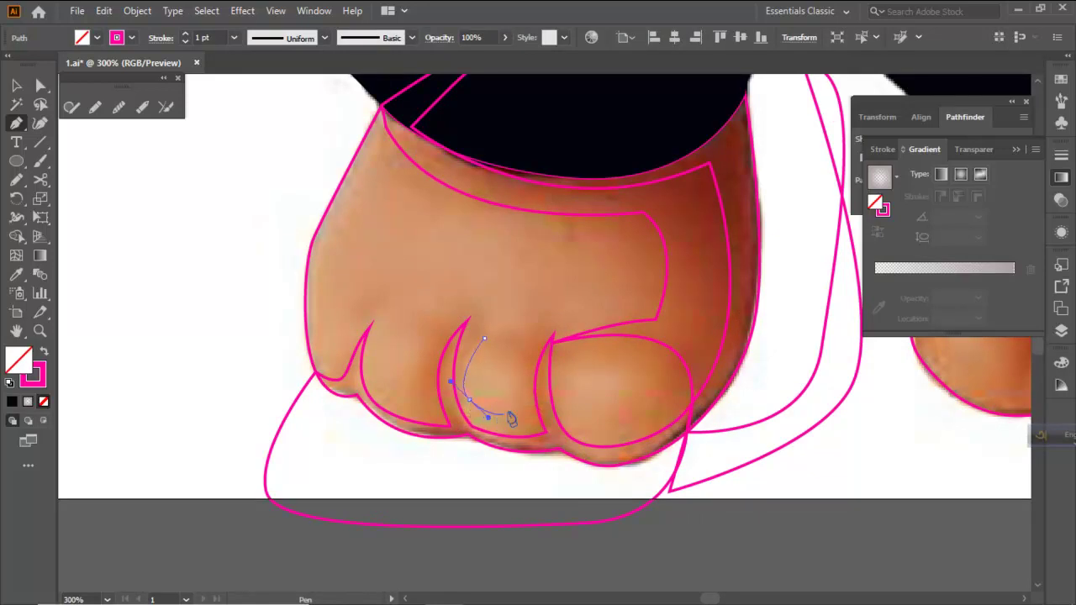
left_click(515, 399)
key("ctrl+z")
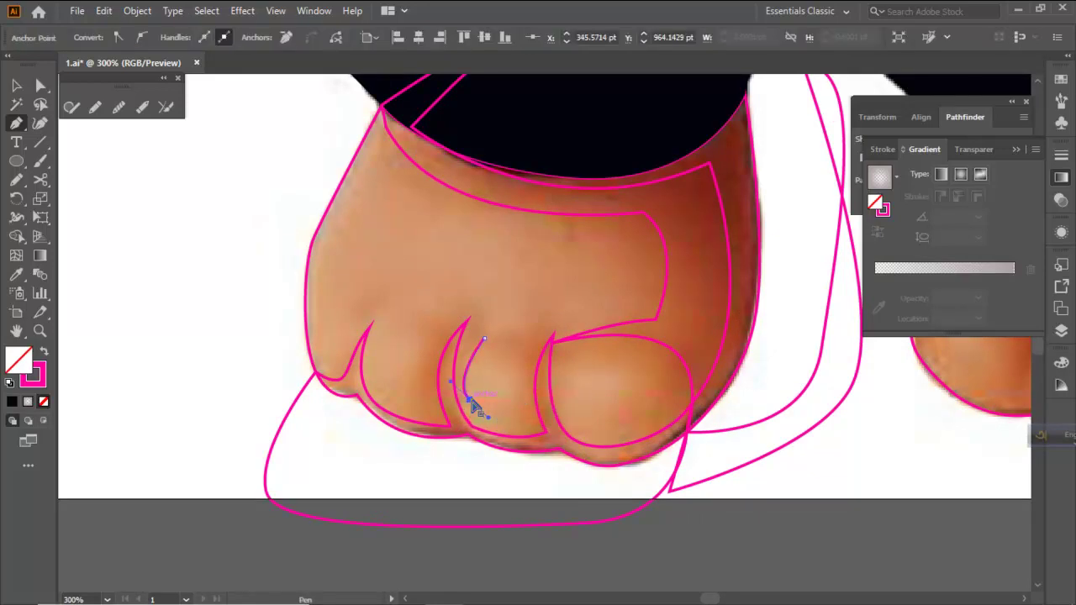
key("ctrl+z")
left_click_drag(468, 399, 481, 417)
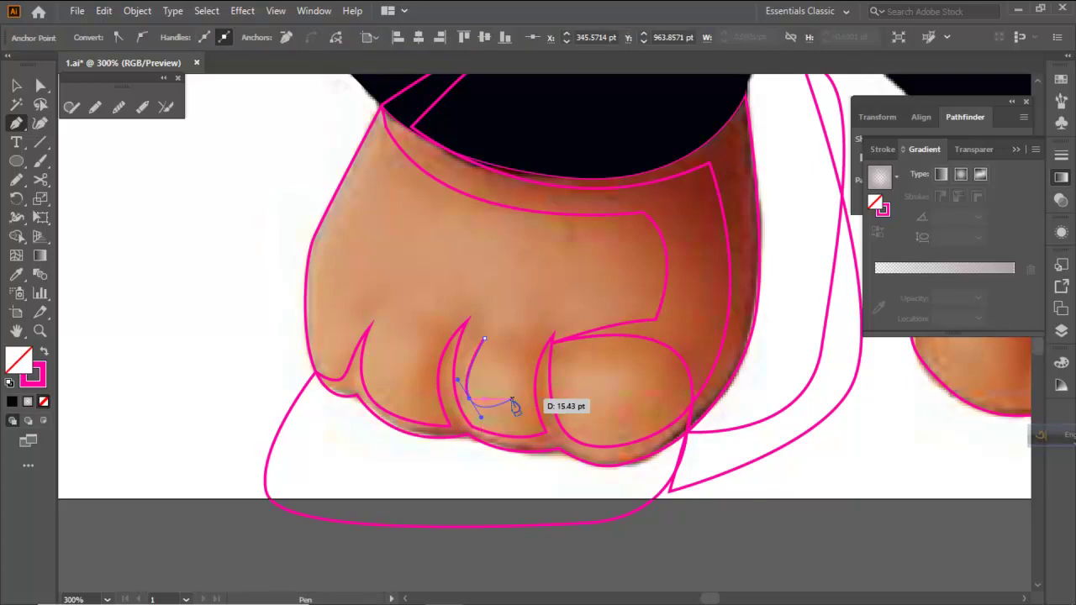
left_click(469, 399)
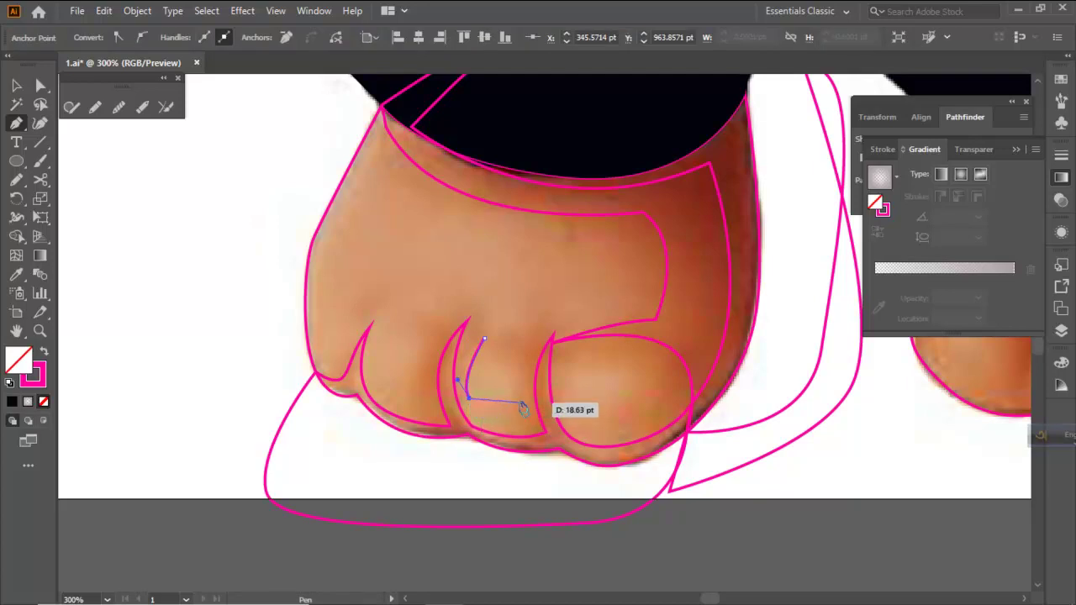
left_click_drag(513, 400, 527, 392)
left_click_drag(489, 340, 528, 335)
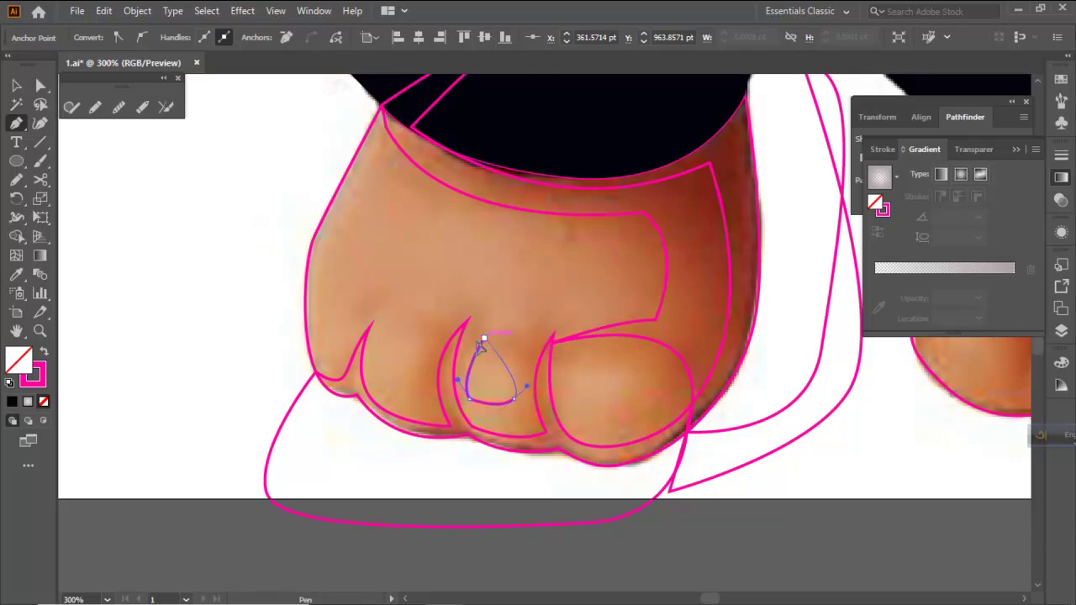
left_click_drag(442, 346, 442, 345)
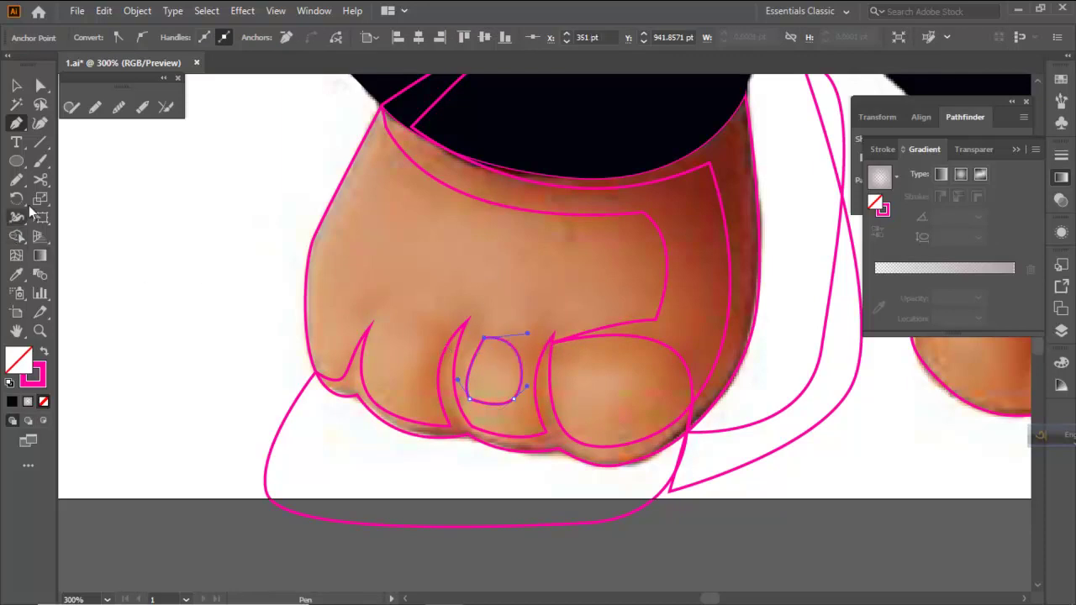
Round the upper corner of the third toe's highlight path with the Smooth tool and deselect it
left_click(119, 107)
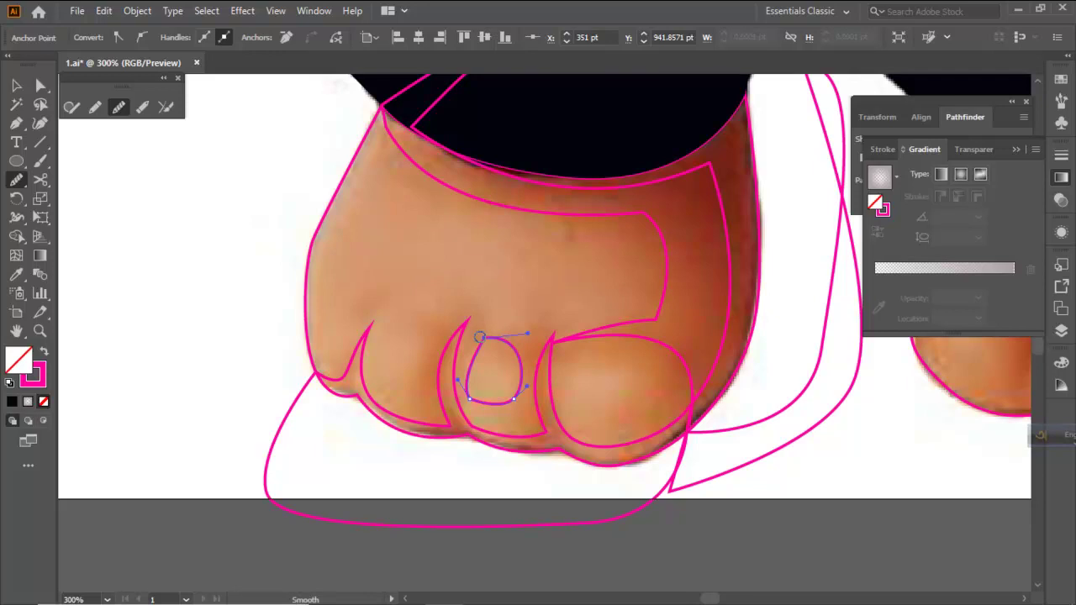
left_click_drag(479, 337, 486, 337)
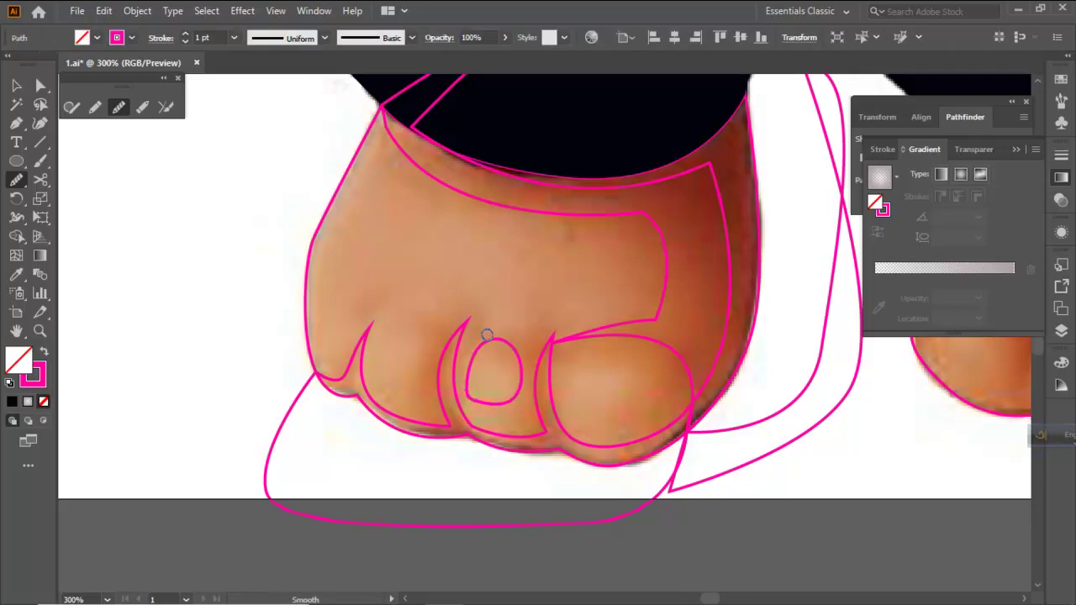
left_click(511, 303, "ctrl")
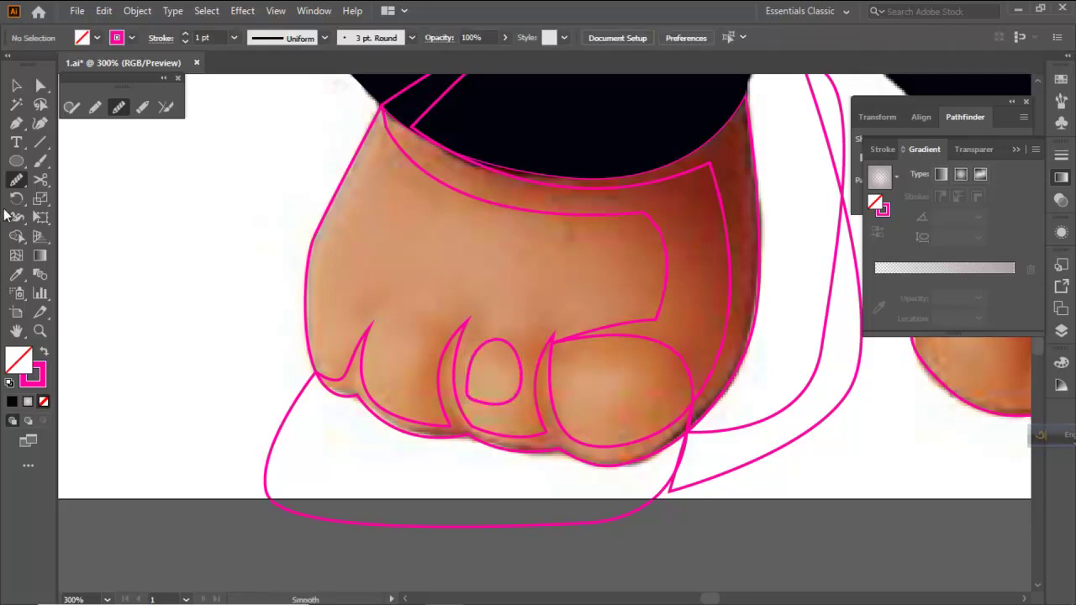
Draw a small closed, rounded highlight path on the left foot's second toe with the Pen tool
left_click(16, 122)
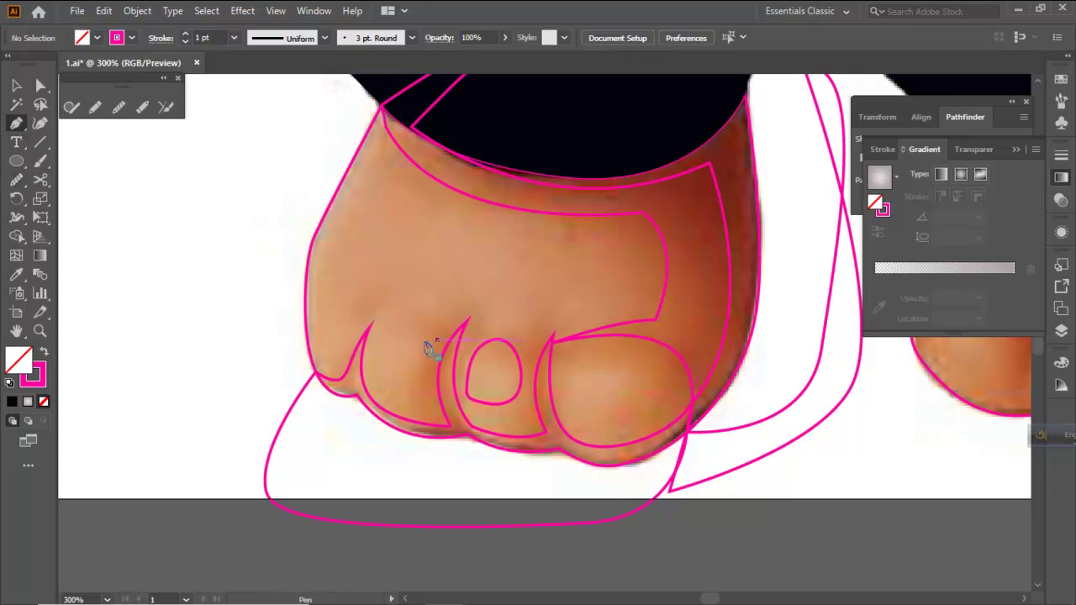
left_click(381, 324)
left_click_drag(431, 350, 406, 380)
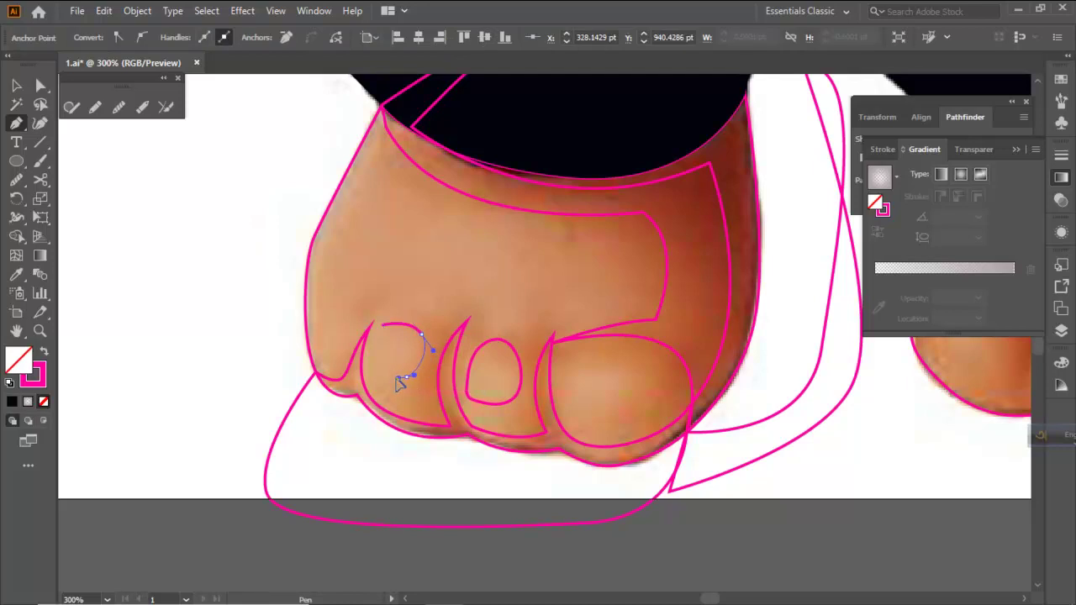
key("ctrl+z")
key("ctrl+z")
left_click_drag(423, 336, 431, 347)
left_click_drag(417, 386, 417, 389)
left_click_drag(378, 376, 365, 356)
left_click(383, 325)
left_click(413, 290, "ctrl")
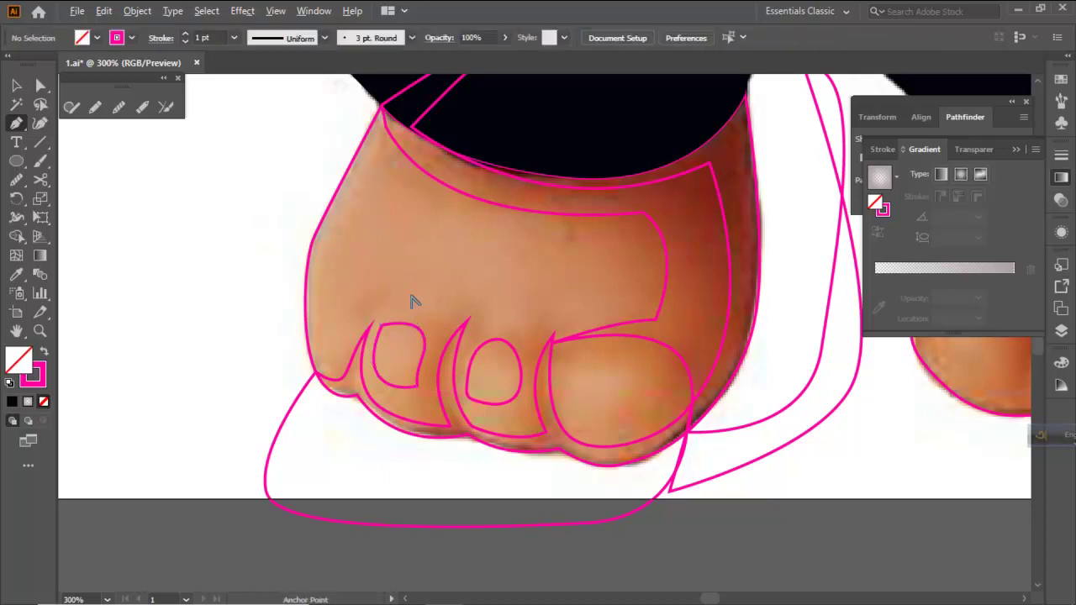
Draw a closed, rounded highlight path in the middle of the left foot's big toe
scroll(412, 300, "down", 2)
scroll(499, 336, "up", 2)
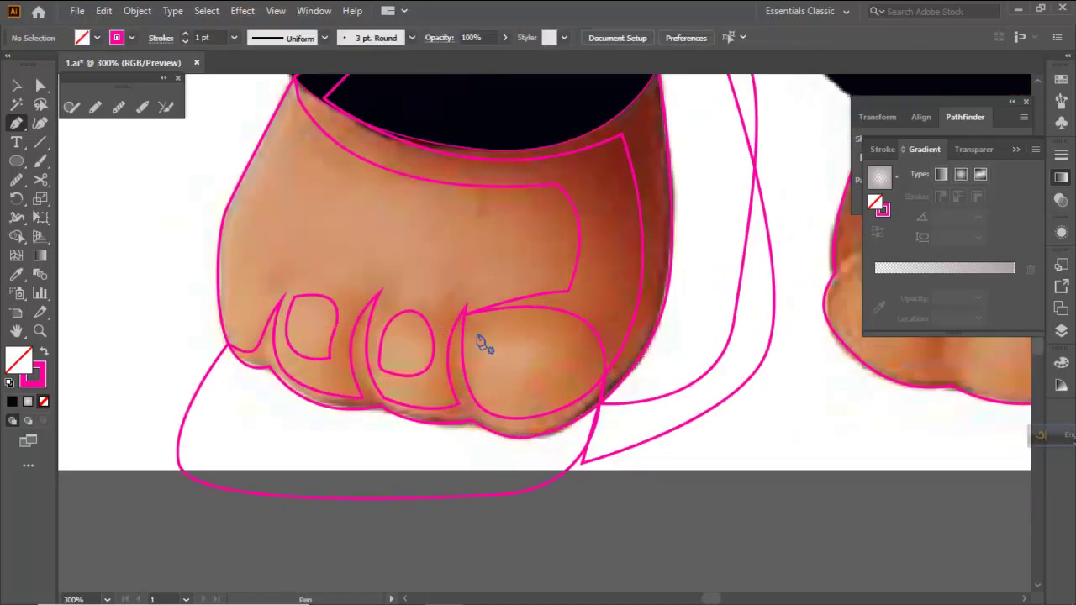
left_click(493, 335)
left_click_drag(548, 345, 561, 355)
left_click_drag(520, 386, 488, 395)
left_click_drag(493, 335, 520, 306)
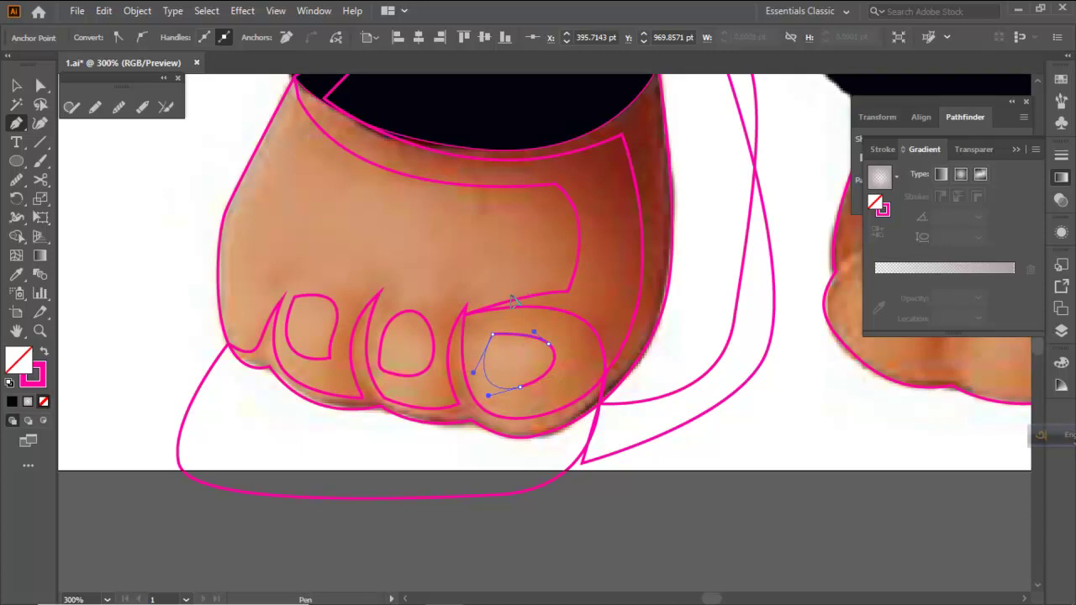
left_click_drag(513, 295, 512, 294)
left_click(573, 359, "ctrl")
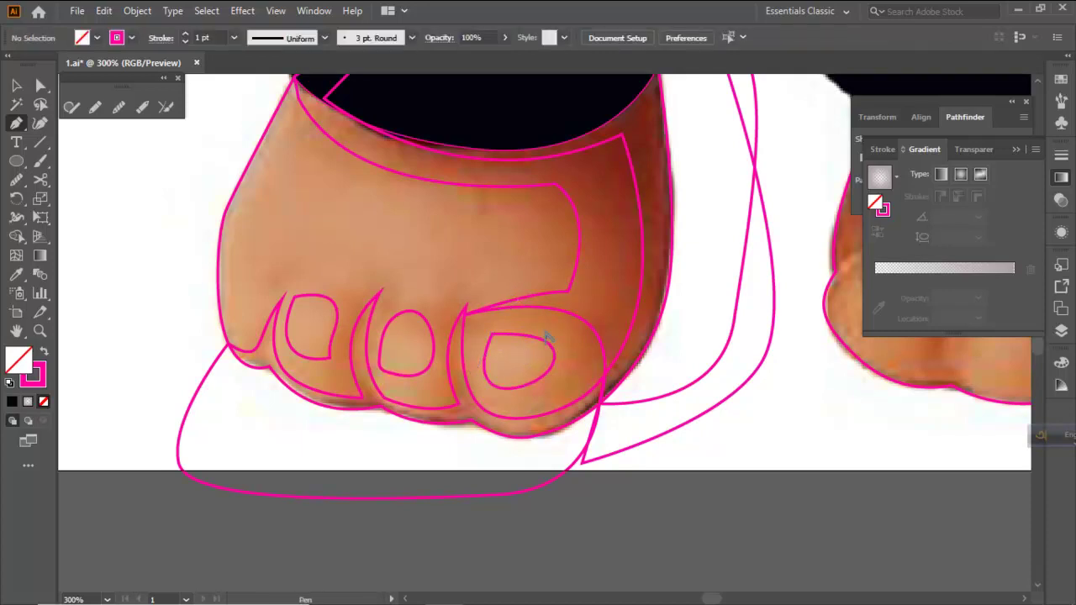
Round the pointed upper corner of the big toe's highlight path with the Smooth tool and deselect it
key("ctrl+minus")
key("ctrl+minus")
scroll(590, 354, "up", 2)
left_click(550, 342, "ctrl")
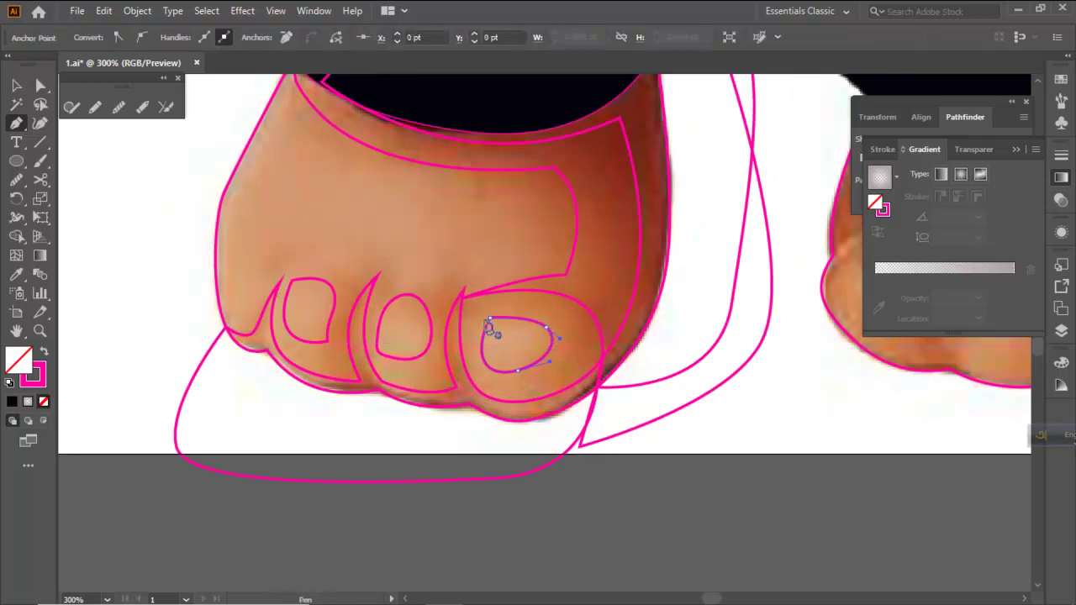
left_click(16, 179)
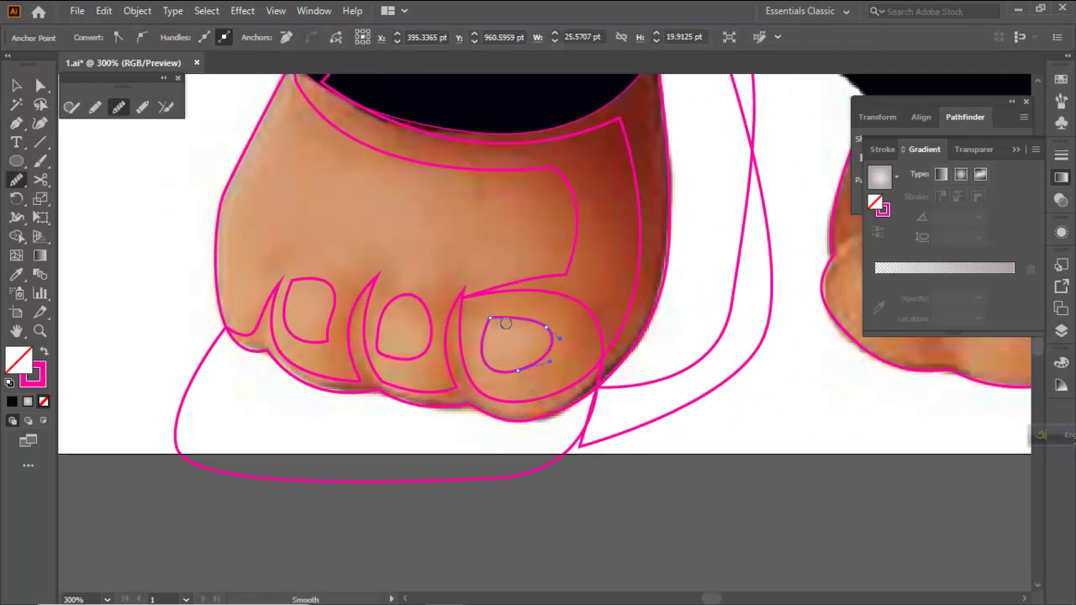
left_click_drag(505, 322, 496, 318)
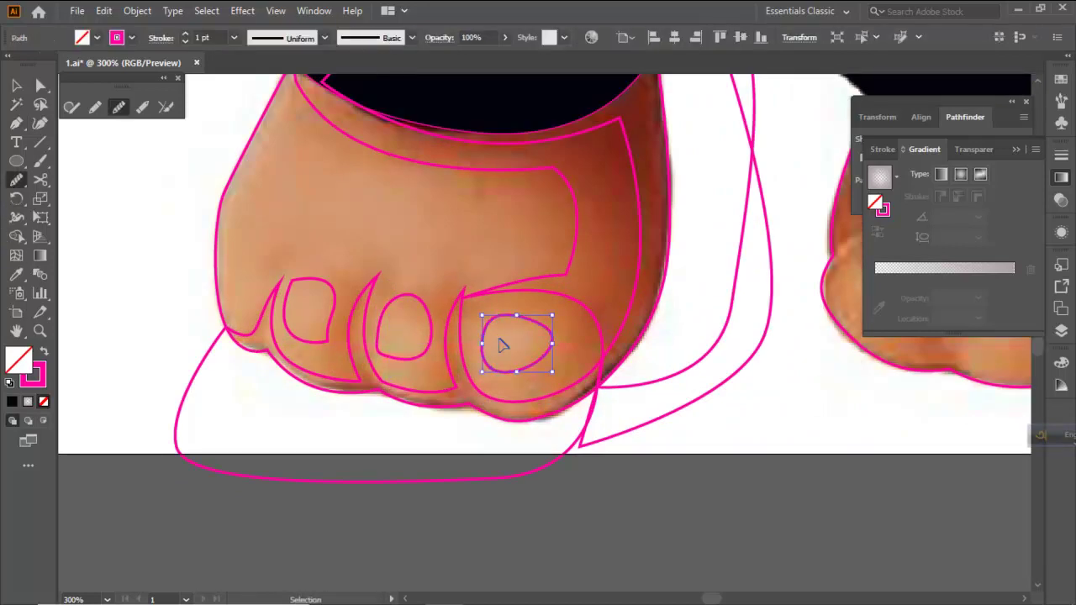
left_click(503, 339, "ctrl")
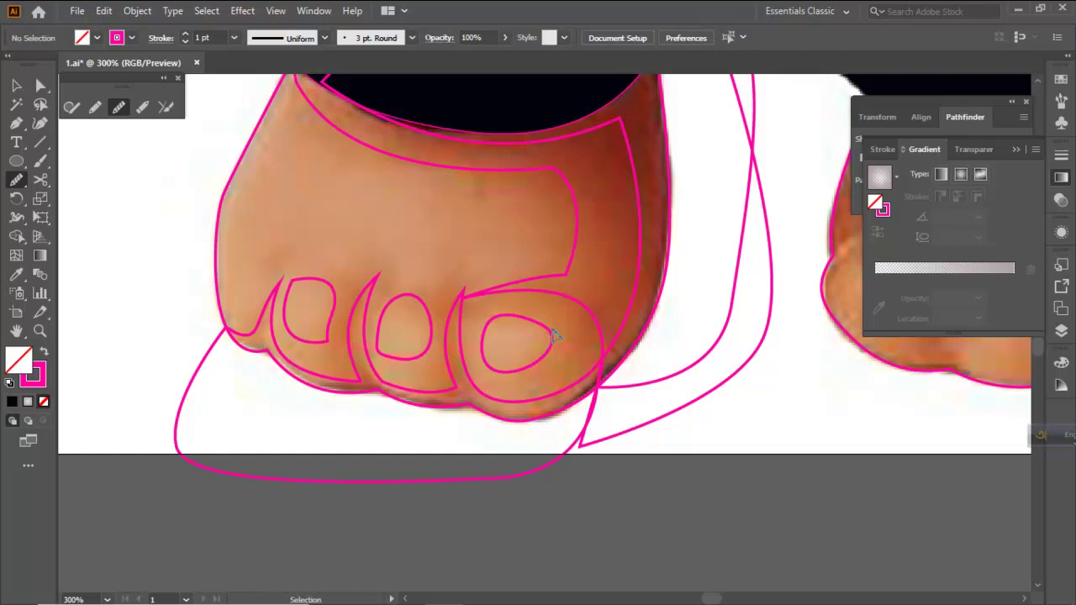
left_click(547, 332, "ctrl")
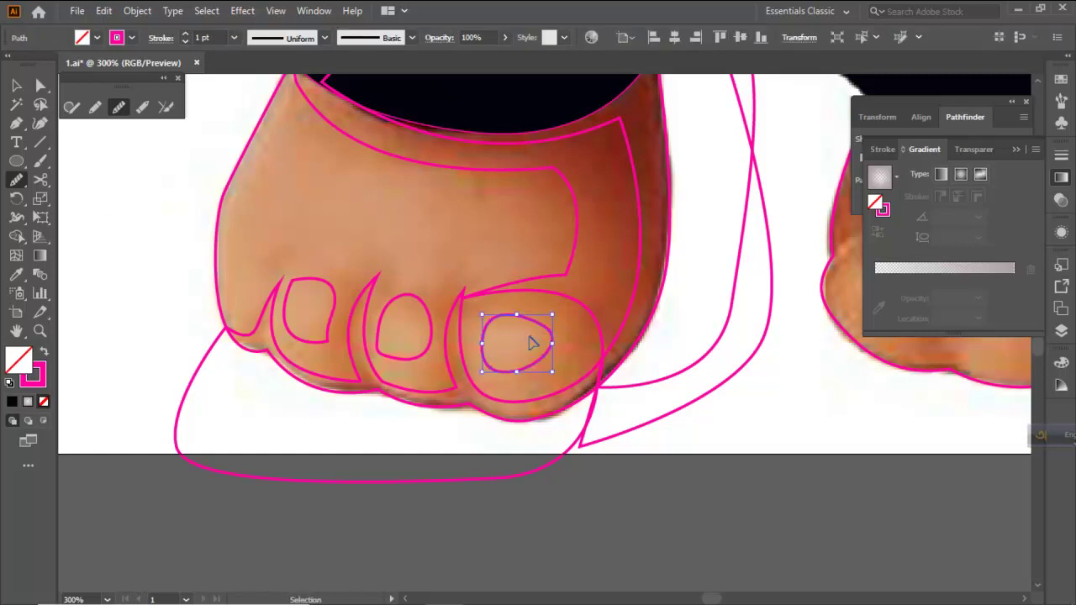
left_click(524, 338, "ctrl")
Start a highlight path on top of the left foot with the Pen tool, tracing its inner side and scalloped lower edge above the toes
left_click(16, 122)
key("ctrl+minus")
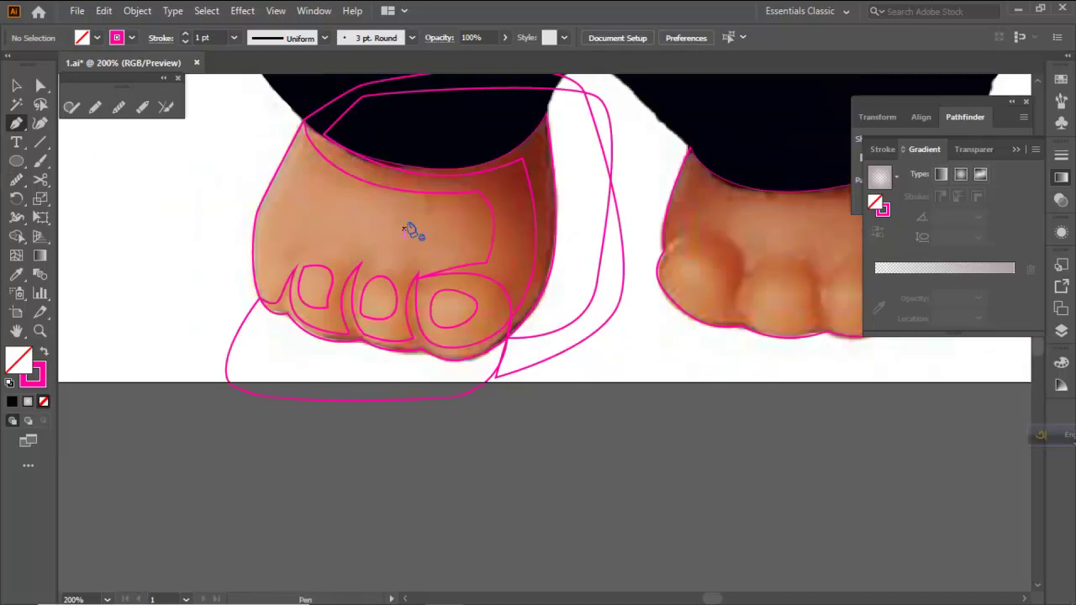
left_click_drag(413, 228, 358, 286)
scroll(300, 277, "up", 1)
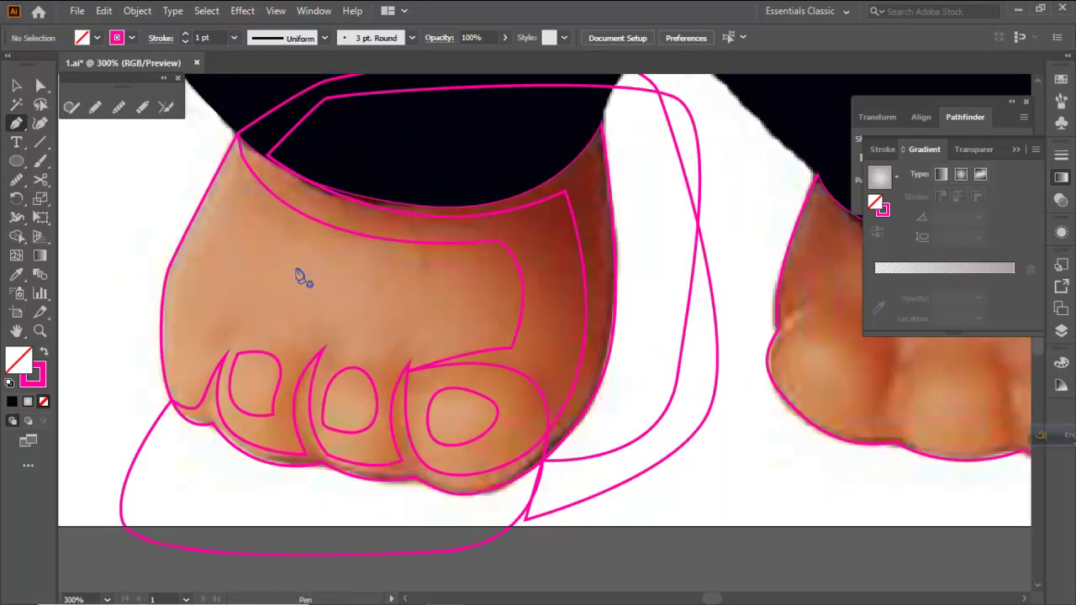
left_click(469, 270)
left_click_drag(468, 324, 462, 338)
left_click(424, 351)
left_click(405, 335)
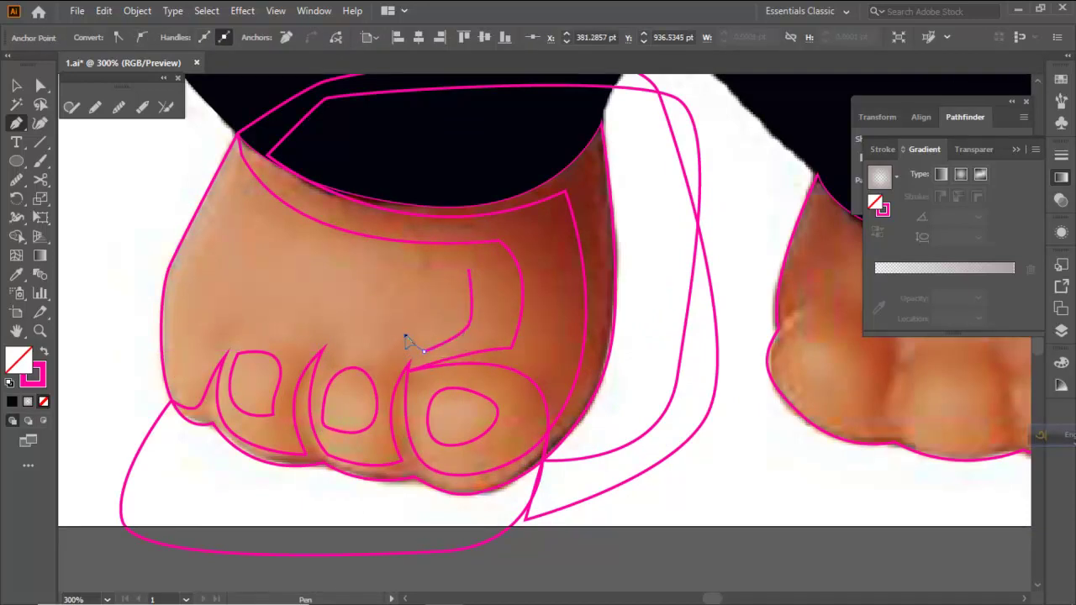
left_click_drag(387, 363, 242, 268)
left_click(346, 333)
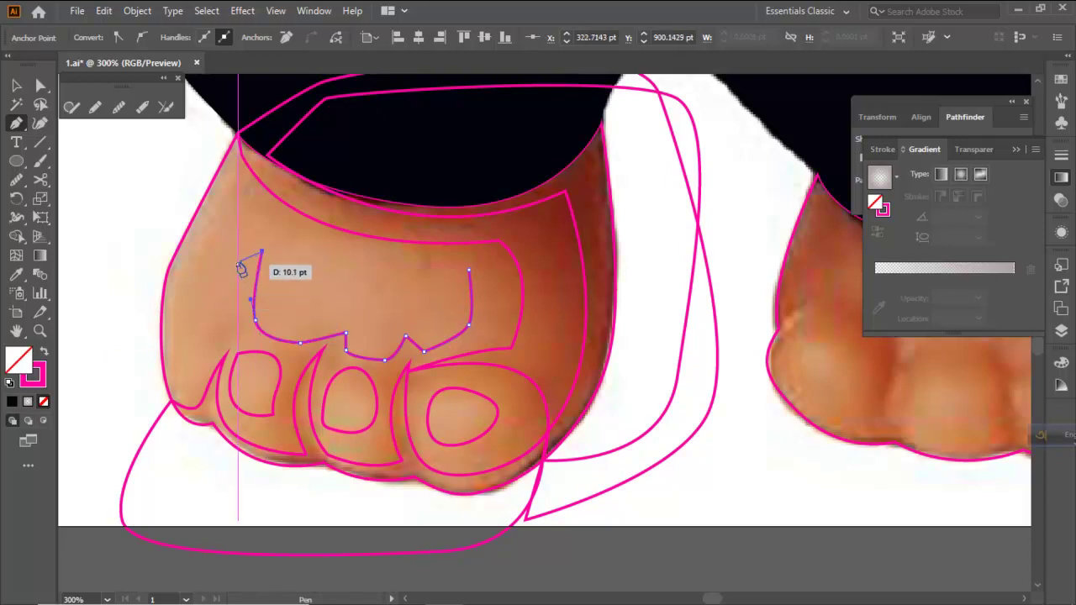
Complete the highlight path on top of the left foot, curving up the outer side and back below the trouser hem to its start point
left_click_drag(194, 341, 278, 122)
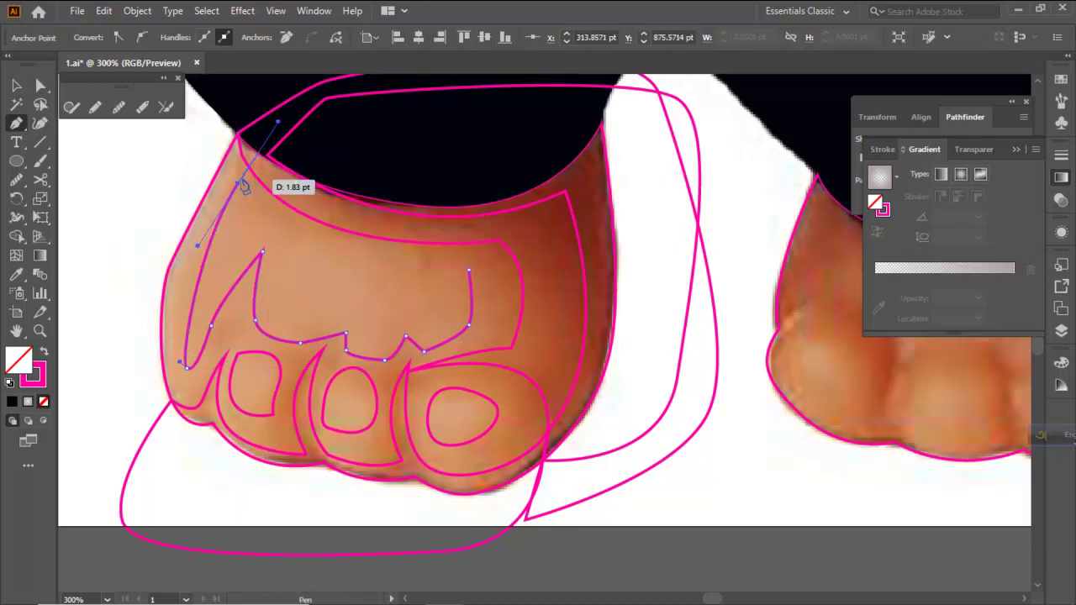
left_click(239, 183)
scroll(389, 275, "down", 1)
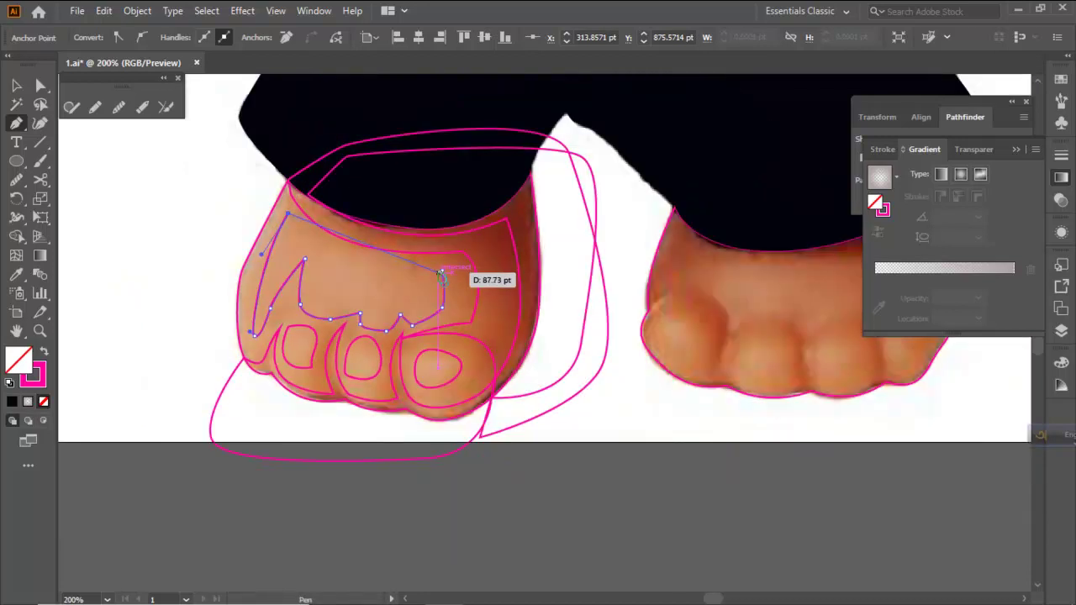
left_click(443, 271)
left_click_drag(442, 271, 576, 272)
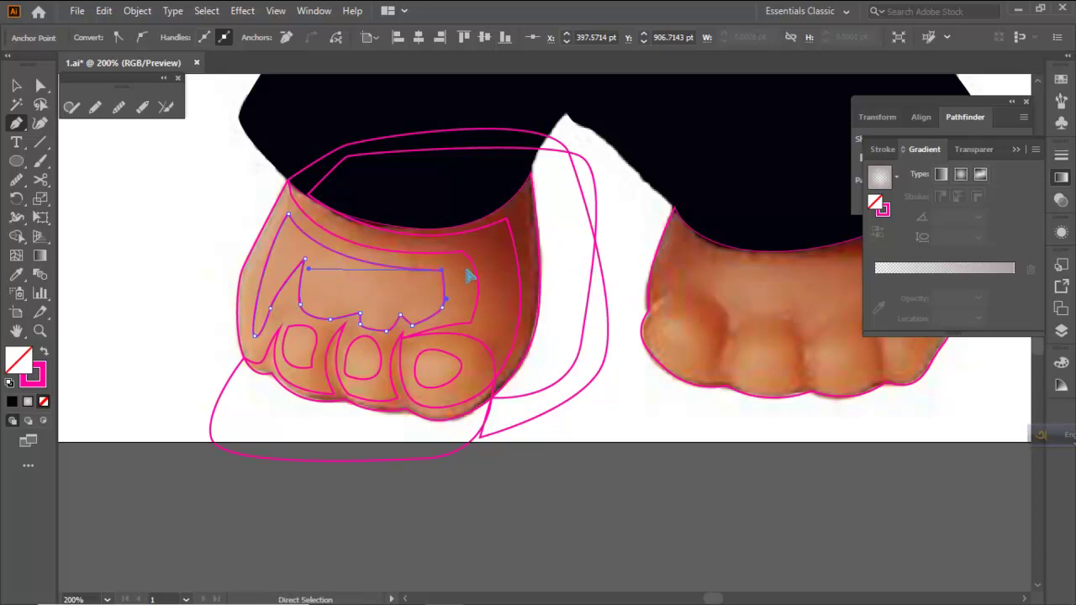
left_click(466, 270, "ctrl")
left_click(300, 305, "ctrl")
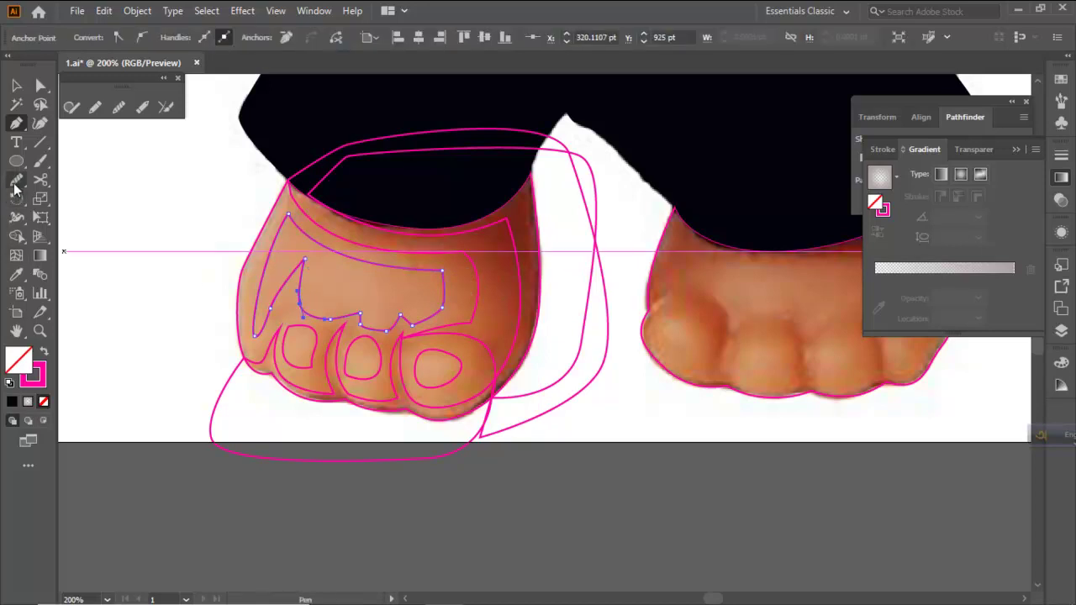
Round the corners and scalloped lower edge of the foot-top highlight path with the Smooth tool and deselect it
left_click(15, 184)
left_click_drag(272, 302, 272, 303)
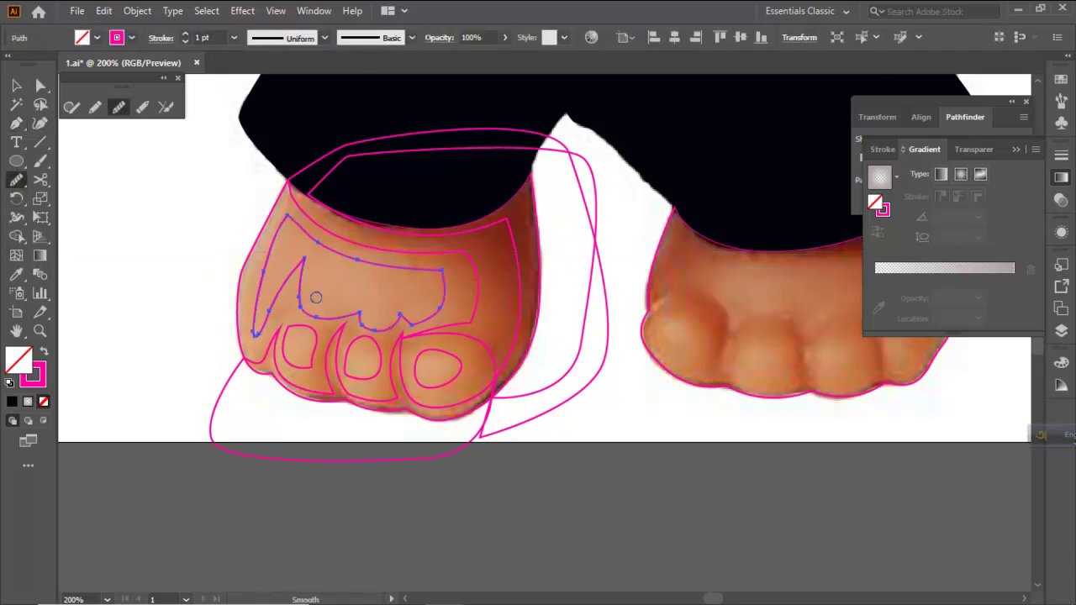
key("ctrl+shift+a")
scroll(365, 294, "down", 2)
left_click(17, 85)
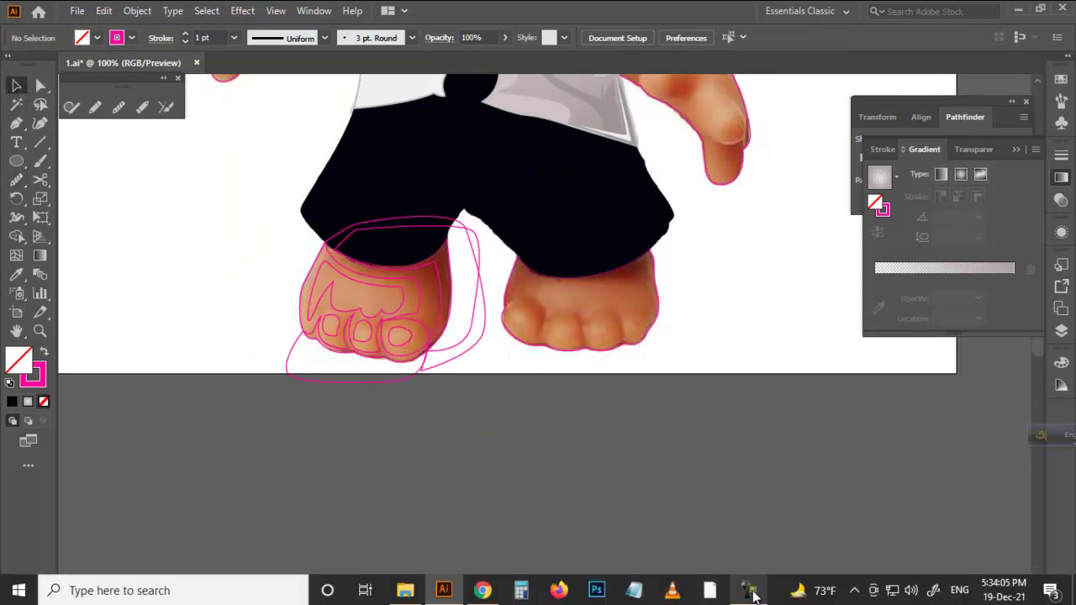
left_click(753, 595)
left_click(999, 554)
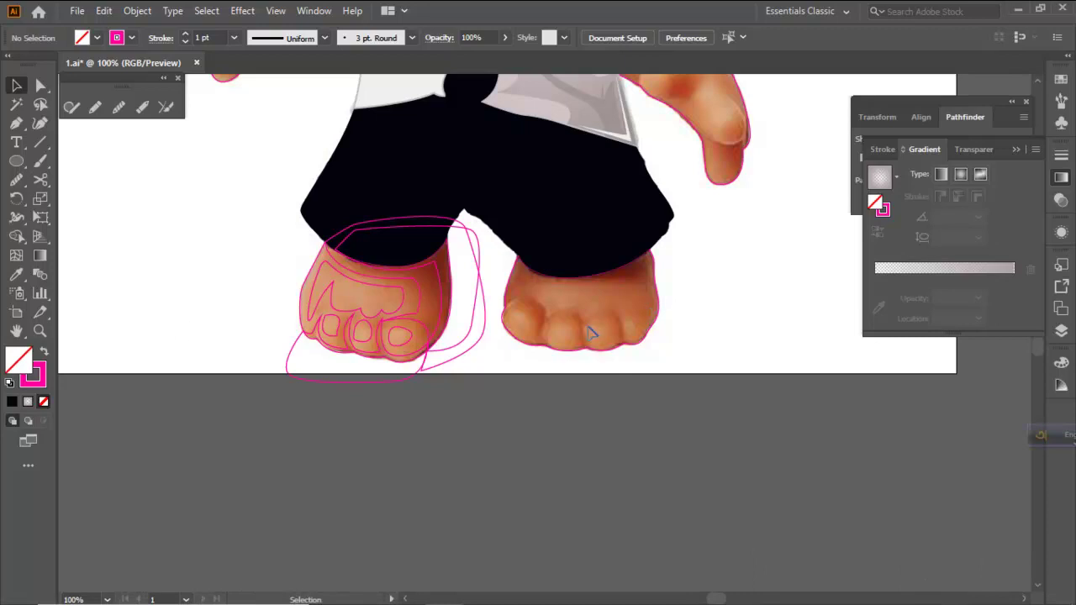
scroll(454, 328, "up", 3)
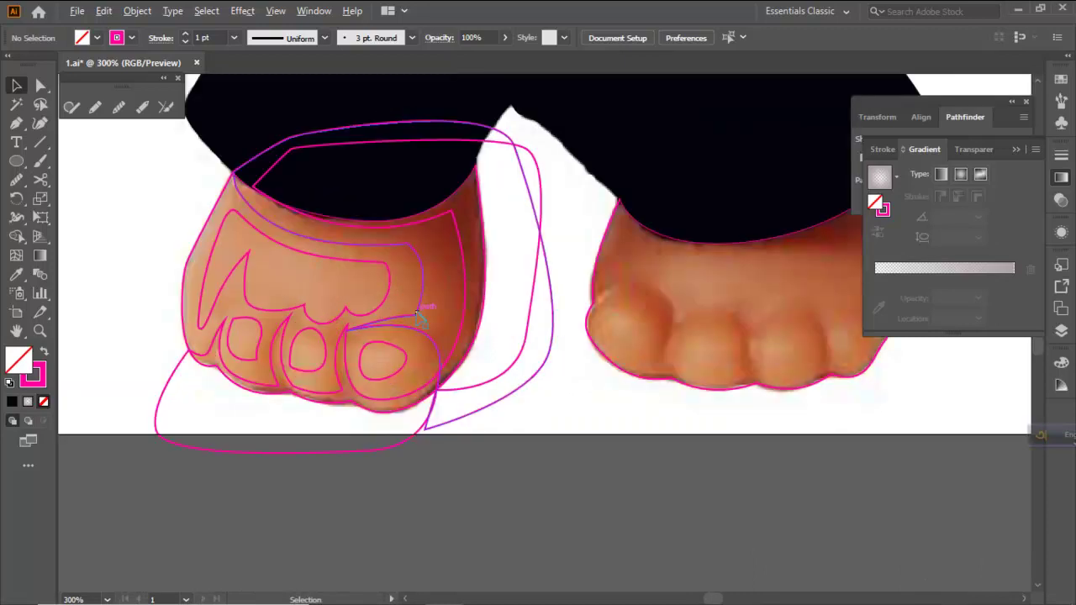
scroll(249, 309, "down", 3)
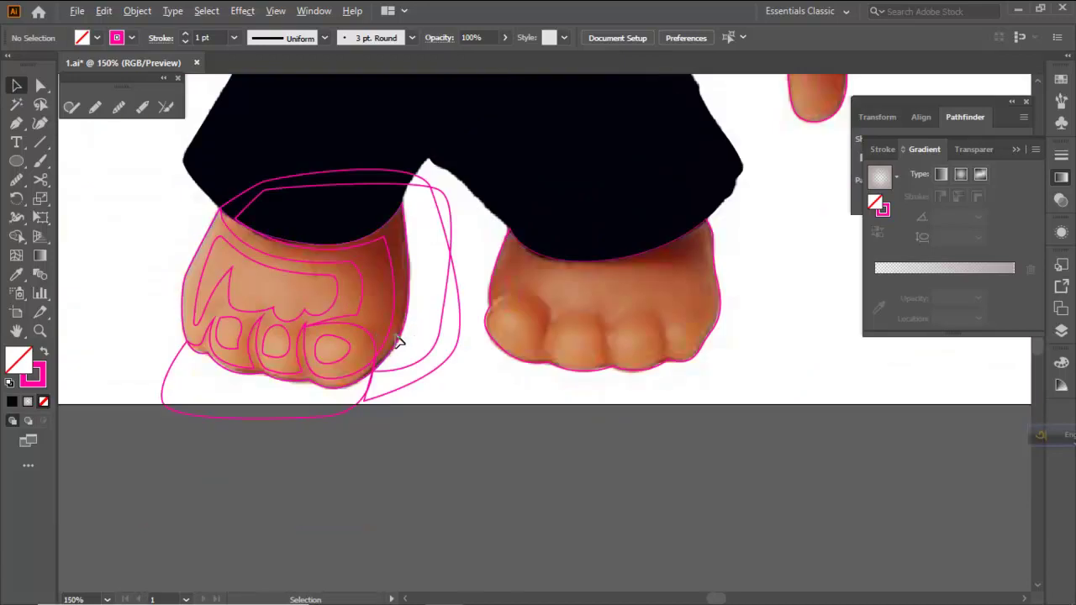
scroll(403, 319, "up", 3)
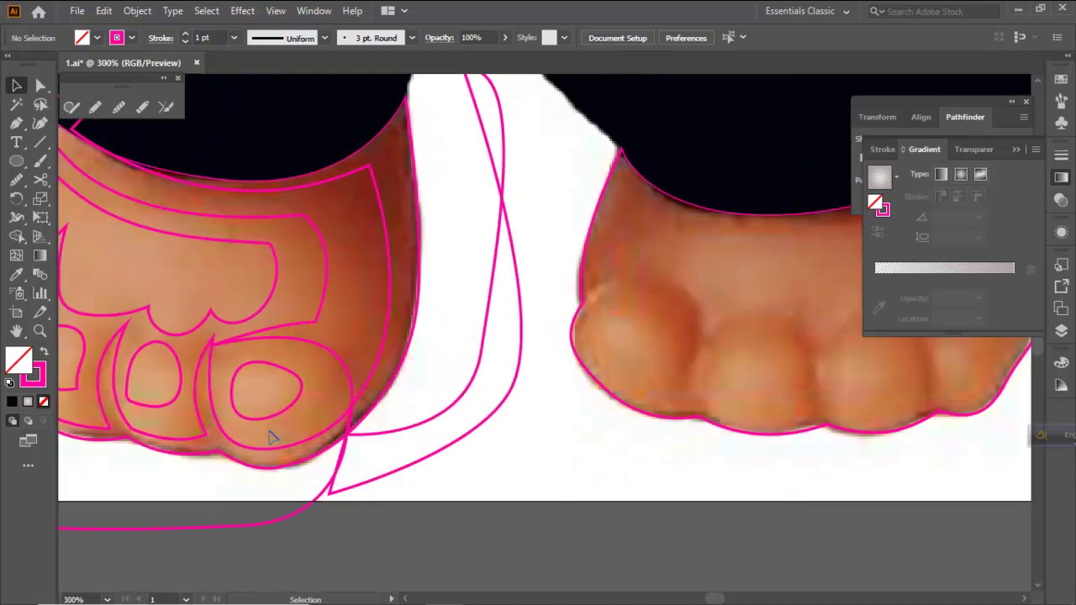
Fill the inner shadow path on the left foot with a dark brown sampled from the photo, darkened to #511610
left_click(225, 462)
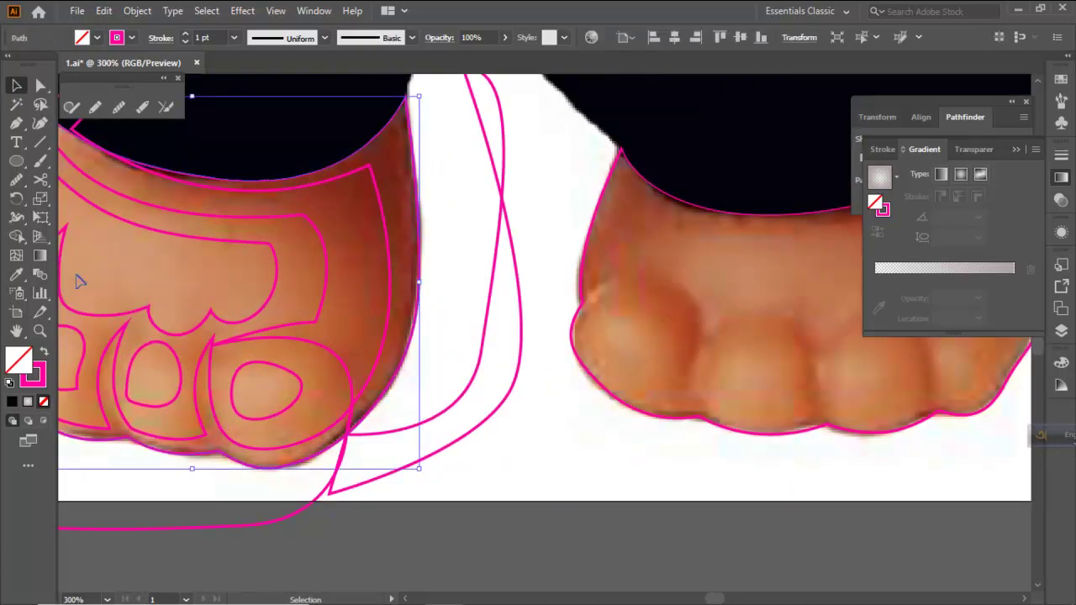
left_click(16, 274)
left_click_drag(187, 281, 392, 303)
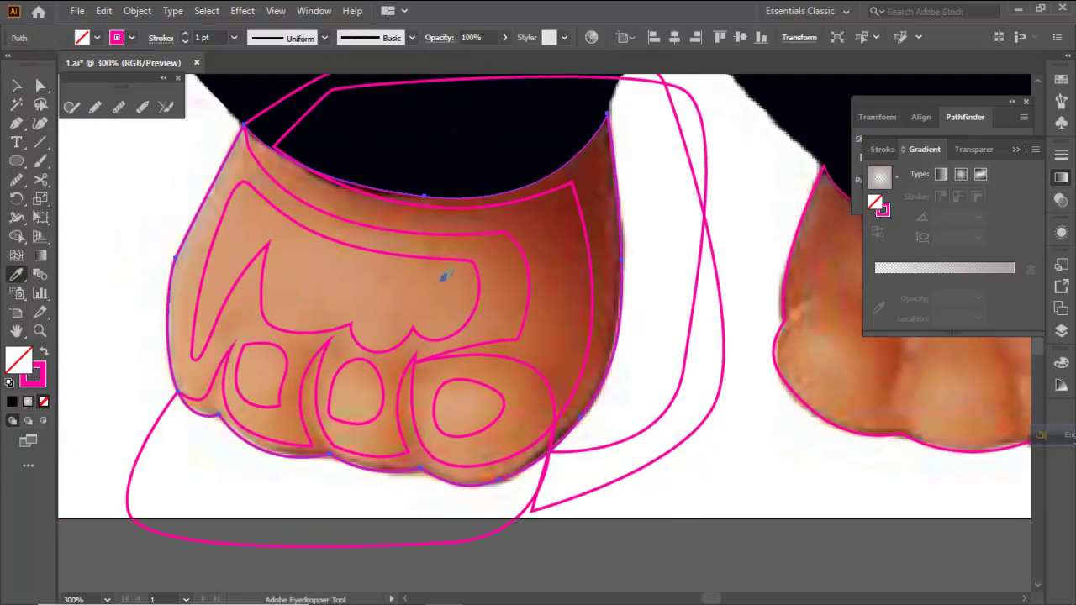
left_click(583, 270, "ctrl")
left_click(598, 171, "ctrl")
left_click(592, 157)
double_click(17, 360)
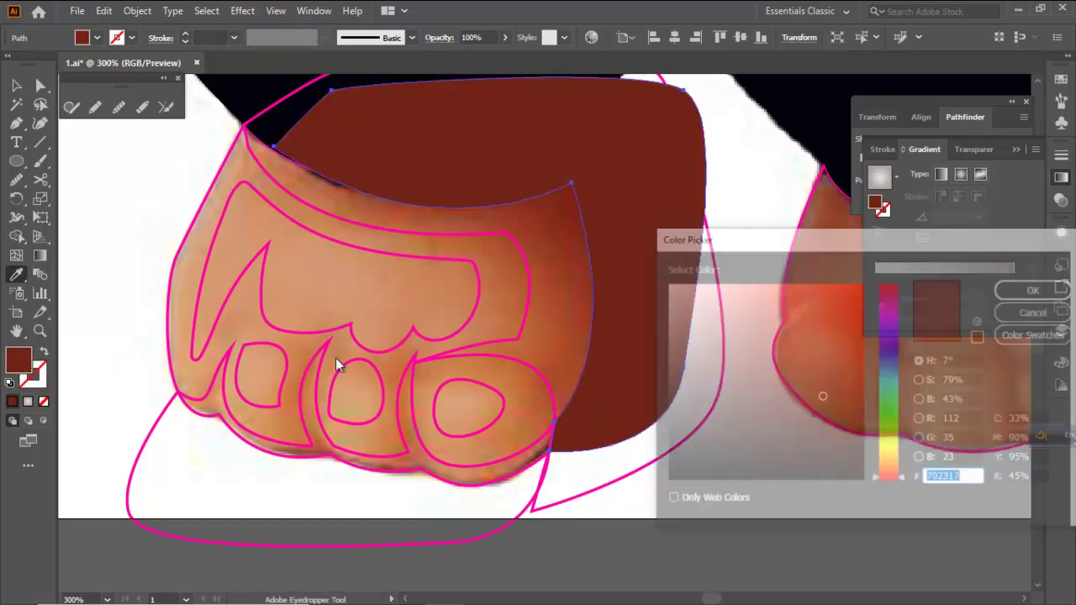
left_click_drag(817, 389, 827, 416)
left_click(1029, 292)
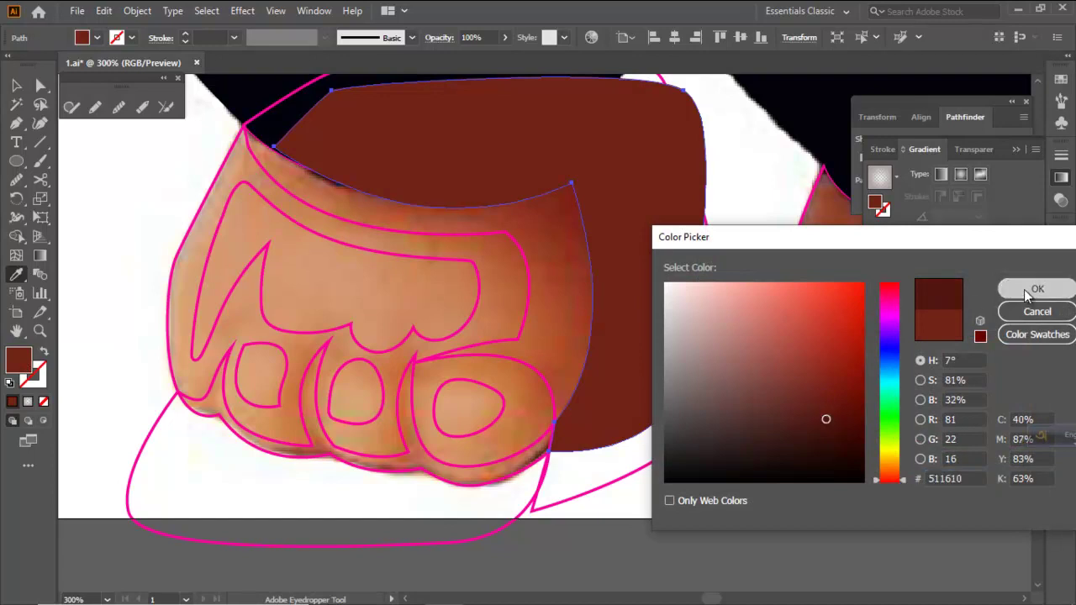
Fill the larger shadow path around the foot and big toe with a sampled red-brown, darkened to #75251a, and deselect it
left_click(528, 318, "ctrl")
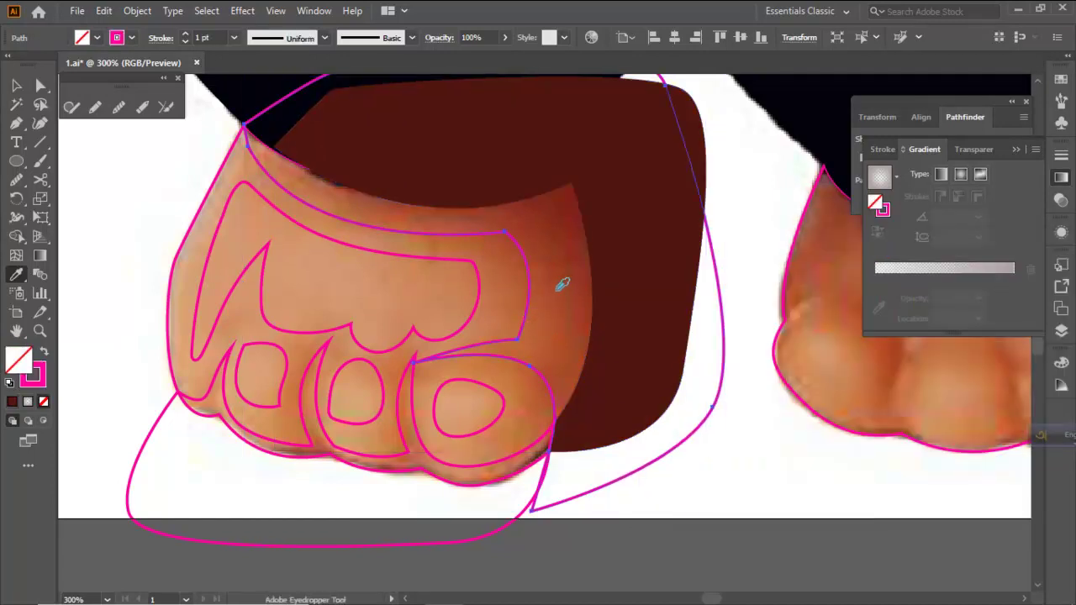
left_click(568, 253)
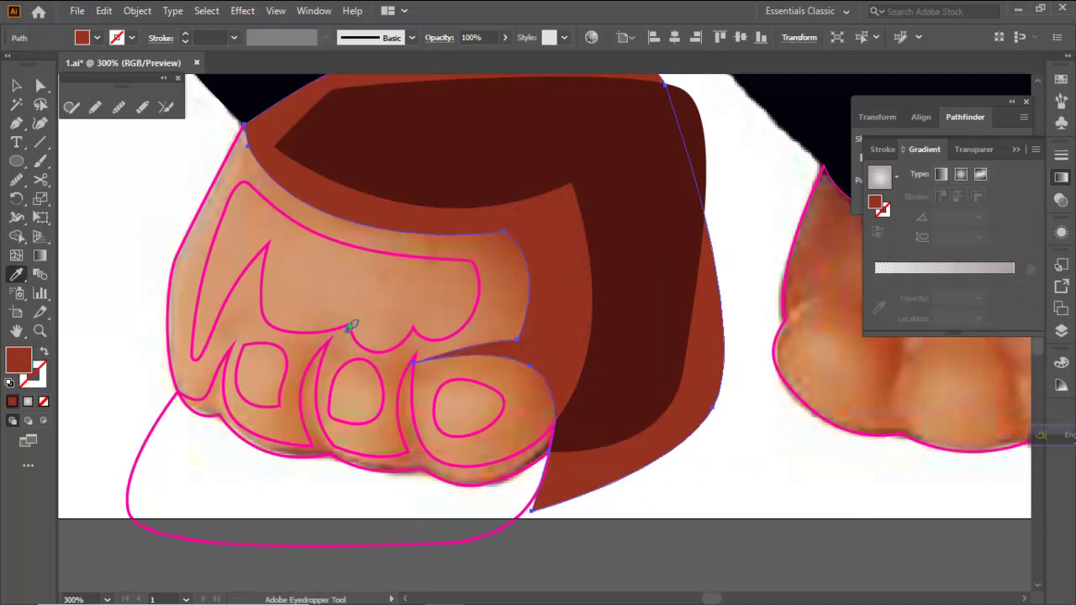
double_click(22, 368)
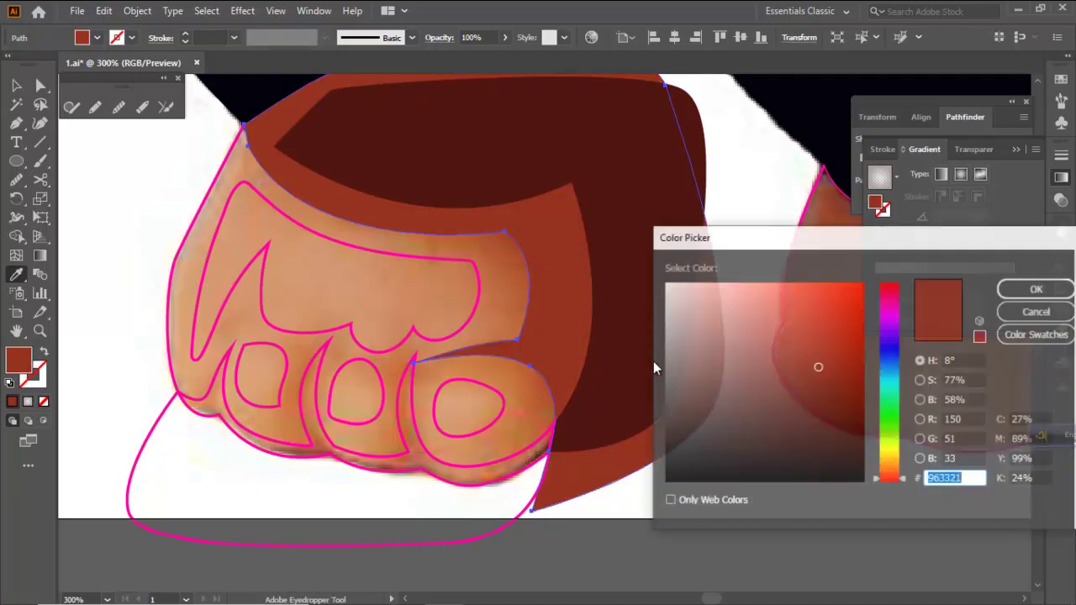
left_click_drag(821, 366, 822, 389)
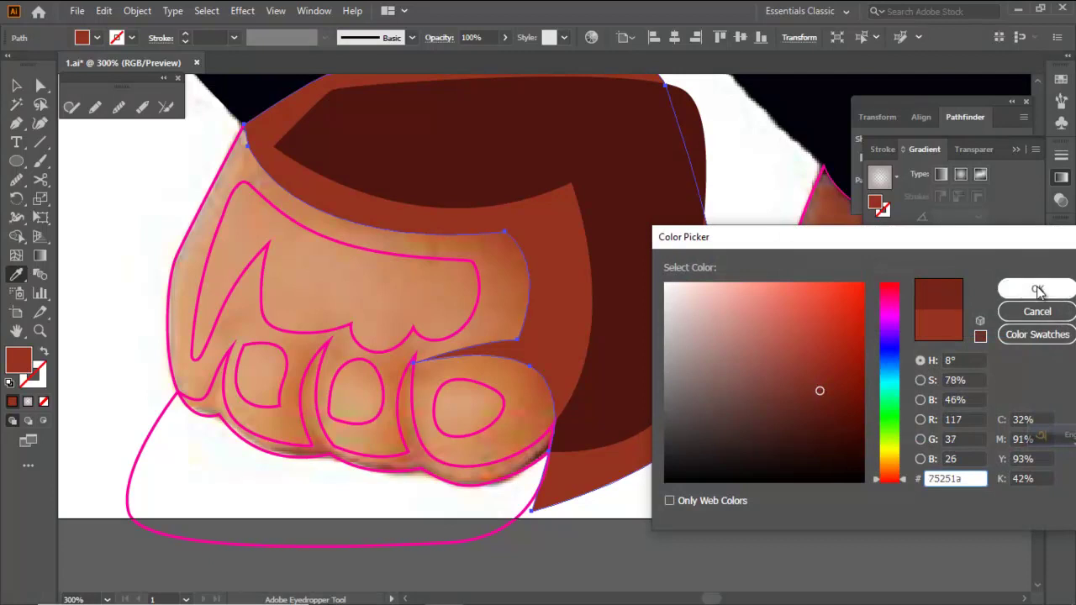
left_click(1038, 290)
left_click(728, 497, "ctrl")
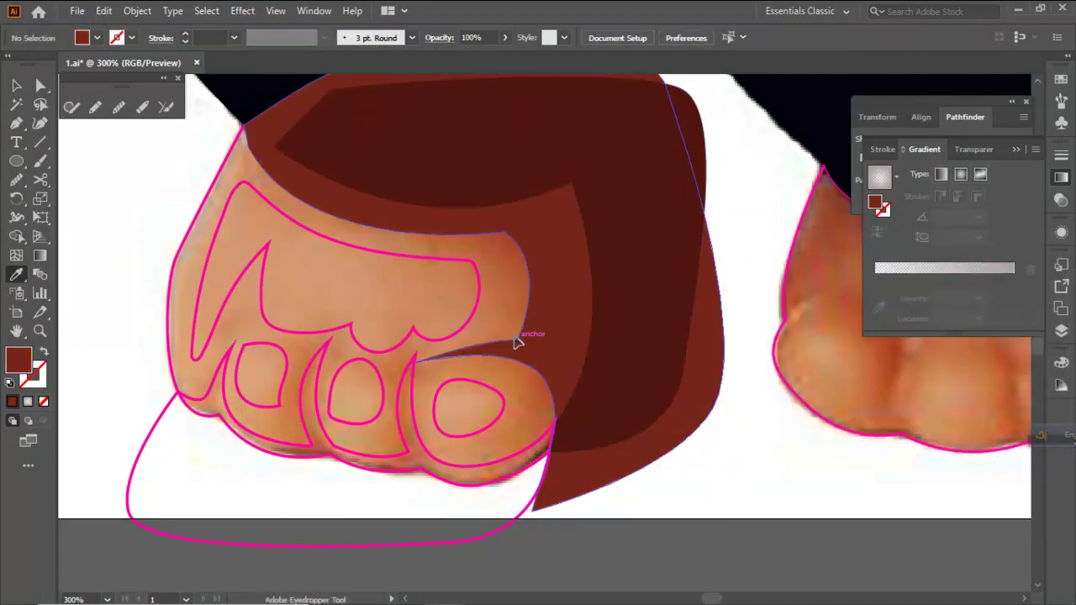
Fill the three toe highlights and the foot-top highlight with a skin tone sampled from the photo, lightened to #ffbd9c
left_click(496, 395, "ctrl")
key("v")
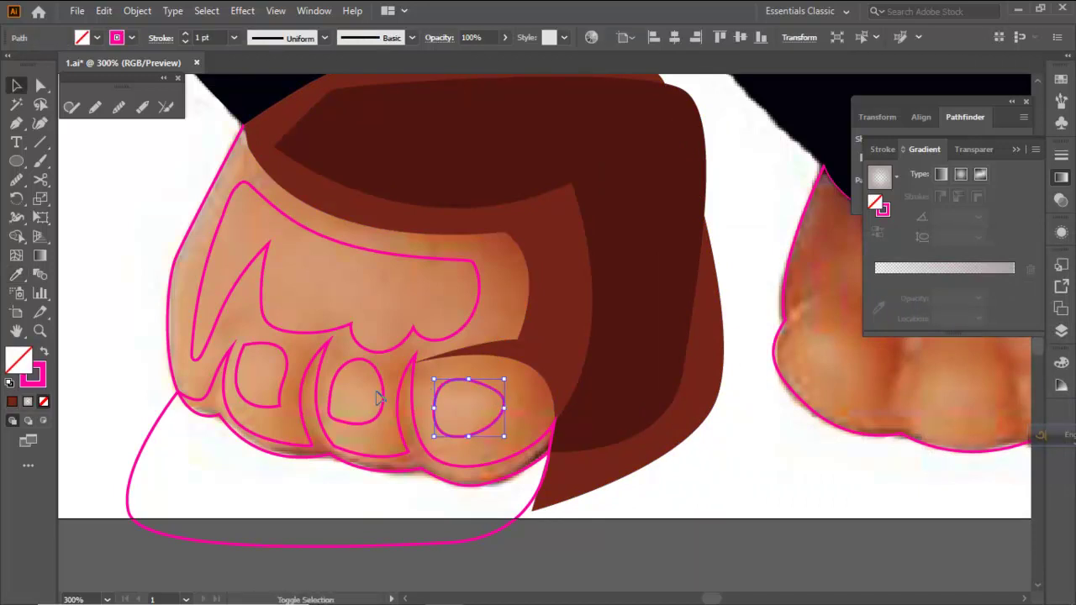
left_click(383, 397, "shift")
left_click(285, 369, "shift")
left_click(272, 328, "shift")
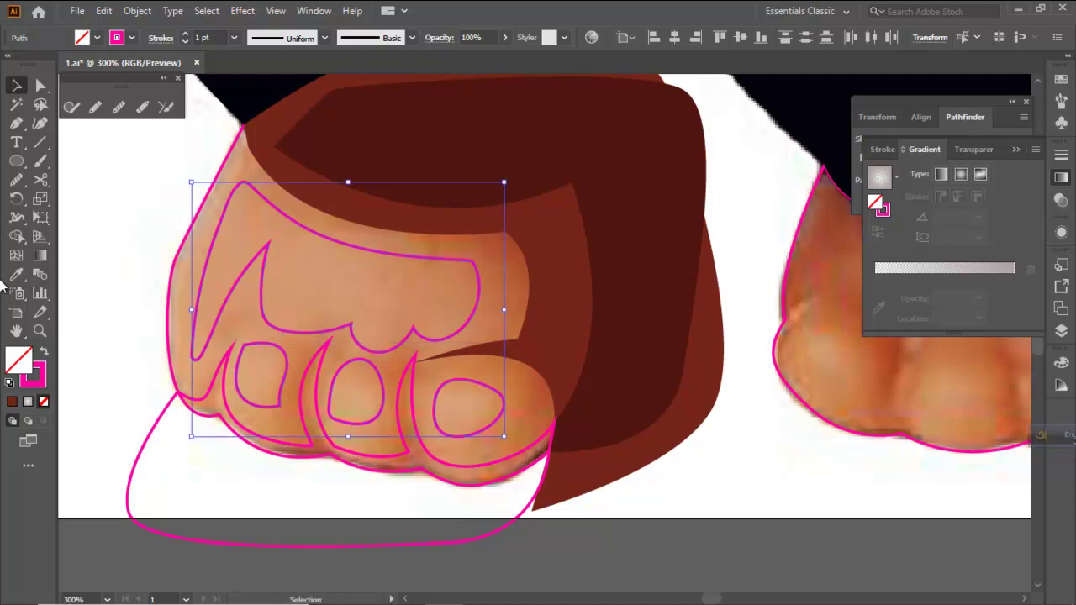
left_click(16, 274)
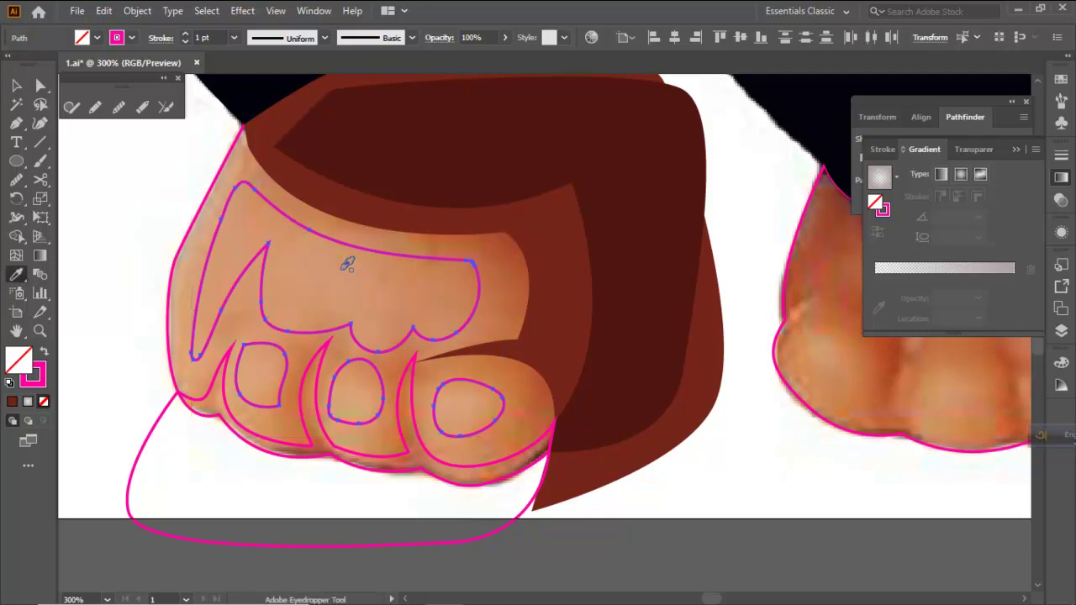
left_click(347, 265)
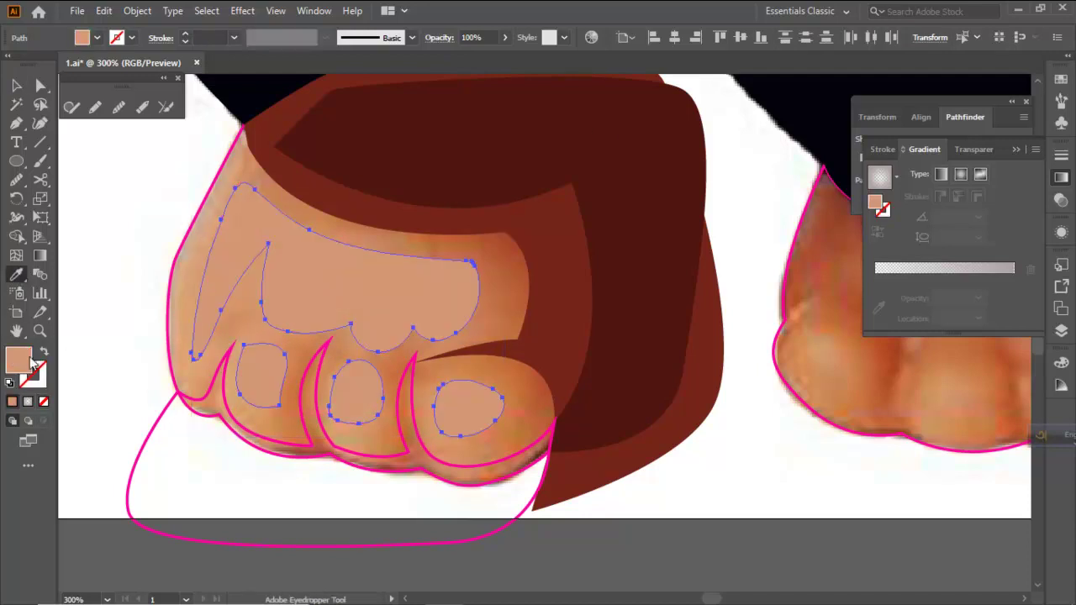
double_click(20, 360)
left_click_drag(758, 316, 742, 280)
left_click(1036, 288)
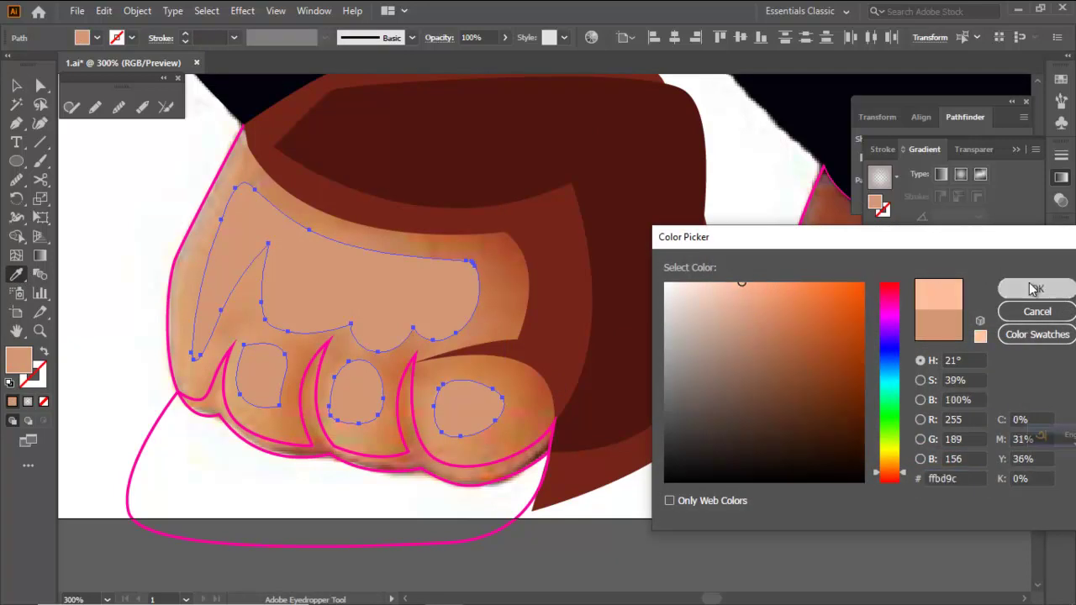
Group the four highlight shapes and set the group's opacity to 30%
key("v")
key("ctrl+g")
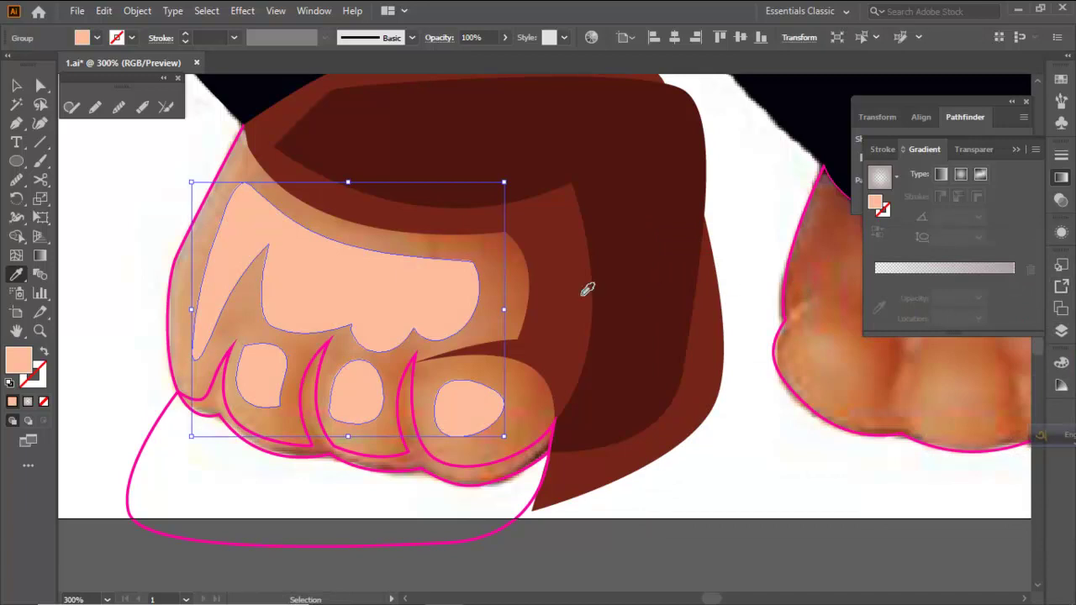
left_click(494, 38)
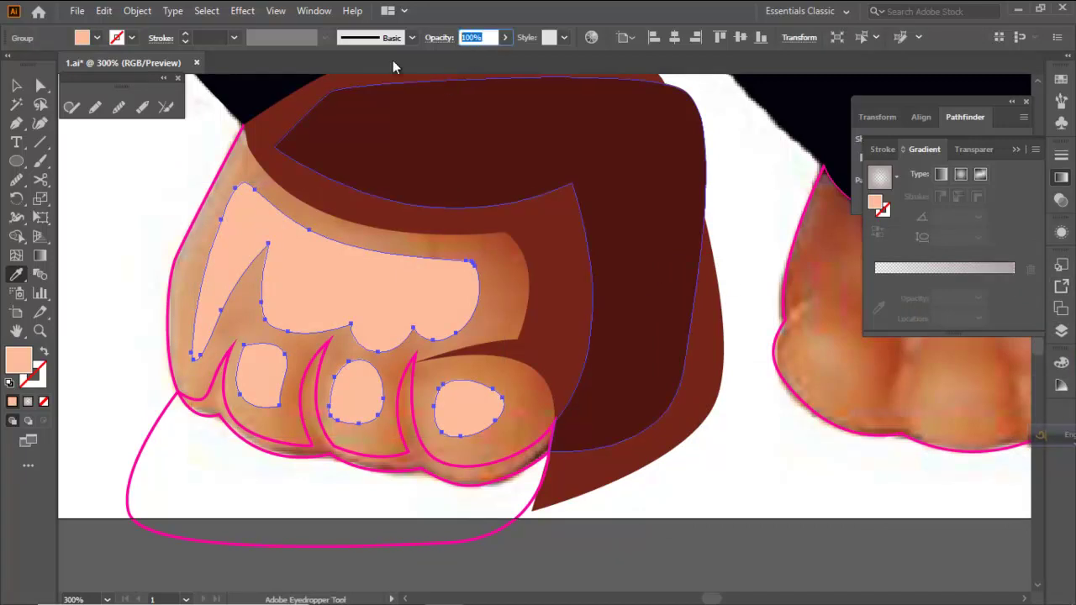
type("30")
key("Return")
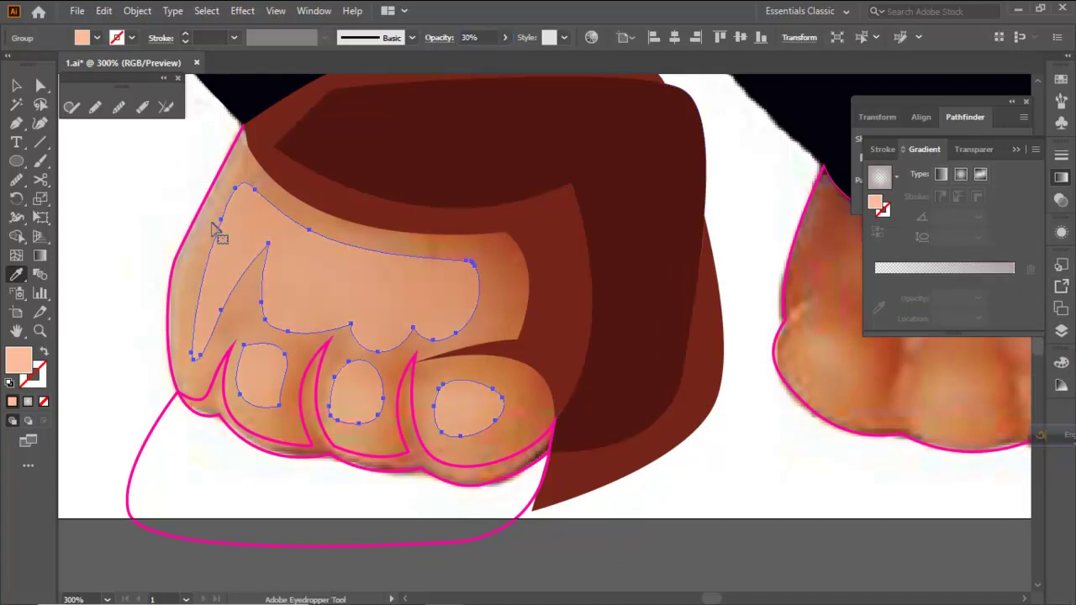
Try to fill the left foot's base outline with a skin tone sampled from the foot-top area
left_click(175, 284, "ctrl")
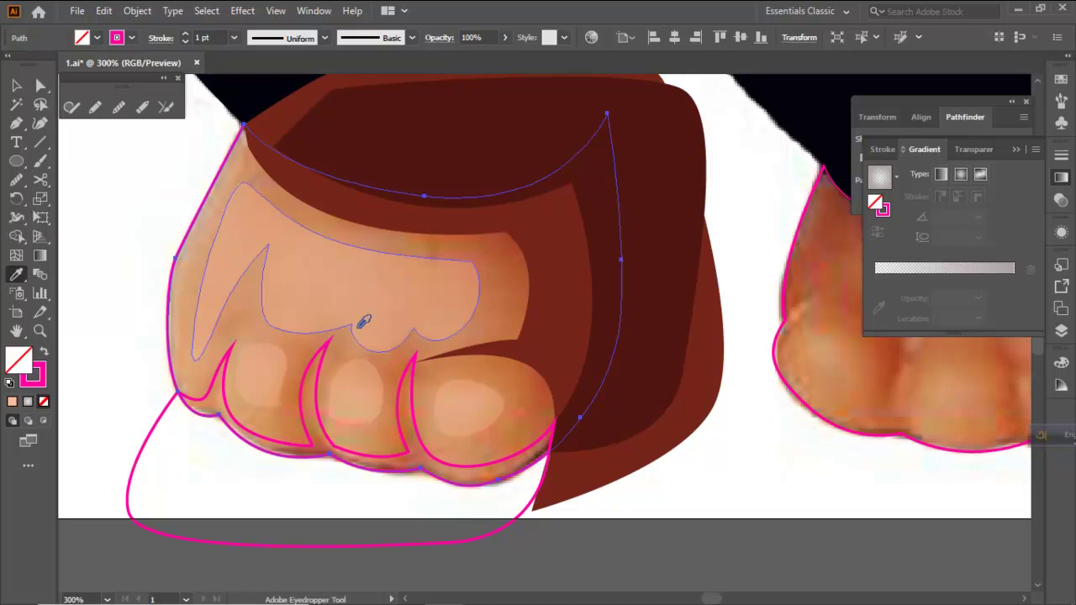
left_click(253, 286)
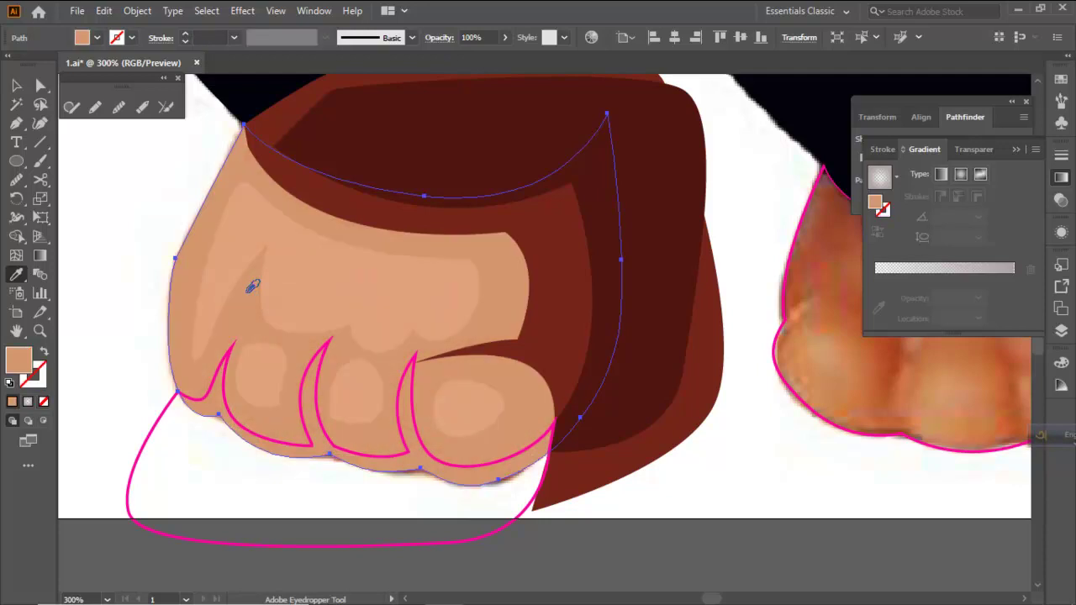
key("ctrl+z")
left_click(260, 278)
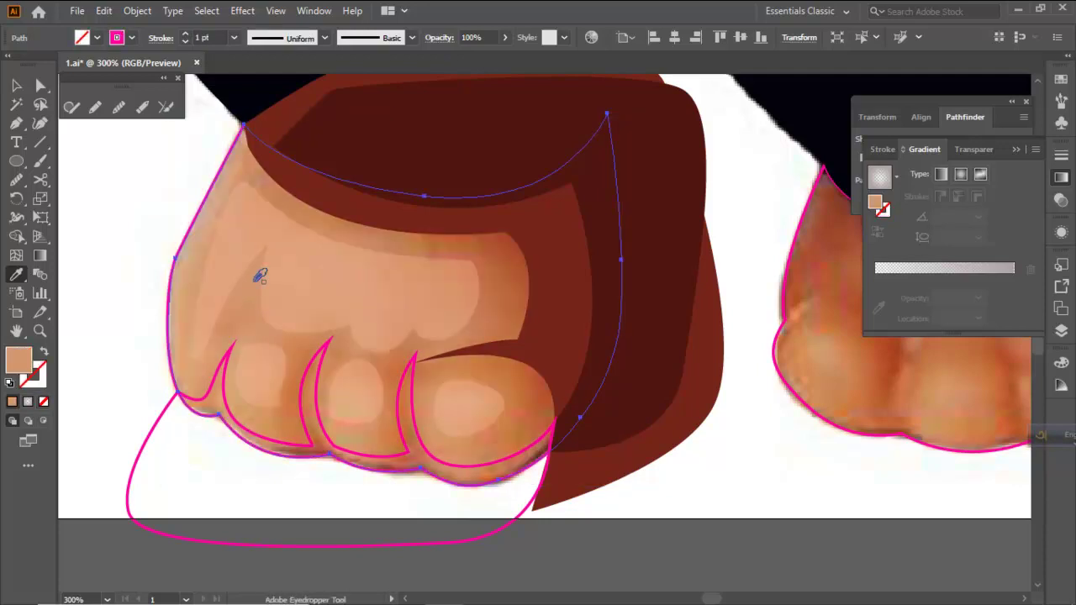
key("ctrl+z")
left_click(260, 276)
key("ctrl+z")
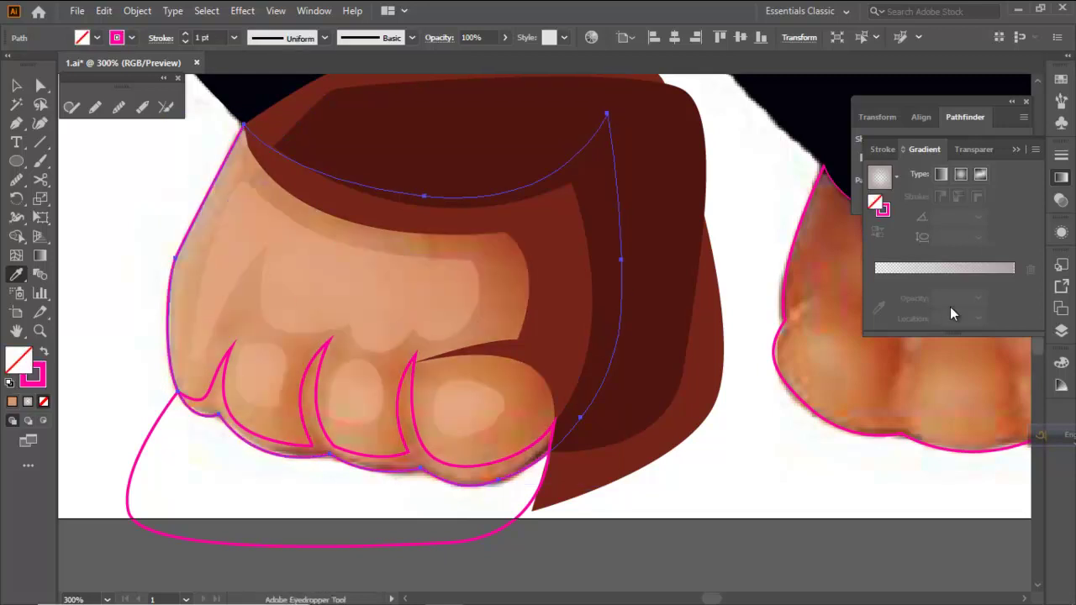
Show Layer 4 as outlines, fill the left foot's base shape with a skin tone sampled from the photo, and restore the preview
left_click(1061, 333)
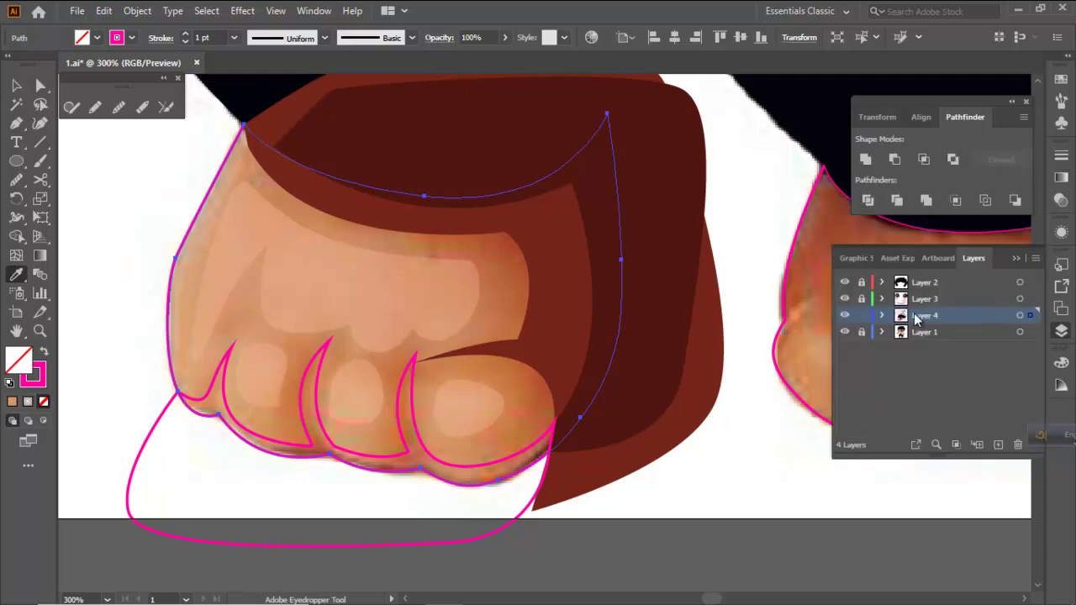
left_click(845, 315, "ctrl")
key("ctrl+1")
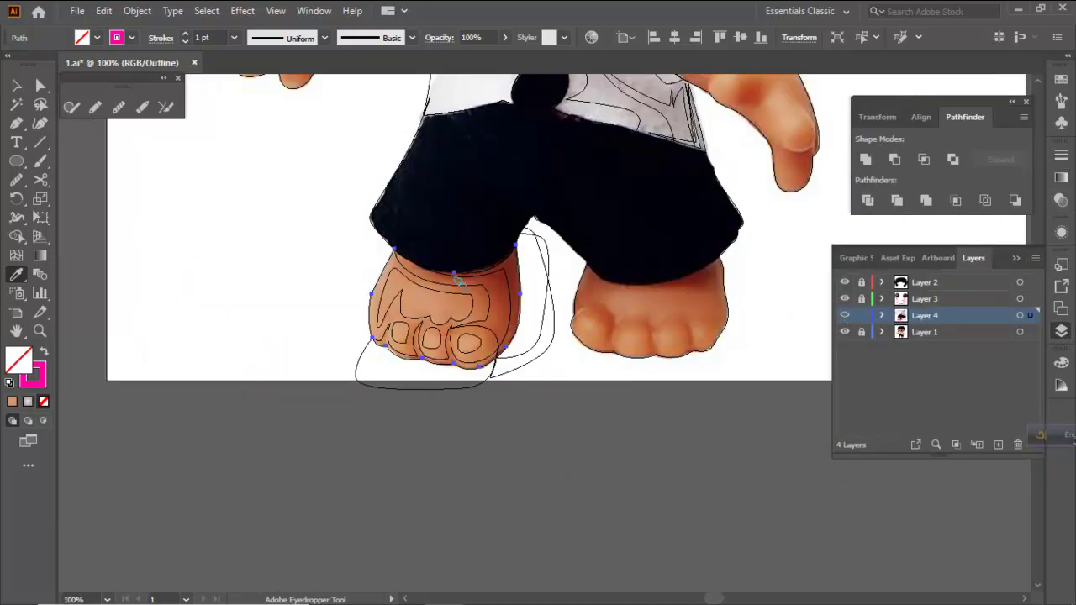
scroll(422, 294, "up", 3)
left_click(413, 309)
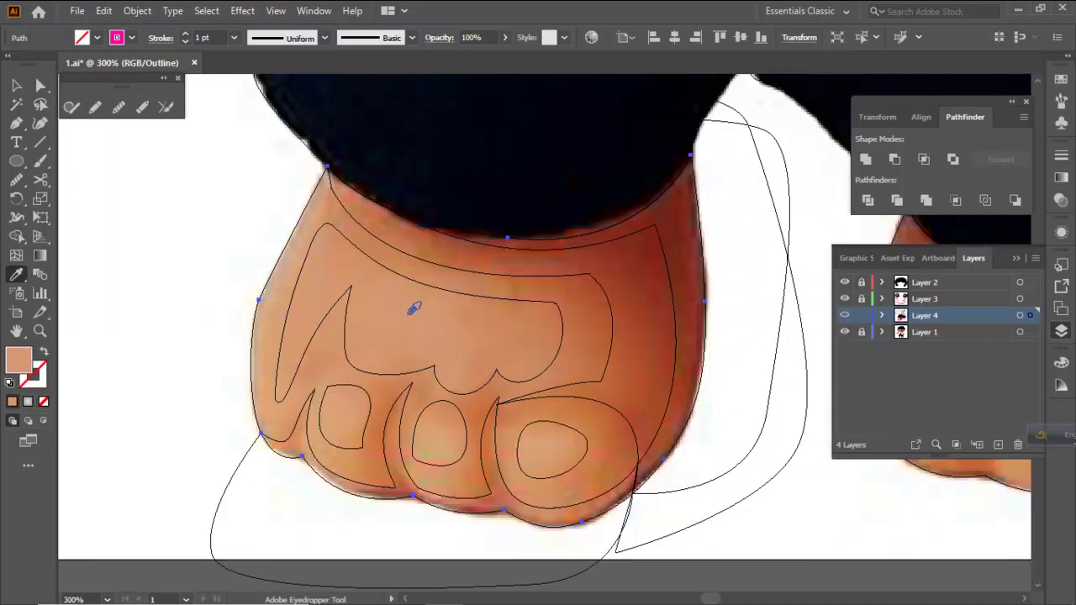
key("ctrl+y")
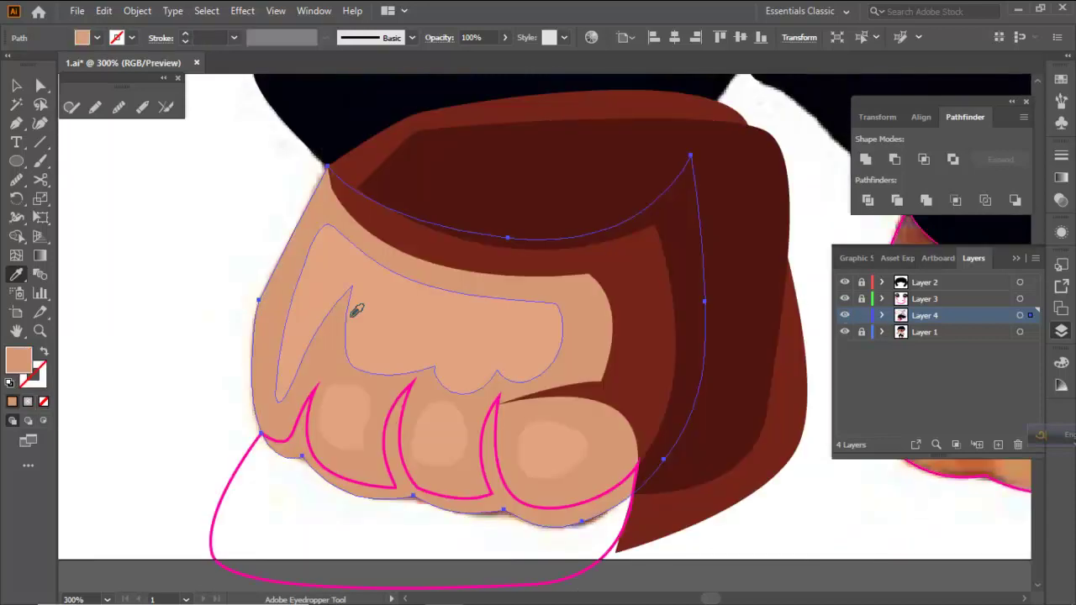
Darken the left foot's base fill to #ce8e6e and compare it with the other foot in the photo
double_click(19, 361)
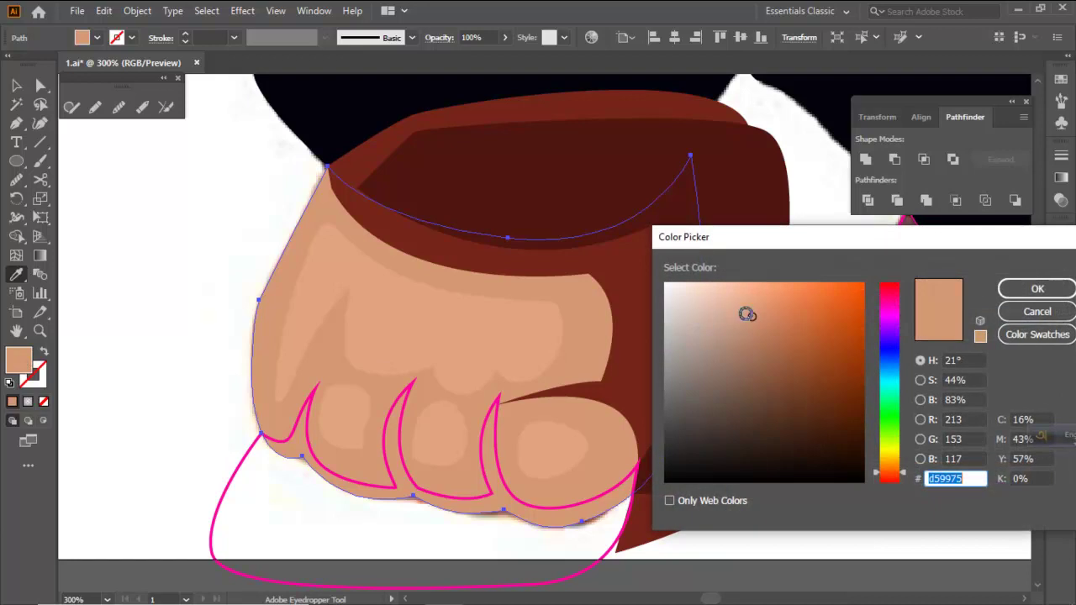
left_click_drag(749, 314, 759, 317)
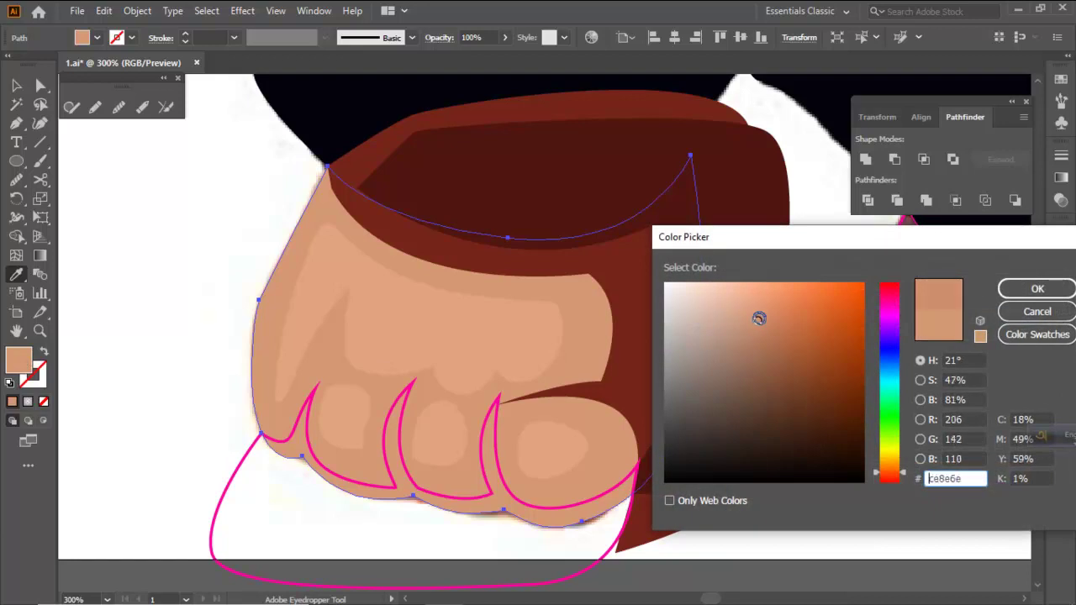
left_click(1037, 288)
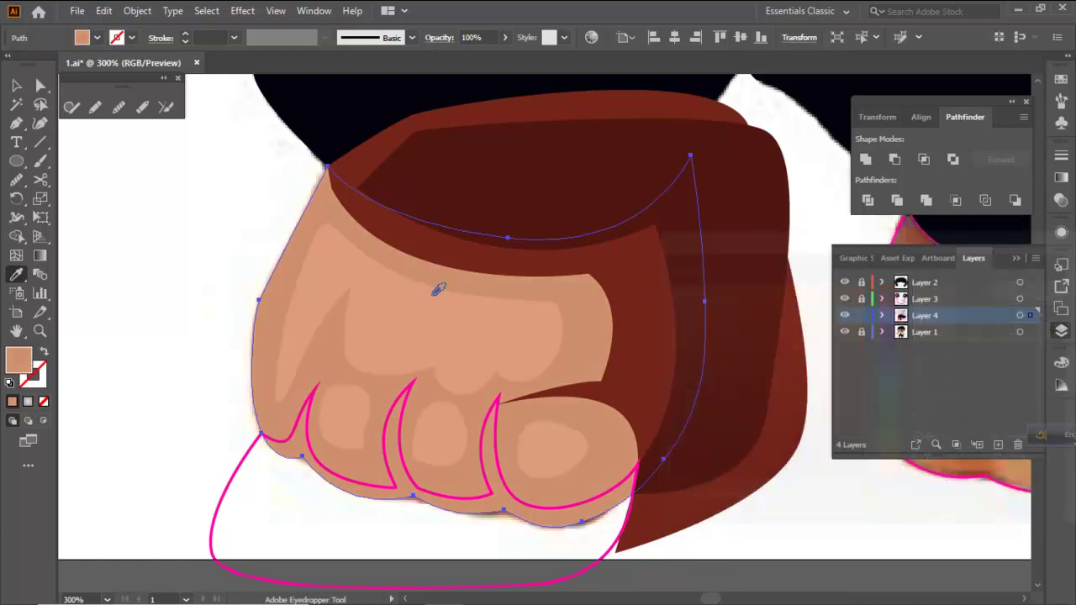
left_click(137, 285, "ctrl")
scroll(450, 321, "down", 3)
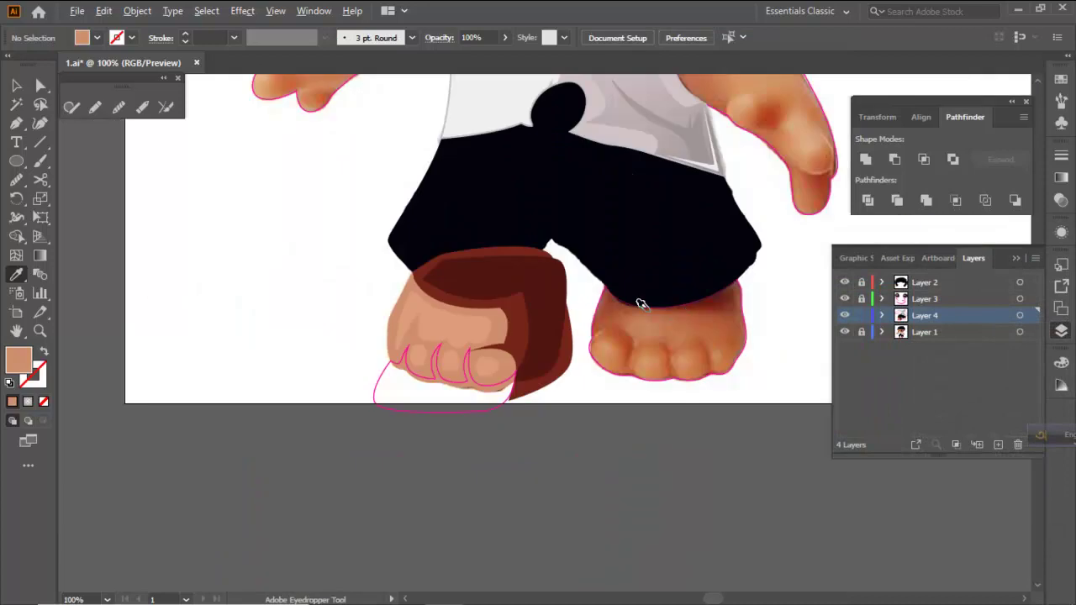
scroll(643, 307, "down", 2)
scroll(547, 317, "up", 2)
scroll(559, 316, "up", 1)
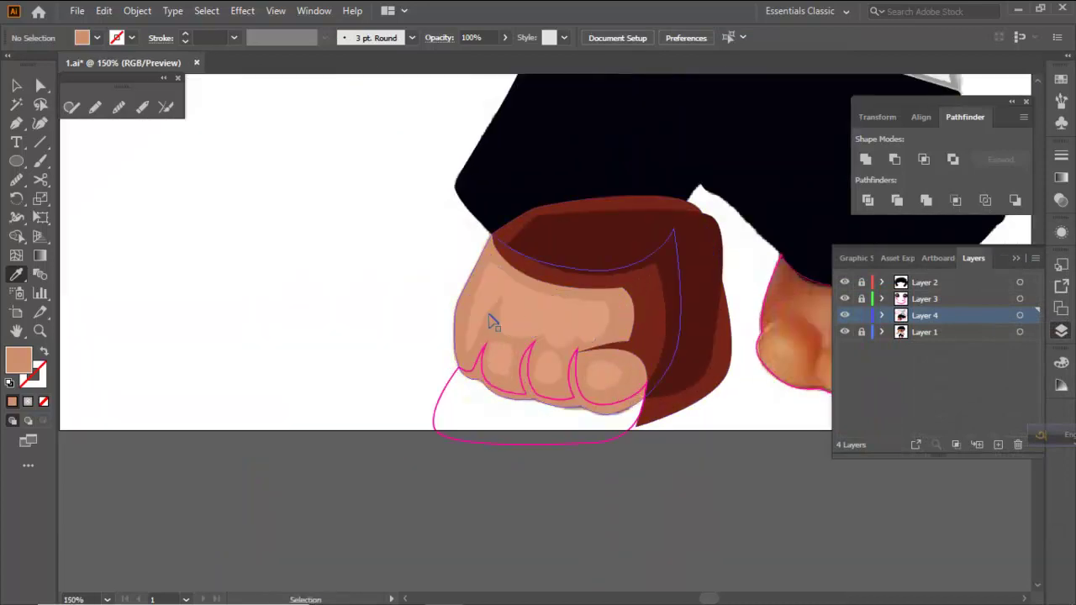
Refill the left foot's base with a skin tone sampled from the top of the photo's other foot, then lighten it slightly
left_click(495, 334, "ctrl")
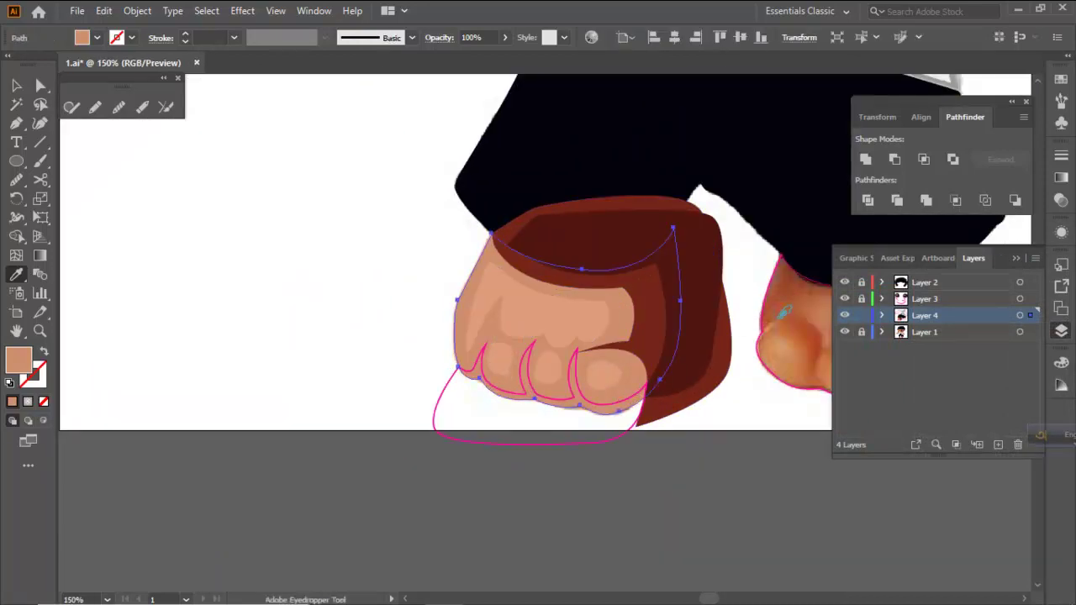
left_click(845, 318, "ctrl")
left_click_drag(633, 310, 449, 309)
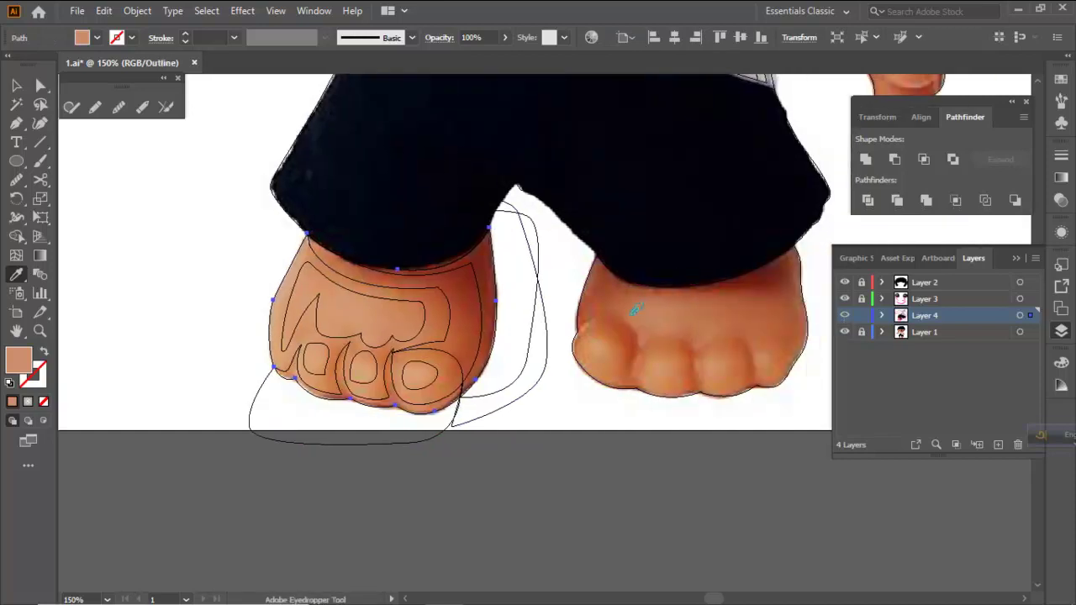
left_click(843, 316, "ctrl")
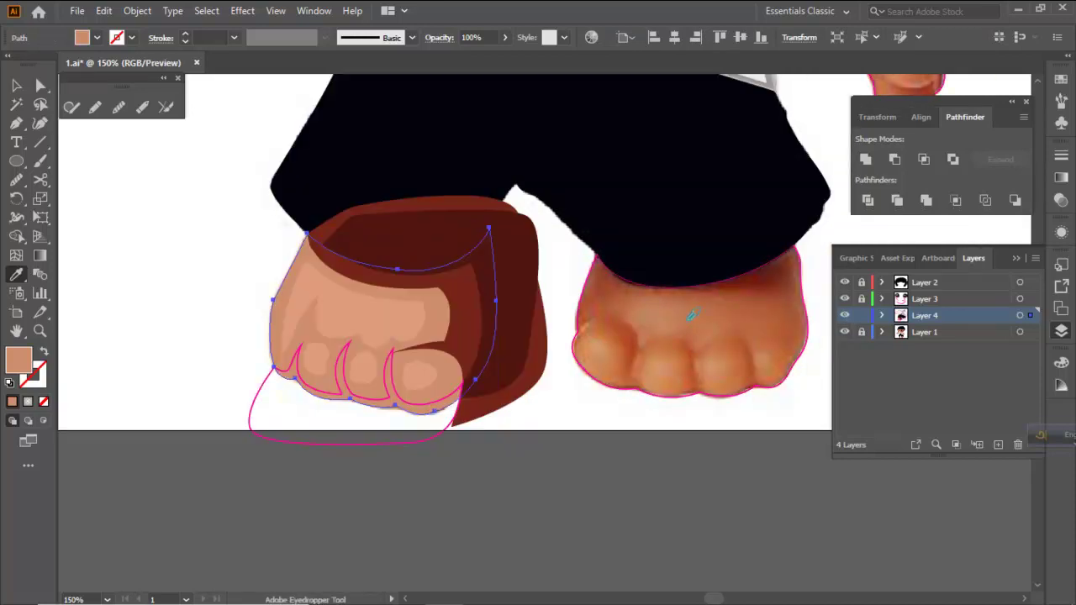
left_click(694, 312)
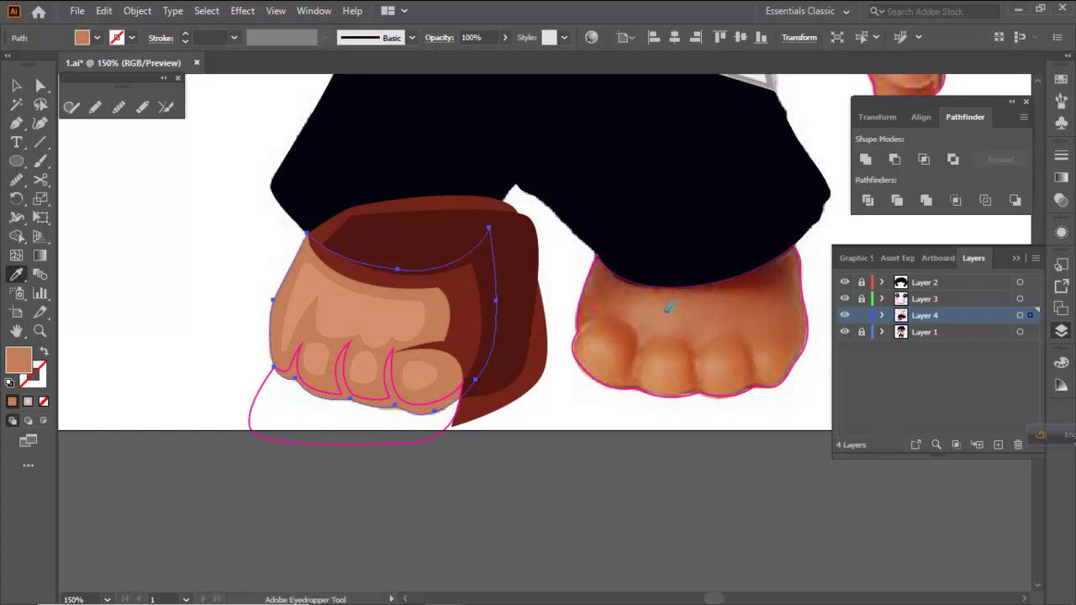
double_click(18, 357)
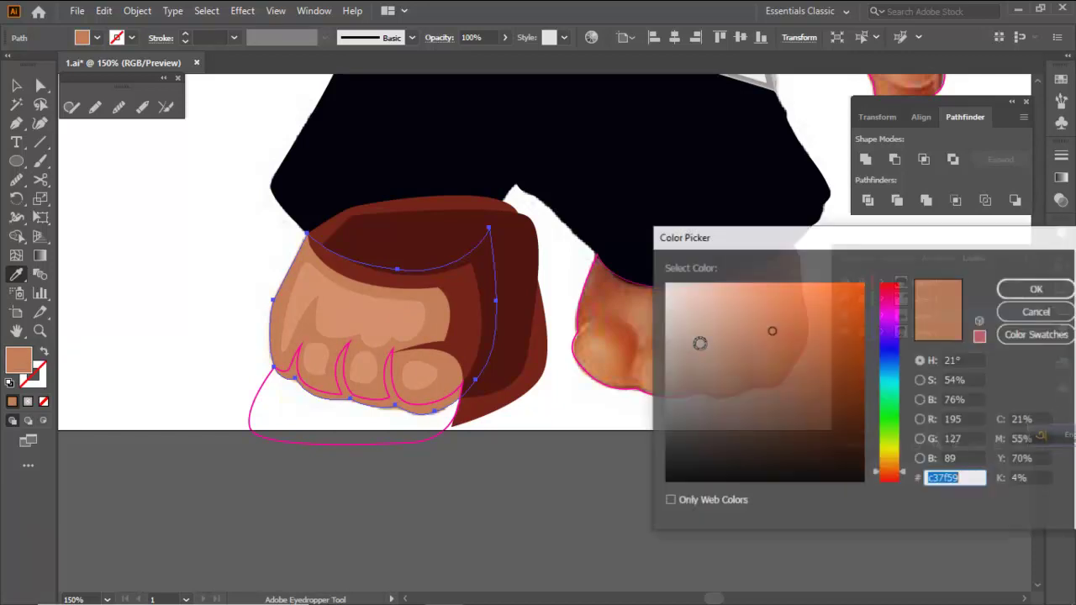
left_click_drag(773, 330, 772, 323)
key("Return")
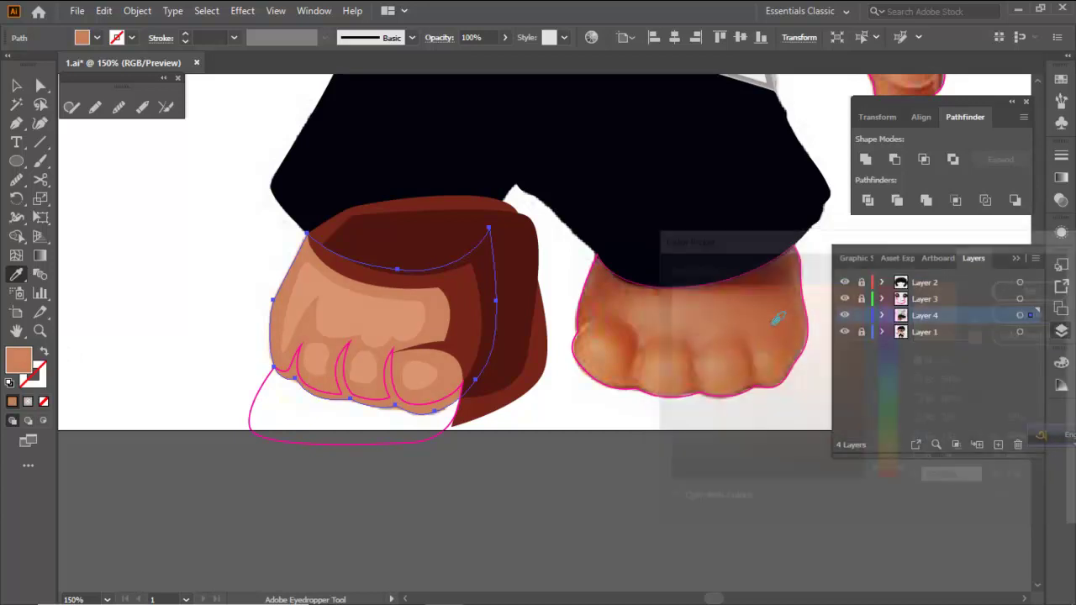
left_click(637, 456, "ctrl")
Fill the toe shadow outline along the underside of the left foot with the reddish-brown sampled from the ankle shadow
scroll(458, 361, "down", 1)
scroll(469, 369, "up", 6)
scroll(488, 357, "down", 4)
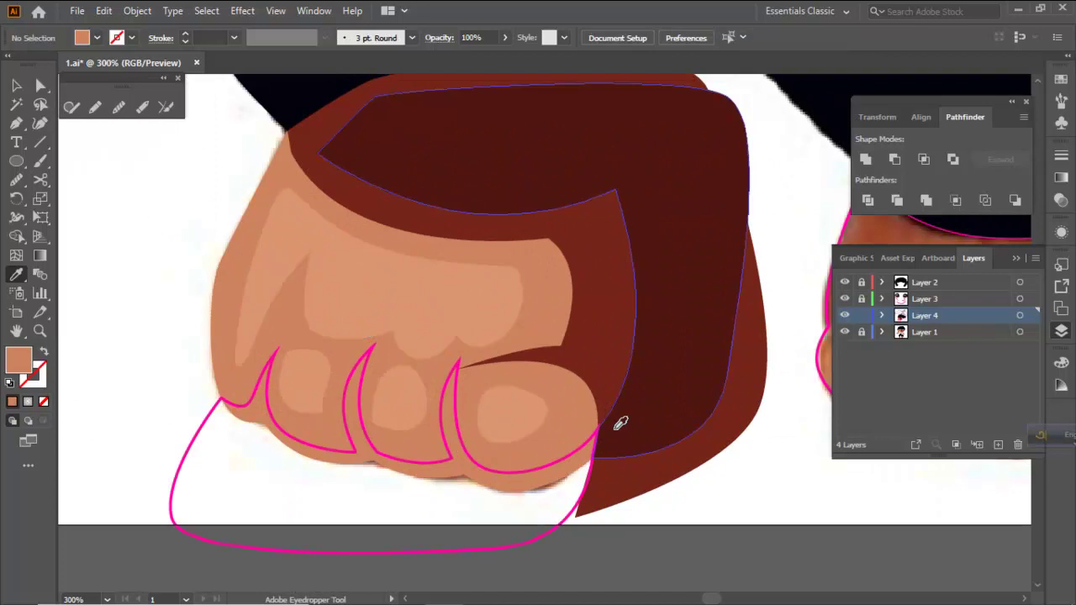
scroll(514, 357, "up", 4)
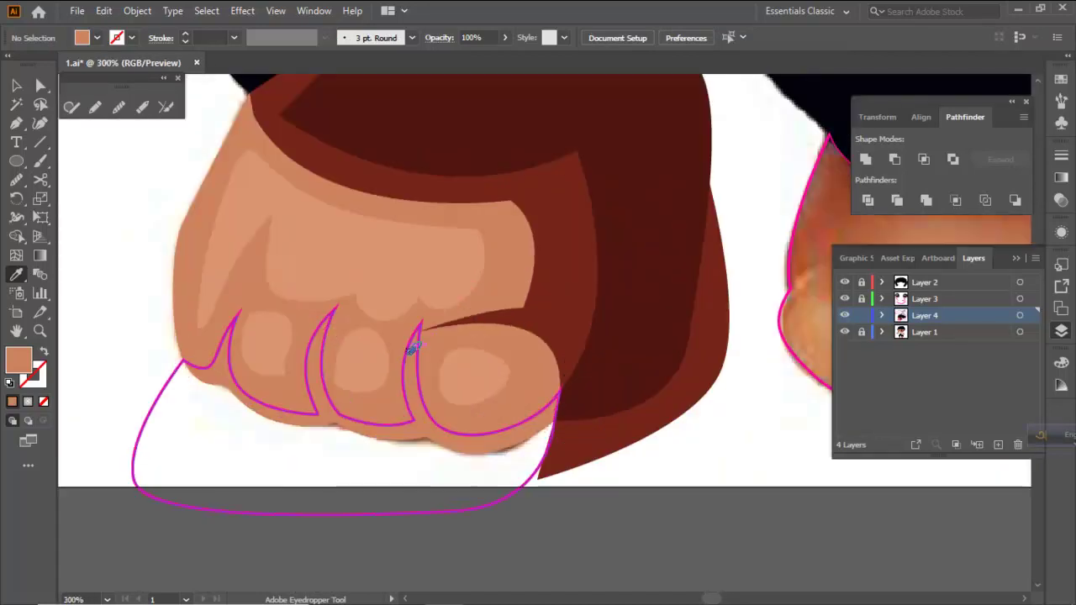
left_click(405, 357, "ctrl")
scroll(407, 360, "down", 2)
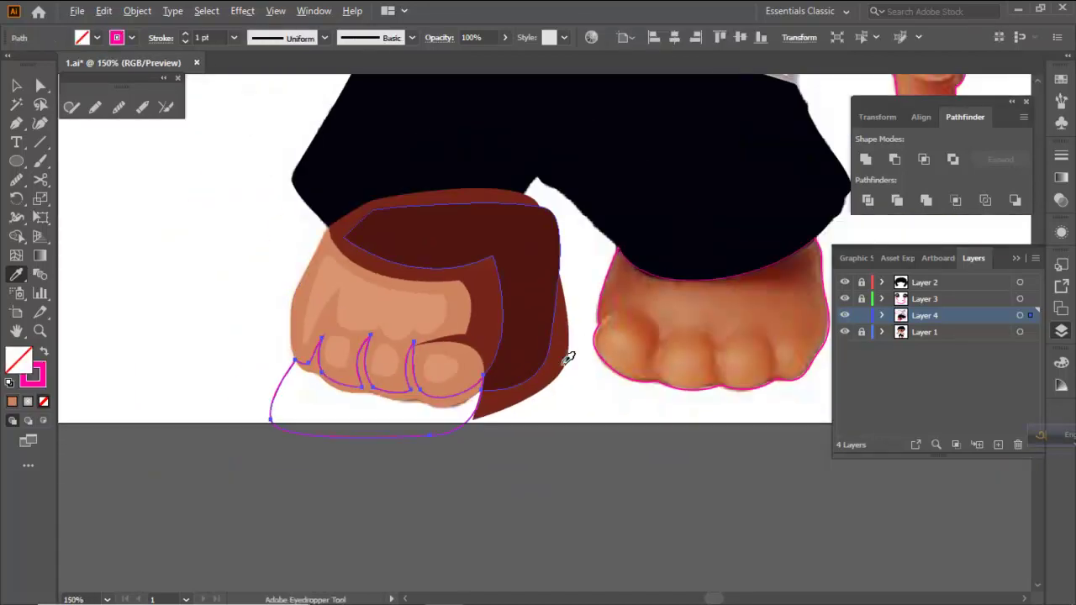
left_click(486, 320)
left_click(103, 291, "ctrl")
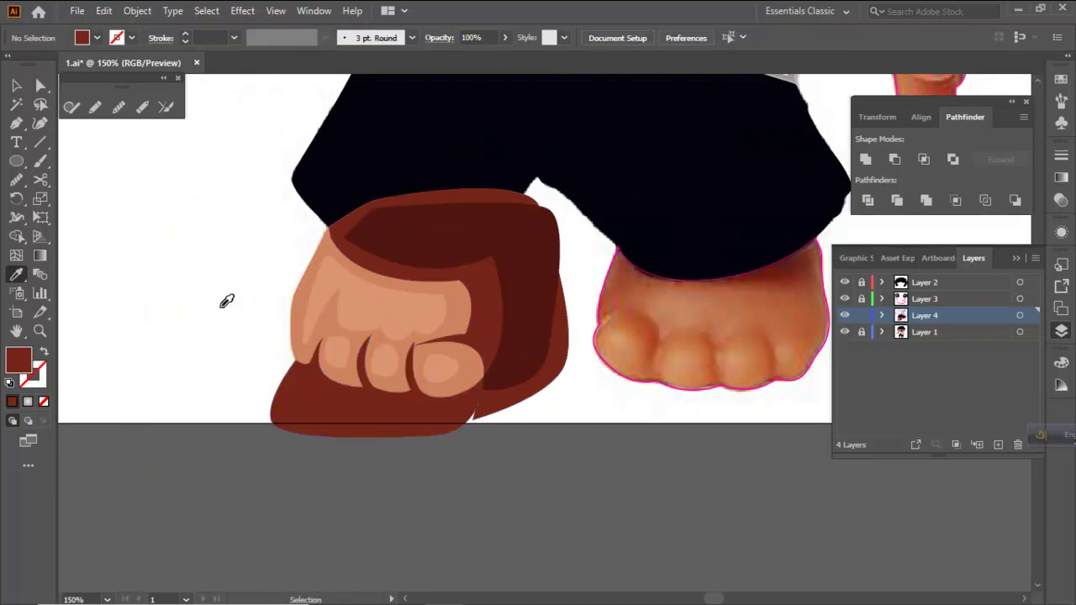
Trim the reddish-brown ankle shadow to the foot by intersecting it with a copy of the base shape
scroll(329, 315, "up", 1)
key("v")
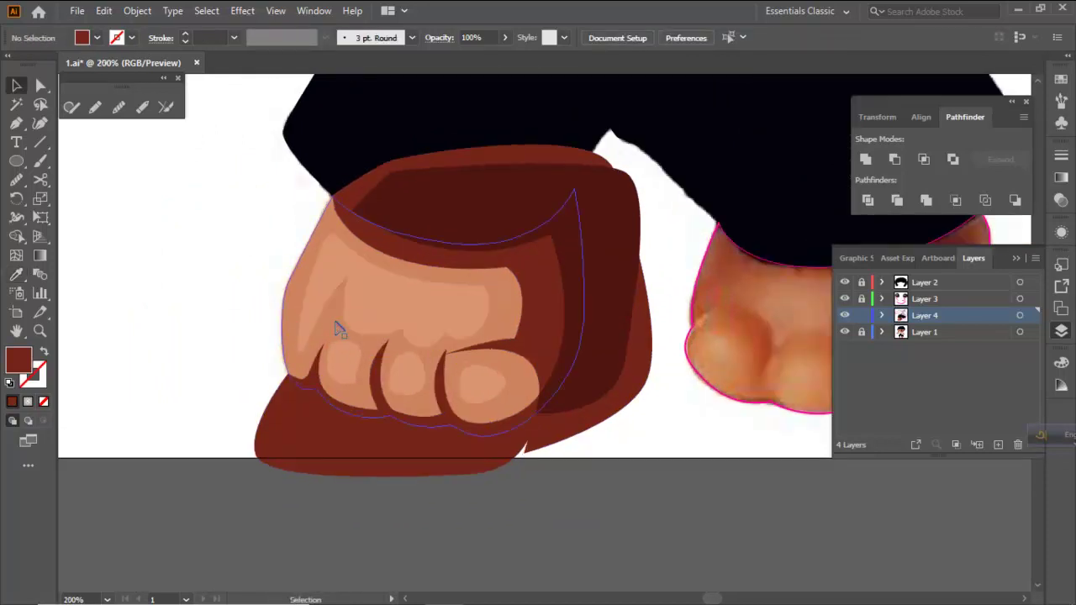
left_click(338, 328, "ctrl")
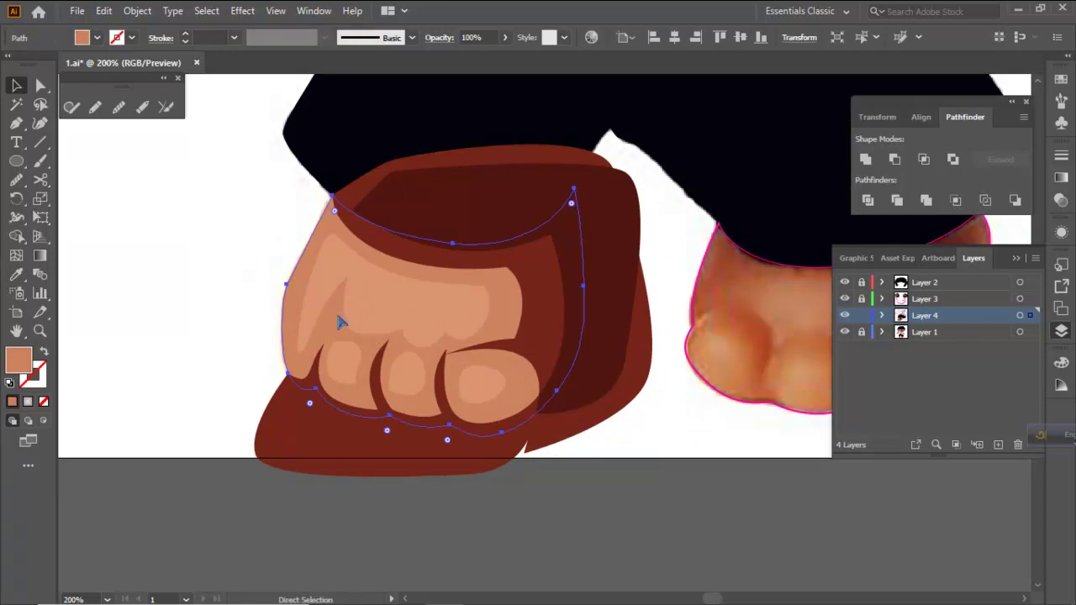
key("ctrl")
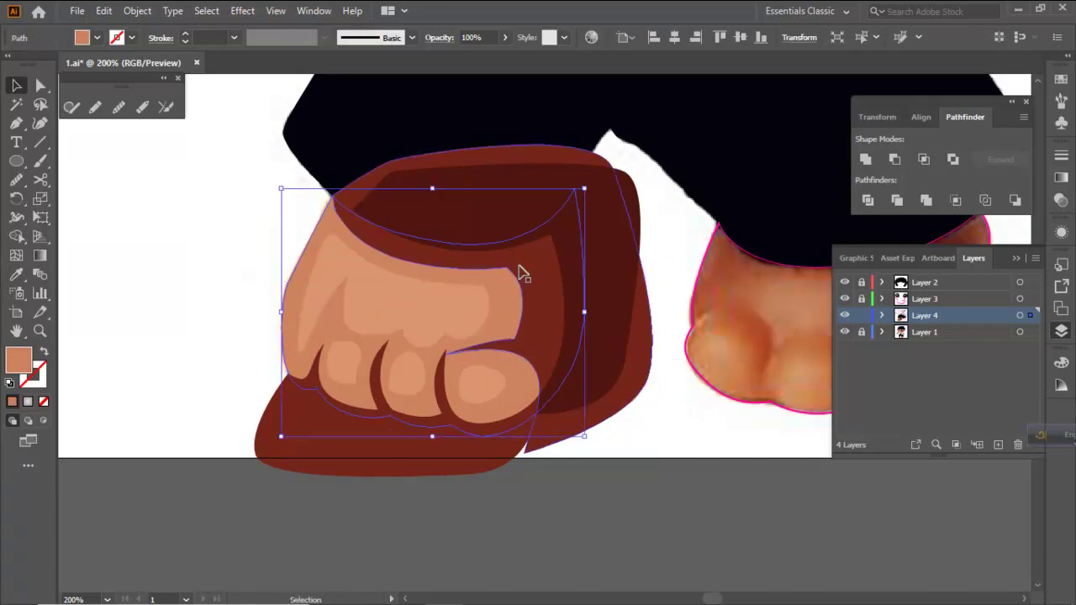
left_click(524, 264, "shift")
left_click(924, 159)
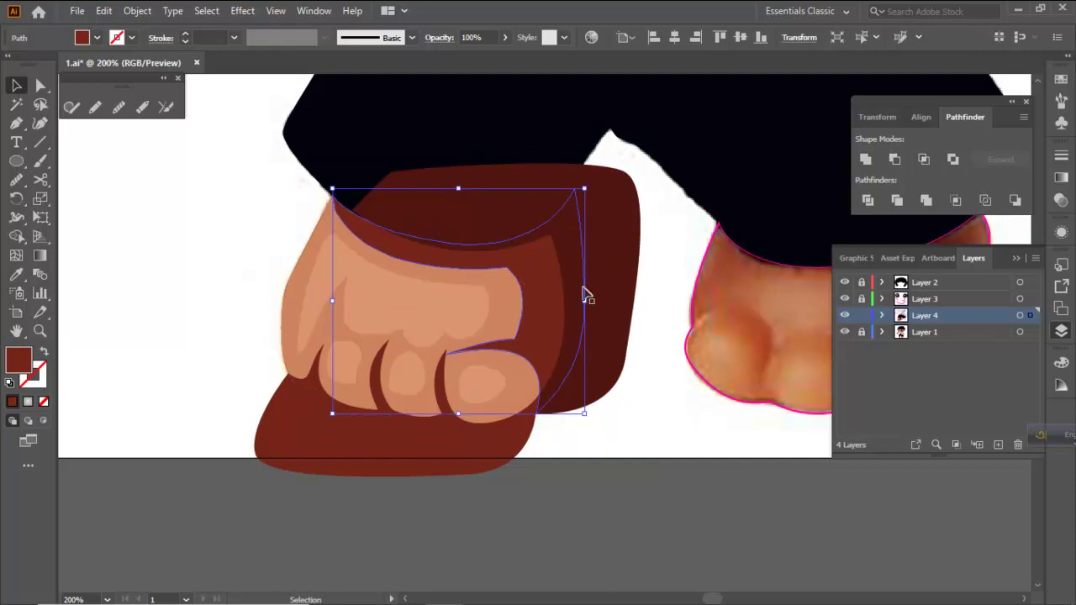
Trim the toe shadow and the darkest inner-side shadow to the foot by intersecting each with a copy of the base shape
left_click(508, 300)
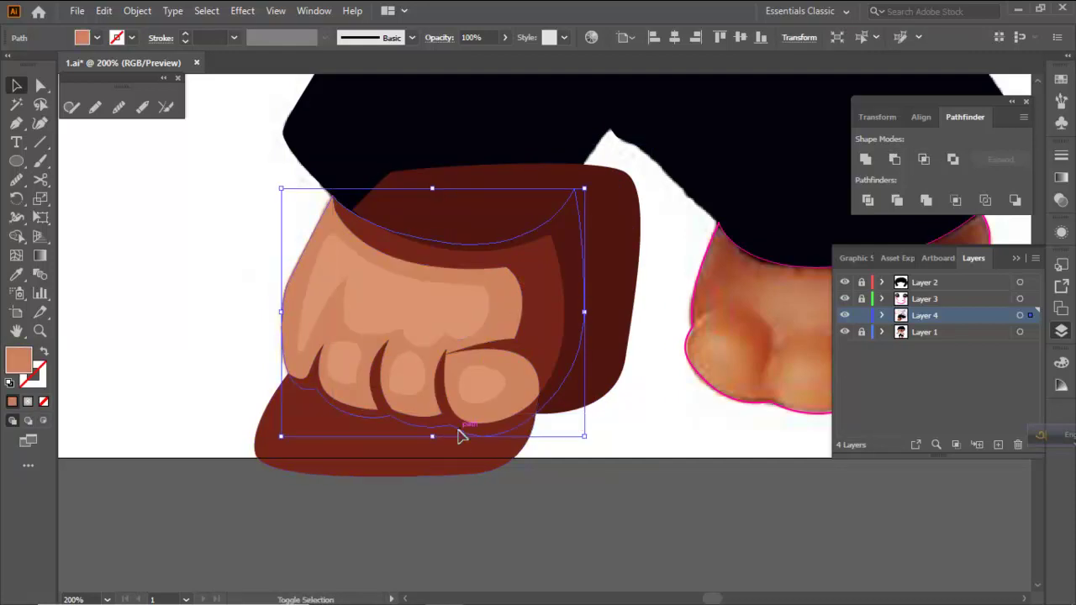
left_click(457, 444, "shift")
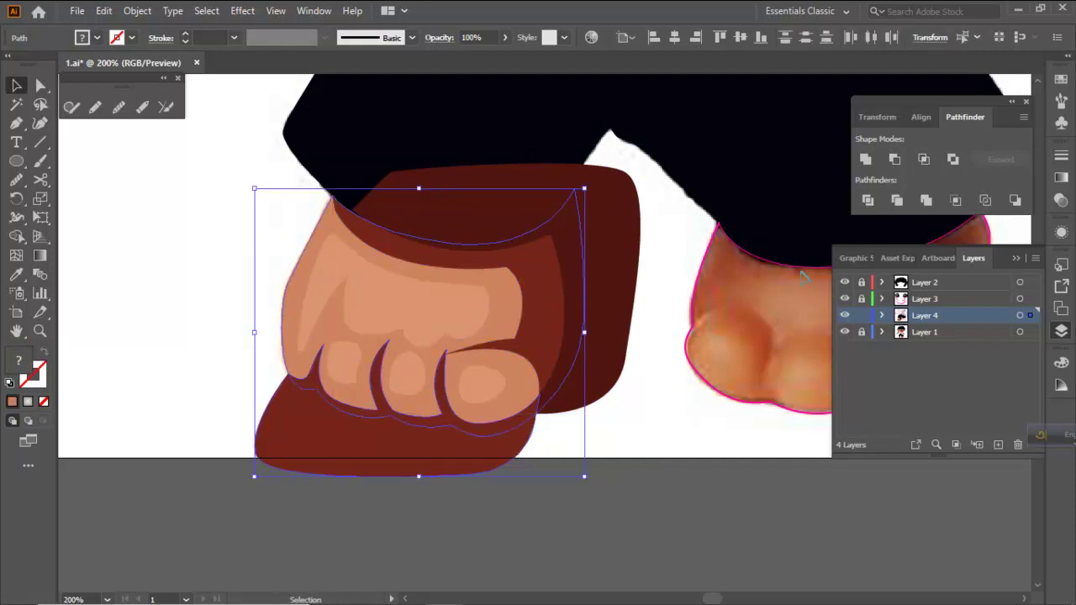
left_click(929, 164)
left_click(509, 301)
left_click(619, 245, "shift")
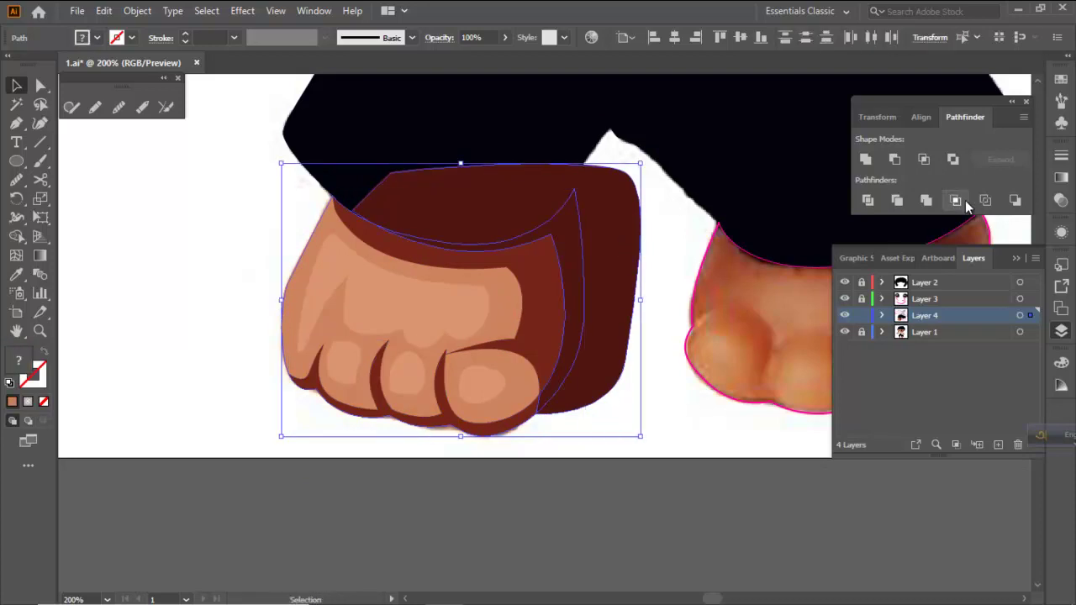
left_click(925, 160)
left_click(635, 357)
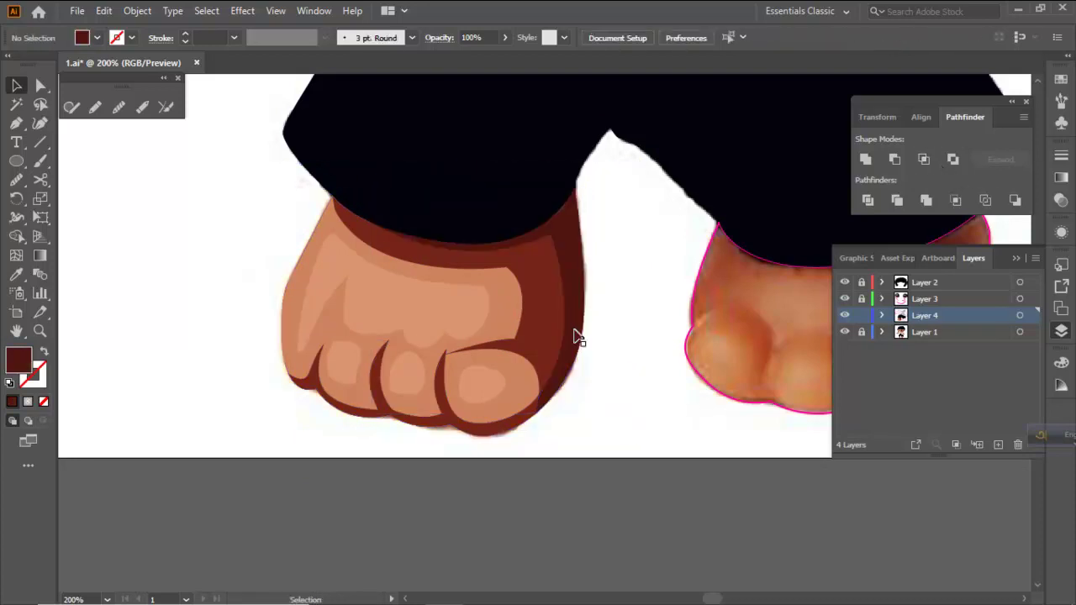
Give the reddish-brown ankle shadow a two-stop gradient from 100% opacity to 30% opacity at location 100%, removing the grey end stop
left_click(564, 299)
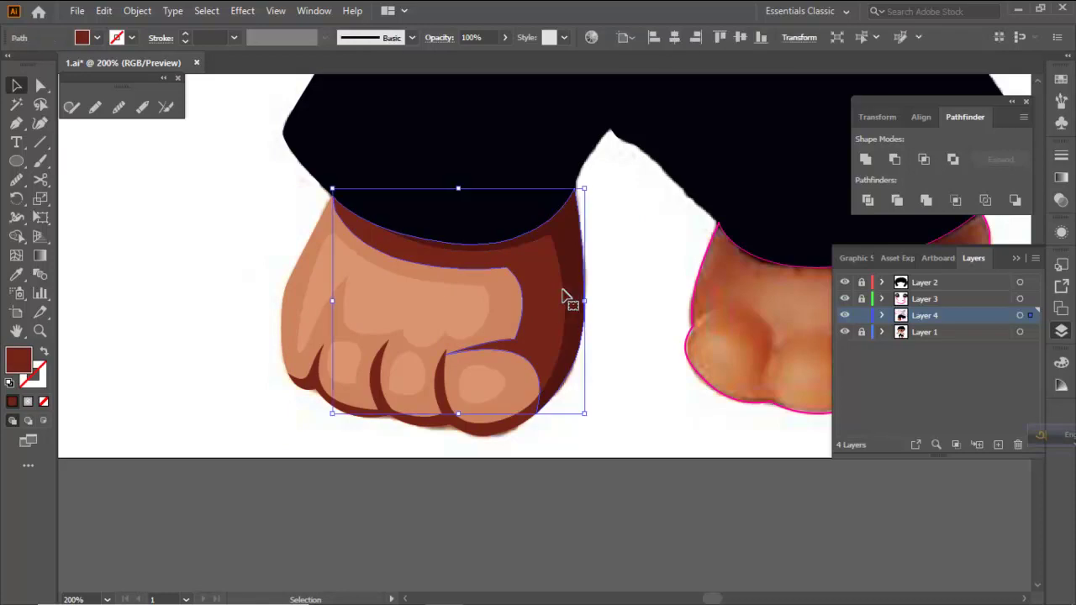
left_click(1061, 177)
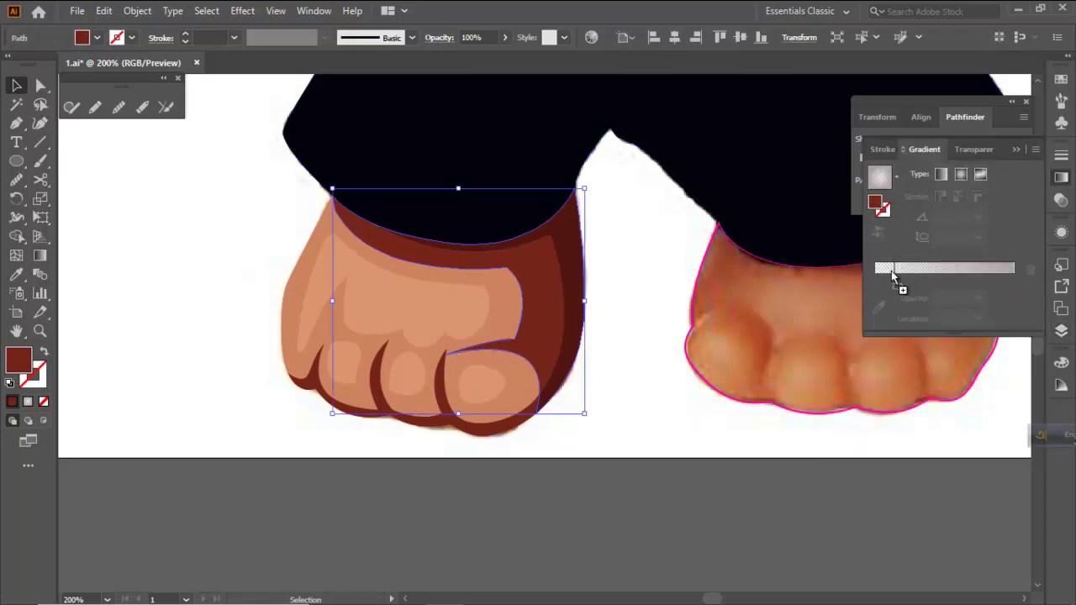
left_click(877, 297)
mouse_move(875, 298)
left_mouse_down()
mouse_move(913, 297)
mouse_move(879, 312)
mouse_move(856, 298)
left_mouse_up()
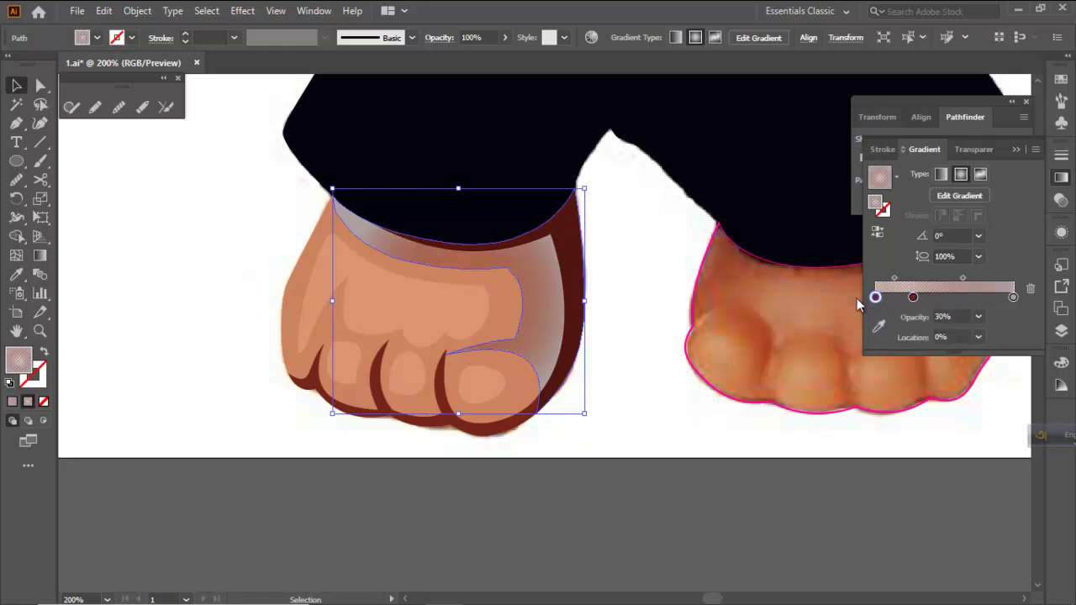
left_click(979, 317)
left_click(998, 506)
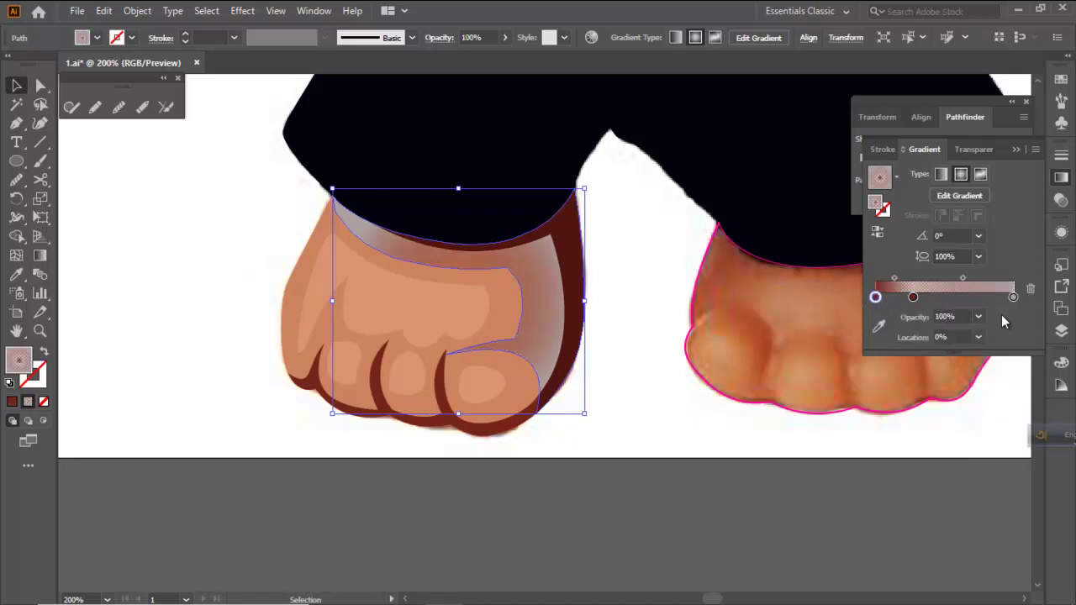
left_click_drag(1013, 296, 1007, 318)
left_click_drag(914, 297, 1012, 297)
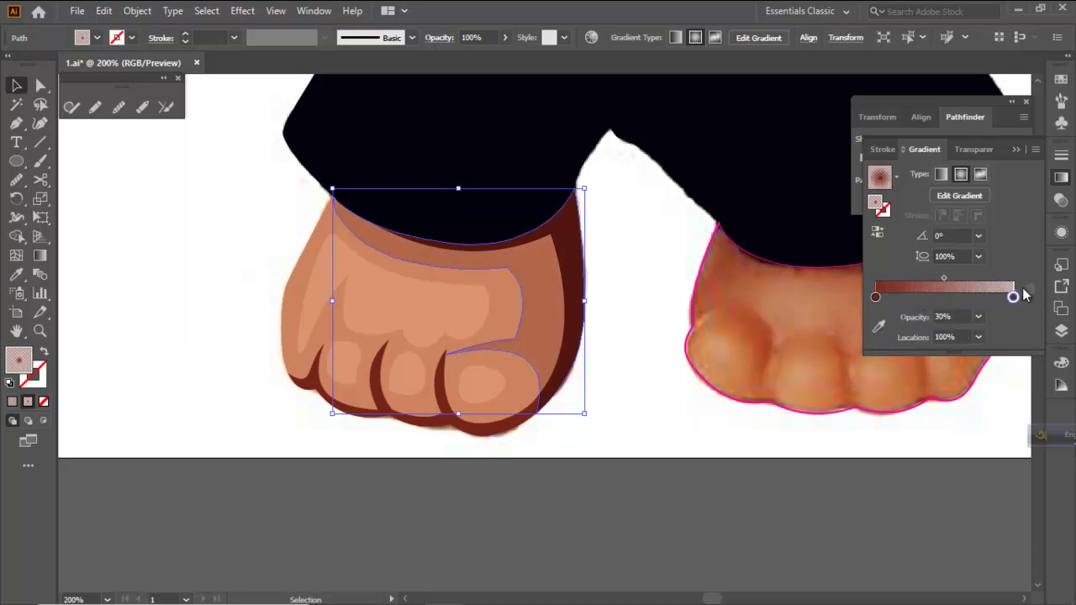
left_click(979, 319)
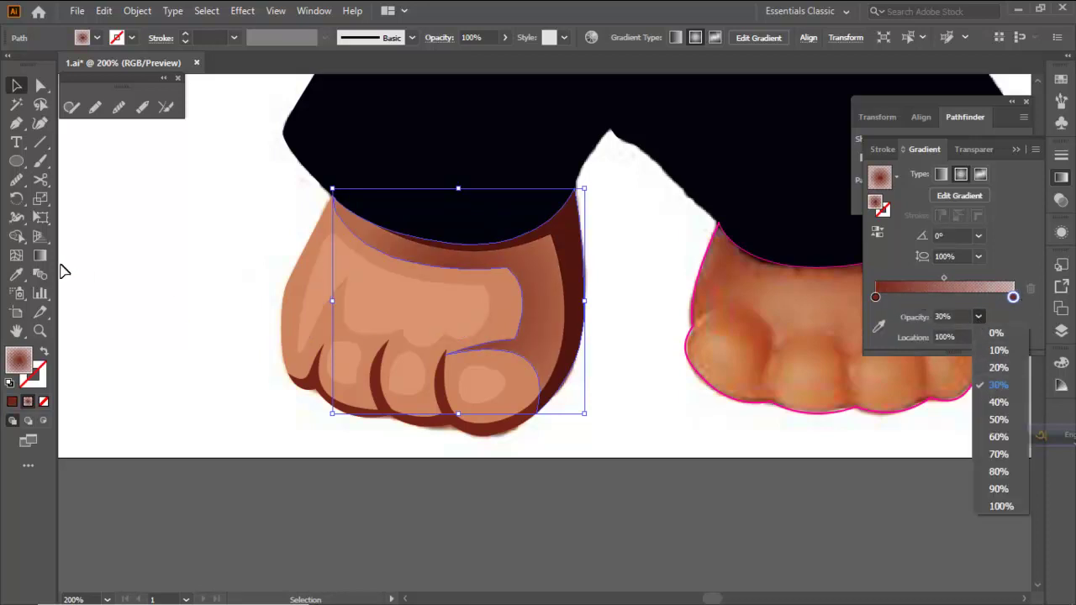
left_click(539, 283)
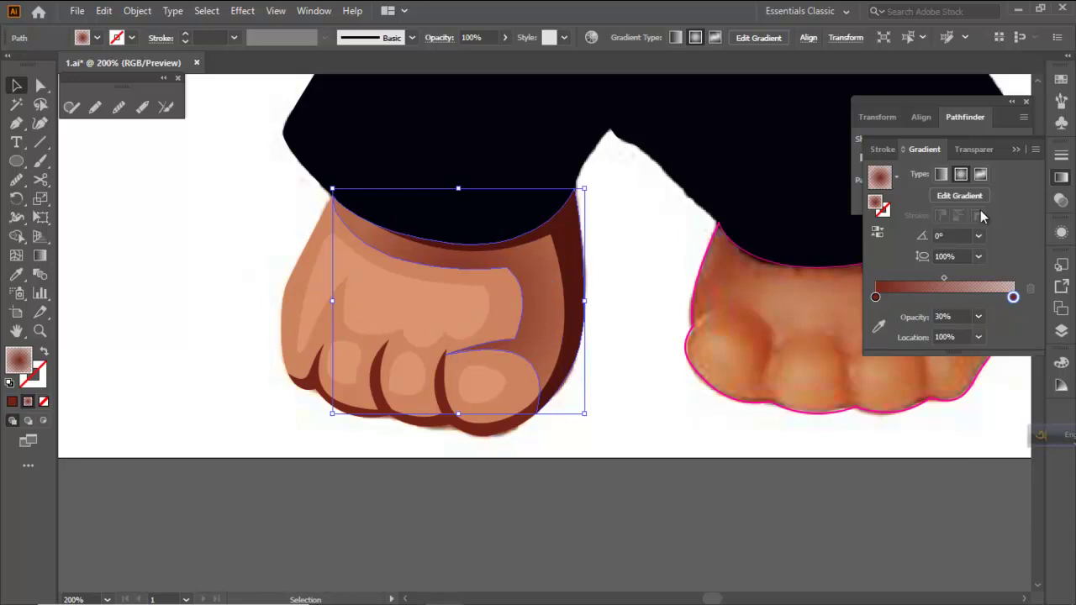
Make the ankle shadow's gradient linear and run it at about -152° from the inner ankle to the outer toes
left_click(941, 175)
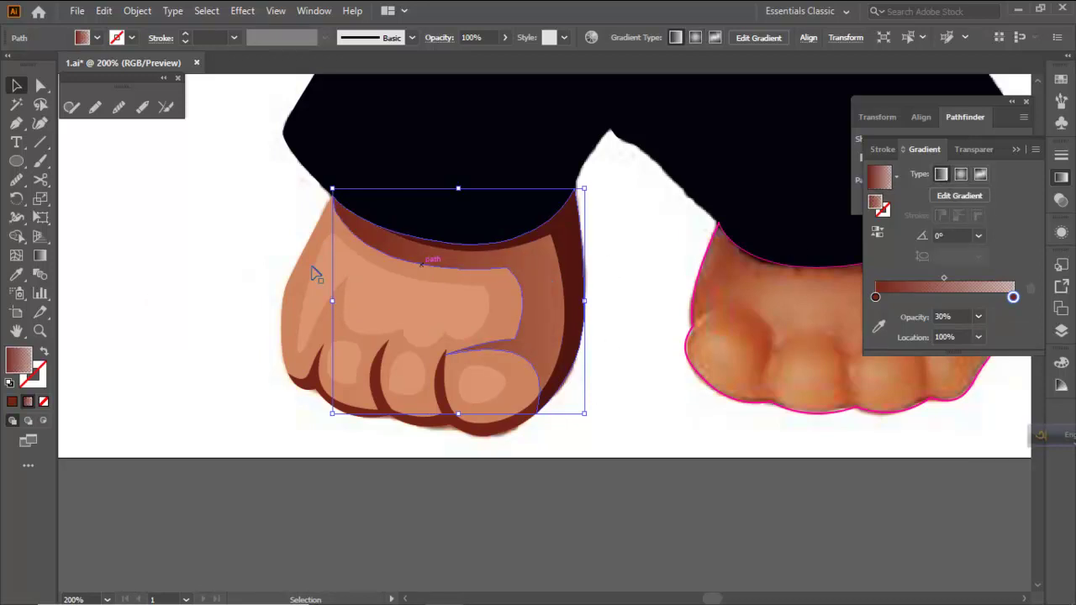
left_click(37, 257)
mouse_move(582, 167)
left_mouse_down()
mouse_move(427, 295)
mouse_move(221, 355)
mouse_move(233, 356)
mouse_move(258, 399)
left_mouse_up()
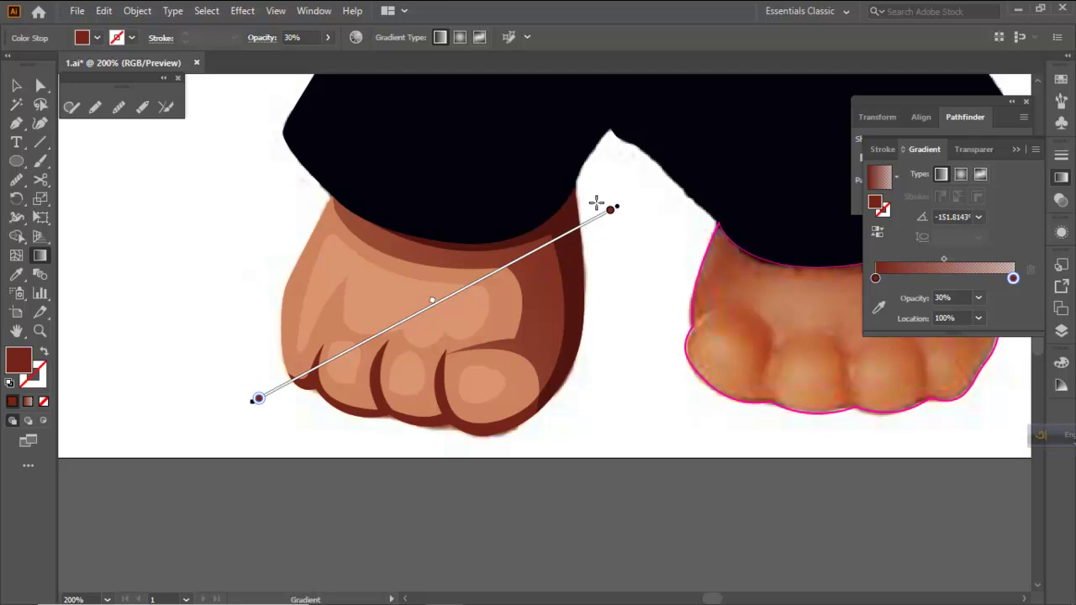
mouse_move(586, 189)
left_mouse_down()
mouse_move(377, 362)
mouse_move(247, 377)
mouse_move(258, 355)
mouse_move(276, 350)
mouse_move(291, 379)
left_mouse_up()
Give the darkest inner-side shadow a two-stop dark red gradient from 100% opacity to 30% opacity at location 100%
key("v")
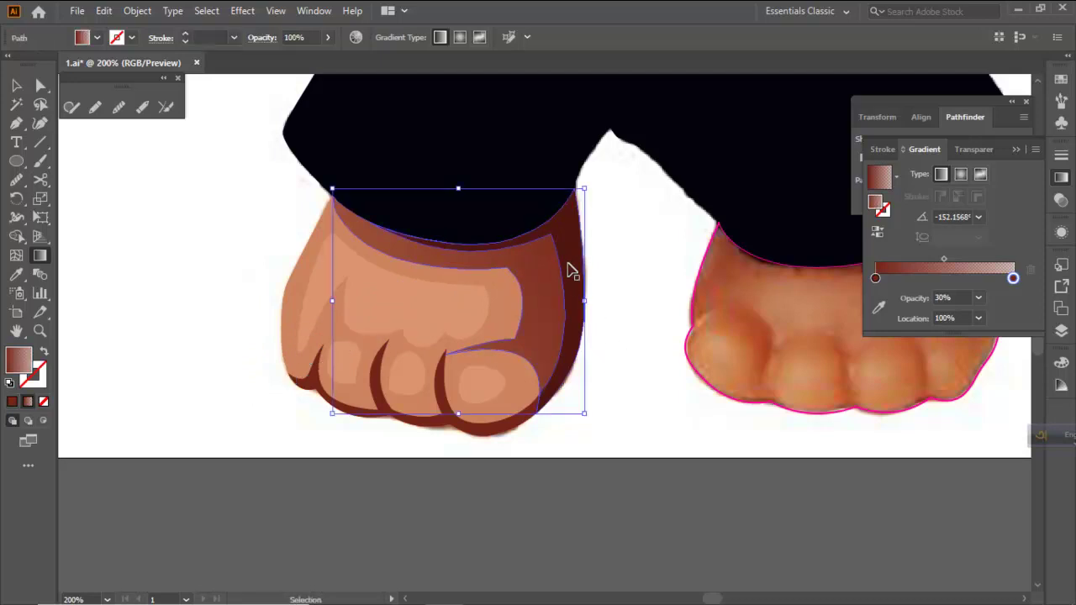
left_click(571, 258)
key("g")
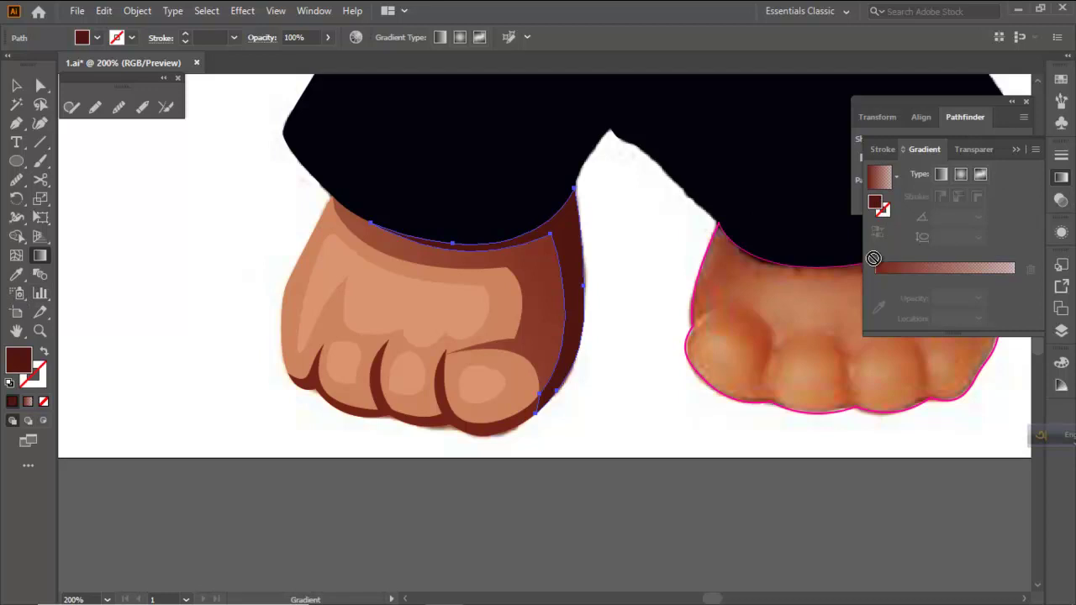
left_click(876, 286)
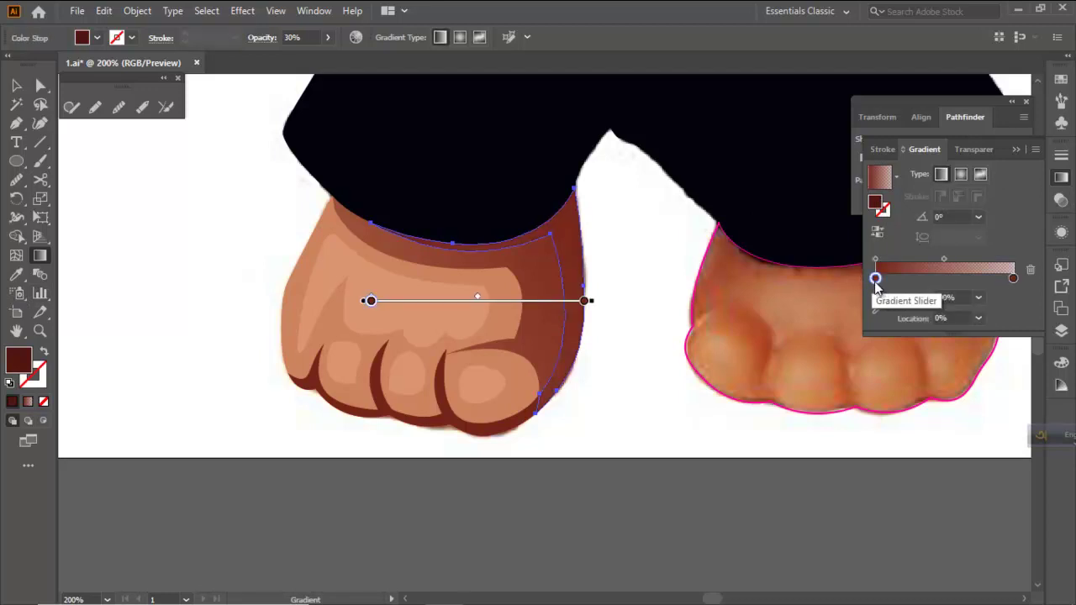
left_click(922, 278)
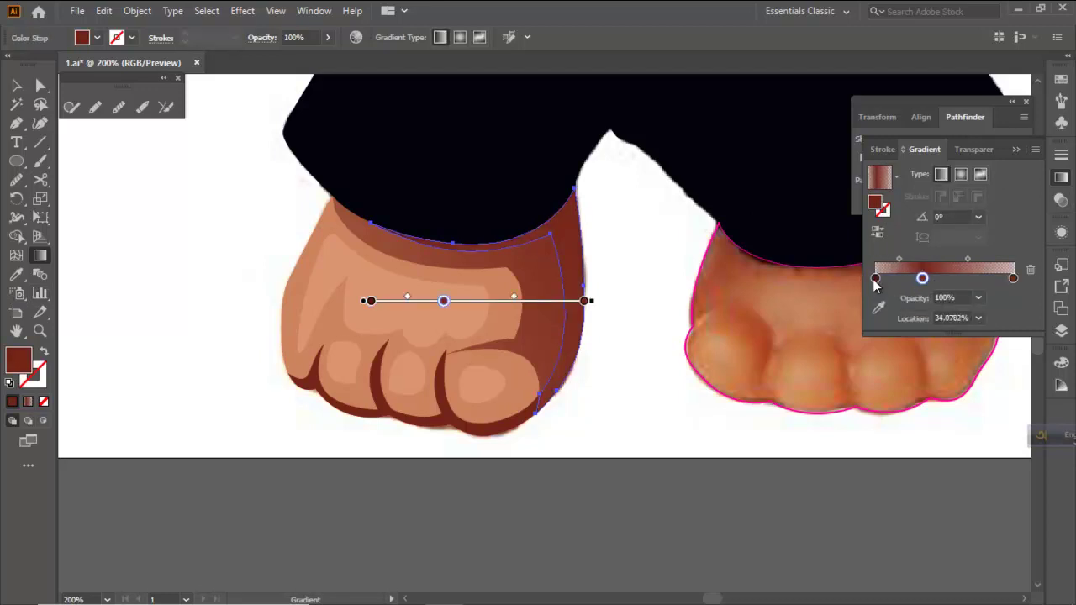
left_click(876, 279)
key("ctrl+z")
mouse_move(875, 280)
left_mouse_down()
mouse_move(956, 284)
mouse_move(860, 282)
mouse_move(875, 278)
left_mouse_up()
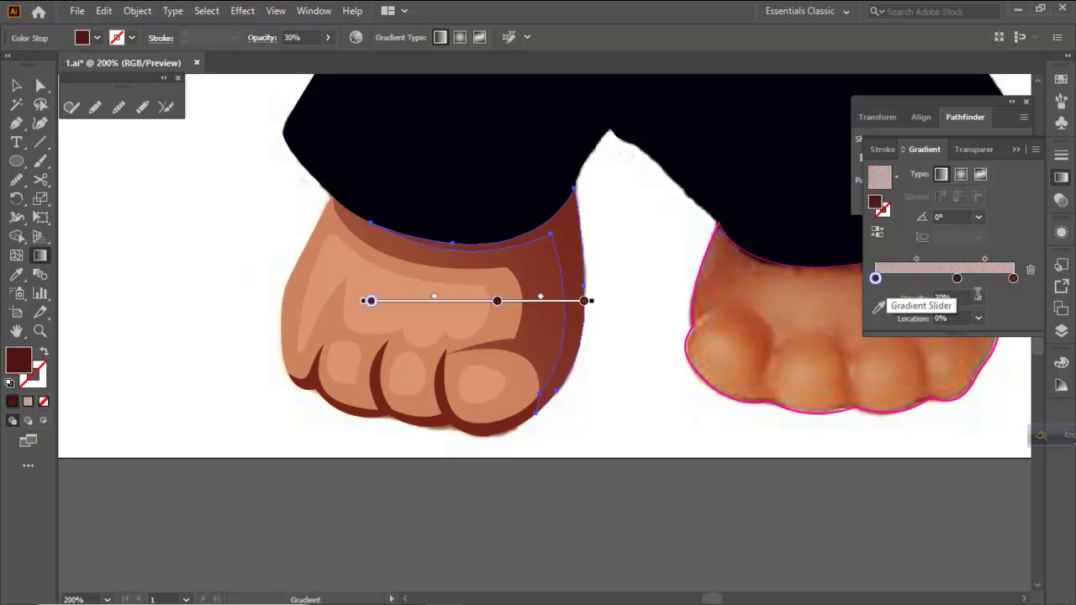
left_click(978, 298)
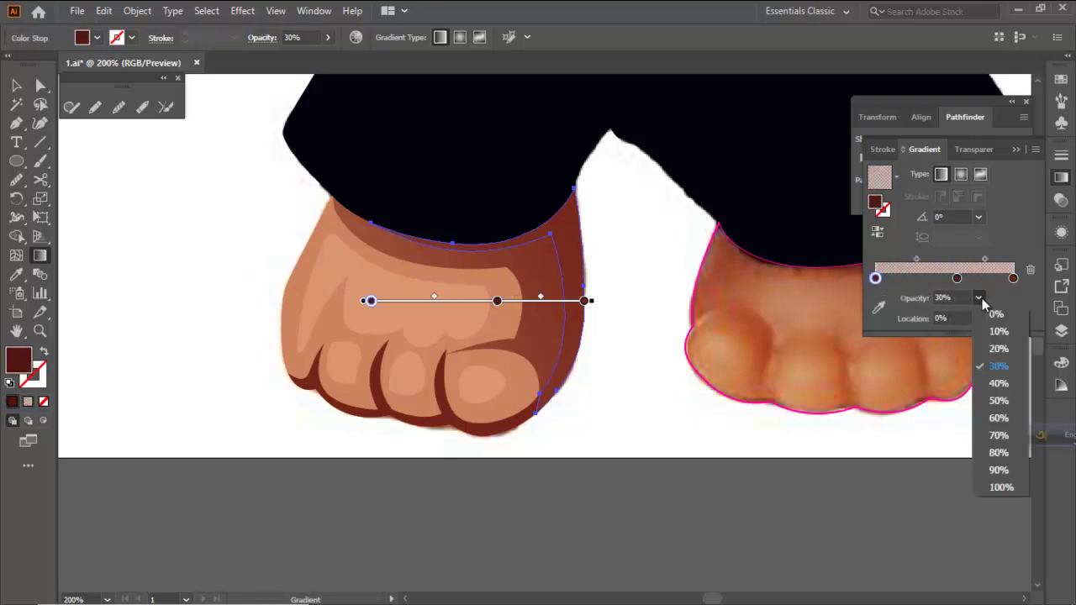
left_click(1001, 488)
mouse_move(1011, 279)
left_mouse_down()
mouse_move(967, 284)
mouse_move(1012, 278)
left_mouse_up()
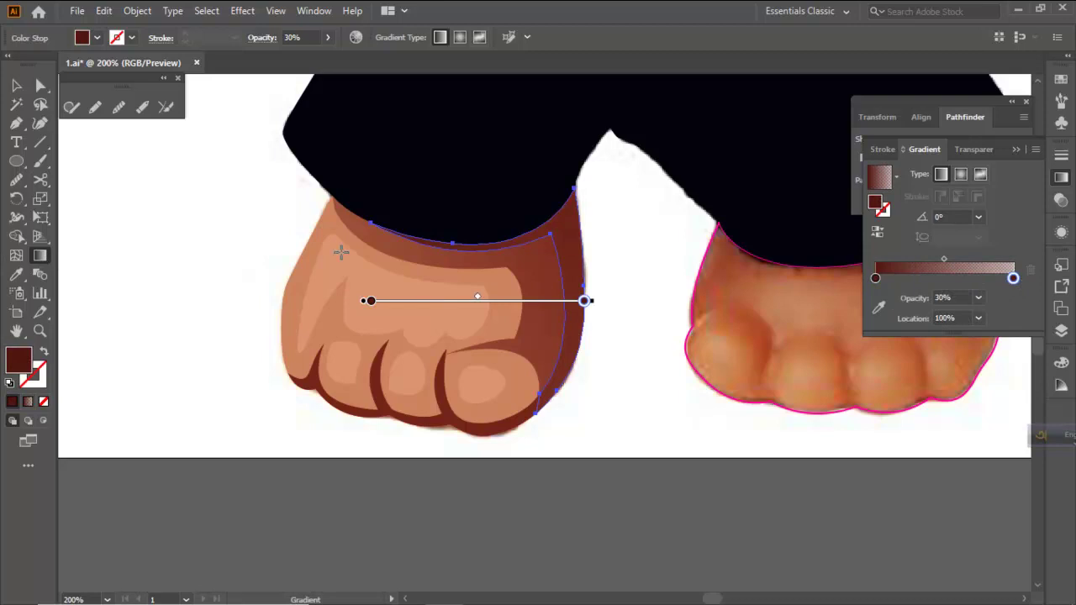
Run the darkest shadow's linear gradient at about -150° from the inner ankle to the outer toes, then deselect it
left_click_drag(612, 213, 283, 430)
mouse_move(585, 193)
left_mouse_down()
mouse_move(249, 362)
mouse_move(238, 388)
mouse_move(252, 388)
left_mouse_up()
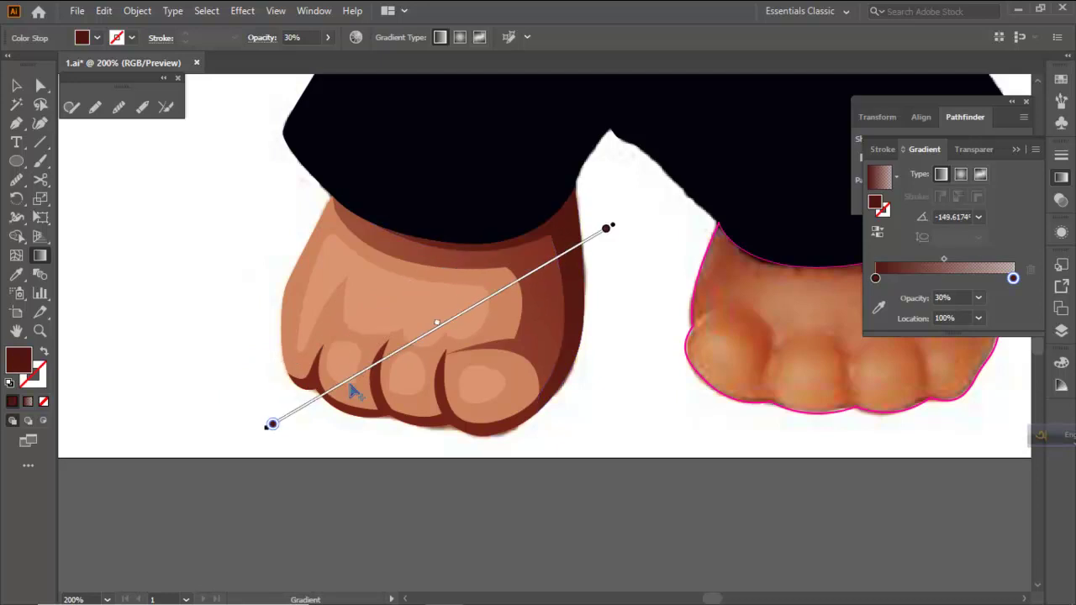
key("ctrl+minus")
key("ctrl+minus")
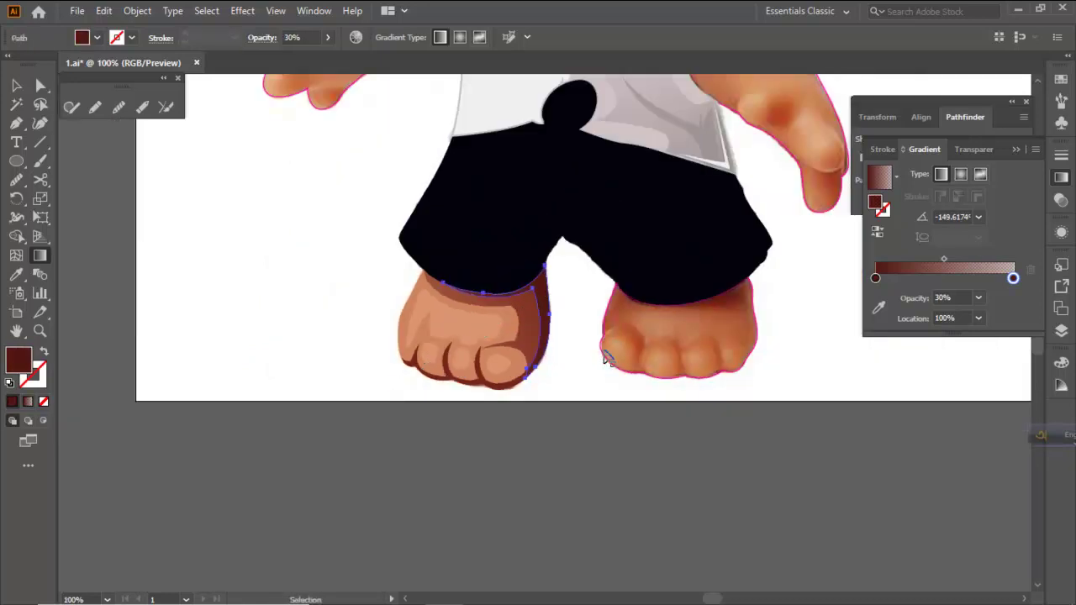
left_click(604, 354, "ctrl")
left_click(579, 384, "ctrl")
scroll(496, 367, "up", 1)
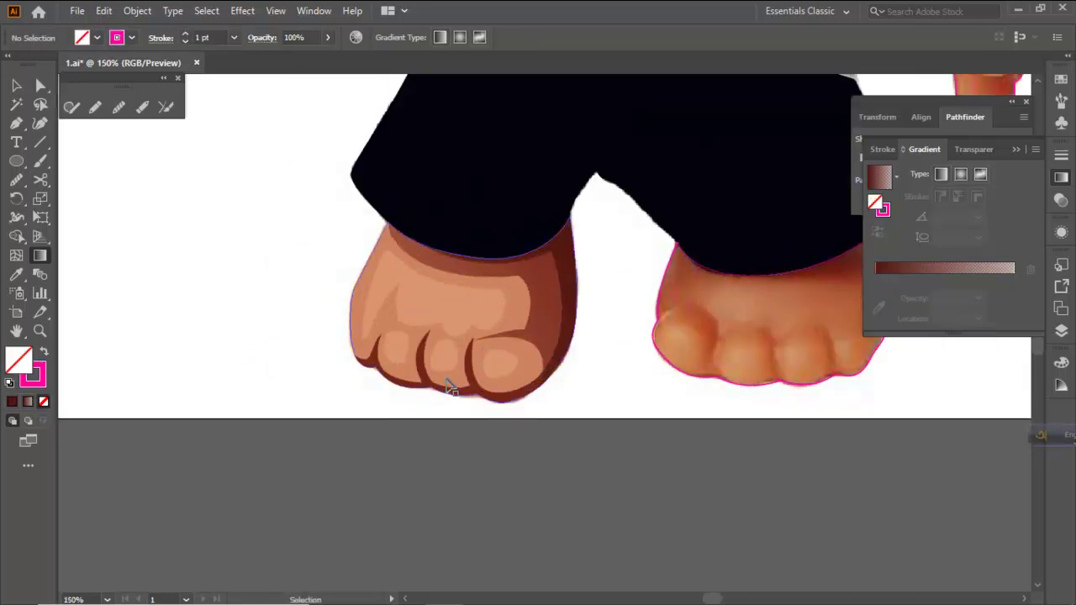
Copy the ankle shadow's gradient to the toe shadow and run it upward at about 84° from the toe tips
left_click(473, 388, "ctrl")
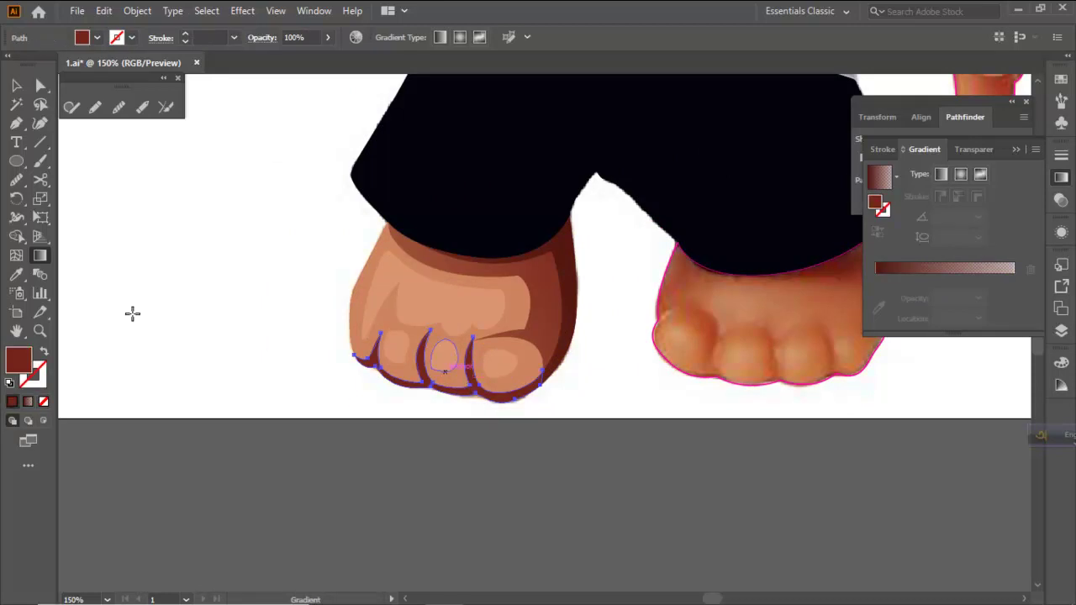
left_click(15, 274)
left_click(539, 266)
left_click(39, 255)
scroll(438, 363, "up", 1)
left_click_drag(448, 415, 460, 284)
left_click(591, 462, "ctrl")
scroll(300, 298, "down", 2)
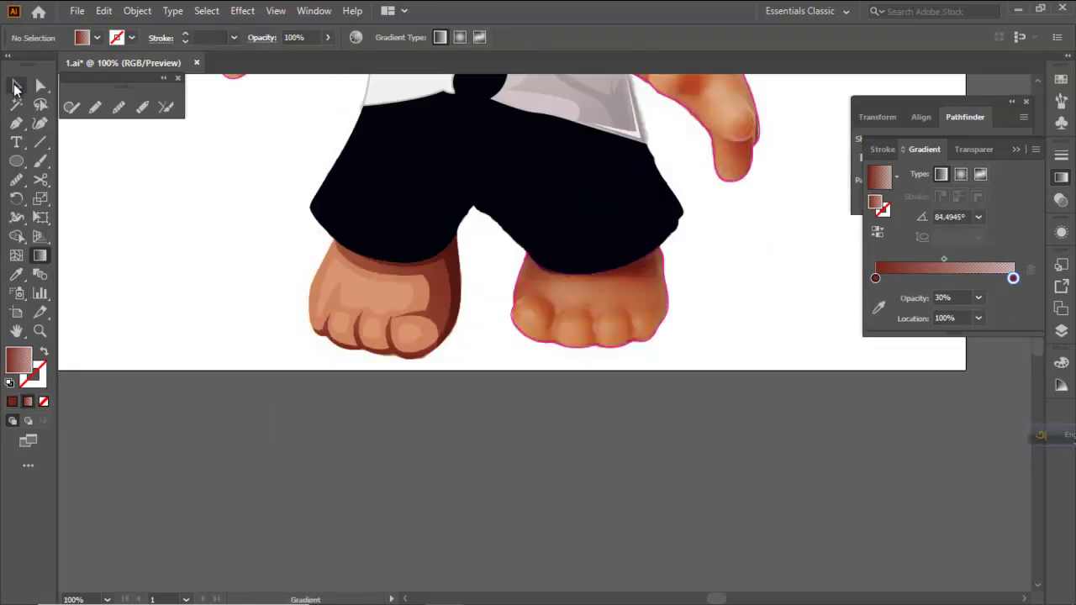
Set the reddish-brown ankle shadow's overall opacity to 80%
left_click(16, 85)
scroll(404, 264, "up", 2)
left_click(464, 309)
left_click(471, 37)
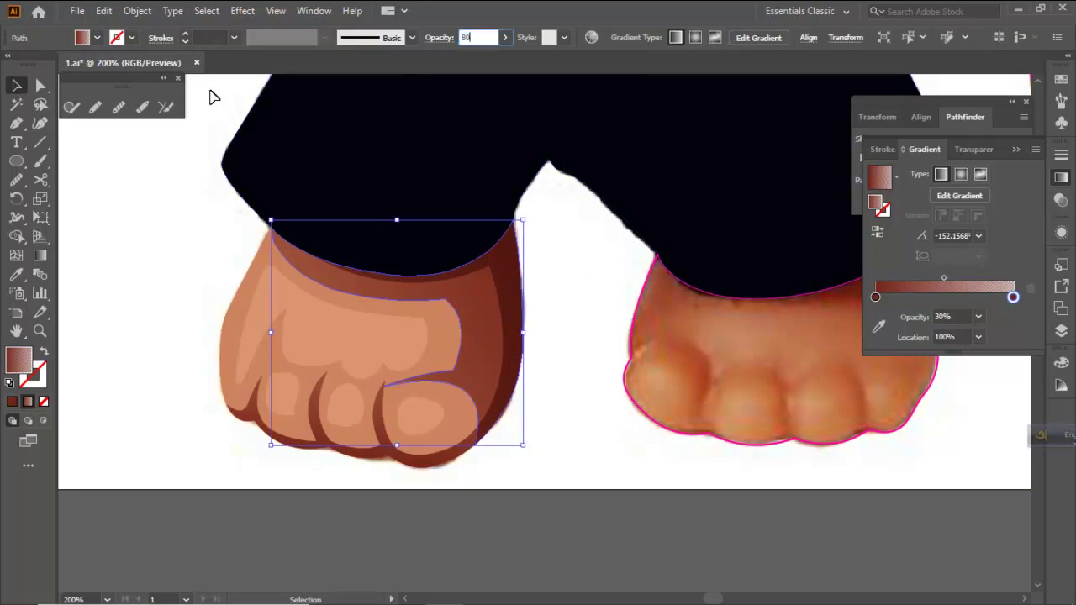
key("Return")
Set the darkest inner-side shadow's overall opacity to 90%
left_click(517, 275)
left_click(474, 38)
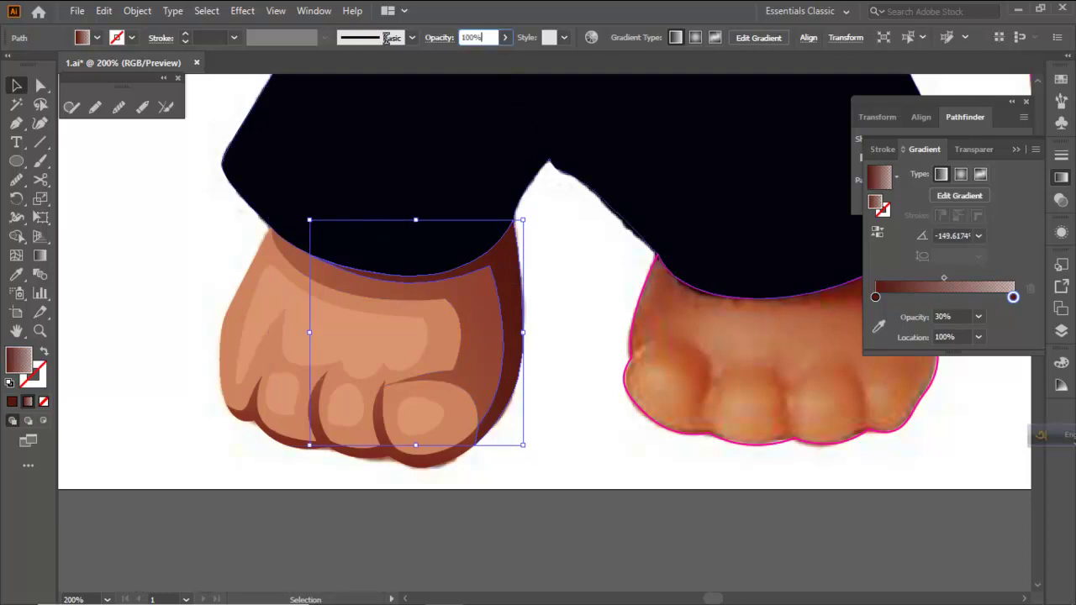
type("90")
key("Return")
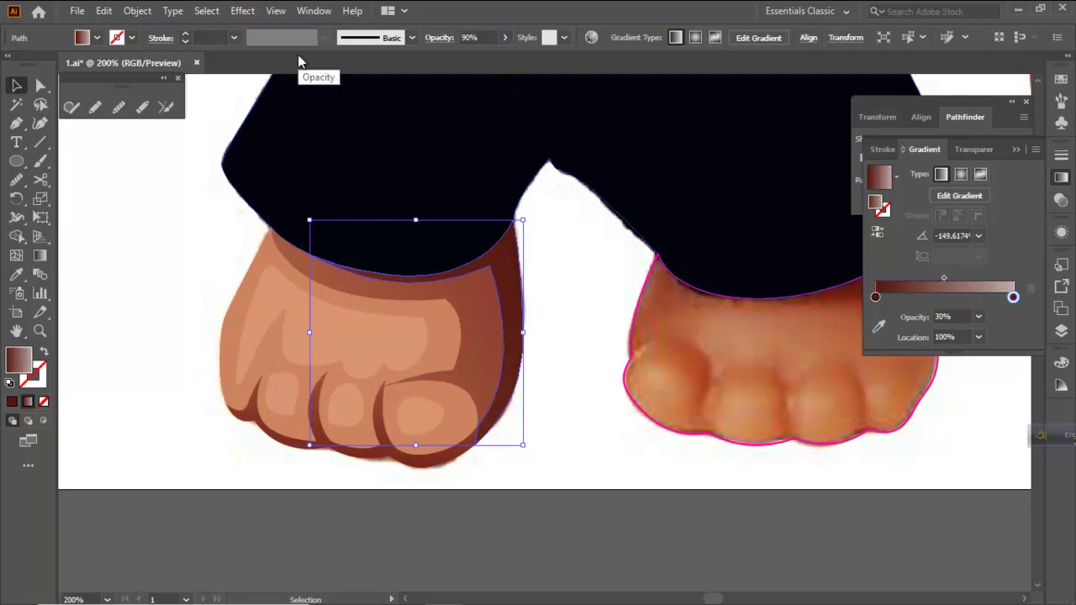
Lower the reddish-brown ankle shadow's overall opacity to 70%
left_click(471, 296)
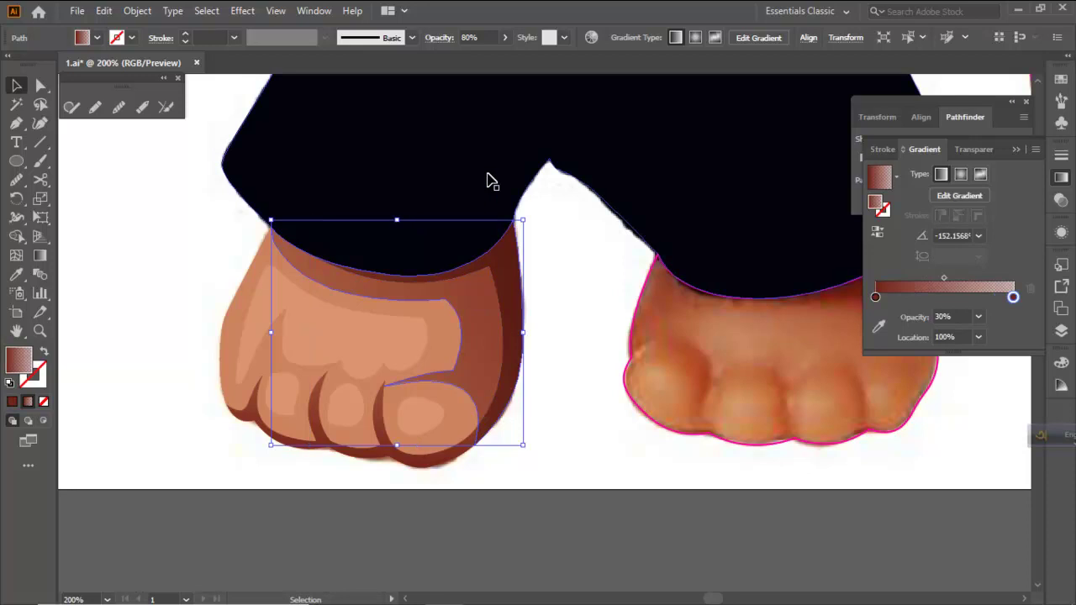
left_click(476, 38)
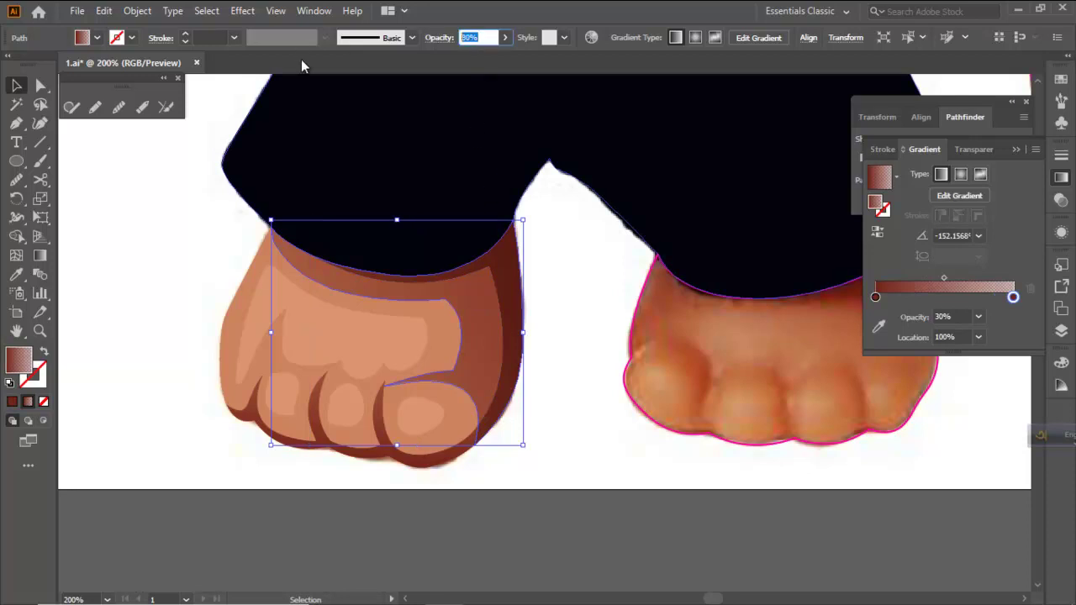
type("70")
key("Return")
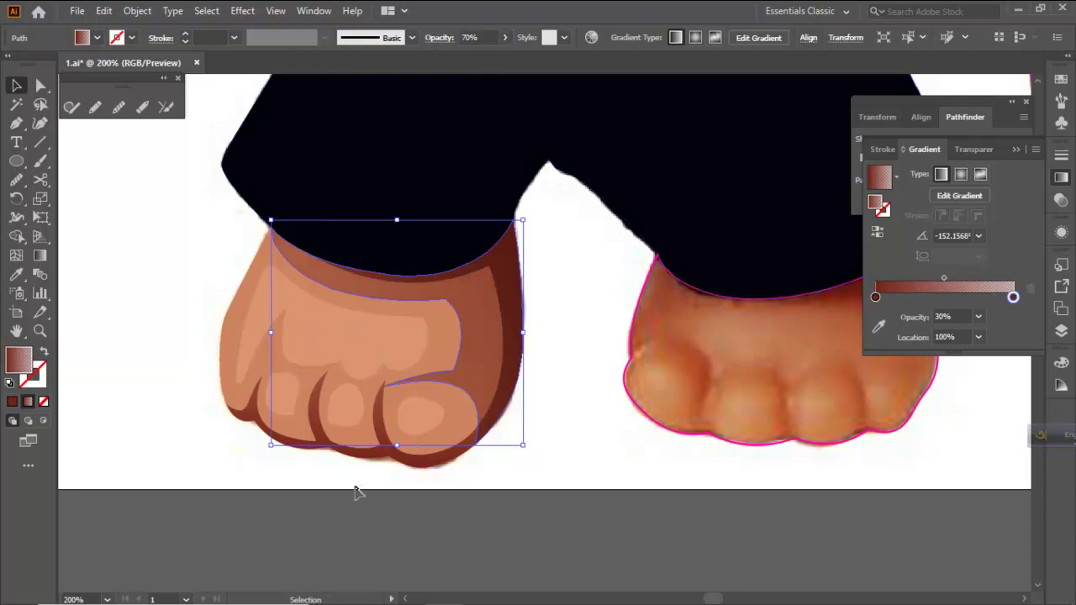
Set the toe shadow's overall opacity to 70% and deselect it
left_click(357, 486)
left_click(391, 458)
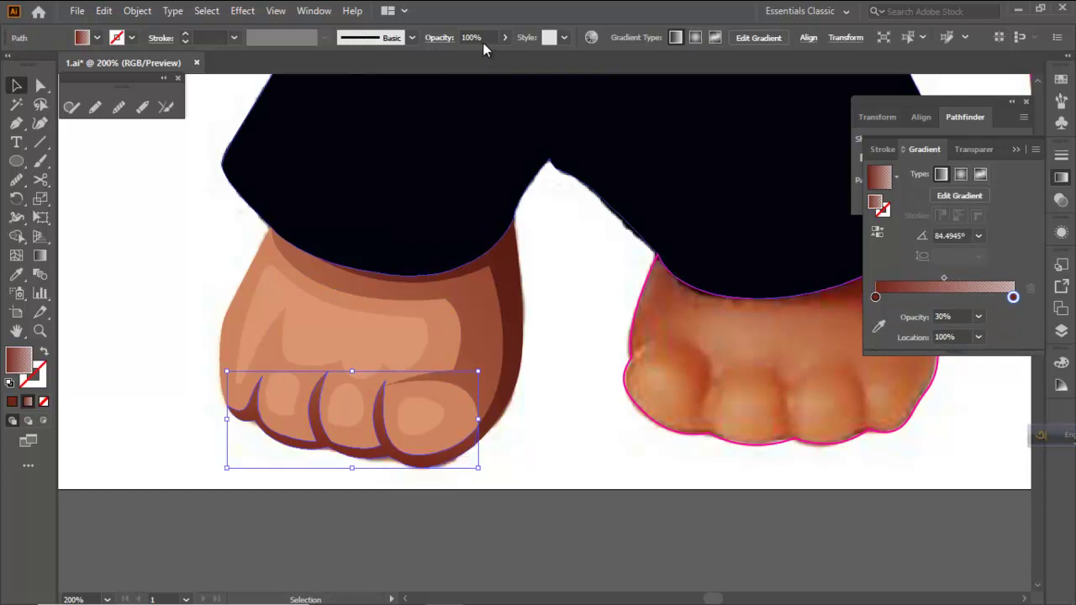
left_click(478, 39)
type("70")
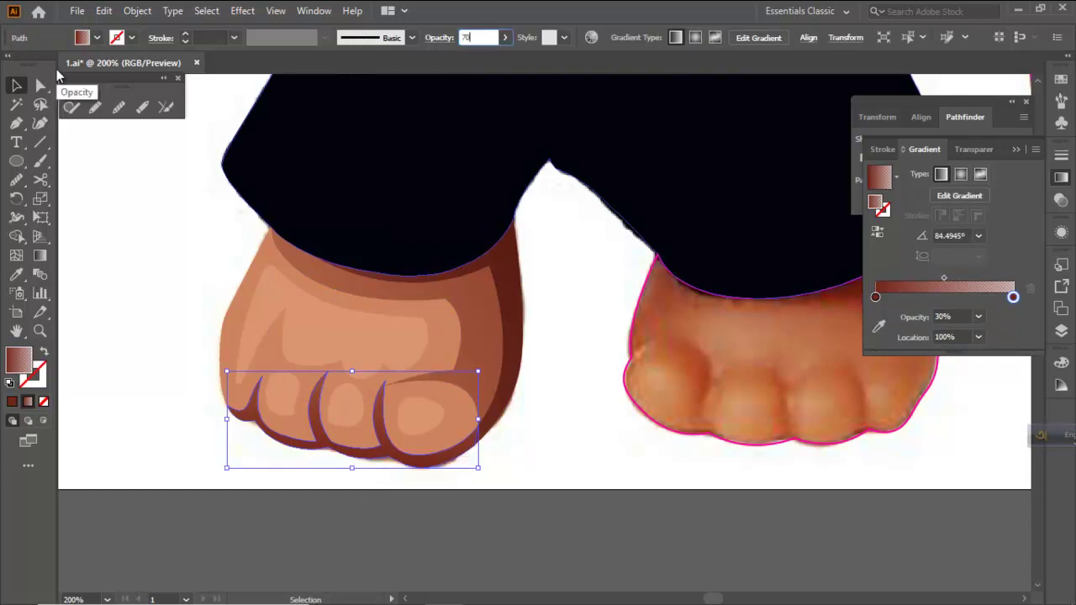
key("Return")
left_click(41, 85)
key("ctrl+shift+a")
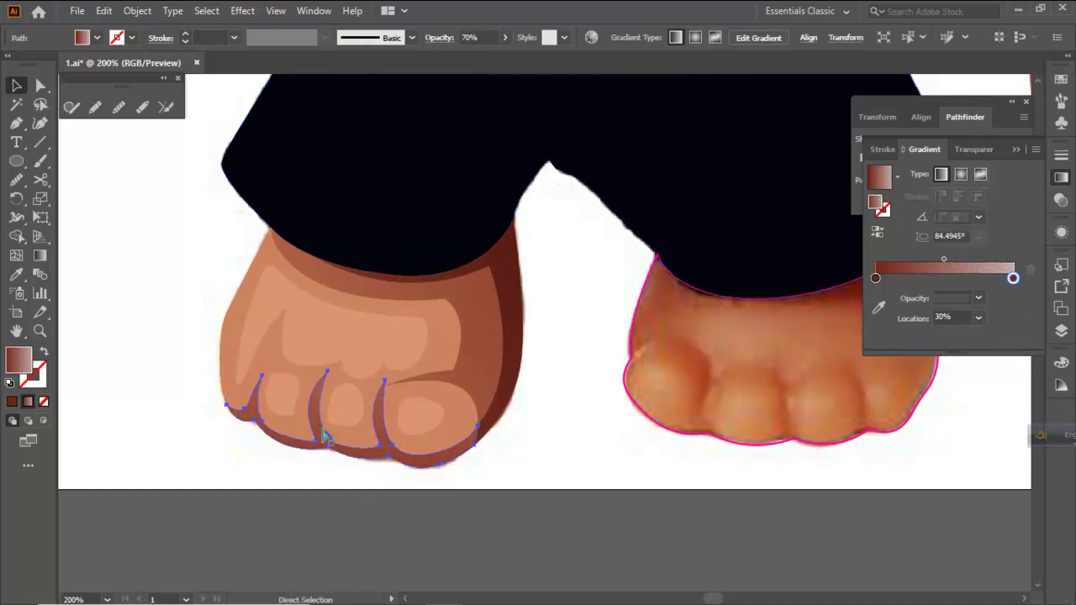
scroll(464, 336, "down", 4)
scroll(497, 340, "up", 3)
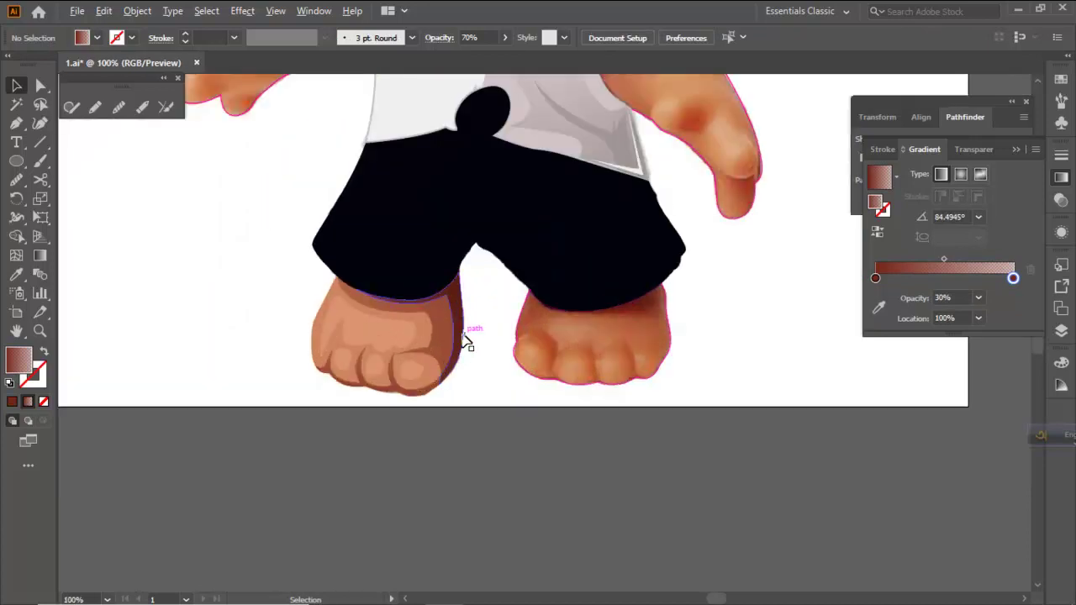
Apply a Gaussian Blur with a radius of 8 pixels to the reddish-brown ankle shadow
left_click(434, 337)
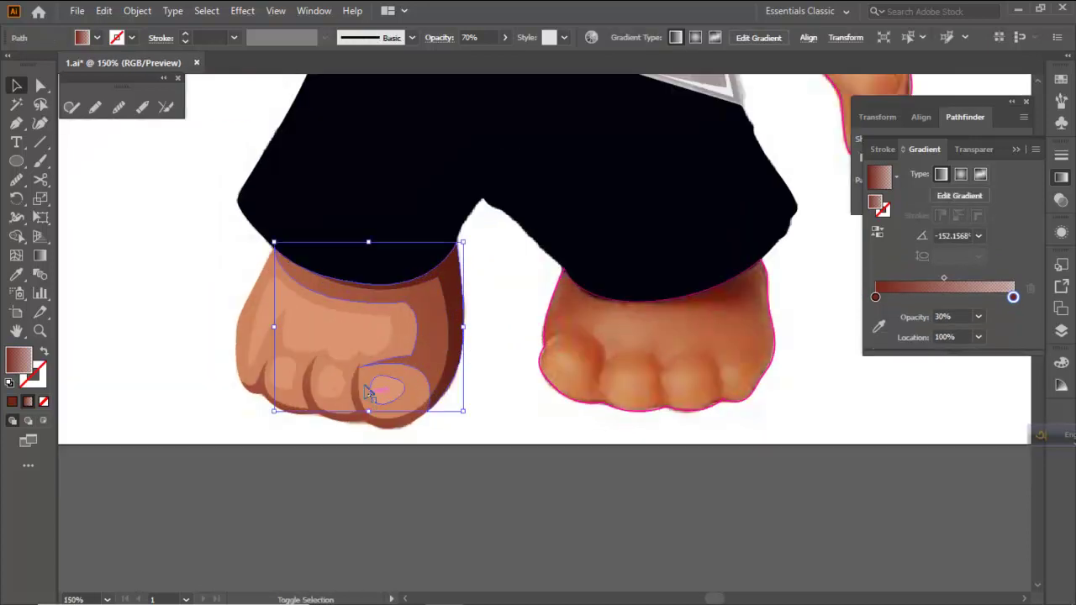
scroll(391, 323, "up", 1)
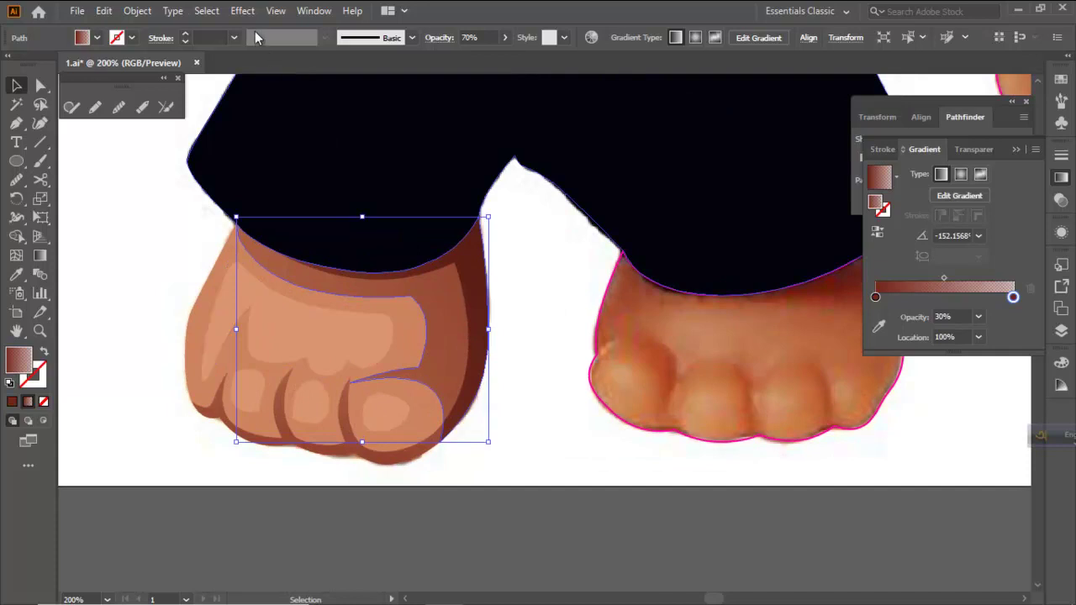
left_click(242, 11)
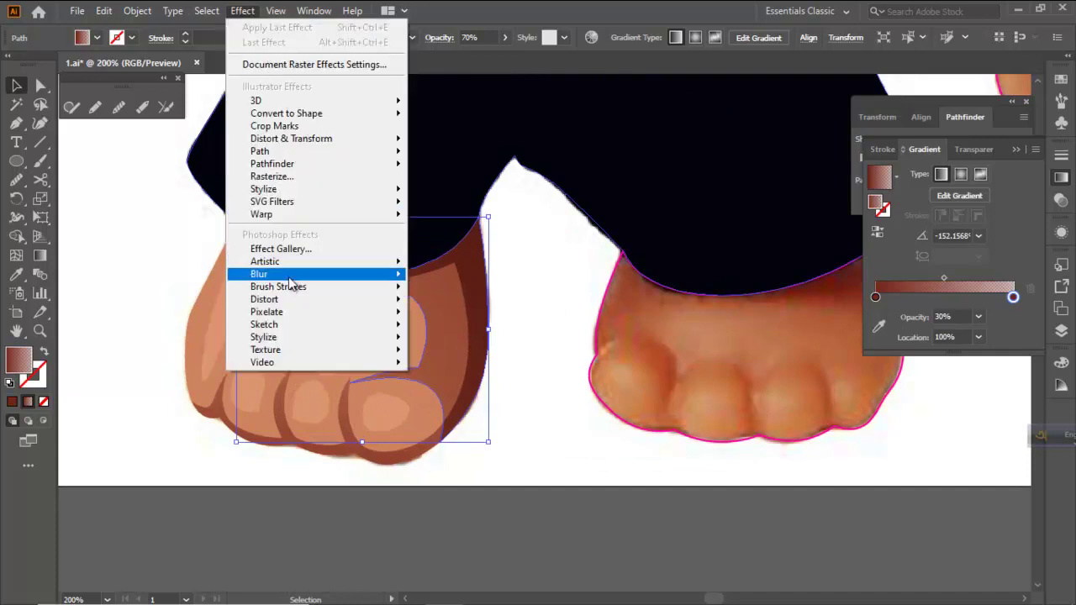
mouse_move(288, 276)
left_click(466, 278)
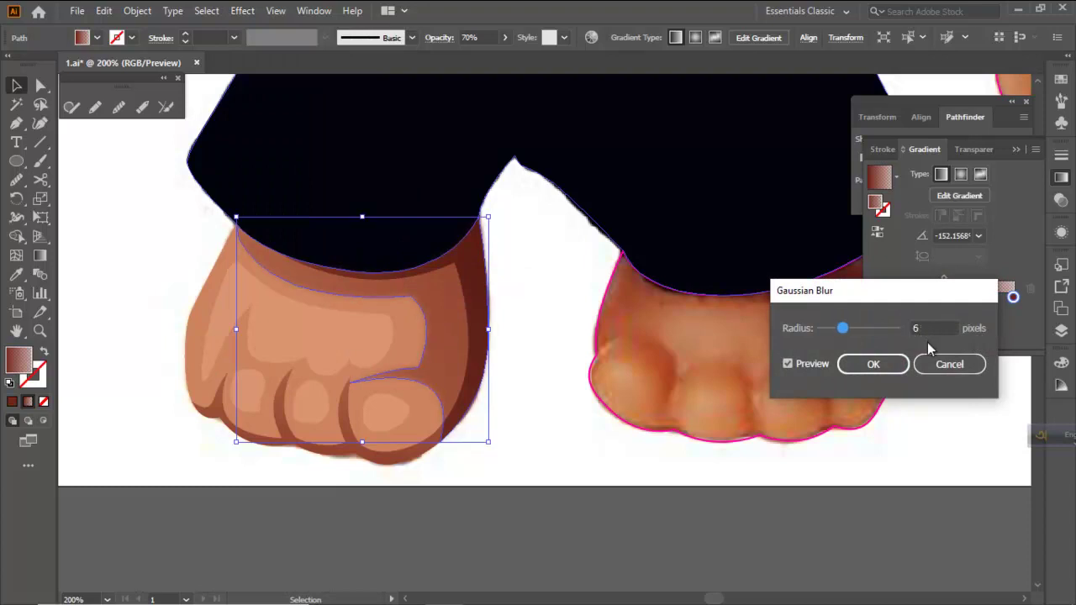
scroll(928, 330, "up", 1)
left_click(883, 364)
left_click(682, 477)
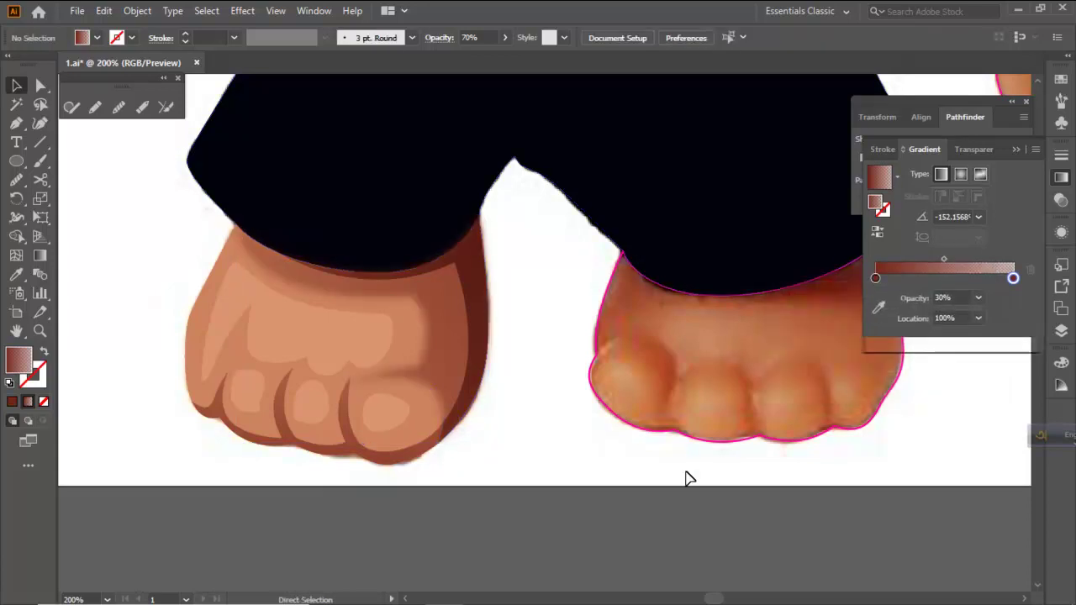
scroll(623, 382, "down", 2)
scroll(545, 355, "up", 2)
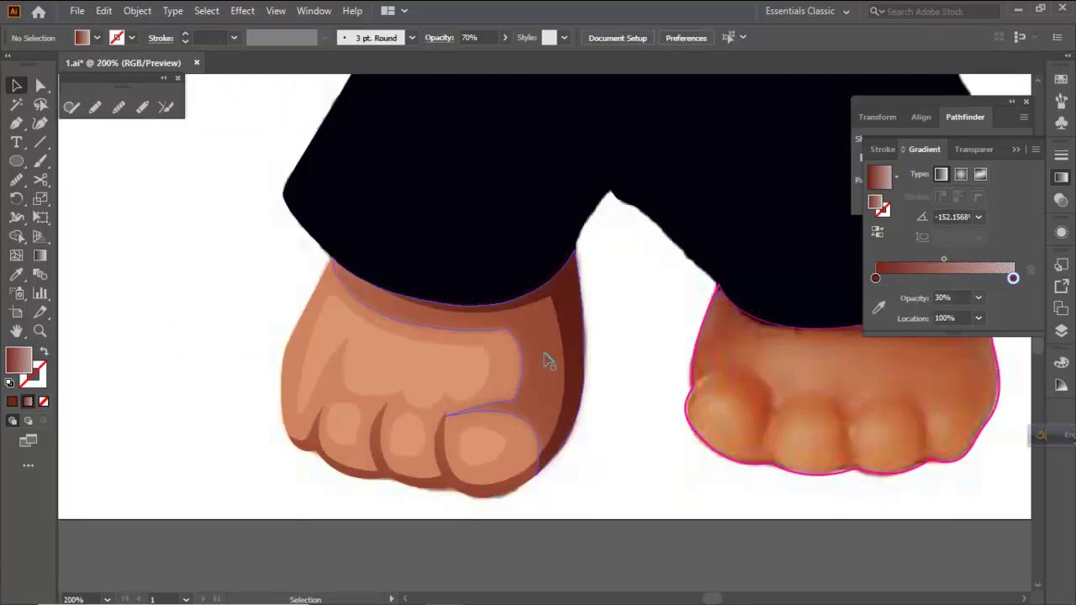
Increase the ankle shadow's existing Gaussian Blur radius to 11 pixels and deselect the shape
left_click(545, 360)
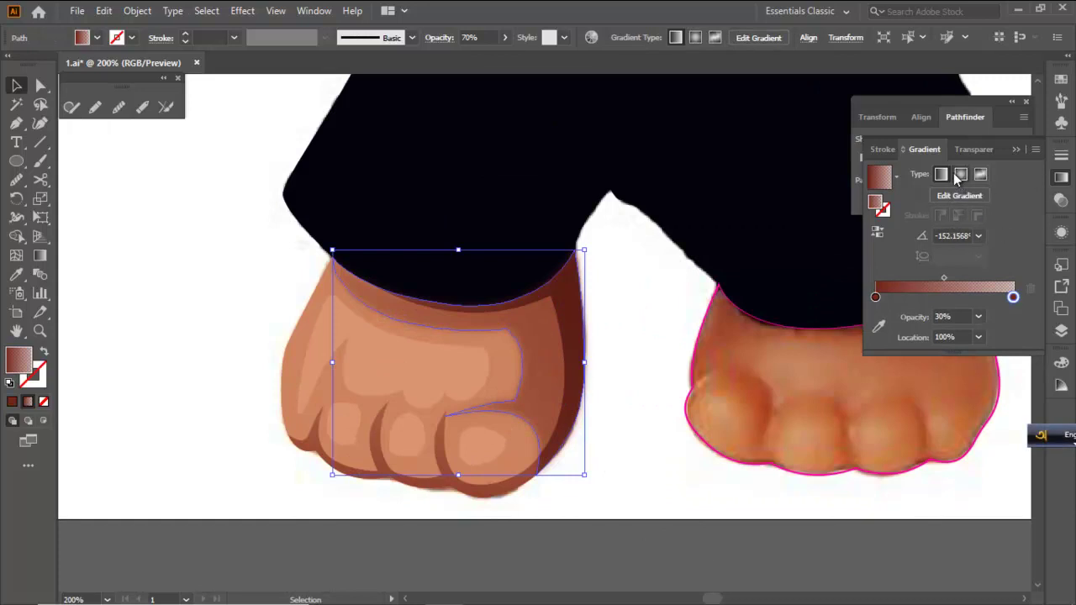
left_click(1062, 231)
scroll(941, 267, "down", 2)
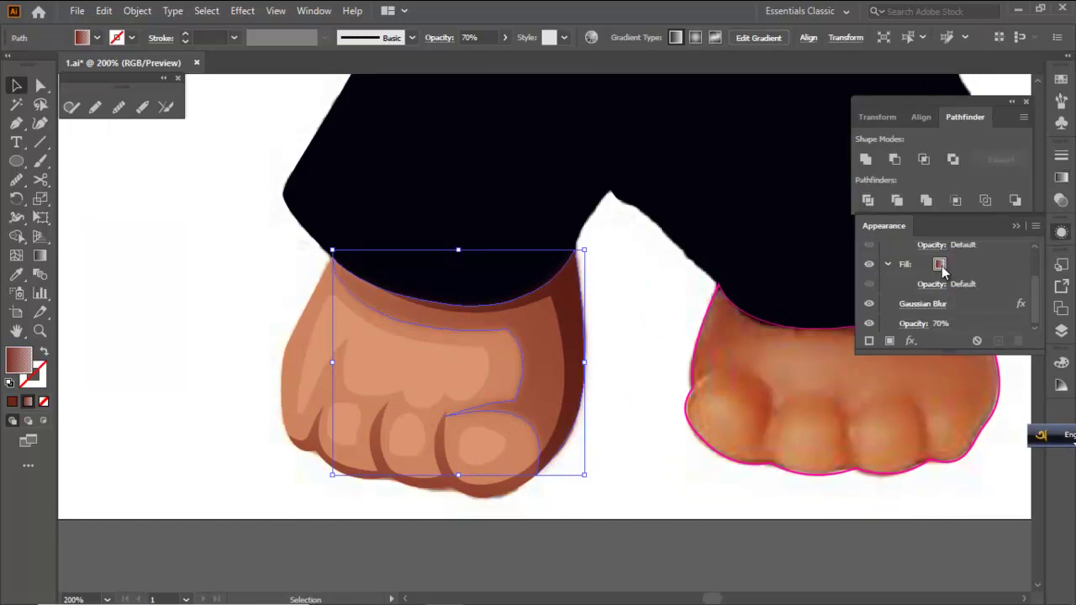
left_click(916, 304)
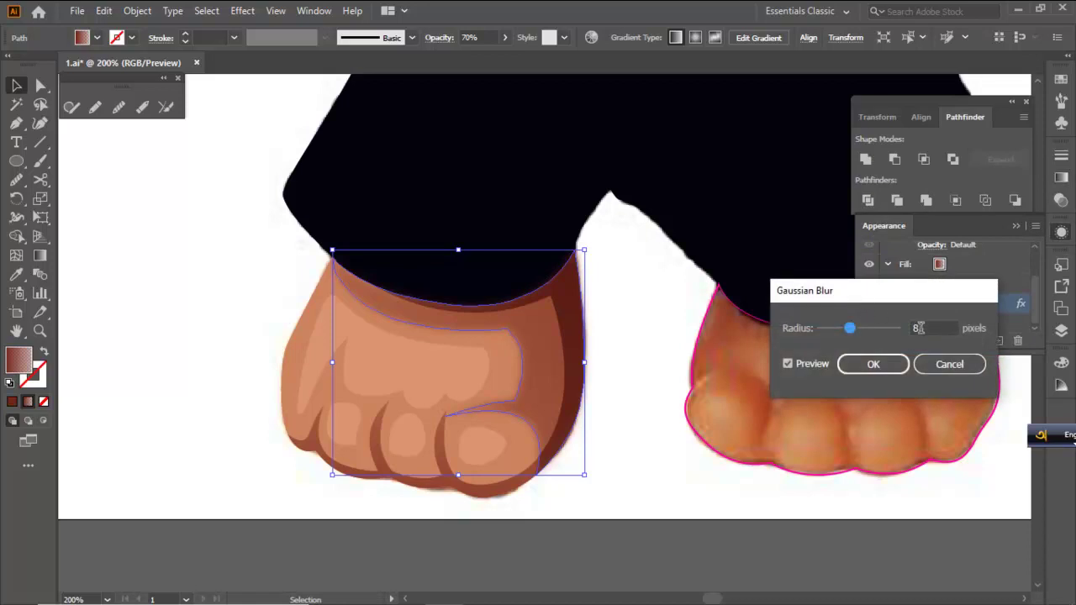
scroll(922, 327, "up", 1)
key("Up")
key("Up")
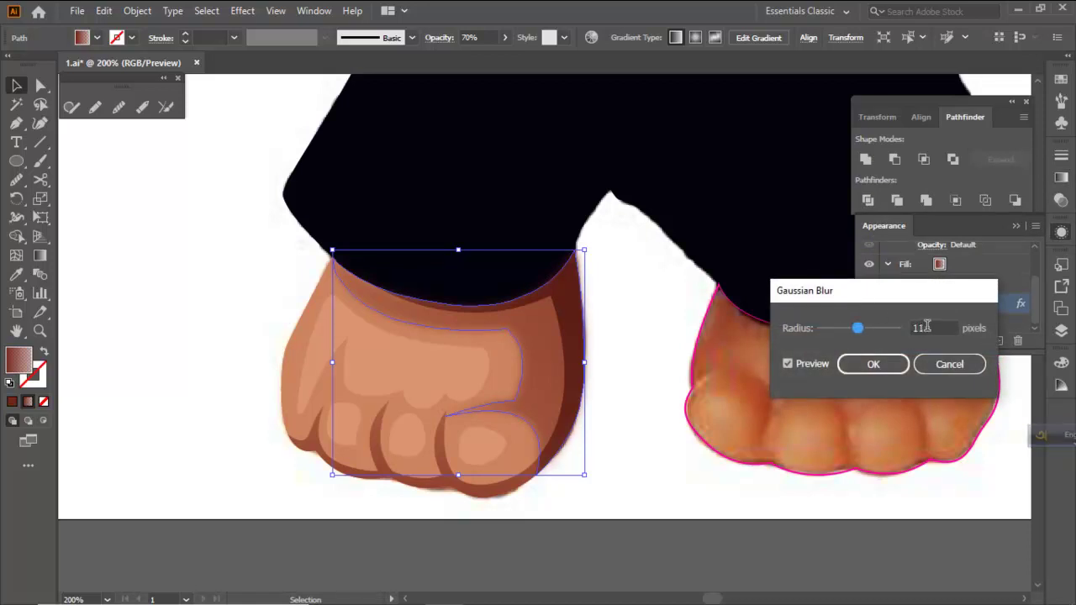
left_click(874, 364)
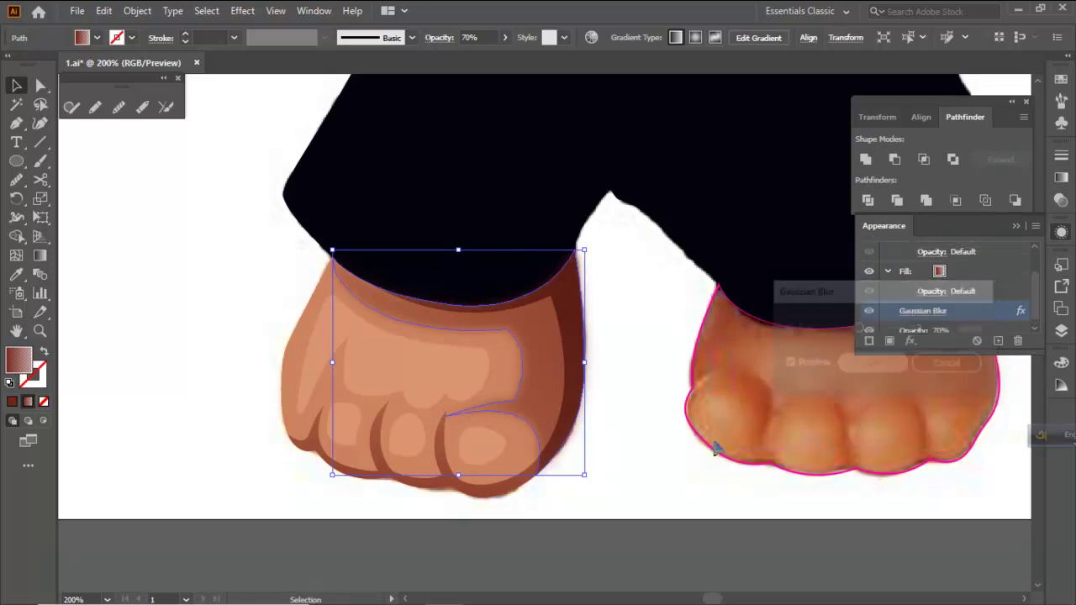
left_click(664, 462)
scroll(577, 384, "down", 3)
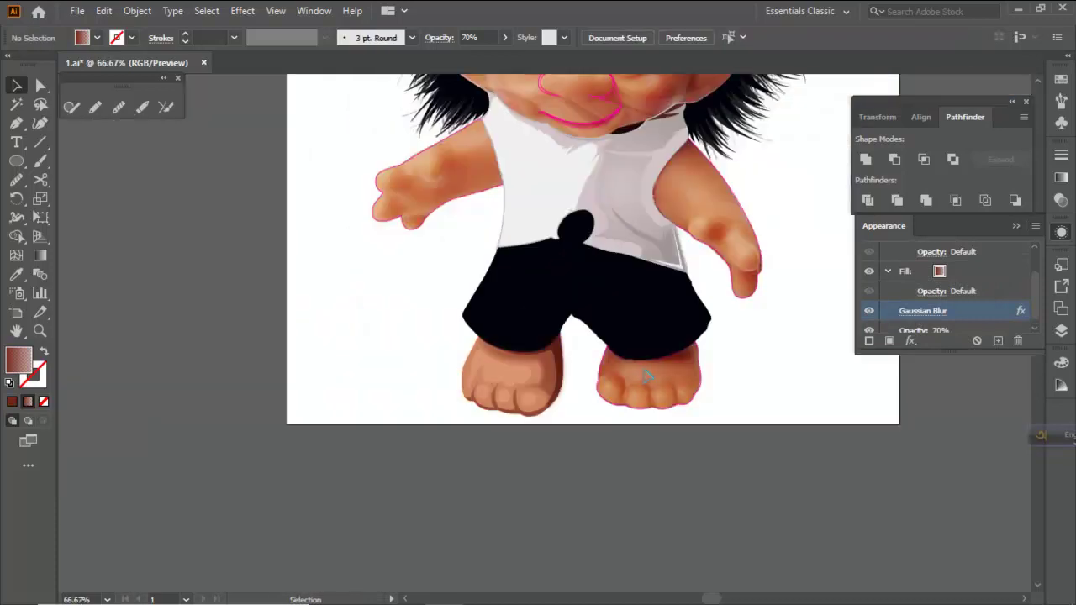
scroll(679, 319, "down", 2)
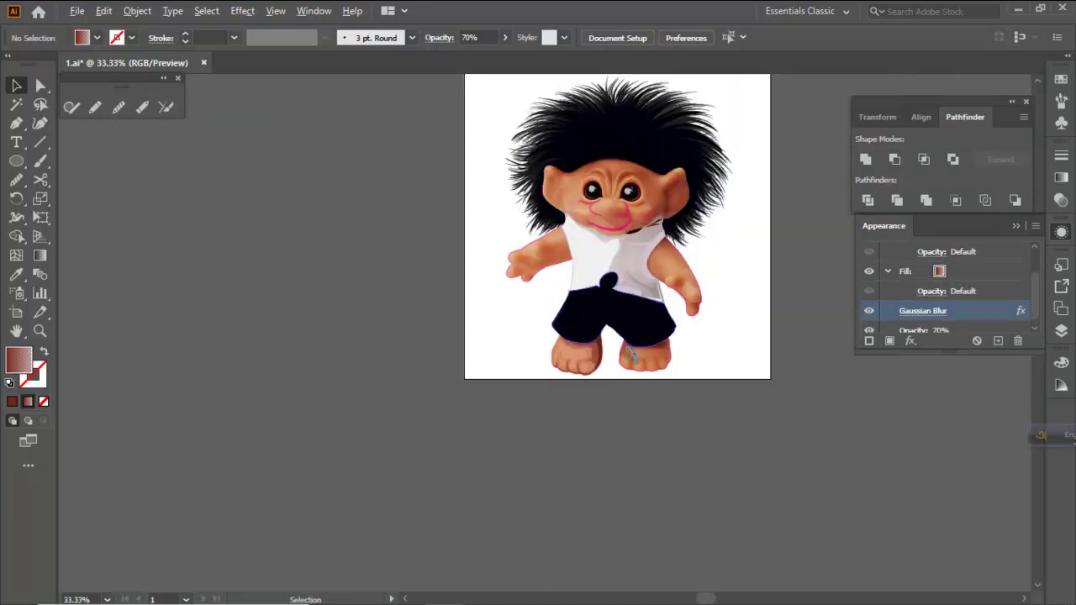
Apply a Gaussian Blur with a radius of 10 pixels to the dark brown shadow along the left foot's inner edge and deselect it
scroll(586, 353, "up", 3)
scroll(586, 353, "up", 2)
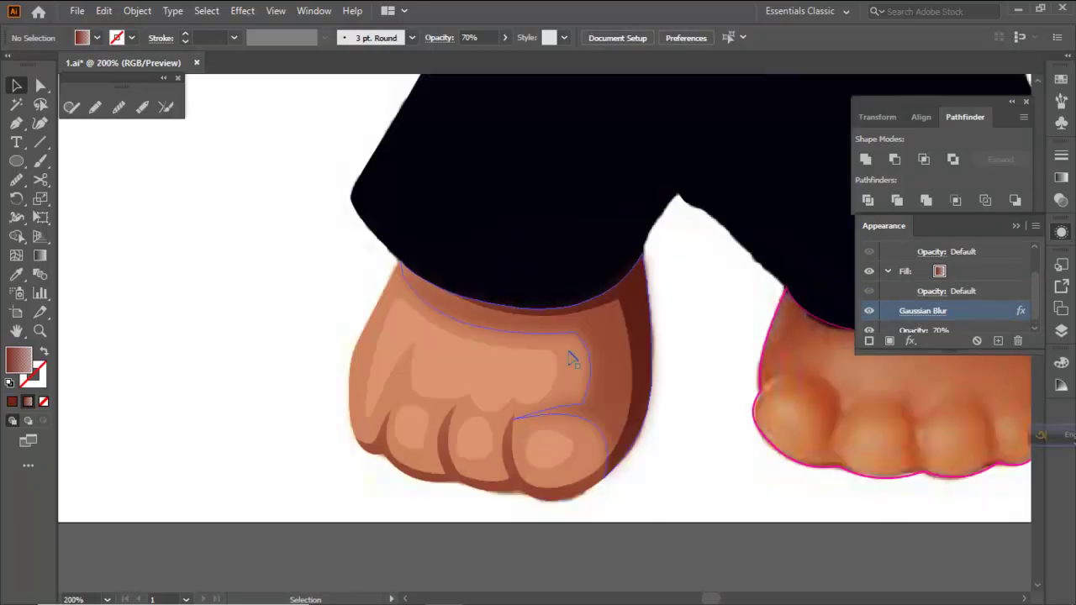
left_click(644, 311)
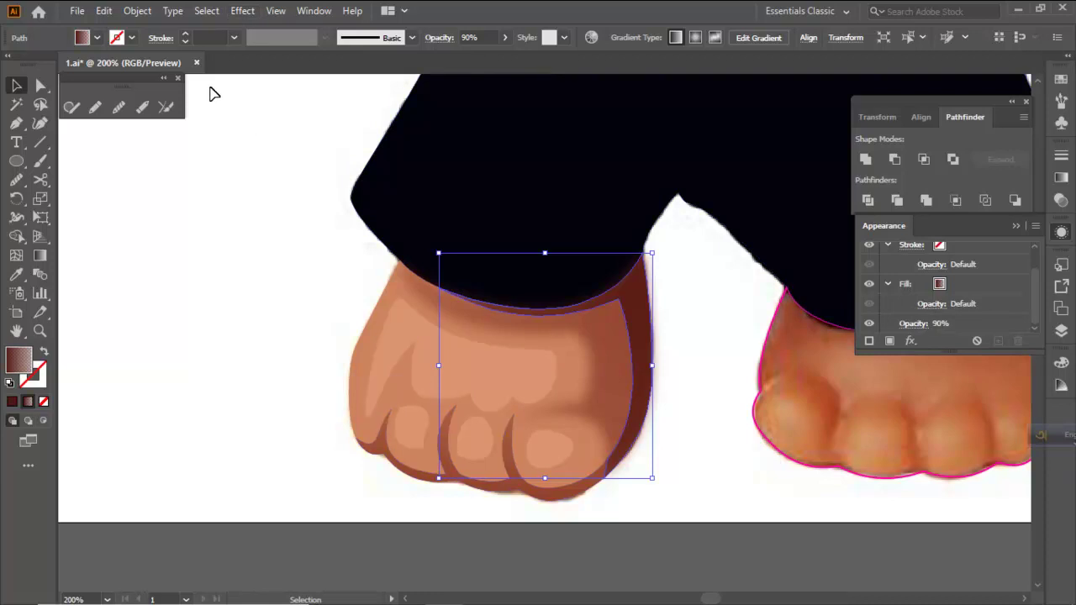
left_click(206, 10)
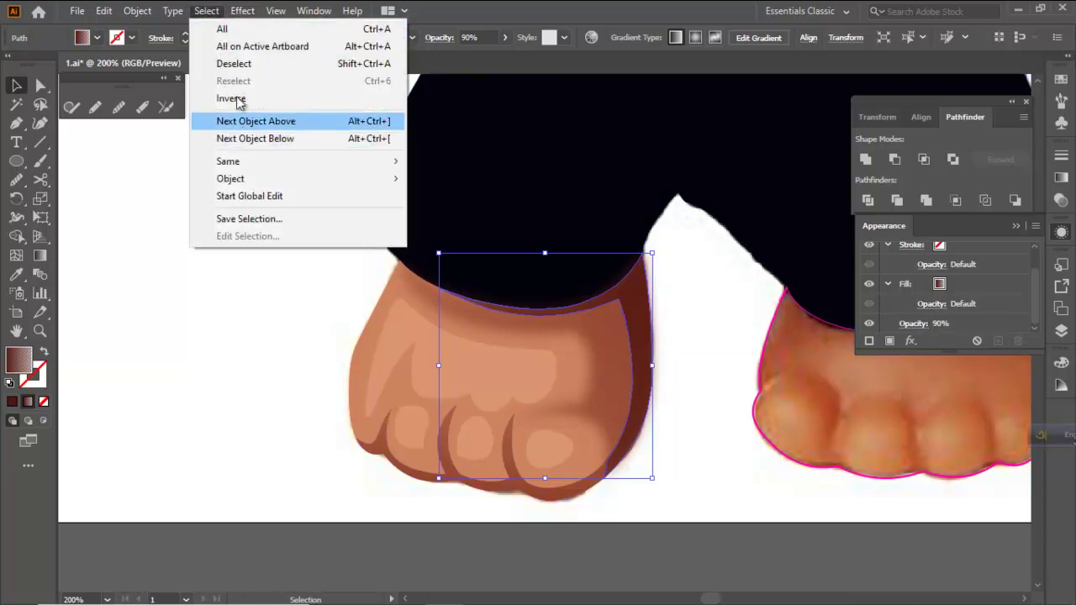
mouse_move(242, 14)
mouse_move(281, 275)
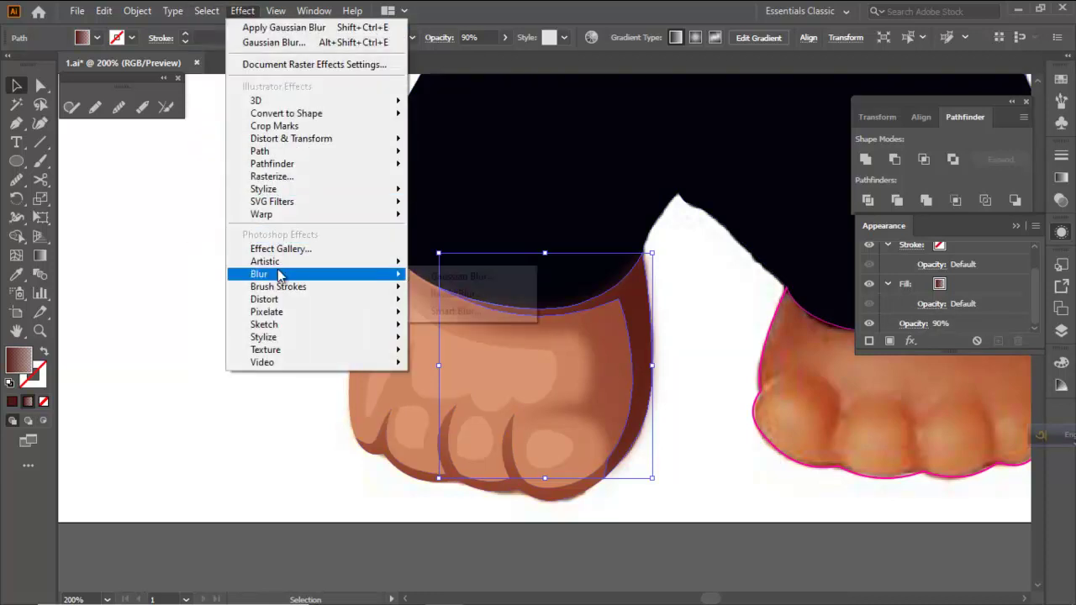
left_click(464, 279)
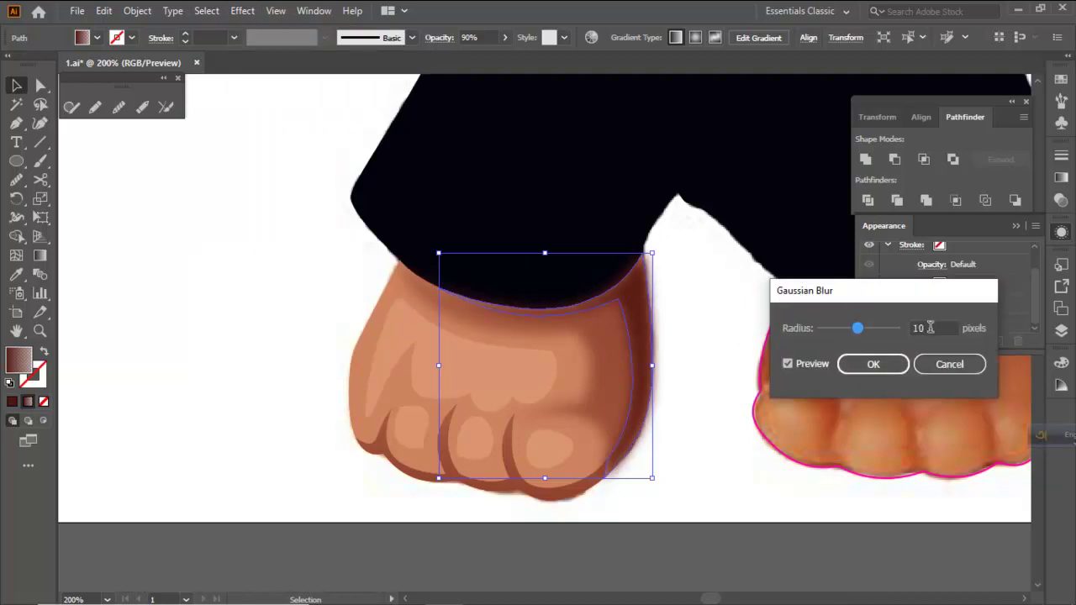
left_click(873, 372)
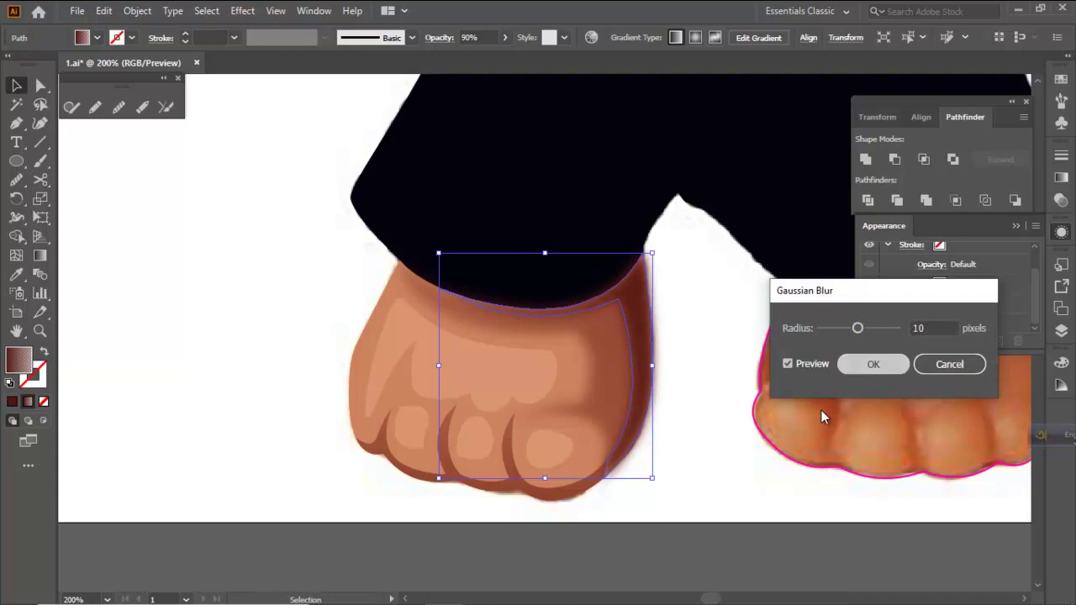
left_click(661, 528, "ctrl")
Lower the dark brown inner-edge shadow's overall opacity to 74% and deselect it
scroll(571, 343, "down", 3)
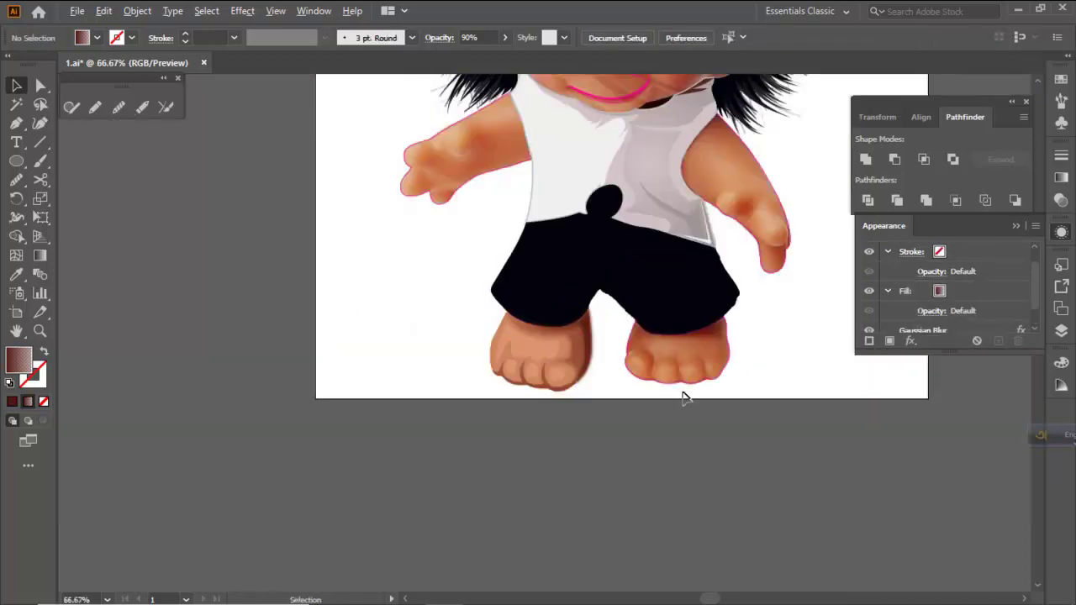
scroll(660, 360, "down", 2)
scroll(626, 345, "up", 2)
scroll(622, 359, "up", 3)
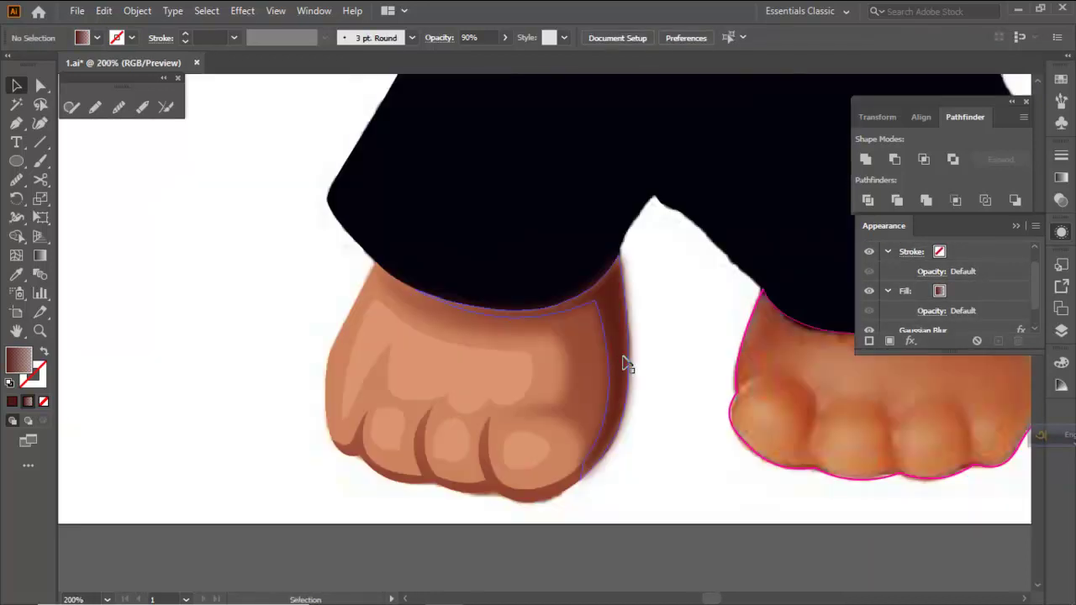
left_click(618, 361)
left_click(504, 37)
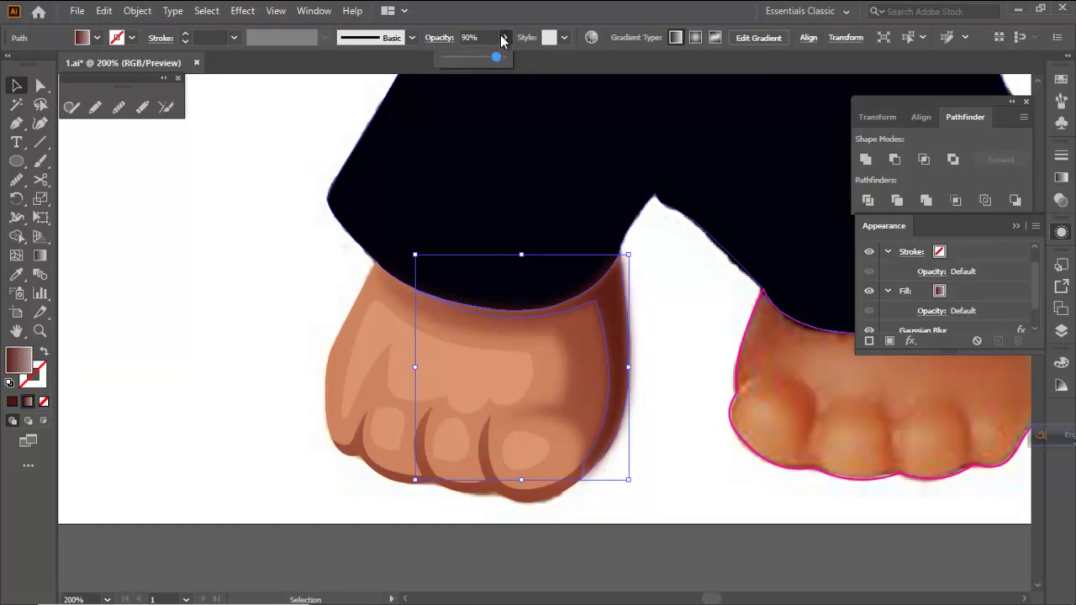
left_click_drag(497, 59, 486, 60)
left_click(317, 317)
Ungroup the peach highlight shapes on the left foot and deselect them
scroll(569, 365, "down", 5)
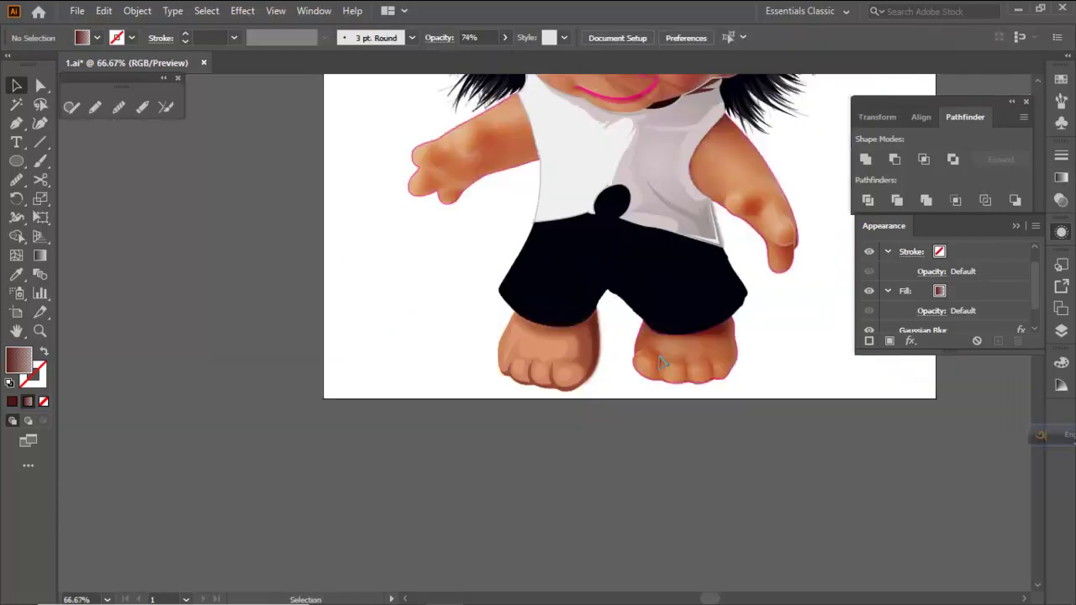
scroll(706, 349, "down", 1)
scroll(739, 334, "down", 1)
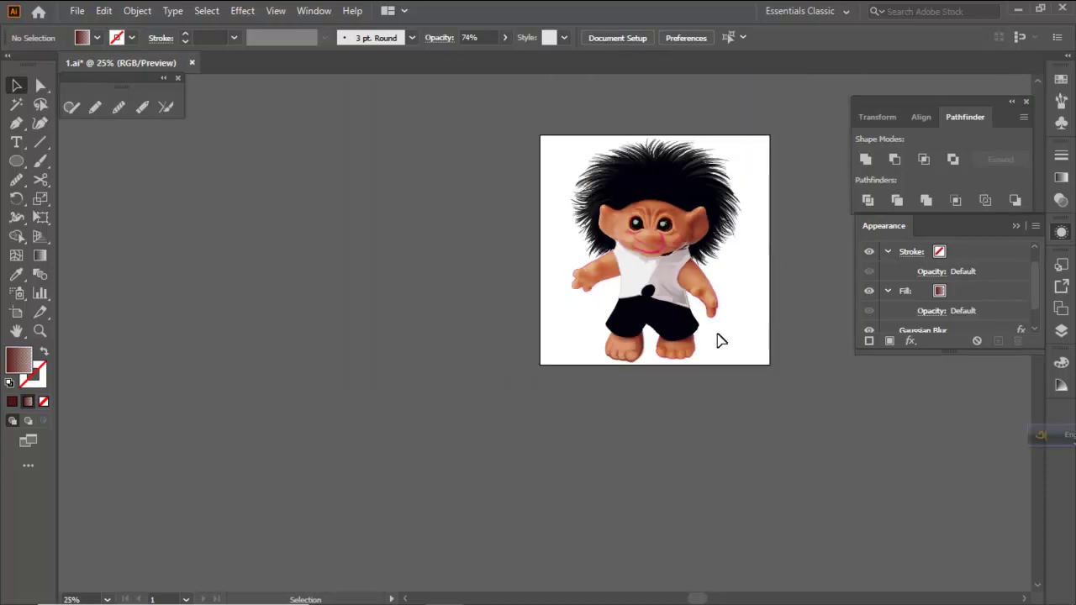
scroll(622, 341, "up", 4)
scroll(622, 341, "up", 2)
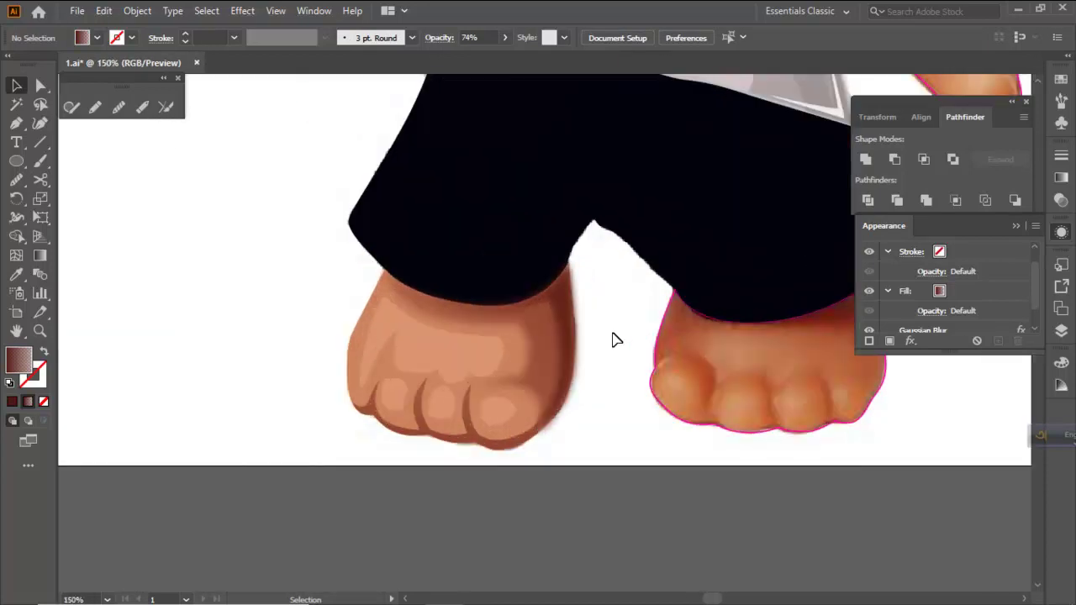
left_click(472, 351)
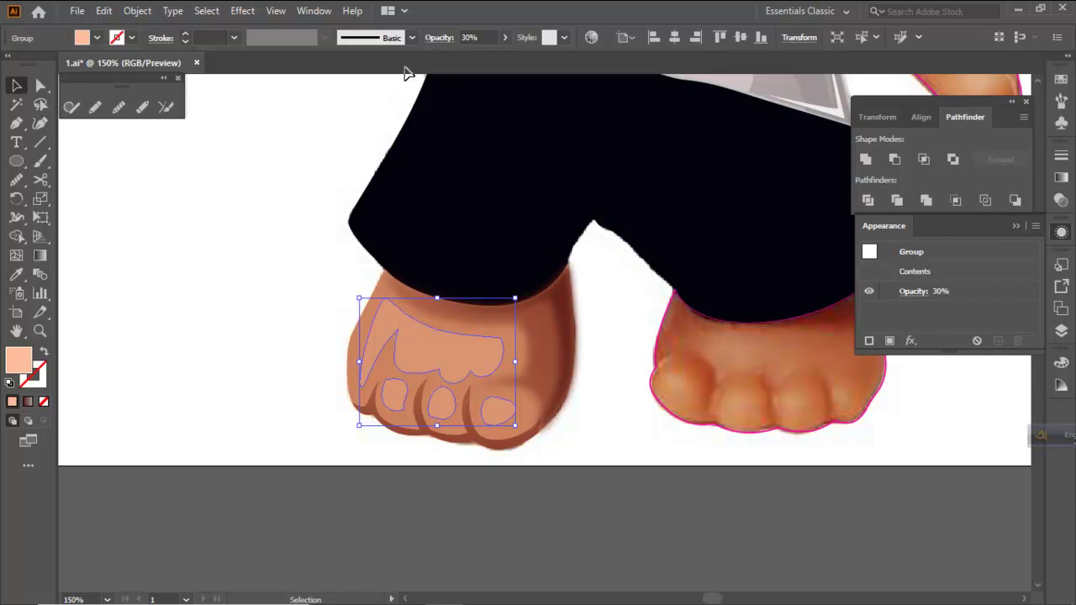
left_click(486, 37)
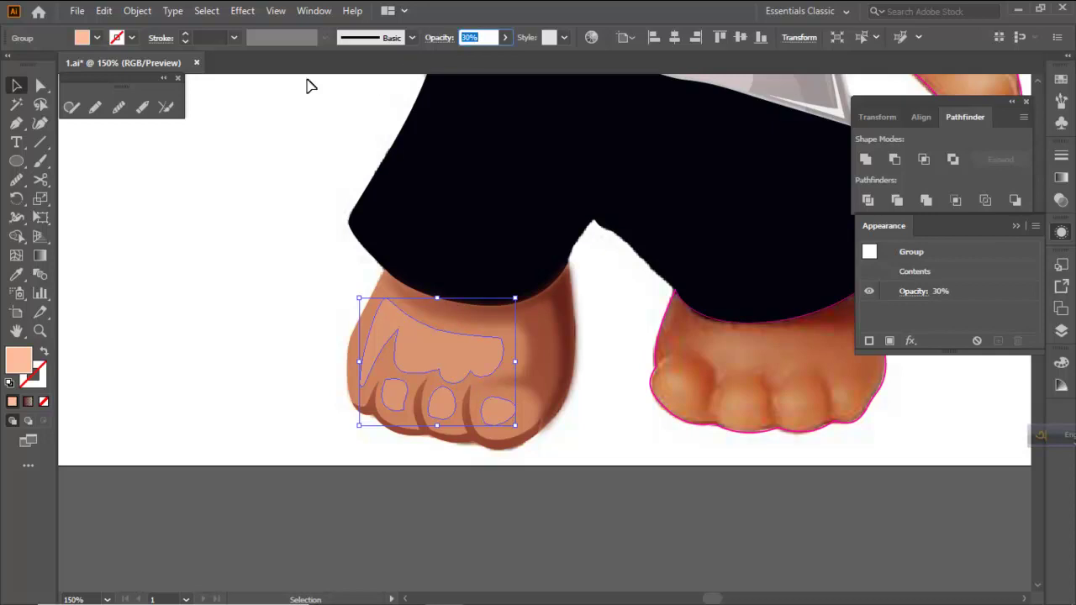
right_click(225, 228)
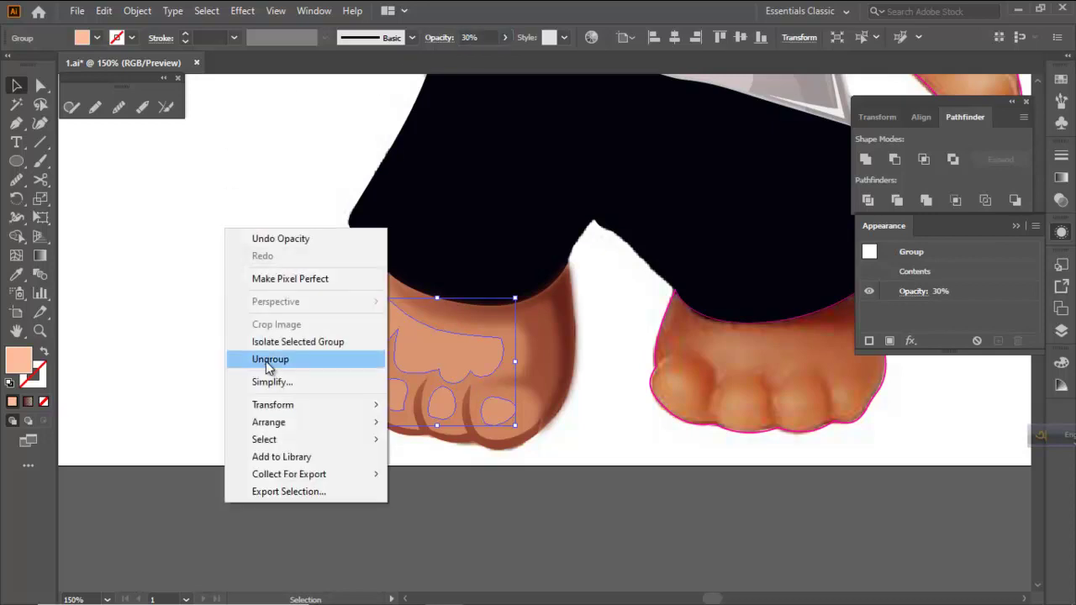
left_click(266, 360)
left_click(240, 336)
scroll(425, 363, "up", 1)
Set the opacity of the large foot highlight and the three toe highlights to 40%, then deselect them
left_click(422, 365)
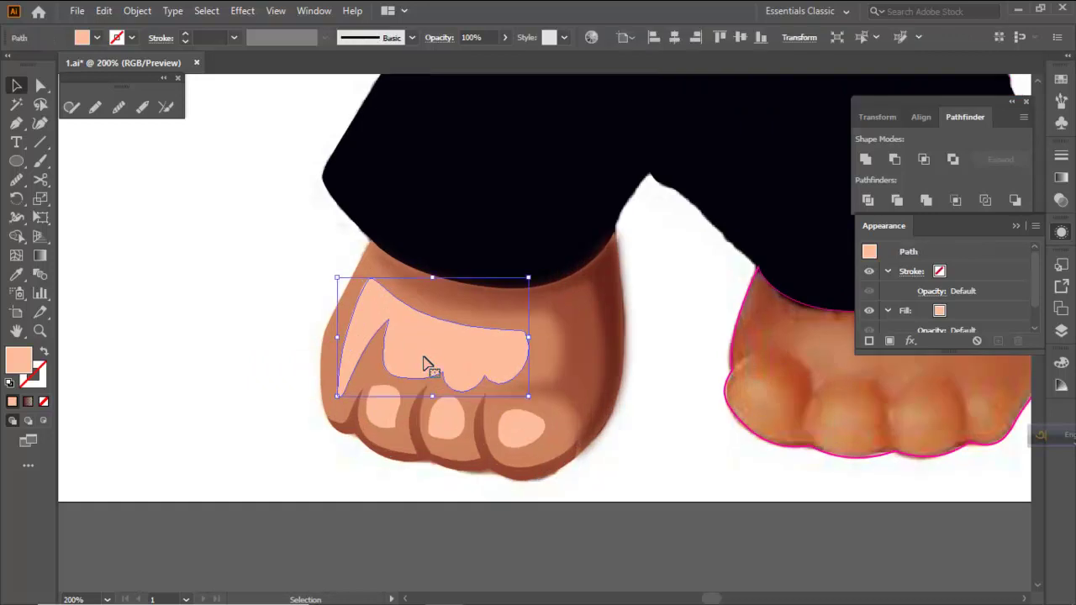
left_click(380, 416)
left_click(446, 418, "shift")
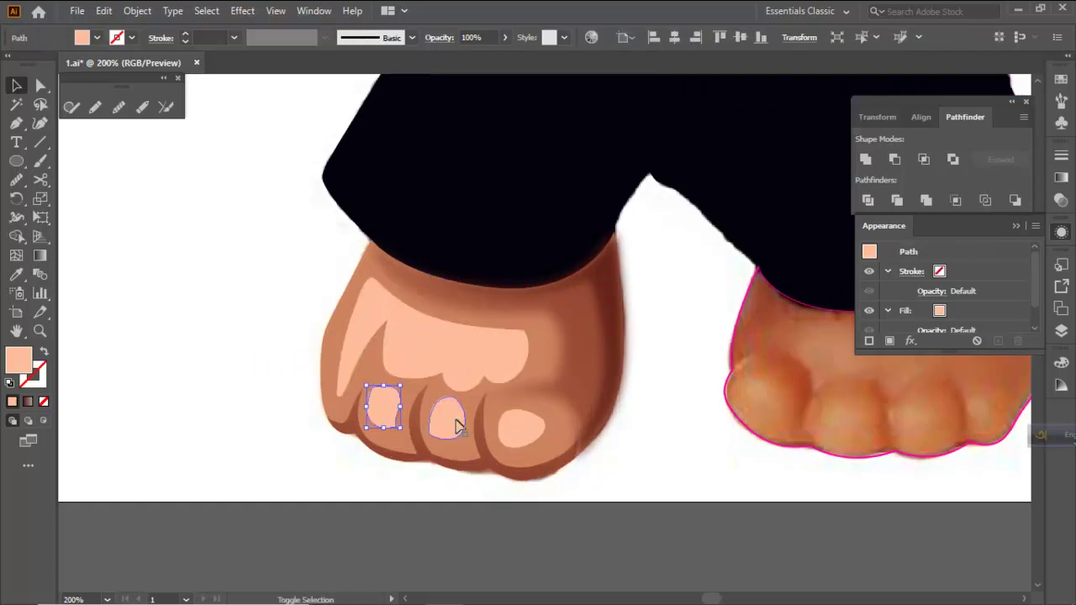
left_click(522, 430, "shift")
left_click(484, 360, "shift")
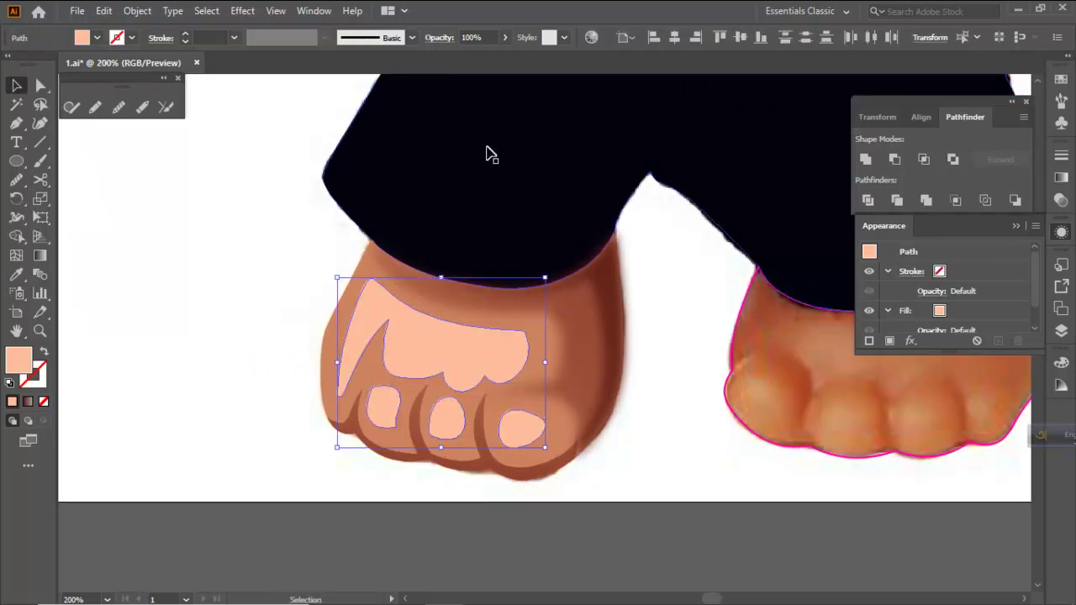
left_click(490, 32)
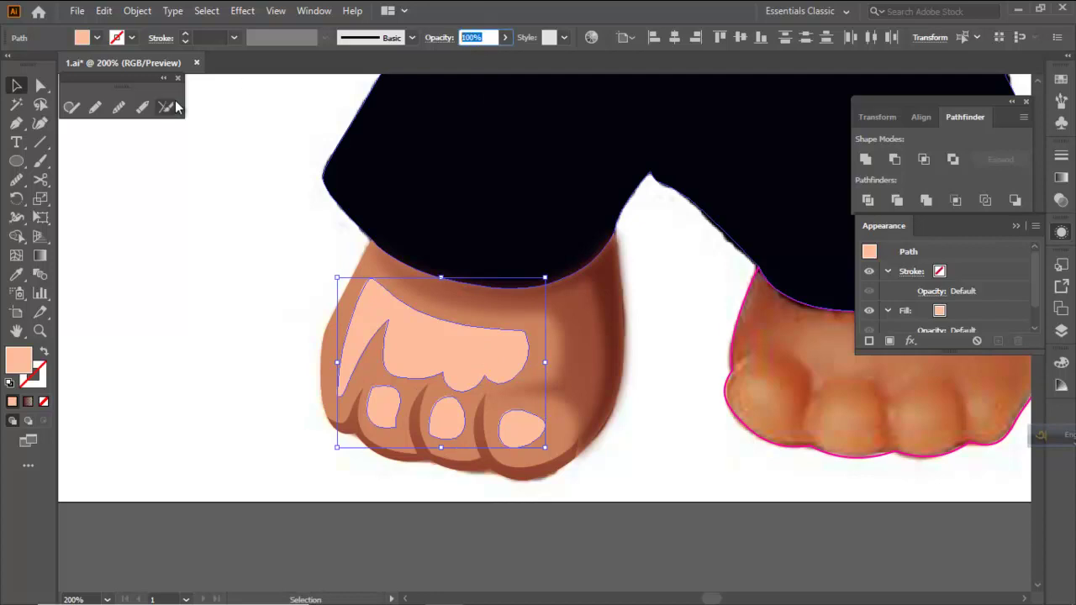
type("40")
key("Return")
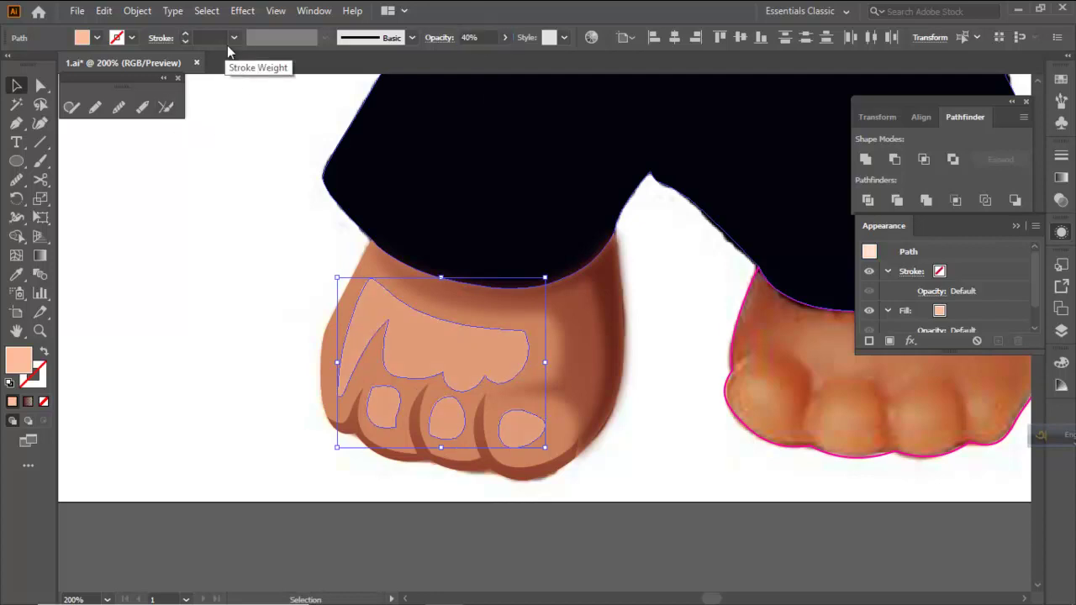
left_click(303, 198)
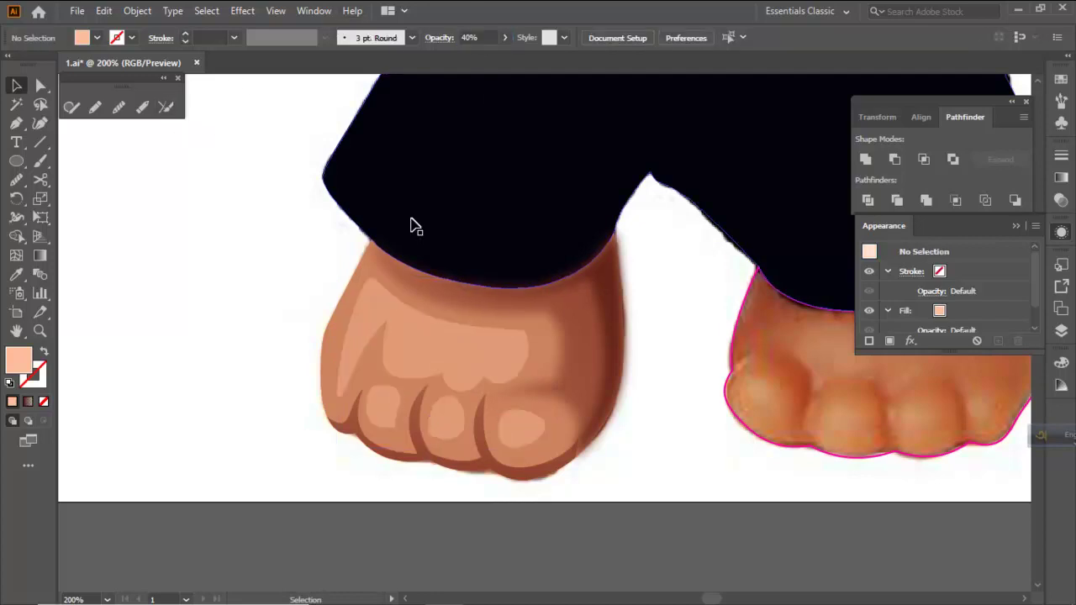
Apply a Gaussian Blur with a radius of 7 pixels to the left foot's toe shadow and deselect it
left_click(427, 446)
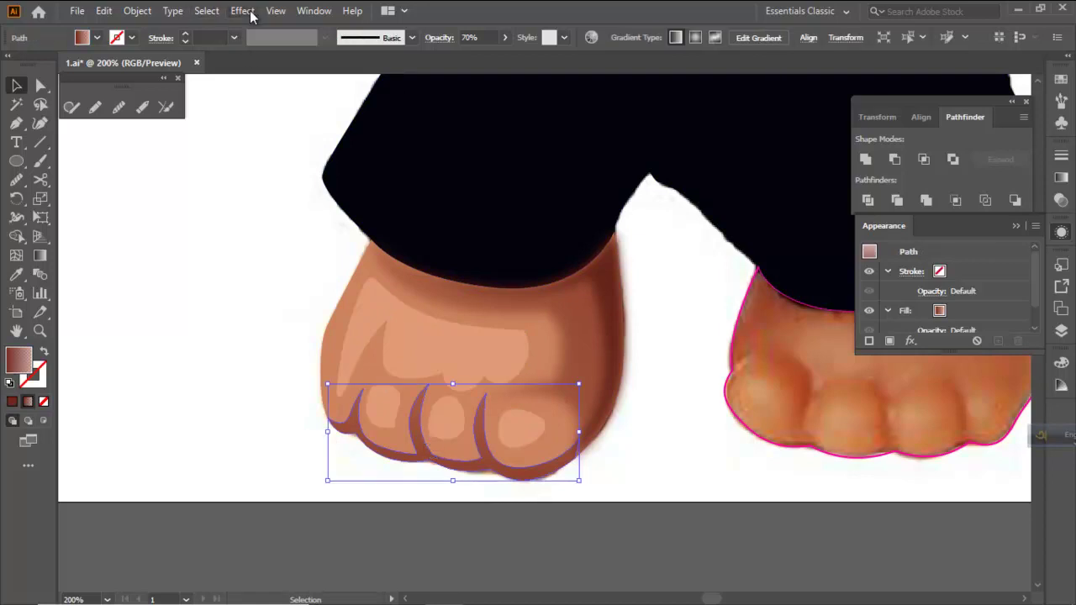
left_click(242, 10)
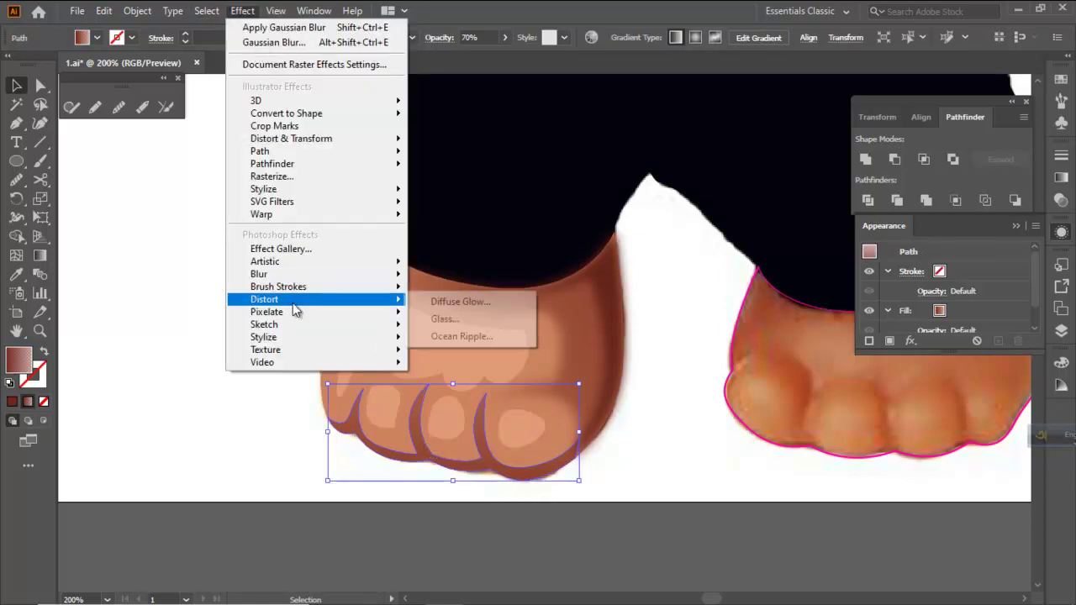
mouse_move(290, 274)
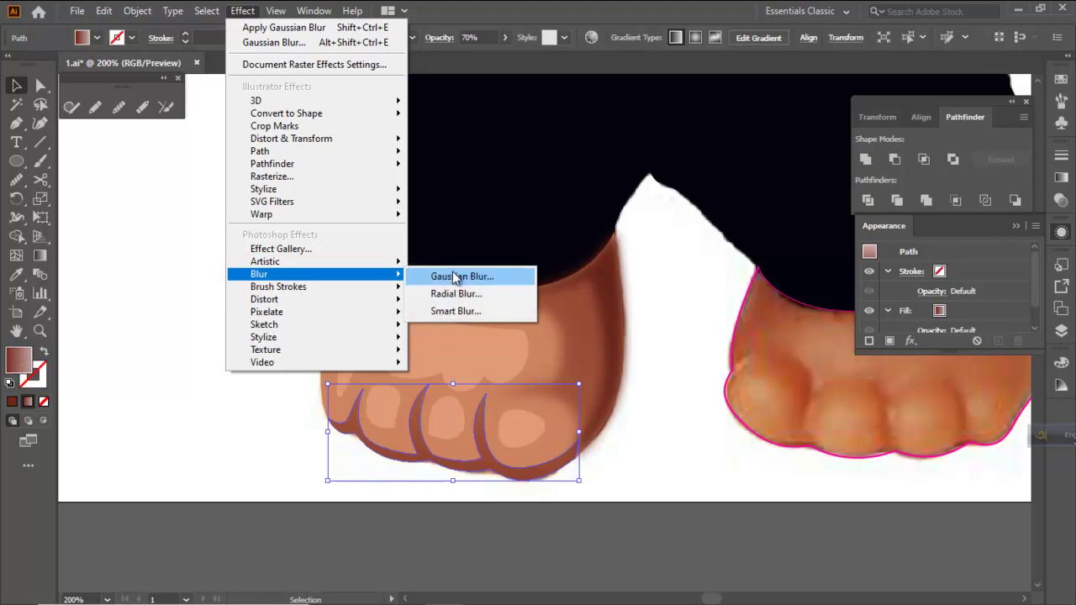
left_click(458, 277)
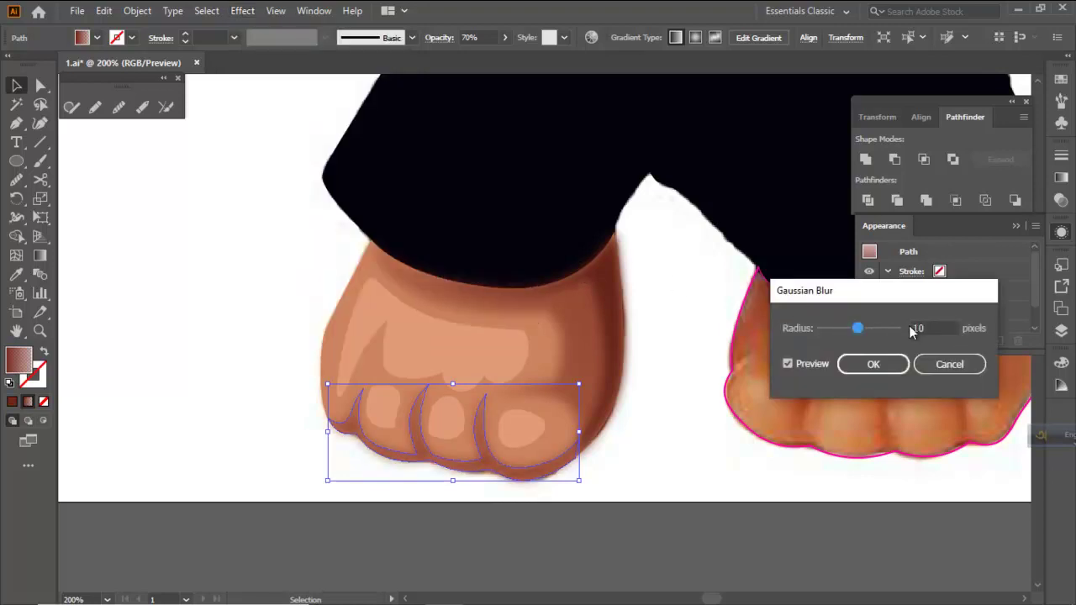
scroll(930, 328, "down", 4)
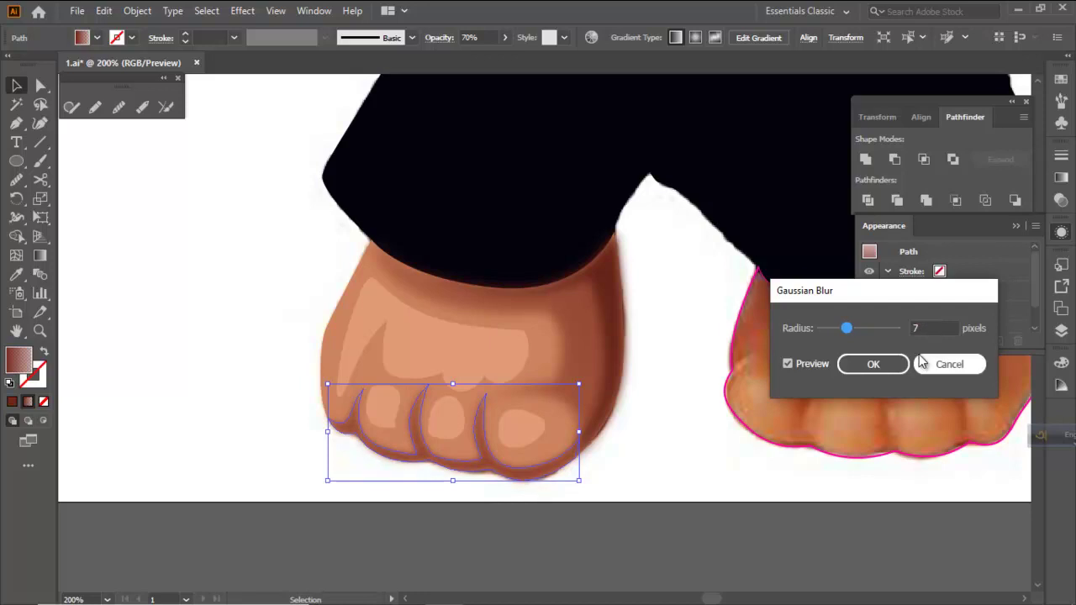
left_click(874, 364)
left_click(711, 470)
scroll(579, 400, "down", 4)
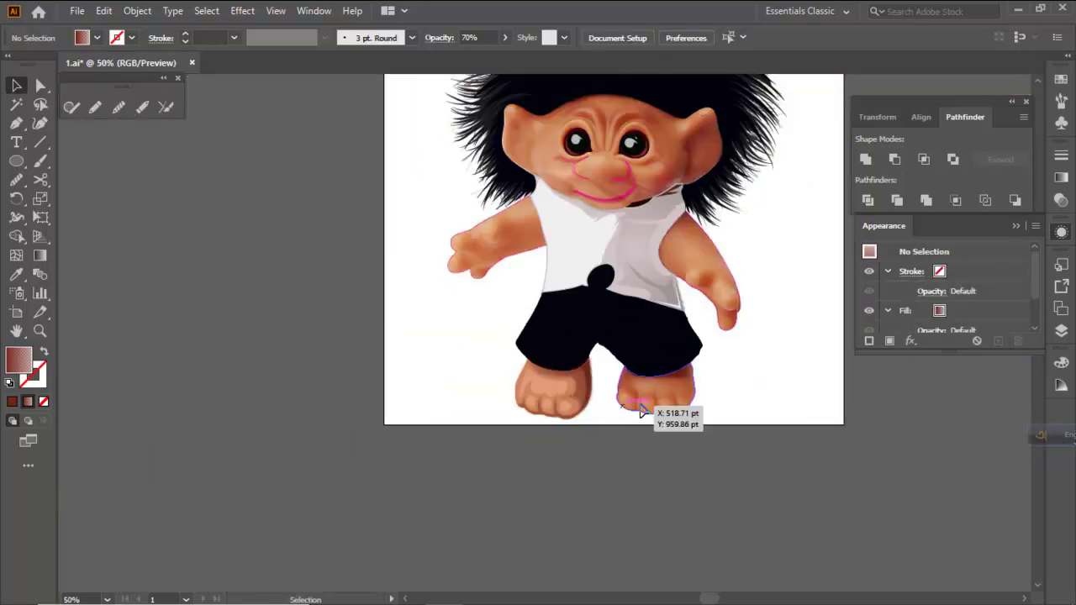
scroll(624, 412, "up", 4)
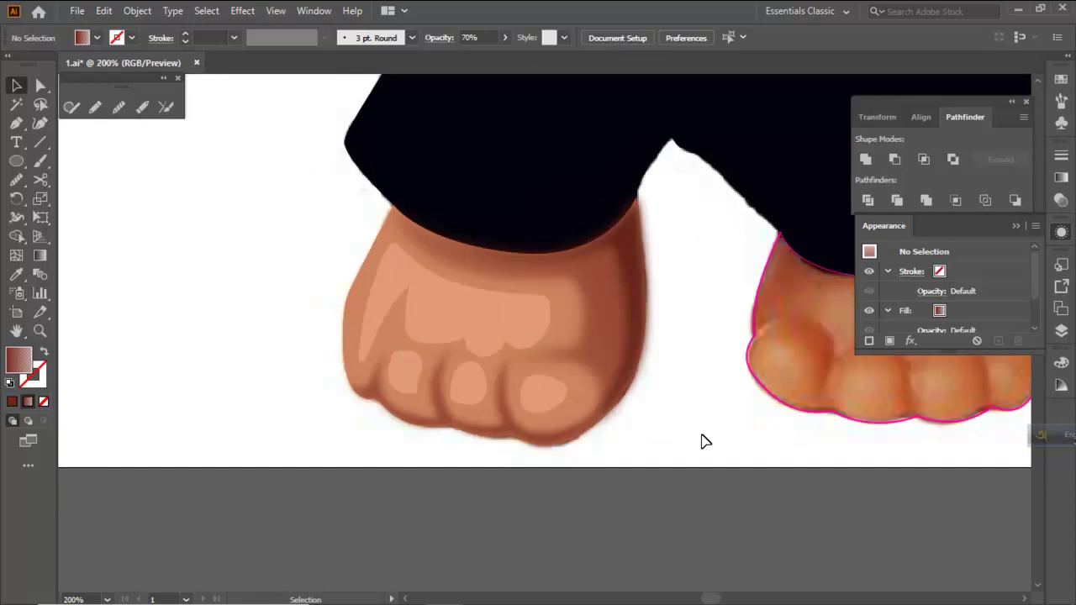
left_click(627, 305)
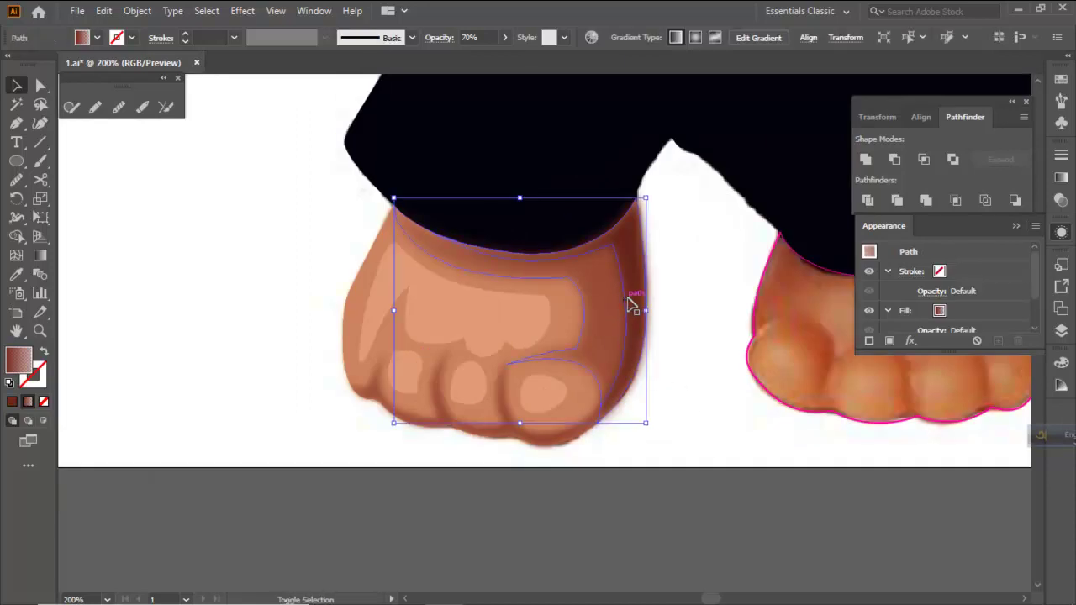
left_click(476, 442, "shift")
left_click(480, 443, "shift")
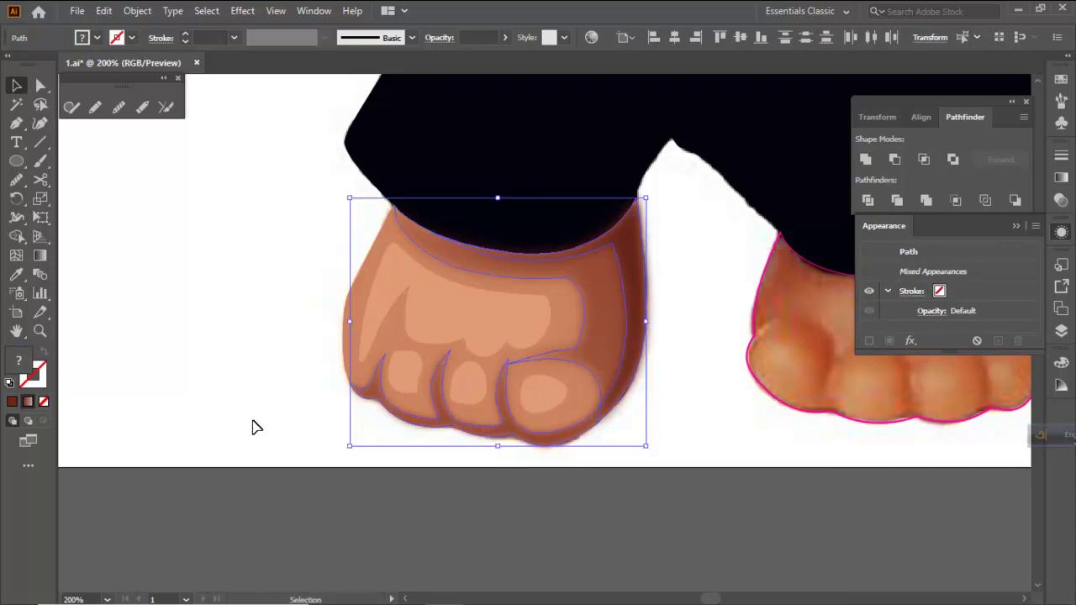
left_click(216, 378)
Apply a Gaussian Blur to the three peach toe highlights on the left foot and deselect them
left_click(407, 370)
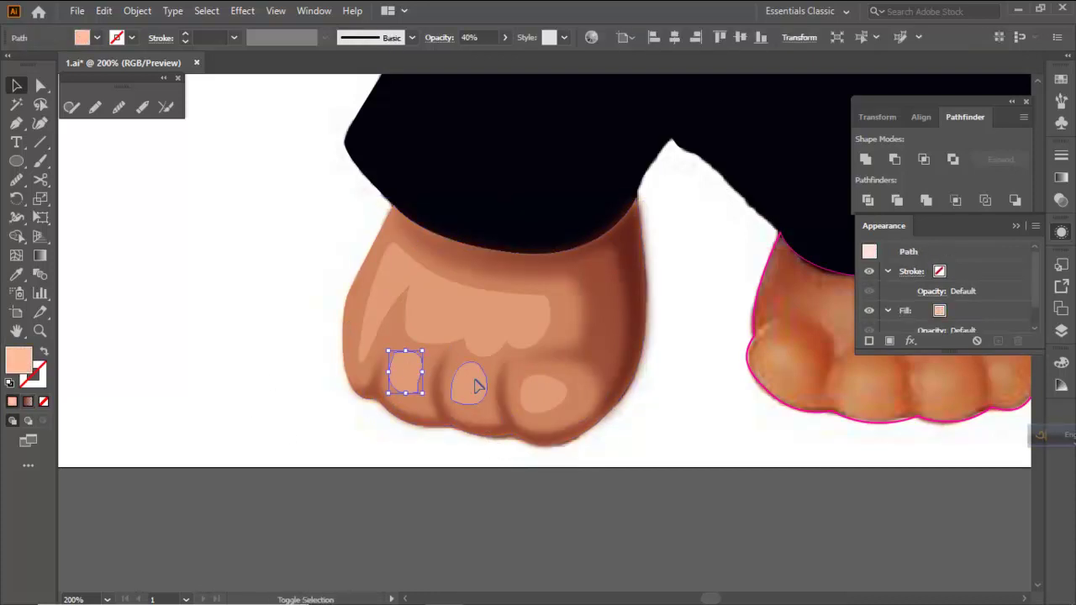
left_click(471, 385, "shift")
left_click(542, 391, "shift")
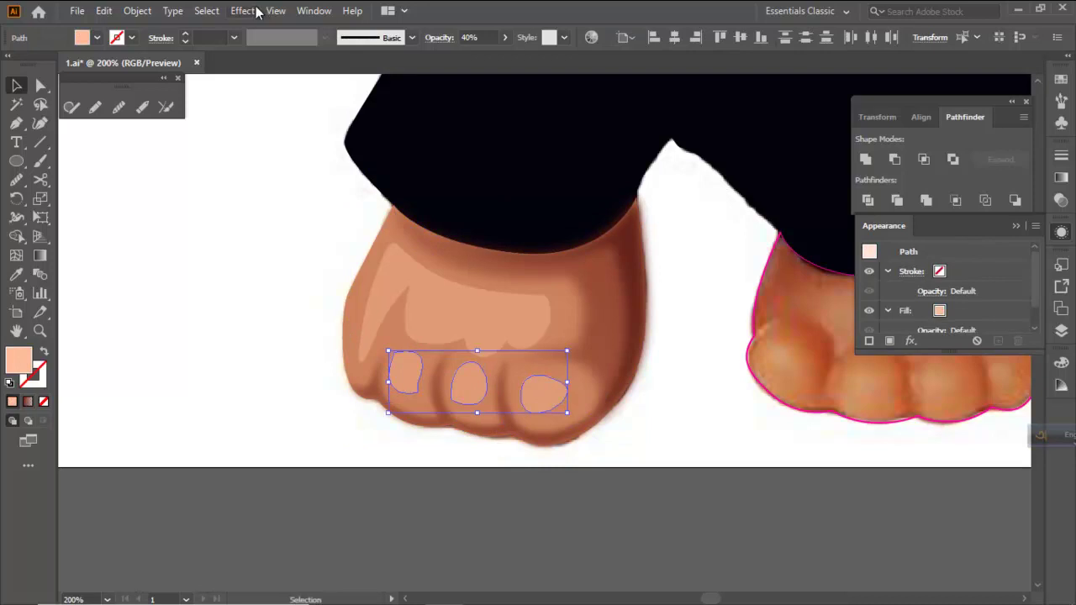
left_click(243, 11)
mouse_move(278, 273)
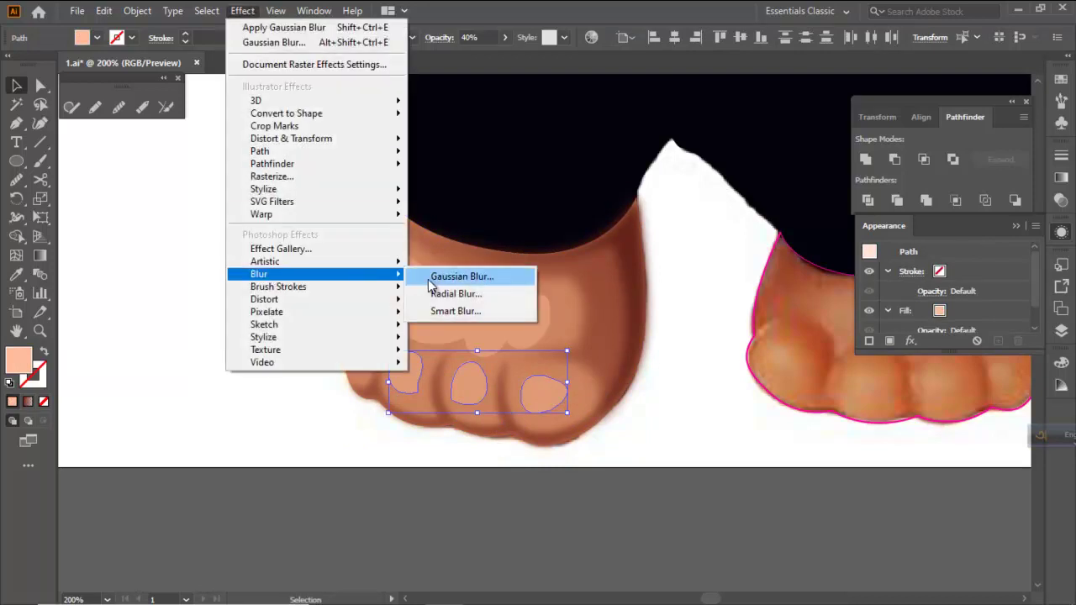
left_click(478, 279)
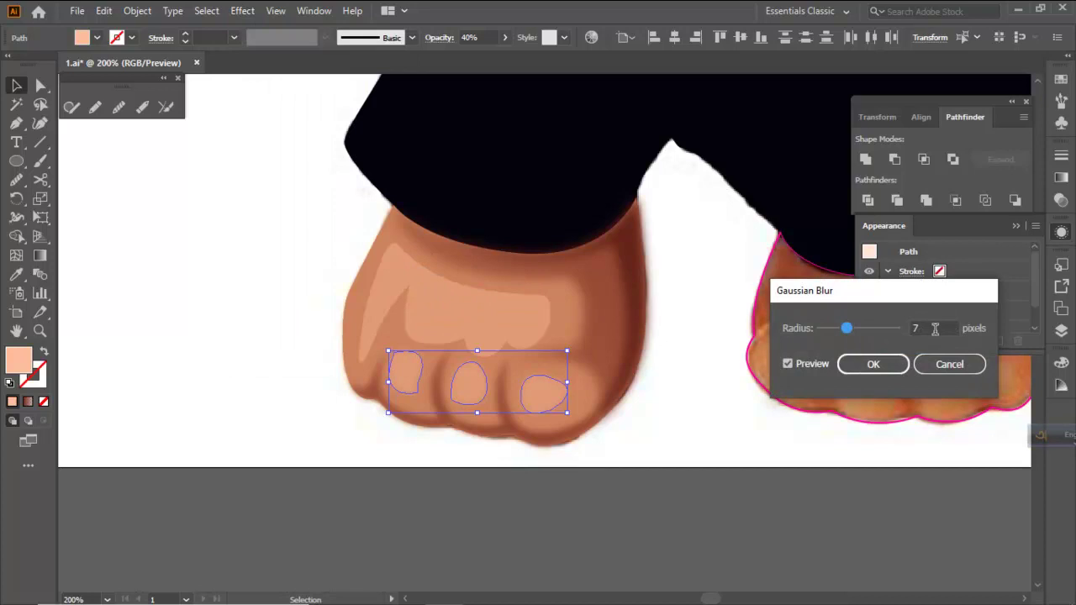
key("Up")
key("Up")
left_click(873, 364)
left_click(724, 476)
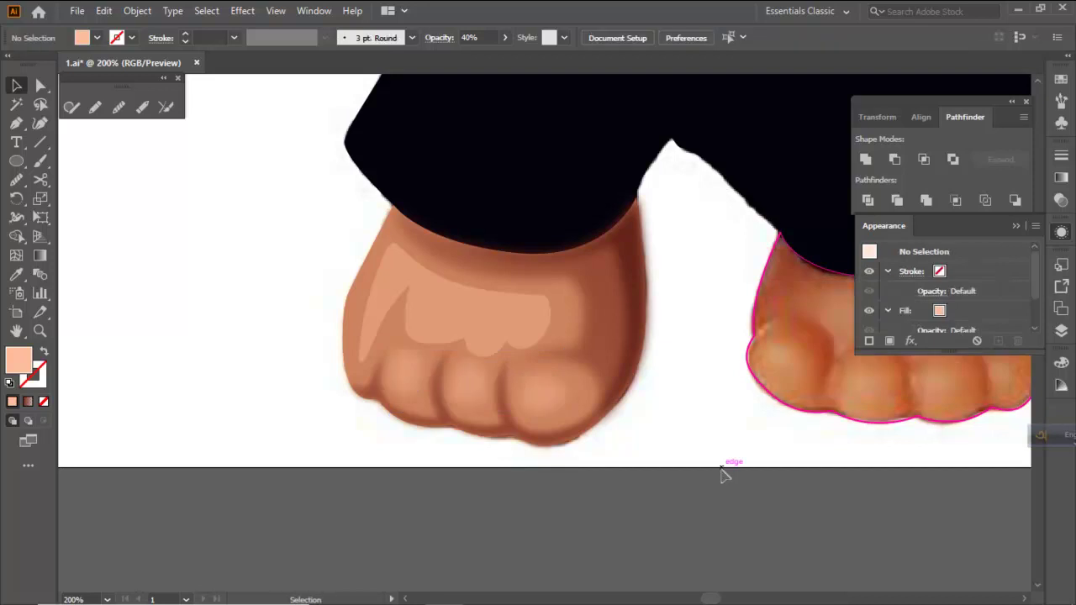
Recolour the left foot's base shape with a skin tone sampled from the reference photo's right foot, and deselect it
scroll(614, 396, "down", 3)
scroll(624, 376, "down", 2)
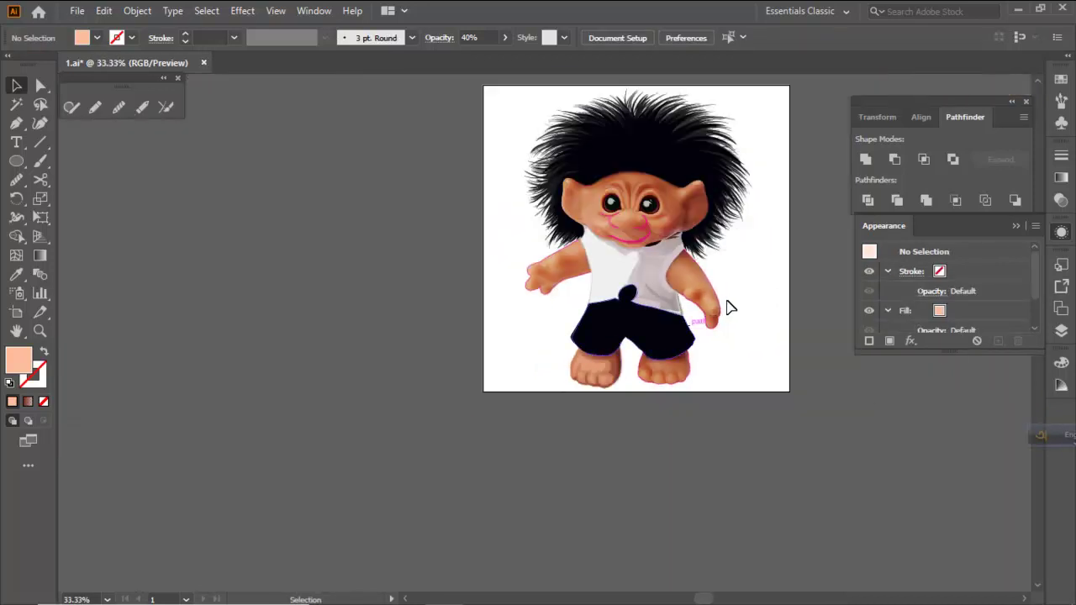
scroll(622, 361, "up", 5)
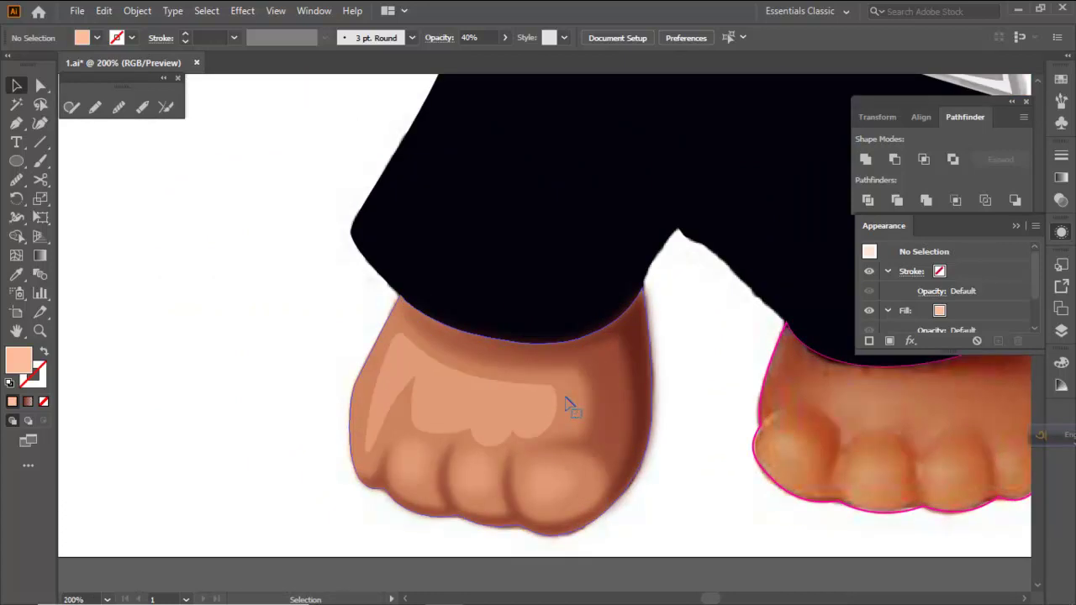
left_click(568, 407)
left_click(16, 274)
scroll(188, 355, "down", 1)
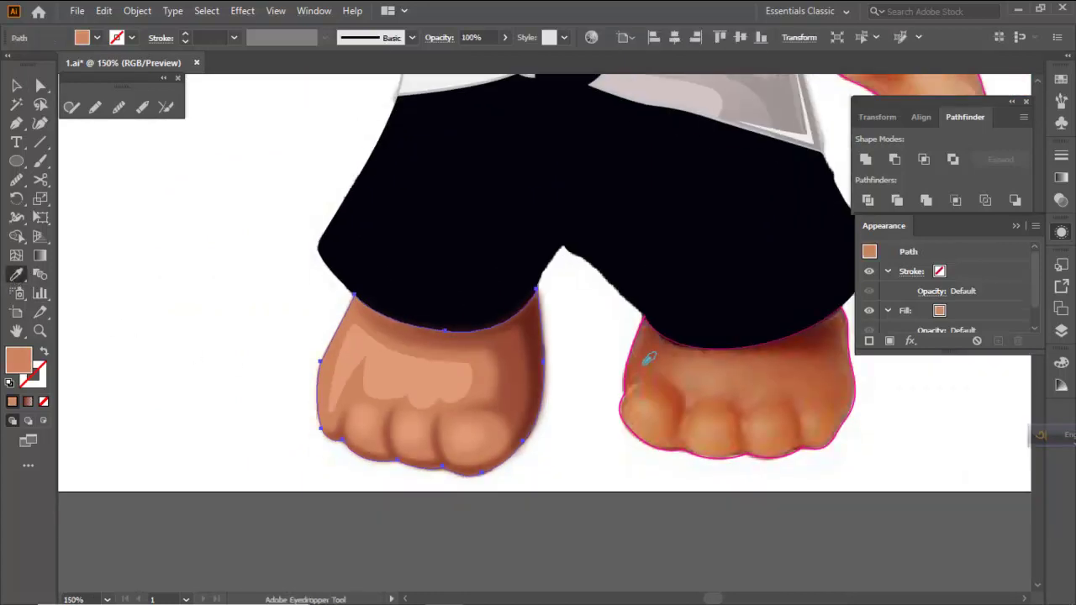
left_click(781, 373)
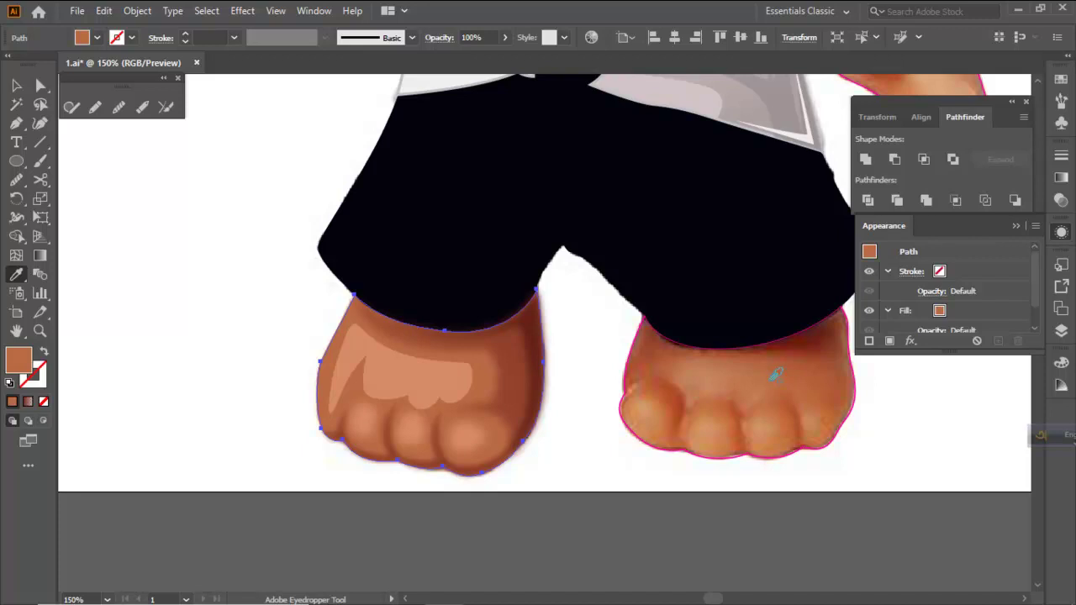
left_click(576, 477, "ctrl")
Change the fill of the left foot's base shape to c6704e and deselect it
scroll(602, 370, "down", 4)
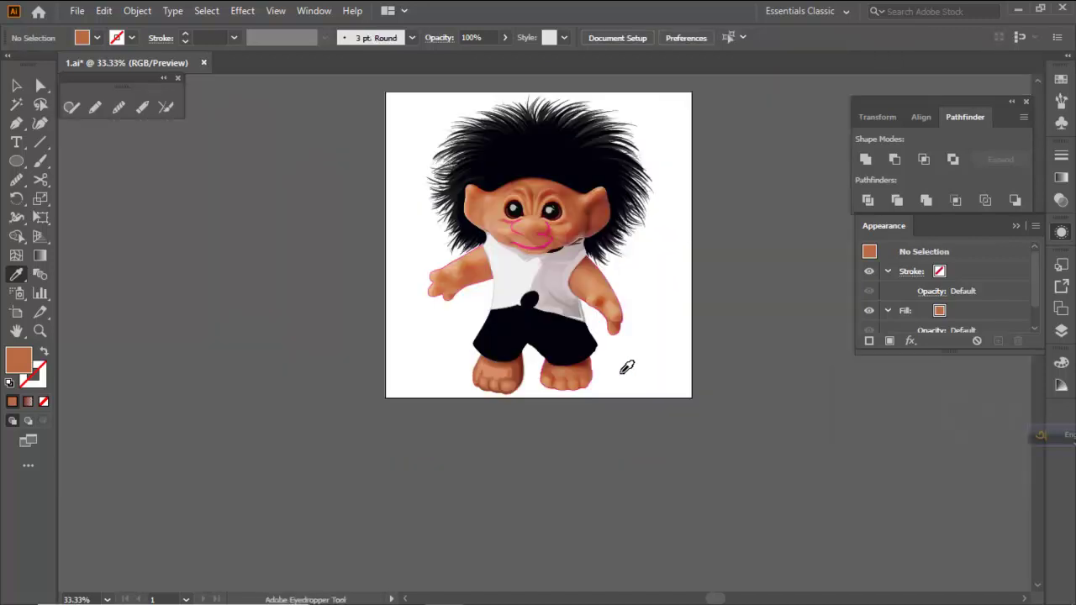
key("ctrl+plus")
key("ctrl+plus")
key("ctrl+plus")
key("ctrl+plus")
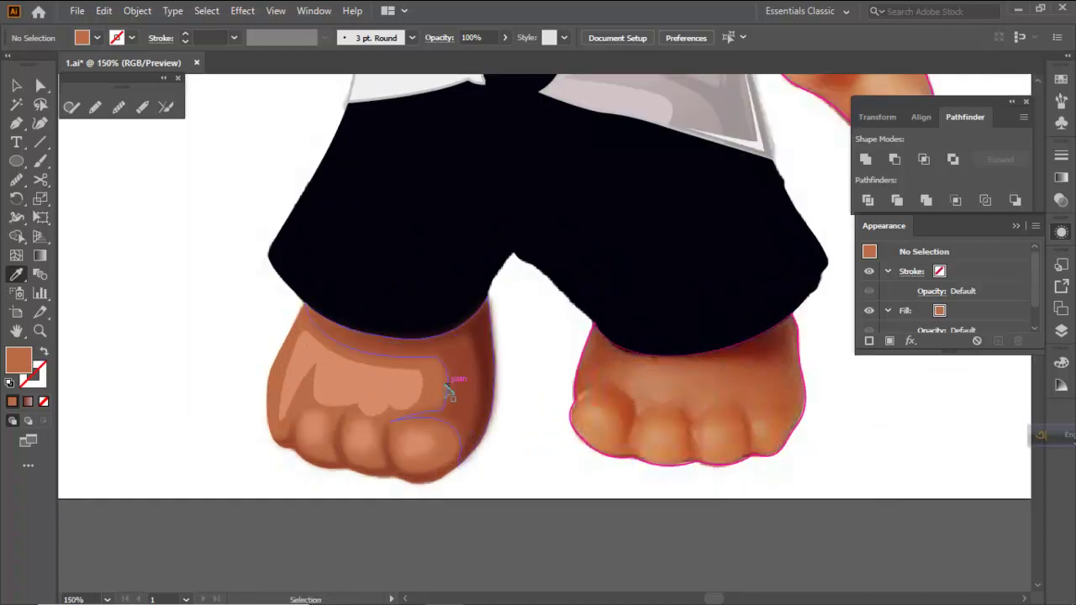
left_click(435, 383, "ctrl")
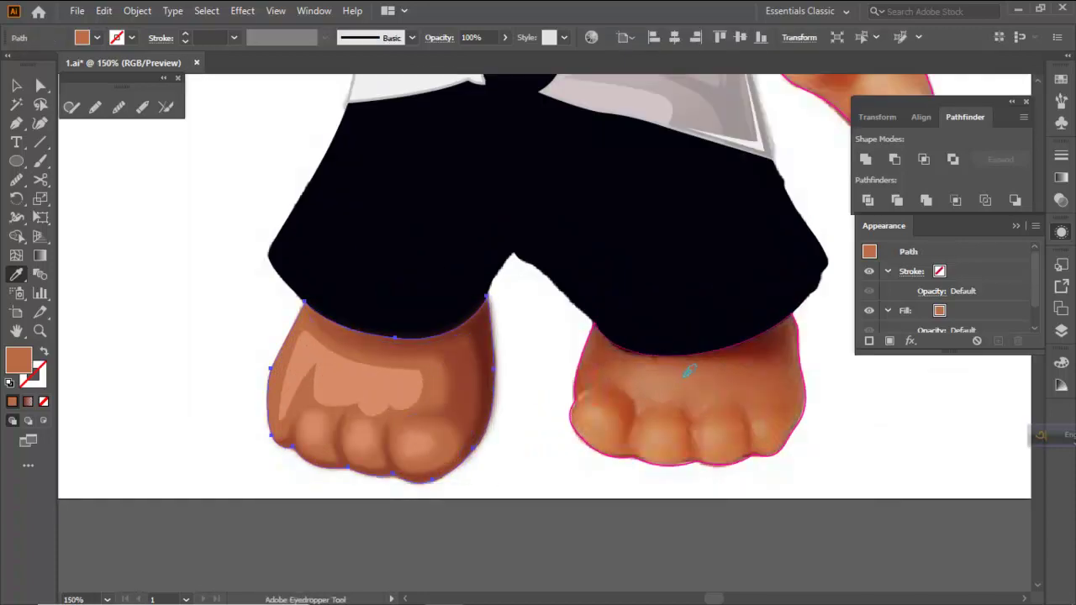
double_click(18, 360)
left_click_drag(786, 333, 786, 326)
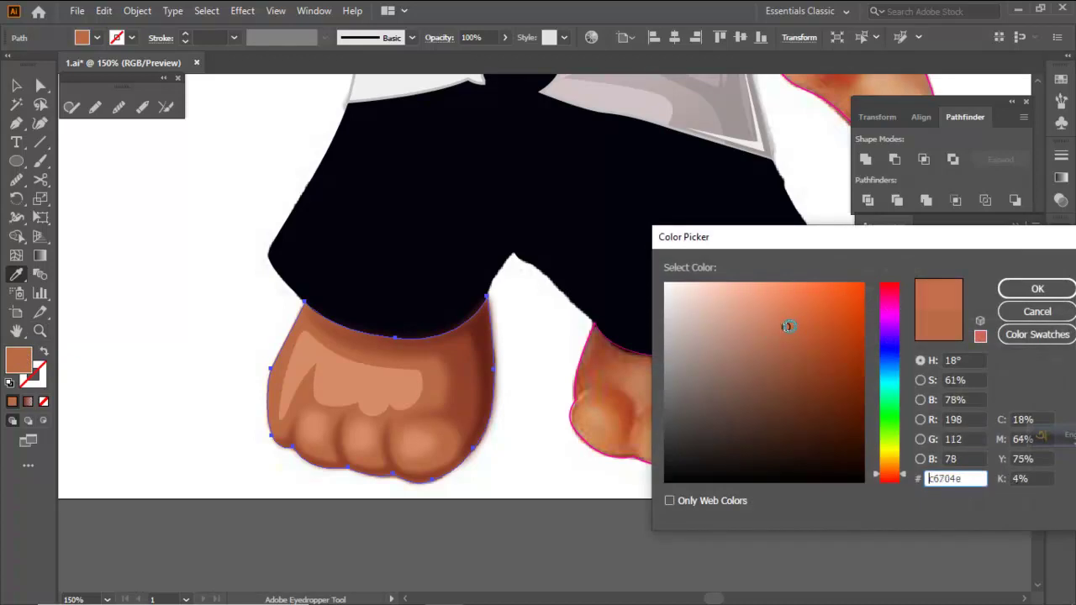
key("Return")
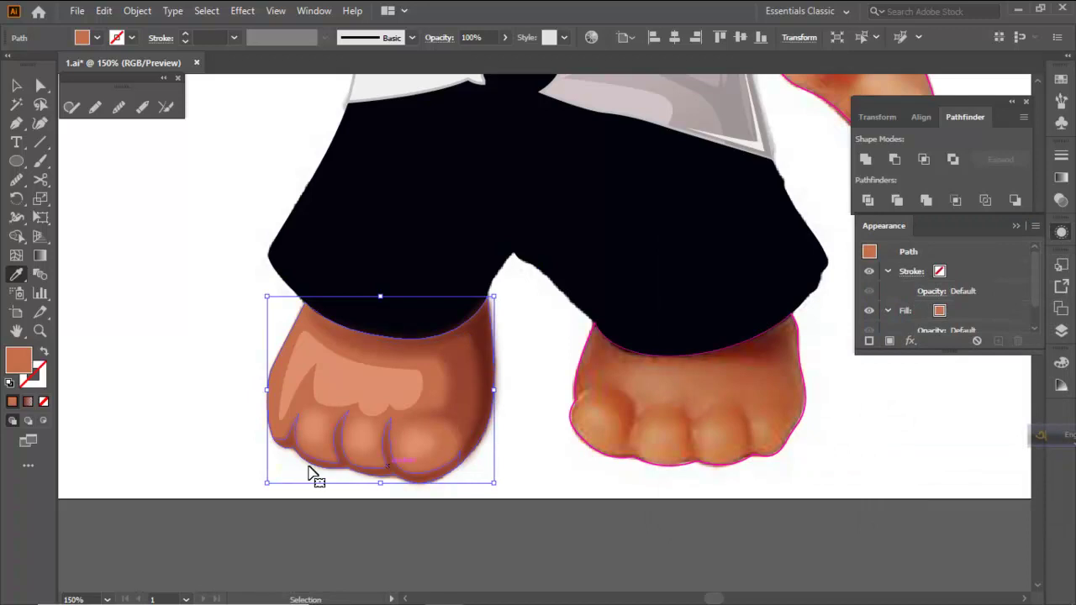
key("ctrl+shift+a")
scroll(496, 395, "down", 4)
scroll(492, 399, "up", 3)
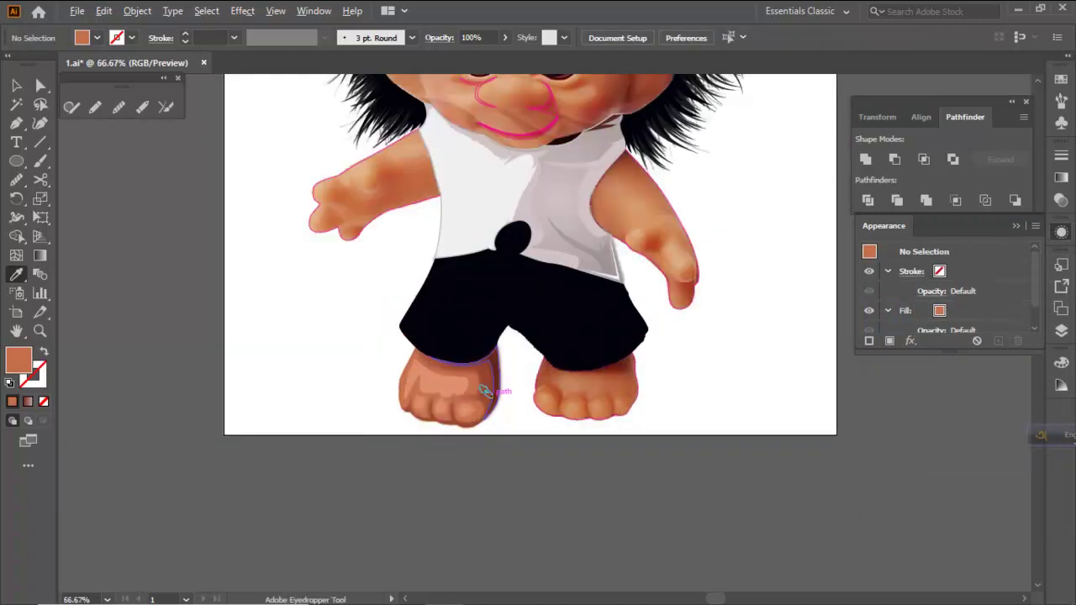
Set the fill of the left foot's base shape to bc6644 and deselect it
left_click(496, 407, "ctrl")
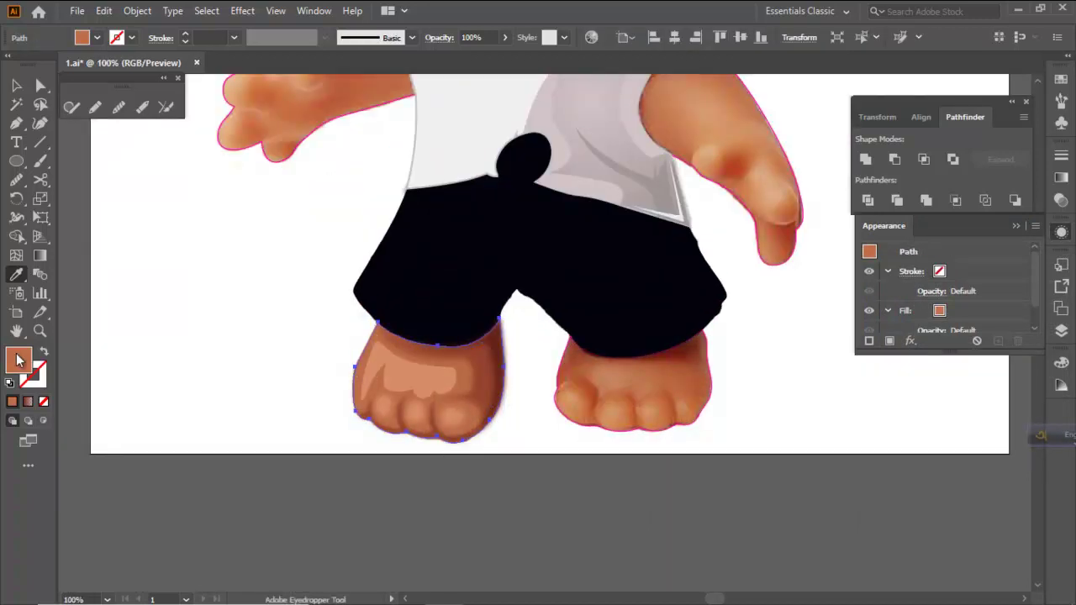
left_click_drag(790, 337, 792, 333)
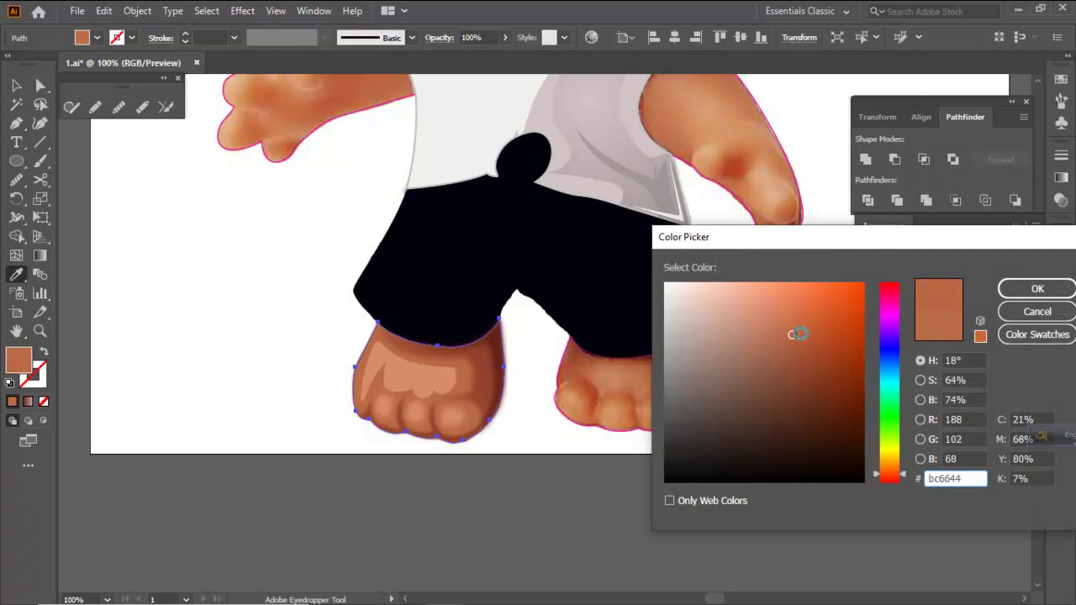
key("Return")
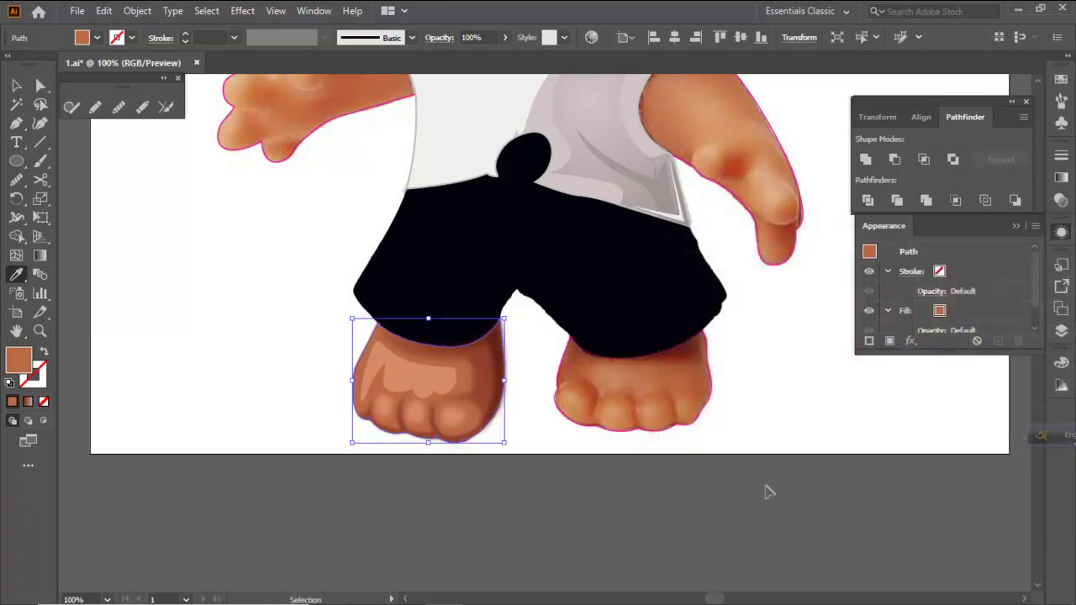
left_click(768, 490, "ctrl")
Replace the gradient on the left foot's large shadow shape with a solid tone sampled from the reference foot, at 100% opacity
scroll(589, 334, "down", 2)
scroll(532, 356, "up", 4)
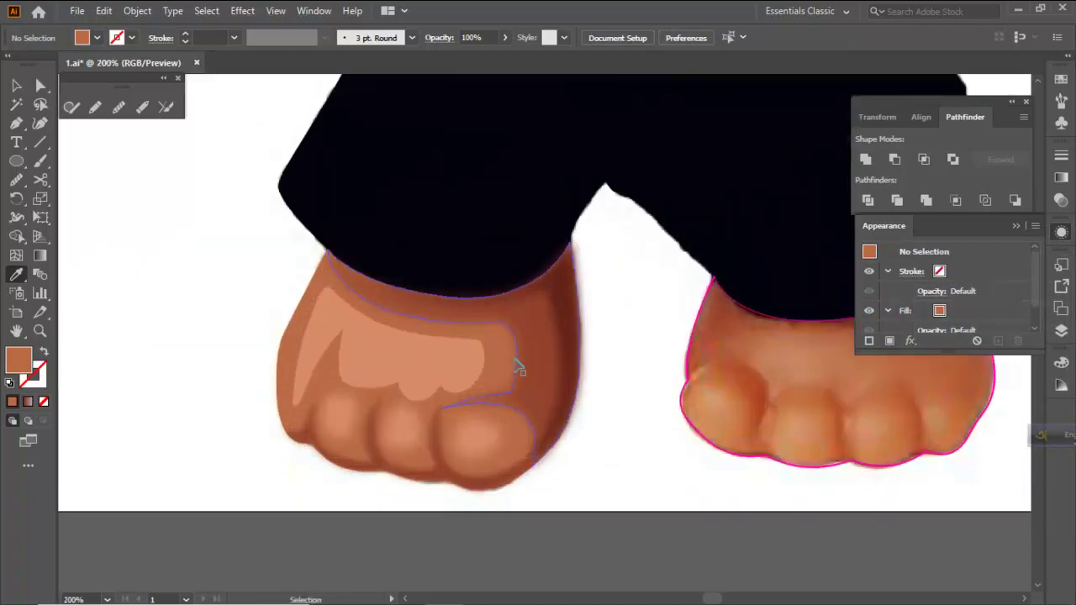
left_click(519, 366)
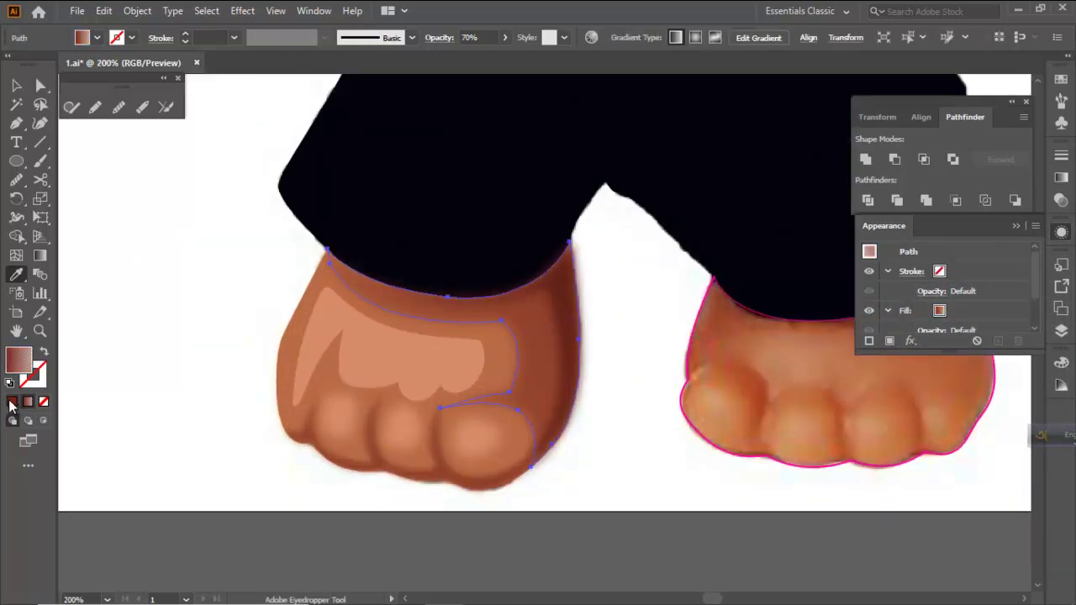
left_click(12, 402)
double_click(18, 361)
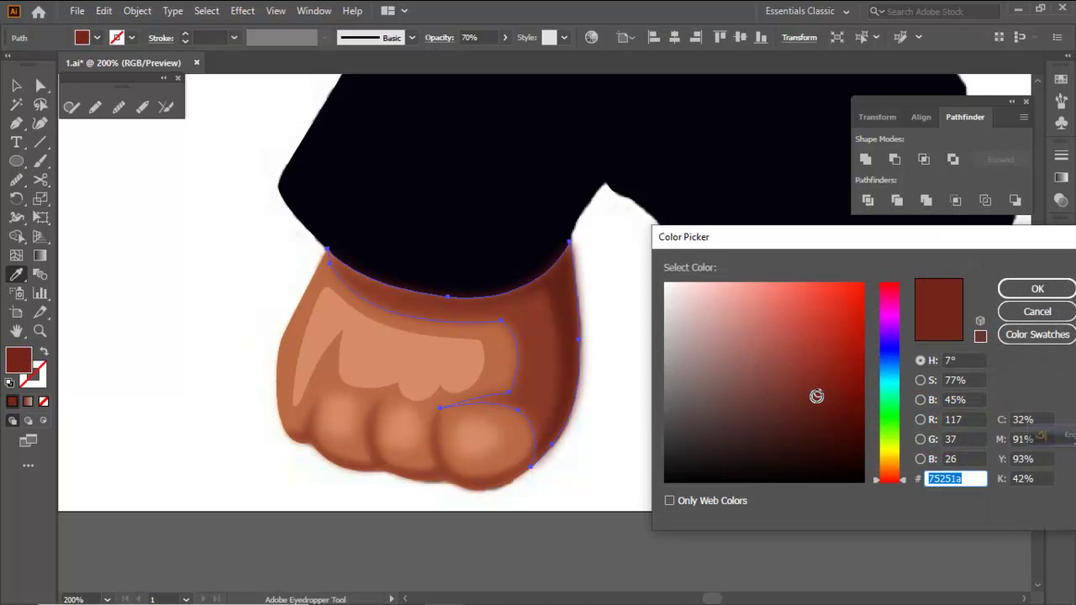
left_click(1037, 311)
scroll(608, 370, "down", 1)
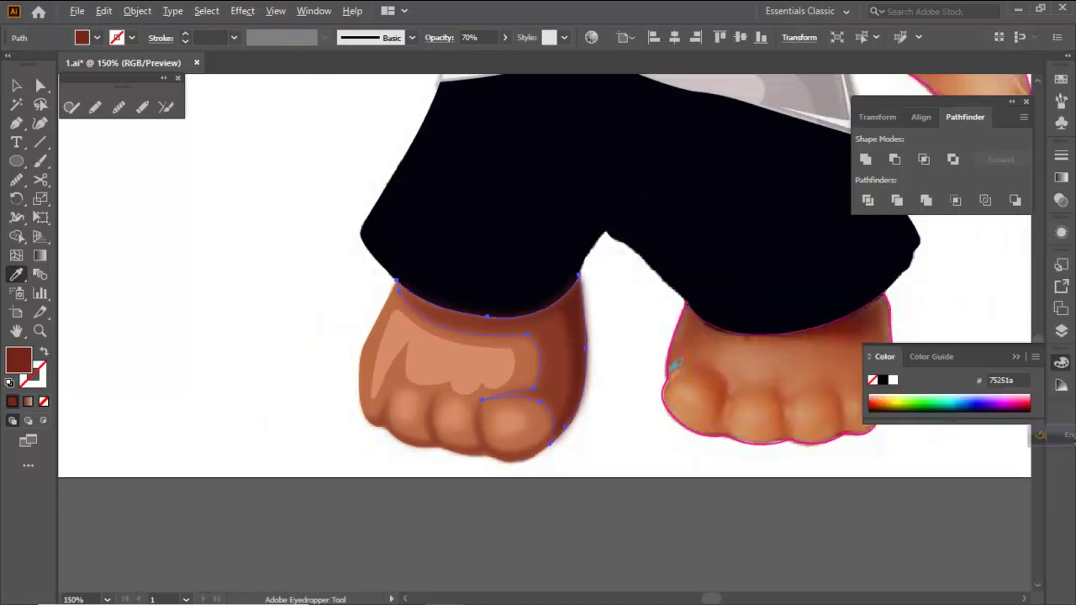
left_click(767, 389)
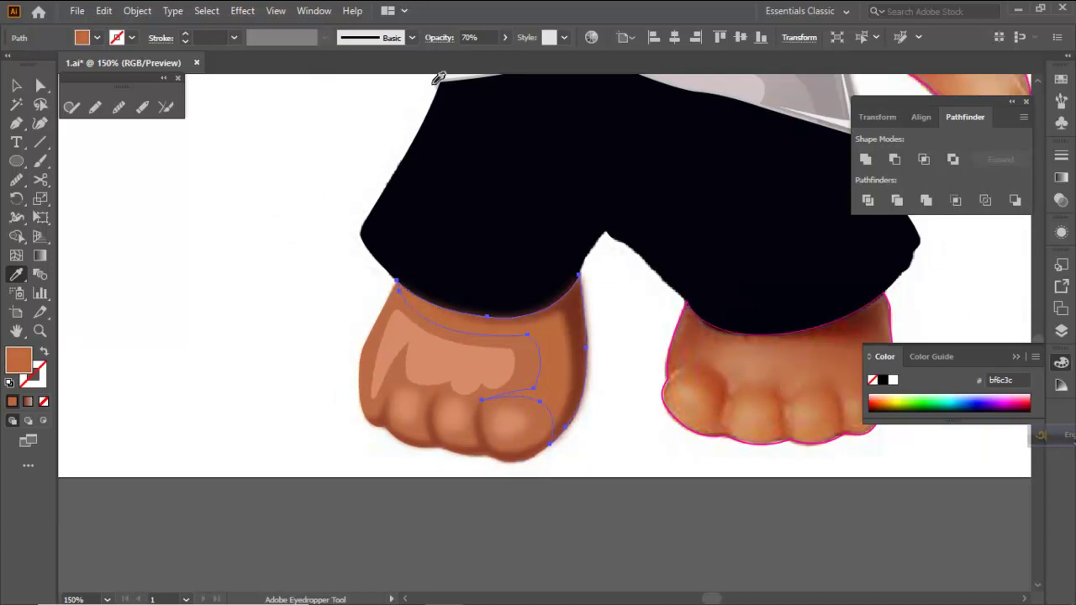
left_click(505, 38)
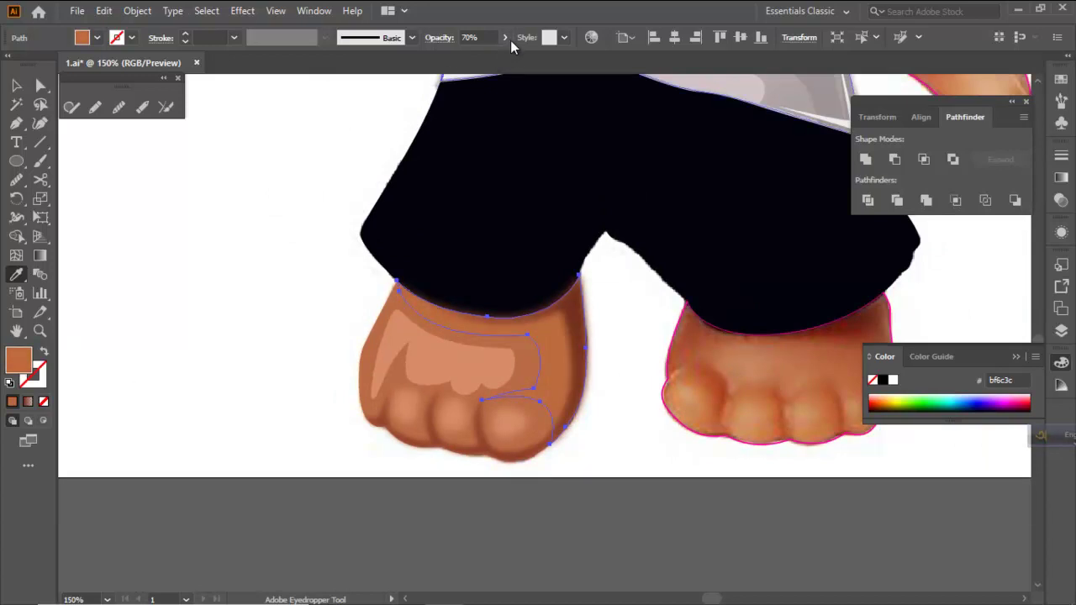
left_click_drag(482, 57, 517, 61)
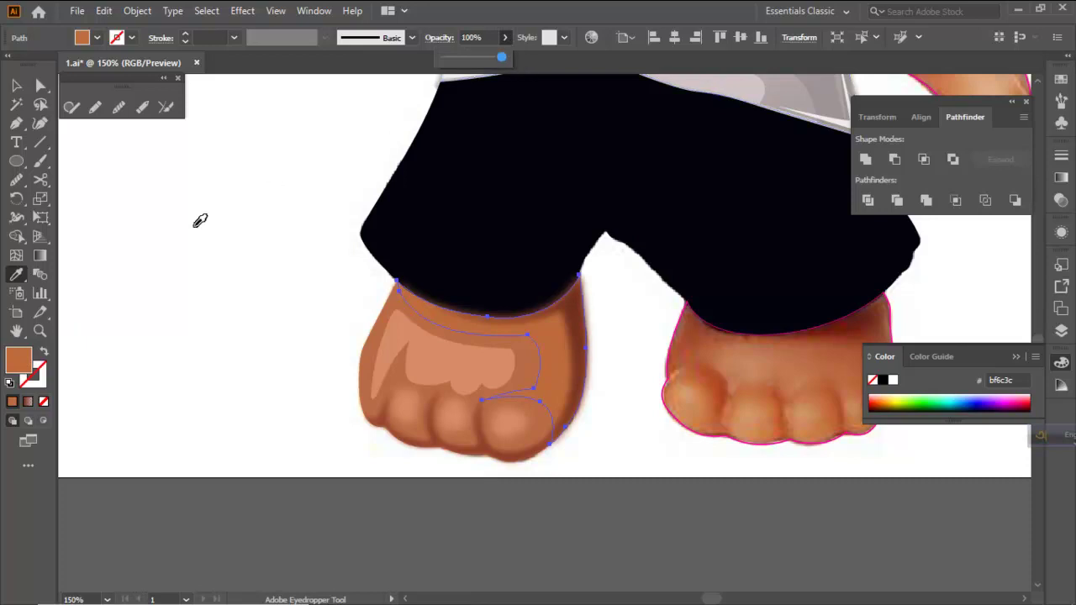
Try the more saturated orange b75525 as the fill of the left foot's large shadow shape and deselect it
left_click(18, 360)
double_click(17, 359)
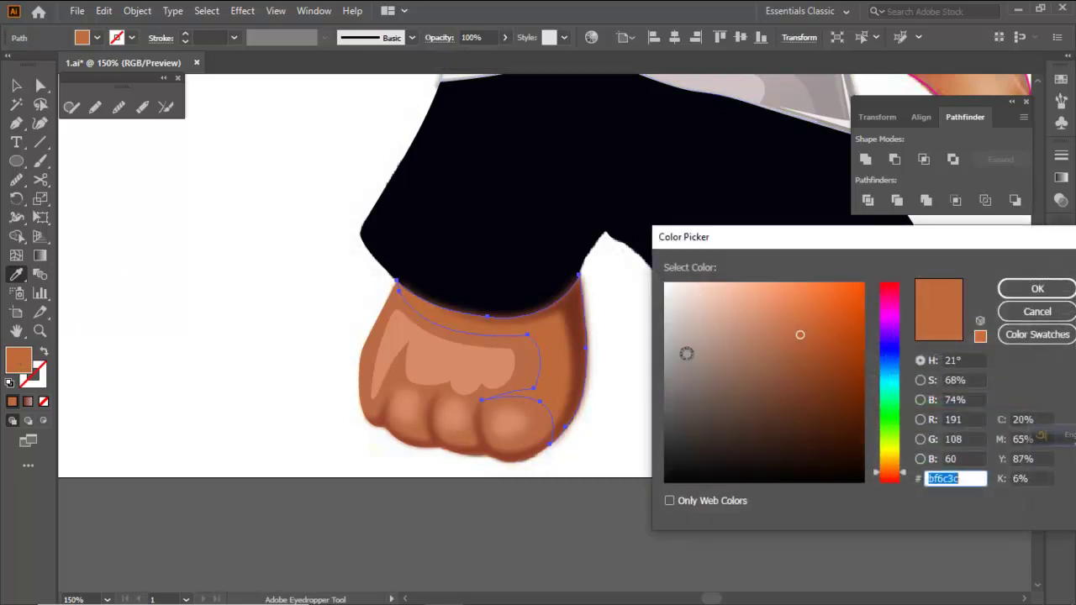
left_click_drag(797, 337, 822, 337)
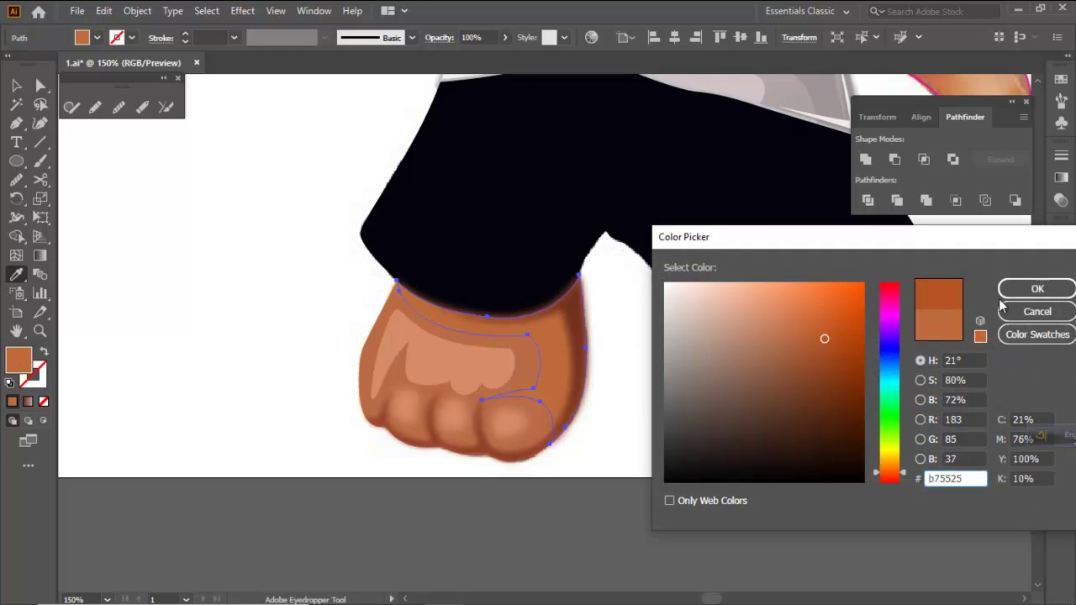
left_click(1037, 288)
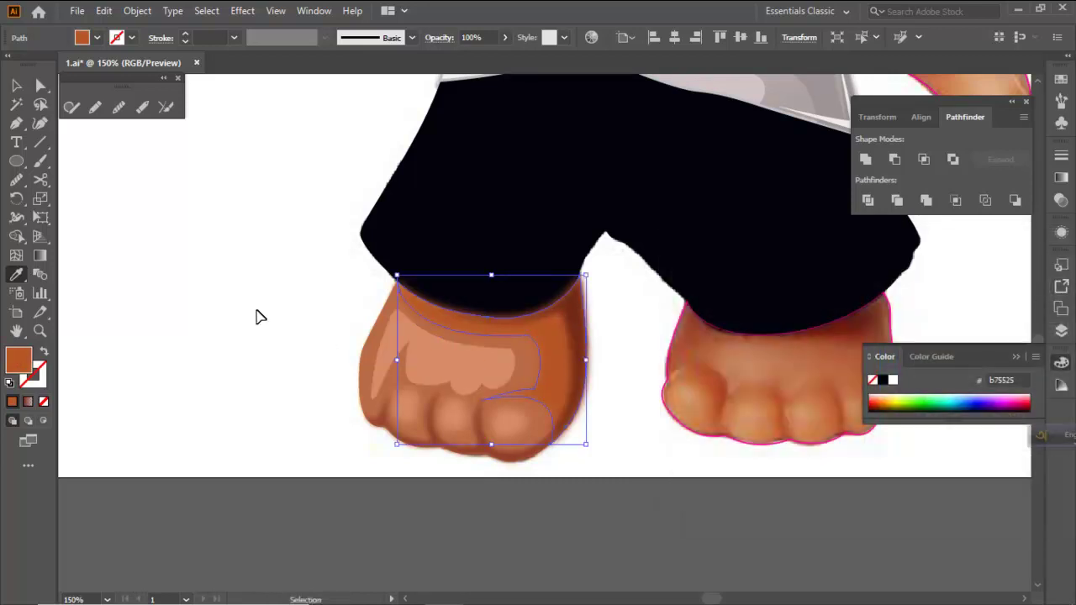
left_click(257, 311, "ctrl")
scroll(544, 361, "down", 3)
scroll(521, 365, "up", 3)
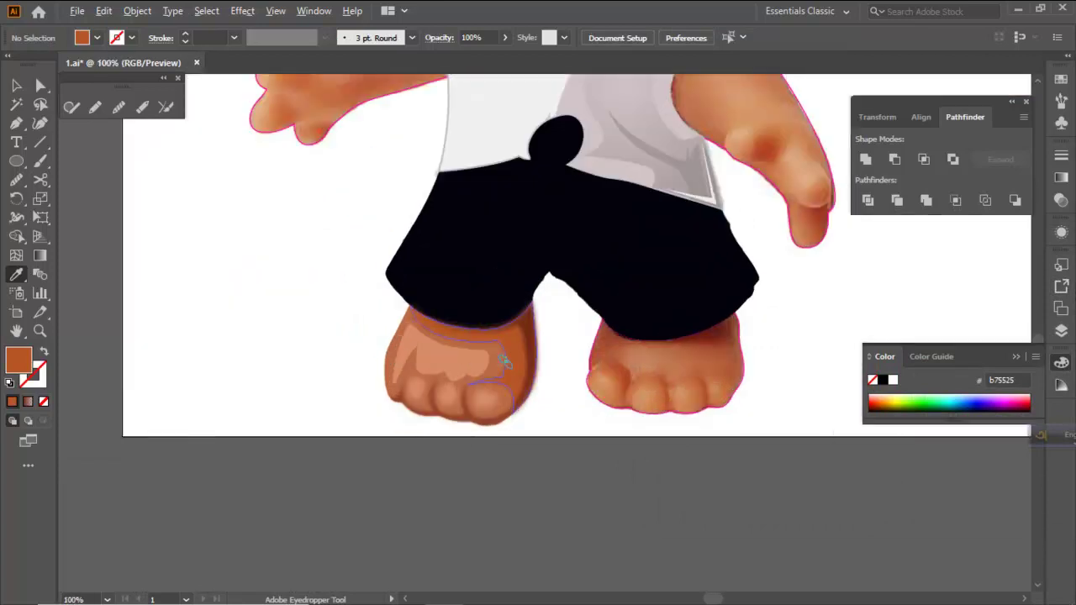
Set the fill of the left foot's large shadow shape to b55e33
left_click(513, 361, "ctrl")
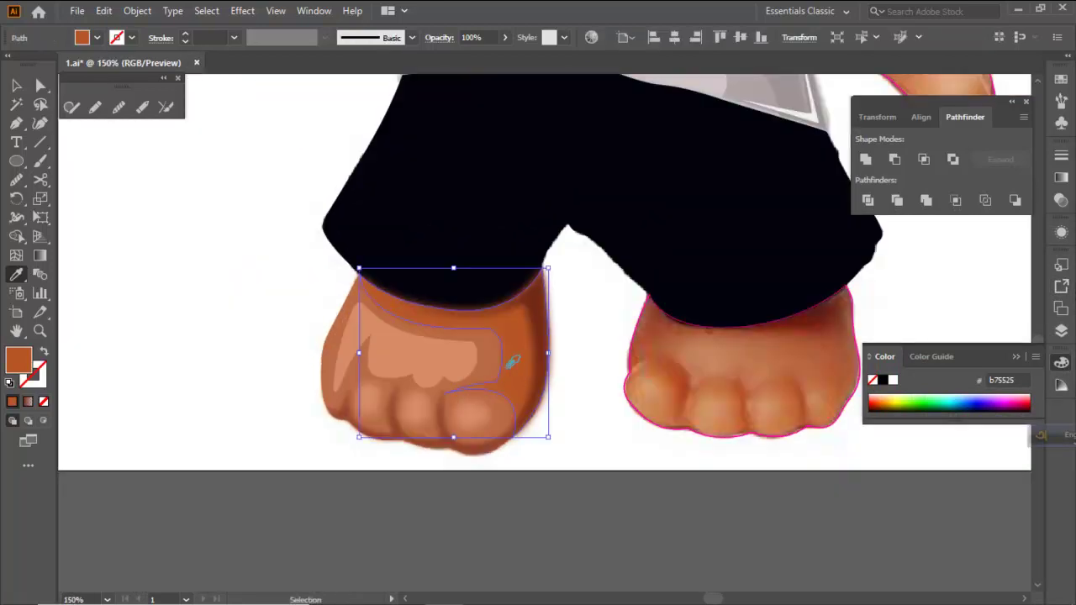
double_click(10, 360)
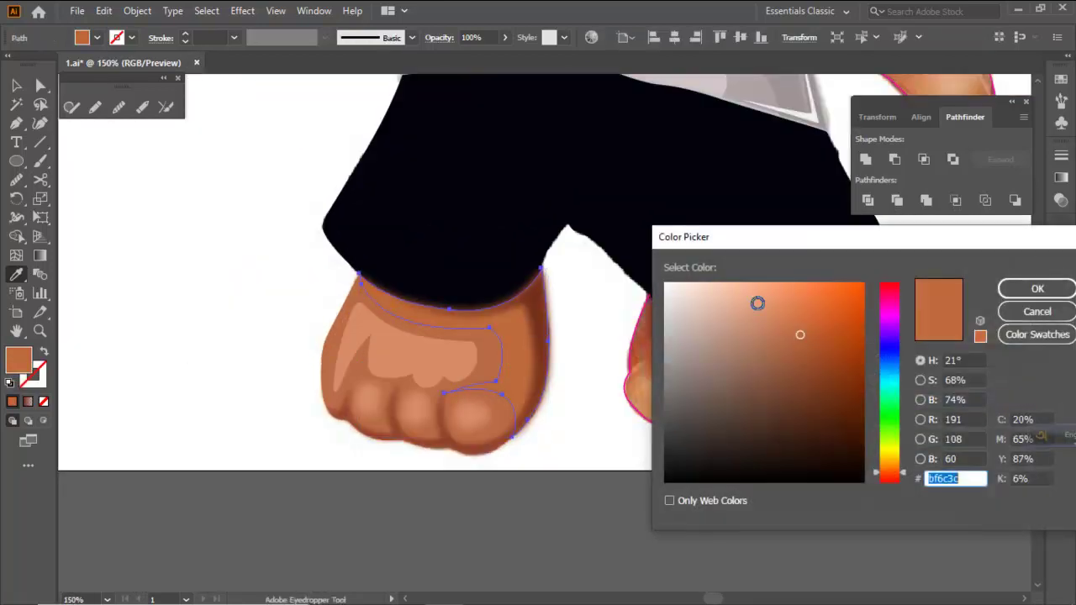
mouse_move(802, 334)
left_mouse_down()
mouse_move(814, 329)
mouse_move(808, 339)
left_mouse_up()
left_click(1018, 287)
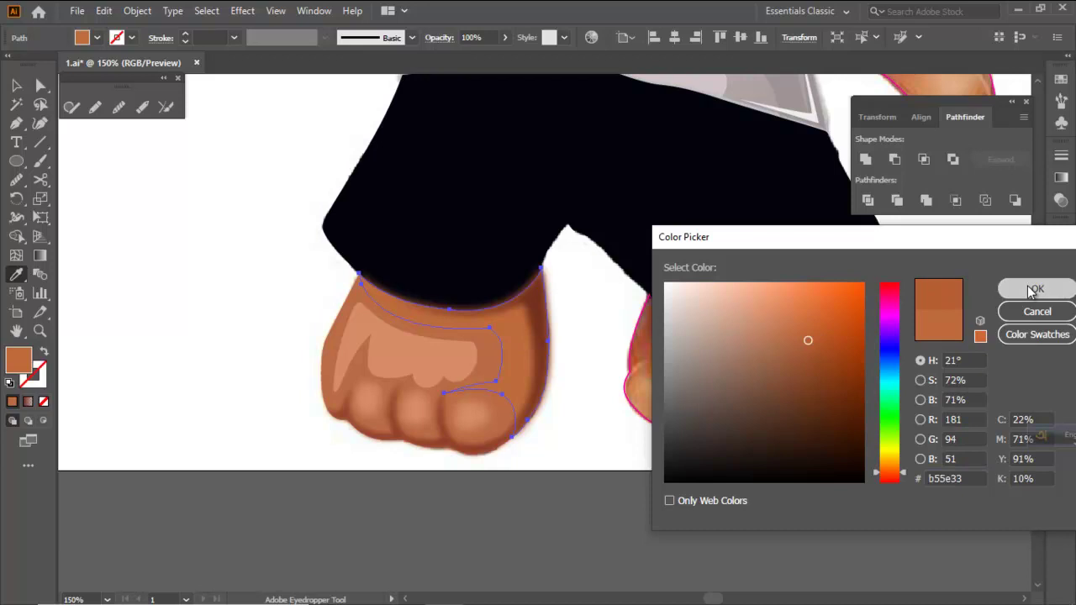
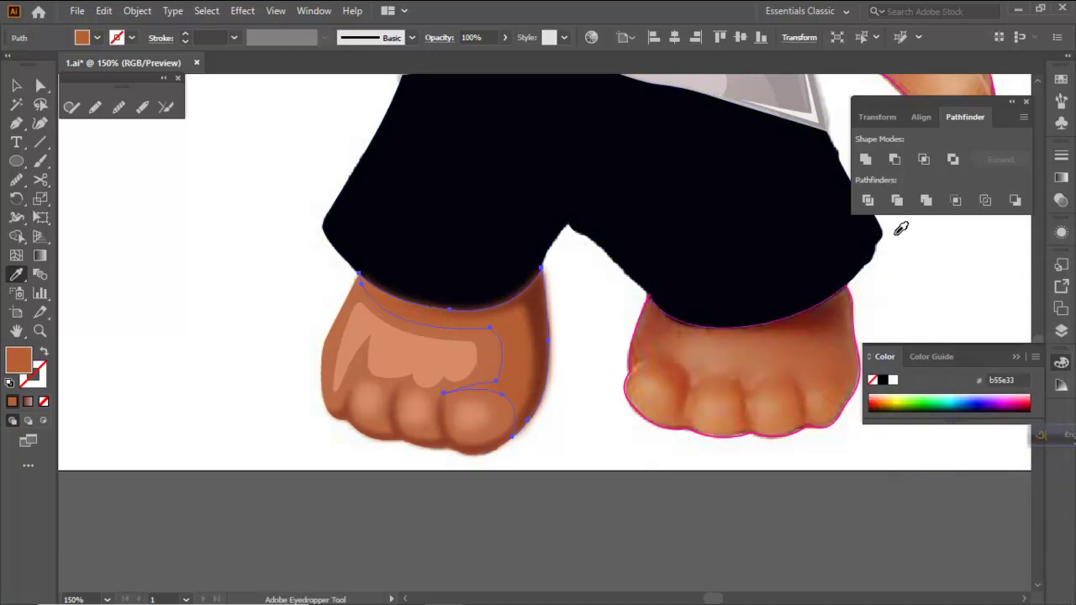
Try the darker brown ad552d on the large shadow shape, and undo that colour change
double_click(14, 363)
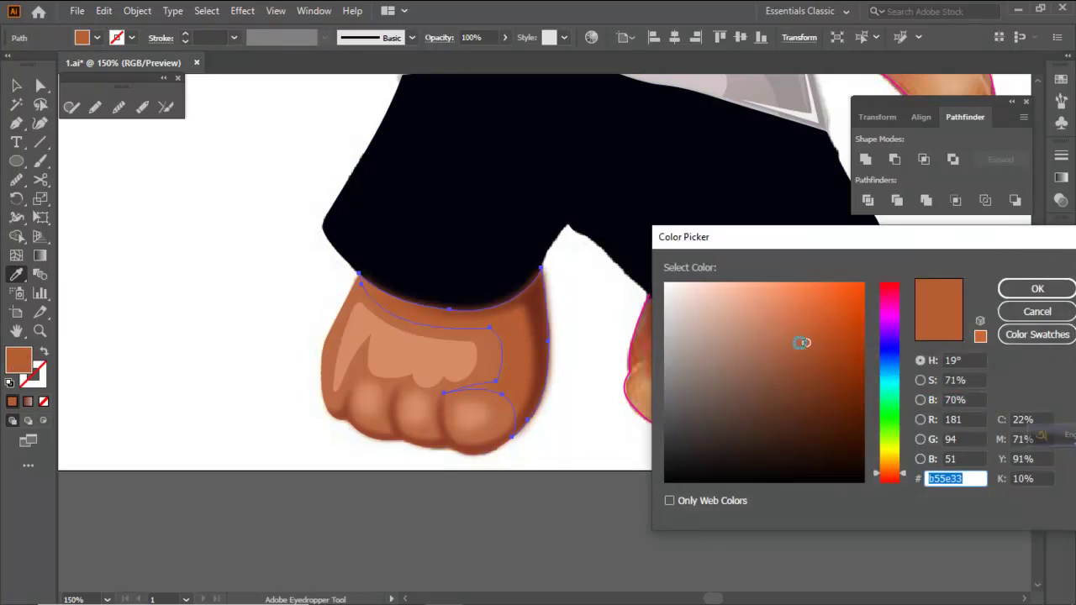
left_click_drag(807, 340, 816, 347)
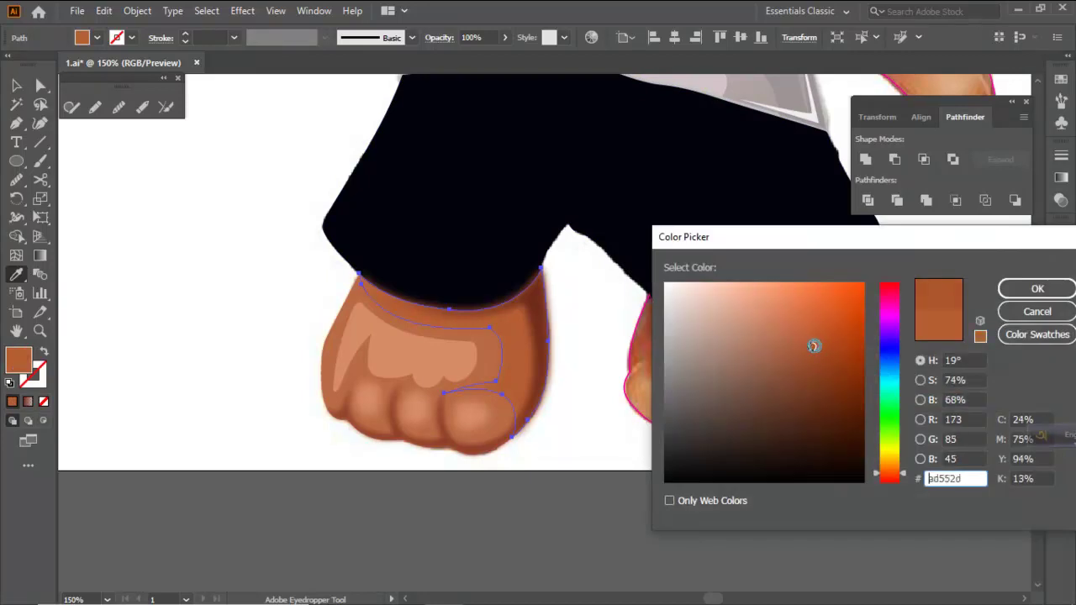
left_click(1033, 291)
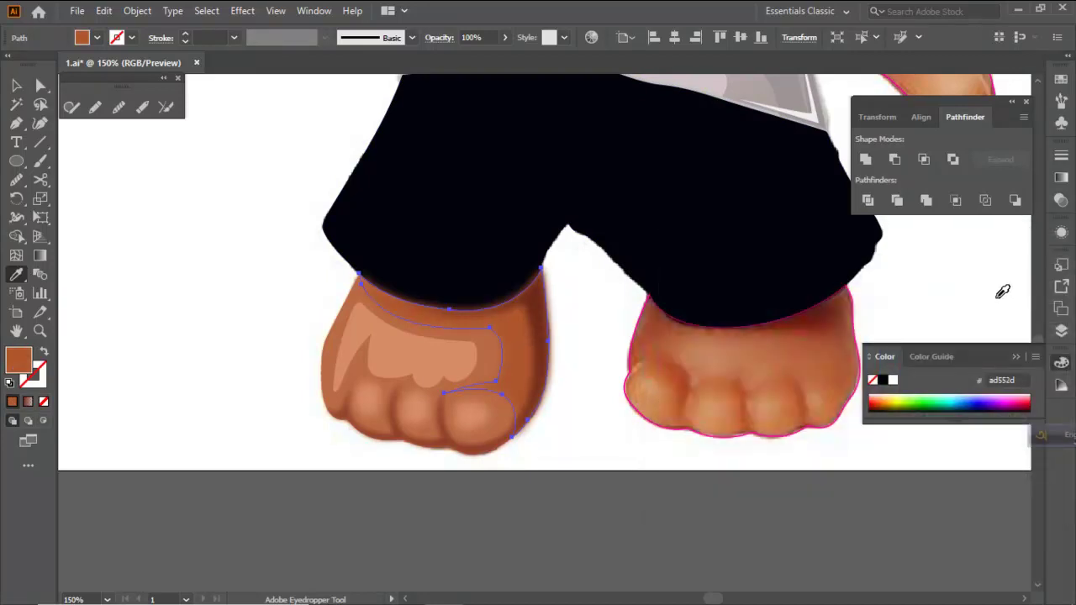
key("ctrl+z")
key("ctrl")
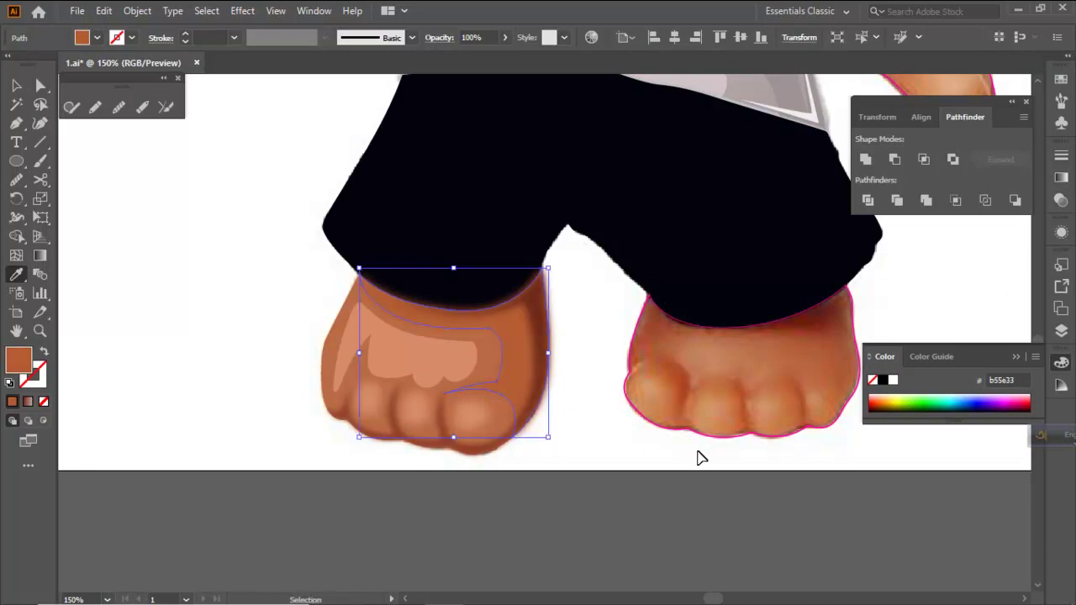
Give the large shadow shape a three-stop linear gradient from orange to dark red, with the first stop at 100% opacity
left_click(1061, 178)
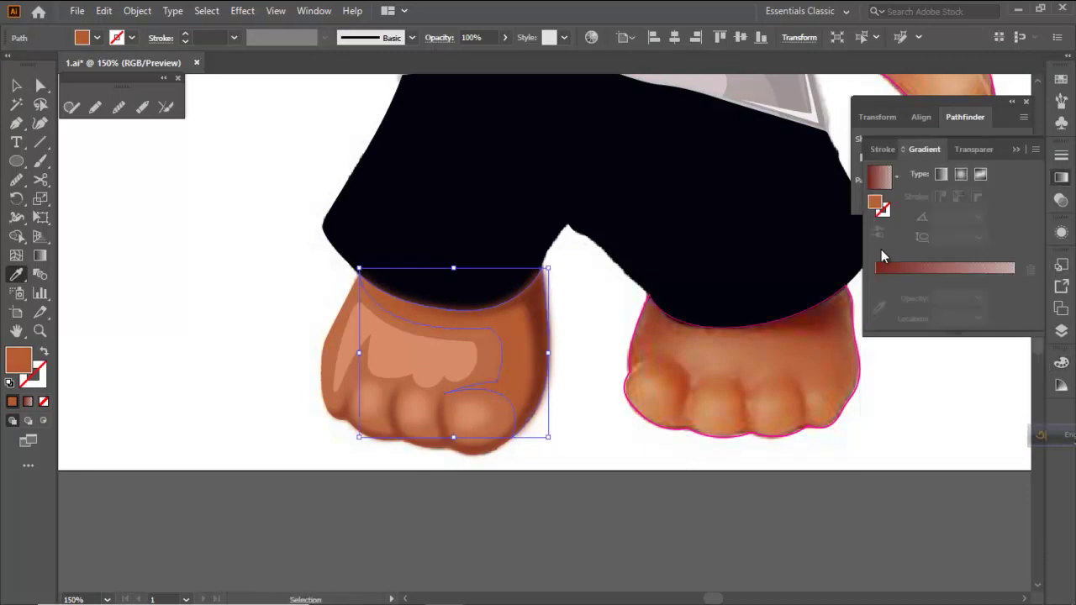
left_click(877, 292)
mouse_move(876, 296)
left_mouse_down()
mouse_move(921, 297)
mouse_move(874, 306)
mouse_move(878, 316)
left_mouse_up()
left_click(875, 297)
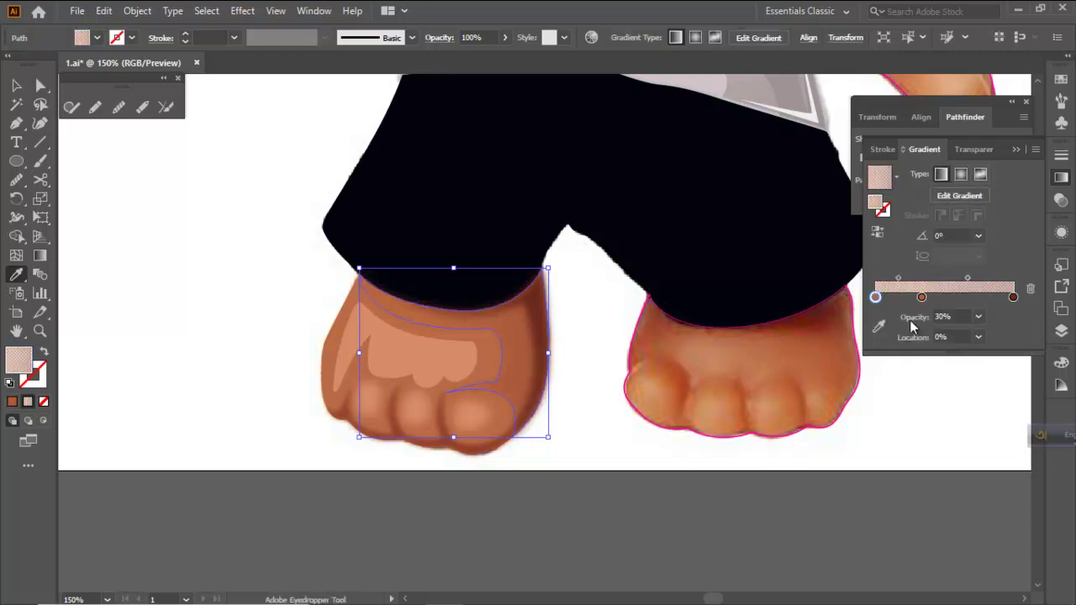
left_click(982, 317)
left_click(1009, 508)
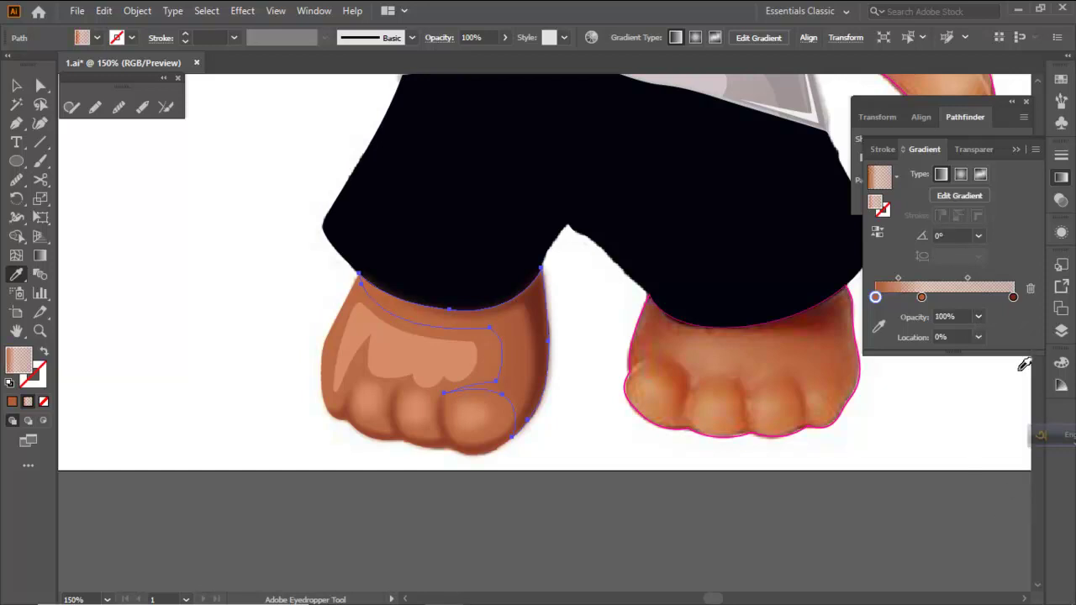
Remove the large shadow shape's dark red gradient stop, end on the translucent orange stop, and angle the gradient diagonally from inner ankle to toes
left_click_drag(1012, 297, 999, 348)
left_click_drag(931, 304, 1013, 299)
key("v")
left_click(40, 255)
left_click_drag(543, 271, 392, 440)
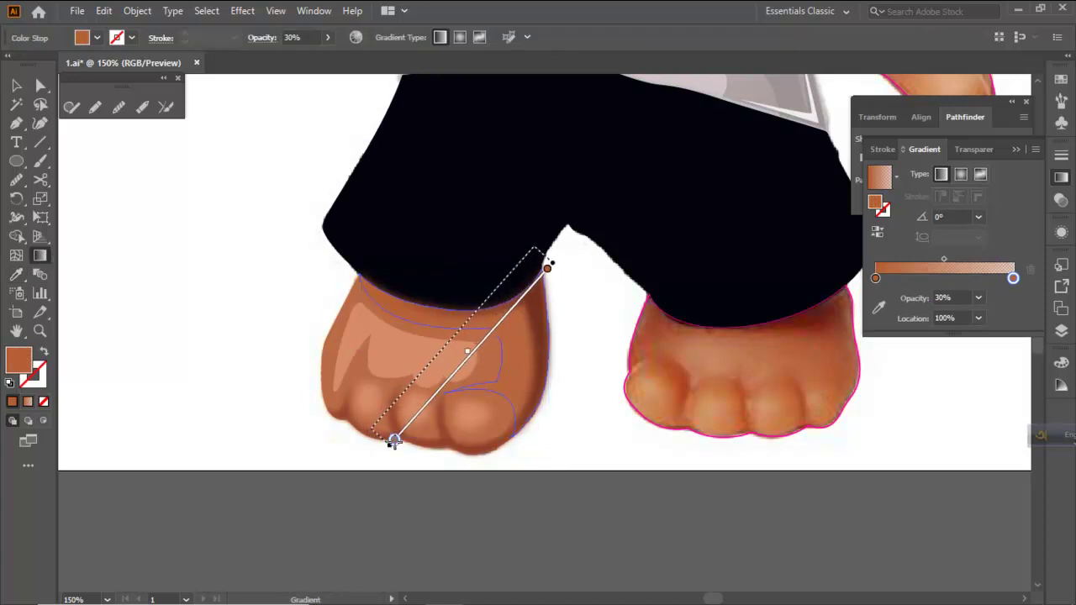
left_click(554, 454, "ctrl")
scroll(577, 377, "down", 5)
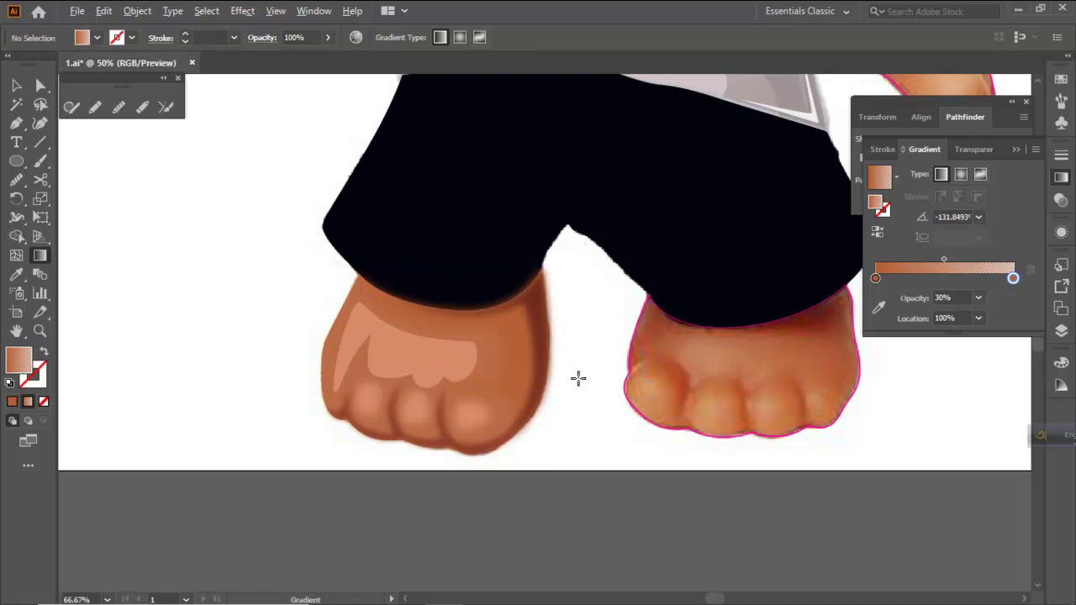
scroll(550, 377, "up", 5)
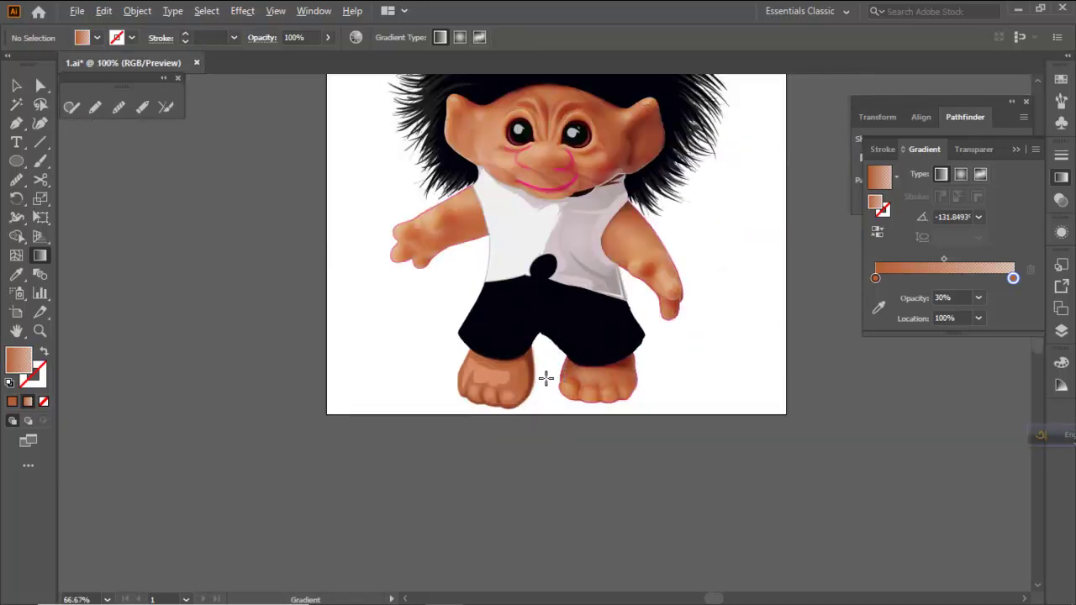
Set the 30% opacity end stop of the large shadow shape's gradient to a04d28 and deselect the shape
left_click(464, 372, "ctrl")
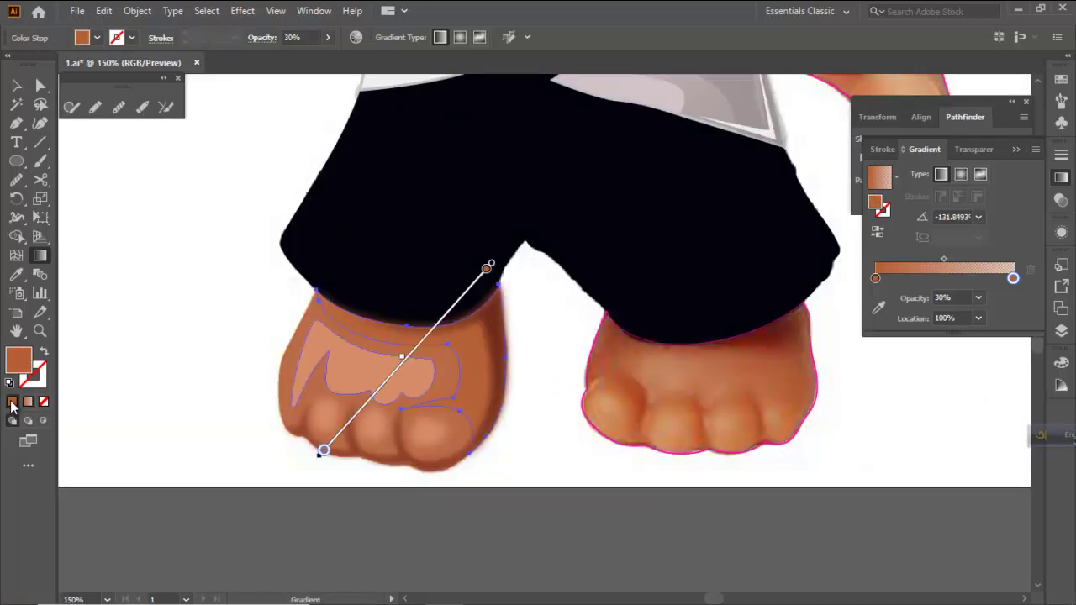
double_click(18, 367)
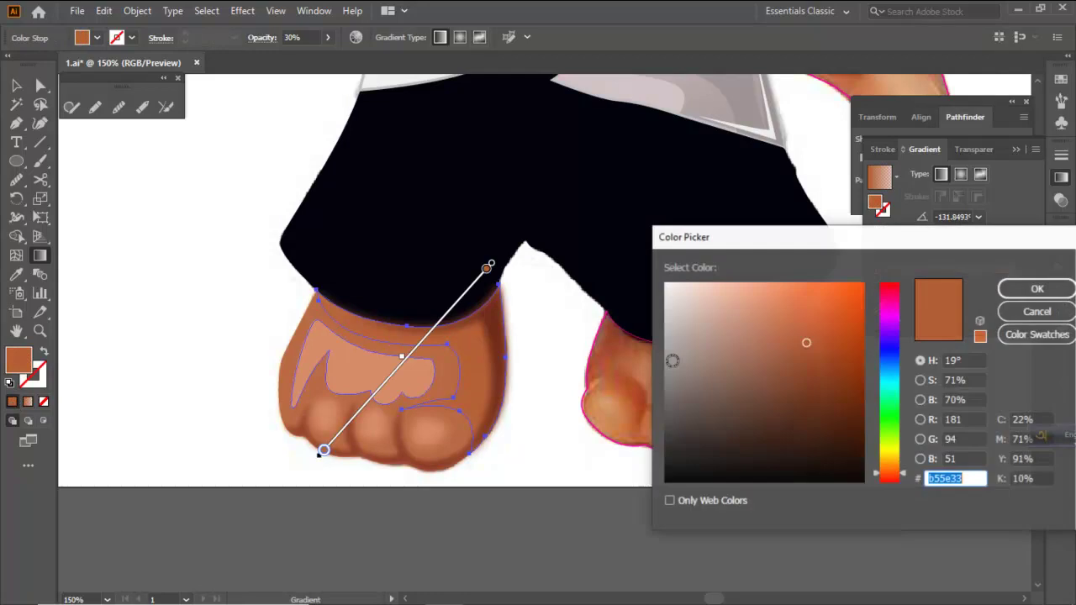
left_click(821, 357)
left_click_drag(821, 357, 815, 355)
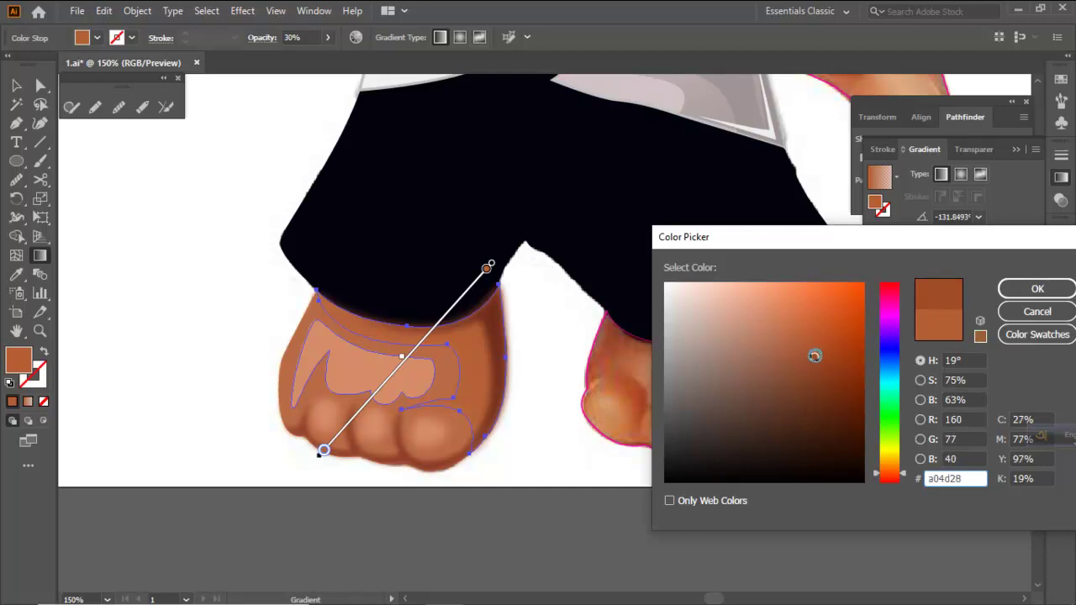
key("Return")
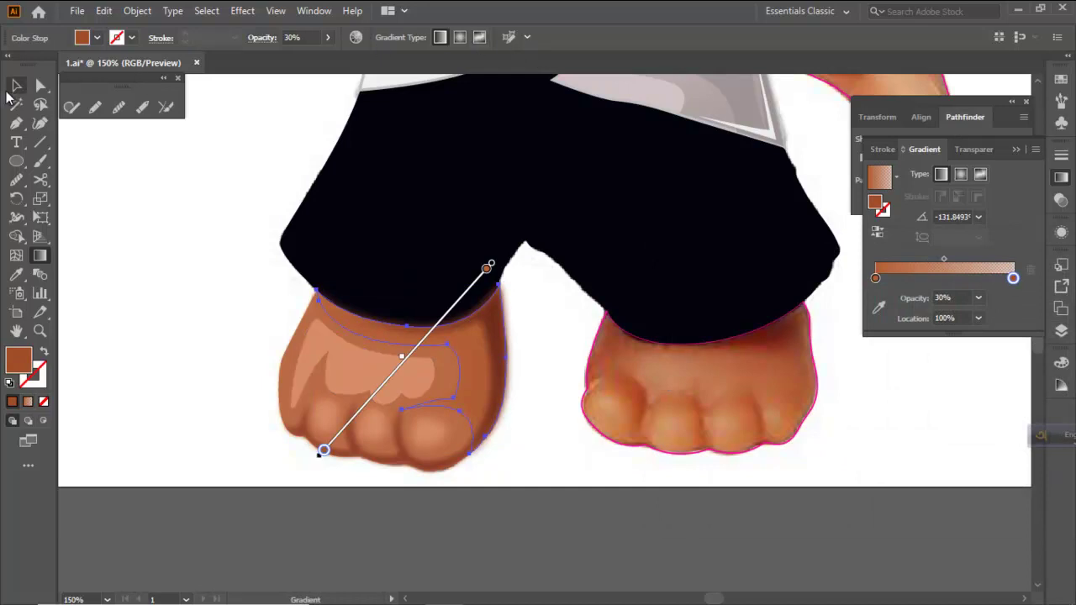
left_click(14, 87)
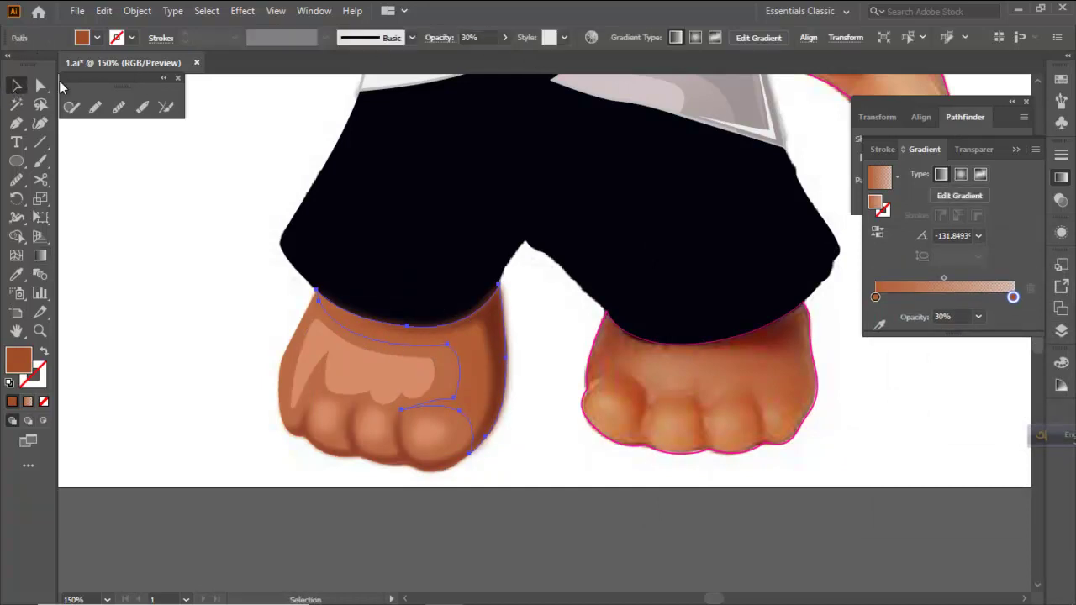
left_click(210, 301)
scroll(512, 380, "down", 3)
scroll(603, 391, "down", 2)
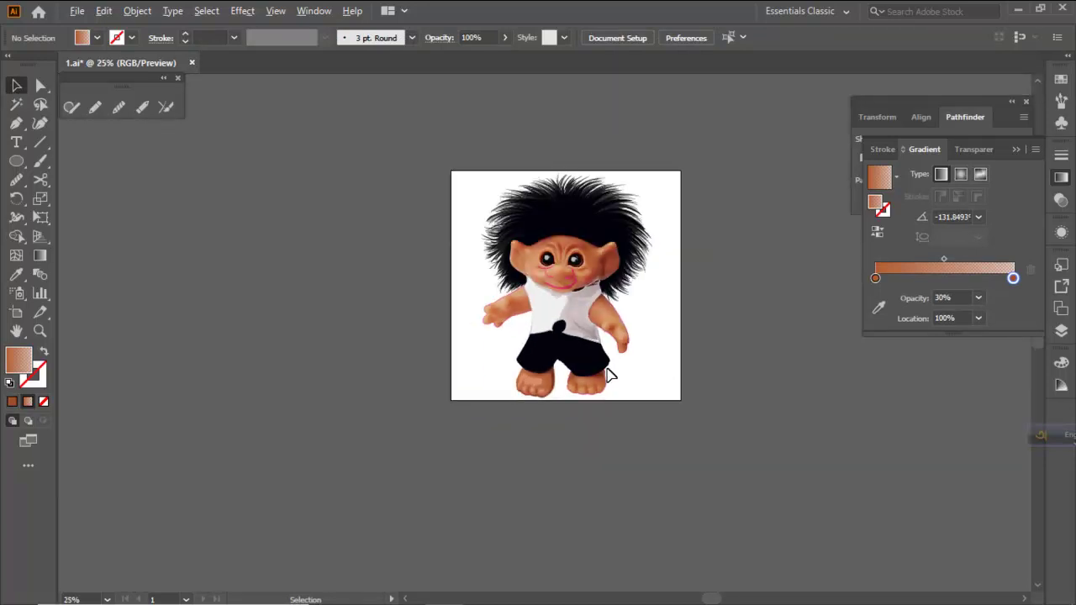
scroll(609, 376, "up", 4)
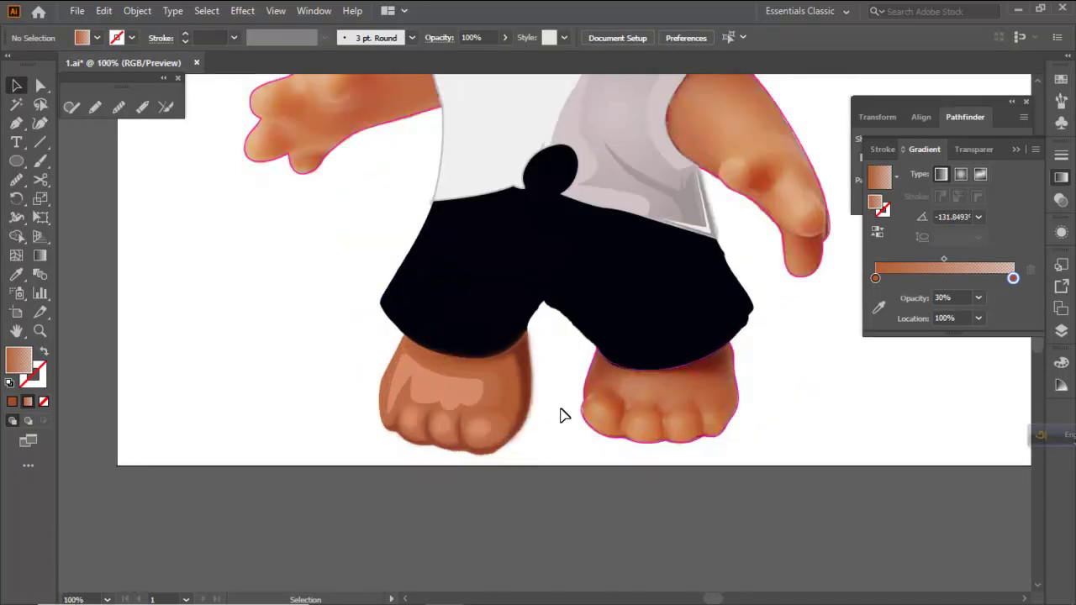
scroll(658, 405, "down", 3)
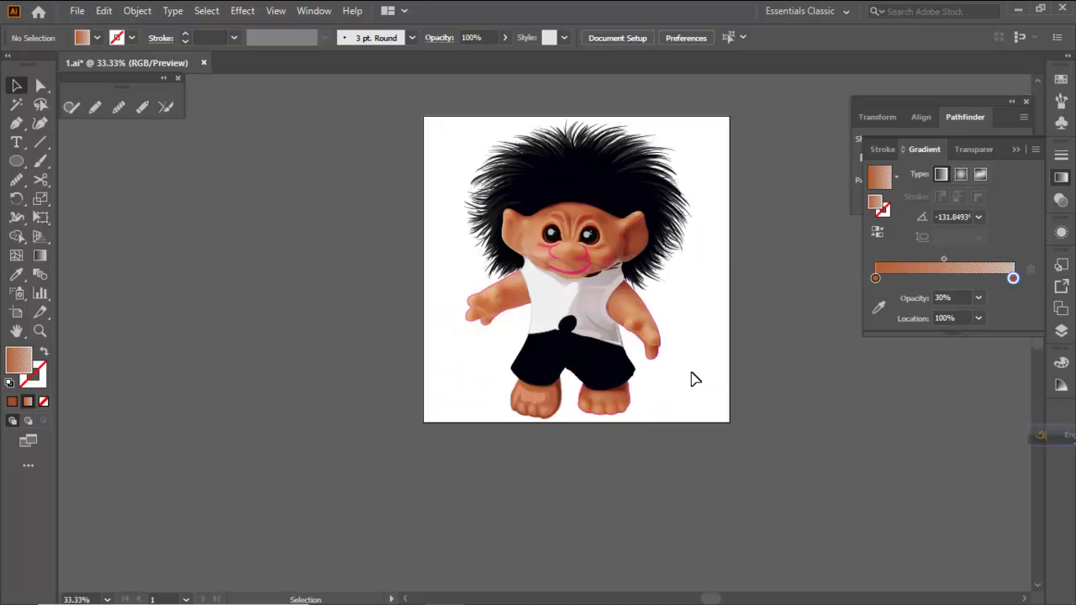
scroll(526, 405, "up", 5)
Copy the large shadow shape's appearance onto the left foot's toe shadow shape with the Eyedropper and deselect it
left_click(558, 438)
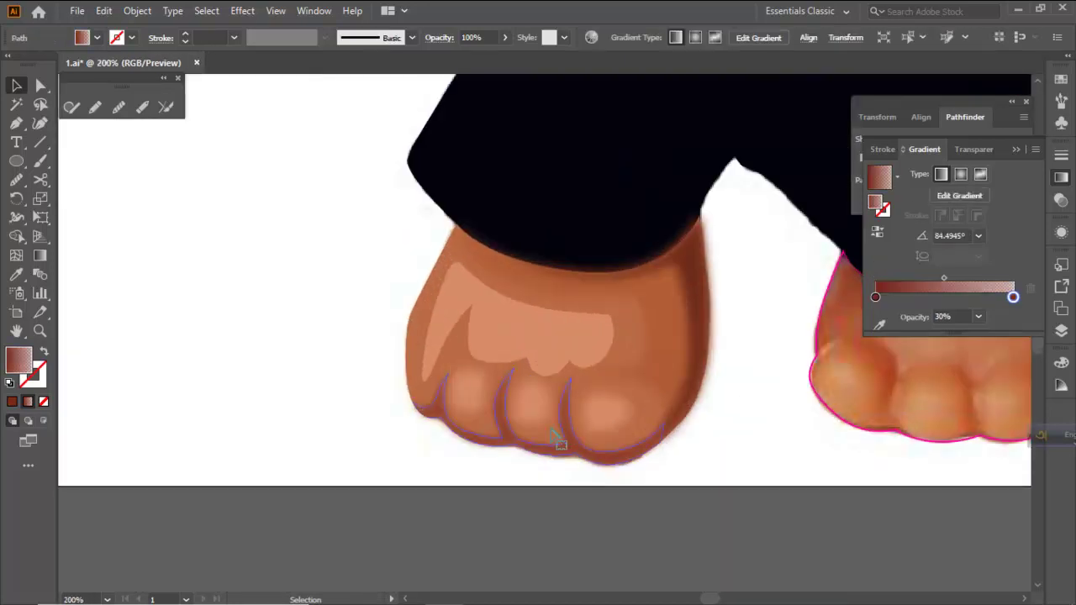
left_click(16, 274)
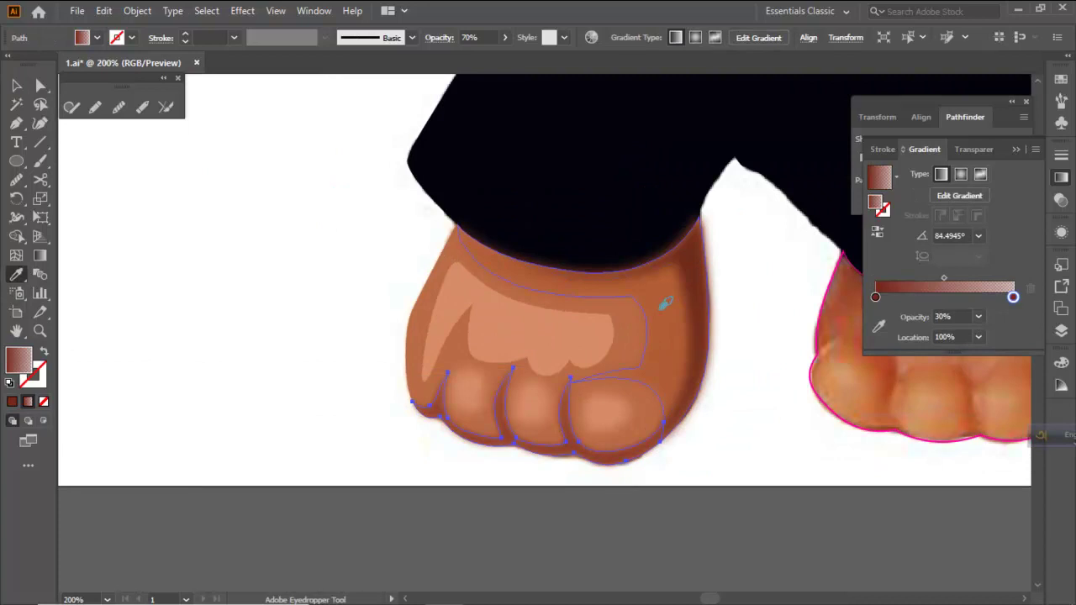
left_click(665, 302)
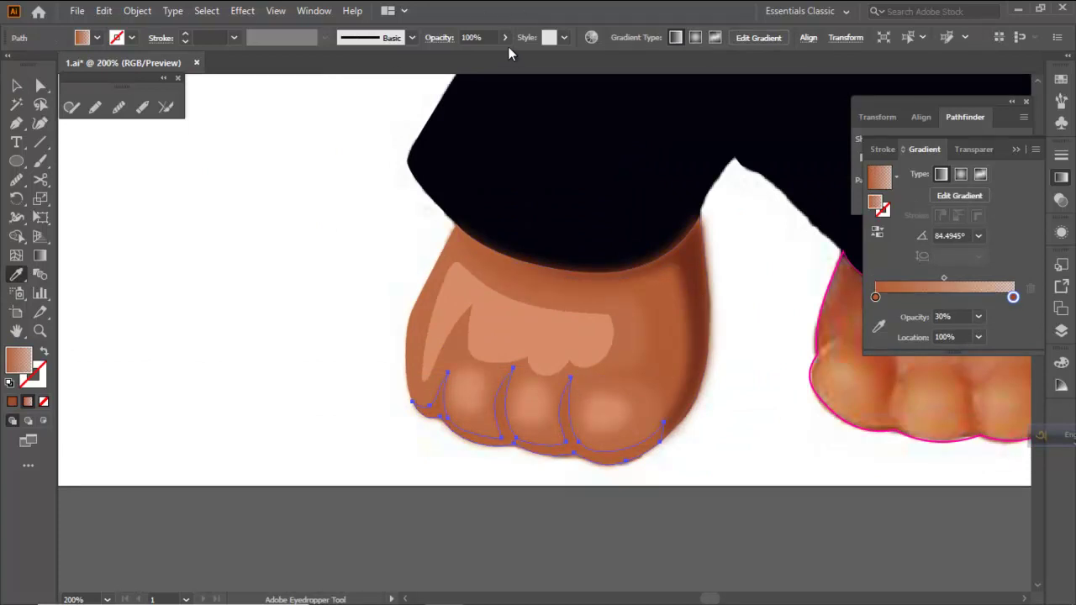
left_click(246, 260, "ctrl")
scroll(502, 329, "down", 3)
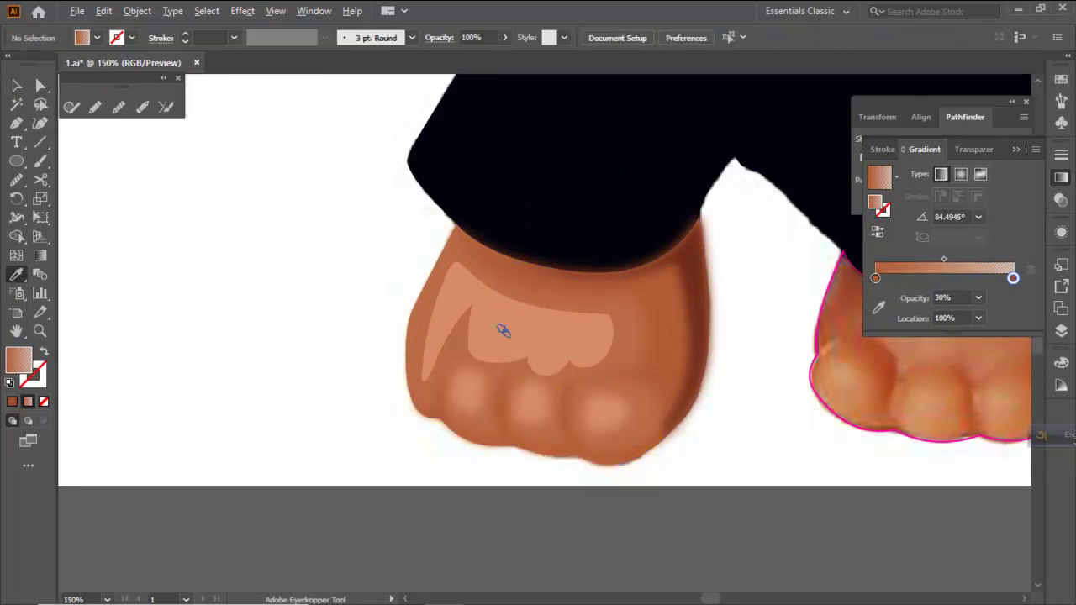
left_click(16, 86)
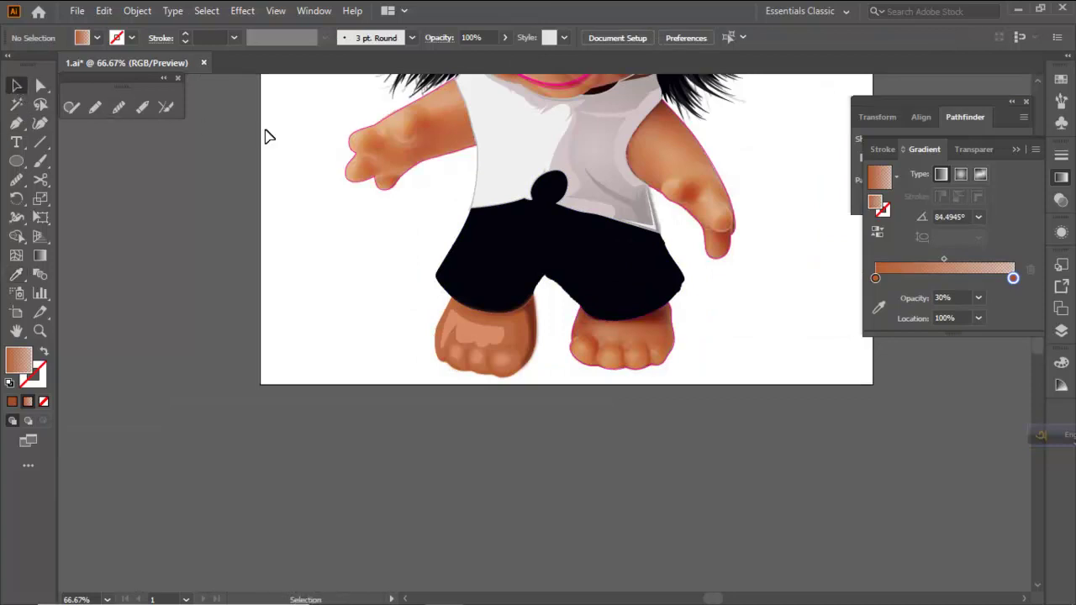
Change the gradient fills of the left foot's large shadow shape and toe shadow shape to solid a04d28
scroll(516, 310, "up", 2)
left_click(462, 435)
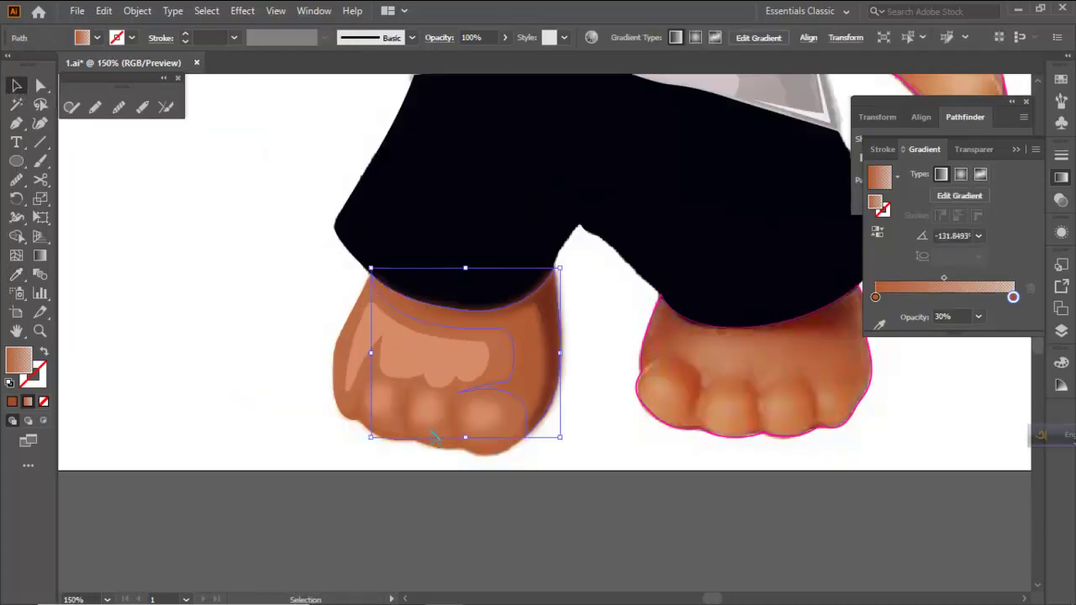
left_click(12, 401)
Try the darker brown 893616 as the fill of both left foot shadow shapes, and undo that colour change
double_click(14, 361)
left_click_drag(826, 351, 835, 373)
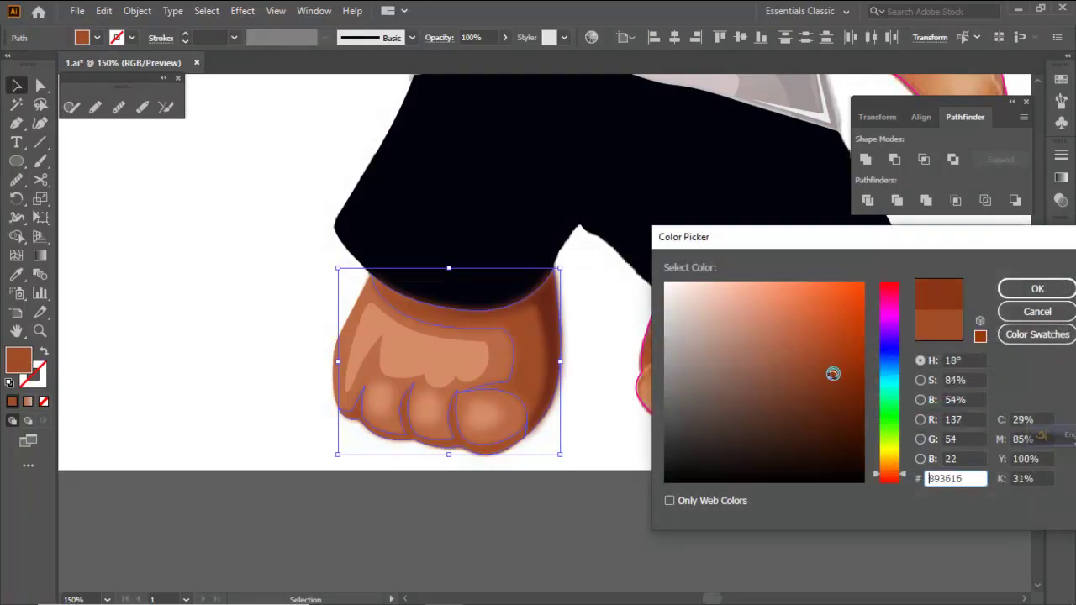
left_click(1017, 294)
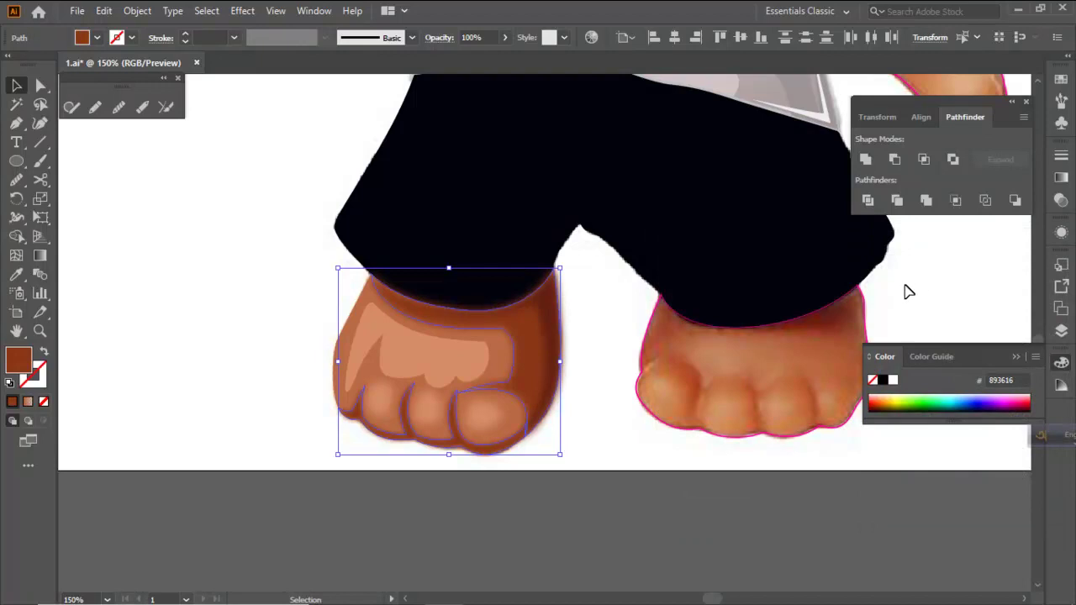
left_click(197, 333, "ctrl")
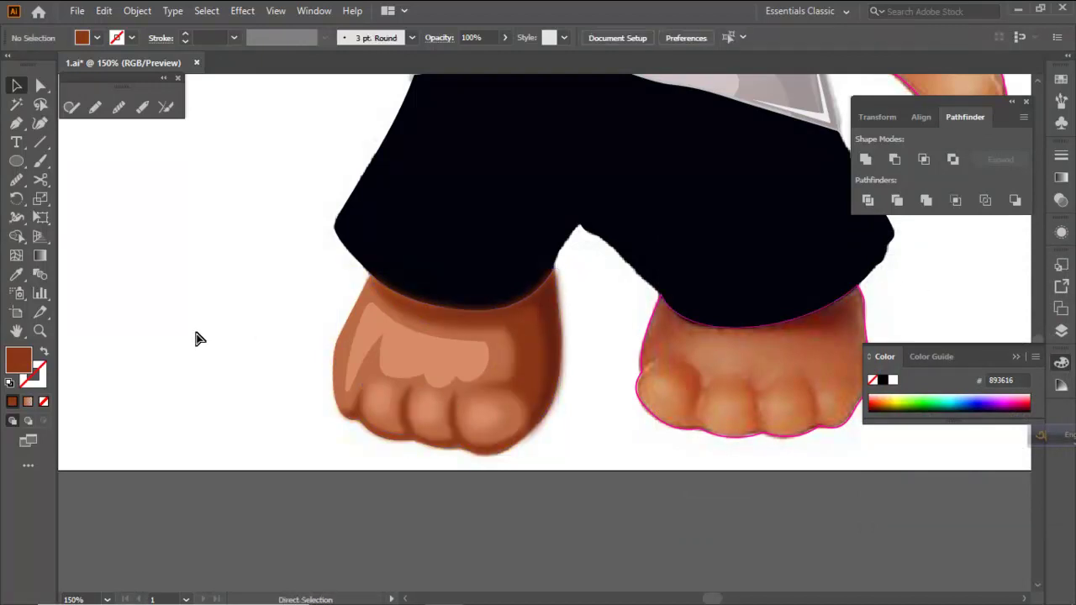
scroll(493, 394, "down", 3)
scroll(516, 387, "up", 3)
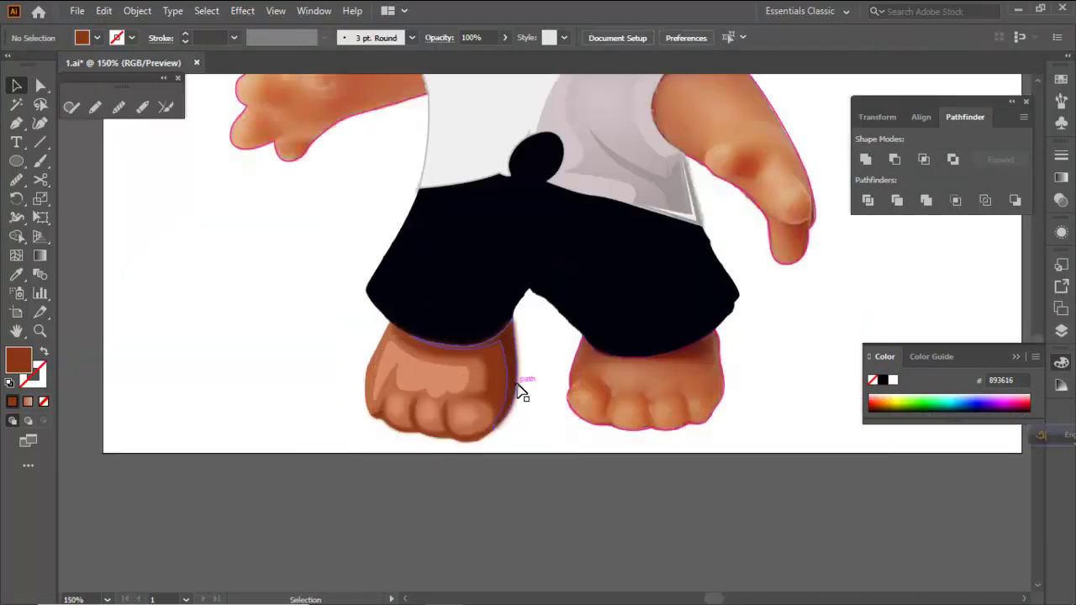
left_click(494, 389, "ctrl")
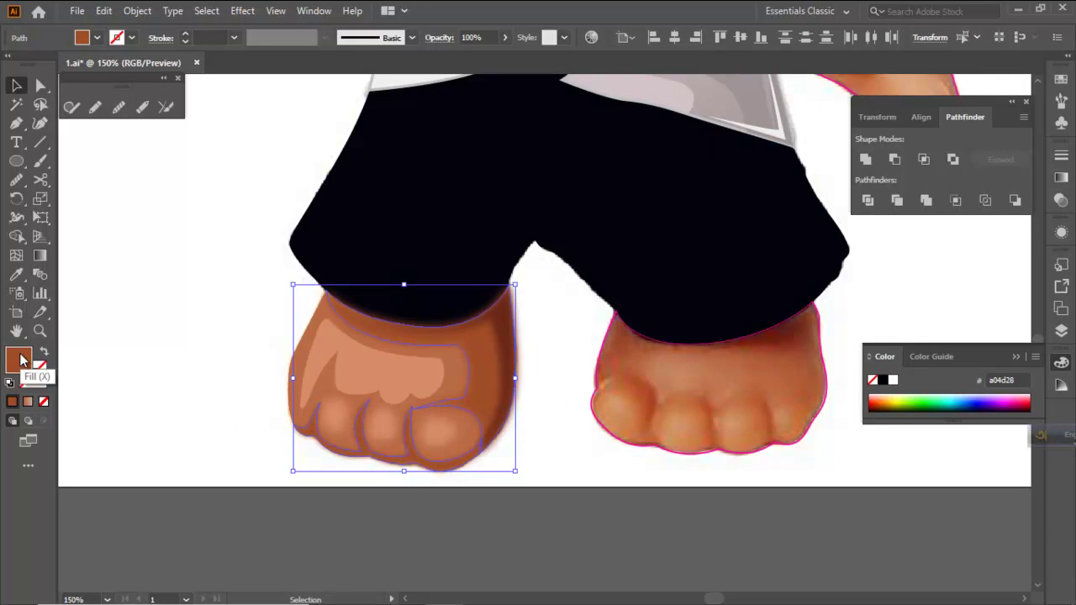
Set the fill of the left foot's large shadow shape and toe shadow shape to 933f1d and deselect them
double_click(21, 360)
left_click_drag(813, 359, 825, 365)
left_click(1037, 289)
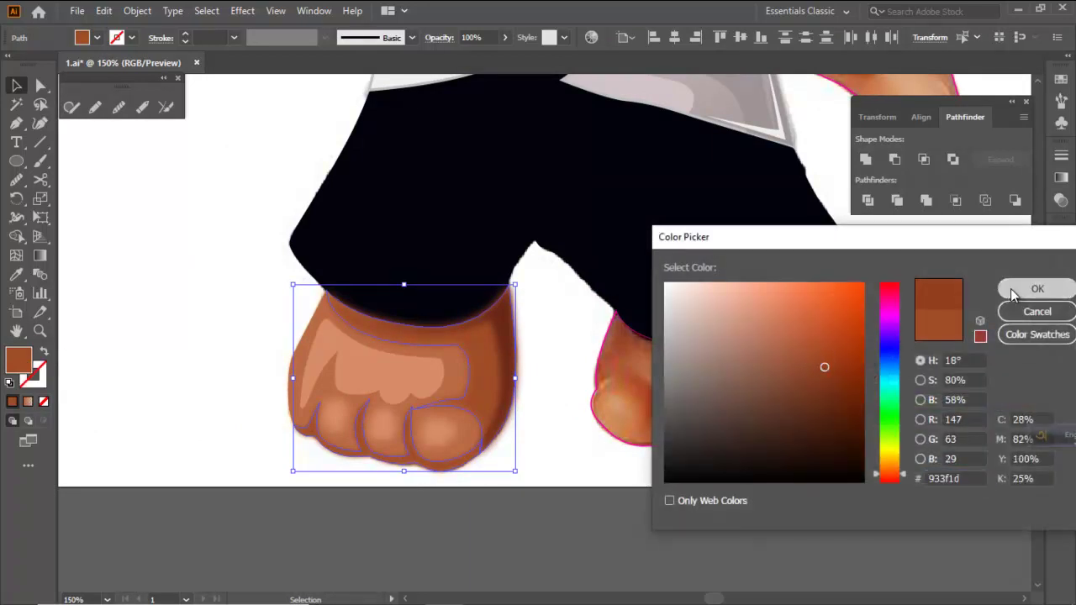
left_click(595, 477)
scroll(539, 387, "down", 3)
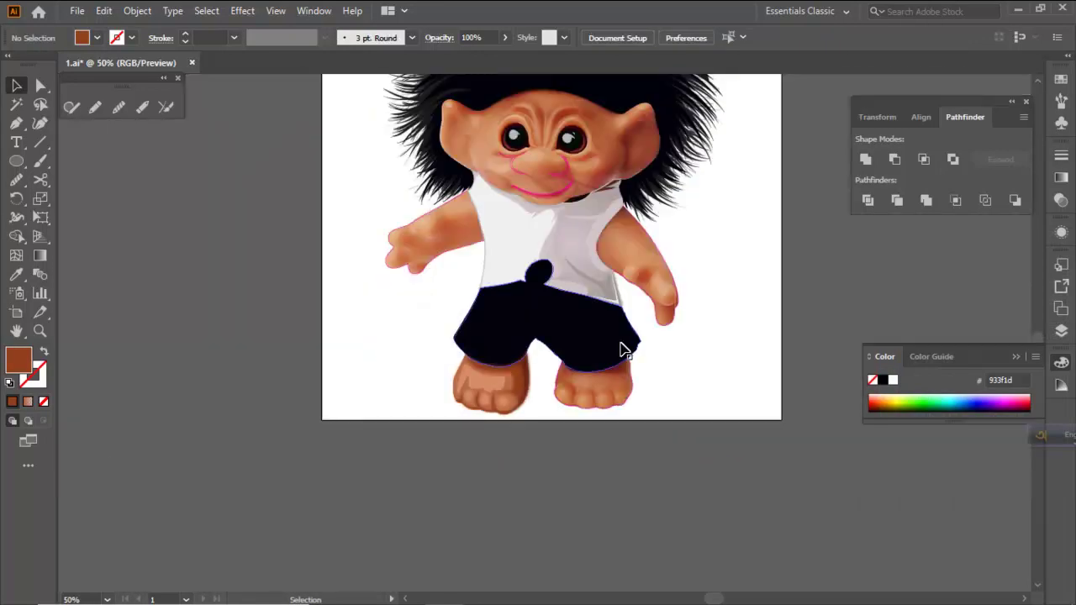
scroll(630, 350, "down", 2)
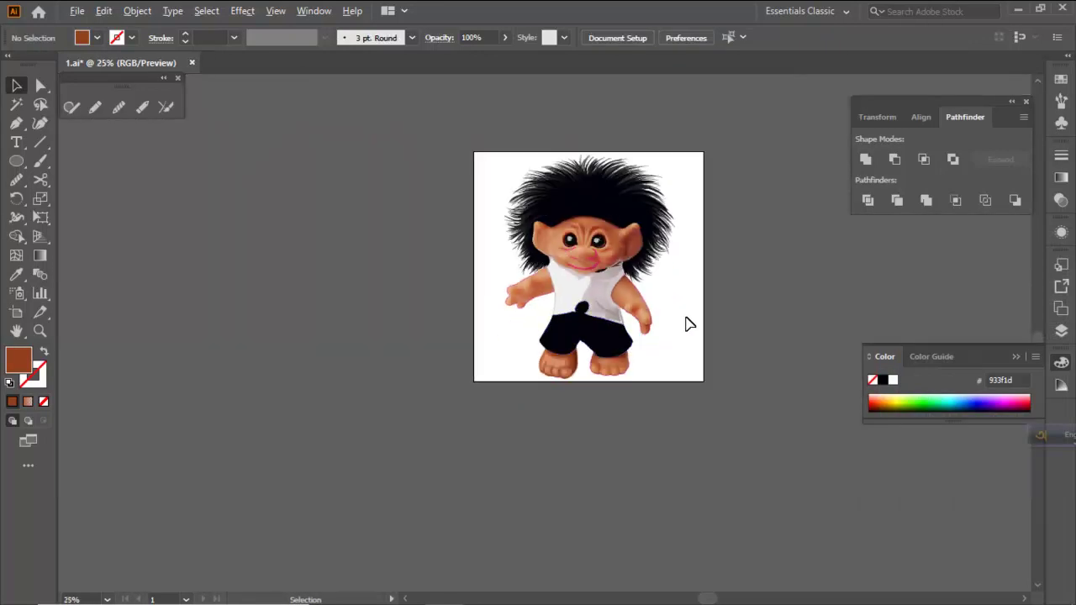
Lower the opacity of the left foot's toe shadow shape to 80% and deselect it
scroll(580, 378, "up", 6)
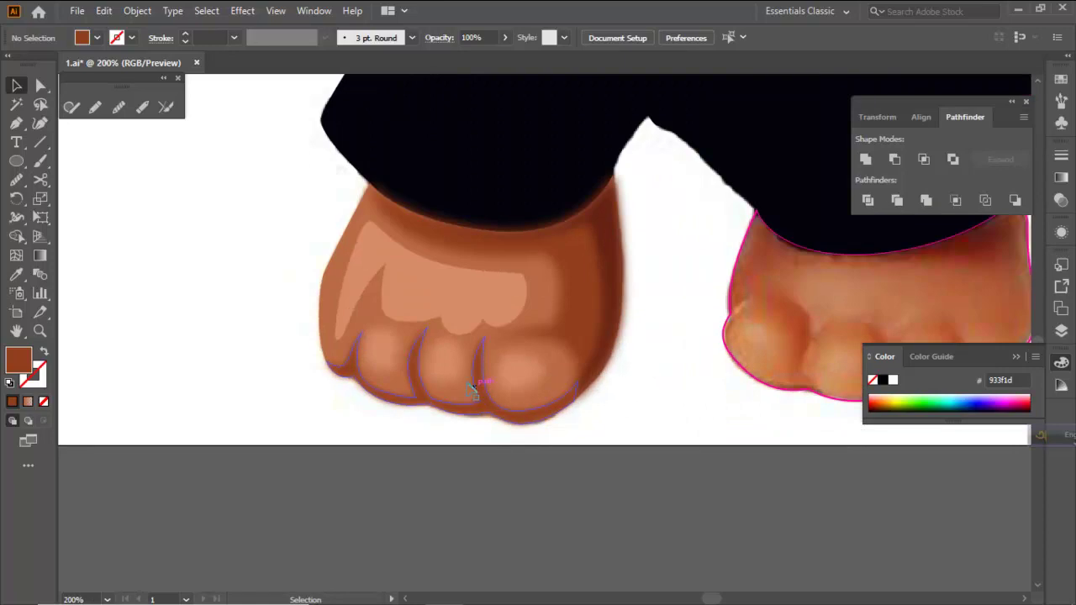
left_click(477, 388)
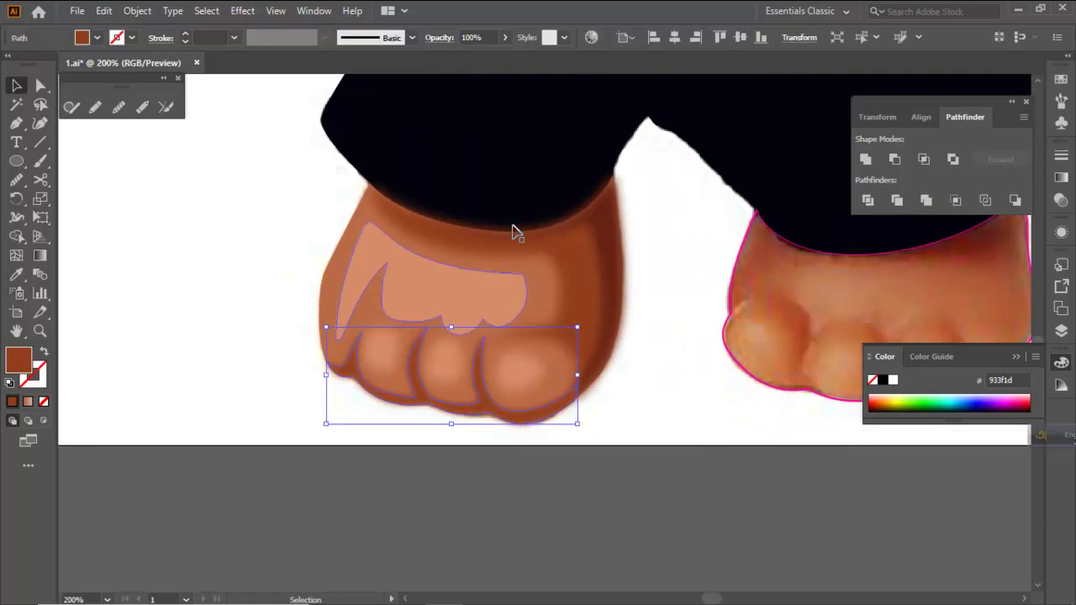
left_click(504, 37)
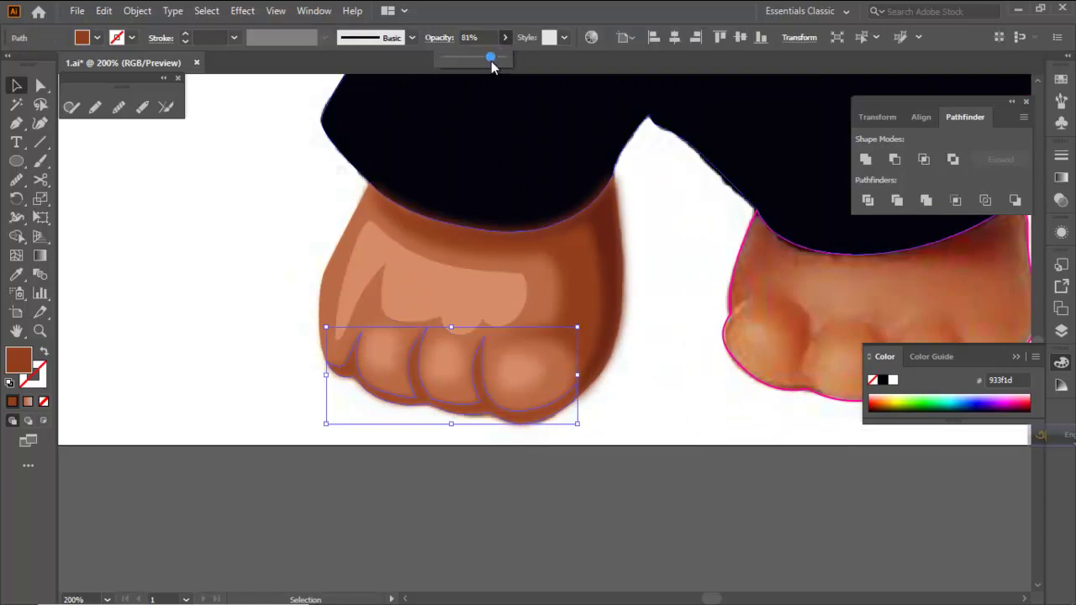
left_click(486, 37)
type("80")
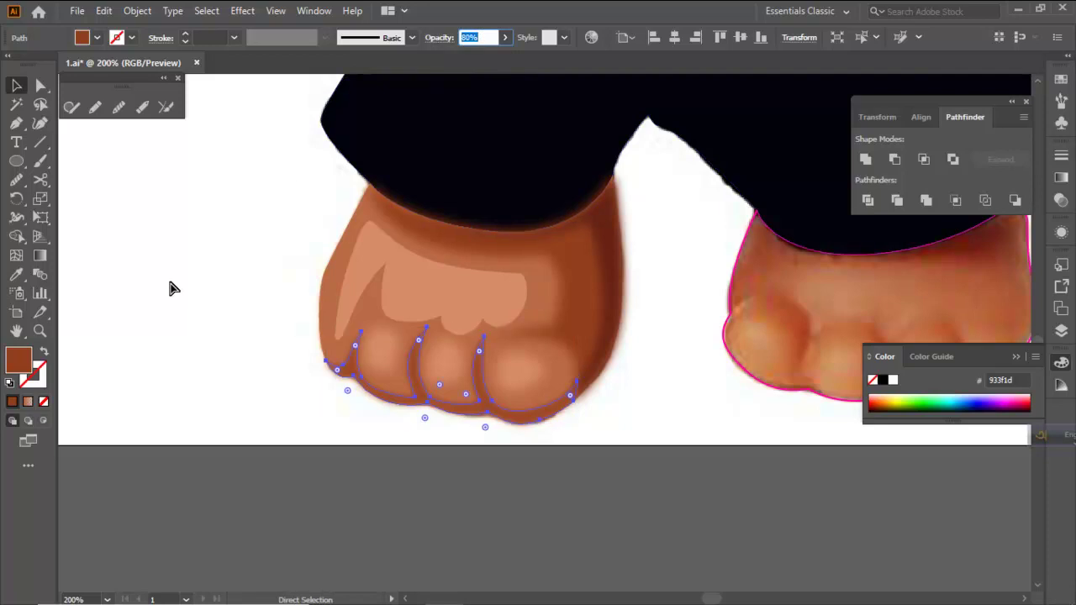
left_click(170, 288, "ctrl")
scroll(518, 359, "down", 2)
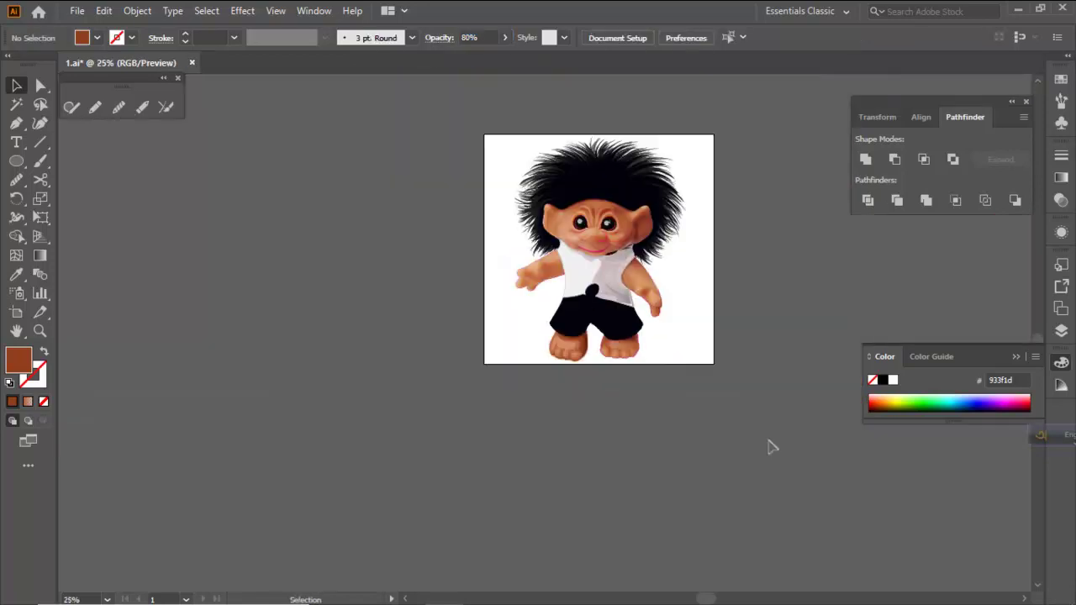
Lower the opacity of the left foot's large shadow shape to 70% and deselect it
scroll(580, 353, "up", 5)
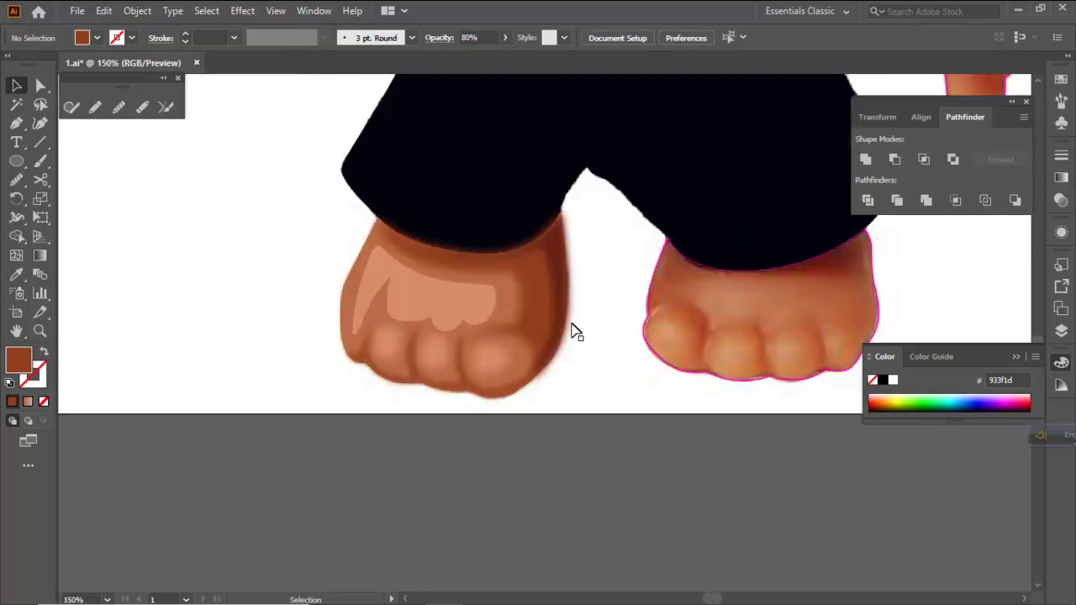
left_click(538, 301)
left_click(478, 38)
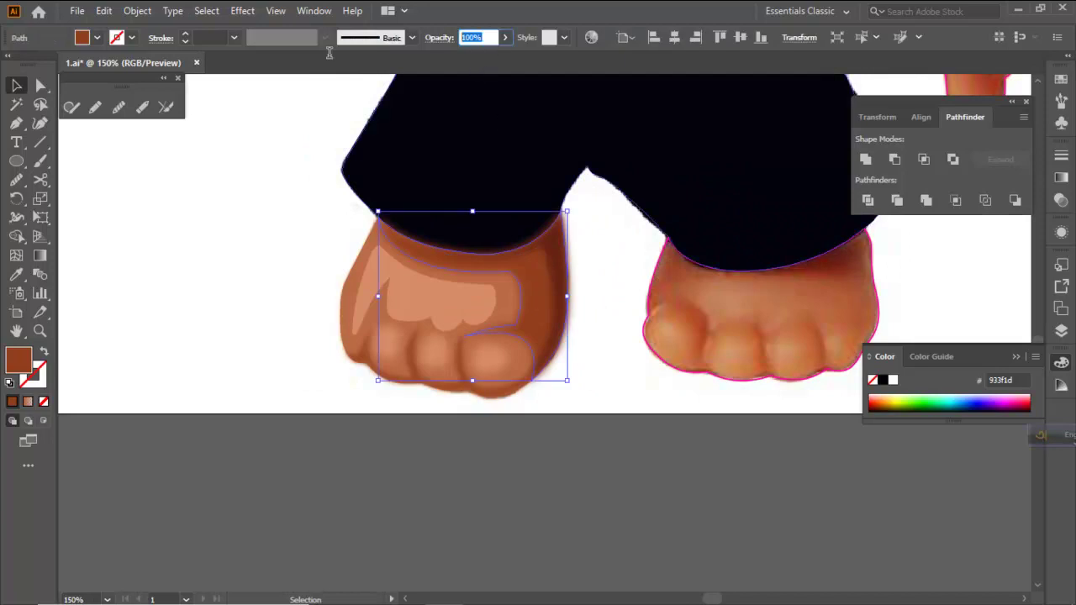
type("70")
key("Return")
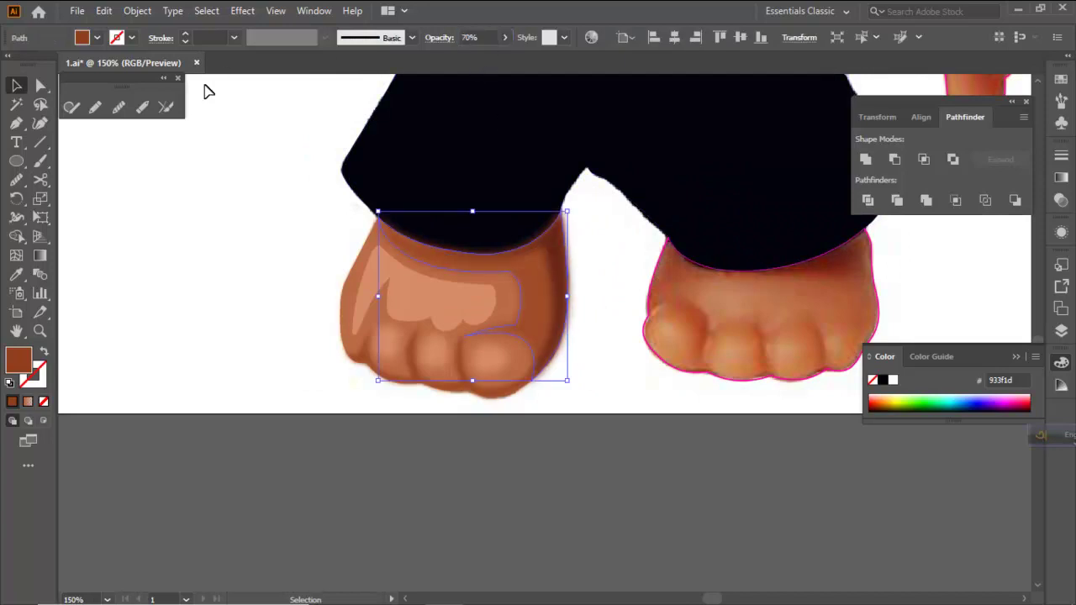
left_click(420, 412)
scroll(530, 334, "down", 3)
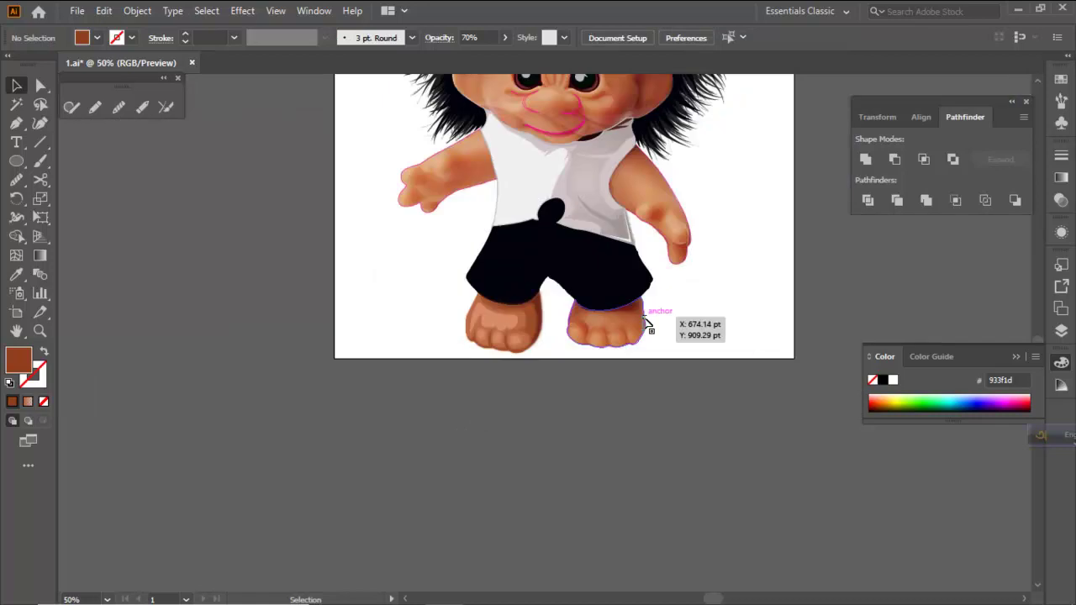
scroll(538, 309, "up", 4)
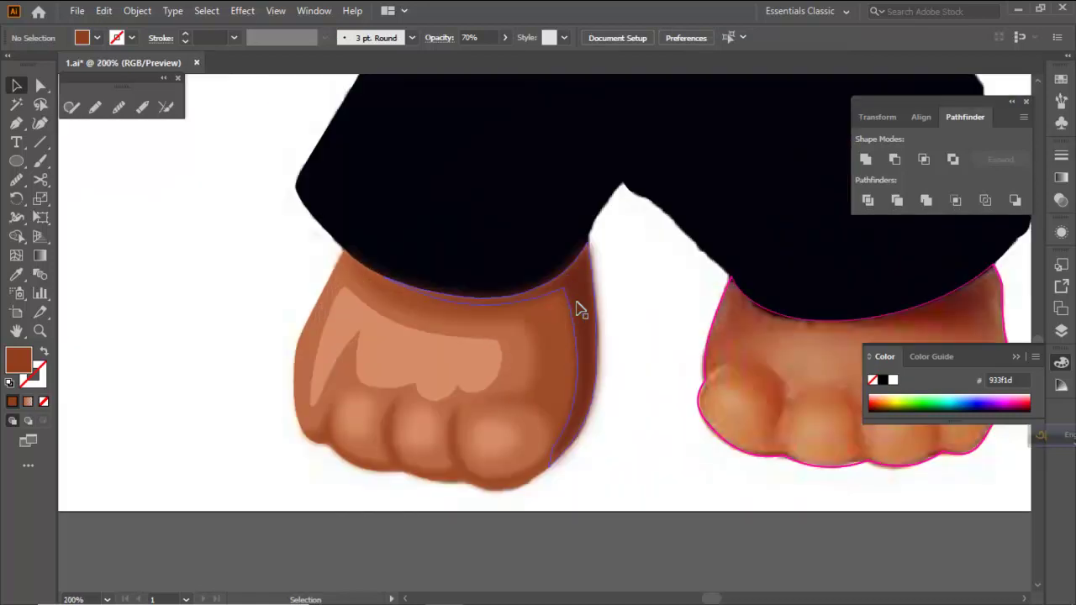
Copy the large shadow's appearance onto the left foot's outer edge shadow, set its fill to 702b13 and deselect it
left_click(571, 309)
left_click(16, 274)
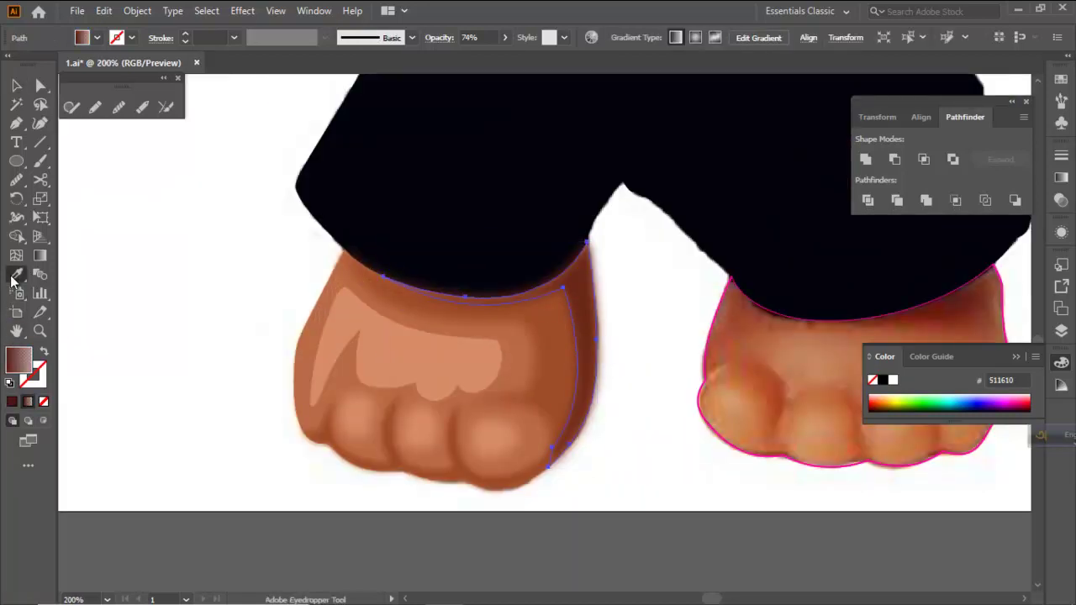
left_click(553, 340)
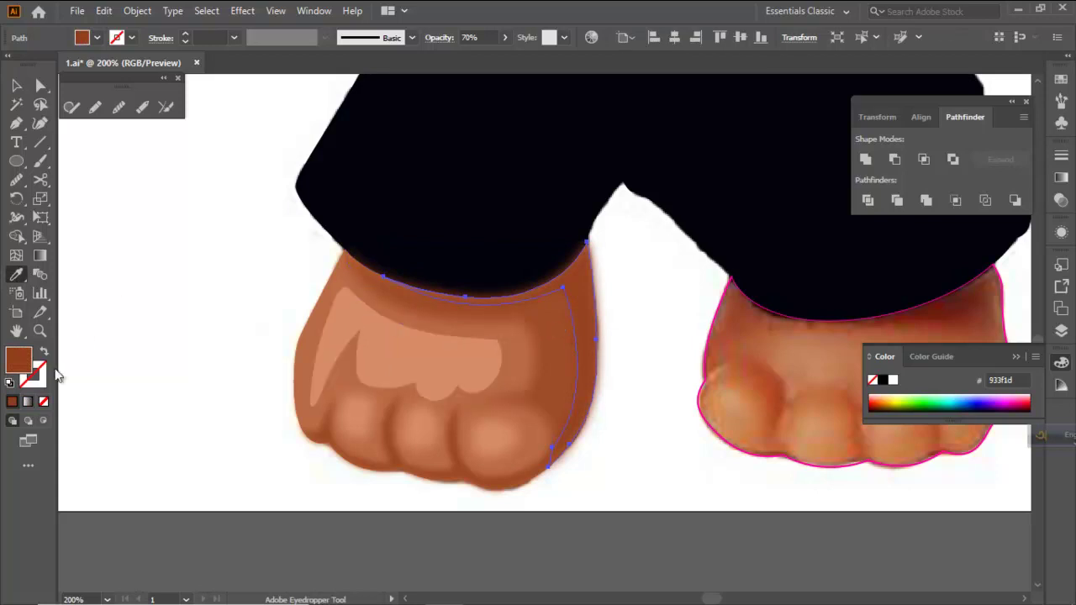
double_click(24, 360)
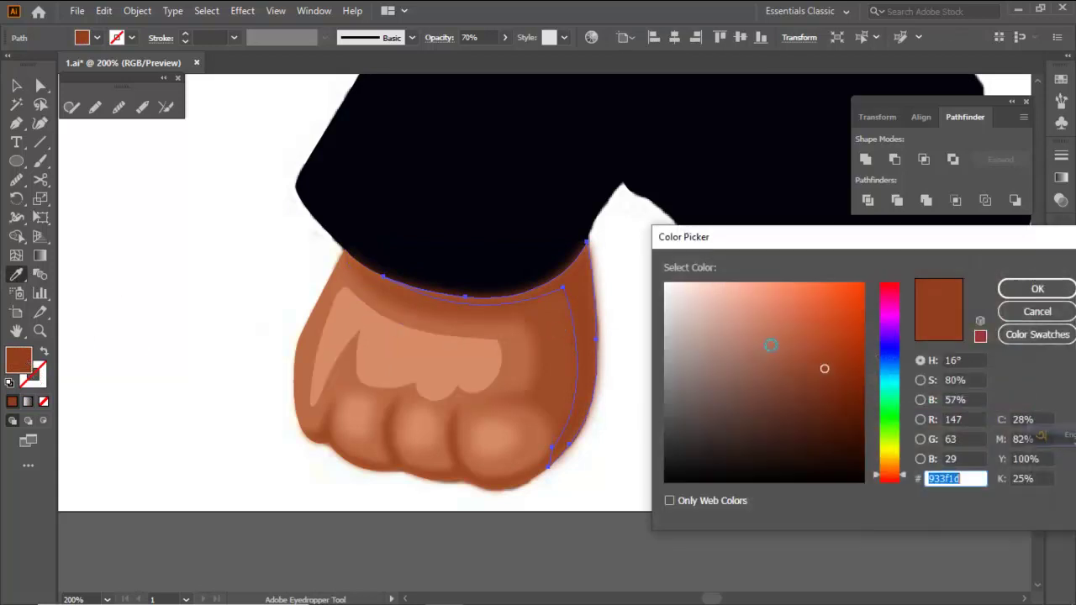
left_click_drag(820, 367, 834, 385)
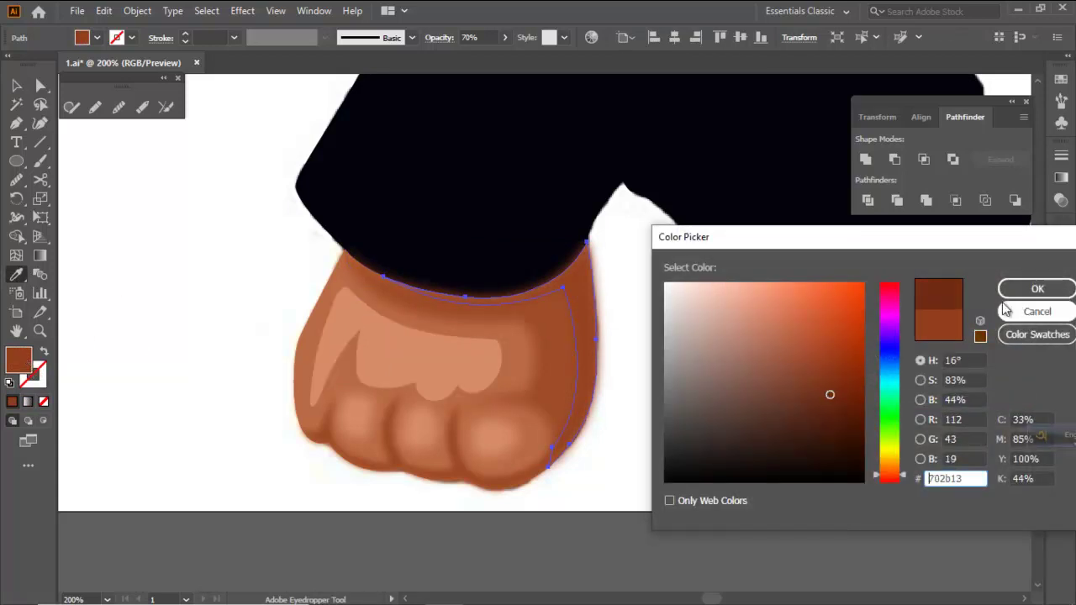
left_click(1037, 289)
left_click(686, 406, "ctrl")
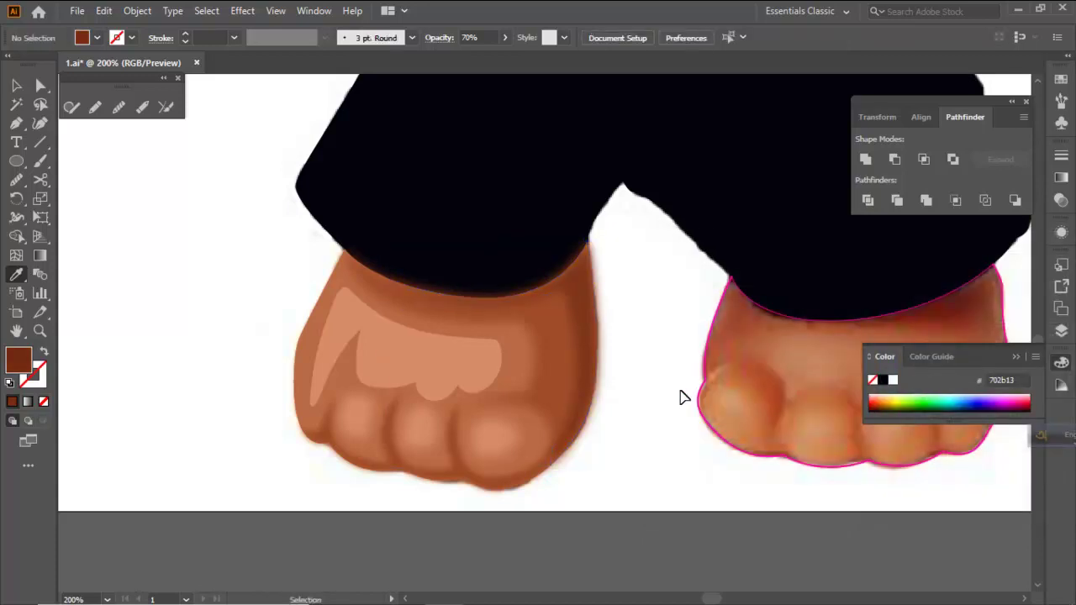
Try the stronger peach ffa076 as the fill of the left foot's middle toe highlight, and undo that colour change
scroll(617, 344, "down", 6)
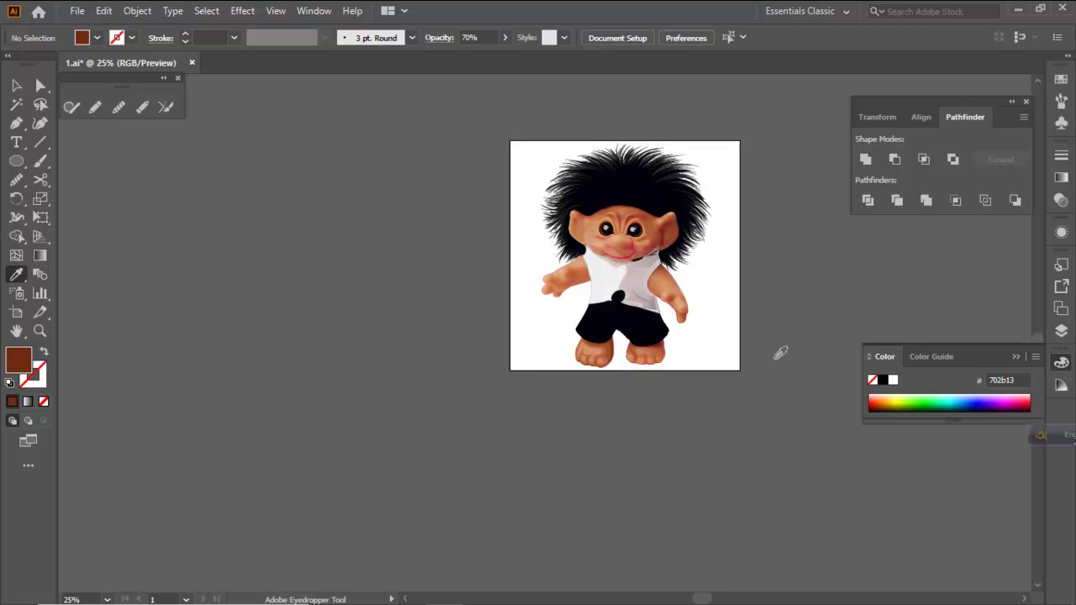
scroll(622, 363, "up", 5)
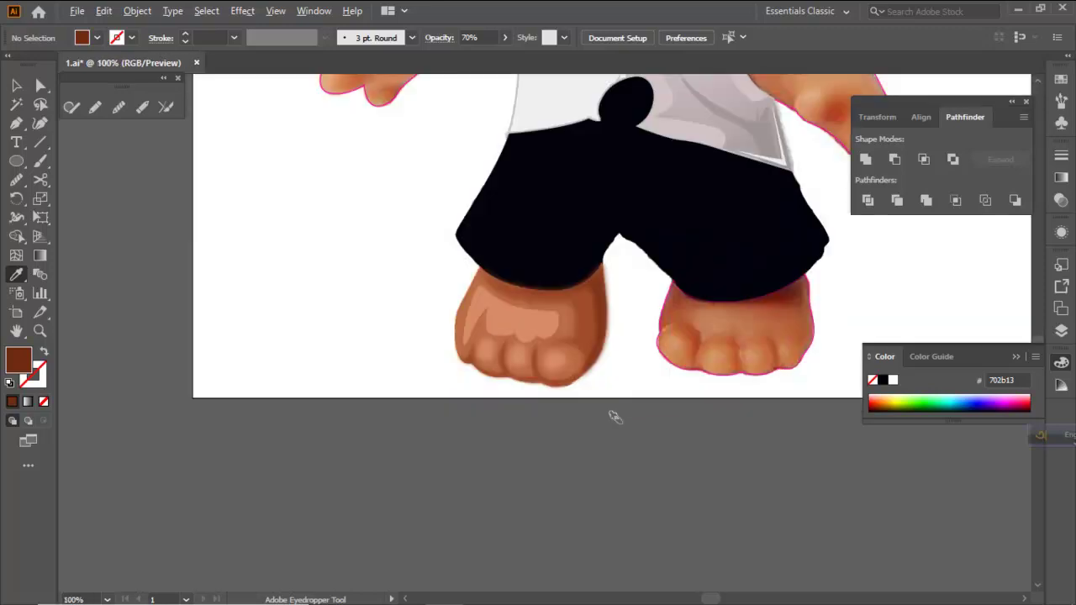
scroll(619, 365, "up", 1)
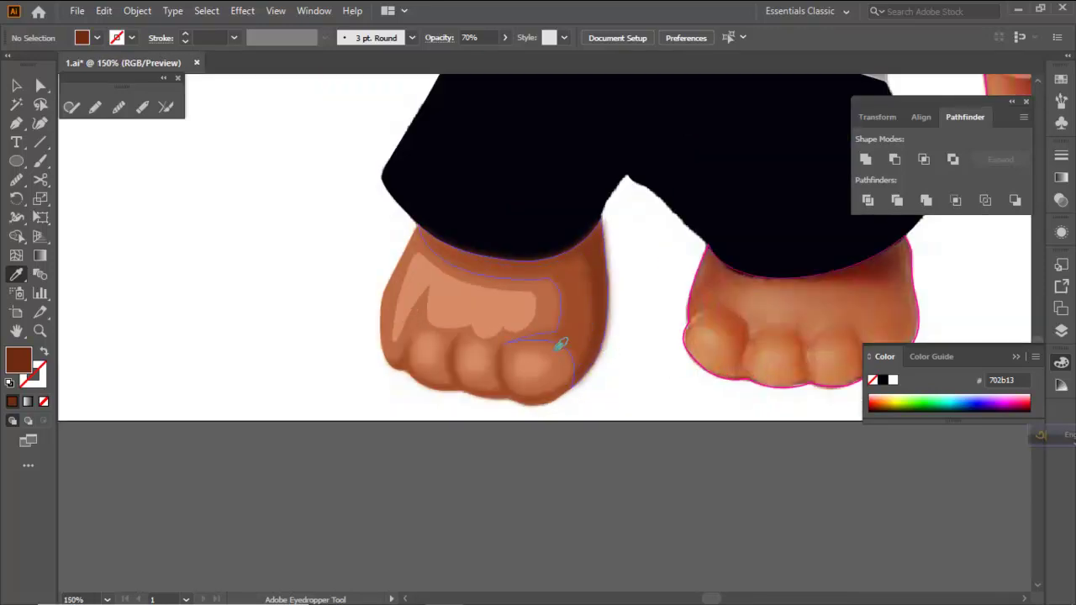
key("v")
left_click(475, 358)
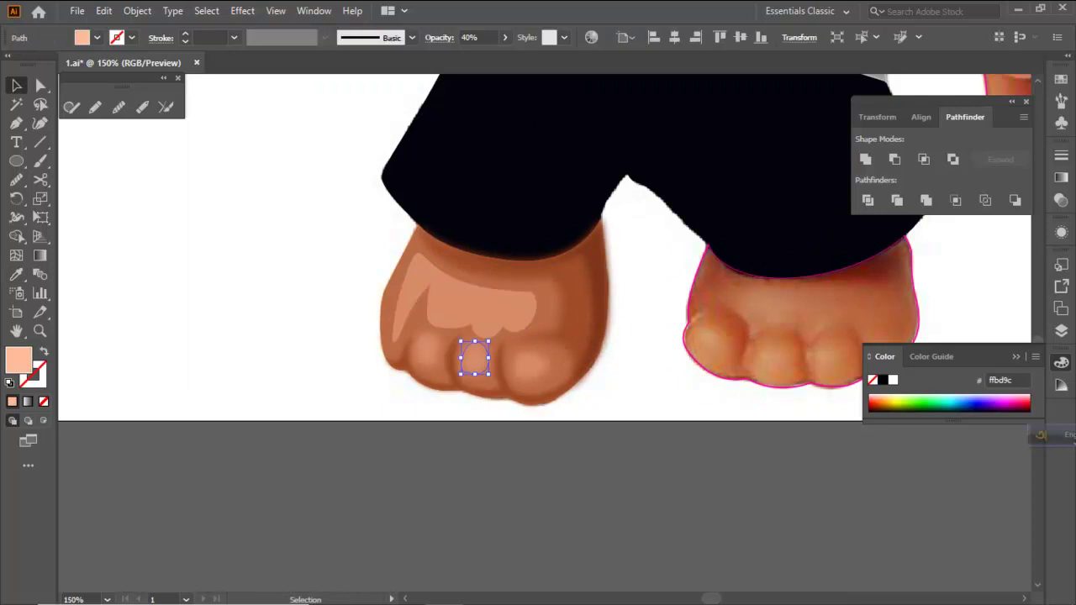
double_click(17, 362)
left_click_drag(728, 291, 772, 282)
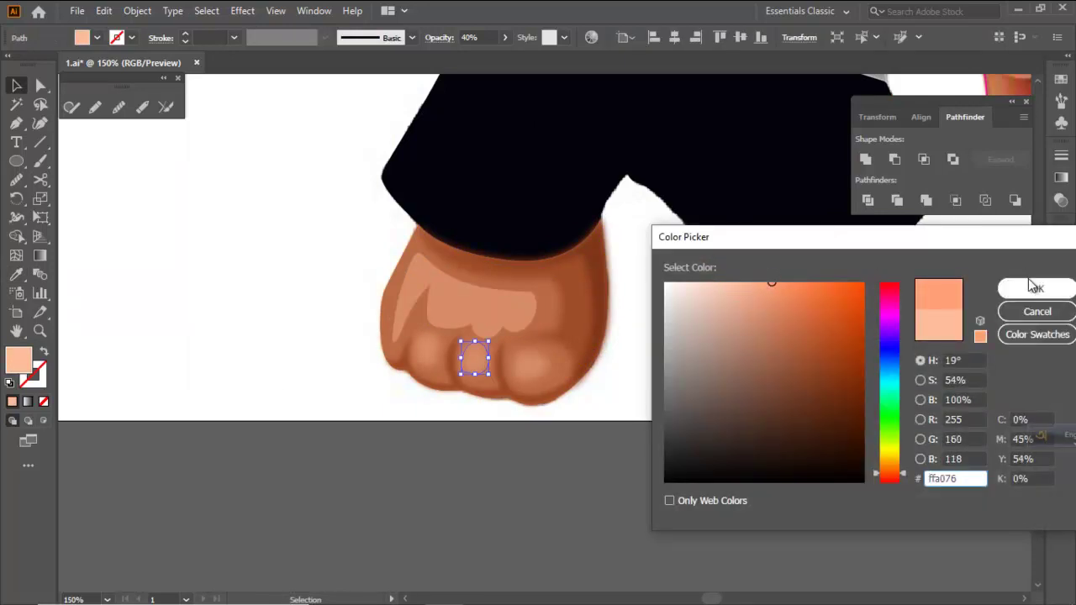
left_click(1034, 288)
left_click(518, 458)
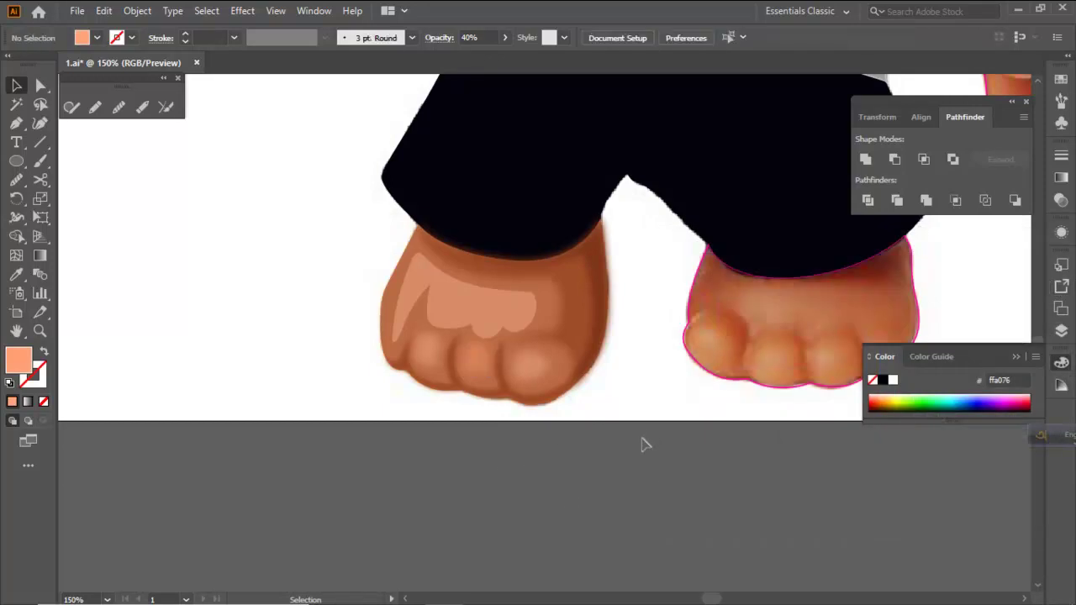
key("ctrl+minus")
key("ctrl+minus")
key("ctrl+minus")
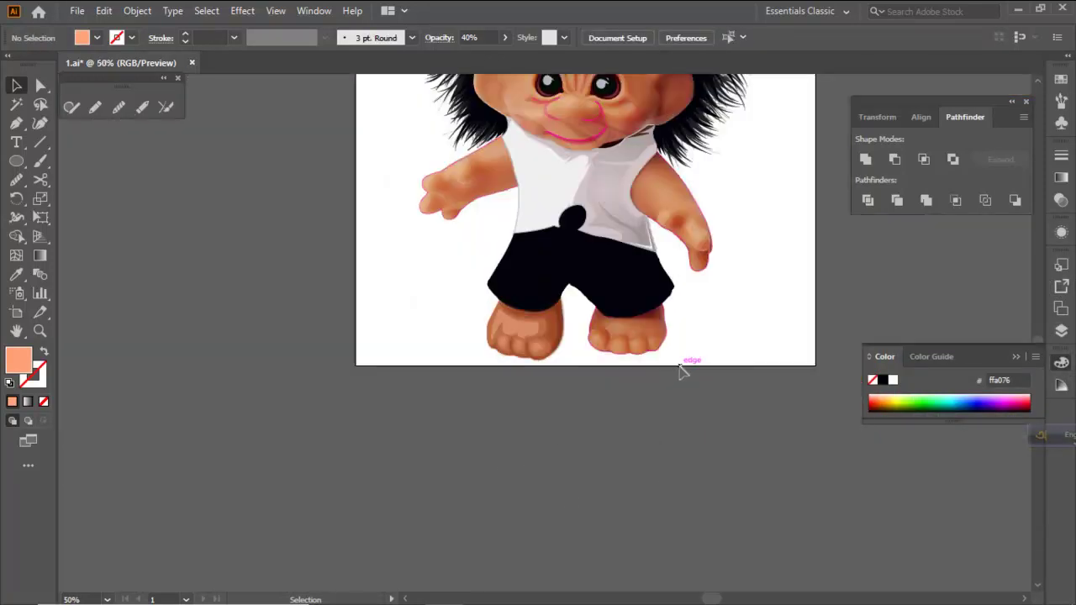
key("ctrl+plus")
key("ctrl+plus")
key("ctrl+z")
key("ctrl+z")
Raise the opacity of the left foot's three toe highlights to 50% and deselect them
scroll(520, 345, "up", 3)
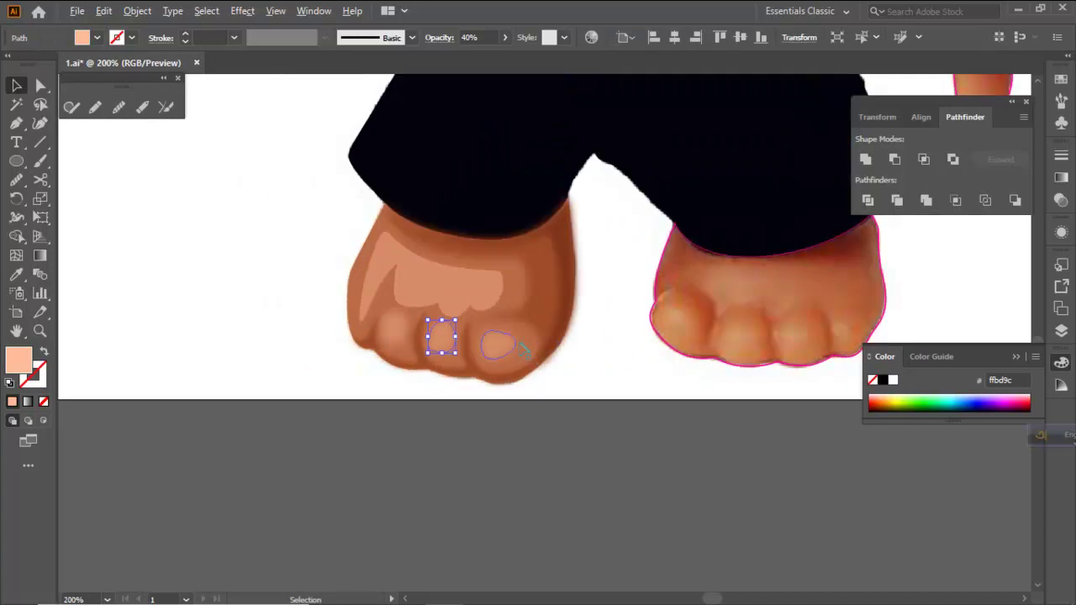
left_click(507, 346, "shift")
left_click(280, 319, "shift")
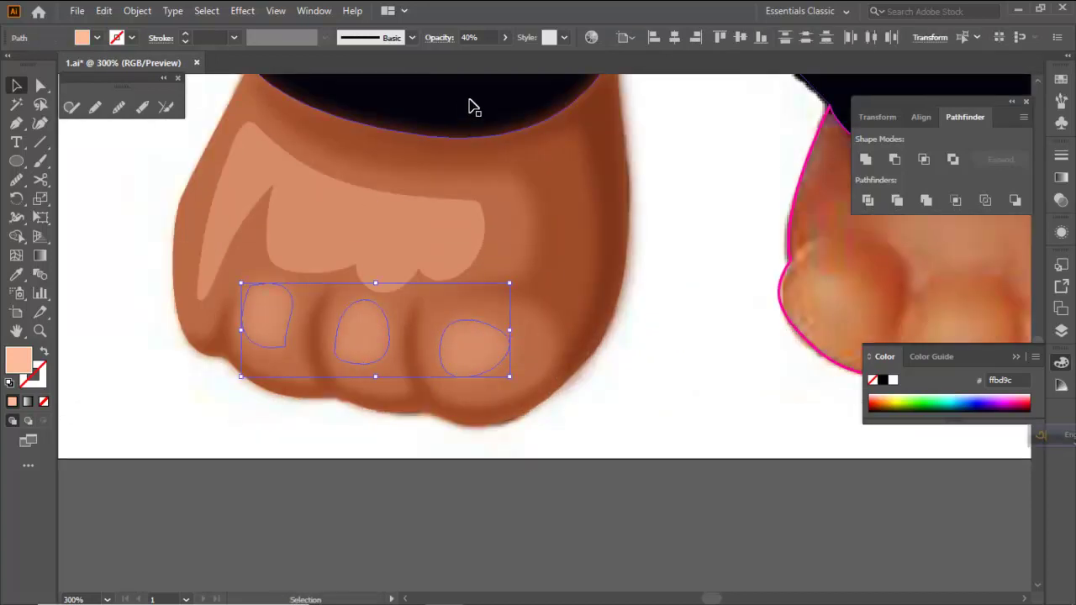
left_click(464, 38)
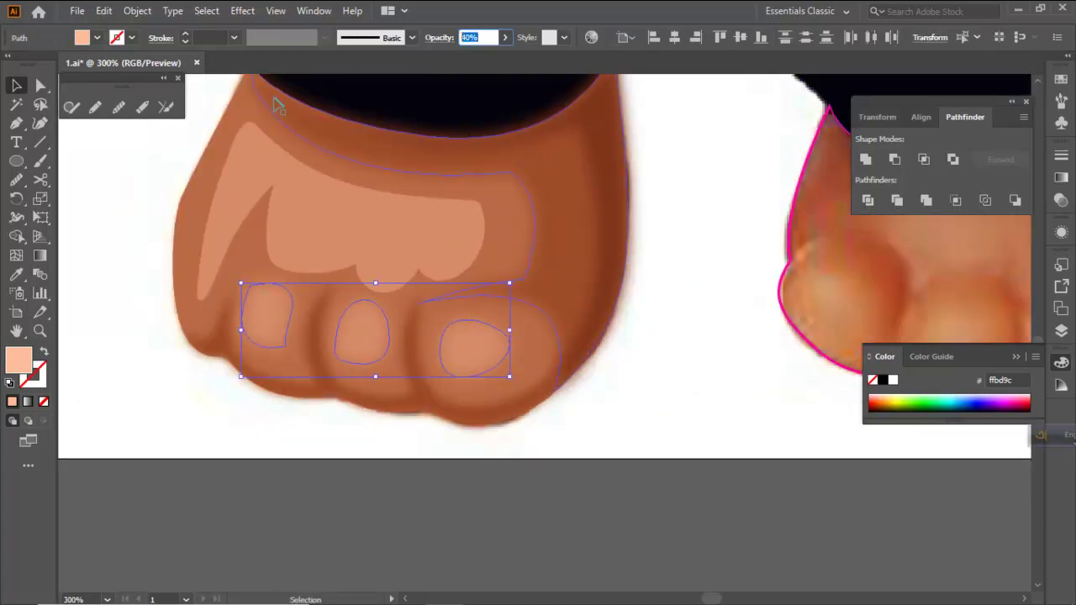
type("50")
key("Return")
left_click(617, 449)
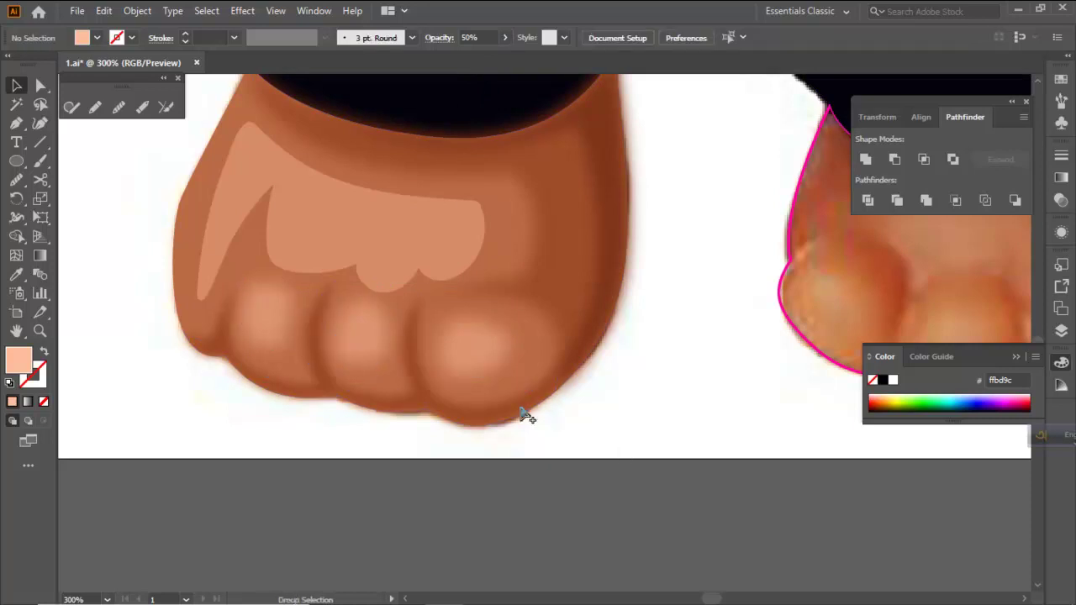
Edit the Gaussian Blur effect on the left foot's three toe highlights, apply it and deselect them
scroll(524, 415, "down", 6)
scroll(607, 383, "down", 2)
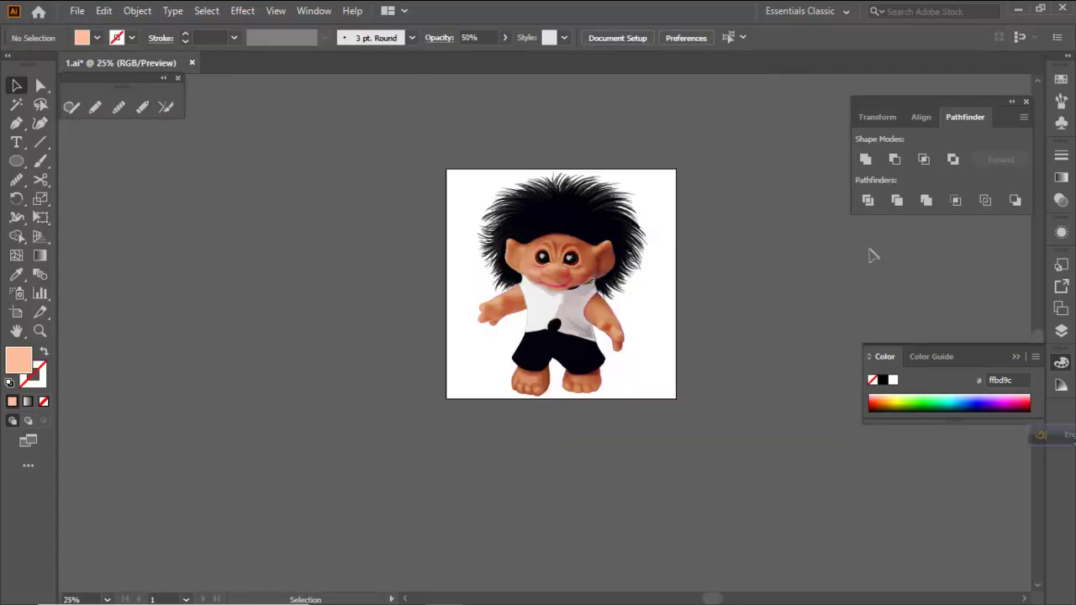
scroll(576, 396, "up", 6)
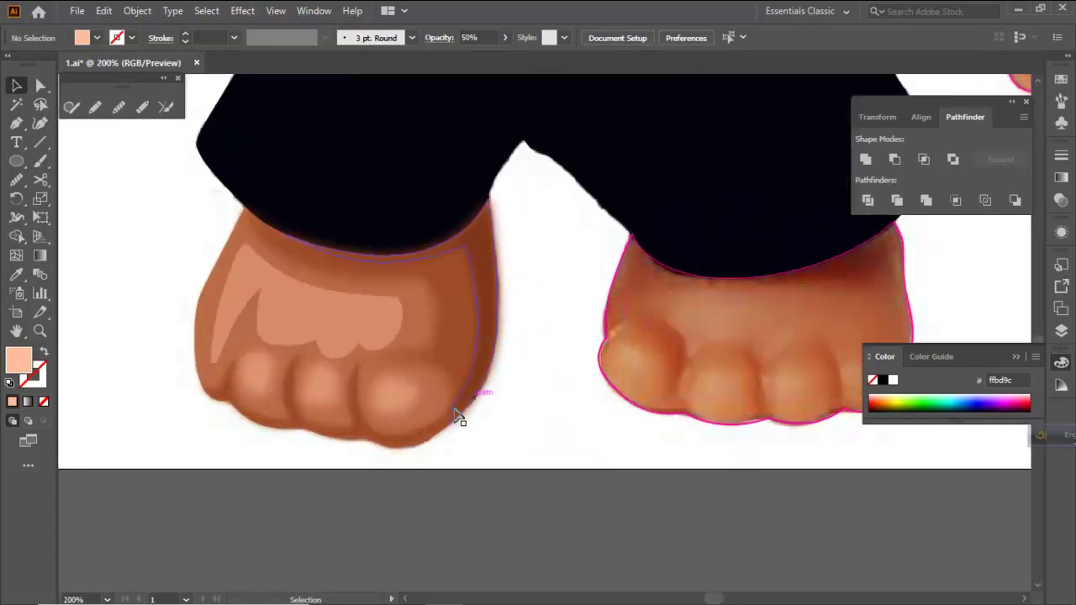
left_click(412, 395)
left_click(327, 383, "shift")
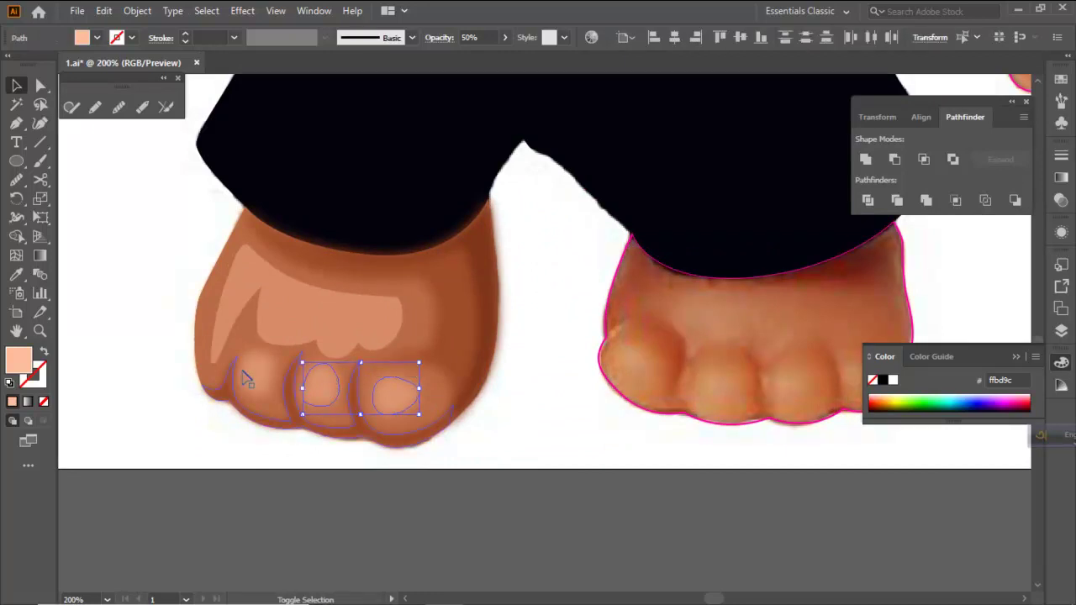
left_click(255, 375, "shift")
left_click(1064, 228)
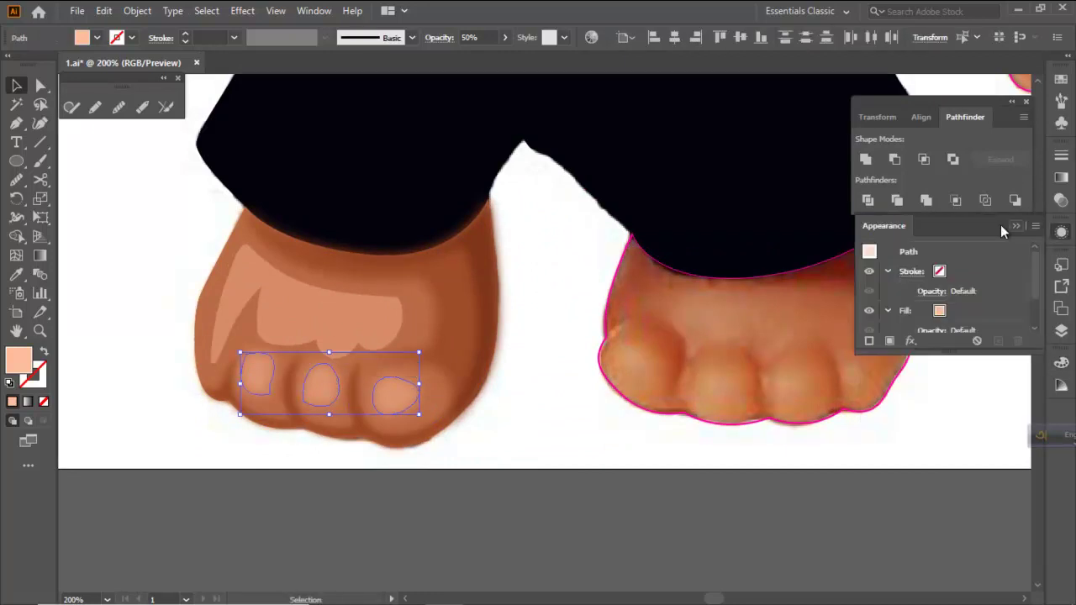
scroll(891, 323, "down", 2)
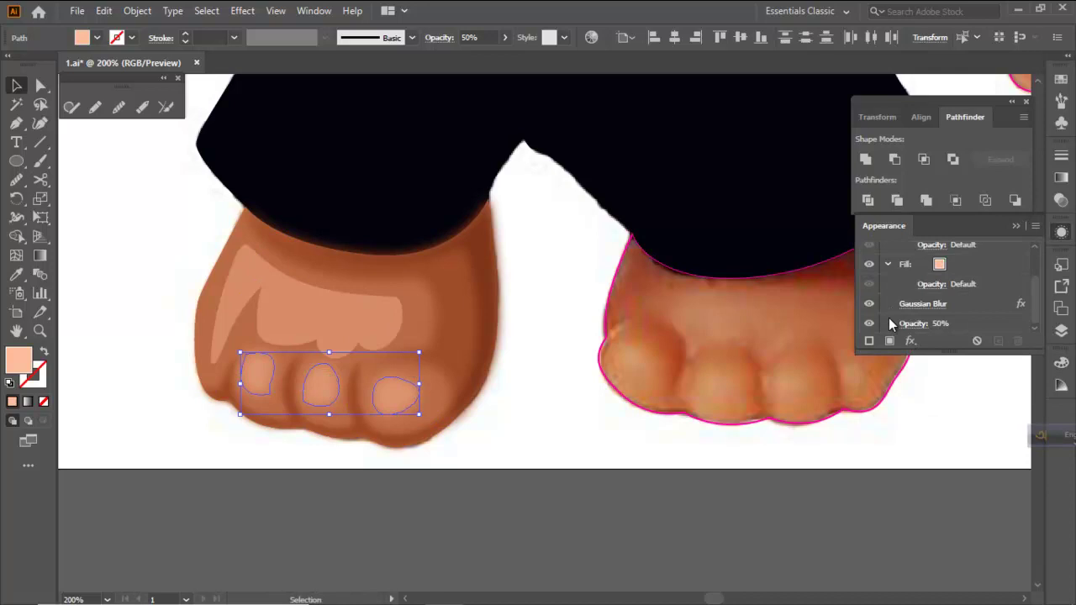
left_click(932, 304)
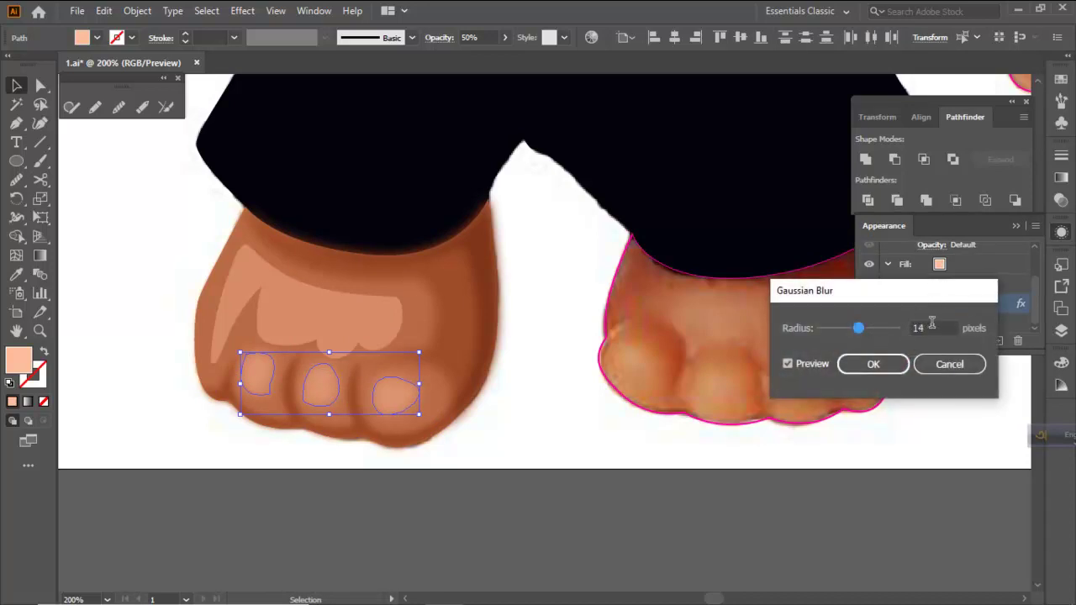
left_click(878, 364)
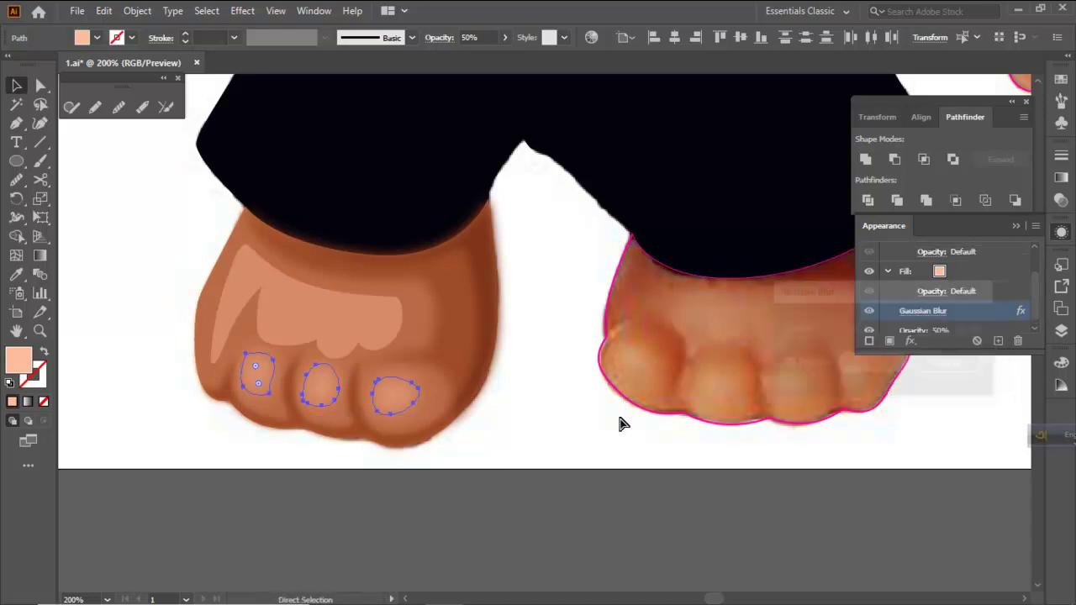
left_click(622, 420)
Apply a Gaussian Blur with a 19-pixel radius to the large highlight across the left foot and deselect it
key("ctrl+minus")
key("ctrl+minus")
key("ctrl+minus")
key("ctrl+minus")
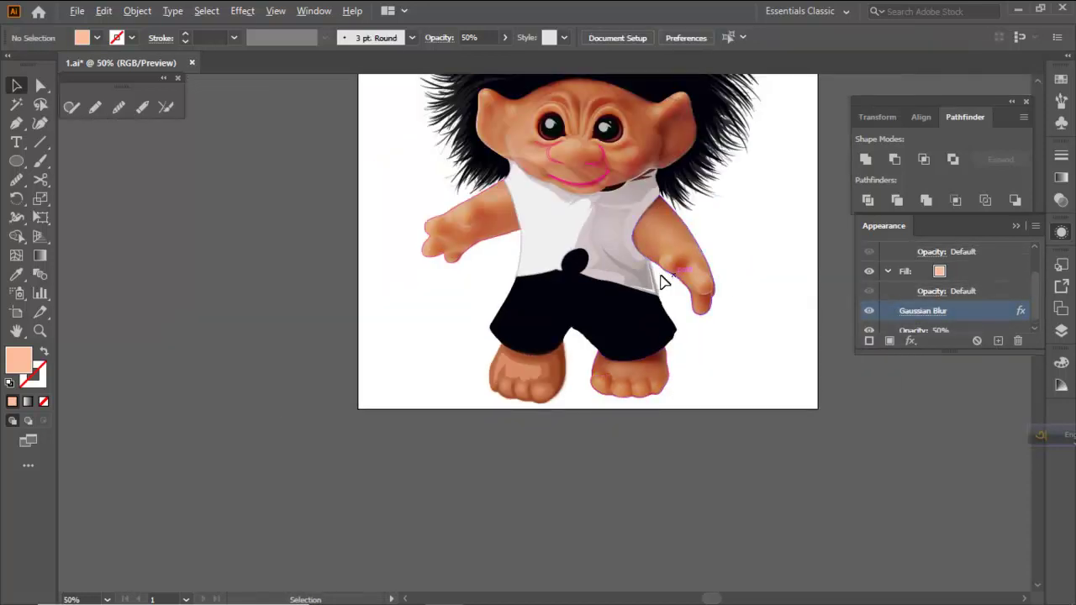
key("ctrl+minus")
key("ctrl+minus")
scroll(572, 353, "up", 7)
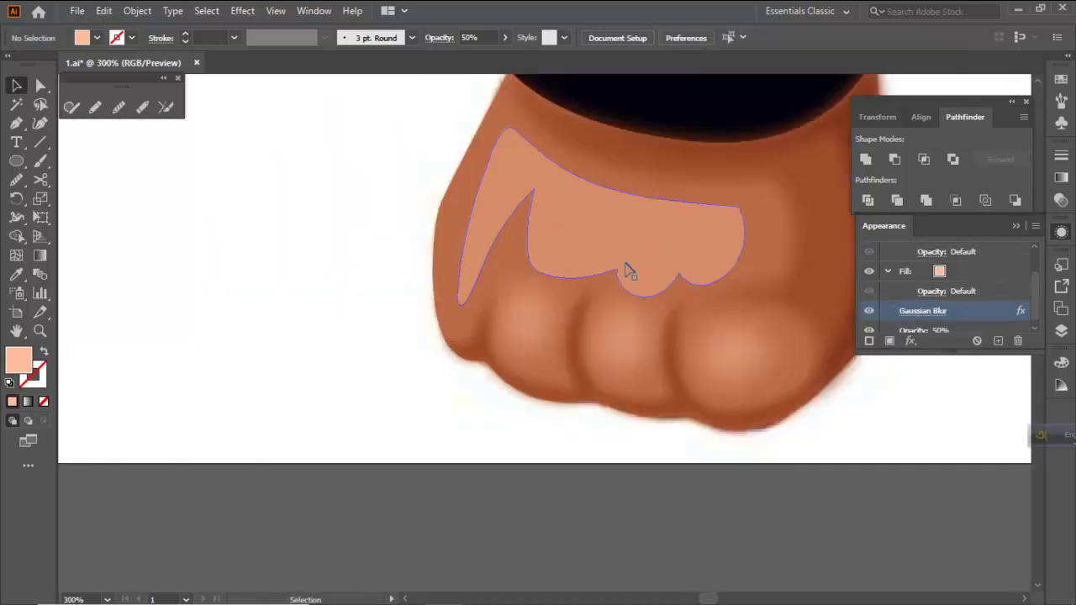
left_click(562, 385)
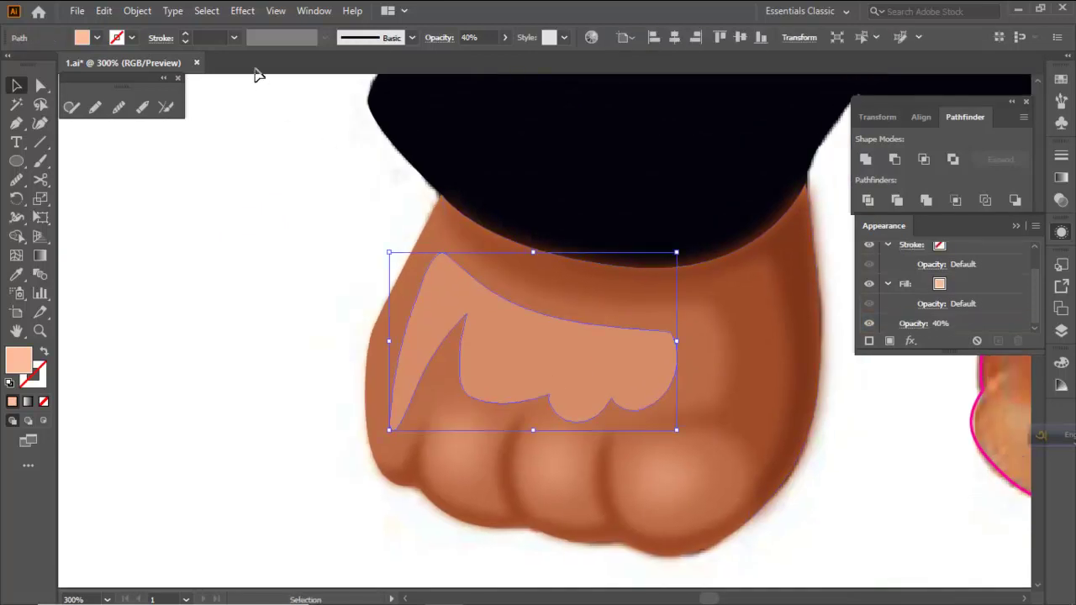
left_click(242, 11)
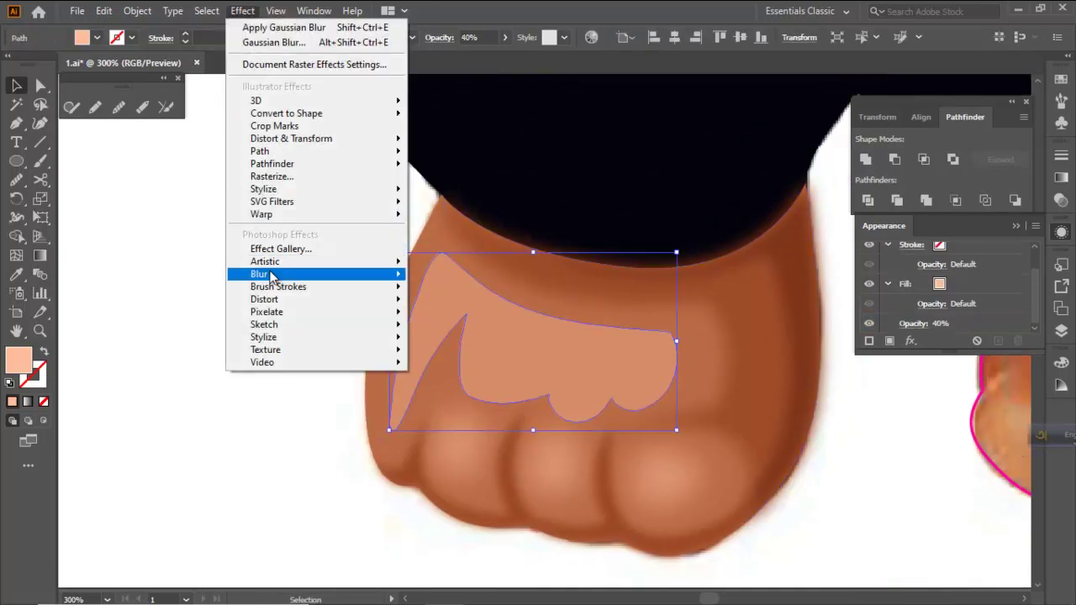
mouse_move(400, 282)
left_click(433, 277)
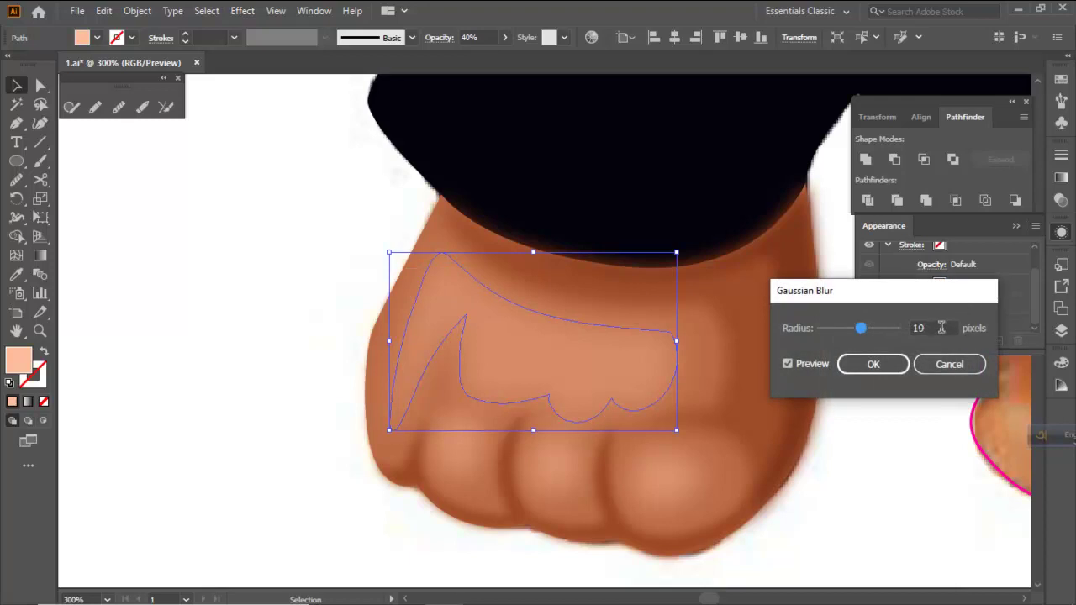
left_click(872, 364)
left_click(270, 267)
Fill the left foot's large highlight with a linear gradient and add a peach colour stop partway along it
key("ctrl+1")
key("ctrl+minus")
key("ctrl+minus")
key("ctrl+minus")
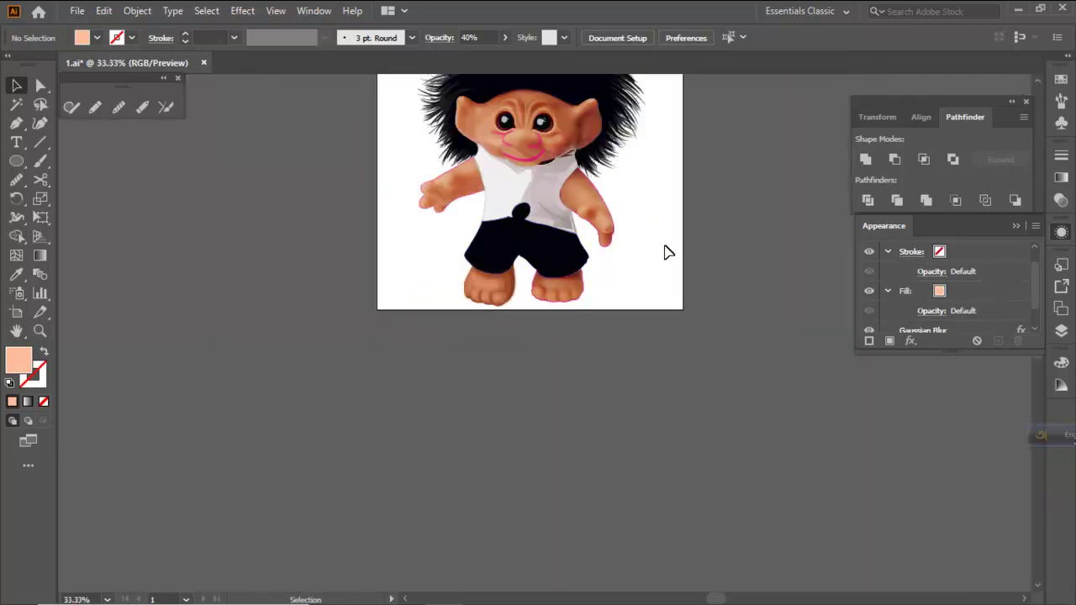
scroll(527, 287, "up", 5)
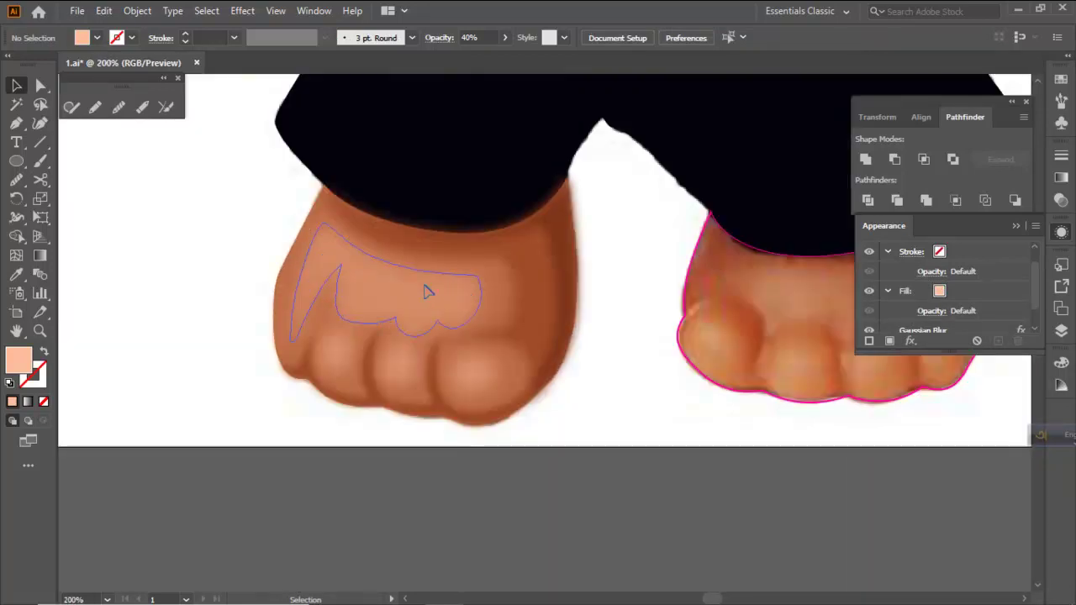
left_click(427, 290)
left_click(1061, 177)
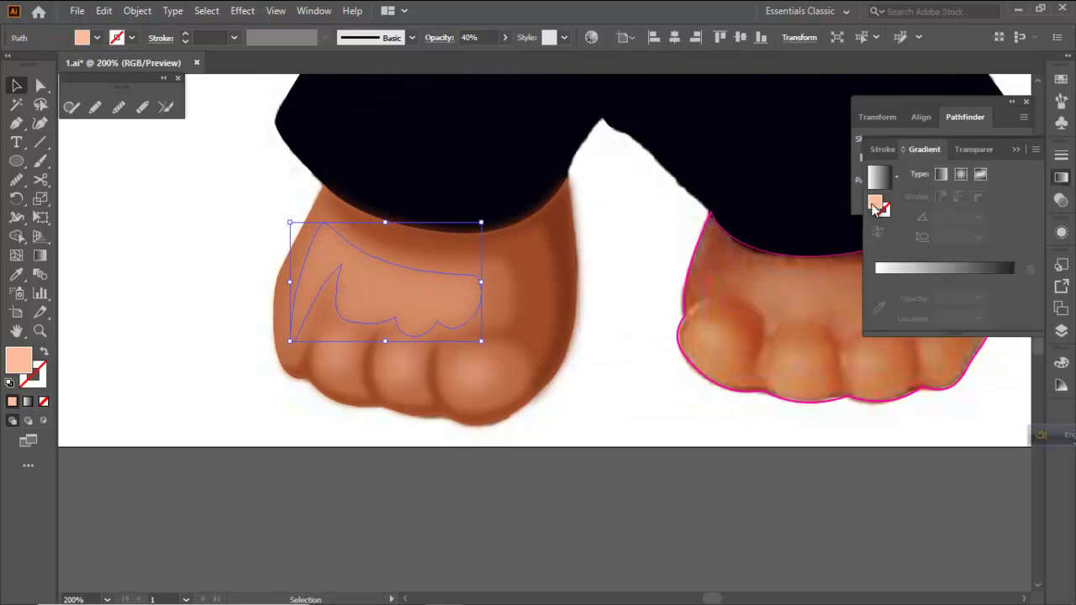
left_click(876, 291)
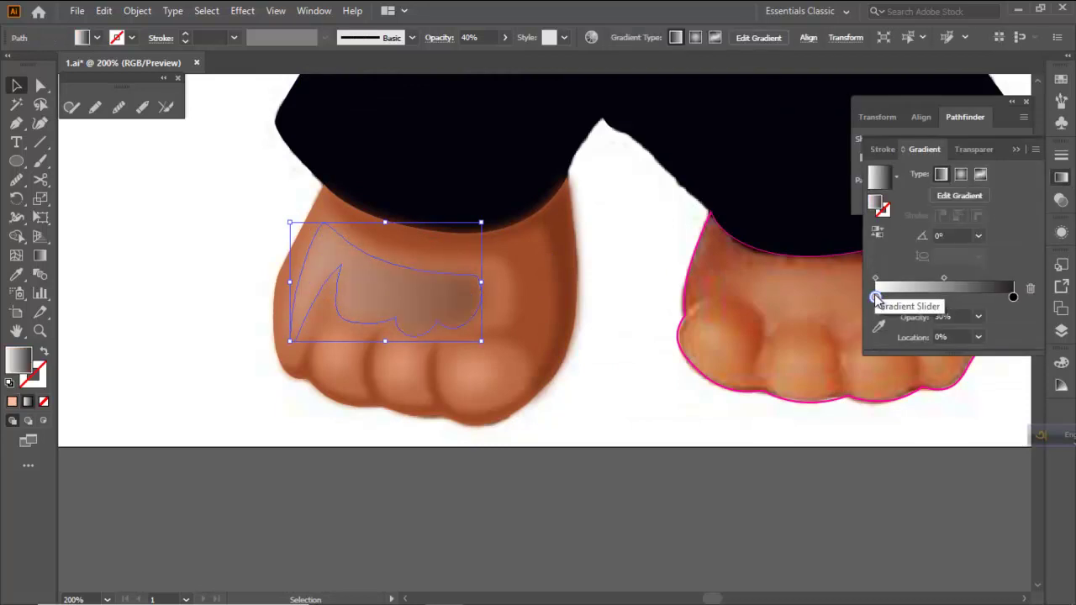
left_click(928, 298)
Replace the gradient's white start stop with a peach stop at location 0% and set its opacity to 100%
left_click(877, 297)
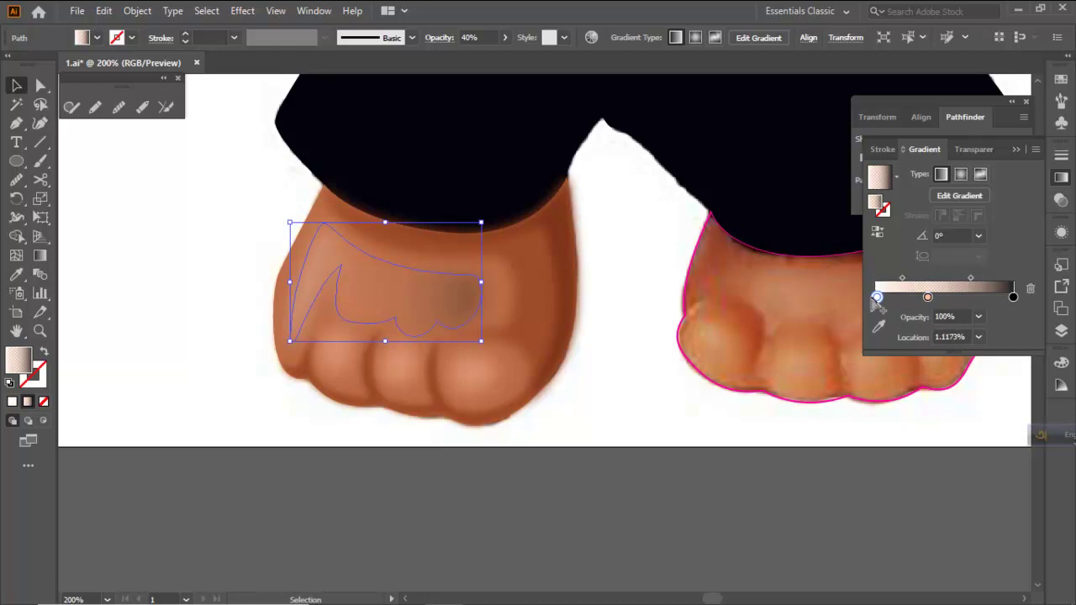
left_click_drag(877, 298, 877, 333)
left_click(876, 296)
left_click(977, 317)
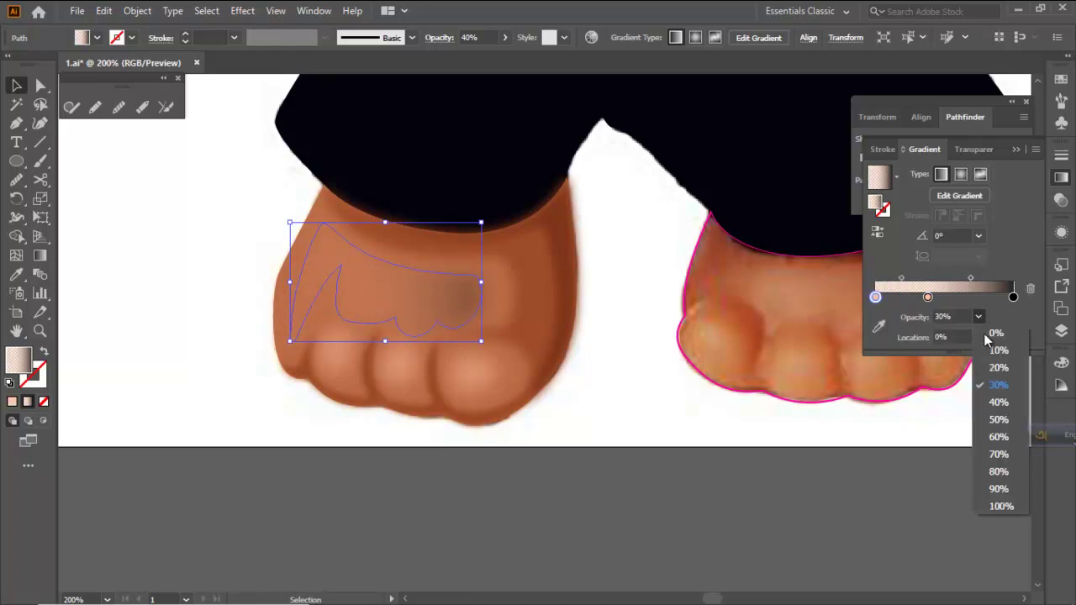
left_click(1002, 507)
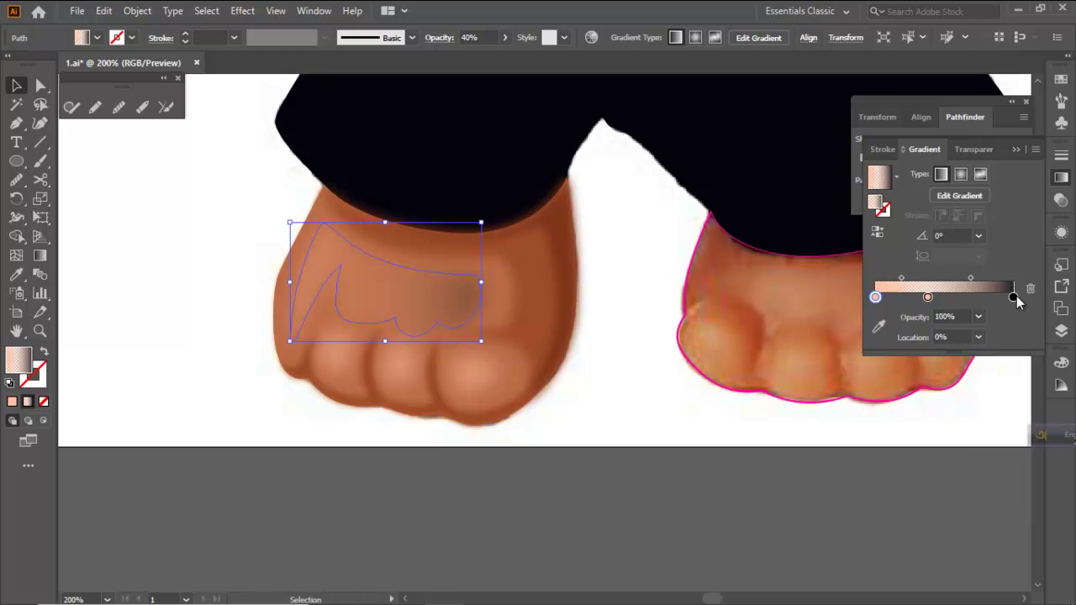
Remove the gradient's black stop, move the peach stop to location 100% and make the highlight's gradient radial
left_click_drag(1016, 296, 1005, 340)
left_click_drag(928, 297, 1013, 296)
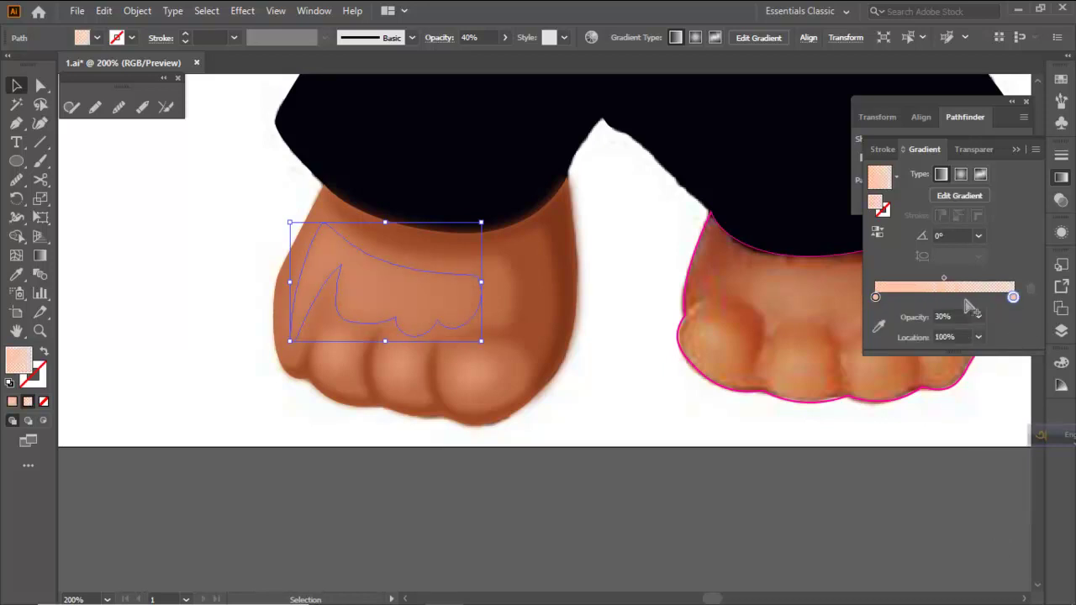
left_click(961, 174)
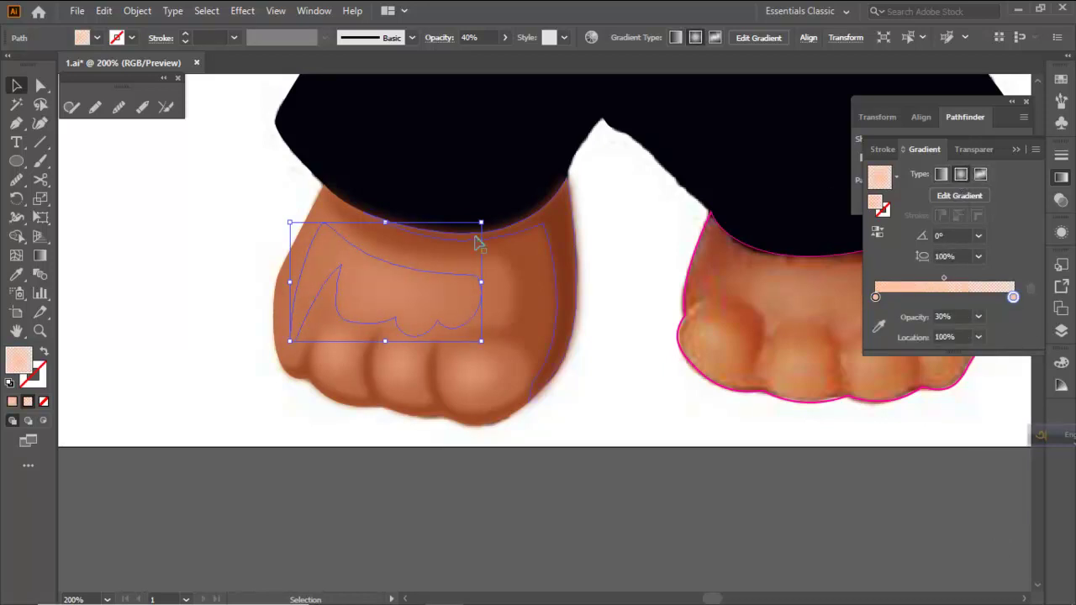
Set the Gaussian Blur radius on the left foot's large highlight to 15 pixels
left_click(1061, 232)
scroll(901, 320, "down", 2)
left_click(906, 305)
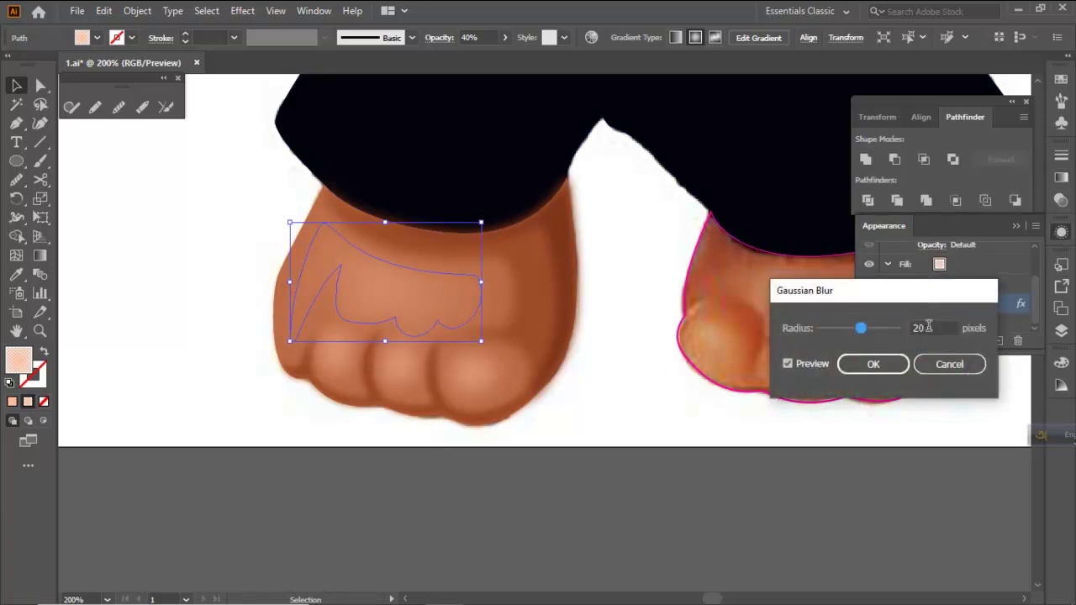
left_click_drag(860, 327, 851, 328)
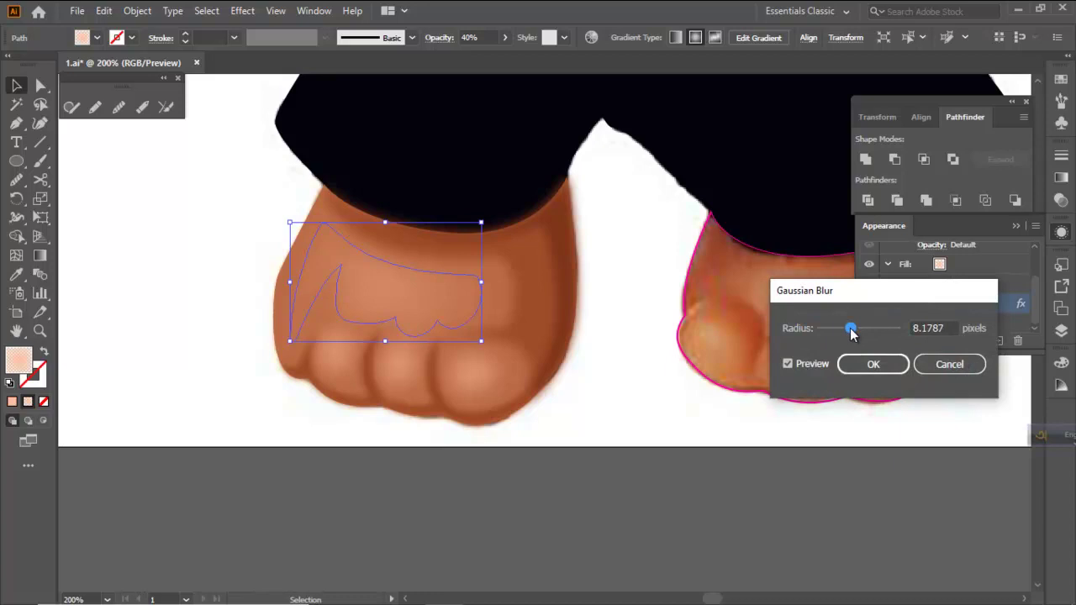
double_click(935, 328)
type("10")
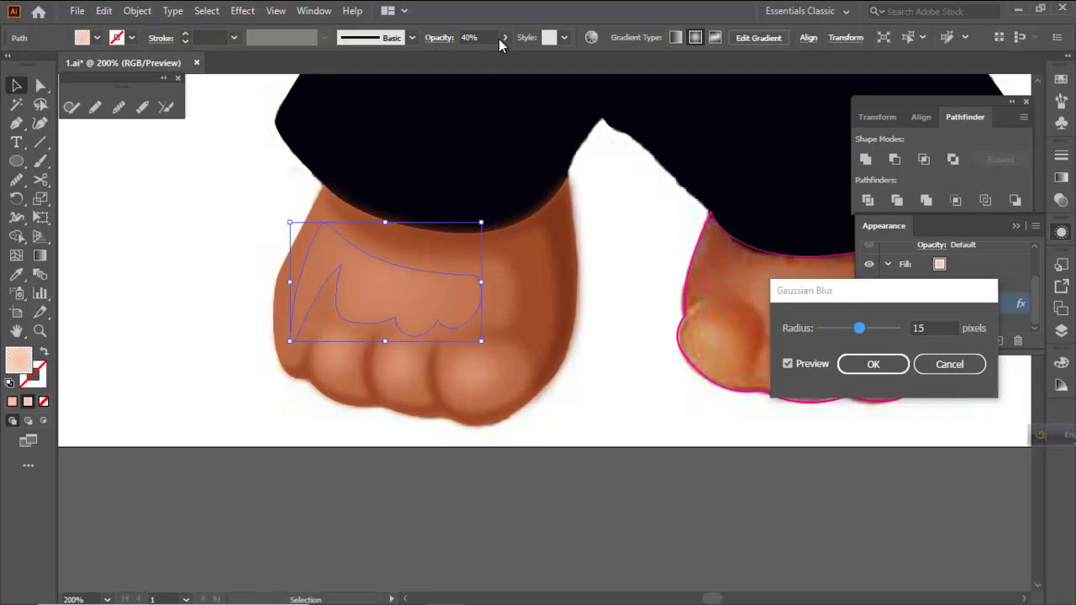
left_click(876, 364)
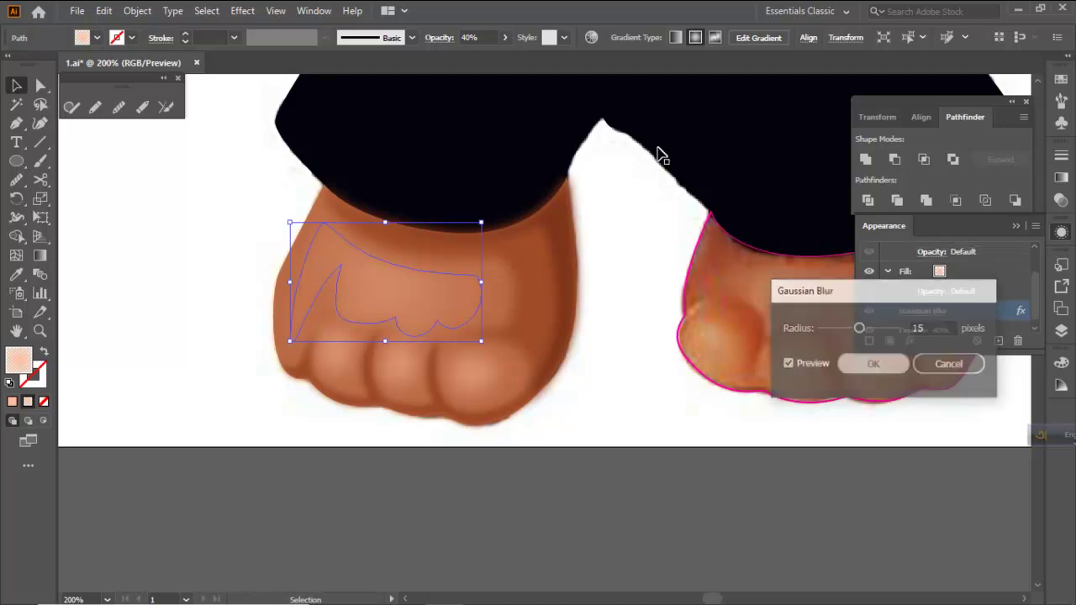
Raise the large highlight's opacity to 57% and show its radial gradient handles on the artwork
scroll(492, 40, "up", 5)
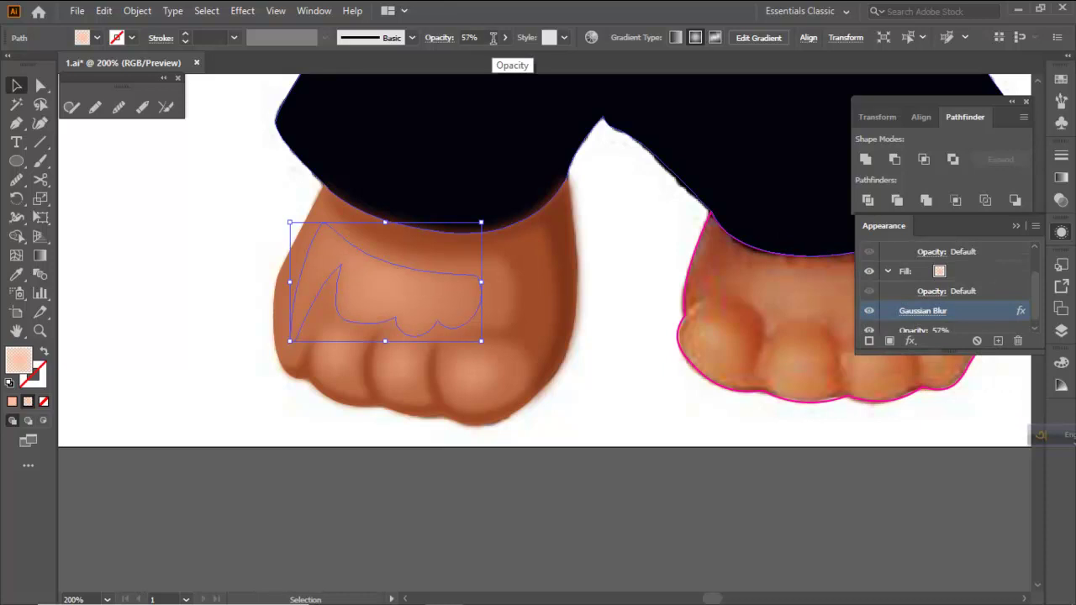
left_click(39, 255)
left_click(420, 294)
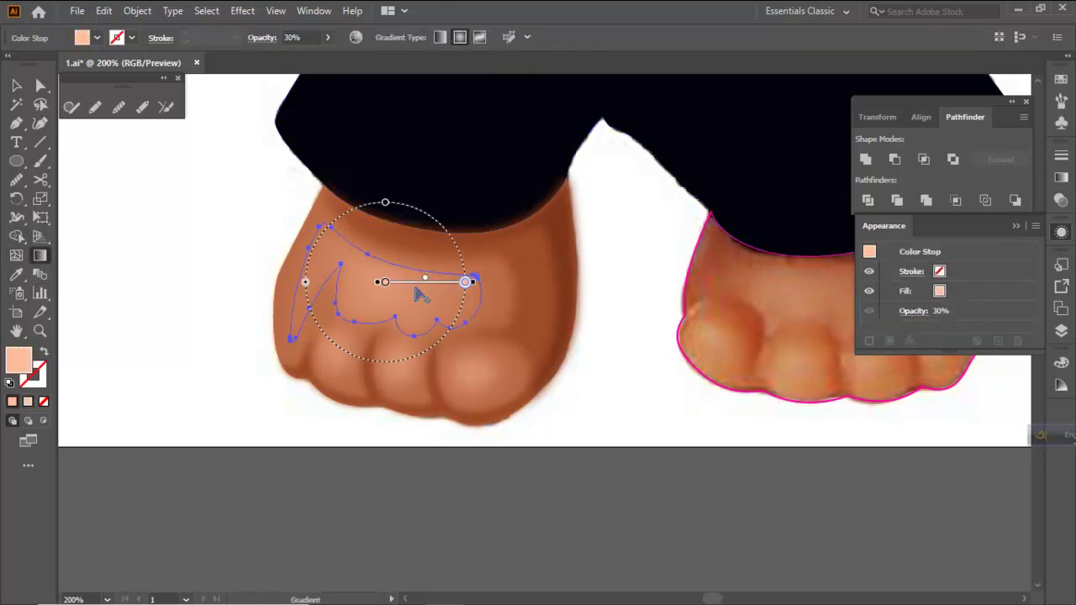
scroll(314, 39, "up", 4)
left_click(17, 85)
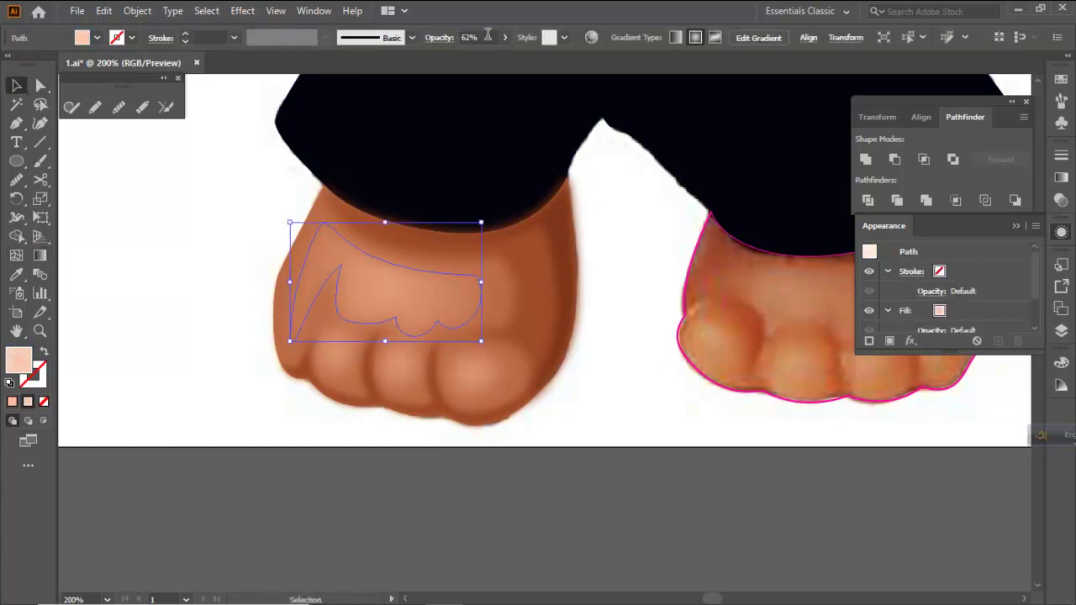
Raise the left foot's large highlight opacity to 77% and deselect it to judge the whole foot
key("Up")
key("Up")
key("Up")
key("Up")
key("Up")
key("Up")
key("Up")
key("Up")
key("Up")
key("Up")
key("Up")
key("a")
key("ctrl+shift+a")
scroll(478, 384, "down", 5)
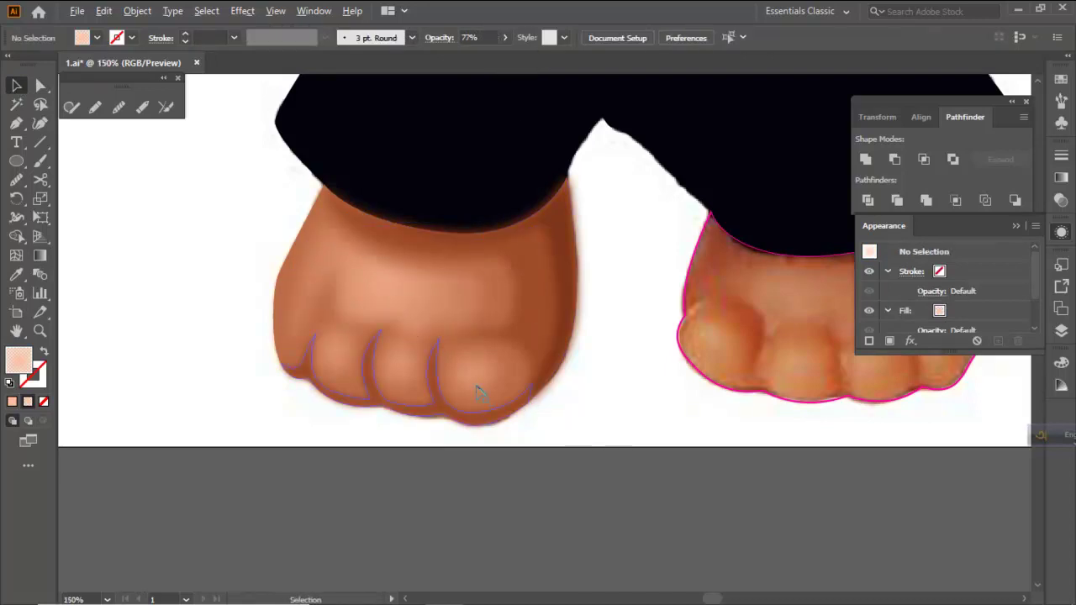
scroll(542, 319, "up", 3)
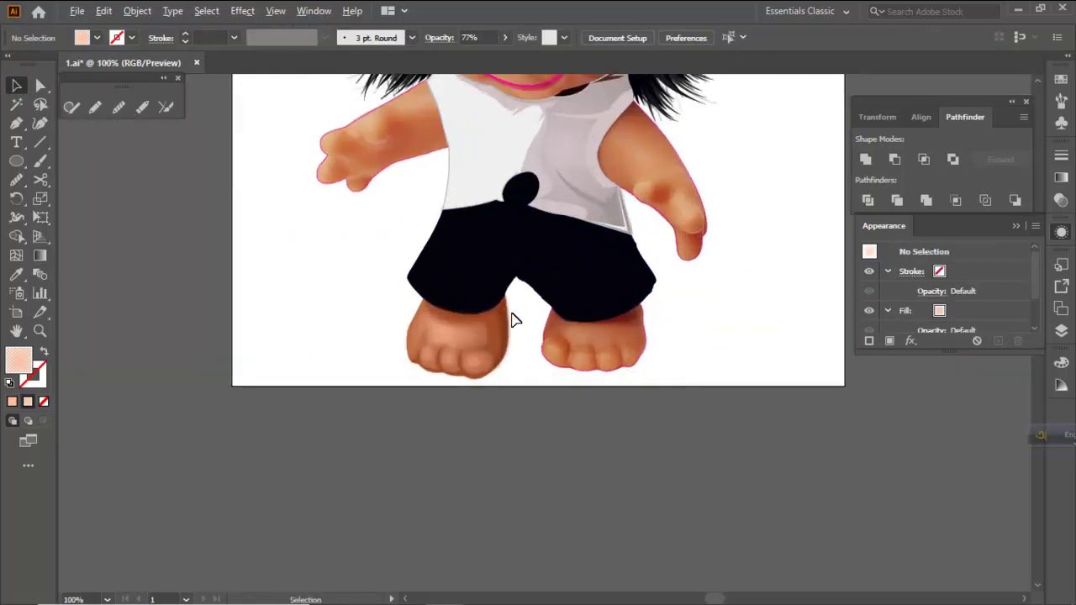
Set the left foot's large highlight opacity to 50% and deselect it
left_click(430, 348)
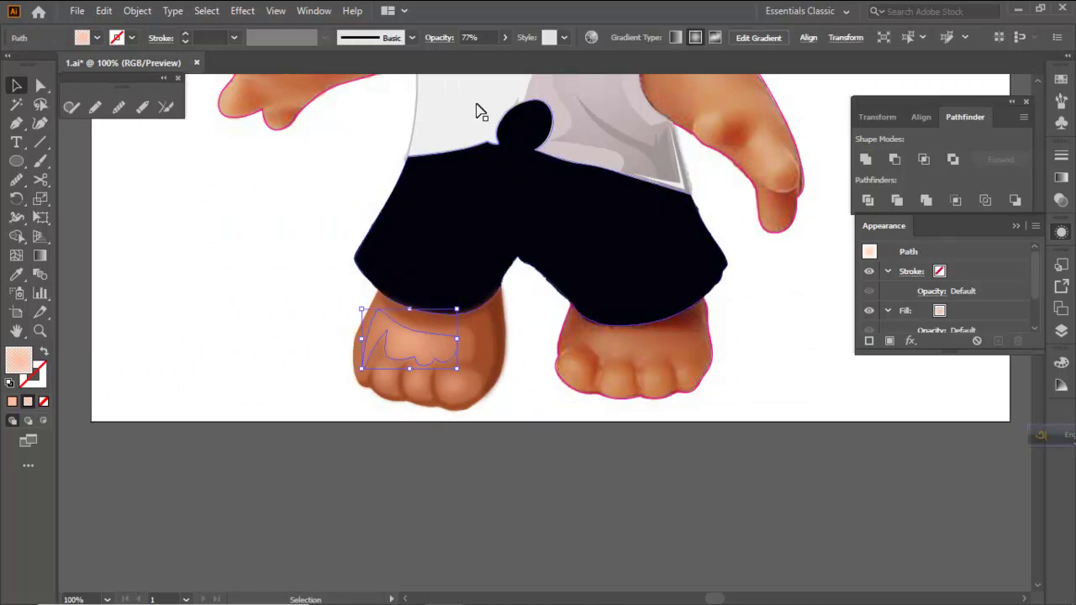
left_click(479, 37)
type("50")
key("Return")
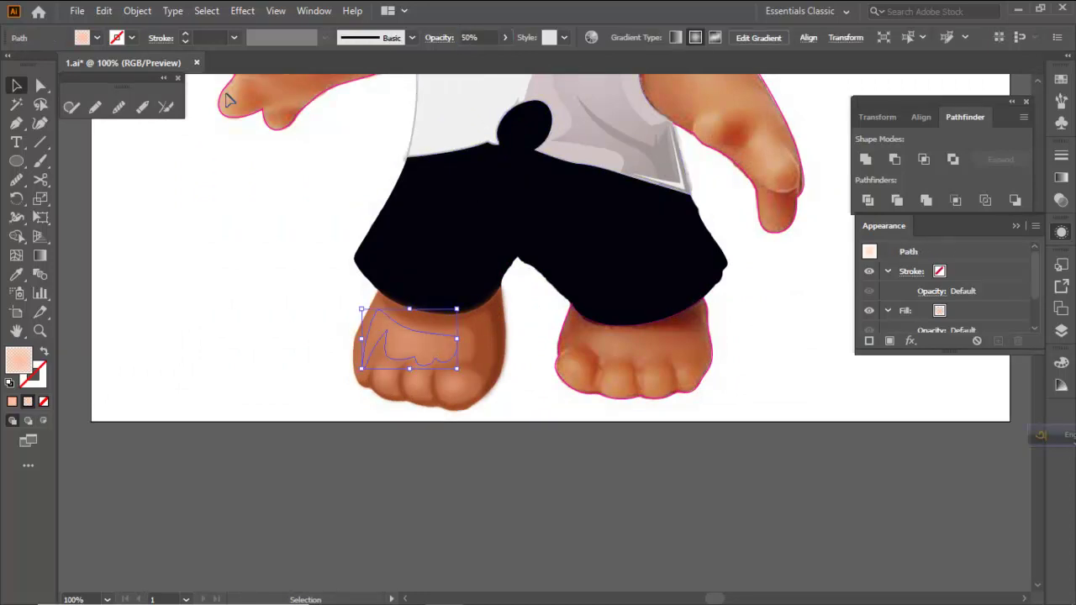
left_click(245, 260)
Select all the shapes that make up the left foot and group them
scroll(516, 372, "down", 3)
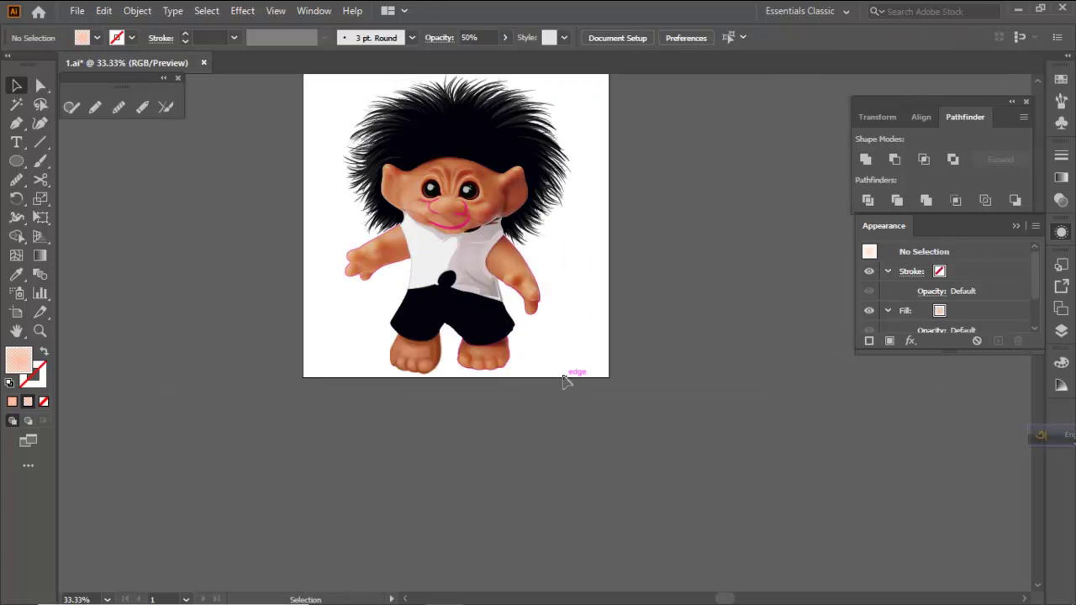
scroll(412, 377, "up", 2)
left_click_drag(337, 323, 478, 393)
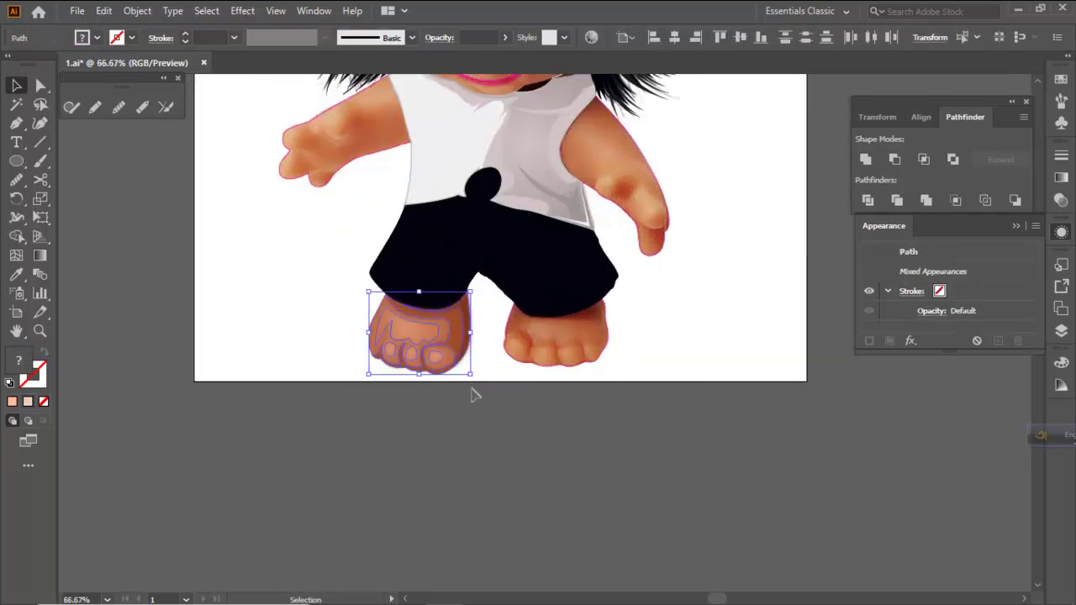
key("ctrl+g")
Open the Reflect options for the grouped left foot
right_click(283, 266)
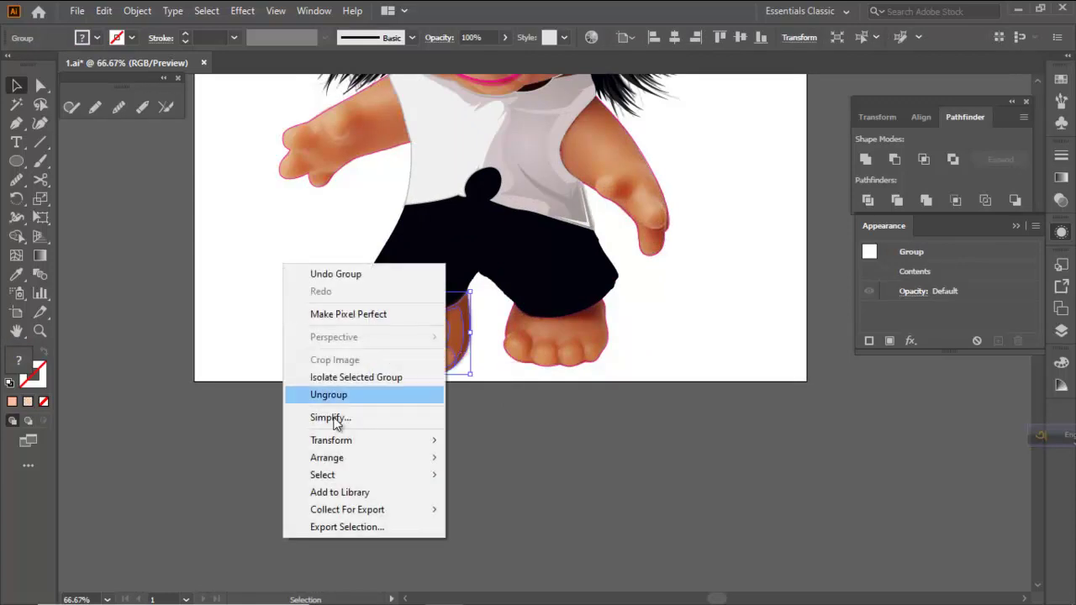
mouse_move(346, 443)
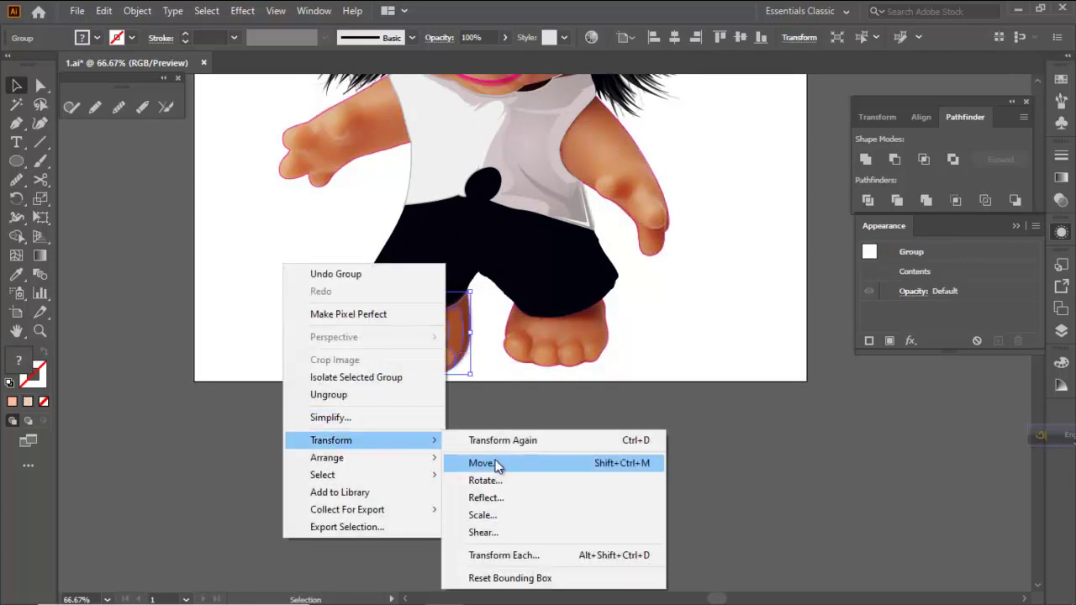
left_click(487, 497)
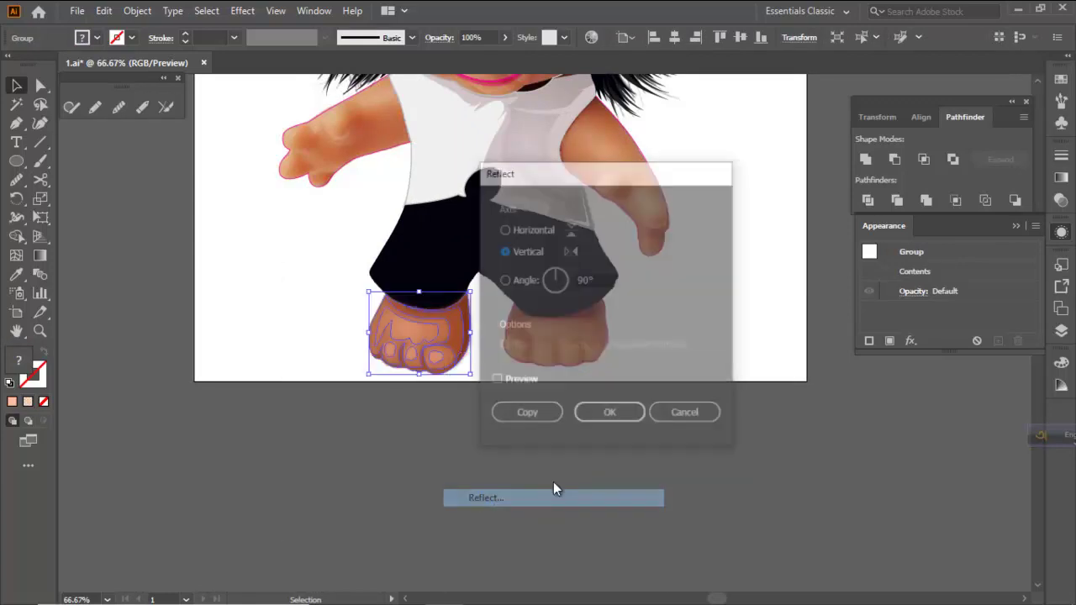
Make a vertically reflected copy of the selected foot and place it over the doll's other foot
left_click(537, 415)
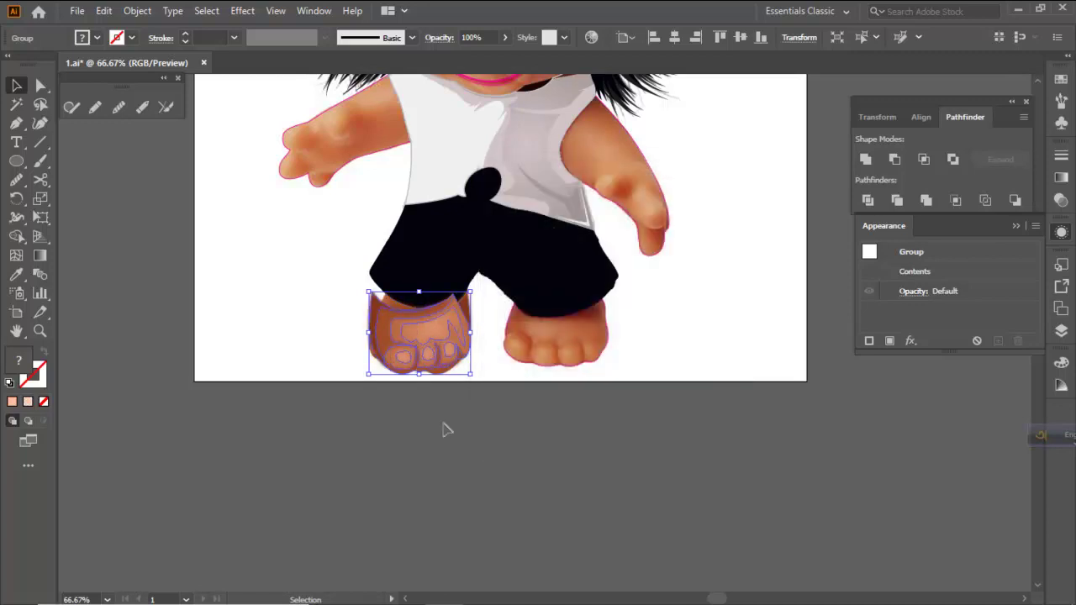
left_click(446, 429)
left_click_drag(430, 336, 562, 333)
Rotate the copied foot clockwise and reposition it to line up with the reference foot
scroll(598, 334, "up", 2)
mouse_move(627, 255)
left_mouse_down()
mouse_move(629, 244)
mouse_move(631, 259)
left_mouse_up()
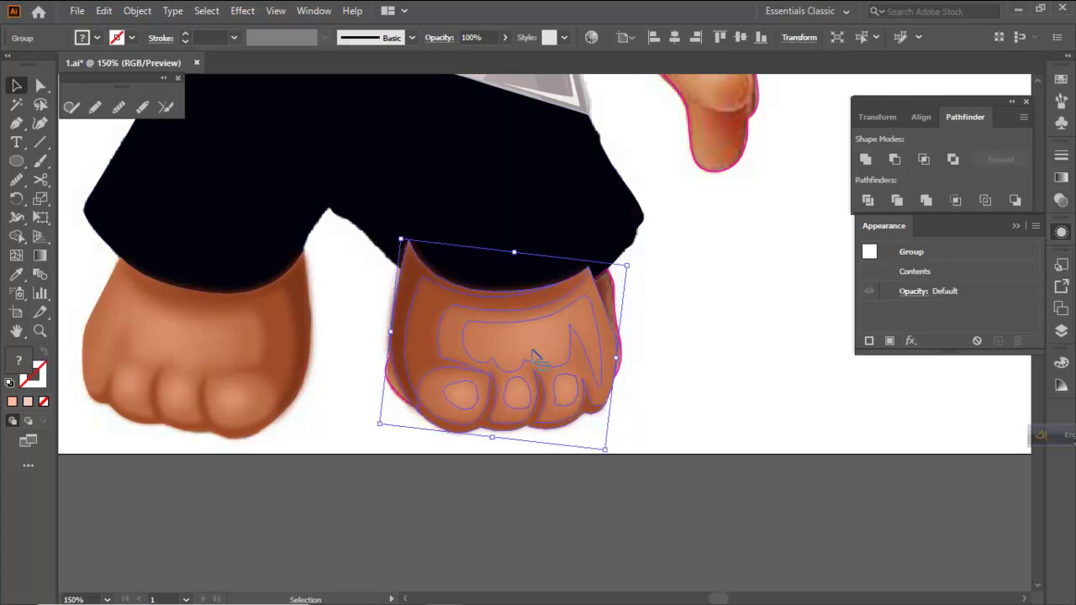
mouse_move(492, 361)
left_mouse_down()
mouse_move(517, 368)
mouse_move(505, 355)
left_mouse_up()
left_click_drag(648, 255, 656, 269)
left_click_drag(542, 346, 518, 358)
left_click_drag(646, 268, 646, 278)
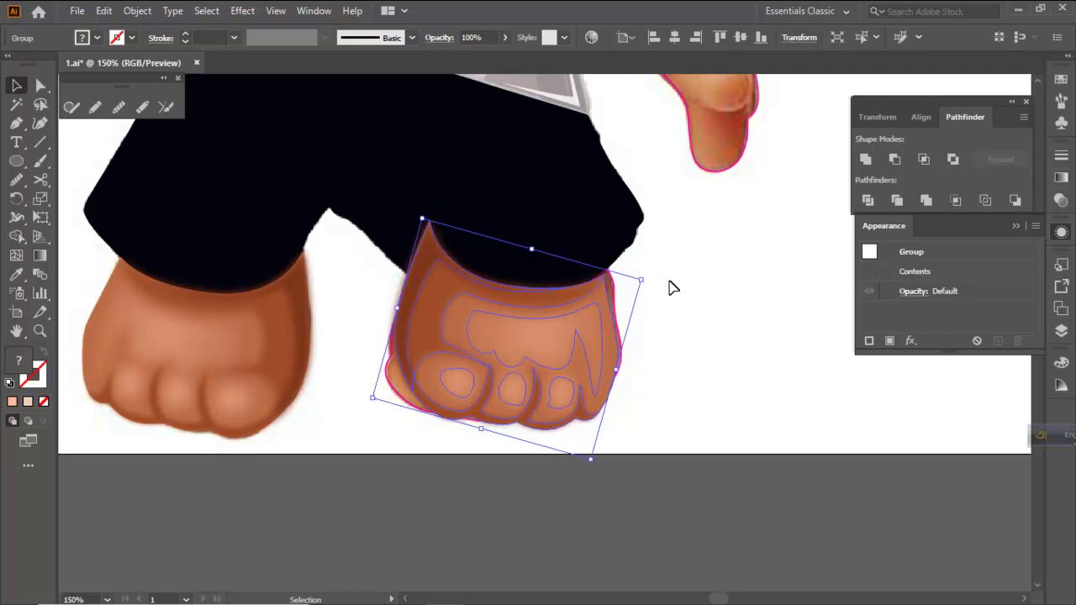
Send the copied foot behind the black trousers and delete the pink outline path around that foot
key("ctrl")
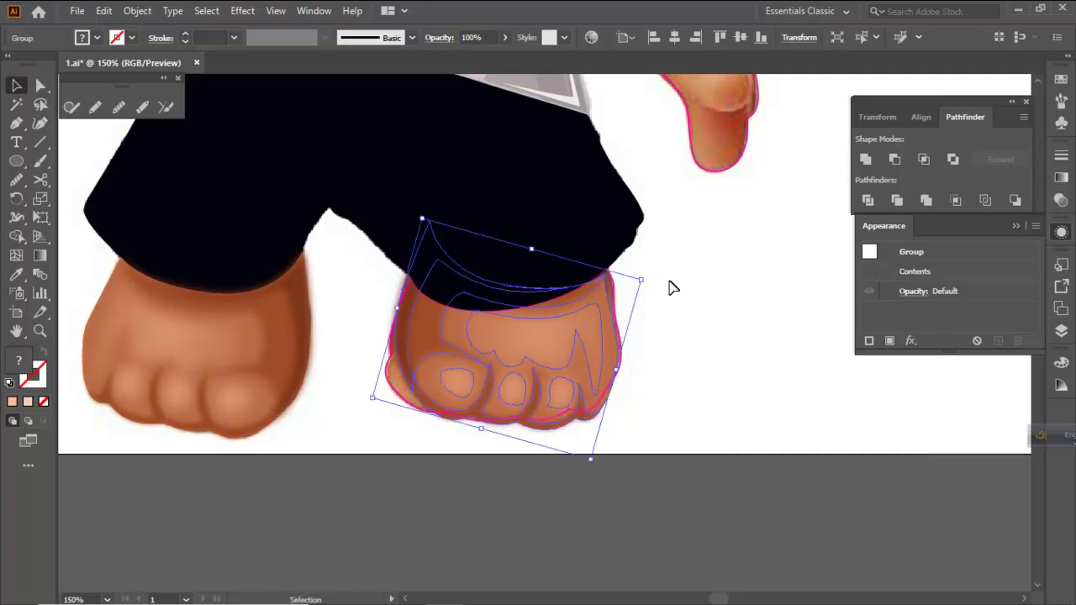
left_click(727, 348)
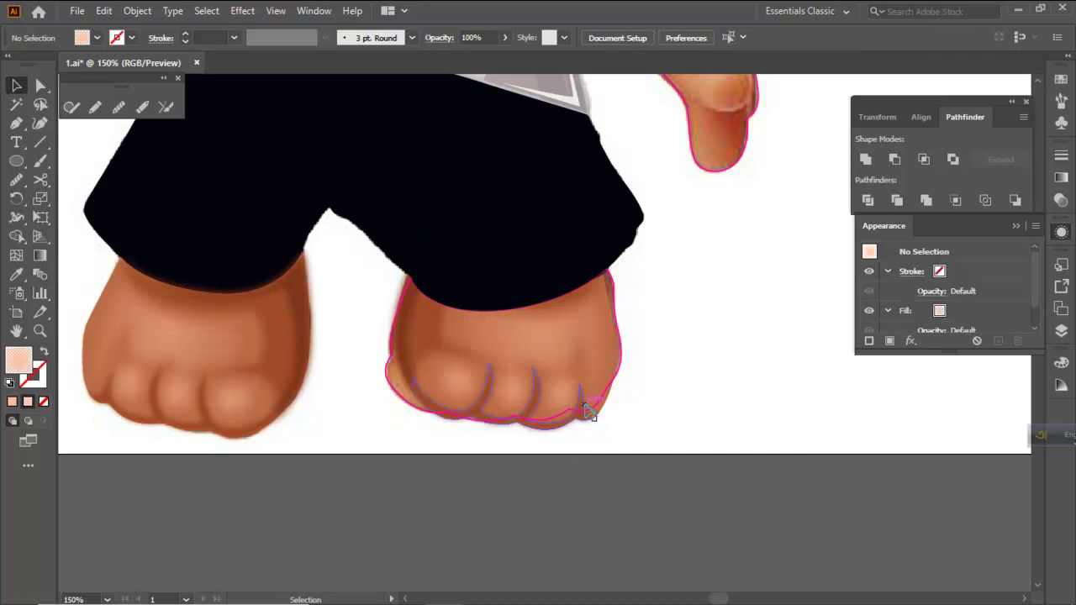
left_click(583, 419)
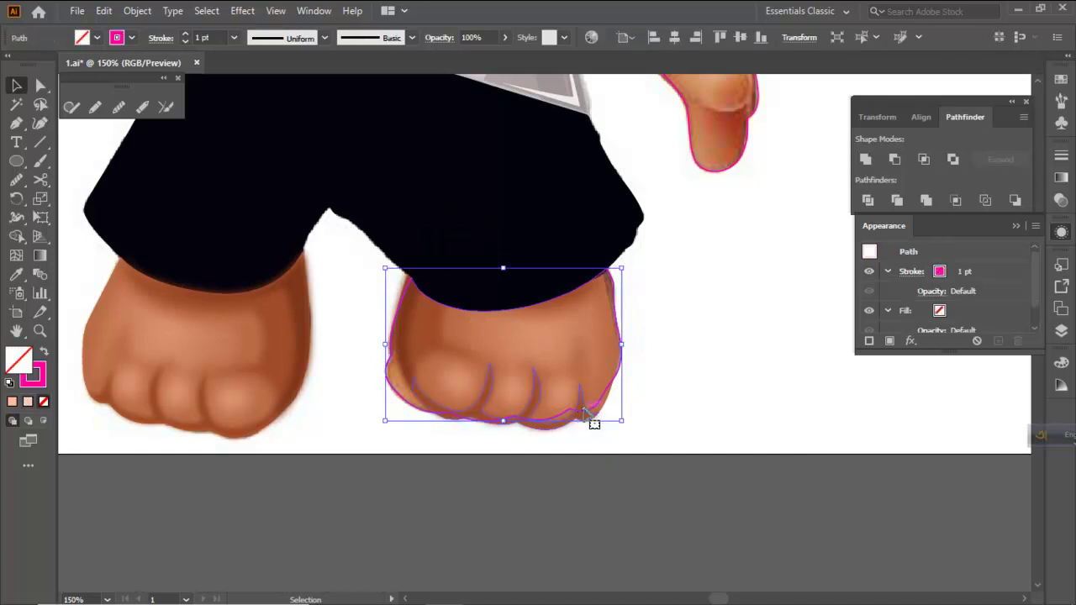
left_click(673, 391)
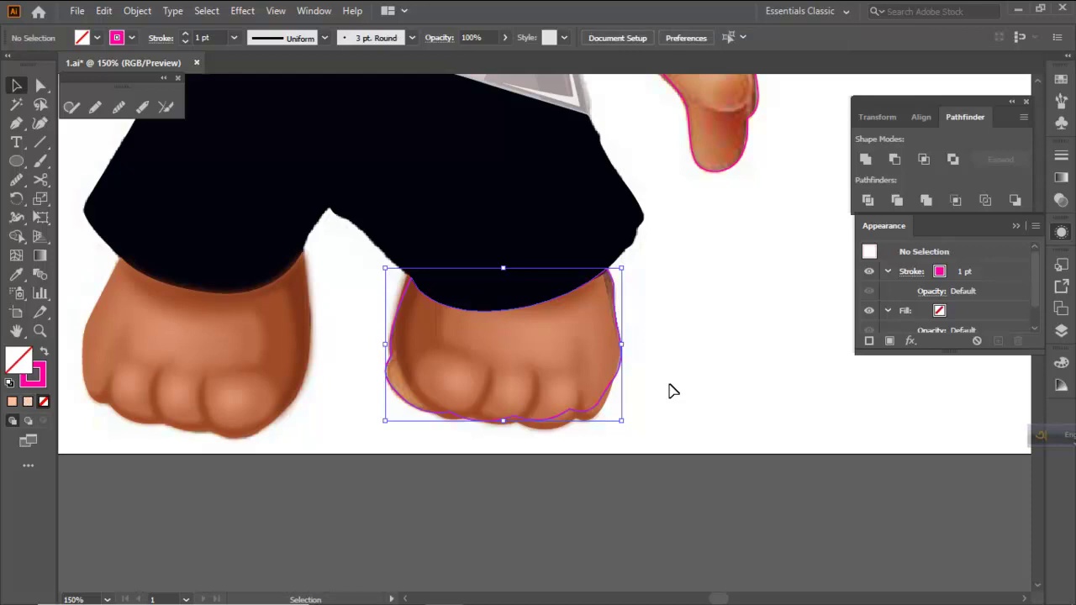
Fine-tune the copied foot group's rotation and shift it slightly up to fit the reference foot
left_click(494, 380)
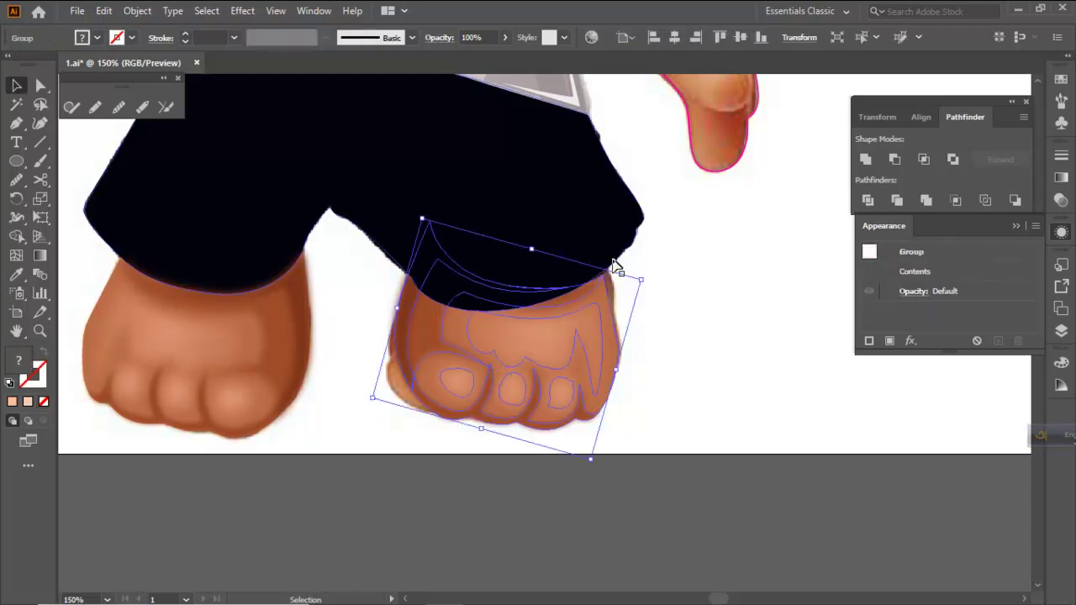
left_click_drag(652, 274, 633, 296)
left_click_drag(598, 334, 598, 325)
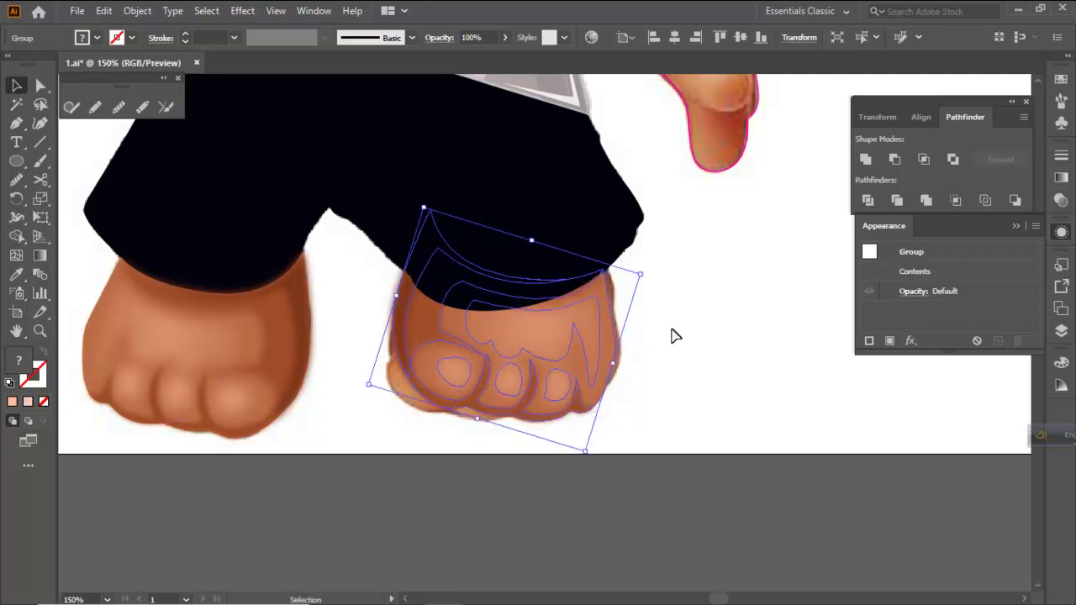
left_click(685, 336)
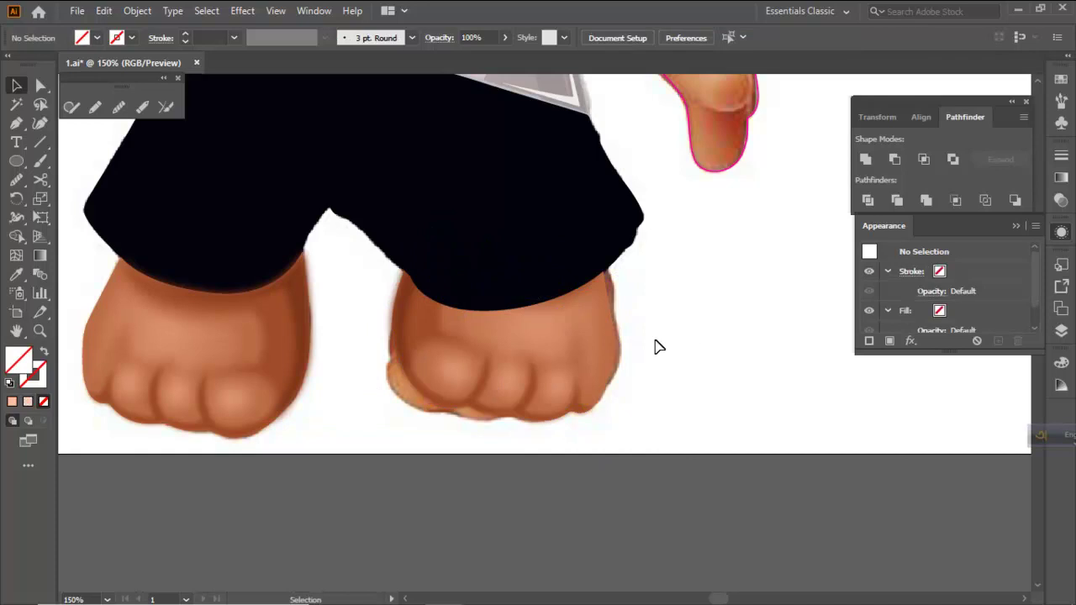
Hide the reference artwork on Layer 1
scroll(687, 323, "down", 3)
scroll(600, 327, "down", 2)
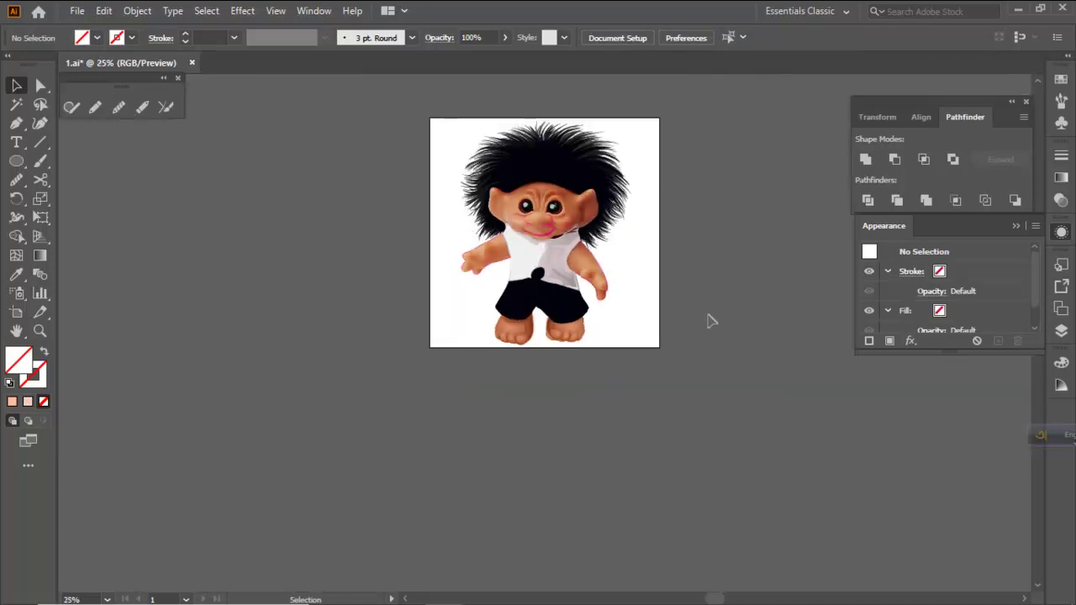
scroll(610, 312, "up", 2)
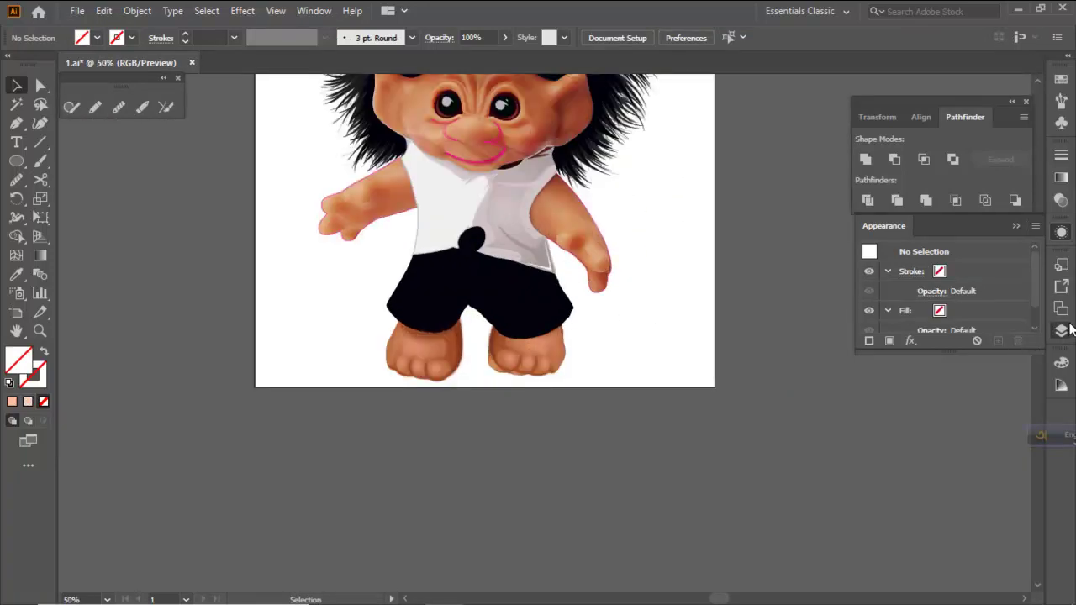
left_click(1065, 330)
left_click(845, 332)
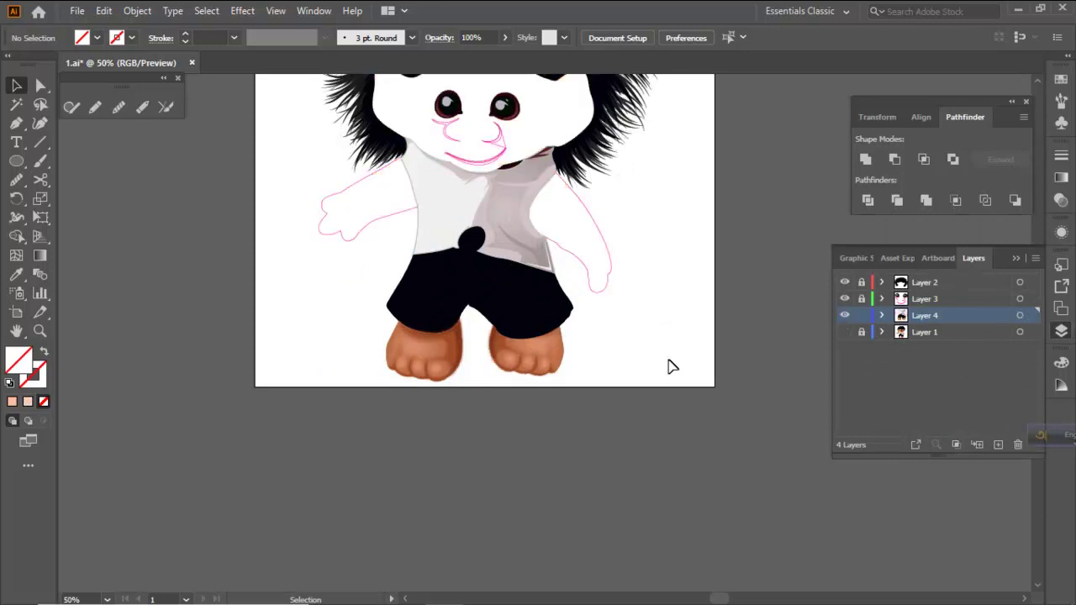
Move the copied foot group slightly down beneath the trouser leg
scroll(671, 366, "down", 2)
scroll(559, 348, "up", 6)
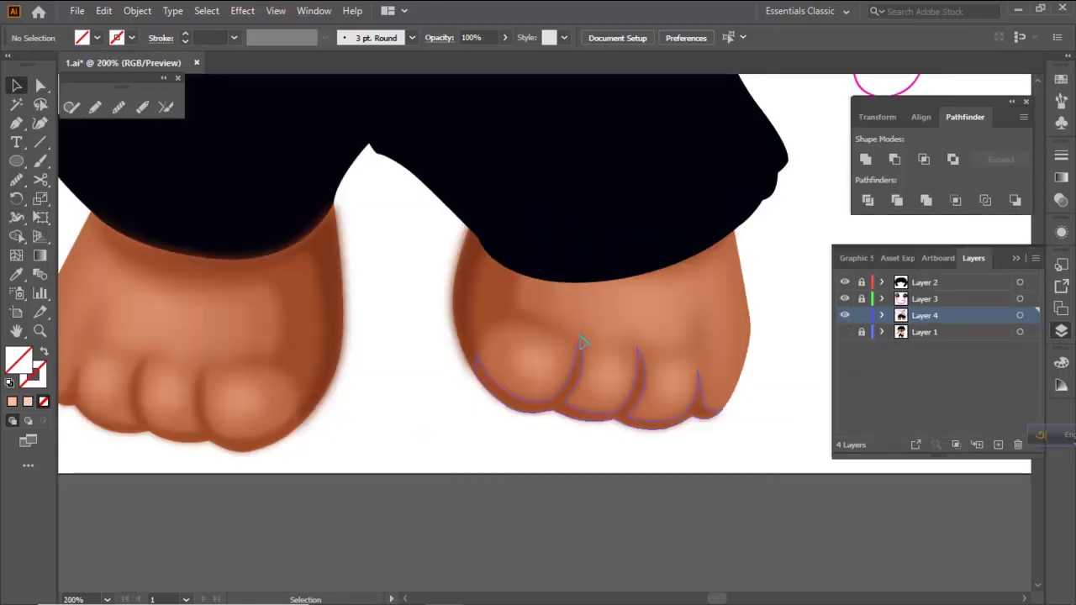
left_click_drag(582, 343, 582, 354)
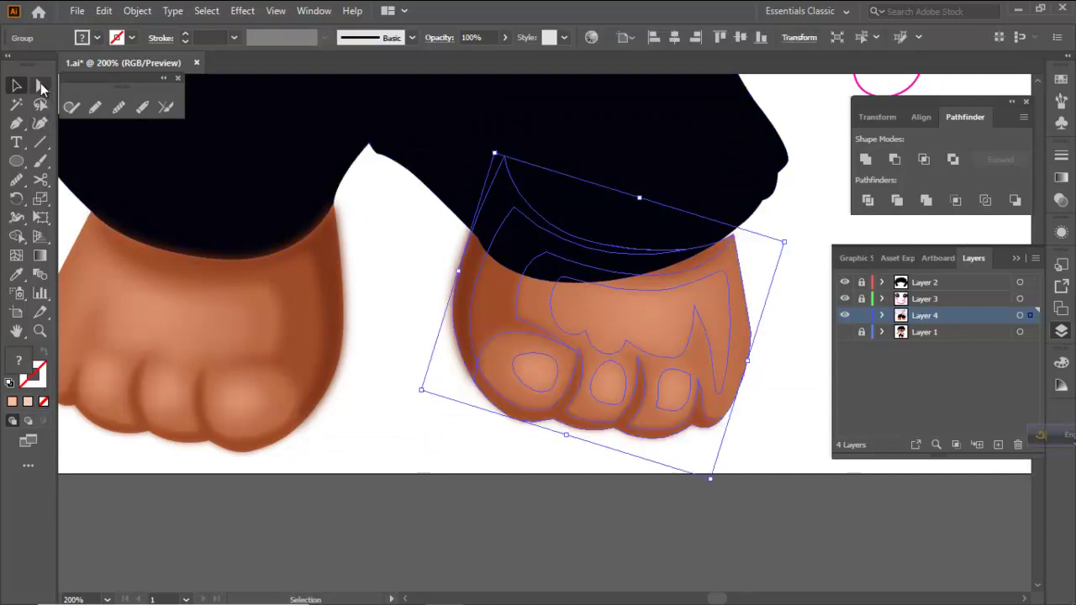
Move the upper outer anchor point of the copied foot's base shape up beneath the trouser hem
left_click(42, 86)
scroll(639, 168, "up", 1)
left_click_drag(740, 259, 630, 340)
left_click(668, 372)
left_click(632, 348)
left_click(635, 361)
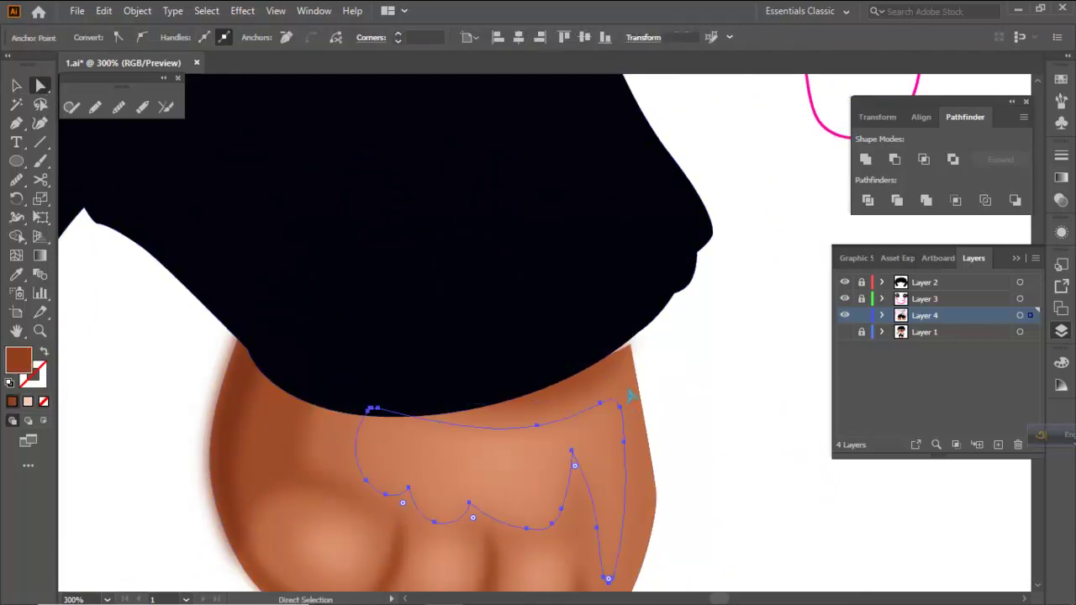
left_click(634, 362)
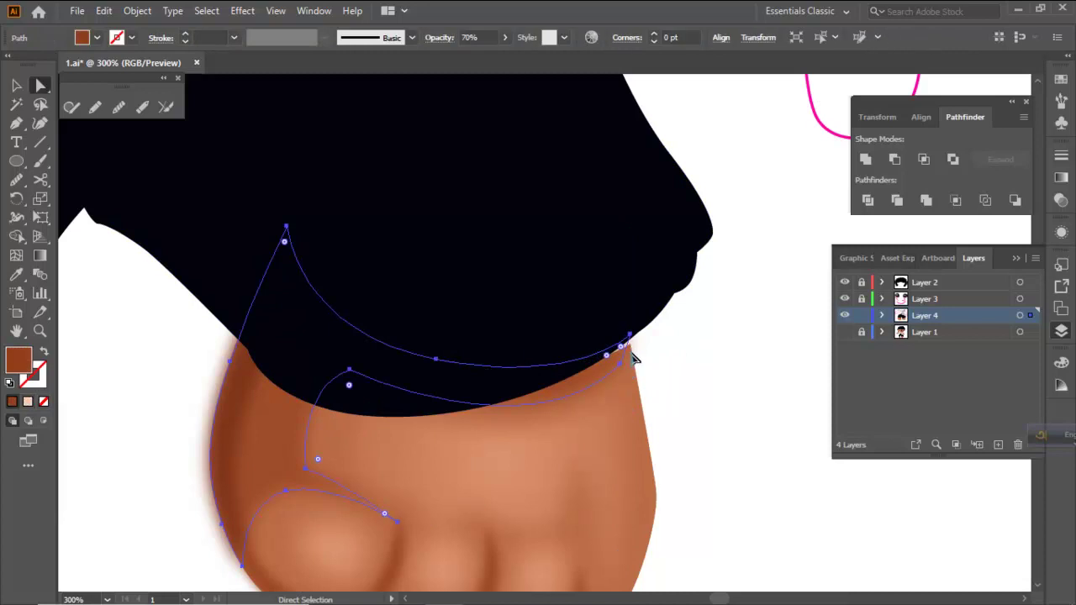
left_click(657, 492)
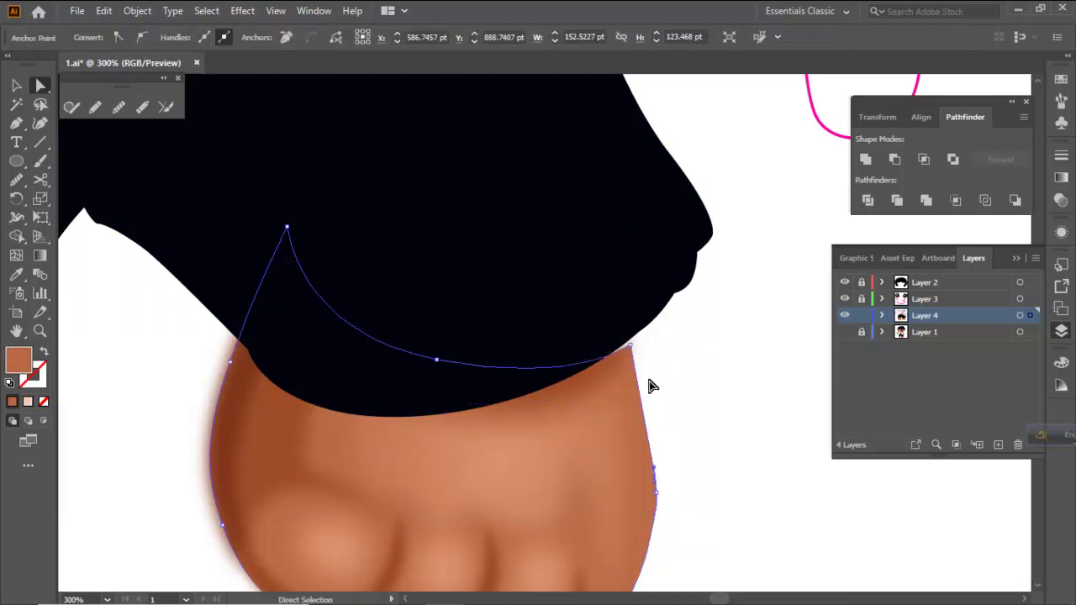
left_click_drag(636, 348, 630, 332)
left_click(658, 359)
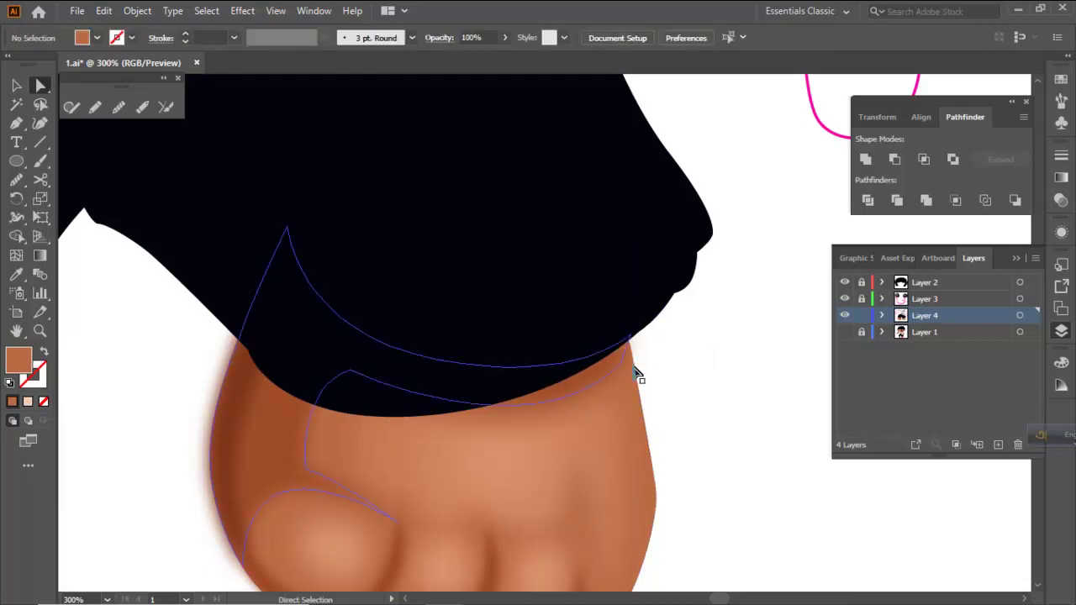
left_click(637, 370)
scroll(634, 353, "up", 2)
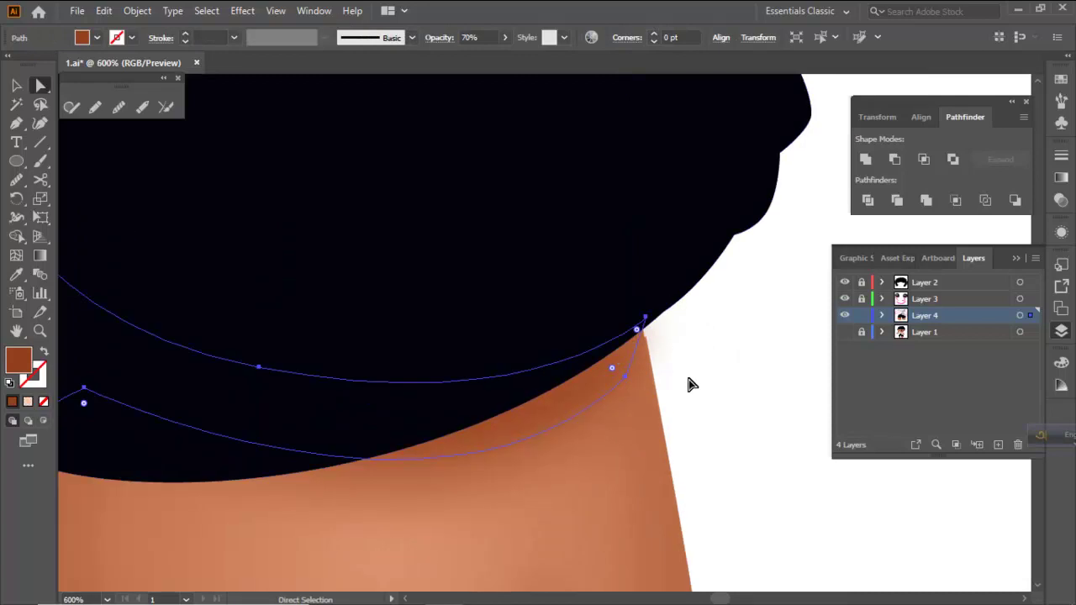
left_click(673, 370)
left_click(647, 341)
left_click(685, 362)
left_click(685, 513)
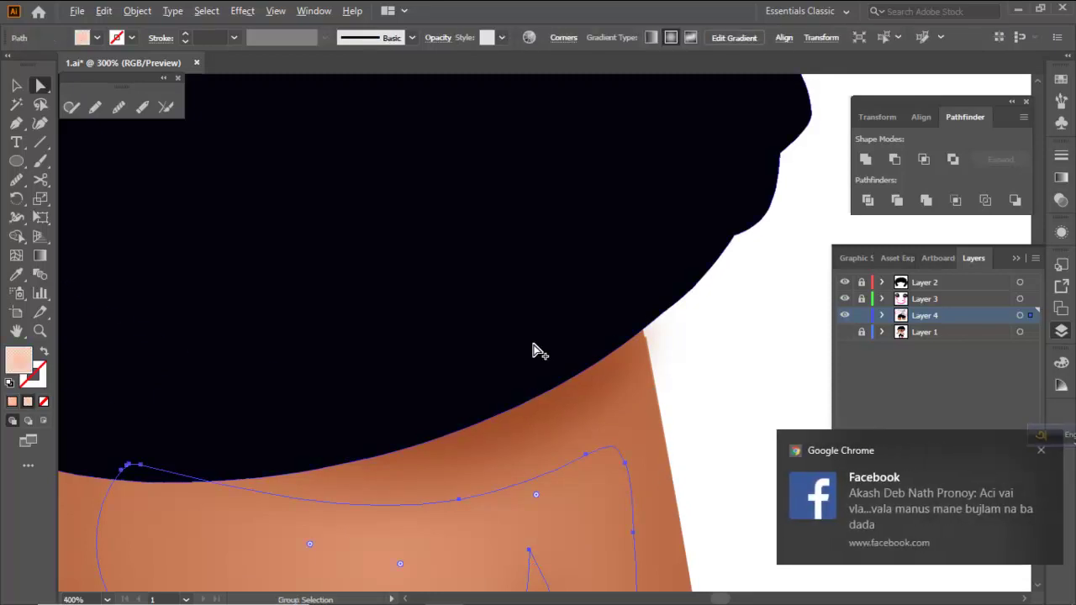
Raise the foot base shape's upper outer corner point a little farther under the black trousers
scroll(533, 350, "down", 2)
left_click(639, 510)
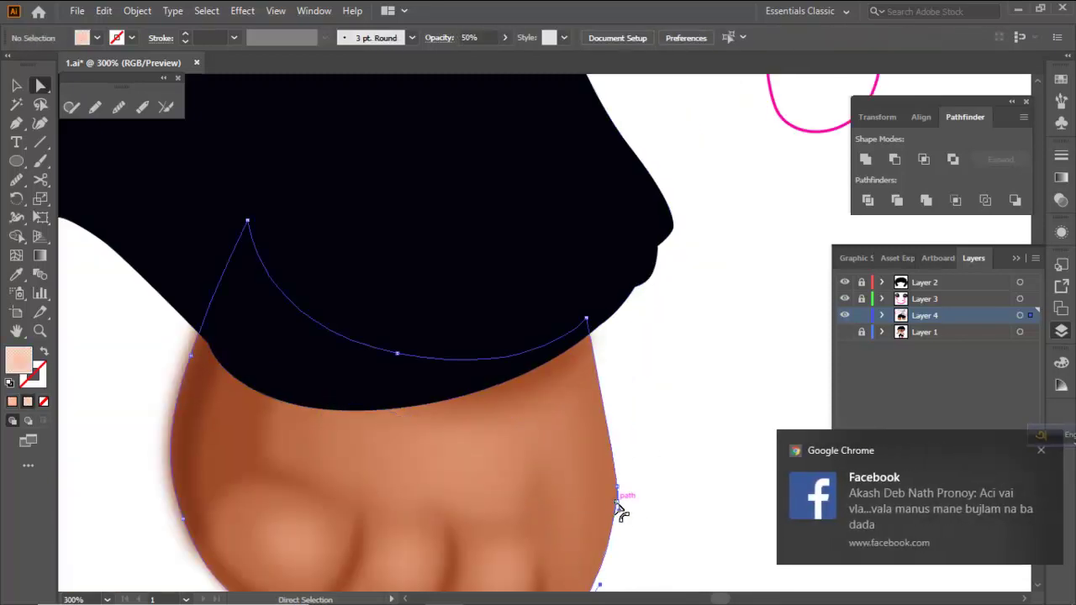
left_click(593, 323)
scroll(593, 324, "up", 3)
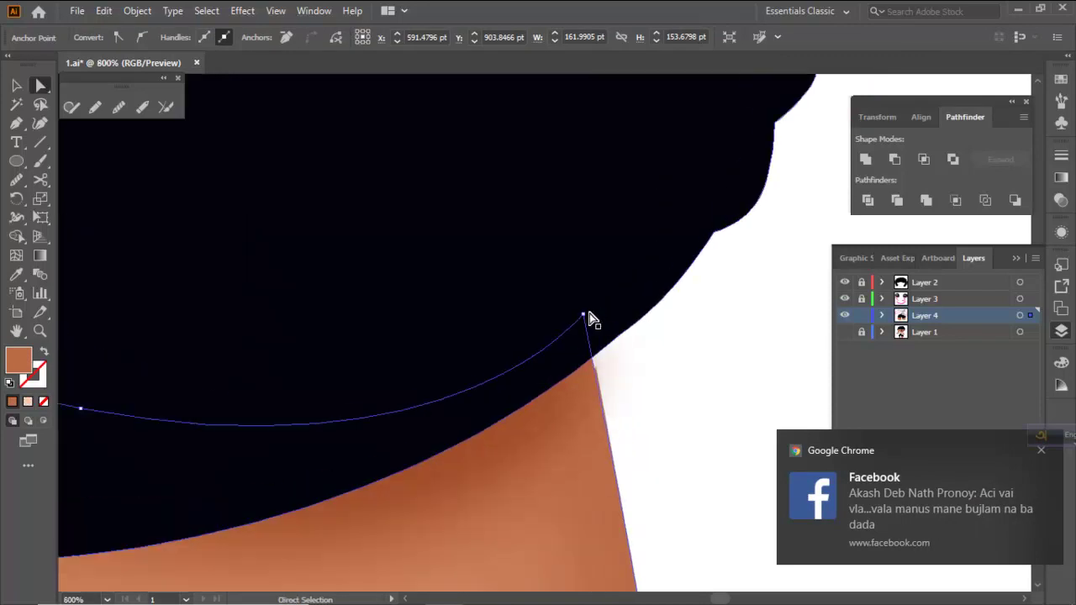
left_click_drag(588, 313, 585, 309)
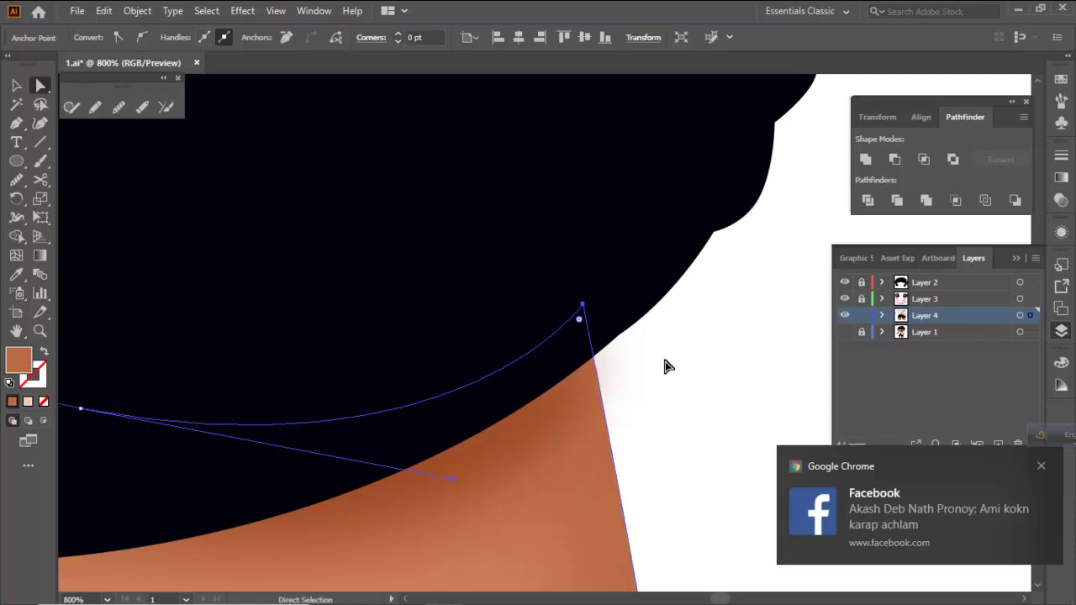
left_click(670, 367)
left_click(588, 316)
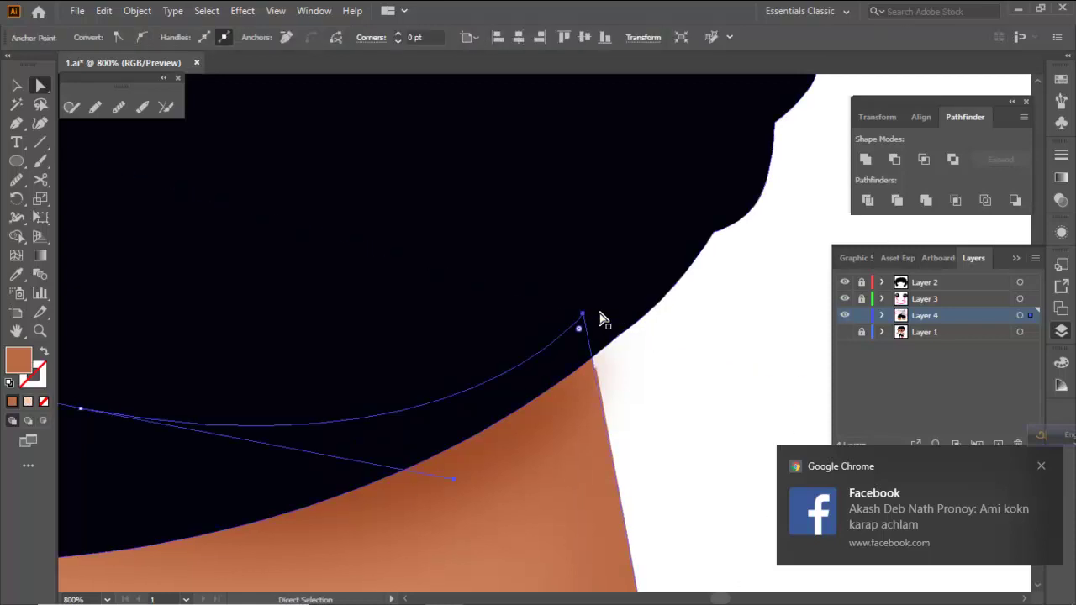
left_click_drag(586, 317, 582, 300)
left_click(757, 377)
Show the reference artwork on Layer 1 again to compare it with the vector feet
scroll(554, 315, "down", 4)
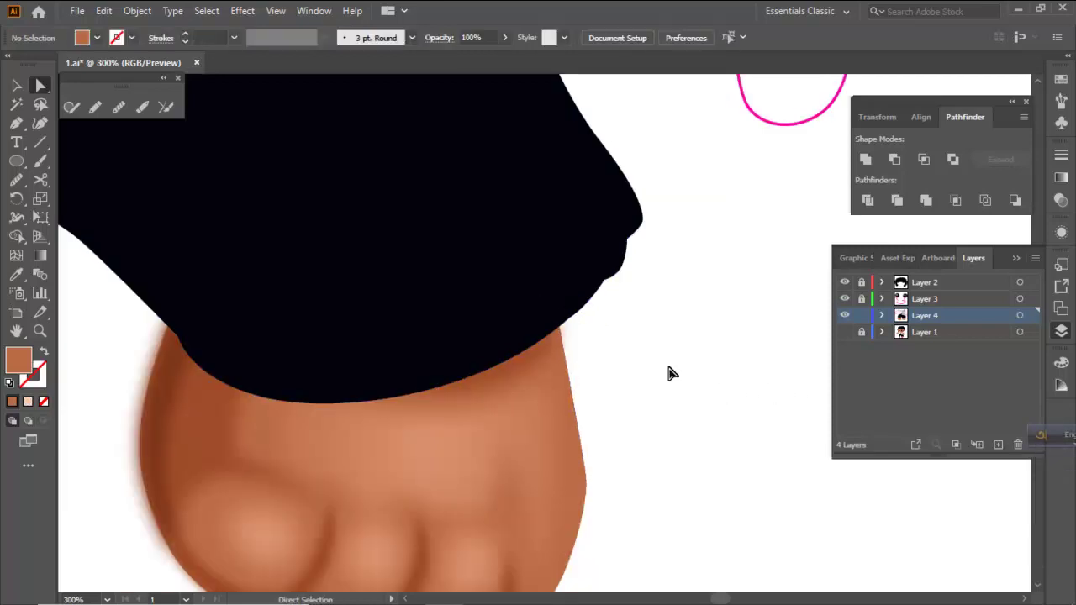
scroll(605, 334, "down", 2)
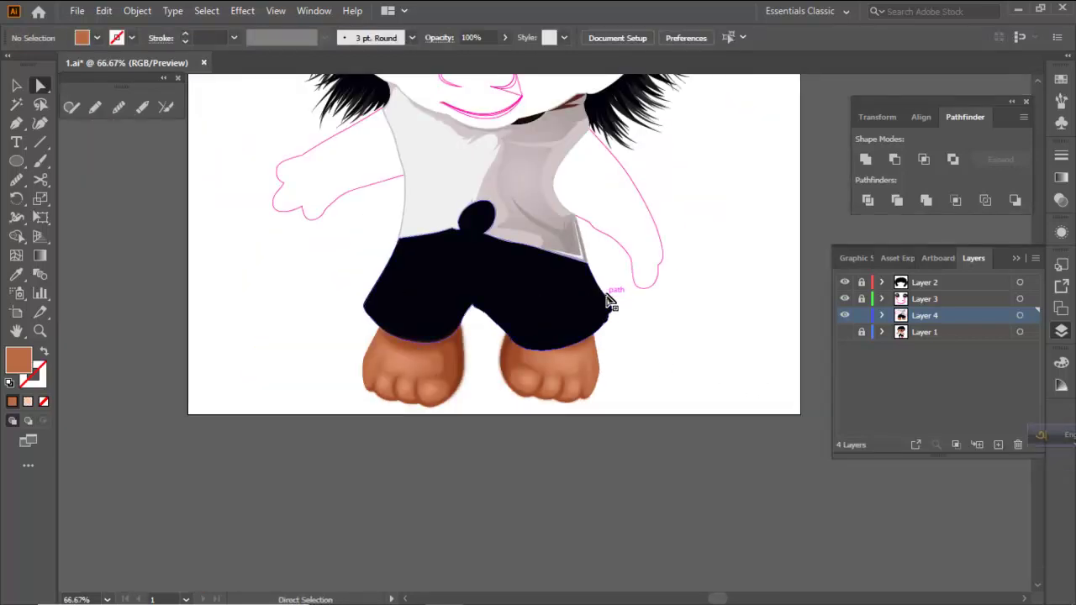
scroll(641, 301, "down", 1)
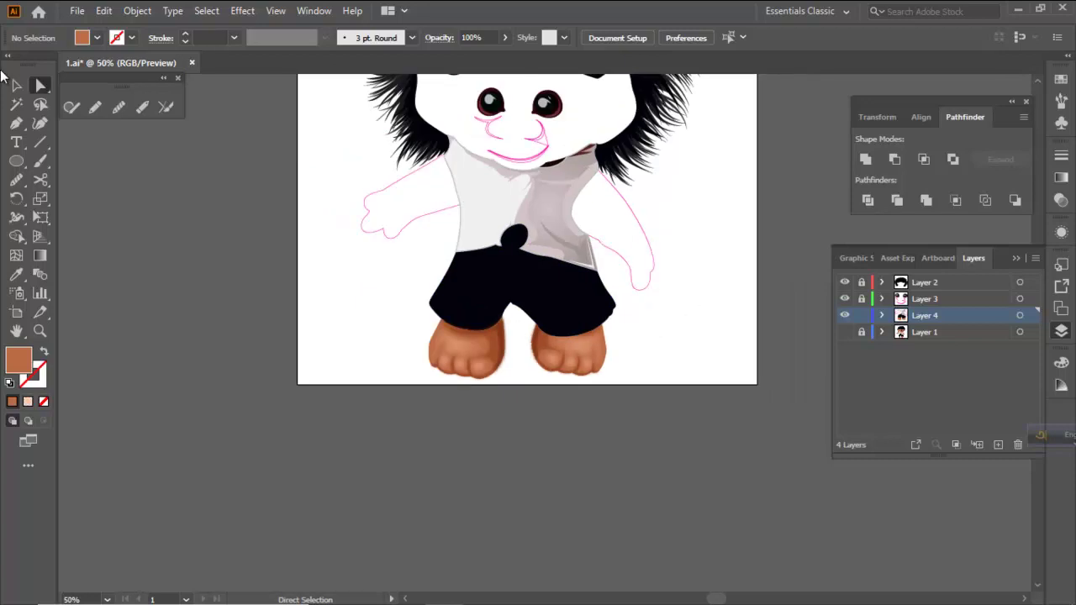
scroll(513, 319, "up", 2)
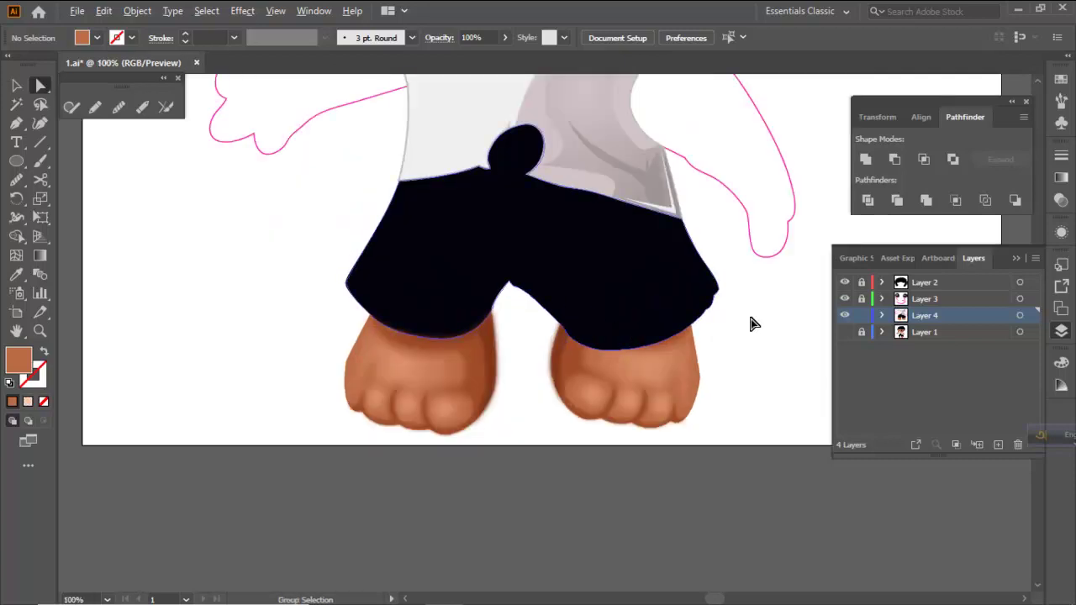
left_click(845, 333)
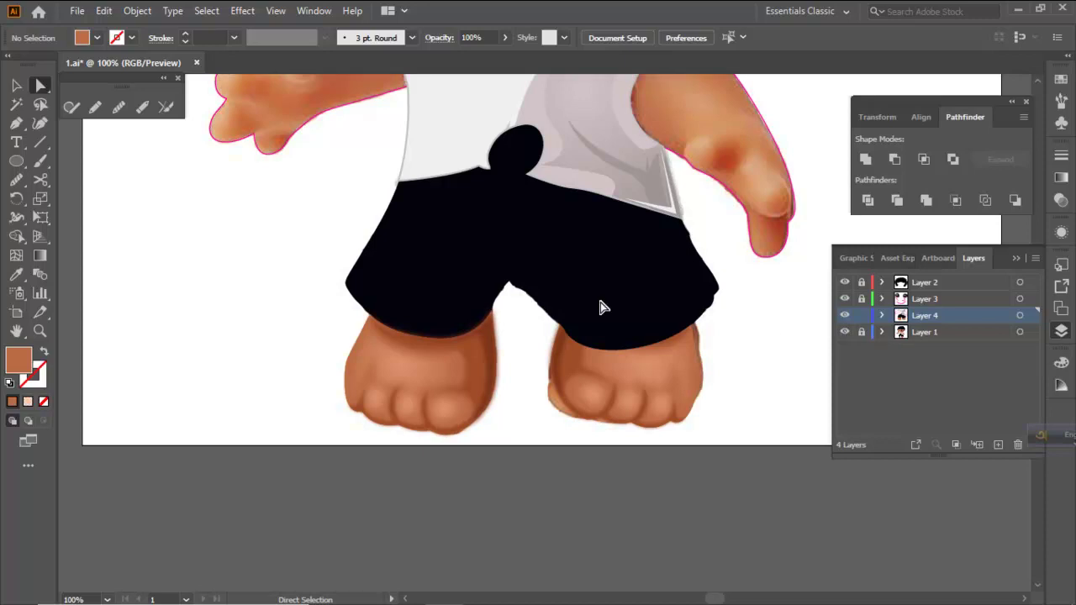
Reshape the second foot's base shape along its inner lower edge, moving the anchor points outward toward the reference big toe
left_click(16, 85)
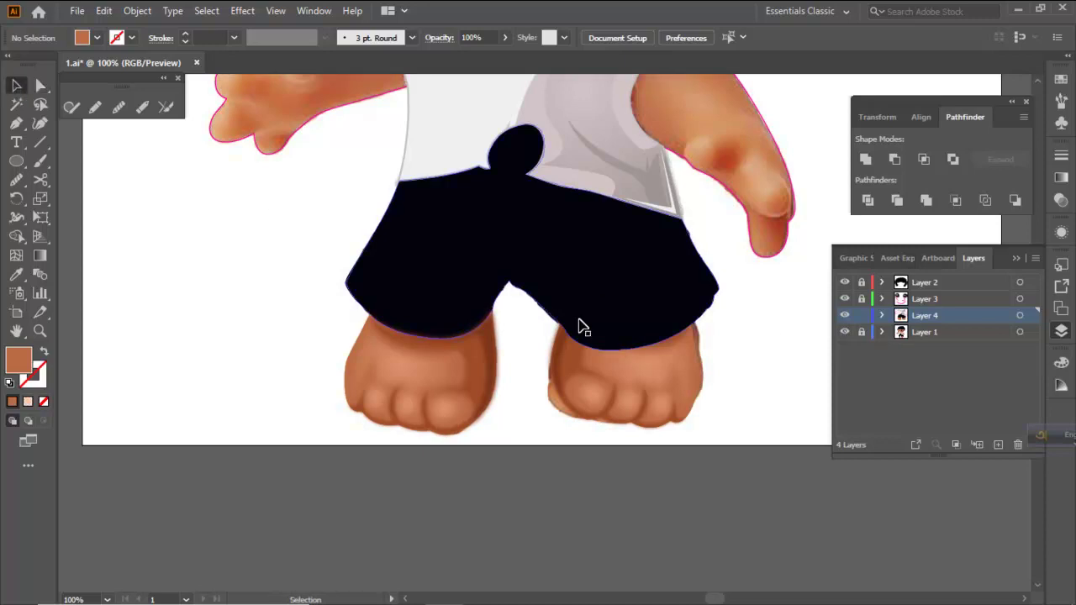
scroll(670, 358, "down", 3)
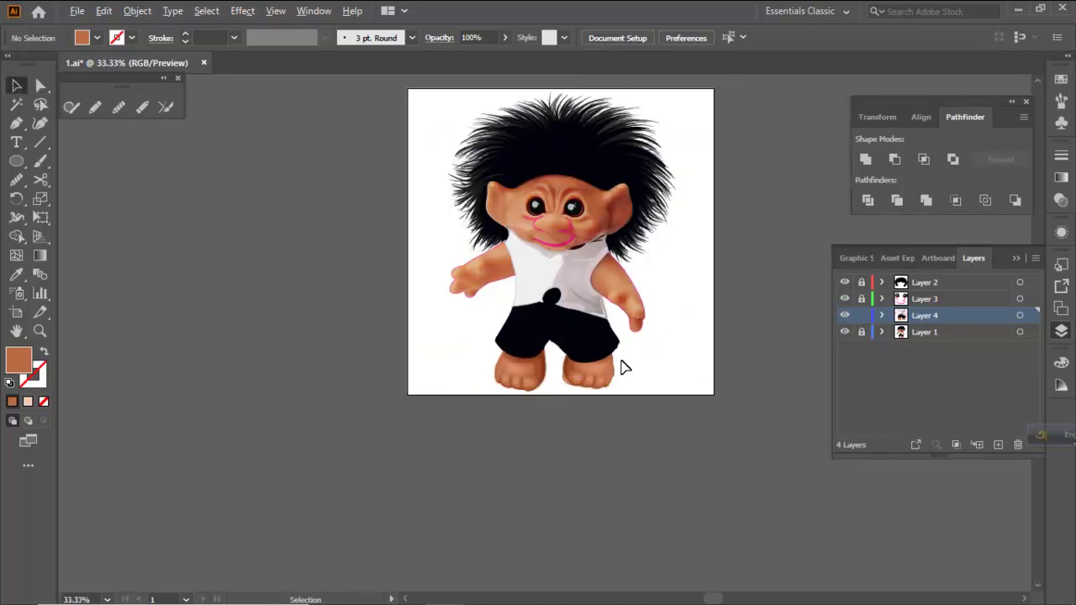
scroll(634, 363, "up", 4)
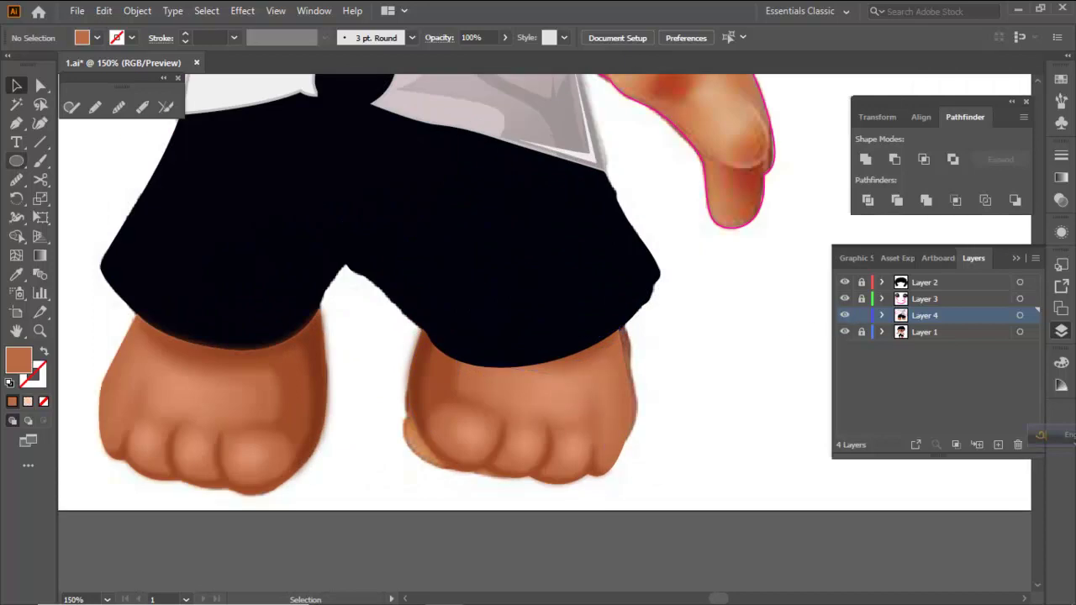
left_click(37, 84)
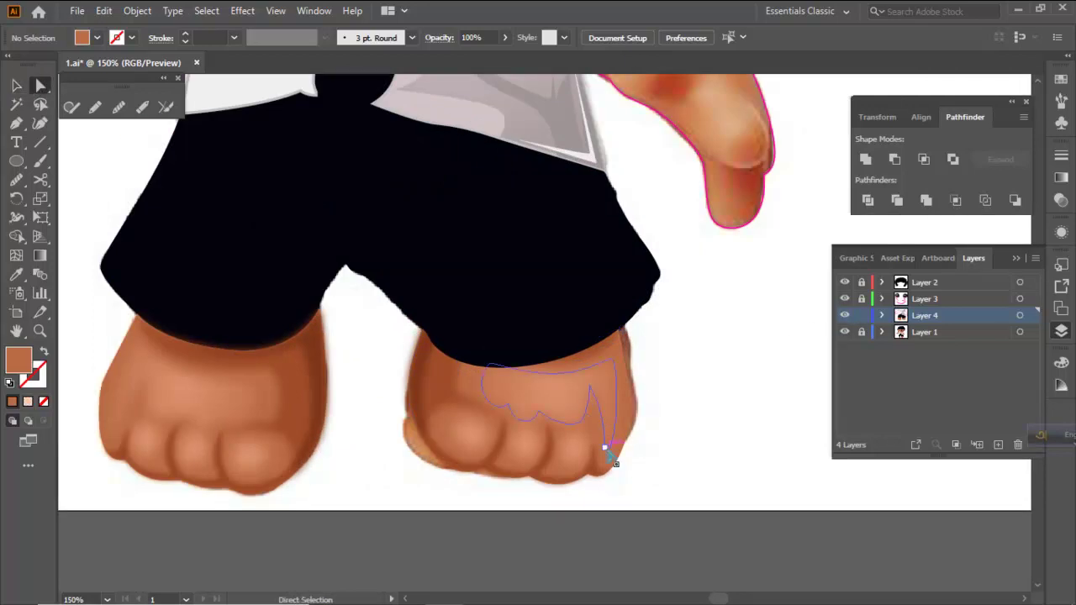
left_click(633, 410)
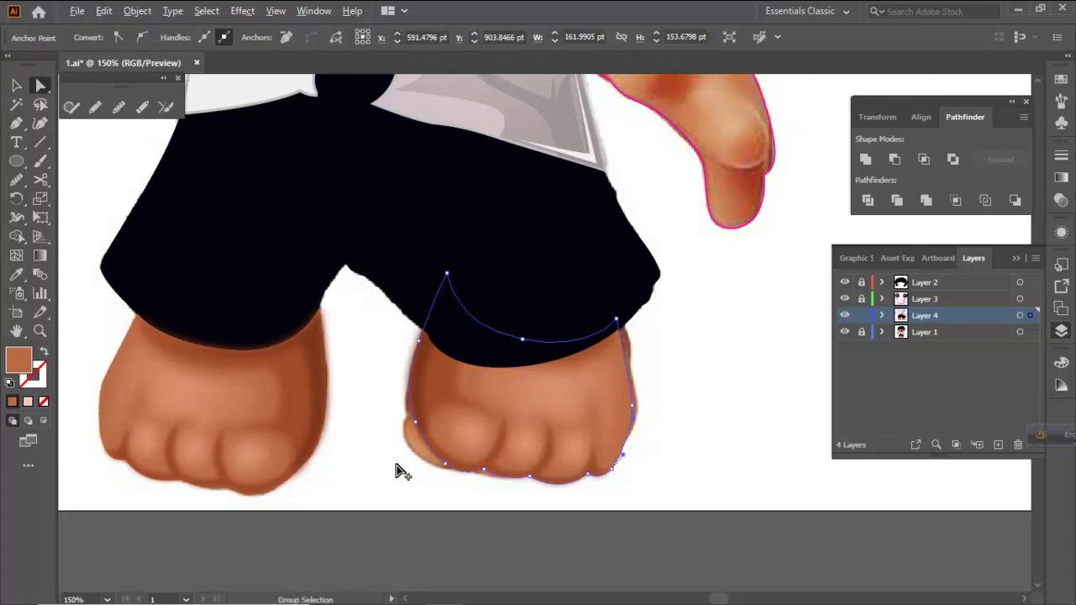
scroll(407, 464, "up", 2)
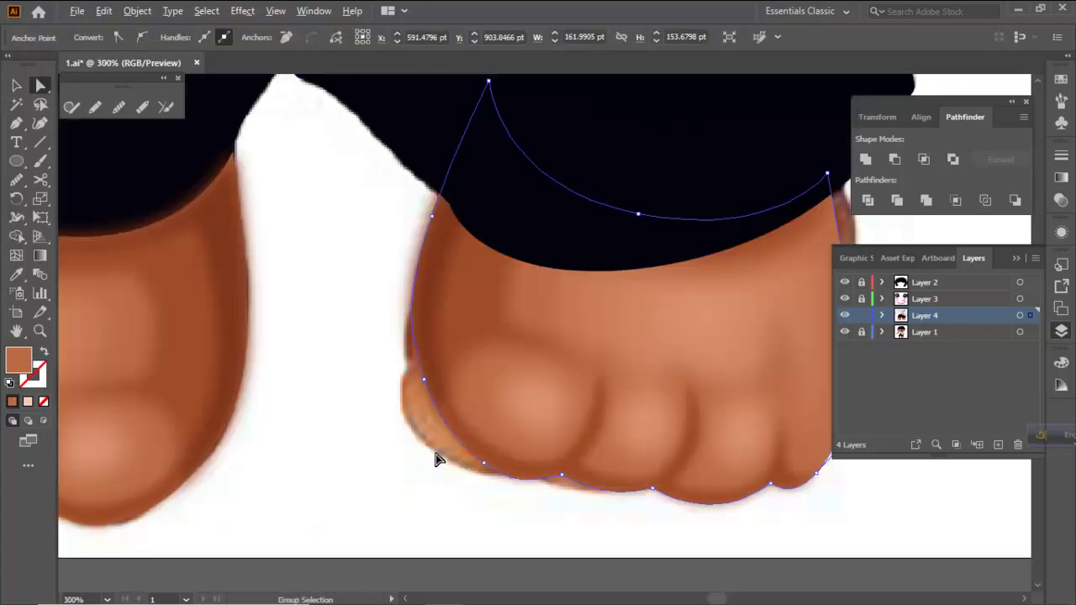
left_click(485, 463)
left_click_drag(485, 465, 433, 425)
left_click_drag(427, 384, 422, 393)
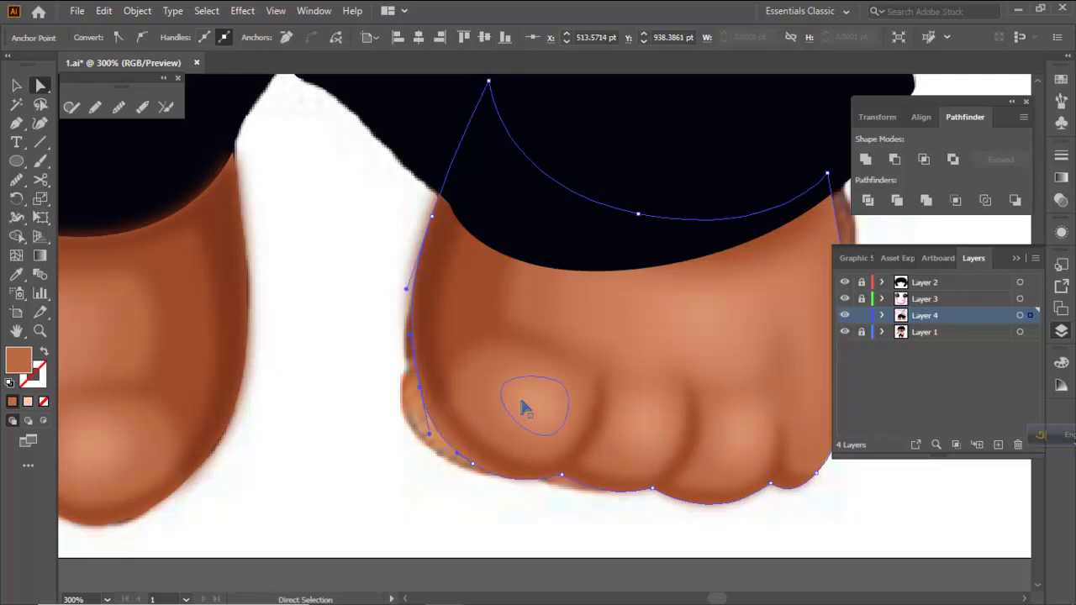
Adjust the lower inner anchor points of the second foot's toe shading and dark side shadow to follow the widened foot edge
left_click(443, 413)
left_click_drag(442, 423, 432, 424)
left_click_drag(482, 469, 476, 472)
left_click(434, 361)
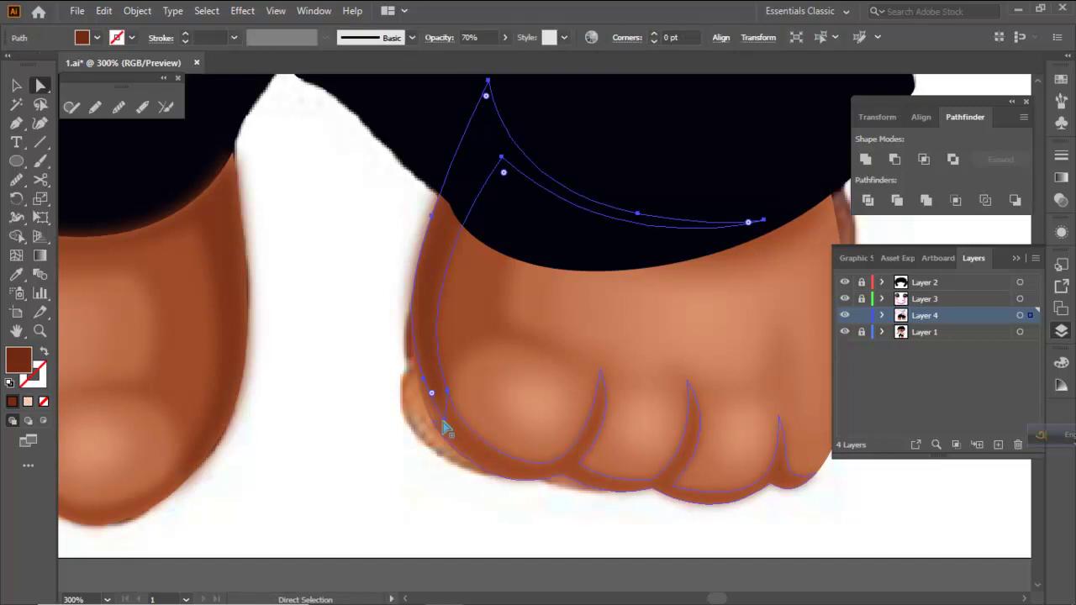
left_click_drag(442, 421, 434, 425)
left_click_drag(424, 380, 417, 445)
left_click(406, 450)
scroll(392, 393, "down", 2)
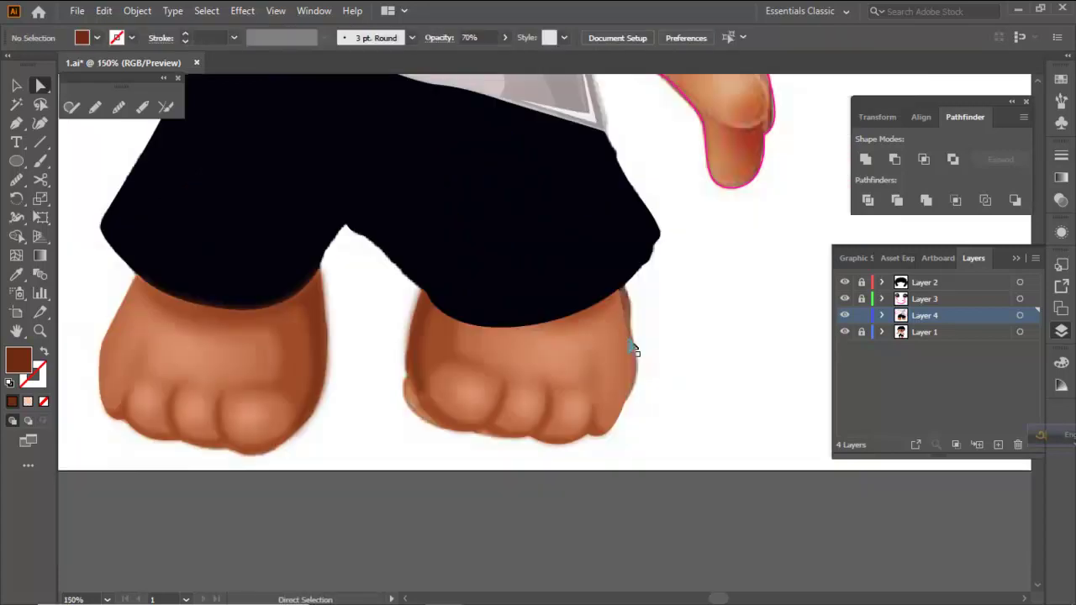
Extend the lower end of the second foot's dark inner side shadow down along the big toe and smooth its outer curve
scroll(433, 414, "up", 4)
scroll(386, 432, "up", 2)
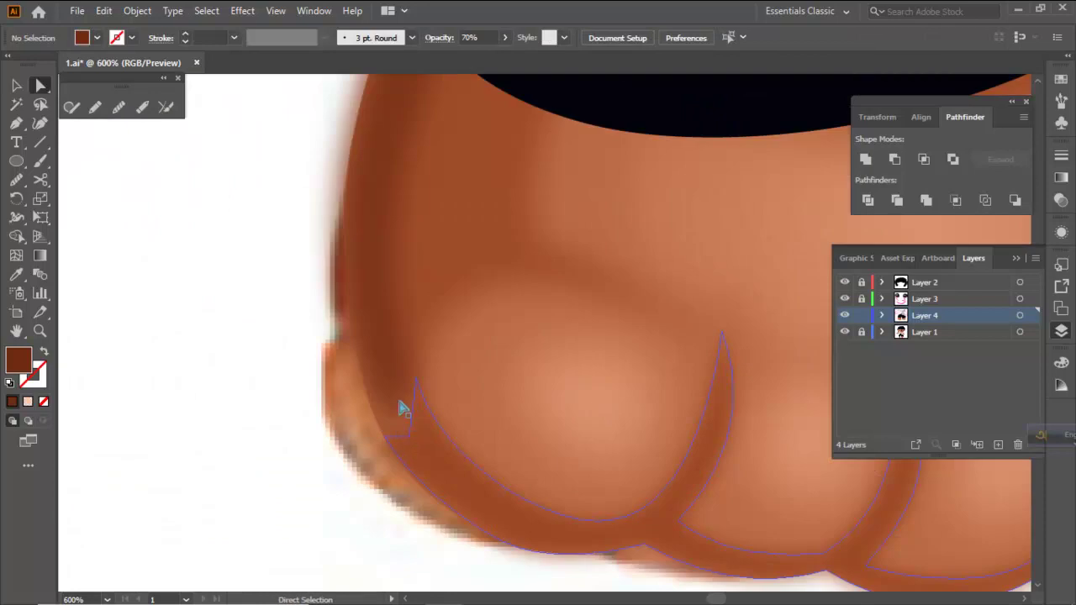
left_click(389, 421)
left_click(374, 449)
left_click_drag(374, 450, 431, 447)
left_click(363, 379)
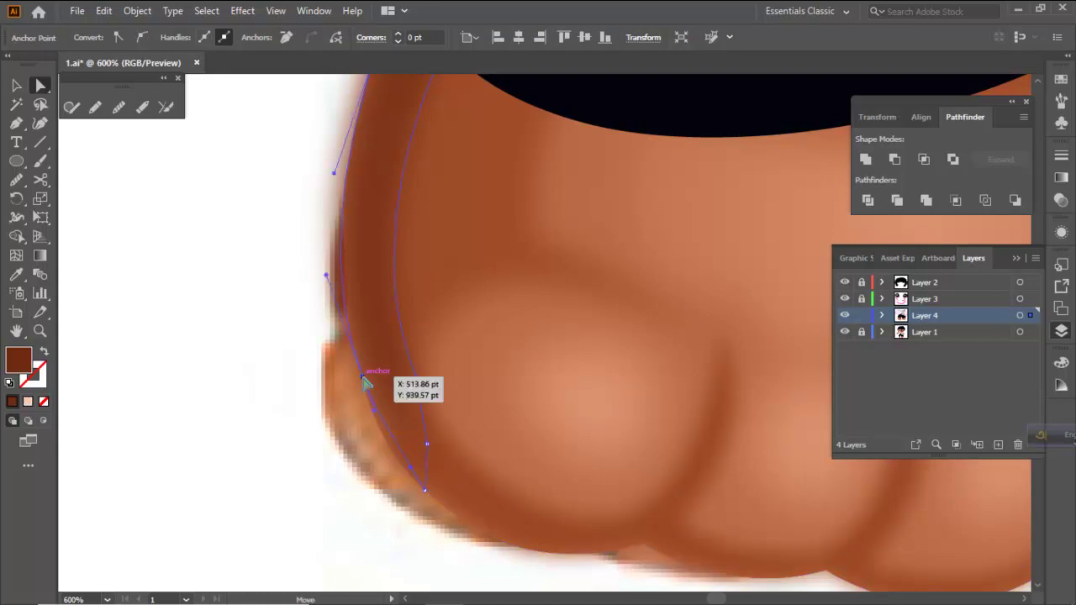
left_click_drag(375, 415, 379, 446)
left_click(357, 449)
scroll(248, 376, "down", 2)
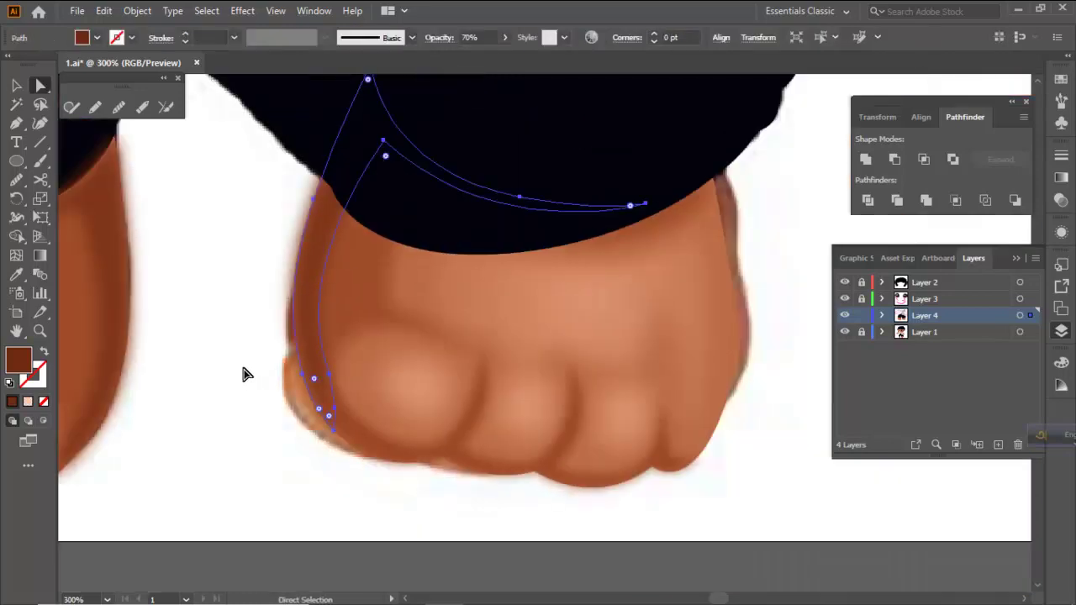
left_click(238, 362)
scroll(249, 362, "down", 1)
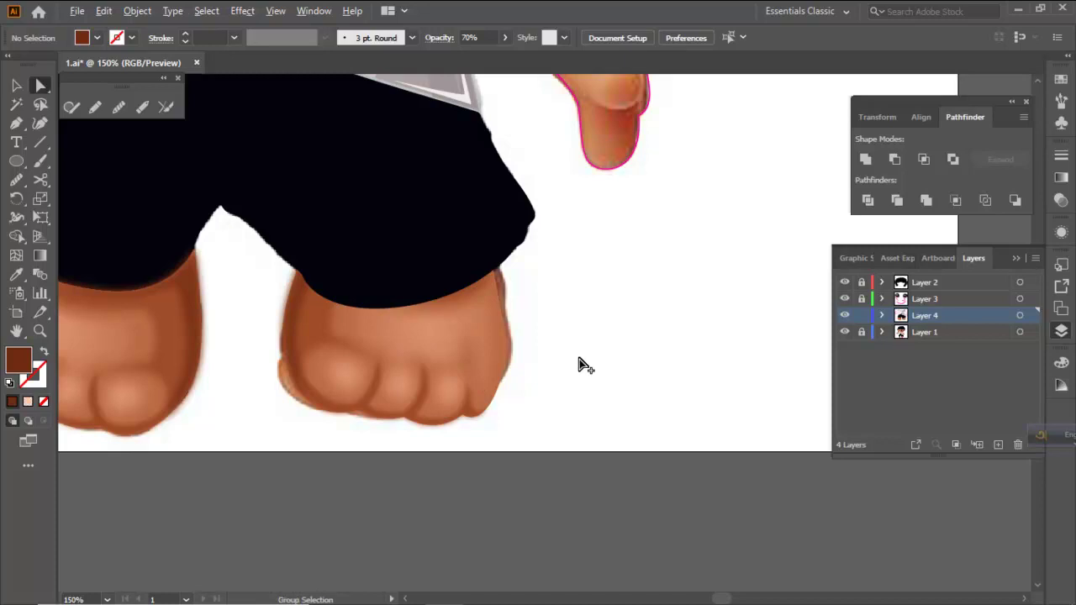
Hide the reference artwork on Layer 1 and examine the vector feet up close and within the whole figure
scroll(580, 367, "down", 2)
left_click(846, 334)
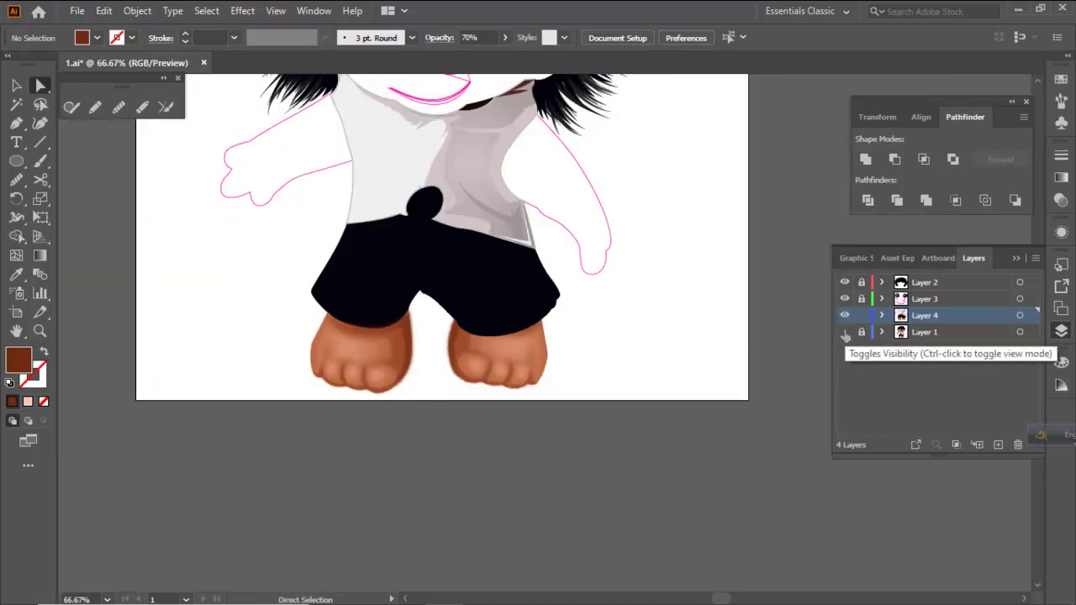
scroll(595, 374, "down", 2)
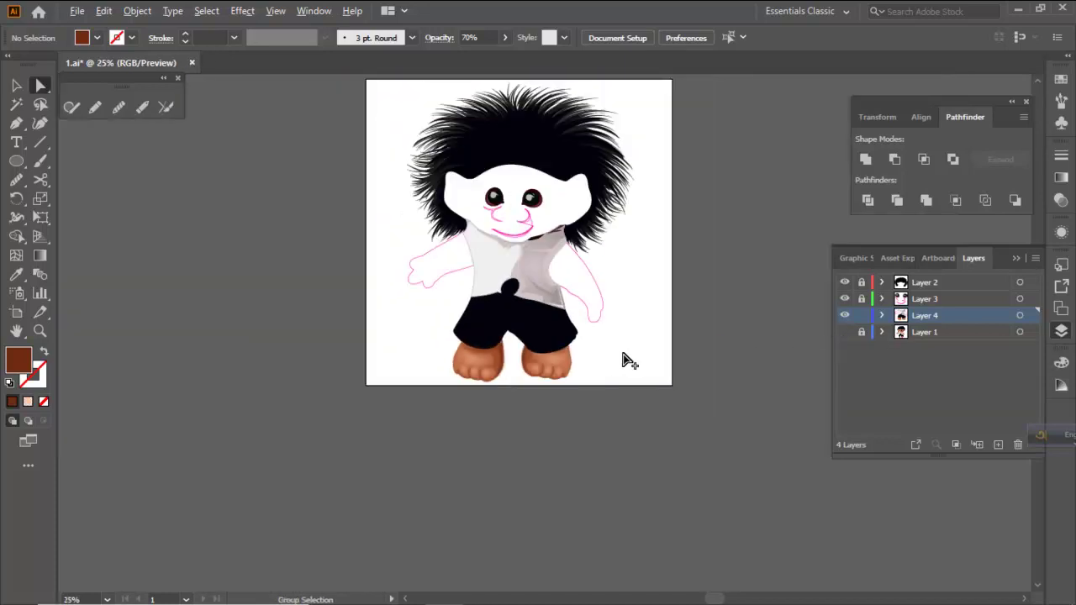
scroll(641, 353, "down", 1)
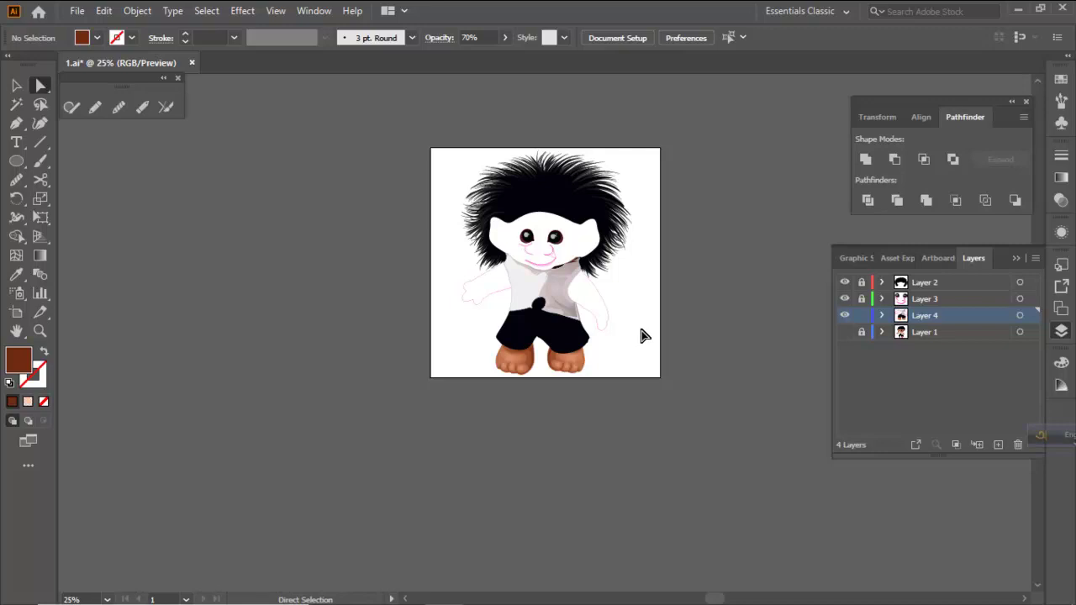
scroll(577, 364, "up", 4)
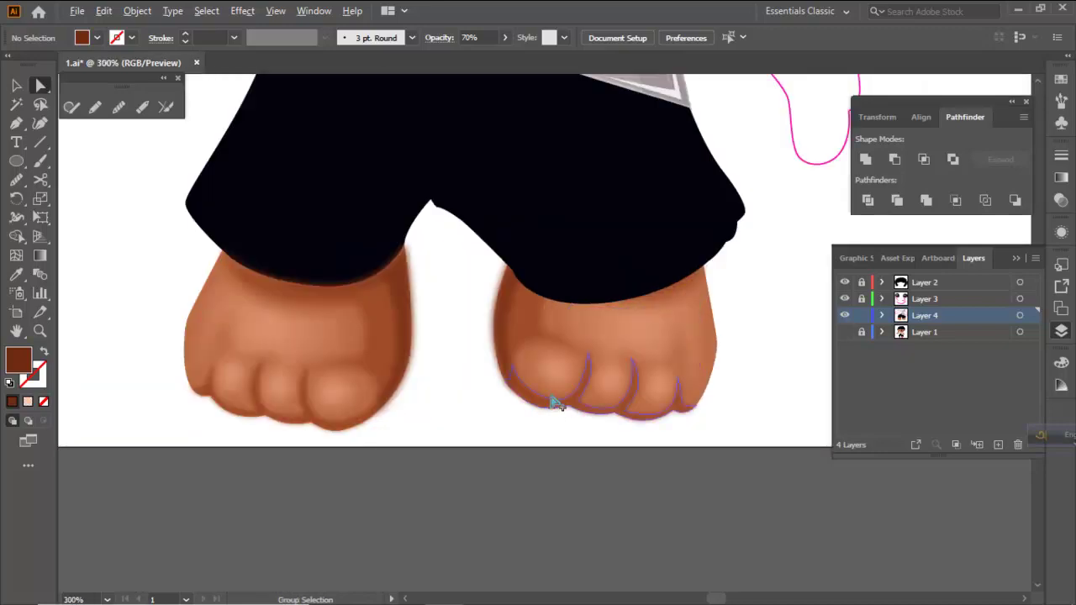
scroll(556, 402, "up", 3)
scroll(509, 385, "down", 3)
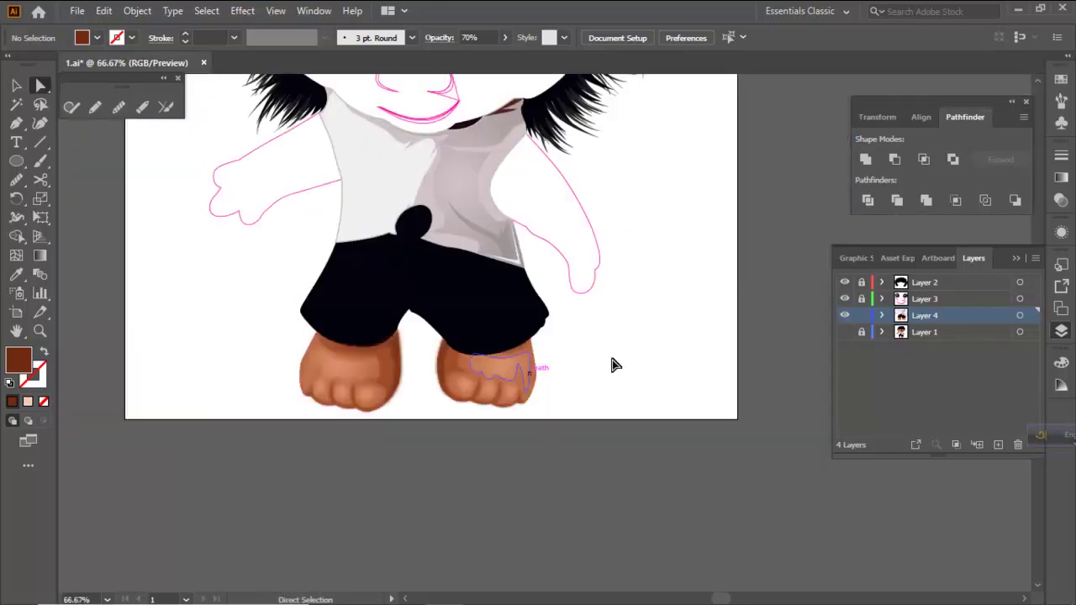
scroll(660, 348, "down", 1)
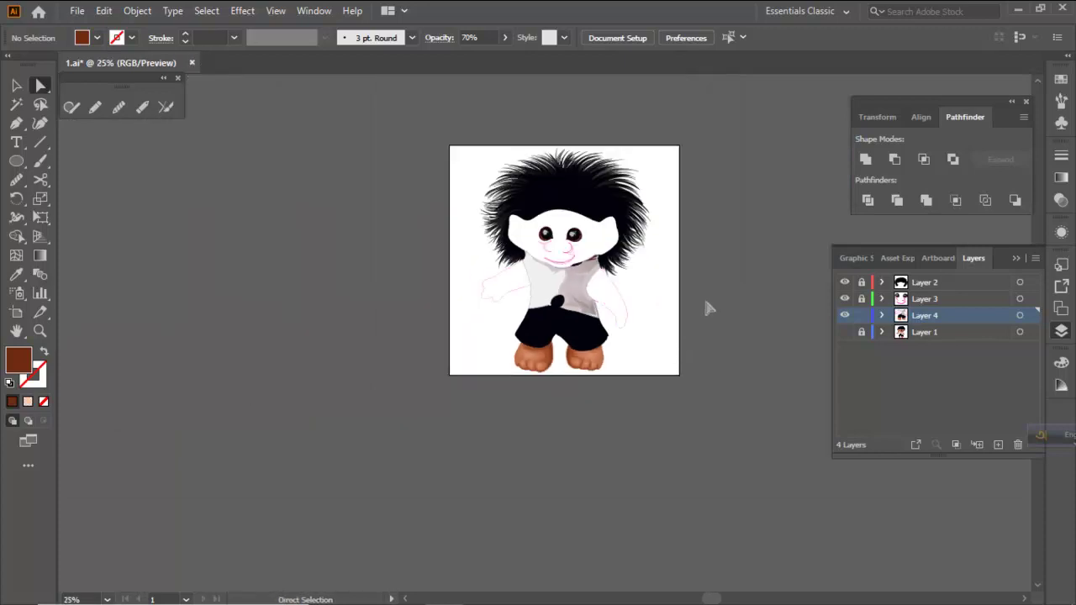
left_click(16, 85)
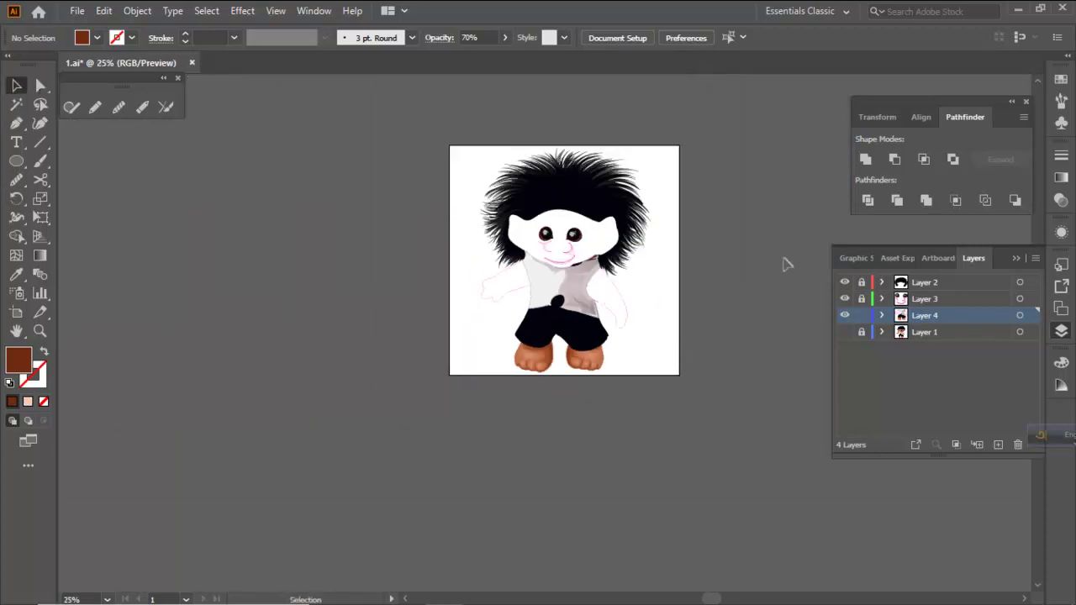
left_click(544, 290)
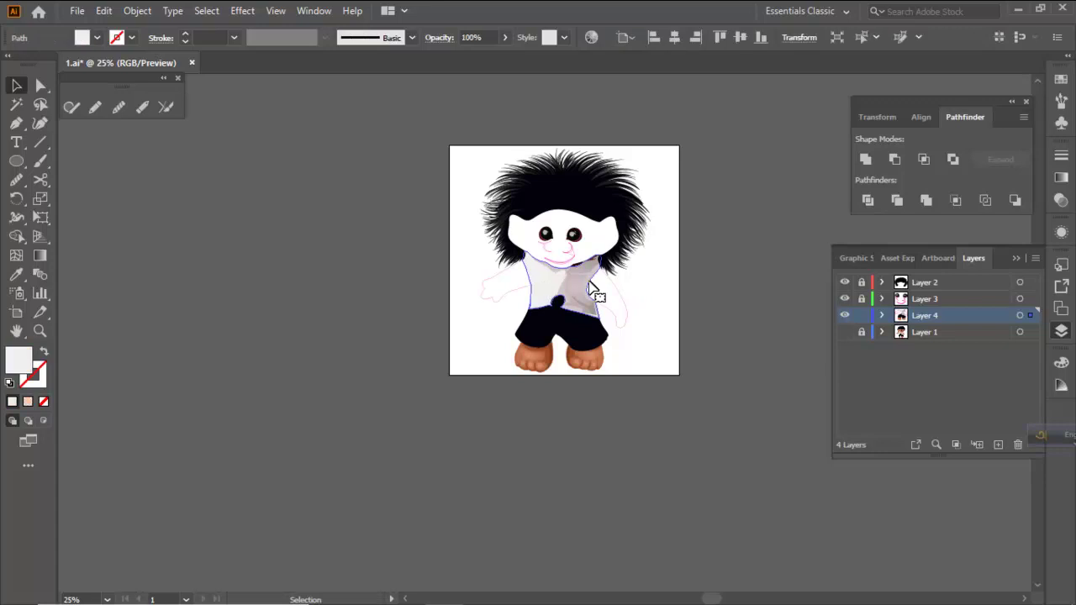
left_click(803, 303)
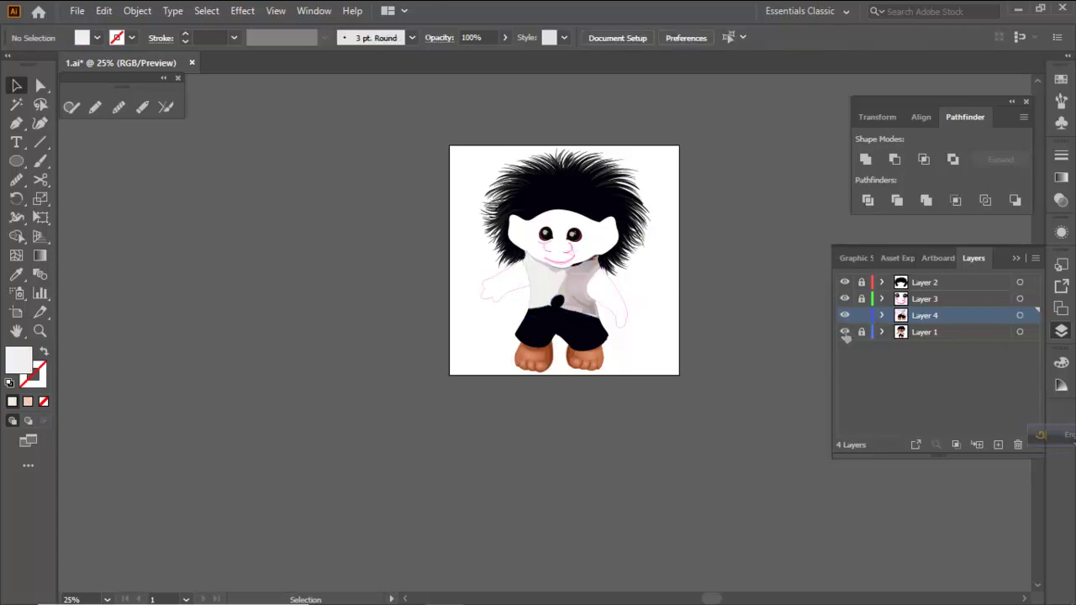
Show the reference artwork on Layer 1 again and save the document
left_click(845, 332)
key("ctrl+plus")
key("ctrl+plus")
left_click_drag(725, 264, 716, 302)
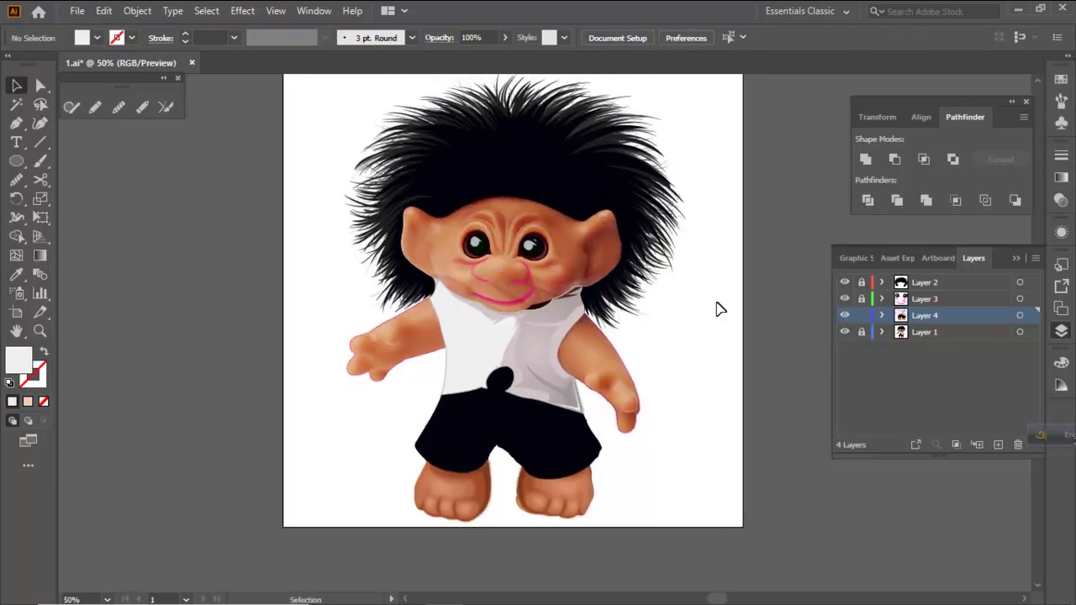
key("ctrl+s")
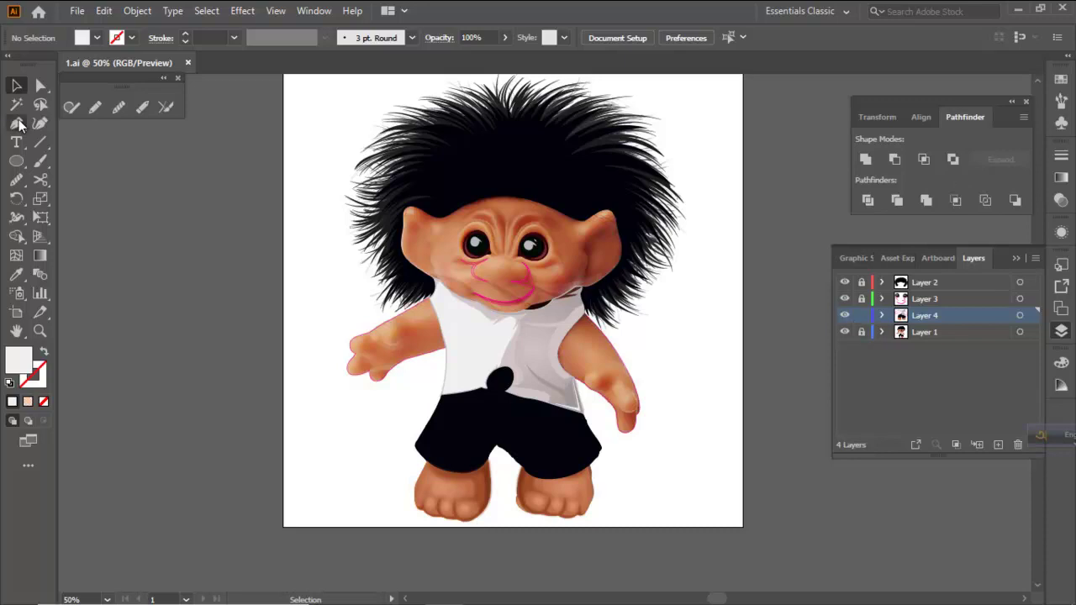
Set up the Pen tool with no fill and a 0.25 pt blue stroke (#1200ff), and save the document
left_click(19, 123)
left_click(43, 352)
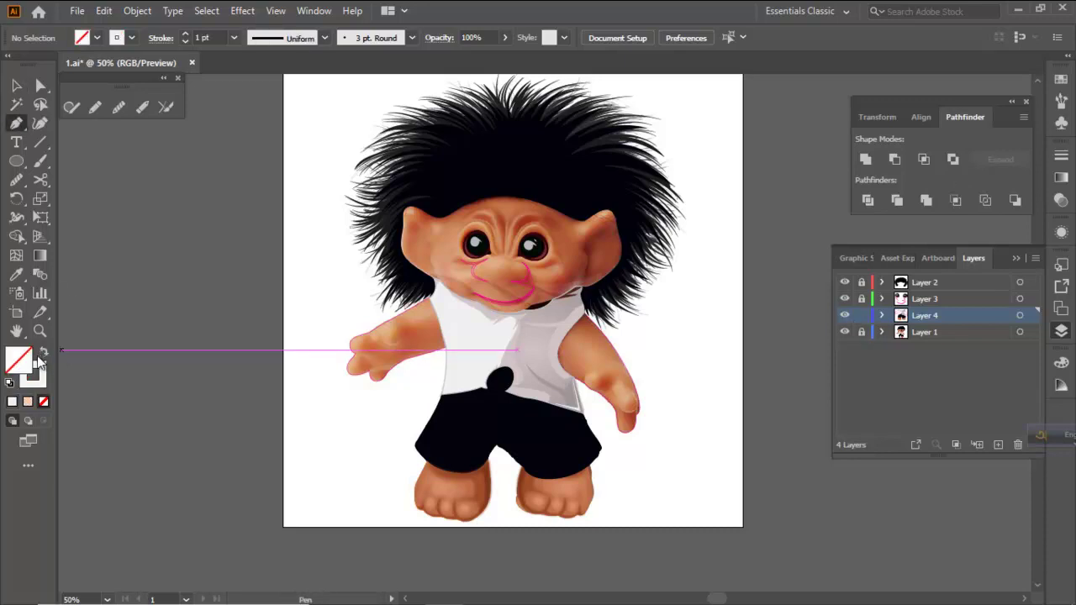
double_click(39, 369)
left_click_drag(759, 314, 866, 275)
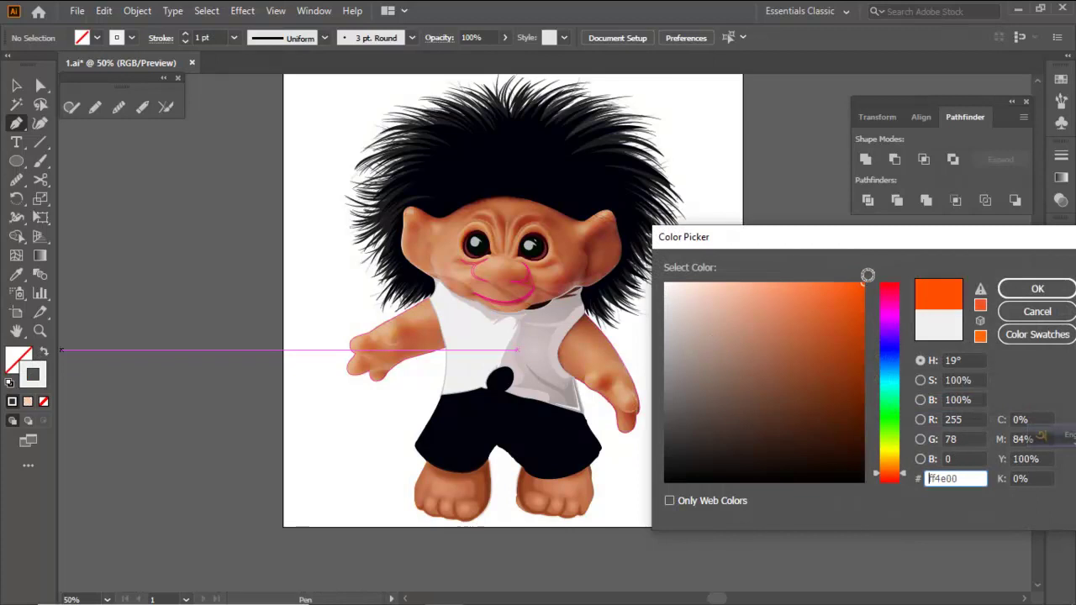
left_click(881, 342)
left_click(1037, 288)
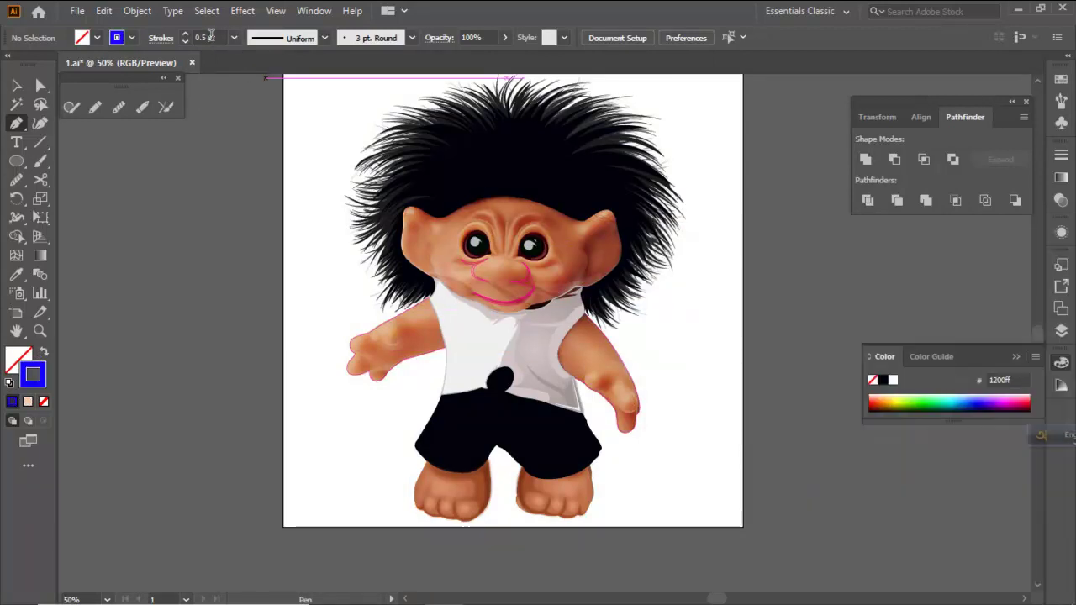
key("ctrl")
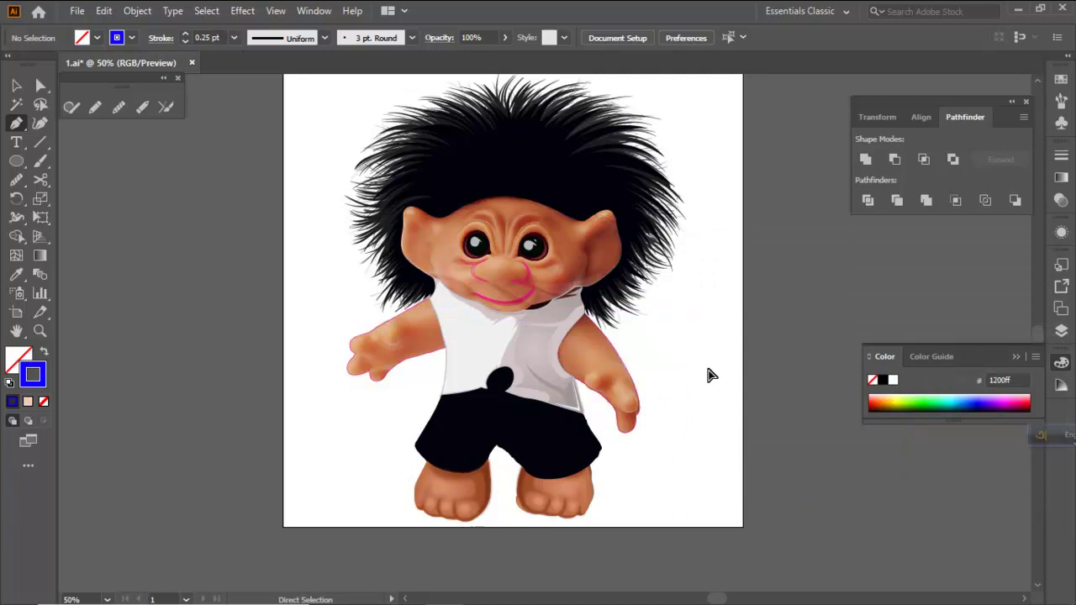
key("ctrl+s")
Draw a closed teardrop-shaped highlight outline on the upper part of the doll's arm beside the shaded side of the shirt
scroll(620, 351, "up", 4)
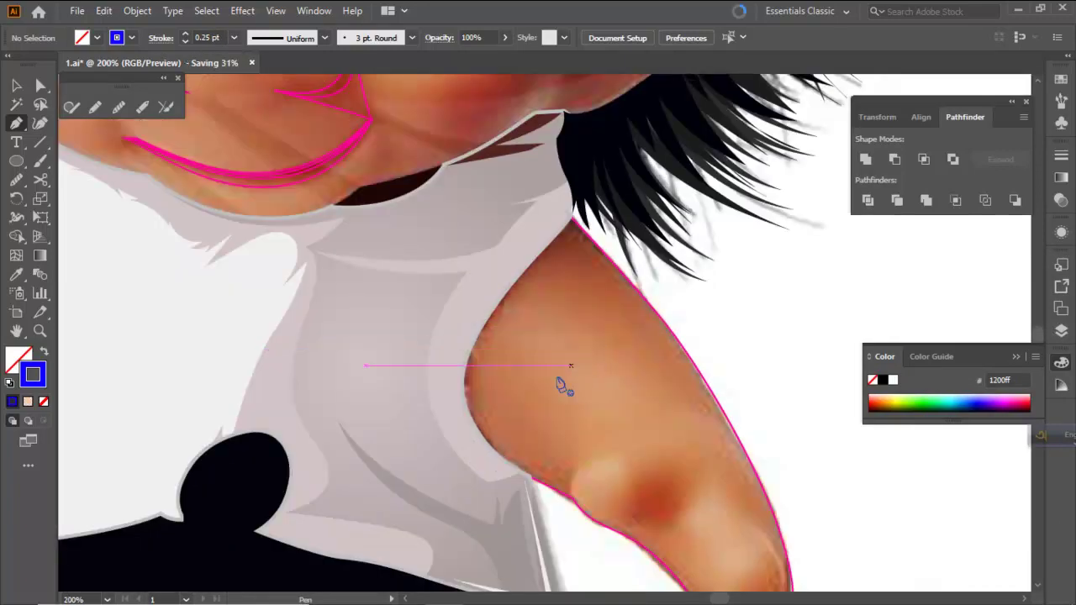
left_click_drag(577, 442, 513, 372)
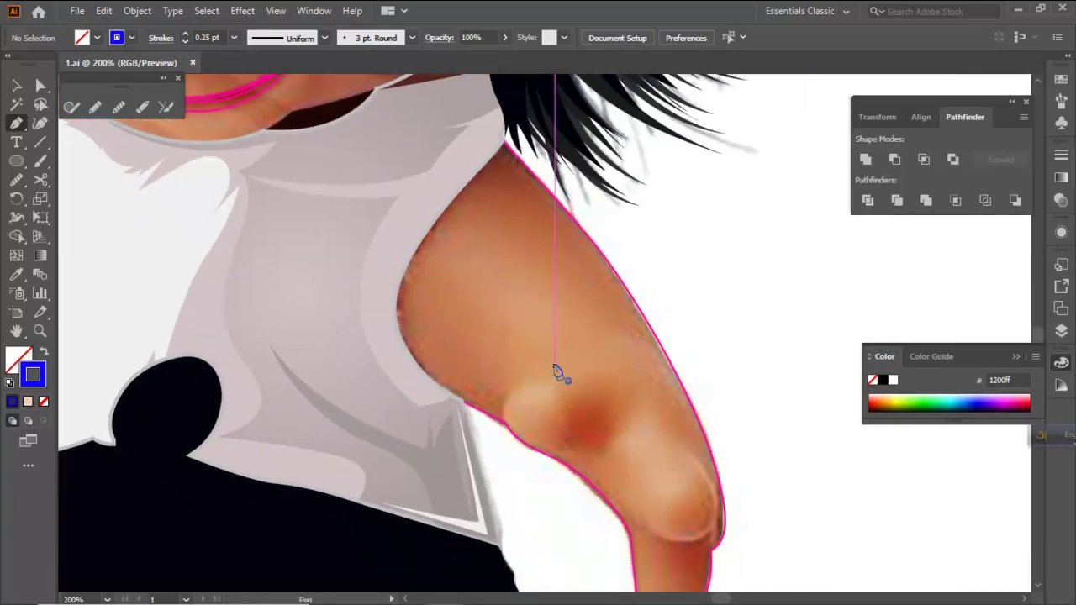
left_click(476, 236)
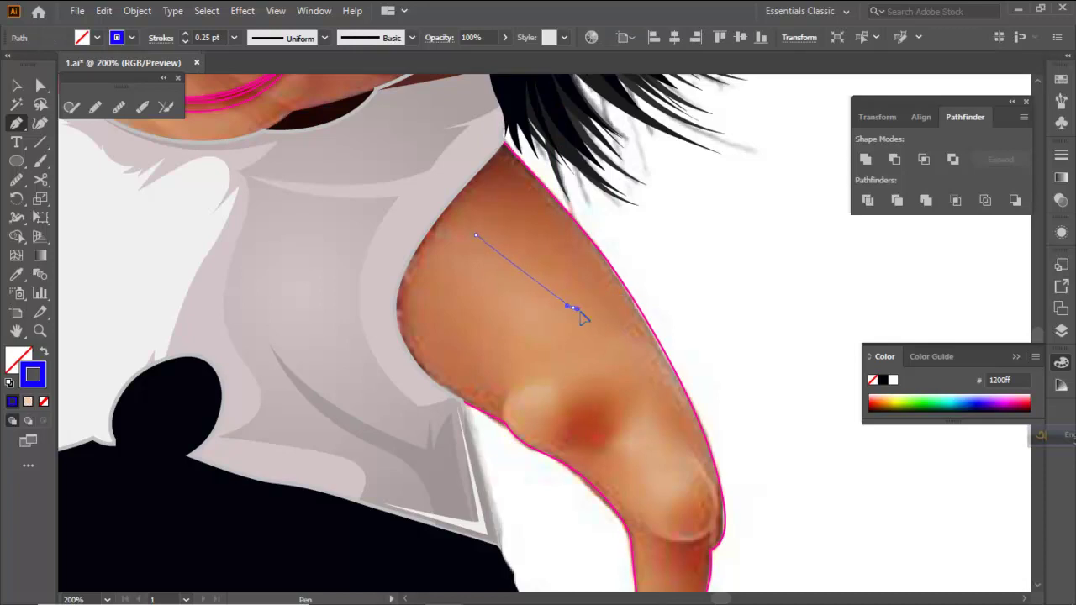
left_click_drag(591, 333, 472, 262)
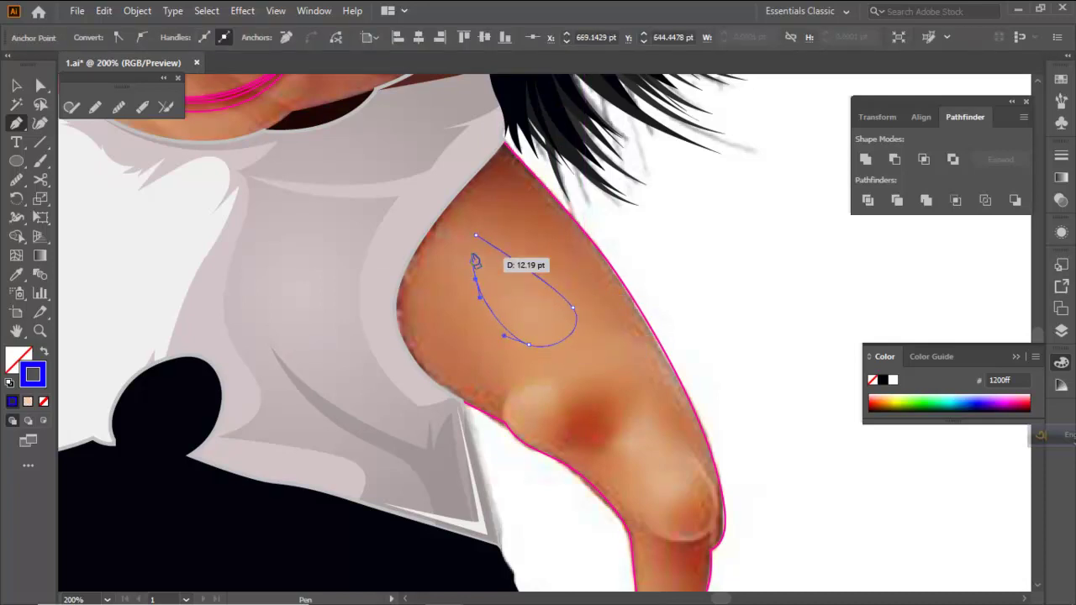
left_click(476, 236)
left_click(506, 290, "ctrl")
Draw a closed crescent-shaped highlight outline along the upper edge of the round bump at the arm's inner side
left_click_drag(580, 353, 544, 293)
scroll(483, 324, "up", 1)
scroll(480, 326, "up", 1)
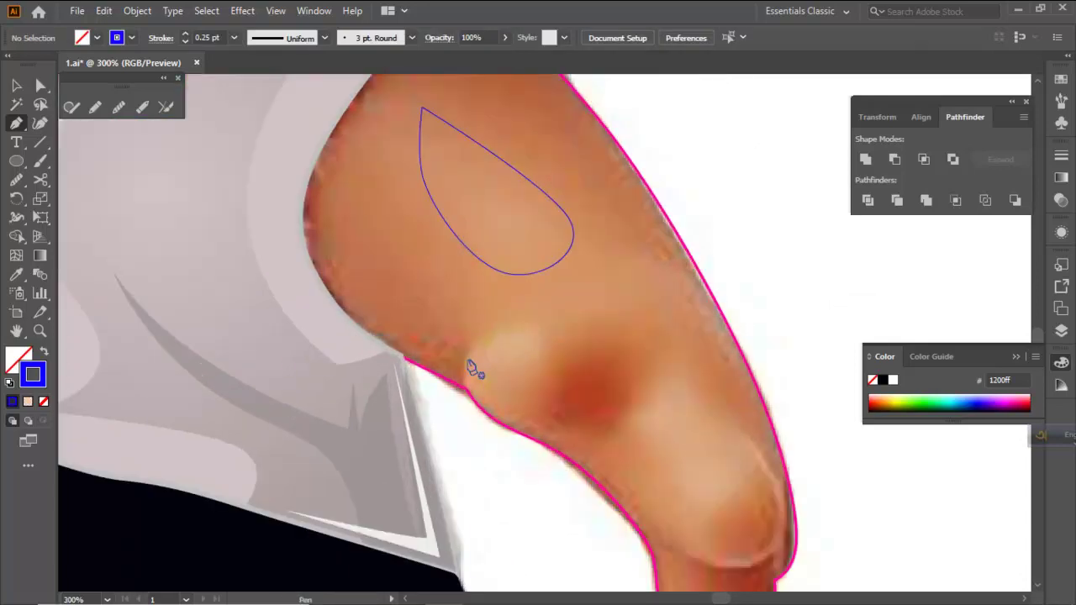
left_click_drag(467, 384, 465, 390)
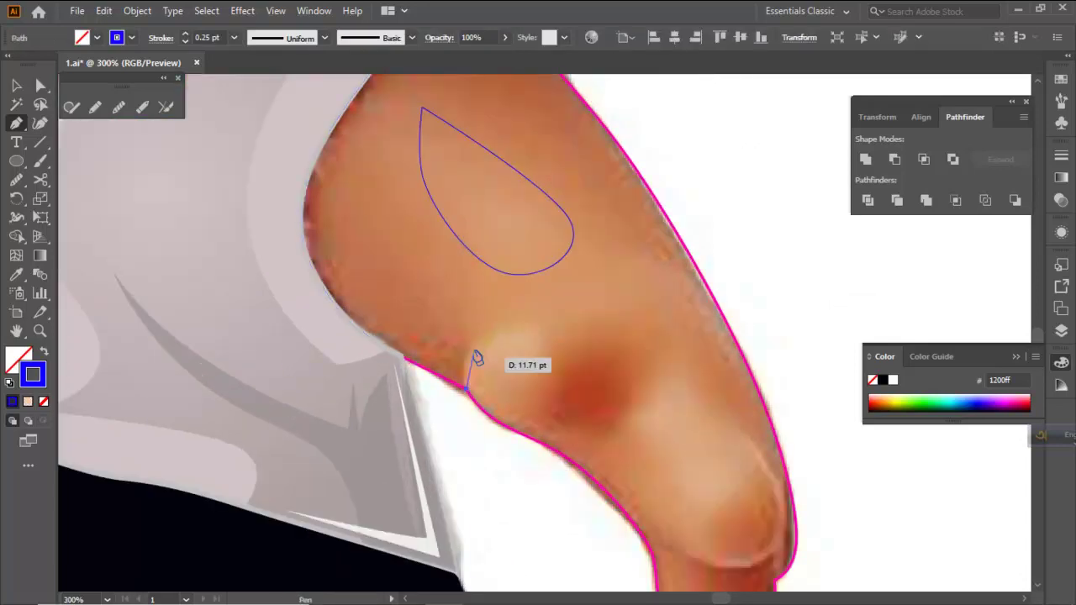
left_click_drag(481, 338, 506, 314)
left_click(554, 358)
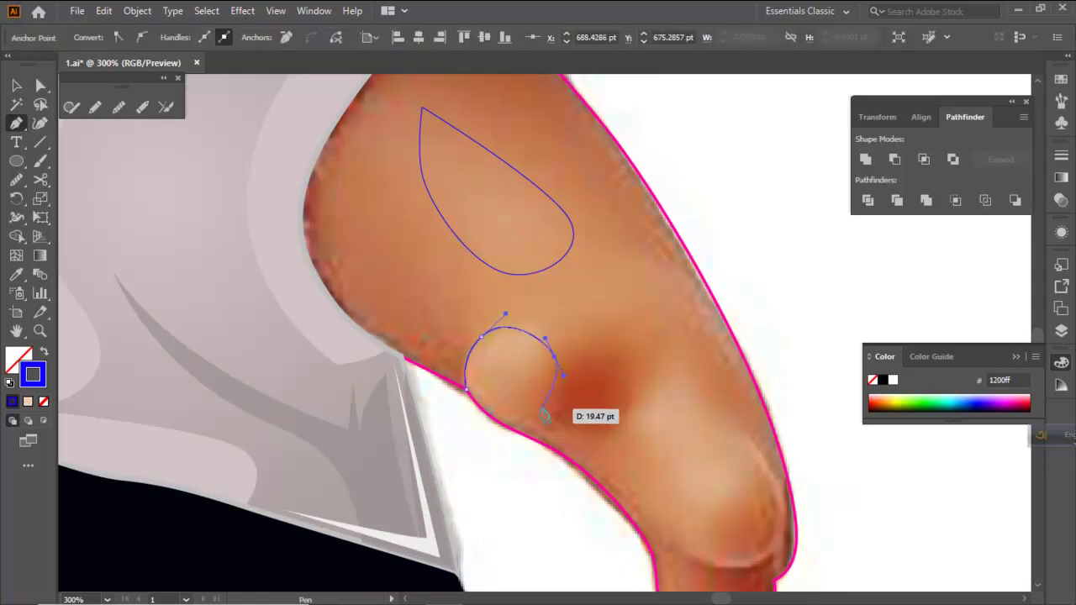
left_click(554, 357)
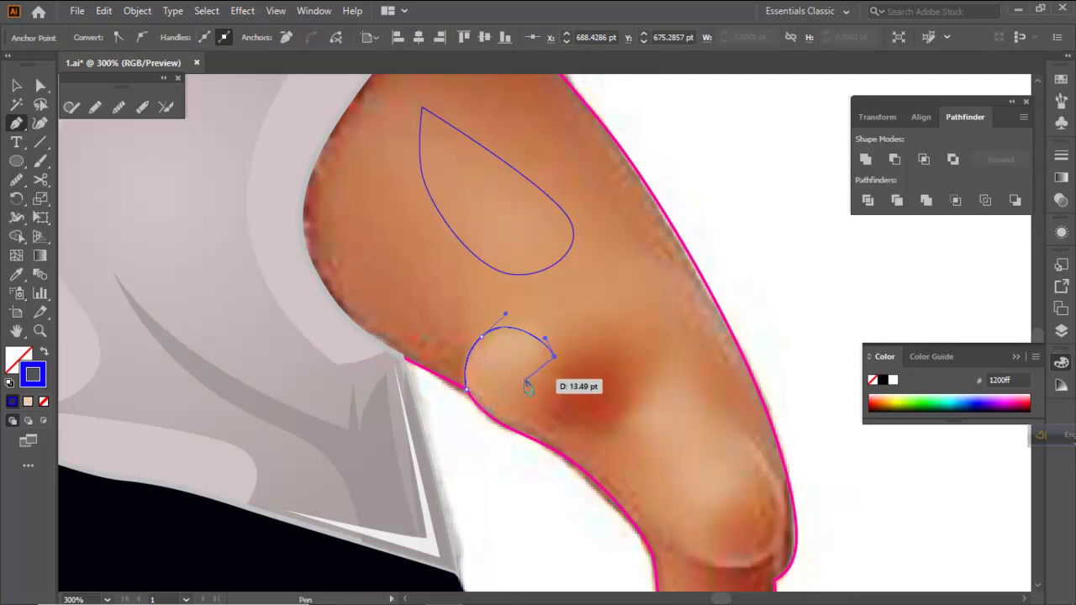
left_click_drag(477, 392, 448, 434)
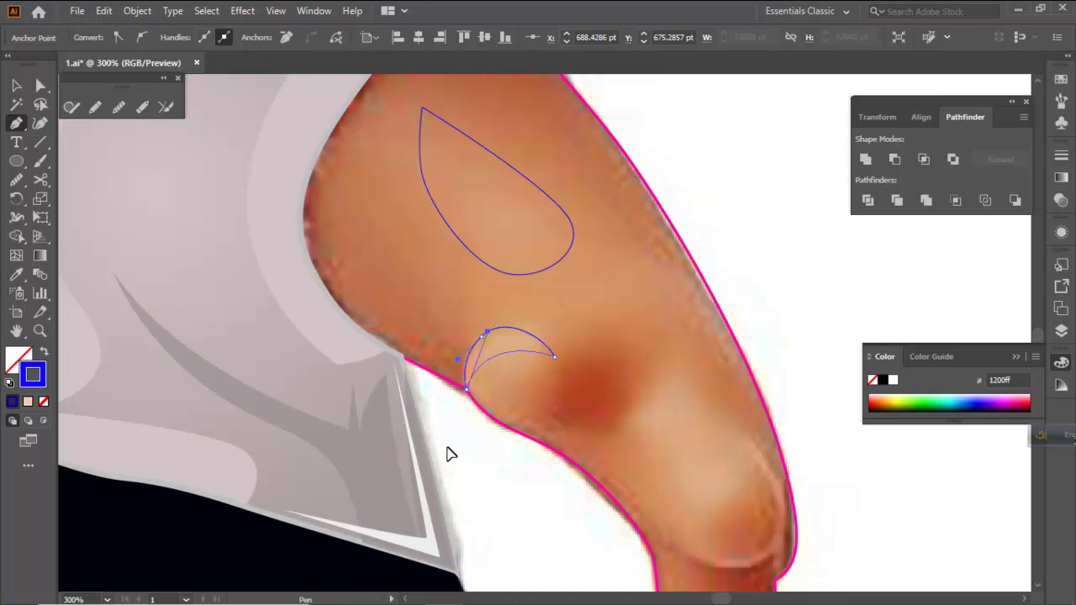
left_click(578, 327, "ctrl")
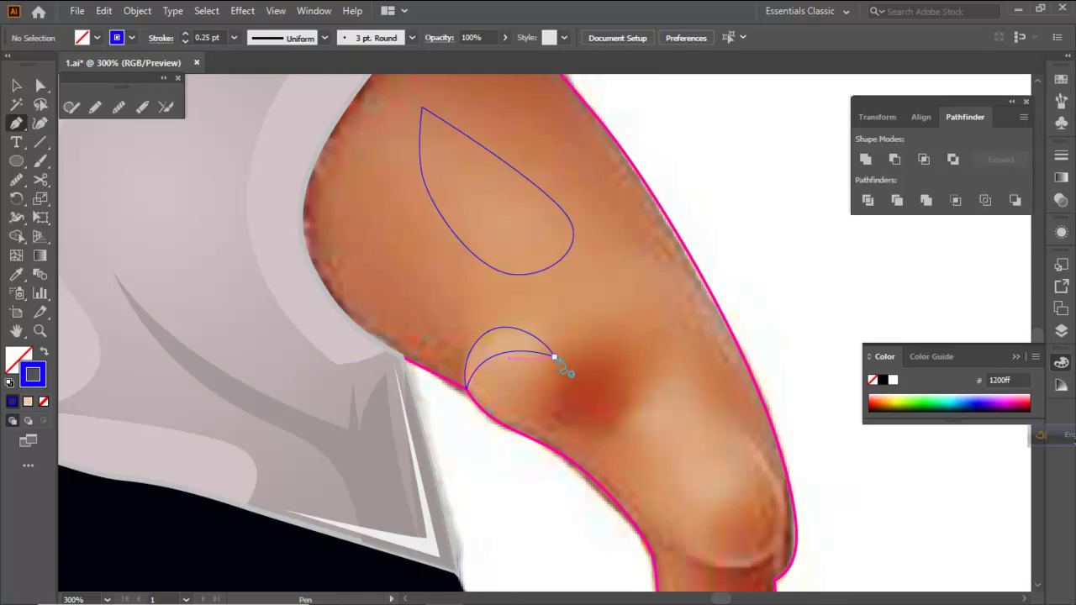
Draw a shading outline from the crescent's tip around the bump, outside the lower arm and back up along the finger bulge
left_click(554, 358)
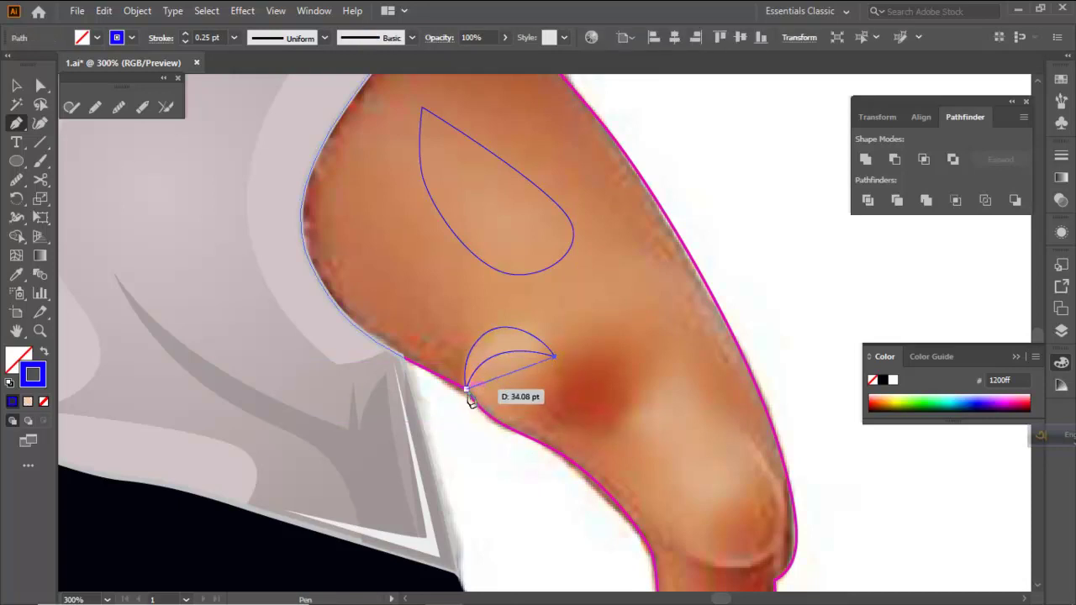
mouse_move(497, 423)
left_mouse_down()
mouse_move(460, 417)
mouse_move(511, 432)
mouse_move(450, 444)
mouse_move(507, 446)
mouse_move(504, 435)
left_mouse_up()
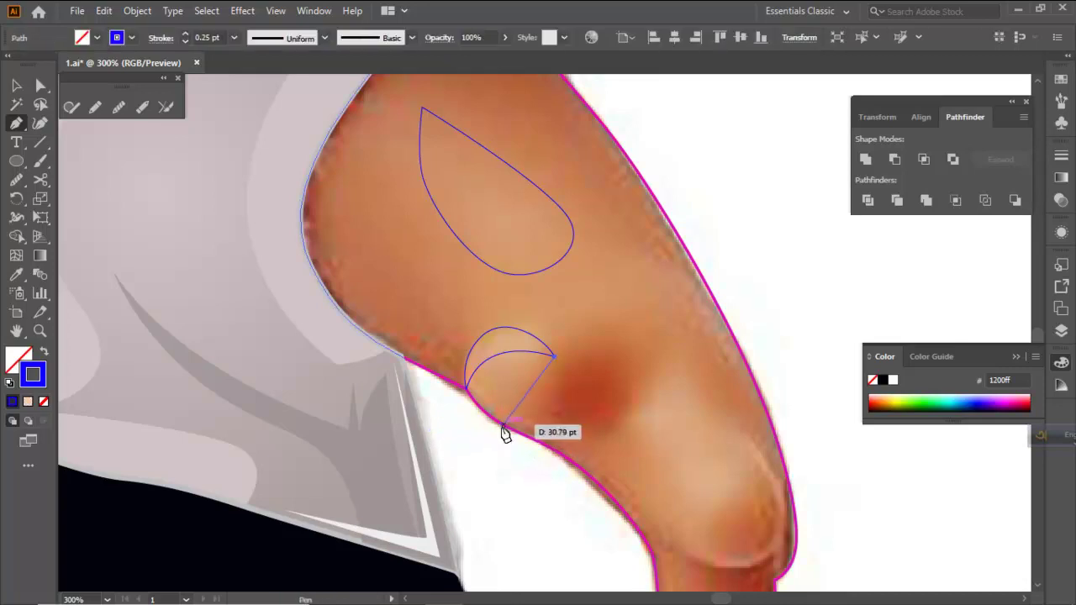
left_click_drag(426, 437, 420, 427)
left_click_drag(569, 471, 548, 370)
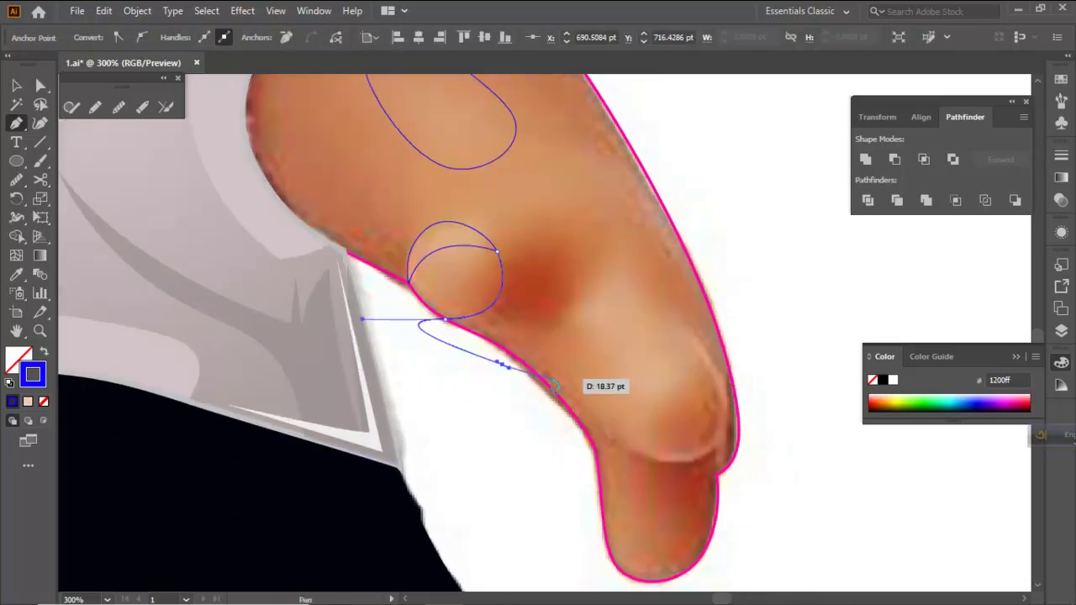
left_click_drag(554, 459, 555, 493)
left_click_drag(704, 516, 718, 468)
scroll(733, 349, "down", 2)
left_click_drag(751, 346, 634, 329)
scroll(728, 344, "up", 1)
scroll(706, 341, "up", 1)
key("space")
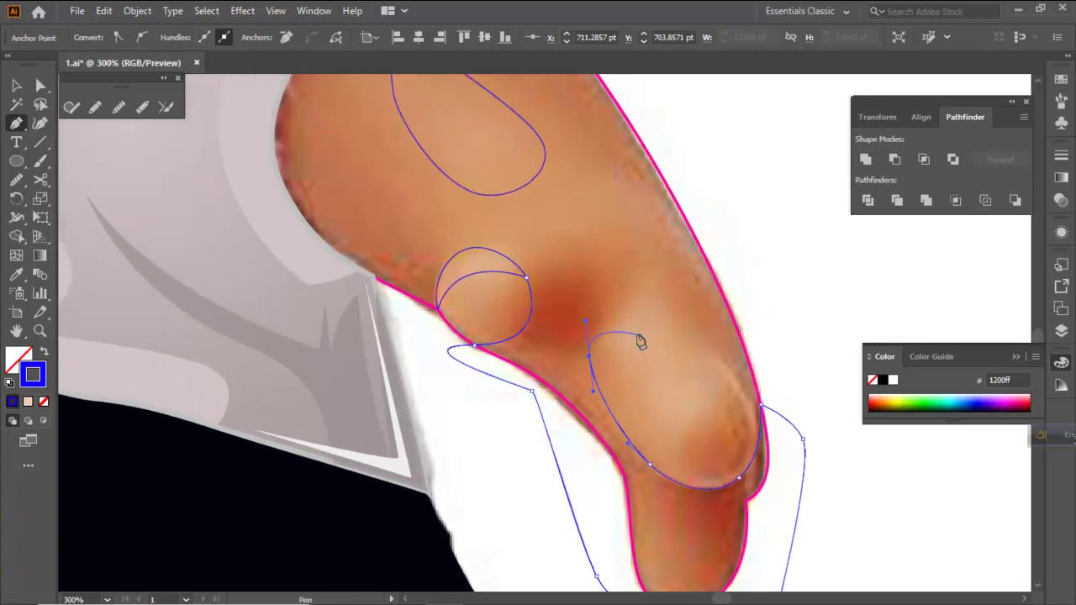
Try to close the shading outline at the crescent's tip with a curve over the dark red patch
mouse_move(580, 271)
left_mouse_down()
mouse_move(597, 290)
mouse_move(600, 280)
mouse_move(578, 269)
left_mouse_up()
key("ctrl+z")
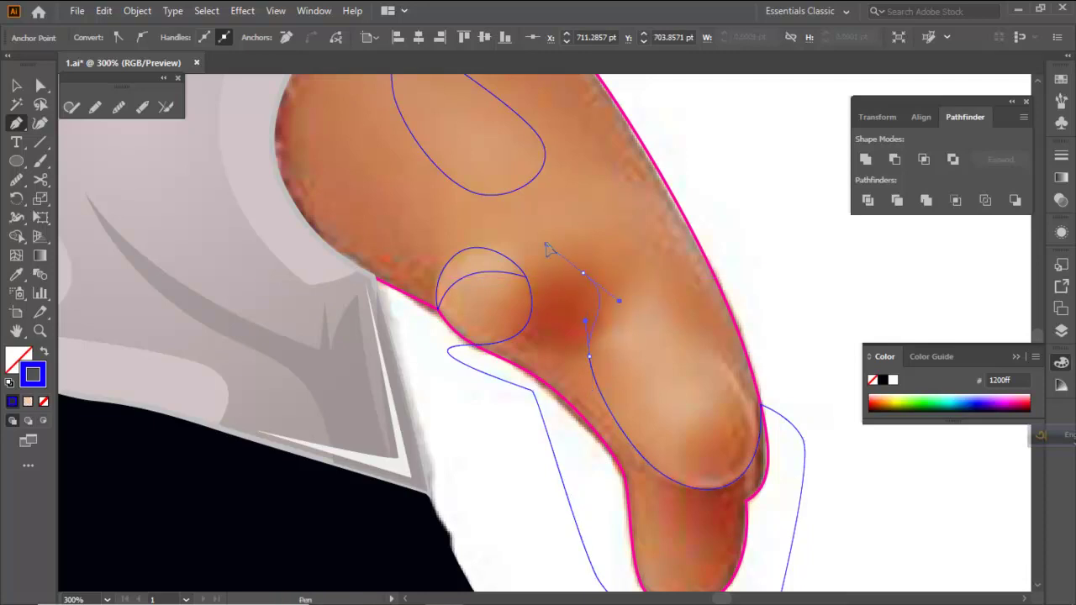
left_click_drag(540, 238, 531, 285)
left_click(527, 277)
left_click(527, 277)
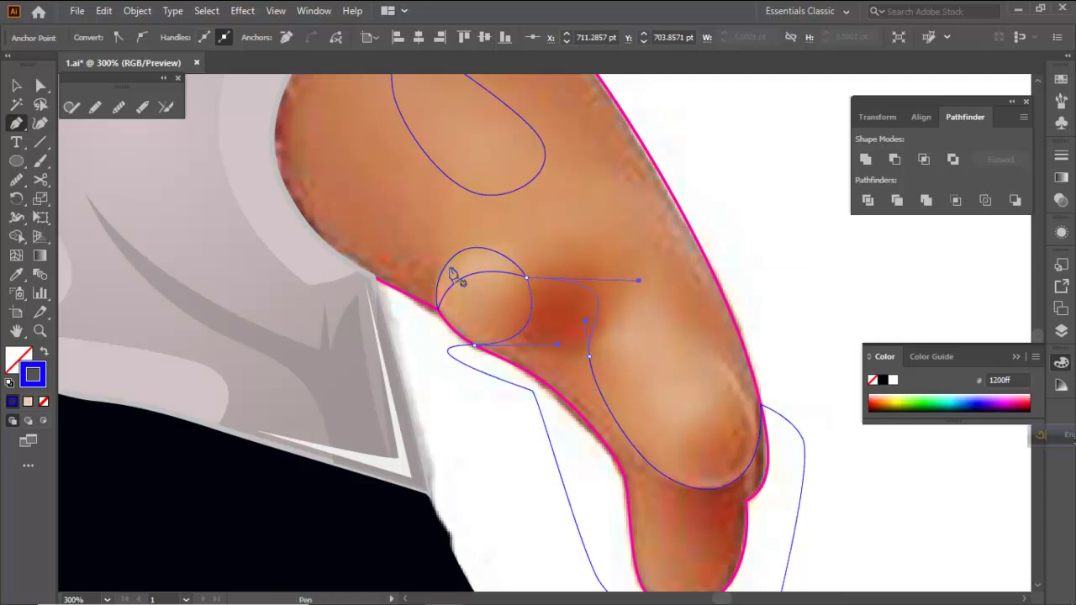
left_click(567, 223, "ctrl")
scroll(605, 249, "down", 2)
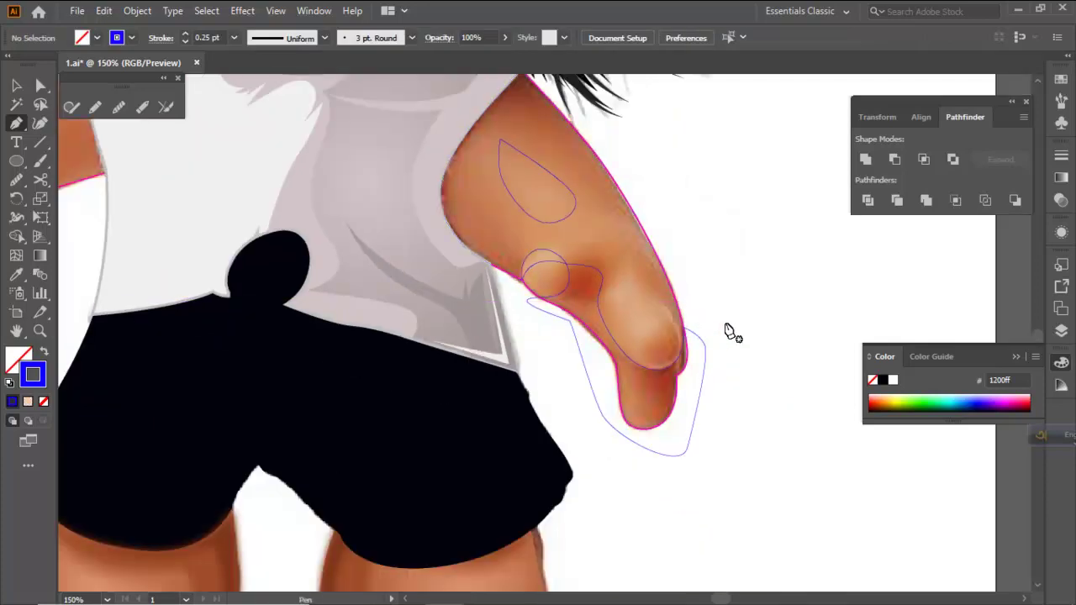
scroll(589, 269, "up", 2)
Close the shading outline with a corner beside the finger bulge and a rounded curve over the dark patch to the crescent's tip
left_click(607, 351)
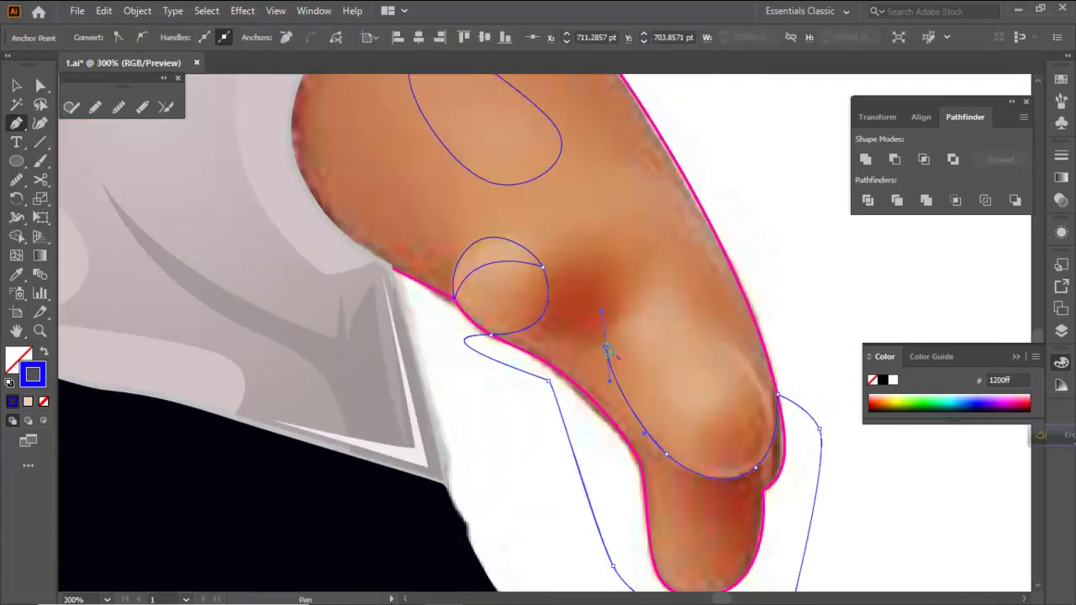
left_click_drag(606, 347, 543, 267)
left_click(685, 243, "ctrl")
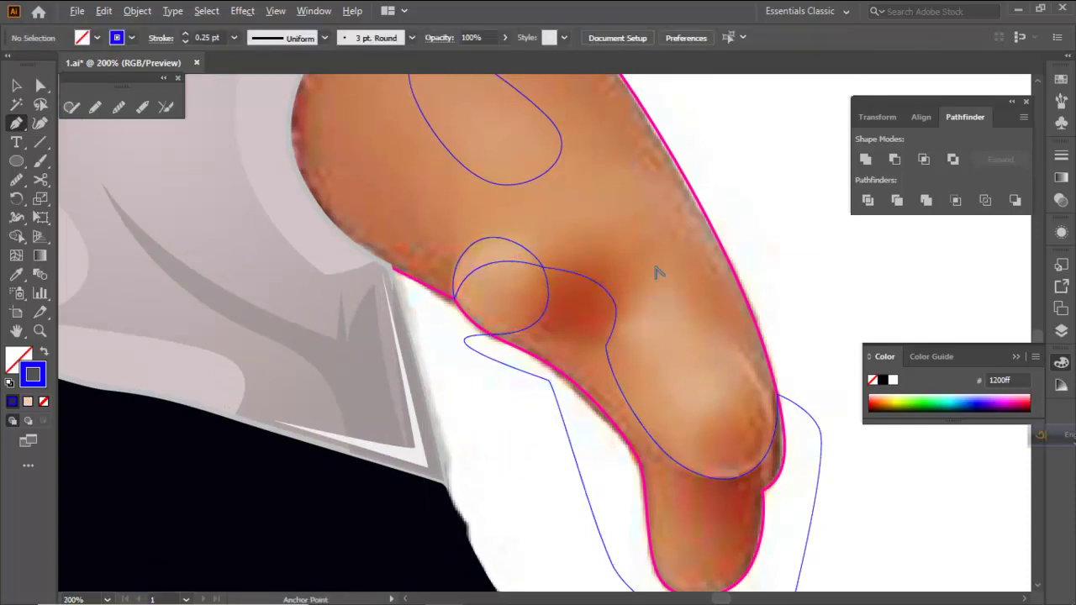
scroll(657, 267, "down", 2)
scroll(592, 274, "up", 2)
key("ctrl+z")
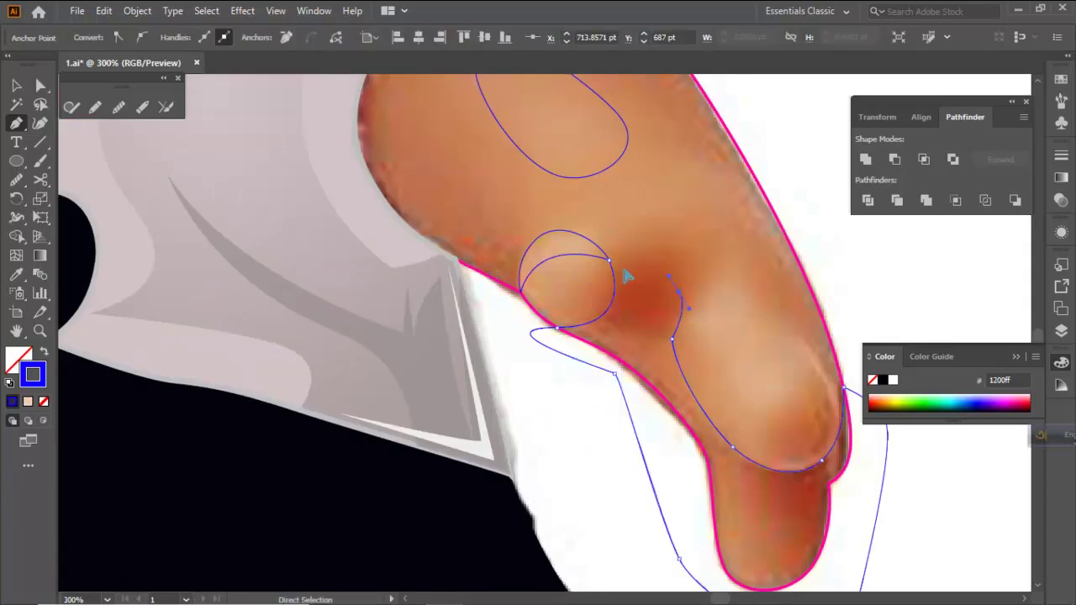
key("ctrl+z")
left_click_drag(609, 261, 554, 248)
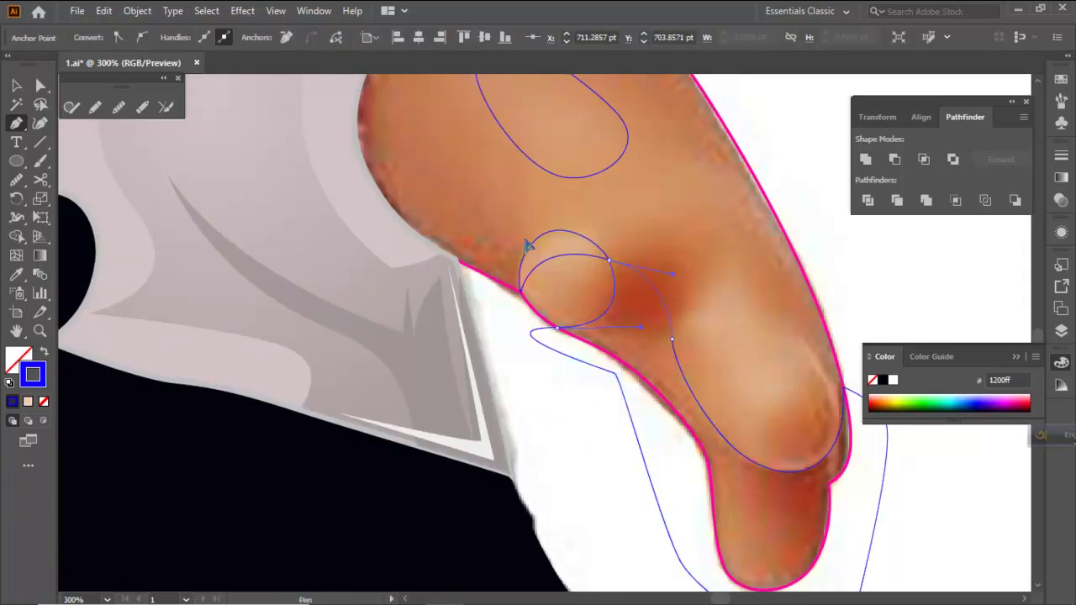
left_click(692, 228, "ctrl")
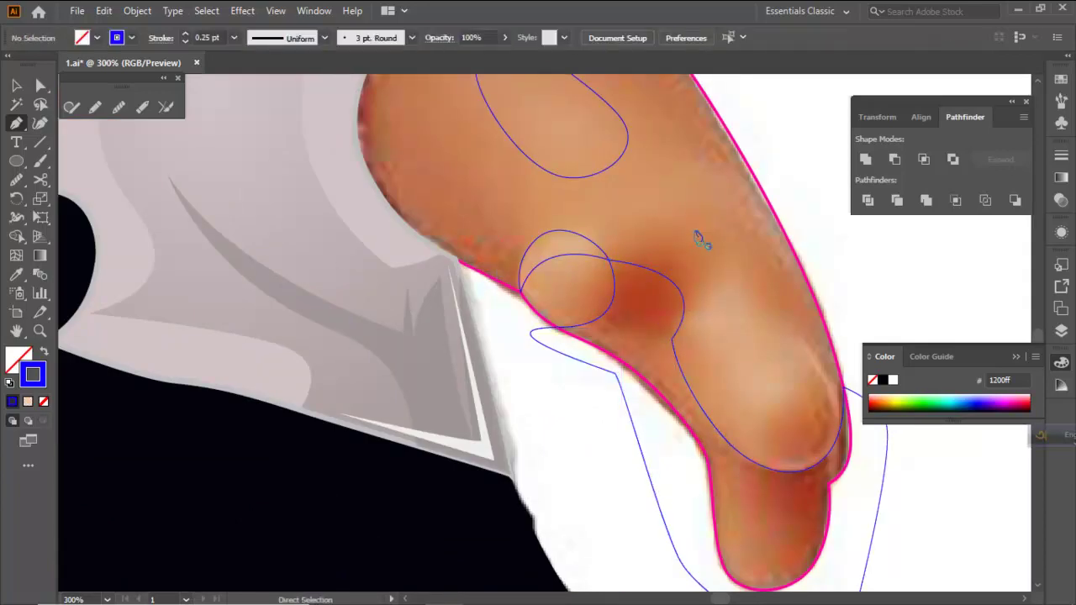
Draw an open curve just inside the rounded end of the finger bulge, following the shading outline
scroll(757, 257, "down", 3)
scroll(739, 245, "up", 2)
scroll(712, 245, "up", 1)
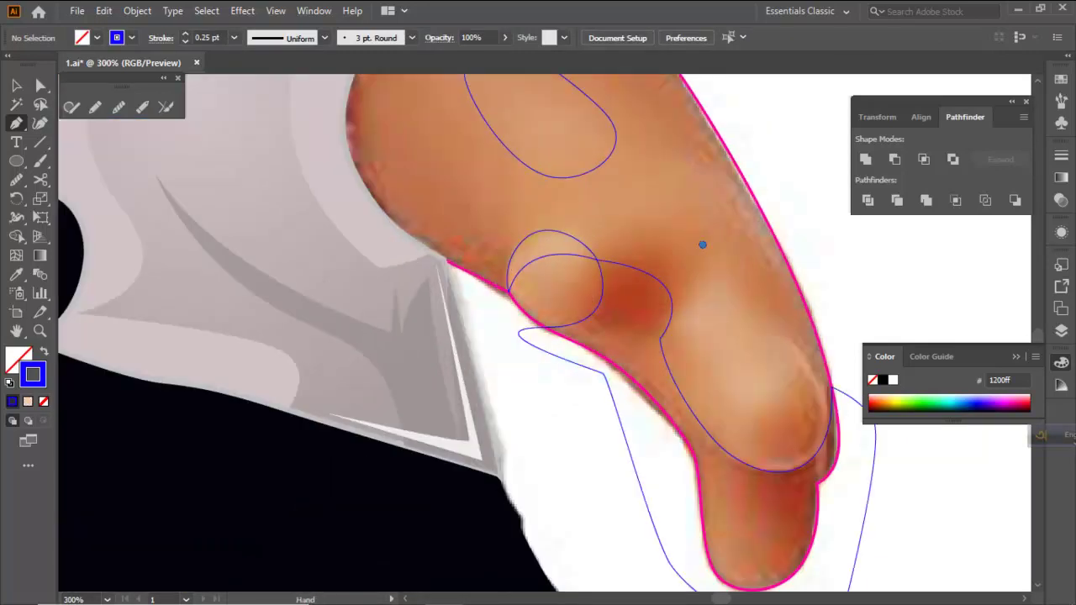
left_click(786, 357)
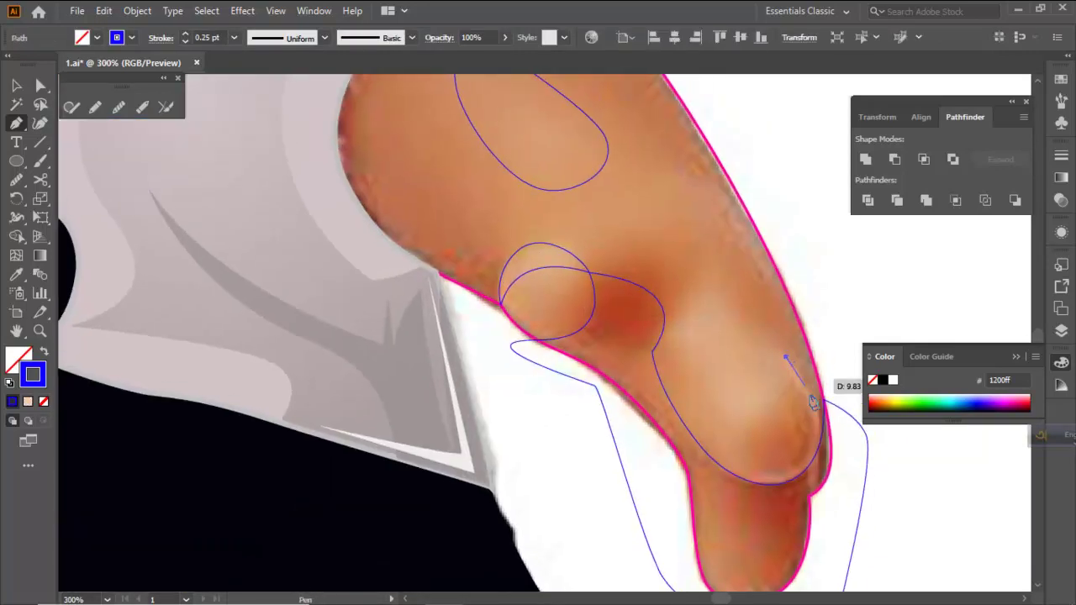
left_click_drag(811, 444, 787, 494)
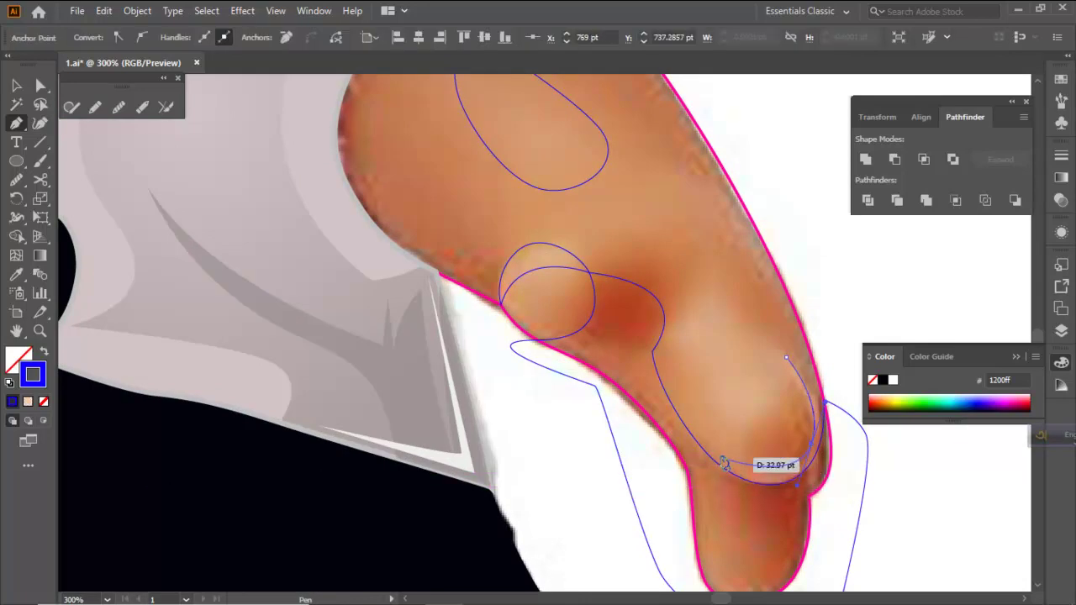
left_click_drag(688, 425, 665, 354)
Try to extend the fingertip curve up the bulge into a larger highlight outline
left_click_drag(617, 300, 615, 296)
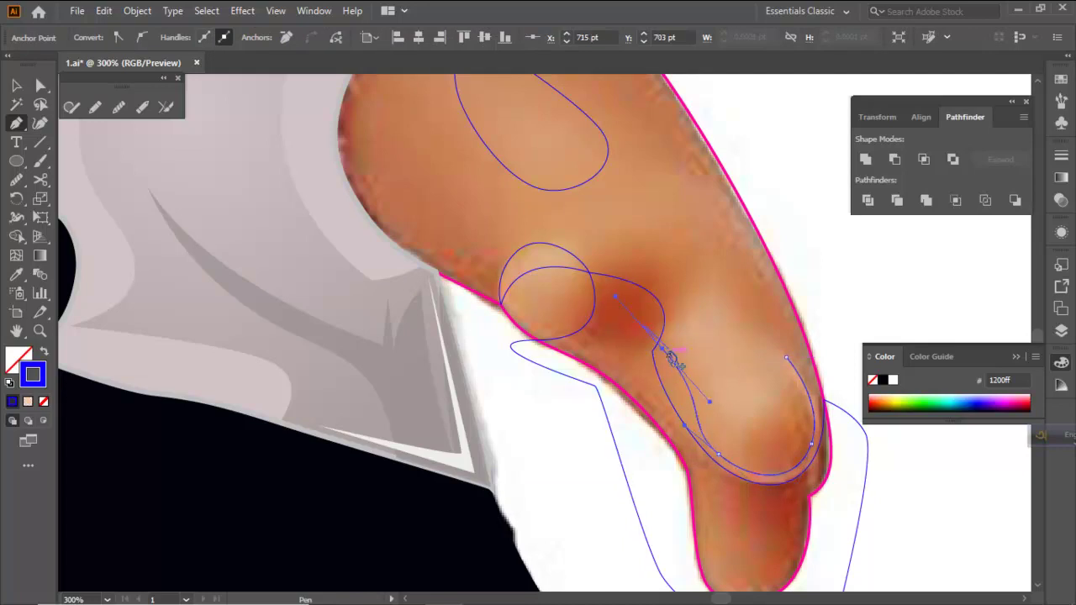
mouse_move(689, 313)
left_mouse_down()
mouse_move(704, 377)
mouse_move(715, 351)
mouse_move(706, 317)
left_mouse_up()
left_click_drag(601, 343, 536, 387)
left_click_drag(597, 344, 627, 325)
key("Delete")
key("ctrl+z")
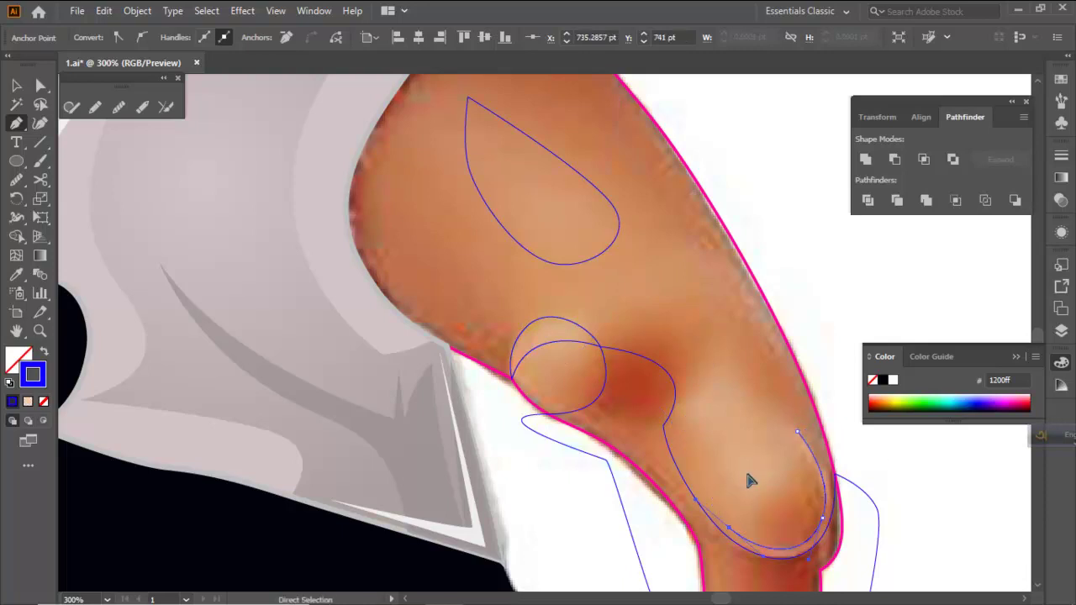
left_click(747, 465, "ctrl")
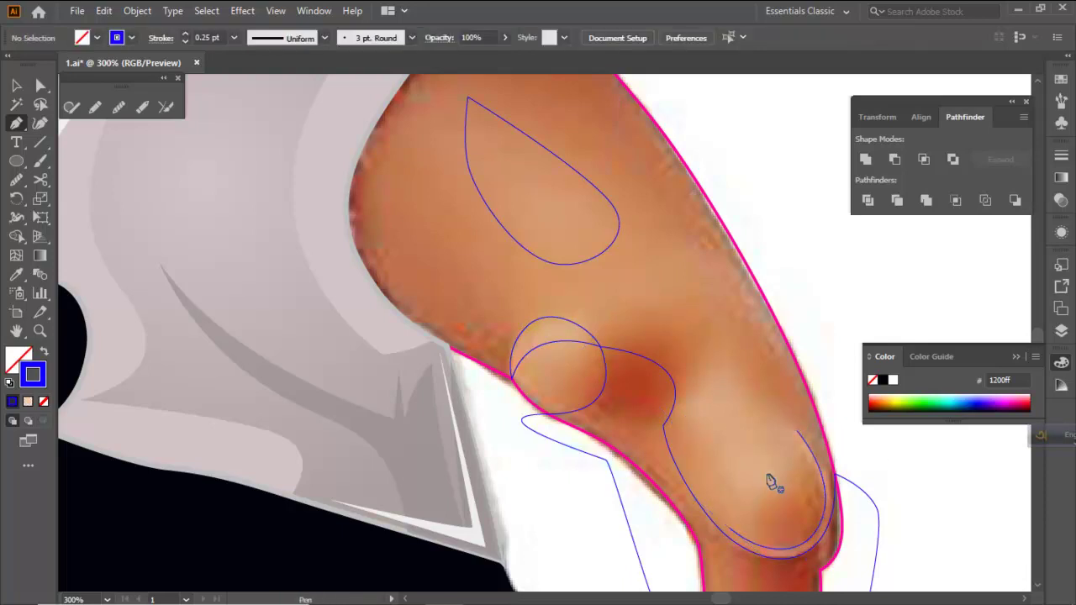
Draw a closed highlight outline on the finger bulge with a pointed upper end and a rounded lower end
left_click(814, 458)
left_click_drag(763, 399, 729, 340)
left_click(728, 340)
left_click_drag(677, 411, 624, 430)
left_click(676, 411)
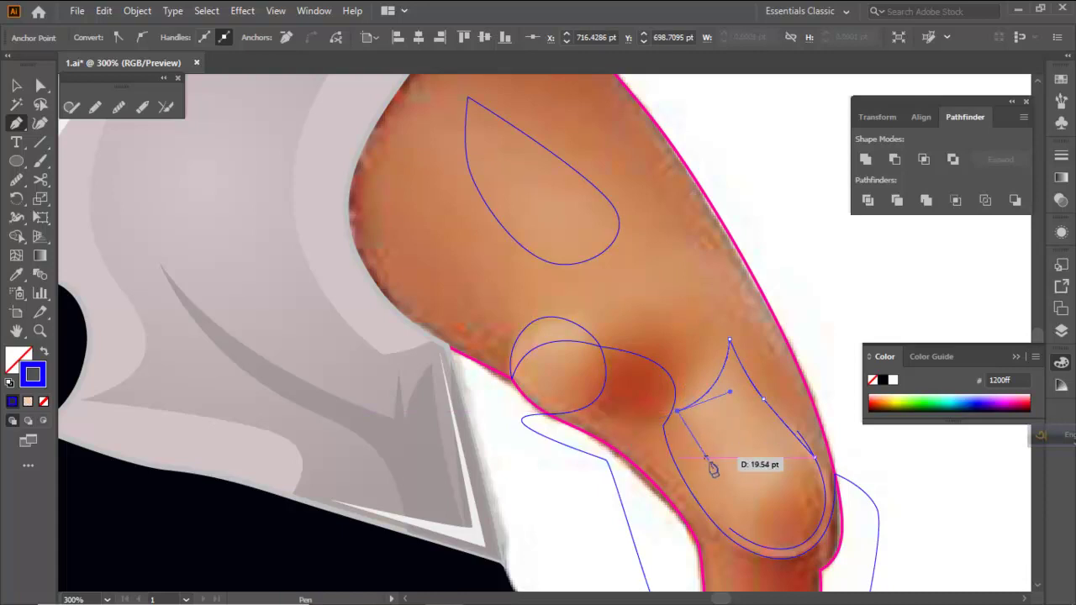
left_click(730, 494)
left_click_drag(735, 516, 735, 516)
key("ctrl+z")
left_click_drag(715, 468, 786, 492)
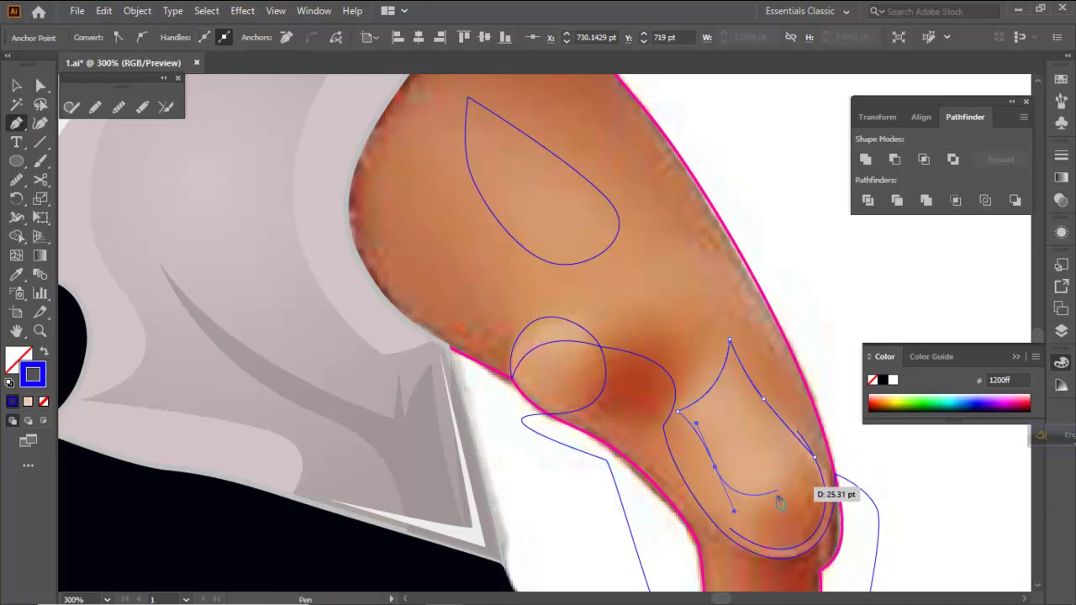
left_click(769, 499)
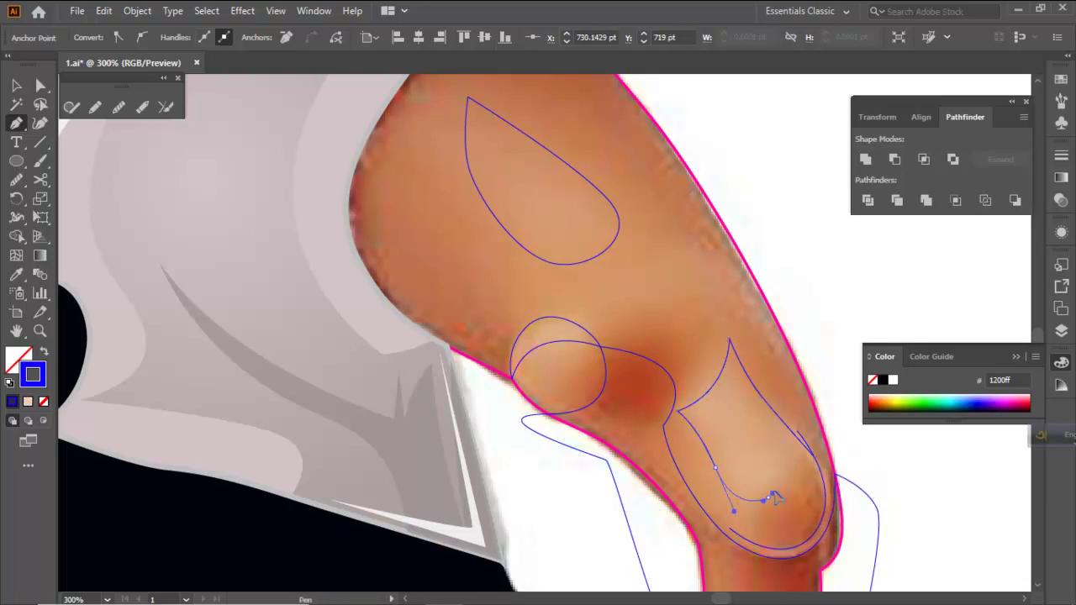
left_click_drag(794, 475, 835, 451)
left_click(793, 345, "ctrl")
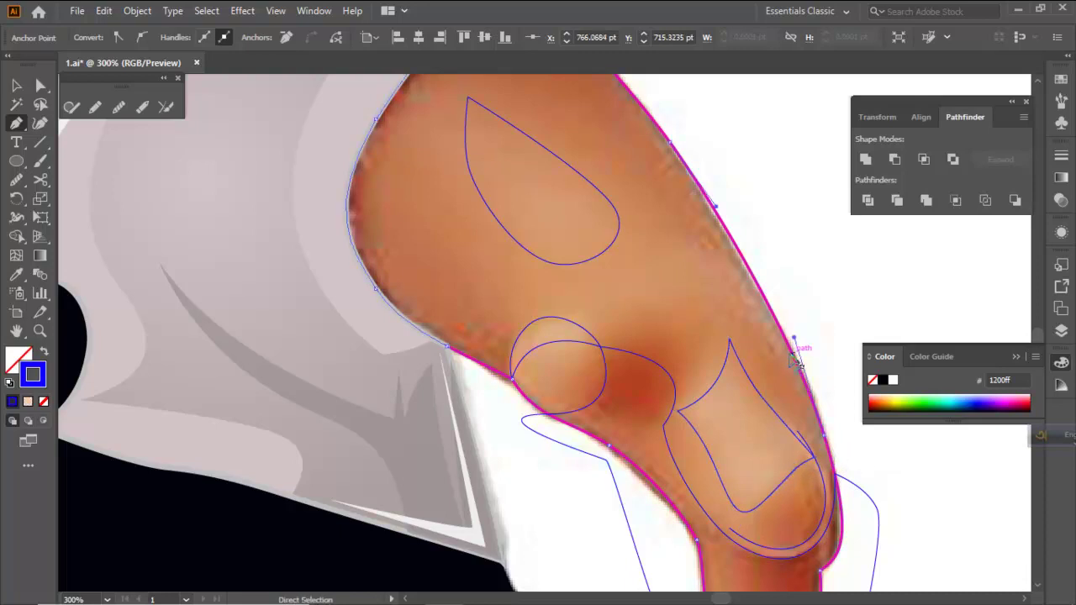
Draw a closed outline around the dark red patch beside the round bump with a 1 pt magenta stroke (#ff009e)
scroll(798, 341, "down", 1)
left_click(788, 279, "ctrl")
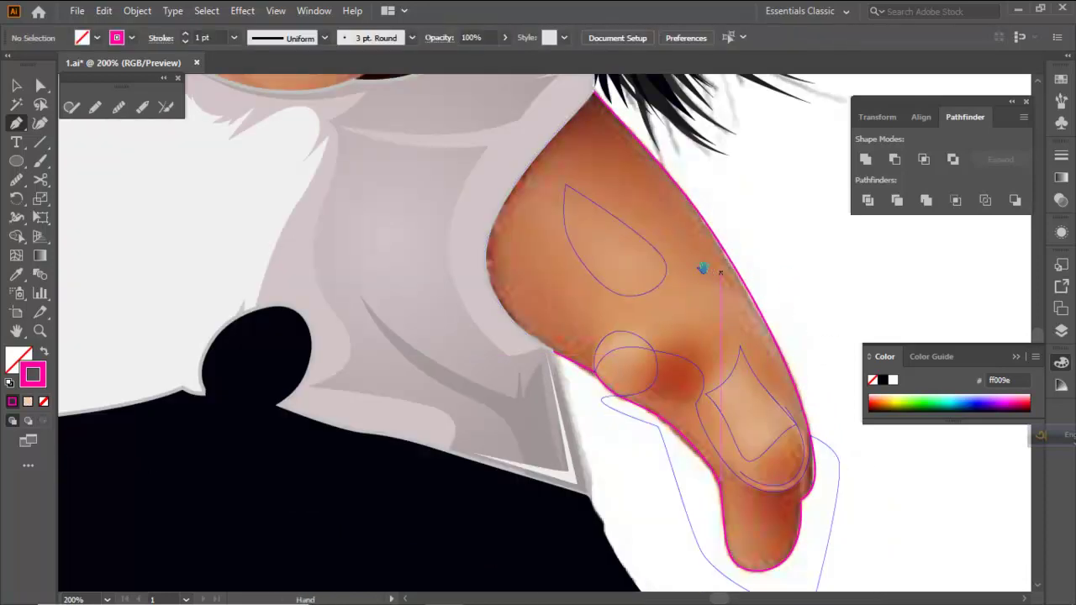
scroll(729, 317, "up", 1)
left_click_drag(654, 367, 622, 247)
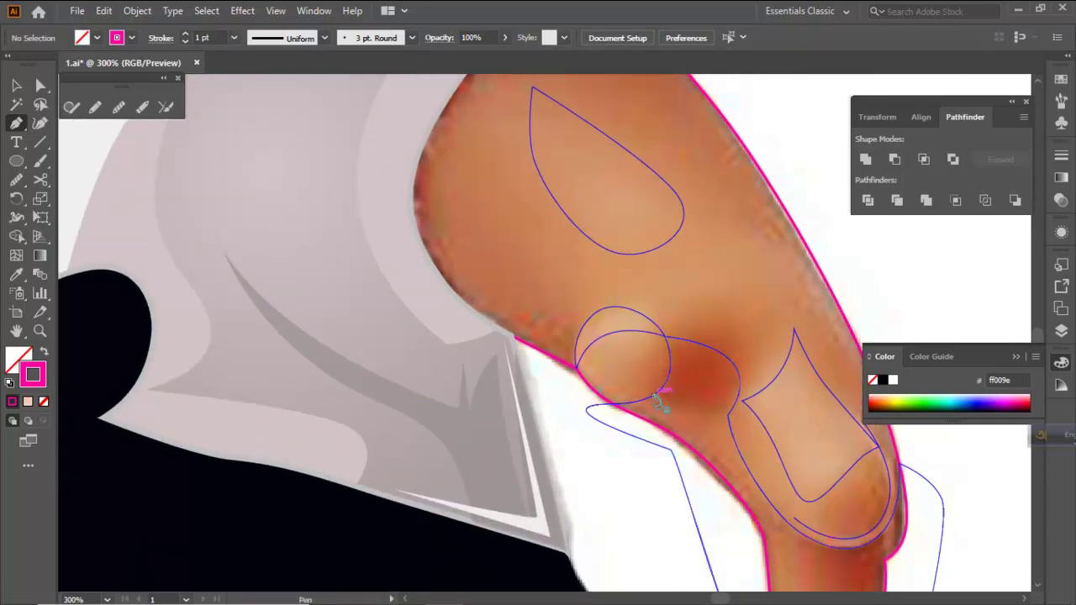
left_click(653, 395)
left_click_drag(728, 415, 729, 364)
key("ctrl+z")
left_click(734, 406)
left_click_drag(689, 359, 647, 347)
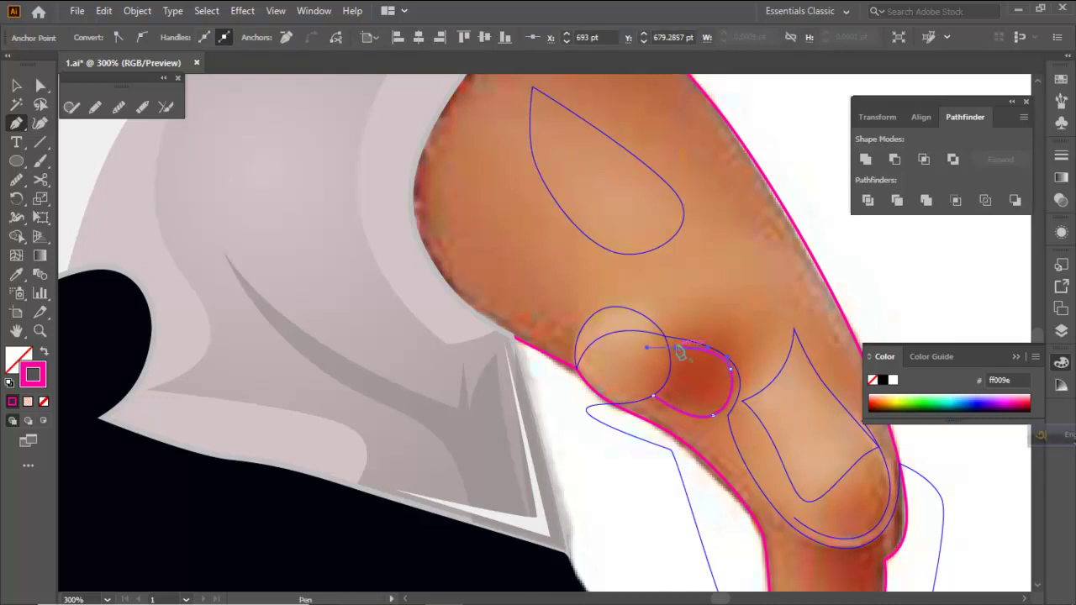
left_click_drag(653, 395, 619, 407)
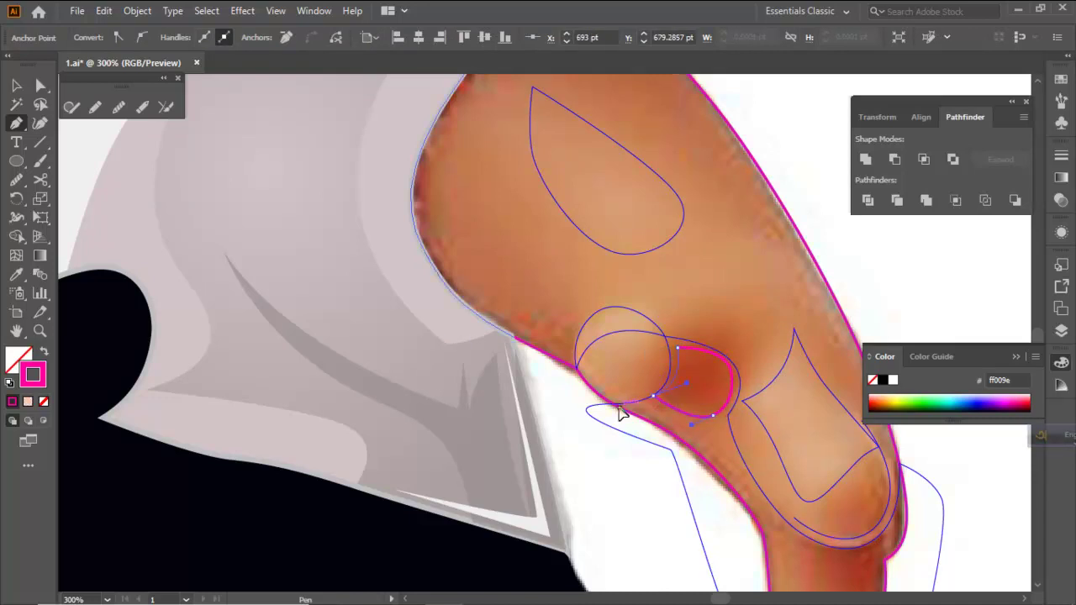
left_click(705, 287, "ctrl")
Draw the inner curve of the upper-arm shading from the round bump around the highlight to the arm's outer edge with a 1 pt magenta stroke
scroll(713, 314, "down", 1)
left_click_drag(733, 280, 737, 309)
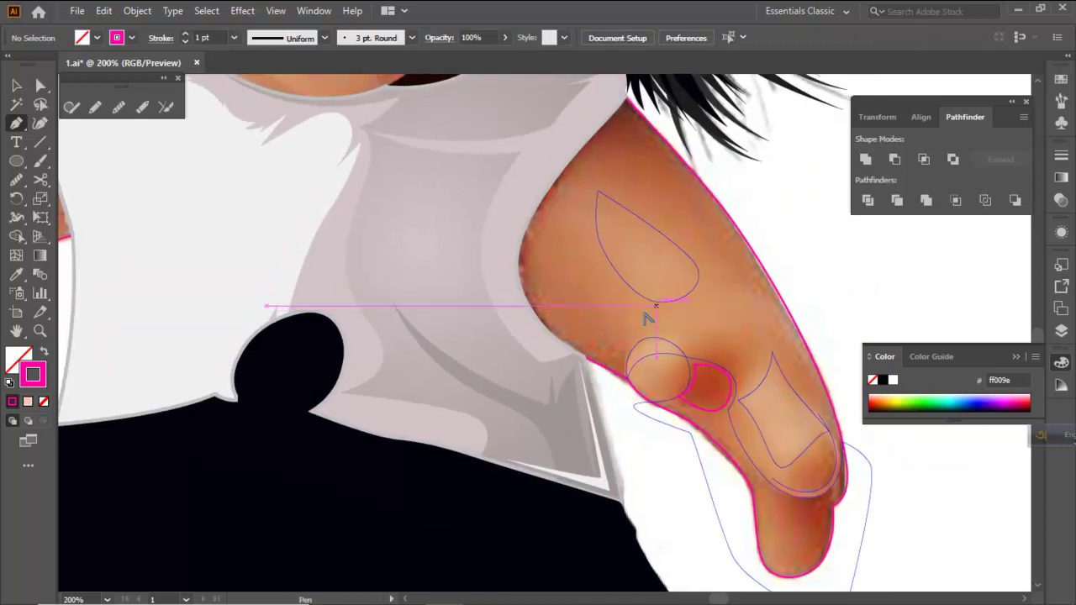
scroll(638, 342, "up", 1)
left_click(633, 365)
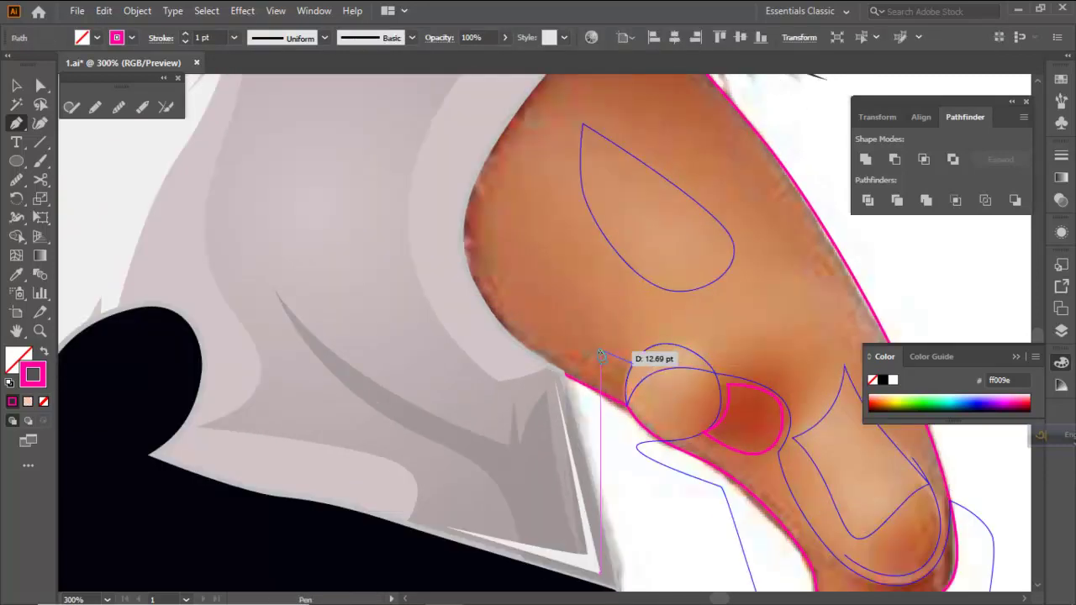
left_click_drag(587, 334, 581, 316)
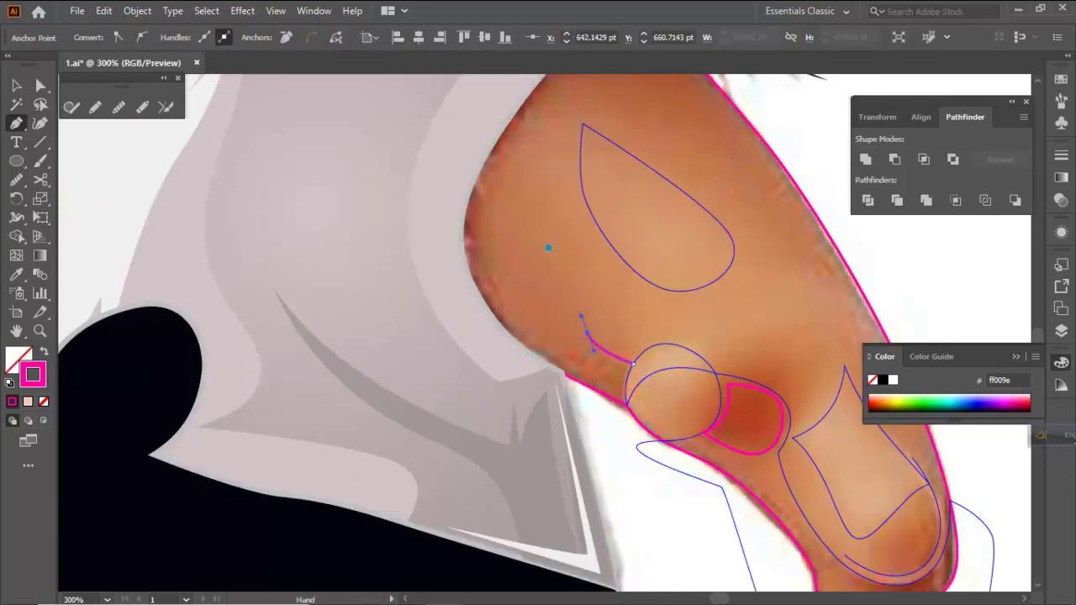
left_click_drag(546, 229, 582, 338)
scroll(593, 398, "down", 2)
key("ctrl+z")
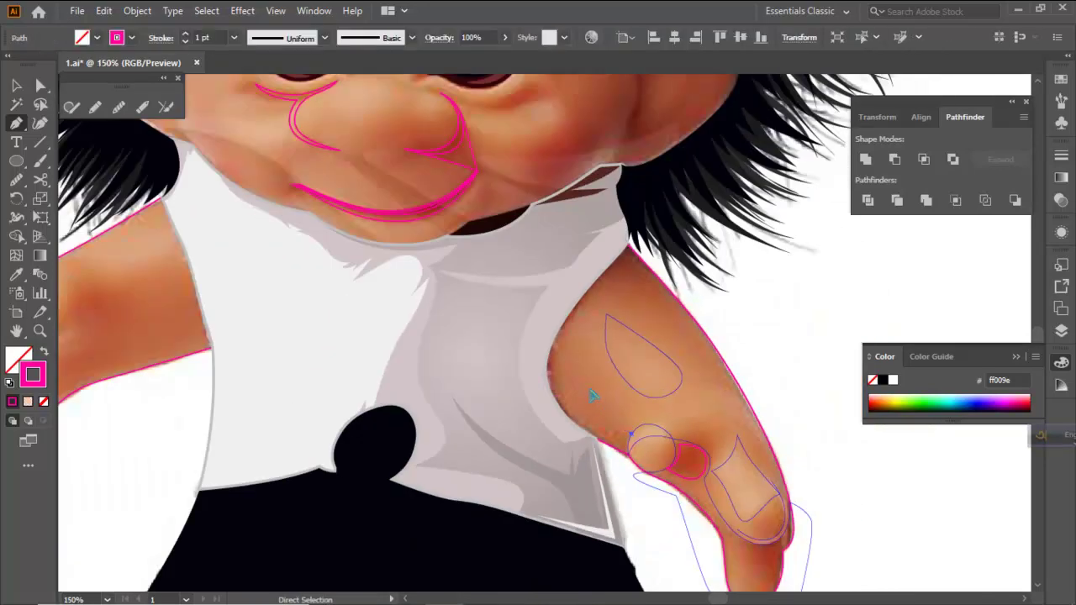
left_click_drag(591, 398, 577, 364)
left_click_drag(591, 311, 629, 278)
left_click_drag(698, 347, 711, 261)
key("ctrl+z")
left_click(751, 407)
Loop the upper-arm shading path outside the arm and across the shirt, closing it at the round bump
left_click_drag(711, 210, 693, 313)
left_click_drag(499, 469, 586, 521)
left_click(587, 519)
scroll(619, 489, "up", 2)
left_click(611, 476)
left_click_drag(617, 436, 626, 425)
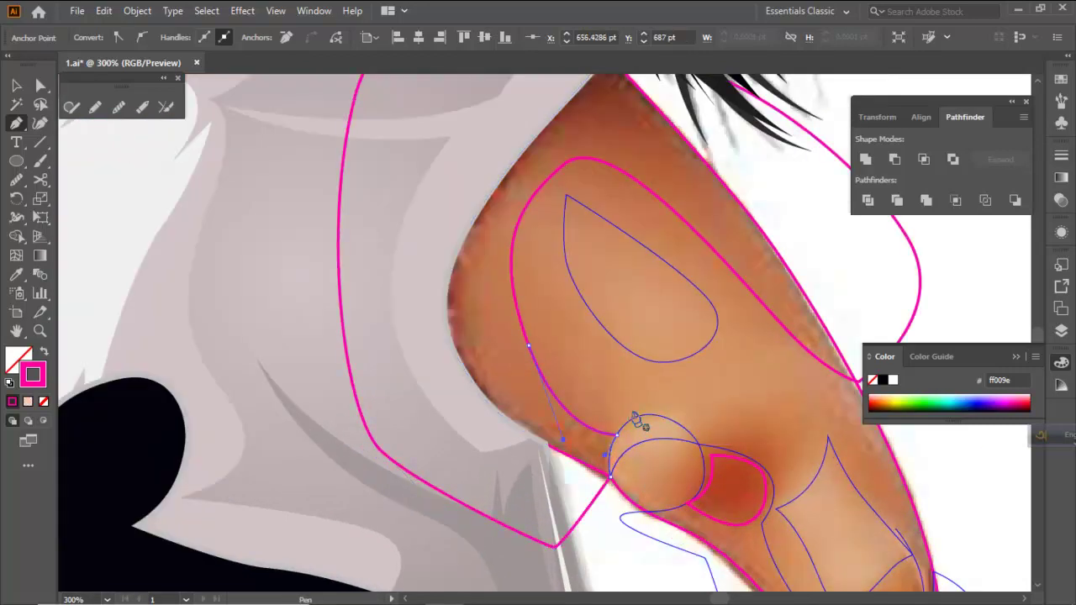
left_click(722, 394, "ctrl")
Draw a closed magenta outline running from the round bump along the hand's lower edge and fingertip, looping outside the lower finger
left_click_drag(695, 375, 508, 208)
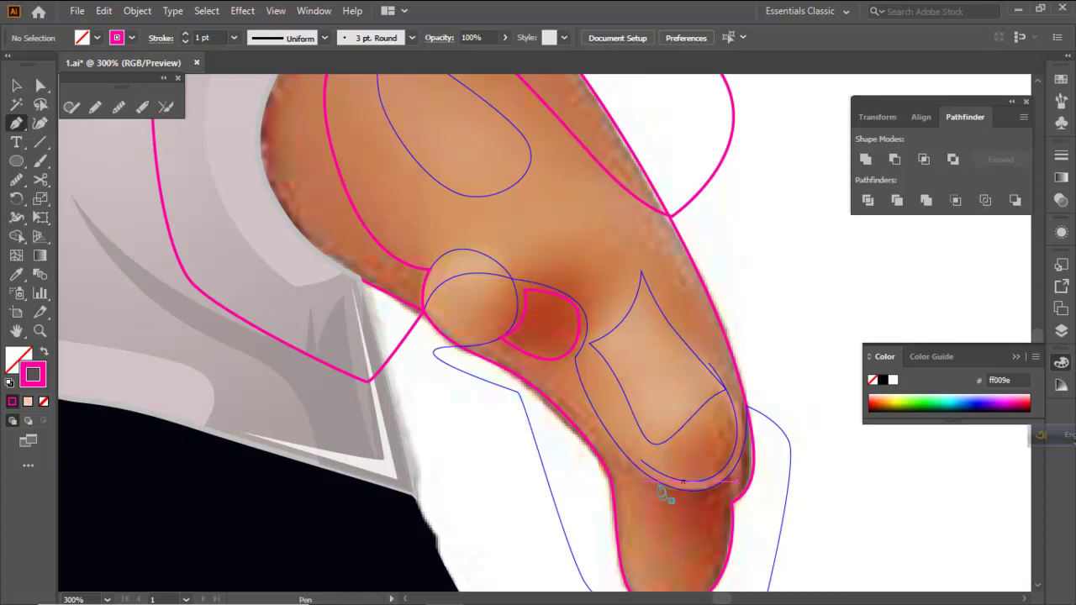
left_click_drag(461, 351, 567, 395)
key("ctrl+z")
left_click_drag(503, 357, 704, 301)
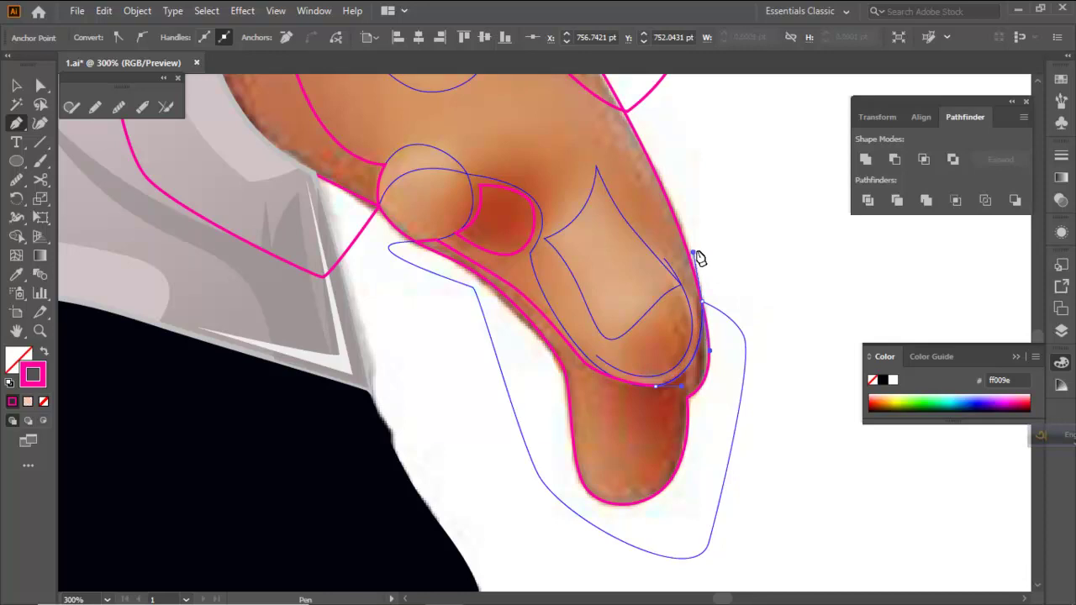
left_click_drag(702, 519, 538, 527)
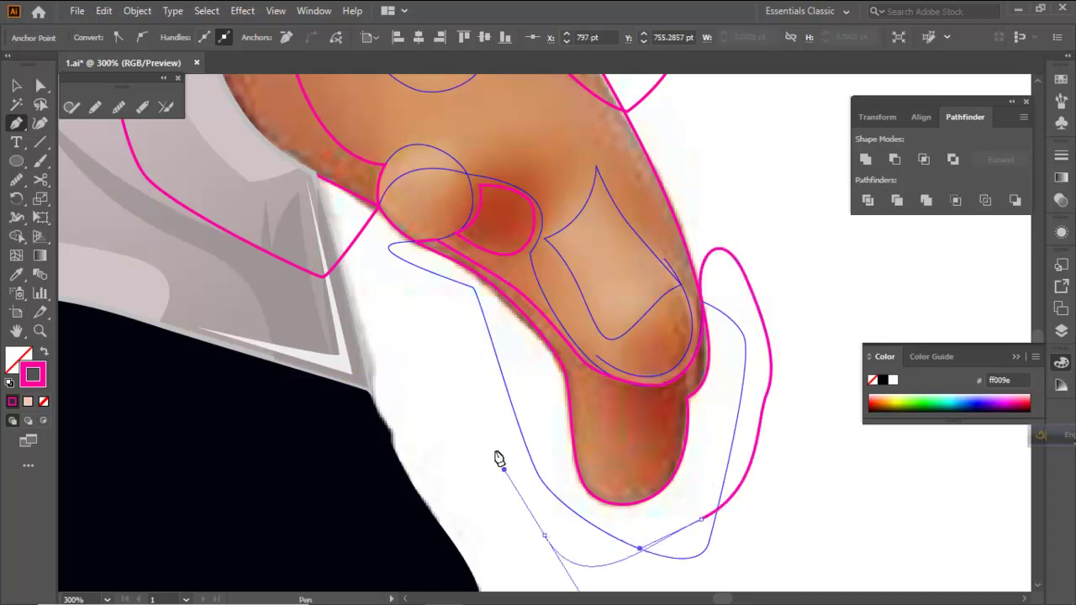
mouse_move(426, 246)
left_mouse_down()
mouse_move(413, 250)
mouse_move(424, 244)
left_mouse_up()
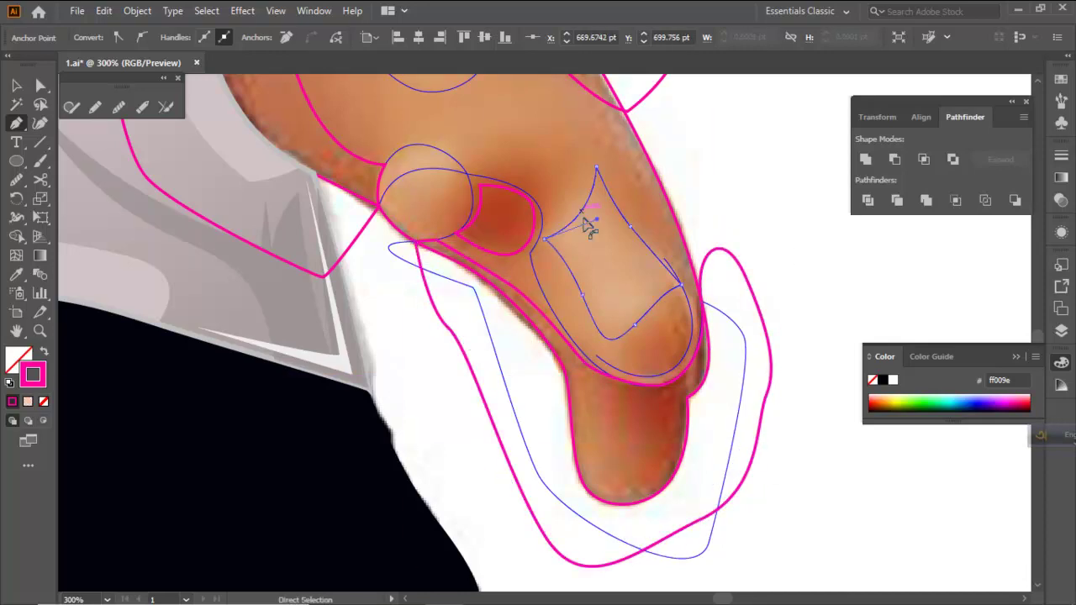
Draw a closed highlight outline on the lower finger with a 0.25 pt blue stroke (#1200ff)
left_click(583, 217, "ctrl")
left_click(572, 367)
left_click_drag(598, 443, 586, 393)
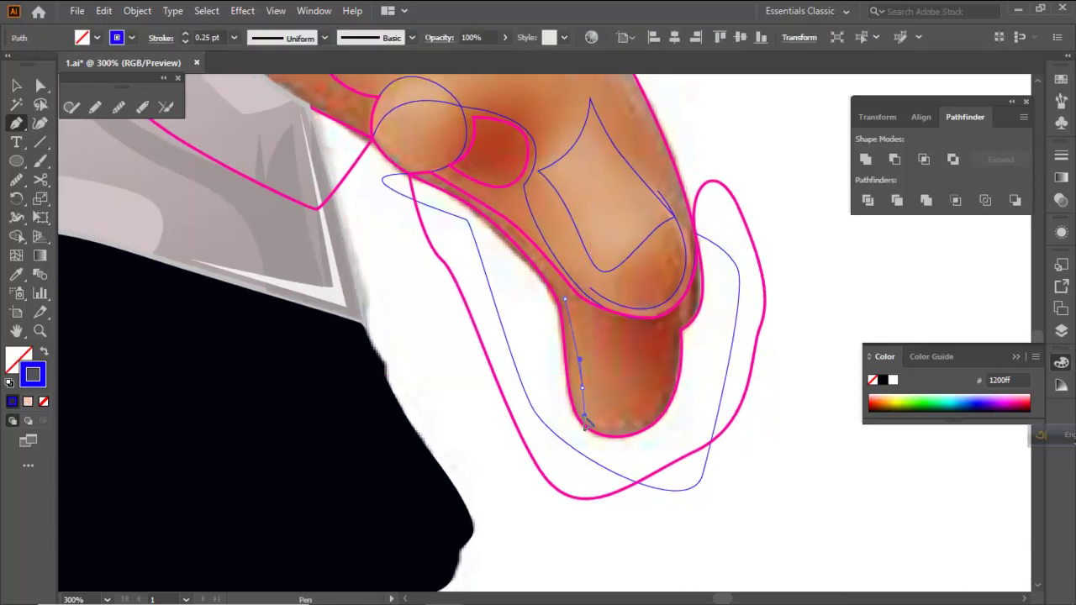
left_click_drag(623, 432, 619, 366)
left_click(616, 330)
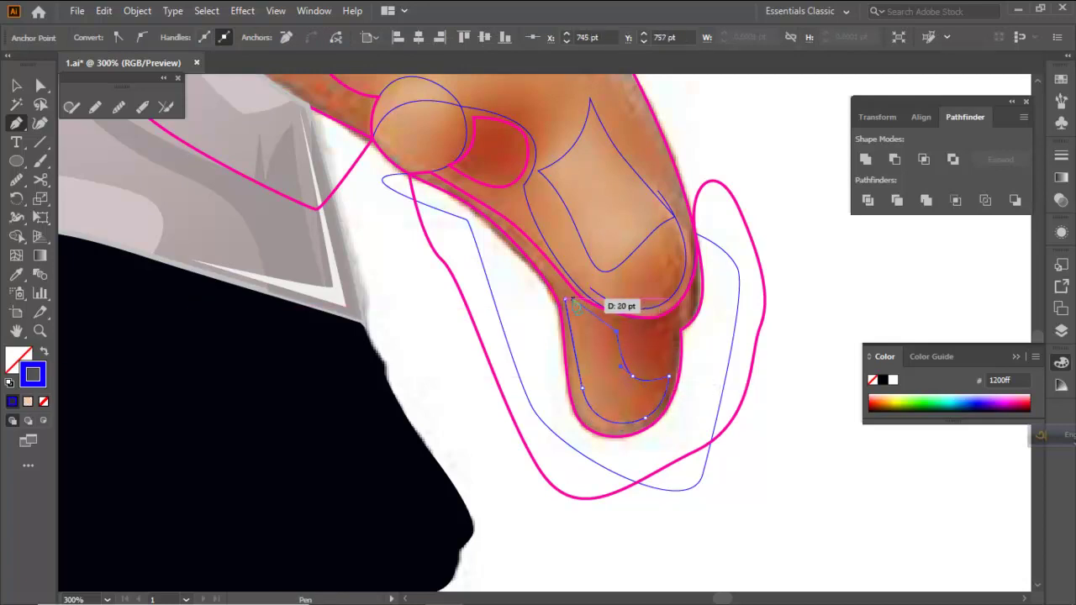
left_click_drag(565, 299, 555, 287)
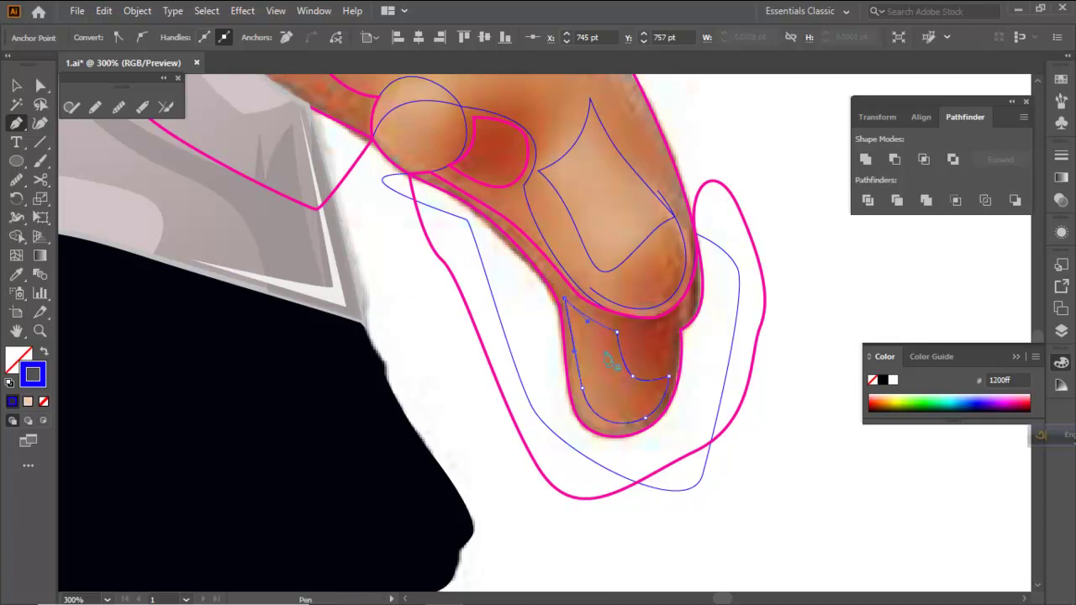
left_click(638, 375, "ctrl")
Adjust the anchor on the inner curve of the magenta upper-arm outline so it runs more smoothly into the round bump
scroll(643, 375, "down", 2)
left_click_drag(709, 310, 706, 435)
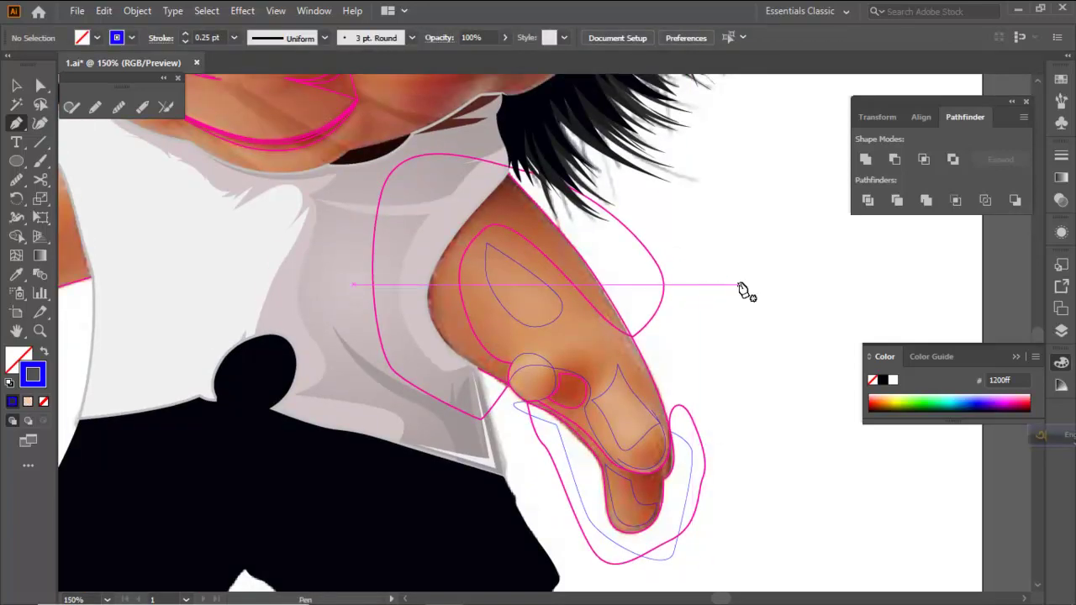
scroll(643, 324, "up", 1)
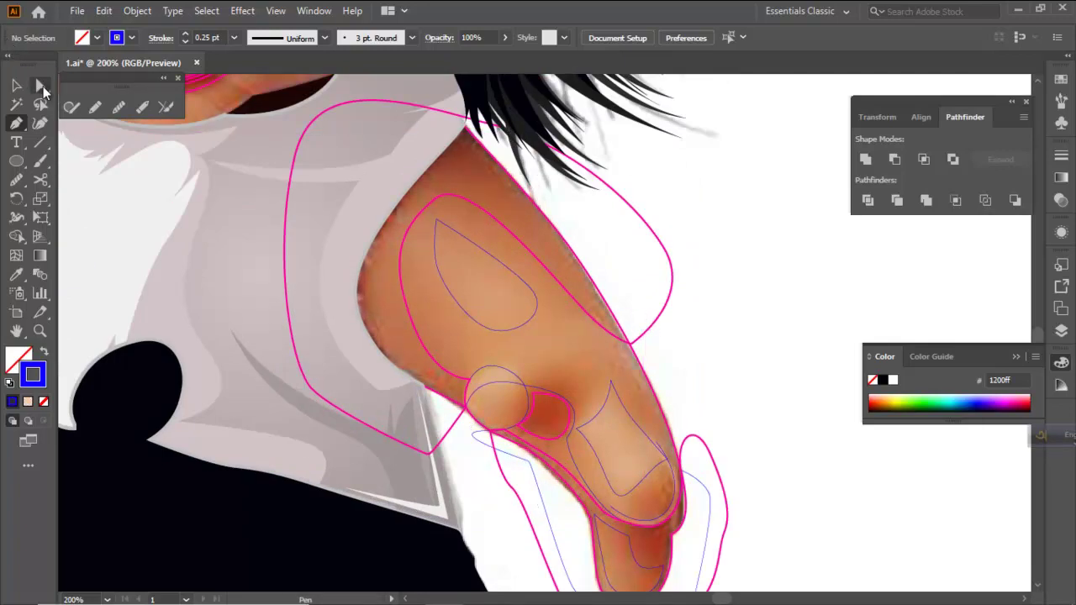
left_click(42, 87)
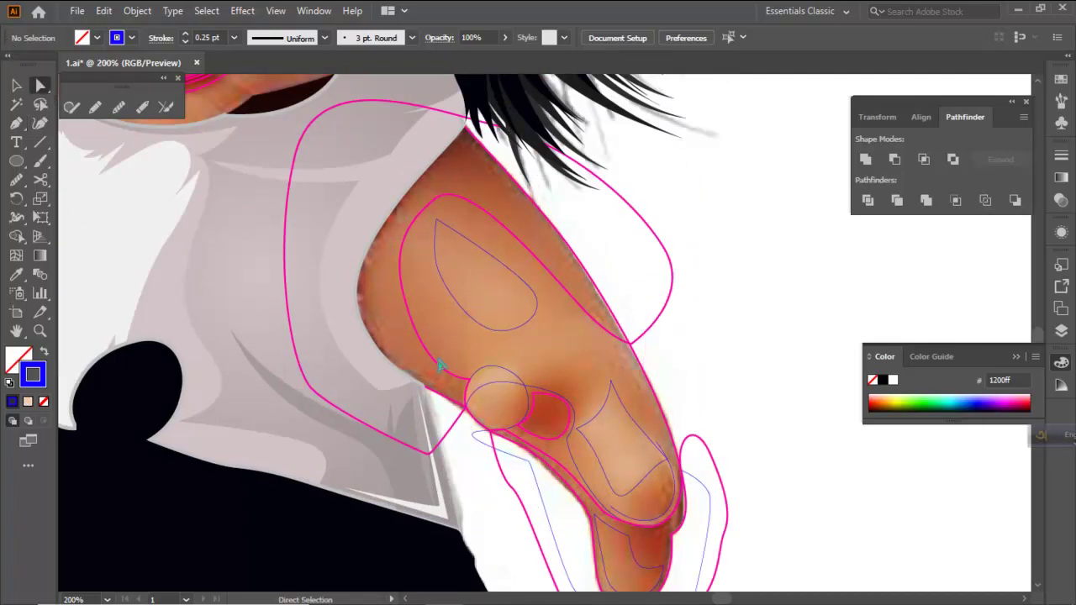
left_click(429, 358)
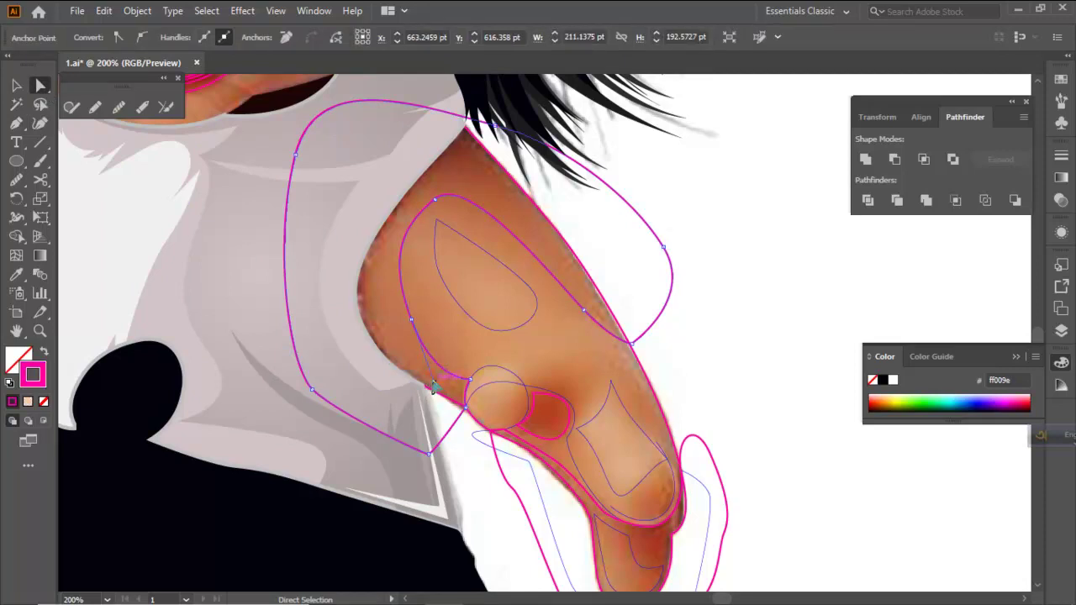
left_click_drag(440, 370, 438, 371)
left_click_drag(412, 321, 419, 306)
left_click(423, 301)
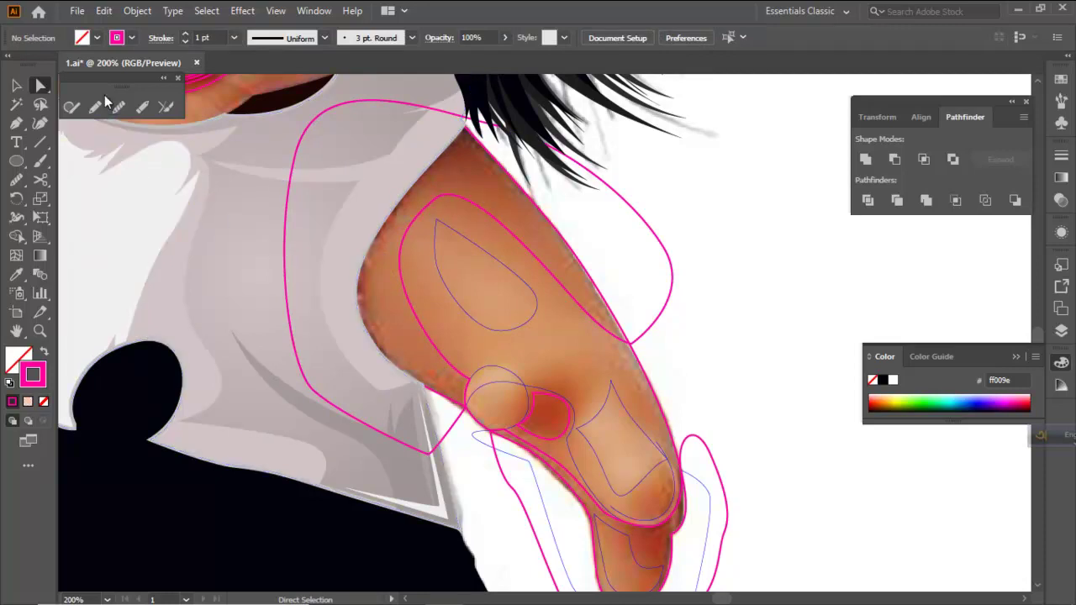
Draw a second magenta curve just inside the arm's edge, from the outer arm over the shoulder and down to the round bump
left_click(16, 123)
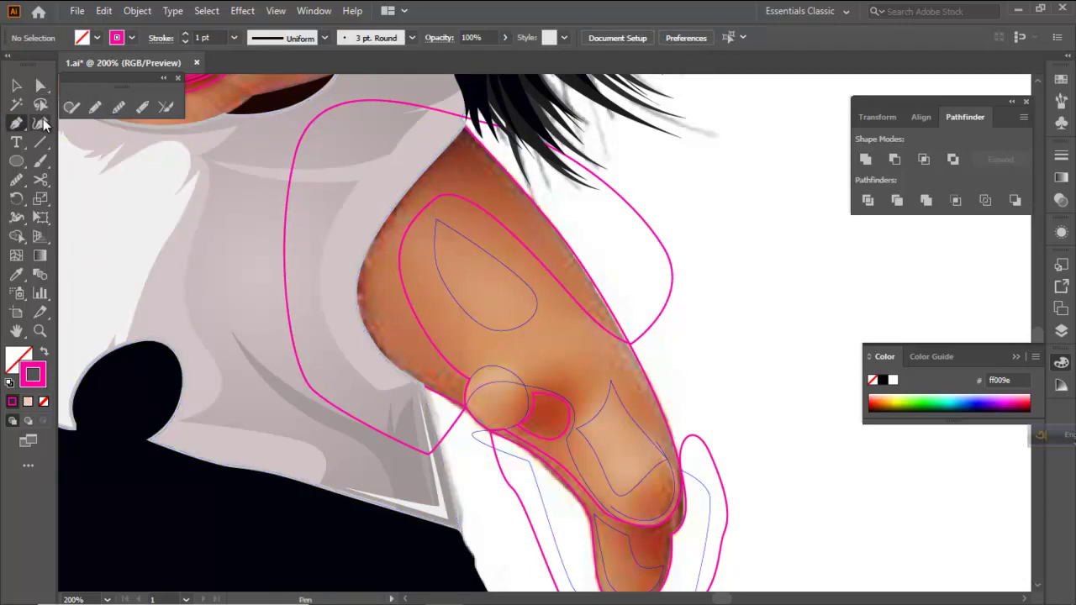
left_click(629, 341)
left_click(507, 193)
key("ctrl+z")
left_click_drag(495, 174, 392, 121)
key("ctrl+z")
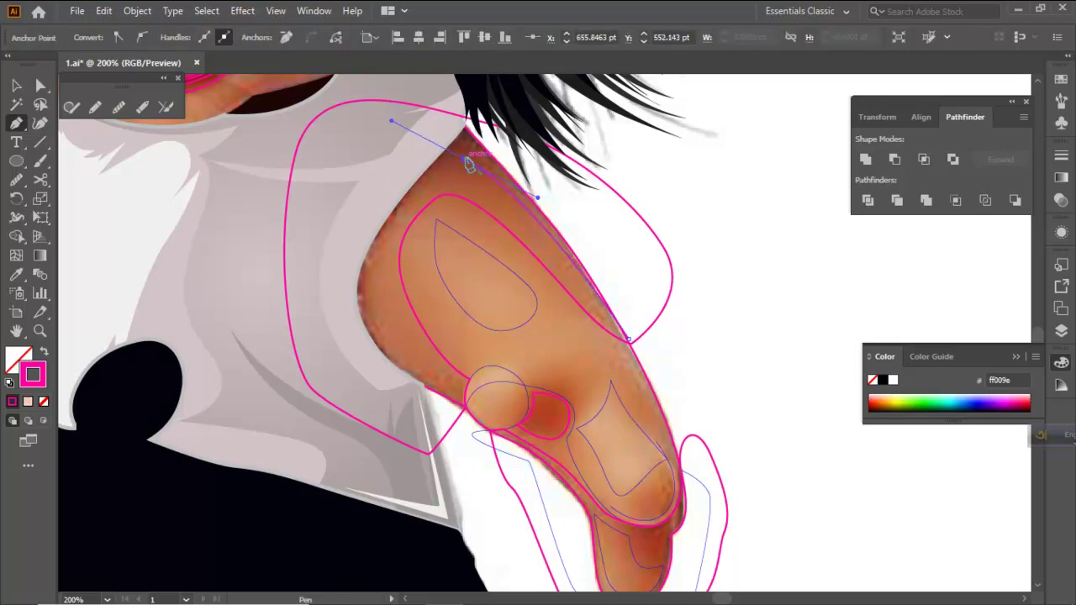
left_click_drag(379, 249, 342, 319)
left_click_drag(461, 400, 465, 400)
left_click_drag(508, 428, 517, 426)
scroll(470, 383, "up", 3)
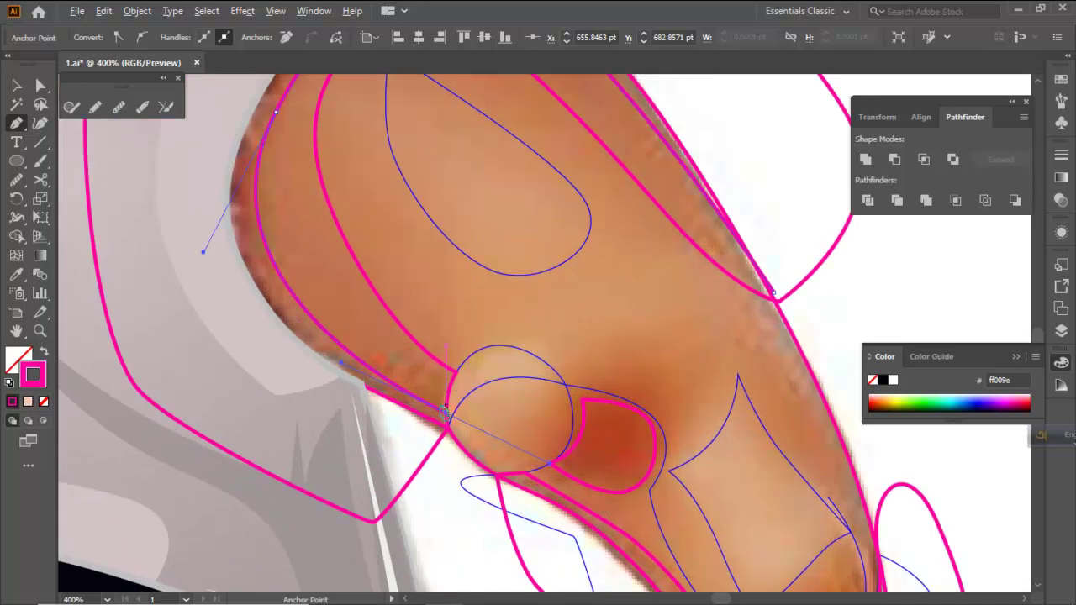
key("ctrl+z")
left_click_drag(434, 410, 560, 467)
left_click(434, 410)
Continue the path up to the end of the inner shading curve and back down along the side of the round bump
left_click_drag(455, 381, 499, 339)
key("ctrl+z")
left_click(468, 356)
left_click_drag(456, 409, 507, 328)
left_click_drag(509, 374, 511, 381)
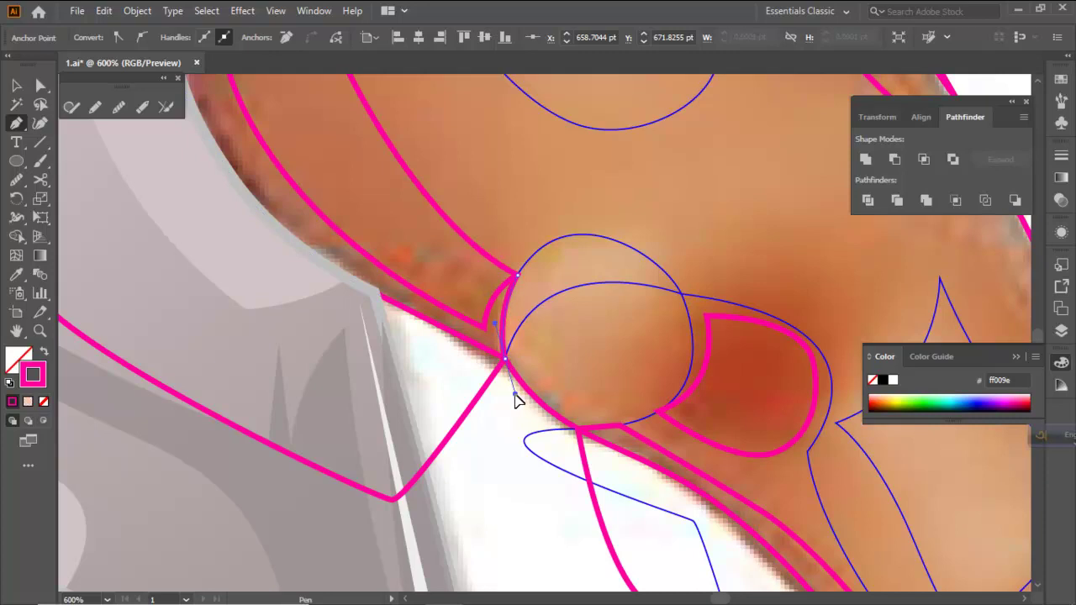
Loop the edge-shading path outside the sleeve and shoulder and close it at its starting point on the outer arm
scroll(509, 365, "down", 2)
left_click_drag(436, 374, 402, 346)
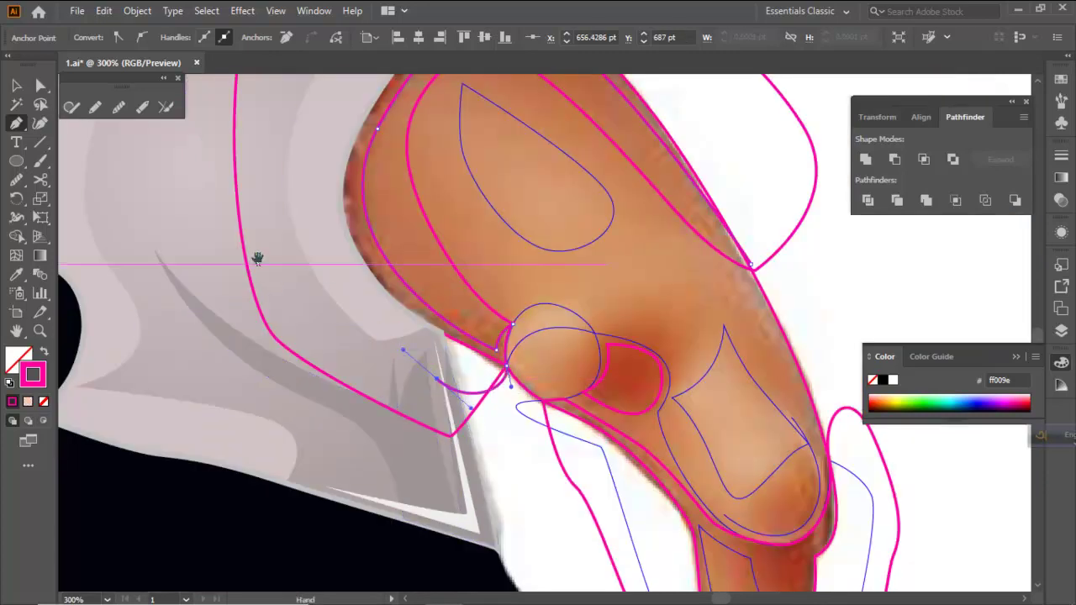
left_click_drag(276, 232, 350, 358)
left_click_drag(390, 234, 403, 201)
left_click_drag(436, 161, 396, 280)
left_click_drag(475, 191, 512, 171)
left_click_drag(575, 153, 602, 174)
left_click_drag(661, 293, 425, 186)
scroll(526, 186, "down", 2)
left_click_drag(549, 253, 545, 262)
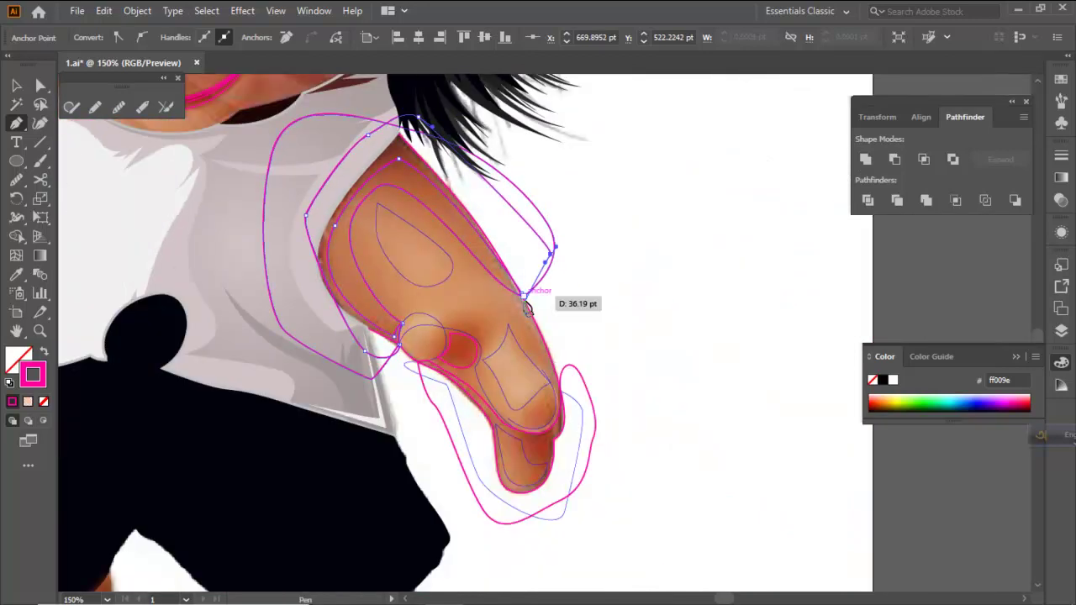
left_click(523, 296)
left_click(503, 304, "ctrl")
Intersect the narrow edge-shading outline with a copy of the arm outline to trim it to the arm's silhouette
scroll(485, 299, "up", 1)
scroll(488, 303, "up", 1)
left_click(18, 86)
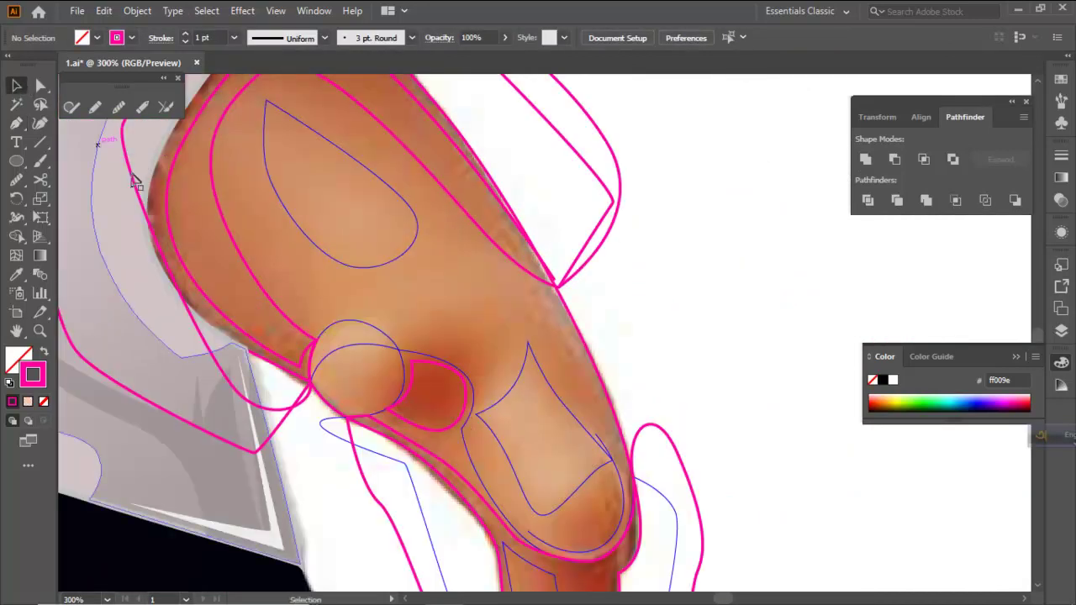
scroll(370, 249, "down", 2)
left_click(484, 299)
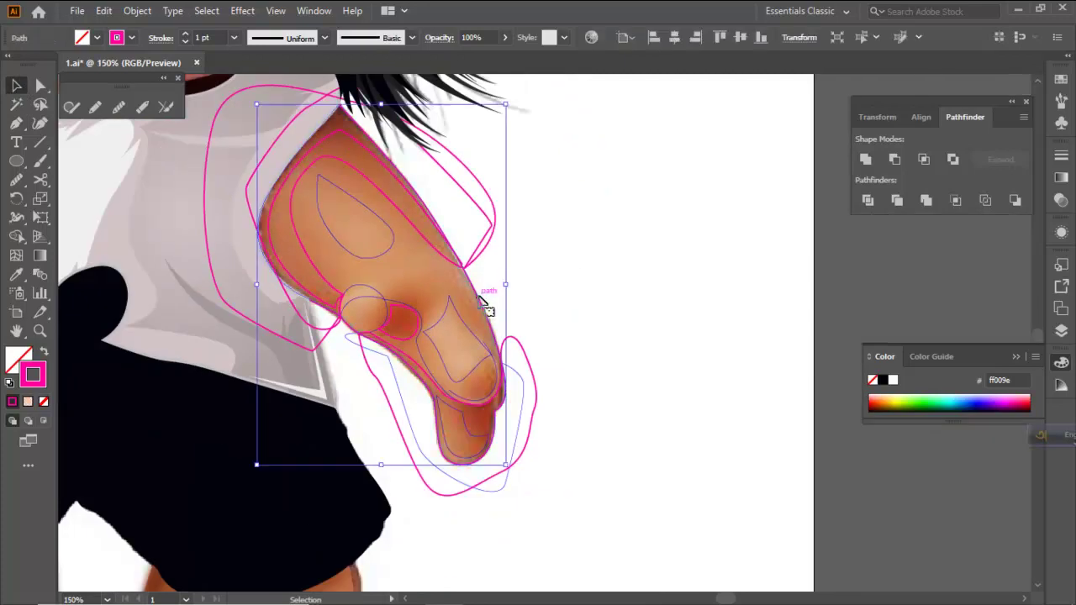
key("a")
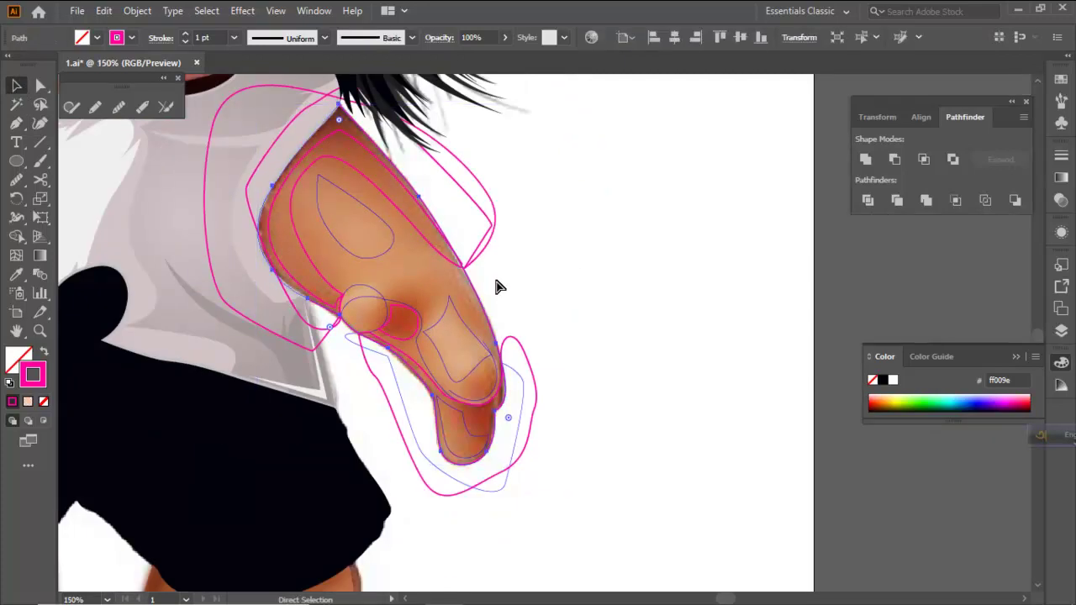
key("v")
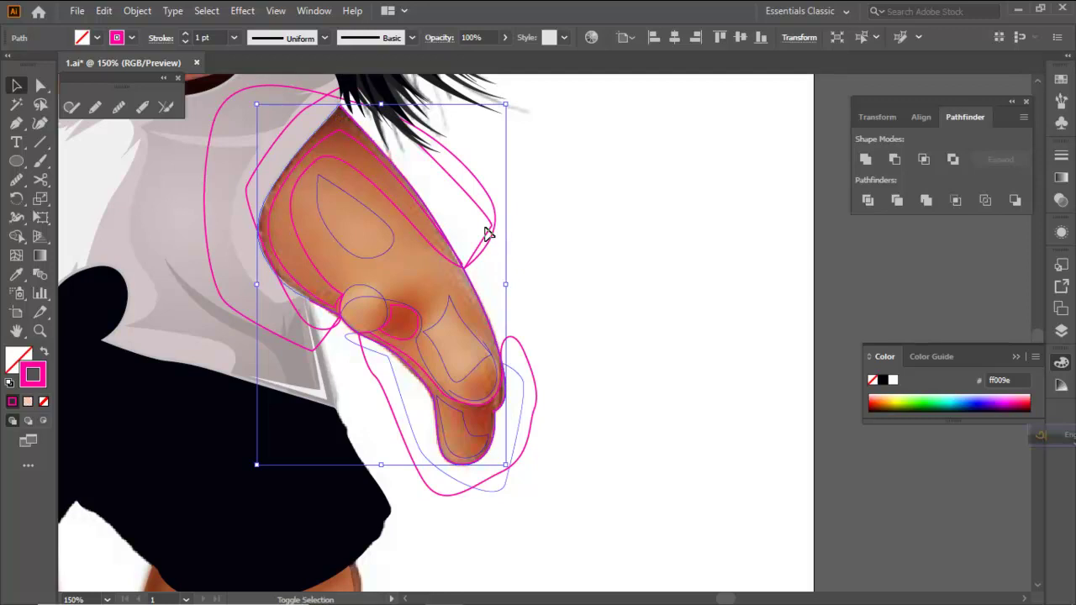
left_click(923, 160)
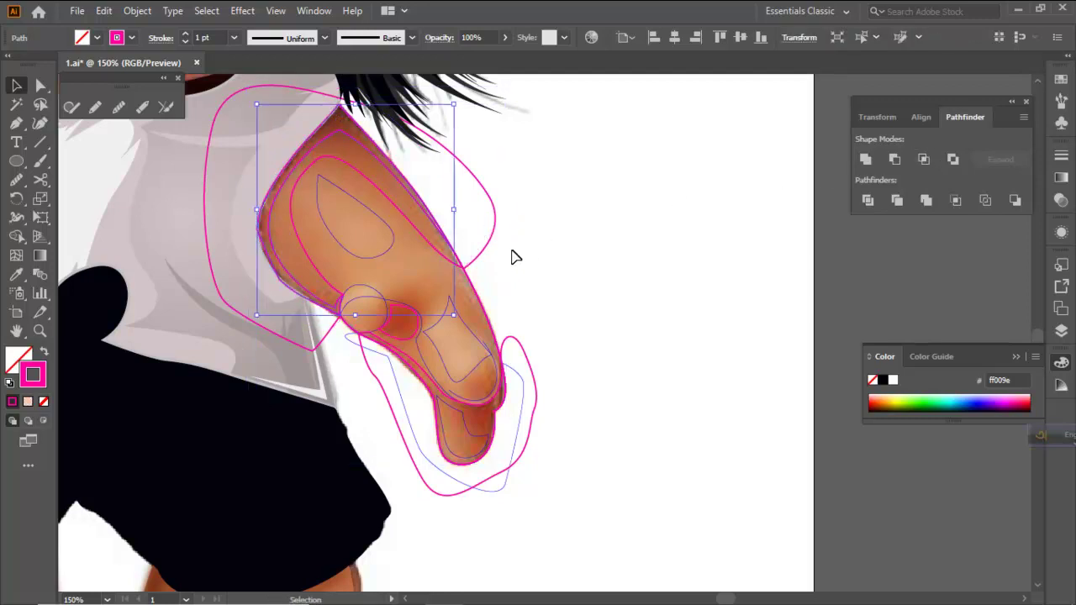
Intersect the larger upper-arm shading outline with a copy of the arm outline to remove its part outside the arm
left_click(487, 243)
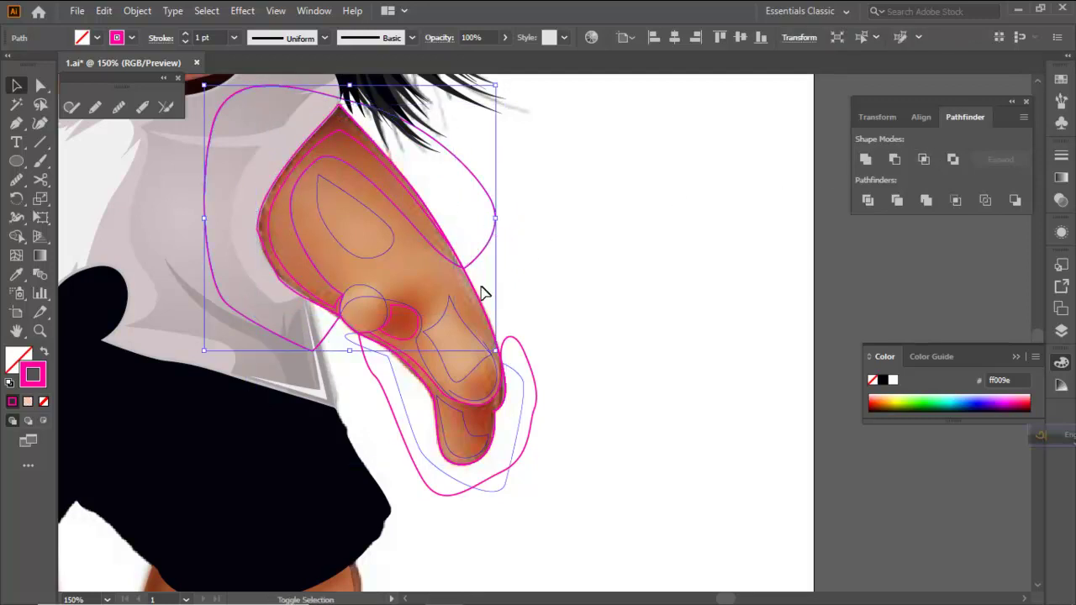
left_click(481, 304, "shift")
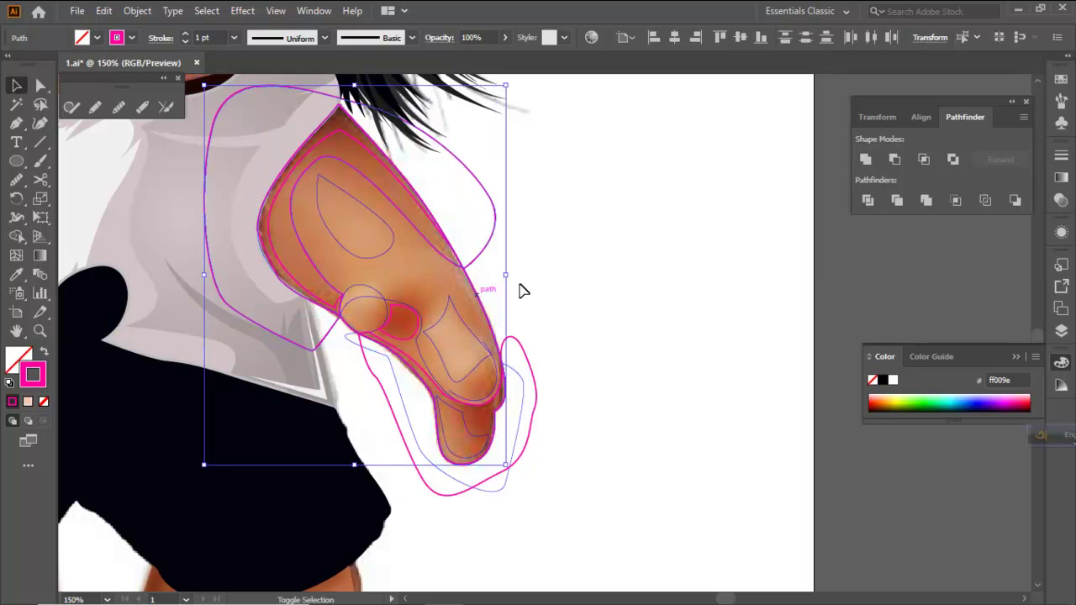
left_click(924, 160)
left_click(377, 357)
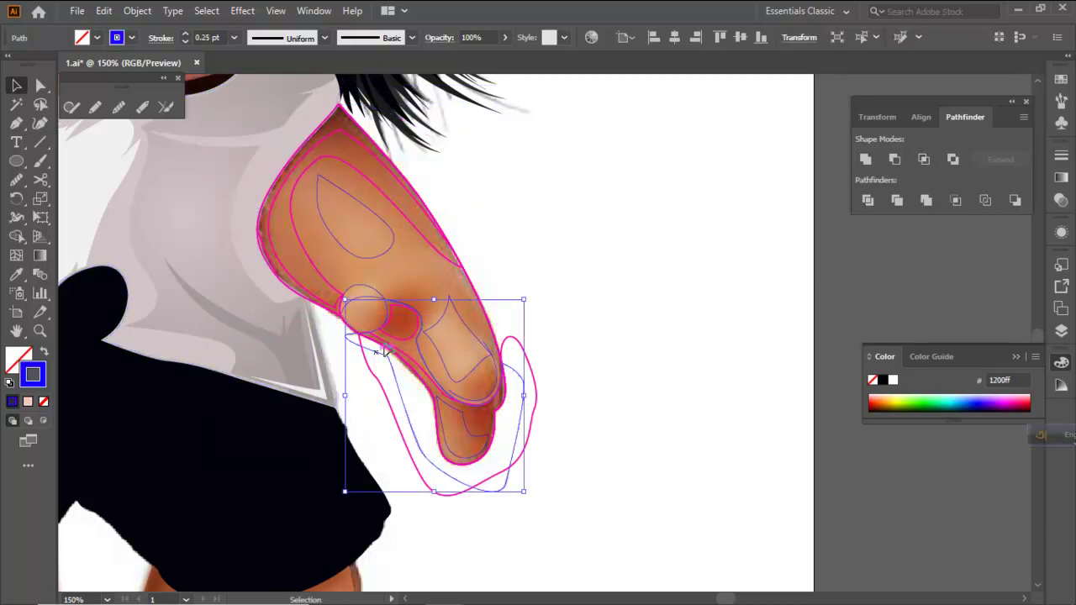
left_click(555, 258)
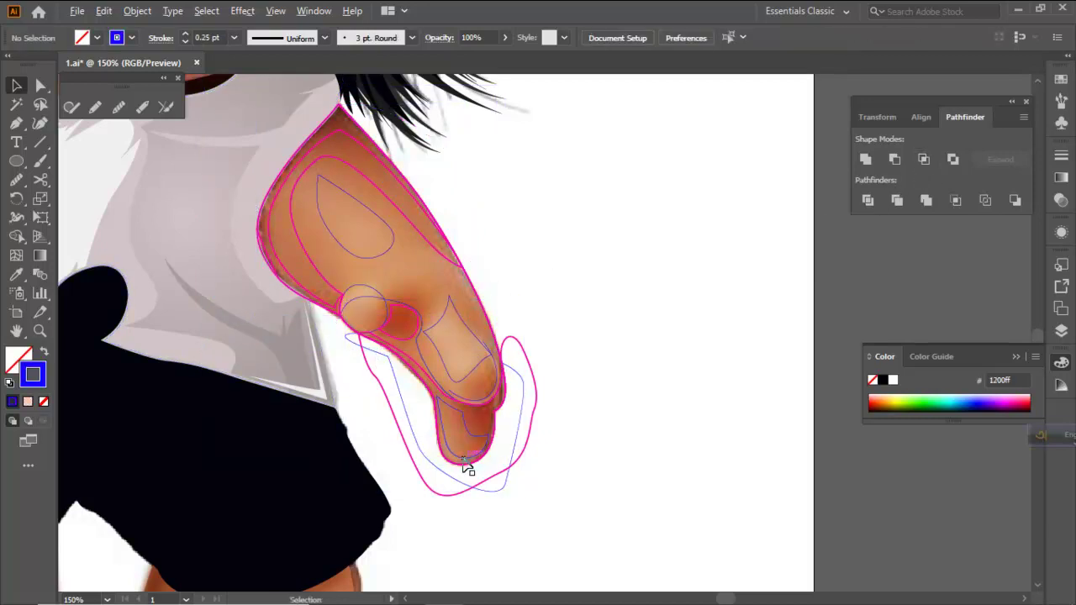
Intersect the magenta outline around the lower finger with a copy of the arm outline to trim it to the hand's silhouette
scroll(467, 469, "up", 2)
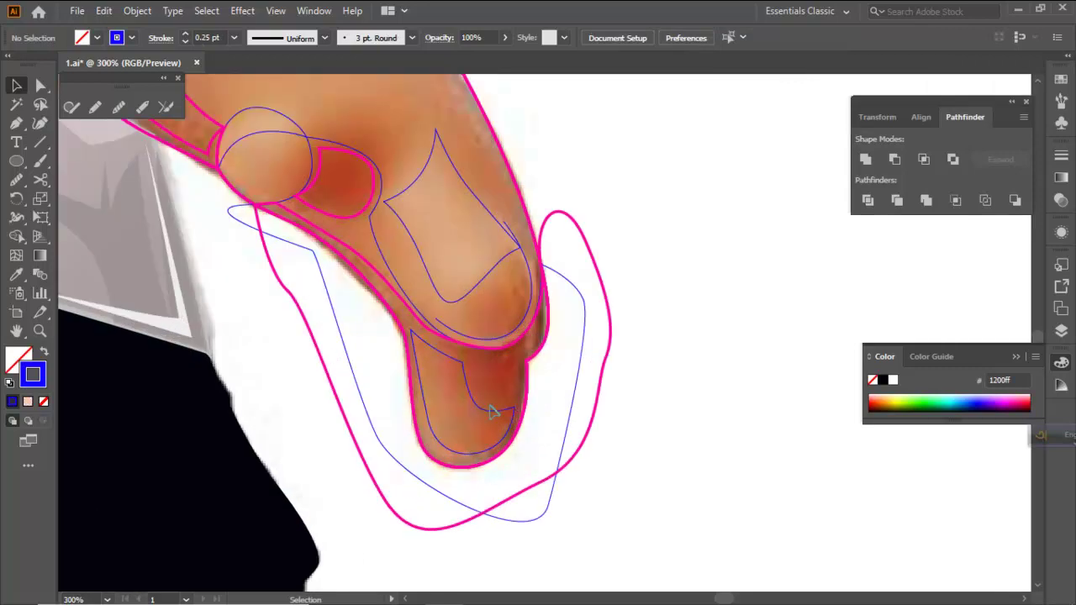
left_click(529, 383)
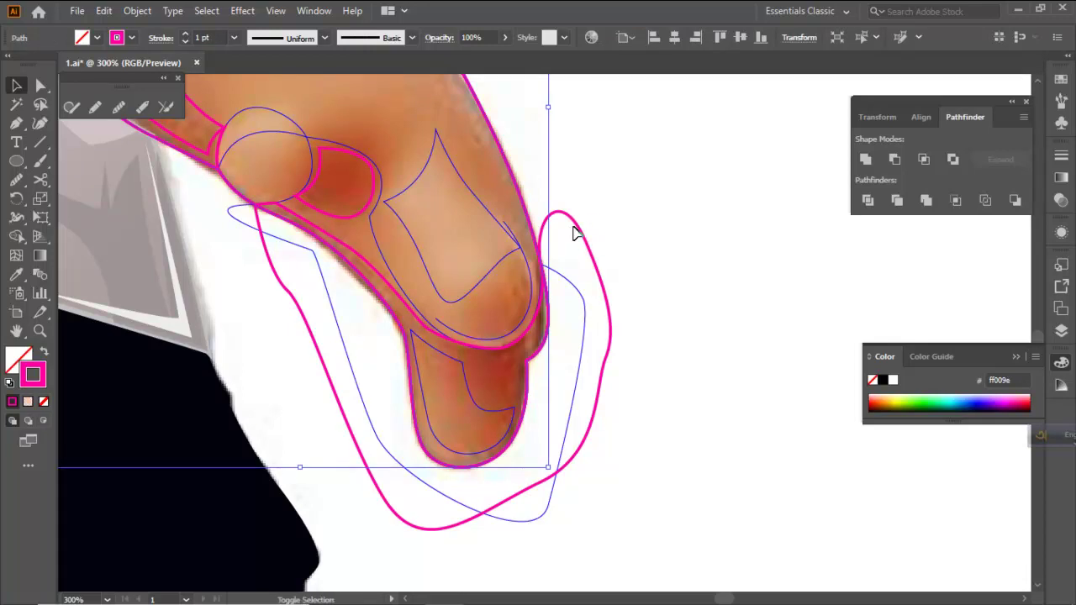
left_click(590, 242, "shift")
left_click(924, 158)
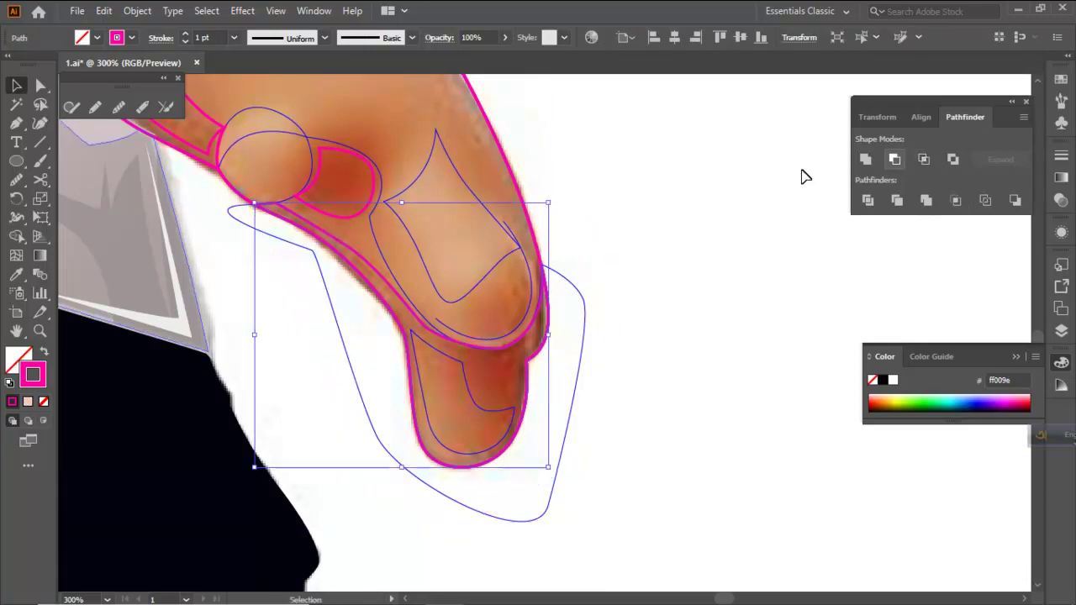
Intersect the blue shading outline that loops around the forearm and hand with a copy of the arm outline to trim it to the silhouette
left_click(738, 177)
left_click(511, 175)
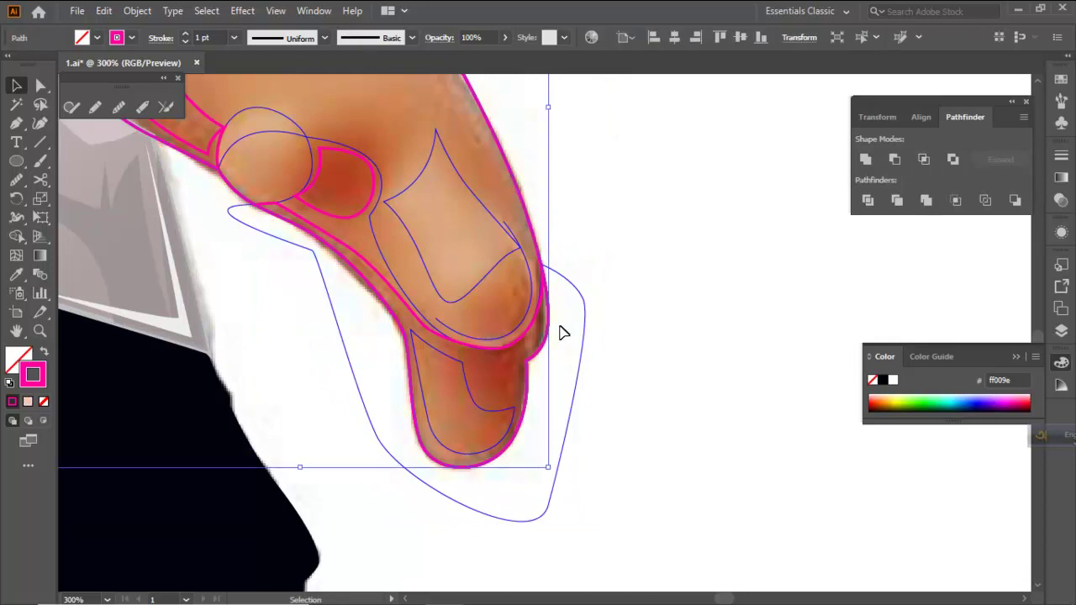
left_click(588, 367, "shift")
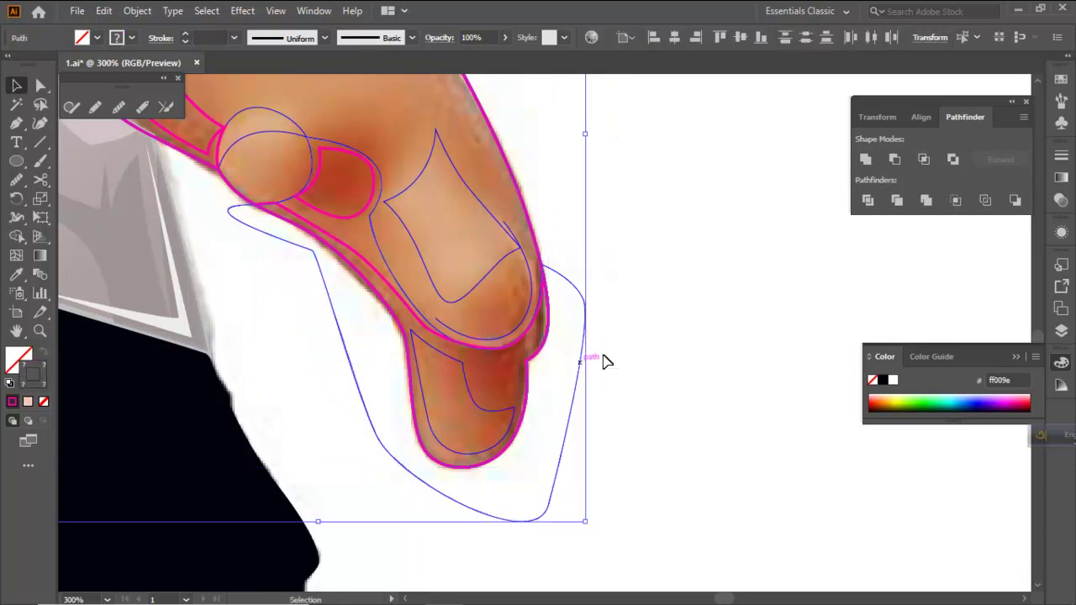
left_click_drag(630, 271, 711, 446)
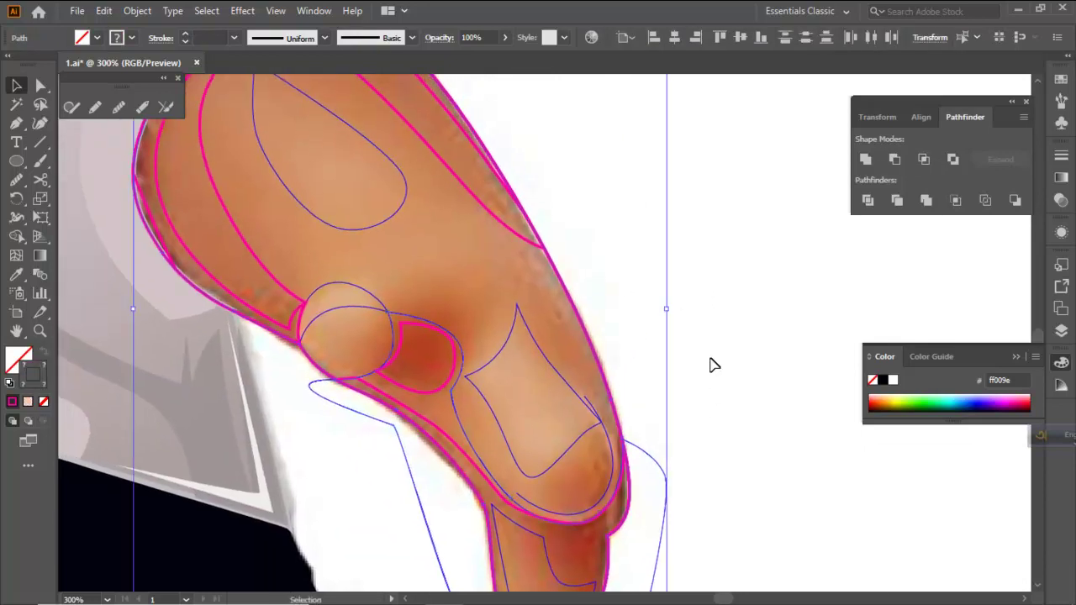
left_click(923, 159)
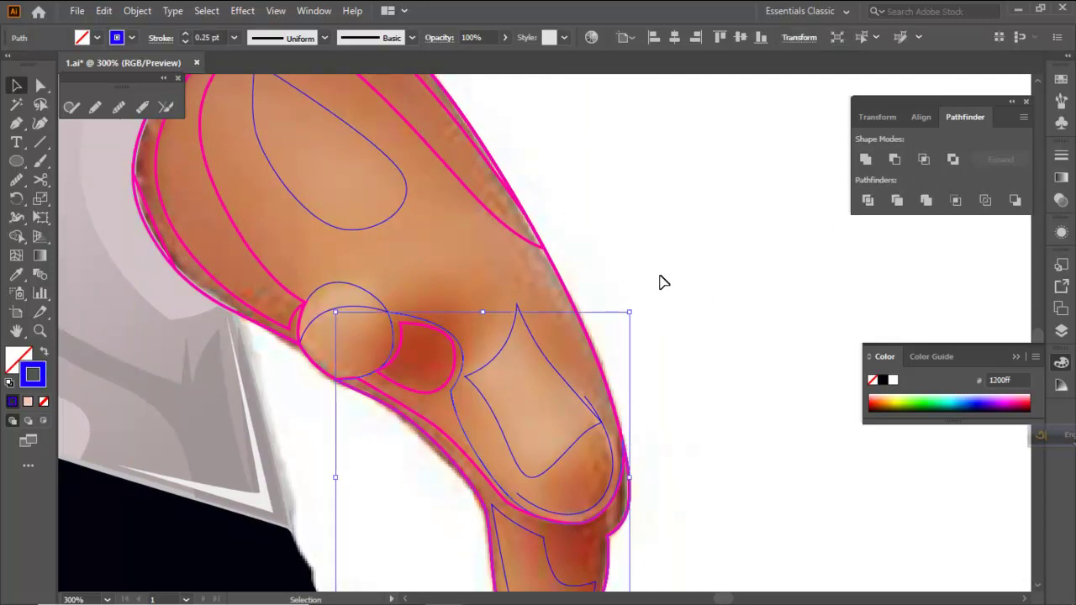
left_click(660, 280)
Move two surplus copies of the arm outline off the arm and delete them, keeping the remaining outline in its original place
scroll(601, 281, "down", 1)
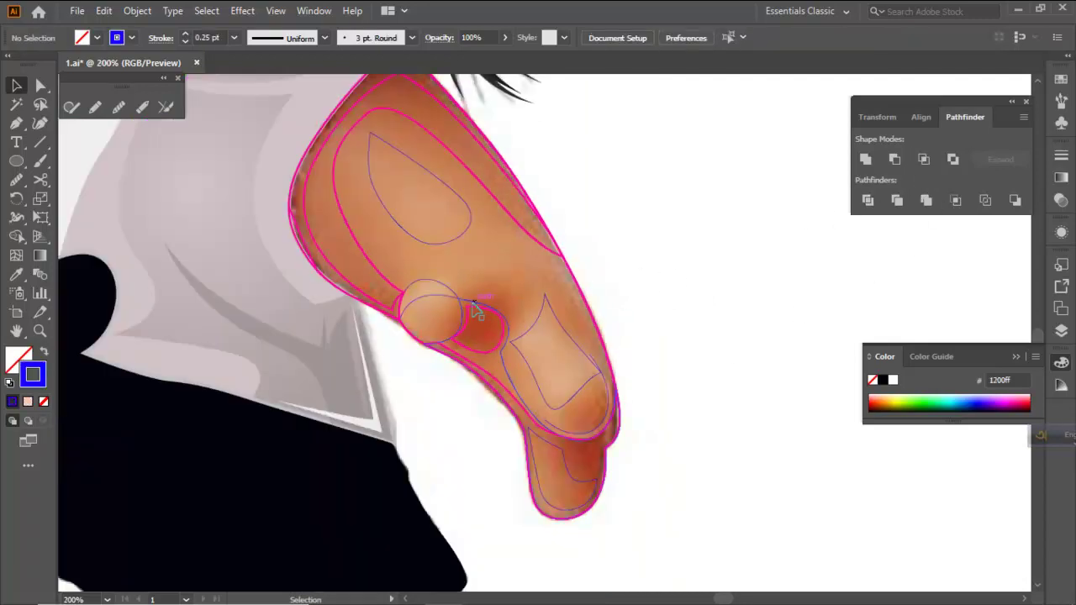
scroll(475, 308, "up", 2)
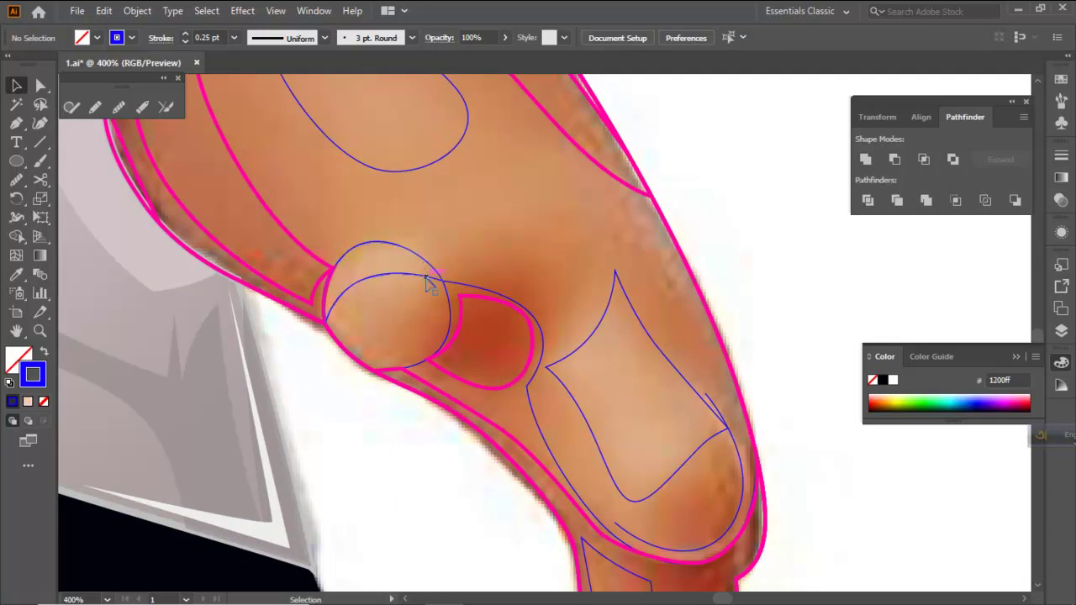
left_click(426, 277)
left_click(512, 256)
scroll(502, 295, "down", 3)
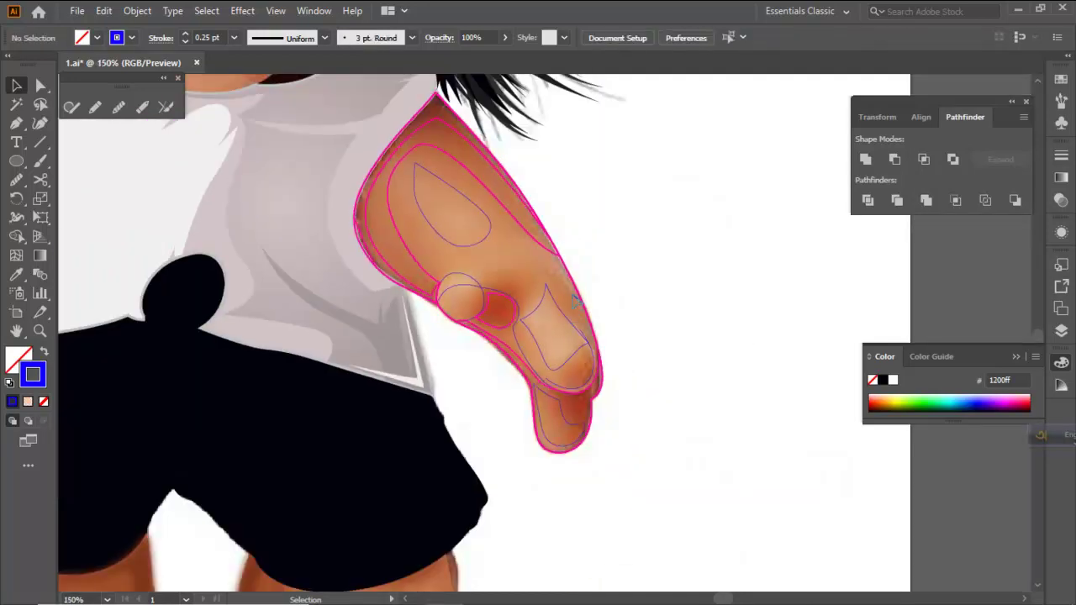
scroll(569, 254, "up", 2)
left_click_drag(574, 281, 687, 212)
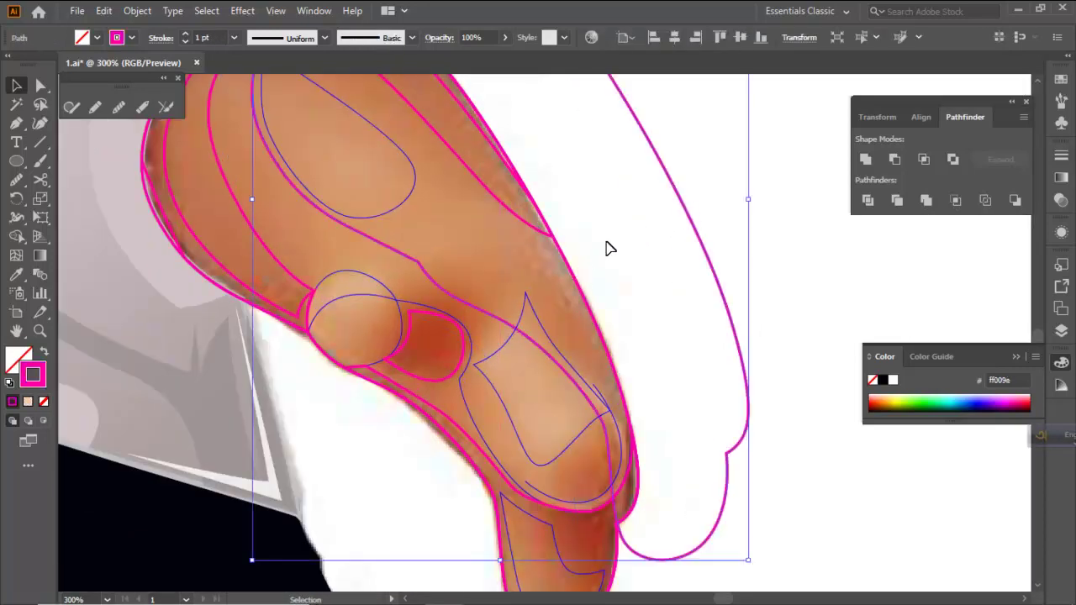
key("Delete")
left_click_drag(577, 280, 677, 228)
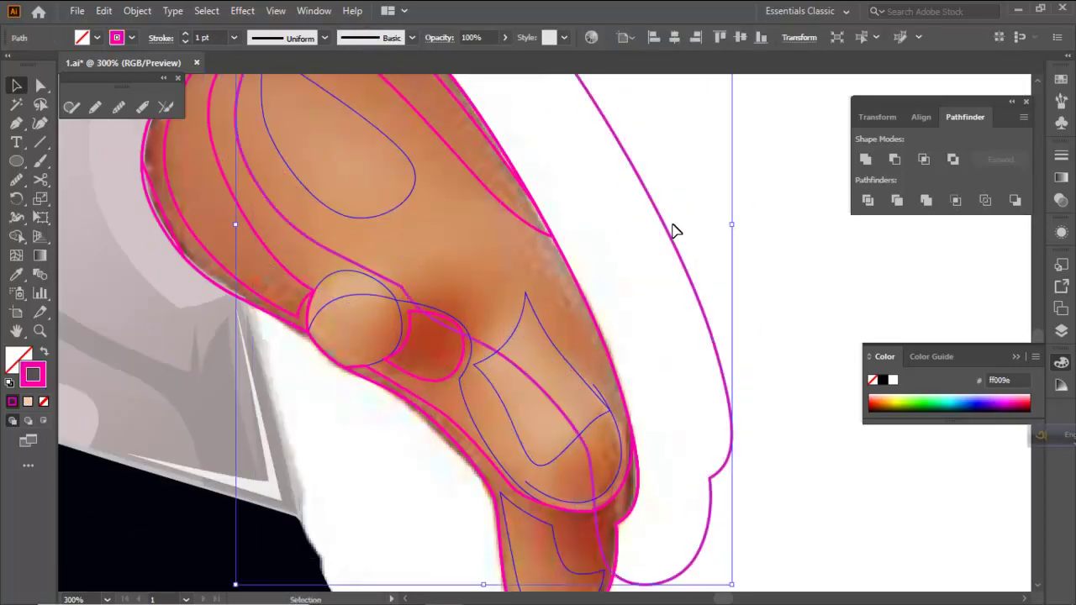
key("Delete")
left_click_drag(580, 287, 739, 220)
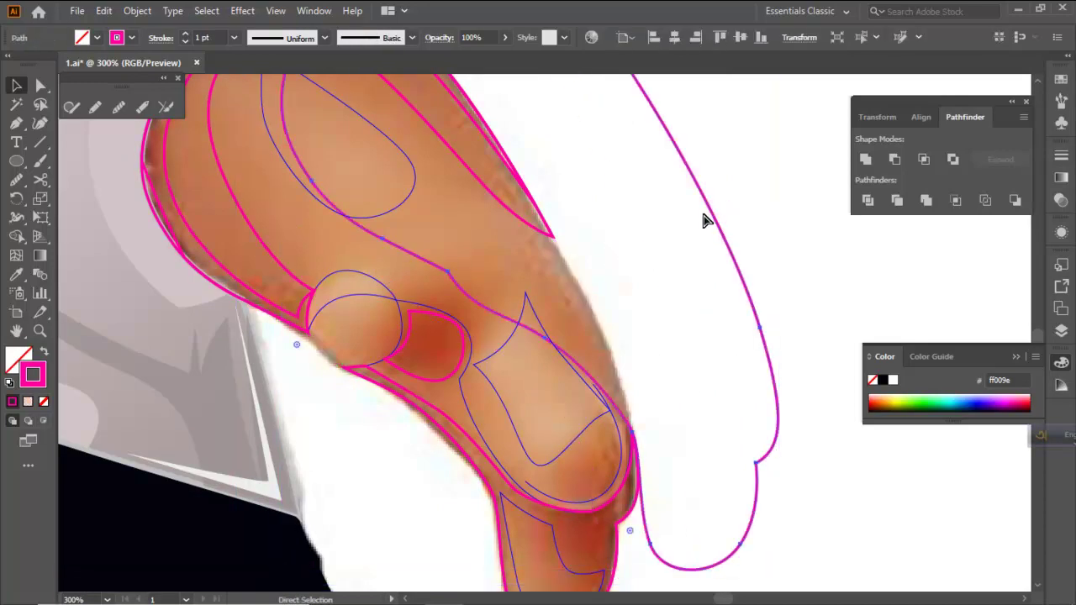
key("ctrl+z")
scroll(527, 269, "down", 1)
left_click(655, 245)
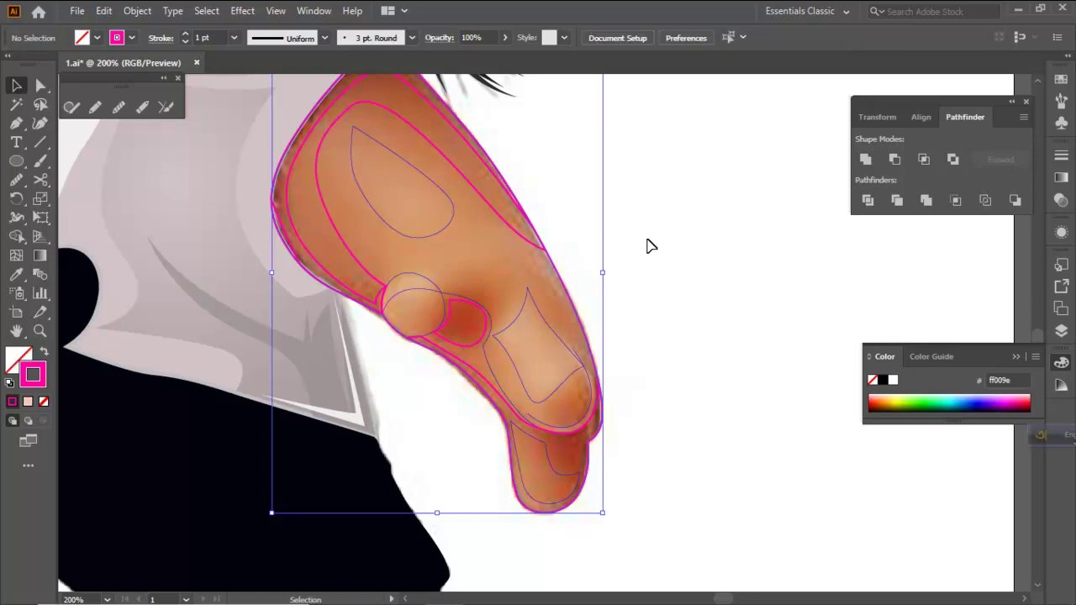
Fill the arm outline with the orange-tan skin colour sampled from the upper arm in the reference image
scroll(521, 286, "up", 1)
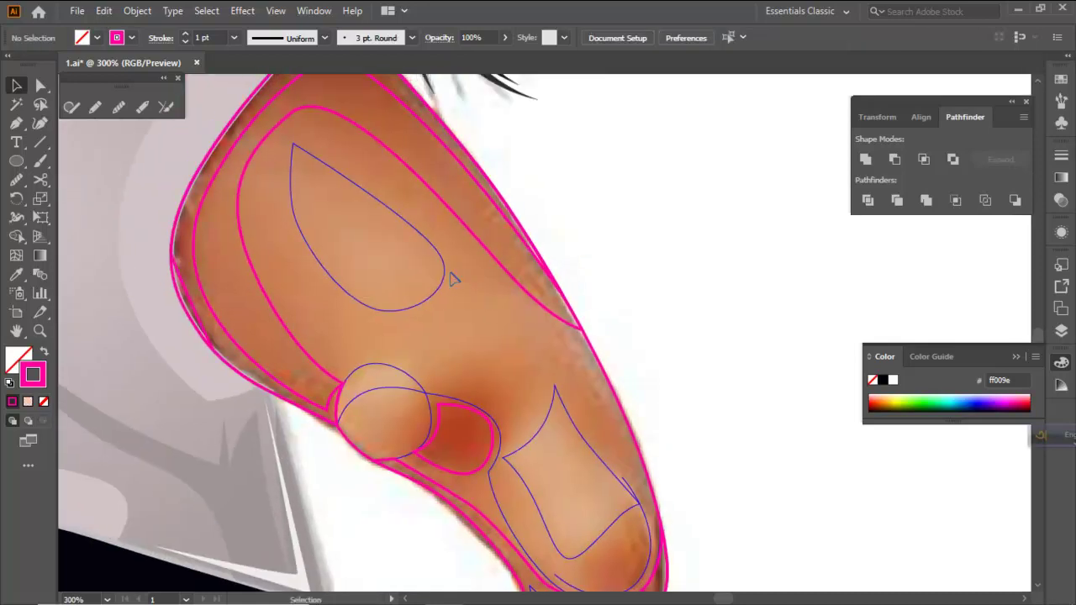
left_click(594, 351)
scroll(576, 320, "down", 1)
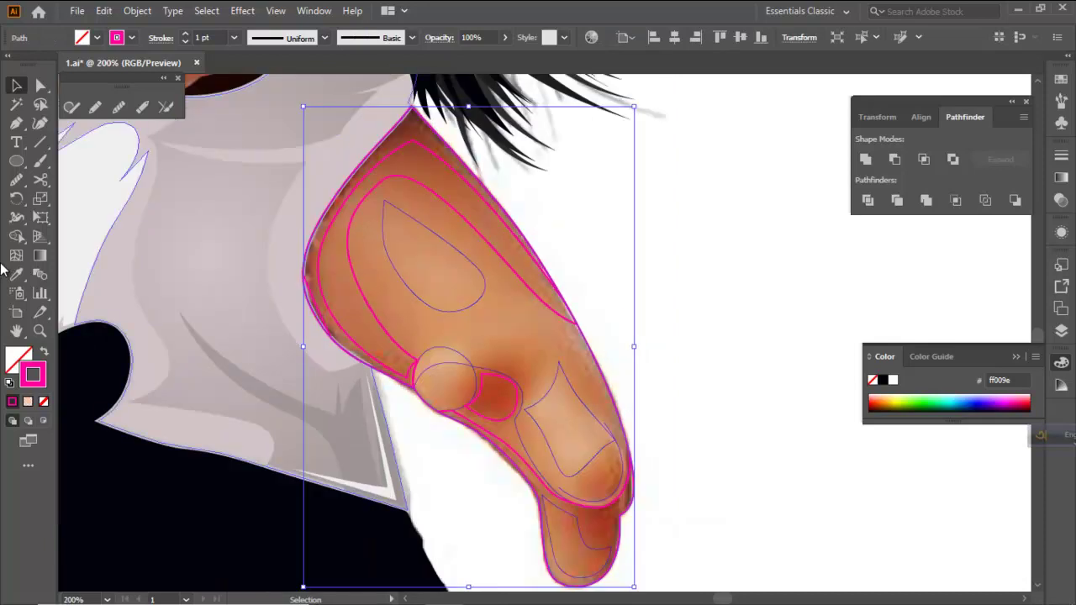
left_click(15, 278)
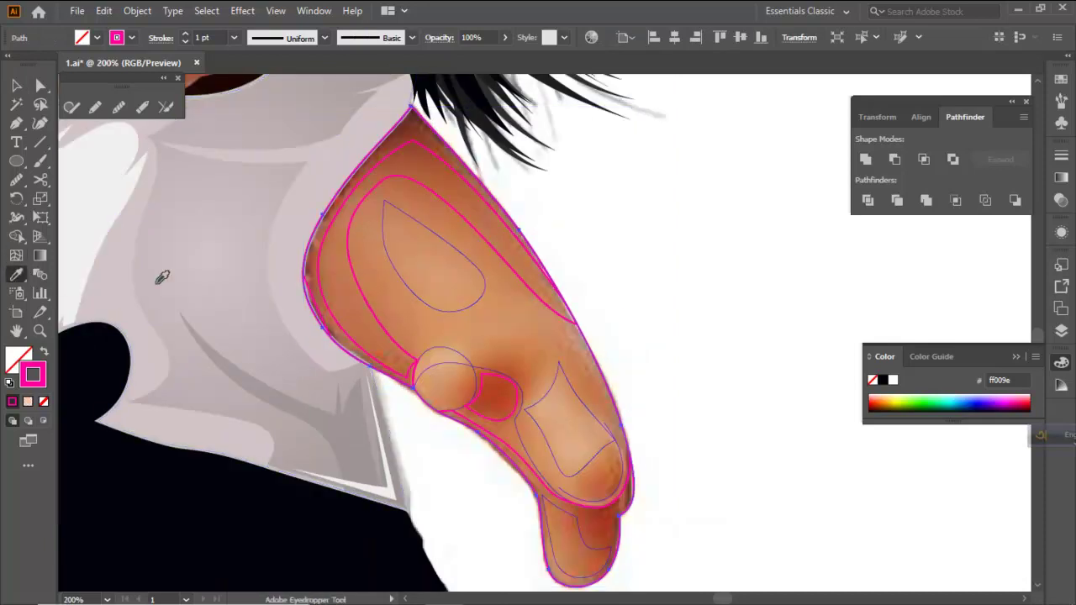
left_click(398, 310)
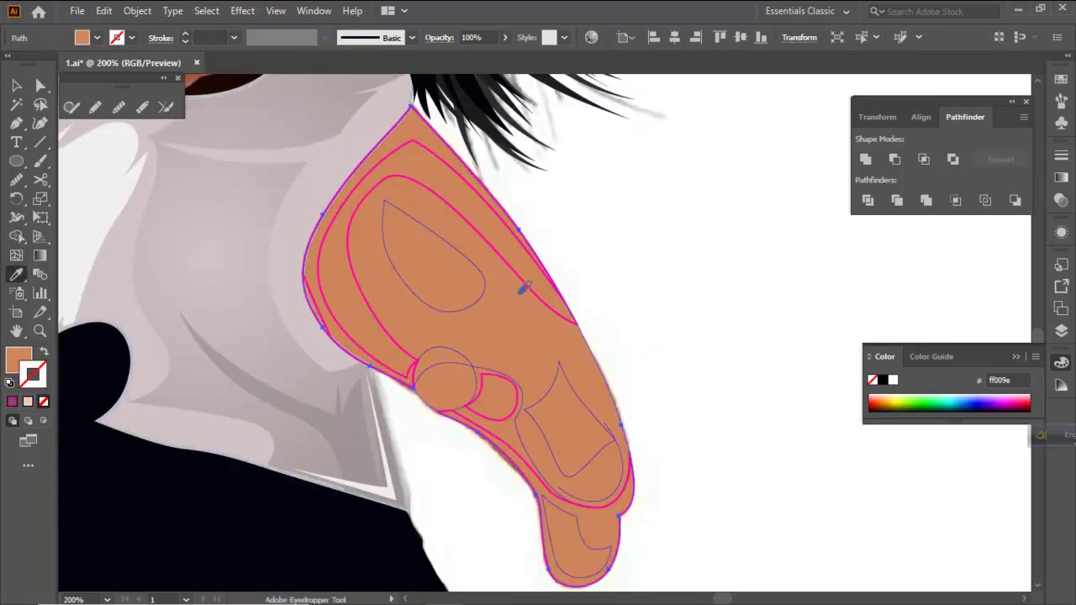
left_click(682, 250, "ctrl")
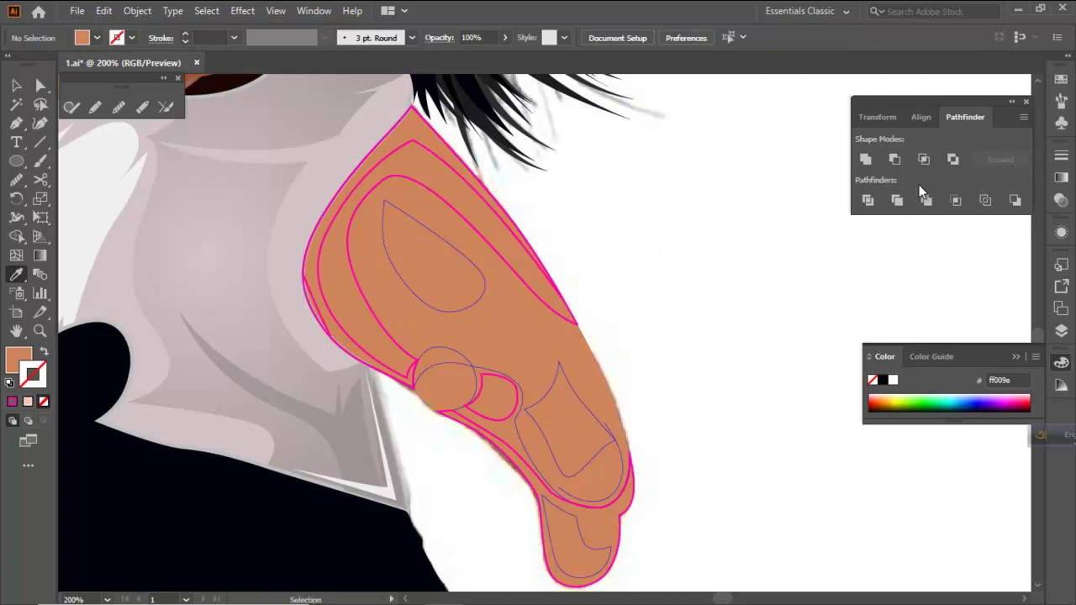
View Layer 4 as outlines, fill the larger upper-arm shading shape with dark reddish brown sampled from the reference, and restore the layer's preview
left_click(1061, 331)
left_click(844, 316, "ctrl")
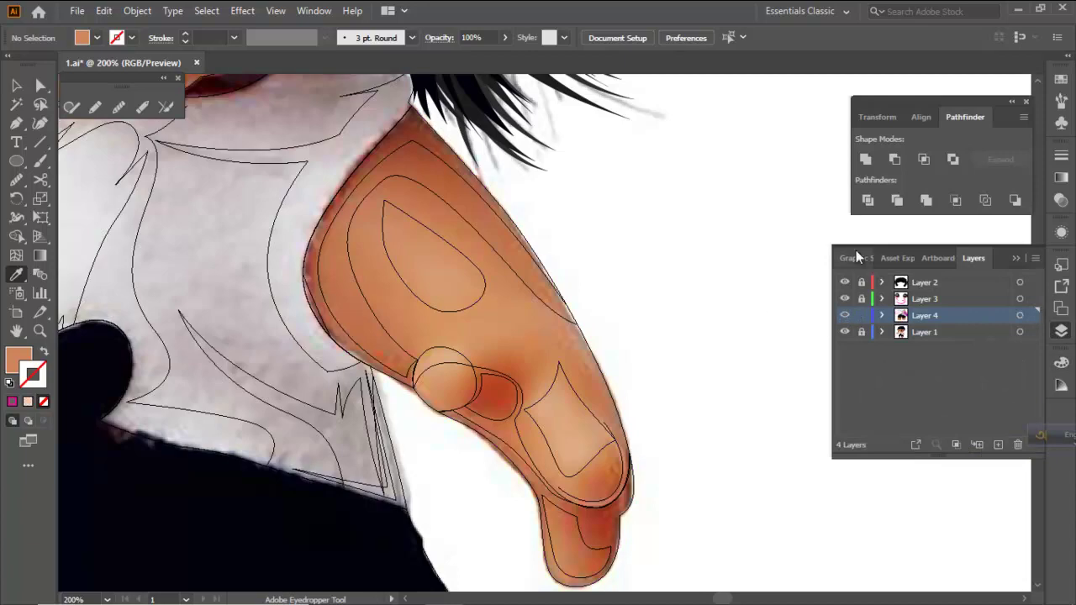
left_click(384, 327, "ctrl")
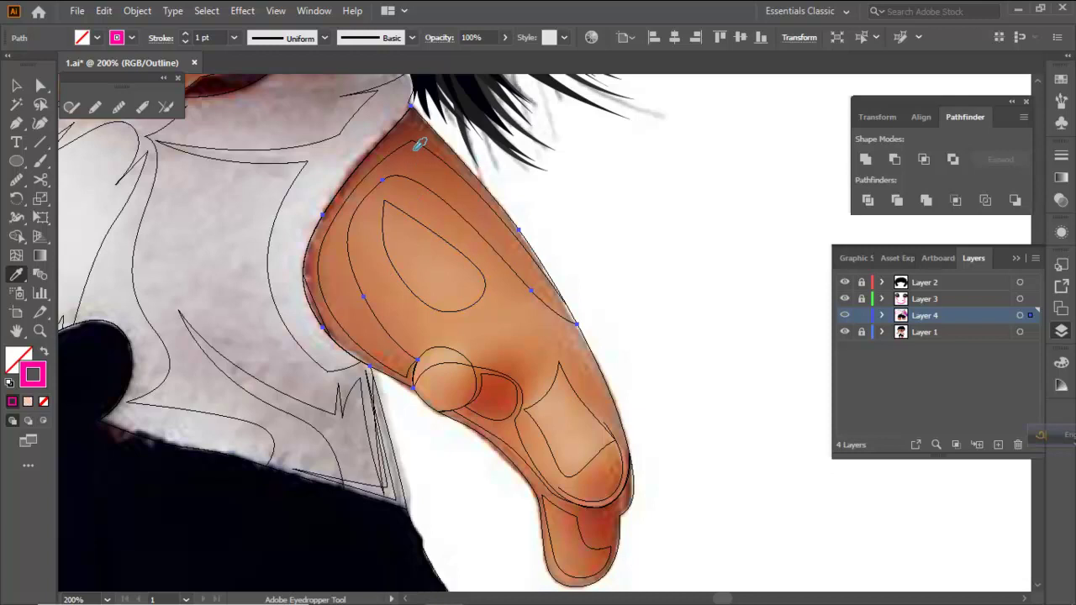
scroll(423, 148, "up", 1)
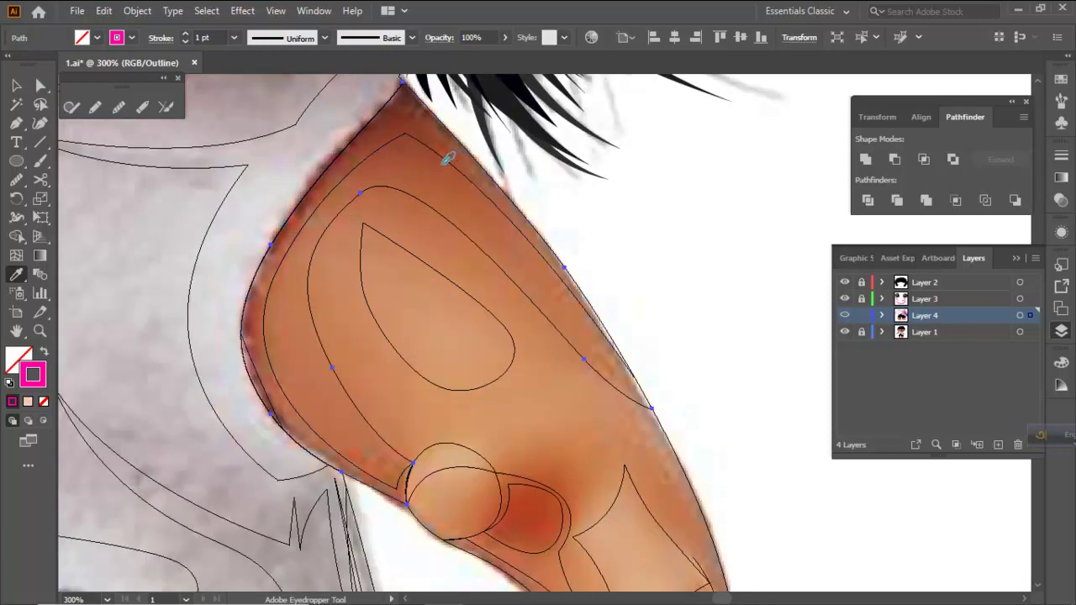
left_click(441, 162)
key("ctrl+y")
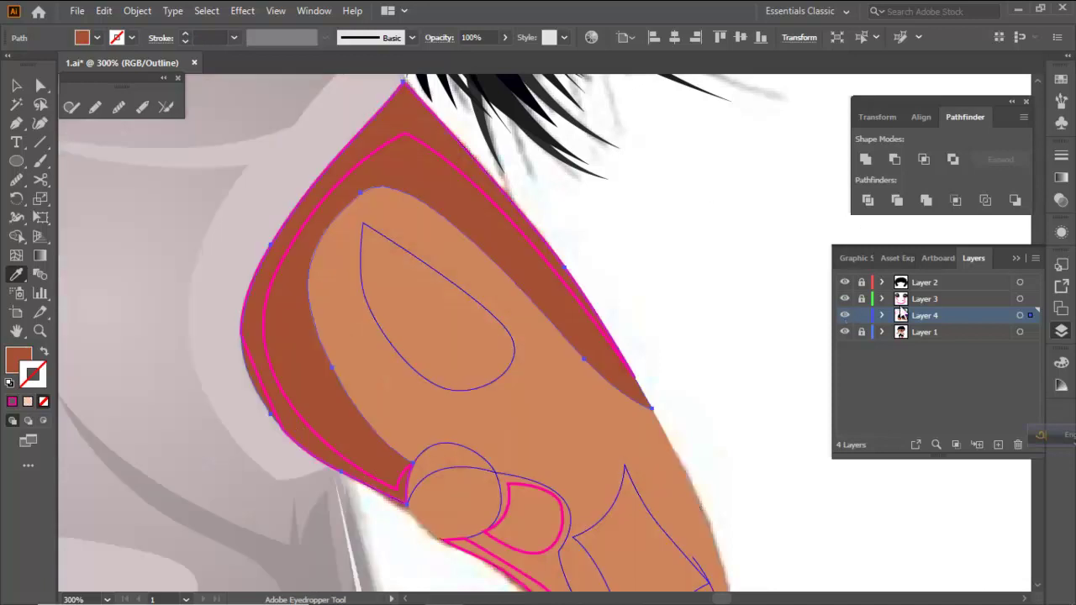
Adjust the larger upper-arm shading shape's fill colour to 9e462b
double_click(18, 357)
left_click_drag(801, 353, 804, 358)
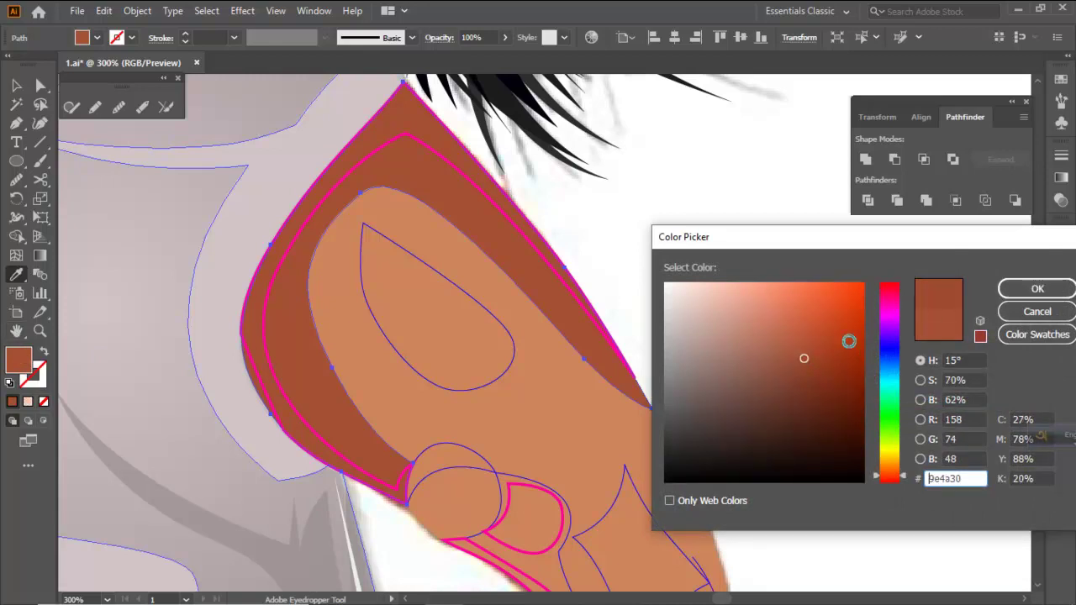
left_click_drag(805, 358, 811, 358)
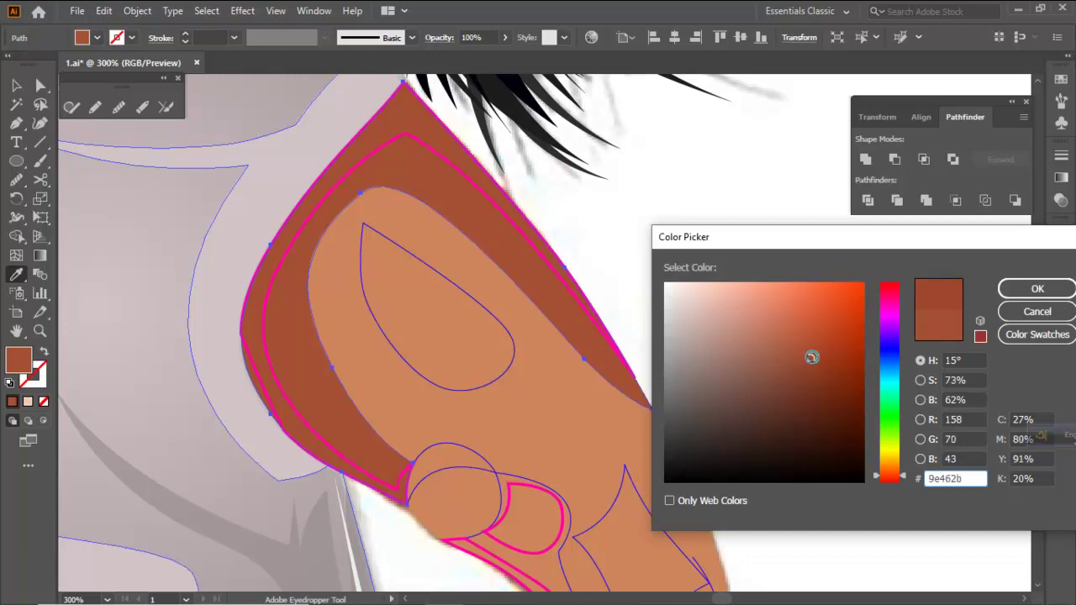
left_click(1021, 289)
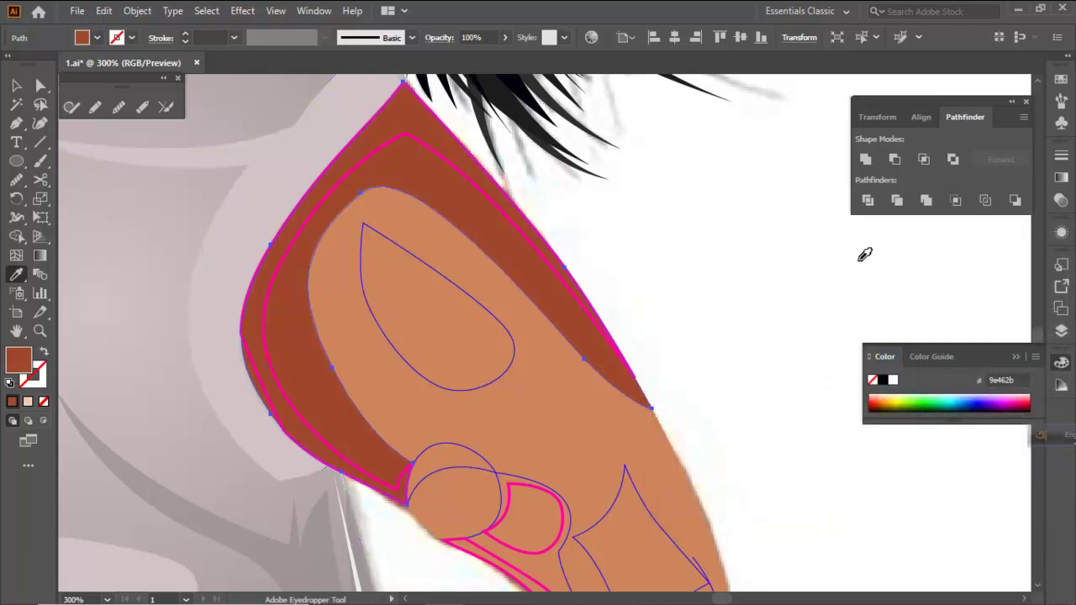
left_click(759, 248, "ctrl")
scroll(565, 233, "down", 3)
scroll(508, 227, "down", 1)
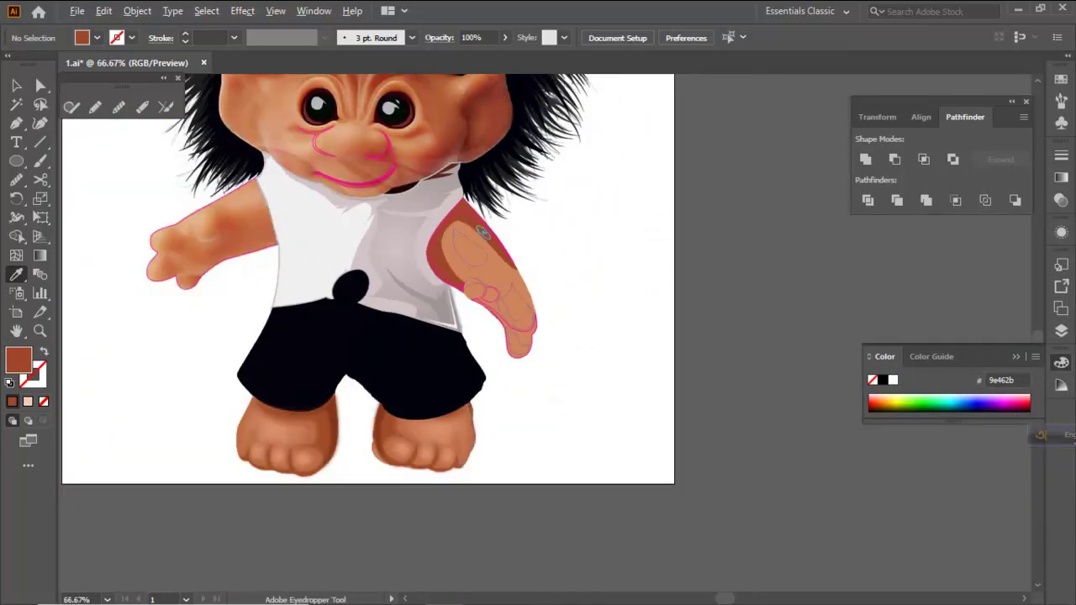
scroll(485, 242, "up", 3)
Apply a radial gradient to the larger upper-arm shading shape, with a dark brown starting stop at 100% opacity
left_click(510, 239, "ctrl")
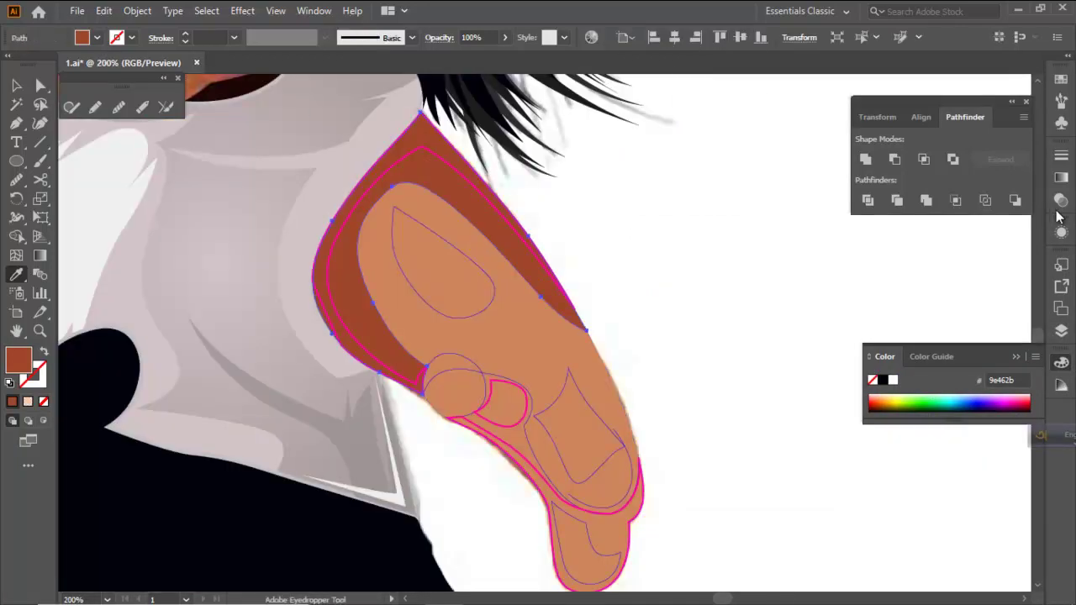
left_click(1061, 177)
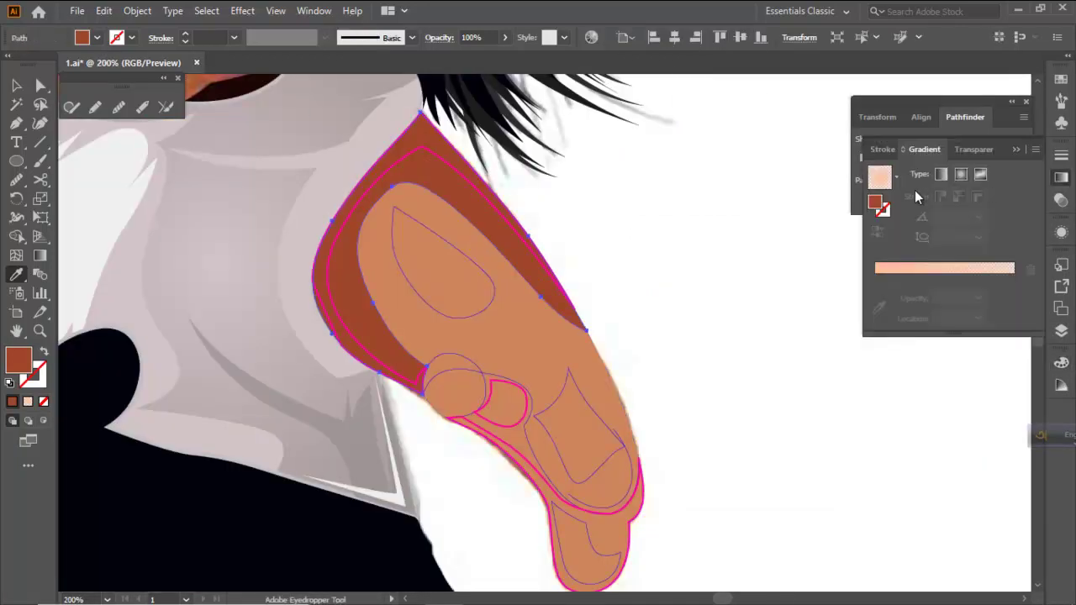
left_click(874, 269)
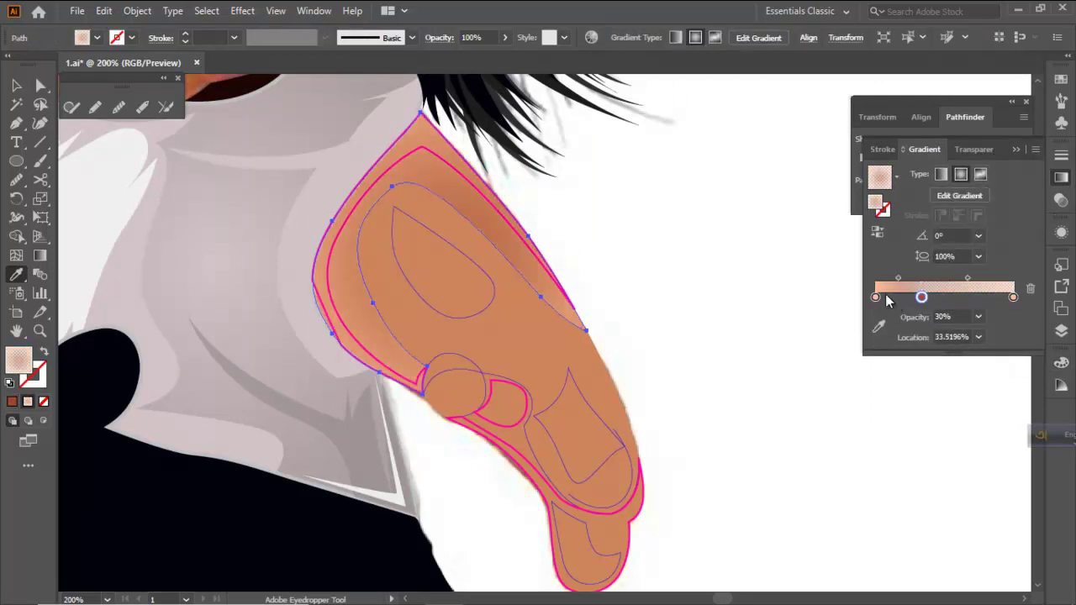
left_click(876, 298)
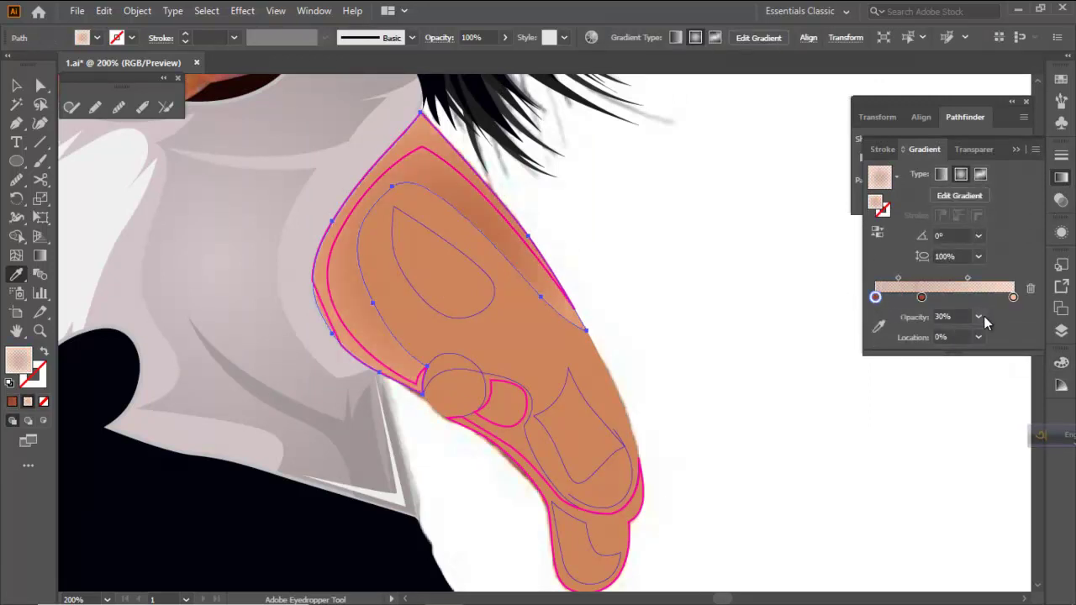
left_click(981, 318)
left_click(998, 501)
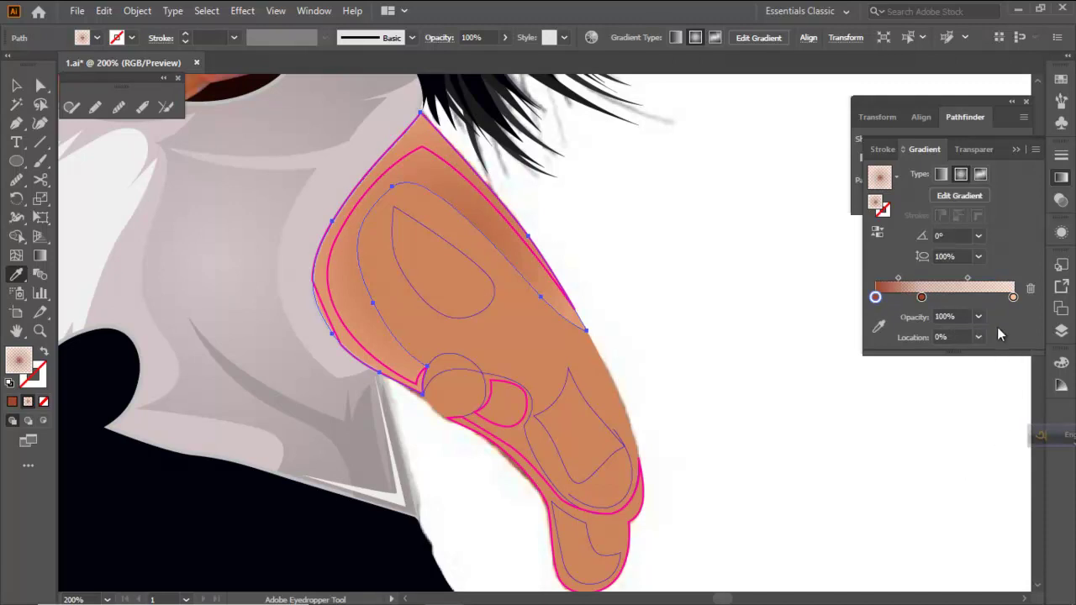
Remove the gradient's peach end stop, move the brown middle stop to 100% location and set its opacity to 0%
left_click_drag(1013, 298, 1004, 351)
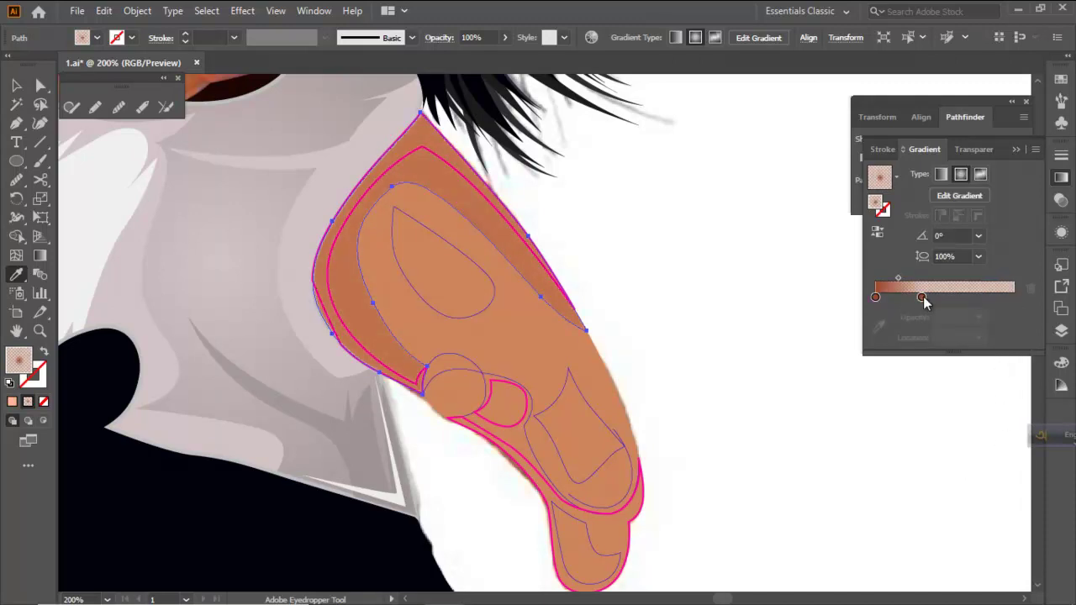
left_click_drag(921, 297, 1053, 307)
left_click(978, 317)
left_click(992, 337)
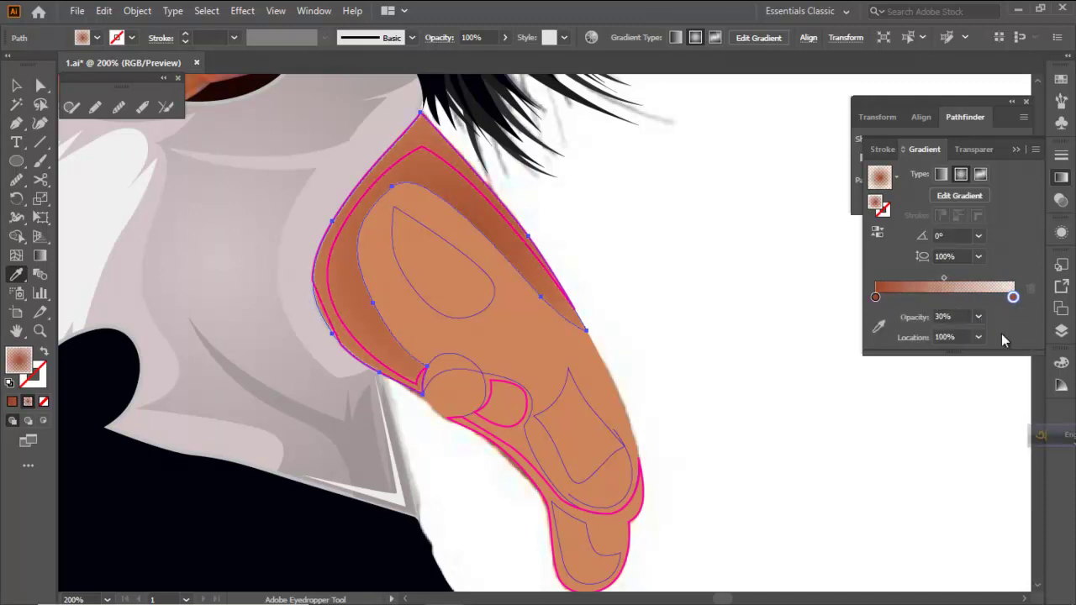
Make the shading gradient linear and run it diagonally from beside the shoulder down to the hand, at about -52°
left_click(40, 254)
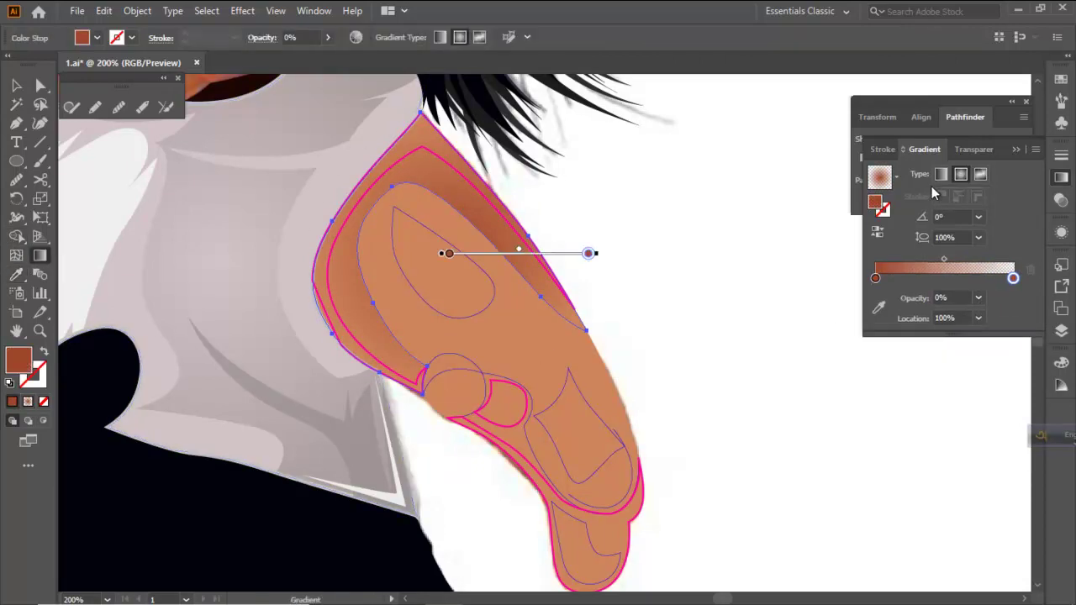
left_click(940, 175)
left_click_drag(347, 174, 614, 523)
key("ctrl+minus")
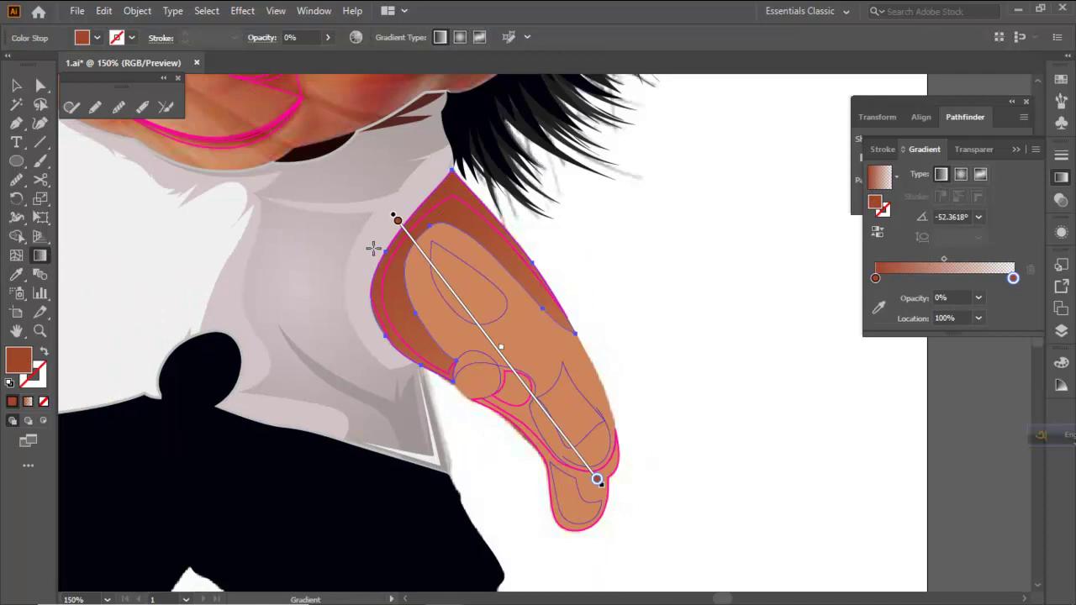
key("ctrl+shift+a")
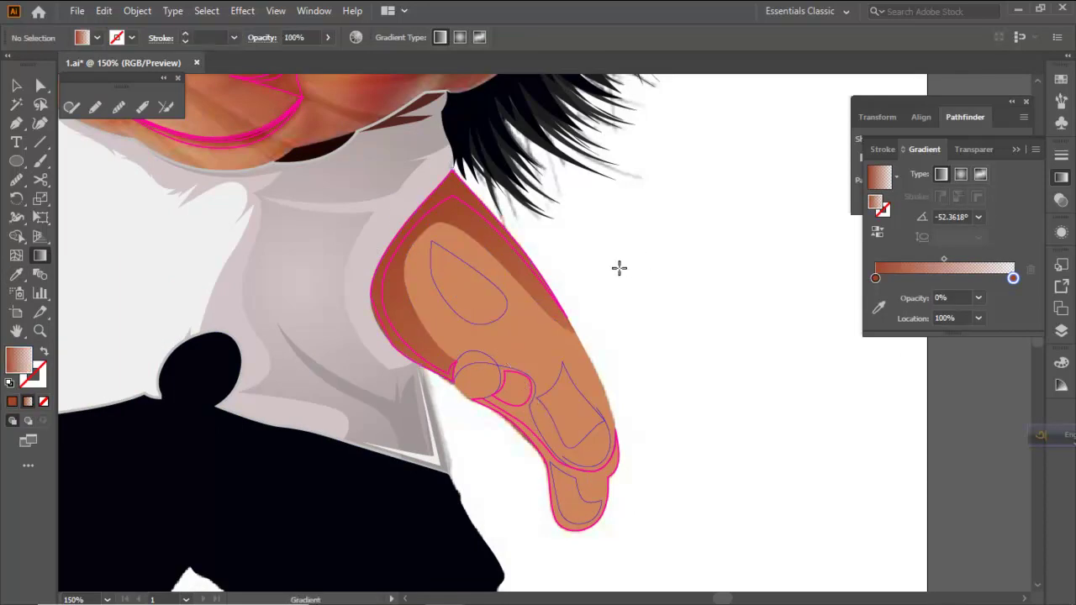
Fill the outer edge-shading shape of the upper arm with the neighbouring shading's brown, removing its outline, and darken the fill to 8c3622
left_click(429, 217, "ctrl")
left_click(16, 274)
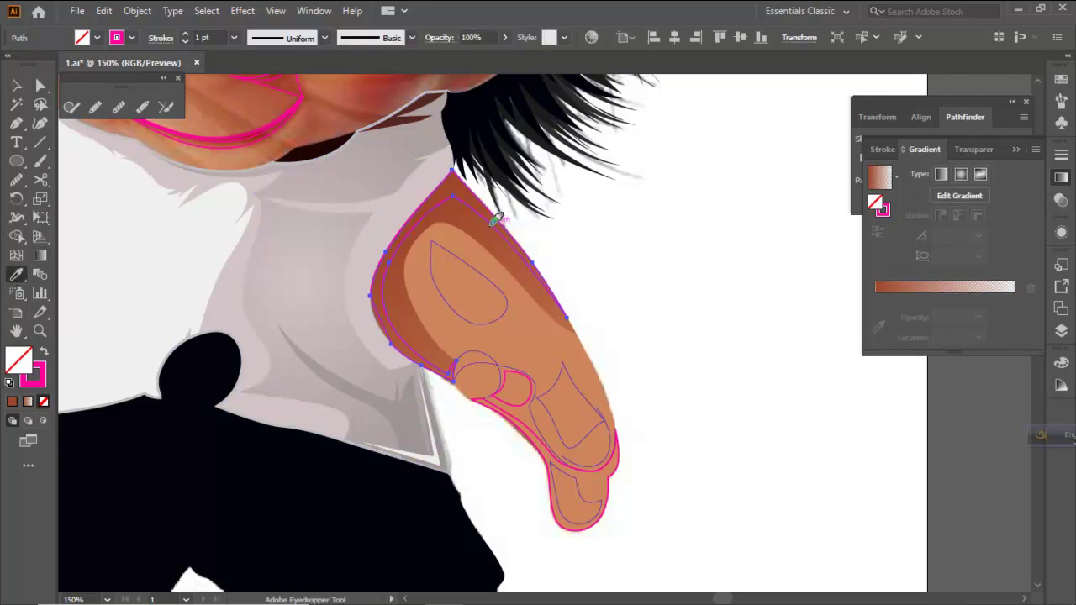
left_click(484, 222)
left_click(12, 402)
double_click(18, 359)
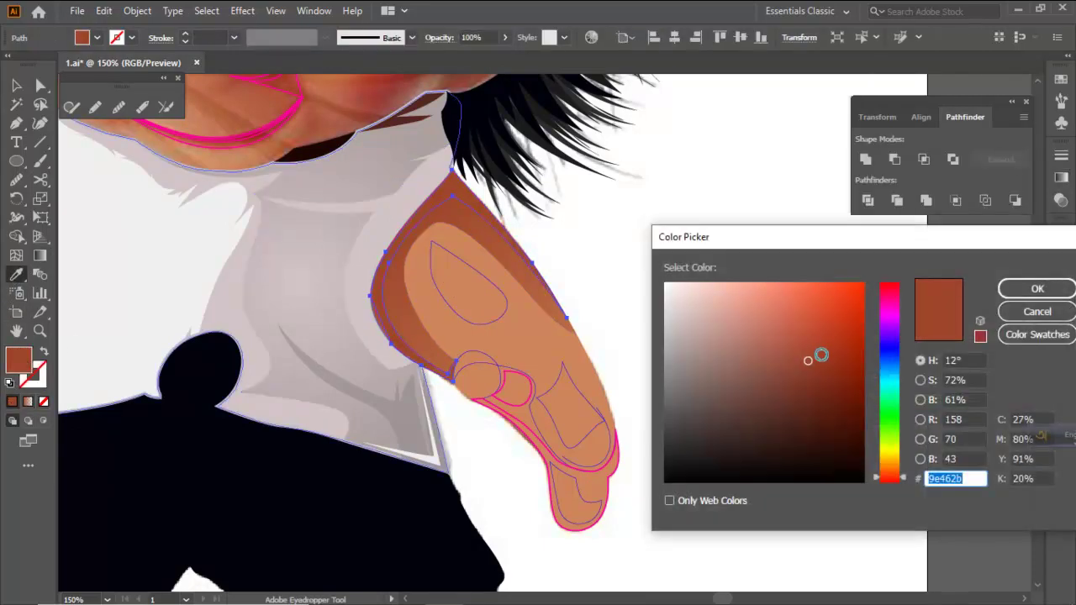
left_click(814, 368)
left_click(814, 371)
left_click(1035, 288)
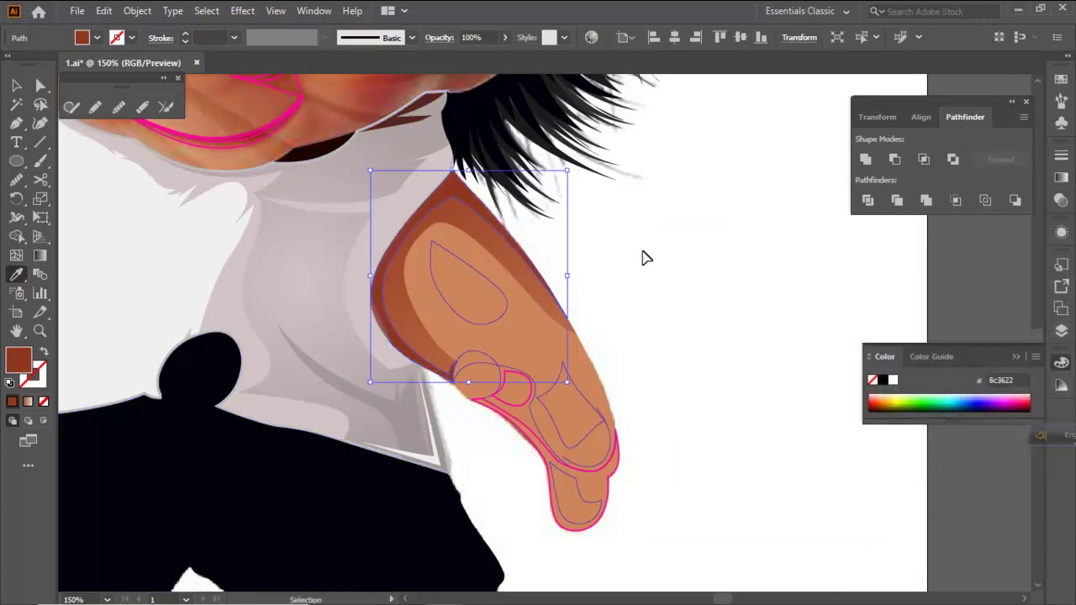
left_click(642, 257)
key("i")
key("ctrl+minus")
key("ctrl+minus")
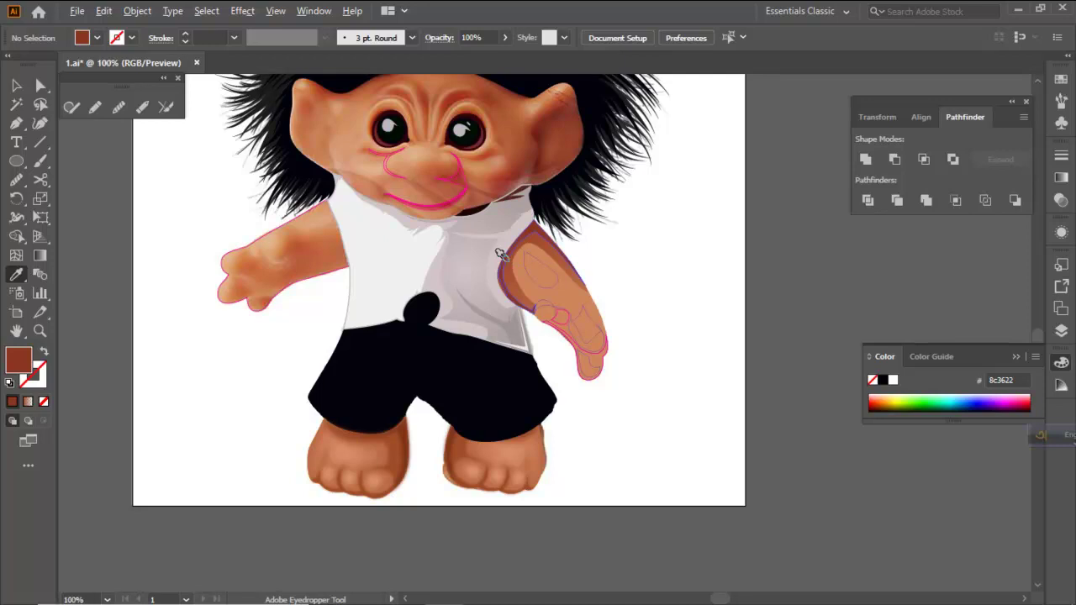
Fill the teardrop highlight shape on the upper arm with the light skin colour sampled from the reference image in outline view
key("ctrl+plus")
key("ctrl+plus")
key("ctrl+plus")
left_click(548, 286, "ctrl")
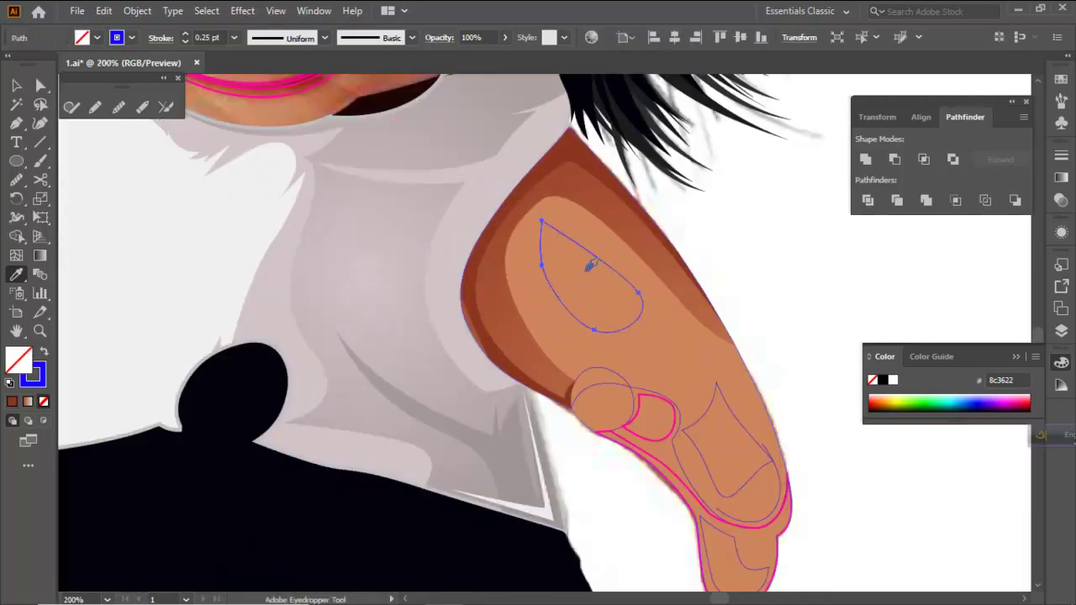
key("ctrl+minus")
key("ctrl+minus")
key("ctrl+minus")
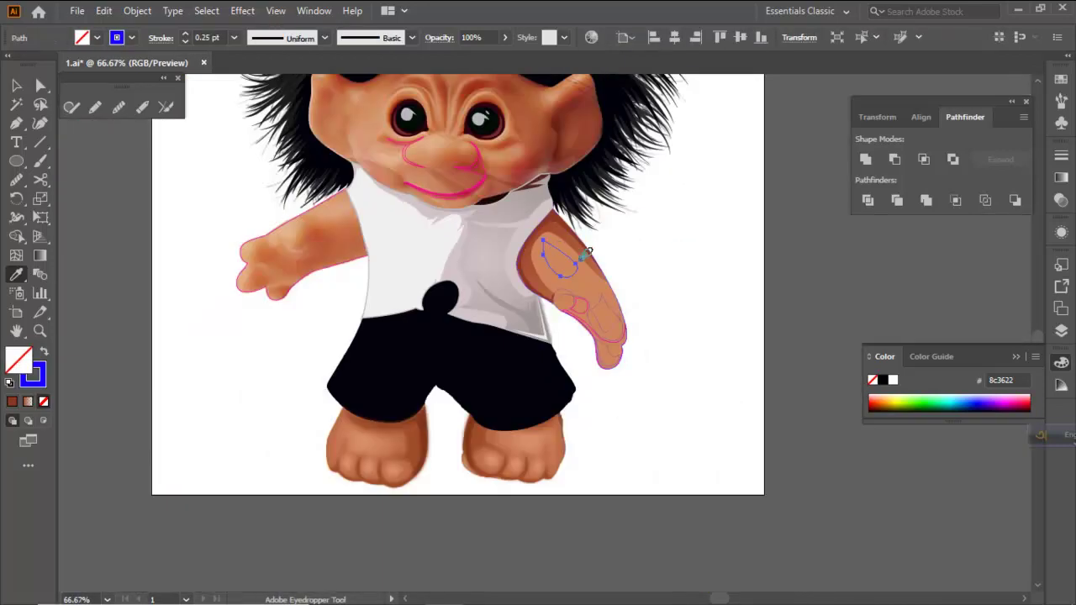
left_click(1061, 330)
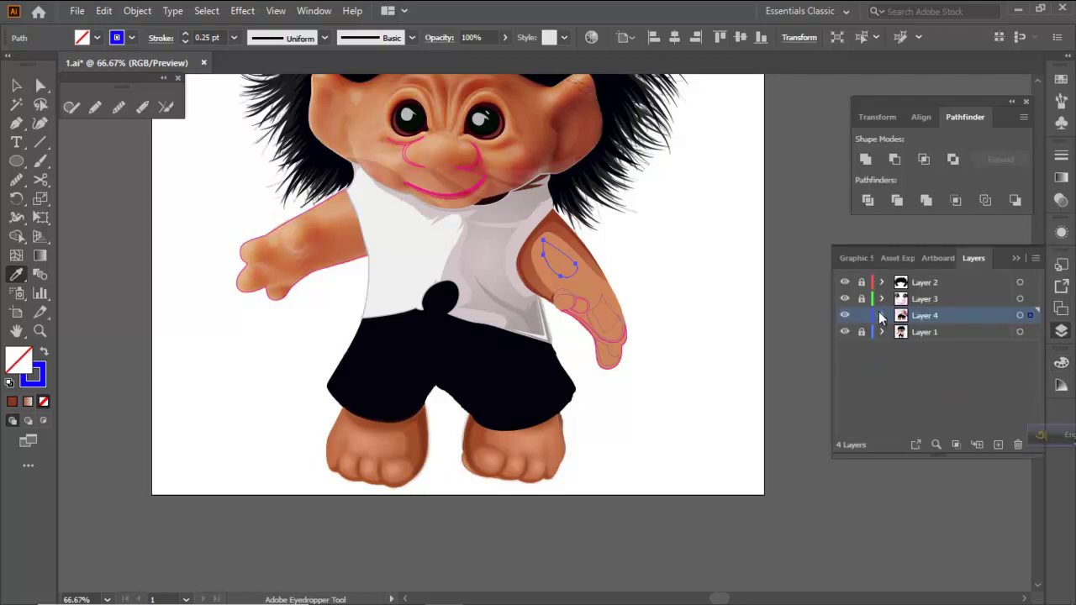
key("ctrl+y")
scroll(554, 269, "up", 4)
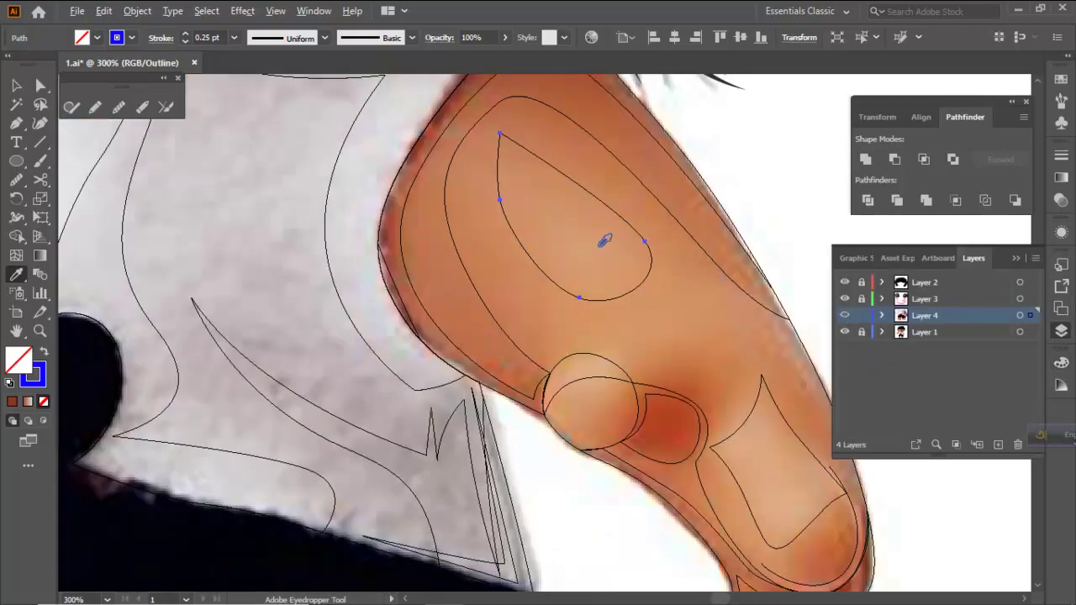
left_click(584, 236)
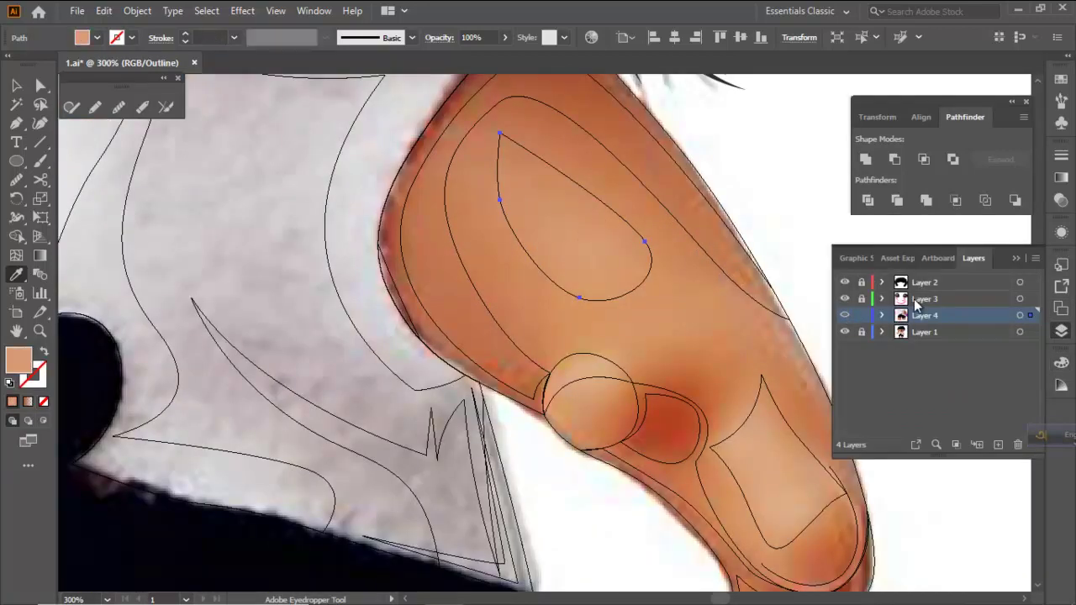
key("ctrl+y")
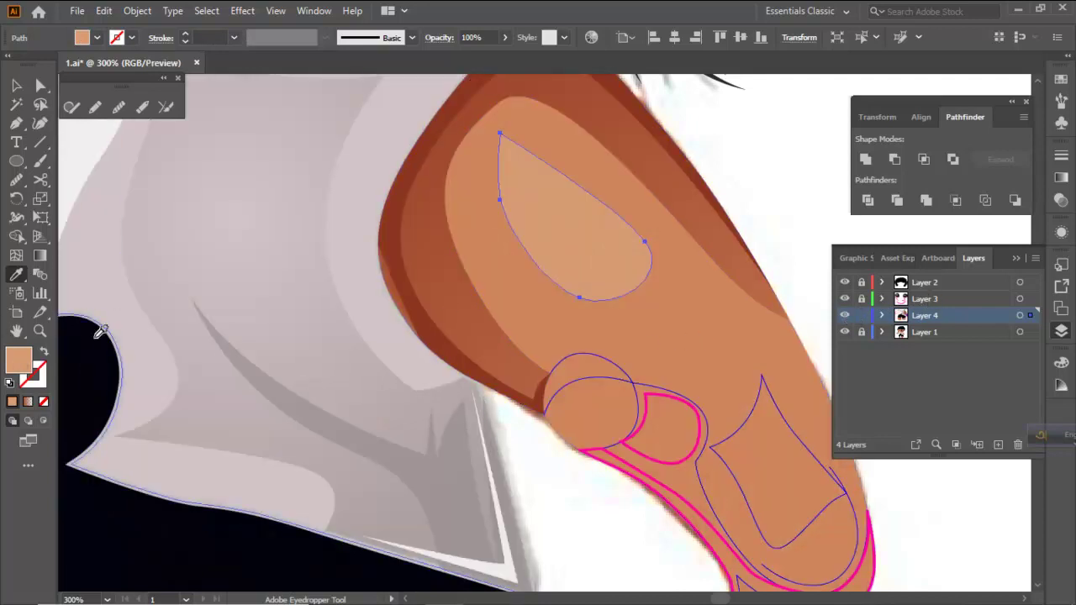
Brighten the teardrop highlight's fill colour to e5a480
double_click(21, 360)
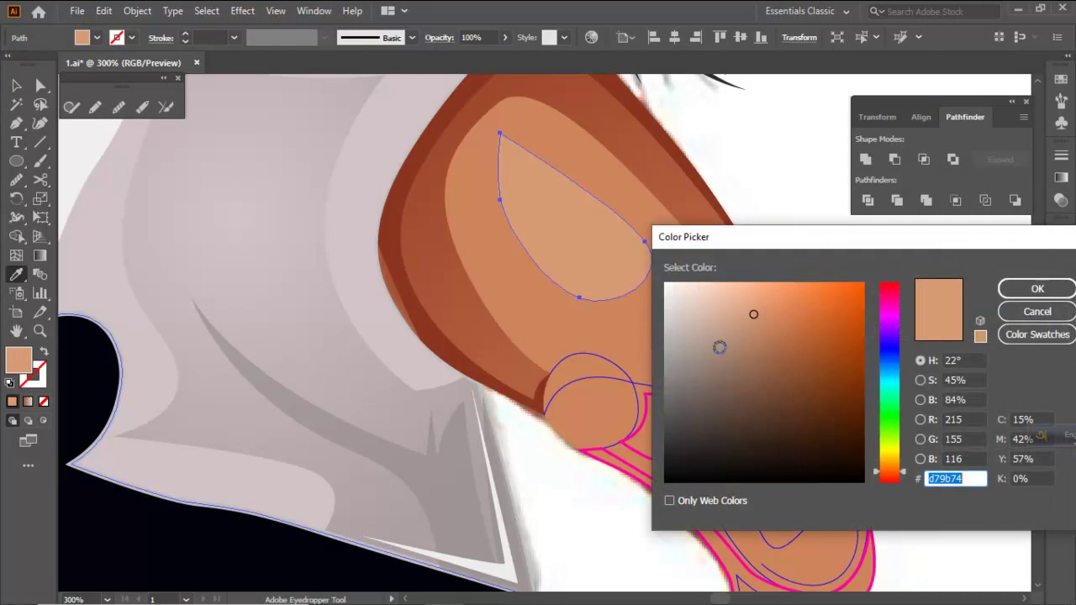
left_click_drag(754, 313, 753, 302)
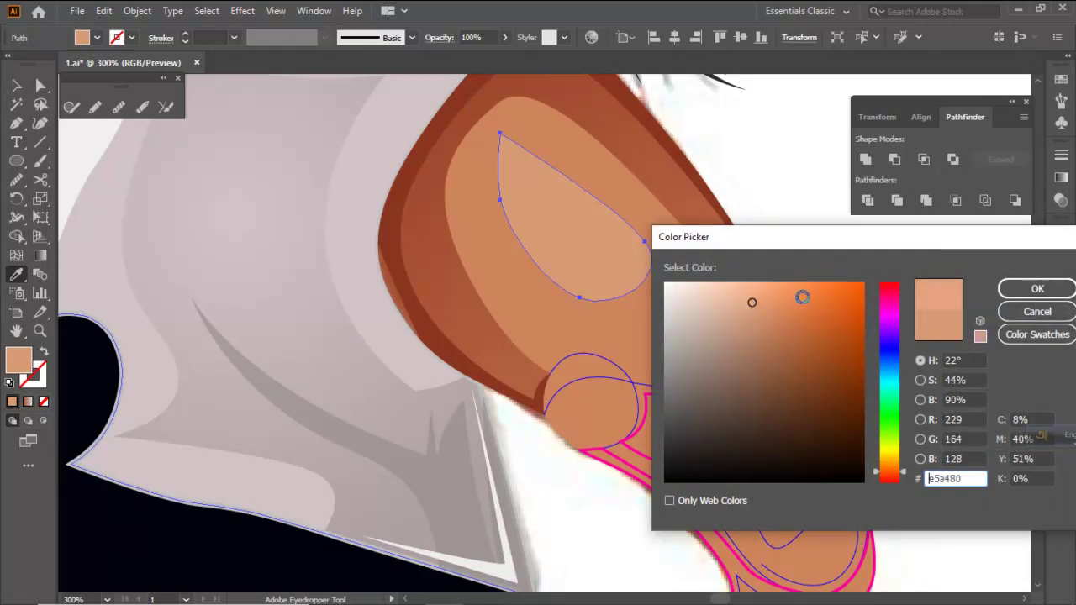
left_click(1027, 289)
key("ctrl+shift+a")
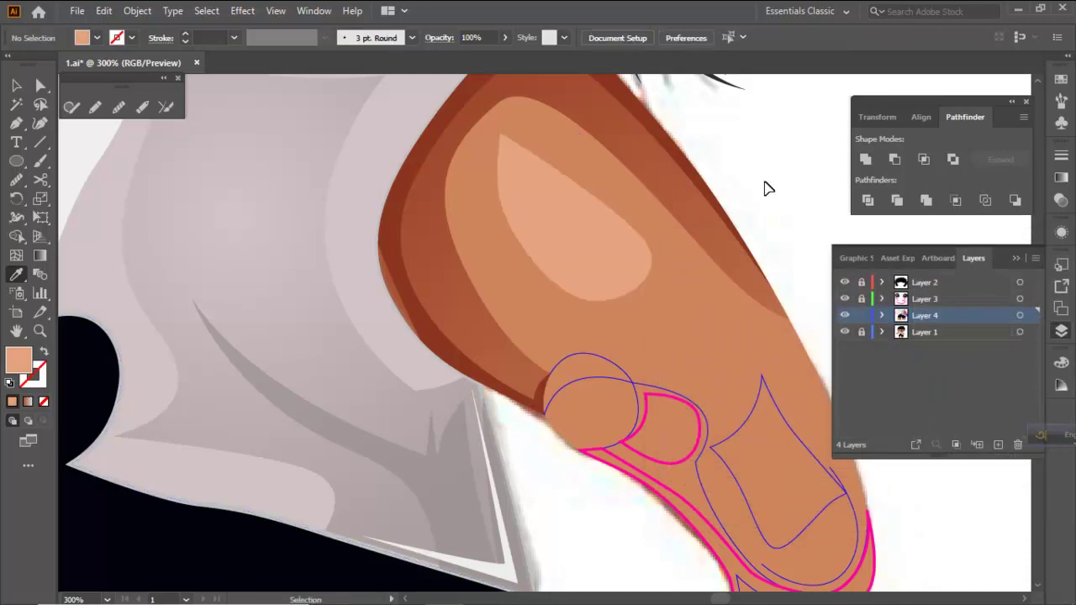
Apply a gradient to the upper-arm teardrop highlight, with a peach starting stop at 100% opacity
scroll(696, 215, "down", 3)
scroll(501, 208, "up", 2)
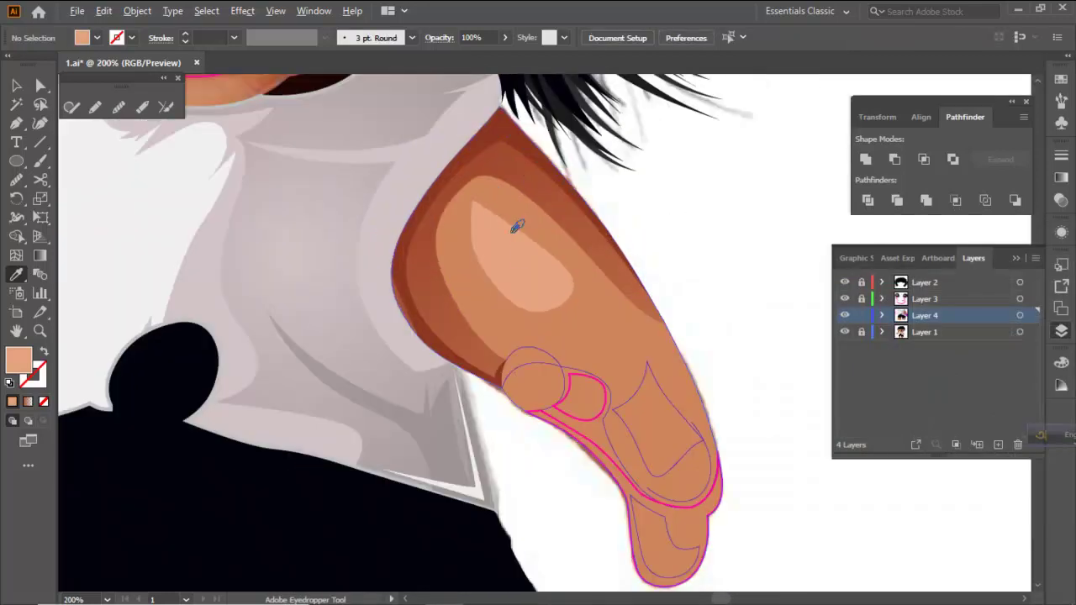
left_click(521, 259, "ctrl")
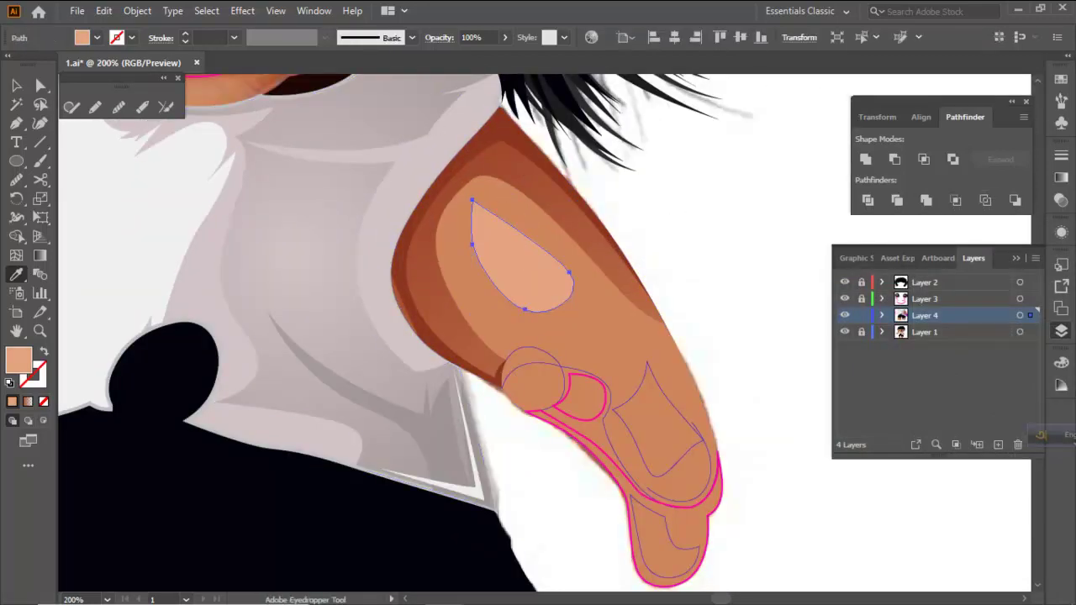
left_click(1060, 179)
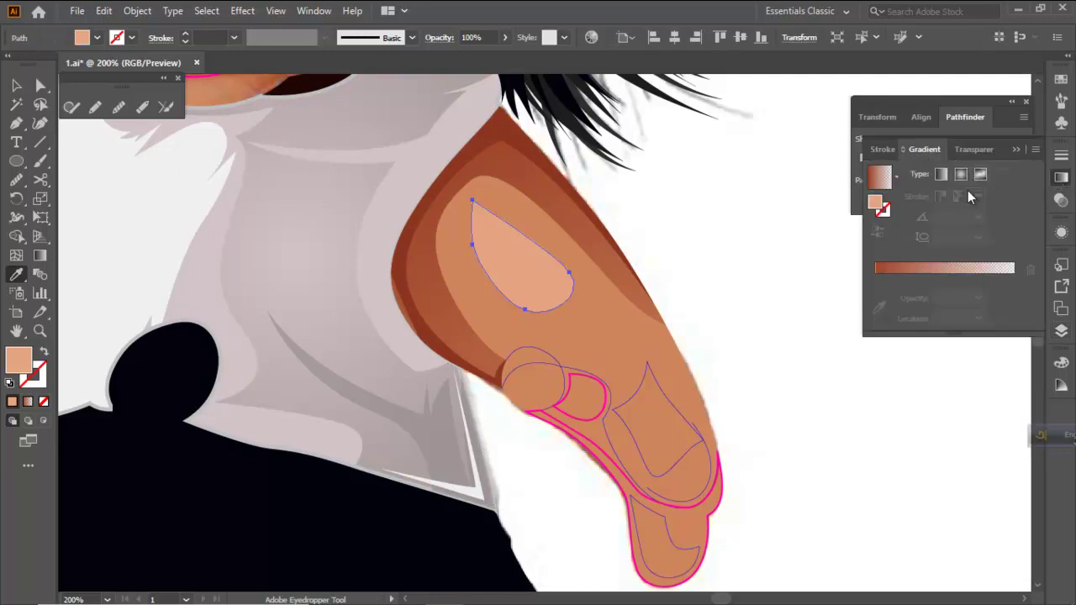
left_click(876, 269)
mouse_move(876, 298)
left_mouse_down()
mouse_move(927, 298)
mouse_move(875, 311)
left_mouse_up()
left_click(874, 302)
left_click(980, 317)
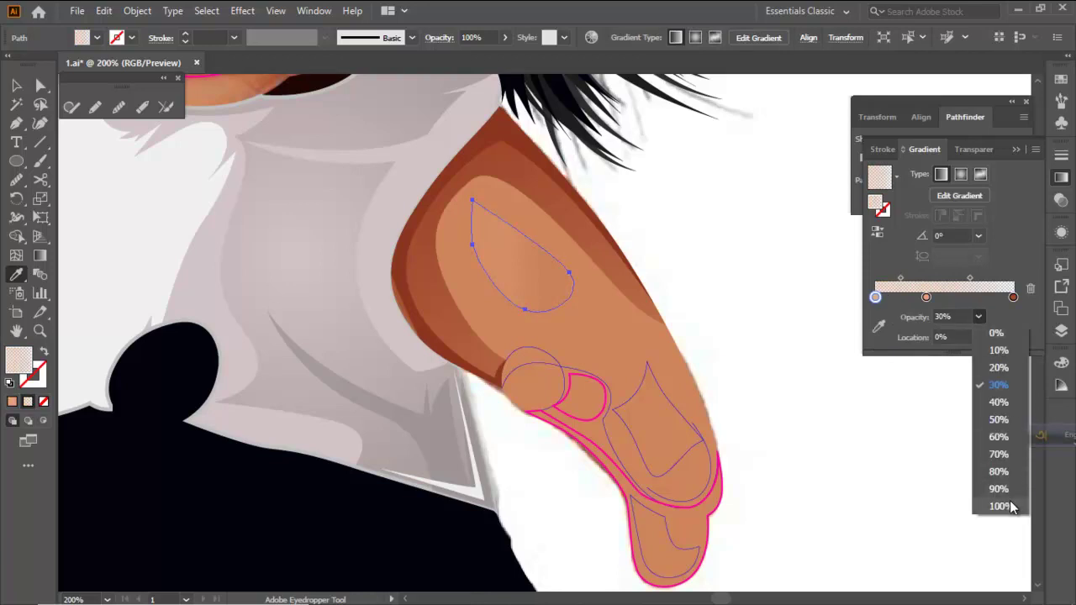
left_click(1010, 503)
Replace the highlight gradient's brown end stop with the peach stop at 100% location and set its opacity to 0%
mouse_move(1013, 296)
left_mouse_down()
mouse_move(953, 329)
mouse_move(1013, 297)
left_mouse_up()
left_click(978, 317)
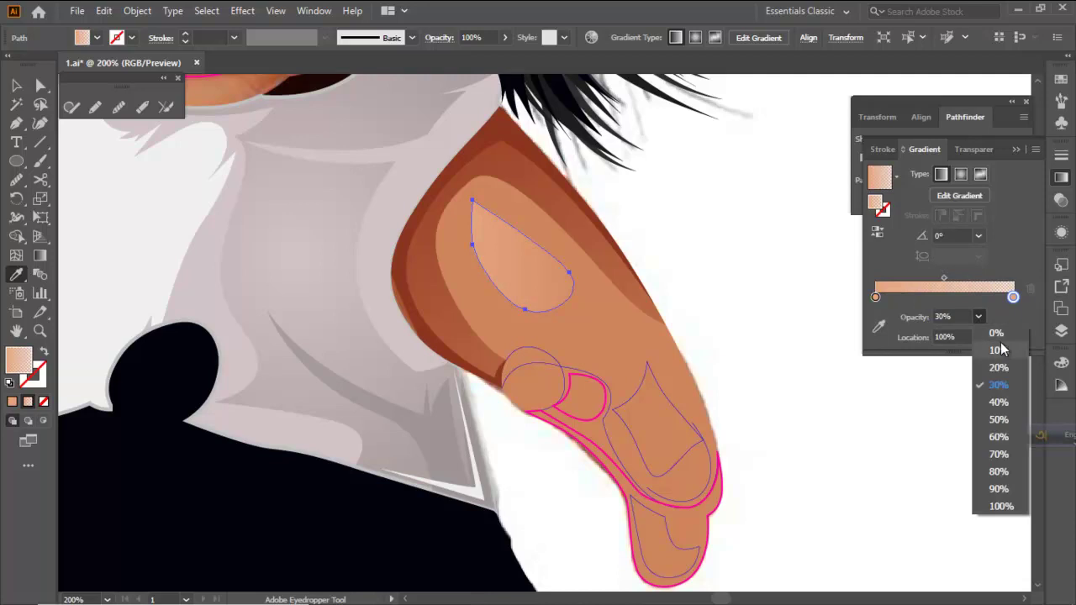
left_click(996, 333)
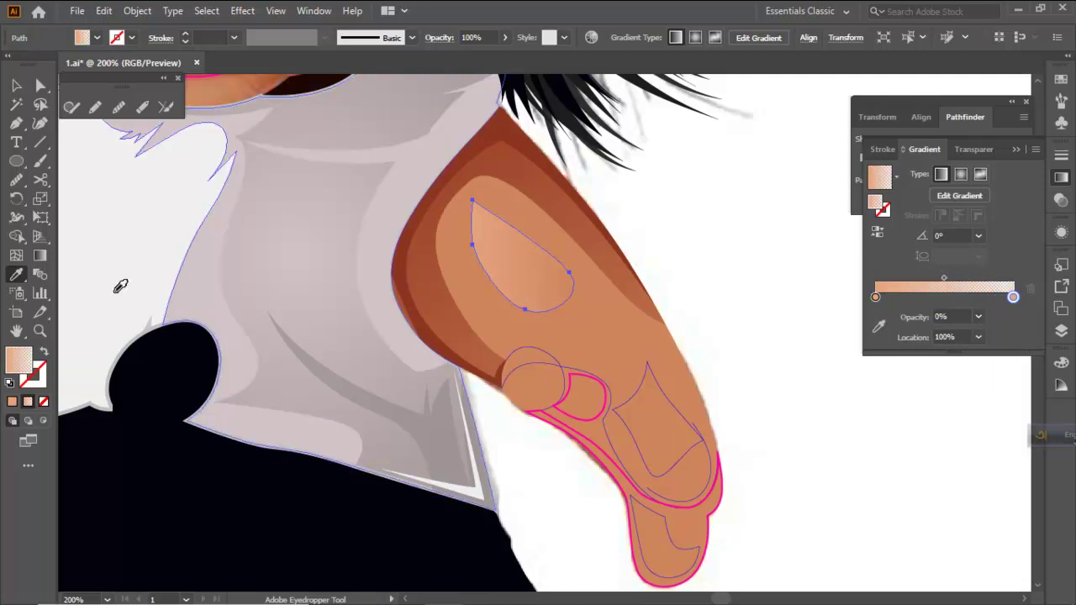
Make the highlight gradient radial with a 200% aspect ratio and rotate it to about 38° so it follows the arm
left_click(41, 257)
left_click(961, 174)
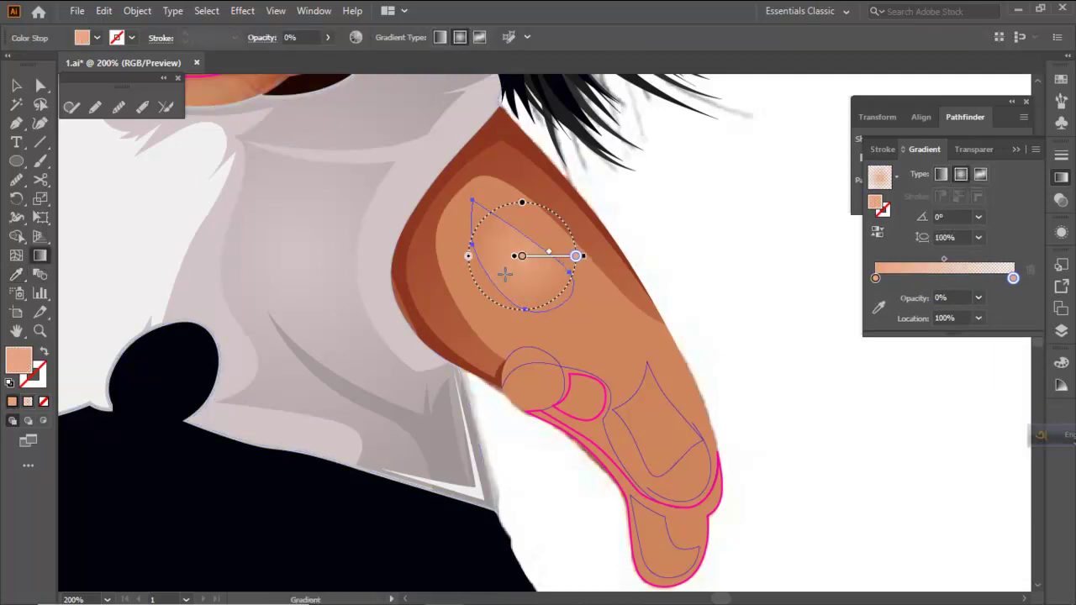
left_click(982, 239)
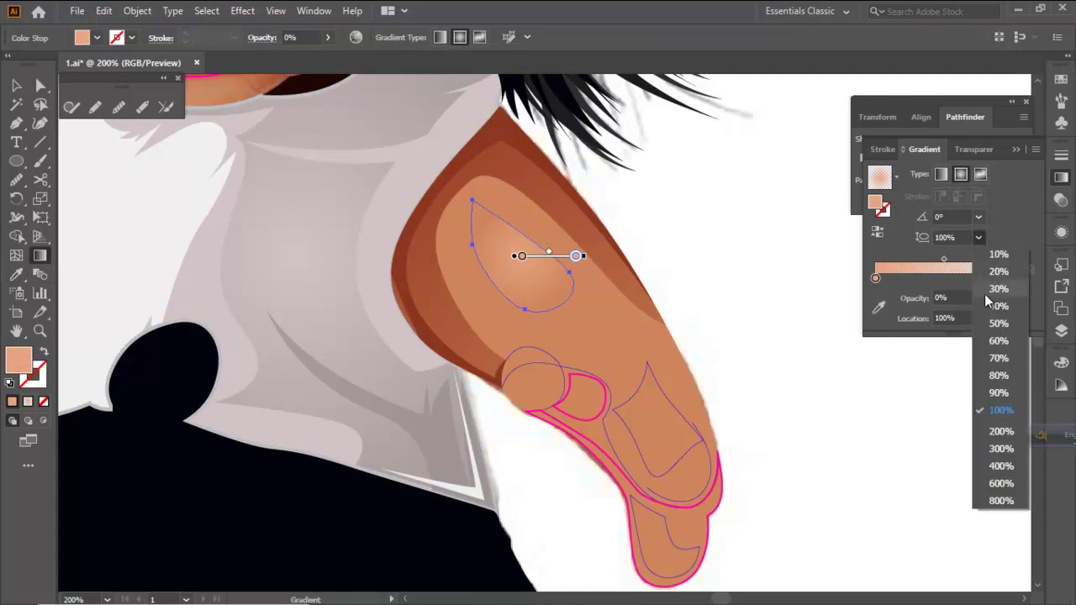
left_click(1001, 432)
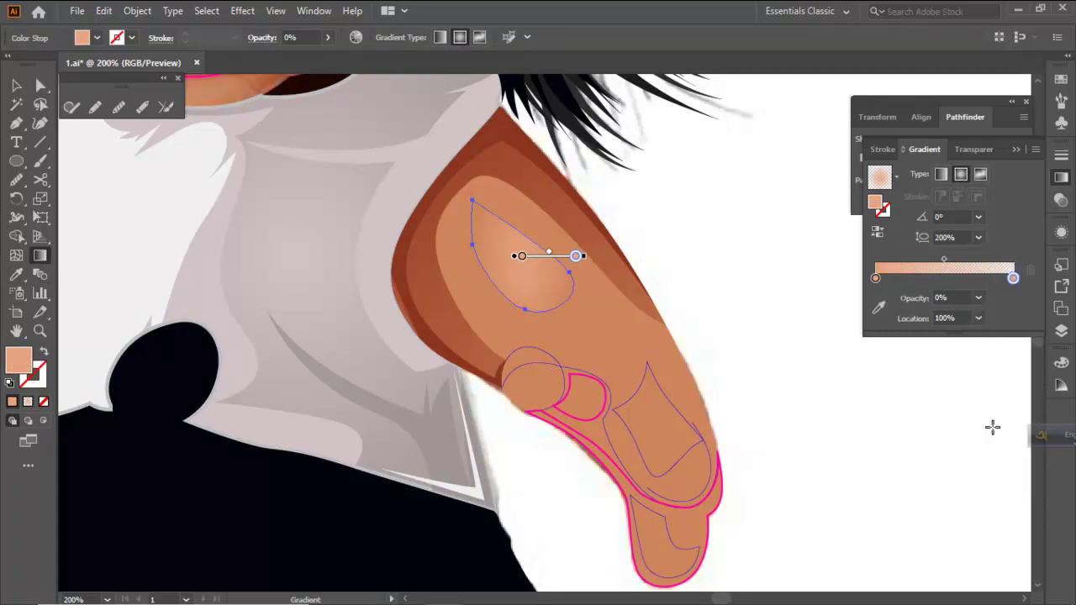
left_click_drag(591, 254, 565, 221)
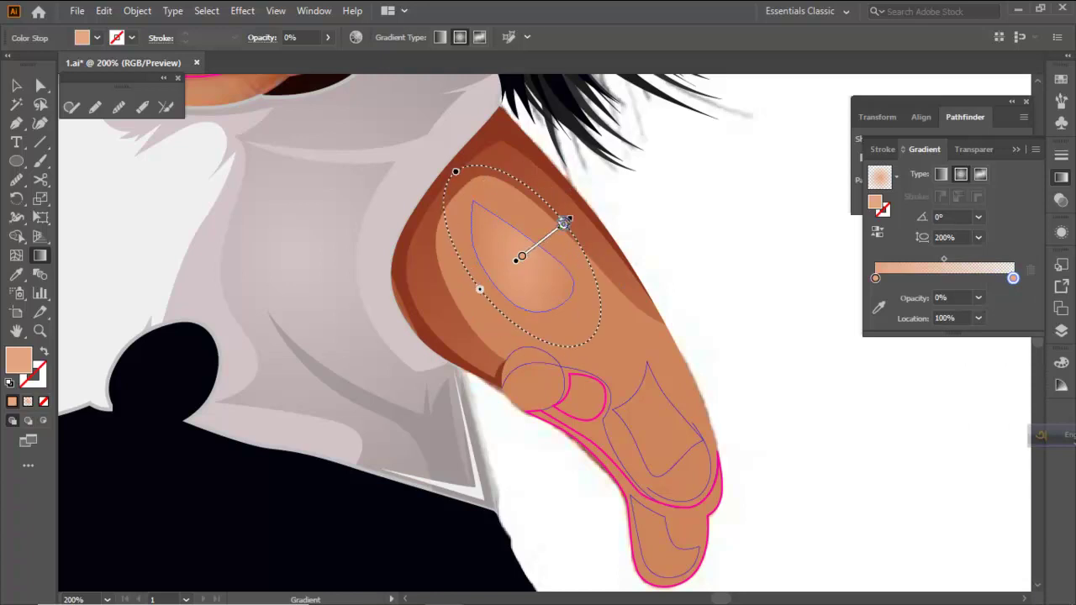
left_click(716, 239, "ctrl")
scroll(611, 281, "down", 3)
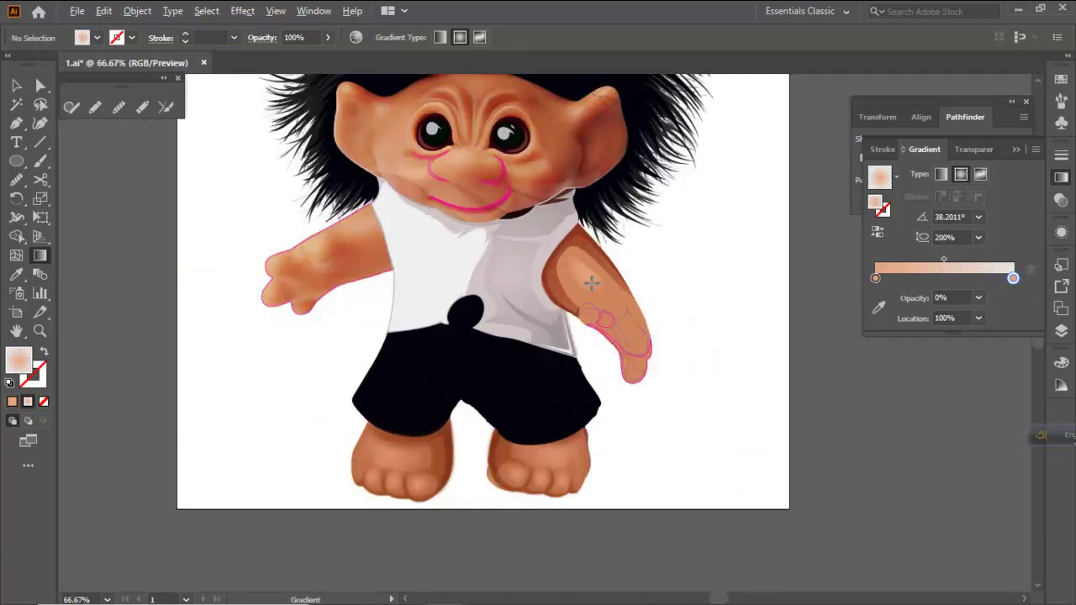
Move the highlight's radial gradient slightly lower within the teardrop shape and enlarge it outwards
scroll(605, 283, "up", 3)
left_click(594, 281, "ctrl")
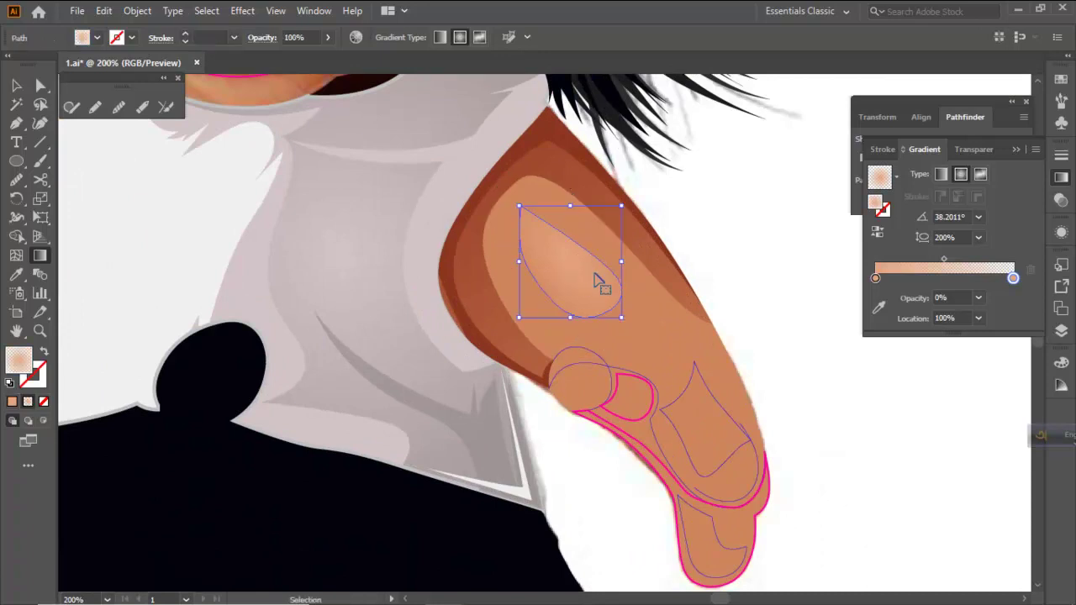
left_click(765, 247, "ctrl")
left_click(557, 269, "ctrl")
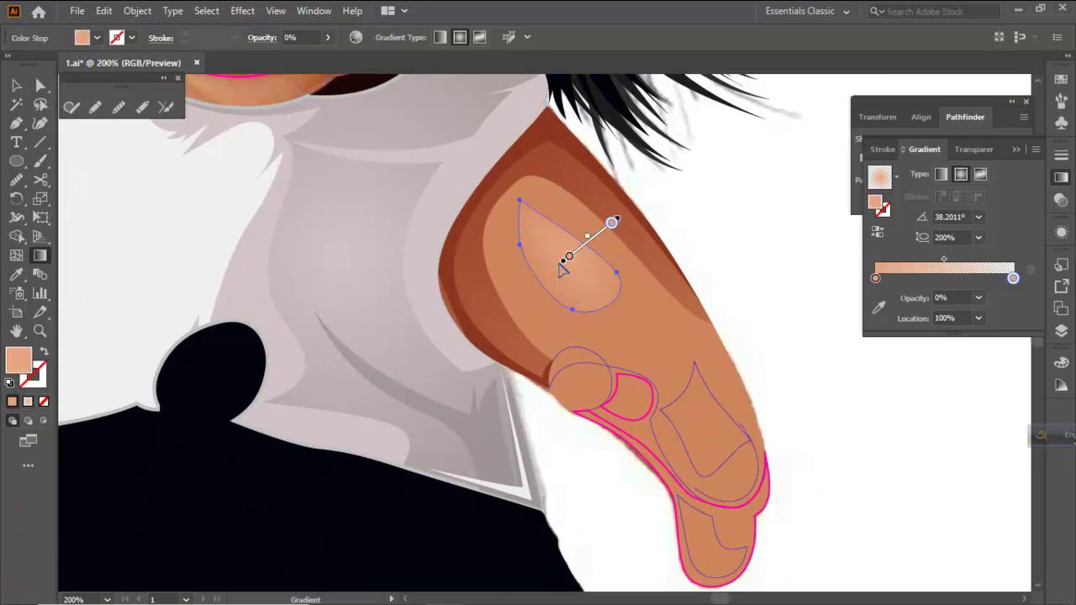
left_click_drag(563, 267, 565, 282)
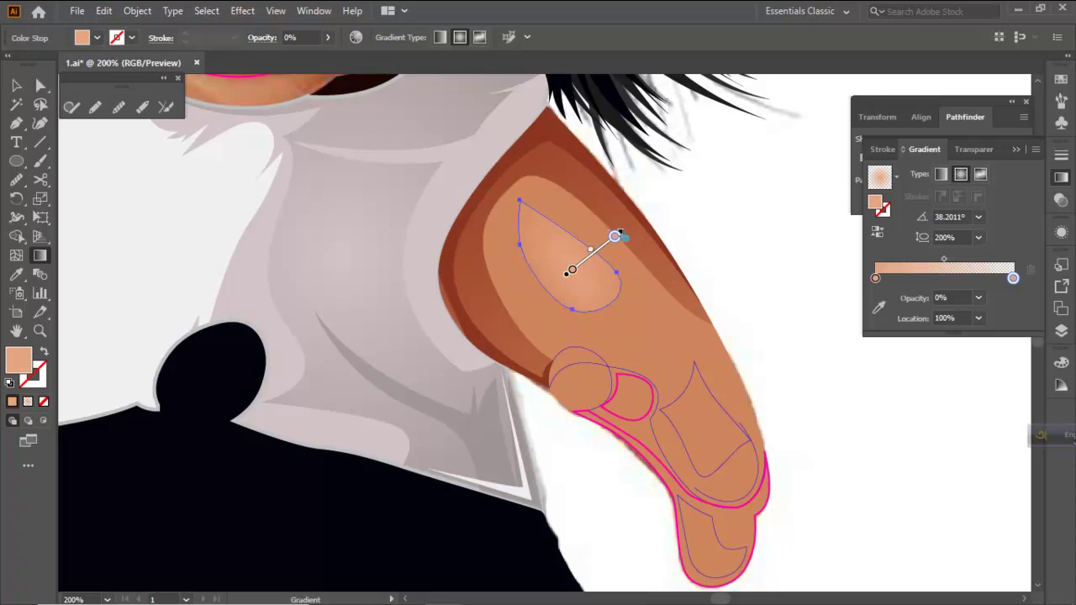
left_click_drag(621, 232, 637, 220)
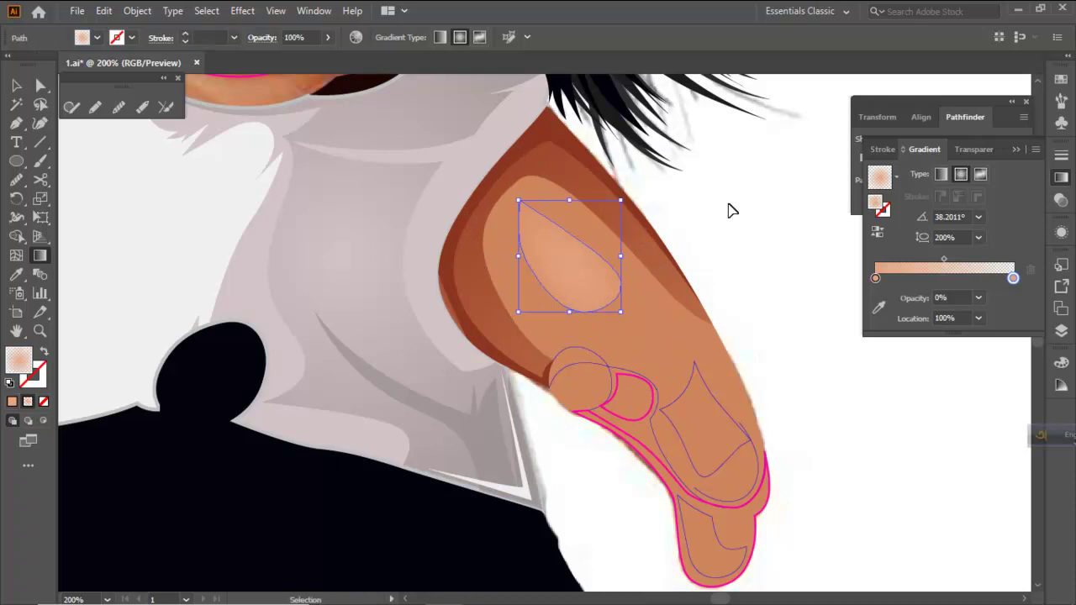
left_click(732, 211, "ctrl")
scroll(693, 284, "down", 2)
scroll(674, 333, "up", 2)
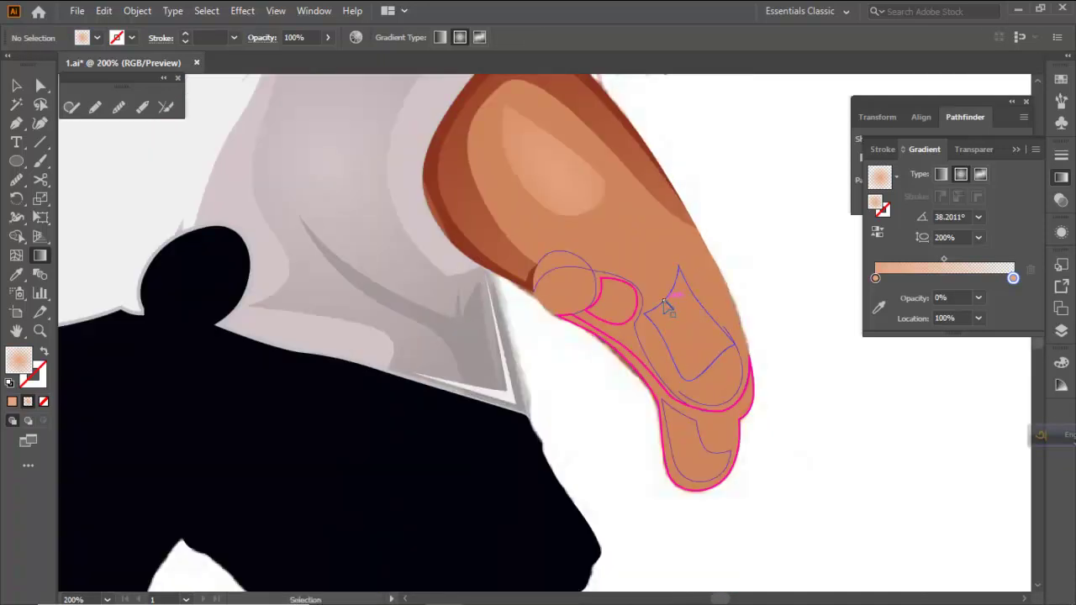
Copy the upper-arm highlight's radial gradient onto the four-cornered highlight shape on the back of the hand
left_click(663, 301, "ctrl")
left_click(16, 274)
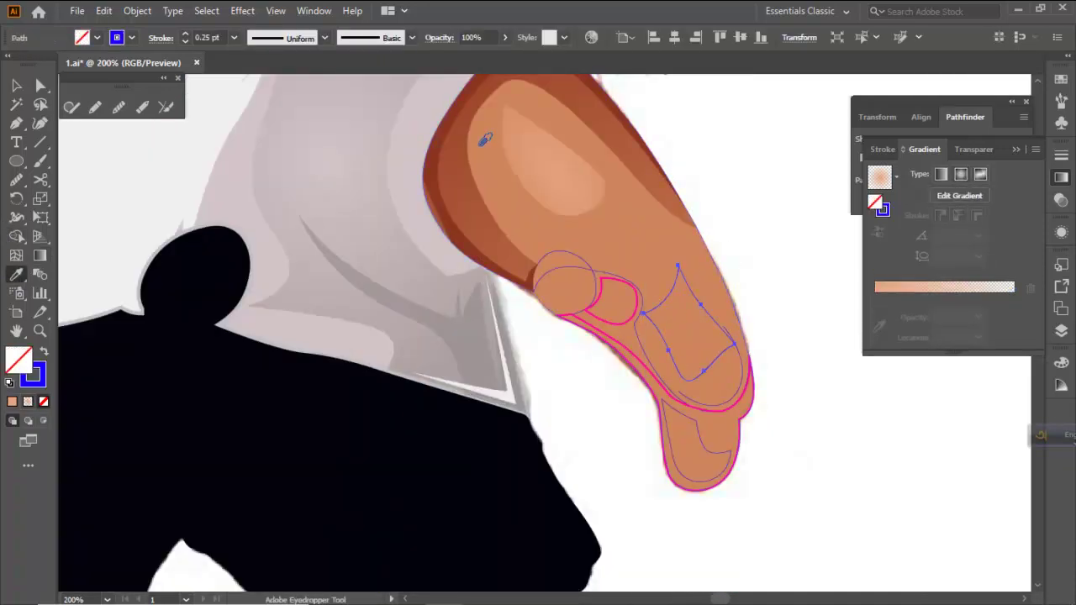
left_click(524, 136)
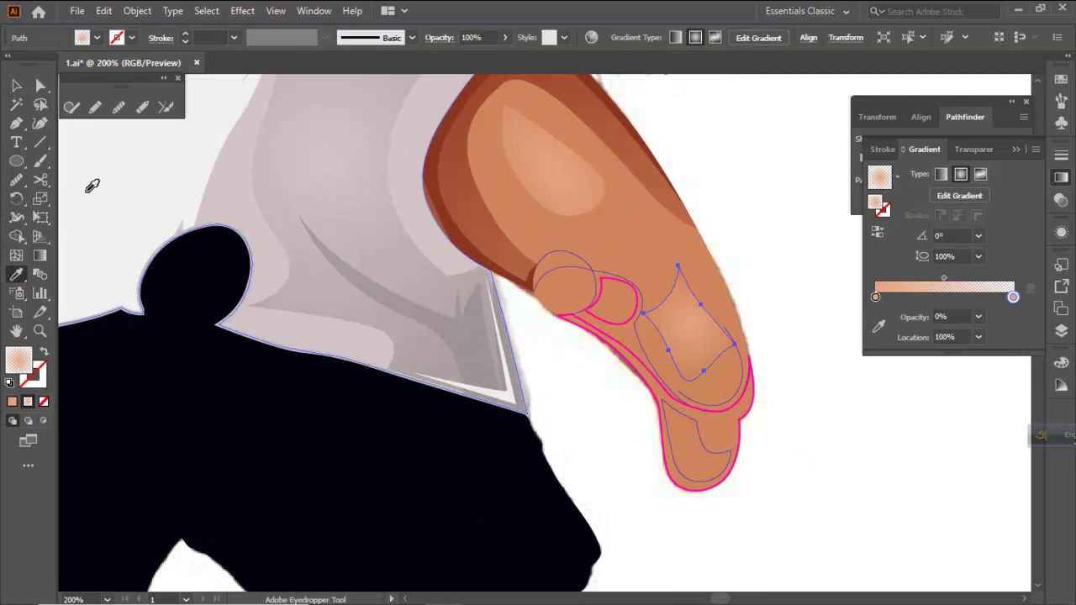
Redraw the hand highlight's radial gradient from the shape's centre towards the fingertips, at about -64°
left_click(39, 255)
mouse_move(697, 338)
left_mouse_down()
mouse_move(731, 353)
mouse_move(781, 413)
mouse_move(831, 410)
left_mouse_up()
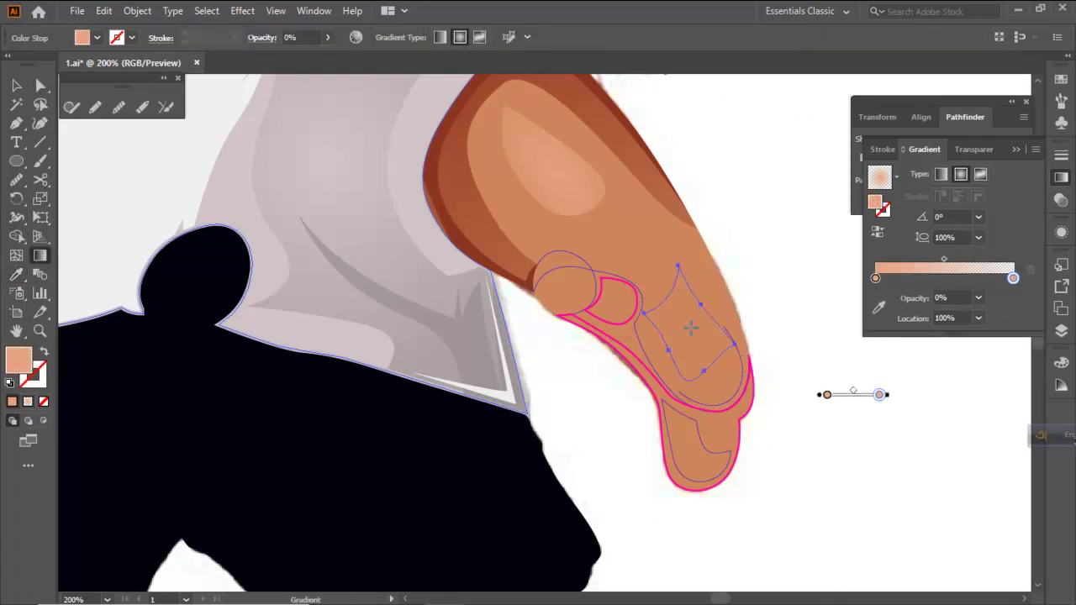
left_click_drag(690, 327, 727, 400)
key("ctrl+shift+a")
scroll(703, 281, "down", 2)
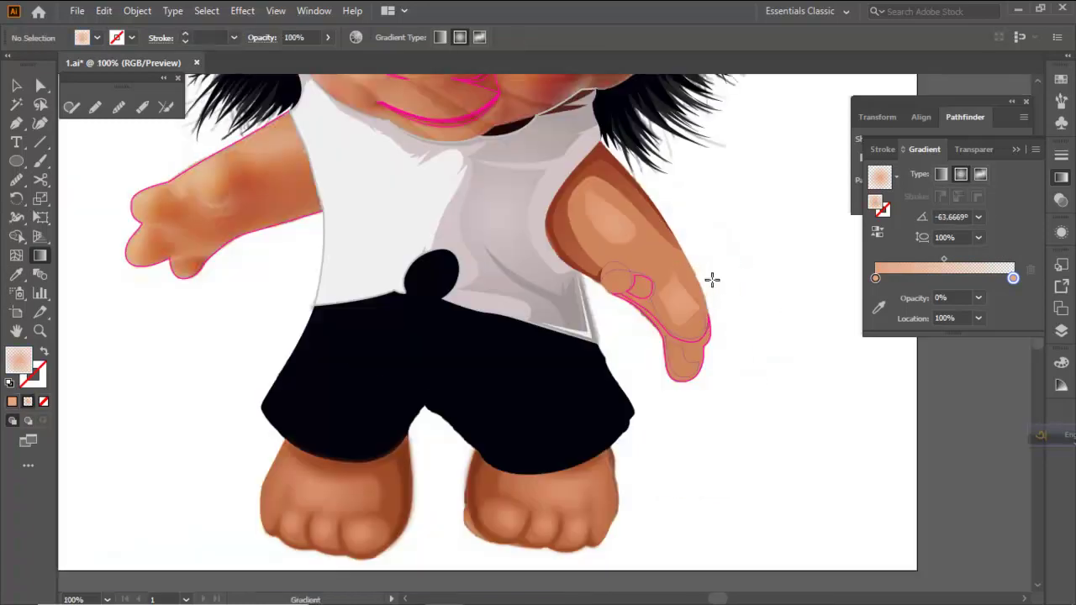
scroll(675, 284, "up", 2)
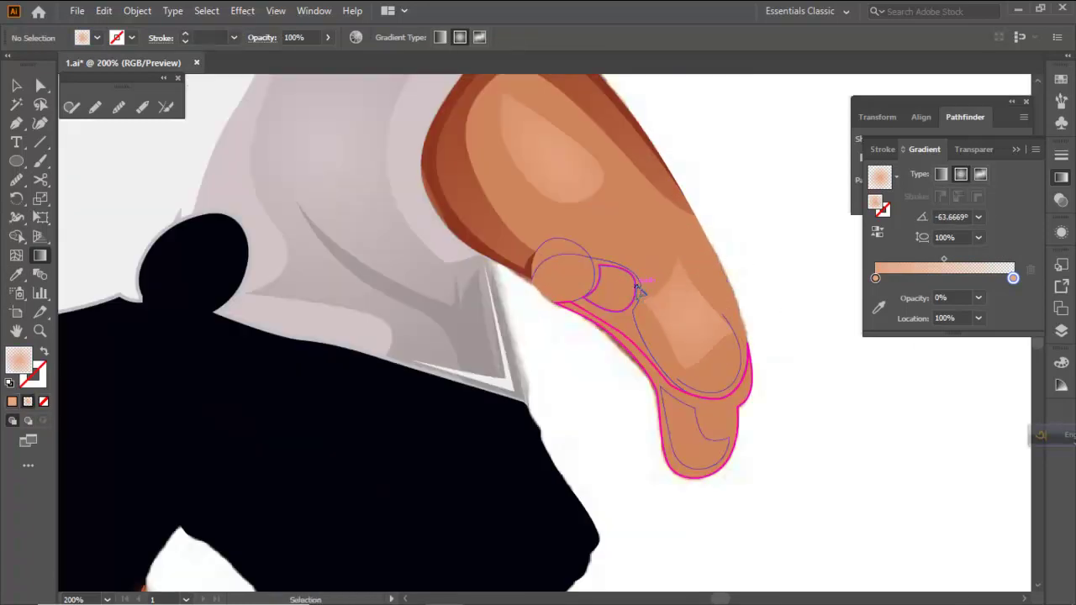
Copy the upper-arm highlight's radial gradient onto the crescent highlight shape at the edge of the thumb
left_click(637, 288)
left_click(561, 257, "ctrl")
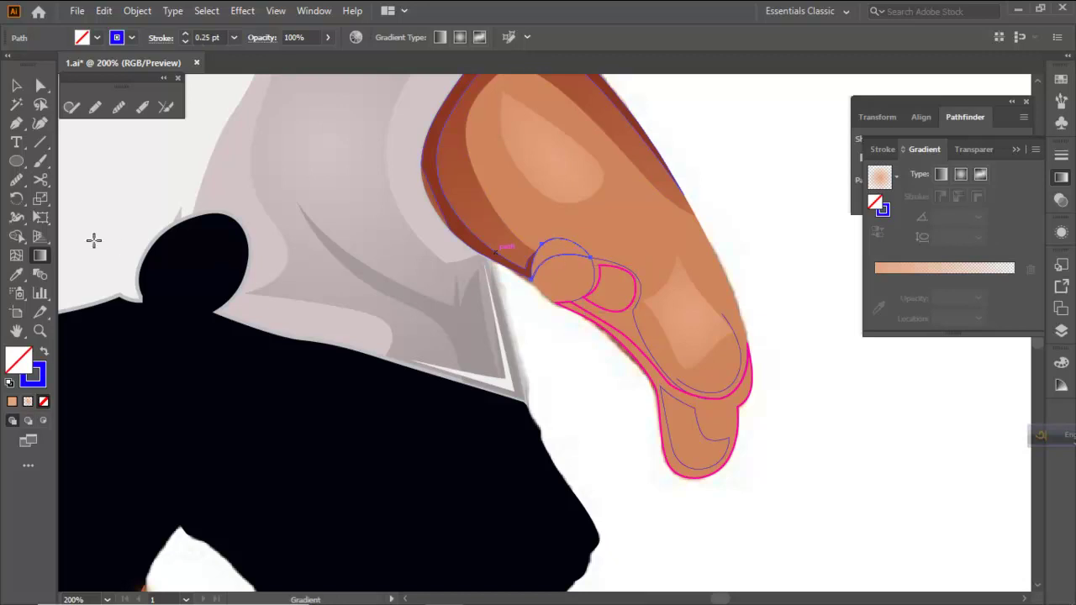
left_click(13, 278)
left_click(567, 143)
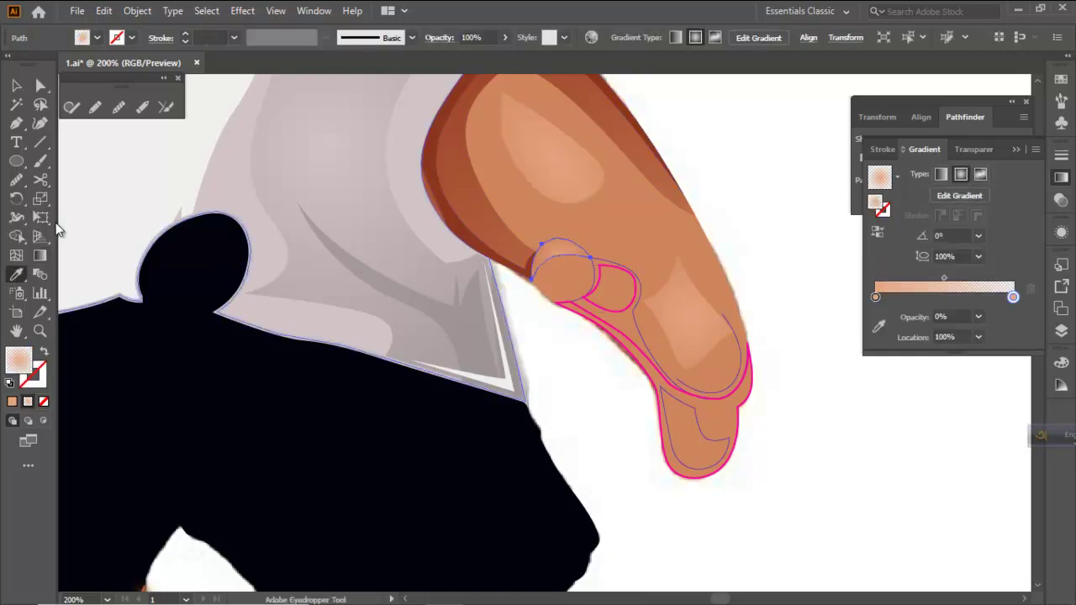
Redraw the thumb highlight's radial gradient from inside the crescent across the thumb, at about -68°
left_click(38, 257)
scroll(514, 241, "up", 2)
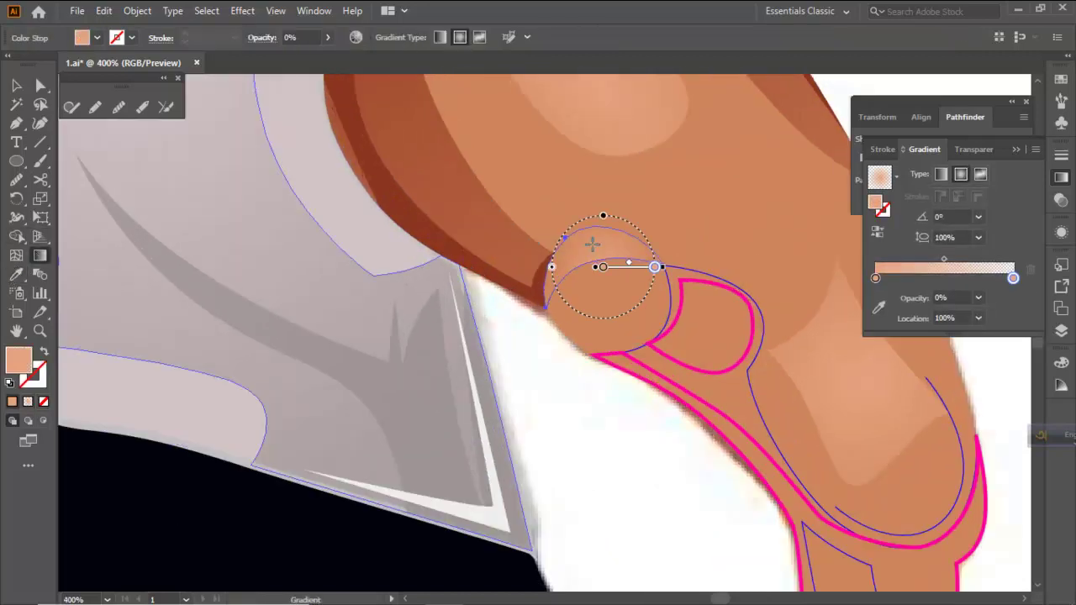
left_click_drag(586, 250, 626, 356)
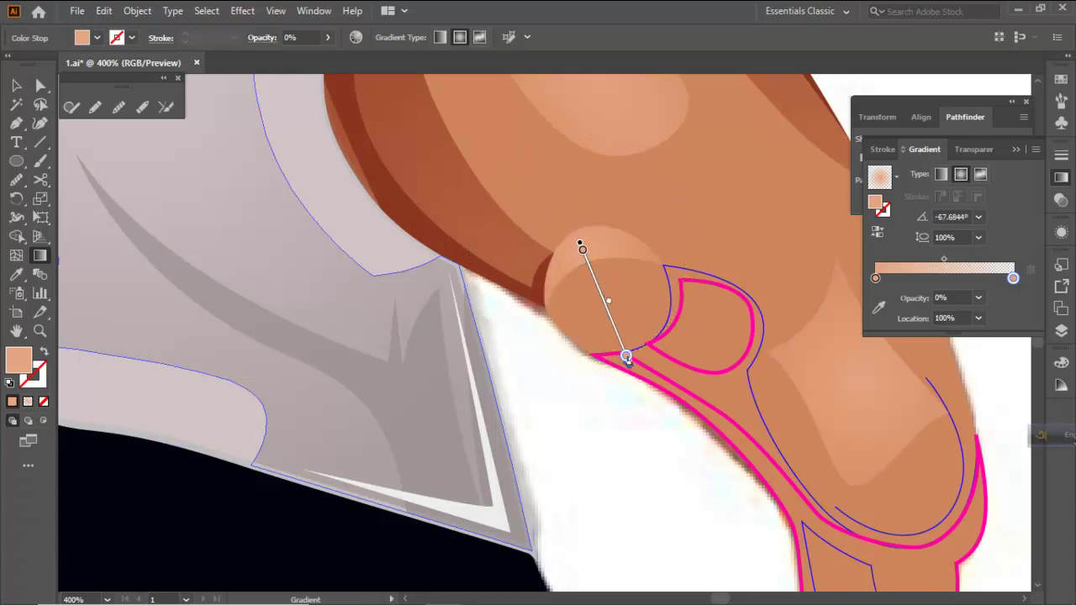
scroll(744, 192, "down", 3)
key("ctrl+shift+a")
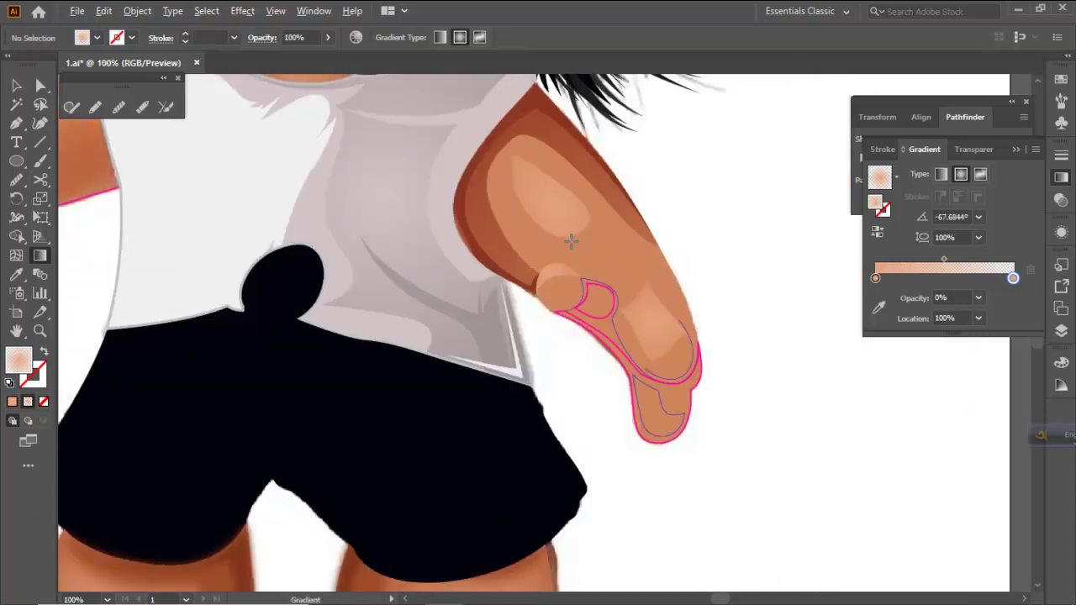
Copy the upper-arm shading's reddish-brown linear gradient onto the large shading shape running from the thumb to the fingertips
scroll(653, 236, "down", 2)
scroll(605, 257, "up", 4)
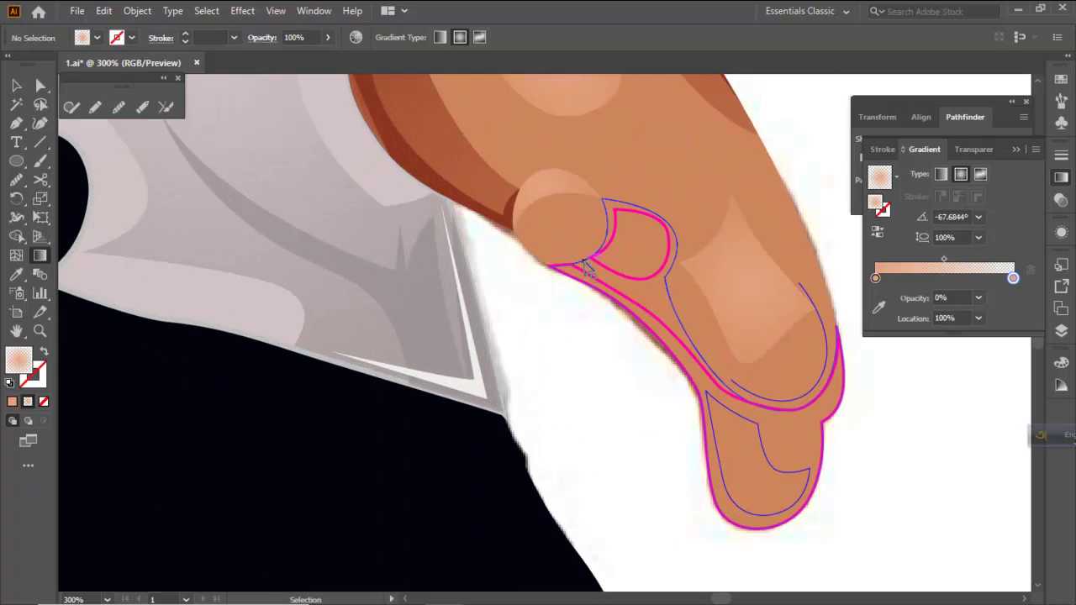
left_click(600, 242)
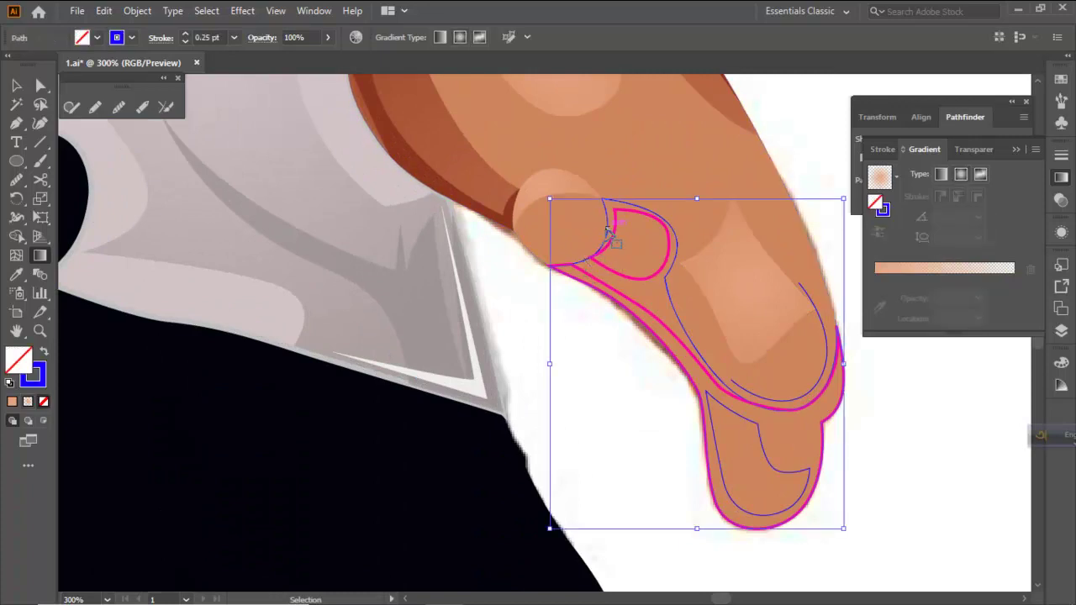
key("g")
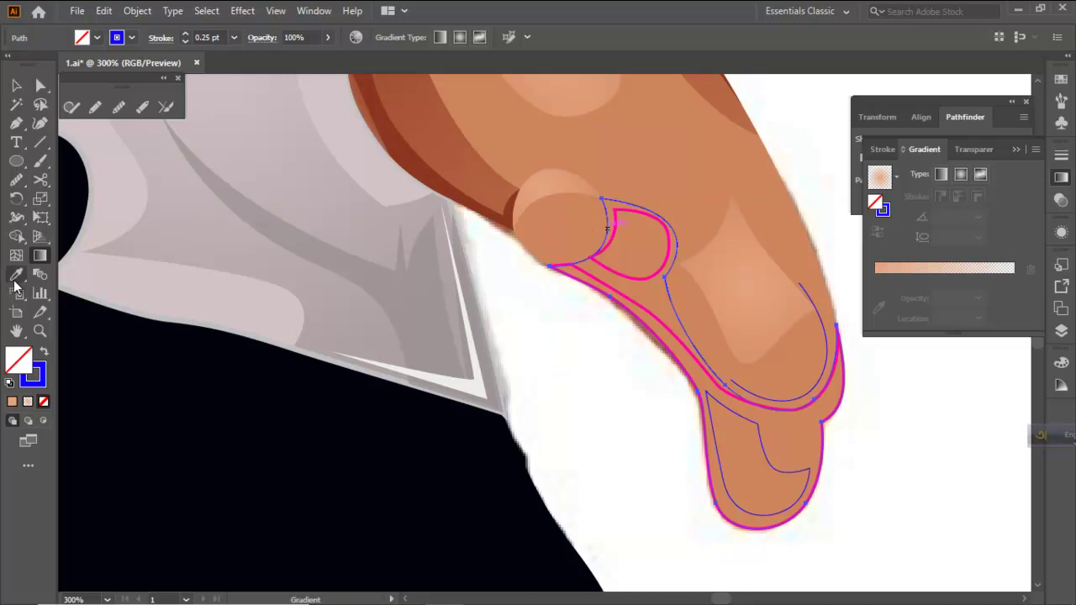
left_click(14, 280)
left_click_drag(268, 316, 240, 546)
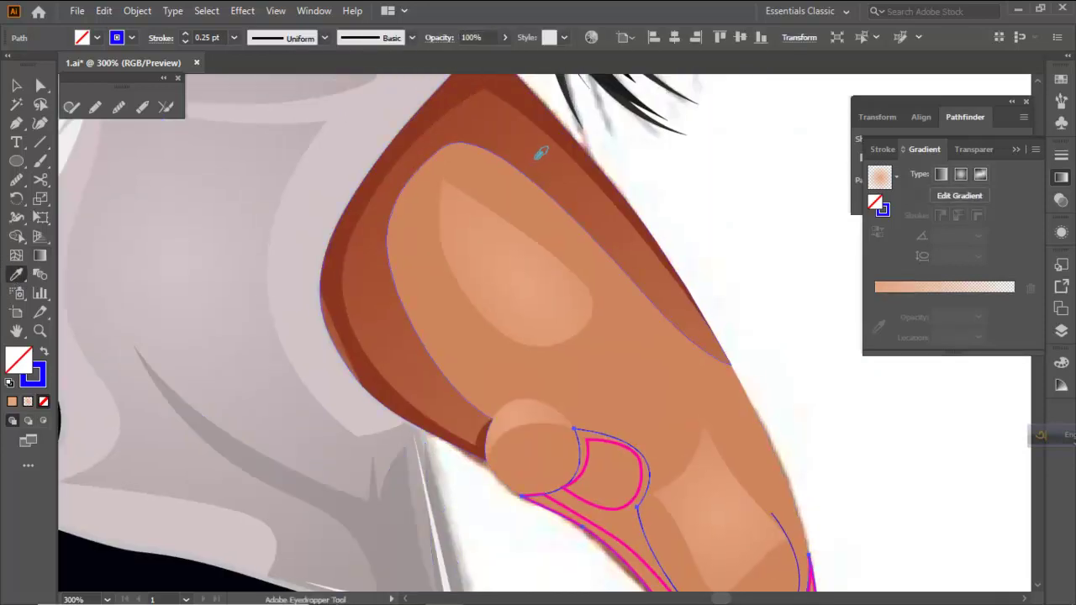
left_click(535, 157)
scroll(373, 157, "down", 1)
Redraw the hand shading's linear gradient diagonally across the hand, from the palm side to the outer side, at about 46°
left_click(42, 257)
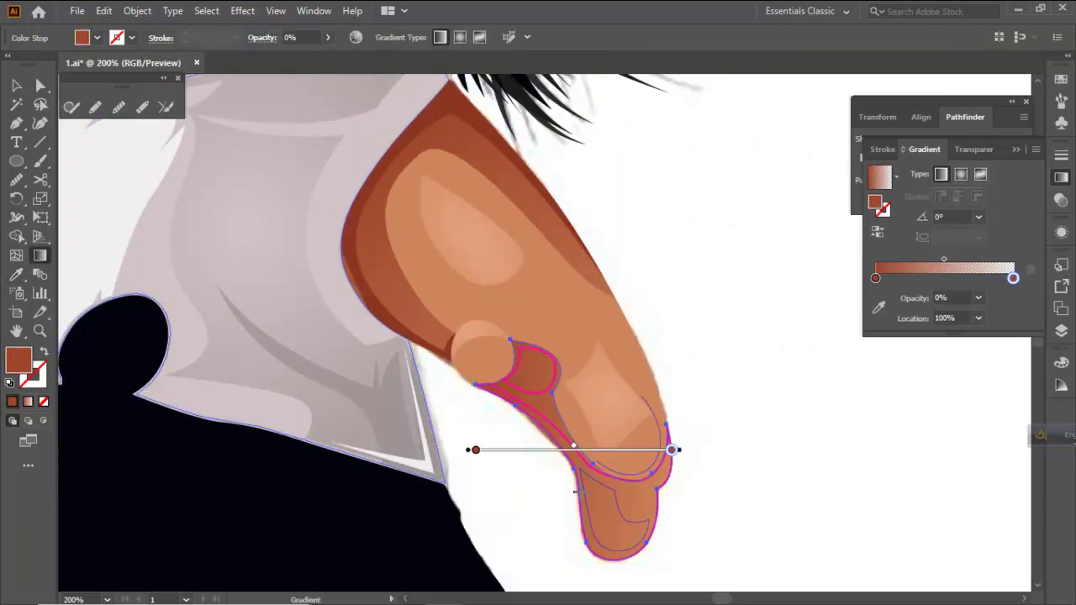
left_click_drag(531, 524, 647, 290)
key("ctrl")
mouse_move(506, 466)
left_mouse_down()
mouse_move(625, 336)
mouse_move(669, 317)
left_mouse_up()
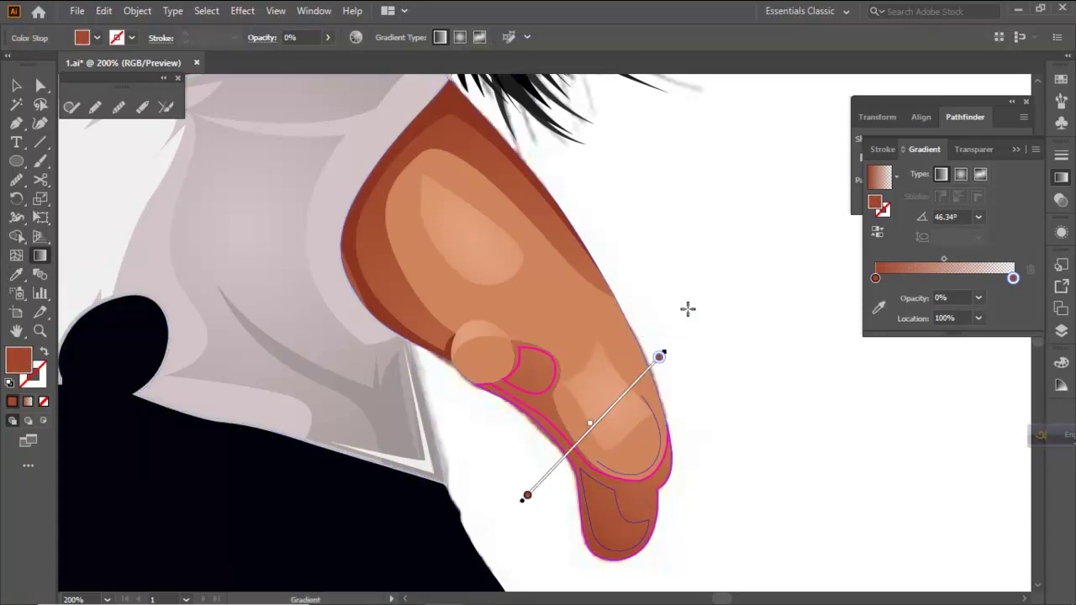
left_click(697, 303, "ctrl")
key("ctrl+minus")
key("ctrl+minus")
key("ctrl+minus")
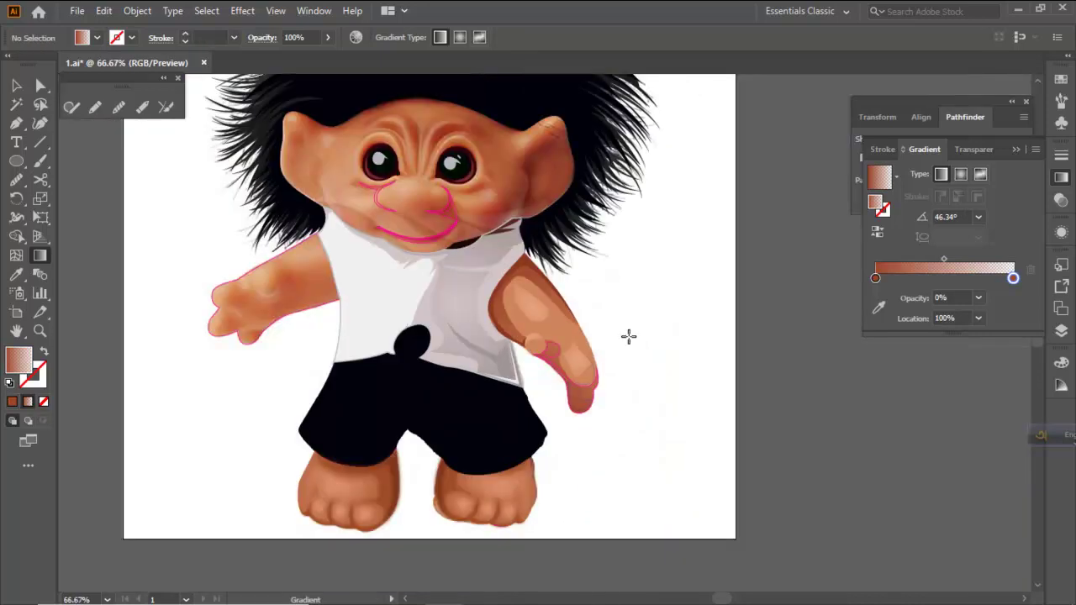
Set the opacity of the hand's gradient shading shape to 60%
scroll(594, 359, "up", 4)
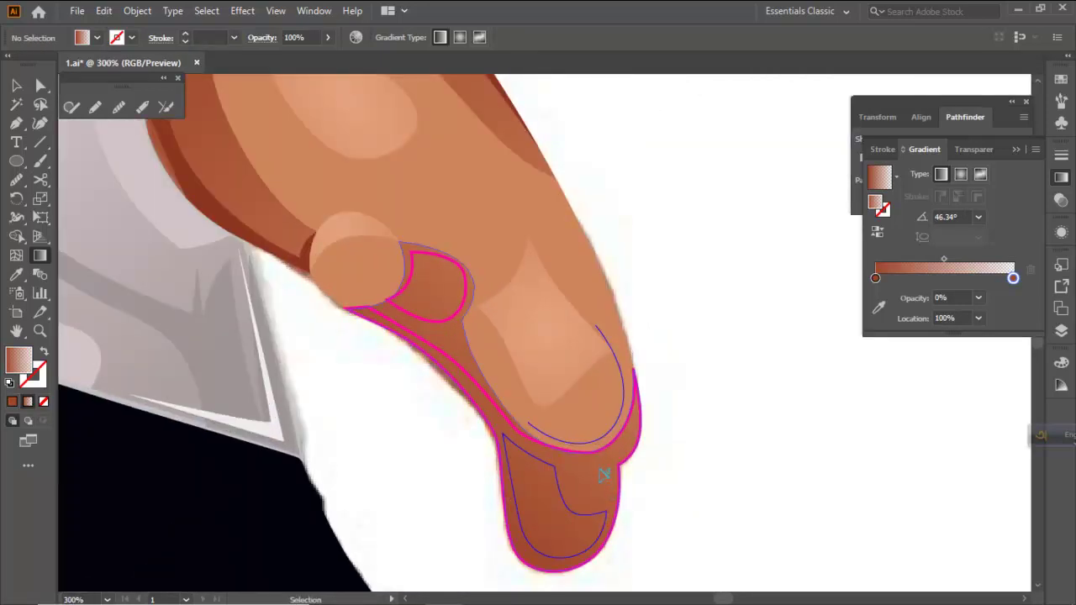
left_click(602, 475, "ctrl")
key("v")
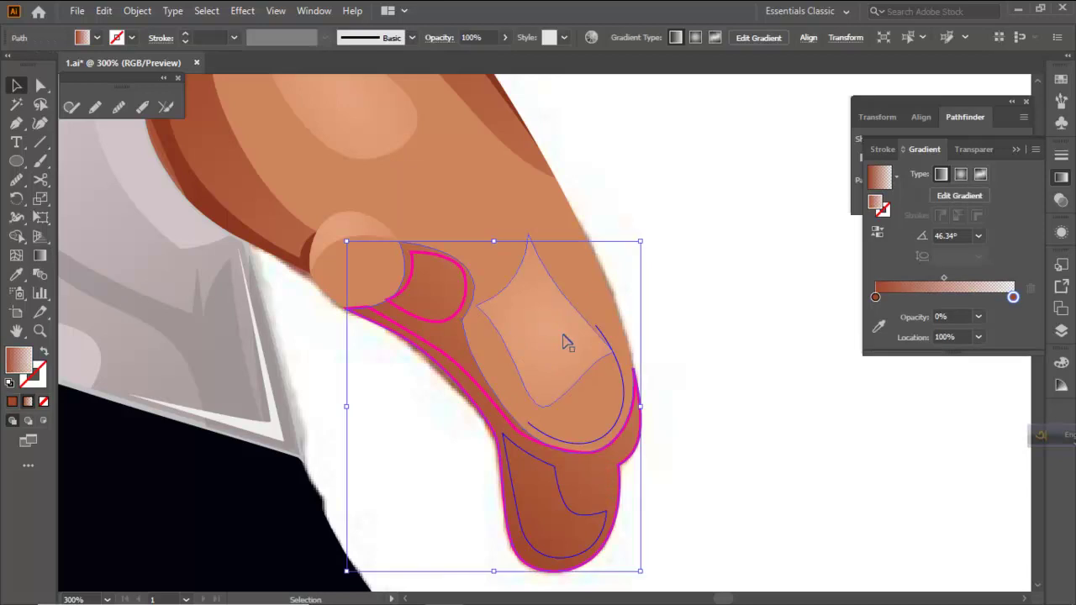
left_click(490, 32)
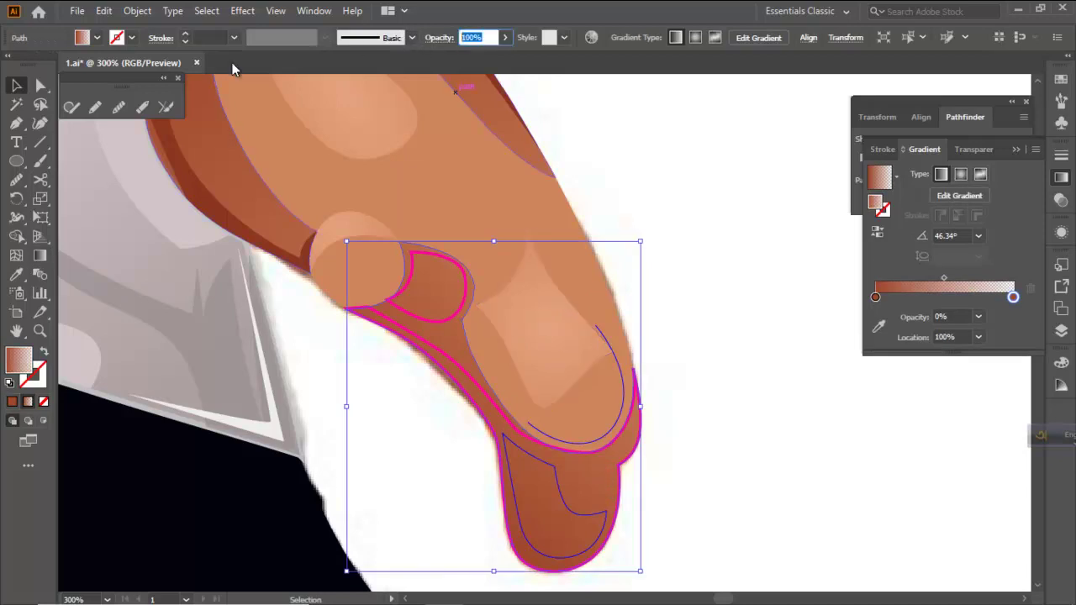
type("60")
key("Return")
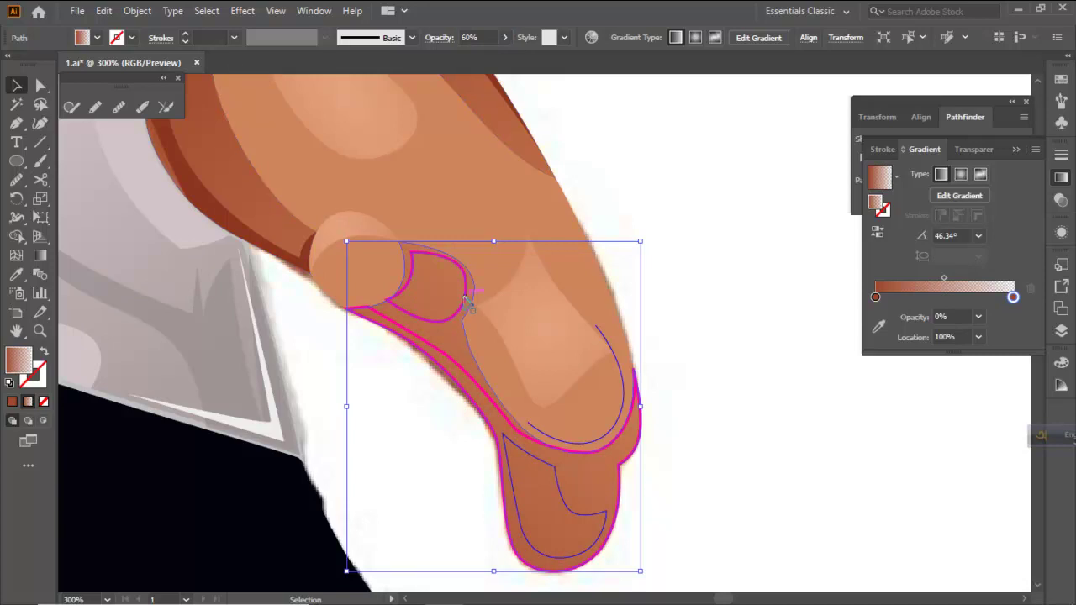
Fill the small rounded shadow shape beside the thumb with the dark brown of the upper arm's edge shading
left_click(467, 297)
left_click(16, 274)
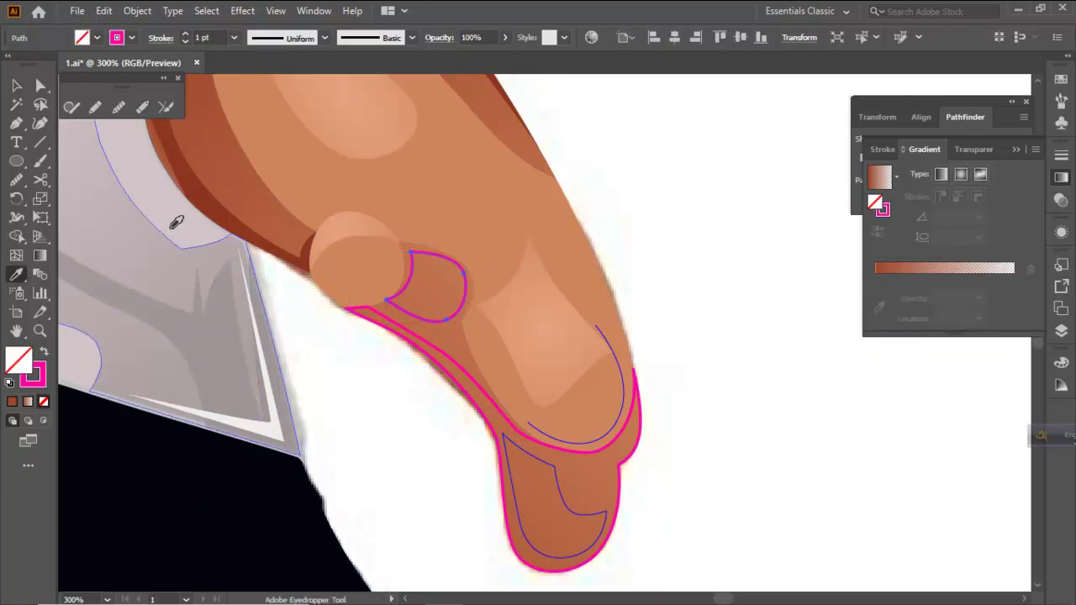
left_click(201, 193)
left_click(648, 182, "ctrl")
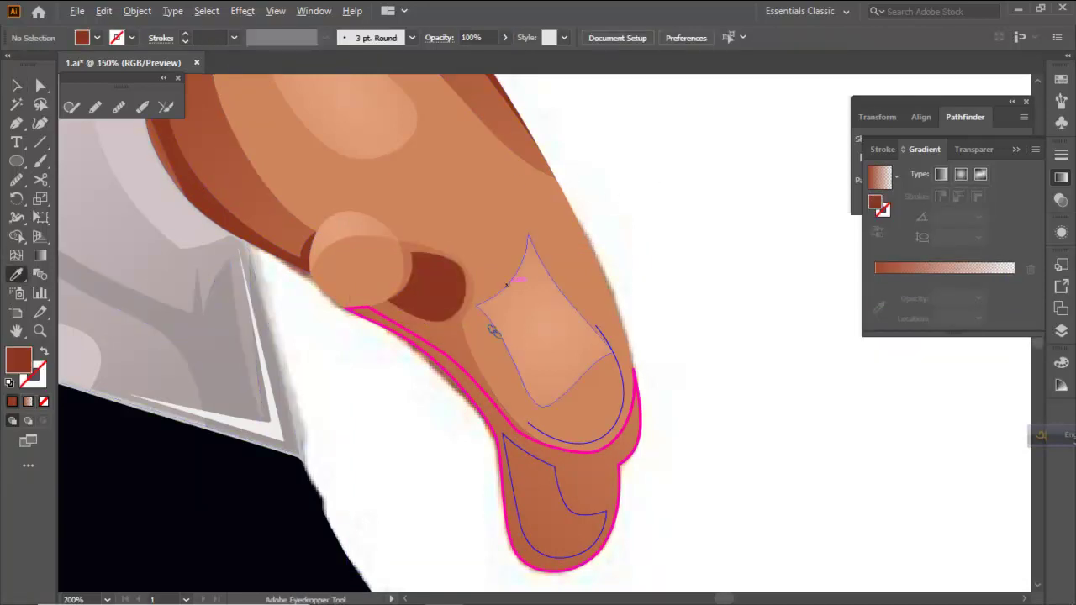
Fill the outlined shadow shape along the hand's lower edge and fingers with the dark brown of the thumb-side shadow
scroll(493, 331, "down", 4)
key("ctrl+minus")
key("ctrl+plus")
key("ctrl+plus")
key("ctrl+plus")
key("ctrl+plus")
key("ctrl+plus")
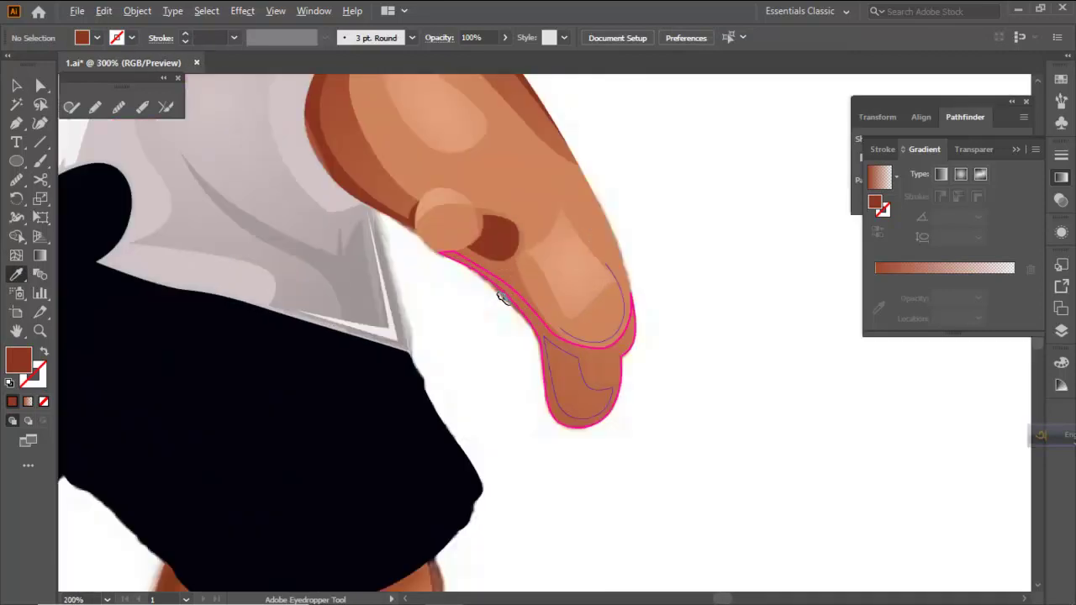
left_click(529, 298, "ctrl")
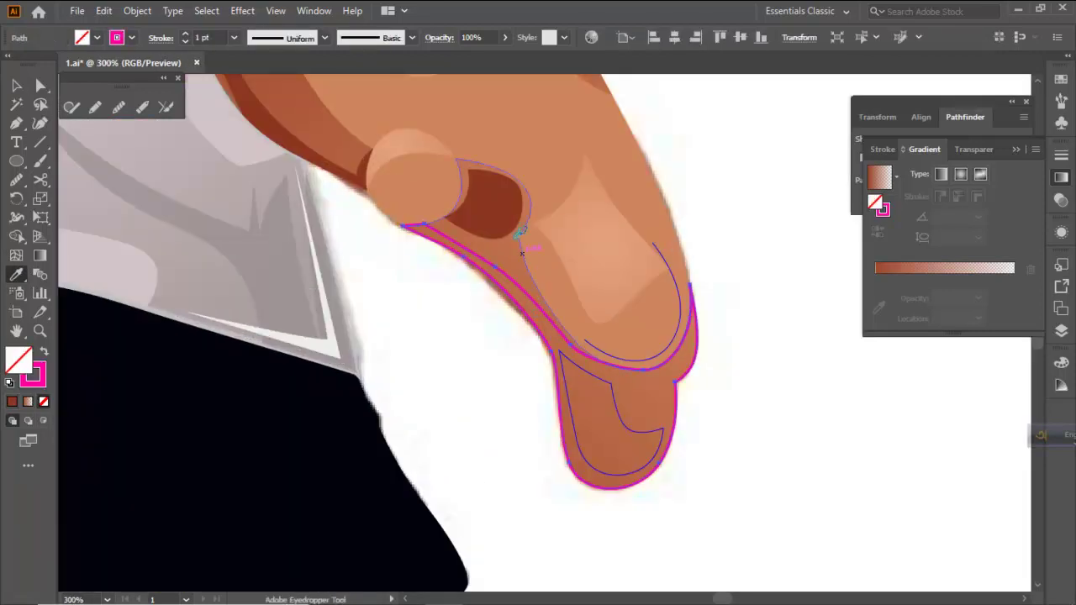
left_click(498, 206)
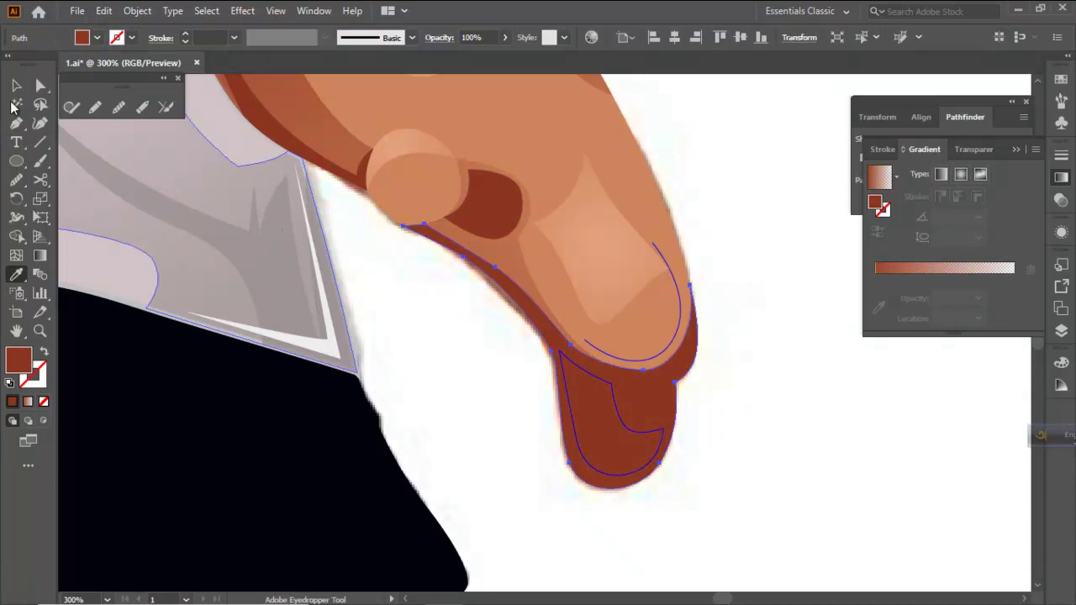
Give the inner finger shape the same dark brown fill and cut it out of the hand's edge shadow with Pathfinder Exclude
left_click(16, 85)
left_click(500, 297)
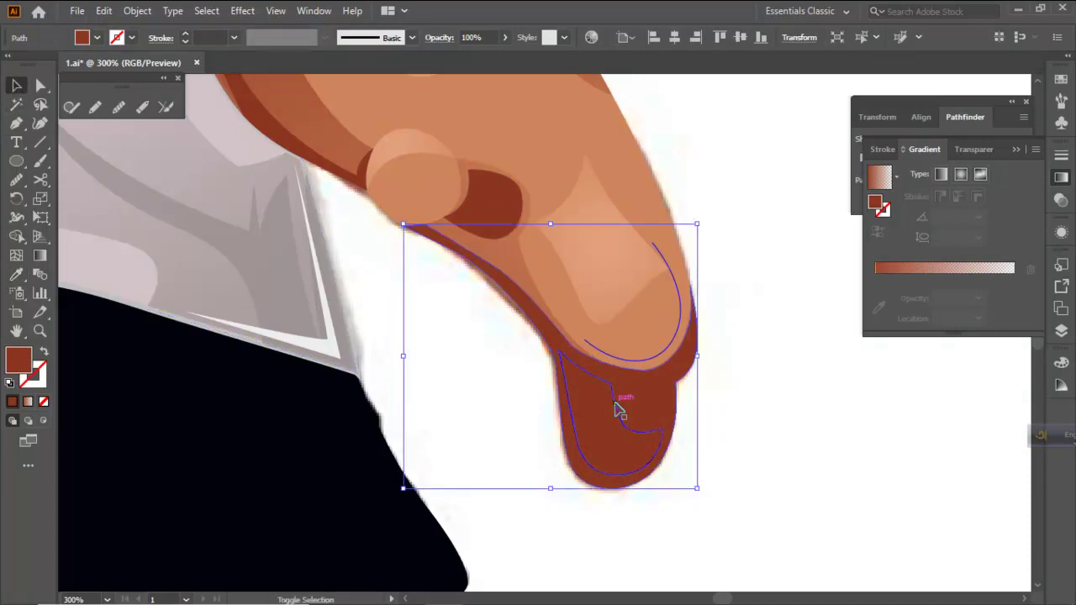
left_click(16, 274)
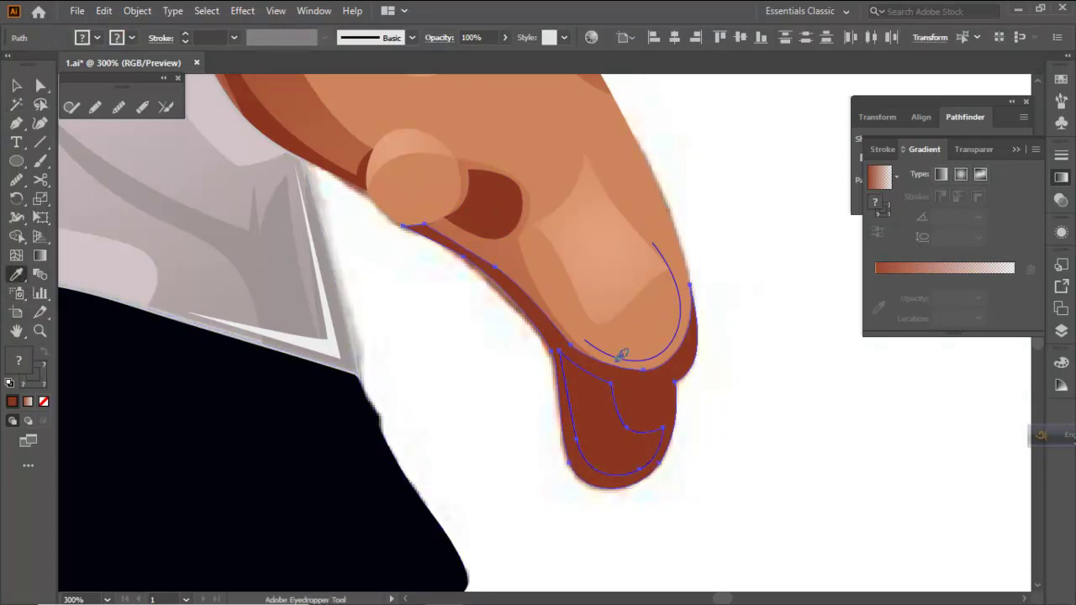
left_click(664, 383)
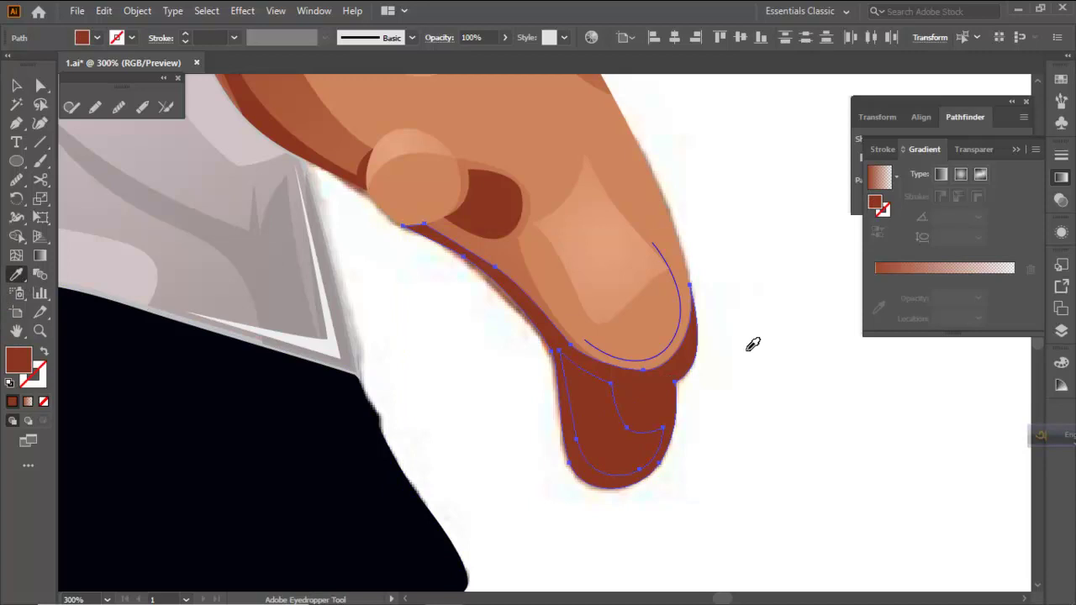
left_click(893, 105)
left_click(952, 159)
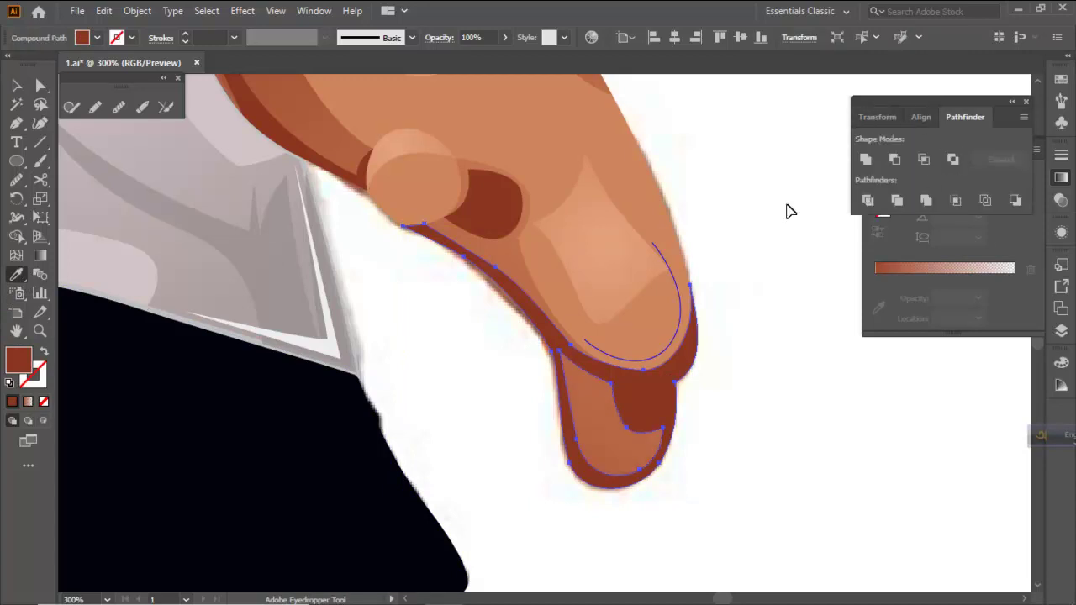
Set the opacity of the dark brown compound shadow on the hand's lower edge to 60%
key("ctrl+shift+a")
key("ctrl+0")
scroll(629, 343, "up", 5)
left_click(668, 340, "ctrl")
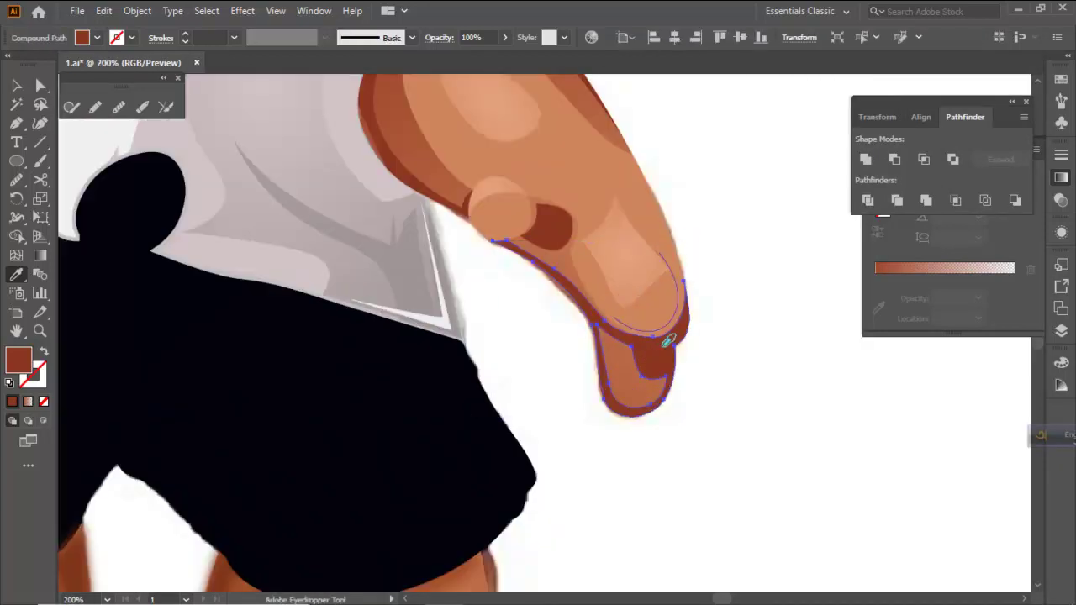
left_click(477, 38)
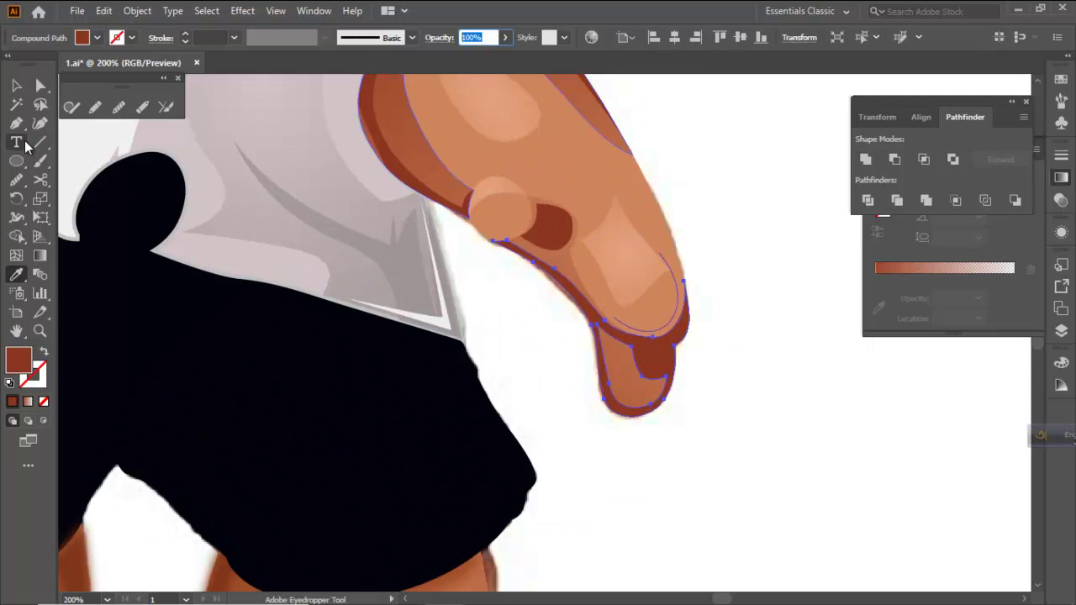
type("60")
key("Return")
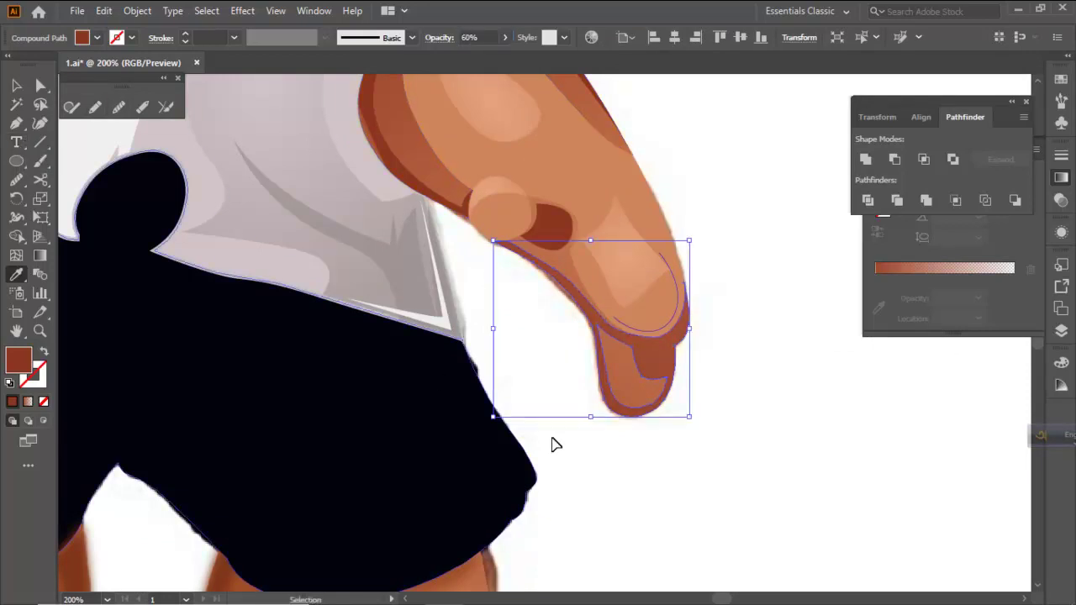
left_click(690, 449, "ctrl")
Move two anchor points of the upper arm's dark edge shading outwards over the shirt, past the arm's inner contour
scroll(625, 384, "down", 5)
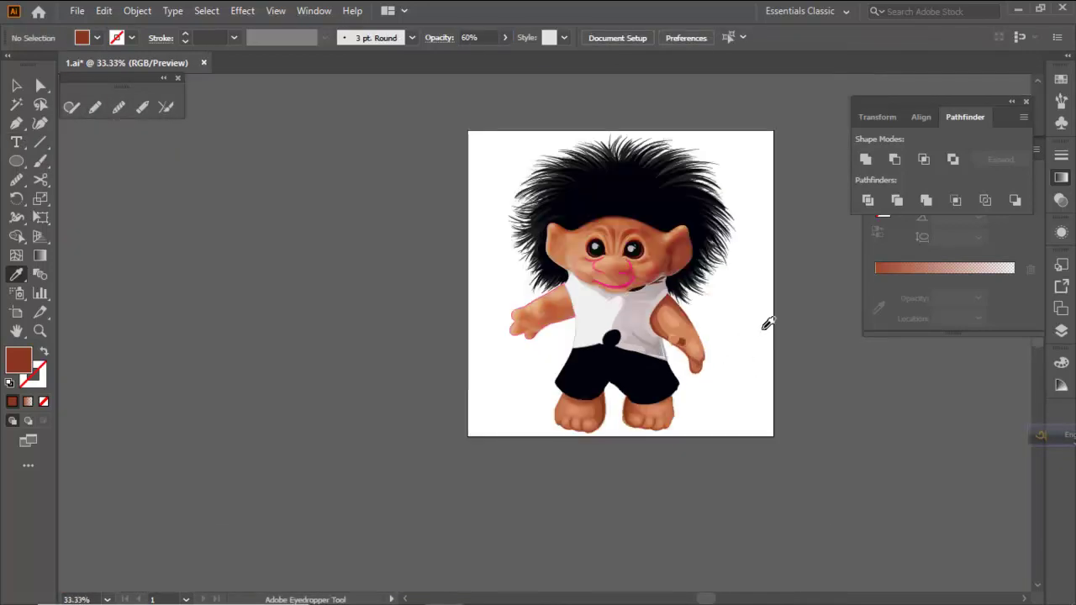
scroll(719, 330, "up", 5)
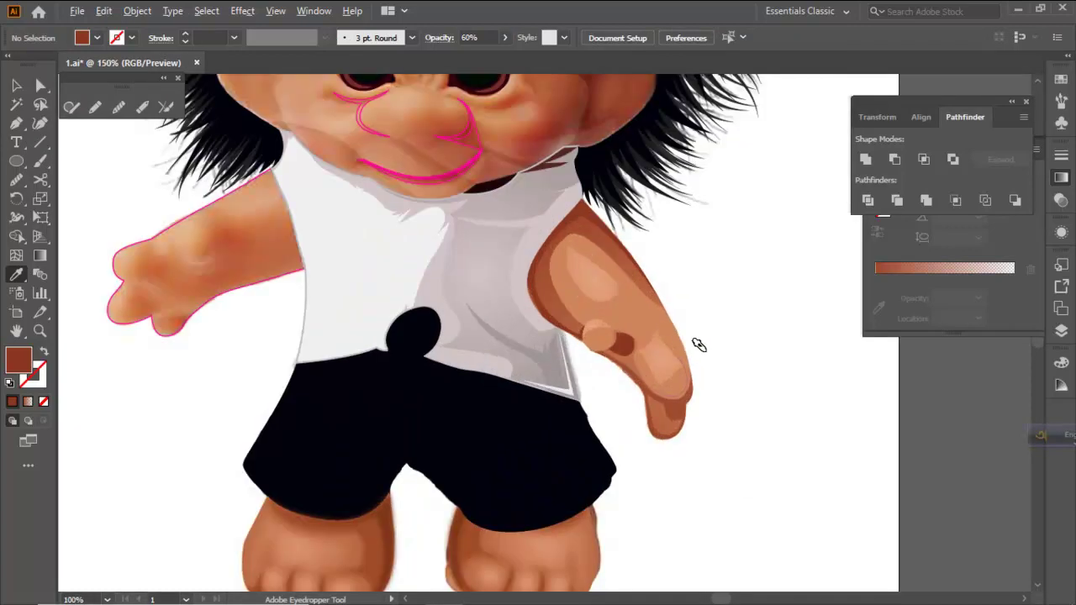
scroll(664, 298, "down", 3)
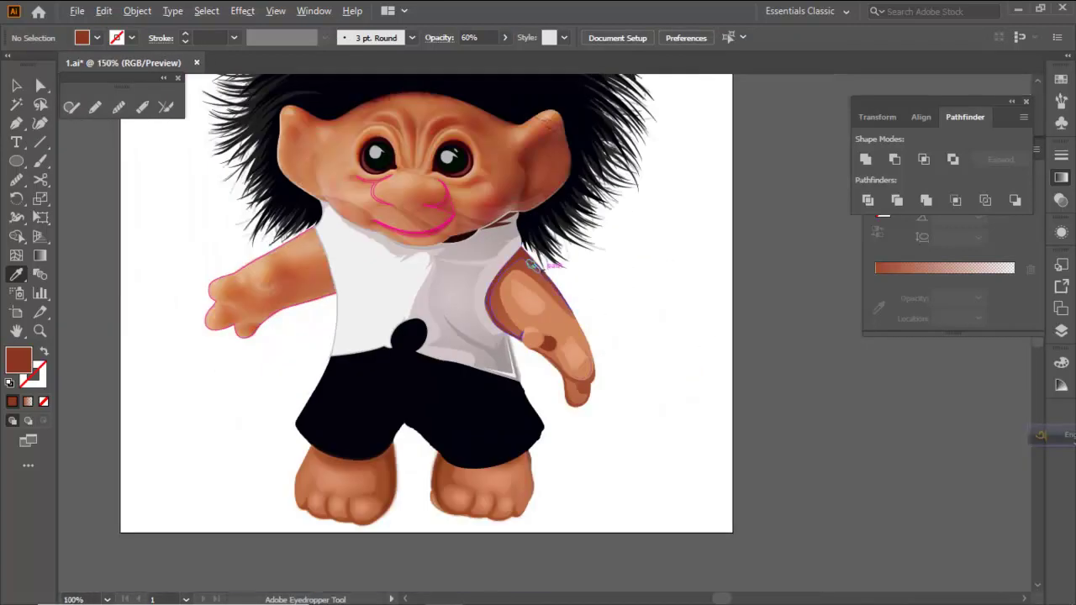
scroll(540, 263, "up", 3)
scroll(578, 264, "down", 3)
scroll(499, 283, "up", 4)
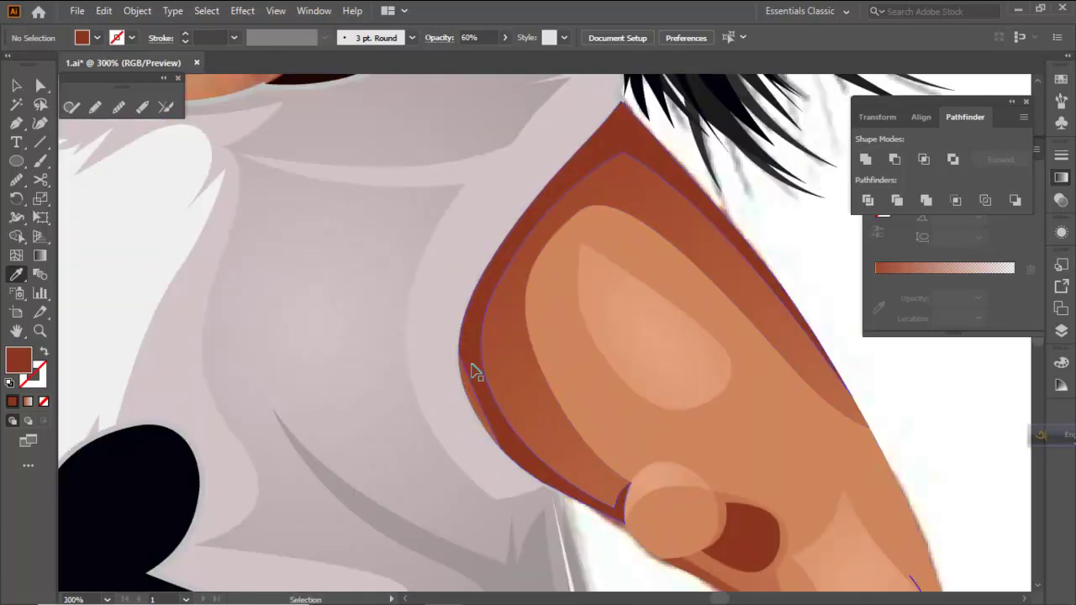
left_click(471, 366, "ctrl")
left_click(43, 91)
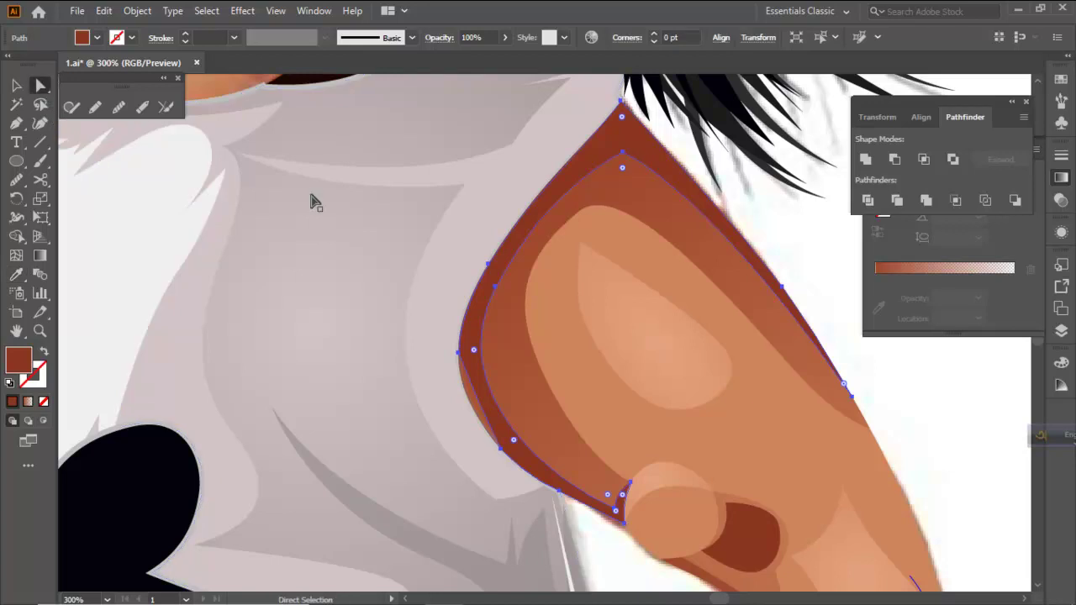
scroll(467, 336, "up", 3)
left_click_drag(490, 388, 445, 417)
scroll(547, 366, "down", 3)
left_click_drag(570, 423, 543, 441)
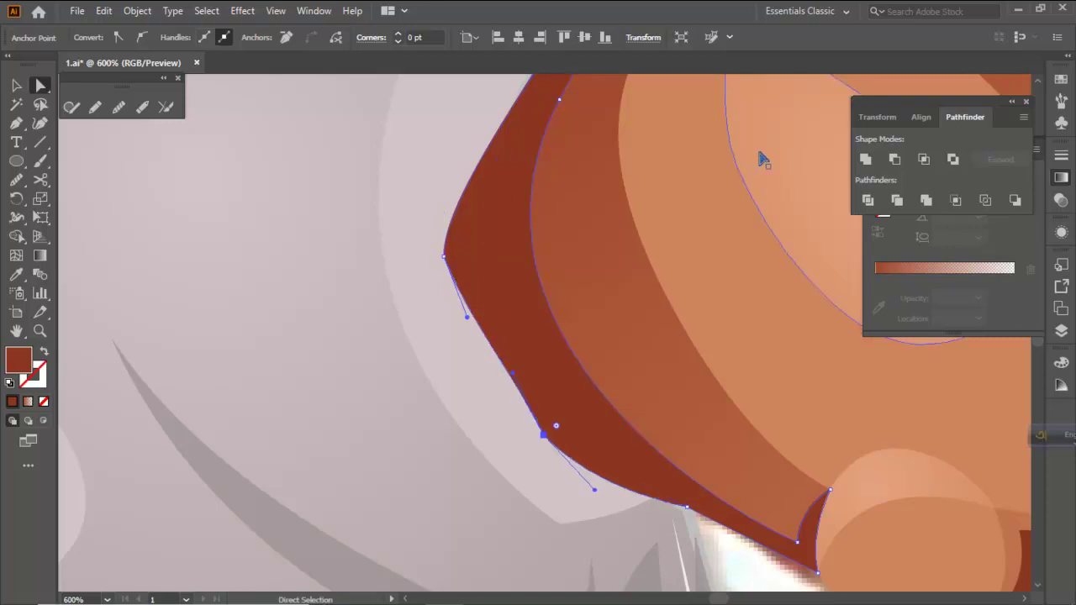
Trim the upper arm's dark edge shading to the arm's contour by intersecting it with the arm's base shape using Pathfinder
left_click(760, 155)
left_click(705, 226)
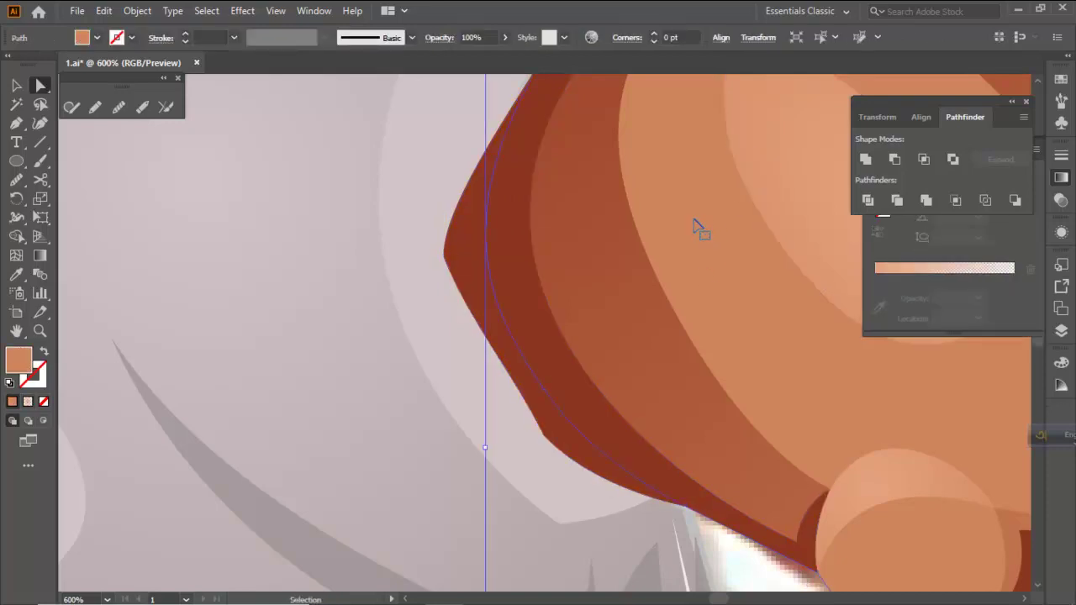
left_click(506, 280, "shift")
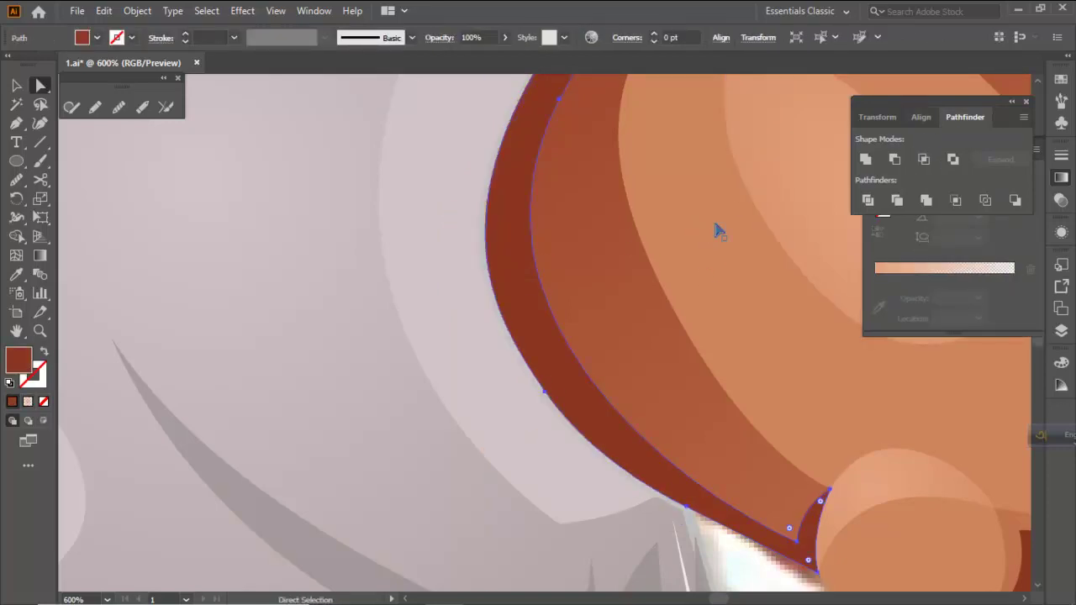
left_click(924, 161)
scroll(284, 314, "down", 4)
left_click(620, 275)
Apply a Gaussian Blur with a 15-pixel radius to the upper arm's brown gradient shading
scroll(420, 316, "up", 2)
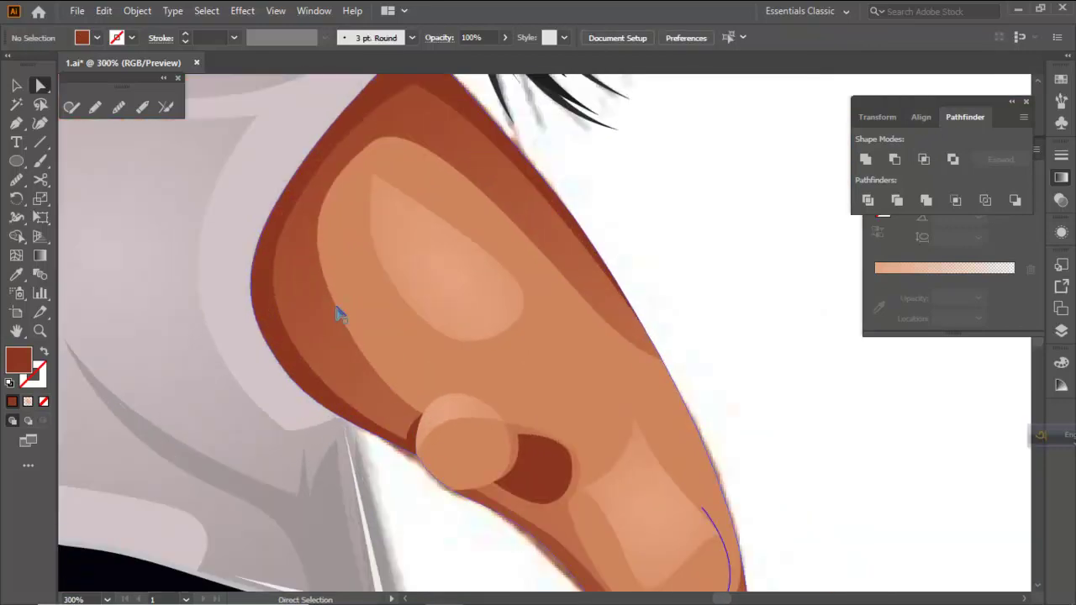
left_click(328, 321)
left_click(242, 11)
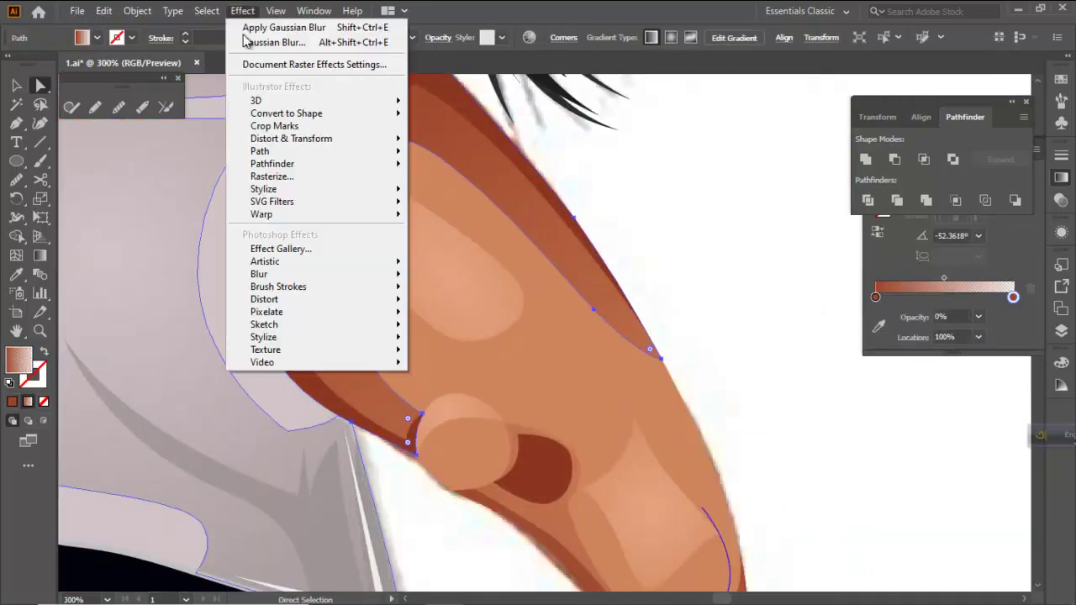
mouse_move(326, 278)
left_click(446, 274)
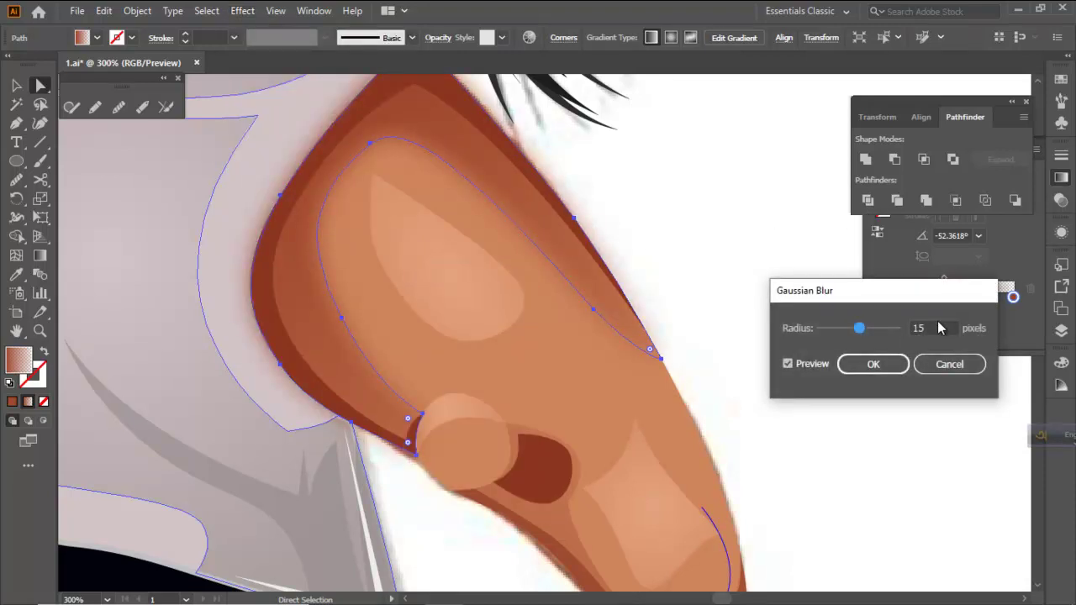
left_click(874, 364)
left_click(714, 268)
Raise the radius of the Gaussian Blur on the upper arm's gradient shading to about 20 pixels
key("ctrl+1")
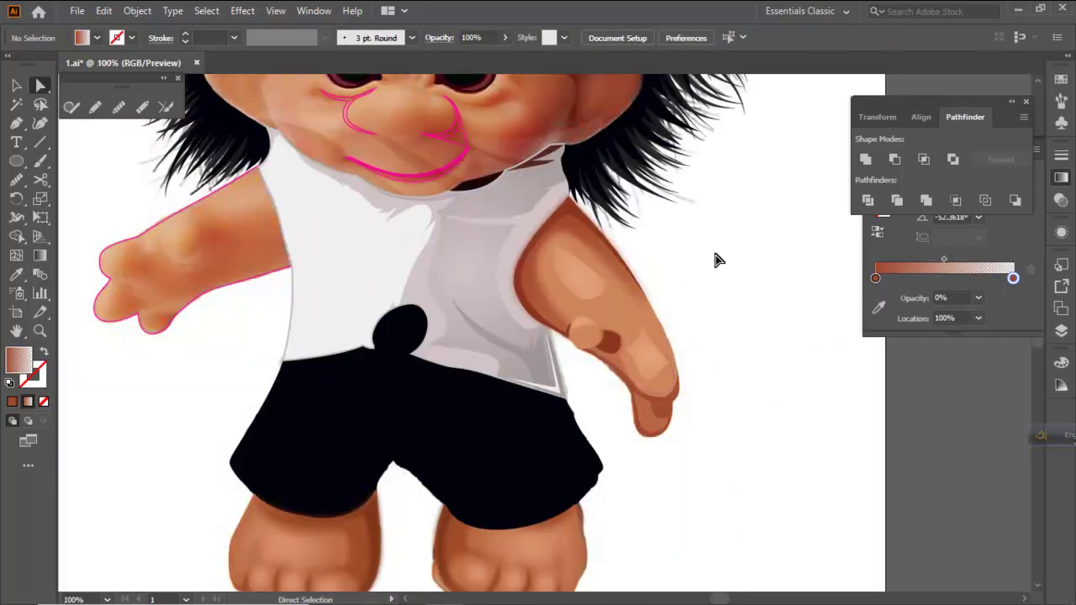
scroll(630, 269, "up", 2)
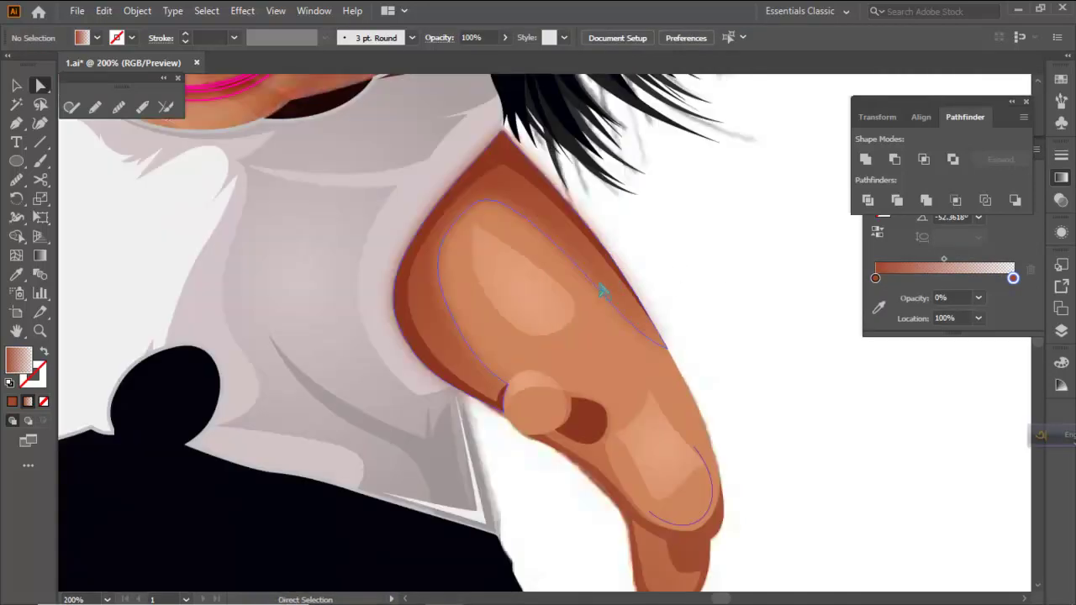
left_click(600, 290)
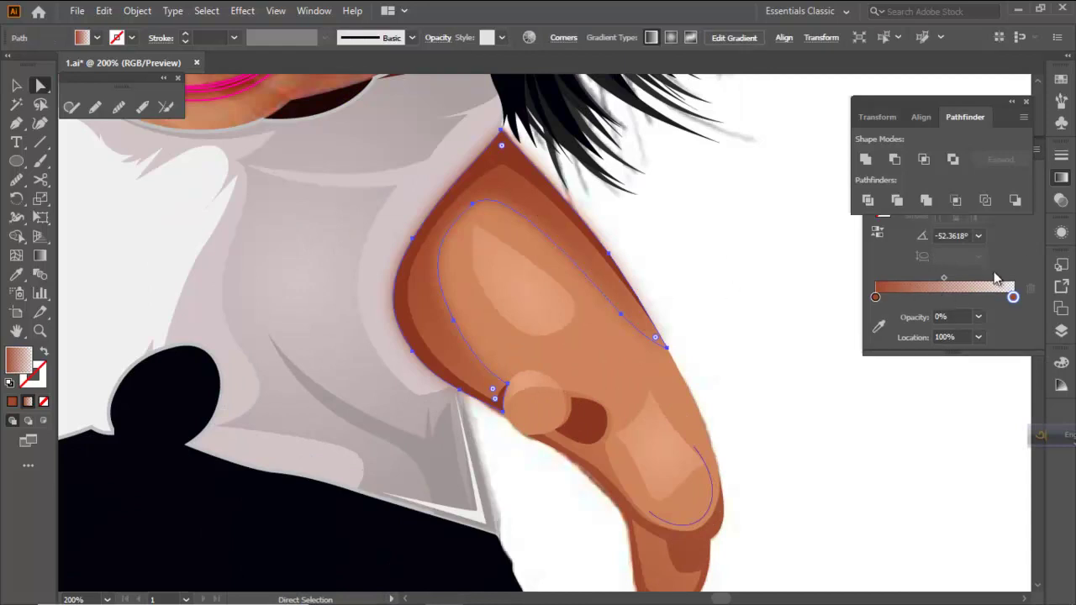
left_click(1059, 230)
left_click(924, 302)
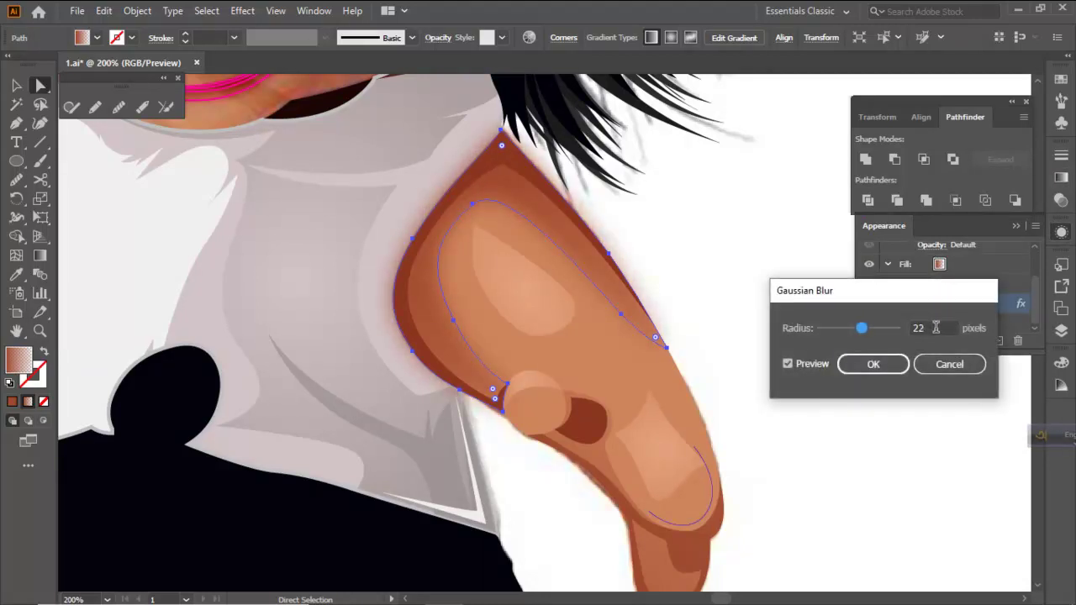
left_click(891, 363)
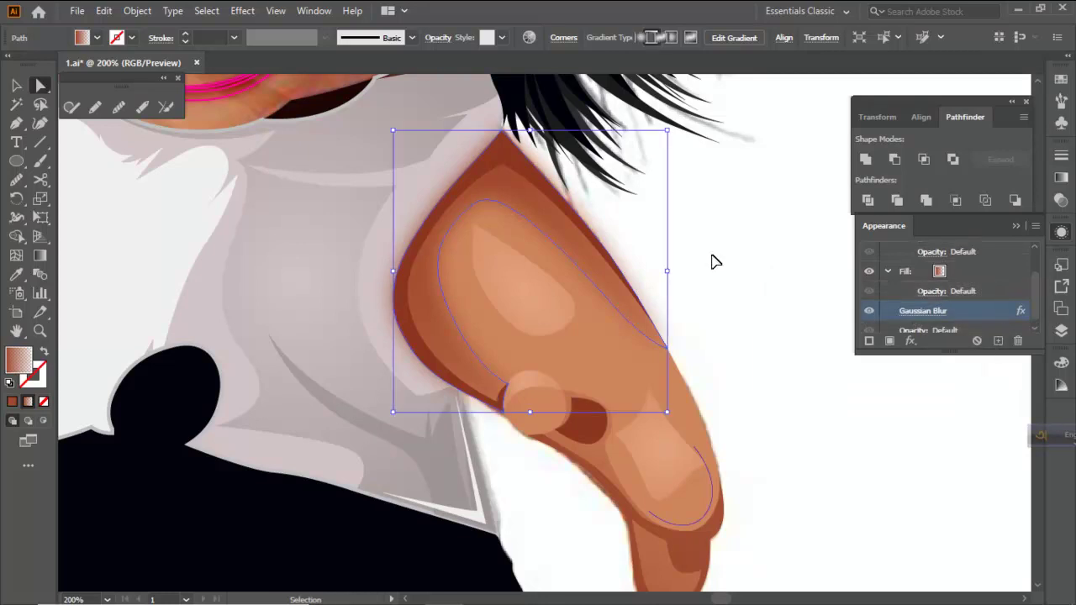
left_click(714, 259)
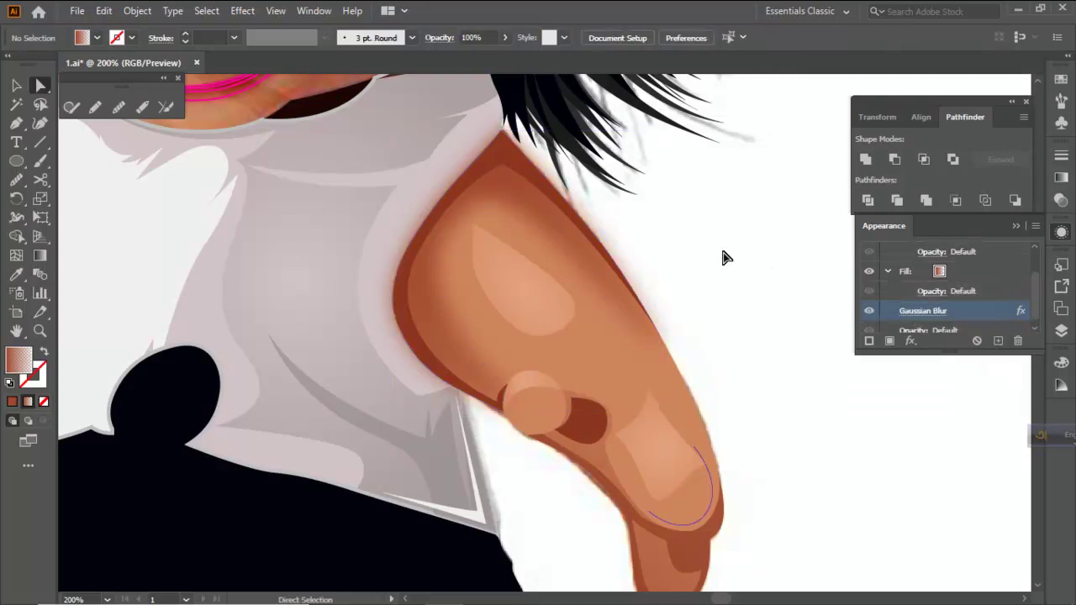
Apply a Gaussian Blur with a 20-pixel radius to the light highlight shape on the upper arm
left_click(510, 282)
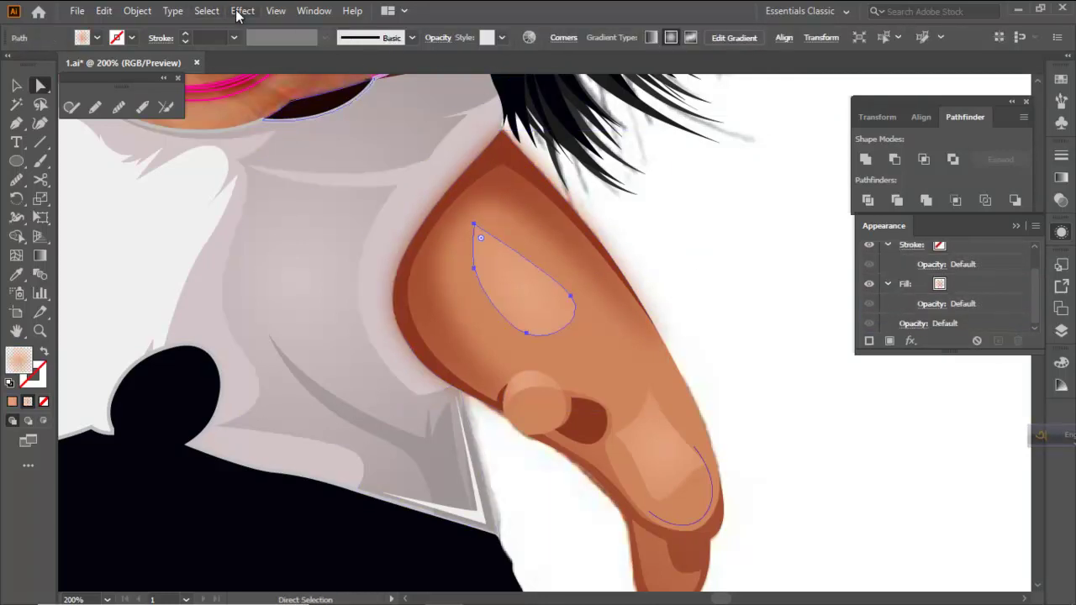
left_click(243, 10)
mouse_move(301, 277)
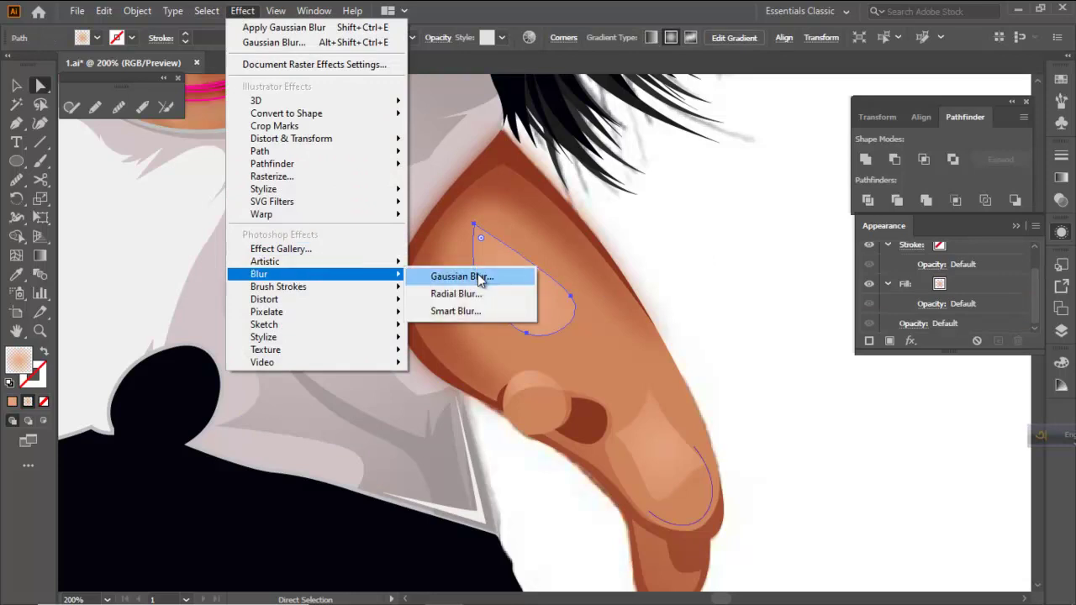
left_click(470, 277)
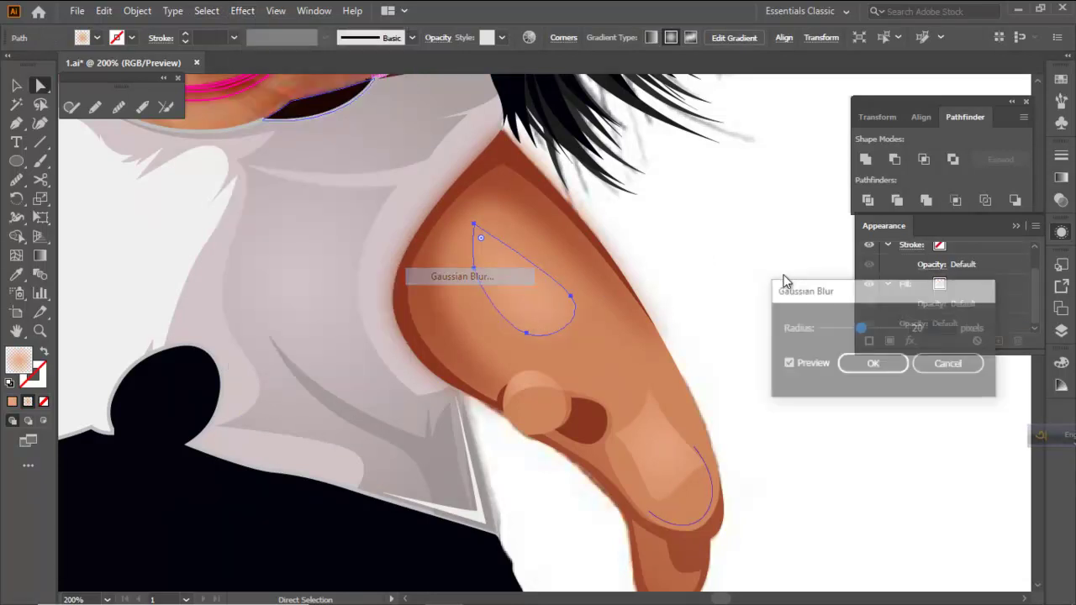
left_click(900, 366)
left_click(726, 241)
Apply a Gaussian Blur with an 8-pixel radius to the dark brown edge shading around the upper arm
scroll(710, 243, "down", 5)
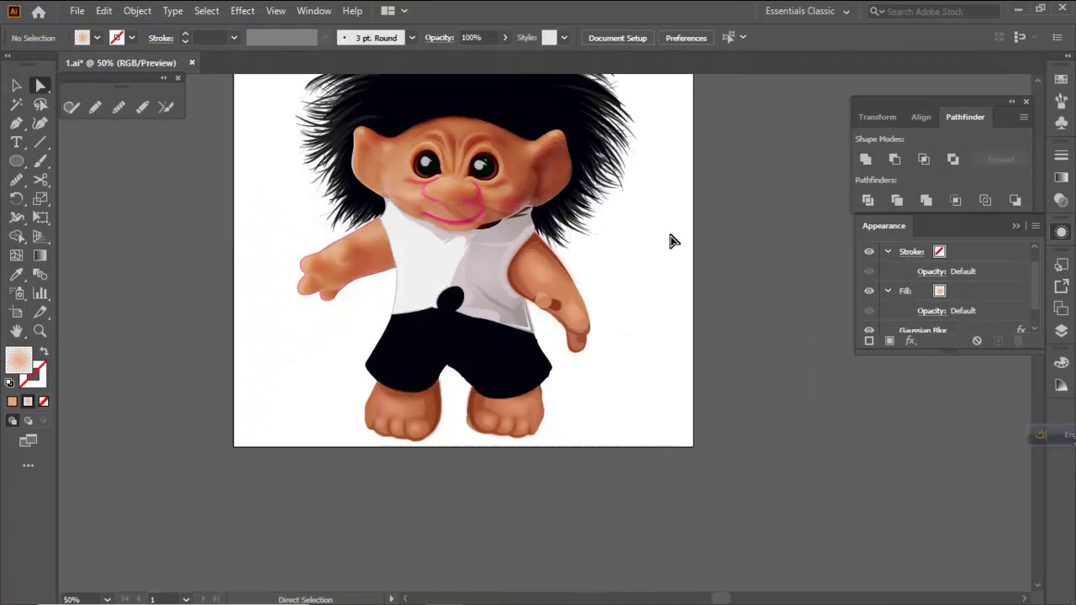
scroll(660, 240, "up", 4)
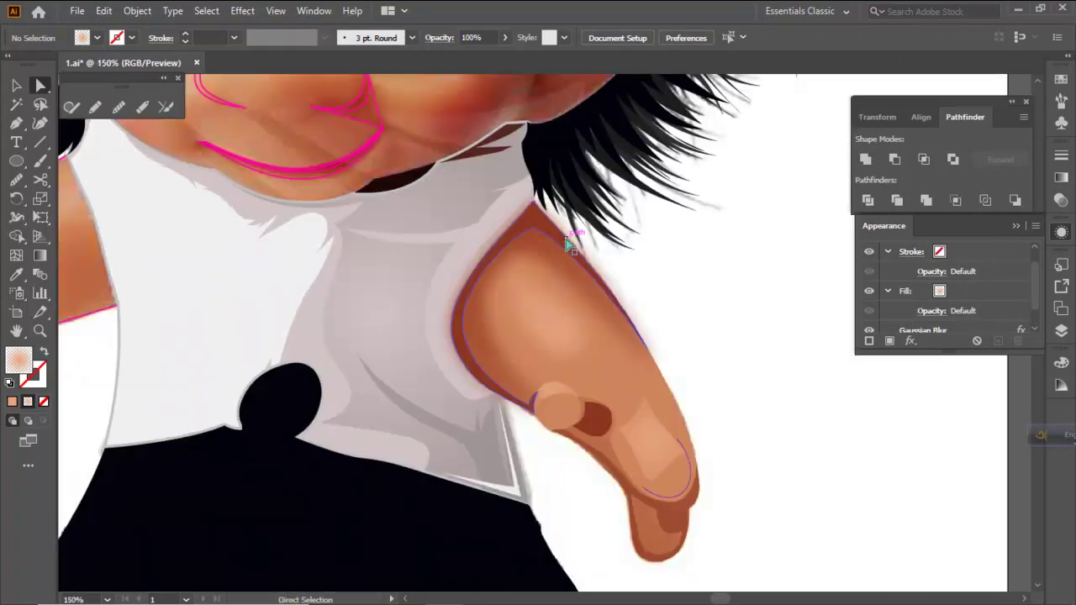
left_click(542, 228)
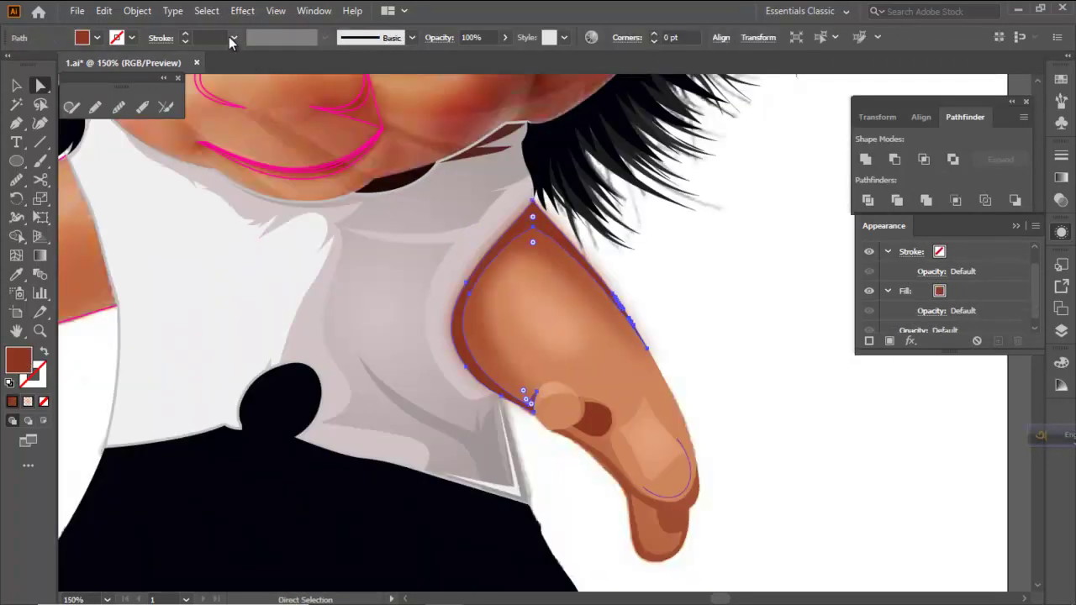
left_click(242, 10)
mouse_move(311, 275)
left_click(480, 278)
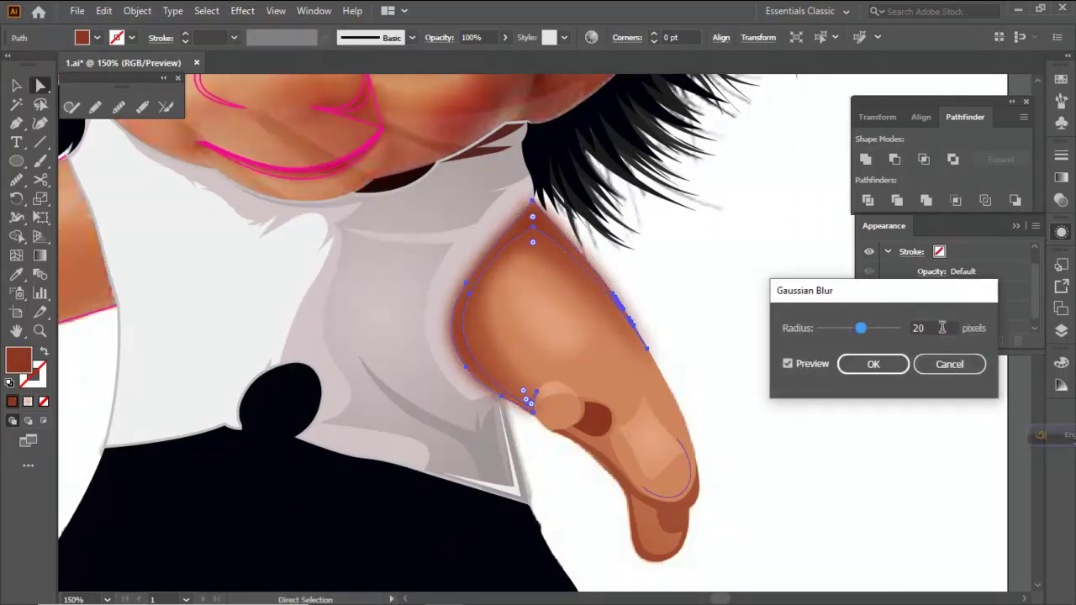
scroll(928, 327, "down", 10)
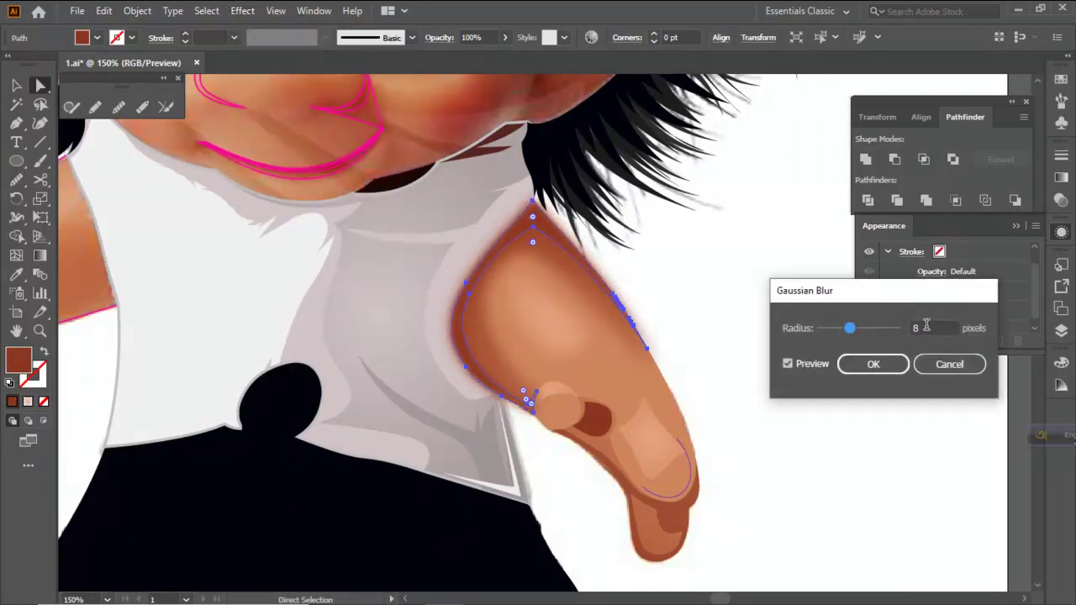
left_click(886, 364)
left_click(819, 440)
Select all shapes of the shaded arm and hand and send them behind the shirt
scroll(672, 261, "down", 4)
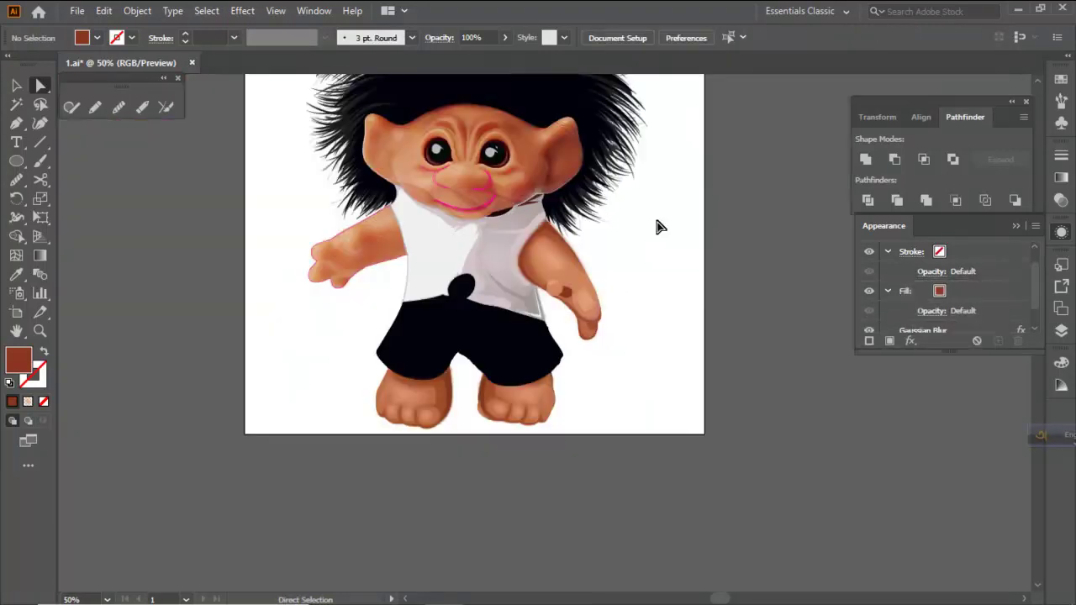
scroll(580, 235, "up", 3)
scroll(523, 253, "up", 2)
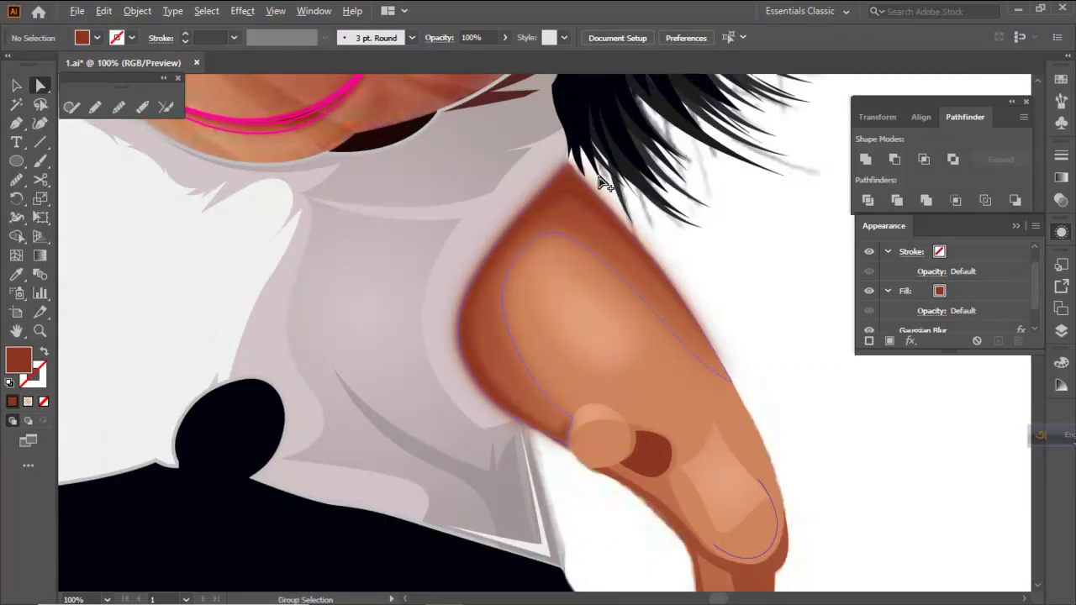
scroll(612, 191, "down", 2)
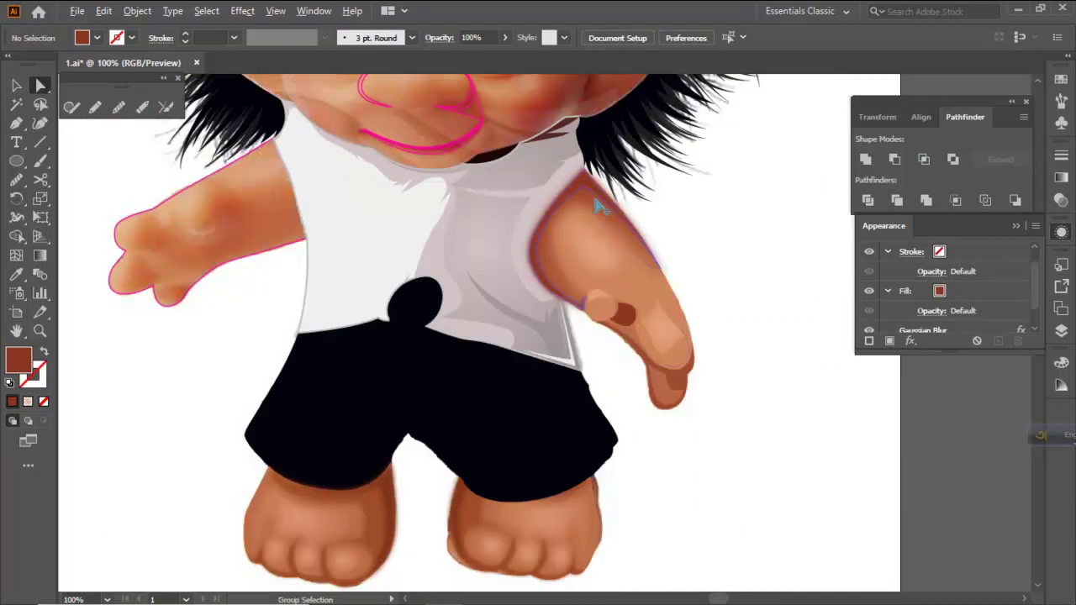
scroll(596, 204, "up", 2)
scroll(636, 158, "down", 2)
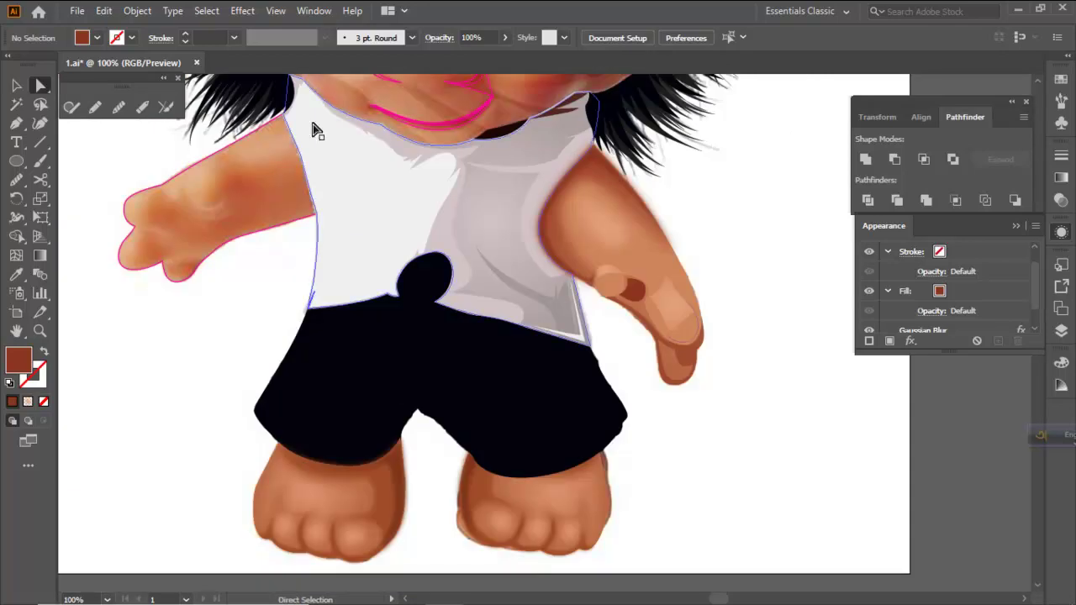
left_click(12, 85)
left_click_drag(721, 148, 603, 356)
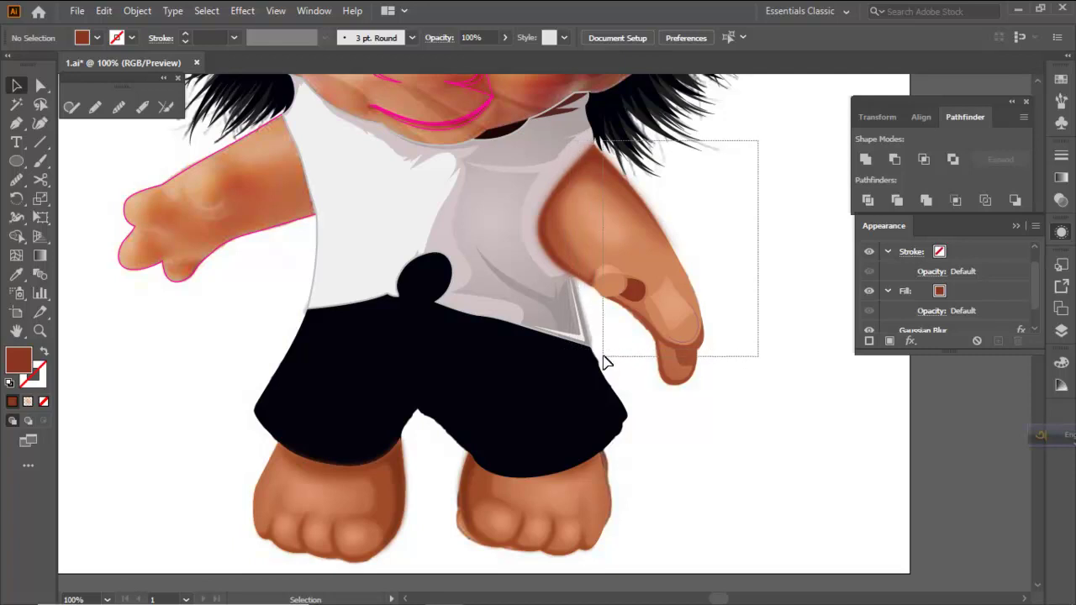
left_click_drag(607, 361, 607, 366)
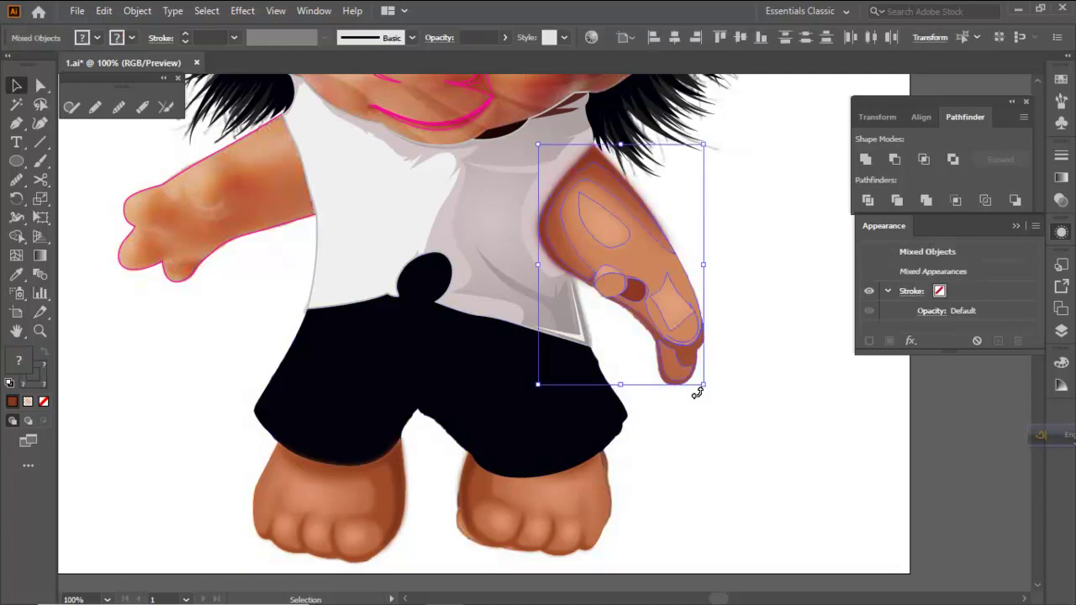
key("ctrl")
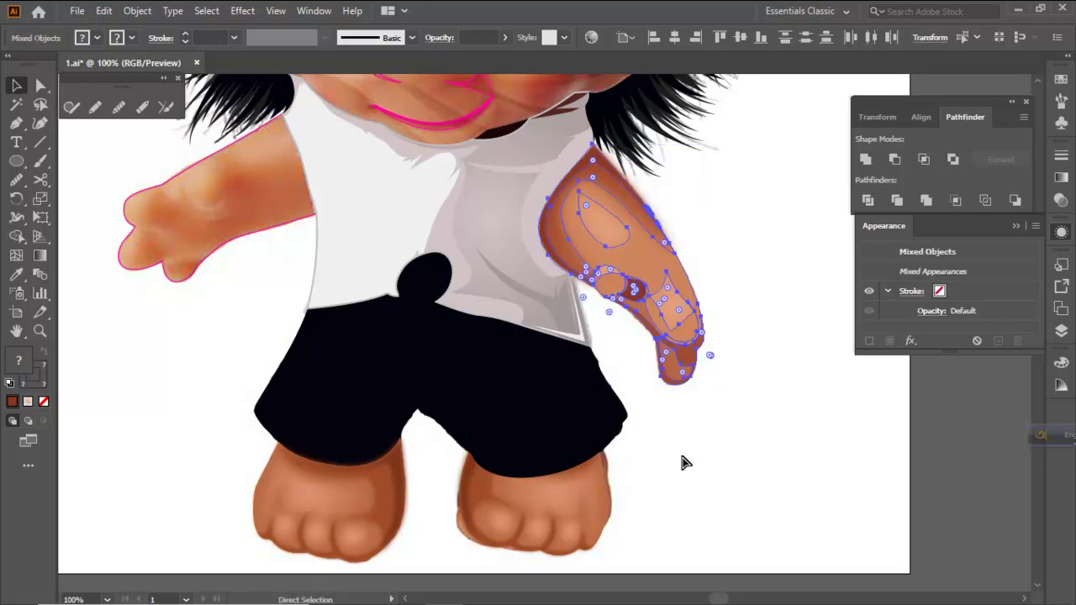
left_click(759, 404)
Examine the blurred arm shading along the shirt and outer contour, both up close and against the whole doll
key("ctrl+minus")
key("ctrl+minus")
scroll(639, 252, "down", 2)
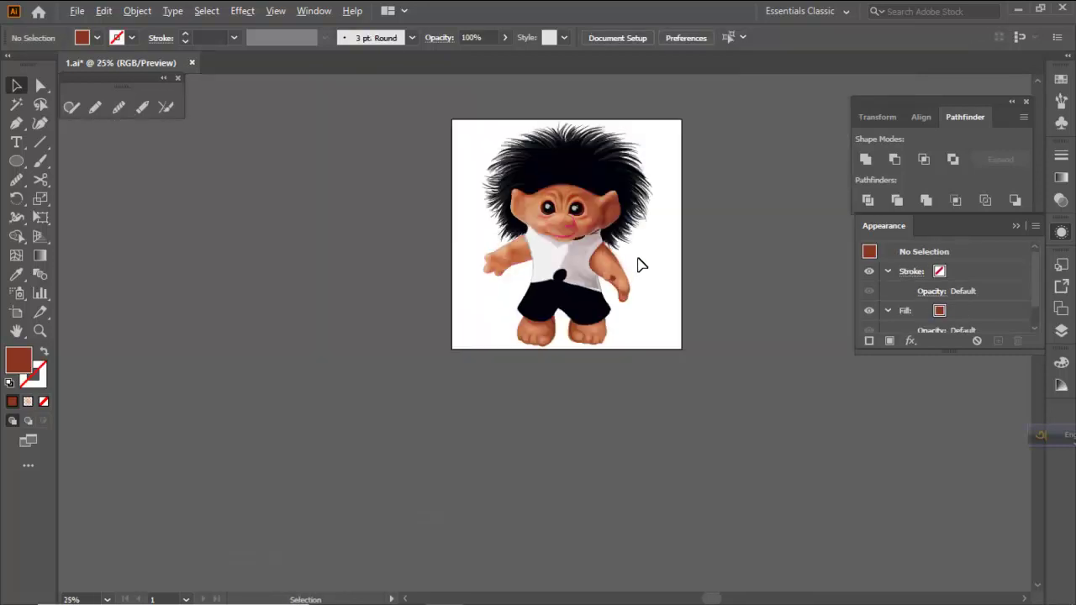
scroll(638, 247, "up", 6)
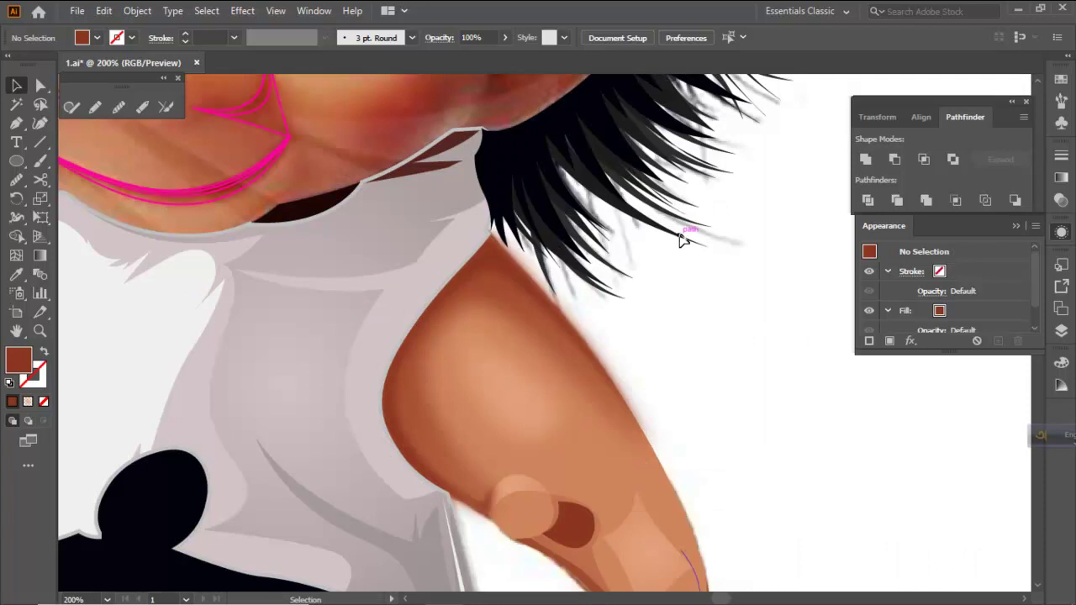
scroll(551, 207, "down", 2)
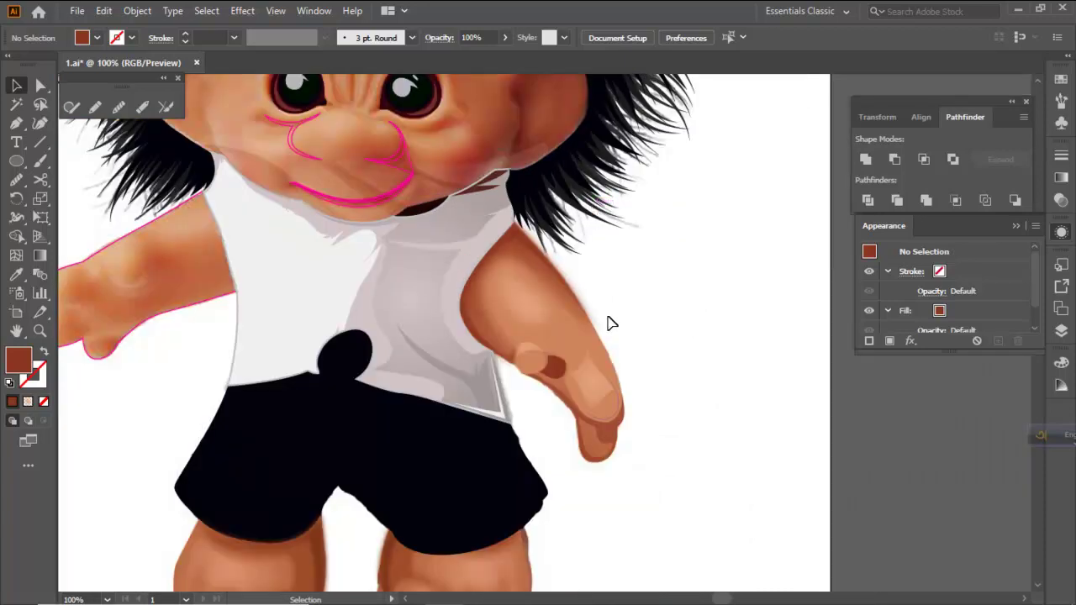
scroll(580, 383, "up", 2)
scroll(569, 297, "down", 5)
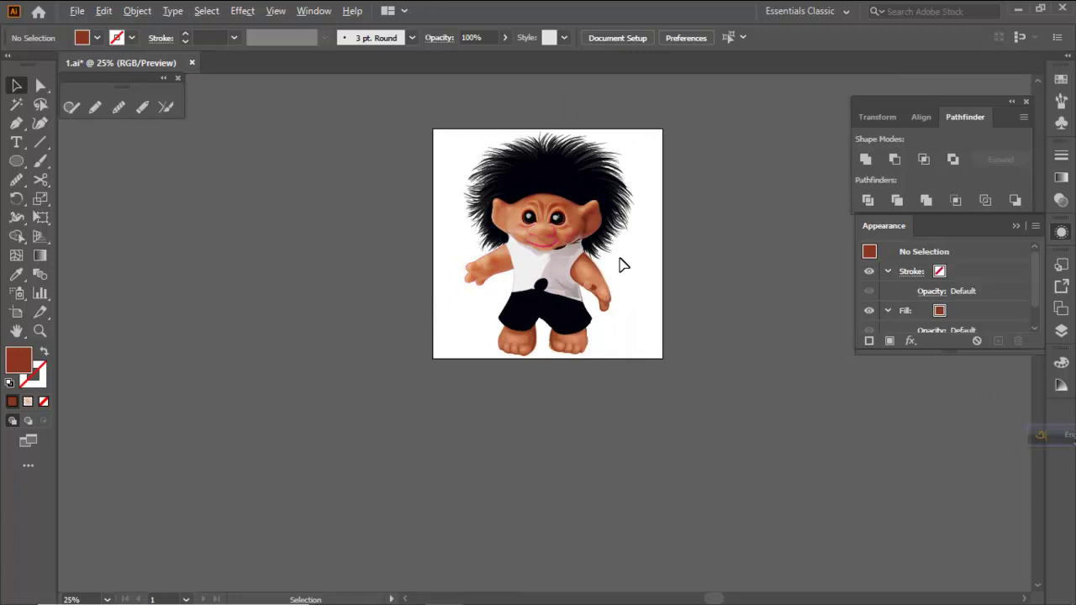
scroll(624, 265, "up", 5)
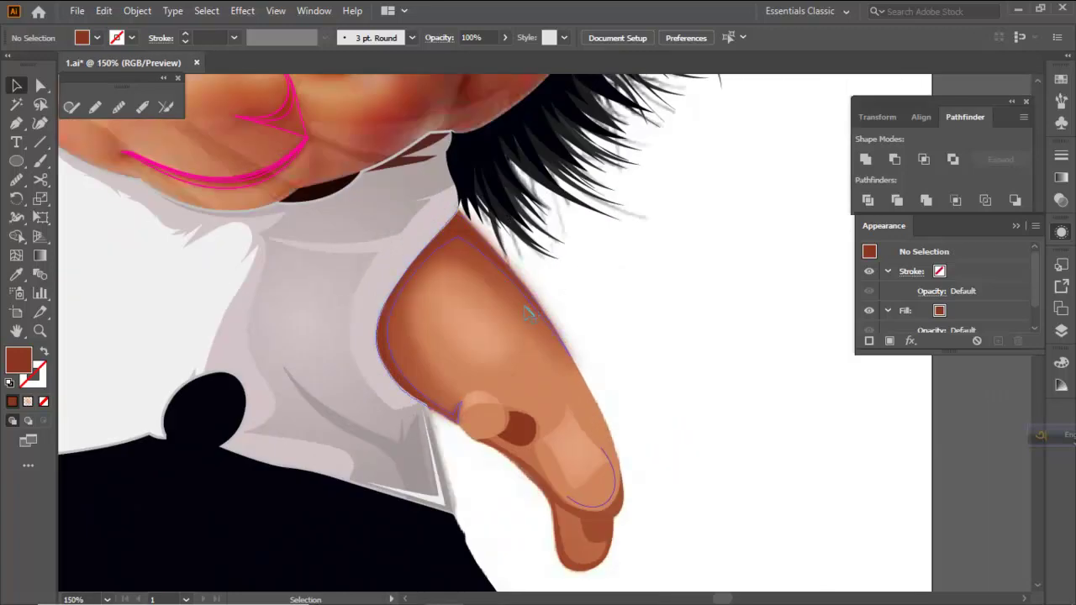
Set the opacity of the upper arm's dark brown edge shading to 80%
left_click(519, 288)
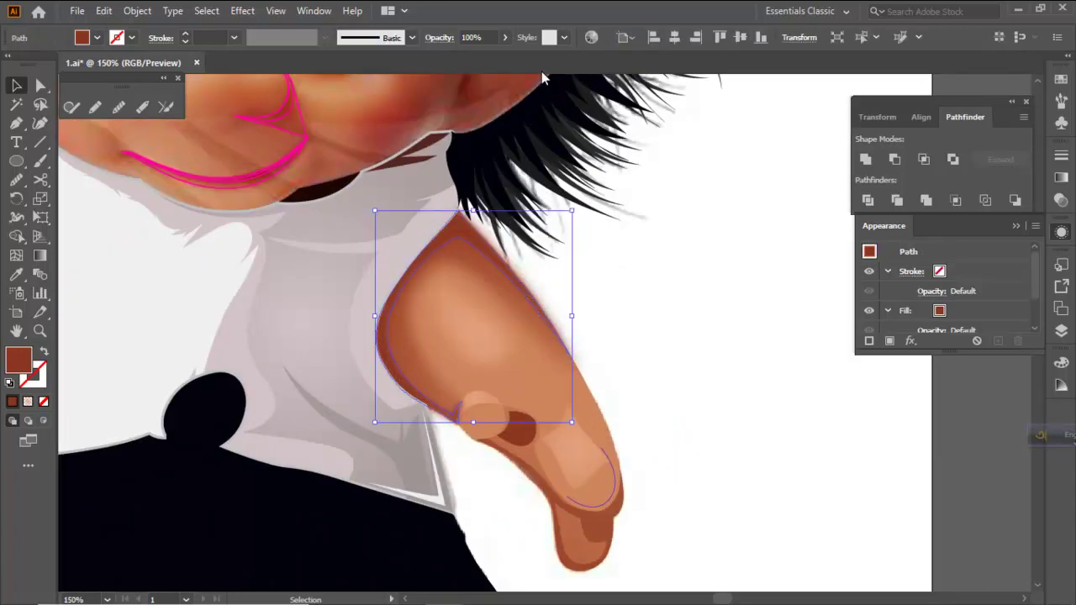
left_click(475, 37)
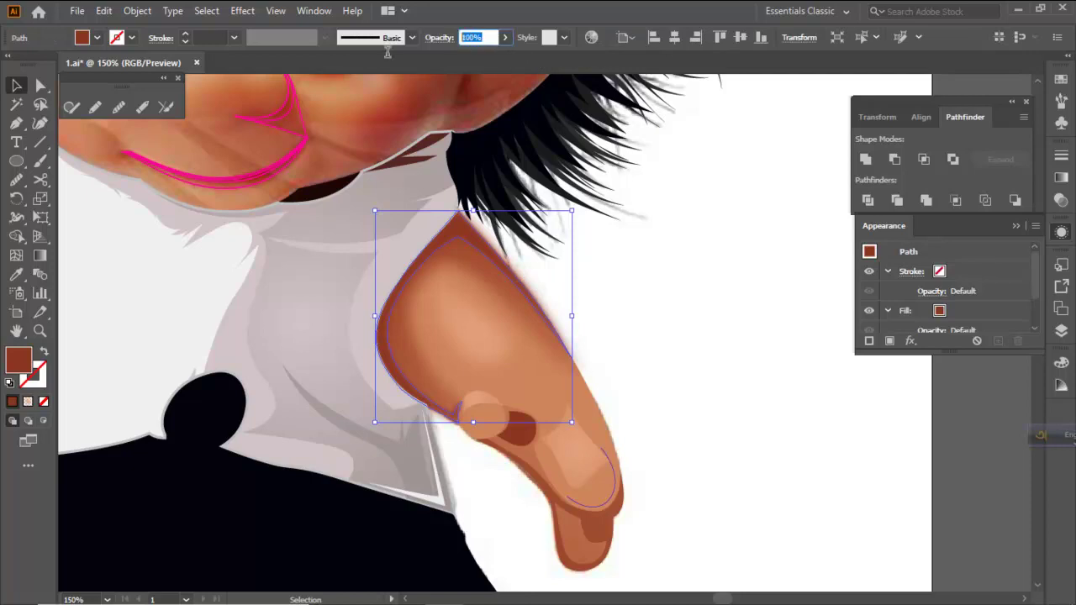
type("80")
key("Return")
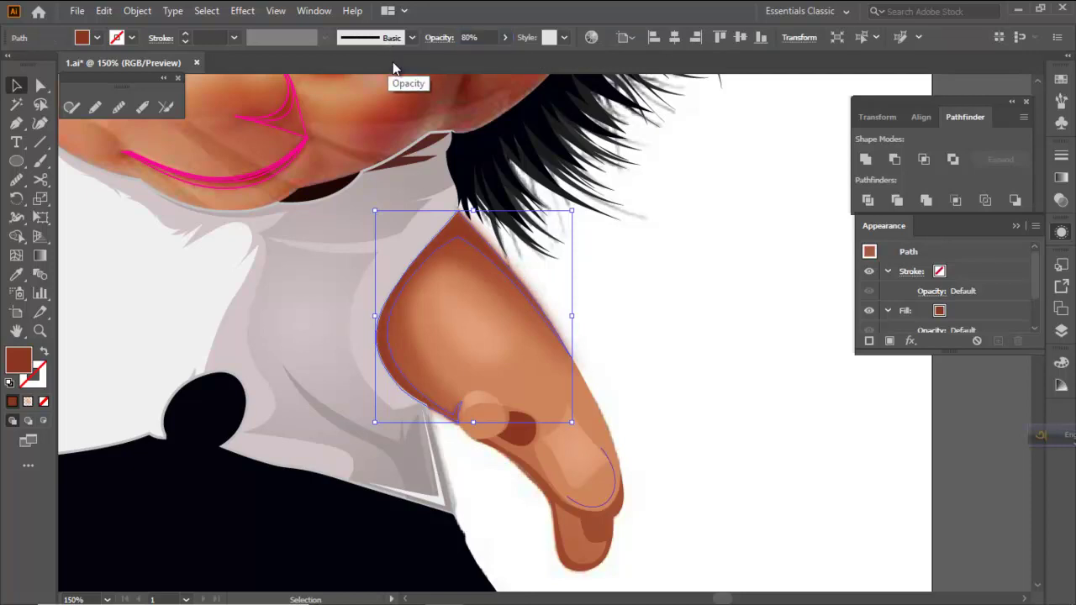
key("a")
key("v")
Set the opacity of the upper arm's inner reddish-brown gradient shading to 80%
left_click(531, 271)
left_click(500, 289)
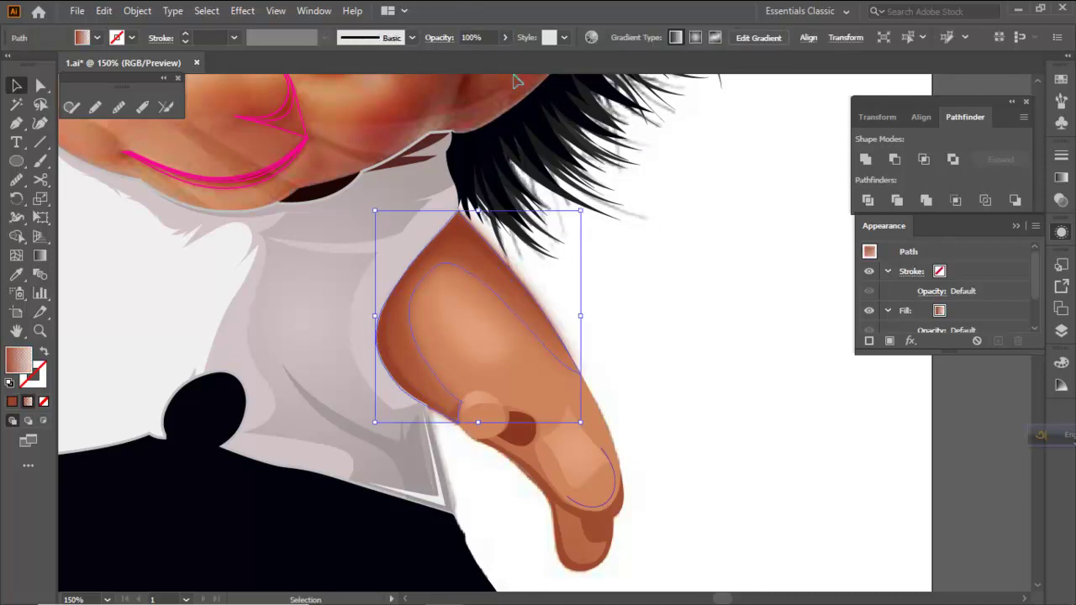
left_click(475, 38)
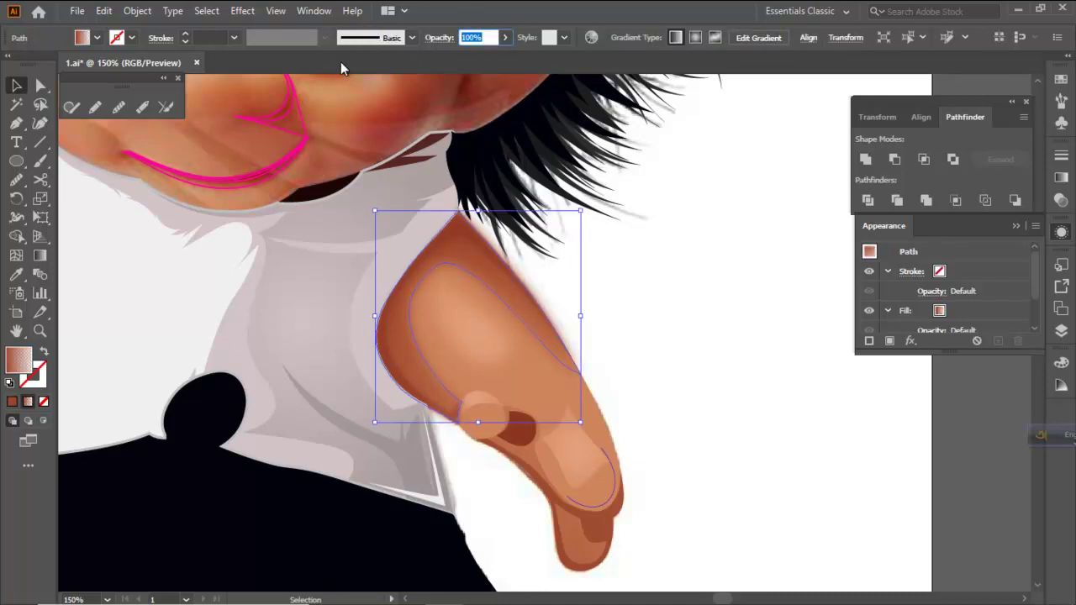
type("80")
key("Return")
key("a")
key("ctrl+shift+a")
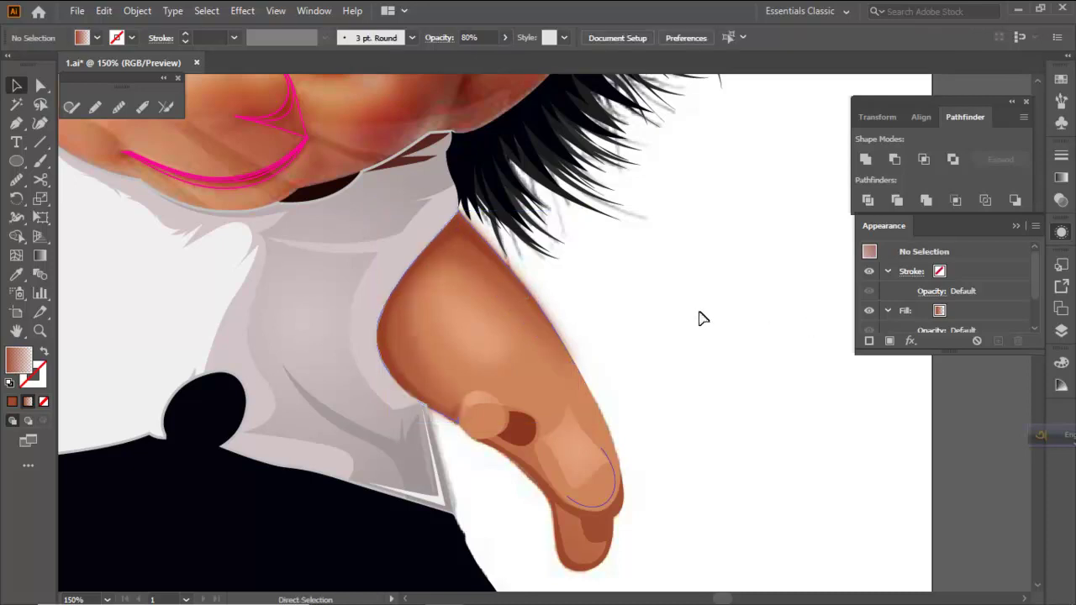
Reshape the light highlight in the middle of the upper arm by pulling its lower end further down the arm
scroll(538, 284, "down", 3)
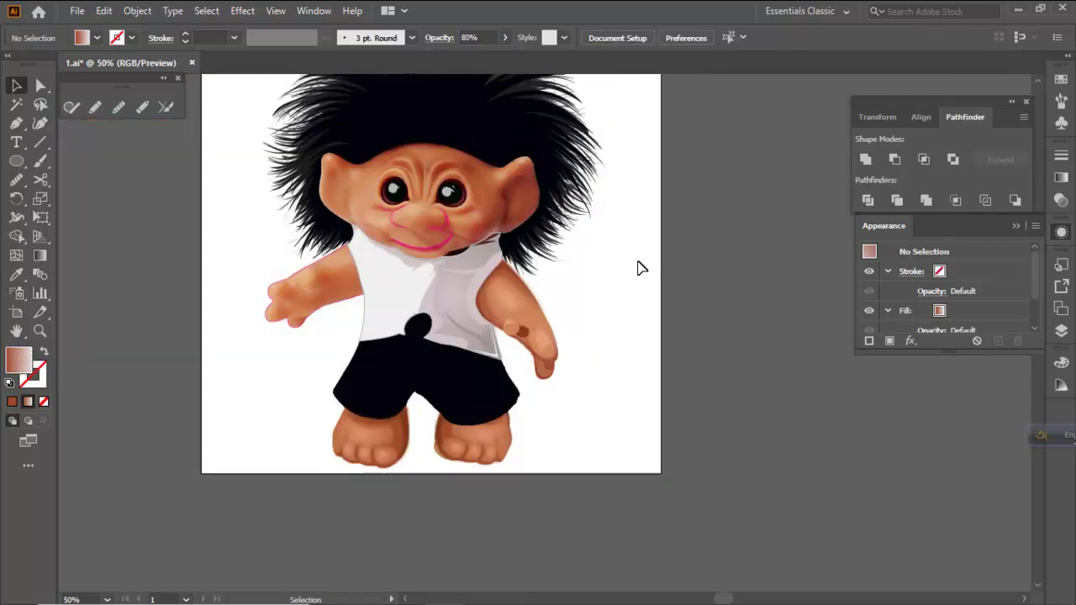
scroll(640, 262, "down", 1)
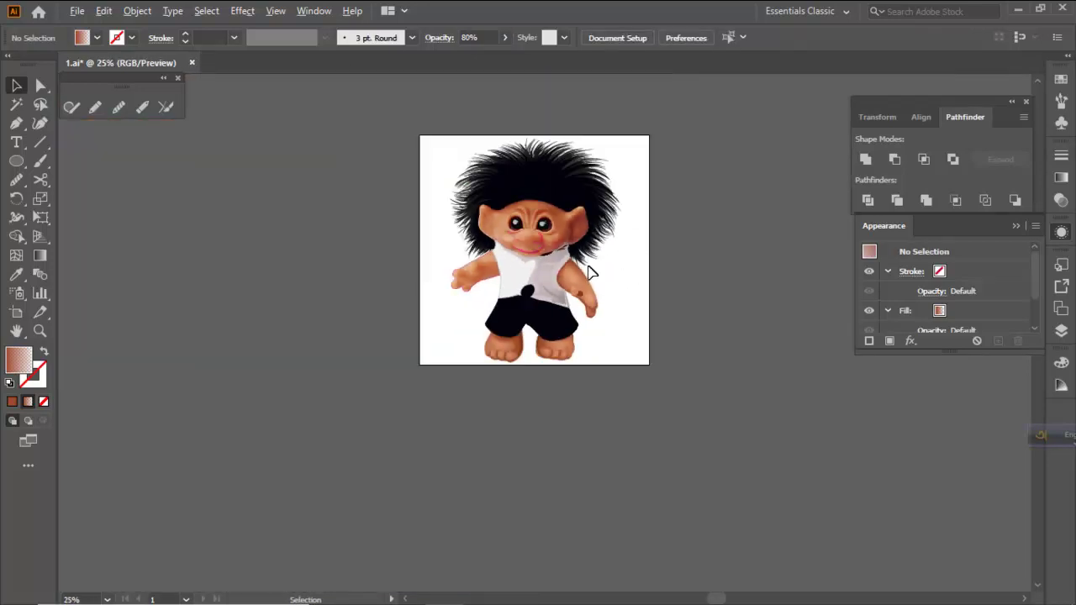
scroll(611, 263, "up", 5)
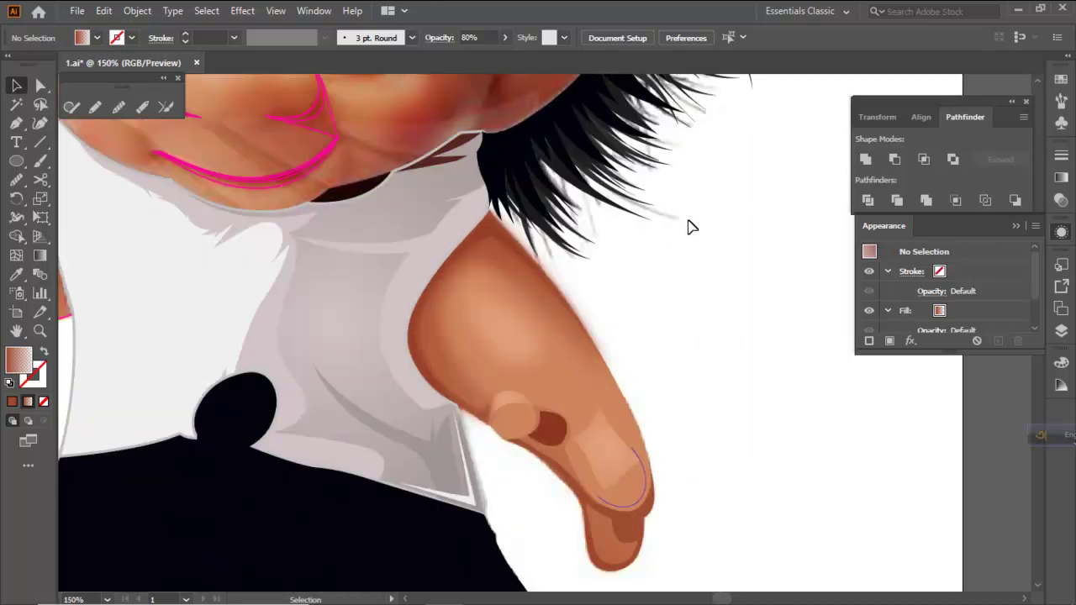
left_click(517, 334)
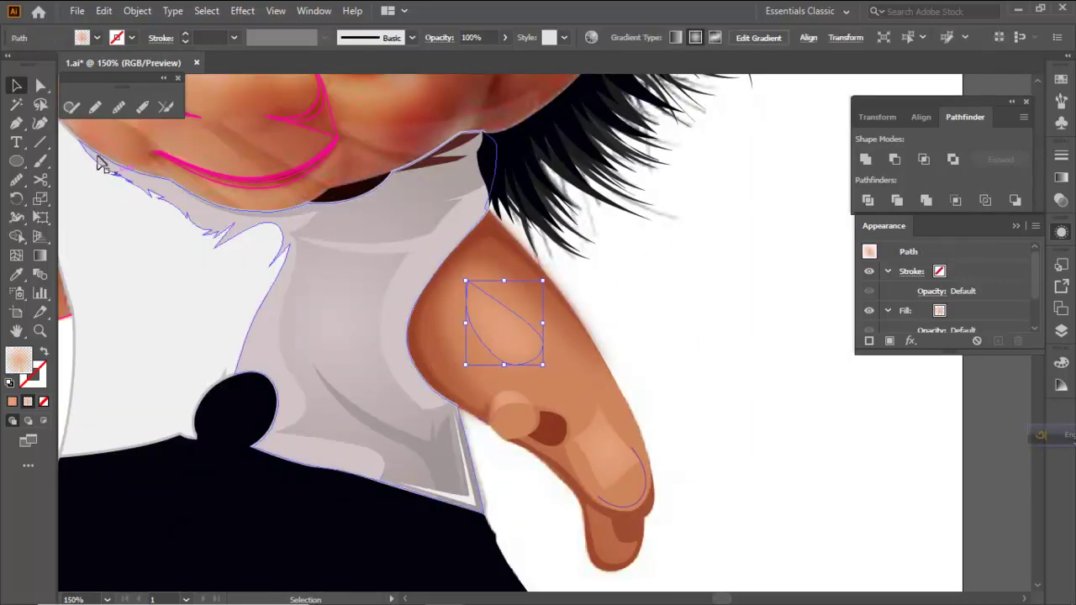
left_click(40, 85)
left_click_drag(536, 349, 551, 401)
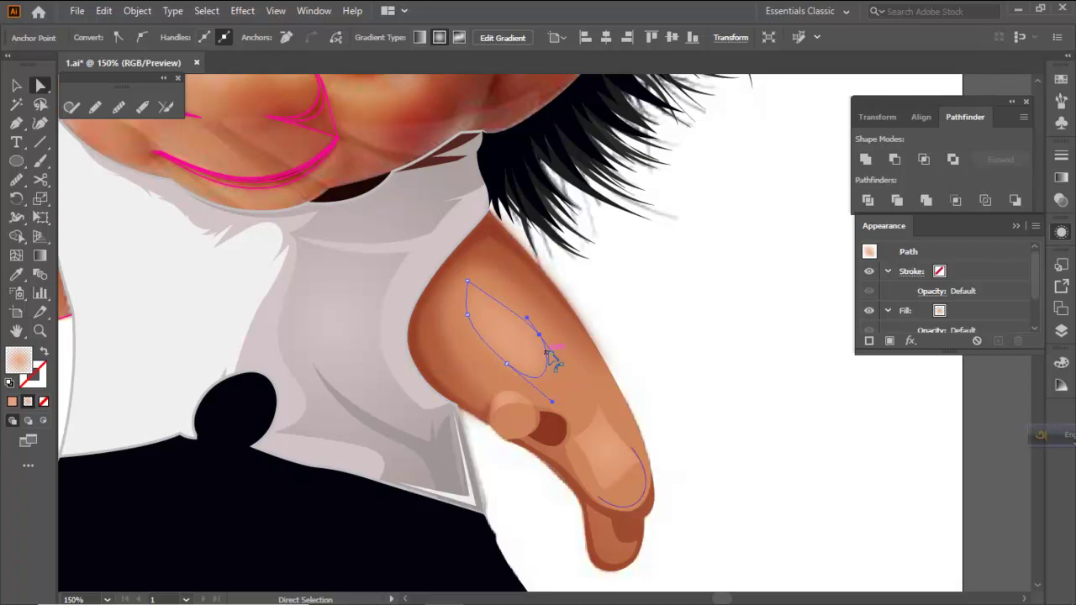
Examine the softened arm shading and highlight against the whole doll and up close
left_click(682, 346)
key("ctrl+minus")
key("ctrl+minus")
key("ctrl+minus")
key("ctrl+minus")
key("ctrl+minus")
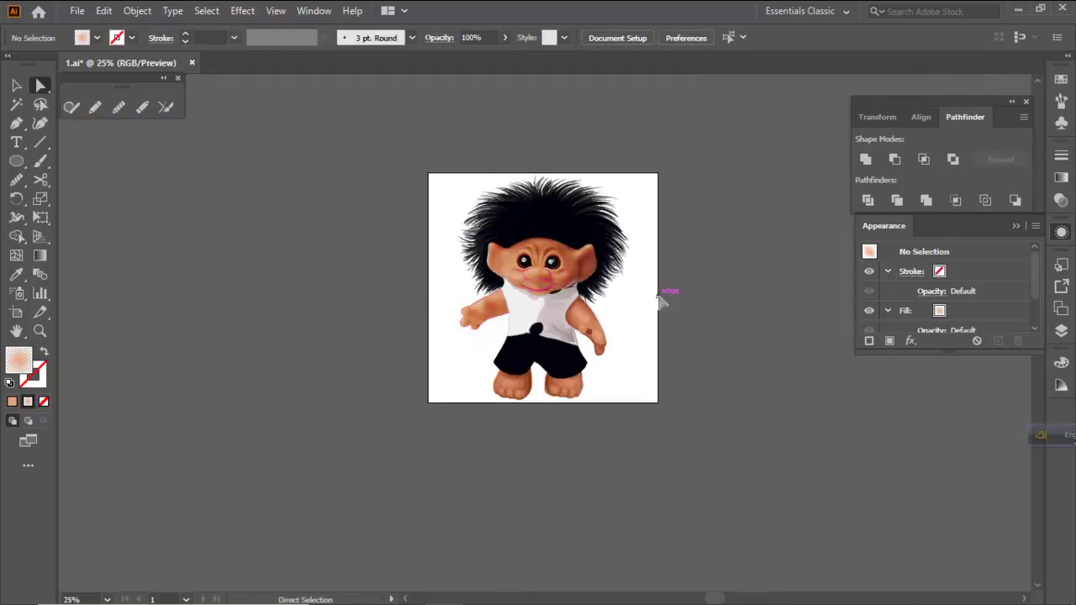
scroll(622, 311, "up", 2)
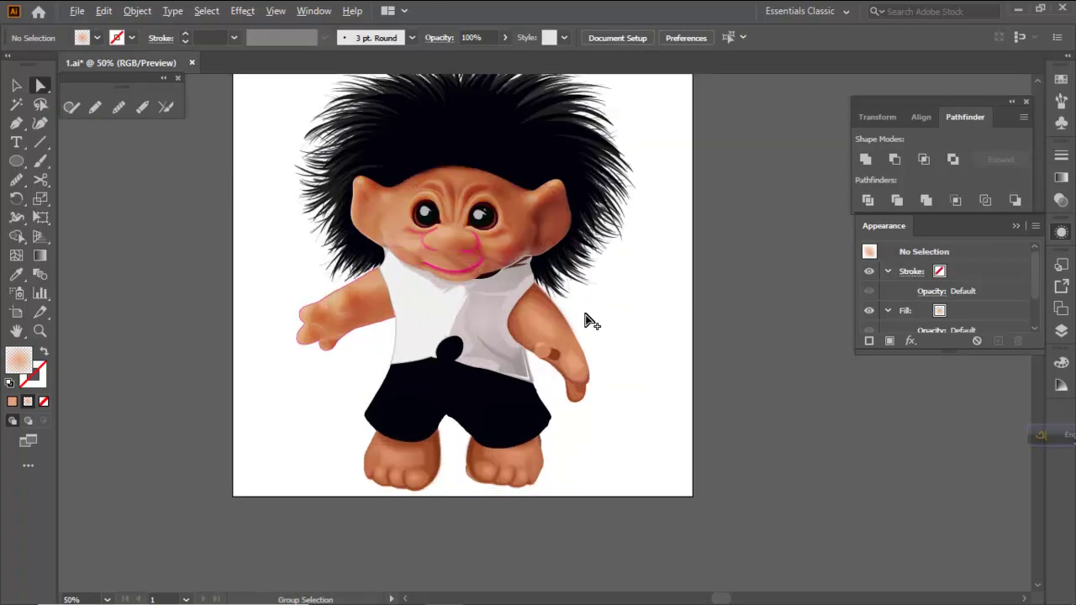
scroll(588, 320, "down", 2)
scroll(601, 314, "down", 1)
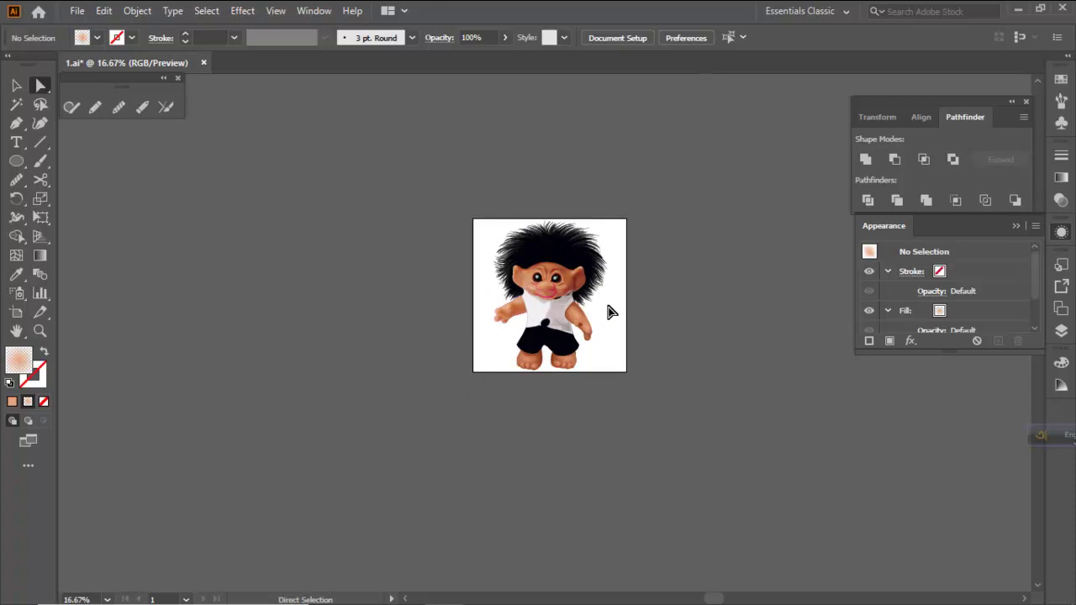
scroll(602, 316, "up", 5)
scroll(602, 325, "up", 2)
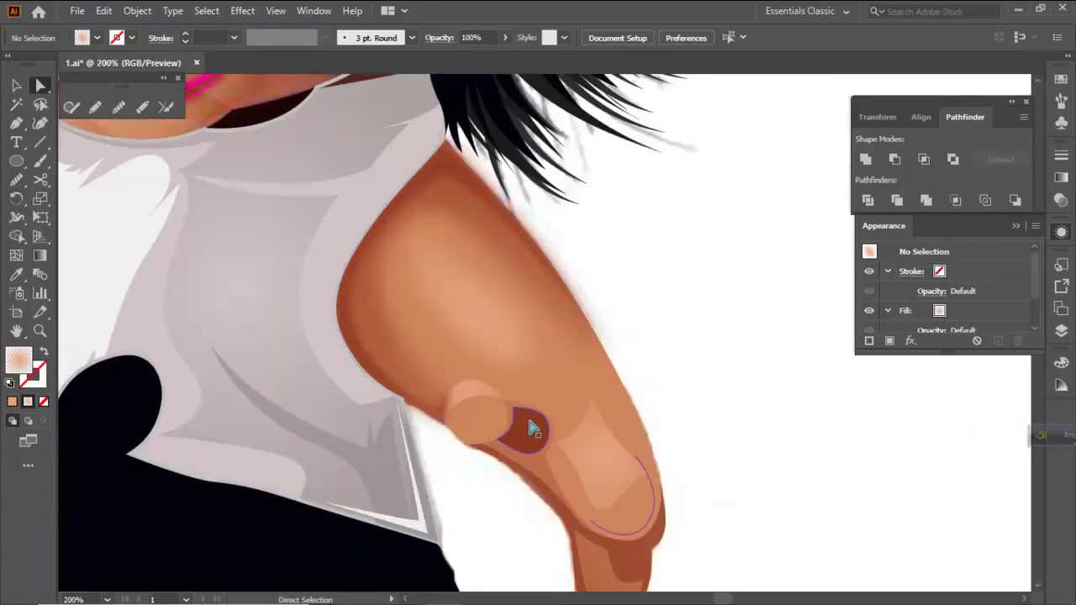
Apply a Gaussian Blur with an 8-pixel radius to the dark brown spot beside the thumb
left_click(525, 429)
left_click(241, 12)
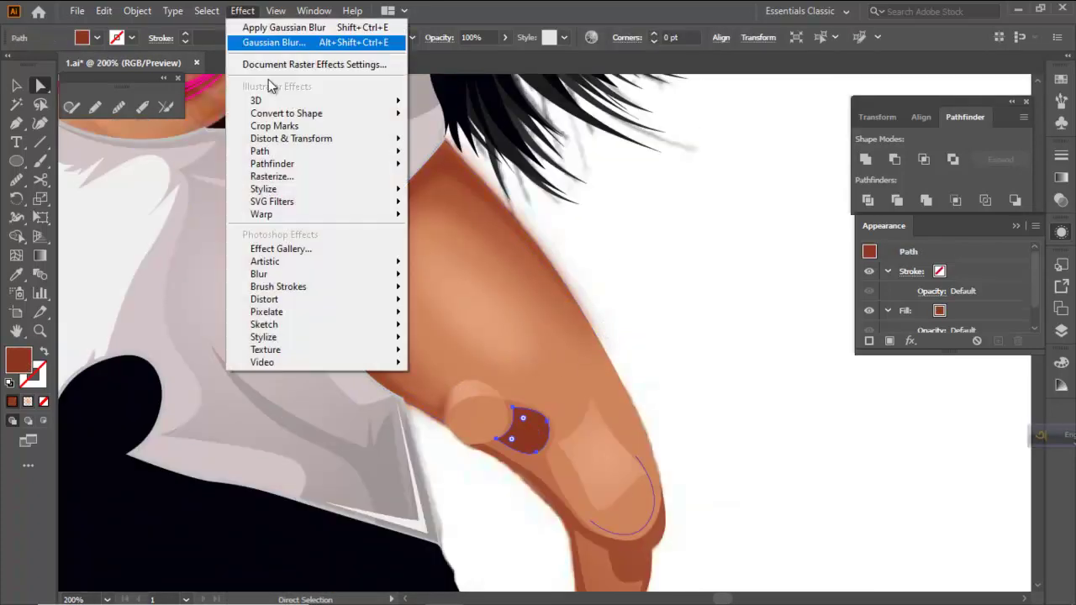
mouse_move(400, 278)
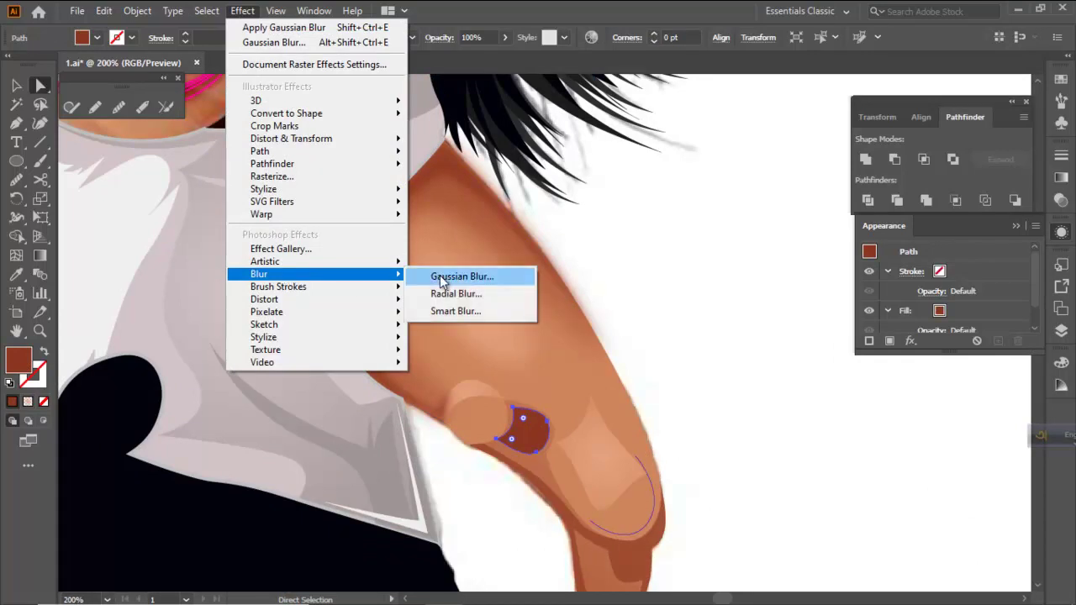
left_click(445, 276)
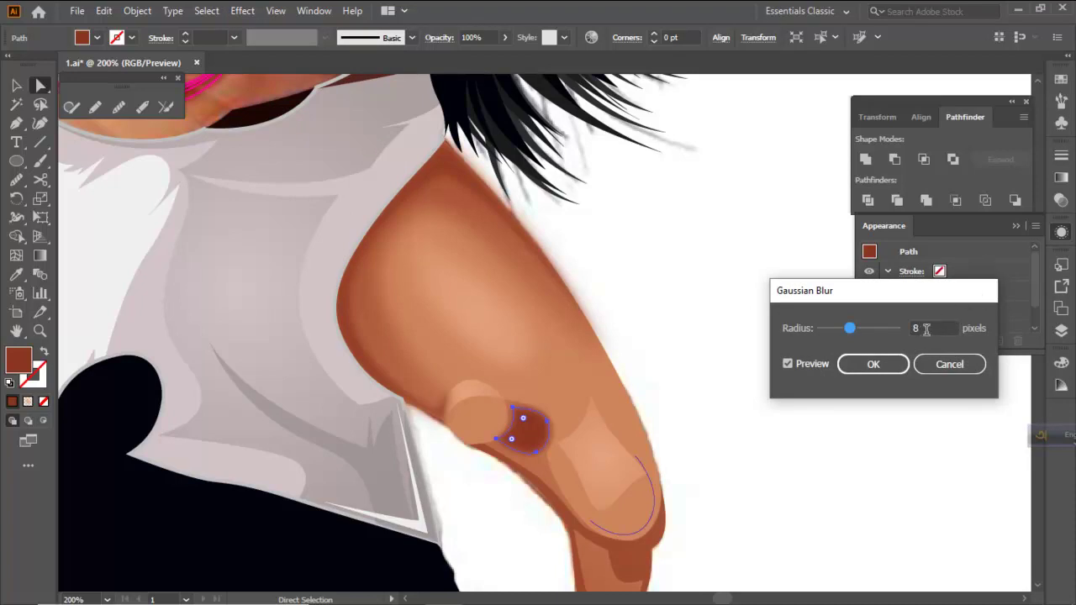
left_click(891, 363)
Fill the dark spot beside the thumb with a two-stop dark brown radial gradient whose outer stop has 30% opacity
left_click(1060, 177)
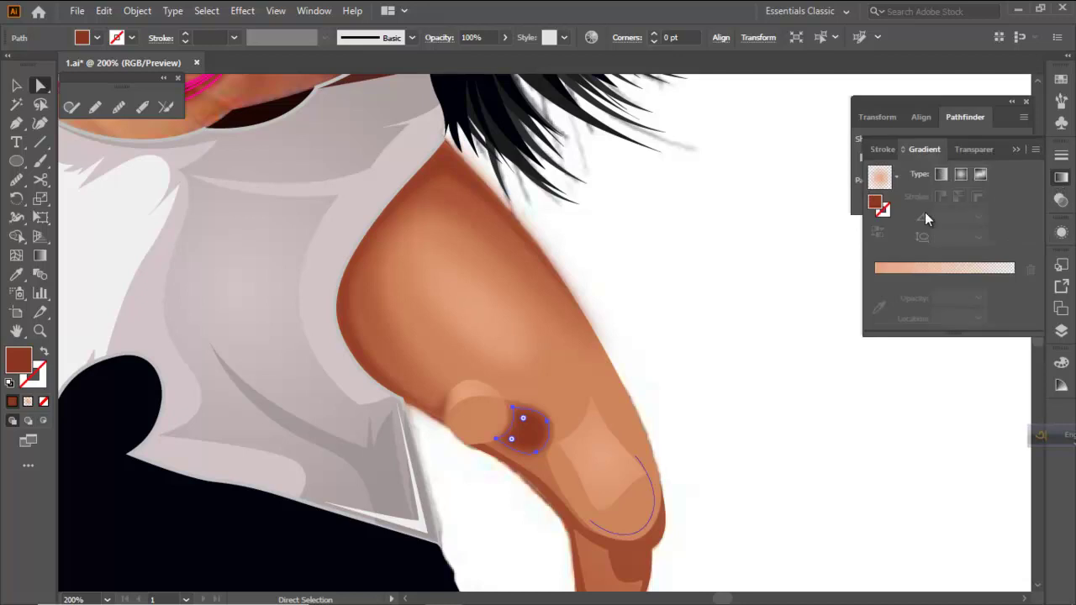
left_click(874, 286)
left_click(926, 297)
left_click_drag(927, 297, 837, 299)
left_click(978, 317)
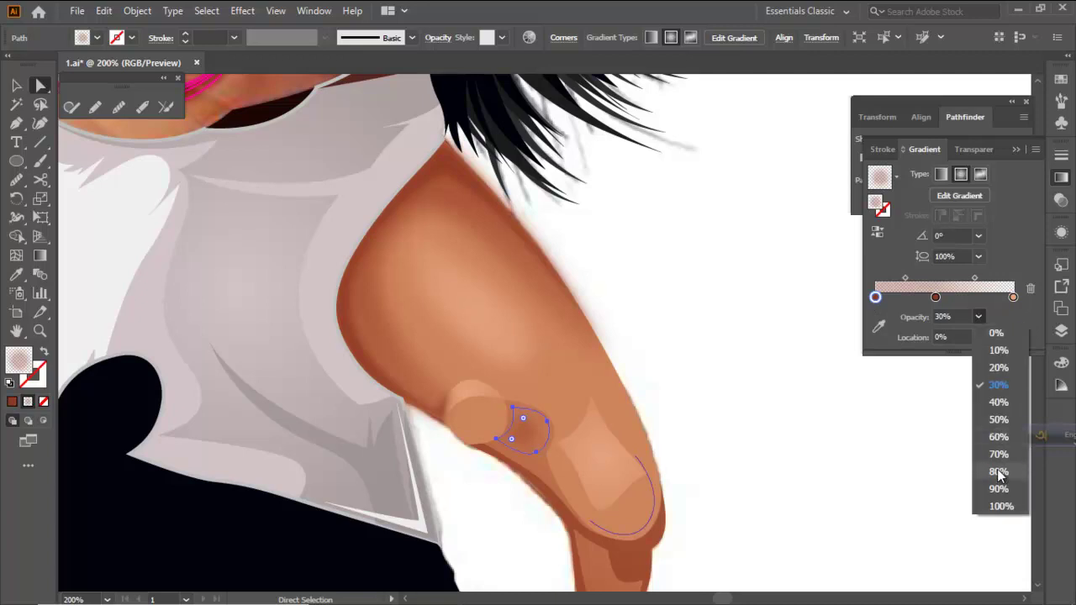
left_click_drag(1015, 298, 1001, 328)
left_click_drag(934, 297, 1036, 291)
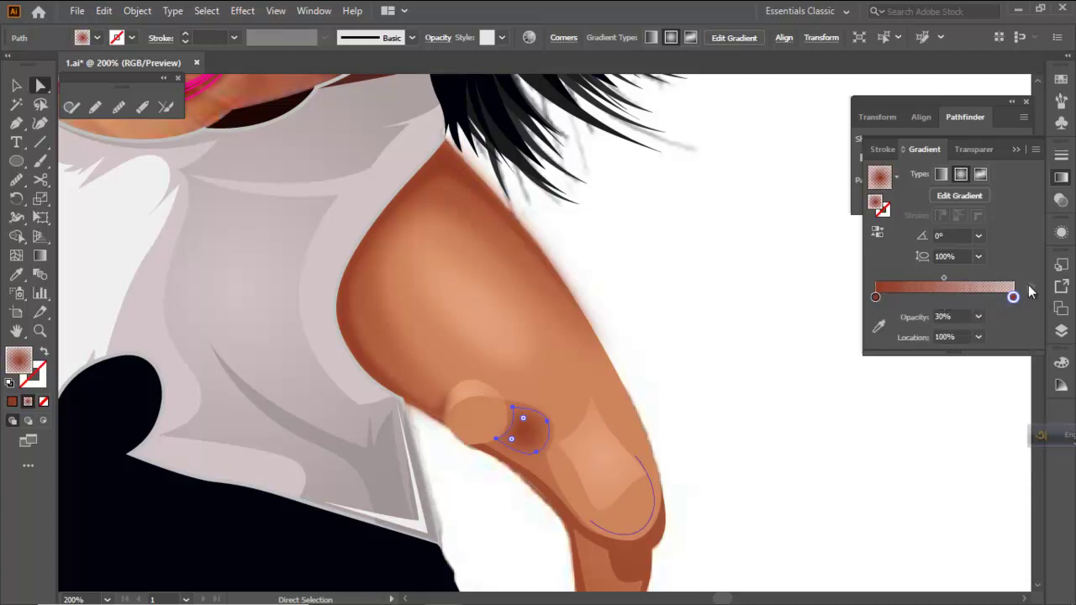
left_click(727, 298)
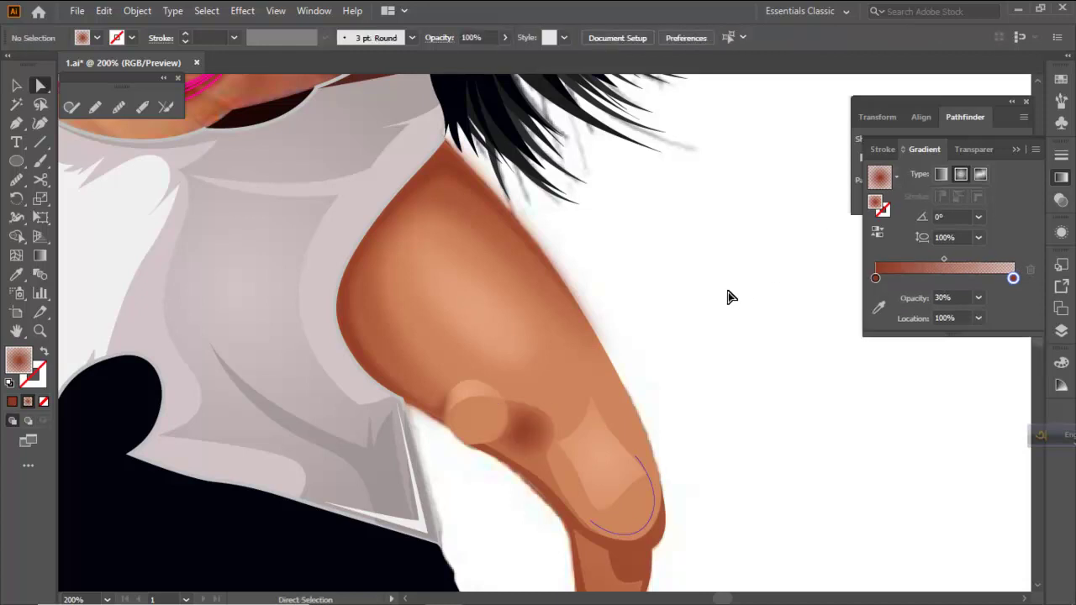
key("ctrl+0")
scroll(591, 364, "up", 3)
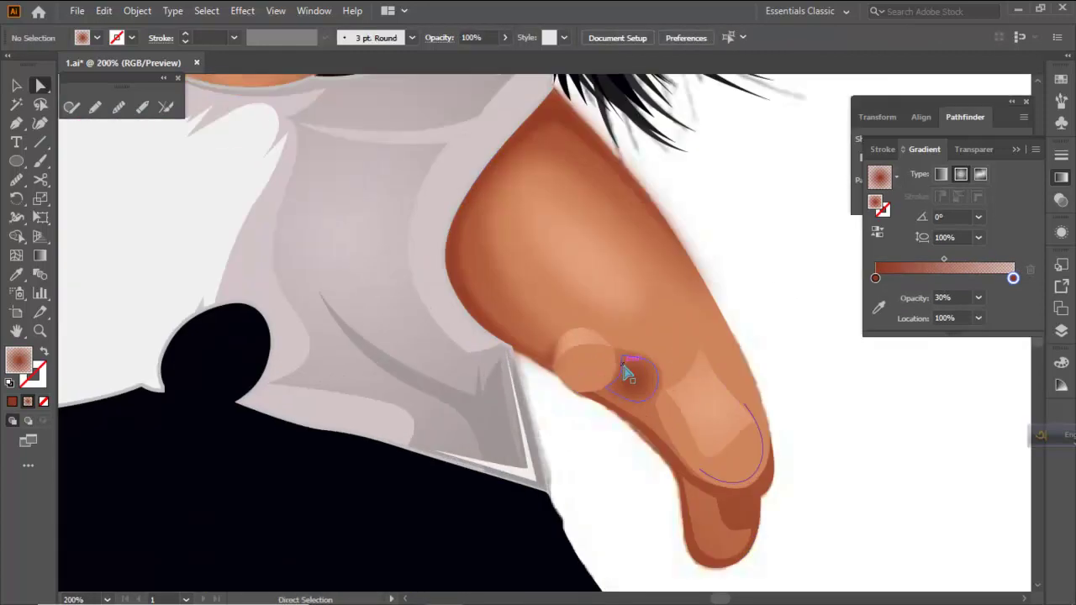
Change the dark spot's gradient to linear and redraw it from the thumb's edge outward toward the hand
left_click(632, 377)
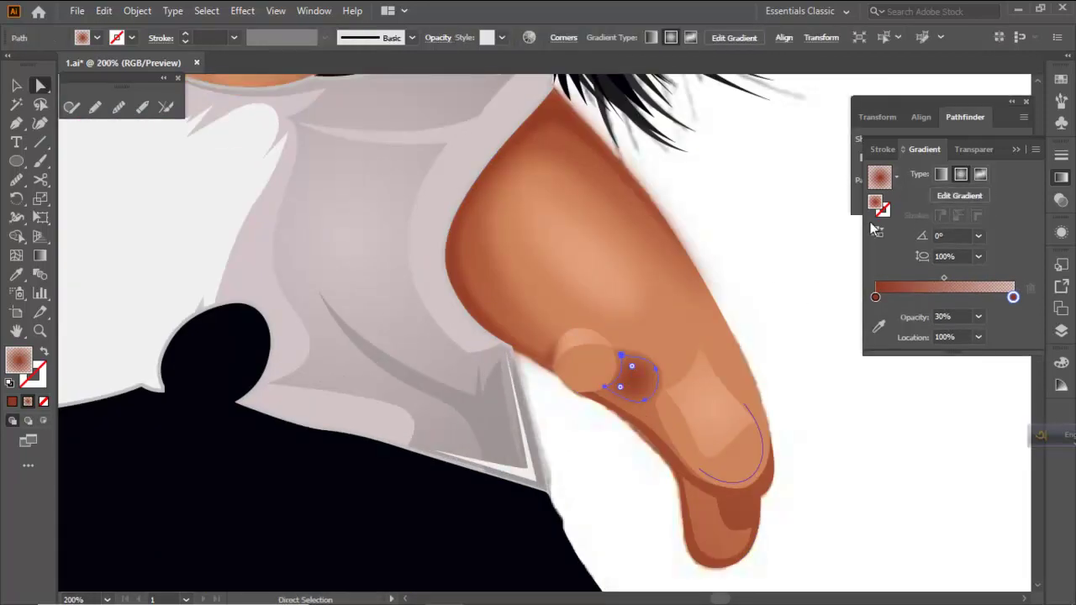
left_click(942, 175)
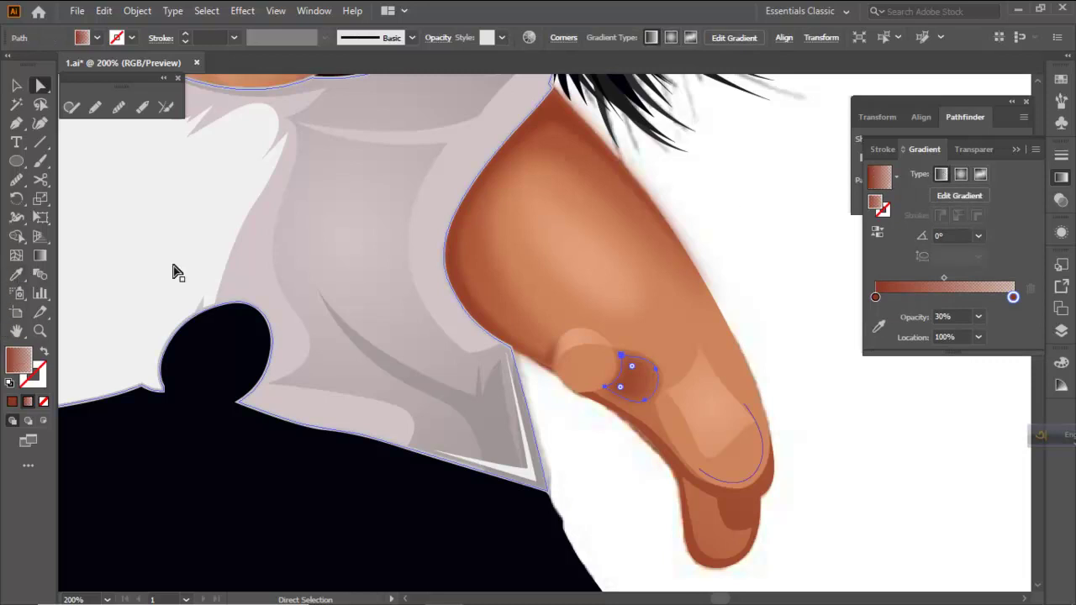
left_click(737, 228)
scroll(635, 284, "down", 3)
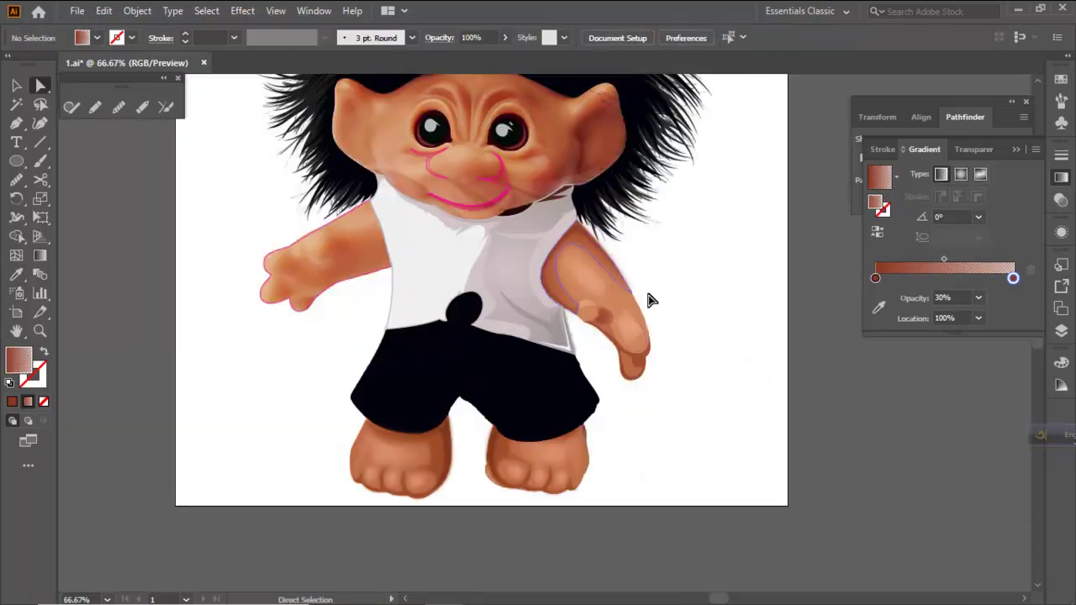
scroll(636, 306, "up", 5)
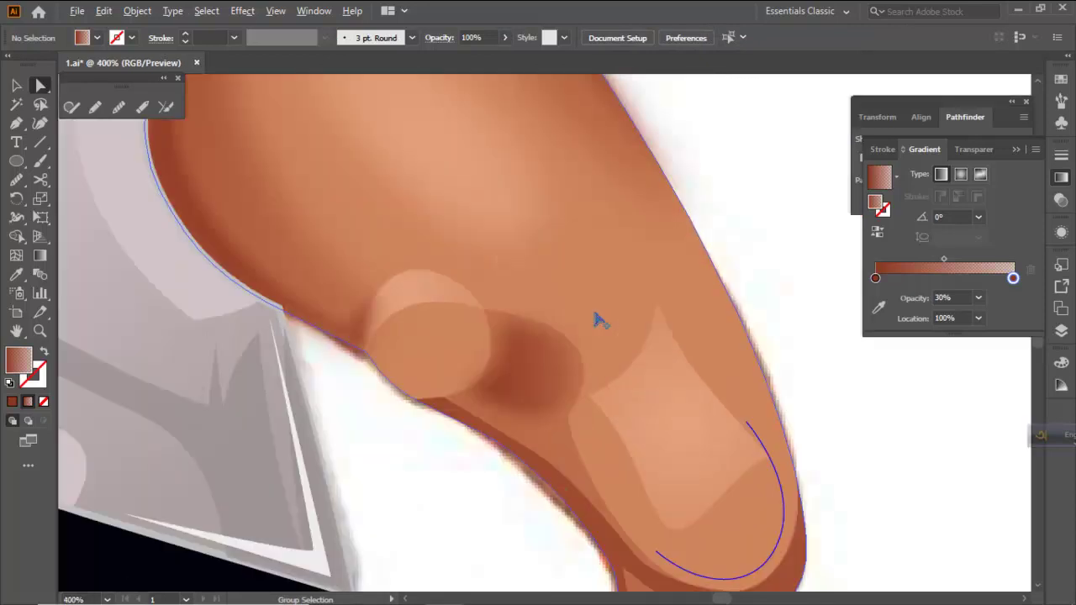
left_click(541, 356)
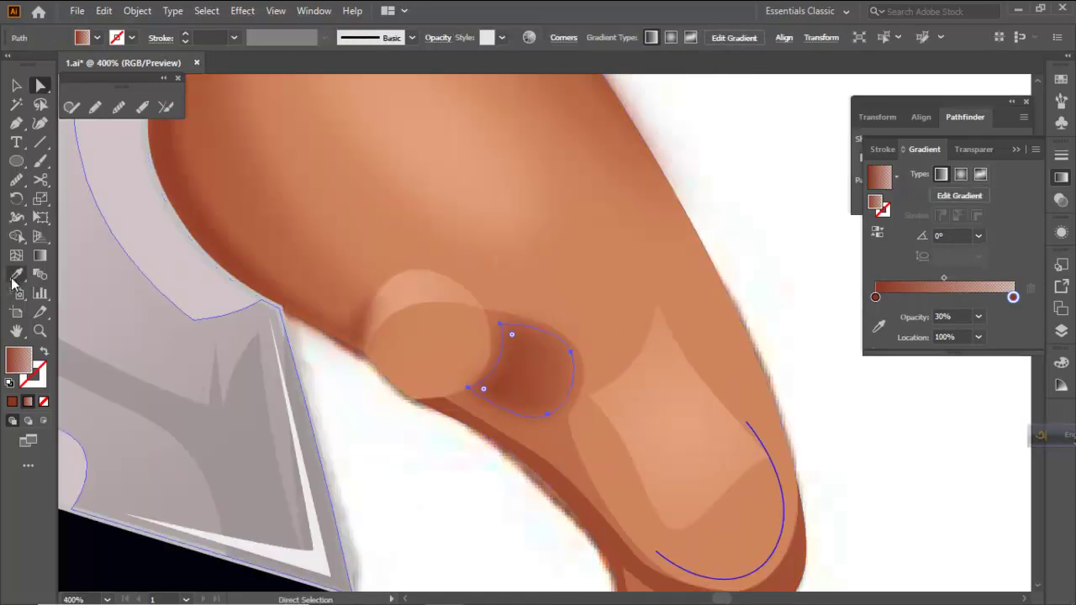
left_click(40, 259)
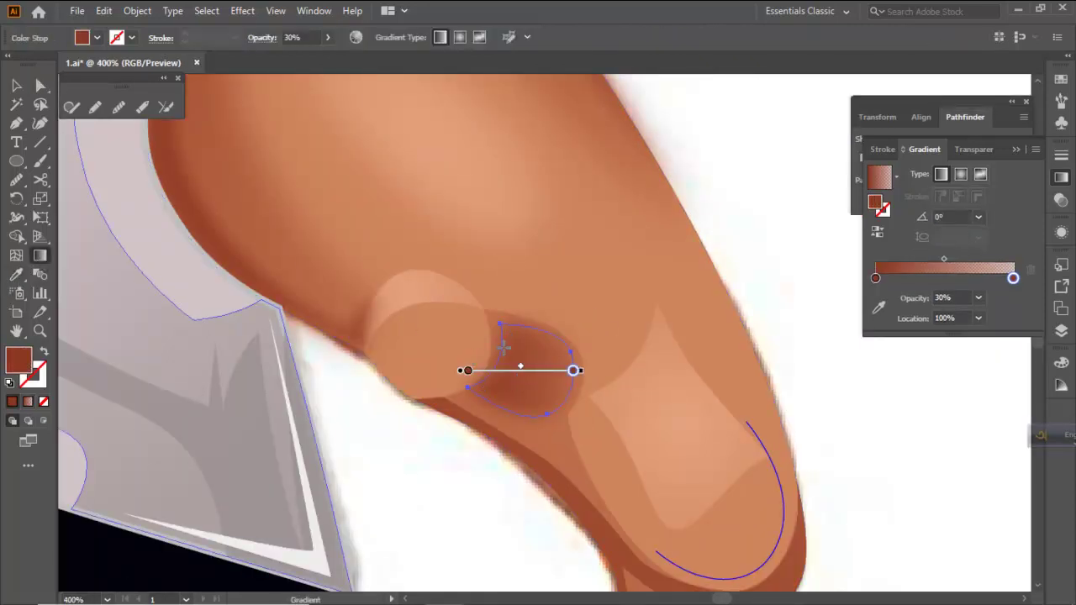
left_click_drag(502, 346, 595, 363)
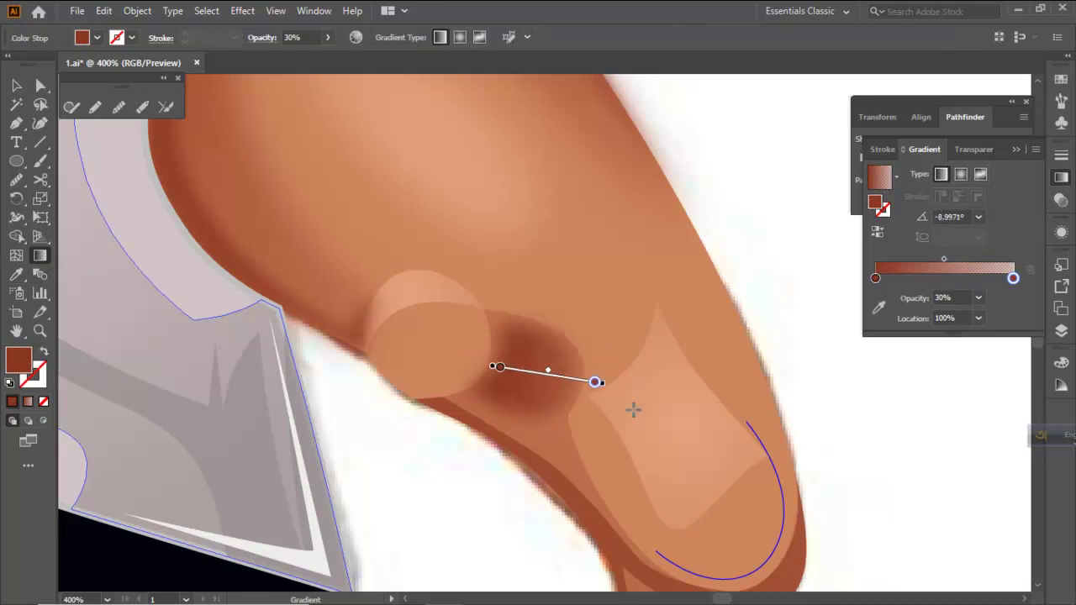
Apply a Gaussian Blur with a 9-pixel radius to the gradient shading that runs behind the thumb and under the hand
left_click(559, 446, "ctrl")
left_click_drag(650, 434, 511, 363)
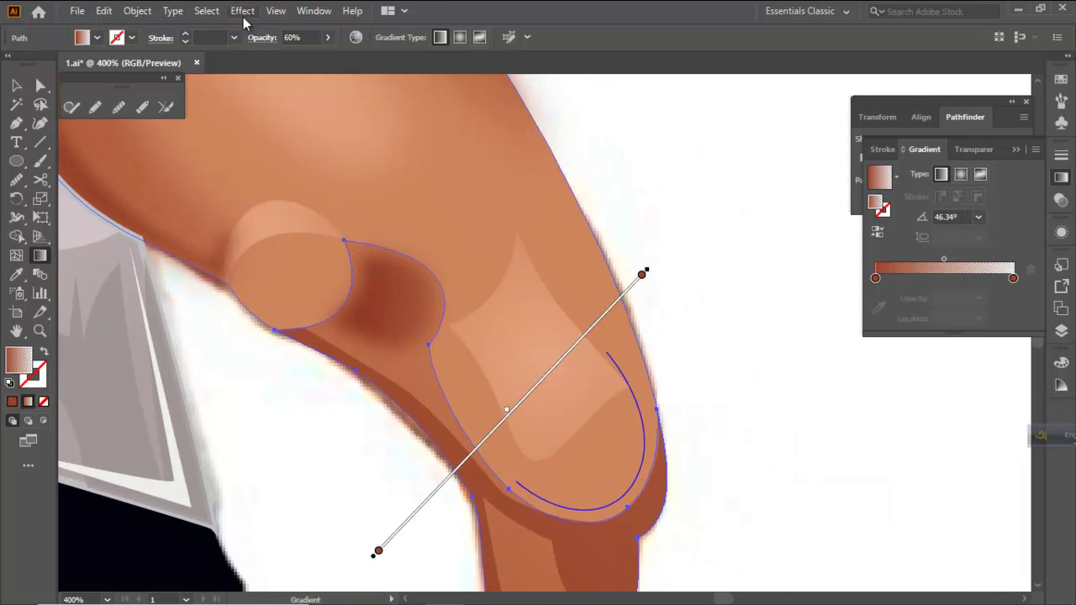
left_click(243, 11)
mouse_move(296, 280)
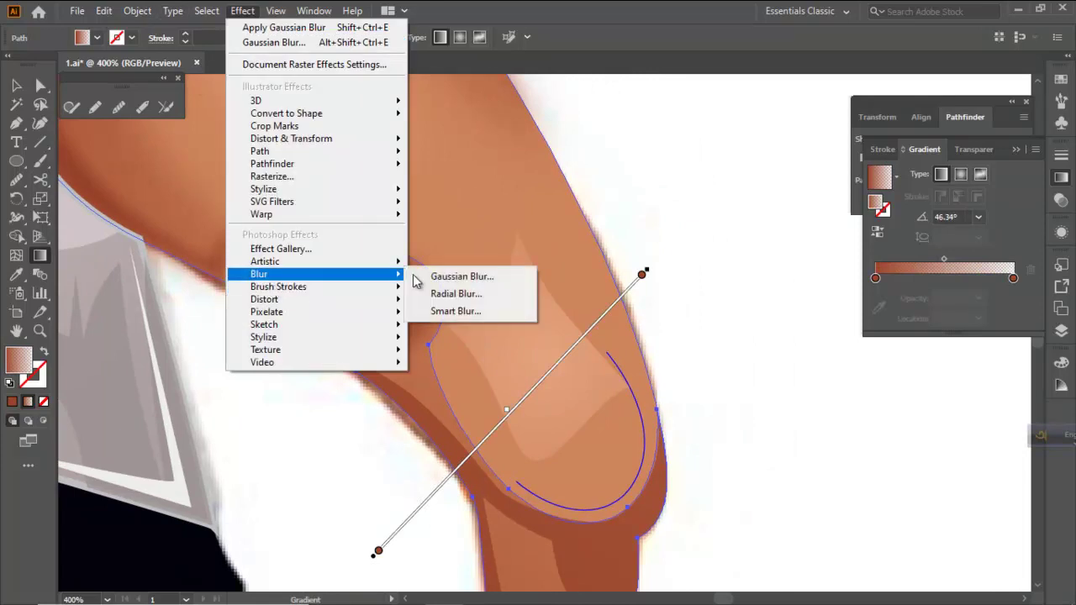
left_click(459, 277)
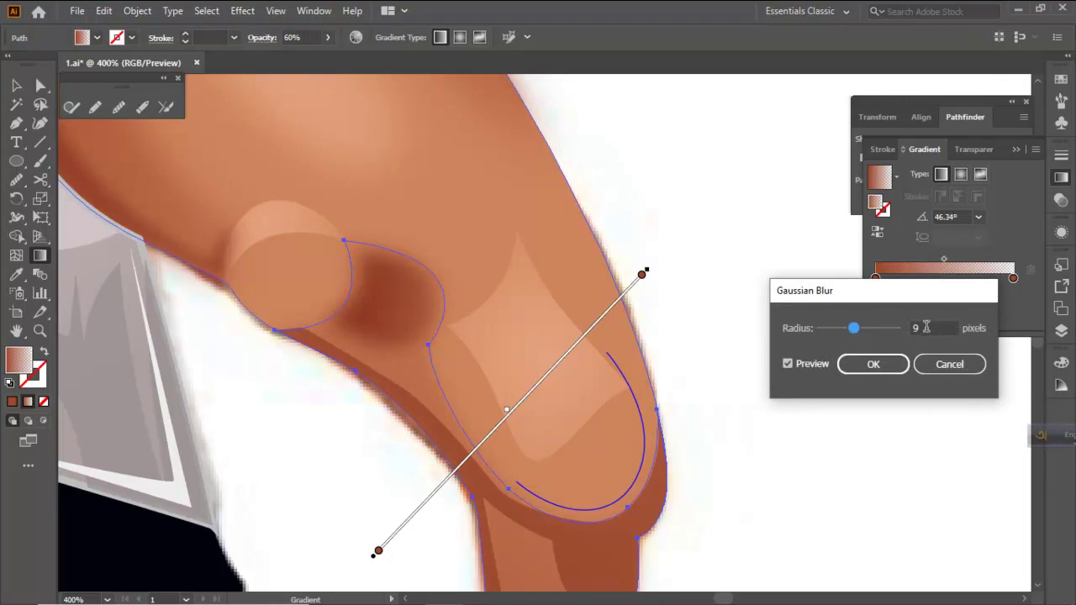
left_click(889, 365)
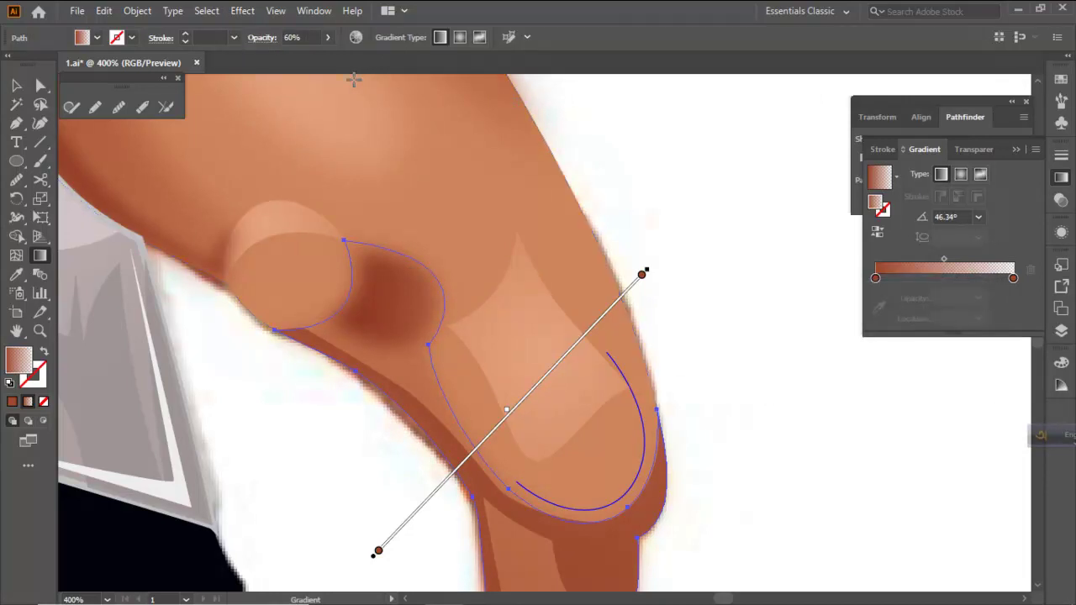
Set the opacity of the gradient shading behind the thumb and under the hand to 70%
type("70")
type("a")
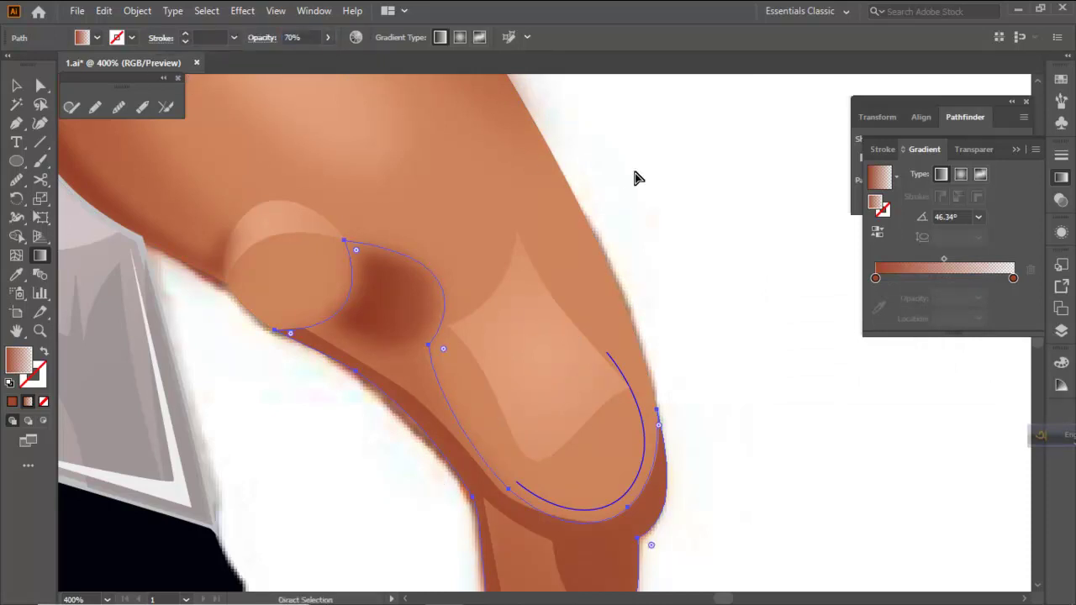
left_click(745, 174, "ctrl")
Apply a Gaussian Blur with a 9-pixel radius to the dark brown shading under the hand and around the finger below it
scroll(630, 290, "down", 3)
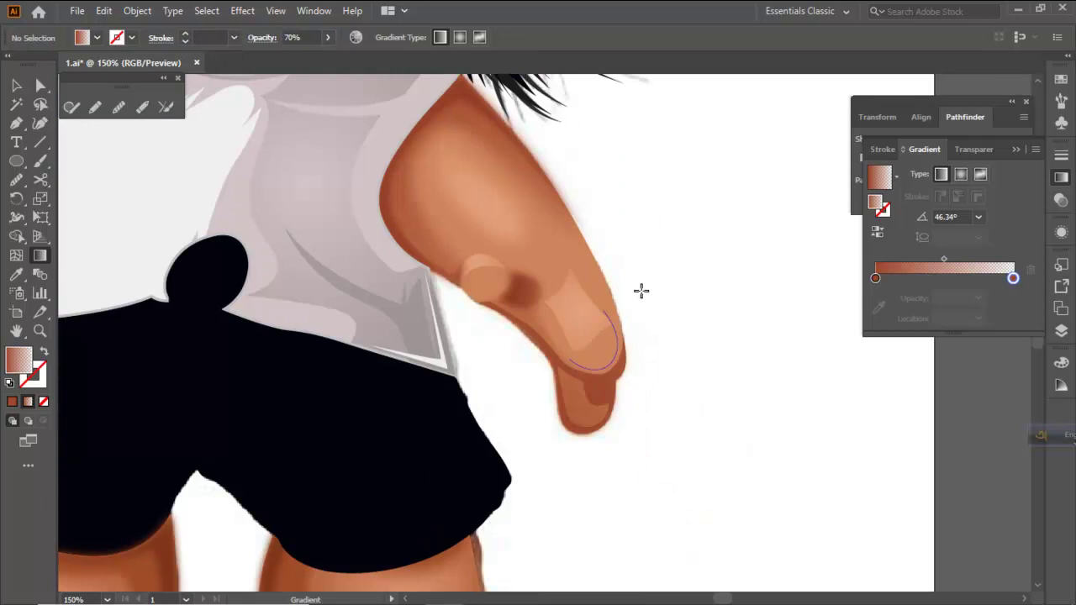
scroll(612, 345, "up", 2)
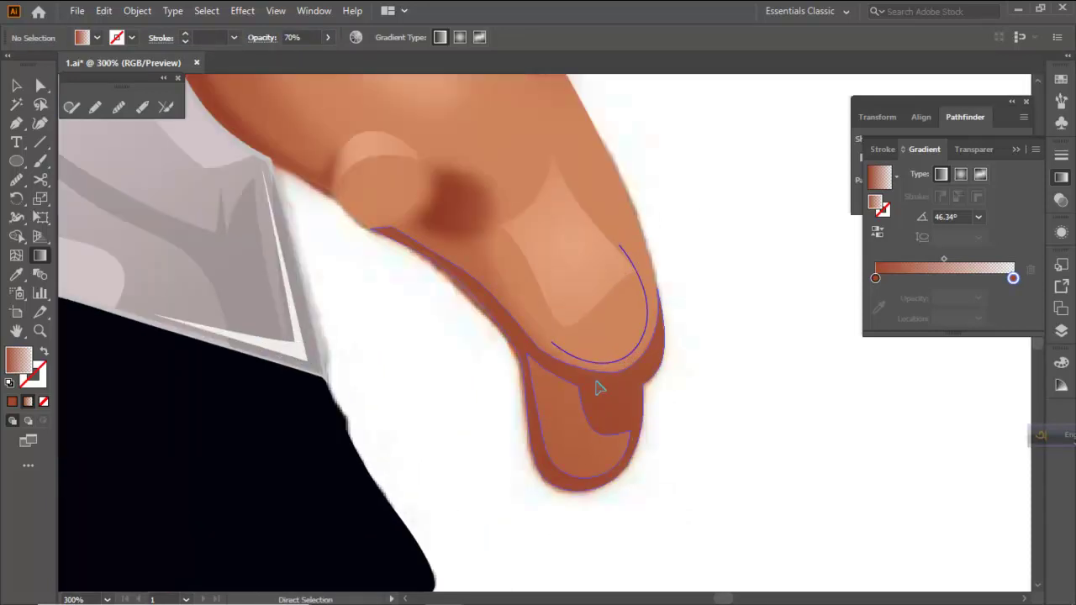
left_click(599, 387, "ctrl")
left_click(229, 11)
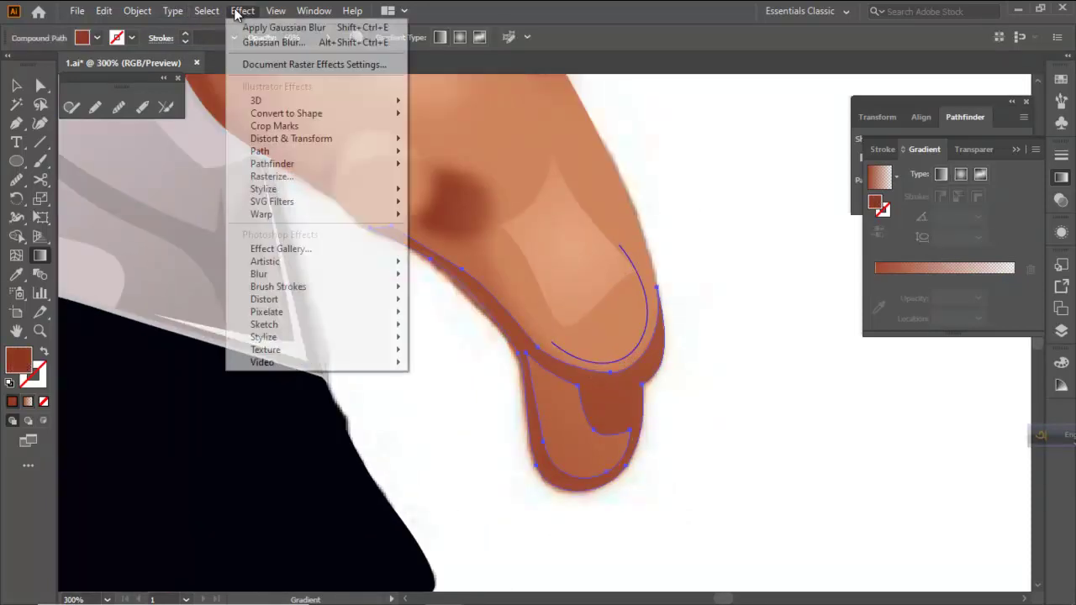
mouse_move(277, 274)
left_click(444, 278)
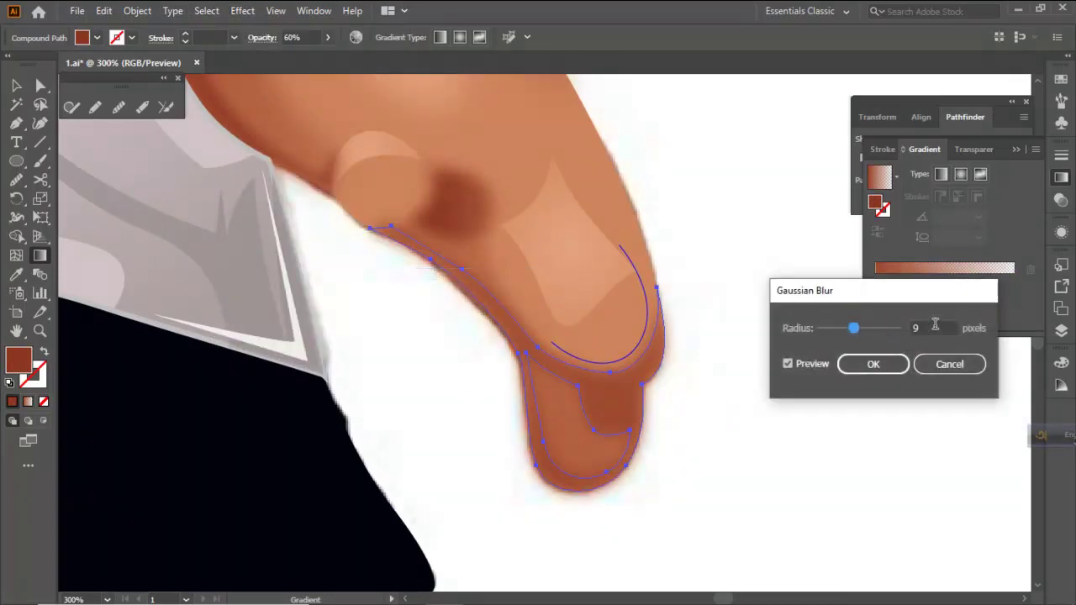
left_click(873, 364)
left_click(796, 422, "ctrl")
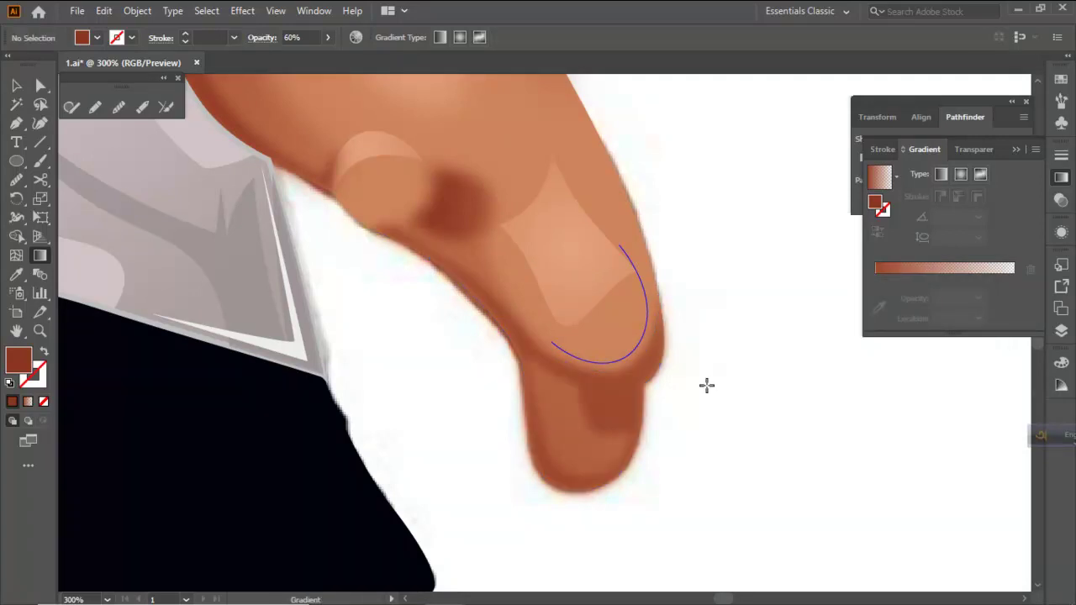
key("ctrl+1")
scroll(679, 353, "down", 1)
scroll(675, 360, "up", 3)
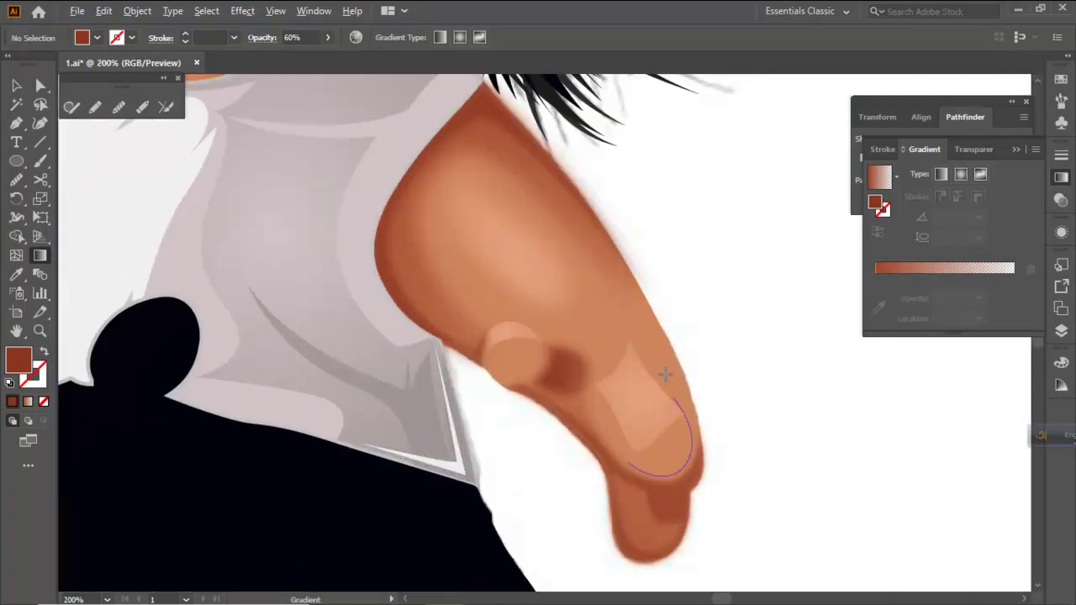
mouse_move(522, 603)
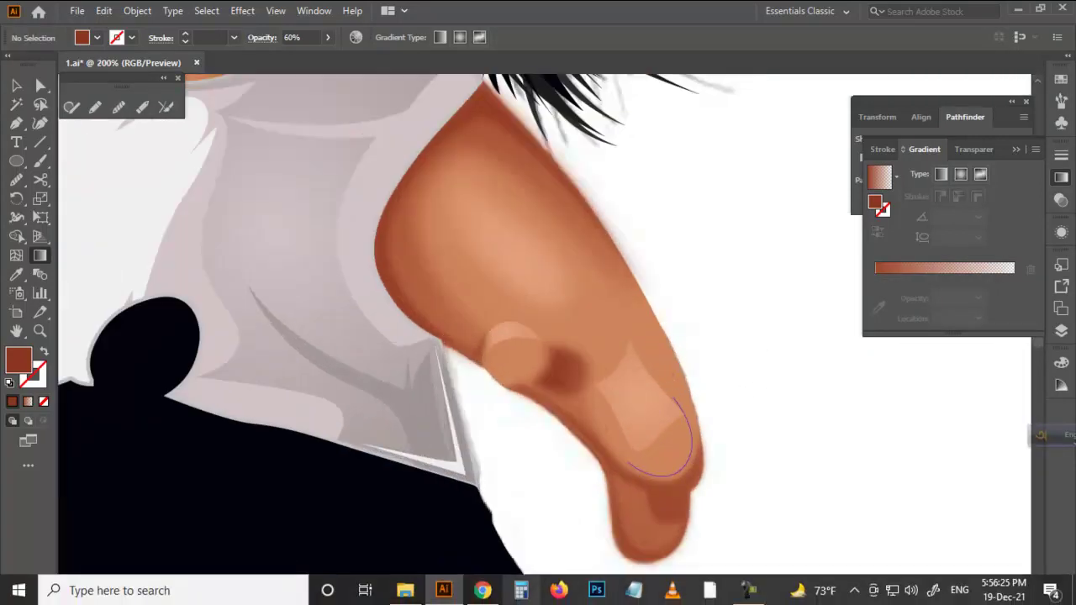
left_click(748, 590)
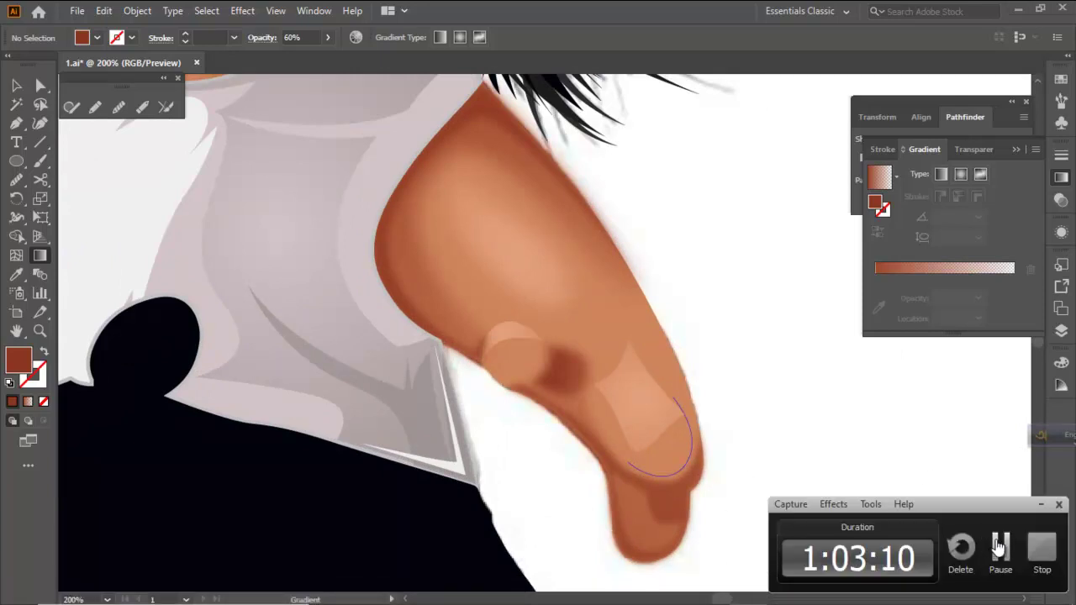
left_click(999, 546)
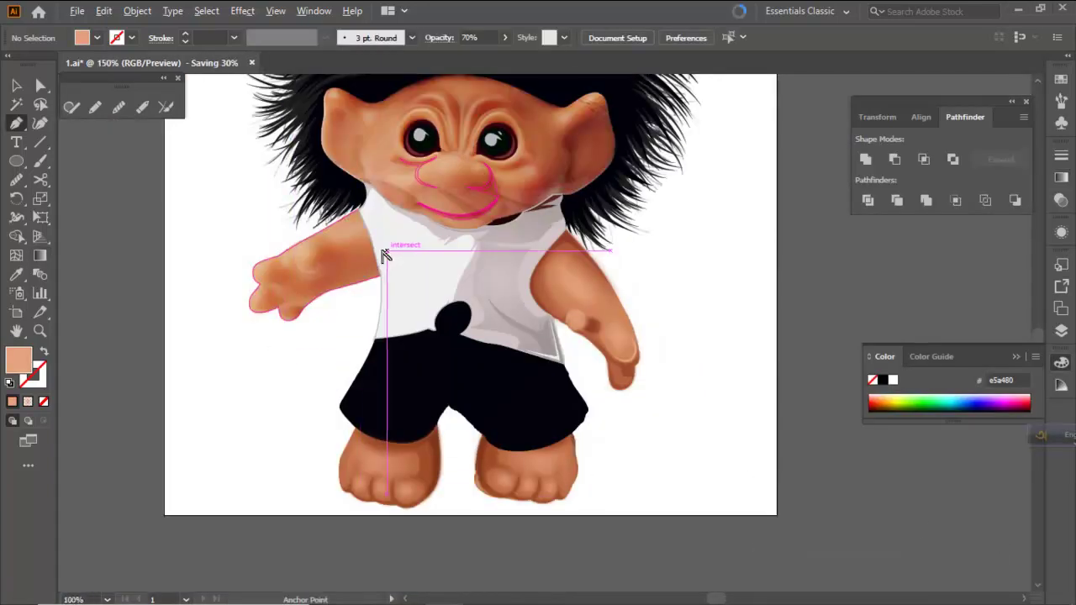
Sample the magenta 1 pt outline of the outstretched arm as the appearance for new Pen tool paths
scroll(384, 254, "up", 2)
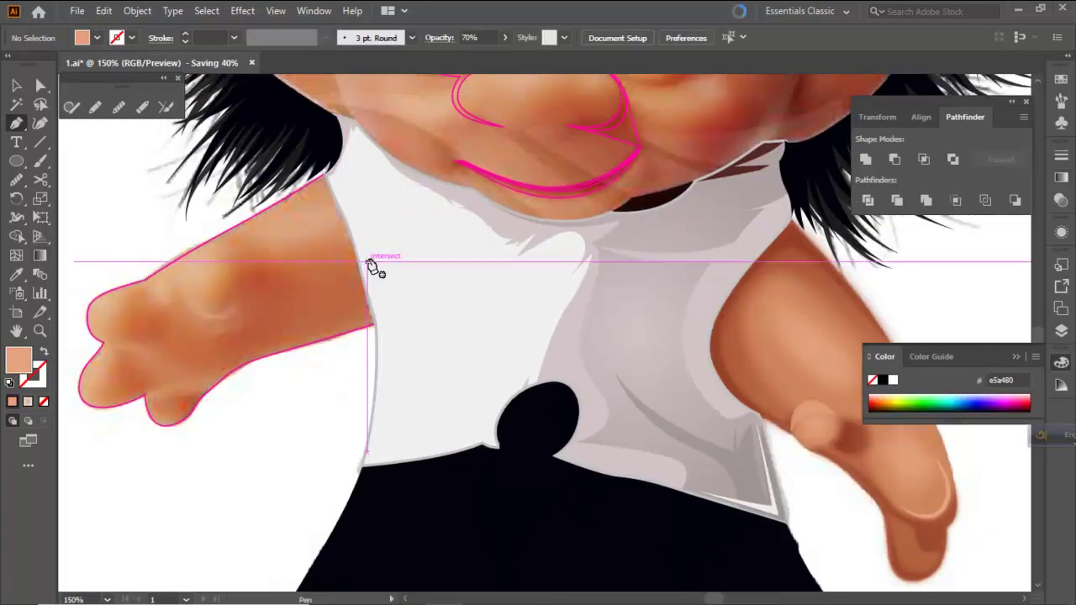
left_click(17, 275)
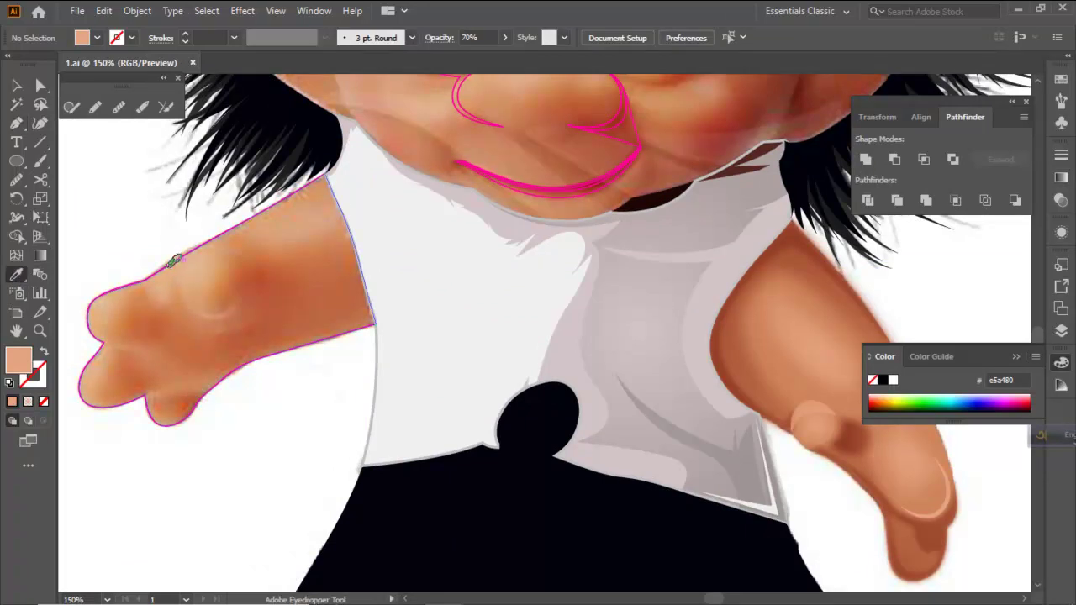
left_click(172, 262)
left_click(15, 125)
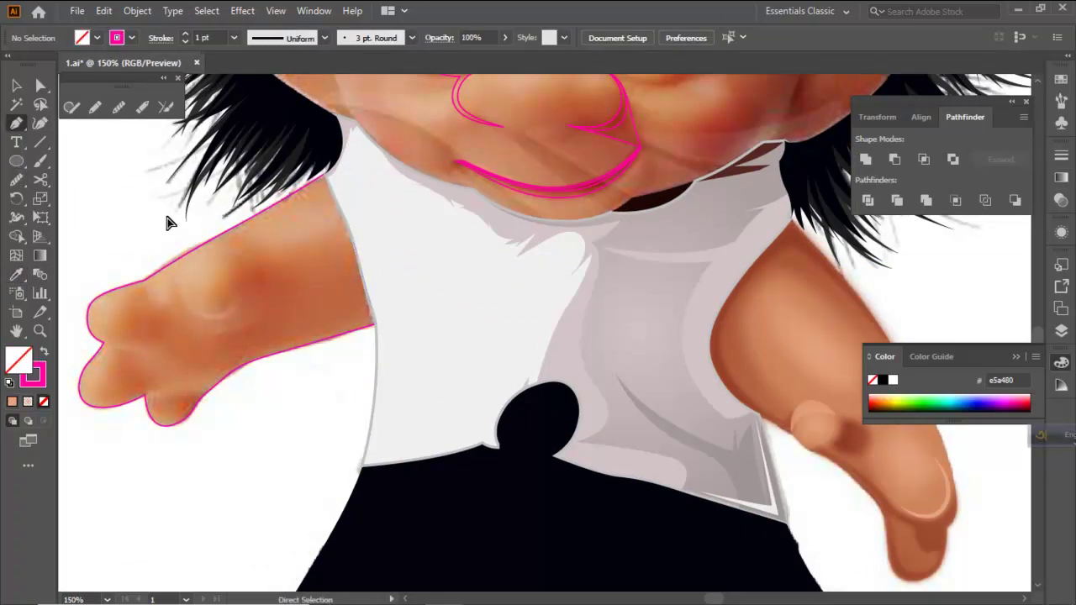
scroll(261, 286, "up", 1)
left_click_drag(285, 316, 403, 286)
left_click_drag(328, 292, 374, 300)
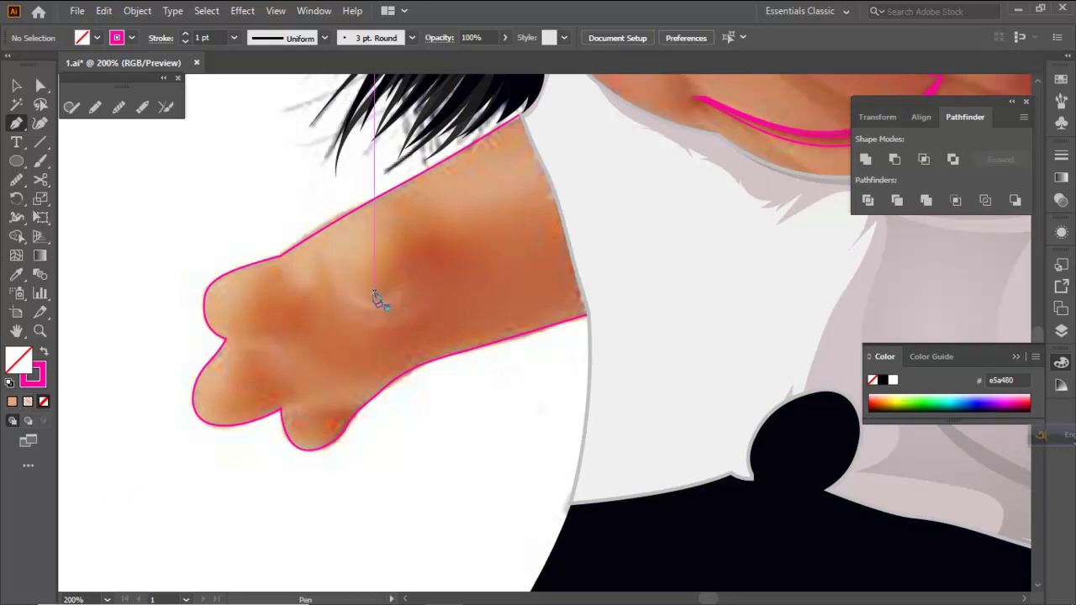
Trace the small and large rounded highlights along the upper edge of the outstretched arm with the Pen tool
left_click(281, 255)
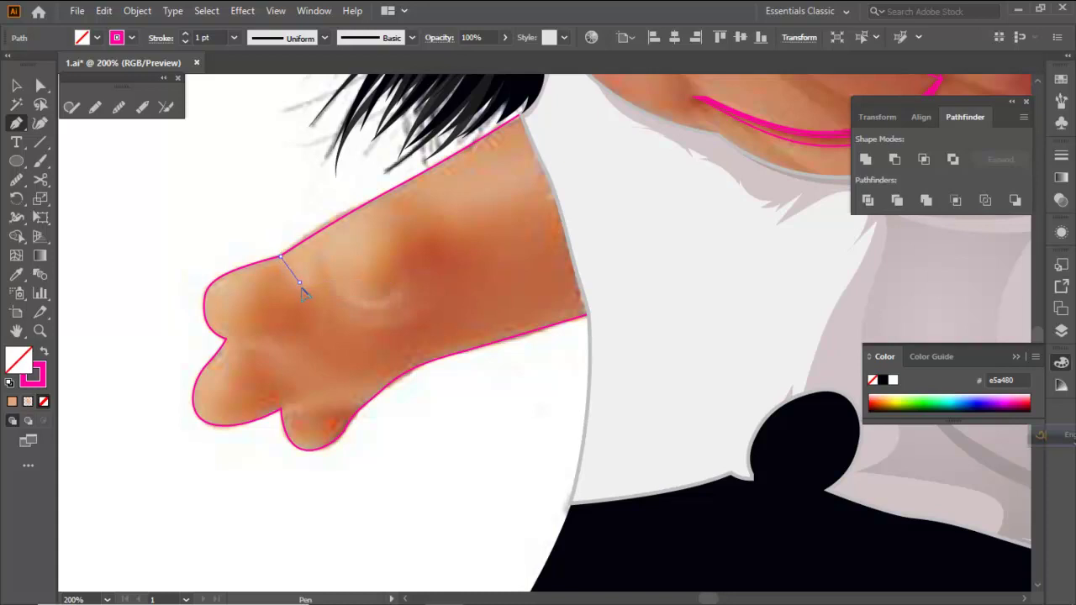
left_click_drag(318, 295, 320, 250)
left_click_drag(357, 308, 412, 309)
left_click_drag(409, 257, 346, 217)
key("ctrl+z")
key("ctrl+z")
key("ctrl+z")
left_click_drag(402, 240, 382, 204)
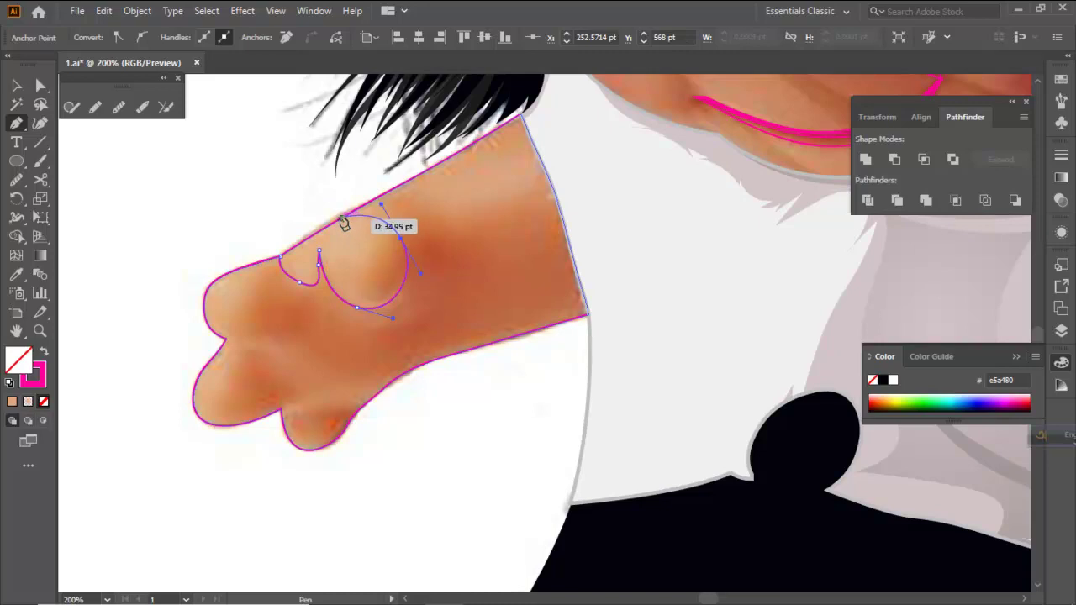
left_click(344, 214)
Extend the highlight path loosely around the outside of the arm, past the shoulder and below the hand to beyond the fingers
left_click_drag(456, 126, 477, 111)
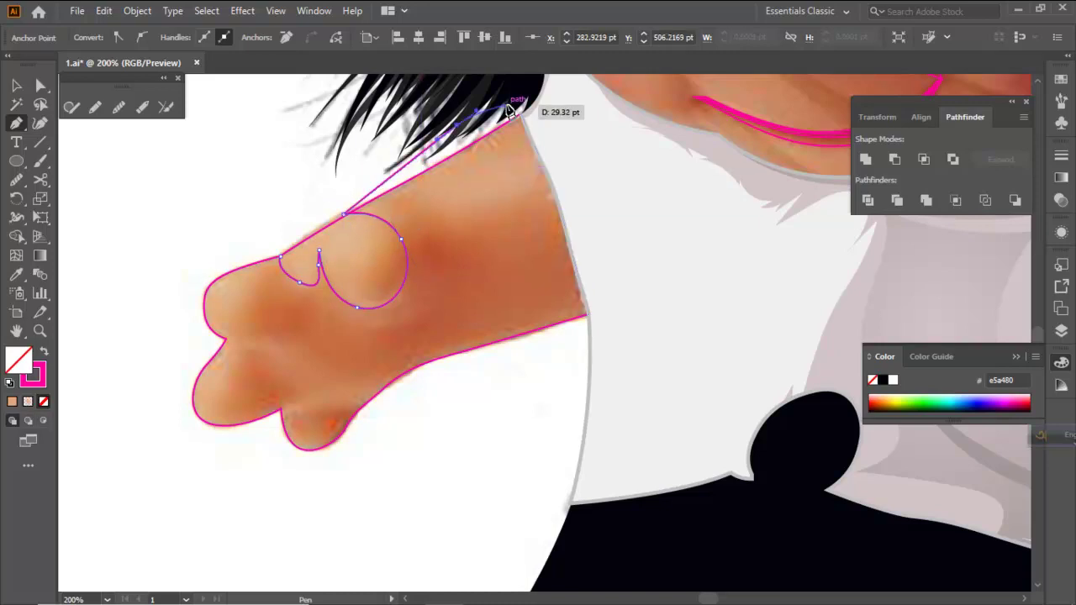
left_click_drag(542, 107, 567, 123)
left_click_drag(639, 263, 635, 327)
left_click_drag(596, 365, 577, 384)
left_click_drag(464, 467, 427, 478)
left_click_drag(358, 496, 329, 495)
left_click_drag(259, 476, 124, 325)
left_click_drag(139, 252, 163, 233)
left_click(279, 256)
left_click(288, 226, "ctrl")
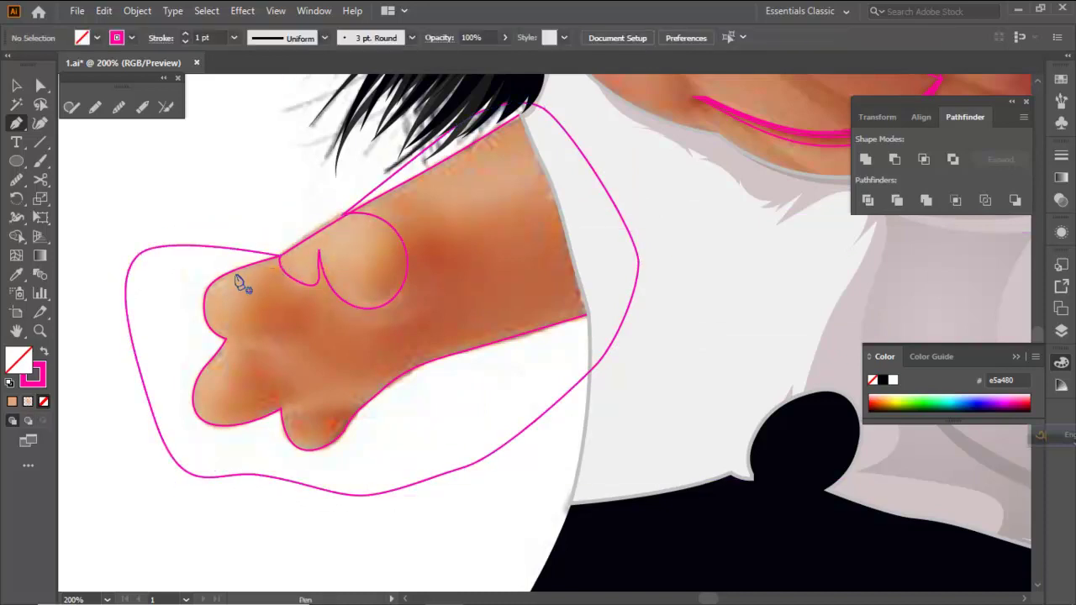
key("ctrl+z")
key("ctrl+z")
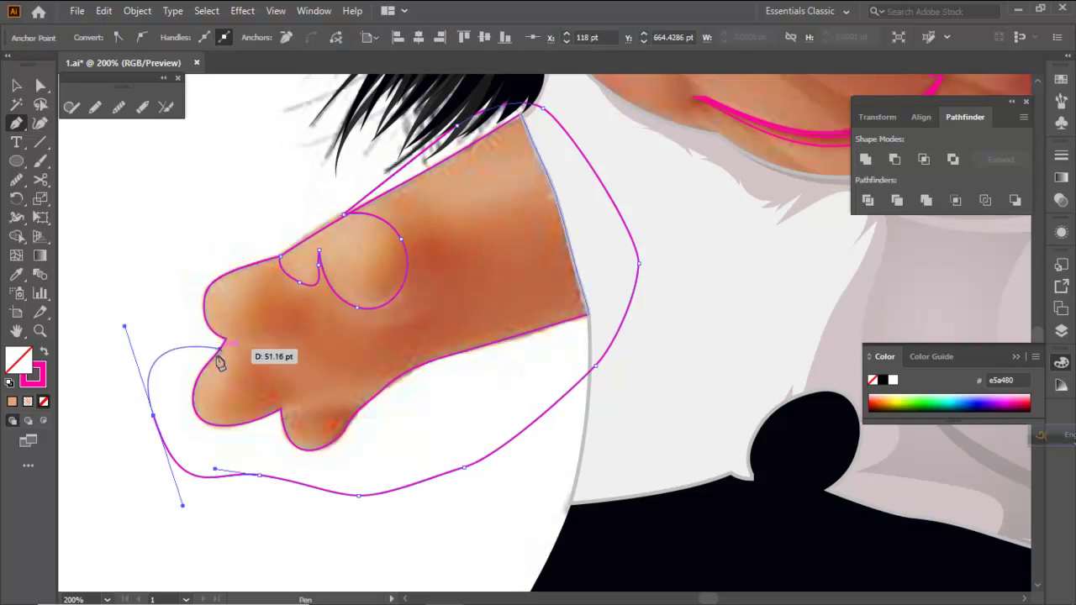
left_click_drag(205, 436, 246, 430)
left_click(245, 423)
left_click_drag(239, 354, 229, 350)
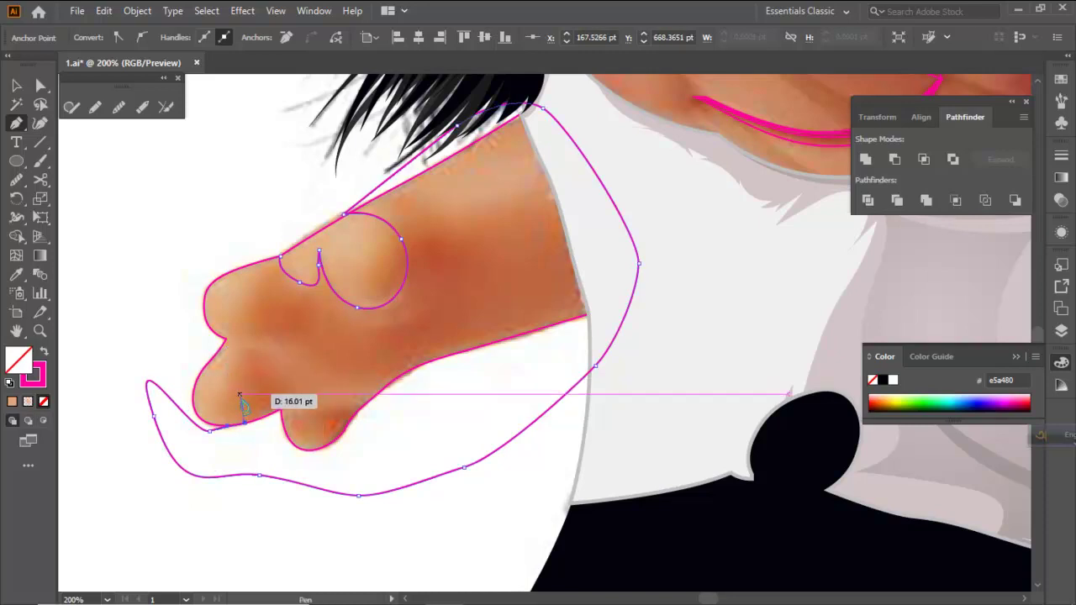
key("ctrl+z")
key("ctrl+z")
Trace the rounded inner edges of the lower and upper fingertips and close the path at the small knuckle highlight
left_click_drag(233, 434, 225, 362)
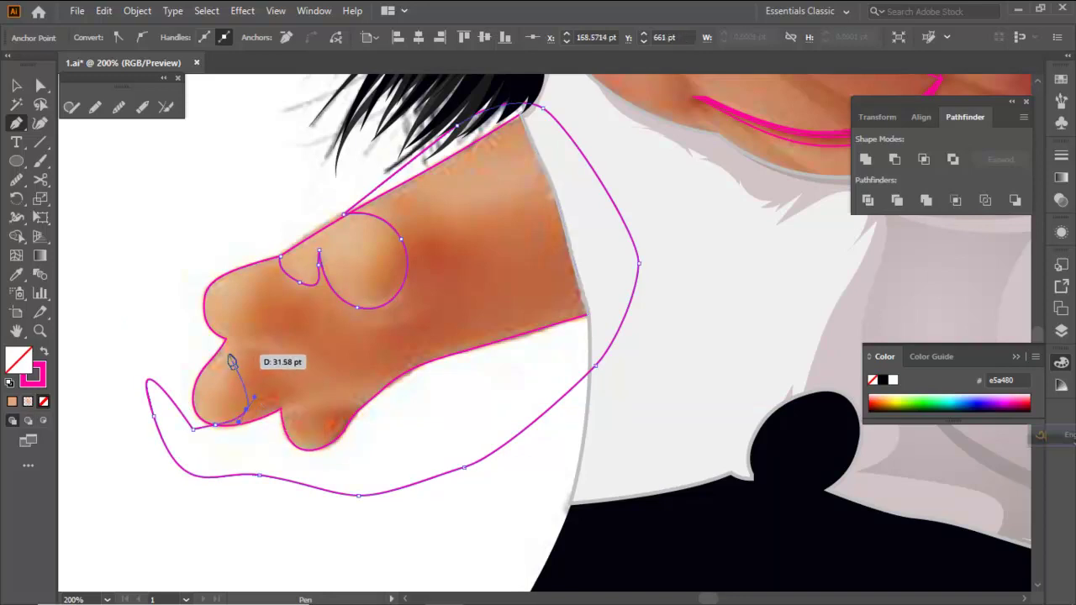
left_click_drag(232, 357, 207, 367)
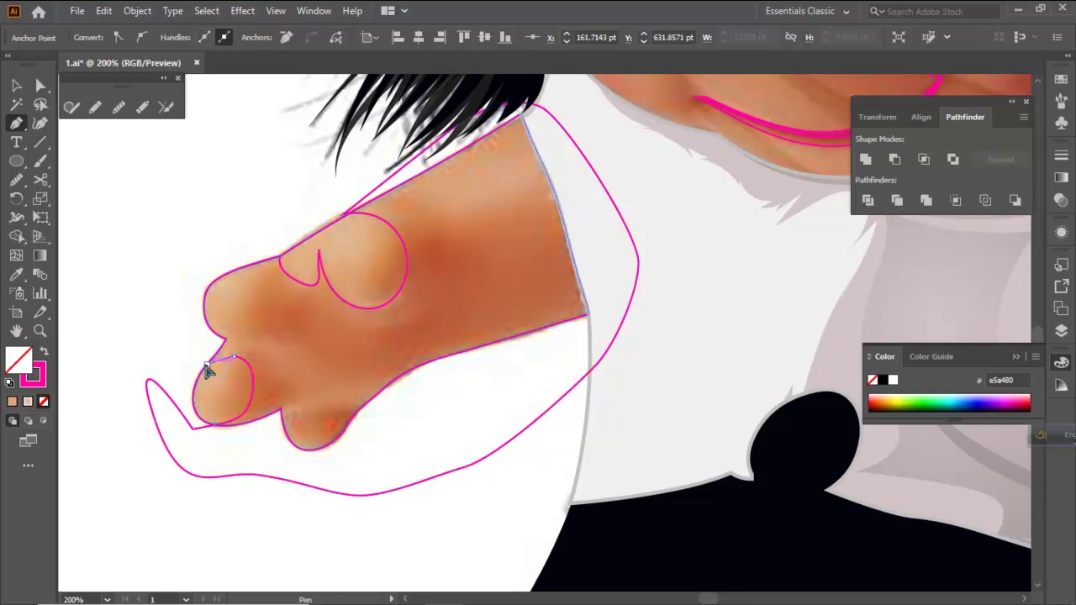
left_click(195, 373)
left_click_drag(198, 351, 269, 332)
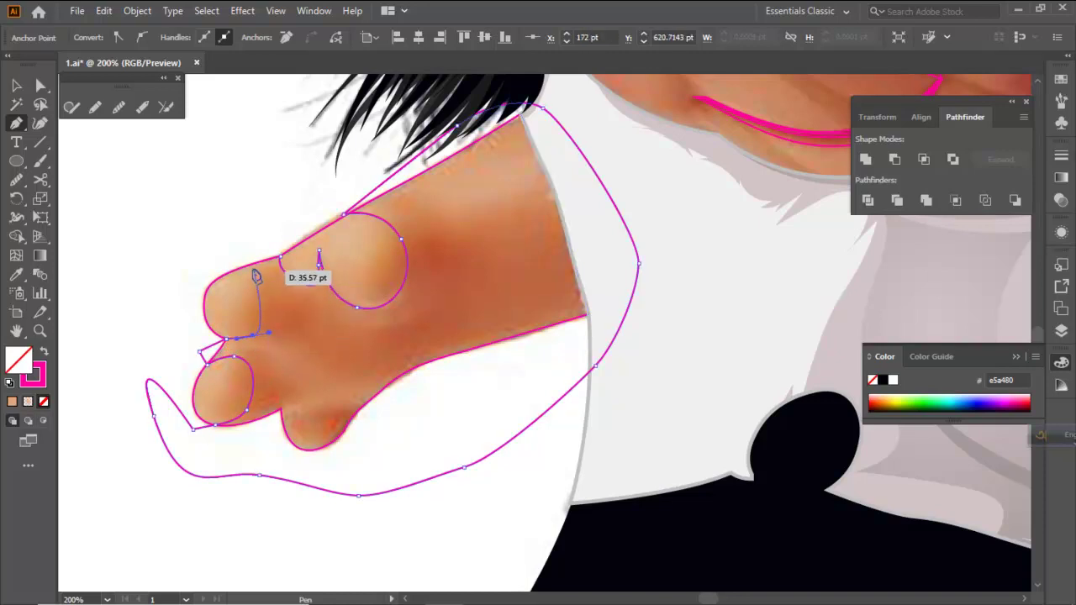
left_click_drag(267, 277, 269, 241)
left_click(235, 263)
left_click(281, 256)
left_click(342, 263, "ctrl")
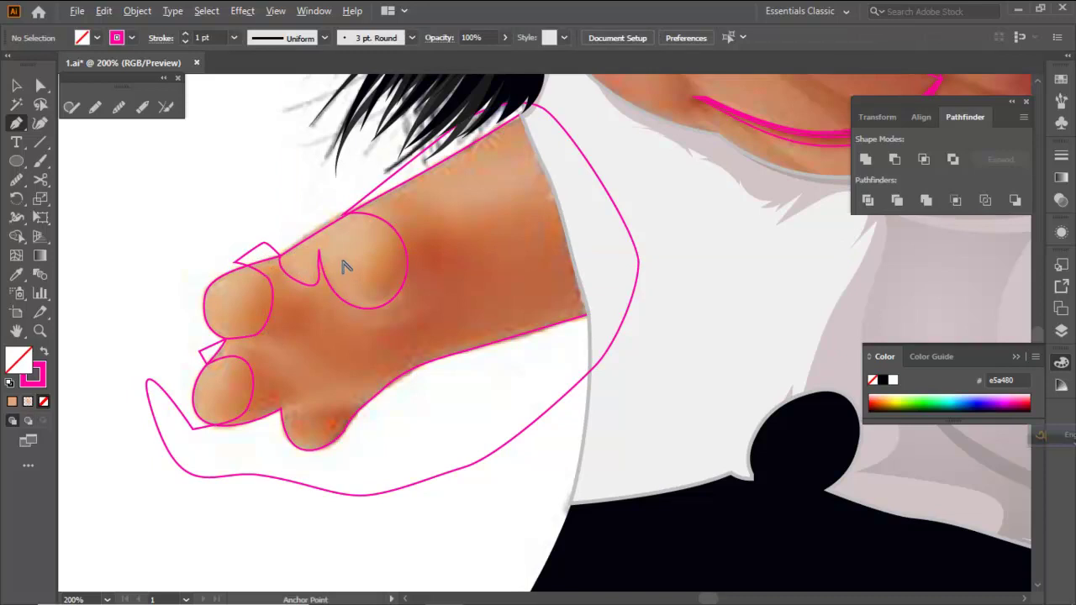
Start a new Pen path between the two fingertips and curve it over the palm down toward the lowest finger
scroll(346, 267, "down", 1)
scroll(331, 315, "up", 1)
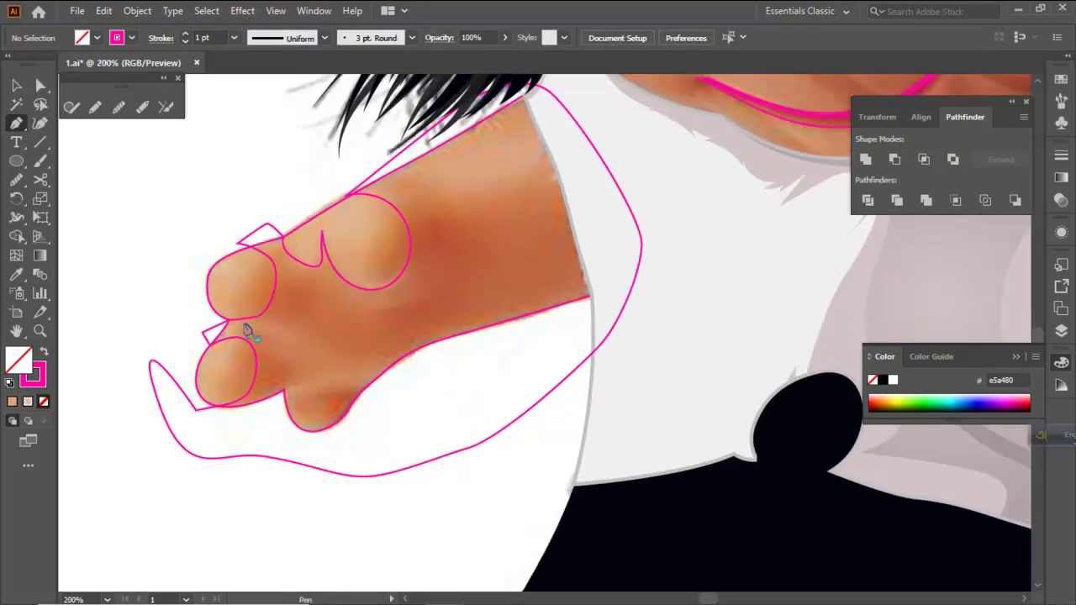
left_click_drag(242, 324, 298, 315)
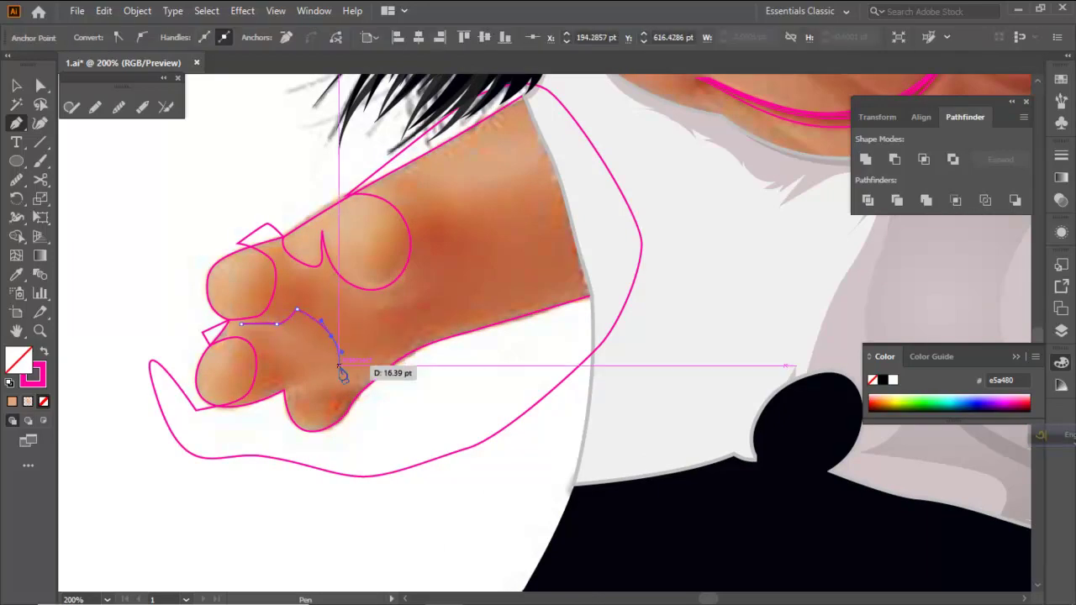
left_click_drag(337, 370, 409, 338)
left_click_drag(363, 379, 294, 399)
key("ctrl+z")
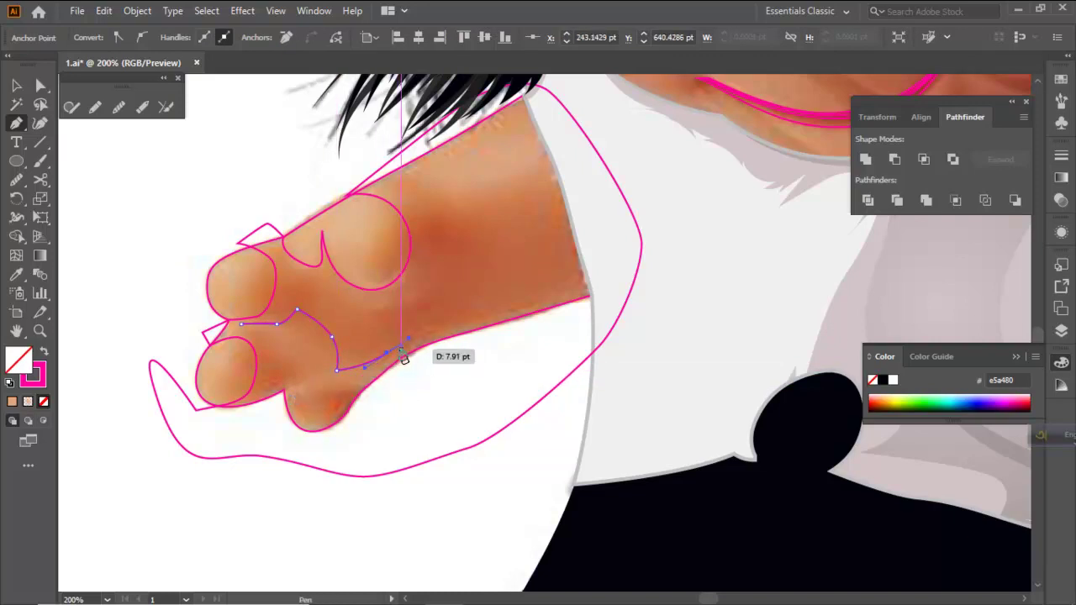
left_click_drag(401, 349, 426, 359)
key("ctrl+z")
left_click(413, 353)
scroll(370, 374, "up", 1)
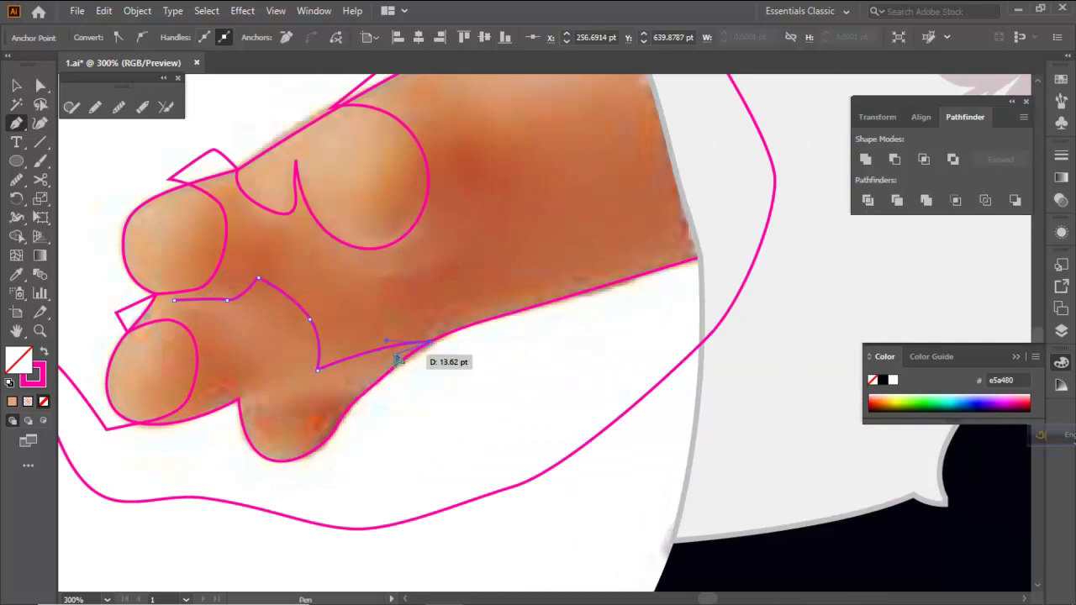
key("ctrl+z")
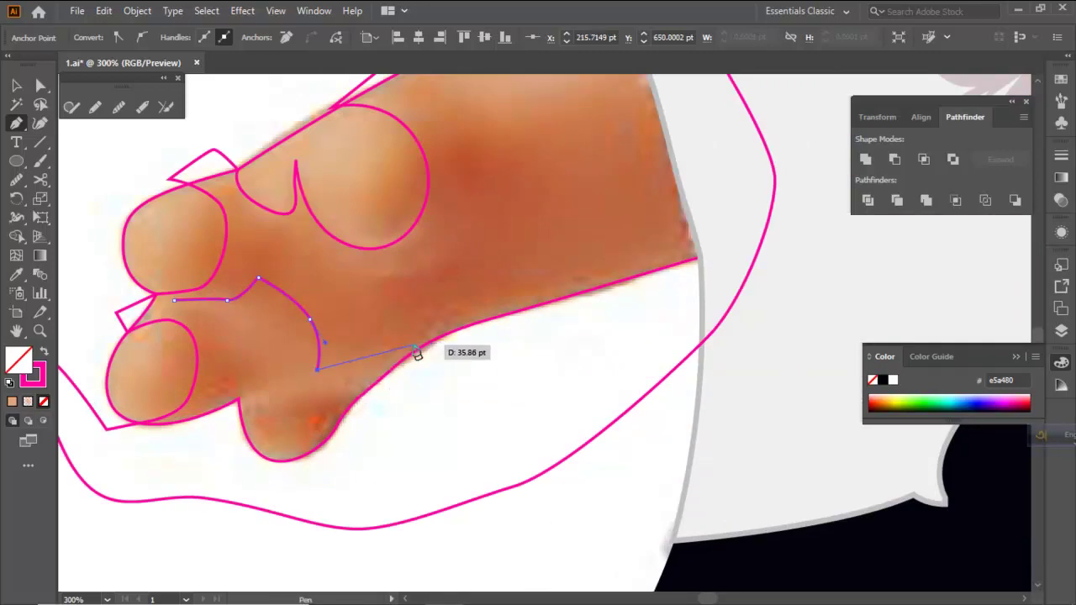
Continue the palm path to a point at the arm's lower edge and back around the dark area of the lowest finger
left_click_drag(400, 351, 446, 349)
left_click(401, 352)
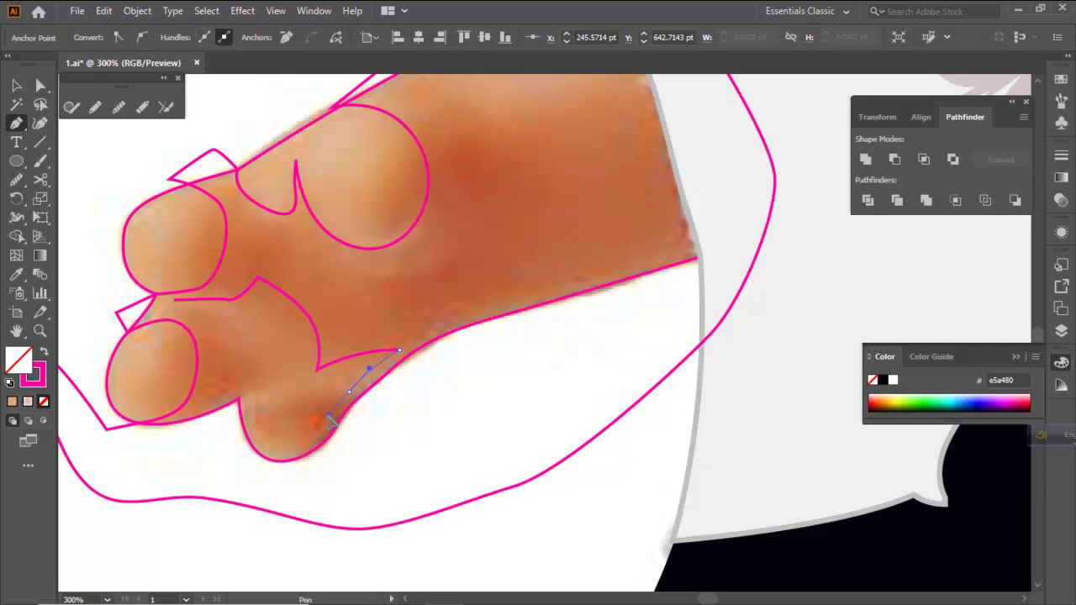
left_click(349, 392)
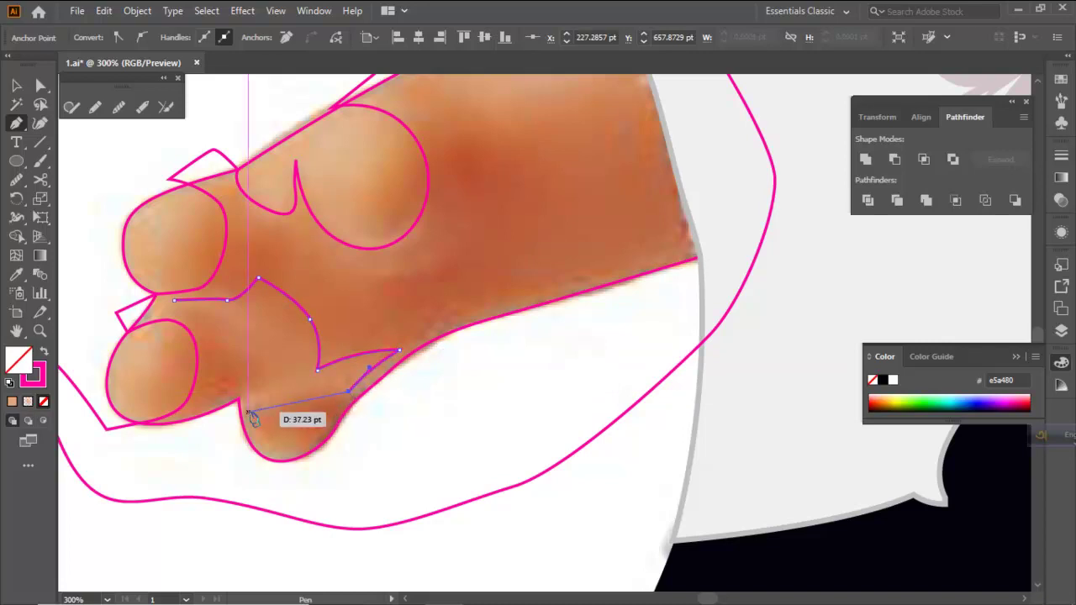
left_click(261, 408)
left_click_drag(222, 434, 220, 432)
left_click_drag(321, 442, 248, 397)
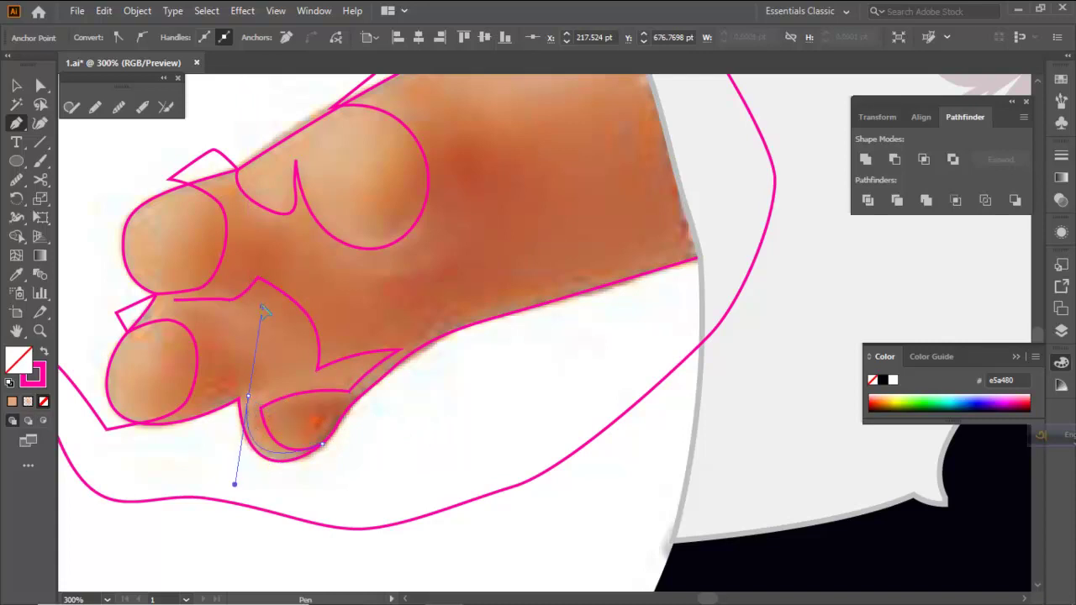
Trace the path along the inside of the lowest finger's outer edge up to the base of the finger
left_click_drag(258, 303, 258, 302)
key("ctrl+z")
scroll(272, 459, "up", 2)
left_click_drag(236, 418, 234, 412)
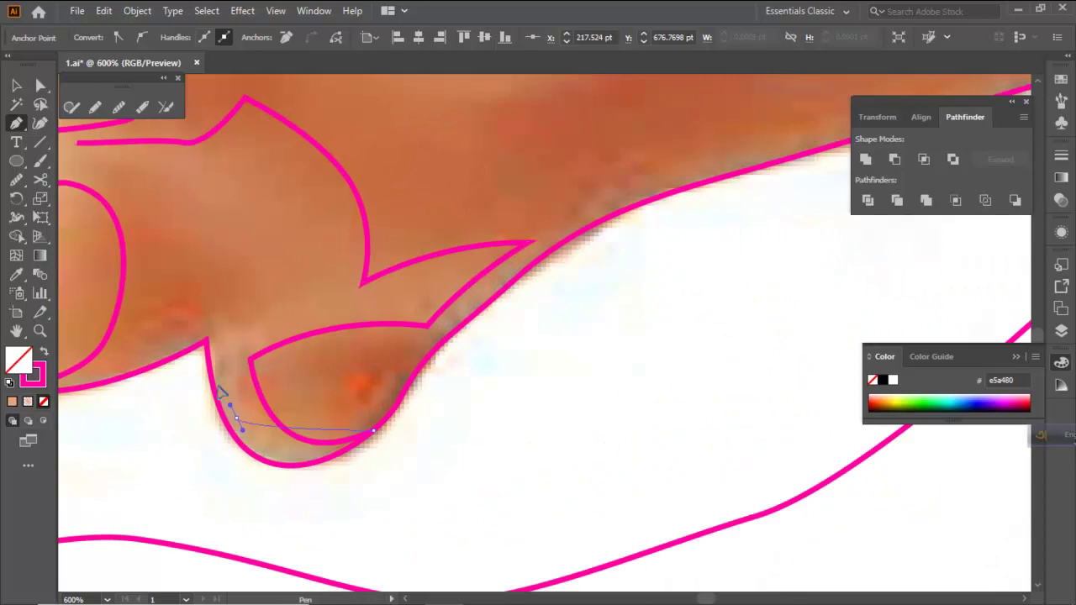
left_click_drag(186, 347, 255, 319)
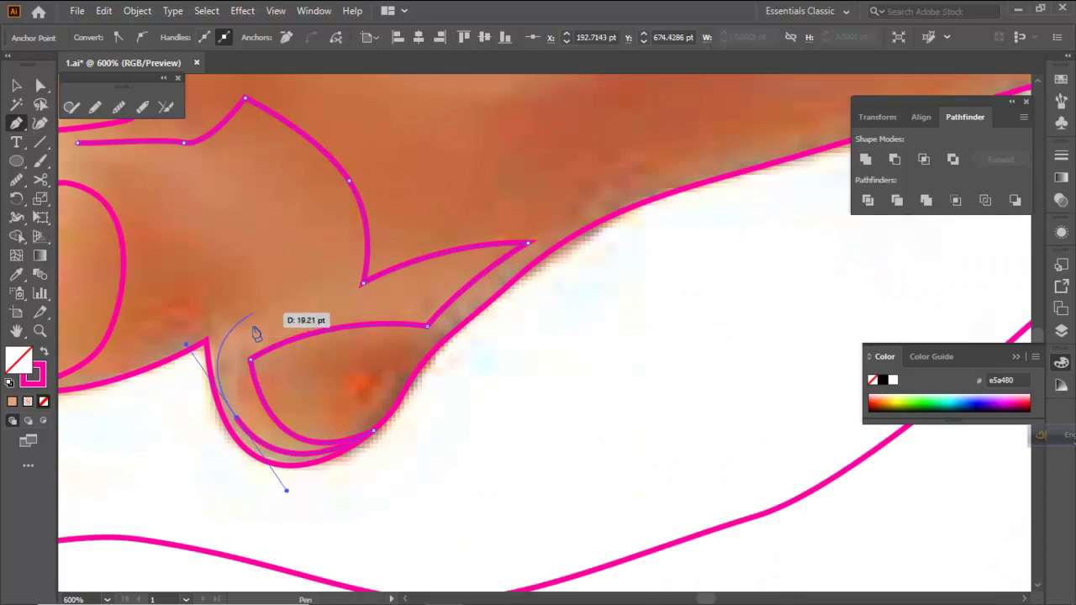
key("ctrl+z")
left_click_drag(249, 439, 410, 359)
left_click(224, 332)
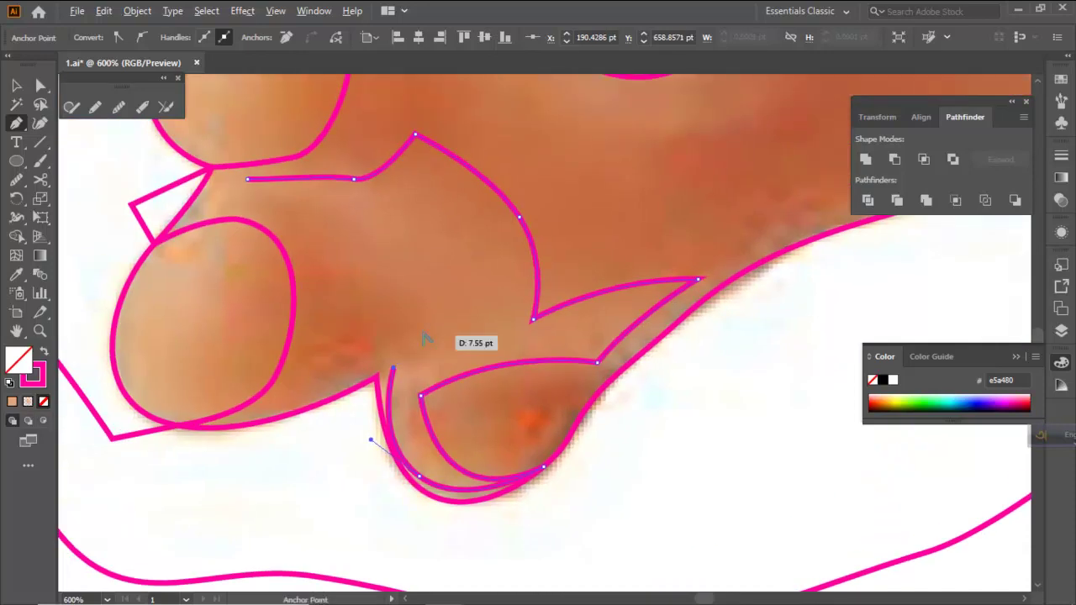
Continue the palm path to a pointed tip beside the lower fingertip and close it with a curve between the two fingertips
scroll(426, 339, "down", 2)
left_click_drag(412, 314, 395, 299)
left_click_drag(395, 297, 376, 341)
left_click(377, 339)
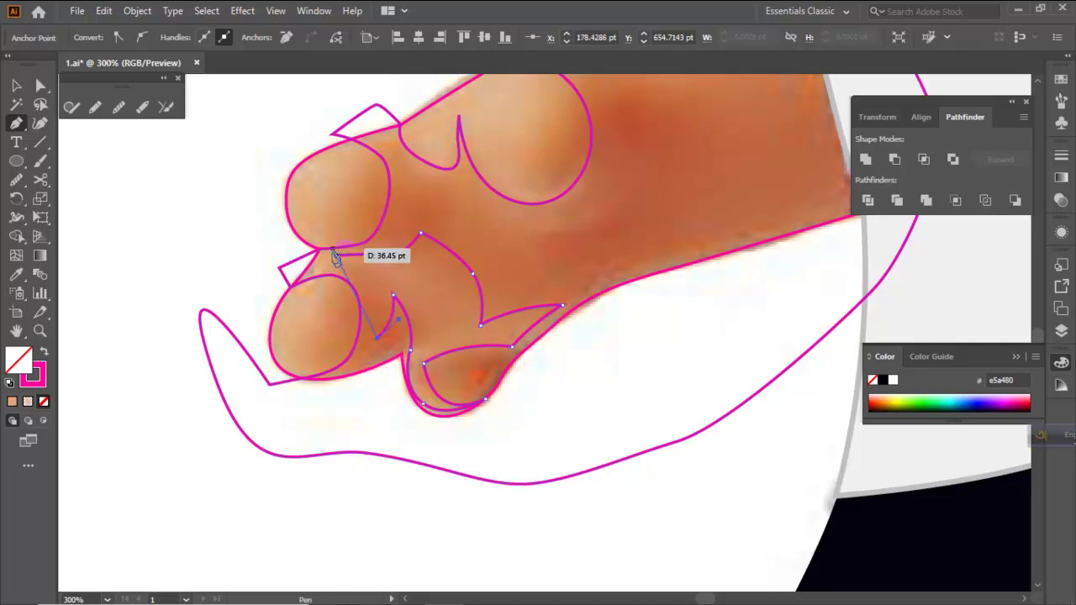
left_click_drag(337, 254, 269, 235)
left_click(446, 299, "ctrl")
Draw an open curved Pen path beneath the round thumb shape, following its lower edge across the palm, and end the path
scroll(447, 299, "down", 2)
left_click_drag(527, 257, 488, 310)
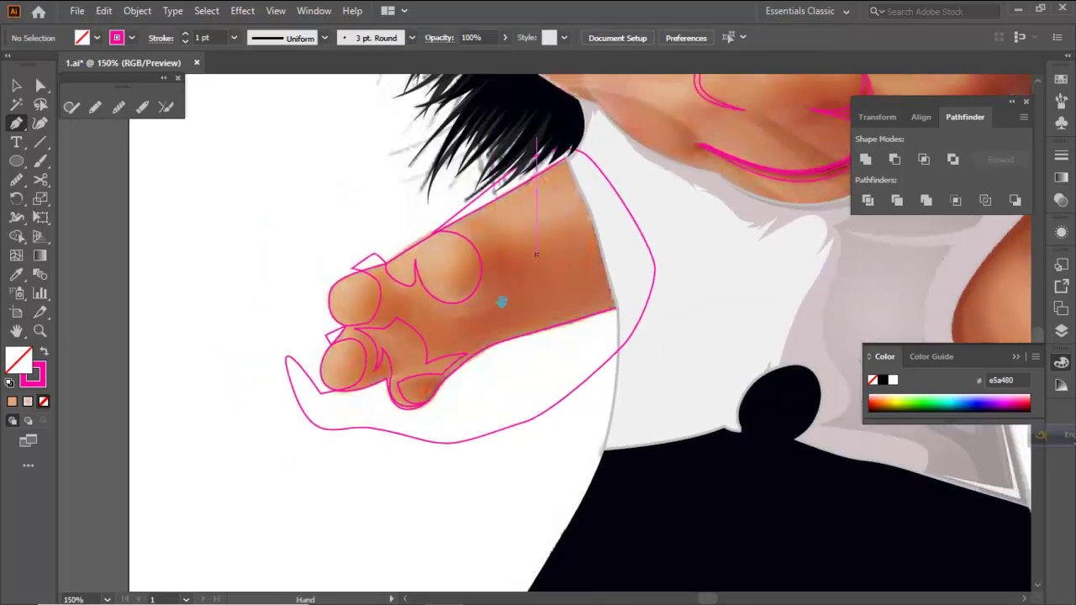
scroll(525, 281, "up", 1)
left_click_drag(527, 281, 516, 308)
scroll(417, 359, "up", 1)
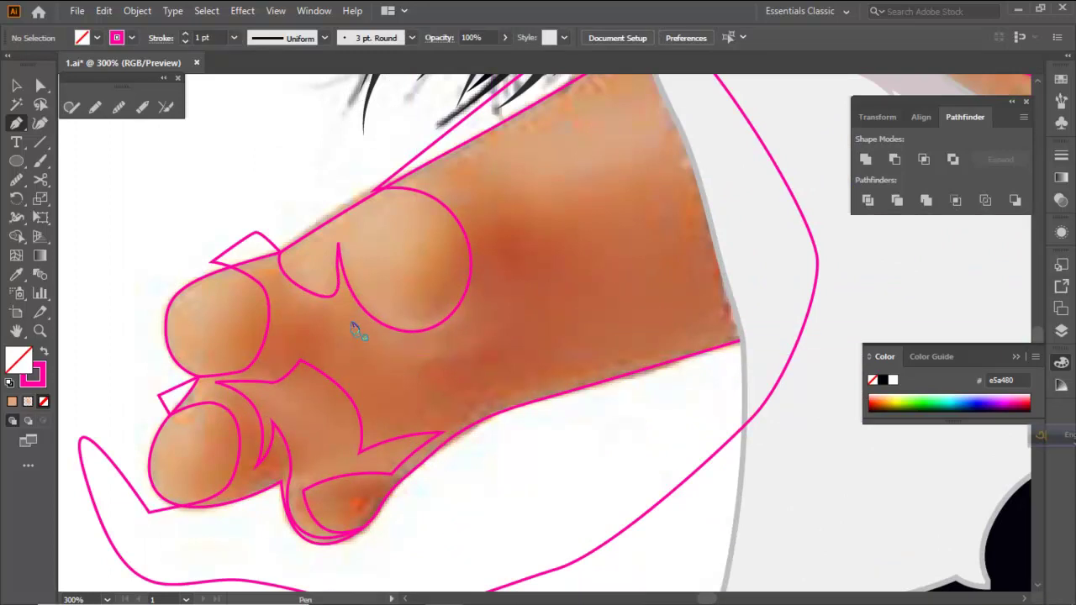
left_click_drag(353, 330, 376, 344)
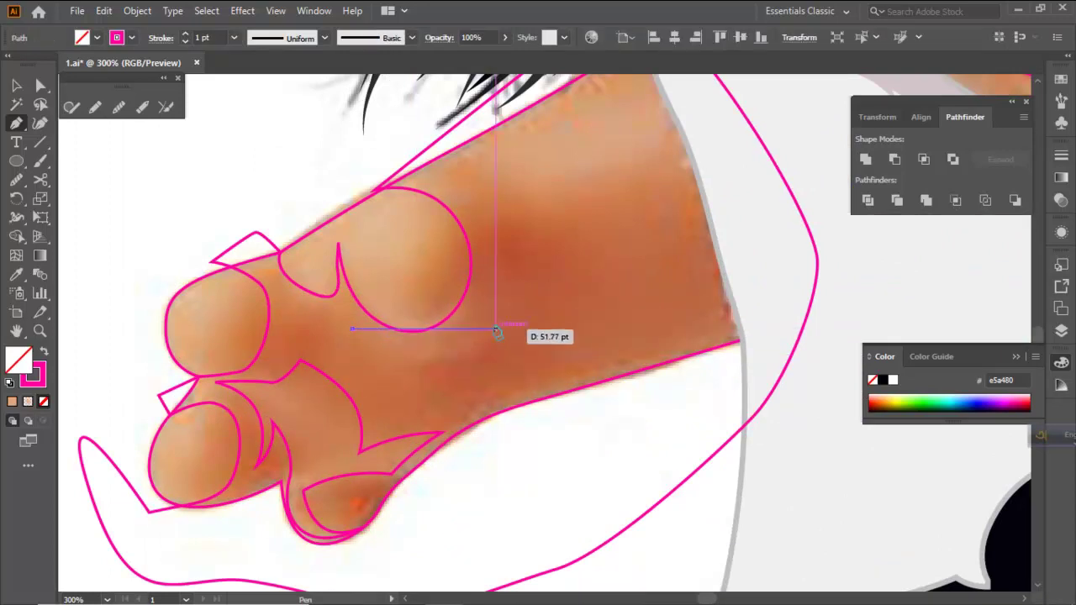
left_click_drag(495, 325, 528, 286)
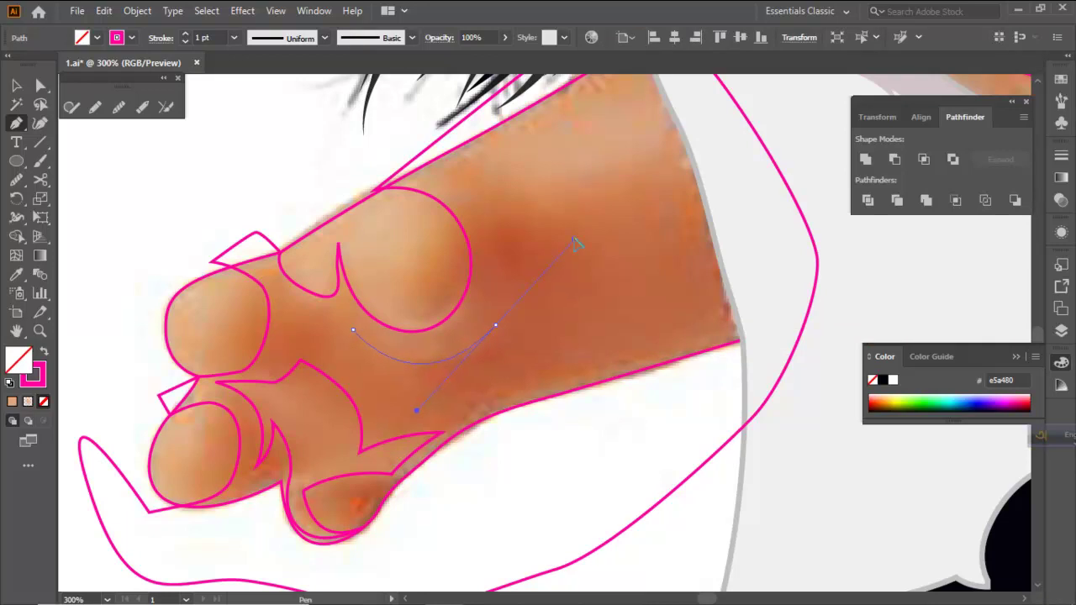
left_click(582, 261, "ctrl")
Trace a closed highlight on the upper arm below the hair, with a curved lower edge and straight sides near the shirt
left_click_drag(569, 294, 521, 366)
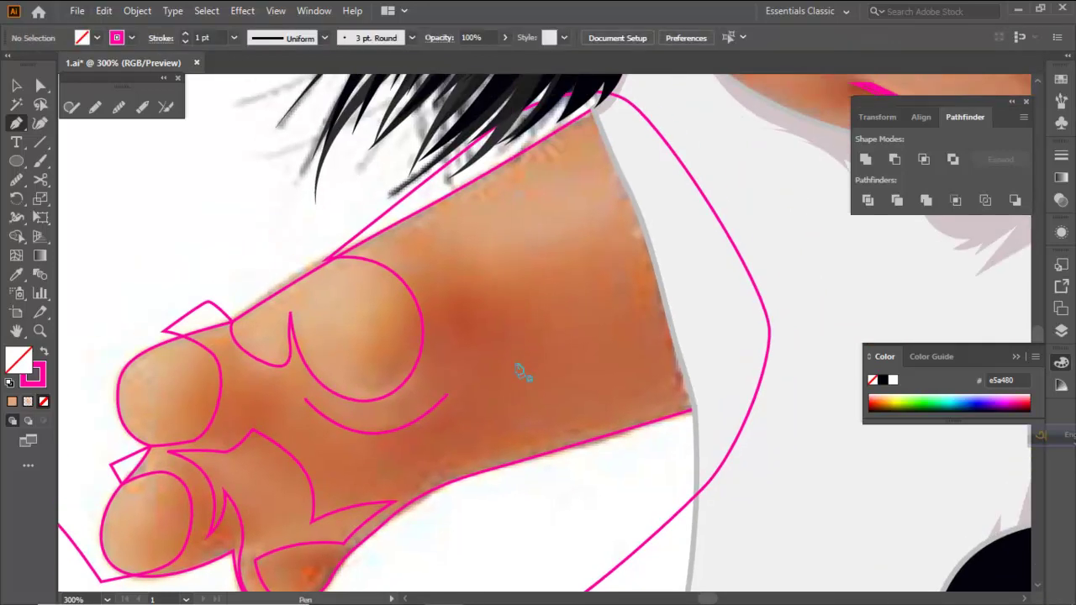
left_click(420, 223)
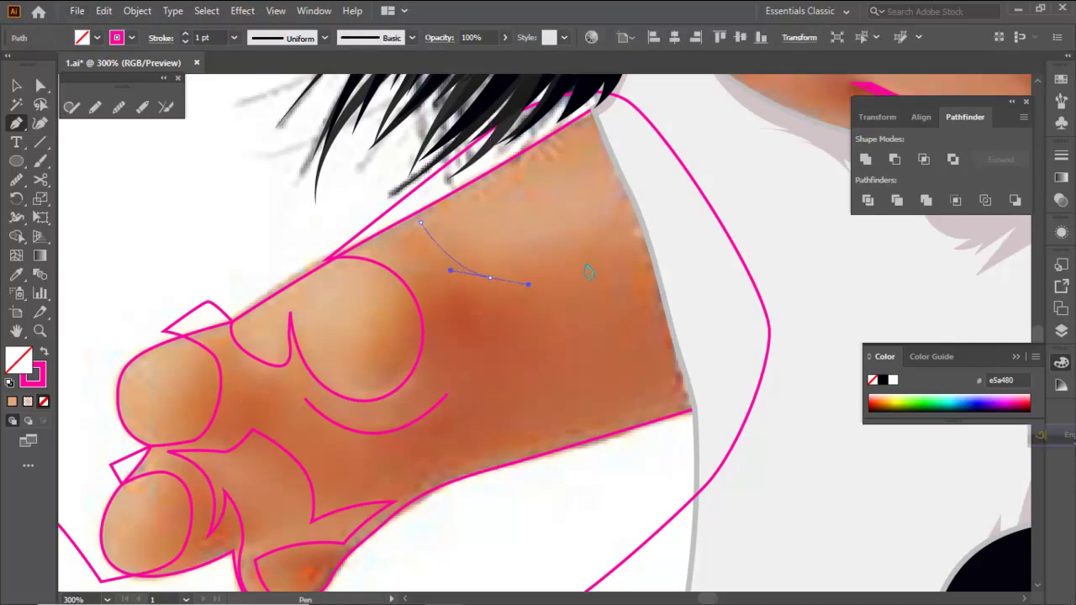
left_click_drag(535, 288, 529, 284)
left_click_drag(623, 204, 620, 307)
left_click(598, 254)
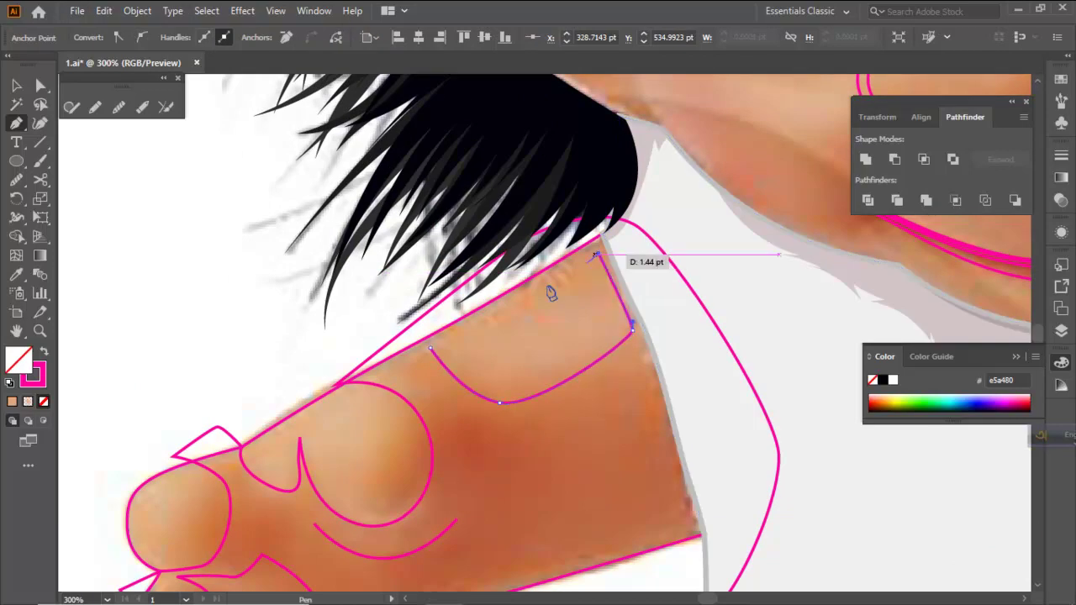
left_click(432, 347)
left_click(567, 309, "ctrl")
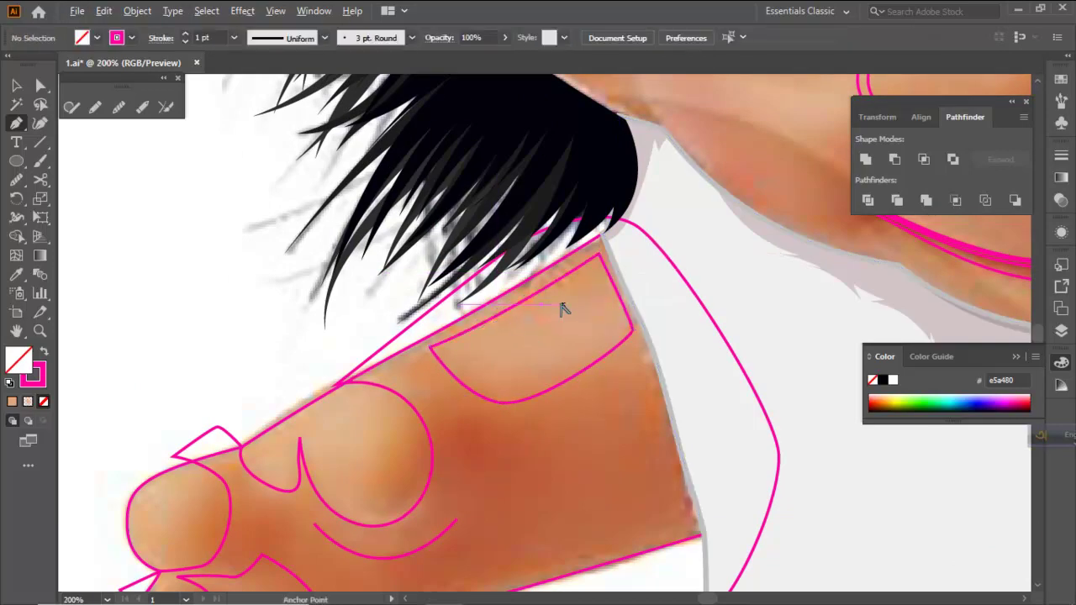
Trace a small rounded highlight with a pointed top inside the round thumb shape, undoing the misplaced curve, and close it
scroll(566, 309, "down", 2)
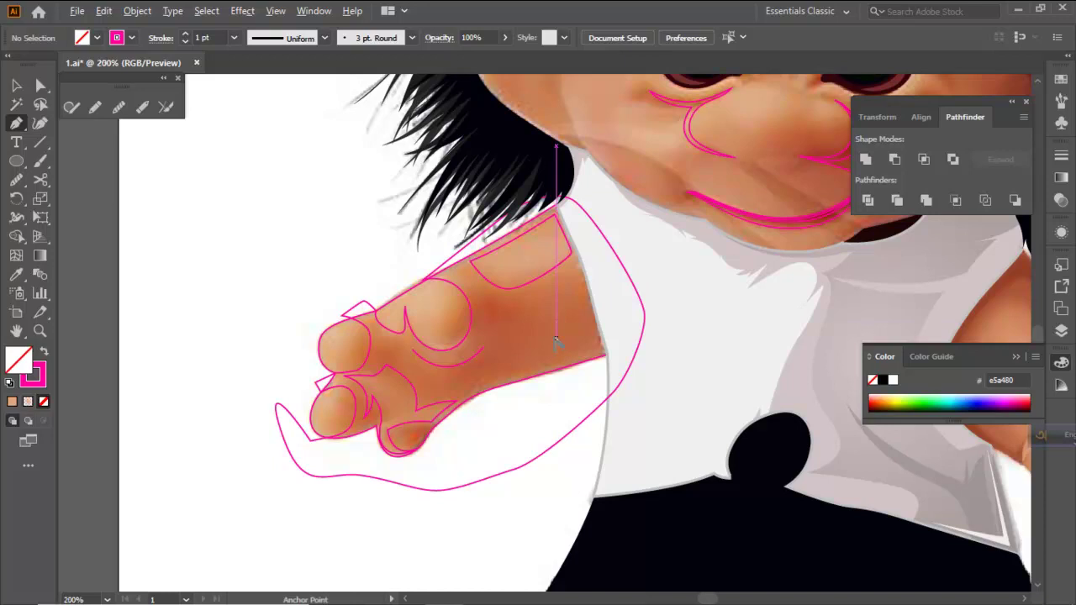
scroll(555, 340, "up", 1)
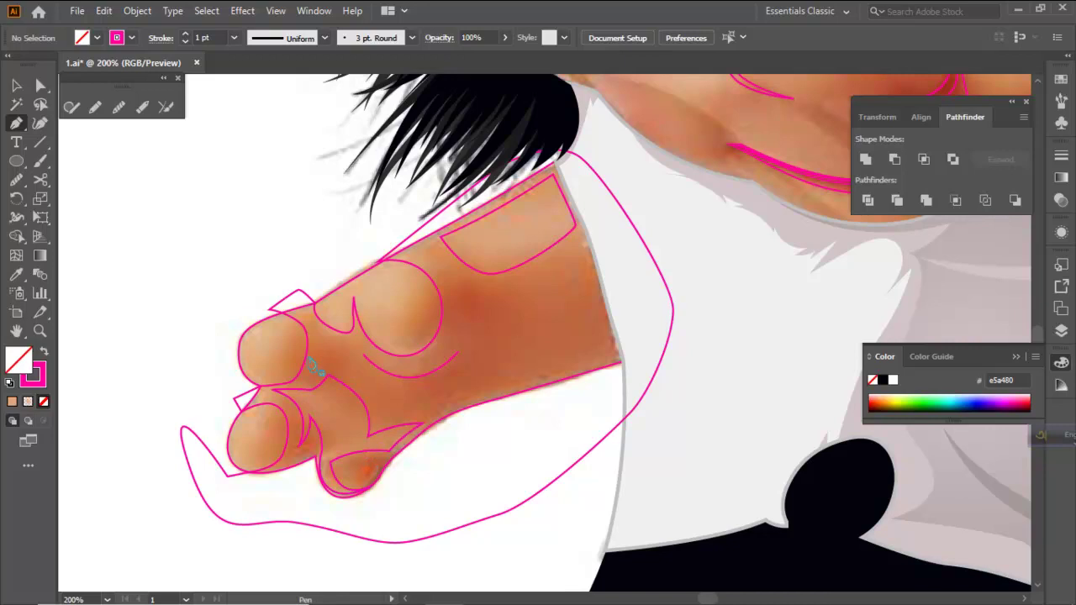
scroll(395, 293, "up", 1)
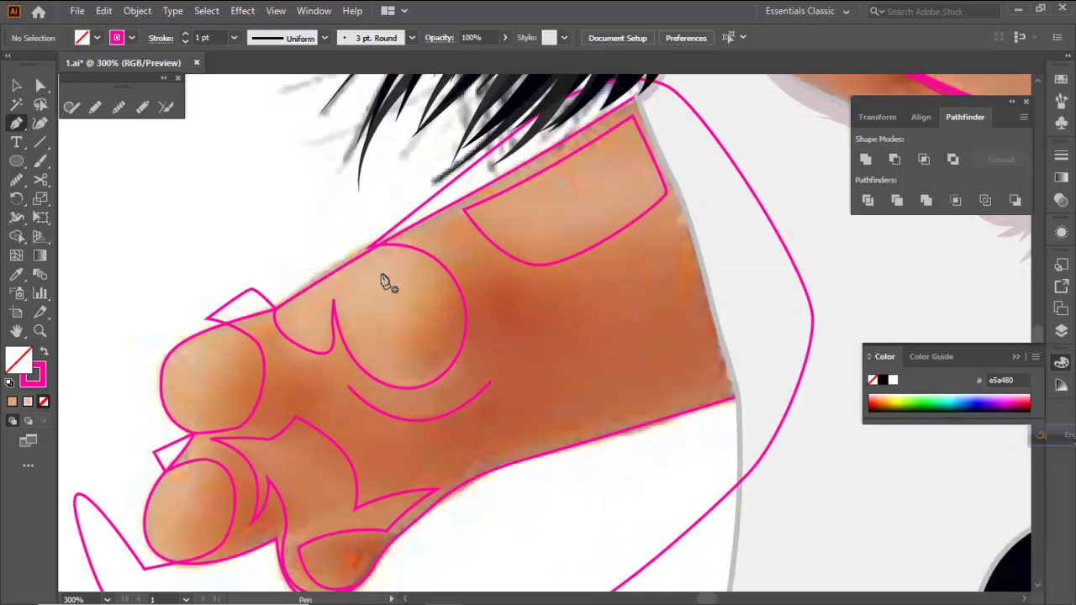
left_click_drag(389, 260, 361, 329)
left_click_drag(389, 259, 424, 267)
key("ctrl+z")
key("ctrl+z")
key("ctrl+z")
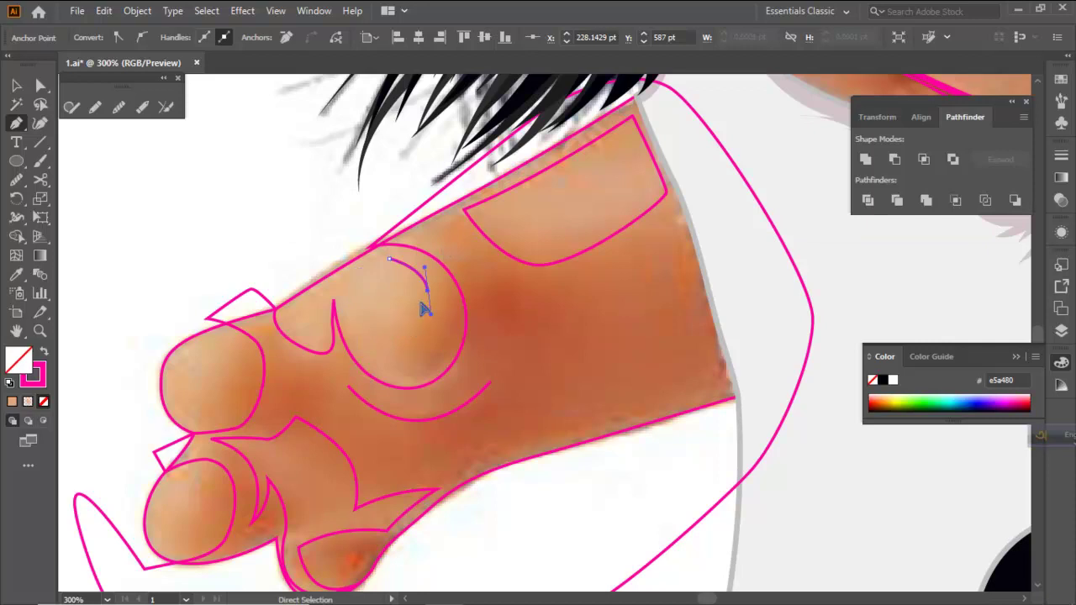
left_click_drag(430, 294, 441, 319)
mouse_move(390, 335)
left_mouse_down()
mouse_move(458, 335)
mouse_move(367, 332)
left_mouse_up()
left_click_drag(355, 293, 352, 283)
left_click(391, 262)
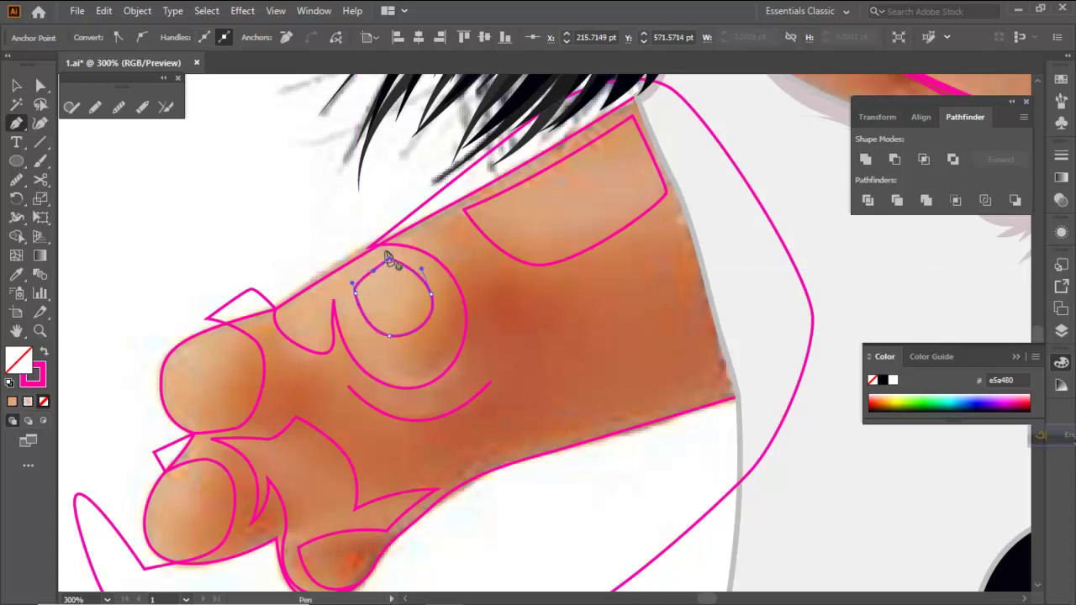
Smooth the outline of the small thumb highlight, reshape the curve at its outer anchor, and deselect it
left_click(16, 179)
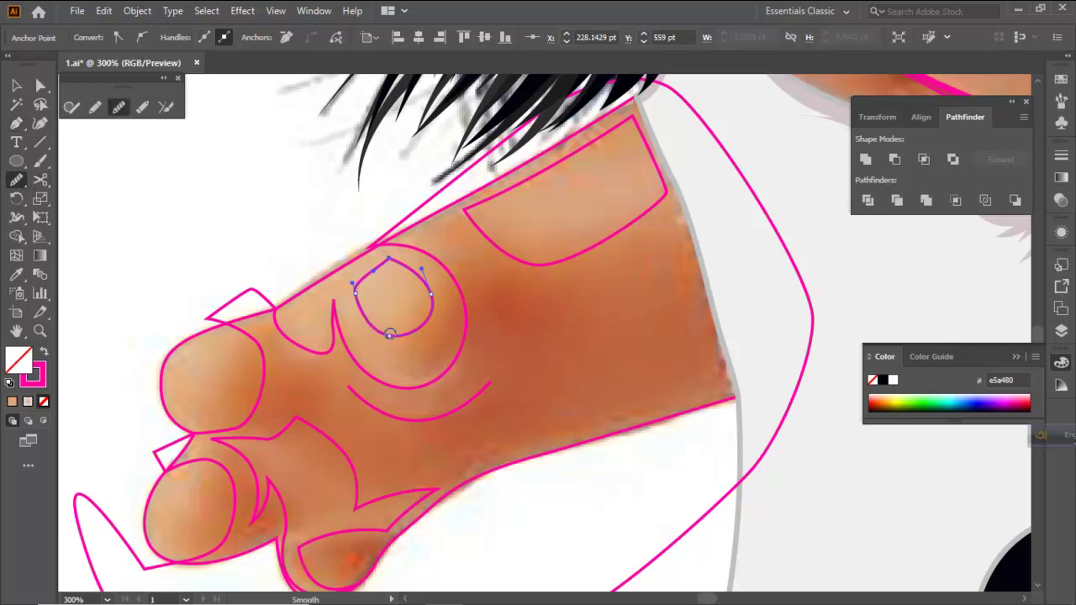
left_click_drag(389, 334, 399, 334)
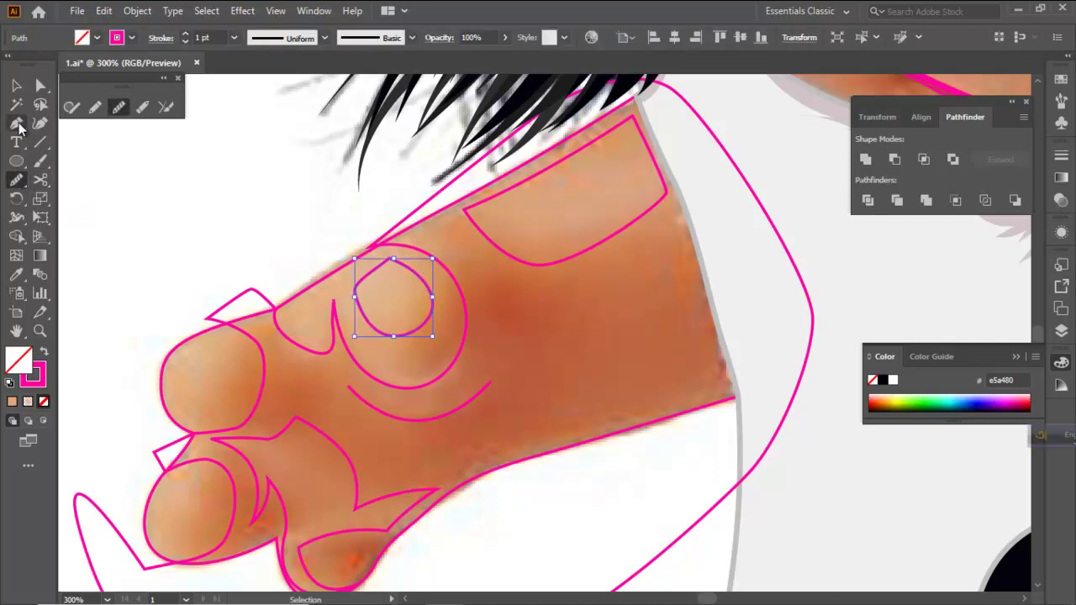
left_click(17, 124)
left_click(354, 292, "ctrl")
left_click_drag(351, 283, 395, 260)
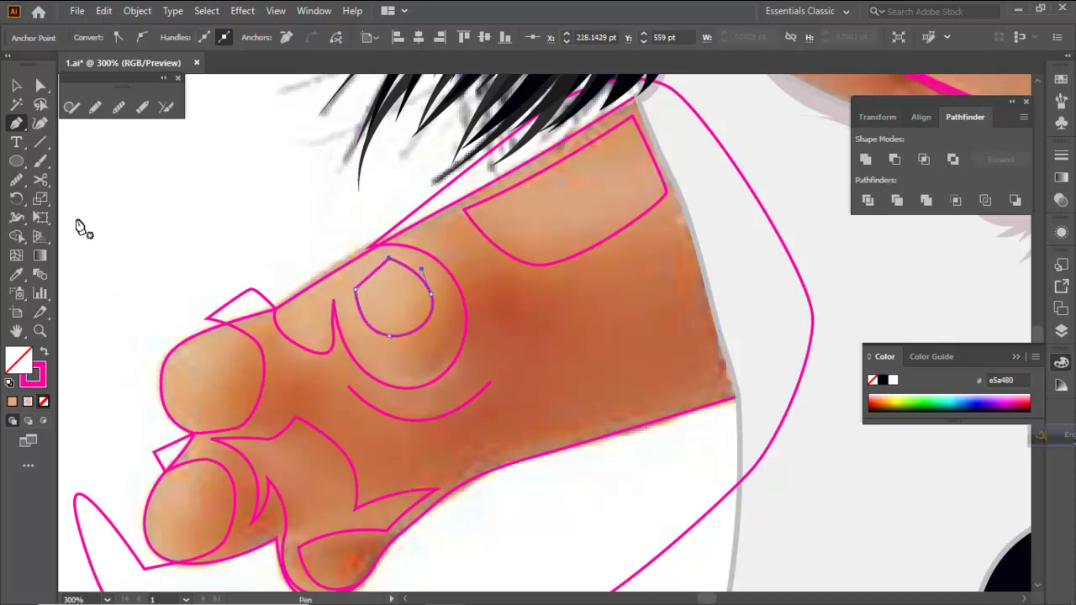
left_click(18, 180)
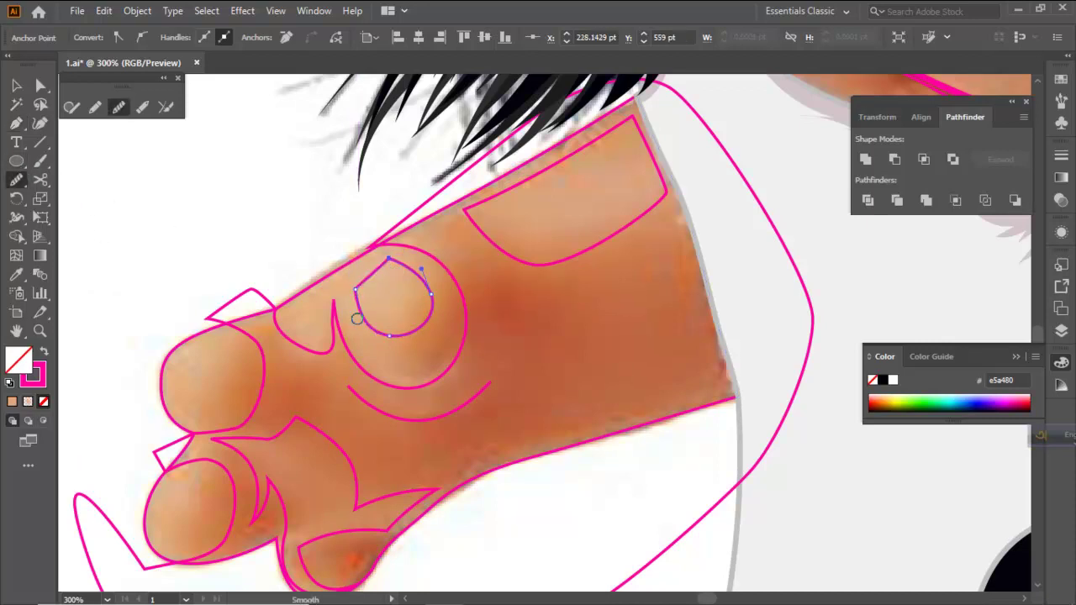
left_click_drag(479, 329, 412, 314)
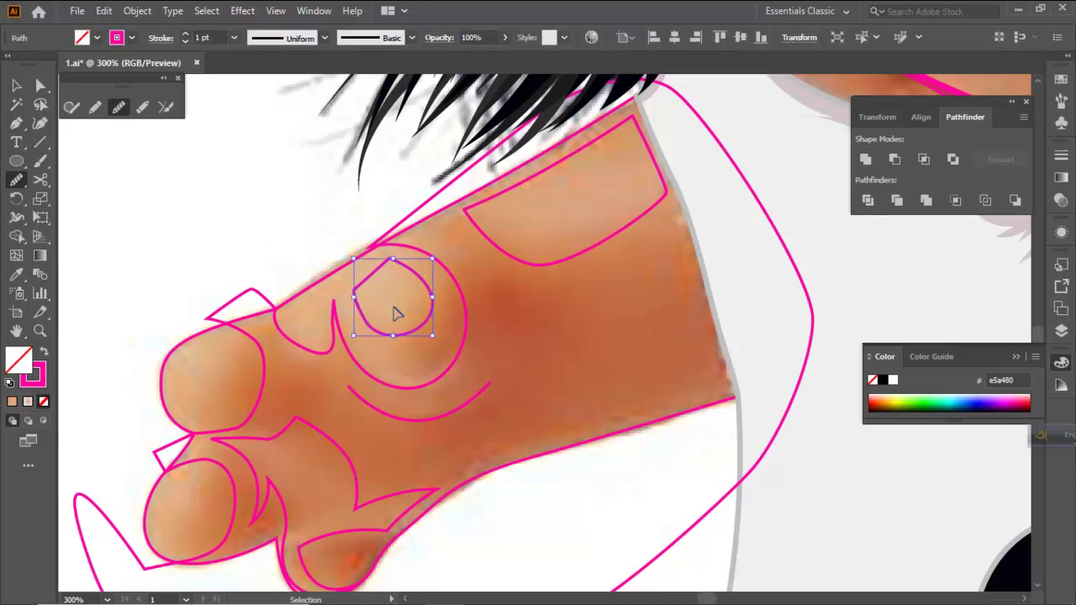
key("ctrl+shift+a")
Trace a closed oval highlight with the Pen tool inside the upper fingertip, following the finger's outer edge
scroll(428, 307, "down", 2)
left_click(16, 123)
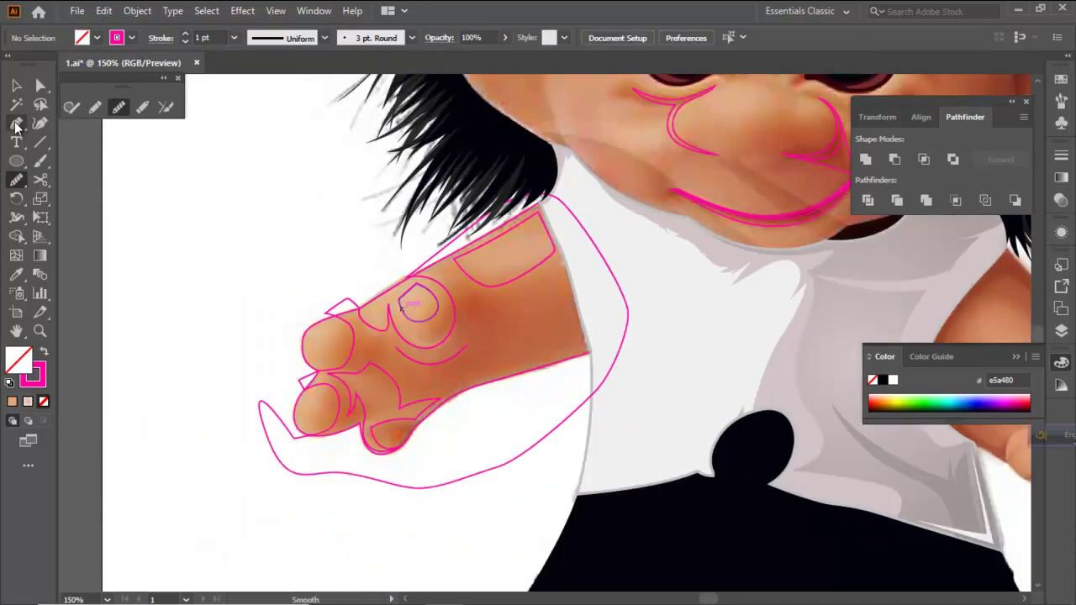
scroll(330, 351, "up", 2)
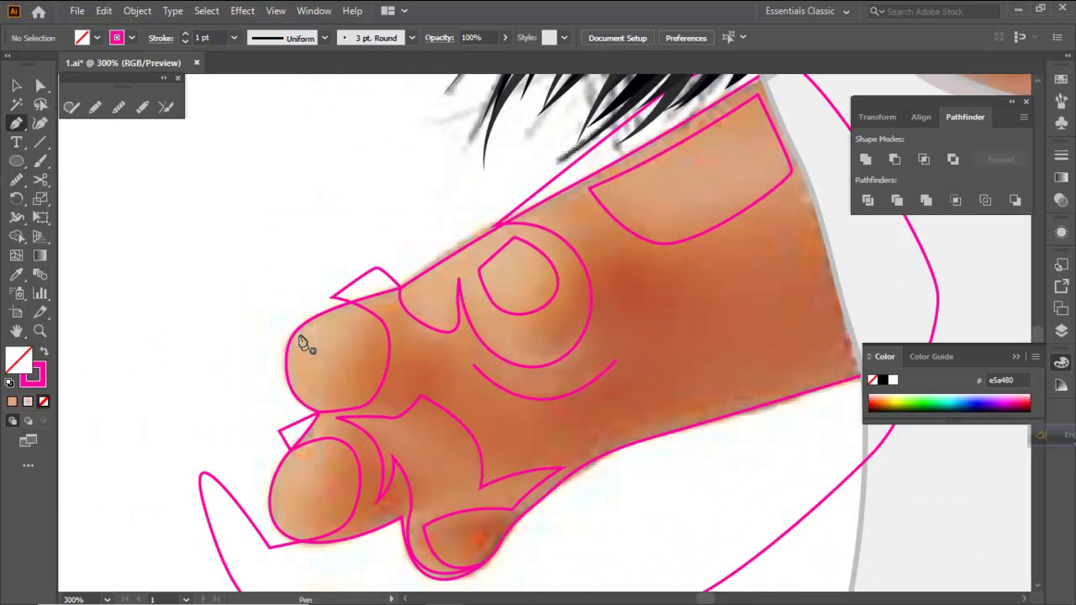
left_click_drag(299, 327, 349, 332)
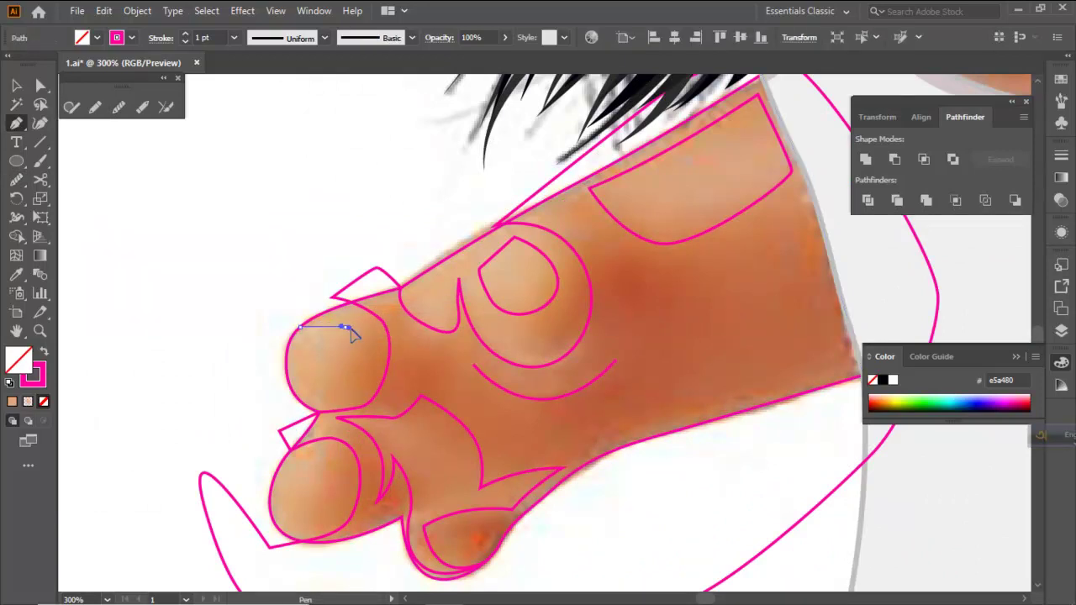
left_click_drag(326, 390, 304, 405)
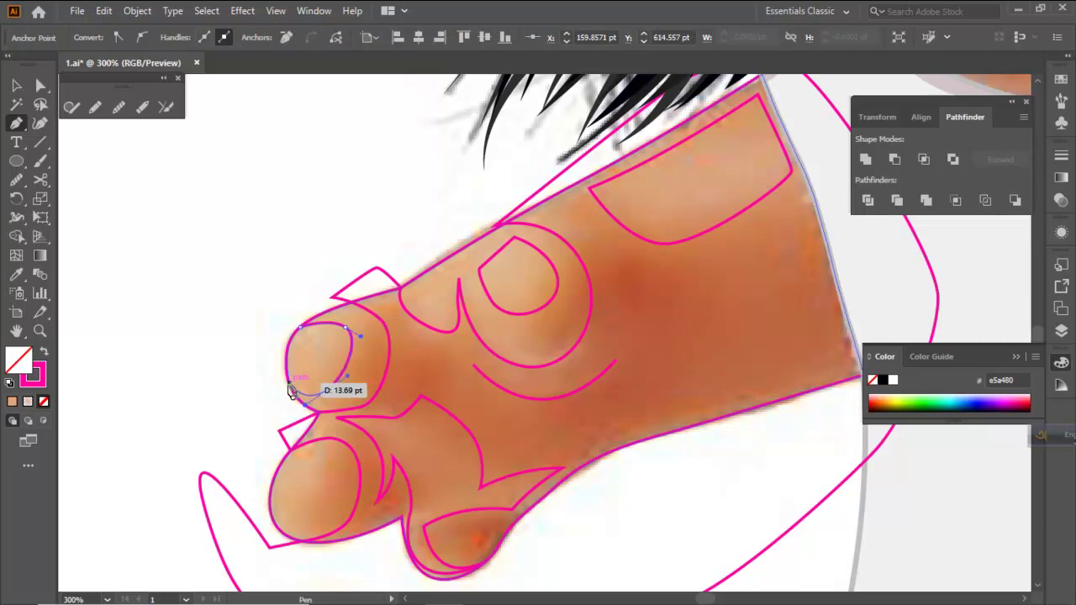
left_click(288, 385)
left_click_drag(303, 331, 328, 317)
left_click(296, 289, "ctrl")
Trace a closed narrow oval highlight with the Pen tool inside the lower fingertip, along the finger's outer edge
scroll(337, 286, "down", 2)
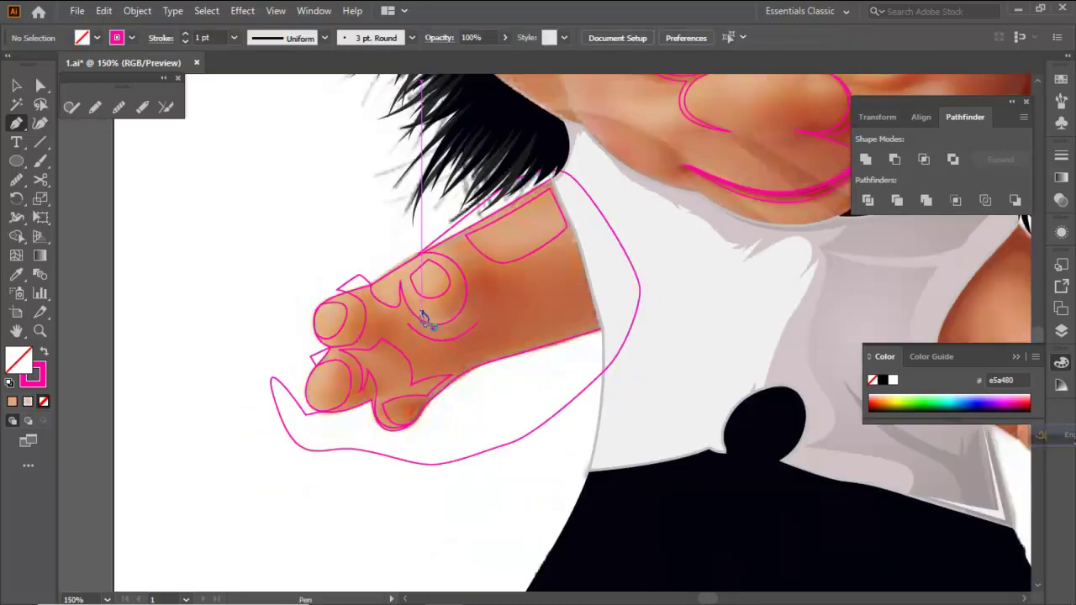
scroll(326, 389, "up", 2)
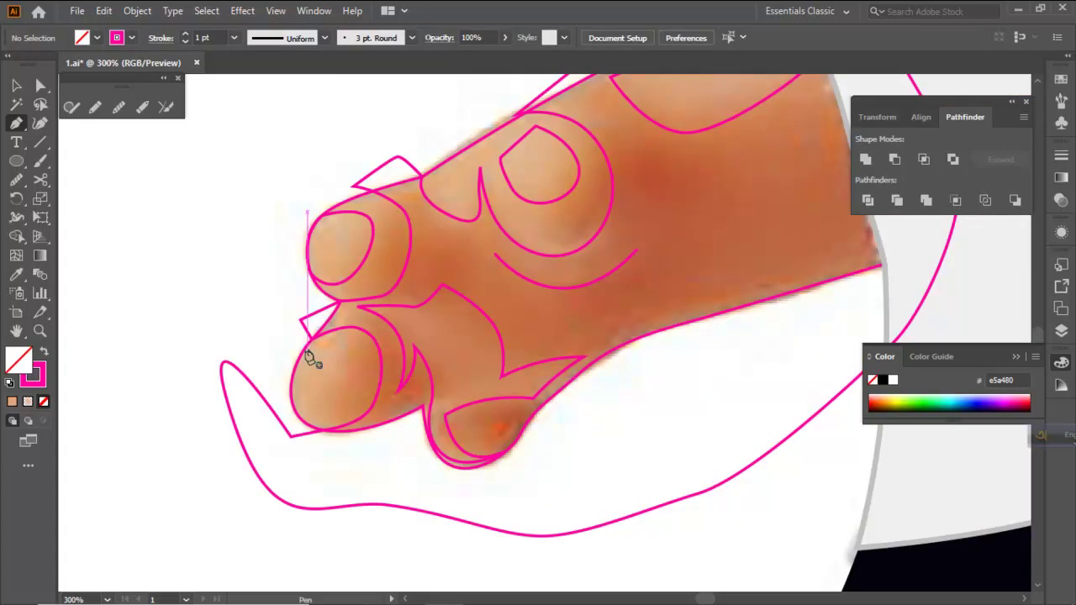
left_click_drag(307, 345, 341, 344)
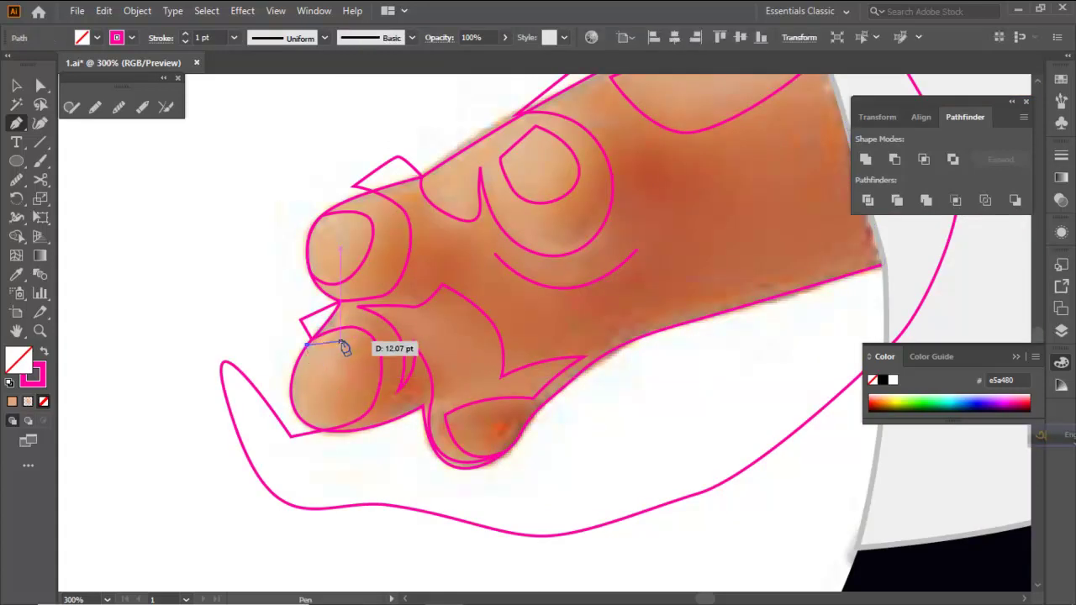
mouse_move(327, 401)
left_mouse_down()
mouse_move(341, 402)
mouse_move(295, 408)
mouse_move(281, 384)
left_mouse_up()
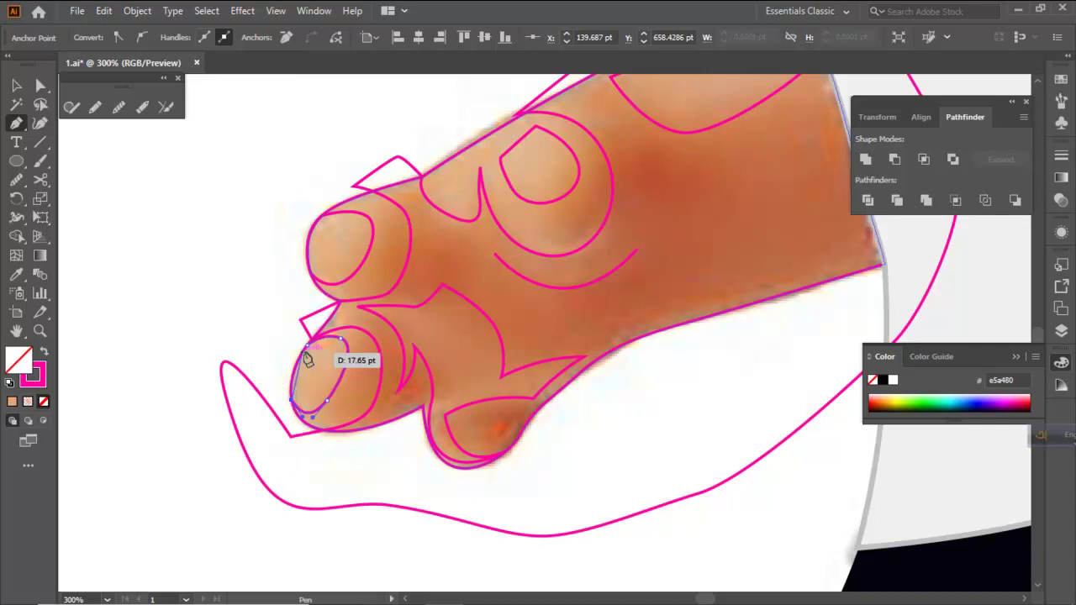
left_click_drag(307, 345, 329, 320)
left_click(258, 309, "ctrl")
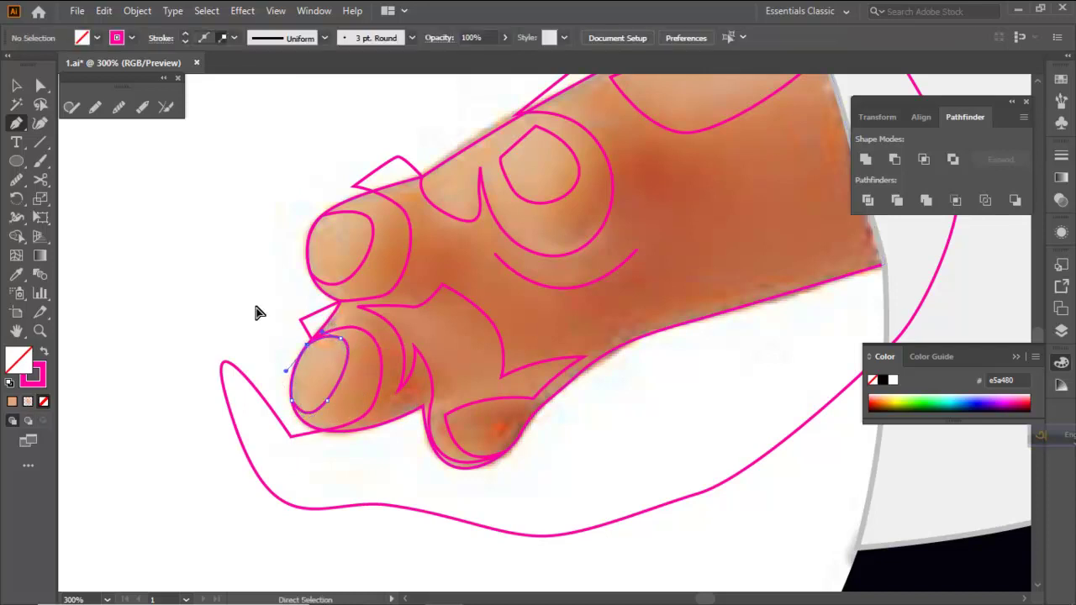
scroll(317, 303, "down", 2)
scroll(445, 290, "up", 1)
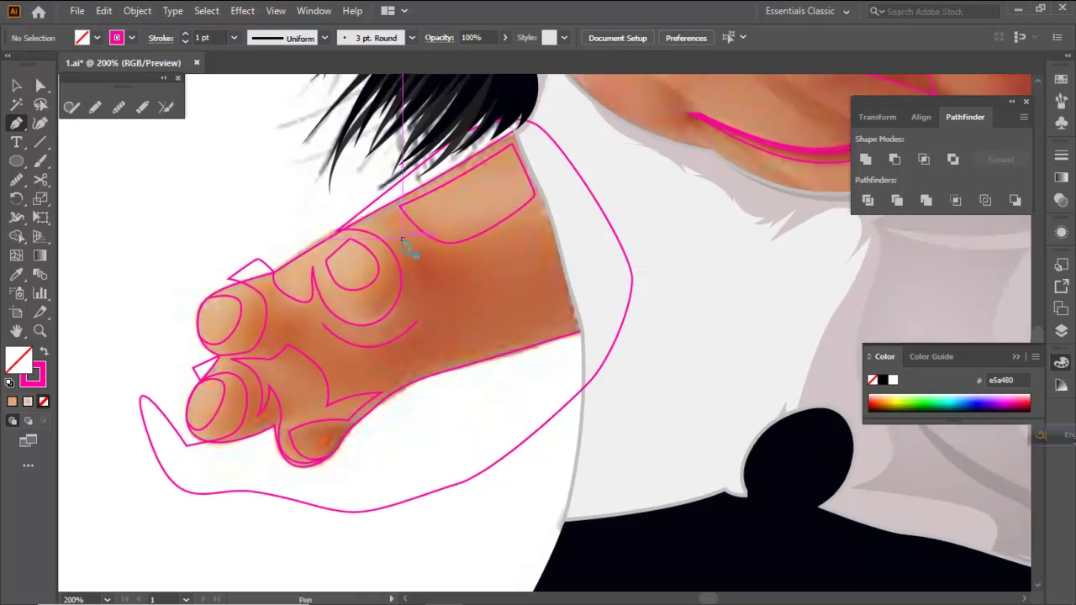
Start a shadow path with the Pen tool, running from beside the thumb pad below the forearm highlight, along the lower forearm, and up the sleeve edge
left_click_drag(402, 242, 512, 233)
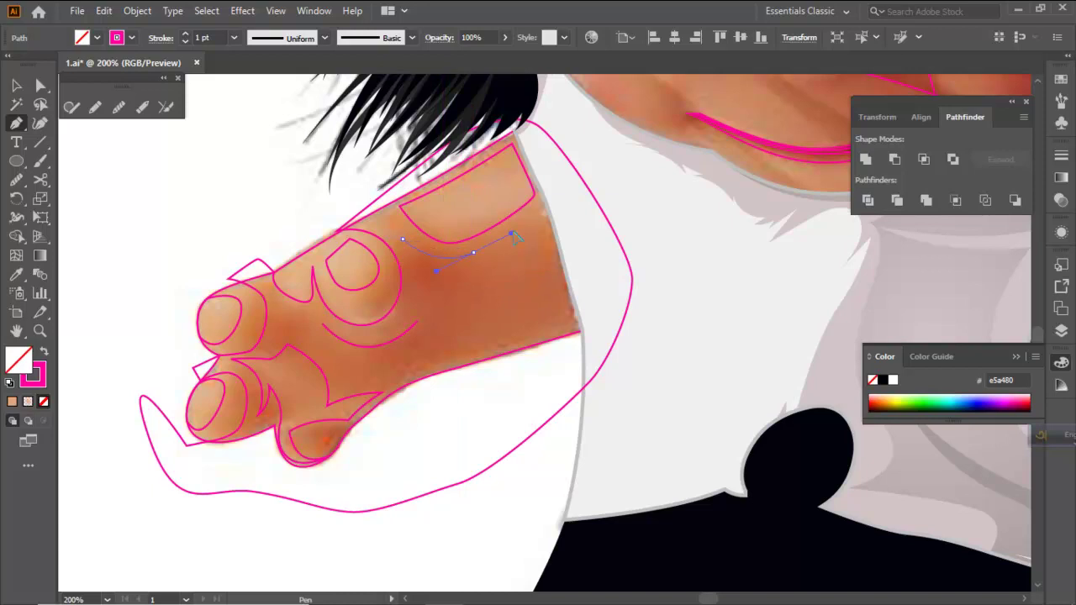
left_click(474, 255)
left_click_drag(443, 341, 419, 360)
left_click(443, 342)
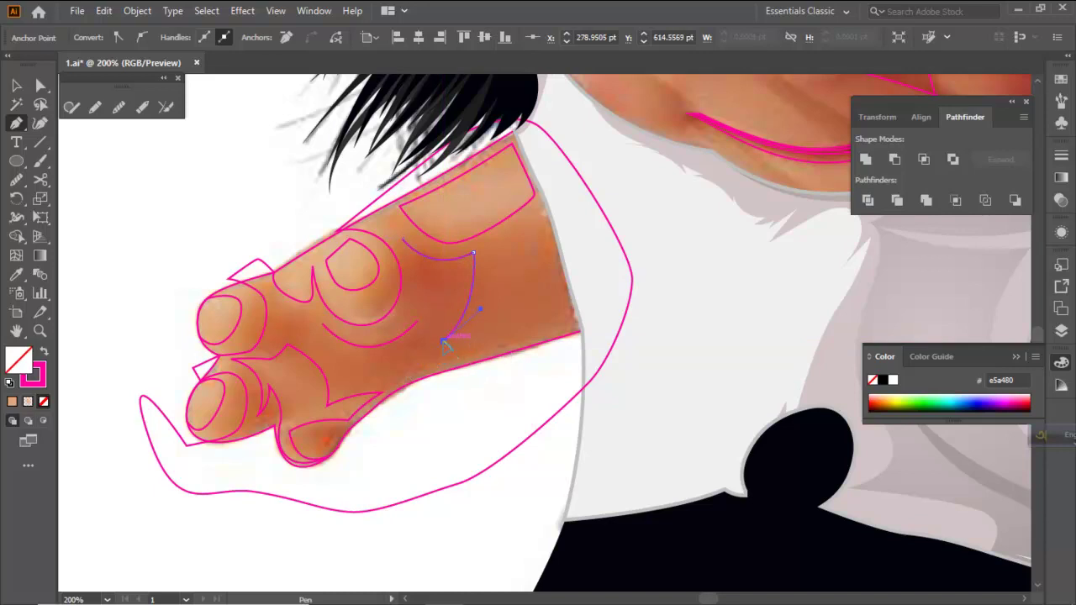
left_click(502, 347)
key("ctrl+z")
left_click(522, 335)
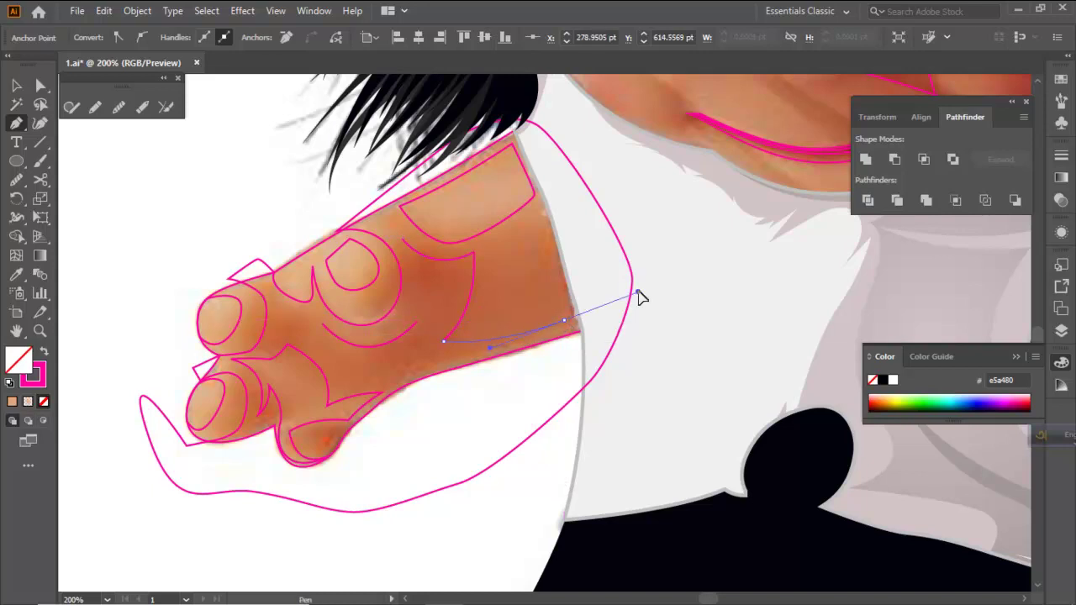
left_click(564, 321)
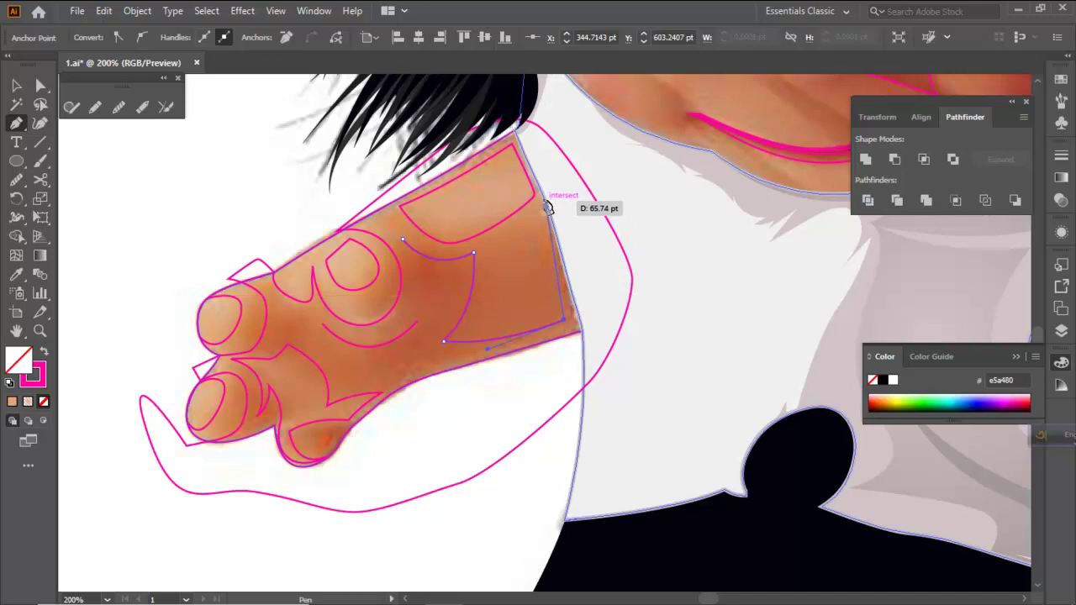
left_click_drag(542, 195, 530, 149)
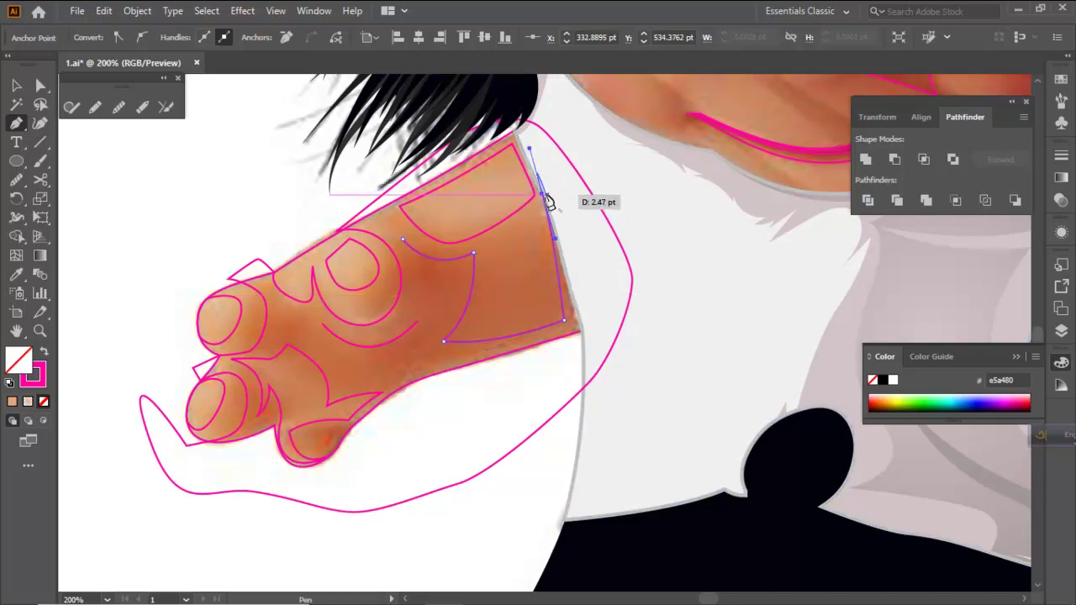
Continue the shadow path outside the sleeve edge, beneath the forearm and around the lowest finger, returning along the hand's lower edge
left_click_drag(586, 352, 443, 399)
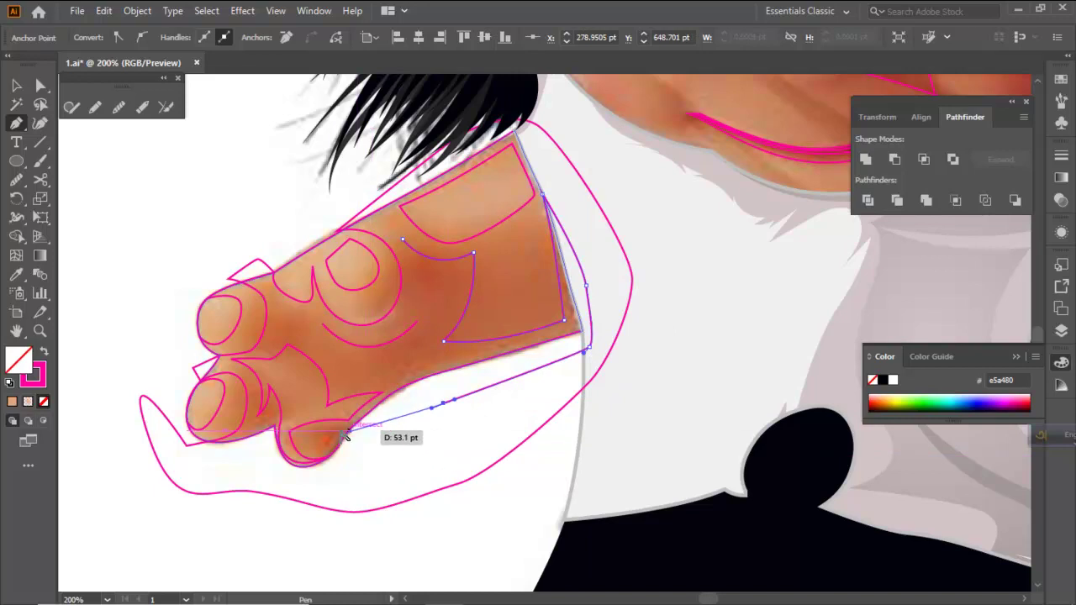
scroll(346, 429, "up", 1)
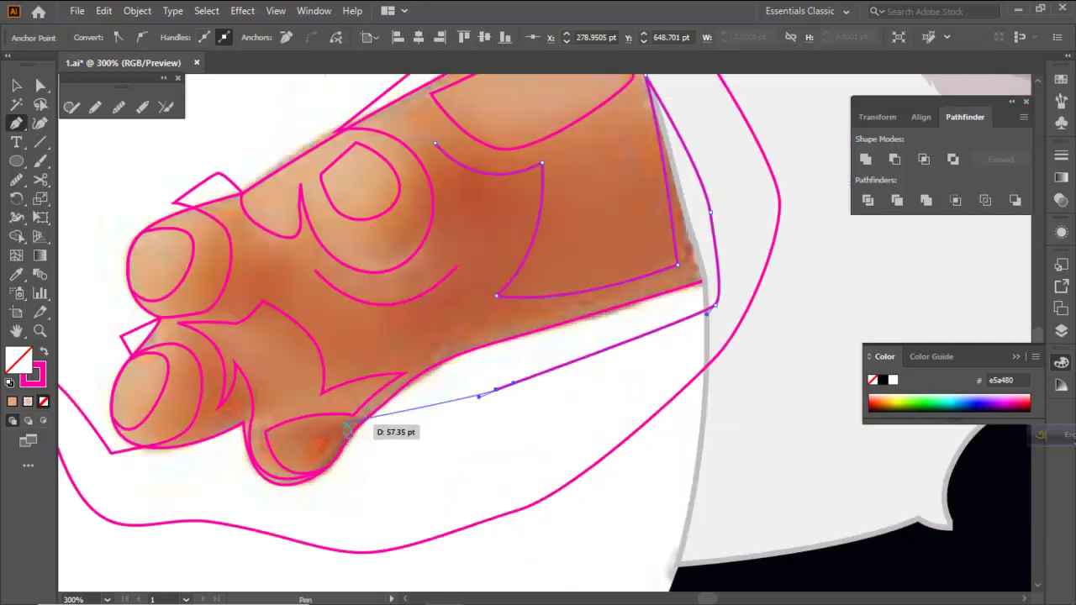
left_click(332, 467)
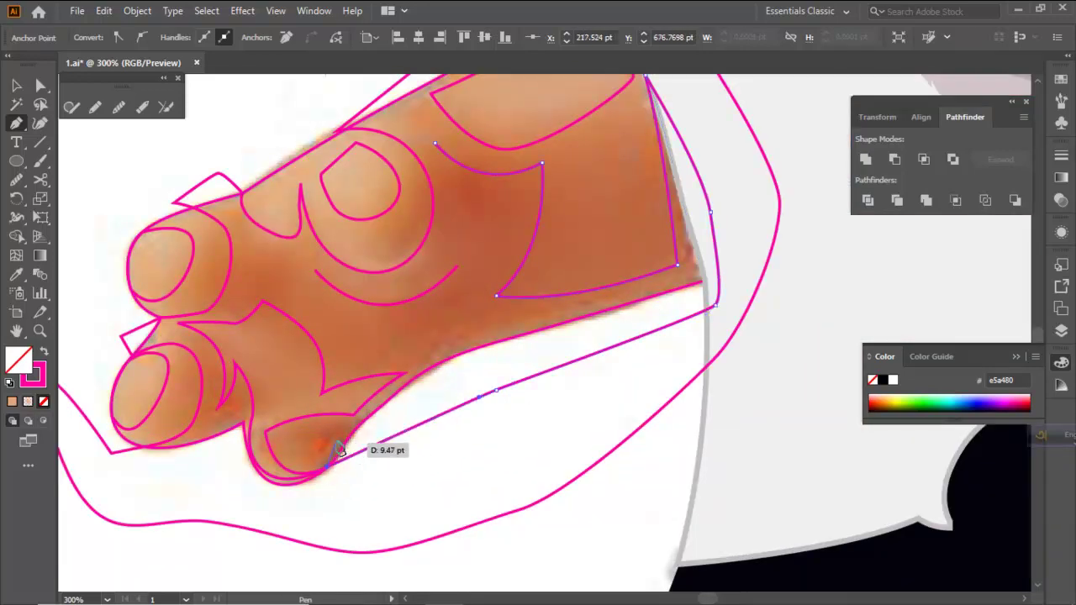
left_click_drag(336, 440, 355, 416)
left_click_drag(404, 373, 554, 308)
key("ctrl+z")
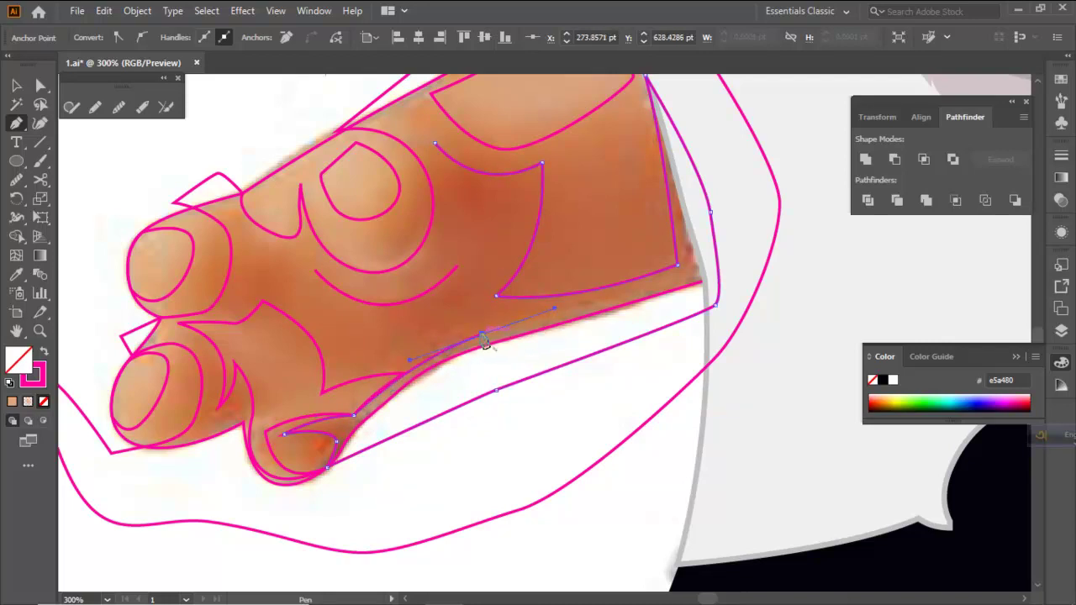
Extend the shadow path across the palm creases to a pointed tip between the upper finger and the thumb pad
left_click_drag(483, 336, 364, 334)
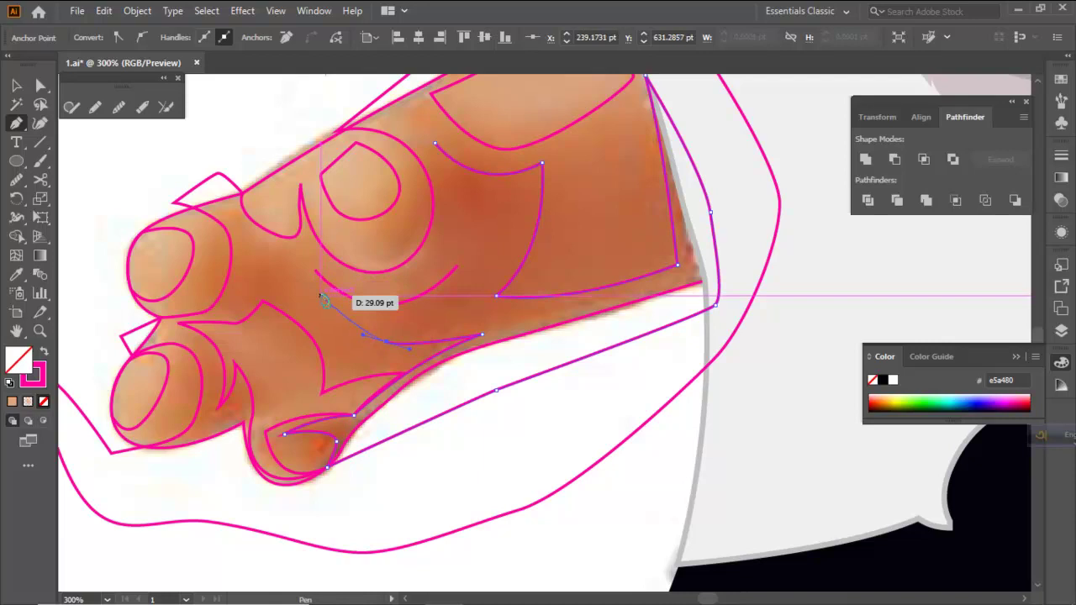
left_click_drag(311, 283, 228, 312)
key("ctrl+z")
key("ctrl+z")
left_click_drag(315, 290, 277, 353)
left_click(225, 305)
left_click_drag(265, 290, 234, 230)
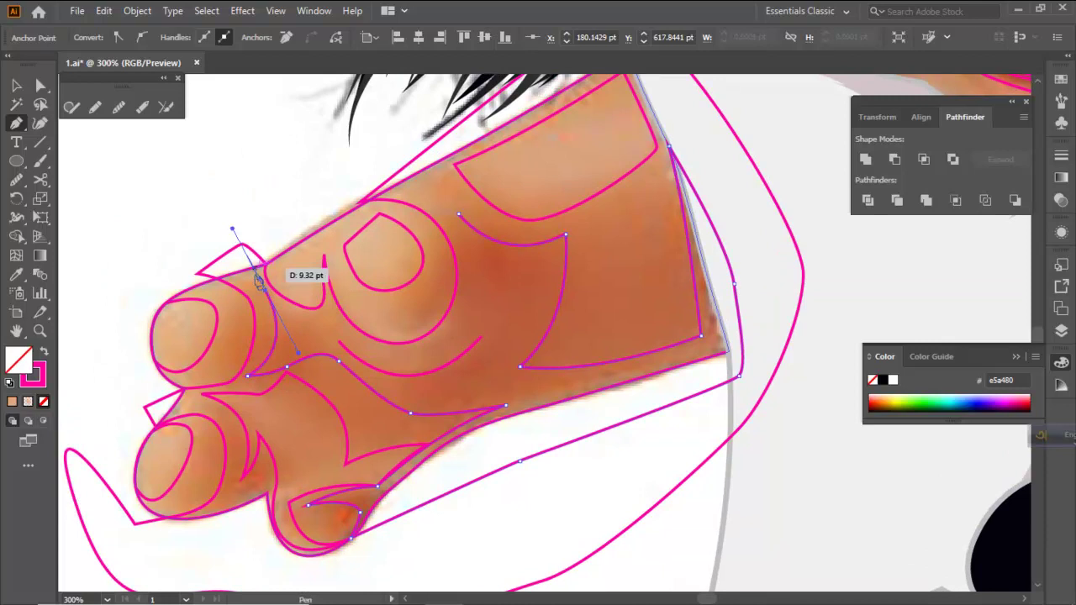
key("ctrl+z")
left_click_drag(266, 300, 264, 296)
left_click_drag(236, 251, 237, 248)
left_click(265, 299)
Curve the shadow path beneath and around the thumb pad, close it at its starting point, and deselect it
left_click_drag(302, 324, 364, 363)
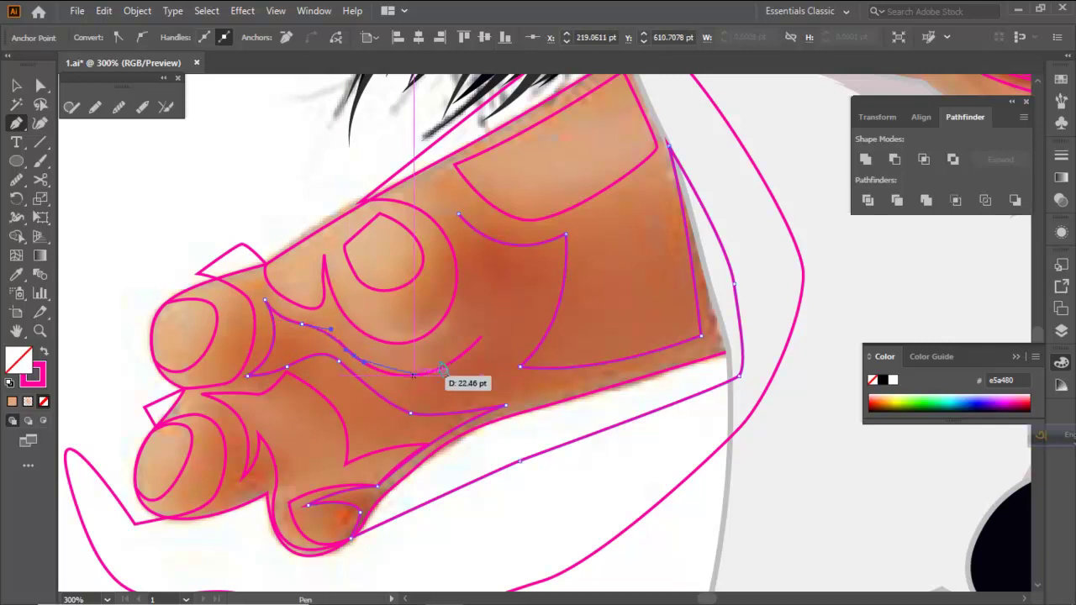
left_click_drag(481, 328, 486, 327)
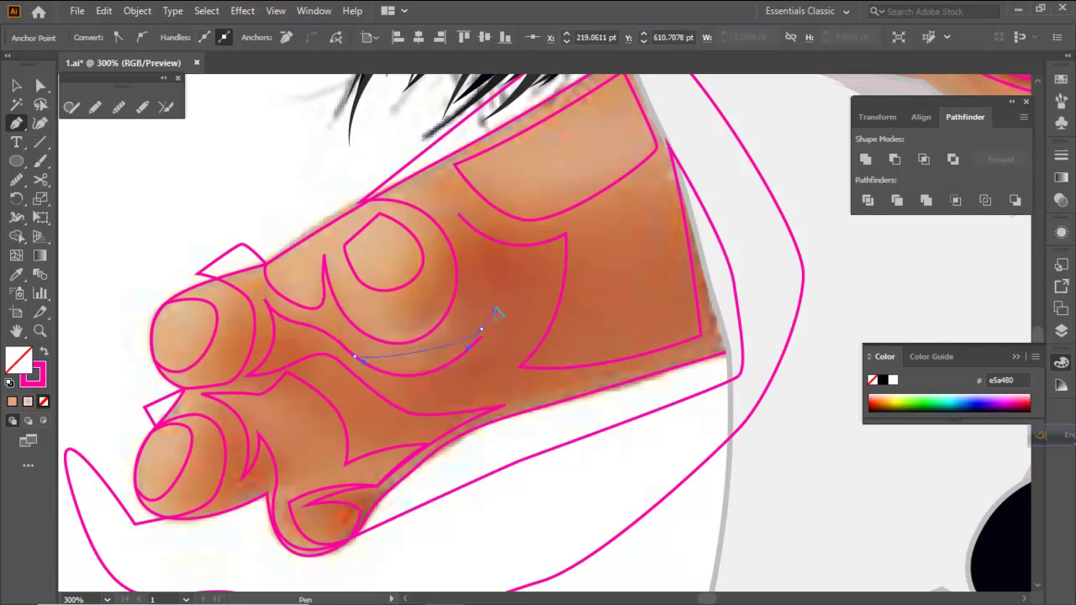
key("ctrl+z")
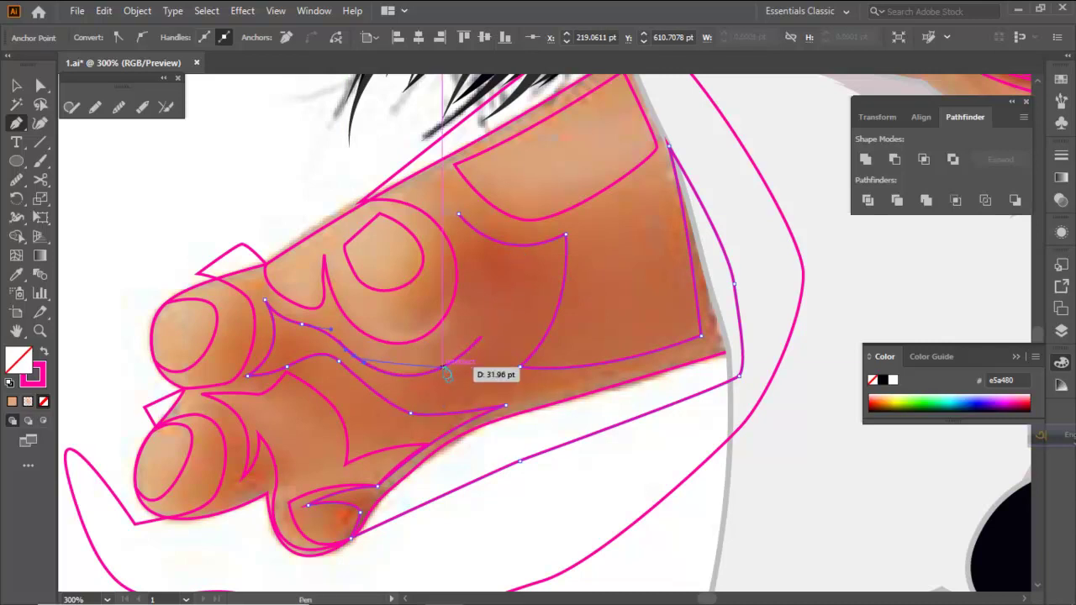
left_click_drag(444, 367, 500, 343)
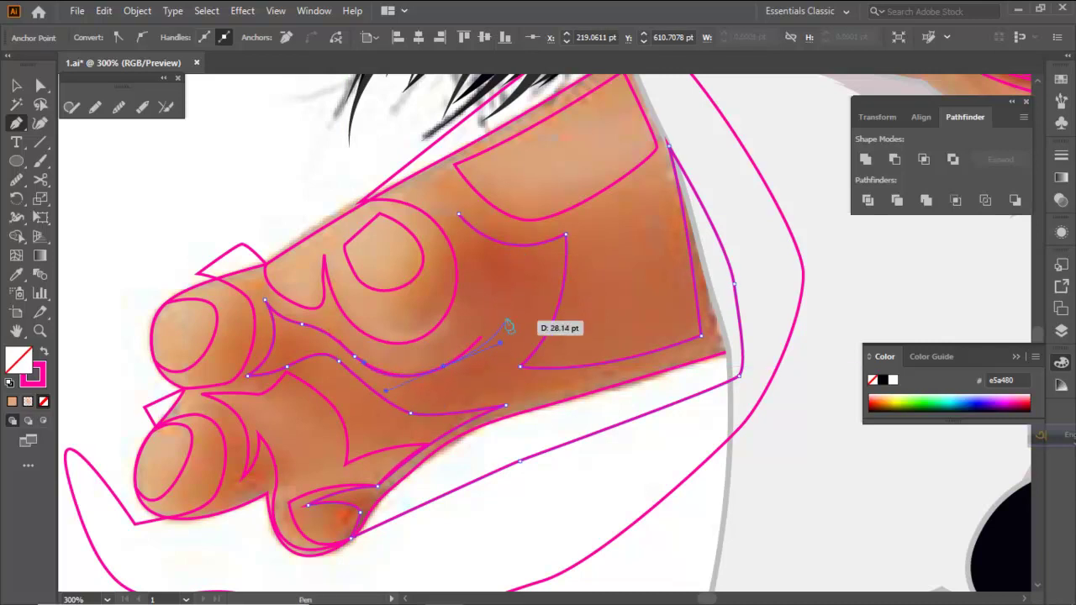
left_click_drag(496, 297, 455, 212)
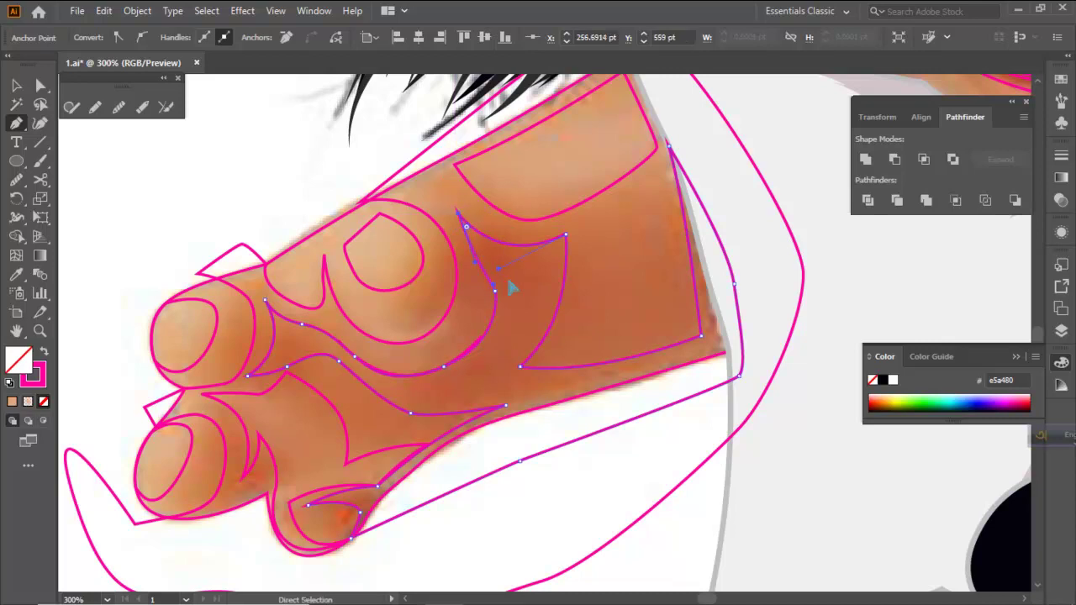
left_click(510, 281, "ctrl")
left_click_drag(500, 342, 460, 216)
left_click_drag(439, 168, 438, 166)
left_click(628, 259, "ctrl")
Trim the large shading shape that extends beyond the arm to the arm outline with the Pathfinder Intersect operation
scroll(580, 260, "down", 2)
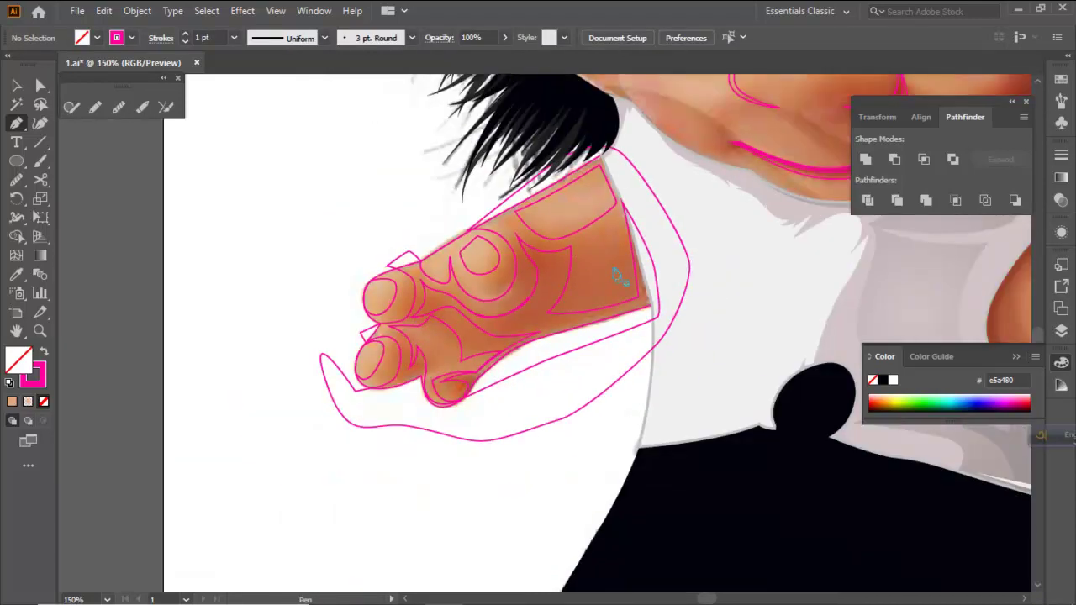
scroll(554, 301, "up", 1)
left_click_drag(603, 255, 571, 275)
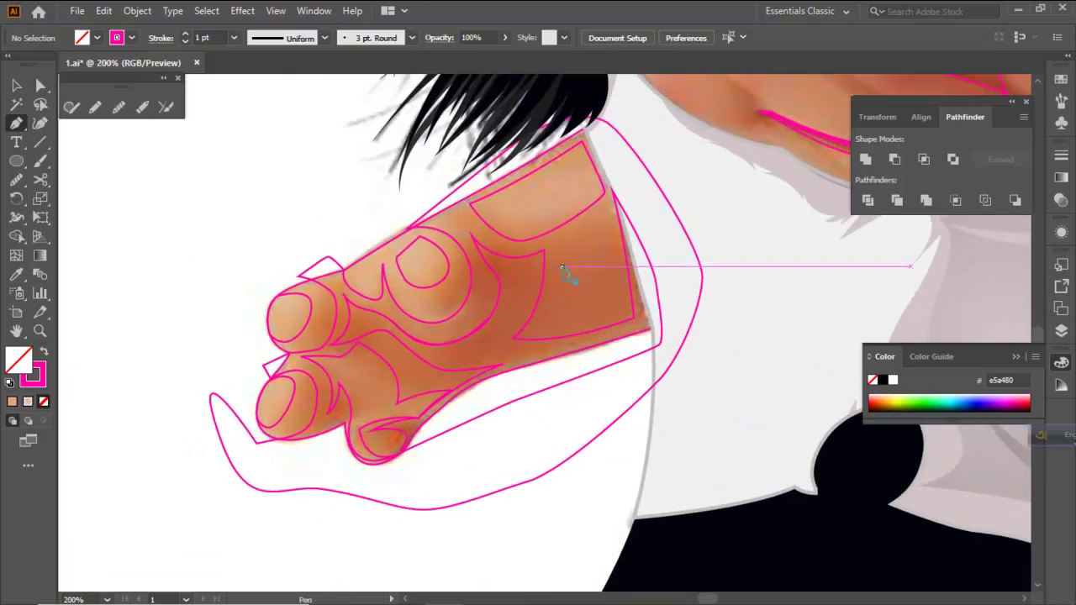
key("ctrl+minus")
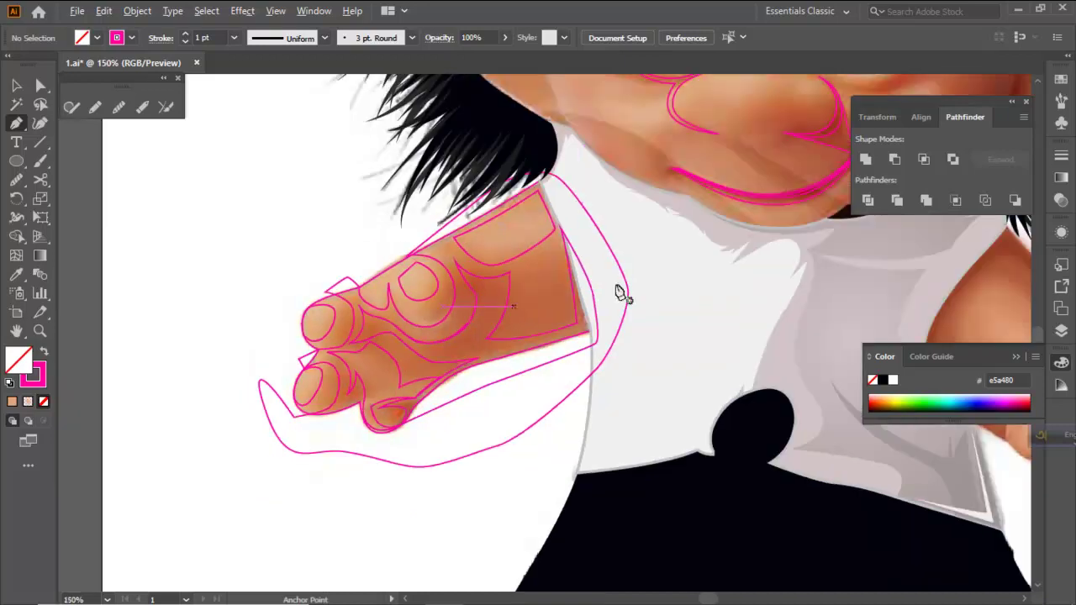
left_click(16, 87)
scroll(415, 251, "up", 1)
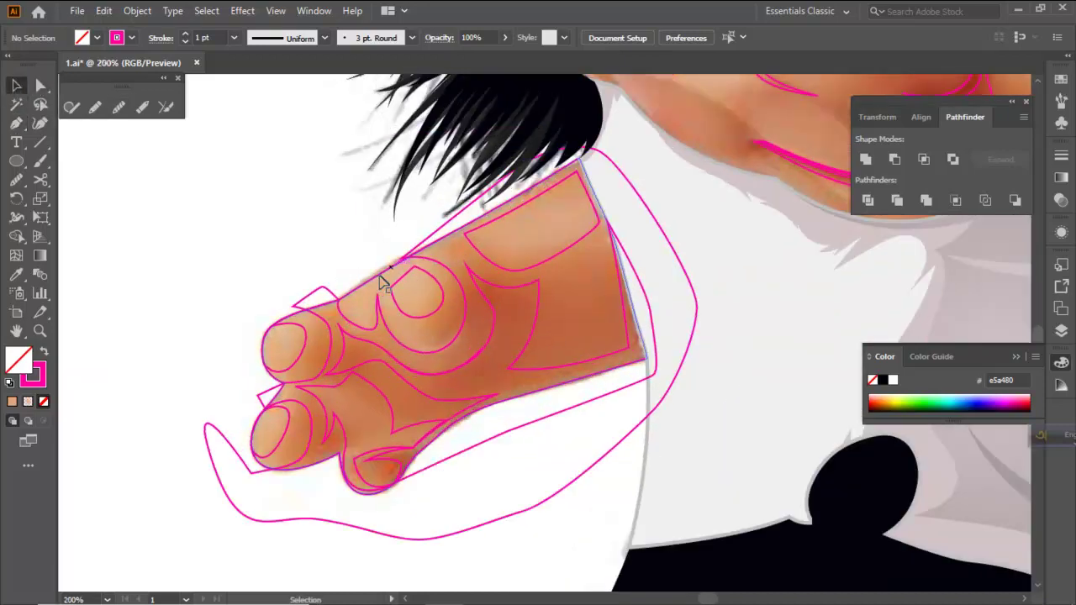
left_click(374, 286)
key("a")
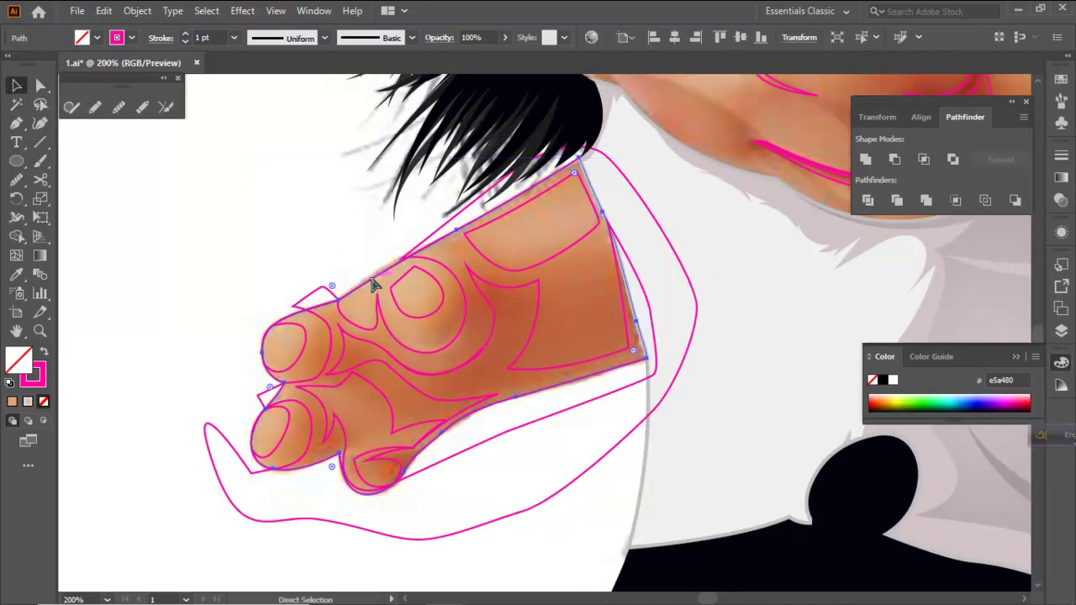
left_click(344, 316, "shift")
left_click(923, 159)
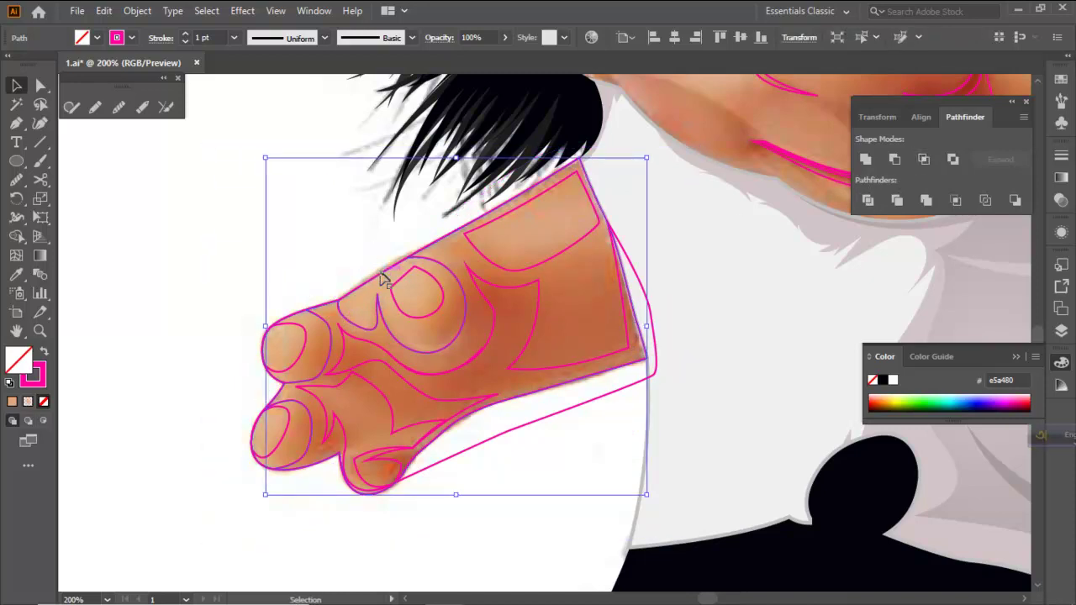
Trim the new shadow shape to the arm outline with Pathfinder and save the document
left_click(383, 280, "shift")
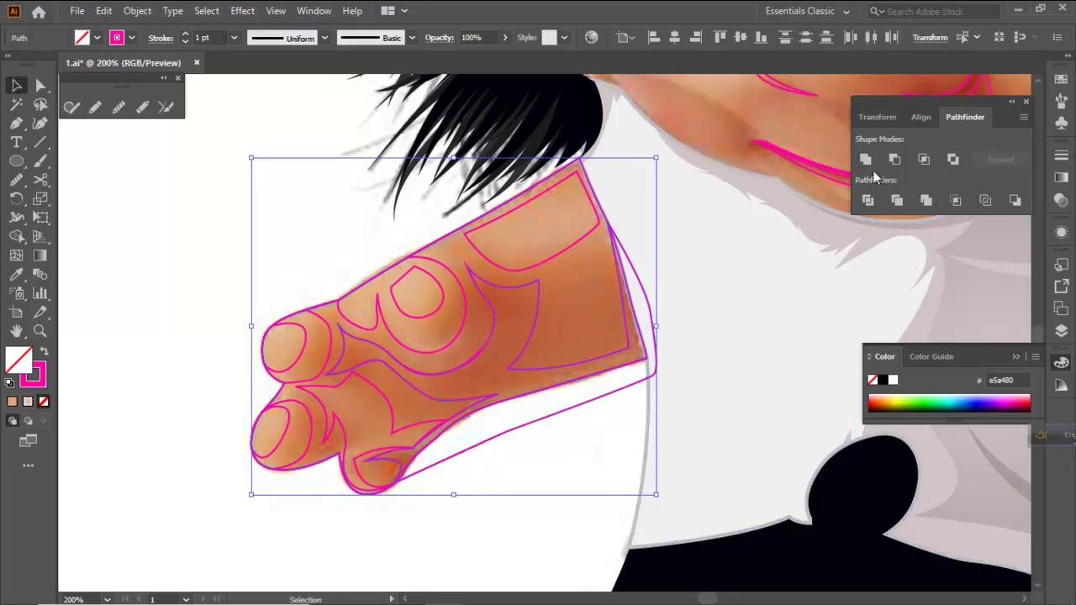
left_click(864, 202)
left_click(530, 456)
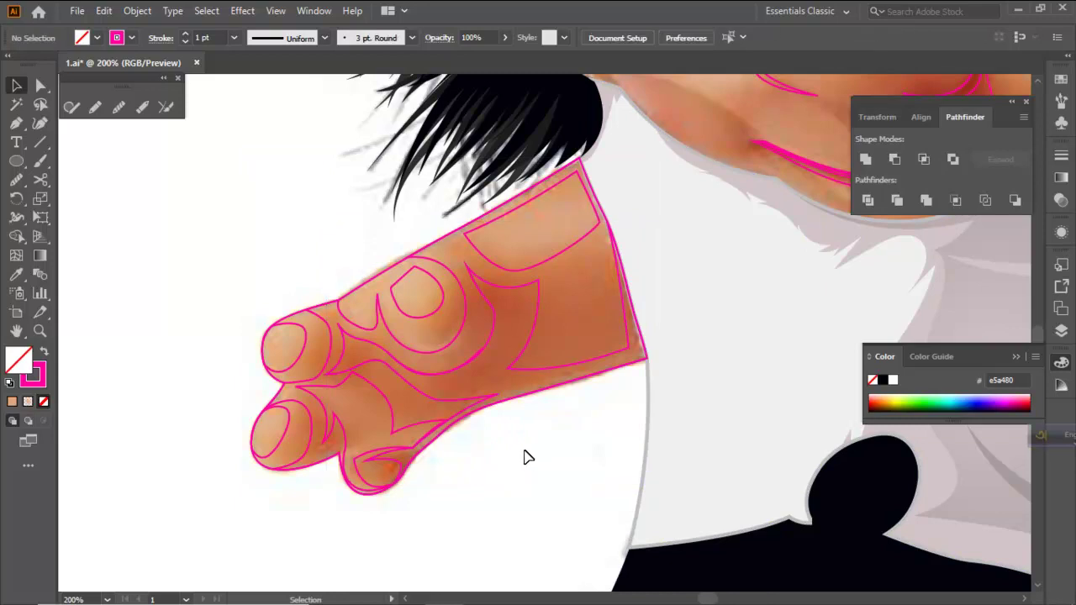
scroll(388, 374, "down", 2)
scroll(453, 404, "up", 2)
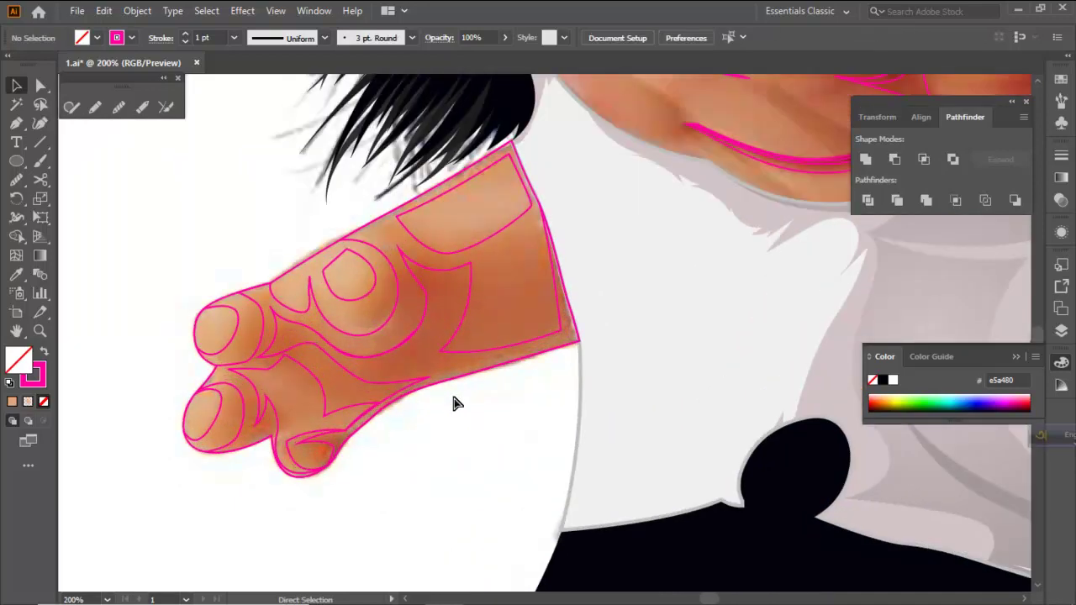
key("ctrl+s")
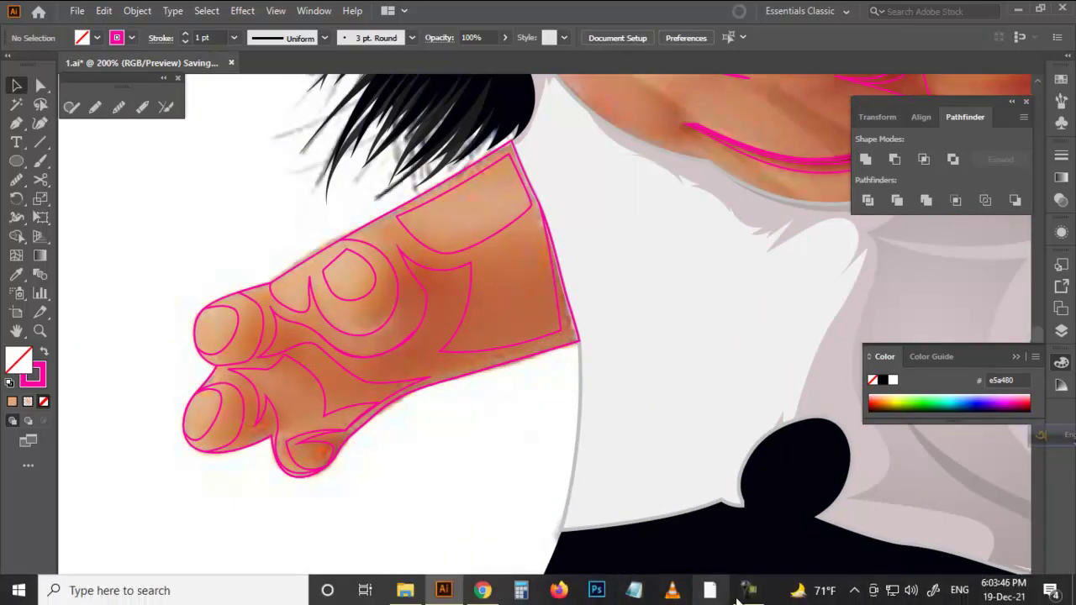
left_click(748, 598)
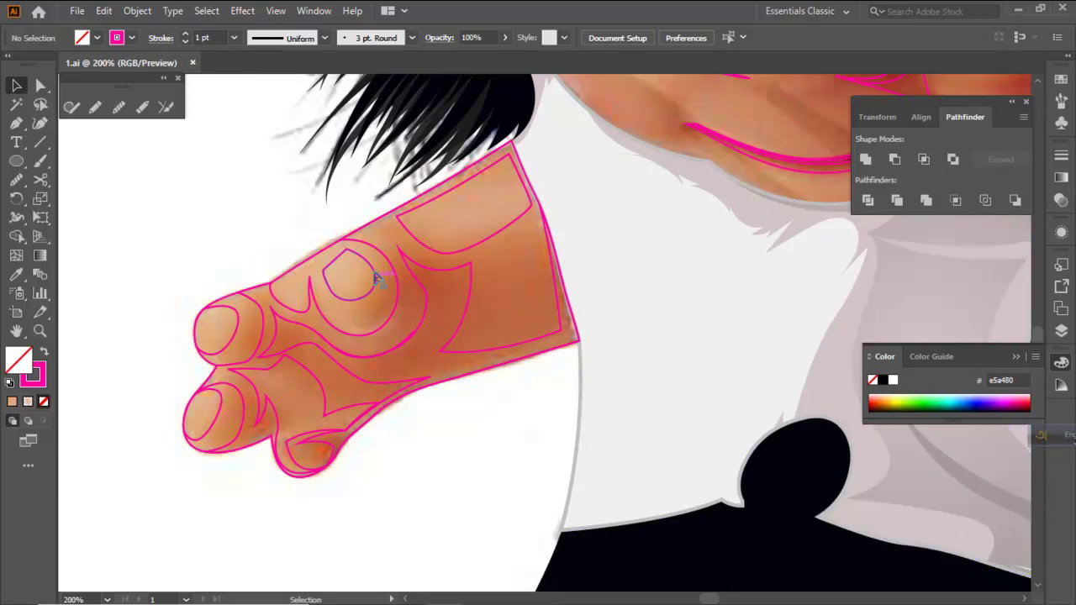
Fill the traced arm outline with the base skin color sampled from the opposite arm using the Eyedropper tool
scroll(376, 280, "up", 1)
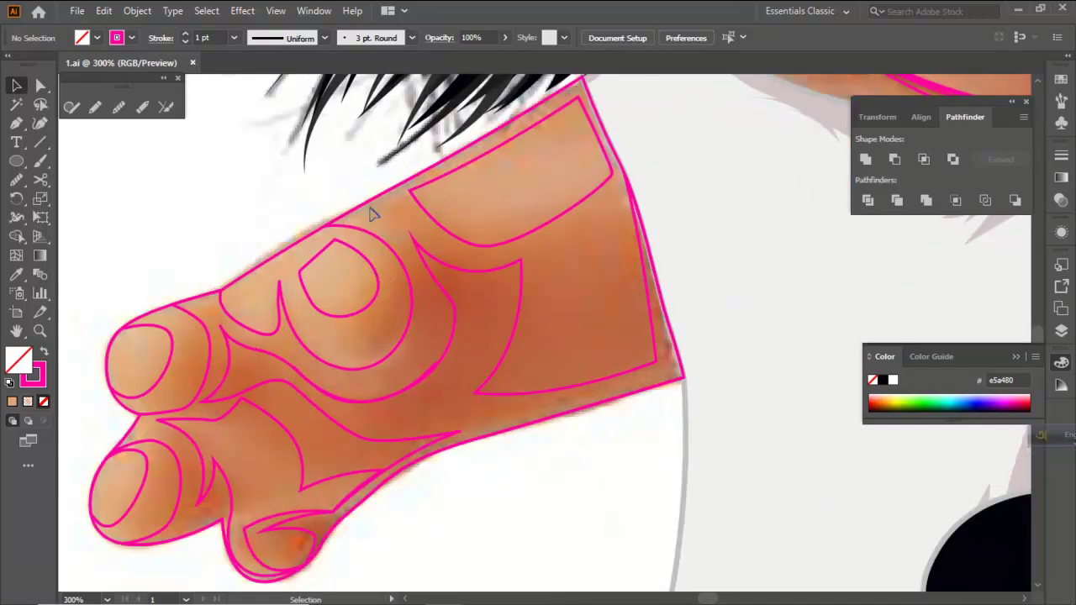
left_click(297, 251)
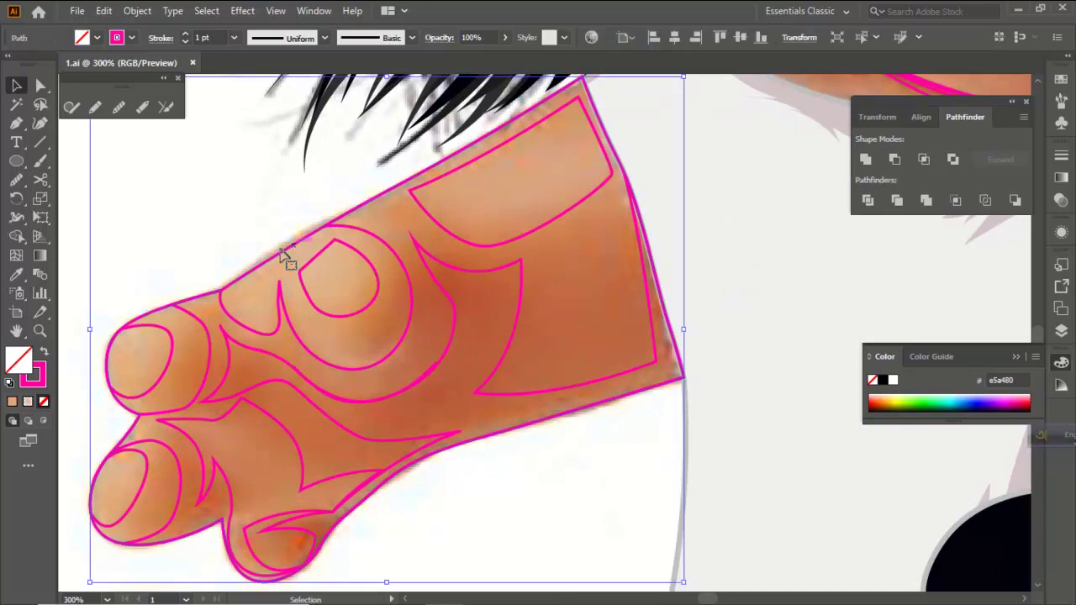
left_click(15, 278)
key("ctrl+1")
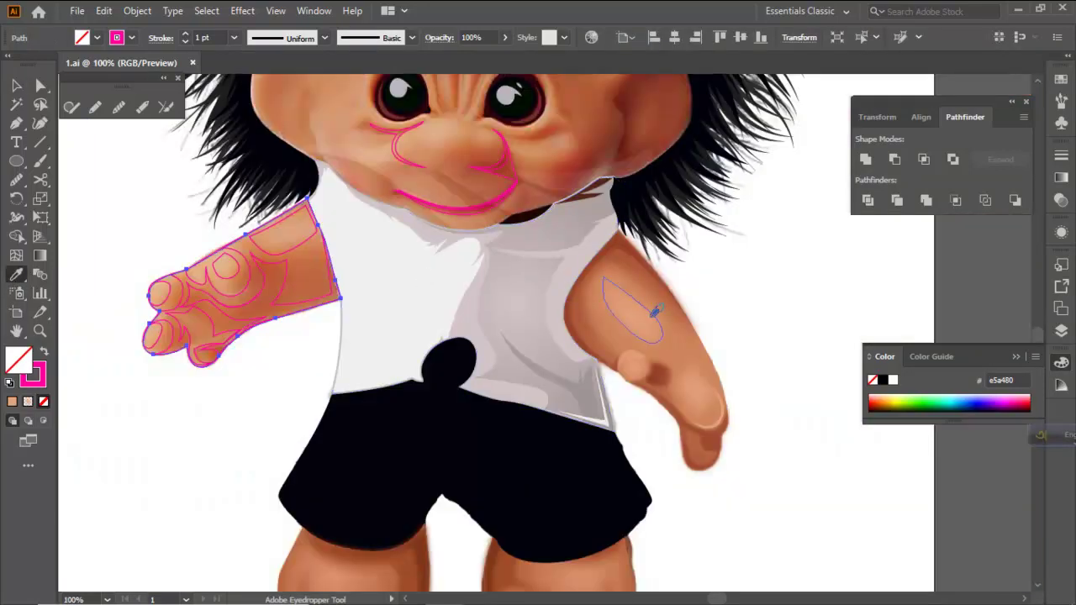
left_click(615, 326)
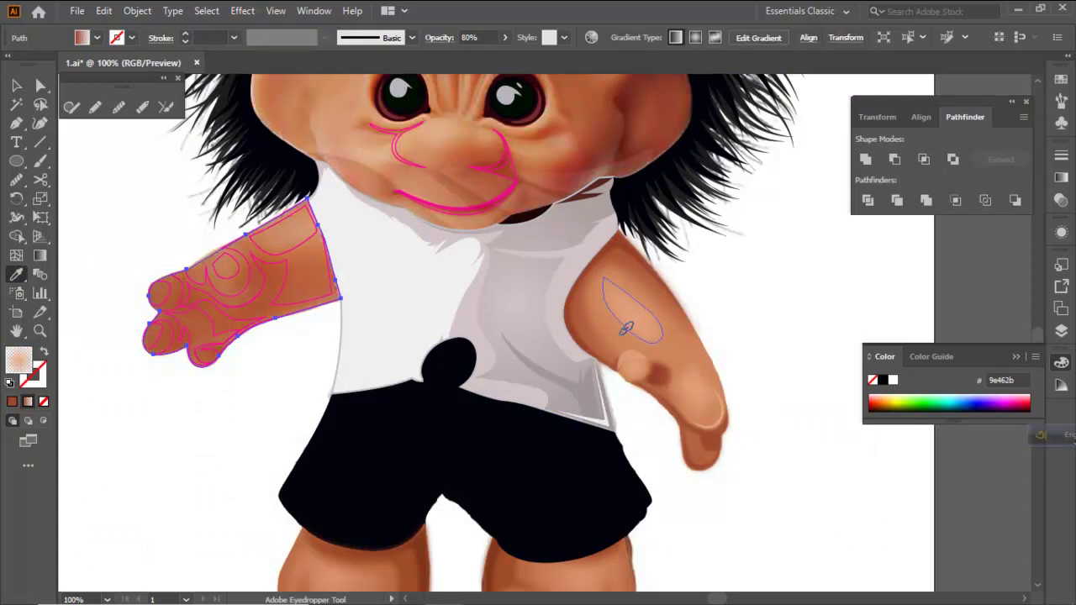
left_click(622, 333)
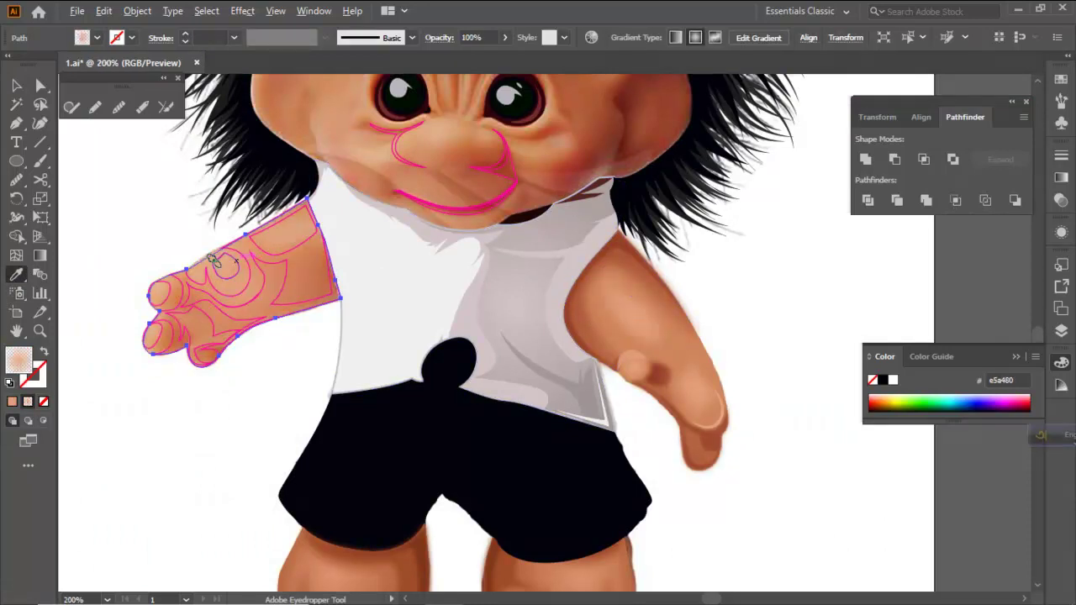
key("ctrl+plus")
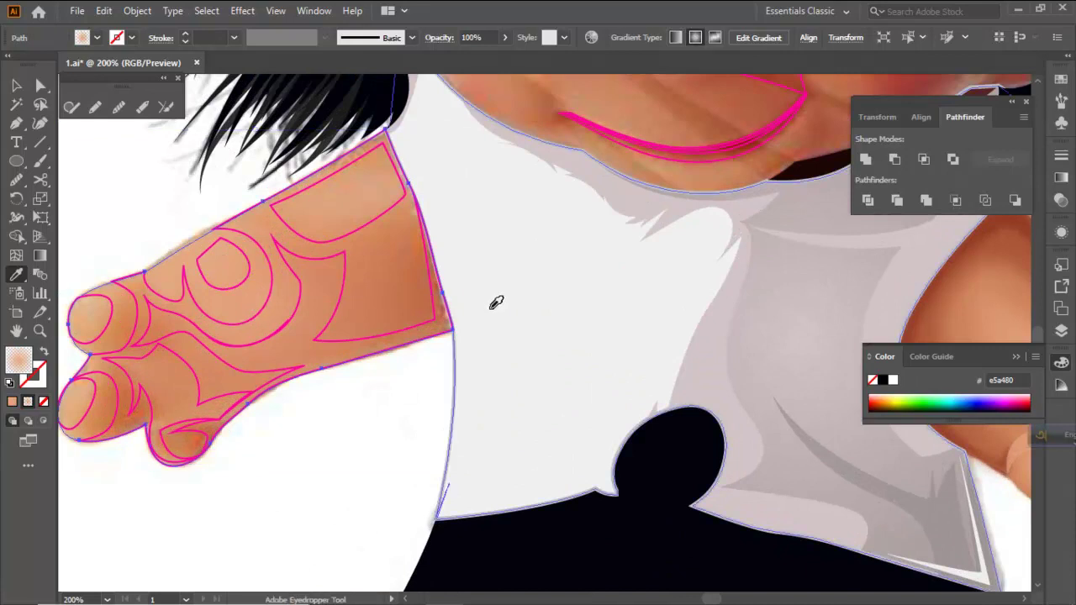
left_click_drag(442, 324, 326, 325)
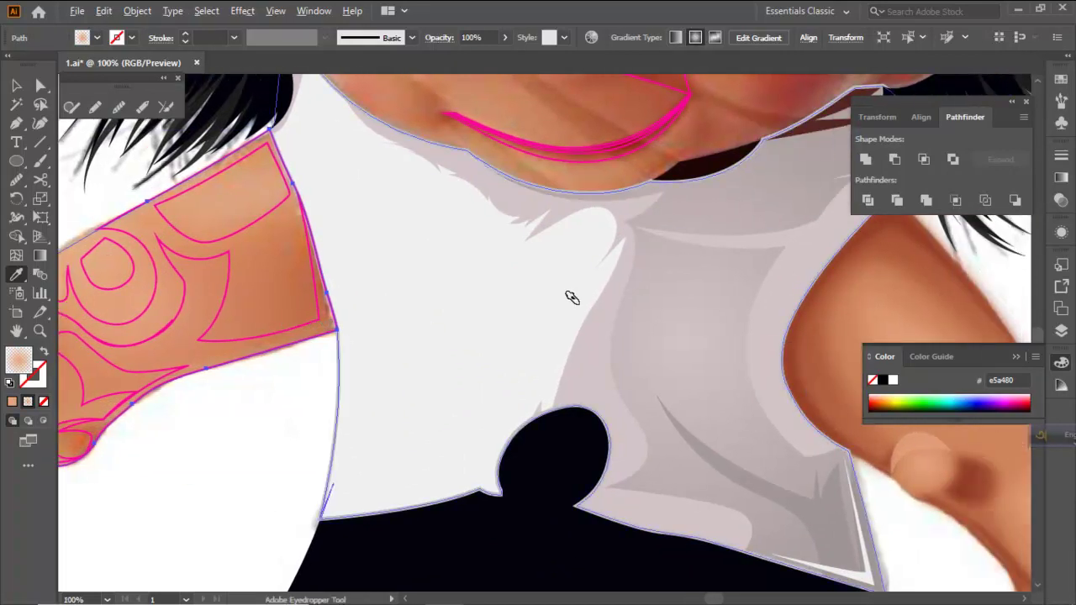
scroll(511, 295, "down", 2)
left_click(763, 368)
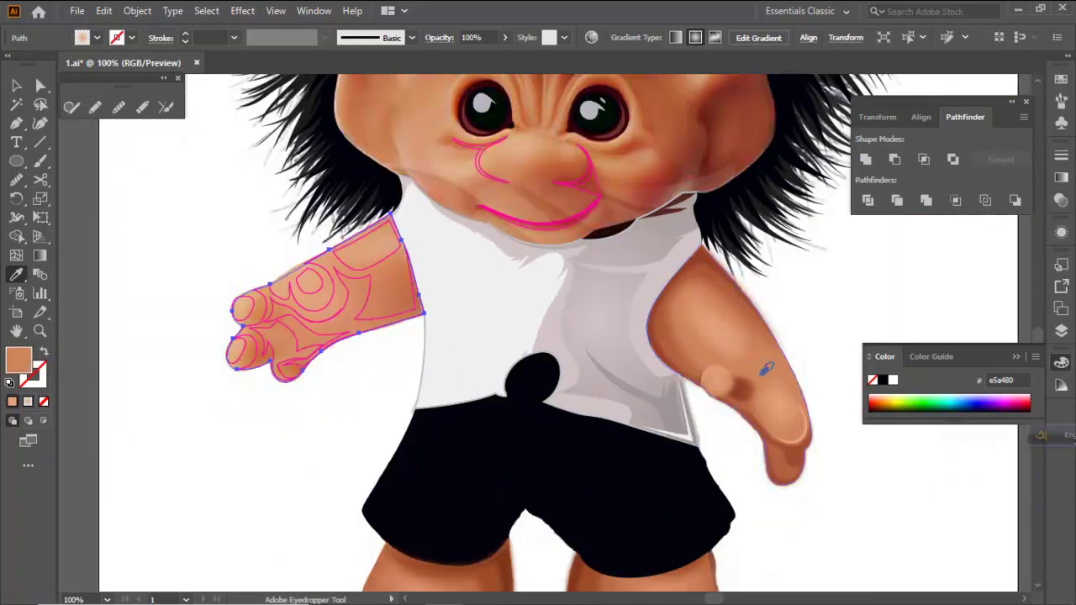
Deselect the filled arm outline and compare its base skin color with the opposite arm
scroll(339, 256, "up", 2)
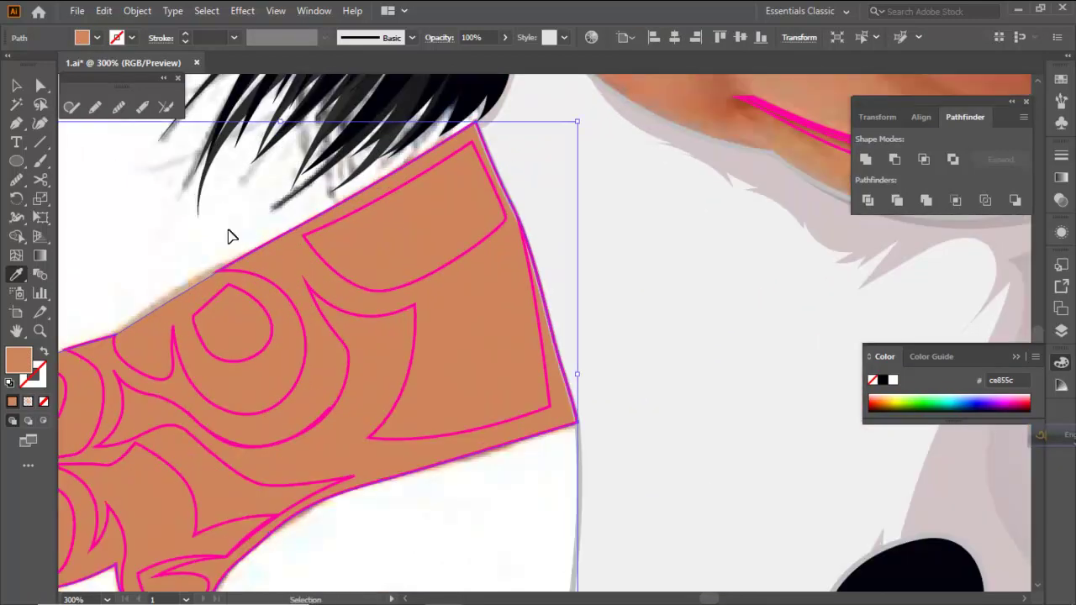
left_click(228, 233, "ctrl")
scroll(227, 233, "down", 4)
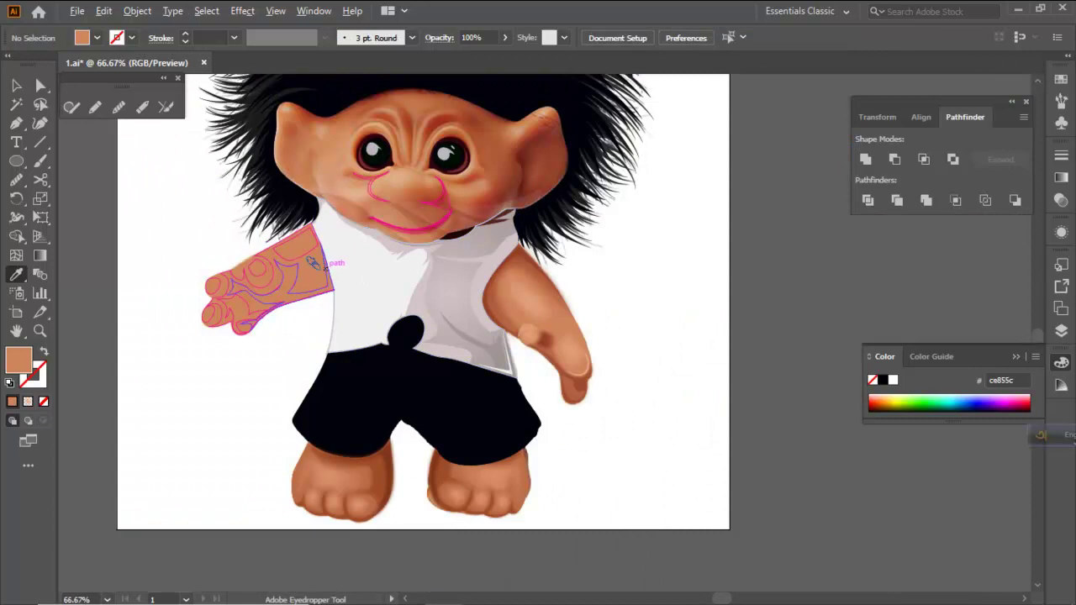
scroll(319, 263, "up", 1)
scroll(320, 264, "down", 2)
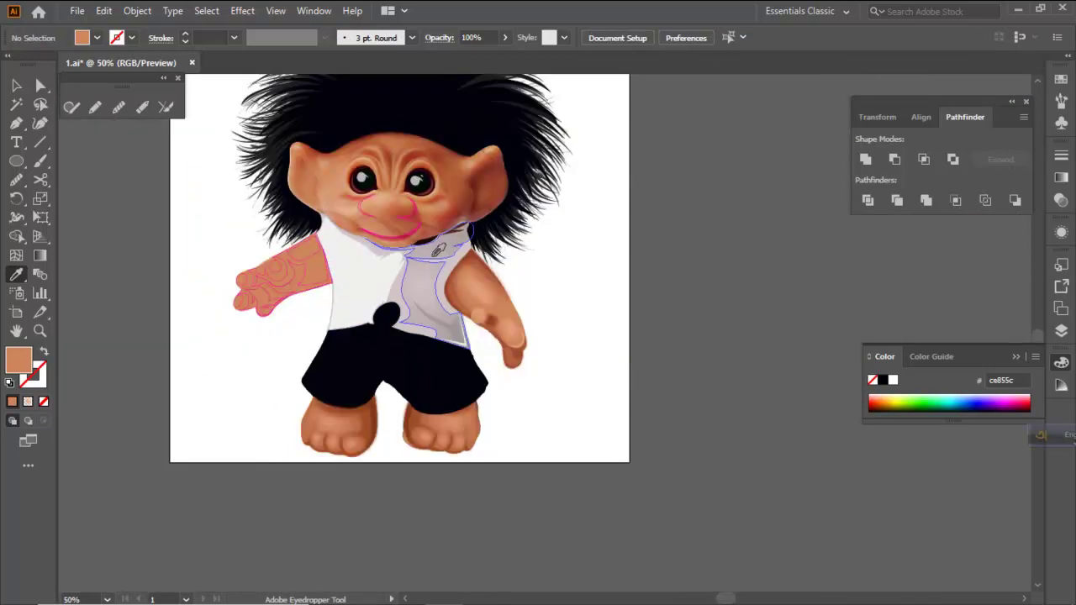
scroll(310, 249, "up", 2)
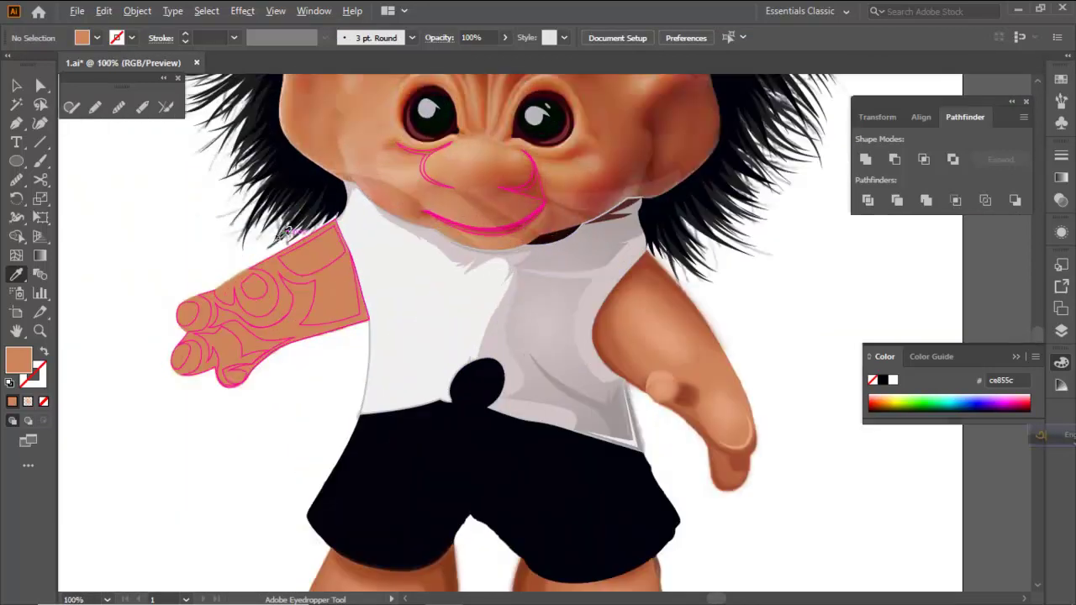
Select the highlight shapes on the forearm, hand and fingertips, then save the document and clear the selection
key("v")
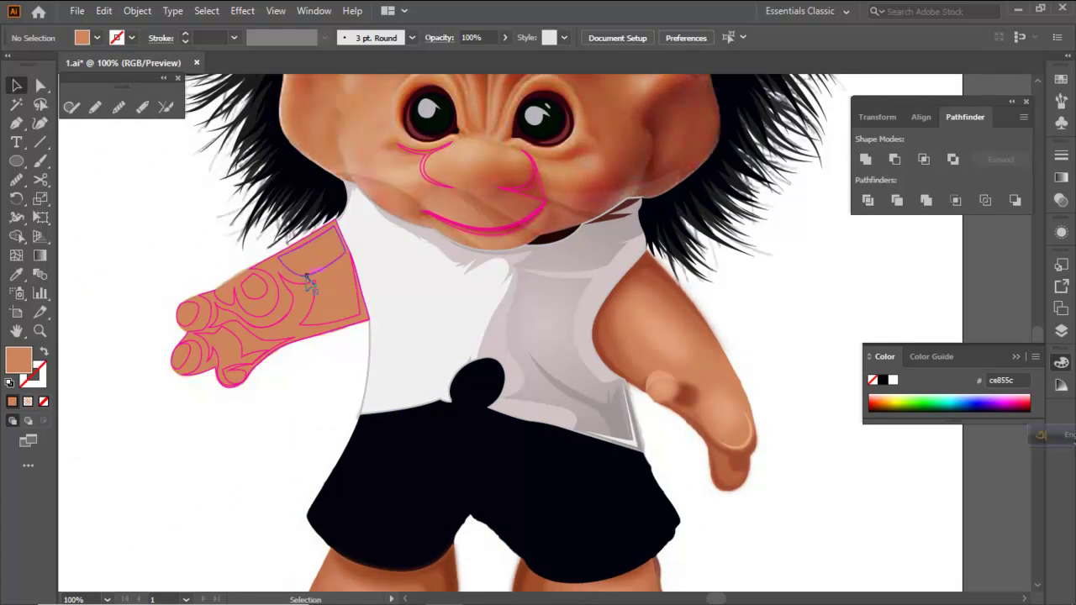
left_click(313, 275)
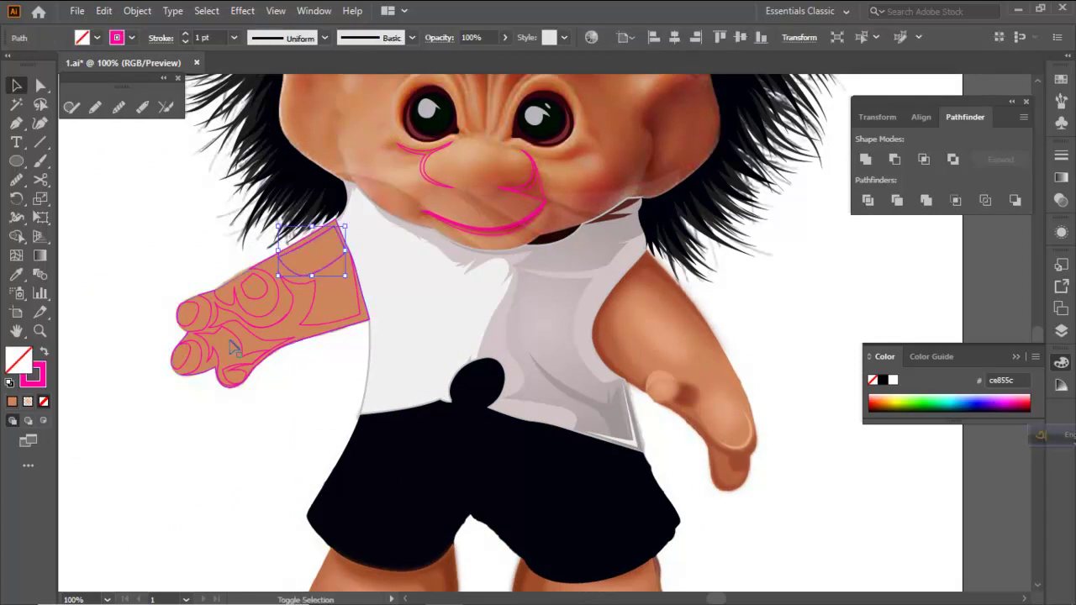
left_click(191, 357, "shift")
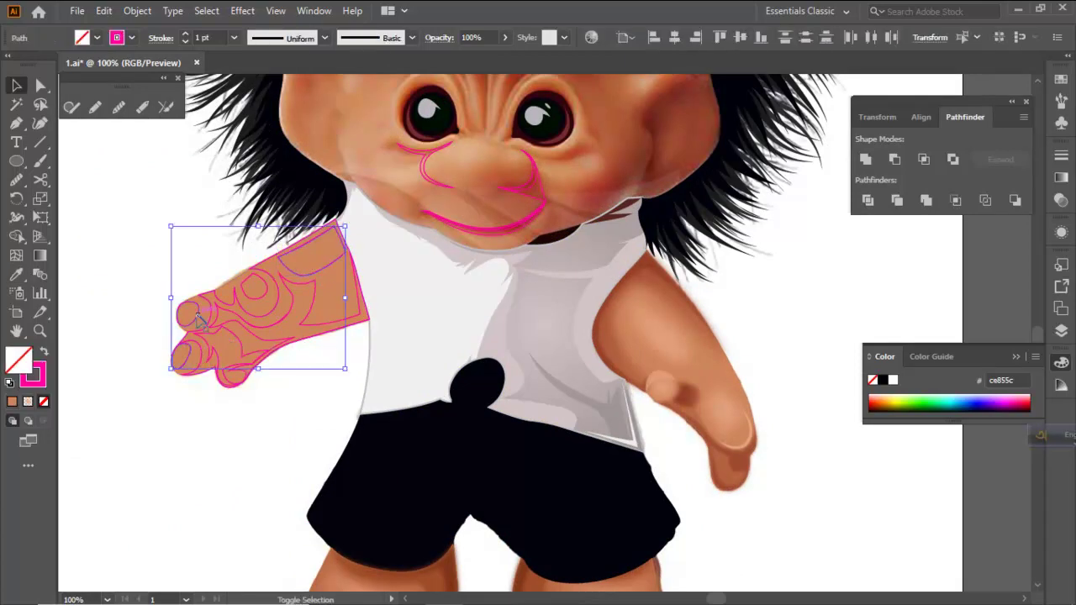
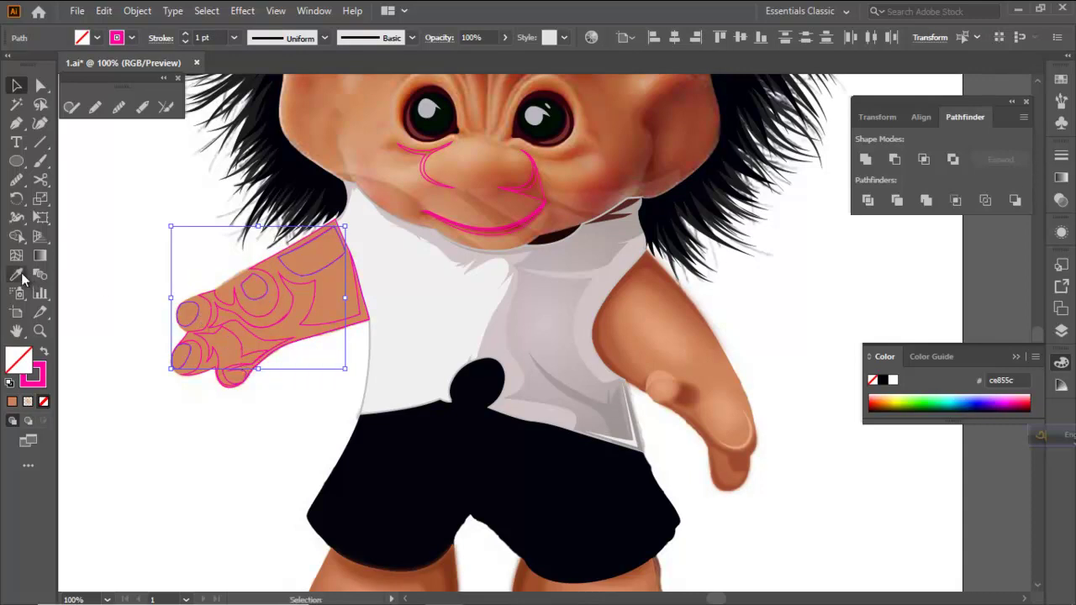
left_click(77, 10)
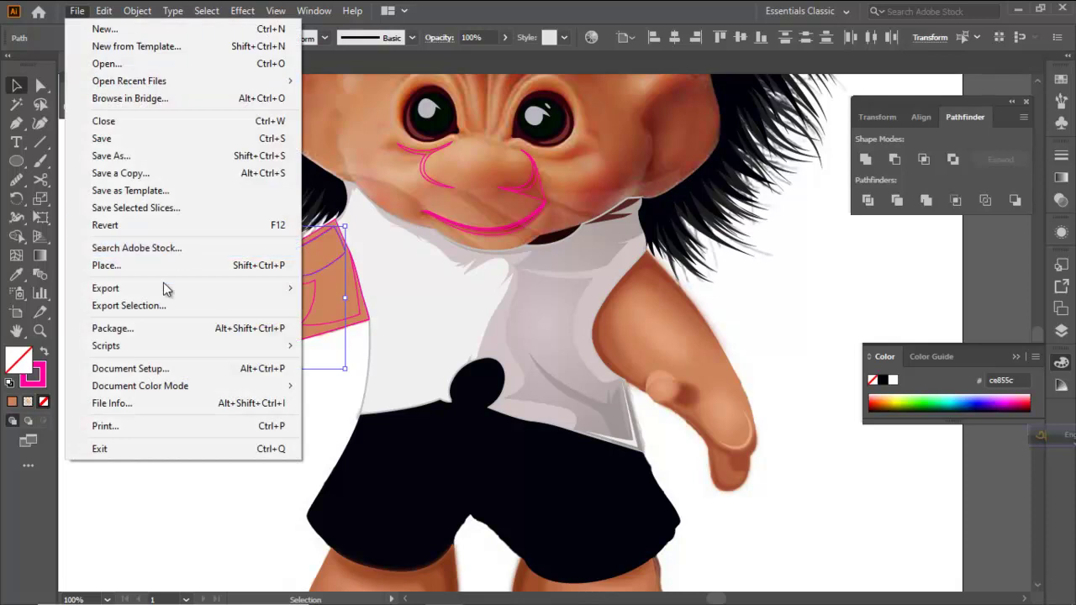
left_click(122, 142)
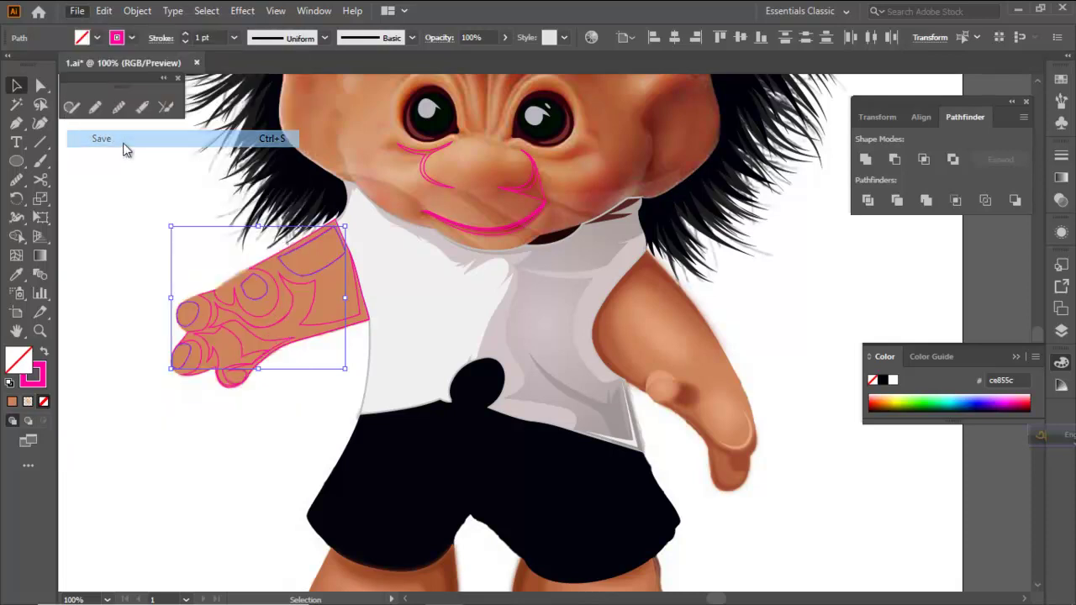
left_click(143, 221)
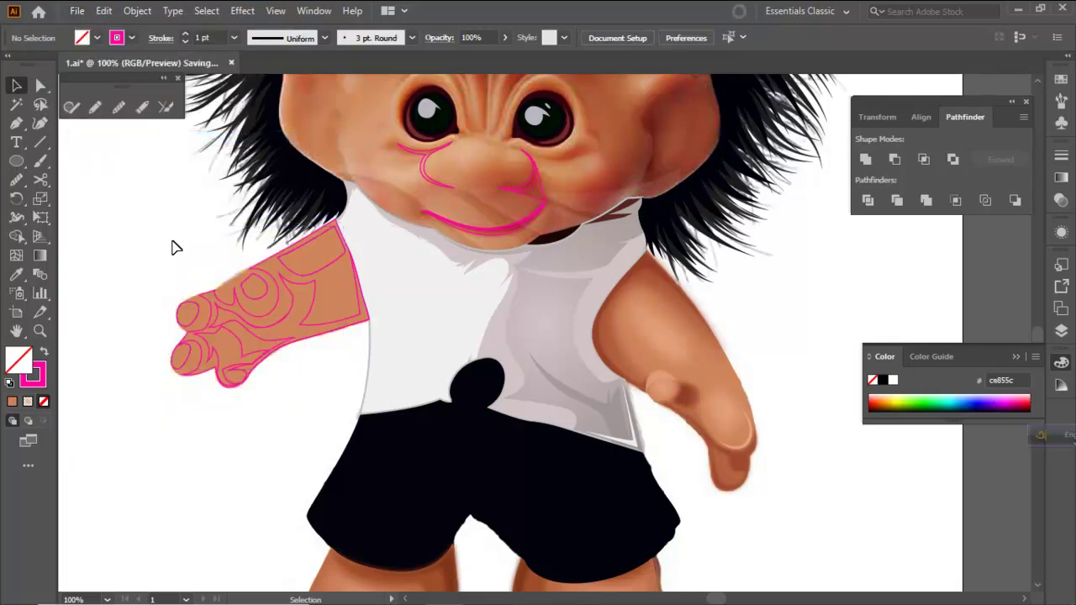
left_click(748, 592)
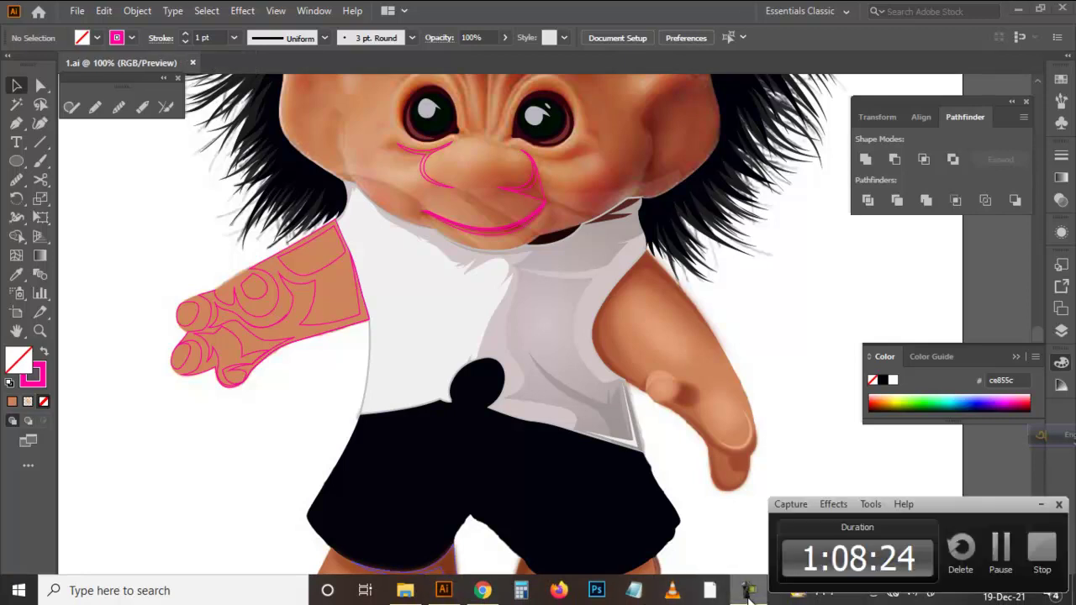
left_click(998, 549)
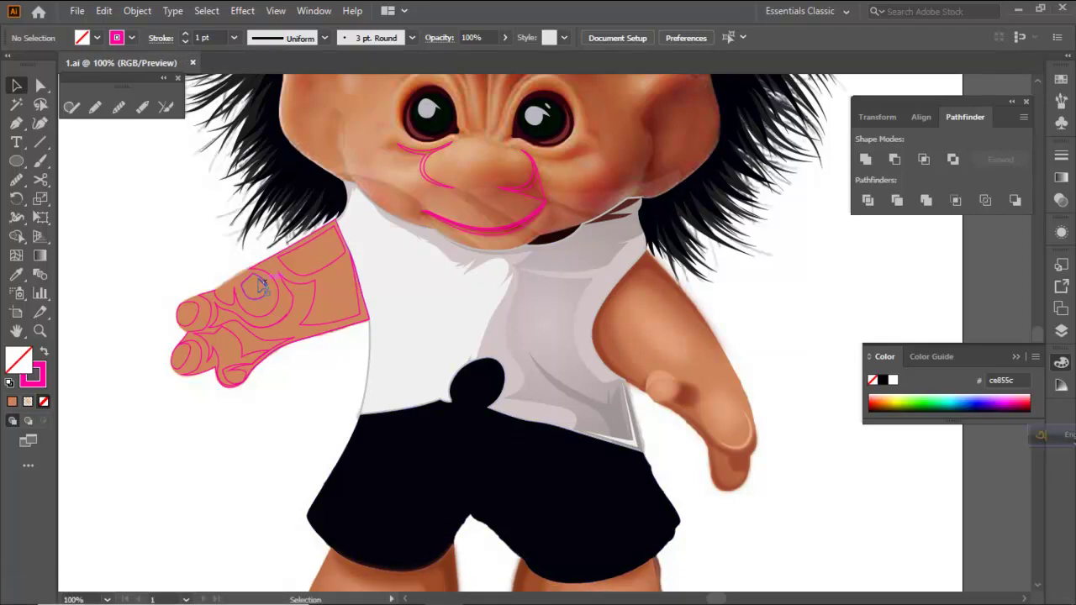
Fill the forearm, hand and two fingertip highlight shapes with the light gradient sampled from the opposite hand's thumb using the Eyedropper tool, and deselect
scroll(275, 288, "up", 2)
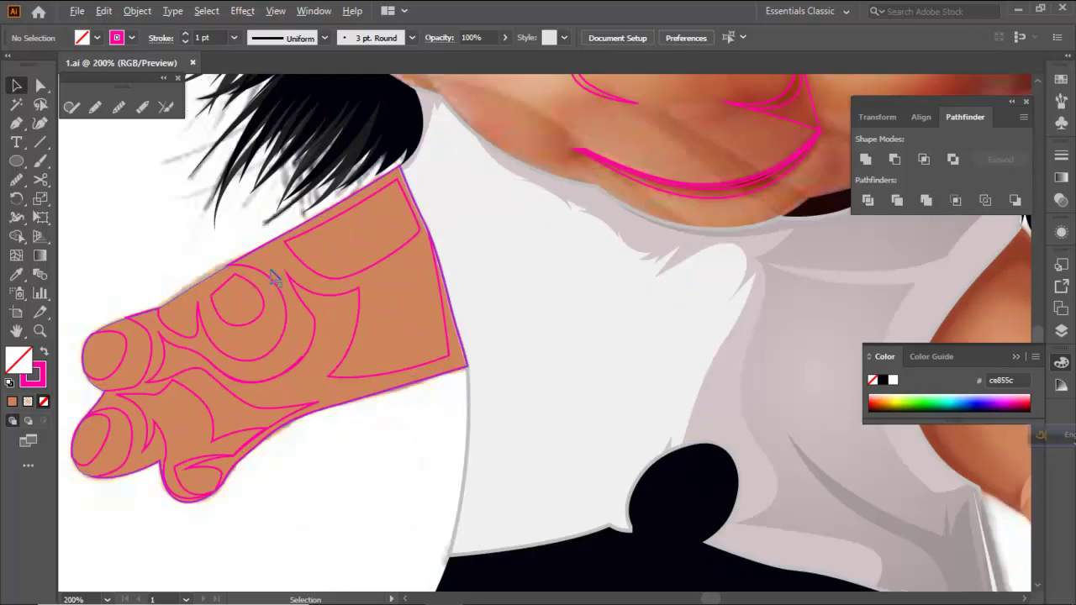
left_click(354, 280)
left_click(263, 309, "shift")
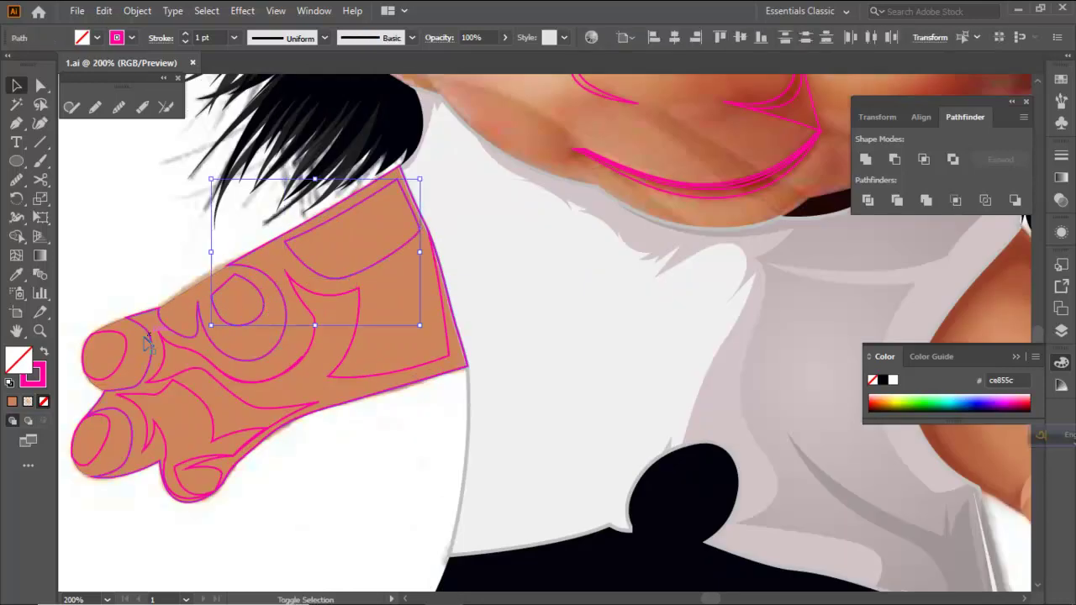
left_click(126, 350, "shift")
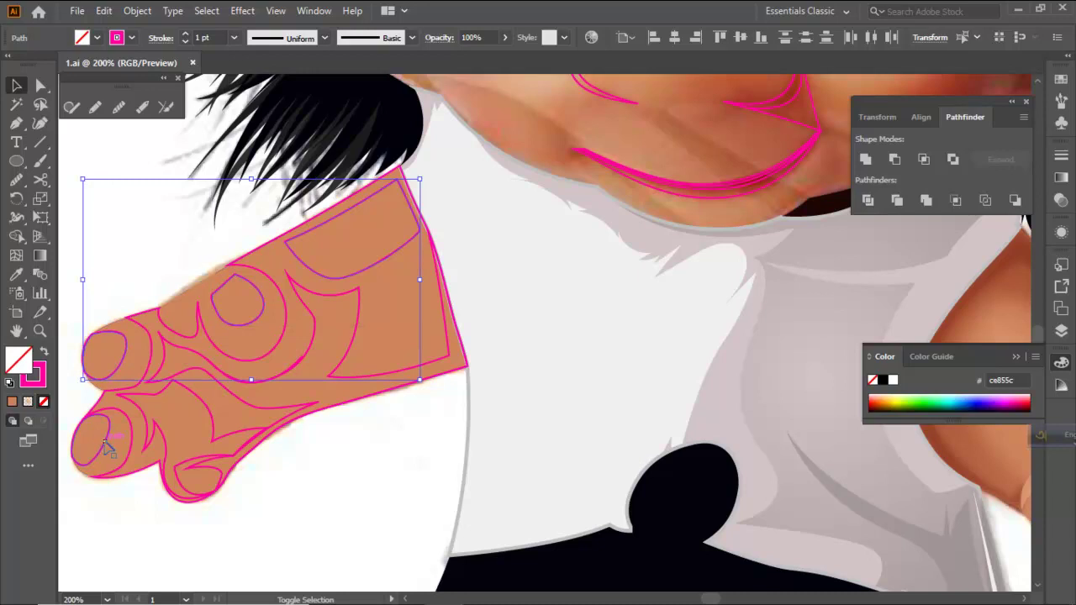
left_click(107, 448, "shift")
left_click(16, 274)
key("ctrl+minus")
key("ctrl+minus")
key("ctrl+minus")
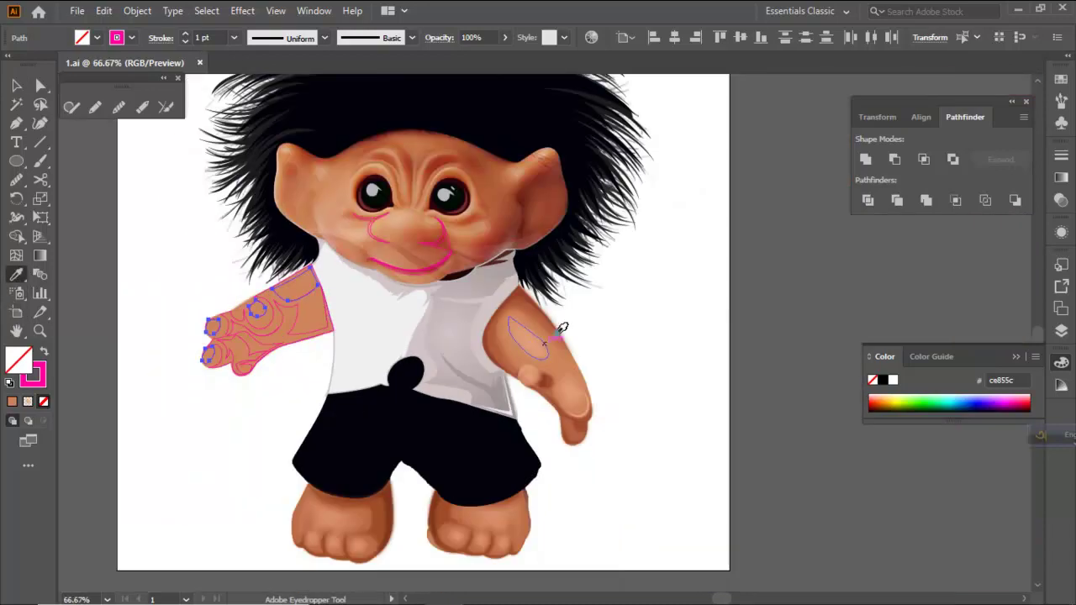
scroll(512, 365, "up", 2, "alt")
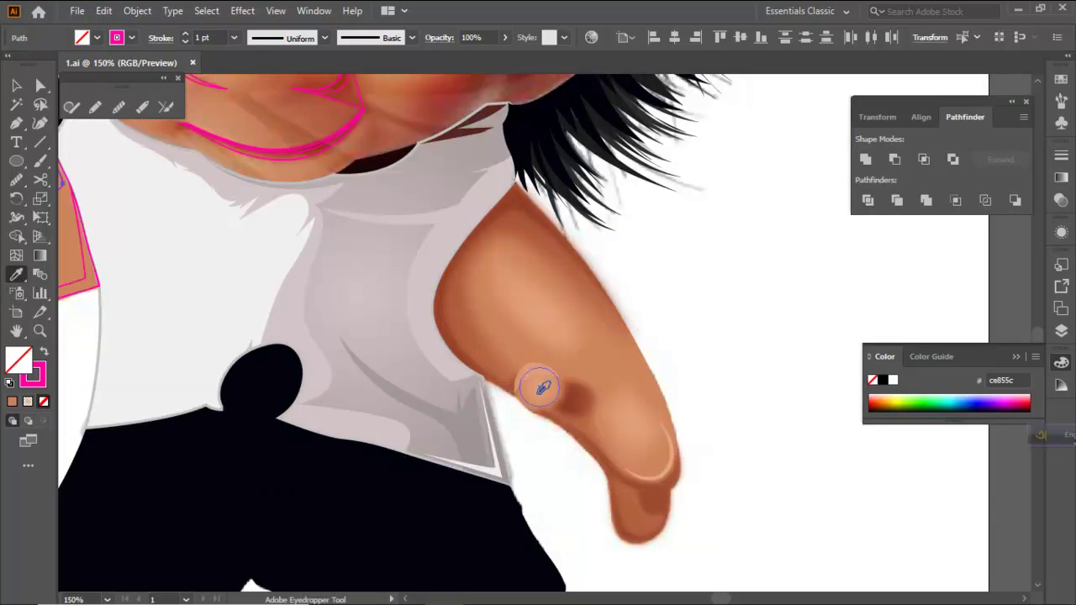
left_click(542, 388)
scroll(432, 378, "left", 5)
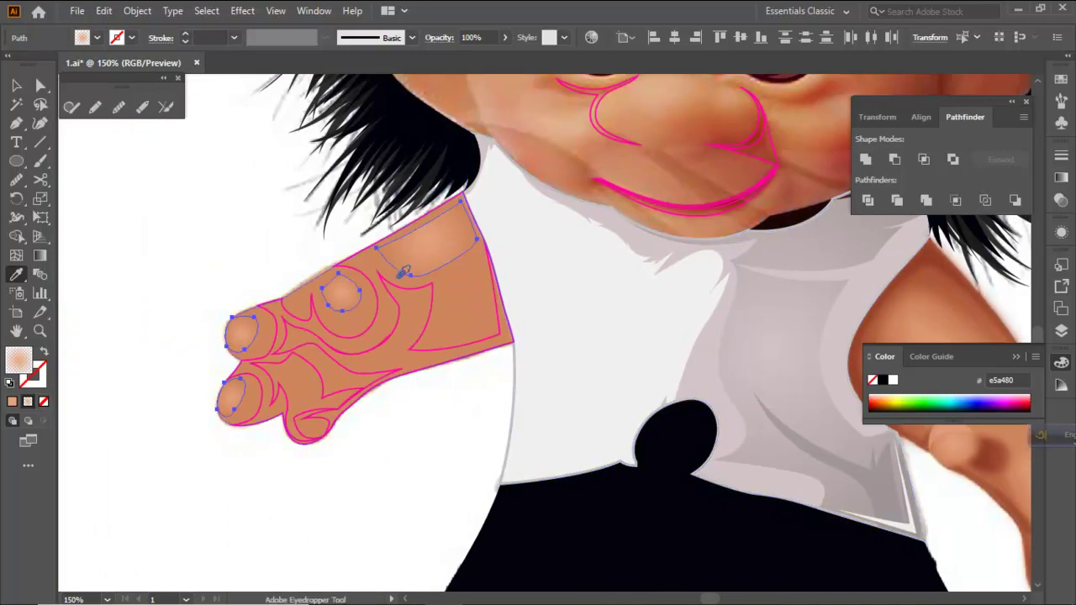
left_click(284, 192, "ctrl")
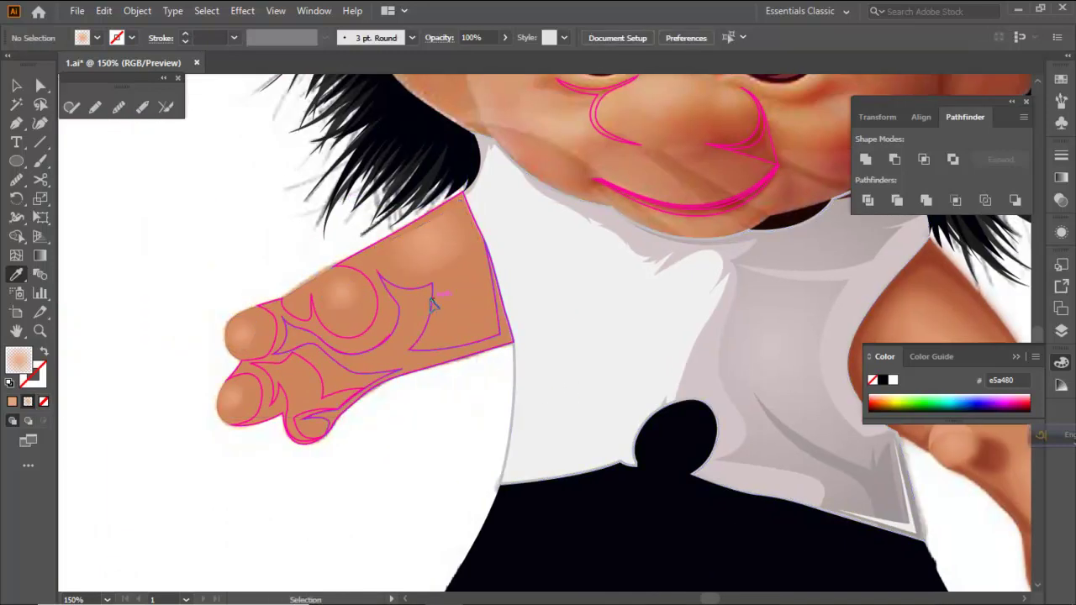
Fill the large shadow shape around the highlights with the dark linear gradient sampled from the opposite arm's inner edge using the Eyedropper tool
left_click(433, 305, "ctrl")
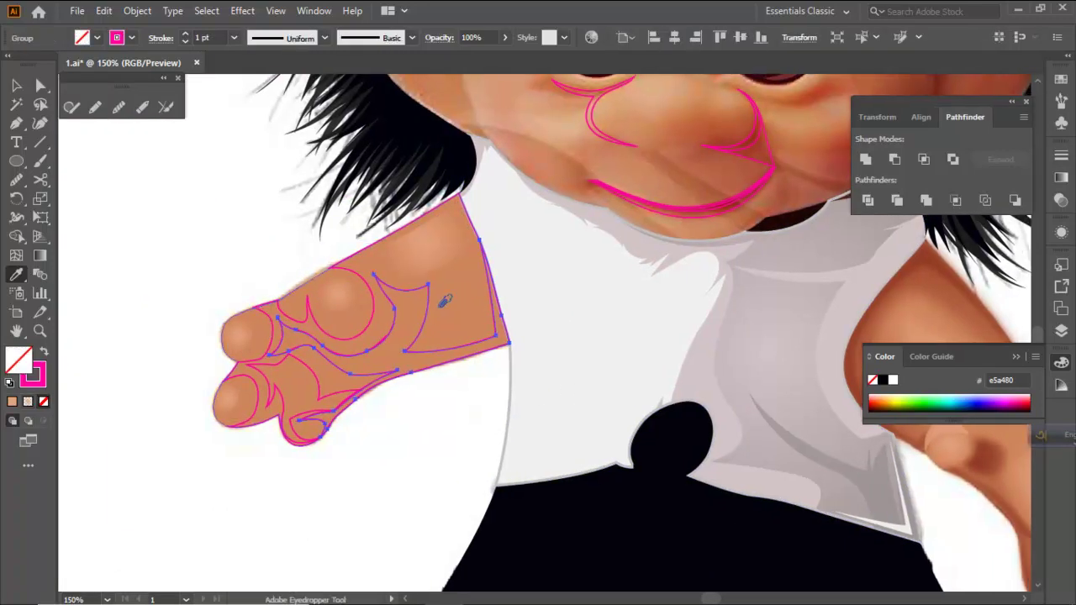
key("ctrl")
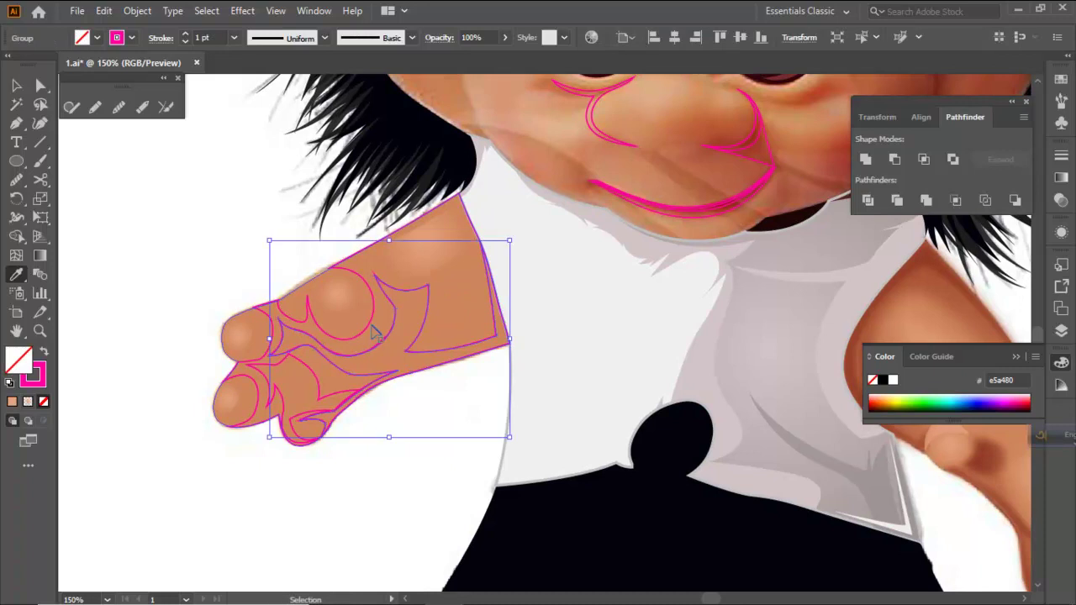
left_click(376, 333, "ctrl")
key("space")
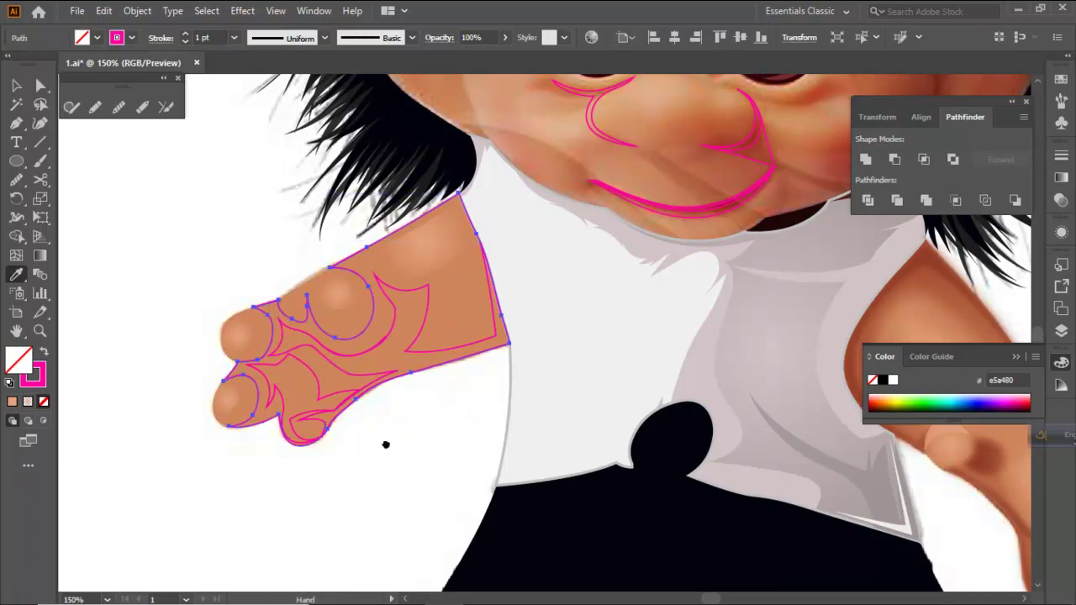
left_click_drag(392, 444, 321, 376)
key("space")
left_click_drag(562, 350, 472, 347)
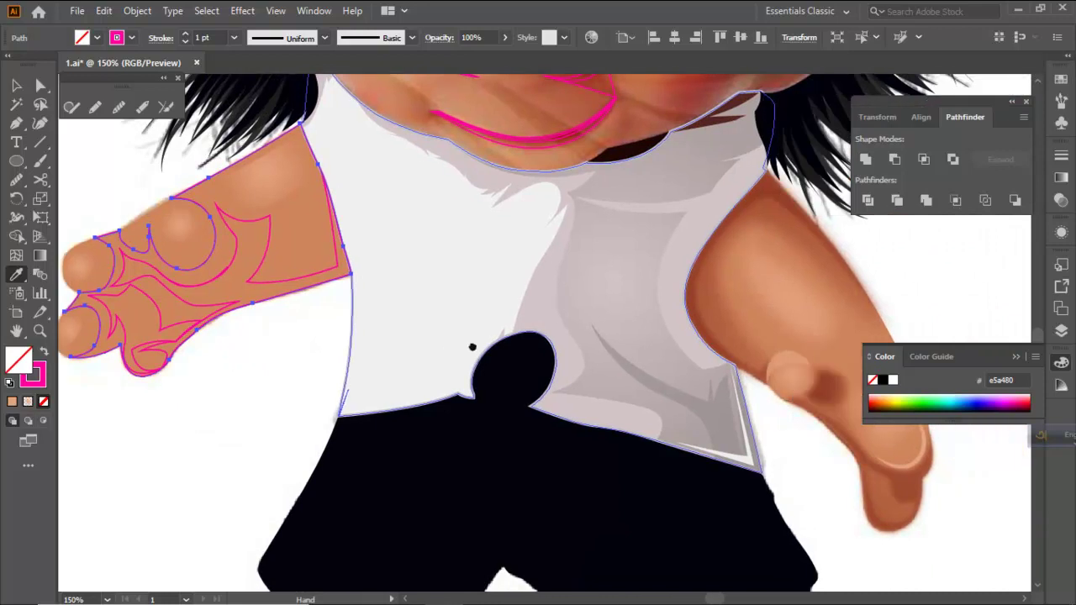
left_click(704, 314, "ctrl")
left_click(719, 307)
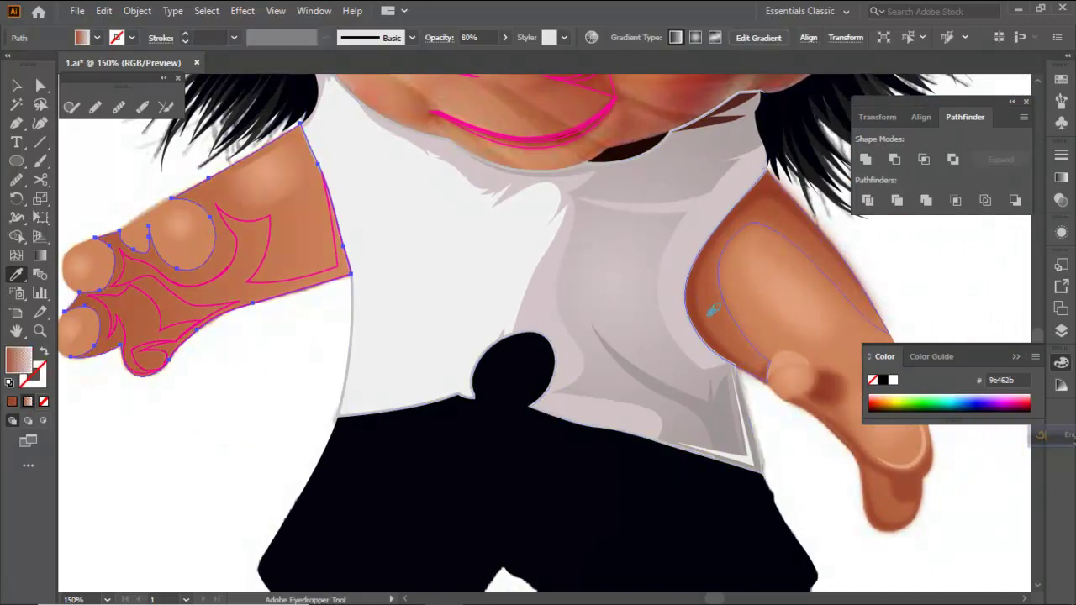
Run the large shadow shape's linear gradient diagonally across the arm, from transparent above the hand to dark below the forearm, and deselect
left_click(39, 255)
left_click_drag(299, 325, 427, 359)
left_click_drag(367, 314, 427, 363)
left_click_drag(312, 257, 258, 154)
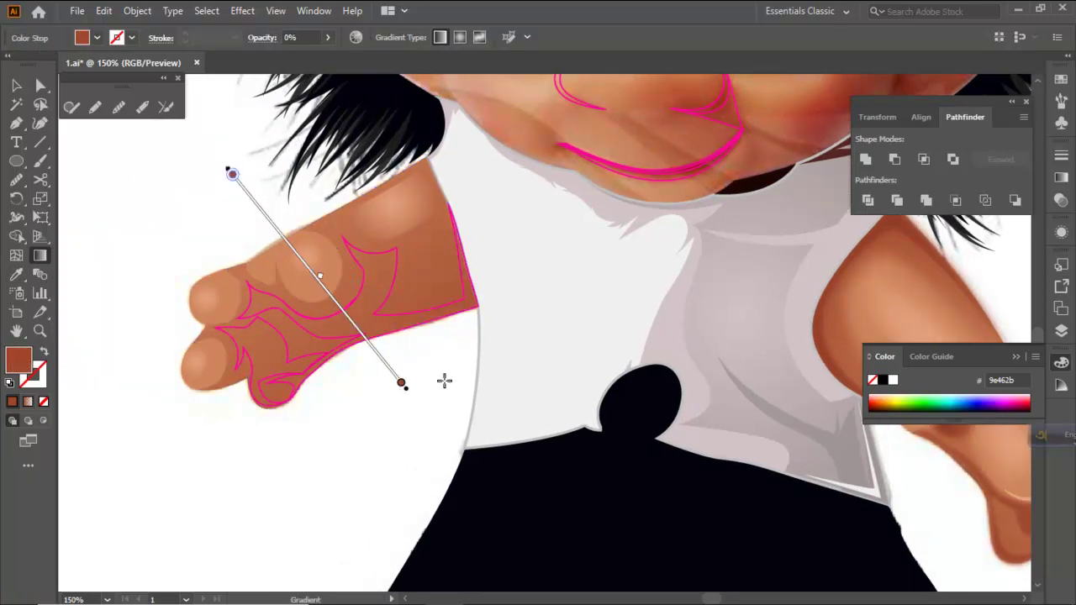
left_click(343, 403, "ctrl")
Lighten the base arm shape's solid fill color to d6865f
scroll(458, 332, "down", 2)
scroll(375, 258, "up", 3)
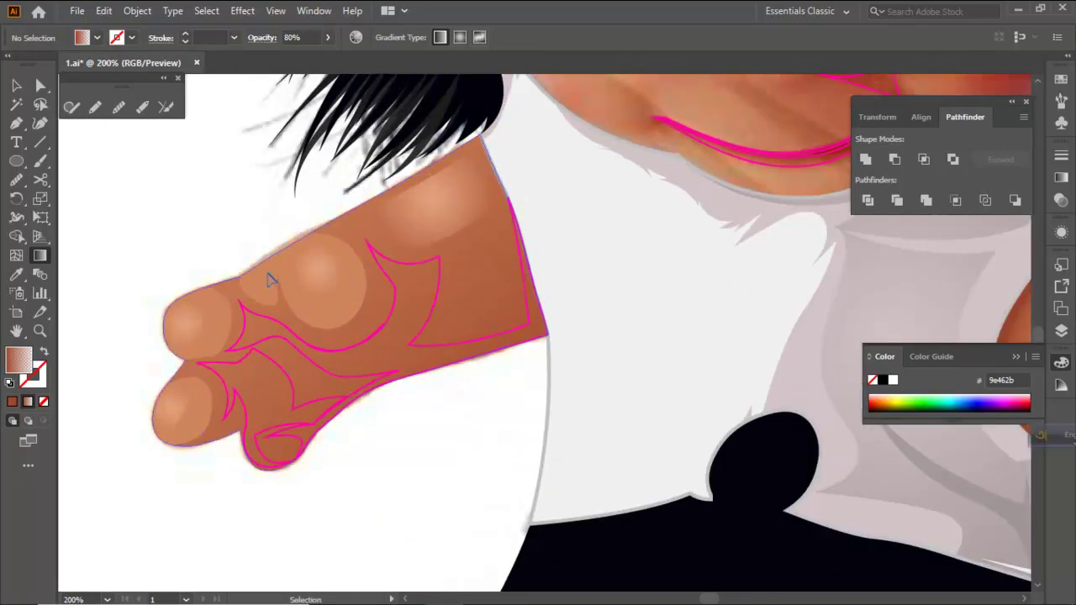
left_click(268, 276, "ctrl")
double_click(21, 360)
left_click_drag(771, 324, 775, 314)
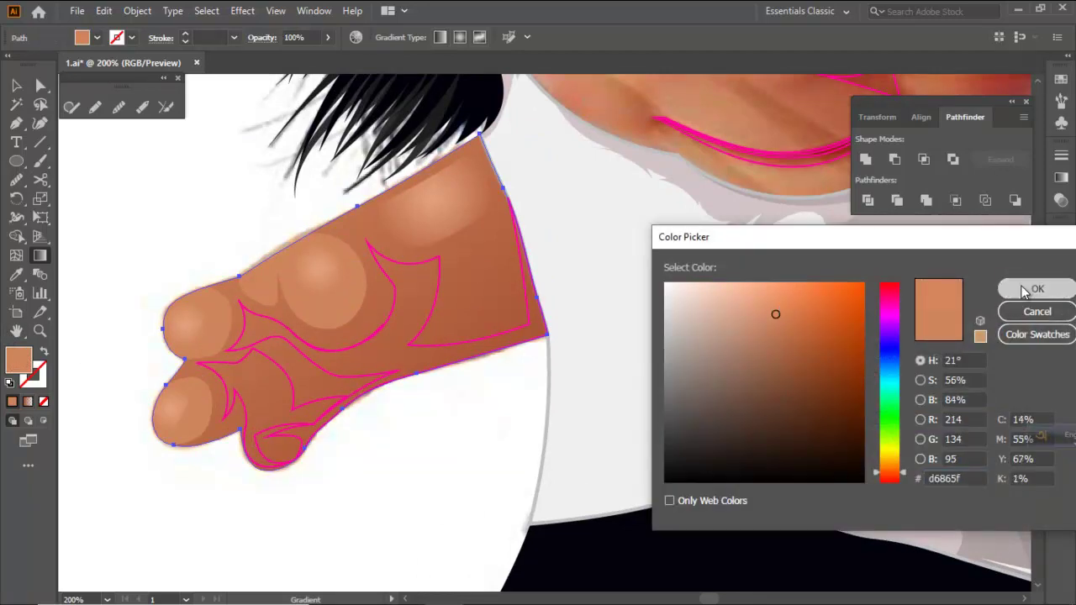
left_click(1032, 289)
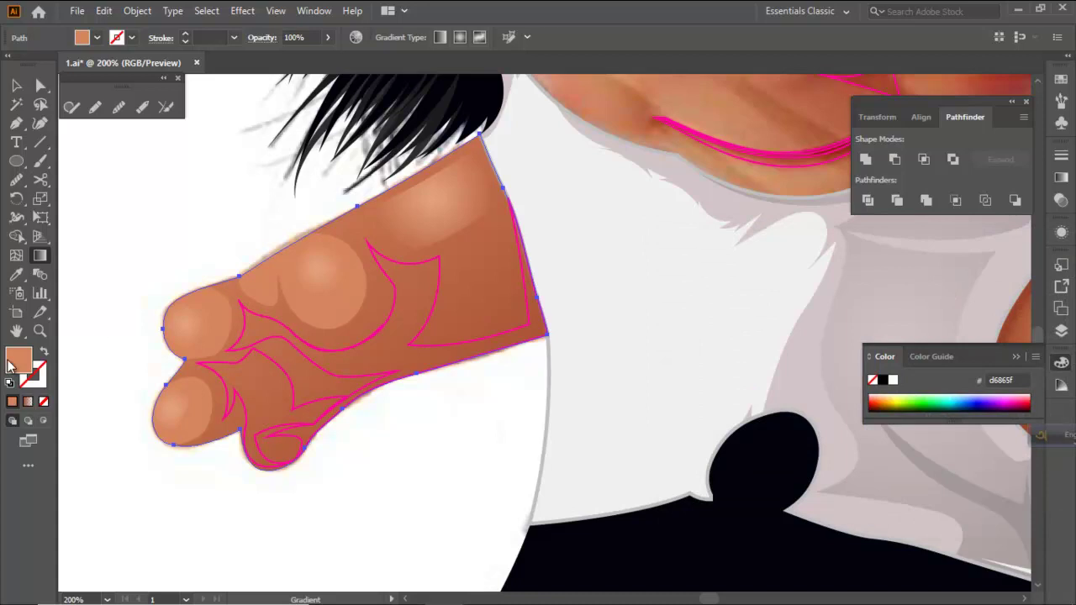
Try db8361 as the base arm shape's fill, check it against the whole figure, and undo the color change
double_click(19, 359)
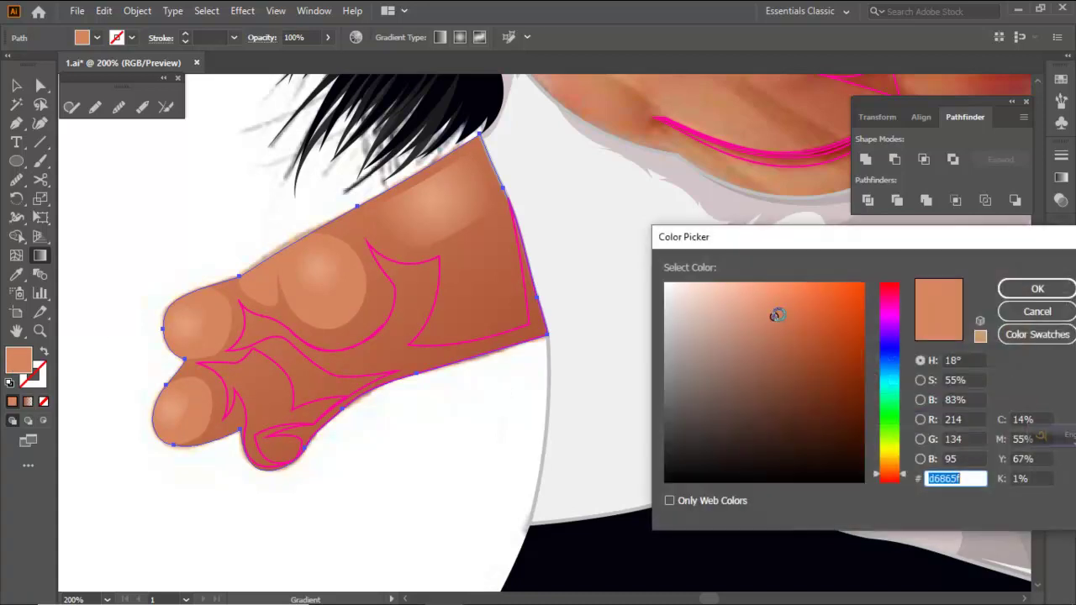
left_click_drag(774, 312, 778, 310)
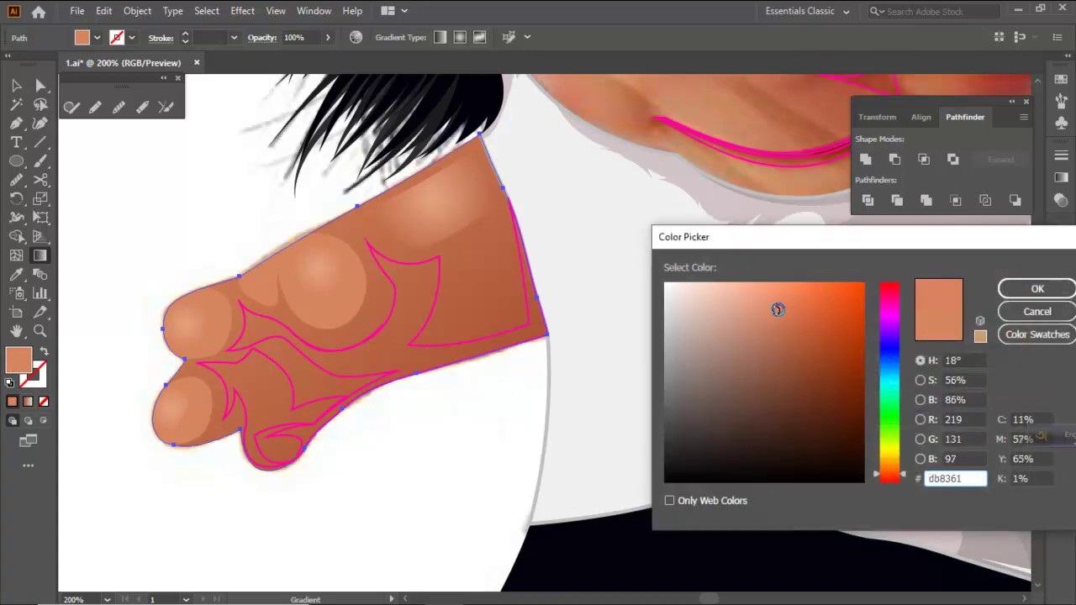
left_click(1037, 288)
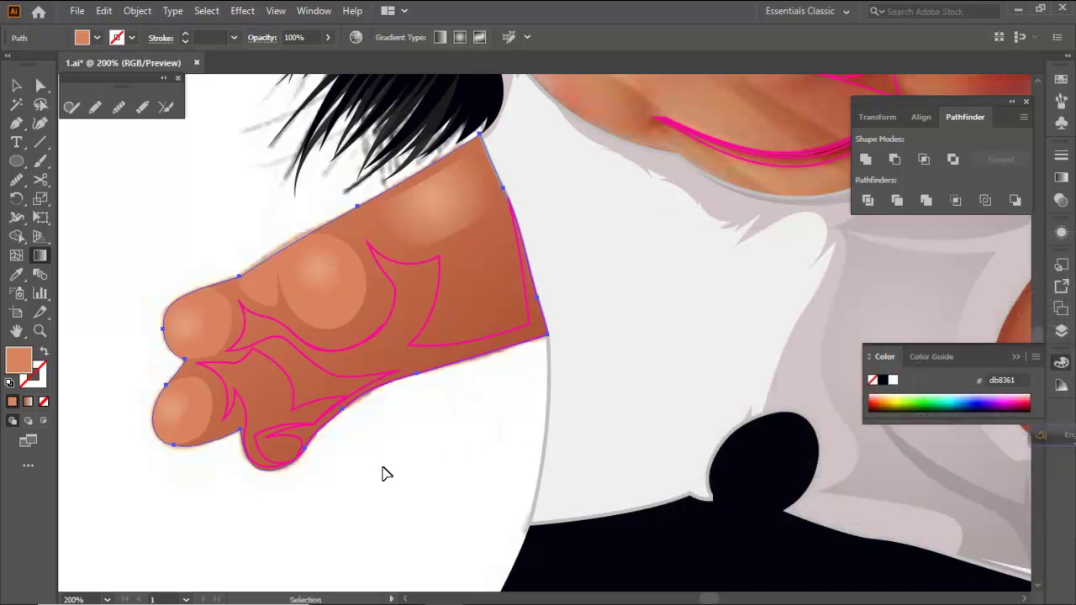
left_click(384, 468)
key("ctrl+0")
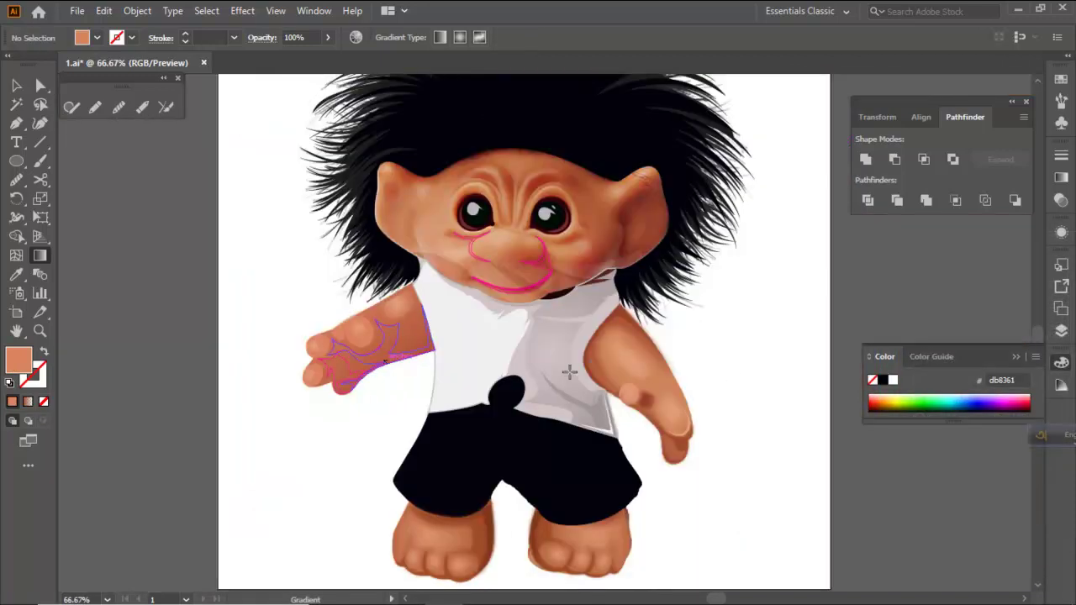
scroll(429, 354, "up", 3)
key("ctrl+z")
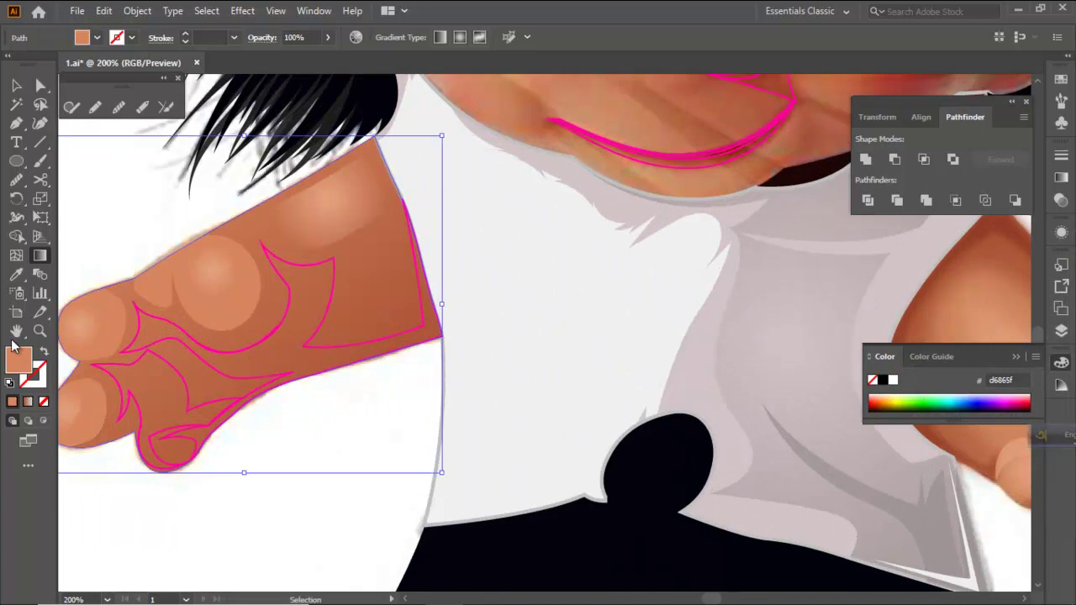
Set the base arm shape's solid fill color to db8563 and deselect it
double_click(16, 357)
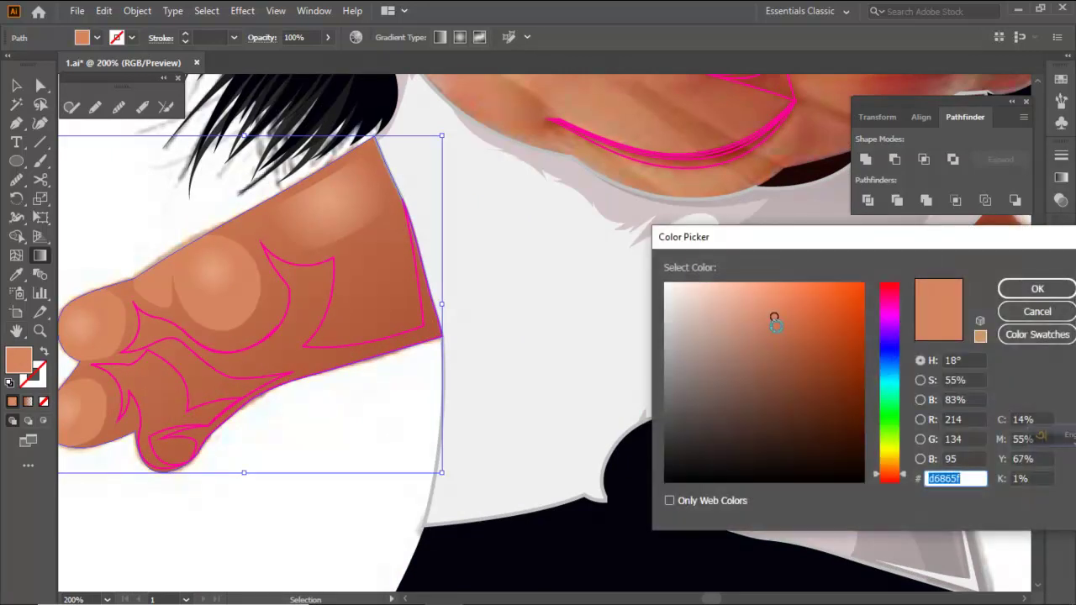
left_click_drag(775, 314, 775, 309)
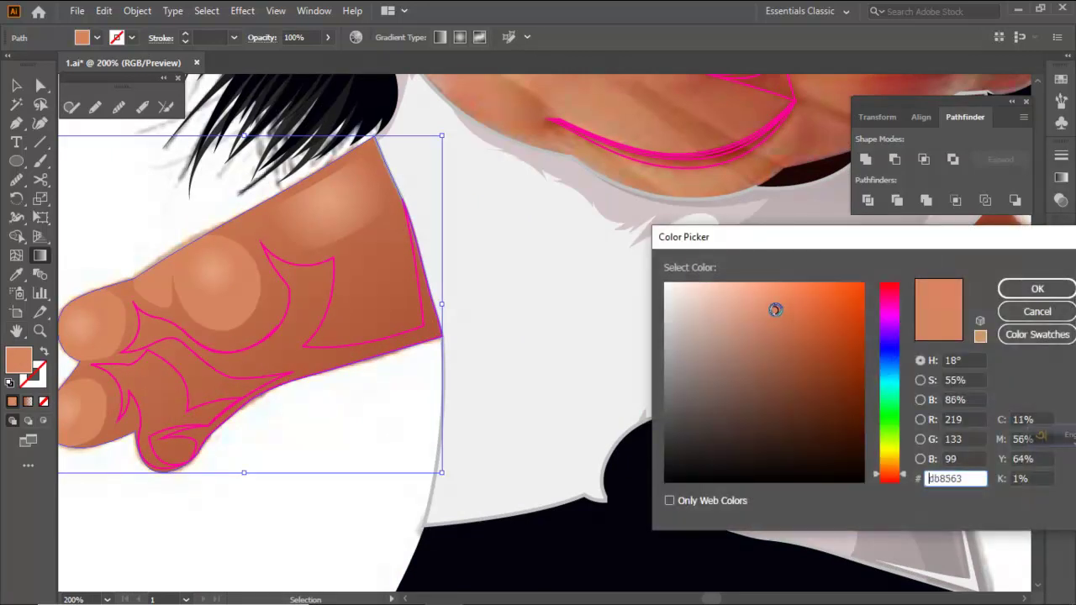
key("Return")
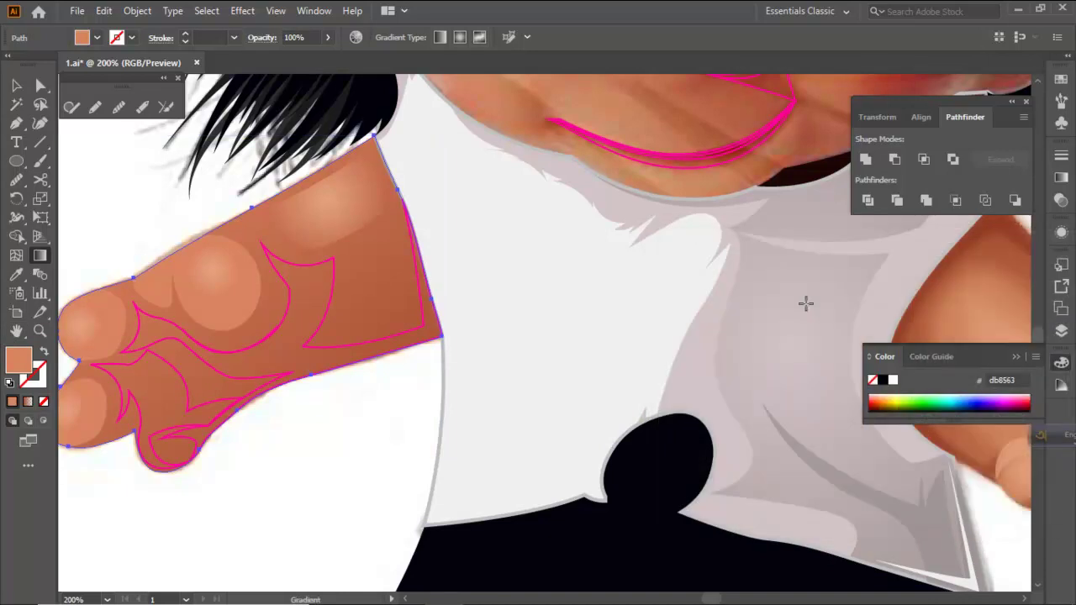
key("v")
left_click(339, 408)
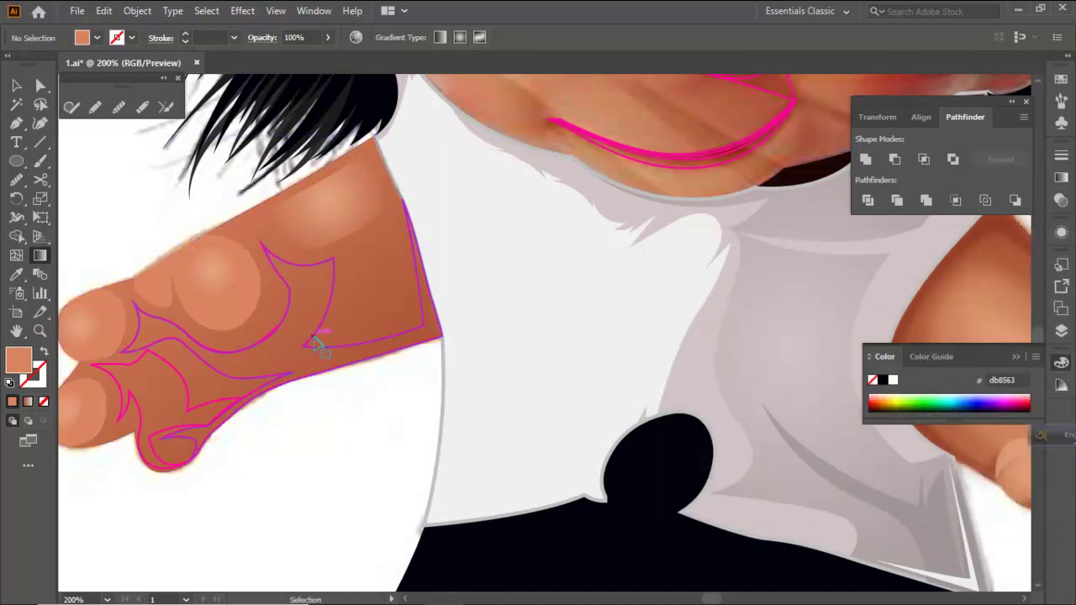
Fill the traced shadow group along the palm and lower forearm with the dark 80% opacity gradient sampled from the large shadow shape, and deselect
left_click(313, 337, "ctrl")
left_click(17, 275)
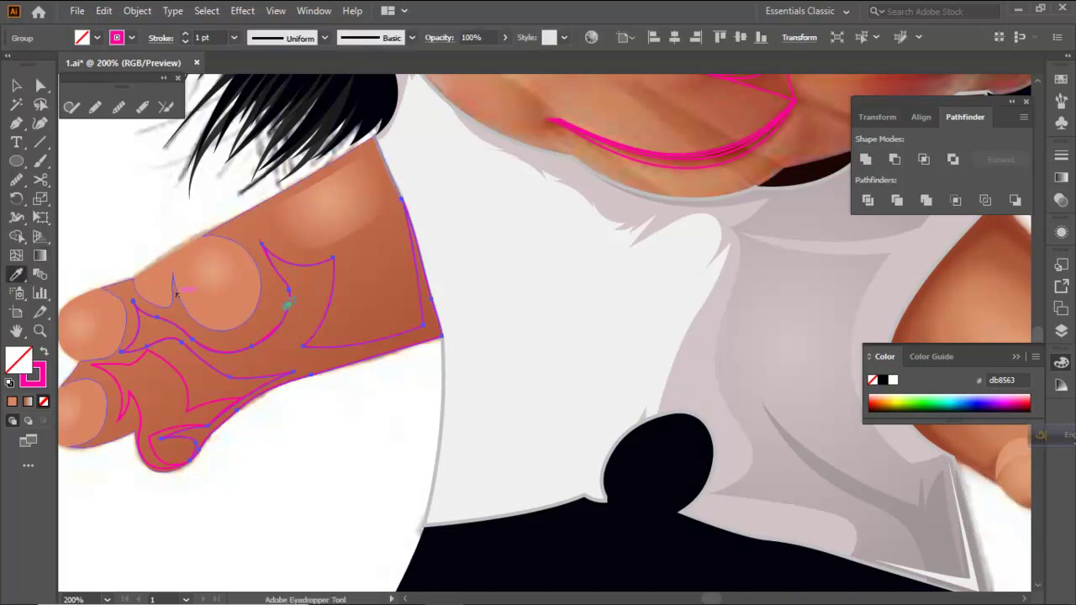
left_click(332, 296)
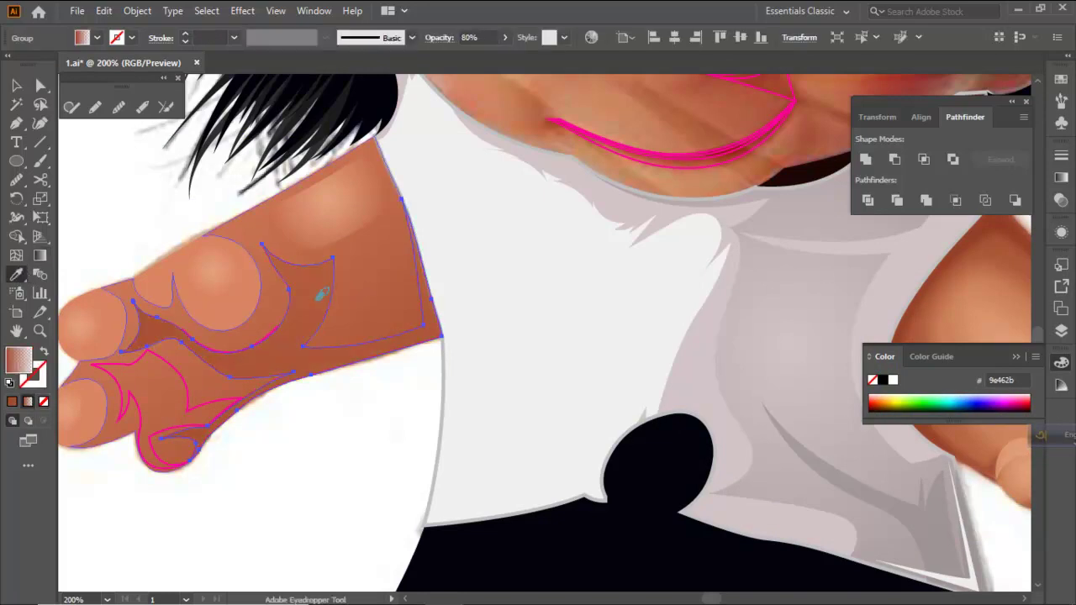
left_click(39, 256)
left_click_drag(333, 388, 434, 379)
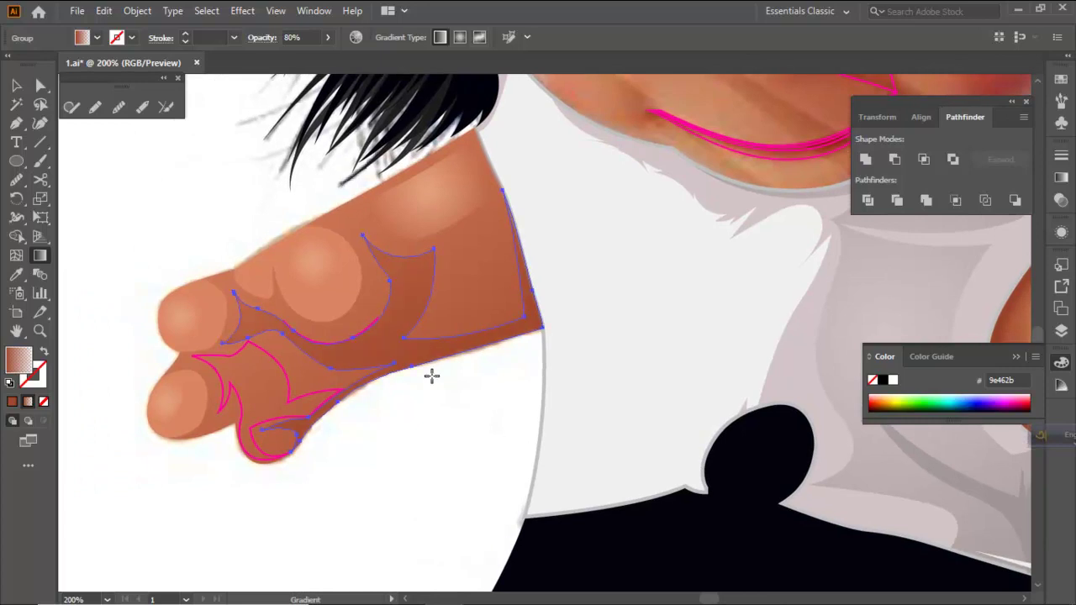
left_click(437, 414, "ctrl")
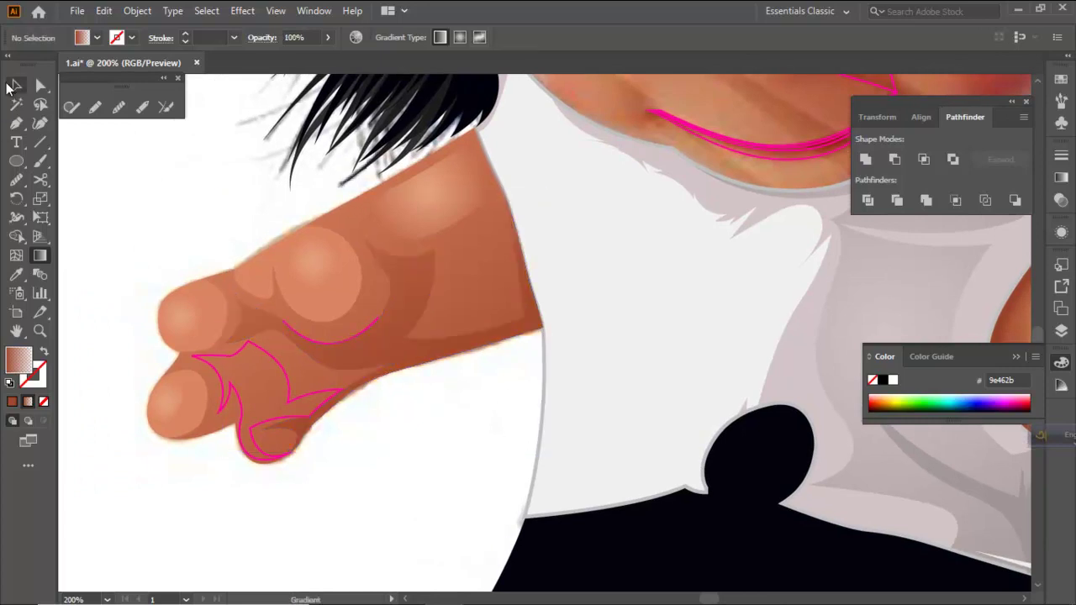
Give the traced palm and thumb shape the large shadow's gradient, and cut it out of that shadow with Pathfinder Exclude
key("v")
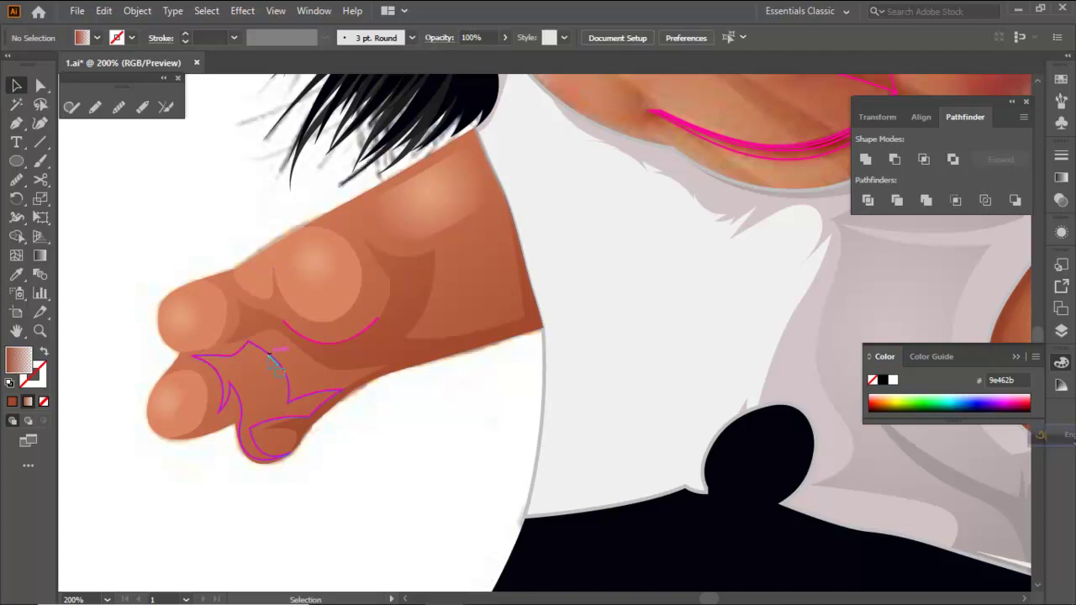
left_click(269, 356)
left_click(261, 378, "shift")
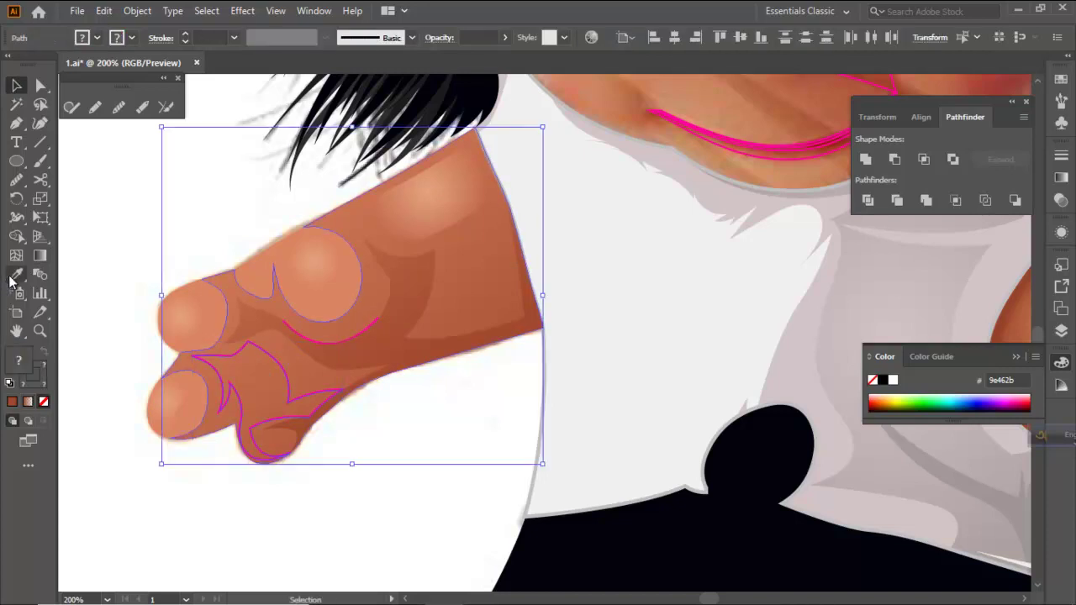
left_click(15, 276)
left_click(248, 364)
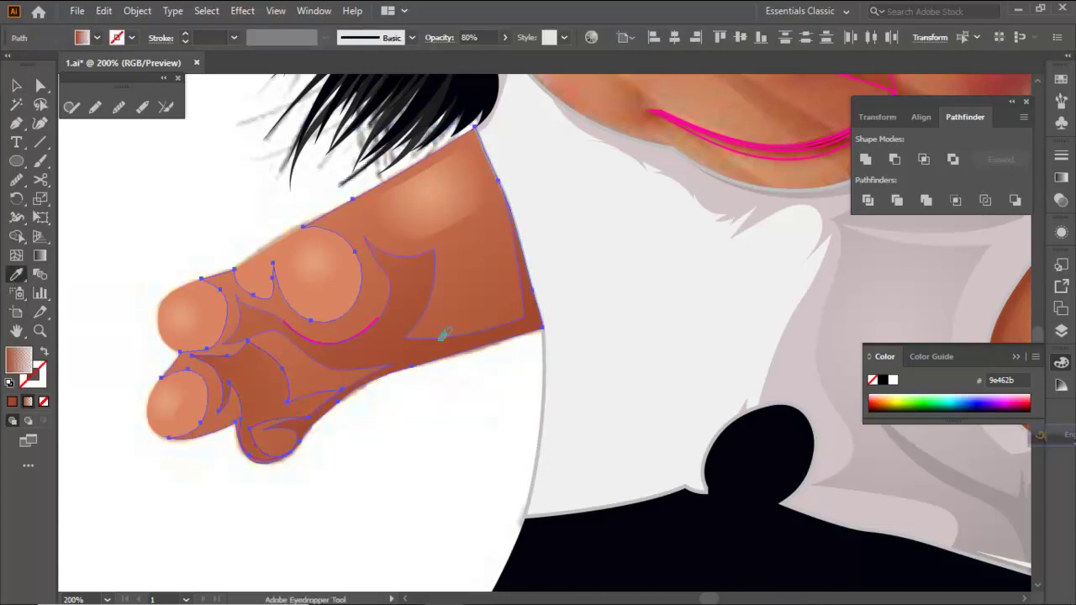
left_click(952, 159)
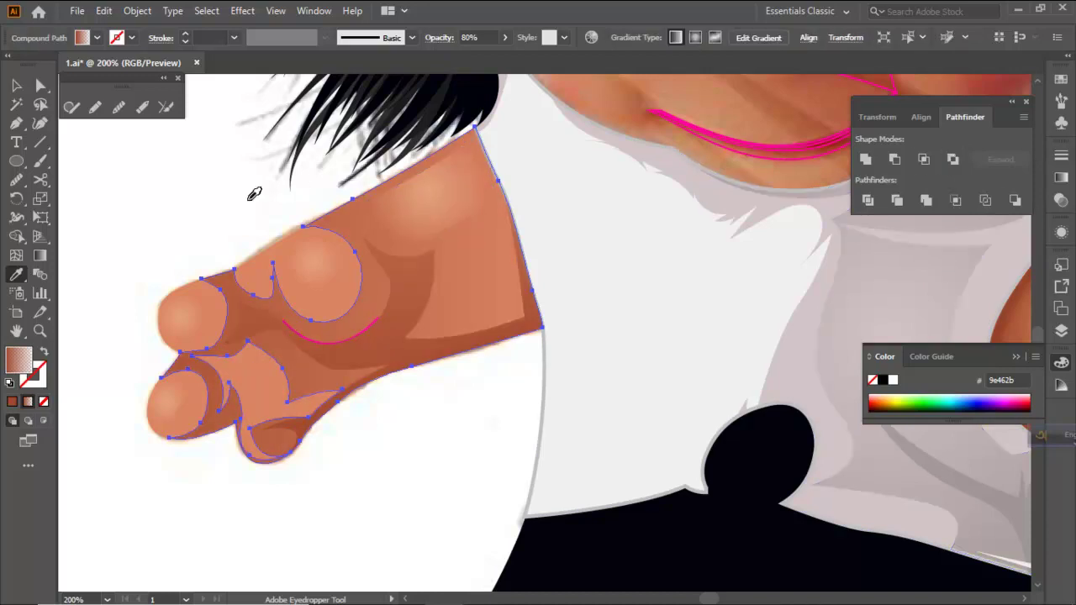
Run the combined shadow shape's linear gradient diagonally across the arm, from dark below the forearm to transparent above the hand, and deselect
left_click(39, 256)
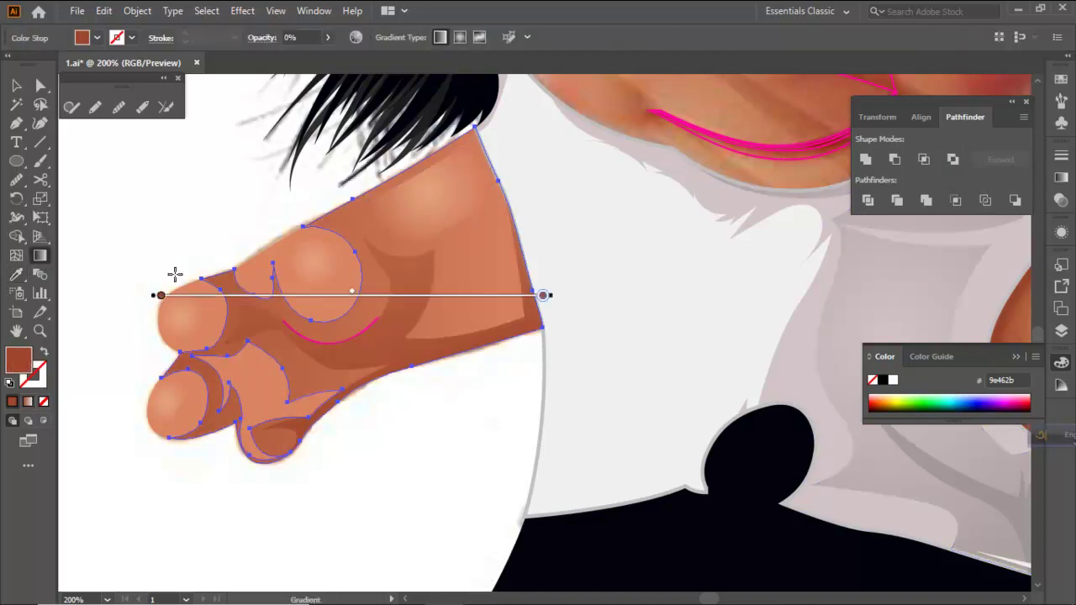
scroll(408, 372, "down", 1)
mouse_move(409, 373)
left_mouse_down()
mouse_move(360, 324)
mouse_move(307, 196)
left_mouse_up()
mouse_move(438, 379)
left_mouse_down()
mouse_move(336, 211)
mouse_move(344, 184)
mouse_move(335, 192)
left_mouse_up()
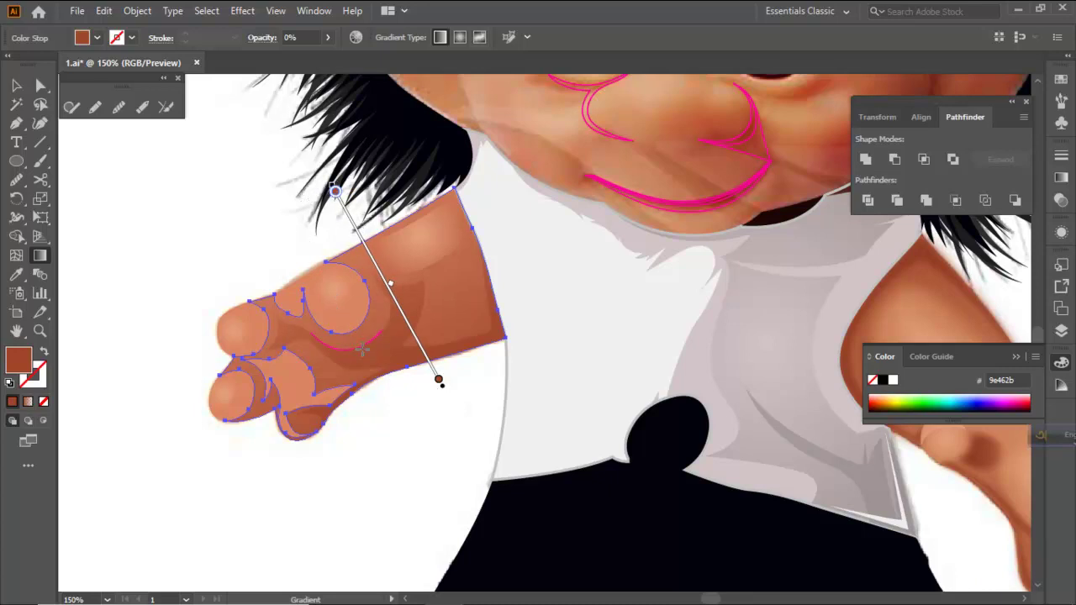
left_click(392, 457, "ctrl")
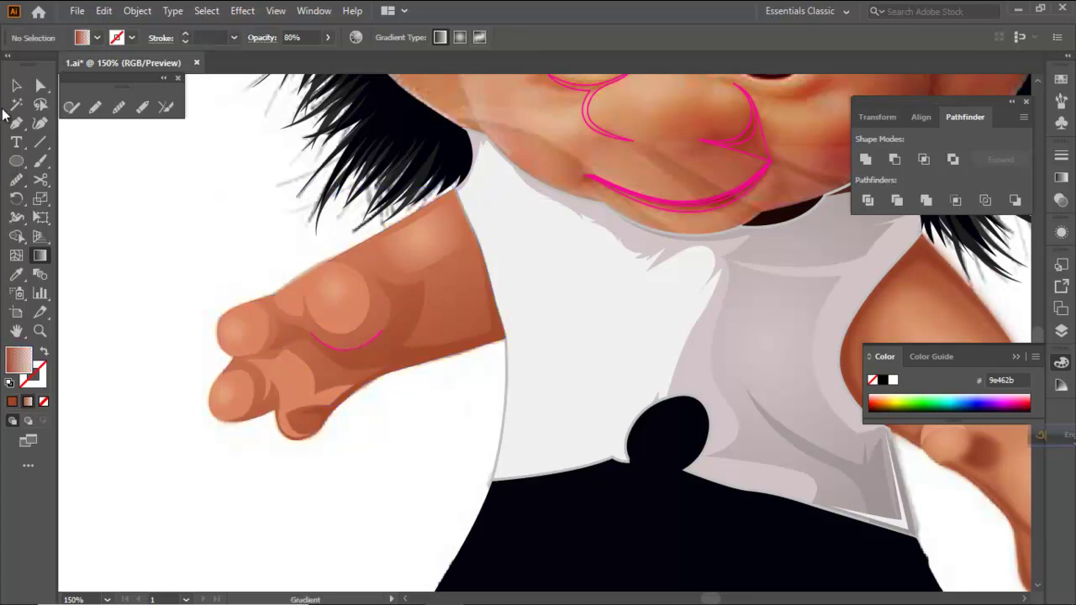
Lower the large compound shadow shape's opacity to 50% and deselect it
left_click(16, 84)
scroll(241, 296, "up", 1)
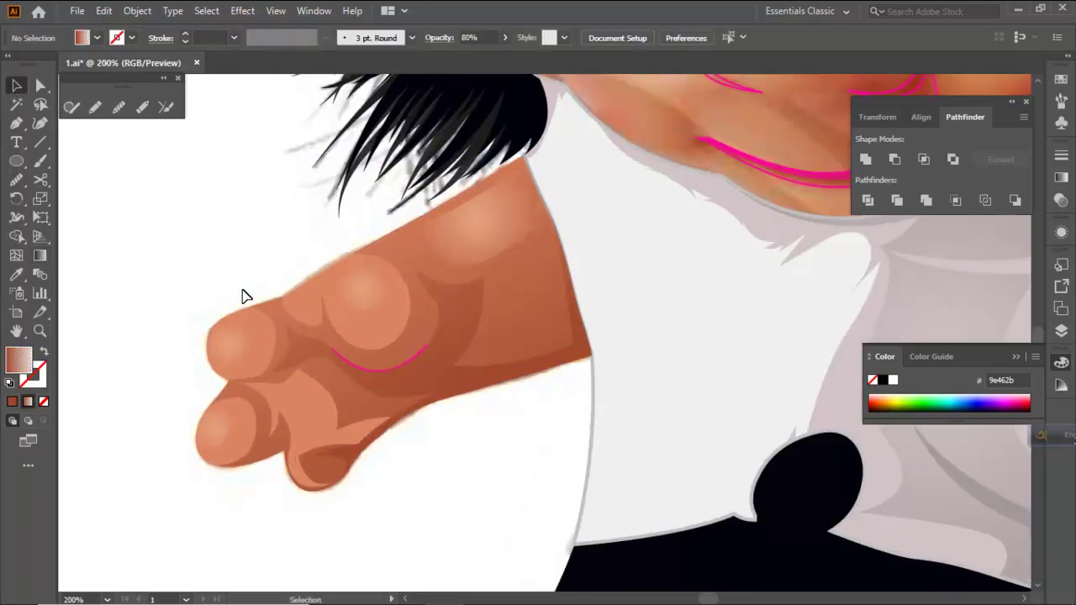
left_click(351, 352)
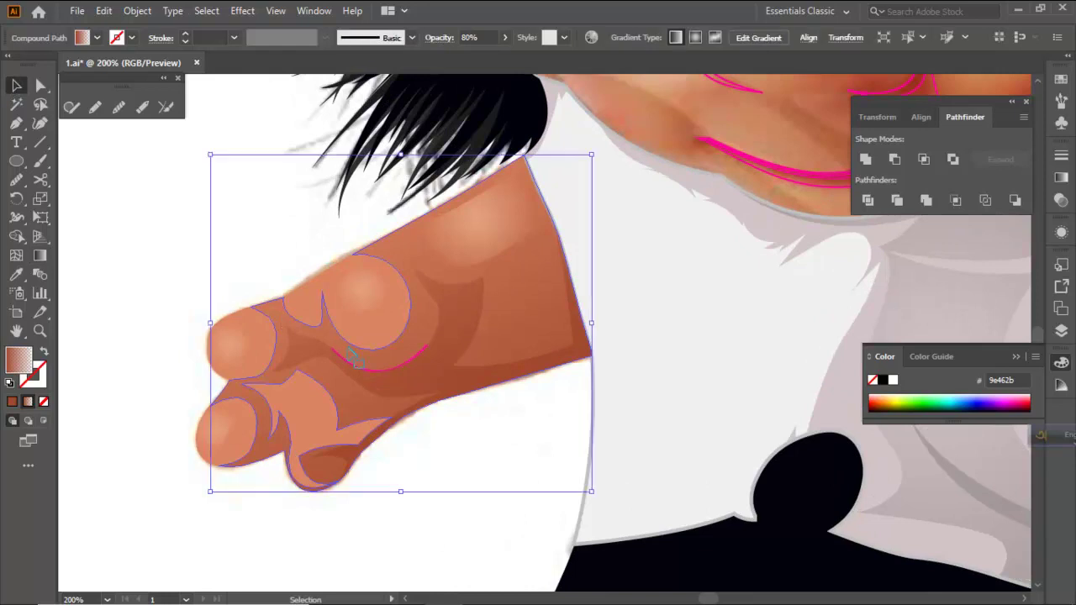
left_click(477, 37)
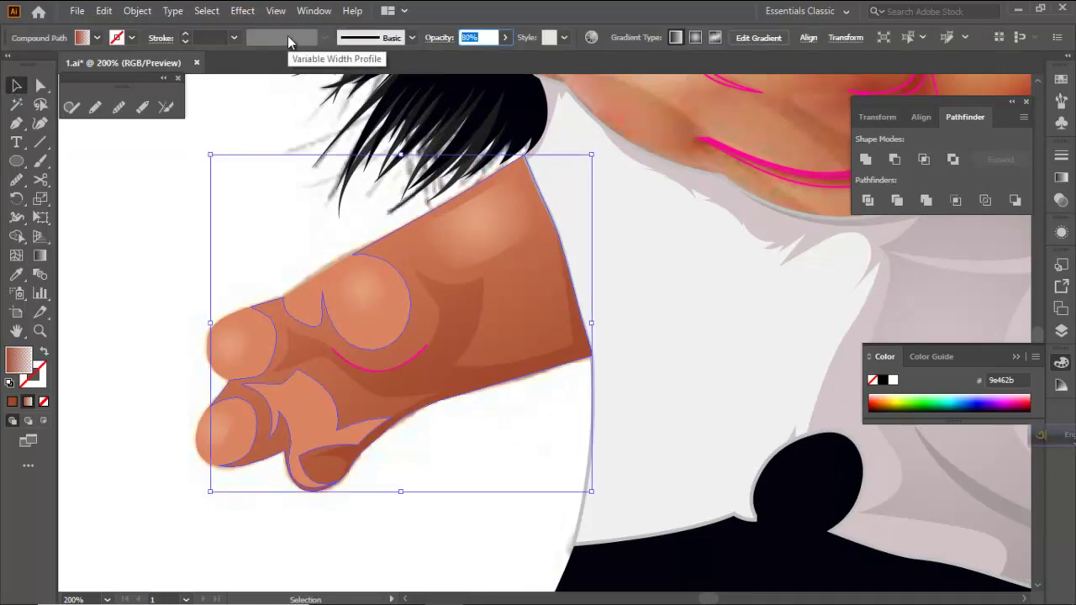
type("50")
key("Return")
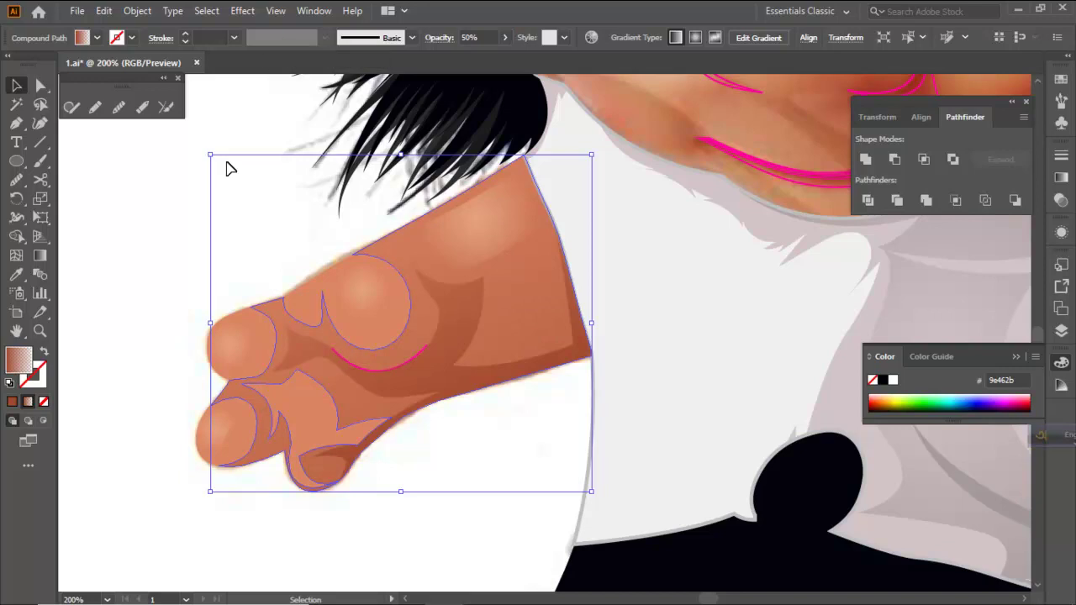
left_click(182, 199, "ctrl")
Replace the curved palm crease line's pink stroke with the shadow gradient sampled from the arm, leaving the line without a fill
key("v")
left_click(658, 343)
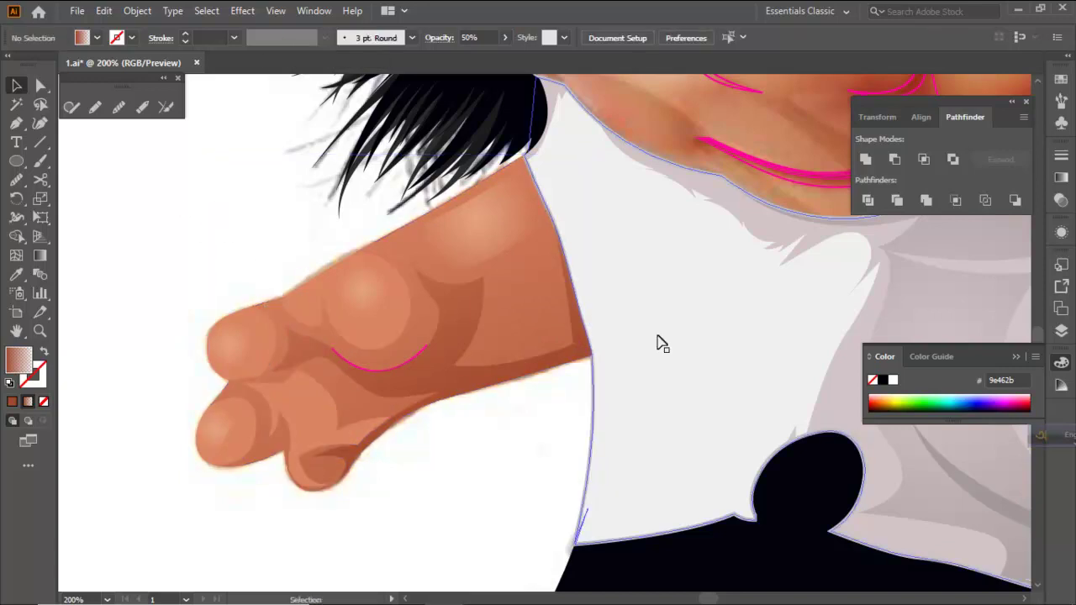
left_click(409, 375)
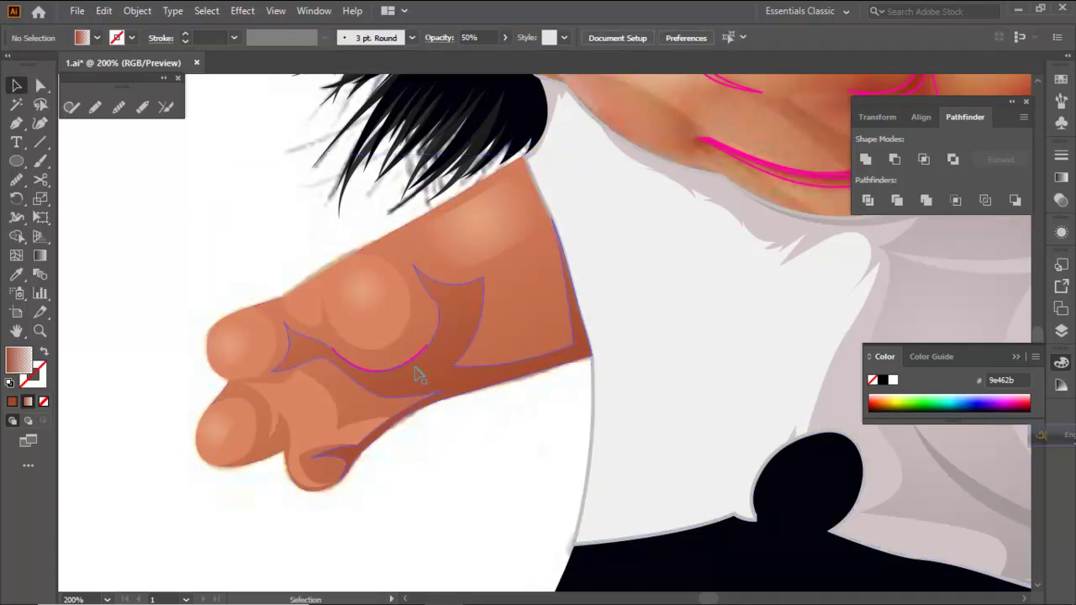
left_click(427, 379)
scroll(427, 379, "up", 2)
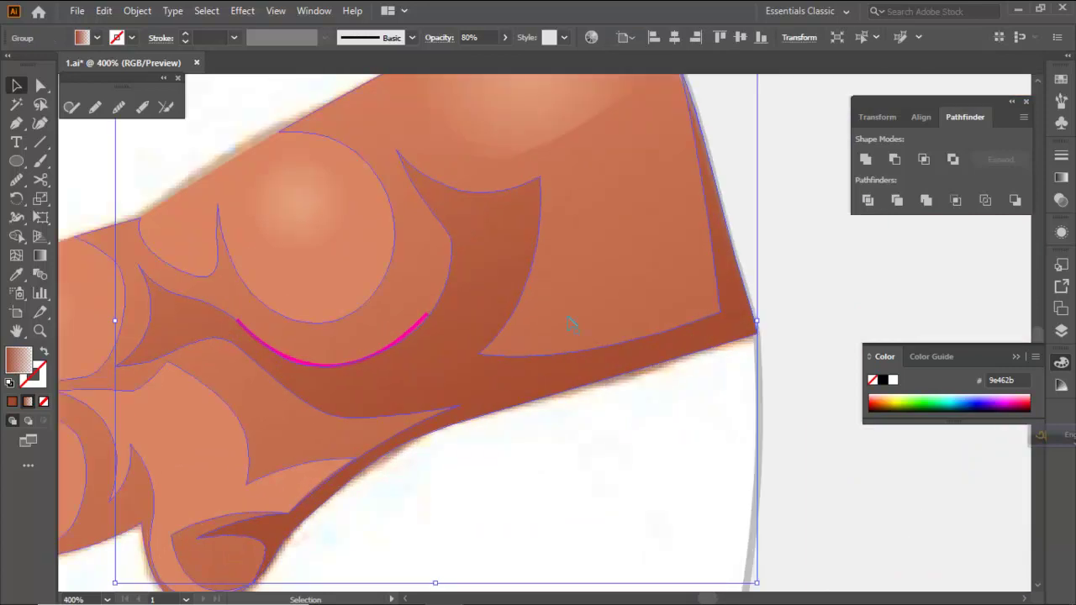
key("a")
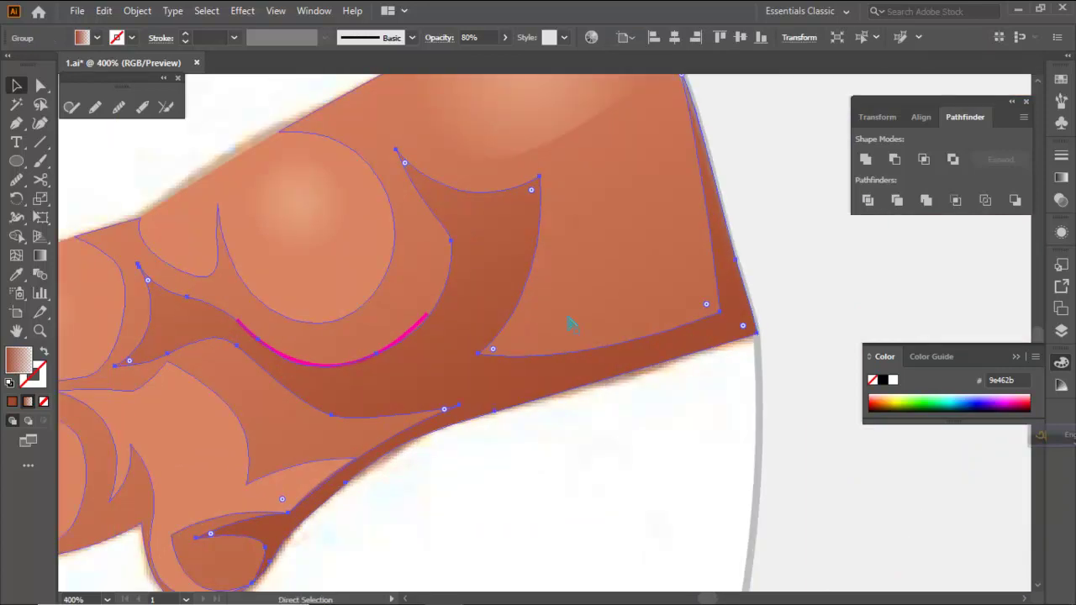
key("v")
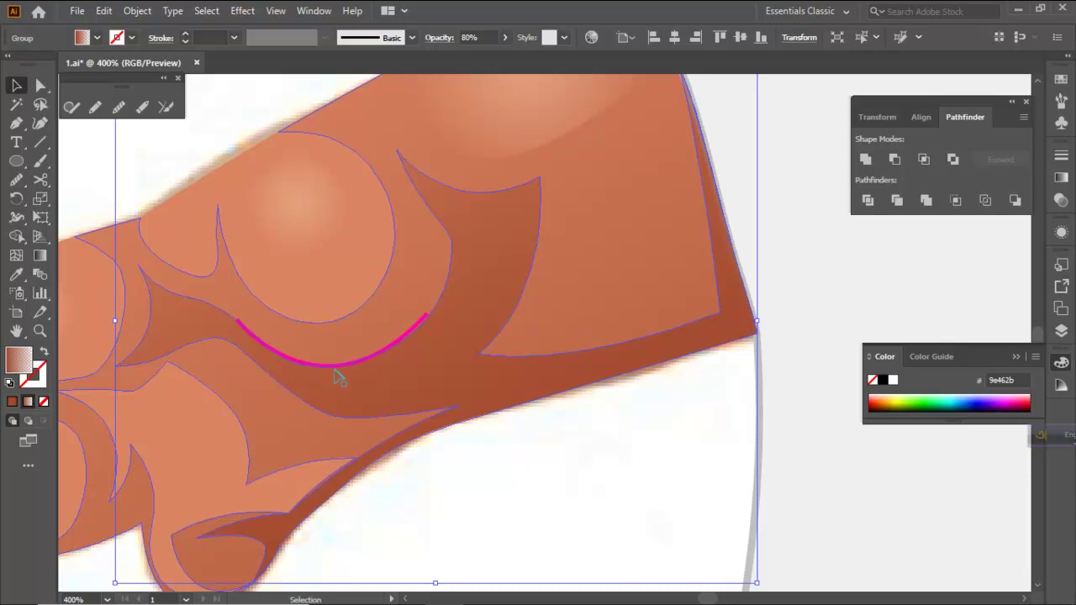
left_click(235, 317)
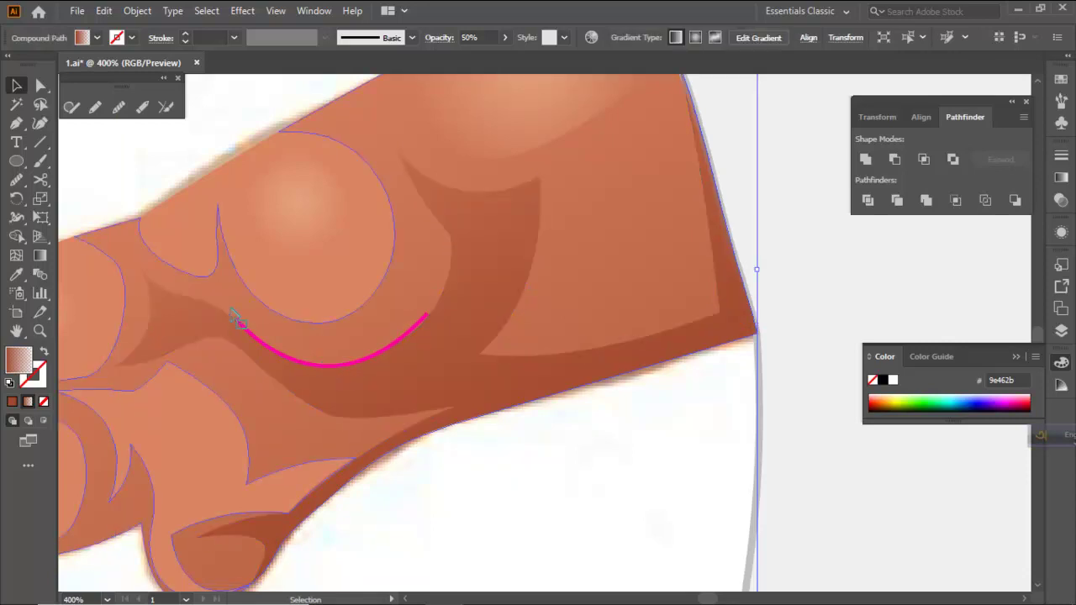
left_click(273, 353)
left_click(16, 274)
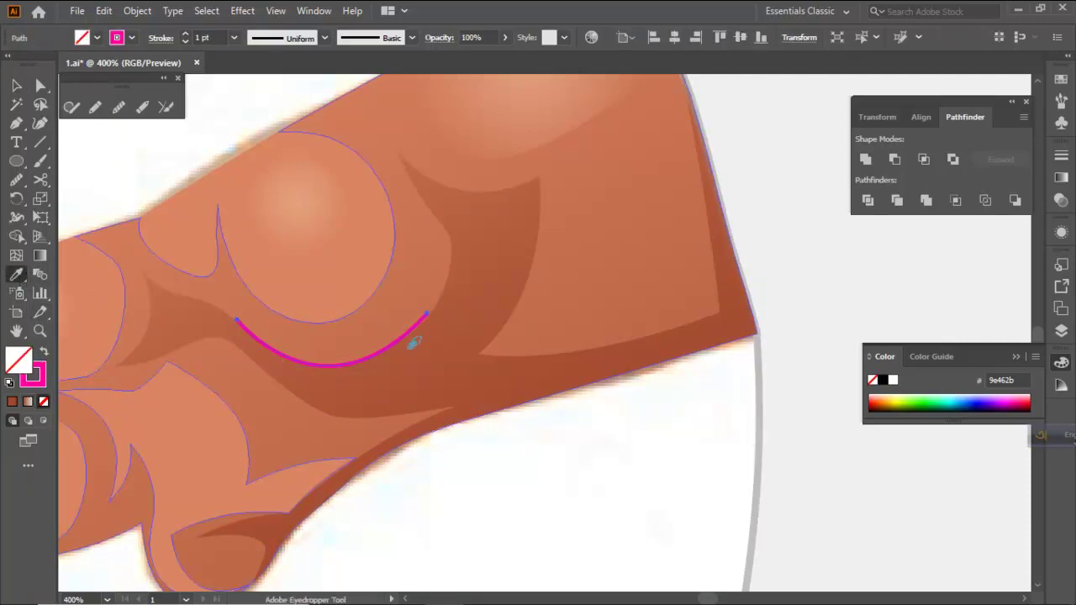
scroll(374, 335, "down", 1)
scroll(374, 336, "down", 3)
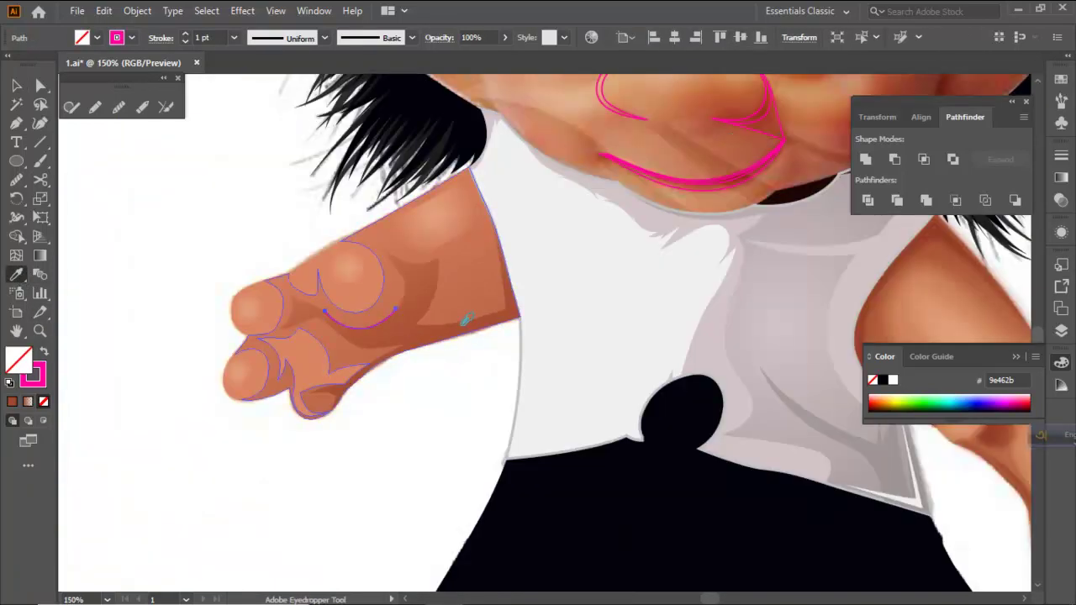
left_click(400, 319)
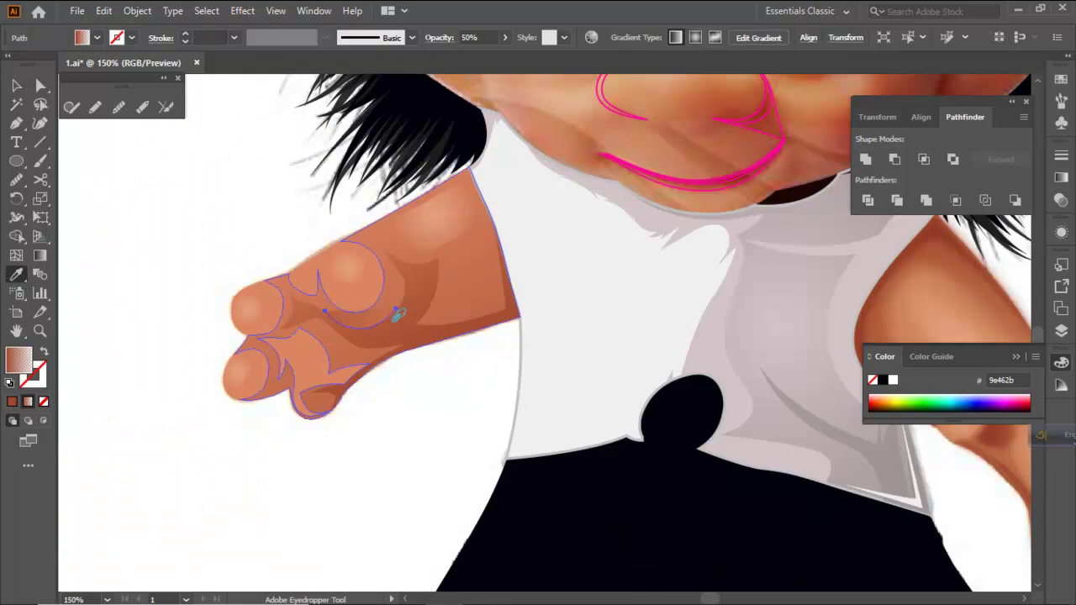
left_click(45, 352)
scroll(132, 389, "up", 1)
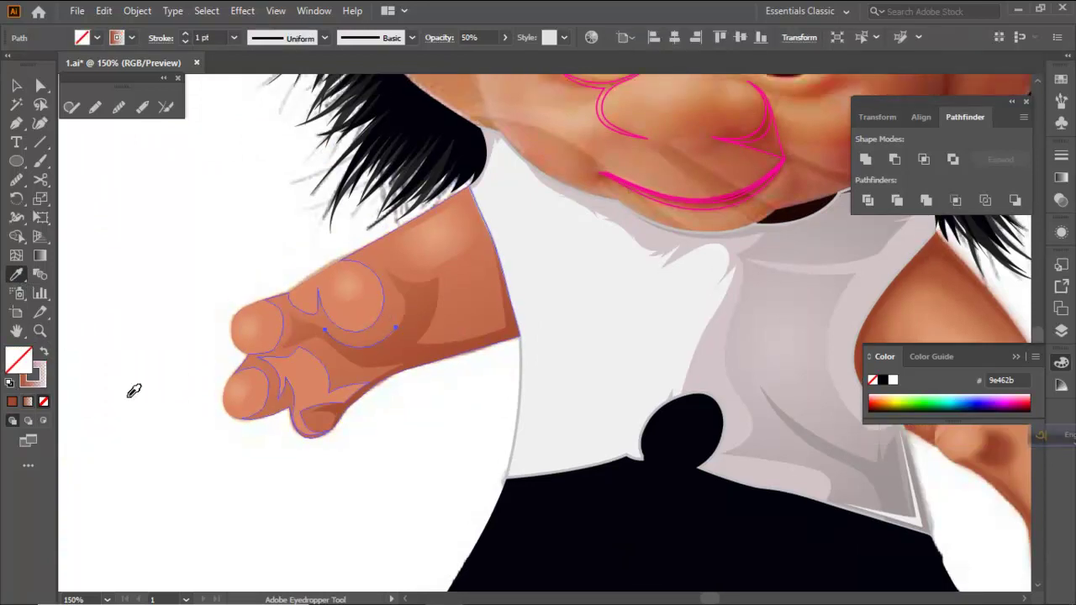
Try solid 9e462b as the palm crease line's stroke color
left_click(29, 401)
left_click(10, 404)
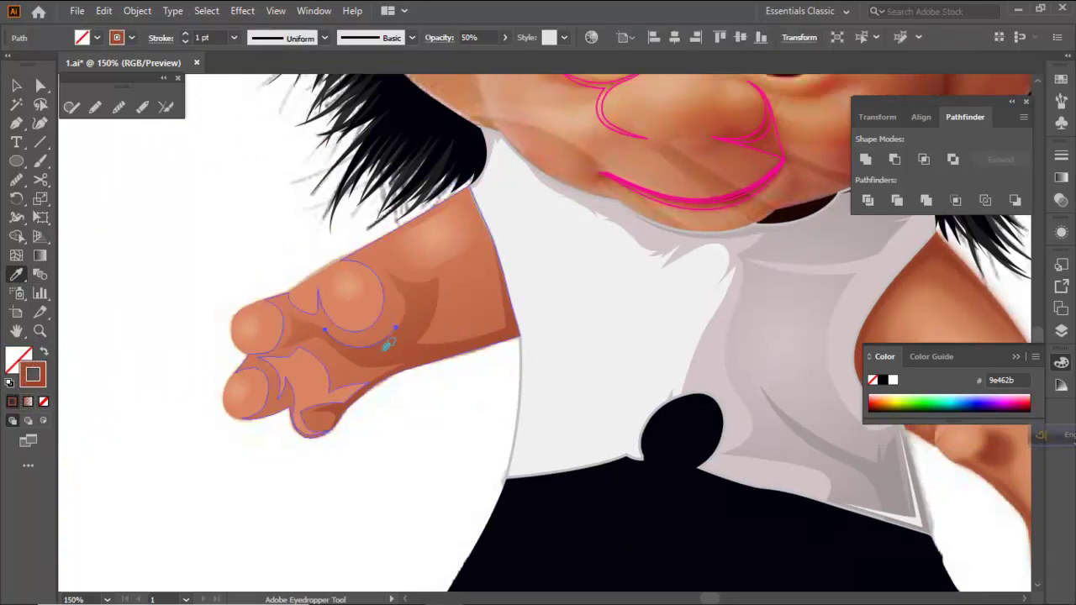
key("ctrl+plus")
key("ctrl+plus")
key("ctrl+plus")
double_click(34, 376)
left_click(1037, 288)
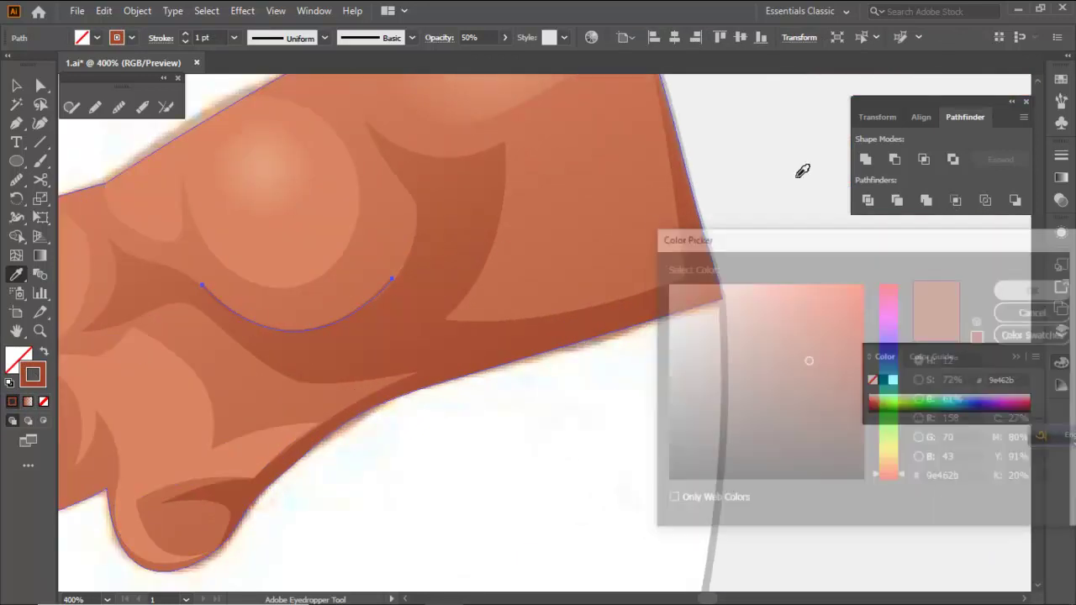
Sample the arm's shadow gradient back onto the palm crease line's stroke, without a fill, and raise its opacity to 100%
left_click(433, 307)
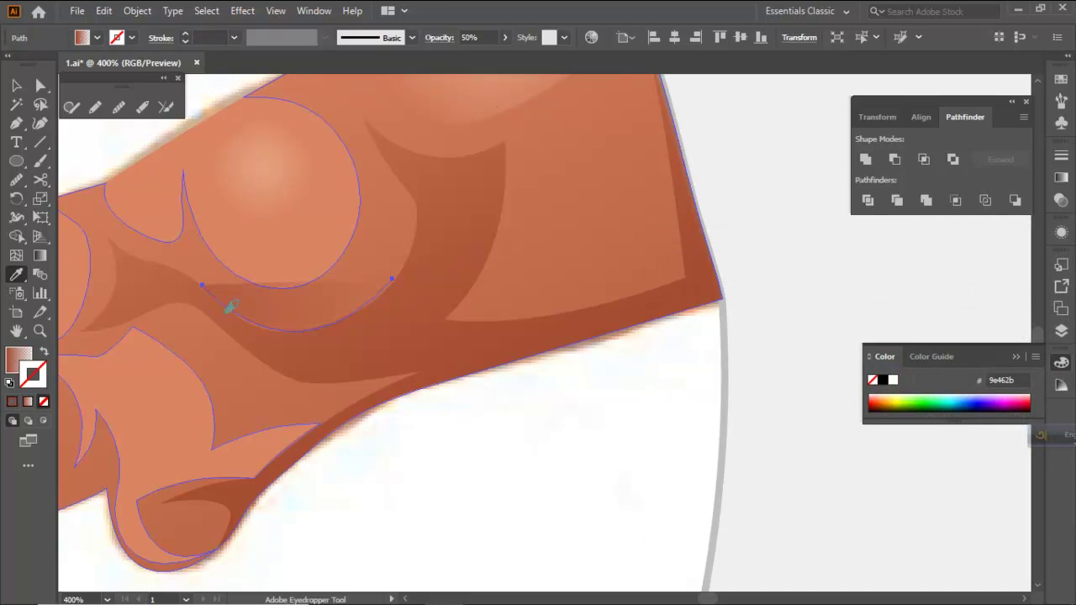
key("shift+x")
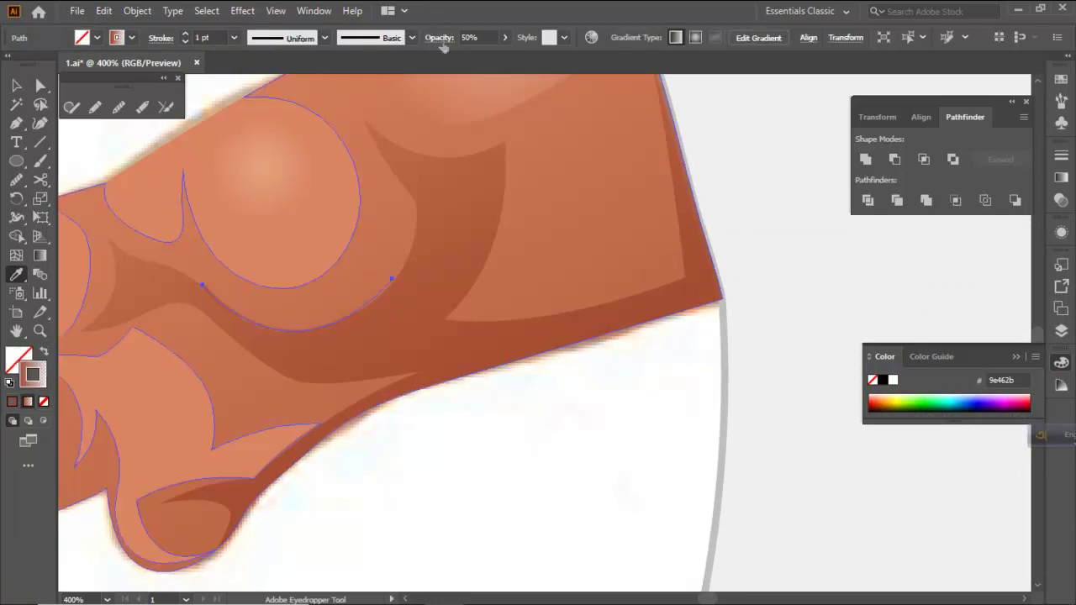
left_click(504, 37)
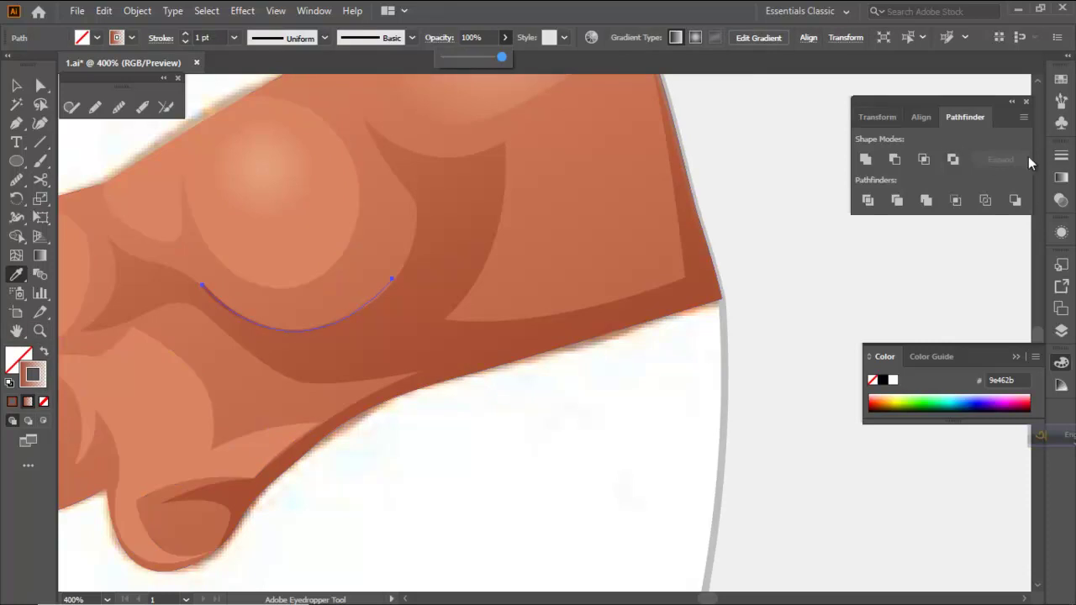
Make the palm crease line's stroke gradient radial and apply it along the stroke
left_click(1060, 177)
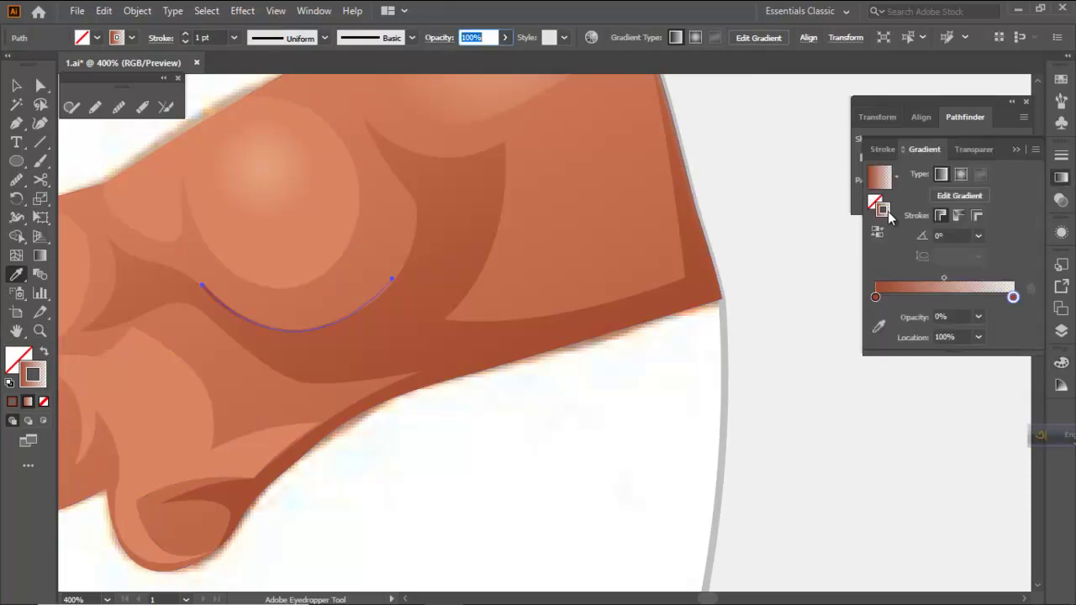
left_click(957, 216)
left_click(958, 179)
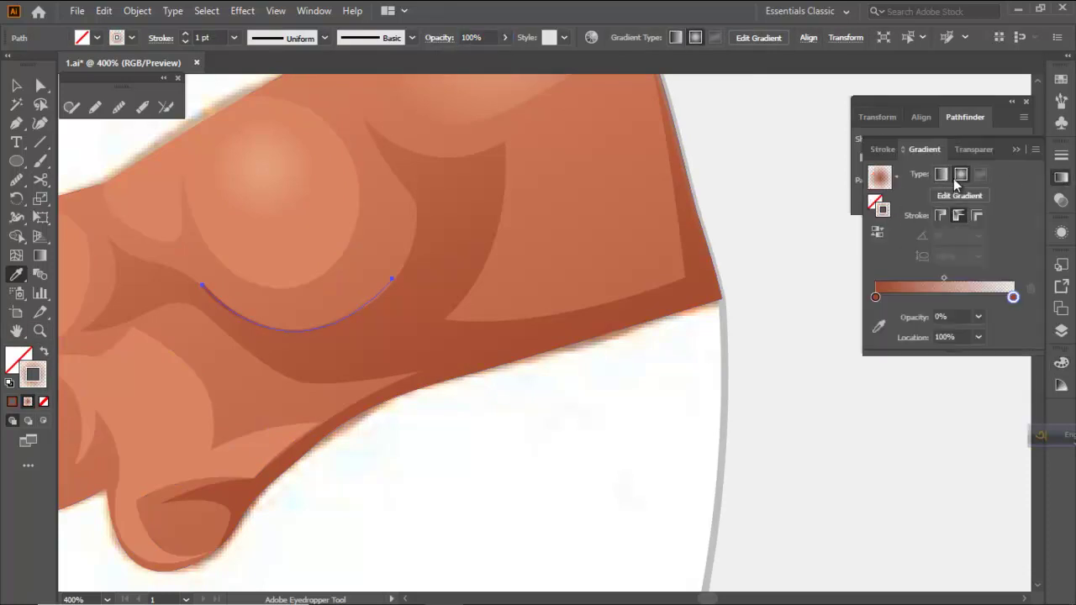
Give the palm crease line a width profile tapered at both ends and a 2 pt stroke, and deselect it
left_click(294, 39)
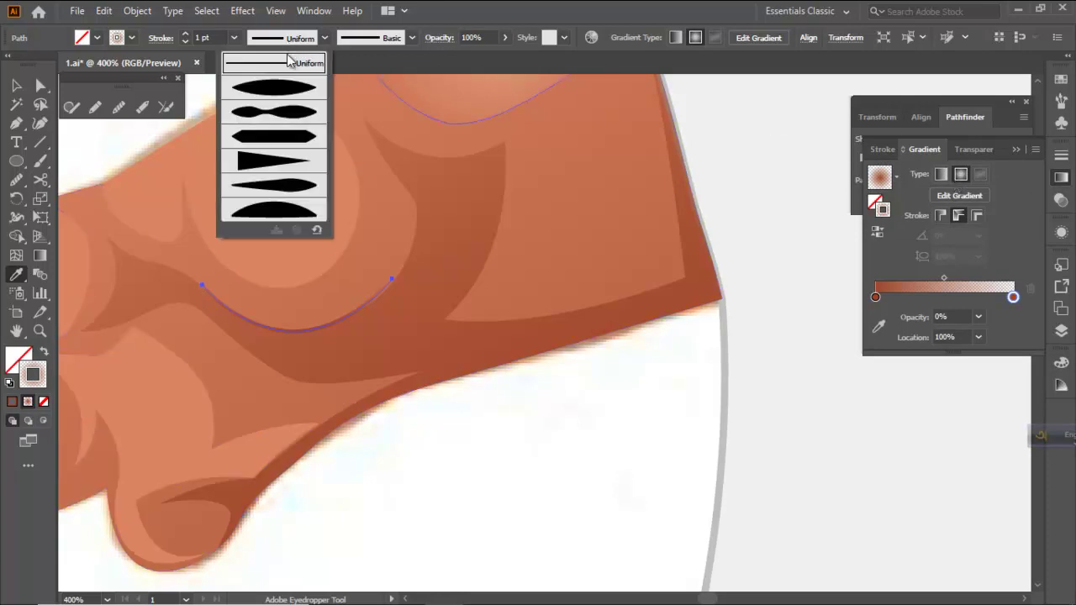
left_click(284, 88)
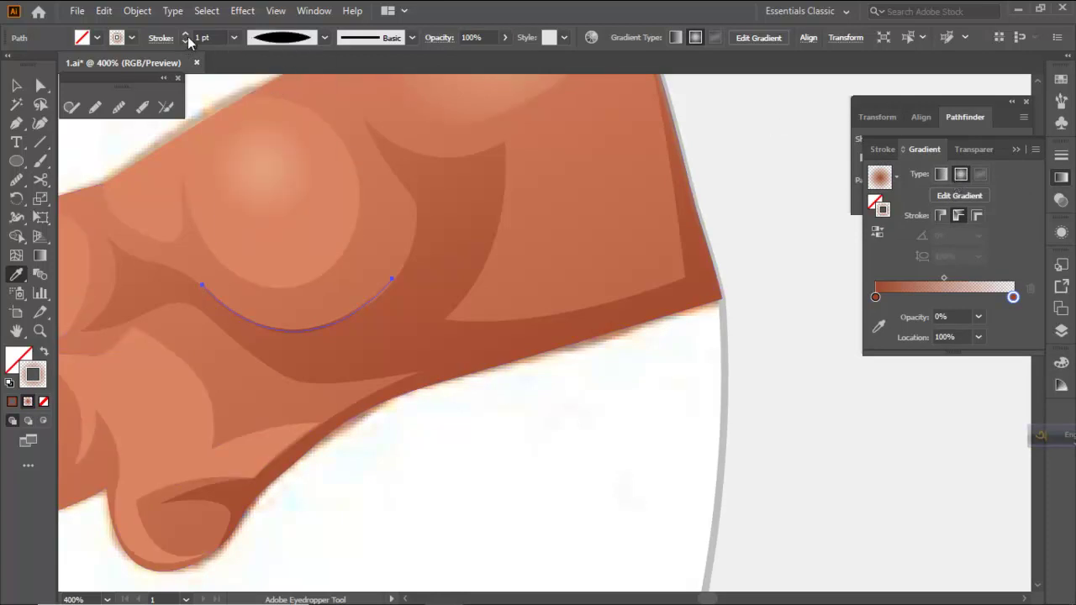
left_click(475, 437, "ctrl")
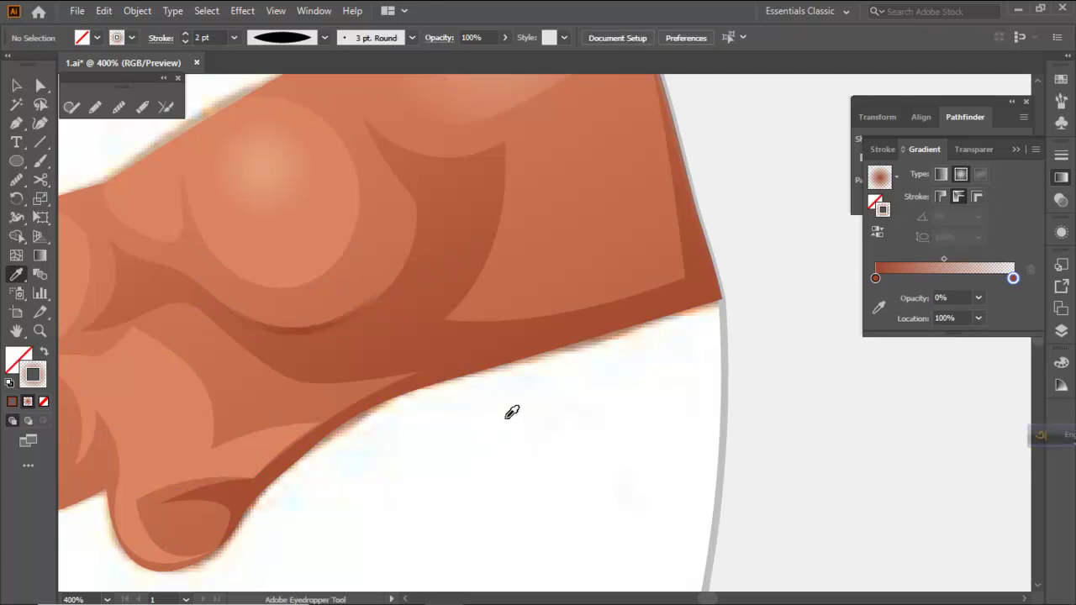
Redraw the large compound shadow shape's linear gradient diagonally from below the forearm to above the hand, and deselect it
scroll(515, 364, "down", 3)
left_click(16, 85)
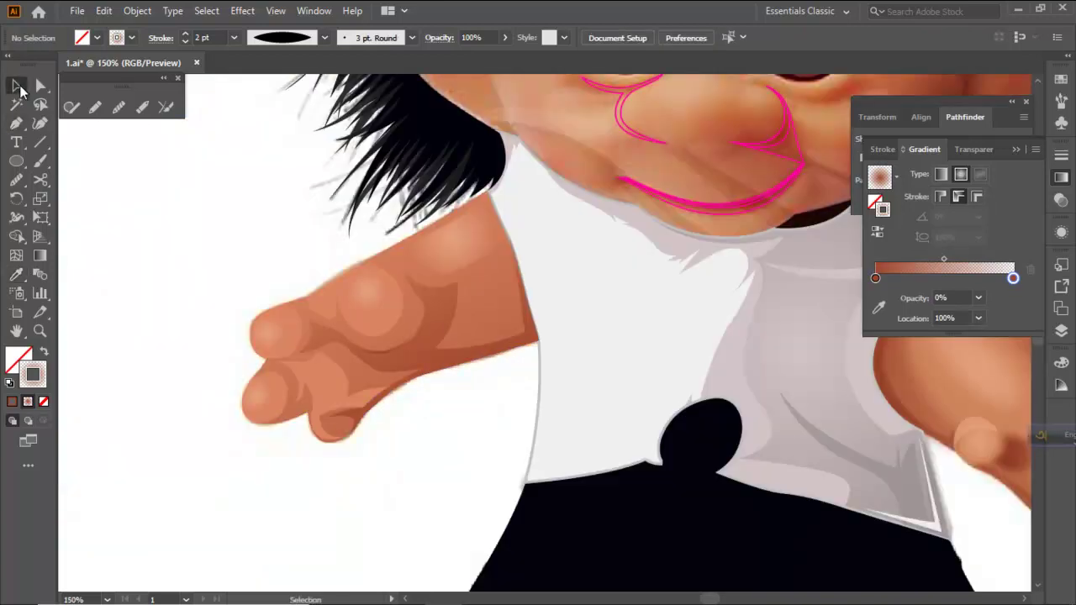
scroll(399, 290, "up", 1)
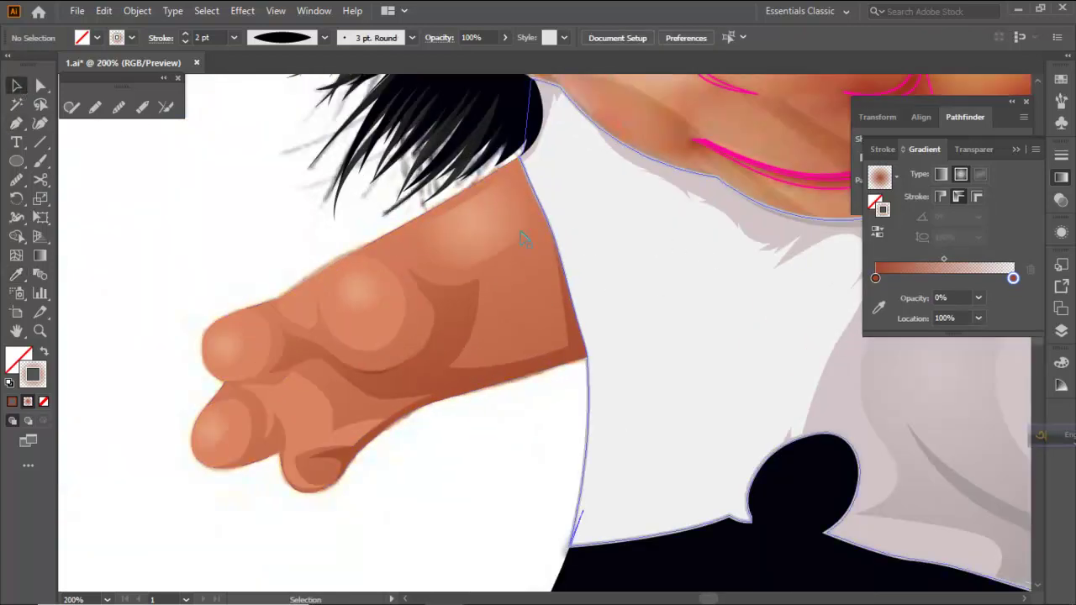
left_click(471, 287)
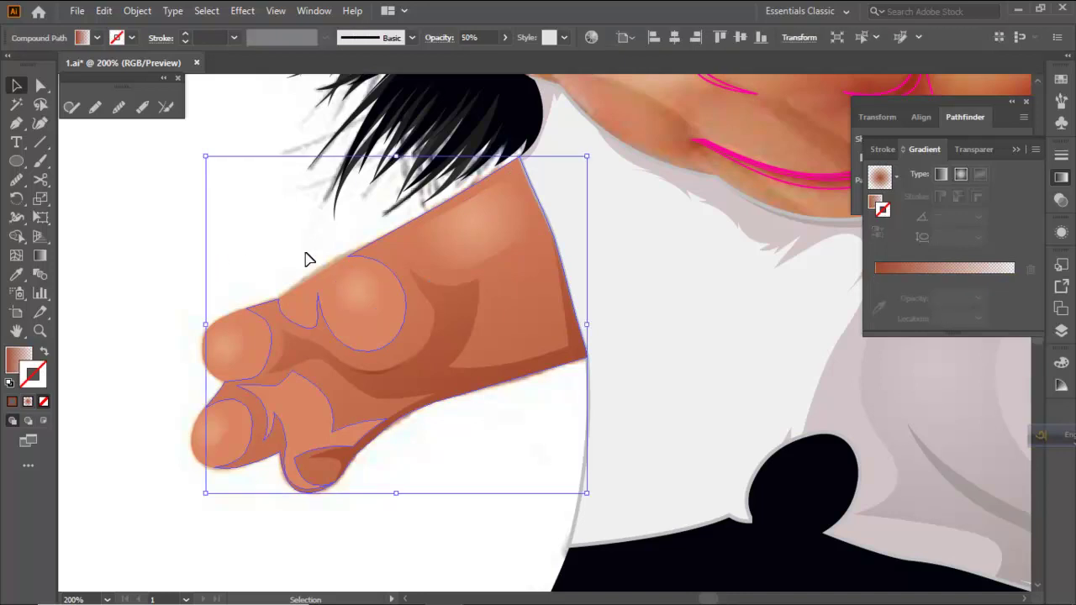
left_click(487, 242)
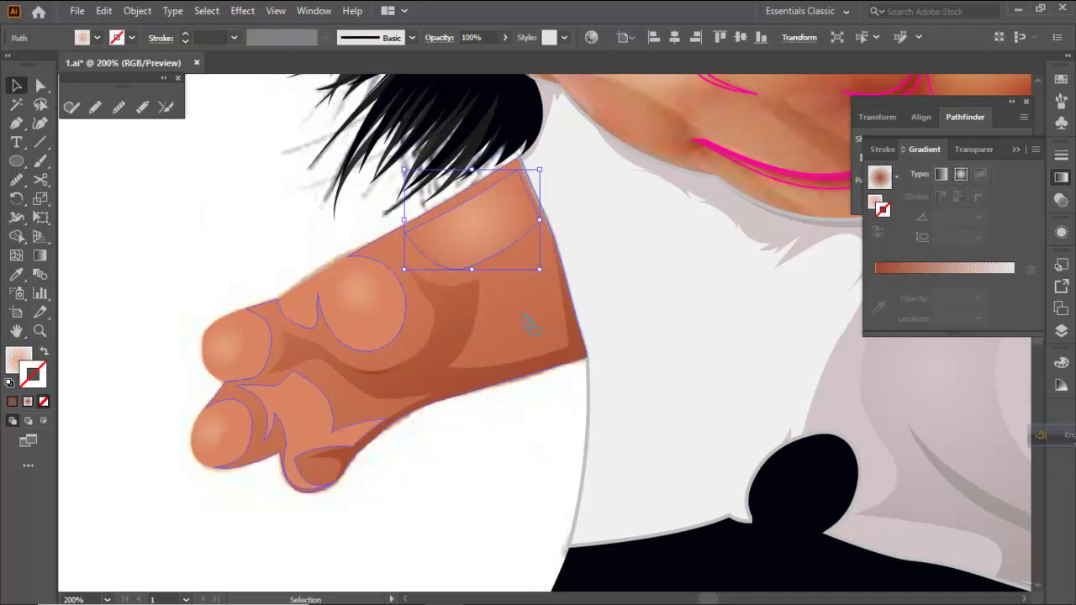
left_click(527, 320)
left_click(39, 255)
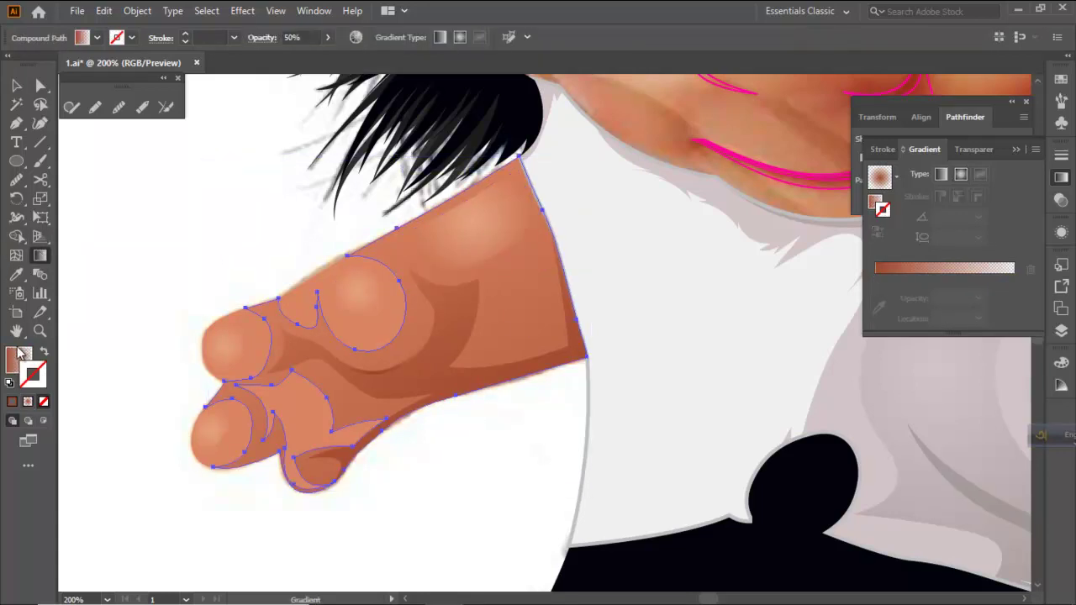
left_click_drag(301, 193, 440, 446)
key("ctrl+minus")
mouse_move(441, 404)
left_mouse_down()
mouse_move(276, 233)
mouse_move(256, 246)
mouse_move(243, 234)
left_mouse_up()
left_click(311, 197, "ctrl")
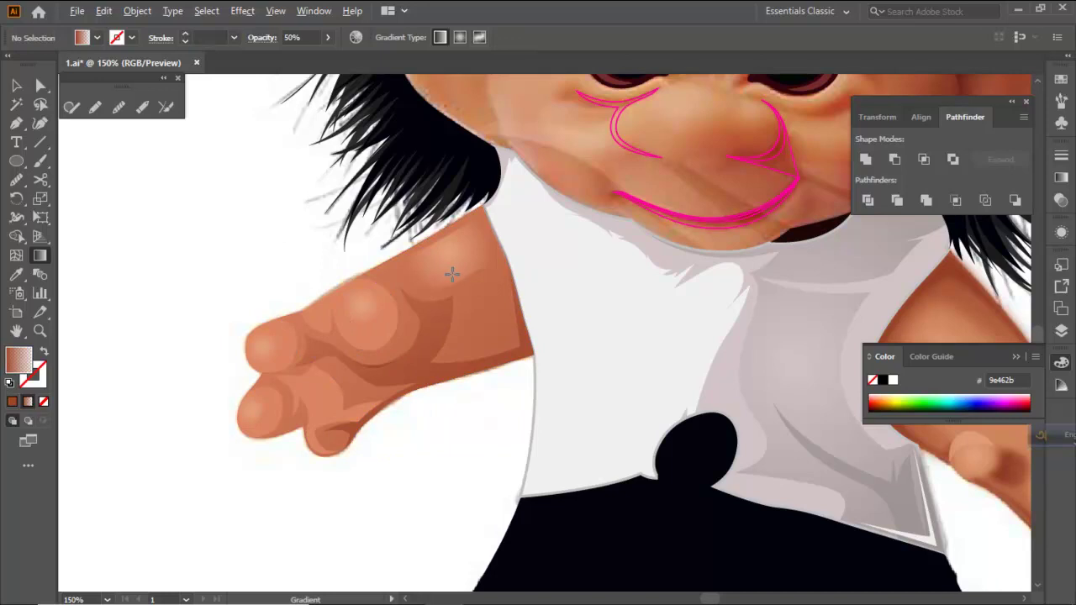
Duplicate the highlight shape on the upper forearm in place
scroll(451, 273, "up", 1)
left_click(459, 259, "ctrl")
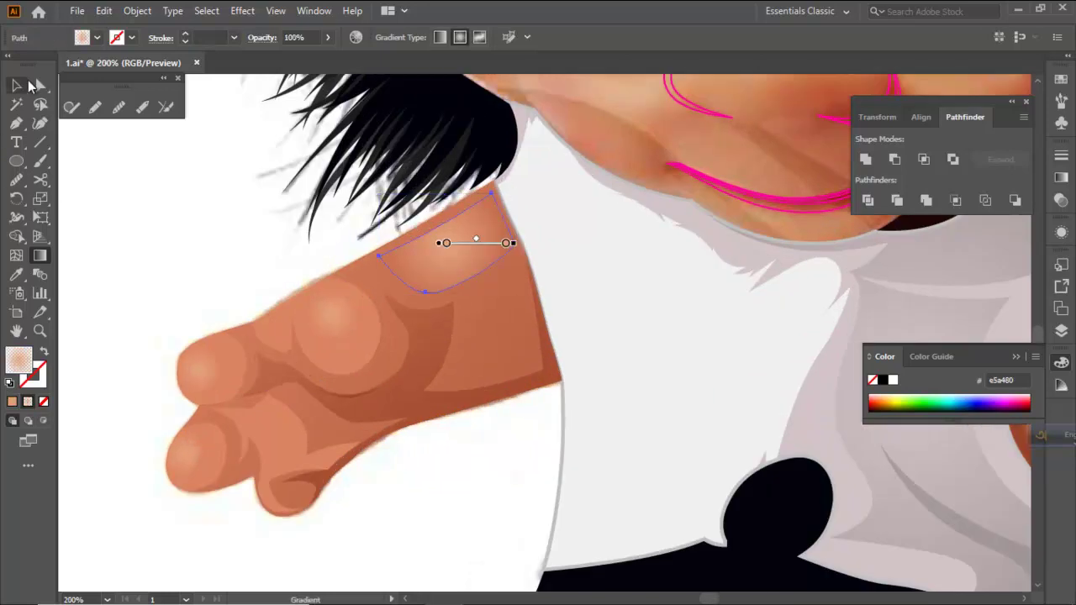
left_click(17, 87)
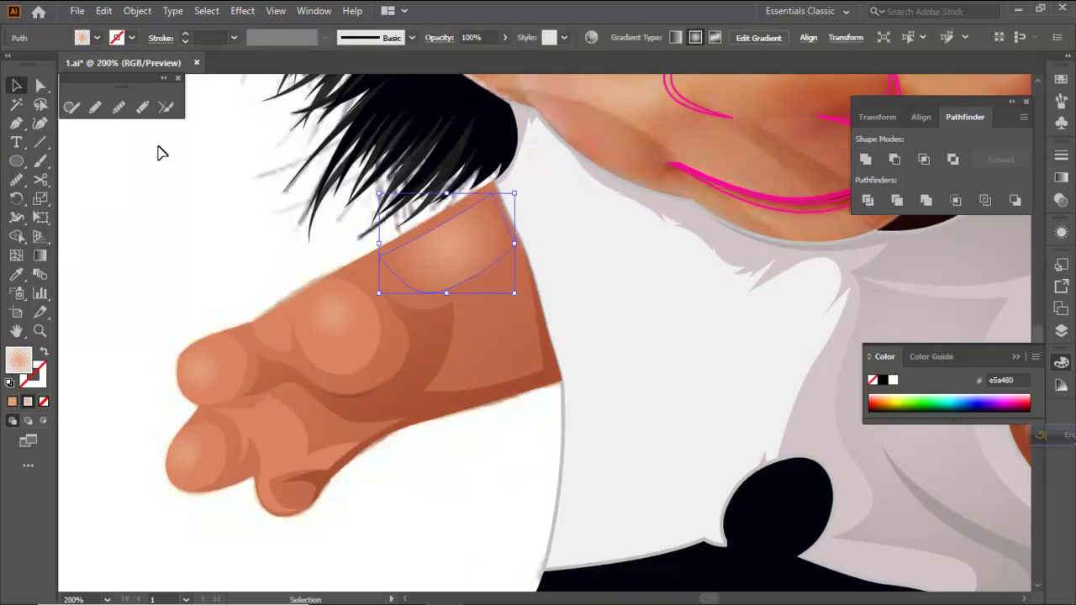
key("a")
key("v")
Apply the shadow gradient to the duplicated forearm highlight and the compound shadow shape, and combine both with Exclude
left_click(493, 330, "shift")
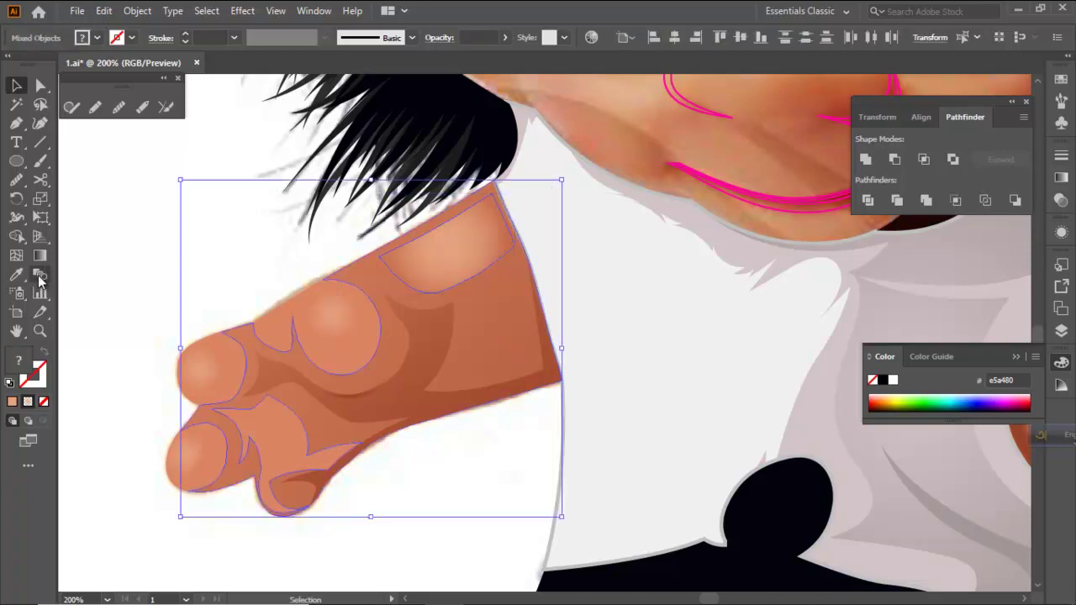
left_click(17, 275)
left_click(517, 342)
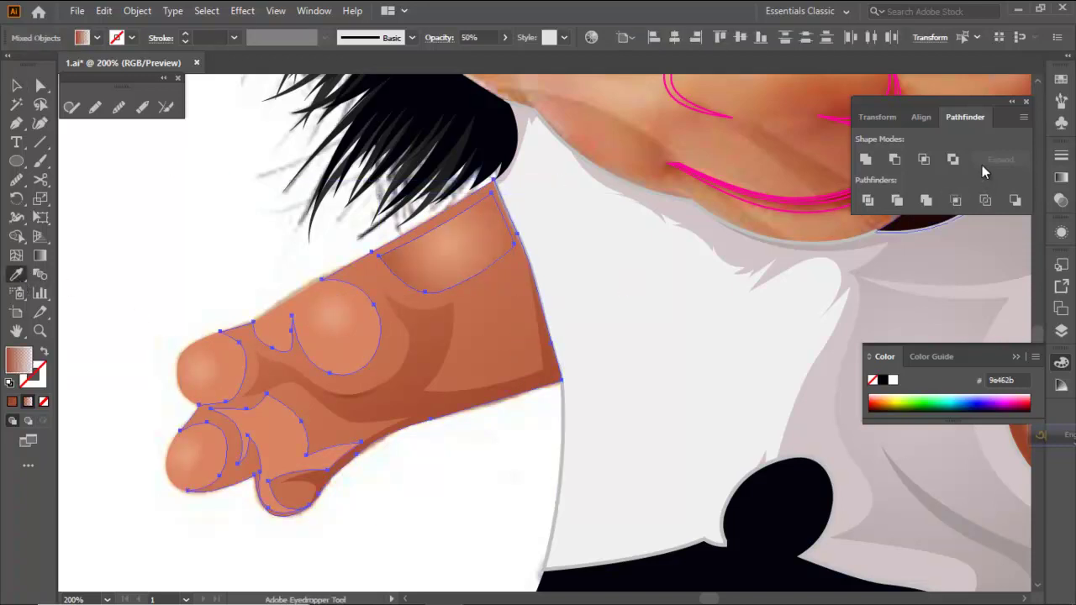
left_click(952, 159)
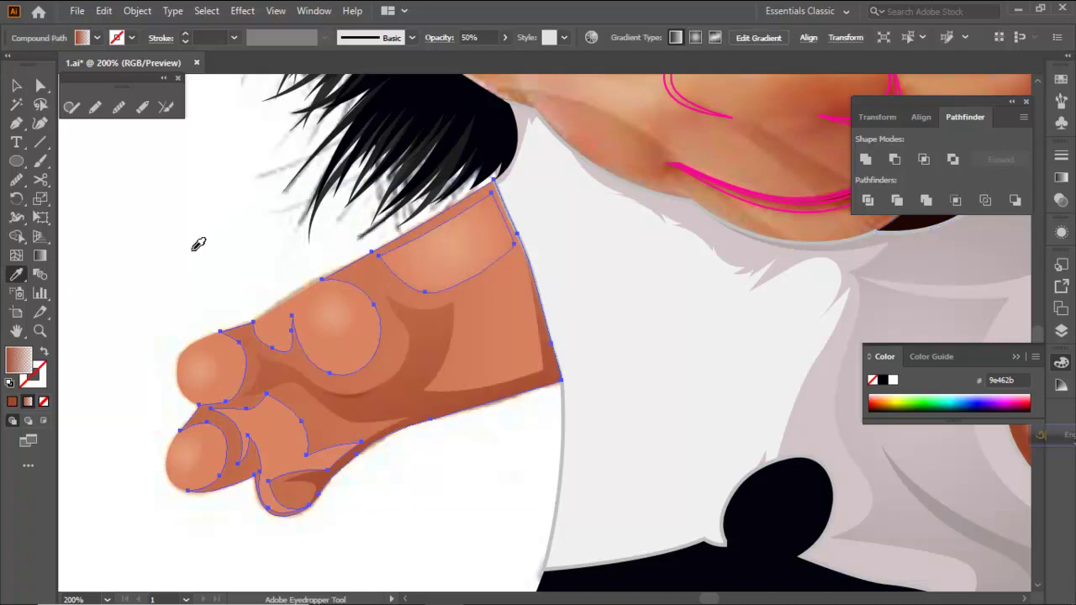
Run the newly combined shadow shape's linear gradient diagonally from below the forearm to above the hand, and deselect it
left_click(39, 255)
key("ctrl+minus")
left_click_drag(464, 414, 235, 216)
key("v")
left_click(288, 205)
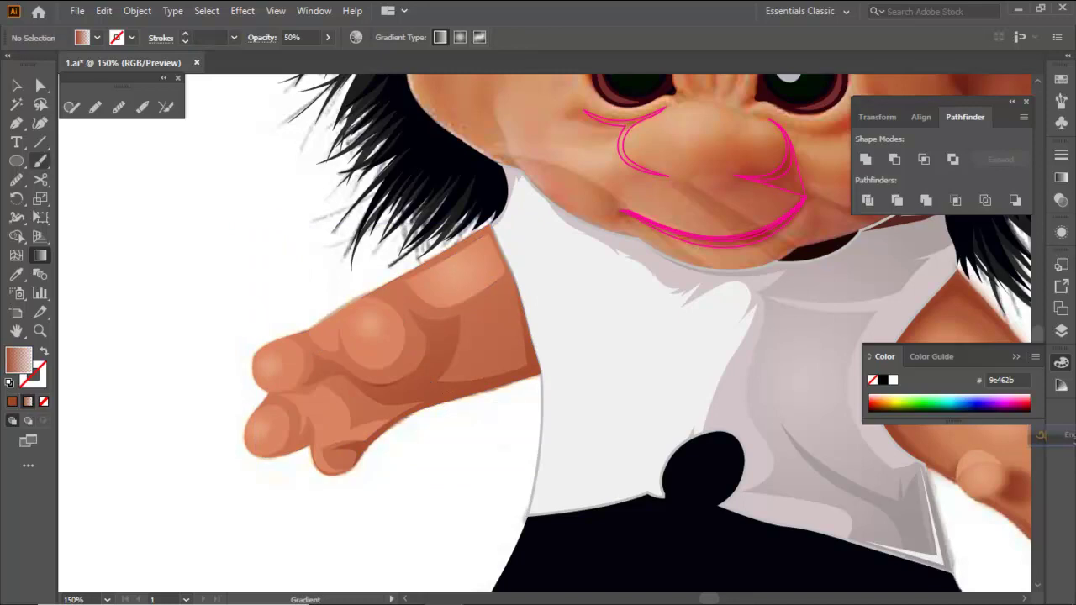
Enlarge the radial gradient of the upper forearm highlight past the shape's edge and deselect it
left_click(16, 85)
left_click(421, 242)
scroll(420, 242, "up", 1)
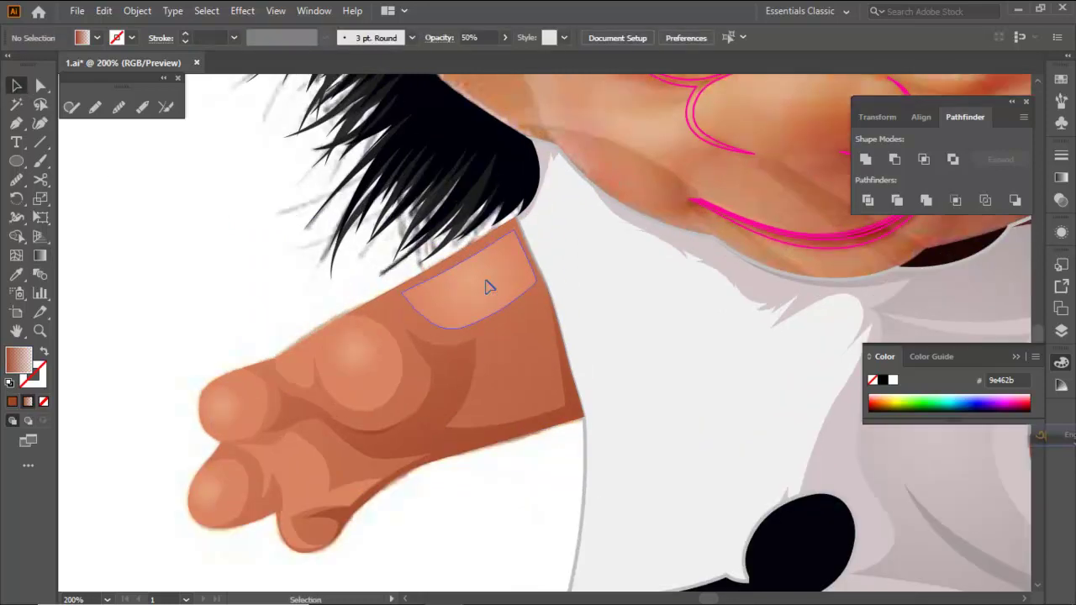
left_click(40, 255)
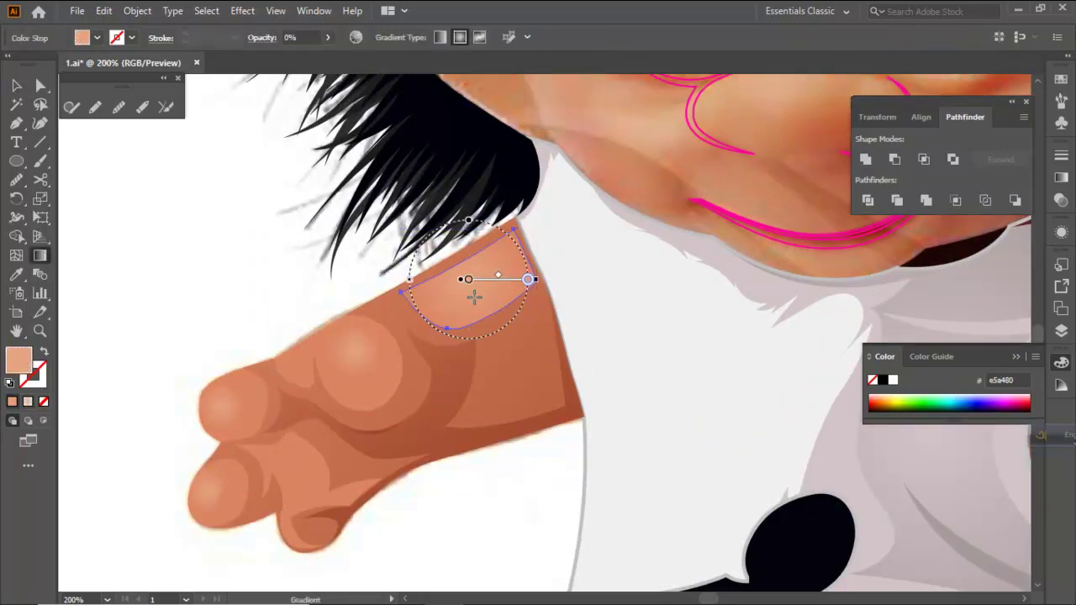
left_click_drag(537, 281, 562, 284)
left_click(257, 242, "ctrl")
Enlarge the radial gradients of the upper fingertip highlight and the round palm highlight
left_click(224, 411, "ctrl")
scroll(222, 407, "up", 1)
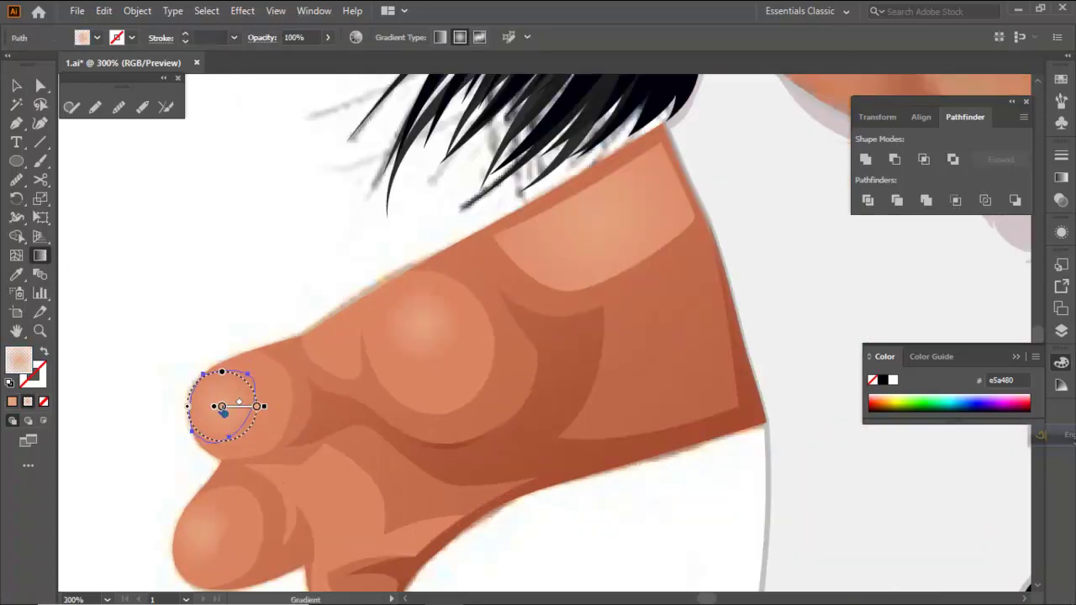
left_click_drag(267, 406, 276, 414)
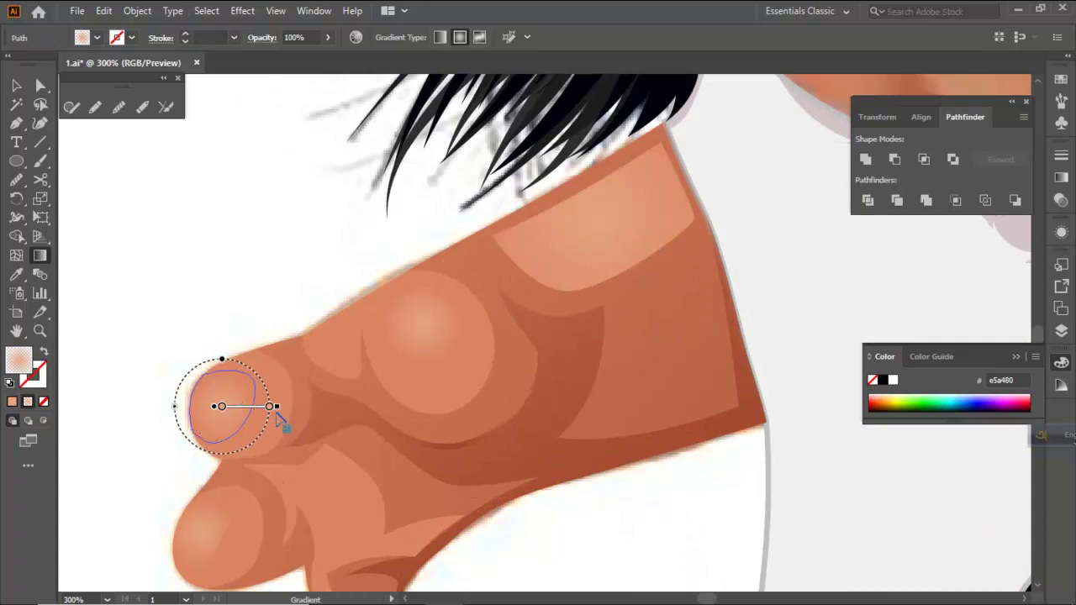
left_click(429, 330, "ctrl")
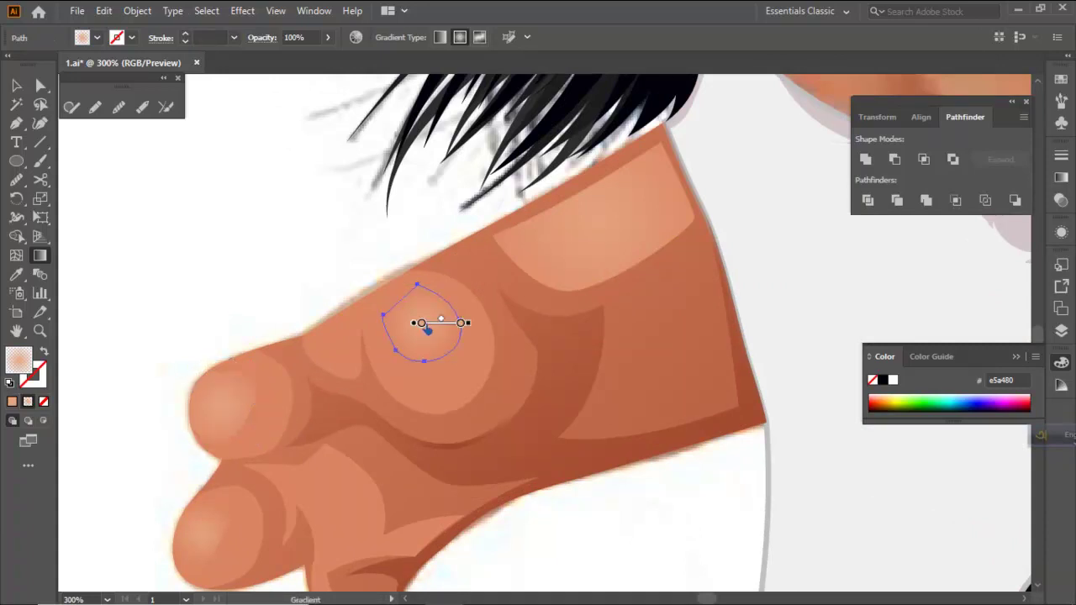
key("v")
scroll(288, 336, "down", 2)
left_click(183, 185)
Enlarge the radial gradient of the lower fingertip highlight beyond its outline and deselect it
left_click(202, 460, "ctrl")
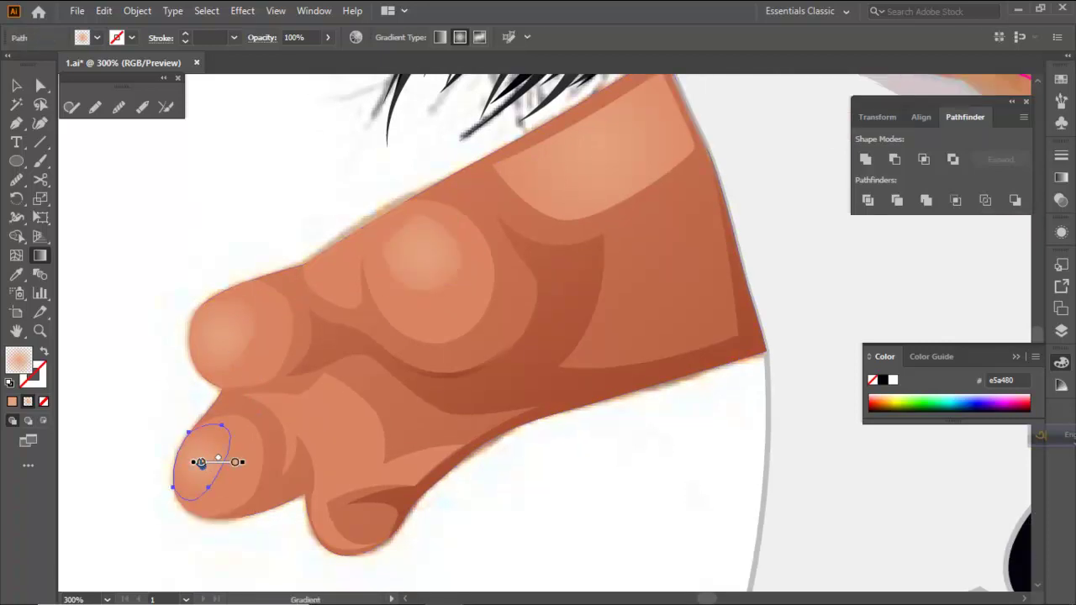
left_click_drag(243, 463, 266, 463)
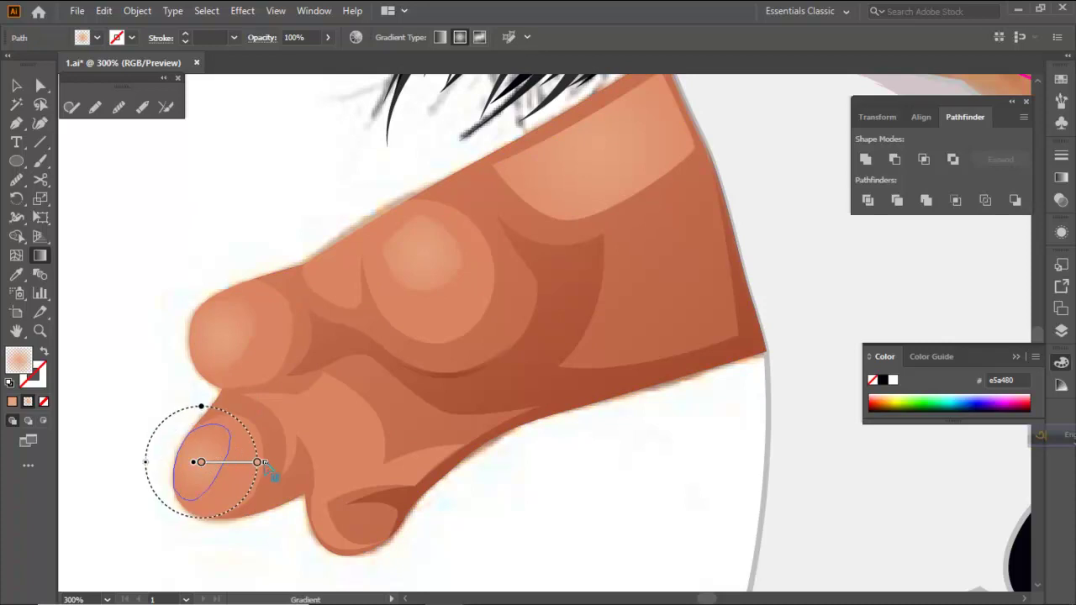
left_click(131, 372, "ctrl")
Try sending the large compound shadow shape behind the arm's base shape
left_click_drag(210, 399, 209, 339)
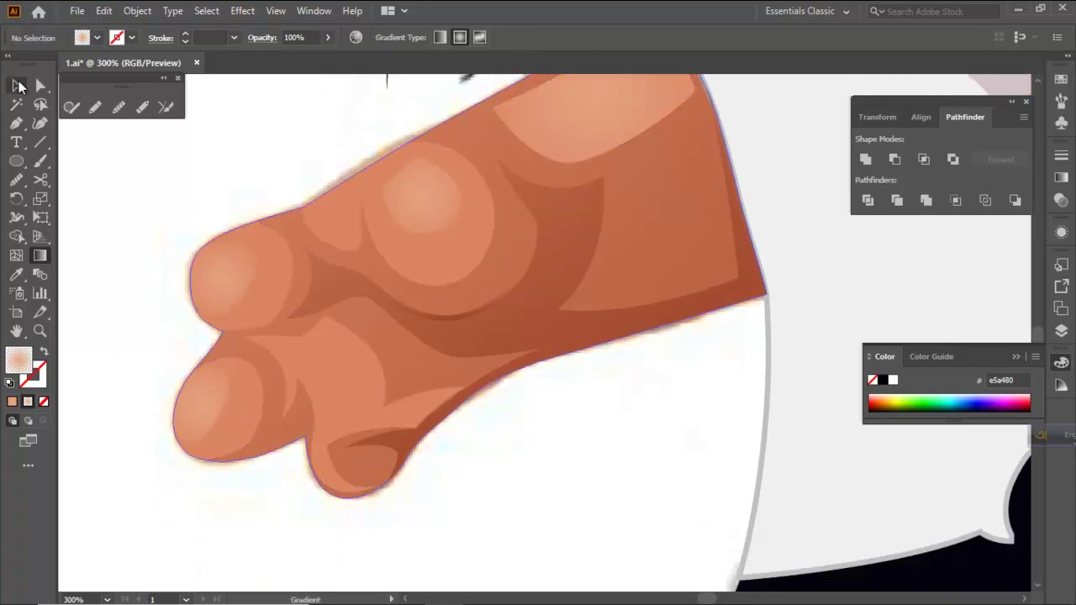
left_click(18, 87)
key("ctrl+minus")
key("ctrl+minus")
key("ctrl+minus")
key("ctrl+minus")
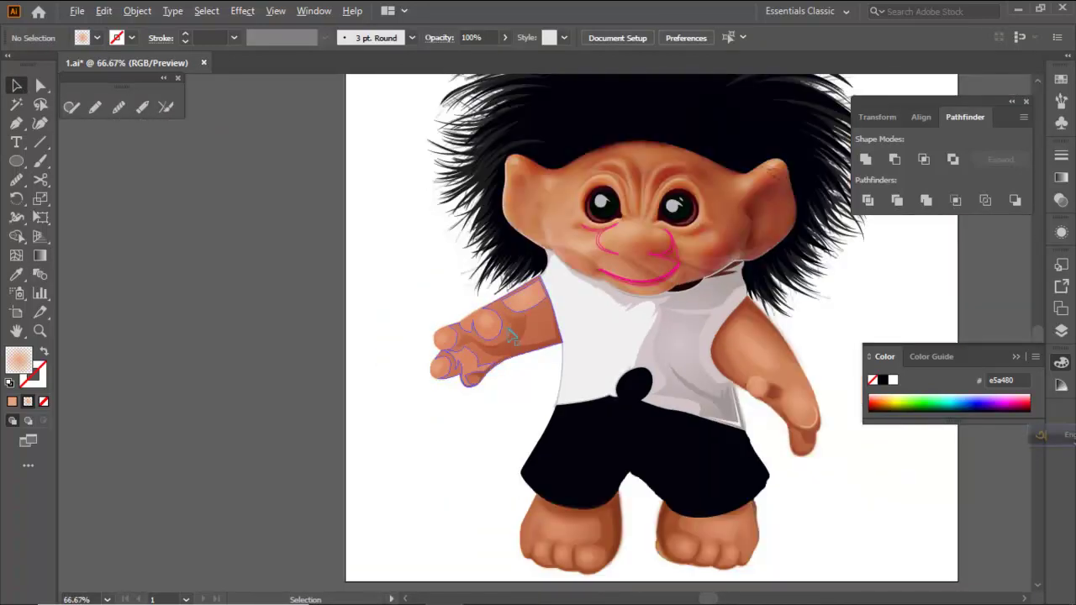
scroll(523, 338, "up", 3)
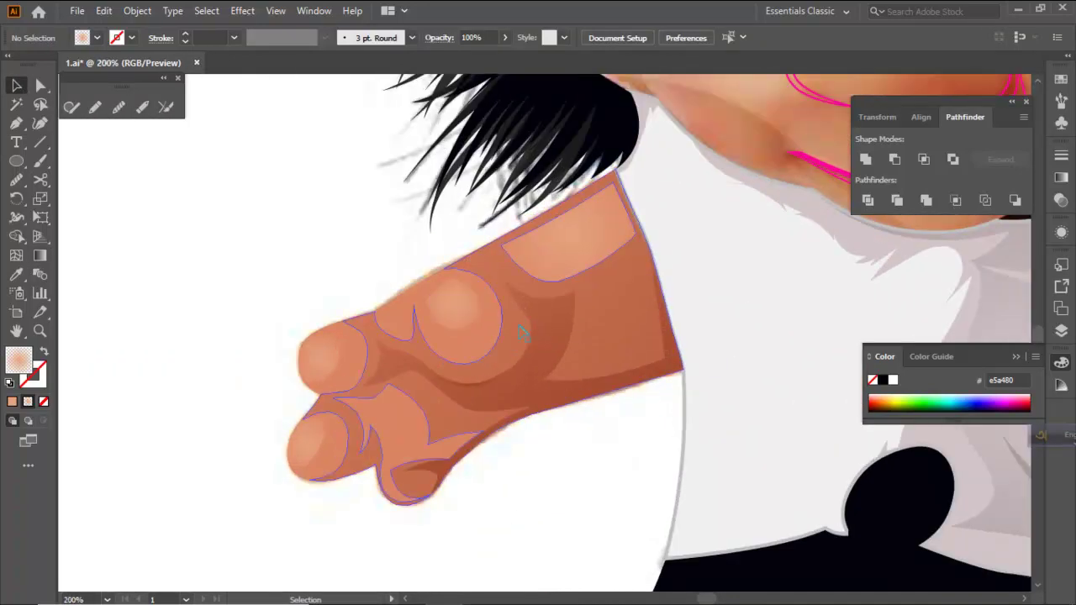
left_click(523, 336)
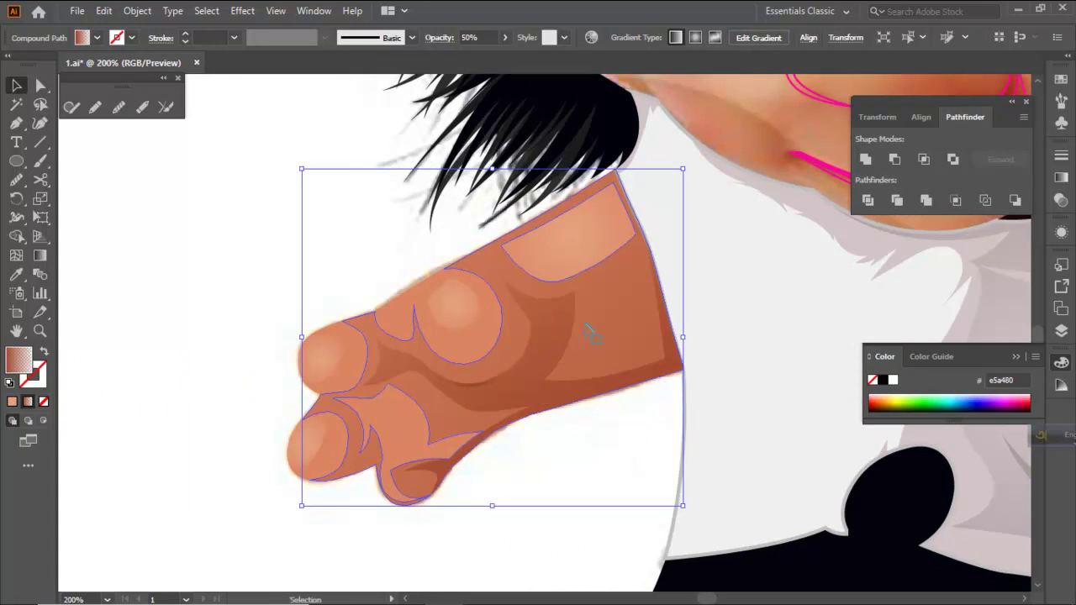
key("ctrl+shift+bracketleft")
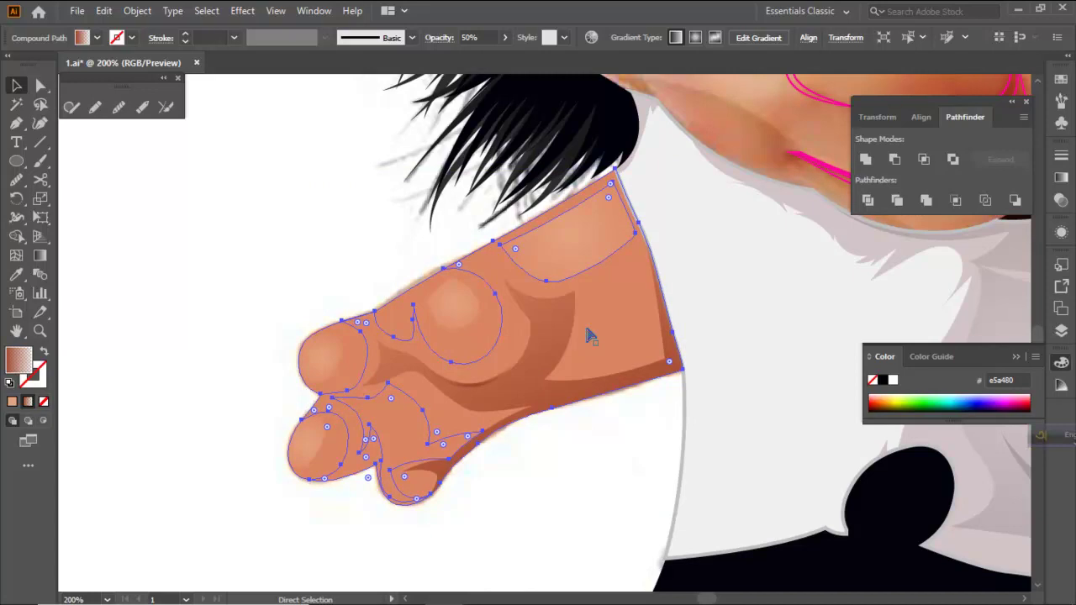
key("ctrl+bracketright")
key("ctrl")
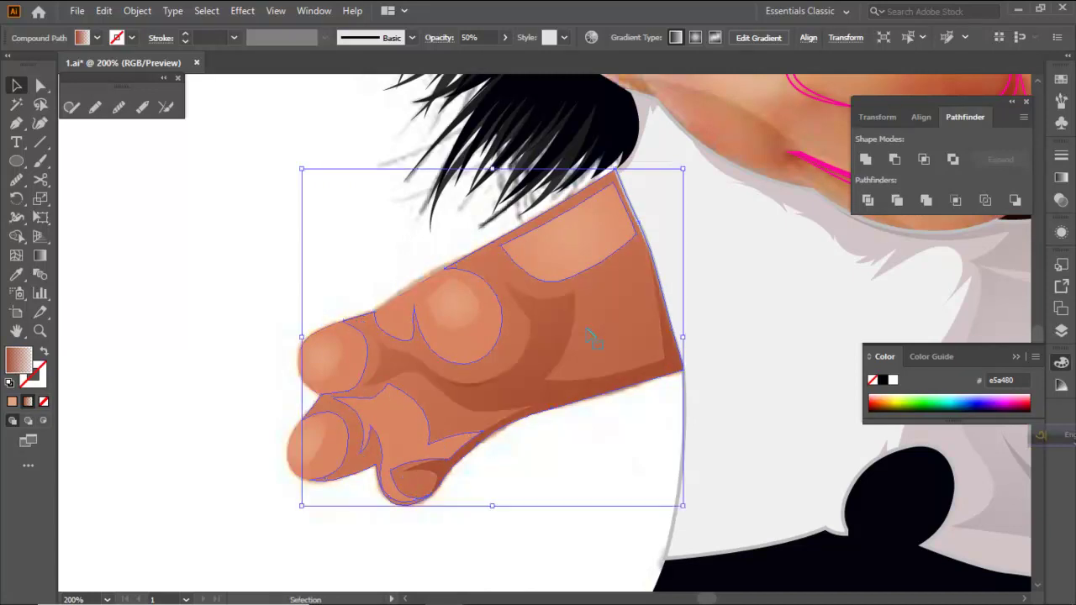
Try a Gaussian Blur of about 13 pixels on the arm's compound shadow shape together with its darker inner shadow shape
left_click(494, 275, "shift")
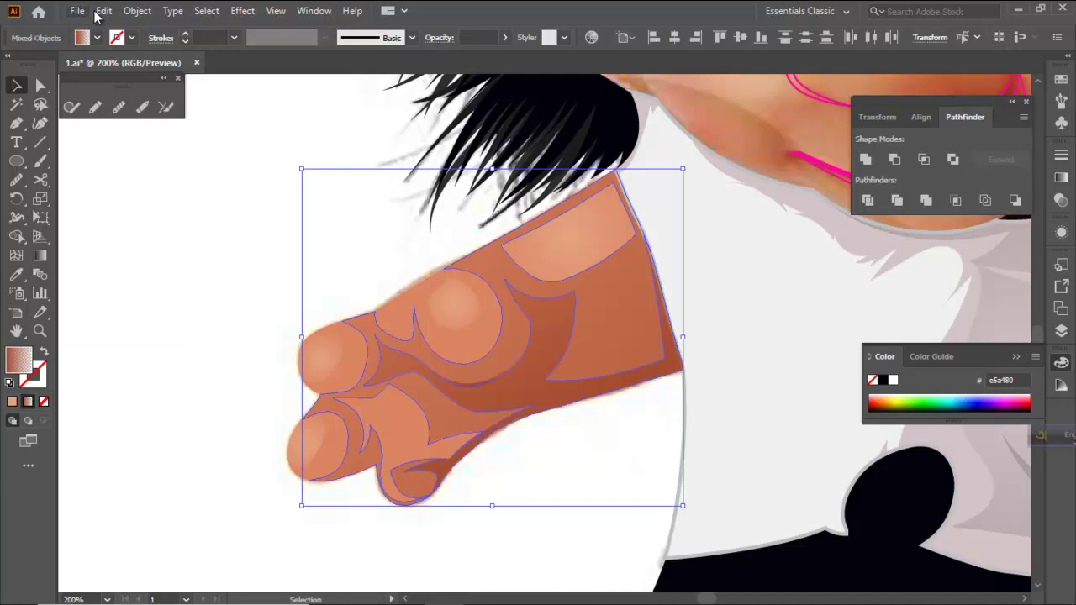
left_click(242, 10)
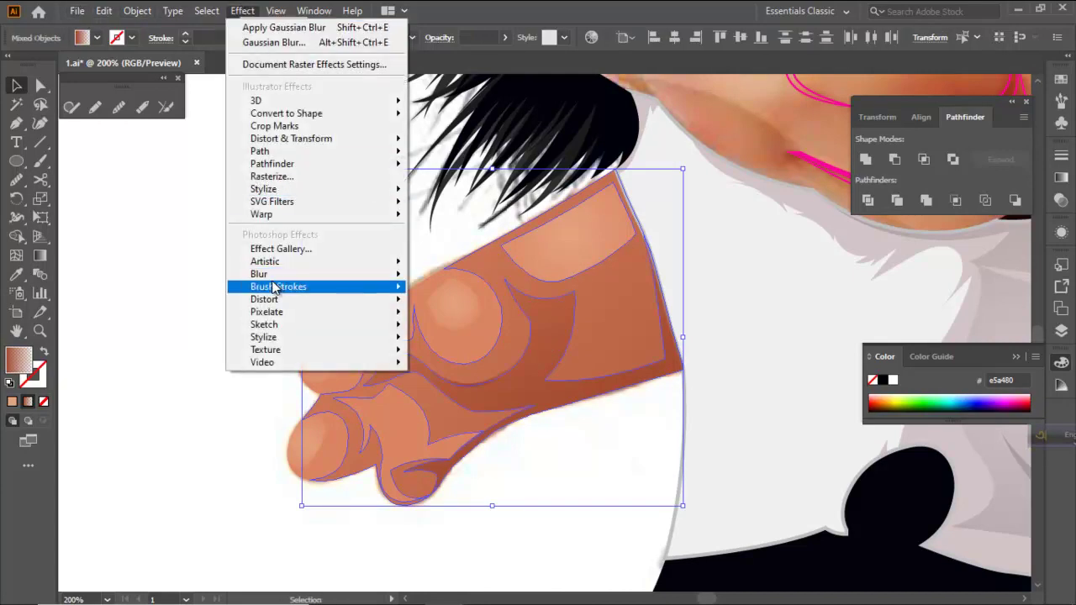
mouse_move(273, 279)
left_click(467, 279)
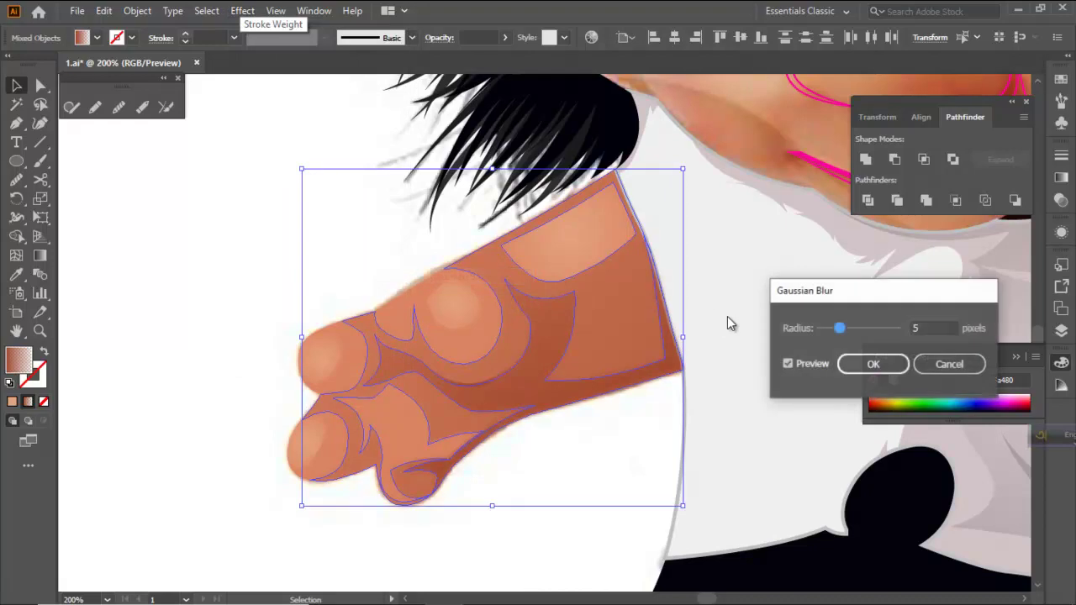
scroll(932, 326, "up", 4)
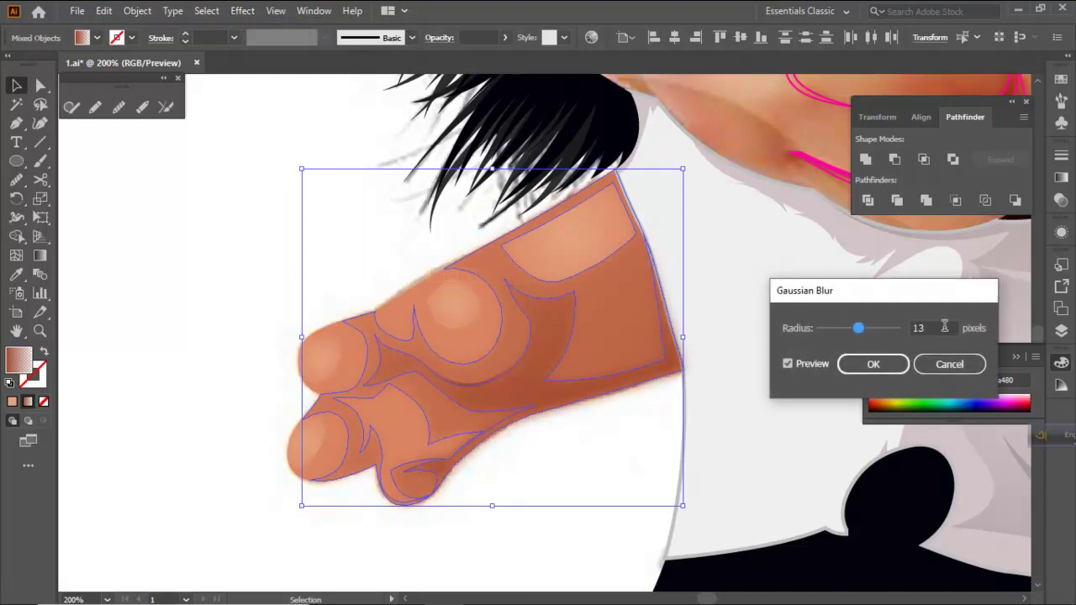
scroll(943, 328, "up", 1)
left_click(863, 375)
left_click(702, 438)
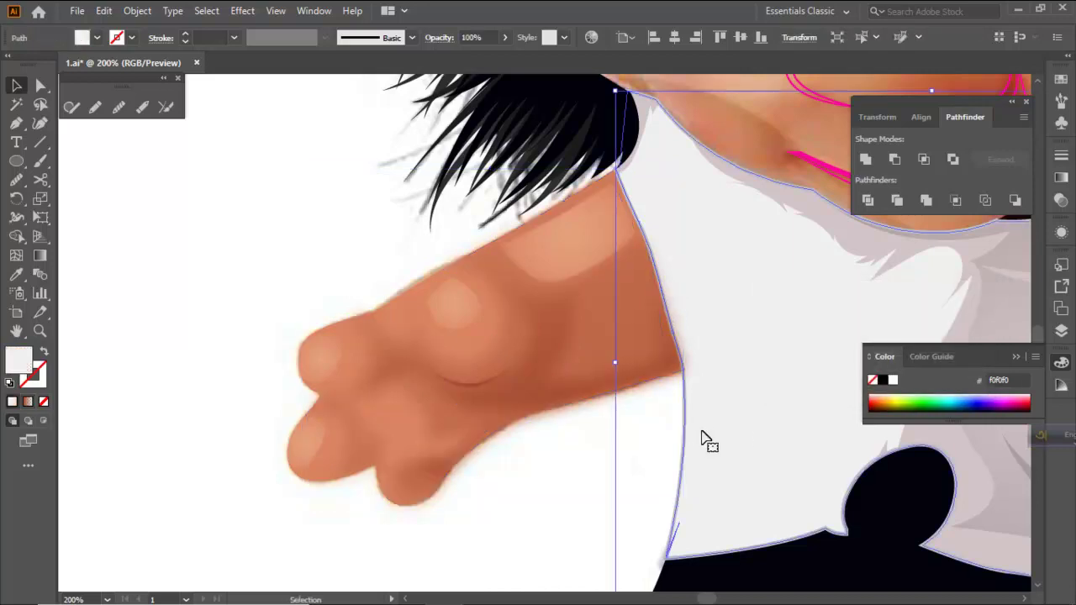
left_click(234, 293)
scroll(324, 284, "down", 3)
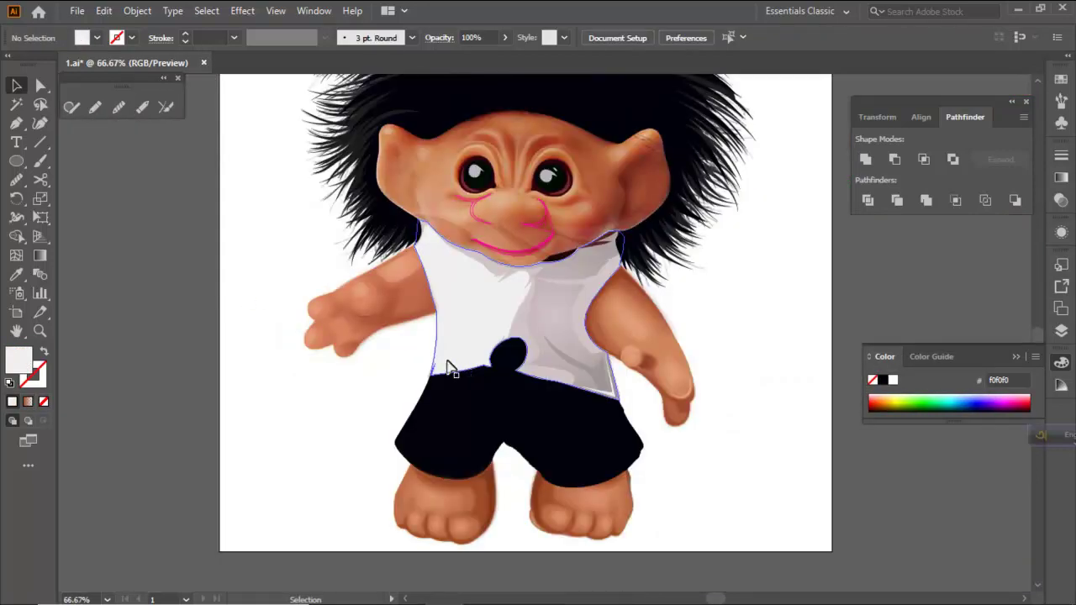
scroll(392, 329, "up", 2)
Apply a 9-pixel Gaussian Blur to the two large shadow shapes of the hand and forearm and deselect them
left_click(382, 398)
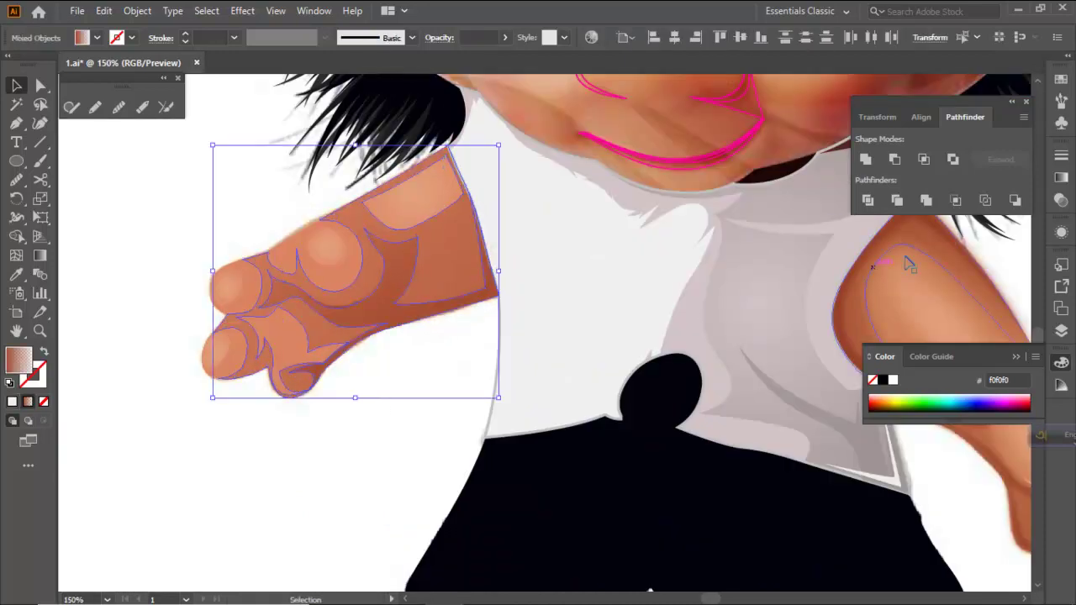
left_click(252, 10)
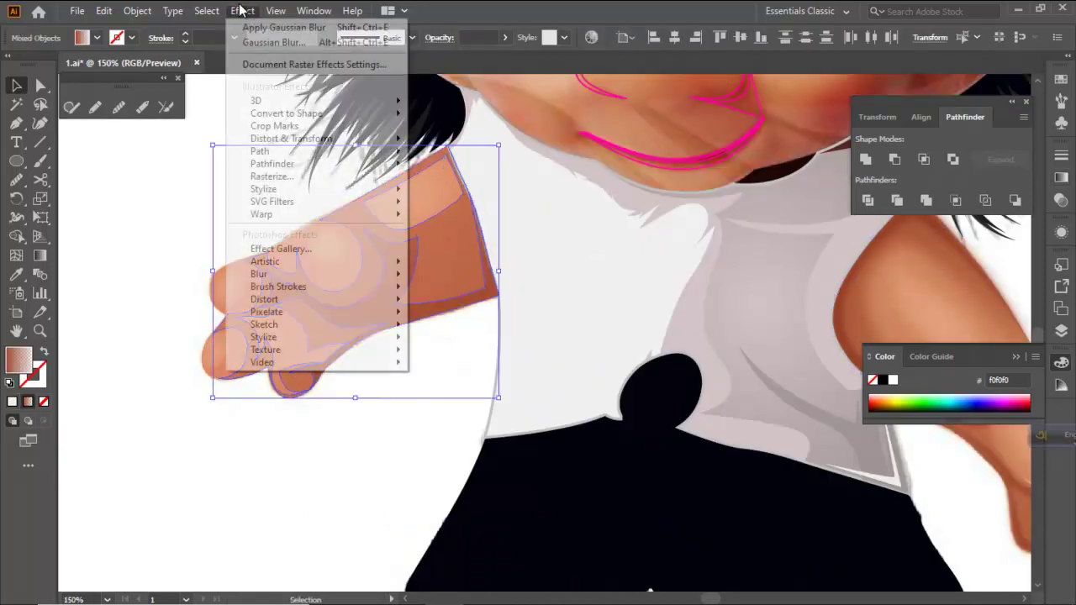
mouse_move(353, 274)
left_click(447, 280)
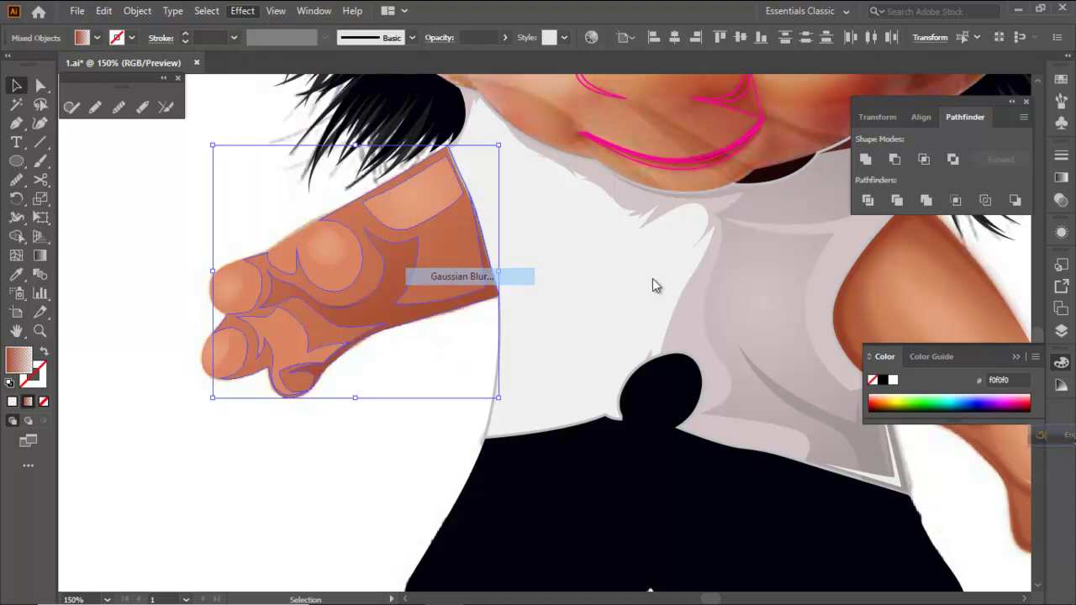
scroll(939, 329, "down", 6)
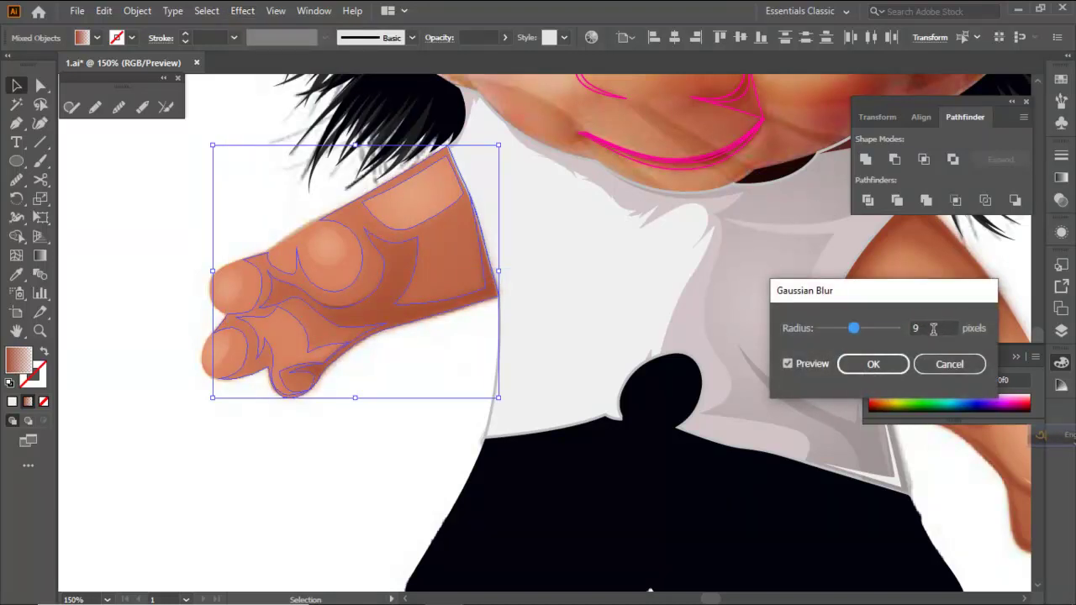
left_click(874, 364)
key("a")
left_click(382, 457)
key("v")
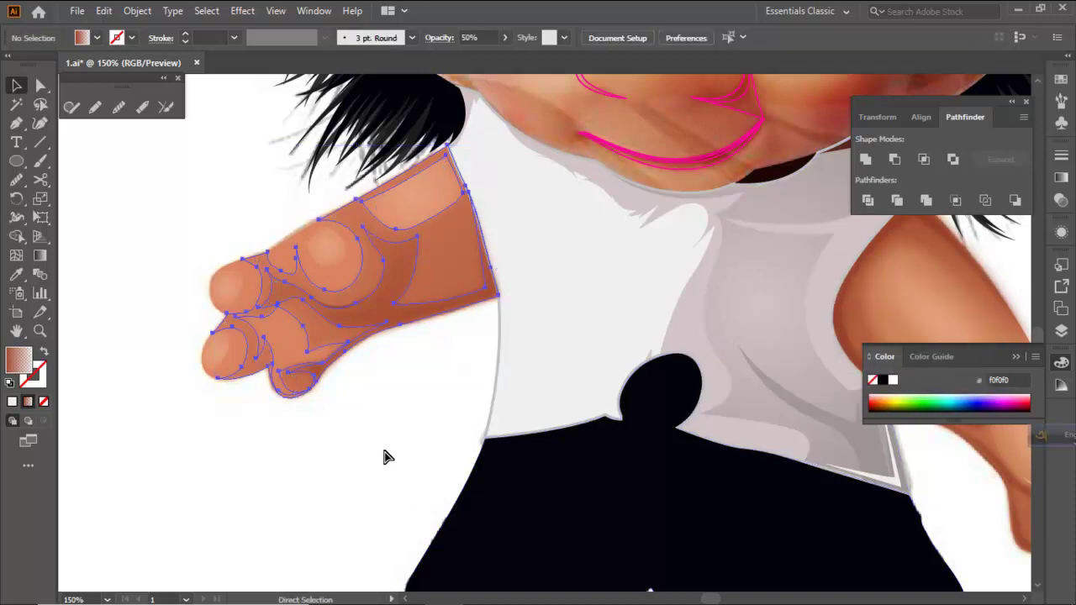
key("ctrl+0")
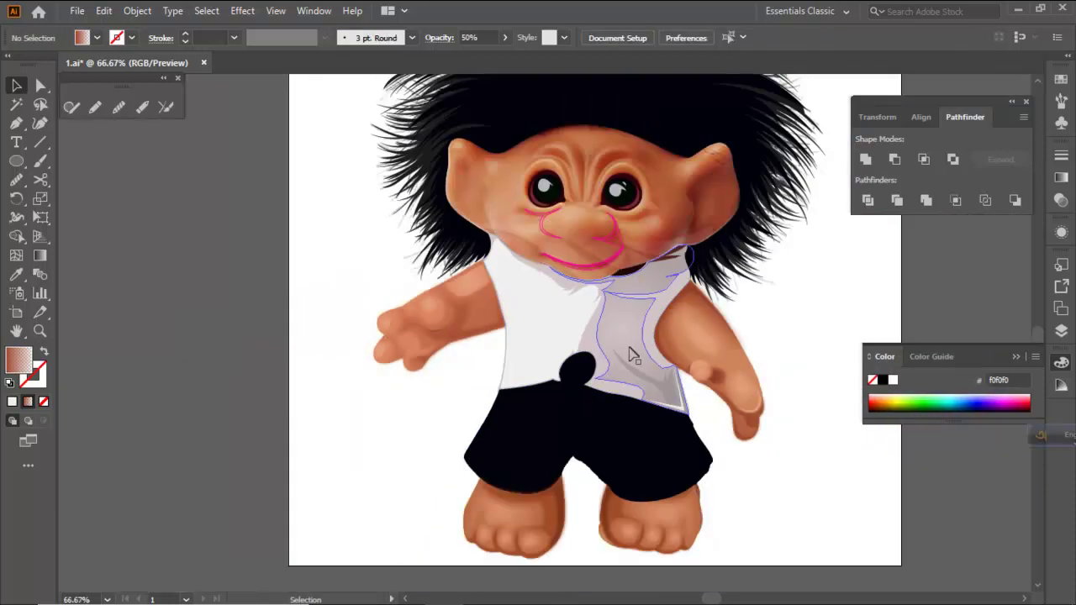
scroll(447, 256, "down", 1)
scroll(455, 277, "up", 3)
scroll(395, 328, "up", 1)
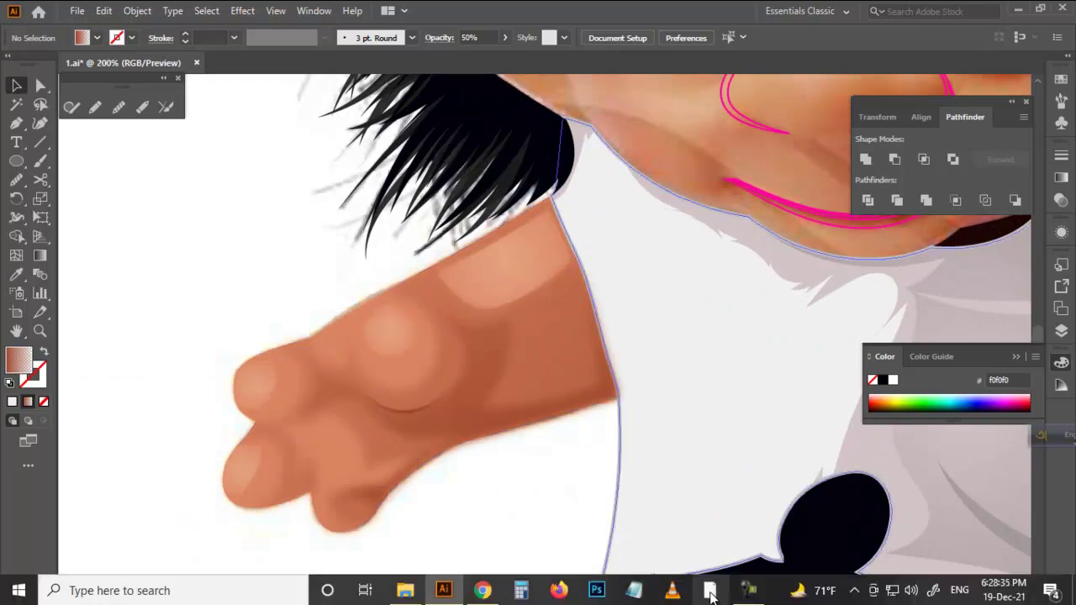
left_click(710, 594)
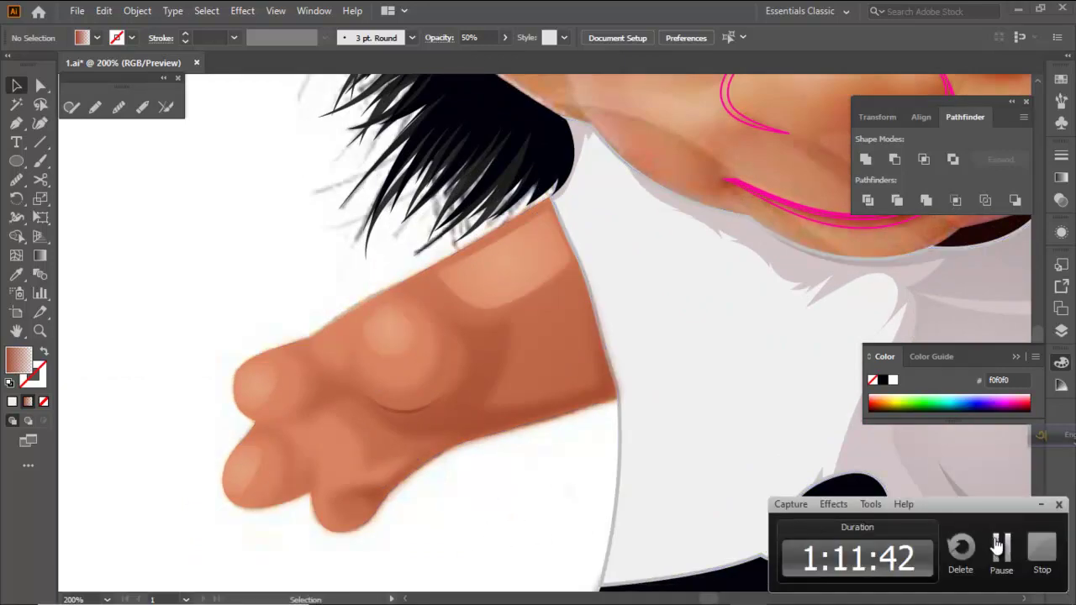
left_click(999, 546)
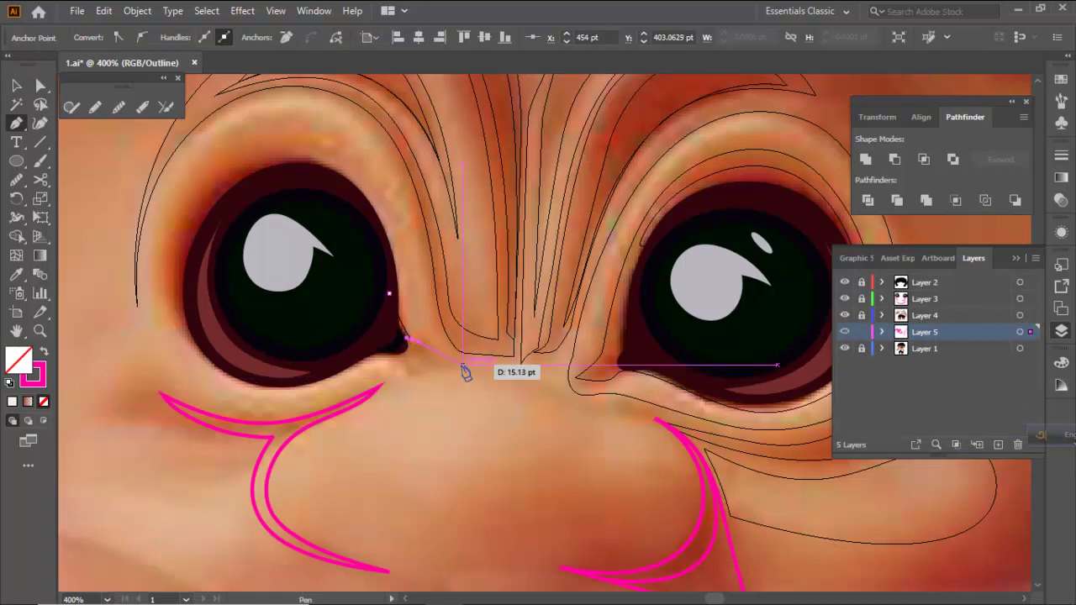
Close the pointed crease outline running from the left eye's inner corner onto the nose bridge and deselect it
left_click_drag(500, 379, 396, 355)
left_click(378, 388)
left_click(373, 349)
left_click(389, 294)
left_click(441, 404, "ctrl")
left_click_drag(444, 404, 373, 346)
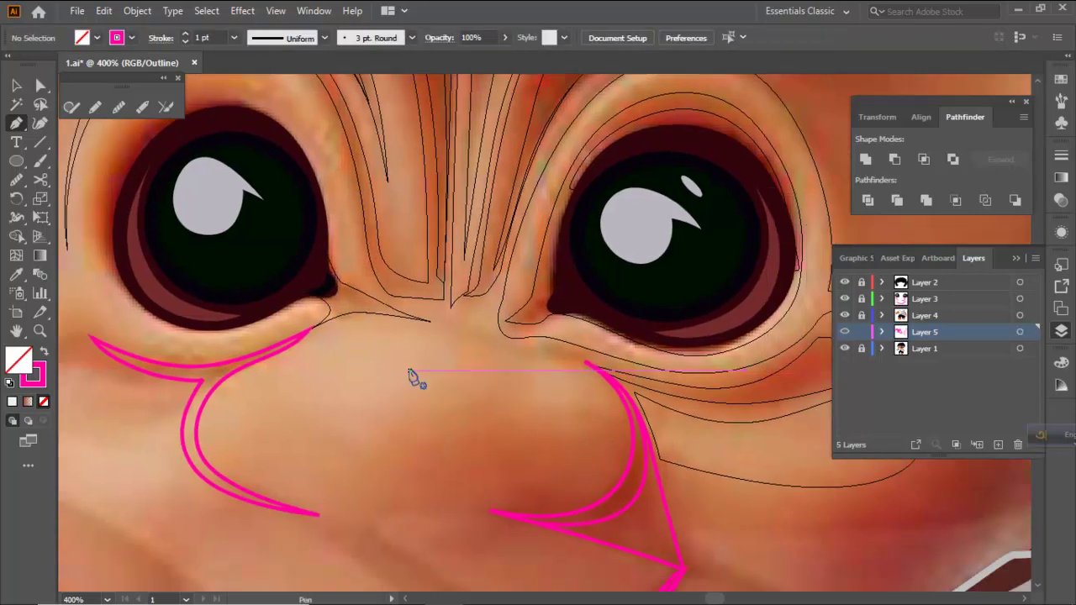
Draw a wide horizontal ellipse over the highlight on the left half of the nose
left_click(16, 161)
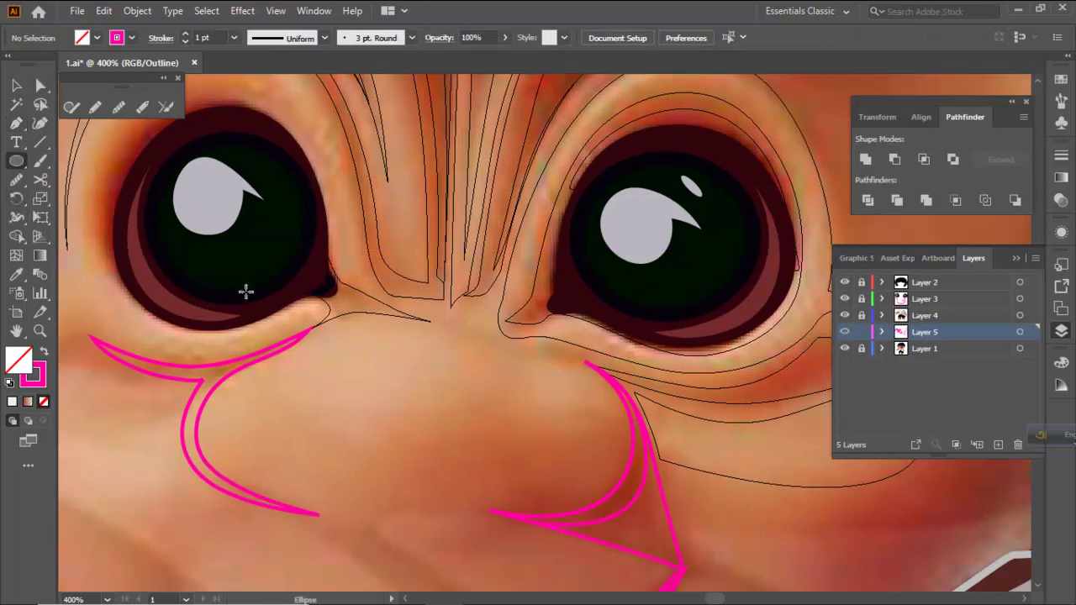
scroll(352, 397, "down", 1)
left_click_drag(316, 356, 442, 411)
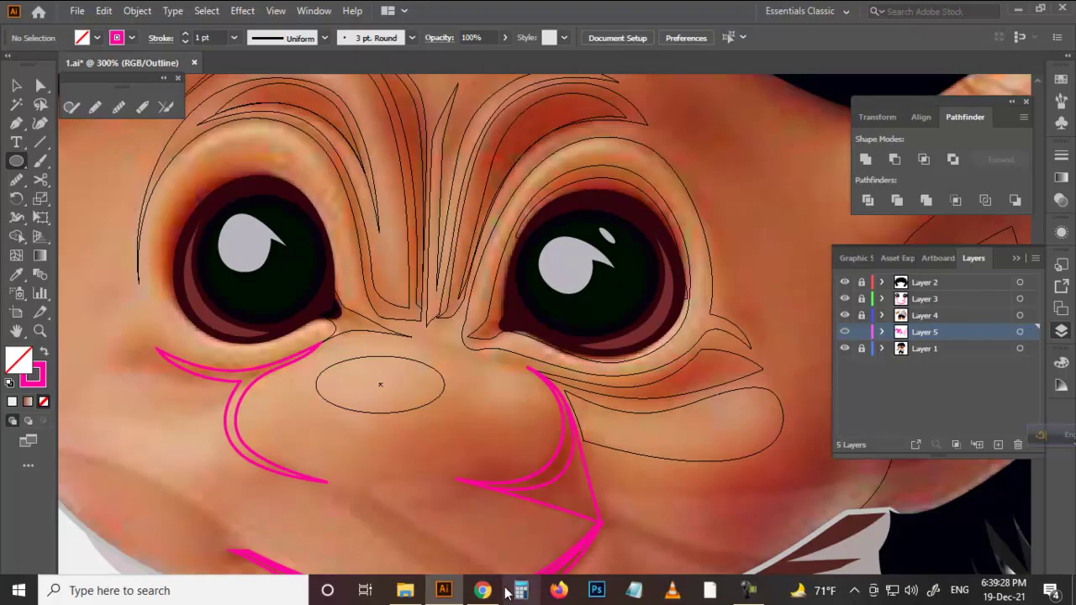
Switch to Facebook in Chrome, reply "vai r kichu baki" to the unread chat and close that chat window
left_click(483, 591)
left_click(555, 10)
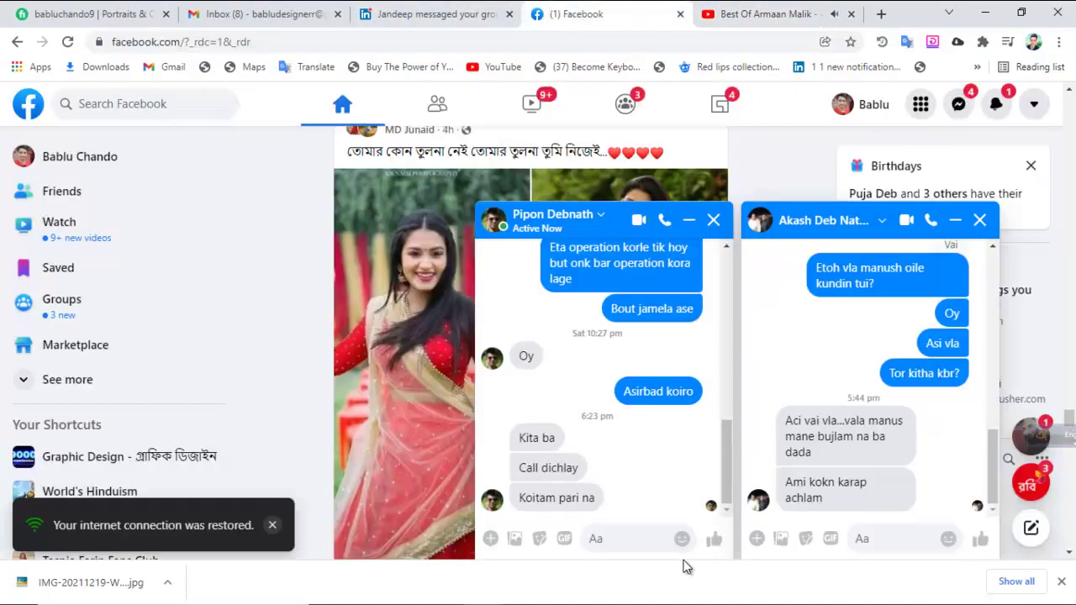
left_click(1025, 454)
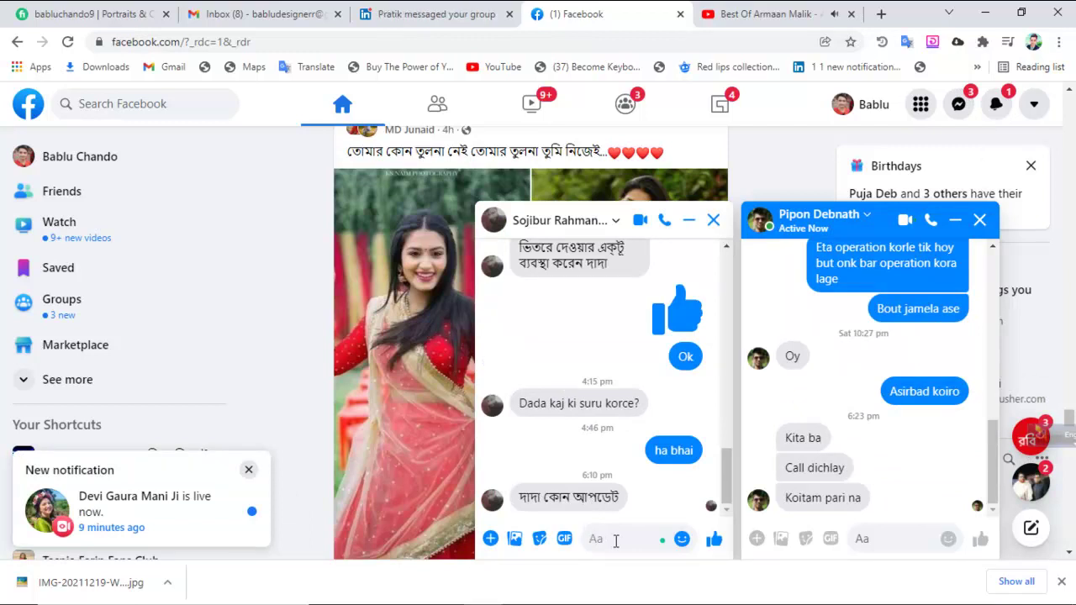
type("vai r")
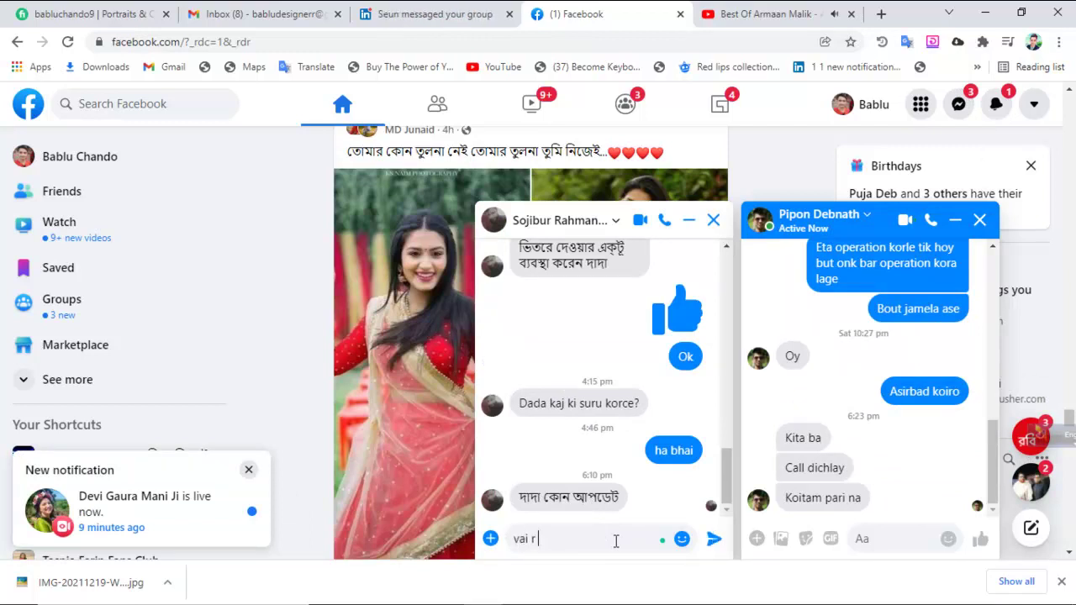
type(" kichu baki")
key("Return")
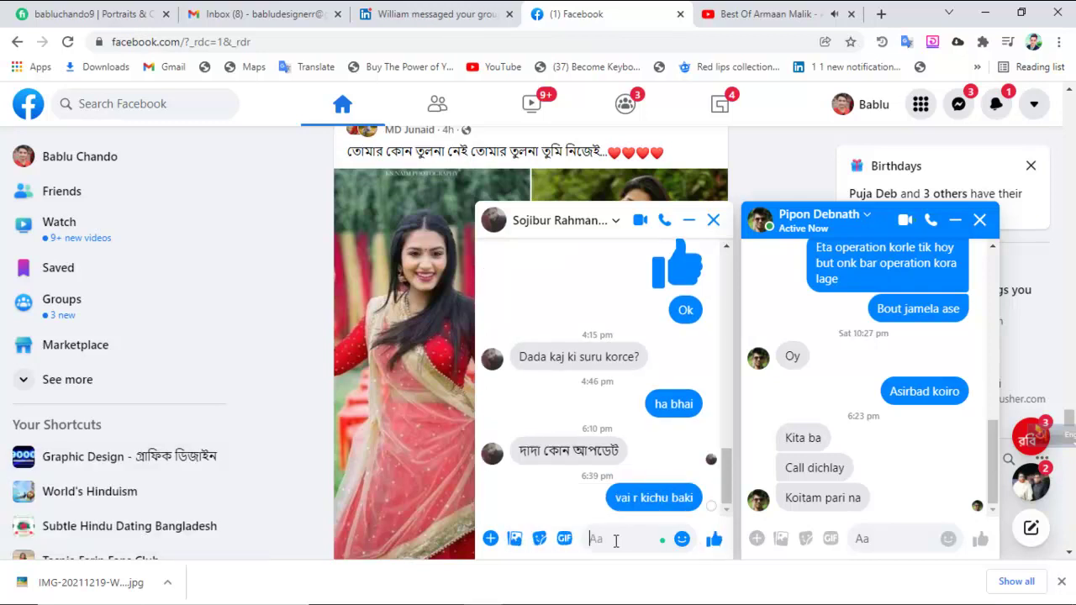
left_click(713, 221)
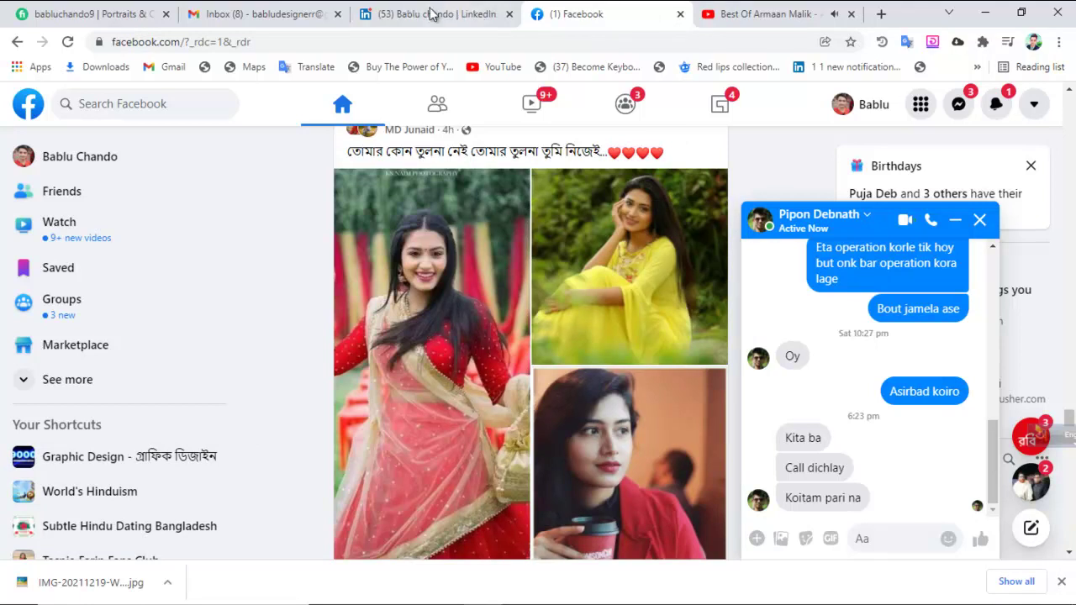
Check the Gmail and Fiverr pages, return YouTube to the previous video and switch back to Illustrator
left_click(292, 12)
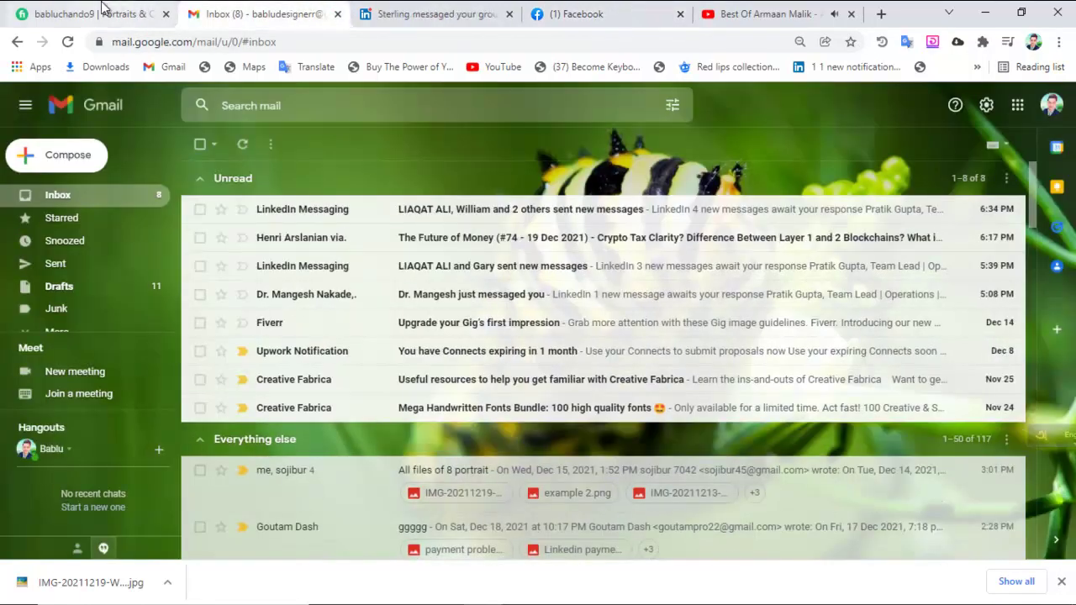
left_click(106, 10)
left_click(752, 14)
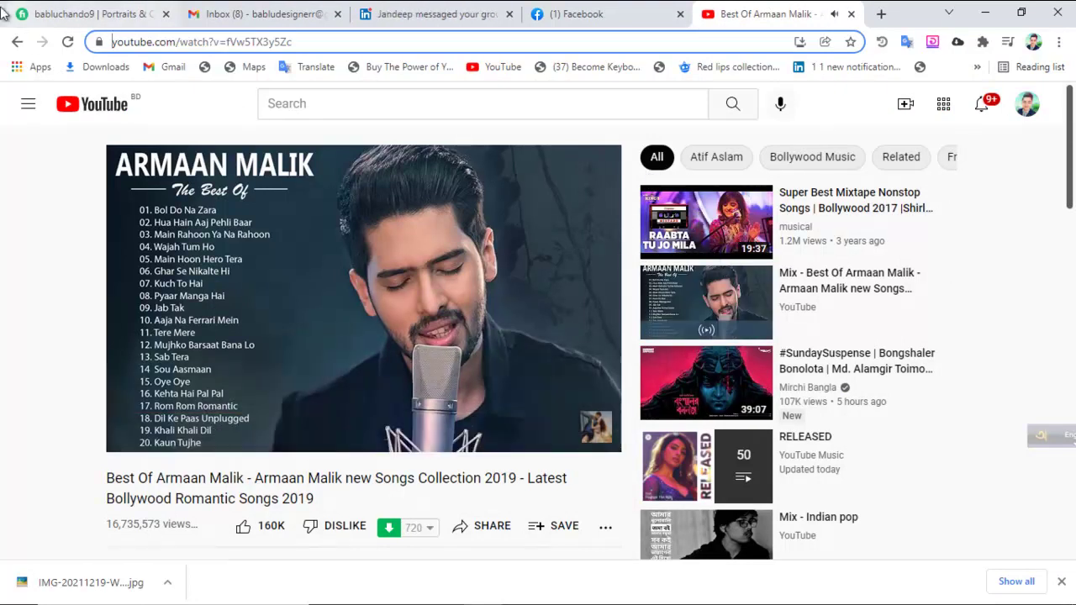
left_click(18, 42)
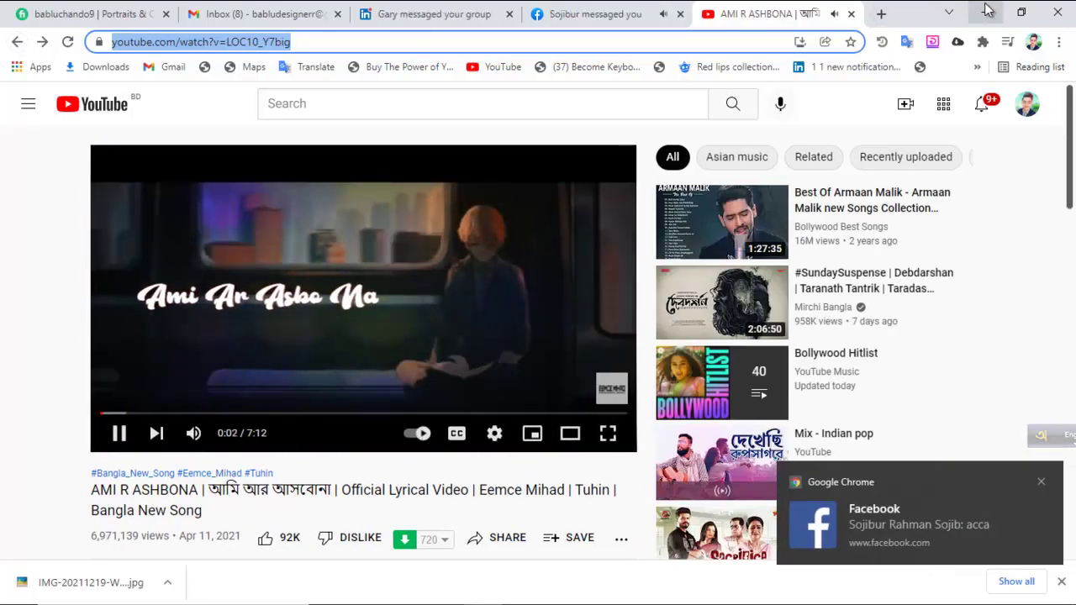
left_click(985, 12)
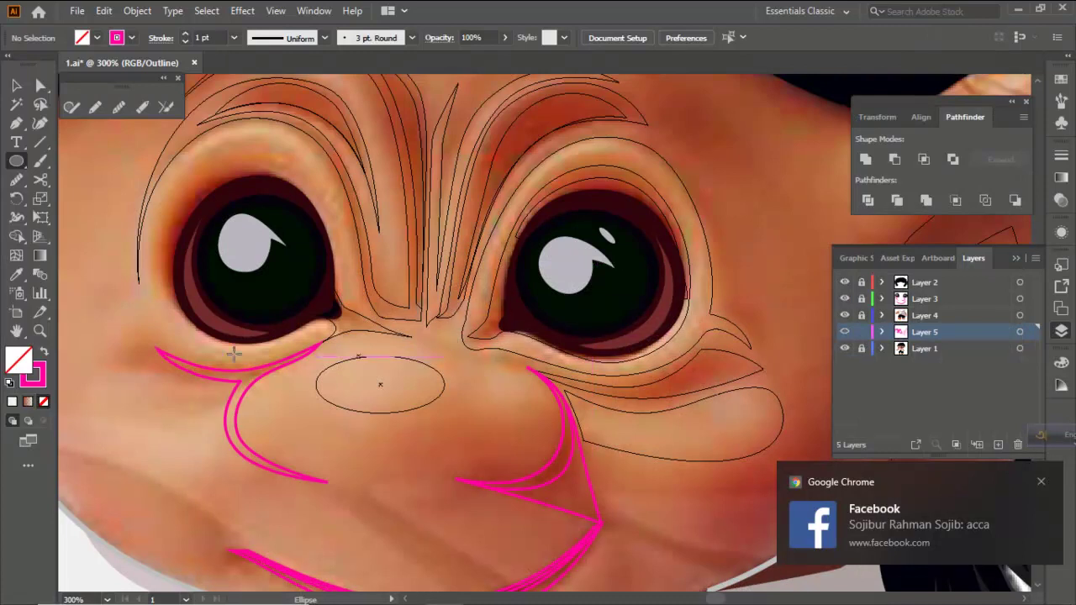
Reshape the nose highlight ellipse by moving its lowest anchor point slightly downward, and deselect it
left_click(406, 411)
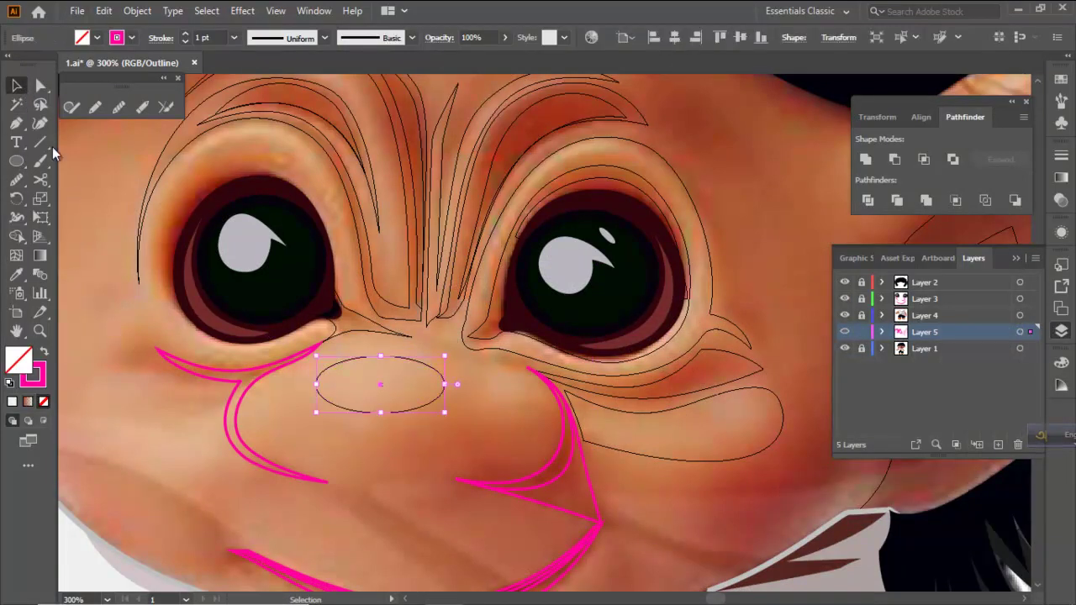
left_click(40, 85)
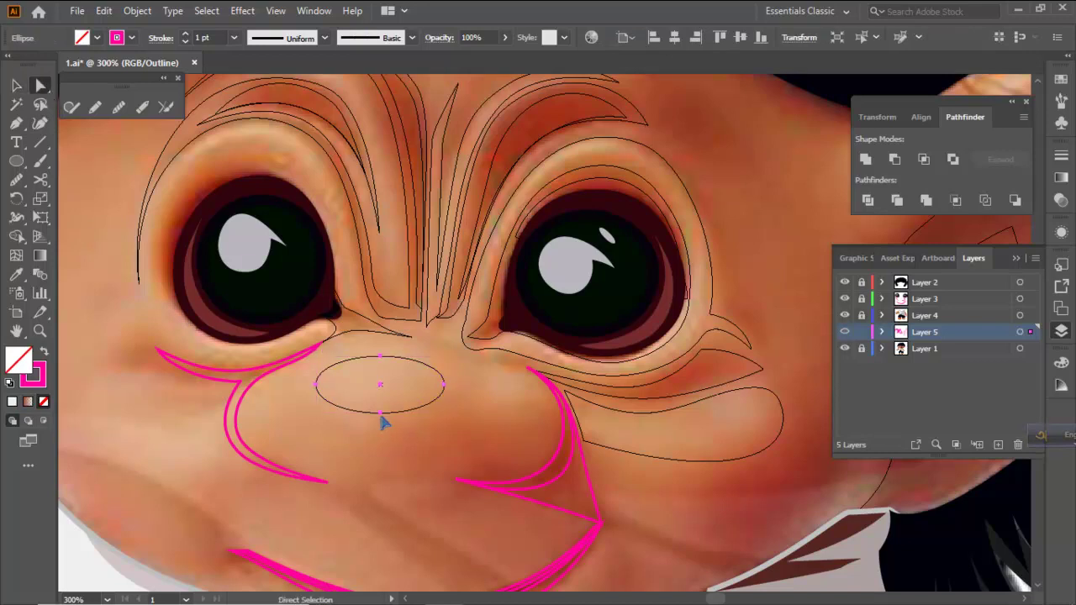
left_click_drag(380, 414, 384, 394)
scroll(415, 393, "down", 1)
left_click(483, 416)
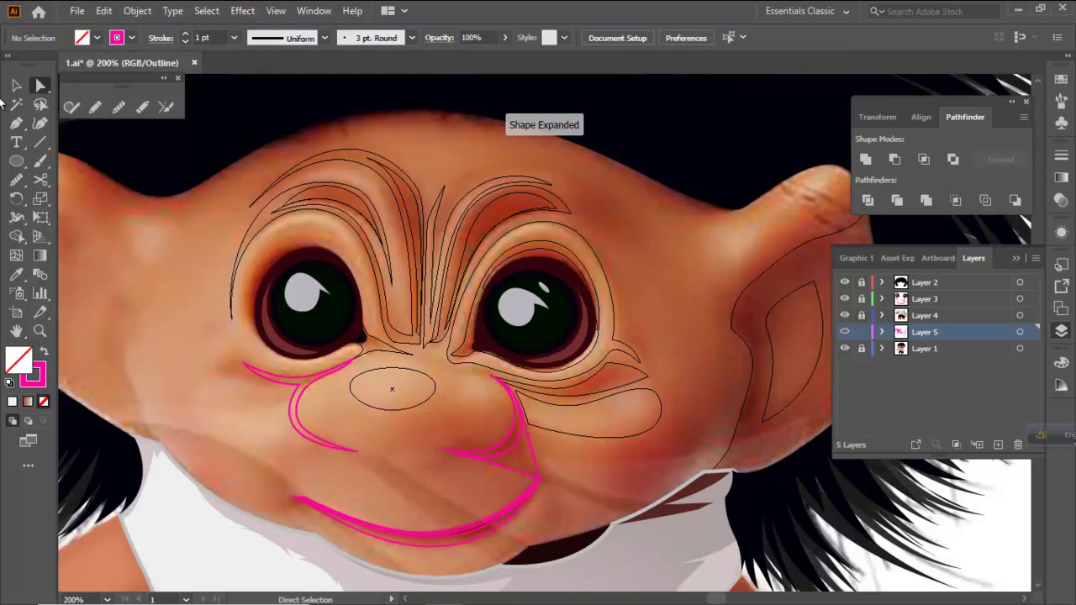
left_click(16, 124)
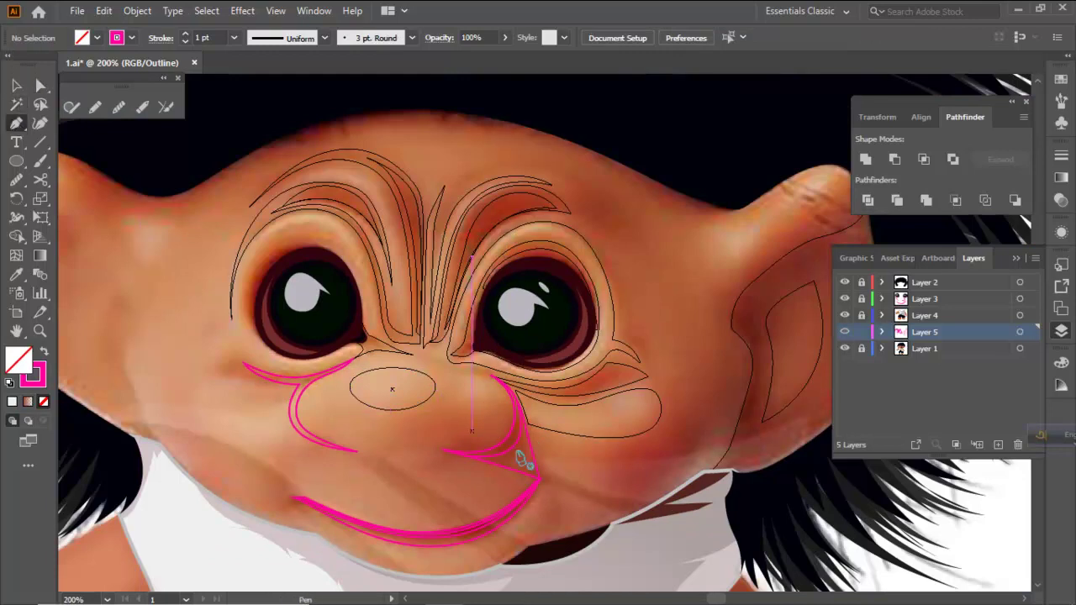
scroll(460, 374, "up", 2)
left_click_drag(456, 365, 452, 416)
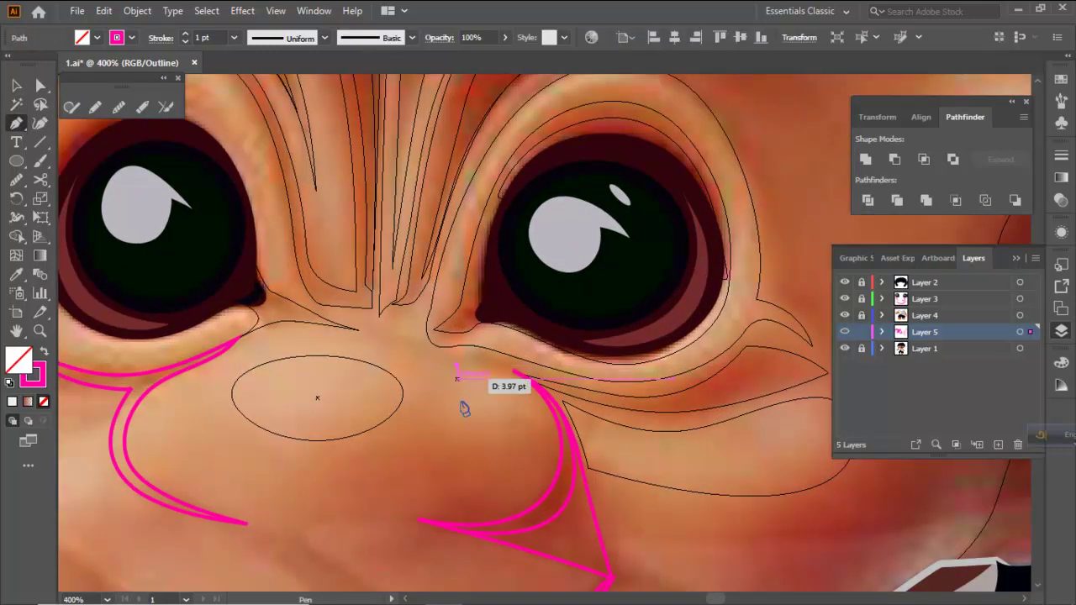
key("ctrl+z")
left_click(477, 433, "ctrl")
left_click(457, 379, "ctrl")
key("Delete")
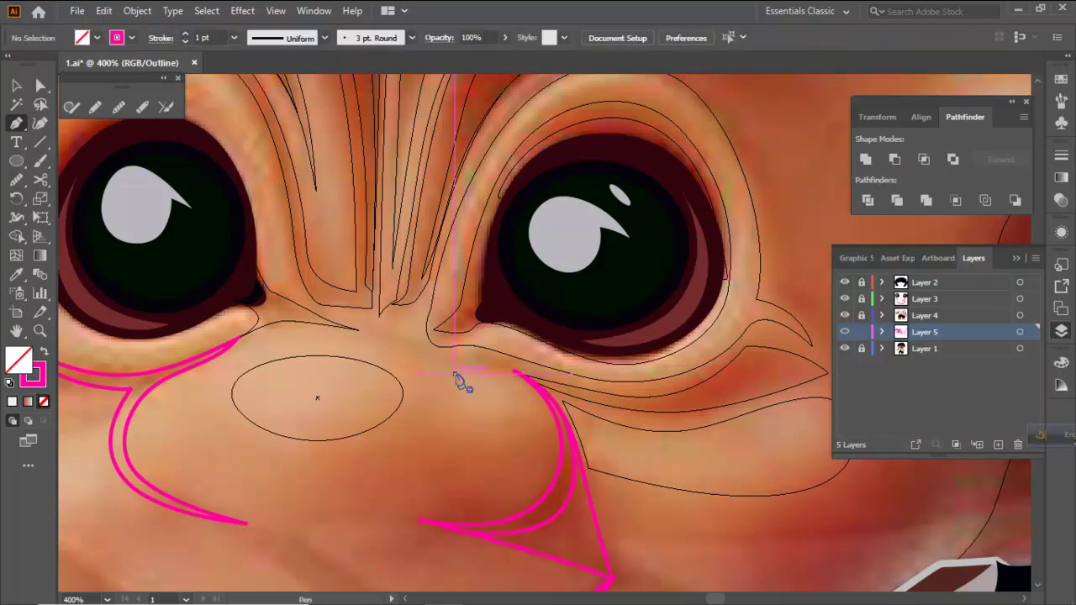
Draw a closed highlight shape with a curved upper edge on the right side of the nose and deselect it
left_click_drag(454, 373, 451, 427)
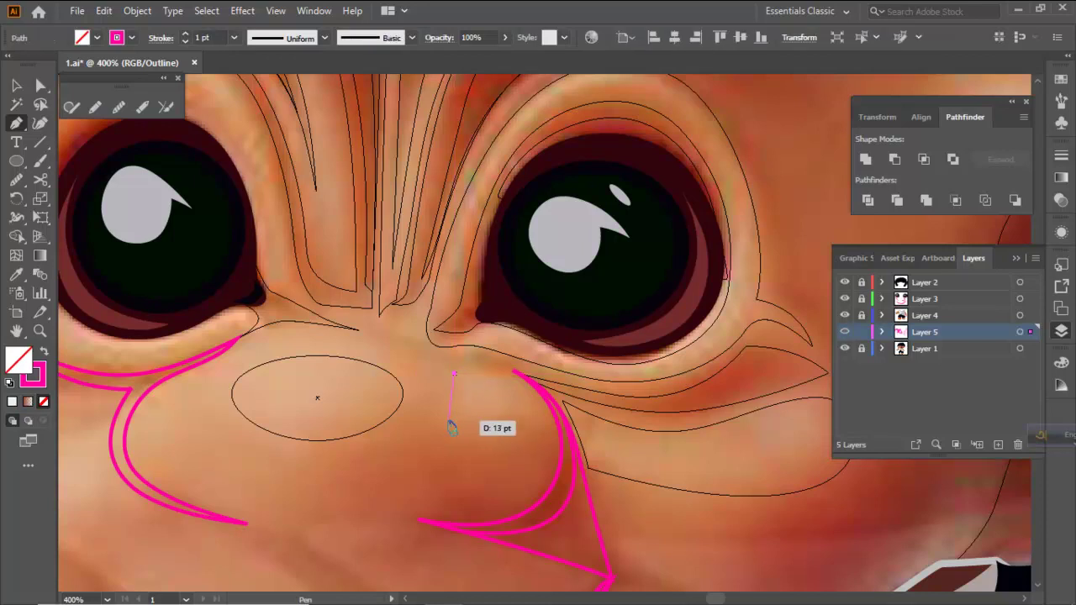
left_click(474, 414, "ctrl")
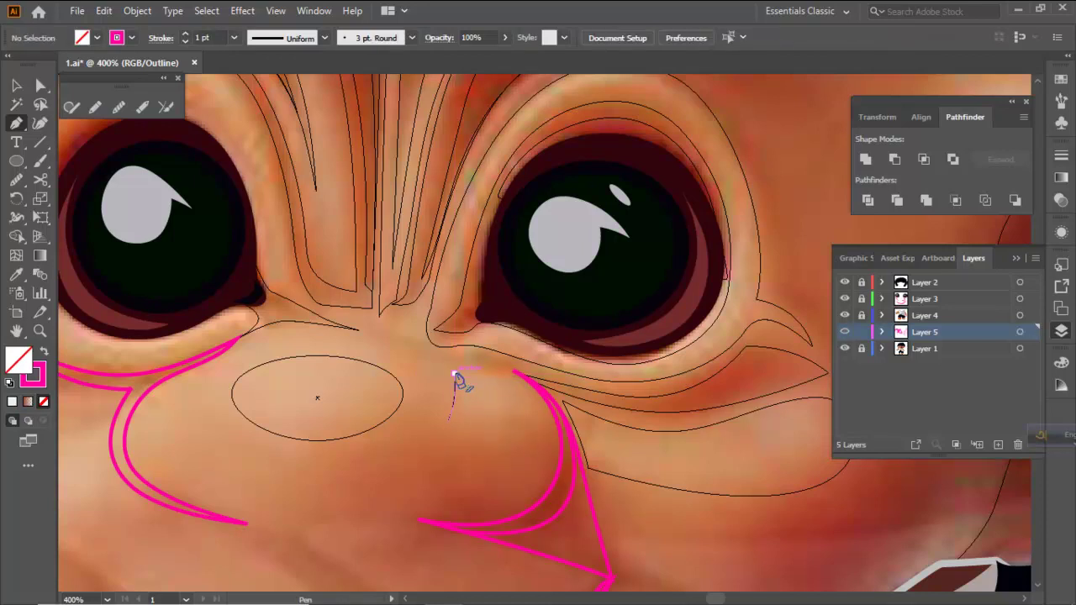
left_click_drag(454, 373, 549, 474)
left_click(539, 421)
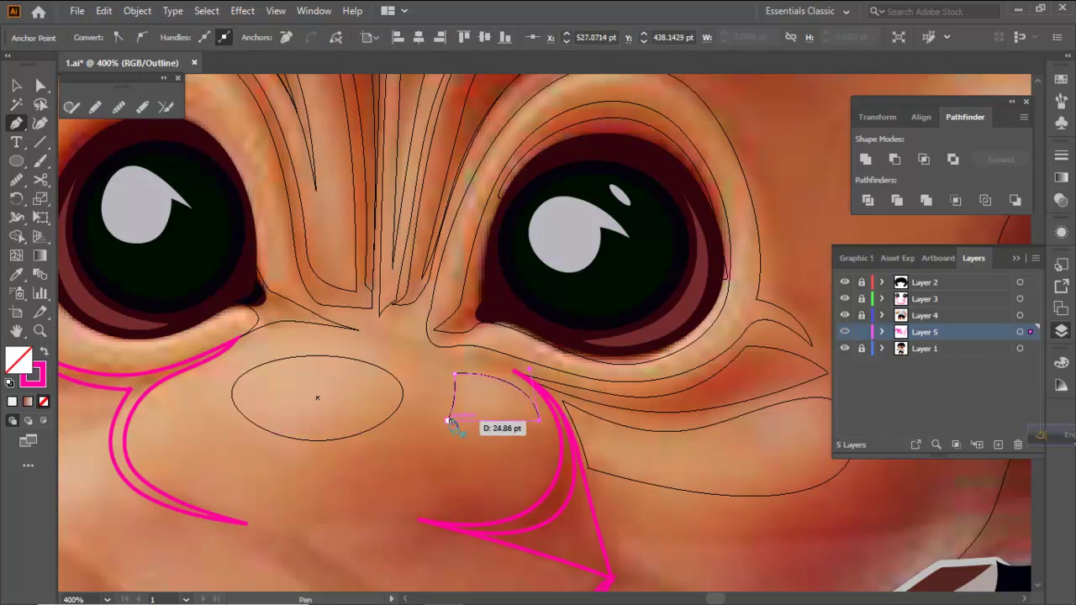
left_click_drag(449, 421, 449, 425)
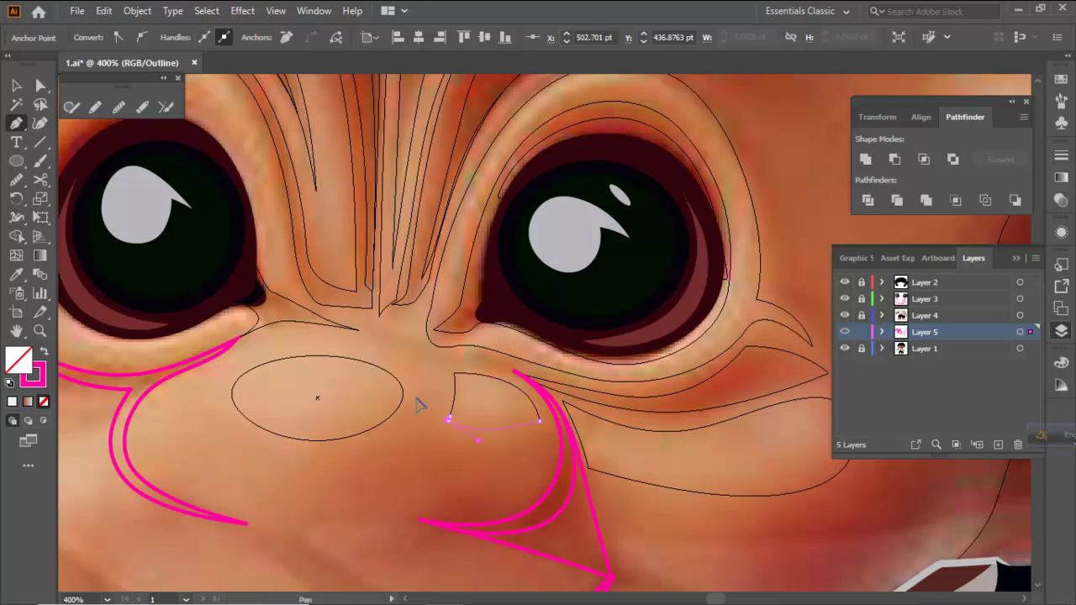
left_click(496, 411, "ctrl")
Draw a closed half-moon highlight on the left side of the nose, inside the pink nostril crease, and deselect it
scroll(533, 423, "down", 2)
left_click_drag(443, 413, 487, 401)
scroll(443, 409, "up", 1)
mouse_move(415, 388)
left_mouse_down()
mouse_move(413, 440)
mouse_move(396, 449)
mouse_move(380, 427)
mouse_move(418, 394)
left_mouse_up()
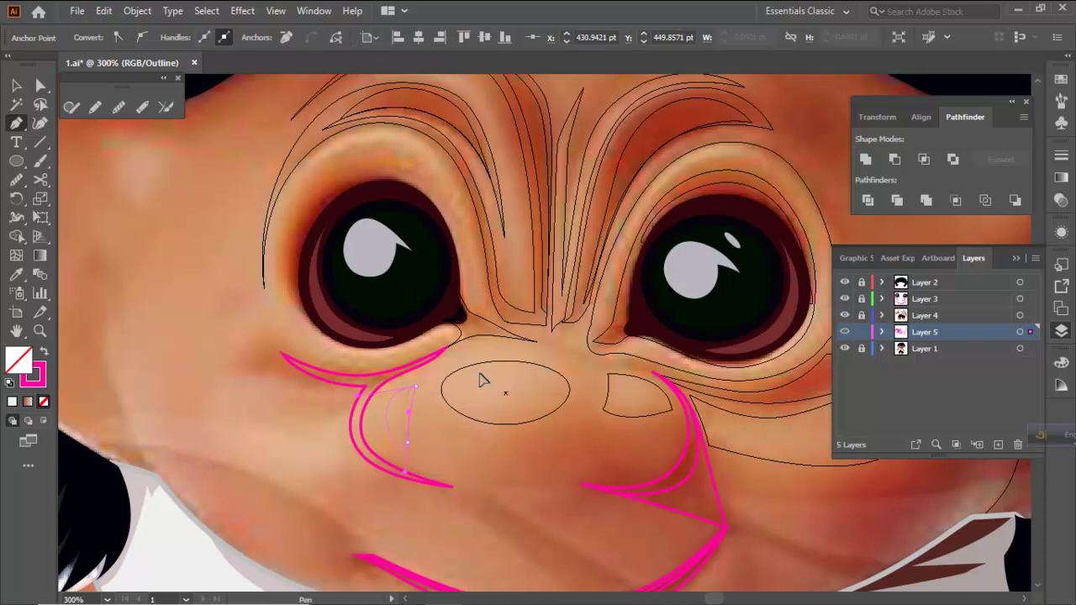
left_click(461, 439, "ctrl")
scroll(448, 391, "down", 2)
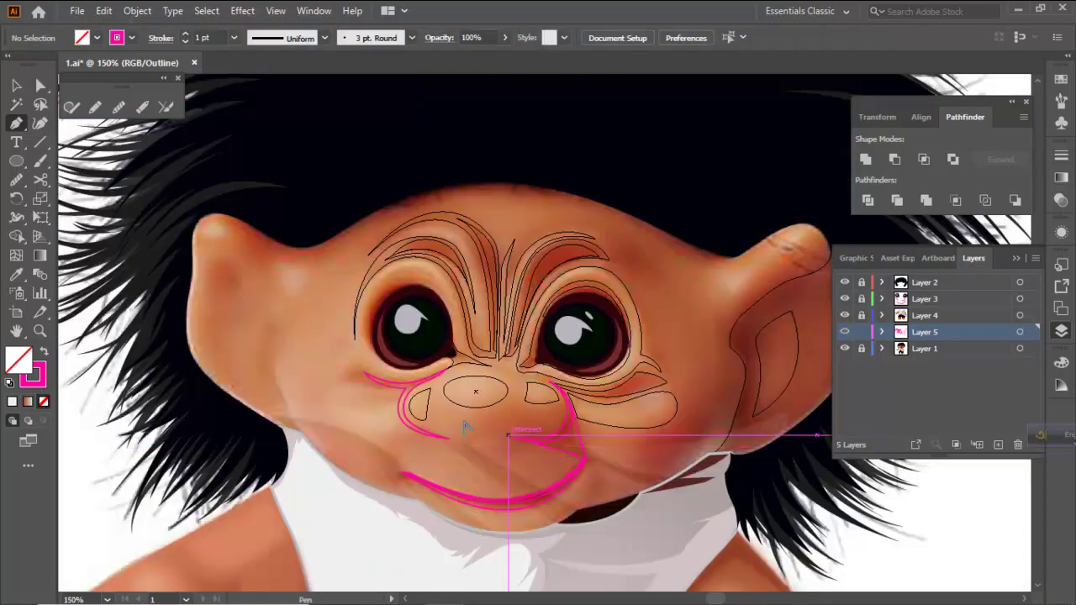
Adjust the upper anchor point of the half-moon highlight on the left side of the nose and deselect the shape
key("ctrl+plus")
key("ctrl+plus")
left_click(42, 85)
scroll(395, 372, "up", 1)
left_click(412, 373)
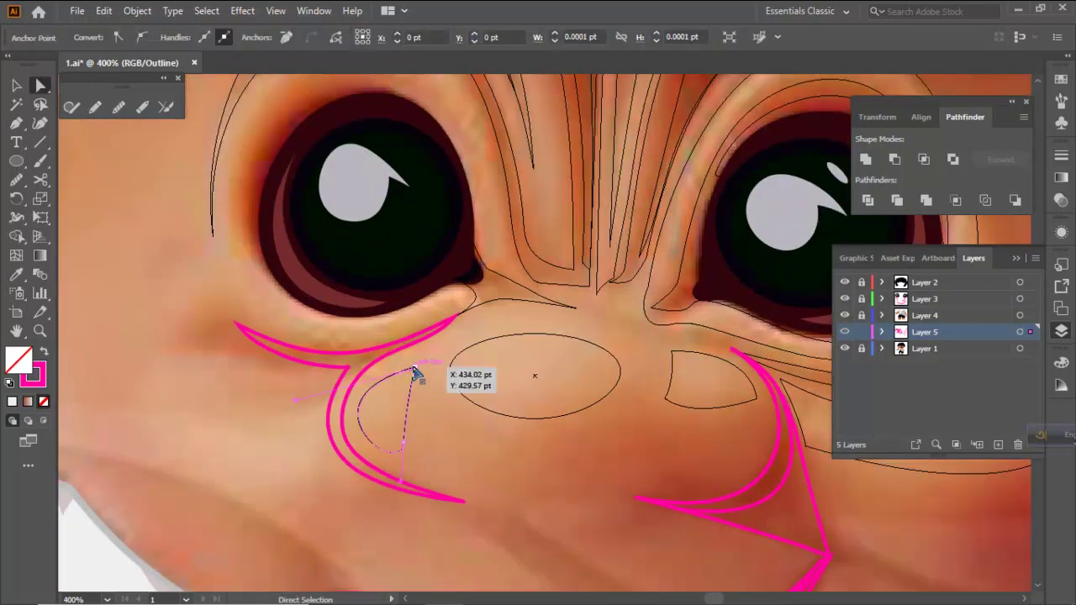
left_click(422, 400)
scroll(421, 396, "down", 2)
Draw a narrow closed sliver with the Pen tool along the left cheek edge, from the ear base down to the jaw
left_click(16, 123)
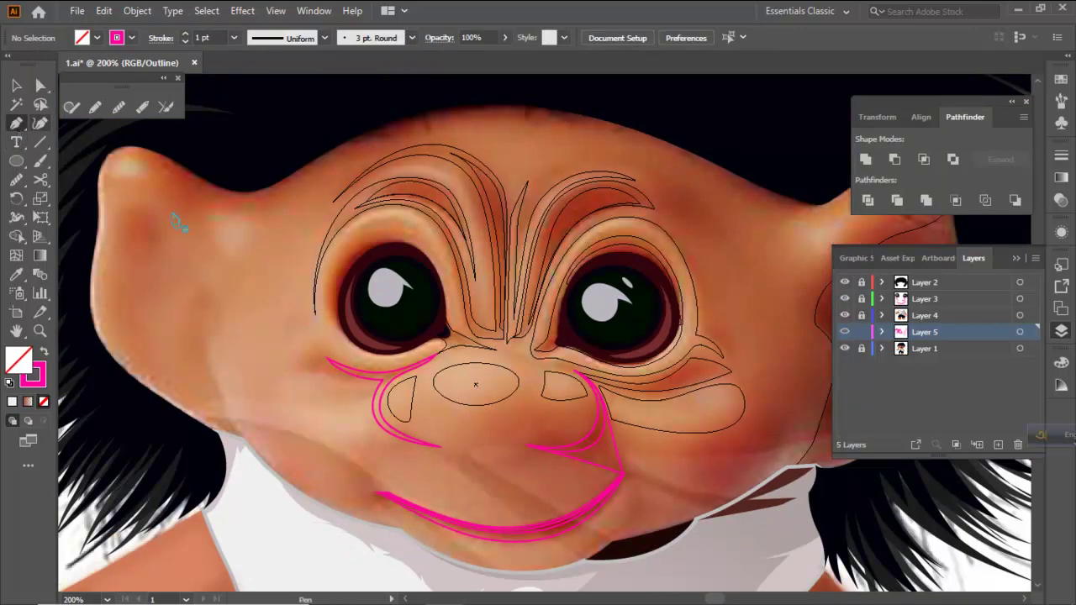
scroll(370, 303, "down", 2)
scroll(294, 299, "up", 1)
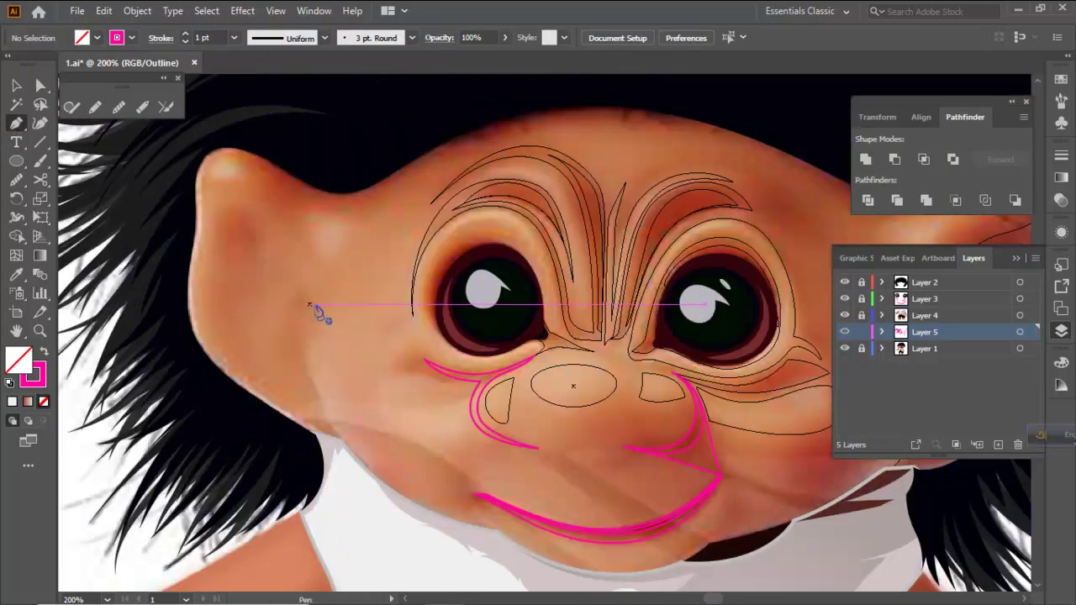
left_click_drag(322, 311, 309, 369)
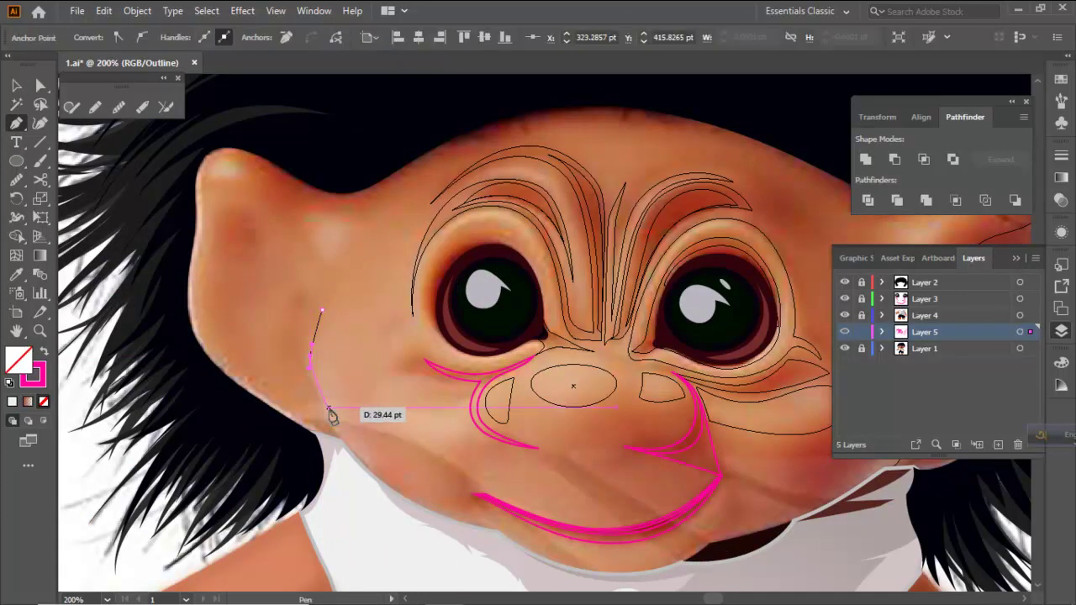
left_click_drag(356, 462, 376, 466)
left_click(375, 485)
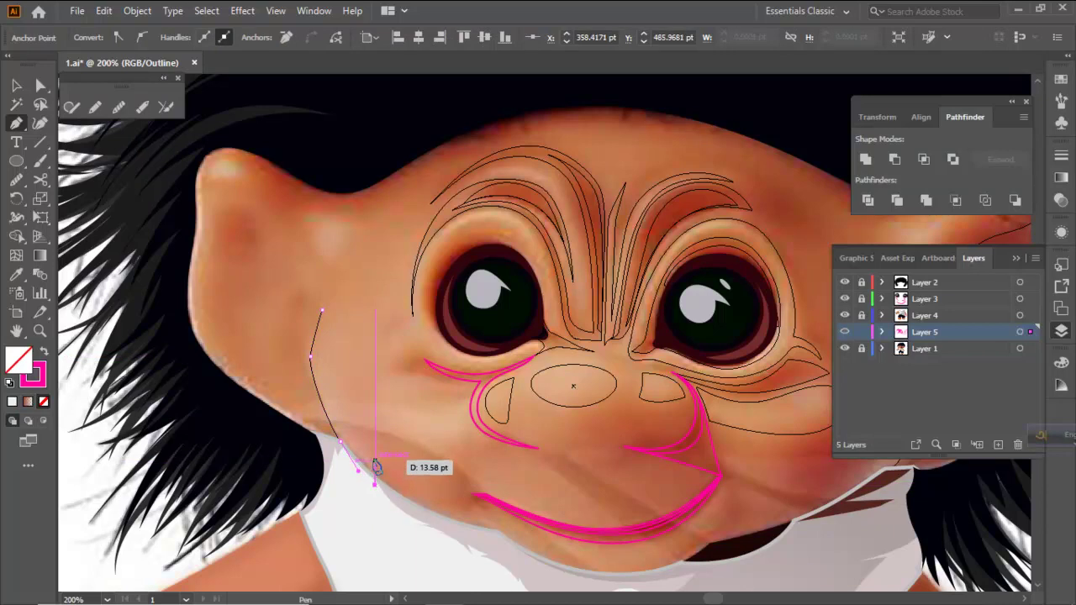
left_click_drag(322, 310, 323, 245)
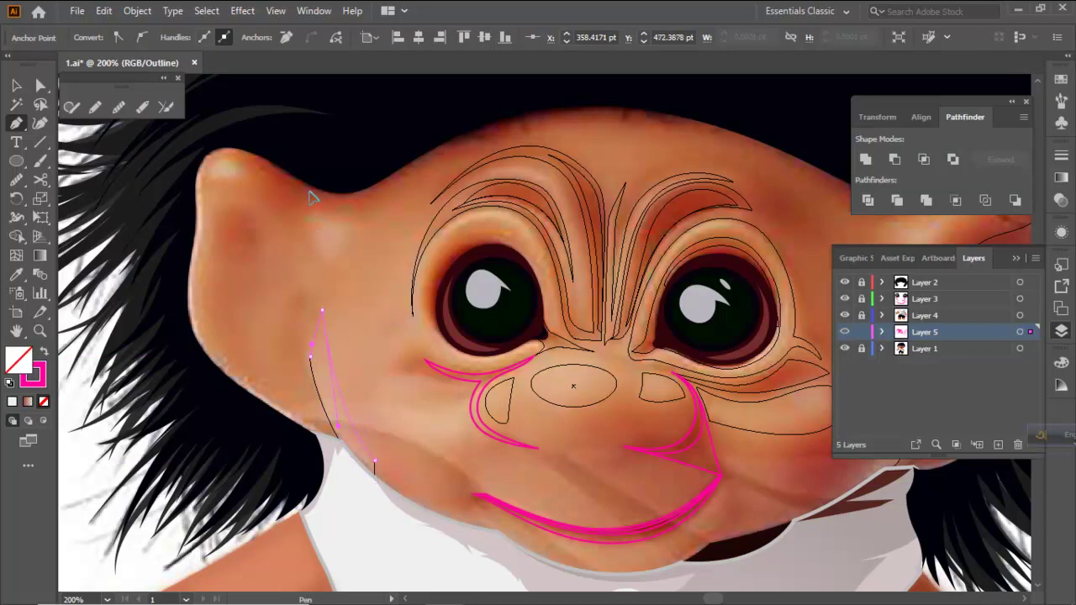
left_click(365, 294, "ctrl")
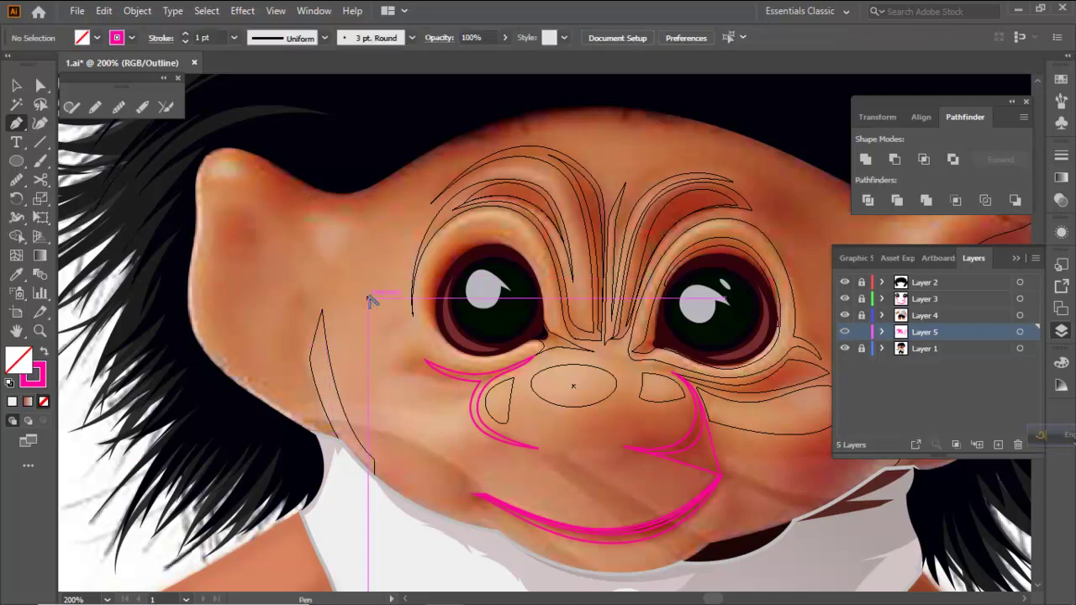
Start the left ear's inner shading outline at the jaw, tracing up past the cheek sliver to the inner ear's upper curve
scroll(373, 299, "down", 1)
scroll(356, 337, "up", 1)
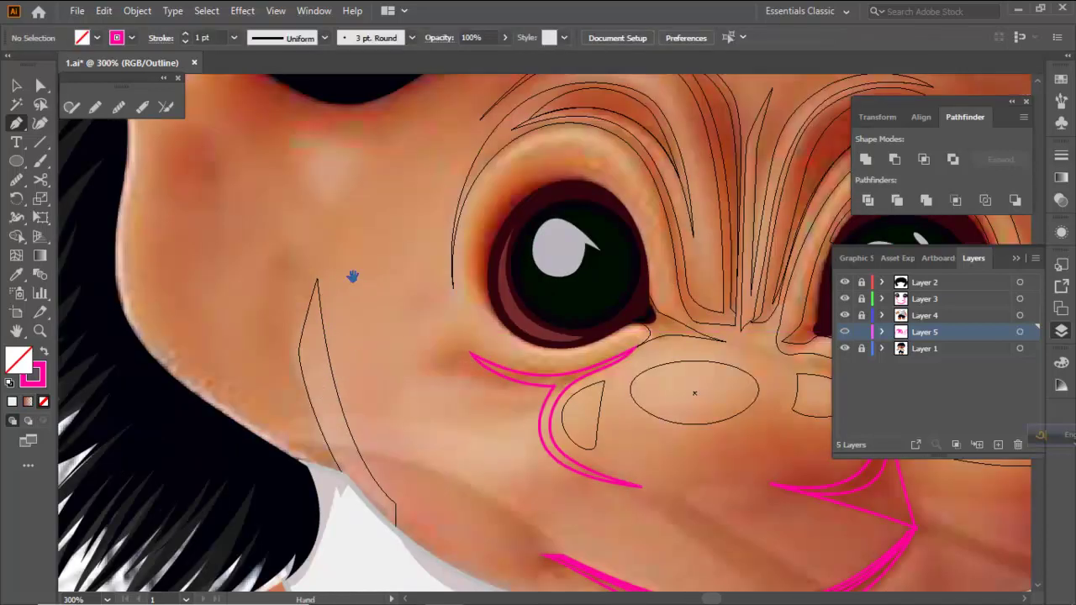
left_click_drag(353, 278, 420, 342)
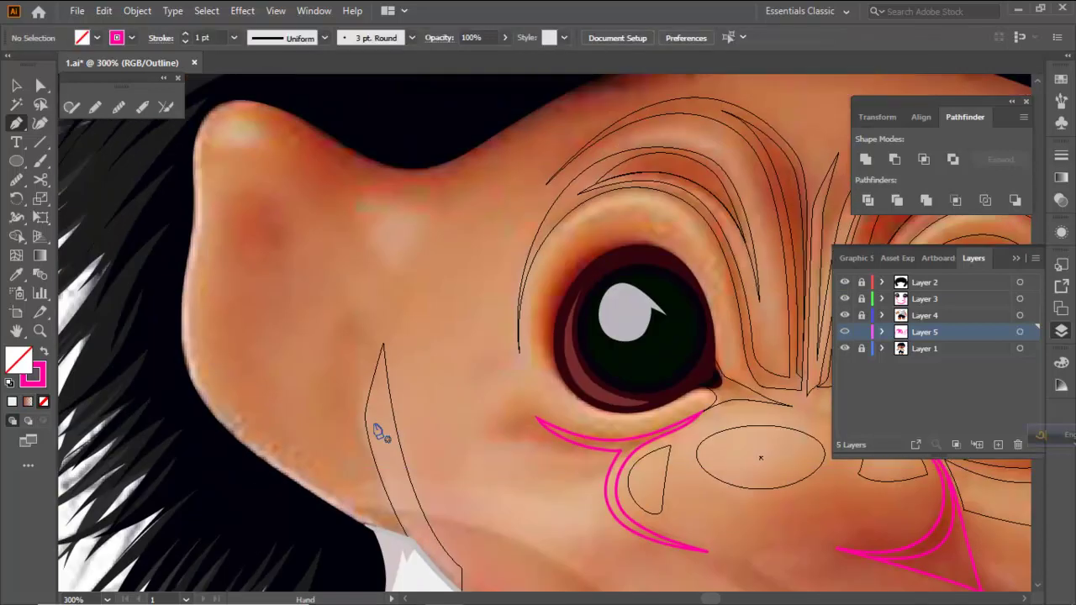
left_click(409, 536)
left_click_drag(365, 418, 361, 403)
left_click_drag(368, 346, 346, 285)
left_click(345, 283)
left_click_drag(318, 233, 360, 278)
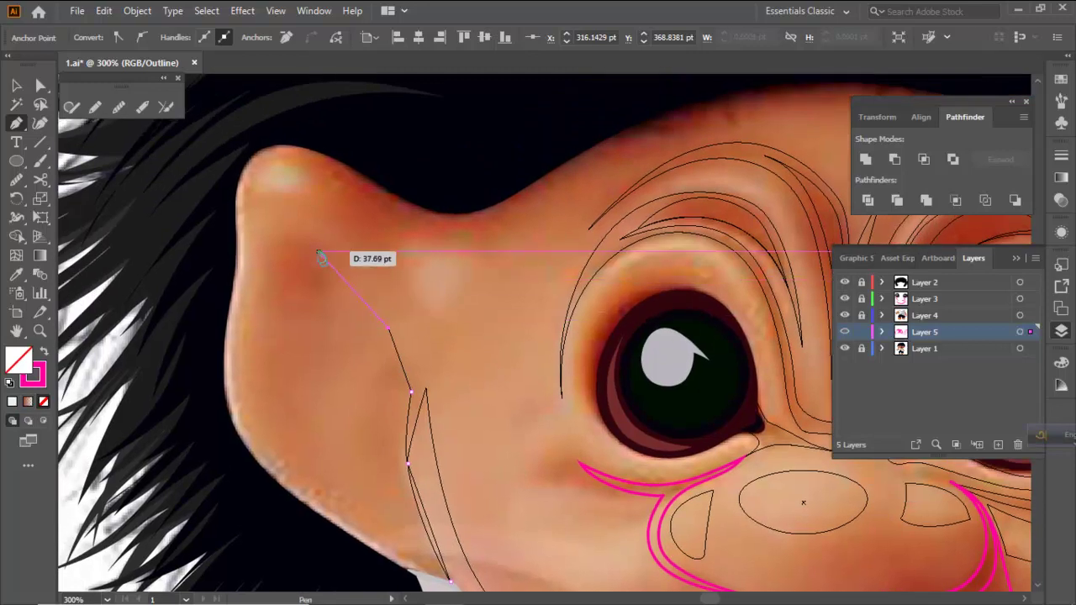
Complete the inner shading outline down the left ear's outer side, close it at the jaw, and deselect it
left_click(267, 242)
left_click_drag(254, 371, 251, 400)
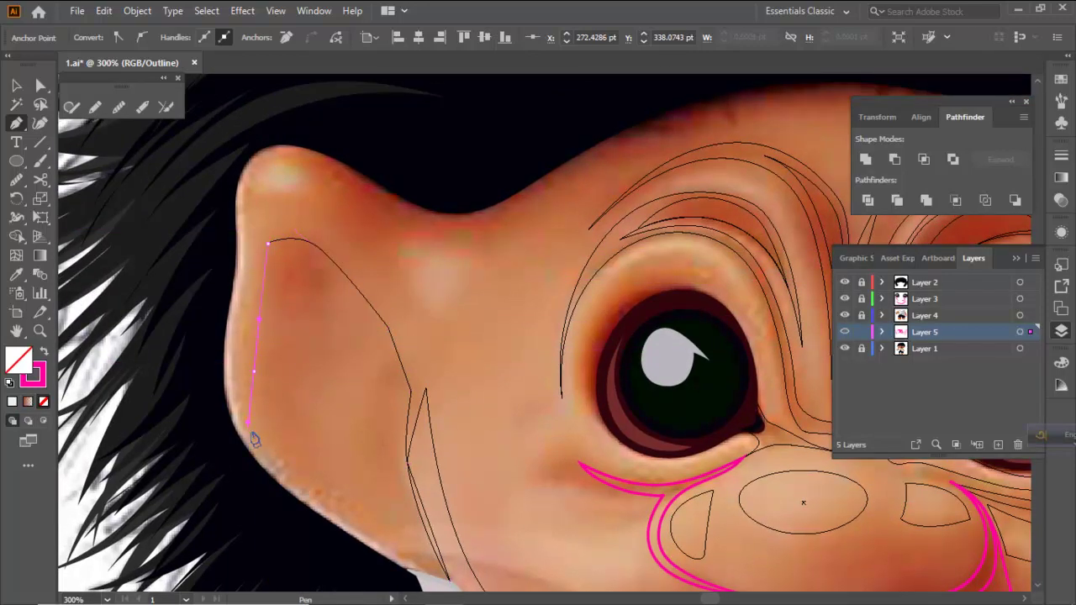
left_click_drag(324, 505, 308, 403)
left_click_drag(365, 450, 367, 453)
left_click(398, 488)
left_click(436, 478)
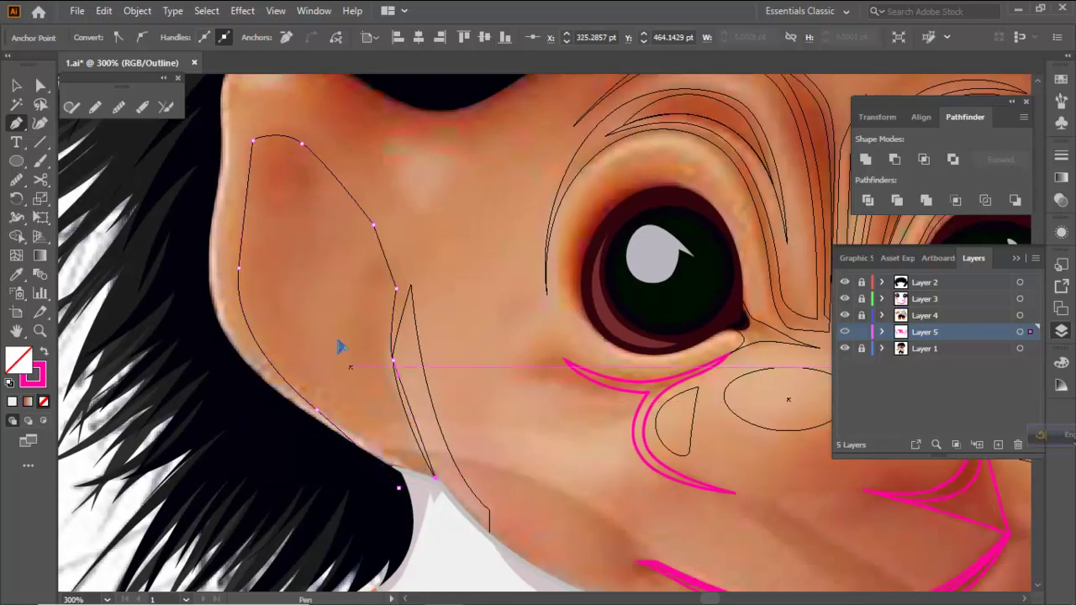
left_click(388, 419, "ctrl")
Draw a closed, pointed crescent shape inside the left ear's inner shading outline and deselect it
left_click_drag(339, 320, 357, 379)
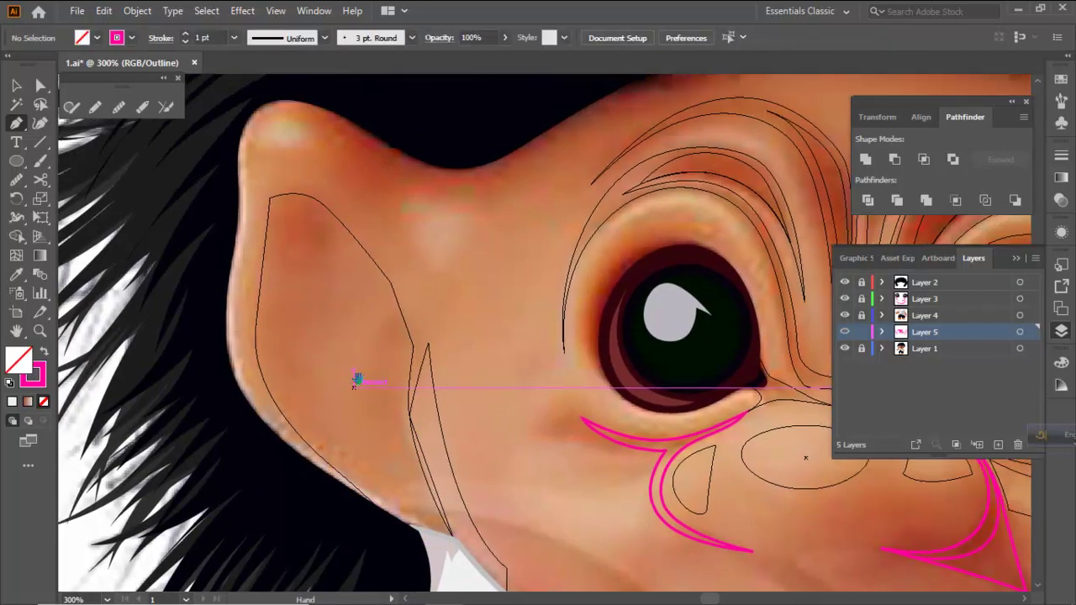
left_click(338, 250)
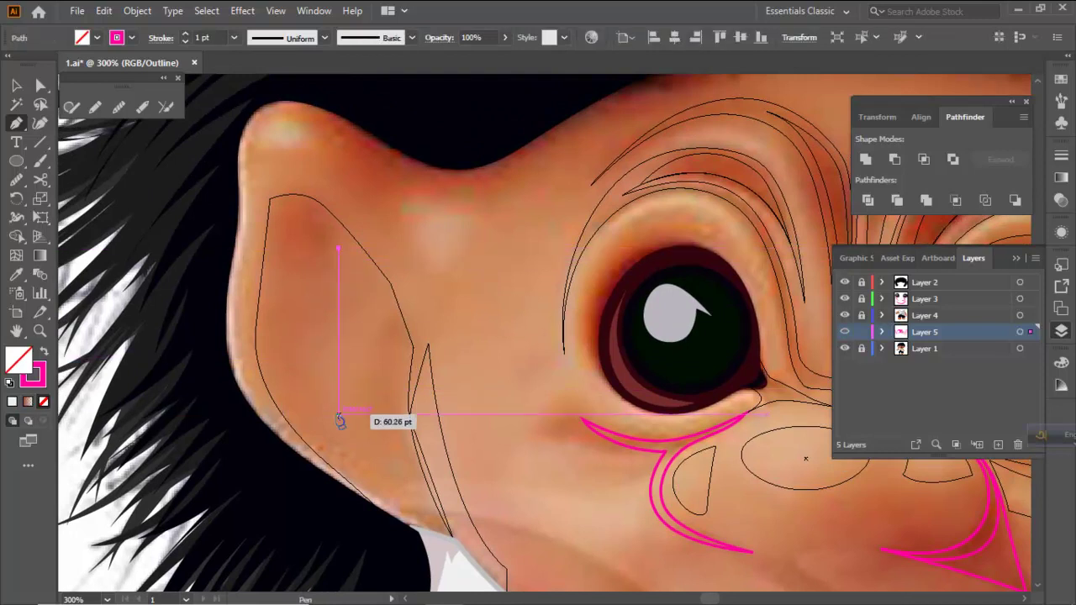
left_click_drag(396, 516, 409, 529)
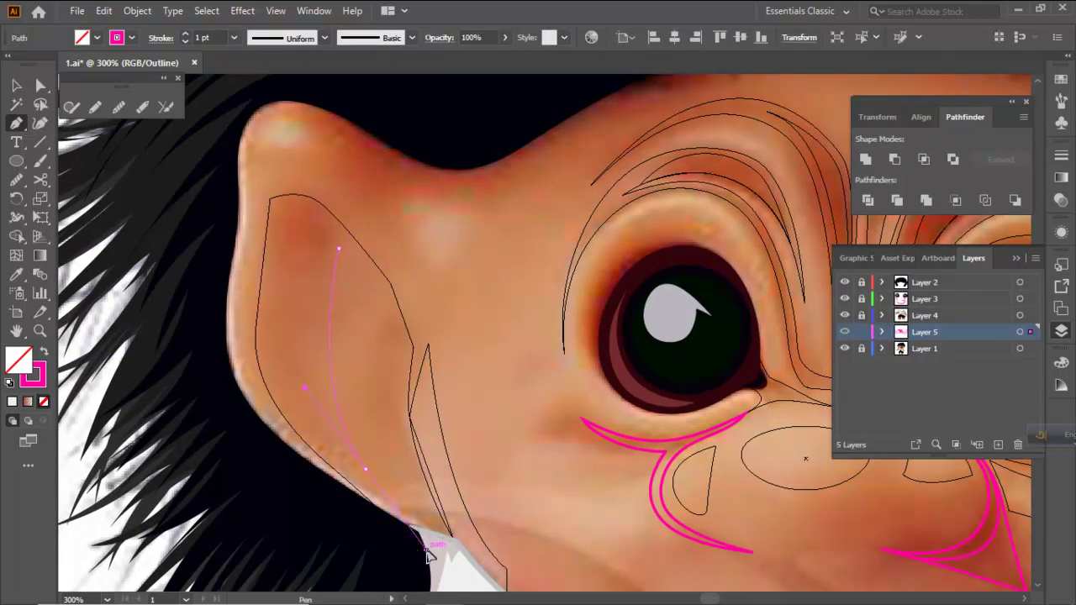
left_click_drag(439, 562, 445, 565)
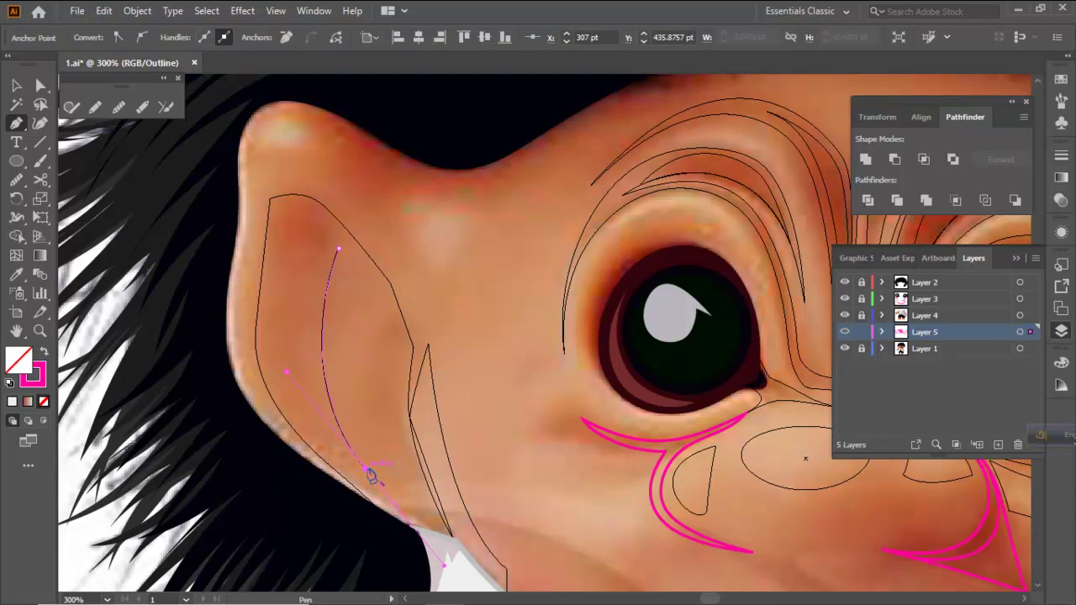
mouse_move(390, 318)
left_mouse_down()
mouse_move(420, 283)
mouse_move(403, 283)
mouse_move(389, 321)
left_mouse_up()
left_click_drag(338, 249, 331, 238)
left_click(305, 217, "ctrl")
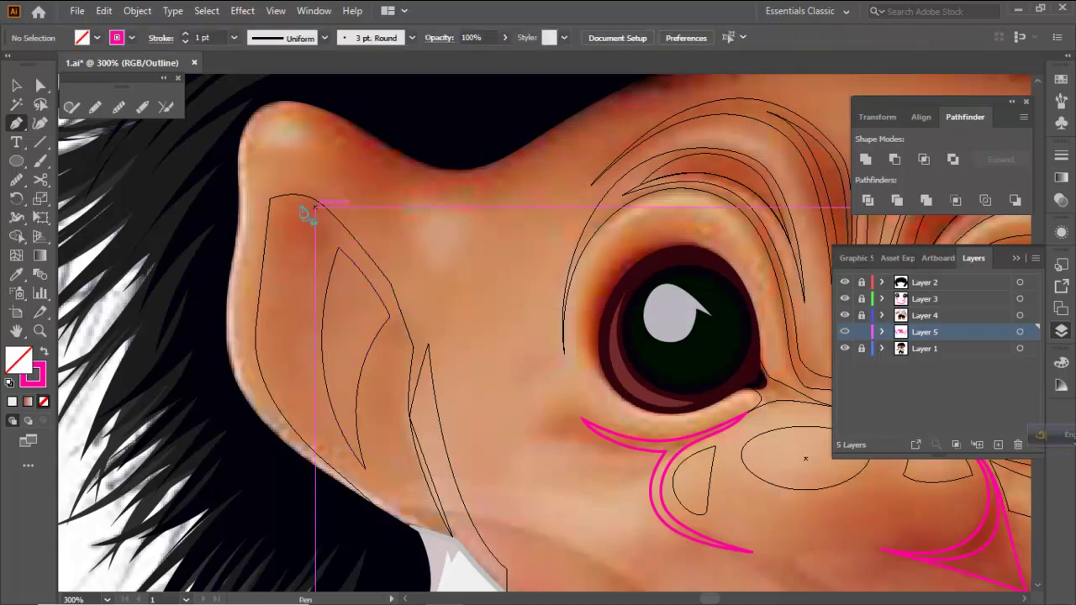
Start the left ear's rim shape at the lower edge, tracing up between the rim and inner shading to the ear tip
scroll(338, 247, "down", 2)
left_click_drag(338, 227, 293, 241)
scroll(293, 240, "up", 2)
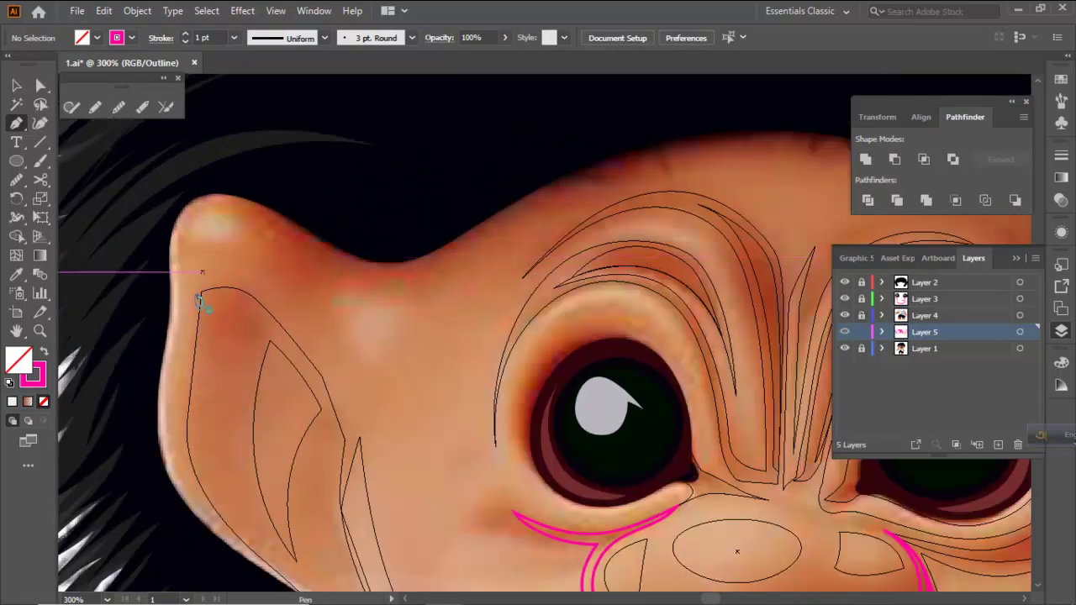
scroll(211, 504, "down", 3)
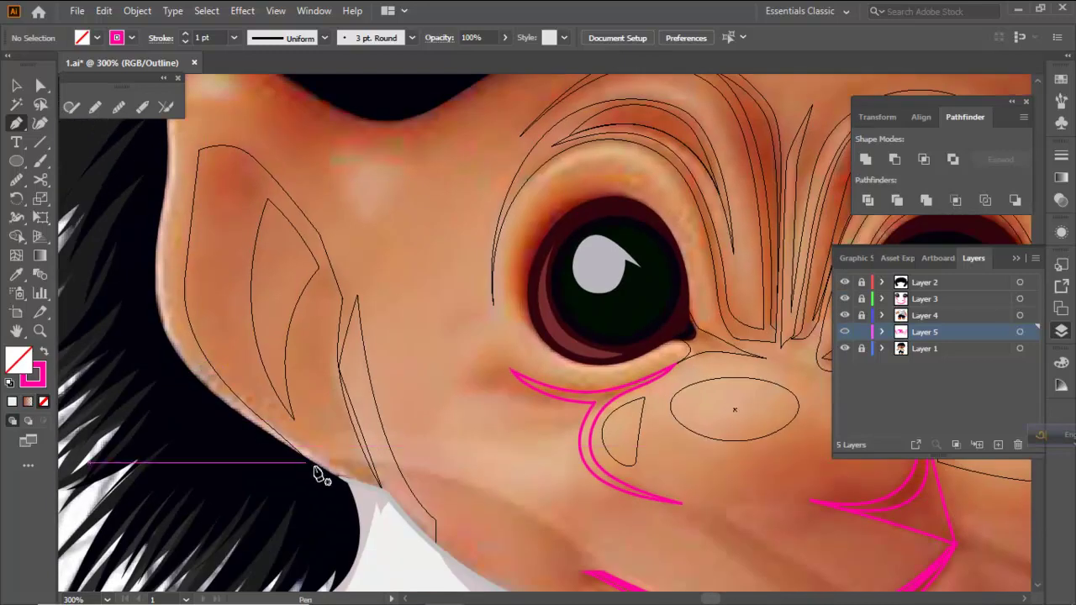
left_click(289, 460)
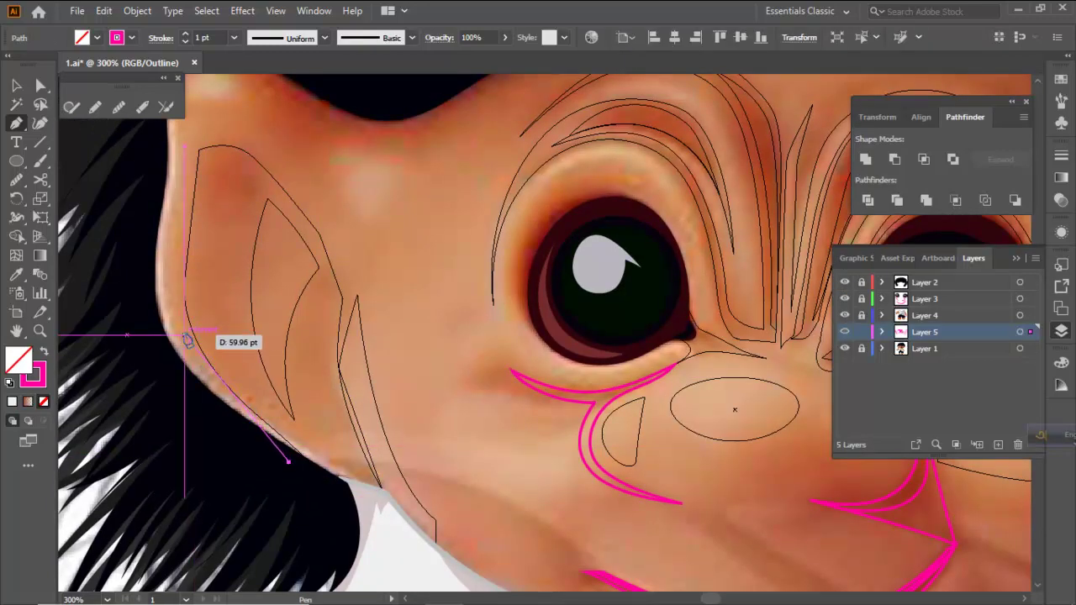
left_click_drag(175, 331, 148, 251)
left_click_drag(185, 160, 212, 248)
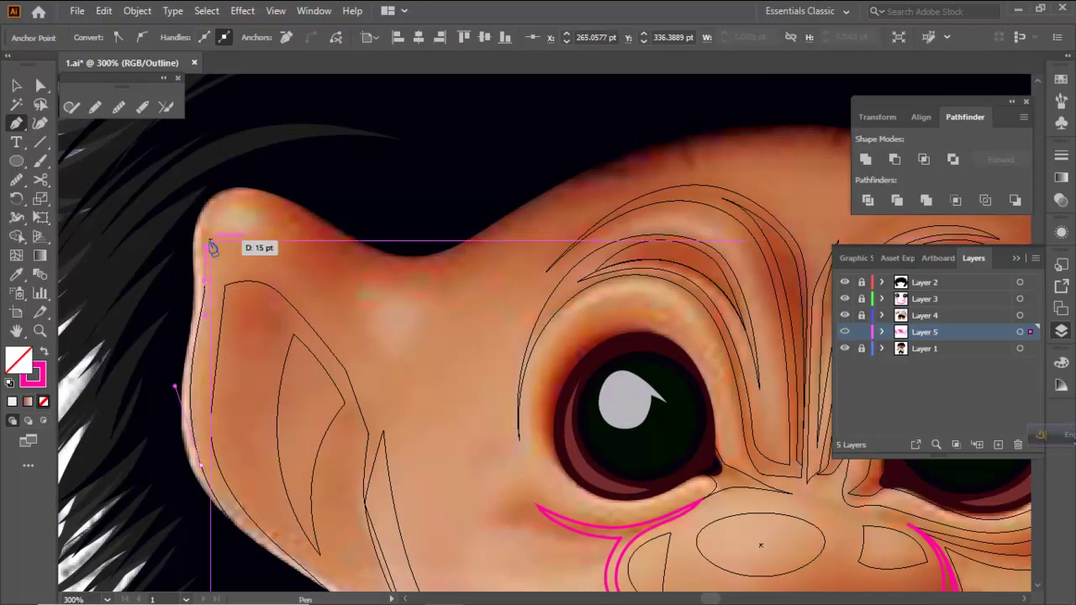
left_click_drag(213, 195, 236, 157)
Complete the left ear's rim shape by tracing down outside the ear edge, closing it at the lower starting point, and deselect it
left_click_drag(137, 251, 128, 305)
key("space")
left_click_drag(113, 442, 114, 330)
left_click_drag(142, 414, 176, 462)
left_click_drag(253, 505, 268, 508)
left_click(313, 485)
left_click(382, 392, "ctrl")
Draw a small closed oval around the highlight at the tip of the left ear and deselect it
key("space")
left_click_drag(284, 183, 335, 335)
scroll(314, 281, "up", 1)
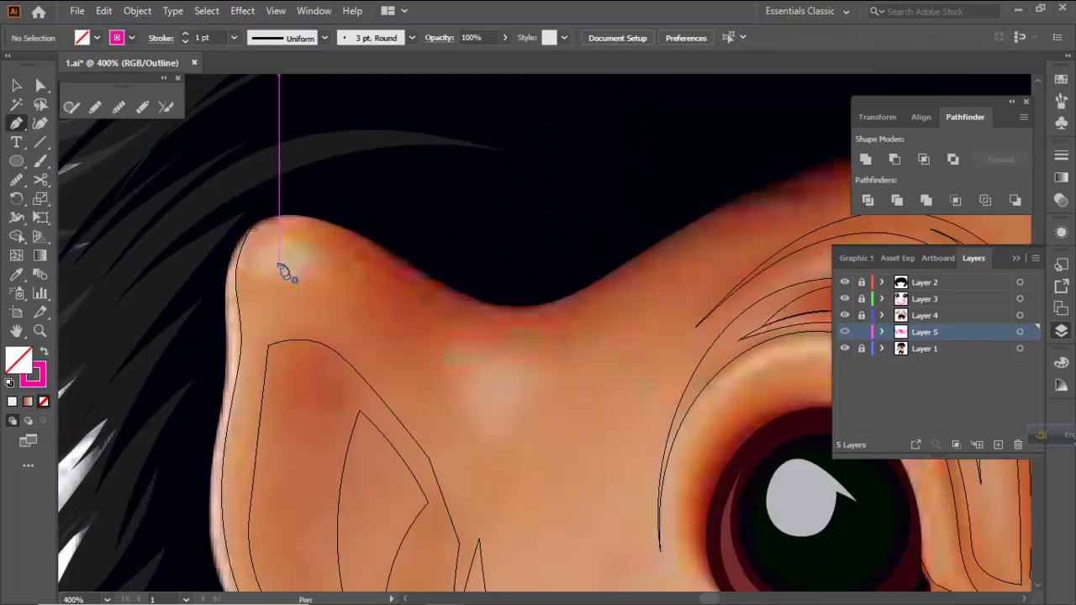
left_click_drag(330, 266, 336, 291)
left_click_drag(253, 274, 248, 270)
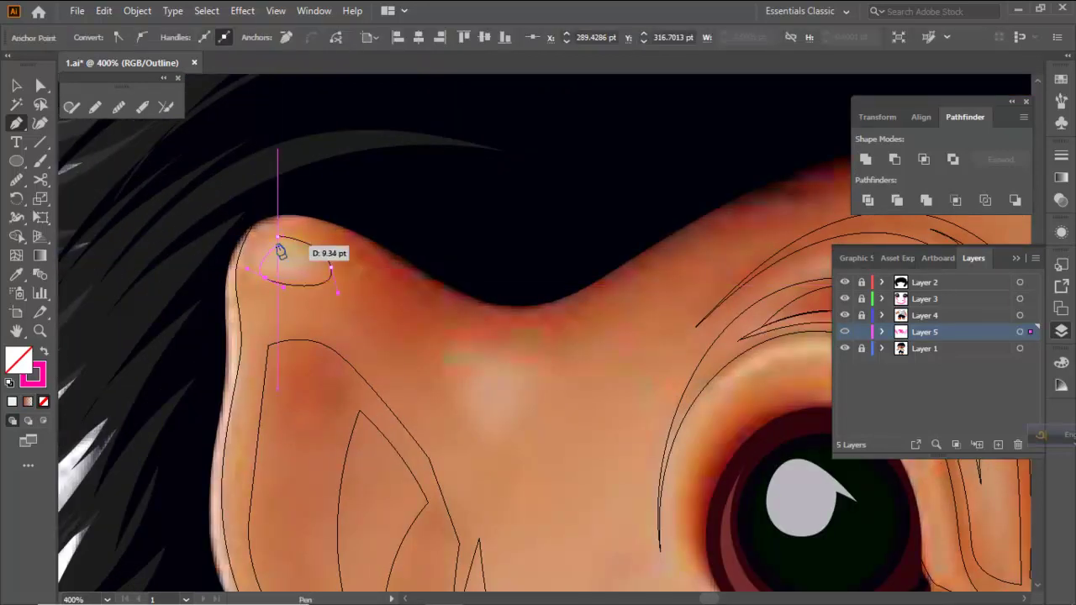
left_click_drag(278, 236, 297, 243)
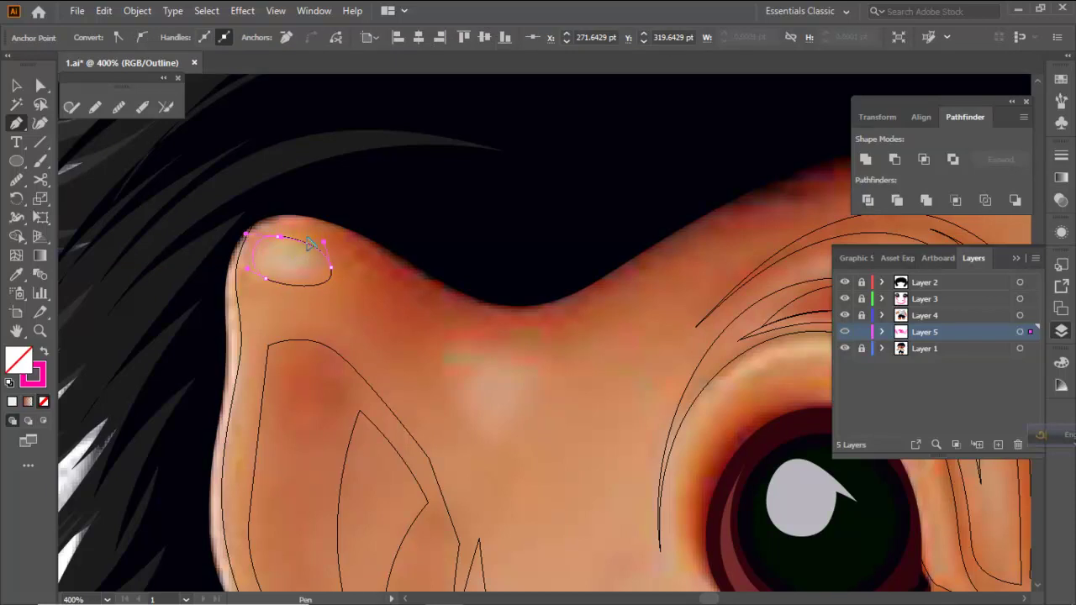
left_click(295, 265, "ctrl")
Draw a closed, roughly triangular shape around the highlight between the left ear and the forehead, and deselect it
scroll(294, 265, "down", 3)
scroll(360, 308, "up", 2)
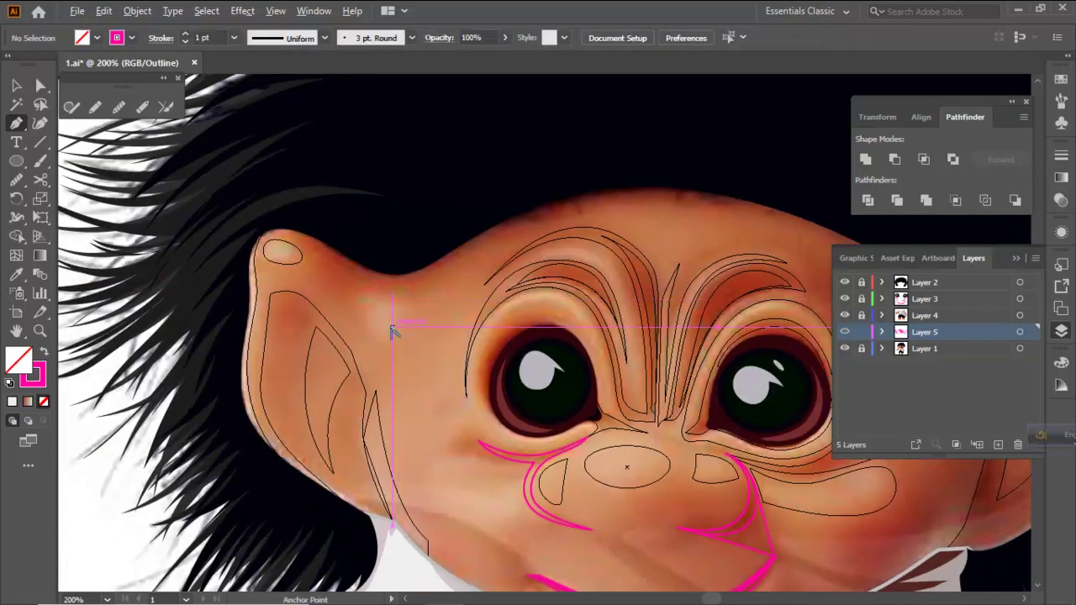
left_click(327, 285)
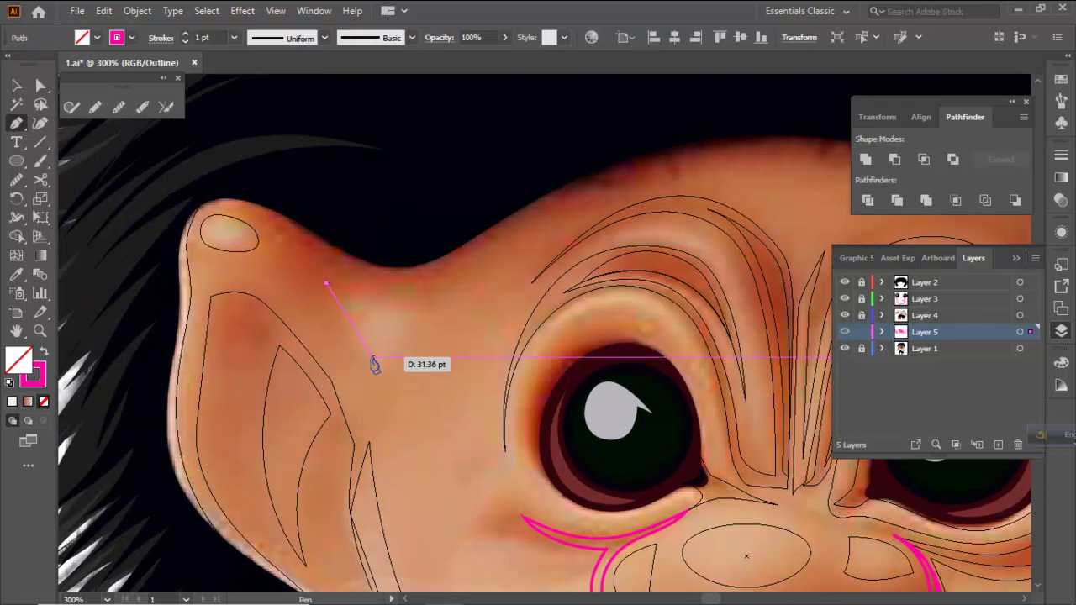
left_click_drag(376, 363, 430, 320)
left_click(418, 293)
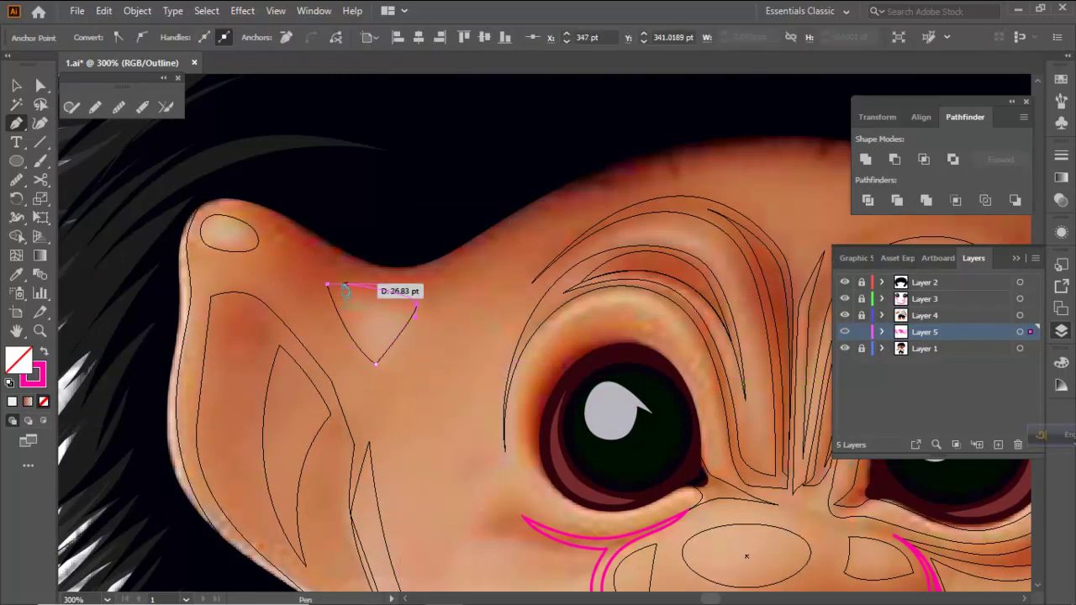
left_click(327, 285)
left_click(283, 261, "ctrl")
scroll(303, 318, "down", 2)
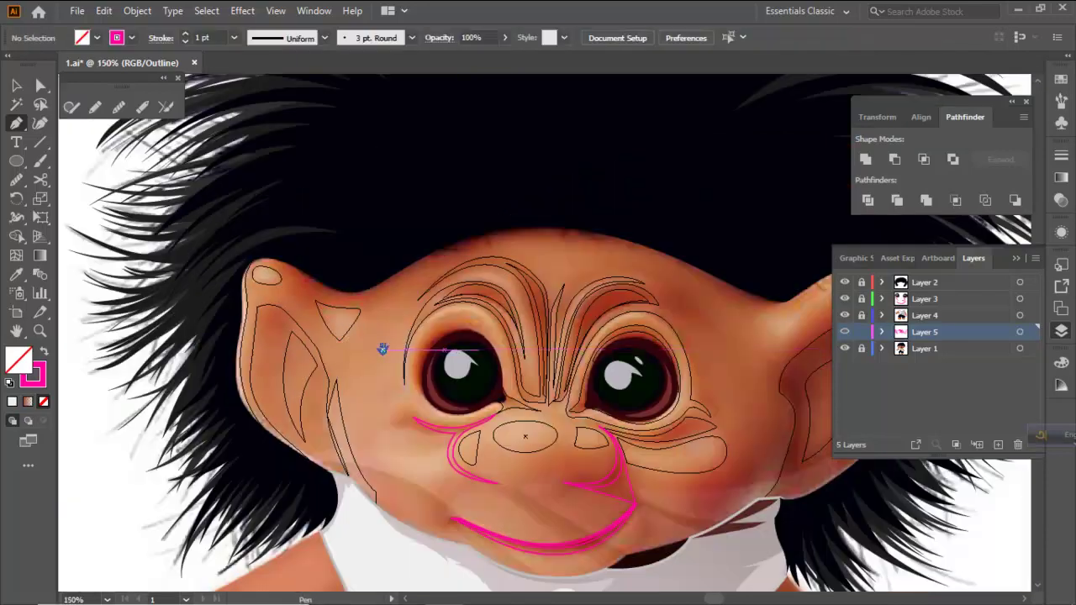
left_click_drag(388, 359, 318, 334)
scroll(415, 289, "up", 1)
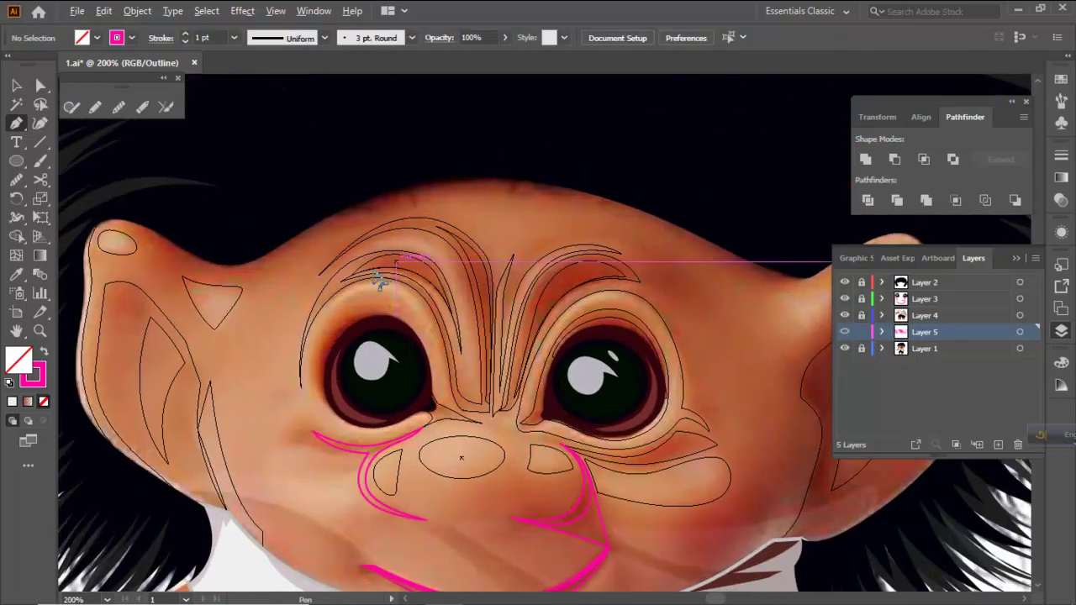
Trace an open curve over the left eye's upper lid, from the outer side down to the inner side, and deselect it
scroll(383, 265, "up", 1)
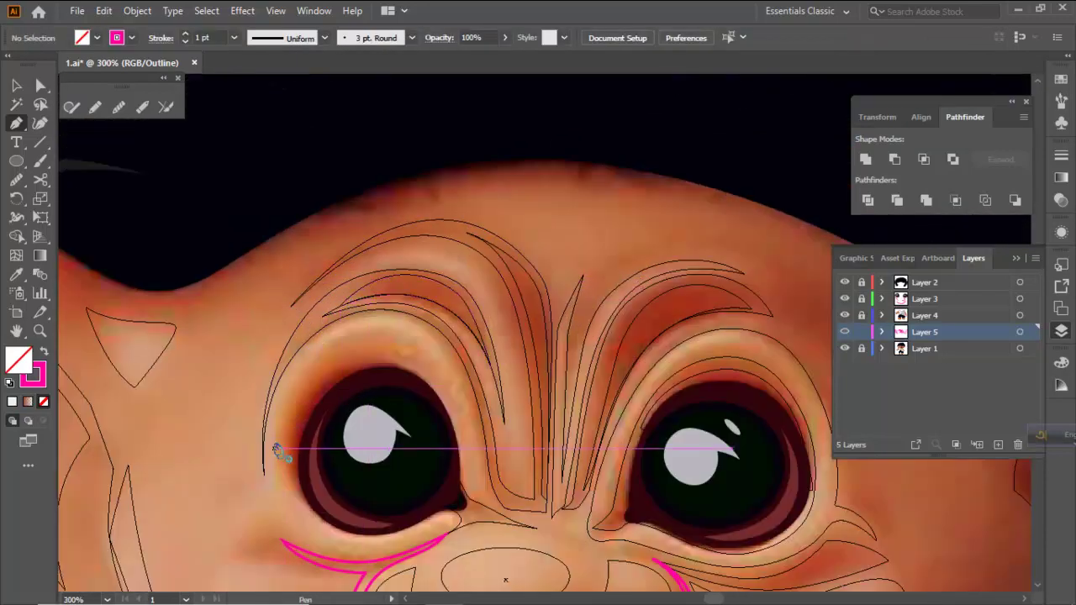
left_click(322, 372)
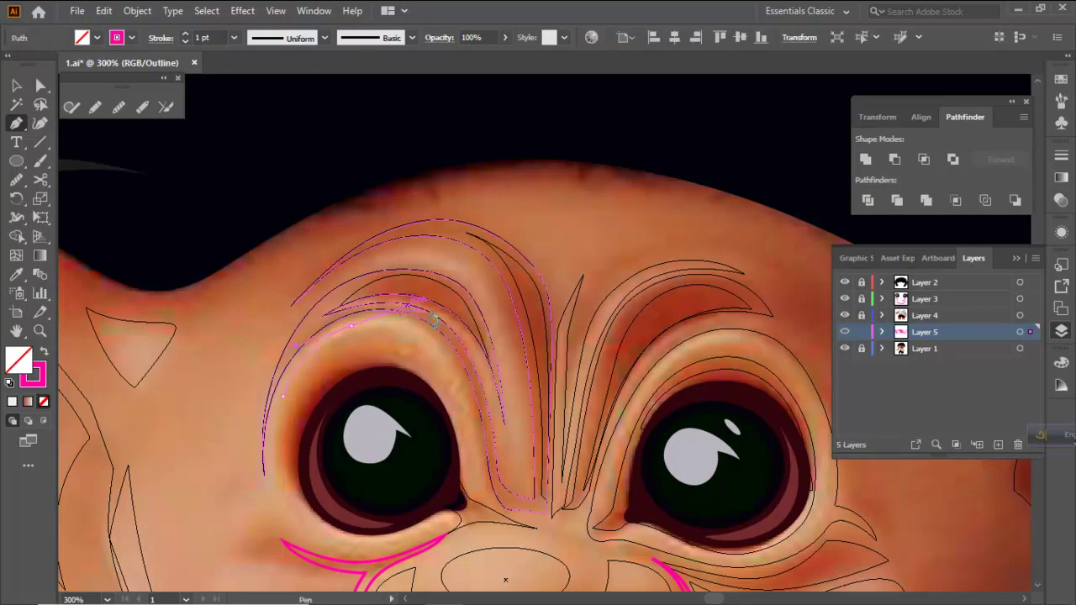
left_click(407, 304)
left_click(472, 437)
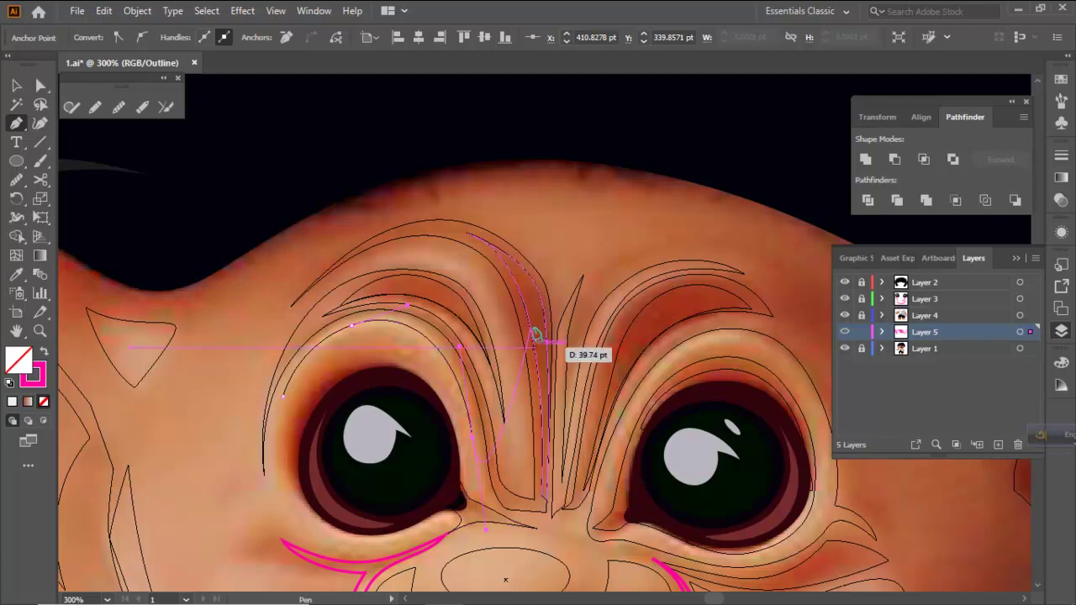
key("ctrl+shift+a")
Trace an open curve along the left eye's lower lid, from the outer side to the inner corner, and deselect it
scroll(355, 365, "down", 3)
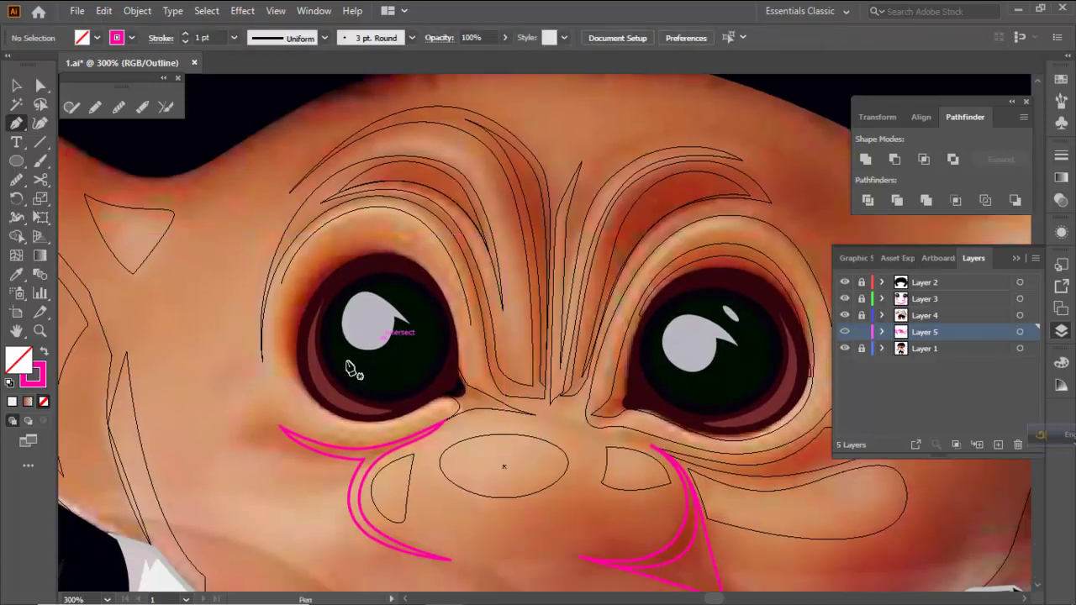
left_click(288, 380)
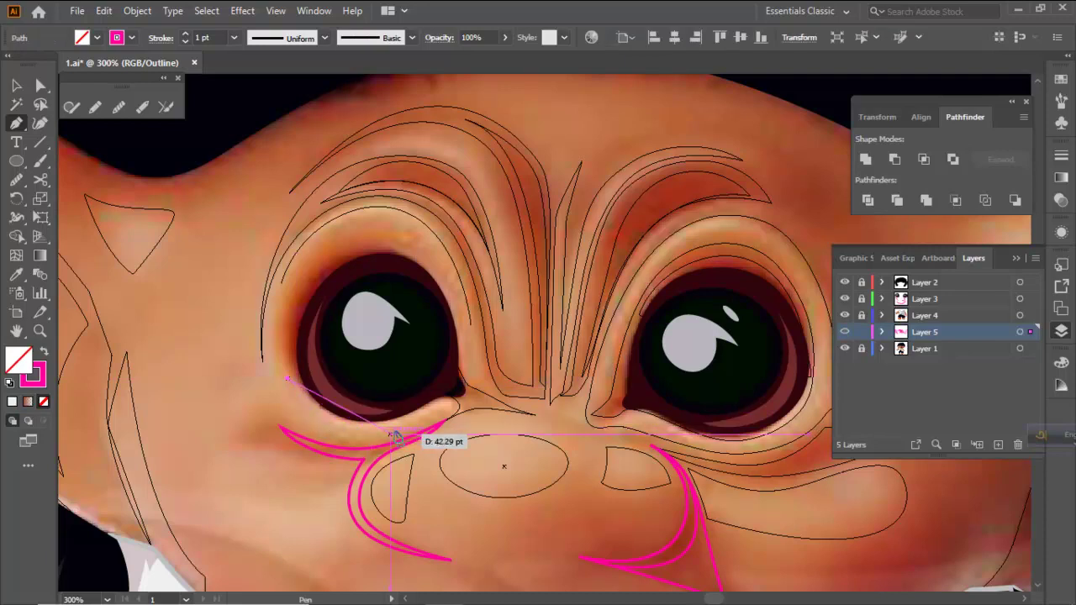
left_click(451, 404)
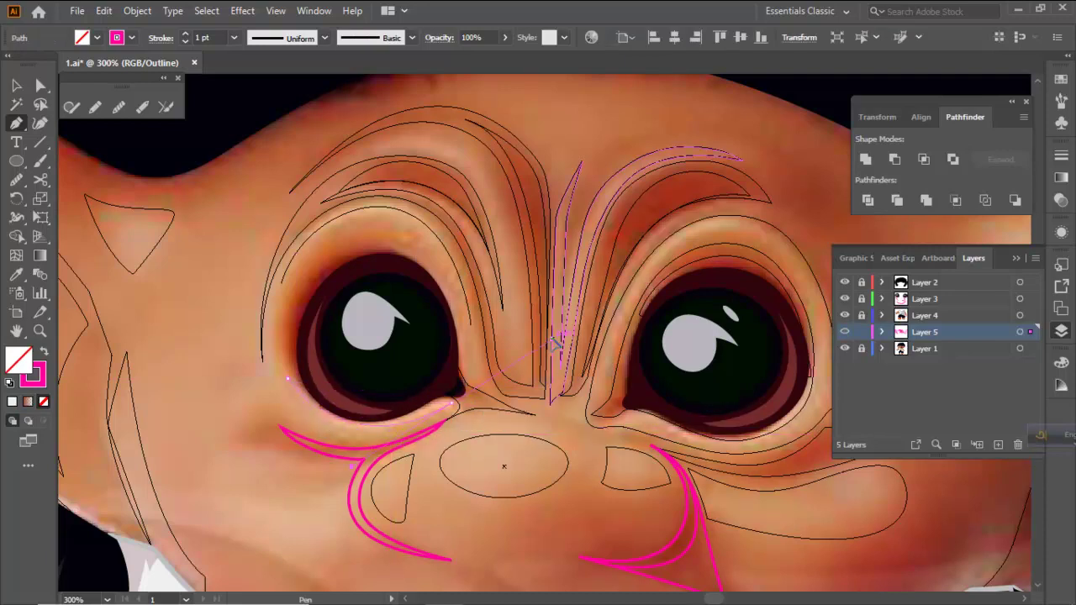
left_click(579, 330)
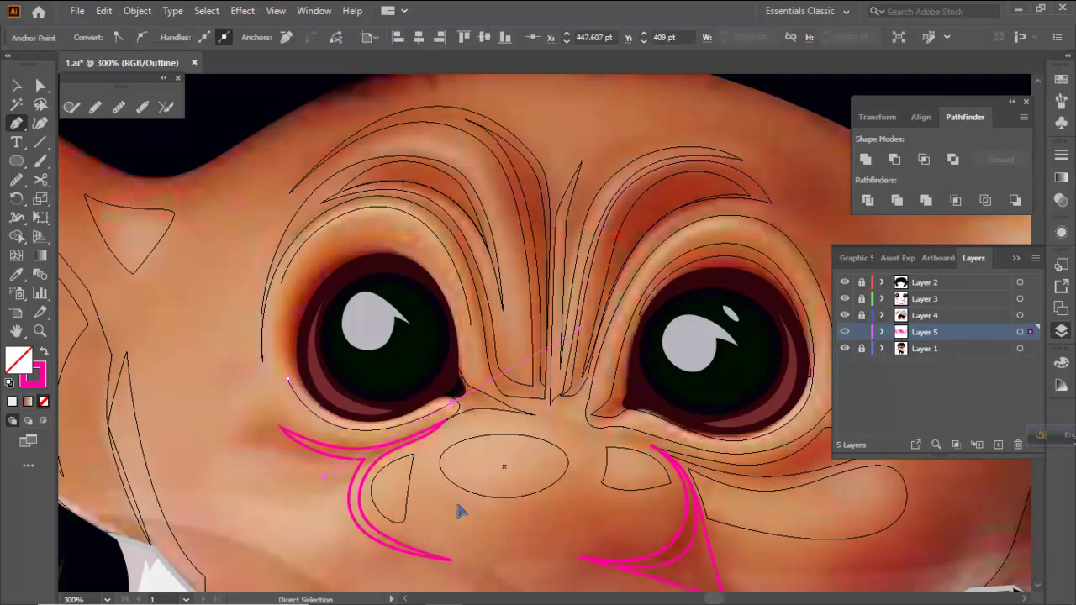
left_click(460, 511, "ctrl")
left_click_drag(399, 378, 400, 396)
left_click_drag(273, 373, 281, 395)
left_click(310, 443)
left_click_drag(450, 454, 454, 441)
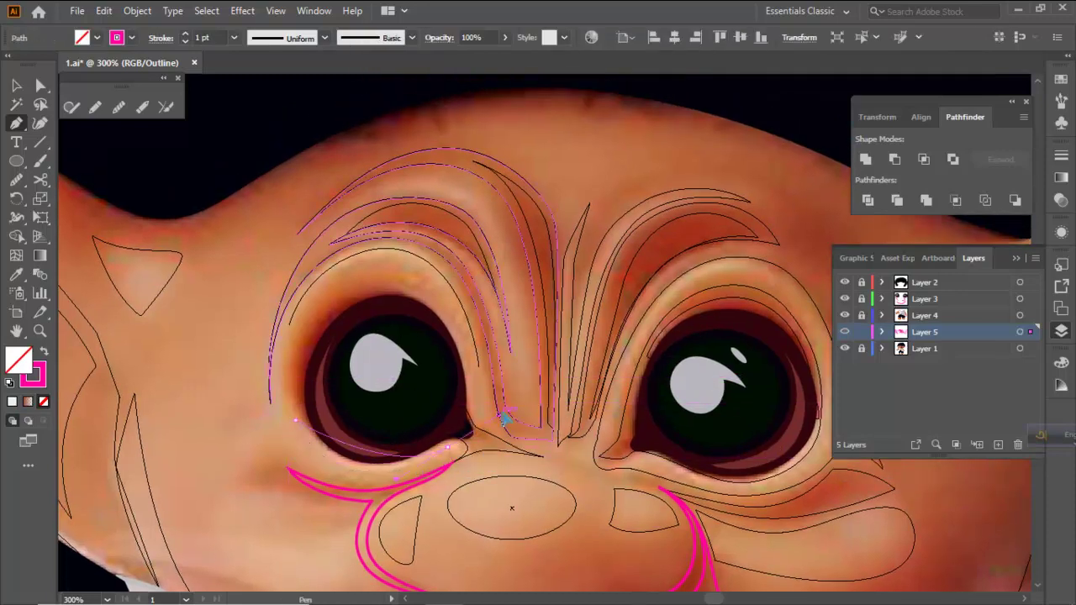
left_click_drag(538, 392, 555, 377)
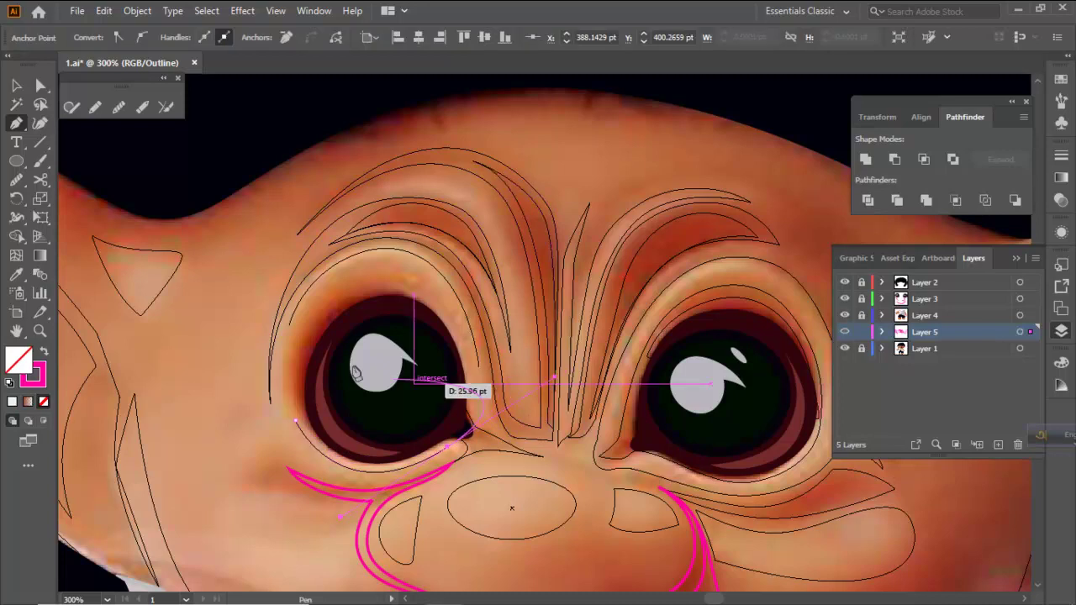
left_click(320, 341, "ctrl")
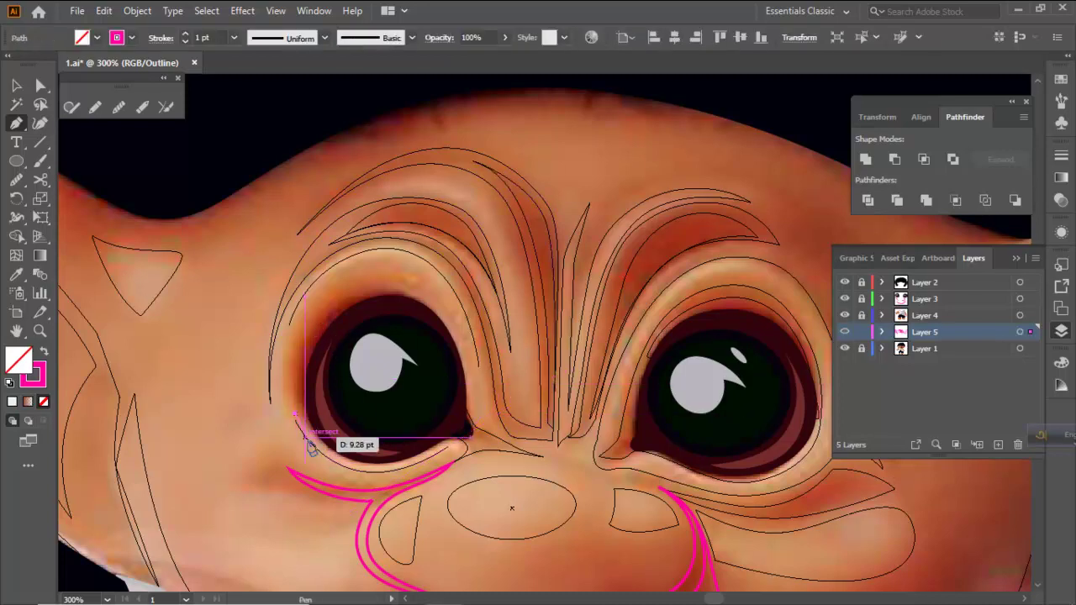
Draw a closed shape around the shading above and beside the left eye, overlapping the eyeball, and deselect it
left_click(318, 437)
left_click_drag(300, 347, 312, 314)
left_click_drag(430, 309, 482, 370)
left_click_drag(374, 412, 335, 439)
left_click(317, 435)
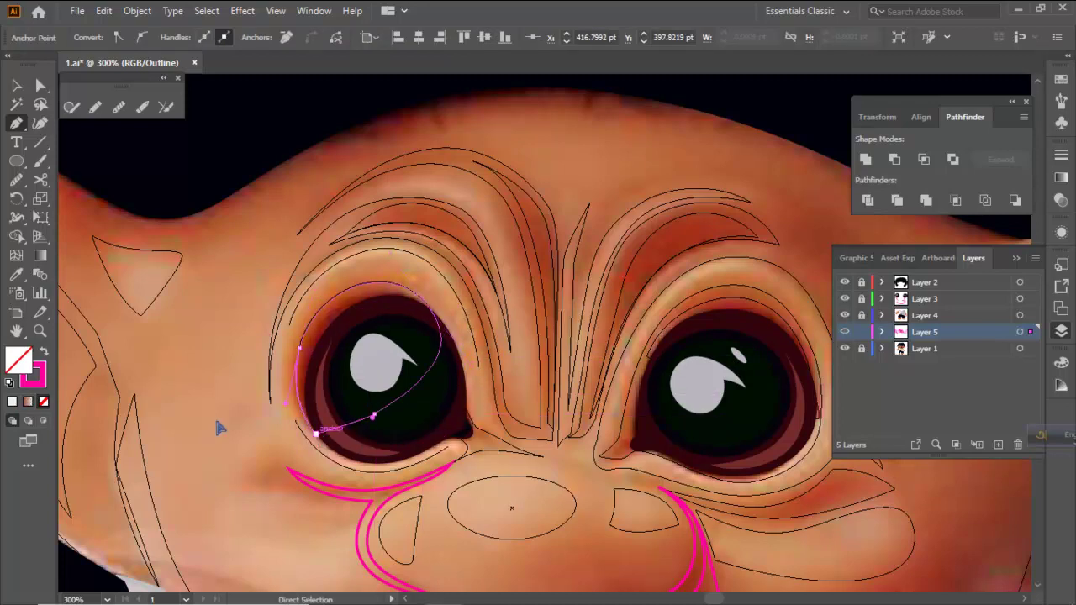
left_click(229, 428, "ctrl")
Trace an open curve along the lighter brow fold above the left eye, ending beside the nose bridge, and deselect it
scroll(222, 425, "down", 1)
left_click_drag(476, 347, 454, 345)
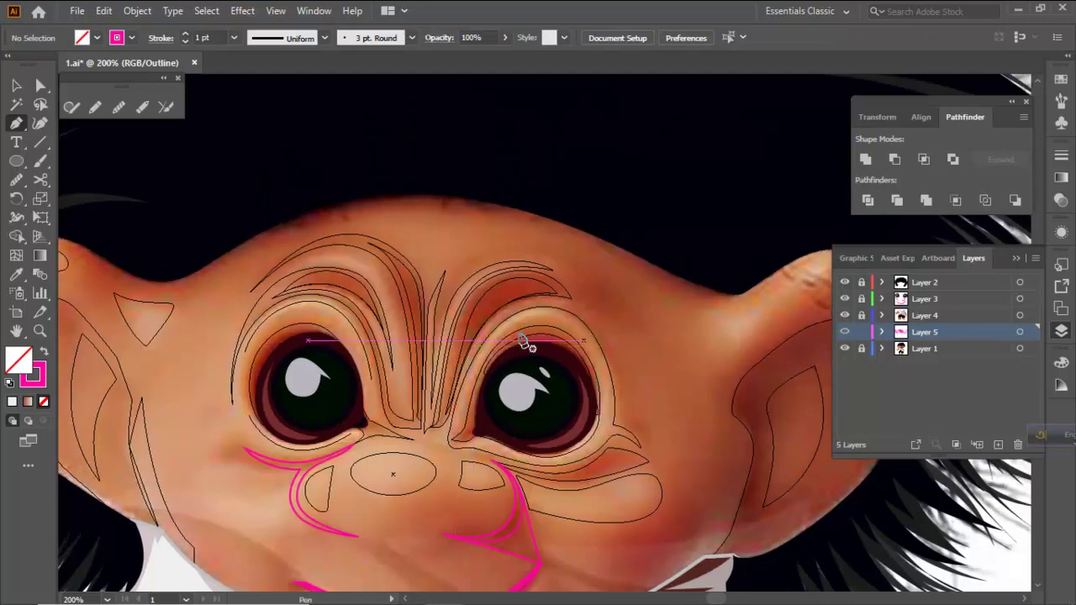
key("ctrl+plus")
key("ctrl+plus")
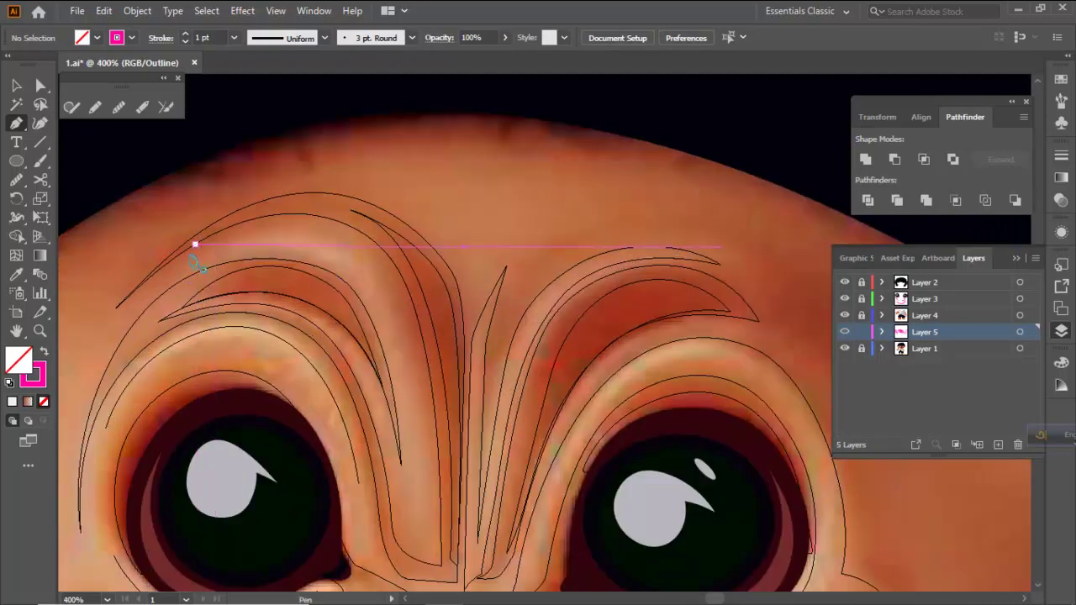
left_click(198, 261)
left_click_drag(317, 245, 376, 262)
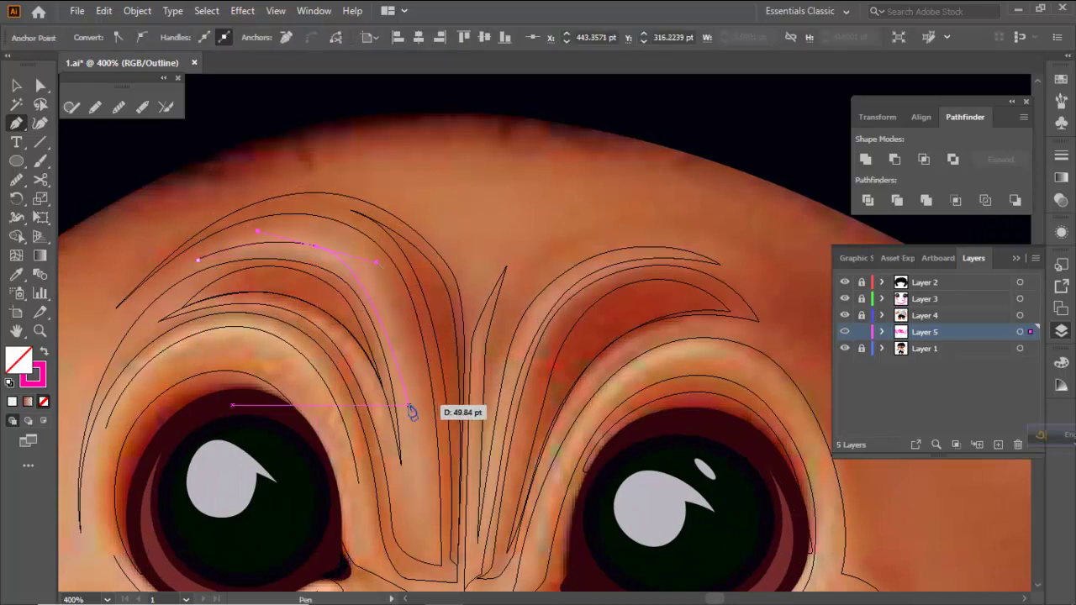
left_click_drag(412, 439, 447, 536)
left_click(514, 127, "ctrl")
Trace an open curve over the right eye's upper lid, from the inner side to the upper outer side, and deselect it
scroll(521, 197, "down", 2)
left_click_drag(581, 207, 525, 215)
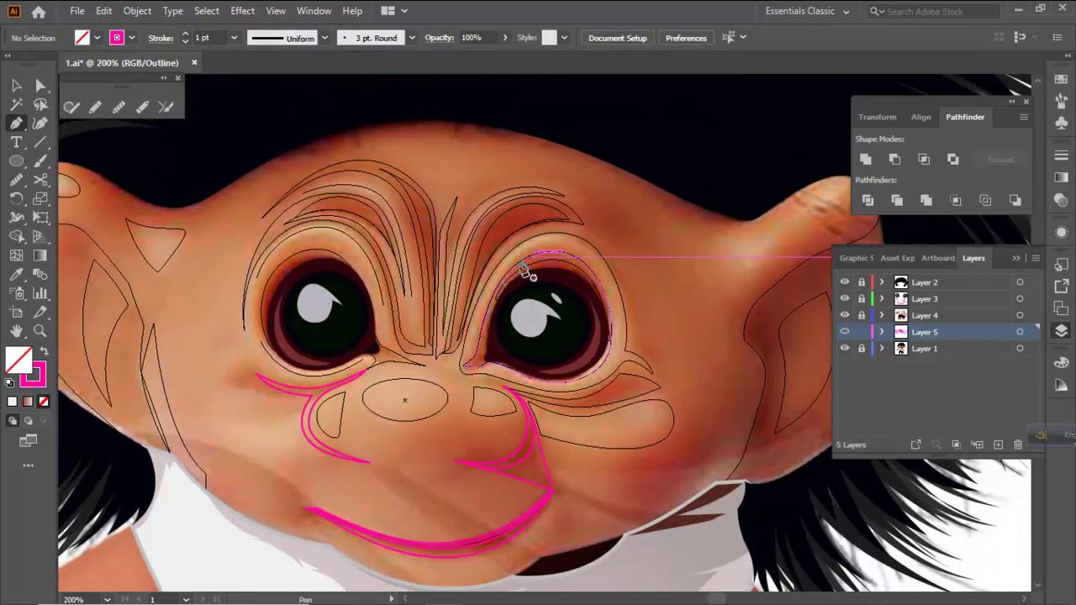
scroll(520, 262, "up", 2)
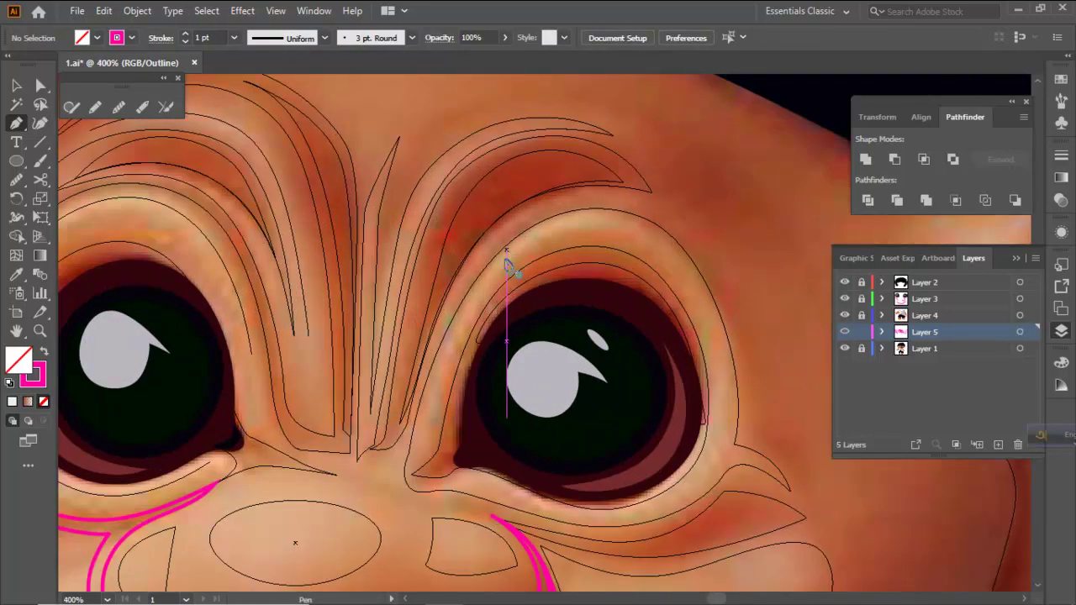
left_click(434, 414)
left_click_drag(511, 259, 684, 278)
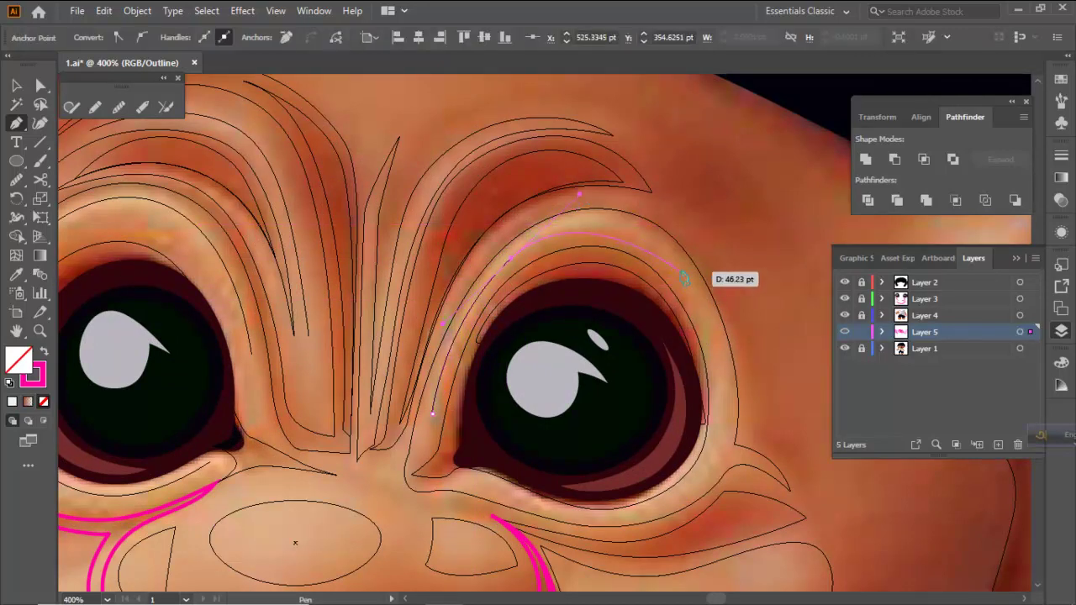
left_click(735, 337, "ctrl")
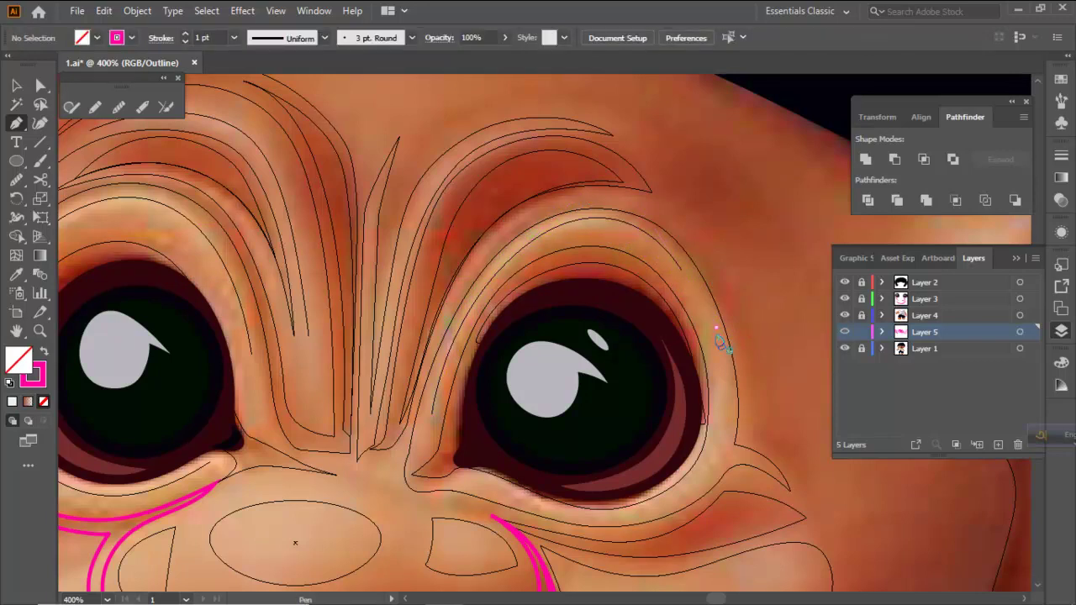
Start a highlight outline on the lid at the right eye's outer side
left_click(717, 330)
scroll(719, 334, "down", 2)
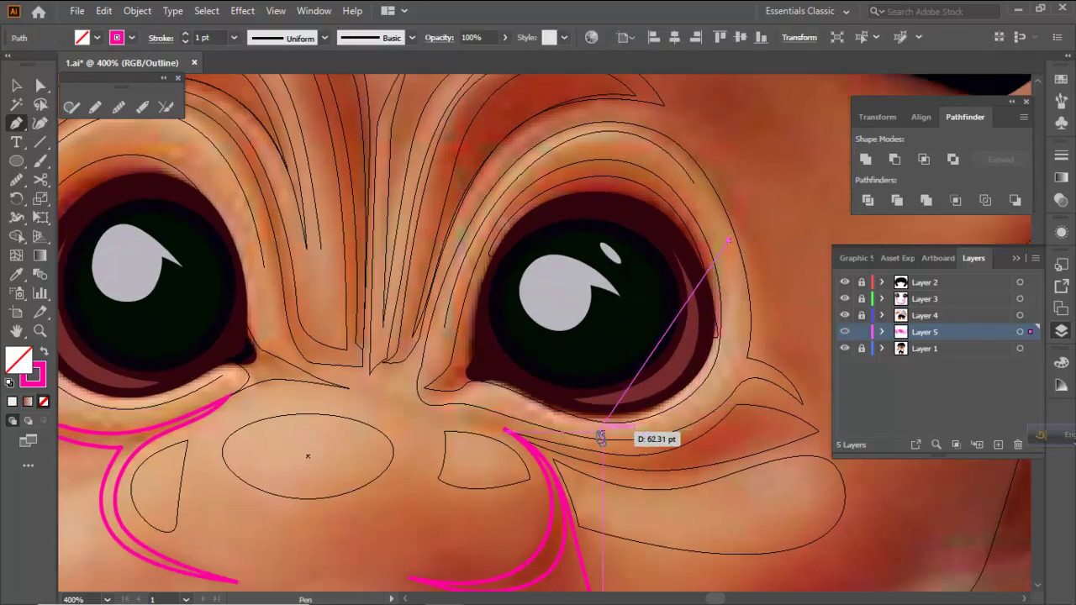
left_click_drag(590, 431, 484, 419)
key("ctrl+z")
left_click(701, 422)
key("ctrl+z")
left_click(717, 383)
key("ctrl+z")
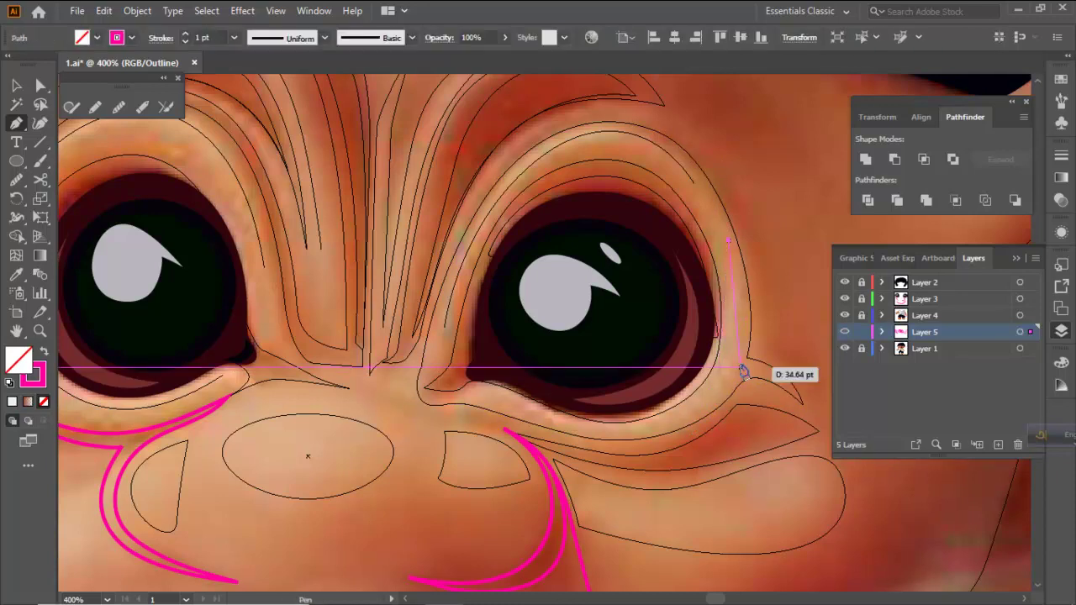
left_click_drag(735, 367, 724, 408)
key("ctrl+z")
Trace the highlight's outer edge down around the right eye and along its lower lid to the inner corner
left_click_drag(728, 366, 720, 382)
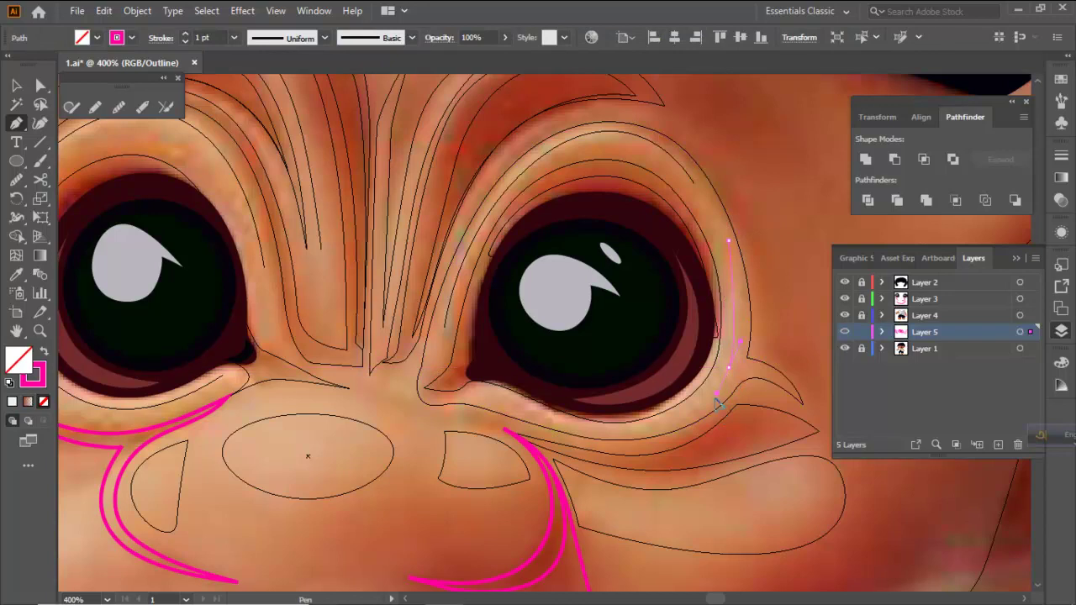
scroll(613, 432, "up", 1)
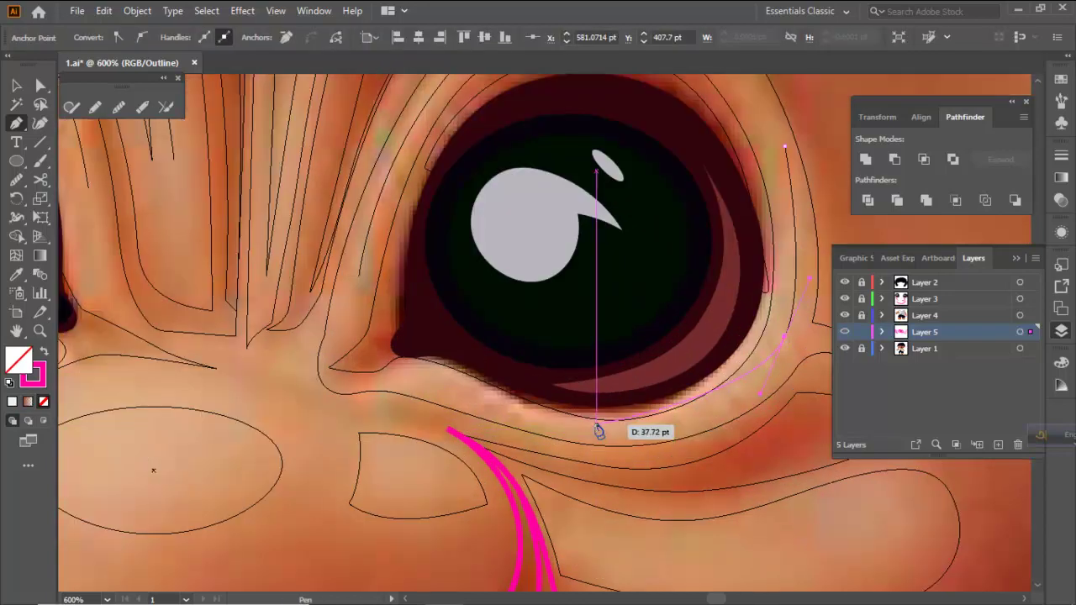
left_click(588, 431)
left_click(498, 424)
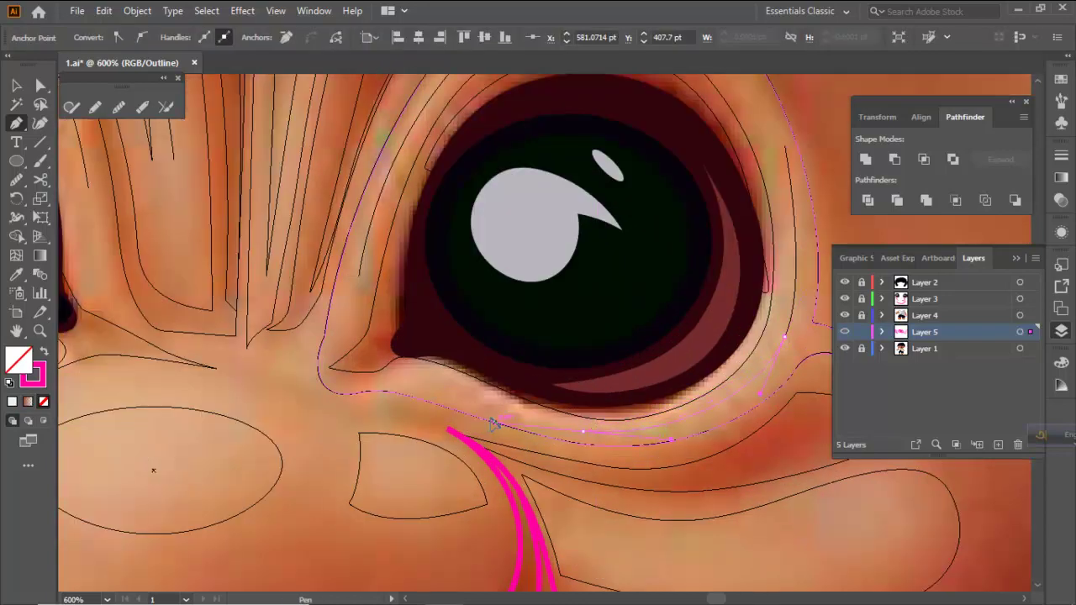
left_click_drag(485, 420, 479, 417)
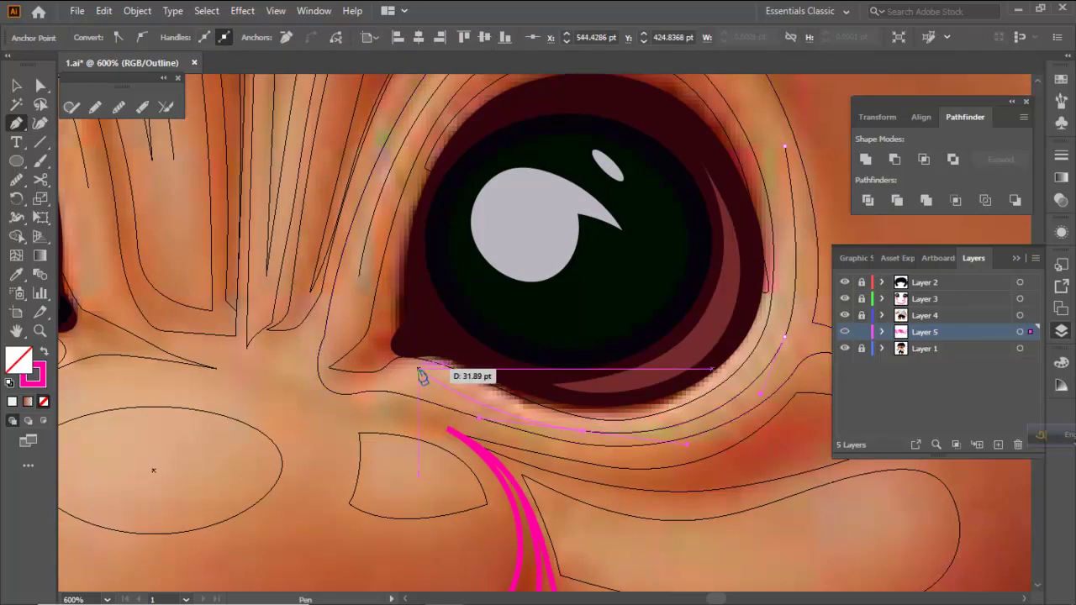
left_click_drag(421, 377, 437, 375)
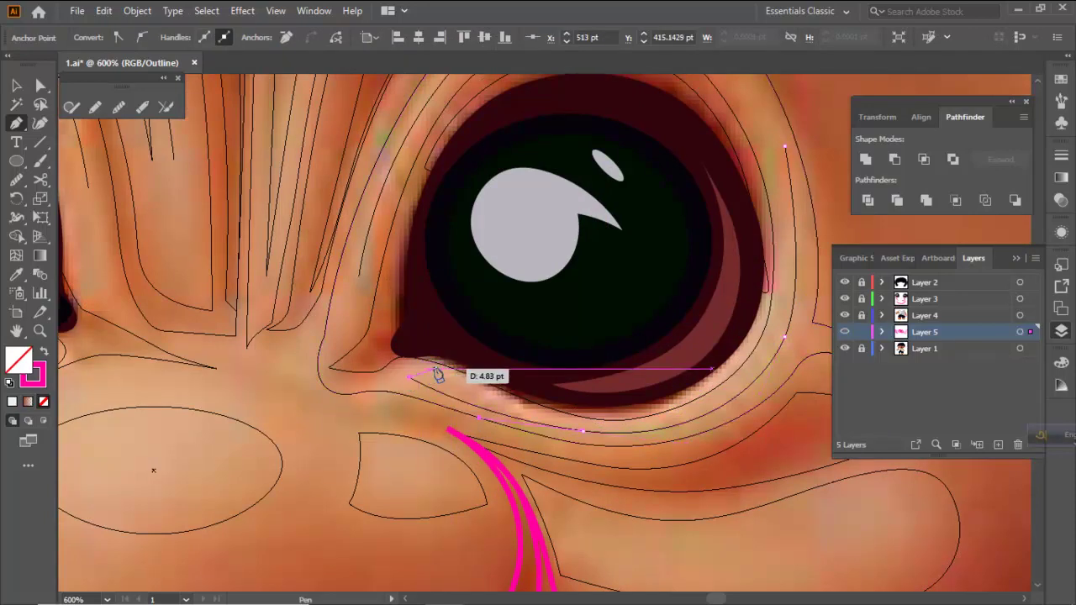
key("ctrl+z")
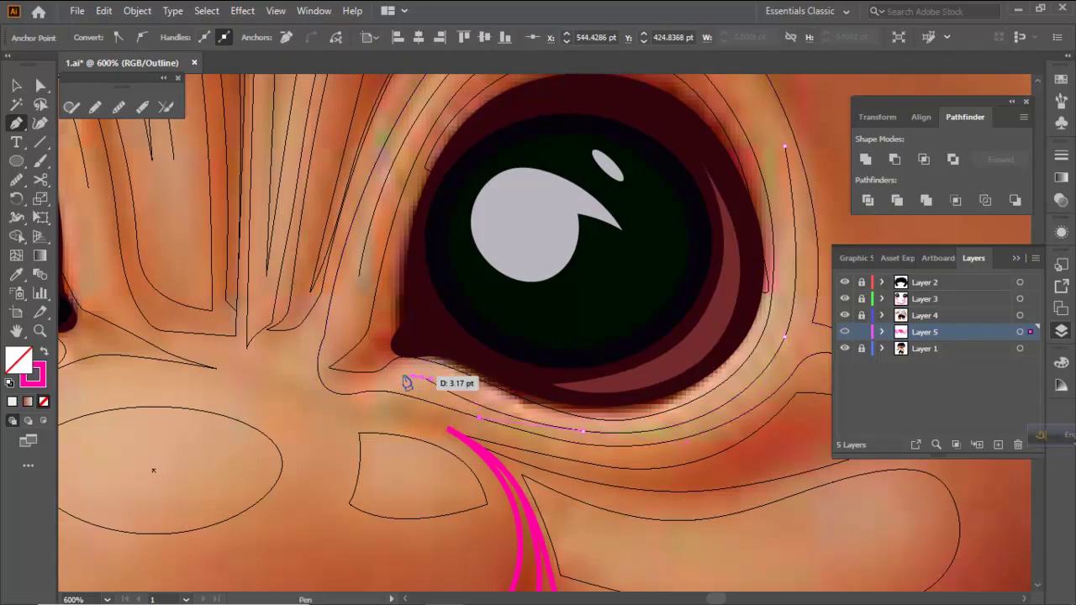
Trace the highlight's inner edge back along the right eyeball's lower rim and close the shape at its starting point
left_click_drag(485, 397, 752, 410)
left_click_drag(784, 338, 746, 452)
left_click_drag(749, 395, 744, 378)
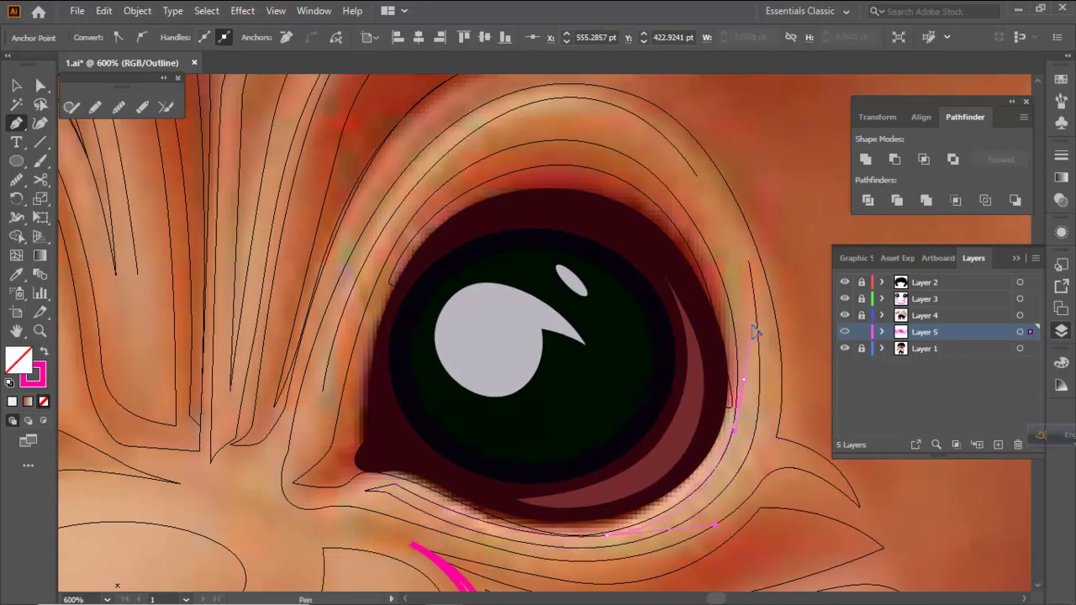
mouse_move(737, 296)
left_mouse_down()
mouse_move(738, 307)
mouse_move(729, 265)
mouse_move(738, 278)
left_mouse_up()
key("ctrl+z")
scroll(715, 293, "down", 1)
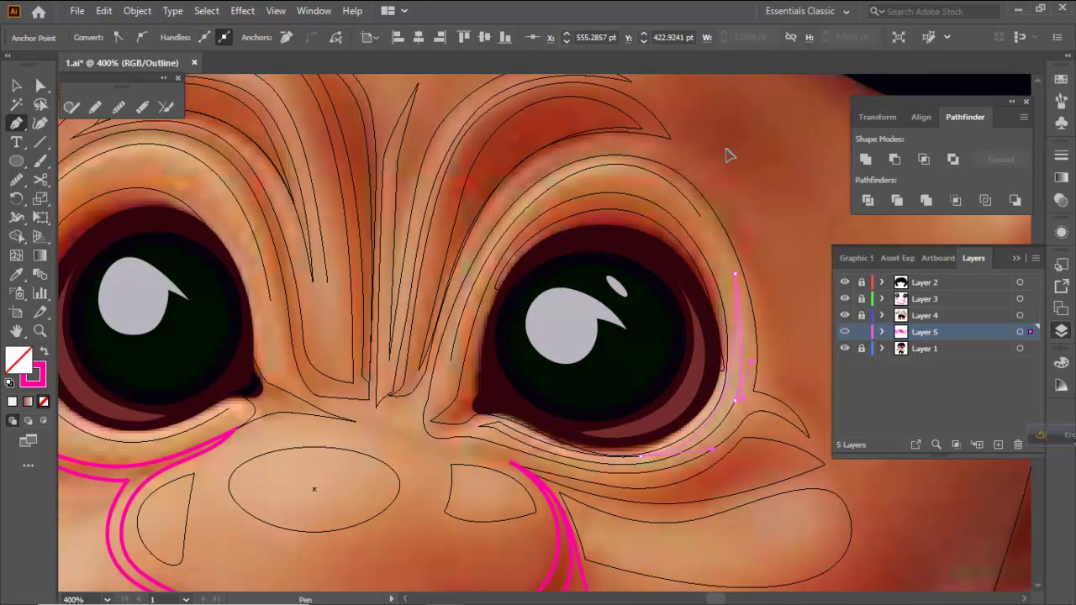
left_click_drag(724, 150, 724, 150)
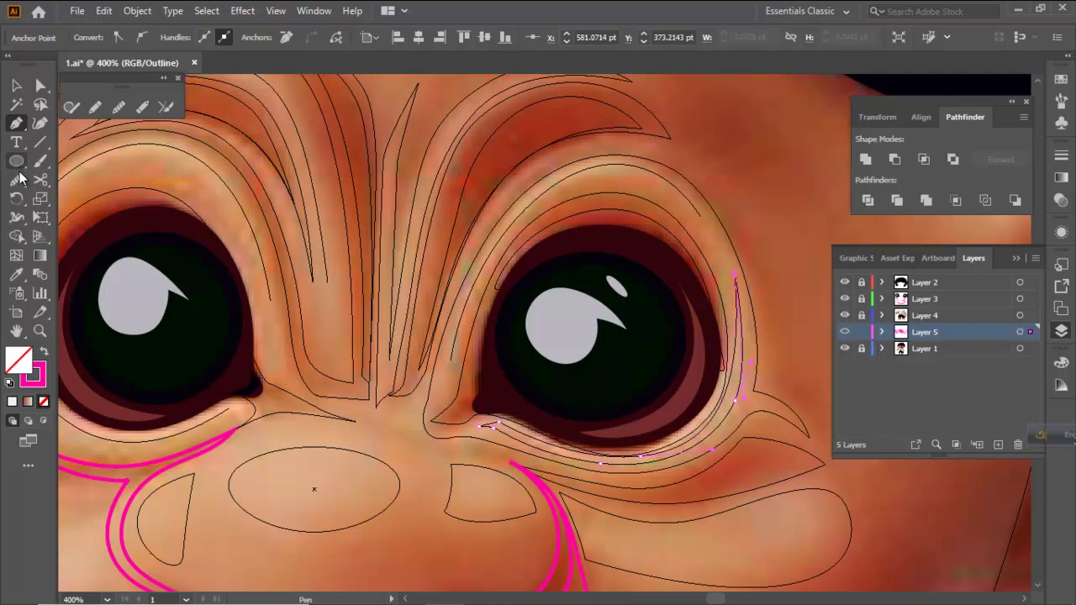
Smooth the highlight shape's outline beneath the right eye with the Smooth tool, deselect it, and return to the Pen tool
left_click(17, 178)
left_click_drag(736, 399, 738, 402)
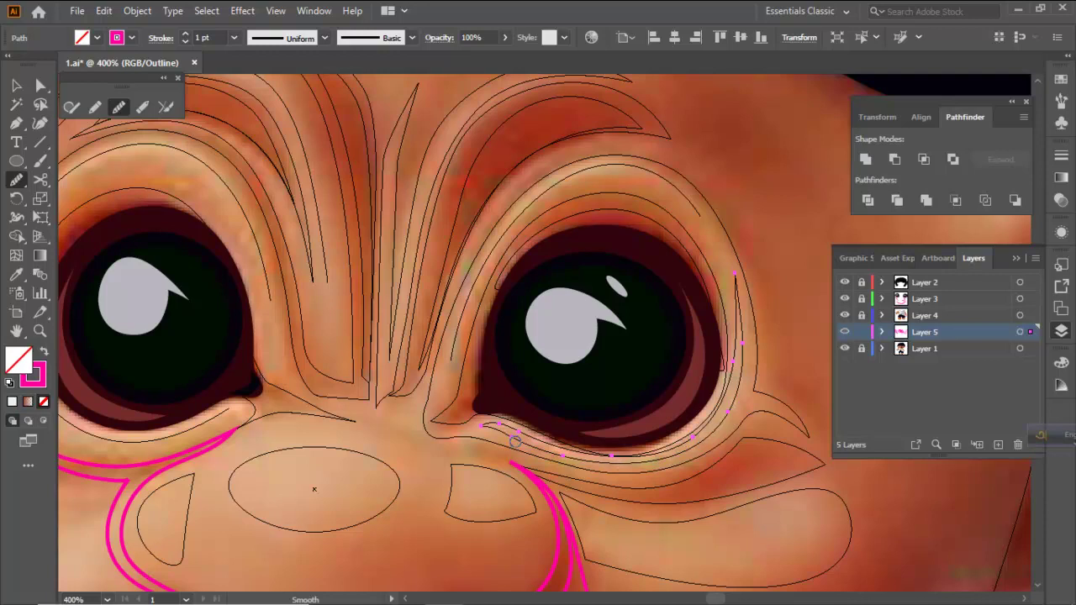
left_click(720, 524, "ctrl")
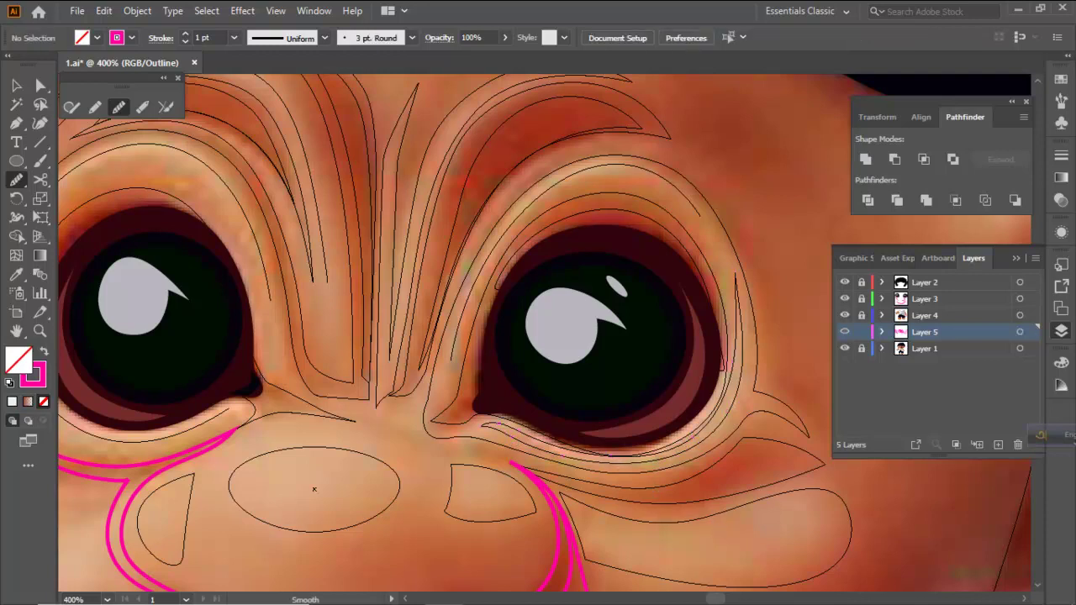
left_click(16, 125)
key("ctrl+minus")
key("ctrl+minus")
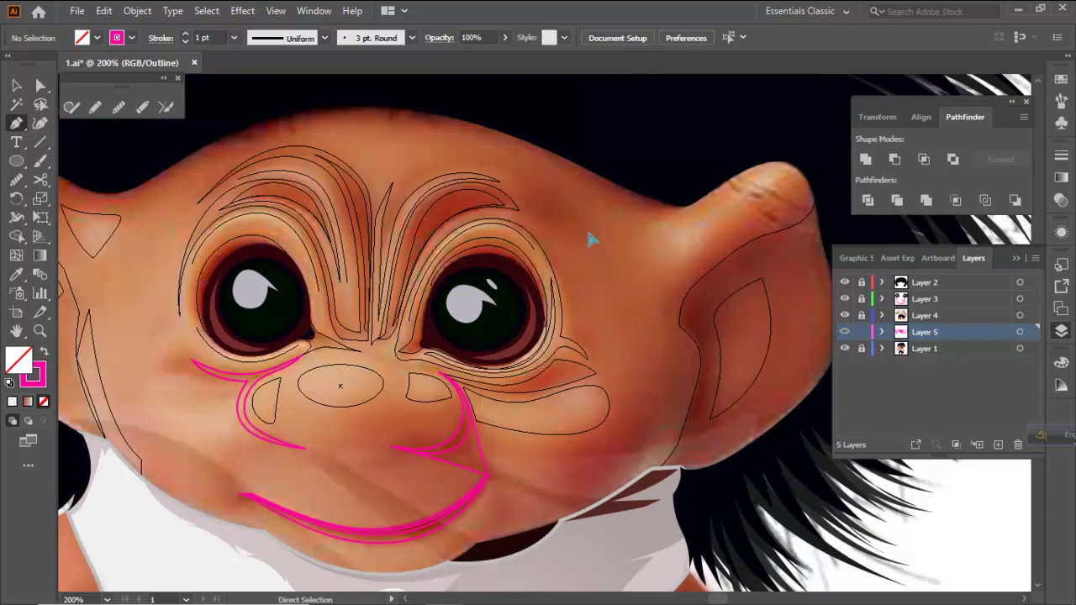
left_click_drag(584, 292, 607, 226)
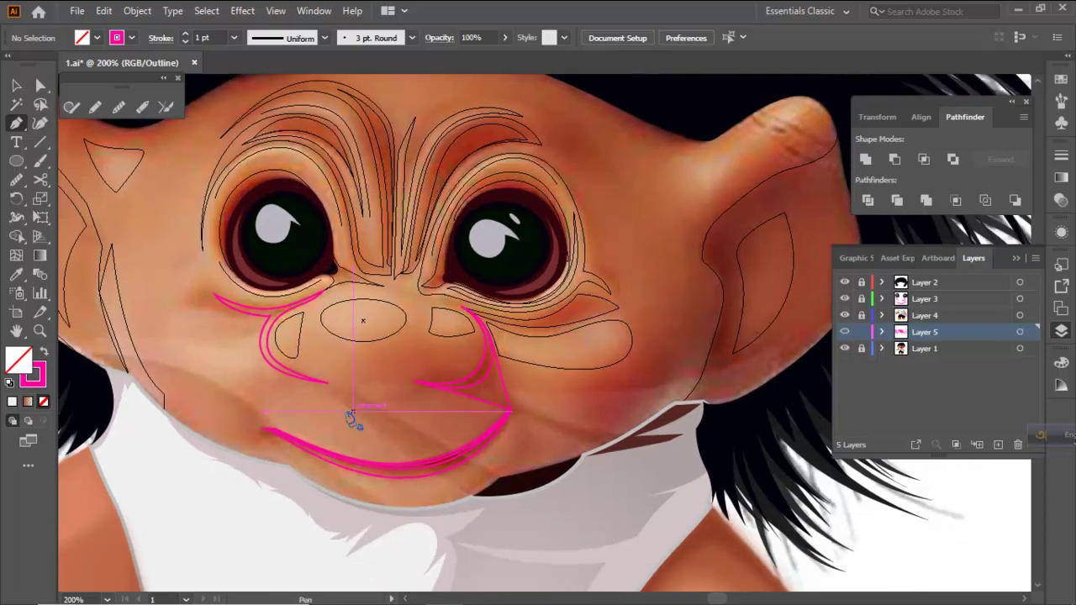
scroll(288, 361, "up", 1)
left_click_drag(237, 346, 595, 391)
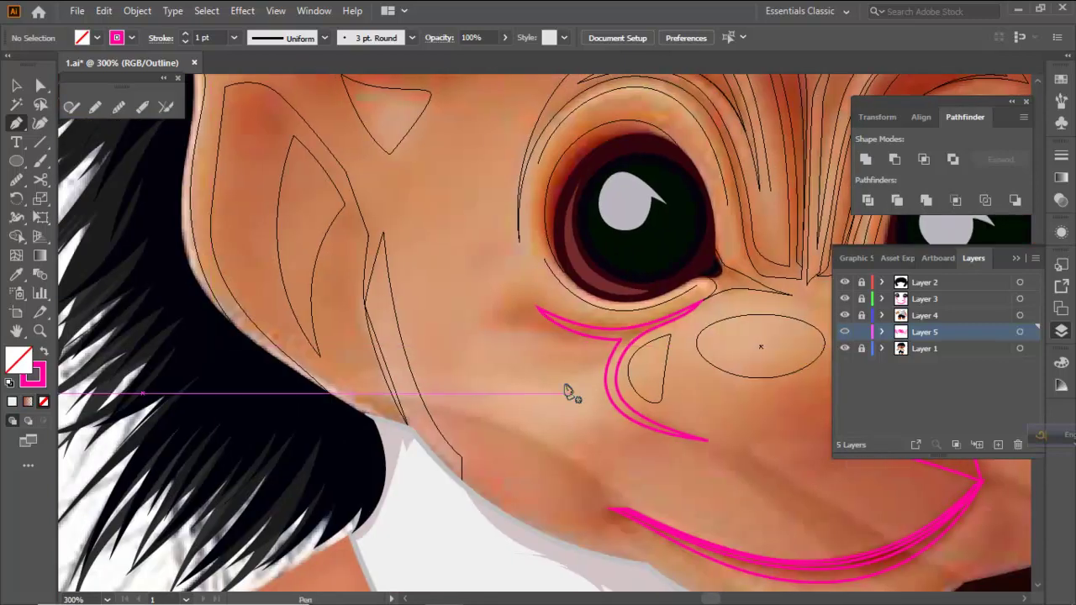
left_click_drag(538, 337, 510, 433)
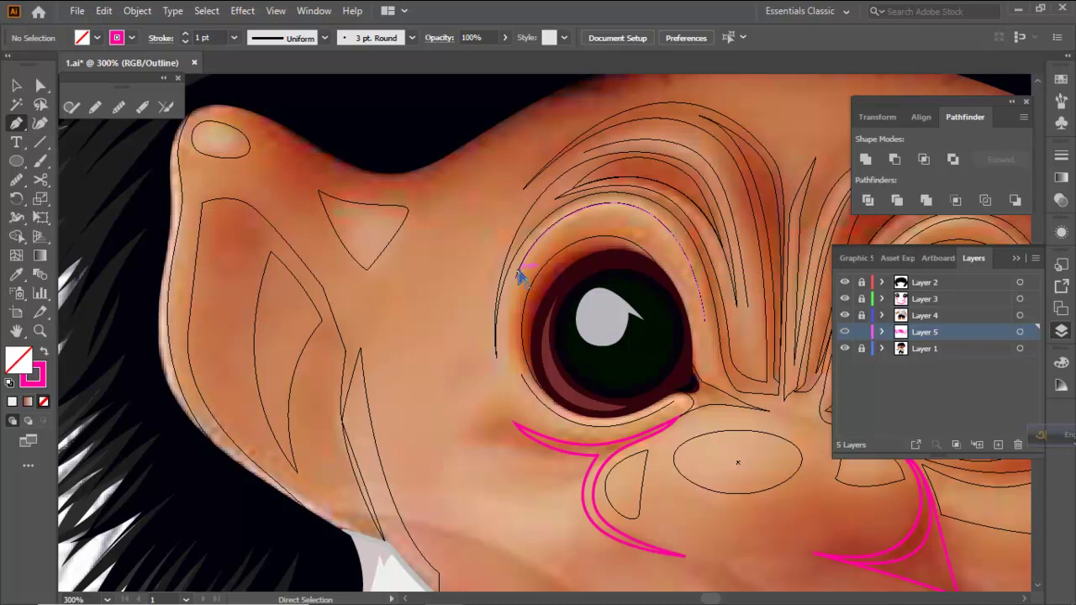
Delete the open highlight lines along the left eye's lower rim and upper lid
left_click(518, 273, "ctrl")
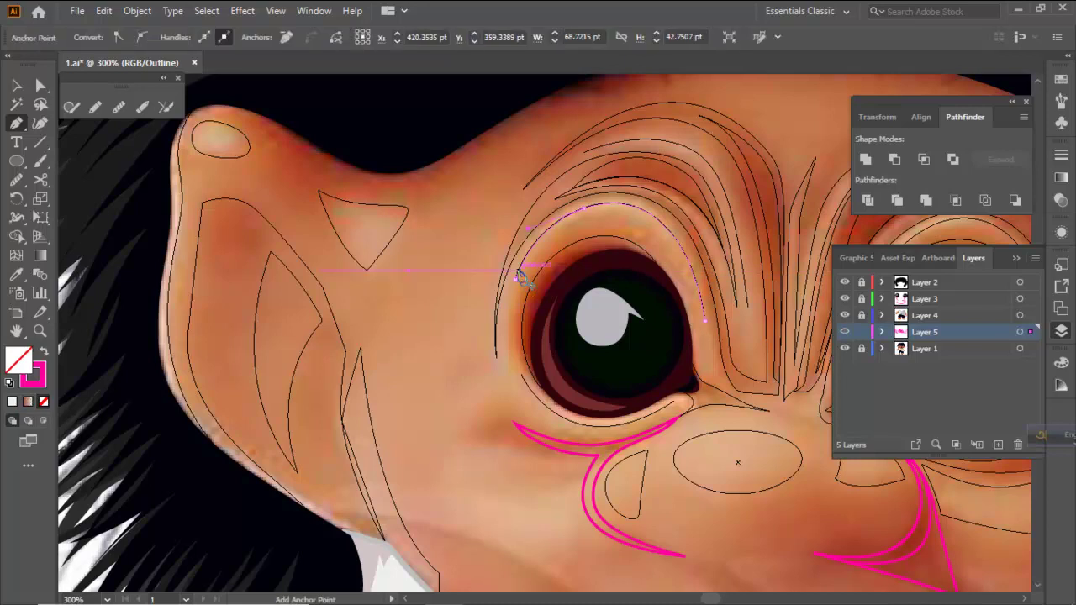
left_click(479, 379, "ctrl")
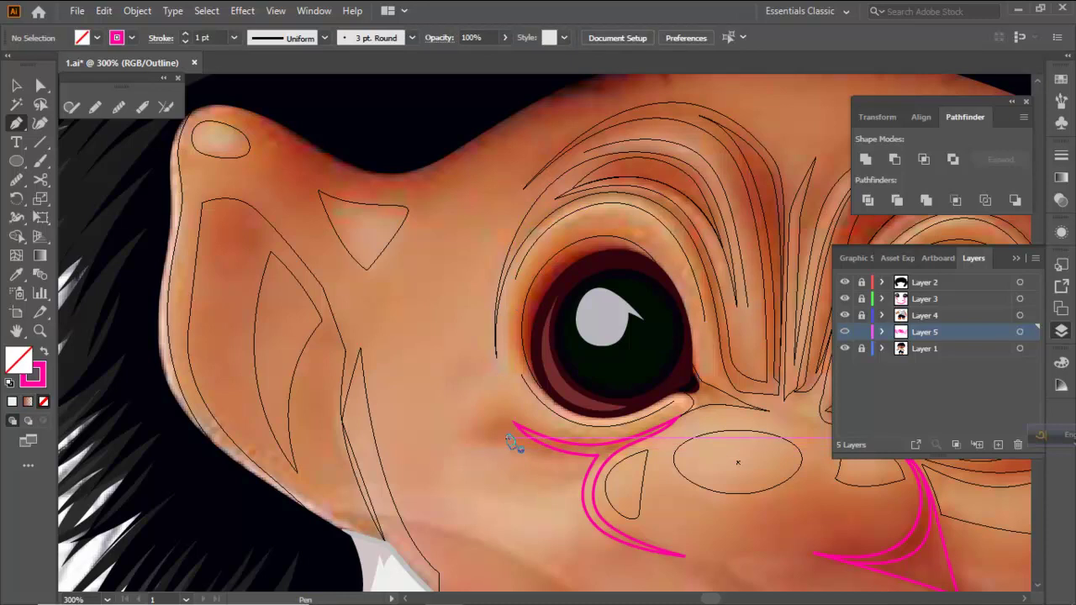
left_click(541, 404, "ctrl")
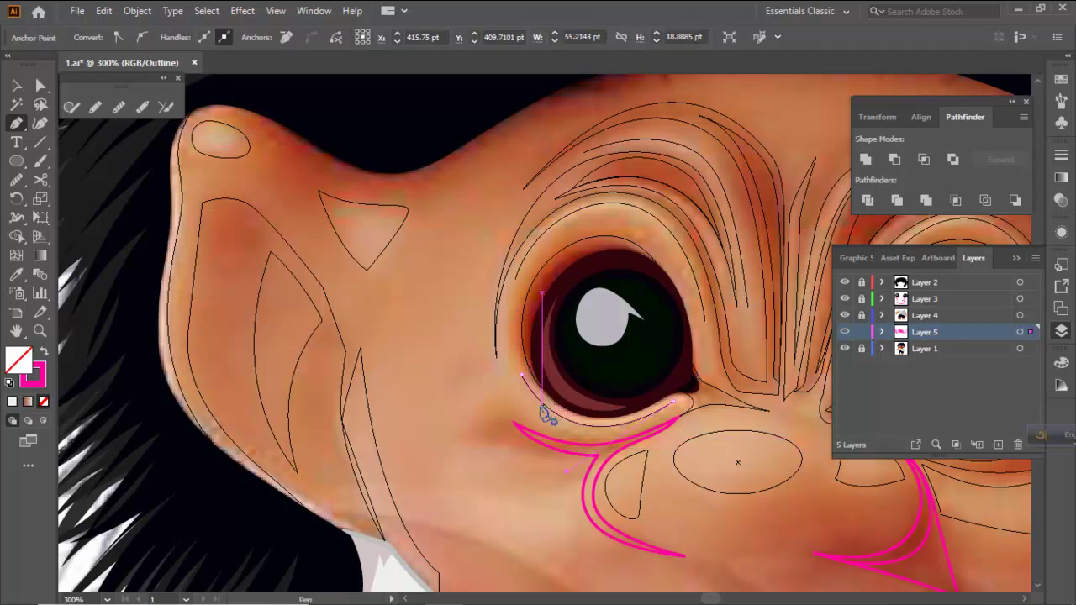
key("Delete")
left_click(530, 257, "ctrl")
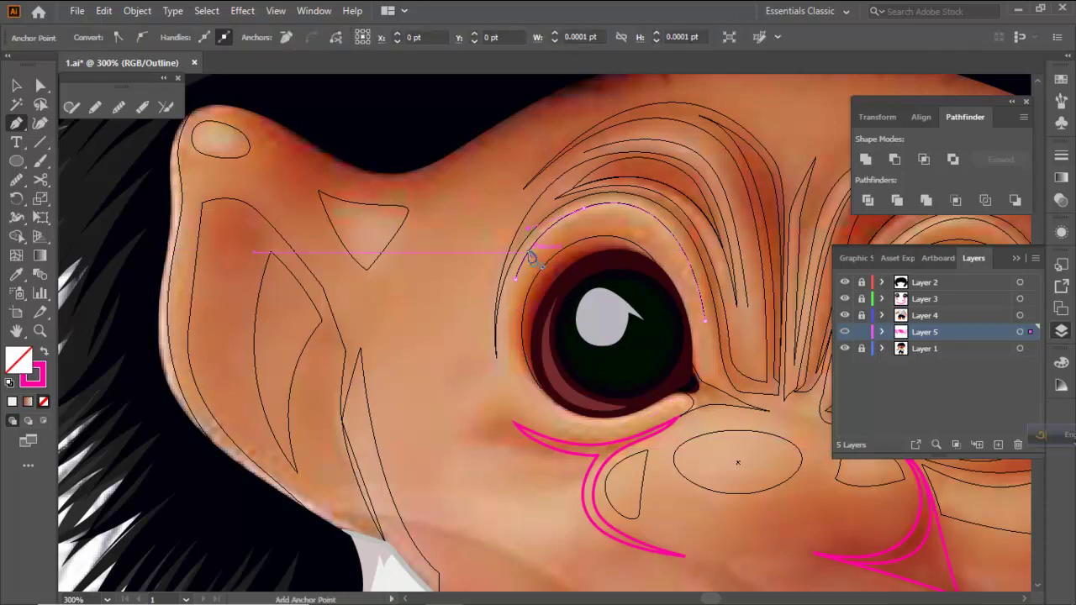
left_click(723, 315, "ctrl")
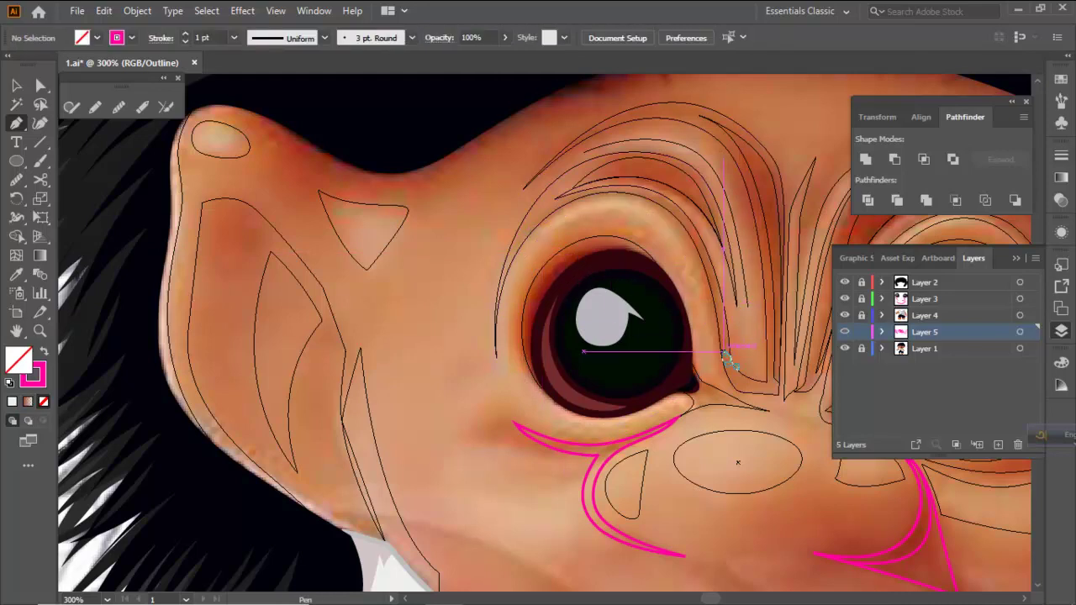
Start a new highlight outline at the left eye's inner corner and trace it over the upper lid down to the outer corner
left_click_drag(713, 374, 710, 317)
scroll(696, 258, "up", 1)
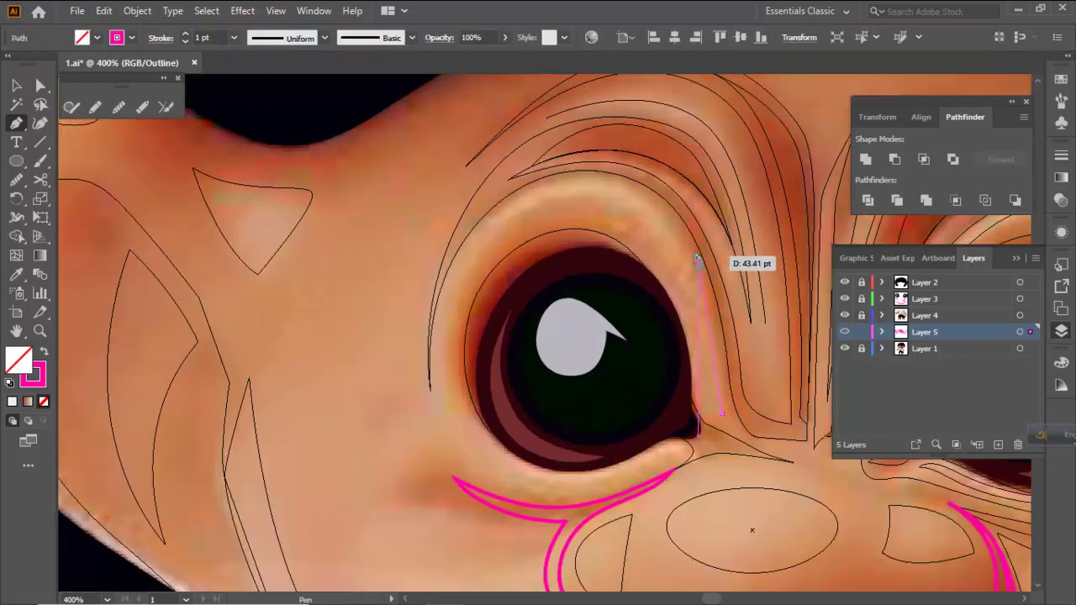
left_click_drag(667, 229, 620, 164)
key("ctrl+z")
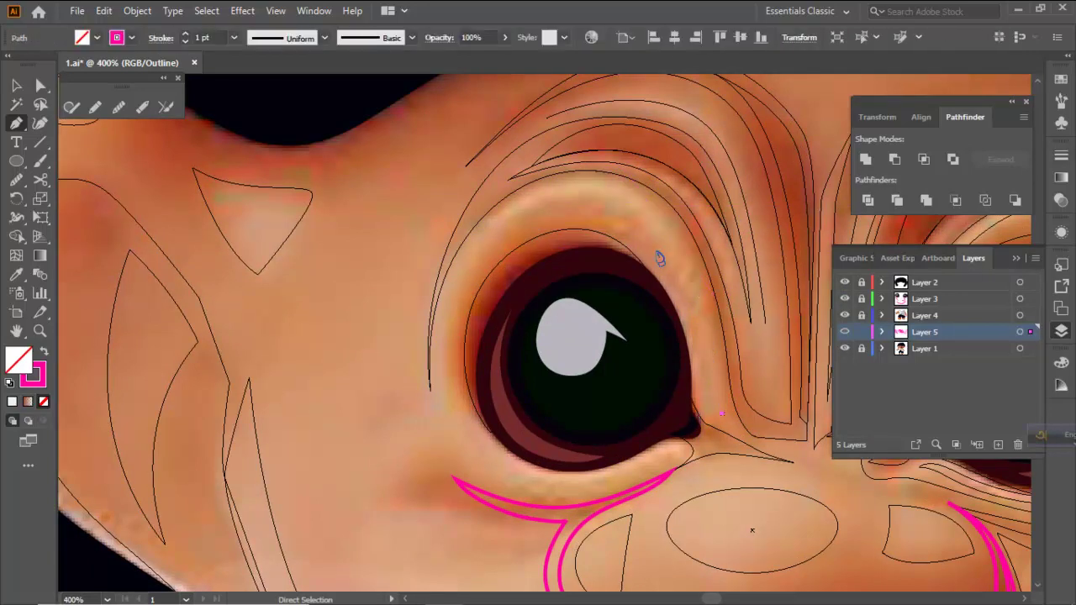
left_click_drag(672, 230, 492, 229)
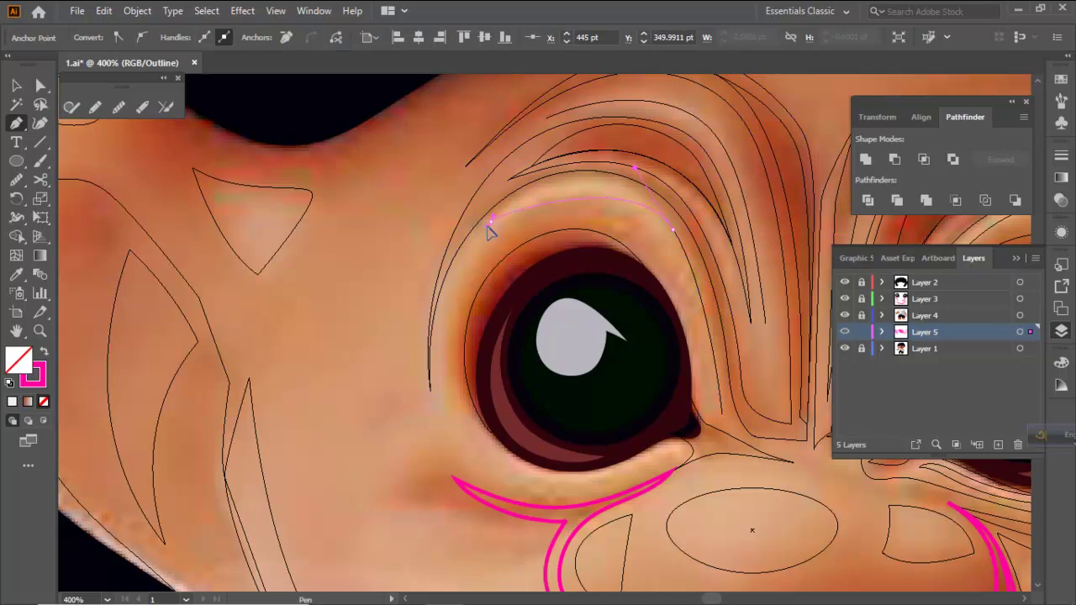
left_click_drag(440, 272, 440, 274)
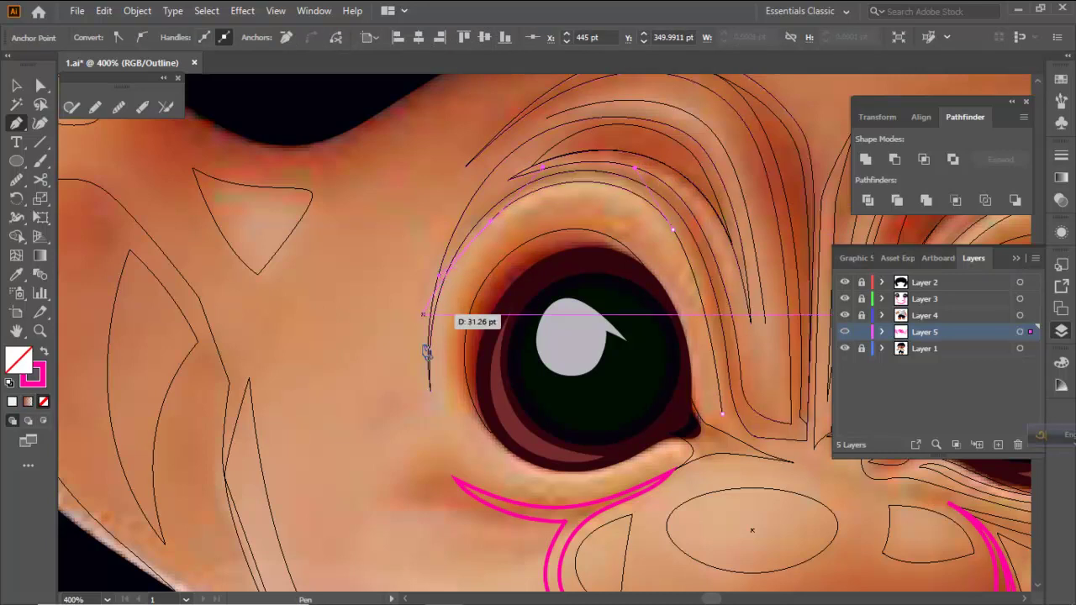
left_click_drag(440, 412, 450, 427)
key("ctrl+z")
left_click(448, 419)
Extend the outline outward from the left eye's outer corner in two curves that form a pointed notch on the temple
left_click_drag(377, 450, 368, 489)
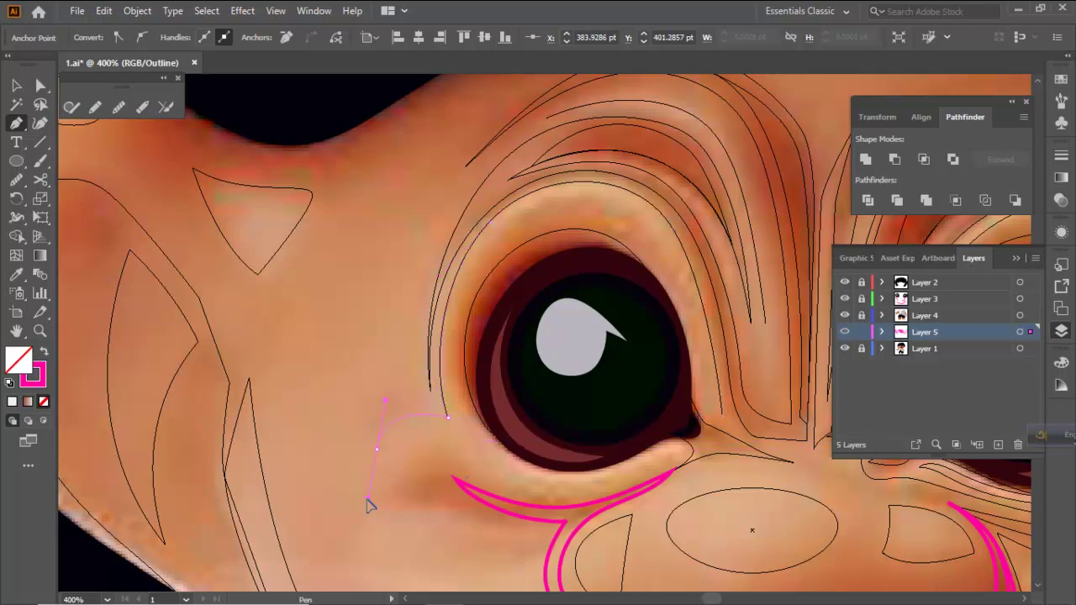
left_click(376, 450)
scroll(372, 358, "down", 2)
scroll(395, 356, "up", 1)
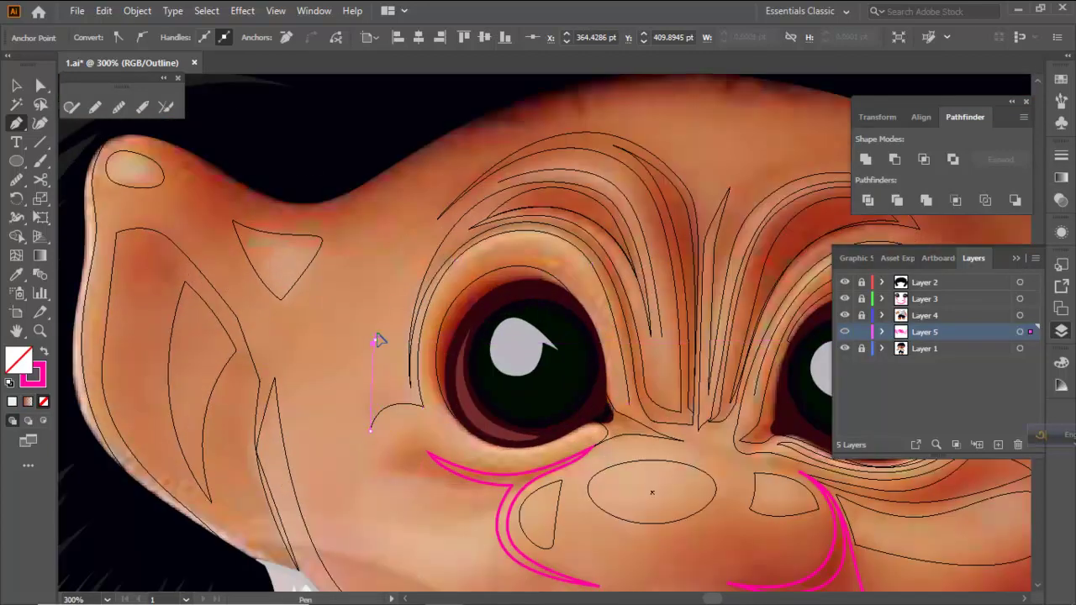
left_click_drag(400, 294, 398, 296)
left_click(375, 340)
left_click_drag(305, 403, 302, 423)
scroll(297, 472, "down", 3)
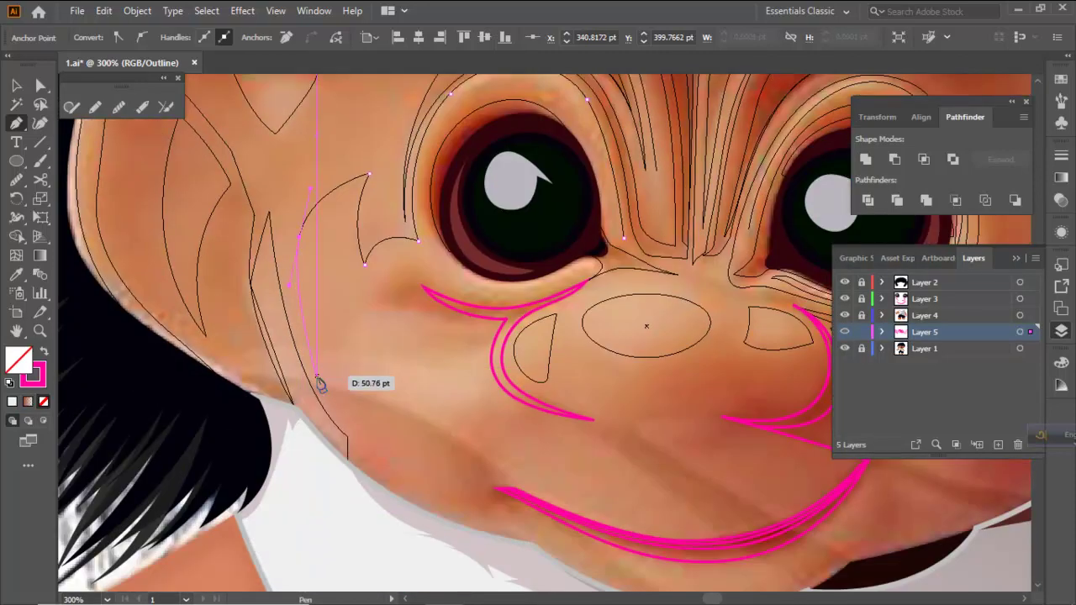
left_click(345, 433)
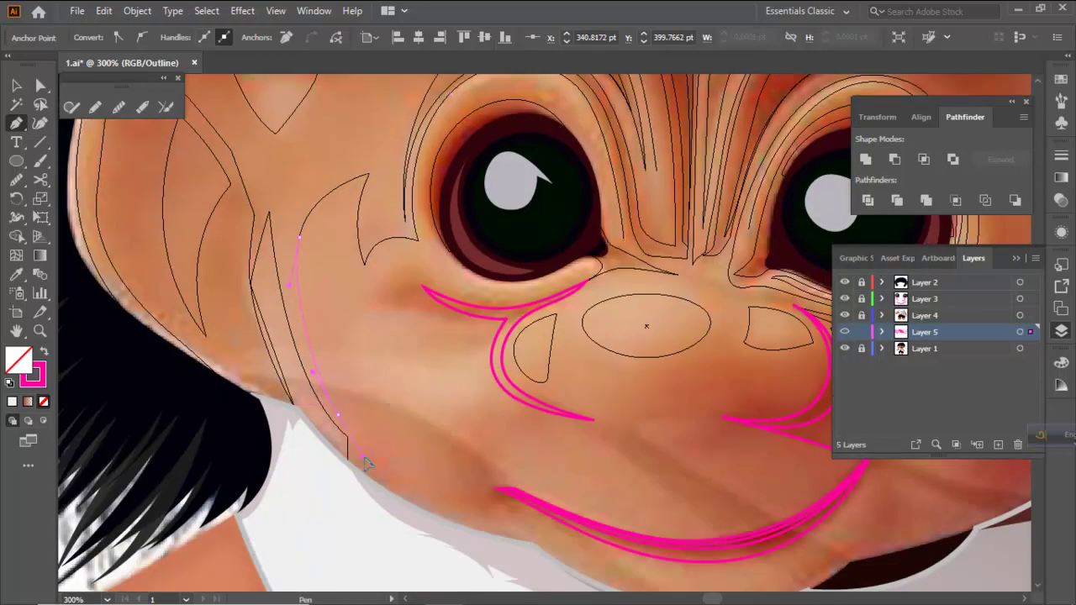
left_click(370, 464)
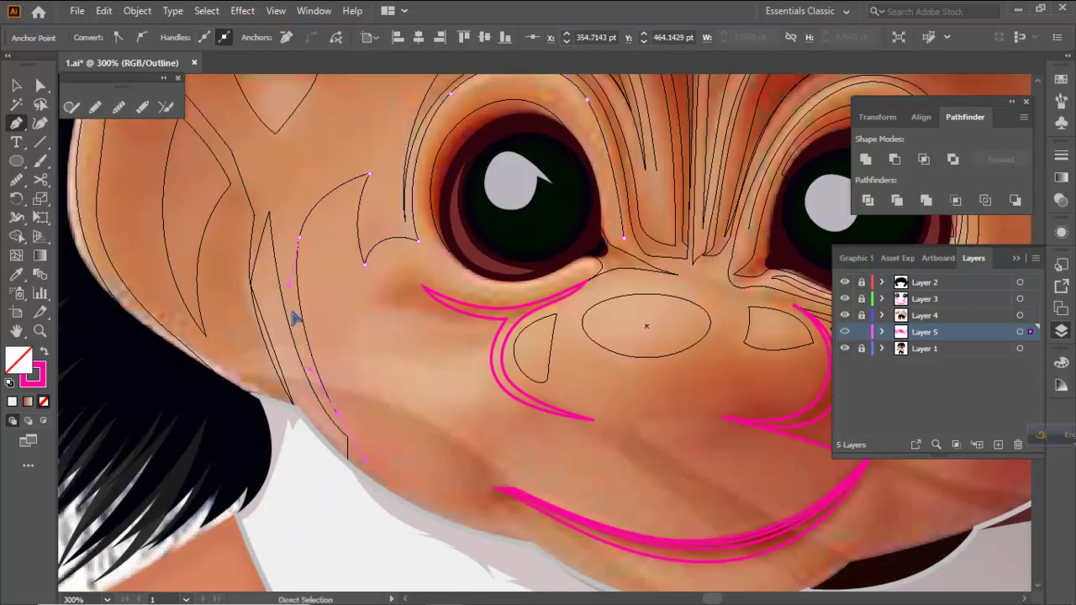
left_click(308, 338)
key("ctrl+z")
key("ctrl+z")
Continue the outline from the temple to the left ear's edge and down the side of the face to the jaw
left_click_drag(269, 217, 258, 251)
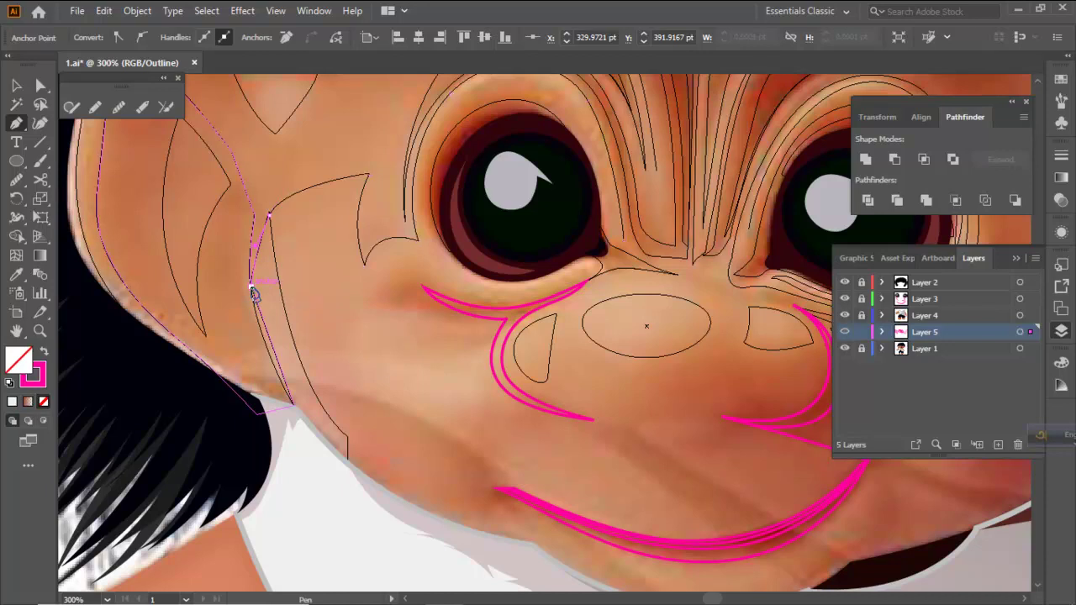
left_click(251, 286)
scroll(278, 336, "down", 2)
left_click(311, 357)
left_click_drag(343, 413, 373, 445)
scroll(432, 430, "down", 2)
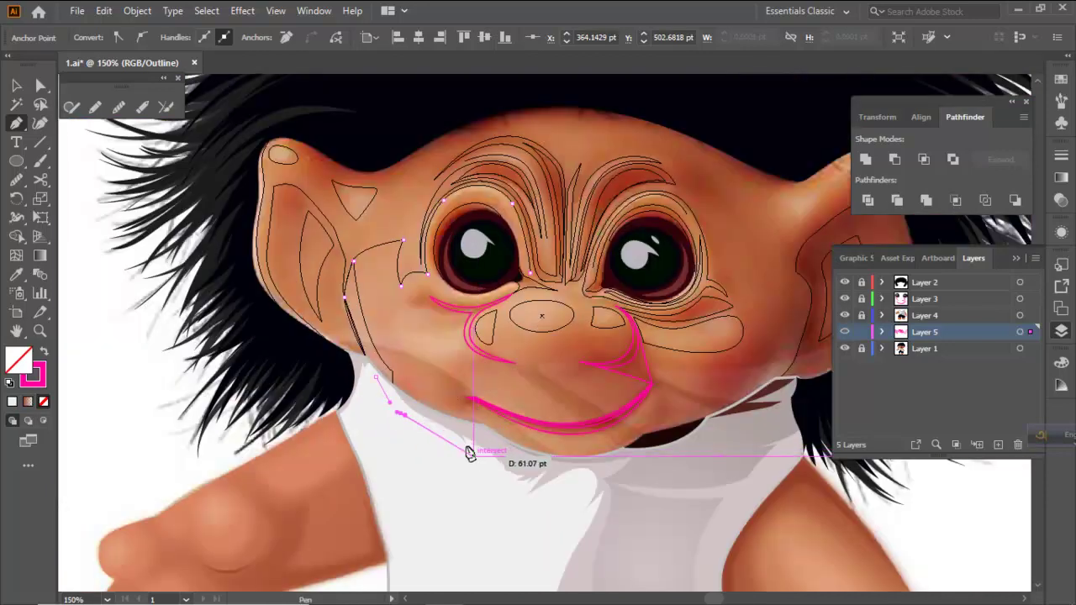
scroll(457, 435, "up", 1)
key("ctrl+z")
left_click(373, 392)
left_click(373, 373)
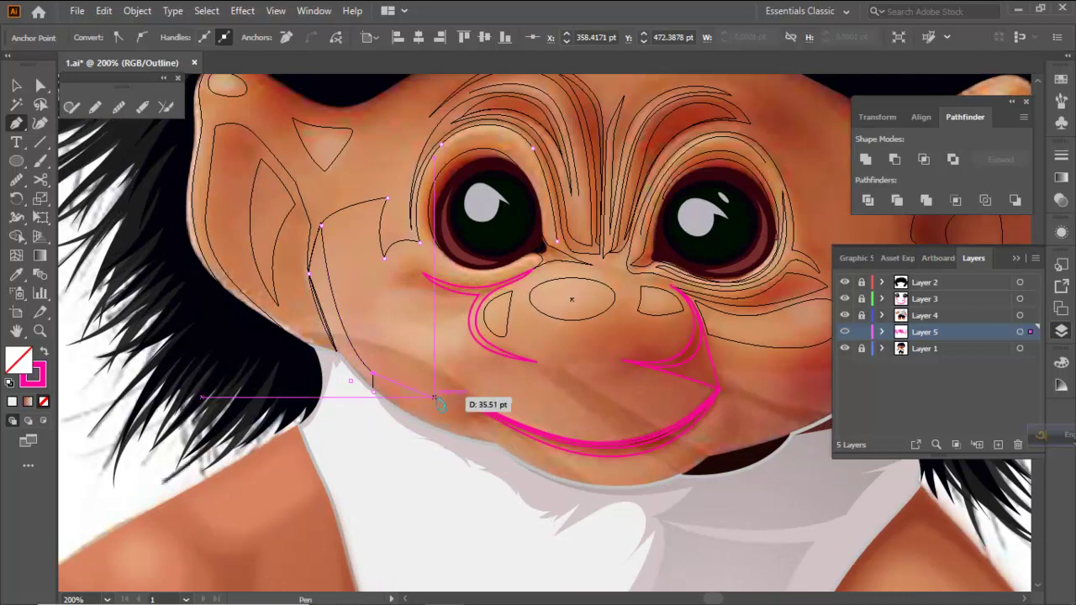
Curve the outline across the lower left cheek to a point, then up along the fold beside the nose
scroll(440, 400, "up", 1)
key("ctrl+z")
left_click_drag(451, 391, 477, 385)
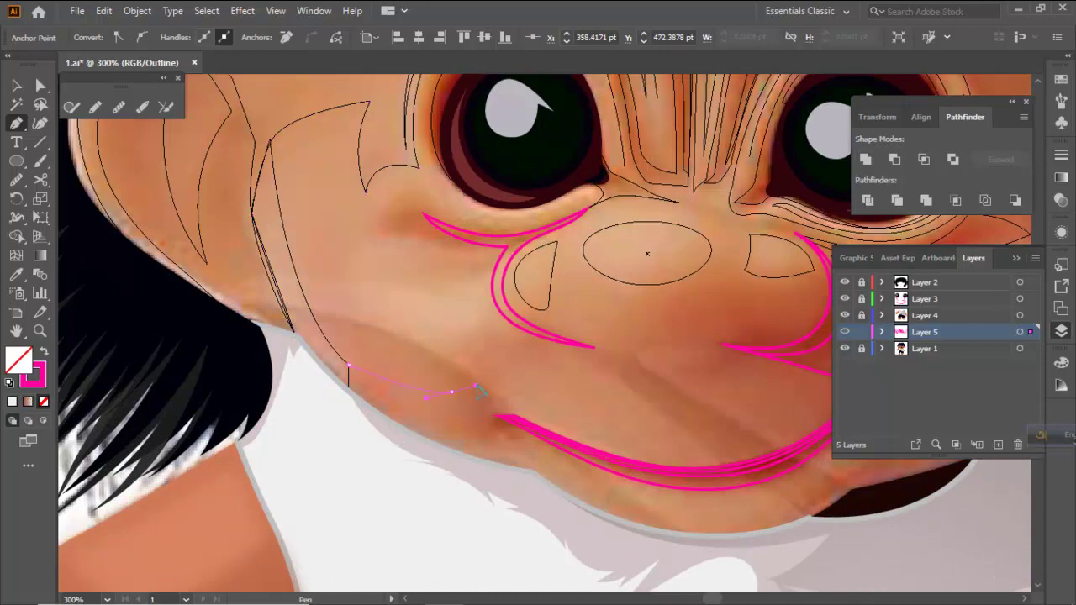
left_click(485, 328)
left_click(536, 342)
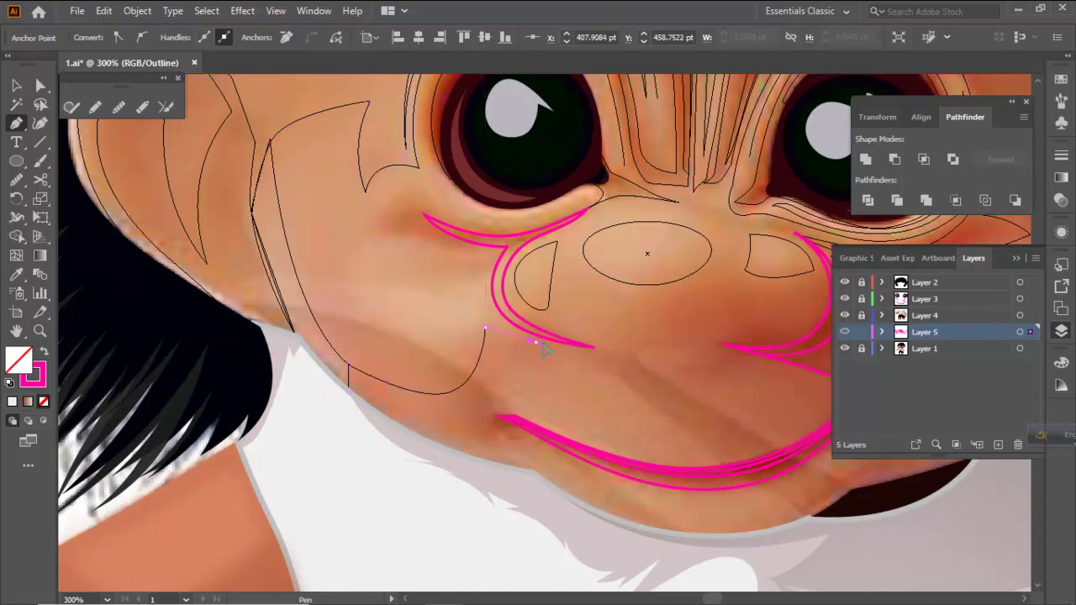
left_click_drag(567, 343, 572, 345)
left_click_drag(507, 314, 519, 374)
left_click_drag(503, 325, 517, 263)
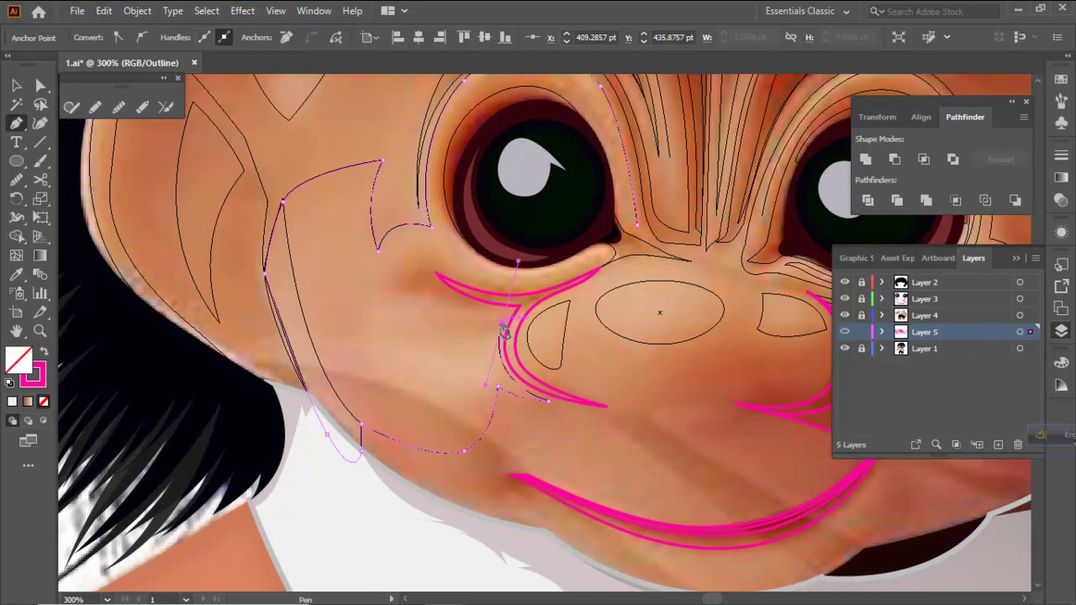
Trace the outline around the pointed shadow beneath the left eye and along the lower lid to the inner corner
left_click_drag(457, 316, 491, 349)
scroll(487, 355, "up", 2)
key("ctrl+z")
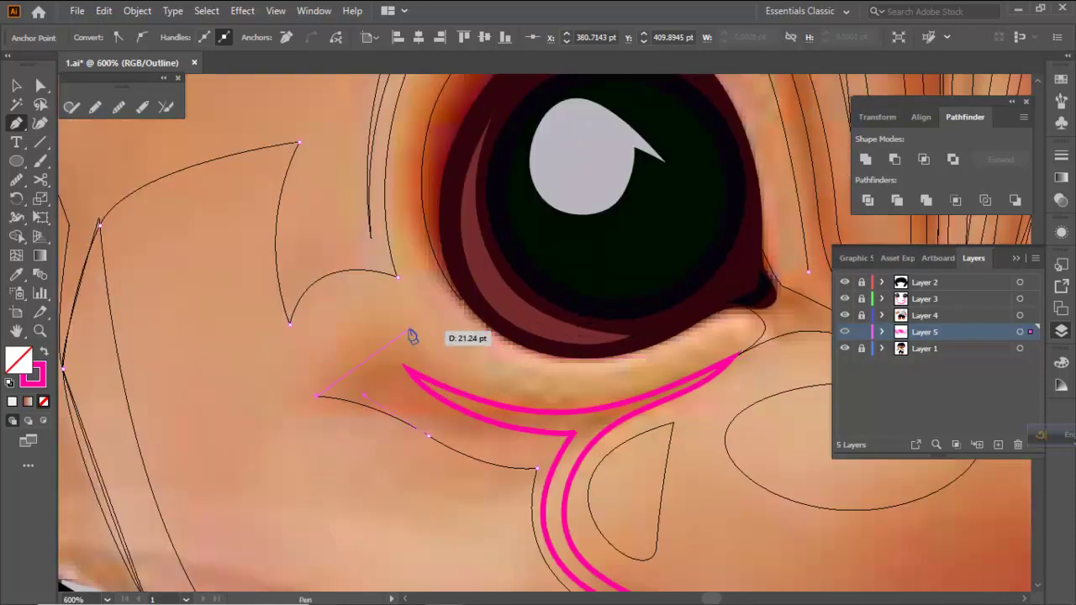
left_click_drag(396, 326, 440, 328)
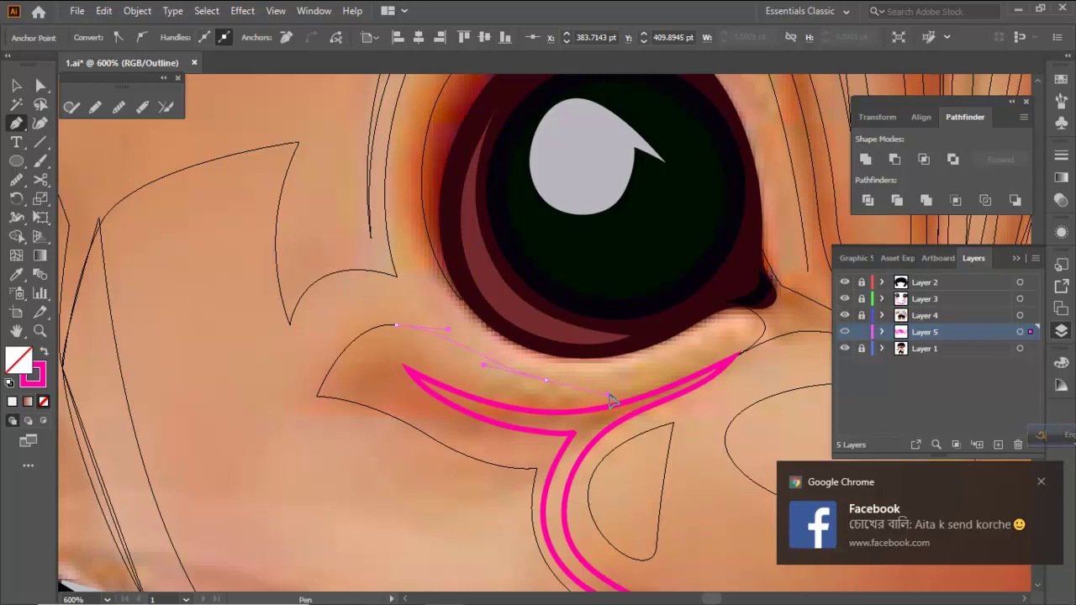
left_click_drag(677, 367, 520, 380)
left_click_drag(383, 393, 400, 399)
left_click_drag(498, 406, 500, 407)
Trace the highlight's inner edge back along the left eyeball's lower rim to the eye's outer side
mouse_move(567, 345)
left_mouse_down()
mouse_move(593, 346)
mouse_move(569, 331)
mouse_move(528, 364)
mouse_move(408, 404)
mouse_move(269, 386)
left_mouse_up()
key("ctrl+plus")
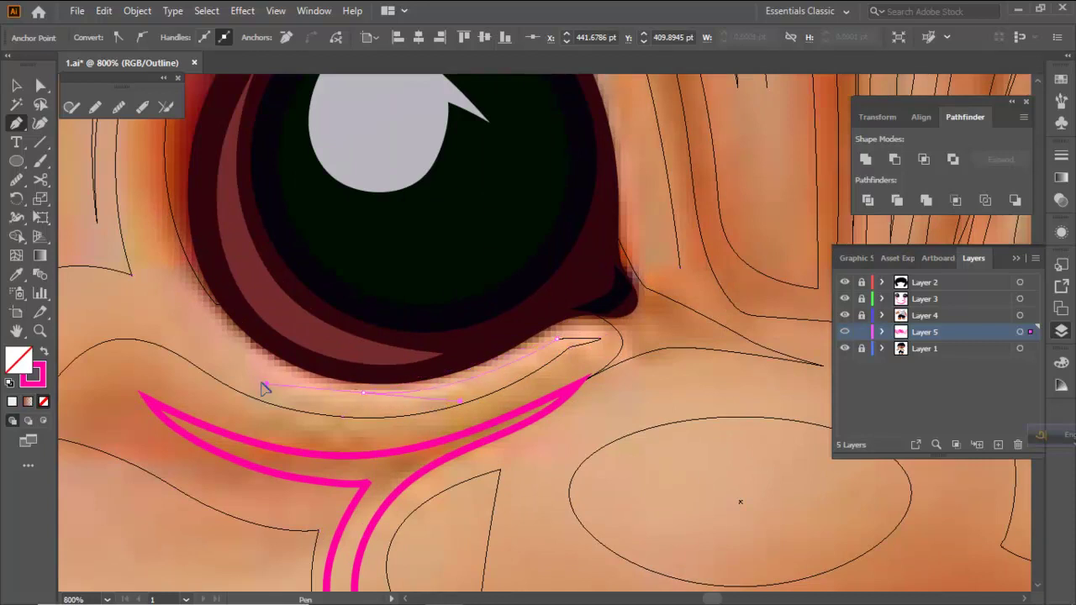
left_click_drag(214, 339, 375, 412)
scroll(333, 392, "down", 1)
left_click_drag(333, 359, 324, 333)
left_click_drag(305, 266, 382, 250)
Carry the inner edge over the left upper lid and down to the inner corner, closing the shape at its starting point
scroll(307, 252, "up", 4)
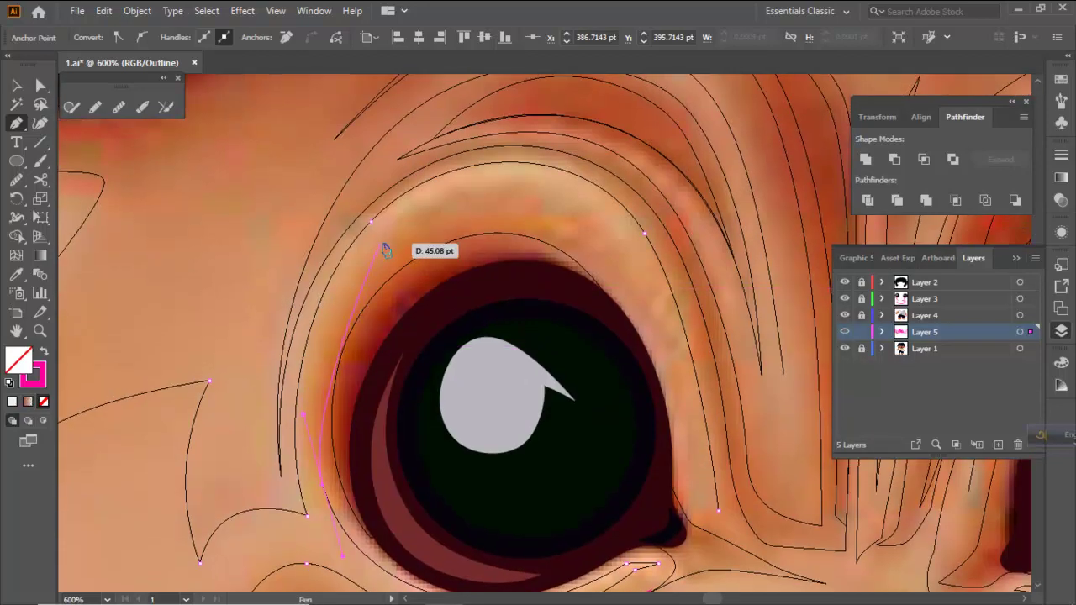
left_click_drag(509, 196, 616, 235)
left_click_drag(672, 374, 603, 303)
scroll(602, 334, "down", 1)
scroll(602, 335, "down", 1)
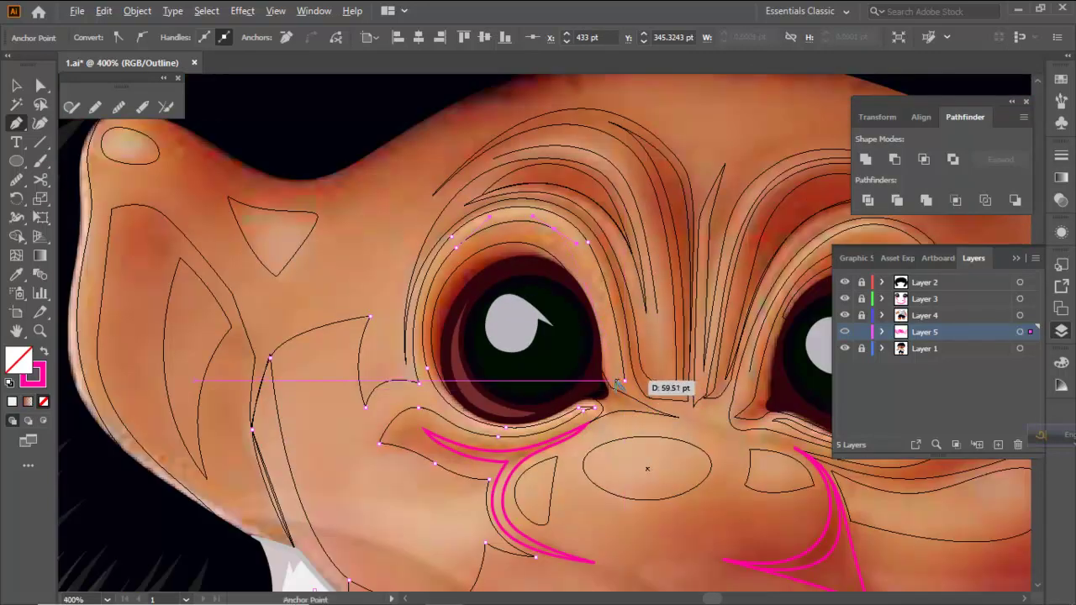
scroll(616, 384, "up", 2)
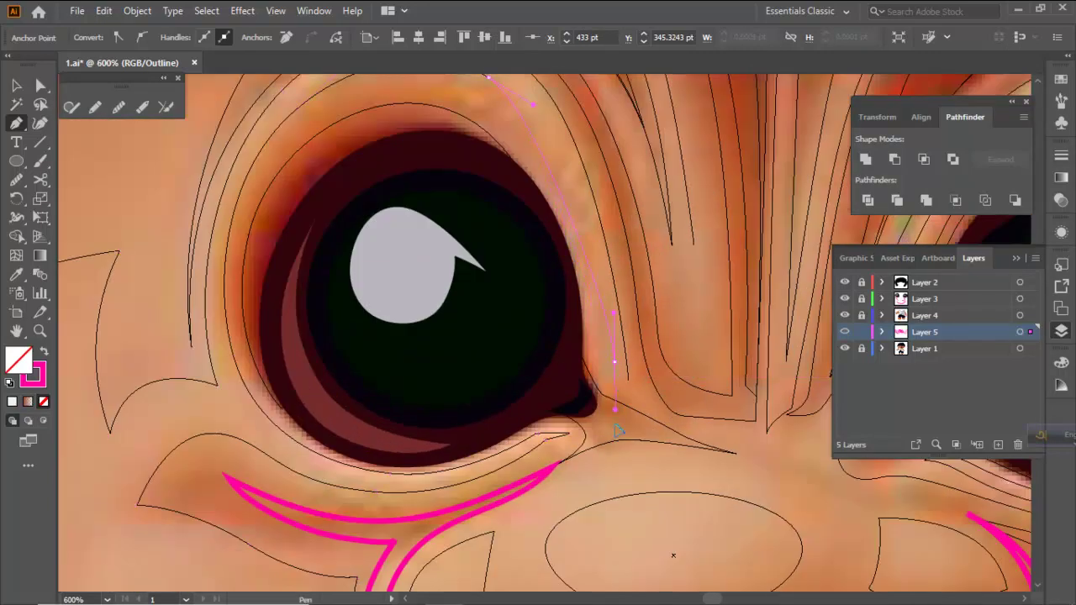
left_click(639, 545)
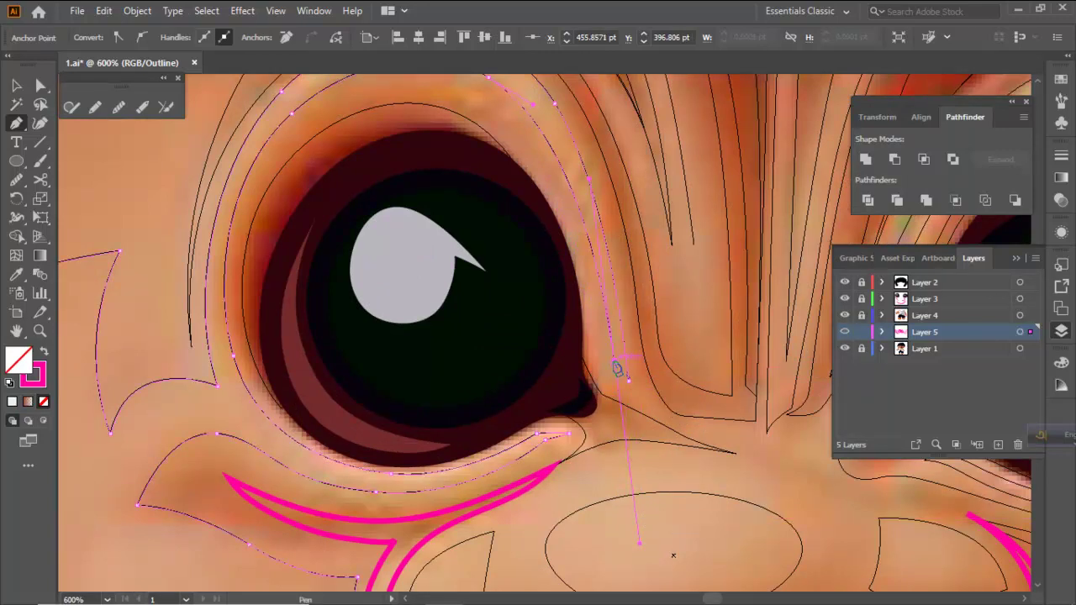
left_click(628, 380)
left_click_drag(588, 326, 617, 411)
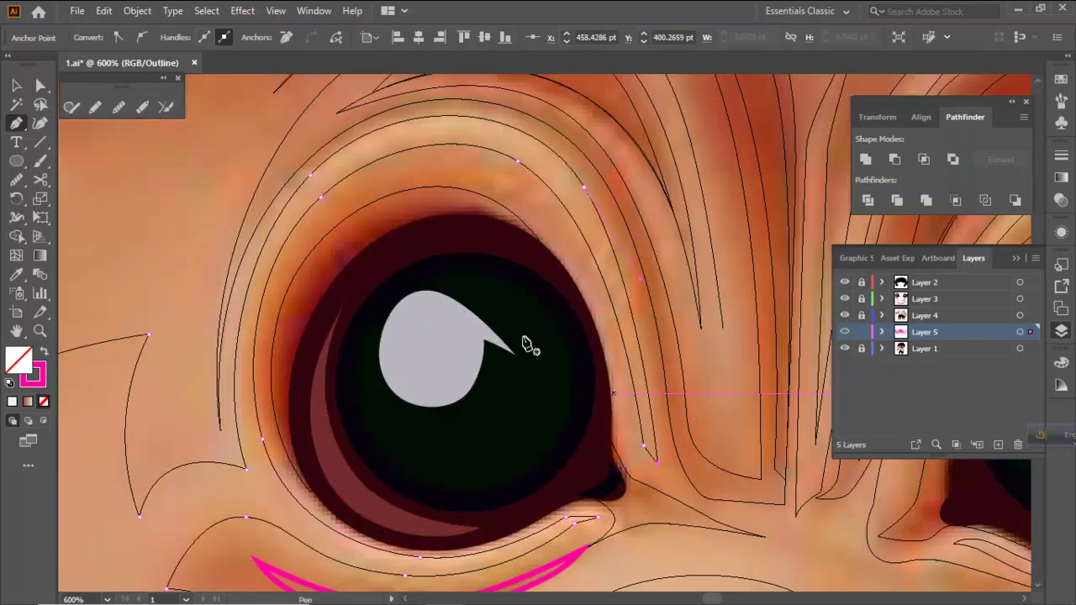
Smooth the left eye and cheek highlight outline with the Smooth tool, deselect it, and return to the Pen tool
left_click(14, 181)
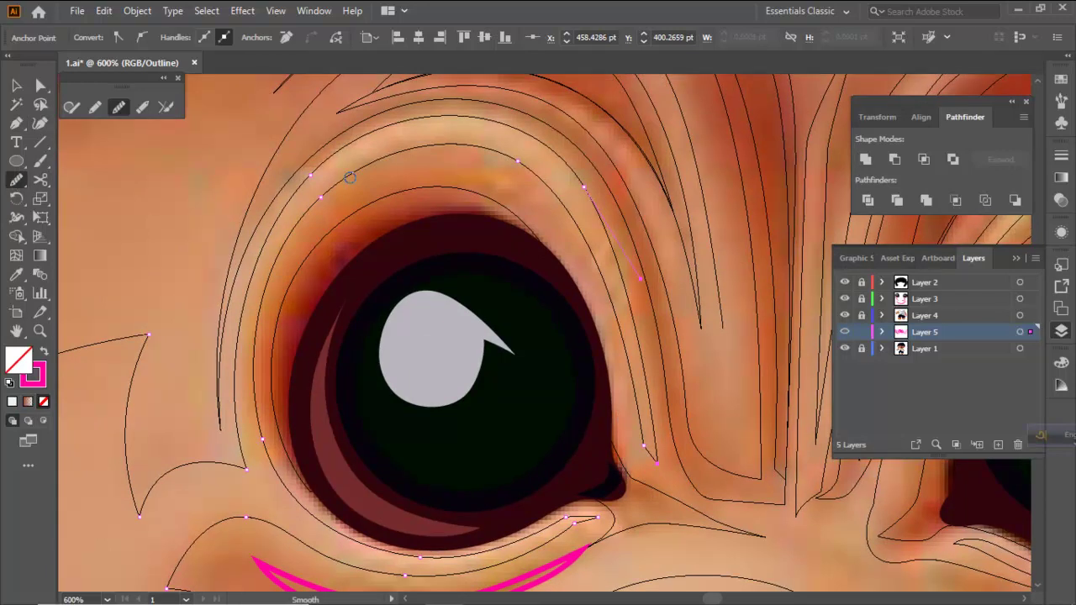
left_click(349, 177)
scroll(511, 239, "down", 1)
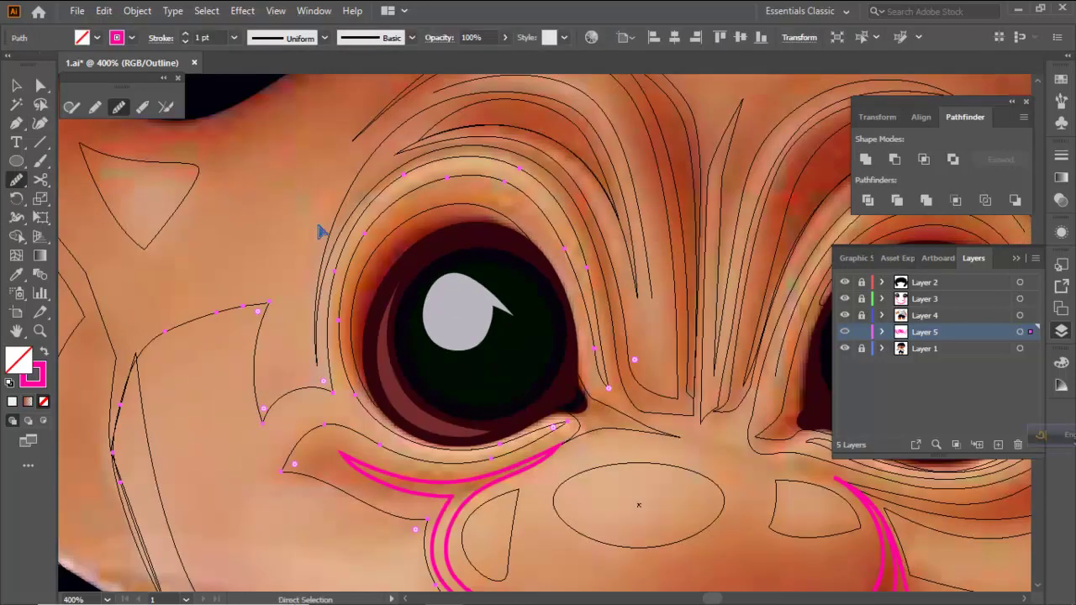
left_click(313, 231, "ctrl")
scroll(355, 233, "down", 2)
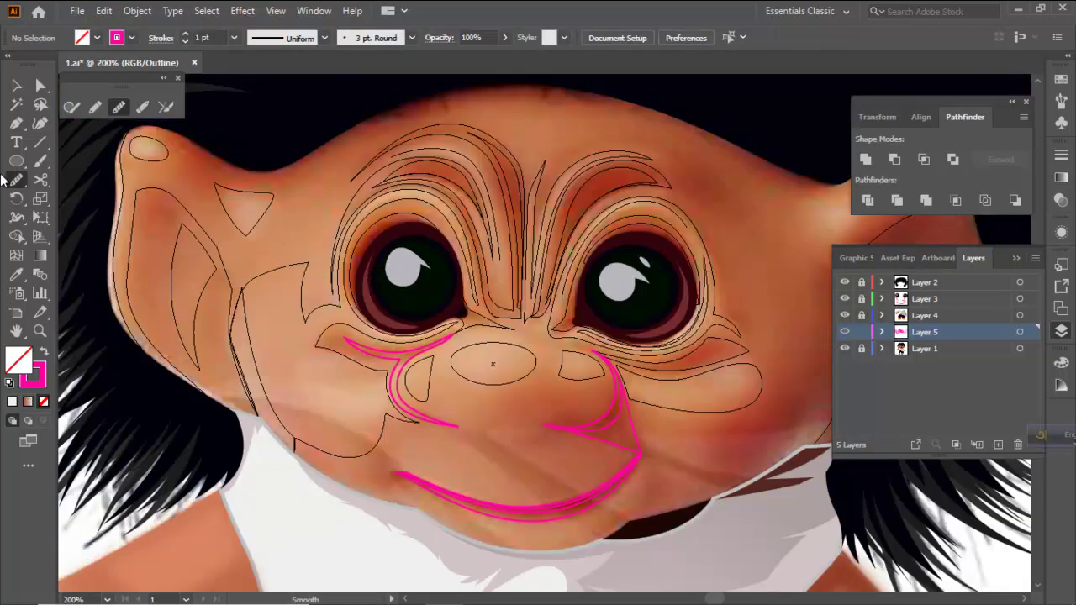
left_click(15, 124)
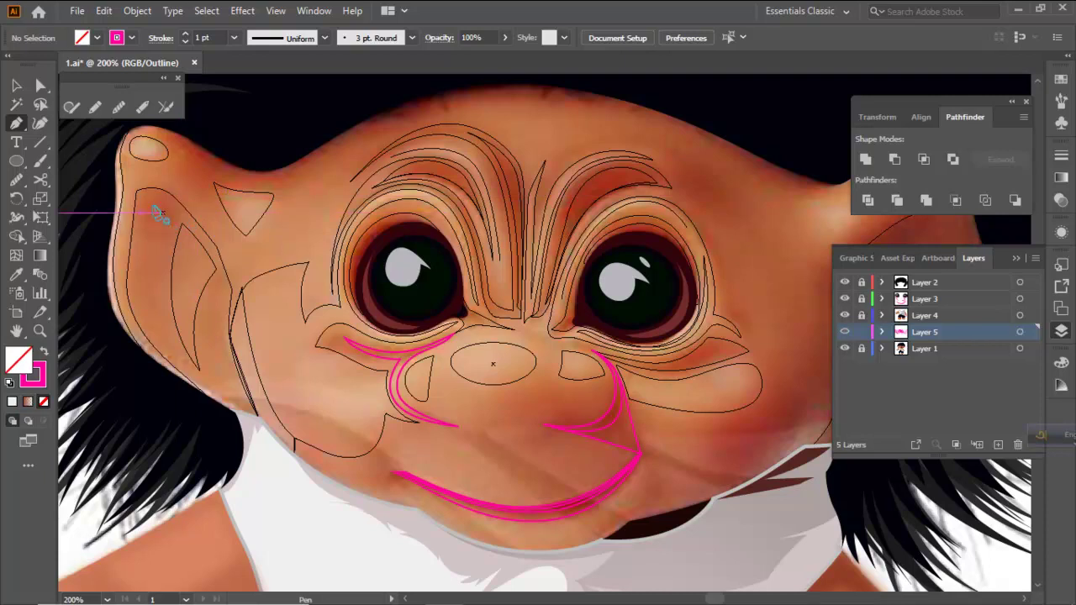
Outline the pointed triangular shadow in the upper part of the left ear's hollow as a closed Pen shape and deselect it
scroll(169, 211, "up", 2)
left_click(202, 220)
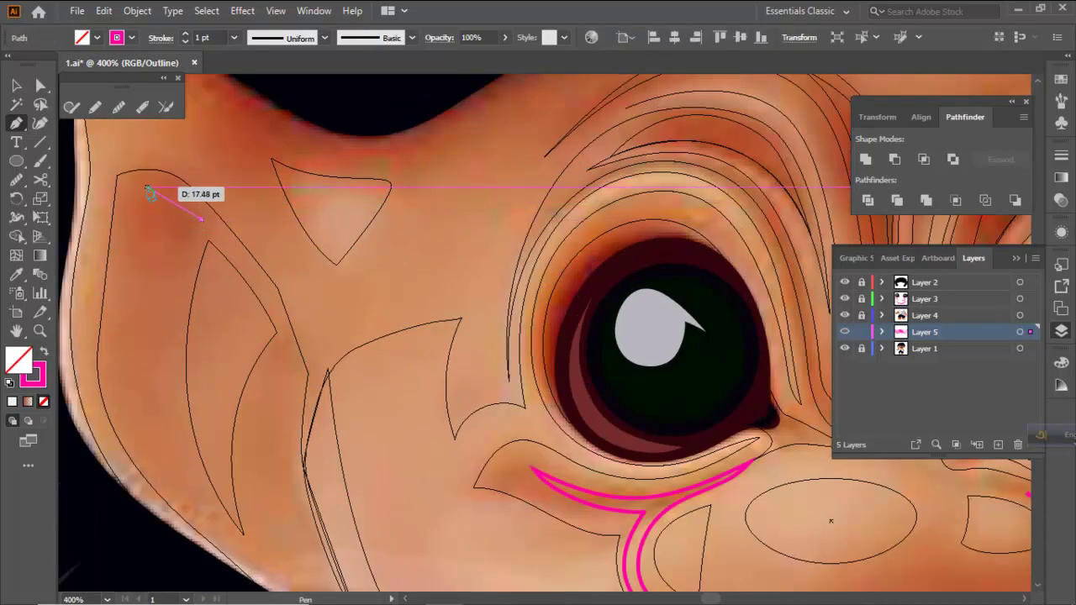
left_click_drag(141, 182, 116, 189)
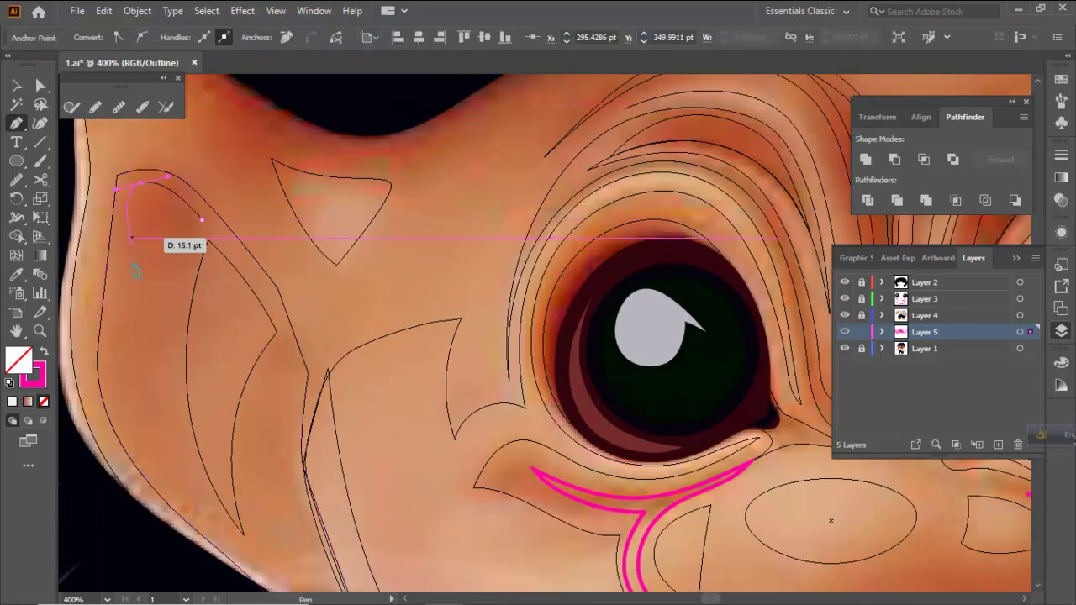
left_click(151, 332)
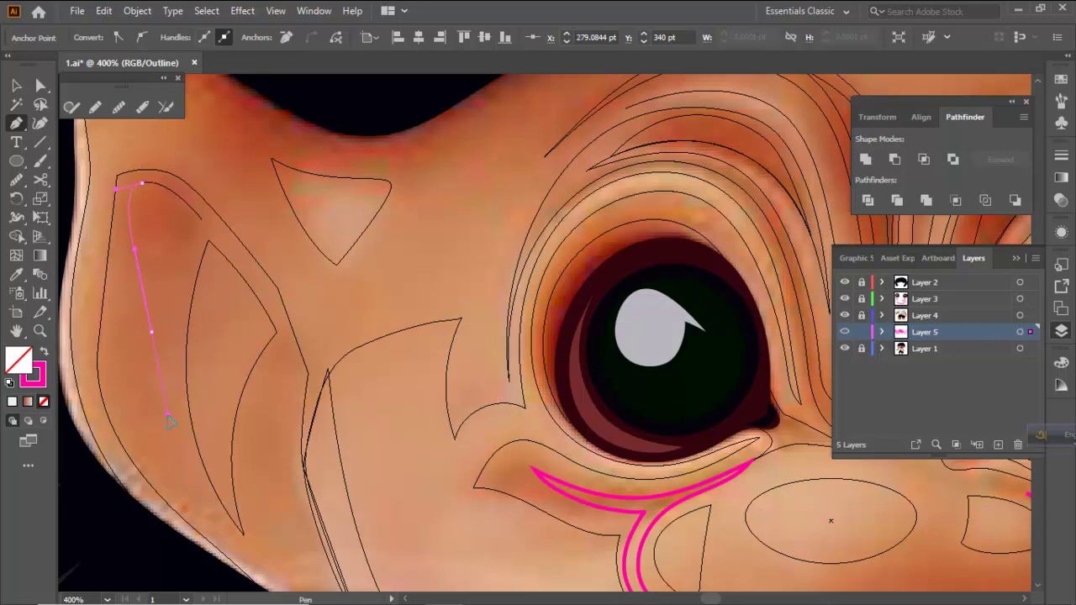
left_click_drag(167, 414, 167, 414)
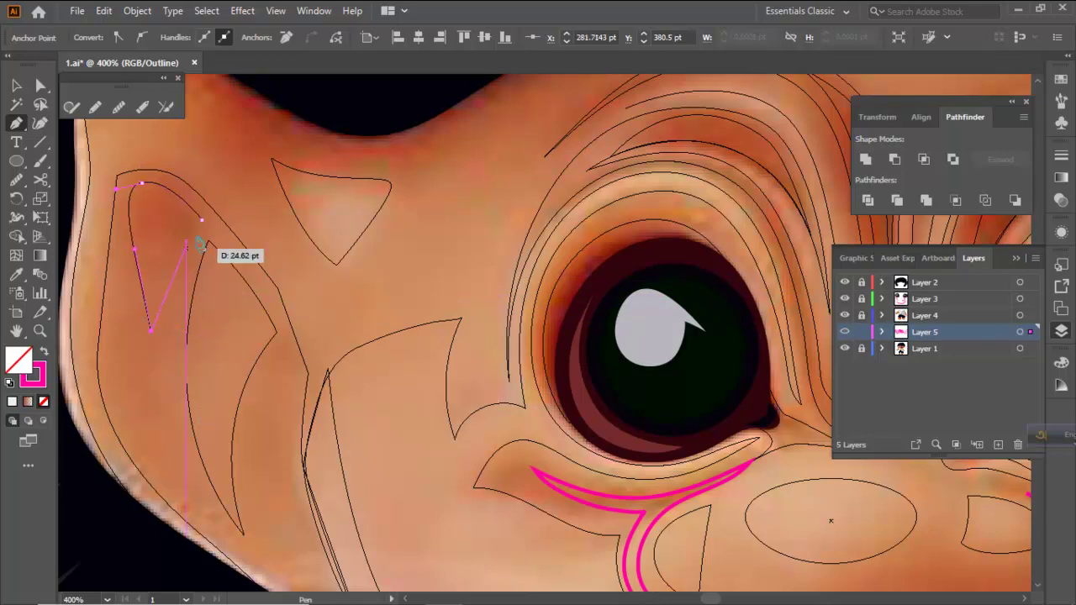
left_click(237, 194, "ctrl")
Start a left cheek highlight outline beside the nose crease and trace it down to a sharp corner at the crease's lower part
scroll(288, 255, "down", 1)
left_click_drag(300, 286, 257, 234)
left_click_drag(381, 413, 336, 382)
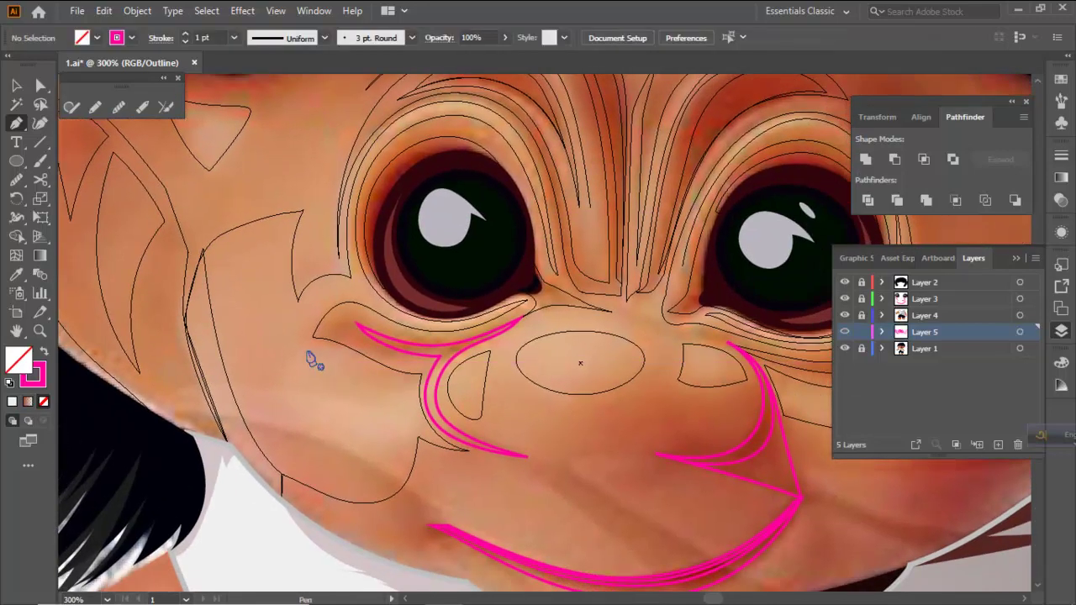
scroll(412, 403, "up", 1)
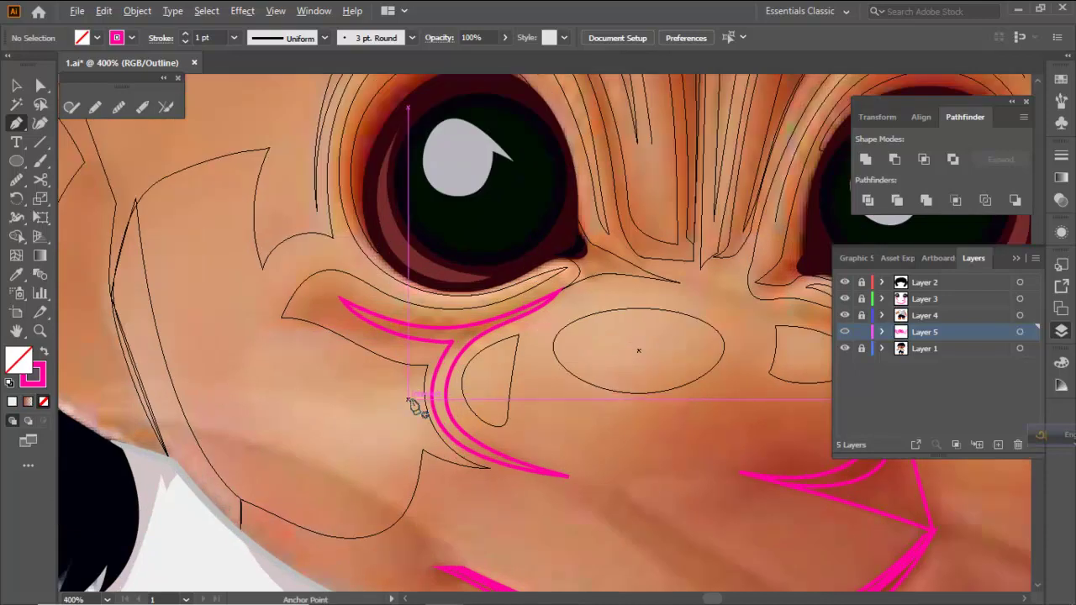
left_click(422, 415, "ctrl")
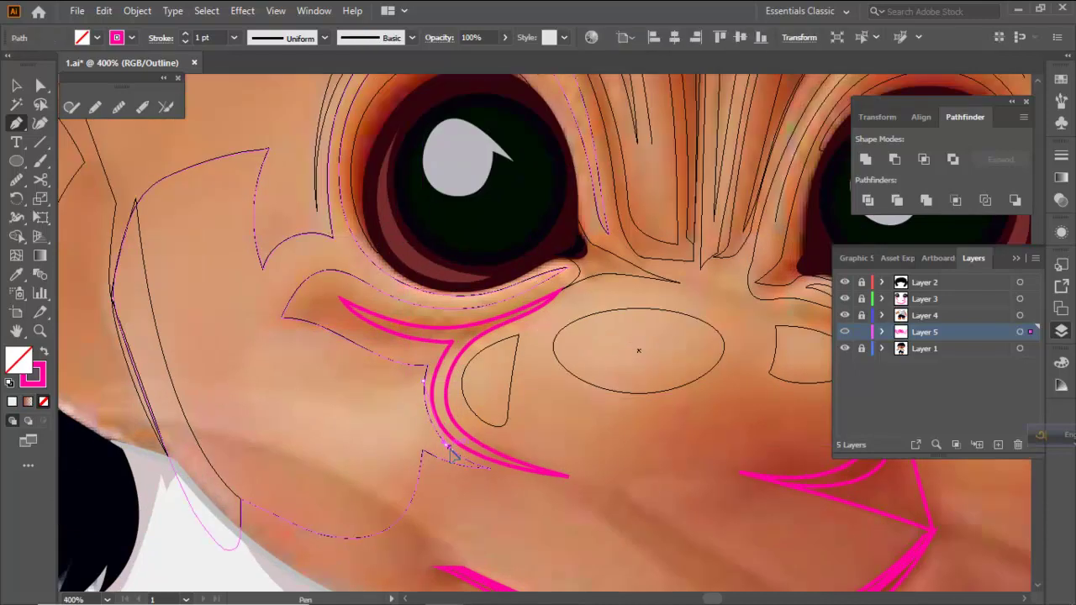
left_click_drag(465, 467, 402, 448)
left_click(445, 444)
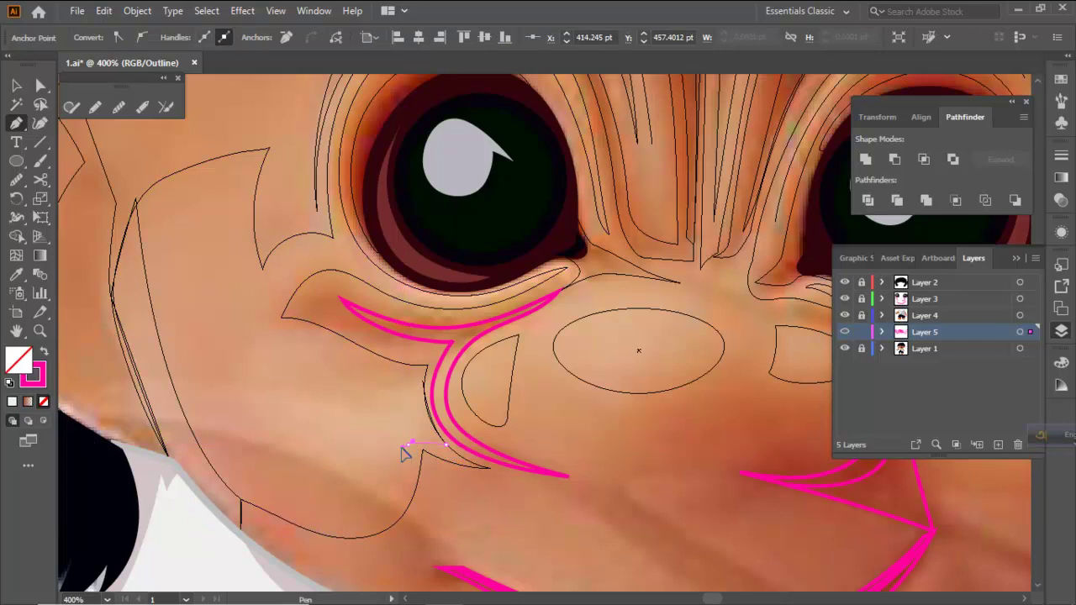
Carry the left cheek outline around its rounded lower and outer sides, hook it inward beneath the eye, and close it at its start
left_click_drag(361, 502, 333, 505)
left_click_drag(264, 501, 256, 487)
left_click_drag(259, 326, 327, 356)
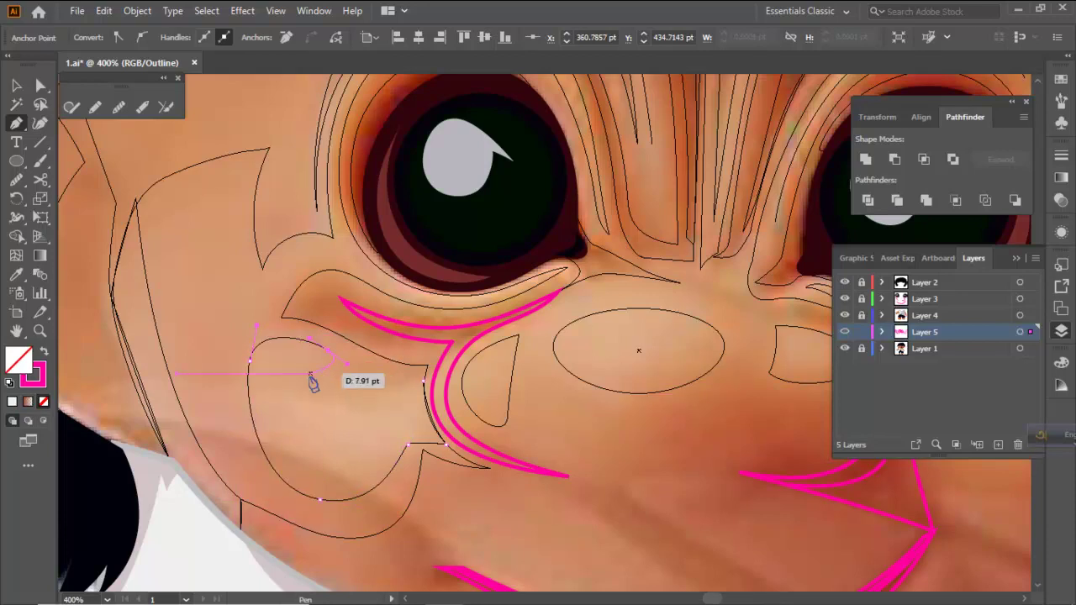
left_click_drag(301, 407, 301, 414)
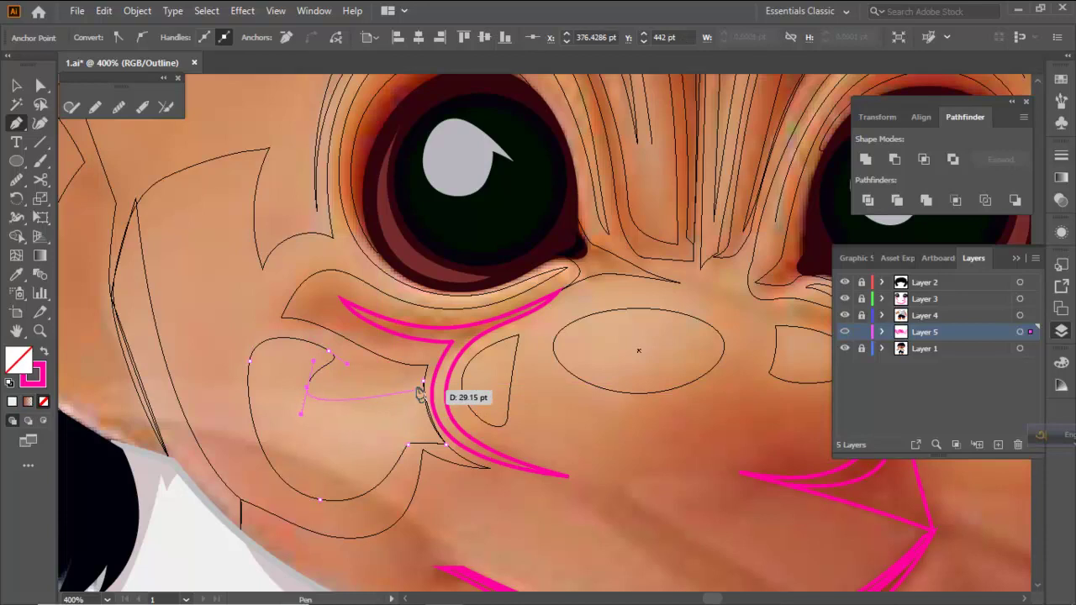
left_click_drag(423, 381, 480, 351)
left_click(356, 435, "ctrl")
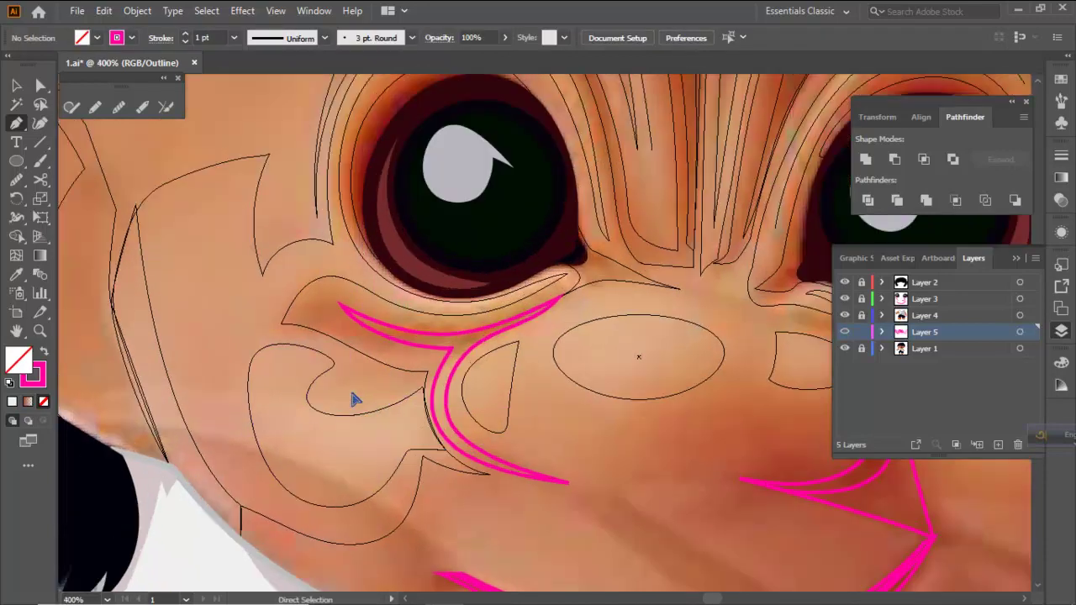
Smooth the curled left cheek highlight outline with the Smooth tool, deselect it, and return to the Pen tool
left_click_drag(352, 394, 315, 452)
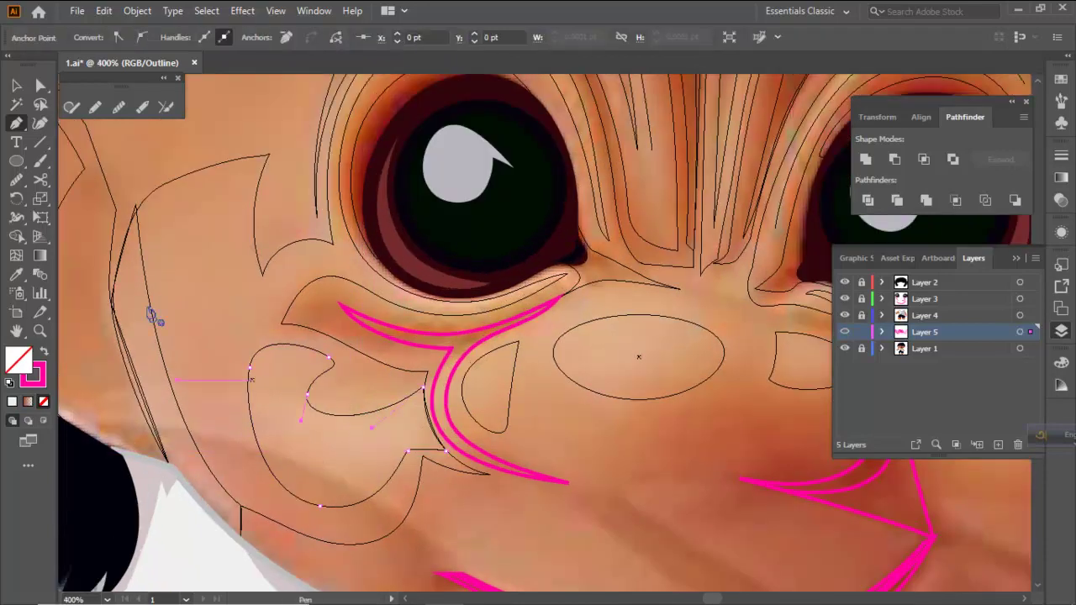
left_click(17, 180)
left_click_drag(249, 397, 252, 389)
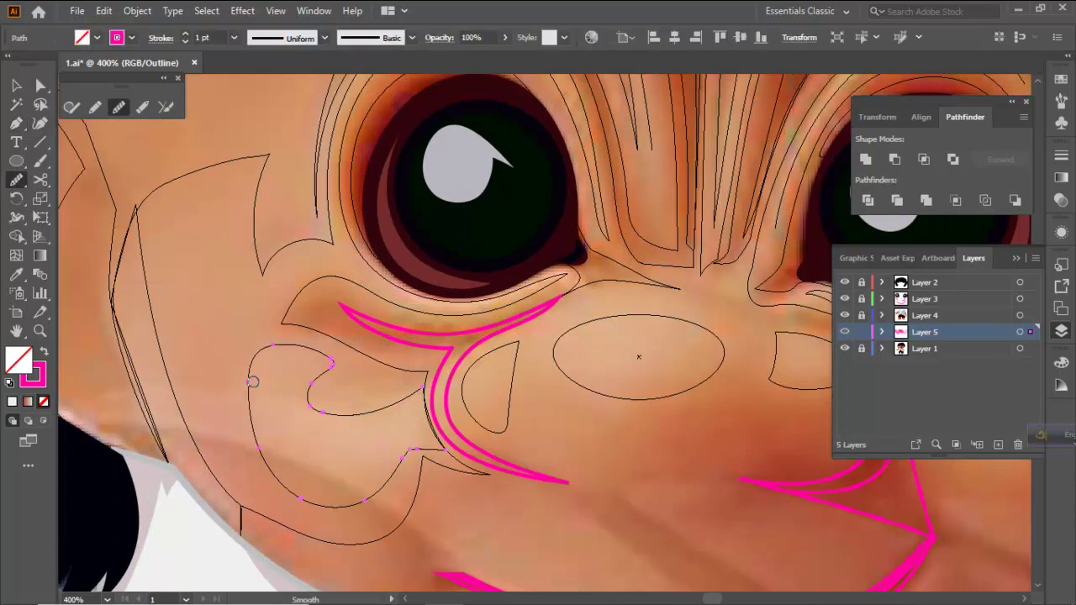
left_click(235, 351, "ctrl")
scroll(235, 351, "down", 2)
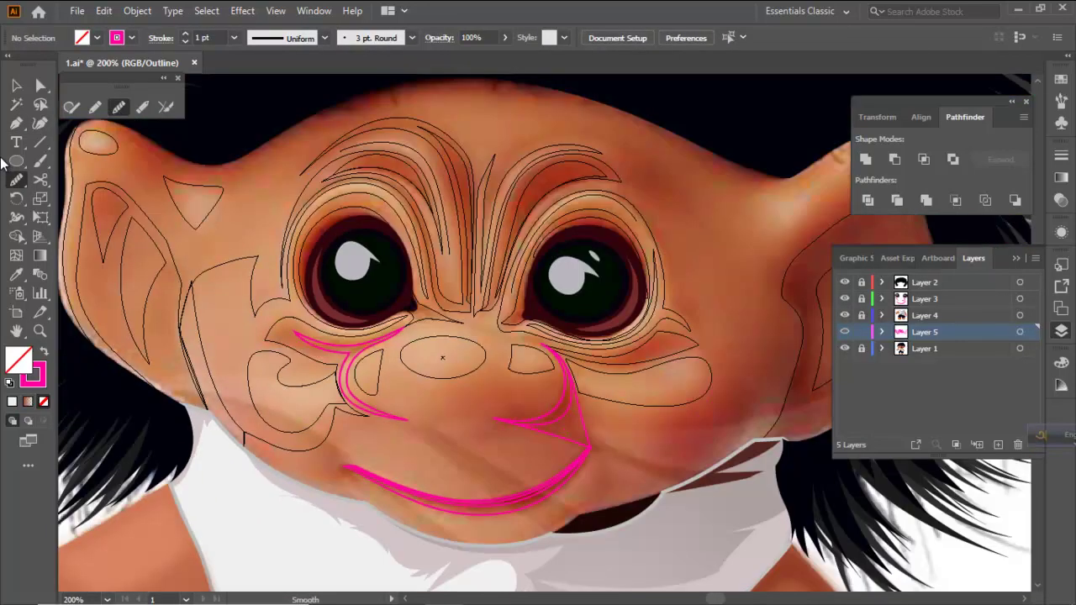
left_click(18, 126)
Start a large face outline at the chin's lower right edge and curve it up to the right corner of the mouth
left_click_drag(316, 188, 284, 268)
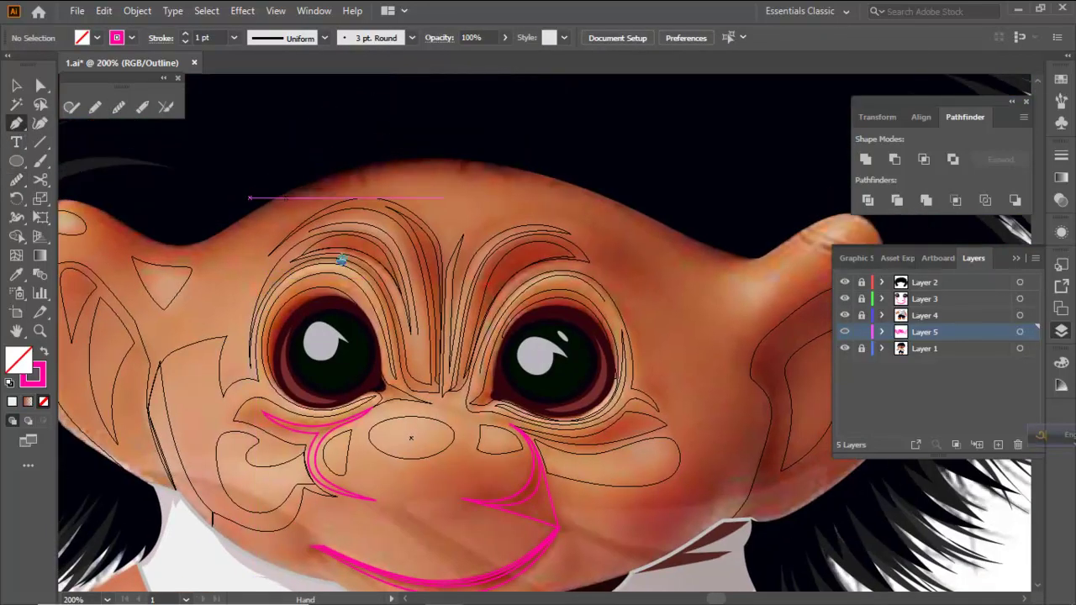
left_click_drag(646, 304, 627, 262)
scroll(629, 348, "up", 1)
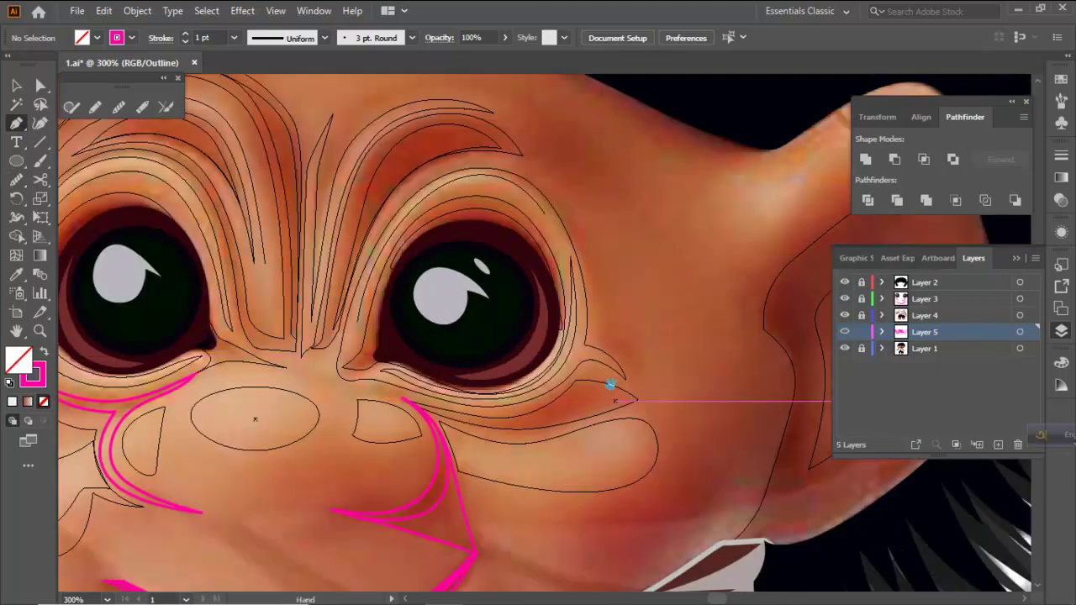
left_click_drag(620, 404, 622, 200)
left_click_drag(411, 433, 414, 403)
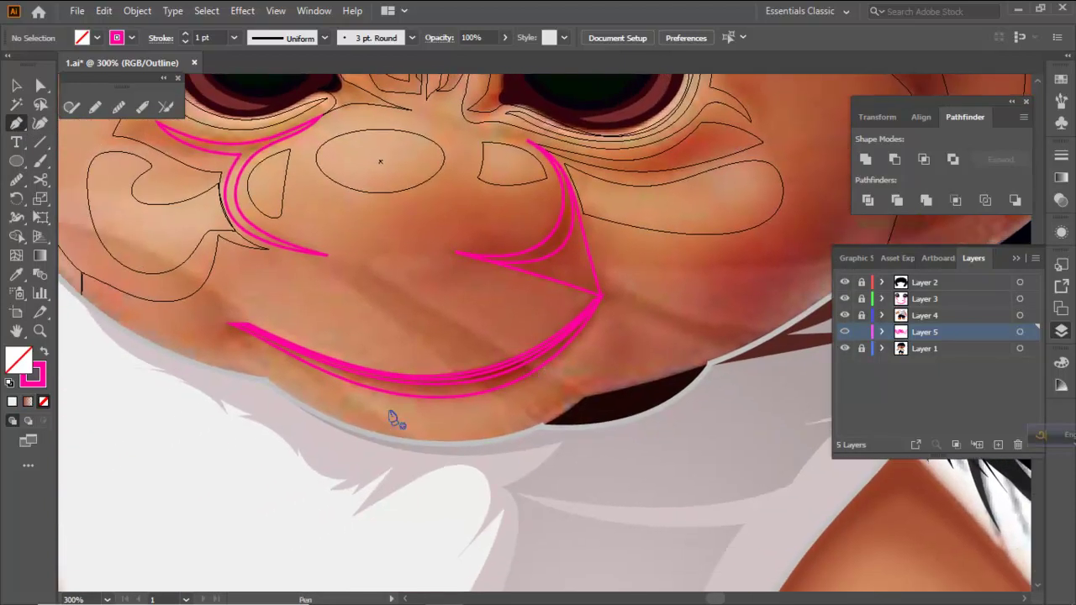
scroll(598, 393, "down", 3)
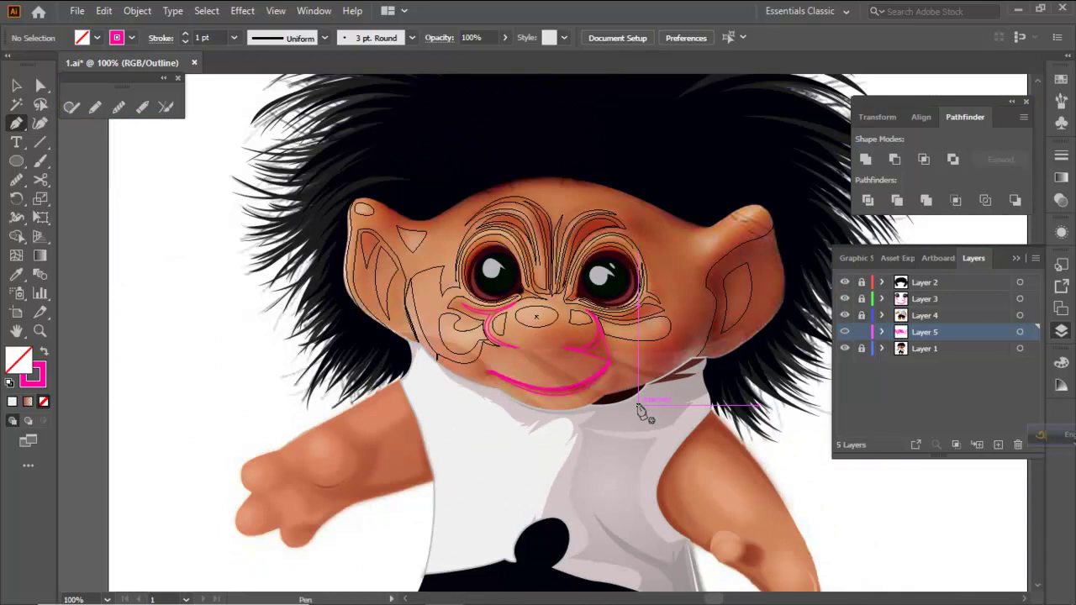
scroll(574, 404, "up", 3)
left_click_drag(507, 409, 476, 432)
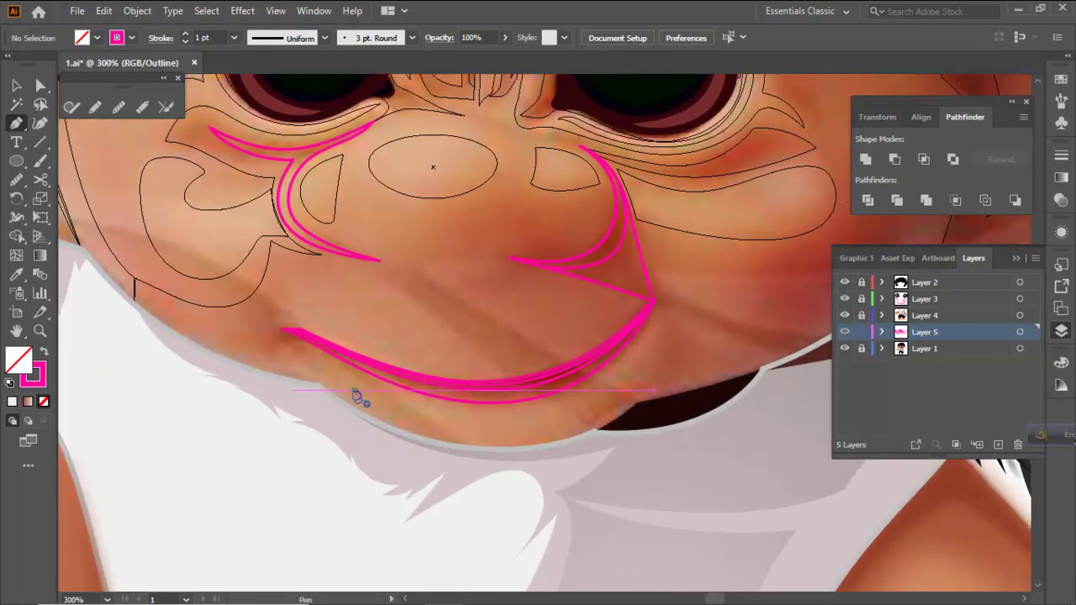
left_click(582, 434)
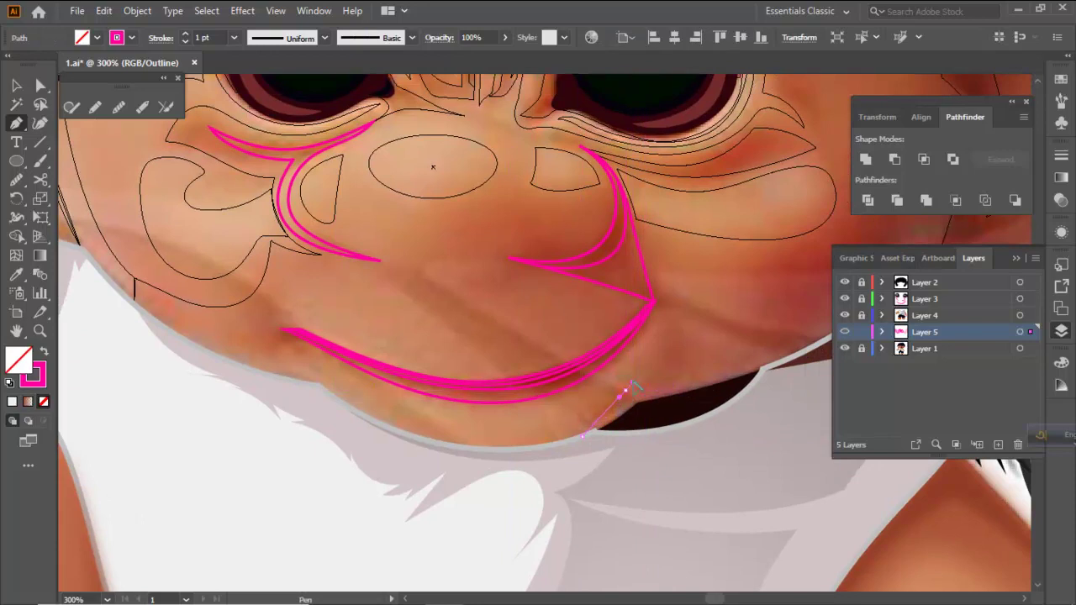
left_click(625, 393)
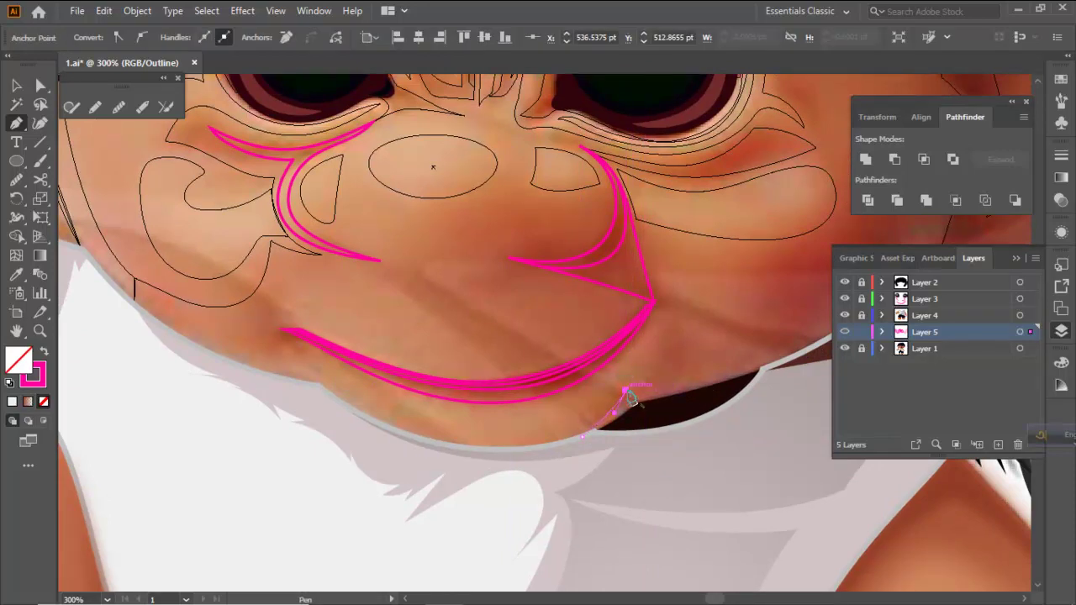
left_click_drag(681, 339, 524, 401)
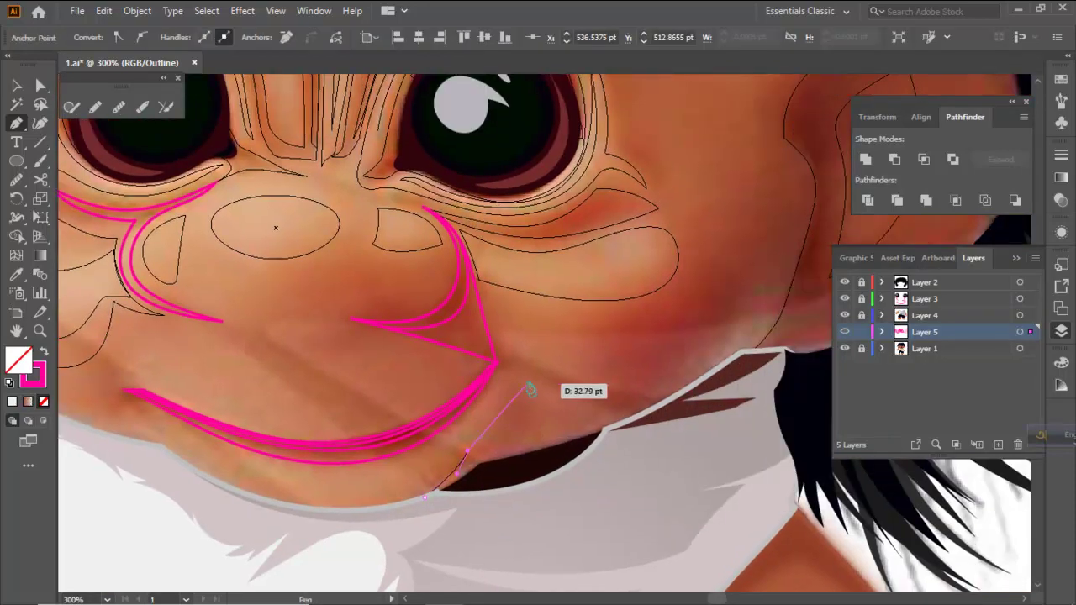
left_click_drag(497, 367, 468, 322)
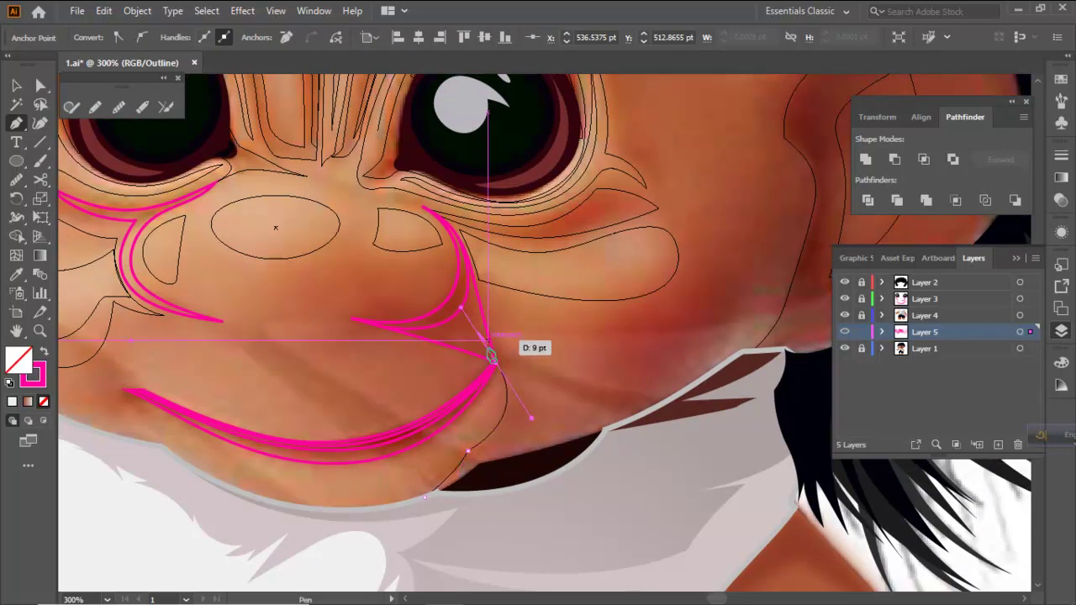
Continue the face outline from the right mouth corner up the nose crease to the inner end of the right cheek highlight
left_click_drag(500, 370, 569, 392)
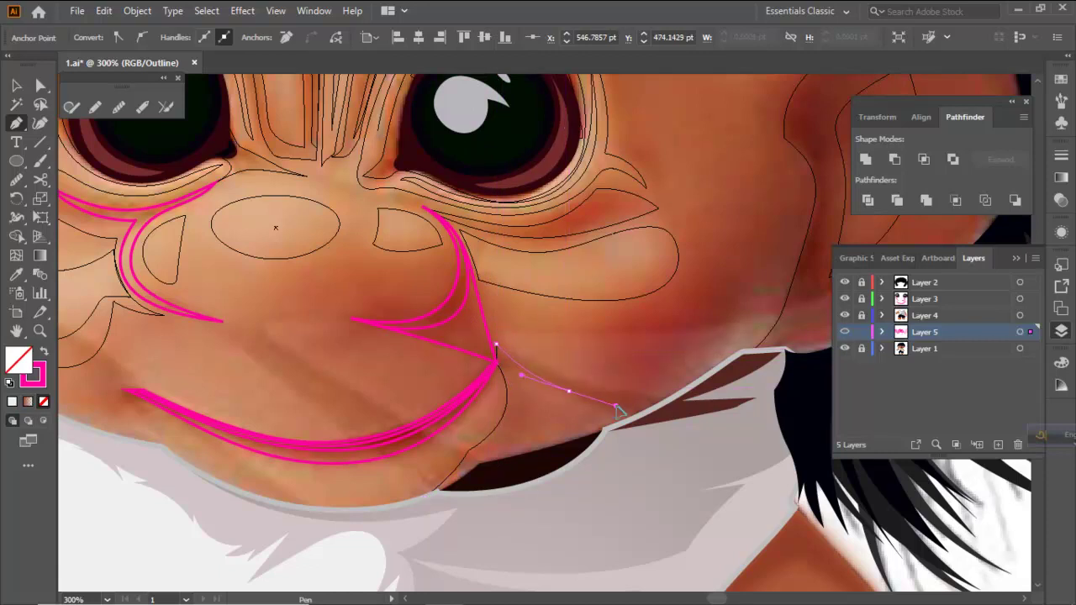
left_click_drag(498, 367, 476, 284)
left_click(474, 277)
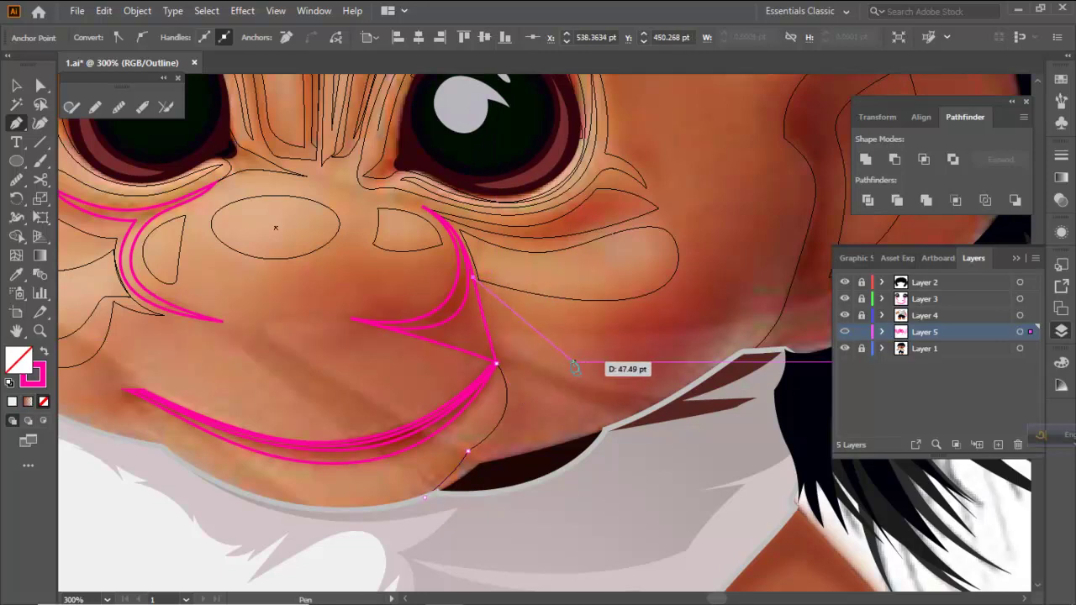
left_click_drag(539, 348, 602, 386)
key("ctrl+z")
Carry the face outline beneath the right cheek highlight, around its outer side, and up to the base of the right ear
left_click_drag(695, 347, 599, 403)
scroll(607, 360, "down", 1)
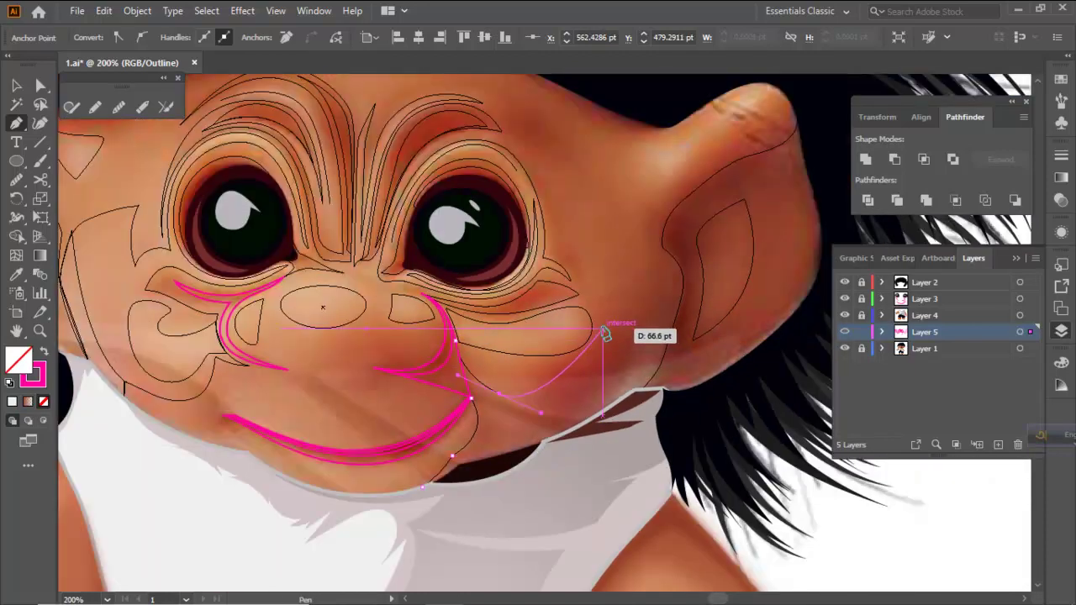
left_click_drag(597, 319, 588, 290)
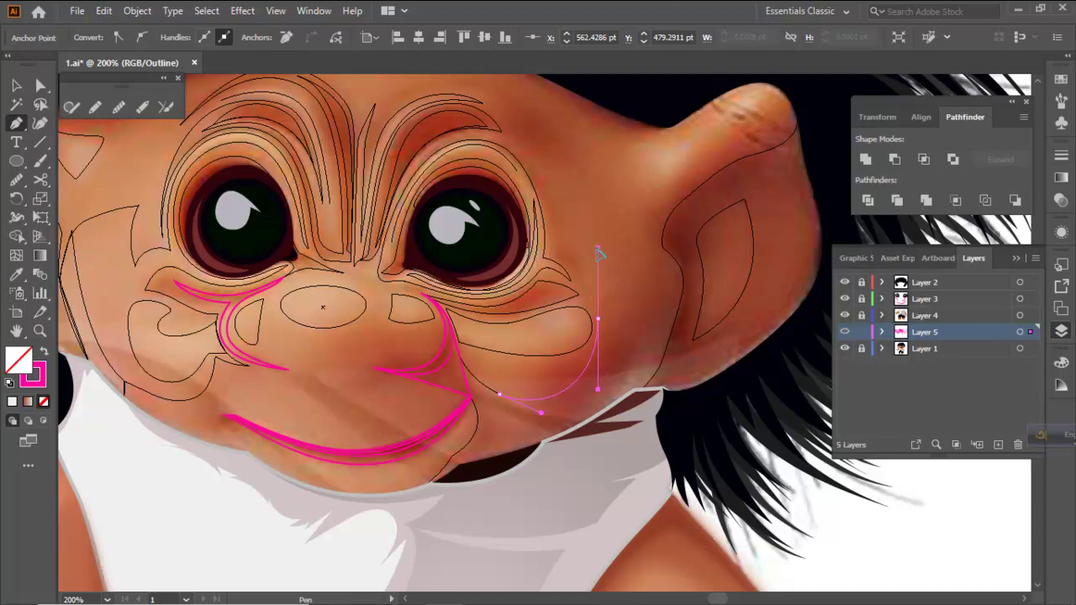
left_click_drag(595, 254, 654, 280)
left_click_drag(660, 228, 707, 263)
left_click(622, 198)
Trace the face outline along the right ear to its tip and back down the ear's upper edge to the forehead
scroll(682, 199, "up", 3)
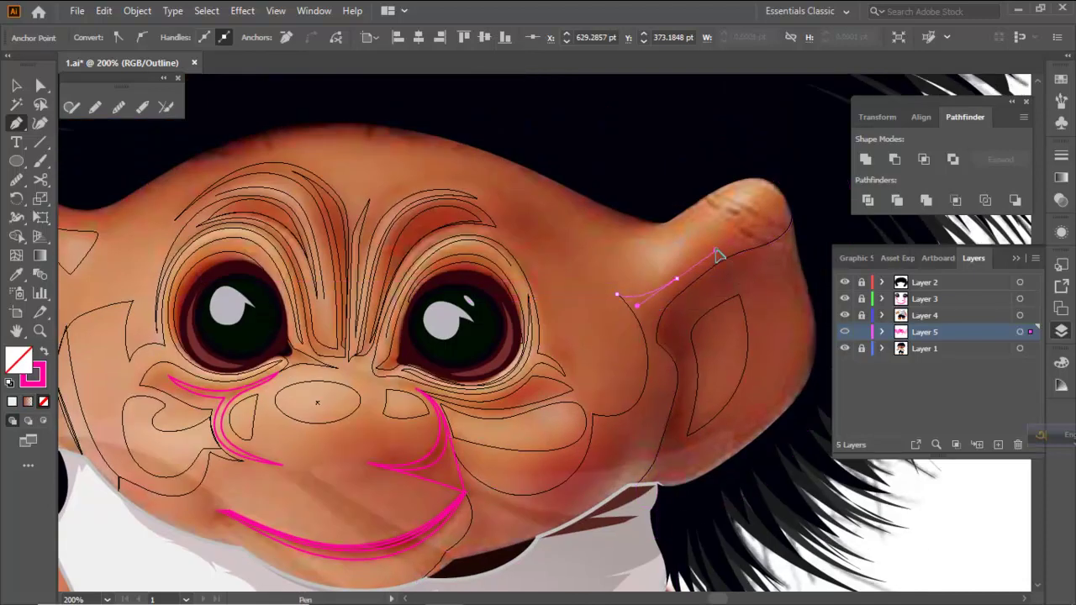
left_click_drag(770, 204, 792, 177)
left_click_drag(720, 169, 682, 189)
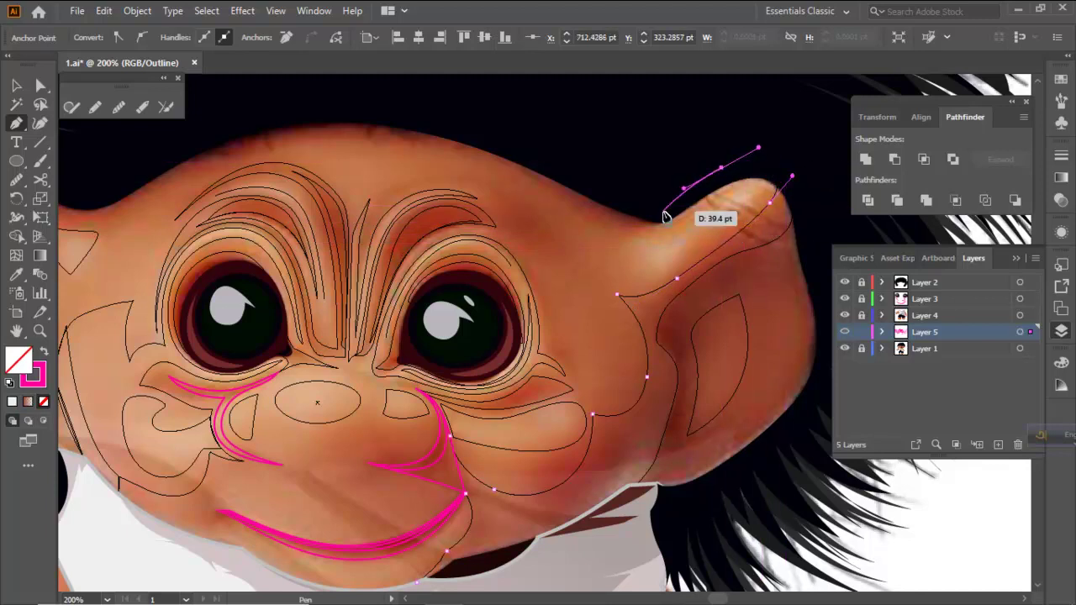
key("ctrl+z")
left_click_drag(749, 171, 736, 182)
left_click(694, 203)
left_click_drag(635, 229, 604, 229)
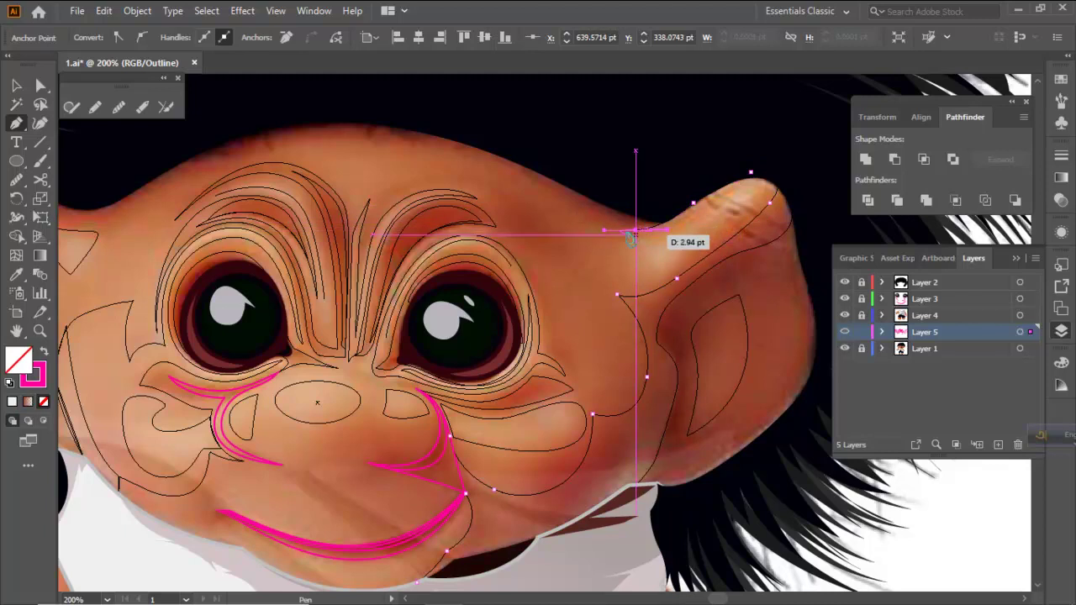
Continue the face outline along the forehead's upper edge to the dip beside the left ear
left_click_drag(514, 172, 489, 158)
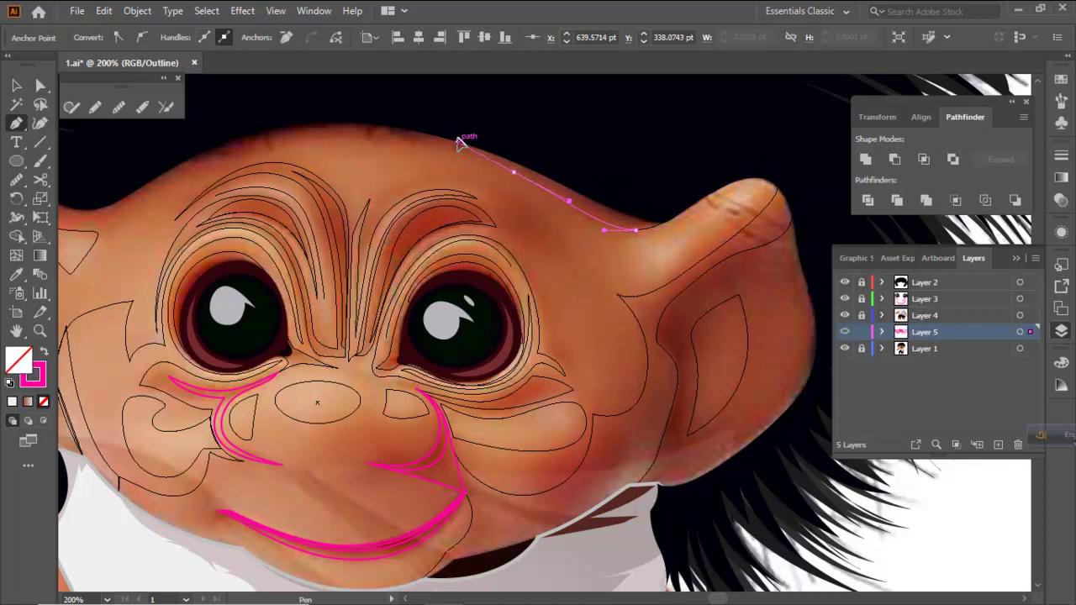
left_click_drag(283, 152, 387, 213)
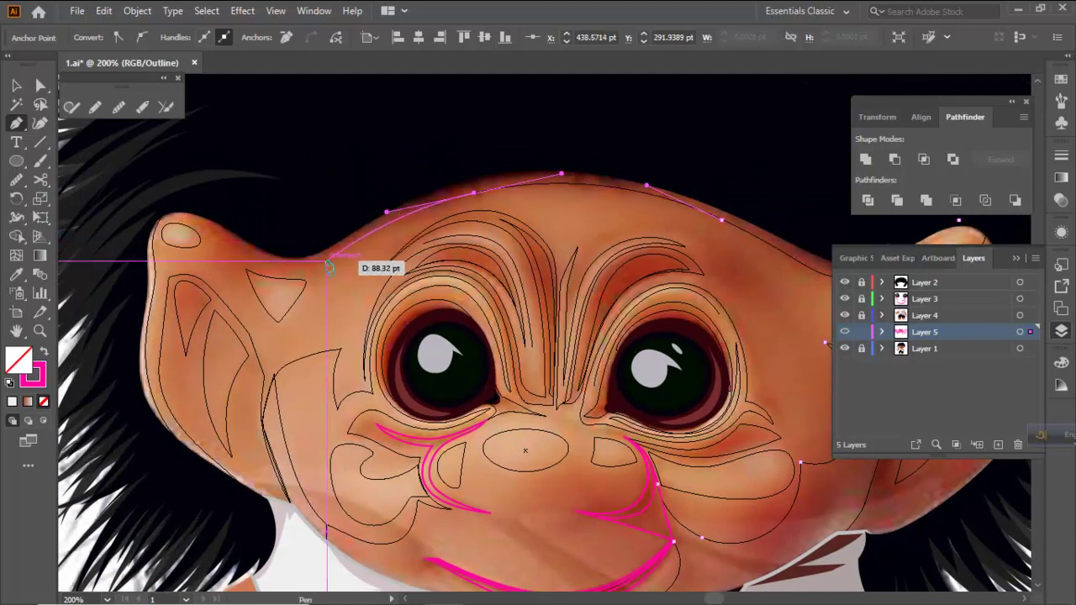
left_click_drag(308, 265, 267, 270)
left_click_drag(206, 219, 173, 162)
left_click_drag(316, 147, 387, 139)
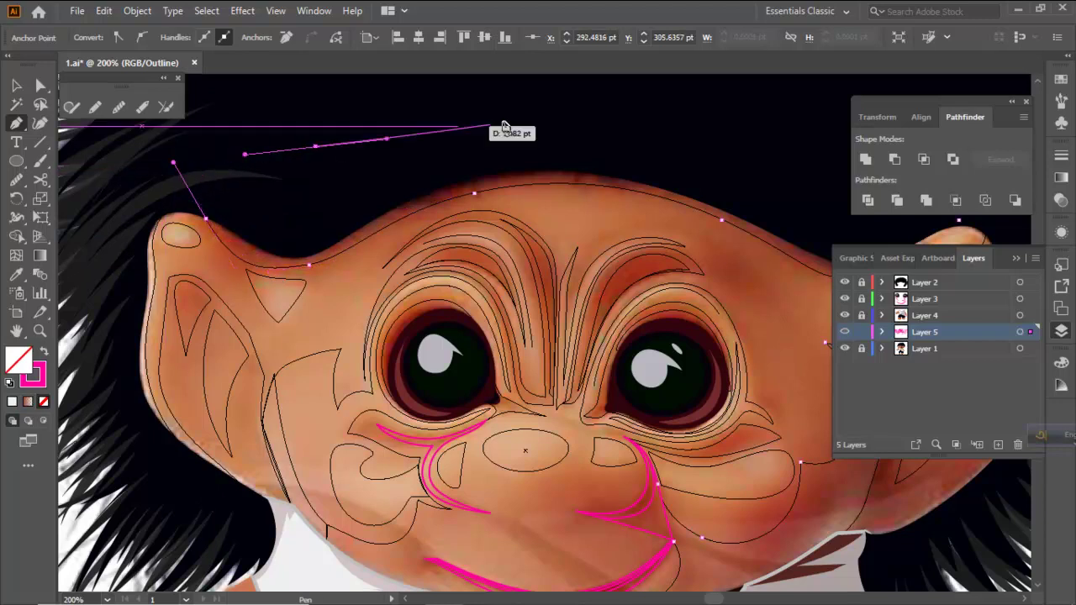
left_click_drag(226, 259, 323, 305)
scroll(323, 305, "up", 2)
key("ctrl+z")
key("ctrl+z")
Continue the face outline from the dip up to the left ear's tip and out into the hair above it
left_click(325, 282)
left_click_drag(279, 240, 304, 299)
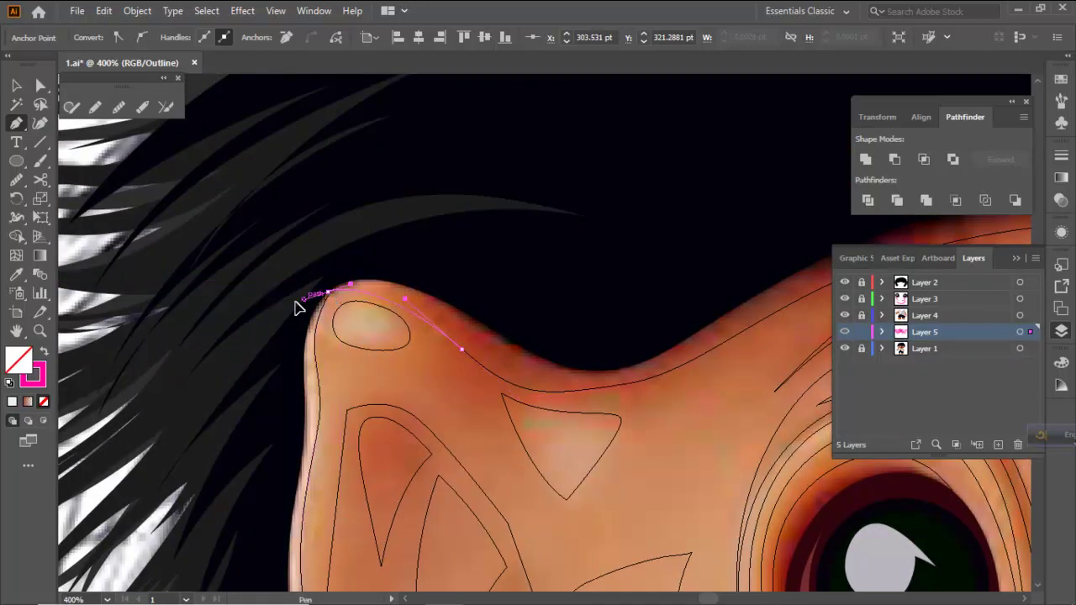
left_click_drag(338, 226, 408, 197)
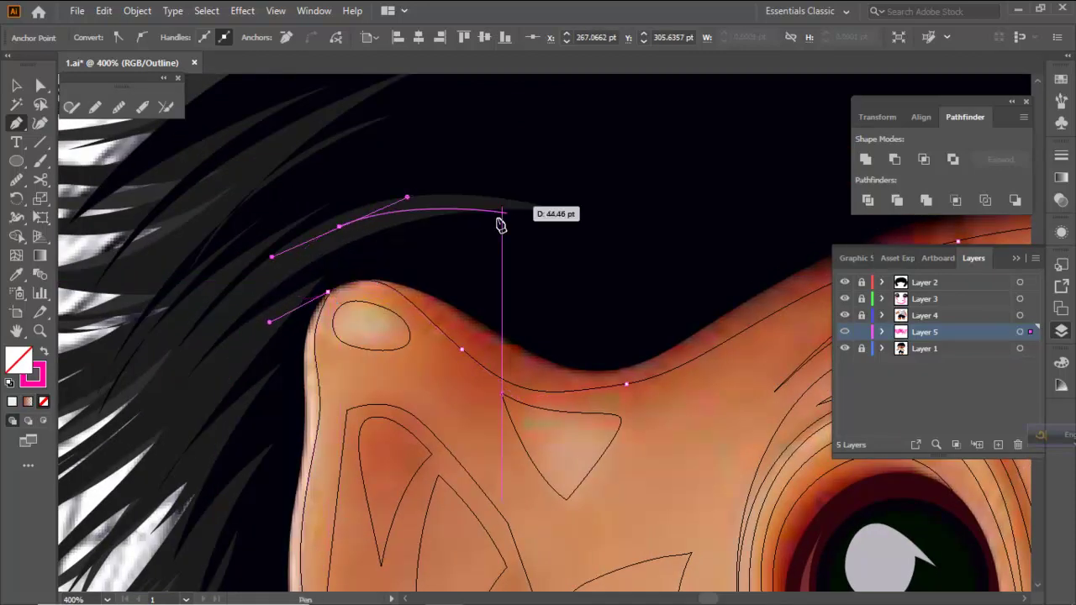
Carry the face outline over the hair, around the outside of the right ear and back beneath the chin, closing the shape
scroll(551, 209, "down", 2)
left_click_drag(541, 208, 262, 317)
scroll(429, 254, "down", 2)
left_click_drag(595, 243, 667, 264)
left_click_drag(734, 295, 743, 333)
left_click_drag(712, 480, 682, 502)
left_click_drag(568, 519, 550, 521)
left_click(507, 519)
left_click(452, 476, "ctrl")
Draw a small closed, pointed shadow shape around the left corner of the mouth with the Pen tool
scroll(472, 496, "up", 1)
left_click_drag(473, 501, 495, 446)
scroll(500, 444, "up", 1)
scroll(529, 433, "up", 1)
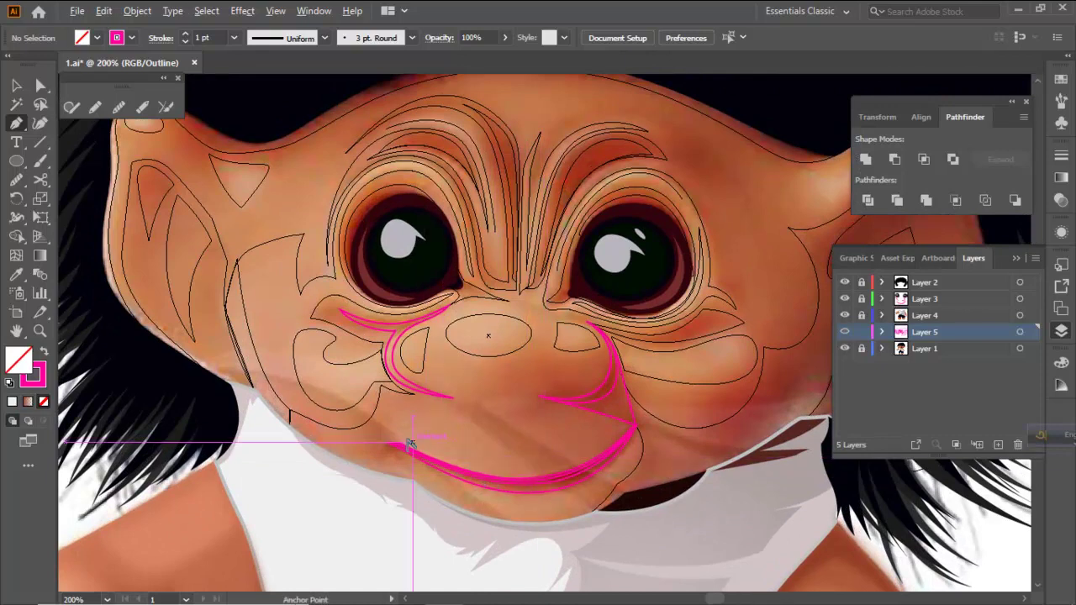
scroll(400, 441, "up", 1)
scroll(392, 471, "up", 1)
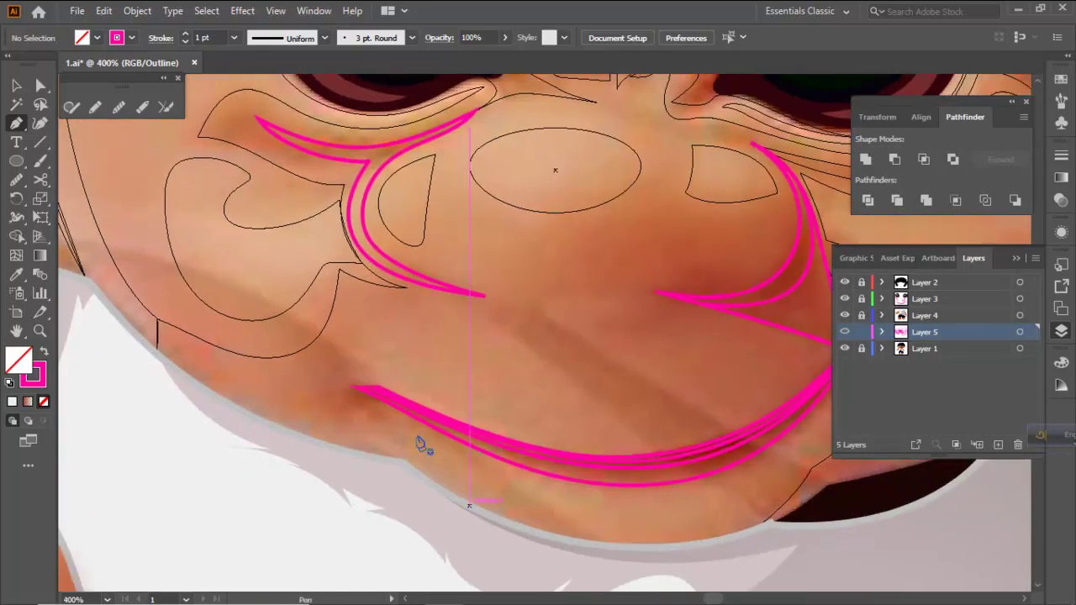
left_click(345, 419)
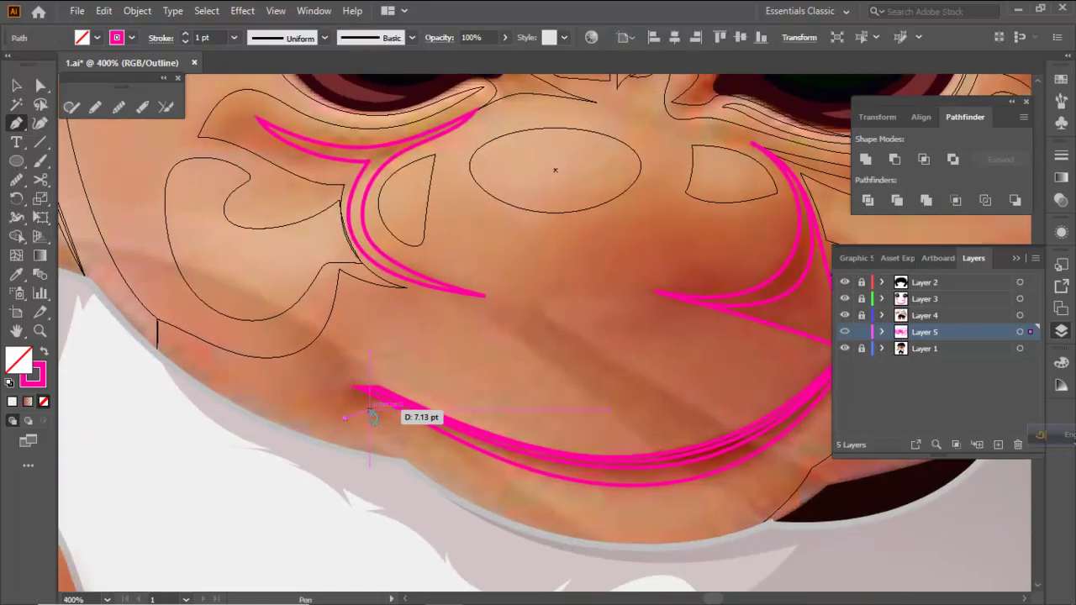
left_click_drag(377, 409, 388, 411)
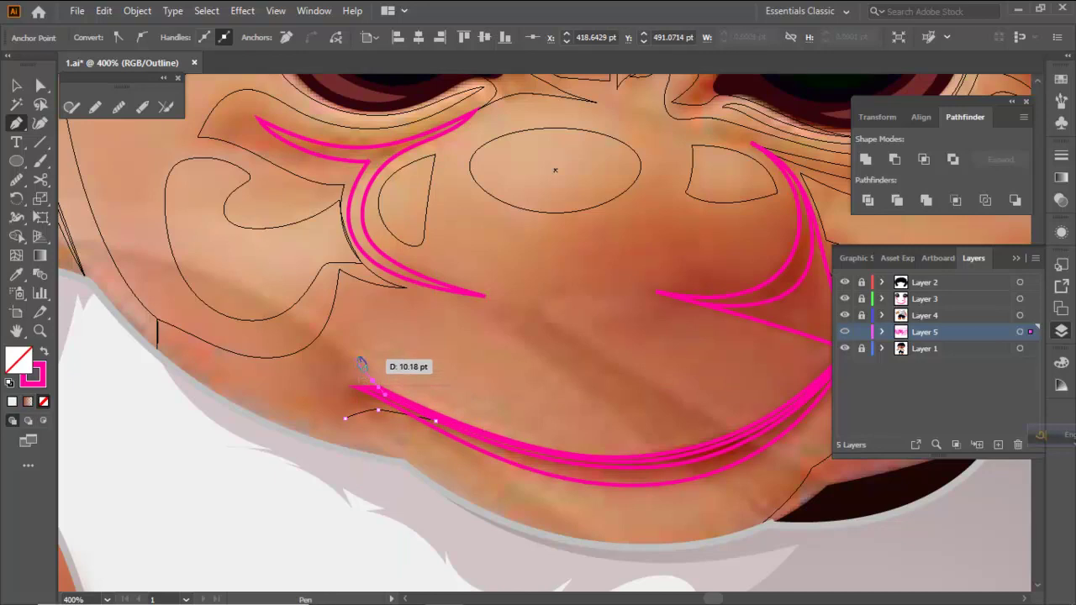
scroll(363, 366, "down", 2)
scroll(368, 354, "up", 2)
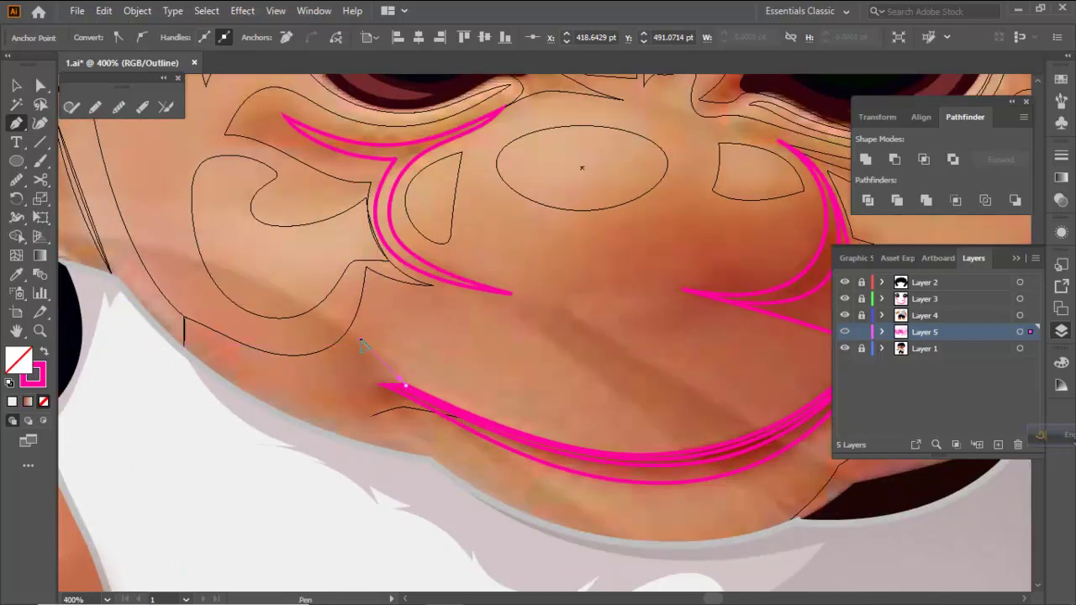
key("ctrl+z")
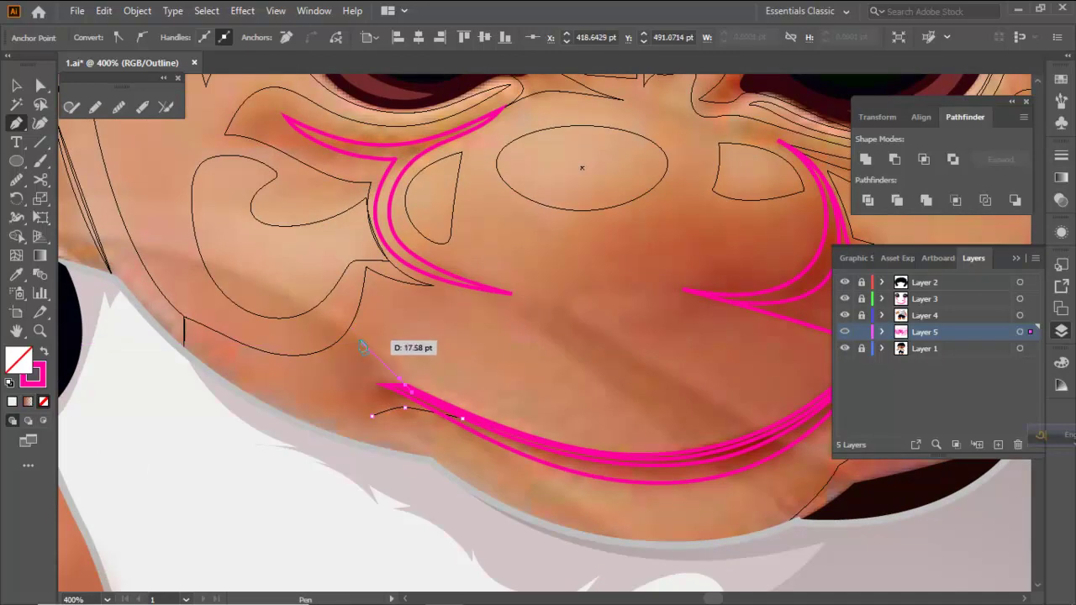
left_click(359, 340)
left_click_drag(375, 408, 374, 424)
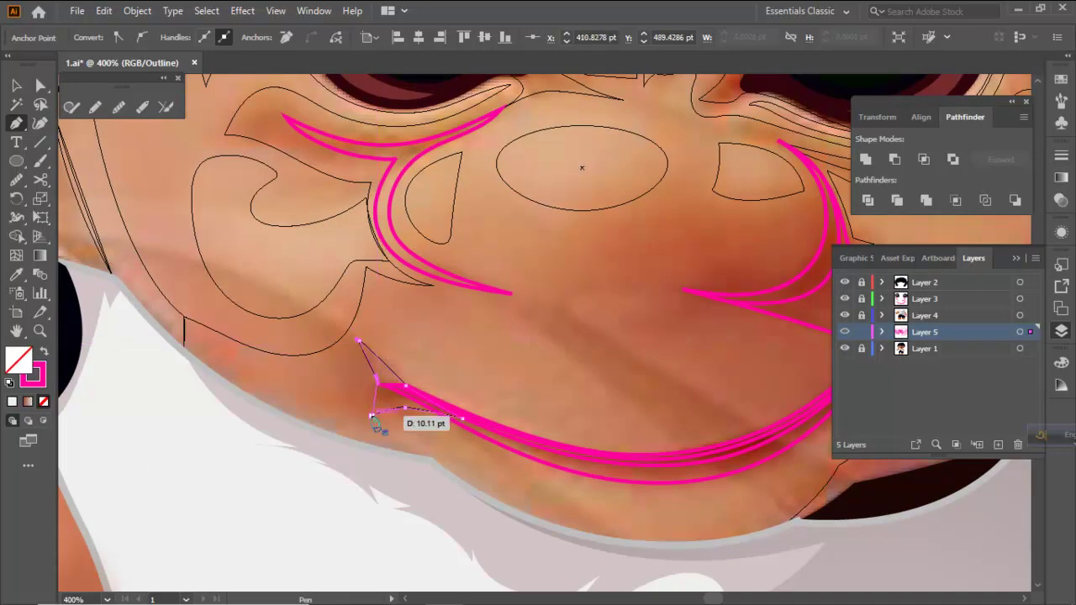
left_click(465, 400, "ctrl")
scroll(499, 381, "down", 2)
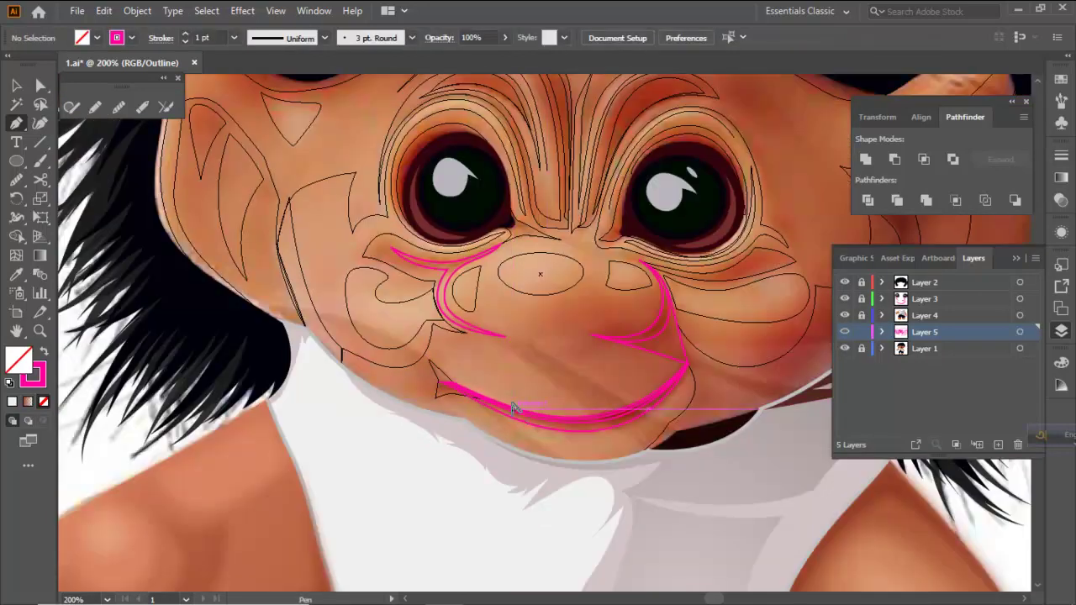
Start a shadow shape from the left nose crease along the nose's underside, around the right nostril and down the right crease
key("ctrl+minus")
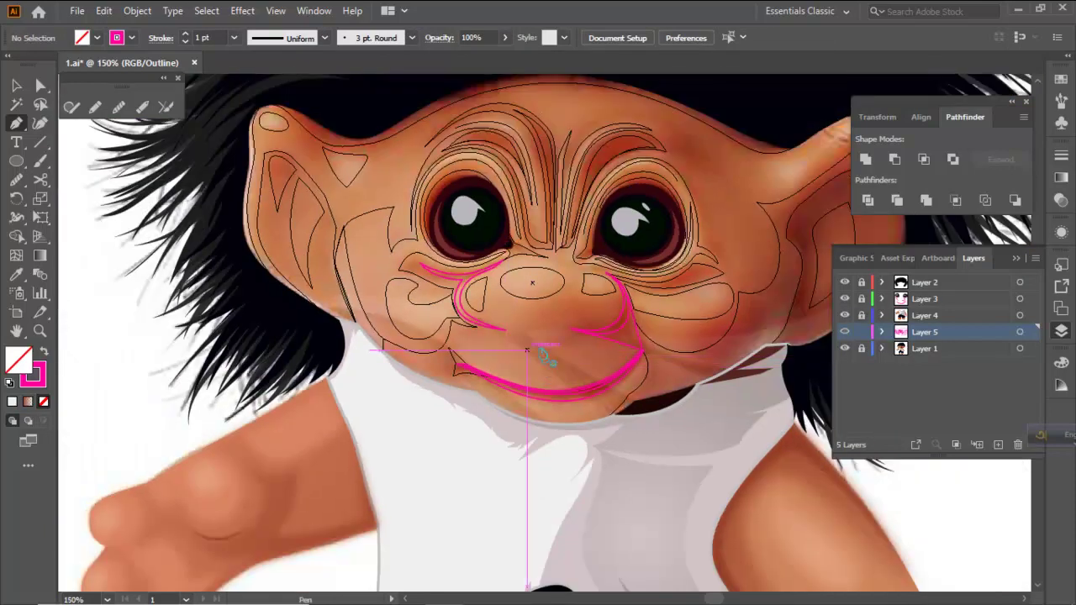
key("ctrl+plus")
key("ctrl+plus")
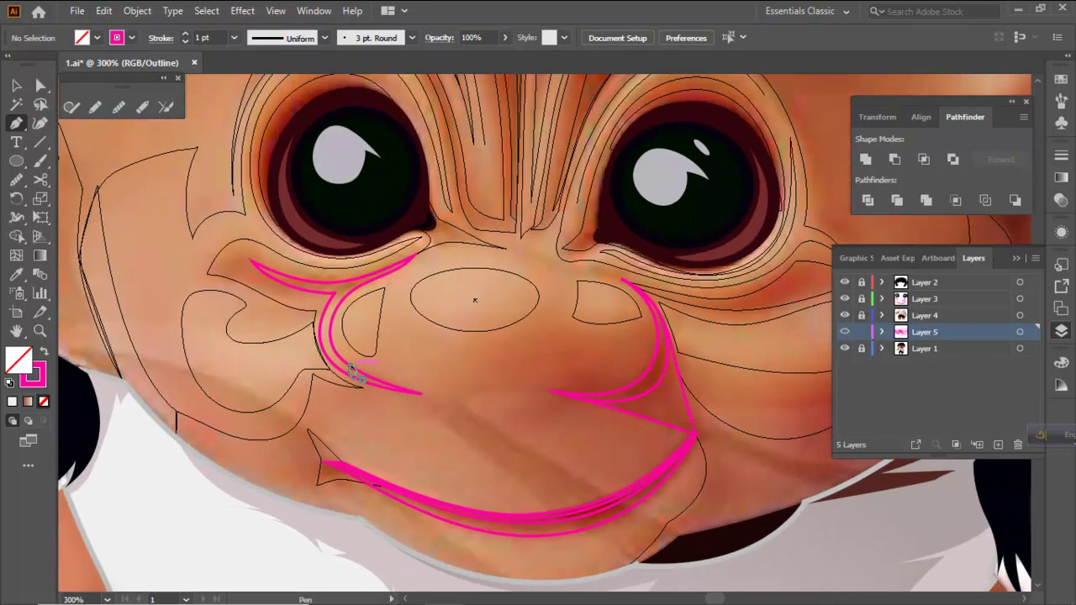
left_click(345, 364)
left_click_drag(550, 391, 587, 398)
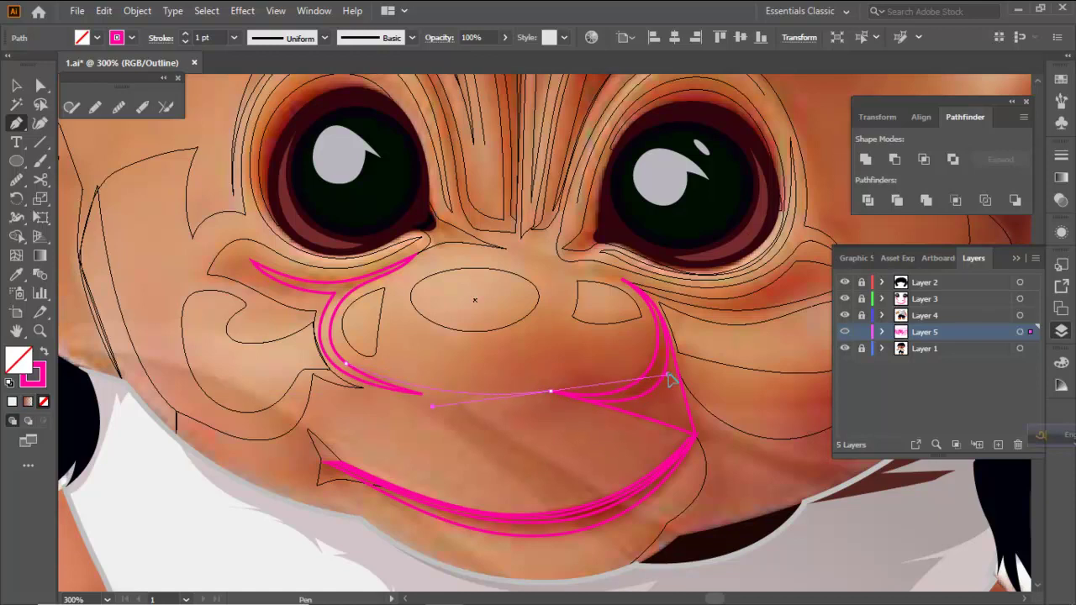
left_click_drag(664, 375, 668, 373)
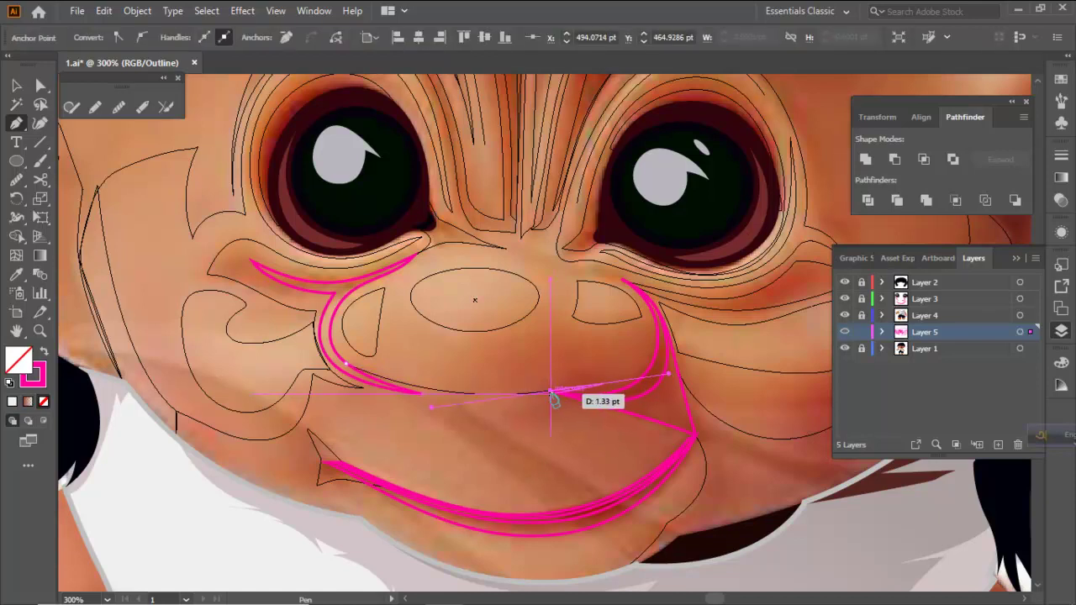
left_click_drag(553, 397, 649, 368)
left_click(573, 364)
left_click_drag(672, 308, 595, 402)
left_click(659, 377)
Complete the shadow shape under the nose with a curved lower edge across the upper lip, closing it at the left crease
mouse_move(641, 412)
left_mouse_down()
mouse_move(570, 392)
mouse_move(629, 430)
left_mouse_up()
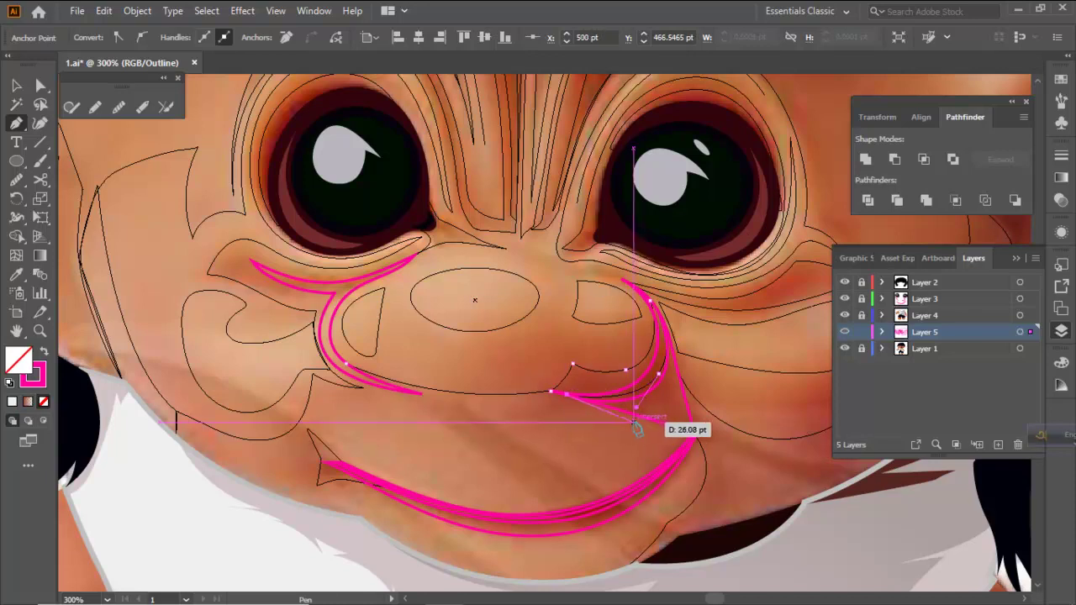
key("ctrl+z")
left_click(600, 403)
left_click_drag(600, 403, 366, 389)
left_click(356, 370)
key("ctrl+z")
left_click(379, 414, "ctrl")
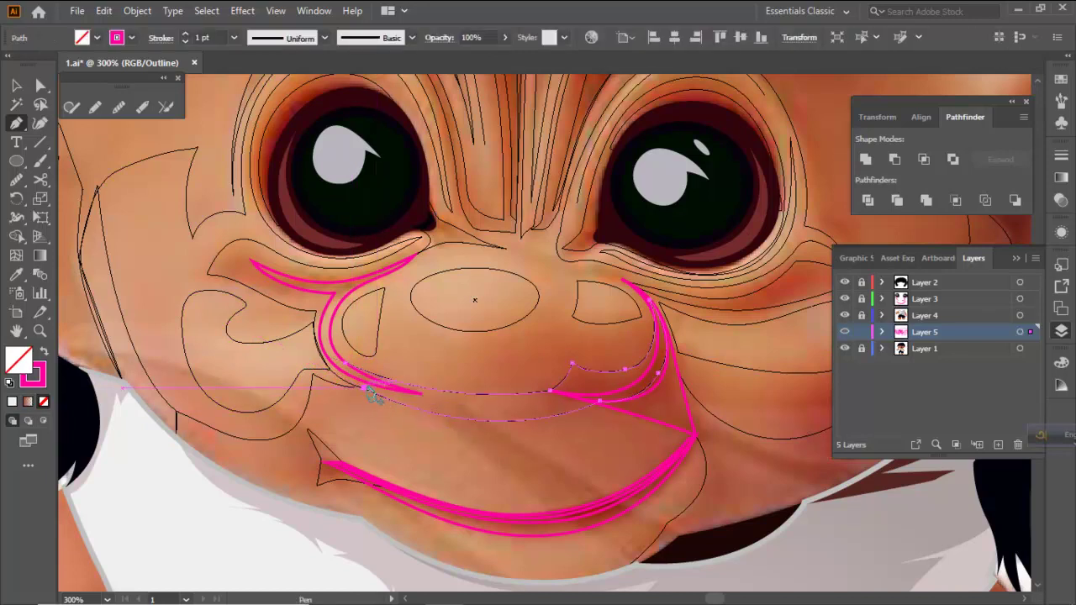
left_click(366, 388, "ctrl")
left_click(365, 389)
left_click(346, 364)
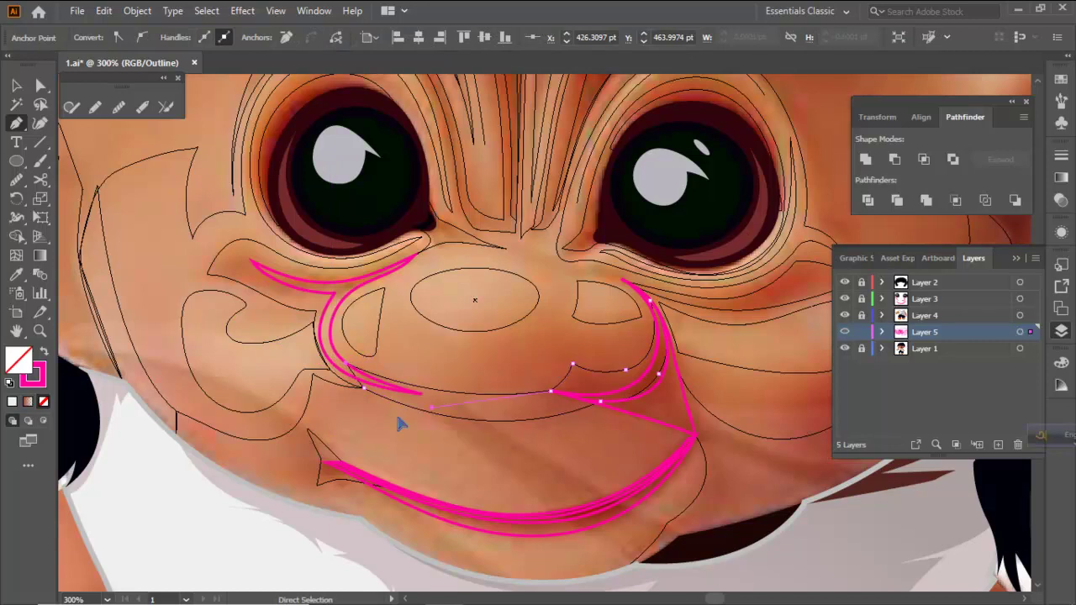
left_click(400, 424, "ctrl")
scroll(432, 425, "down", 2)
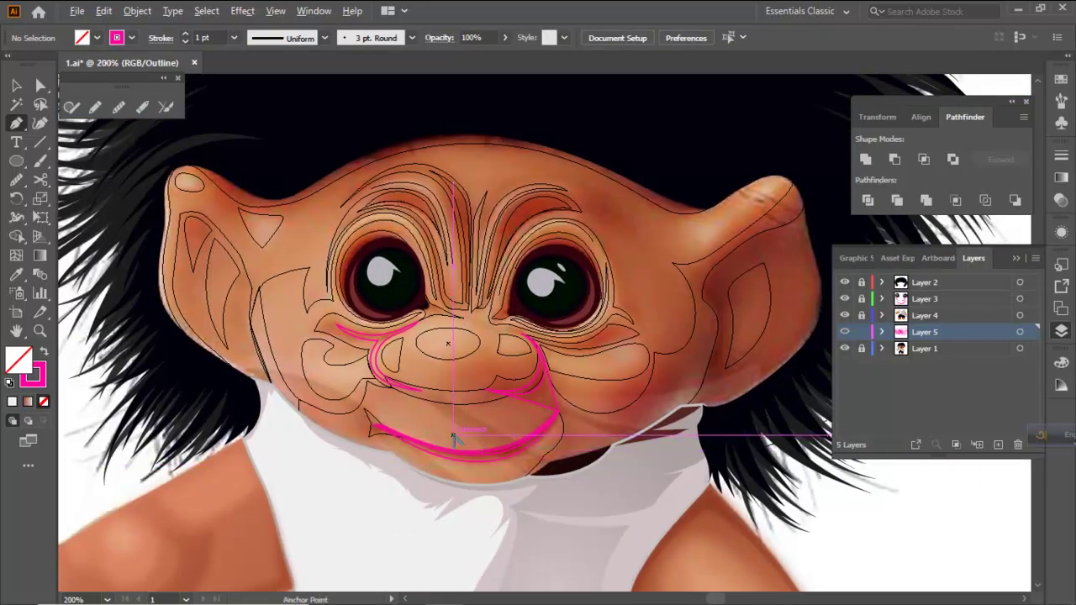
Start an upper-lip highlight outline from the mouth line right of centre, curving up to the middle of the lip
scroll(461, 440, "up", 1)
scroll(453, 454, "up", 1)
left_click_drag(510, 457, 461, 420)
left_click(542, 437, "ctrl")
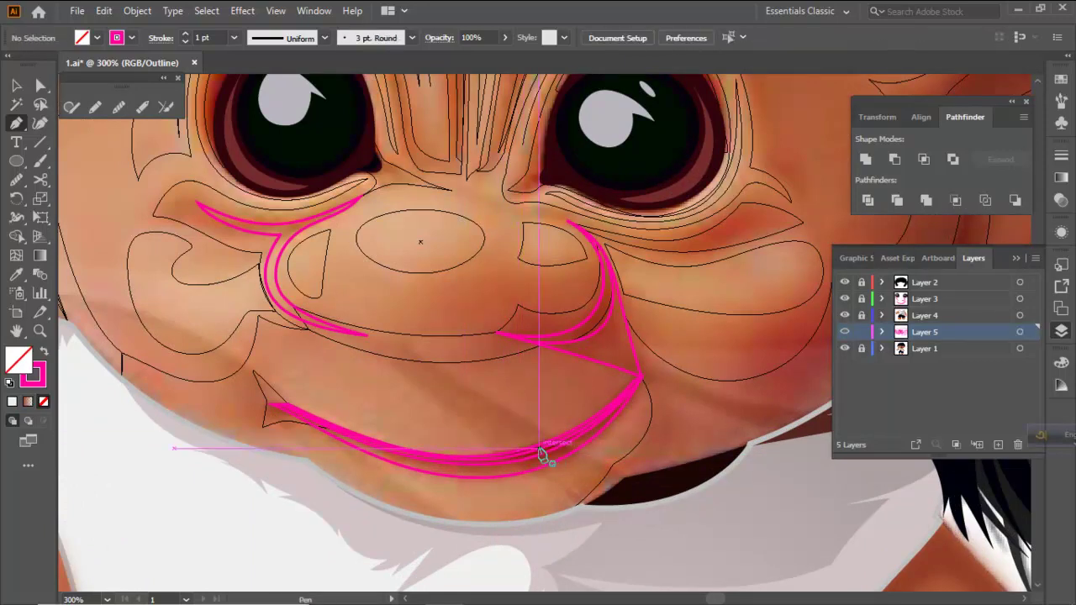
left_click_drag(538, 447, 454, 414)
left_click_drag(454, 381, 456, 378)
left_click(456, 378)
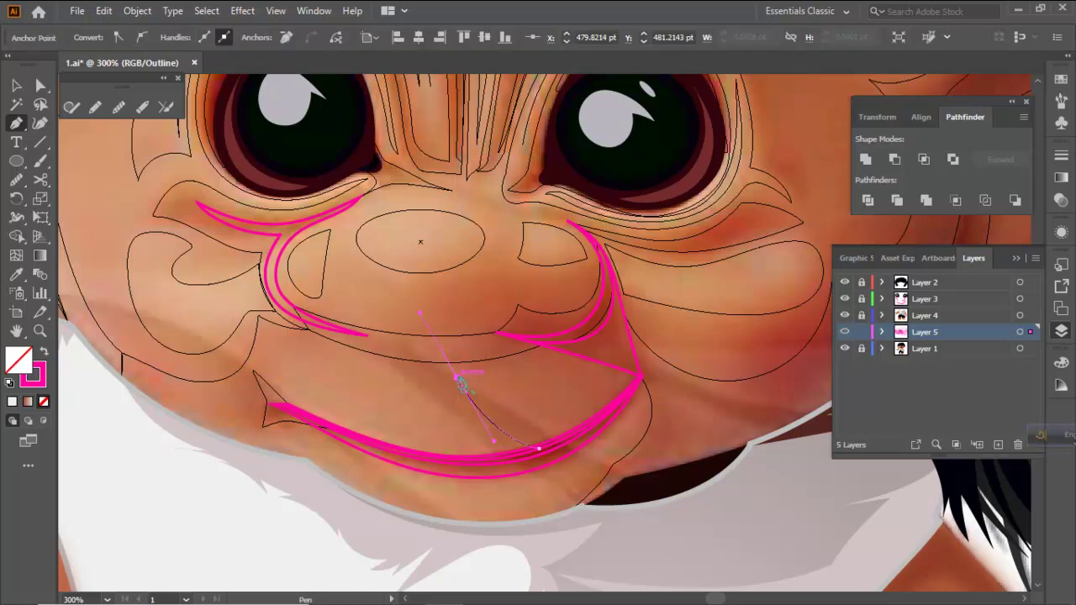
Carry the upper-lip highlight to the left mouth corner, close it along the mouth line, and save the document
left_click_drag(309, 353, 249, 311)
left_click_drag(277, 349, 267, 384)
left_click(266, 384)
left_click_drag(313, 420, 357, 438)
left_click_drag(541, 463, 539, 449)
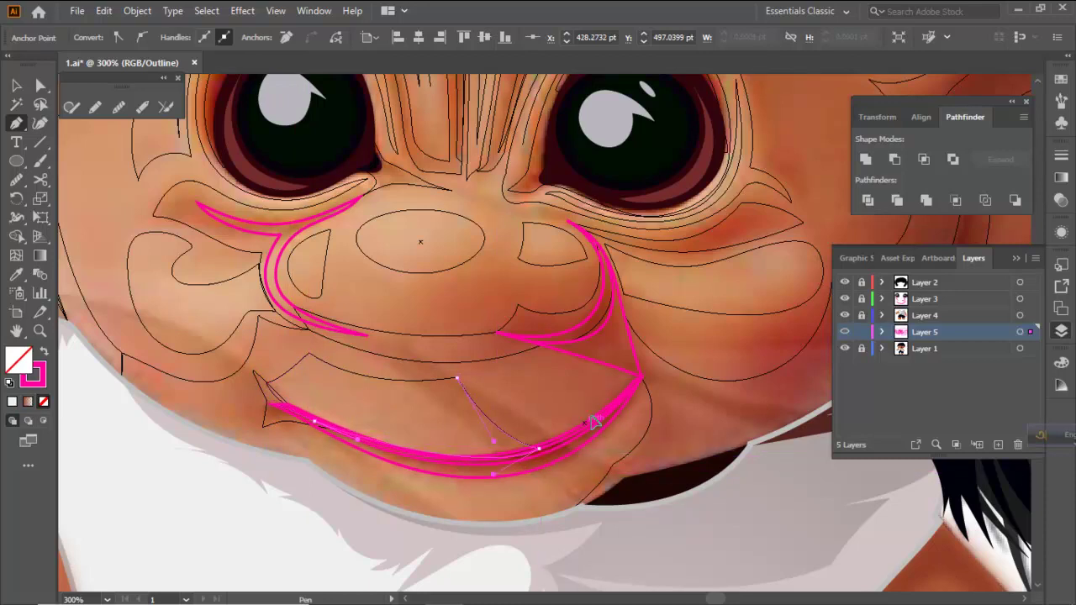
left_click(452, 413, "ctrl")
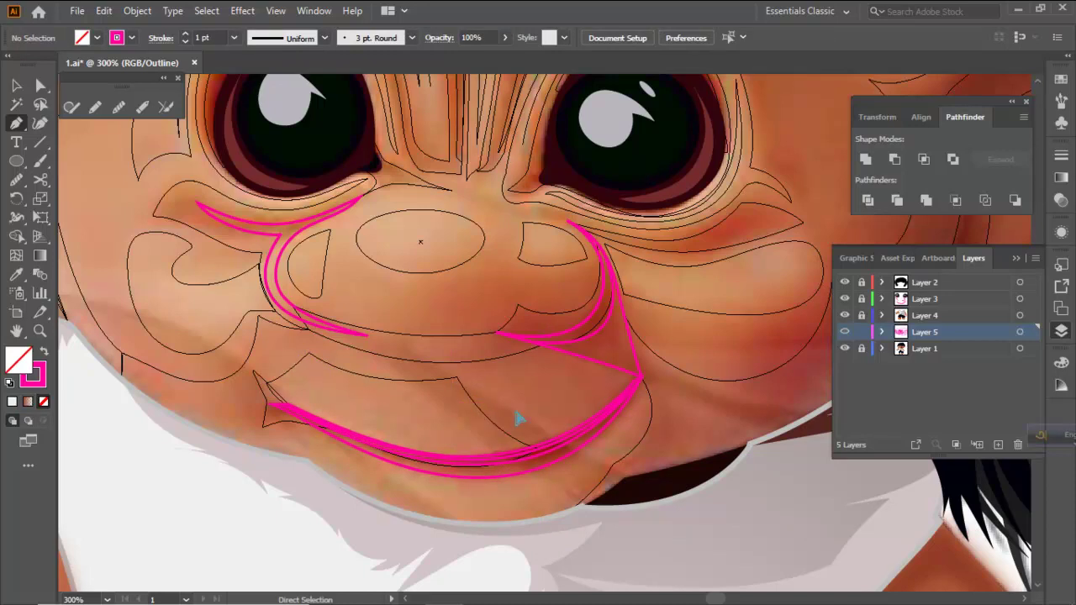
key("ctrl+s")
Draw a narrow, closed teardrop shape inside the right cheek highlight, tapering toward the nose
left_click_drag(698, 287, 424, 362)
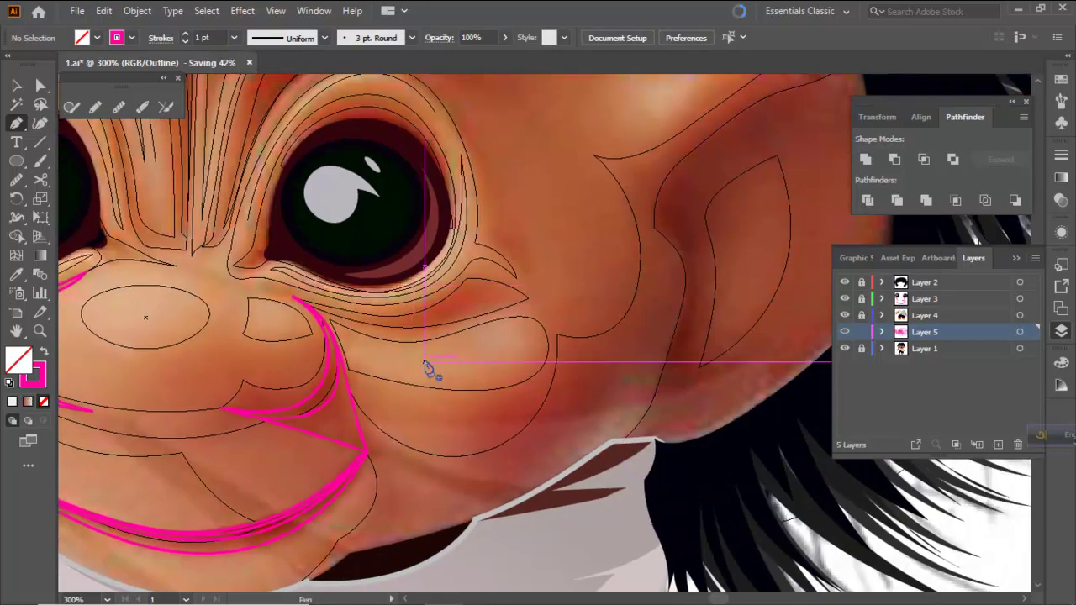
scroll(426, 363, "up", 1)
left_click(326, 362)
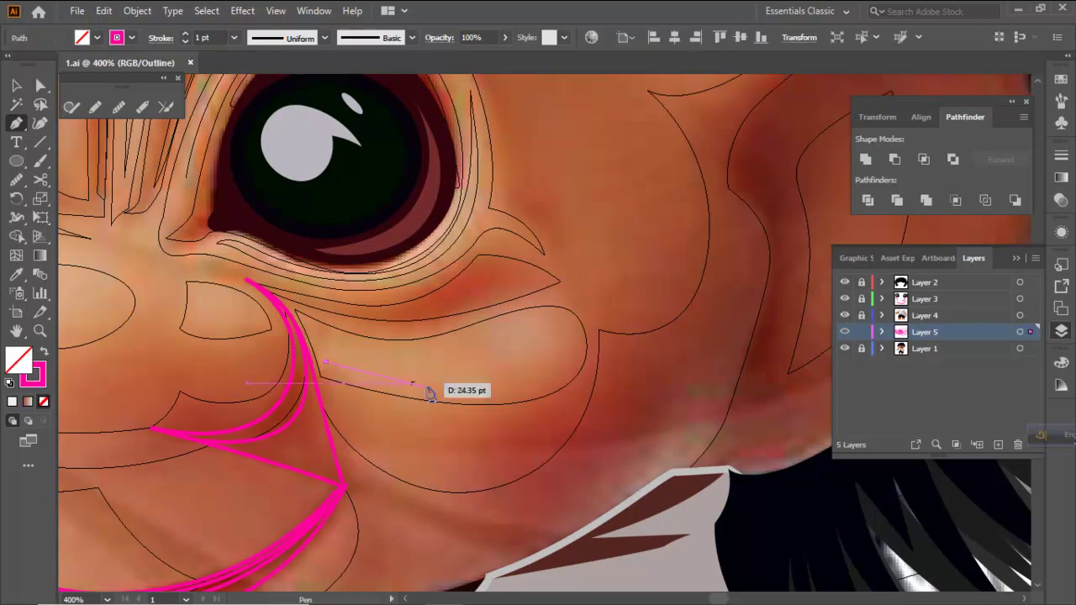
left_click(477, 383)
left_click_drag(558, 381, 501, 352)
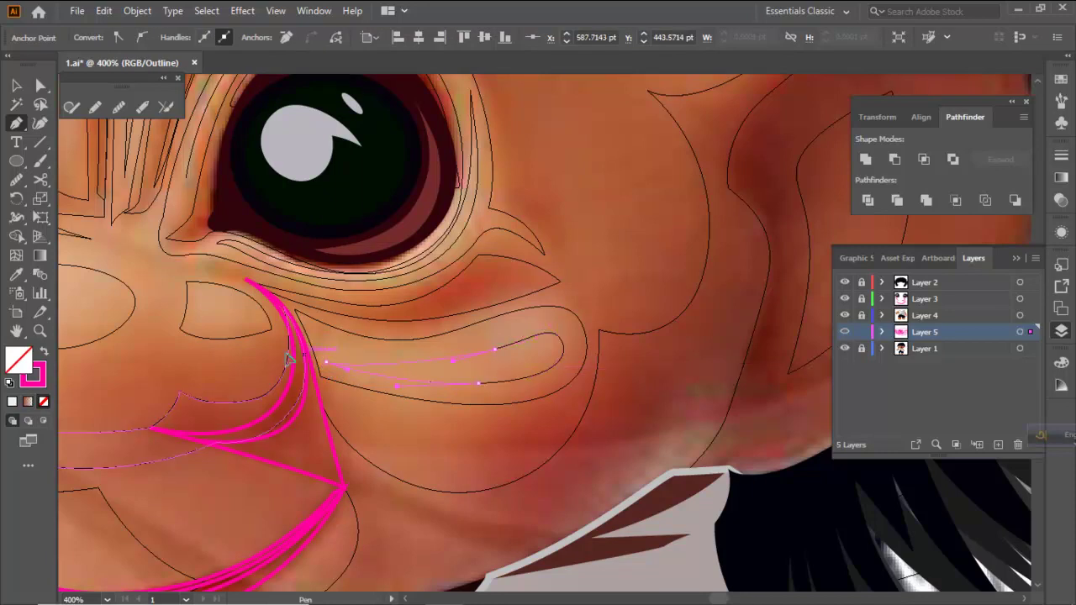
left_click_drag(308, 367, 312, 371)
left_click(594, 385, "ctrl")
scroll(613, 370, "down", 2)
left_click_drag(390, 392, 427, 417)
scroll(278, 356, "up", 2)
scroll(305, 389, "down", 2)
scroll(698, 296, "up", 1)
left_click_drag(689, 303, 529, 384)
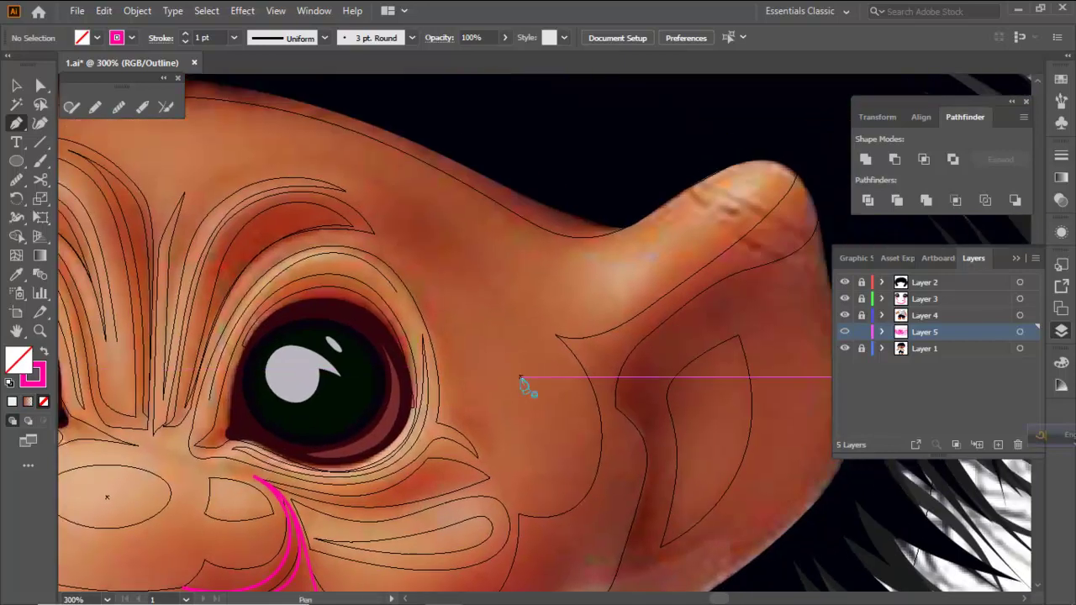
left_click_drag(609, 296, 526, 305)
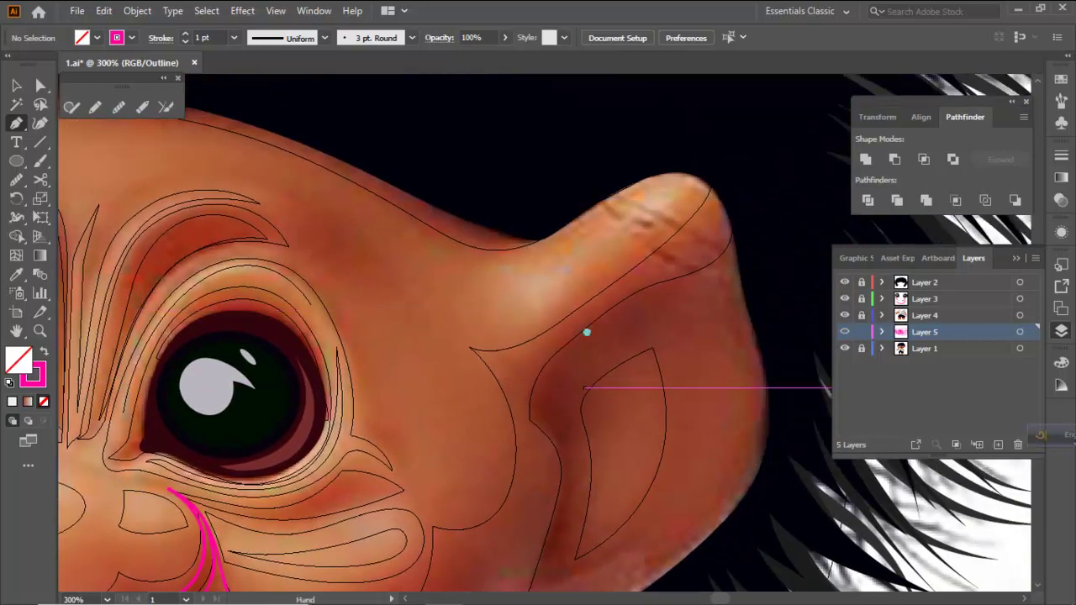
left_click_drag(581, 380, 579, 280)
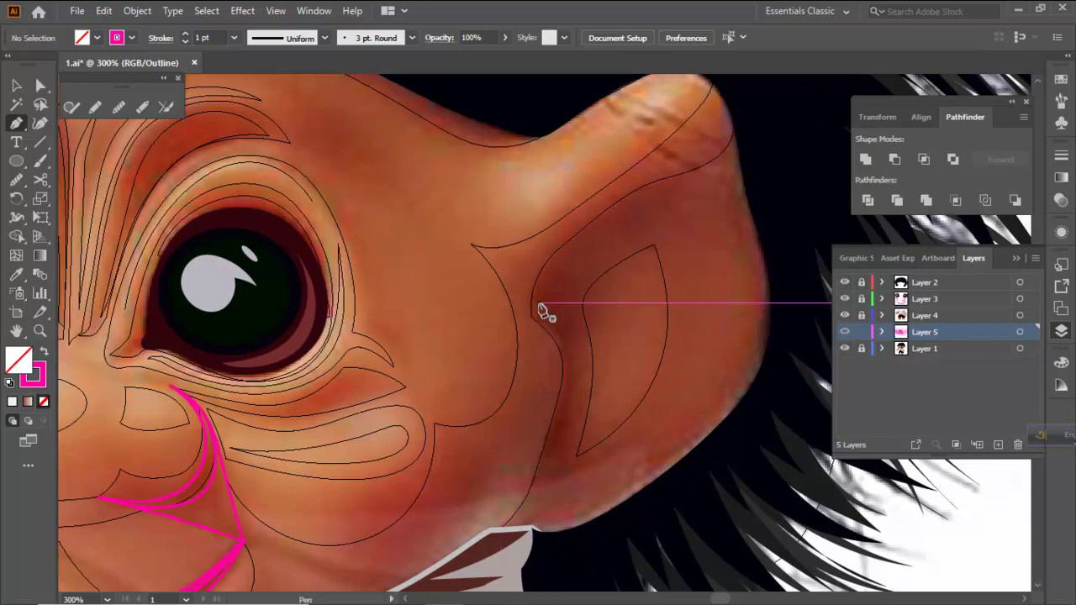
left_click_drag(677, 192, 636, 245)
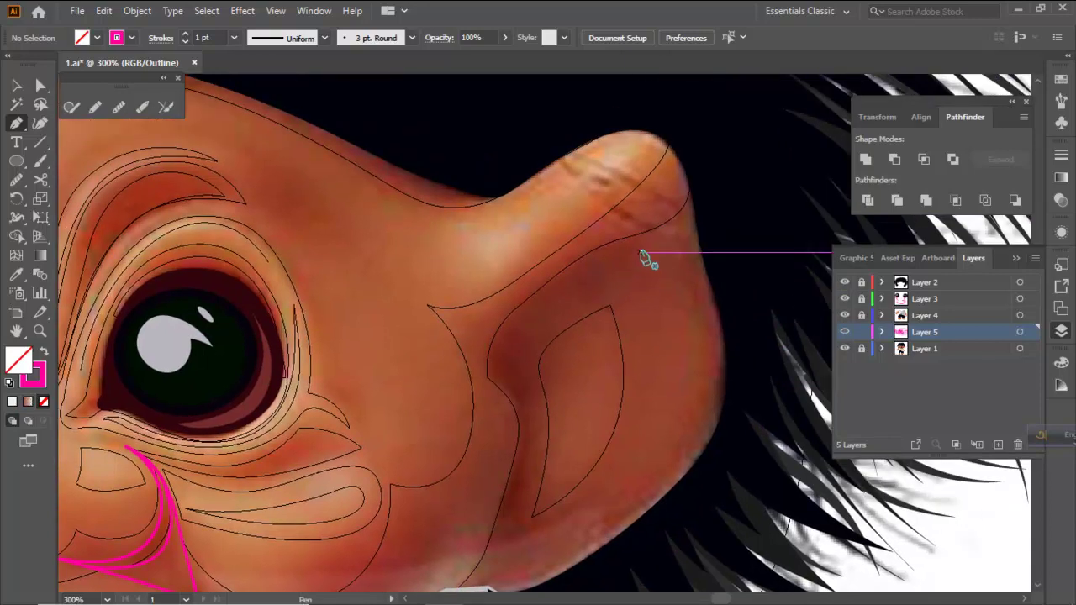
left_click(640, 241)
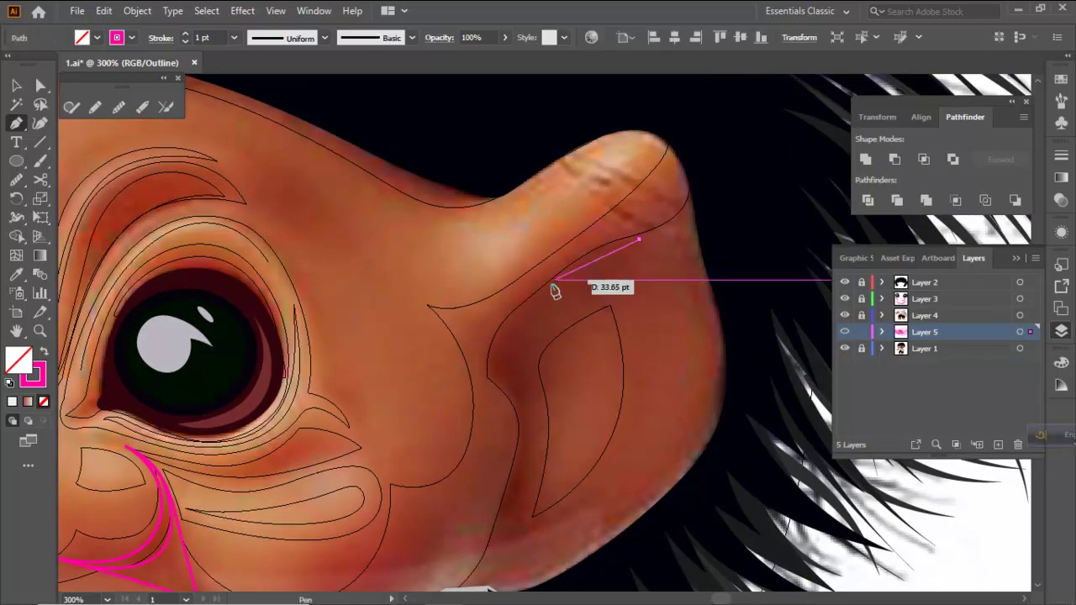
left_click_drag(549, 289, 513, 327)
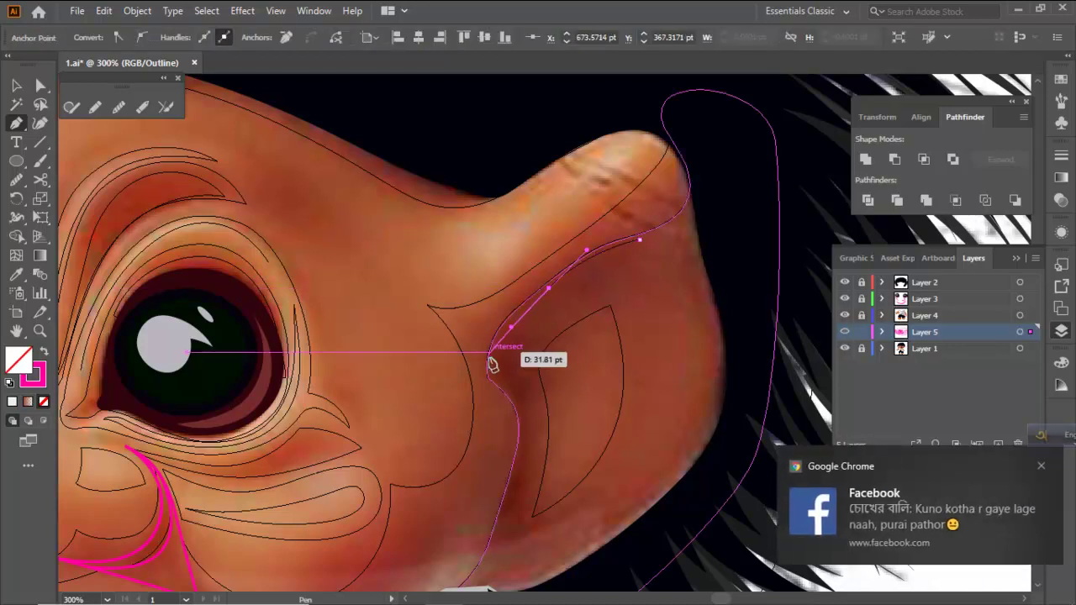
left_click_drag(492, 368, 439, 353)
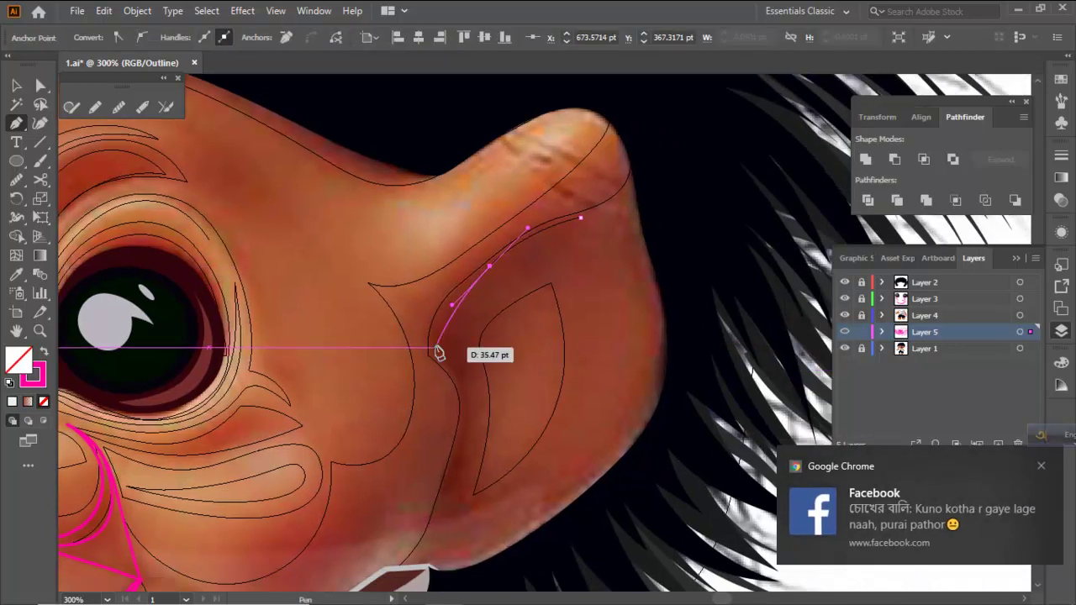
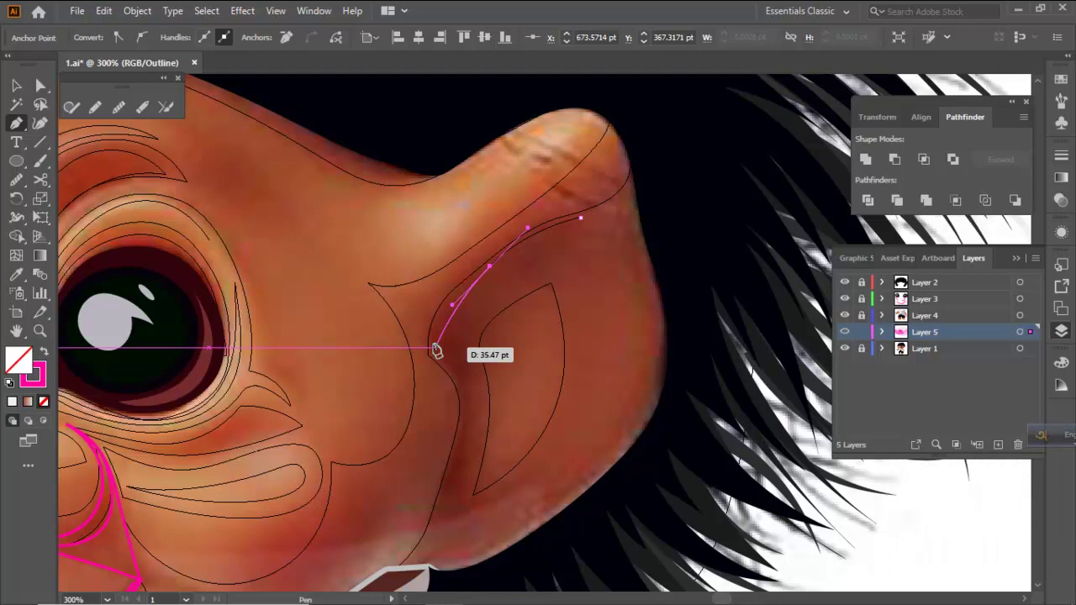
key("Delete")
key("Delete")
Switch to the Google Chrome window
mouse_move(378, 604)
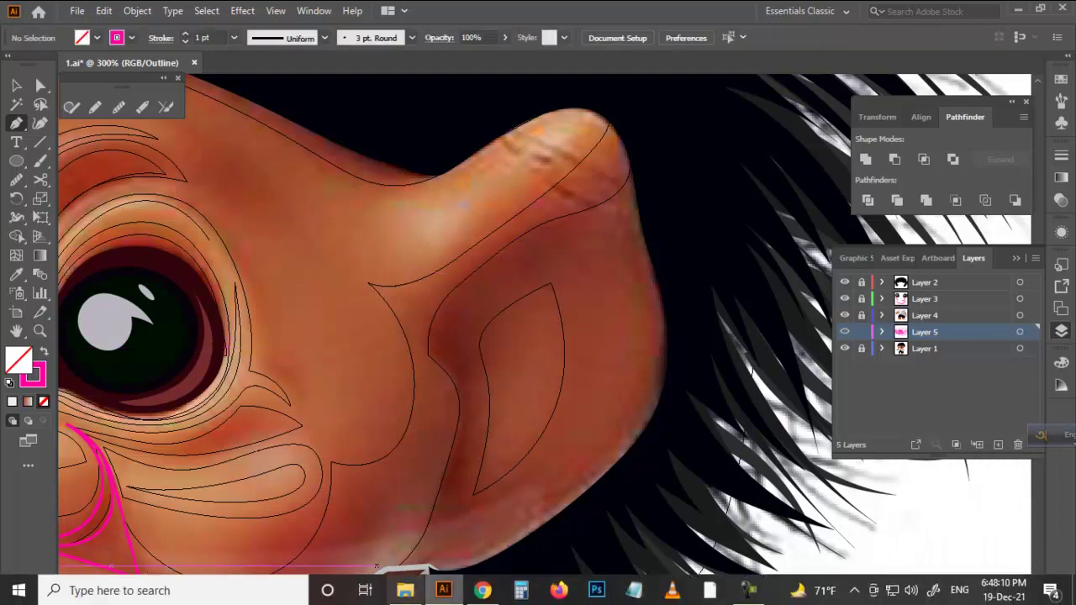
left_click(481, 590)
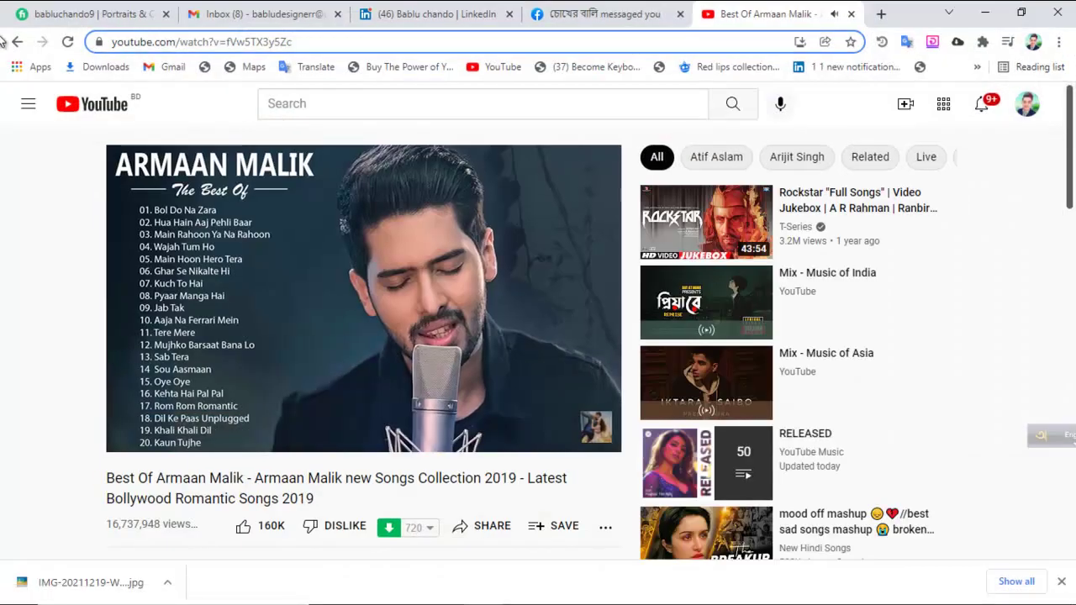
Return the YouTube tab to the previous video and view the Gmail inbox before switching back to Adobe Illustrator
left_click(19, 44)
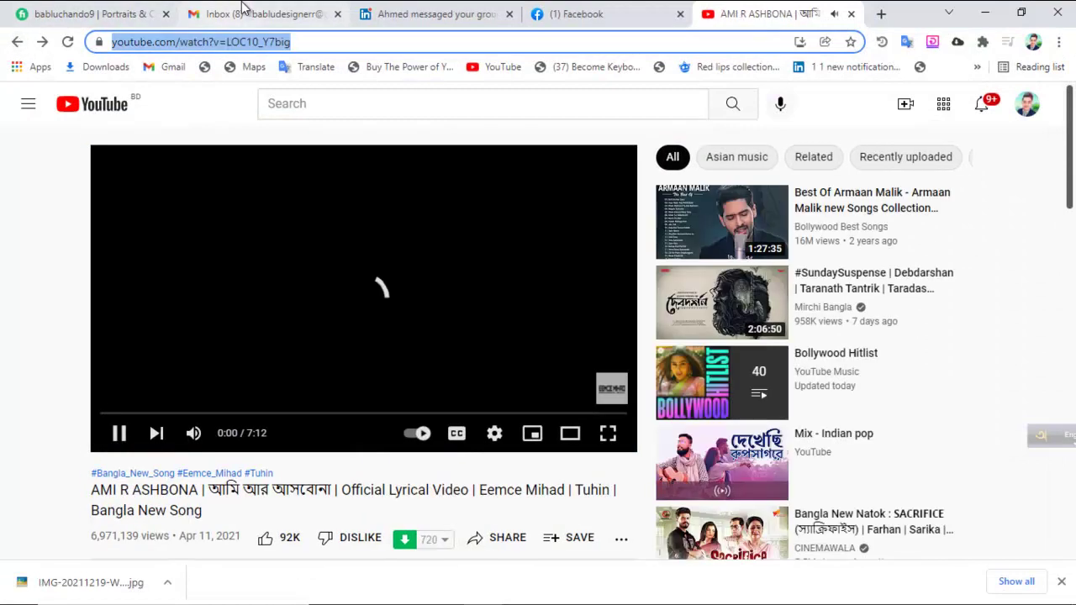
left_click(261, 11)
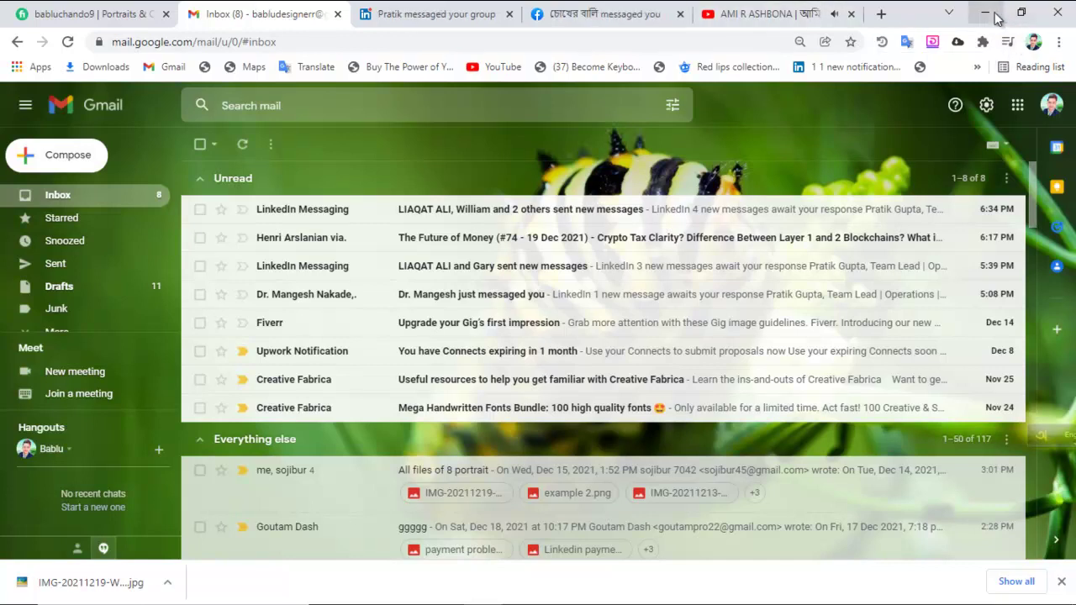
left_click(985, 13)
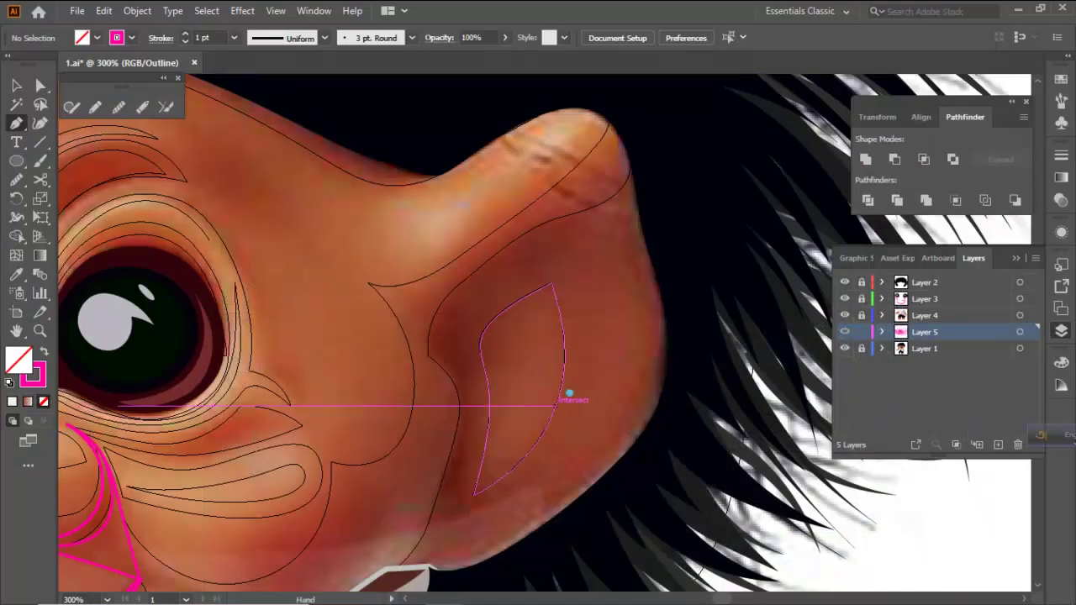
Start the inner-ear shadow outline at the collar, curving below the inner-ear shape and back to a corner at its lower tip
left_click_drag(557, 409, 685, 236)
left_click_drag(602, 385, 599, 400)
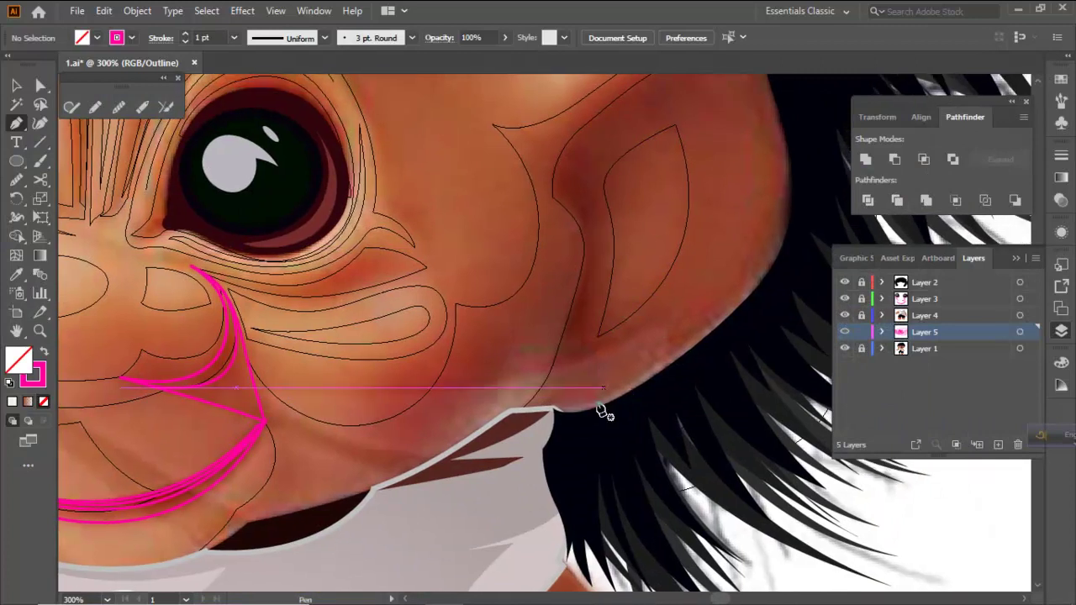
left_click(555, 409)
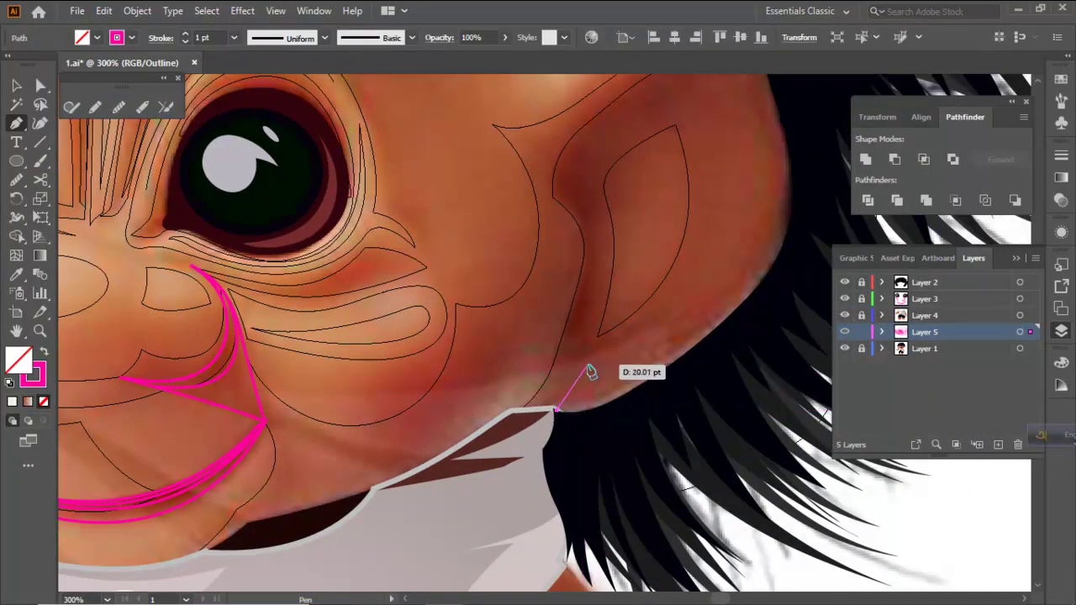
left_click_drag(594, 361, 659, 307)
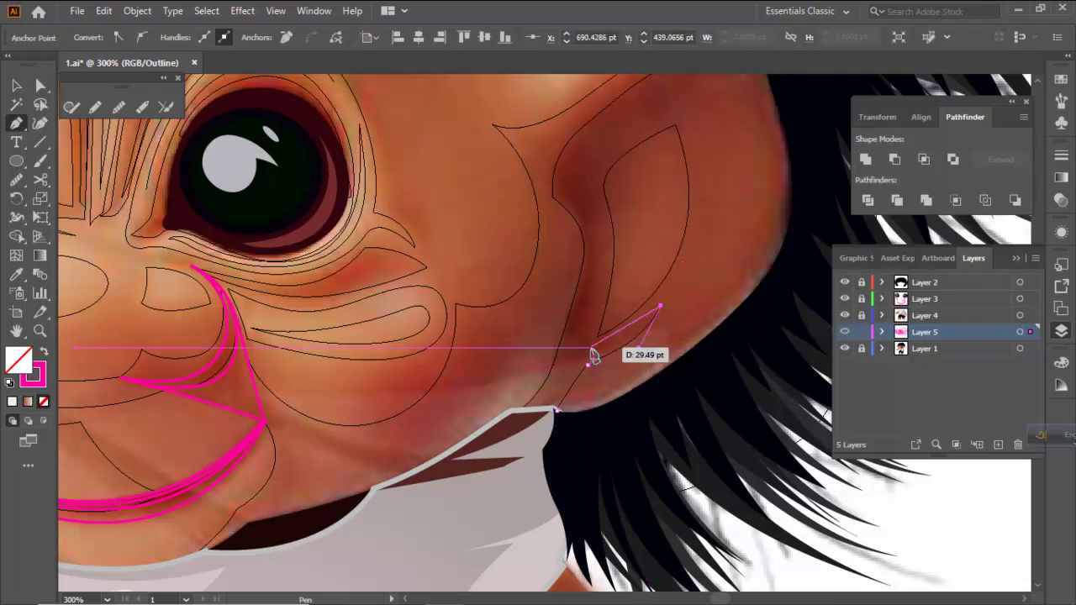
left_click_drag(583, 348, 544, 346)
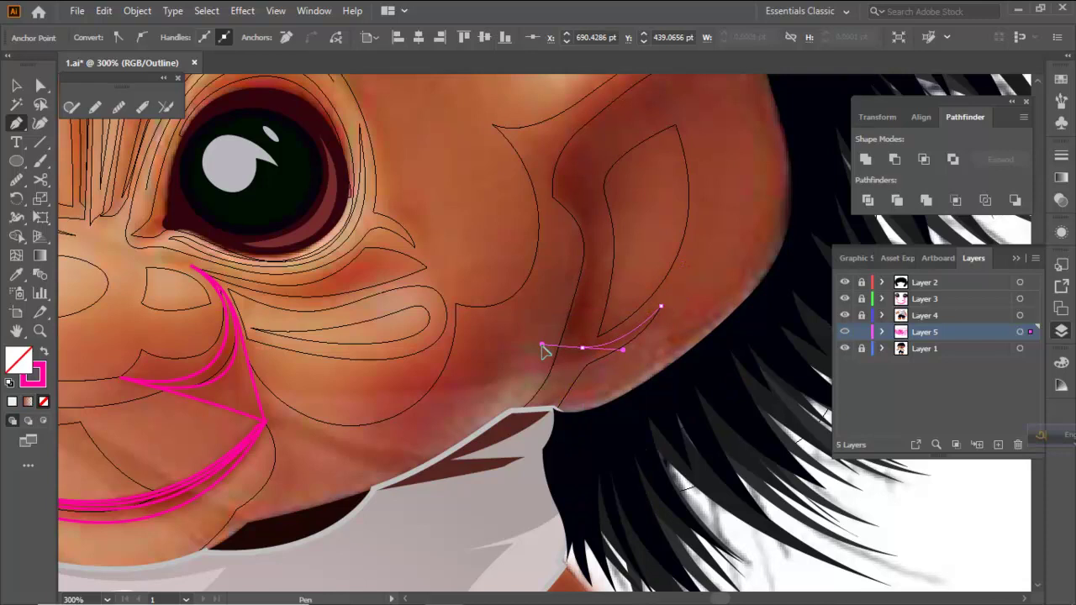
left_click(582, 348)
Carry the inner-ear shadow outline up beside the inner-ear shape and along to the fold under the ear tip
left_click_drag(602, 284, 594, 374)
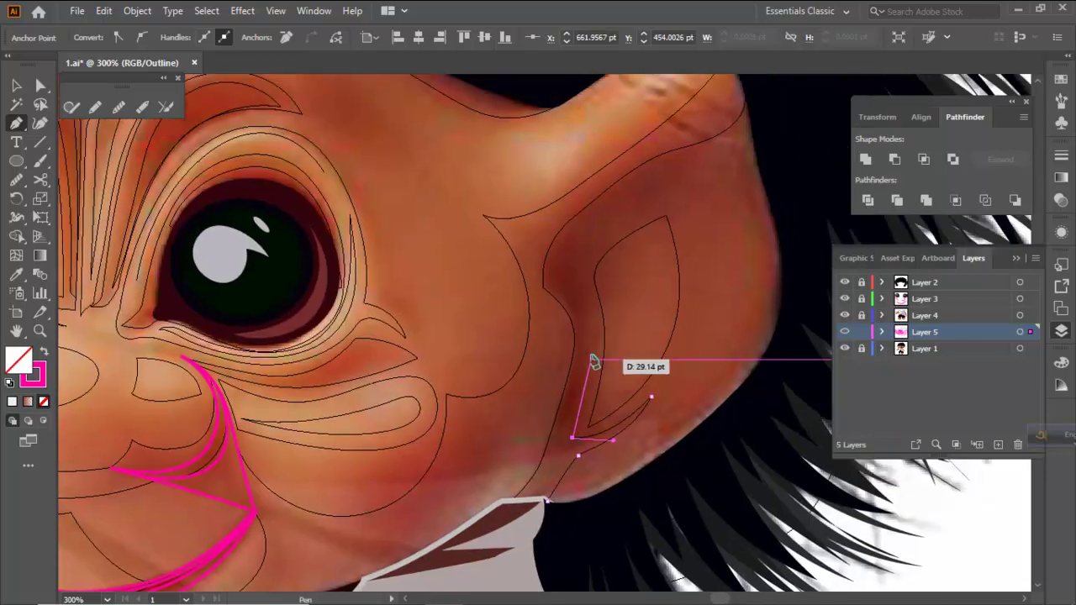
left_click_drag(587, 330, 589, 325)
left_click(582, 286)
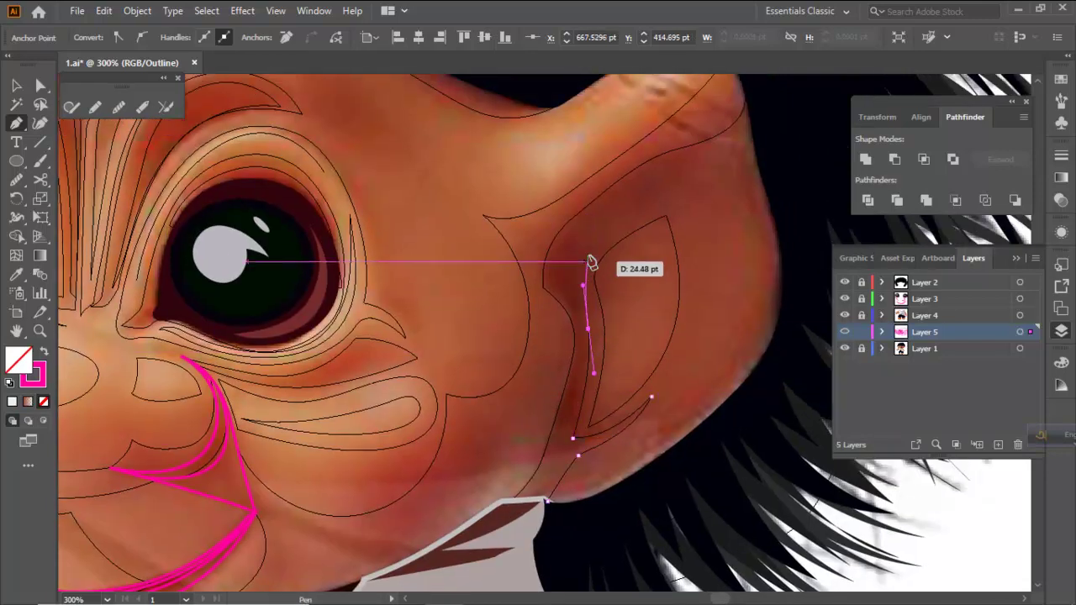
left_click_drag(592, 238, 615, 202)
left_click_drag(675, 187, 622, 311)
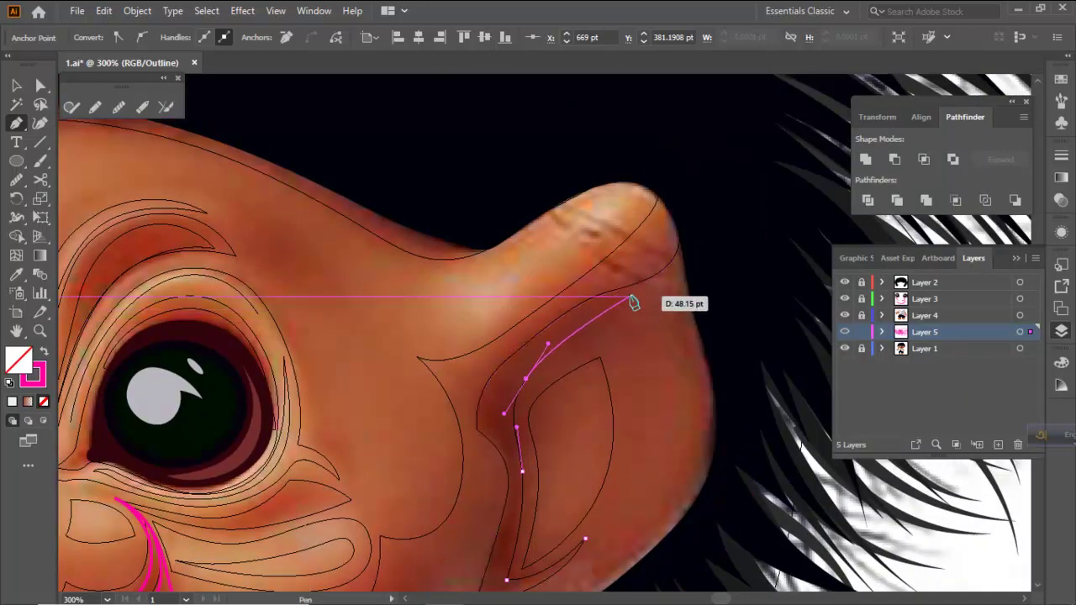
left_click(624, 288)
Trace the inner-ear shadow's outer side down the ear fold to the collar, close the path, and deselect it
left_click_drag(545, 328, 527, 345)
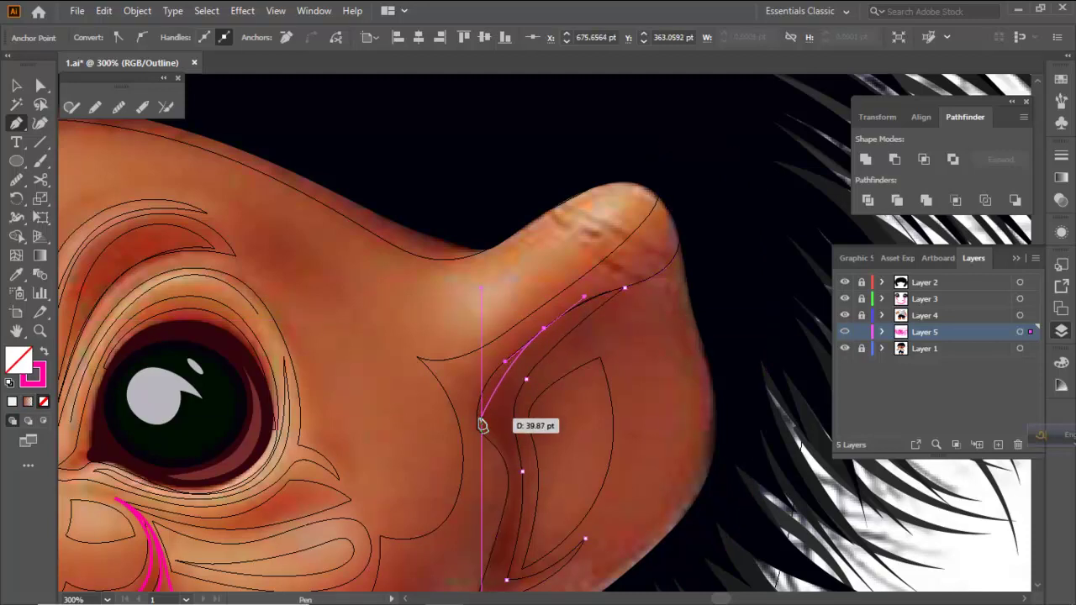
left_click_drag(477, 430, 481, 476)
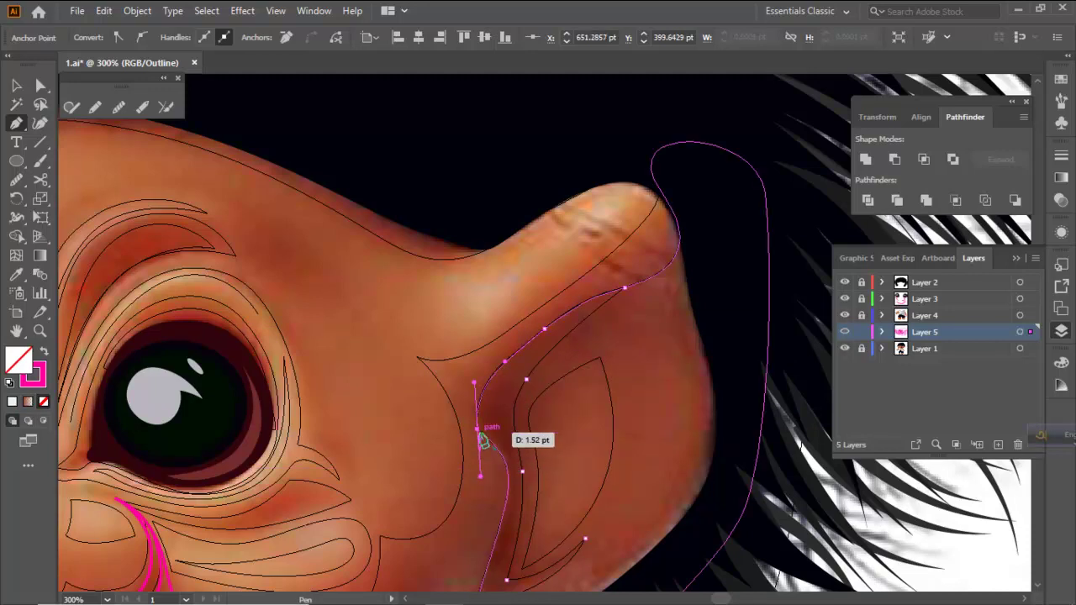
left_click(478, 429)
left_click_drag(510, 404, 528, 293)
left_click_drag(527, 363, 525, 388)
left_click_drag(504, 488, 477, 454)
left_click(513, 462)
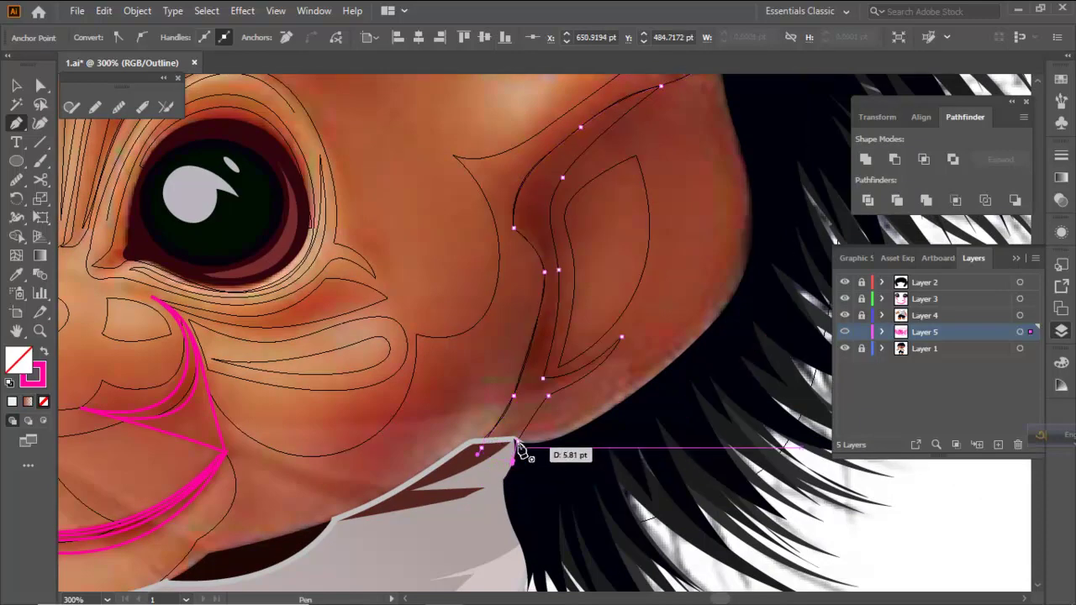
left_click(517, 441)
left_click(669, 271, "ctrl")
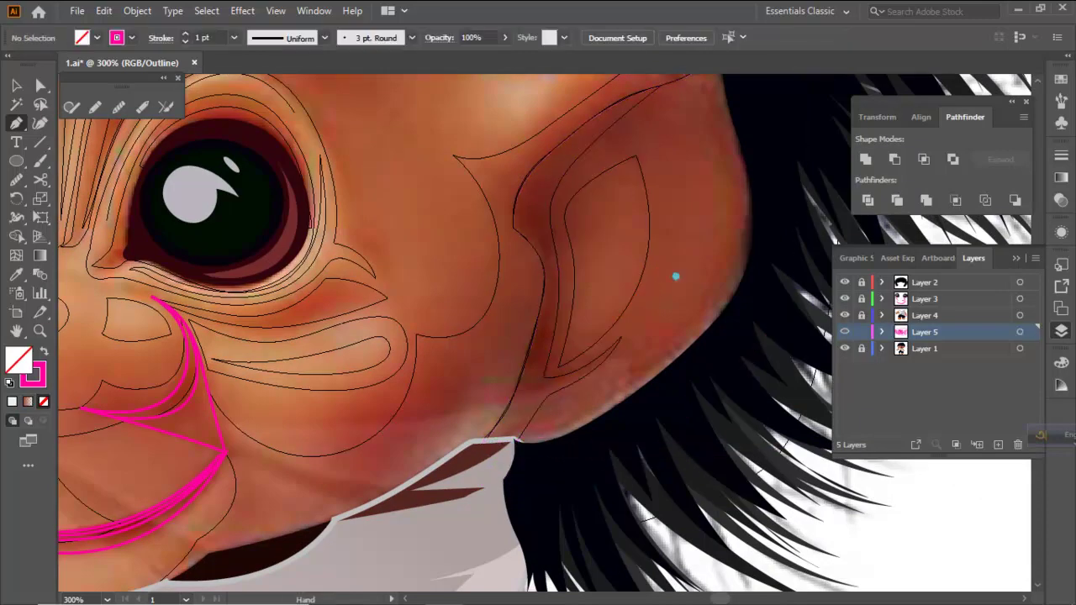
Draw a closed crescent shape along the outer rim of the right ear, from below its tip toward the lobe, and deselect it
left_click_drag(687, 267, 601, 341)
scroll(595, 319, "down", 1)
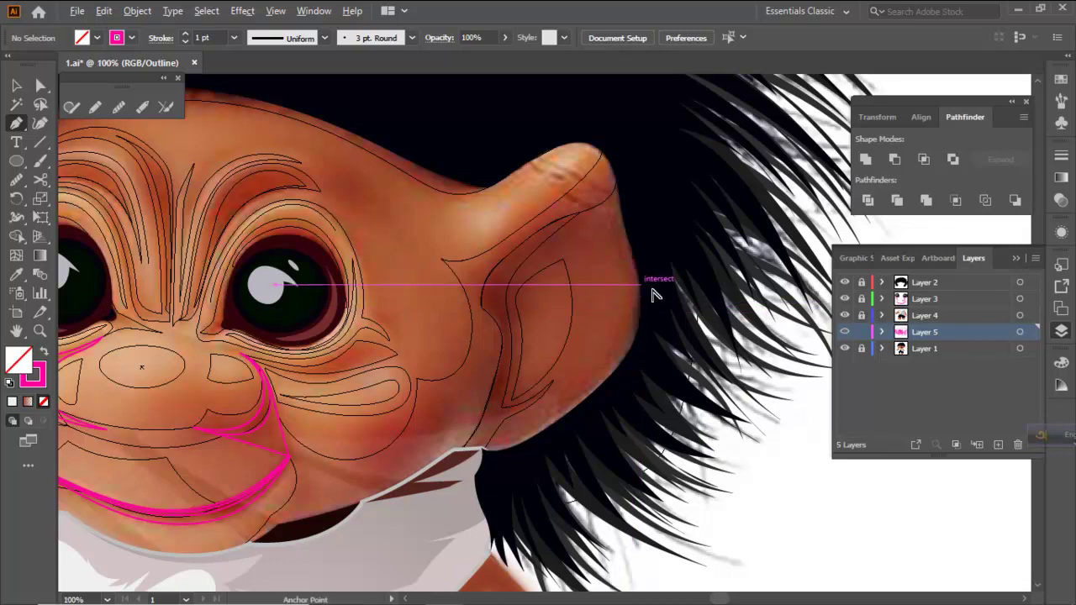
scroll(636, 290, "down", 3)
scroll(639, 290, "up", 3)
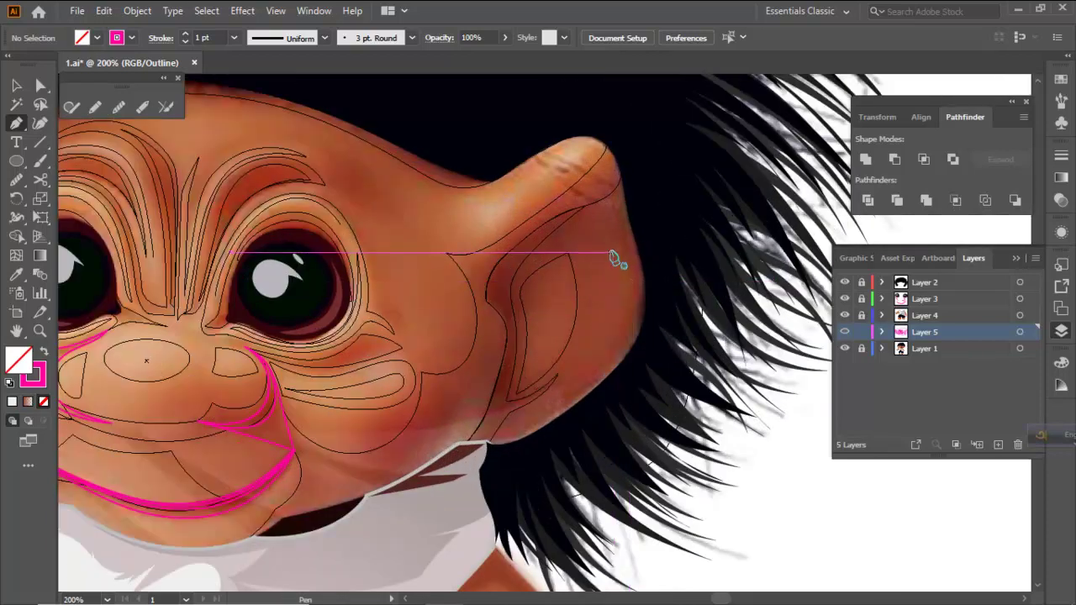
left_click(610, 252)
left_click_drag(629, 270, 636, 287)
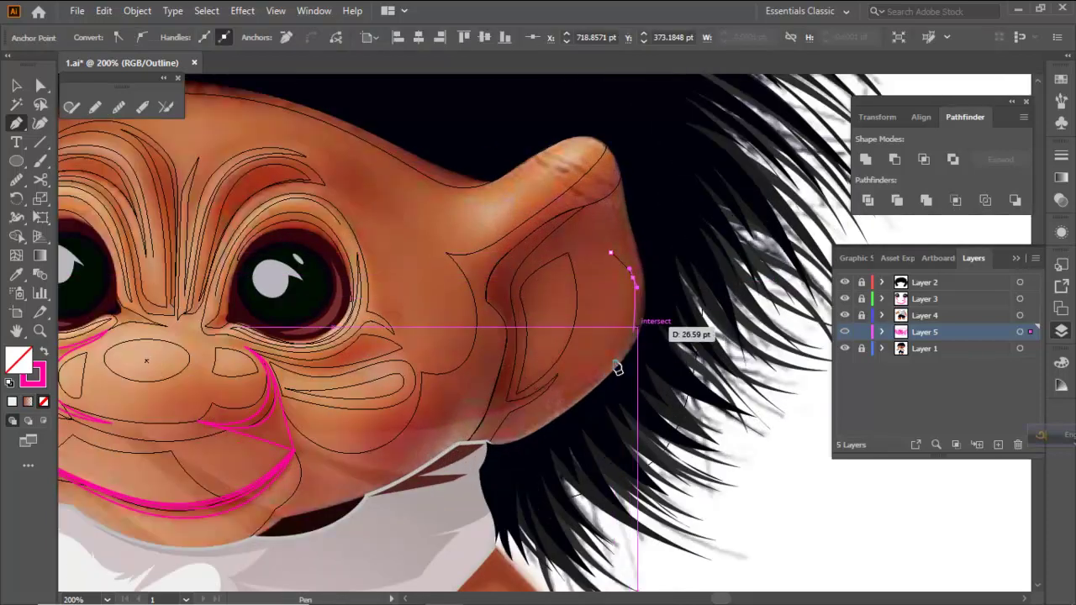
left_click_drag(556, 407, 467, 473)
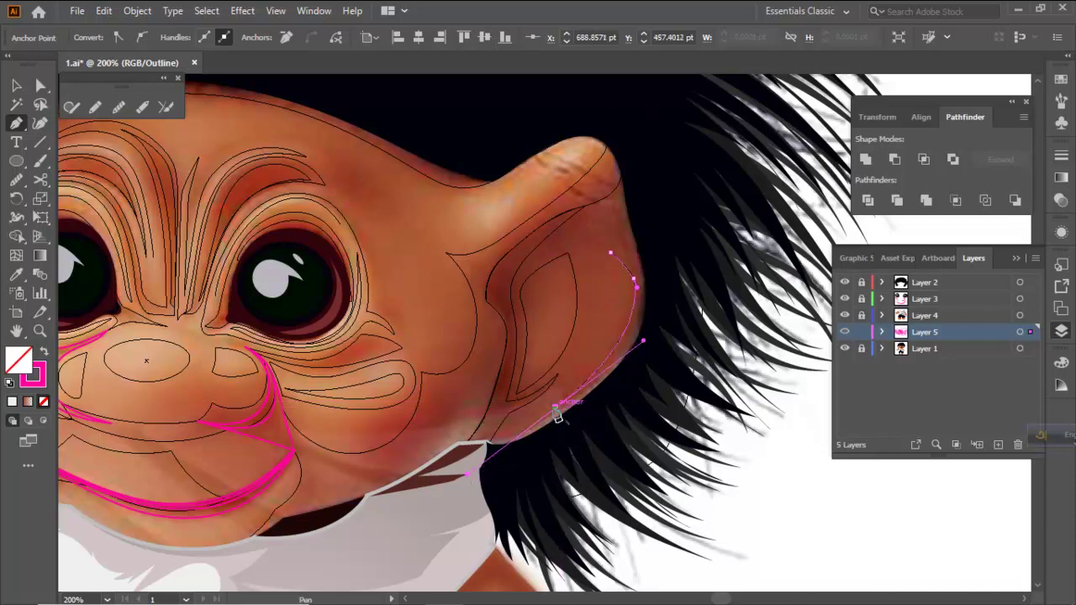
left_click_drag(558, 412, 616, 252)
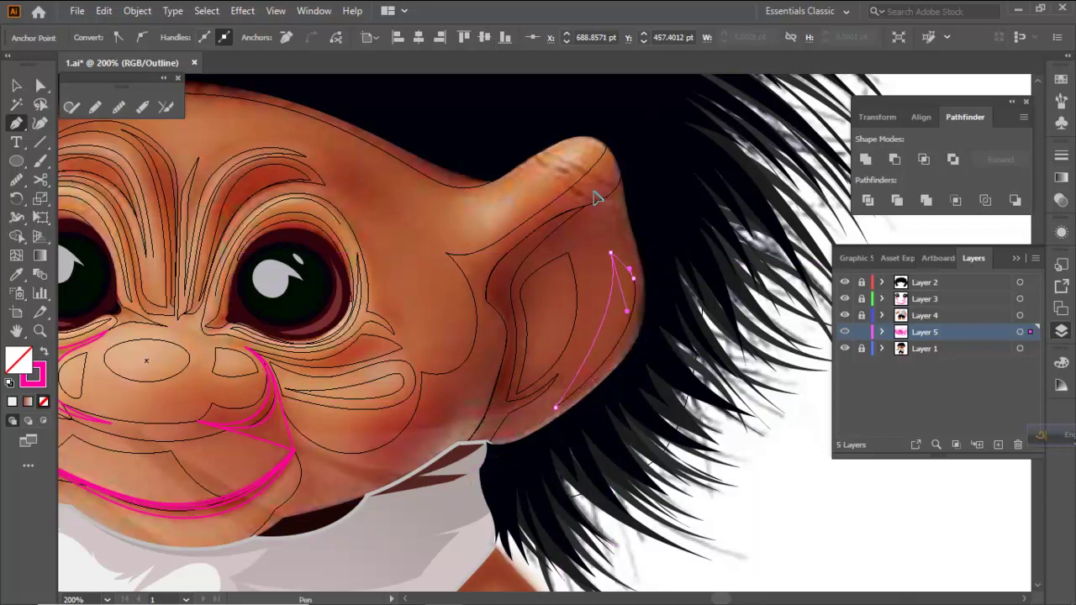
left_click(599, 290, "ctrl")
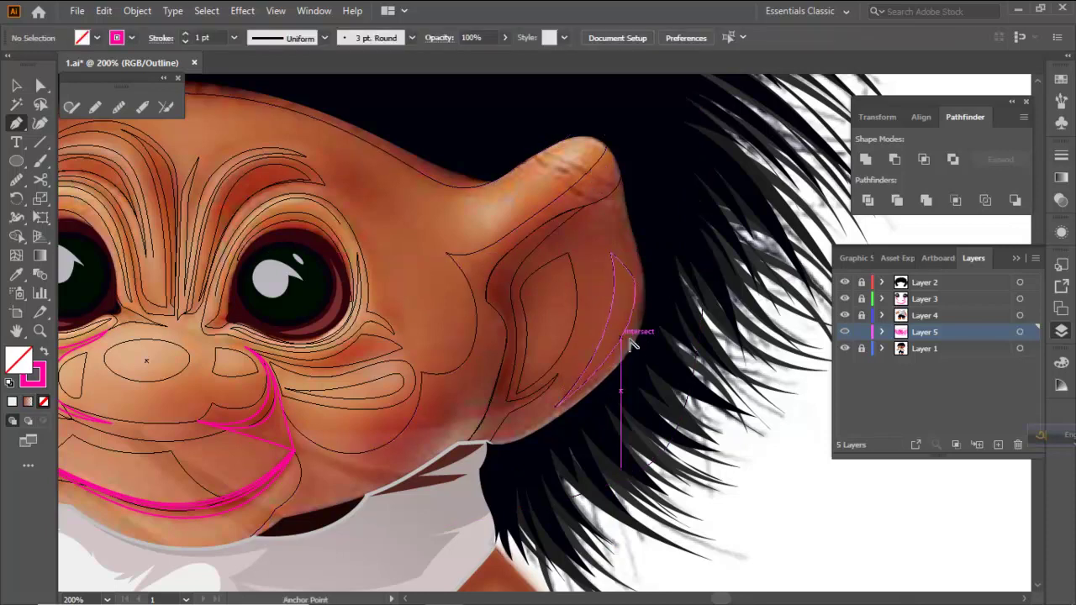
Outline the upper-ear highlight from the temple, curving under the bright area to the ear tip and back along the top edge
scroll(631, 341, "down", 1)
left_click_drag(493, 264, 573, 283)
scroll(574, 288, "up", 2)
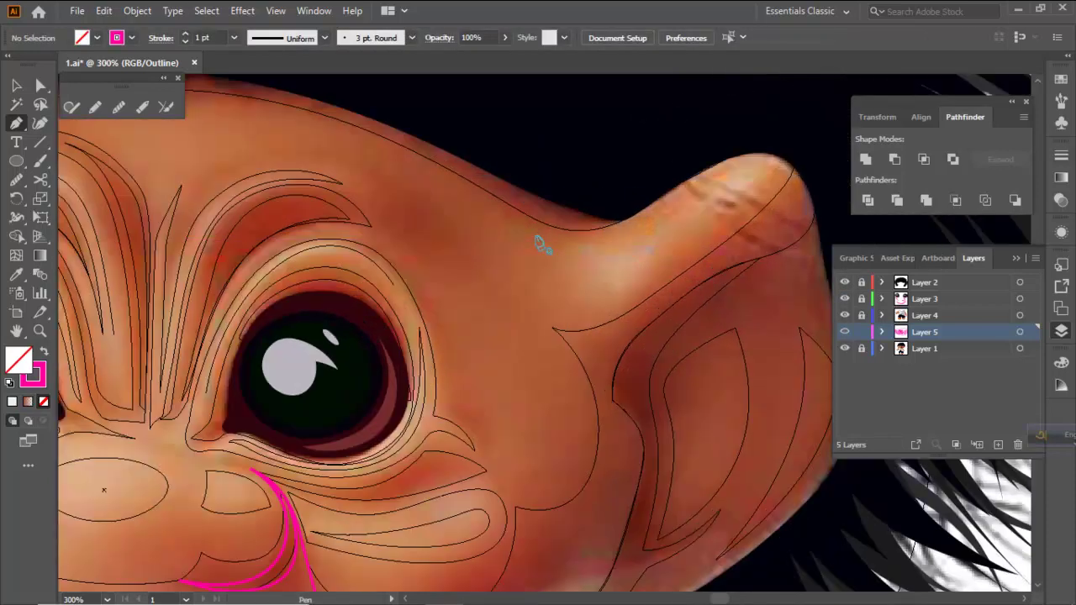
left_click(489, 213)
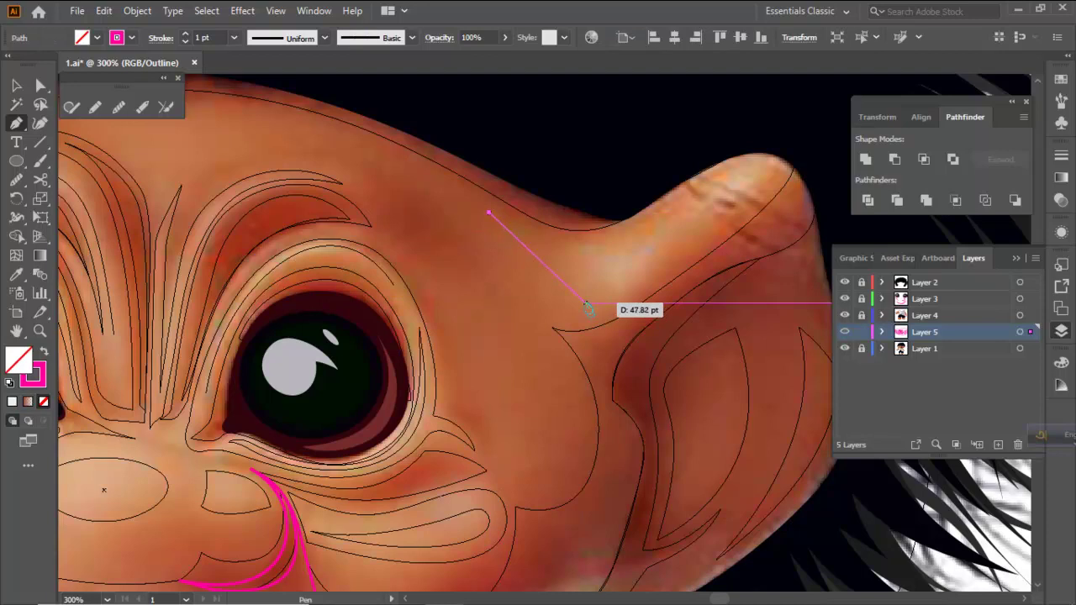
left_click_drag(616, 316, 621, 316)
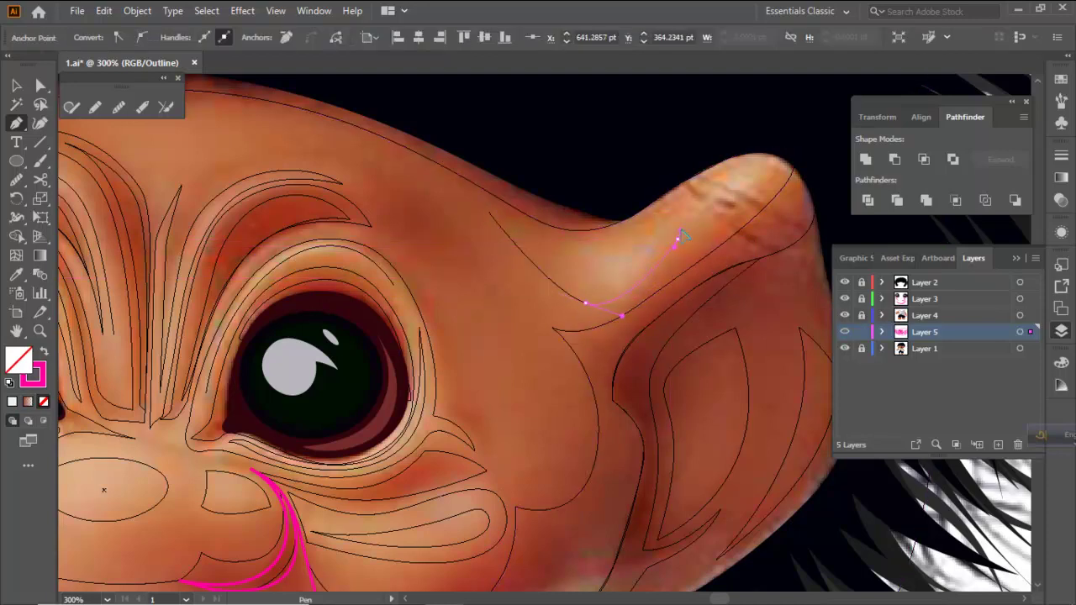
left_click_drag(777, 168, 705, 175)
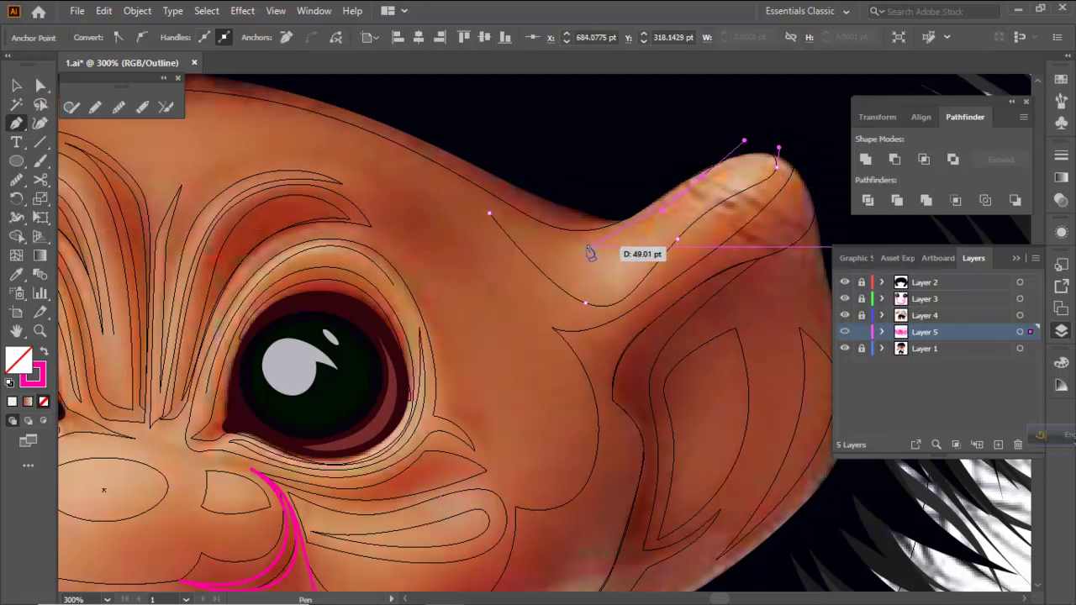
Close the highlight outline on the right-hand ear with a curved upper edge and refine its contour with the Smooth tool
left_click_drag(581, 247, 444, 207)
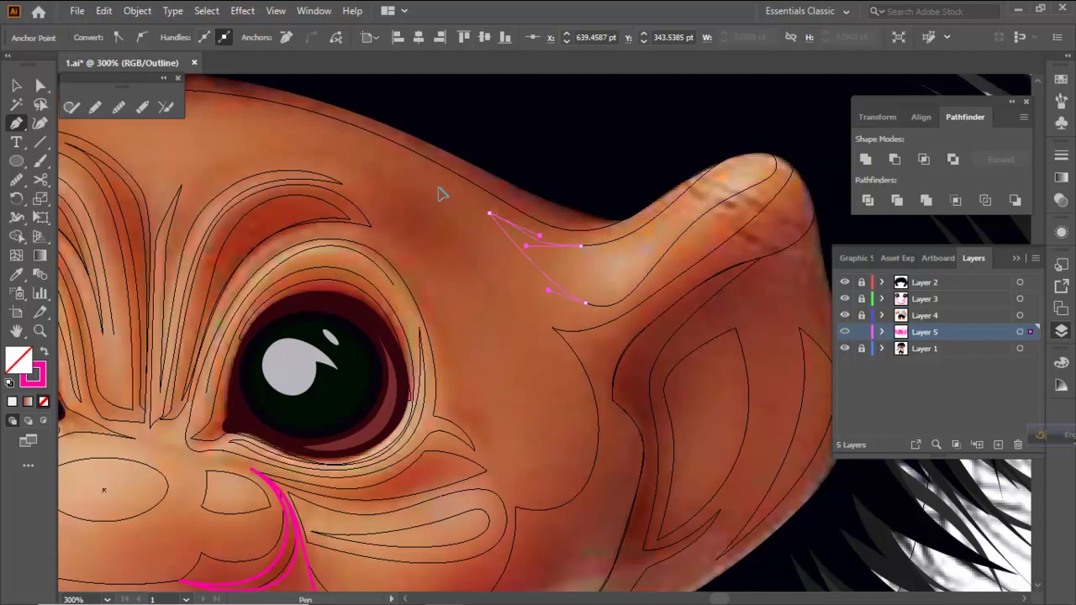
left_click(475, 227, "ctrl")
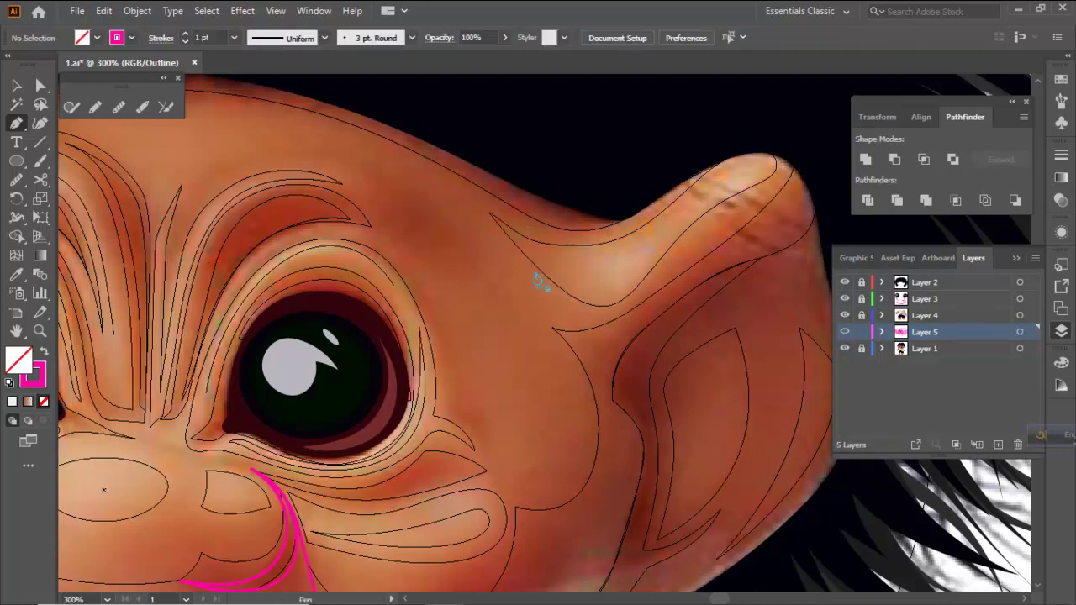
scroll(642, 269, "down", 2)
scroll(643, 254, "up", 2)
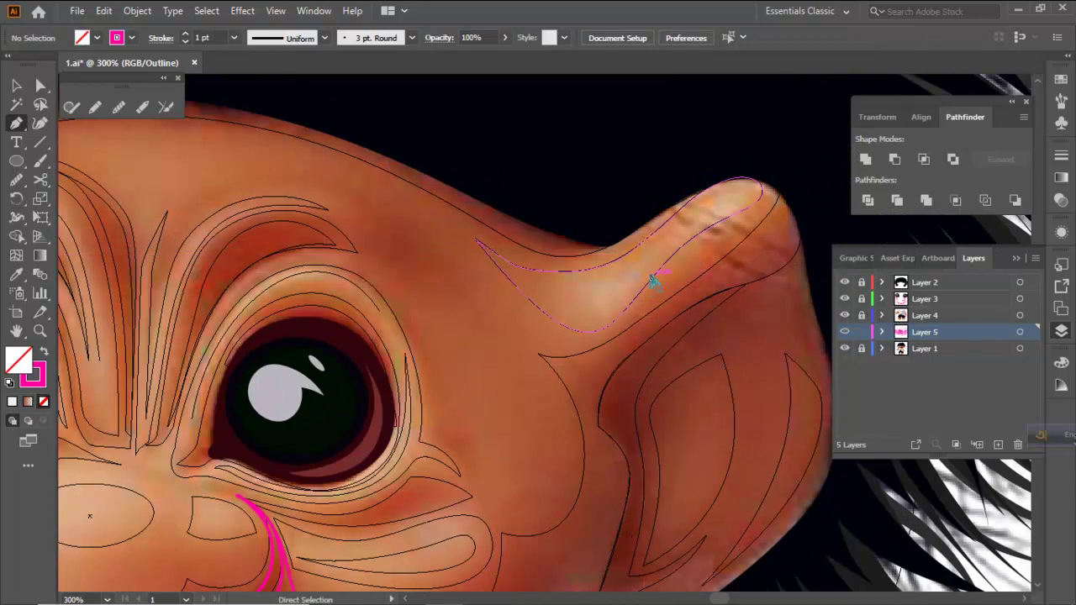
left_click(648, 286, "ctrl")
left_click(15, 183)
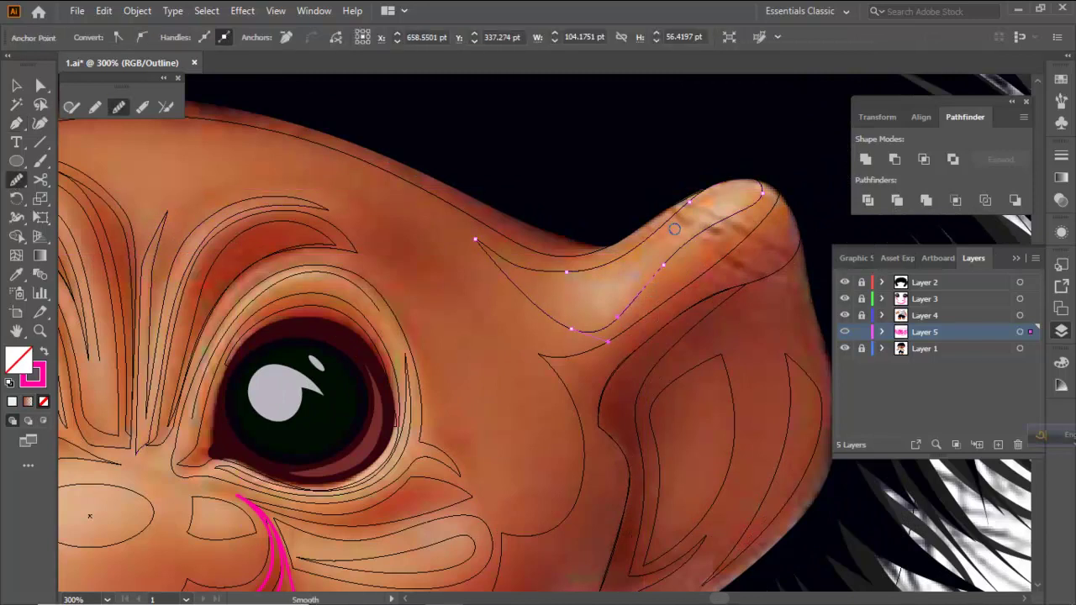
left_click_drag(682, 243, 685, 242)
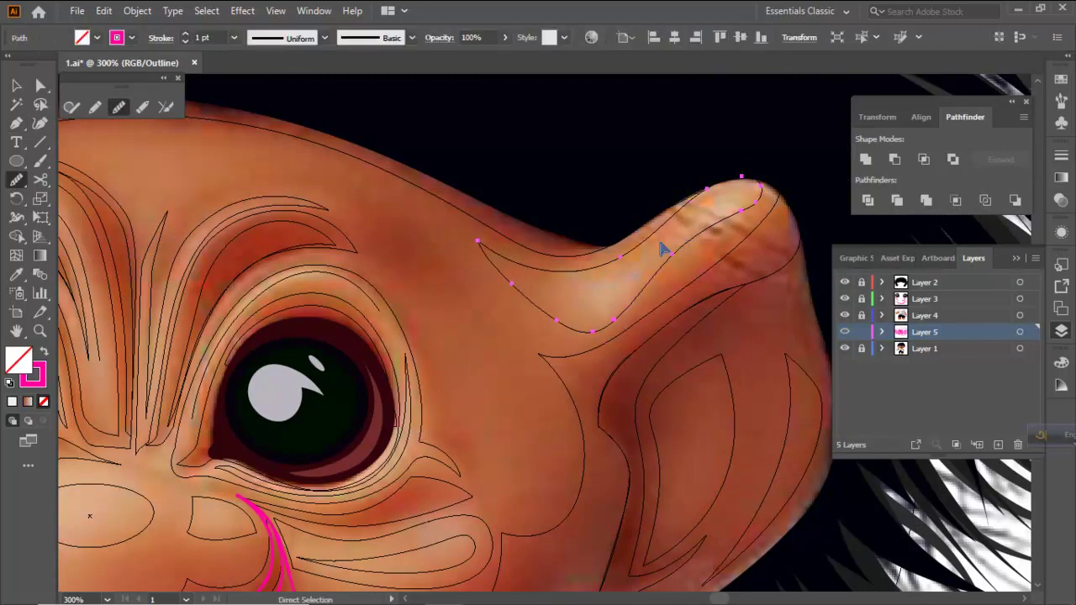
left_click(661, 247, "ctrl")
Draw a smaller closed highlight shape with the Pen tool inside the right-hand ear's highlight outline, following its bend towards the ear tip
left_click(15, 122)
scroll(732, 260, "up", 2)
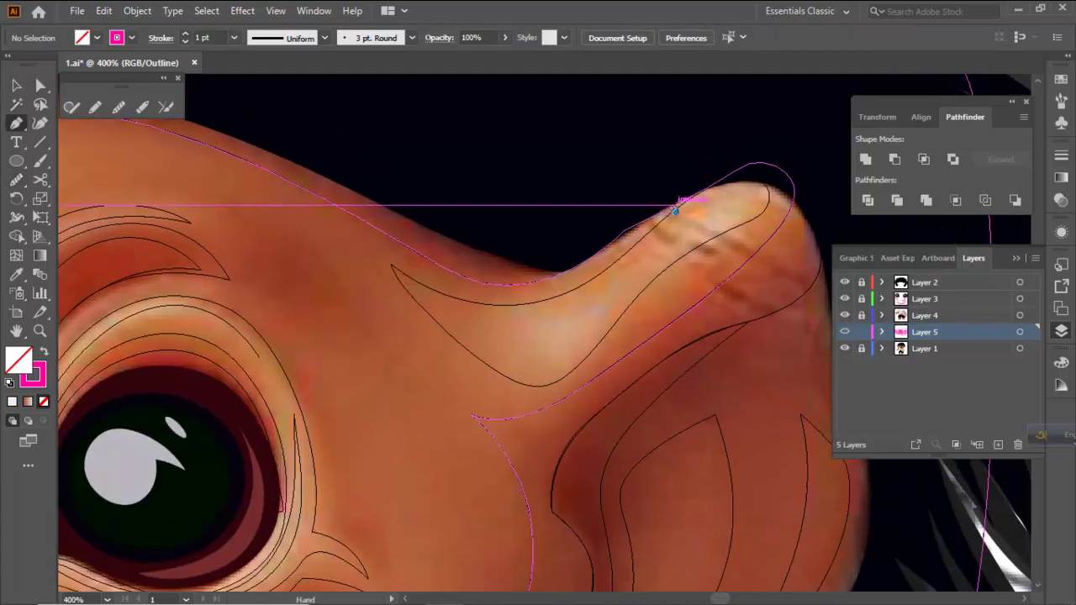
left_click(500, 325)
left_click_drag(604, 294, 736, 229)
left_click_drag(653, 269, 608, 309)
left_click_drag(565, 358, 542, 376)
left_click_drag(501, 325, 512, 338)
left_click(667, 303, "ctrl")
scroll(666, 305, "down", 1)
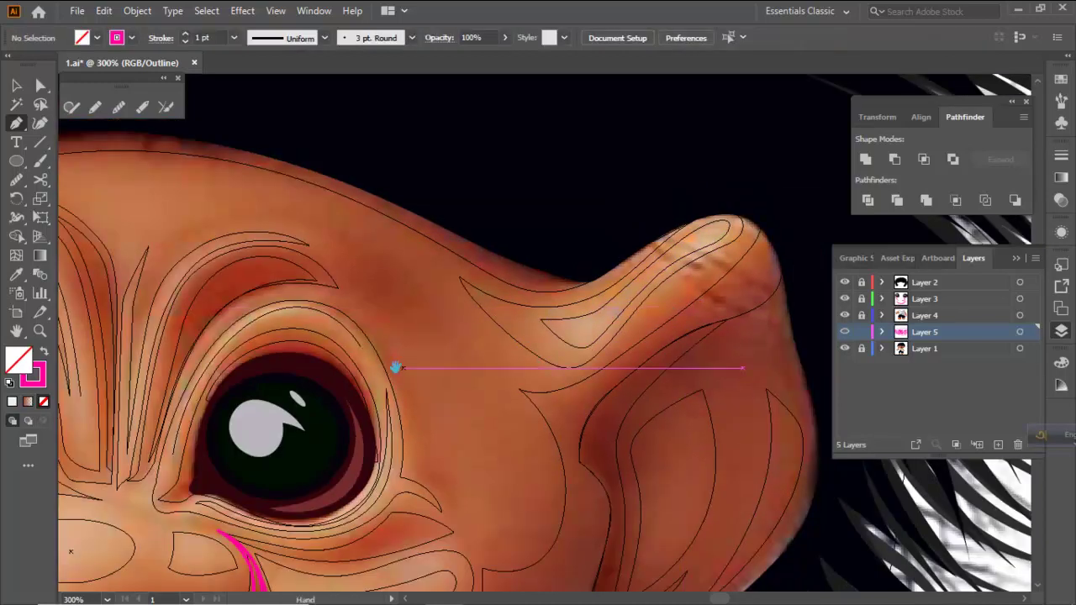
Draw an open curved wrinkle line with the Pen tool arching above the right-hand eyebrow from the centre of the forehead
scroll(395, 367, "down", 2)
scroll(543, 307, "down", 1)
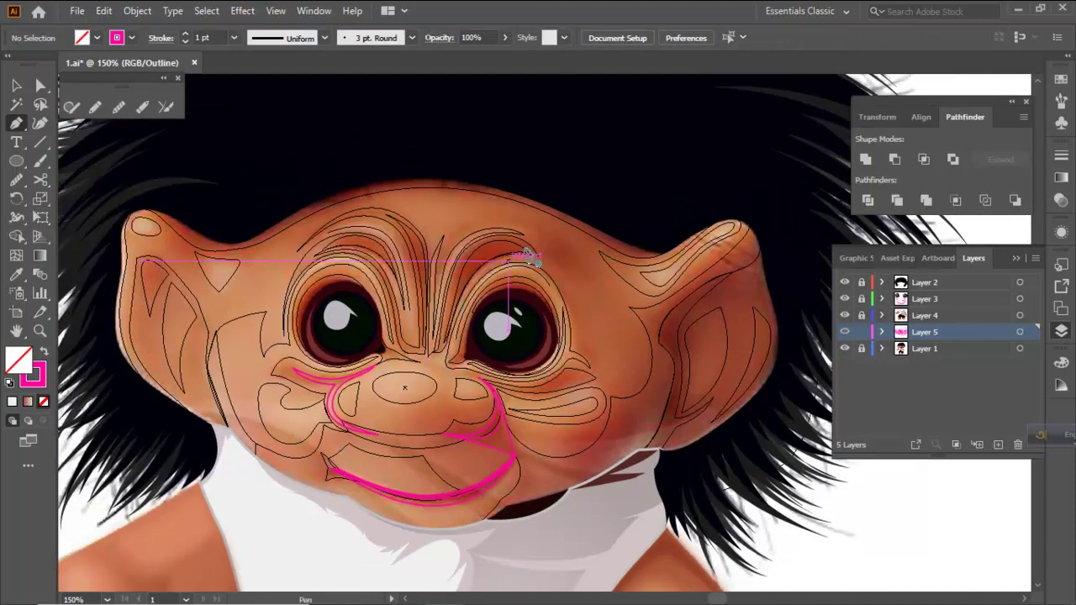
scroll(530, 235, "up", 1)
scroll(483, 257, "up", 3)
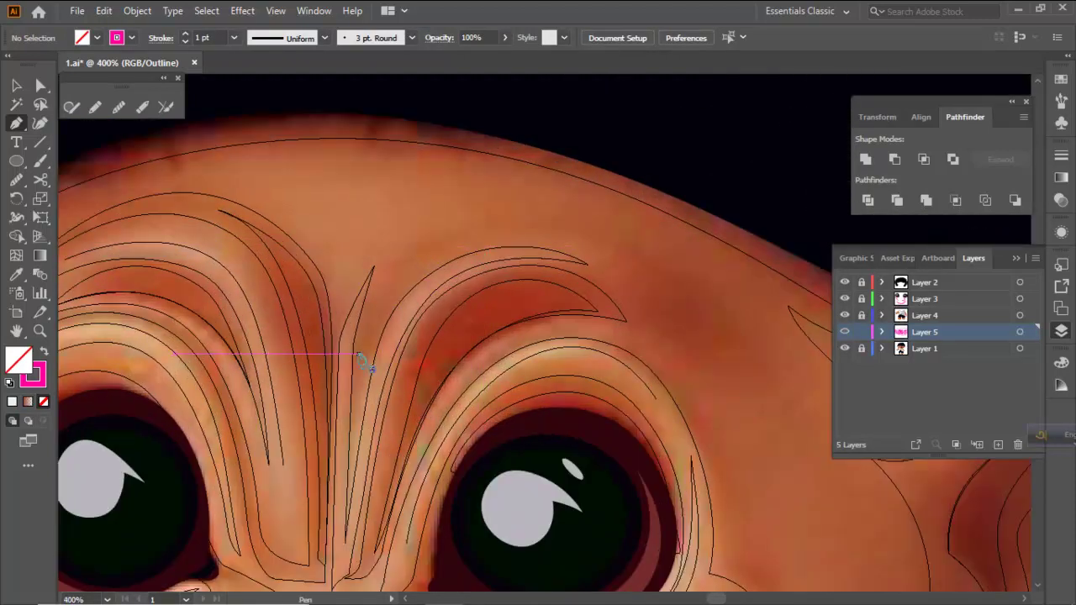
left_click(360, 383)
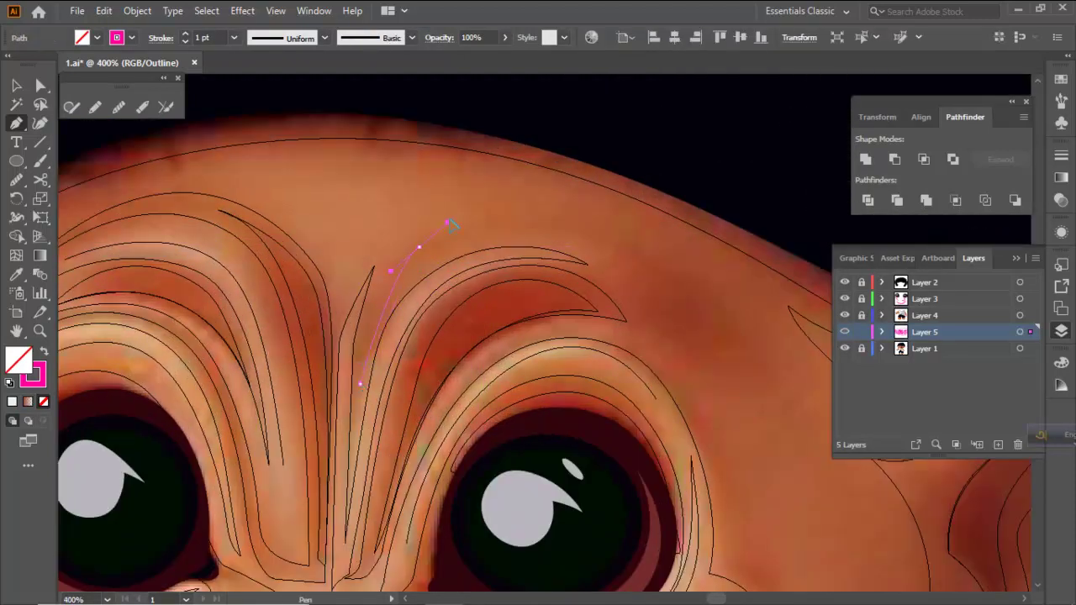
left_click_drag(474, 202, 478, 199)
left_click(568, 231)
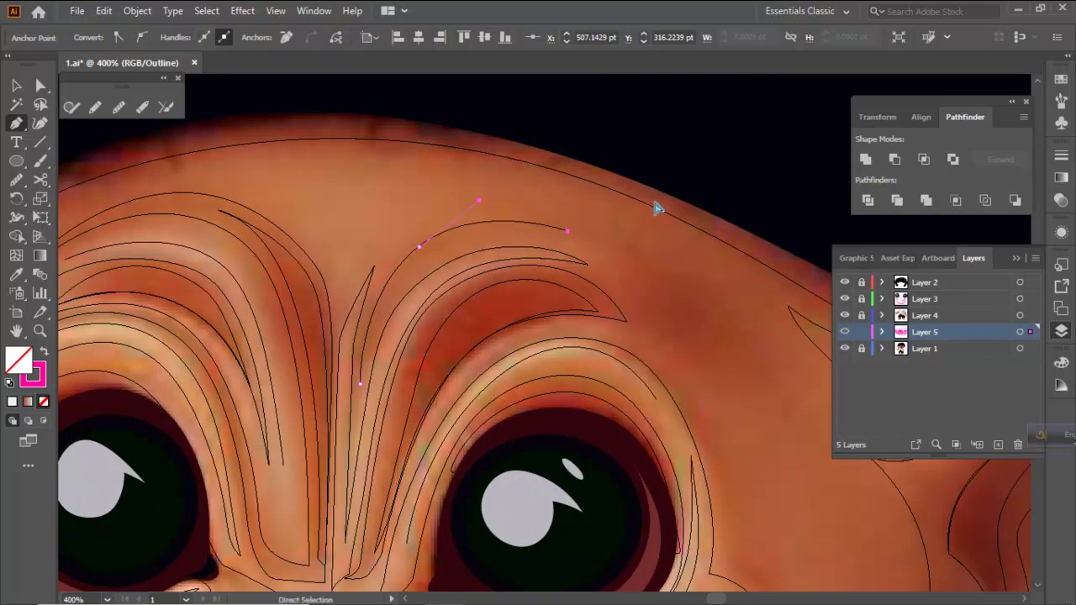
left_click(670, 243, "ctrl")
Trace a closed, pointed shadow shape with curved edges on the temple between the right-hand eyebrow and ear
scroll(655, 256, "down", 2)
left_click_drag(678, 319, 617, 186)
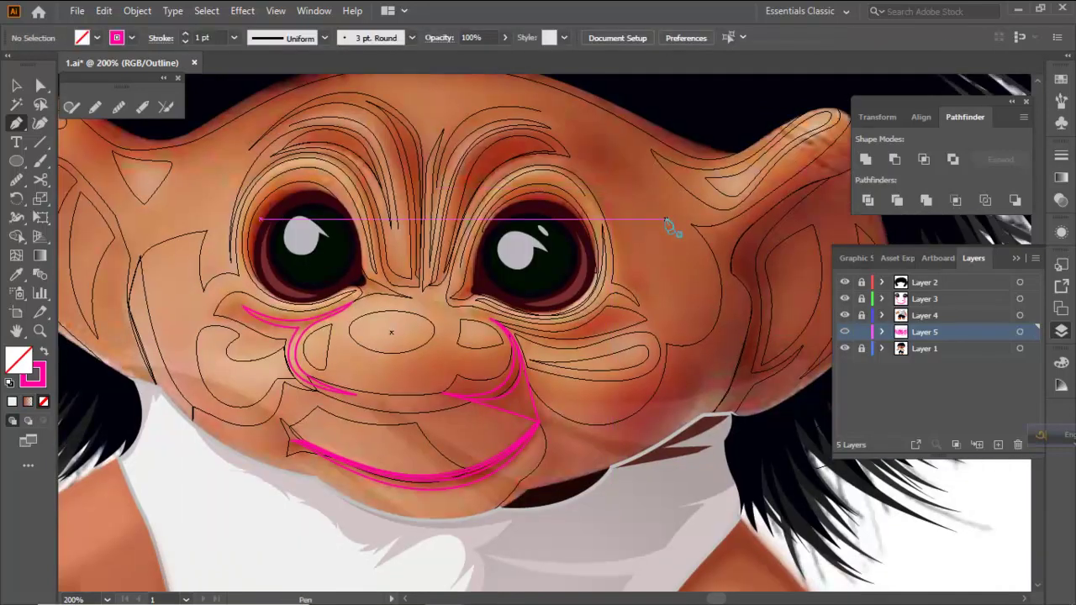
scroll(635, 287, "up", 1)
left_click_drag(630, 223, 670, 305)
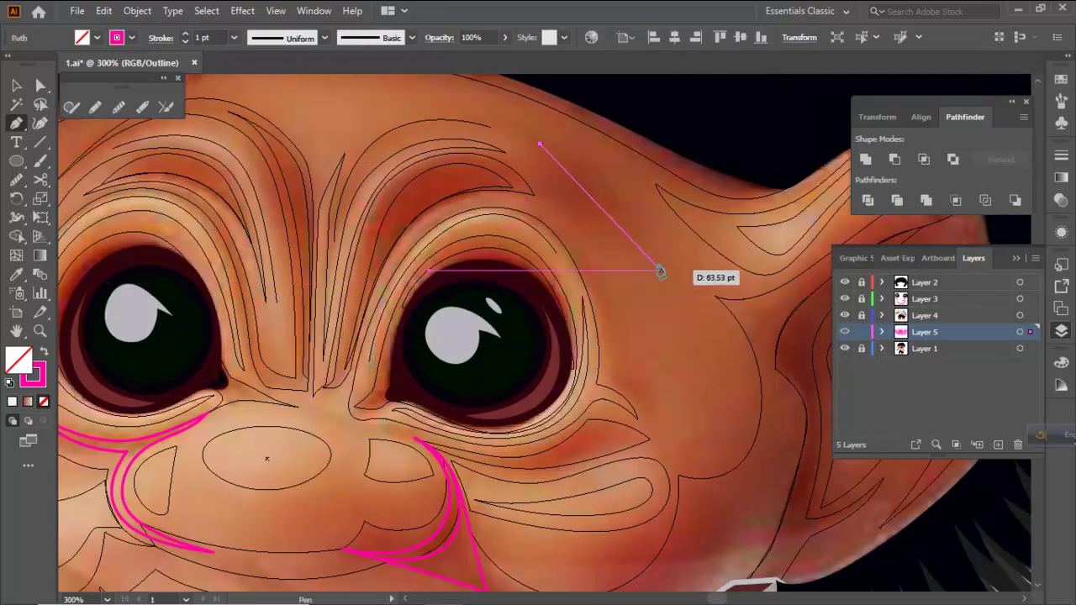
left_click_drag(655, 256, 692, 336)
left_click_drag(655, 256, 593, 221)
left_click_drag(538, 193, 554, 203)
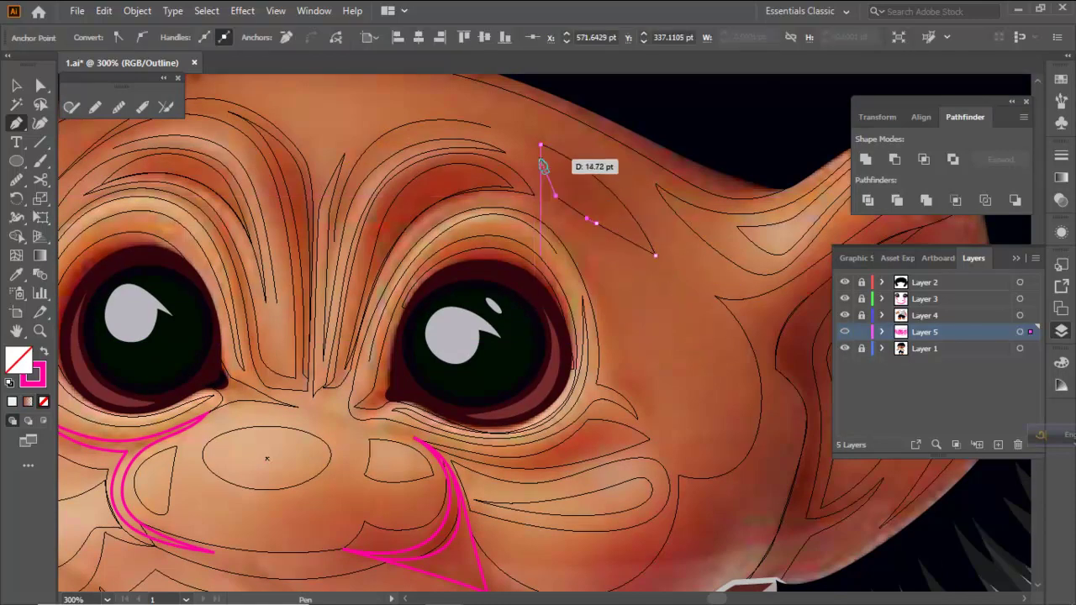
left_click_drag(544, 147, 525, 130)
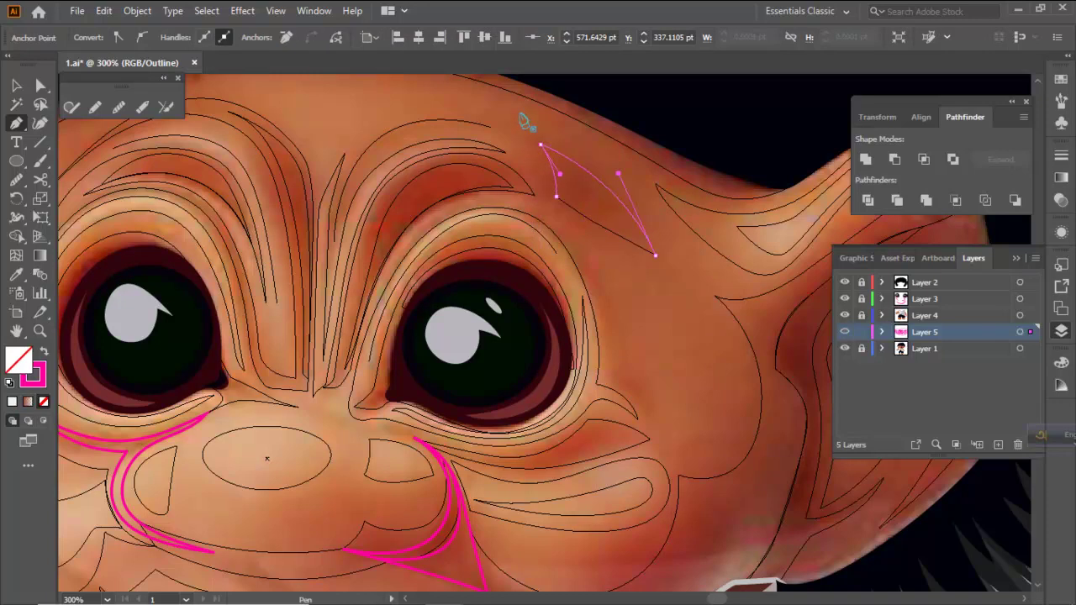
left_click(595, 185, "ctrl")
Rework the lower edge of the temple shadow shape into one smooth curve and close the outline at its upper corner
scroll(612, 205, "down", 1)
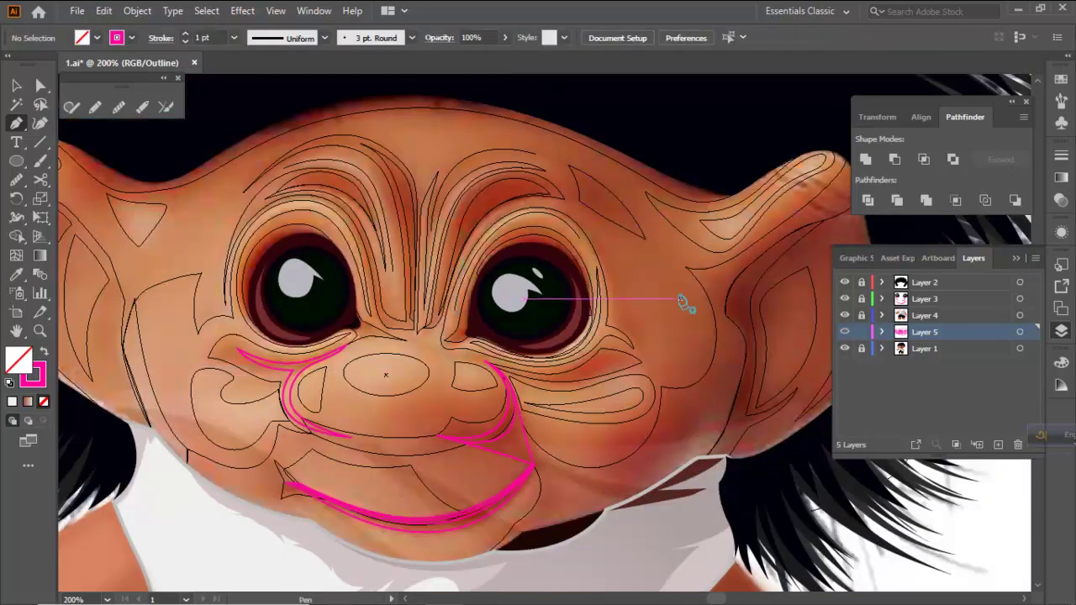
scroll(604, 207, "up", 2)
left_click(612, 231, "ctrl")
left_click_drag(607, 228, 579, 218)
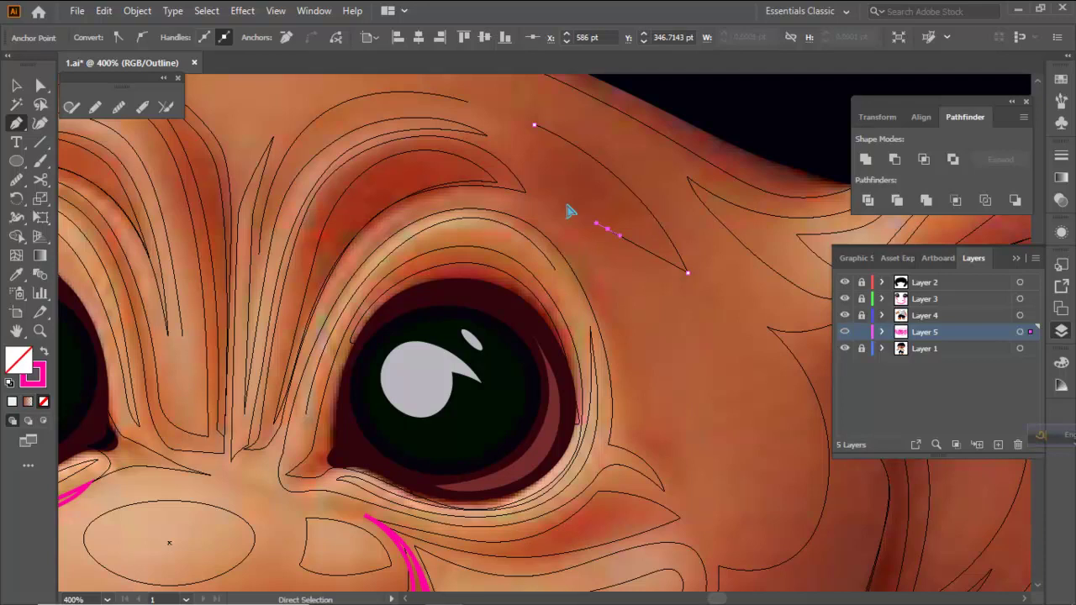
left_click_drag(552, 195, 481, 176)
left_click(552, 195)
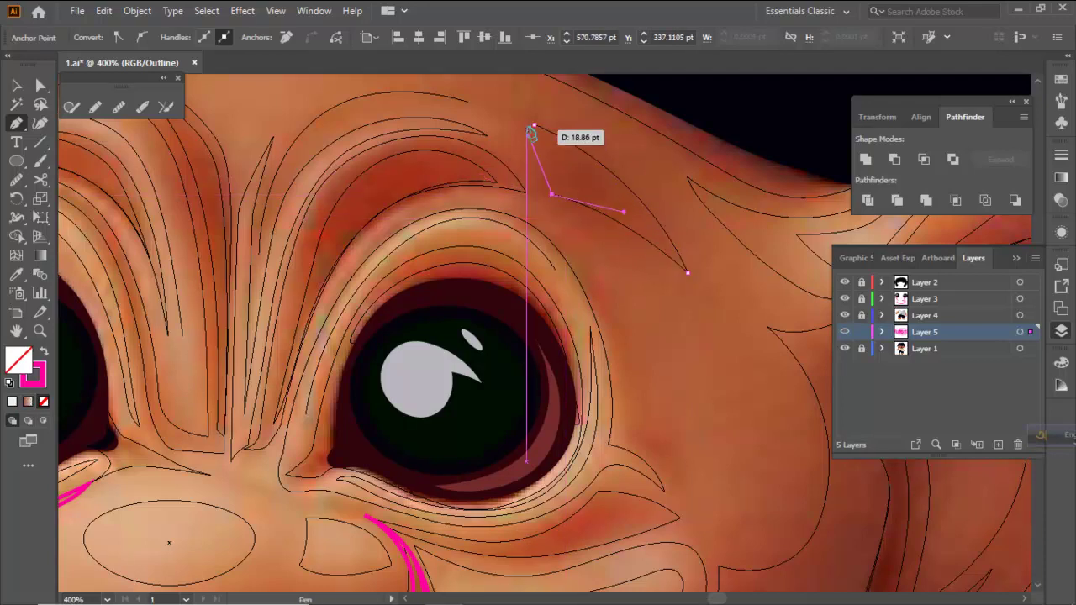
left_click_drag(529, 117, 538, 128)
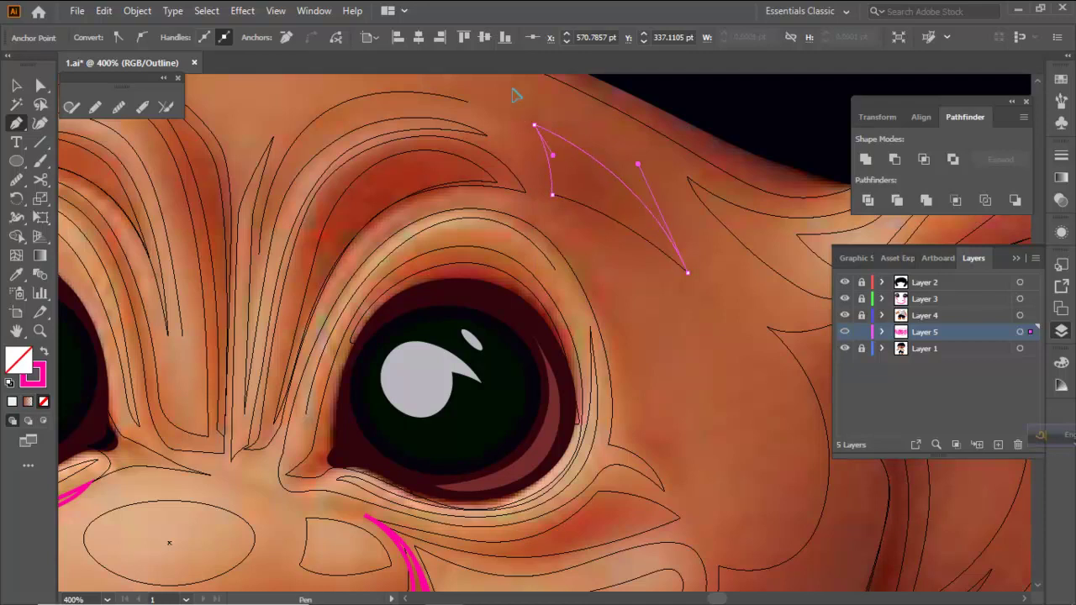
scroll(509, 93, "up", 3)
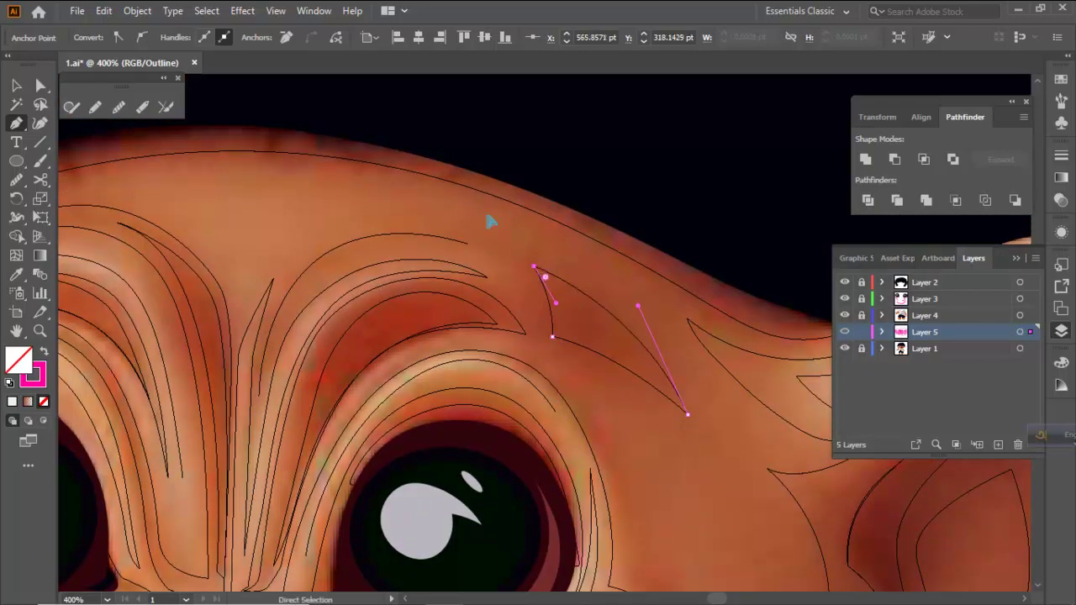
left_click(494, 223, "ctrl")
Start a Pen path at the right-hand eye's outer corner and curve it up along the lid fold to the top of the eyelid
scroll(559, 250, "down", 1)
left_click_drag(622, 396, 638, 281)
scroll(616, 250, "down", 2)
scroll(619, 308, "up", 2)
scroll(619, 311, "up", 1)
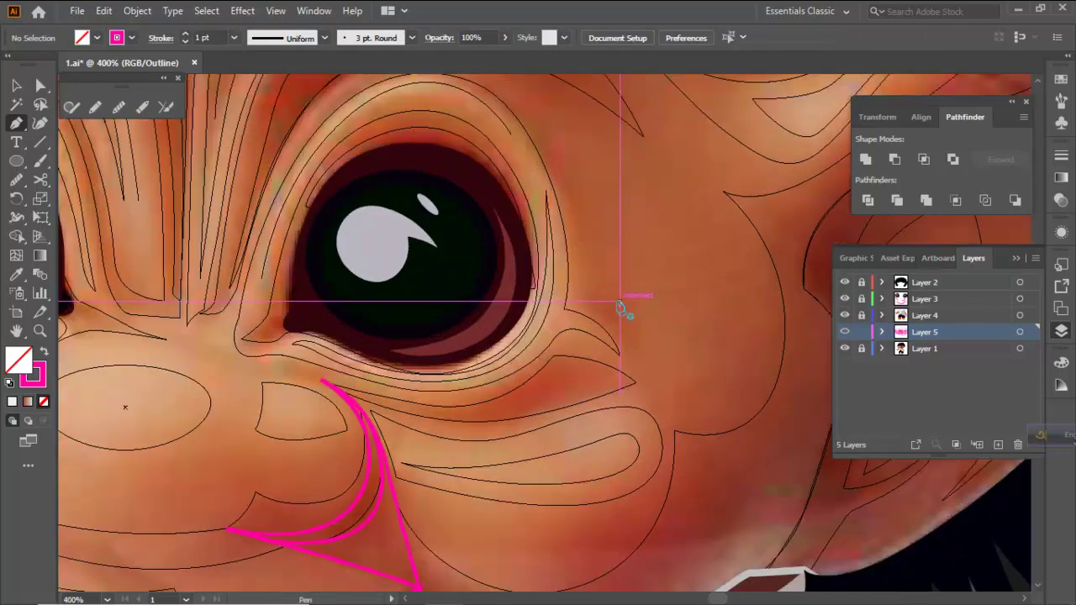
left_click(589, 304)
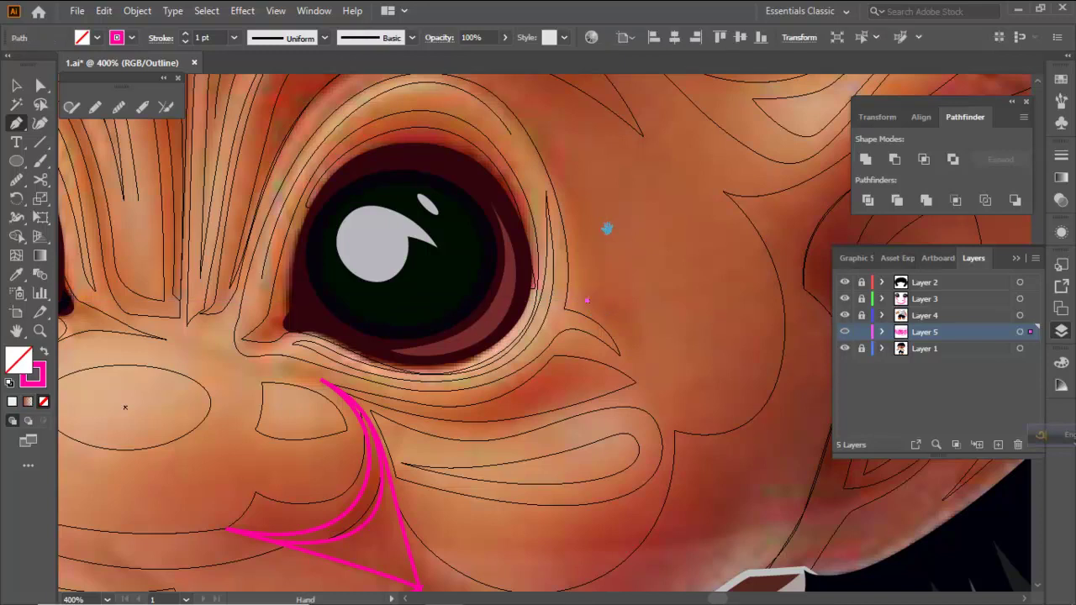
scroll(609, 252, "up", 3)
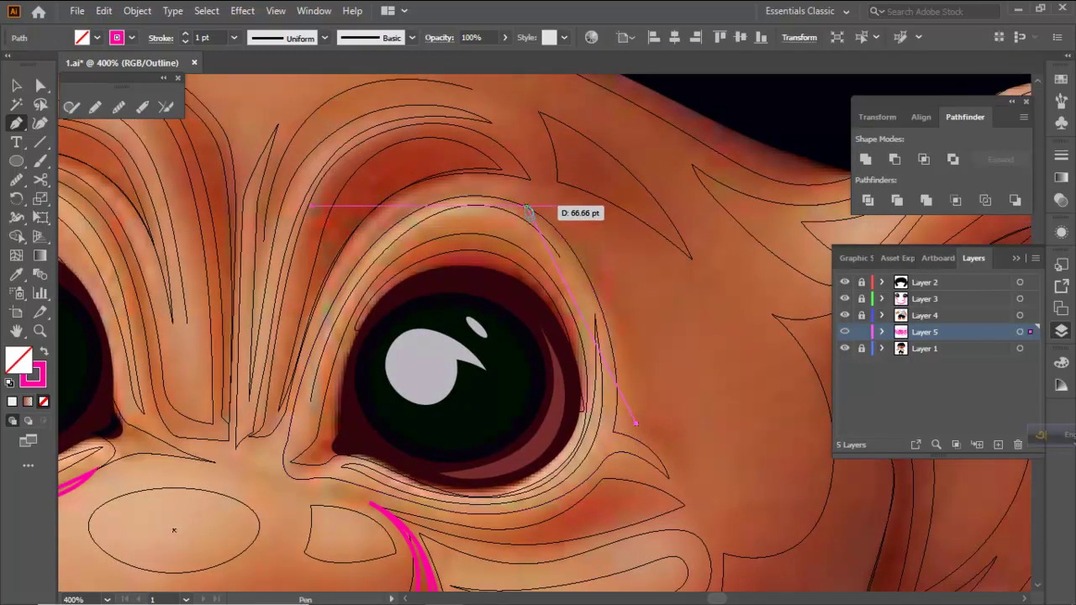
left_click_drag(522, 205, 424, 158)
left_click(523, 206)
left_click_drag(656, 356, 574, 287)
key("ctrl+z")
left_click(442, 137)
left_click_drag(442, 138, 607, 265)
scroll(605, 265, "down", 1)
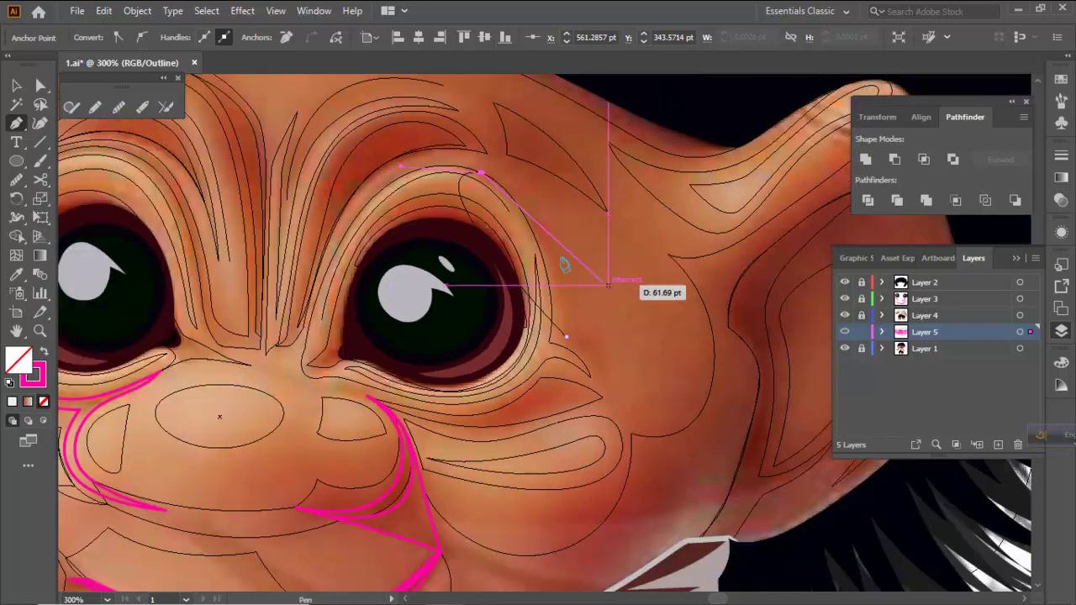
left_click(481, 175)
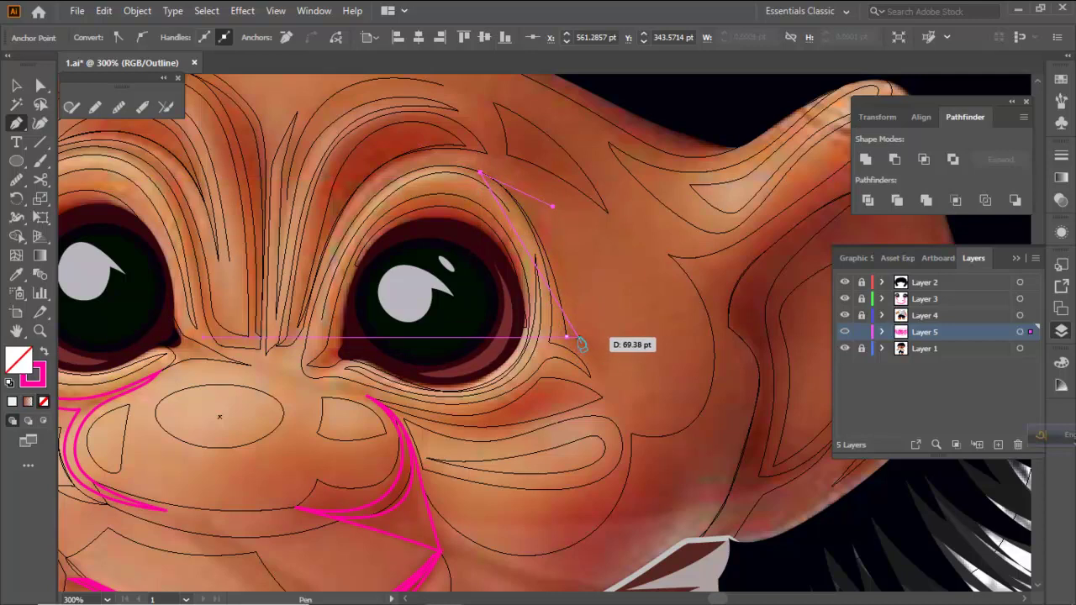
Run the path's outer edge back down past the eye corner to a point below it and close the narrow eyelid shadow shape
left_click_drag(584, 338, 611, 479)
scroll(597, 376, "up", 2)
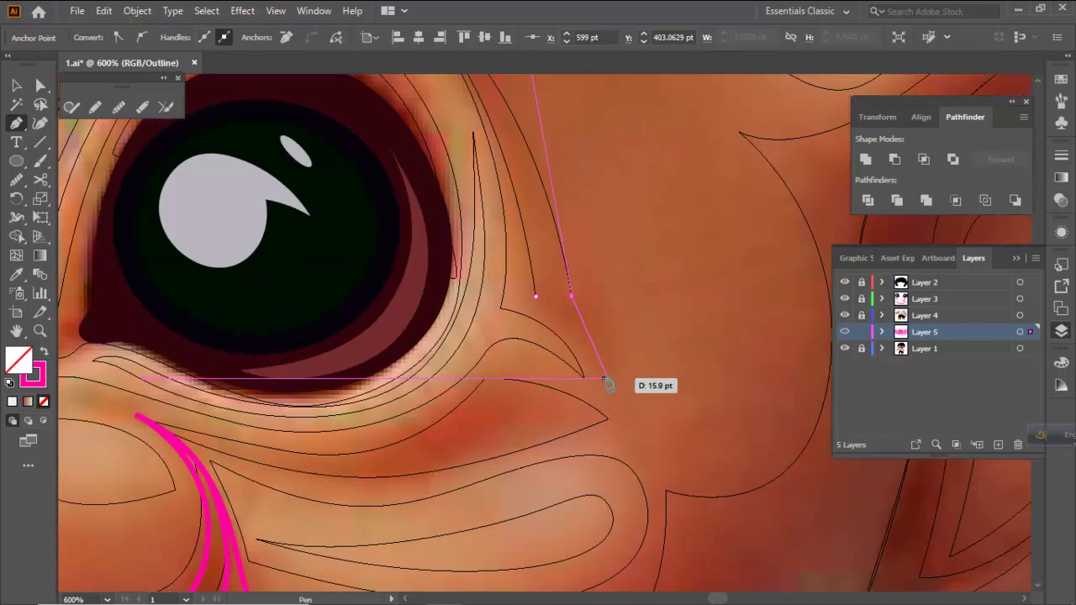
left_click_drag(612, 376, 620, 432)
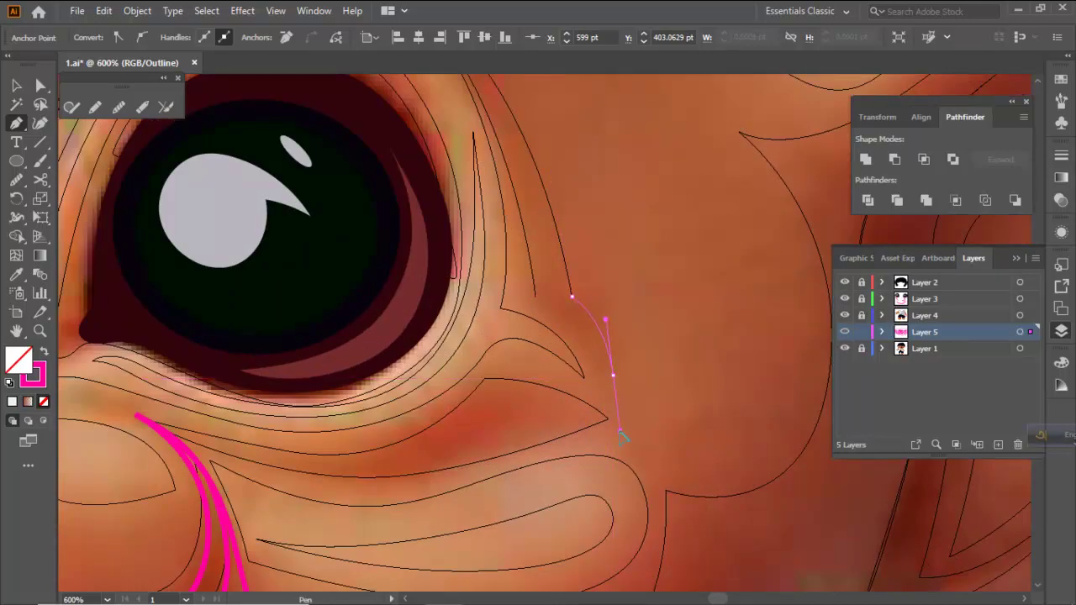
left_click(613, 375)
left_click(535, 296)
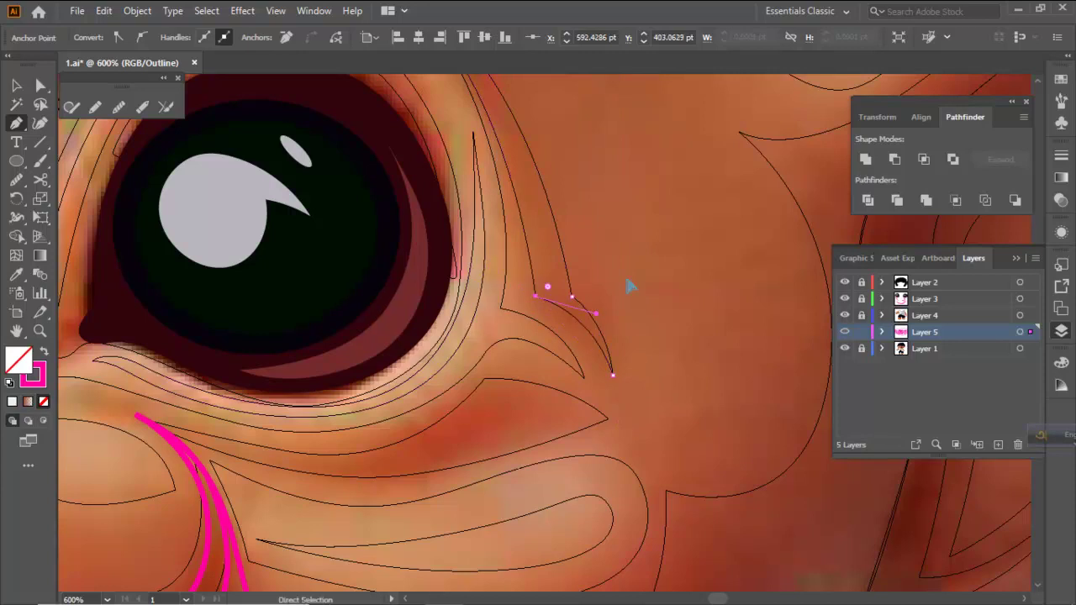
left_click(705, 270, "ctrl")
Examine the traced outlines across the whole face, from the eyes and ears to the nose and mouth
scroll(705, 270, "down", 2)
scroll(714, 286, "down", 3)
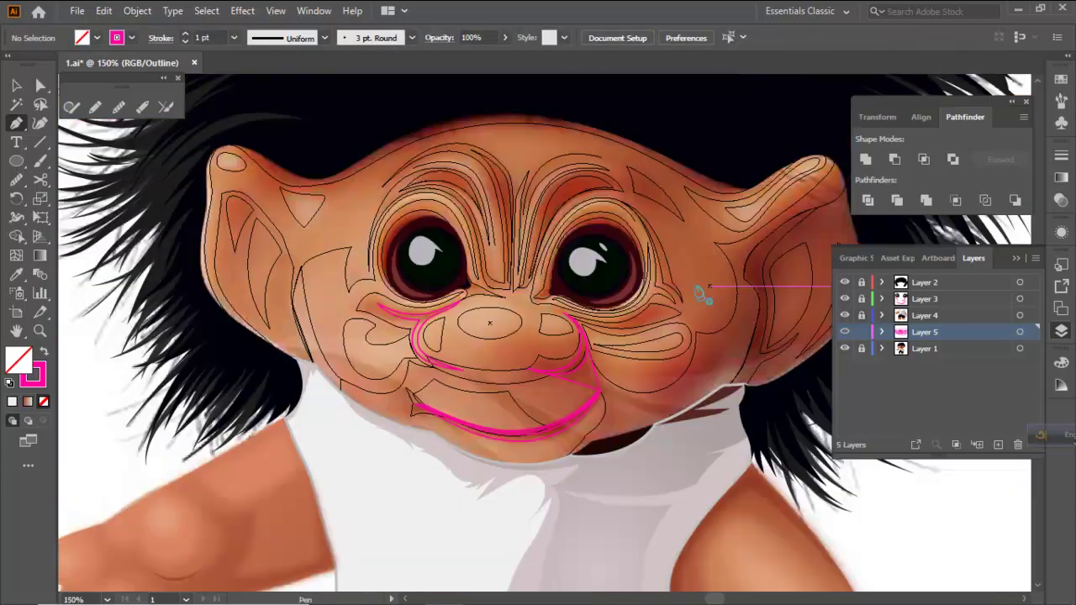
scroll(519, 307, "up", 1)
scroll(520, 307, "up", 3)
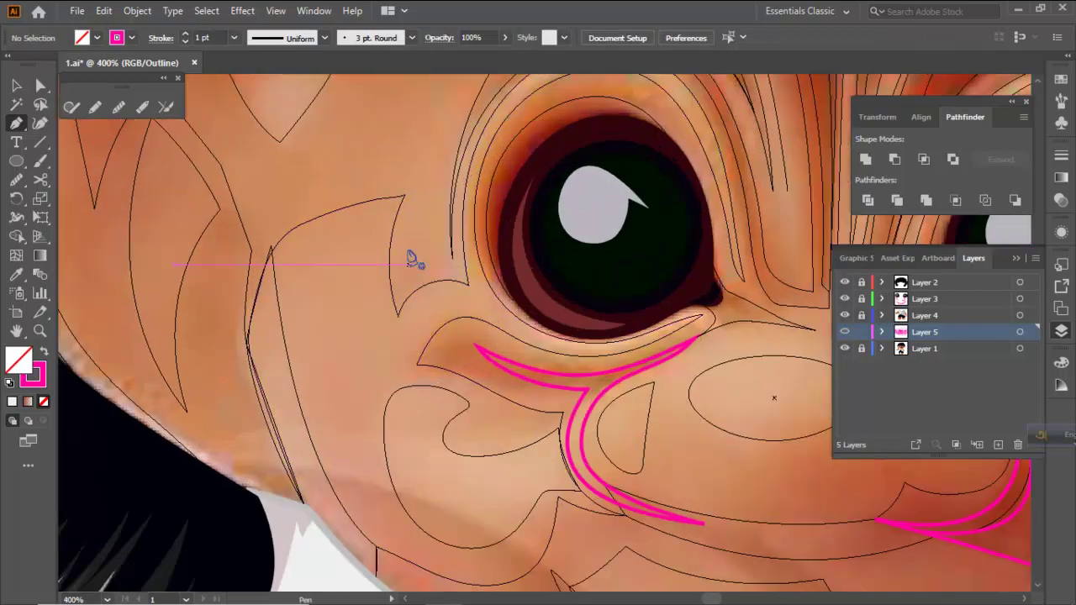
scroll(469, 300, "down", 3)
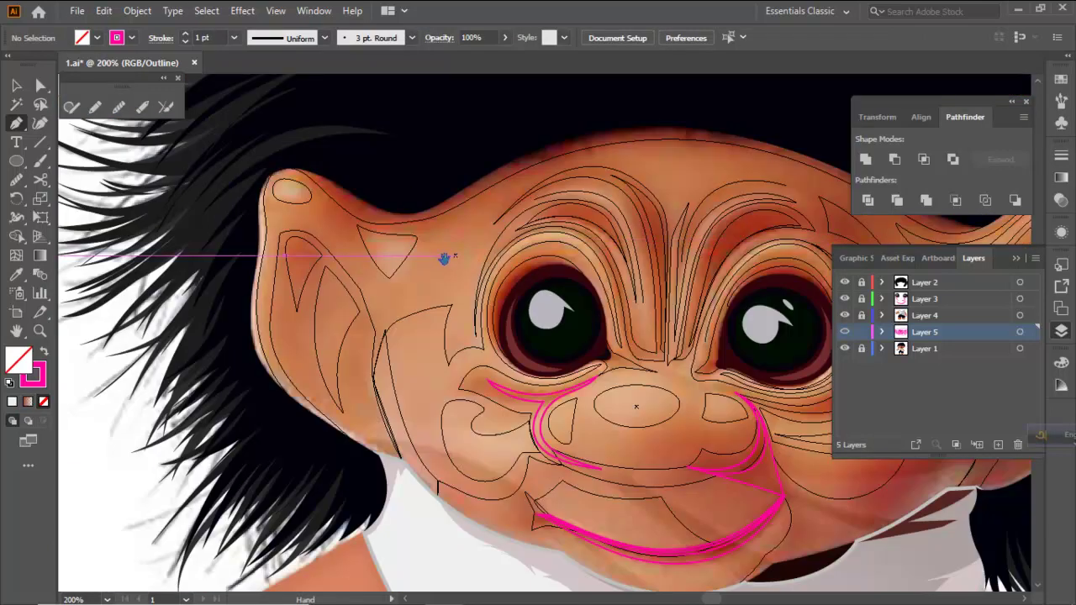
scroll(437, 244, "up", 1)
scroll(431, 226, "down", 3)
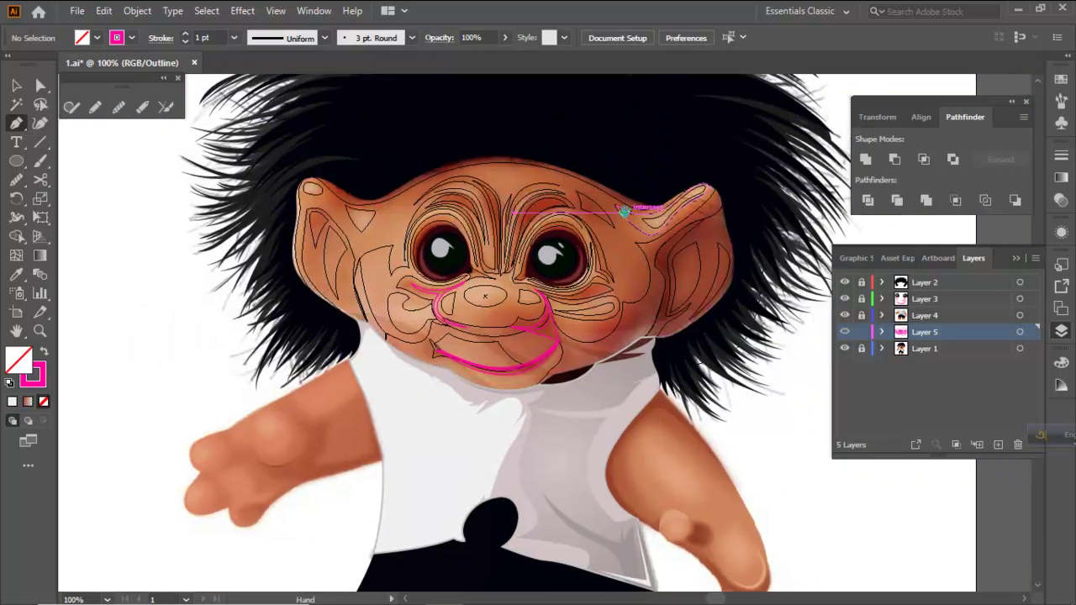
scroll(585, 259, "up", 3)
scroll(586, 259, "up", 2)
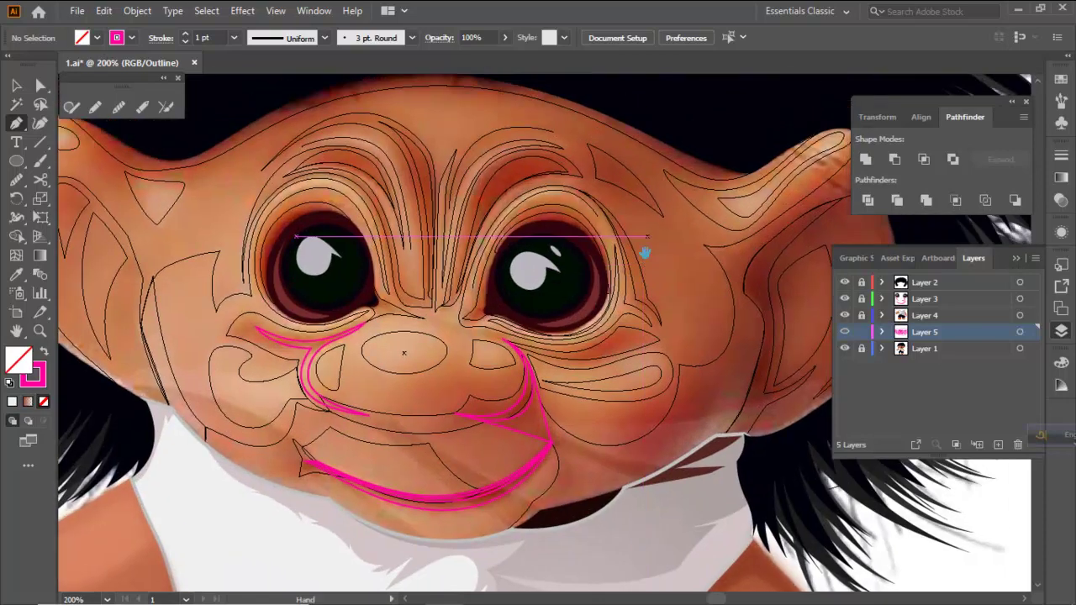
scroll(542, 206, "down", 2)
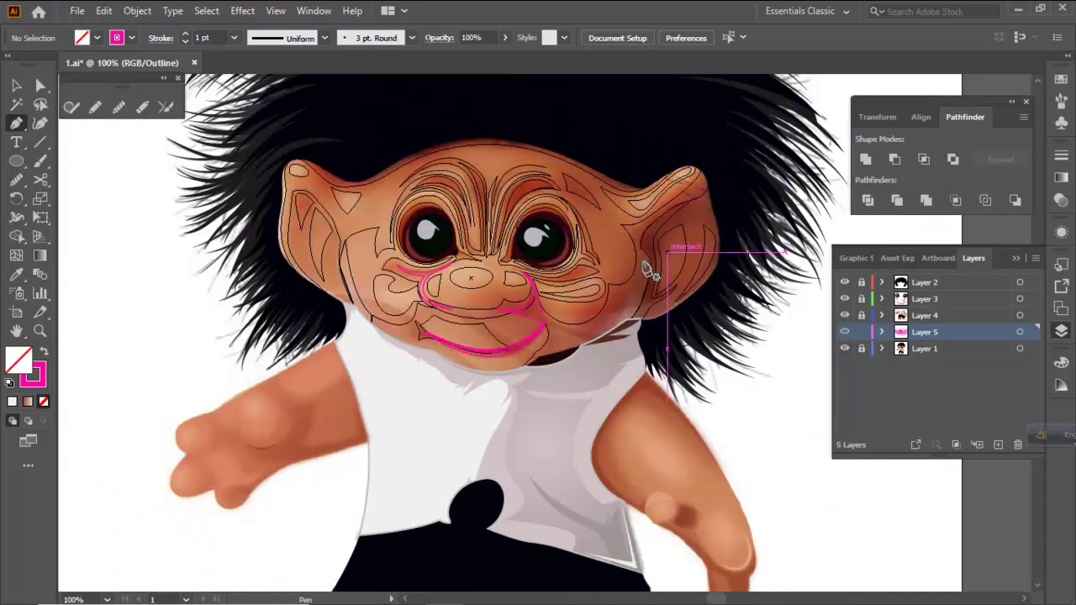
scroll(423, 374, "up", 2)
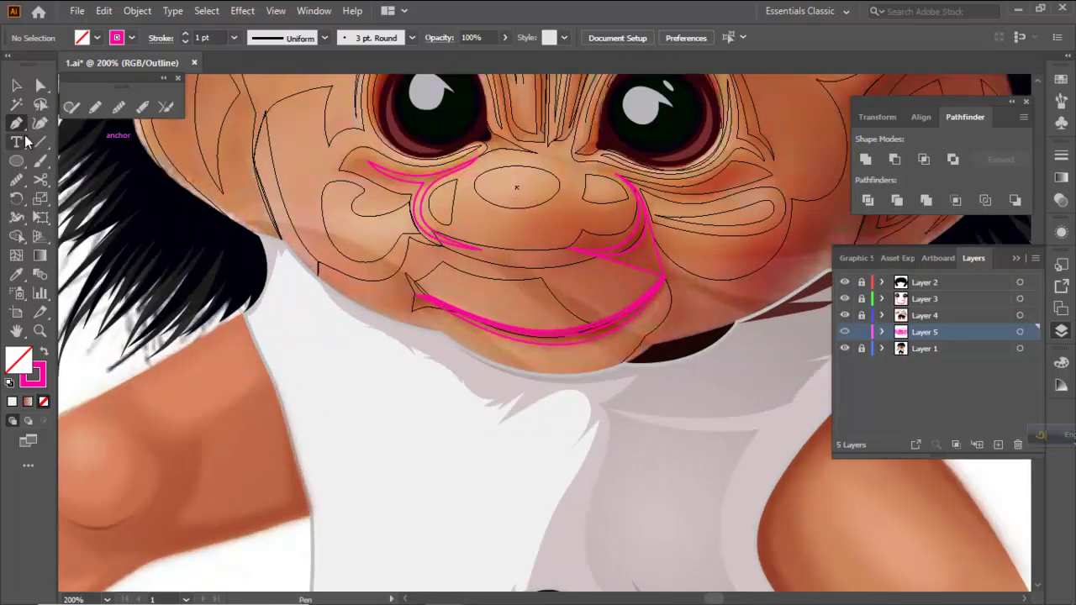
Draw a closed crescent highlight with the Pen tool along the chin below the lower lip, tapering to a point at both ends
left_click(15, 85)
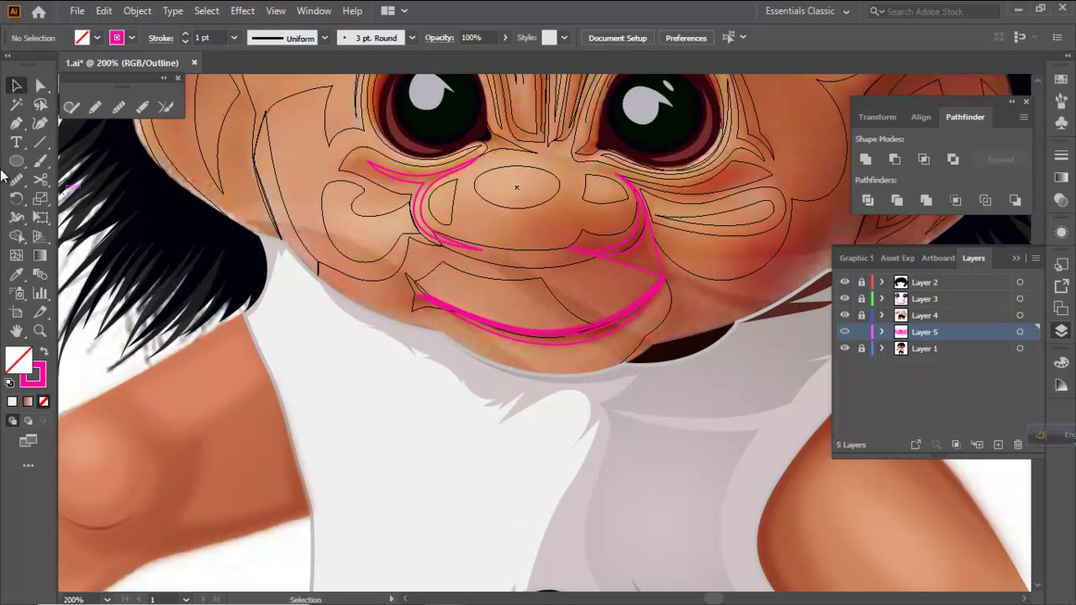
left_click(14, 125)
scroll(644, 335, "up", 2)
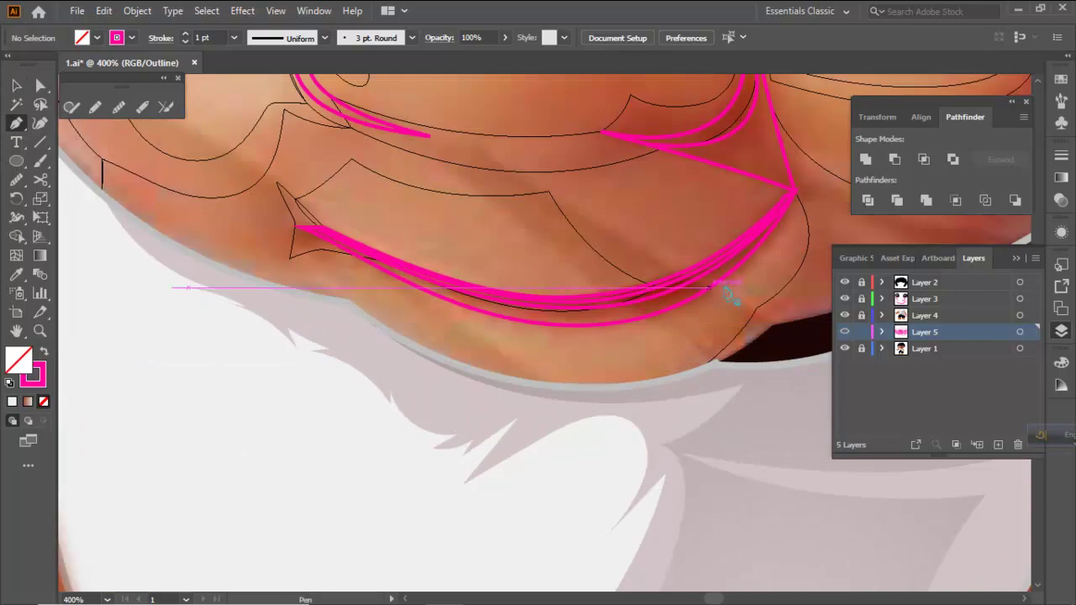
left_click(773, 253)
left_click_drag(644, 356, 620, 370)
left_click_drag(560, 400, 396, 286)
left_click(442, 312)
left_click_drag(601, 340, 674, 339)
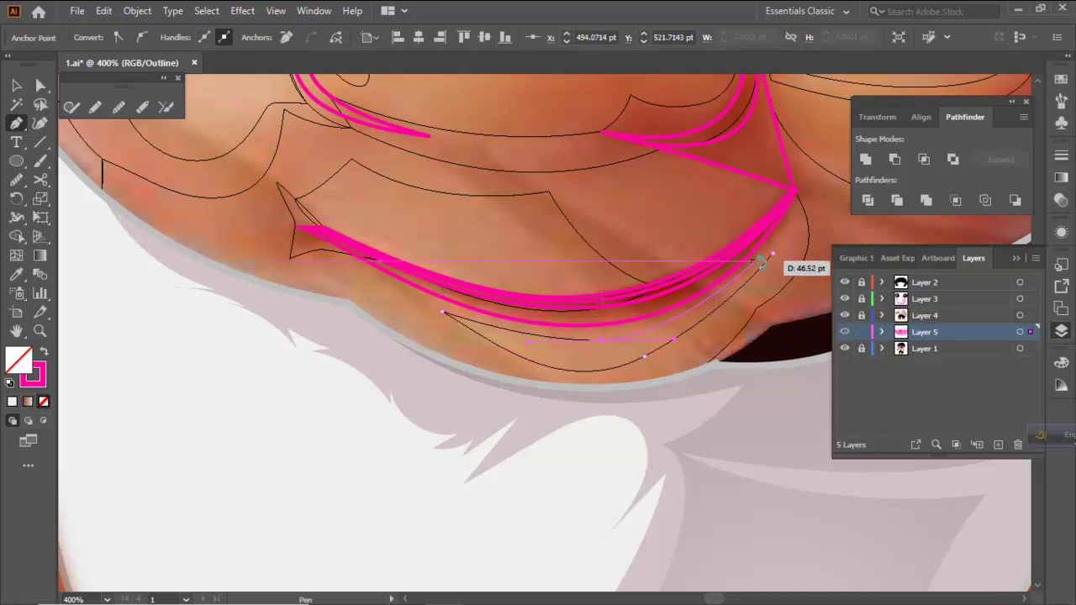
left_click_drag(773, 252, 773, 252)
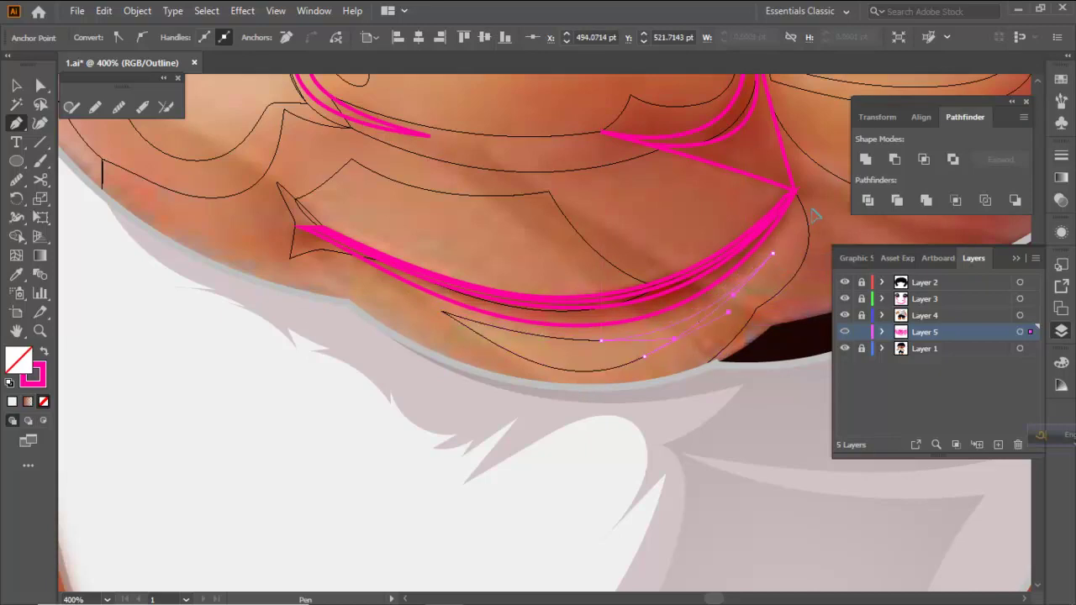
left_click_drag(818, 210, 818, 210)
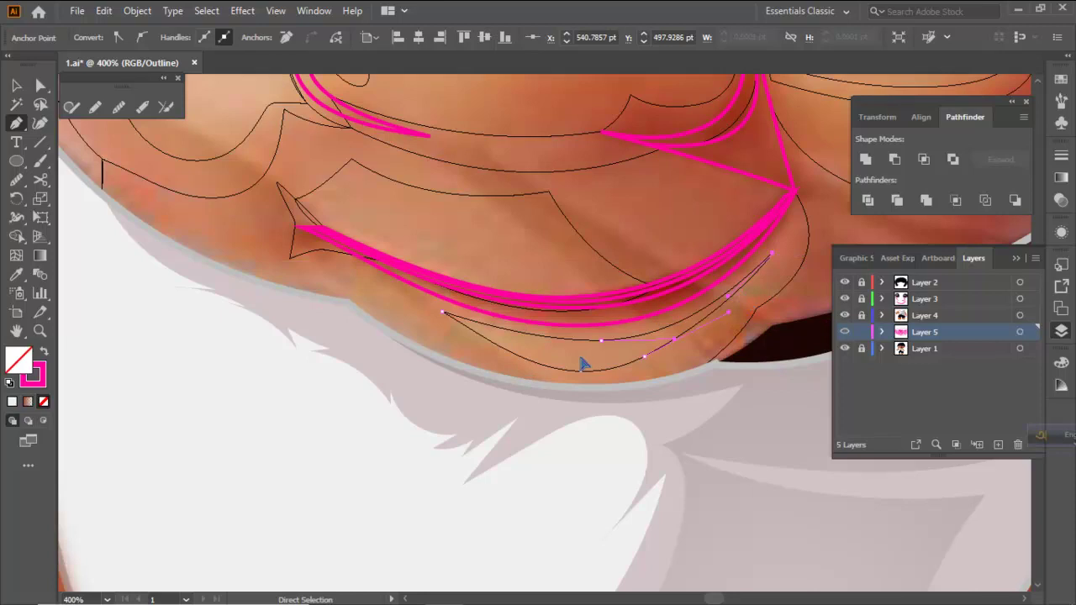
left_click(582, 359, "ctrl")
Smooth the edges of the chin crescent with the Smooth tool
scroll(507, 332, "down", 2)
scroll(579, 350, "up", 2)
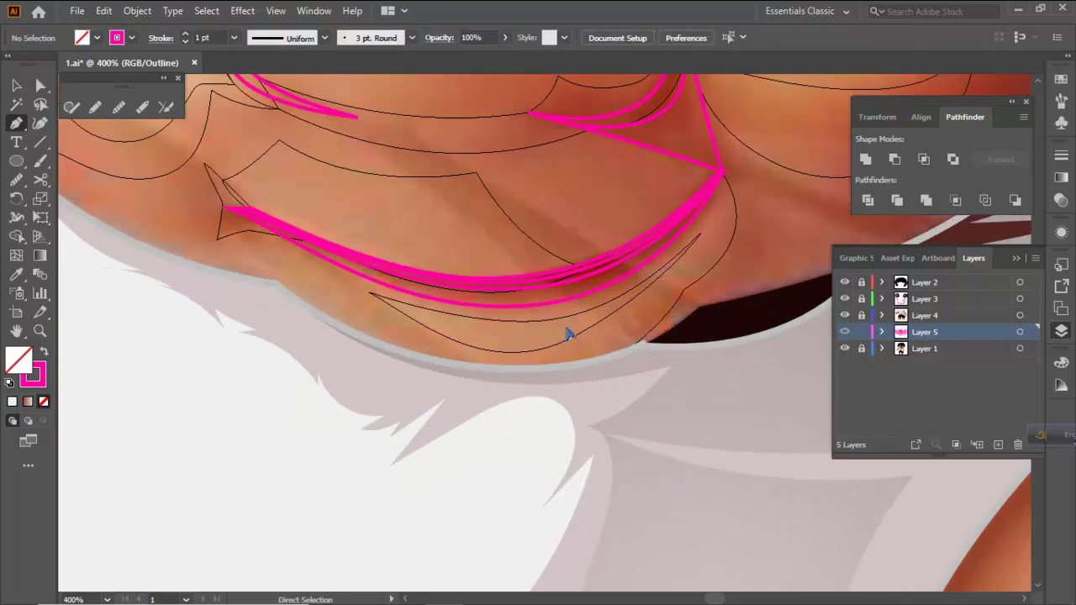
left_click(567, 321, "ctrl")
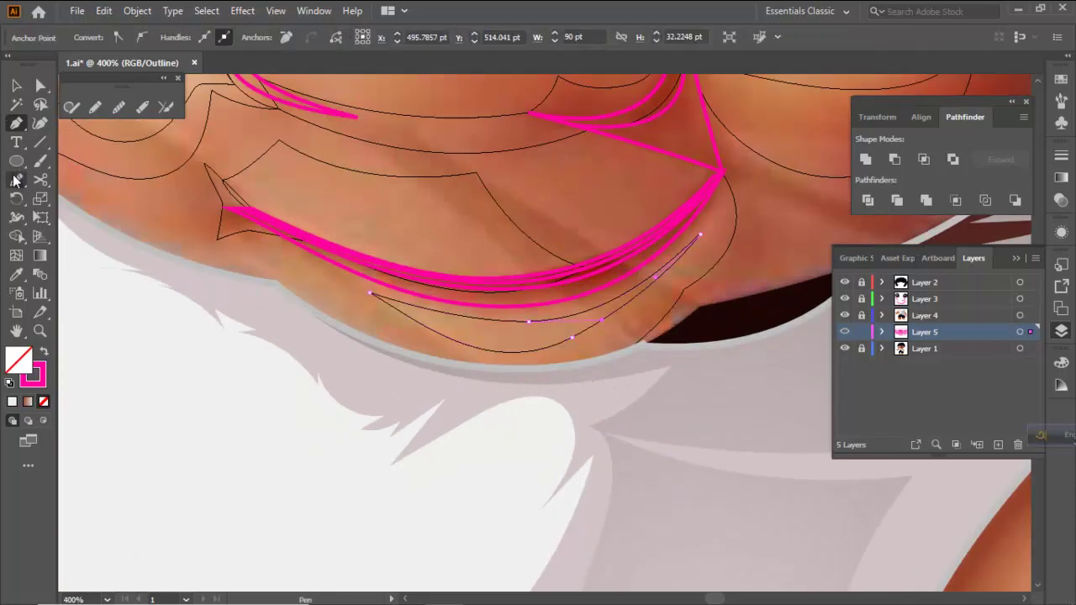
left_click(14, 179)
mouse_move(511, 320)
left_mouse_down()
mouse_move(566, 315)
mouse_move(510, 344)
left_mouse_up()
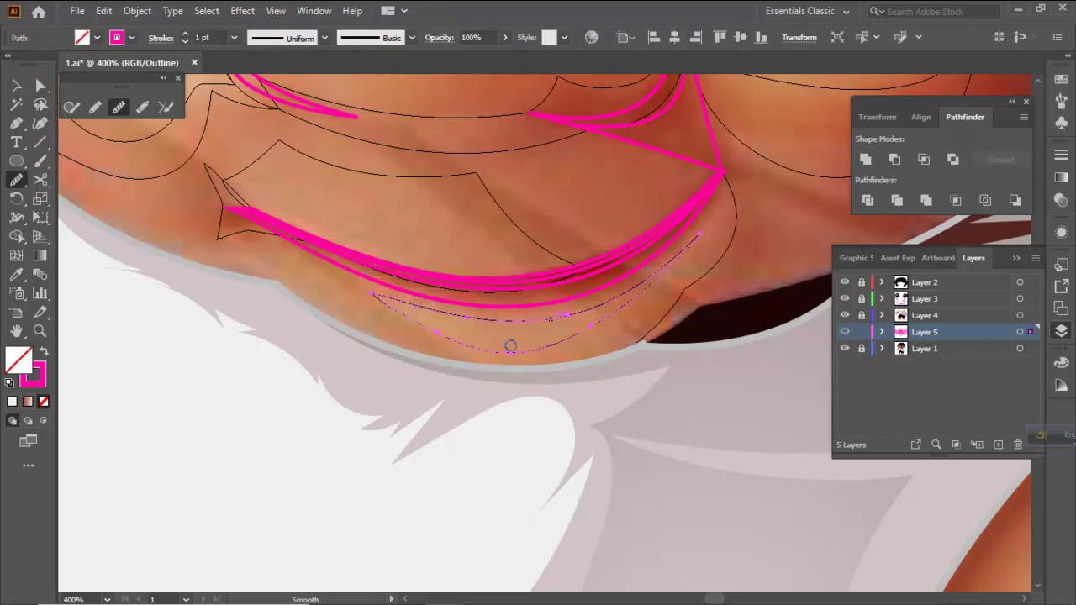
left_click(338, 304, "ctrl")
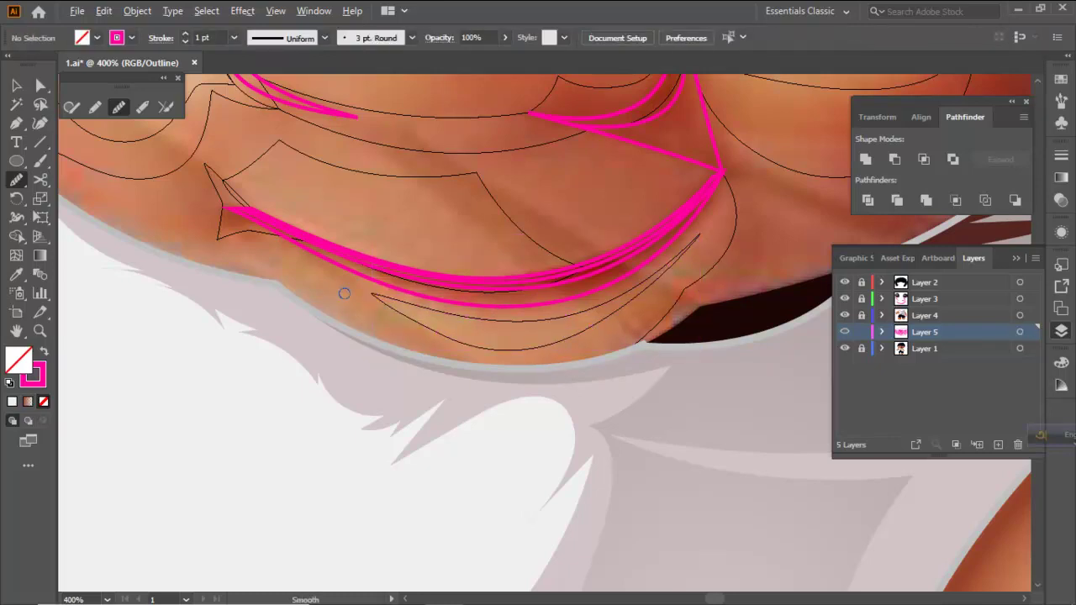
Draw a closed, roughly triangular highlight with the Pen tool at the middle of the forehead, narrowing down between the brow wrinkles
scroll(378, 317, "down", 2)
scroll(473, 485, "up", 5)
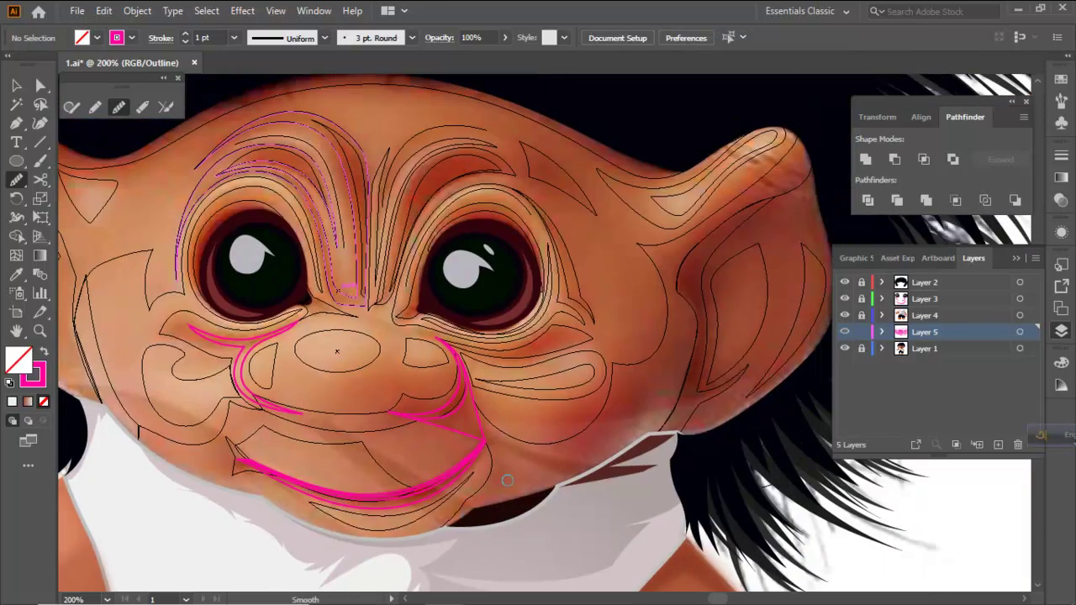
scroll(542, 441, "down", 3)
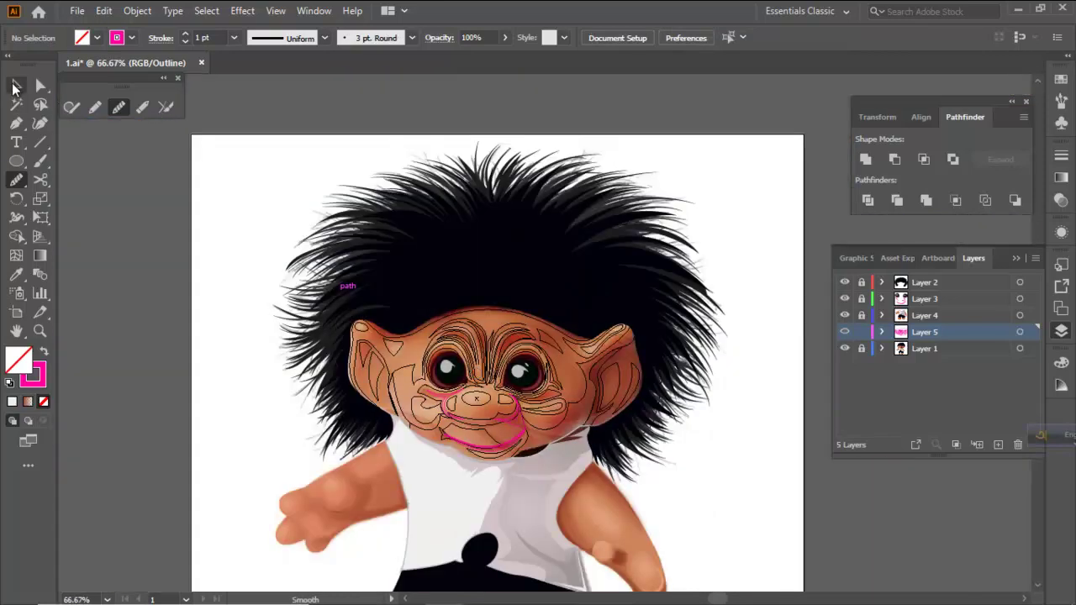
left_click(15, 89)
scroll(479, 336, "up", 3)
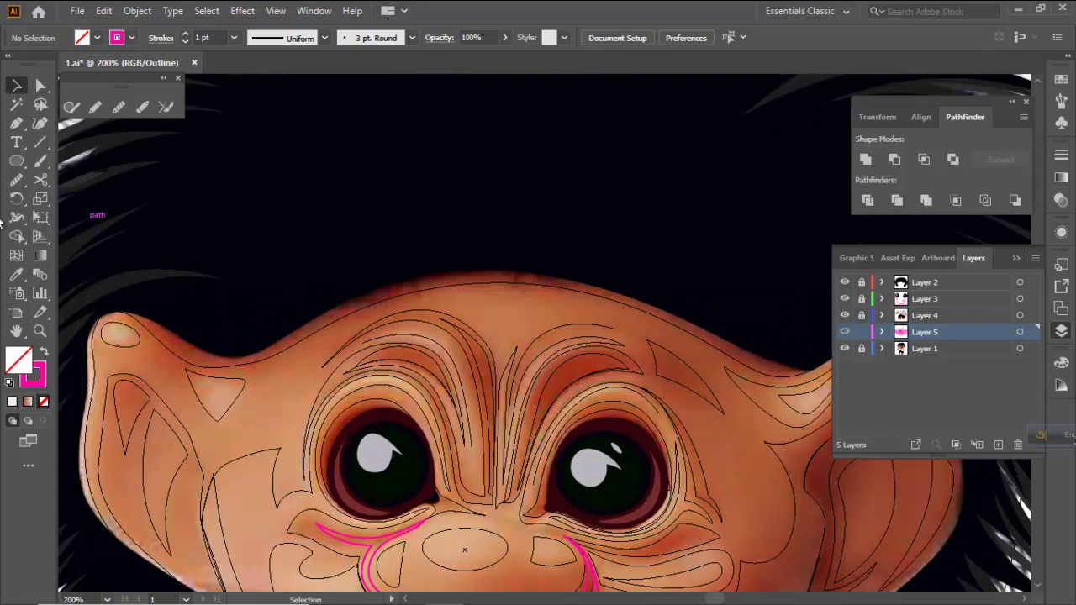
left_click(16, 124)
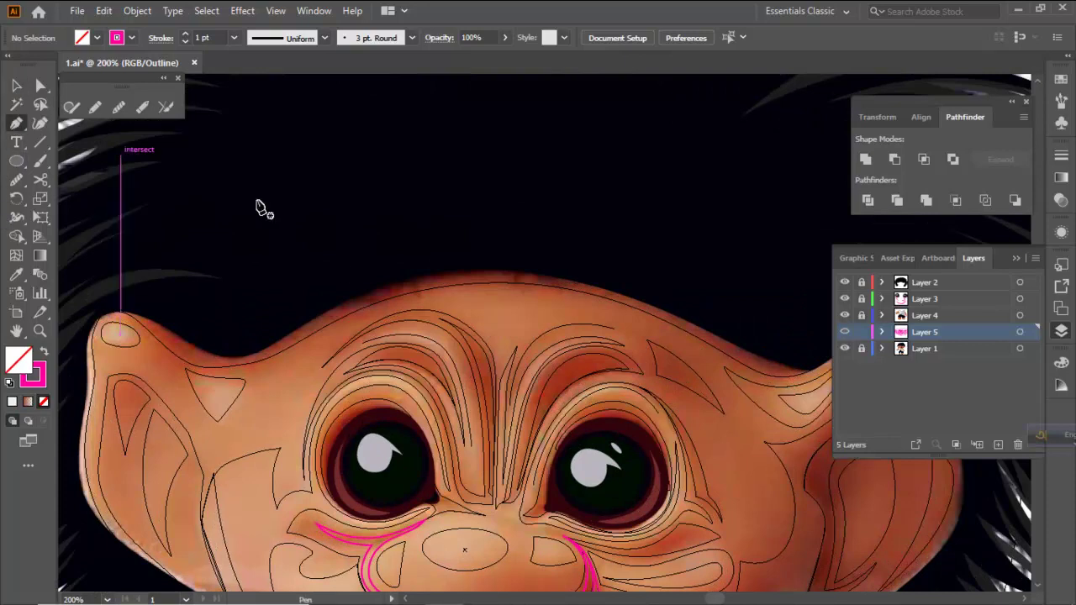
scroll(515, 319, "up", 2)
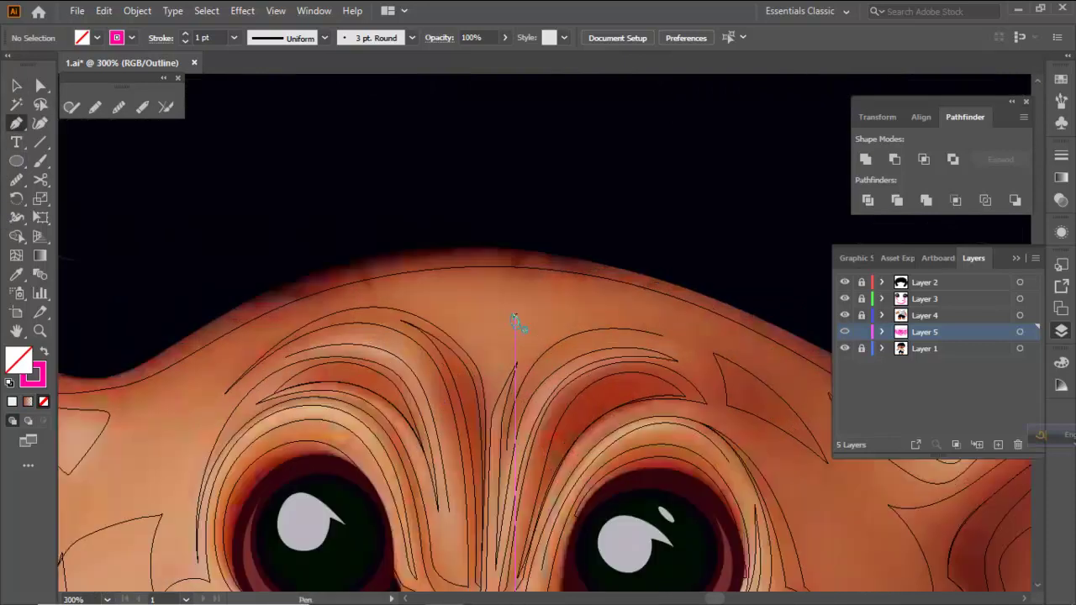
left_click(417, 289)
left_click_drag(602, 303, 692, 340)
left_click(602, 303)
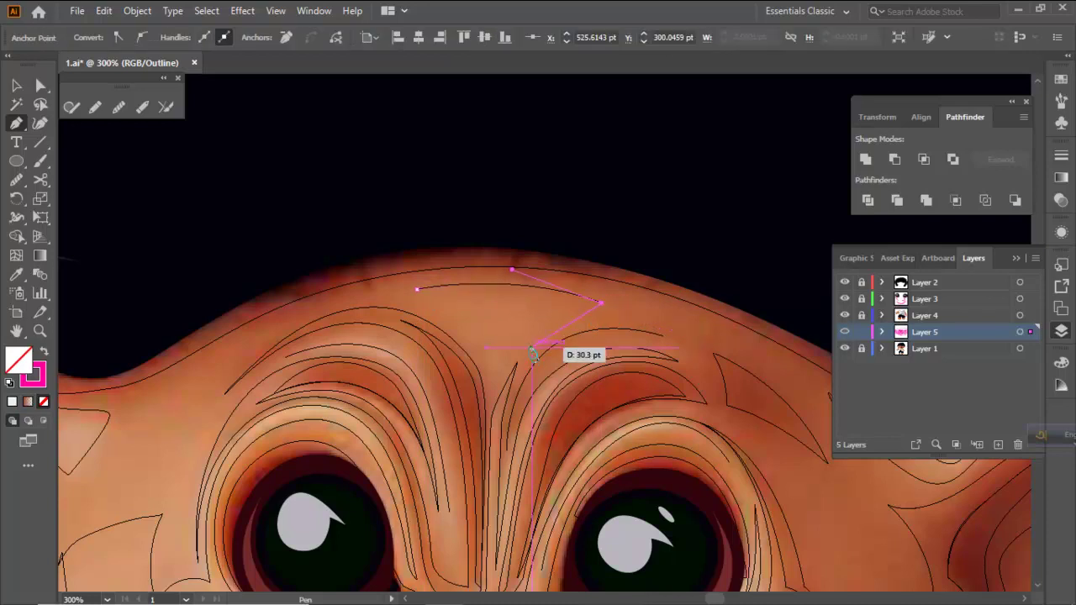
left_click_drag(526, 354, 491, 378)
left_click_drag(416, 289, 337, 259)
left_click(499, 313, "ctrl")
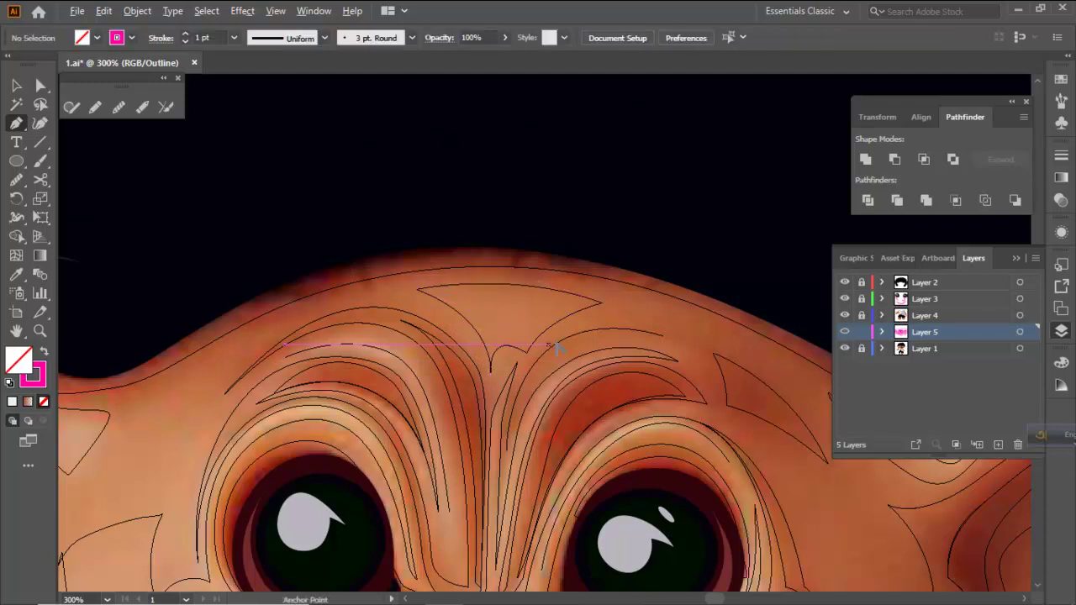
Draw a closed, pointed shadow shape with the Pen tool along the right-hand jaw, from the collar edge up towards the ear
key("ctrl+minus")
key("ctrl+minus")
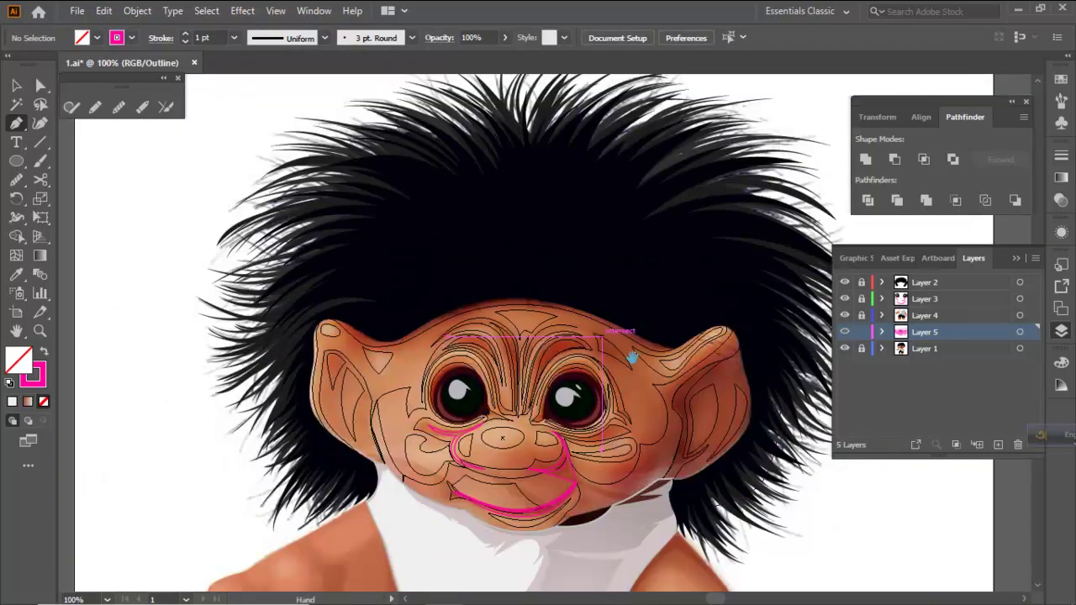
scroll(600, 451, "up", 1)
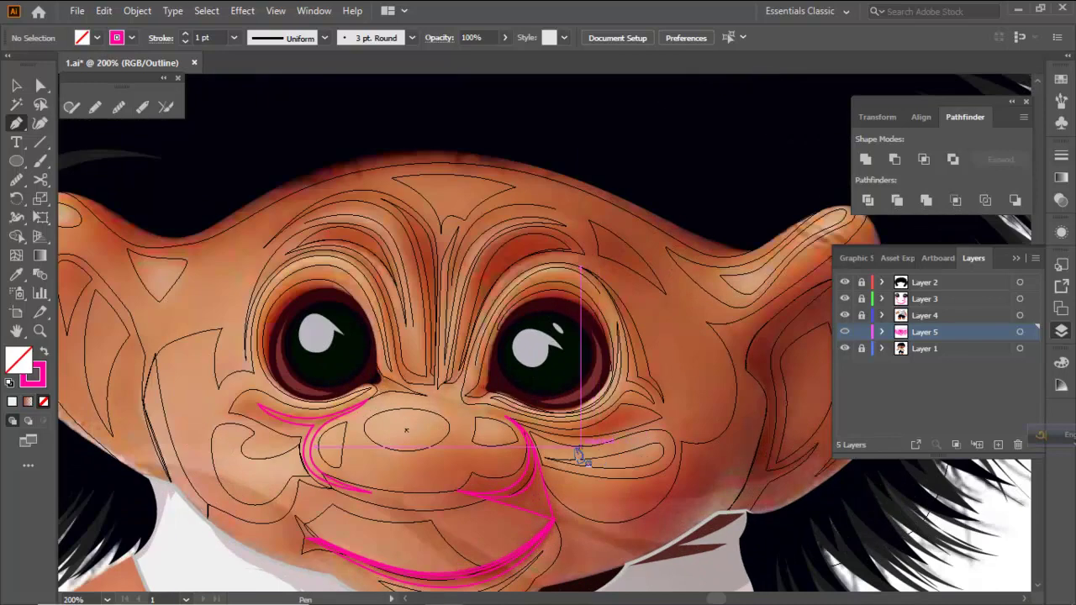
left_click(442, 493, "ctrl")
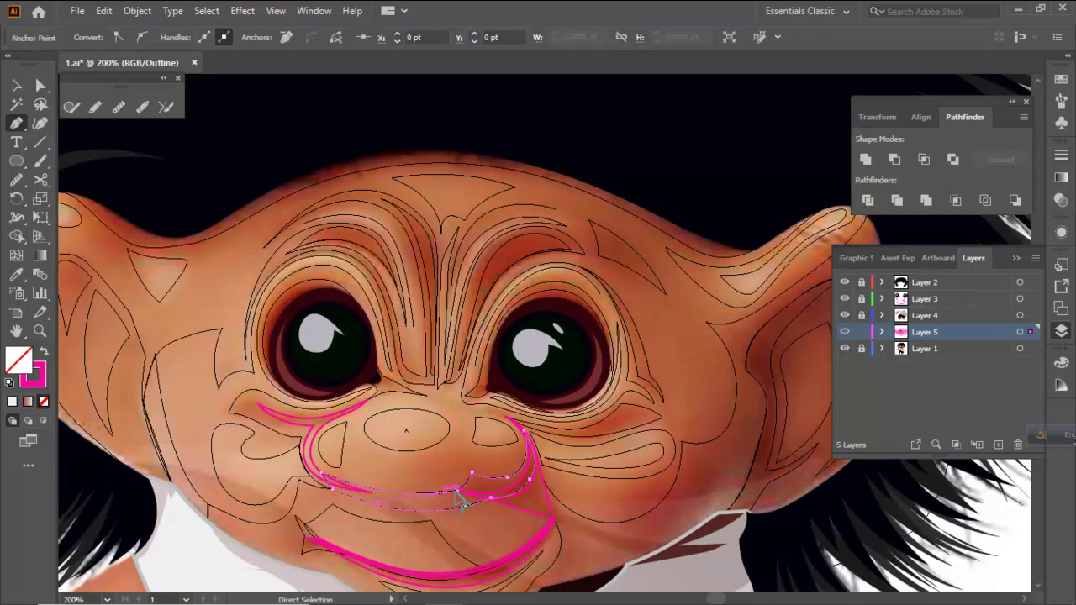
left_click_drag(439, 476, 384, 355)
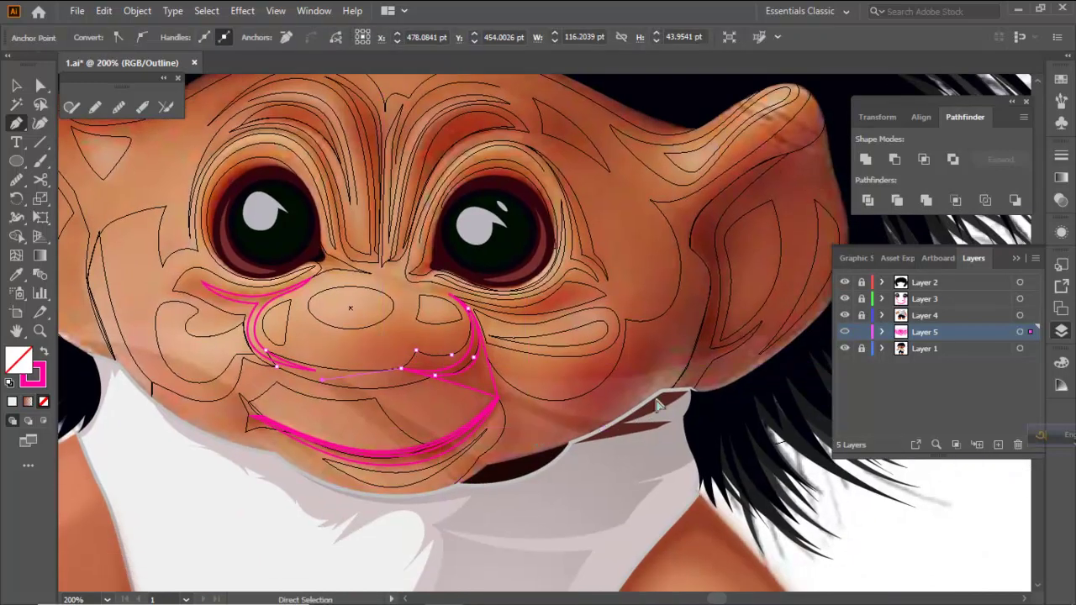
scroll(643, 402, "up", 1)
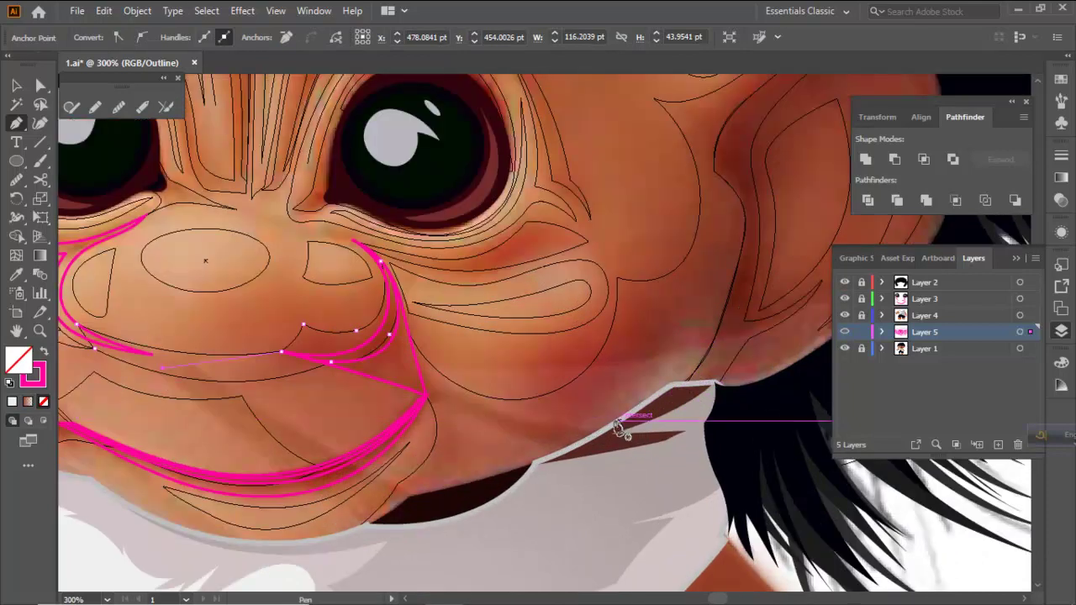
left_click(539, 461)
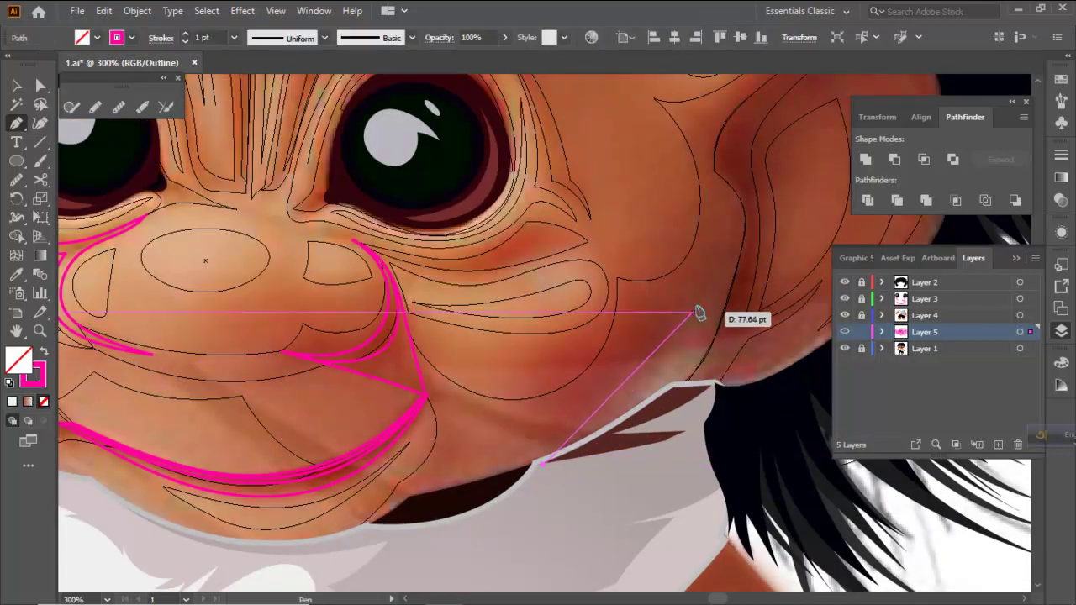
left_click_drag(696, 291, 728, 184)
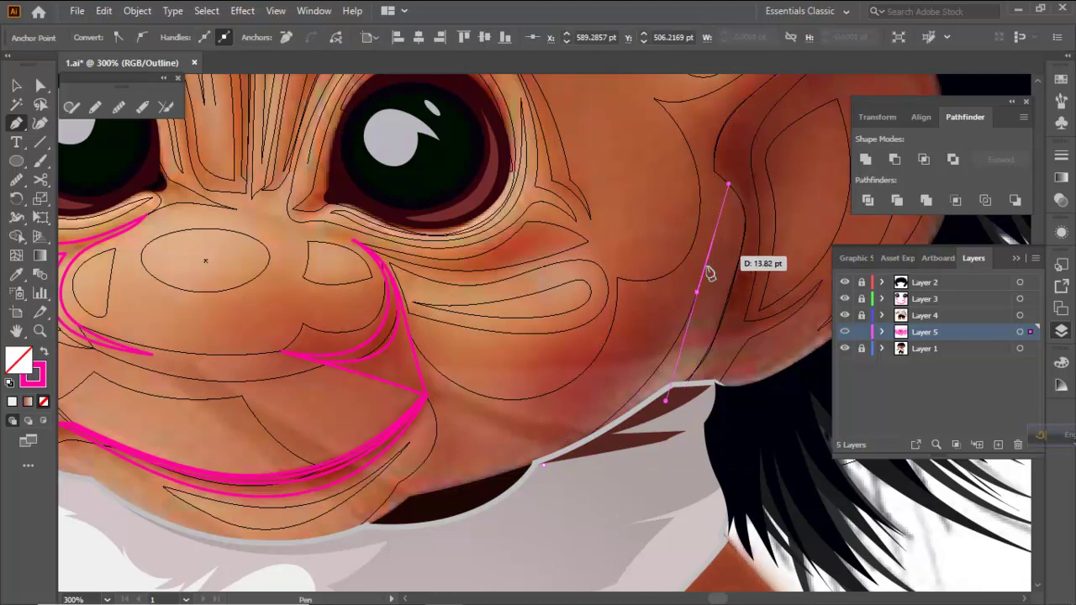
left_click_drag(698, 294, 699, 366)
left_click_drag(633, 457, 633, 457)
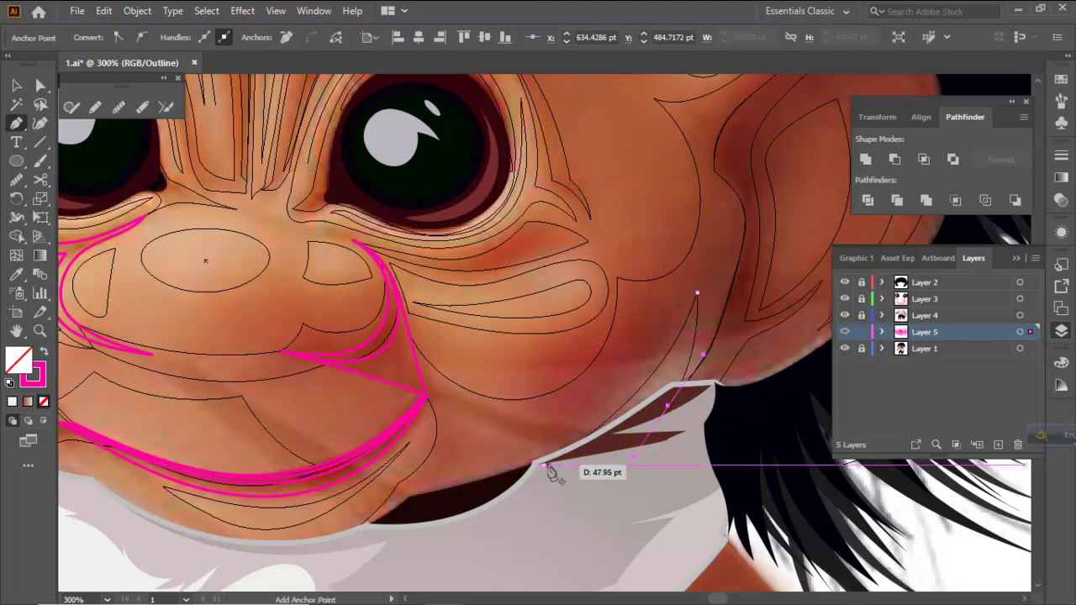
left_click(542, 464)
left_click(539, 438, "ctrl")
Switch Layer 5 from outline display to full preview
scroll(595, 409, "down", 2)
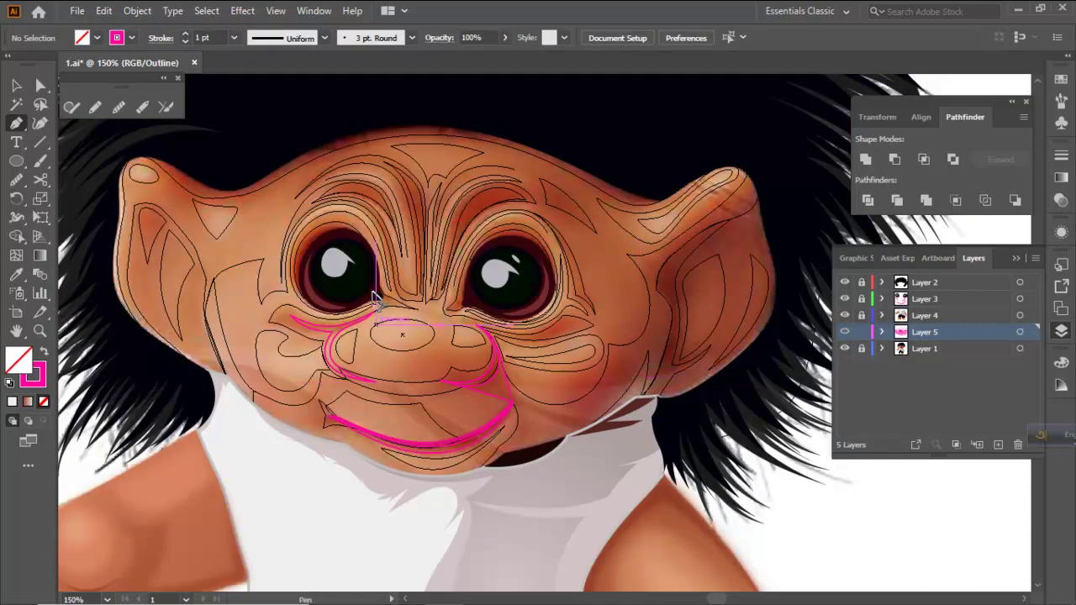
scroll(380, 327, "down", 2)
left_click(844, 332, "ctrl")
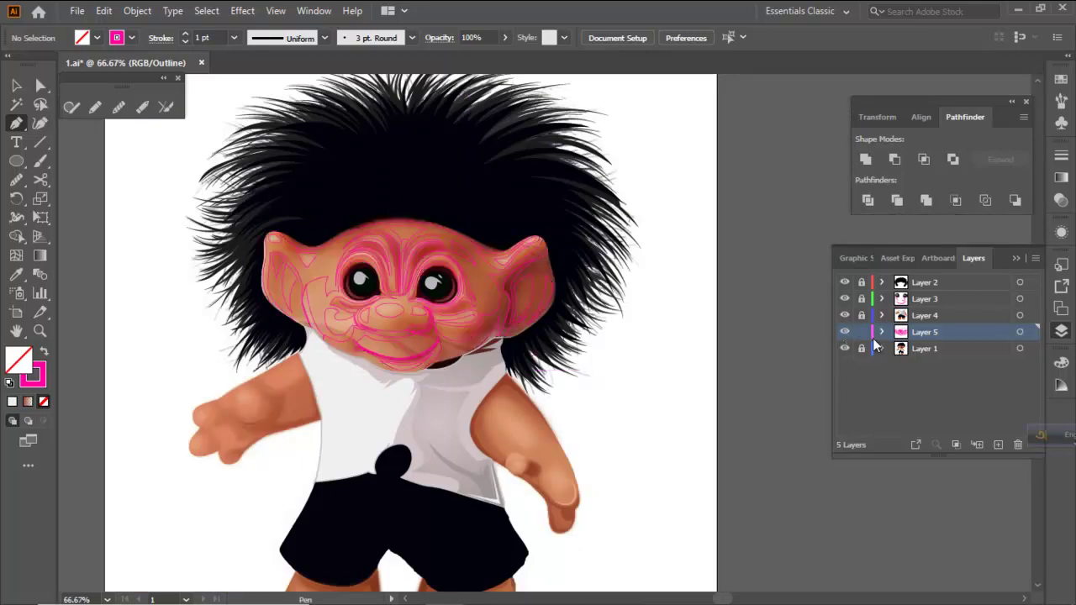
Start a loose Pen path below the left-hand jaw, run it up outside the left-hand ear and across the hair above the forehead
scroll(351, 367, "up", 2)
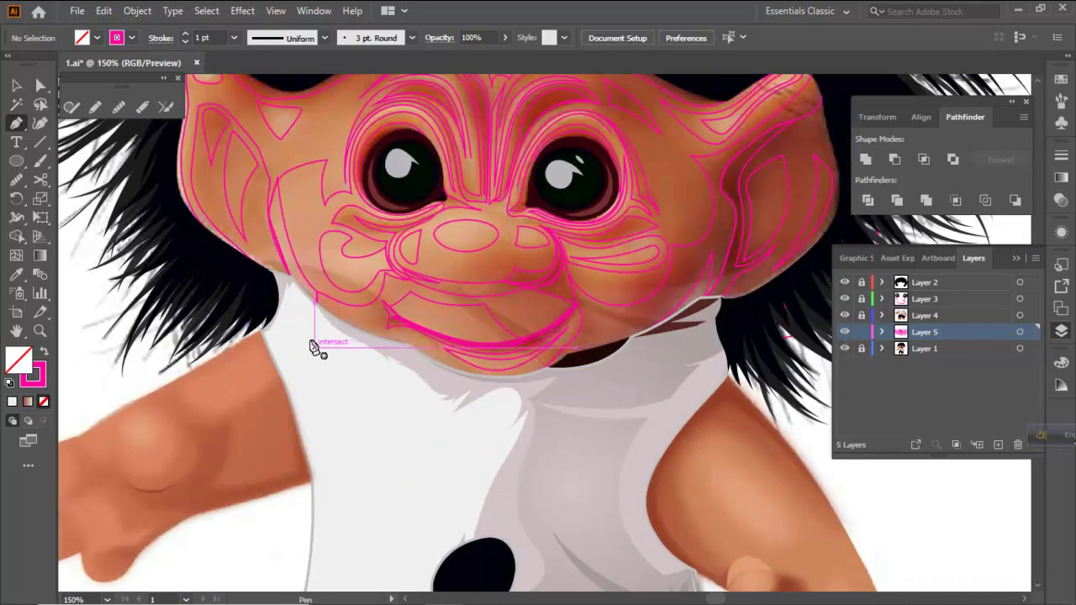
left_click_drag(300, 308, 386, 412)
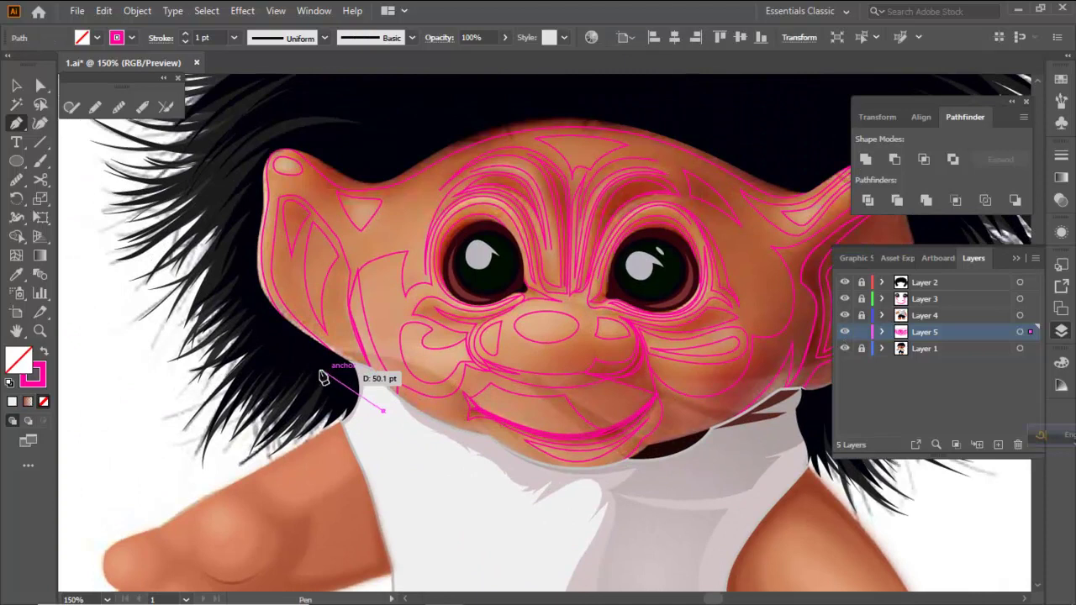
left_click_drag(320, 369, 308, 361)
left_click_drag(234, 297, 269, 391)
left_click_drag(268, 343, 269, 292)
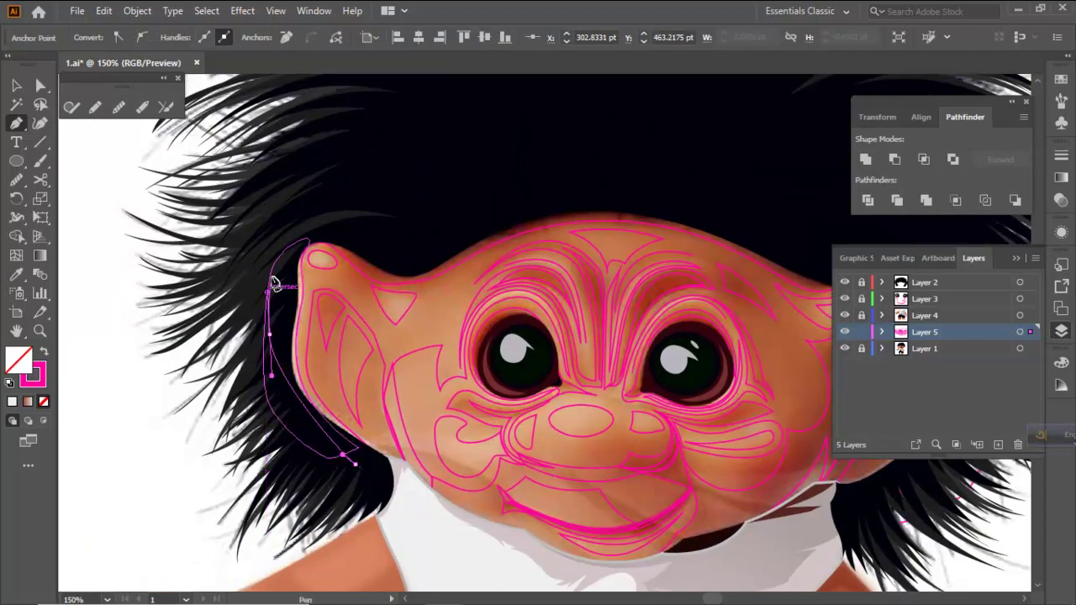
left_click_drag(300, 196, 307, 189)
left_click_drag(483, 189, 287, 147)
Continue the path down outside the right-hand ear and below the chin, closing it around the whole head
left_click_drag(592, 191, 603, 192)
left_click(748, 226)
left_click_drag(737, 379, 723, 421)
left_click_drag(610, 476, 542, 494)
left_click_drag(467, 545, 403, 562)
left_click_drag(258, 549, 194, 489)
Fill the head-sized shape with a light skin tone sampled from beside the left-hand eye using the Eyedropper, and deselect it
left_click(16, 276)
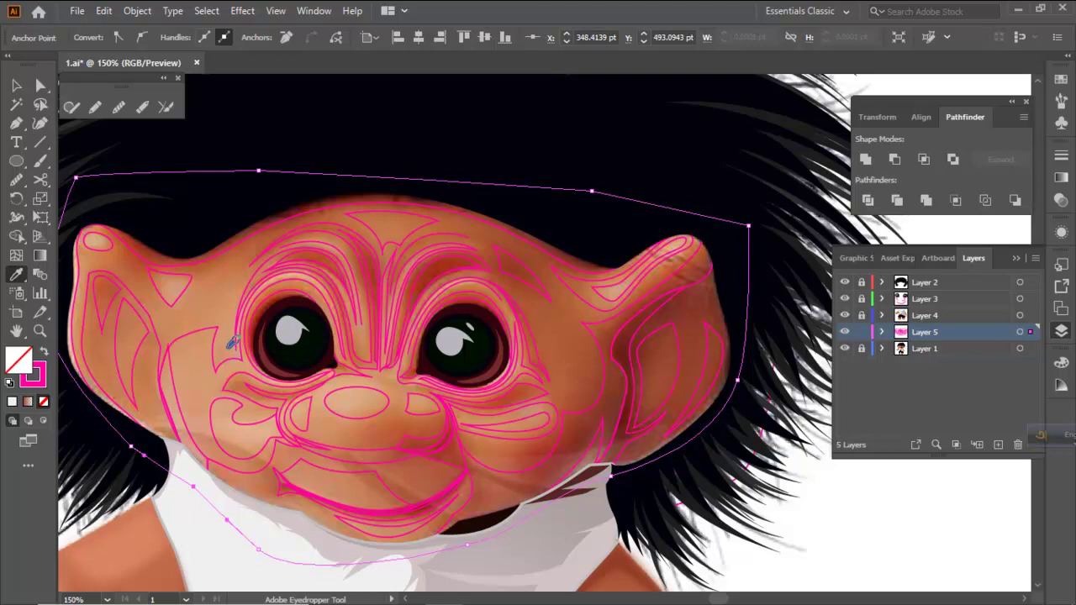
left_click(232, 342)
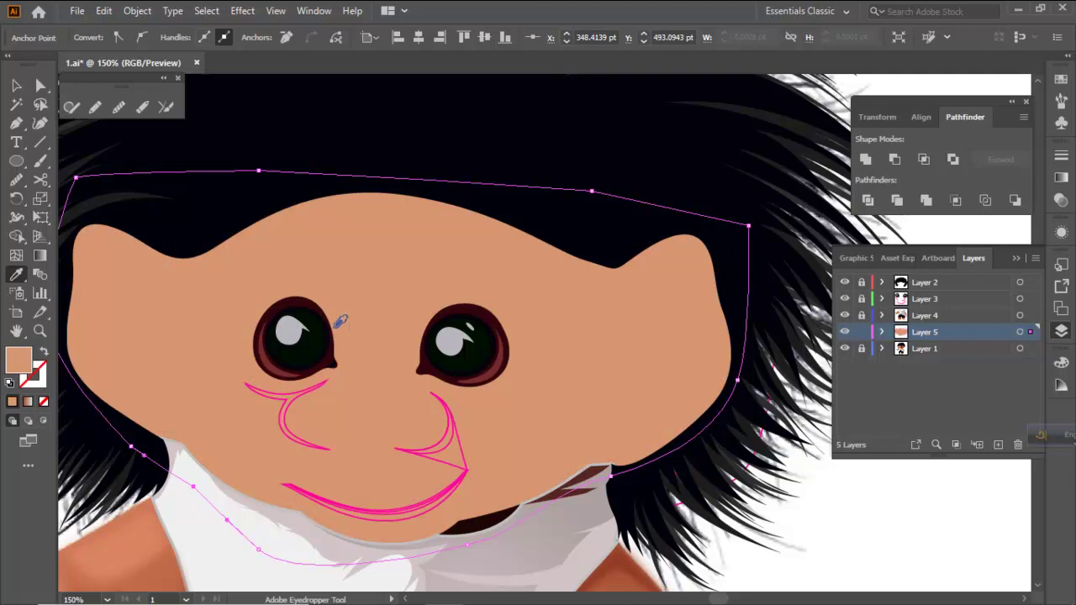
scroll(378, 269, "down", 2)
key("ctrl+shift+a")
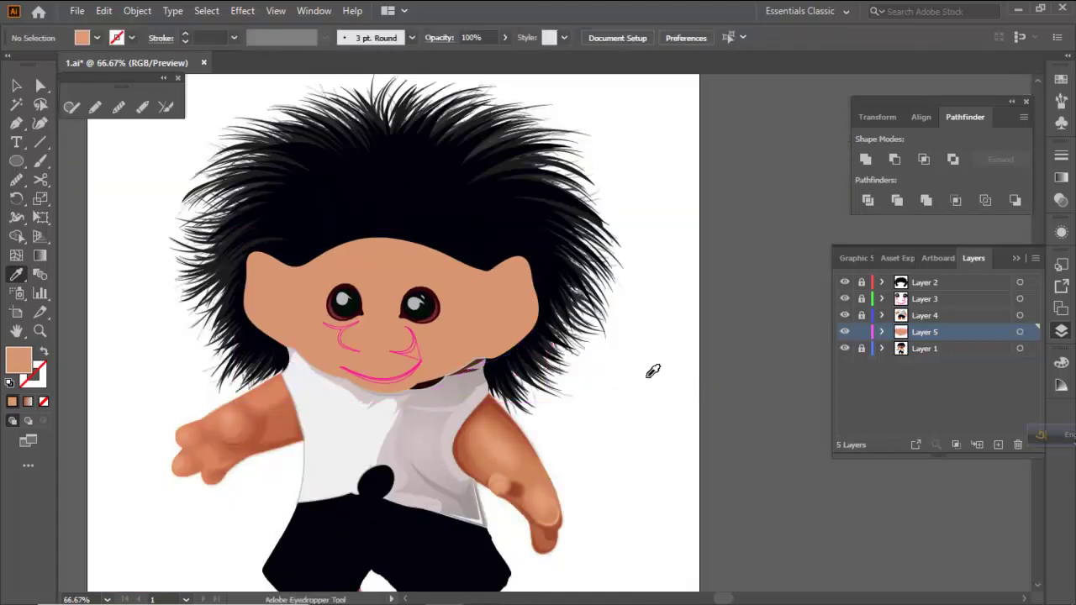
Send the skin-coloured head shape behind the traced face outlines and switch Layer 5 back to outline display
scroll(493, 265, "down", 2)
scroll(417, 262, "up", 4)
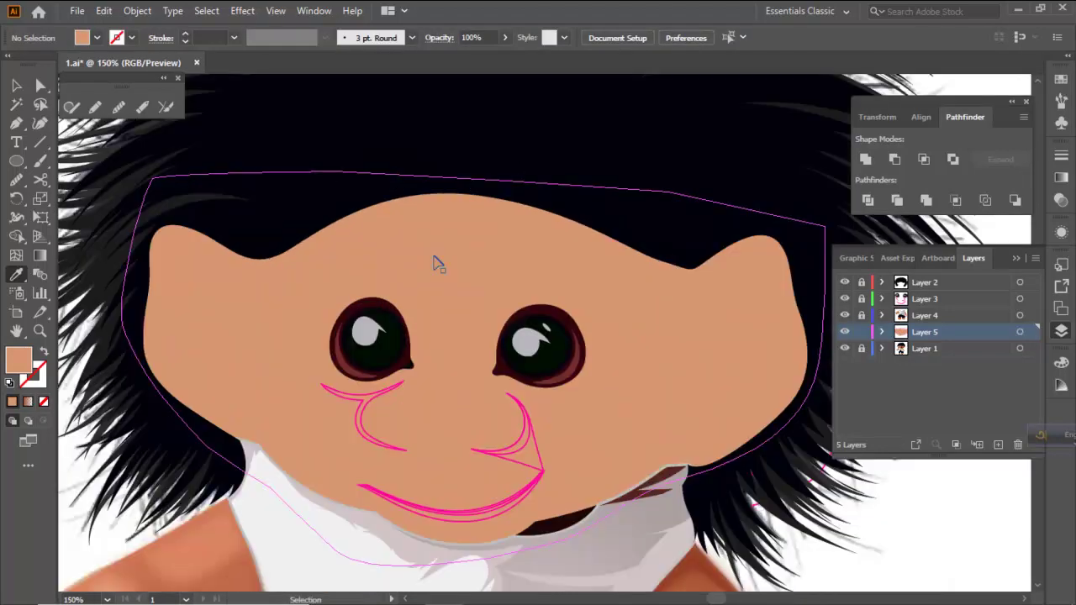
left_click(437, 261, "ctrl")
left_click(444, 259)
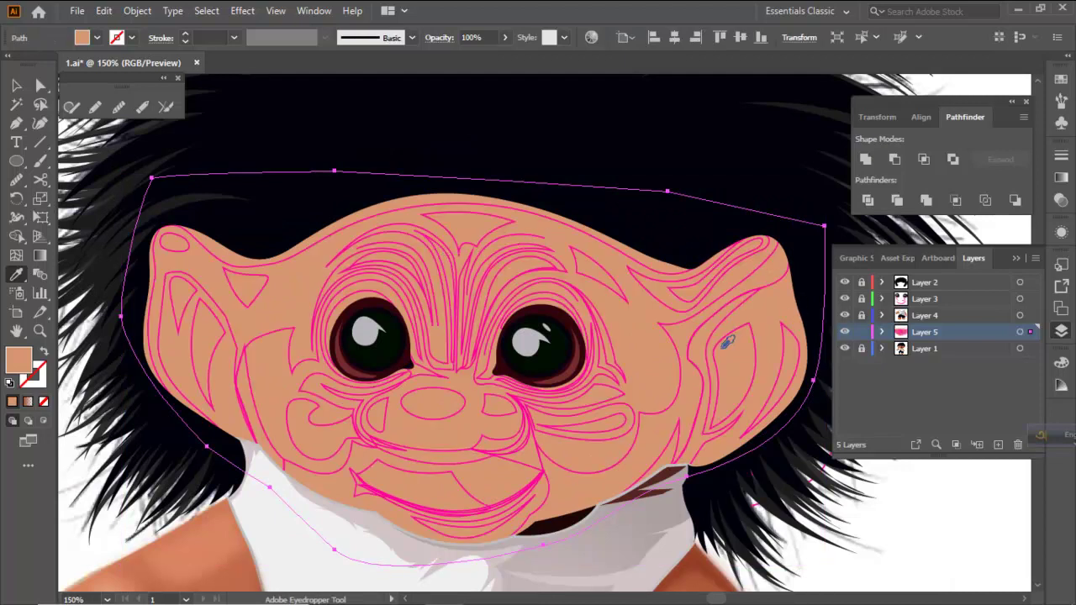
left_click(844, 332, "ctrl")
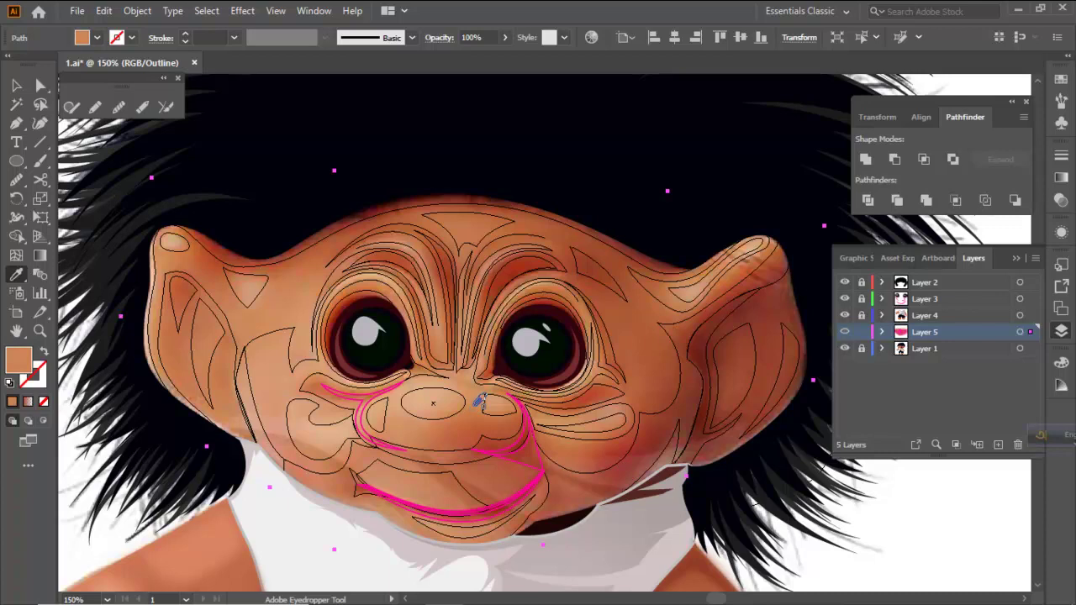
Return Layer 5 to preview display and deselect the skin-coloured head shape
key("v")
key("ctrl+y")
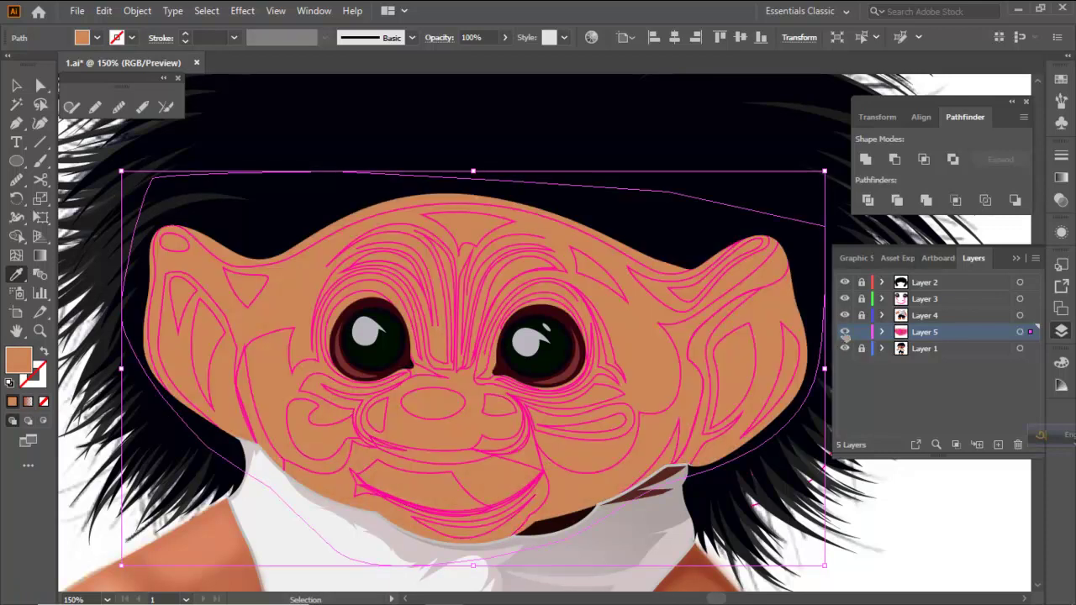
key("ctrl+minus")
key("ctrl+minus")
left_click(689, 424)
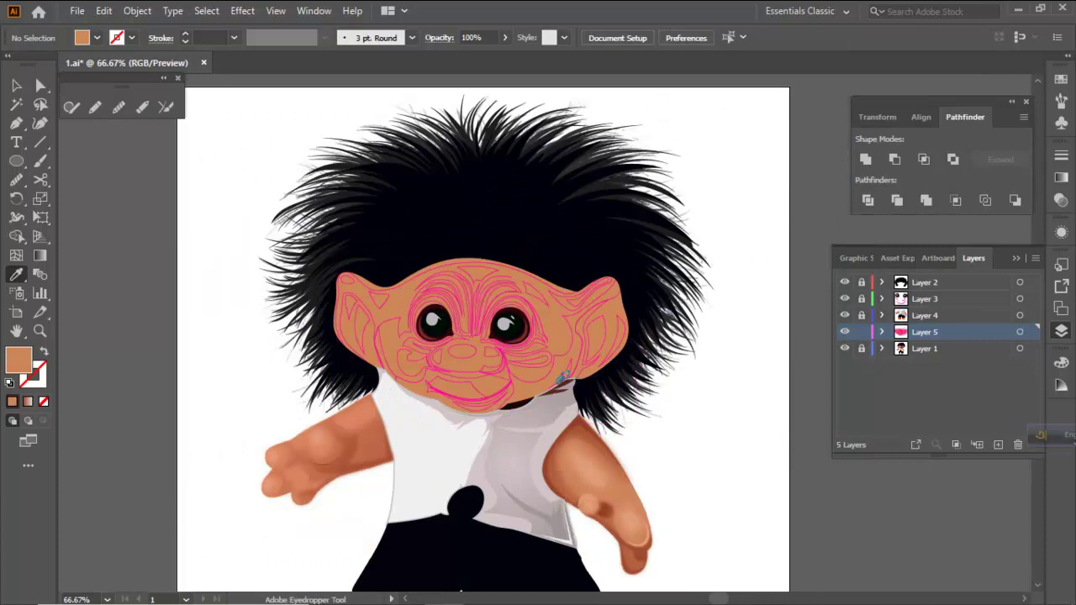
scroll(461, 339, "up", 2)
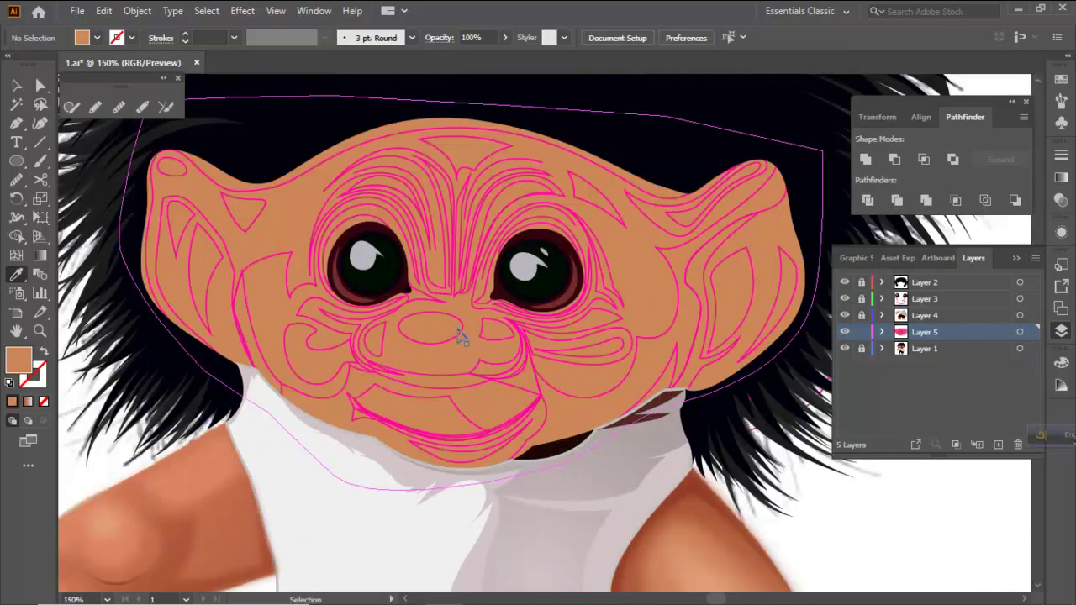
Select the highlight shapes on the nose, right-hand cheek, left-hand ear and temple, forehead and right-hand ear together
left_click(462, 332)
key("v")
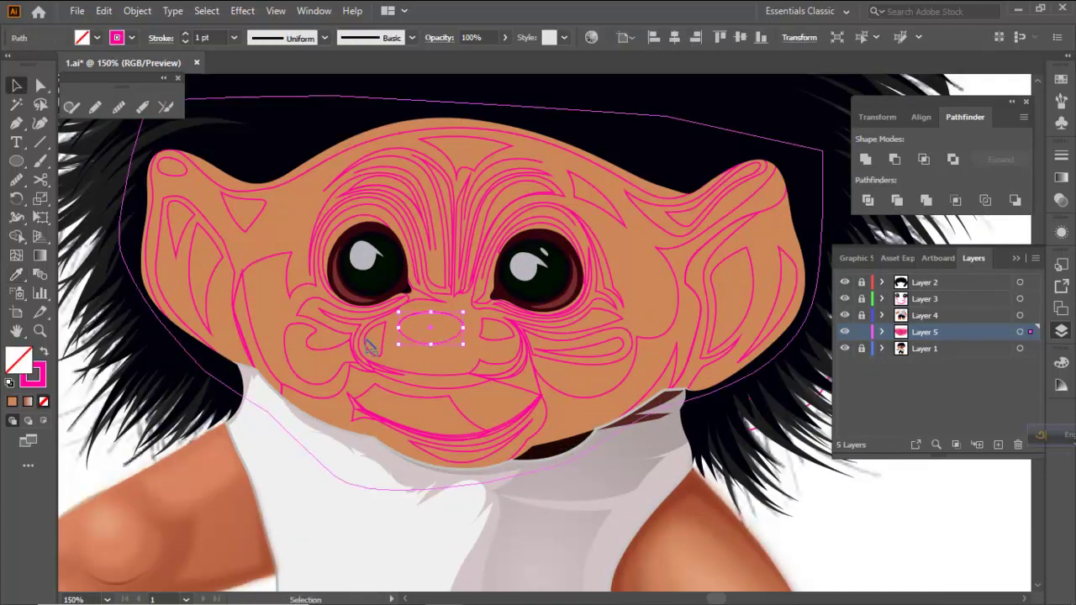
left_click(497, 345, "shift")
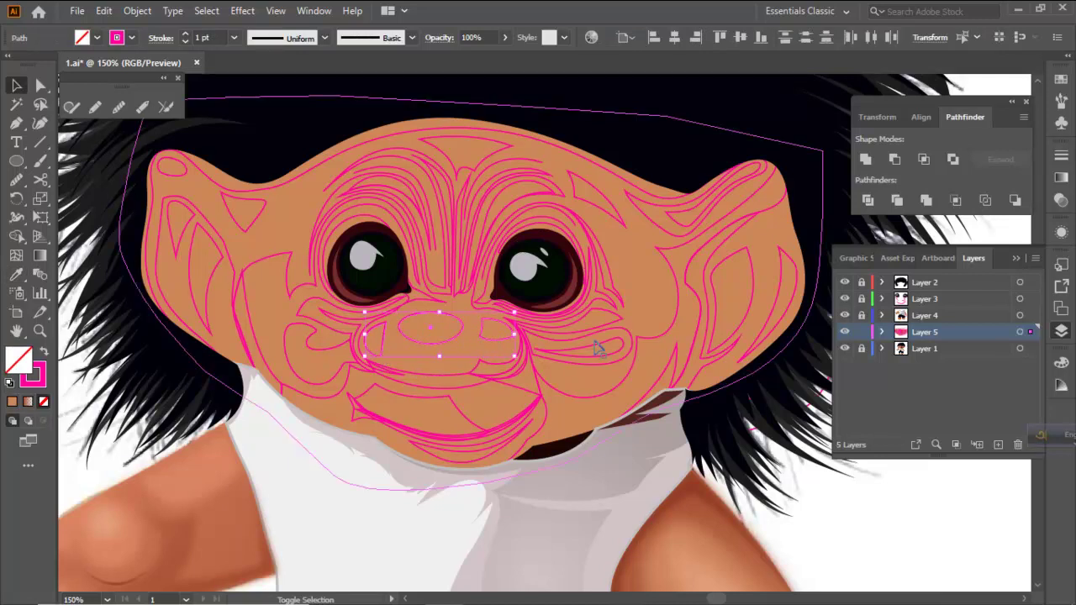
left_click(600, 350, "shift")
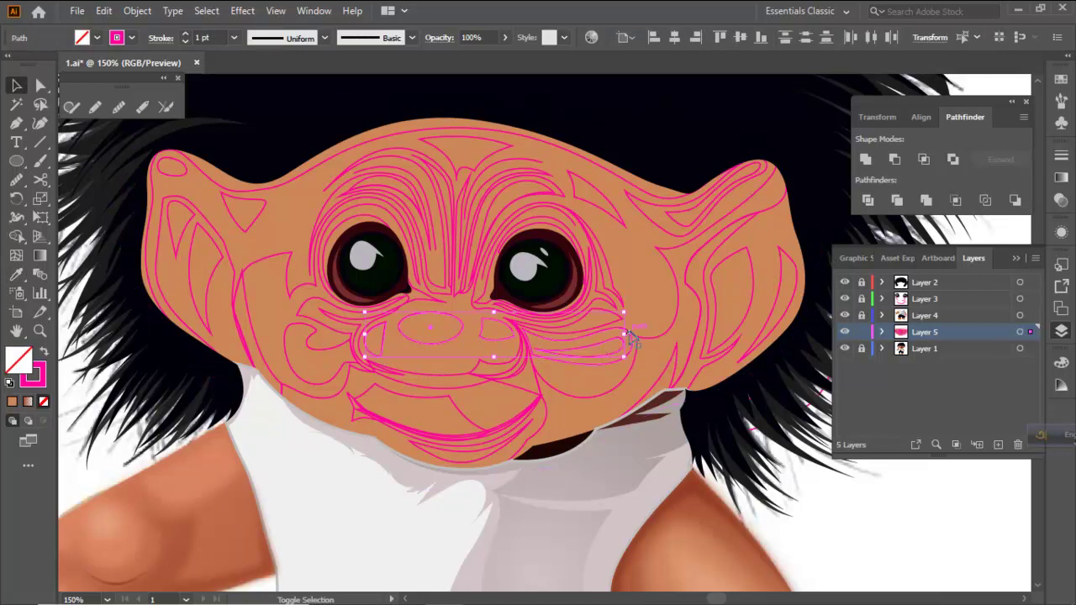
left_click(594, 336, "shift")
left_click(261, 223, "shift")
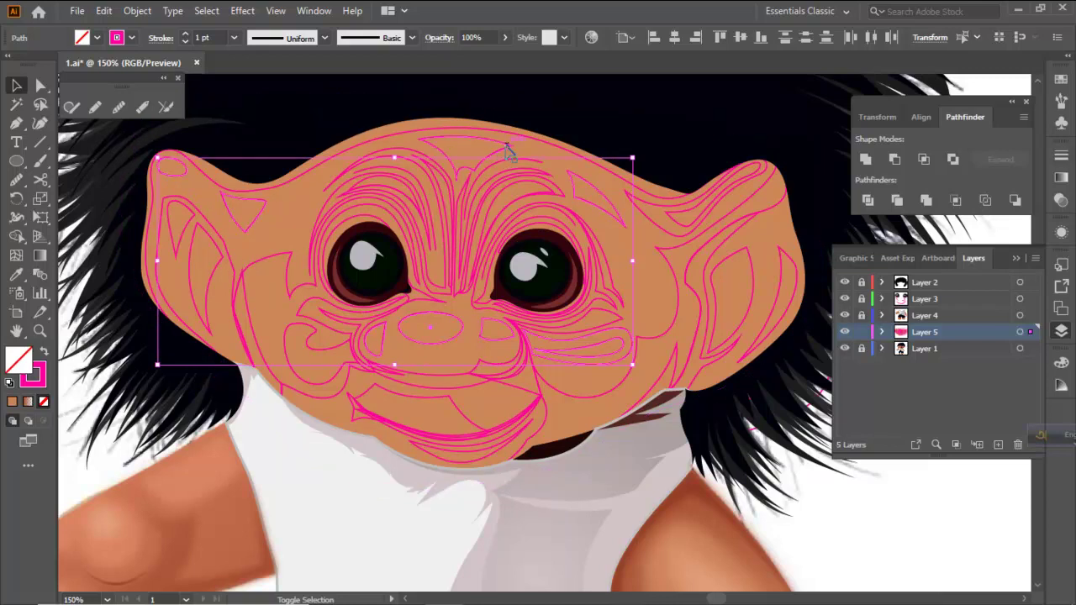
left_click(662, 210, "shift")
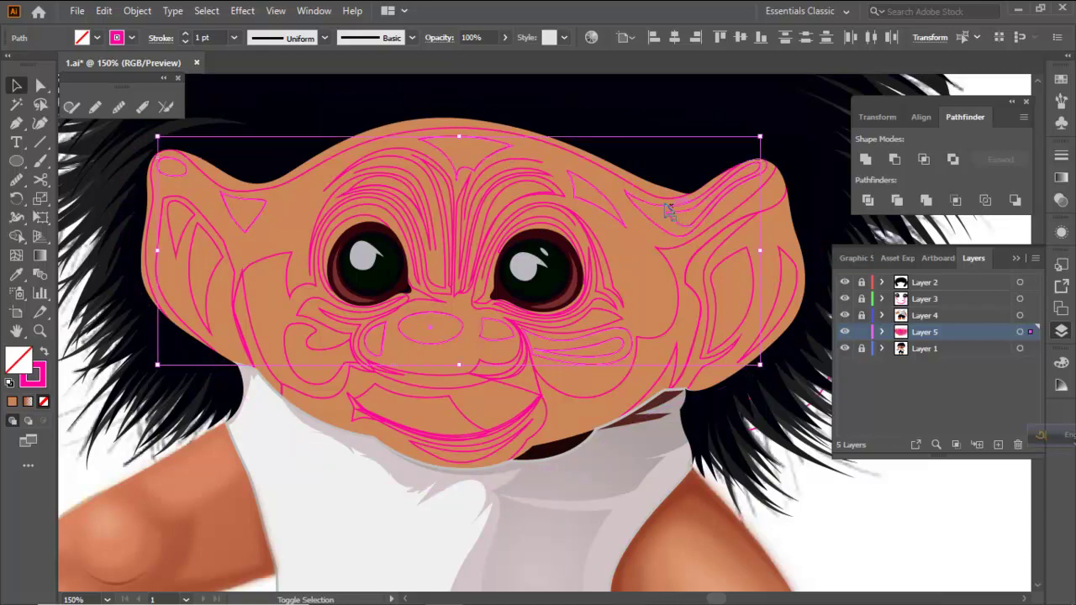
left_click(659, 205, "shift")
Switch Layer 5 to outline display and add the left-hand cheek, left-hand eye rim and central brow highlights to the selection
left_click(844, 332, "ctrl")
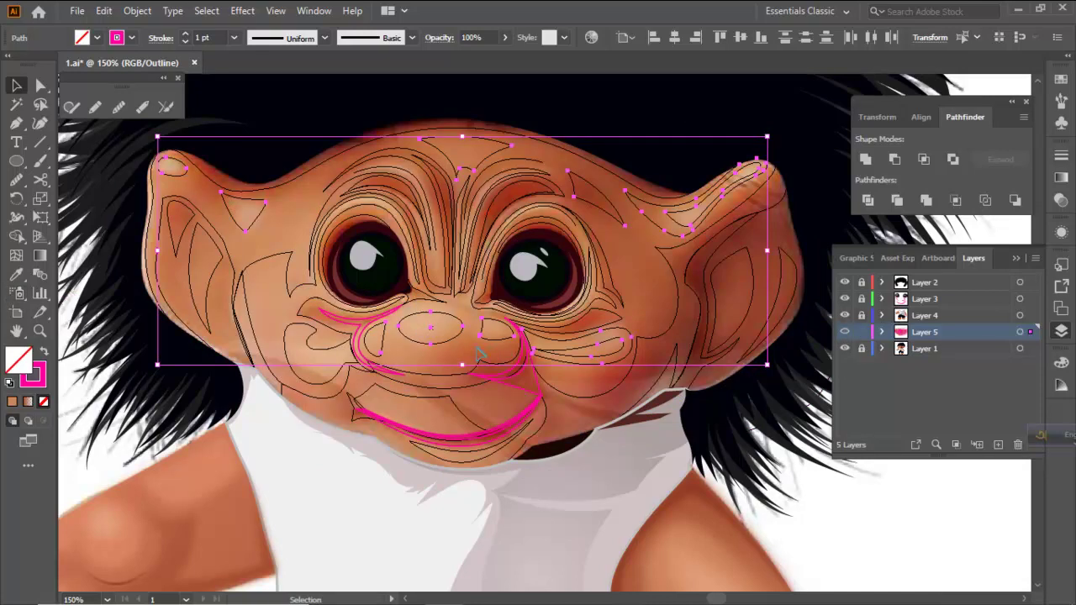
left_click(311, 346, "shift")
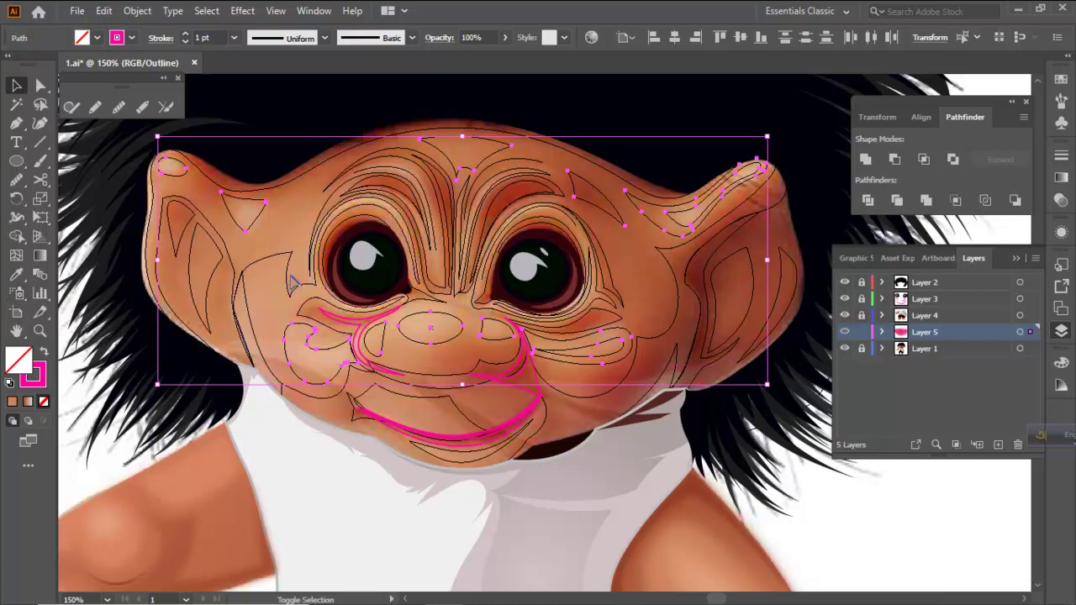
left_click(289, 280, "shift")
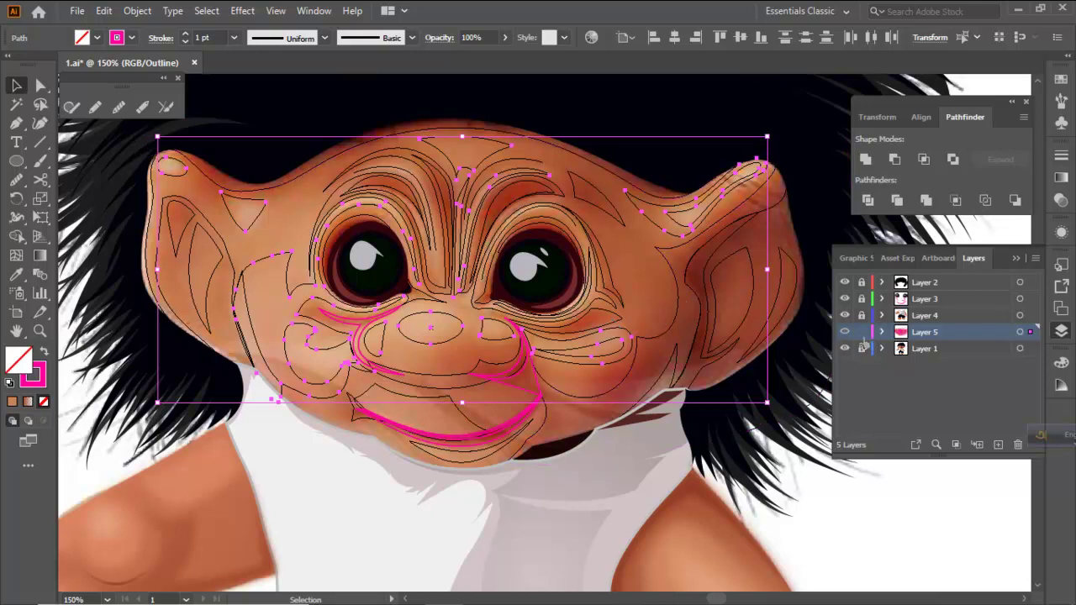
Fill the selected highlight shapes with a pale skin tone sampled from the left-hand cheek and show Layer 5 in preview
left_click(845, 331, "ctrl")
left_click(16, 274)
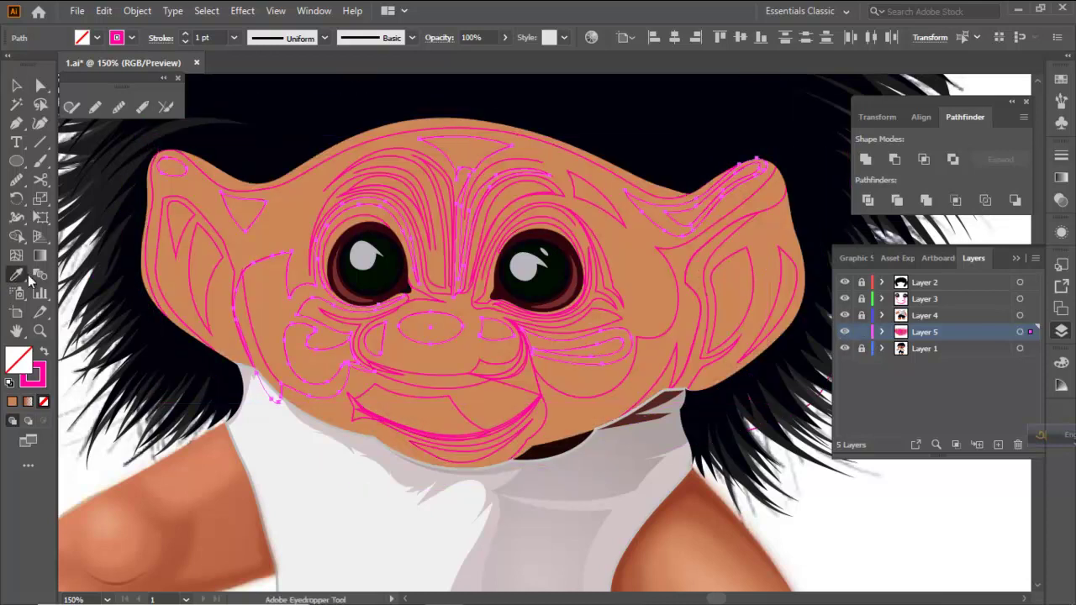
left_click(844, 332, "ctrl")
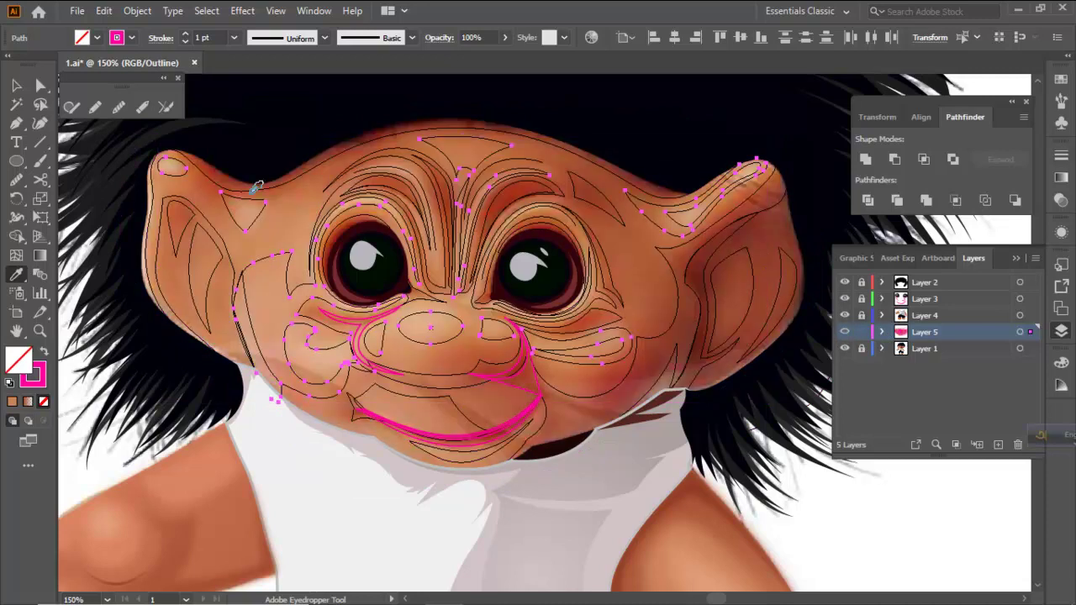
scroll(230, 185, "up", 2)
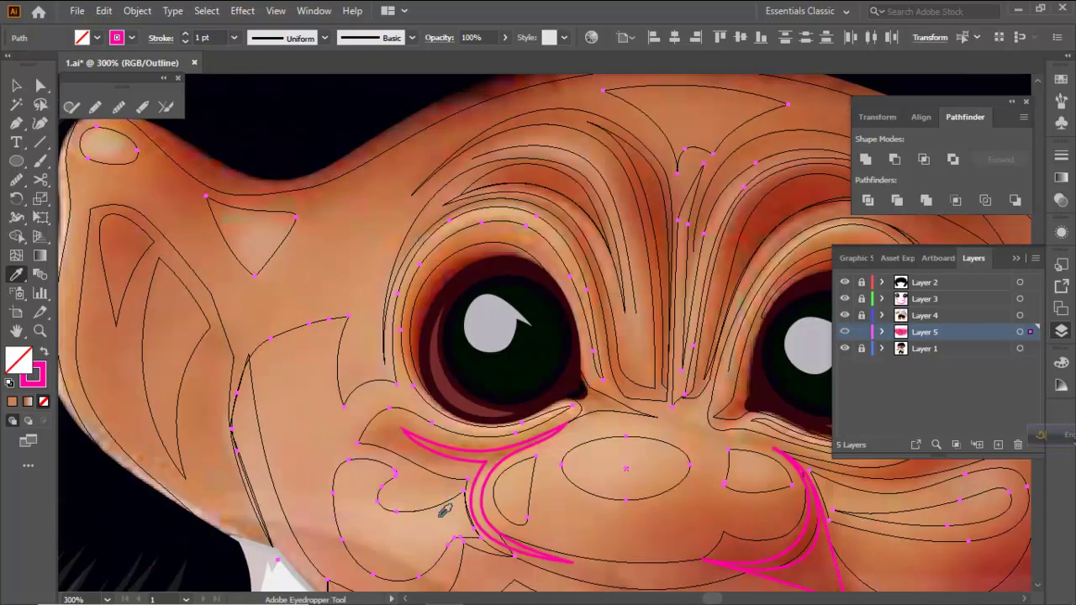
left_click_drag(443, 456, 396, 345)
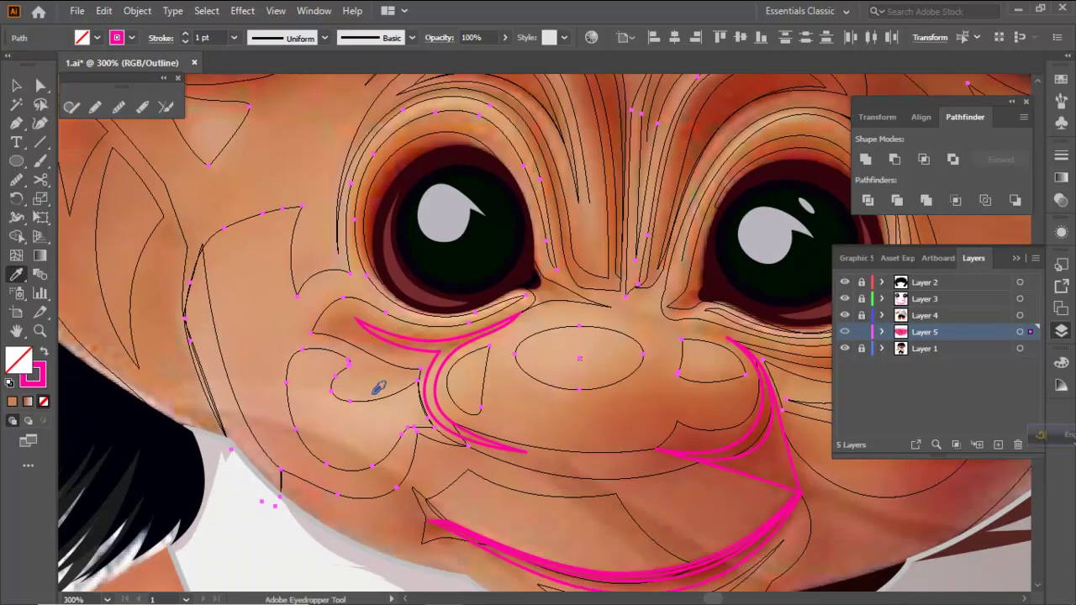
left_click(367, 418)
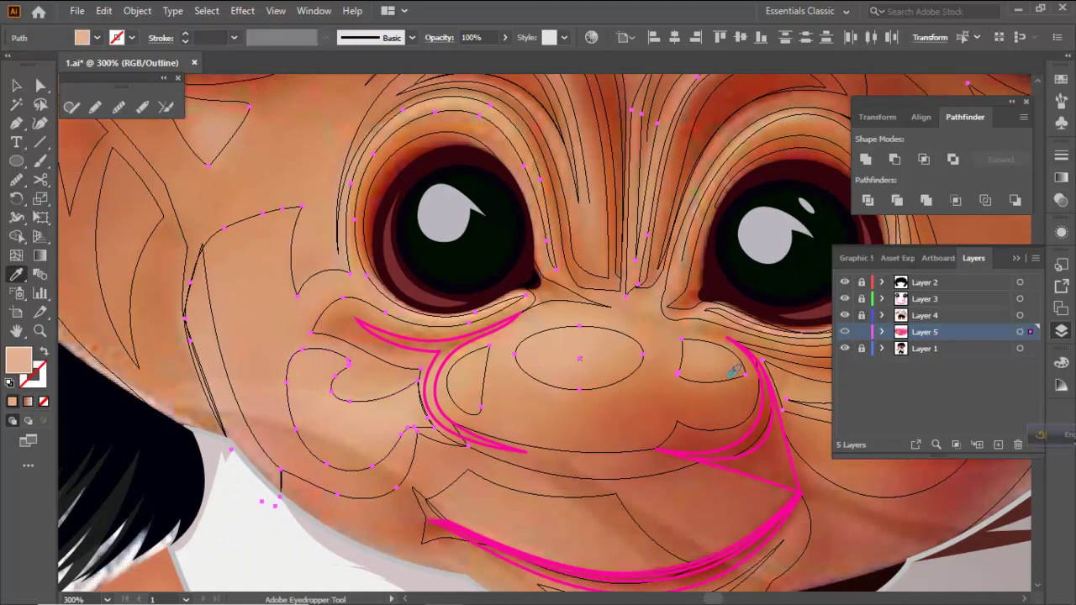
key("ctrl+y")
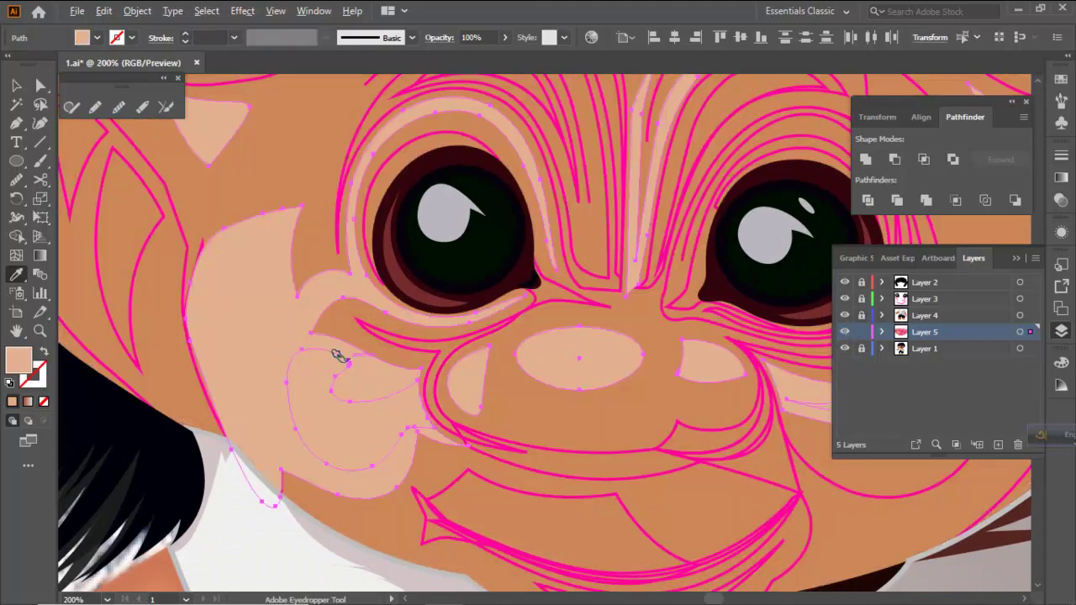
Lighten the fill colour of the selected highlight shapes to eab794
key("ctrl+minus")
double_click(32, 356)
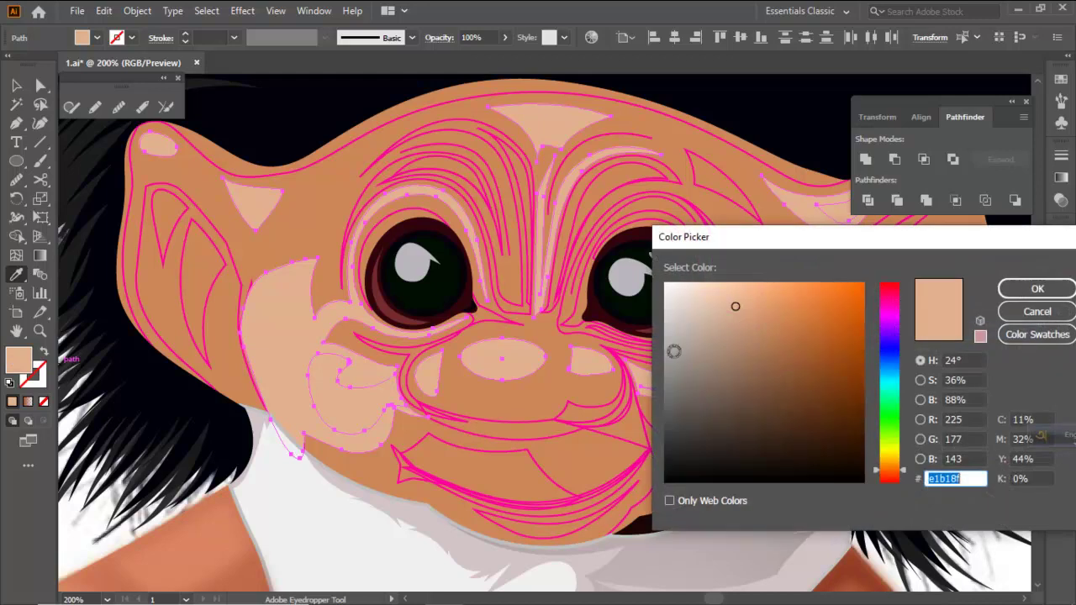
left_click_drag(739, 304, 738, 298)
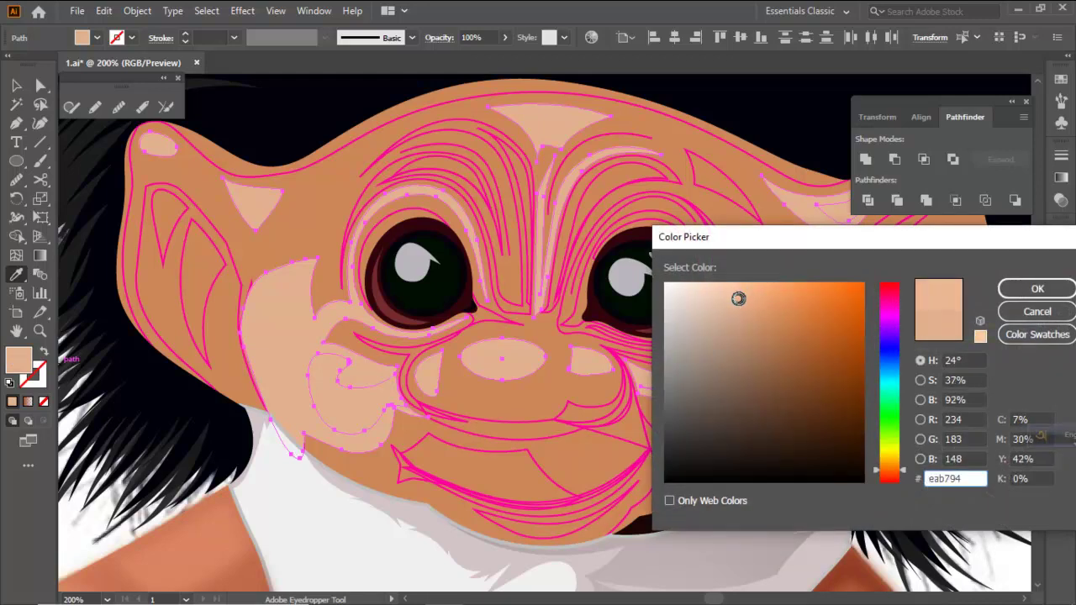
key("Return")
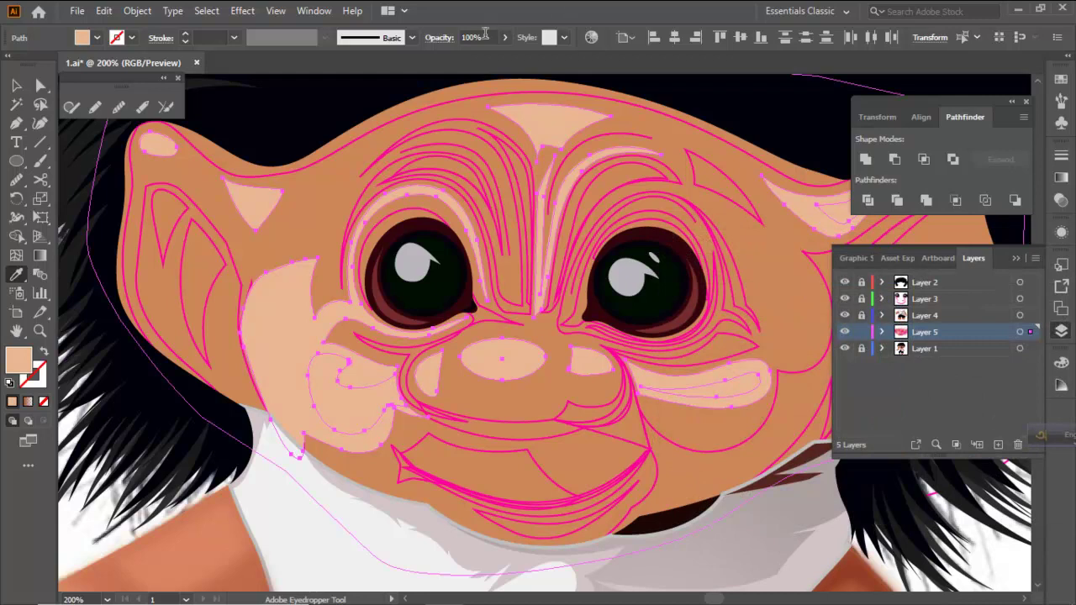
Set the opacity of the highlight shapes to 60% and deselect them
left_click(485, 33)
type("60")
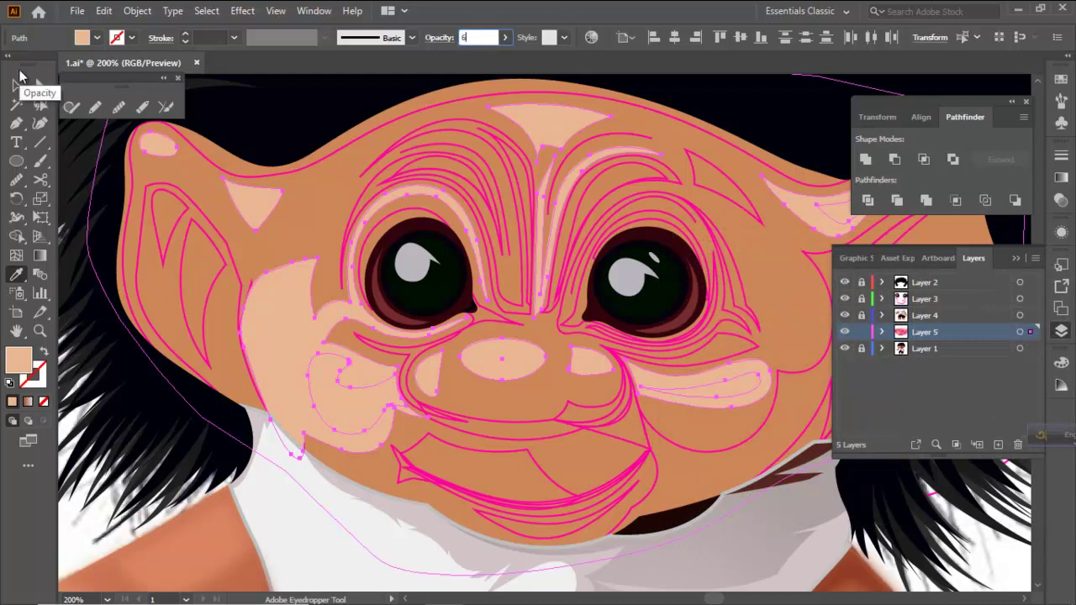
key("Return")
scroll(354, 299, "down", 3)
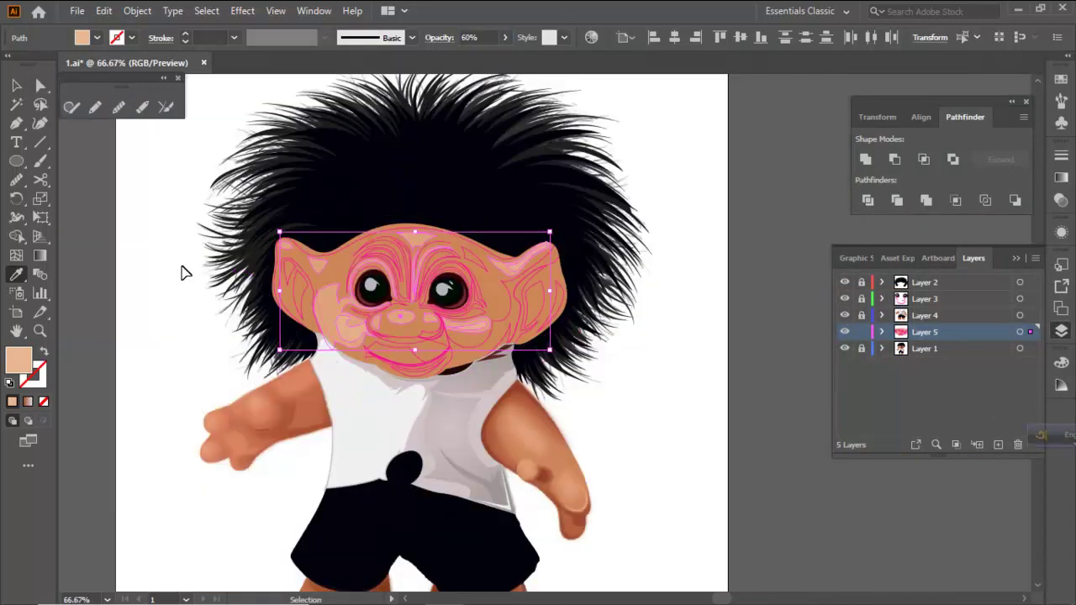
left_click(179, 265, "ctrl")
Select the fold shape beneath the nose, switch Layer 5 to outline display and clear the selection
scroll(407, 326, "up", 3)
scroll(408, 327, "up", 3)
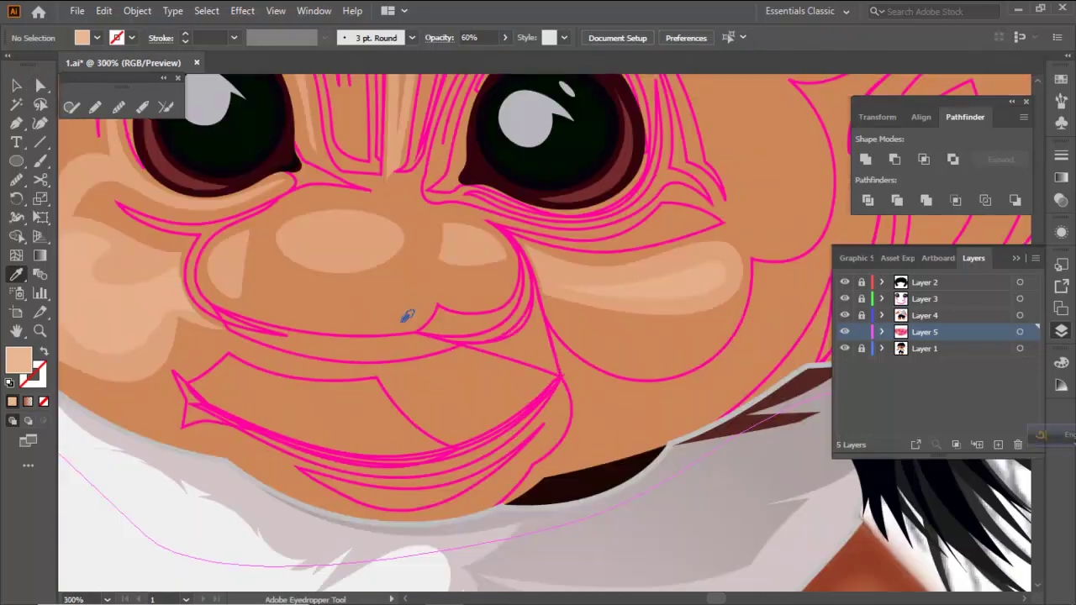
left_click(392, 336, "ctrl")
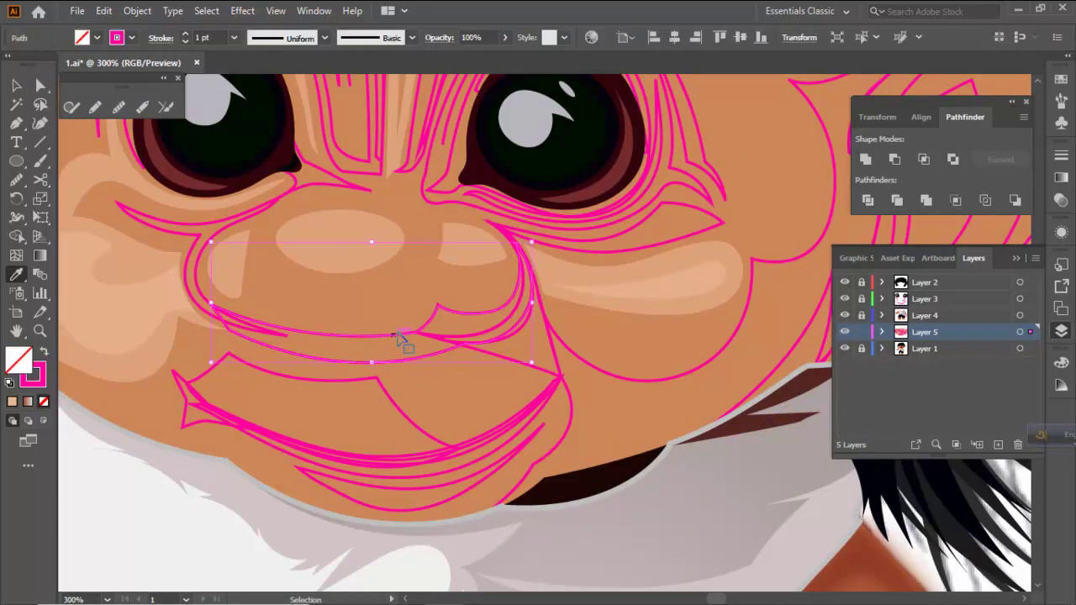
scroll(458, 346, "down", 1)
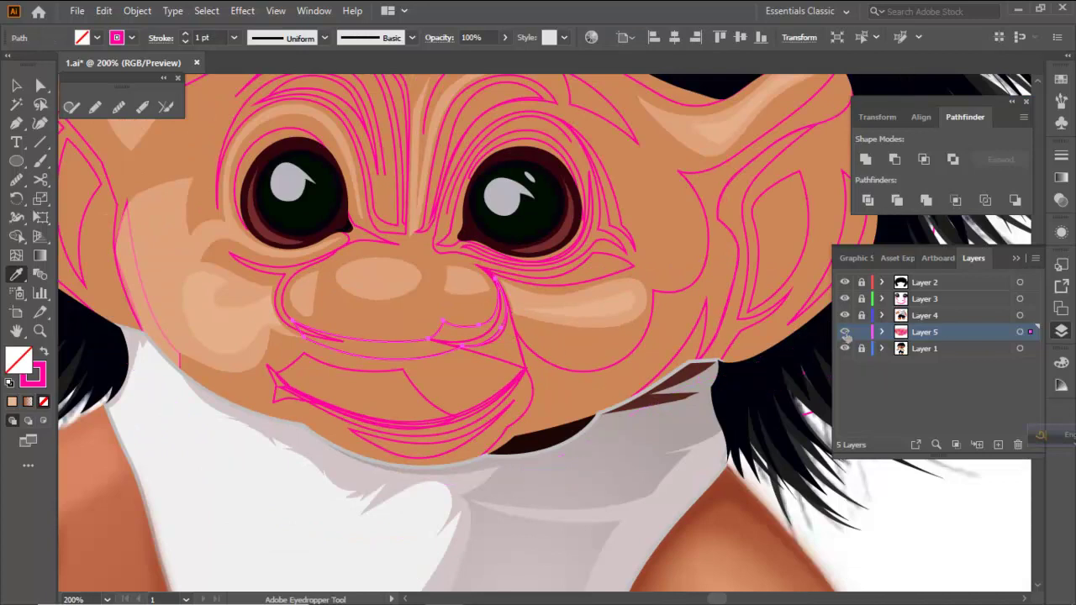
left_click(845, 332, "ctrl+alt")
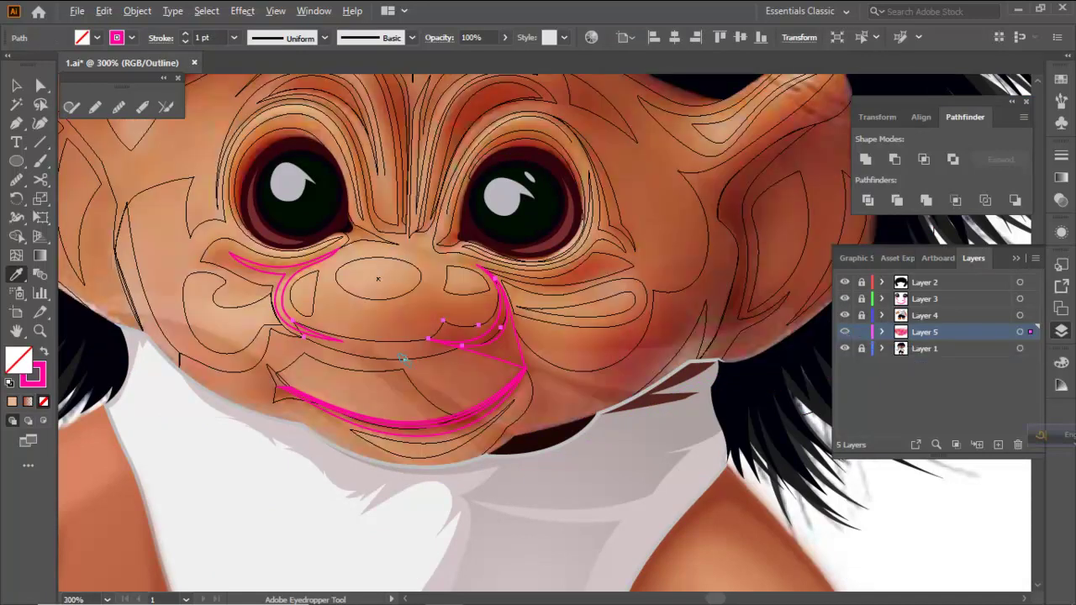
scroll(411, 360, "up", 1)
left_click(442, 378)
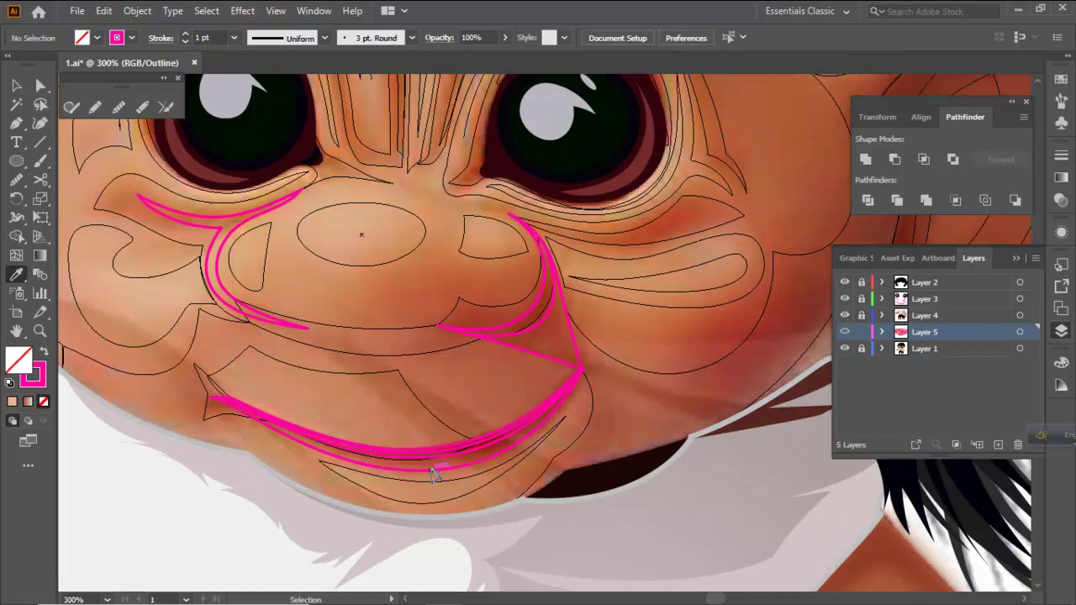
Unlock Layers 2, 3 and 4 and fill the wide mouth shape on Layer 3 with a red sampled from the lower lip
left_click_drag(859, 319, 860, 282)
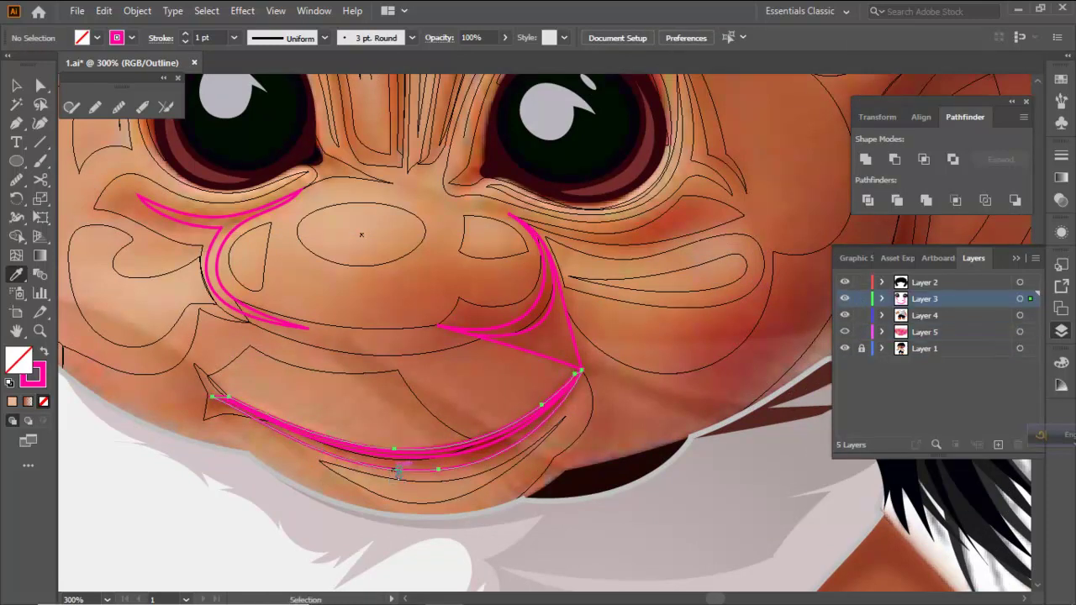
left_click(394, 472, "ctrl")
scroll(446, 483, "up", 2)
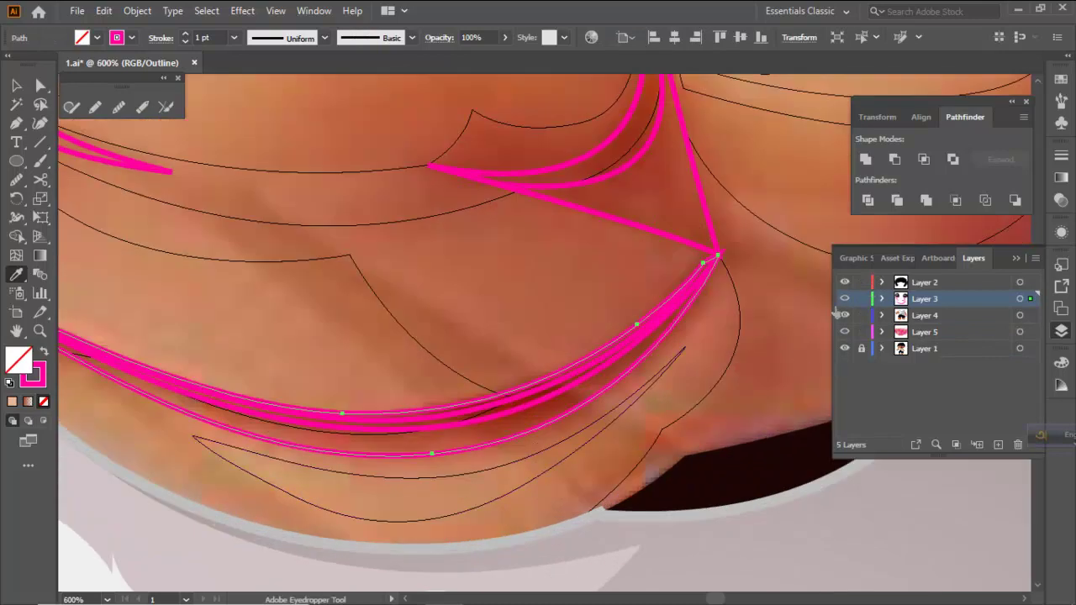
scroll(415, 437, "up", 1, "alt")
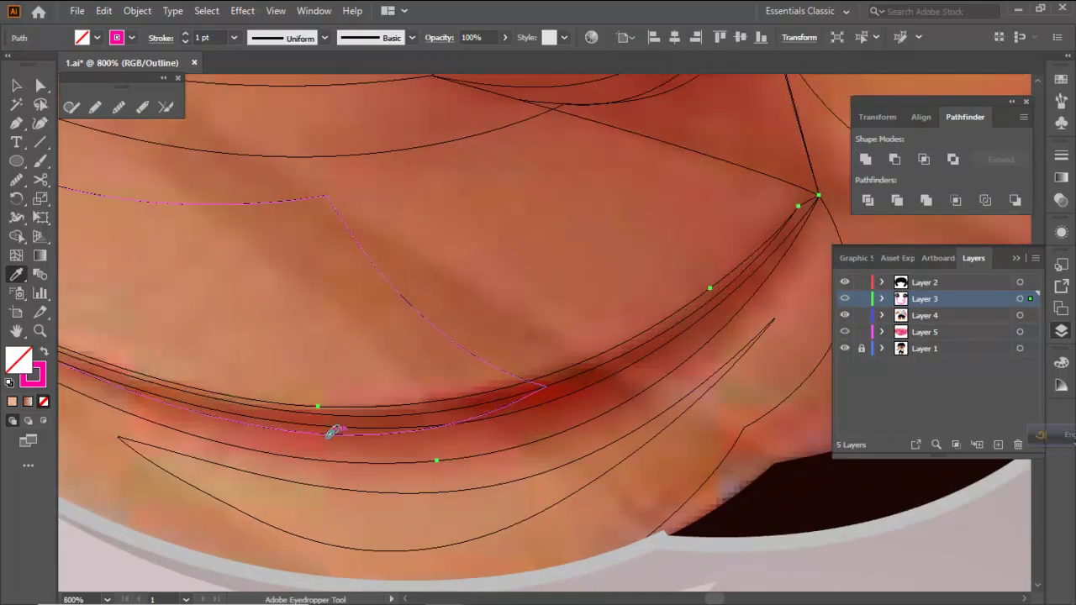
left_click(311, 444)
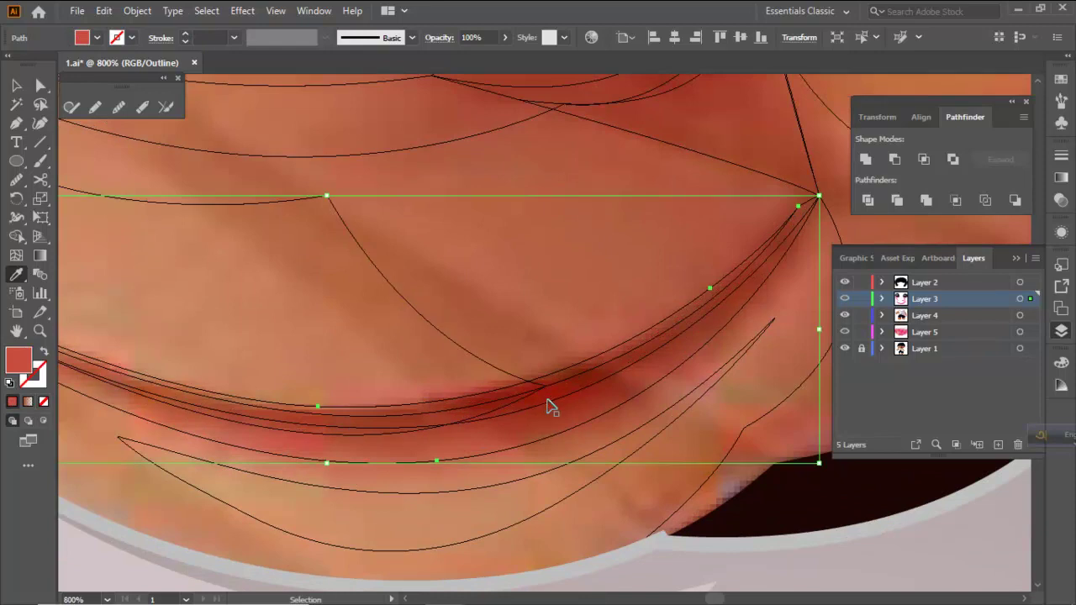
Fill the thin mouth-line shape with a dark red sampled from the lip crease, show Layer 3 in preview and deselect
left_click(546, 396, "ctrl")
left_click(551, 389)
scroll(505, 396, "down", 1, "alt")
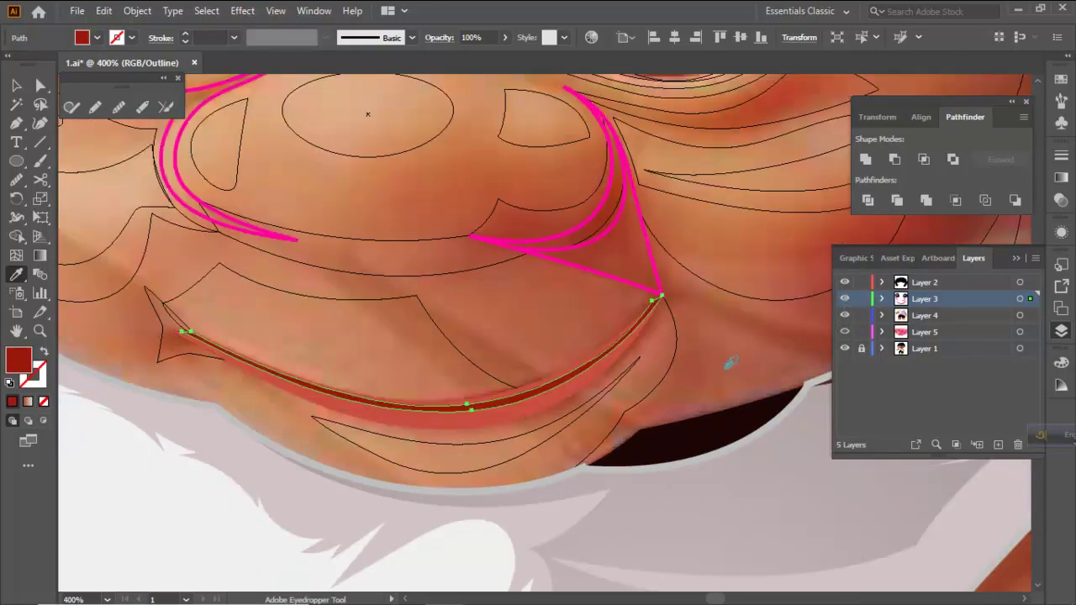
key("ctrl+minus")
key("ctrl+minus")
key("ctrl+minus")
key("ctrl+plus")
key("ctrl+plus")
key("ctrl+plus")
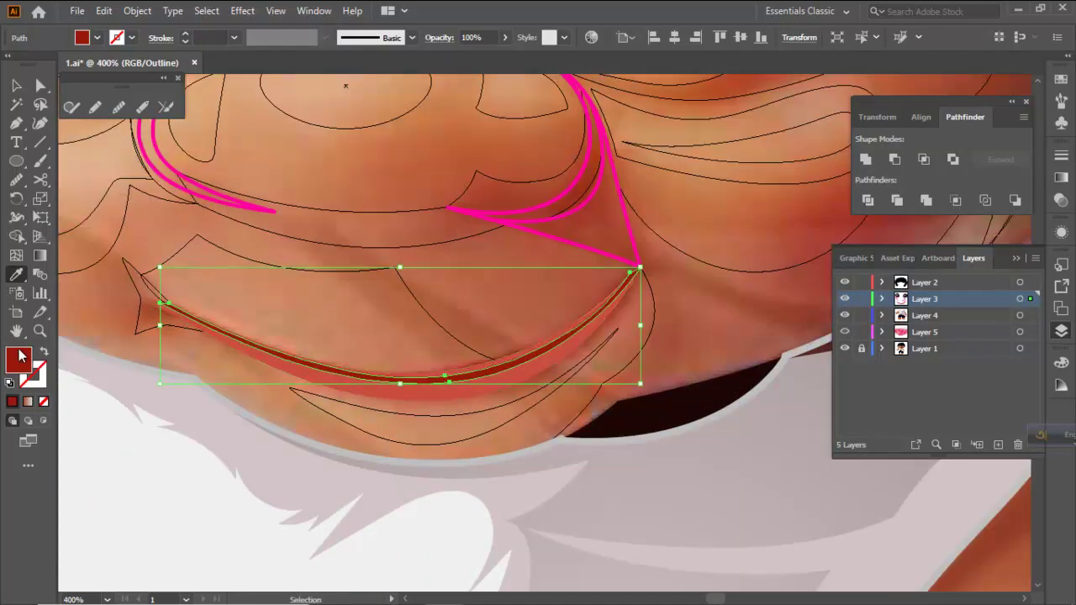
left_click(350, 310, "ctrl")
scroll(492, 391, "down", 4, "alt")
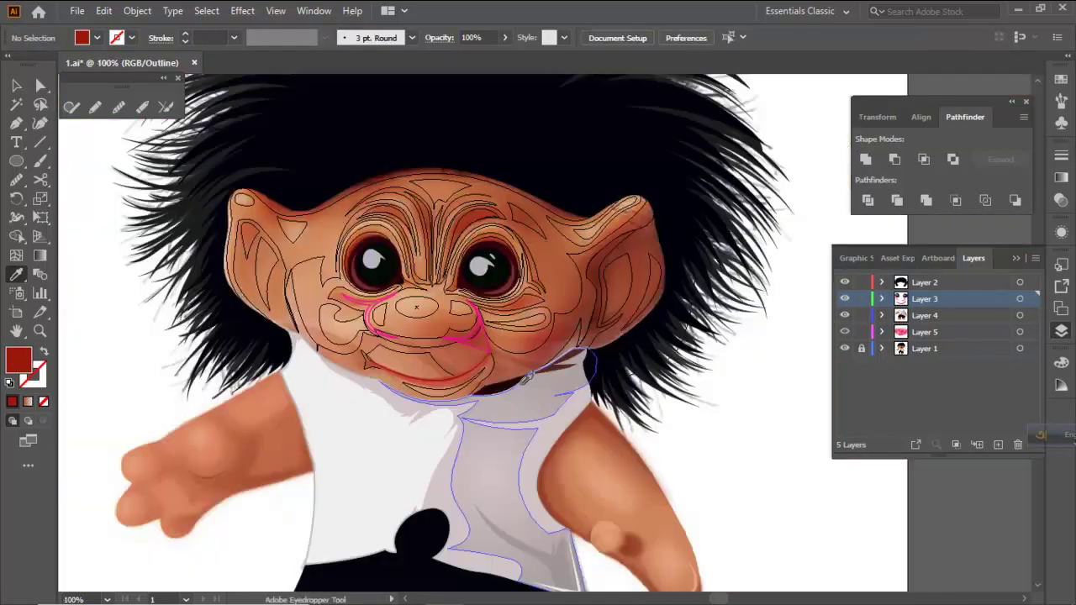
scroll(494, 391, "up", 5)
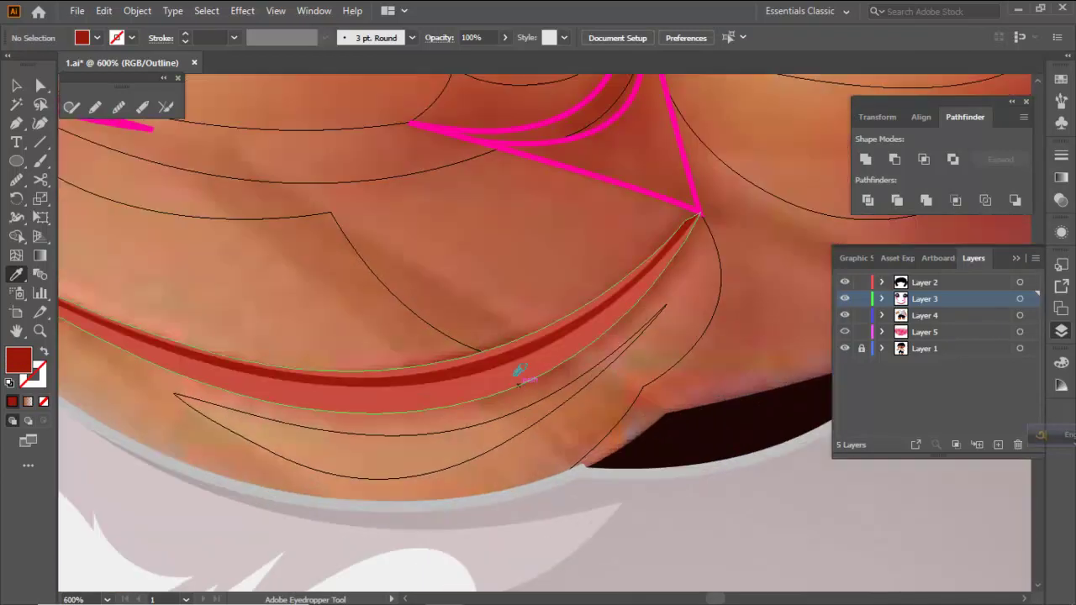
Review the whole face, select the wide mouth shape on Layer 3 and check its fill in the Color Picker
key("ctrl+minus")
key("ctrl+minus")
key("ctrl+minus")
key("ctrl+minus")
key("ctrl+minus")
key("ctrl+minus")
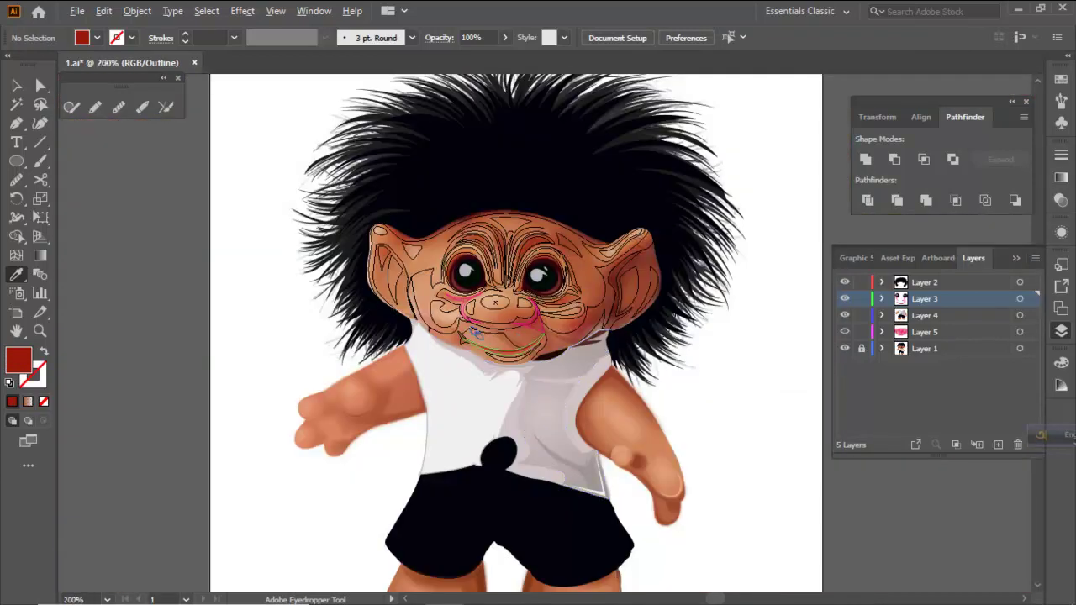
key("ctrl+plus")
key("ctrl+plus")
key("ctrl+plus")
key("ctrl+plus")
key("ctrl+plus")
key("ctrl+plus")
left_click(502, 404, "ctrl")
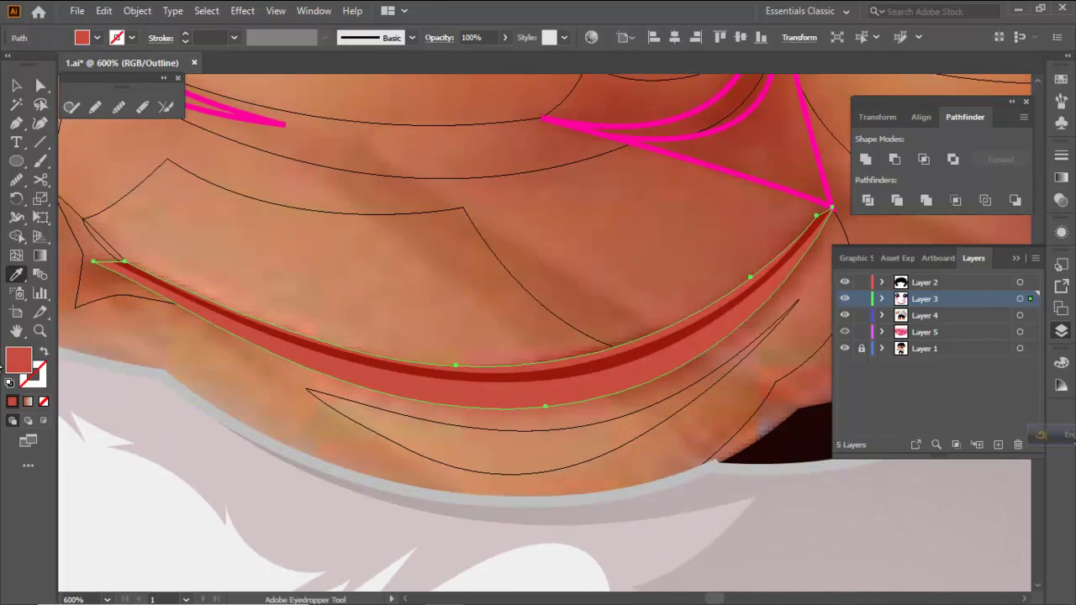
double_click(19, 360)
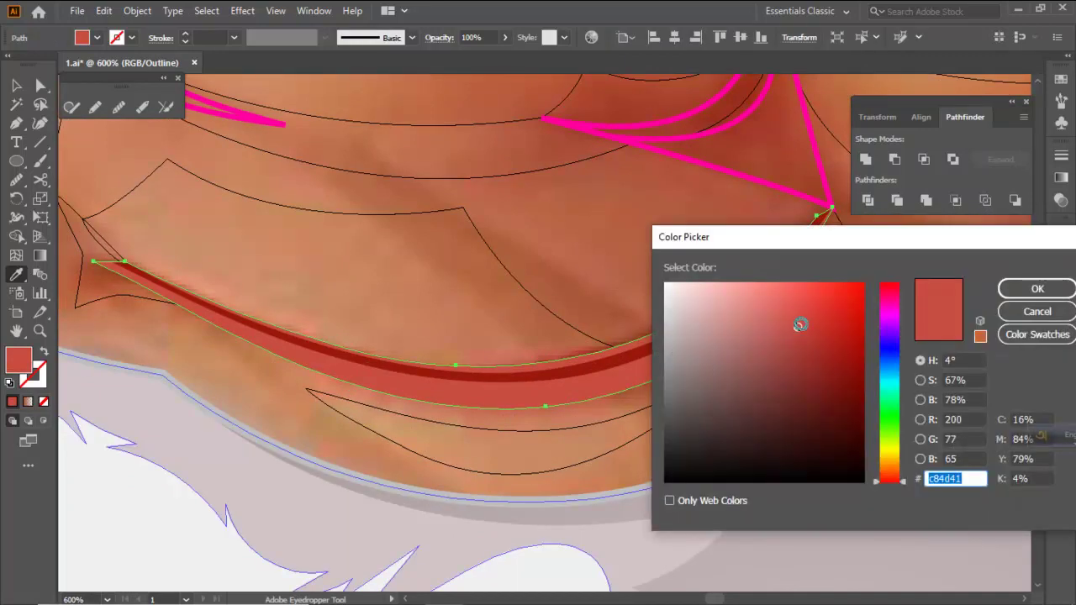
left_click(1037, 288)
Apply a linear gradient to the wide mouth shape, fading from red at 100% opacity to 0% opacity at the end stop
left_click(1059, 178)
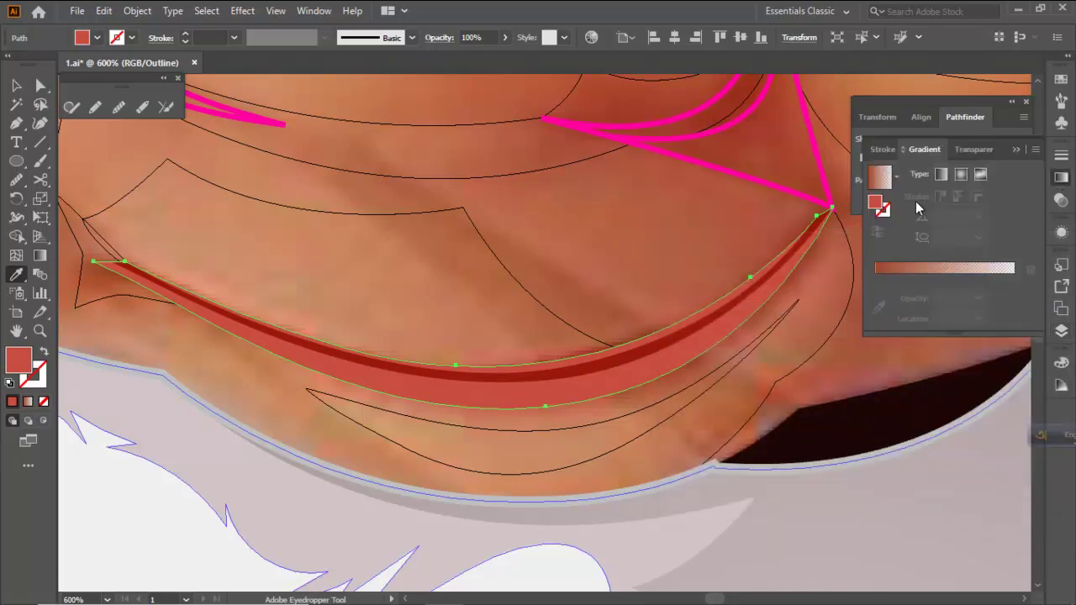
left_click(873, 281)
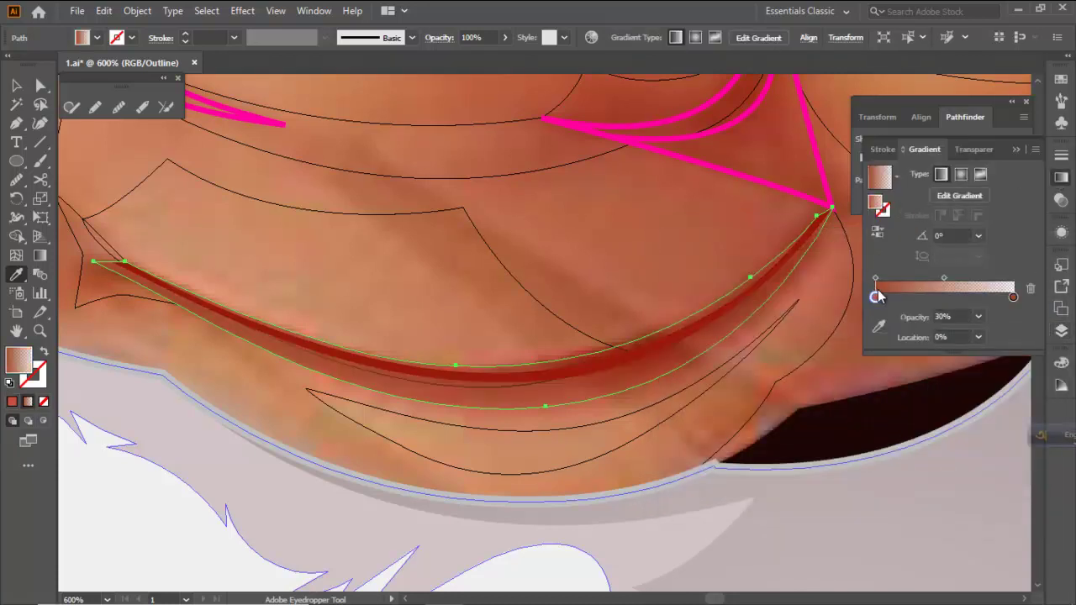
left_click_drag(875, 297, 913, 299)
left_click(875, 296)
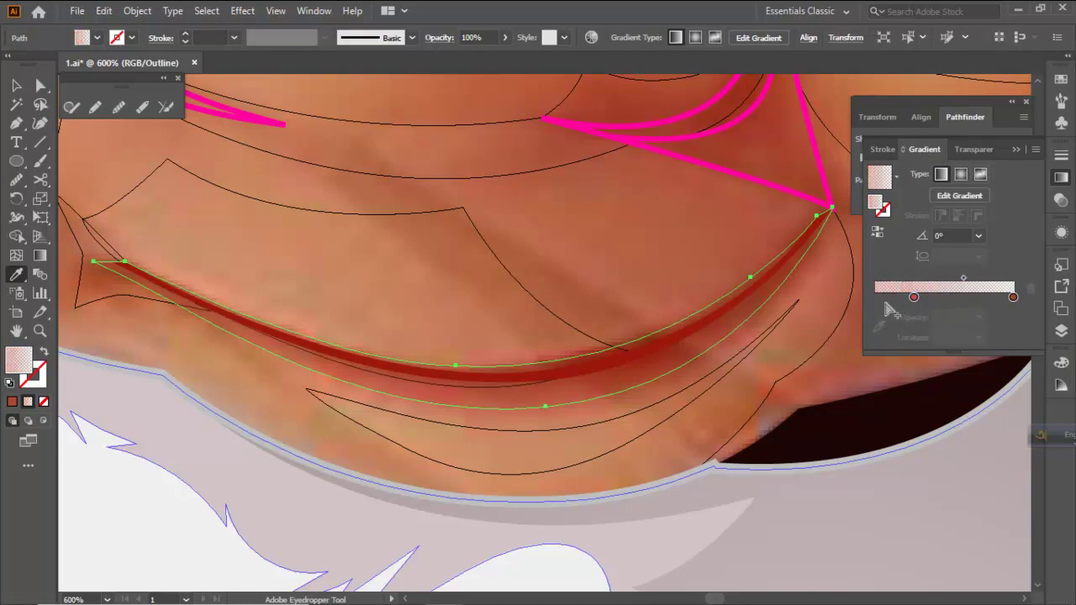
left_click(980, 316)
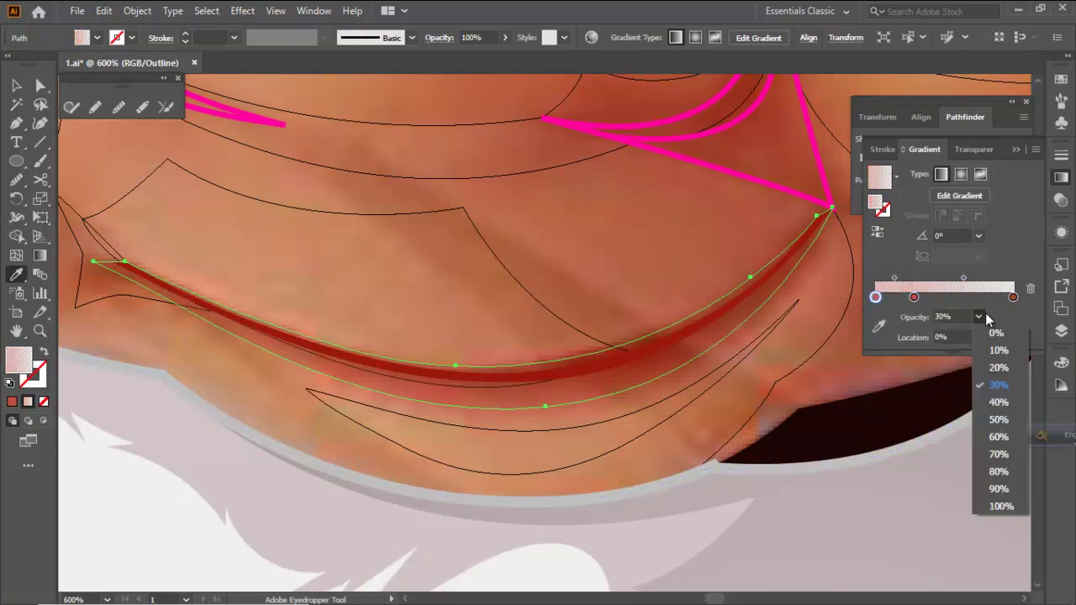
left_click(1000, 508)
left_click_drag(1012, 298, 997, 346)
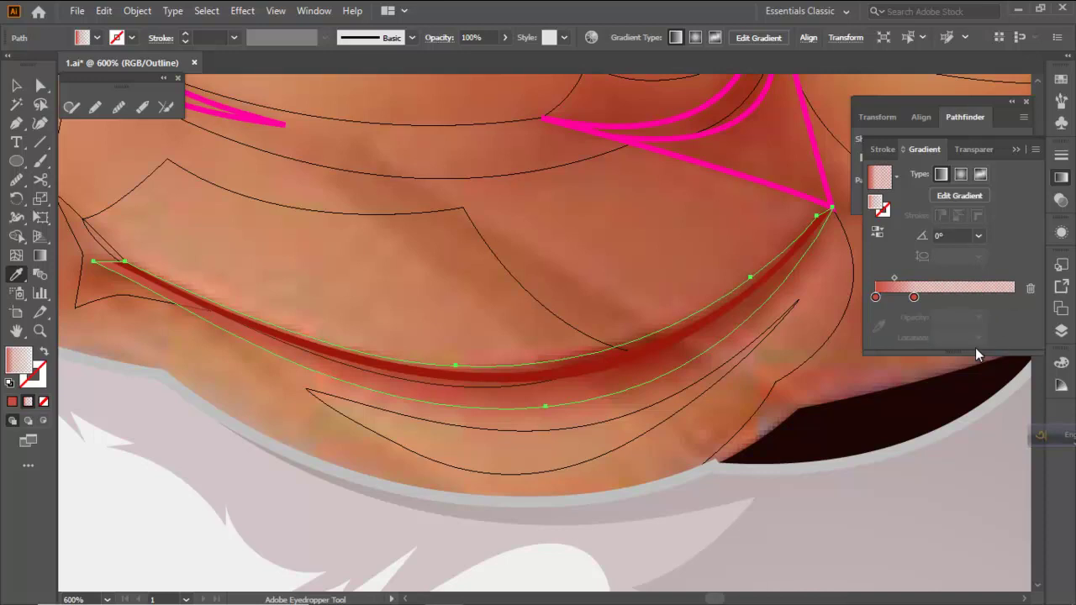
left_click_drag(916, 300, 1011, 297)
left_click(978, 316)
left_click(998, 338)
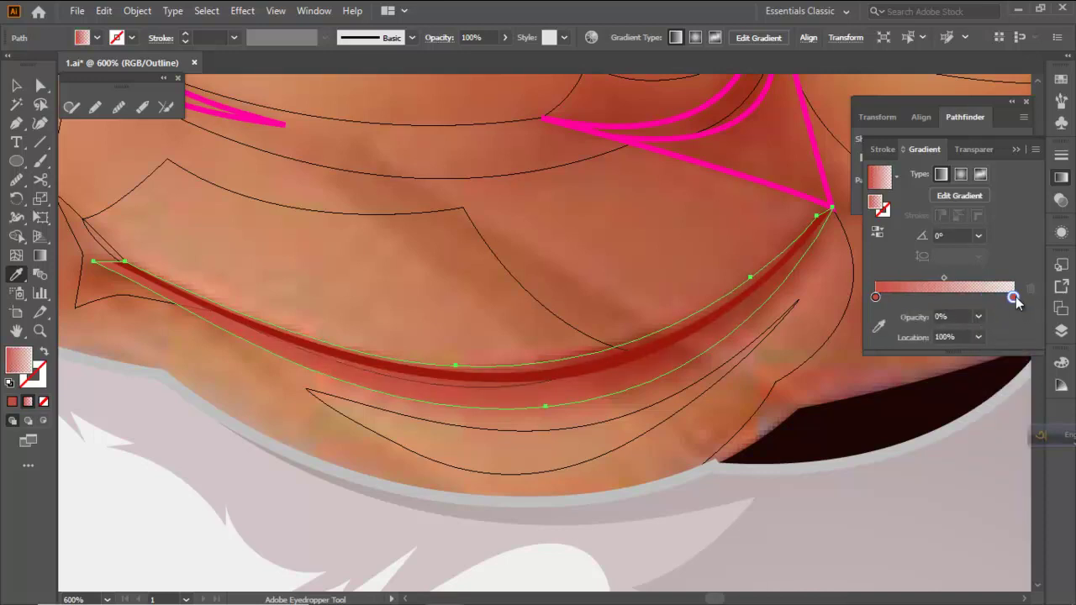
Set the end stop of the mouth gradient to 100% opacity and adjust the gradient colour to e15049
left_click(978, 316)
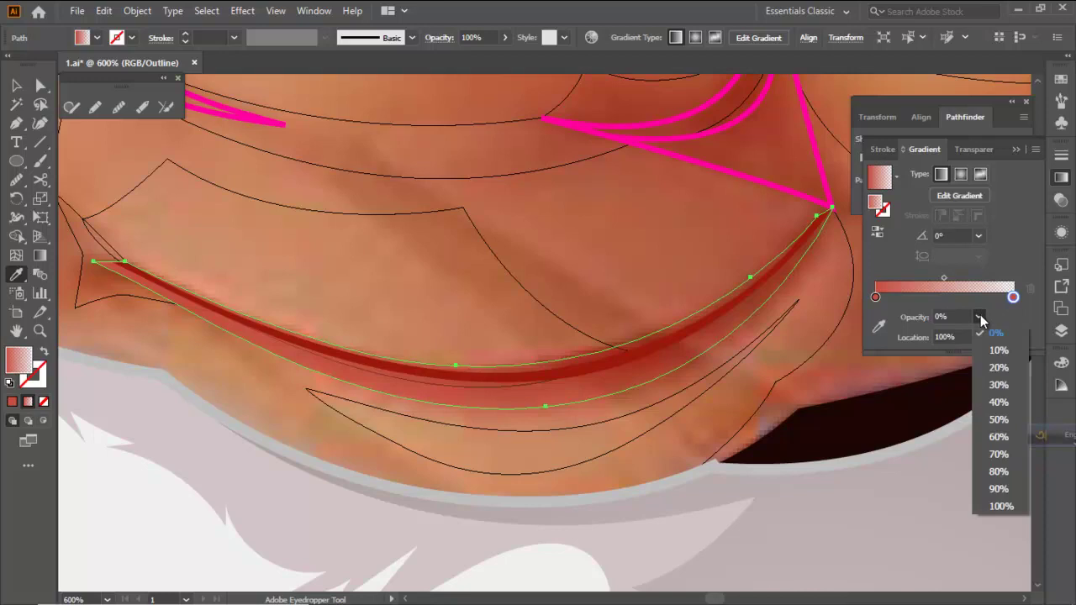
left_click(999, 506)
left_click(876, 297)
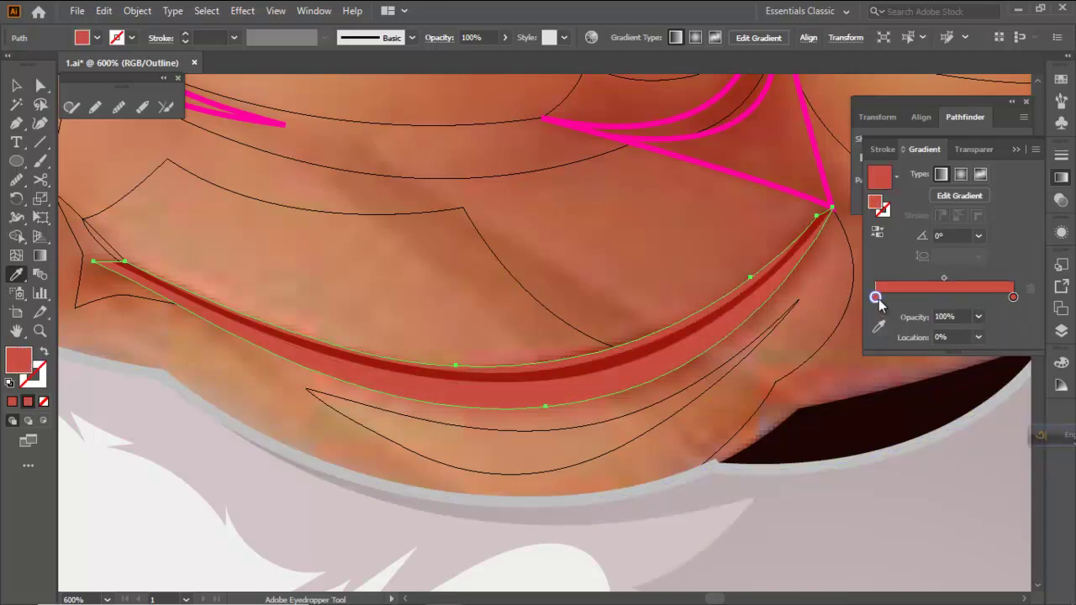
double_click(875, 298)
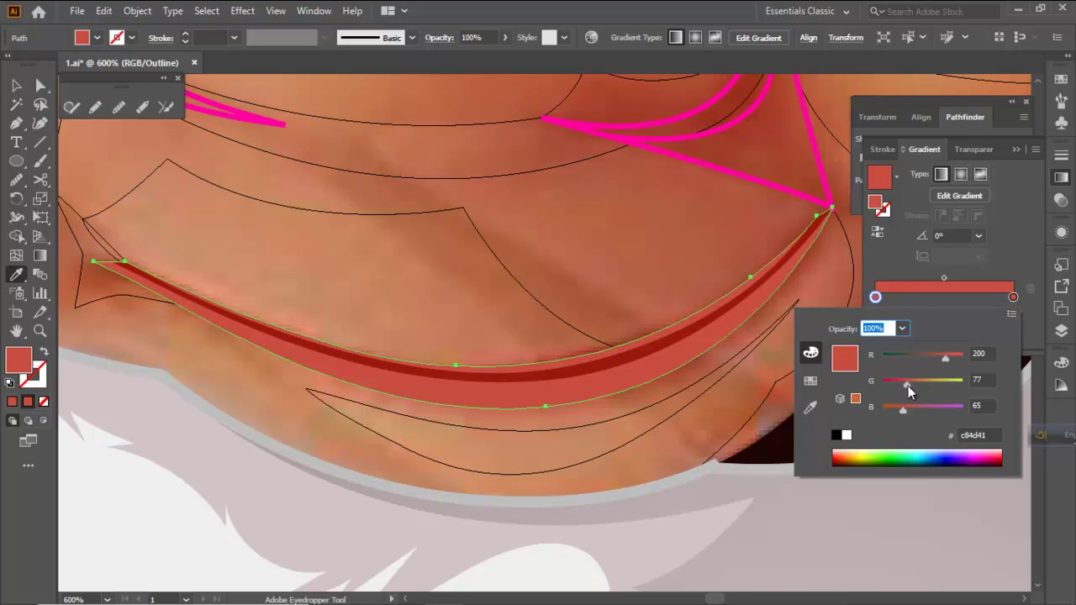
mouse_move(903, 410)
left_mouse_down()
mouse_move(916, 409)
mouse_move(906, 414)
left_mouse_up()
left_click_drag(905, 383, 915, 377)
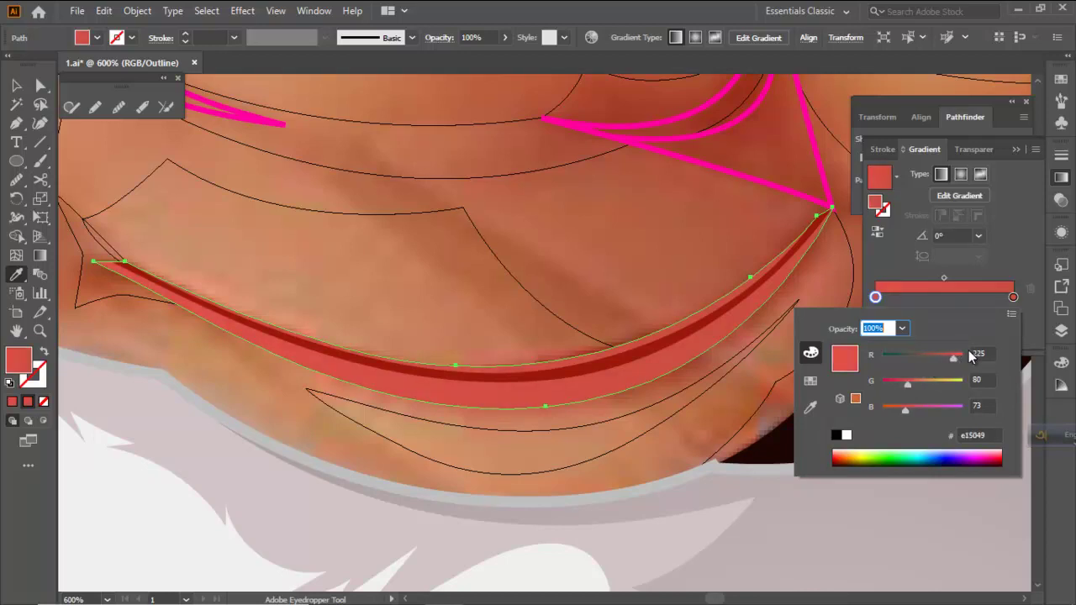
Try a radial gradient on the wide mouth shape
left_click(16, 85)
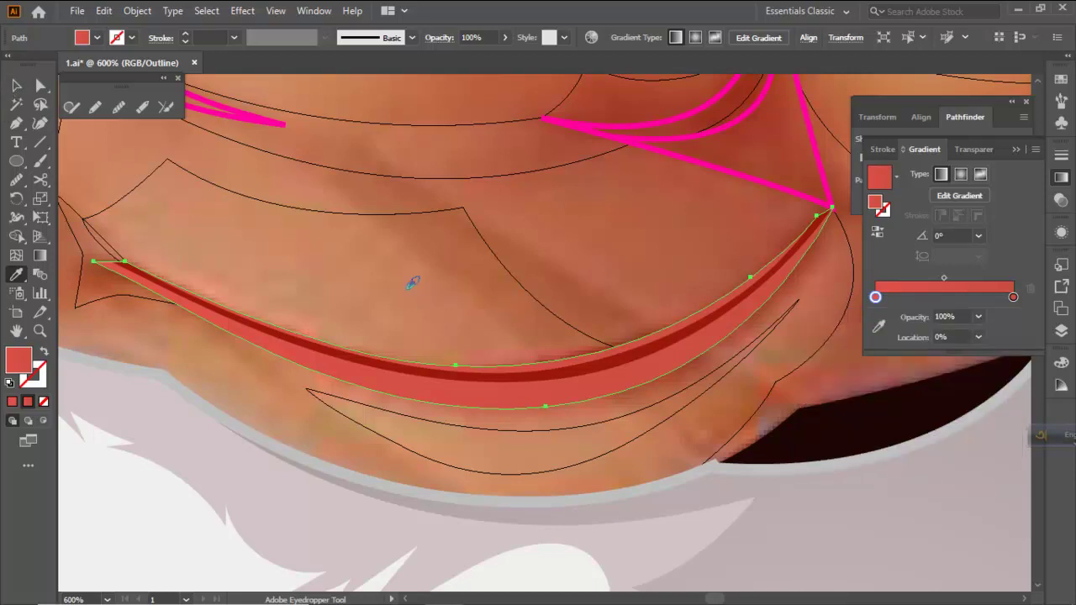
key("v")
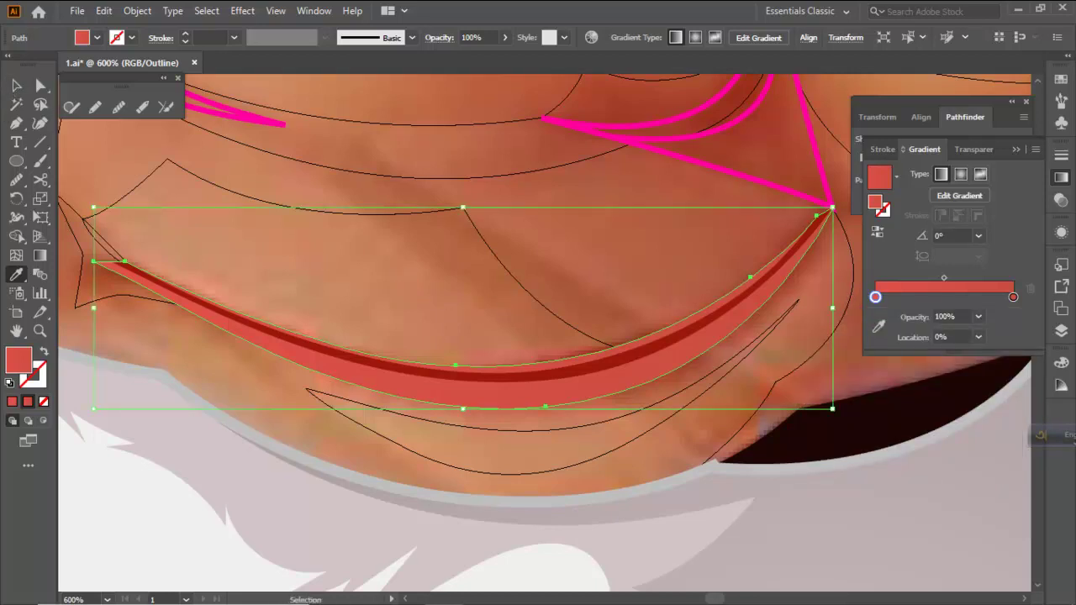
left_click(15, 86)
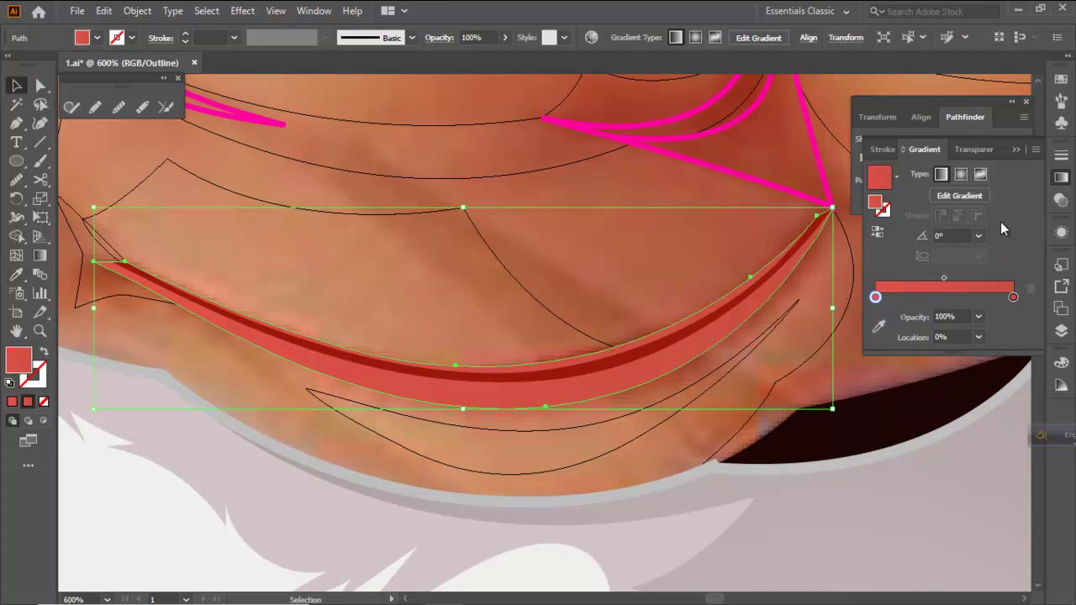
left_click(961, 174)
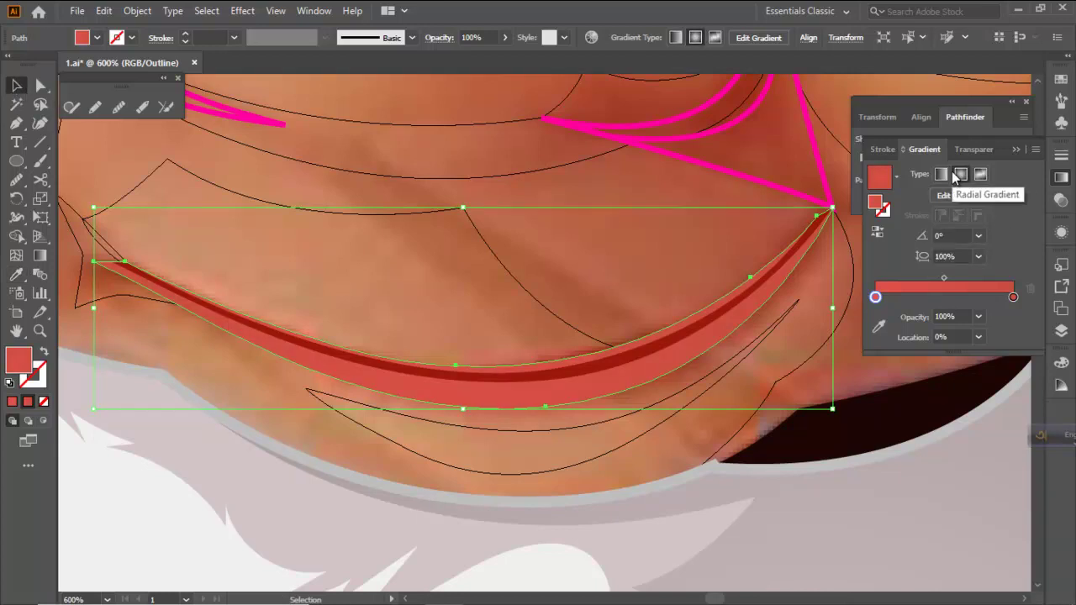
key("a")
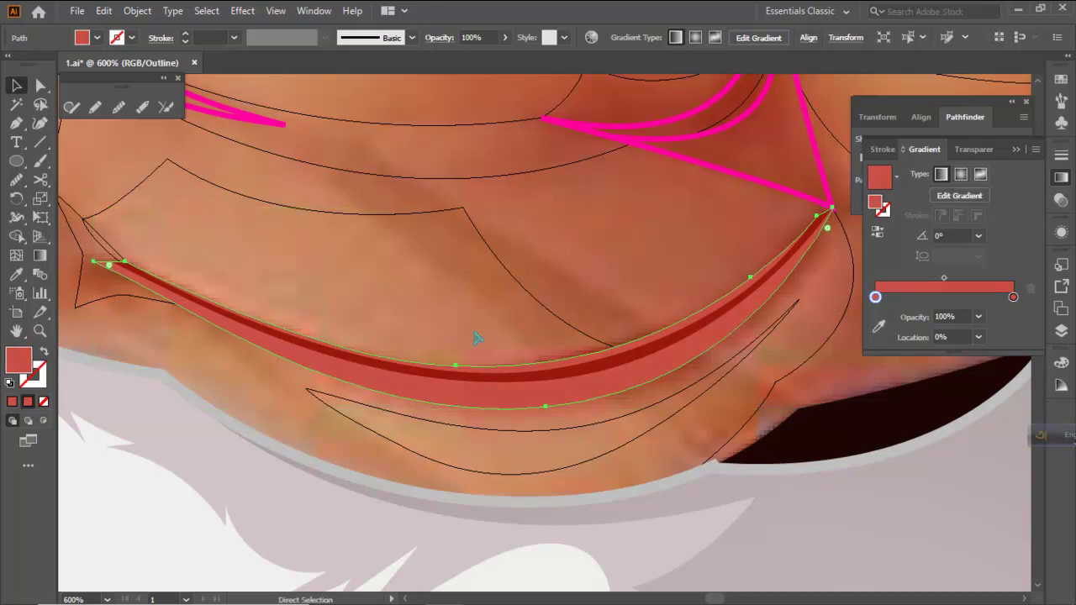
key("v")
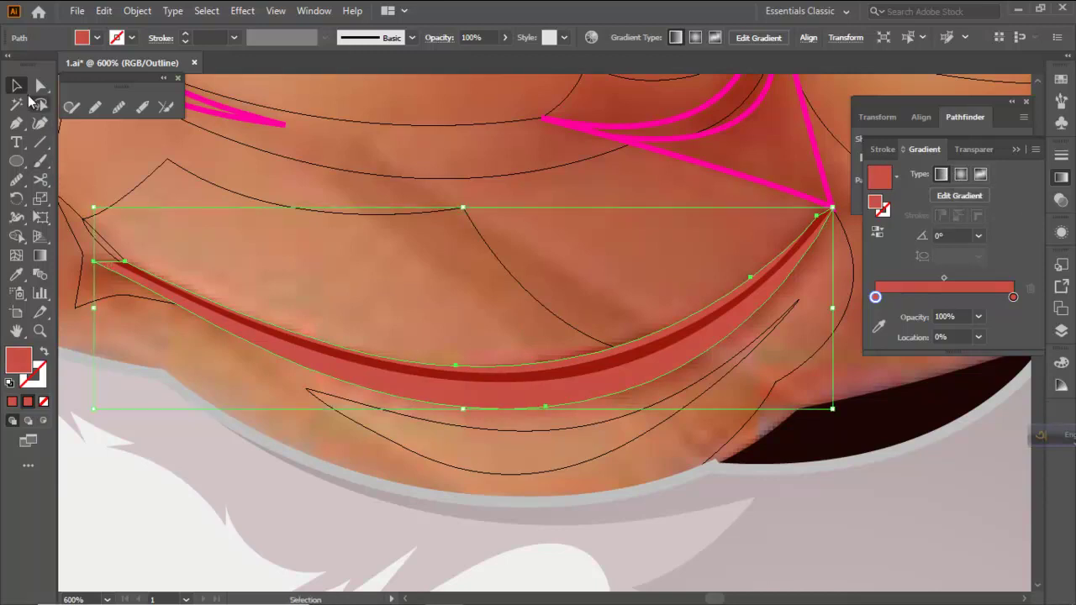
Cut the wide mouth shape, paste it in back and clear the selection
key("ctrl+x")
key("ctrl+b")
key("ctrl+shift+b")
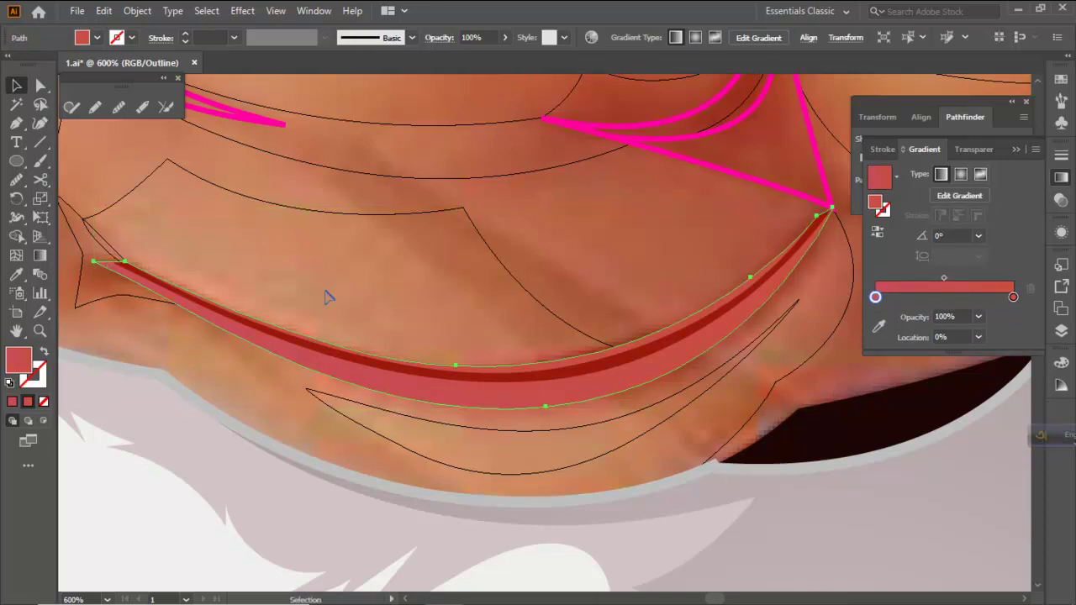
key("ctrl+shift+b")
key("a")
key("v")
left_click(378, 305)
scroll(437, 379, "down", 2)
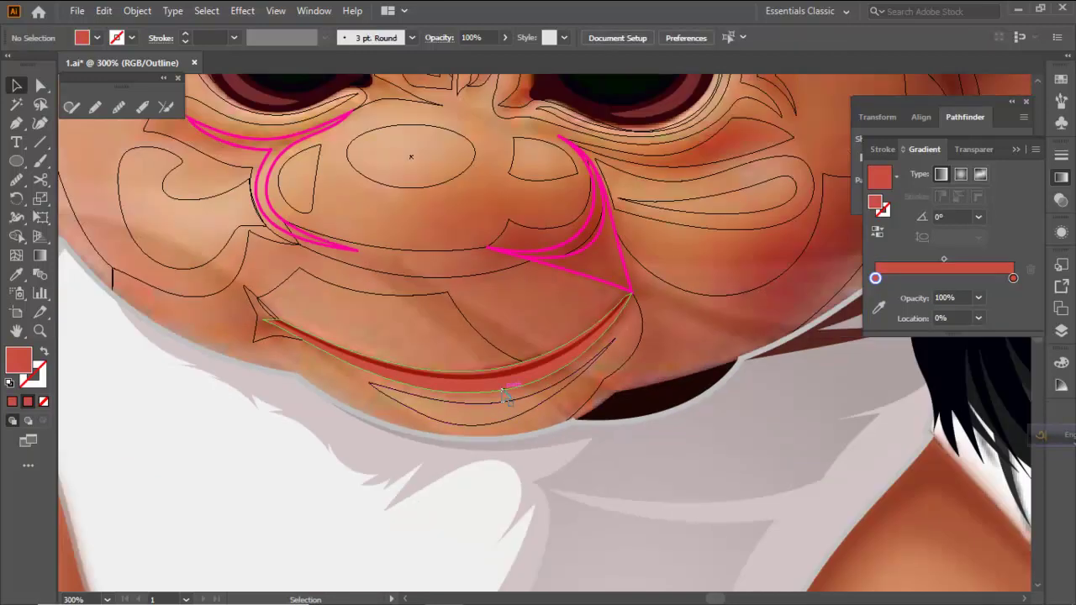
Using outline display for Layer 3, fill the wide mouth shape with a muted red sampled from the lower lip, restore preview and deselect
left_click(506, 389)
scroll(506, 389, "up", 1)
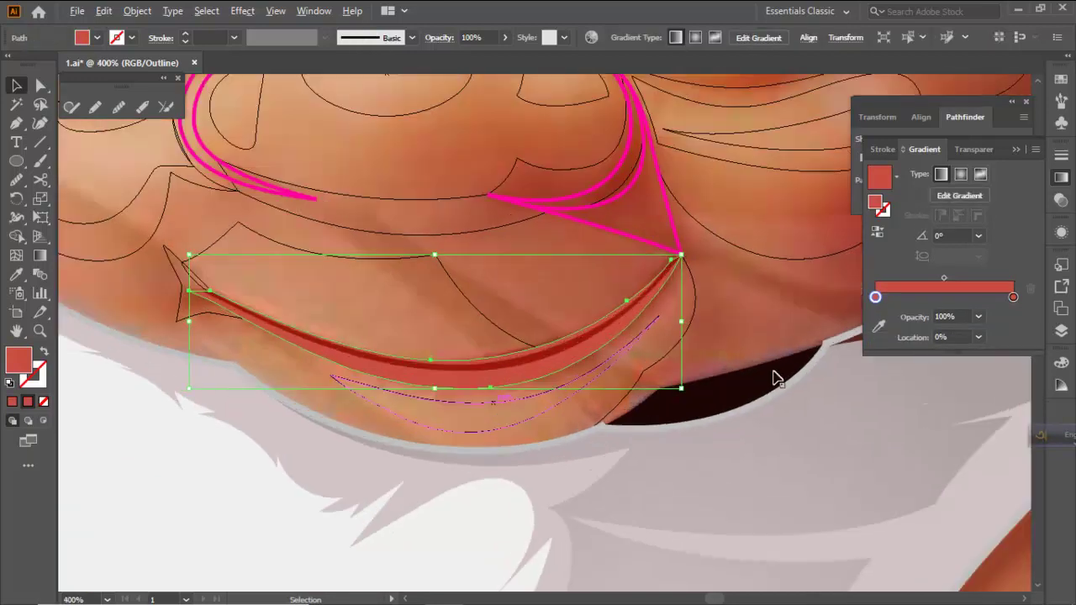
left_click(1062, 328)
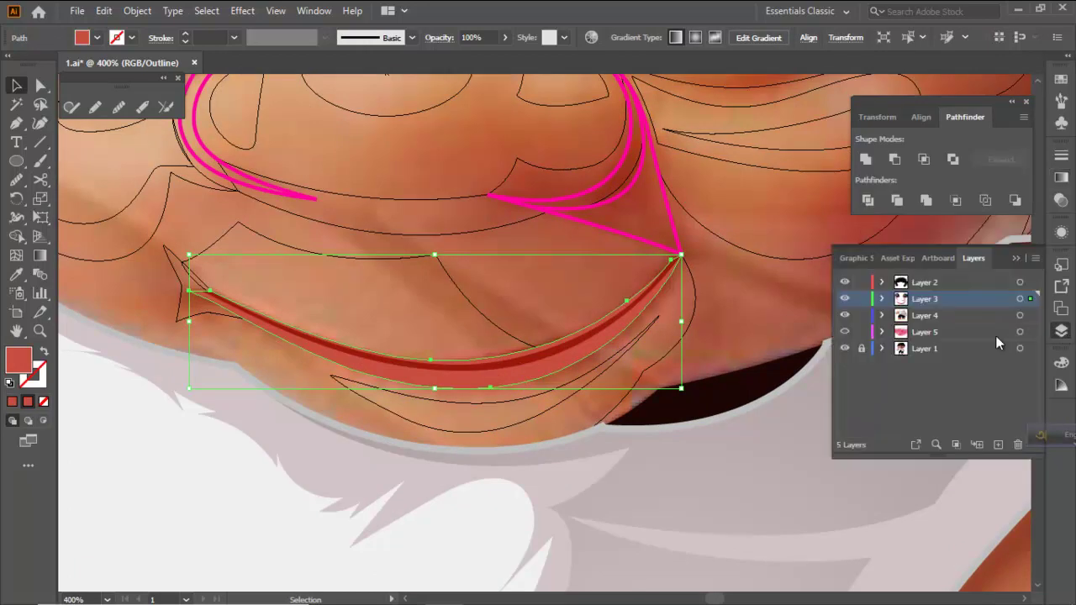
left_click(845, 299, "ctrl")
key("i")
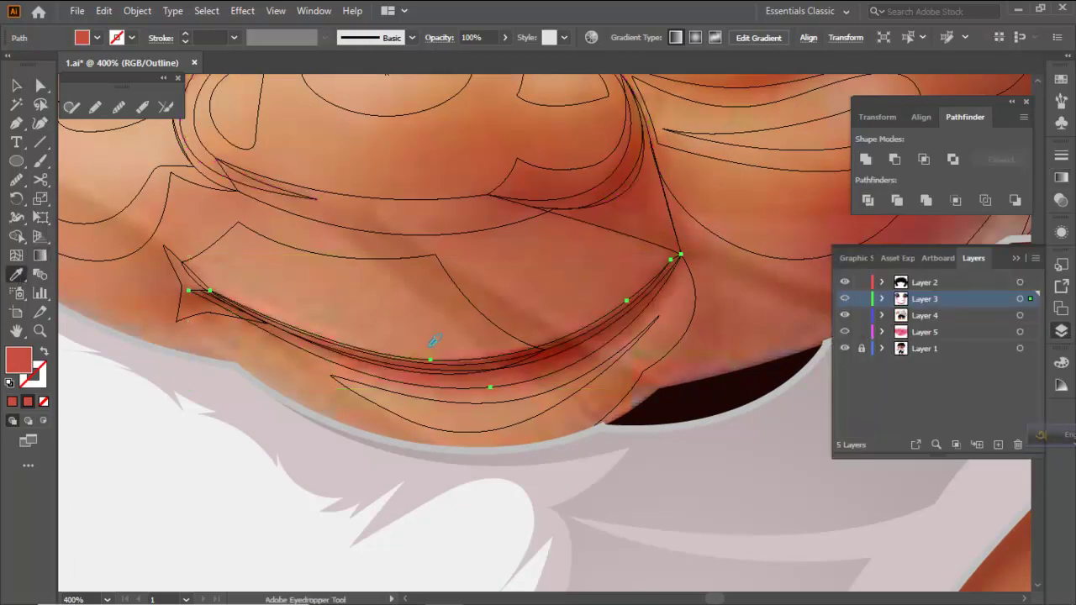
scroll(427, 336, "up", 2)
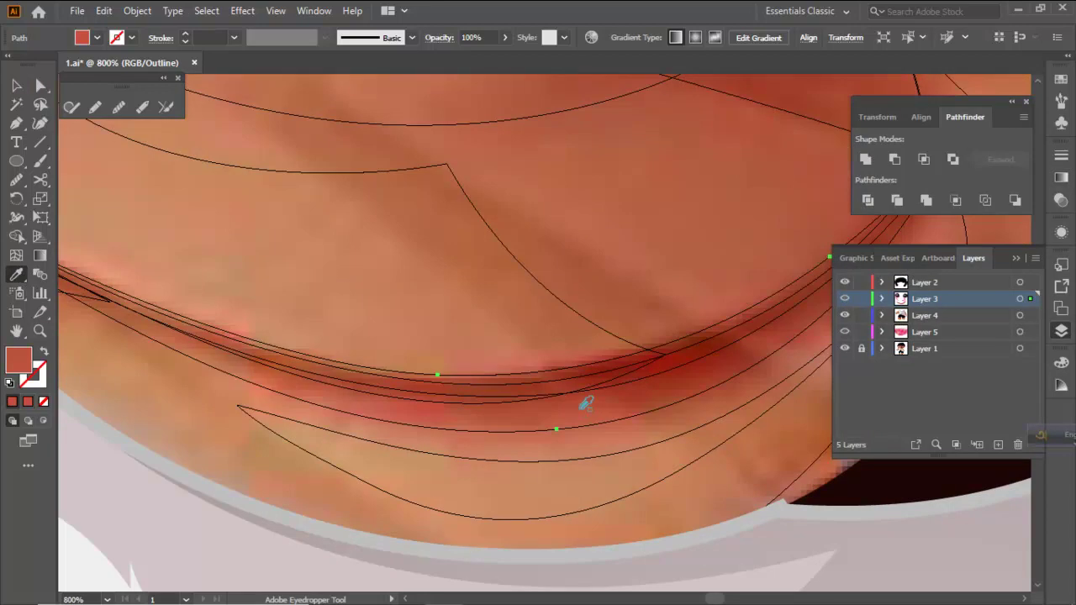
left_click(580, 409, "shift")
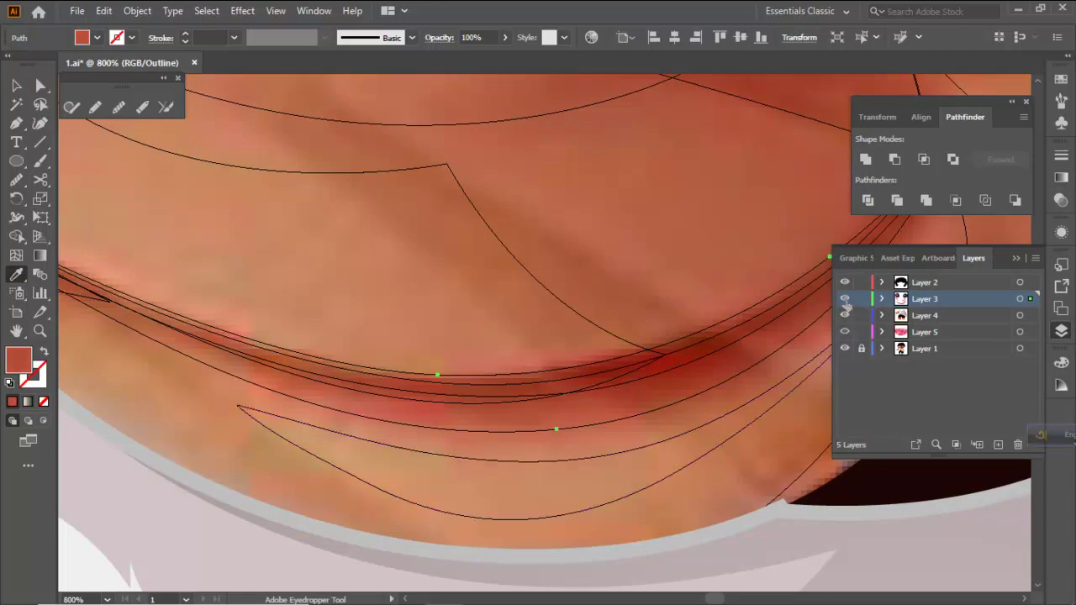
left_click(844, 300, "ctrl")
scroll(441, 360, "down", 2)
left_click(464, 343, "ctrl")
scroll(502, 342, "down", 4)
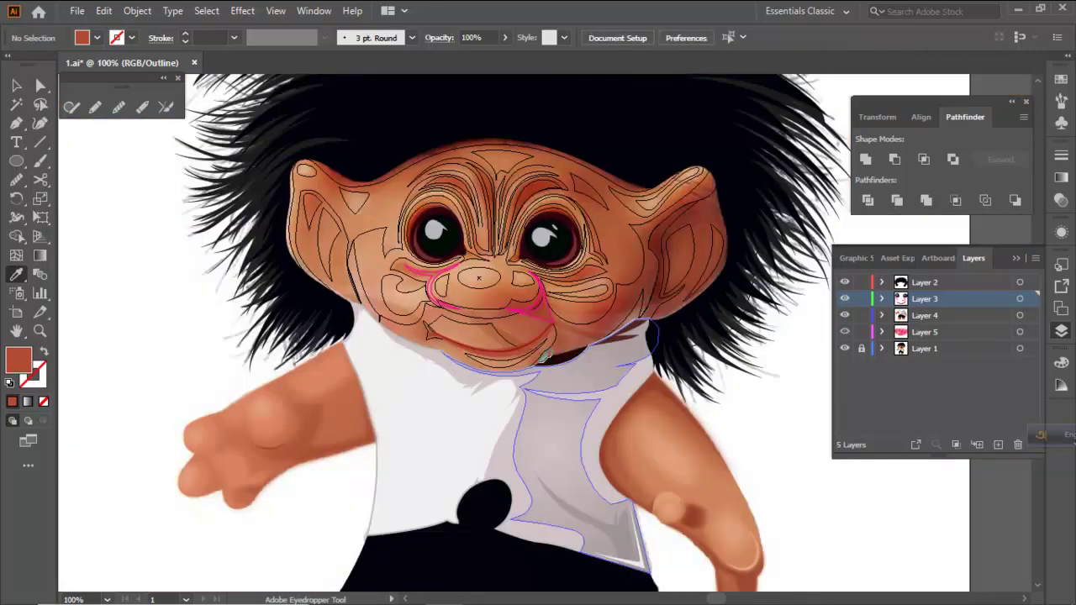
Fill the triangular fold shape between the nostril and the mouth corner with a red sampled from the reference
scroll(513, 336, "up", 3)
left_click_drag(599, 267, 530, 314)
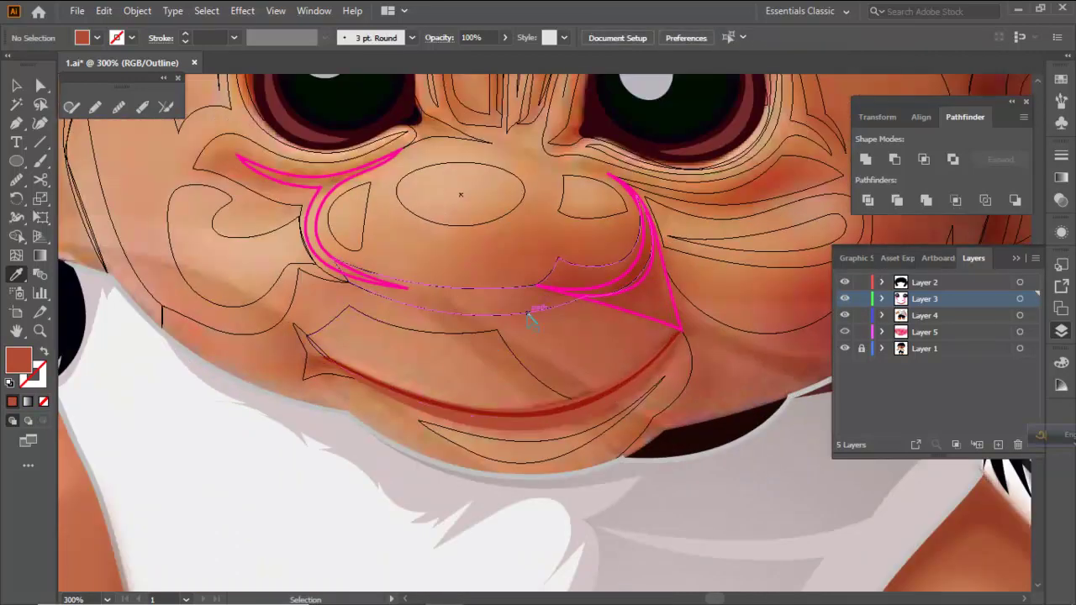
left_click(529, 315, "ctrl")
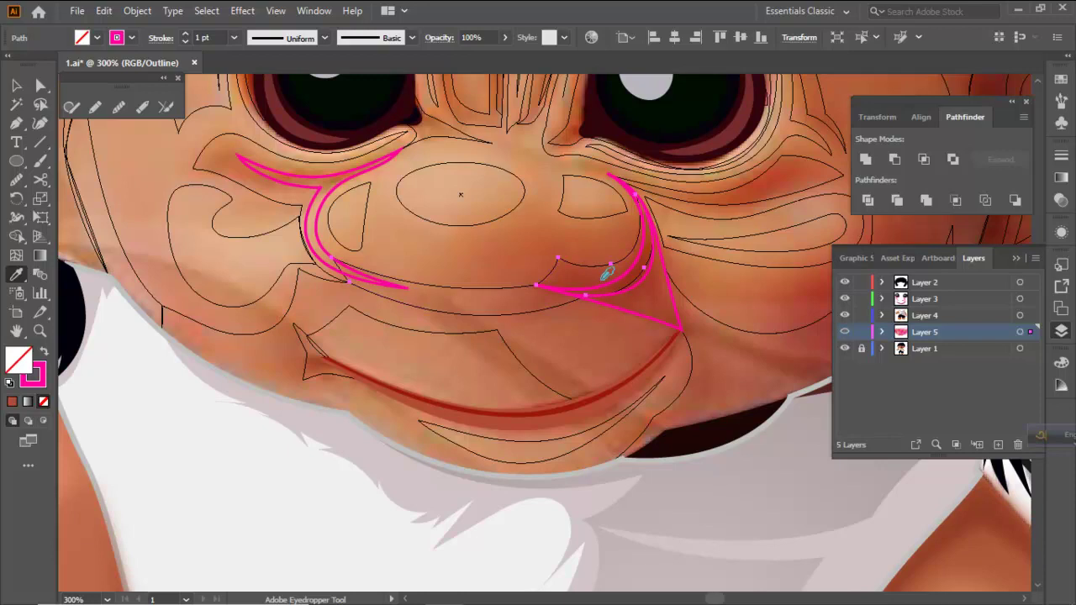
key("v")
left_click(651, 308)
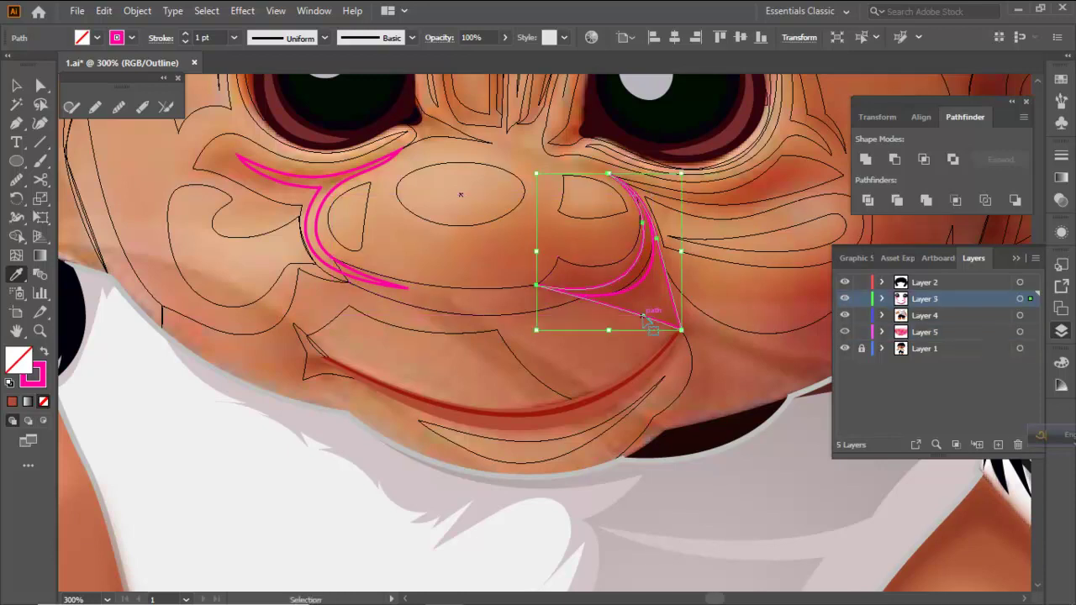
left_click(655, 284)
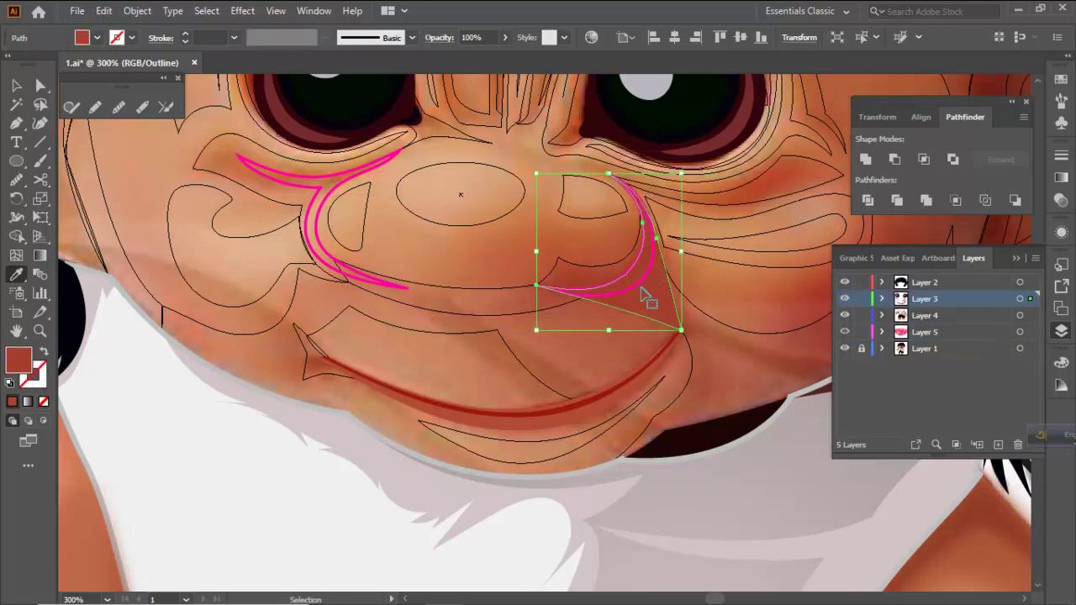
Fill the thin crescent shape along the nostril edge with a sampled red and darken it to 993325
left_click(641, 288, "ctrl")
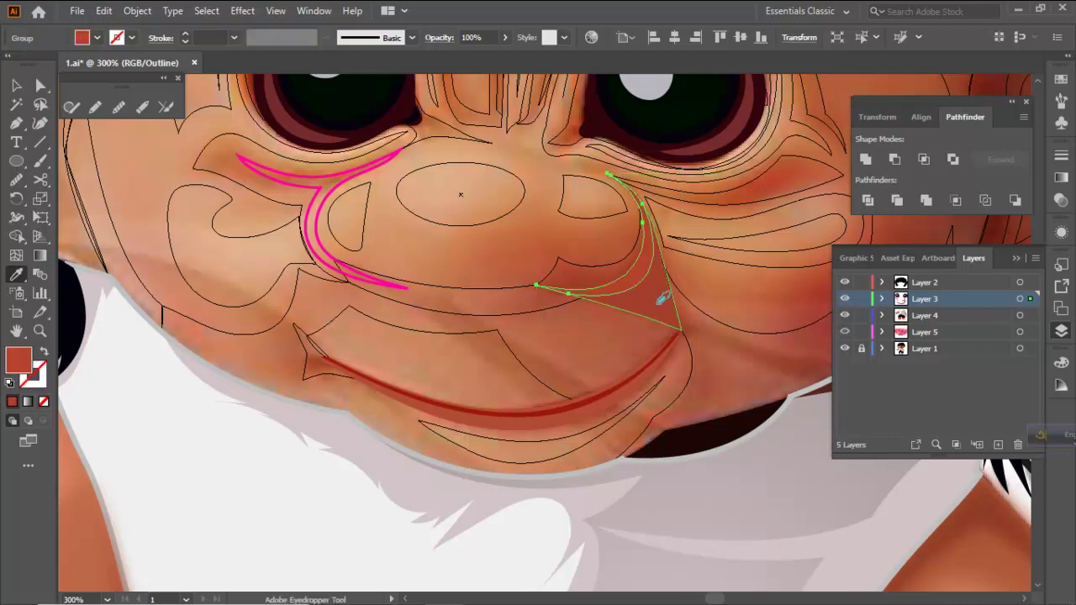
double_click(20, 363)
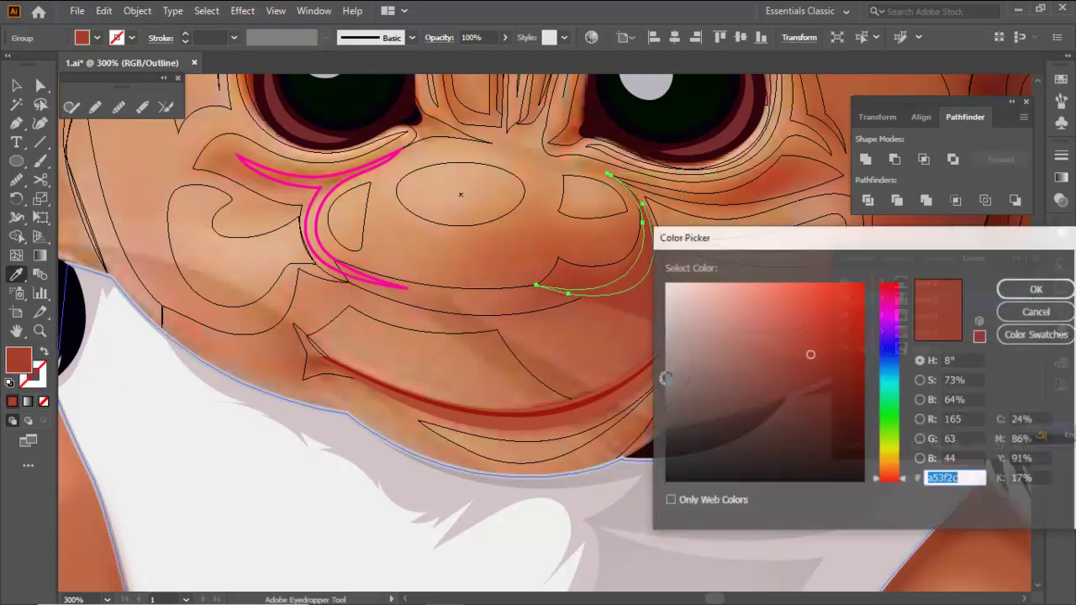
left_click_drag(812, 353, 818, 362)
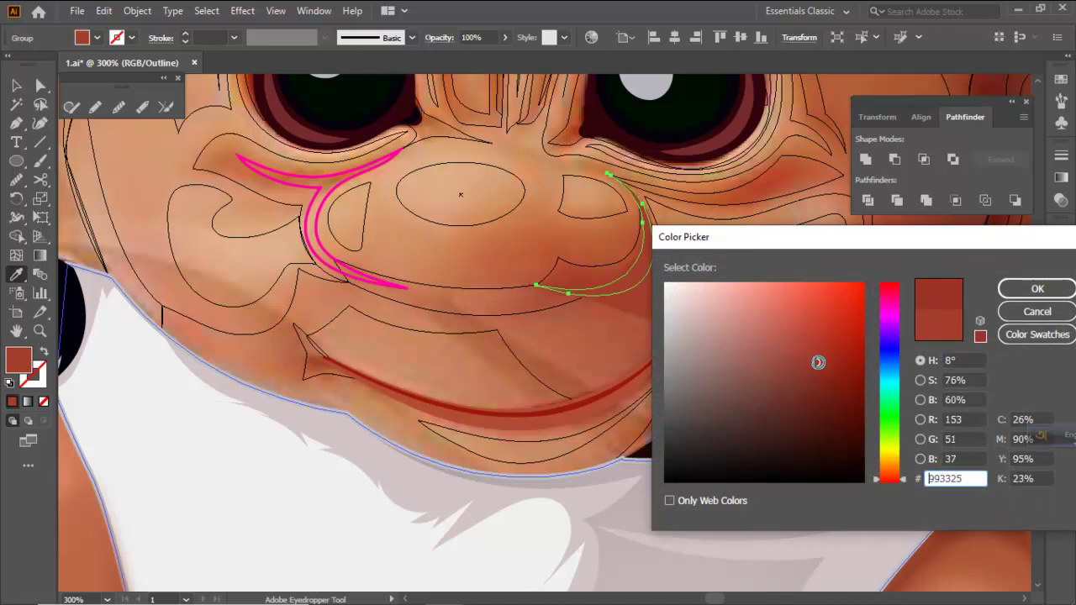
key("Return")
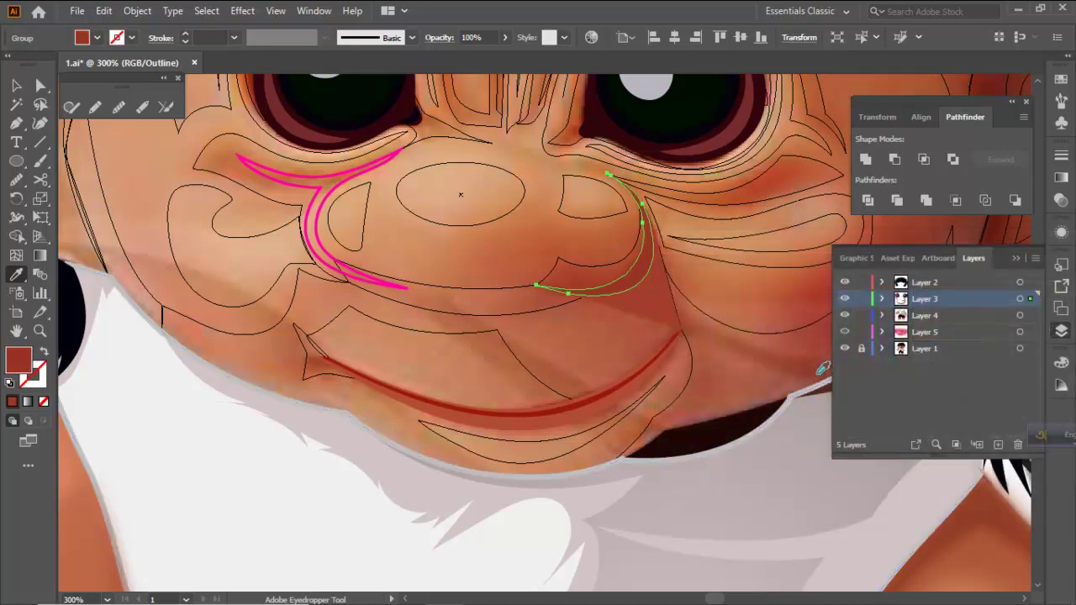
Fill the curved crease shape running beneath the left eye and around the left nostril with a muted red sampled from the reference, then deselect
left_click(443, 278, "ctrl")
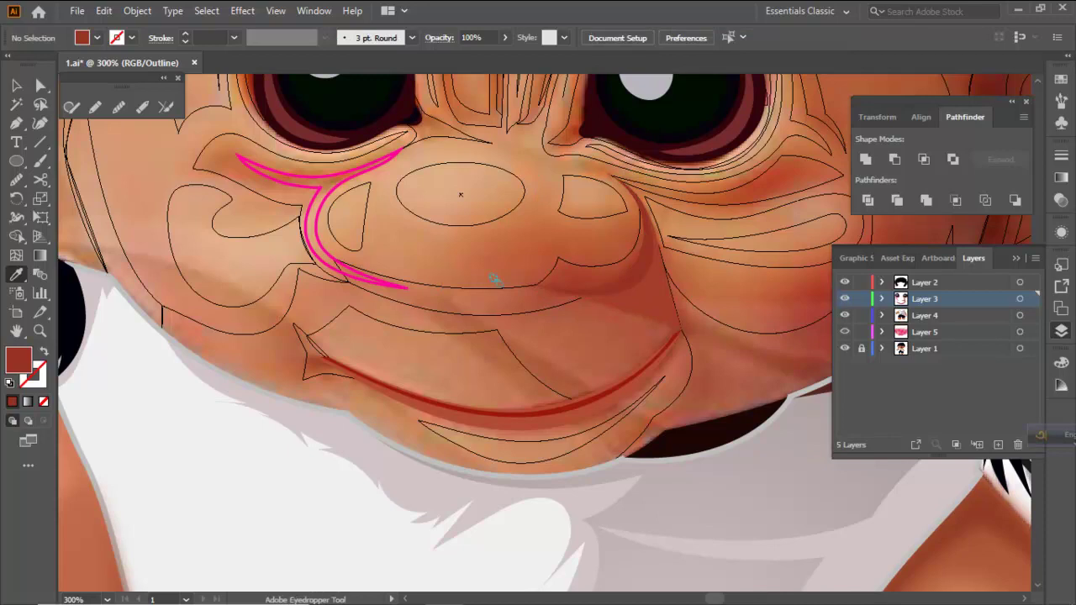
scroll(564, 297, "down", 4)
scroll(523, 294, "up", 5)
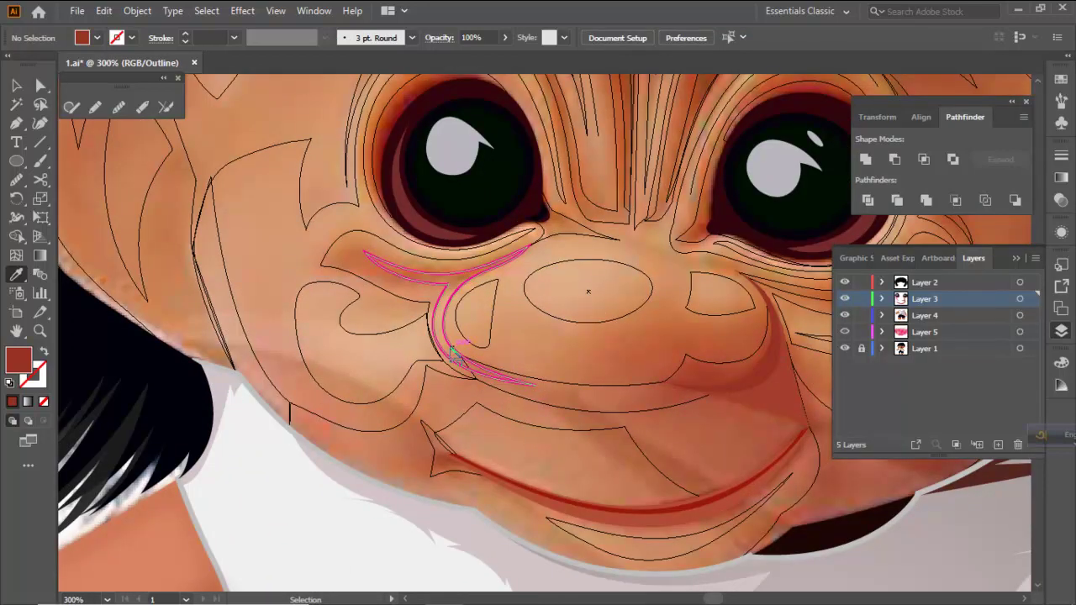
left_click(452, 355, "ctrl")
left_click(786, 390)
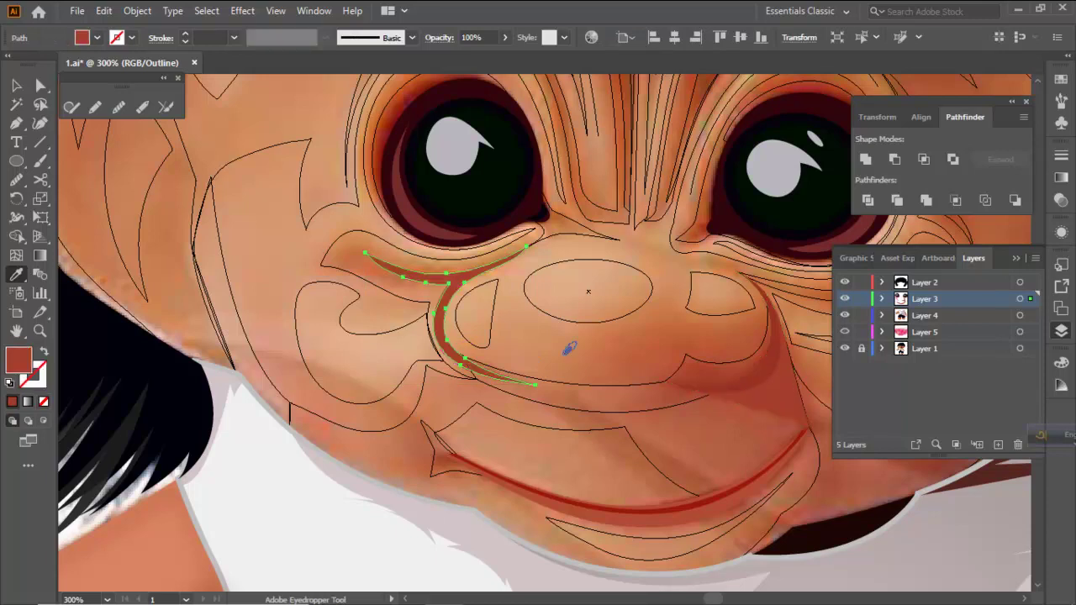
left_click(535, 308, "ctrl")
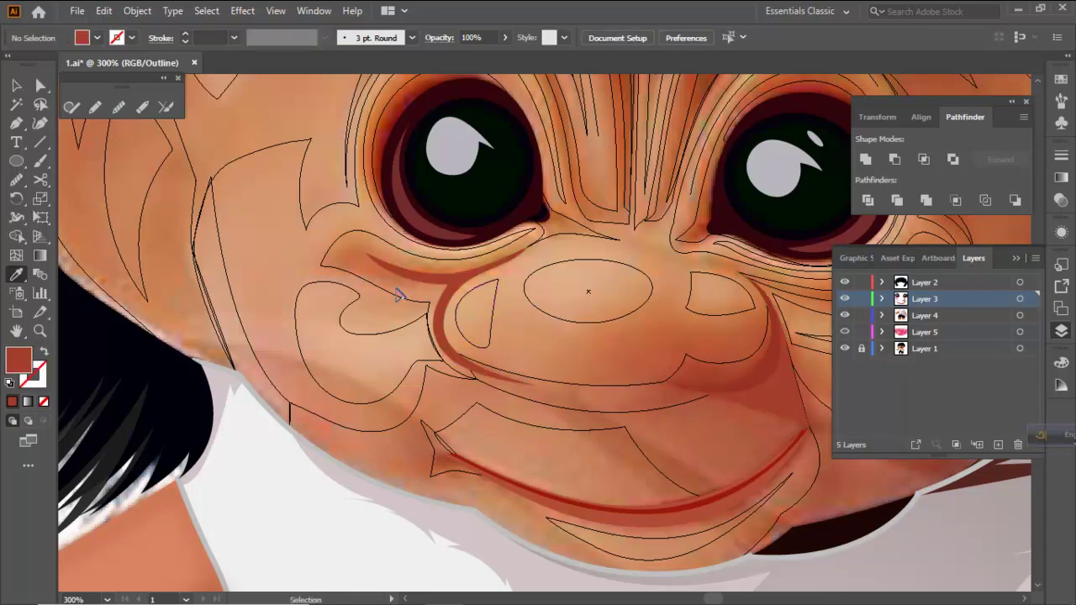
Fill the rounded shape behind the left eye with a dark red sampled from the eye socket's shaded edge, and deselect
left_click(400, 302, "ctrl")
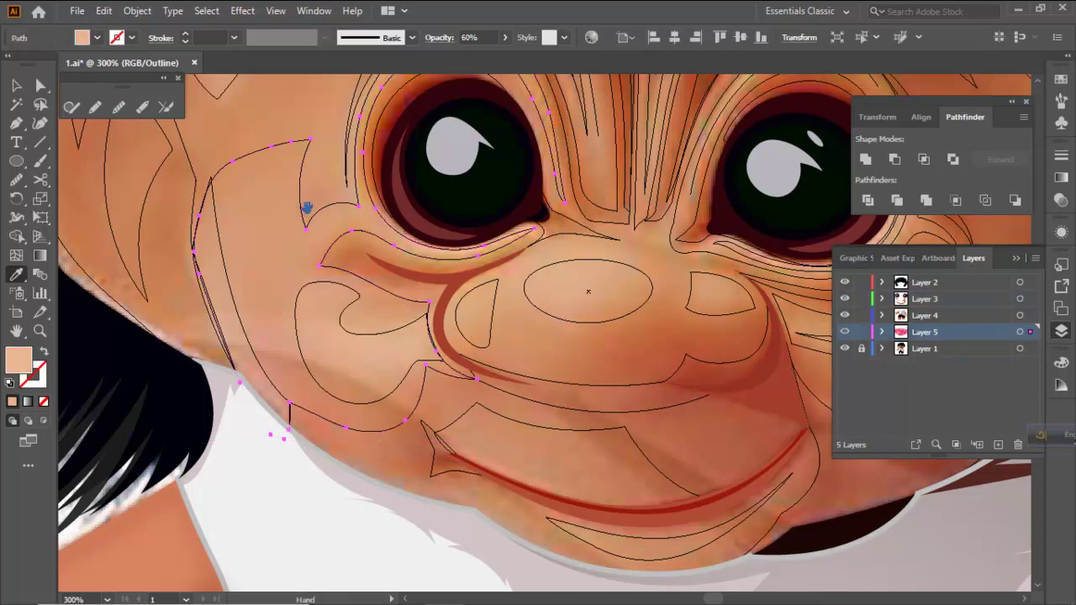
left_click_drag(403, 304, 429, 450)
left_click(340, 241, "ctrl")
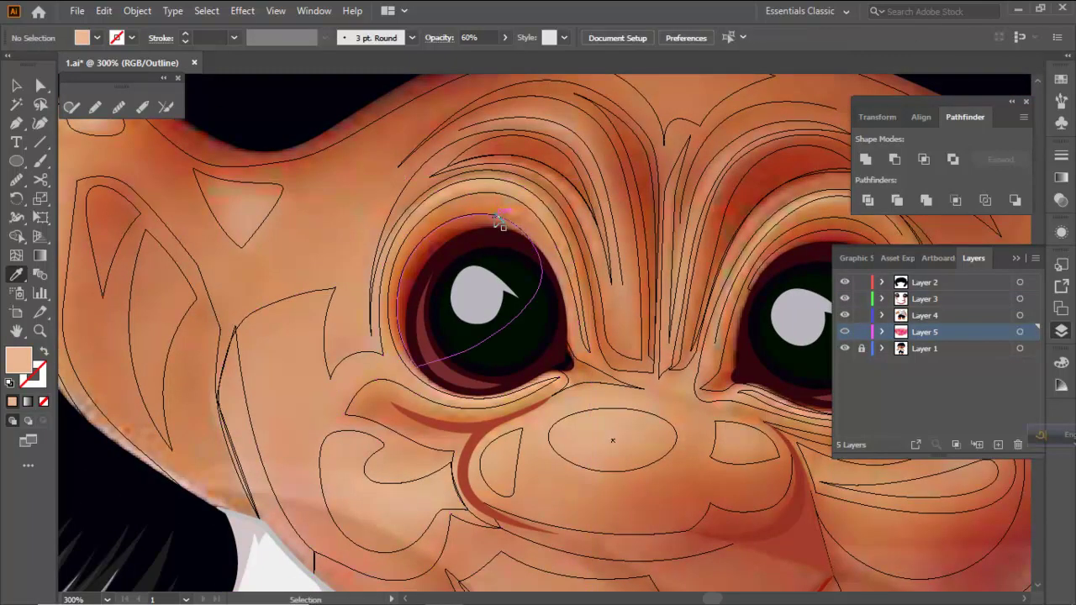
left_click(495, 222, "ctrl")
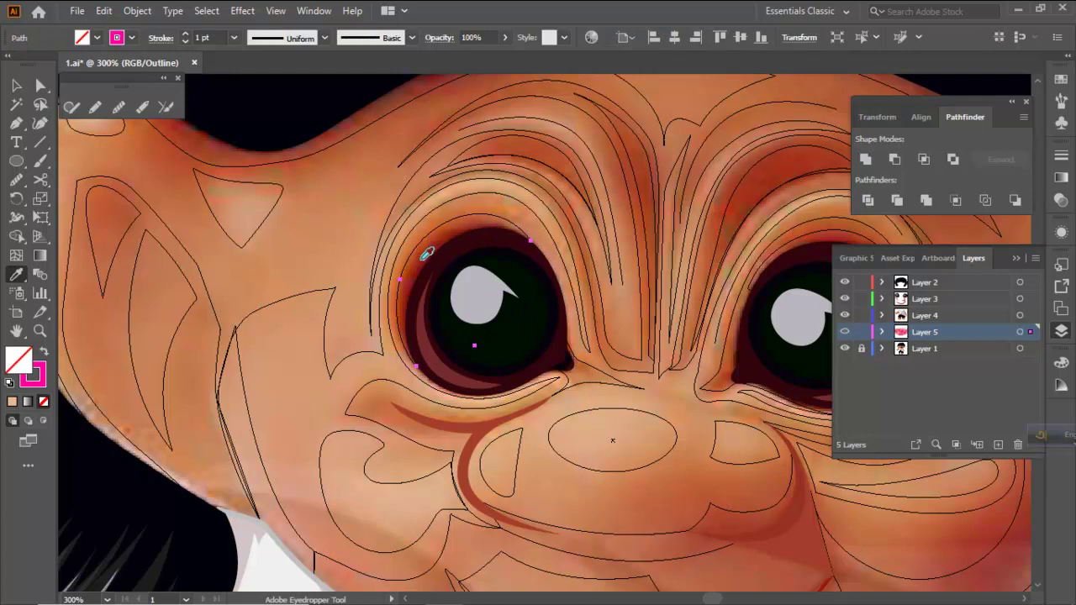
left_click(421, 256)
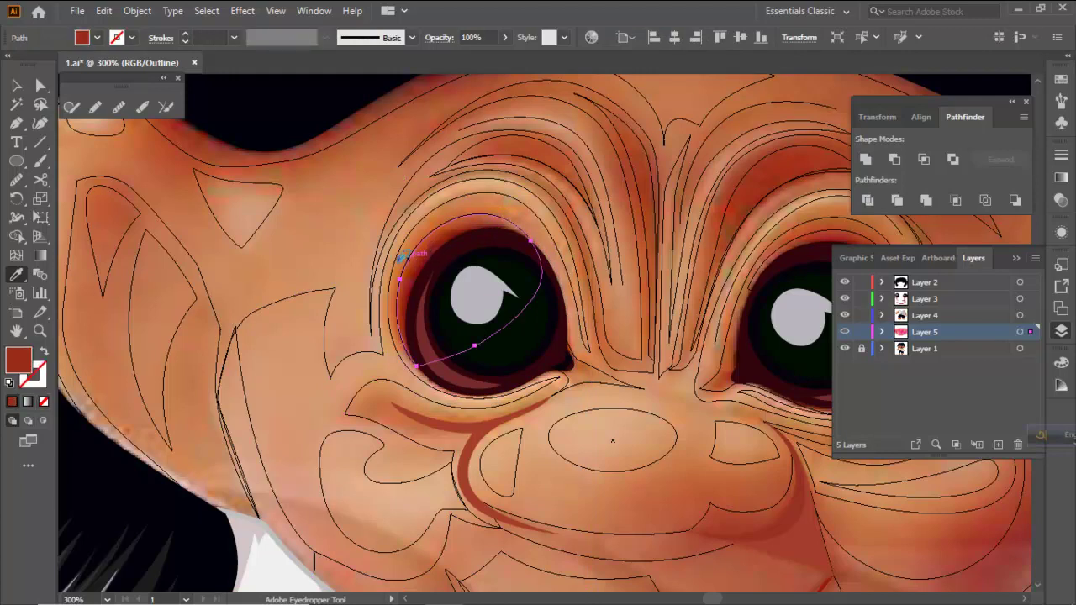
left_click(312, 241, "ctrl")
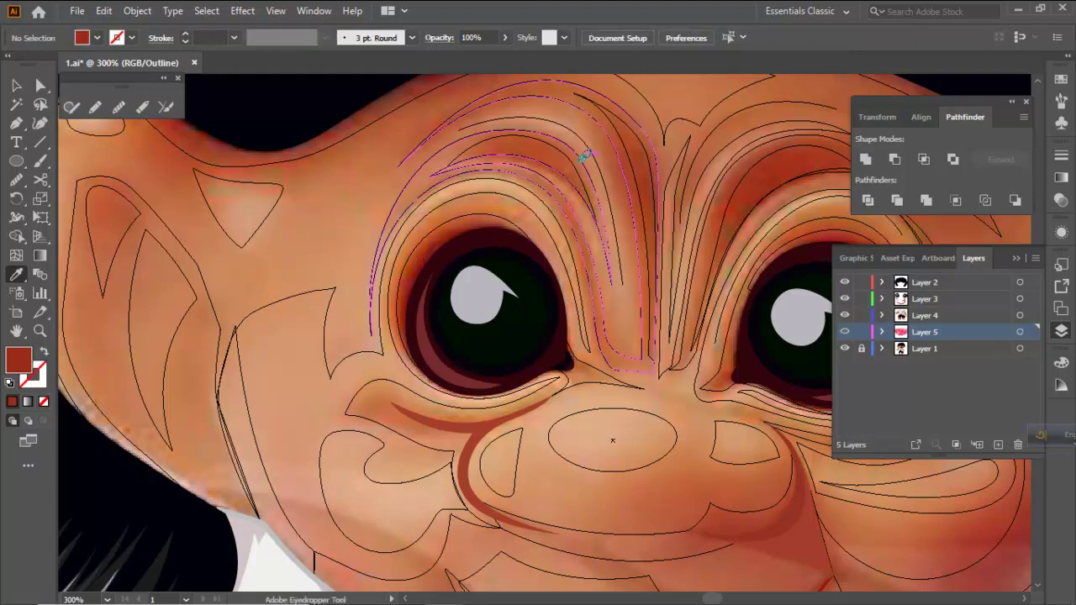
Select the dark crease shapes of both brows and fill them together with a red sampled from the right brow's shadow
key("v")
left_click(636, 171)
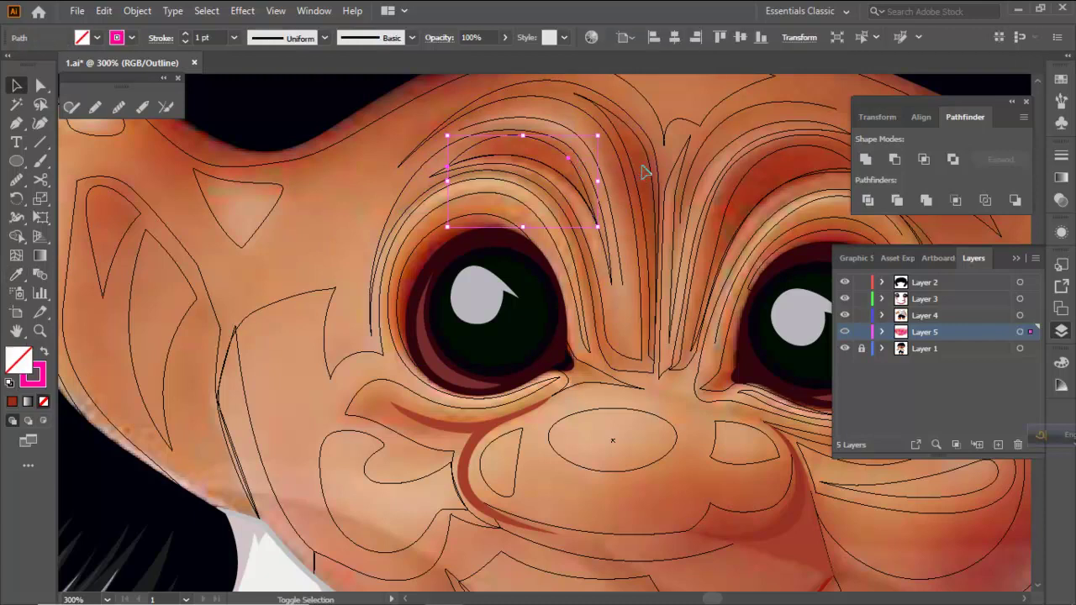
left_click(751, 174, "shift")
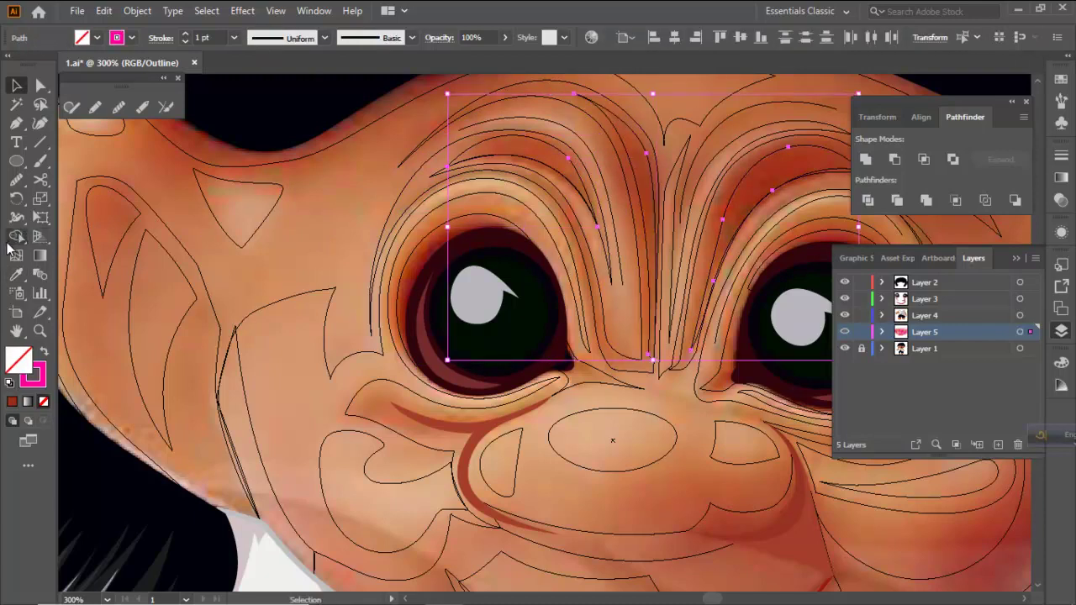
left_click(16, 275)
left_click_drag(391, 204, 270, 243)
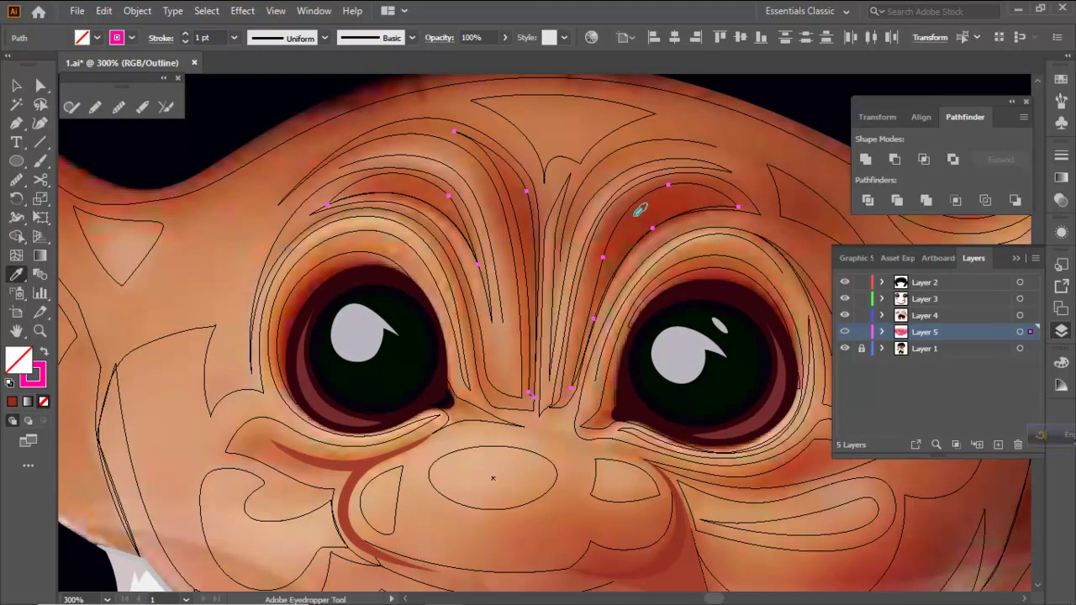
left_click(639, 211)
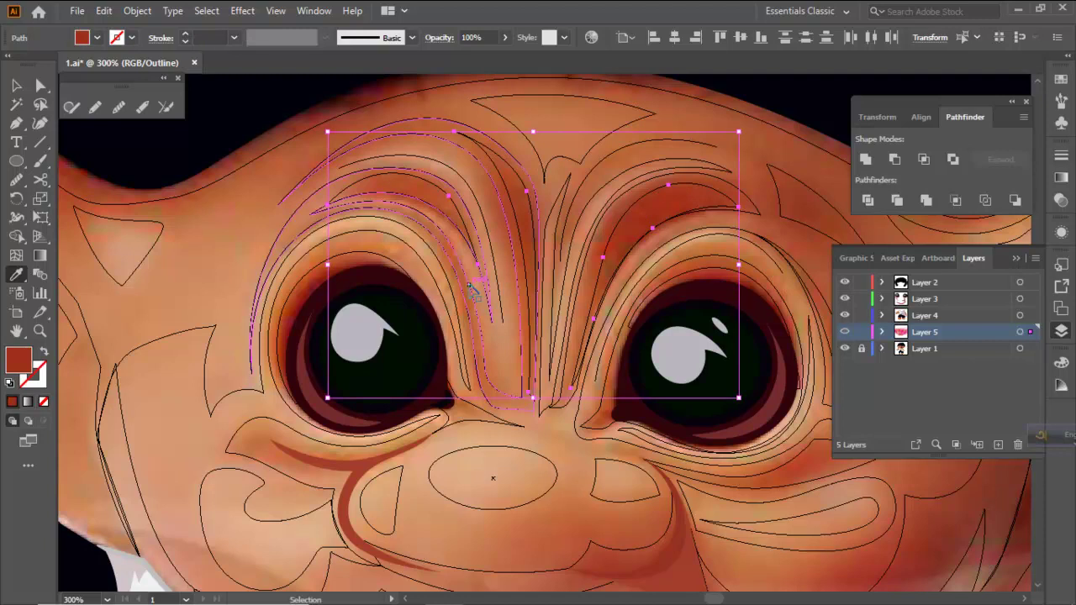
Fill the large left brow wrinkle shape with an orange-brown sampled from the upper brow fold
left_click(471, 294)
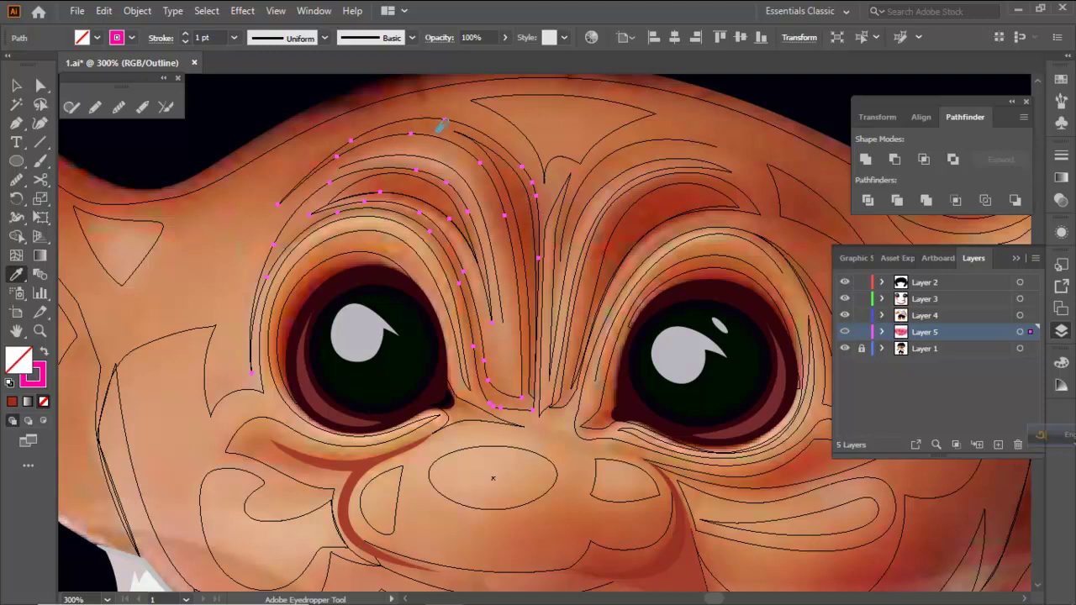
left_click(442, 127)
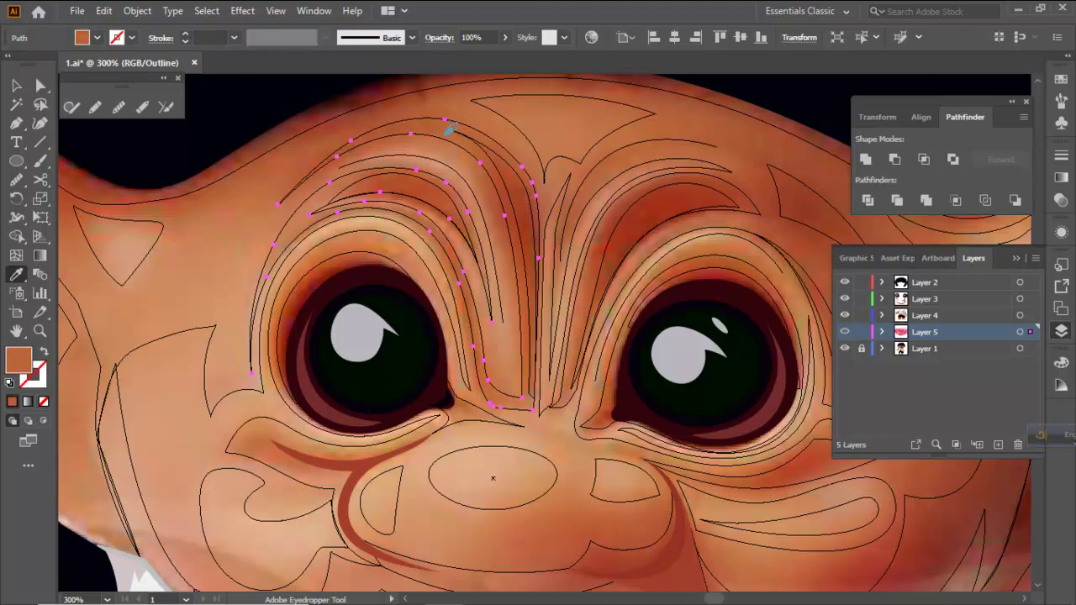
key("ctrl")
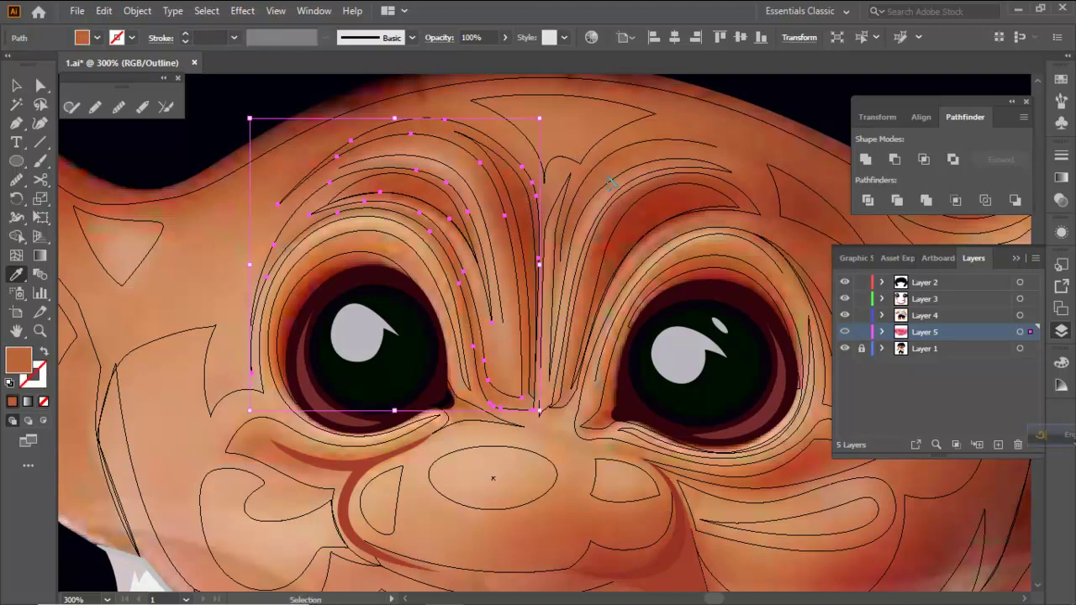
Fill the large face-side shape with a brownish red sampled from the shaded area beside the right cheek, and clear the selection
left_click(593, 245, "ctrl")
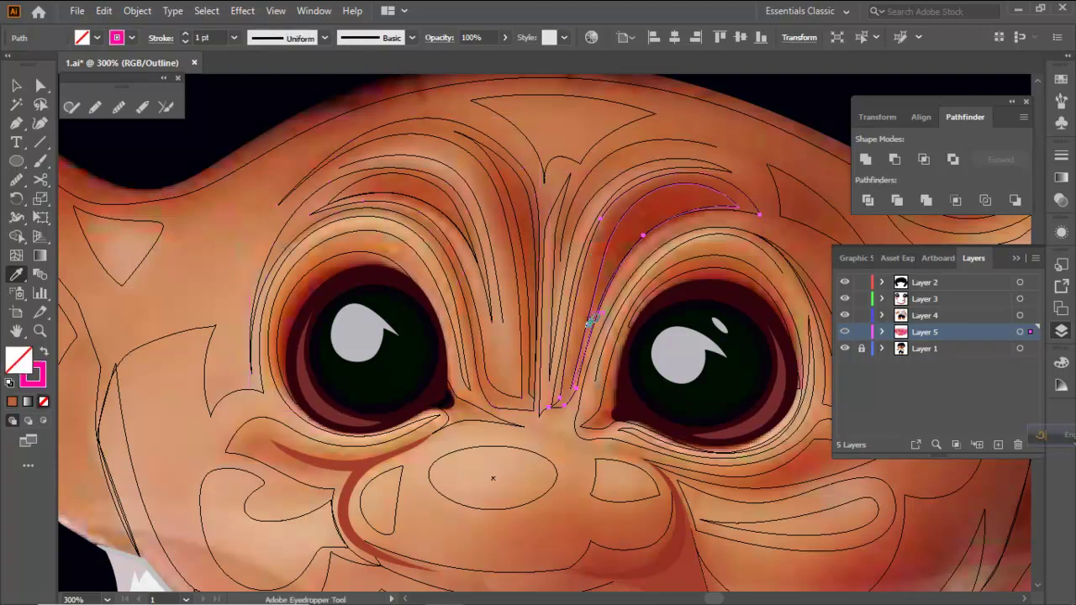
key("space")
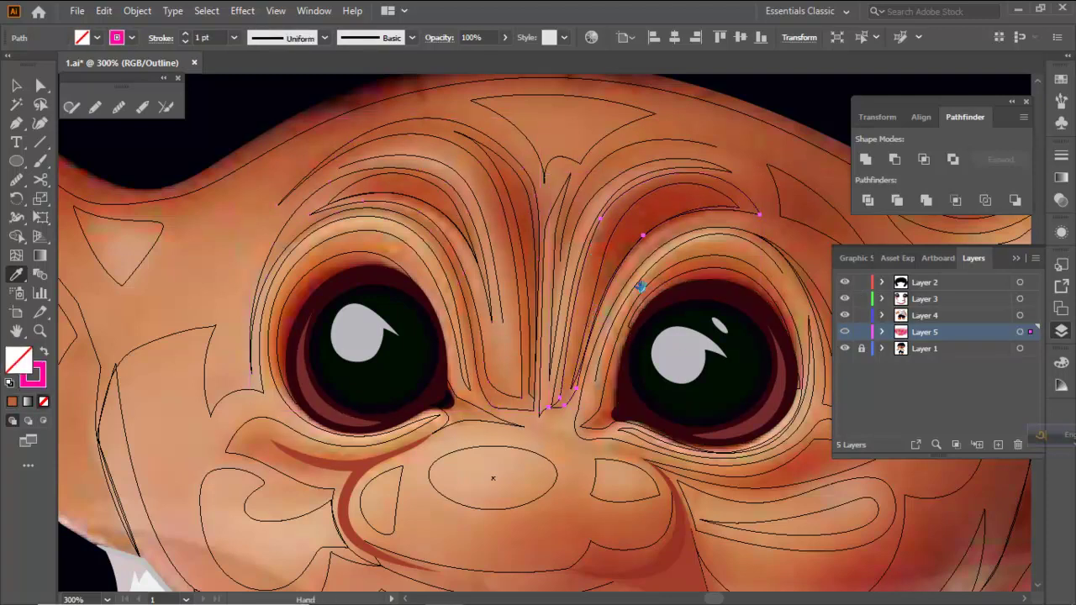
left_click_drag(639, 285, 373, 167)
key("ctrl")
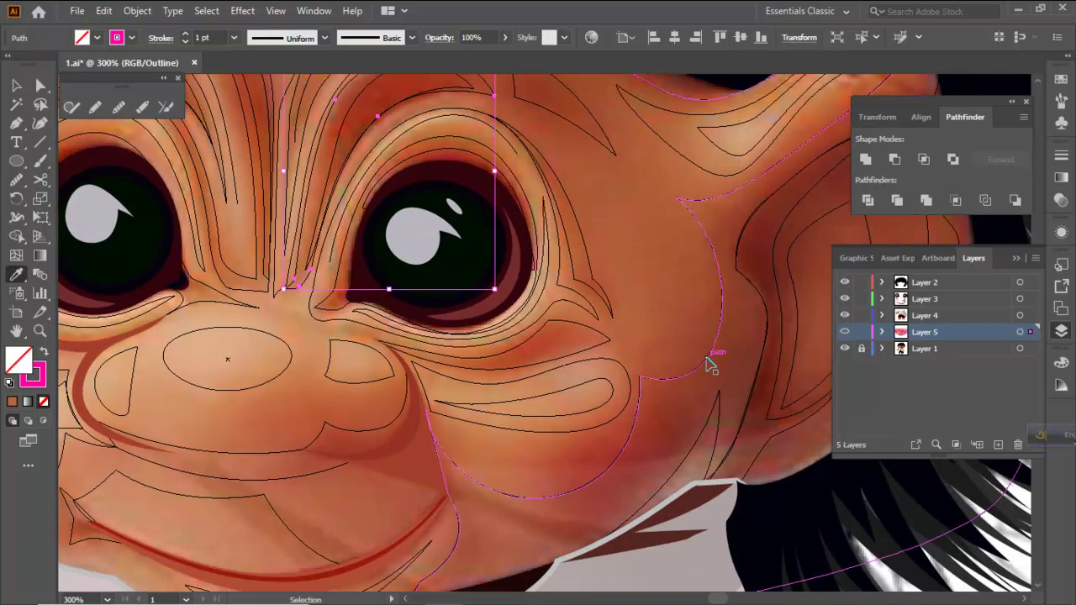
left_click(707, 358, "ctrl")
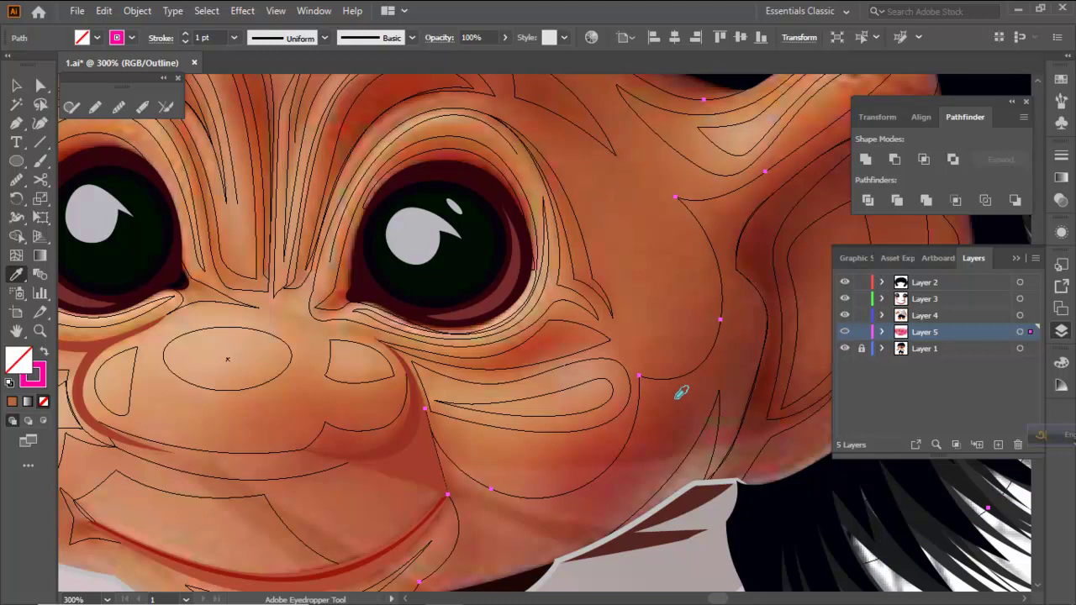
left_click(674, 396)
scroll(655, 355, "down", 2)
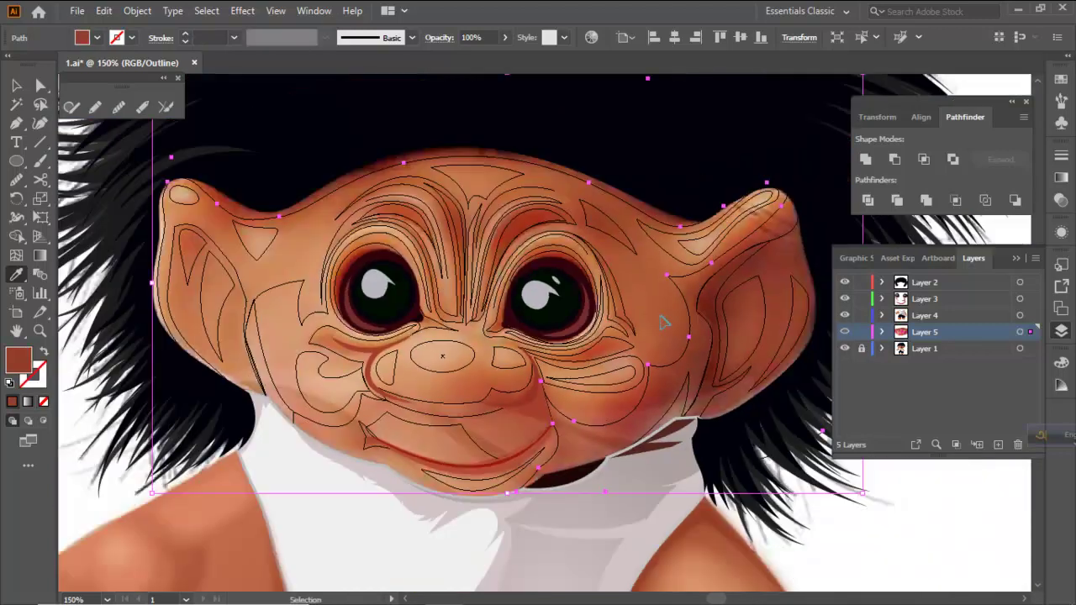
left_click(257, 184)
left_click(42, 84)
key("ctrl+shift+a")
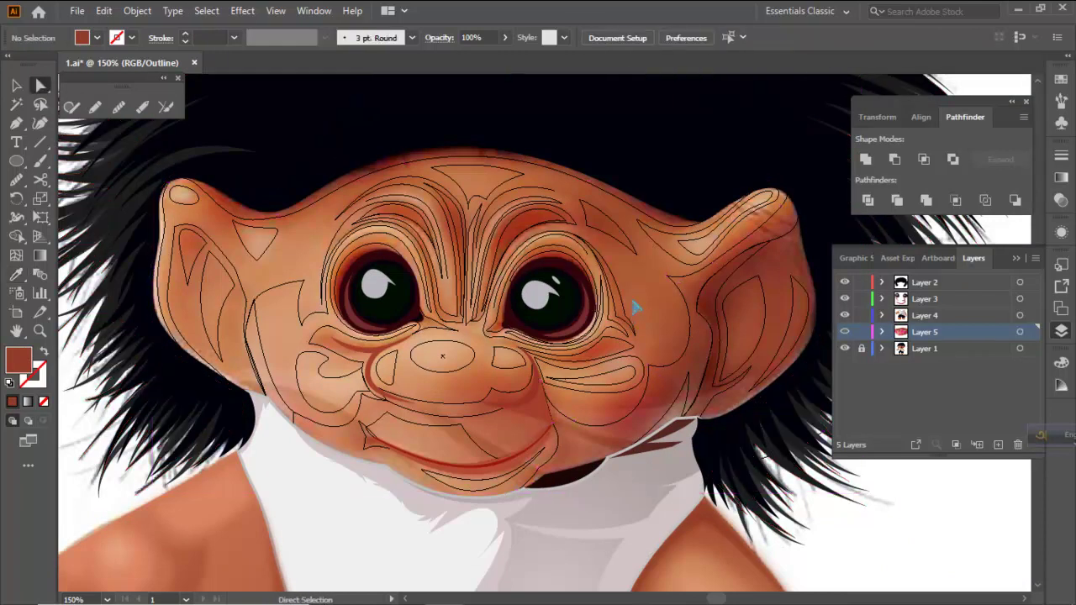
Start a Pen outline under the right eye and carry it around the outer eye corner up to the temple
left_click(16, 123)
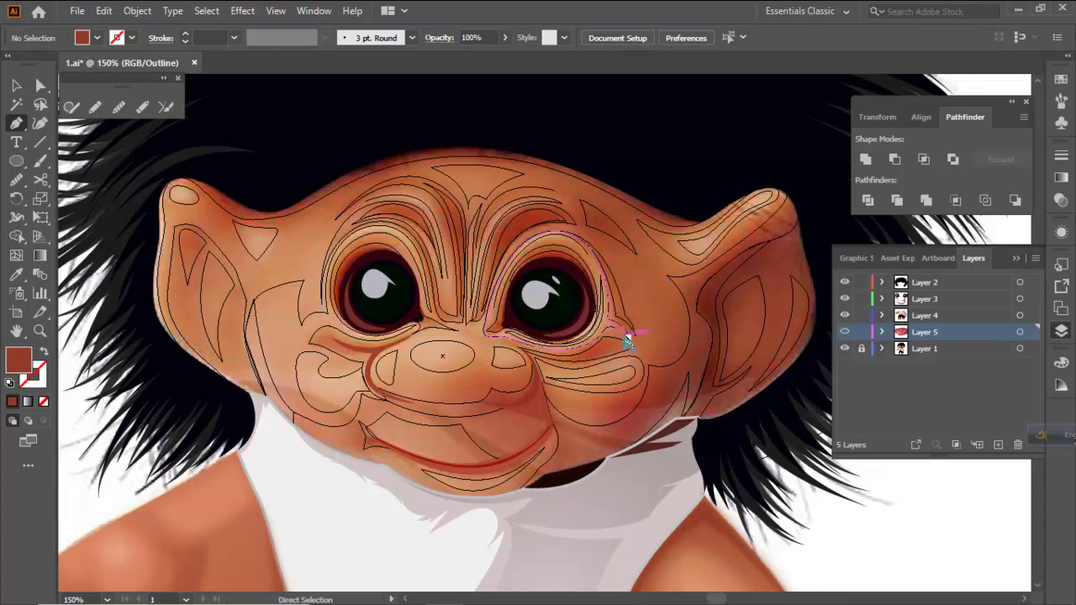
scroll(626, 339, "up", 2)
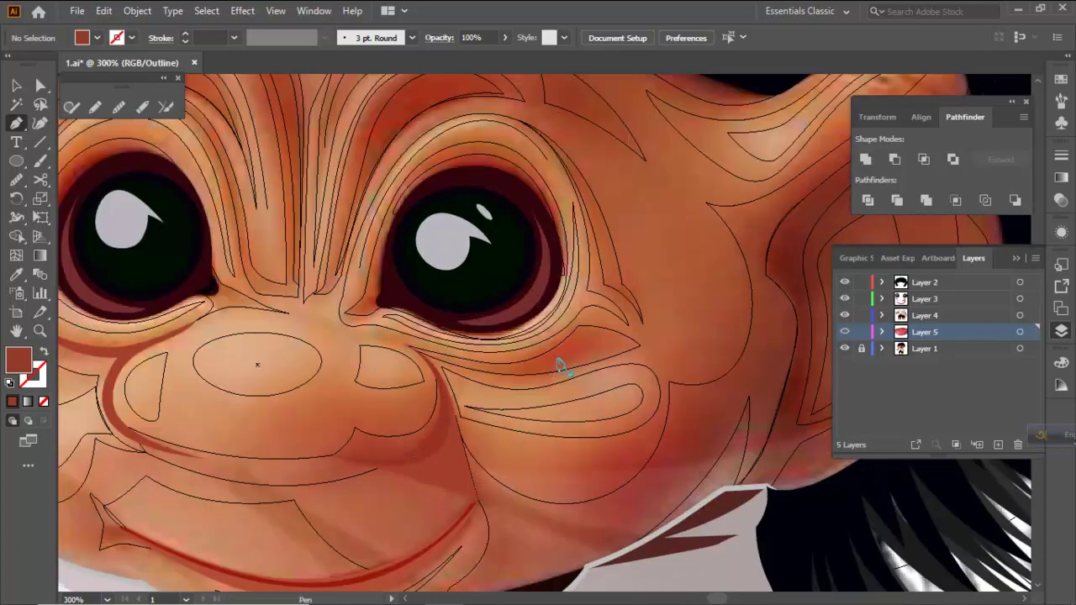
left_click(521, 367)
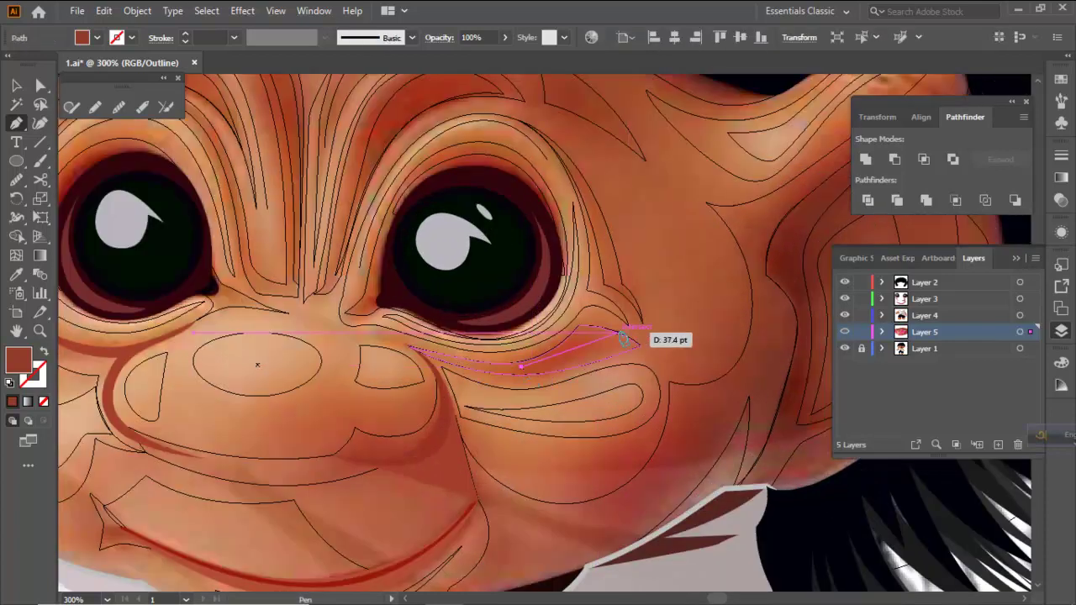
left_click_drag(644, 319, 636, 249)
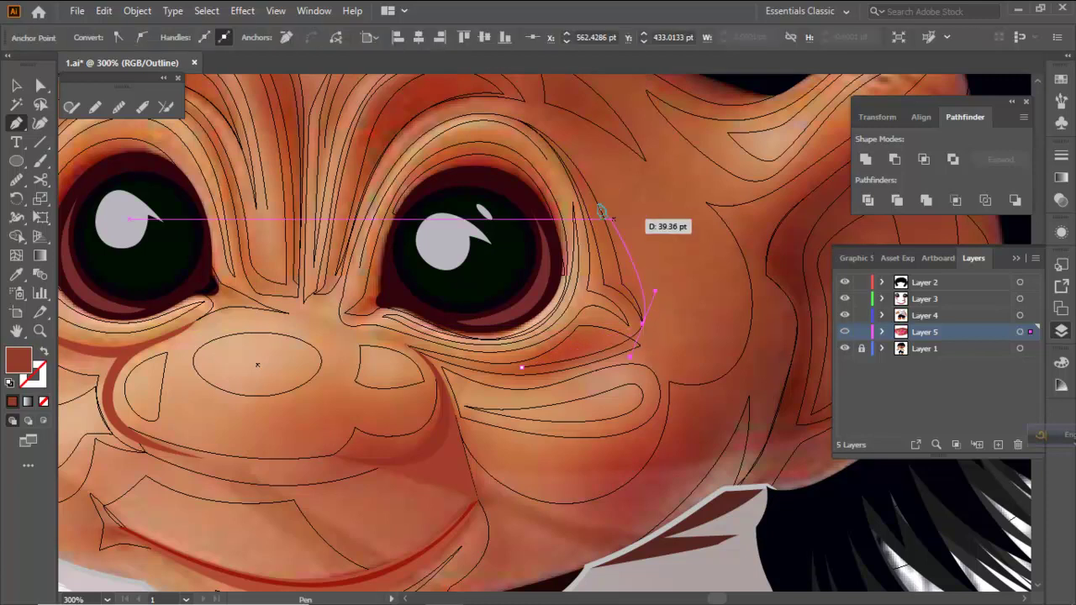
key("space")
left_click_drag(582, 166, 613, 255)
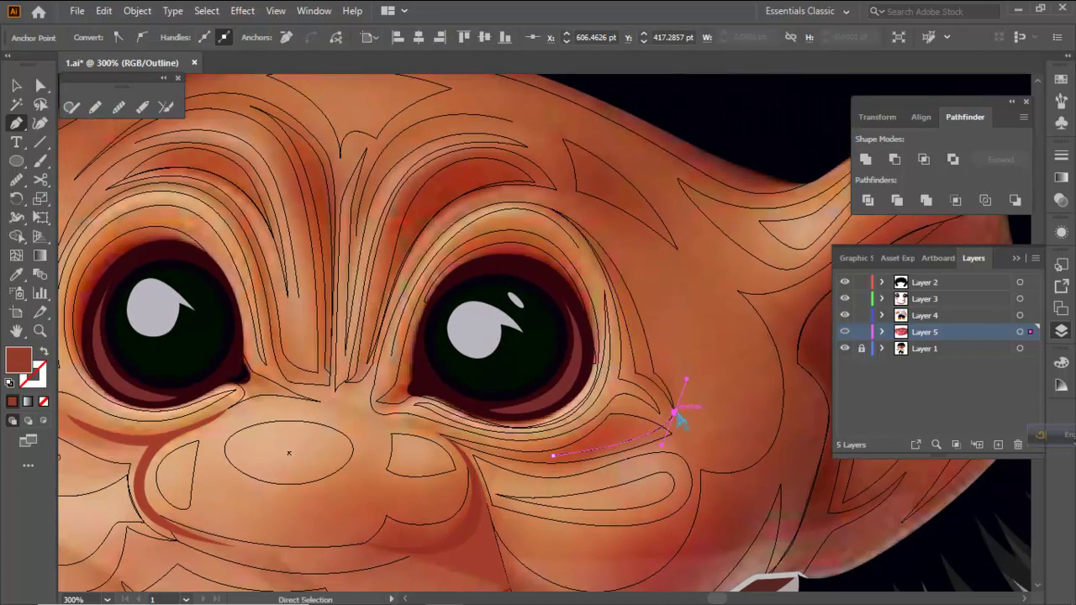
key("ctrl+z")
left_click_drag(662, 426, 606, 244)
left_click(563, 214)
Continue the Pen outline around the temple crease, over the hairline and along the folds to the right ear's outer edge
left_click(611, 237)
left_click_drag(554, 158, 504, 106)
left_click_drag(701, 152, 571, 146)
left_click(672, 181)
left_click(637, 217)
left_click_drag(512, 216, 434, 183)
left_click_drag(586, 327, 681, 316)
left_click_drag(762, 270, 698, 229)
left_click_drag(684, 180, 686, 163)
left_click_drag(730, 281, 700, 189)
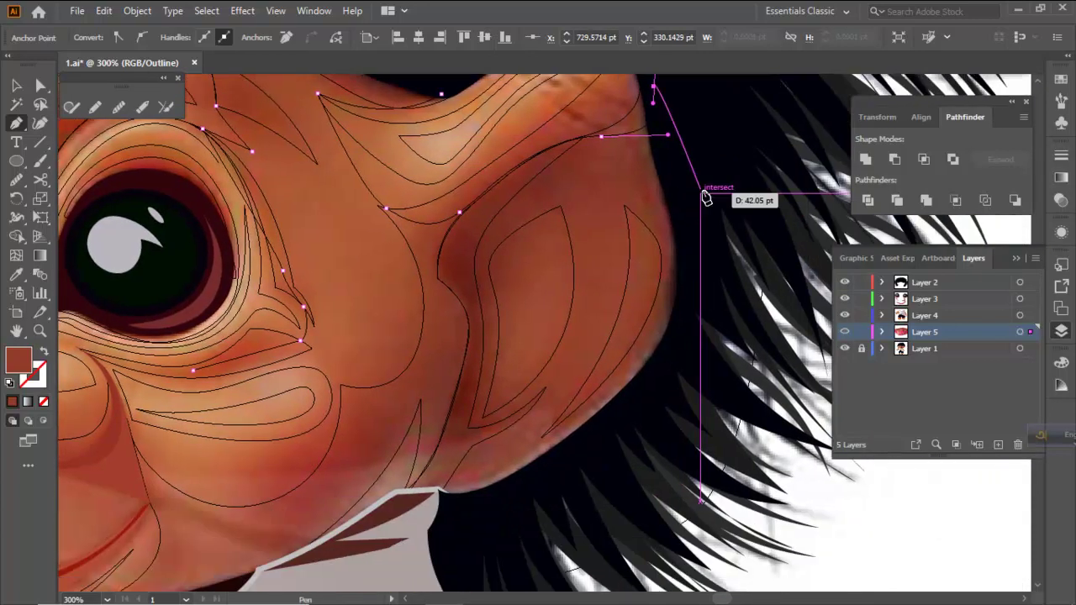
Extend the Pen outline from the right ear's outer edge along its inner rim and down toward the lobe
left_click(659, 181)
left_click_drag(560, 184, 510, 206)
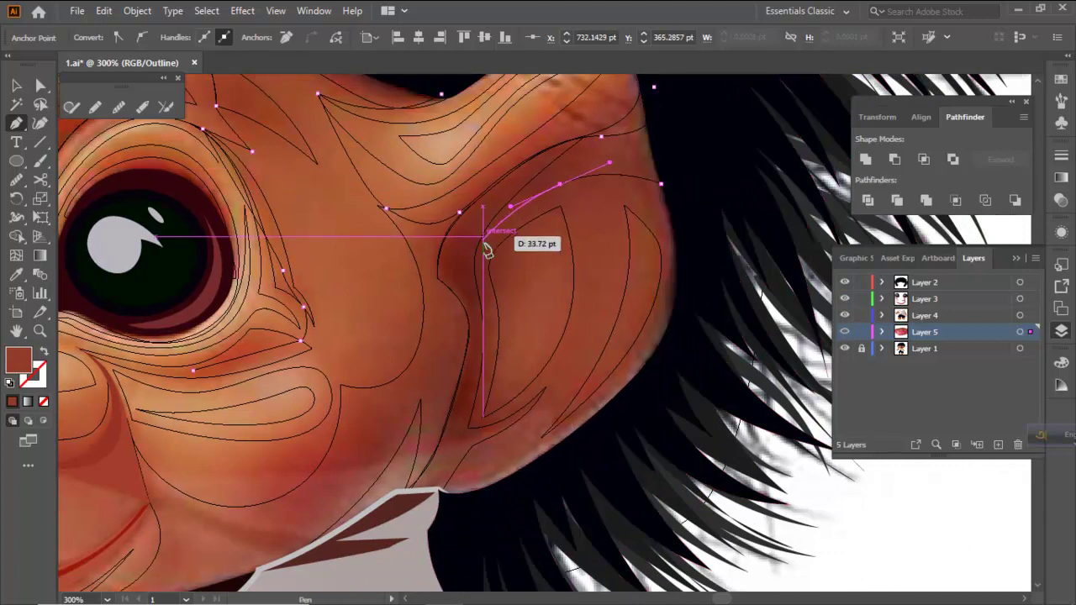
left_click_drag(479, 270, 481, 304)
left_click_drag(490, 415, 477, 362)
mouse_move(456, 418)
left_mouse_down()
mouse_move(468, 420)
mouse_move(427, 447)
mouse_move(457, 440)
mouse_move(460, 425)
left_mouse_up()
key("ctrl+z")
Run the Pen outline past the lobe, along the jaw and up around the right cheek, close it beneath the eye and deselect
left_click_drag(409, 455, 594, 386)
left_click_drag(566, 423, 542, 432)
left_click_drag(429, 461, 402, 461)
left_click(361, 454)
left_click_drag(532, 387, 593, 344)
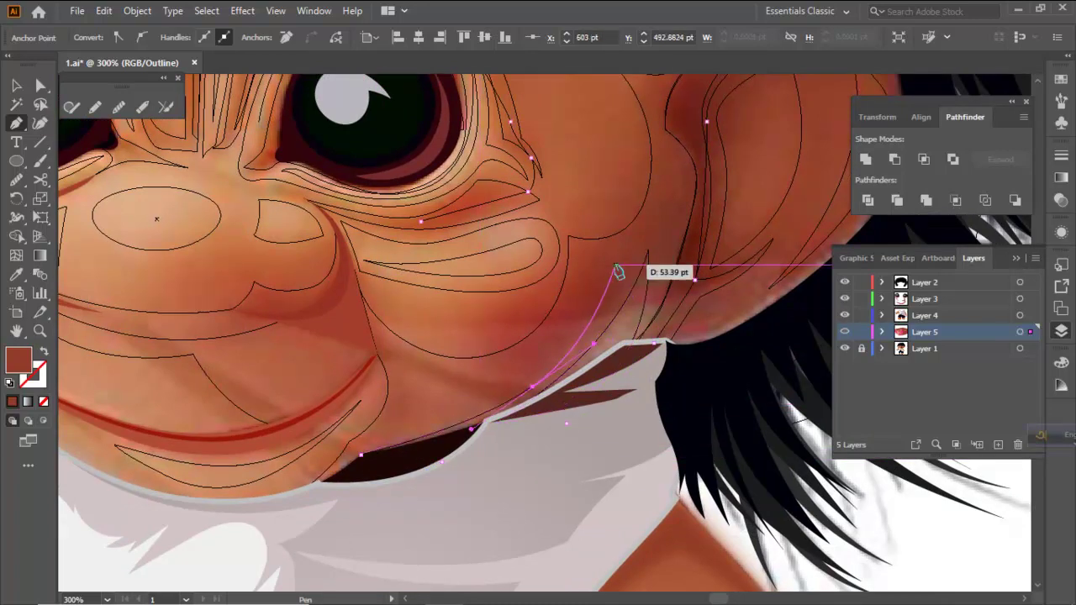
left_click_drag(600, 207, 594, 174)
left_click_drag(513, 277, 509, 337)
left_click_drag(417, 282, 338, 270)
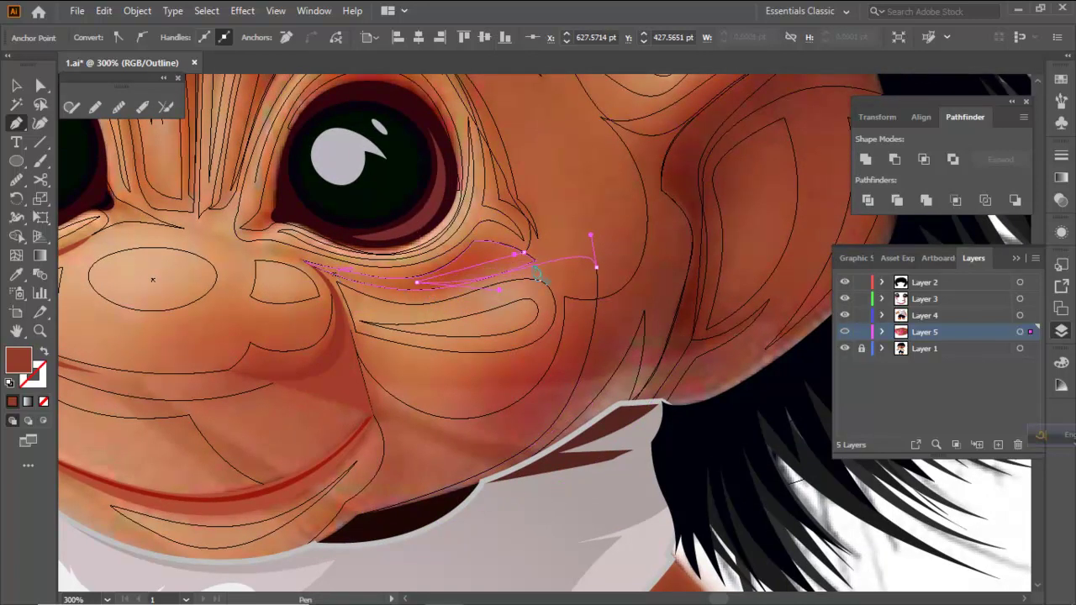
left_click(588, 249, "ctrl")
Restore Layer 5 to preview display, select the new side-of-face shadow shape and send it to the back
scroll(589, 250, "down", 2)
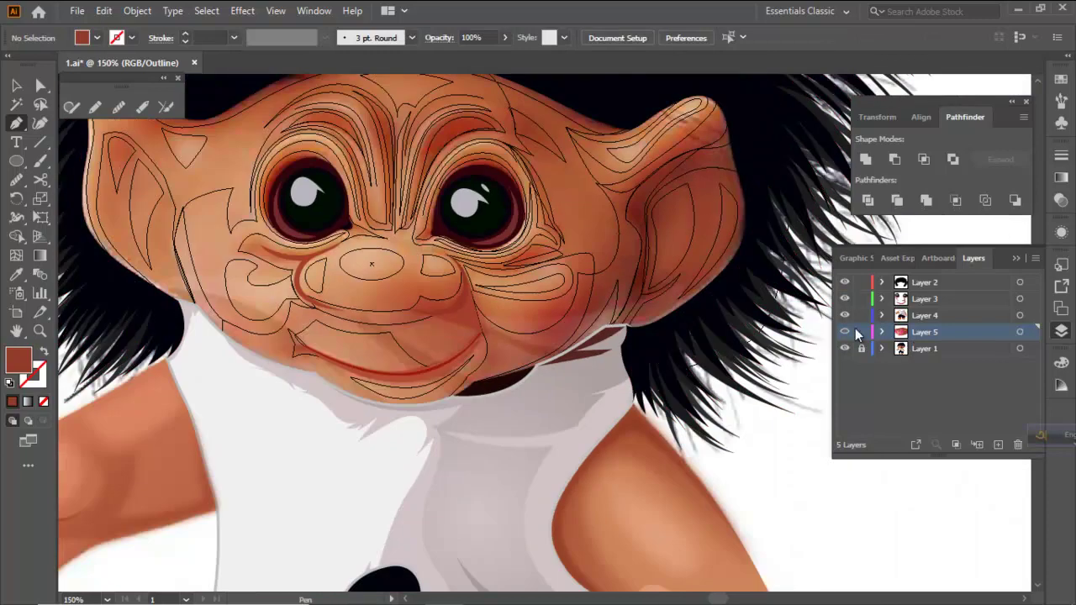
left_click(844, 332, "ctrl")
key("ctrl+y")
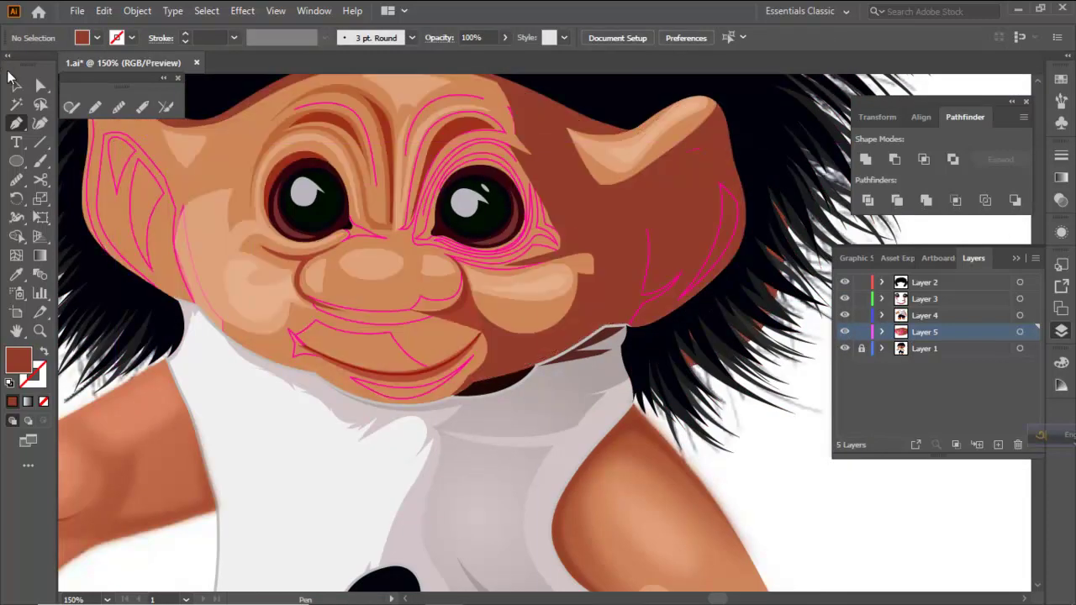
left_click(17, 86)
left_click(609, 207)
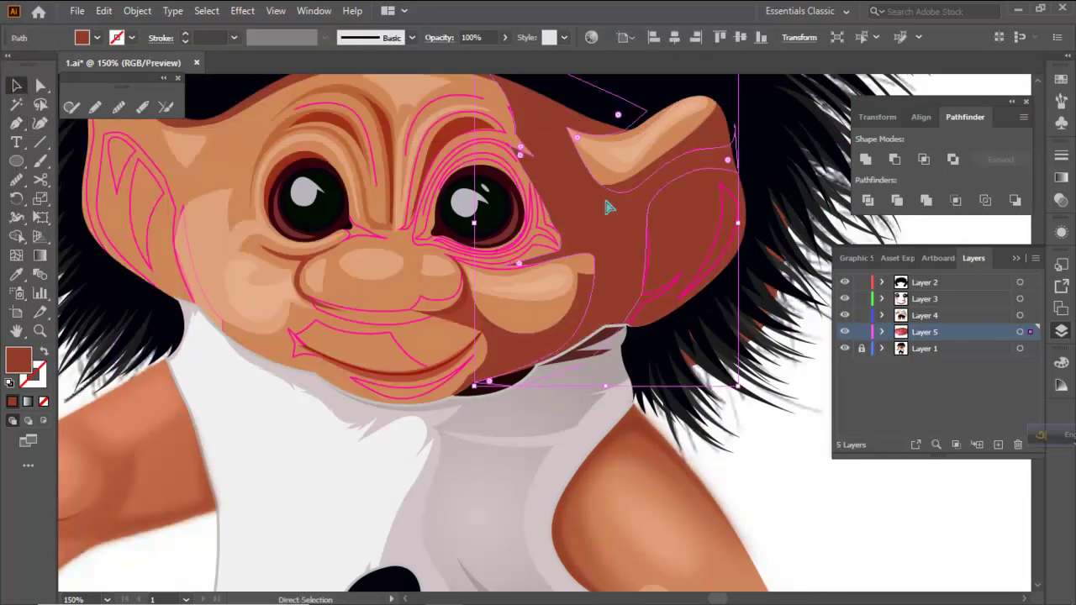
key("ctrl+shift+[")
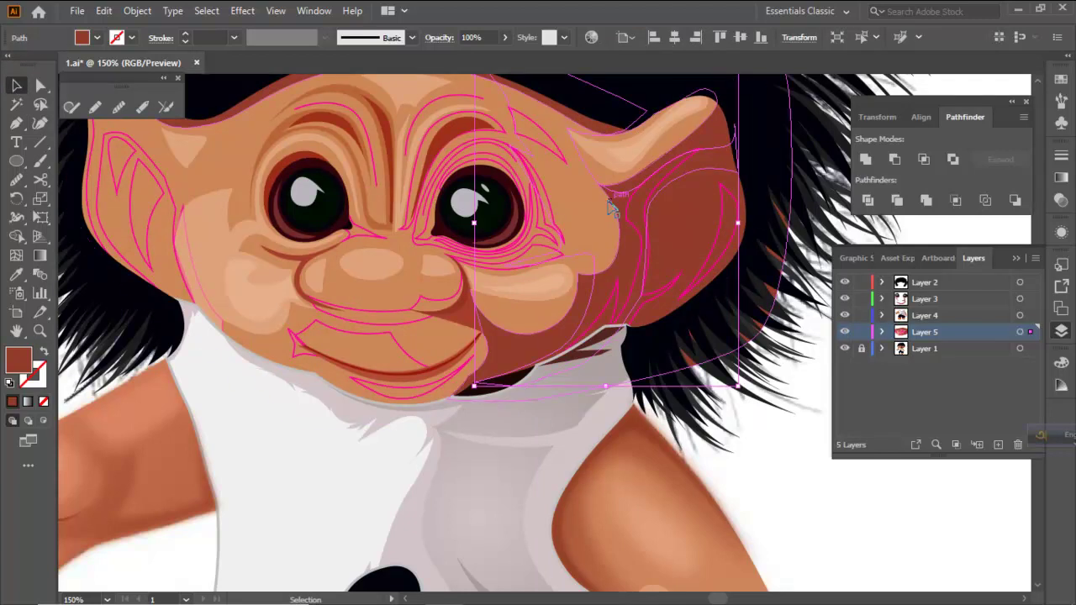
Undo the last stacking change of the side-of-face shadow shape
key("ctrl+z")
key("v")
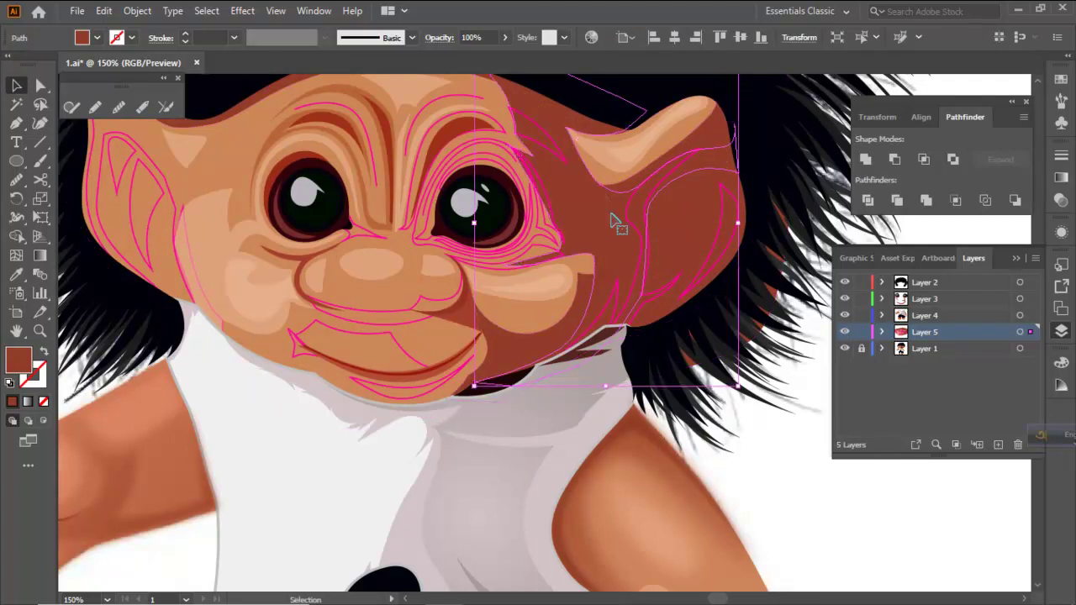
left_click_drag(615, 435, 604, 494)
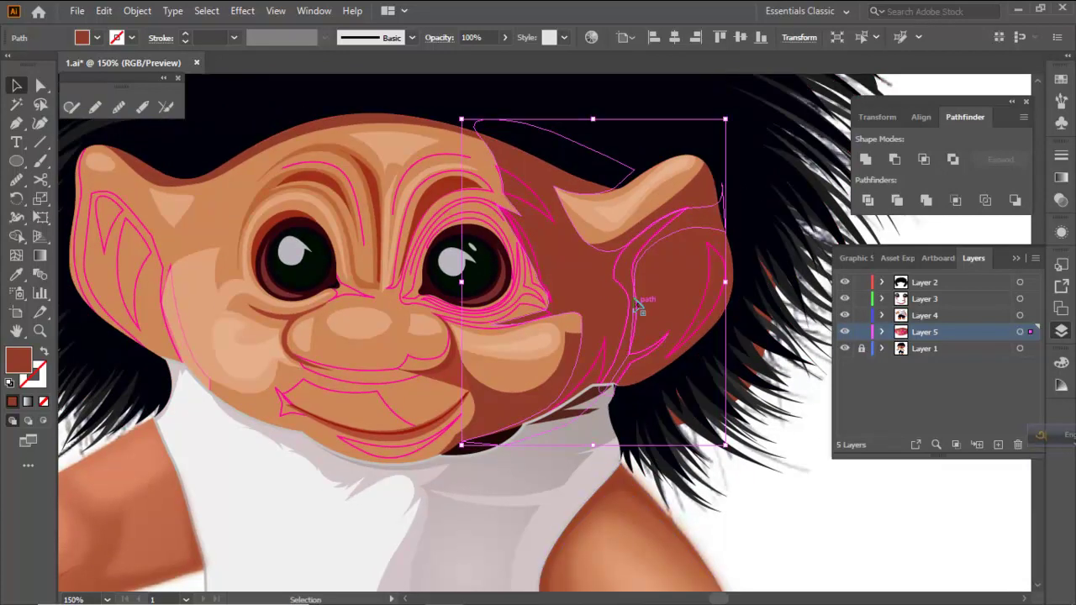
scroll(613, 288, "up", 1)
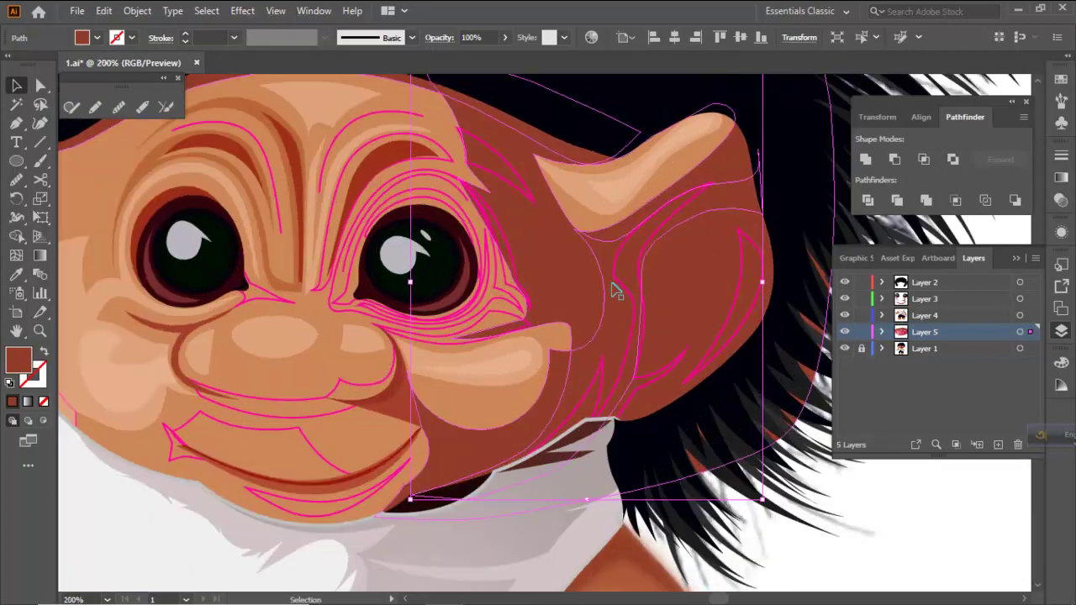
Fill the side-of-face shadow shape with a linear gradient of its own reddish brown, fading to 0% opacity at the end stop
left_click(1055, 178)
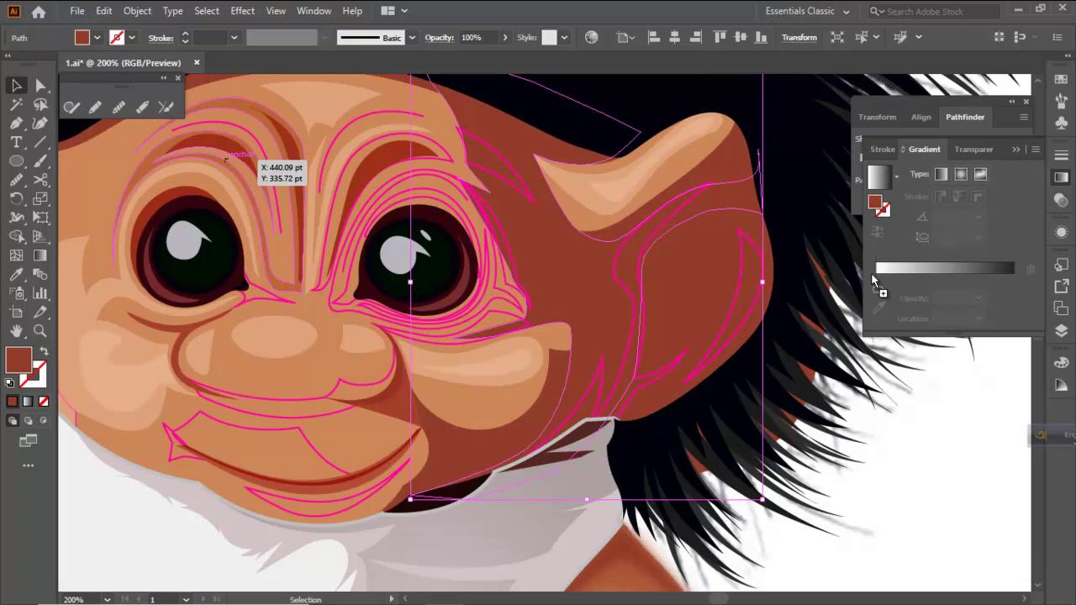
left_click(874, 280)
left_click_drag(881, 298, 875, 320)
left_click(874, 297)
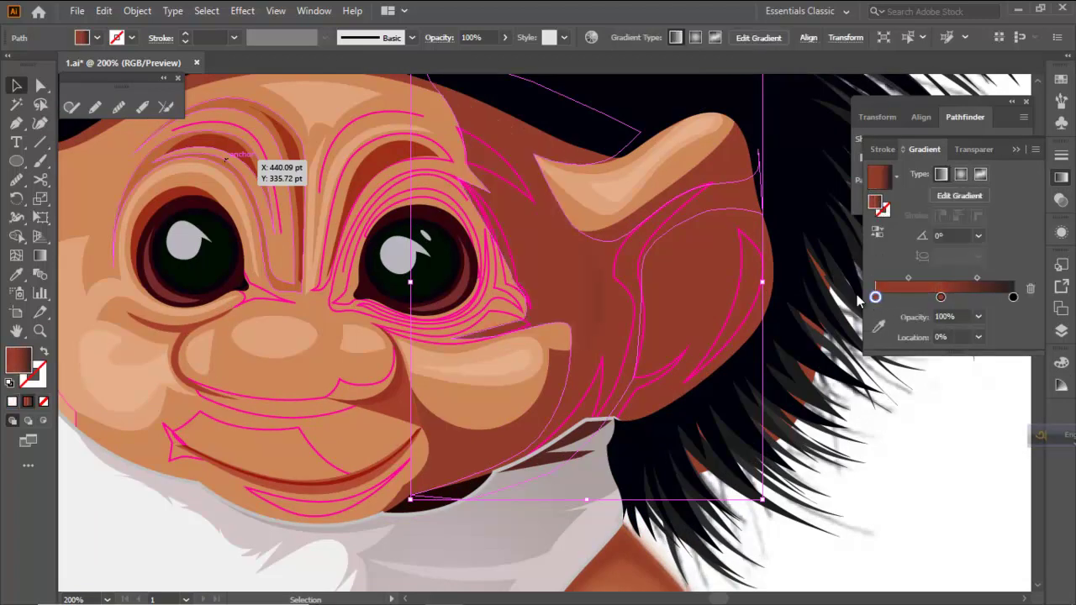
left_click_drag(1013, 297, 991, 336)
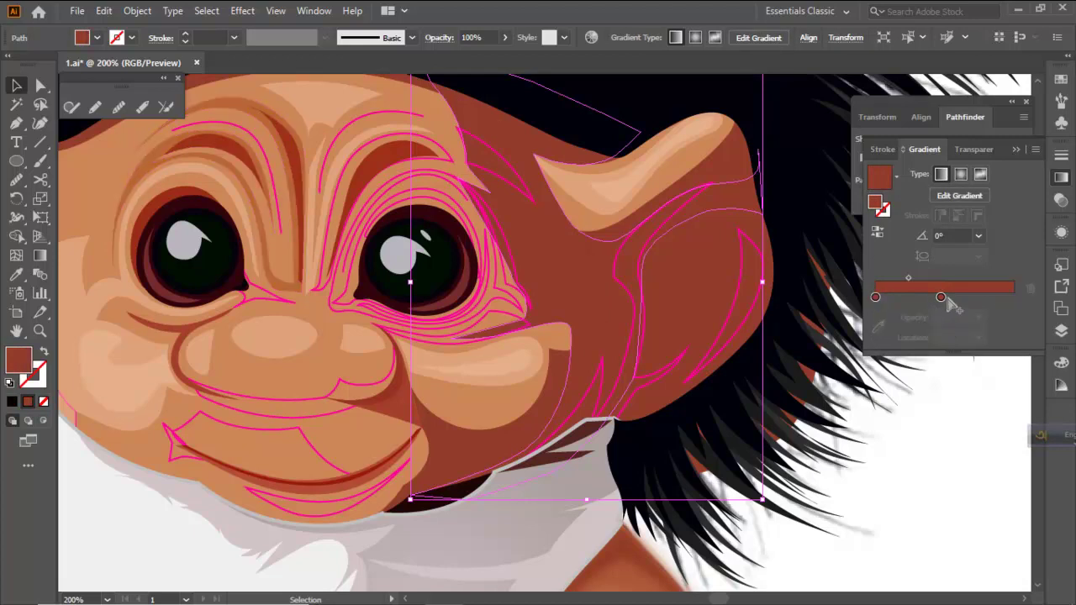
left_click_drag(941, 297, 1046, 305)
left_click(977, 317)
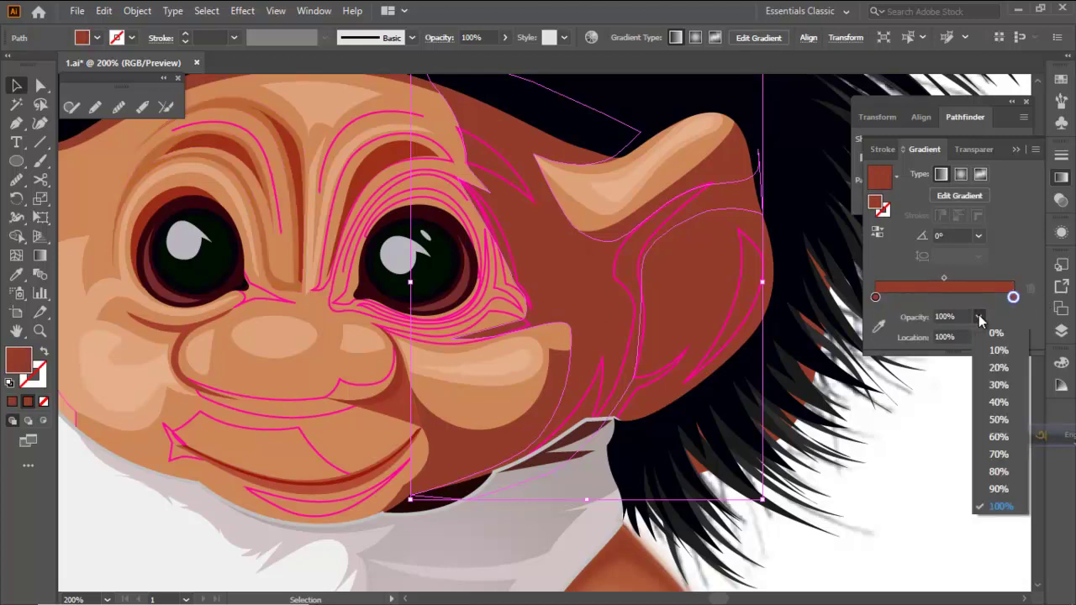
left_click(996, 334)
Recolor the large shadow shape over the ear and jaw with a darker brown sampled from the reference image, keeping Layer 5 in preview display
left_click(665, 283)
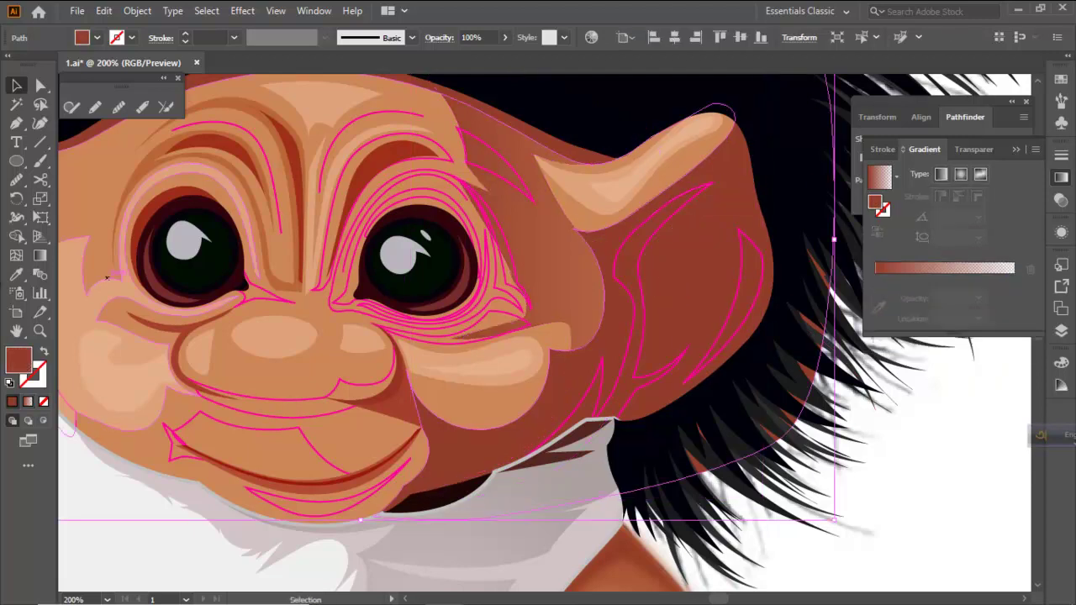
left_click(16, 274)
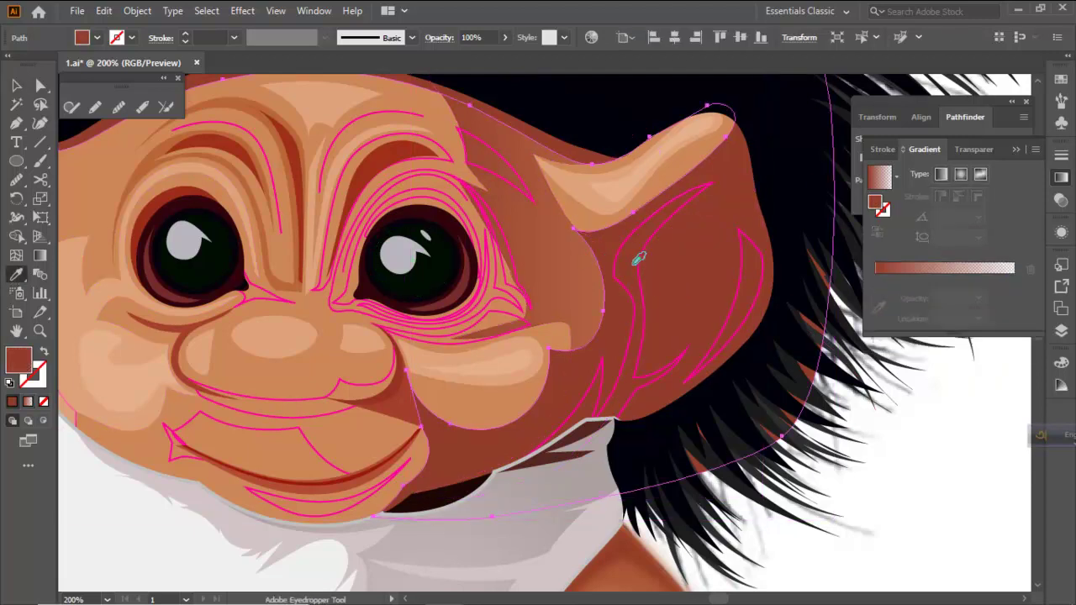
left_click(1060, 329)
left_click(845, 332, "ctrl")
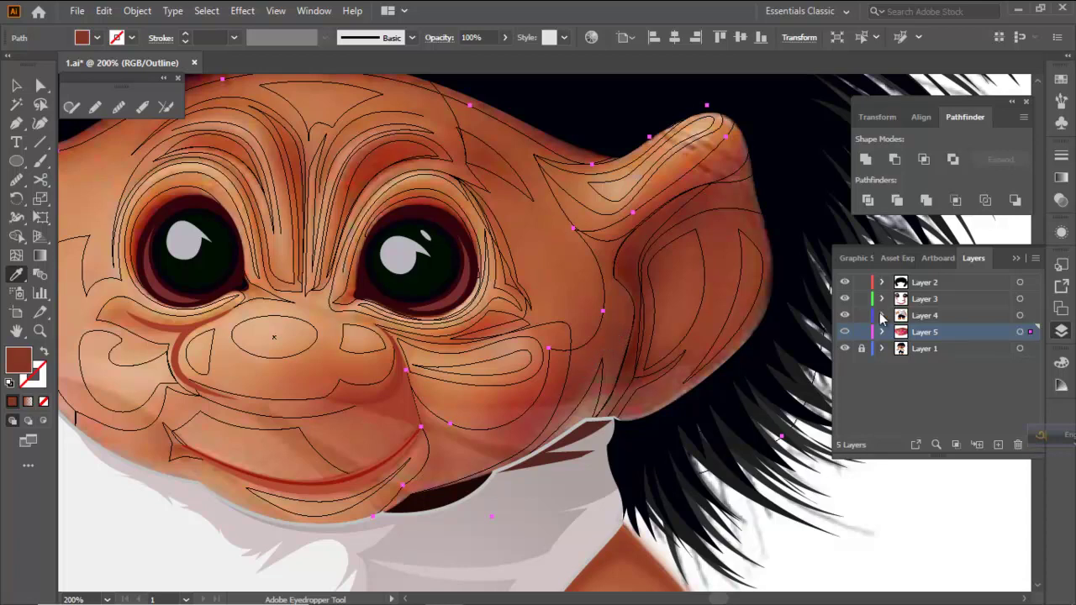
key("ctrl+y")
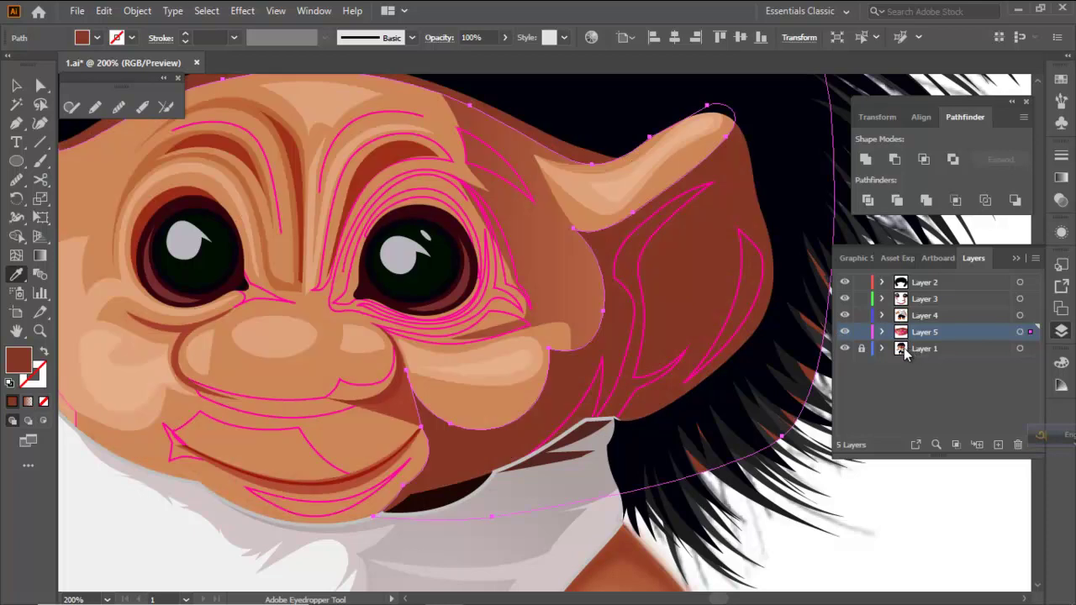
Turn the large shadow shape's fill into a linear gradient from its dark brown to the same brown at 0% opacity
left_click(1059, 179)
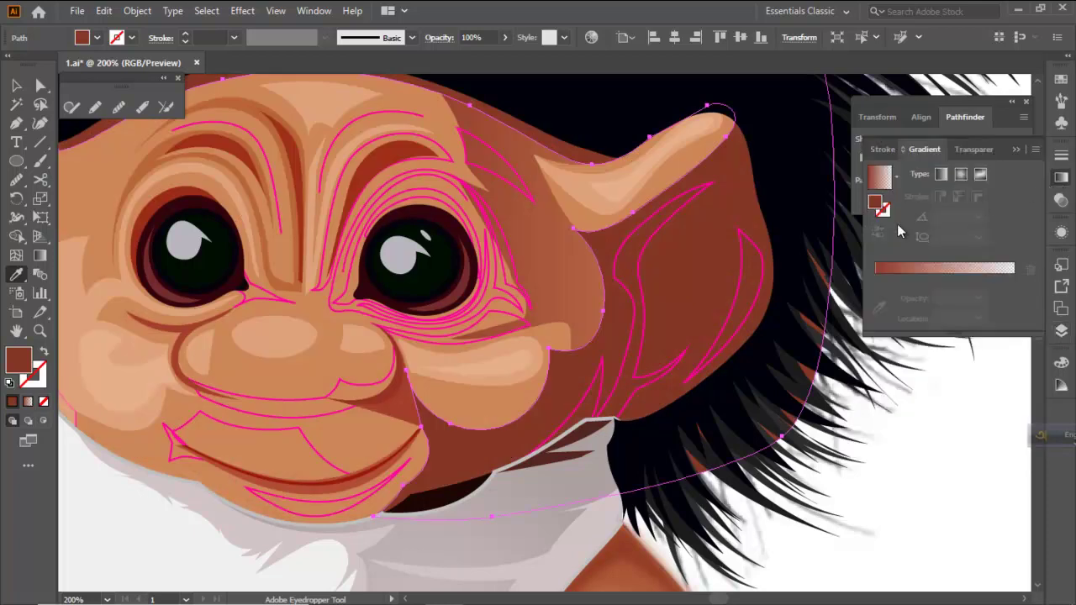
left_click(878, 294)
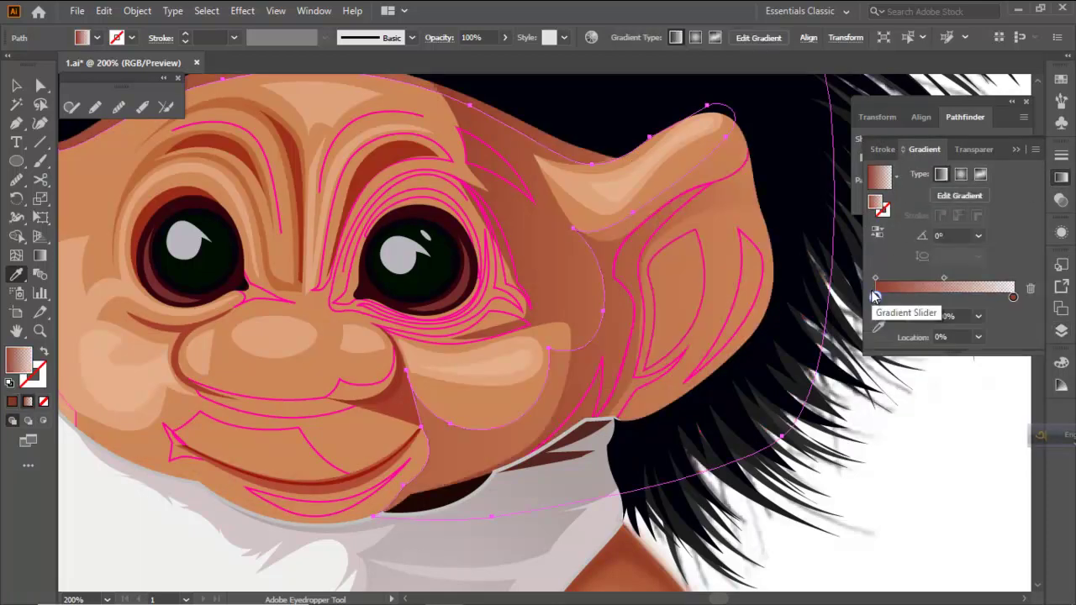
left_click(923, 297)
left_click(875, 296)
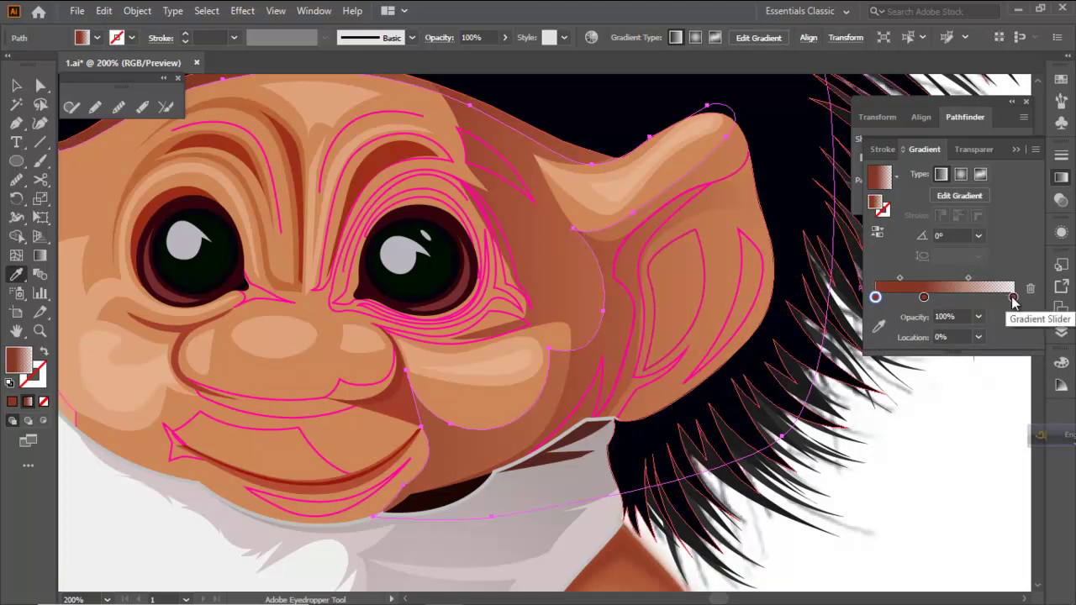
left_click_drag(1014, 298, 997, 331)
left_click_drag(924, 298, 1012, 297)
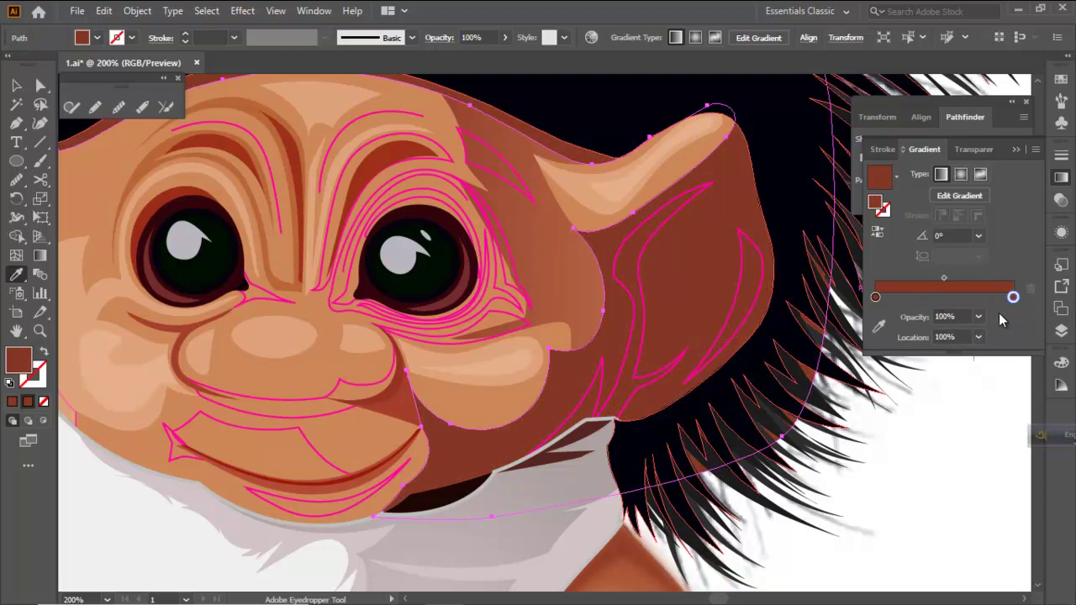
left_click(979, 316)
left_click(996, 334)
Redirect the large shadow shape's gradient with the Gradient tool to about -131.3°, fading diagonally down across the face, and deselect
left_click(40, 257)
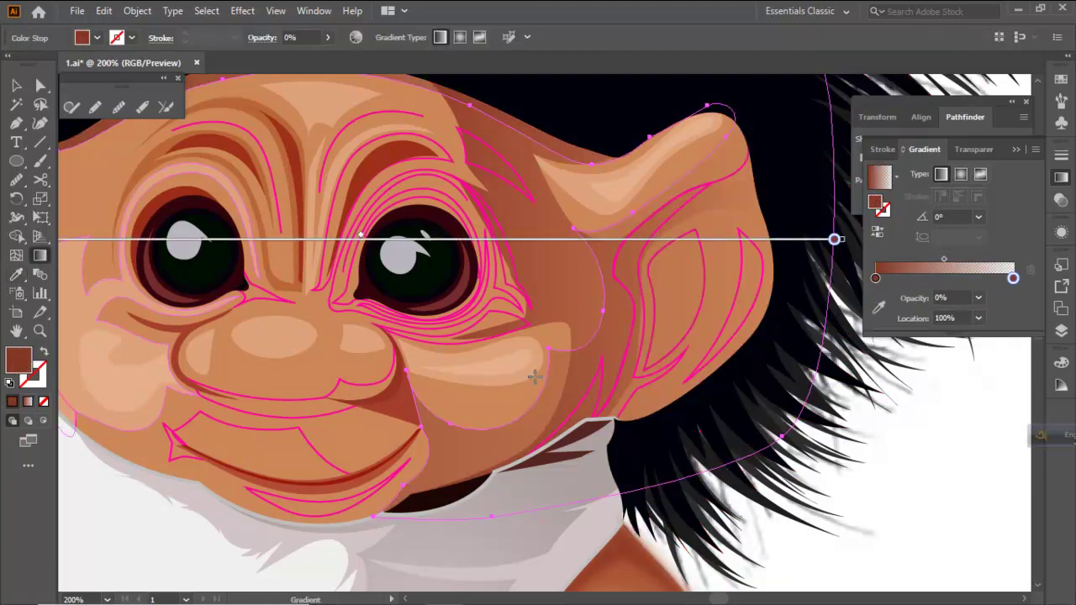
scroll(550, 385, "down", 2)
left_click_drag(614, 429, 459, 234)
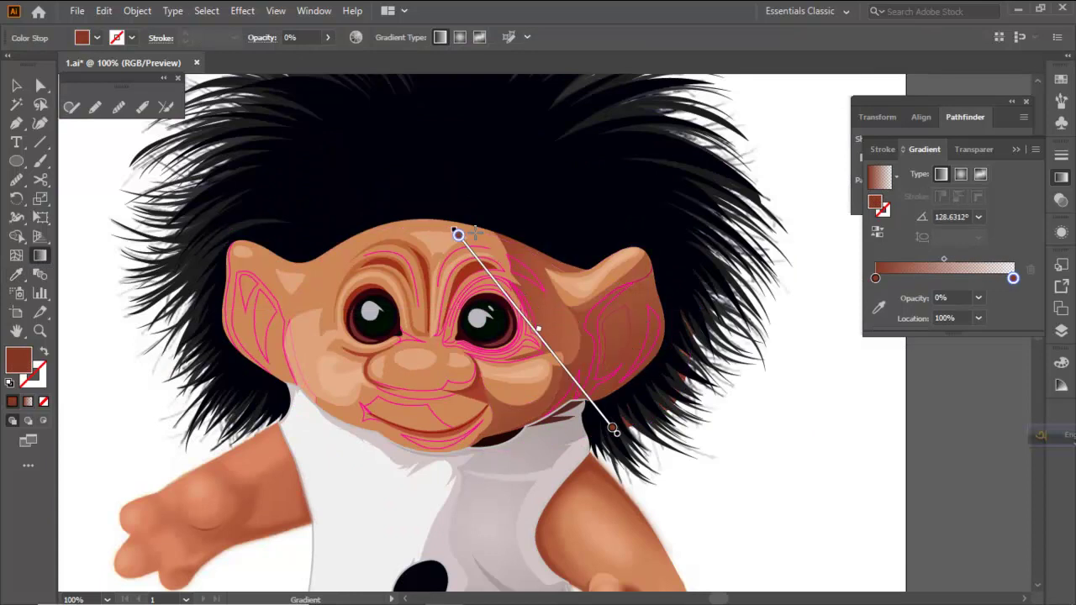
left_click_drag(681, 306, 166, 320)
left_click_drag(619, 222, 80, 531)
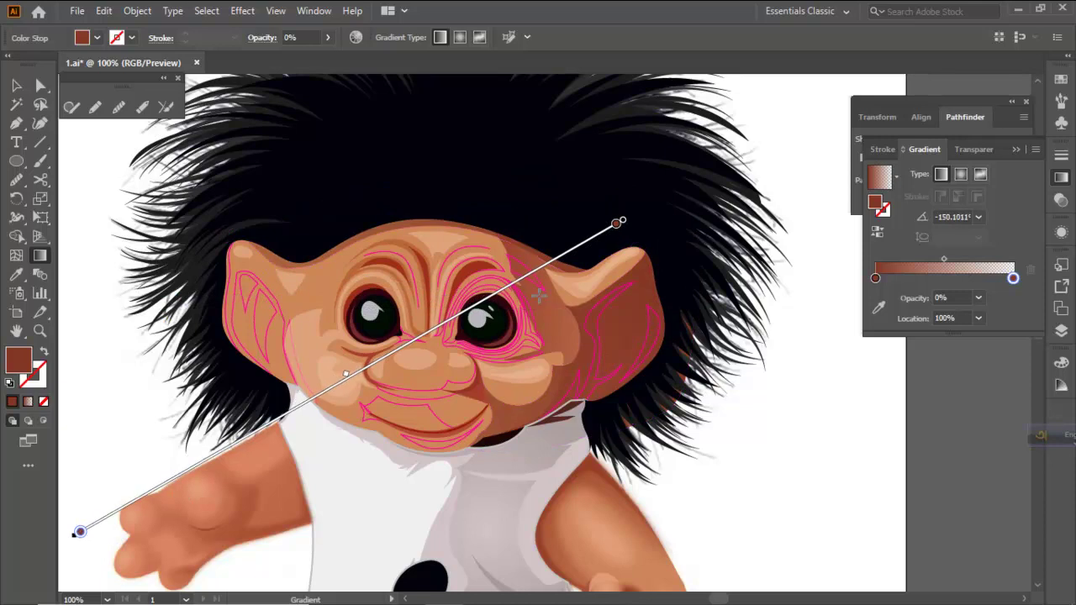
left_click_drag(557, 223, 181, 558)
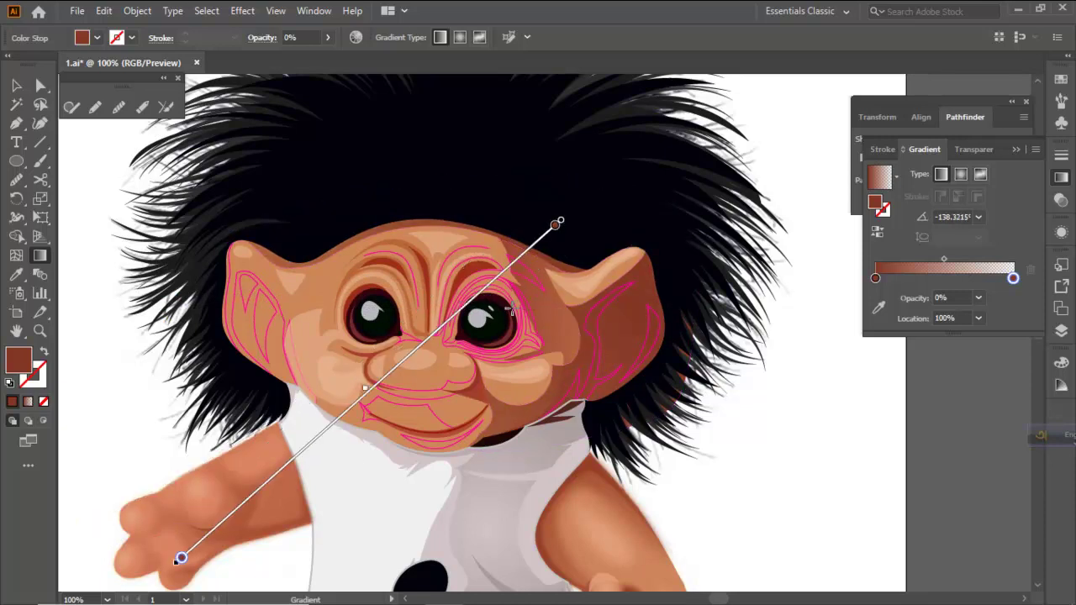
mouse_move(661, 210)
left_mouse_down()
mouse_move(339, 552)
mouse_move(387, 528)
left_mouse_up()
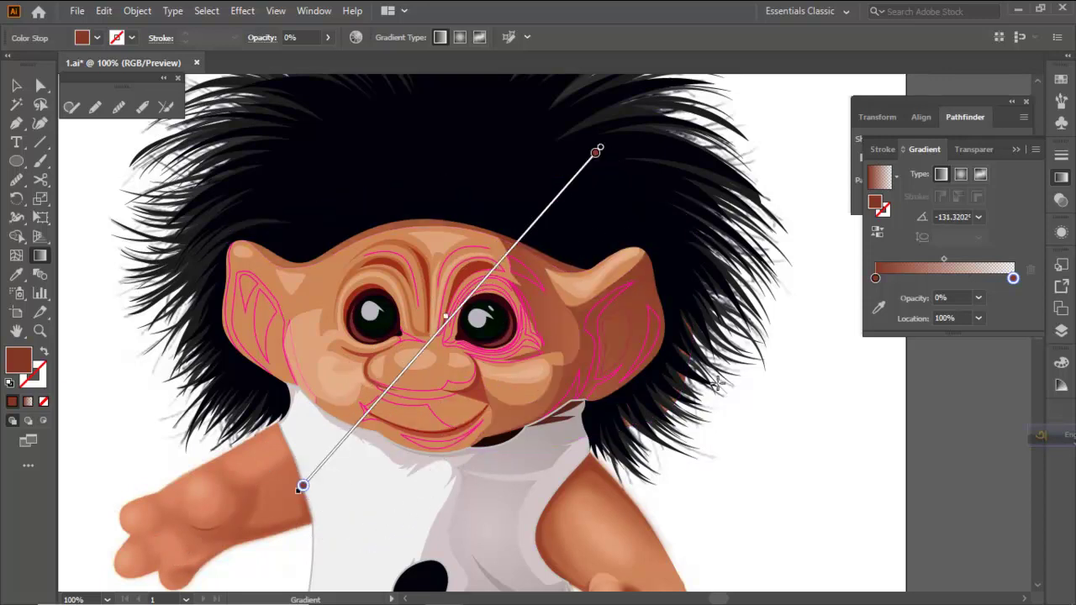
left_click(739, 451, "ctrl")
Fill the temple crease shape with the sampled shadow gradient and redirect its fade diagonally across the crease
scroll(570, 298, "up", 1)
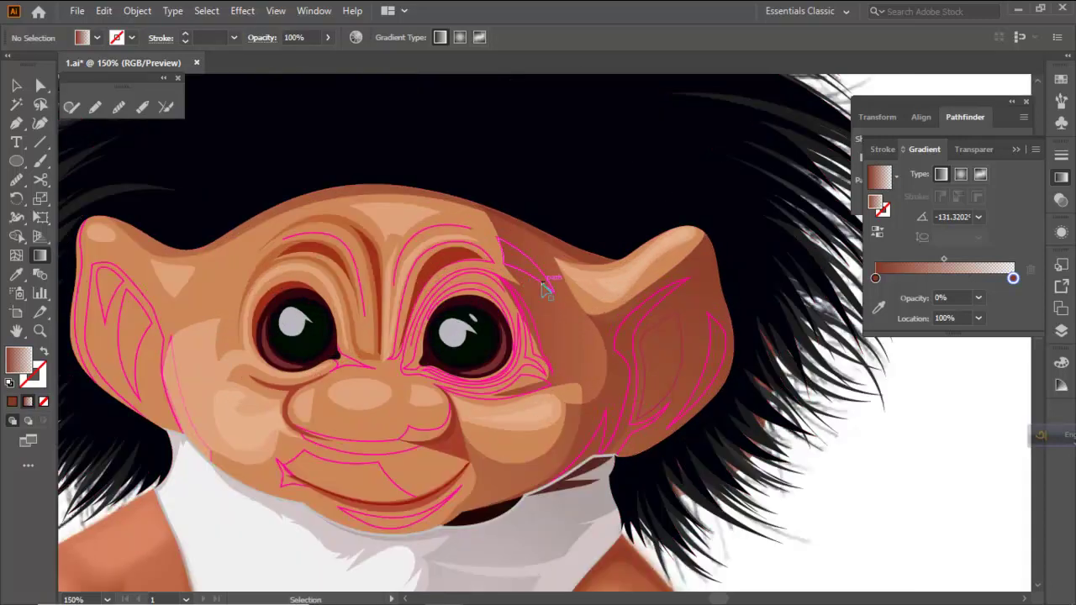
left_click(544, 289, "ctrl")
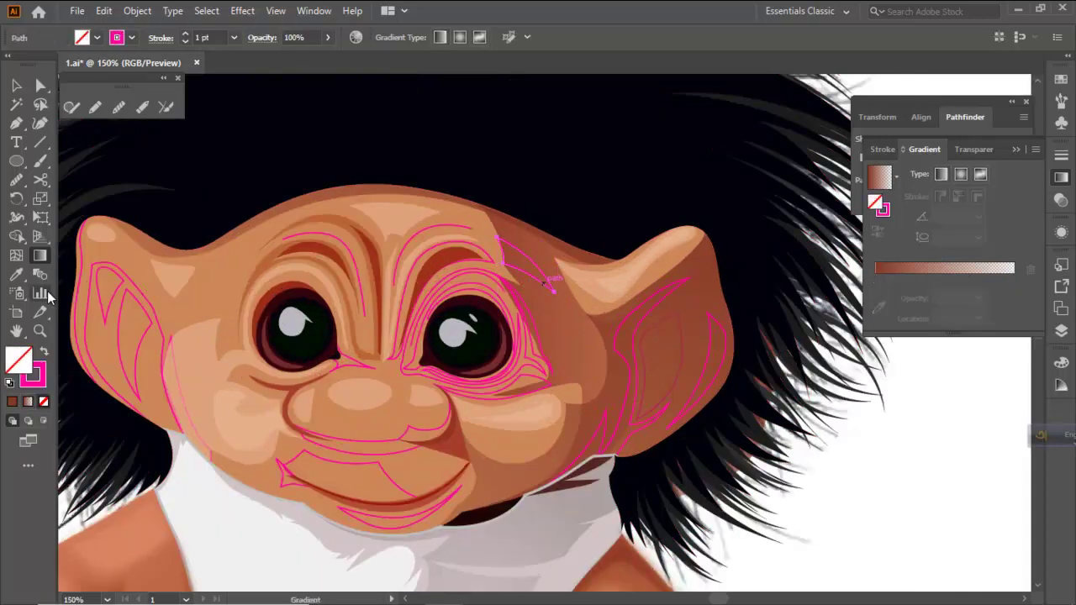
left_click(16, 274)
left_click(578, 322)
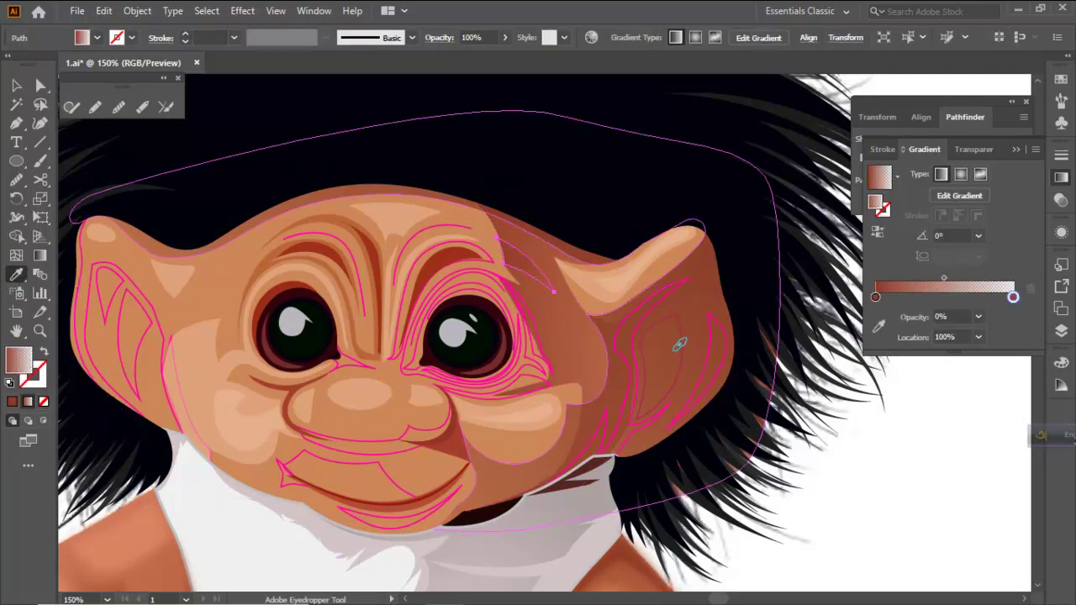
left_click(39, 255)
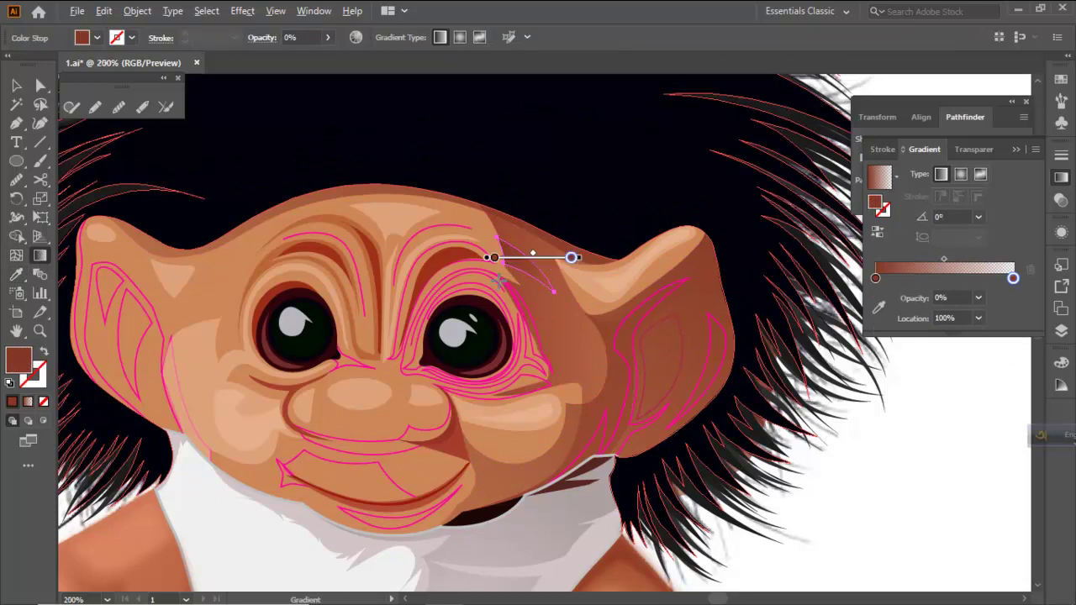
scroll(501, 282, "up", 1)
left_click_drag(546, 238, 493, 321)
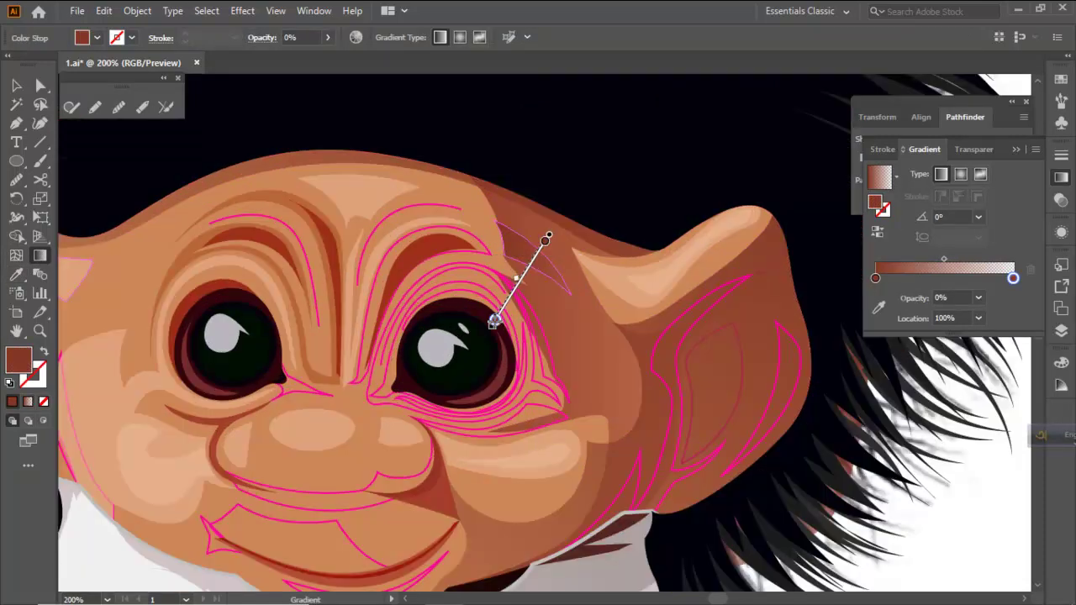
left_click_drag(516, 257, 541, 197)
Set the side-of-face shadow's gradient to about 128.5° with the Gradient tool, fading from below the ear up toward the hair, and deselect
left_click(577, 353, "ctrl")
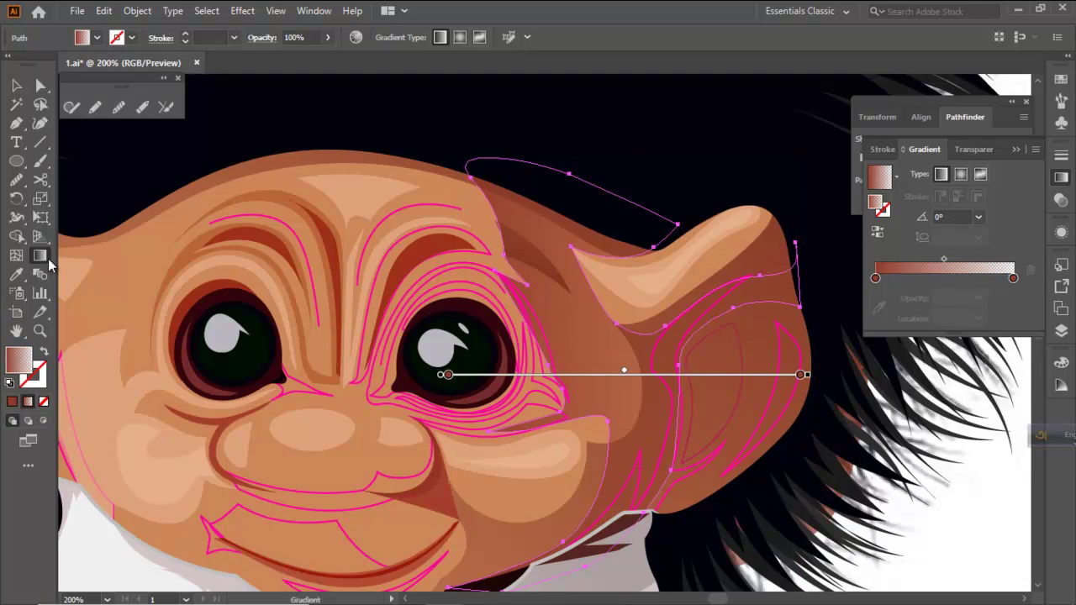
scroll(594, 353, "down", 2)
left_click_drag(669, 418, 416, 273)
left_click_drag(640, 431, 475, 223)
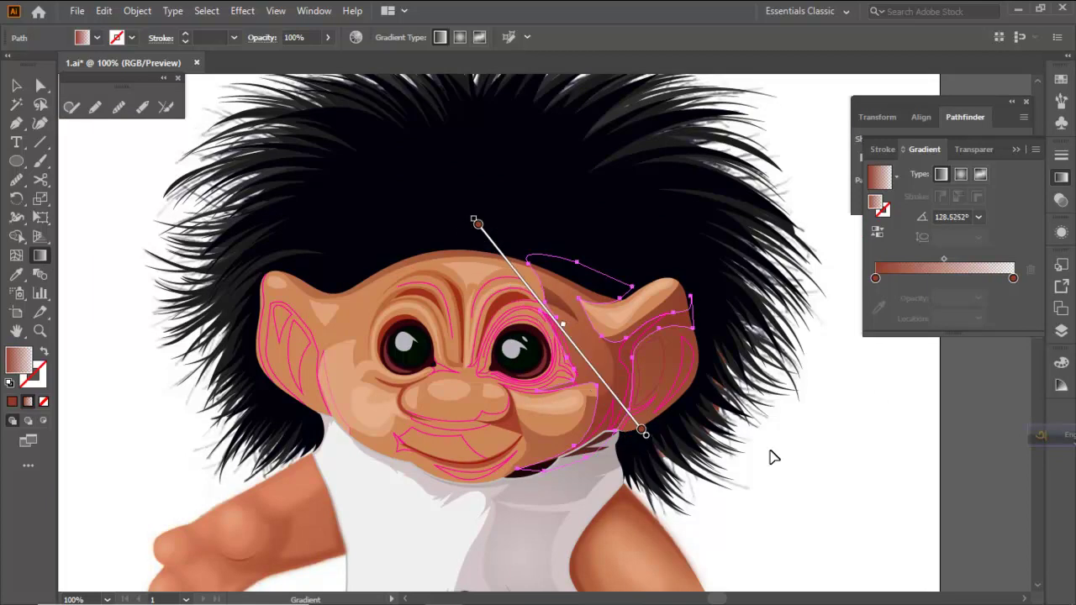
left_click(771, 446, "ctrl")
Select the base face shape lying beneath the large ear and jaw shadow
scroll(674, 391, "up", 1)
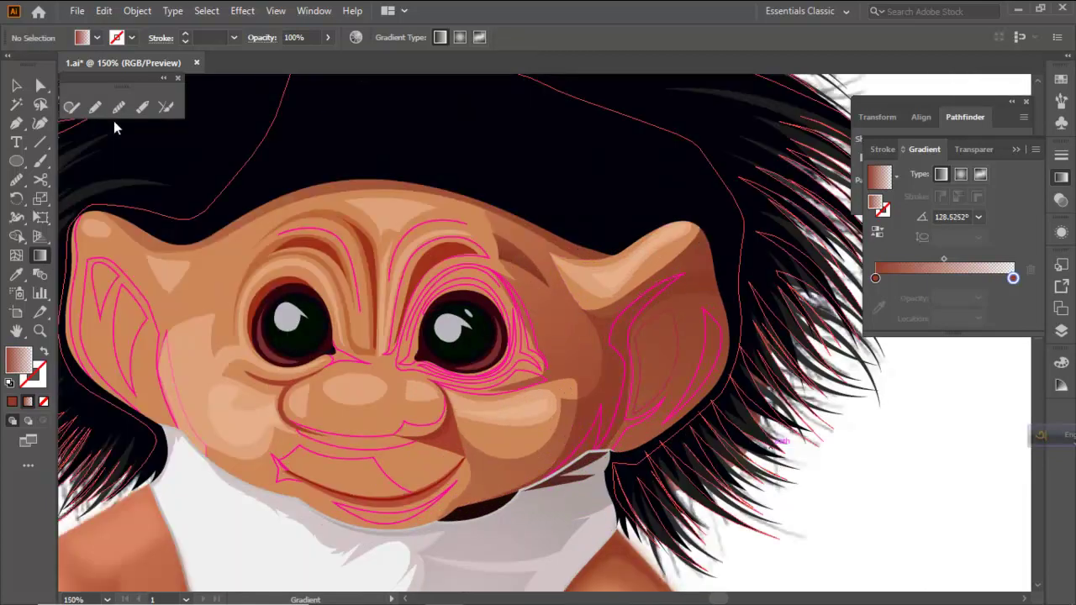
left_click(16, 85)
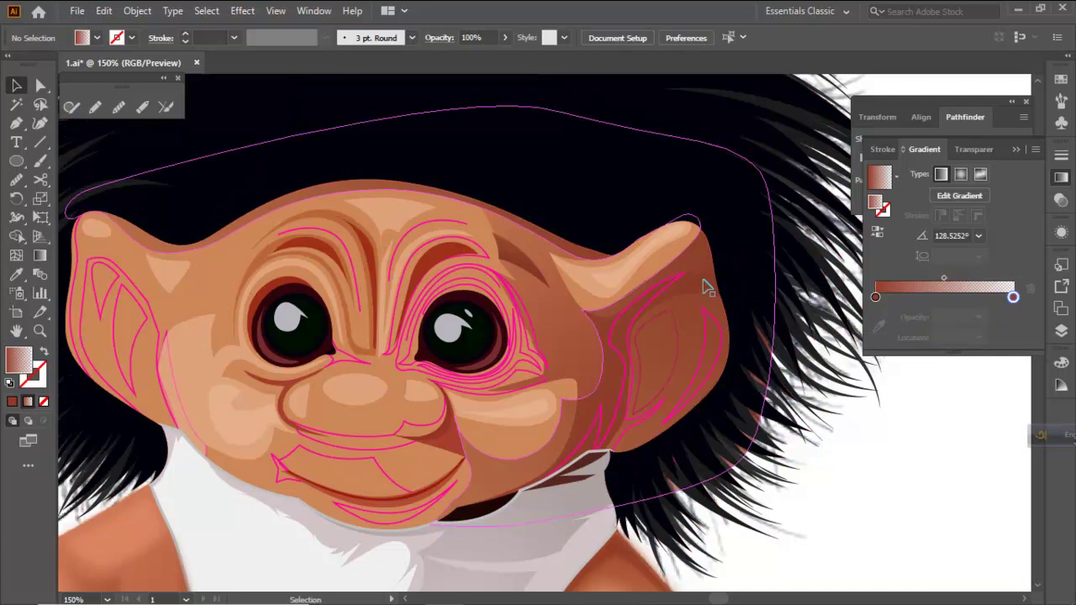
left_click(573, 318)
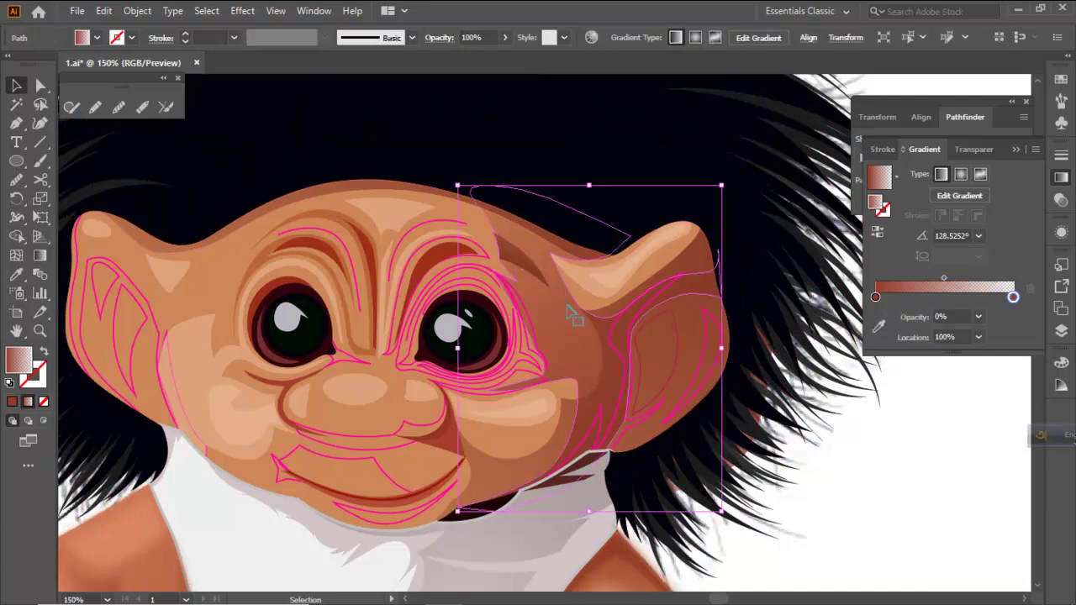
key("a")
left_click(687, 339)
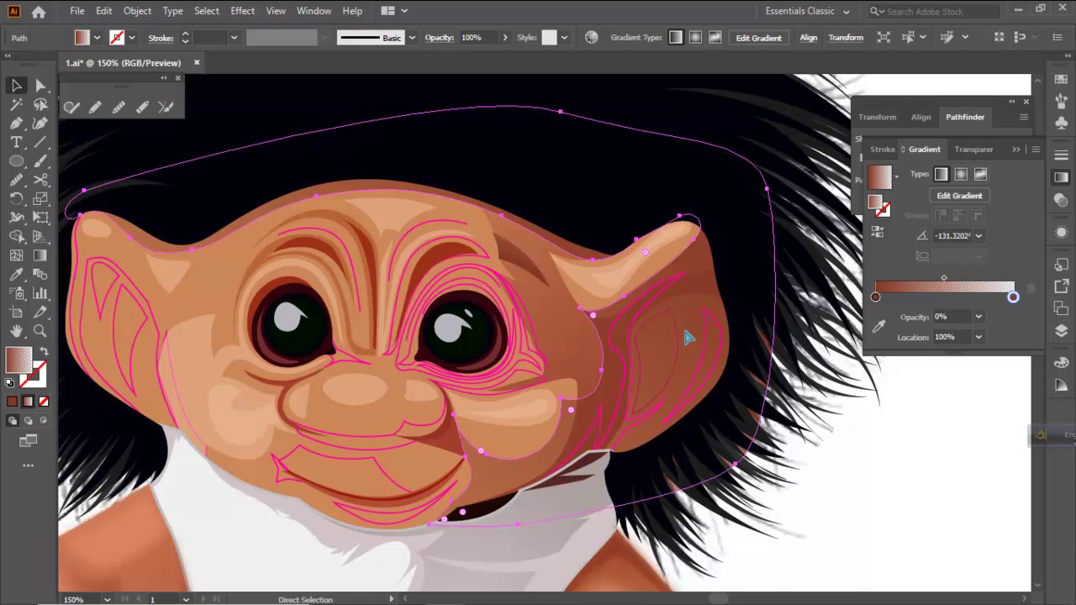
key("v")
left_click(688, 338)
left_click(660, 352, "ctrl")
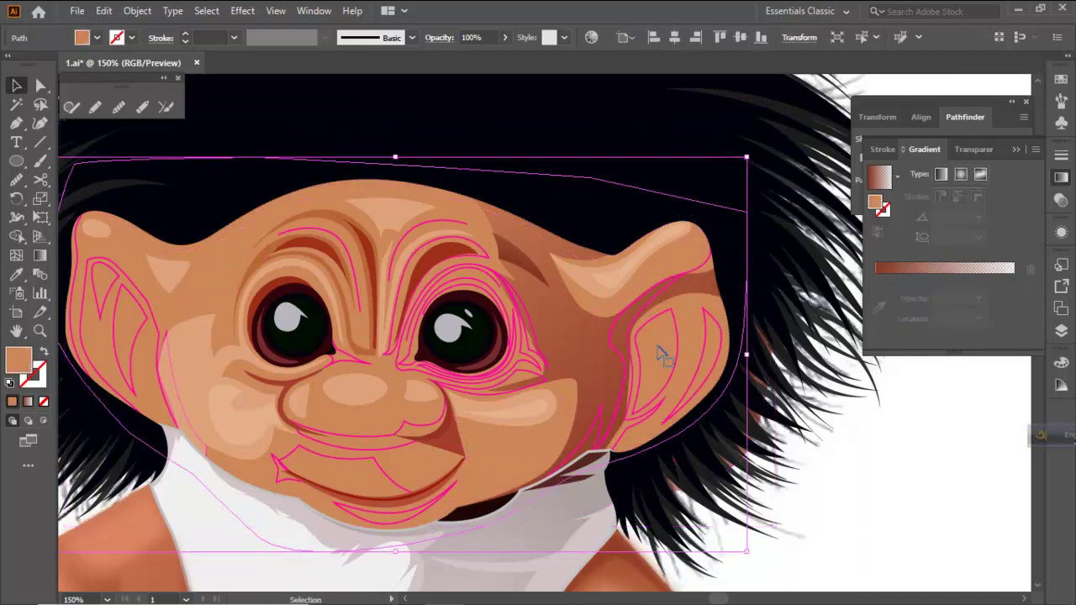
left_click(661, 353)
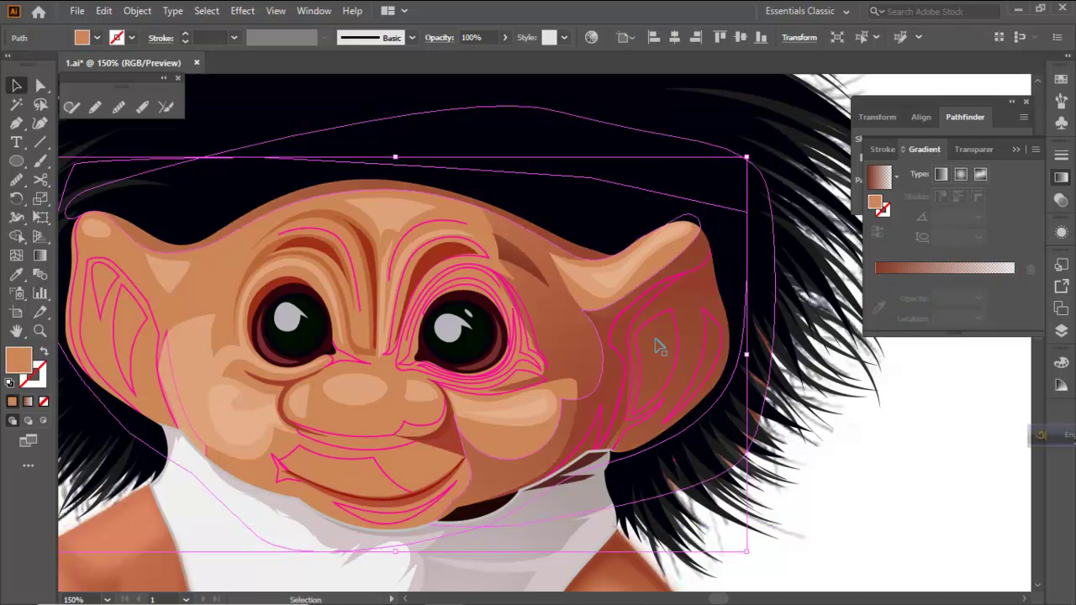
Intersect the large ear and jaw shadow with the base face shape using Pathfinder, and deselect
left_click(701, 374, "ctrl")
left_click(687, 372, "ctrl")
left_click(673, 365, "shift")
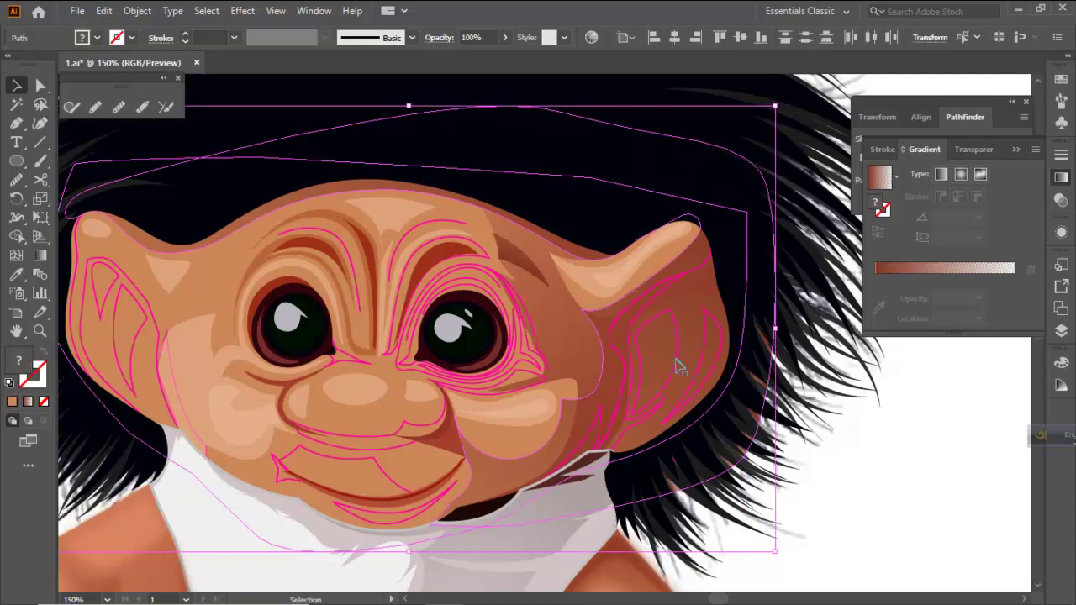
left_click(933, 103)
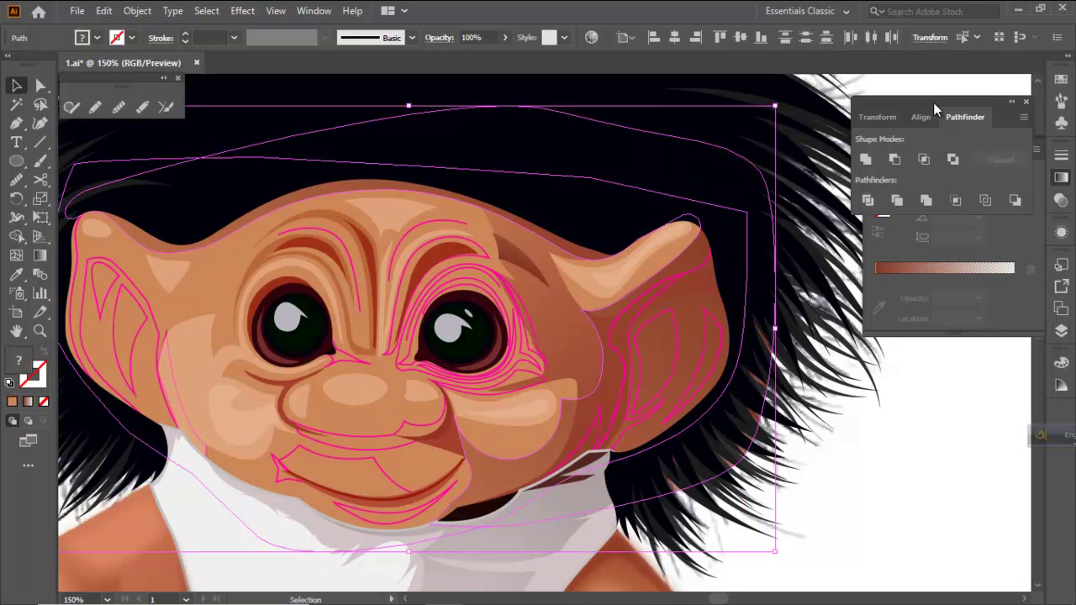
left_click(925, 160)
left_click(883, 468)
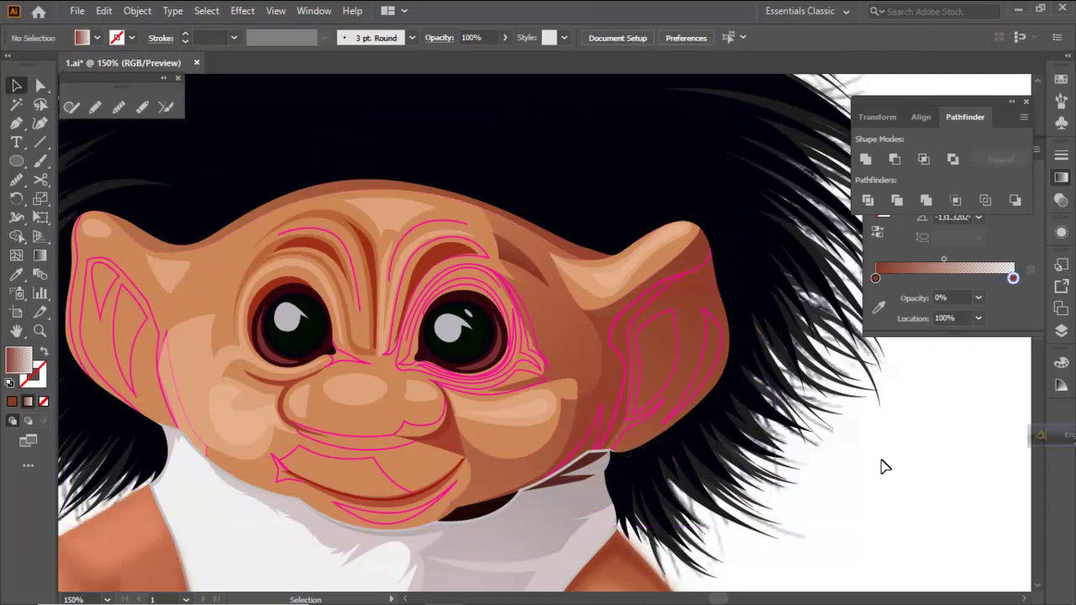
Give the two ear highlight shapes the shadow's sampled gradient and cut them out of the face shadow with Pathfinder Exclude
left_click(686, 353)
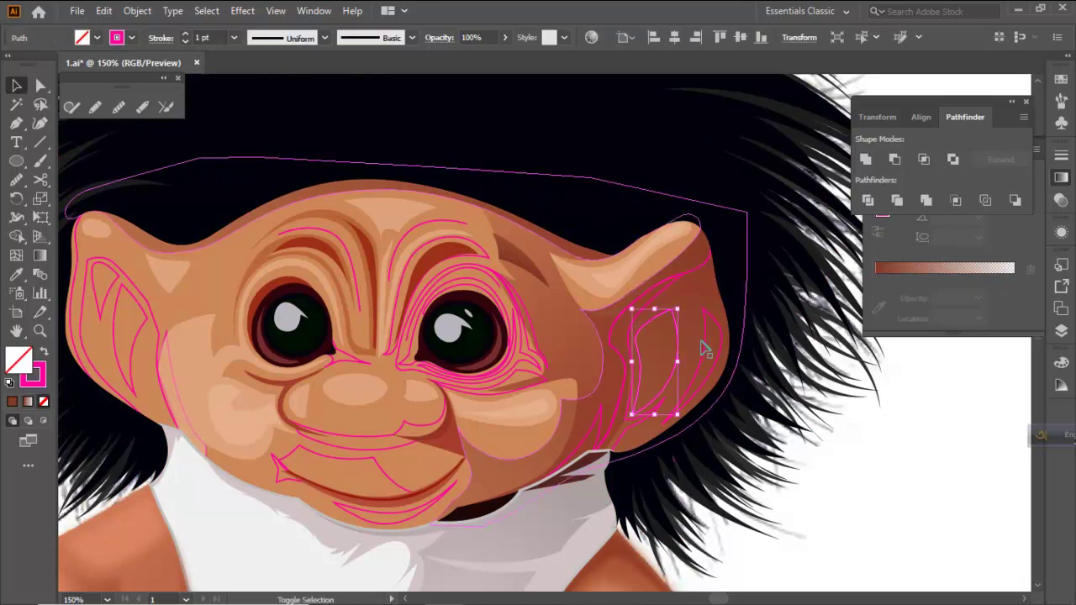
left_click(706, 345, "shift")
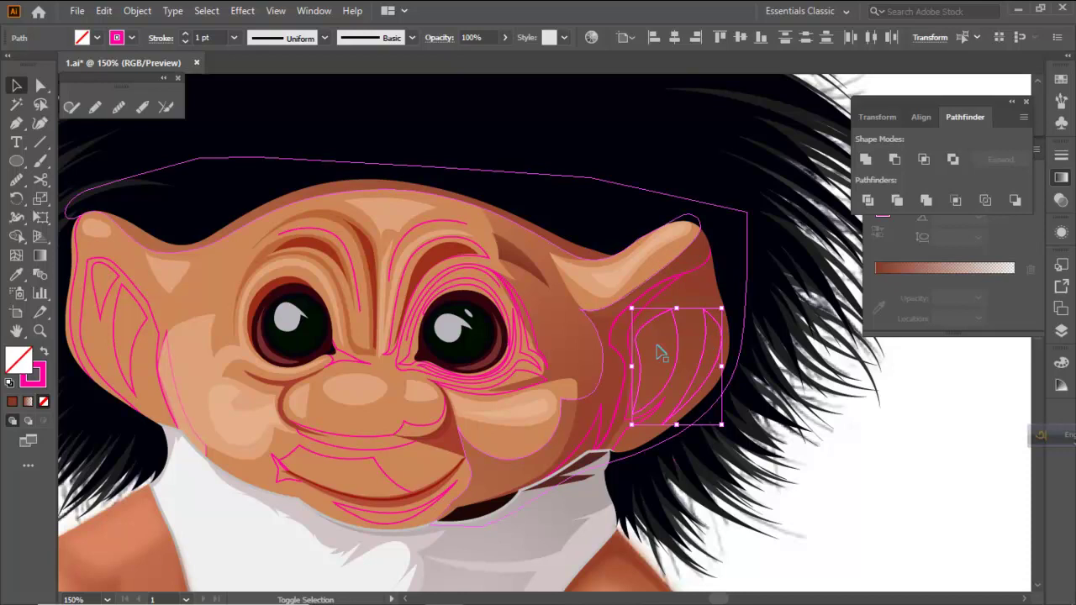
key("a")
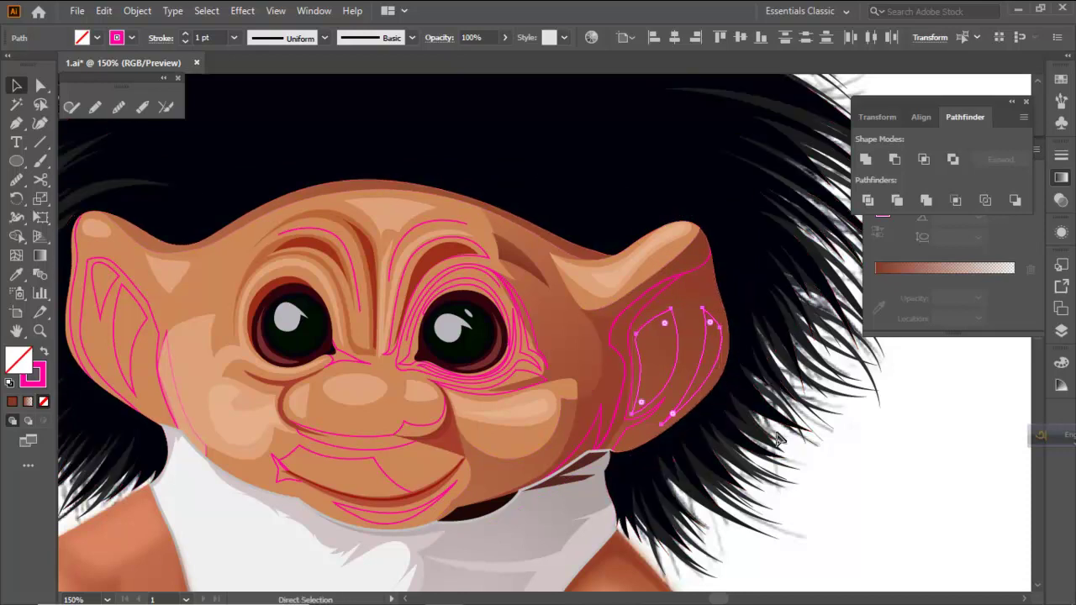
key("v")
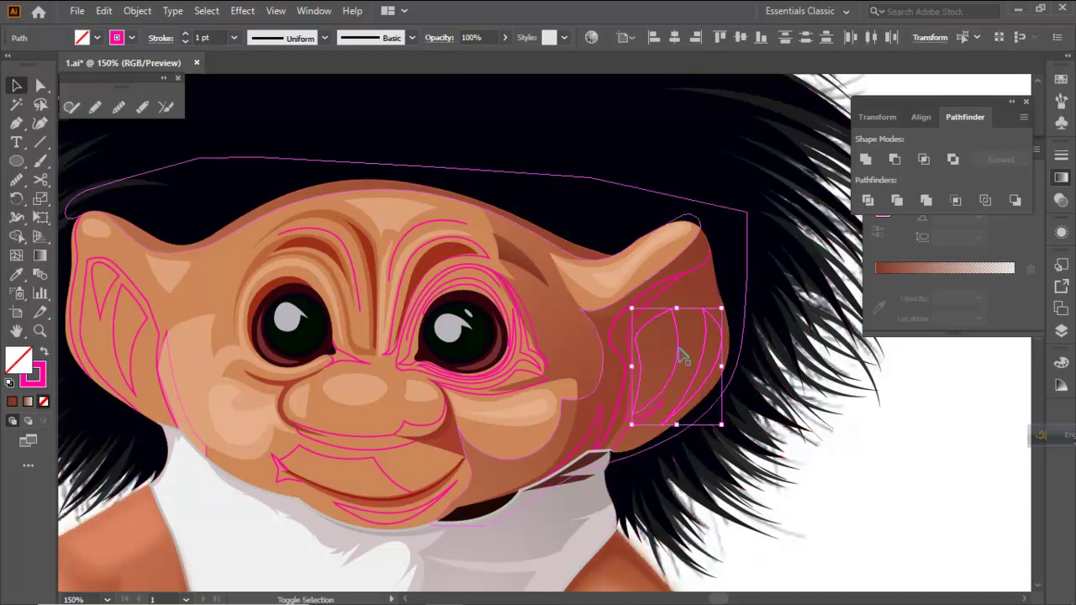
left_click(652, 353, "shift")
key("i")
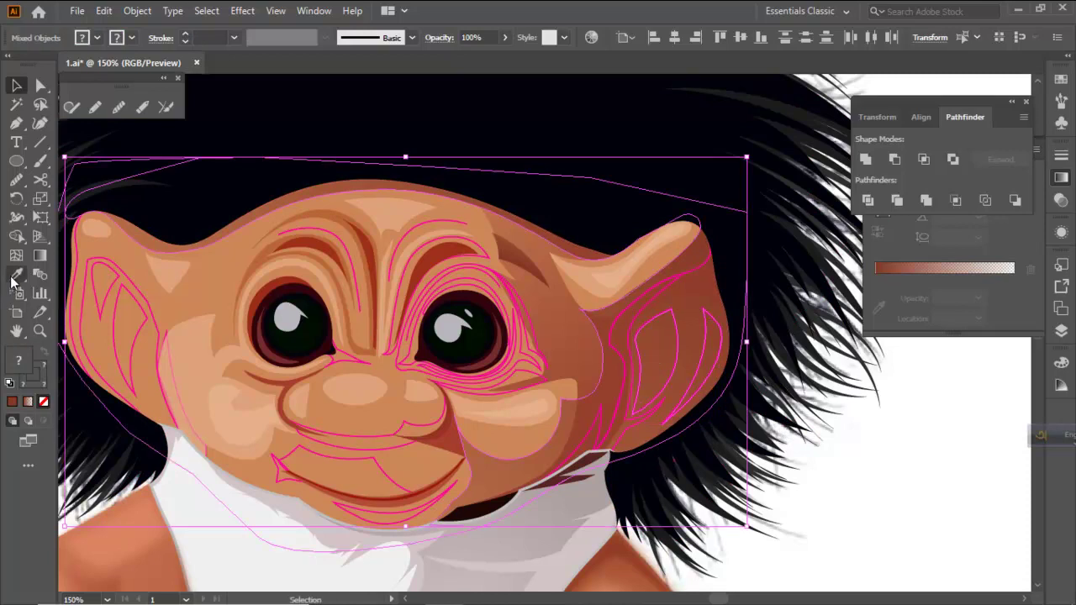
left_click(679, 340)
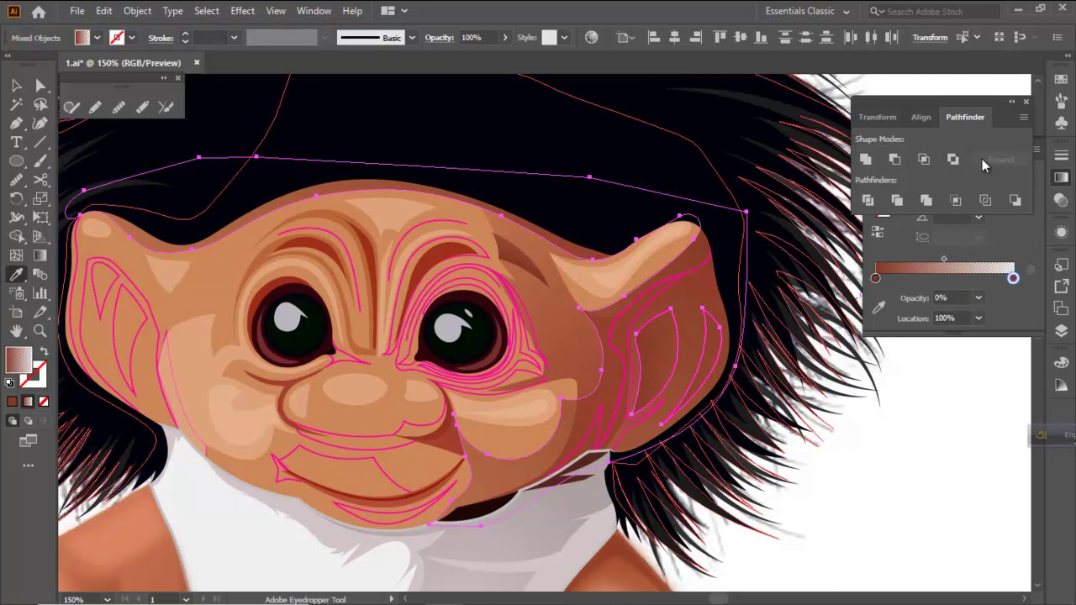
left_click(952, 160)
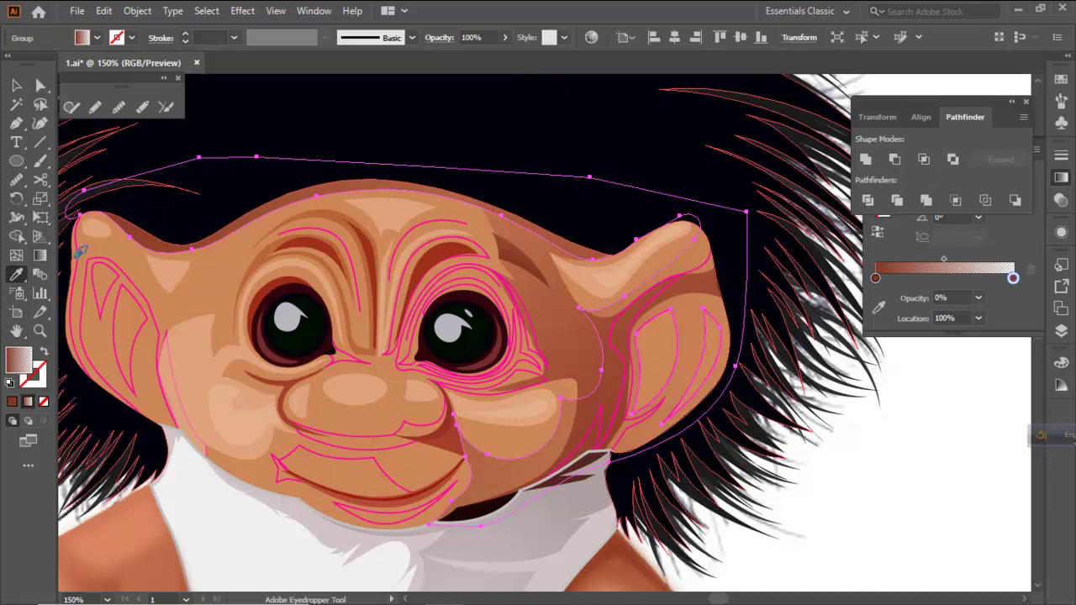
Redirect the cut-out shadow's gradient to about -132.6° with the Gradient tool, fading diagonally down across the face, and deselect
left_click(40, 254)
key("ctrl+minus")
key("ctrl+minus")
key("ctrl+minus")
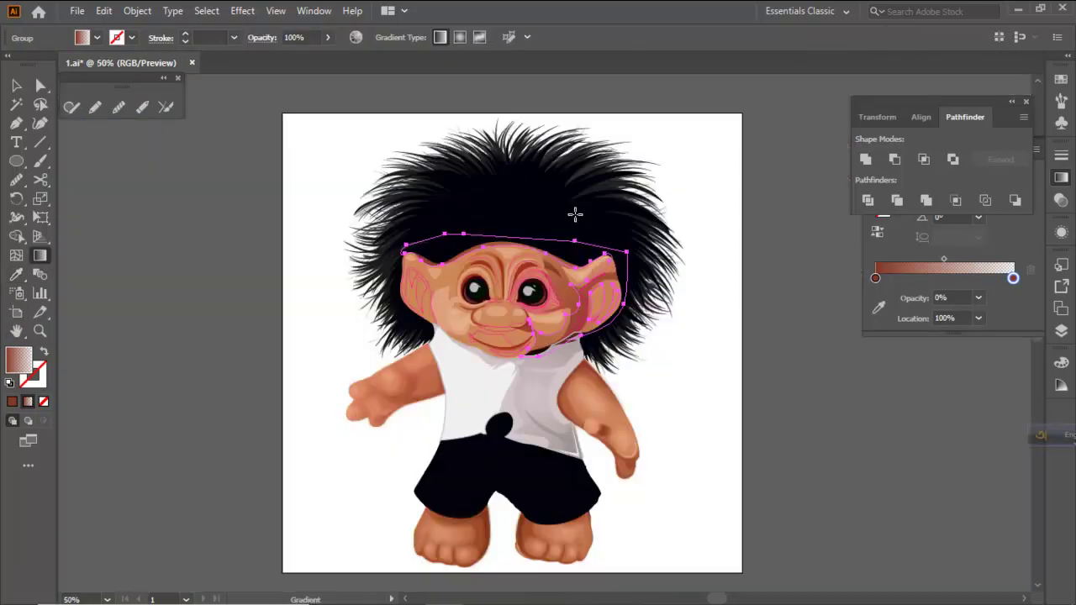
left_click_drag(538, 255, 294, 520)
left_click(670, 361, "ctrl")
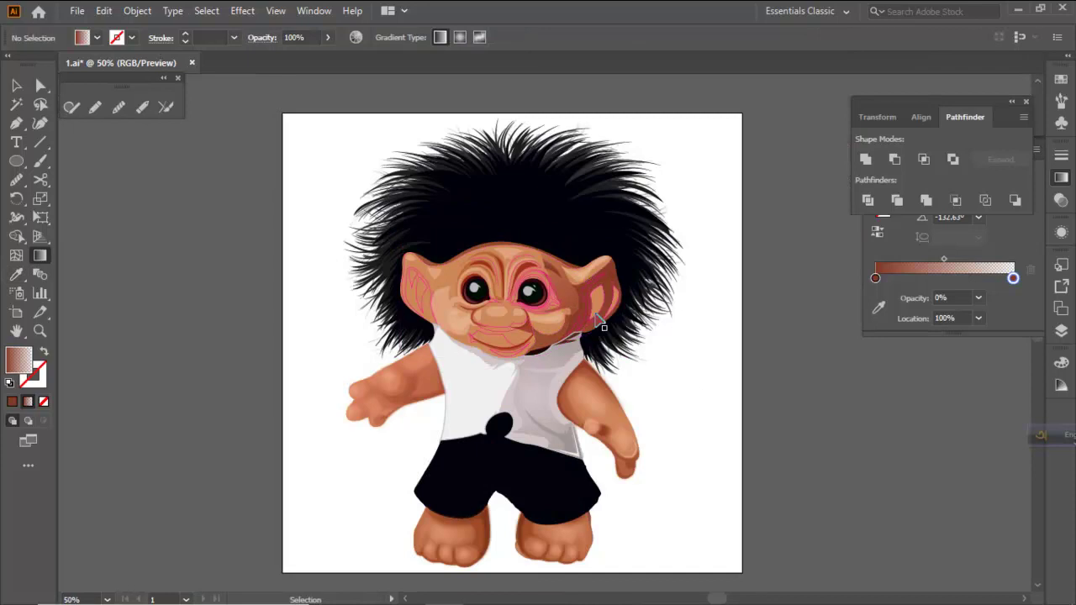
Remove the two pink outline paths around the highlight cut-outs inside the ear
scroll(598, 305, "up", 4)
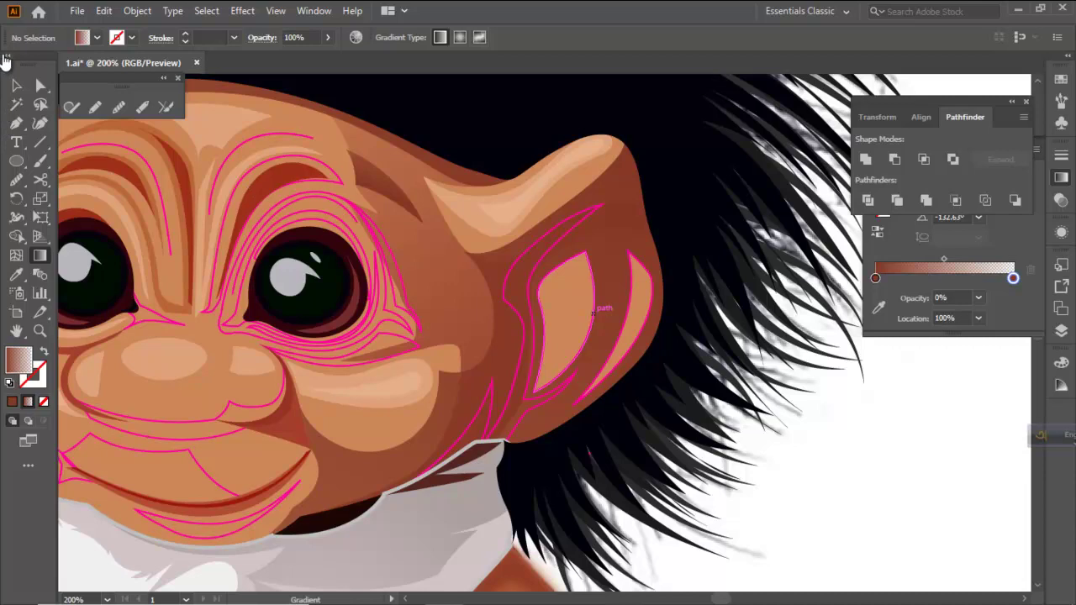
left_click(16, 85)
scroll(725, 280, "down", 3)
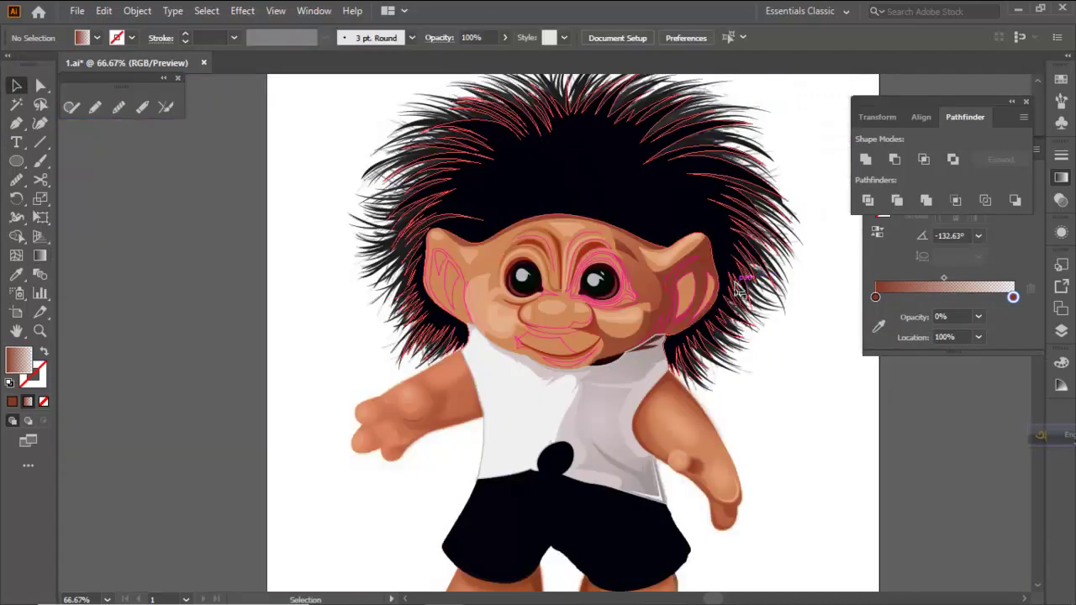
scroll(725, 280, "up", 5)
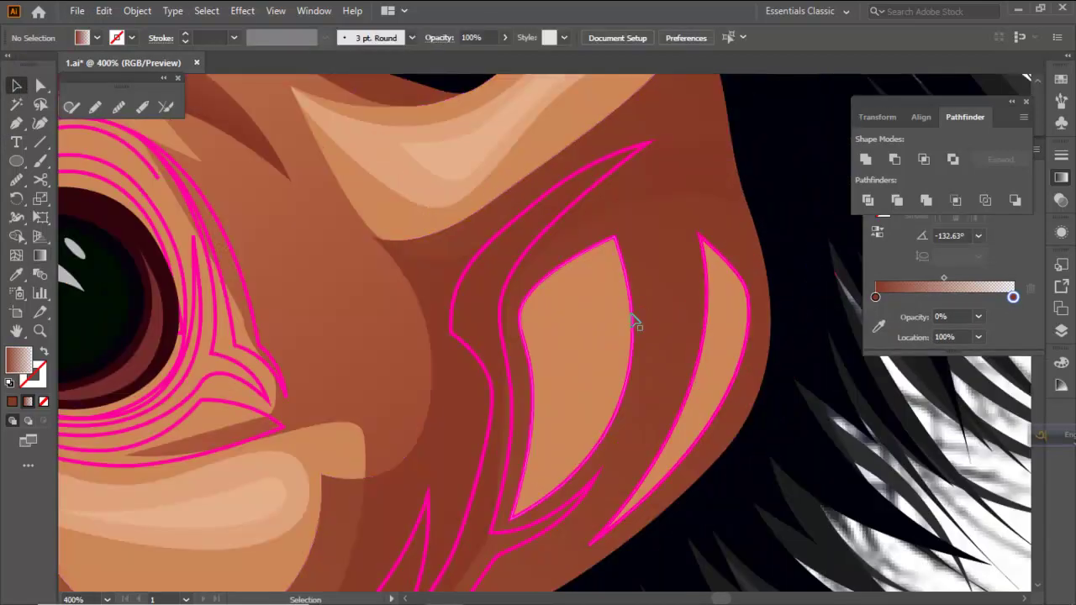
left_click(634, 323)
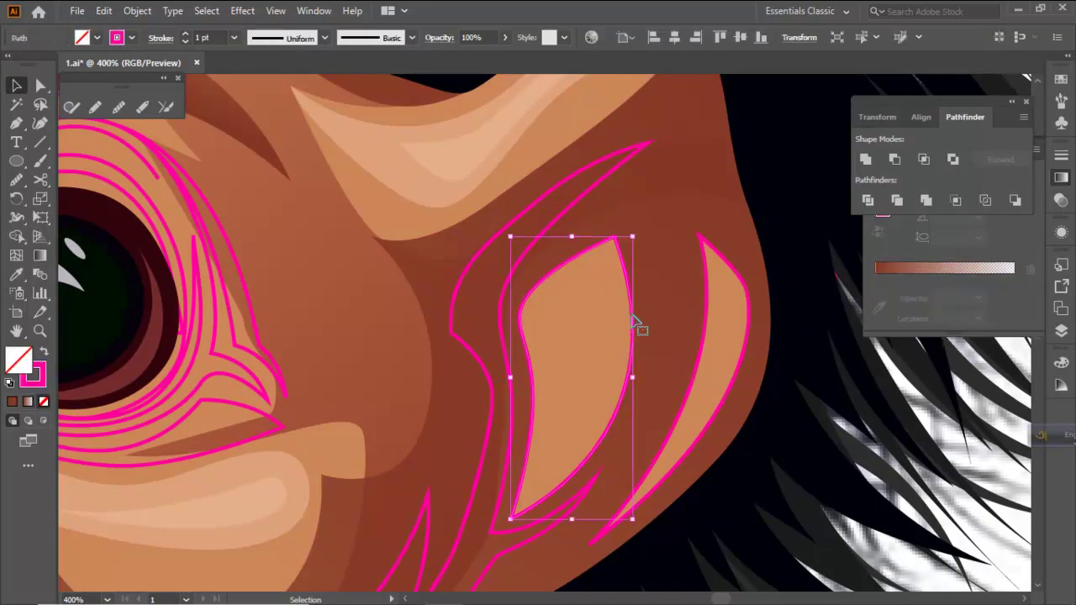
left_click(750, 328, "shift")
key("a")
key("ctrl+g")
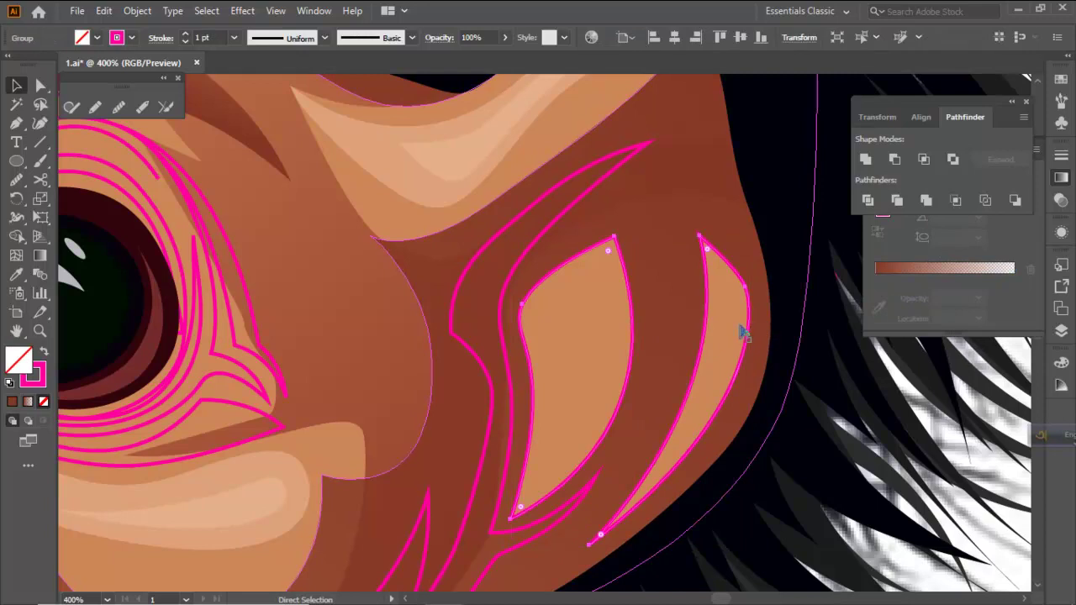
key("v")
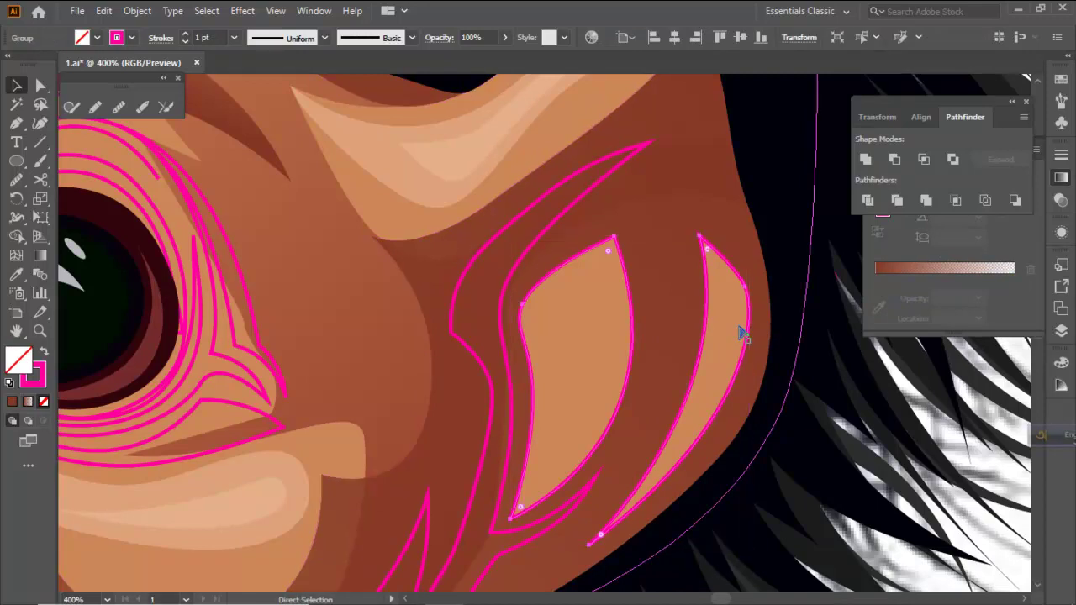
key("ctrl+shift+a")
scroll(621, 349, "down", 3)
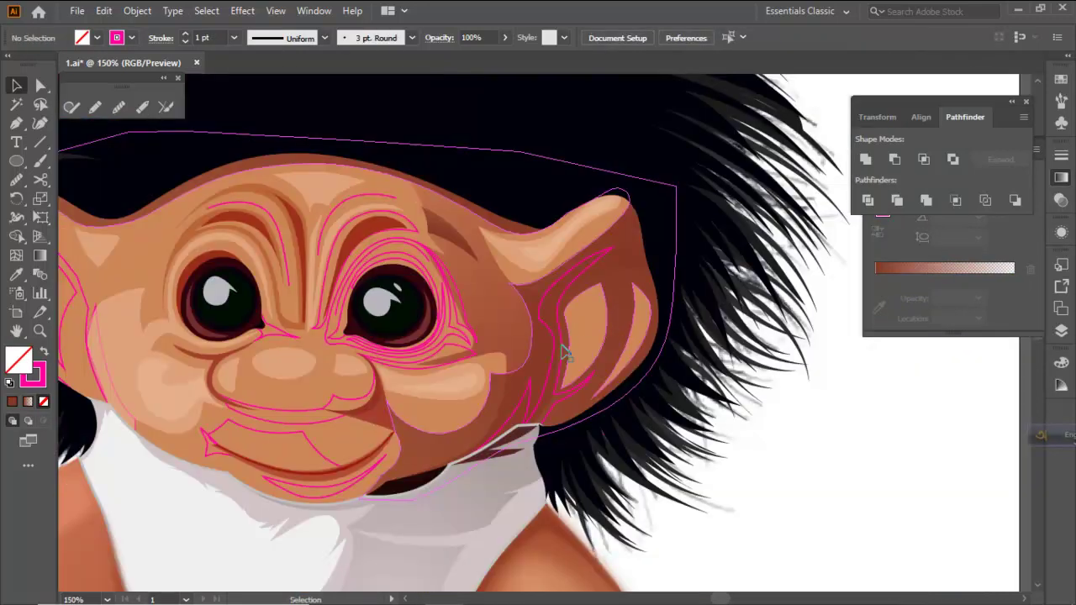
Fill the narrow inner-ear crease outline with solid dark brown 60261b, darkened from the sampled shadow tone, and deselect
scroll(569, 344, "up", 5)
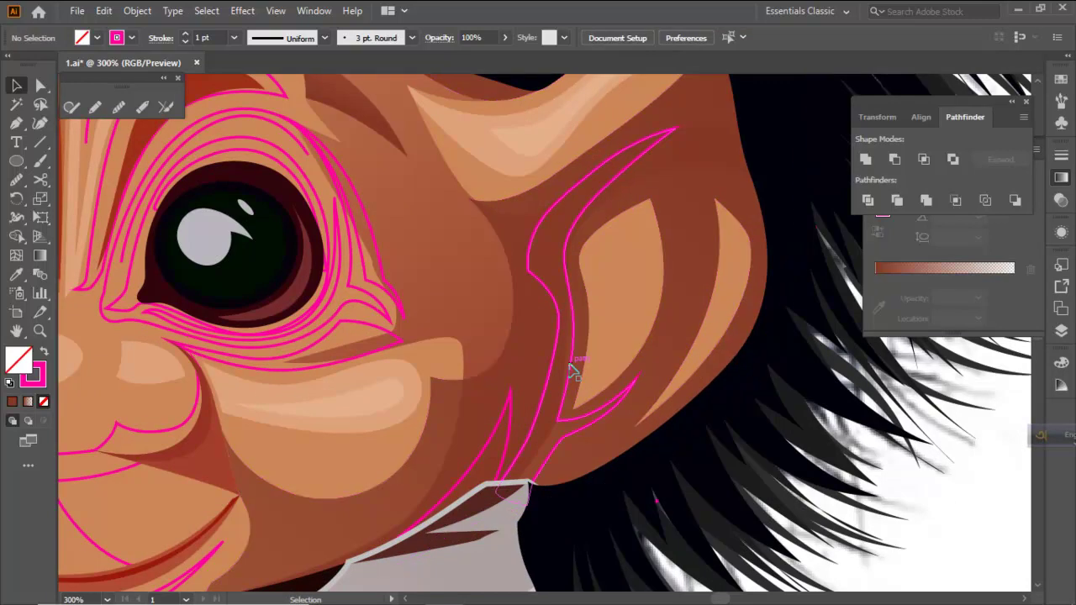
left_click(571, 370)
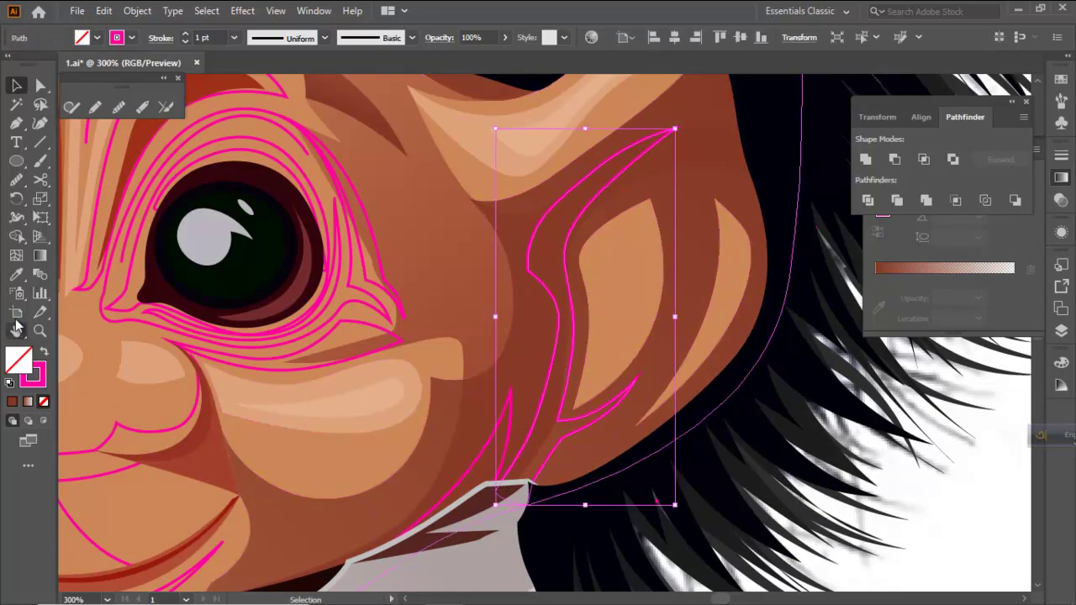
left_click(16, 275)
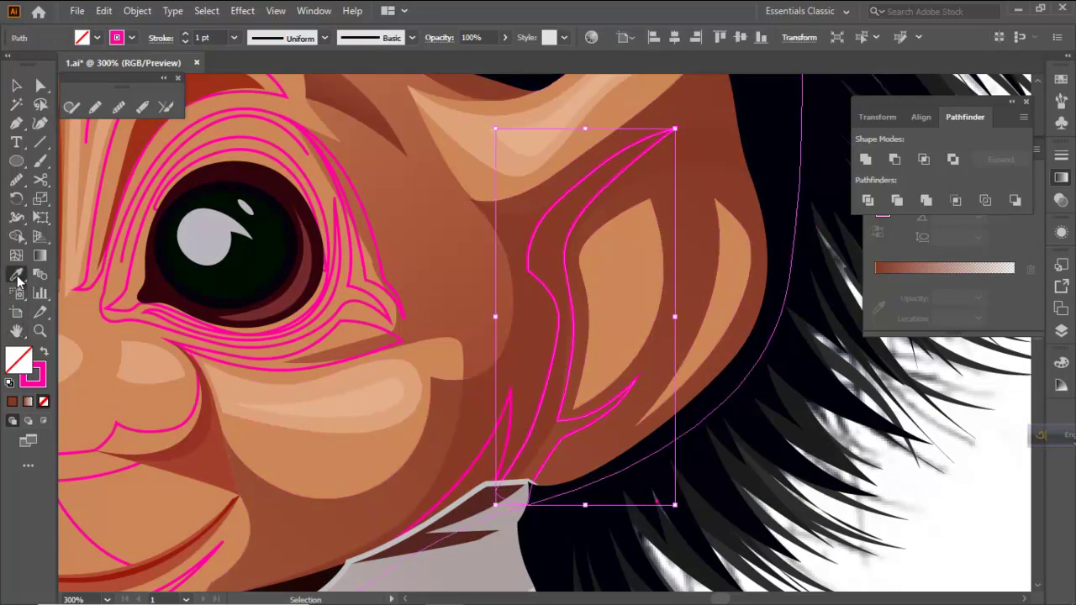
left_click(539, 318)
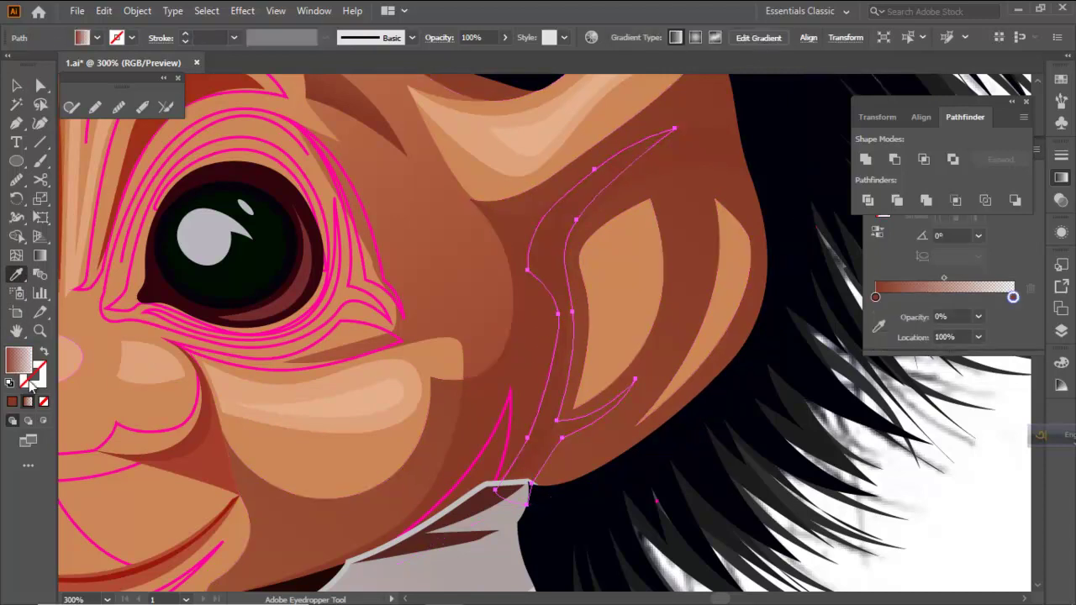
left_click(12, 402)
double_click(18, 360)
left_click_drag(801, 377, 807, 406)
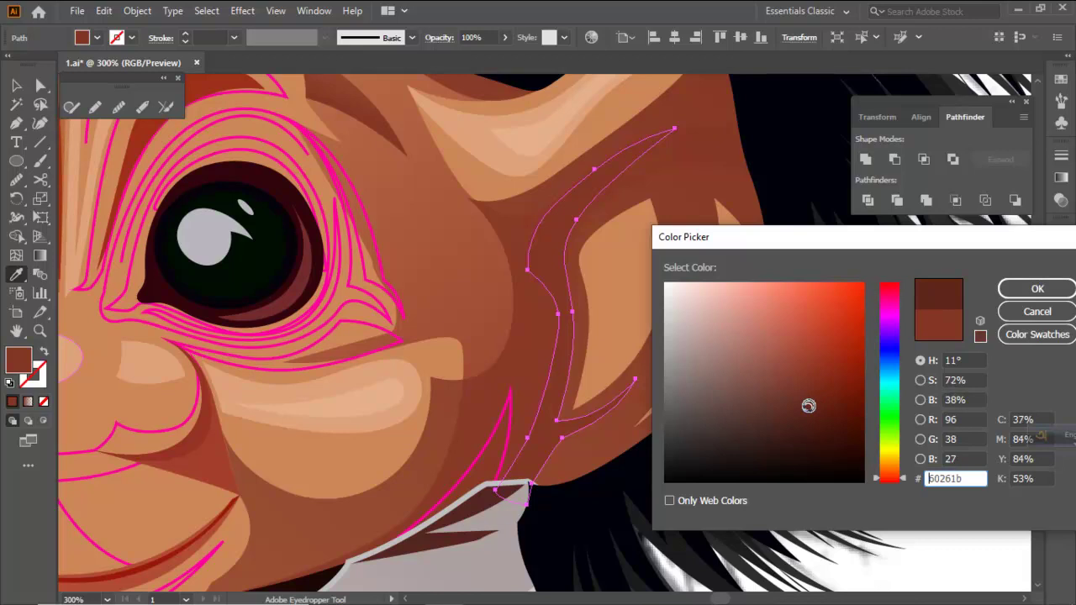
left_click(1037, 289)
key("v")
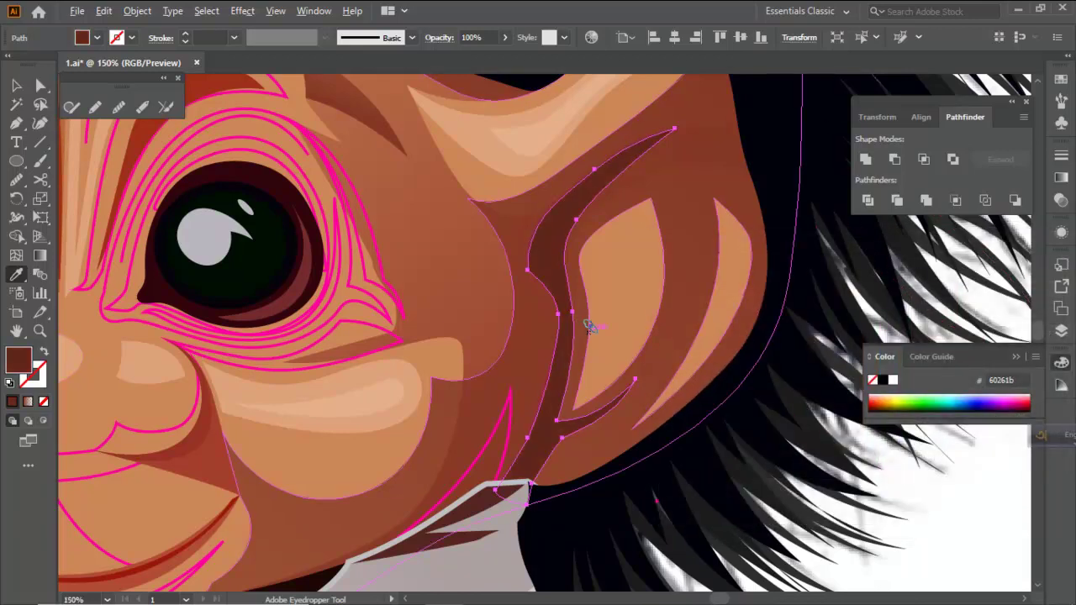
key("ctrl+minus")
key("ctrl+minus")
left_click(727, 461, "ctrl")
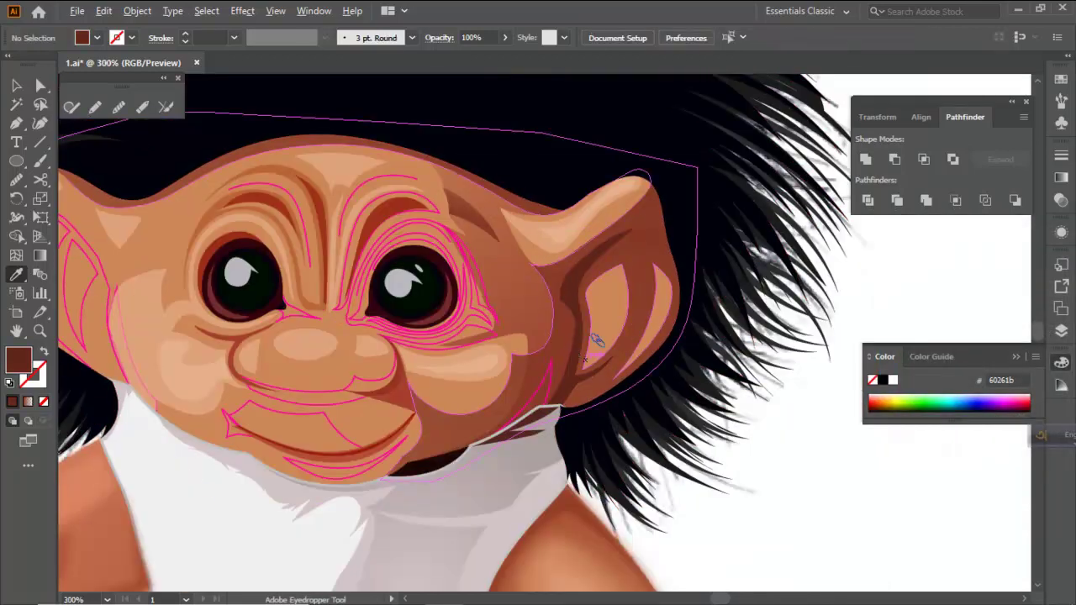
Try to move the dark inner-ear crease shape outward across the ear
scroll(587, 363, "up", 2)
scroll(572, 388, "up", 2)
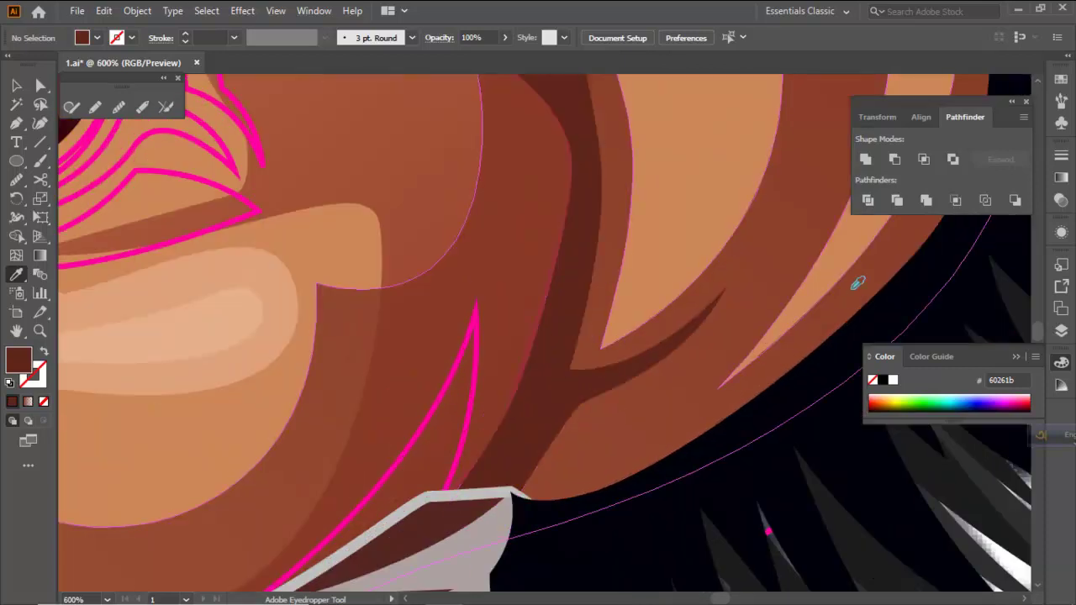
left_click(16, 85)
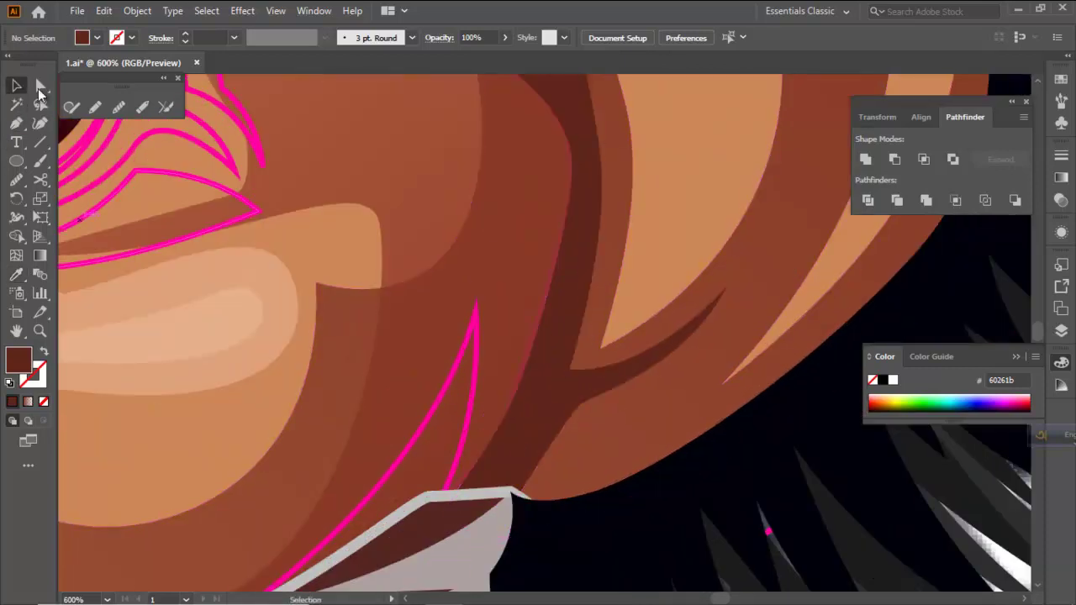
left_click_drag(560, 314, 702, 326)
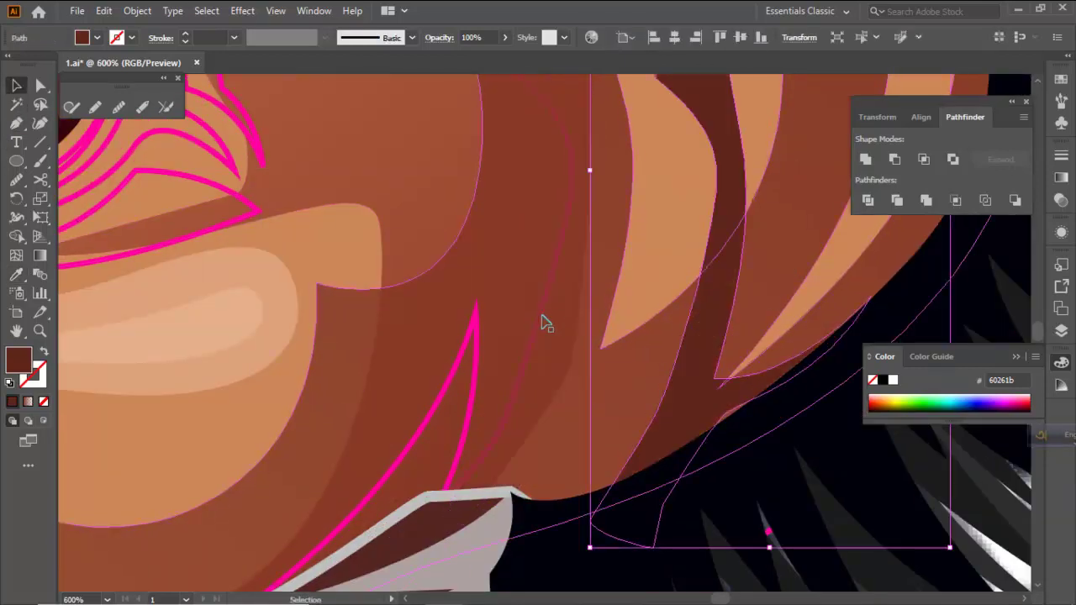
scroll(546, 343, "down", 2)
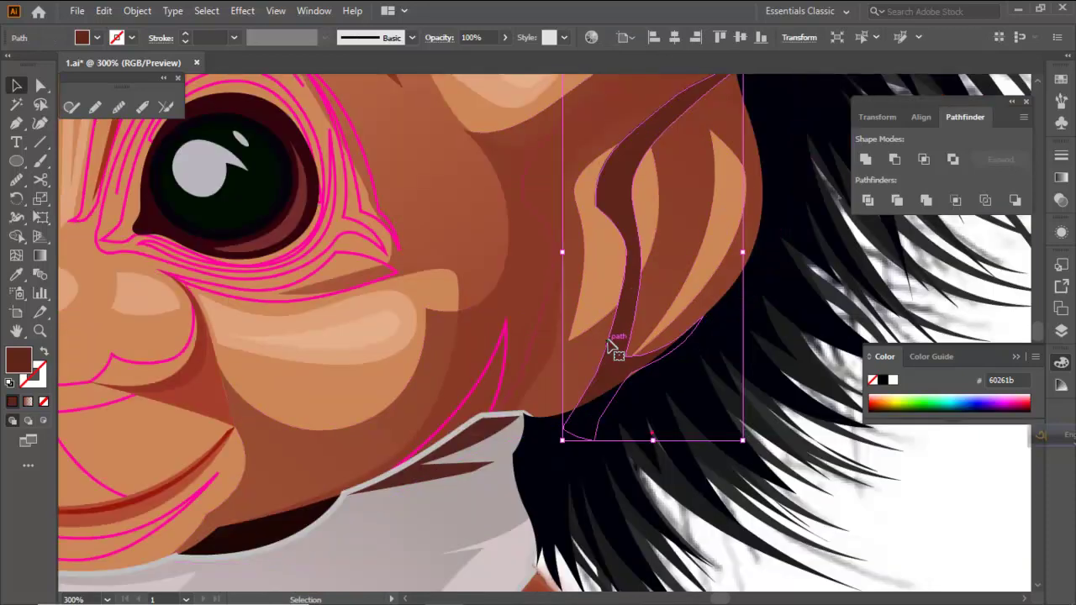
scroll(605, 348, "down", 2)
scroll(613, 185, "up", 3)
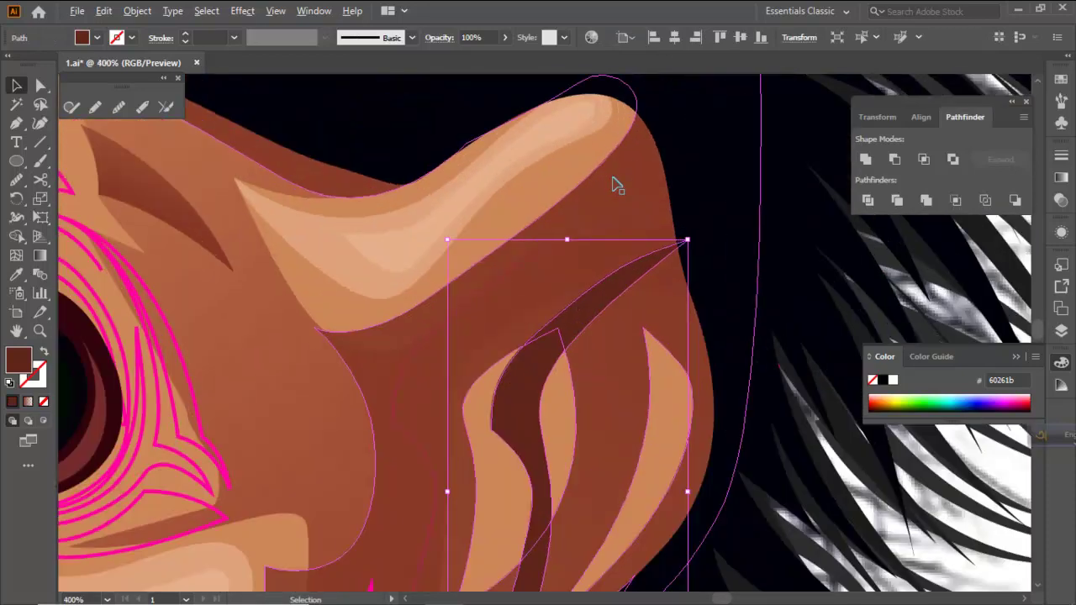
Select the large inner-ear shadow outline with Layer 5 shown in outline mode, and fill it with the fading reddish-brown gradient sampled from the face shadow
left_click(660, 208)
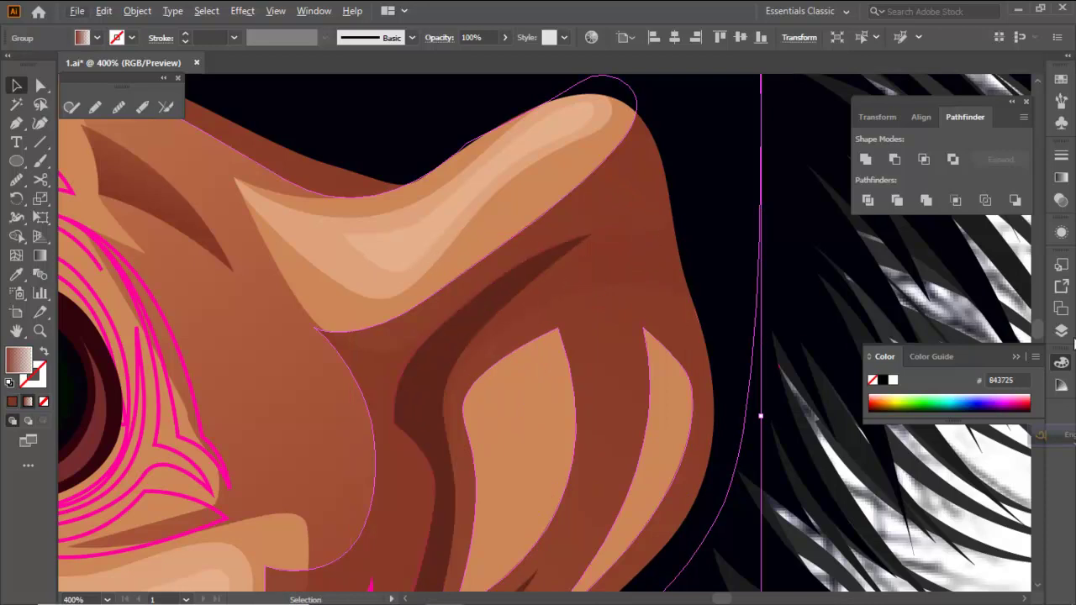
left_click(1062, 333)
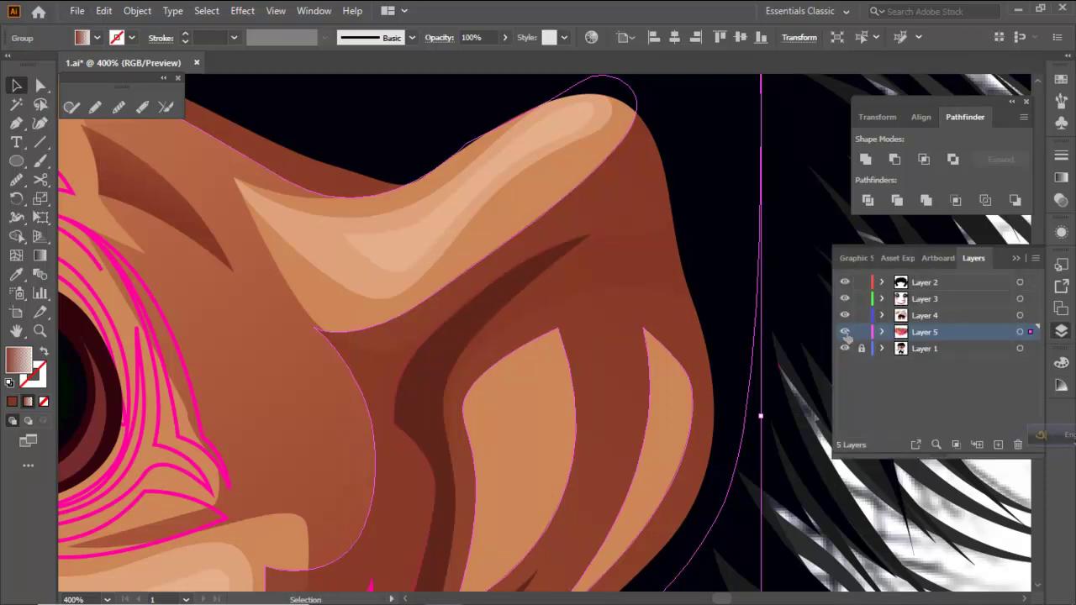
key("ctrl+y")
left_click(651, 214)
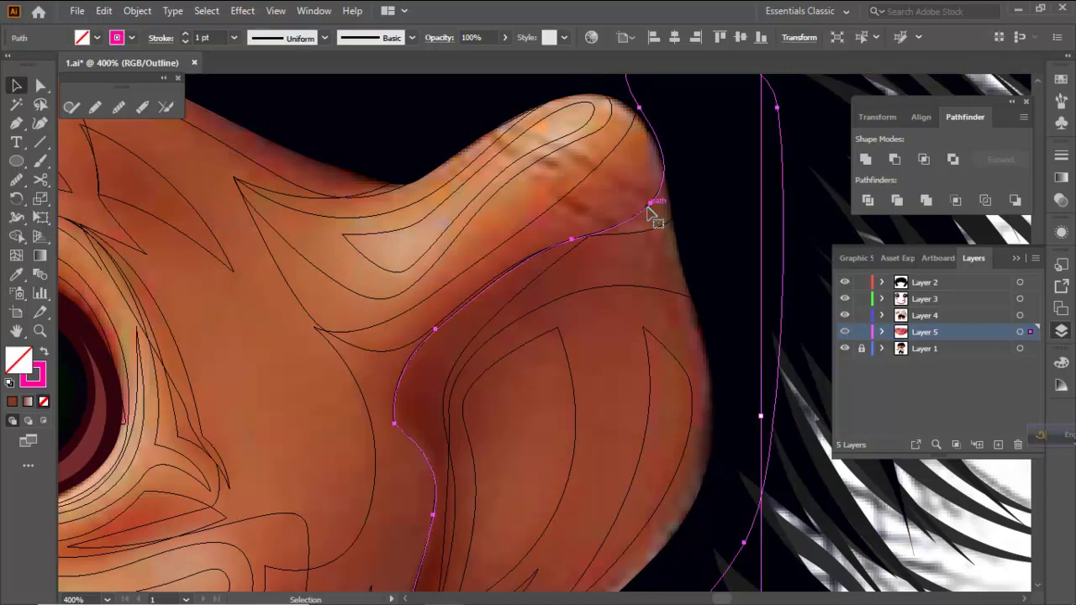
key("ctrl+minus")
key("ctrl+minus")
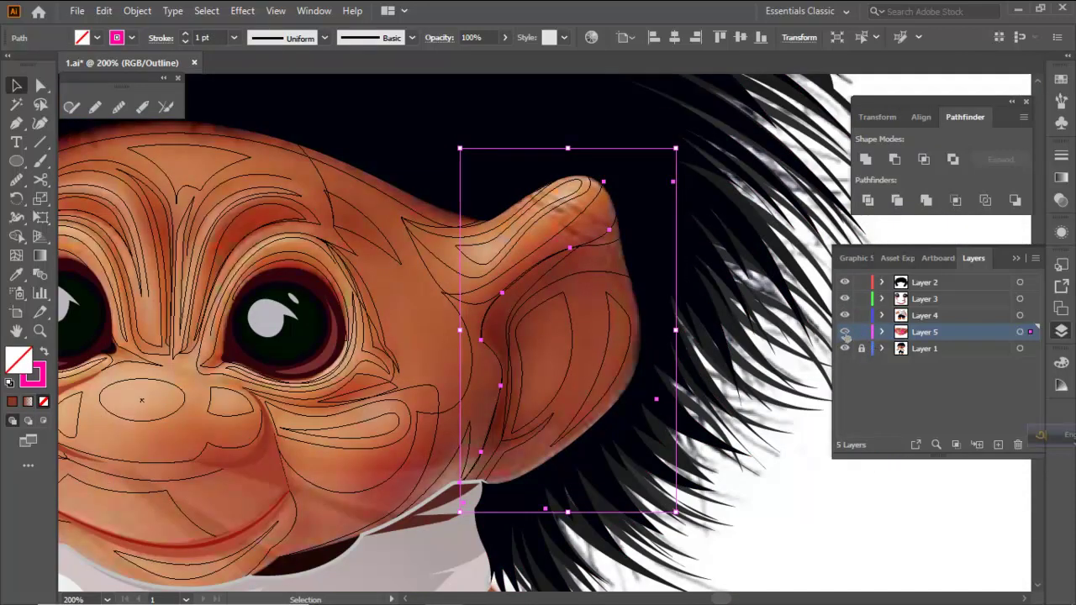
key("ctrl+y")
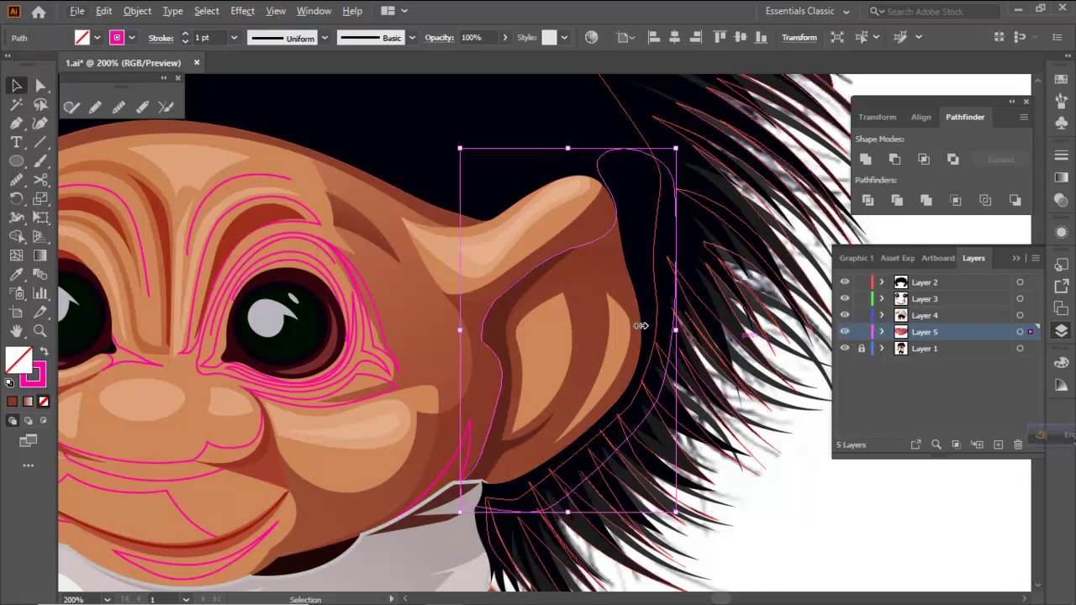
left_click(16, 274)
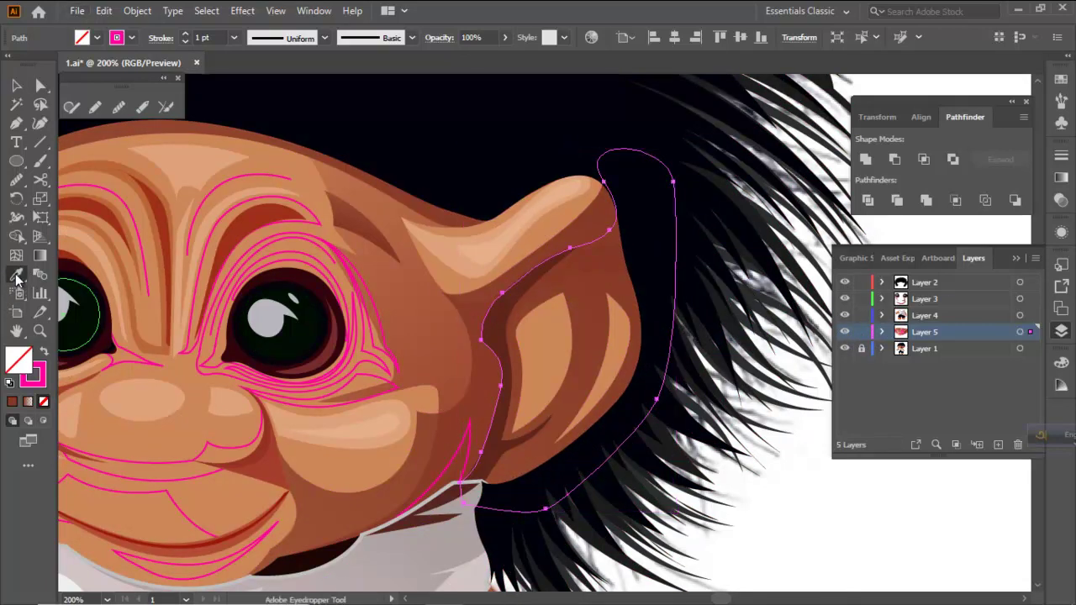
left_click(436, 336)
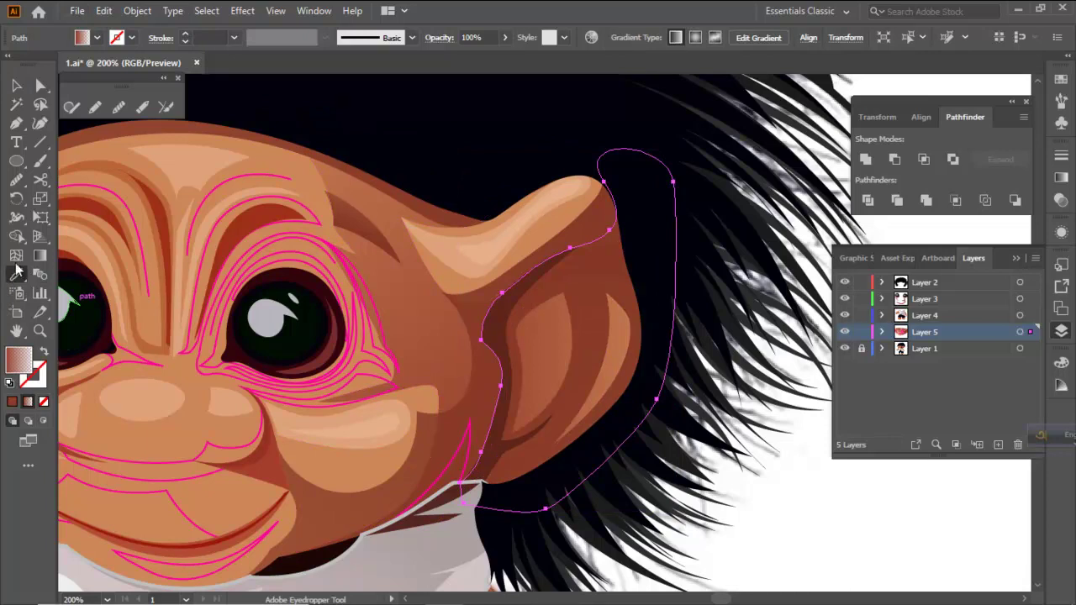
Redirect the ear shadow's gradient to fade diagonally down toward the ear's outer edge, and set the shape's opacity to 60%
left_click(40, 256)
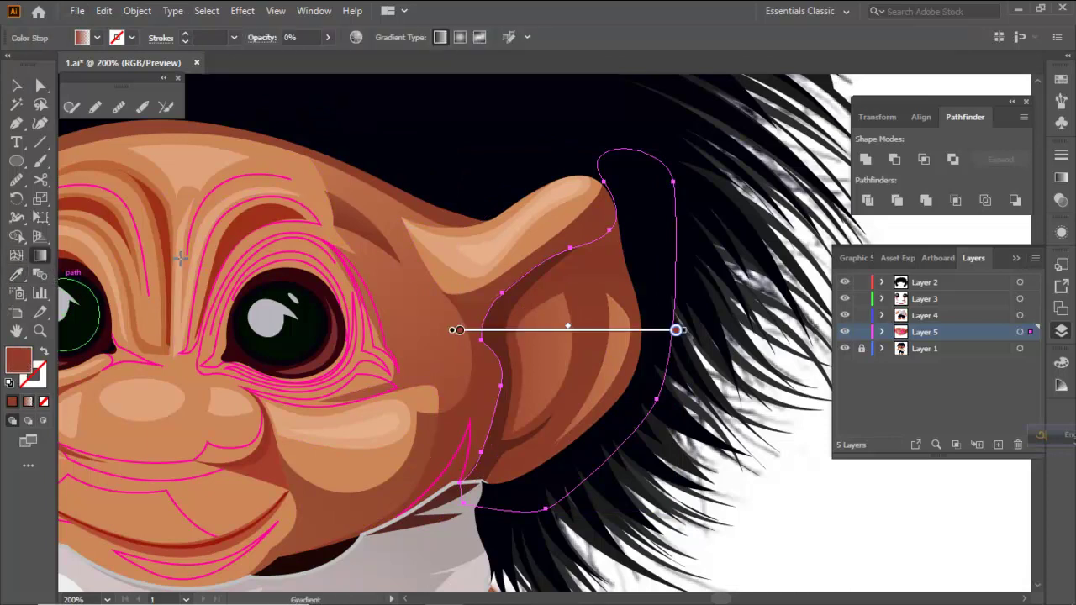
left_click_drag(486, 295, 680, 387)
mouse_move(487, 288)
left_mouse_down()
mouse_move(678, 380)
mouse_move(670, 397)
left_mouse_up()
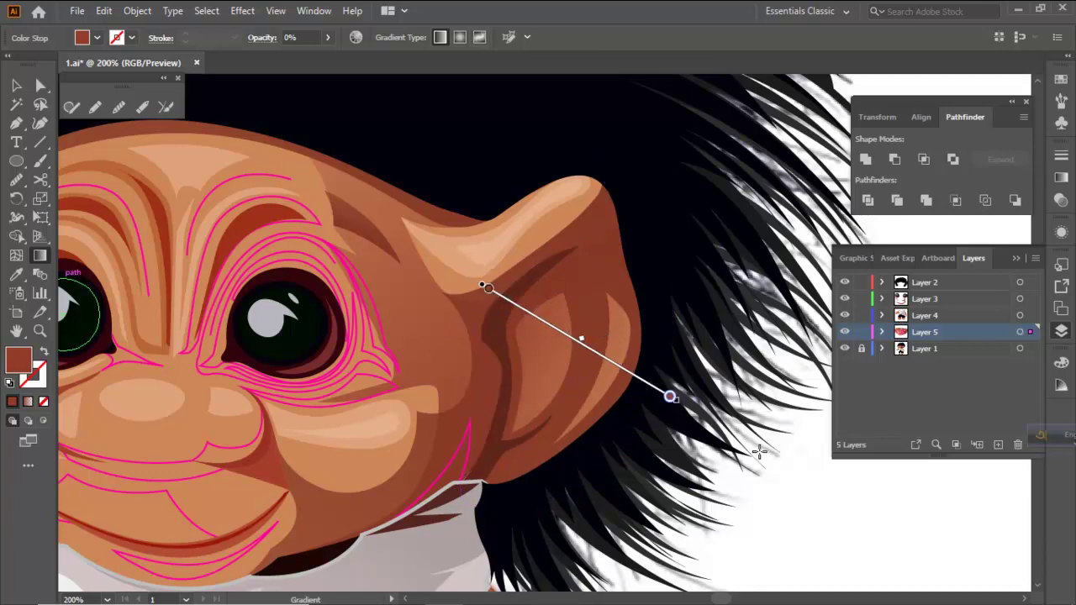
key("v")
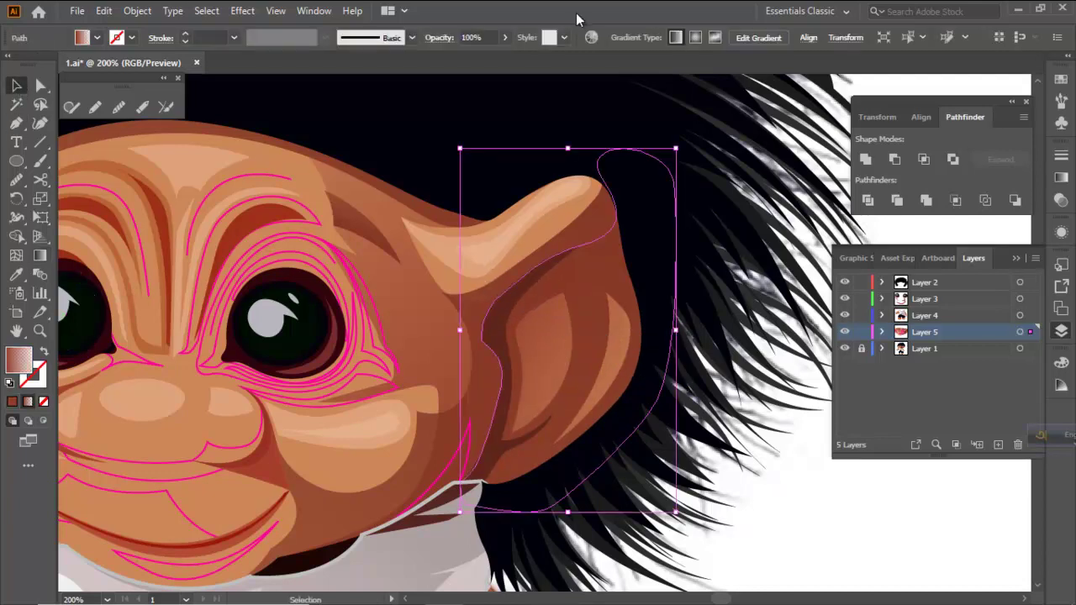
left_click(493, 37)
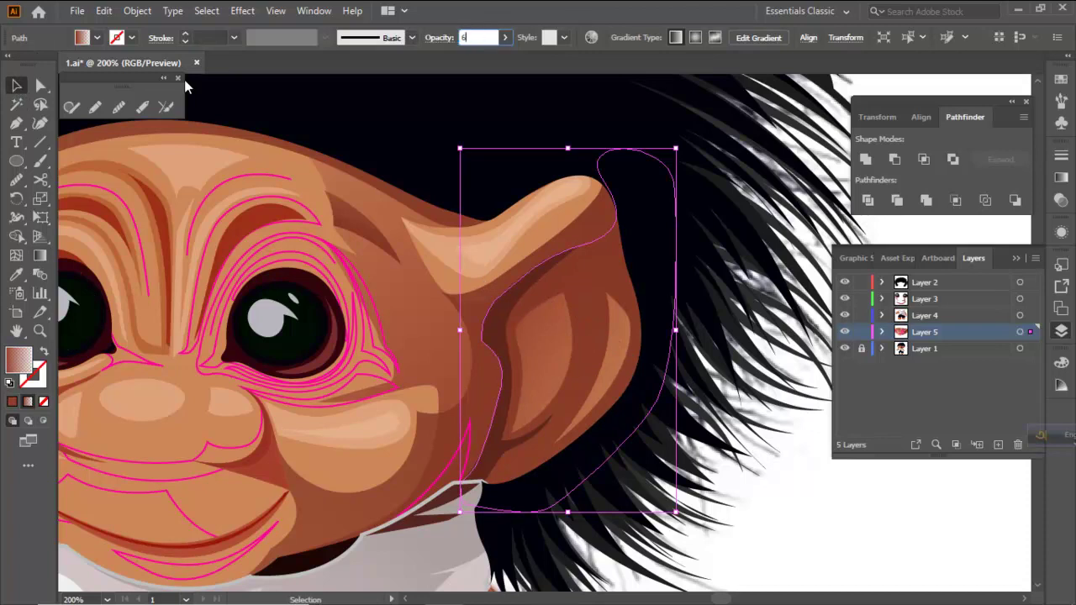
type("60")
key("Return")
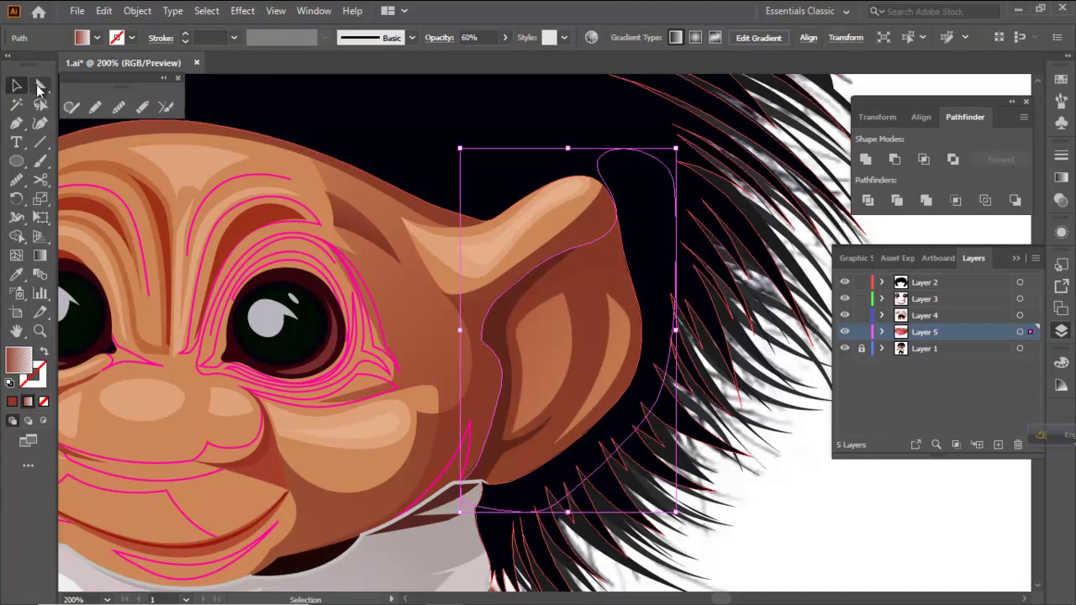
Move two outer anchor points of the ear shadow inward, closer to the ear's lower edge, and deselect it
left_click(39, 87)
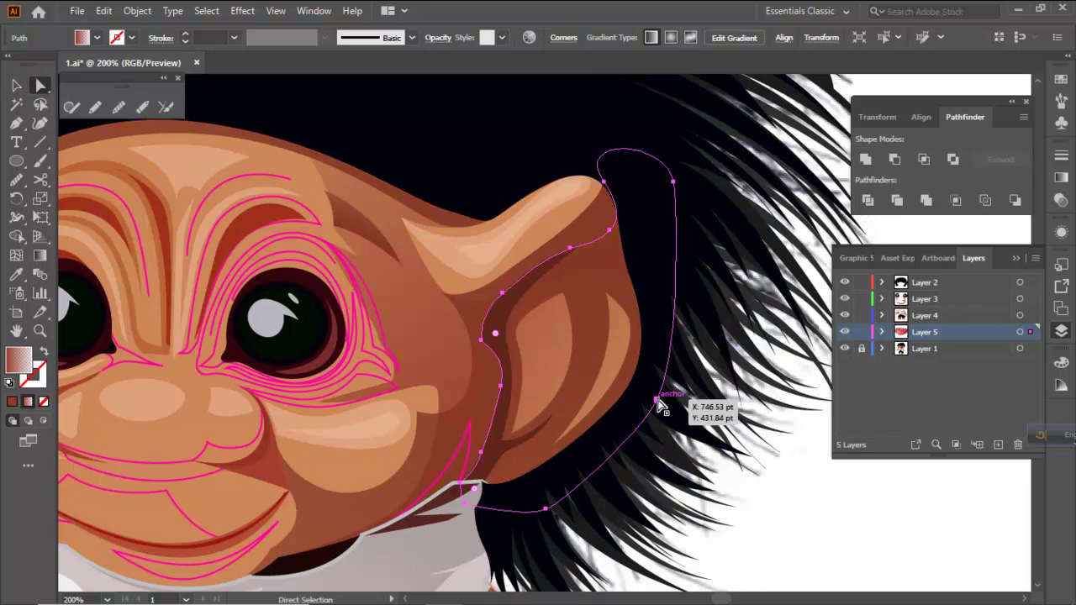
left_click_drag(659, 403, 648, 378)
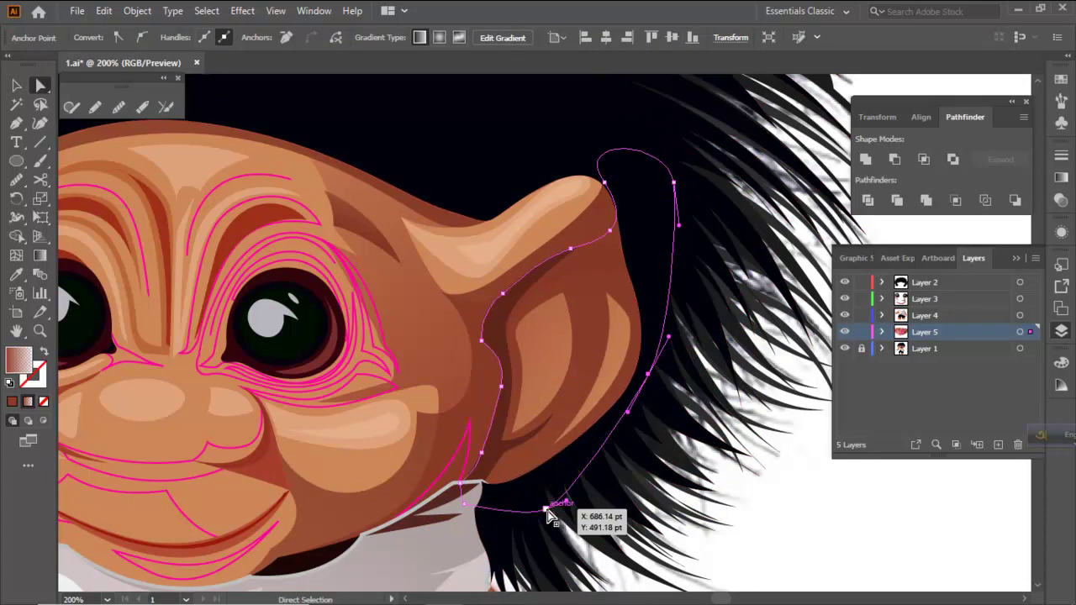
left_click_drag(547, 515, 542, 484)
left_click(780, 509)
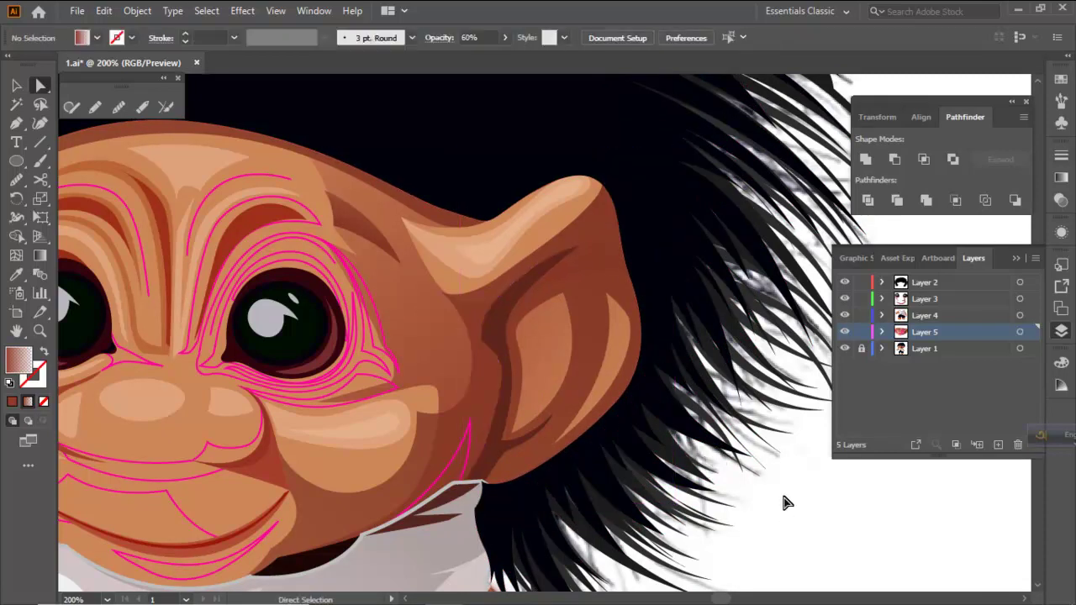
Fill the narrow outline between the jaw and the base of the ear with solid dark brown sampled from the inner-ear crease, and deselect
key("ctrl+minus")
key("ctrl+minus")
key("ctrl+minus")
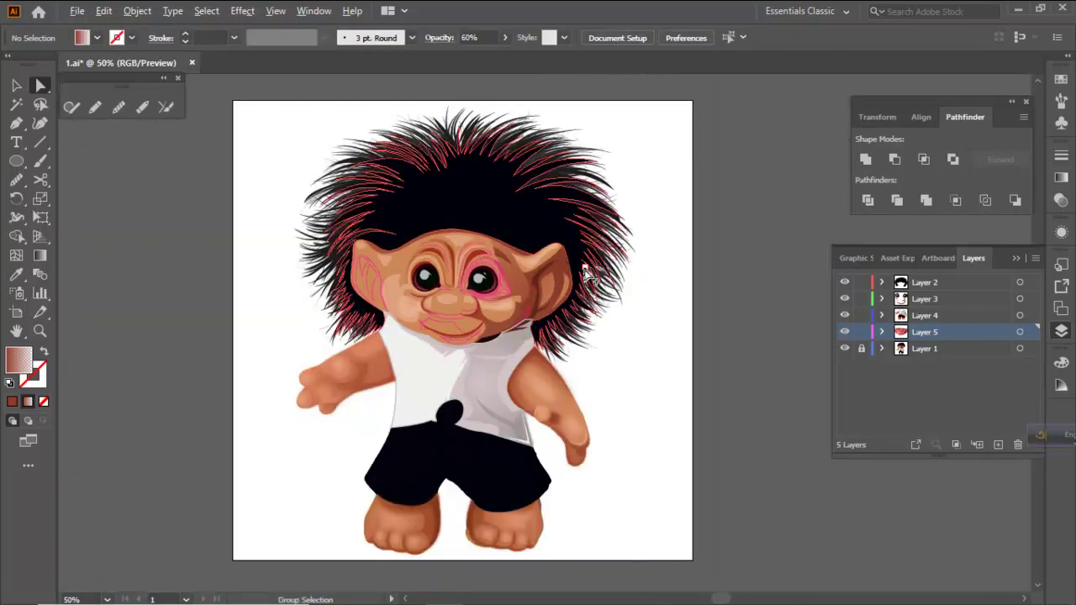
key("ctrl+plus")
key("ctrl+plus")
key("ctrl+plus")
key("ctrl+plus")
key("ctrl+plus")
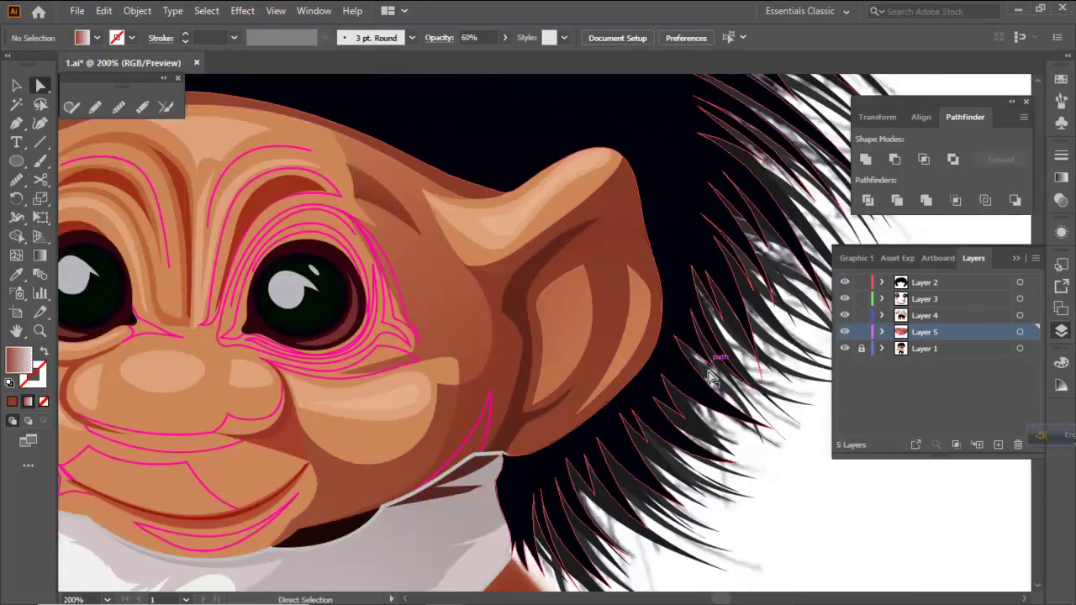
left_click(488, 429)
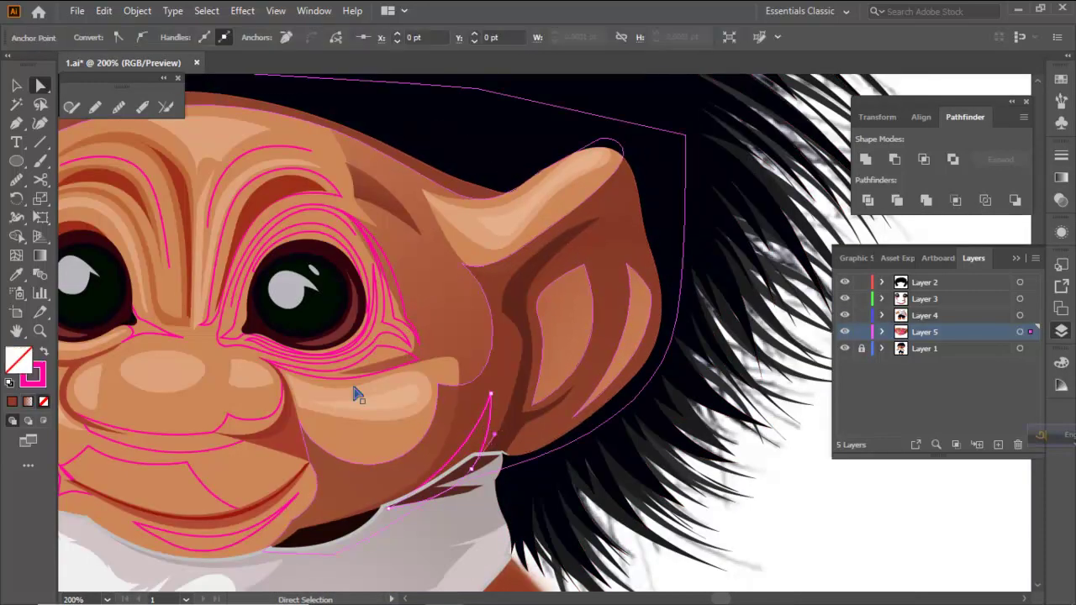
left_click(16, 274)
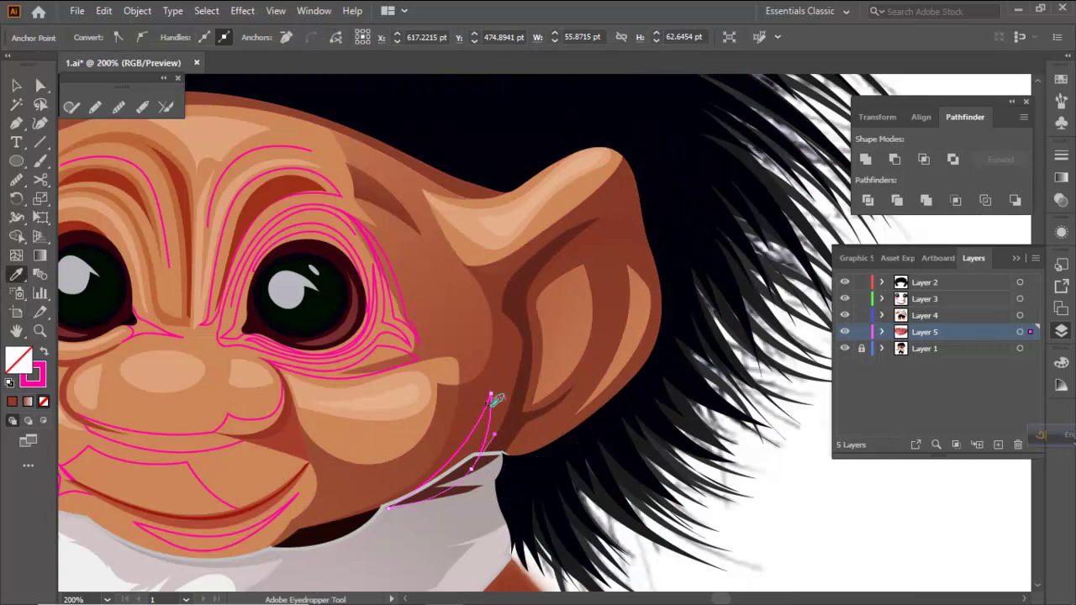
left_click(519, 396)
left_click(744, 479, "ctrl")
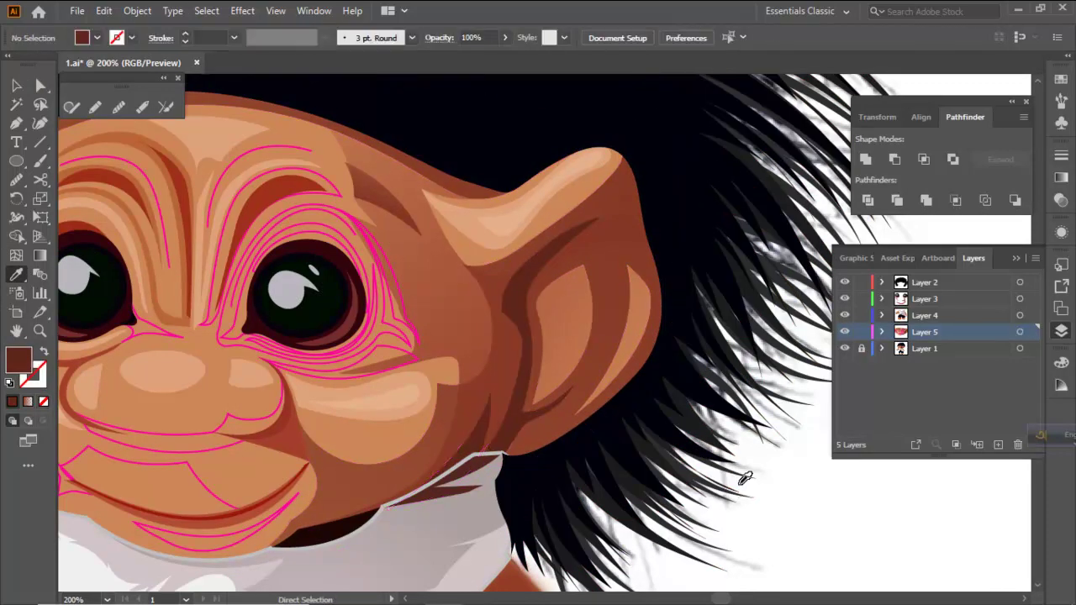
Fill the highlight outlines below the mouth and above the upper lip with the pale peach tone sampled from the nose highlight
key("ctrl+minus")
key("ctrl+minus")
key("ctrl+minus")
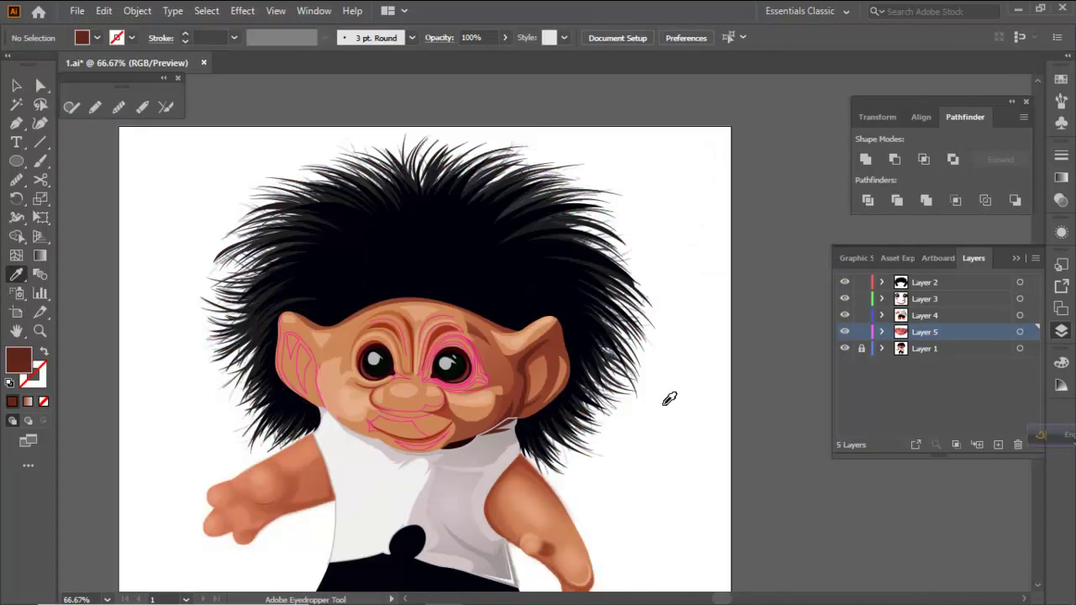
key("ctrl+minus")
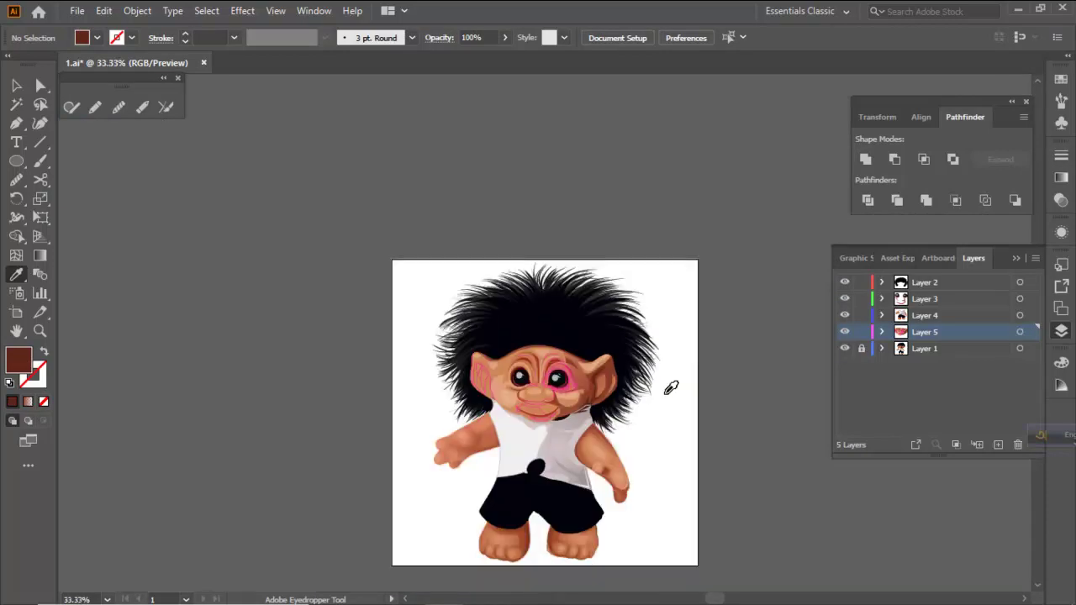
key("ctrl+plus")
key("ctrl+plus")
key("ctrl+plus")
key("ctrl+plus")
key("ctrl+plus")
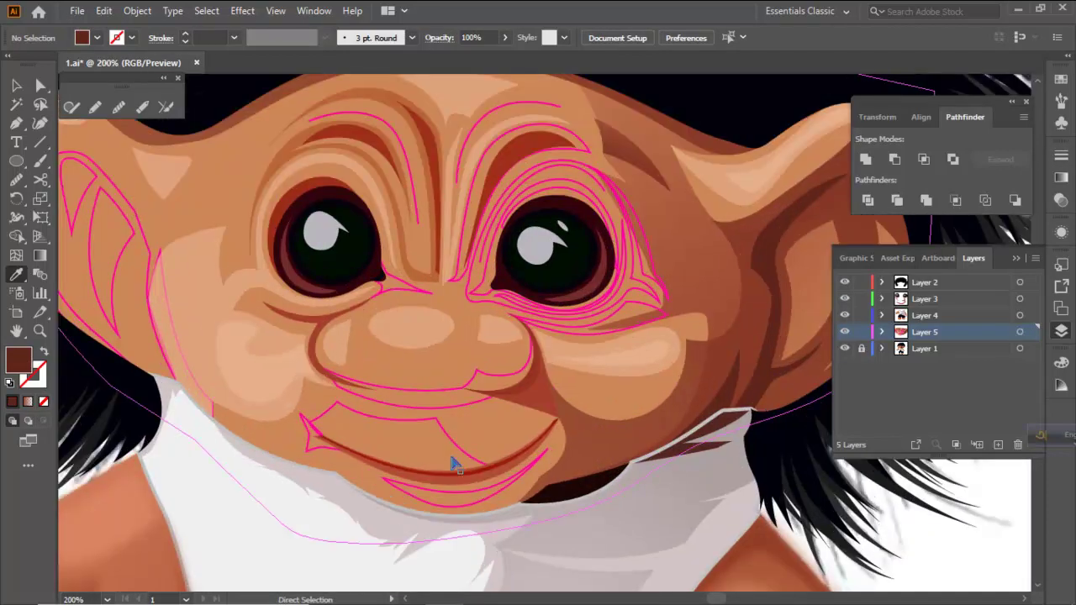
left_click(488, 490, "ctrl")
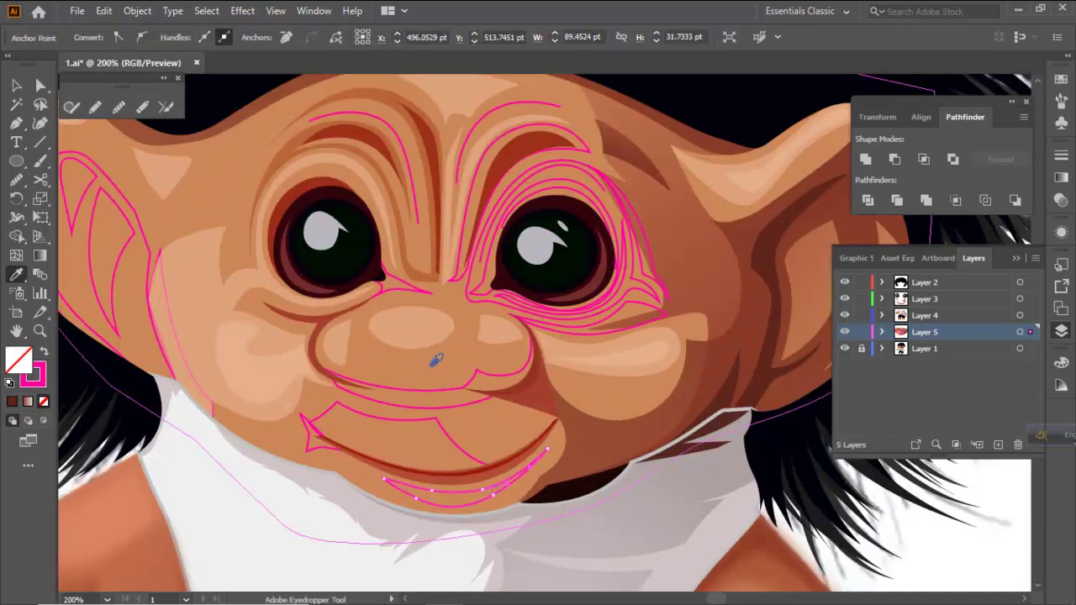
left_click(428, 330)
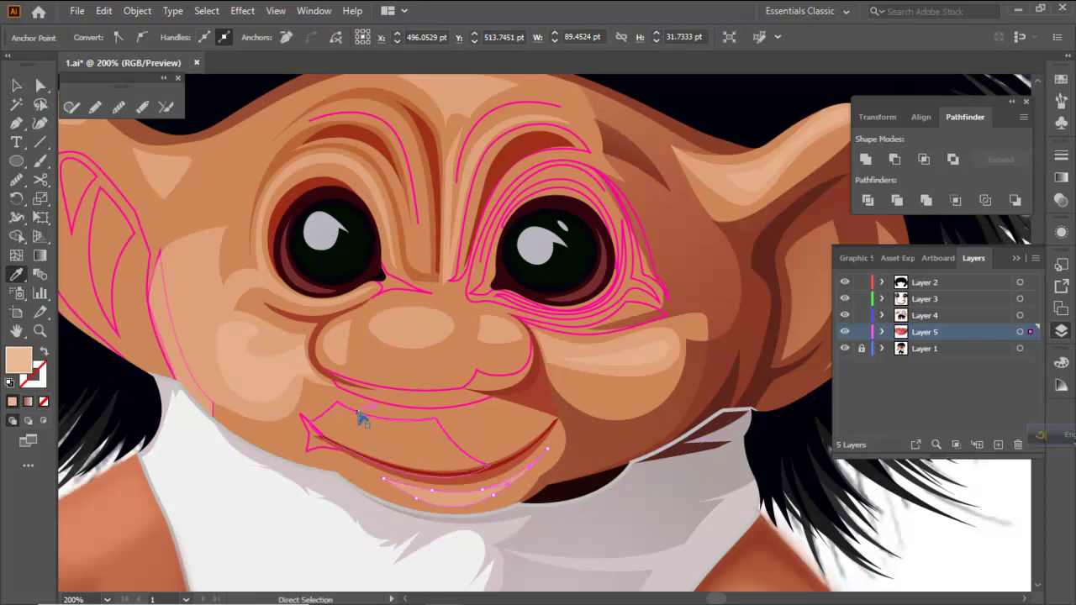
left_click(361, 417, "ctrl")
left_click(420, 337)
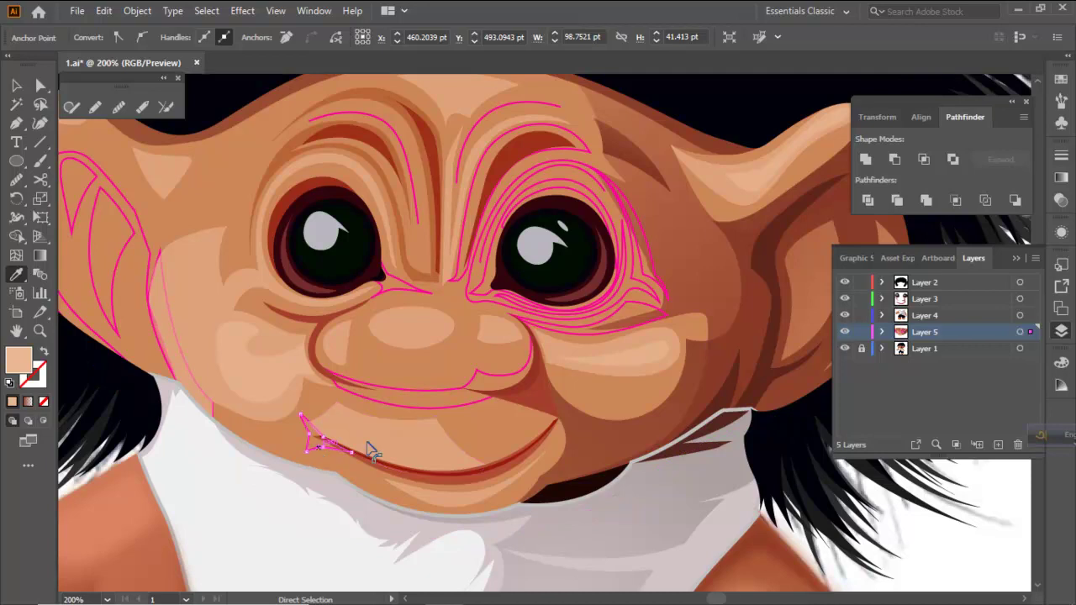
Fill the mouth-corner outline and recolor the fold shadow beside the nostril with the fading reddish-brown gradient sampled from the face shadow
left_click(312, 432, "ctrl")
left_click(547, 403, "ctrl")
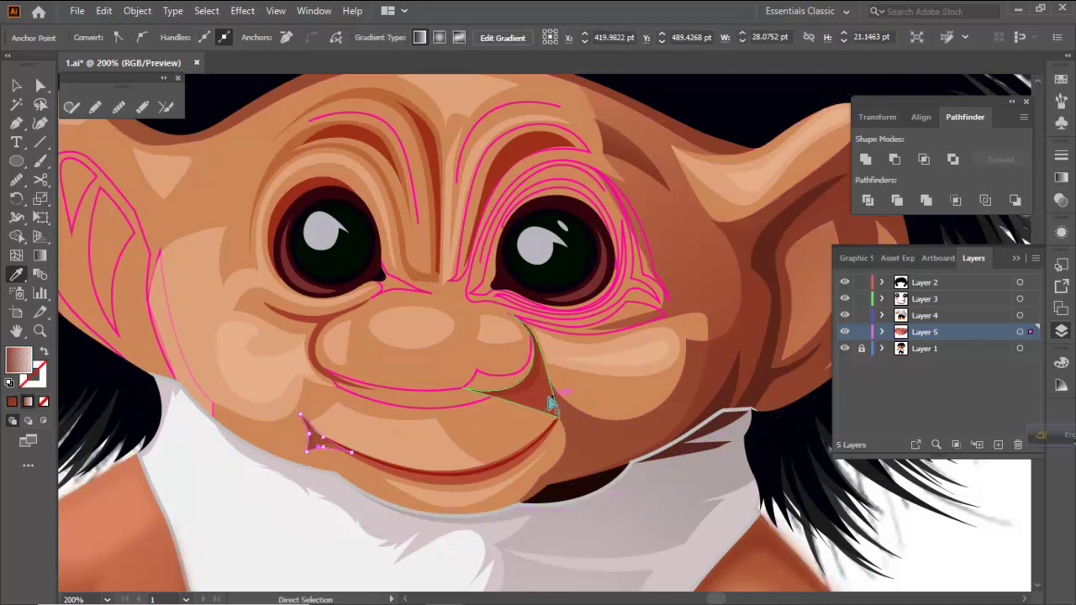
left_click(685, 454)
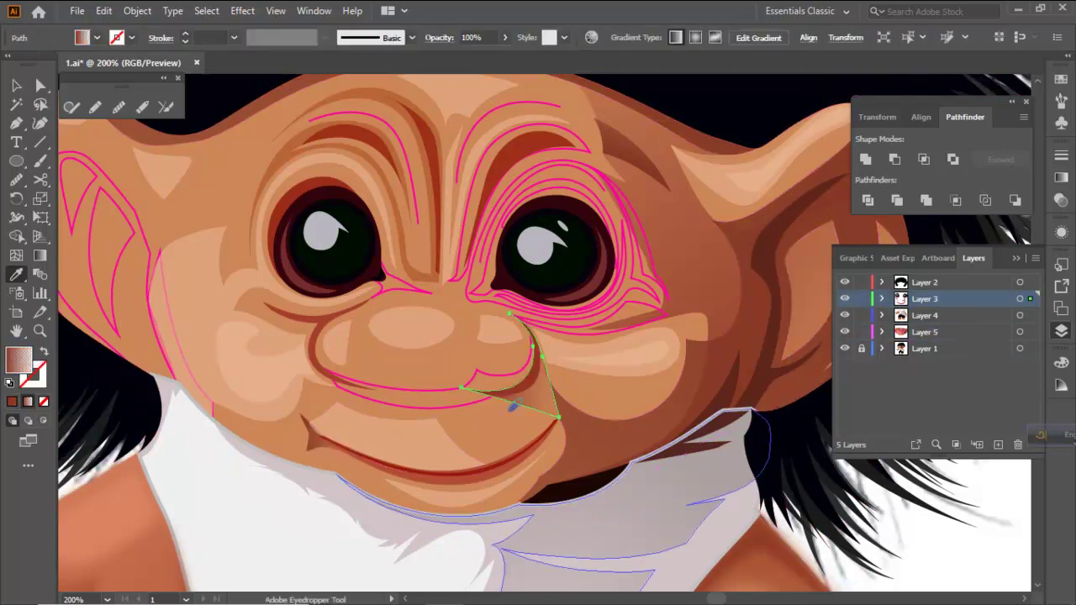
Redirect the nostril fold shadow's gradient to fade diagonally down toward the end of the smile line, and deselect
left_click(40, 255)
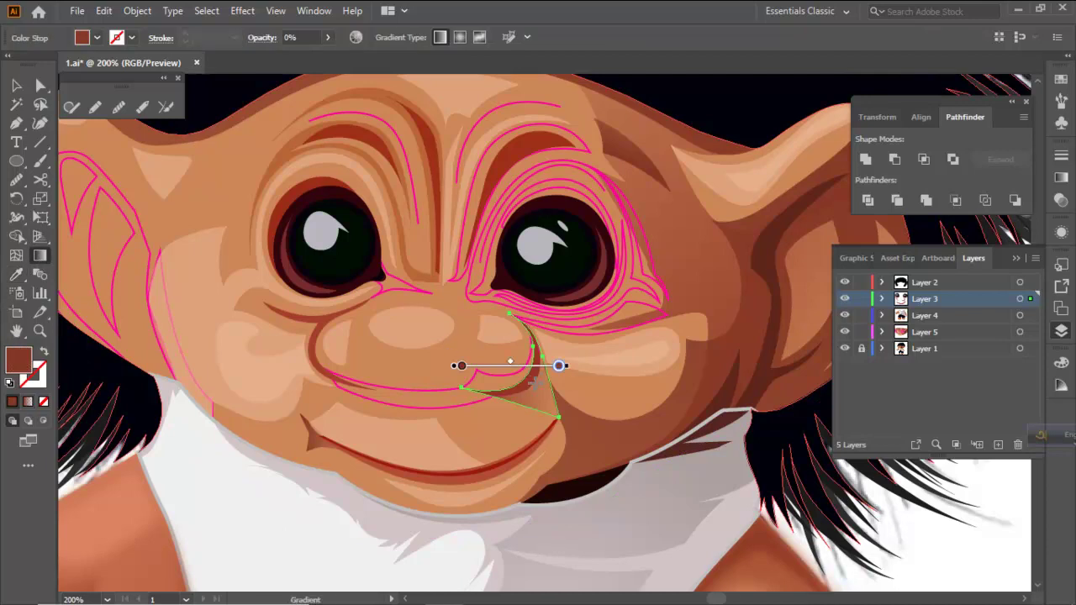
left_click_drag(520, 380, 561, 418)
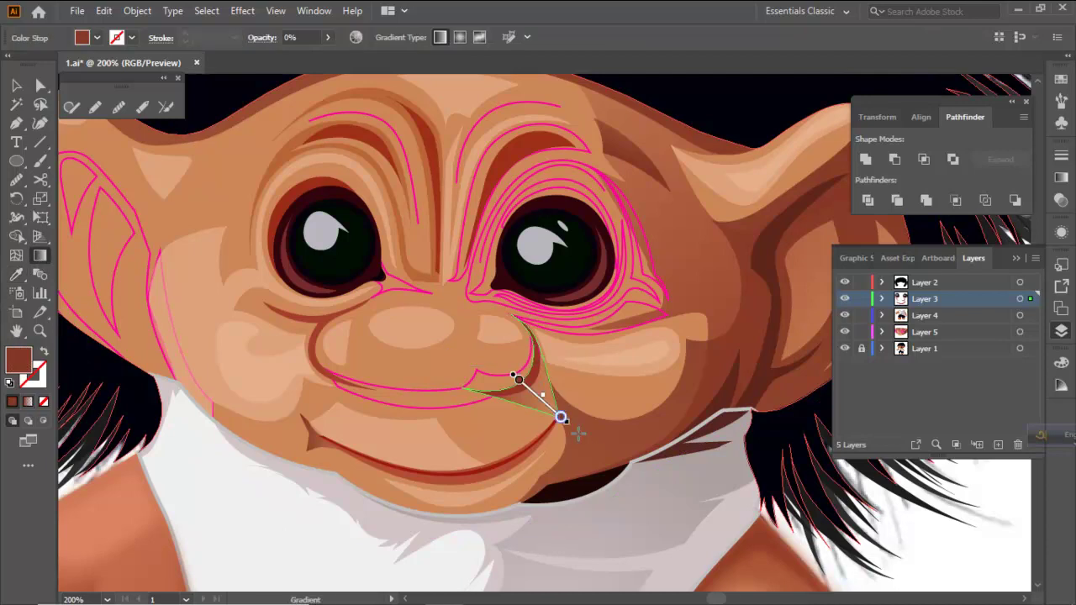
left_click(906, 535, "ctrl")
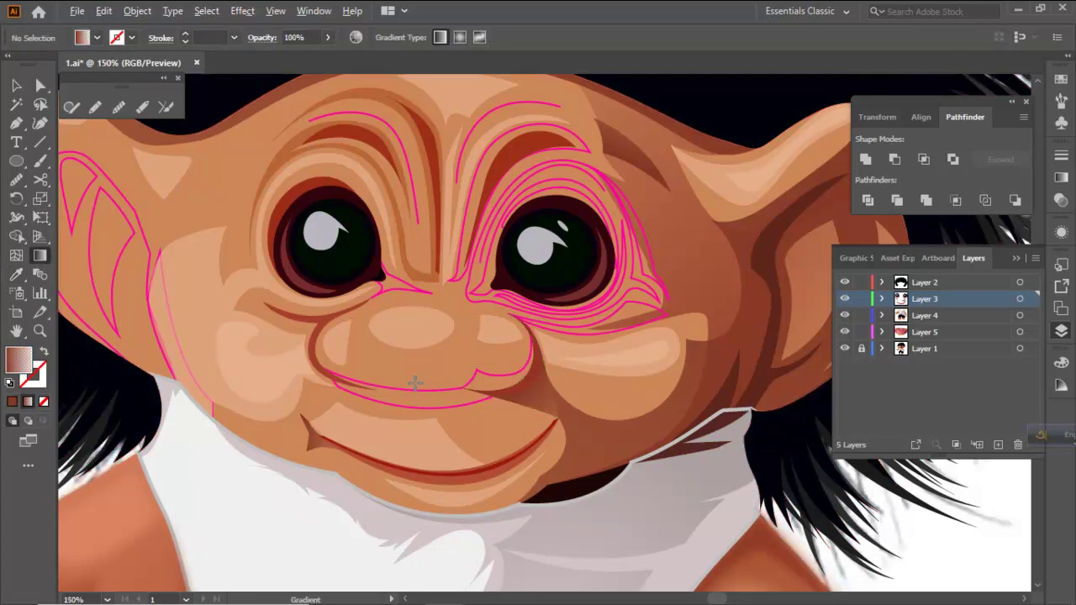
Redirect the mouth-corner shadow's gradient to fade outward from the lips toward the cheek, and deselect
scroll(397, 395, "down", 3)
scroll(360, 396, "up", 4)
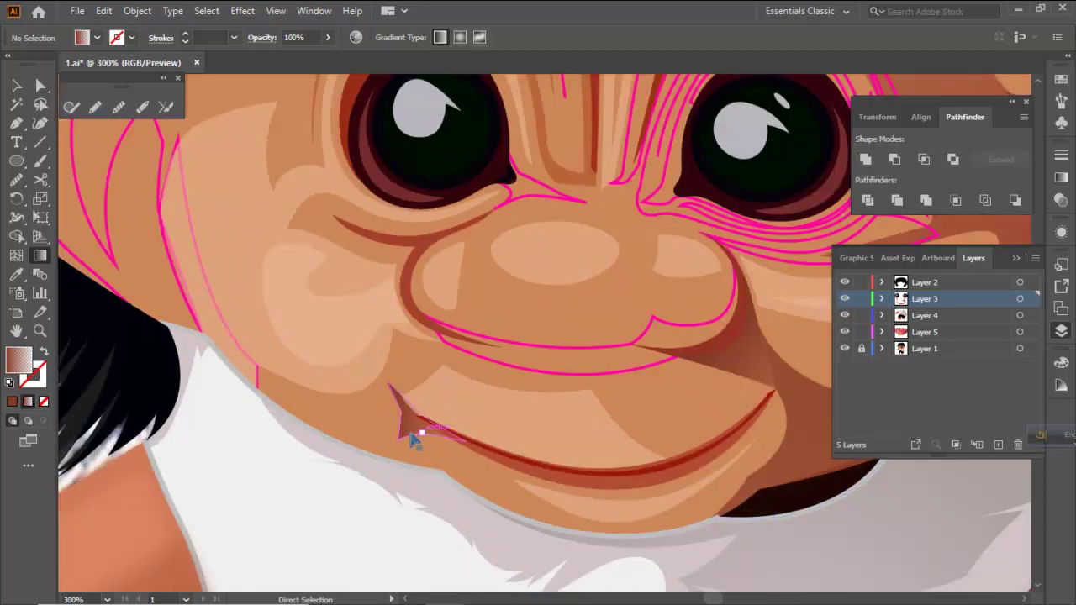
left_click(418, 441)
left_click_drag(463, 405, 325, 428)
scroll(296, 412, "down", 3)
left_click(630, 503, "ctrl")
scroll(357, 357, "up", 2)
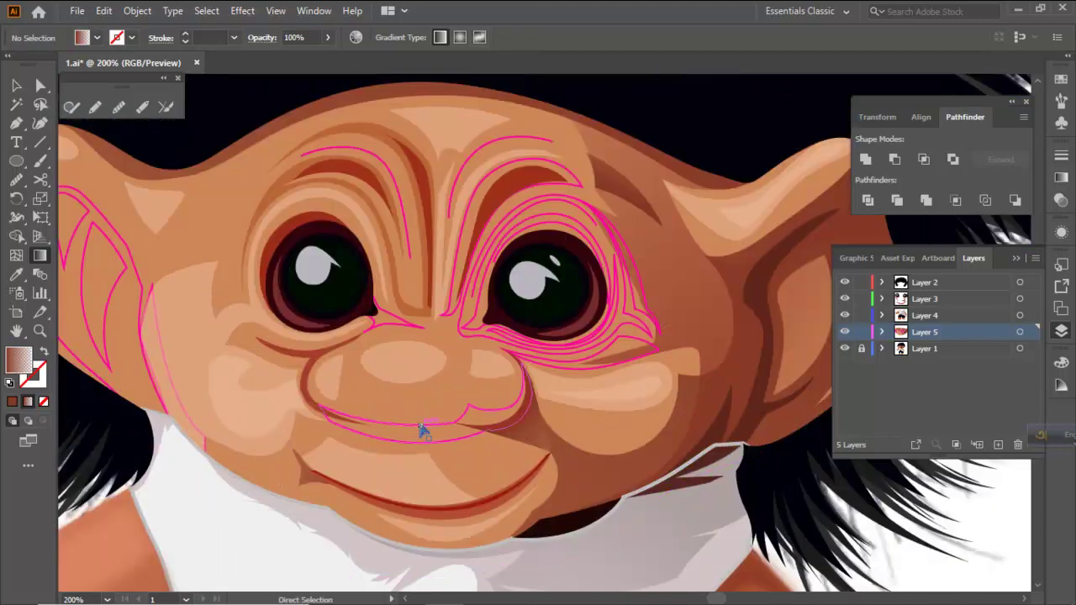
Fill the shadow outline under the nose with the fading reddish-brown gradient sampled from the face shadow, and redirect it to fade upward
left_click(448, 426)
left_click(16, 274)
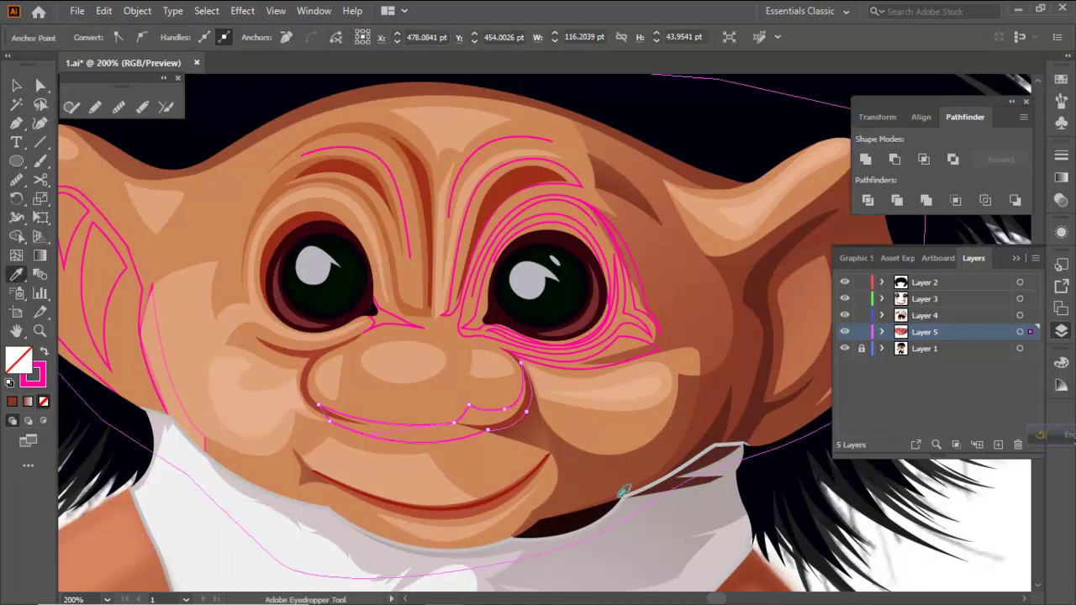
left_click(546, 460)
key("g")
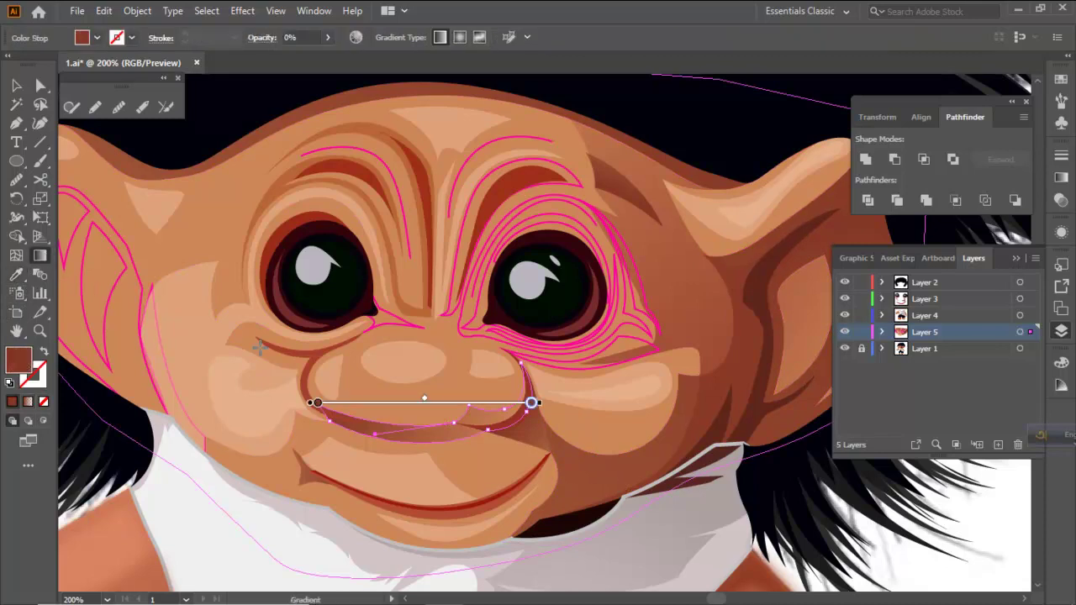
left_click(16, 274)
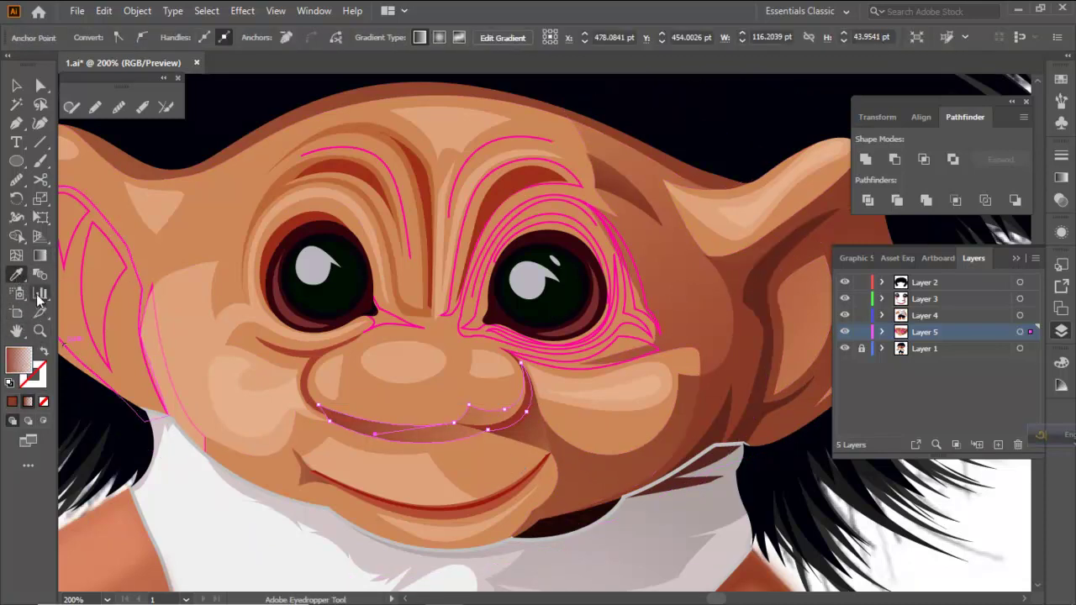
left_click(39, 254)
mouse_move(418, 347)
left_mouse_down()
mouse_move(430, 449)
mouse_move(387, 344)
left_mouse_up()
left_click_drag(426, 446, 424, 338)
Examine the gradient directions of the mouth-corner shadow and the fold shadow beside the nostril
left_click(307, 481)
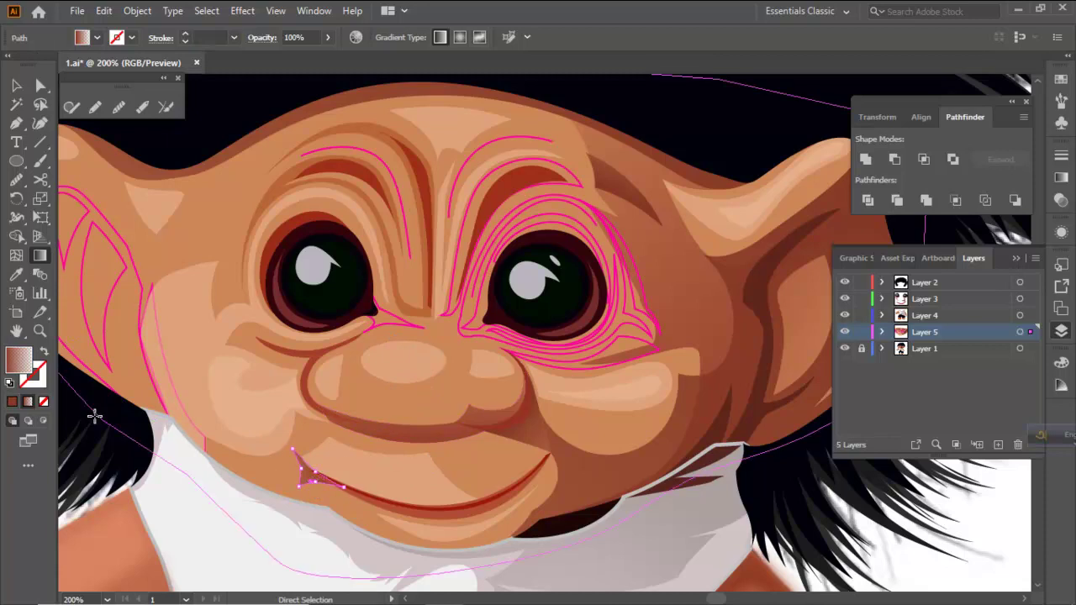
left_click(16, 274)
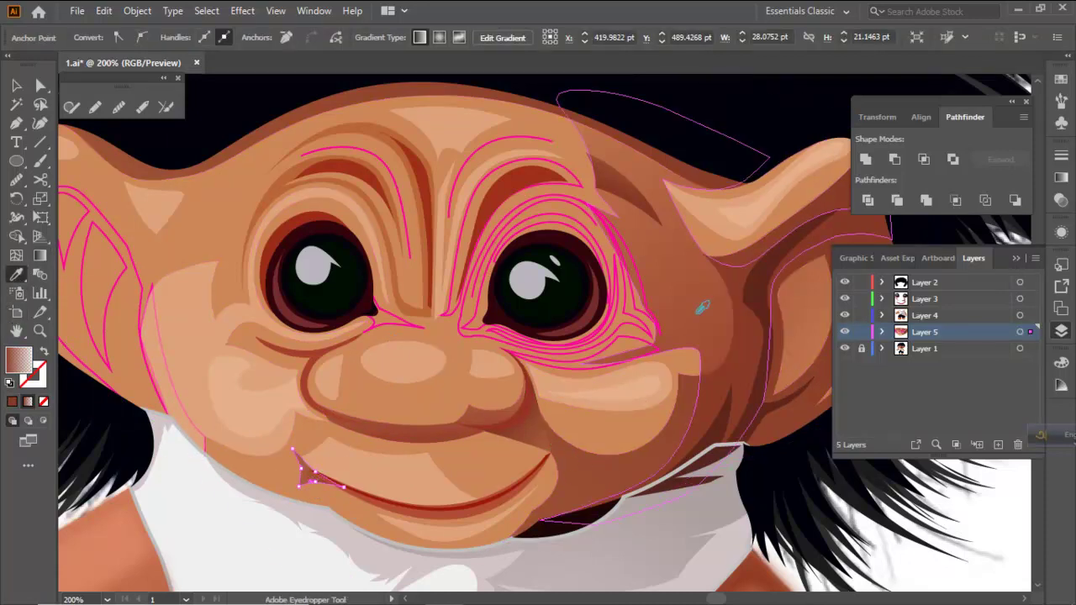
left_click(40, 255)
scroll(328, 471, "up", 1)
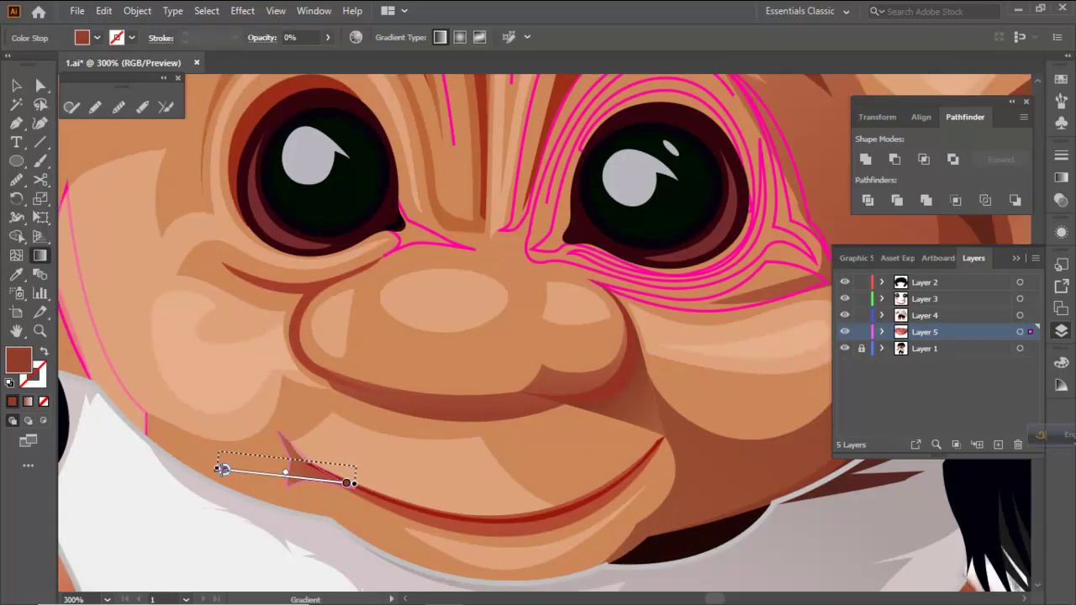
key("a")
left_click(621, 407)
left_click(586, 401)
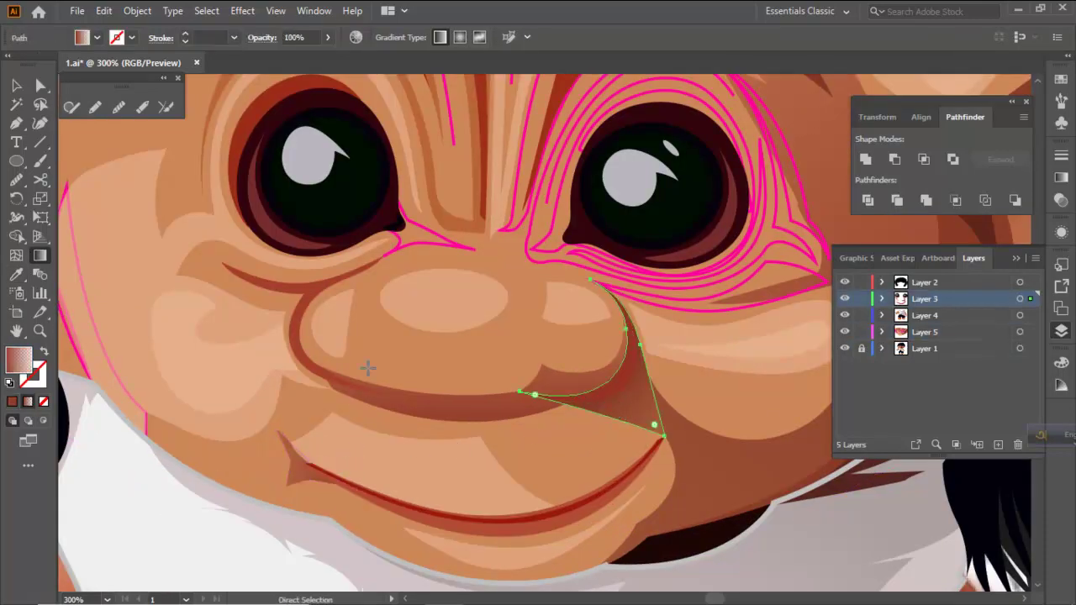
key("i")
left_click(409, 401)
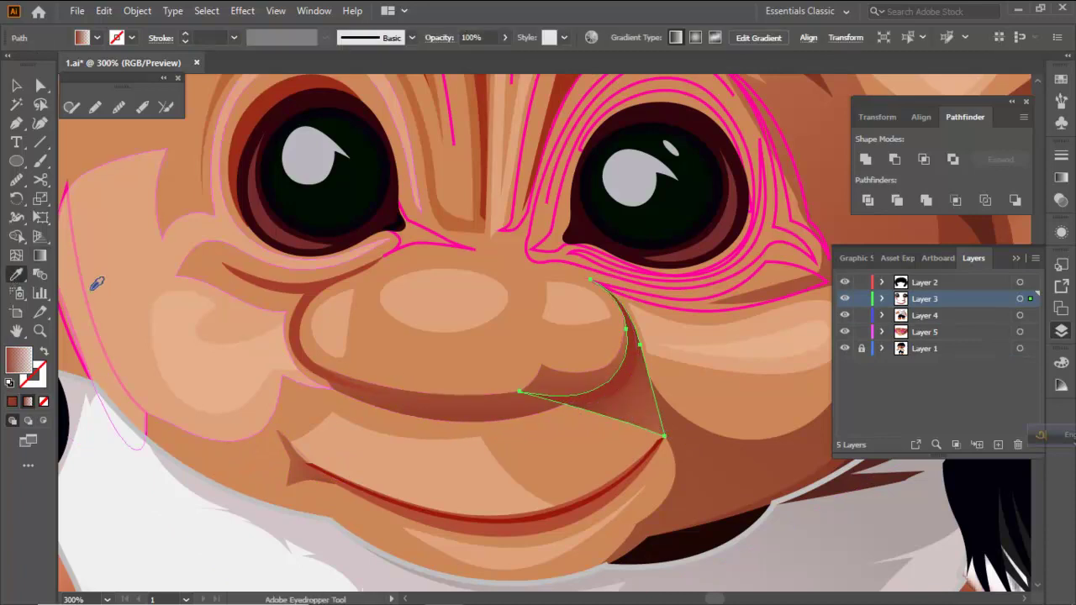
left_click(42, 256)
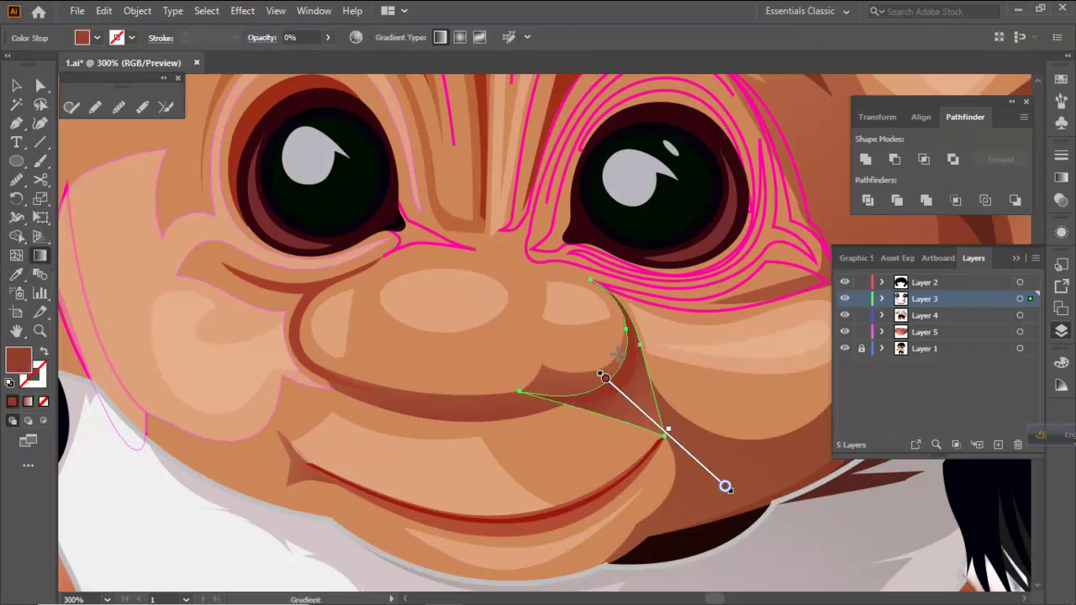
Fill the outline at the left eye's inner corner with the fading reddish-brown gradient sampled from the nostril fold shadow
left_click_drag(536, 320, 500, 446)
left_click(438, 375)
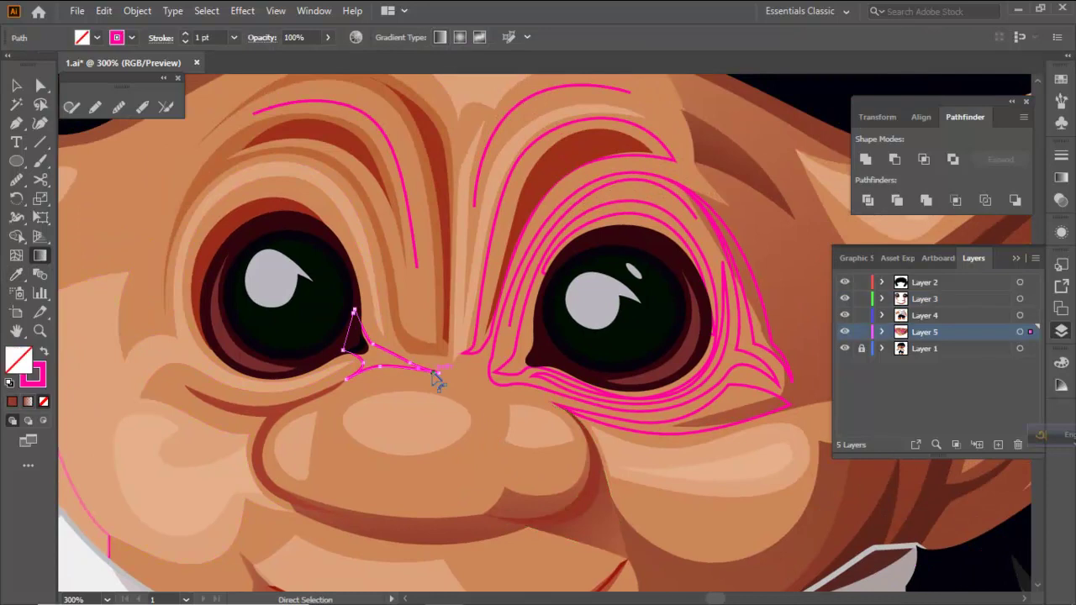
left_click(17, 276)
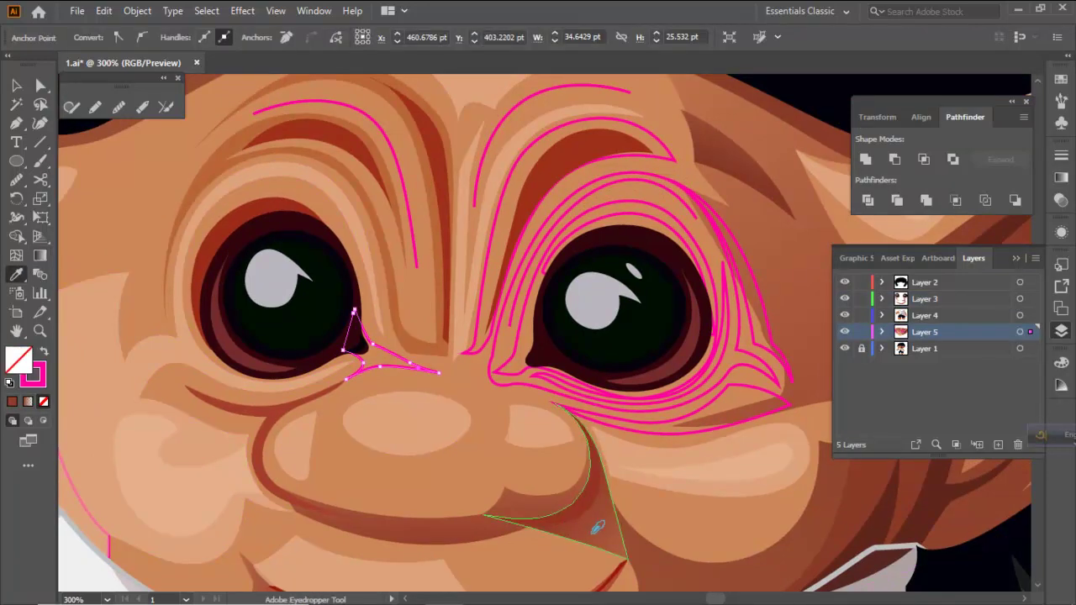
left_click(591, 531)
left_click(40, 254)
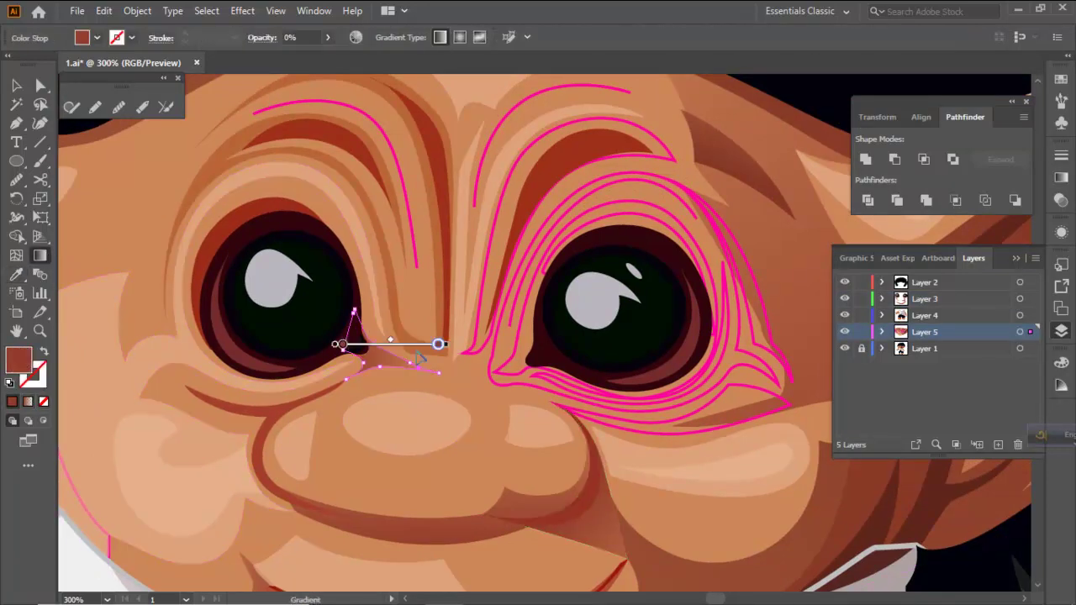
key("a")
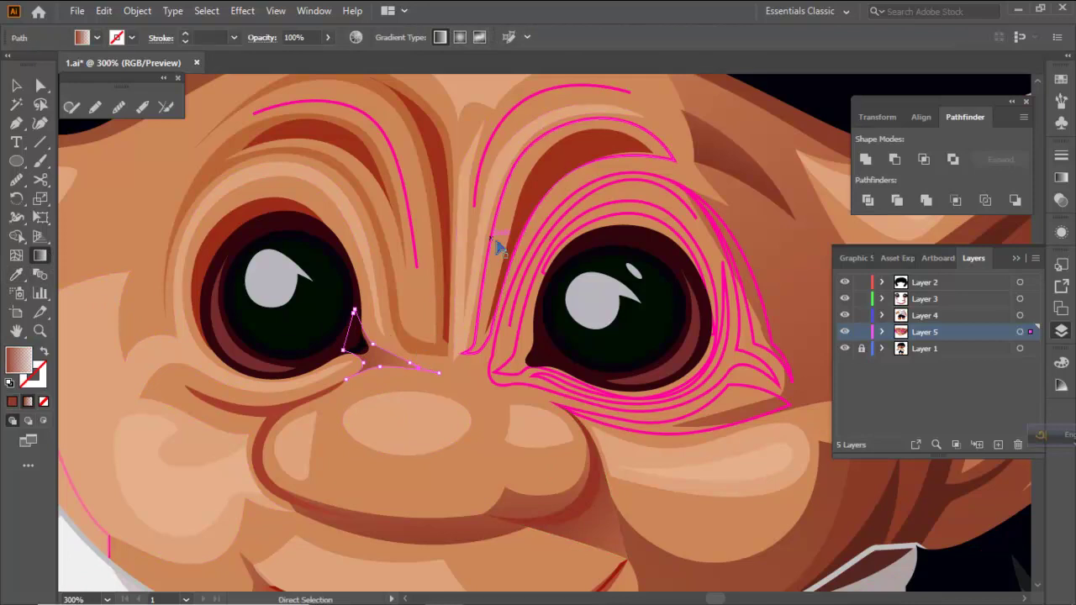
Fill the wrinkle outline above the right eye with the brown tone sampled from the left brow wrinkle
left_click(411, 339, "ctrl")
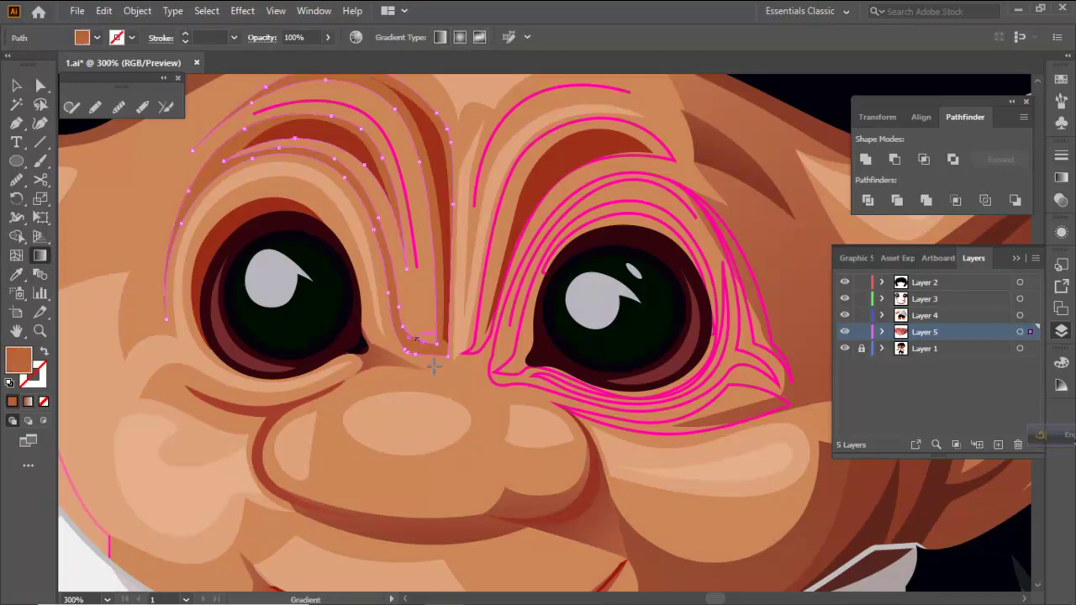
scroll(513, 413, "down", 1)
key("a")
left_click(680, 107)
key("g")
key("ctrl+minus")
key("ctrl+minus")
key("ctrl+plus")
key("ctrl+plus")
key("ctrl+plus")
key("ctrl+plus")
left_click(643, 223, "ctrl")
left_click(15, 274)
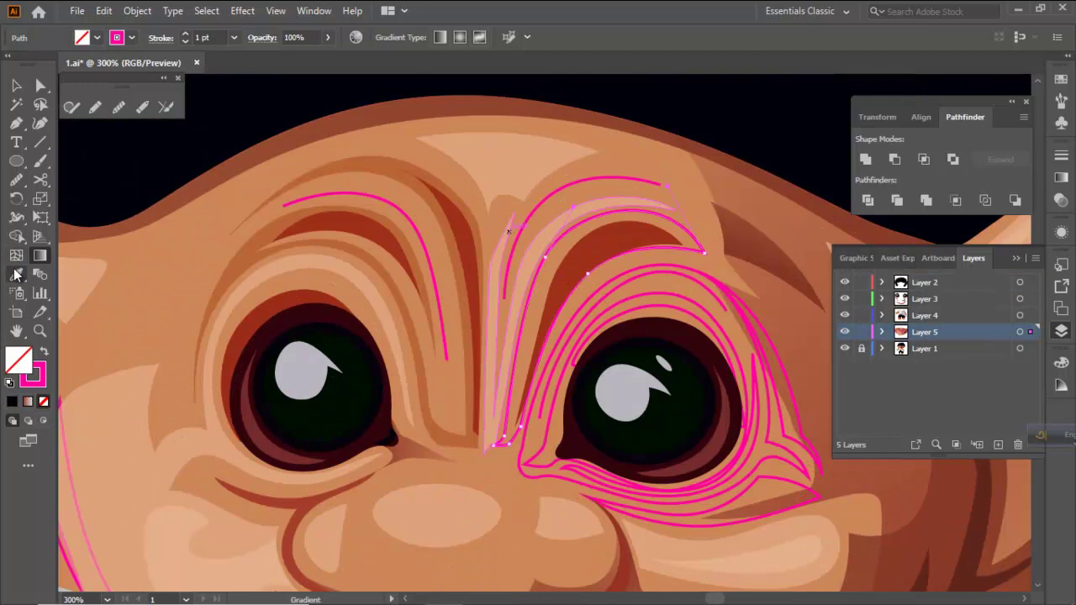
left_click(422, 370, "ctrl")
left_click(422, 370)
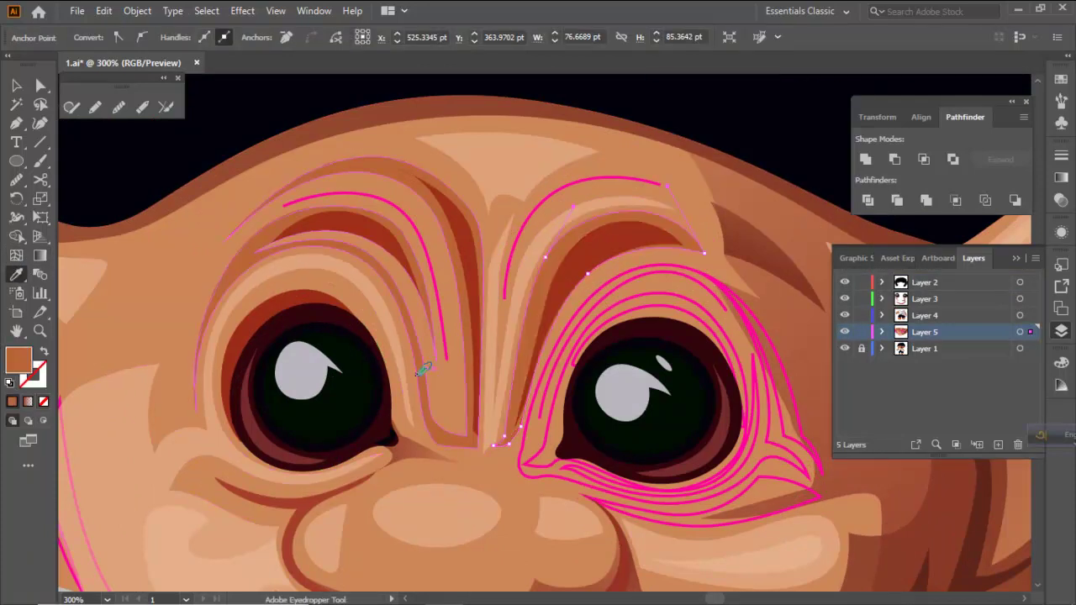
Fill the ring around the right eye with the left upper lid's dark red, and the upper-lid arc with solid reddish brown sampled from the nostril shadow
left_click(547, 440, "ctrl")
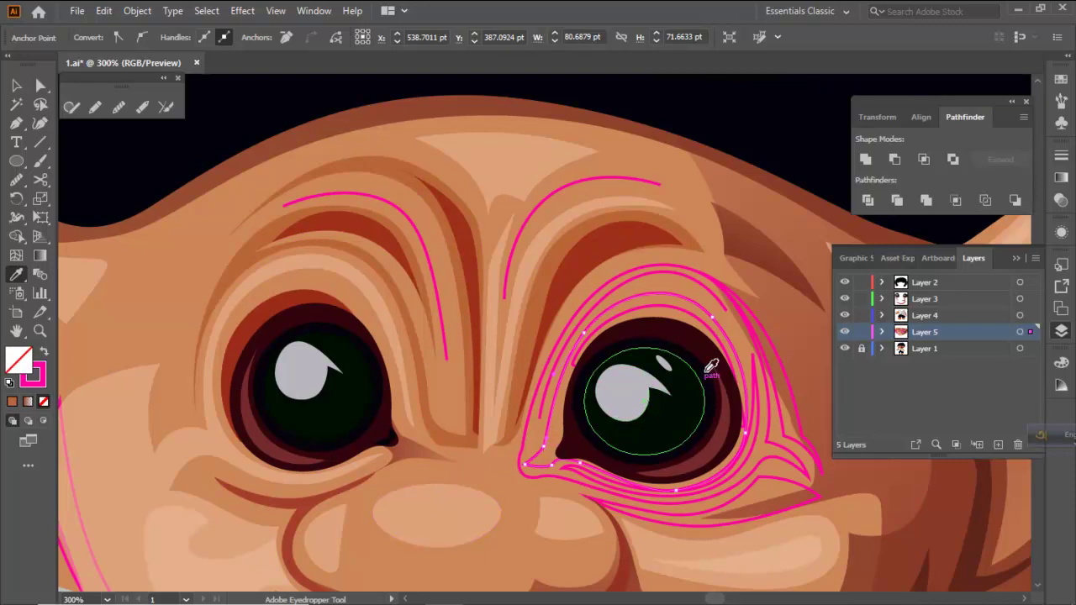
left_click(296, 297)
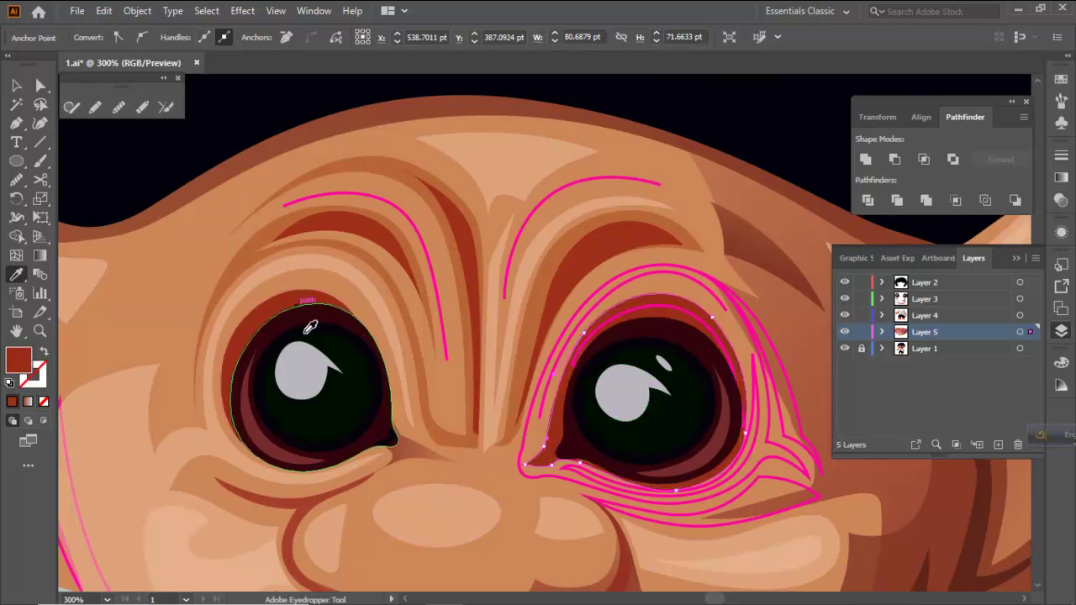
left_click(658, 315, "ctrl")
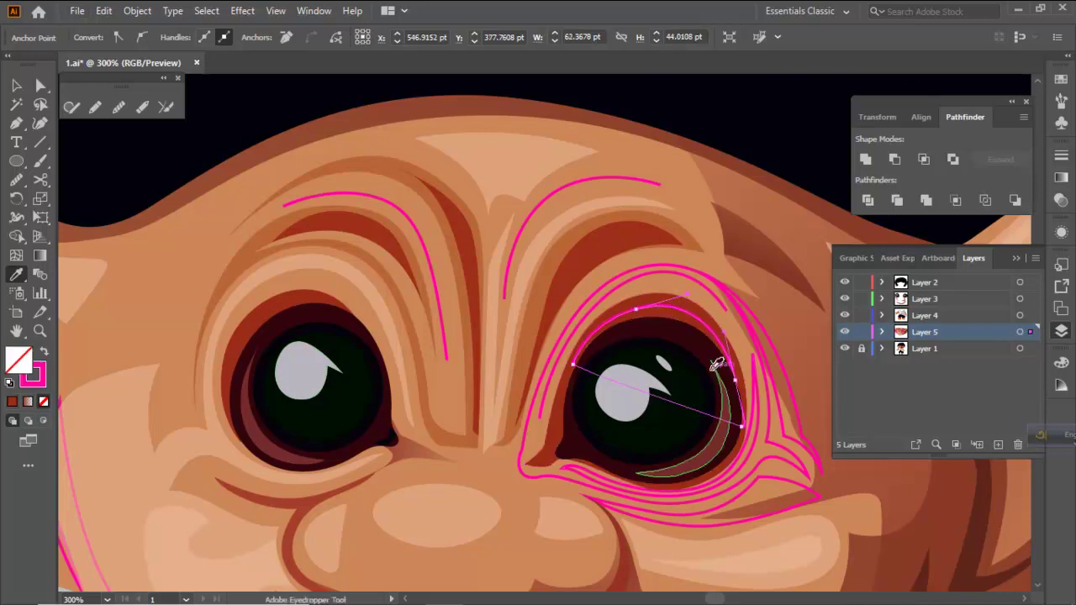
left_click(695, 304)
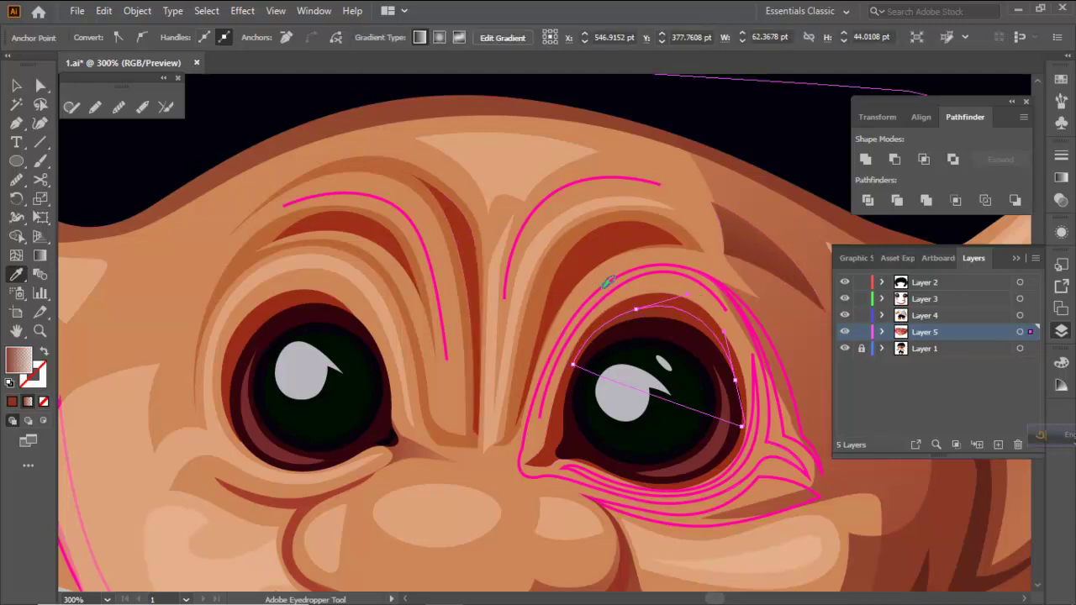
scroll(374, 337, "down", 4)
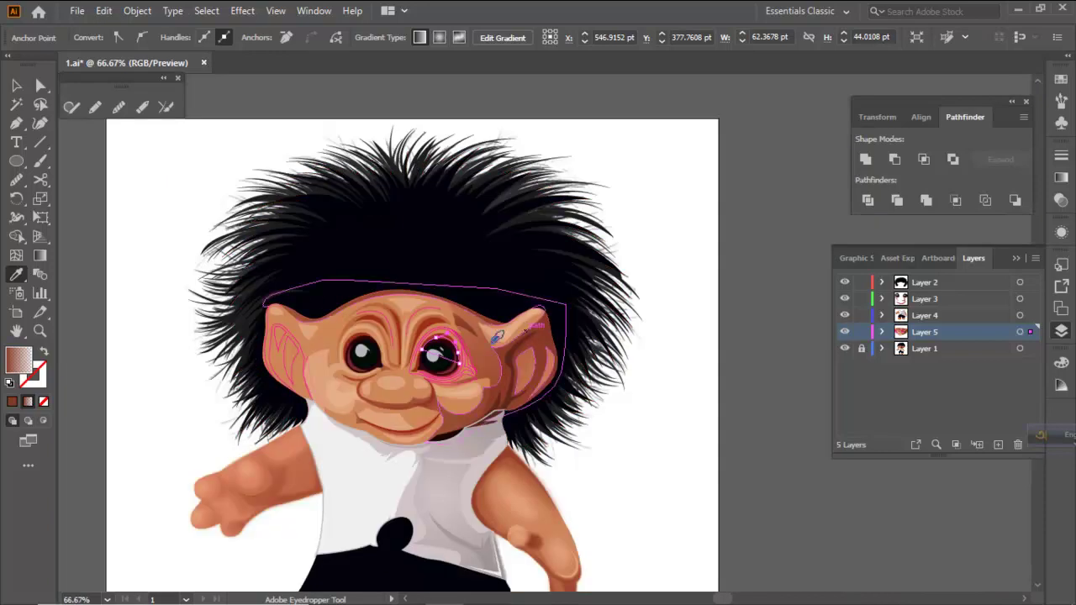
scroll(425, 373, "up", 4)
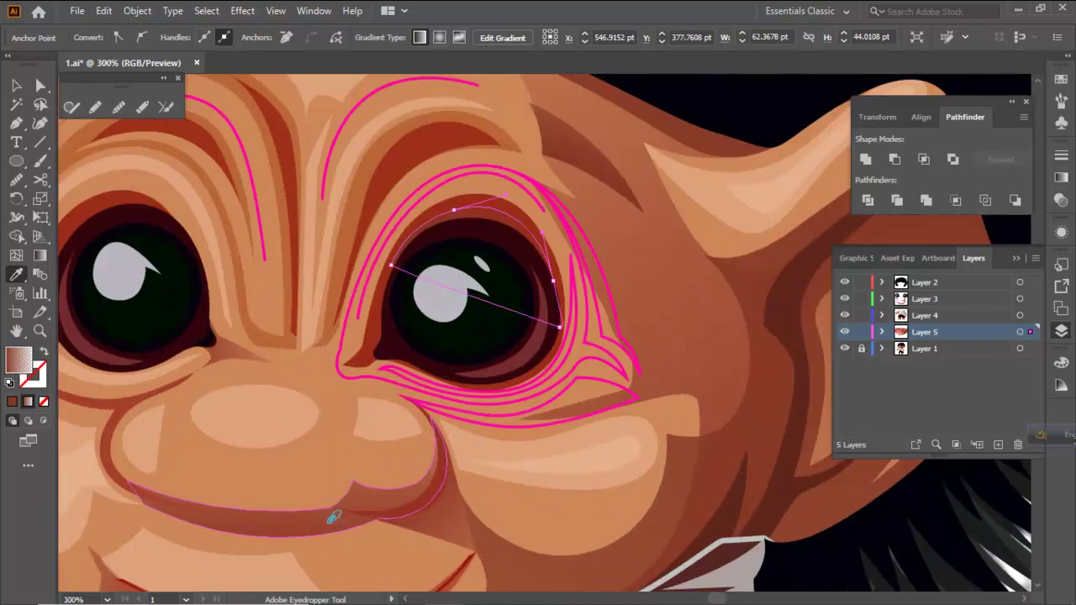
left_click(432, 496)
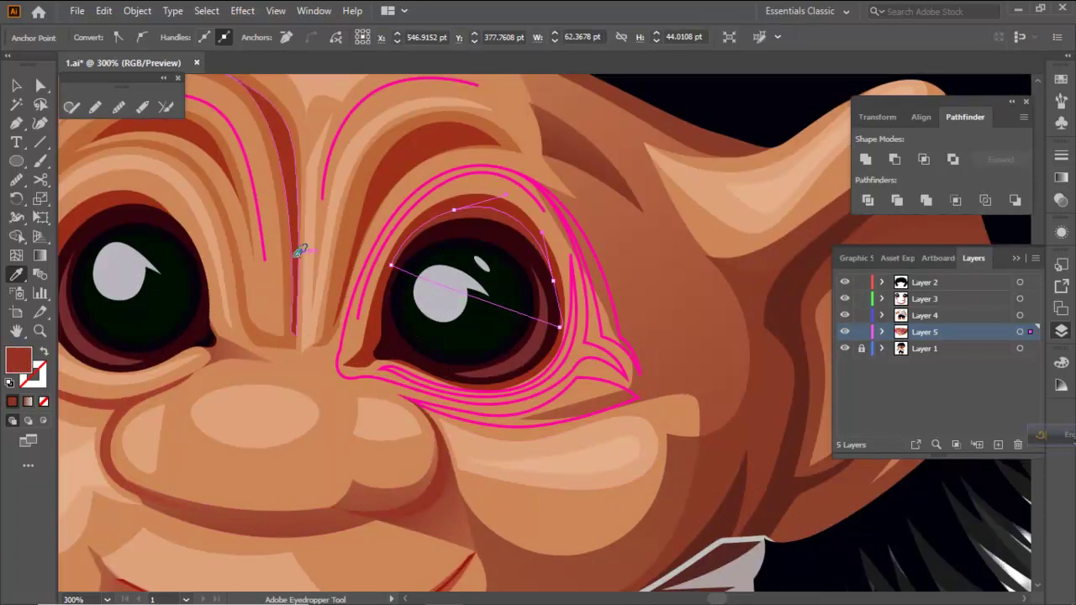
Set the opacity of the dark red ring around the right eye to 60%, and deselect
left_click(16, 85)
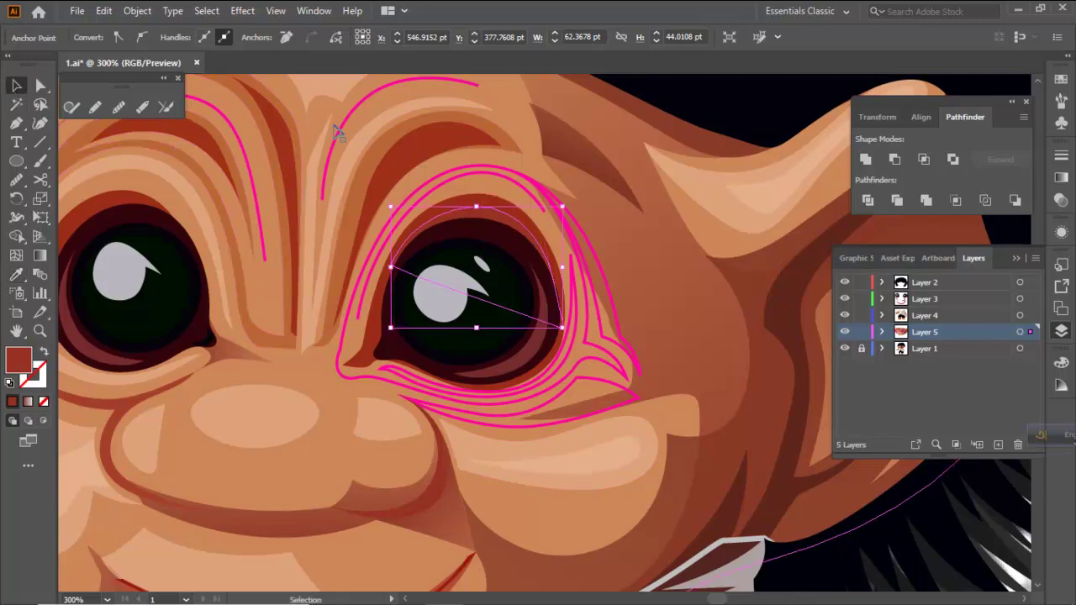
left_click(324, 132)
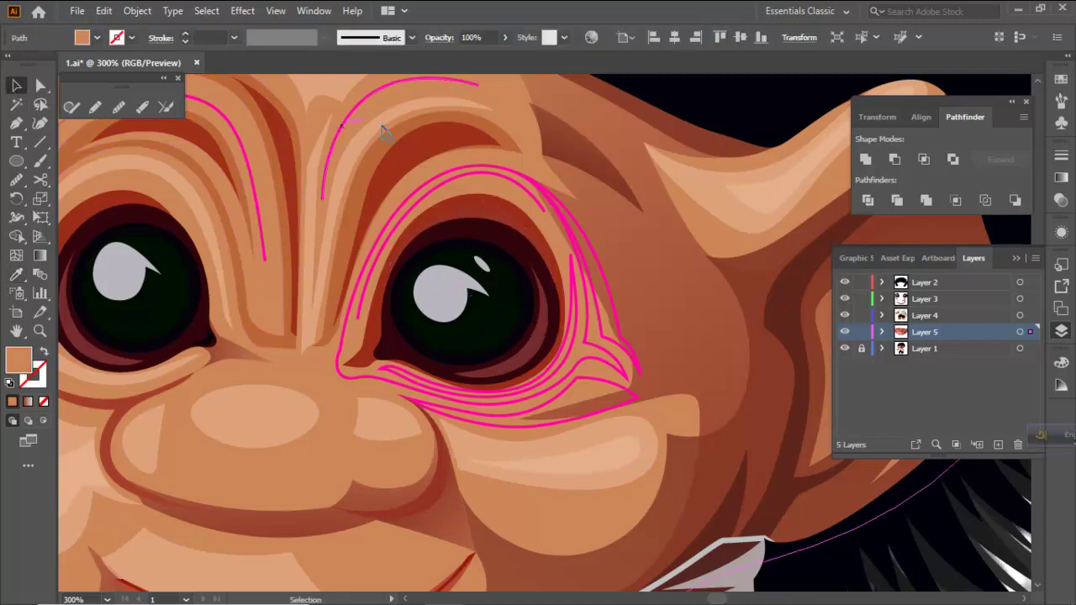
left_click(508, 219)
left_click(490, 198)
left_click(481, 37)
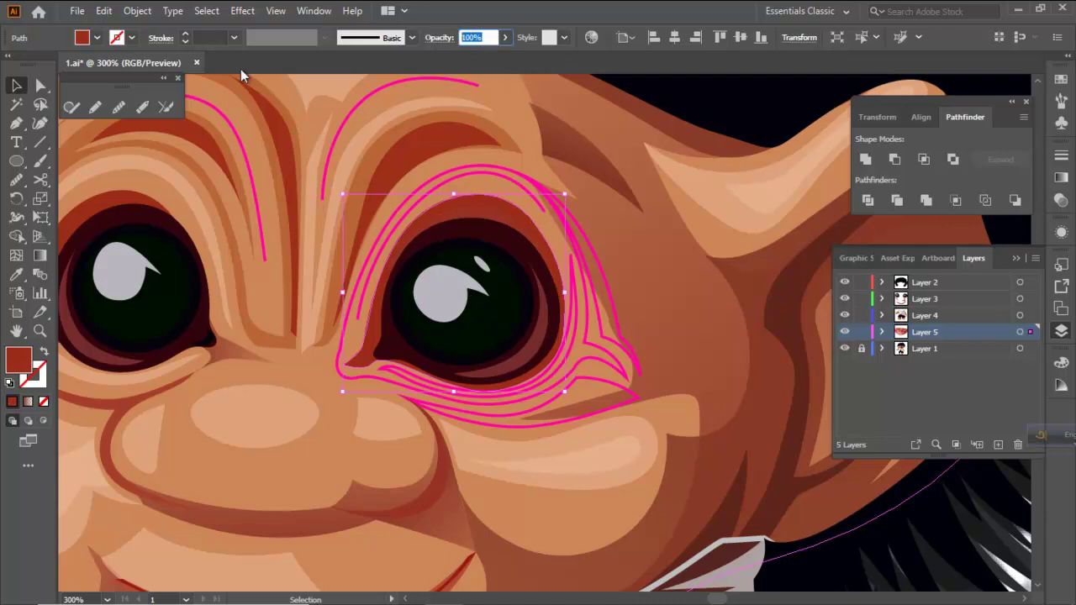
type("60")
key("Return")
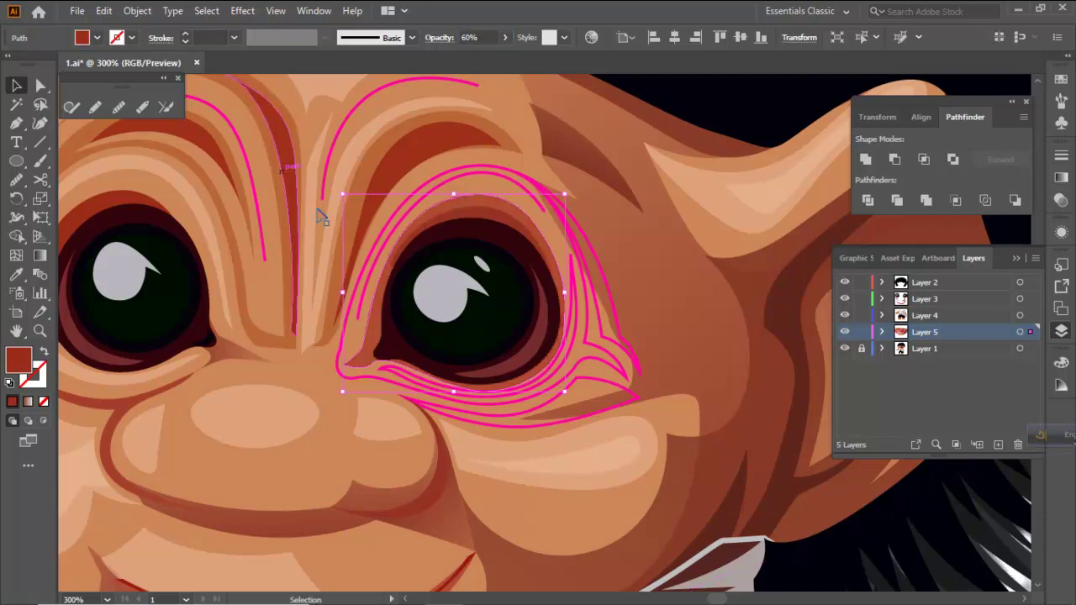
key("ctrl+minus")
left_click(716, 399)
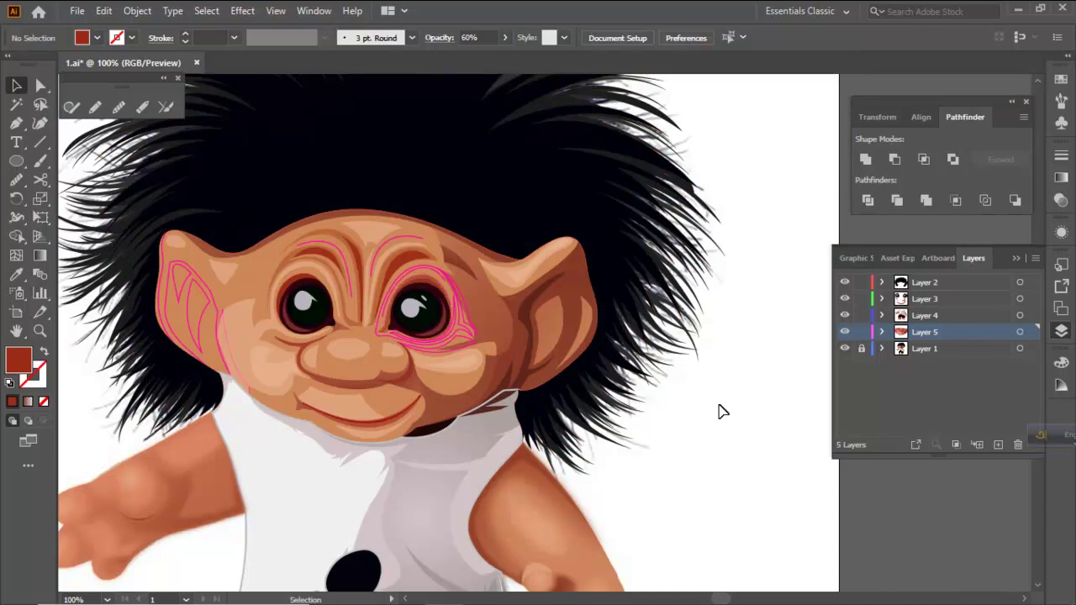
Fill the large eyelid outline surrounding the right eye with the pale peach tone sampled from the left eyelid highlight
scroll(304, 313, "up", 4)
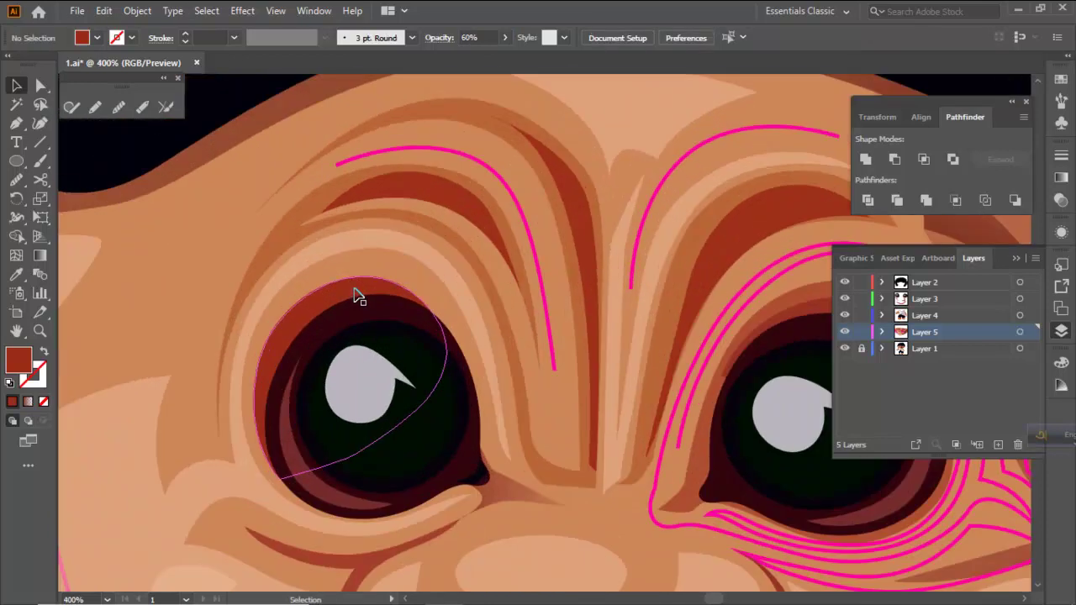
left_click(356, 294)
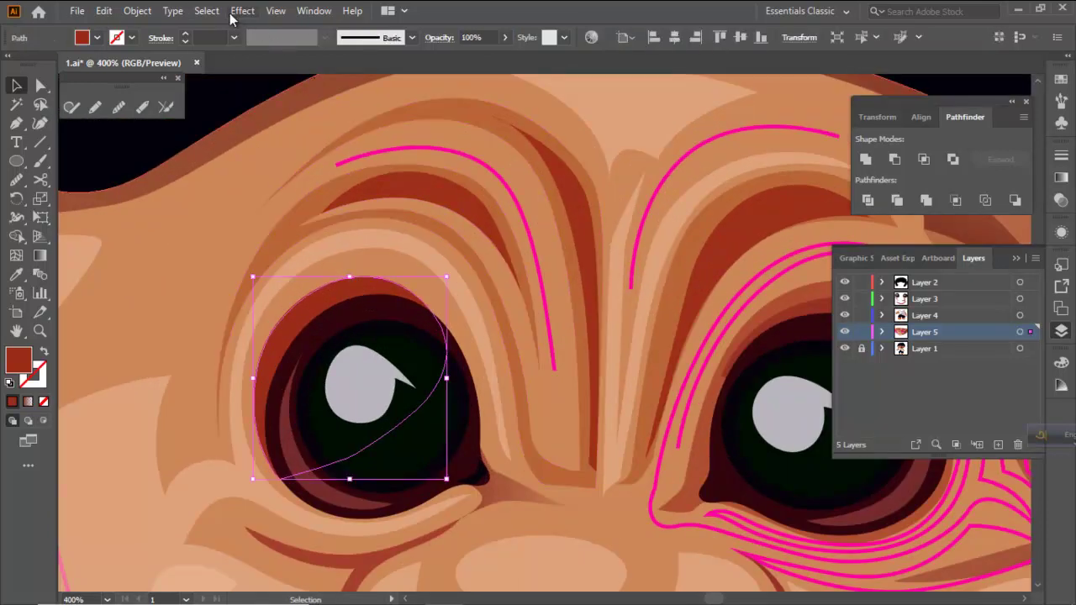
left_click_drag(739, 240, 487, 228)
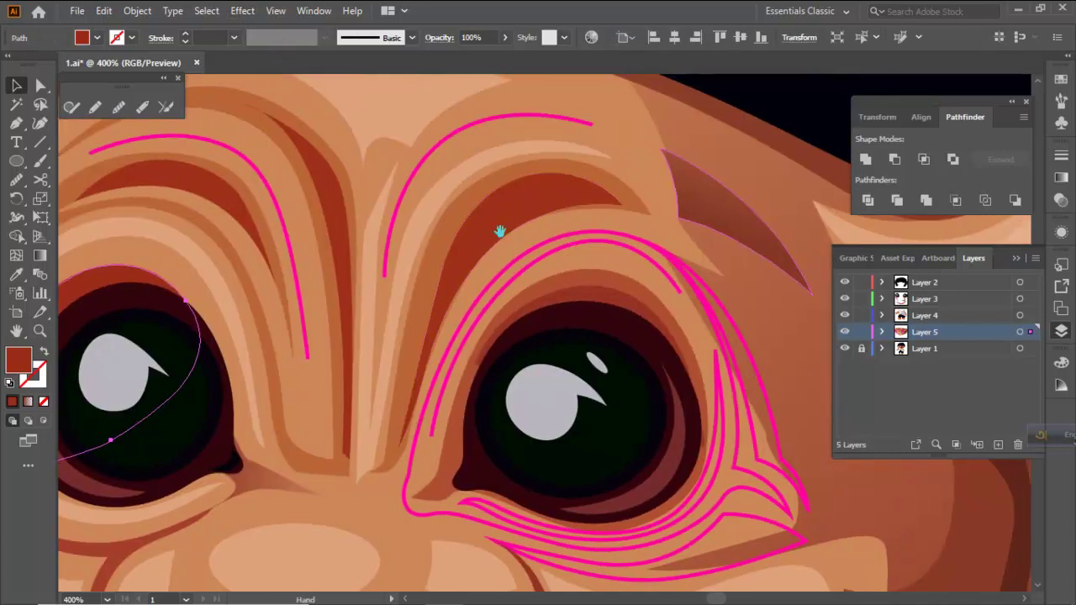
left_click(650, 250)
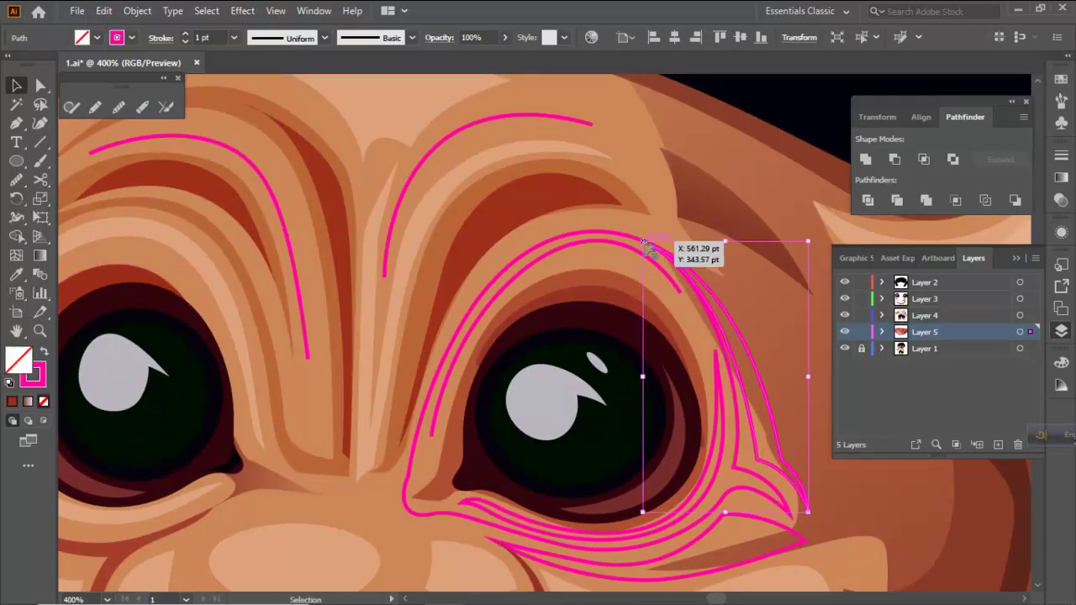
left_click(418, 444)
left_click(16, 275)
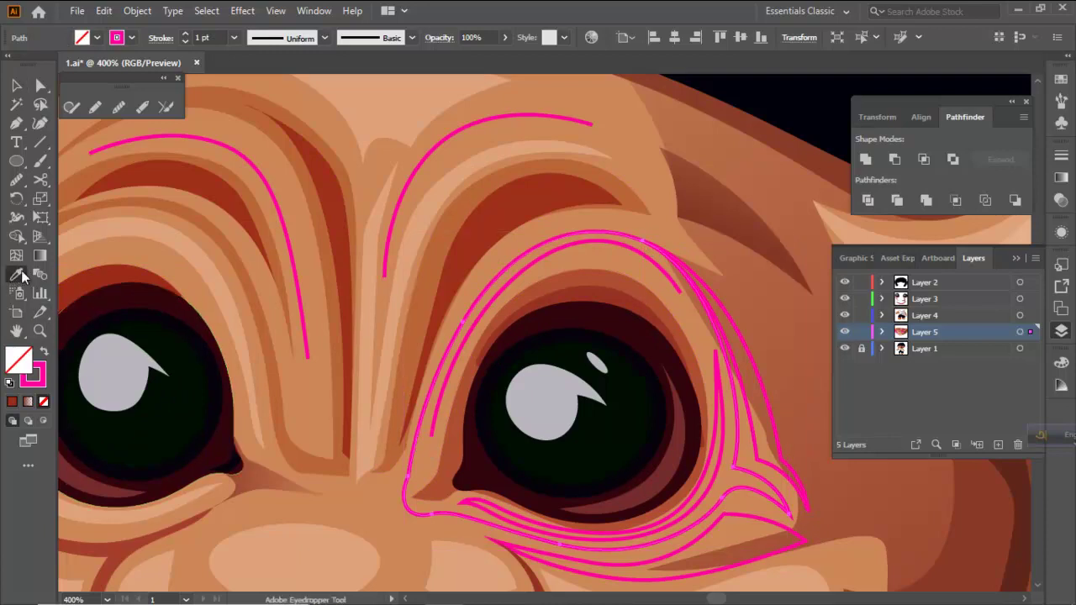
left_click(197, 256)
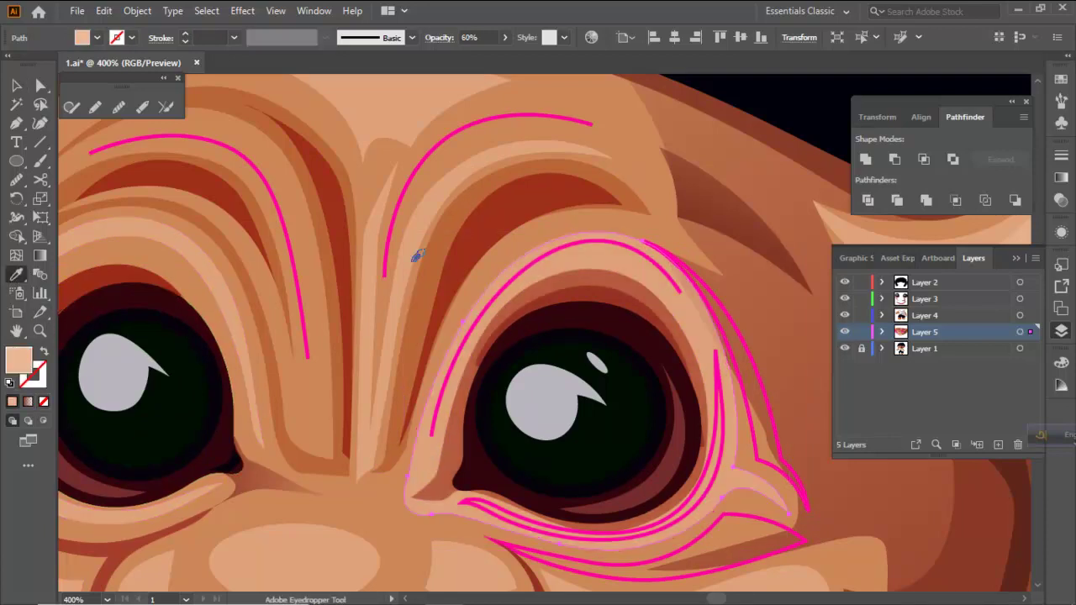
Fill the crescent outline along the right eye's lower lid with the eyelid's pale peach and set its opacity to 100%
key("ctrl")
left_click(713, 349)
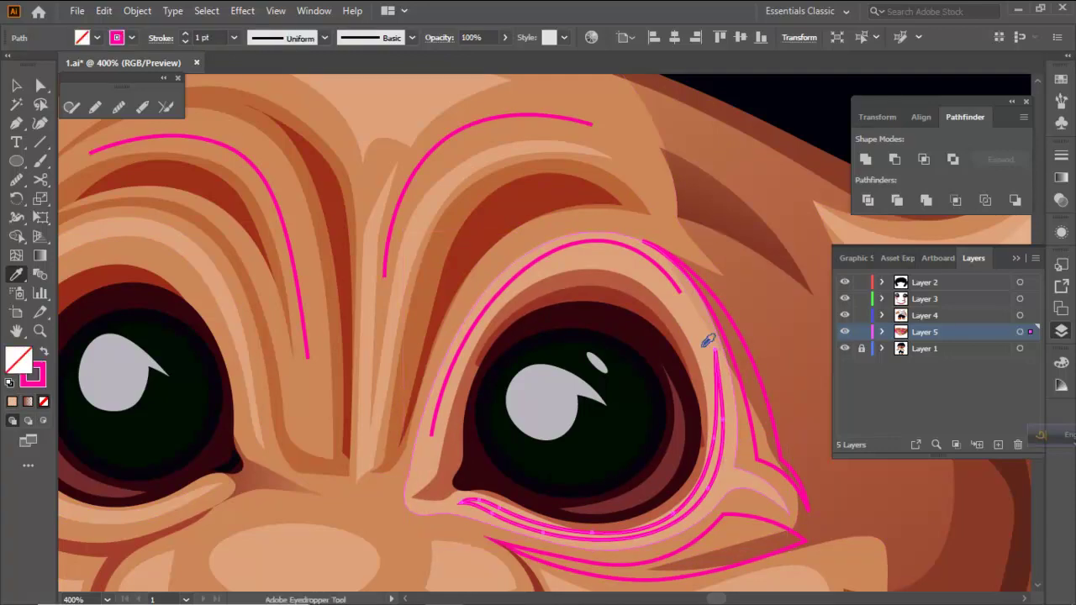
left_click(691, 332)
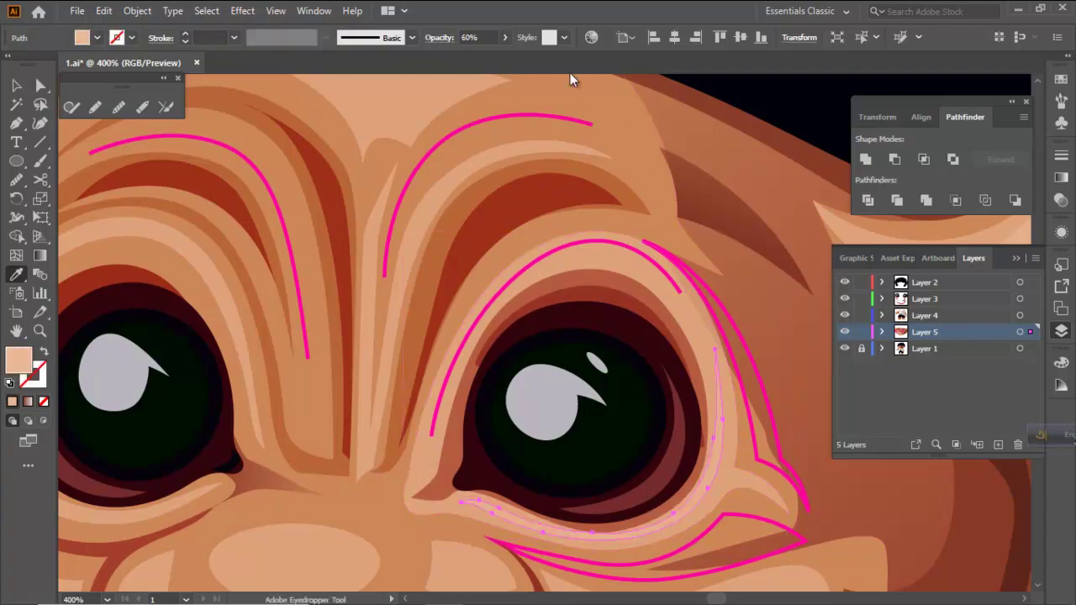
left_click(504, 41)
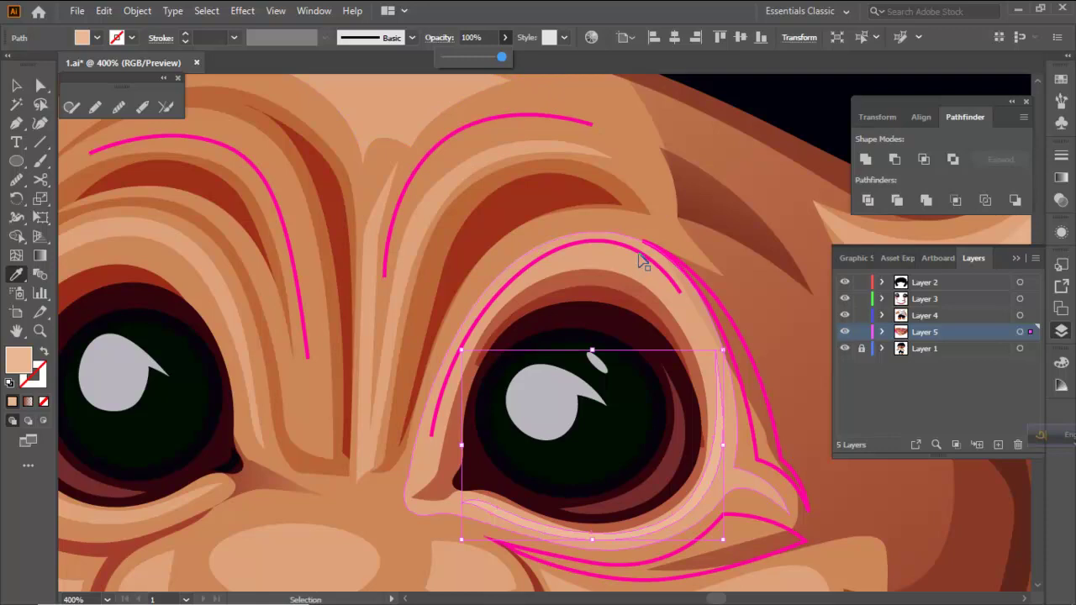
Give the arc above the right eye the peach 3 pt stroke sampled from the left lower lid and a tapered width profile, and deselect
left_click(667, 282)
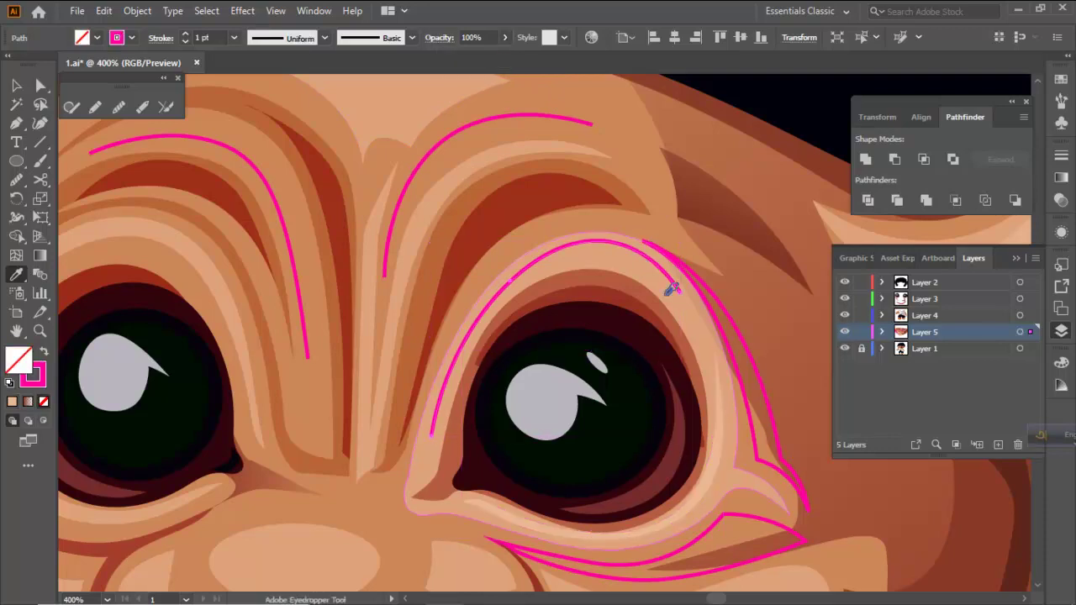
left_click(725, 422)
left_click(124, 504)
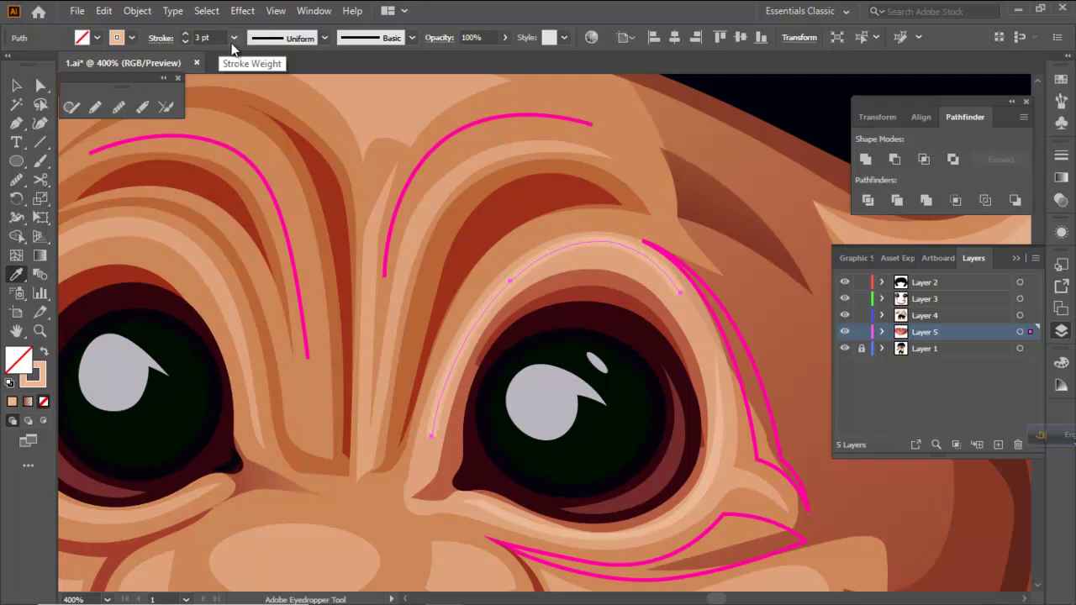
left_click(281, 38)
left_click(271, 84)
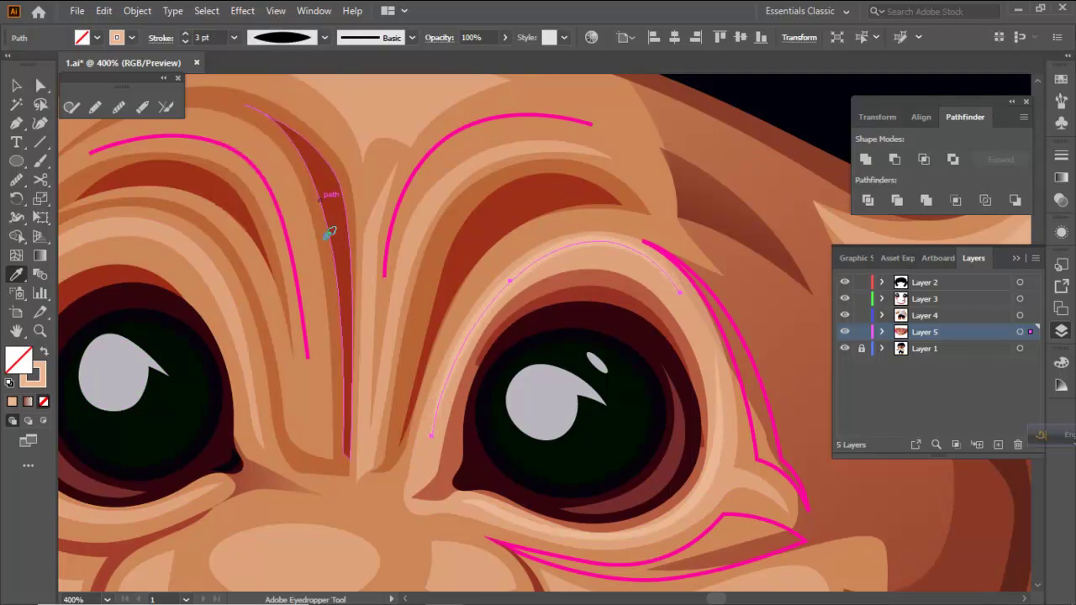
key("ctrl+minus")
key("v")
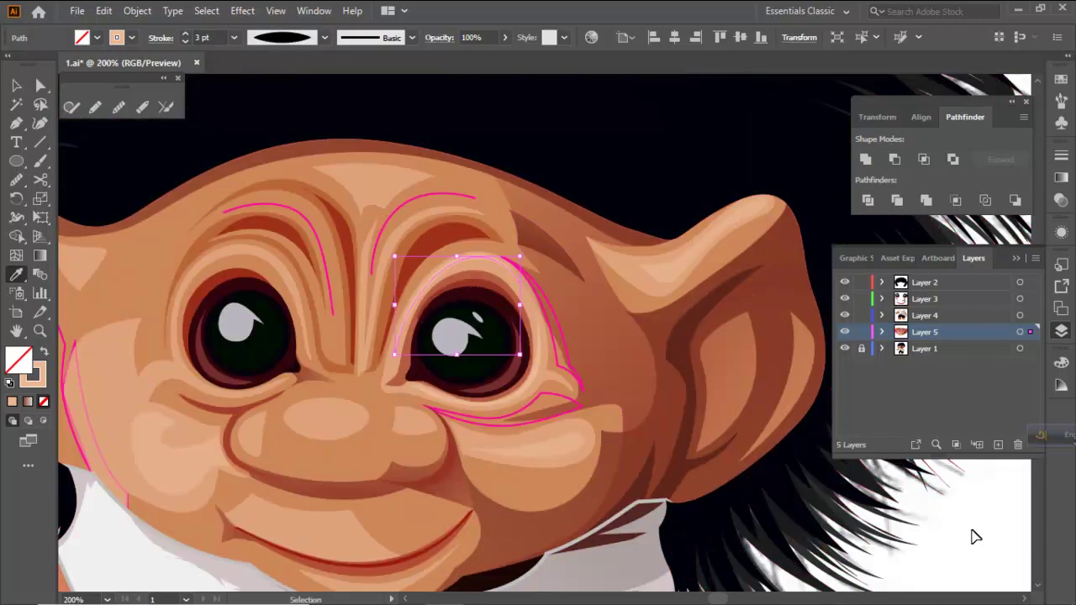
left_click(972, 536)
Fill the narrow shadow outline beside the right eye's outer corner with dark red sampled from the brow wrinkle above it, and deselect
key("ctrl+plus")
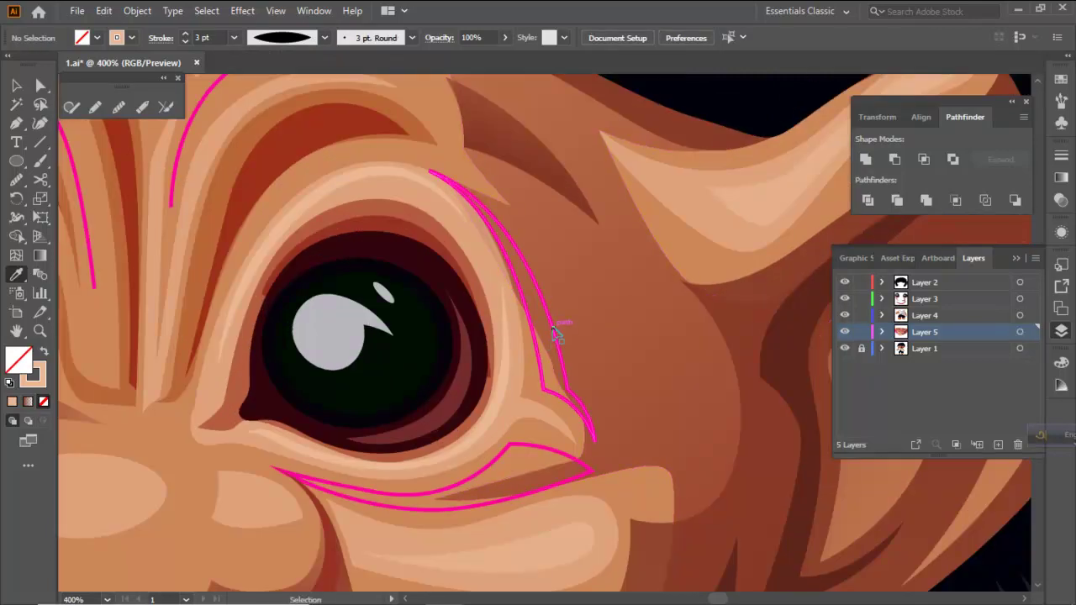
left_click(555, 332, "ctrl")
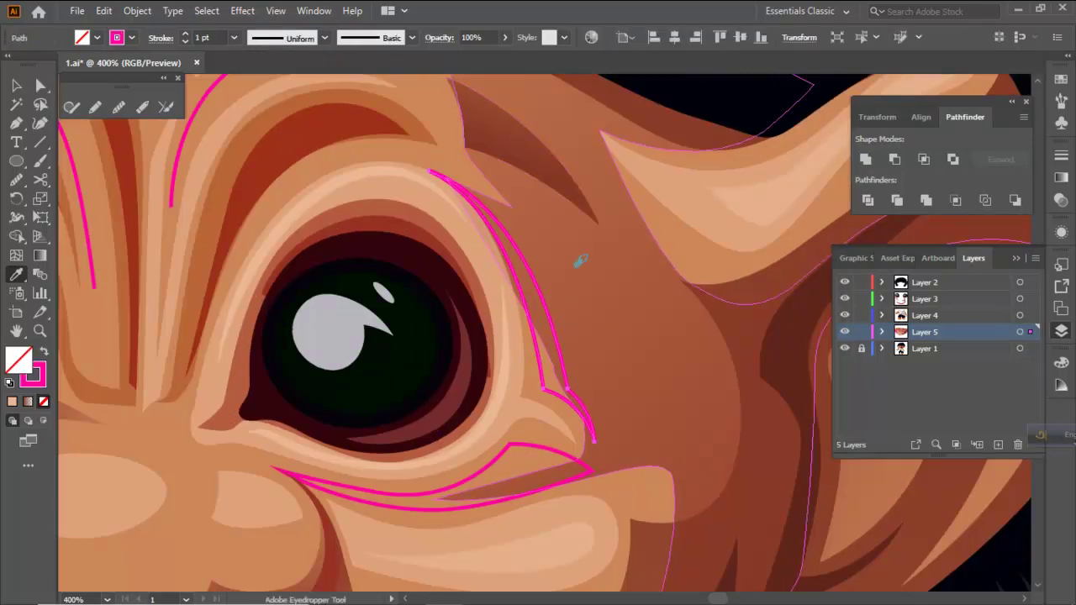
left_click(332, 116)
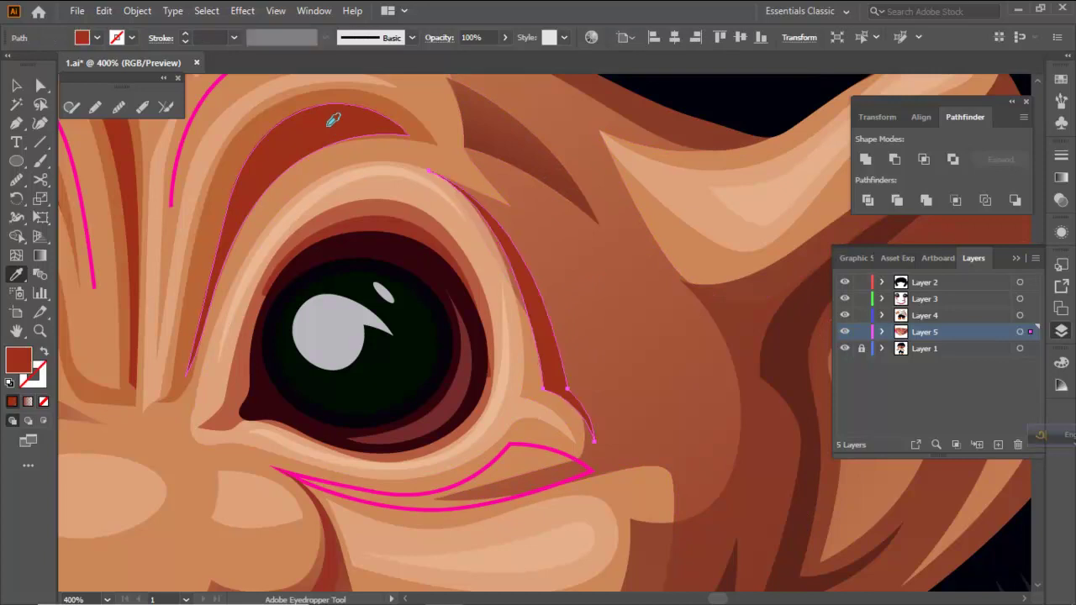
scroll(423, 309, "down", 3)
left_click(761, 444, "ctrl")
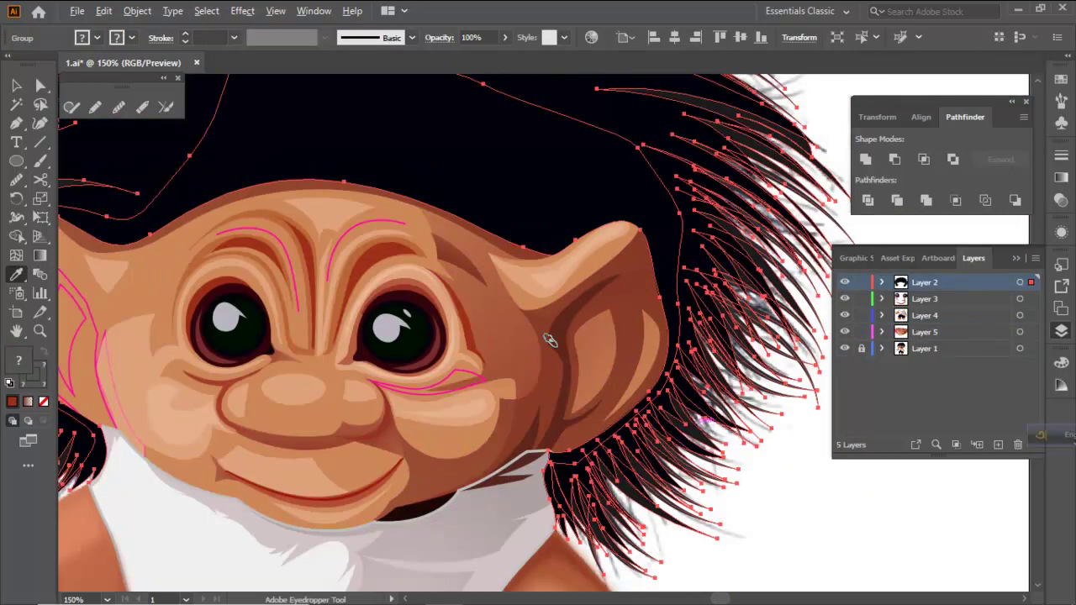
scroll(512, 304, "down", 3)
left_click(660, 401, "ctrl")
Fill the fold outline beneath the right eye with the dark red of the eye's outer shadow, and deselect
scroll(474, 337, "up", 4)
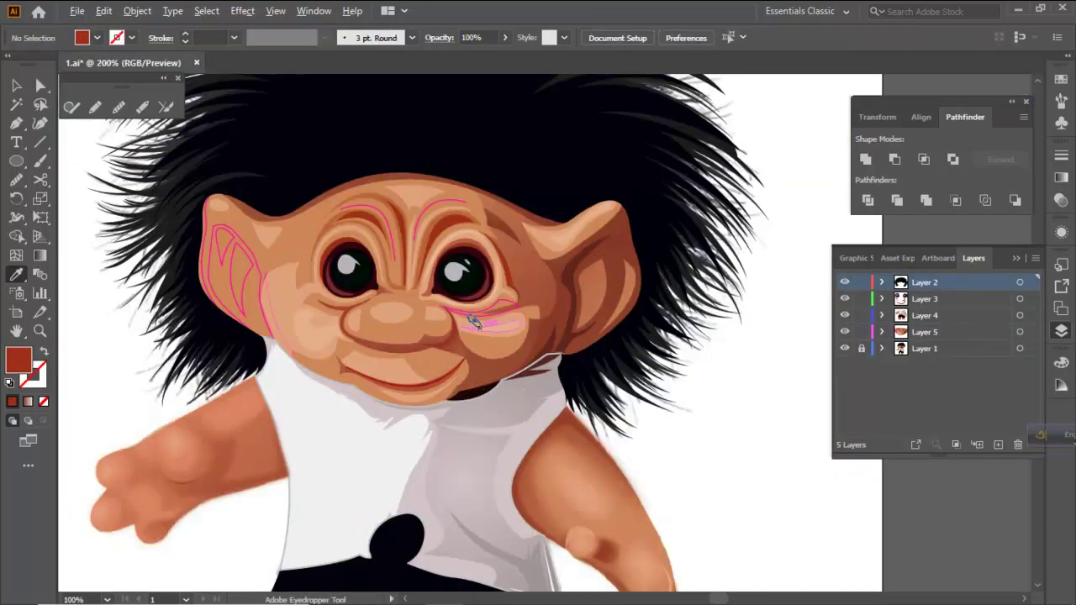
left_click(499, 295, "ctrl")
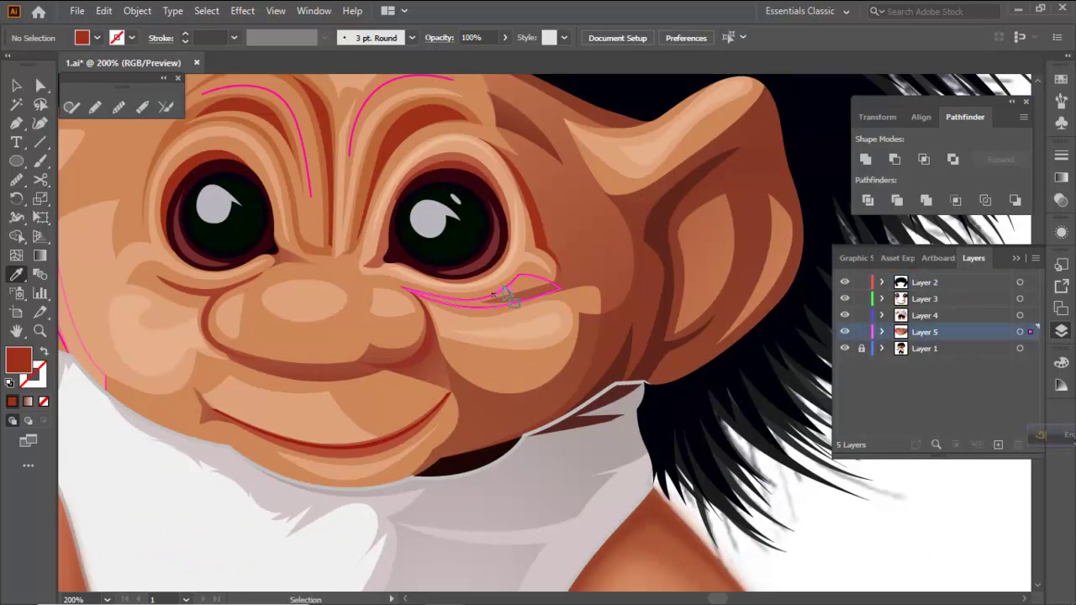
left_click(535, 228)
key("ctrl+minus")
key("ctrl+minus")
left_click(730, 511, "ctrl")
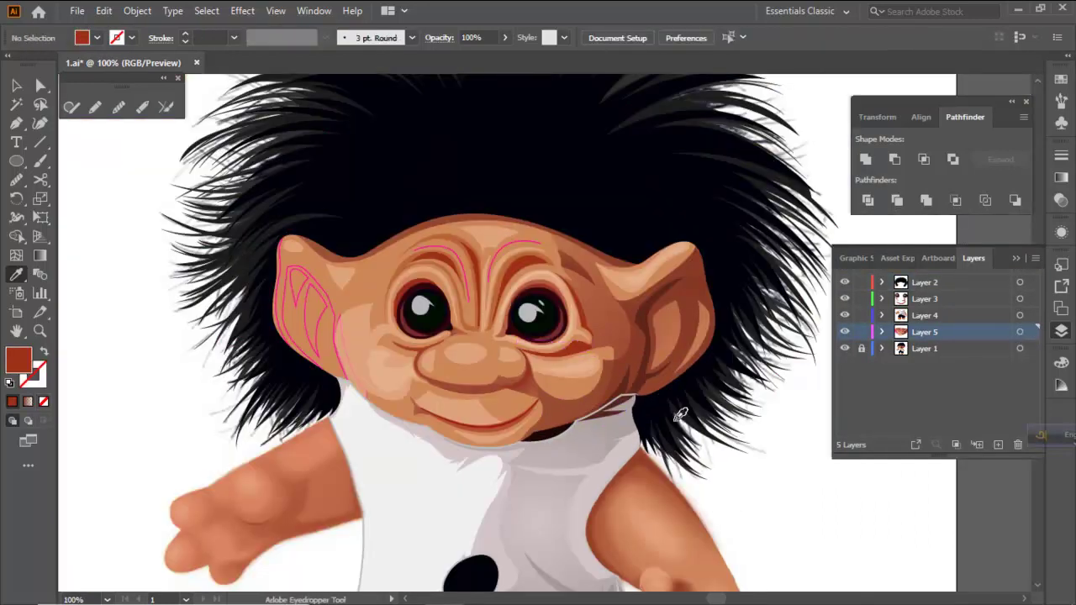
Fill the large inner outline of the left ear with the reddish-brown gradient sampled from the right ear's shading
key("ctrl+plus")
key("ctrl+plus")
key("ctrl+minus")
key("ctrl+minus")
key("ctrl+minus")
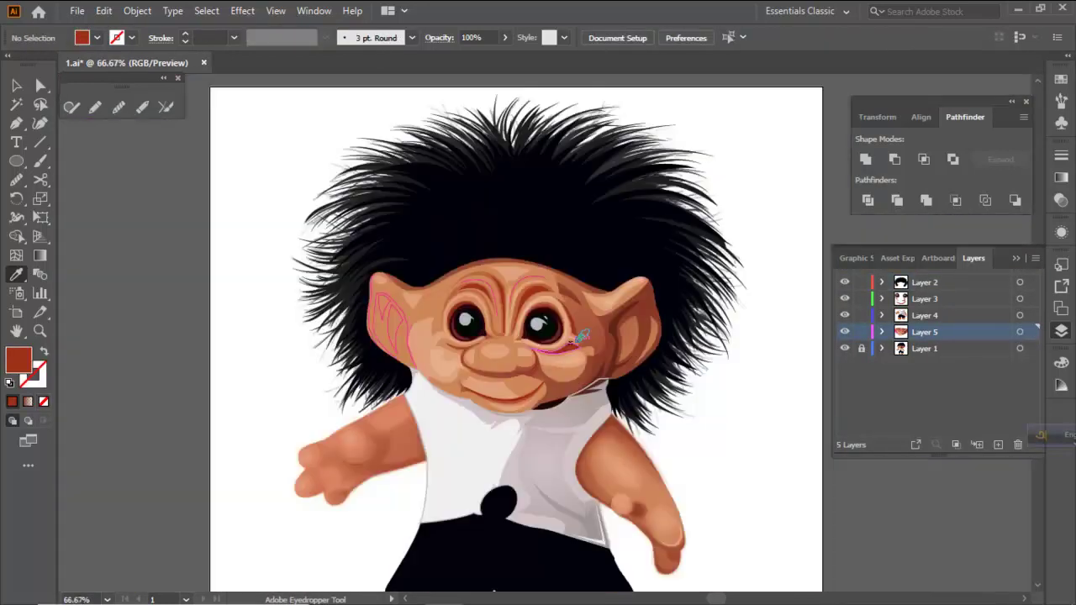
key("ctrl+plus")
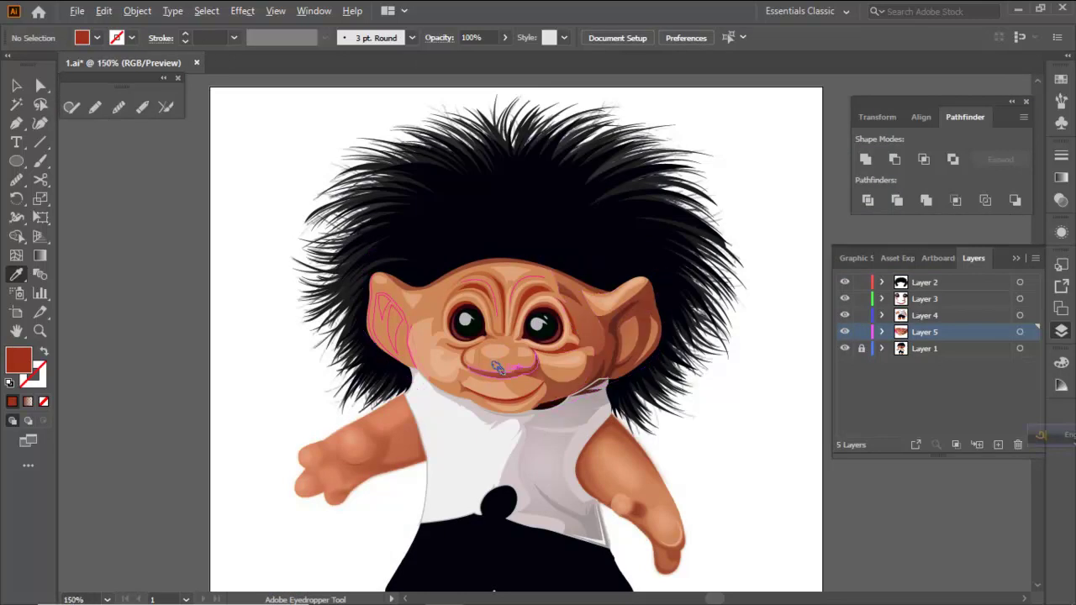
key("ctrl+plus")
key("ctrl+plus")
key("ctrl+plus")
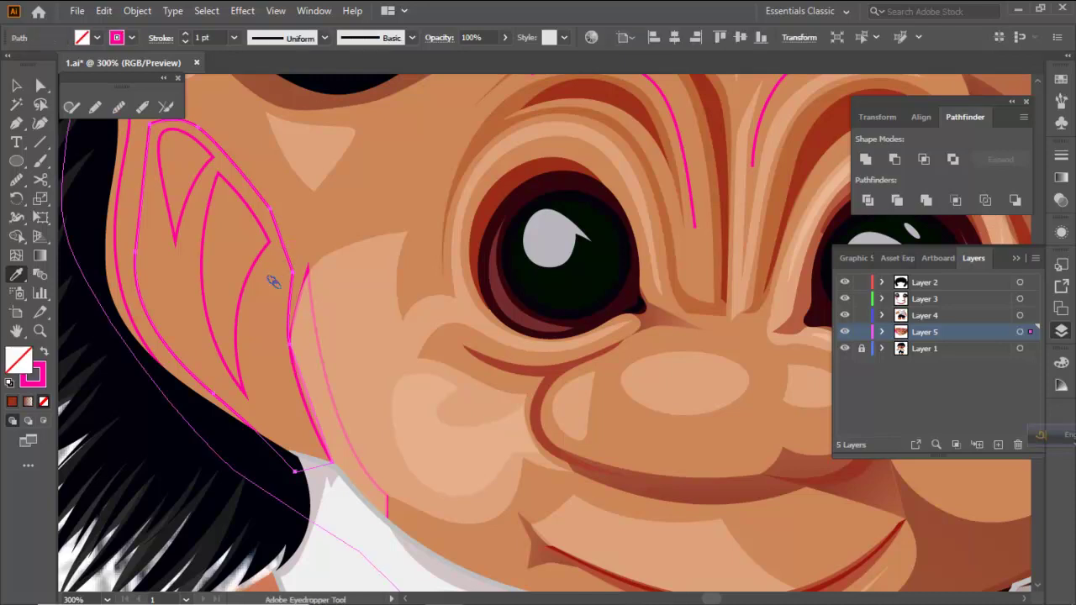
left_click(286, 282, "ctrl")
key("ctrl+1")
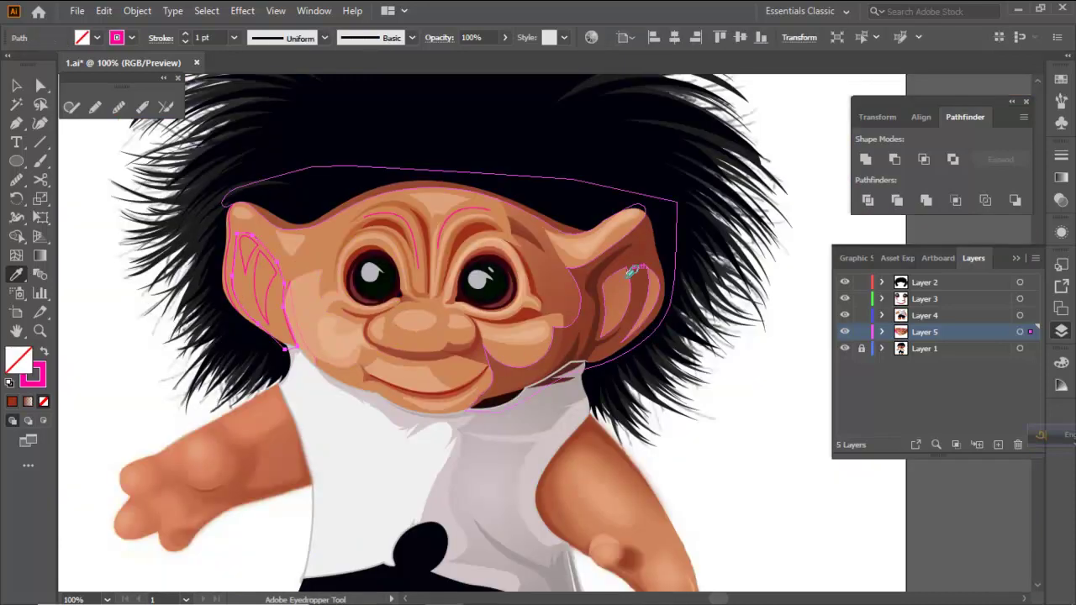
left_click(632, 271)
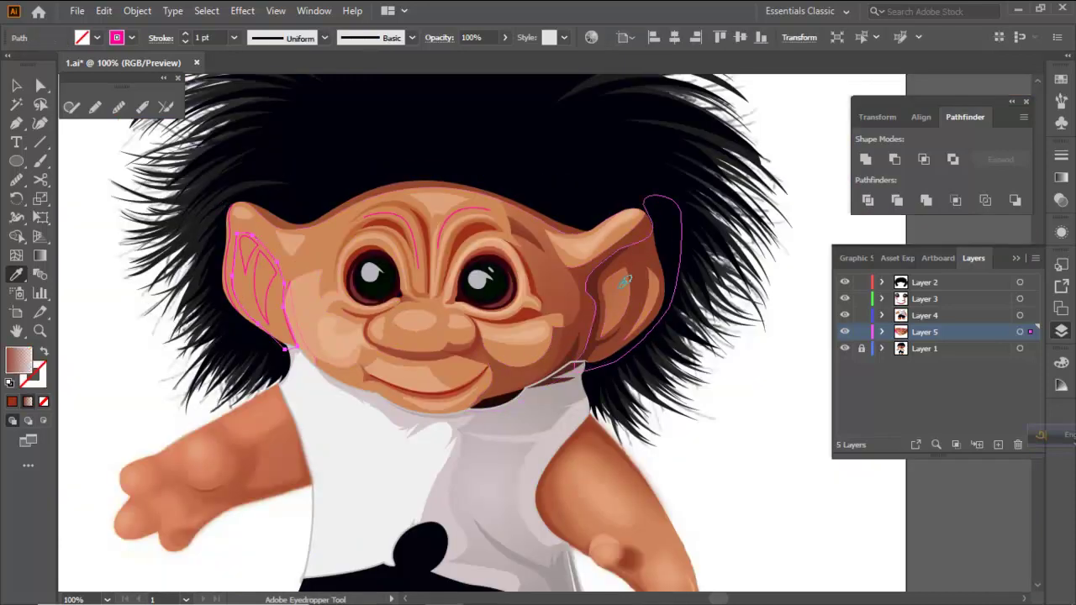
Run the left ear shadow's gradient diagonally from its upper inner edge to the lower outer edge, and set its opacity to 78%
left_click(40, 254)
scroll(181, 270, "up", 1)
mouse_move(336, 258)
left_mouse_down()
mouse_move(260, 343)
mouse_move(266, 365)
left_mouse_up()
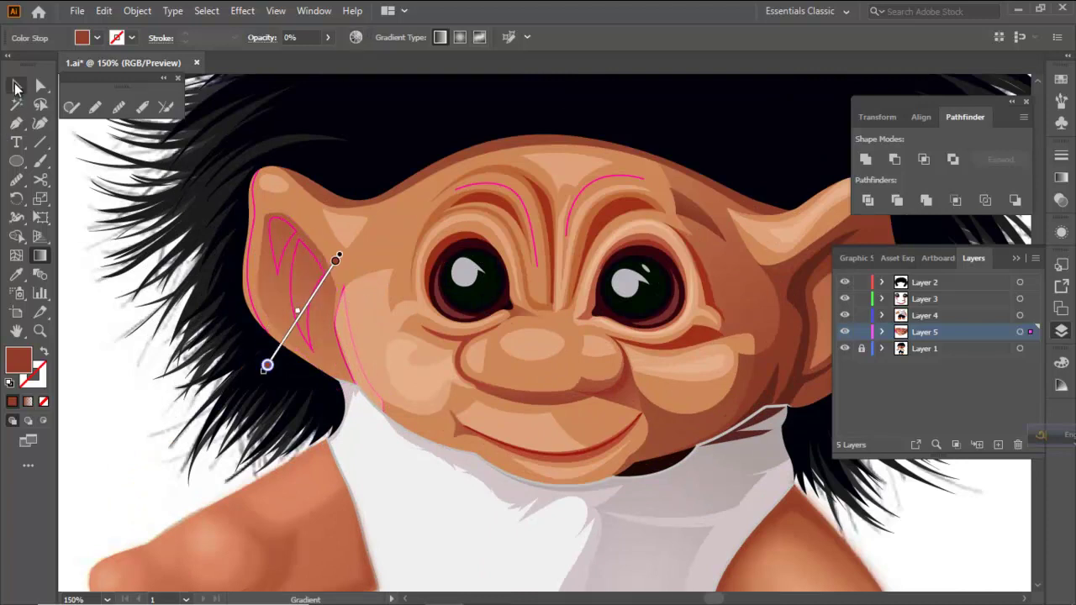
left_click(16, 86)
left_click(505, 38)
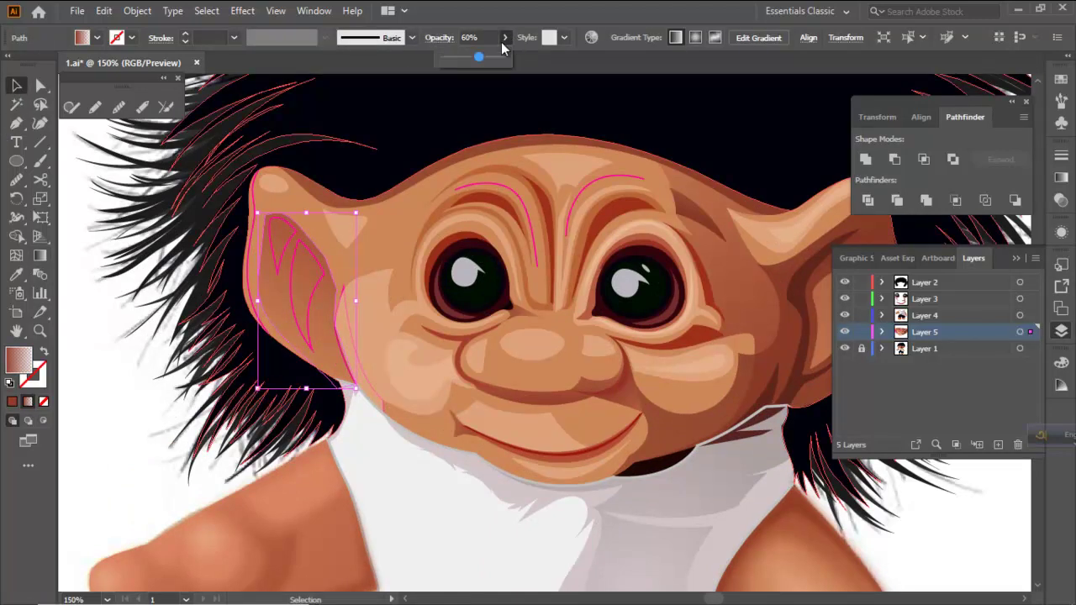
left_click_drag(490, 59, 492, 59)
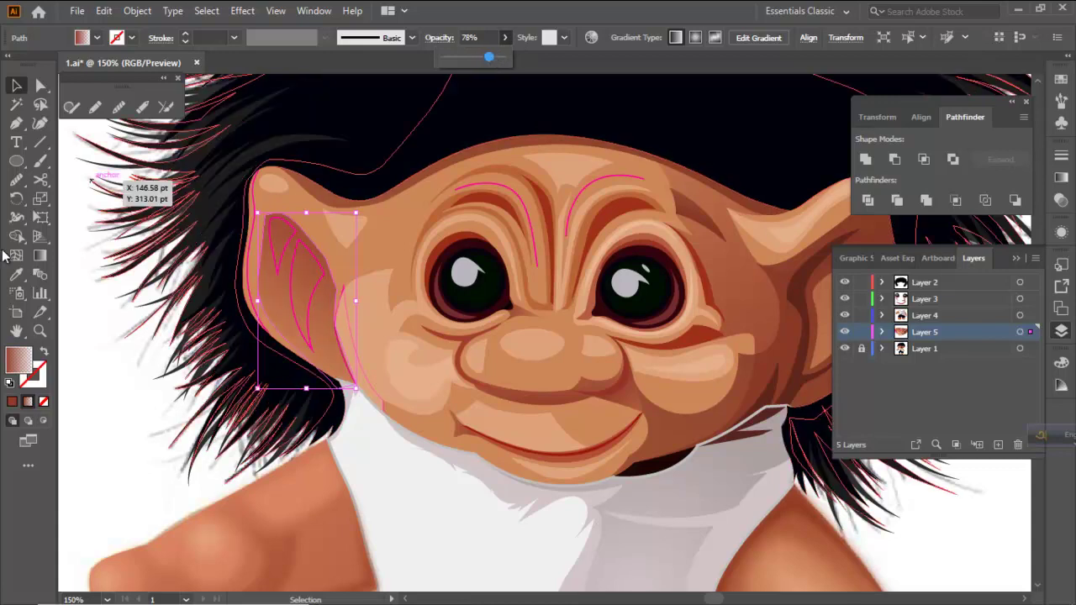
Redraw the left ear shadow's gradient diagonally so it fades out beyond the ear's outer edge, and deselect
left_click(41, 256)
left_click_drag(316, 241, 234, 319)
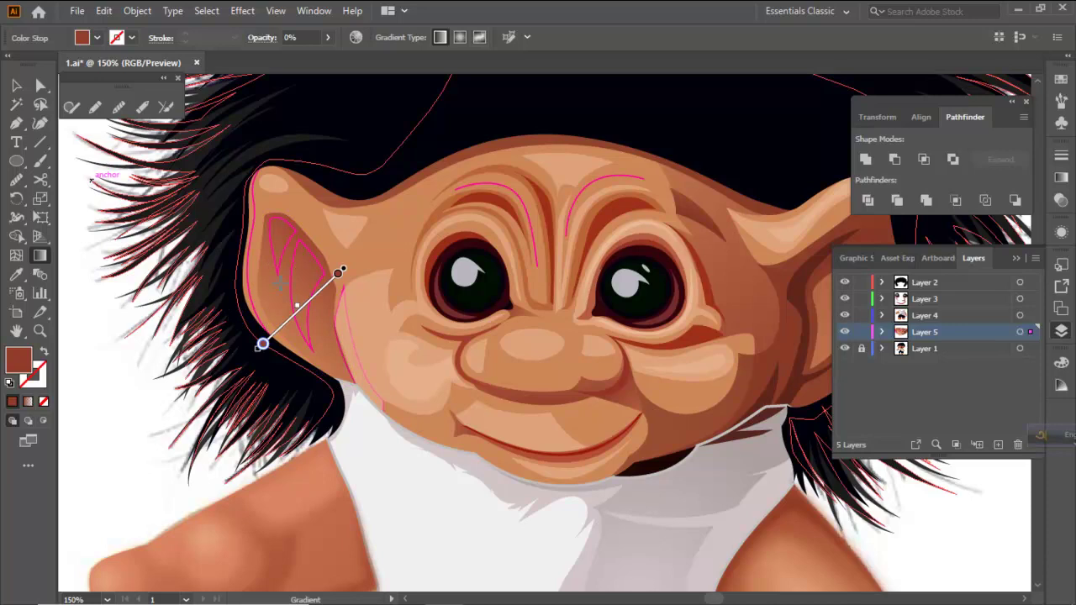
left_click_drag(321, 249, 227, 364)
left_click(162, 441, "ctrl")
Match the long leaf-shaped outline in the left ear to the ear shadow's fill and cut it out of the shadow with Exclude
key("v")
scroll(294, 259, "up", 2)
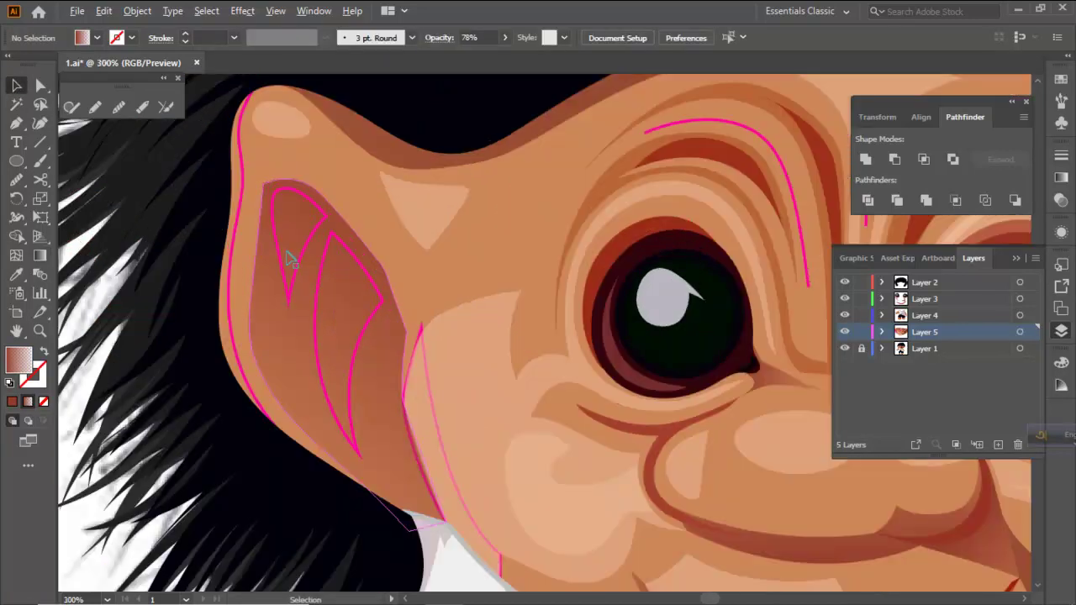
left_click(321, 284)
left_click(347, 295, "shift")
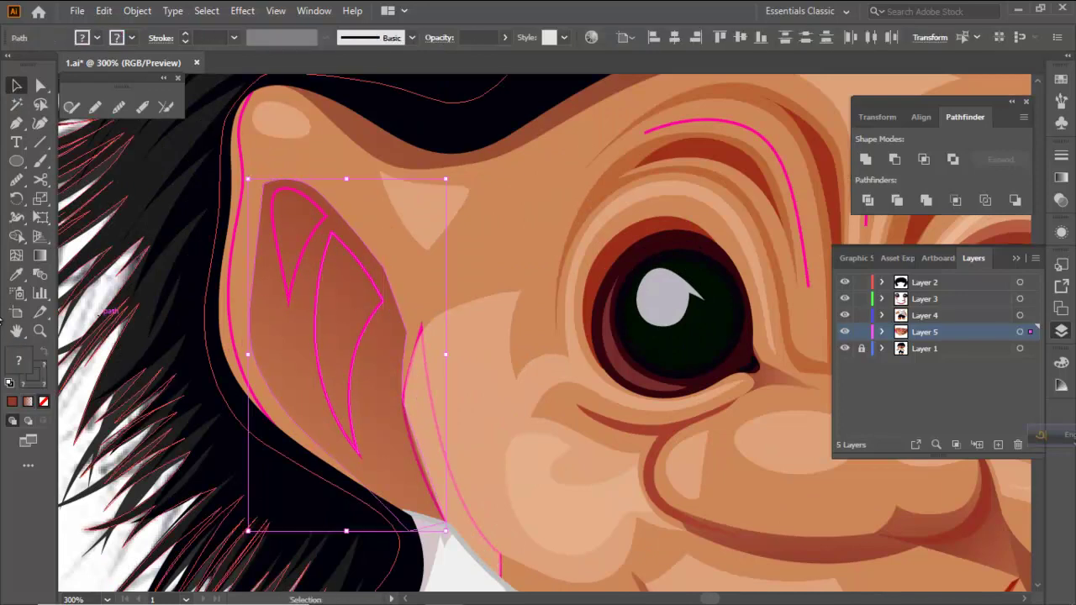
left_click(16, 274)
left_click(337, 300)
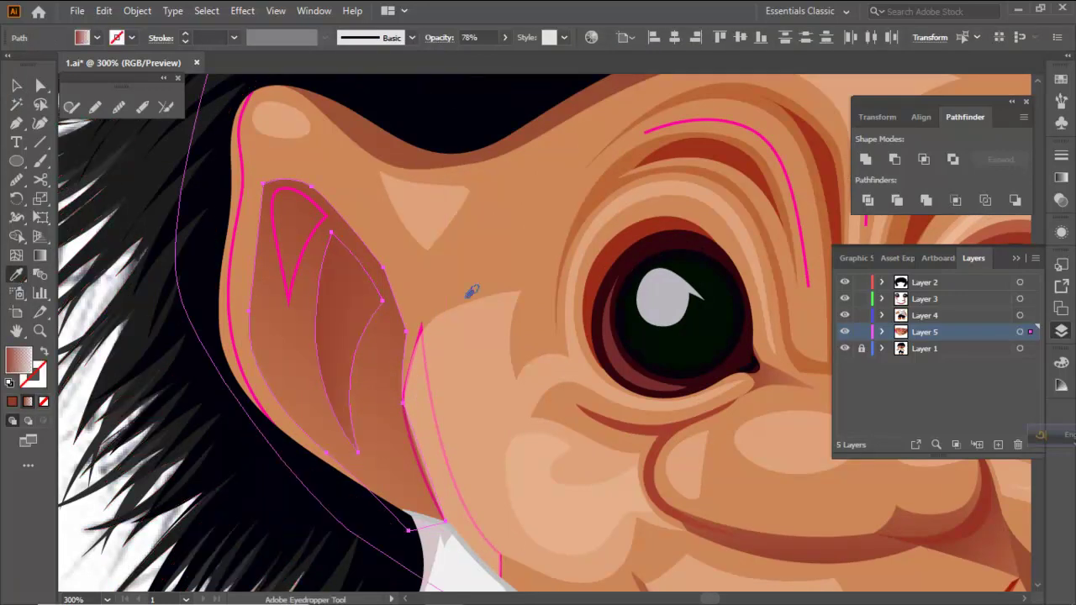
left_click(953, 164)
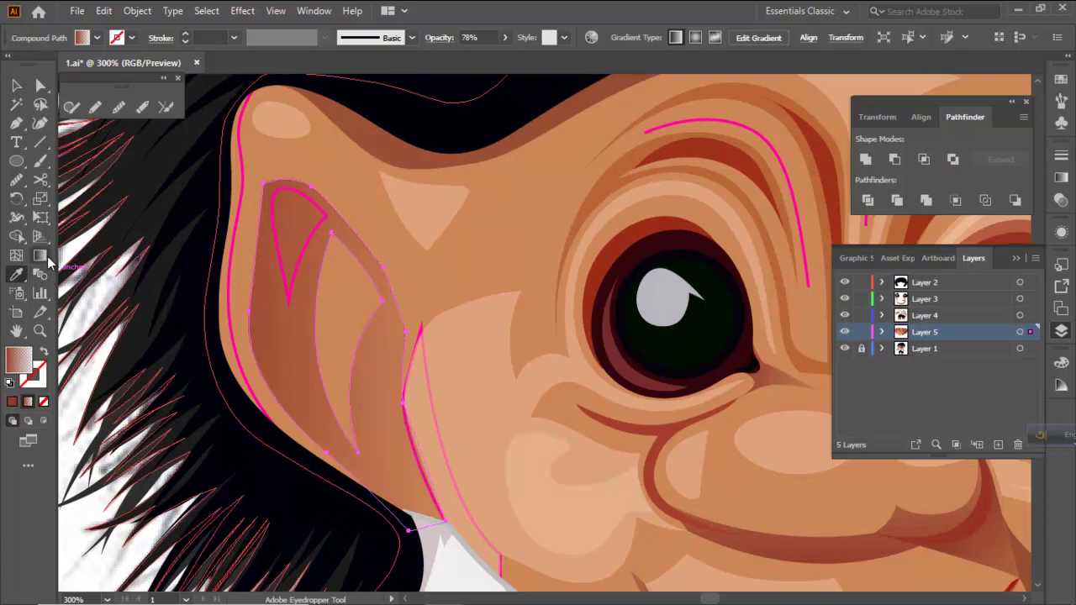
Redirect the cut-out ear shadow's gradient from the upper inner edge of the ear down past its lower outer edge
left_click(41, 257)
mouse_move(372, 245)
left_mouse_down()
mouse_move(303, 420)
mouse_move(210, 538)
left_mouse_up()
key("v")
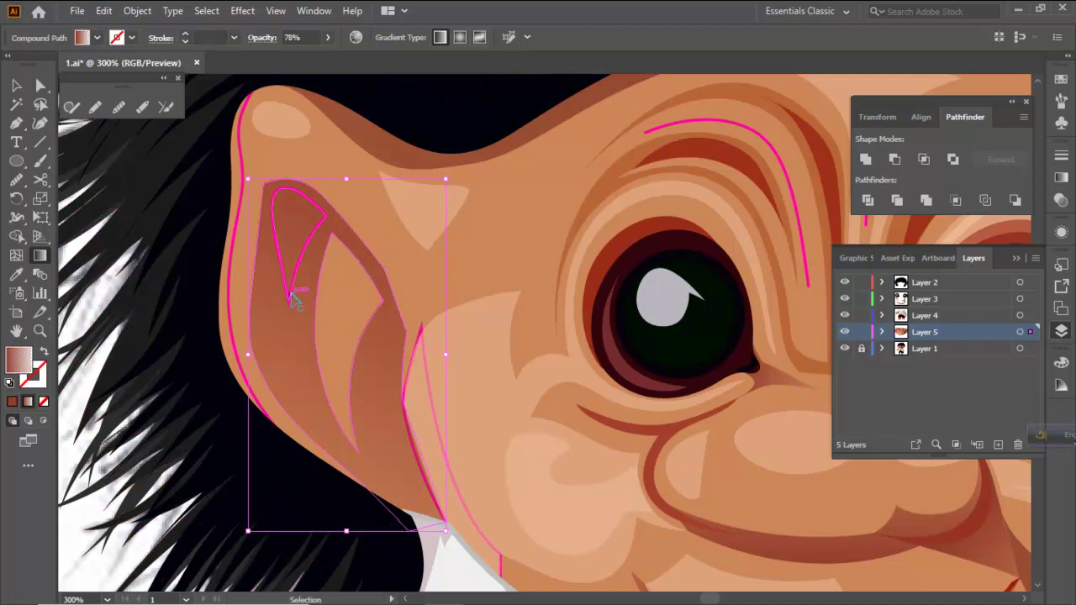
Fill the small triangular outline inside the left ear with the ear shadow's gradient, fading straight downward, and deselect
left_click(290, 296)
key("i")
left_click(252, 312)
key("g")
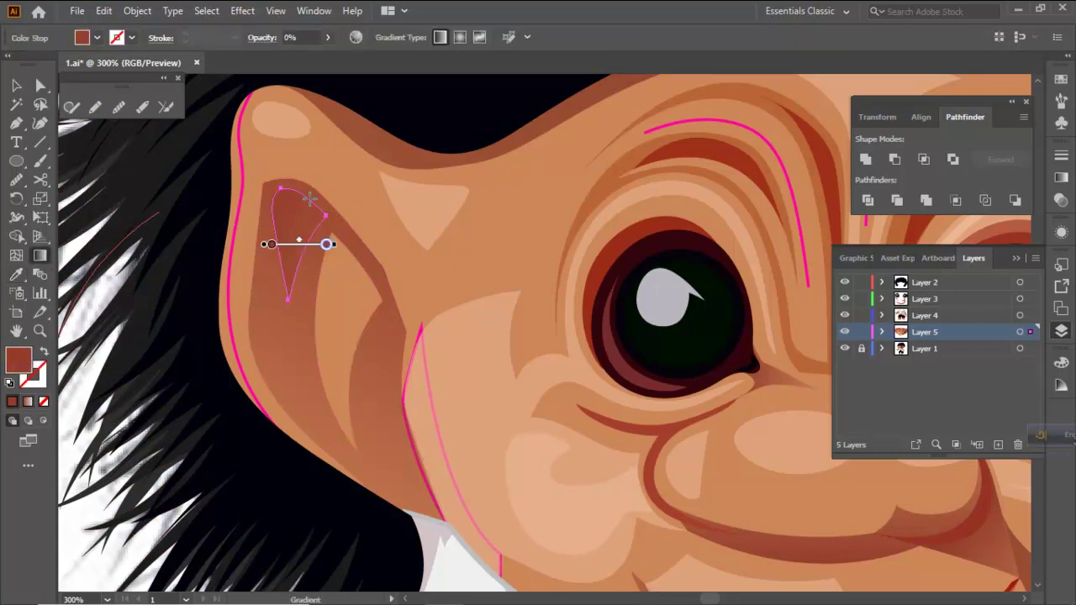
left_click_drag(297, 187, 298, 334)
key("ctrl+1")
key("ctrl+shift+a")
Refill the small triangular shape in the left ear with a darker reddish-brown gradient sampled from the face at 100% opacity
key("ctrl+minus")
key("ctrl+minus")
key("ctrl+minus")
key("ctrl+1")
key("ctrl+plus")
left_click(275, 311, "ctrl")
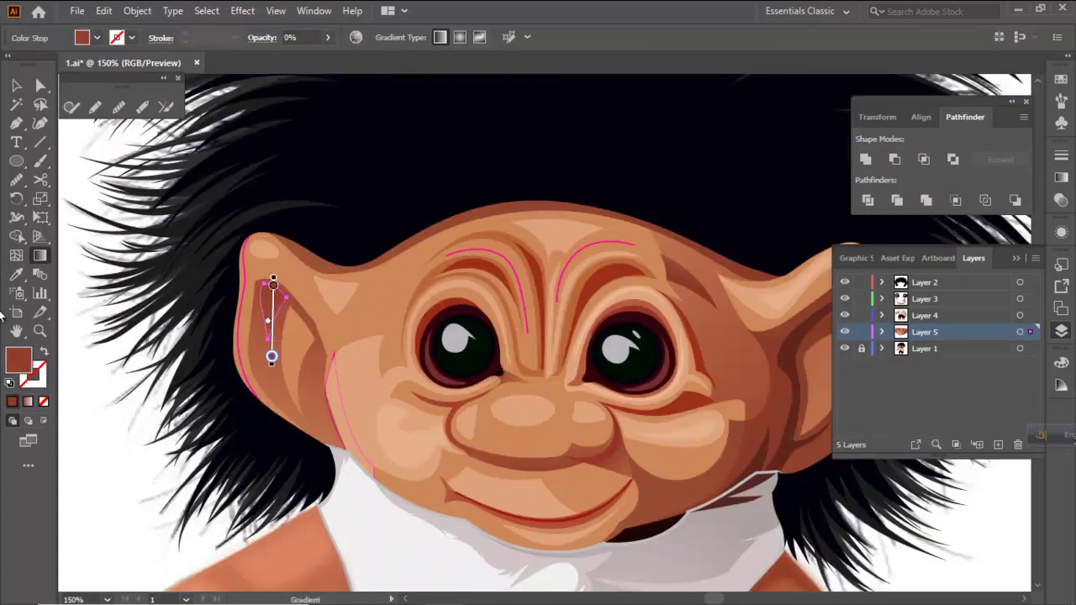
left_click(15, 273)
left_click(649, 400)
Redraw the small triangular ear shadow's gradient at a slant so it fades from its upper inner edge toward the lower outer ear
scroll(707, 402, "up", 1)
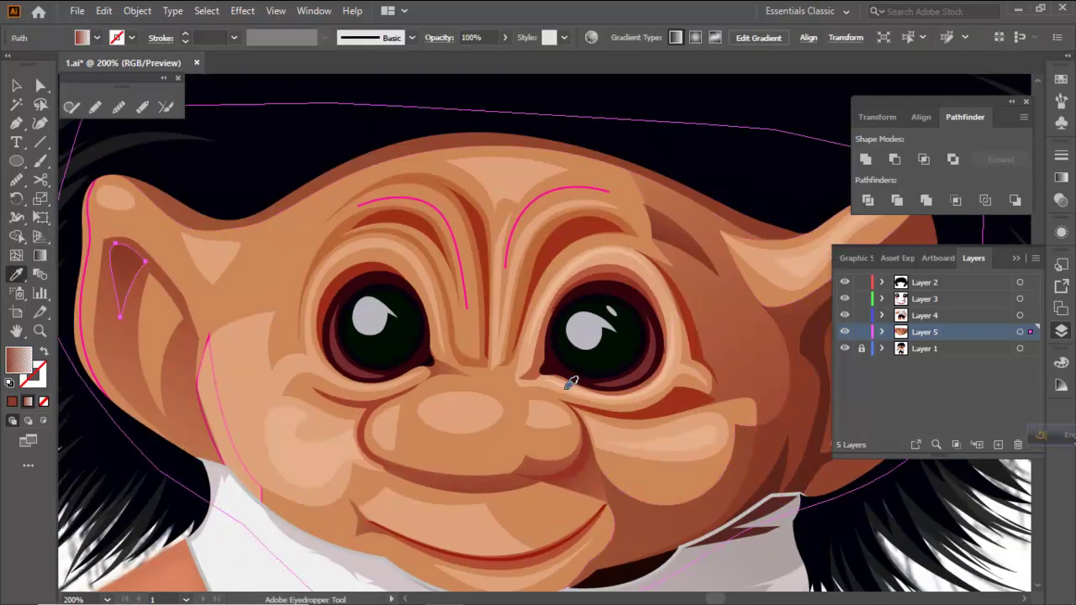
left_click(38, 256)
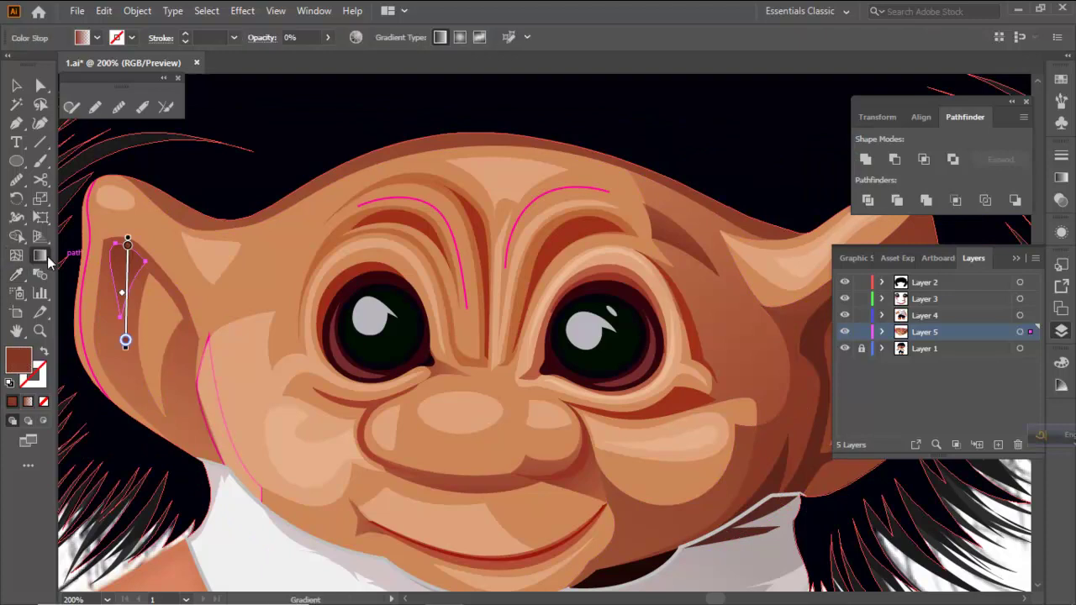
scroll(202, 270, "up", 1)
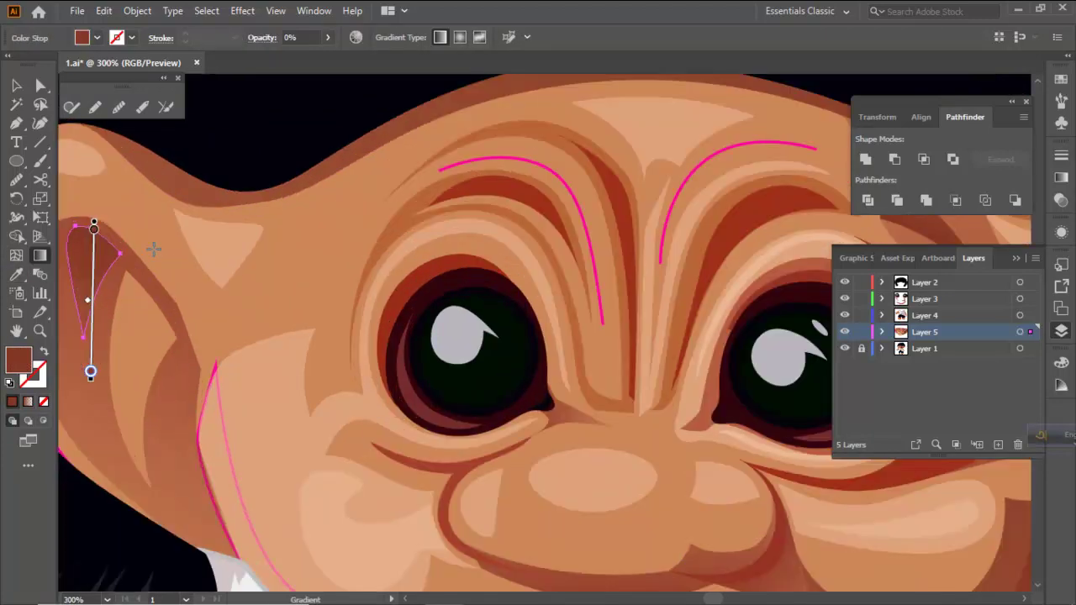
scroll(154, 248, "left", 6)
left_click_drag(378, 229, 329, 396)
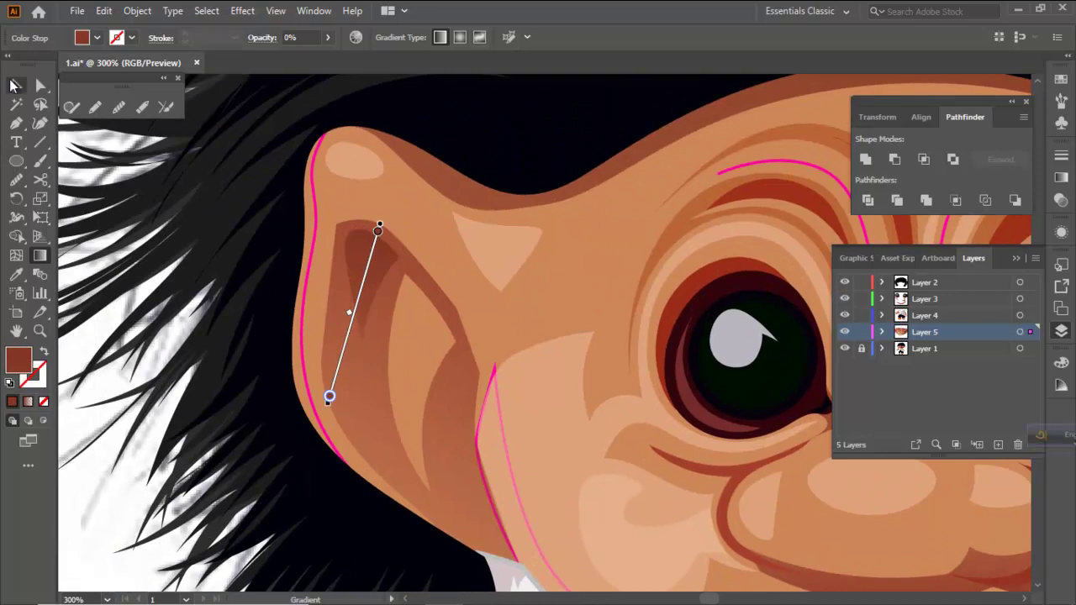
left_click(16, 84)
key("ctrl+1")
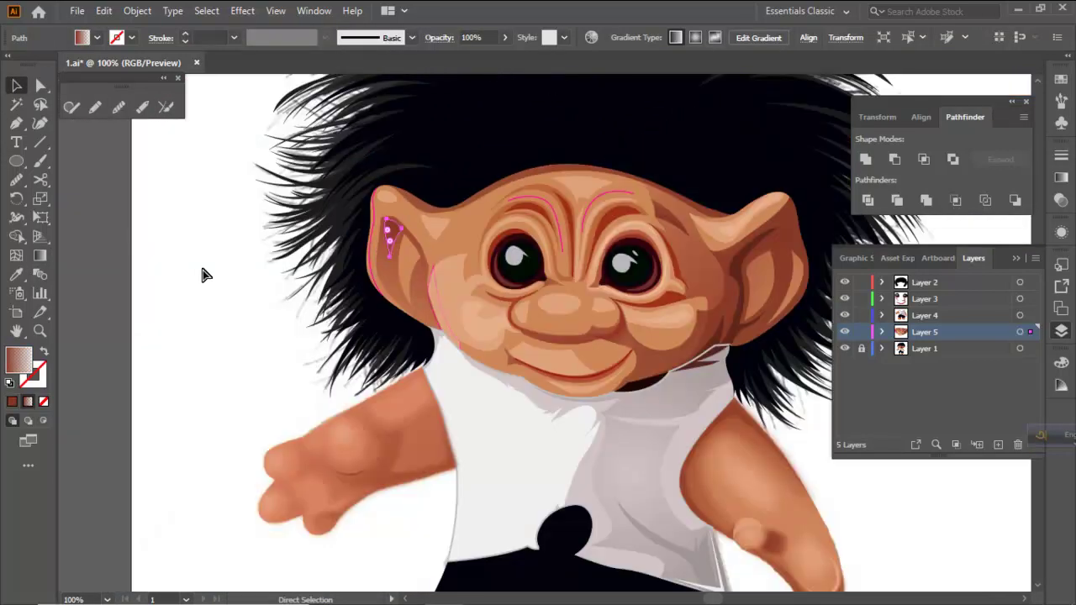
Fill the curved outline between the left ear and cheek with the light peach highlight sampled from the face at 60% opacity
left_click(202, 274)
scroll(398, 299, "down", 1)
scroll(413, 282, "up", 4)
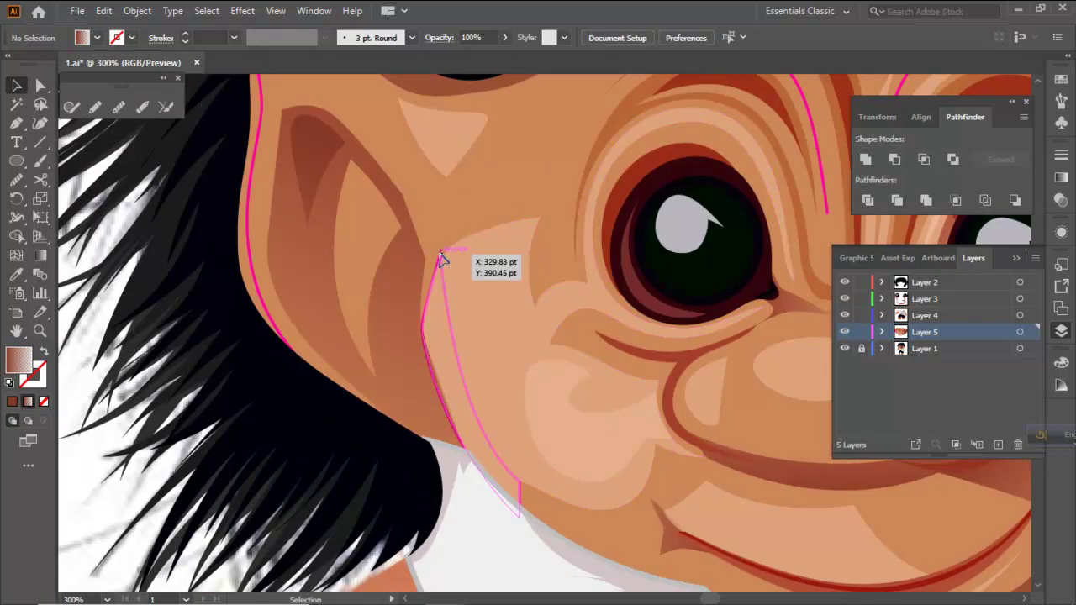
left_click(441, 257)
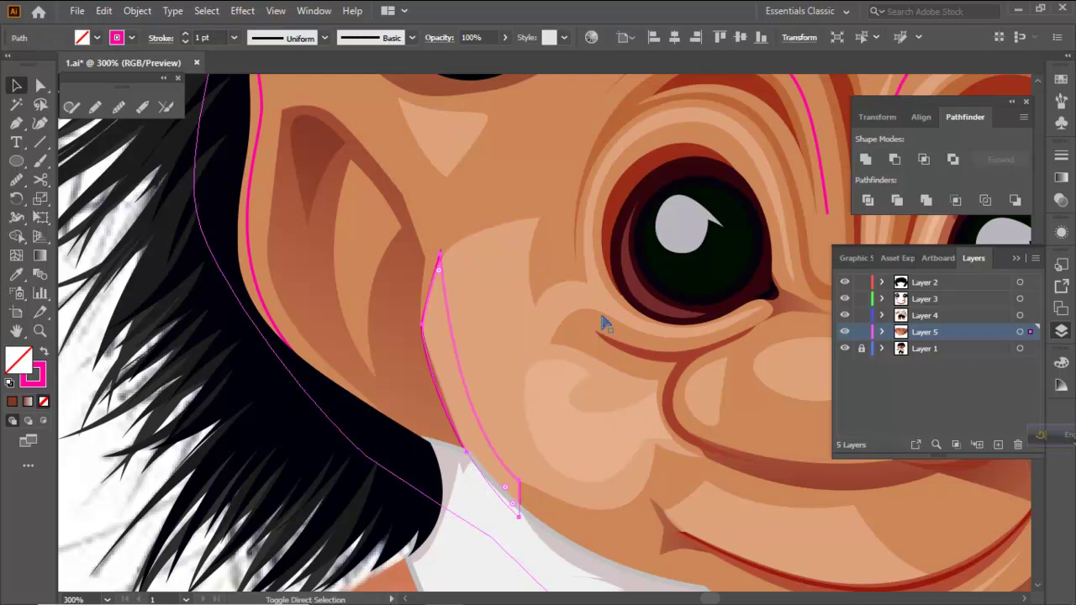
key("i")
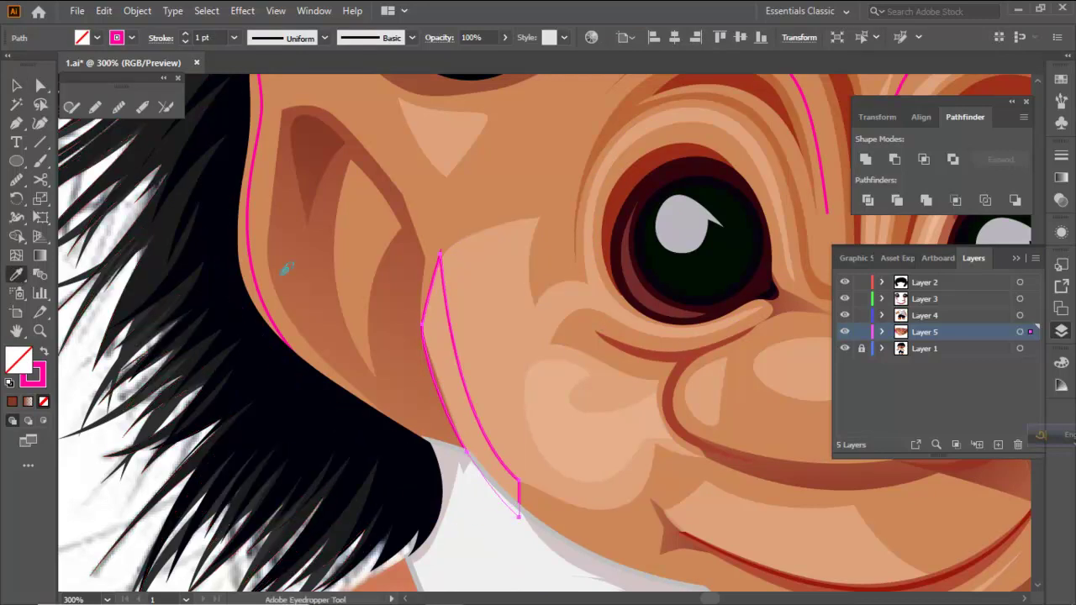
left_click(468, 273)
key("ctrl+1")
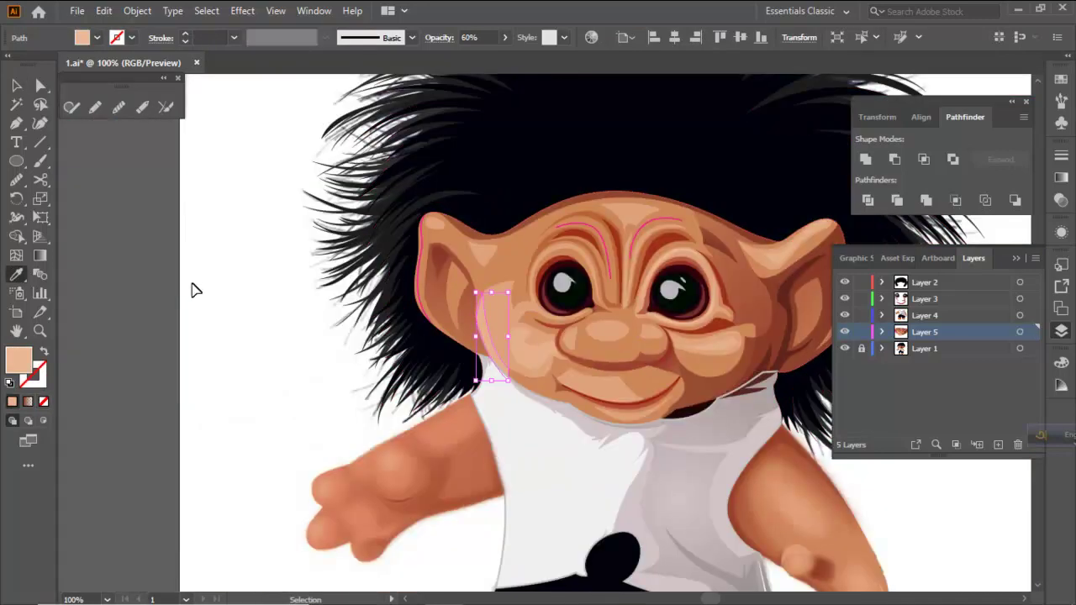
Fill the outline along the left ear's outer edge with the light peach highlight at 60% opacity, and deselect
key("ctrl+shift+a")
scroll(433, 277, "up", 3)
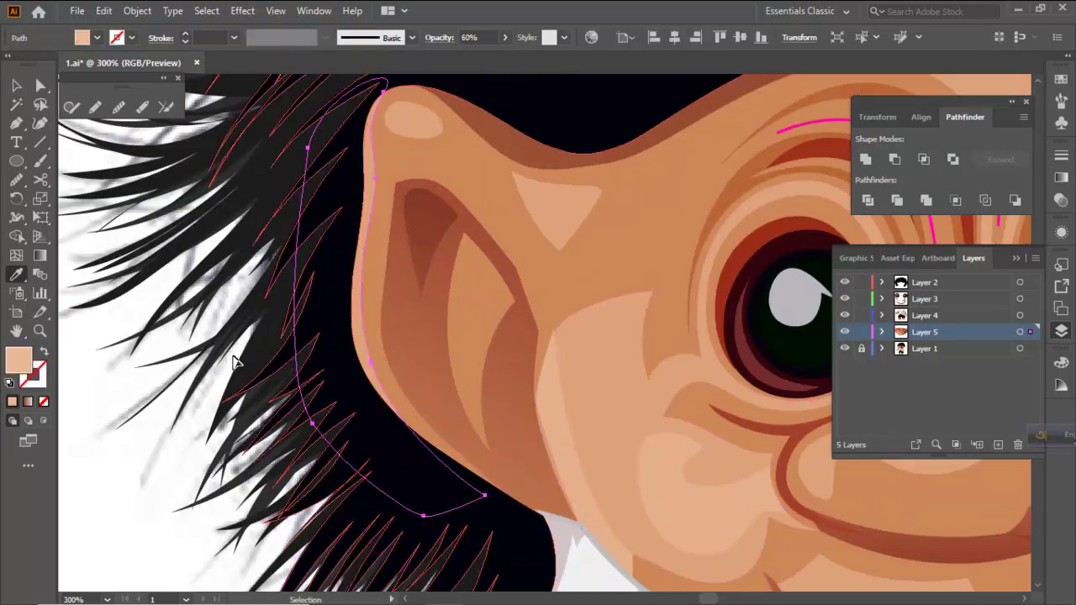
scroll(221, 383, "down", 3)
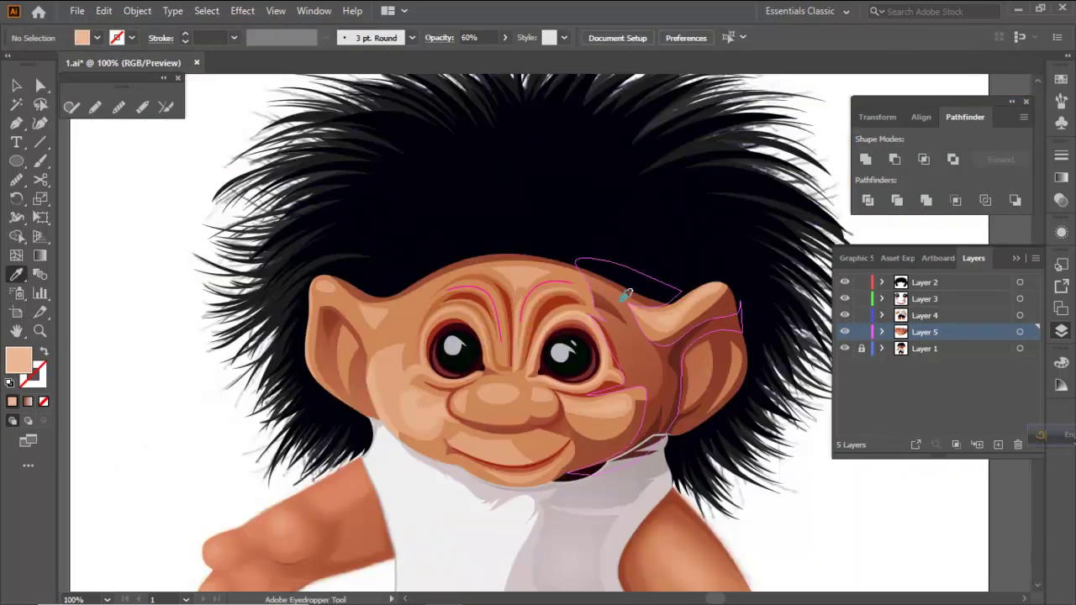
Turn the curved line above the right eye into a 2 pt reddish-brown stroke sampled from the eyelid fold, unfilled and tapered at both ends
scroll(552, 291, "up", 2)
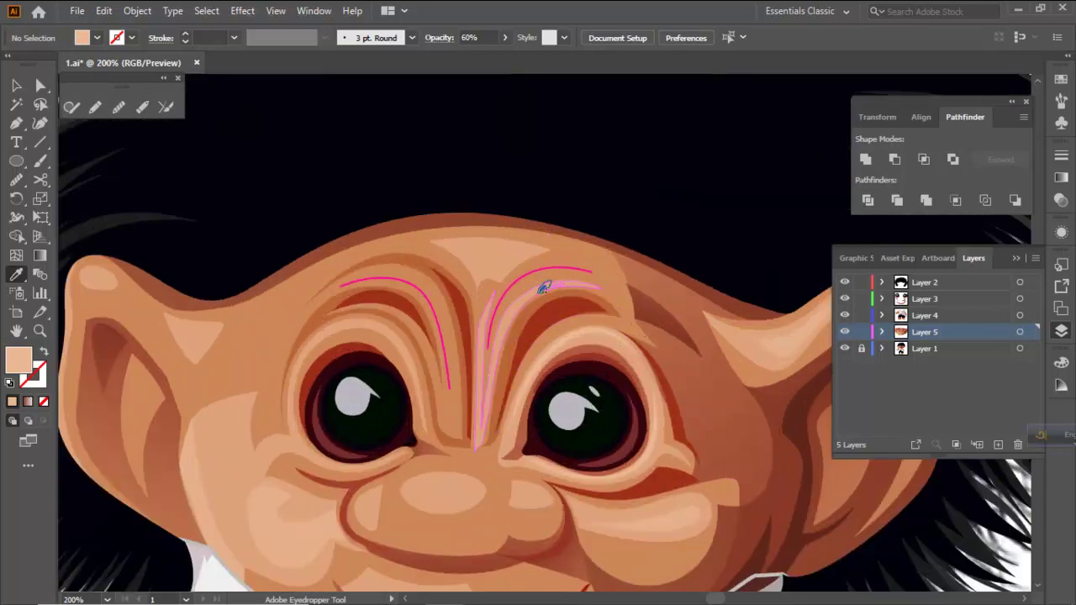
key("ctrl")
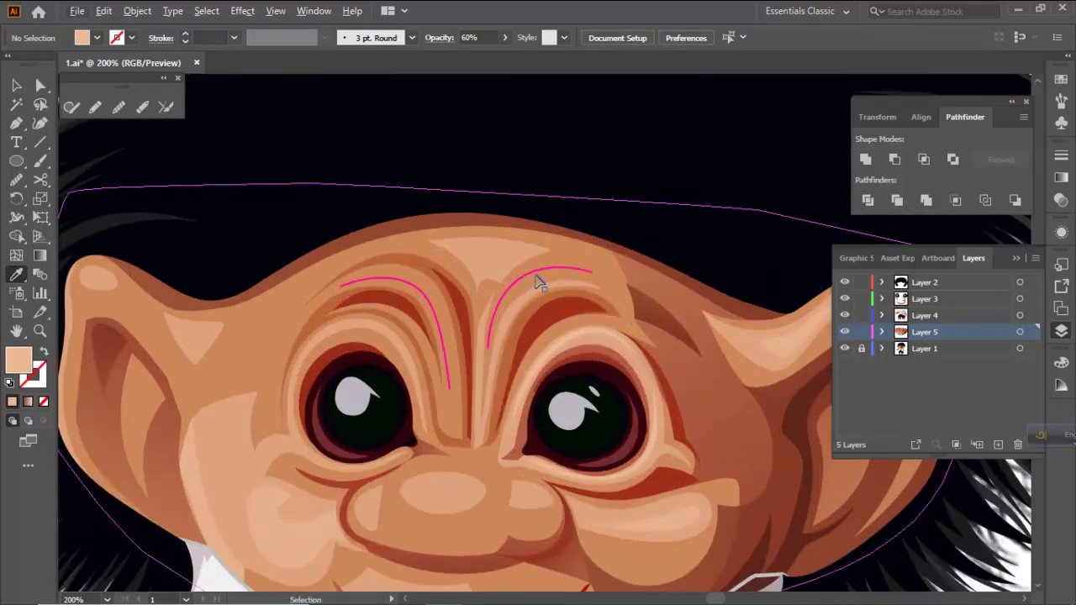
left_click(538, 275, "ctrl")
left_click(572, 305)
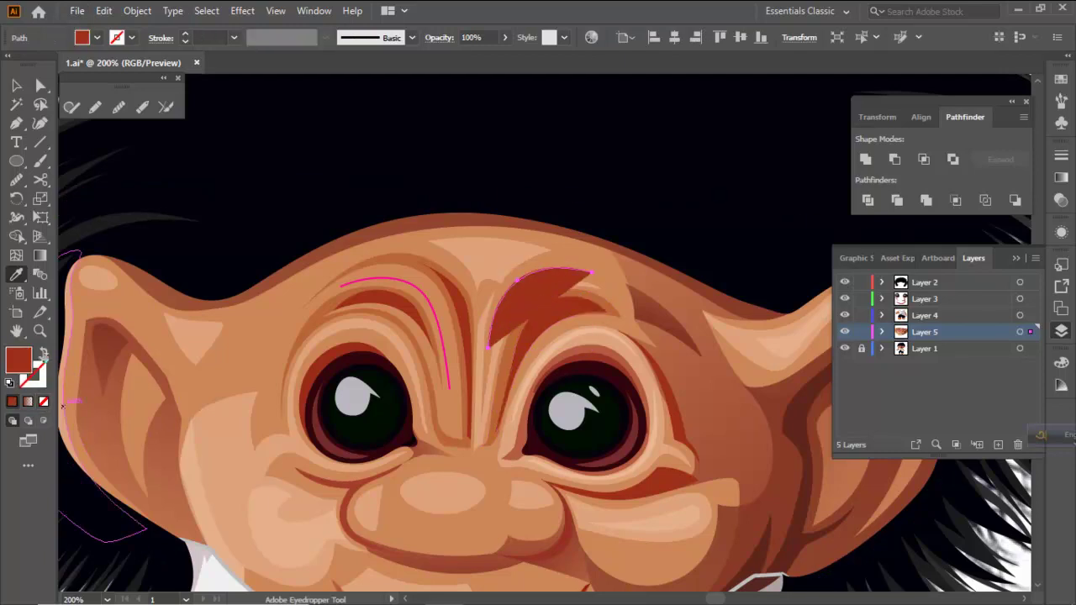
left_click(44, 355)
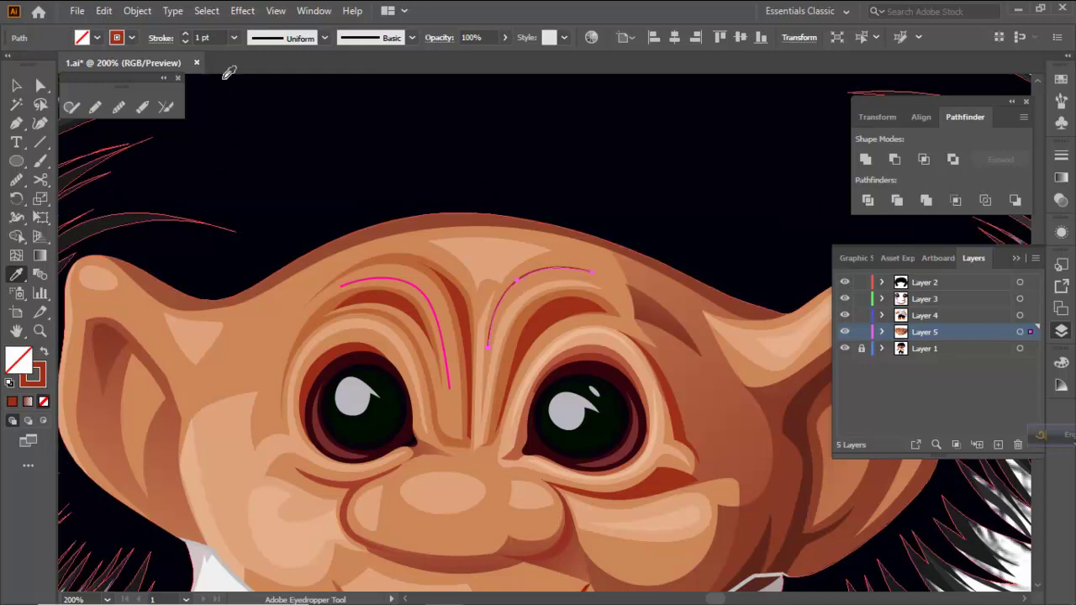
scroll(219, 37, "up", 1)
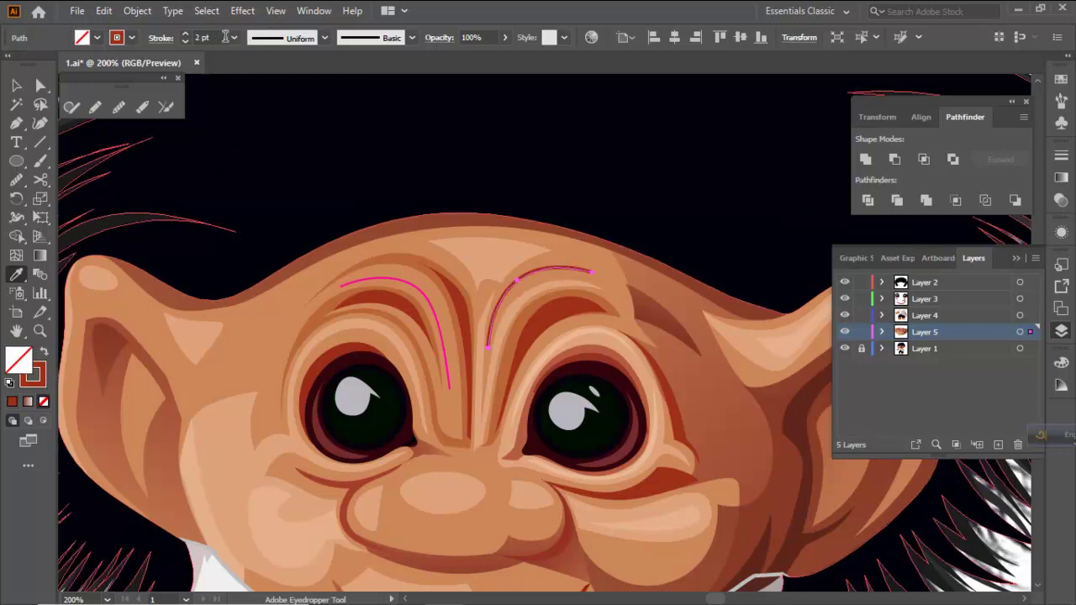
left_click(273, 43)
left_click(266, 79)
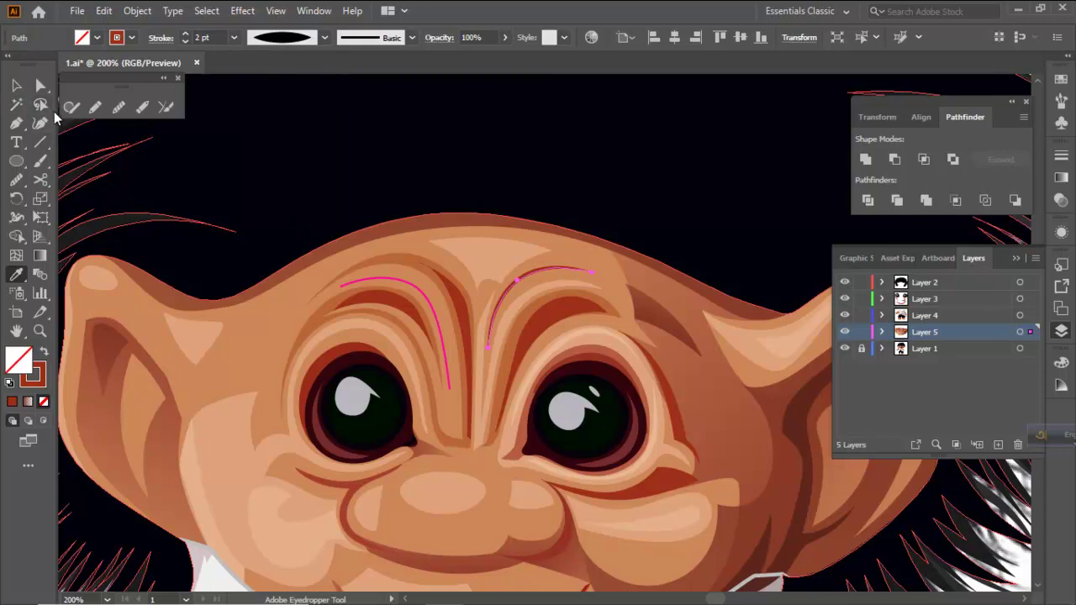
Turn the curved line above the left eye into an unfilled 3 pt stroke in the forehead's light peach at 60% opacity, tapered at both ends, and deselect
key("ctrl")
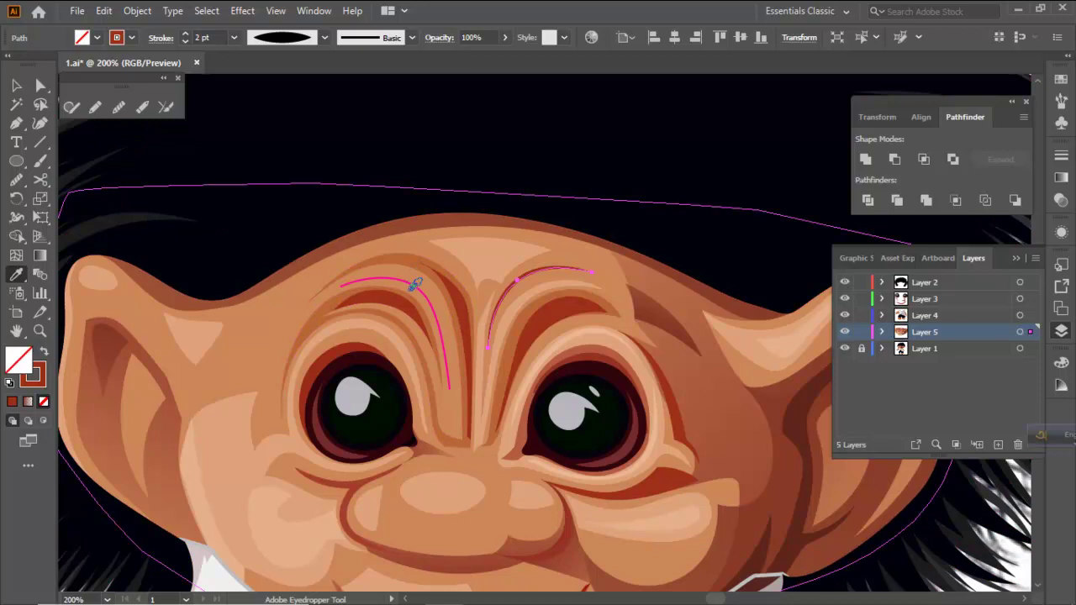
left_click(417, 290, "ctrl")
left_click(496, 248)
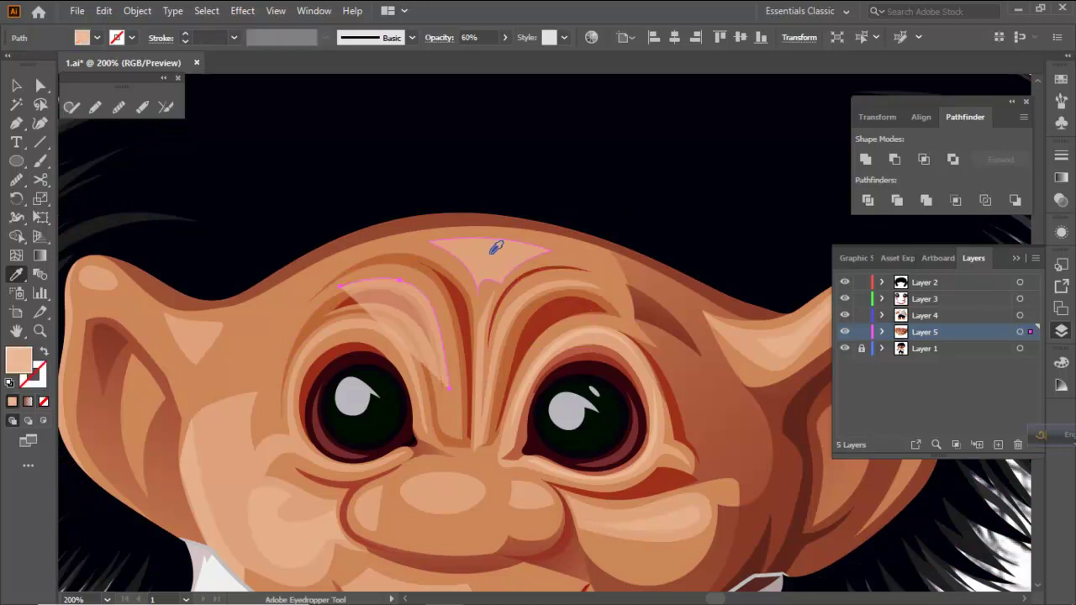
left_click(44, 352)
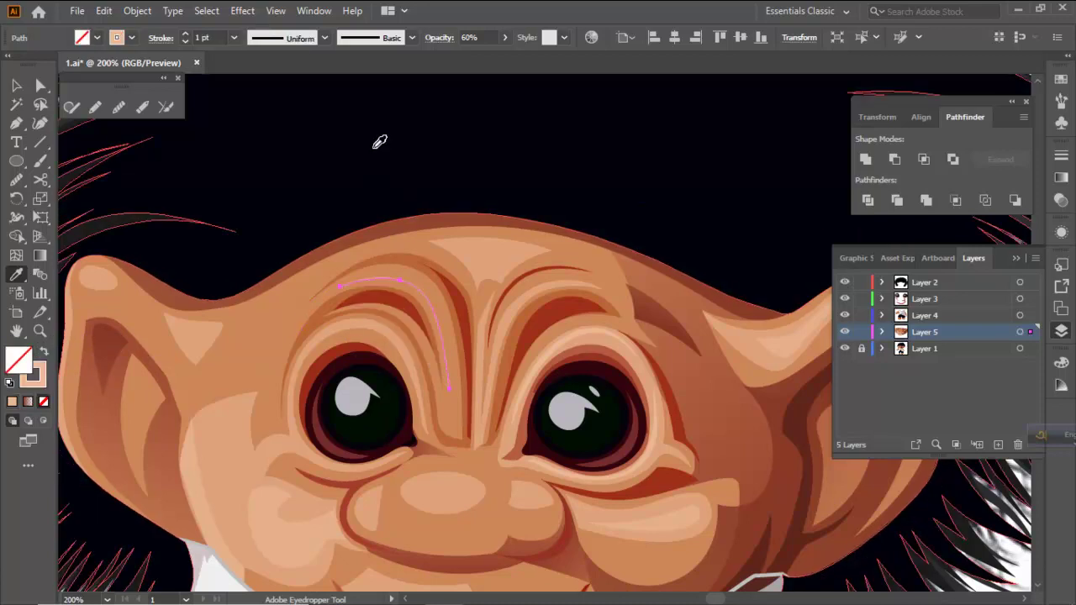
scroll(208, 36, "up", 1)
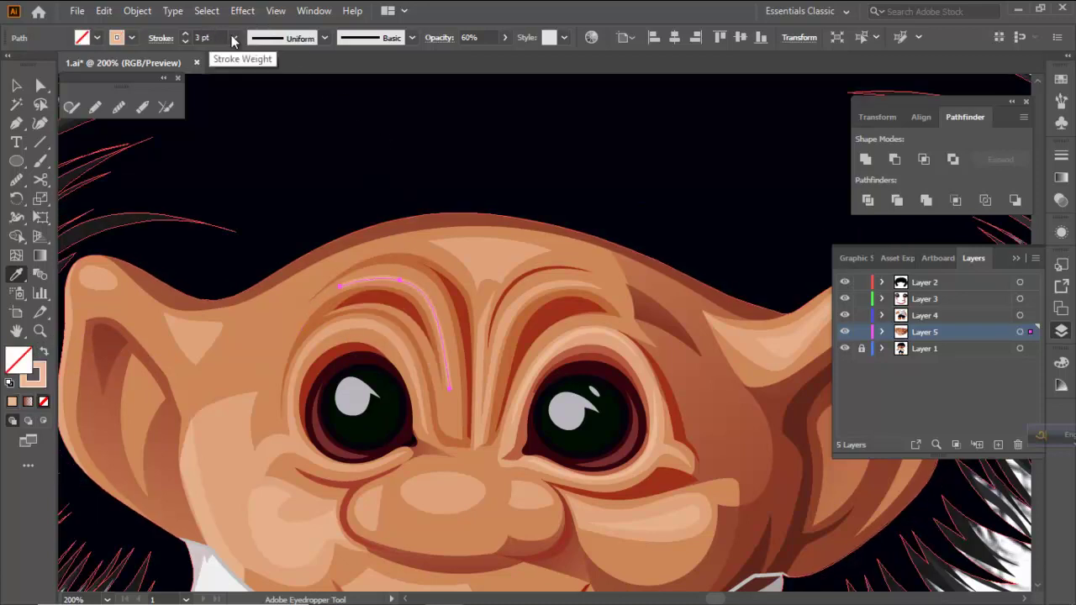
left_click(265, 41)
left_click(271, 83)
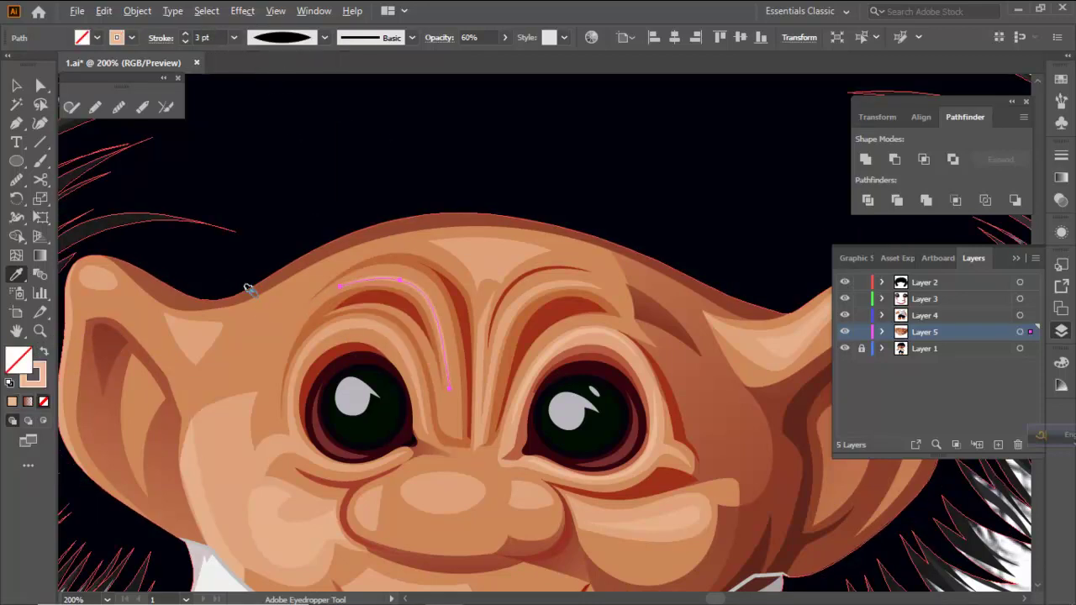
key("ctrl+1")
left_click(772, 196, "ctrl")
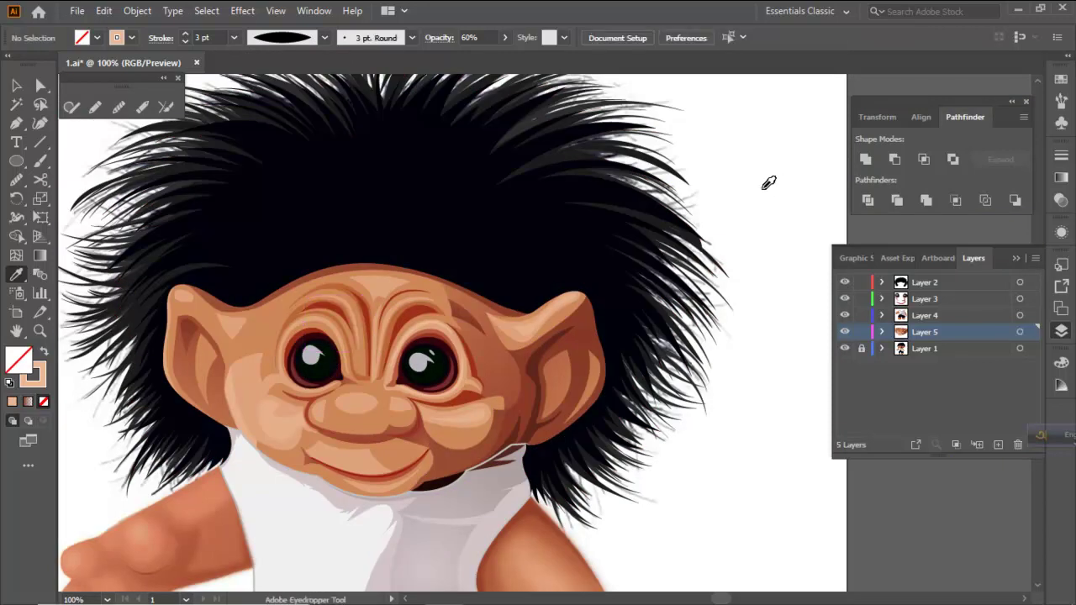